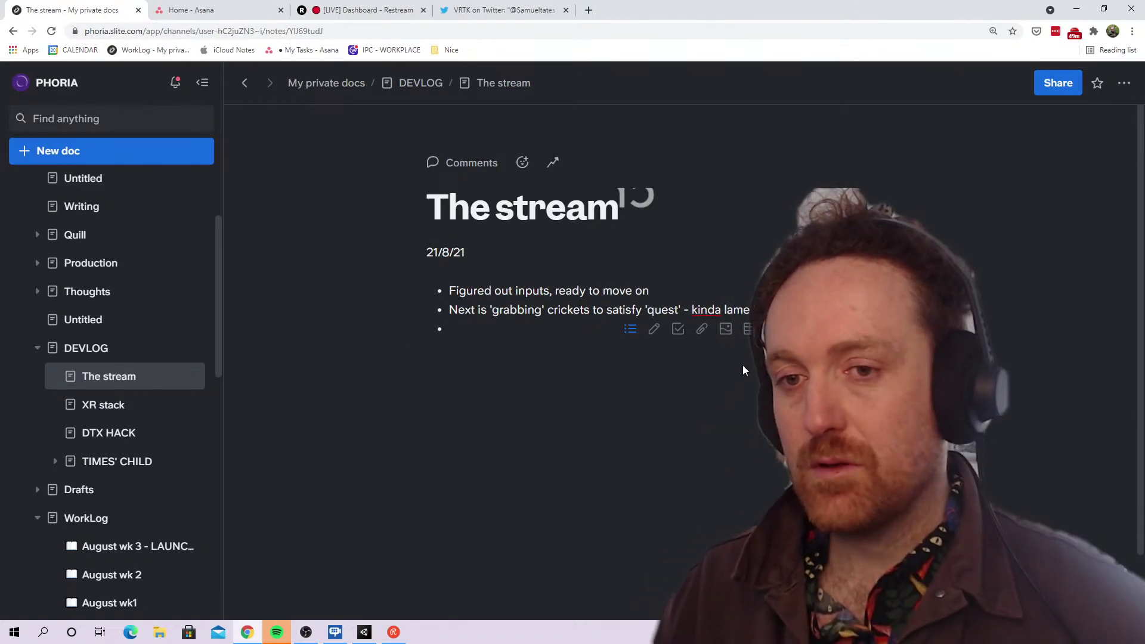
pyautogui.tripleClick(610, 290)
pyautogui.click(634, 367)
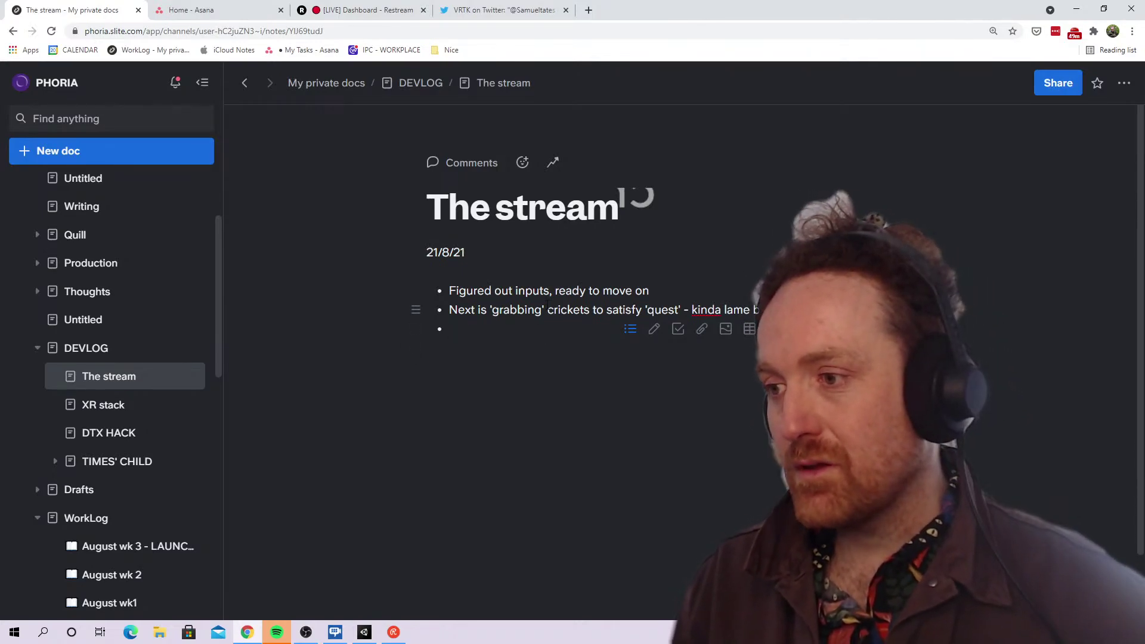
pyautogui.click(551, 339)
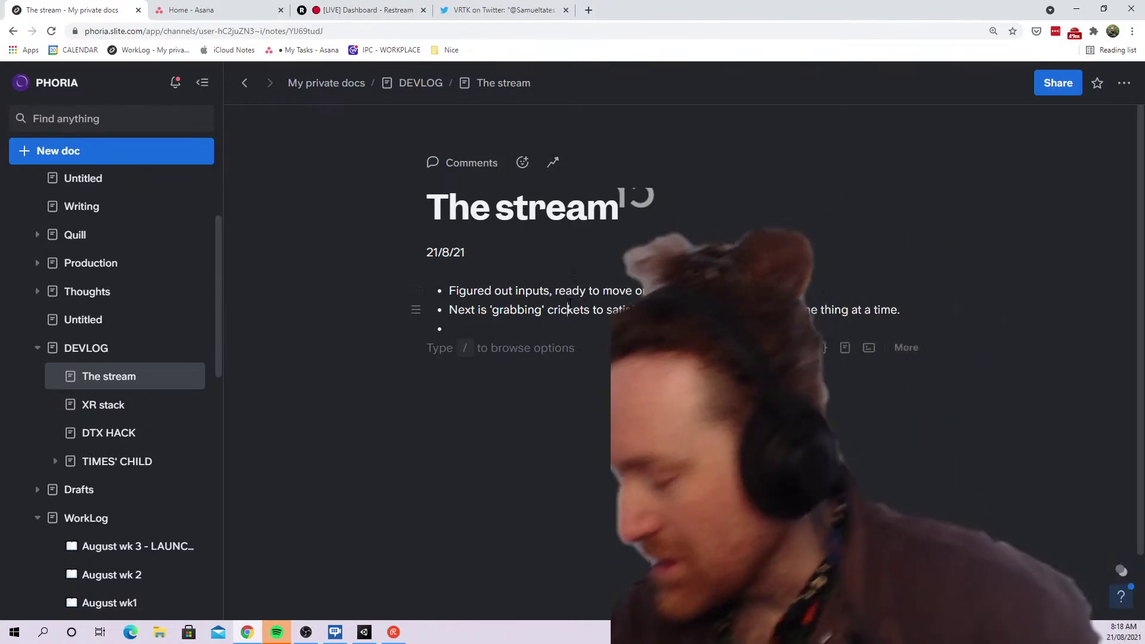
pyautogui.click(565, 301)
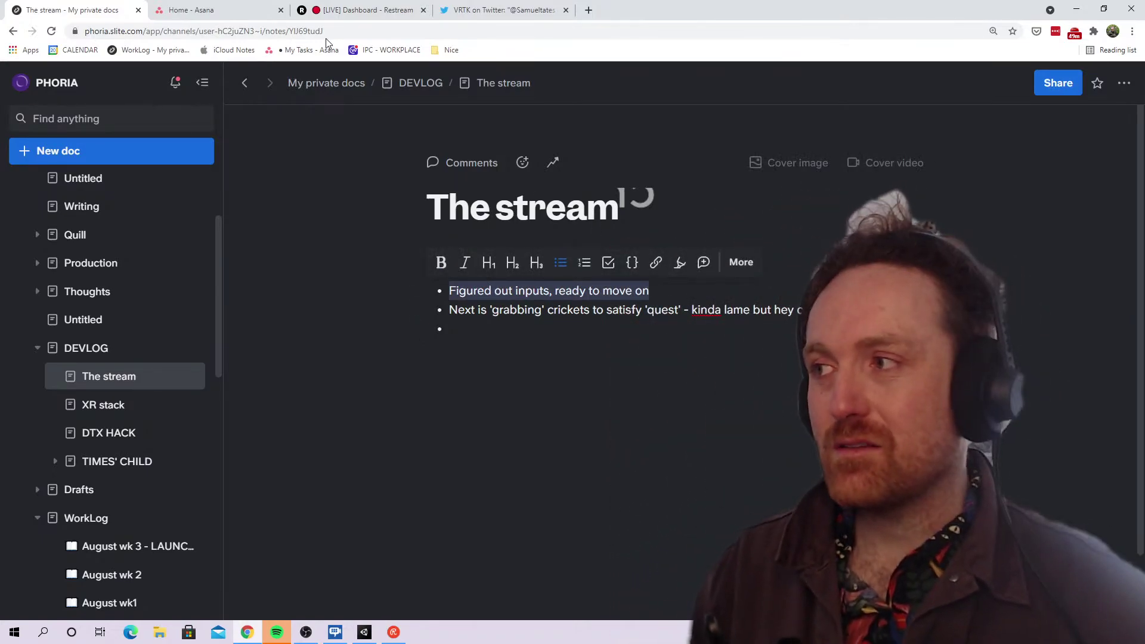
# Switch Asana from the FACEBOOK workspace to the other workspace, and close the leftover Asana and Restream dashboard tabs
pyautogui.click(191, 10)
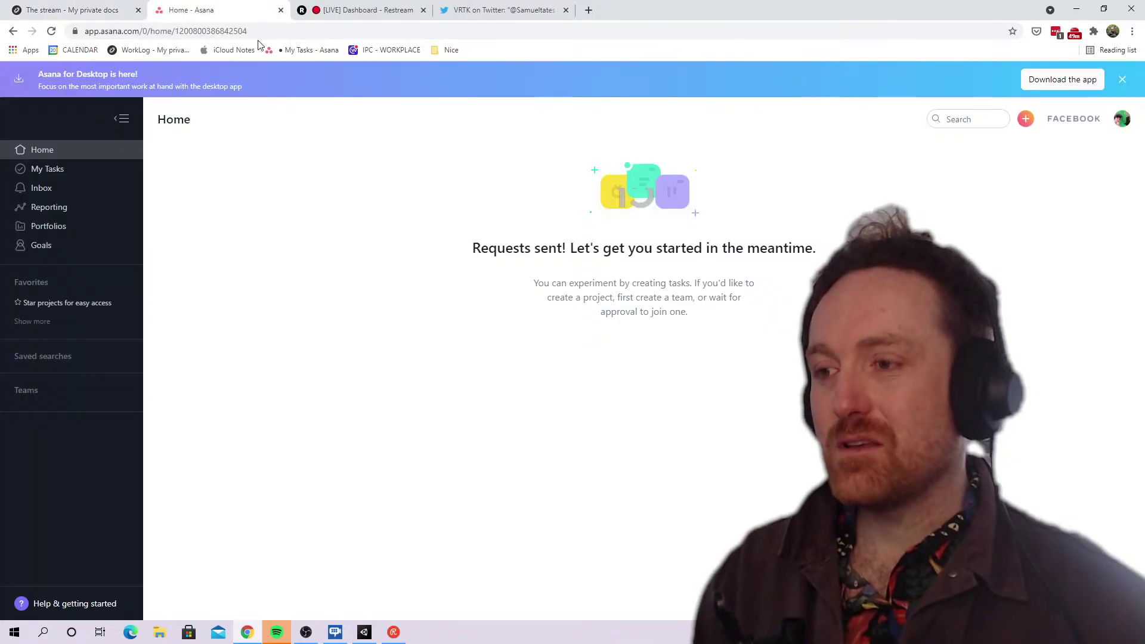
pyautogui.click(1114, 120)
pyautogui.click(1075, 172)
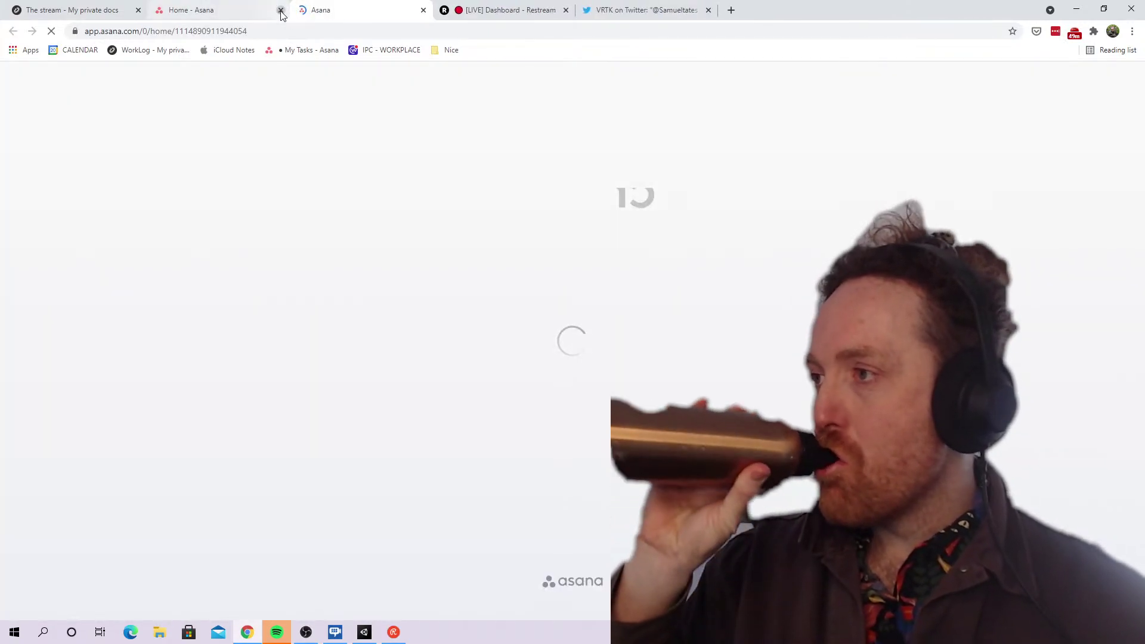
pyautogui.click(280, 10)
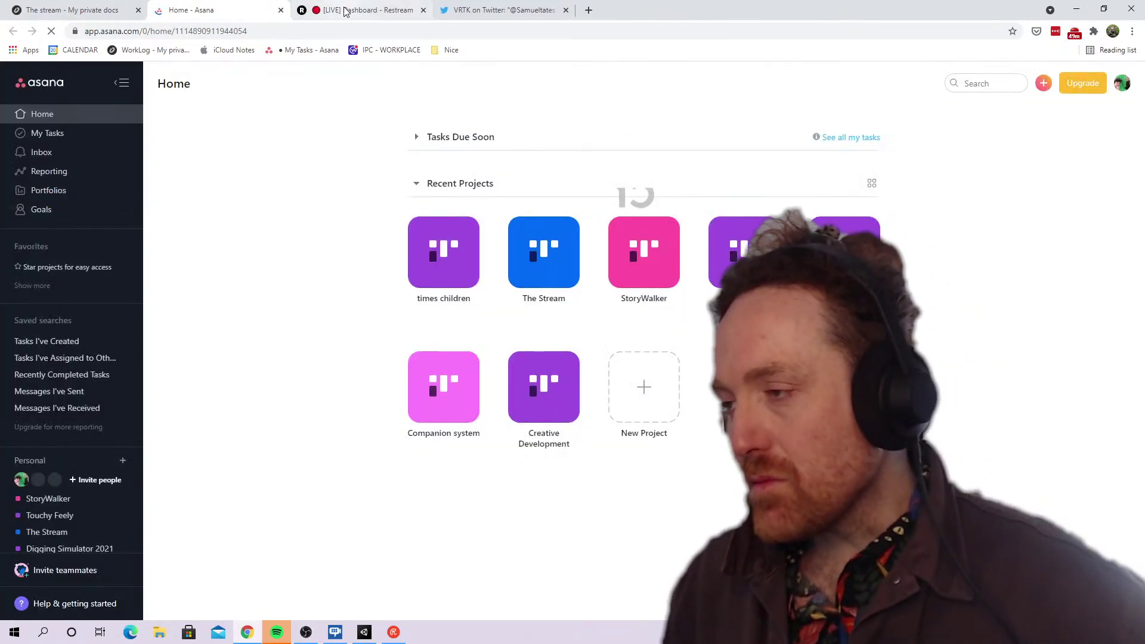
pyautogui.click(372, 9)
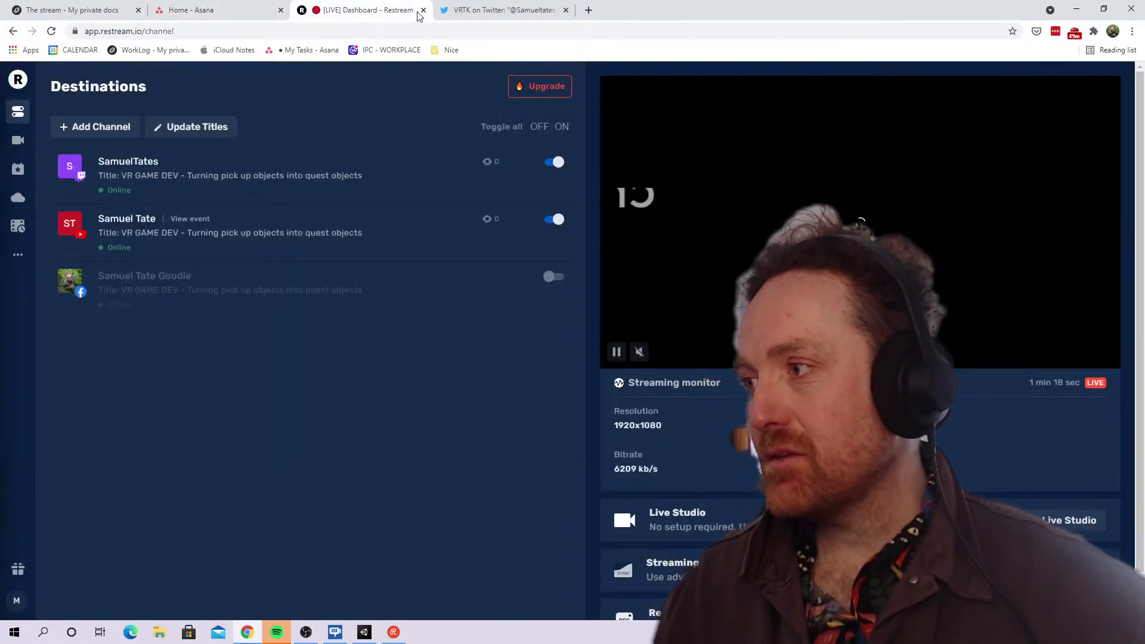
pyautogui.click(423, 10)
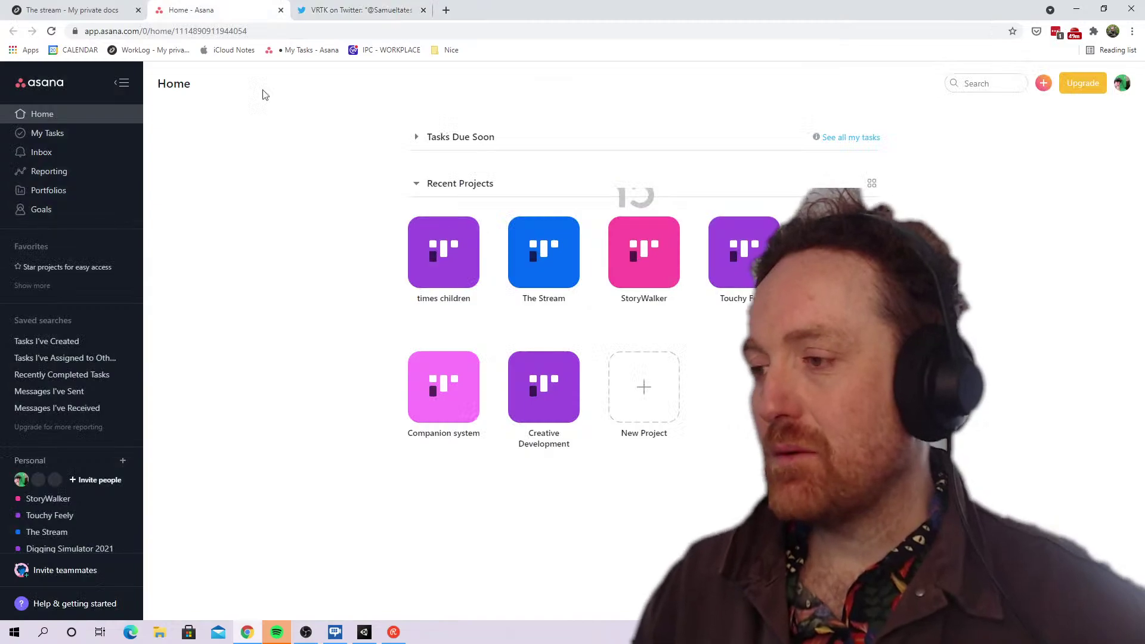
# In the times children project, complete the first two open subtasks of Dialogue issues and close the task details
pyautogui.click(439, 239)
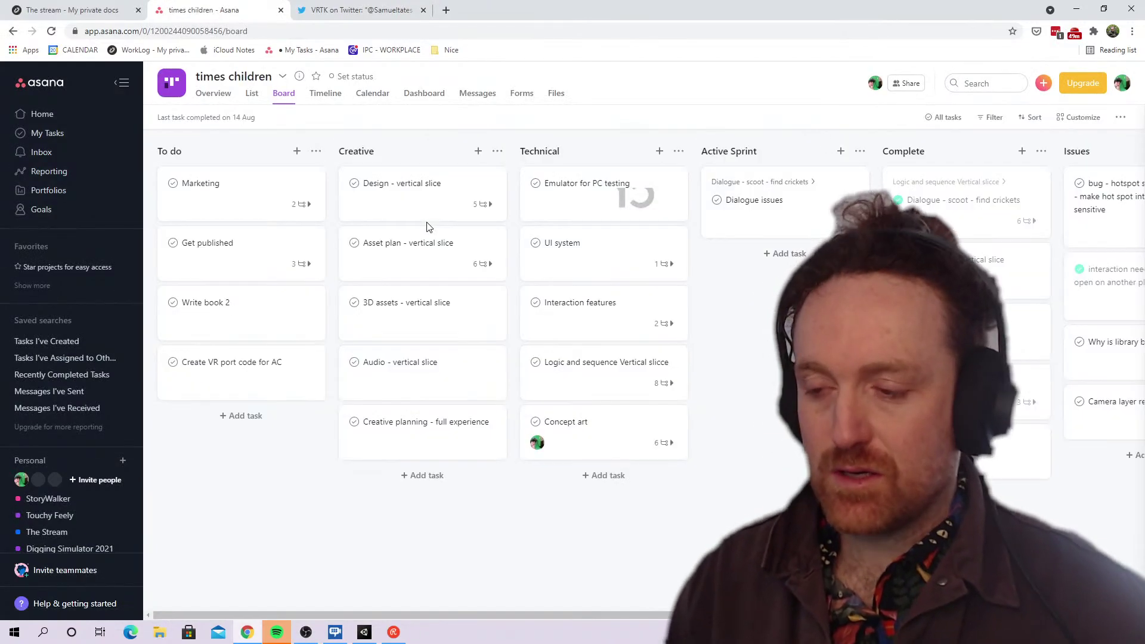
pyautogui.click(772, 203)
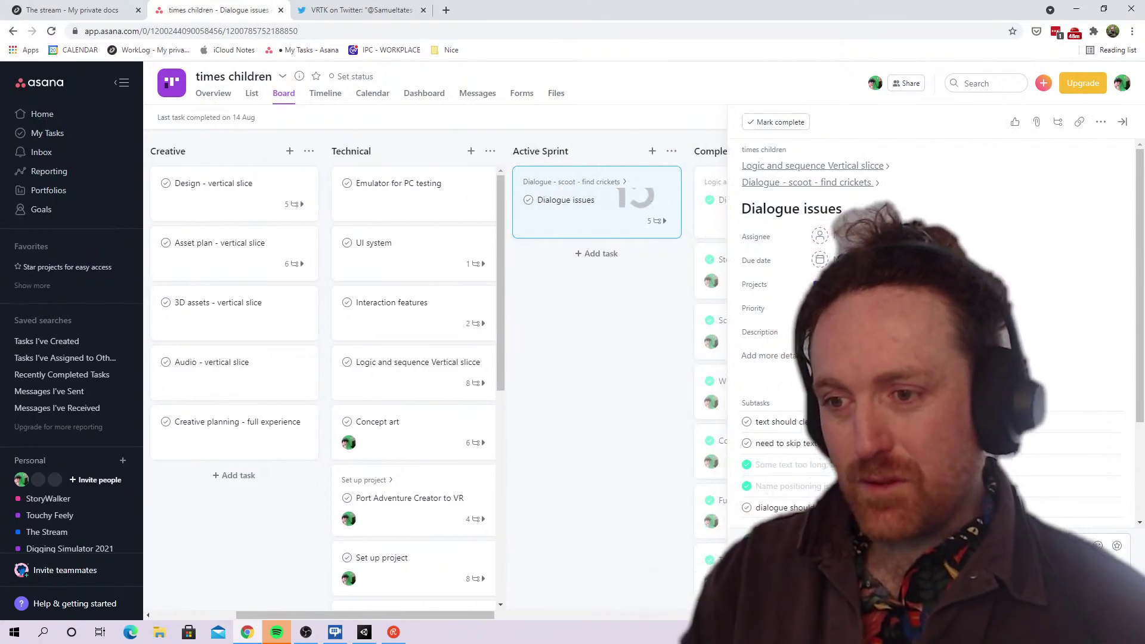
pyautogui.scroll(-2, 745, 307)
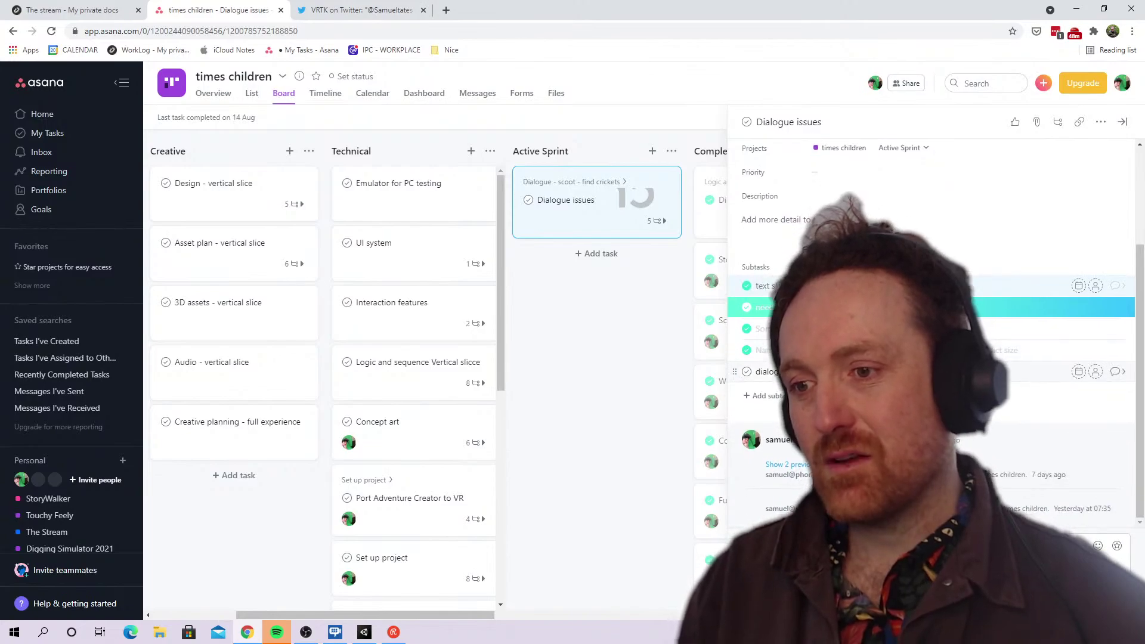
pyautogui.click(557, 377)
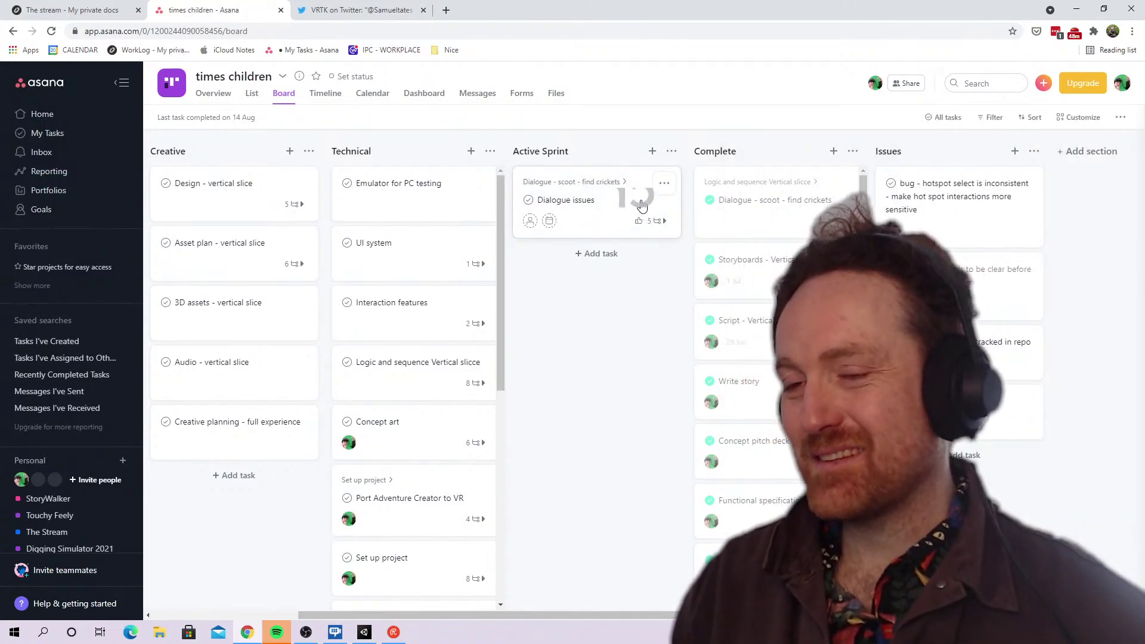
# Move the Dialogue issues card from Active Sprint to Issues and look over the Technical tasks
pyautogui.moveTo(642, 205); pyautogui.dragTo(966, 188)
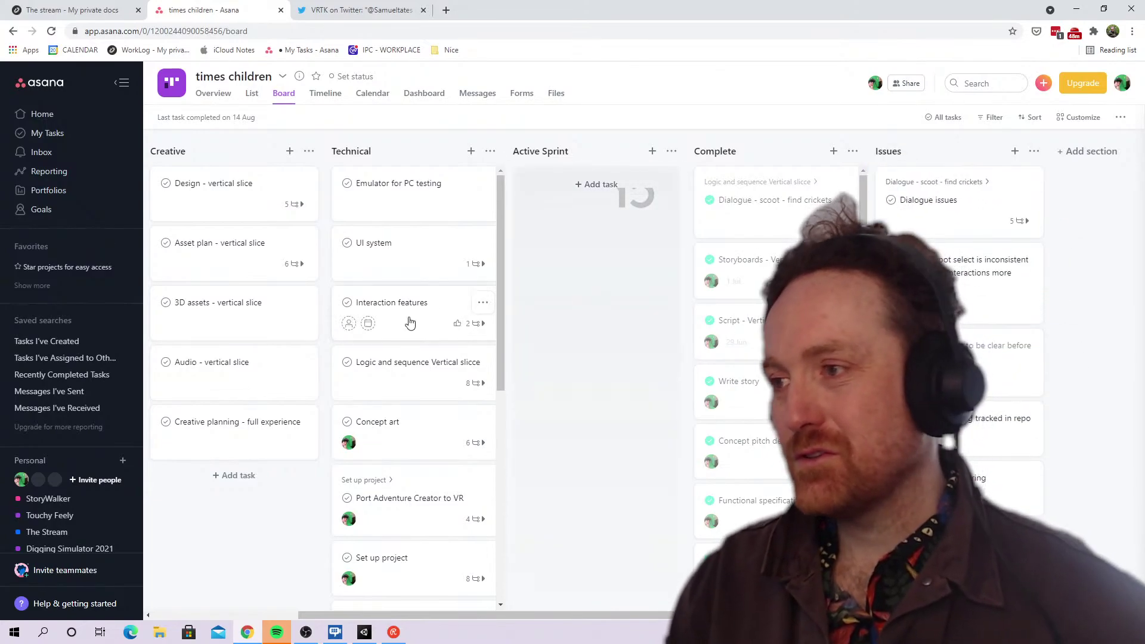
pyautogui.scroll(-7, 455, 254)
pyautogui.scroll(7, 461, 264)
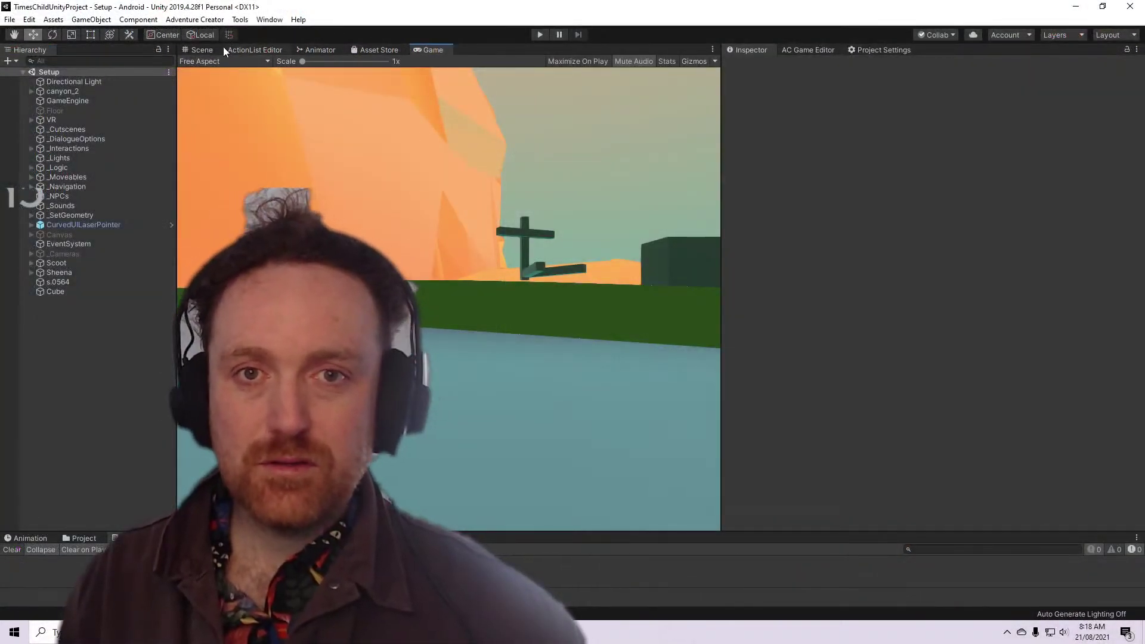
# Switch to Unity and examine the canyon level in the Scene view, focusing on the rocks along the river
pyautogui.click(218, 49)
pyautogui.scroll(-8, 345, 151)
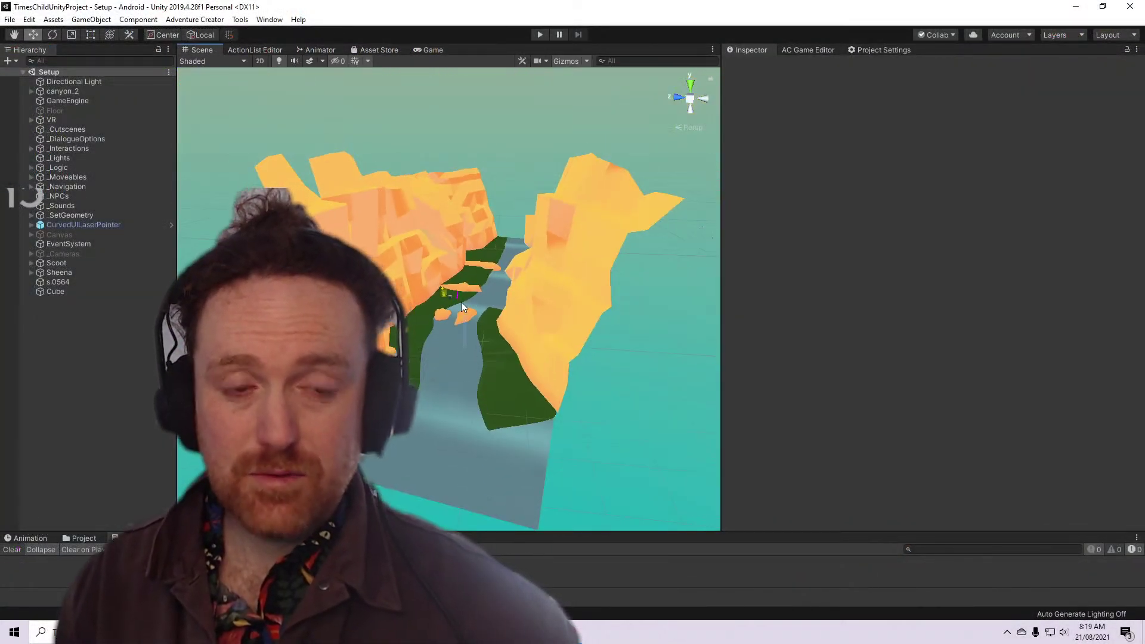
pyautogui.scroll(10, 461, 302)
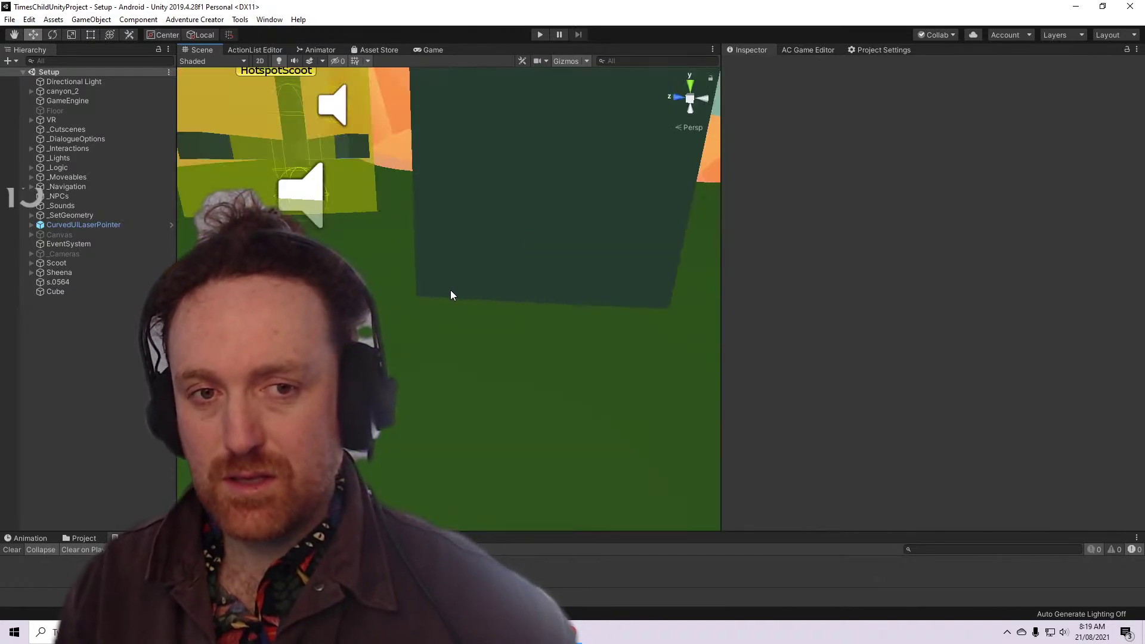
pyautogui.scroll(-5, 451, 295)
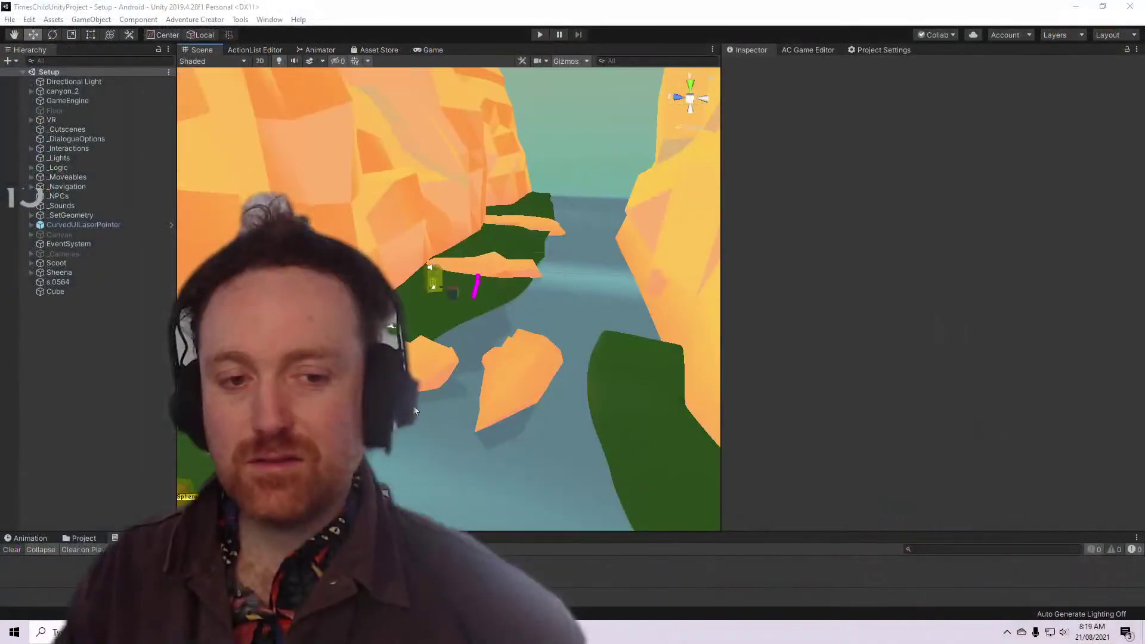
pyautogui.scroll(3, 417, 402)
pyautogui.click(539, 234)
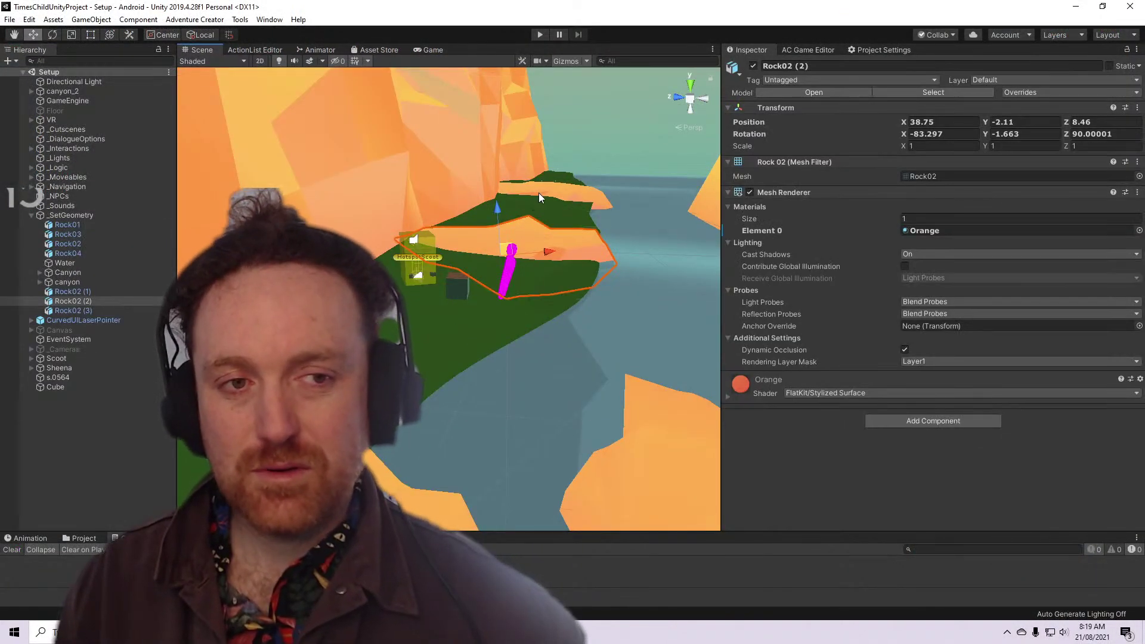
pyautogui.press('f')
pyautogui.keyDown('alt'); pyautogui.moveTo(535, 244); pyautogui.dragTo(471, 256); pyautogui.keyUp('alt')
pyautogui.moveTo(470, 256); pyautogui.dragTo(364, 335, button='right')
pyautogui.scroll(-5, 364, 335)
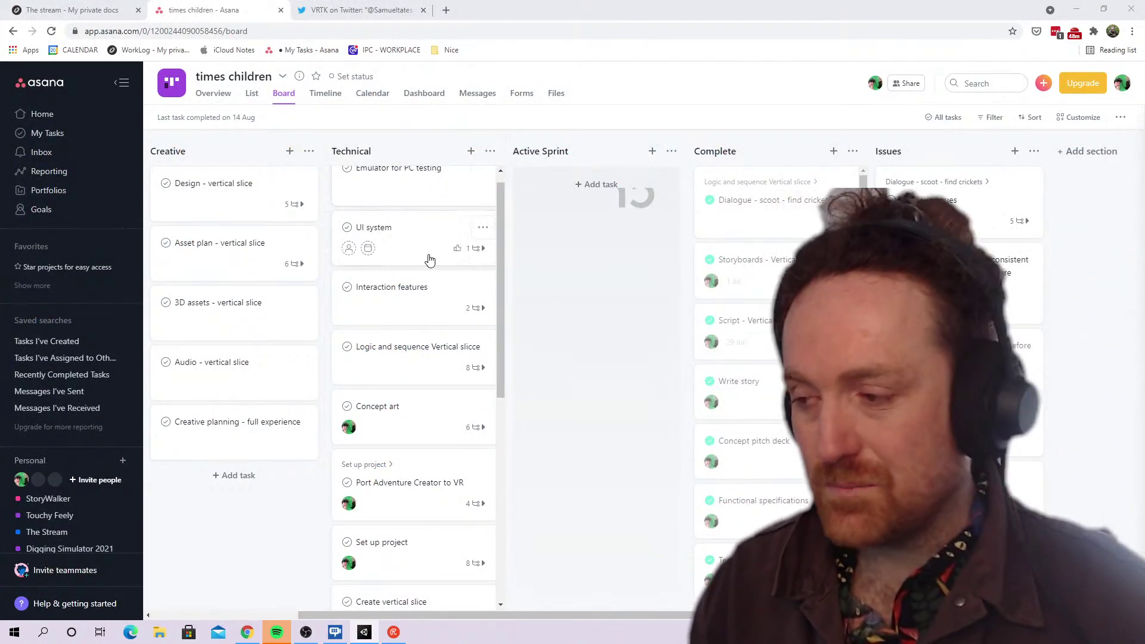
# Return to the Asana board, look through the Technical tasks and open the details of Logic and sequence Vertical slicce
pyautogui.scroll(-7, 463, 437)
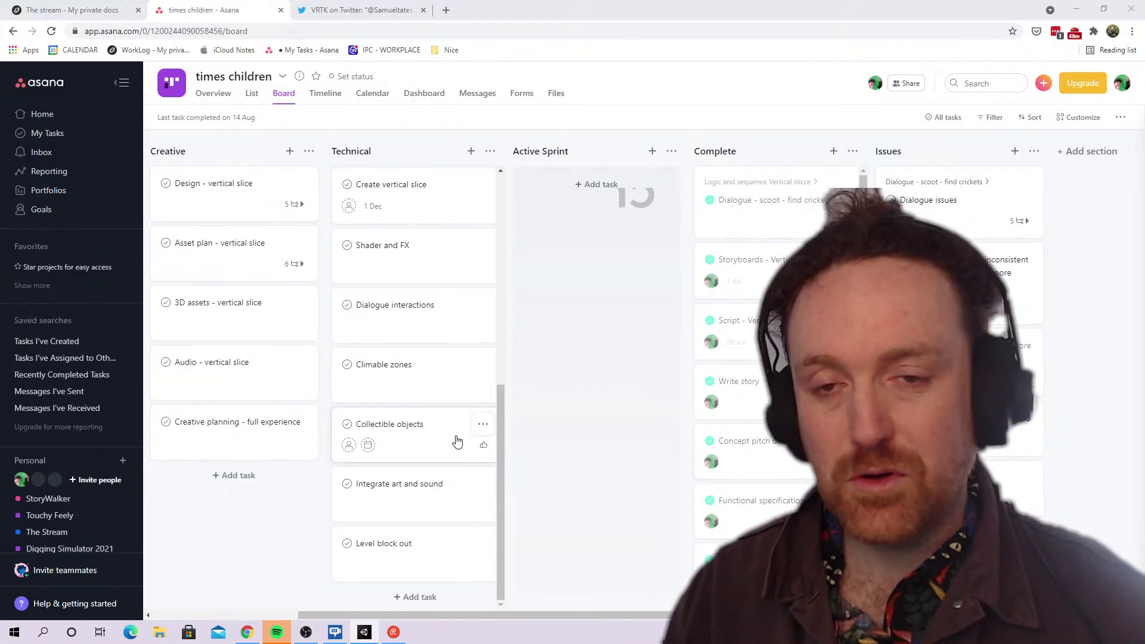
pyautogui.scroll(7, 445, 375)
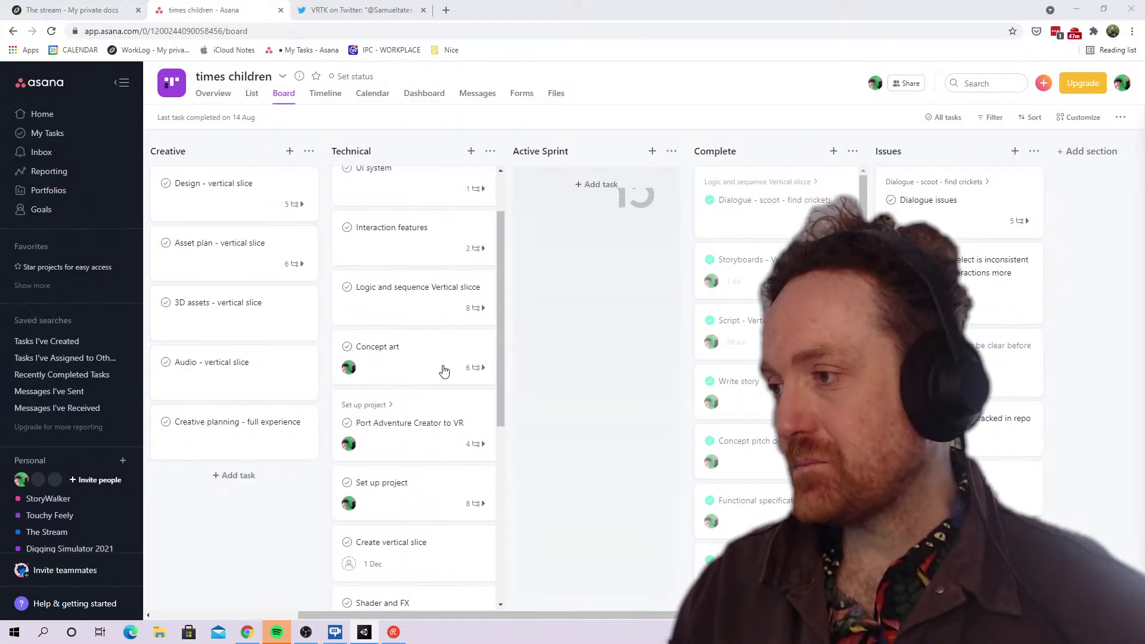
pyautogui.click(438, 371)
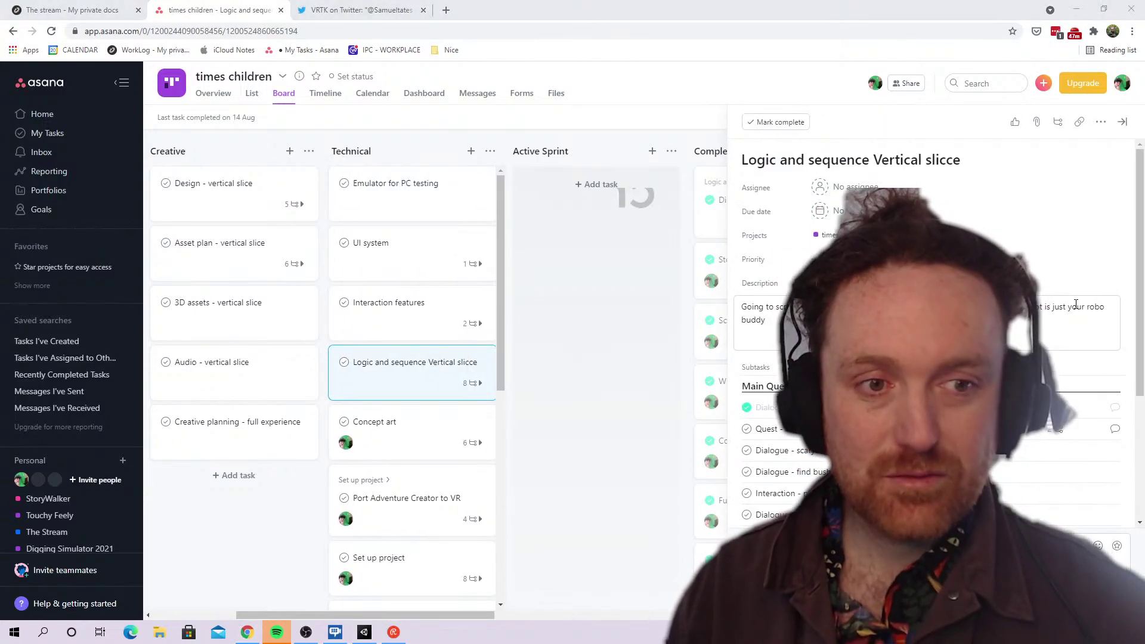
pyautogui.hotkey('alt', 'Tab')
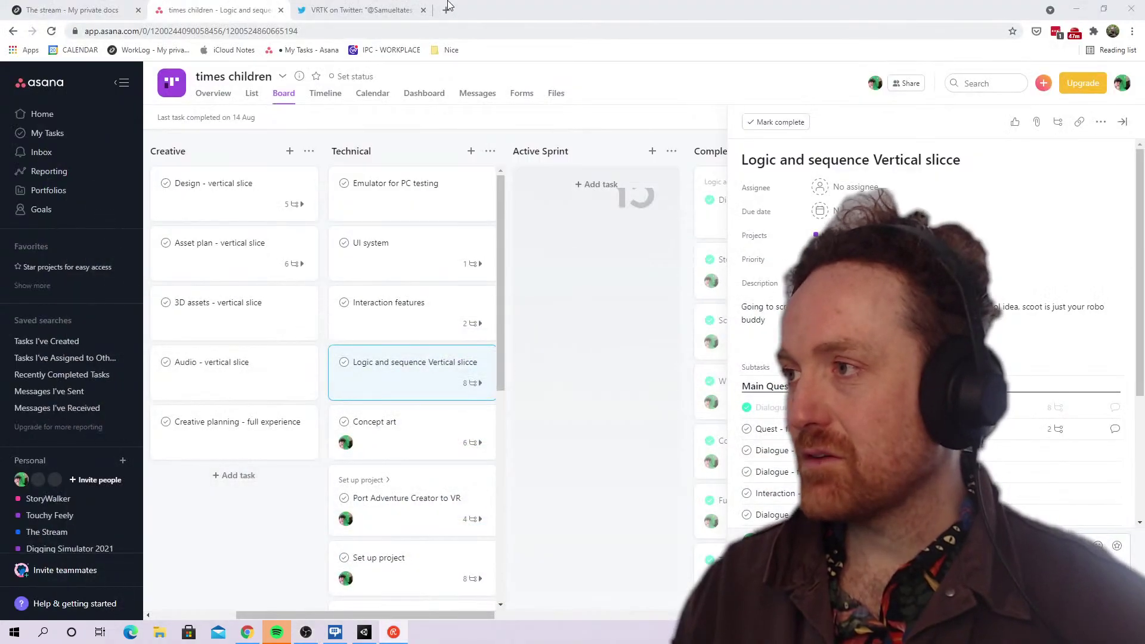
# Open the streamer's own Twitch channel page in a new browser tab
pyautogui.click(393, 10)
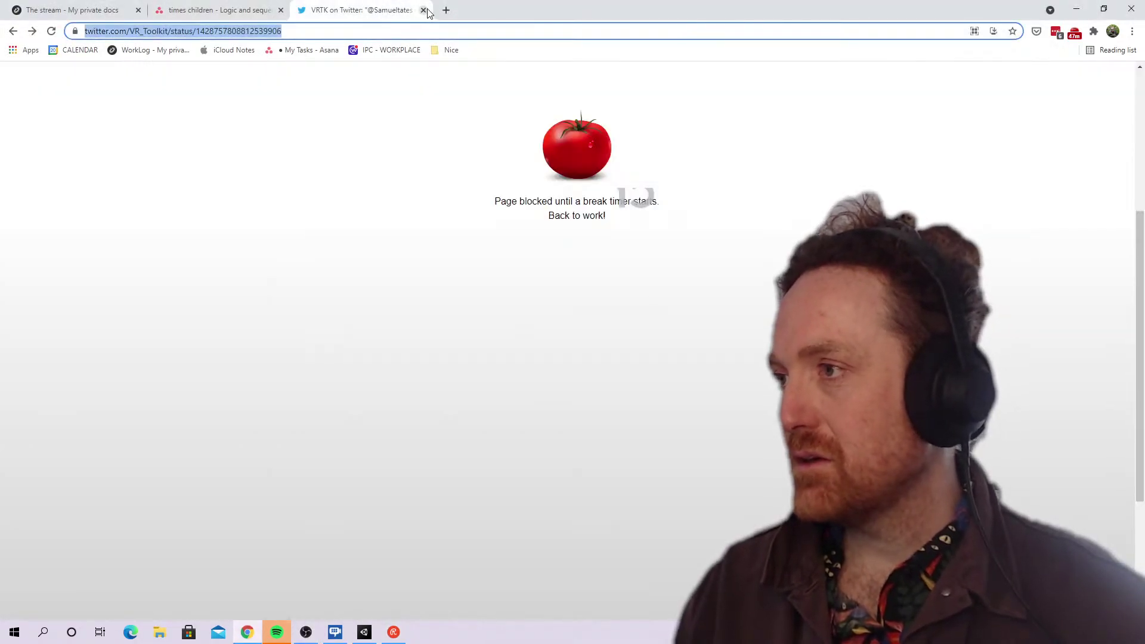
pyautogui.click(447, 11)
pyautogui.write('tw')
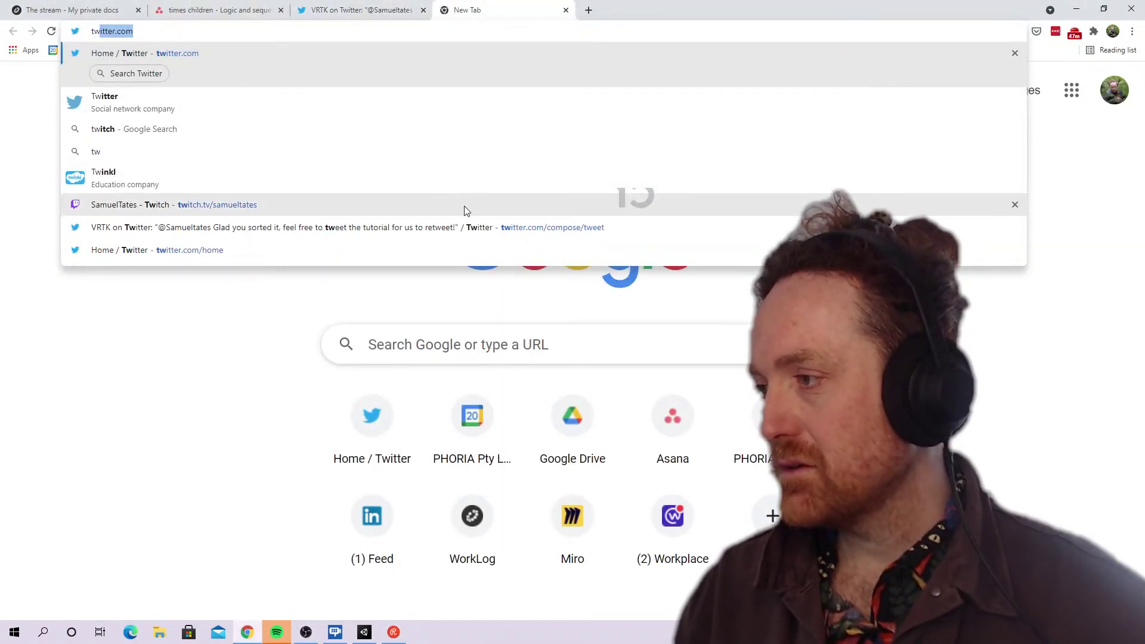
pyautogui.click(463, 208)
# Return to the times children board, close the task details and minimize the stream chat window over Unity
pyautogui.click(256, 9)
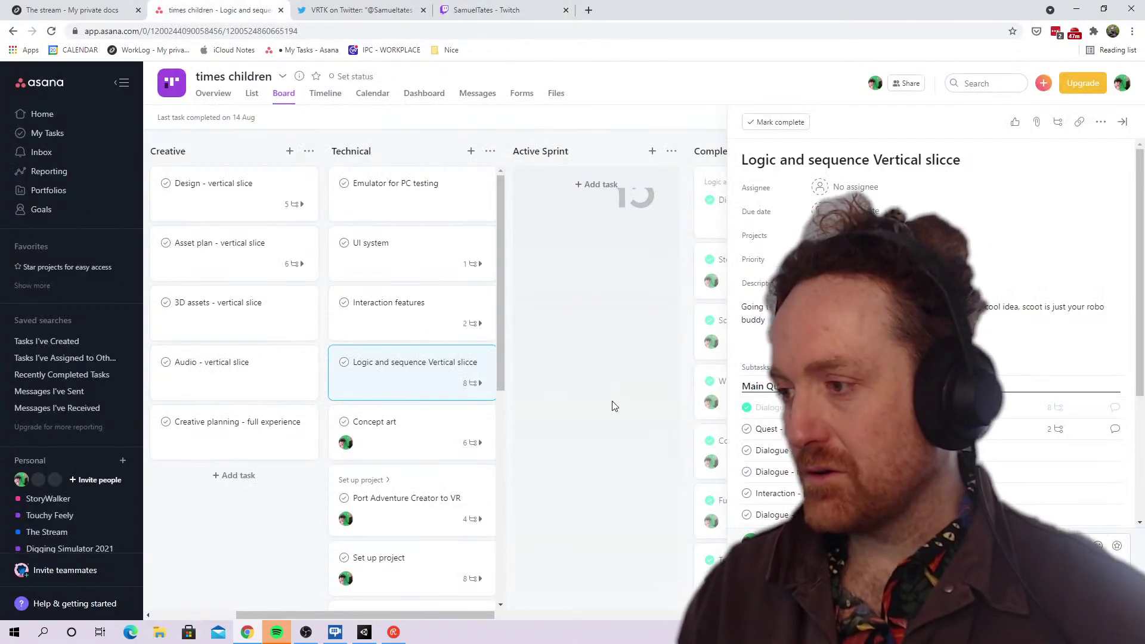
pyautogui.press('Escape')
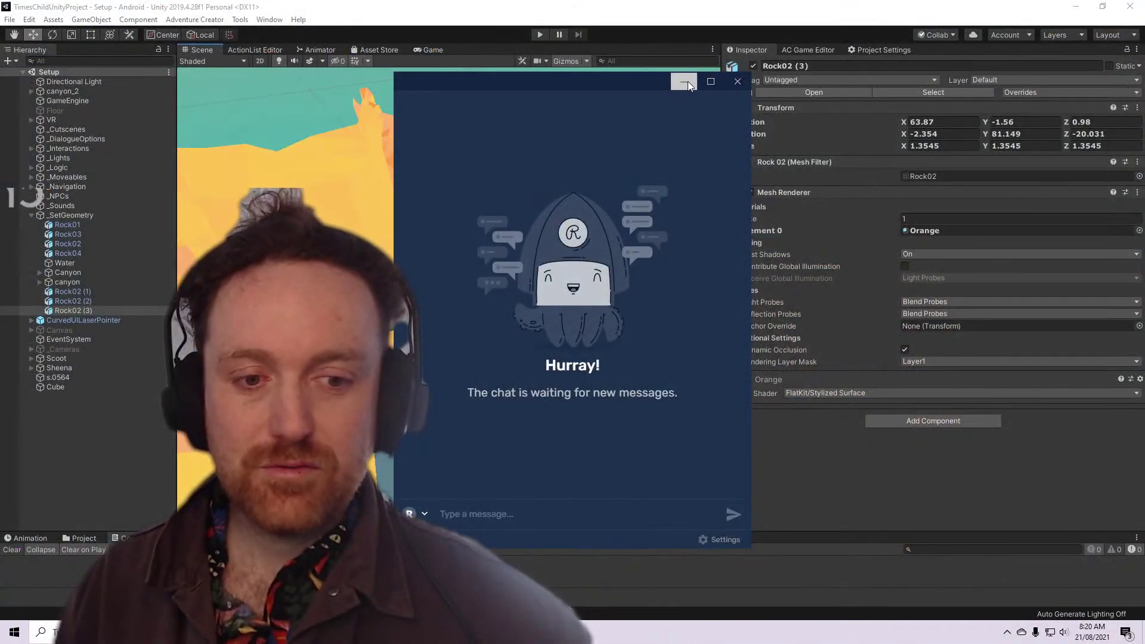
pyautogui.click(688, 81)
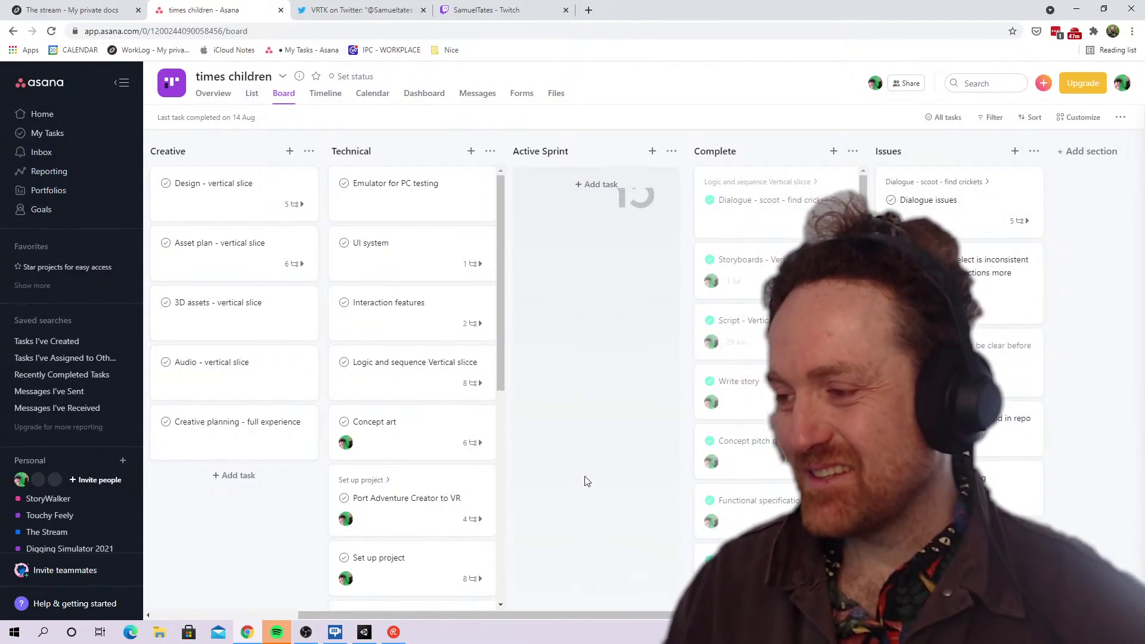
# Open the Quest - find crickets subtask of Logic and sequence Vertical slicce, and review the quest area in Unity
pyautogui.click(432, 374)
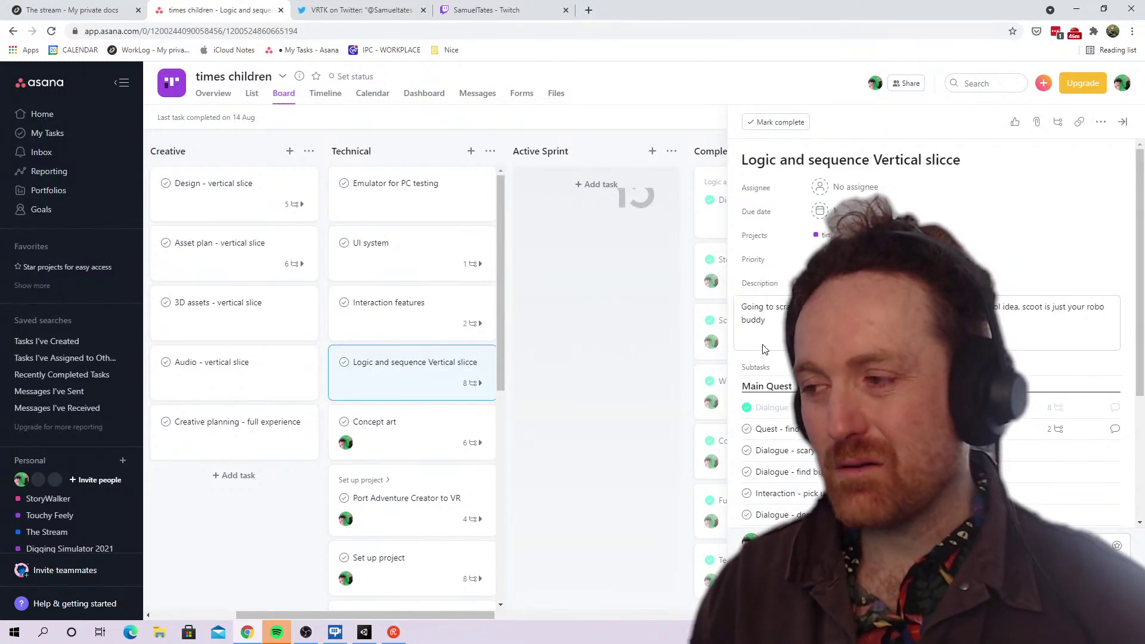
pyautogui.scroll(-3, 764, 348)
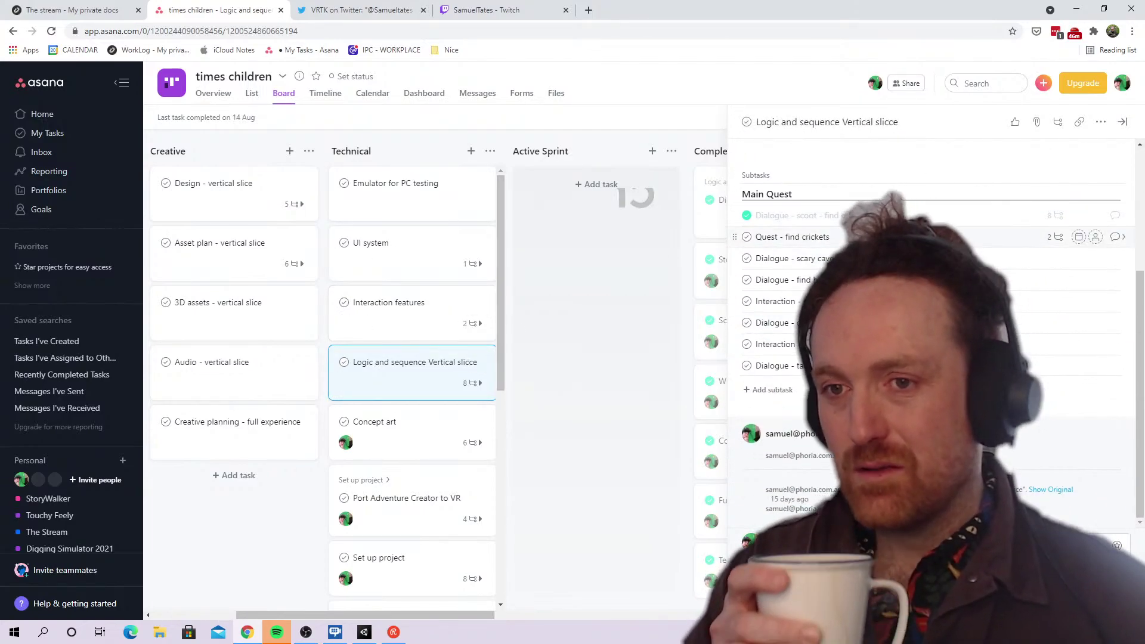
pyautogui.click(1117, 238)
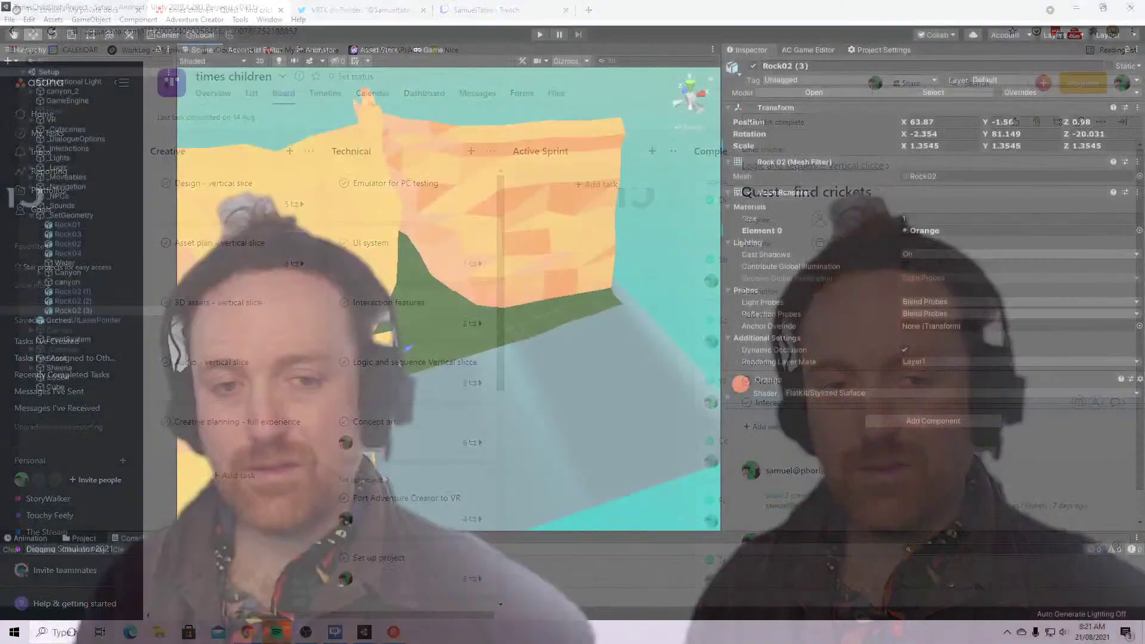
pyautogui.scroll(5, 448, 298)
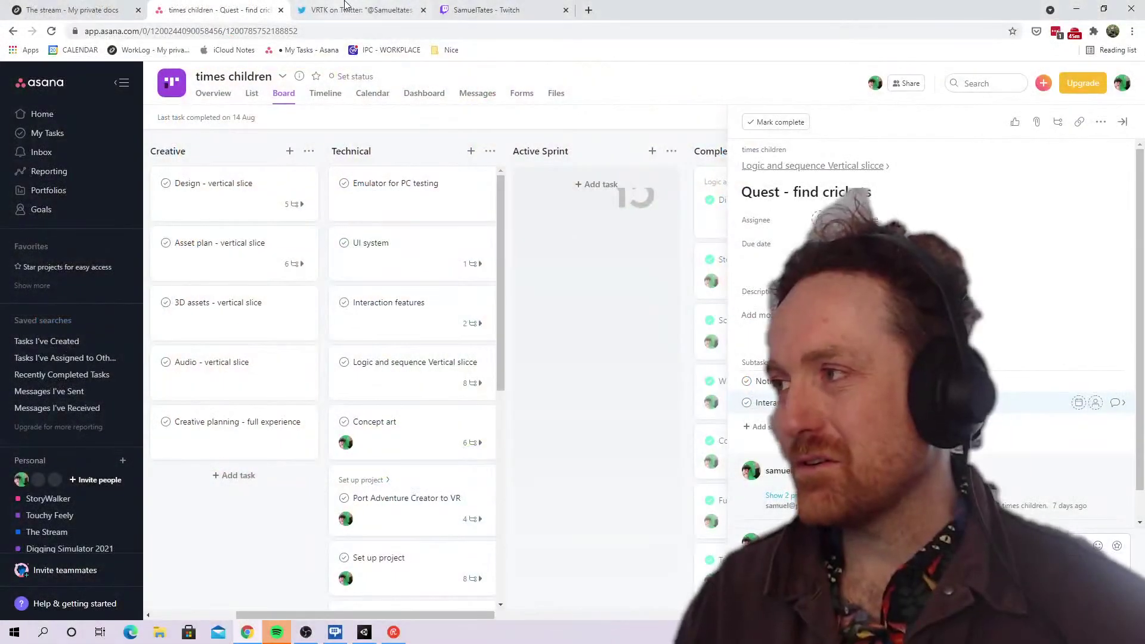
# Open Google Drive in a new browser tab and switch to the personal account's My Drive
pyautogui.click(345, 8)
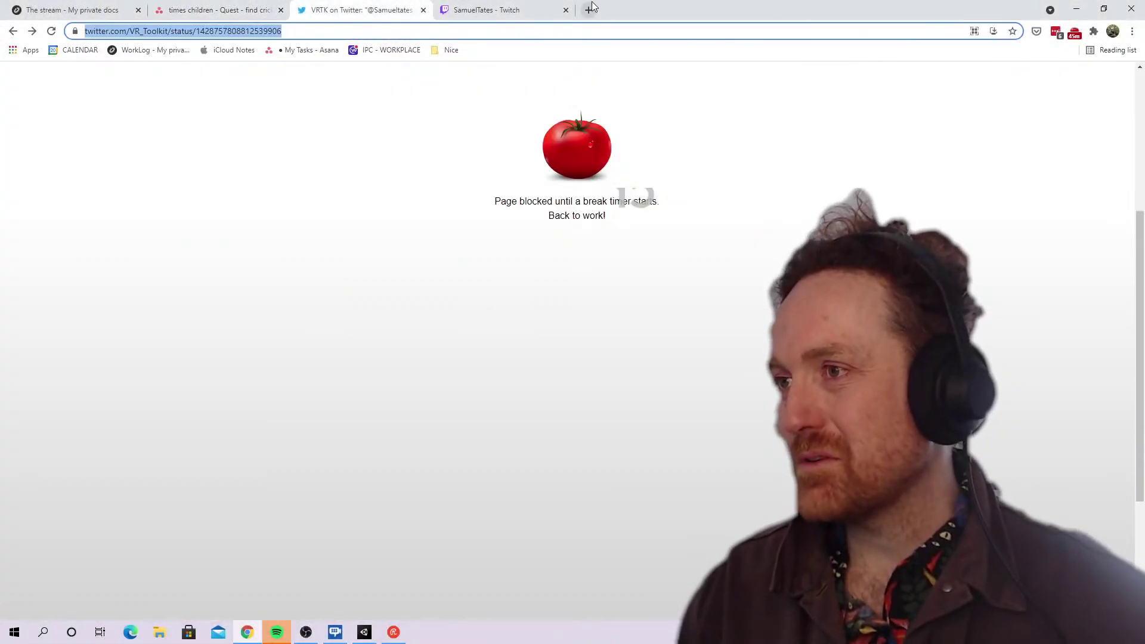
pyautogui.click(588, 11)
pyautogui.write('drive')
pyautogui.press('Return')
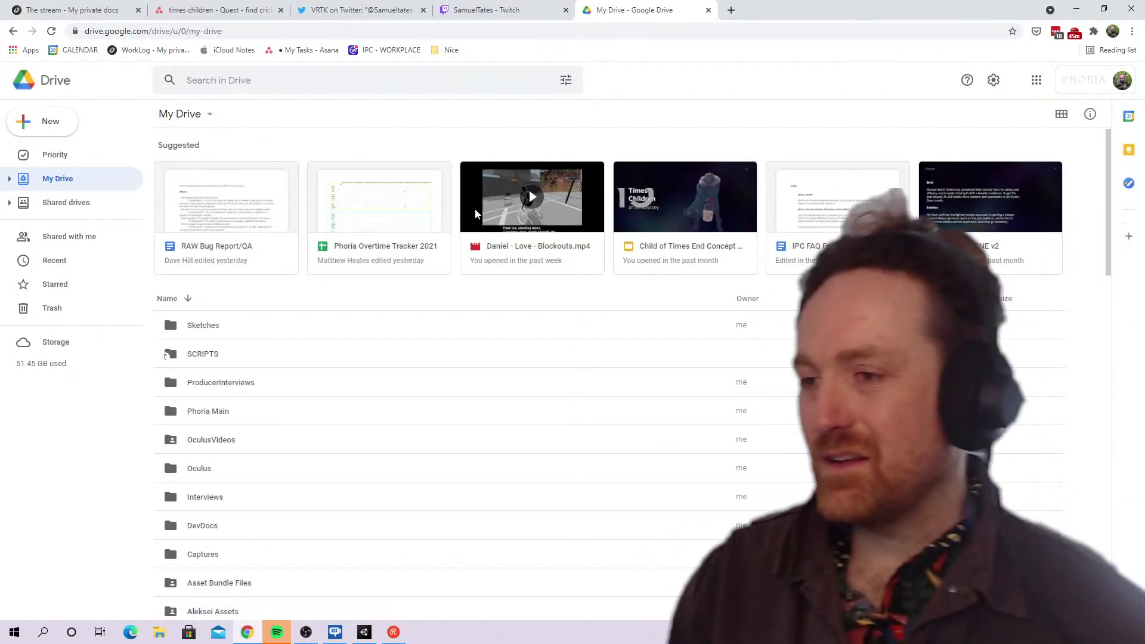
pyautogui.click(1096, 80)
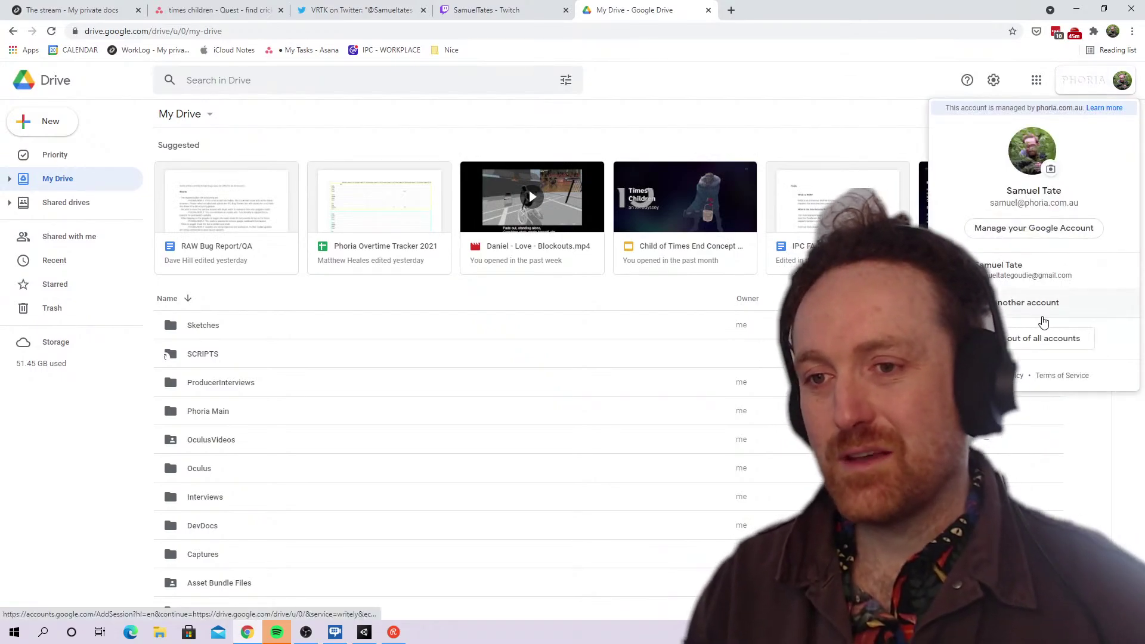
pyautogui.click(1044, 339)
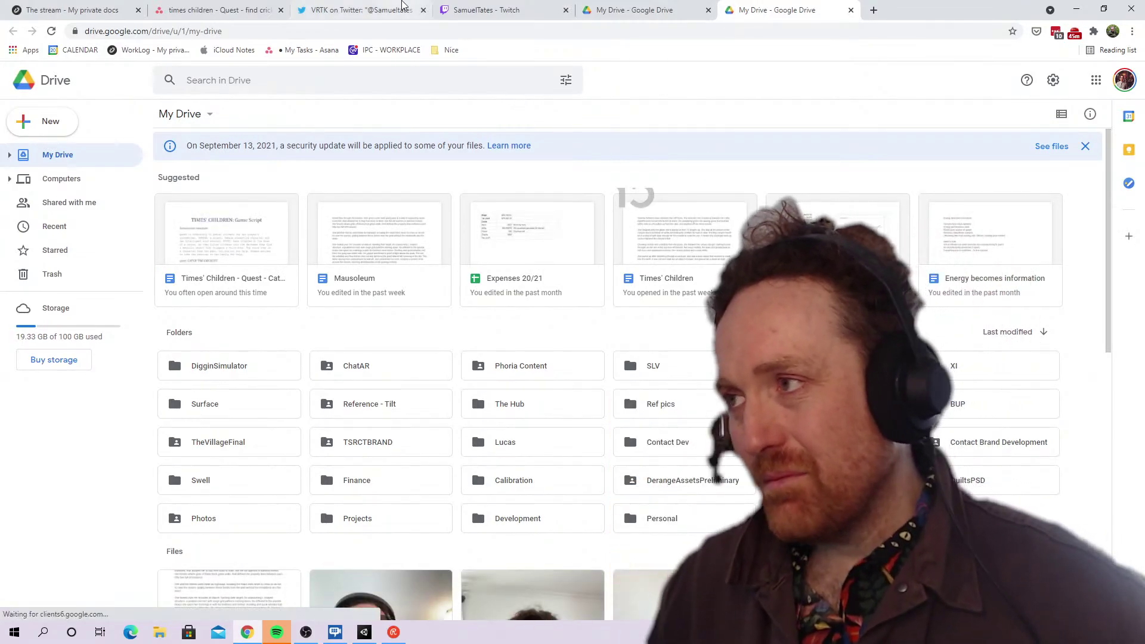
# Reread the bullets about inputs and grabbing crickets in The stream note, and examine the canyon area in the Unity scene
pyautogui.hotkey('ctrl', '1')
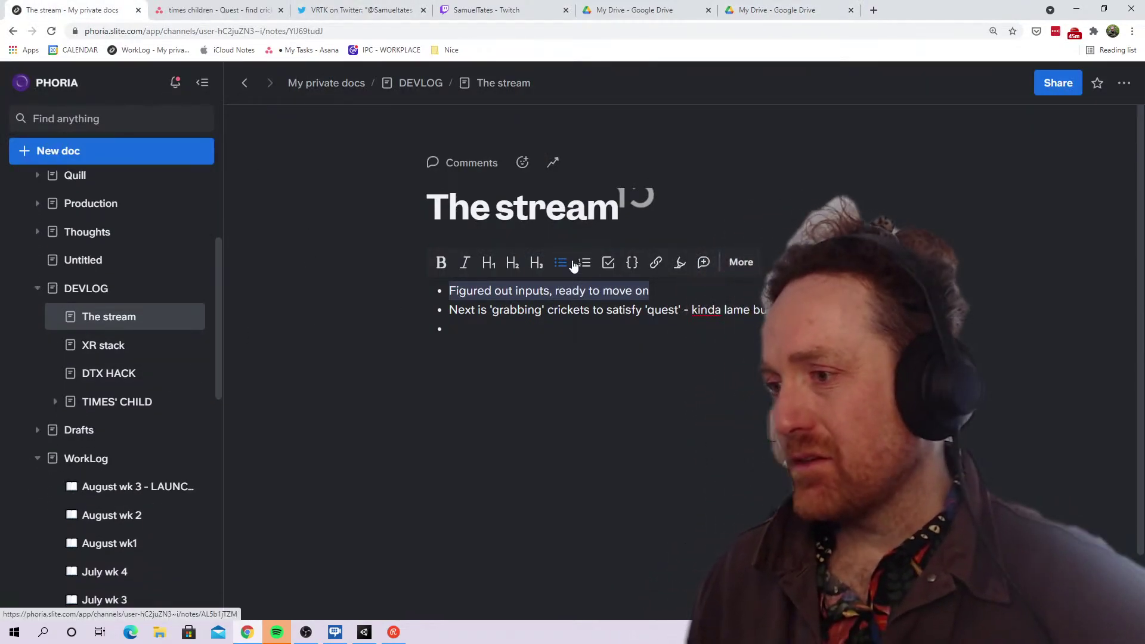
pyautogui.tripleClick(599, 310)
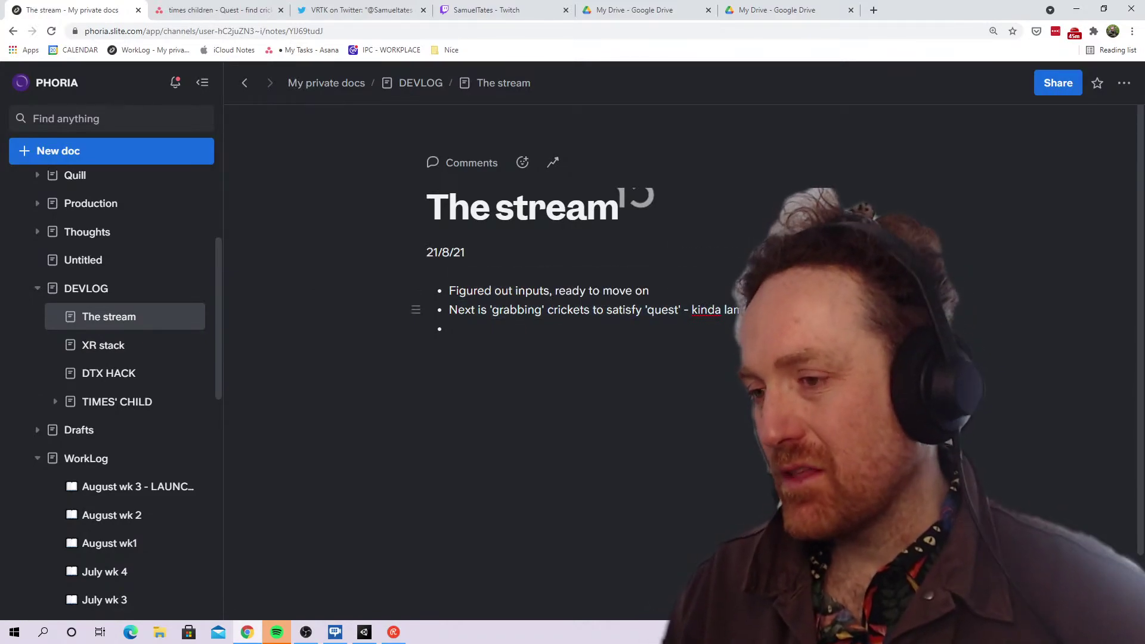
pyautogui.tripleClick(626, 310)
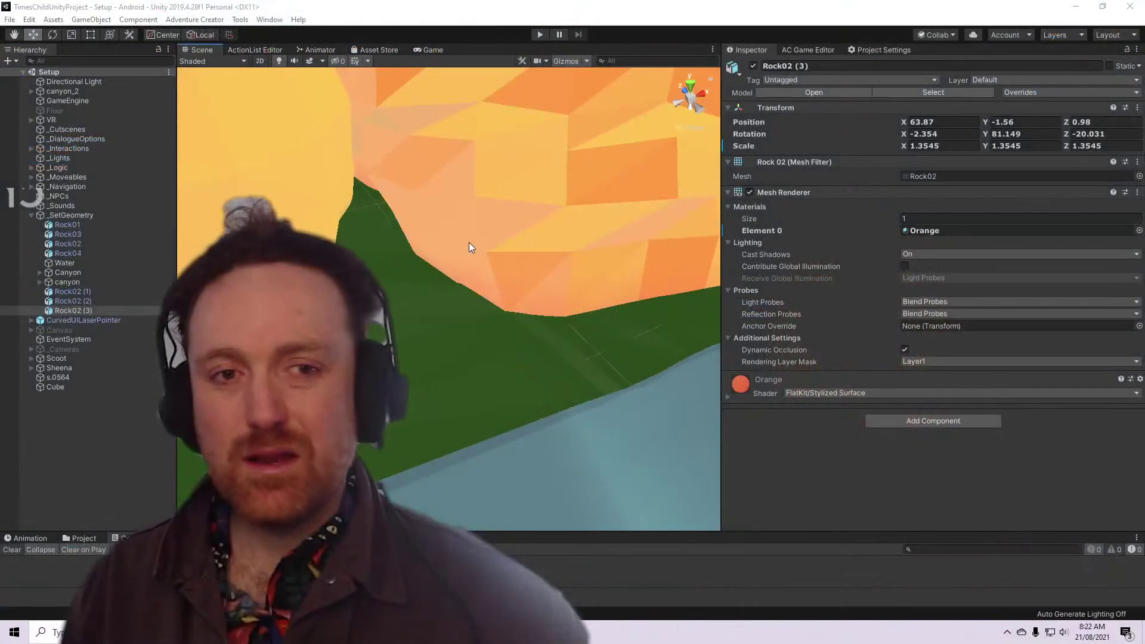
pyautogui.moveTo(364, 253); pyautogui.dragTo(403, 274, button='right')
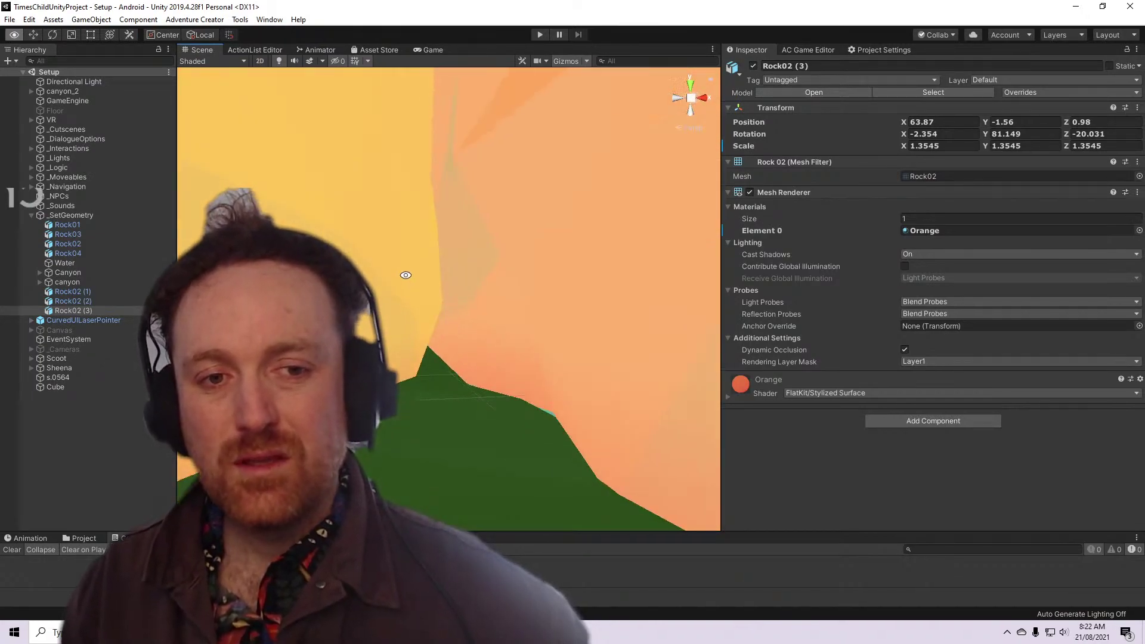
pyautogui.scroll(-6, 404, 274)
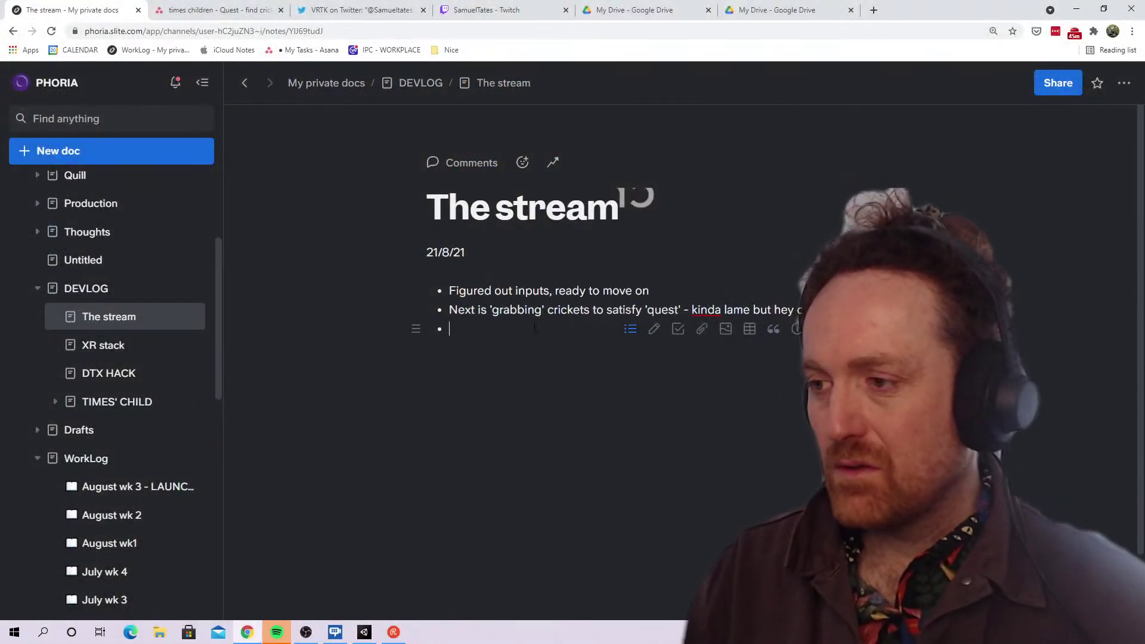
# Open the TIMES' CHILD doc under DEVLOG and look through its list of subdocs
pyautogui.scroll(-5, 114, 422)
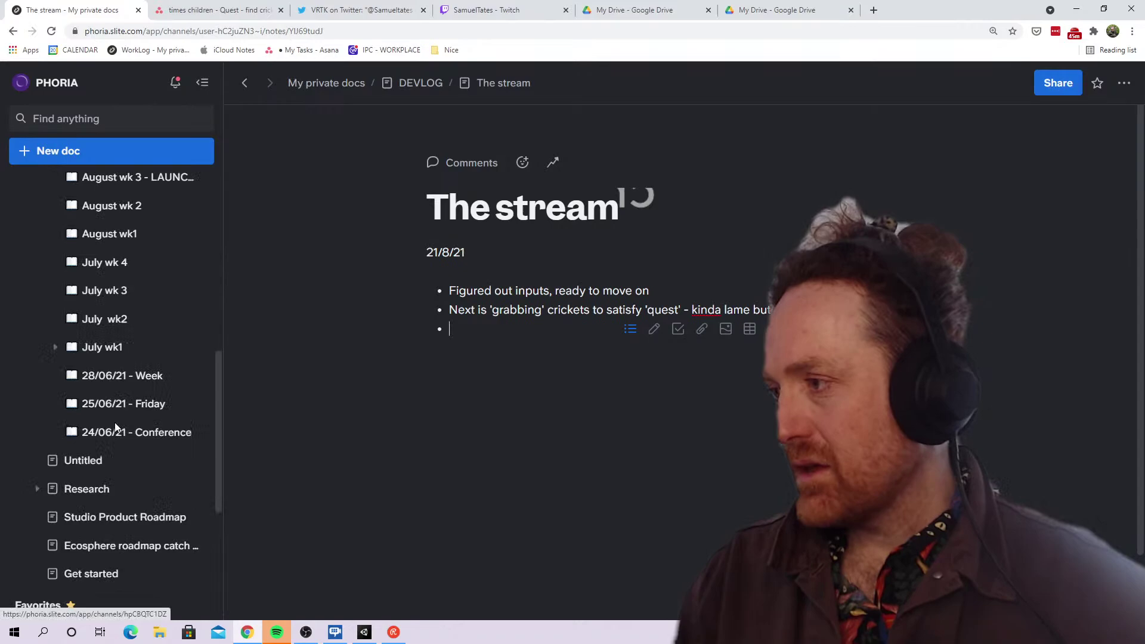
pyautogui.scroll(6, 114, 422)
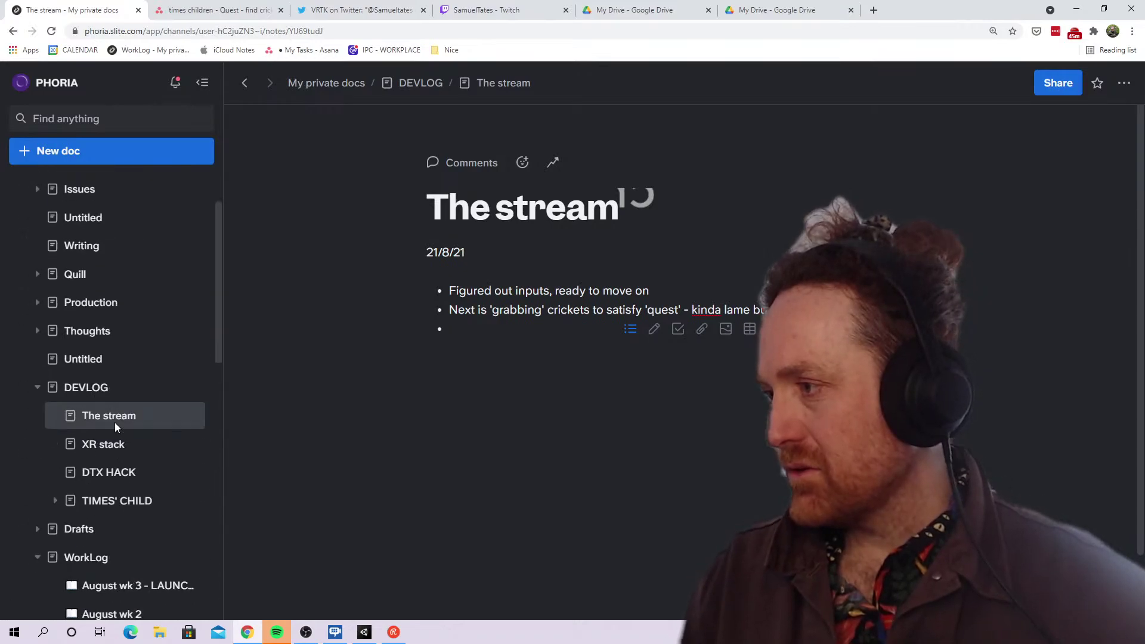
pyautogui.click(123, 529)
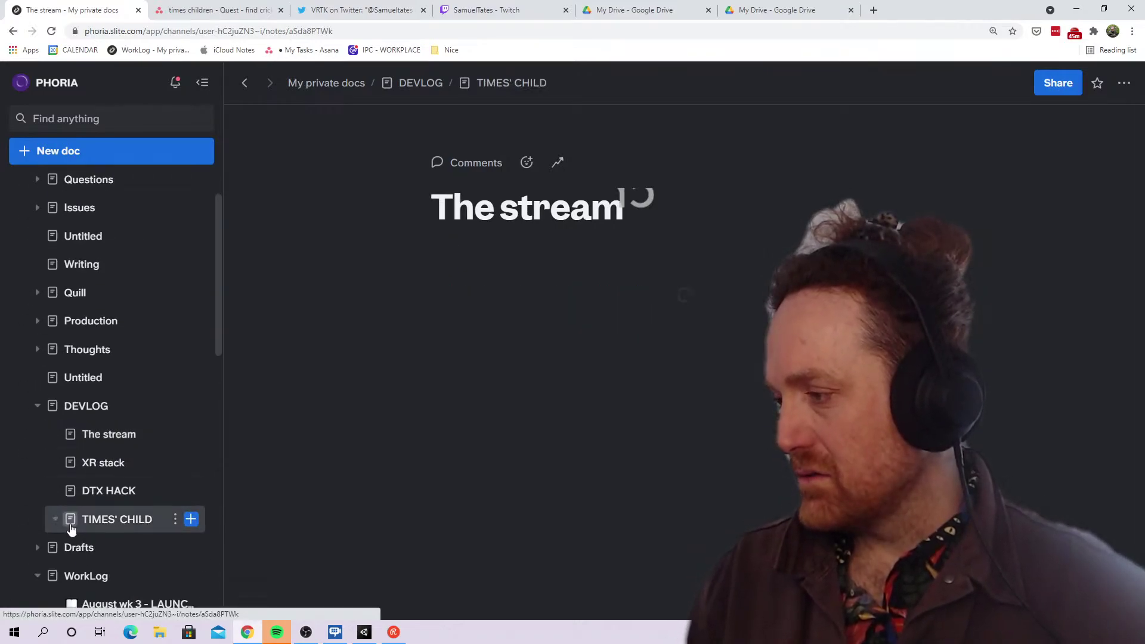
pyautogui.scroll(-5, 484, 408)
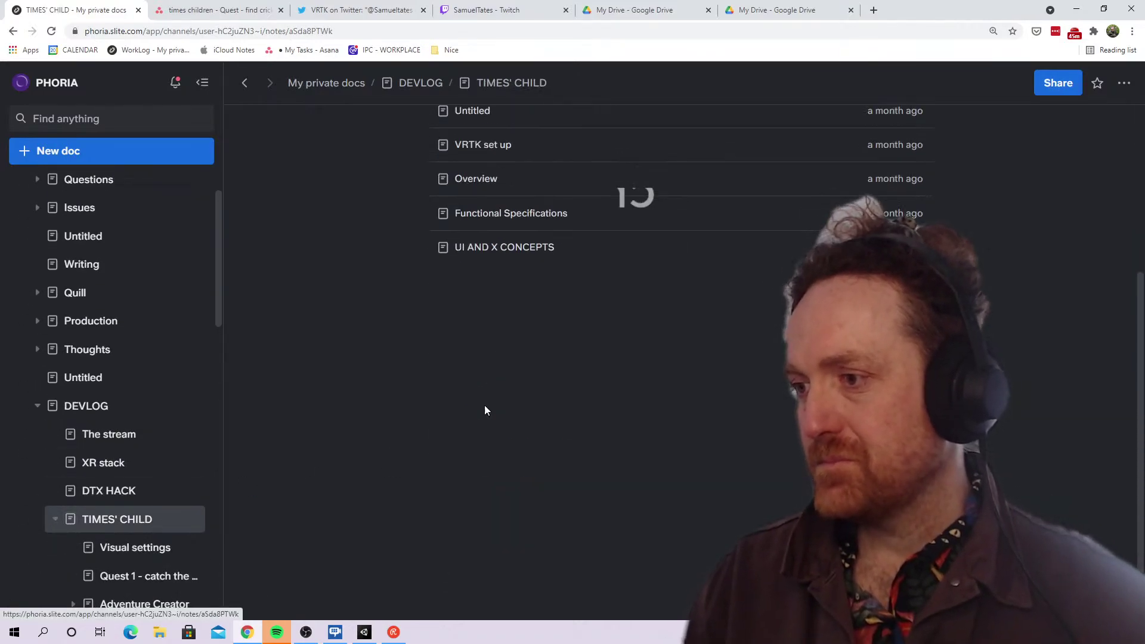
pyautogui.scroll(4, 484, 405)
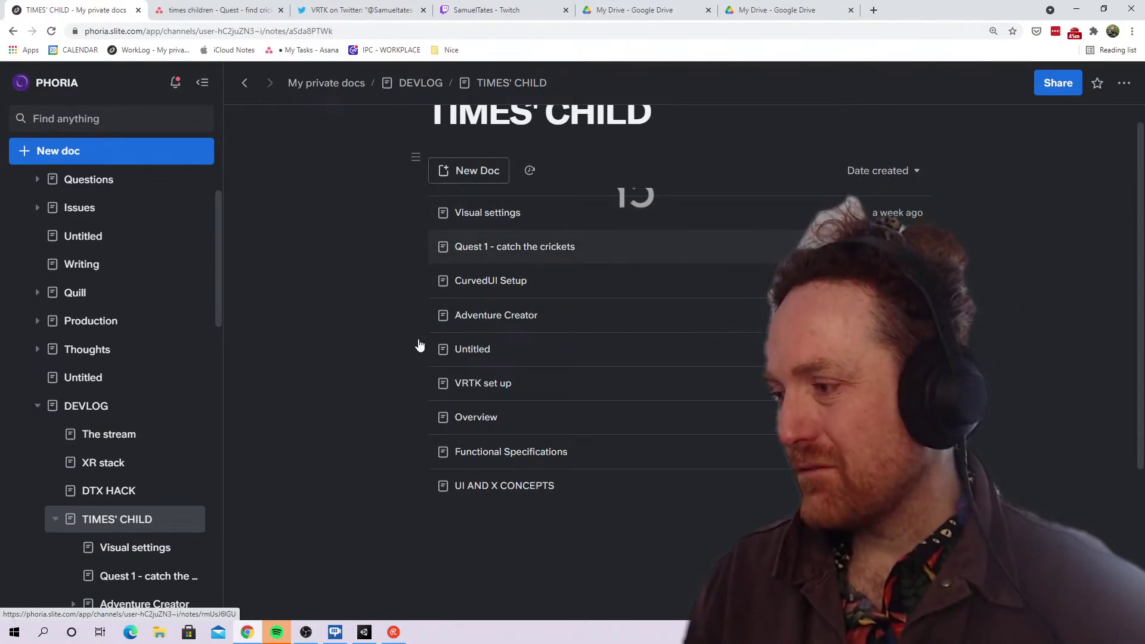
# Create a subdoc titled Quests under TIMES' CHILD and move the Quest 1 - catch the crickets doc into it
pyautogui.scroll(-3, 72, 447)
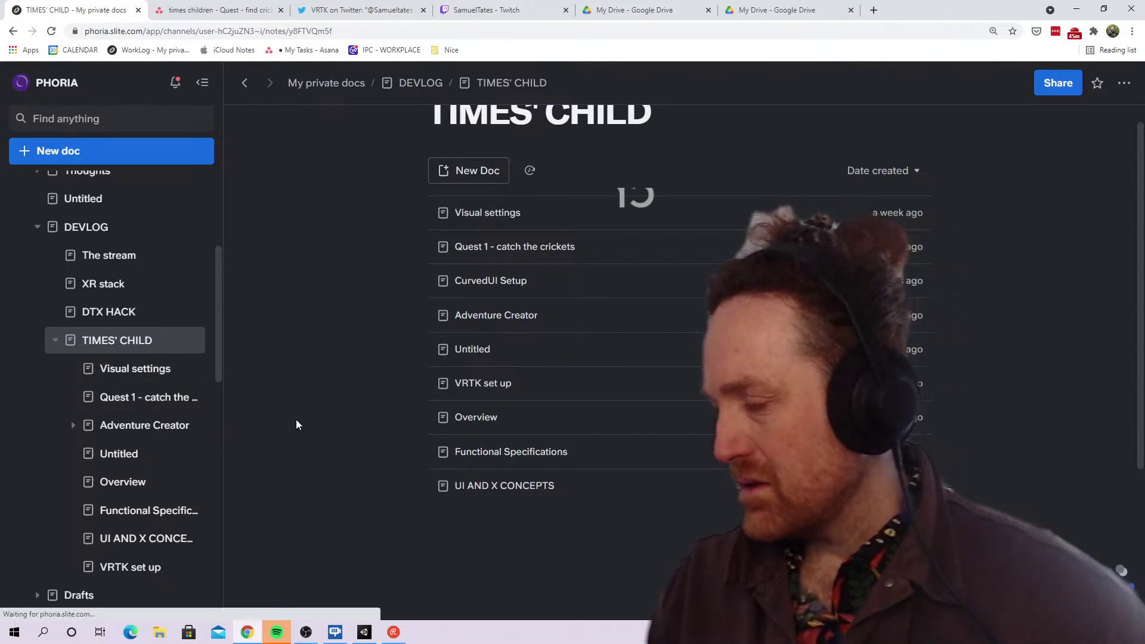
pyautogui.write('Quests')
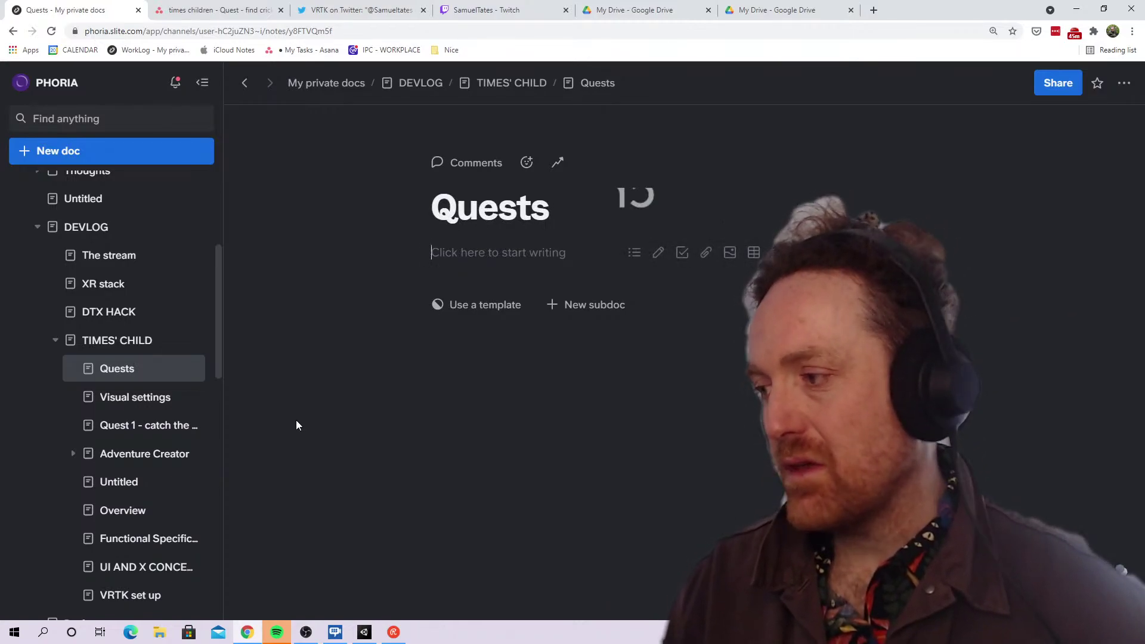
pyautogui.moveTo(128, 425); pyautogui.dragTo(138, 368)
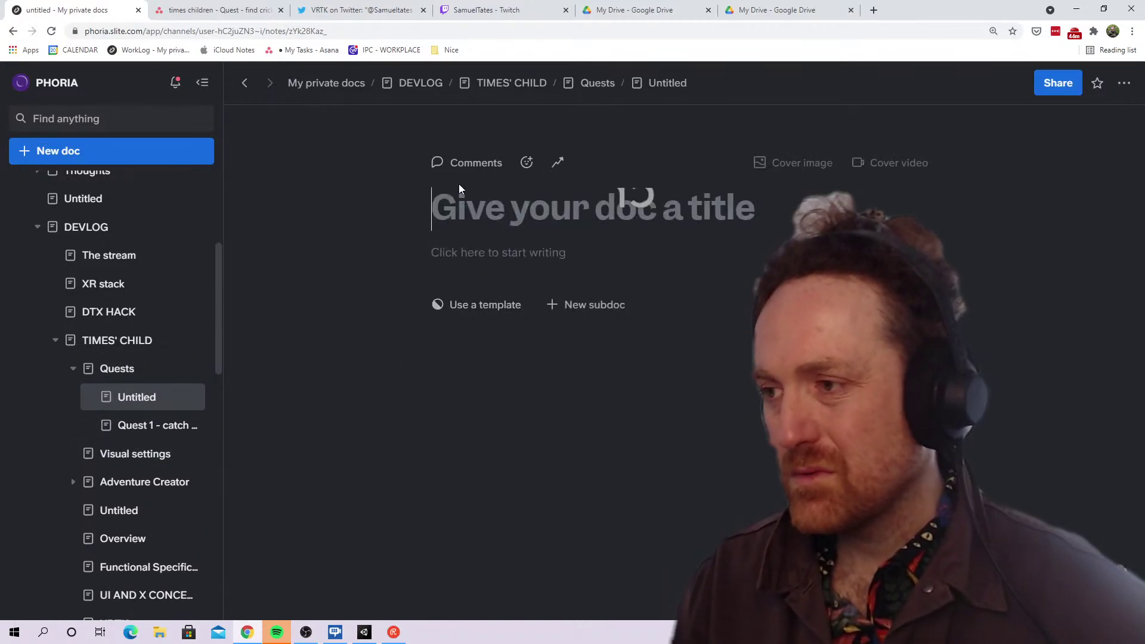
# Title the new subdoc in Quests "Quest 2 - collect the things" and write a first thought about it being better to collect Nurbles
pyautogui.write('Quest 2 -')
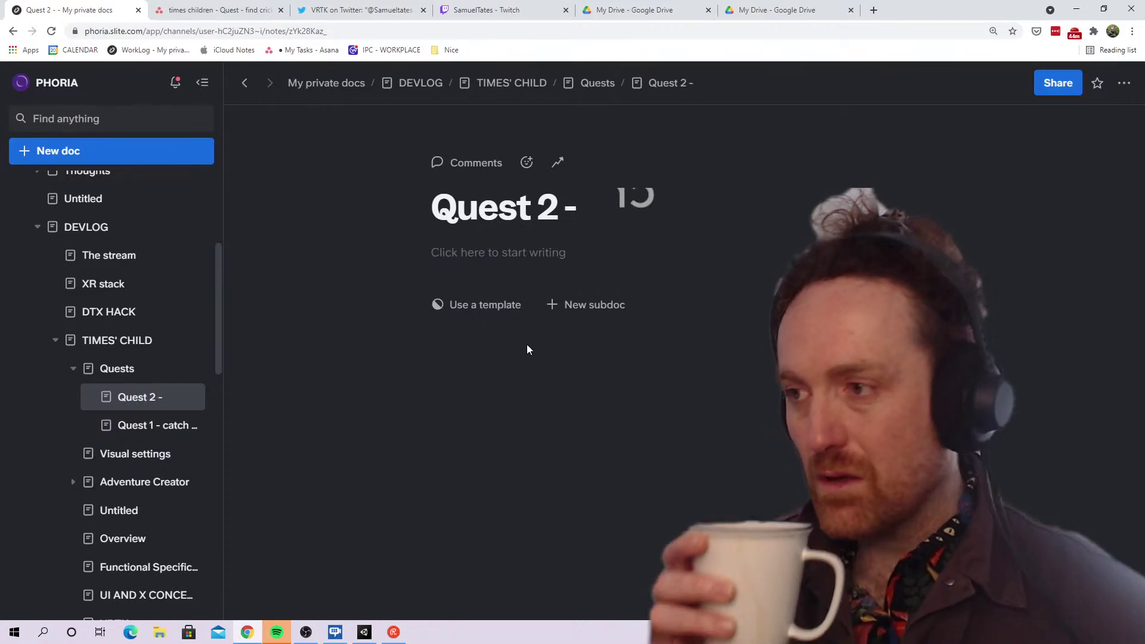
pyautogui.moveTo(185, 393)
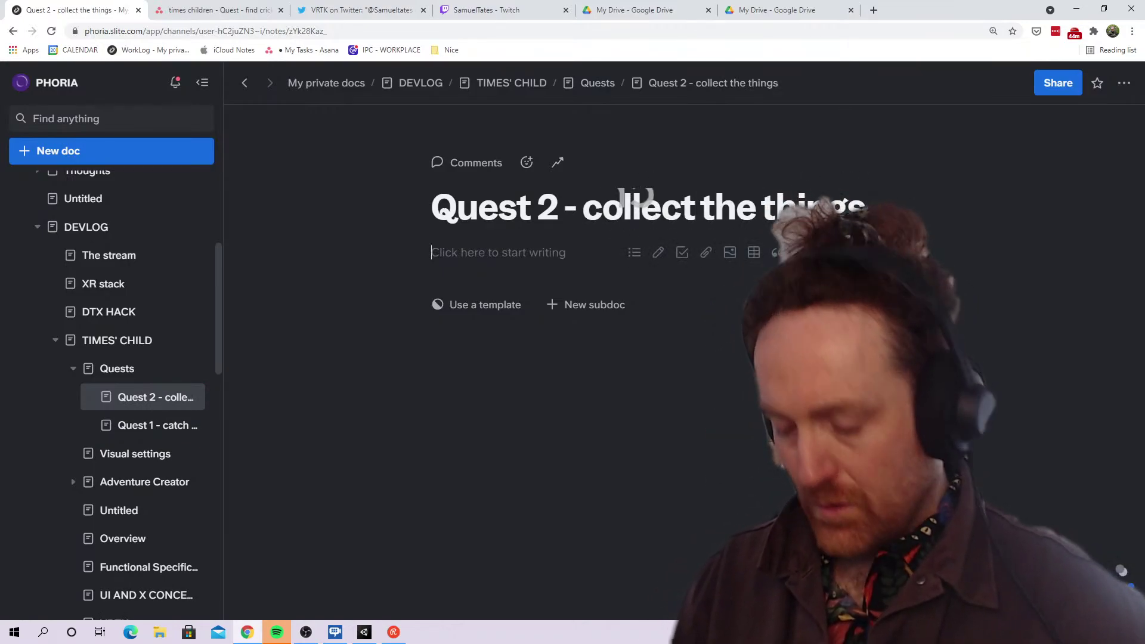
pyautogui.write('Ok so at first glance, thinking maybe it would be better to col')
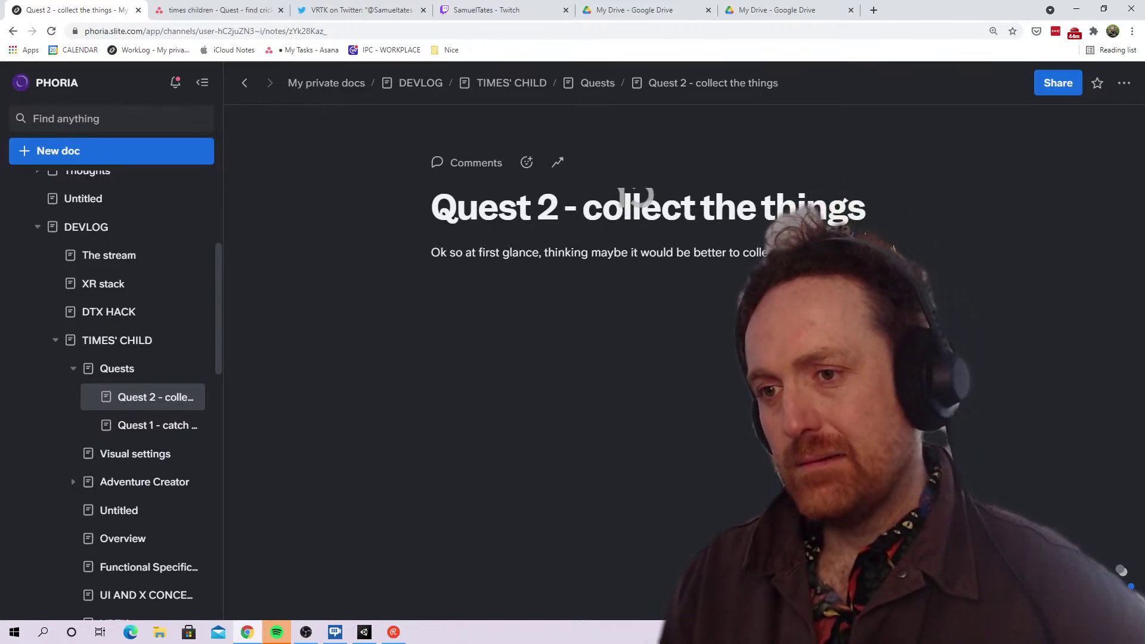
# Start a second paragraph with "Then again, why not make a fun mechanic using VRTK"
pyautogui.press('Return')
pyautogui.write('Thena gain')
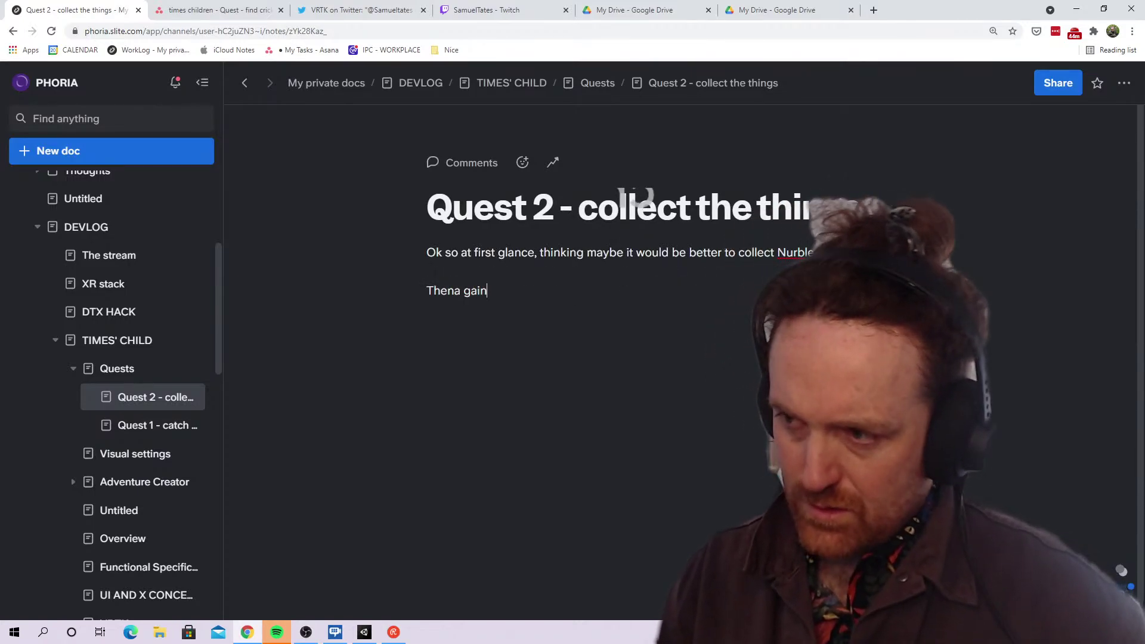
pyautogui.press('BackSpace')
pyautogui.press('BackSpace')
pyautogui.press('BackSpace')
pyautogui.press('BackSpace')
pyautogui.write('ag')
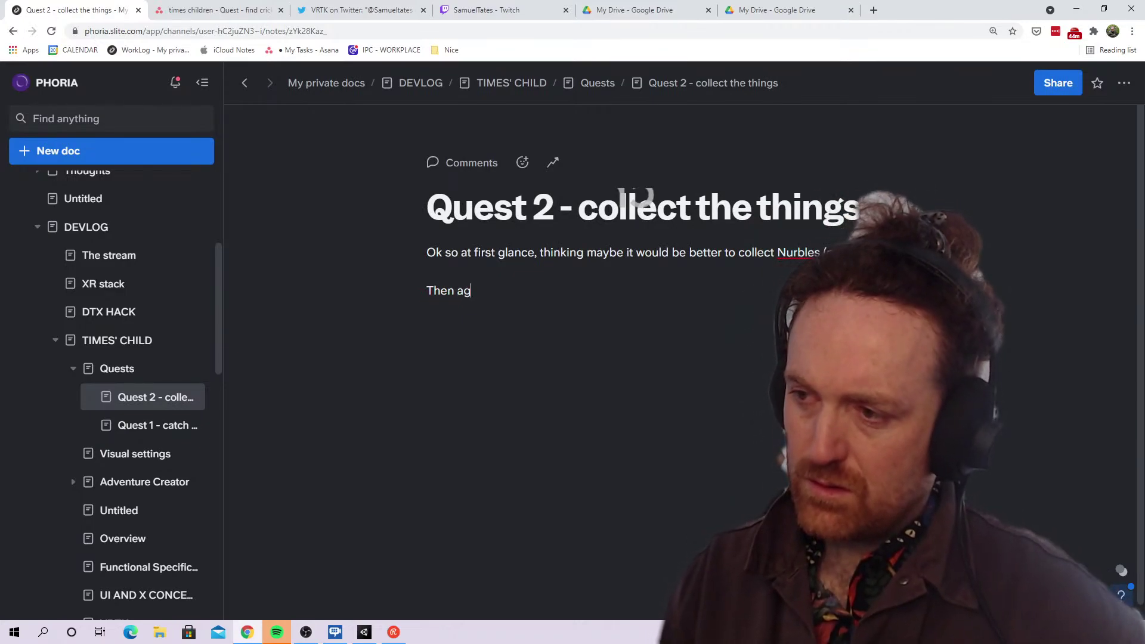
pyautogui.write('ain, why not make')
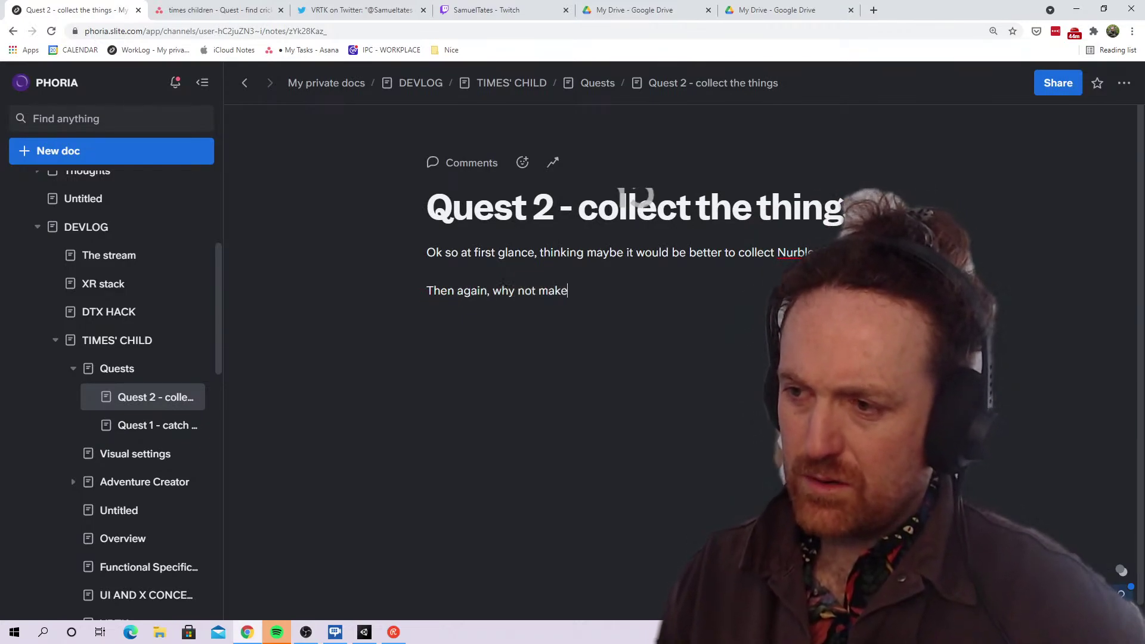
pyautogui.write(' a fun mechanic')
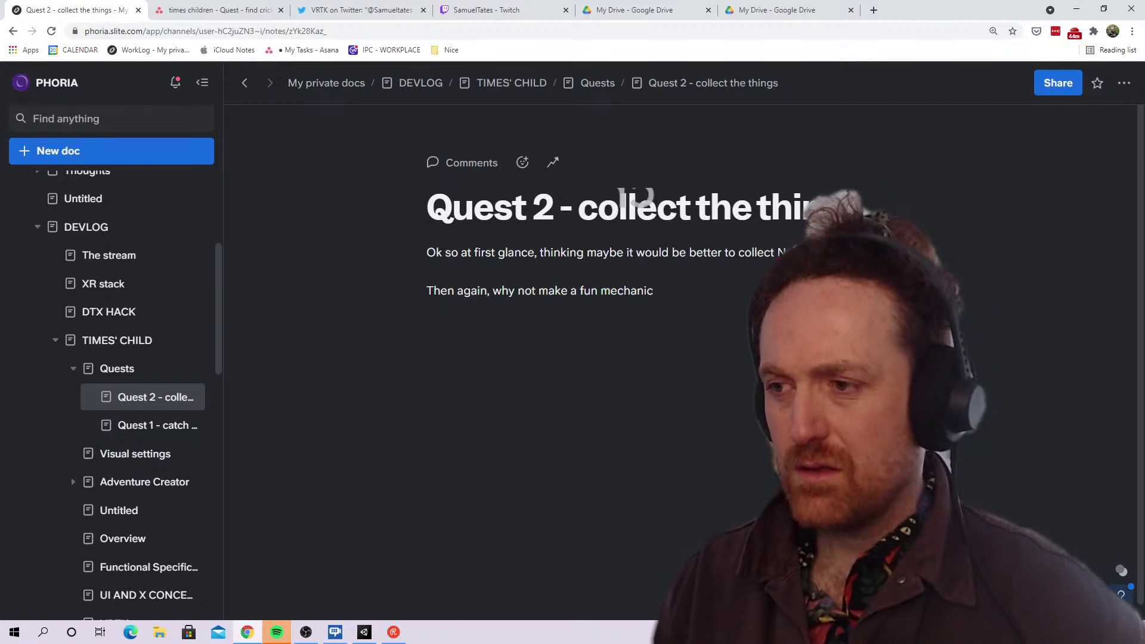
pyautogui.write('  using BV')
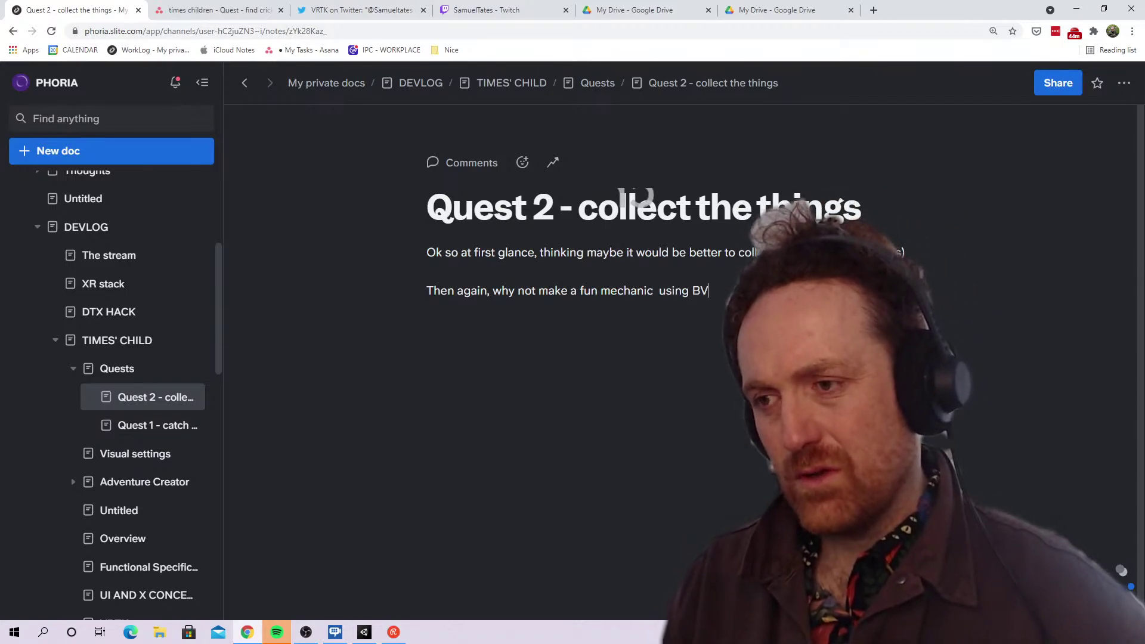
pyautogui.press('BackSpace')
pyautogui.press('BackSpace')
pyautogui.write('VRTK')
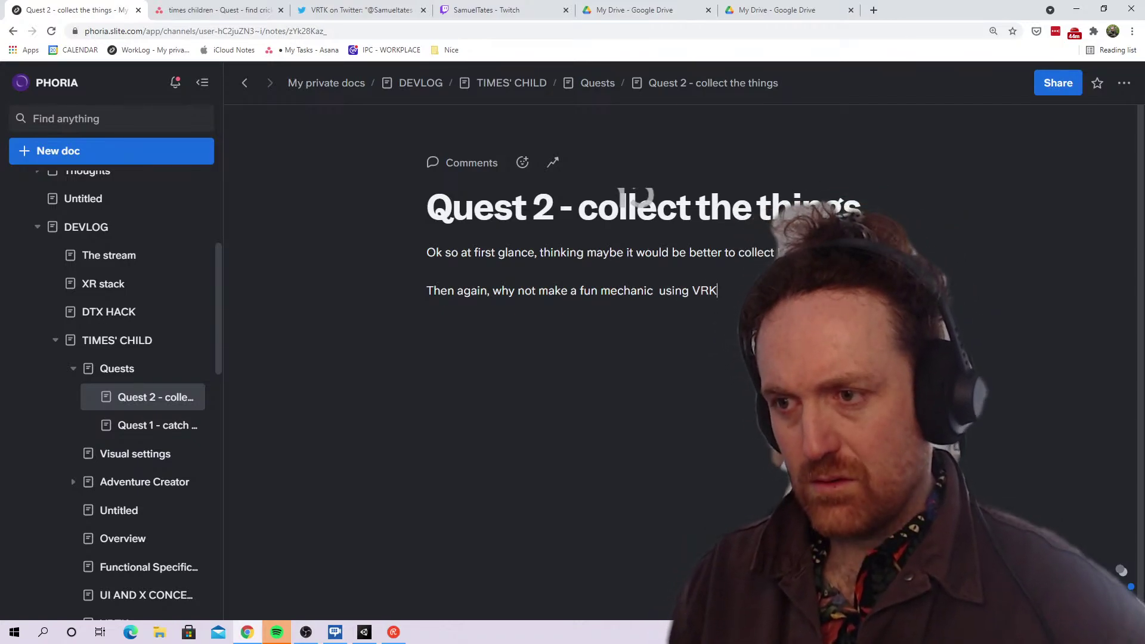
# Finish the VRTK paragraph with the storytelling benefit, ending in "storytelling, aka can put stuff out of reach."
pyautogui.write(' - and ')
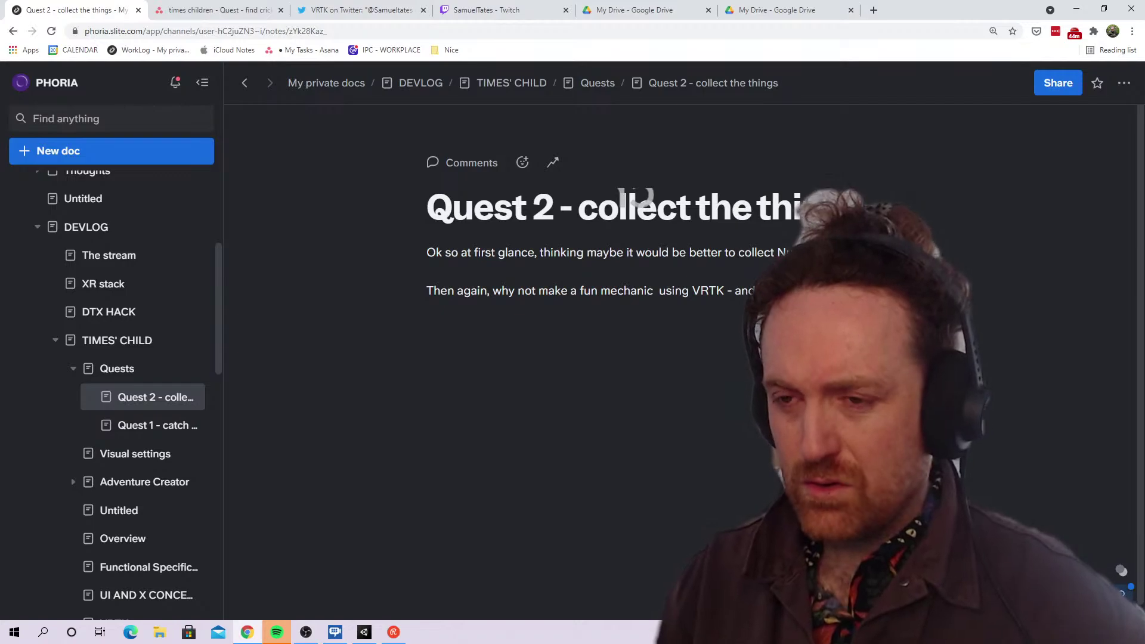
pyautogui.write('storybl')
pyautogui.press('BackSpace')
pyautogui.press('BackSpace')
pyautogui.write('t')
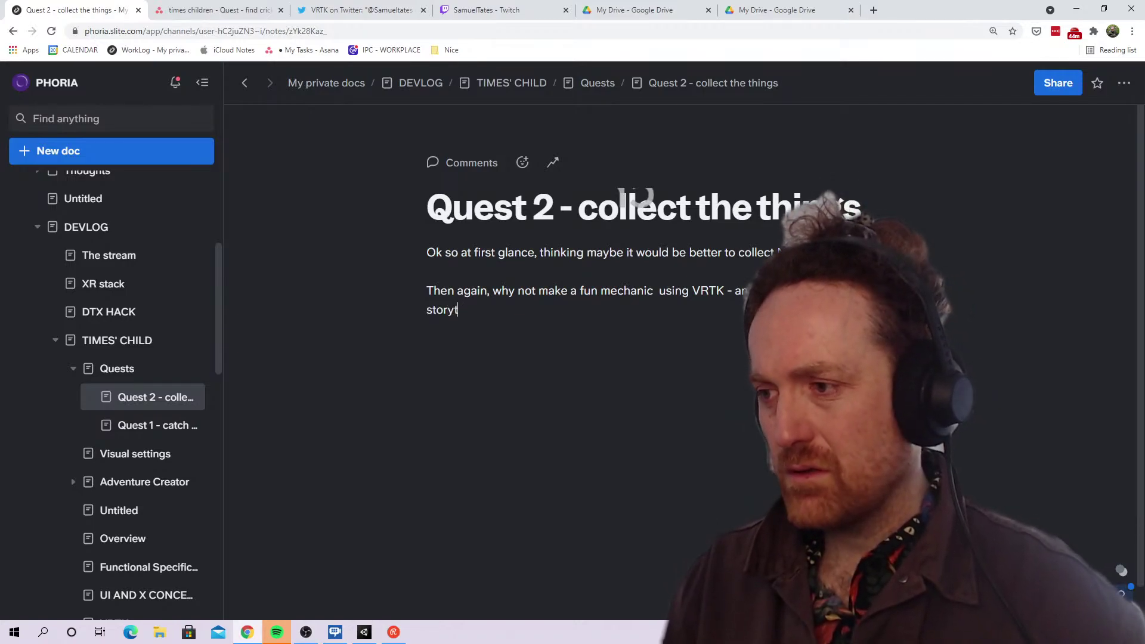
pyautogui.write('elling, aka can put')
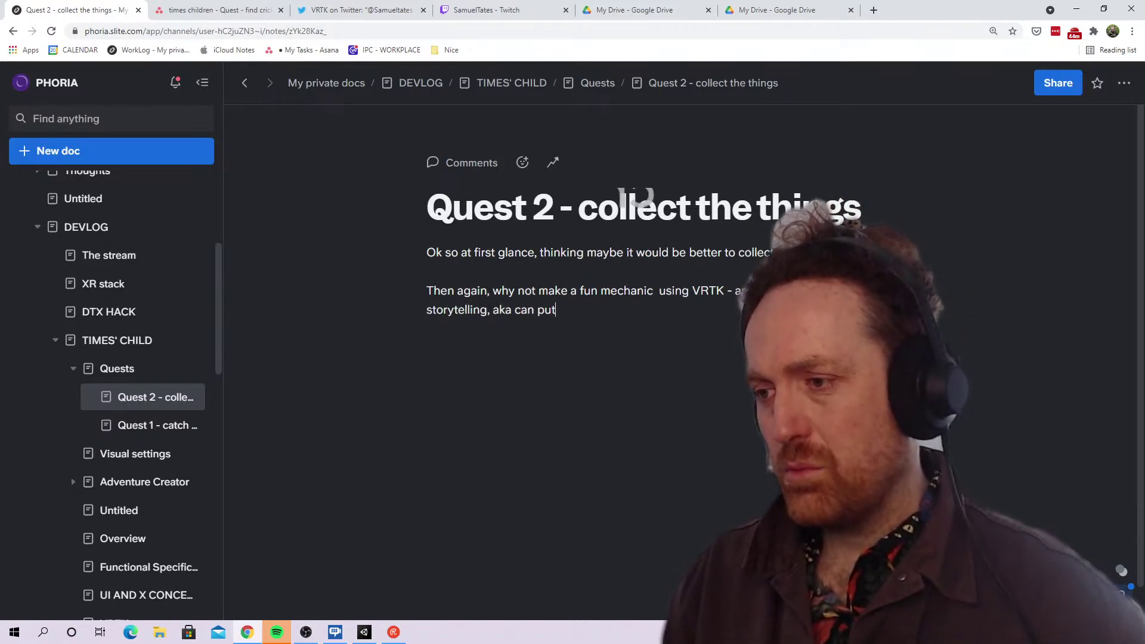
pyautogui.write(' stuff out of reach.')
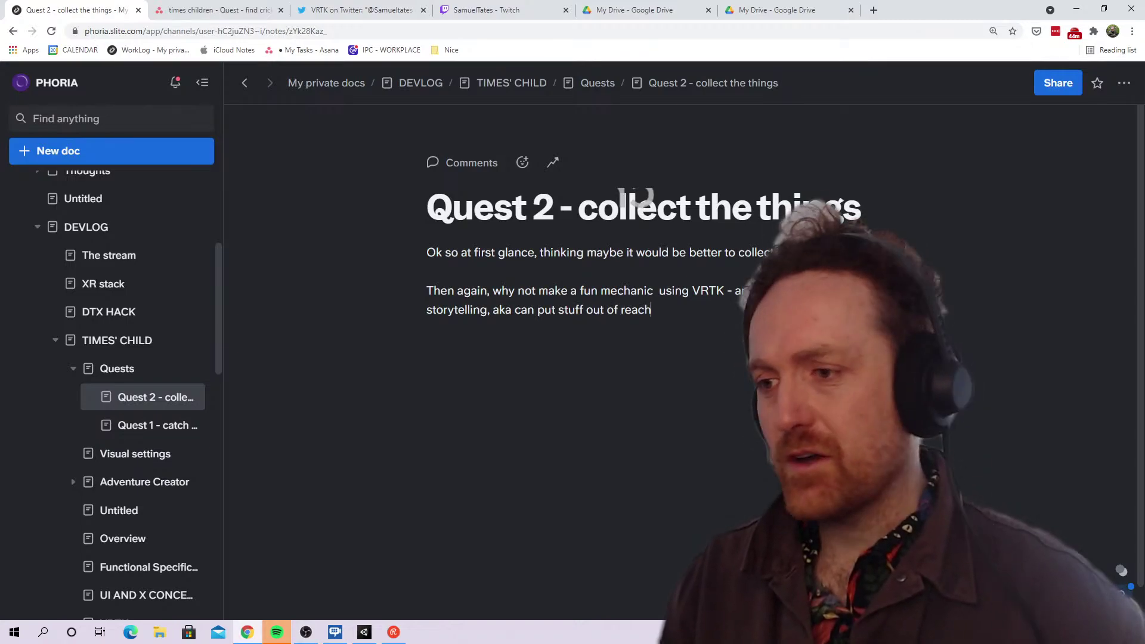
pyautogui.press('Return')
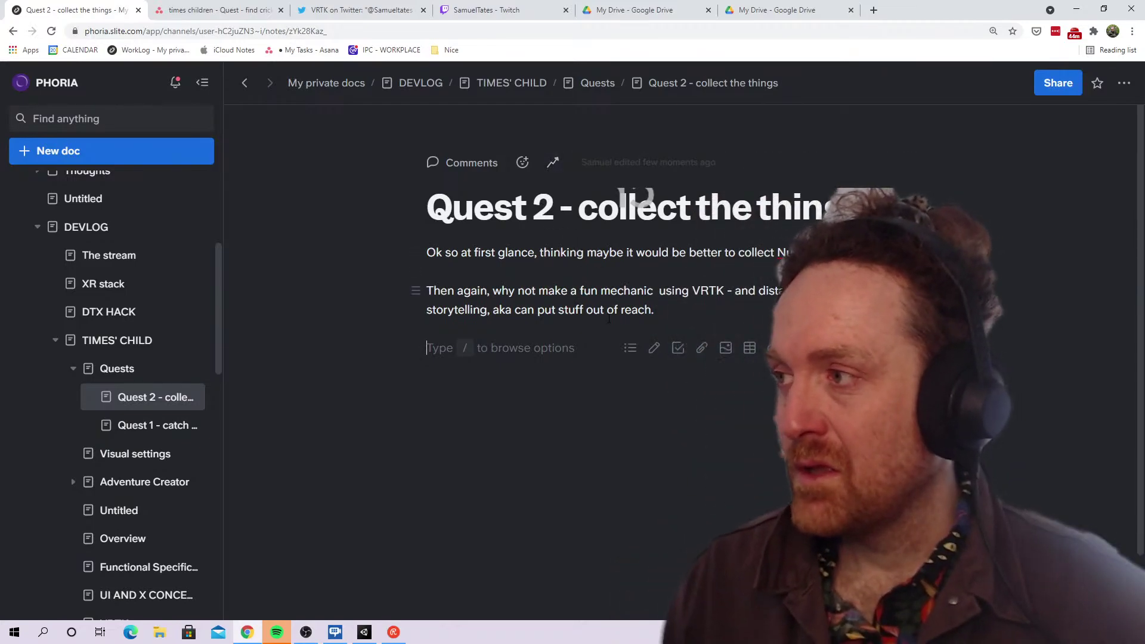
# Turn the two paragraphs into a bulleted list without the empty bullet, and place the cursor on the blank line below
pyautogui.click(593, 309)
pyautogui.moveTo(603, 252); pyautogui.dragTo(619, 311)
pyautogui.hotkey('ctrl', 'shift', '8')
pyautogui.press('Down')
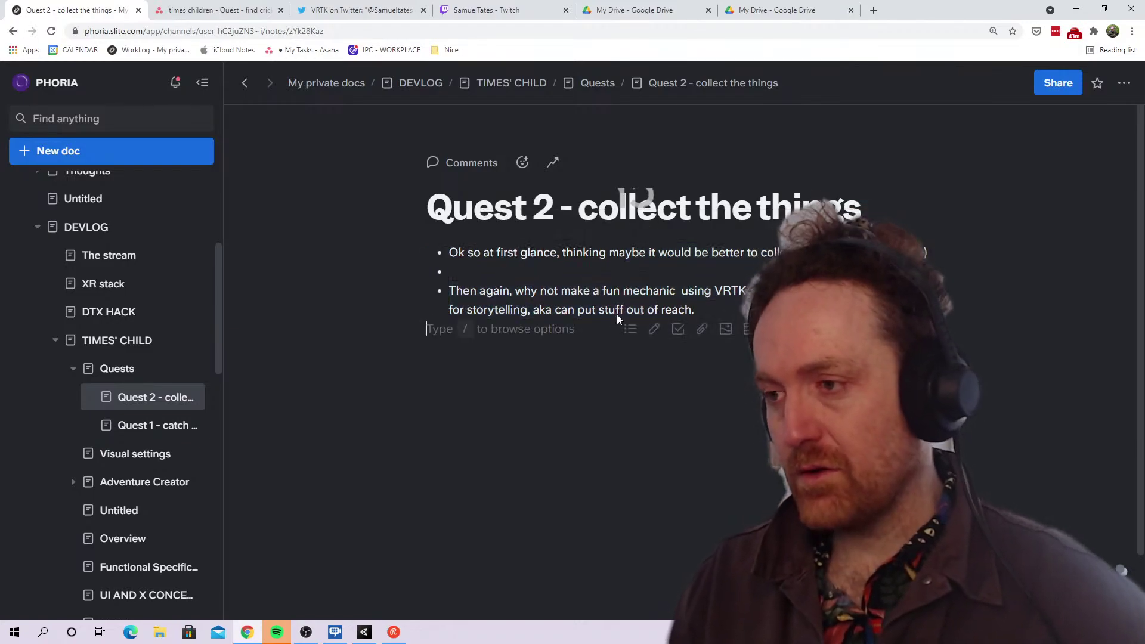
pyautogui.press('Up')
pyautogui.press('Up')
pyautogui.press('Up')
pyautogui.press('BackSpace')
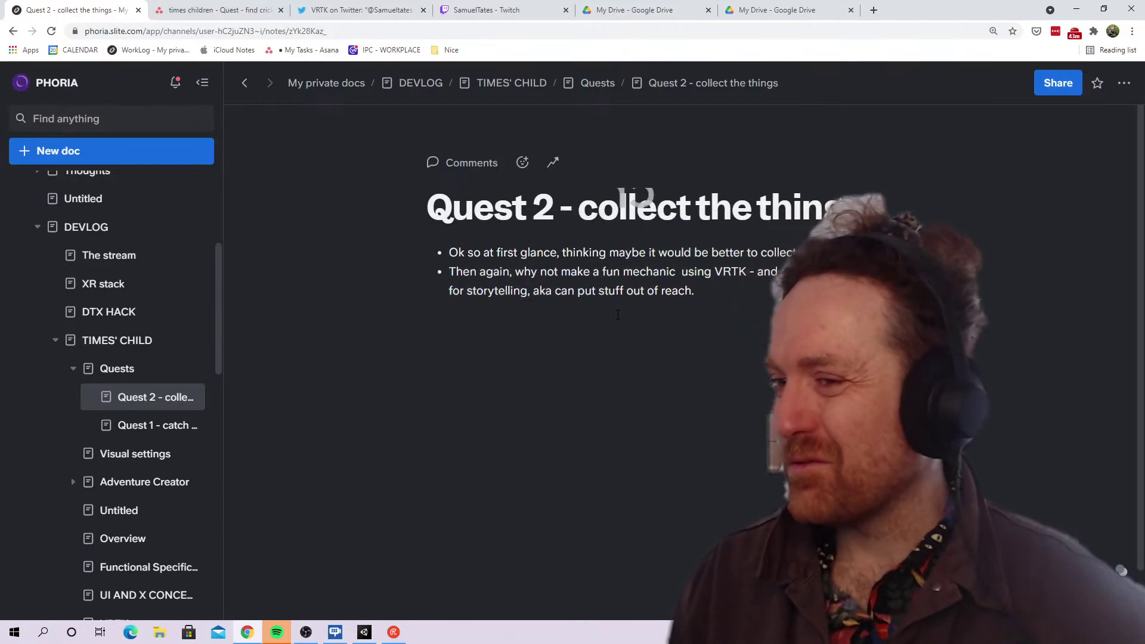
pyautogui.moveTo(636, 294); pyautogui.dragTo(607, 353)
pyautogui.click(606, 353)
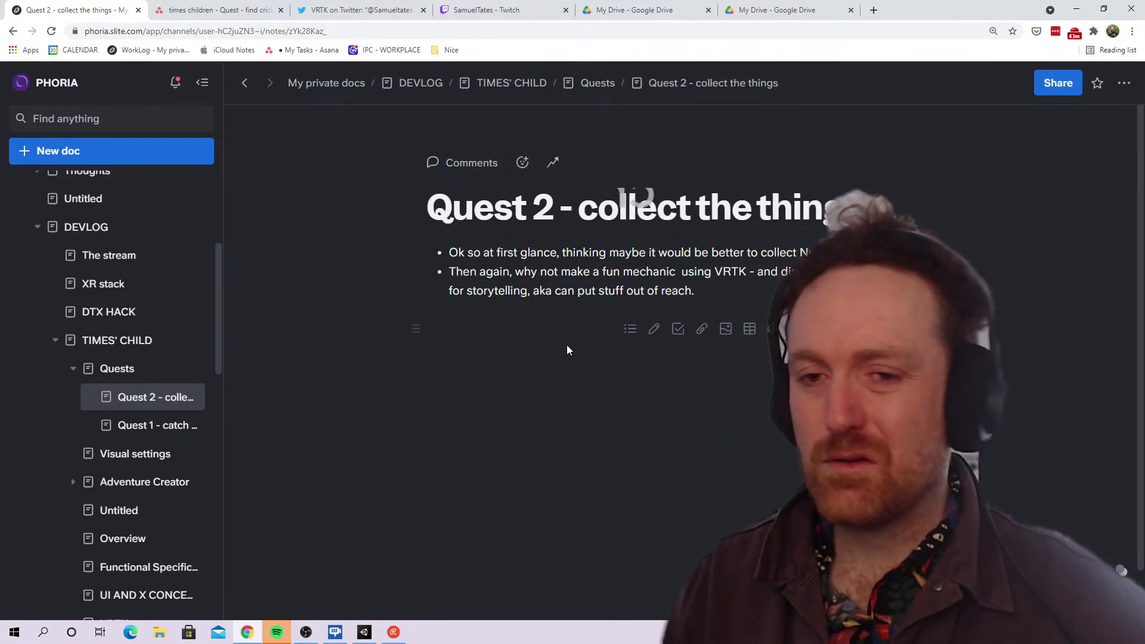
pyautogui.scroll(-1, 590, 310)
pyautogui.scroll(1, 588, 305)
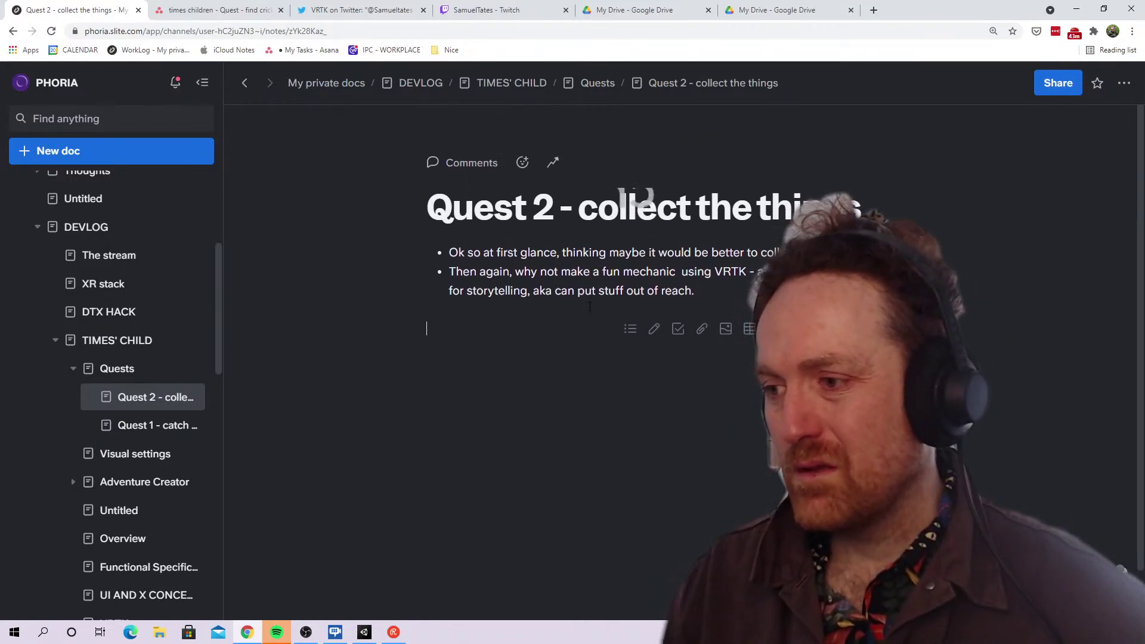
# Look through the Technical tasks on the Asana board and start a new subtask at the end of "Quest - find crickets"
pyautogui.scroll(-1, 588, 310)
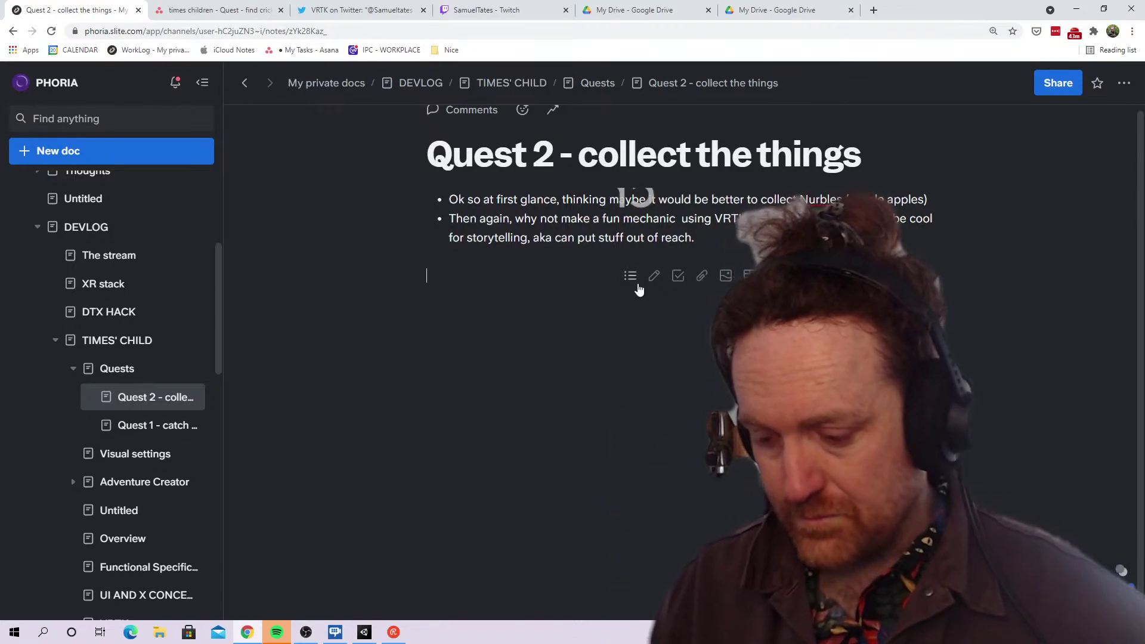
pyautogui.click(568, 260)
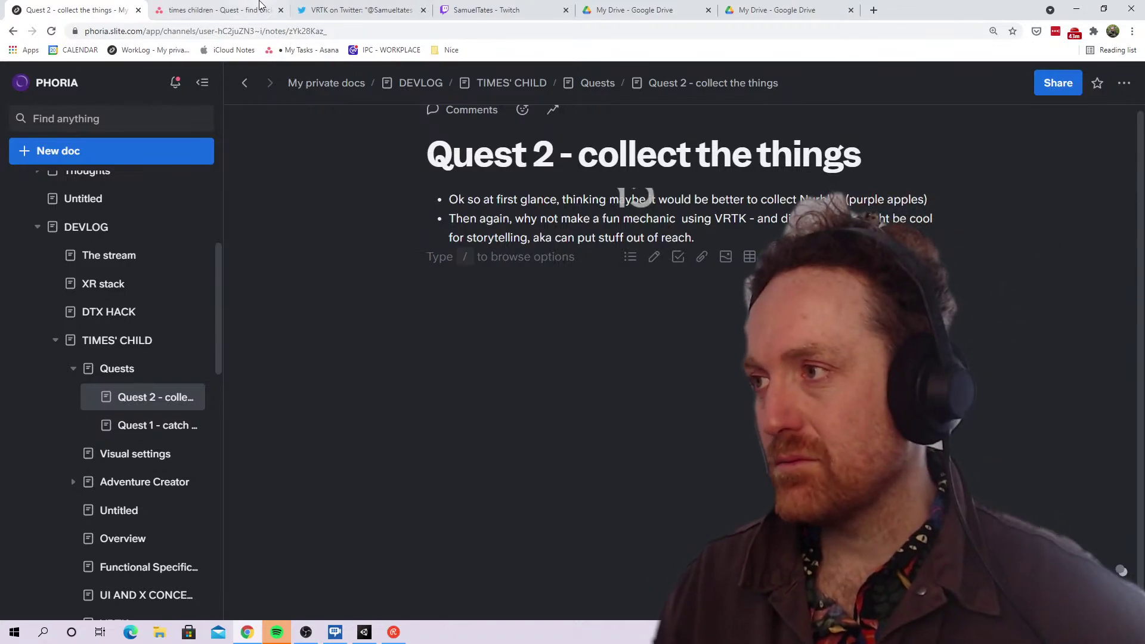
pyautogui.click(873, 10)
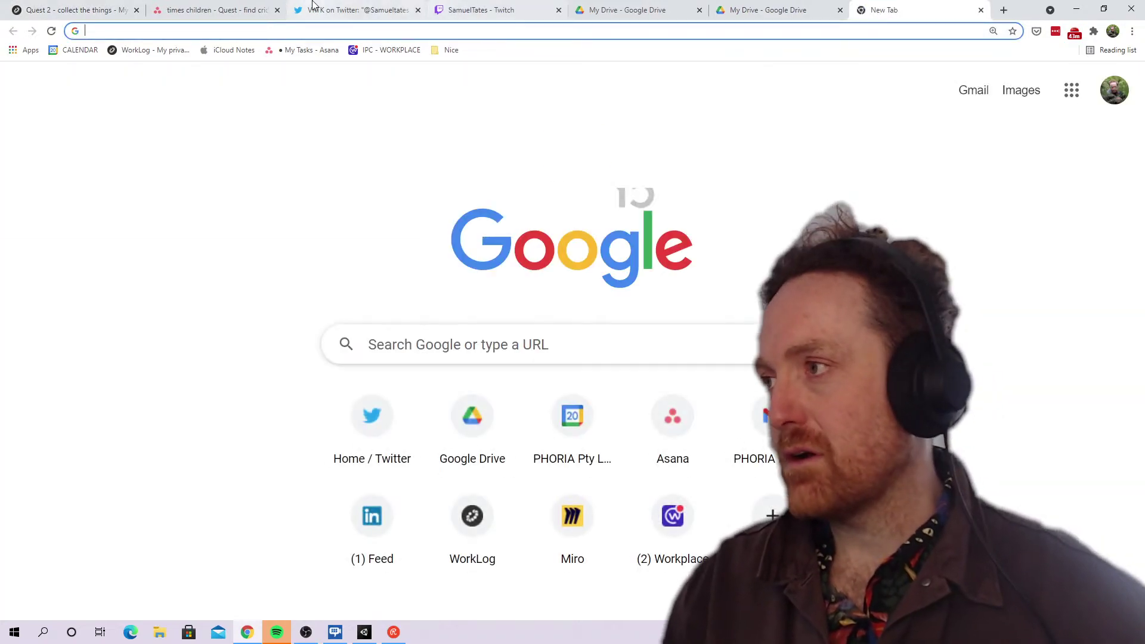
pyautogui.click(198, 7)
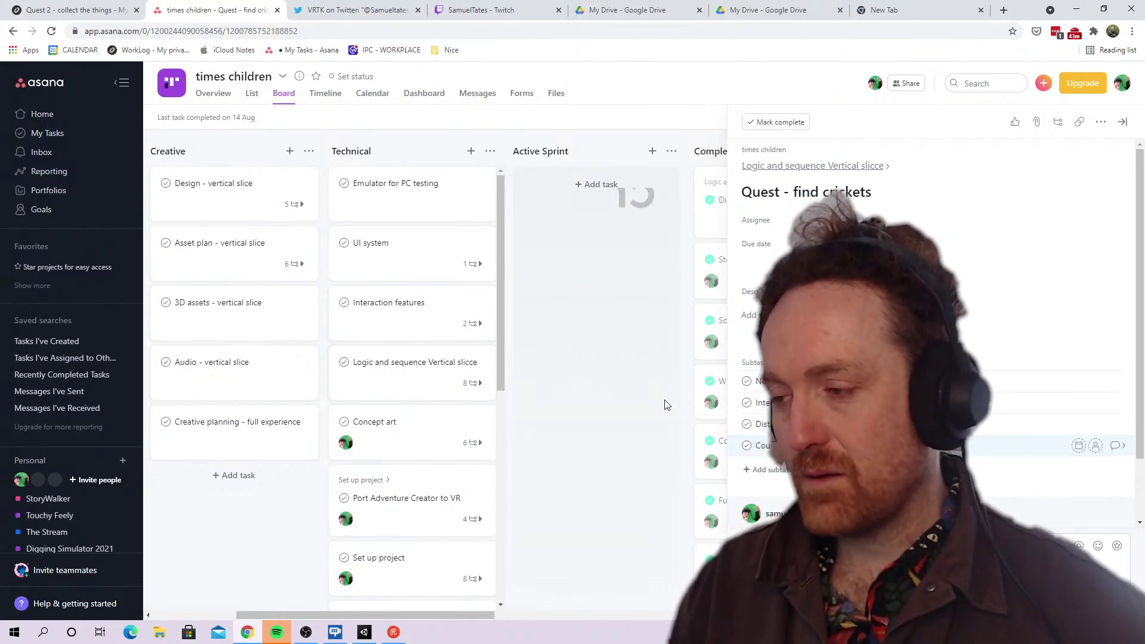
pyautogui.scroll(-7, 470, 387)
pyautogui.scroll(6, 468, 390)
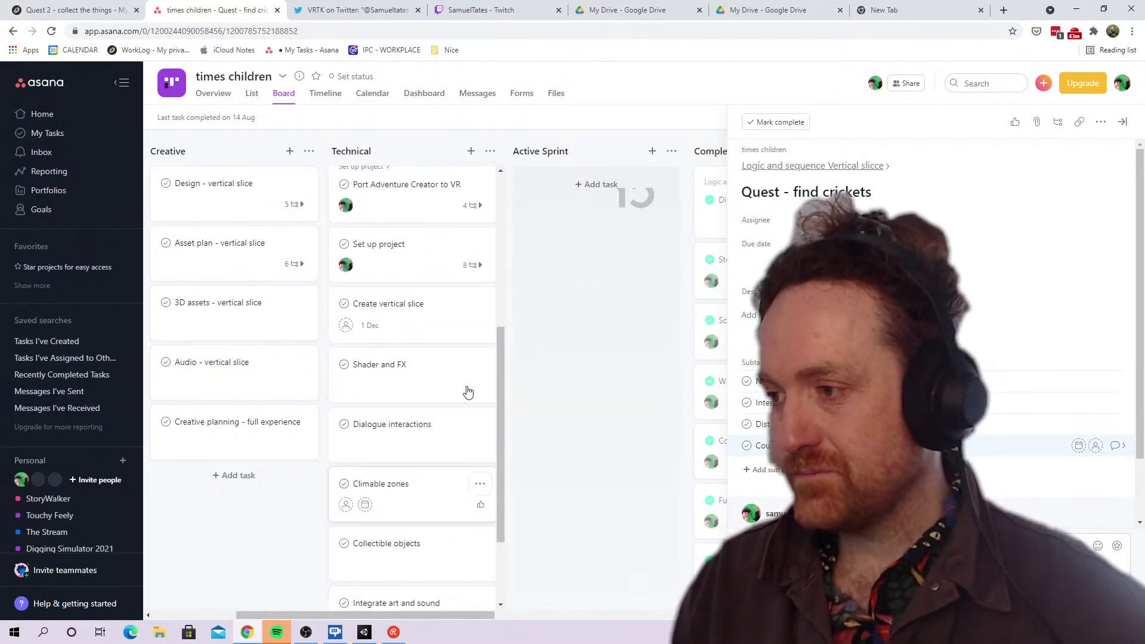
pyautogui.scroll(1, 468, 388)
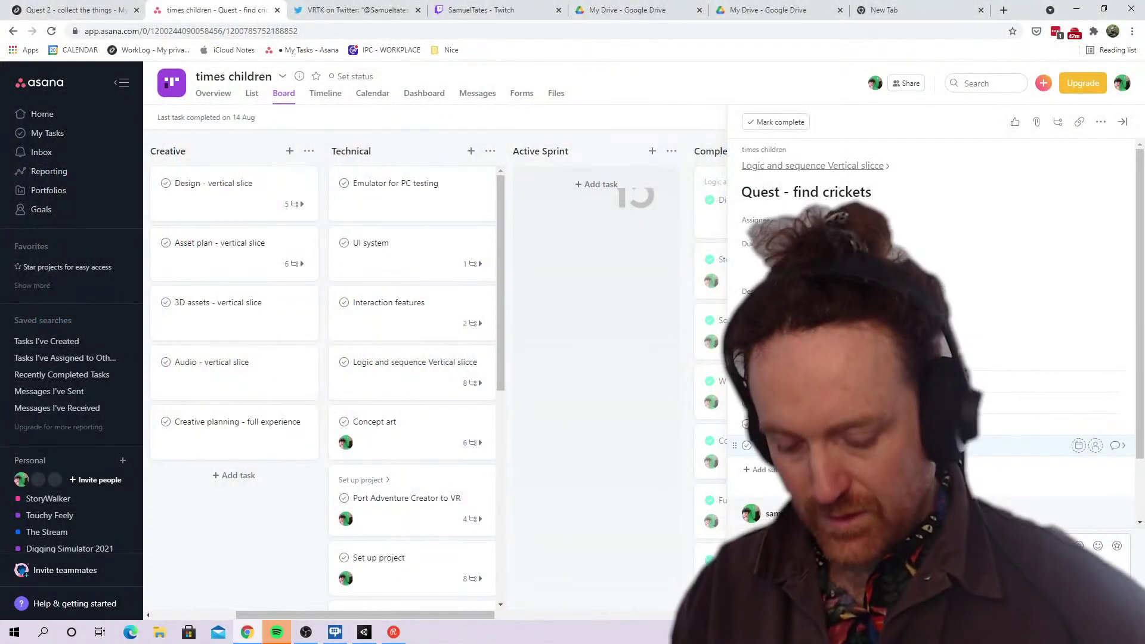
pyautogui.press('Return')
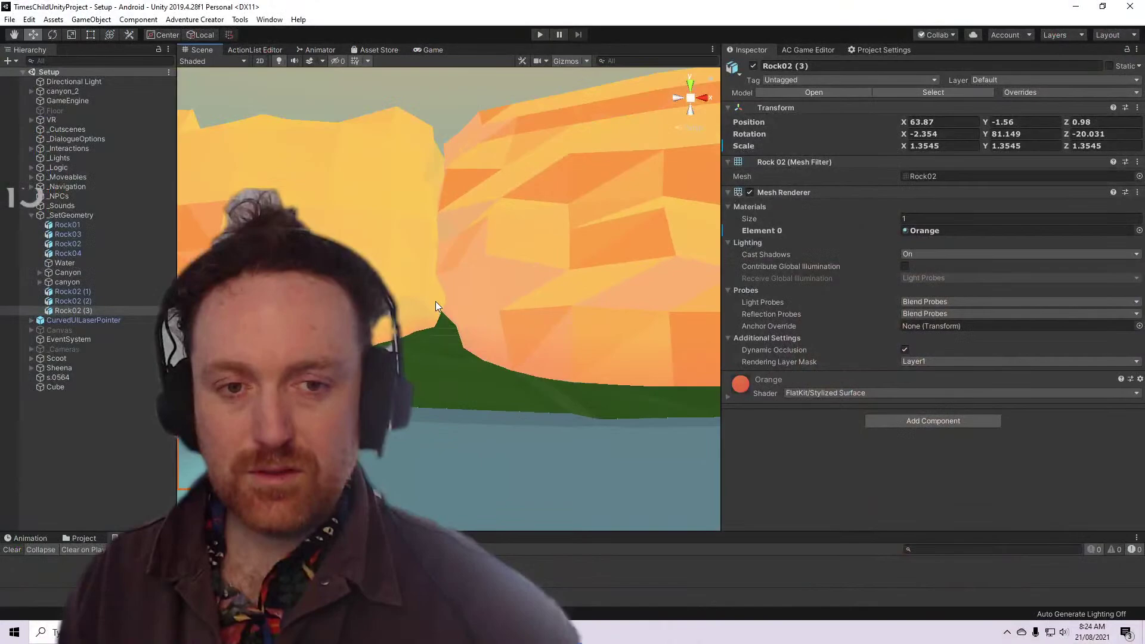
# Switch to the Unity scene and examine the canyon crevice, select wall n.0561 and toggle the scene lighting off and on
pyautogui.scroll(3, 435, 302)
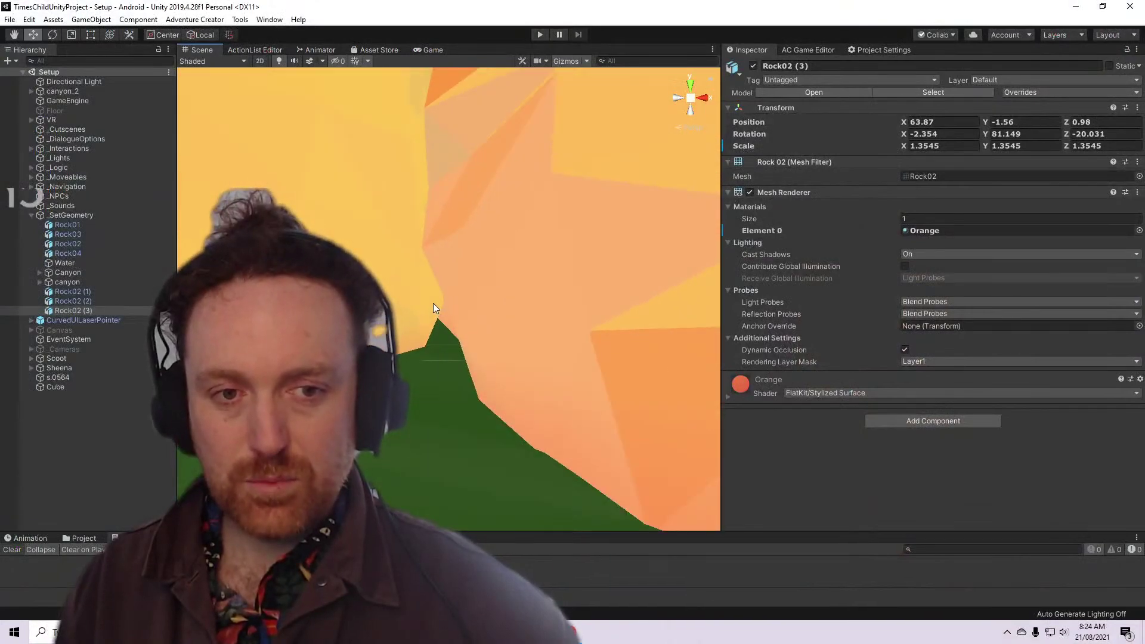
pyautogui.scroll(4, 420, 313)
pyautogui.scroll(-1, 417, 312)
pyautogui.scroll(1, 418, 313)
pyautogui.scroll(-4, 417, 313)
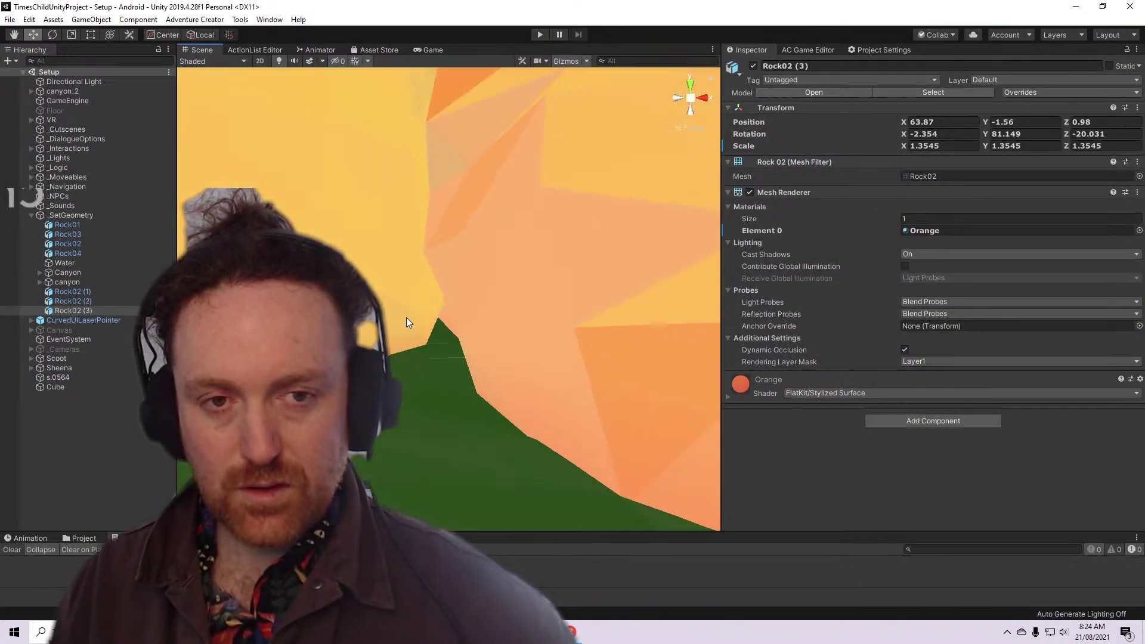
pyautogui.scroll(-5, 406, 317)
pyautogui.click(493, 301)
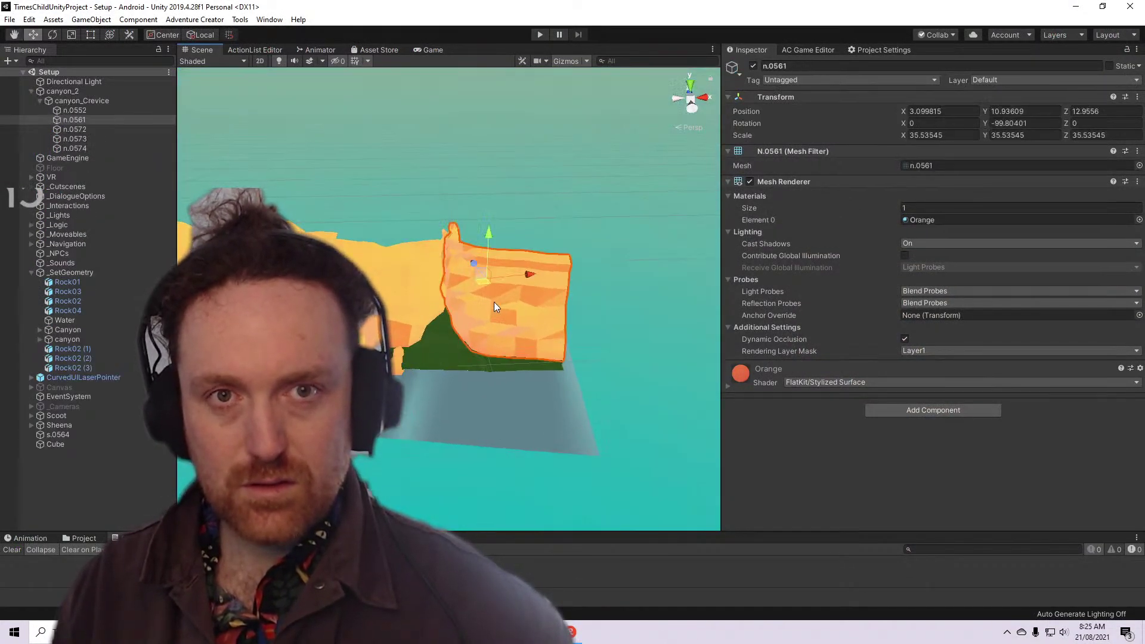
pyautogui.click(273, 59)
pyautogui.click(277, 62)
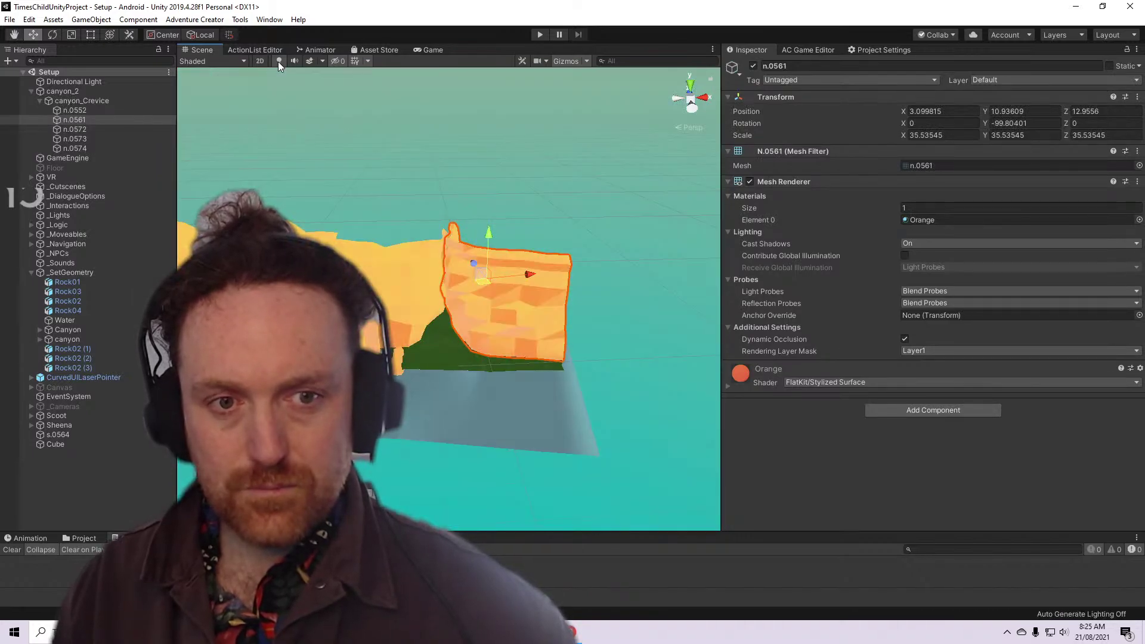
# Inspect the green ground mesh n.0573 in the crevice and the canyon_Crevice wall n.0552
pyautogui.scroll(3, 449, 303)
pyautogui.click(446, 318)
pyautogui.scroll(5, 446, 322)
pyautogui.keyDown('alt'); pyautogui.moveTo(444, 342); pyautogui.dragTo(440, 305); pyautogui.keyUp('alt')
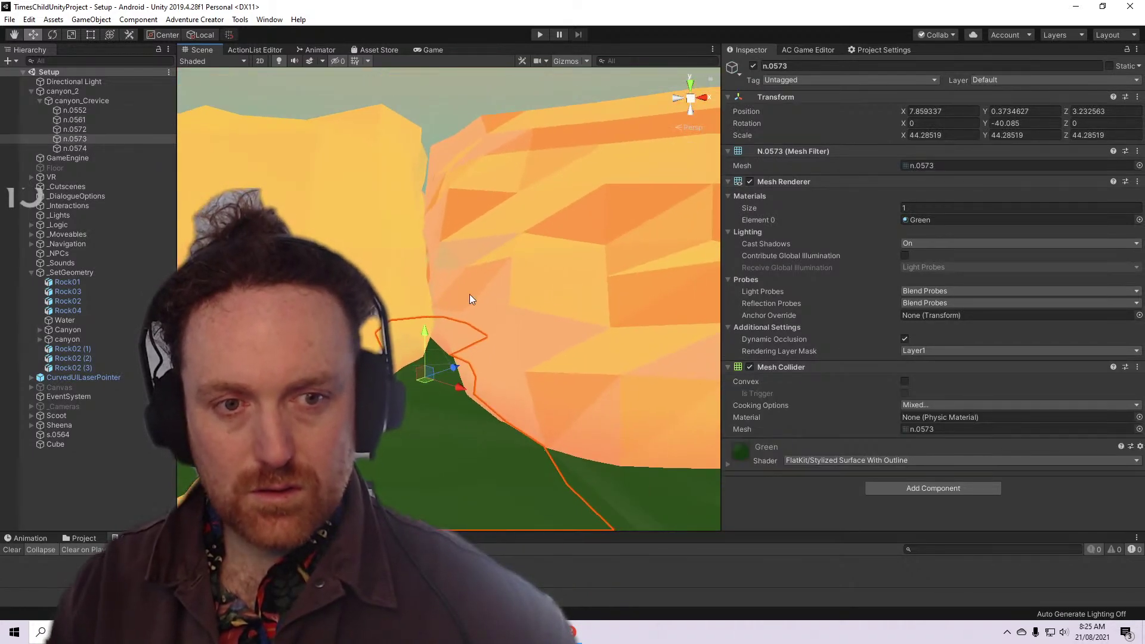
pyautogui.scroll(-3, 470, 294)
pyautogui.click(99, 93)
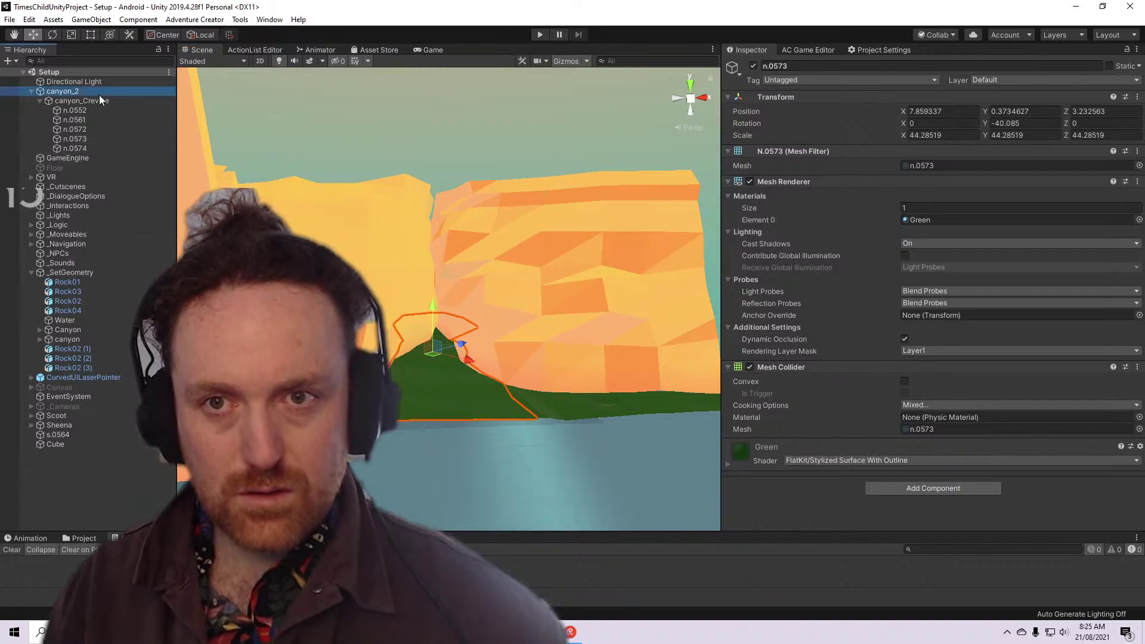
pyautogui.click(99, 100)
pyautogui.click(93, 111)
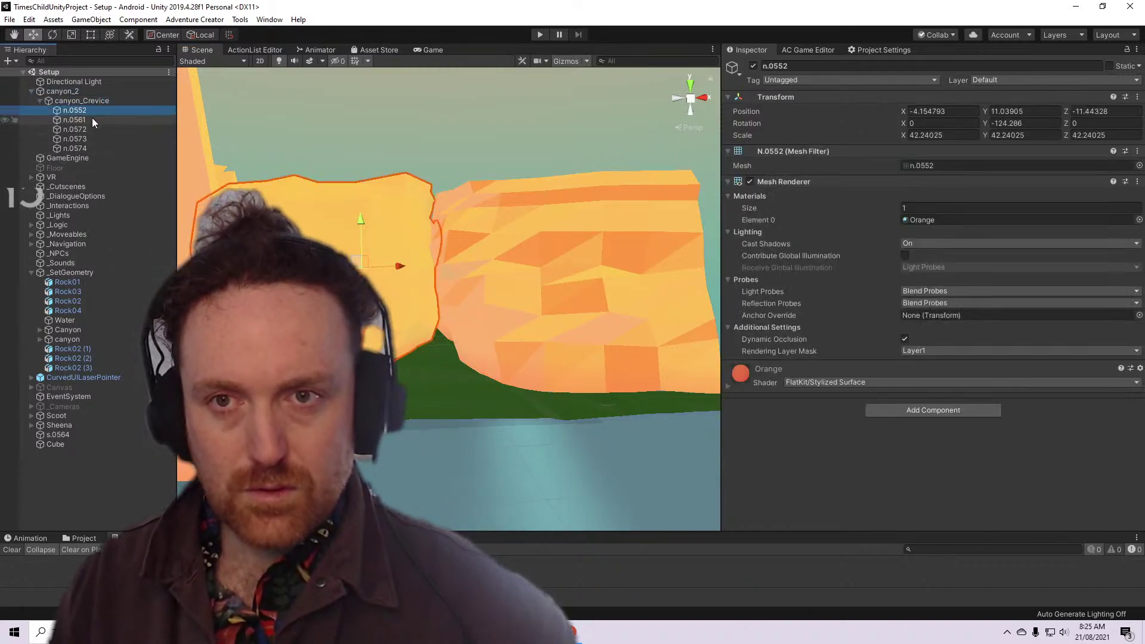
# Rotate the Directional Light to about 68.8, -147.3, 402.2 so the canyon walls are lit from a new angle
pyautogui.doubleClick(95, 81)
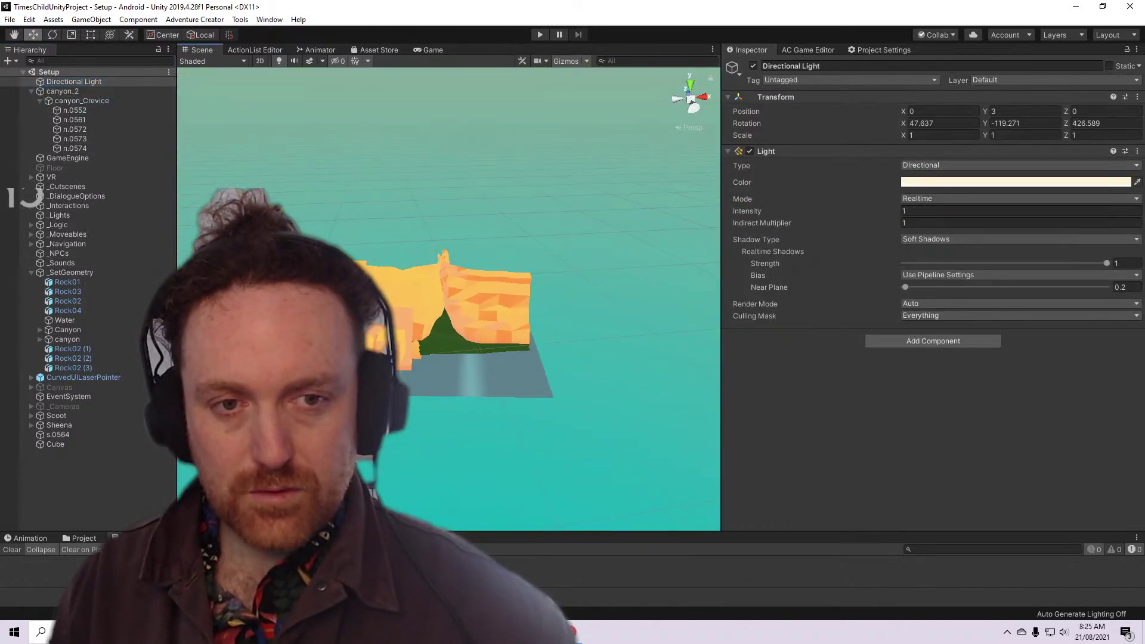
pyautogui.keyDown('alt'); pyautogui.moveTo(457, 323); pyautogui.dragTo(418, 325); pyautogui.keyUp('alt')
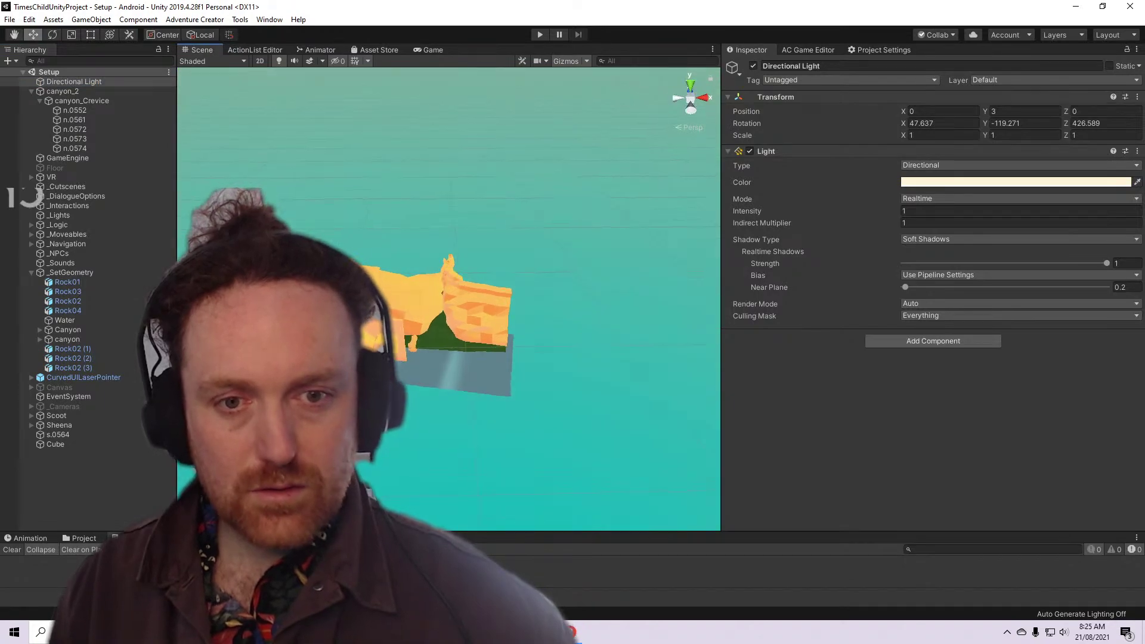
pyautogui.click(52, 35)
pyautogui.moveTo(382, 286); pyautogui.dragTo(441, 319)
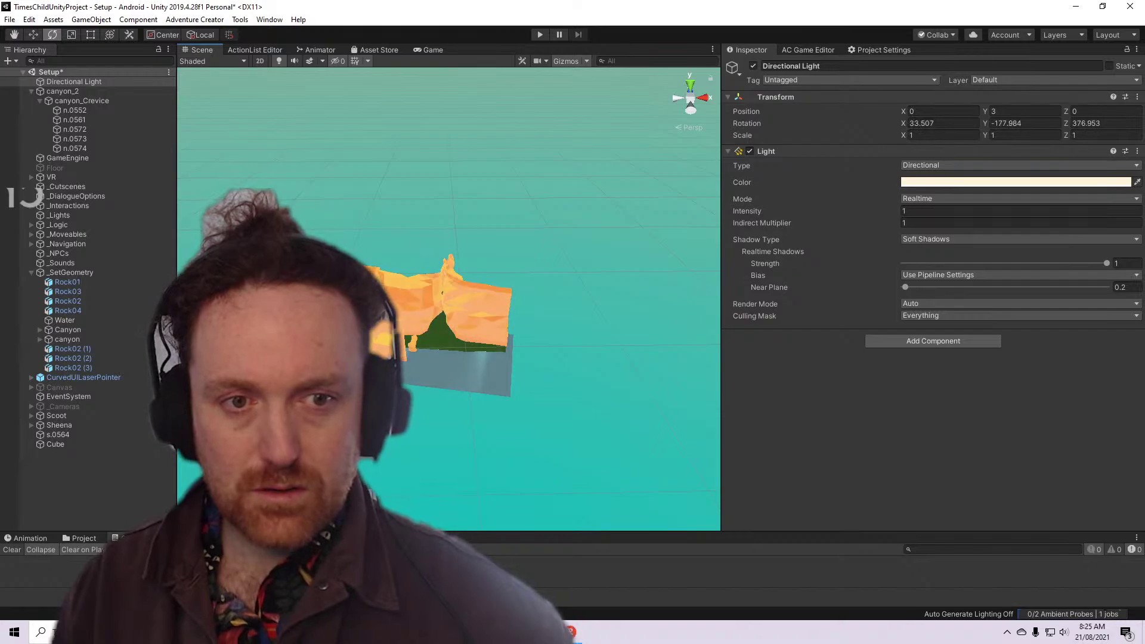
pyautogui.moveTo(337, 236); pyautogui.dragTo(413, 349)
pyautogui.scroll(4, 455, 359)
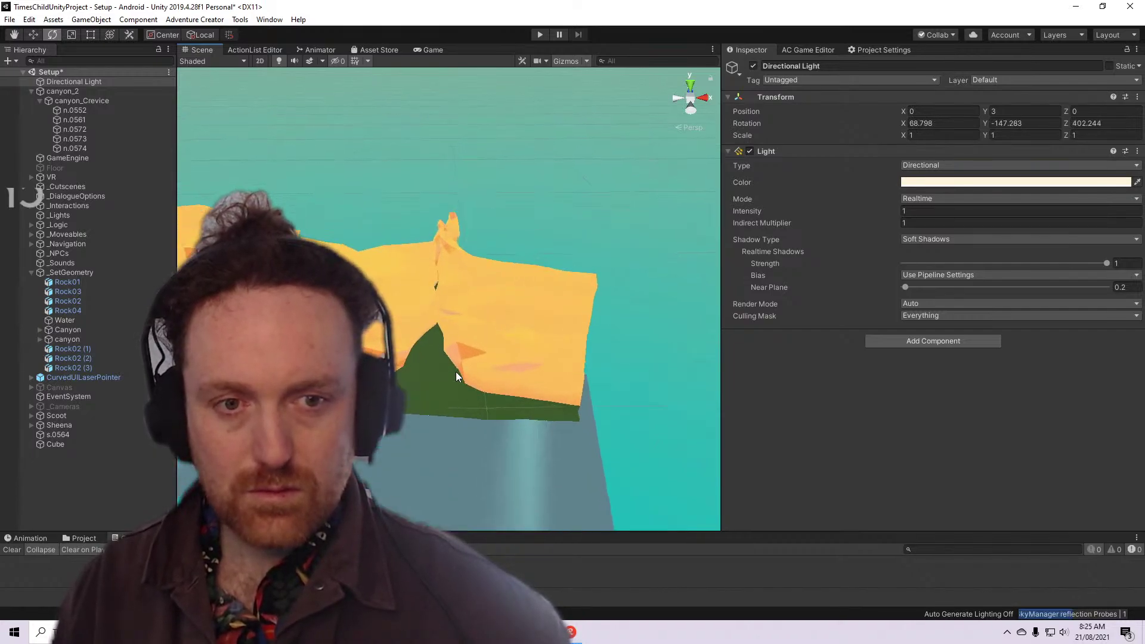
pyautogui.click(577, 291)
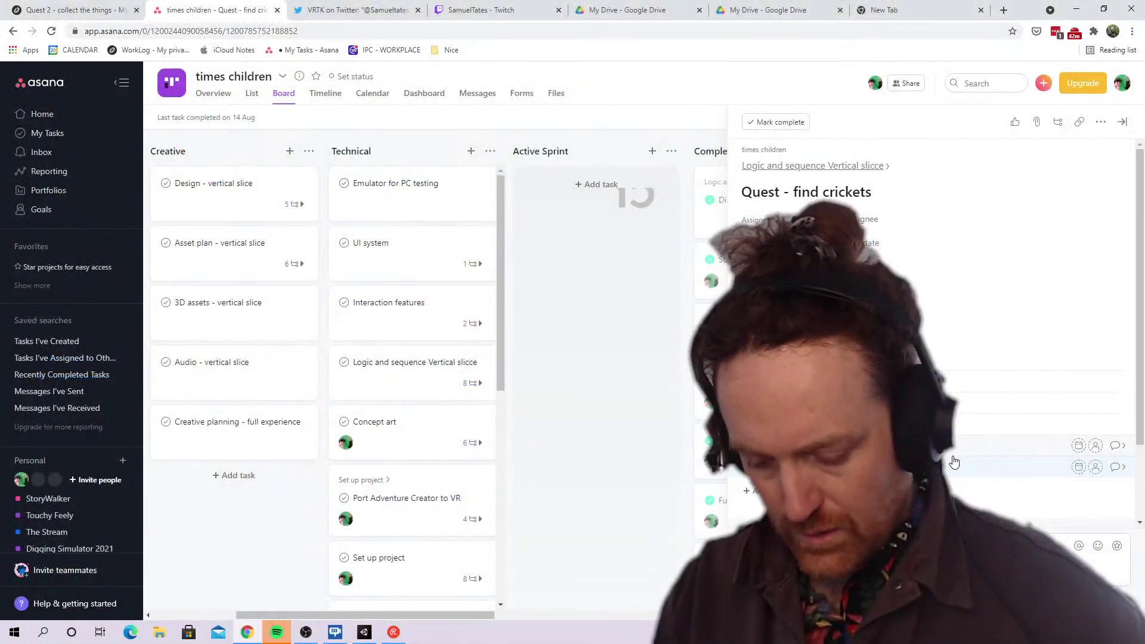
# Add a subtask starting with "Need cave to" below the "Lead them" subtask of "Quest - find crickets" in Asana
pyautogui.press('Return')
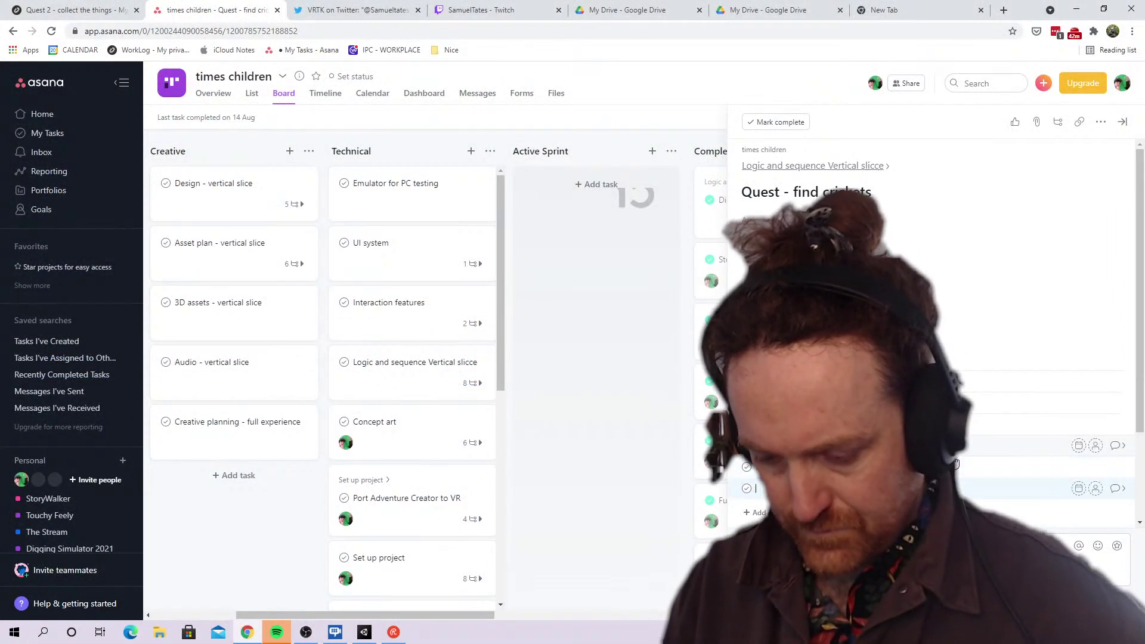
pyautogui.write('Need ')
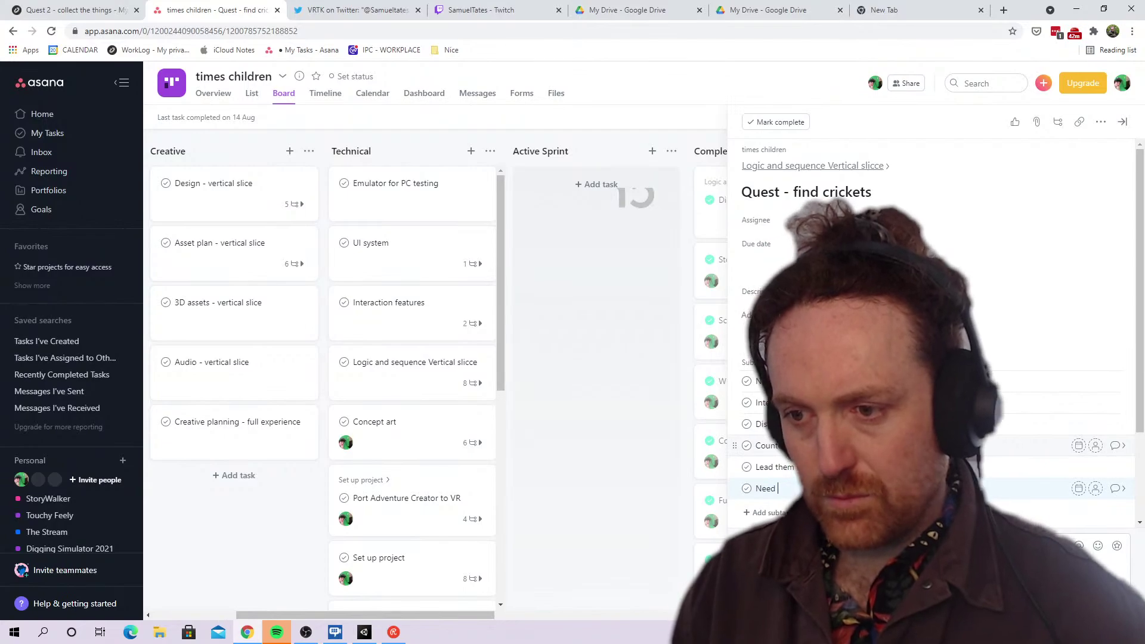
pyautogui.write('cave')
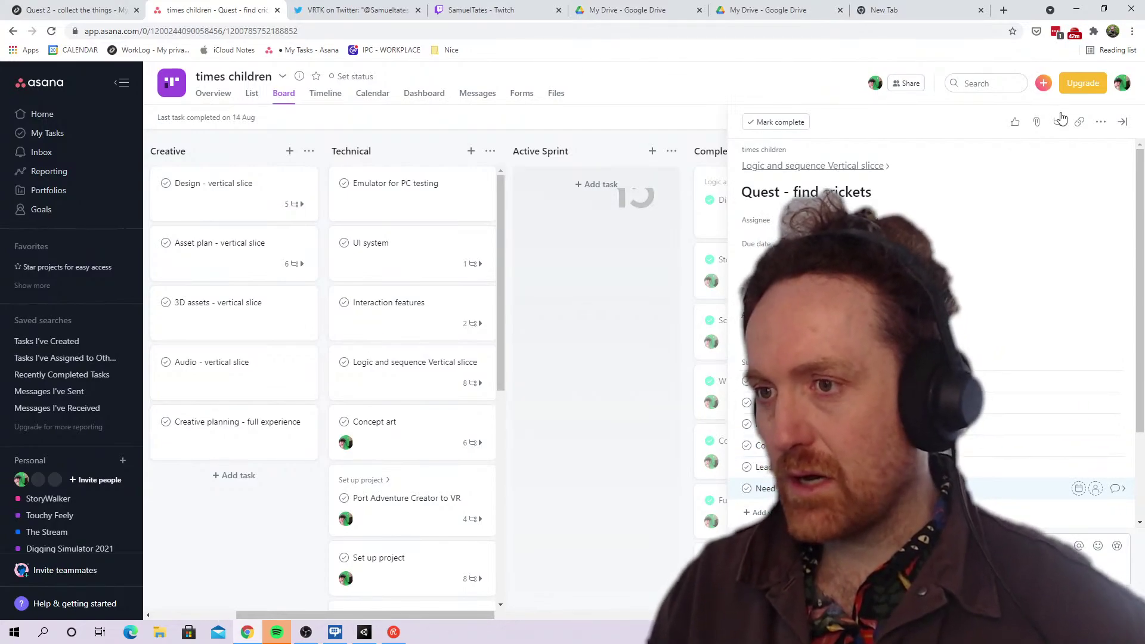
# Add "Quest - find crickets" to the times children project and open its parent task "Logic and sequence Vertical slicce"
pyautogui.click(1101, 122)
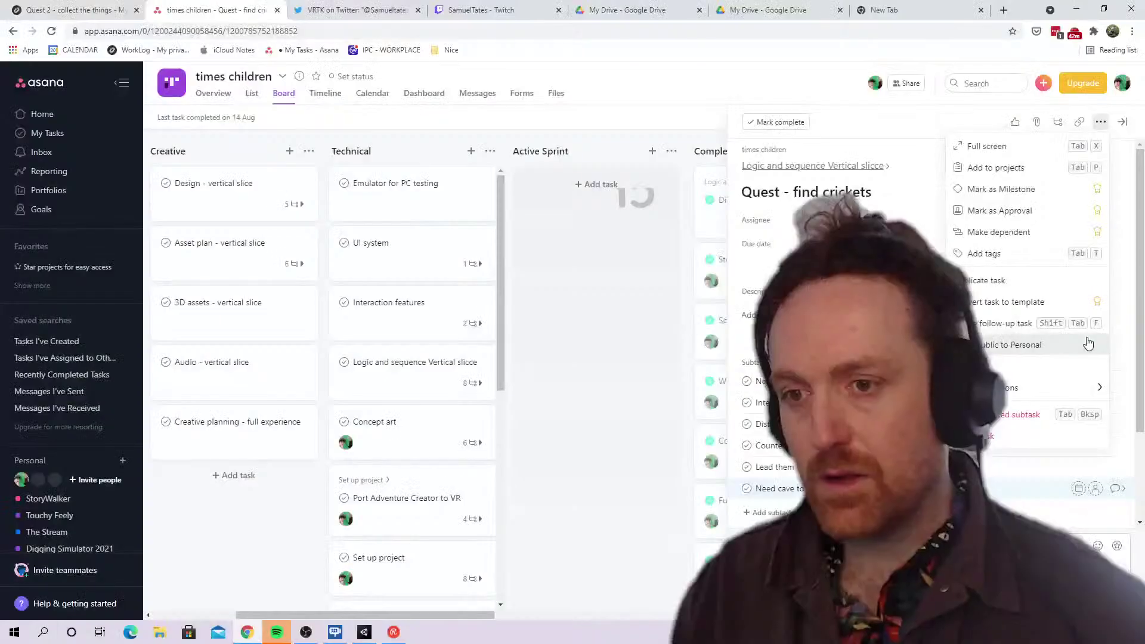
pyautogui.click(1043, 172)
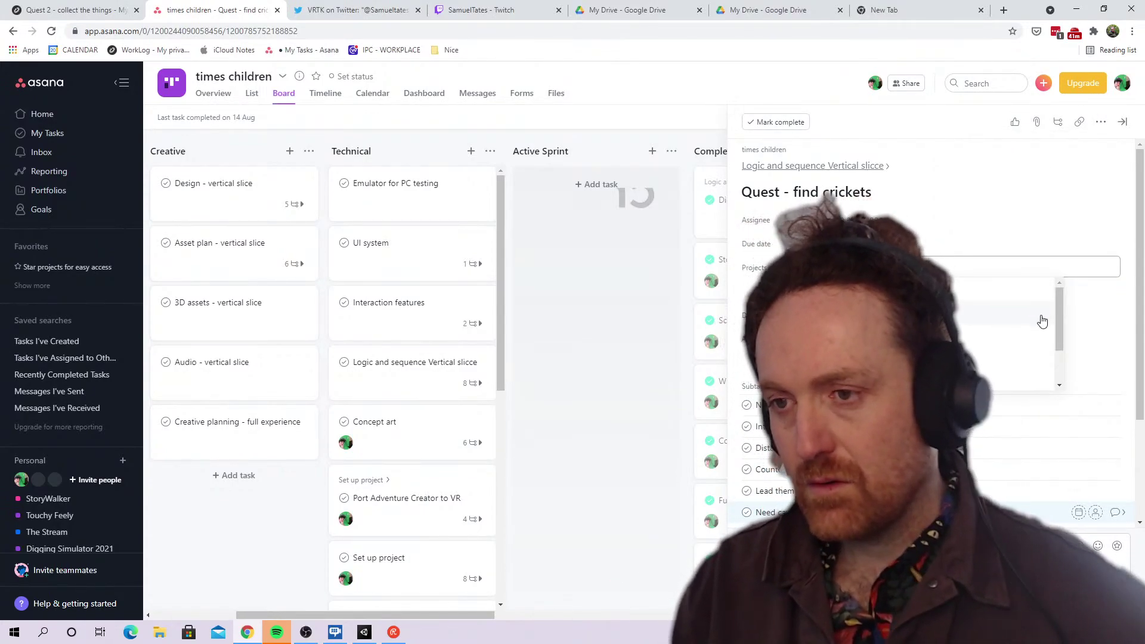
pyautogui.click(864, 313)
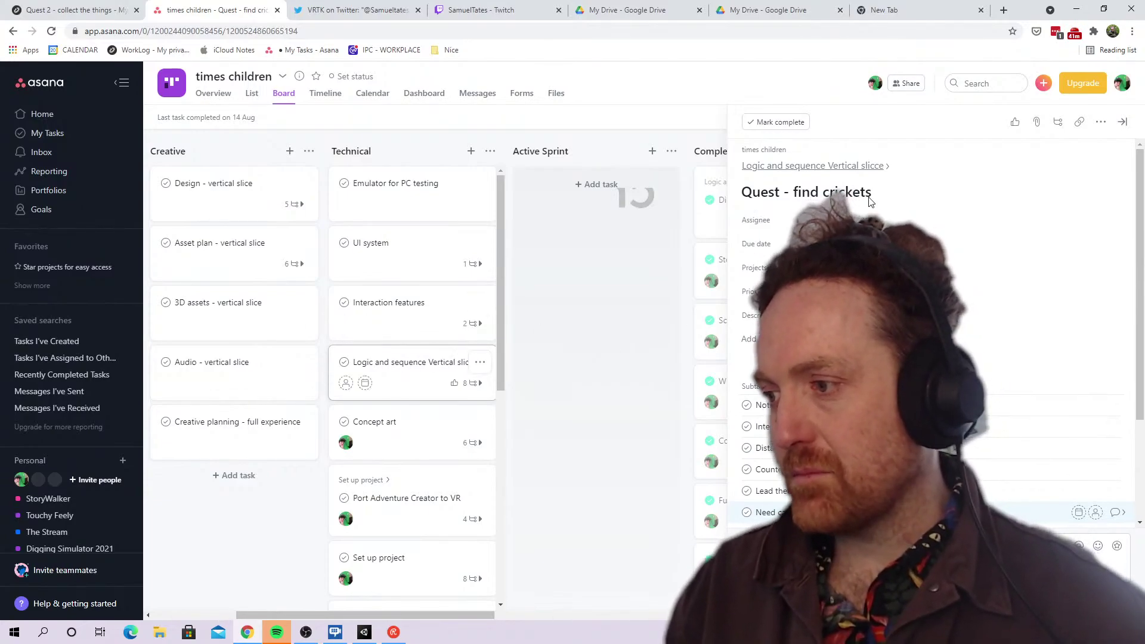
pyautogui.click(812, 166)
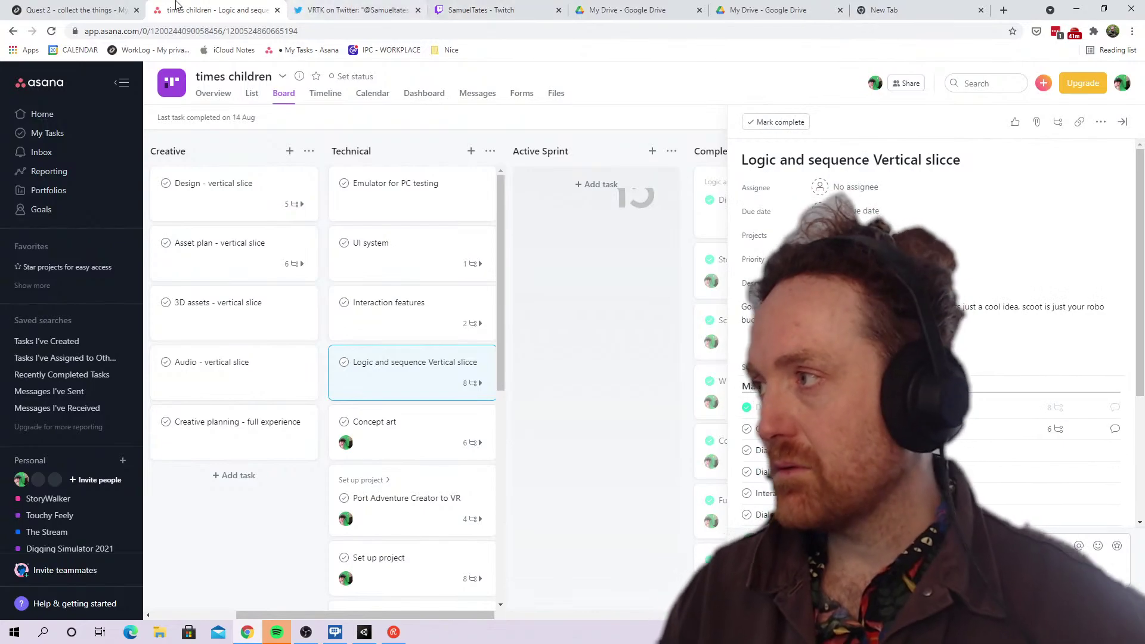
# Switch Google Drive to the other signed-in account and open the document "Times' Children - Quest - Catch the crickets"
pyautogui.click(609, 7)
pyautogui.click(1077, 89)
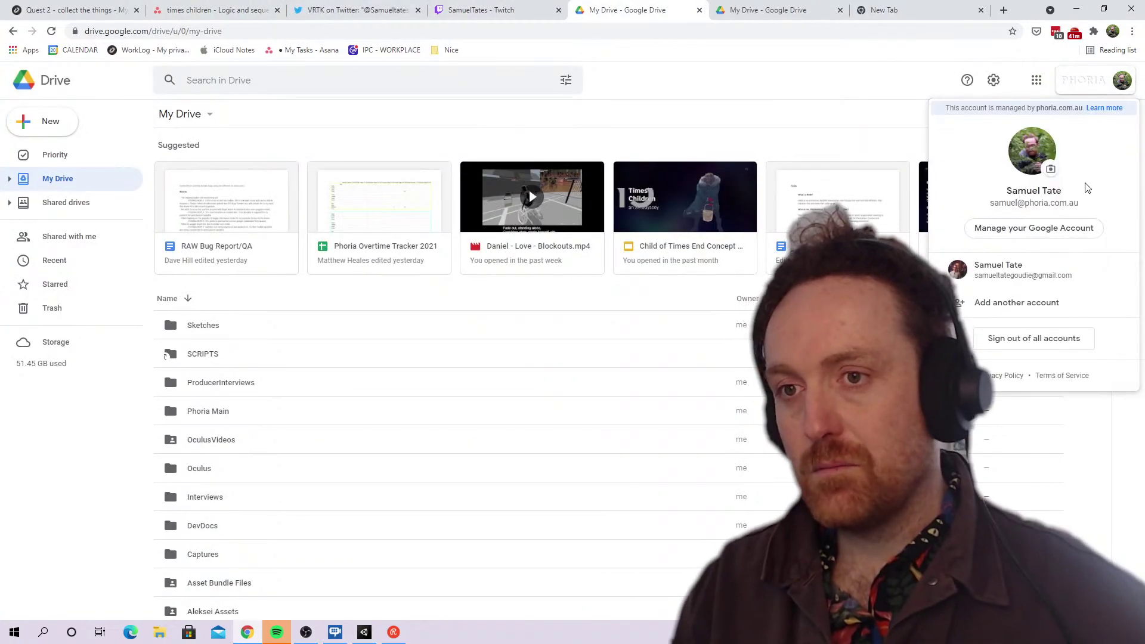
pyautogui.click(1062, 278)
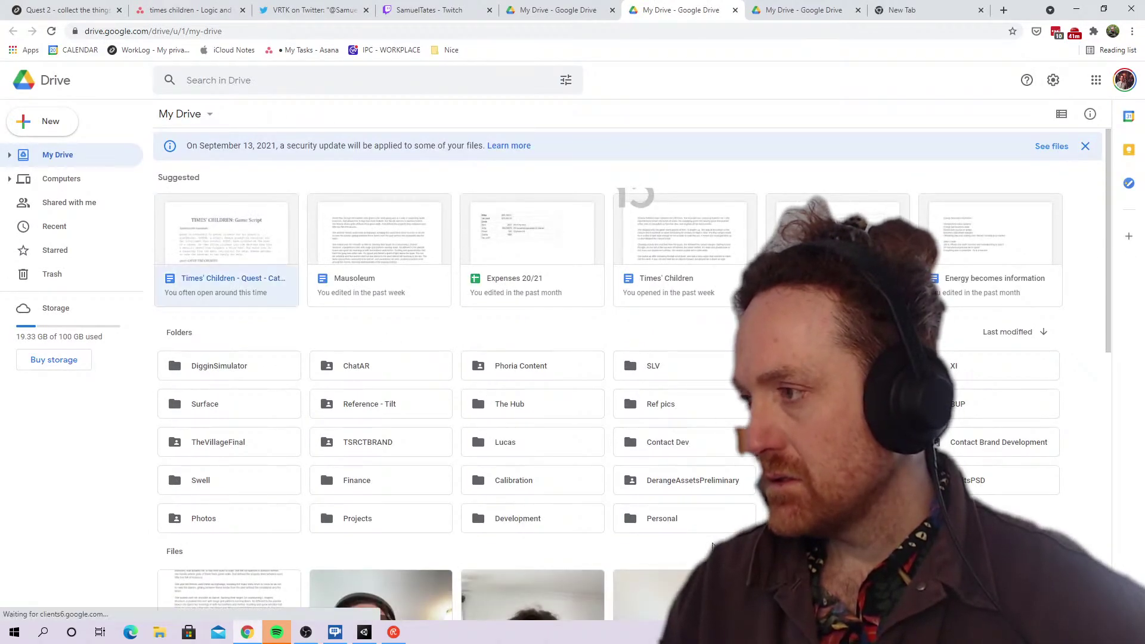
pyautogui.click(243, 237)
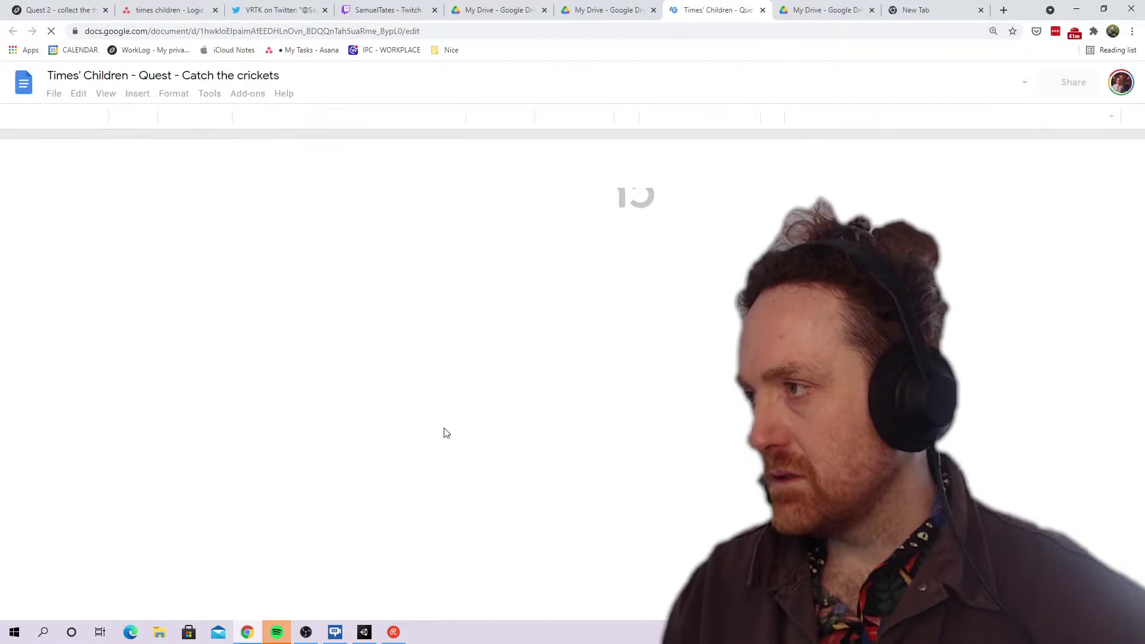
# Return to Asana and review the details and subtasks of "Logic and sequence Vertical slicce" and the Technical column
pyautogui.click(169, 9)
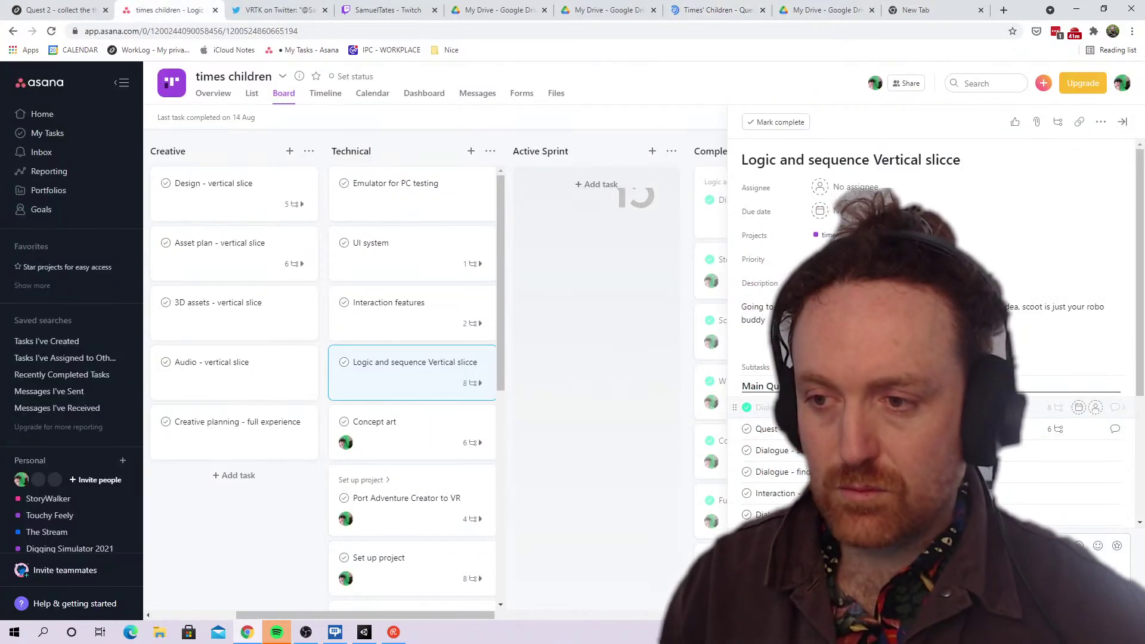
pyautogui.scroll(-1, 936, 328)
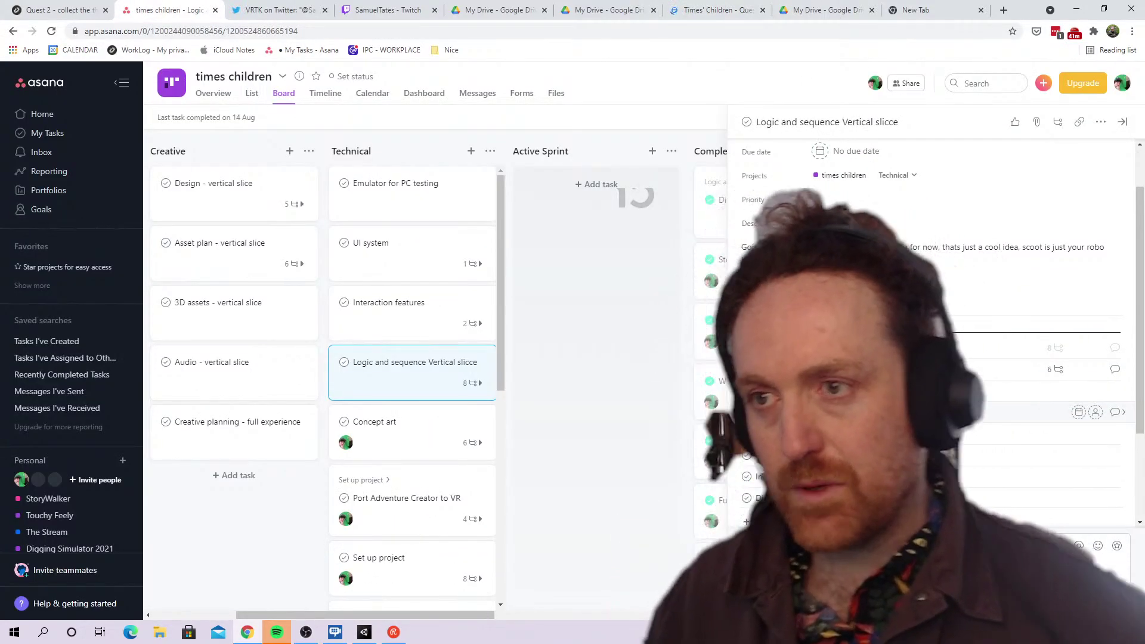
pyautogui.scroll(-3, 835, 412)
pyautogui.scroll(4, 834, 412)
pyautogui.scroll(-1, 834, 412)
pyautogui.scroll(1, 936, 328)
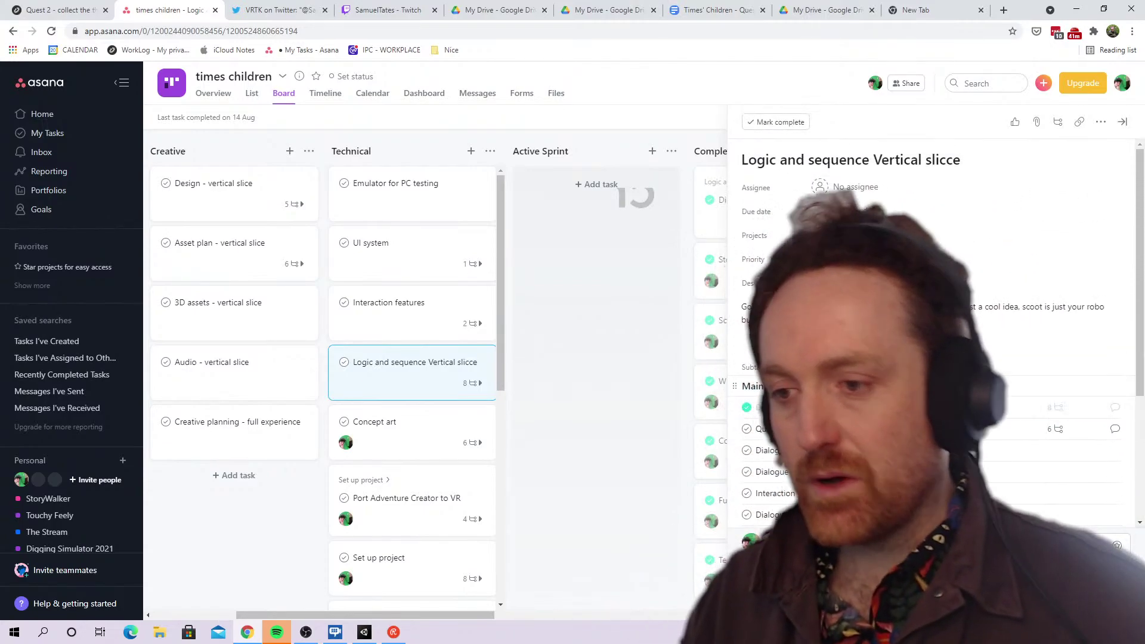
pyautogui.scroll(-1, 411, 418)
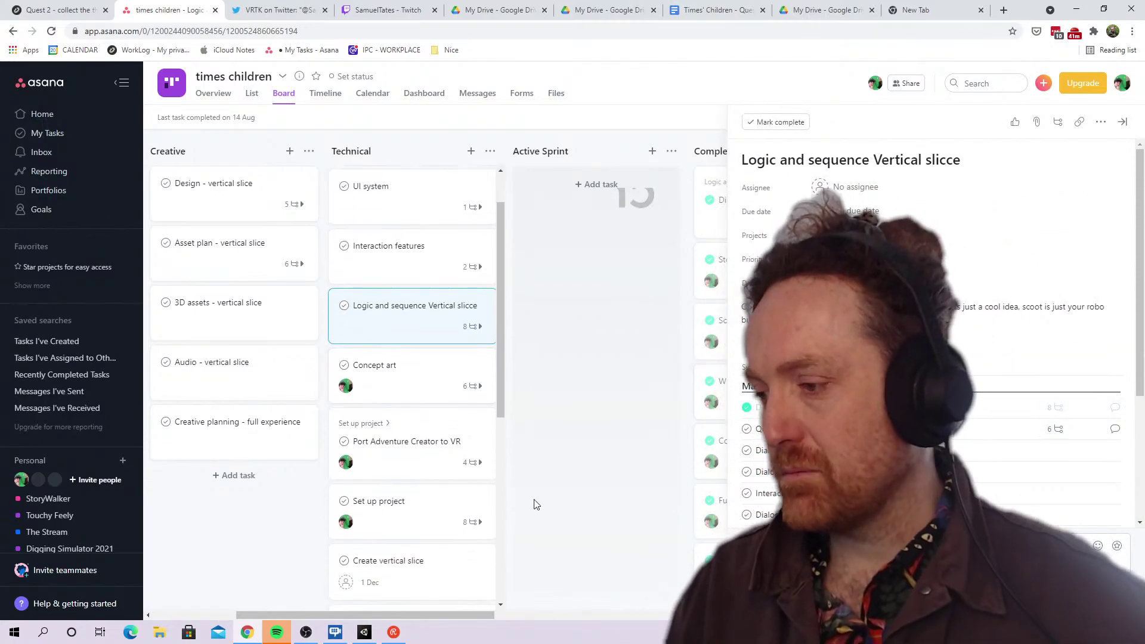
# Move the "Quest - find crickets" card into the Active Sprint column and show the times children project as a list
pyautogui.moveTo(438, 615); pyautogui.dragTo(286, 603)
pyautogui.moveTo(238, 200); pyautogui.dragTo(775, 200)
pyautogui.hscroll(3, 644, 357)
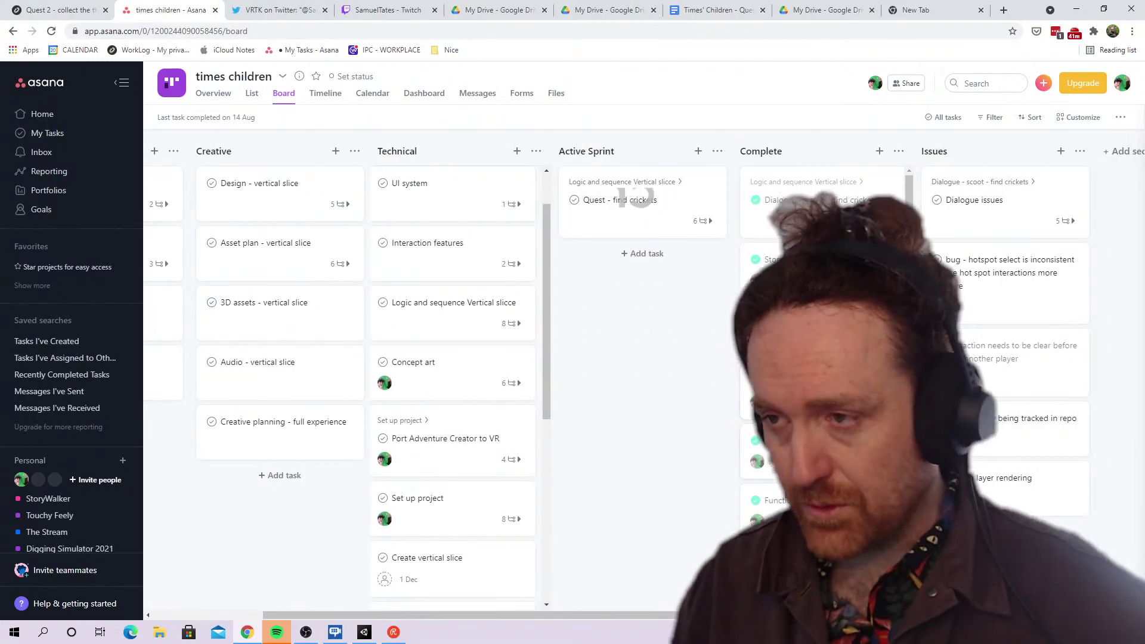
pyautogui.click(251, 93)
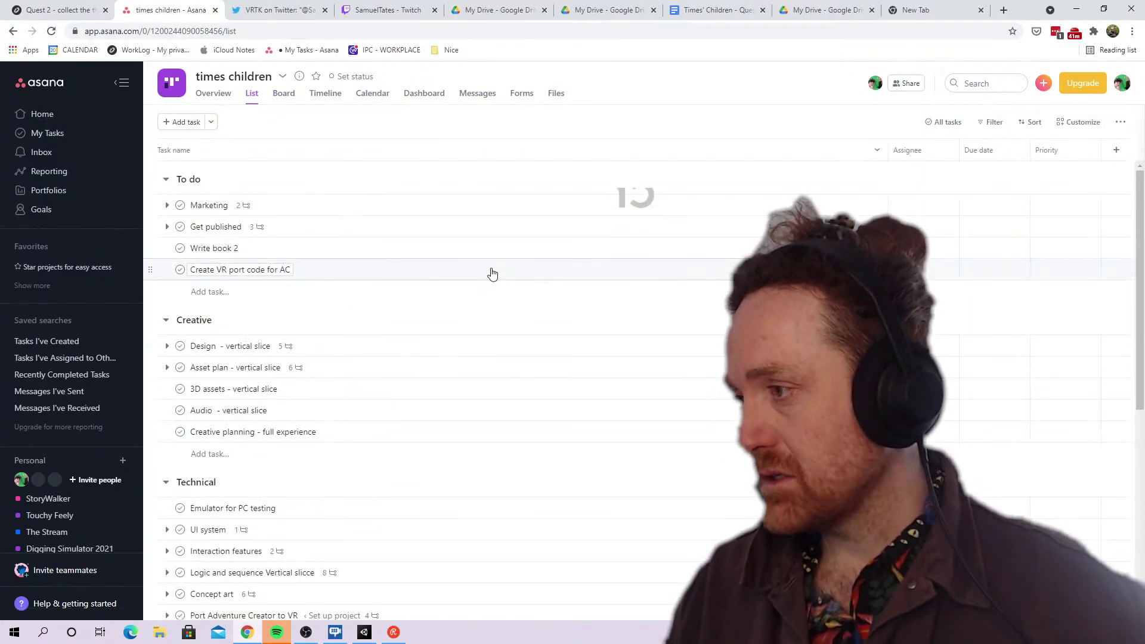
# Collapse the To do, Creative, Technical and Complete sections of the times children task list
pyautogui.scroll(-15, 238, 244)
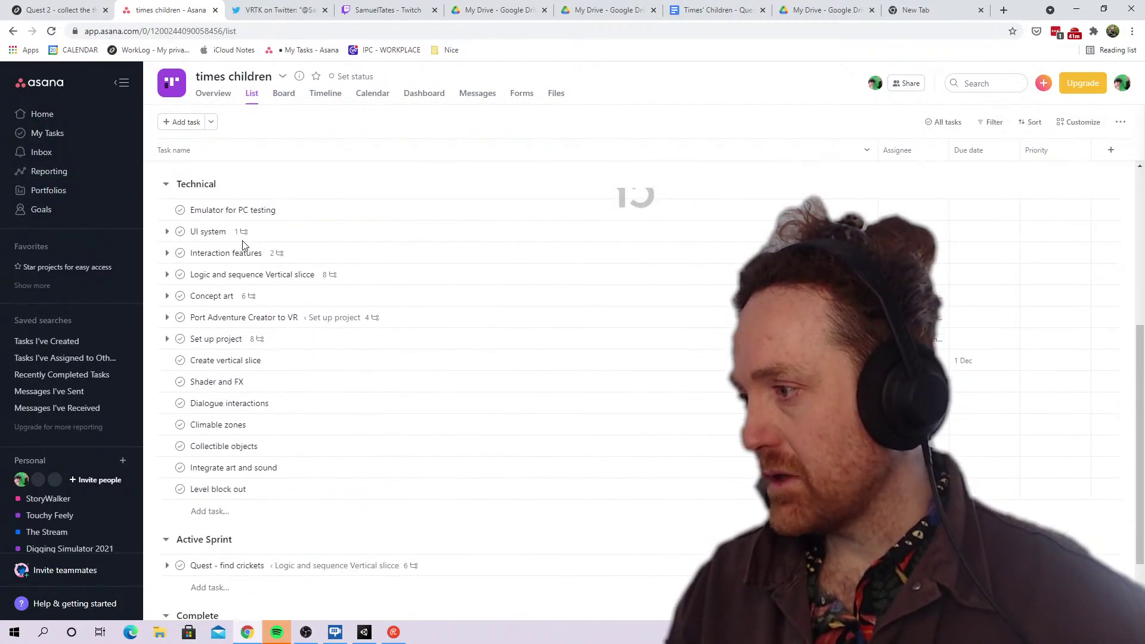
pyautogui.scroll(7, 242, 245)
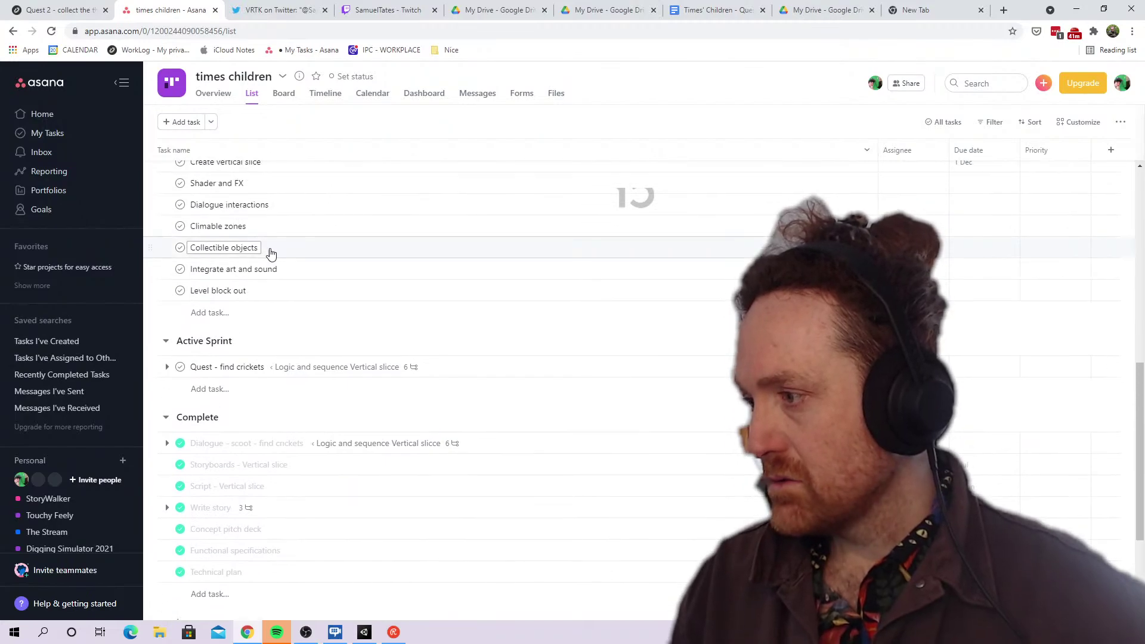
pyautogui.scroll(6, 188, 361)
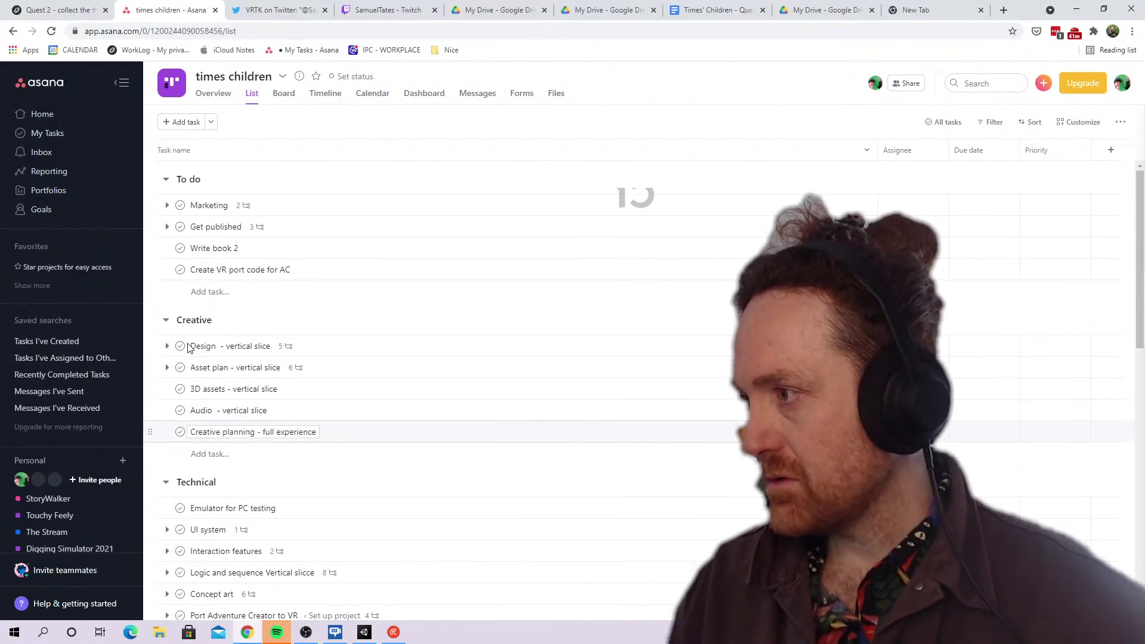
pyautogui.click(166, 181)
pyautogui.click(166, 211)
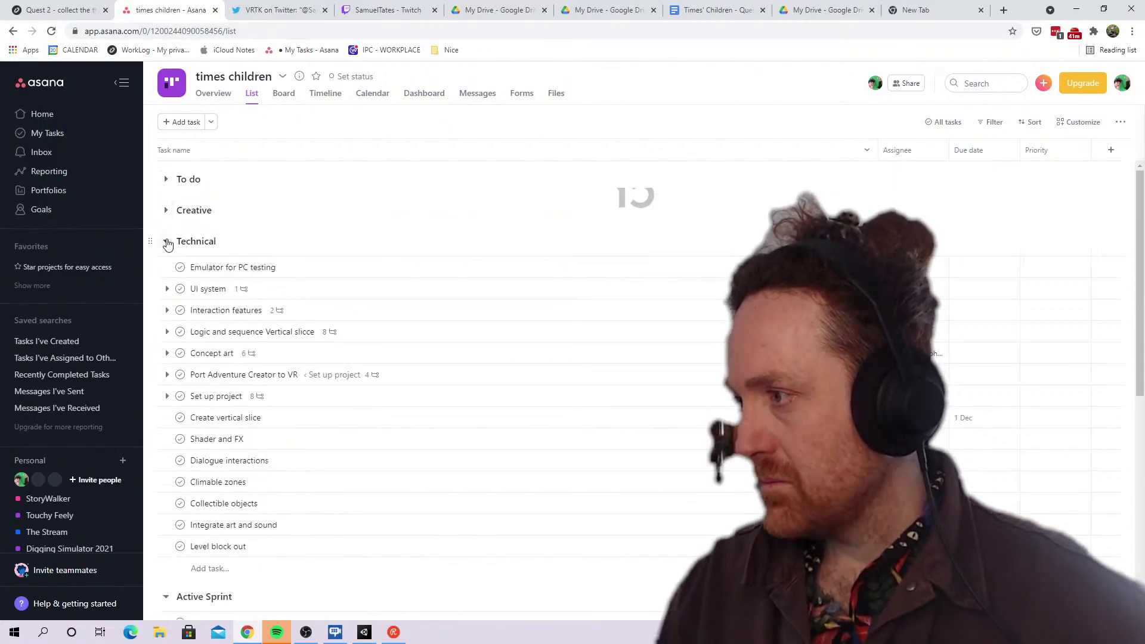
pyautogui.click(166, 242)
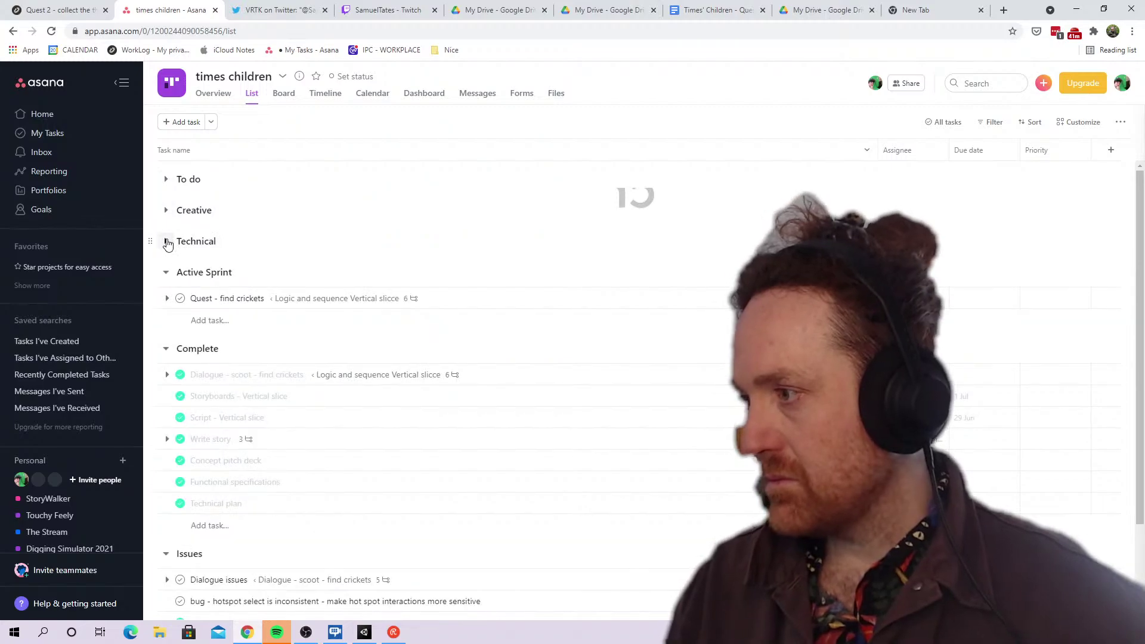
pyautogui.click(166, 350)
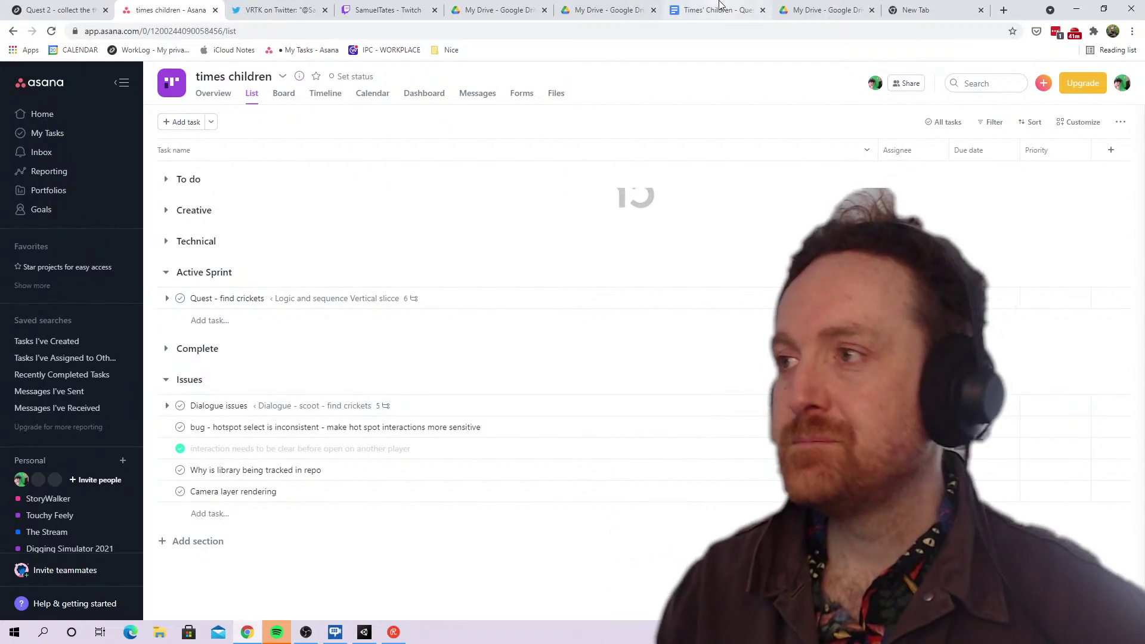
# Switch to Google Drive, open the Mausoleum document, skim through its text and return to My Drive
pyautogui.click(607, 10)
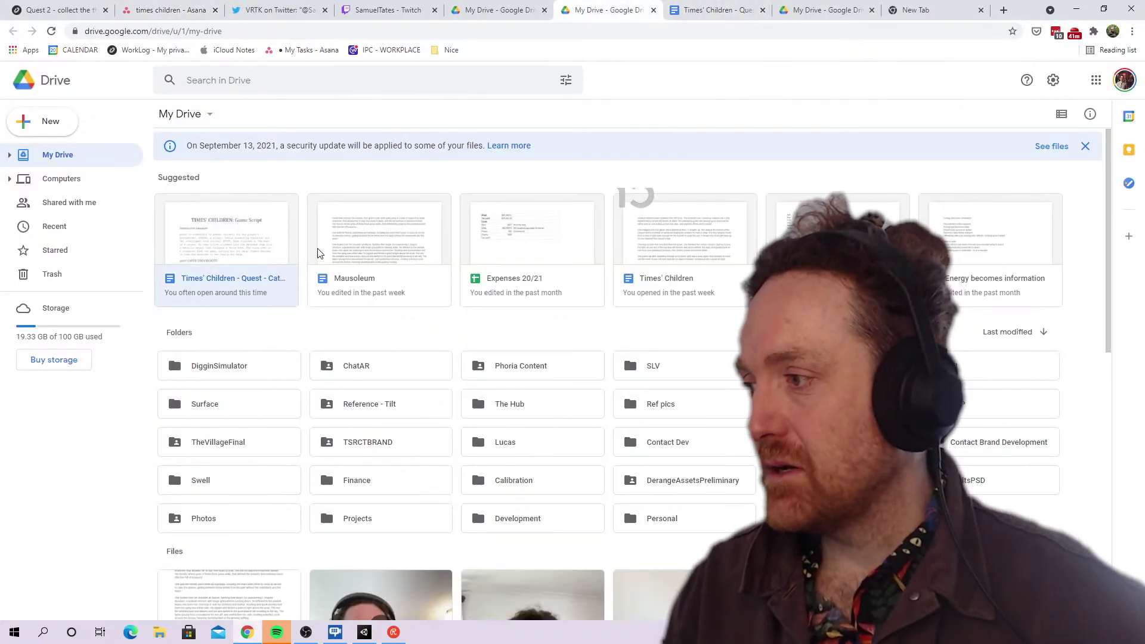
pyautogui.doubleClick(368, 254)
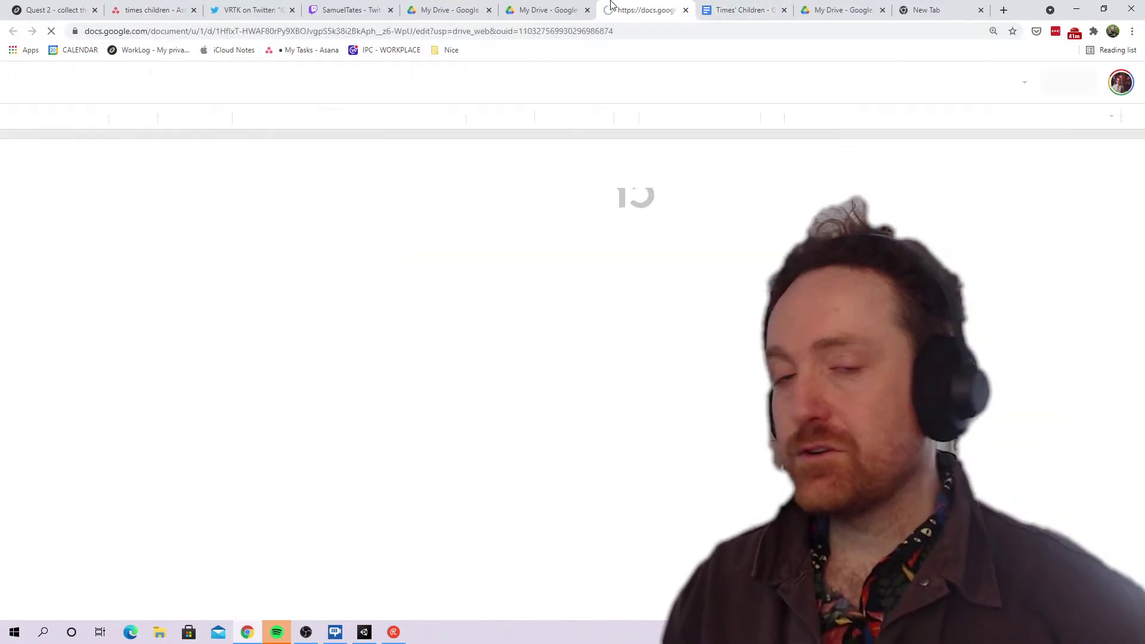
pyautogui.scroll(-10, 664, 361)
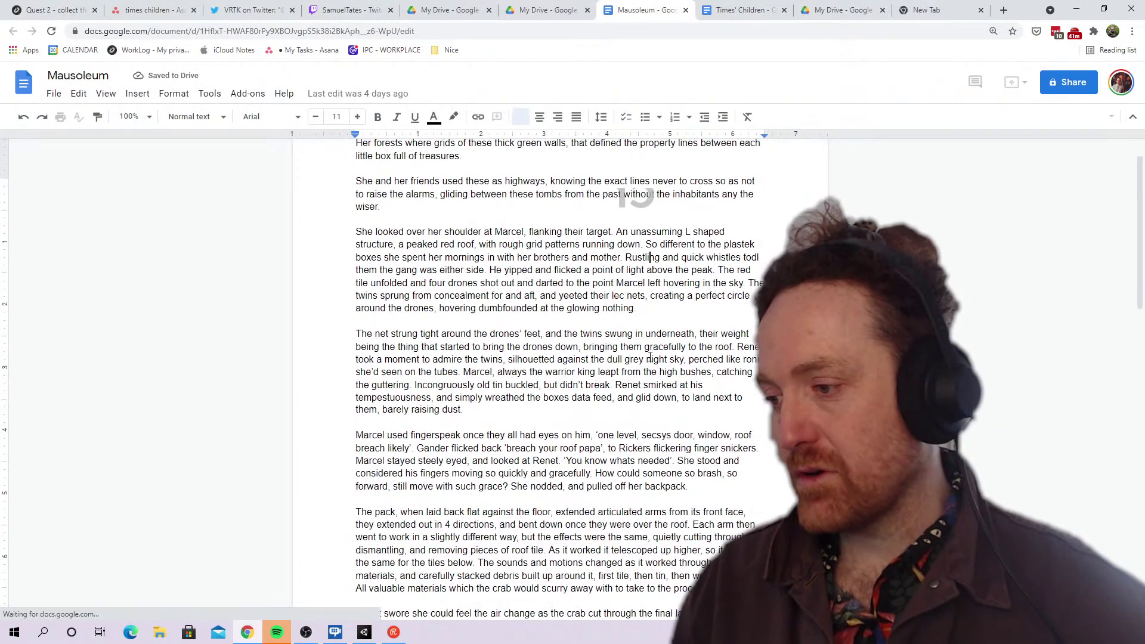
pyautogui.scroll(-15, 664, 360)
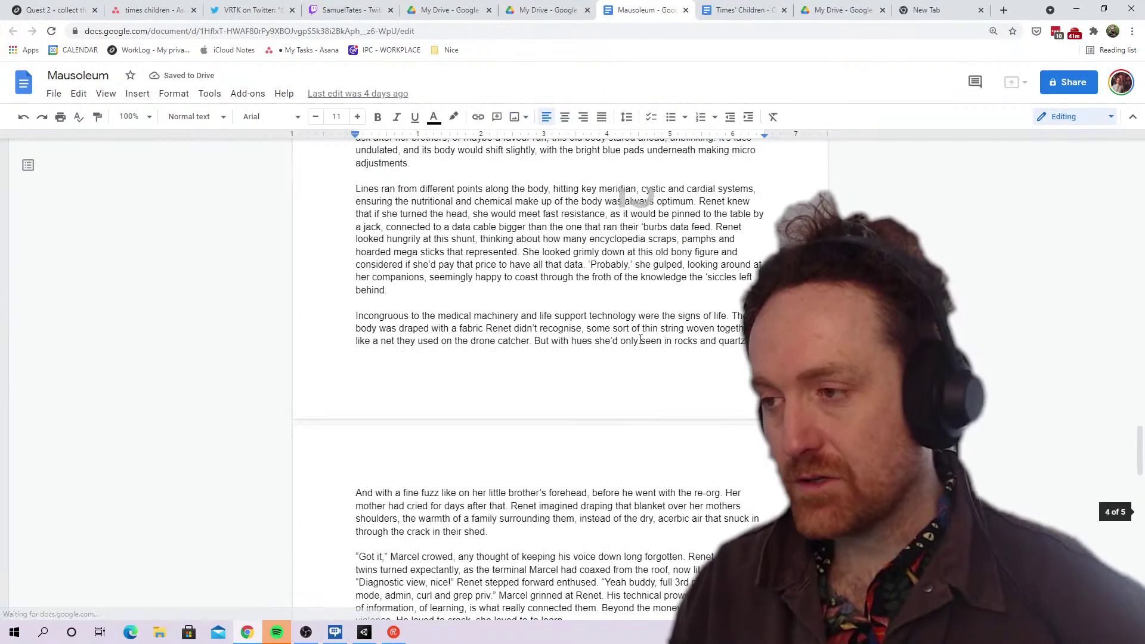
pyautogui.scroll(10, 650, 330)
pyautogui.click(543, 10)
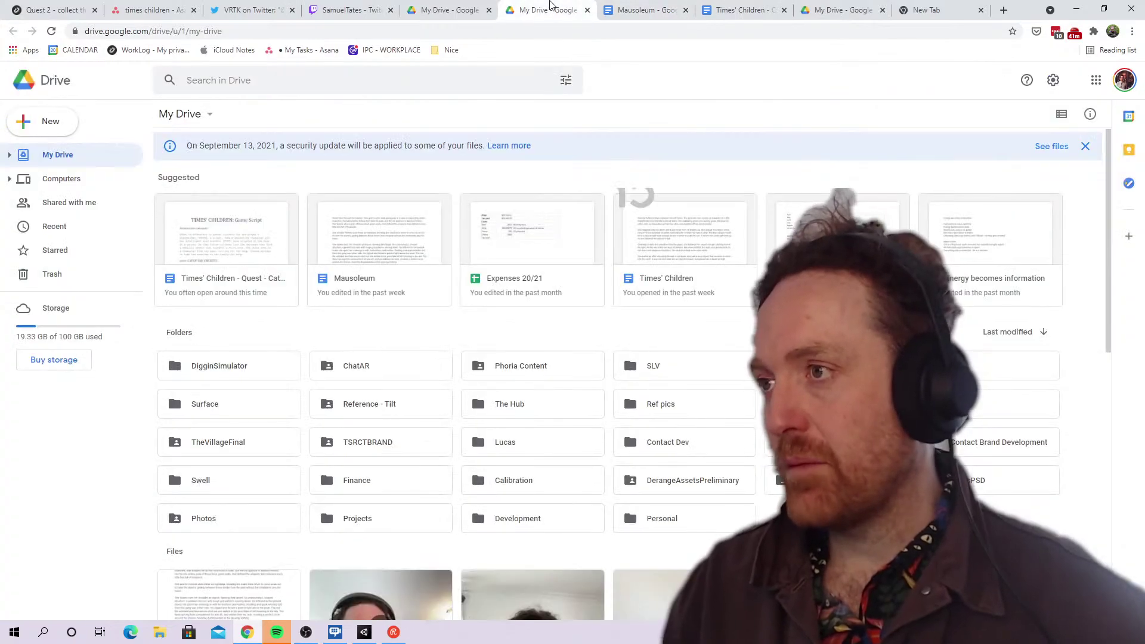
# Check the Quest 2 note, the Twitch channel page and the VRTK tweet, and return to the times children list in Asana
pyautogui.hotkey('ctrl', '1')
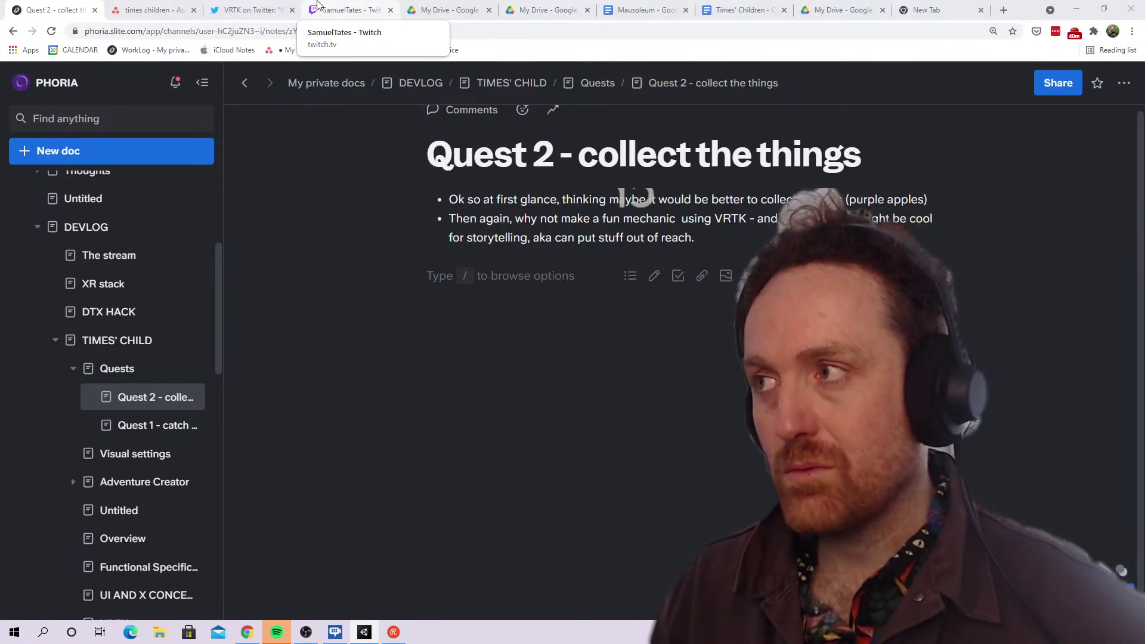
pyautogui.click(208, 7)
pyautogui.click(357, 7)
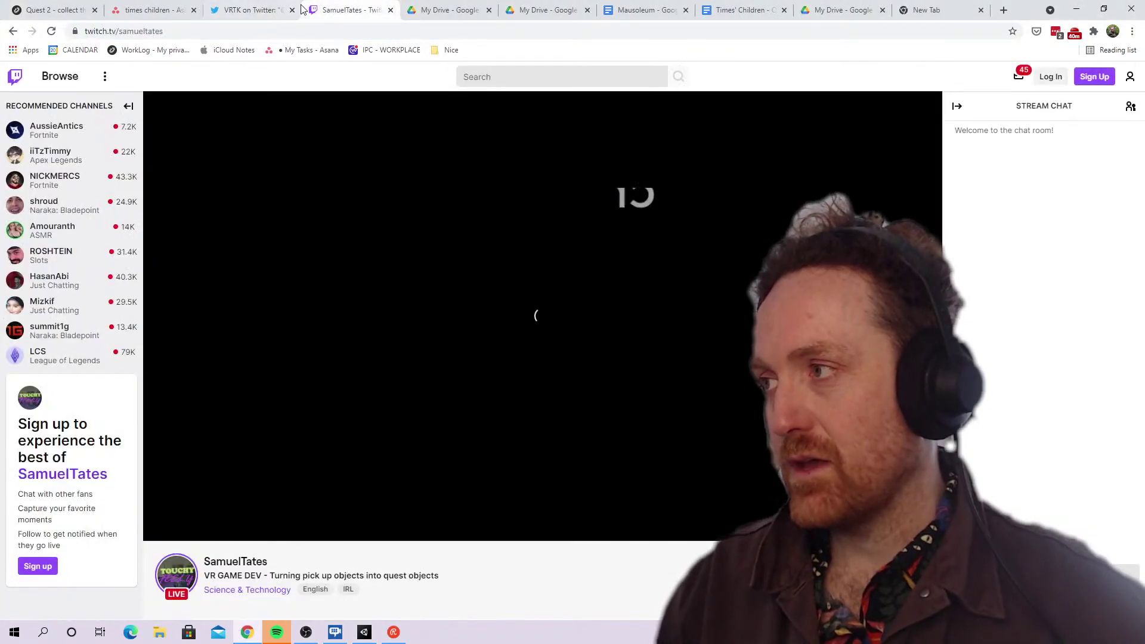
pyautogui.click(208, 6)
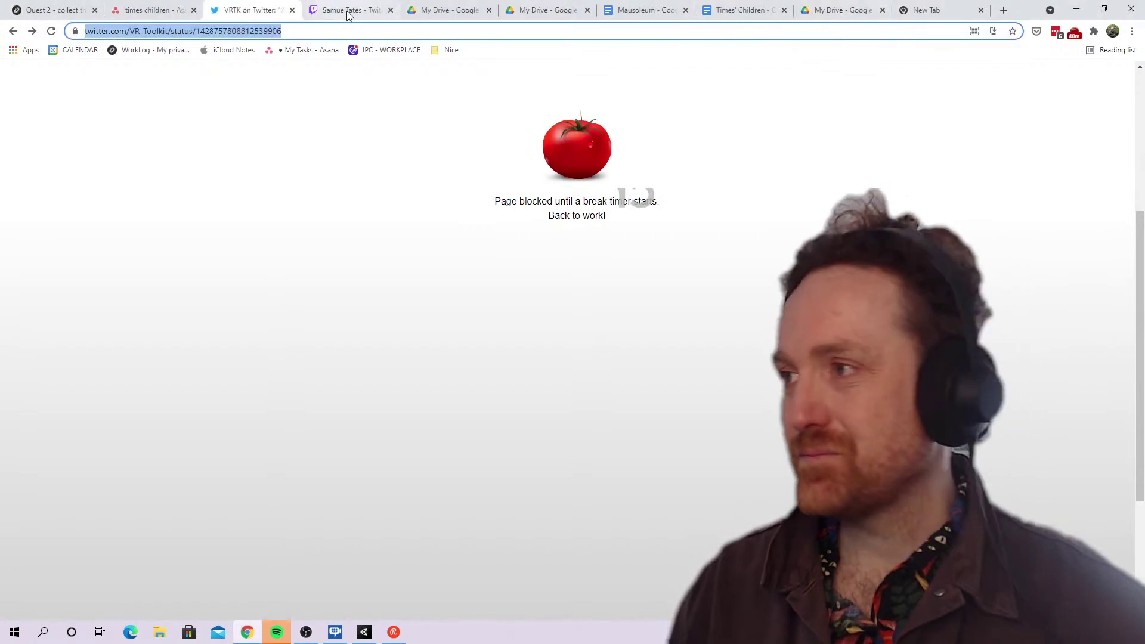
pyautogui.hotkey('ctrl', '1')
pyautogui.hotkey('ctrl', '2')
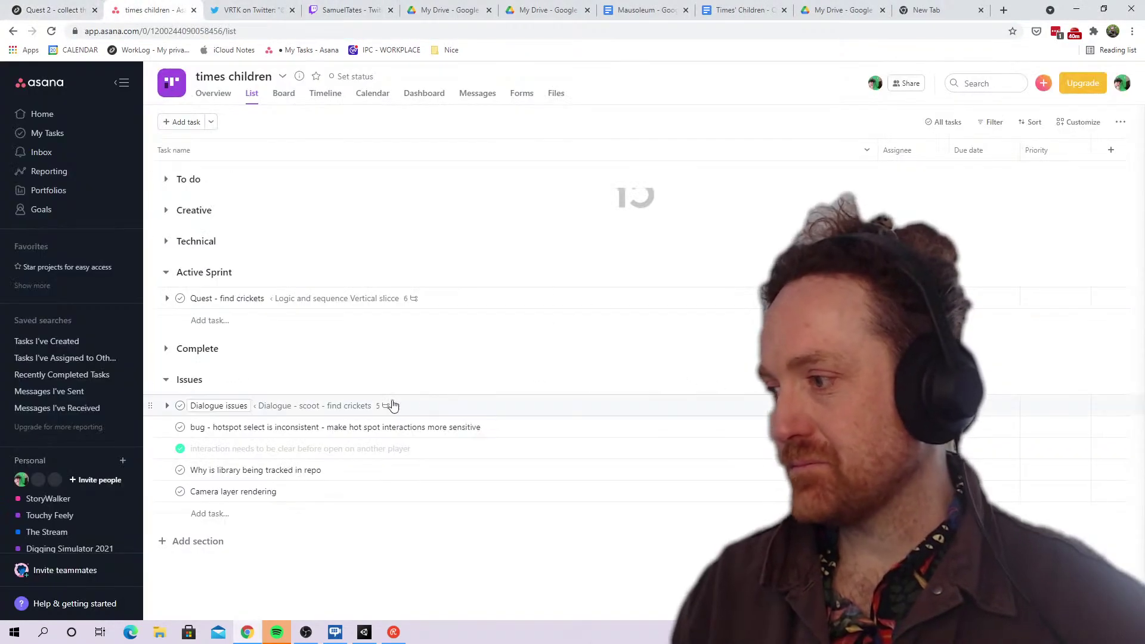
# In "Quest - find crickets", add an "Issue" section with a new subtask under it and mark the first subtask complete
pyautogui.click(298, 300)
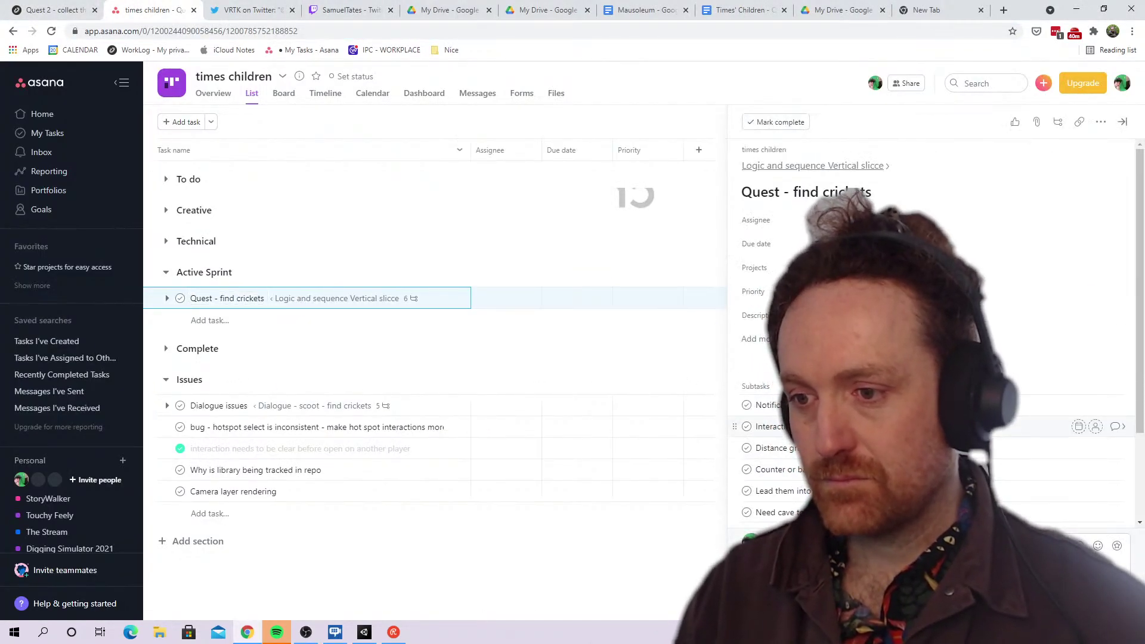
pyautogui.scroll(-1, 930, 427)
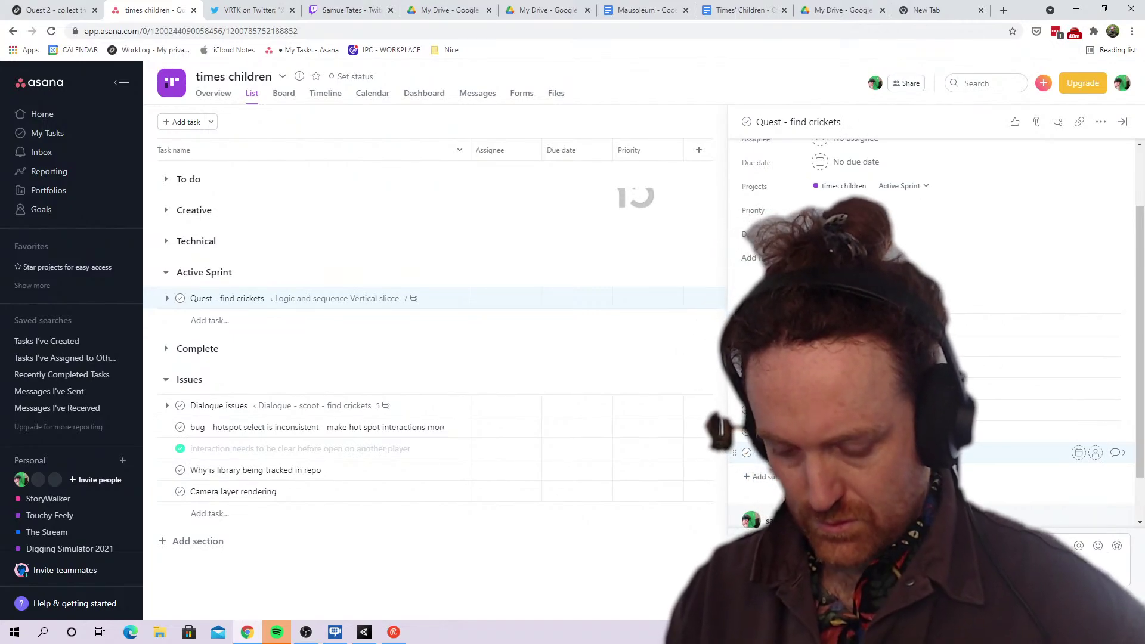
pyautogui.hotkey('shift', 'Tab')
pyautogui.press('Return')
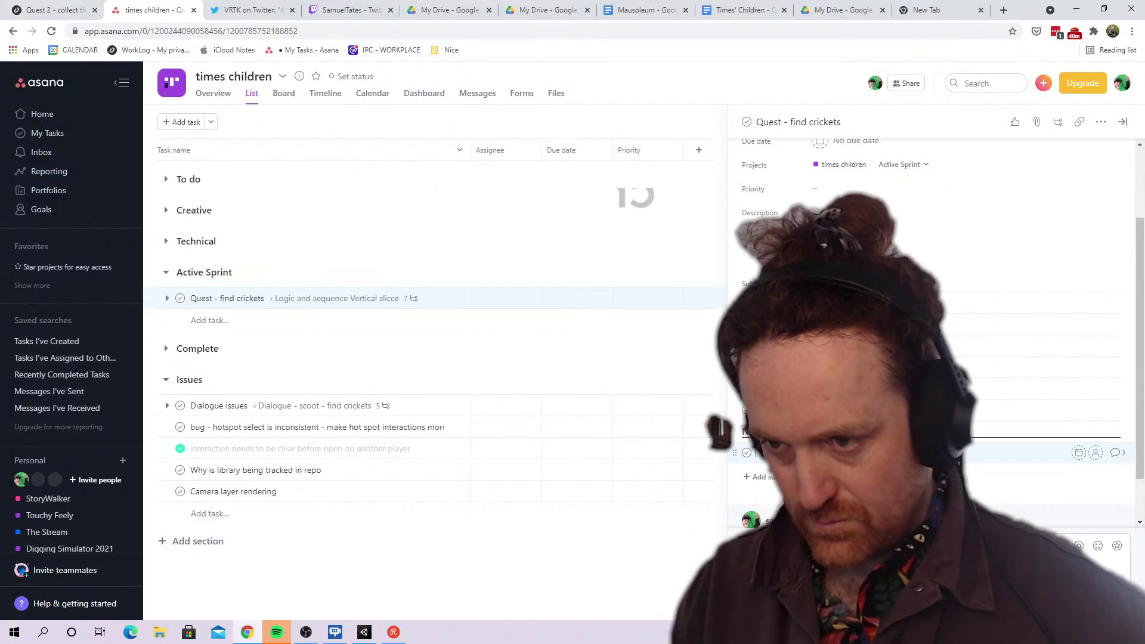
pyautogui.tripleClick(769, 431)
pyautogui.write('I')
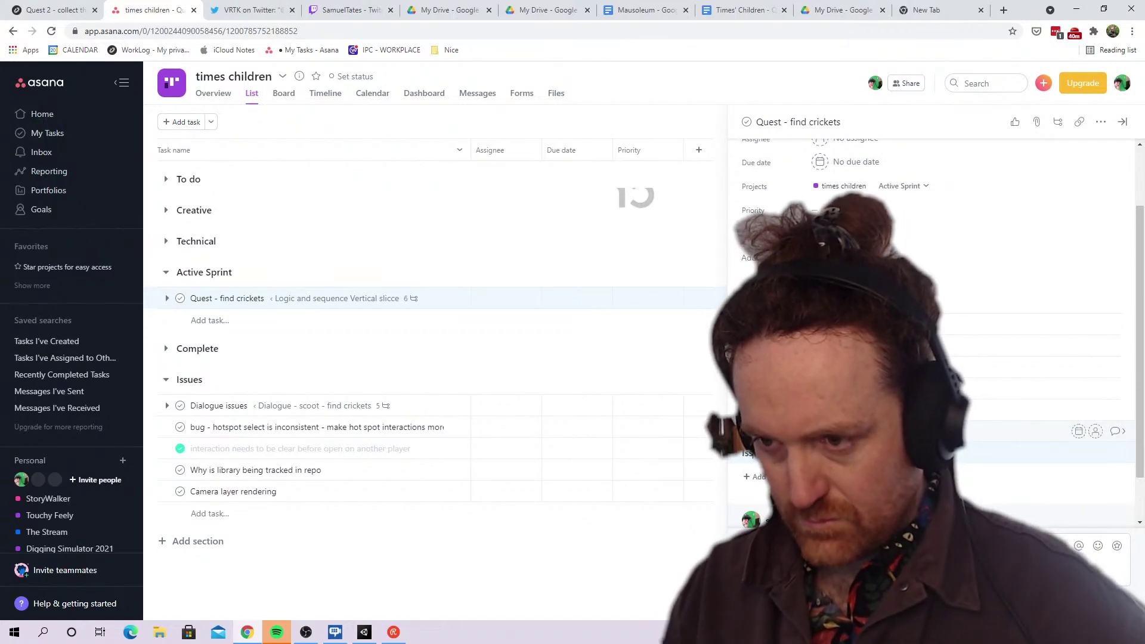
pyautogui.write('ss')
pyautogui.press('Return')
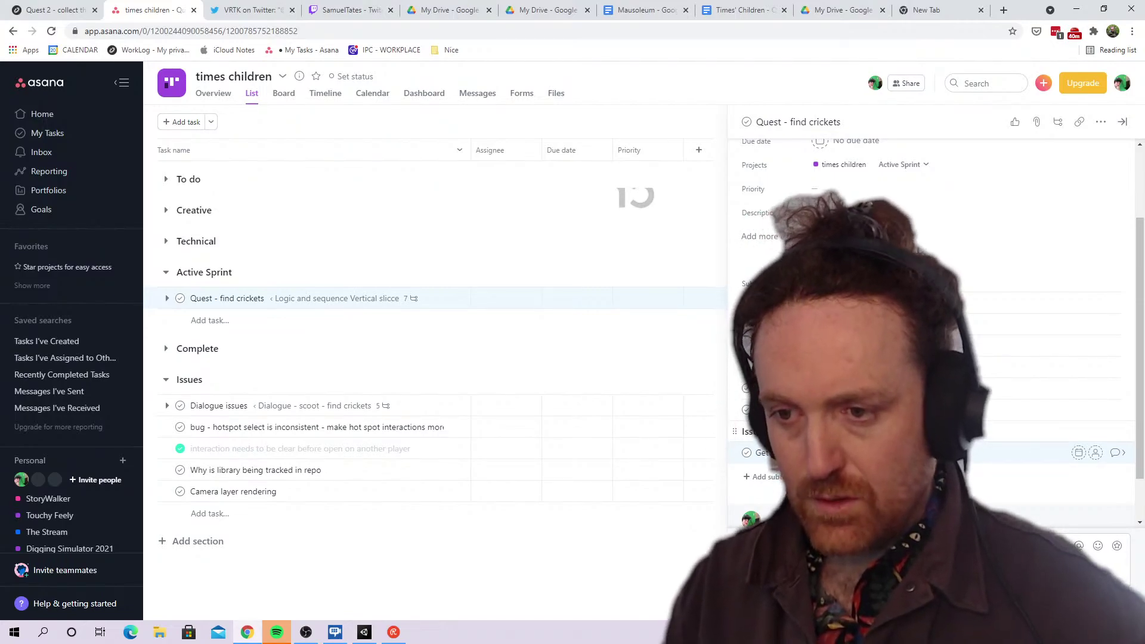
pyautogui.scroll(1, 864, 460)
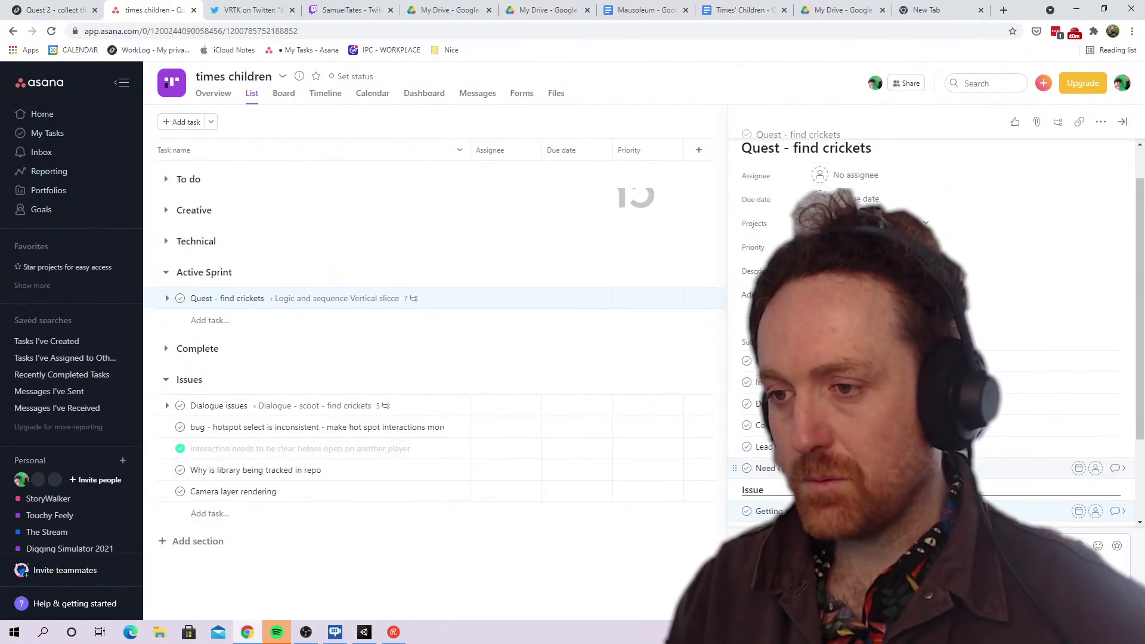
pyautogui.scroll(-2, 865, 460)
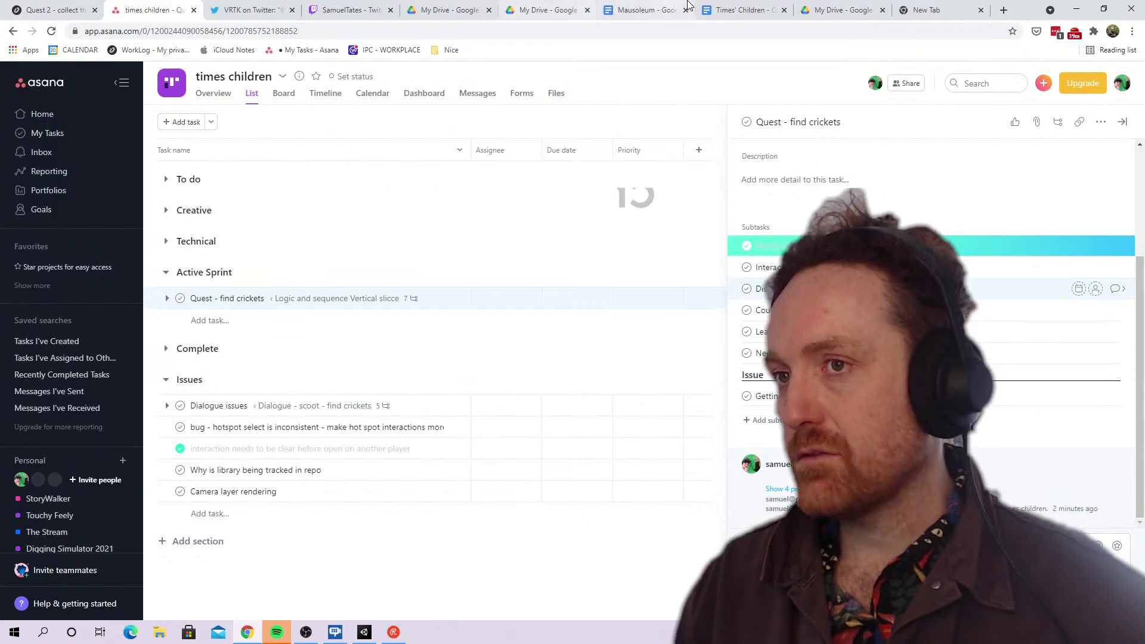
# Search Google for "vrtk distance grab" in a new browser tab and look through the results
pyautogui.click(1007, 10)
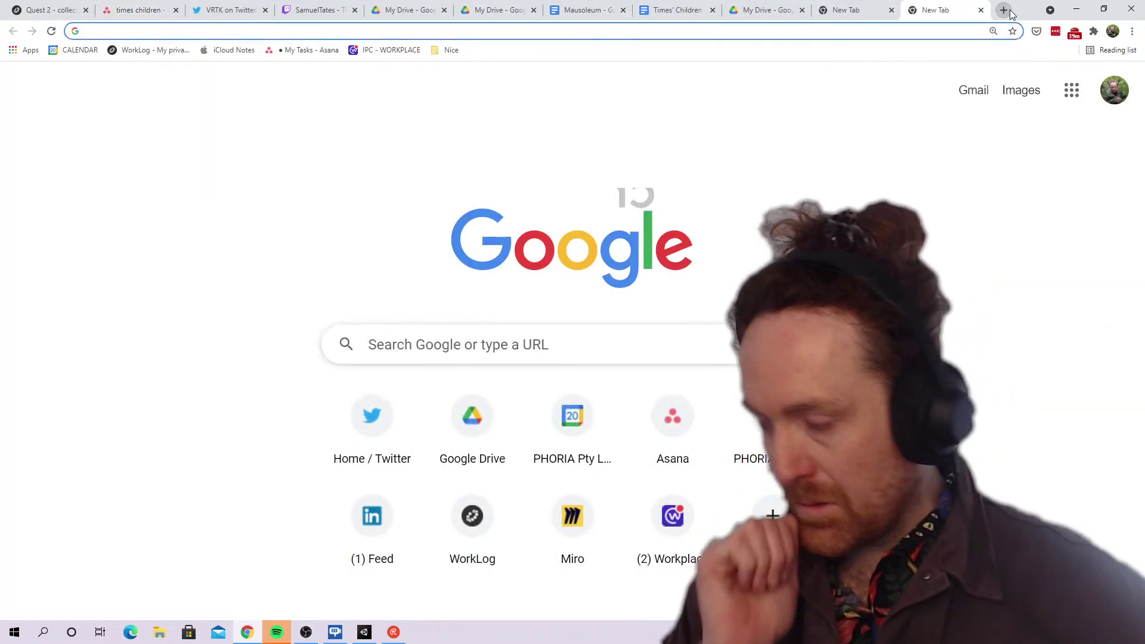
pyautogui.write('tilia')
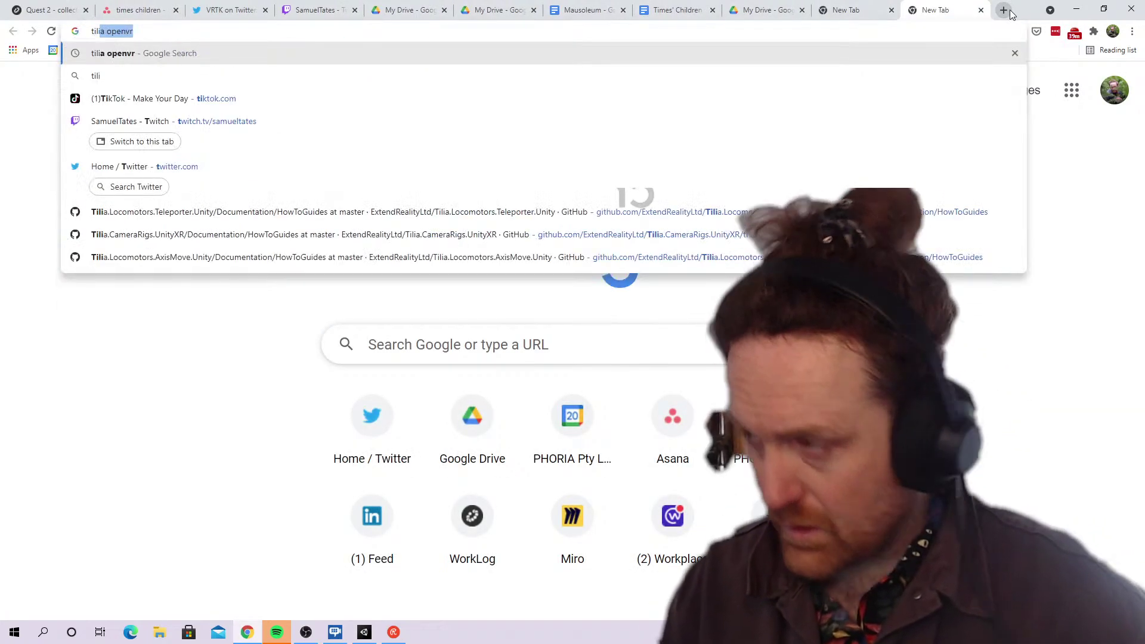
pyautogui.write('vrt')
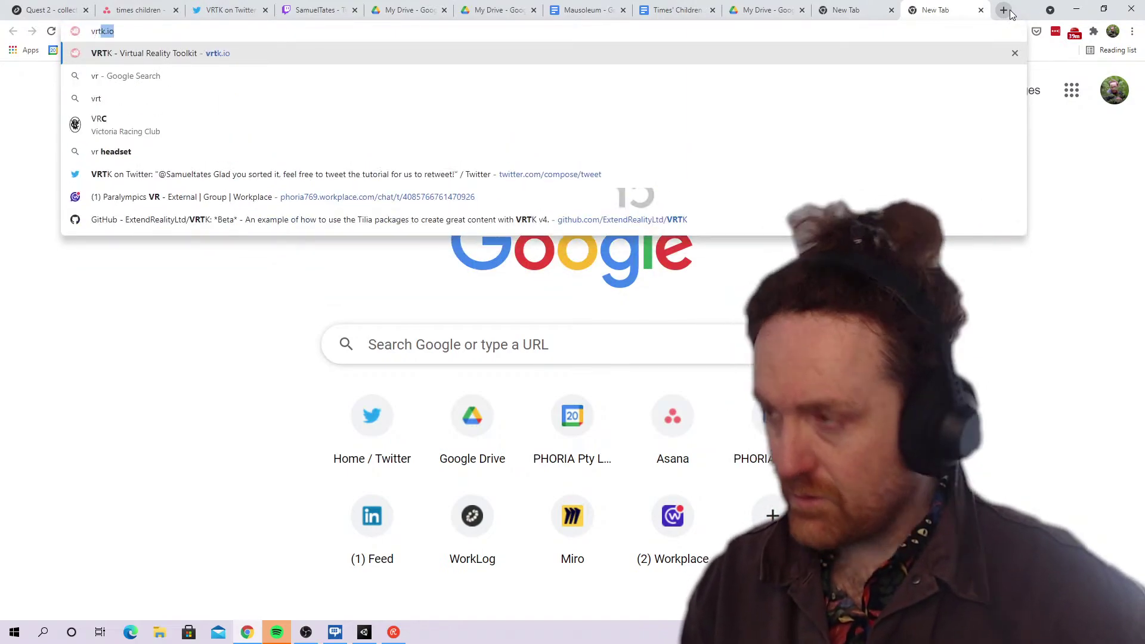
pyautogui.write('k grab')
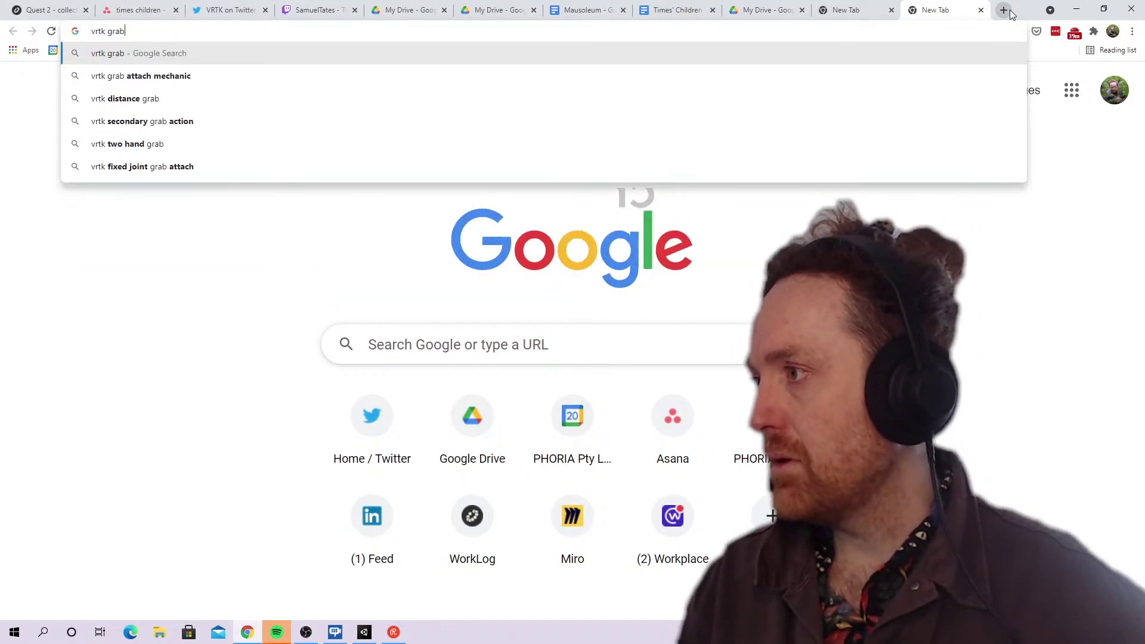
pyautogui.press('Down')
pyautogui.press('Down')
pyautogui.press('Return')
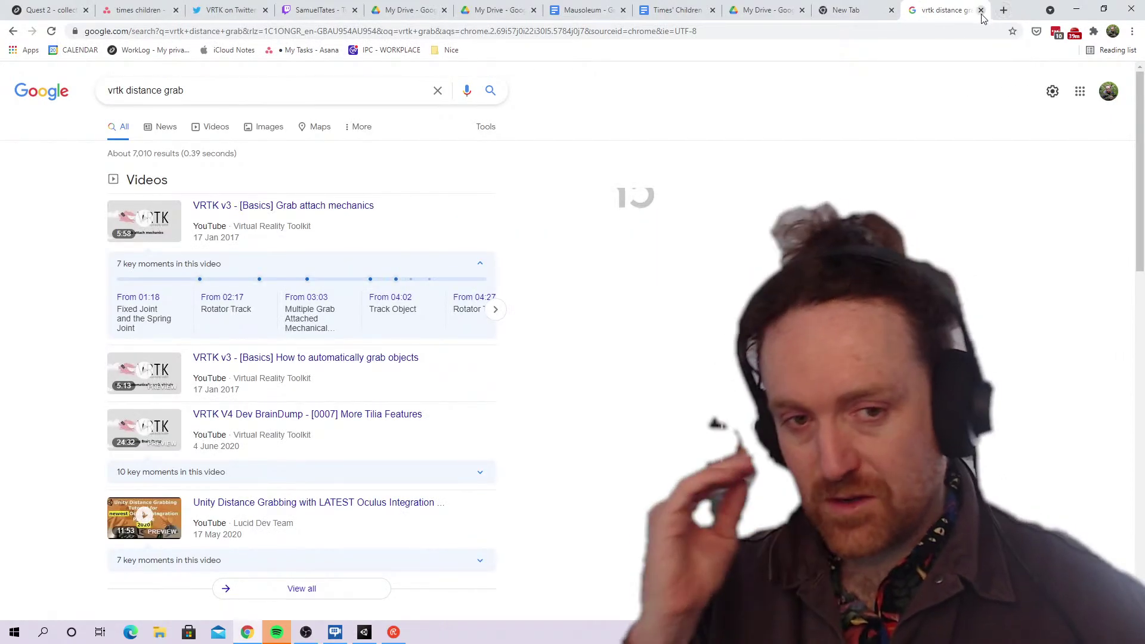
pyautogui.scroll(-2, 690, 268)
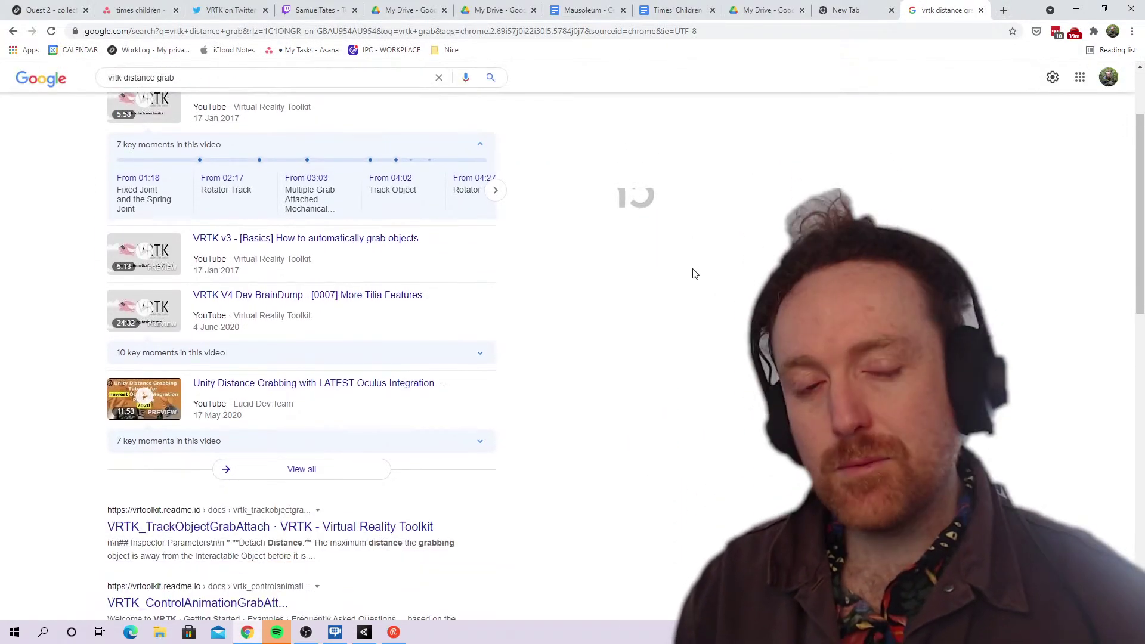
pyautogui.scroll(-4, 500, 383)
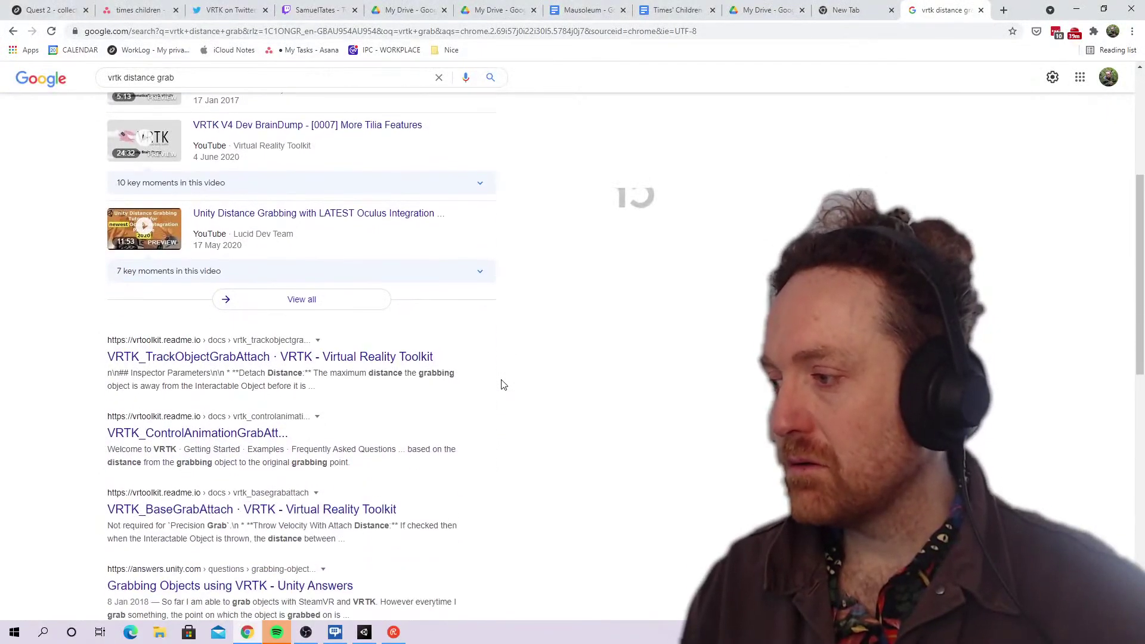
pyautogui.scroll(-1, 501, 383)
# Switch to the Quest 2 note in Slite and add the bold text "Goal of this quest" below the bullets
pyautogui.click(120, 6)
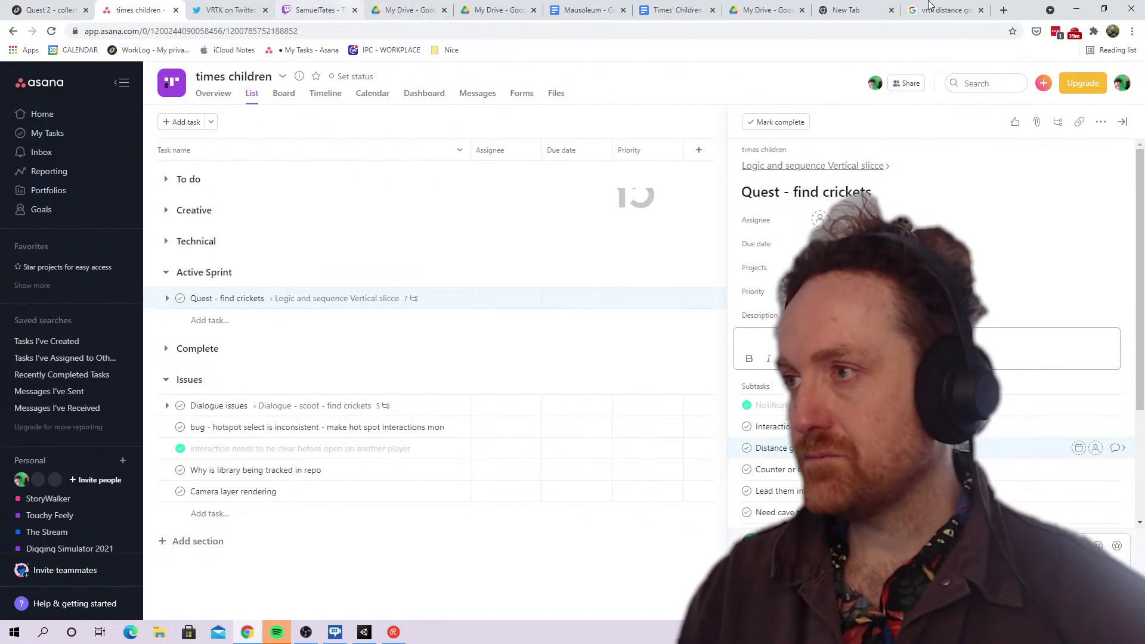
pyautogui.hotkey('ctrl', '1')
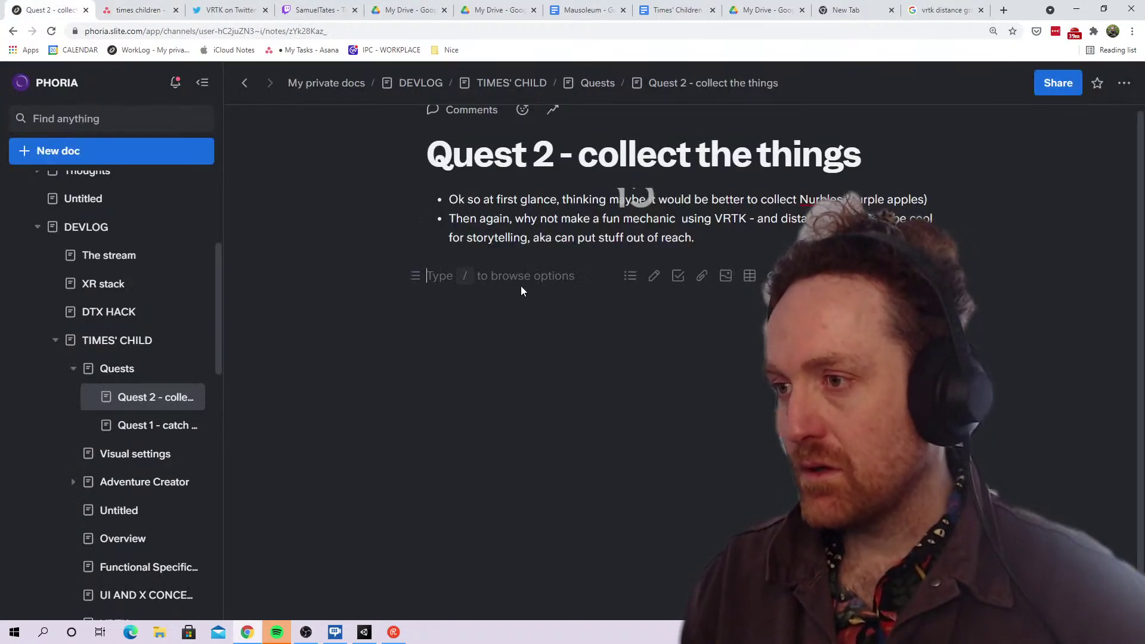
pyautogui.write('Goa')
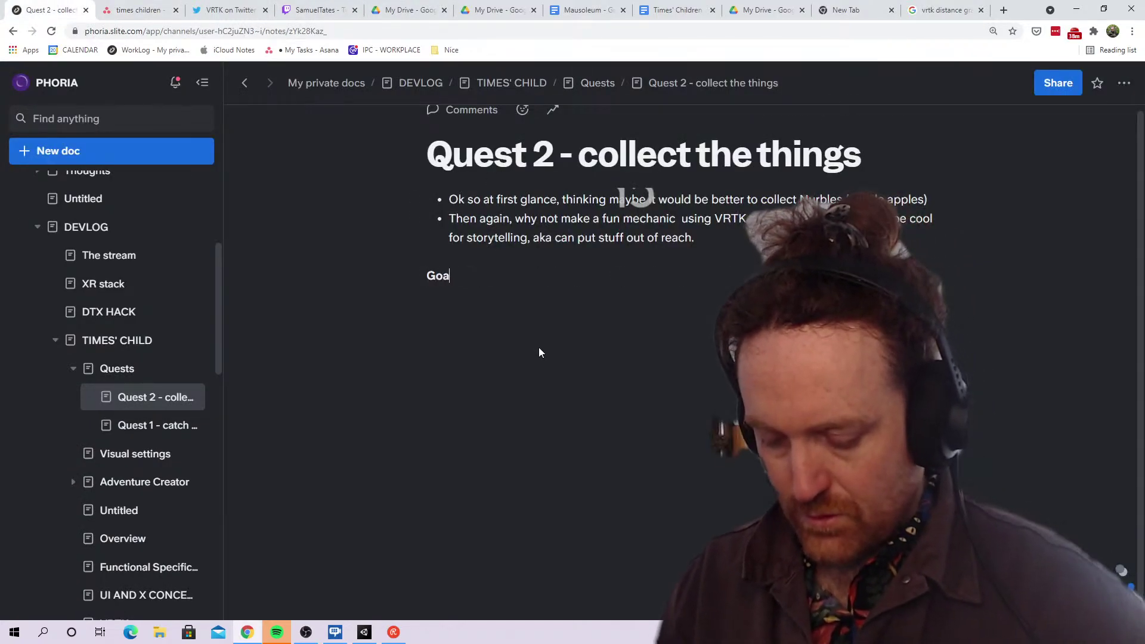
pyautogui.write('l of this quest')
pyautogui.press('Return')
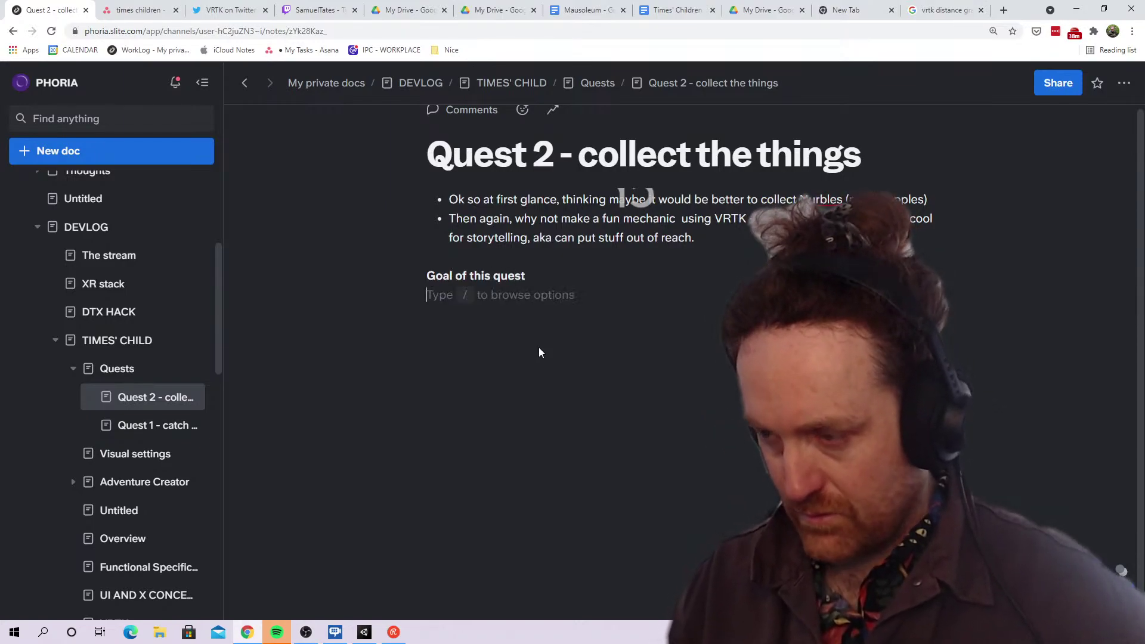
# Continue the "Goal of this quest" line in regular text with "is to get player to explore the space and"
pyautogui.write('Is to g')
pyautogui.press('BackSpace')
pyautogui.press('BackSpace')
pyautogui.press('BackSpace')
pyautogui.press('BackSpace')
pyautogui.press('BackSpace')
pyautogui.press('BackSpace')
pyautogui.press('BackSpace')
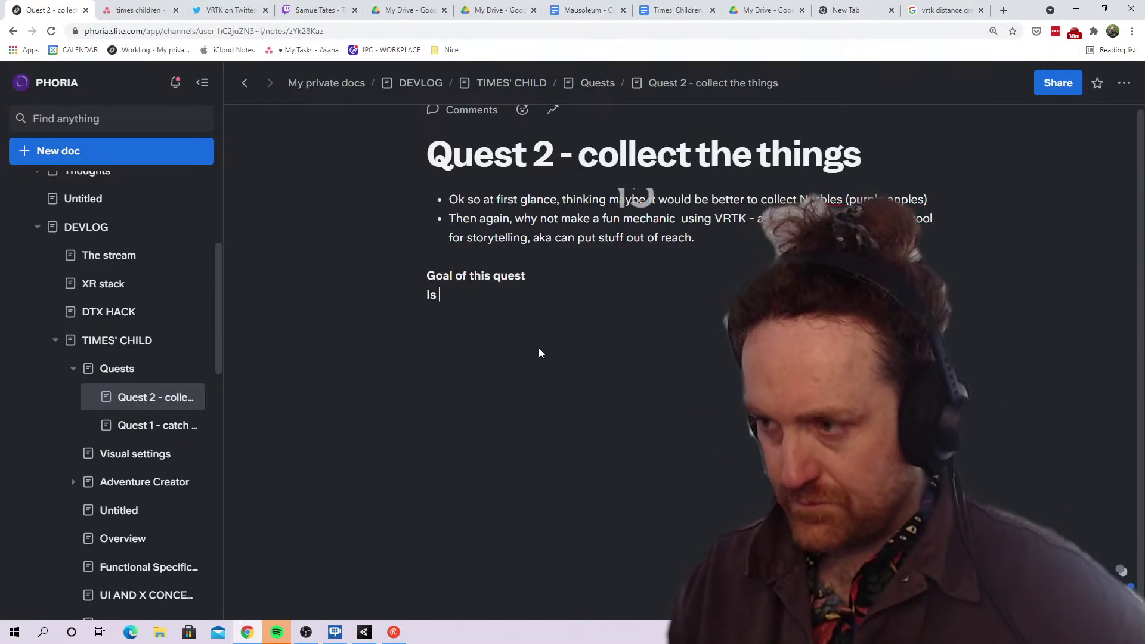
pyautogui.press('BackSpace')
pyautogui.write('i')
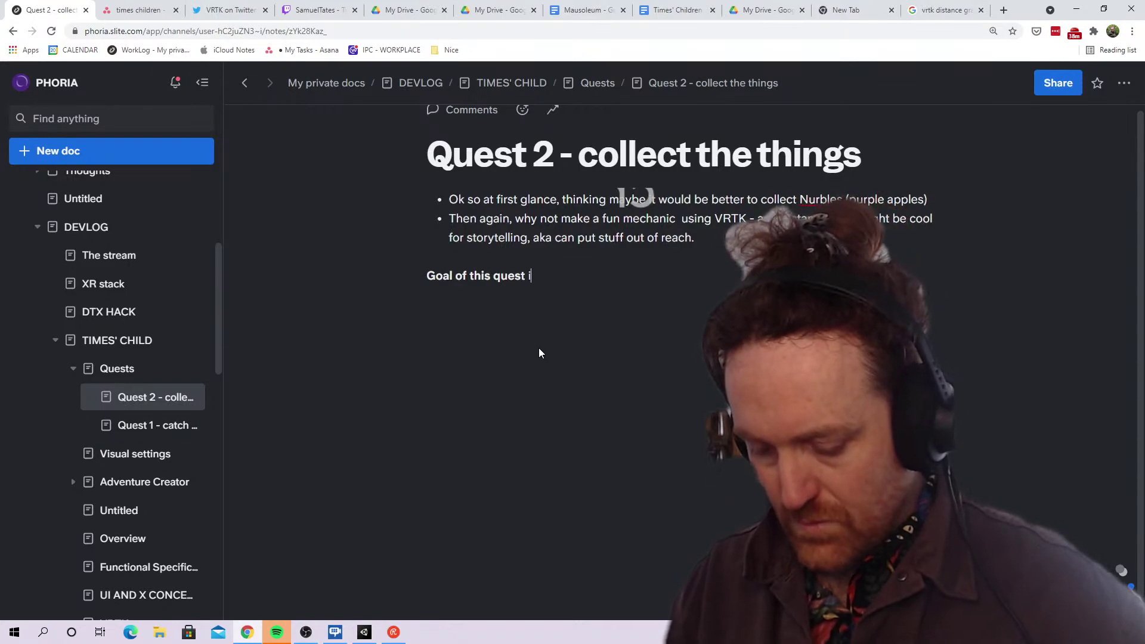
pyautogui.write('s to get pla')
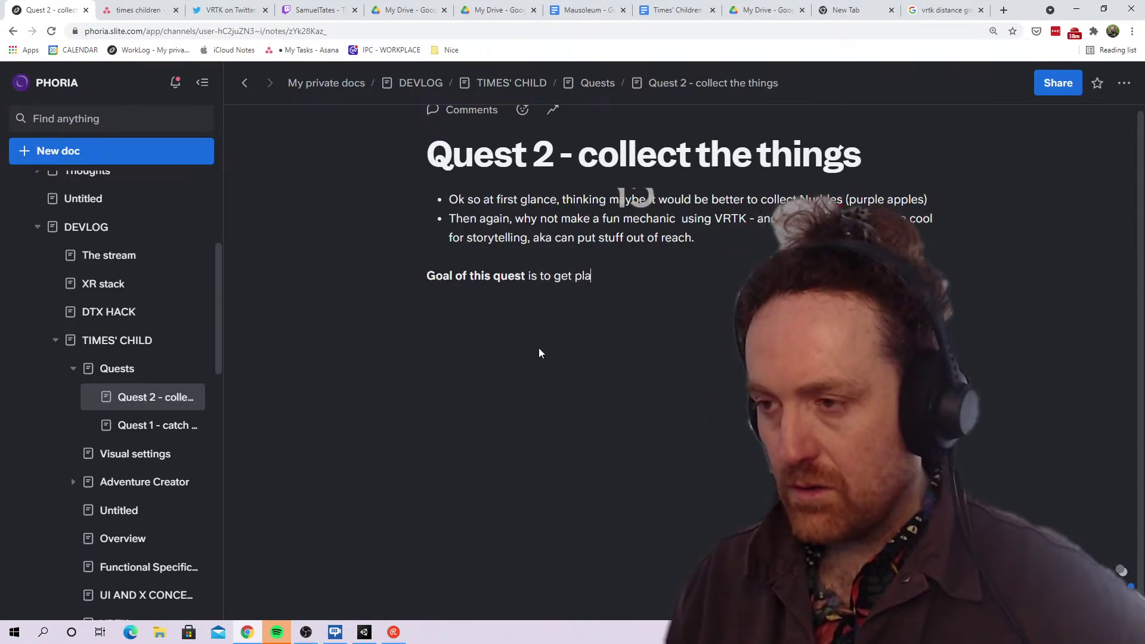
pyautogui.write('yer to explore the space and f')
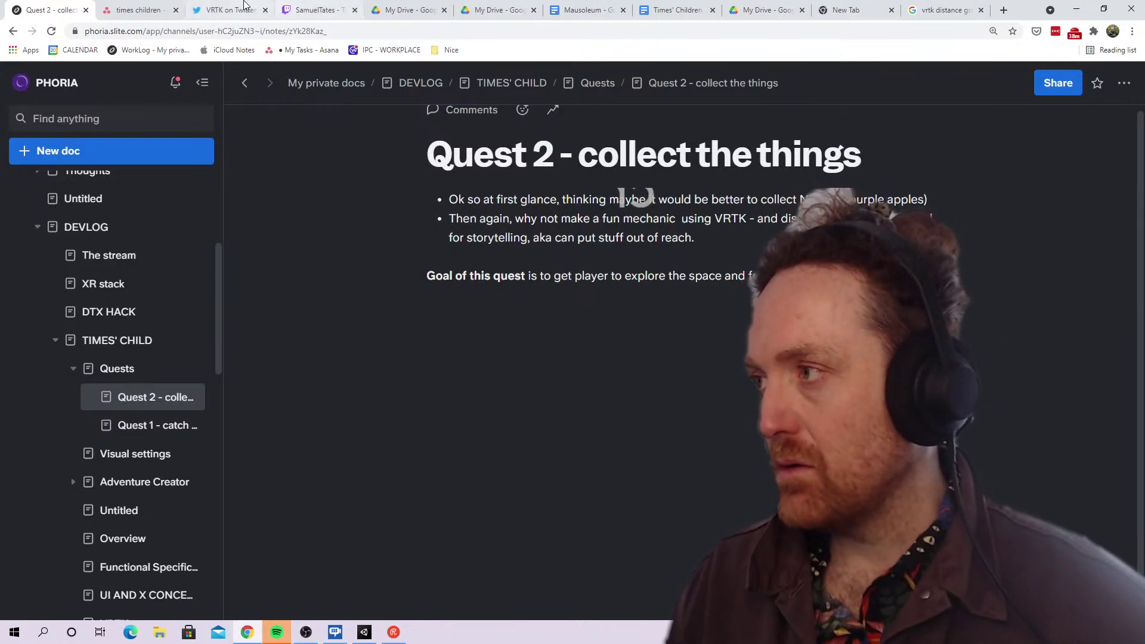
# Check the subtasks of "Quest - find crickets" in Asana and return to the VRTK distance grab search results
pyautogui.click(139, 8)
pyautogui.scroll(-1, 1039, 408)
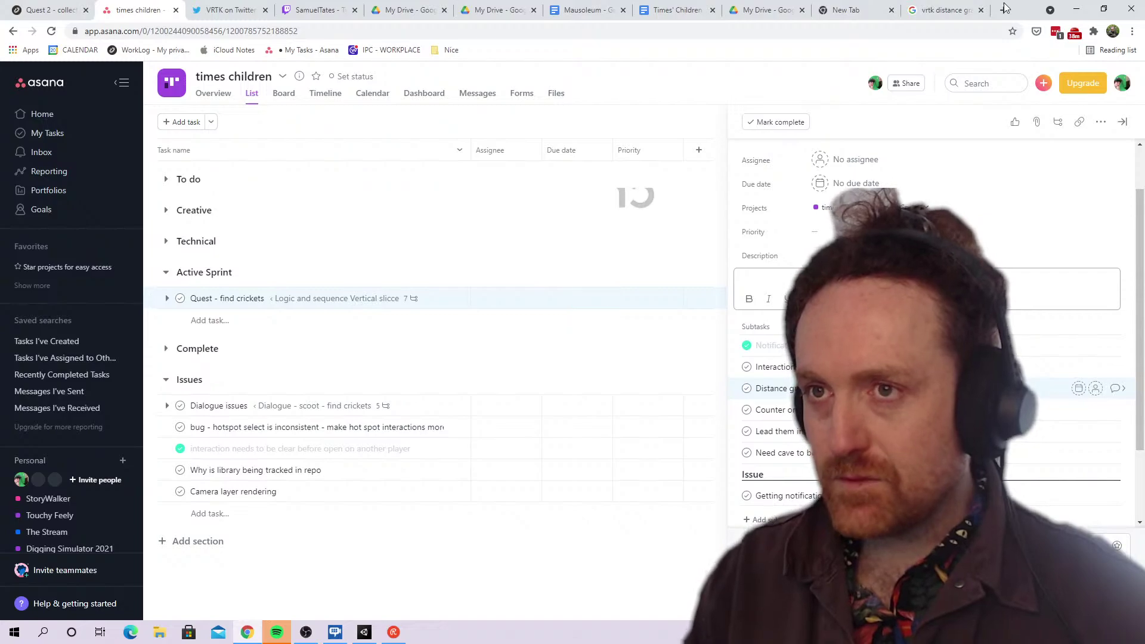
pyautogui.click(947, 10)
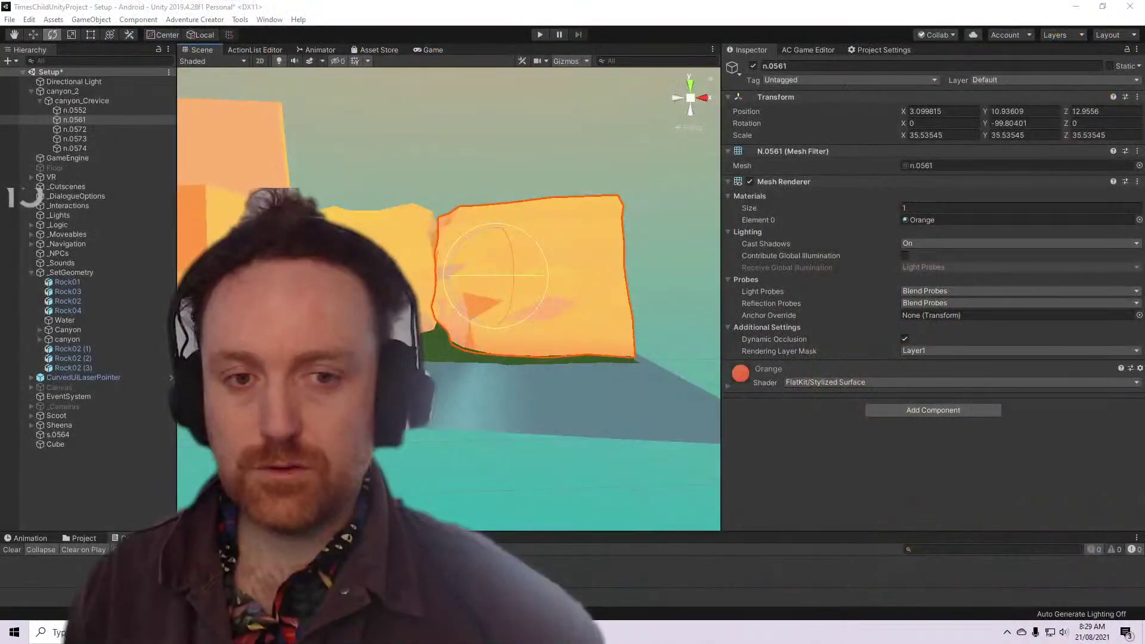
# Switch to Unity and examine the canyon, the green riverbank and the existing cube beside the magenta figure
pyautogui.moveTo(453, 334); pyautogui.dragTo(582, 396)
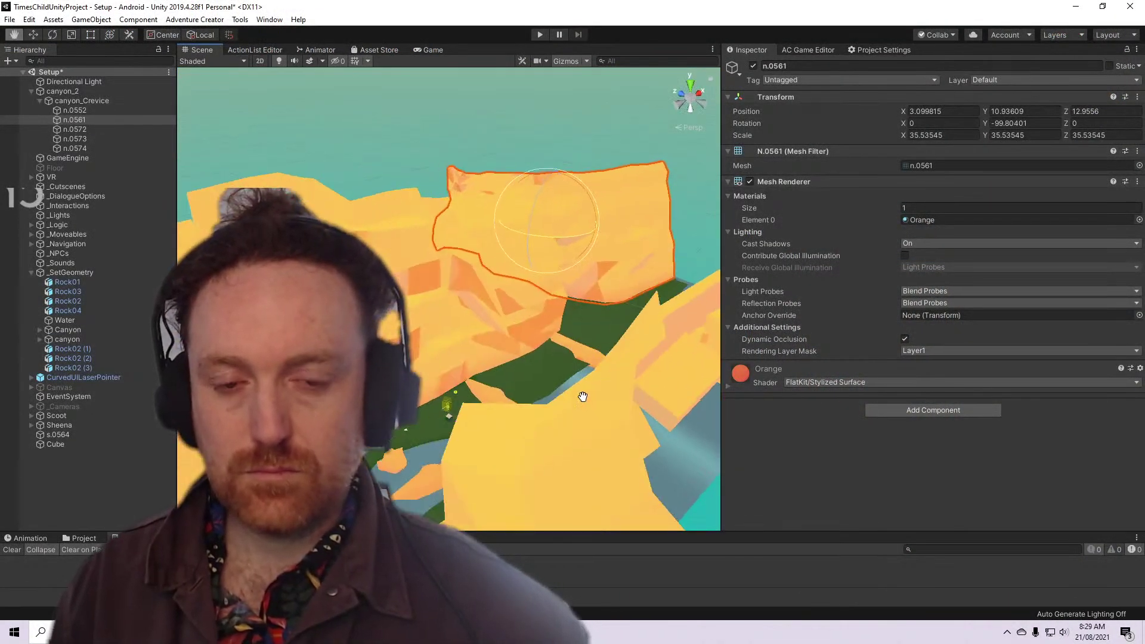
pyautogui.moveTo(582, 396); pyautogui.dragTo(660, 310, button='middle')
pyautogui.scroll(5, 439, 314)
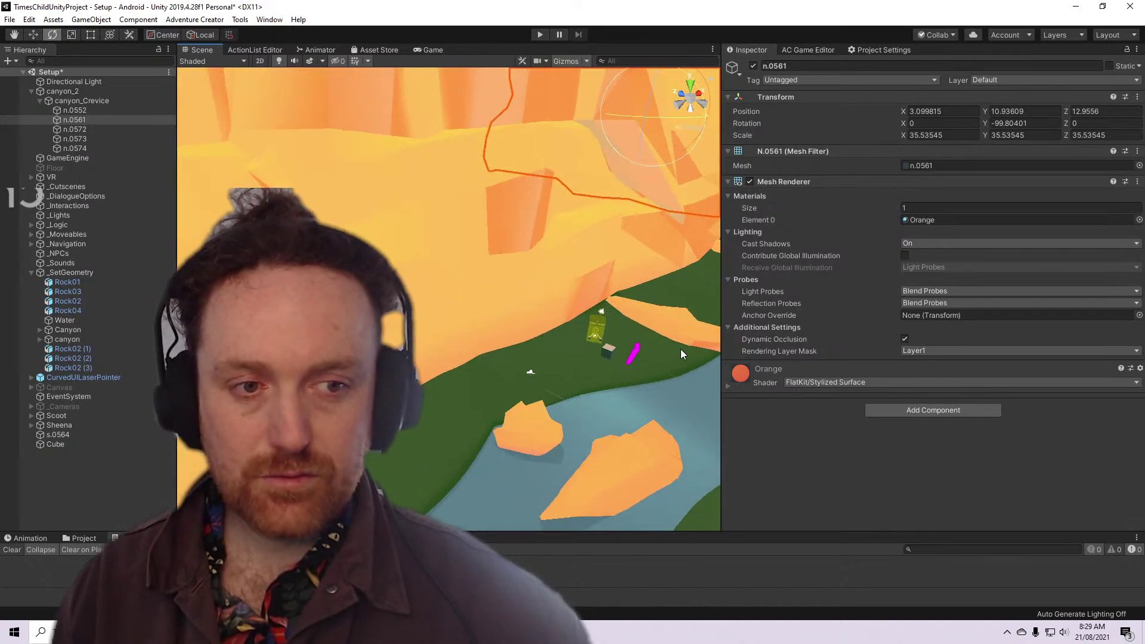
pyautogui.scroll(4, 680, 349)
pyautogui.moveTo(680, 348); pyautogui.dragTo(465, 352, button='middle')
pyautogui.scroll(-4, 441, 387)
pyautogui.moveTo(414, 429); pyautogui.dragTo(555, 336, button='middle')
pyautogui.scroll(-4, 555, 336)
pyautogui.click(392, 322)
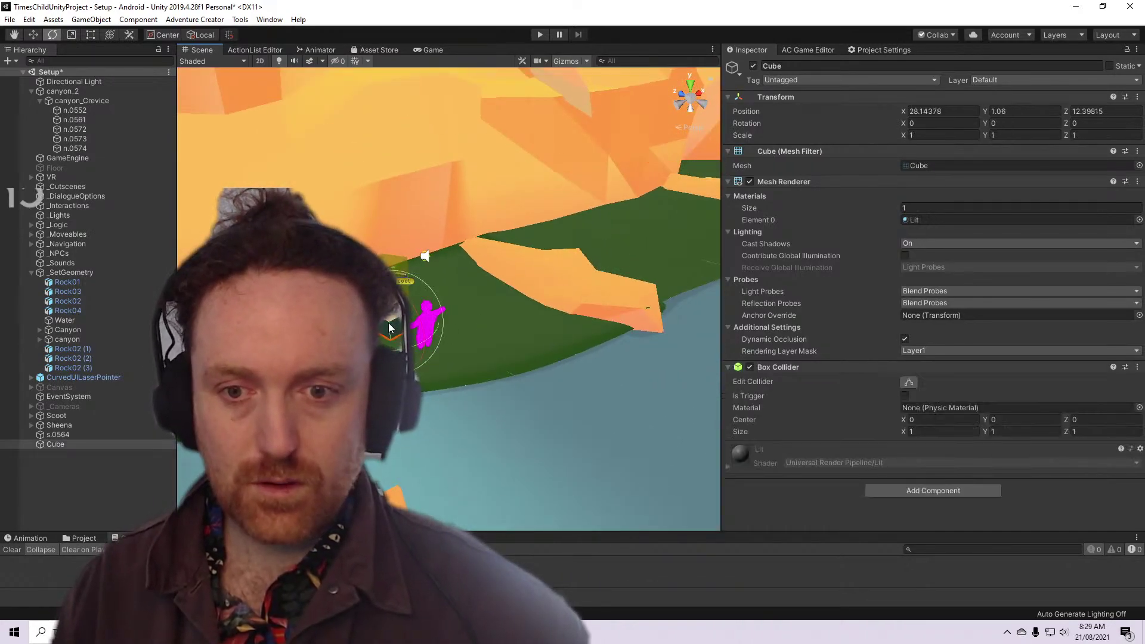
pyautogui.moveTo(537, 231); pyautogui.dragTo(334, 355, button='middle')
pyautogui.scroll(3, 492, 329)
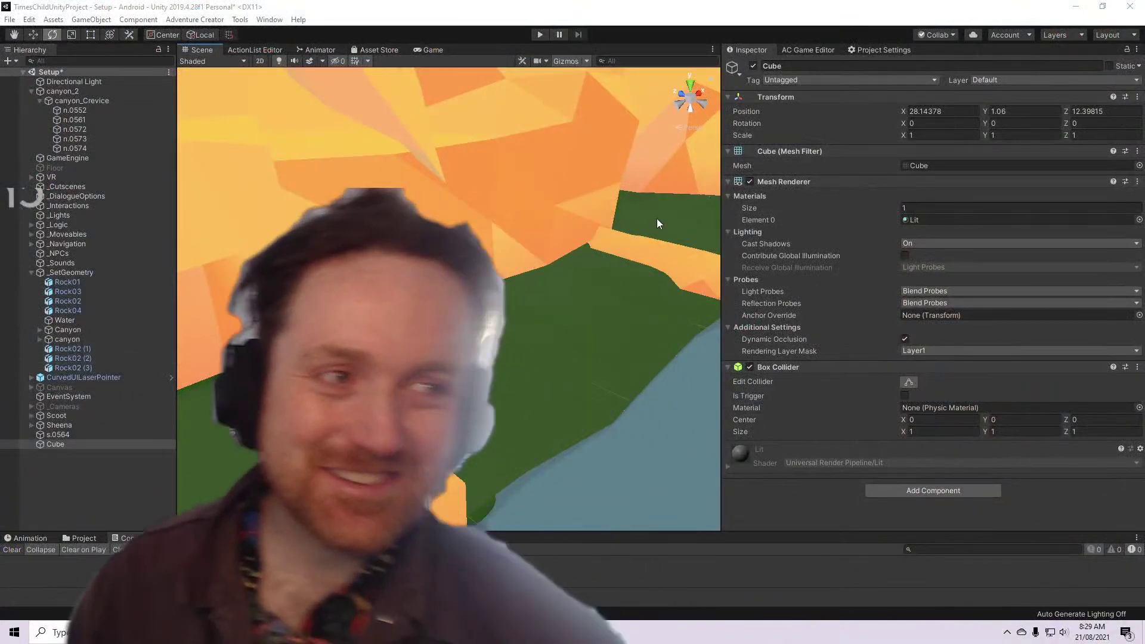
# Add a new cube object to the Setup scene
pyautogui.click(807, 64)
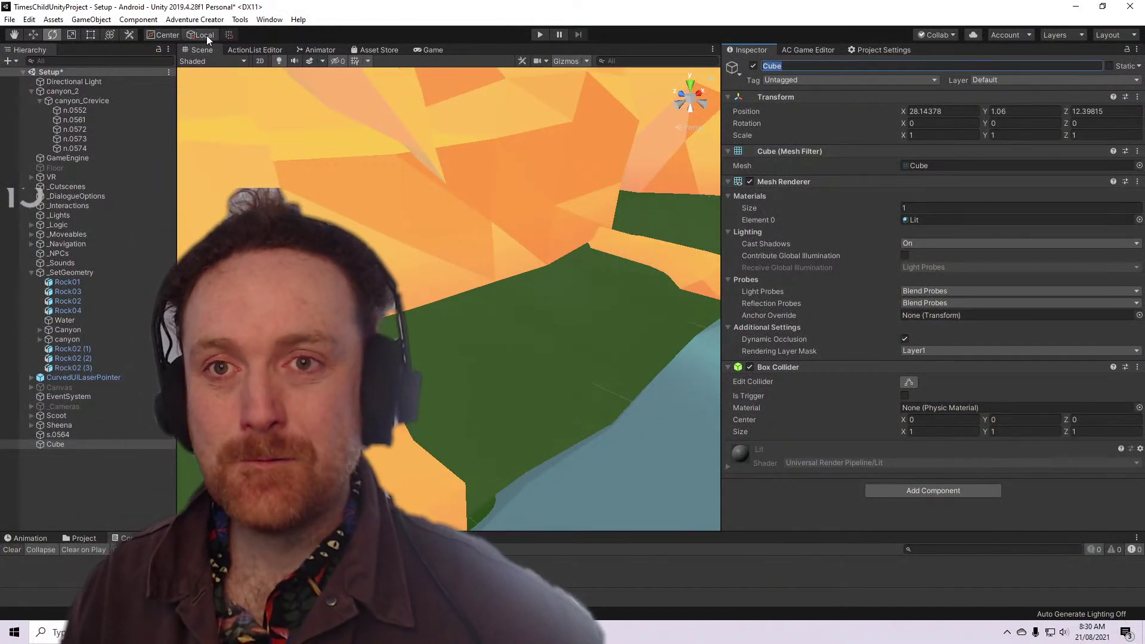
pyautogui.click(91, 19)
pyautogui.moveTo(173, 60)
pyautogui.click(288, 62)
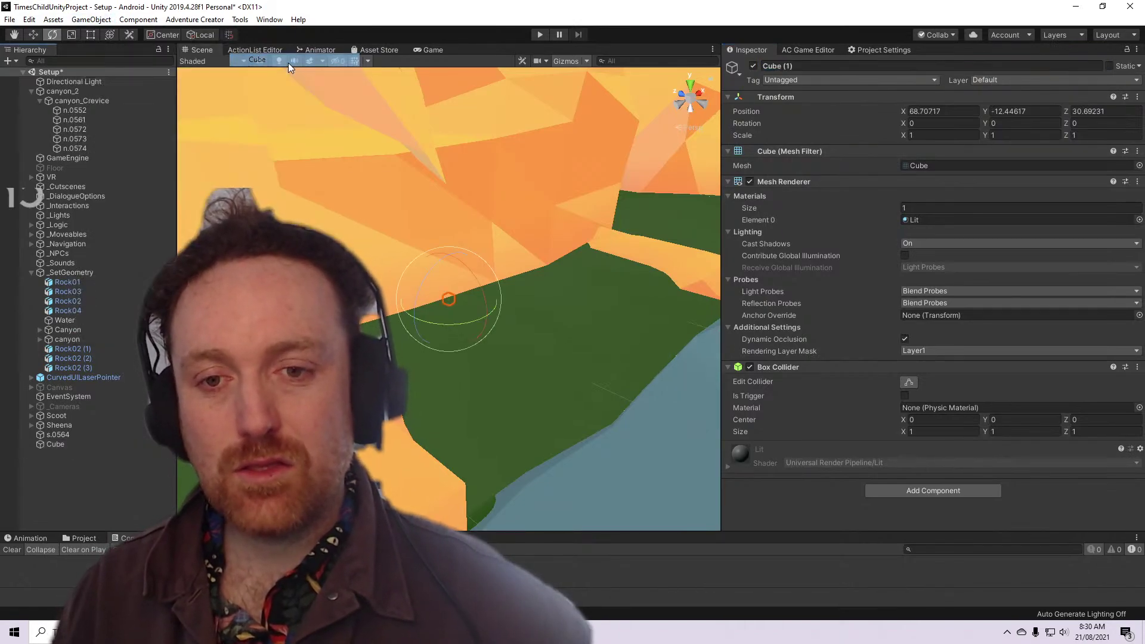
pyautogui.click(29, 38)
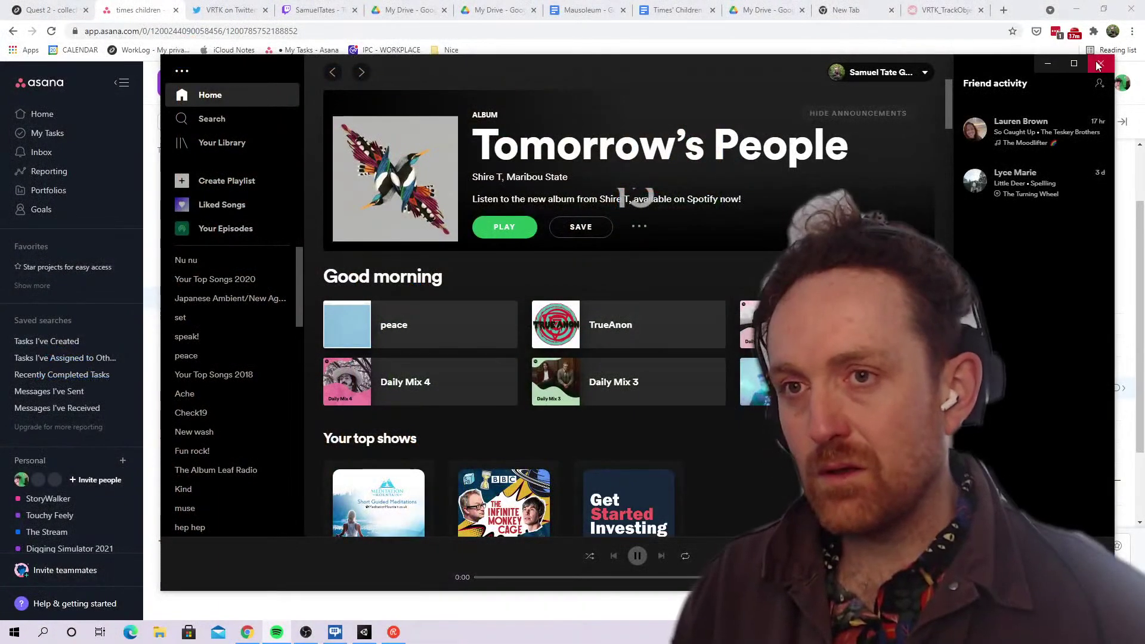
# Close the Spotify window, minimise the chat window and return to the Unity scene
pyautogui.click(1099, 64)
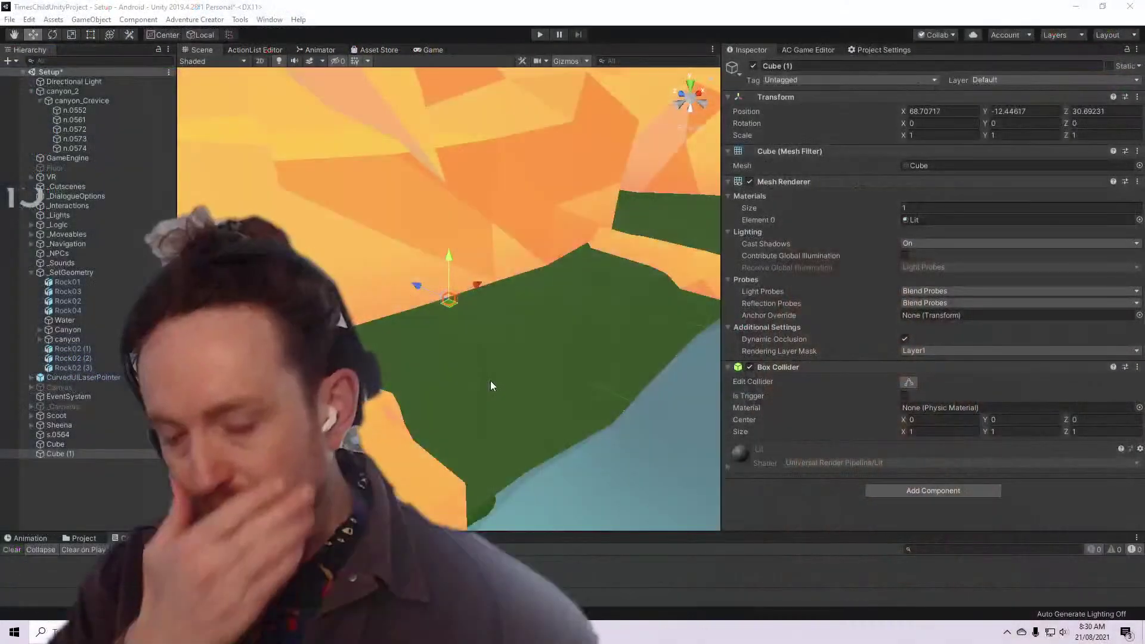
pyautogui.click(490, 380)
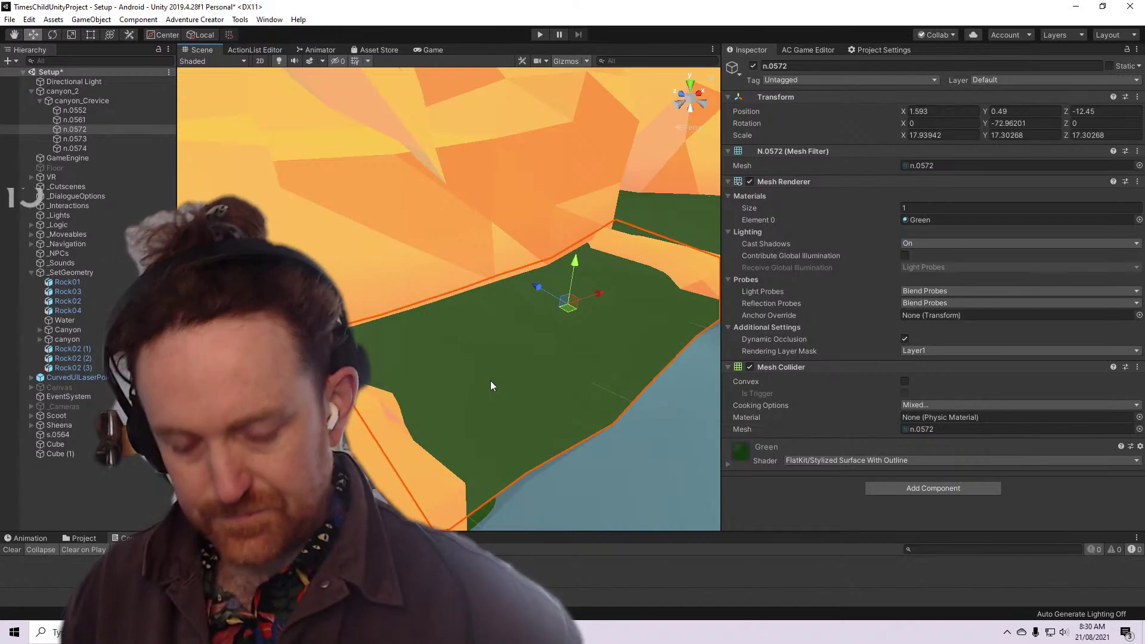
pyautogui.hotkey('alt', 'Tab')
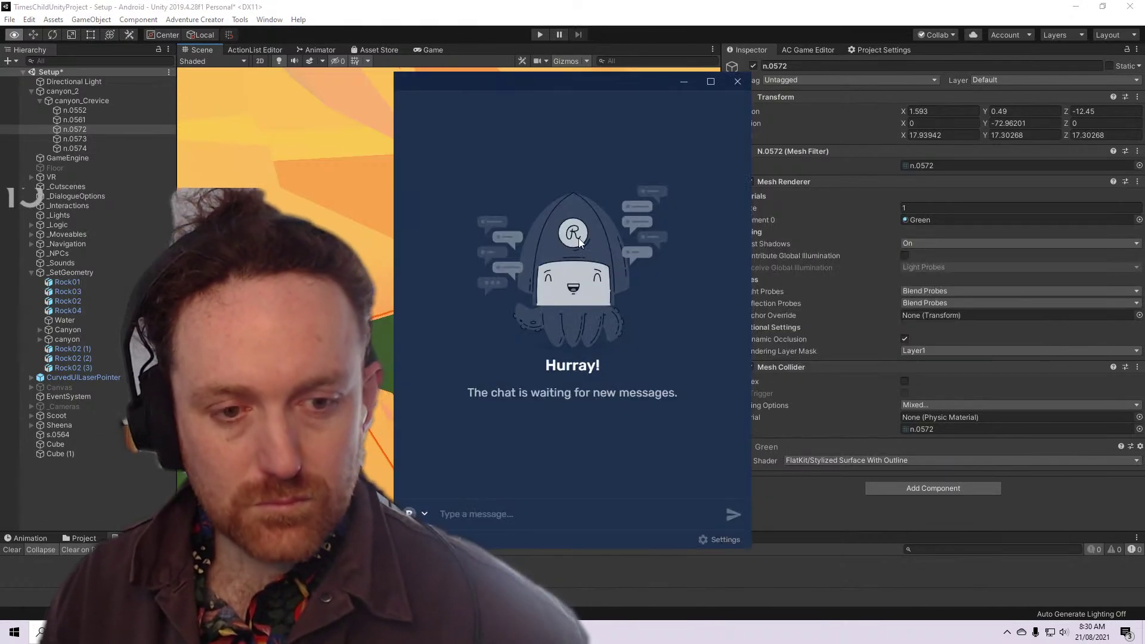
pyautogui.click(684, 82)
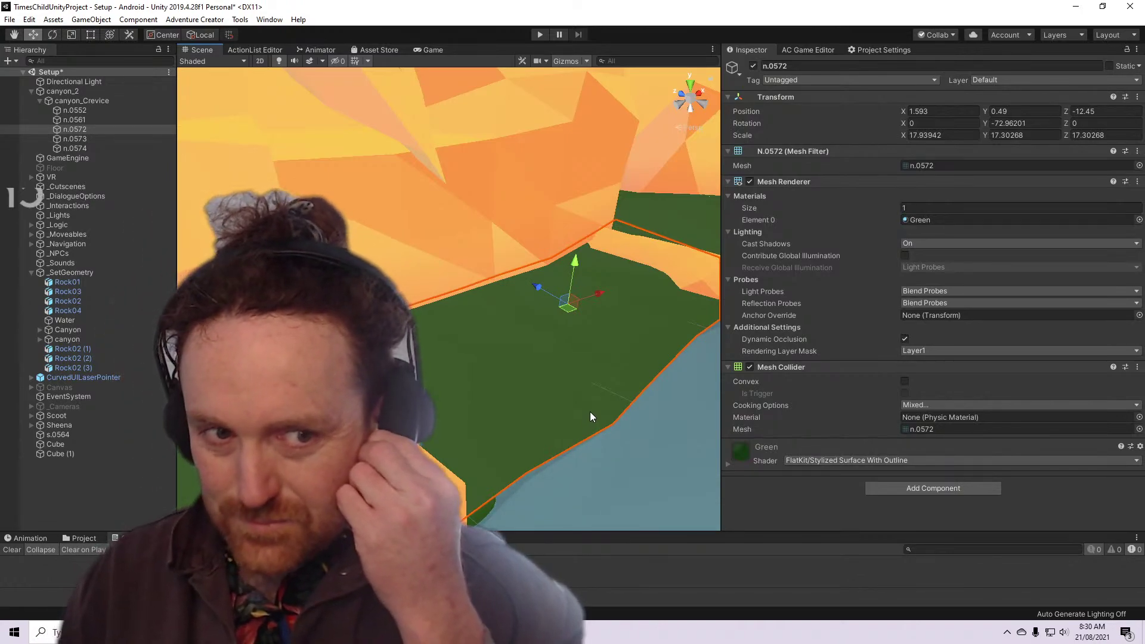
# Move the new cube to about X 52.76, Y 5.28, Z 8.52, and open the "Asset plan - vertical slice" task in Asana
pyautogui.click(47, 454)
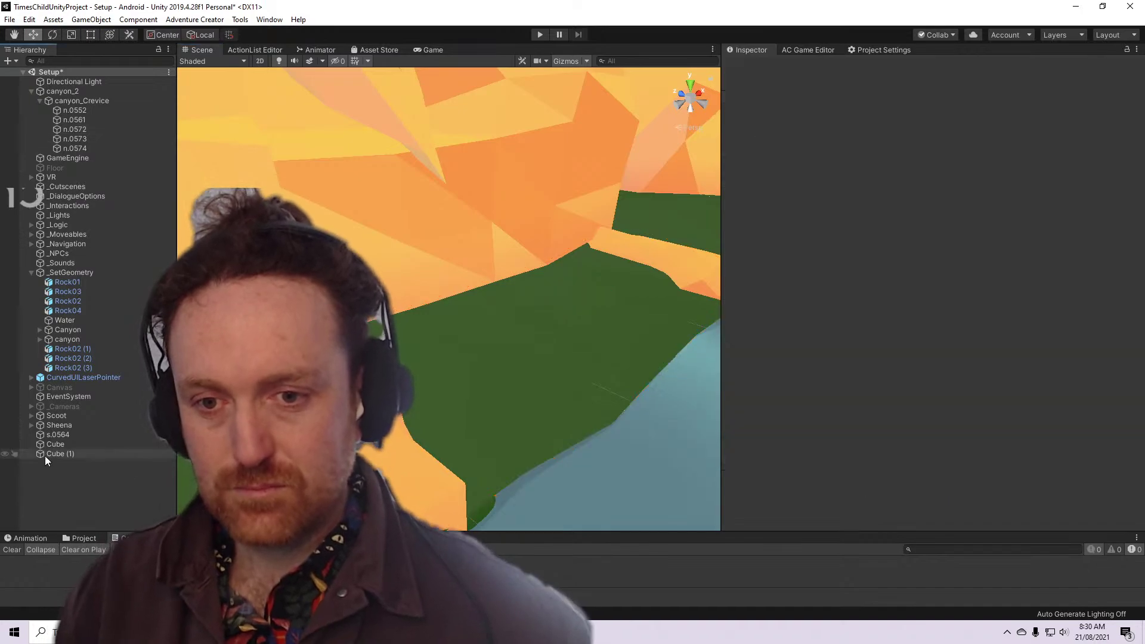
pyautogui.press('f')
pyautogui.moveTo(448, 298); pyautogui.dragTo(472, 436)
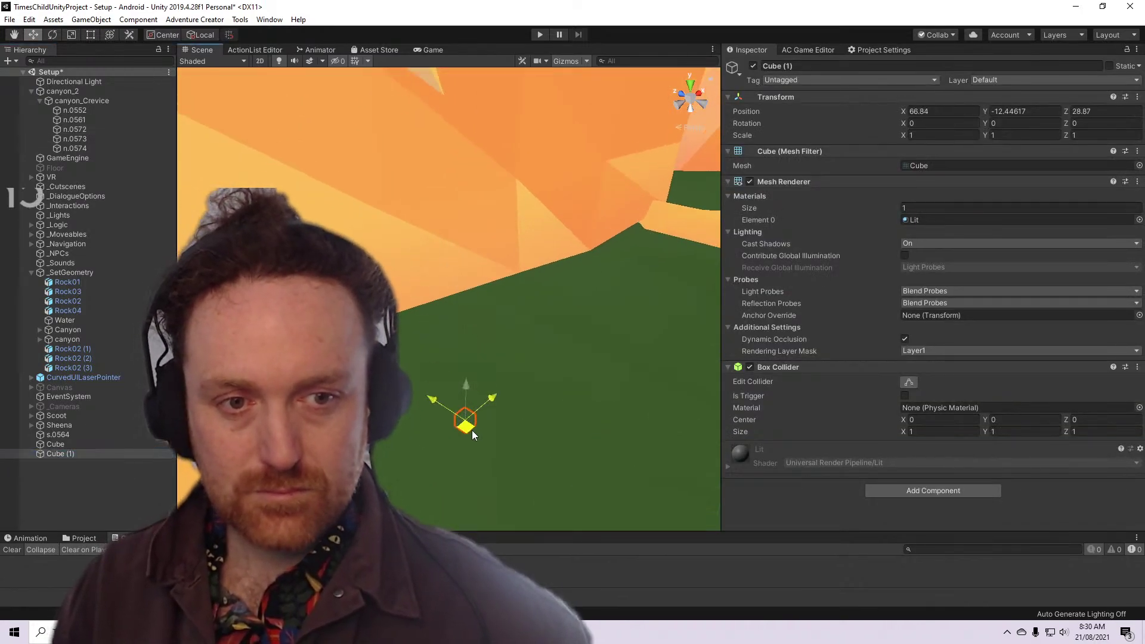
pyautogui.press('f')
pyautogui.moveTo(499, 278); pyautogui.dragTo(636, 355)
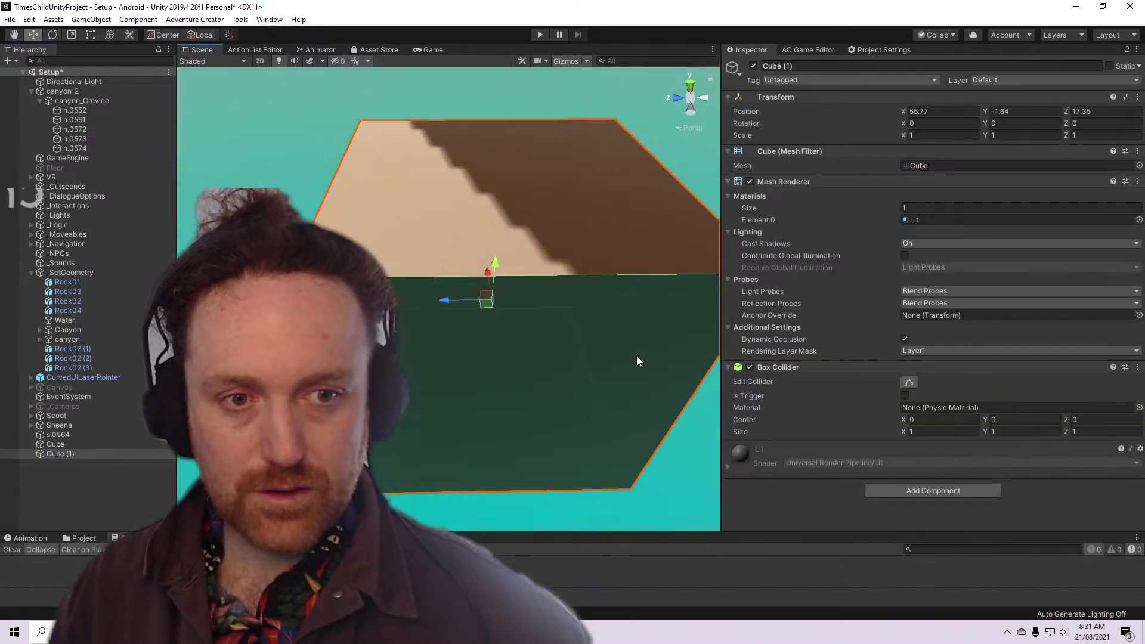
pyautogui.scroll(-15, 626, 348)
pyautogui.moveTo(626, 348); pyautogui.dragTo(414, 356, button='middle')
pyautogui.moveTo(298, 310); pyautogui.dragTo(438, 340)
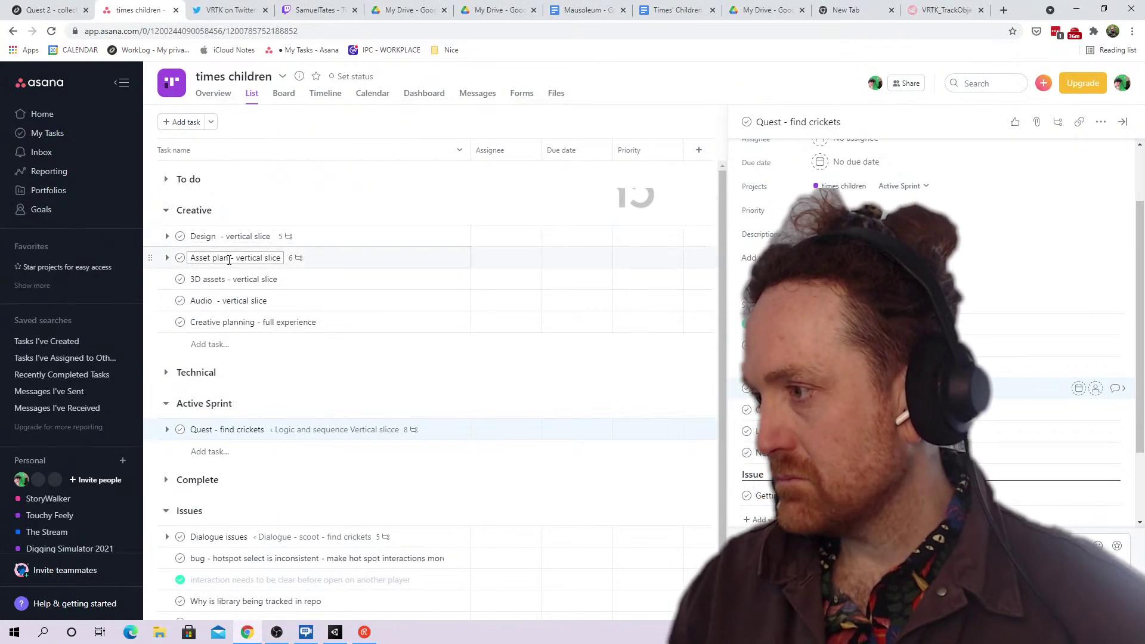
pyautogui.click(348, 258)
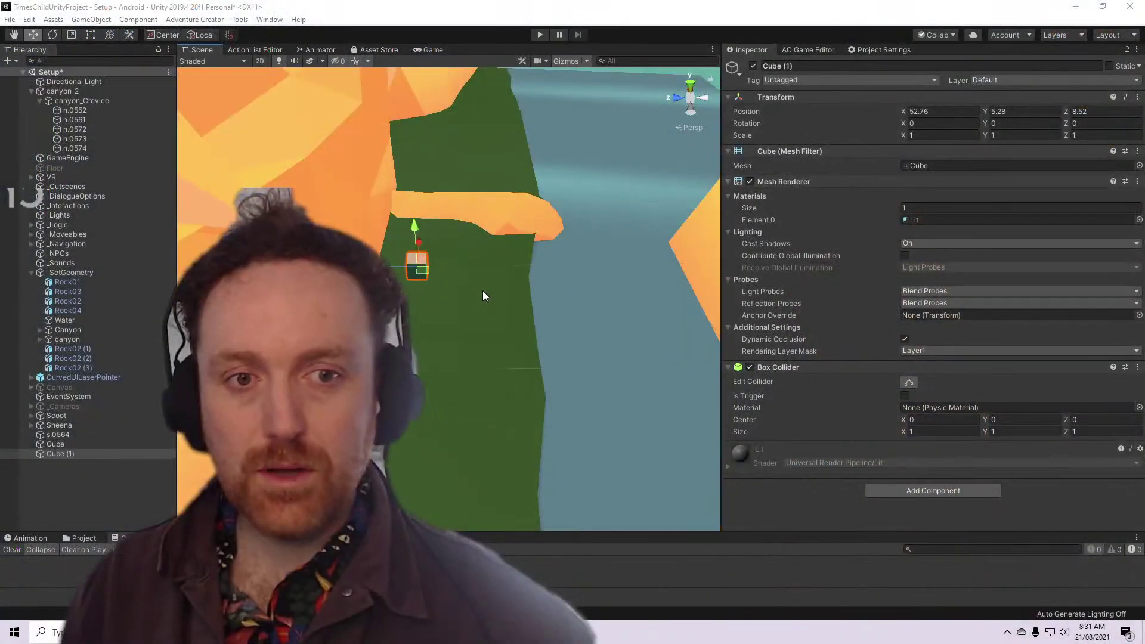
# Back in Unity, lower the new cube to about Y 1.48 on the green ground and name it "Glow hop"
pyautogui.keyDown('alt'); pyautogui.moveTo(482, 291); pyautogui.dragTo(475, 354); pyautogui.keyUp('alt')
pyautogui.press('f')
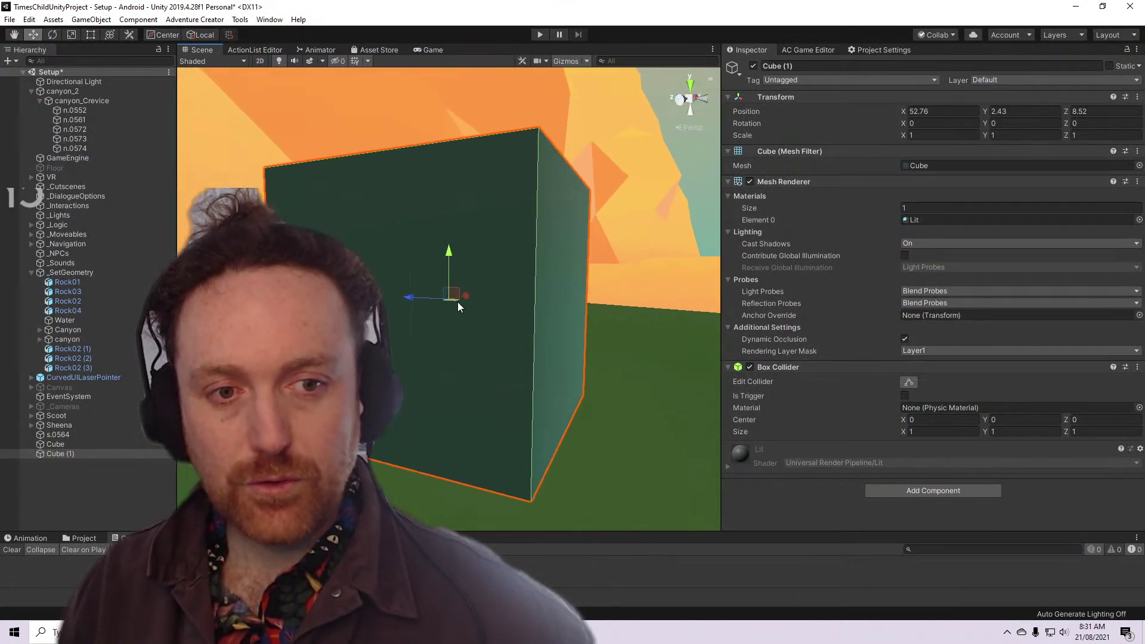
pyautogui.scroll(-8, 457, 302)
pyautogui.moveTo(454, 261); pyautogui.dragTo(430, 296)
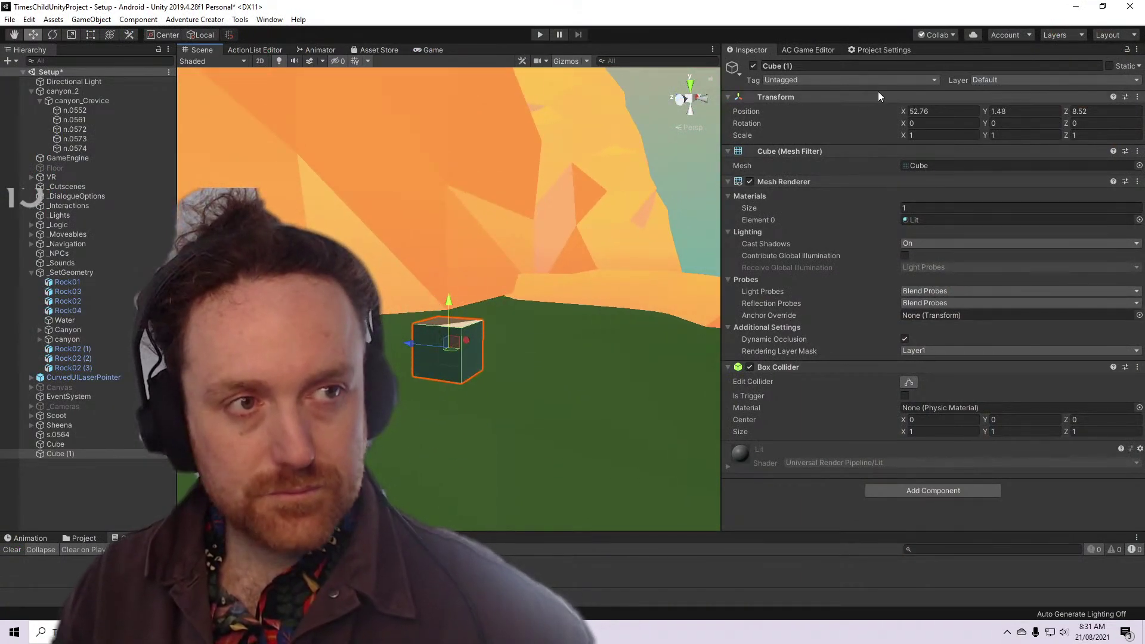
pyautogui.click(884, 65)
pyautogui.write('Glow hop')
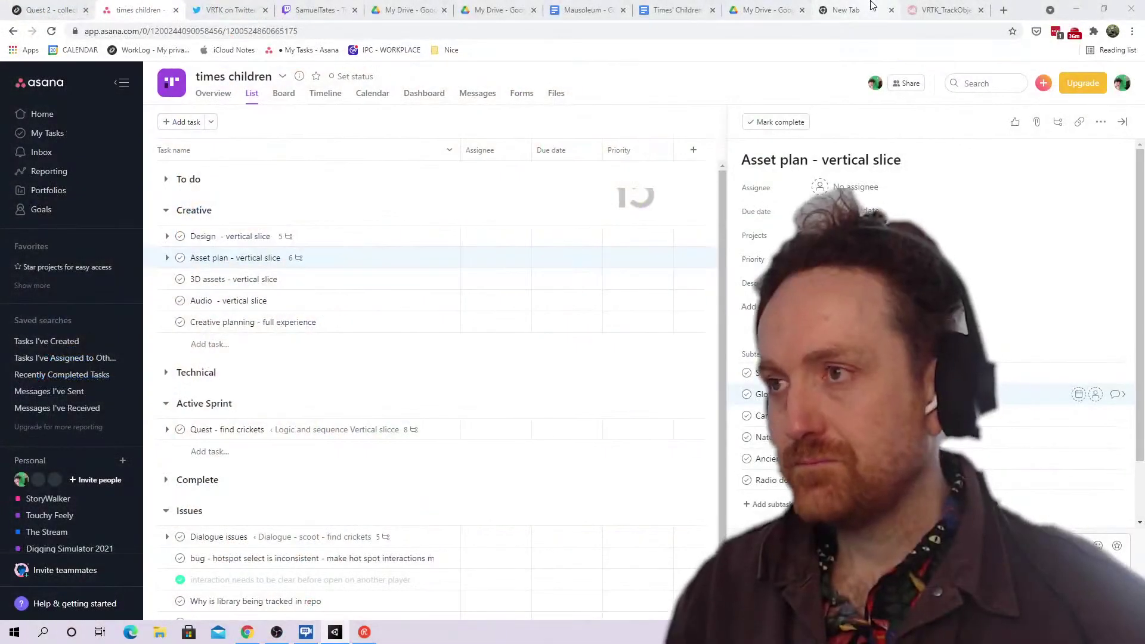
# Return to the Quest 2 note in Slite and add a "Glow hopper" line below the quest goal
pyautogui.click(872, 5)
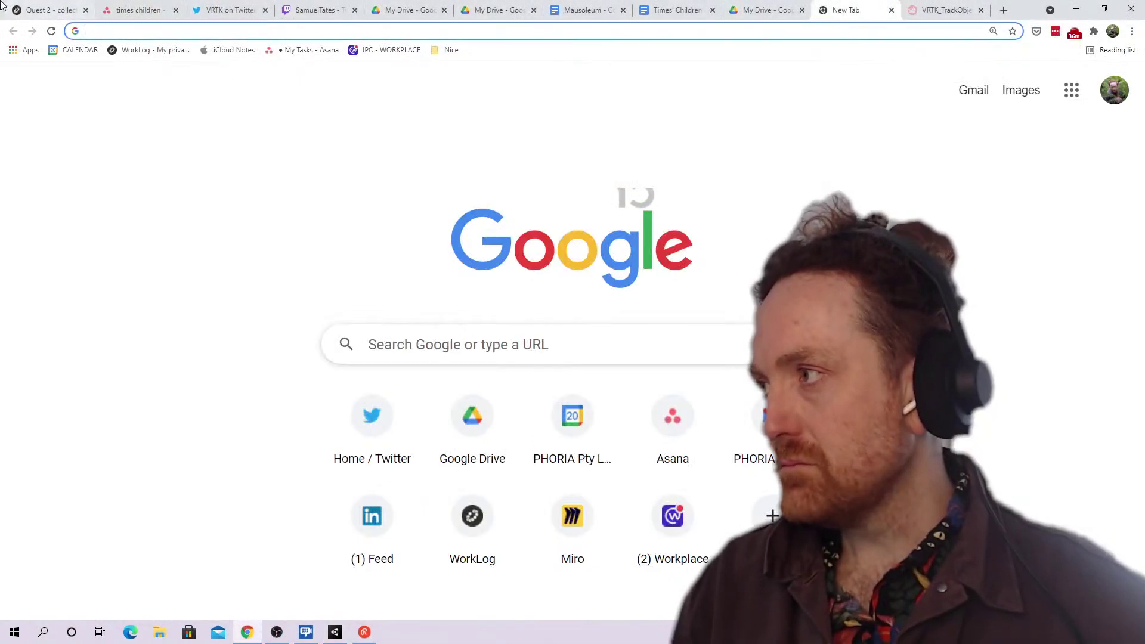
pyautogui.click(48, 10)
pyautogui.click(485, 440)
pyautogui.press('Return')
pyautogui.press('Return')
pyautogui.write('Glopw ho')
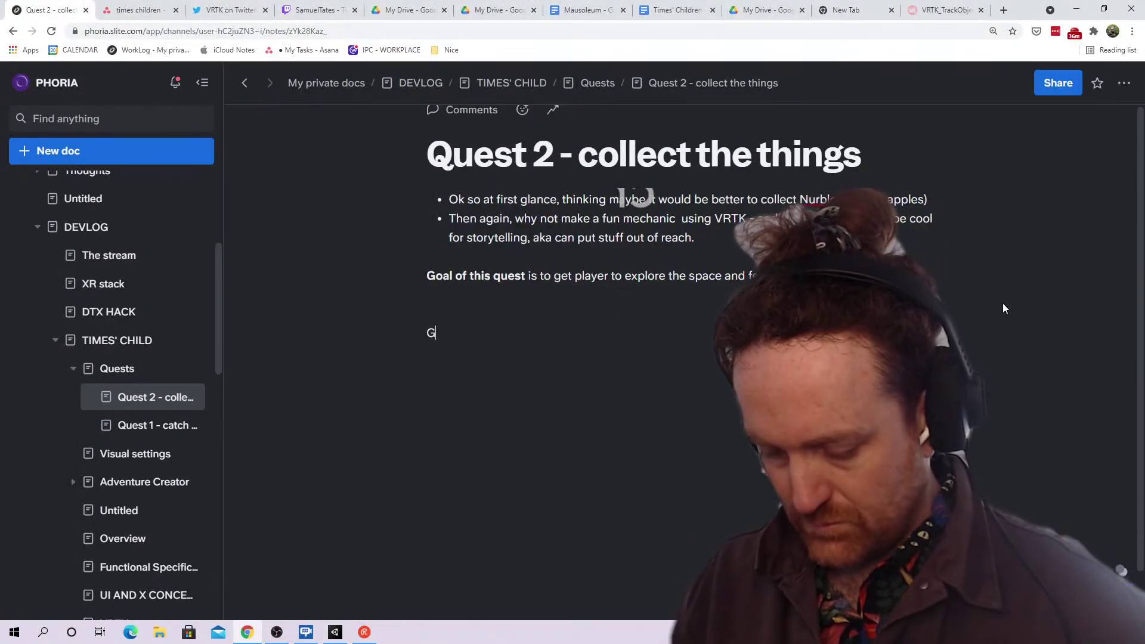
pyautogui.press('BackSpace')
pyautogui.press('BackSpace')
pyautogui.press('BackSpace')
pyautogui.press('BackSpace')
pyautogui.press('BackSpace')
pyautogui.write('w hopper -')
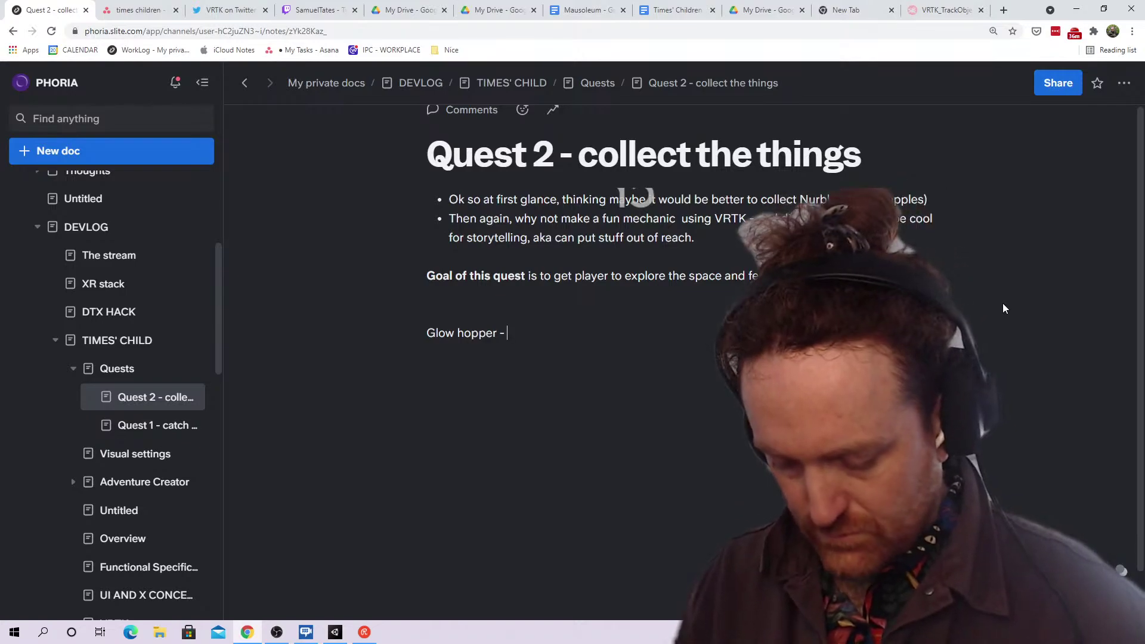
pyautogui.press('BackSpace')
pyautogui.press('BackSpace')
# Add the bullet "needs to be grabbable from a distance" under the "Glow hopper" line
pyautogui.press('Return')
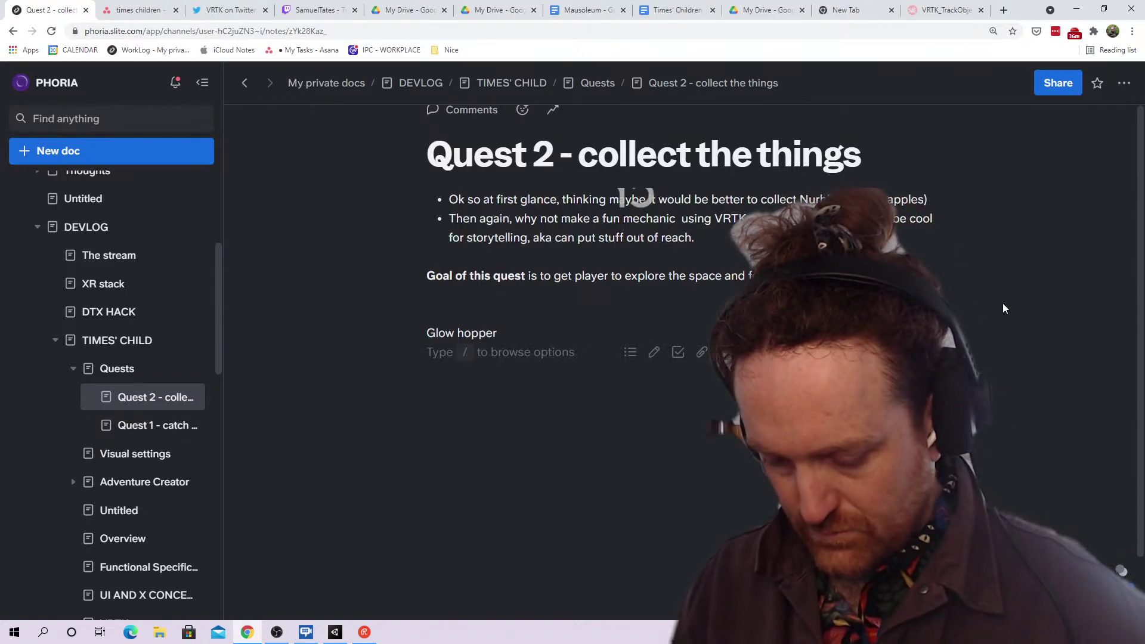
pyautogui.write('- needs to')
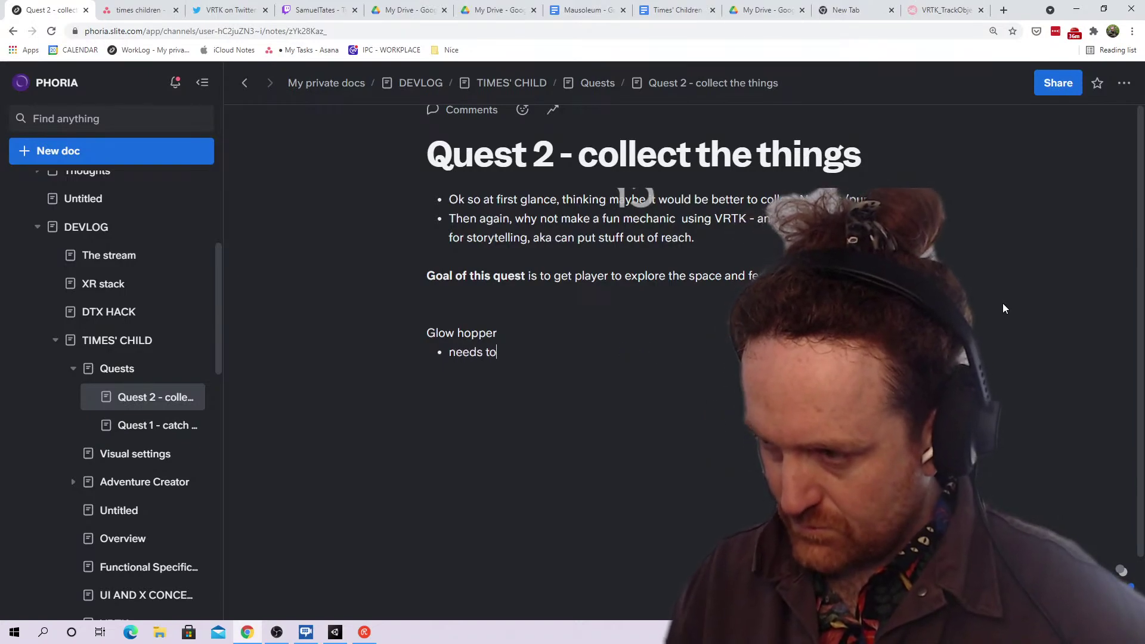
pyautogui.write(' be grabbable from a')
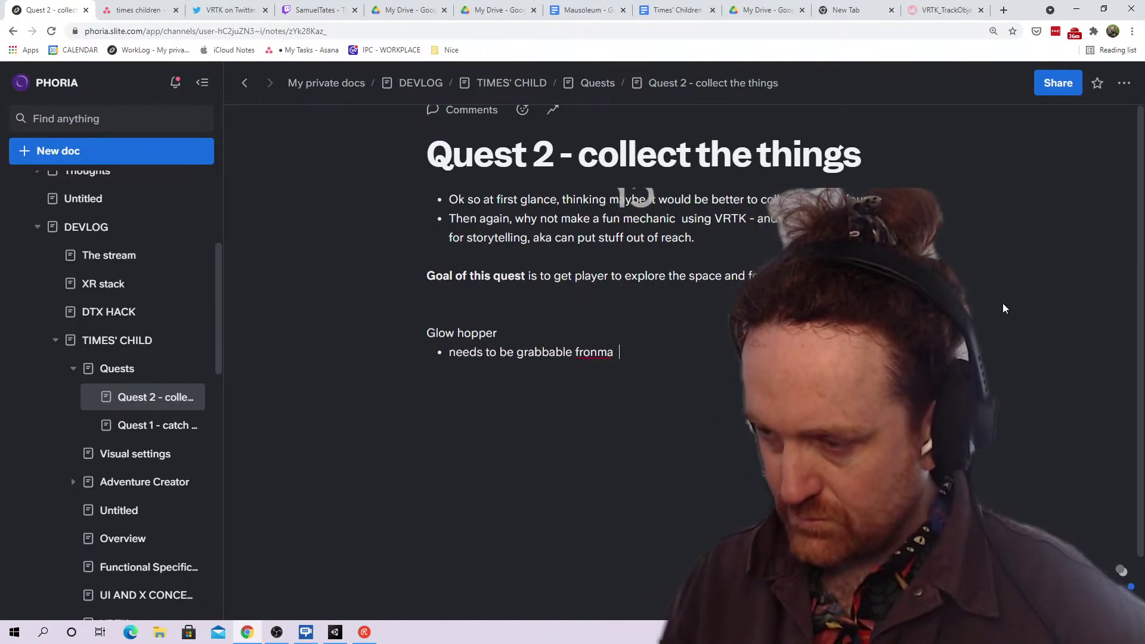
pyautogui.write(' distance')
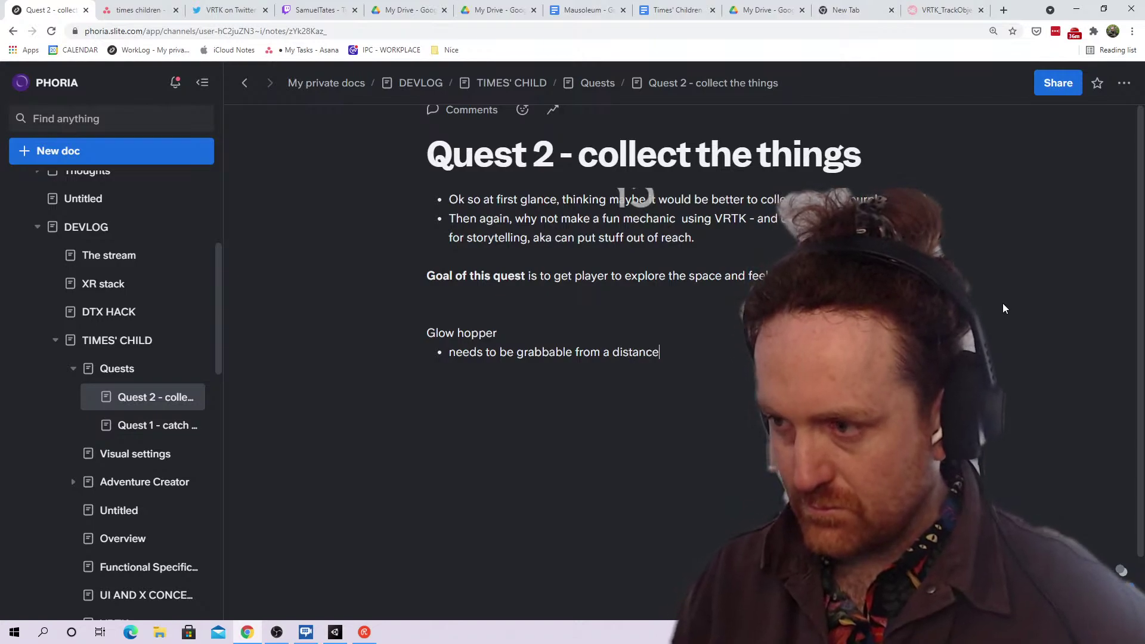
pyautogui.press('Return')
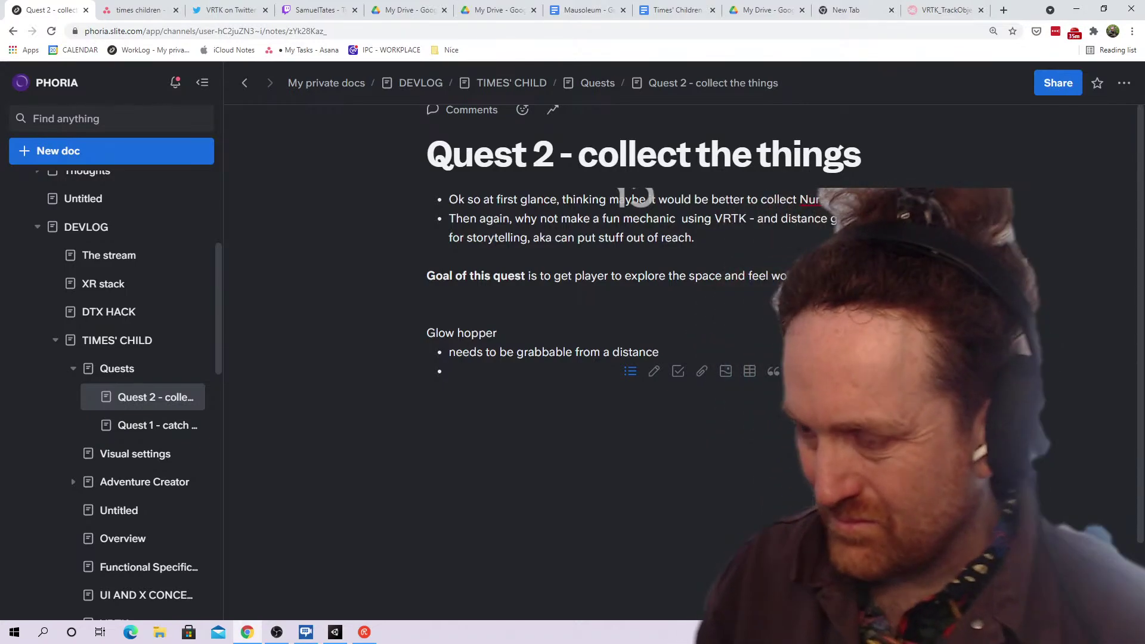
# Add a second glow hopper bullet saying it needs a random velocity blast but should keep its x and y rotation
pyautogui.write('Needs')
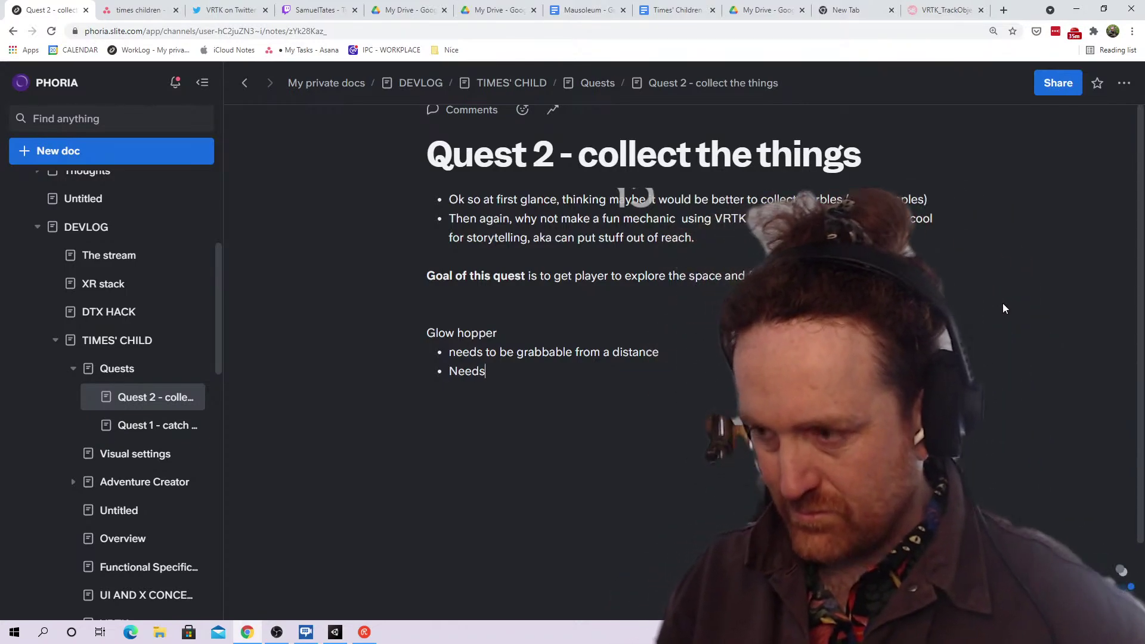
pyautogui.write(' a random velocity')
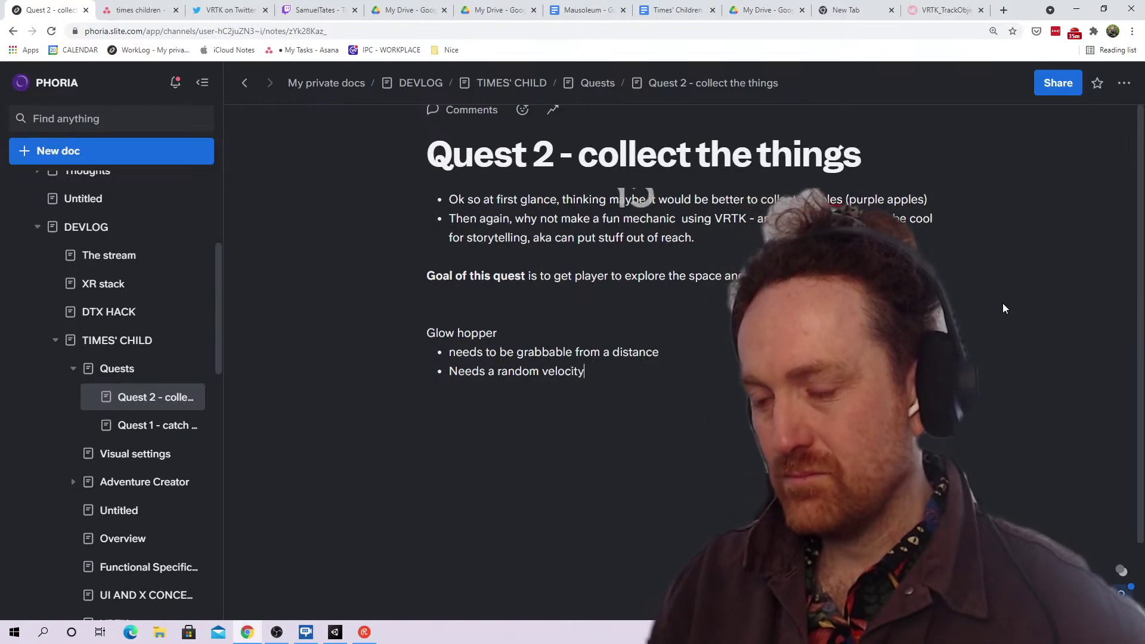
pyautogui.write(' blast, but keep its')
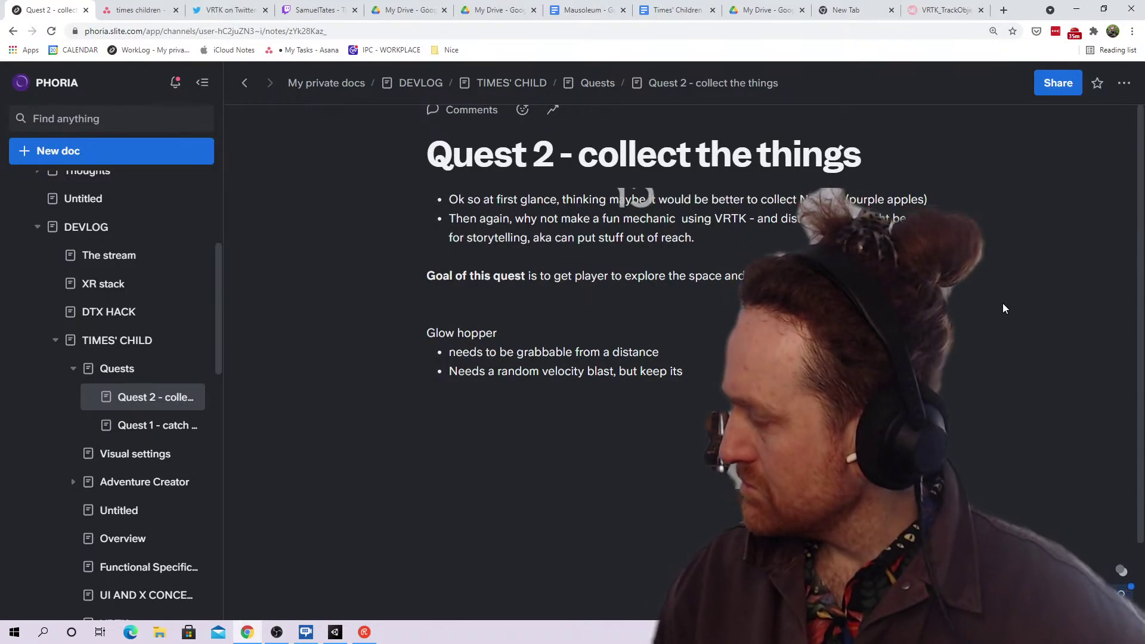
pyautogui.write('x and y r')
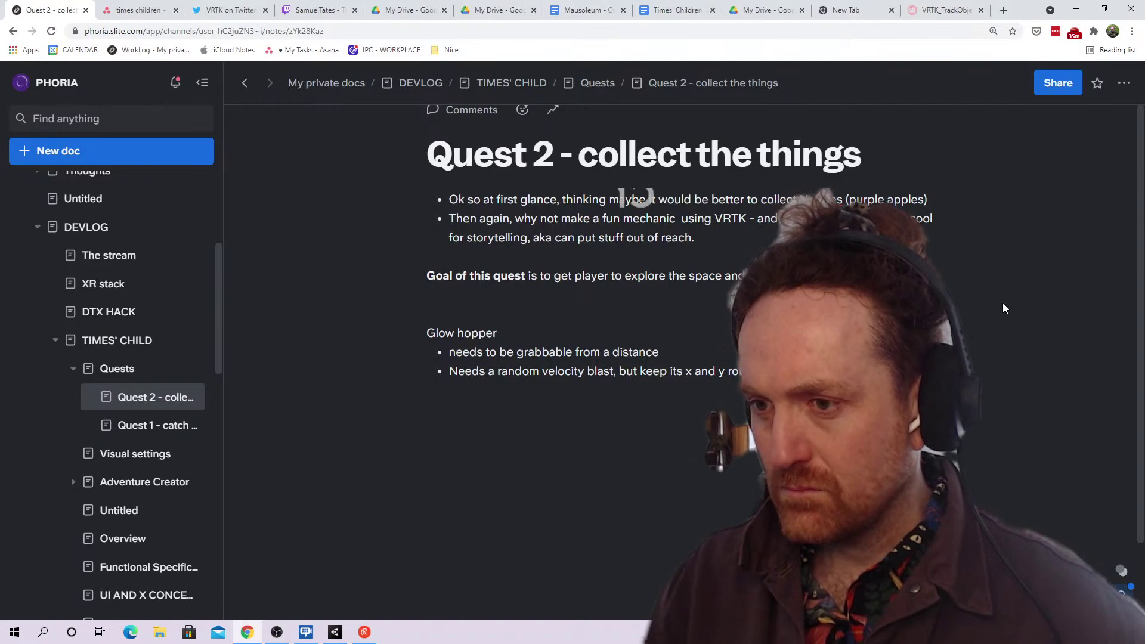
pyautogui.press('Return')
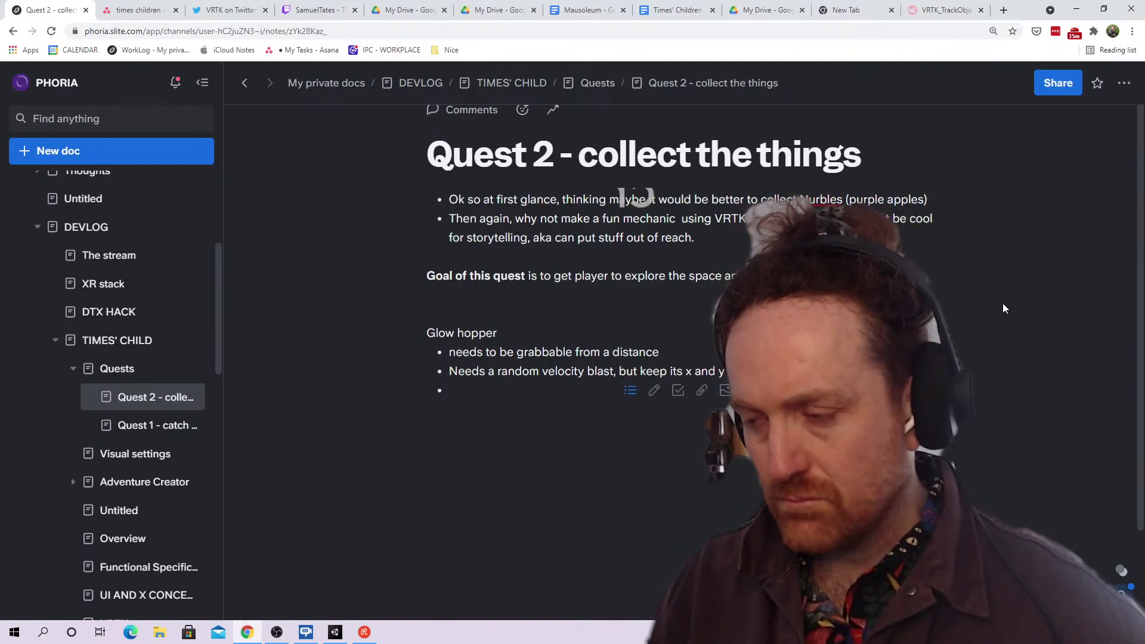
# Add a "Tutorial / instructions" line below the glow hopper list with the bullet "Needs to give instruction and positive feedback"
pyautogui.press('Return')
pyautogui.press('Return')
pyautogui.write('Tutorial / instructions')
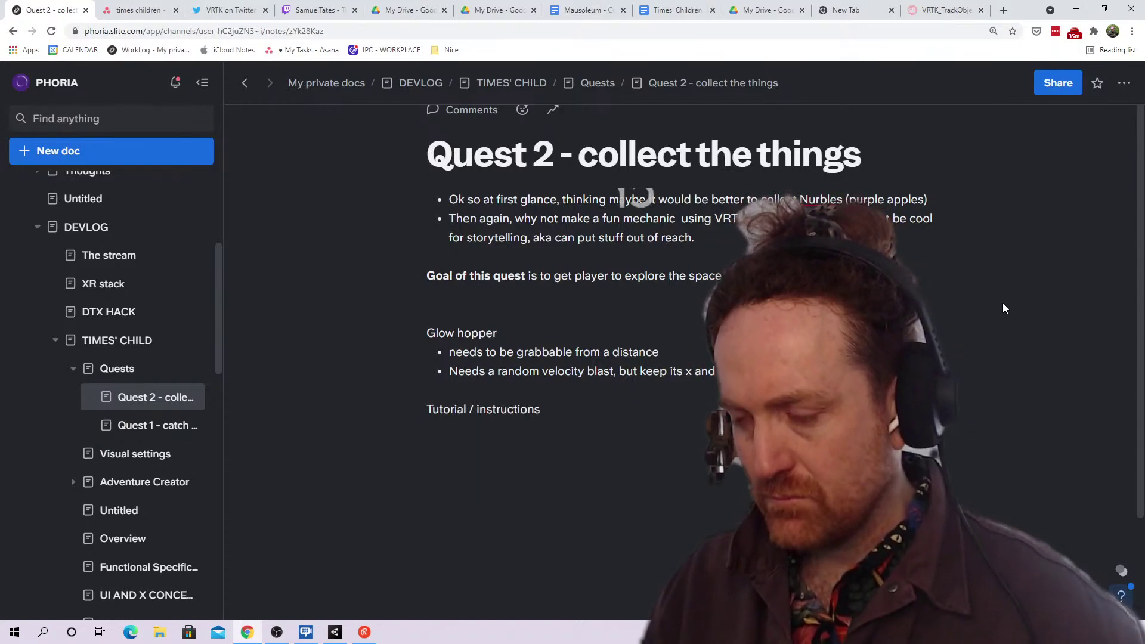
pyautogui.press('Return')
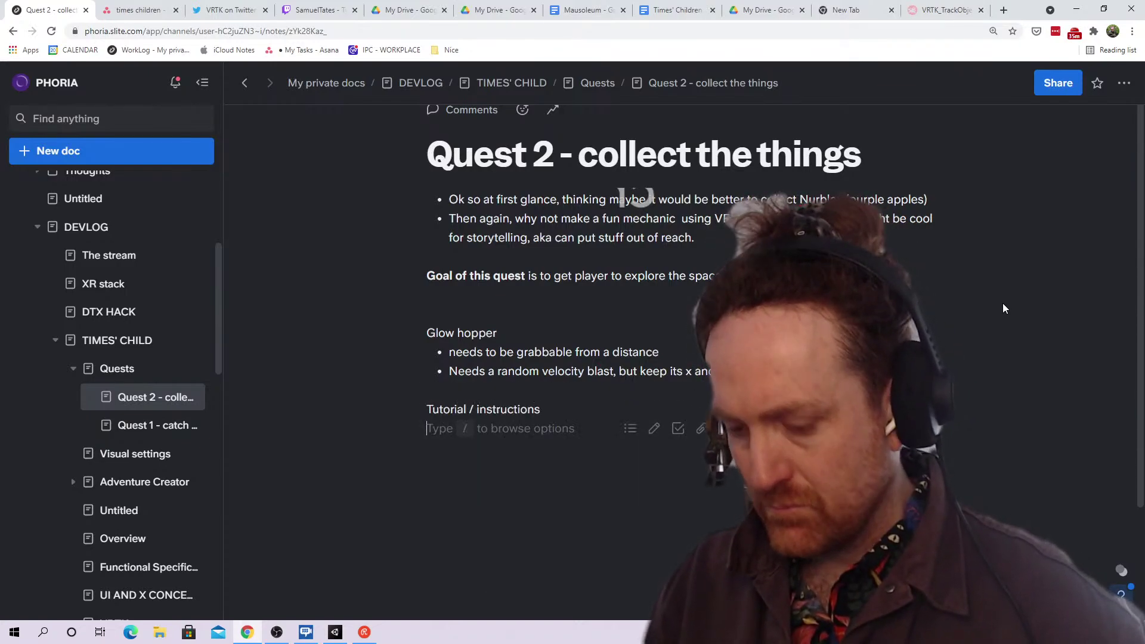
pyautogui.write('- Need')
pyautogui.write('s to ')
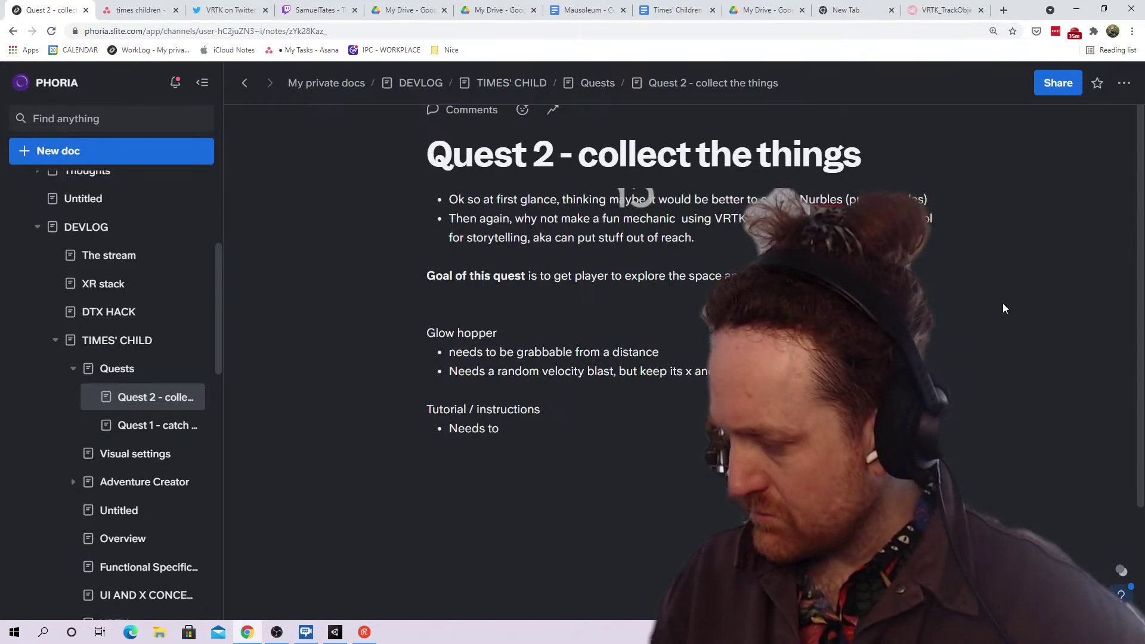
pyautogui.write('give instruction and')
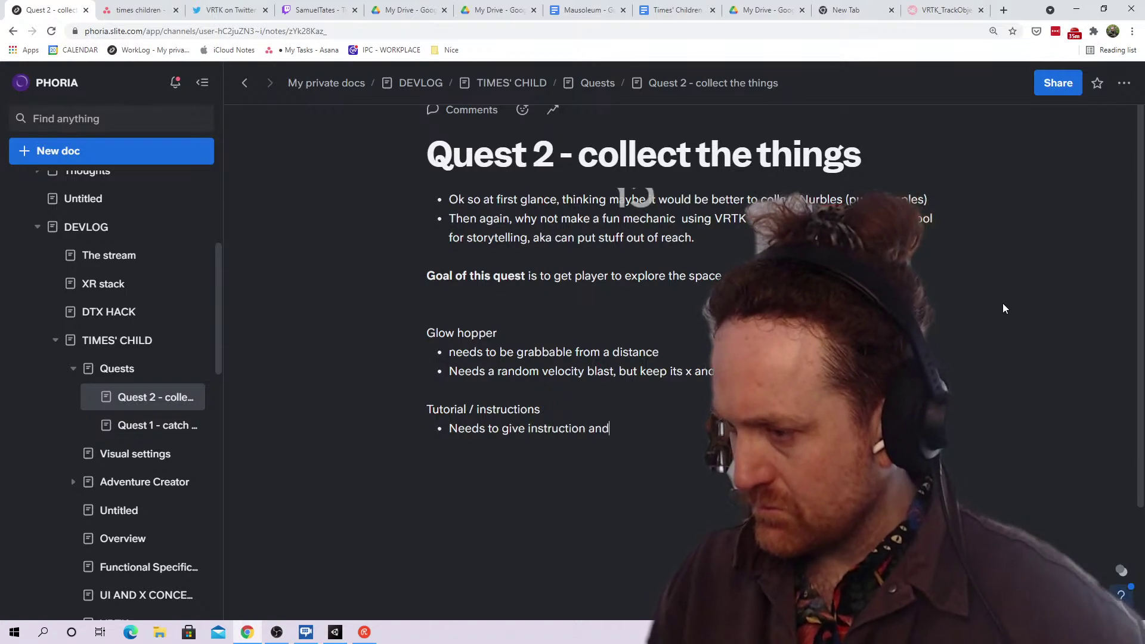
pyautogui.write(' positive feedback')
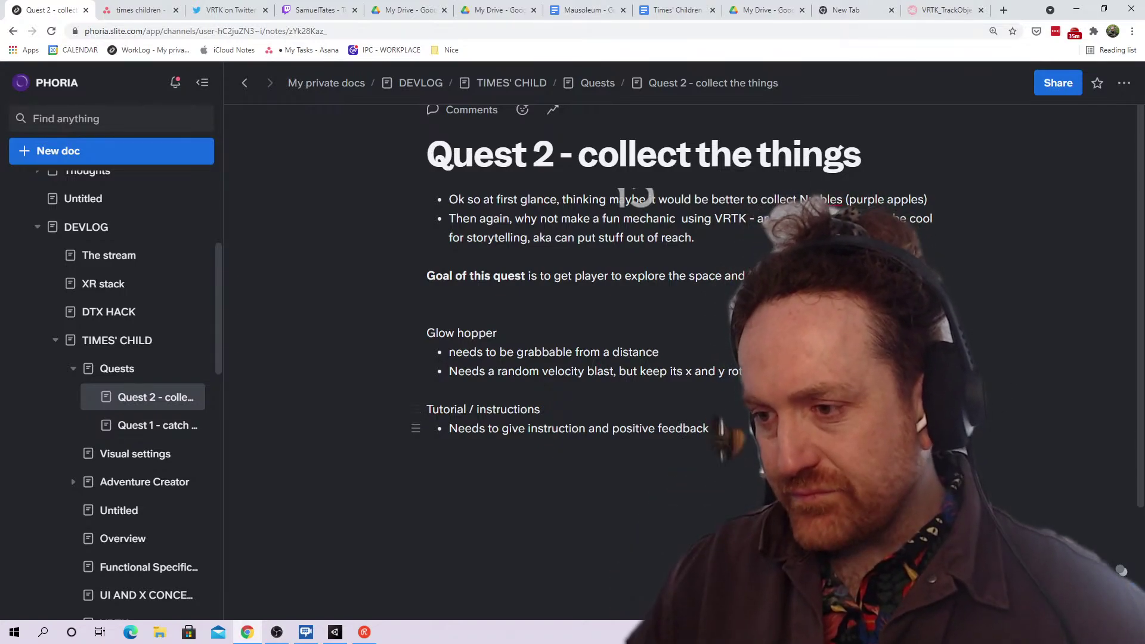
# Add a separate "Tutorial" line below the instructions section and start an empty bullet list under it
pyautogui.press('Return')
pyautogui.press('Return')
pyautogui.press('Return')
pyautogui.write('Tutoria')
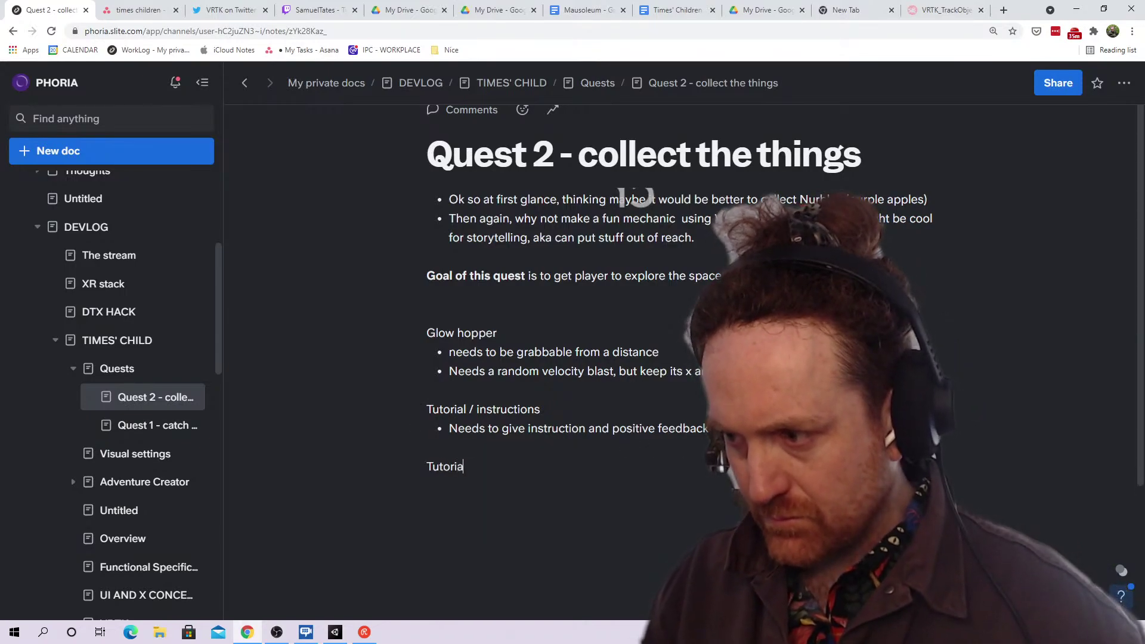
pyautogui.write('l')
pyautogui.press('Return')
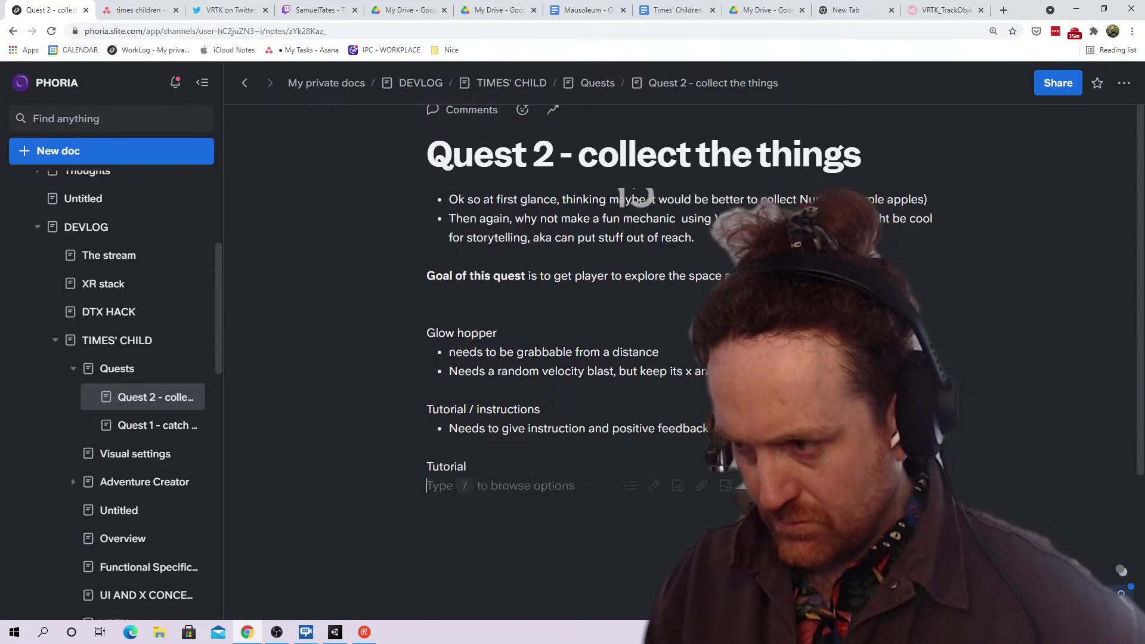
pyautogui.scroll(-2, 680, 357)
pyautogui.write('-')
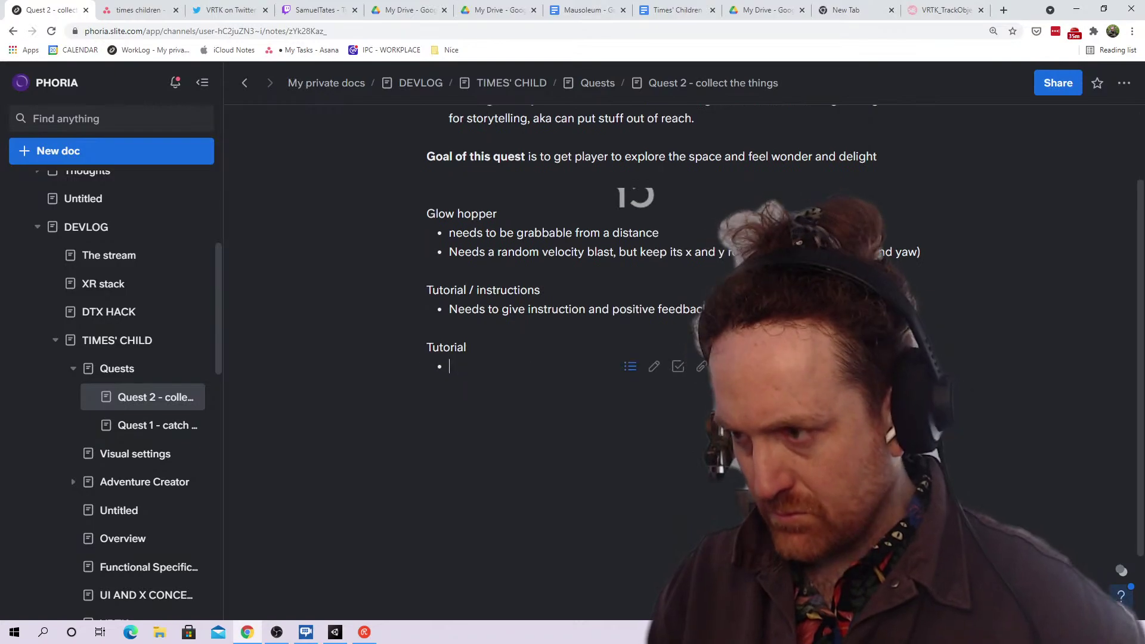
# Switch to the "times children" project in Asana and examine the "Quest - find crickets" task in the Active Sprint section
pyautogui.click(138, 11)
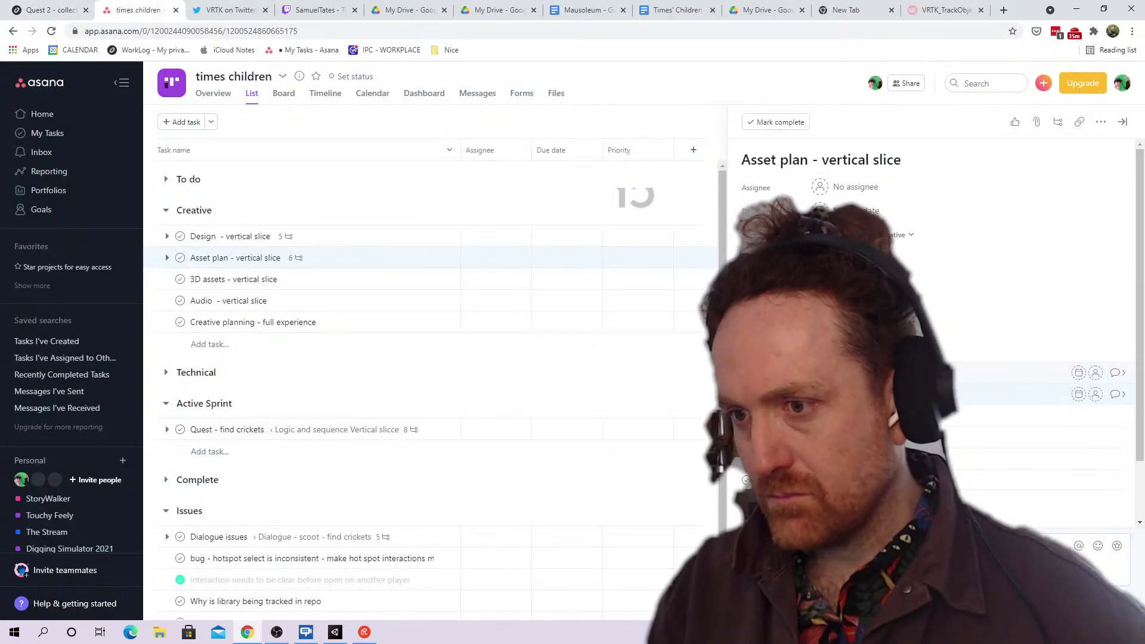
pyautogui.scroll(-2, 316, 452)
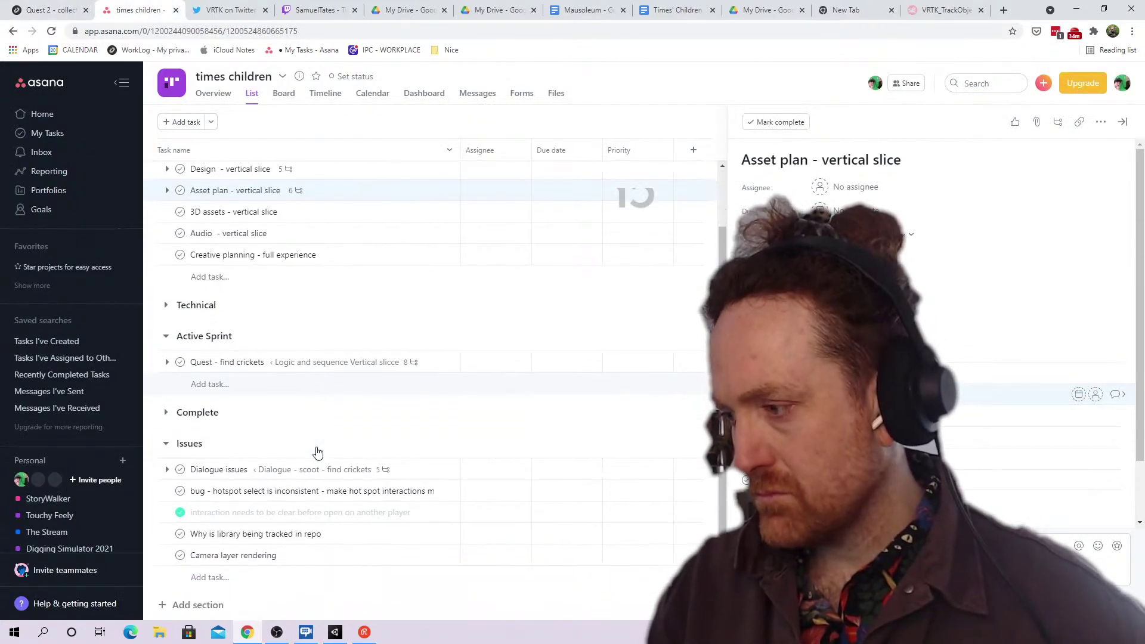
pyautogui.click(429, 473)
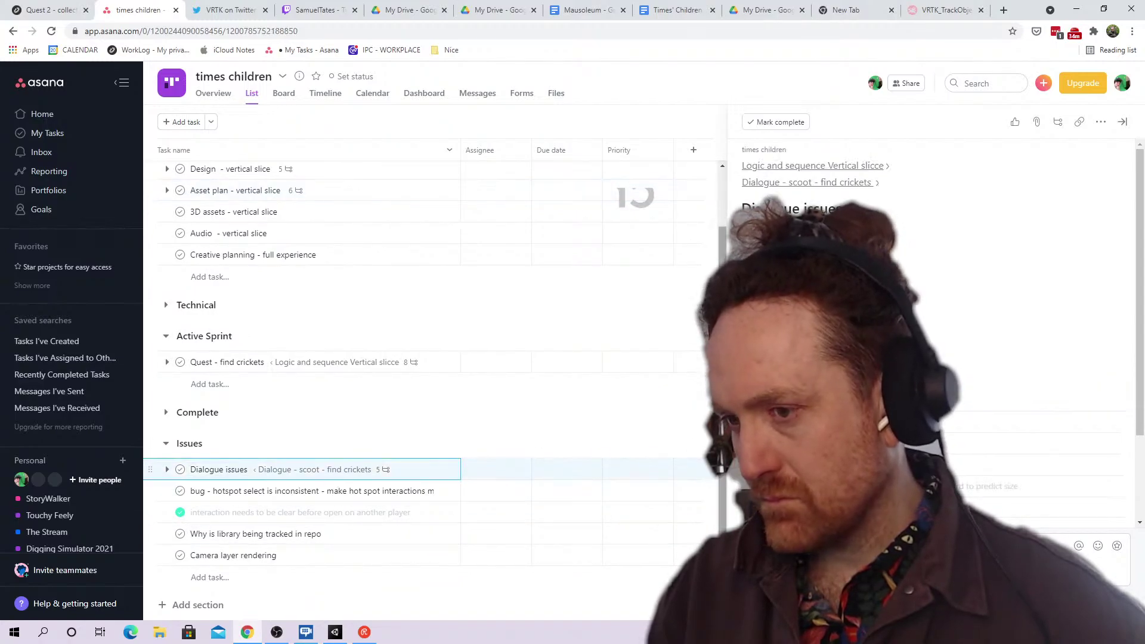
pyautogui.click(433, 365)
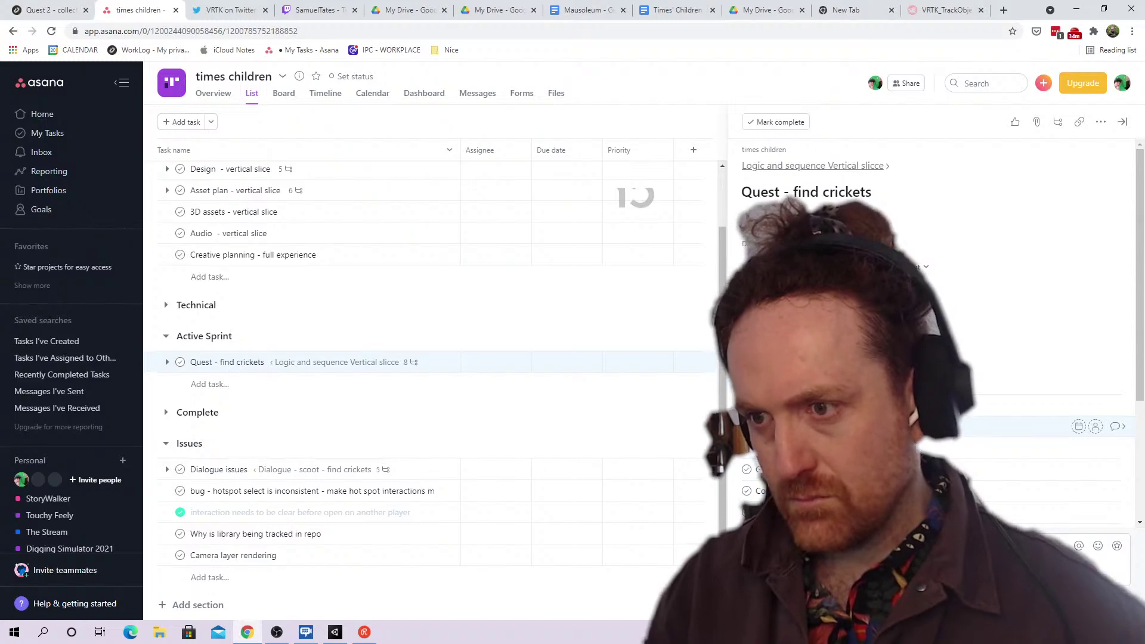
pyautogui.scroll(-1, 930, 426)
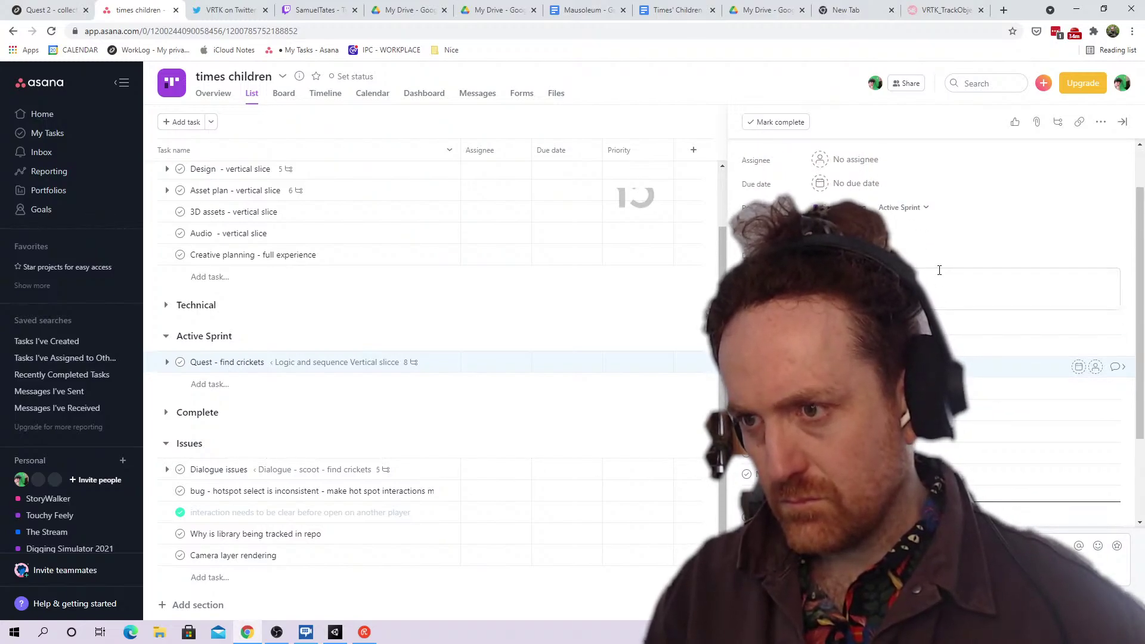
# Search Google for "preview slite doc in asana card" in a new browser tab
pyautogui.click(1004, 9)
pyautogui.write('previe')
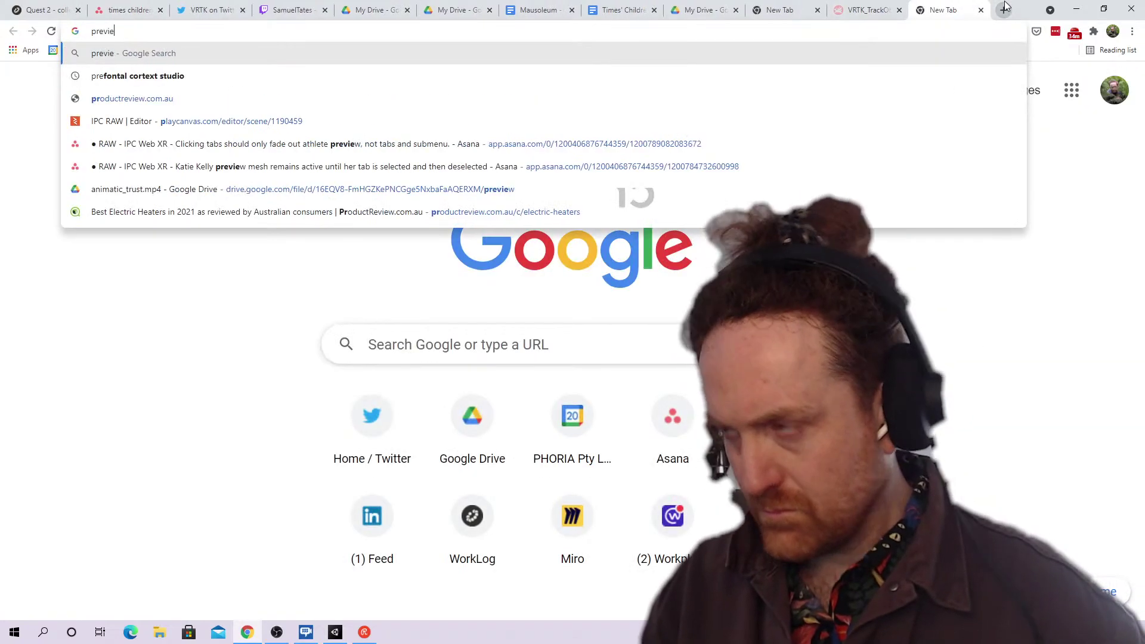
pyautogui.write('w edit')
pyautogui.hotkey('ctrl', 'BackSpace')
pyautogui.hotkey('ctrl', 'BackSpace')
pyautogui.write('preview ')
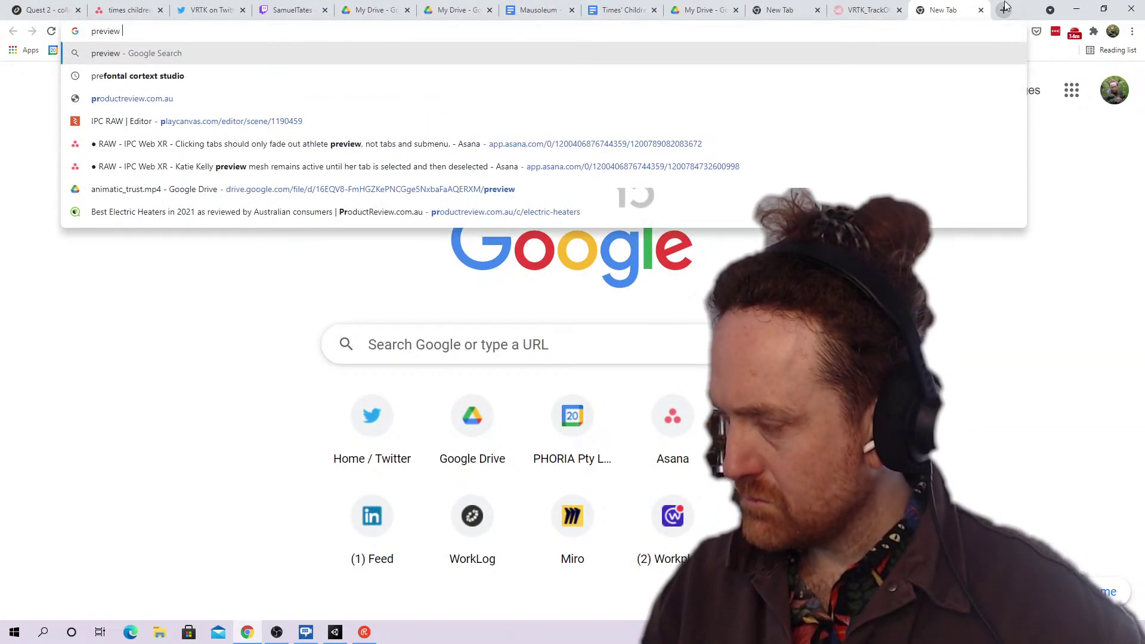
pyautogui.write('slite doc in as')
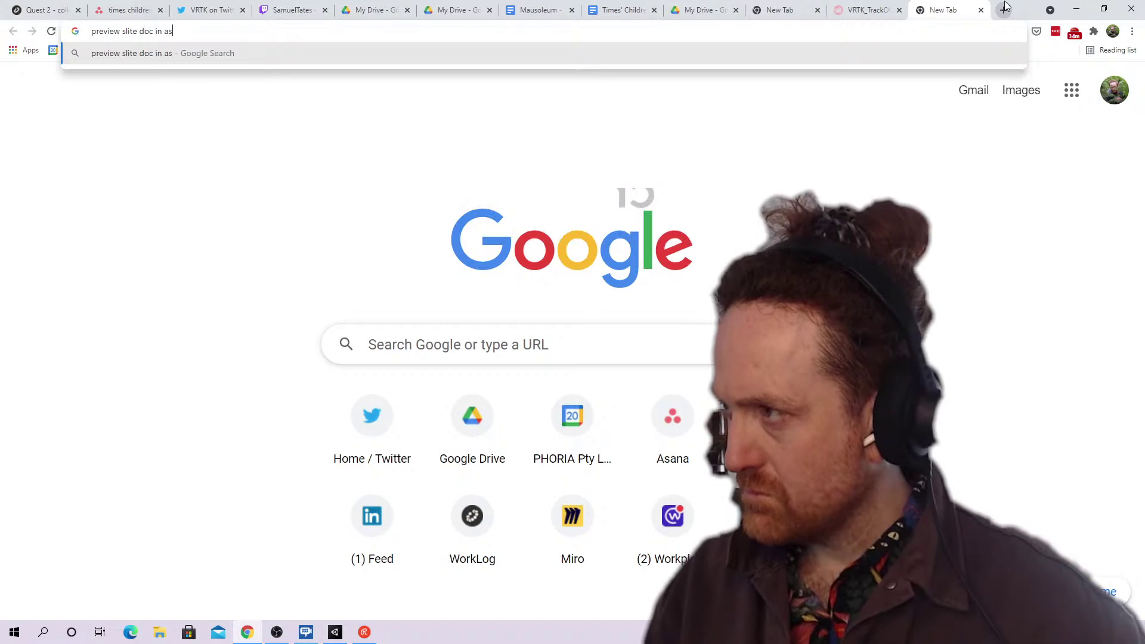
pyautogui.write('ana card')
pyautogui.press('Return')
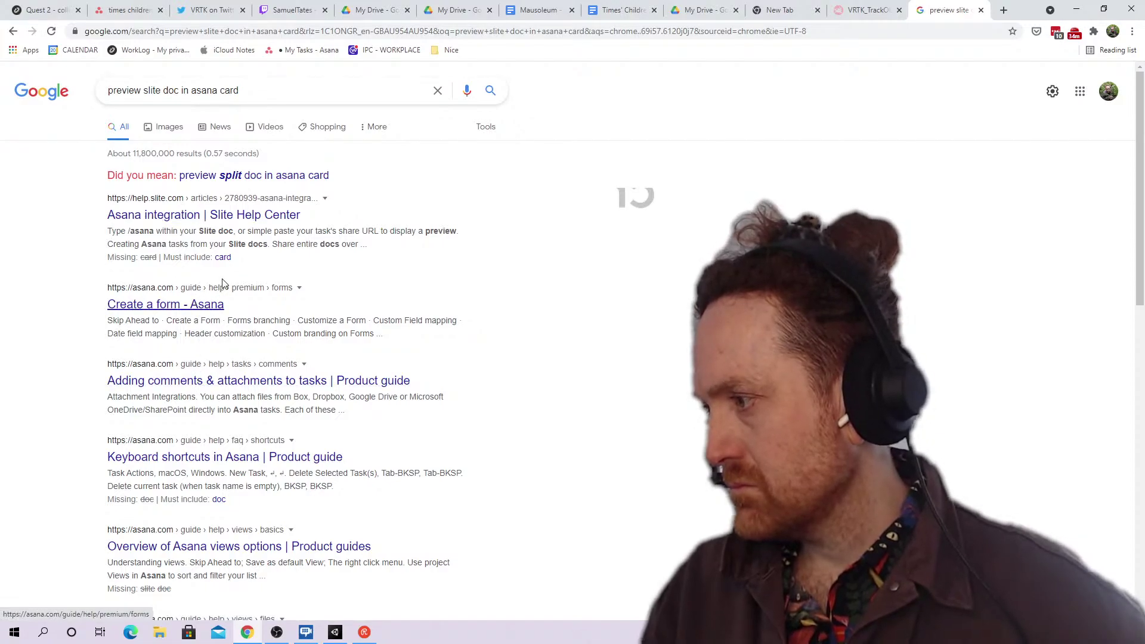
# Go back to the "times children" project in Asana and minimise the chat window over Unity
pyautogui.click(52, 10)
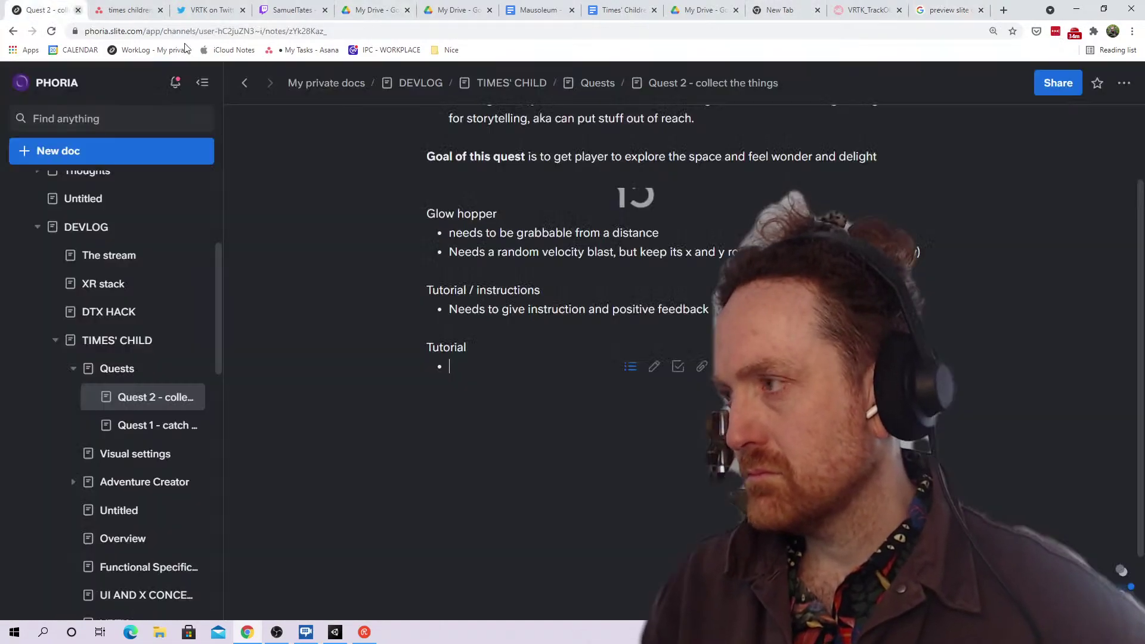
pyautogui.click(128, 9)
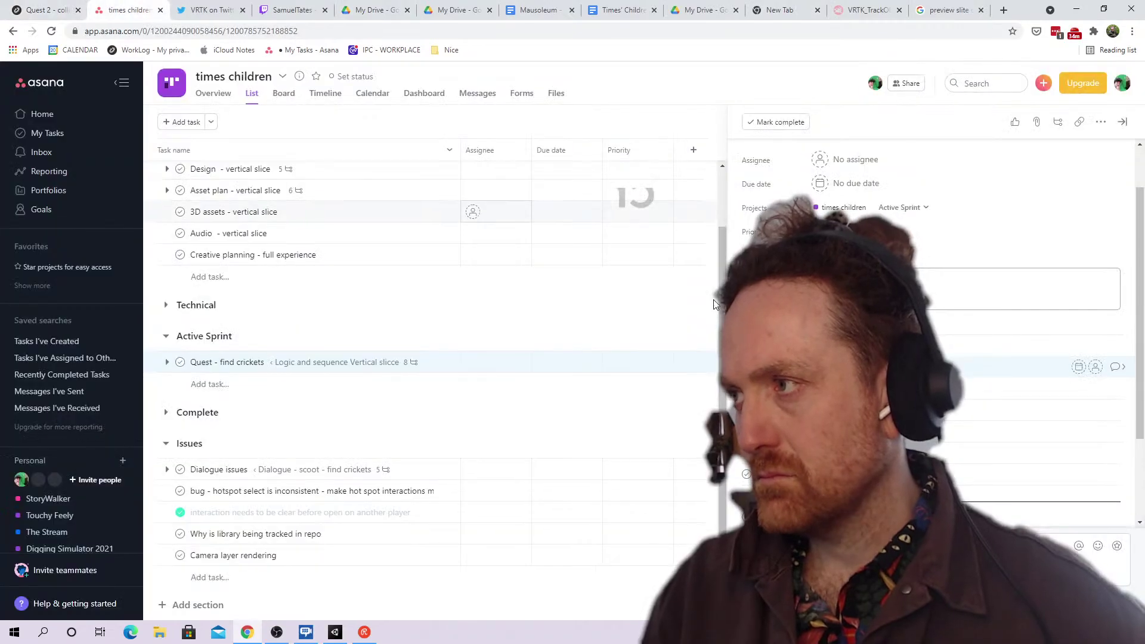
pyautogui.hotkey('alt', 'Tab')
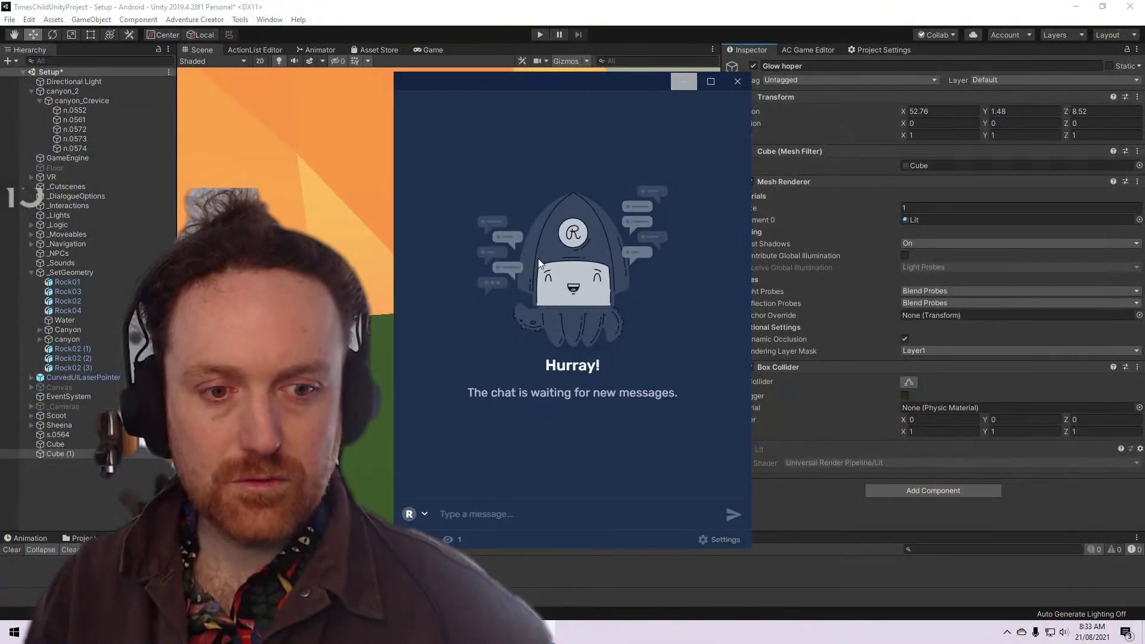
pyautogui.click(684, 81)
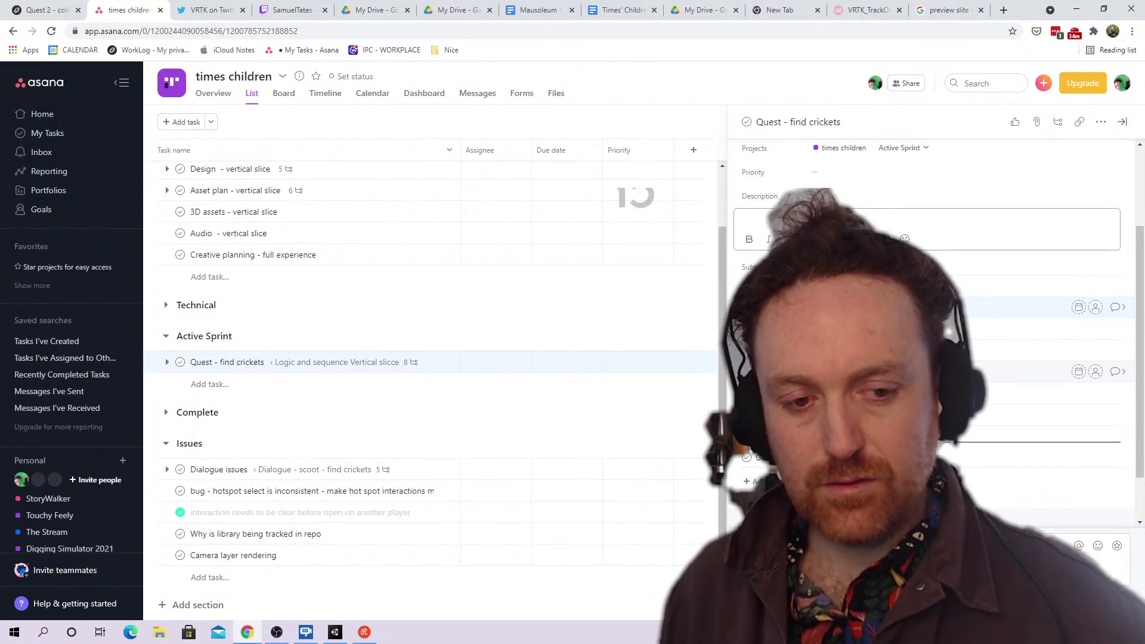
# Add another subtask to the "Quest - find crickets" task
pyautogui.rightClick(988, 432)
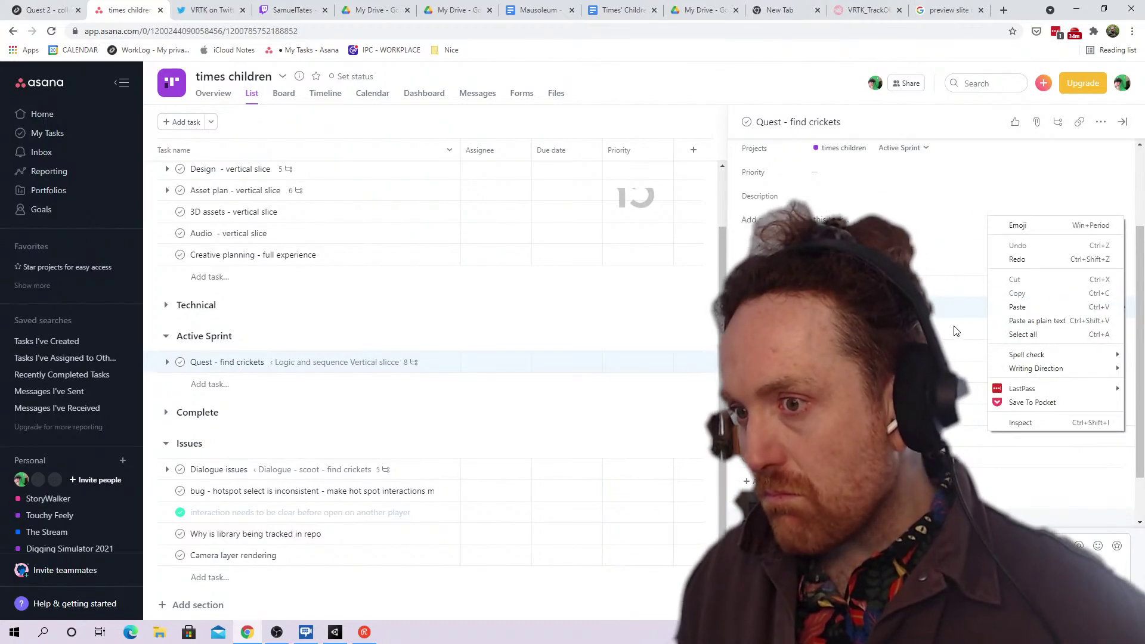
pyautogui.click(904, 220)
pyautogui.press('Return')
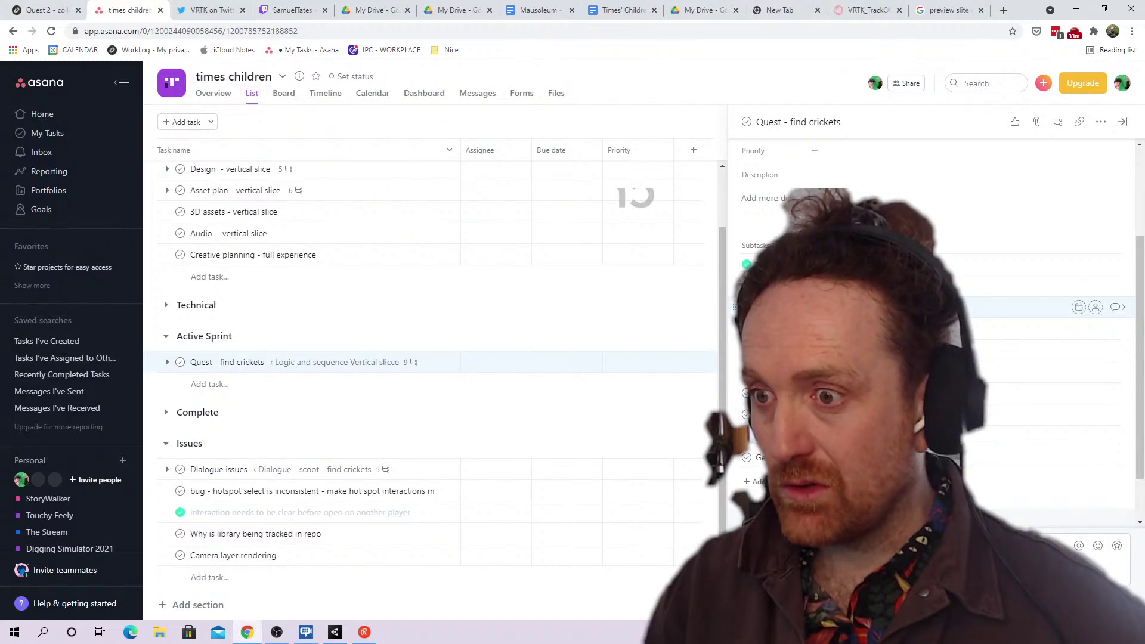
# Return to the Quest 2 note in Slite and enter "Go to area" as the first bullet under "Tutorial"
pyautogui.click(58, 8)
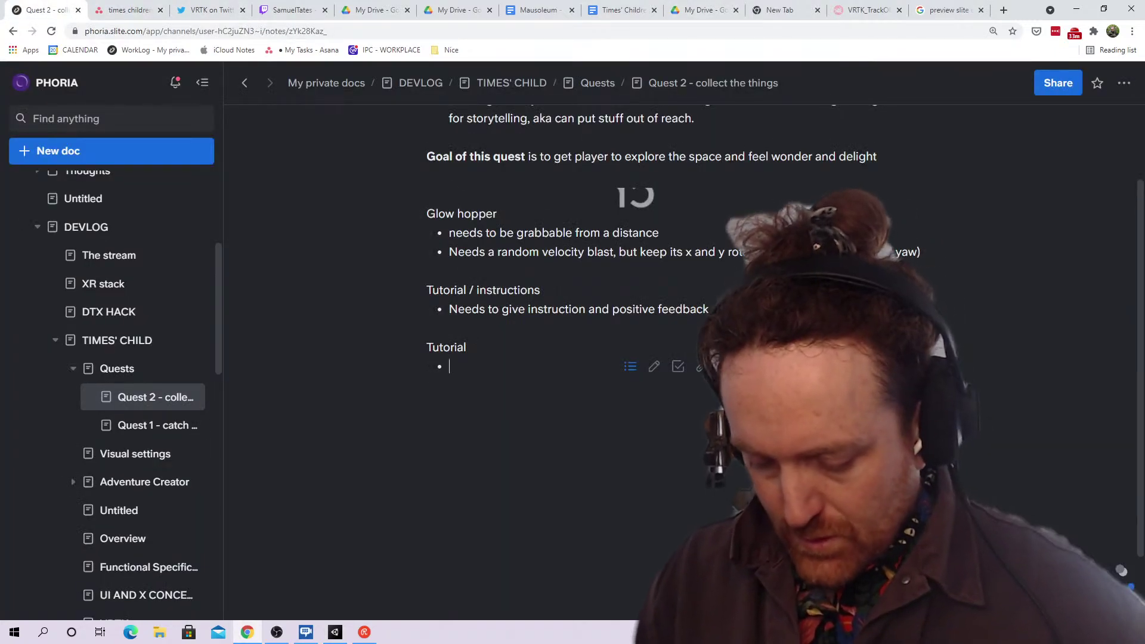
pyautogui.write('Go to area')
pyautogui.press('Return')
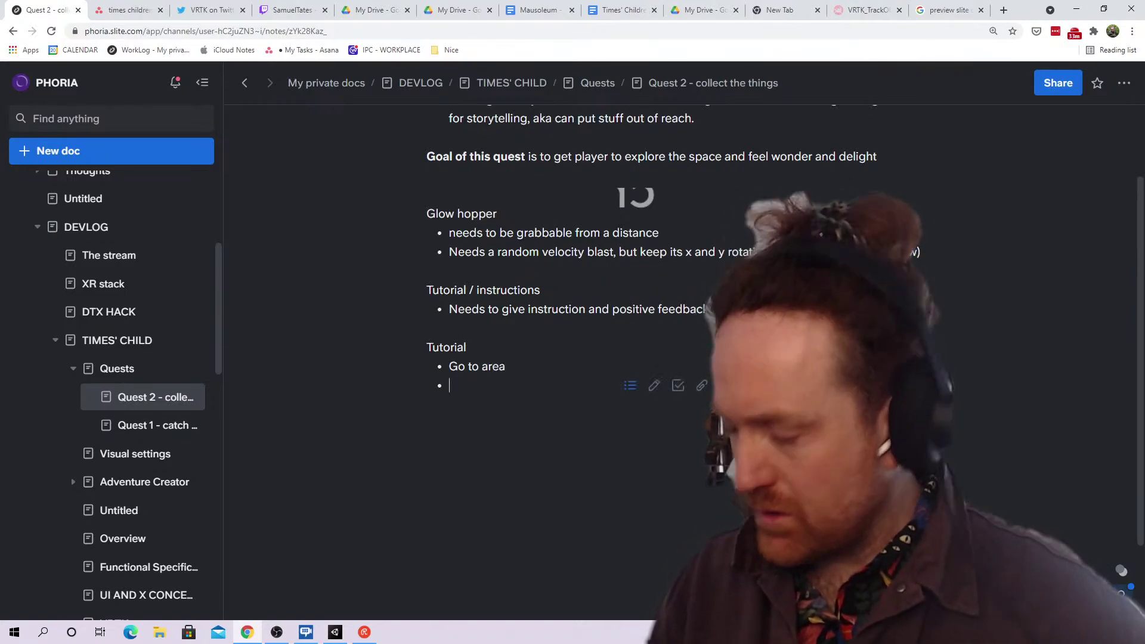
# Add "Aim at cricket to highlight" as the second bullet under "Tutorial" and start a new bullet below it
pyautogui.write('aim ')
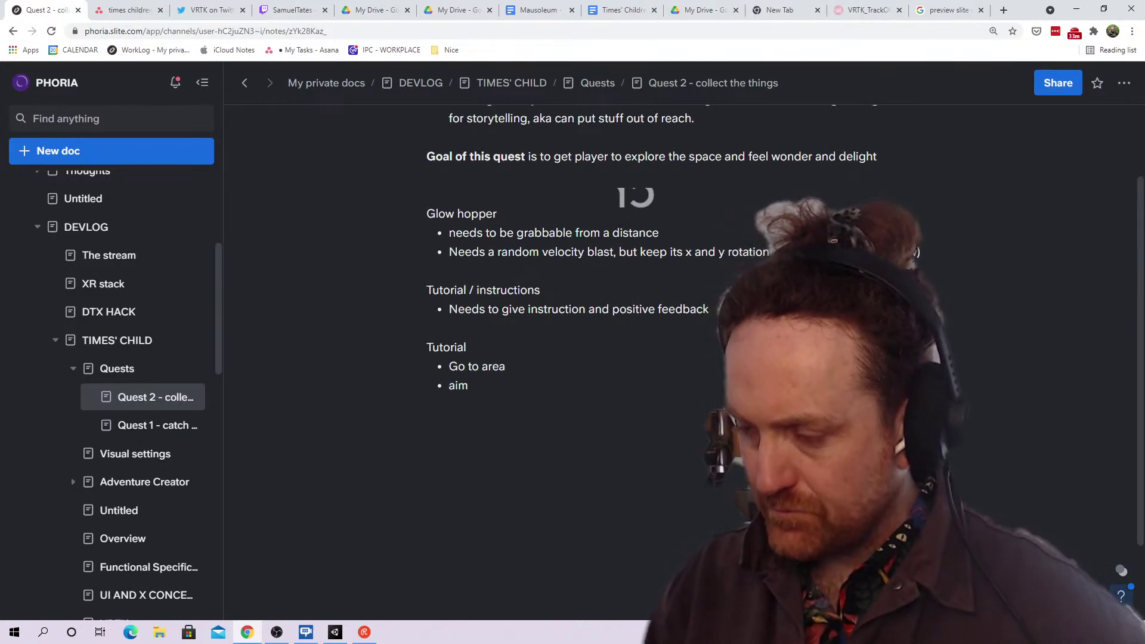
pyautogui.write('at ')
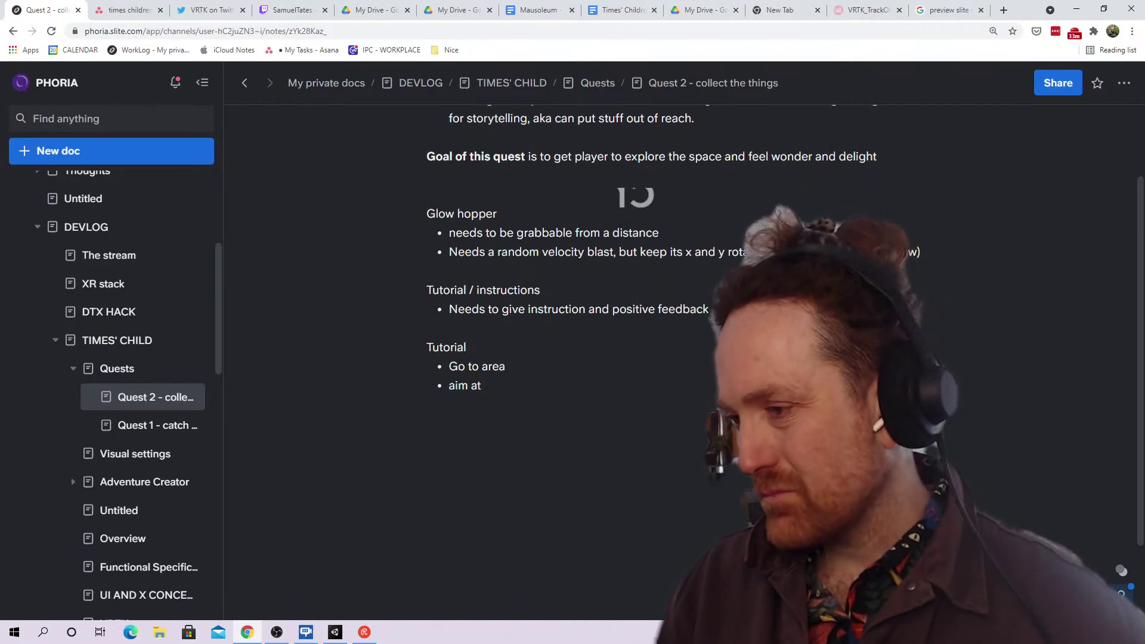
pyautogui.write('cricket to highlight')
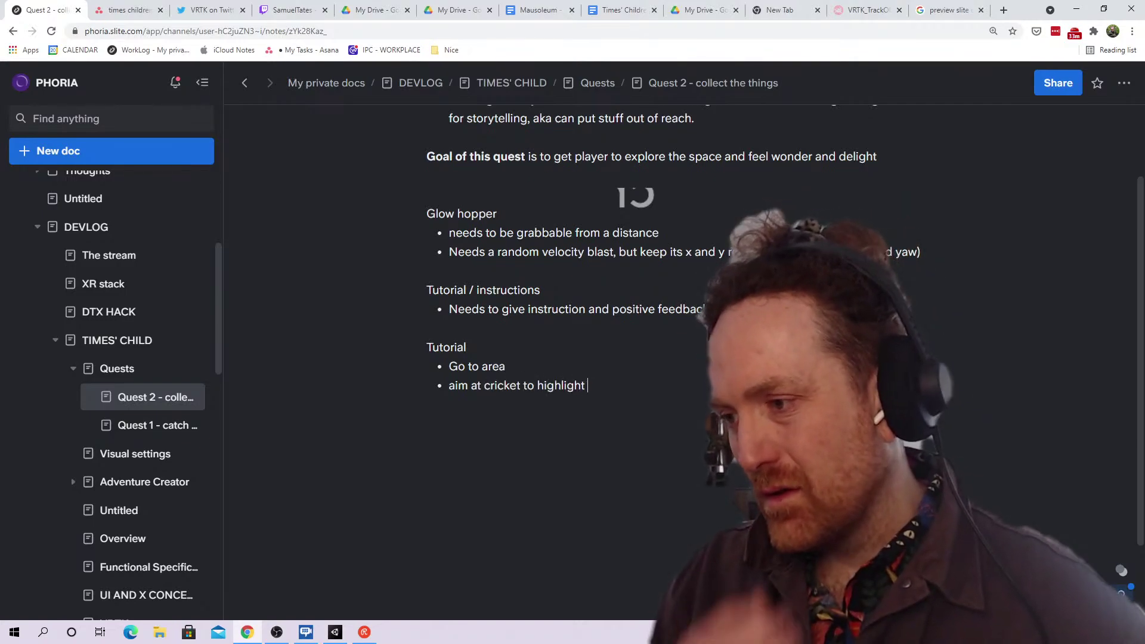
pyautogui.press('Return')
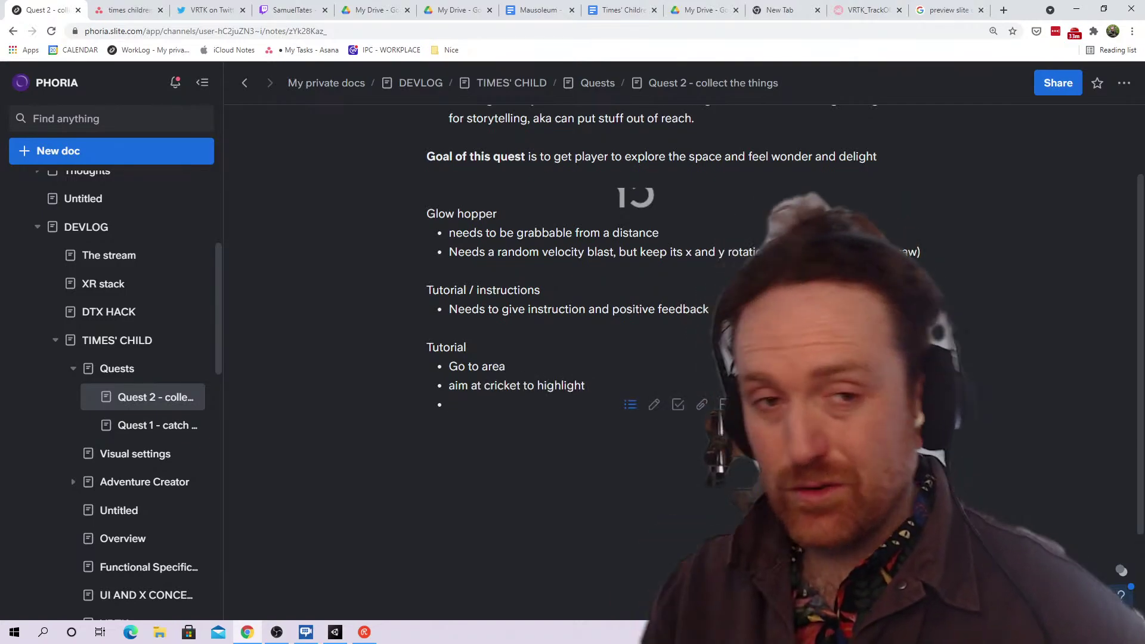
pyautogui.click(449, 385)
pyautogui.press('Delete')
pyautogui.write('A')
pyautogui.click(449, 404)
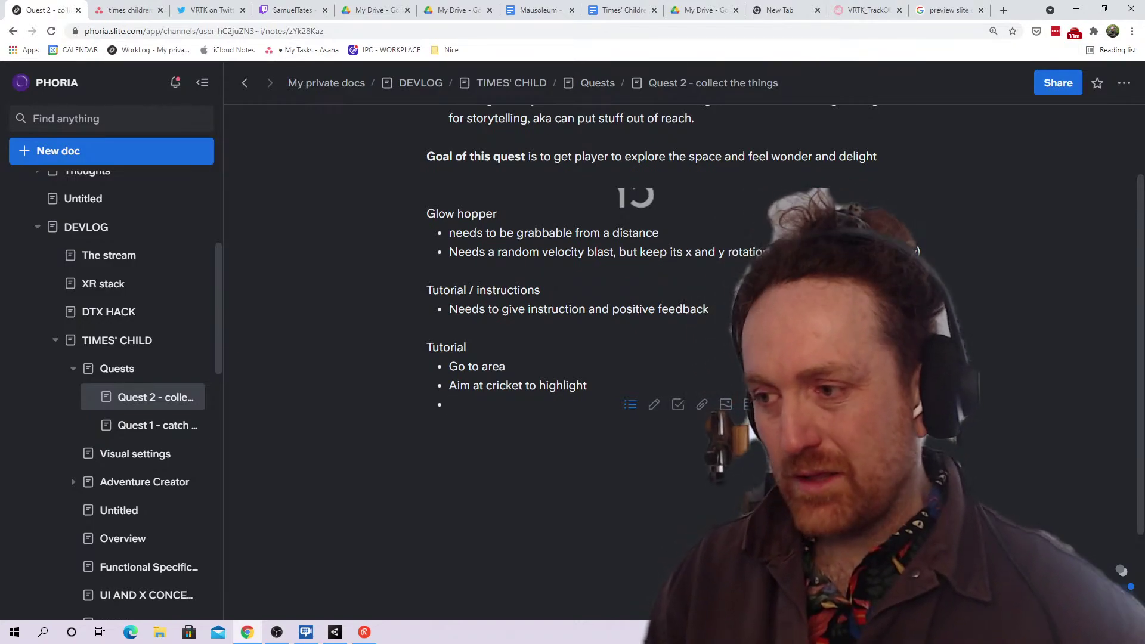
pyautogui.press('Up')
pyautogui.press('Up')
pyautogui.press('Down')
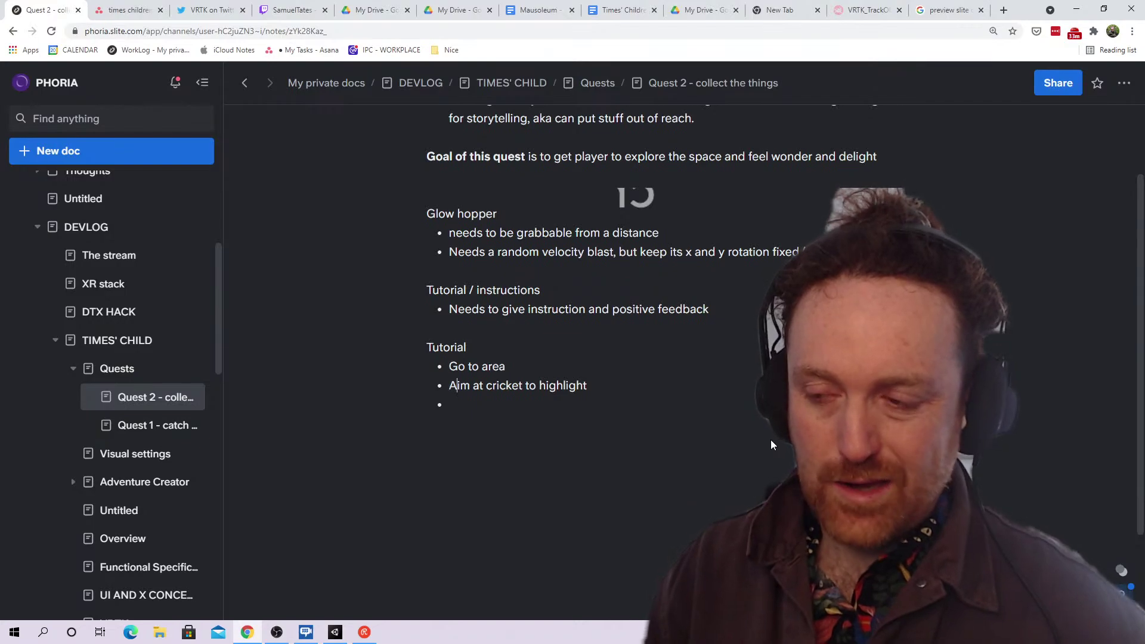
pyautogui.press('Down')
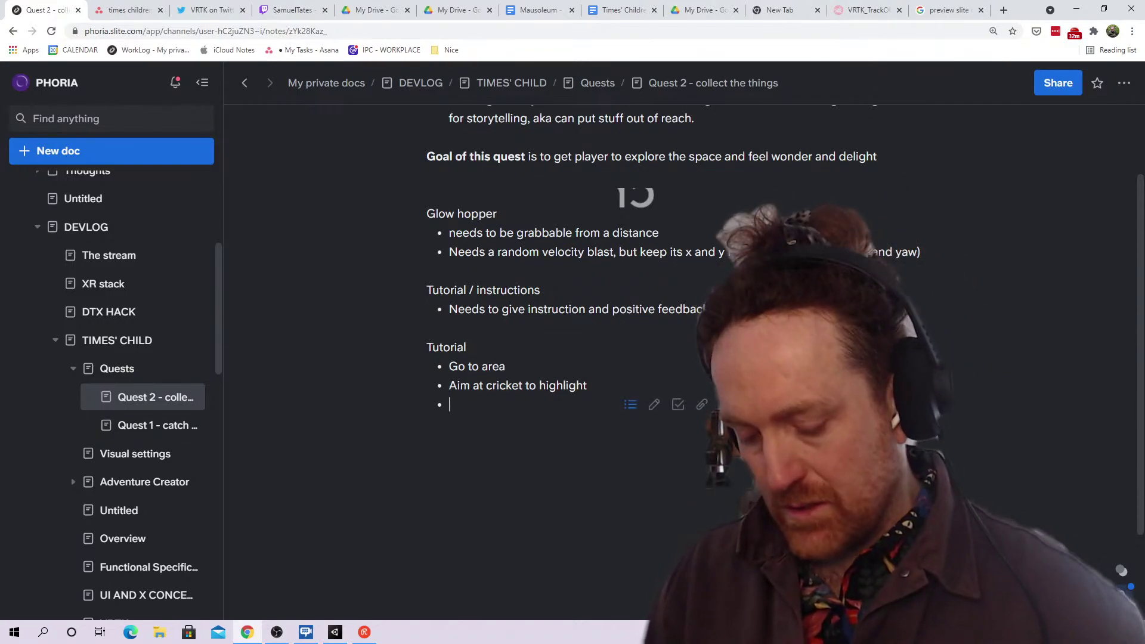
# Add the tutorial bullets "Grab to collect" and "Over the shoulder to stash", and end the list
pyautogui.write('Grab to')
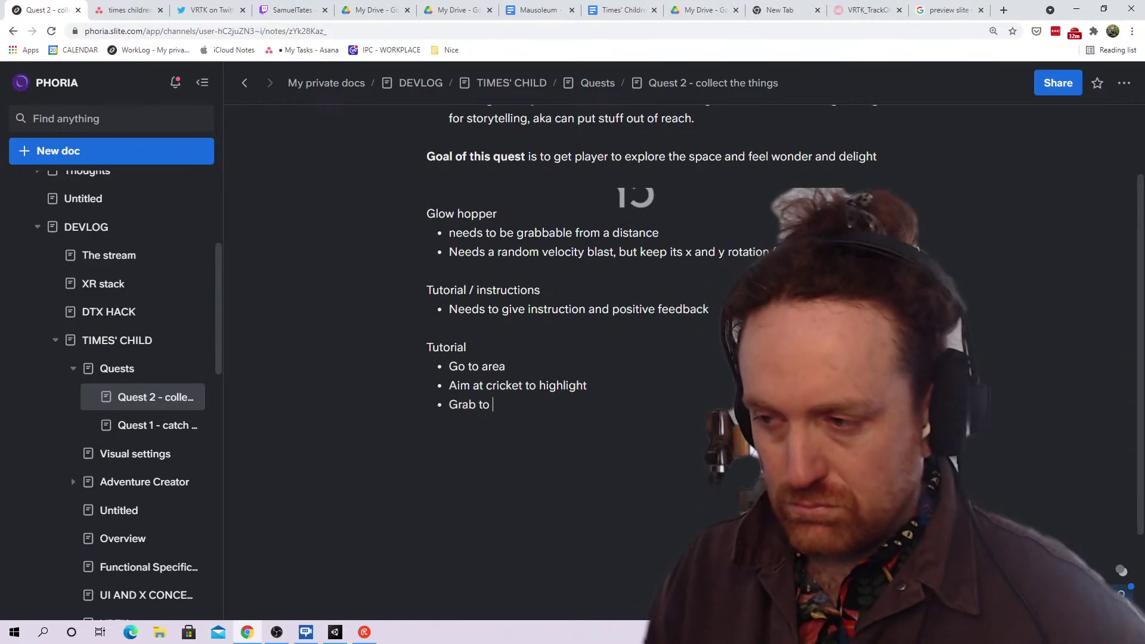
pyautogui.write(' collect')
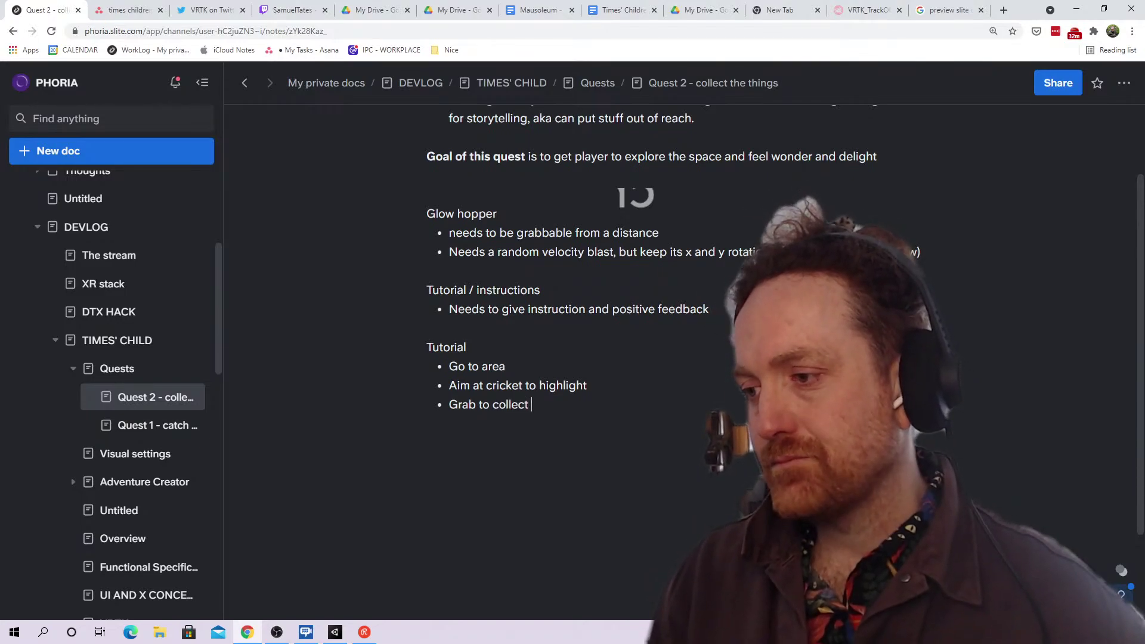
pyautogui.press('BackSpace')
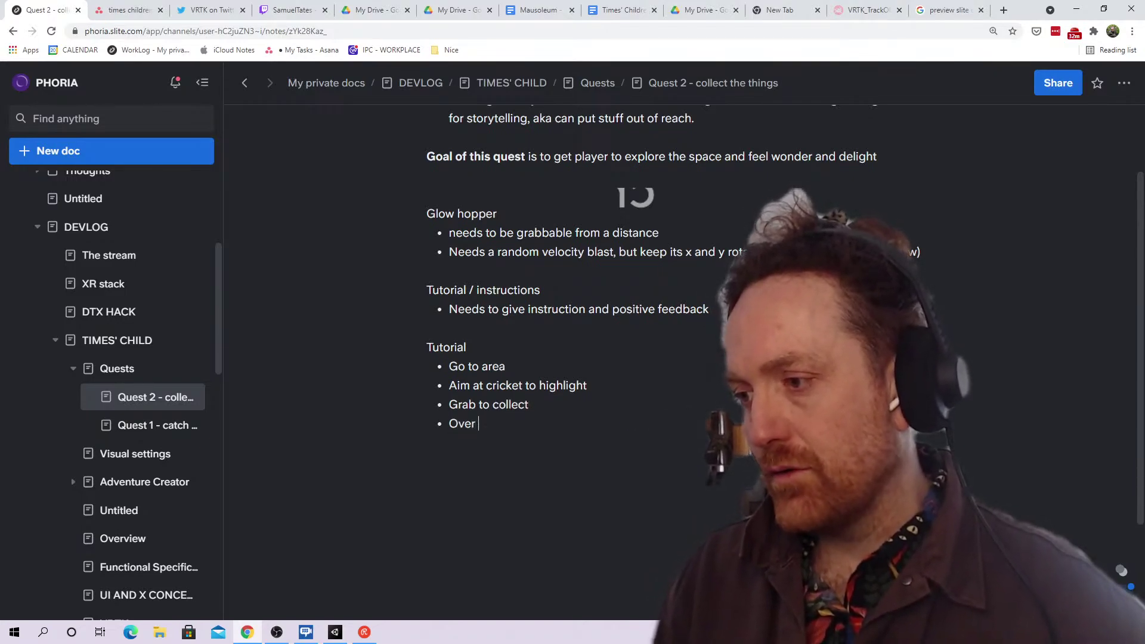
pyautogui.write('to stash')
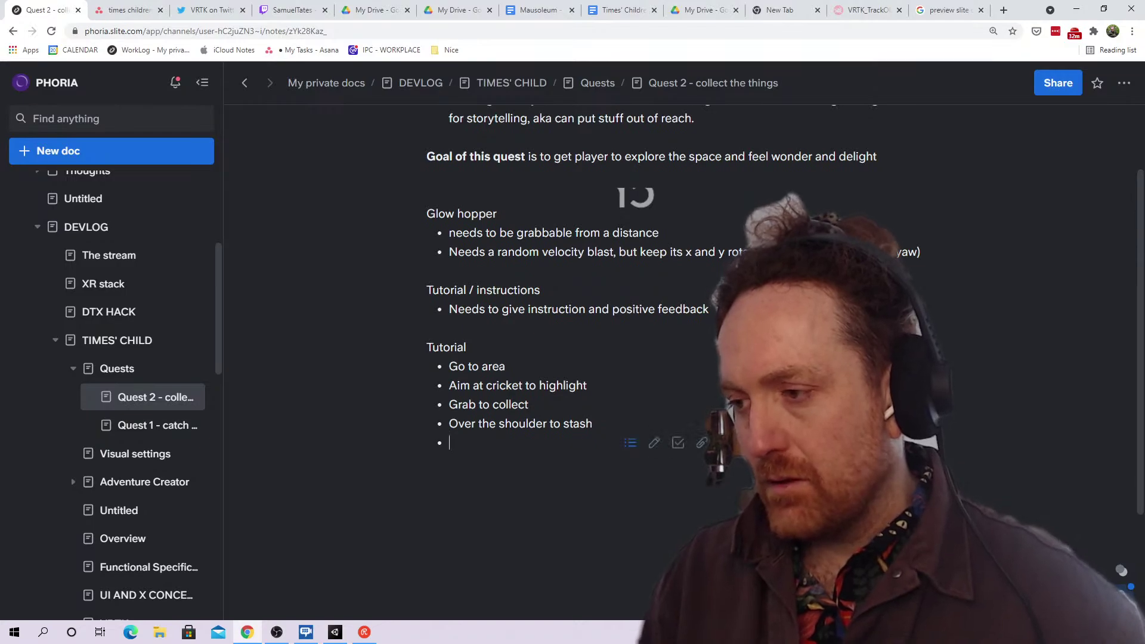
pyautogui.press('Return')
pyautogui.press('Return')
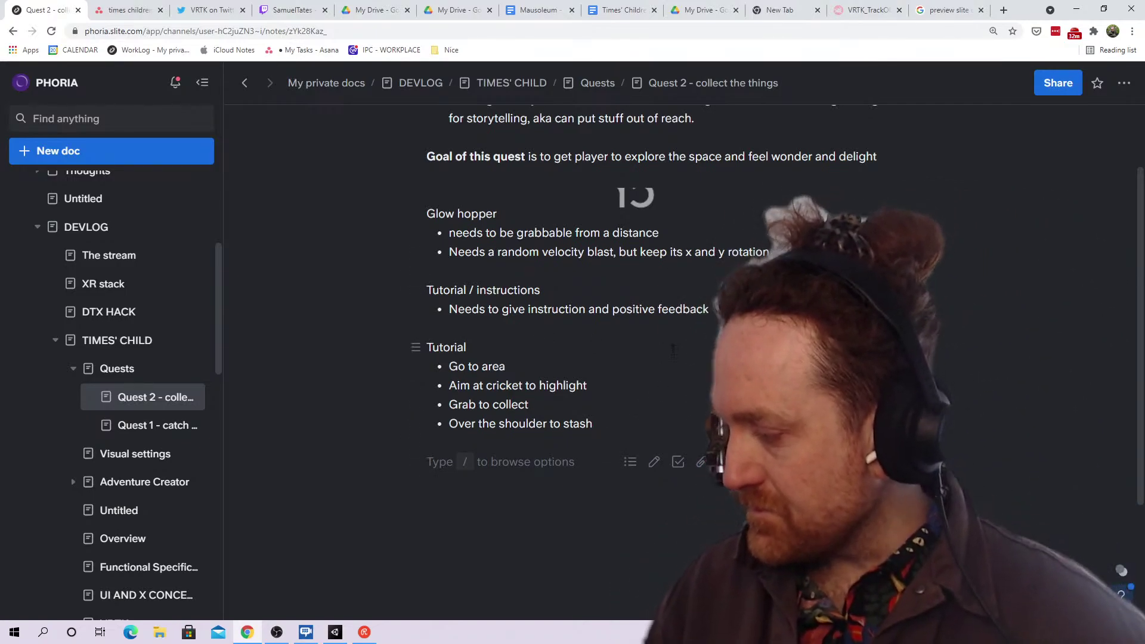
# Switch to Unity and examine the "Glow hoper" cube in the scene from different angles
pyautogui.hotkey('alt', 'Tab')
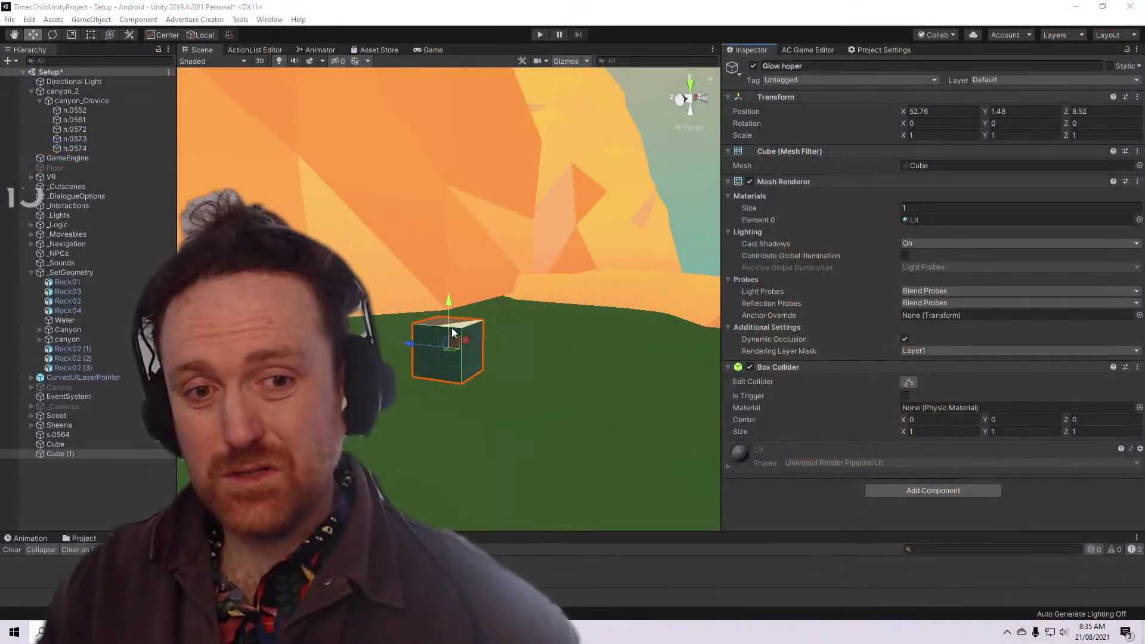
pyautogui.keyDown('alt'); pyautogui.moveTo(452, 327); pyautogui.dragTo(526, 357); pyautogui.keyUp('alt')
pyautogui.scroll(3, 493, 305)
pyautogui.scroll(-3, 489, 305)
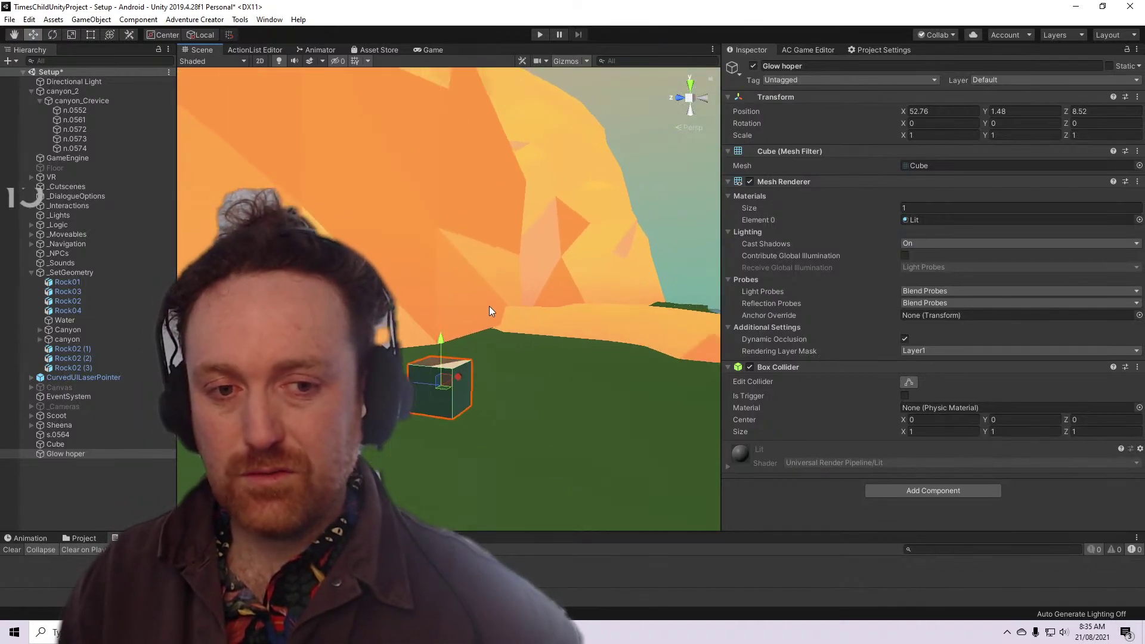
pyautogui.scroll(3, 489, 306)
pyautogui.moveTo(473, 395); pyautogui.dragTo(480, 253)
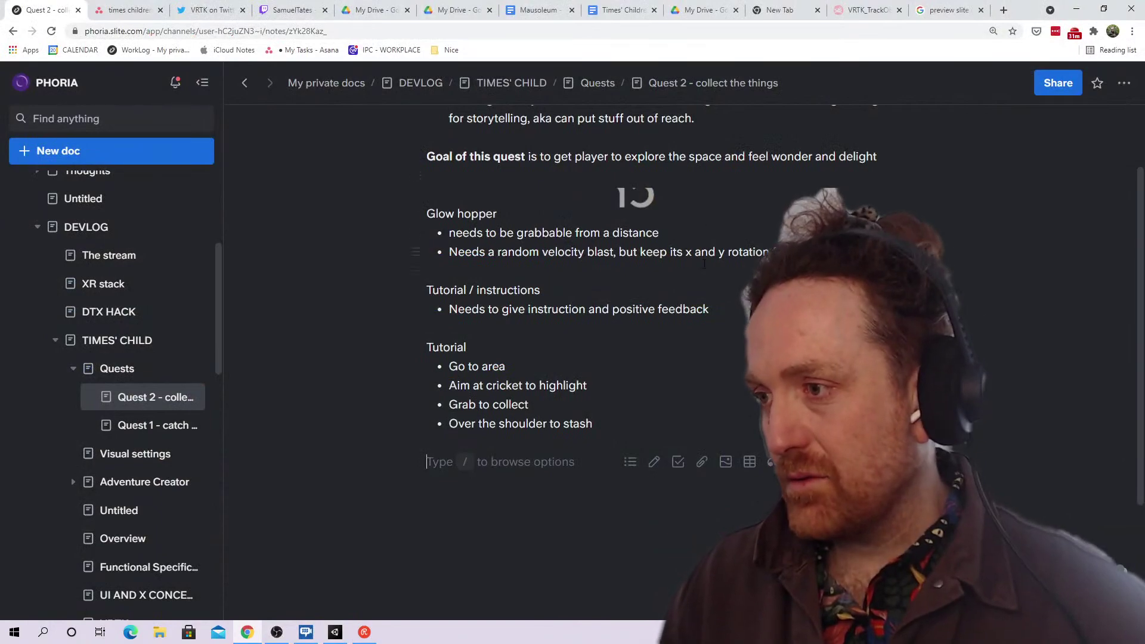
# Check the VRTK documentation page and the Google results for "preview slite doc in asana card" in the browser
pyautogui.click(836, 7)
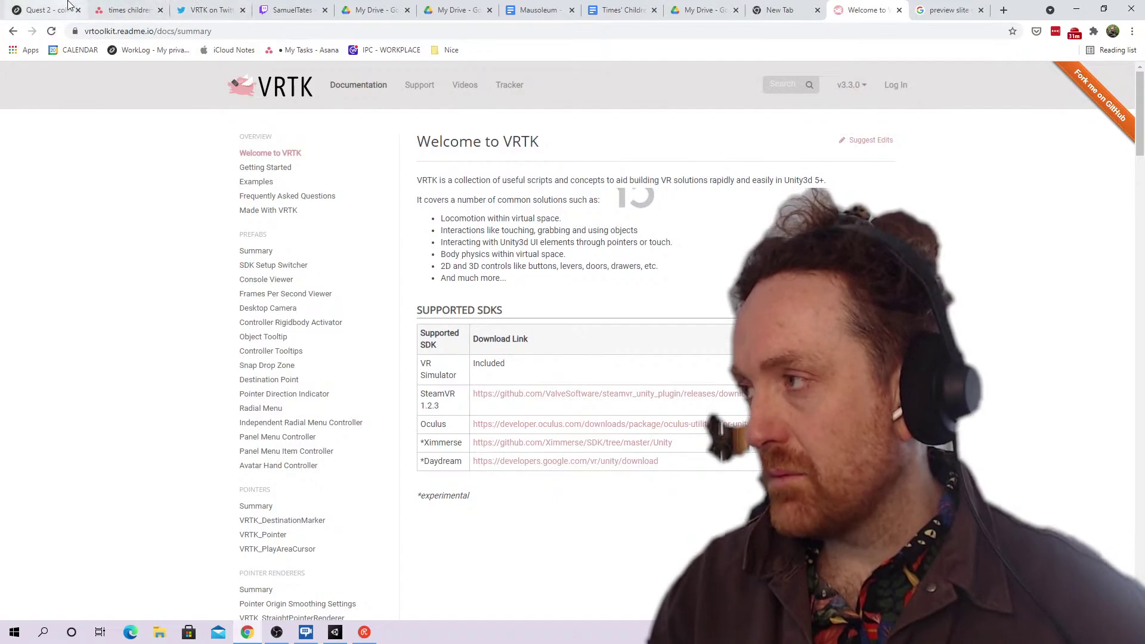
pyautogui.click(973, 6)
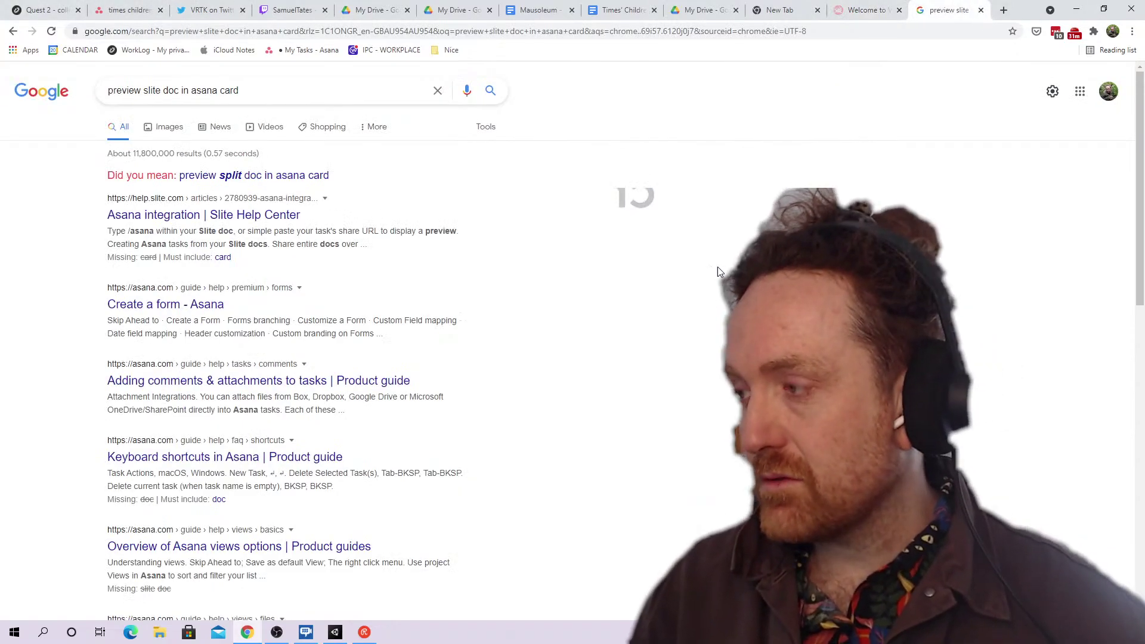
pyautogui.click(456, 31)
pyautogui.hotkey('ctrl', 'shift', 'Tab')
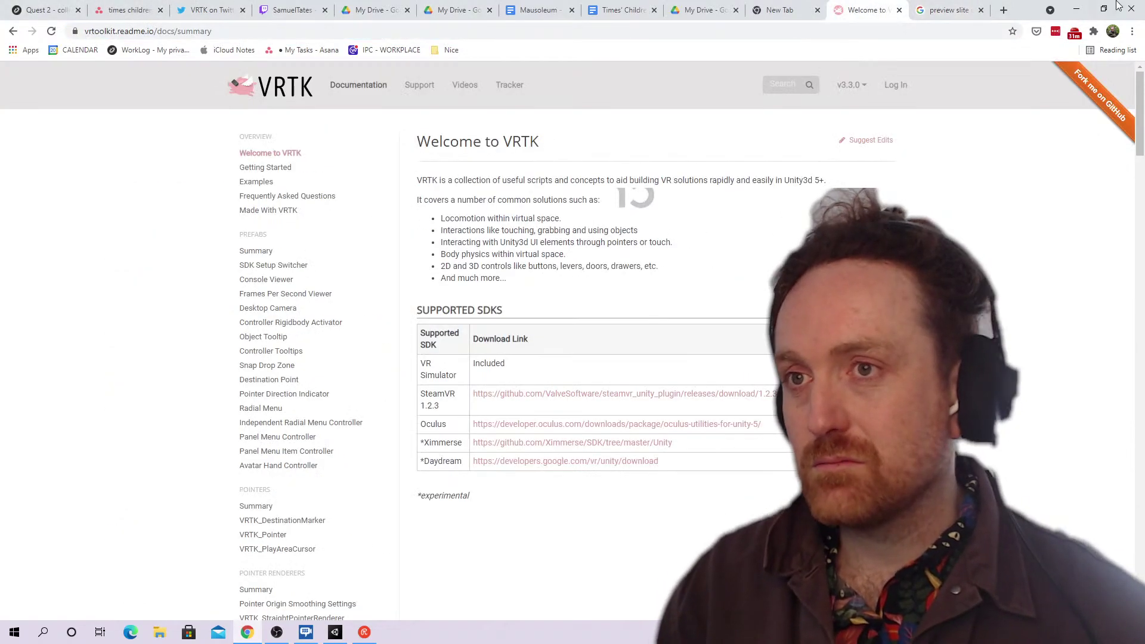
# Look up "tilia" in a new browser tab and open the suggested Tilia.Locomotors.Teleporter.Unity HowToGuides page on GitHub
pyautogui.click(1006, 10)
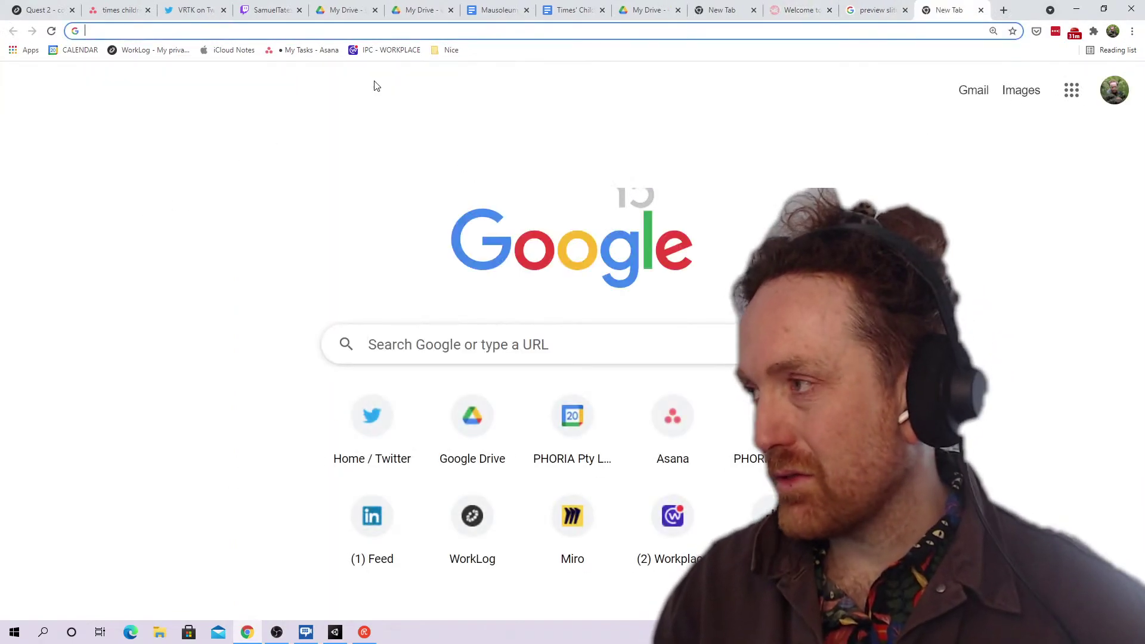
pyautogui.write('tilia')
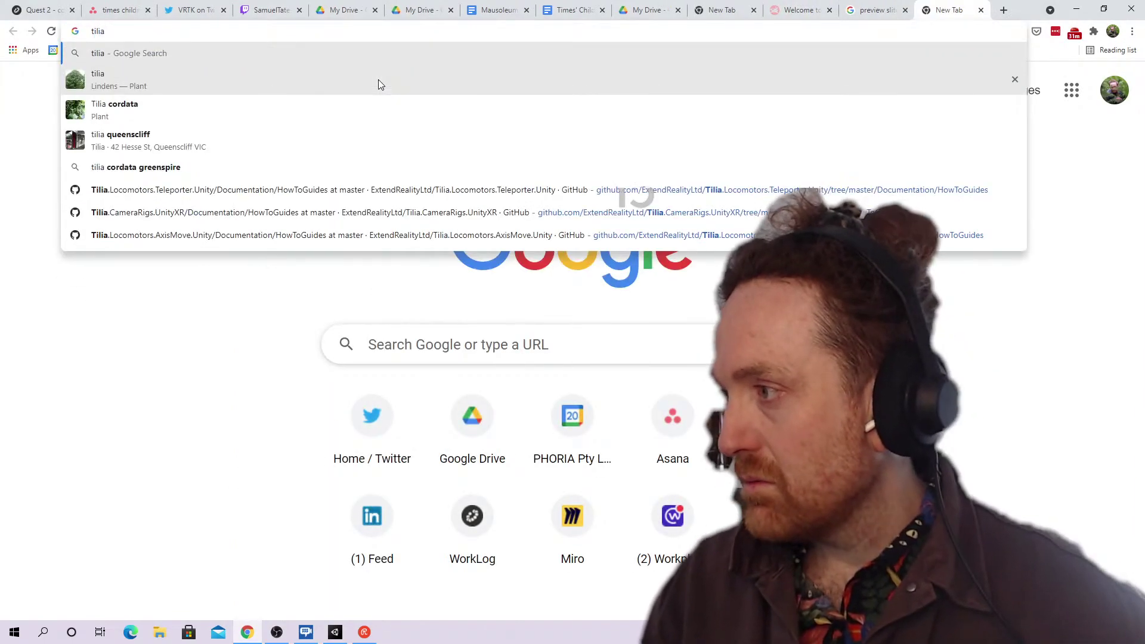
pyautogui.press('Down')
pyautogui.press('Down')
pyautogui.press('Down')
pyautogui.press('Down')
pyautogui.press('Down')
pyautogui.press('Return')
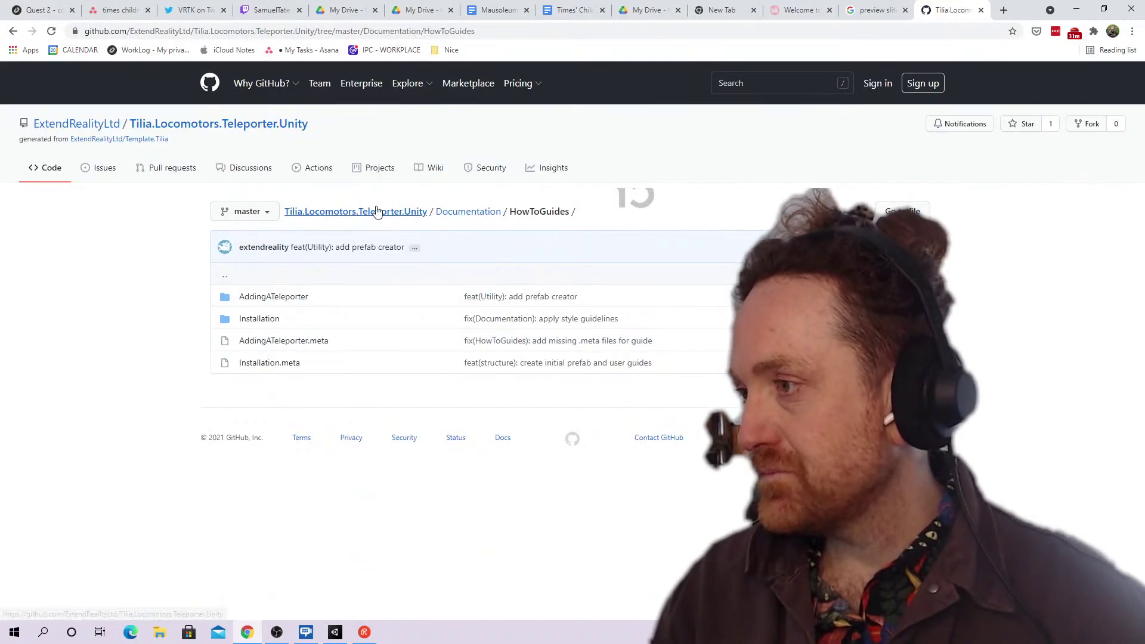
# Open the teleporter repository's main page, go up to the ExtendRealityLtd organisation and browse its repositories
pyautogui.click(377, 212)
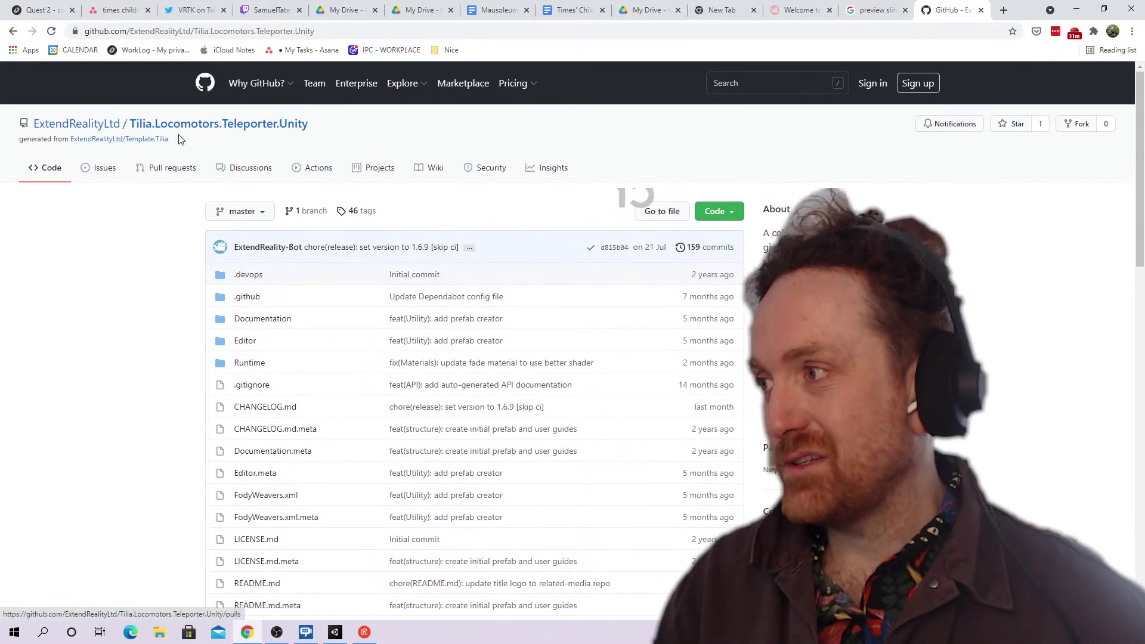
pyautogui.click(74, 126)
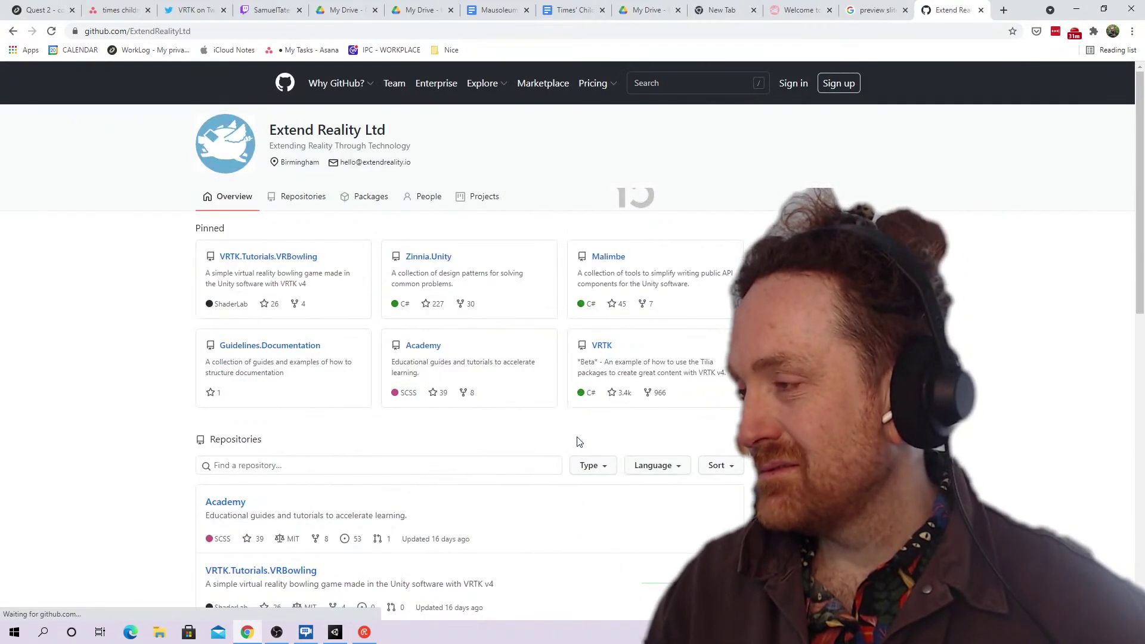
pyautogui.scroll(-2, 578, 442)
pyautogui.scroll(2, 578, 440)
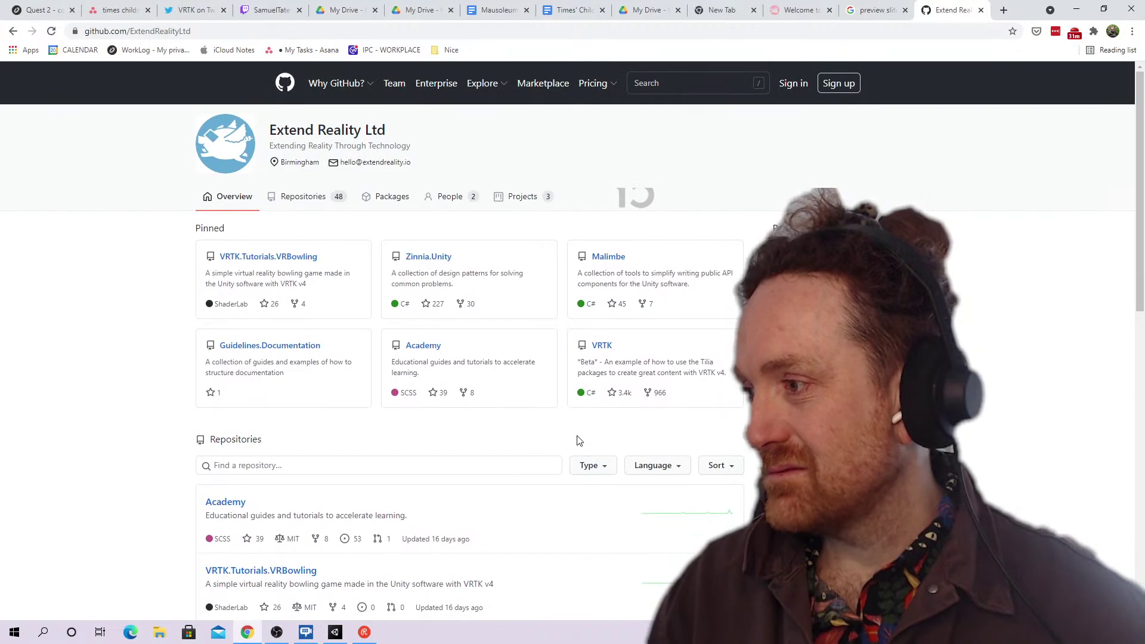
pyautogui.scroll(-8, 578, 441)
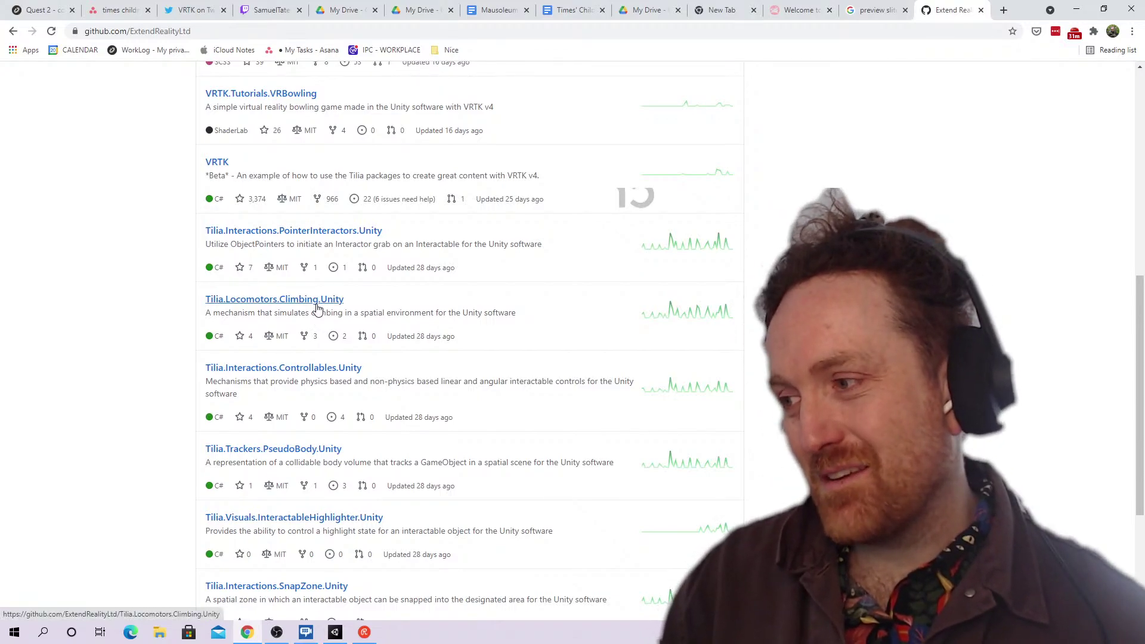
# Read the descriptions of the Tilia Controllables and InteractableHighlighter packages, and open the organisation's full repository list
pyautogui.tripleClick(493, 381)
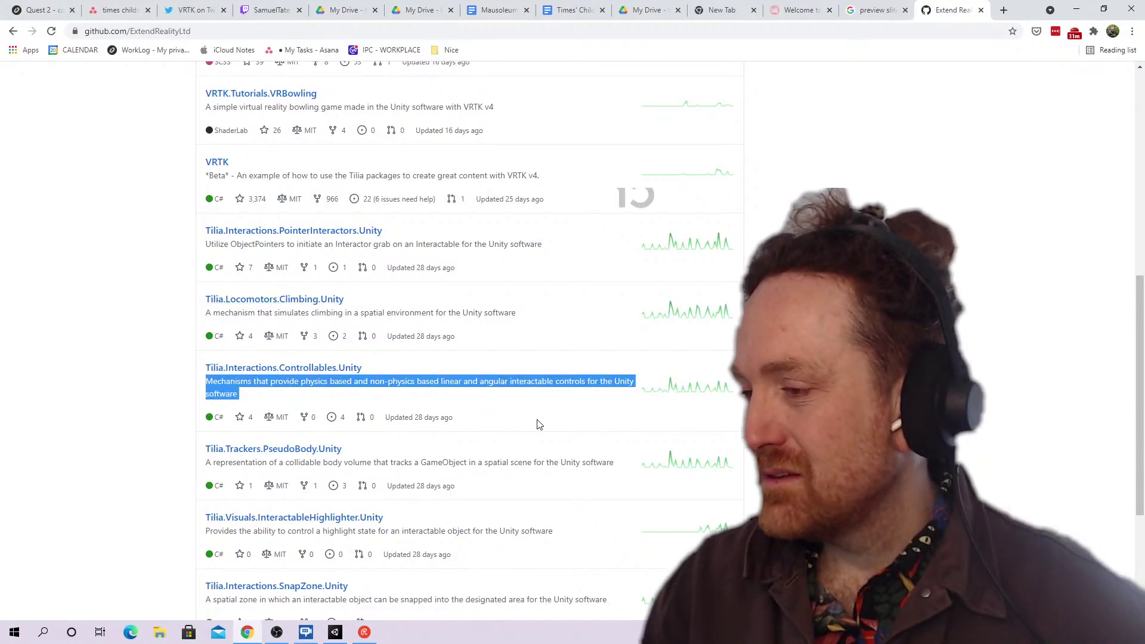
pyautogui.click(948, 334)
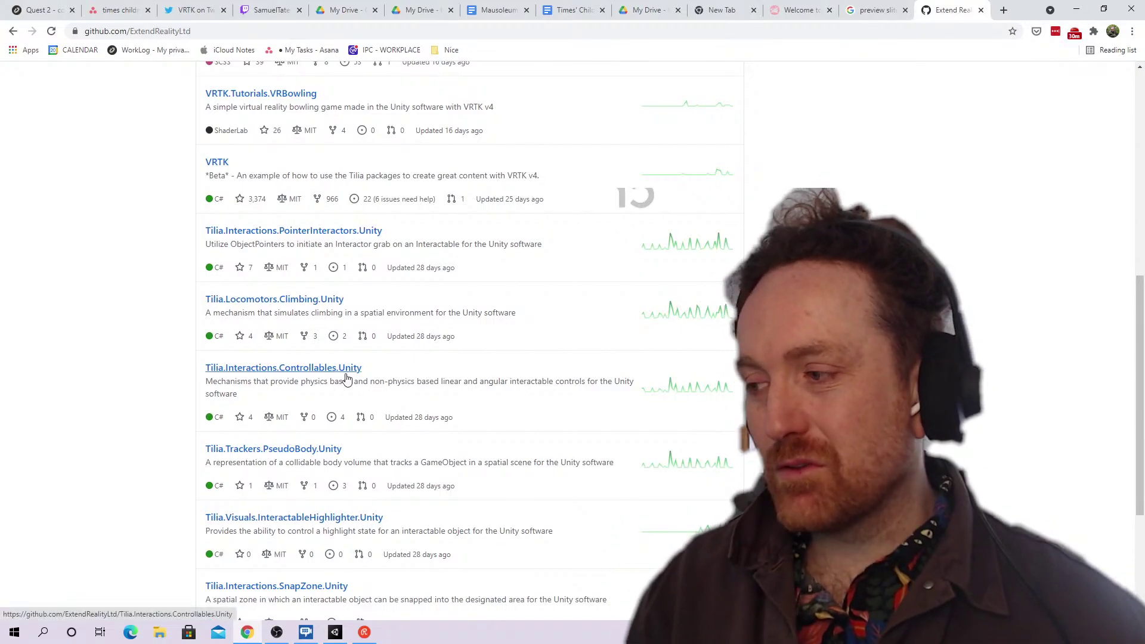
pyautogui.tripleClick(450, 383)
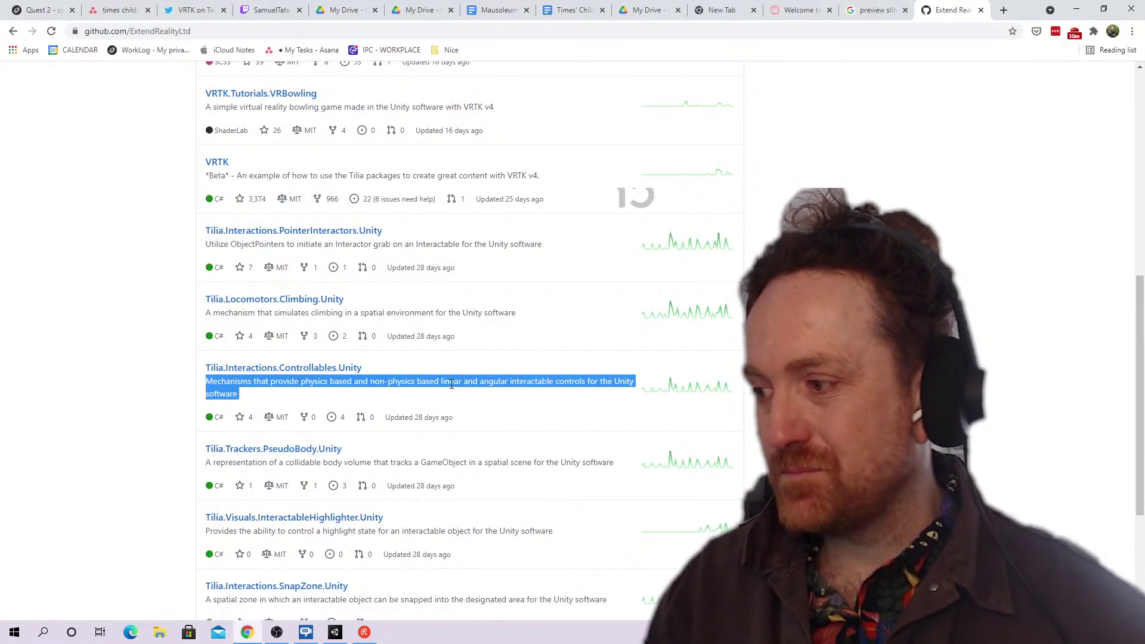
pyautogui.scroll(-2, 451, 383)
pyautogui.doubleClick(477, 413)
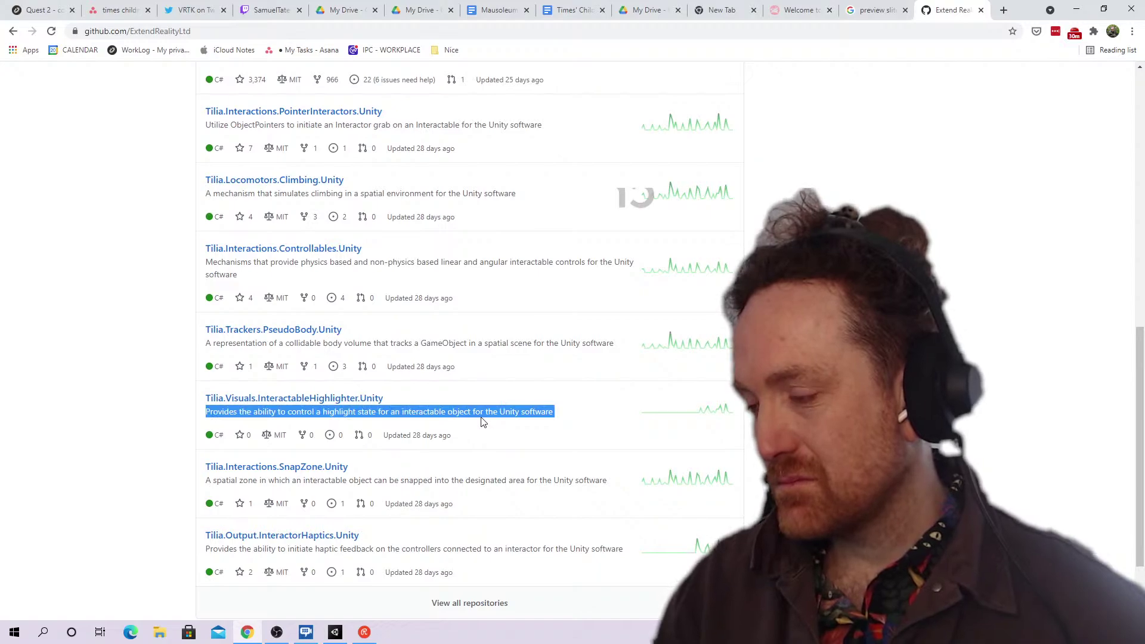
pyautogui.scroll(2, 488, 480)
pyautogui.scroll(-4, 489, 481)
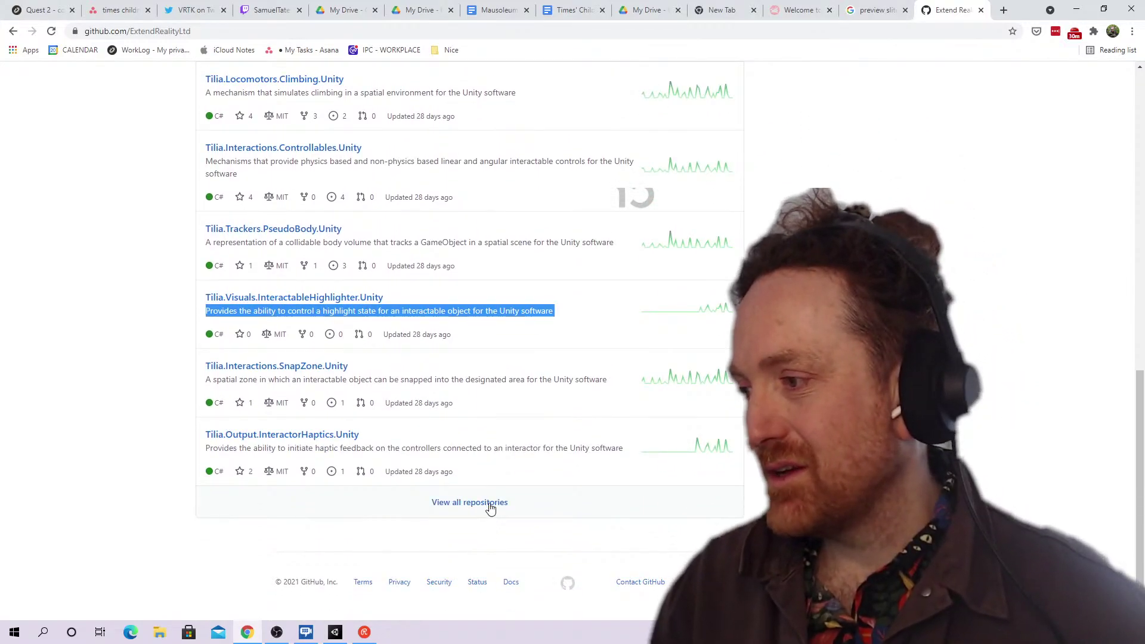
pyautogui.click(499, 503)
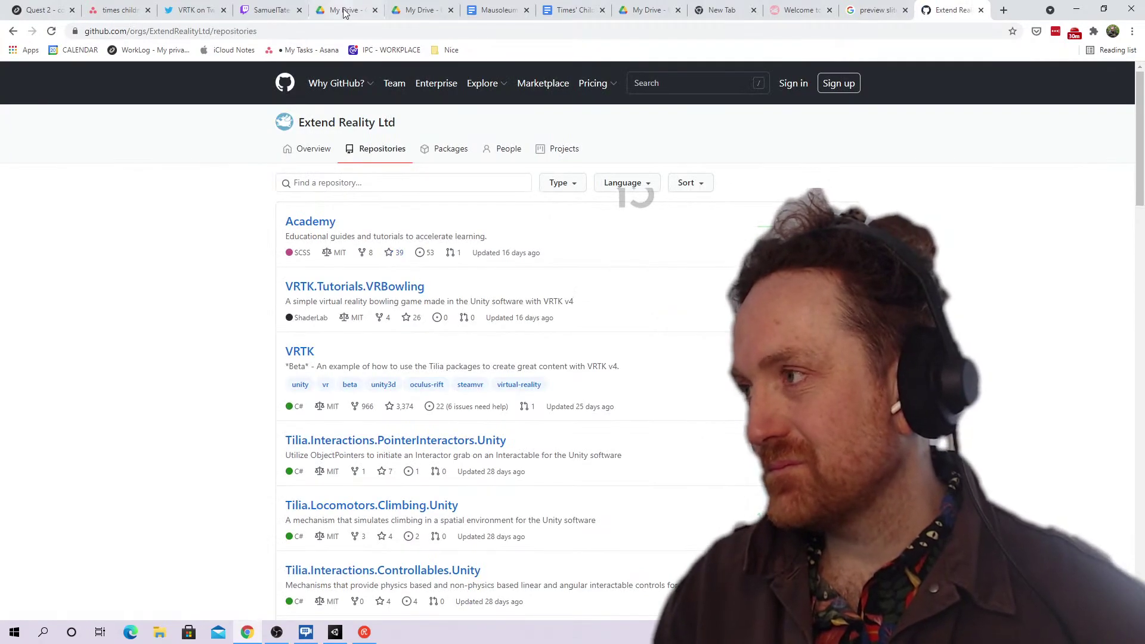
# Check the open VRTK documentation and VRTK Twitter post tabs, and bring up the Twitch stream tab
pyautogui.click(341, 29)
pyautogui.click(802, 7)
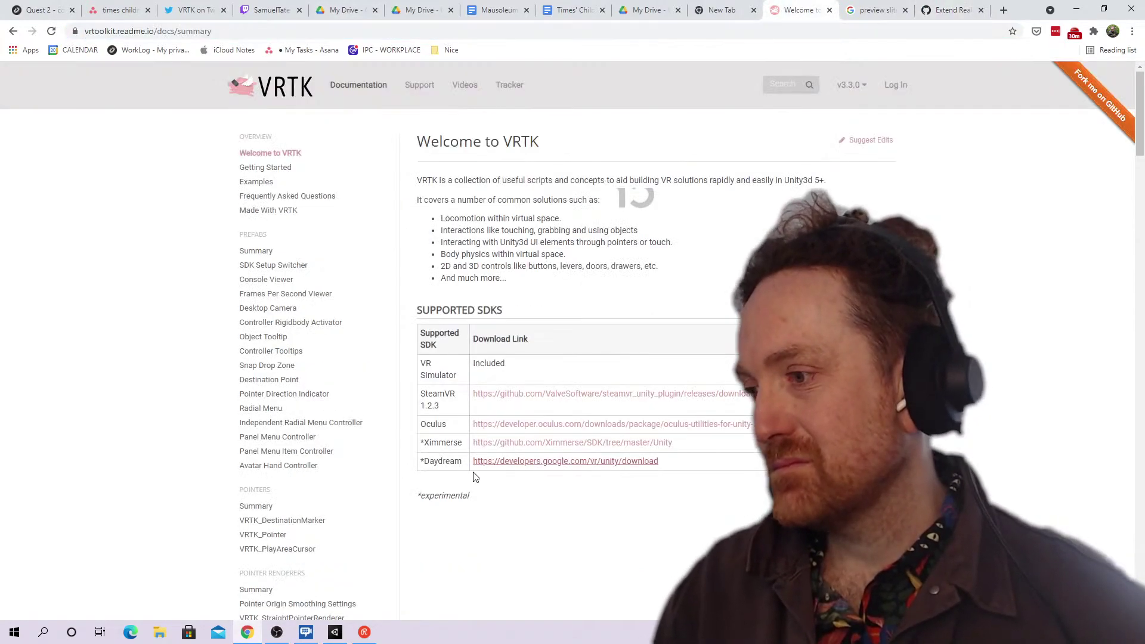
pyautogui.click(567, 29)
pyautogui.write('twitter.com')
pyautogui.click(218, 8)
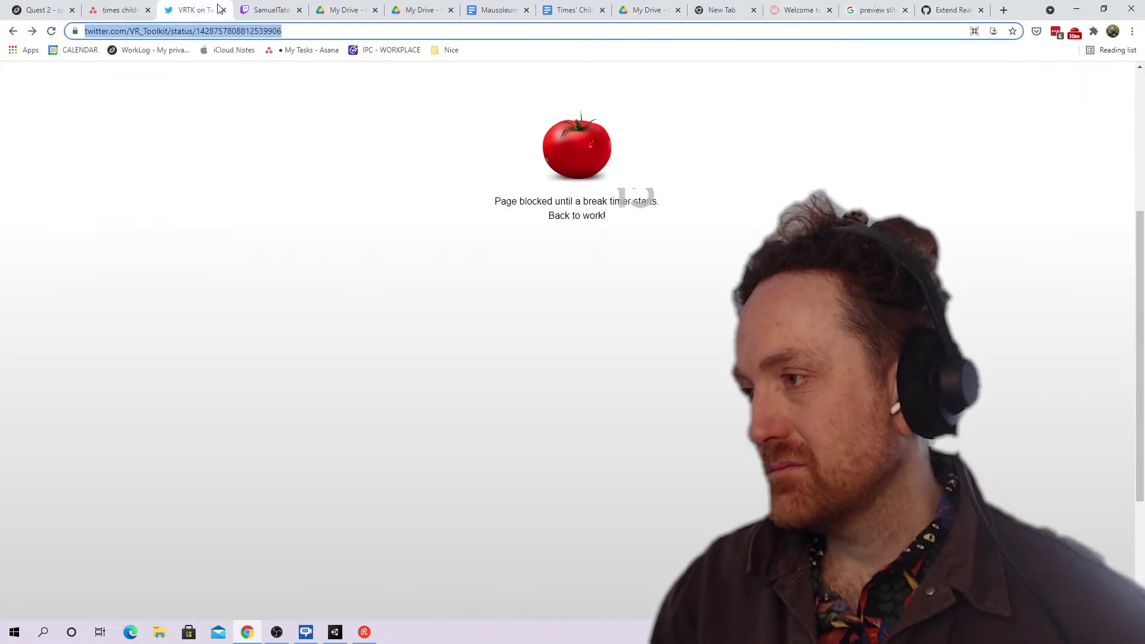
pyautogui.click(795, 6)
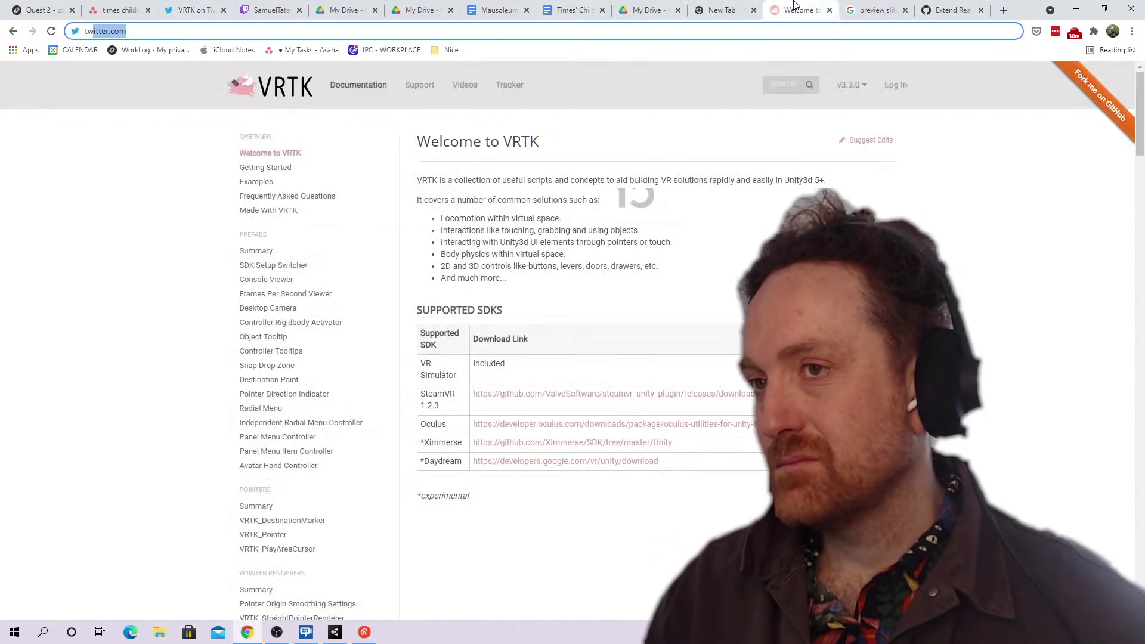
pyautogui.click(300, 7)
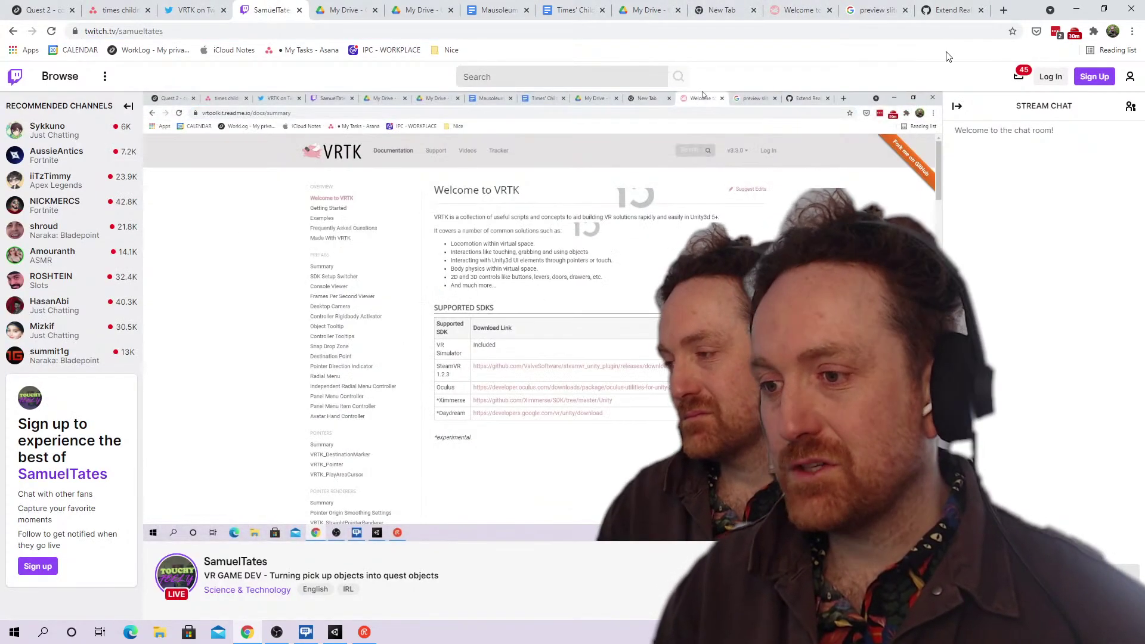
# Close the Twitch stream page, minimise the chat window covering Unity, and return to the browser's open pages
pyautogui.click(299, 10)
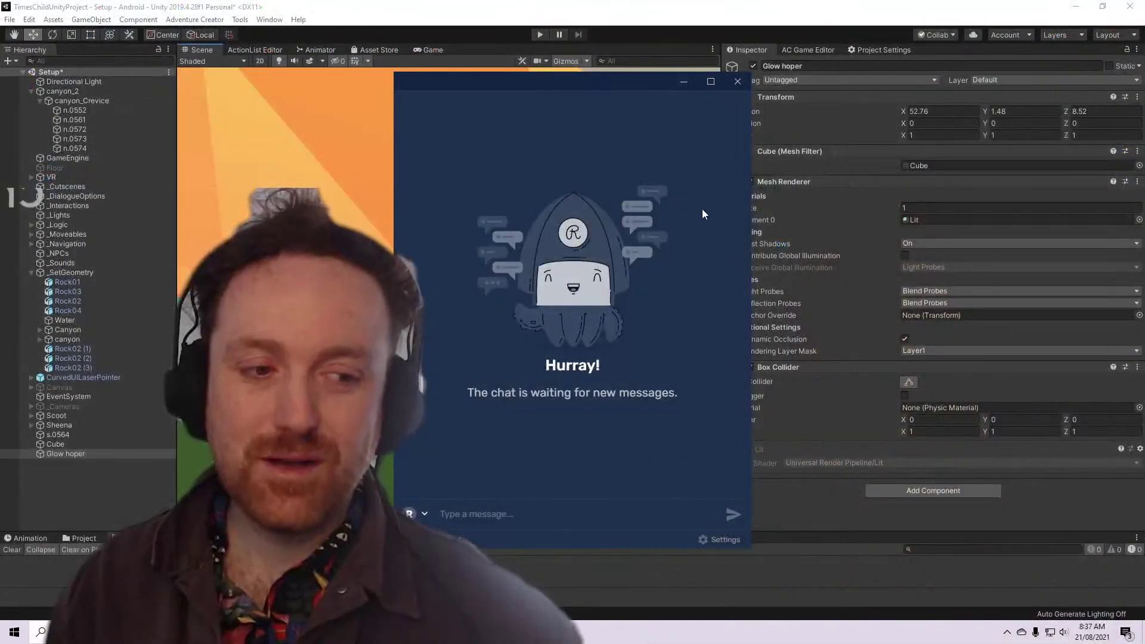
pyautogui.click(686, 86)
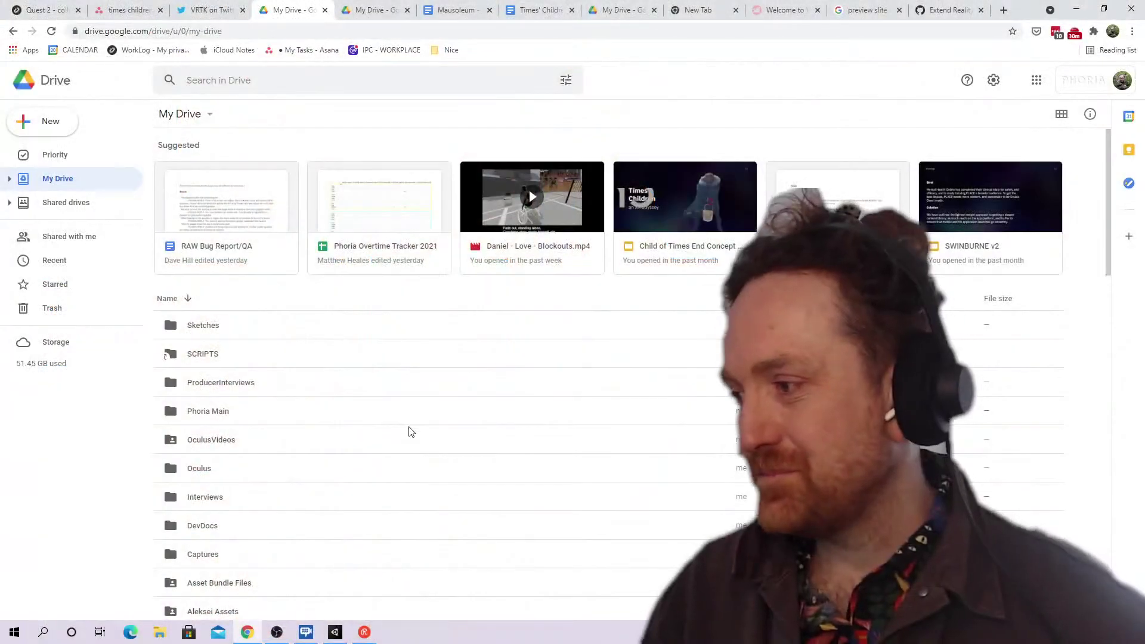
pyautogui.click(934, 8)
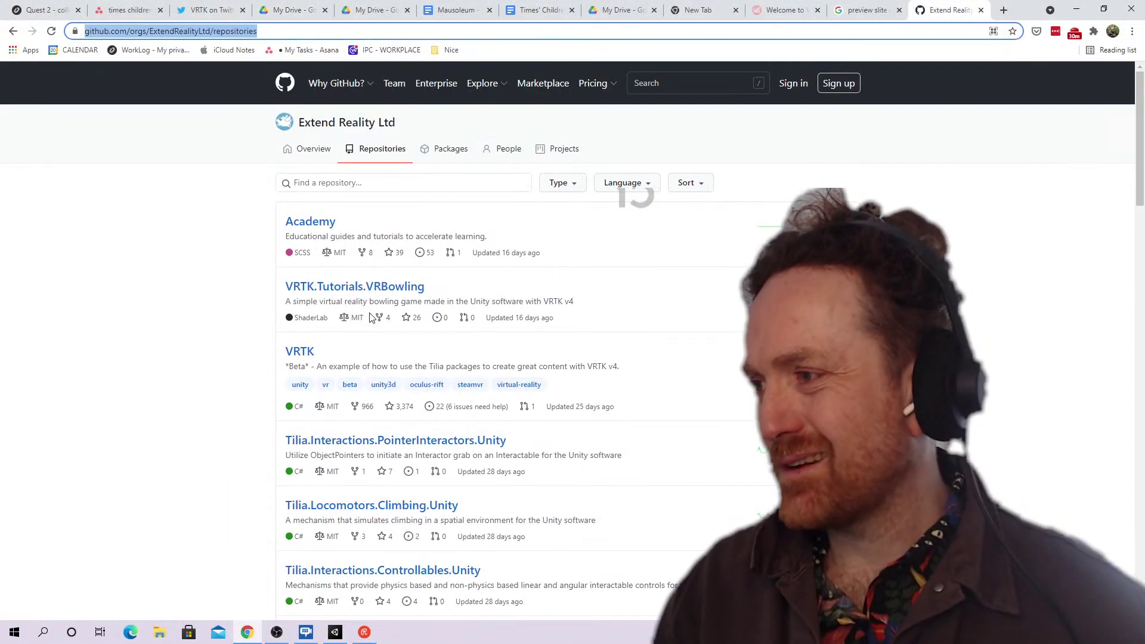
pyautogui.click(467, 7)
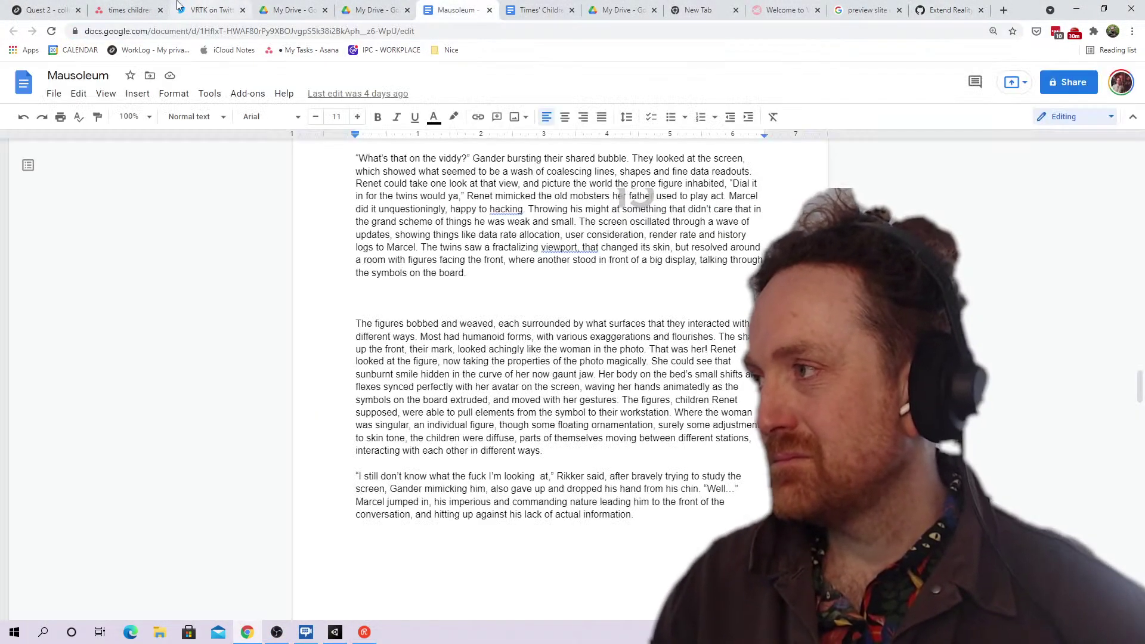
pyautogui.click(123, 9)
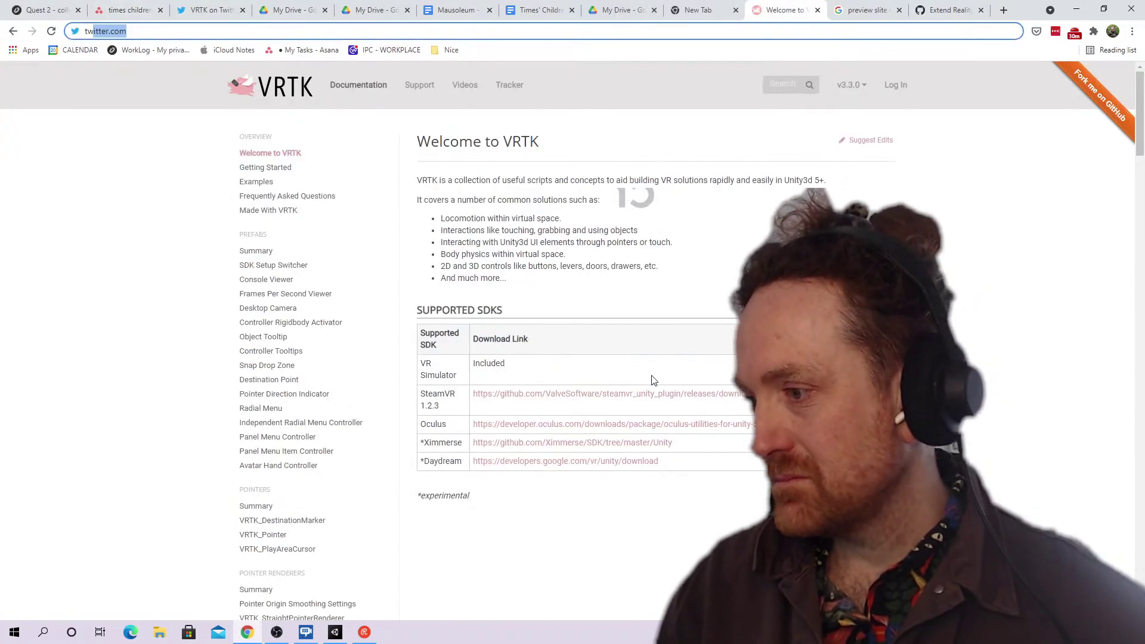
# Return to the Extend Reality Ltd repository list and open Tilia.Interactions.Interactables.Unity in a background tab
pyautogui.click(942, 6)
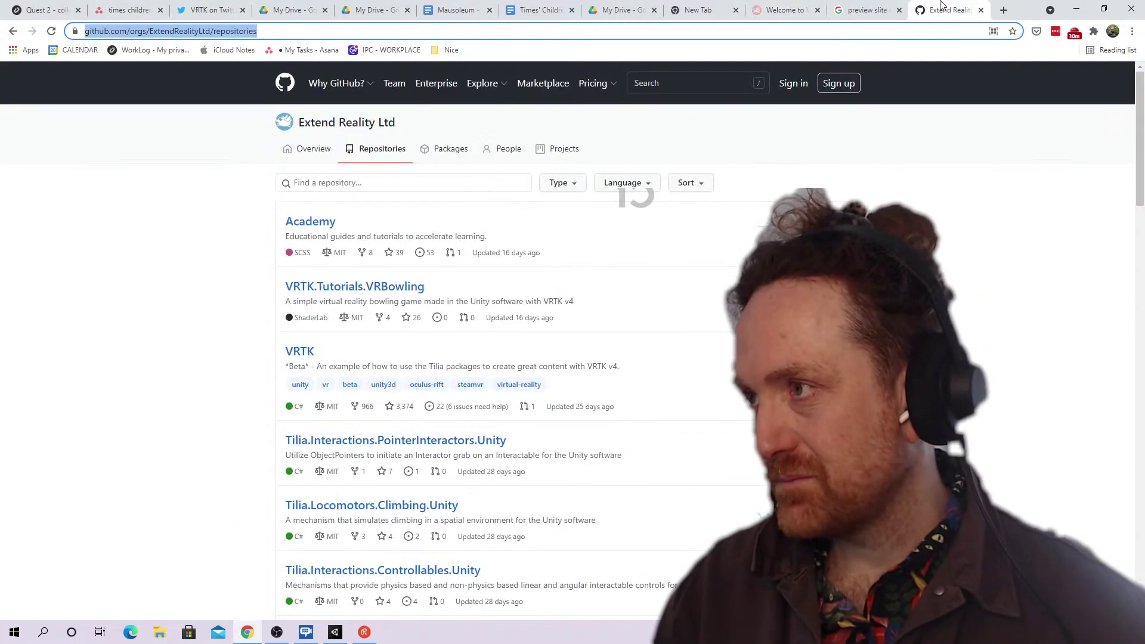
pyautogui.scroll(-10, 601, 334)
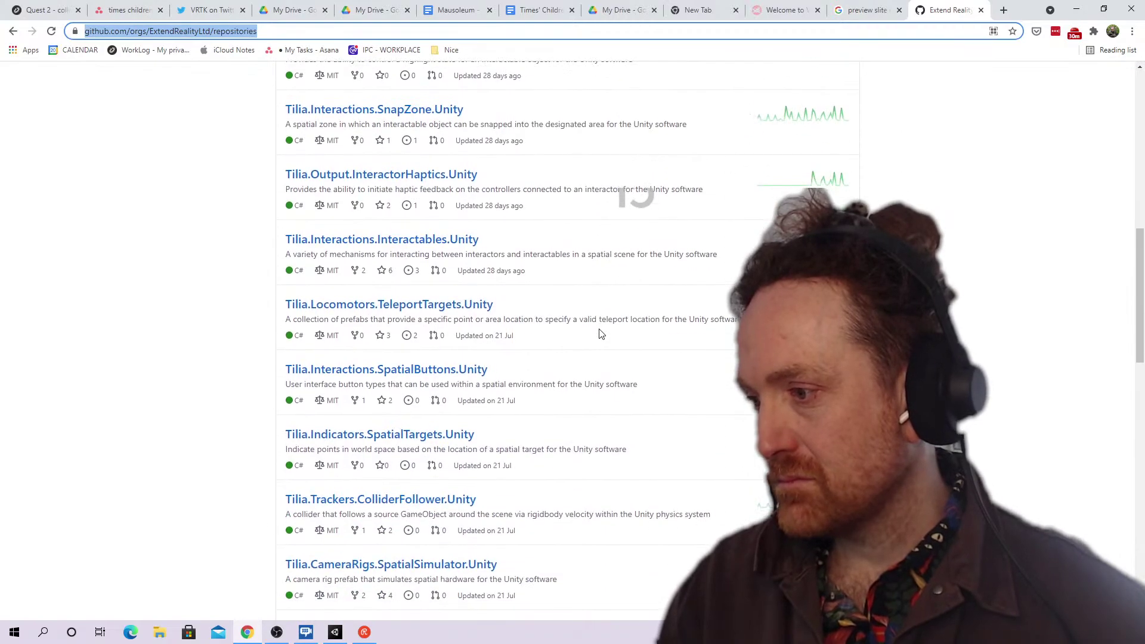
pyautogui.middleClick(475, 241)
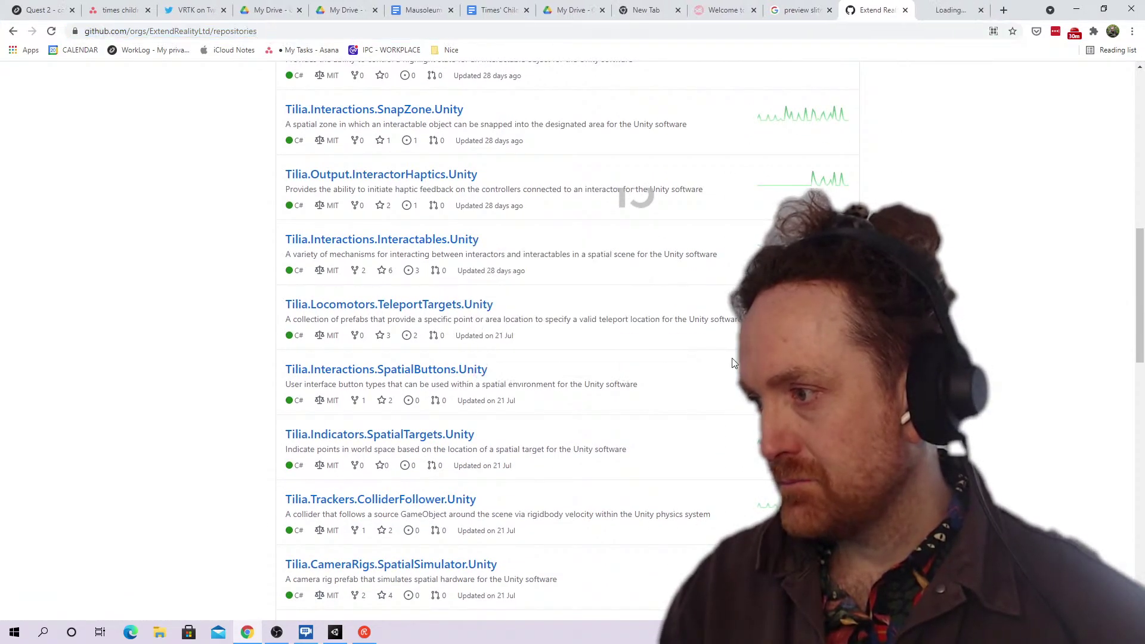
# Read the repository descriptions of the Tilia AxisMove, ObjectFollower and Teleporter packages further down the list
pyautogui.scroll(-5, 726, 361)
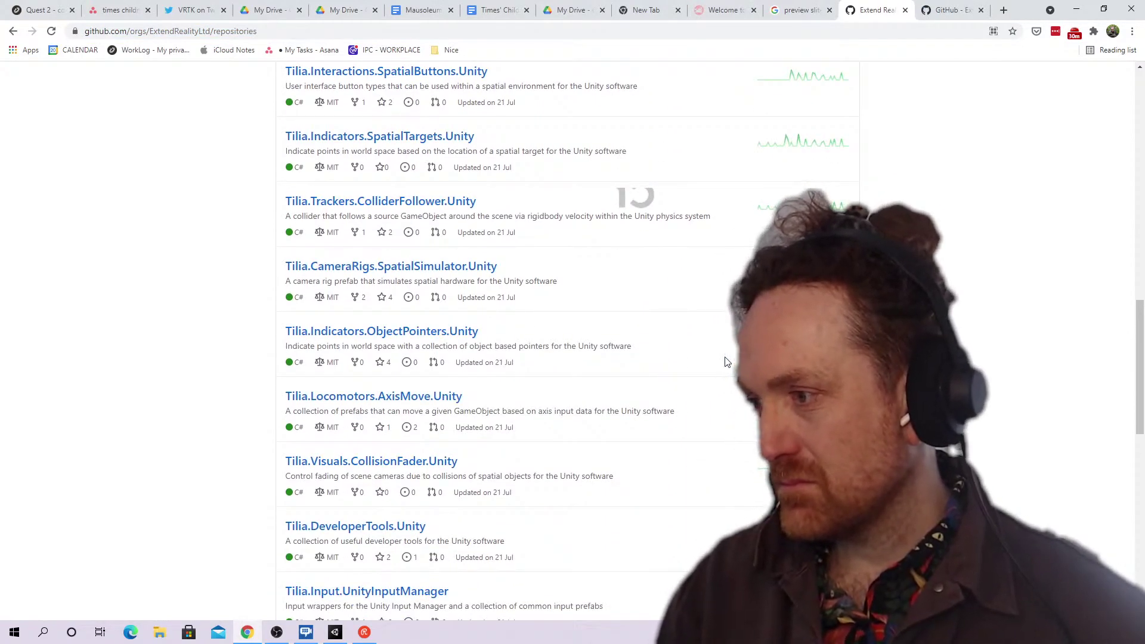
pyautogui.tripleClick(483, 407)
pyautogui.scroll(-5, 486, 410)
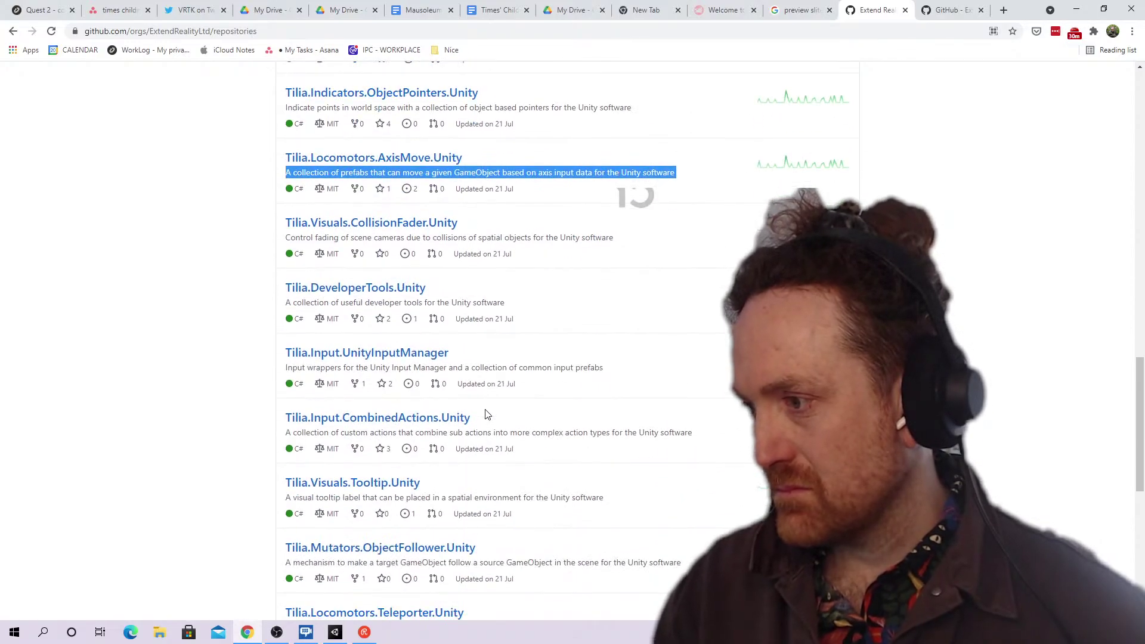
pyautogui.scroll(-1, 485, 412)
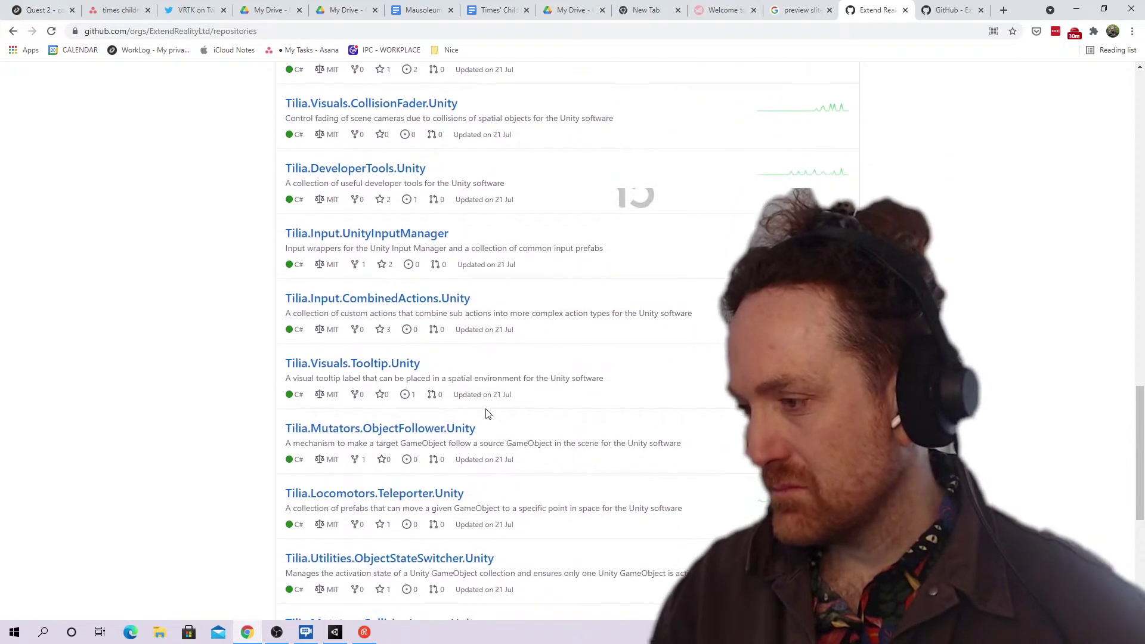
pyautogui.scroll(-1, 486, 413)
pyautogui.tripleClick(496, 384)
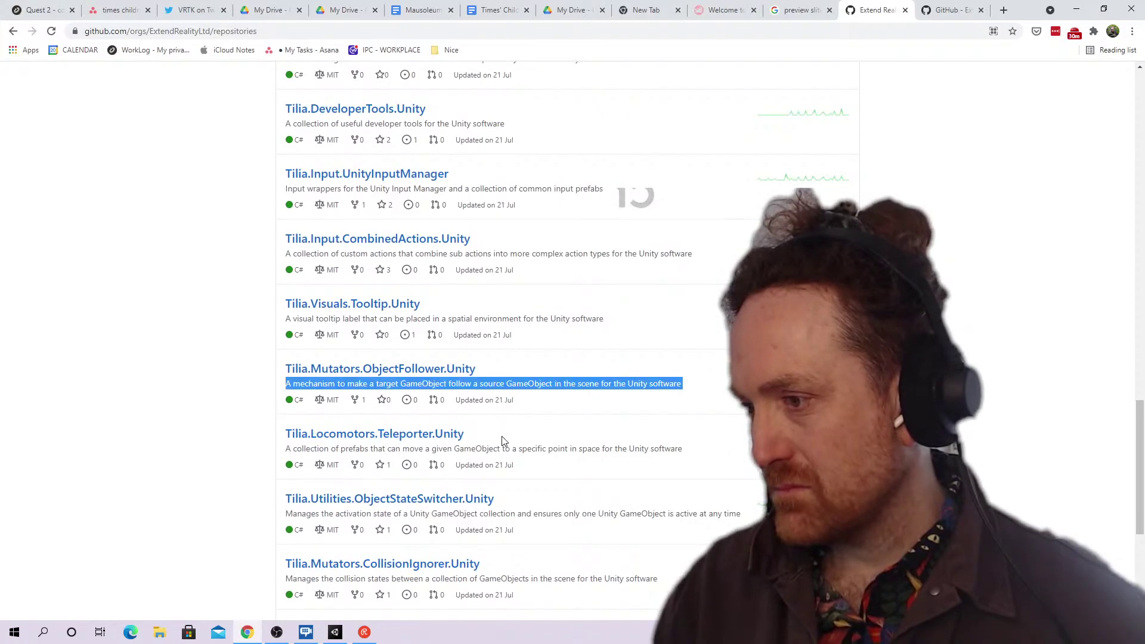
pyautogui.tripleClick(543, 447)
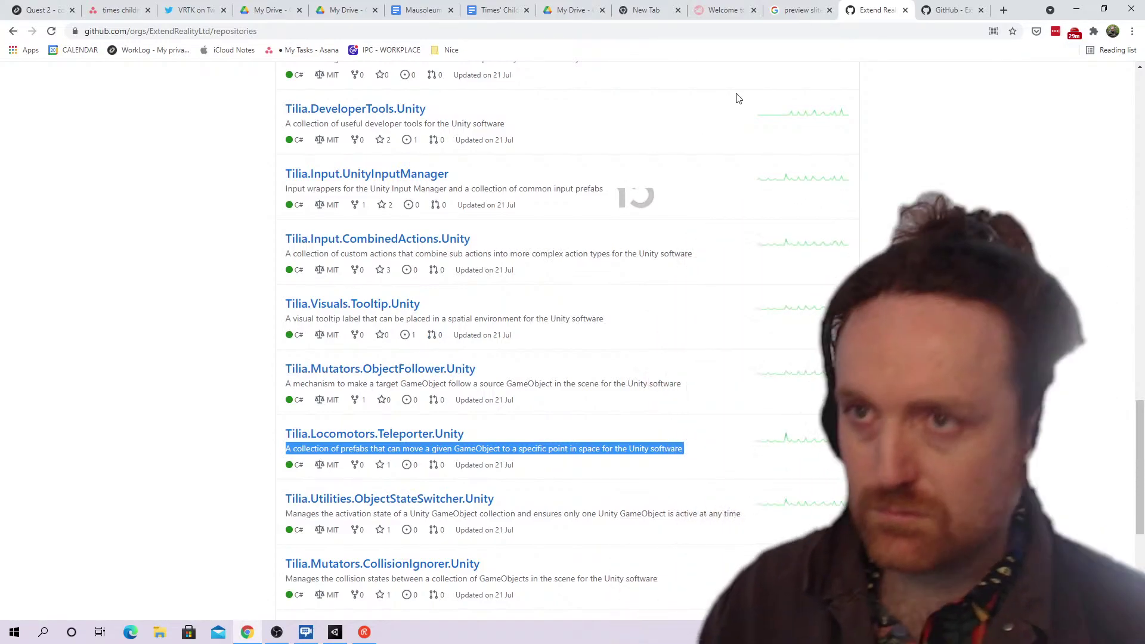
# Read the README introduction of Tilia.Interactions.Interactables.Unity, focusing on how it defines Interactors and Interactables
pyautogui.click(951, 9)
pyautogui.scroll(-10, 565, 396)
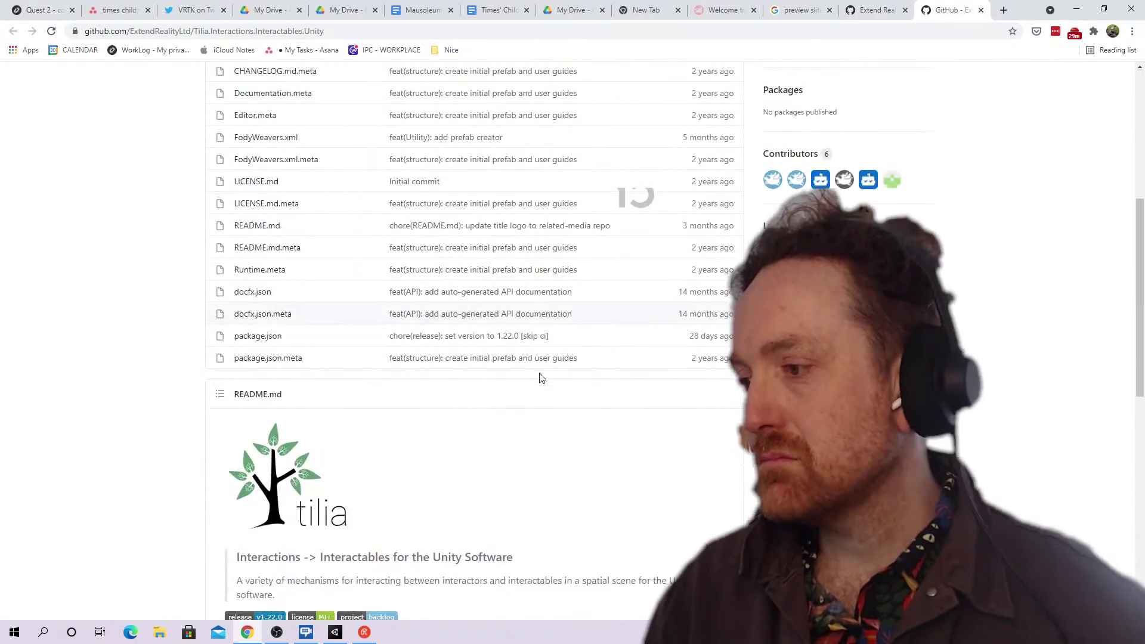
pyautogui.tripleClick(590, 283)
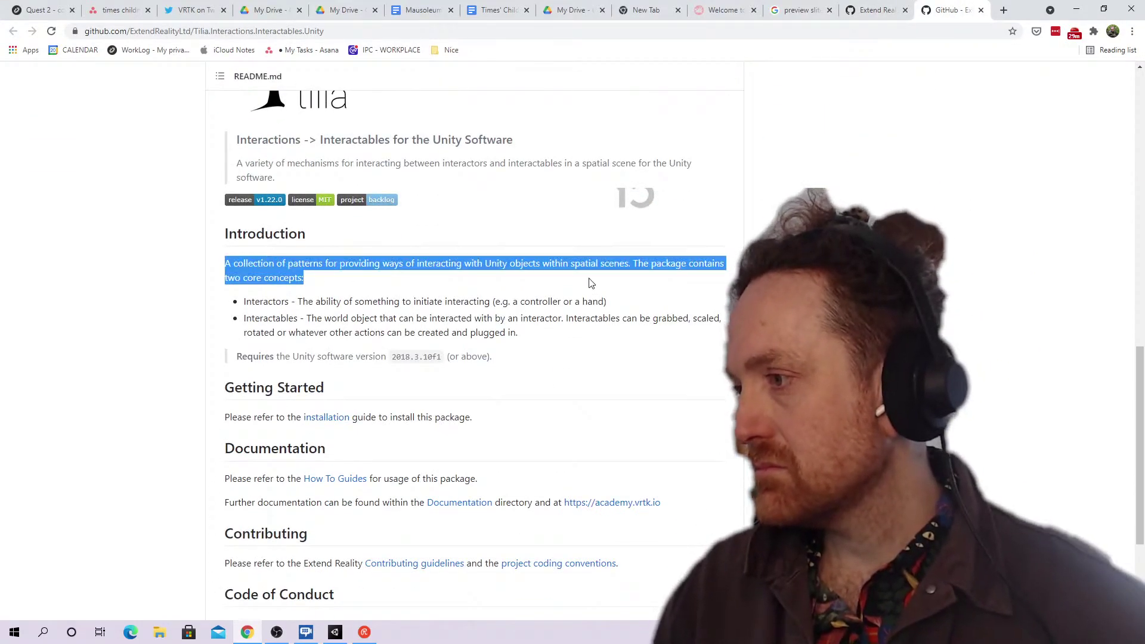
pyautogui.tripleClick(605, 318)
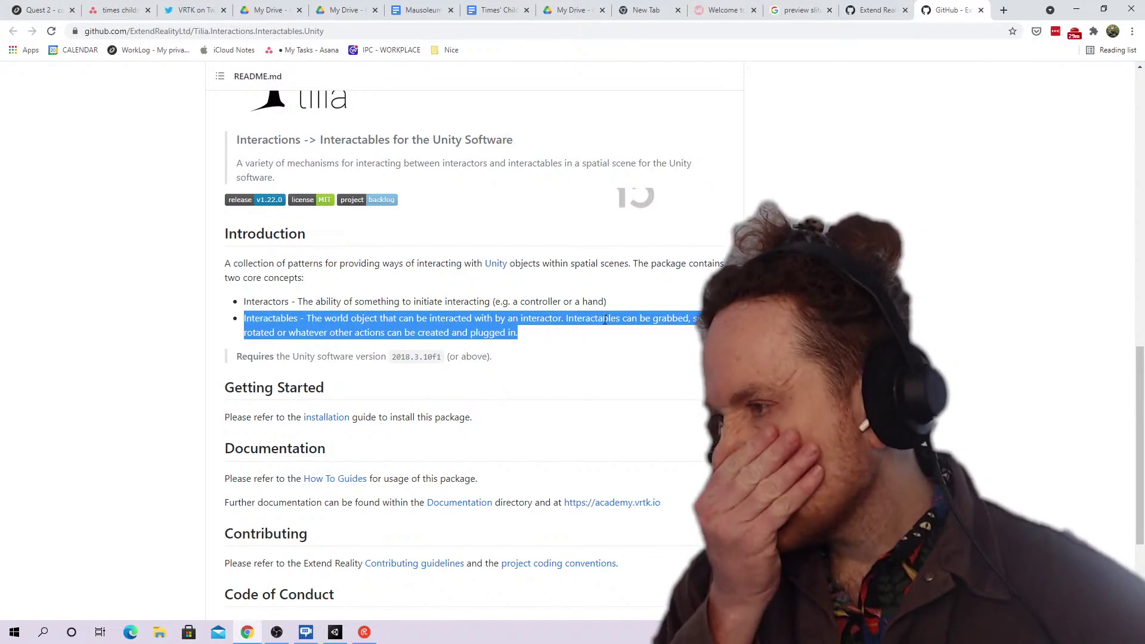
pyautogui.tripleClick(456, 301)
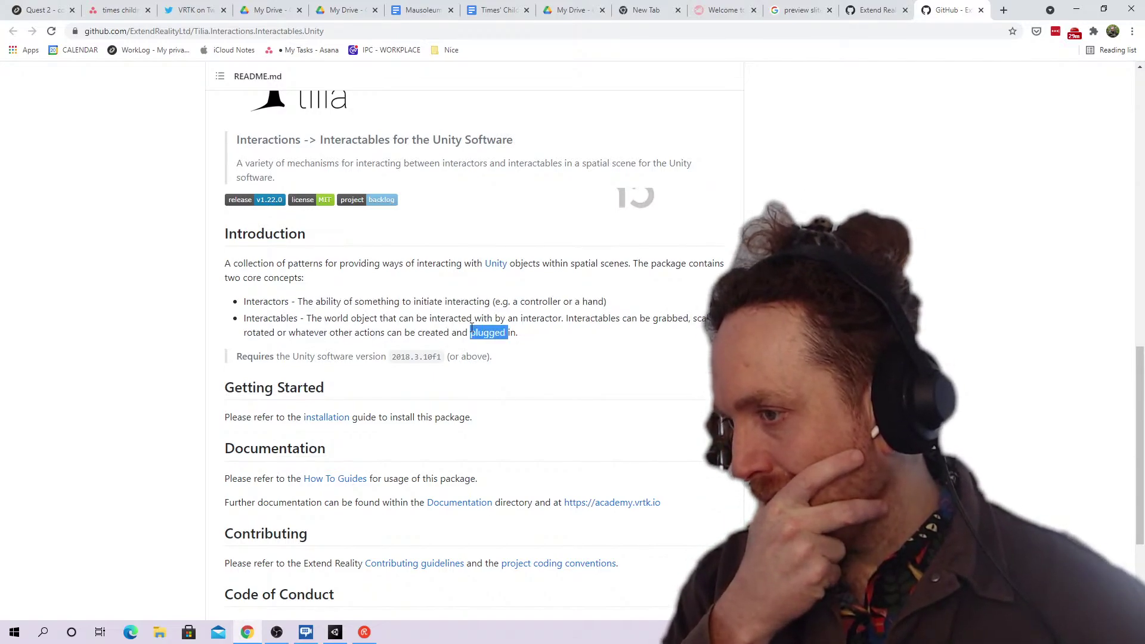
pyautogui.tripleClick(472, 327)
pyautogui.tripleClick(471, 328)
pyautogui.scroll(-3, 472, 327)
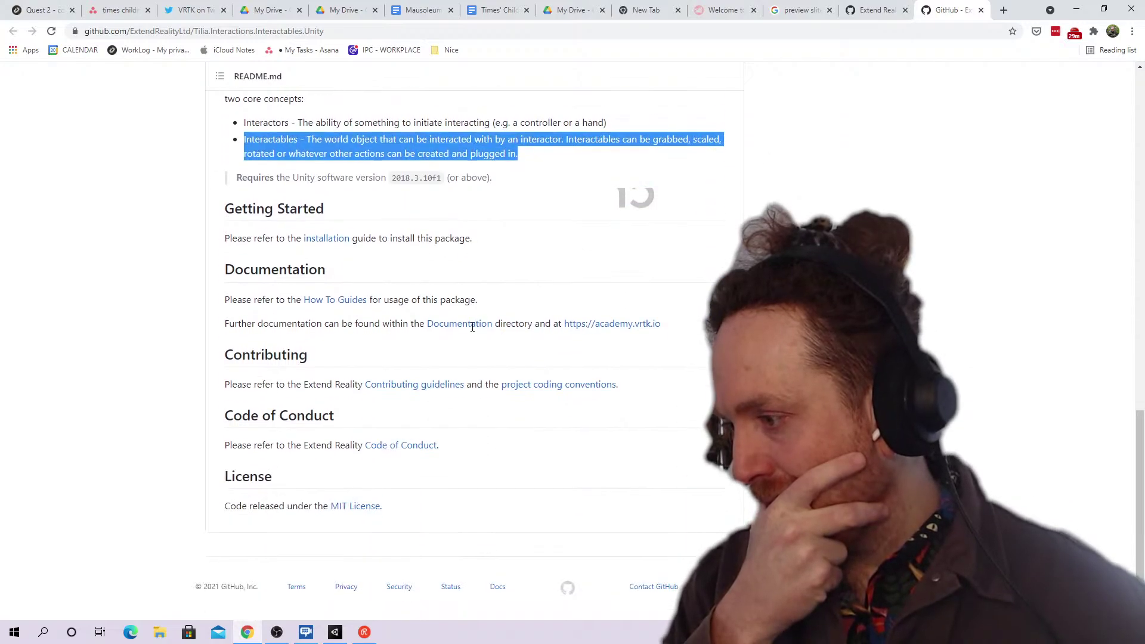
# Open the package's AddingAnInteractable how-to guide and read through its setup steps for the Interactions.Interactable prefab
pyautogui.click(335, 301)
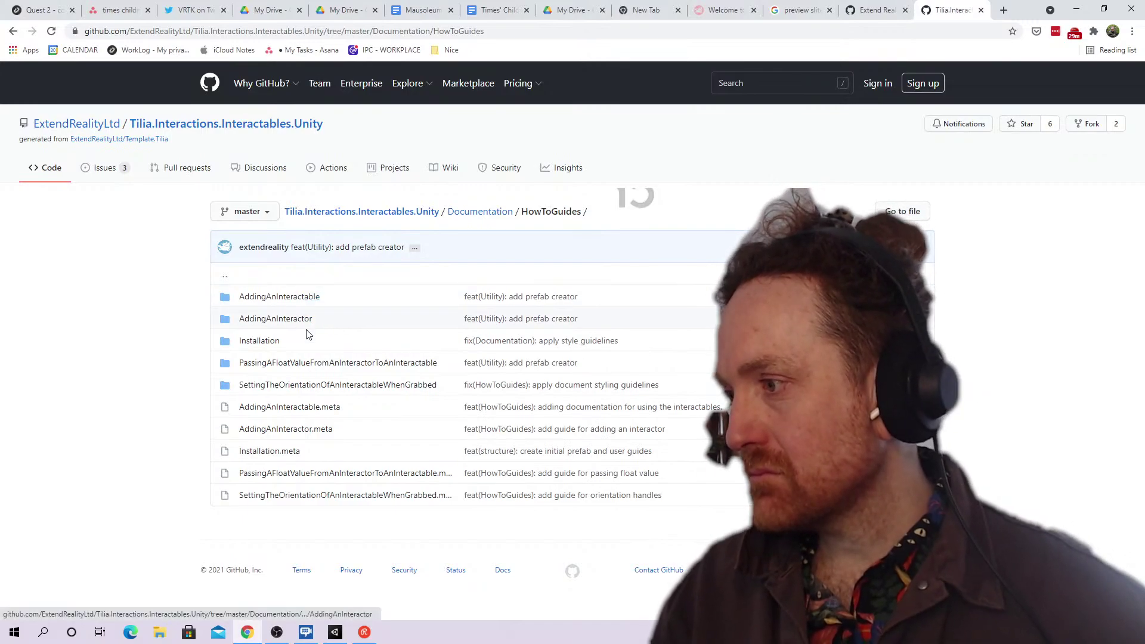
pyautogui.click(296, 297)
pyautogui.scroll(-8, 610, 318)
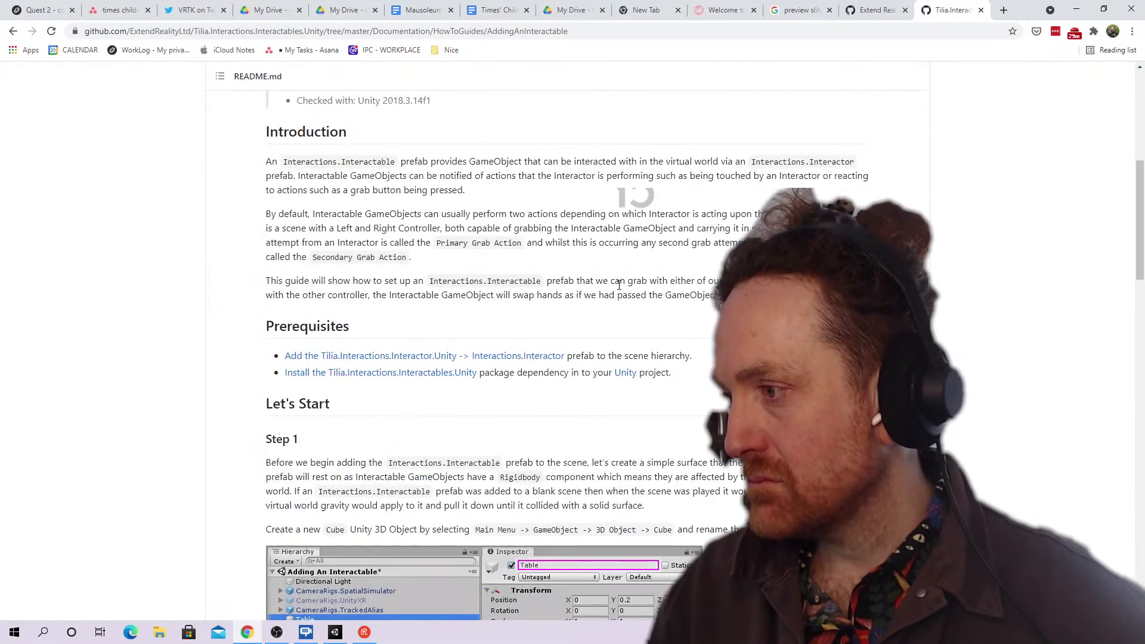
pyautogui.scroll(-6, 596, 357)
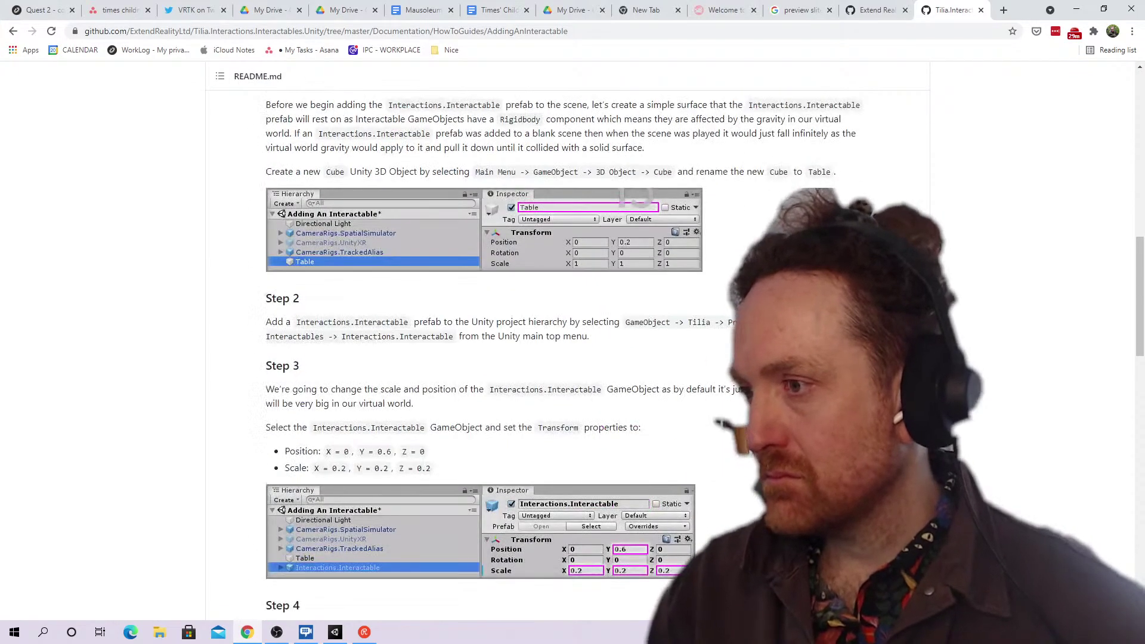
pyautogui.scroll(-6, 635, 196)
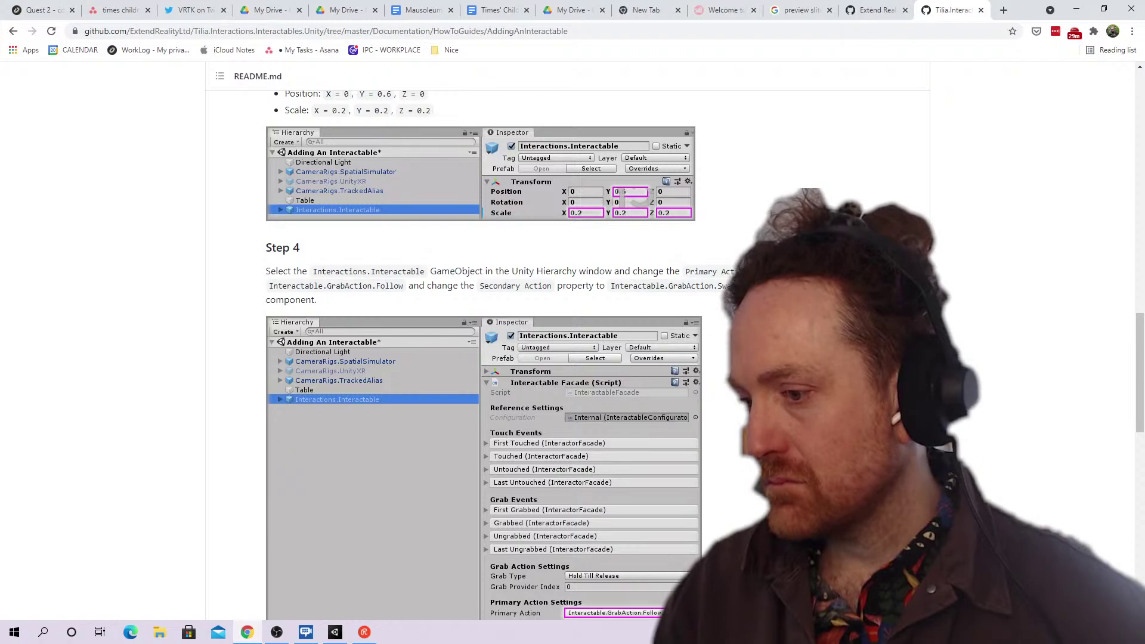
pyautogui.scroll(-14, 636, 197)
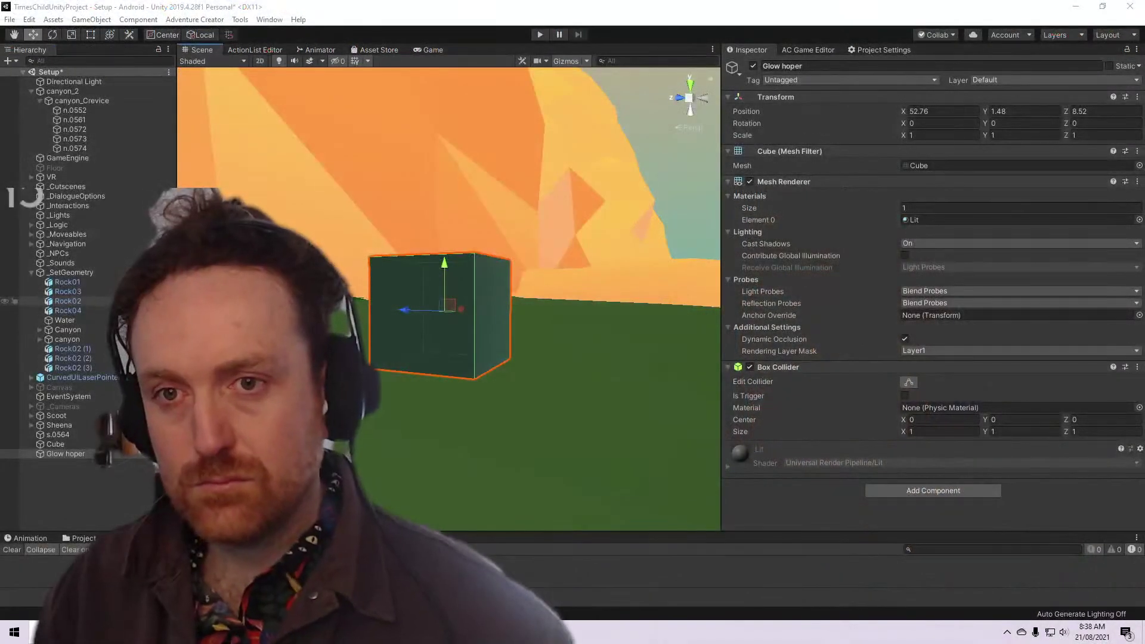
# Switch to Unity, locate the HotspotSphere near the canyon shore in the Setup scene and deactivate it
pyautogui.click(289, 194)
pyautogui.scroll(-10, 364, 287)
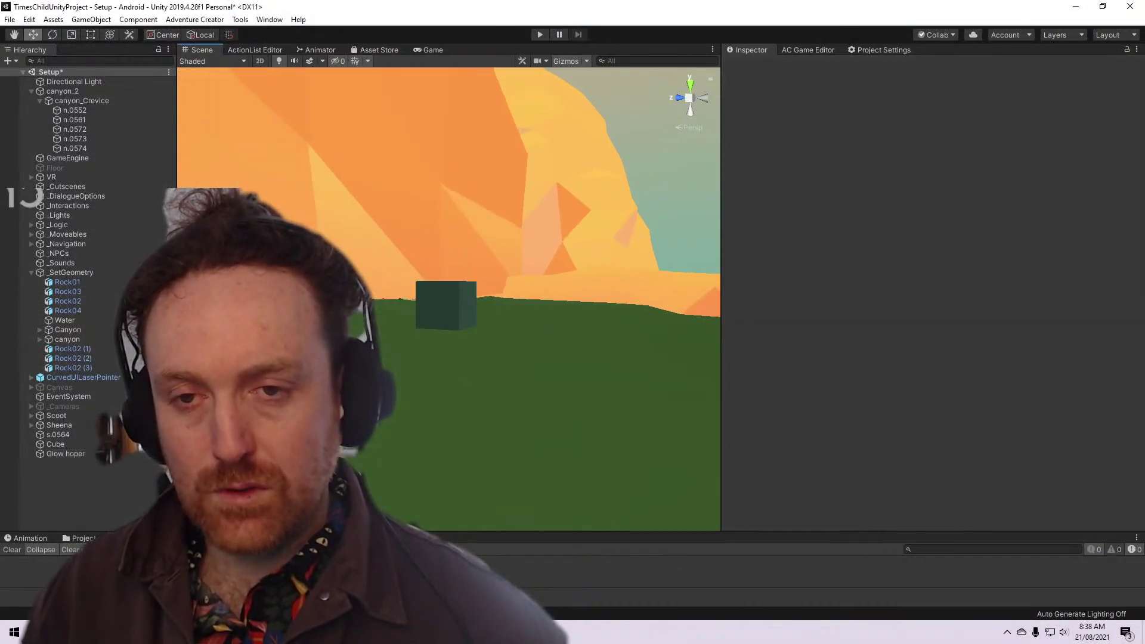
pyautogui.moveTo(364, 257); pyautogui.dragTo(402, 319, button='middle')
pyautogui.scroll(5, 488, 379)
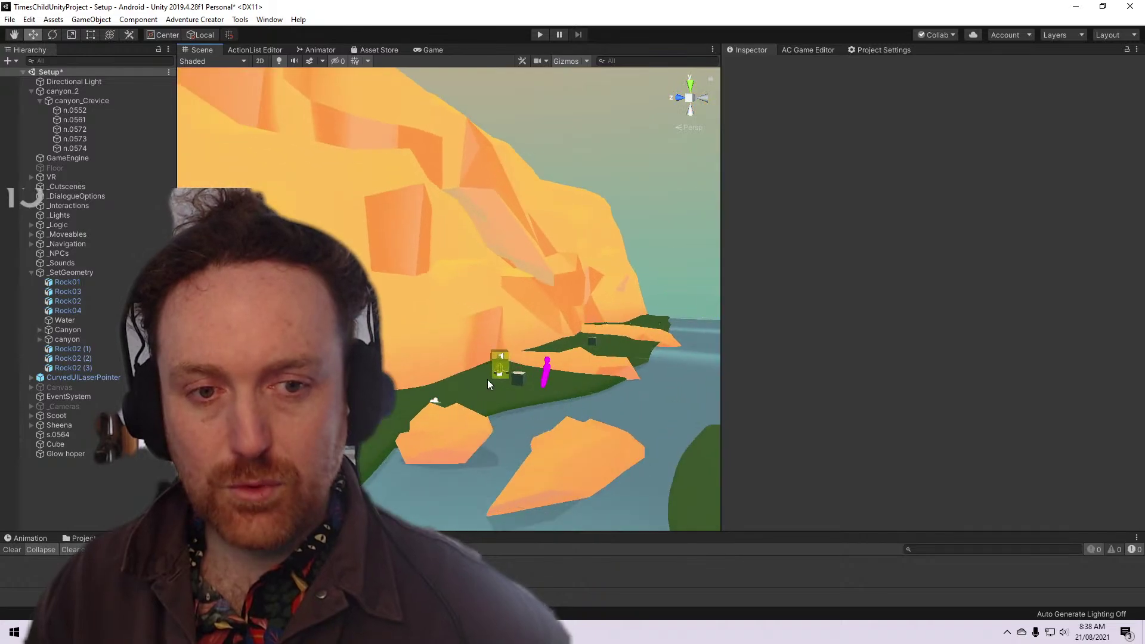
pyautogui.moveTo(488, 379); pyautogui.dragTo(388, 358, button='middle')
pyautogui.scroll(-2, 388, 358)
pyautogui.click(597, 325)
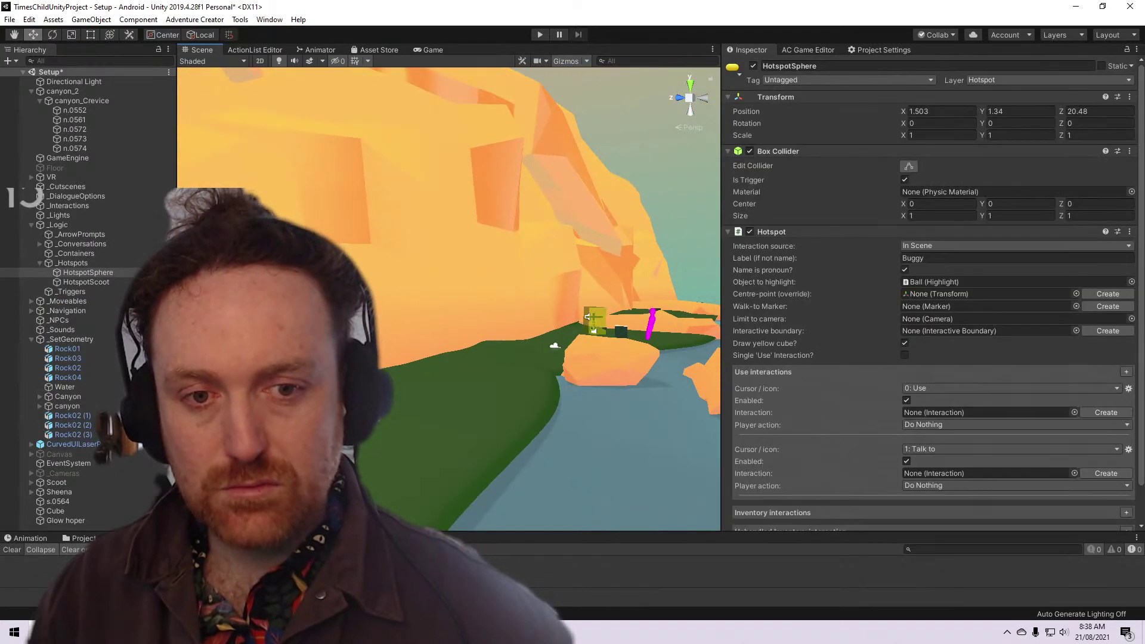
pyautogui.scroll(6, 597, 325)
pyautogui.moveTo(598, 325); pyautogui.dragTo(407, 358, button='middle')
pyautogui.scroll(5, 408, 357)
pyautogui.scroll(-2, 408, 361)
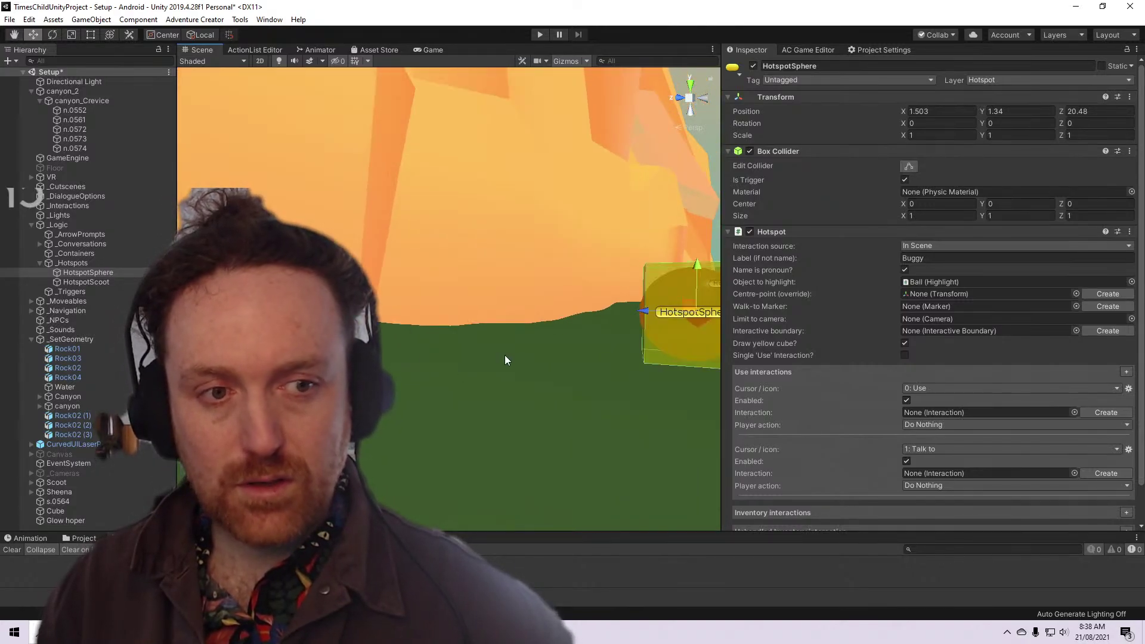
pyautogui.moveTo(629, 323); pyautogui.dragTo(503, 335, button='middle')
pyautogui.scroll(-4, 504, 334)
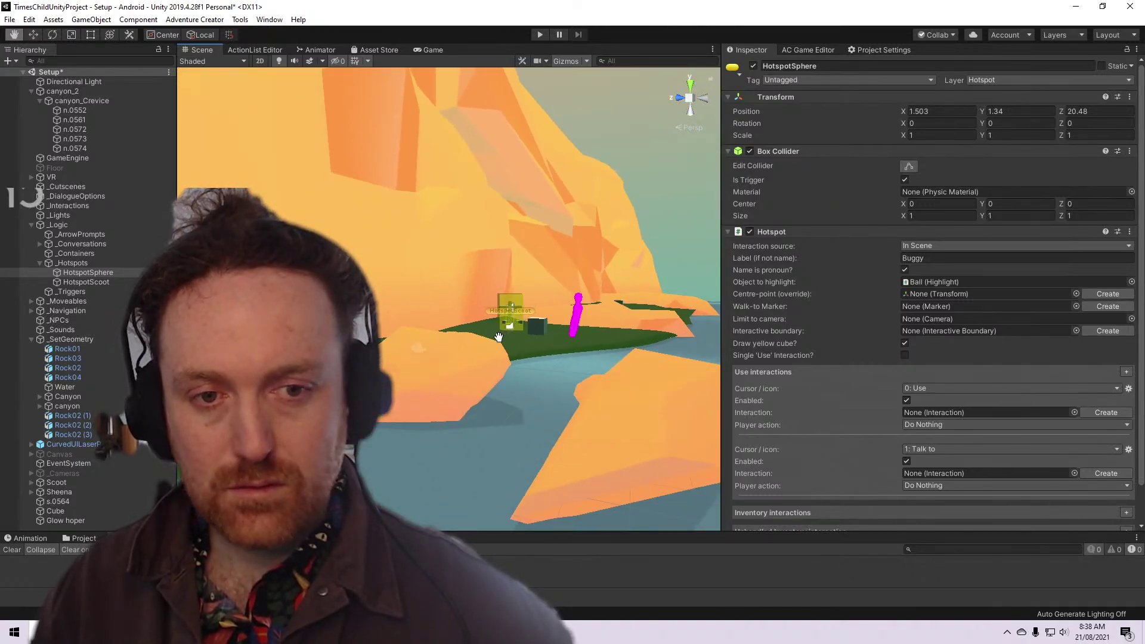
pyautogui.scroll(5, 570, 324)
pyautogui.moveTo(686, 280); pyautogui.dragTo(604, 328, button='middle')
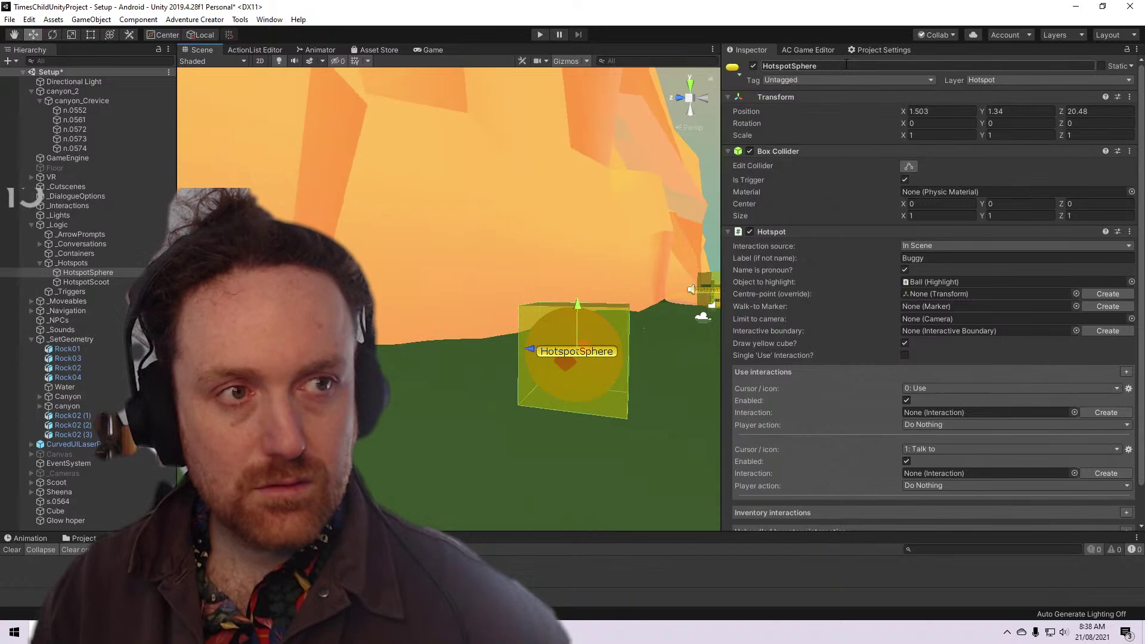
pyautogui.click(753, 66)
# Select the Ball sphere in the scene that the deactivated hotspot had been covering
pyautogui.moveTo(600, 277); pyautogui.dragTo(486, 253, button='middle')
pyautogui.scroll(1, 455, 288)
pyautogui.click(333, 370)
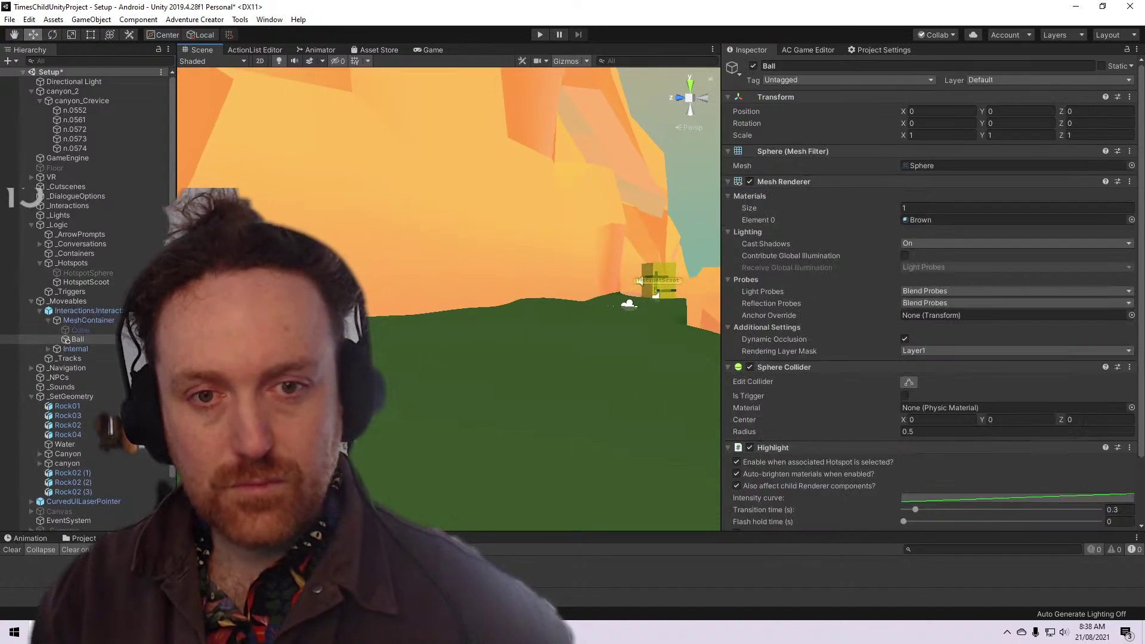
pyautogui.moveTo(334, 370); pyautogui.dragTo(513, 506, button='middle')
pyautogui.scroll(-3, 749, 329)
pyautogui.scroll(3, 791, 323)
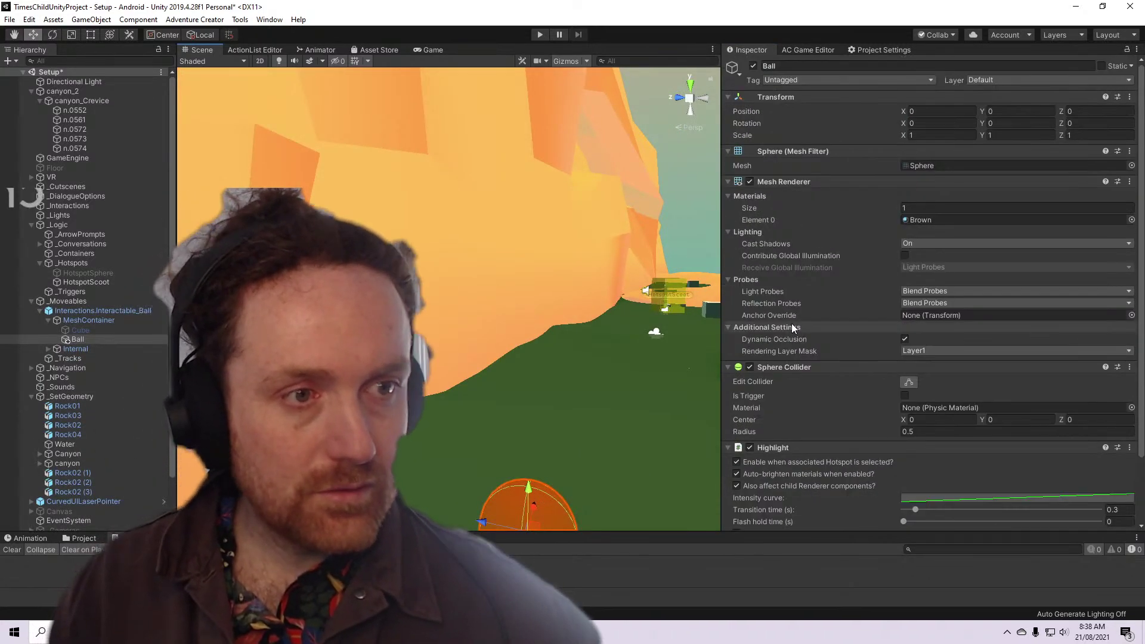
# Select the parent Interactions.Interactable_Ball, widen the Inspector and review its Interactable Facade events, grab settings and Rigidbody
pyautogui.click(120, 311)
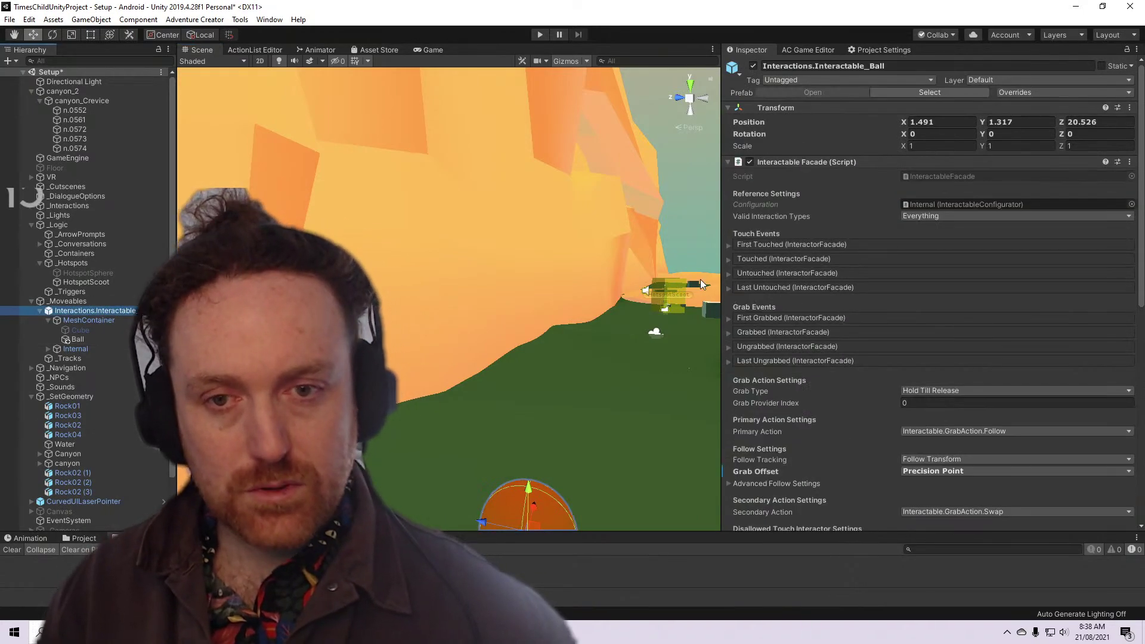
pyautogui.moveTo(721, 265); pyautogui.dragTo(560, 265)
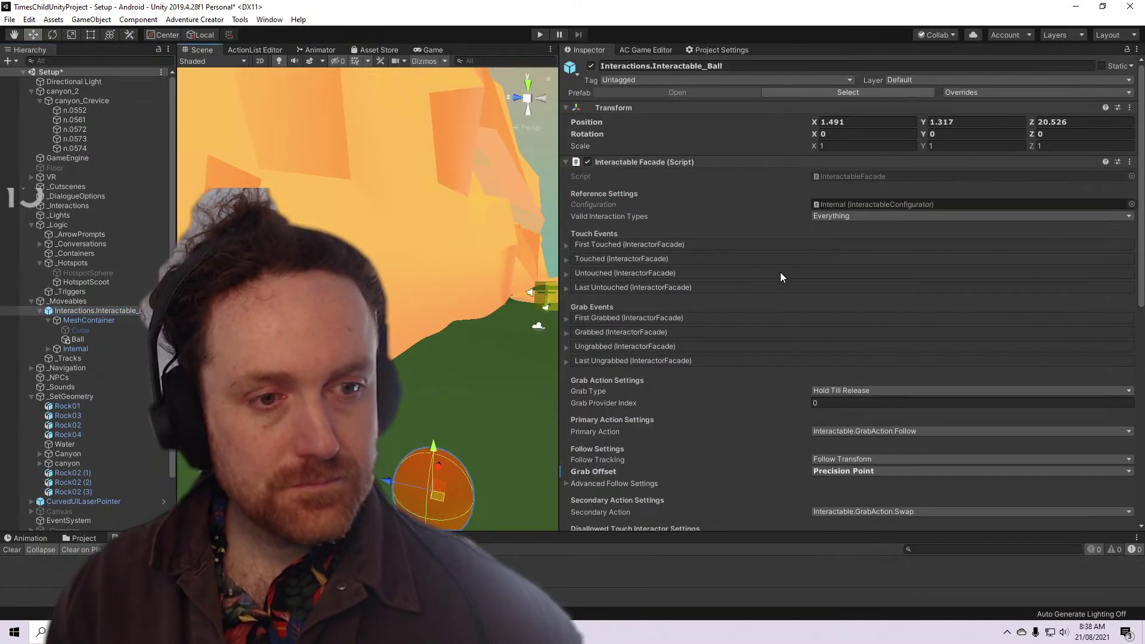
pyautogui.scroll(-5, 798, 272)
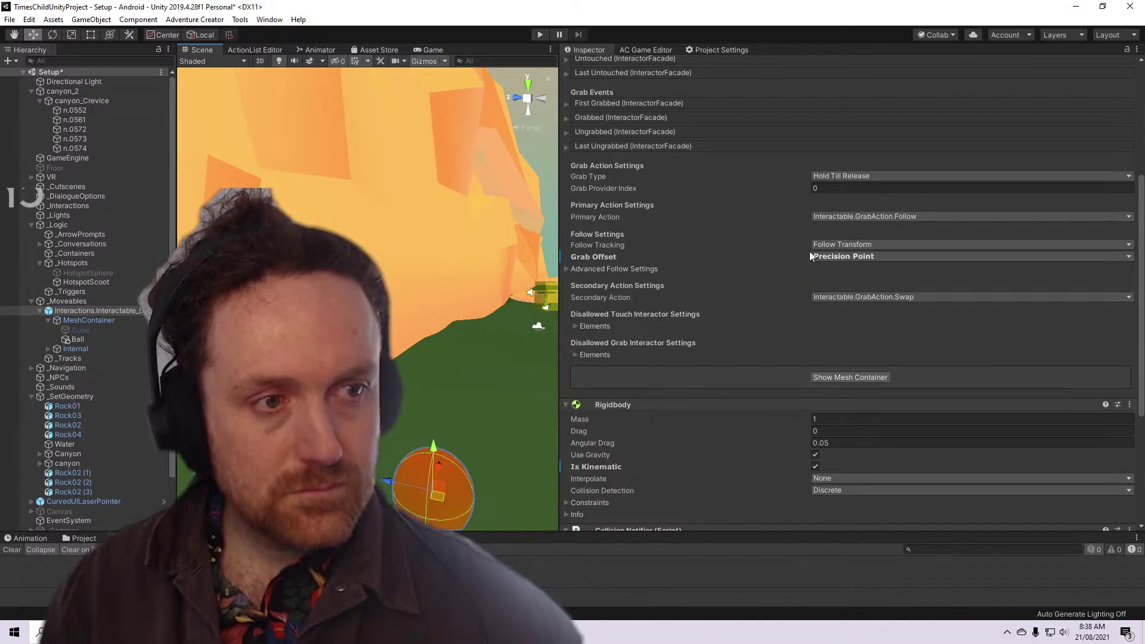
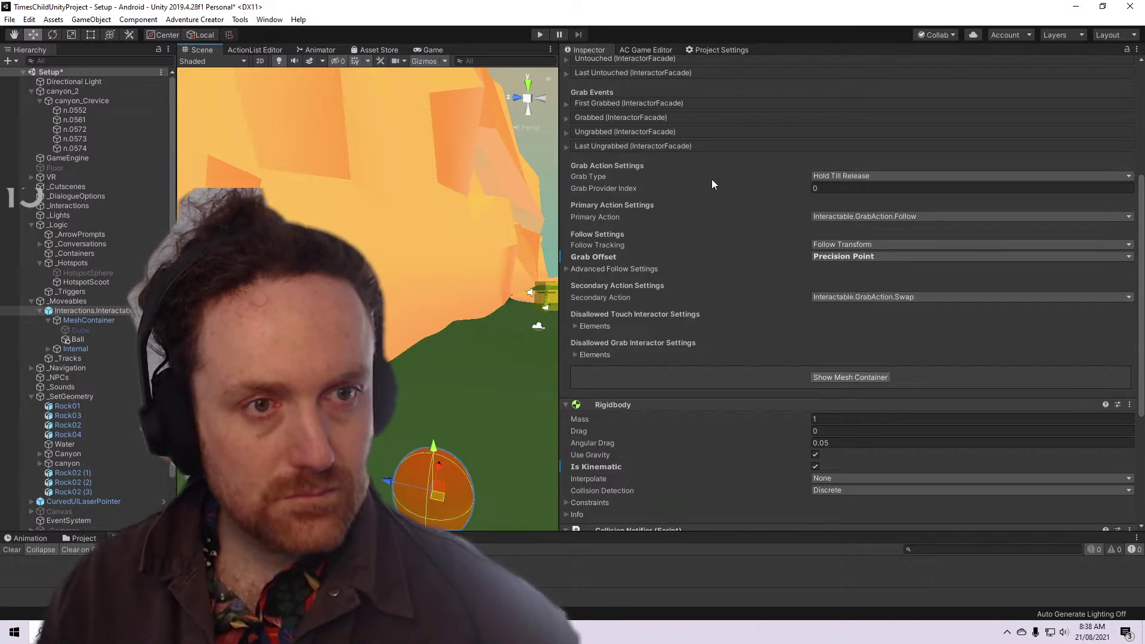
# Check the Grab Type and Primary Action options of the Interactable Facade on Interactions.Interactable_Ball
pyautogui.click(839, 176)
pyautogui.click(840, 177)
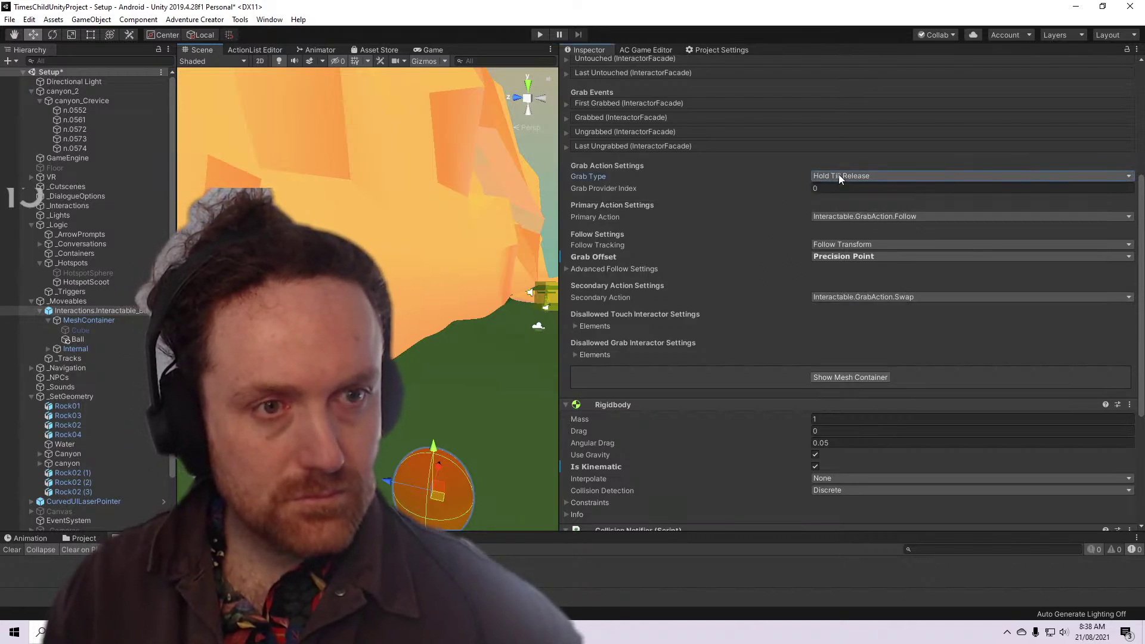
pyautogui.click(855, 217)
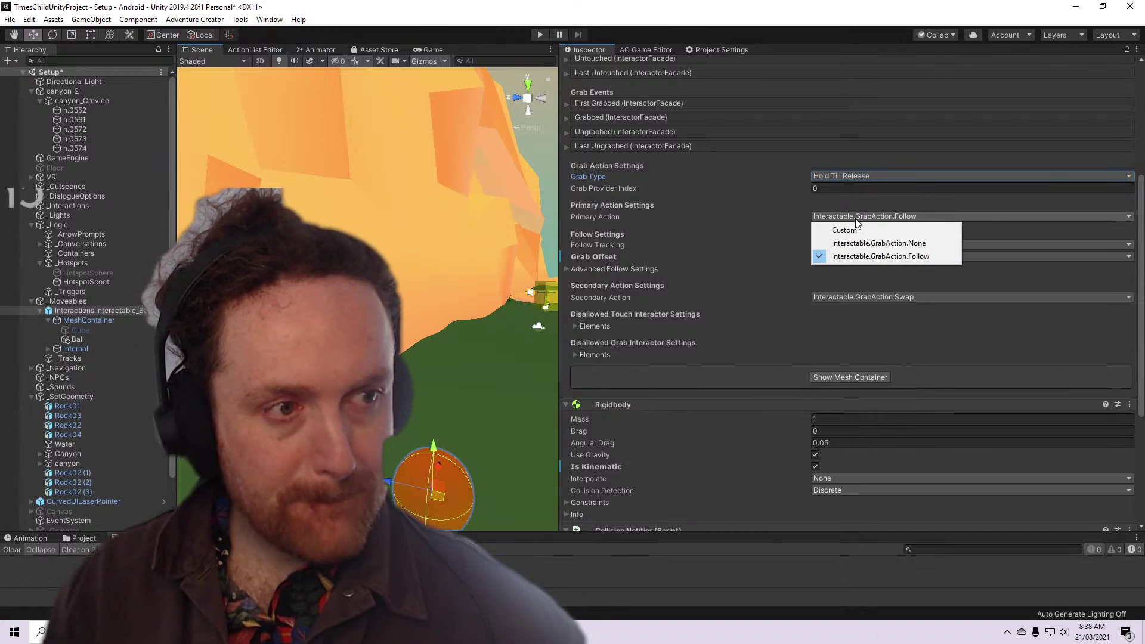
pyautogui.click(856, 223)
pyautogui.scroll(6, 826, 243)
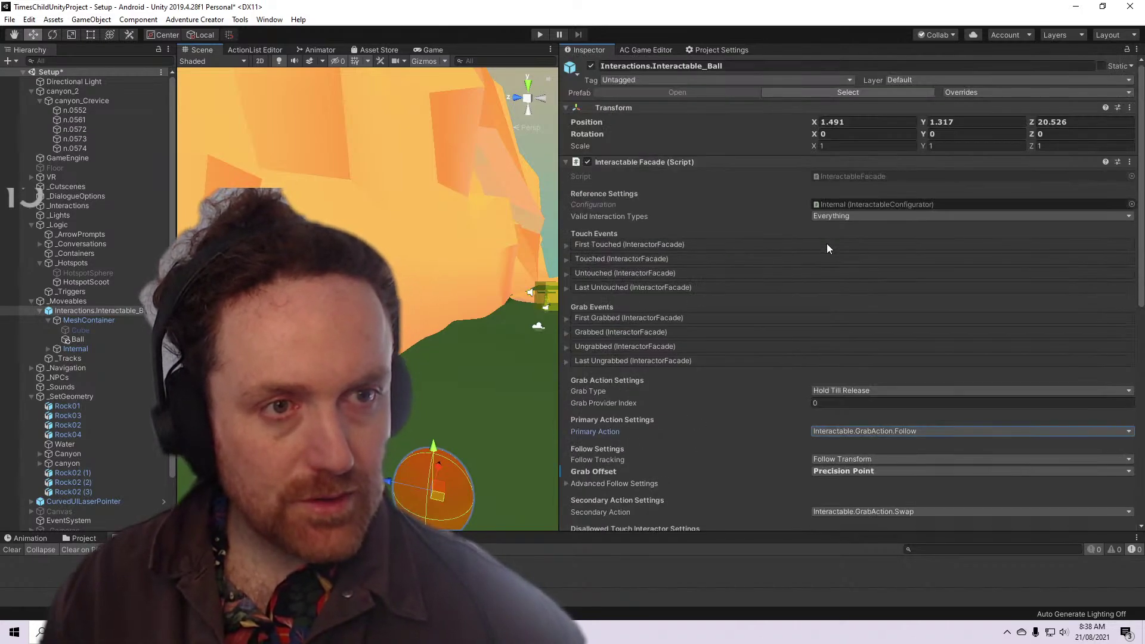
# Review the ball's remaining Interactable Facade, Rigidbody and Collision Notifier settings and search the addable components for "distance"
pyautogui.scroll(-3, 826, 243)
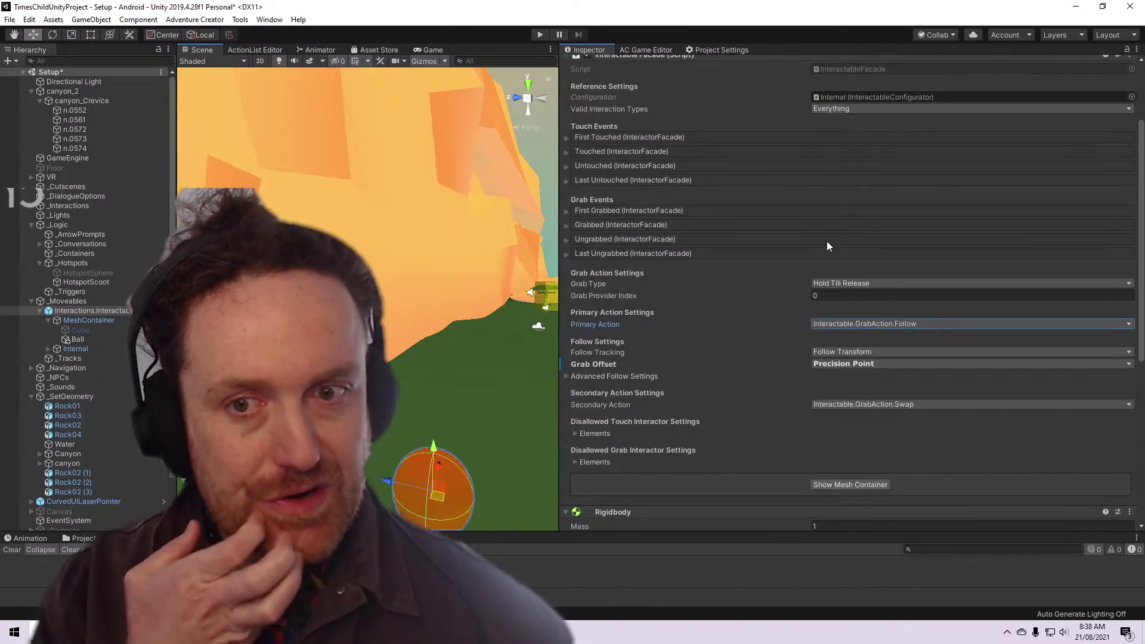
pyautogui.scroll(-3, 826, 242)
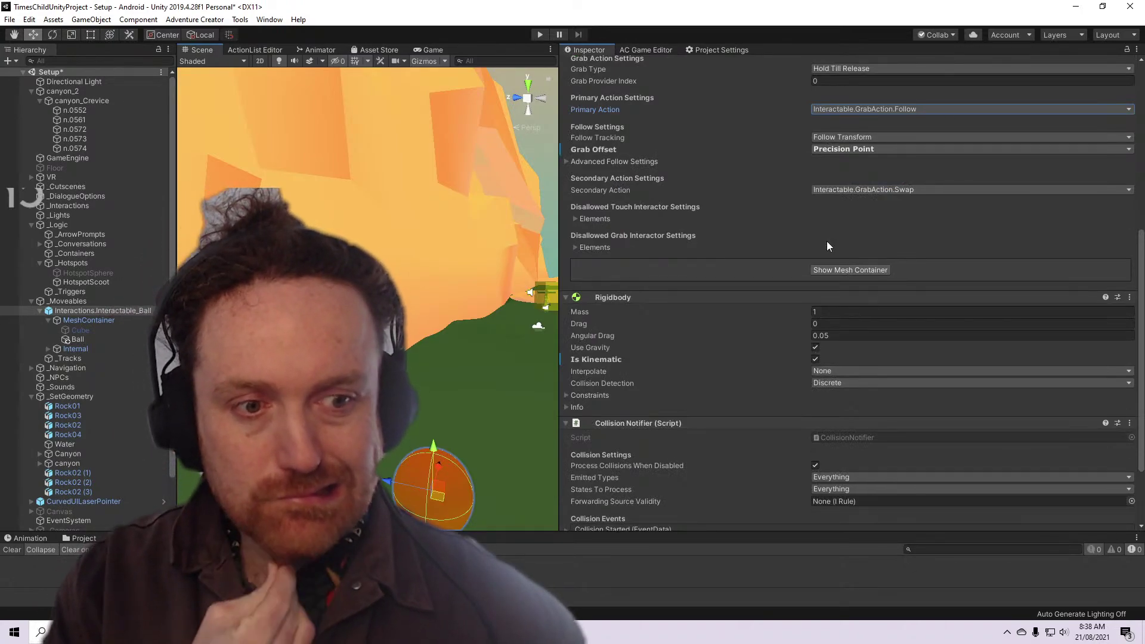
pyautogui.scroll(-2, 826, 241)
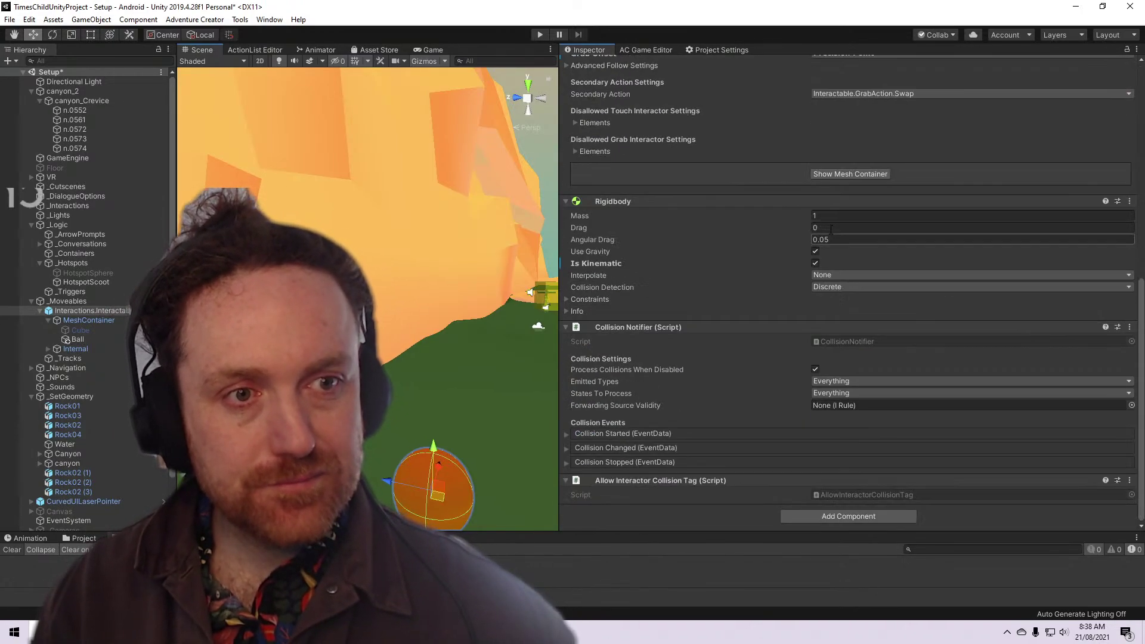
pyautogui.click(861, 518)
pyautogui.write('distance')
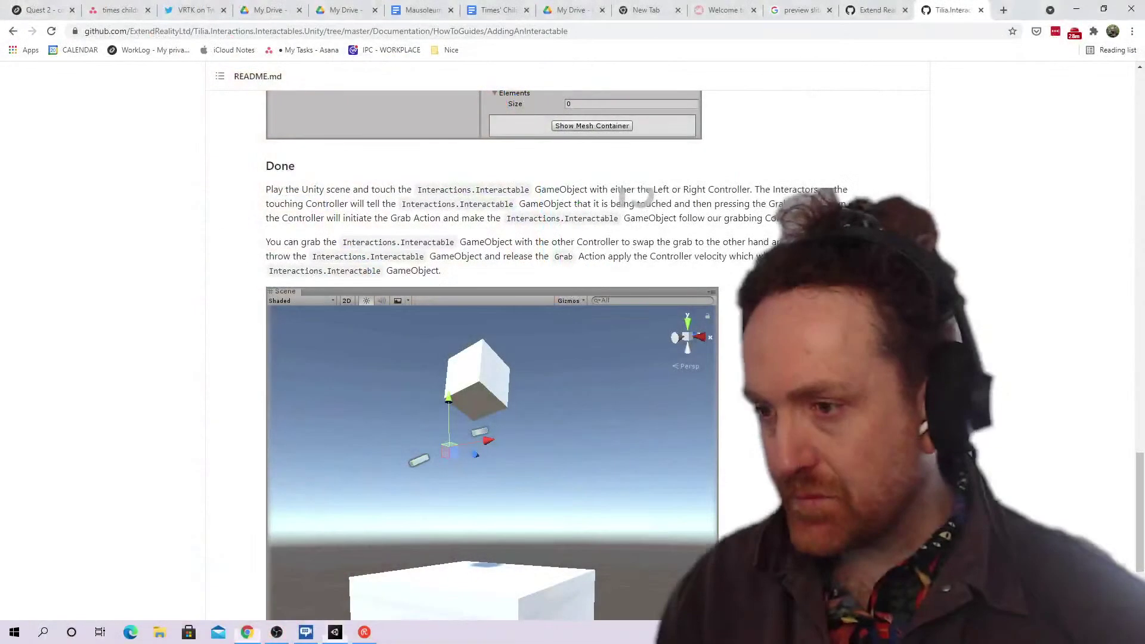
# Switch to Chrome and reread the AddingAnInteractable guide from its closing section back up to the introduction
pyautogui.scroll(-3, 636, 196)
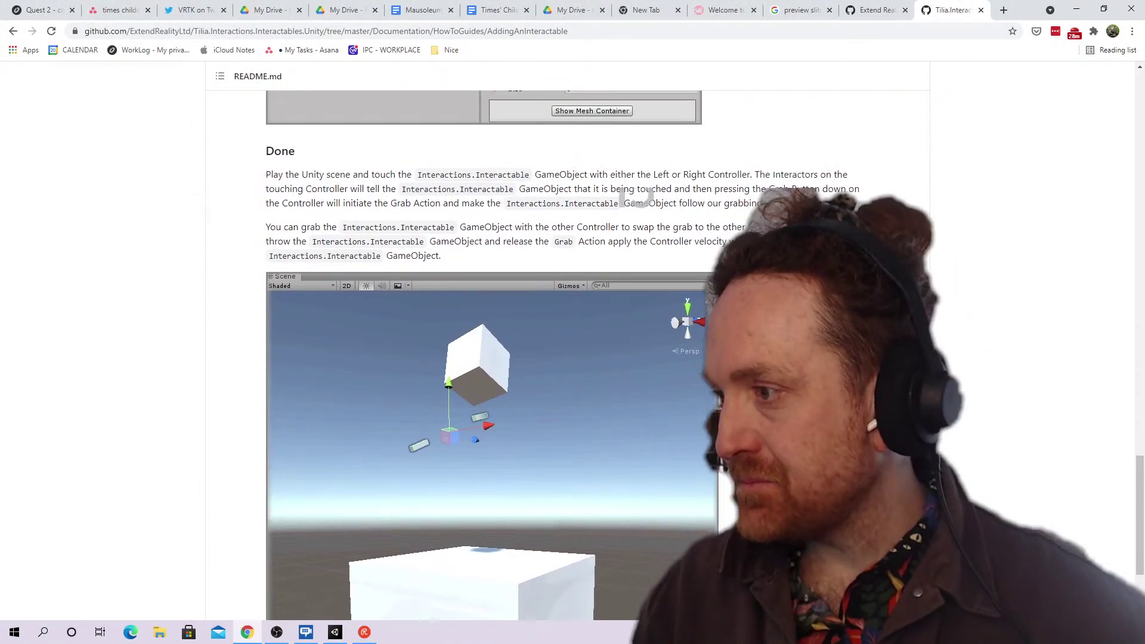
pyautogui.scroll(5, 637, 197)
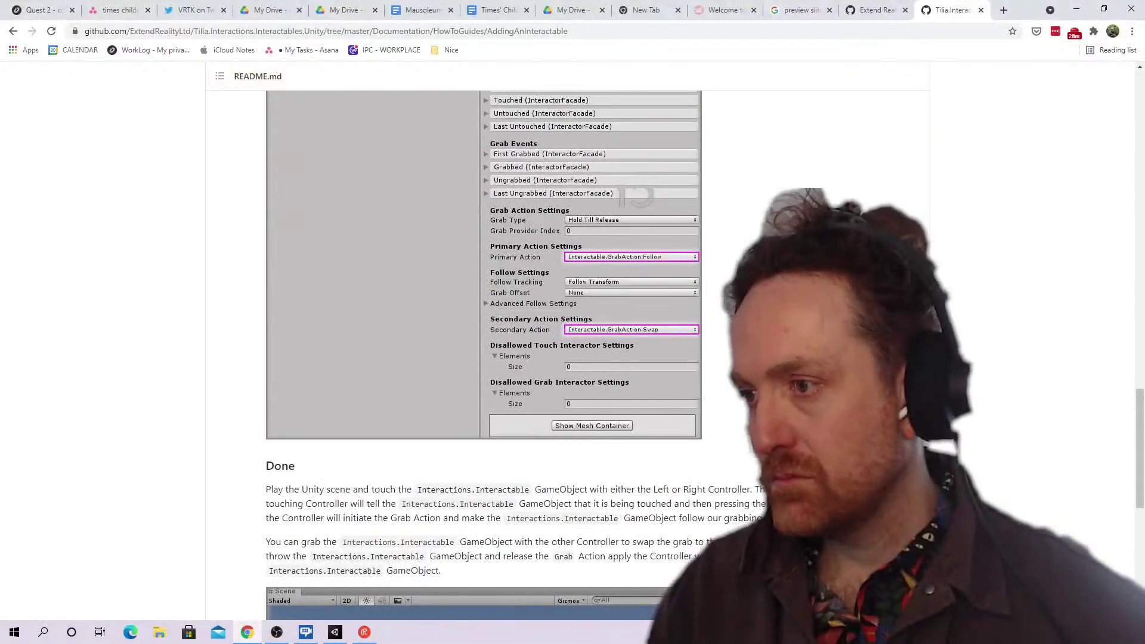
pyautogui.scroll(5, 477, 298)
pyautogui.scroll(8, 566, 357)
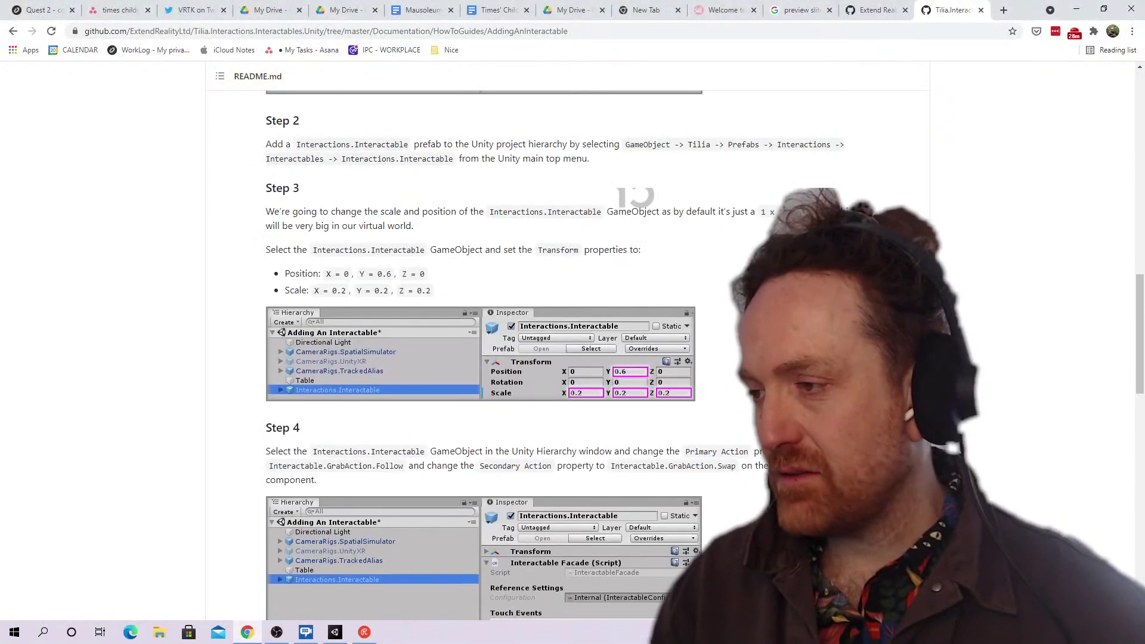
pyautogui.scroll(1, 567, 358)
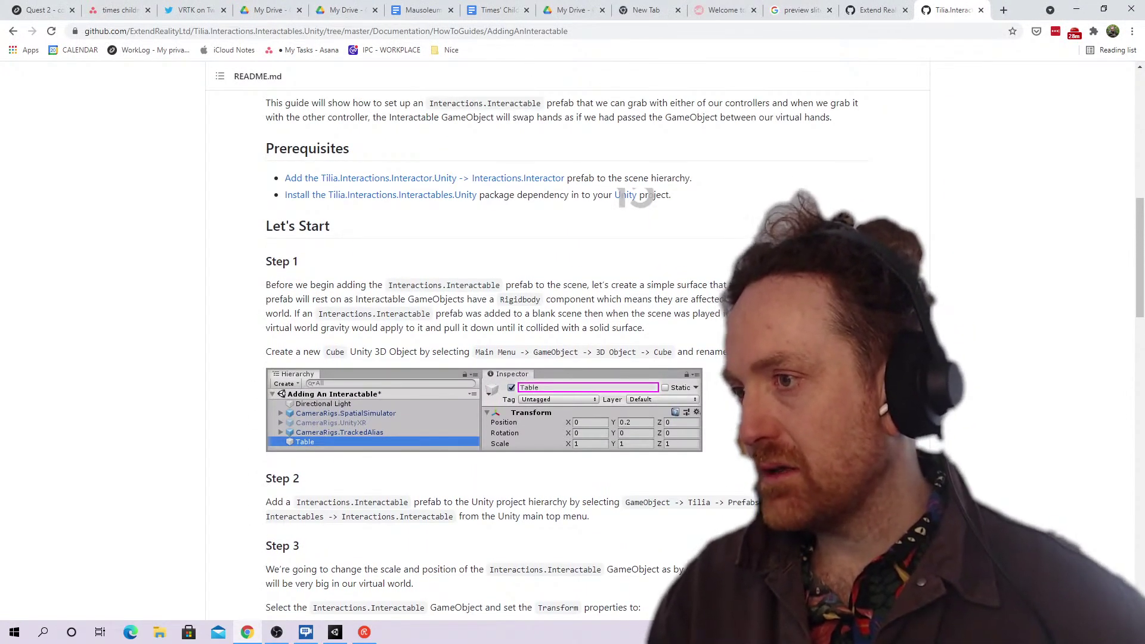
pyautogui.scroll(4, 486, 207)
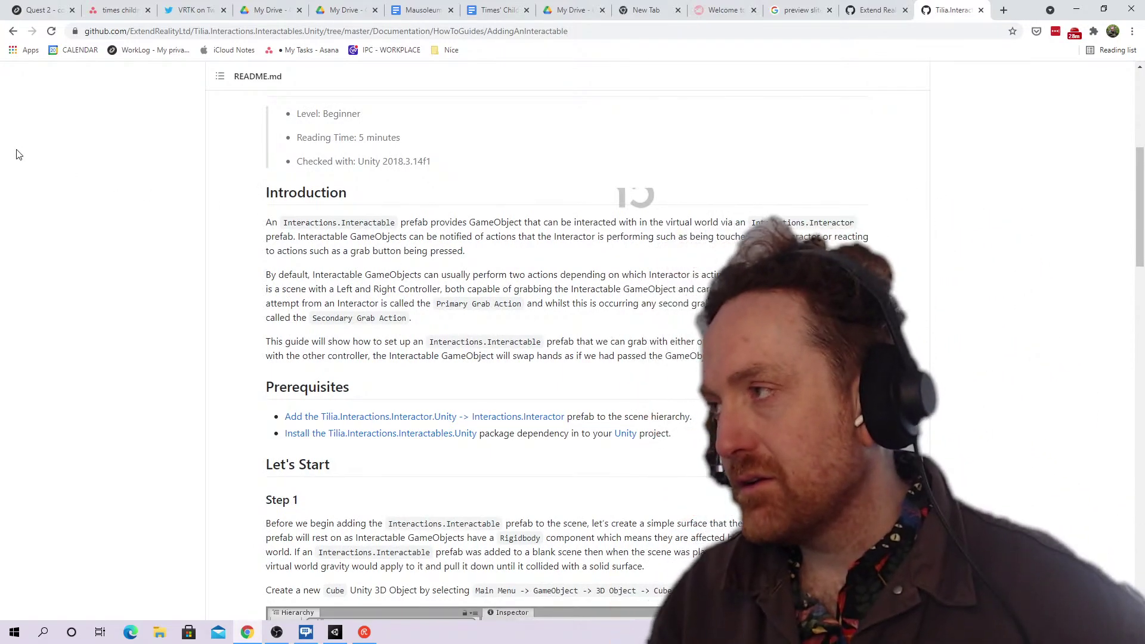
# Return to the Tilia.Interactions.Interactables.Unity main page and look through the ExtendRealityLtd repository list for a relevant package
pyautogui.click(14, 31)
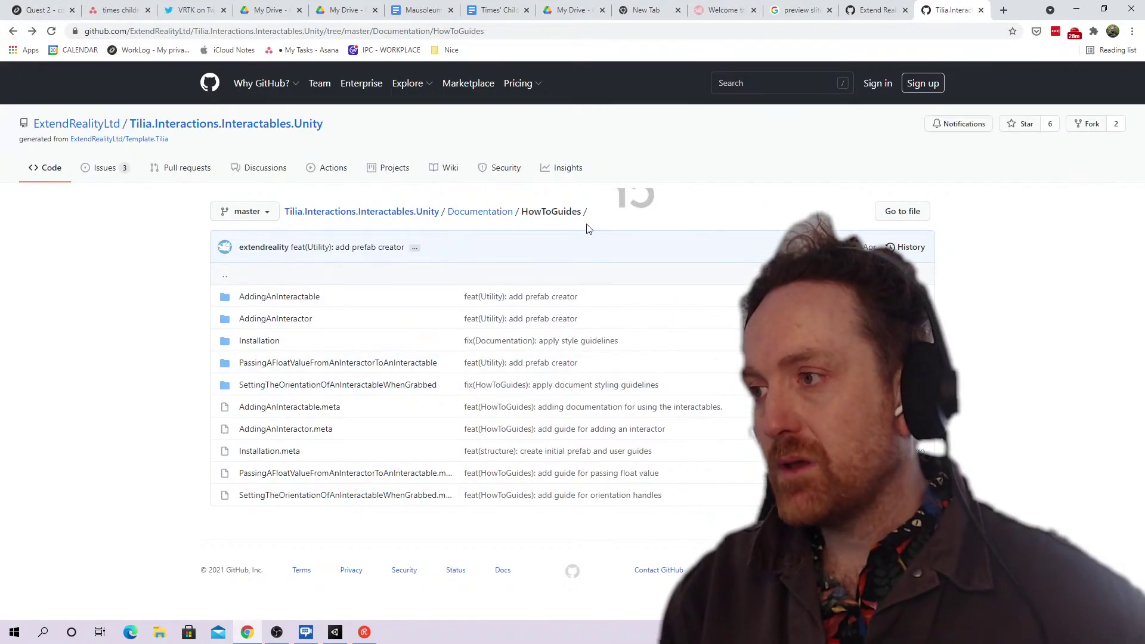
pyautogui.click(13, 31)
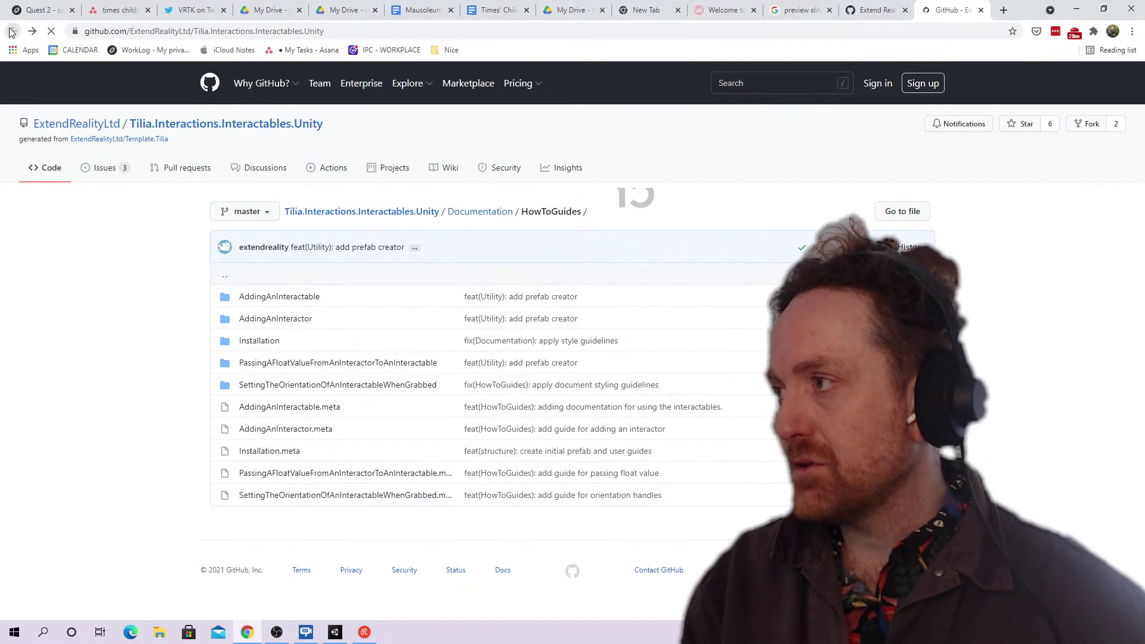
pyautogui.scroll(20, 415, 355)
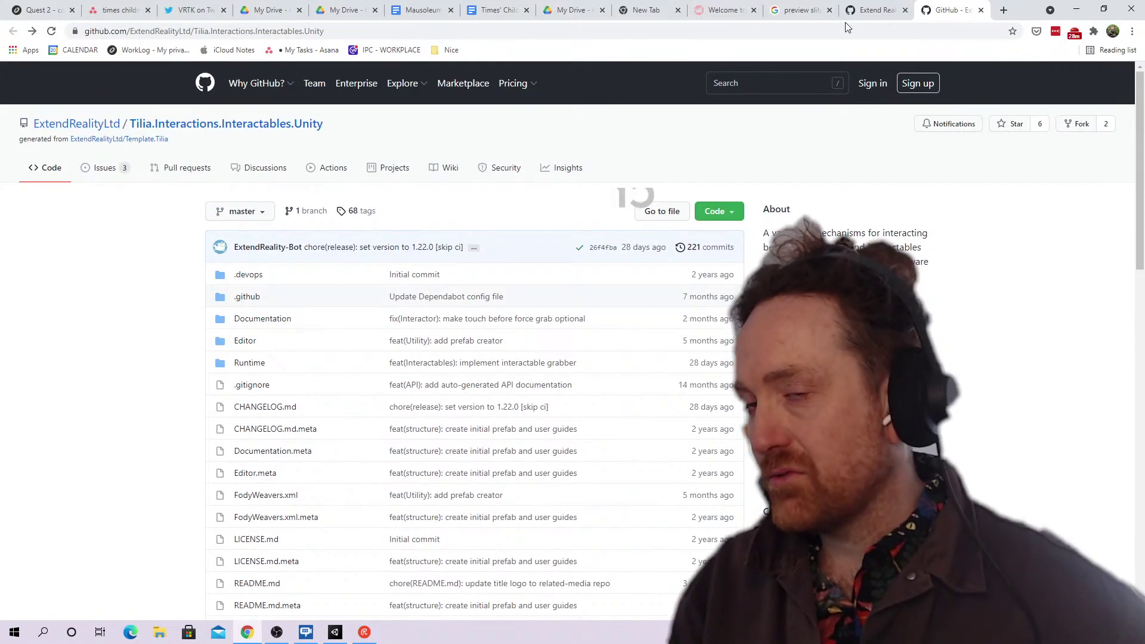
pyautogui.click(861, 10)
pyautogui.scroll(-4, 510, 540)
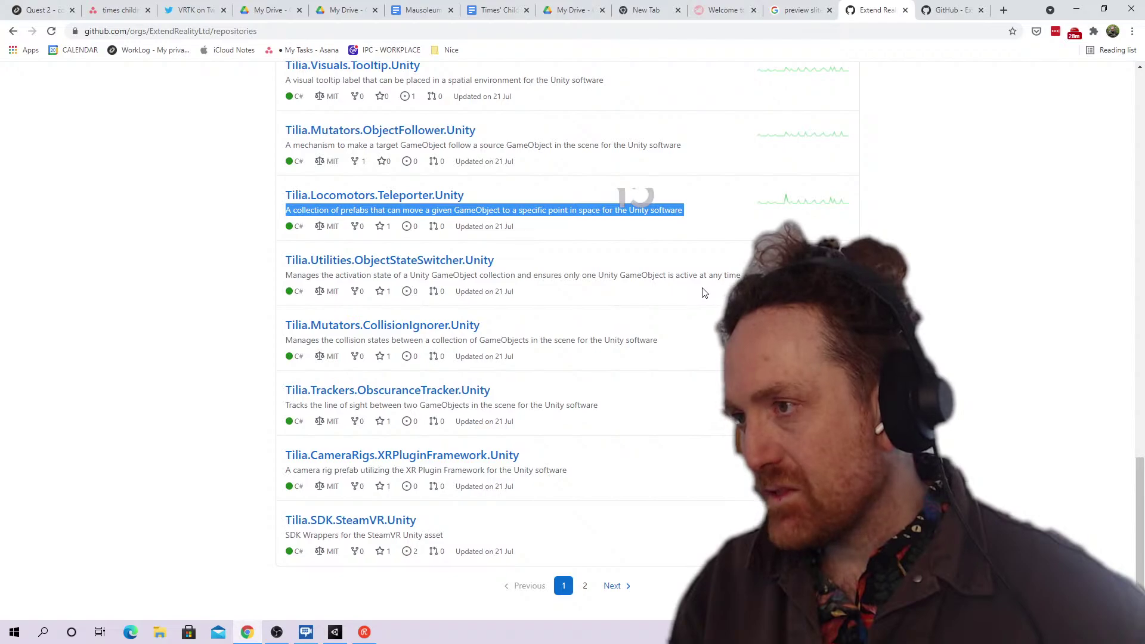
pyautogui.scroll(4, 704, 292)
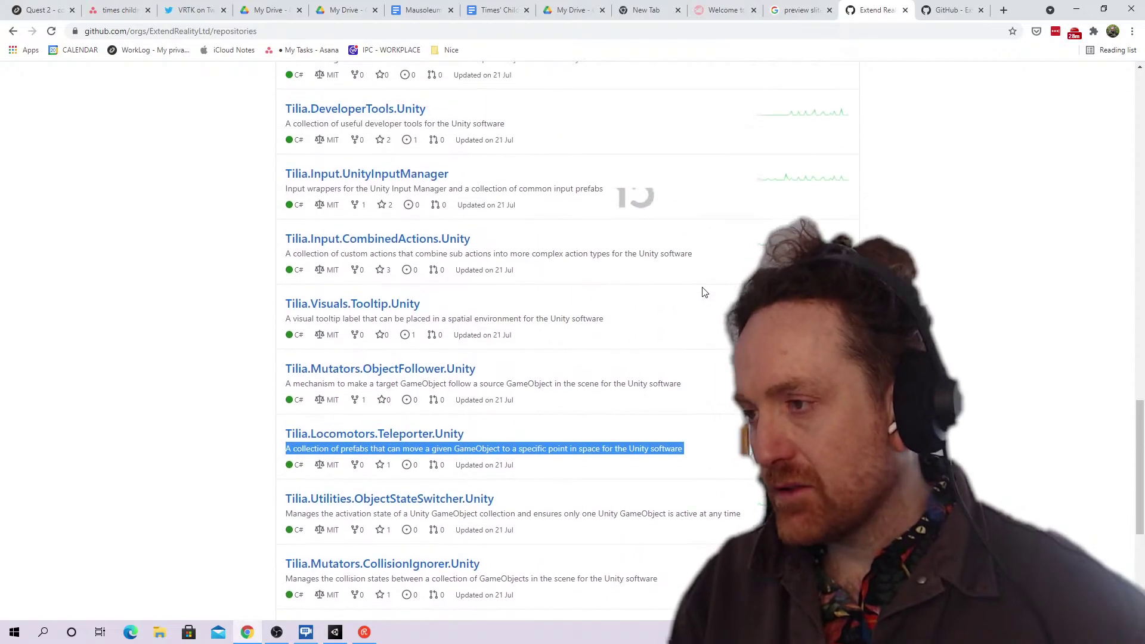
pyautogui.scroll(1, 703, 292)
# Open the Tilia.Input.CombinedActions.Unity repository, read its README and return to the repository list
pyautogui.click(668, 312)
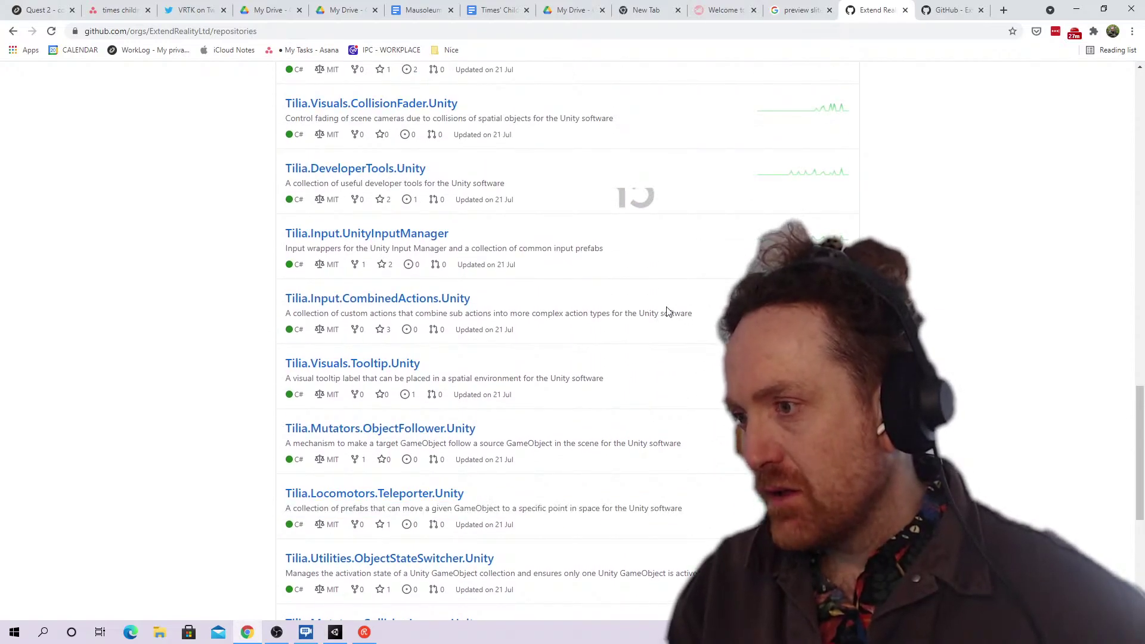
pyautogui.tripleClick(668, 312)
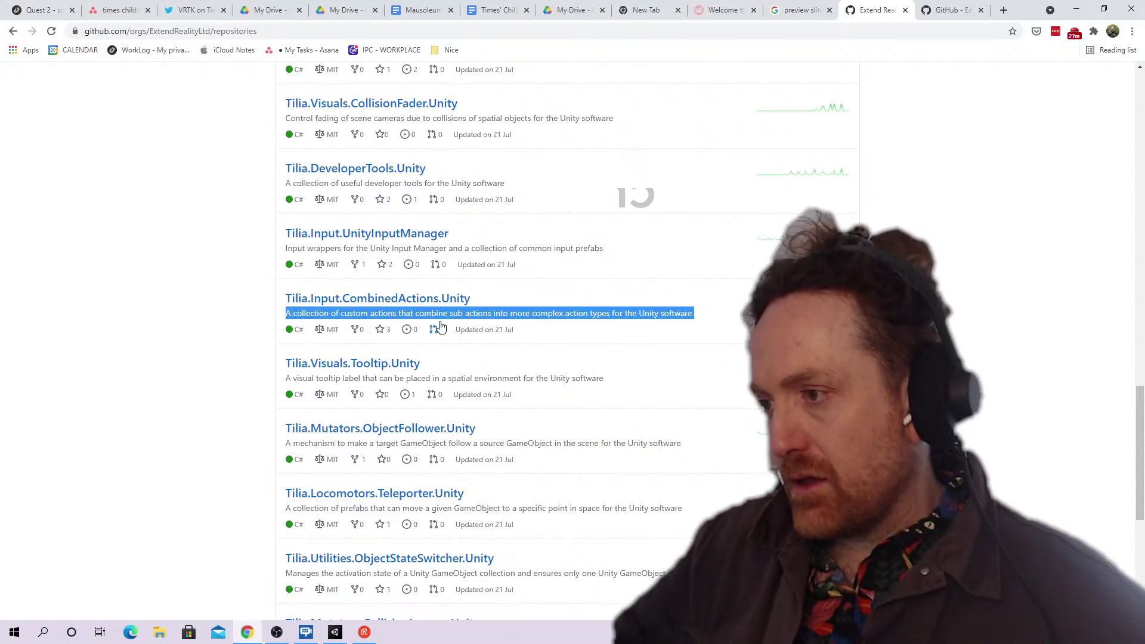
pyautogui.click(436, 307)
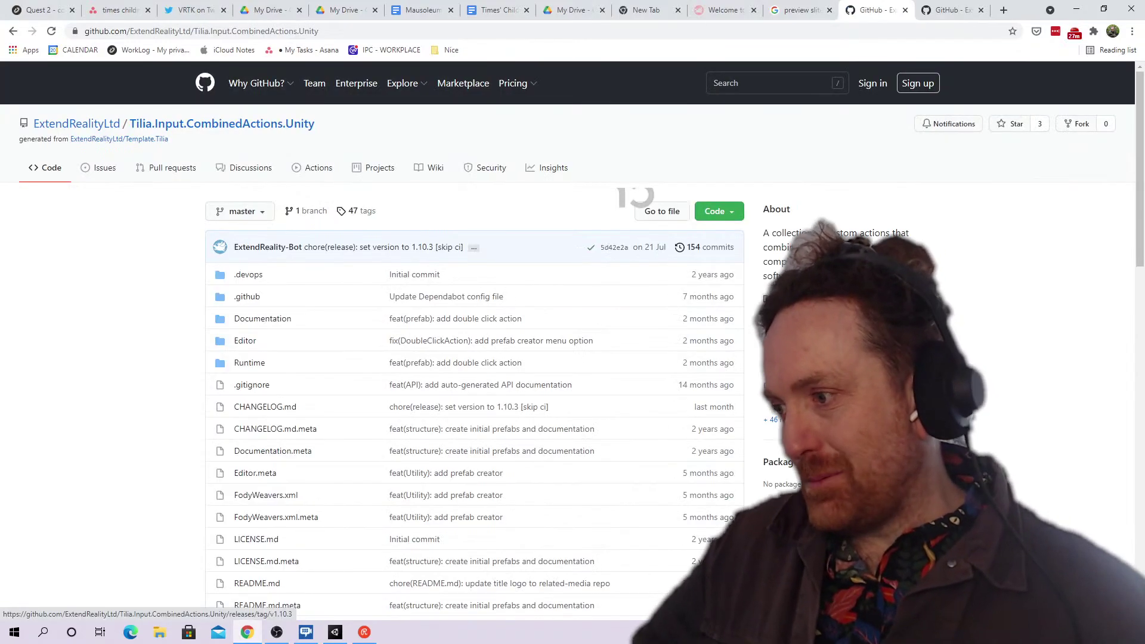
pyautogui.scroll(-10, 436, 307)
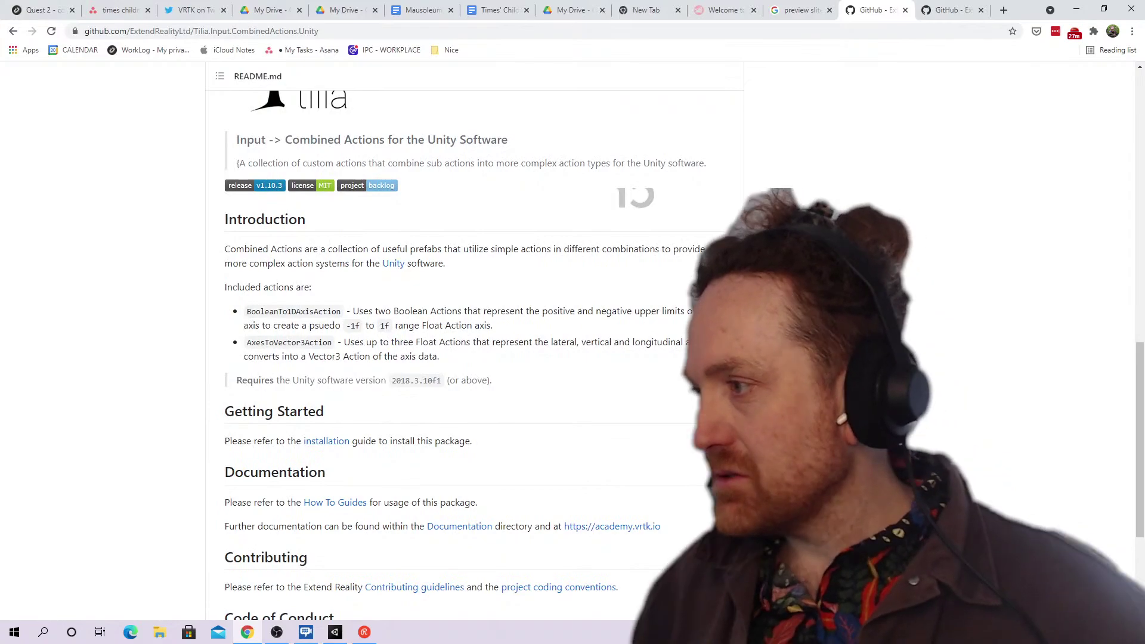
pyautogui.scroll(-4, 664, 312)
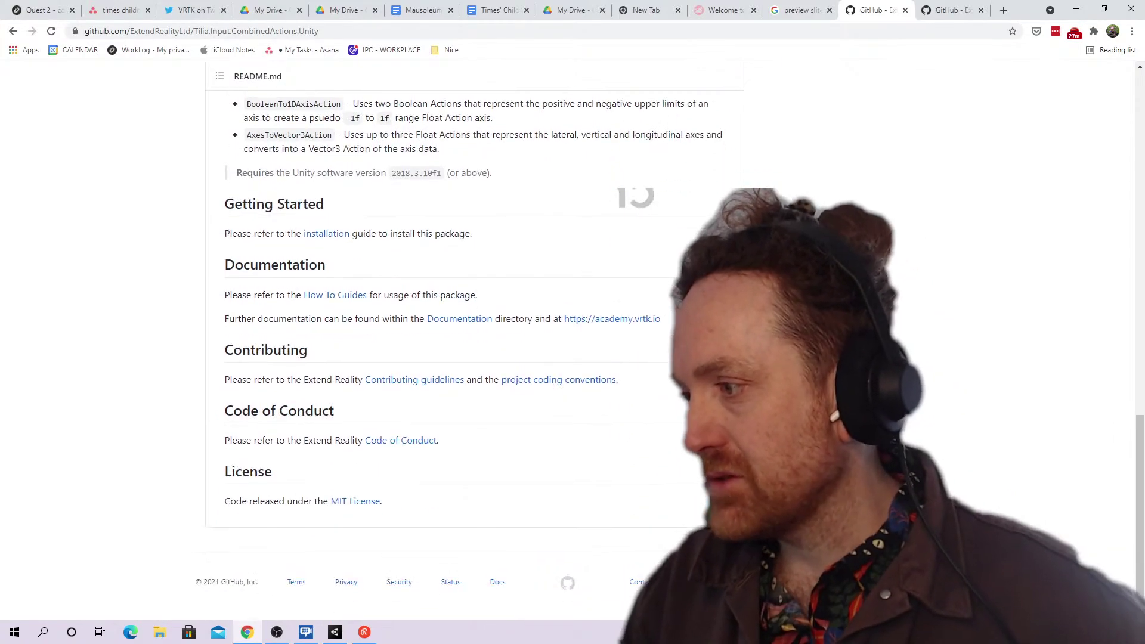
pyautogui.scroll(4, 664, 312)
pyautogui.click(13, 30)
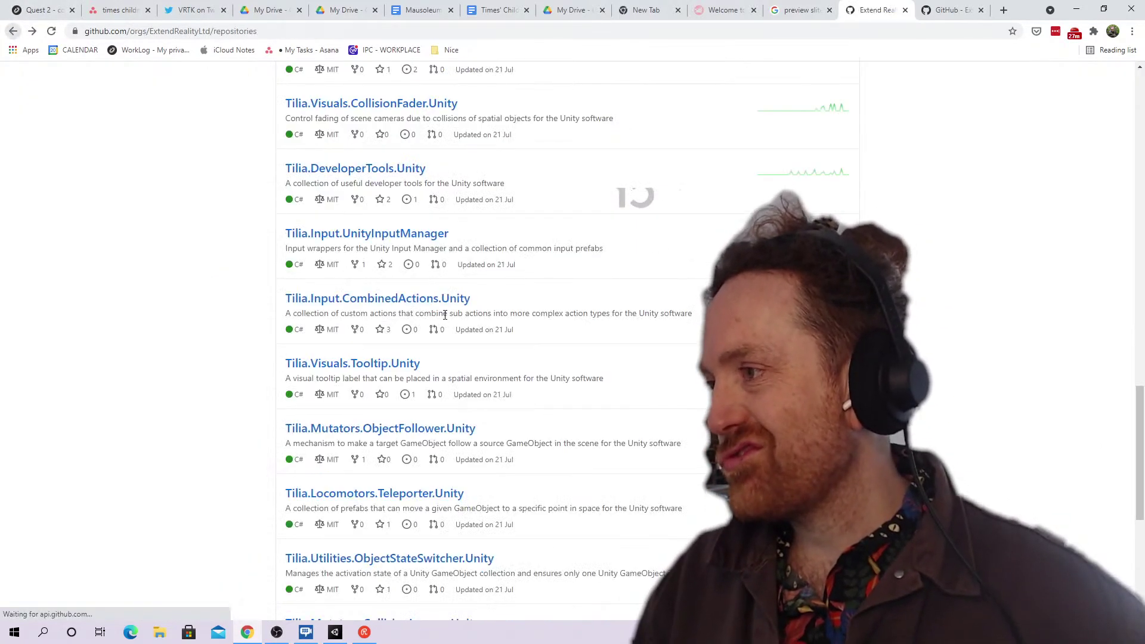
# Search the web for "tilia distance grab" and examine the Tilia.Interactions.PointerInteractors.Unity result's description
pyautogui.click(1000, 15)
pyautogui.write('til')
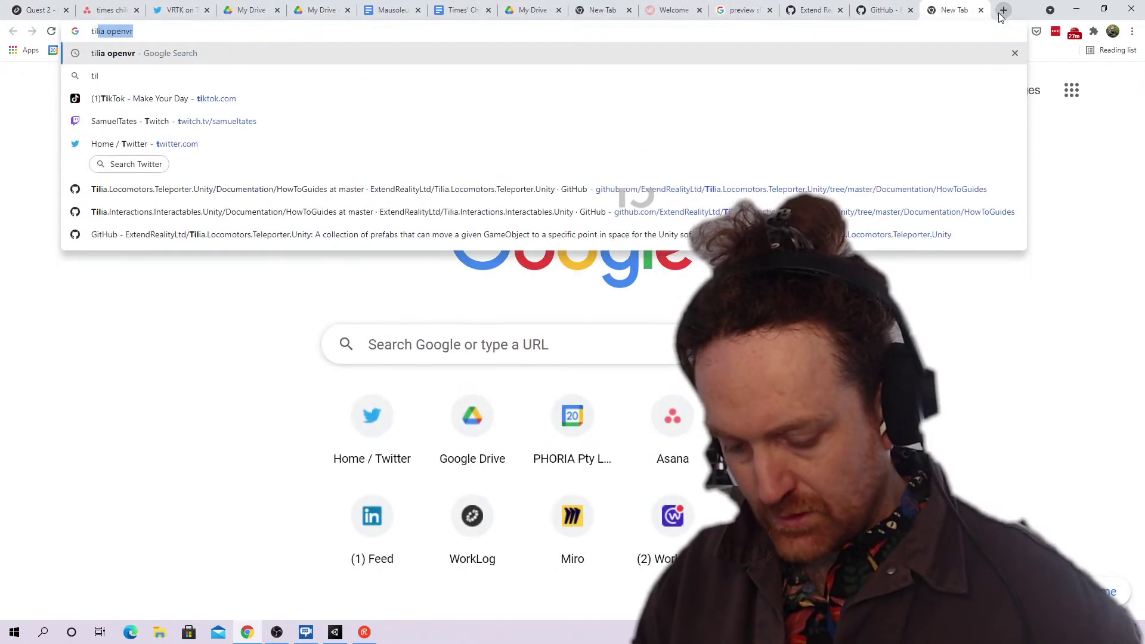
pyautogui.write('ia distance grab')
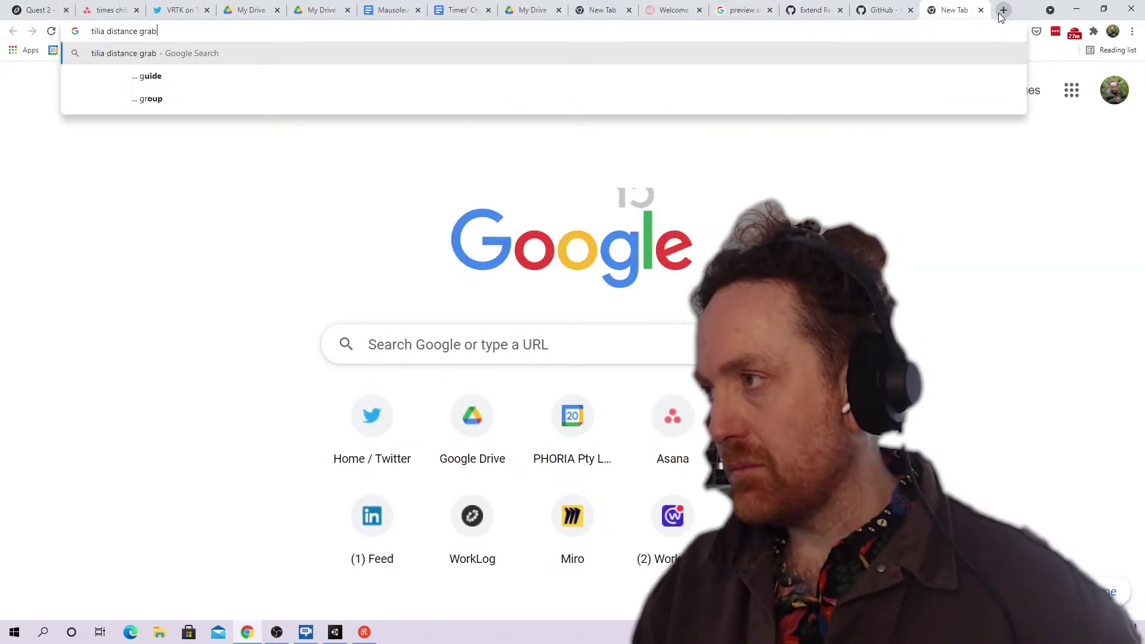
pyautogui.press('Return')
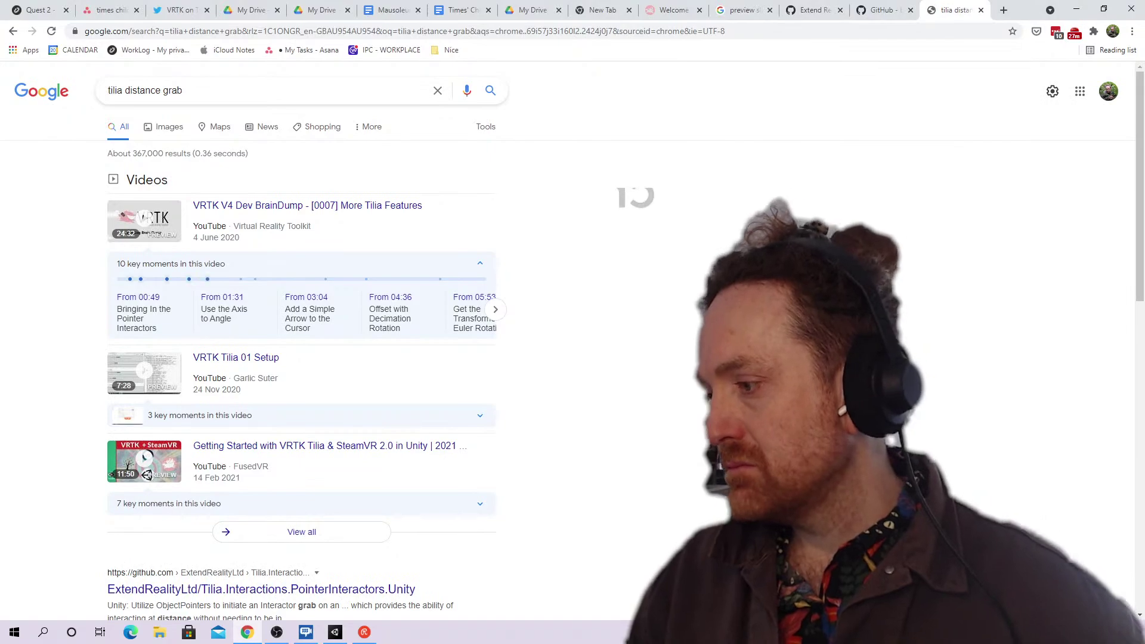
pyautogui.scroll(-4, 394, 361)
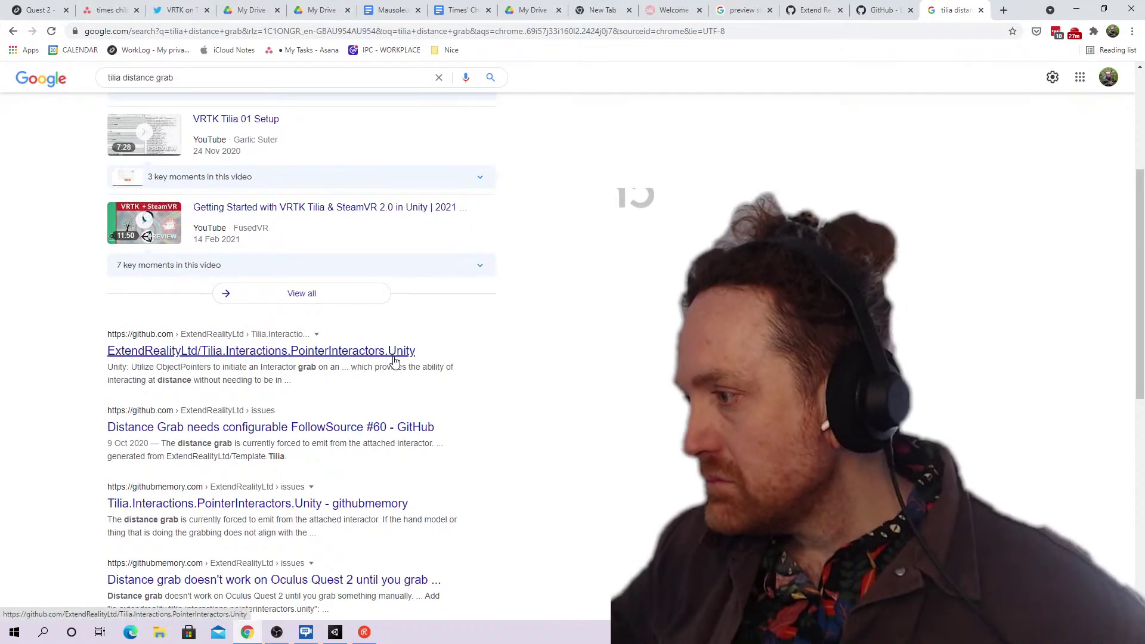
pyautogui.tripleClick(286, 379)
# Go to the Quest 2 note in Slite and add a "Distance grab" heading with an empty bullet below the Tutorial list
pyautogui.click(868, 10)
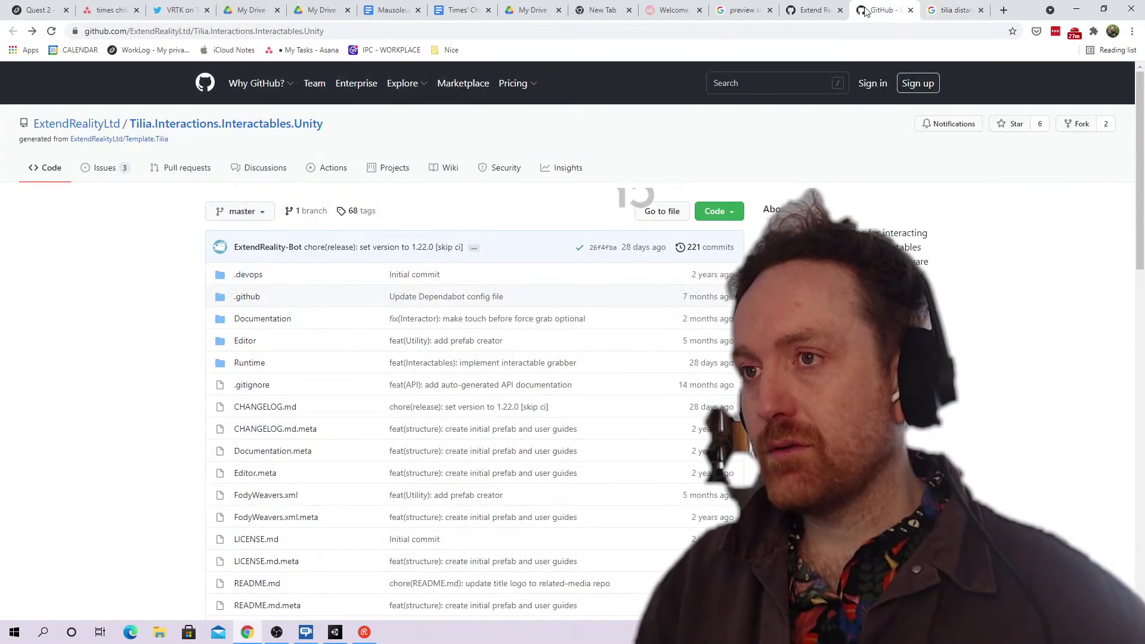
pyautogui.click(817, 8)
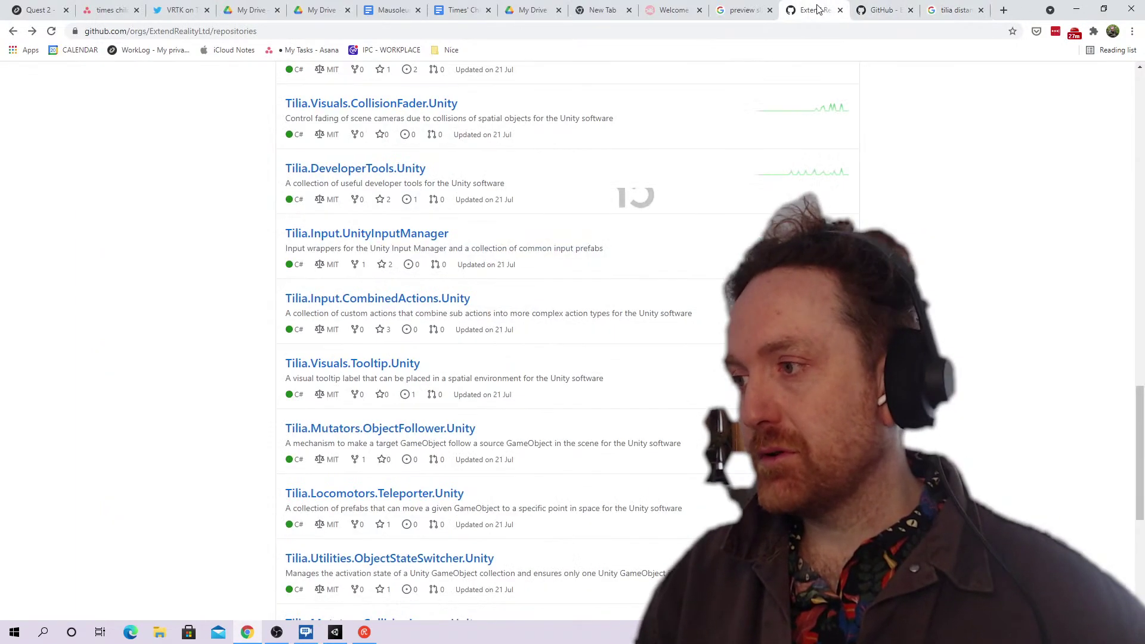
pyautogui.click(37, 10)
pyautogui.hotkey('ctrl', 'n')
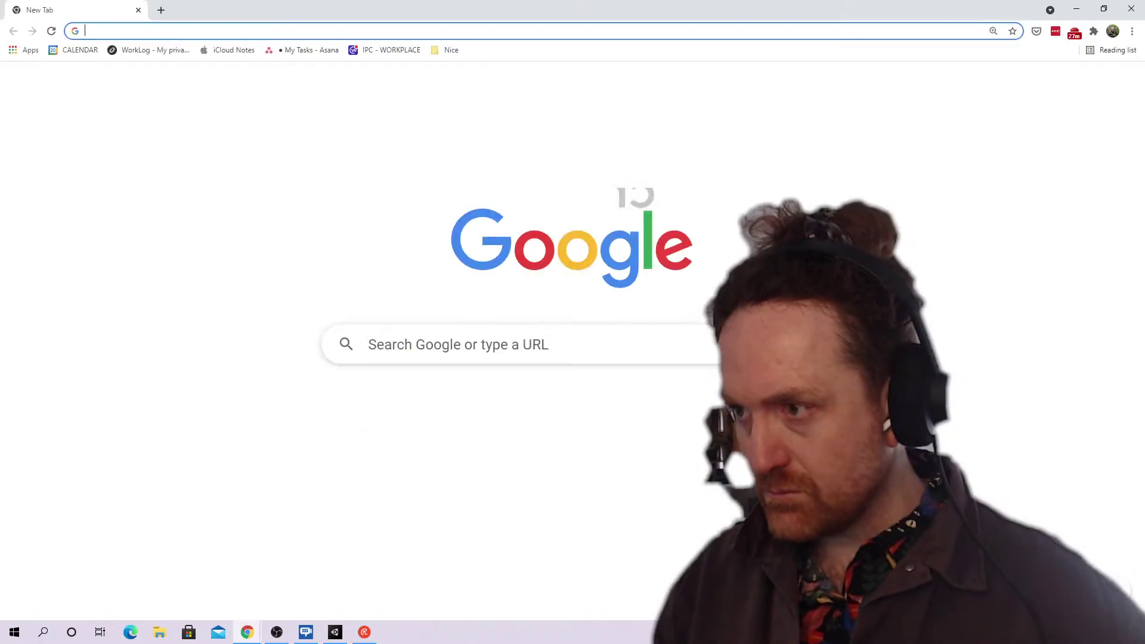
pyautogui.hotkey('ctrl', 'w')
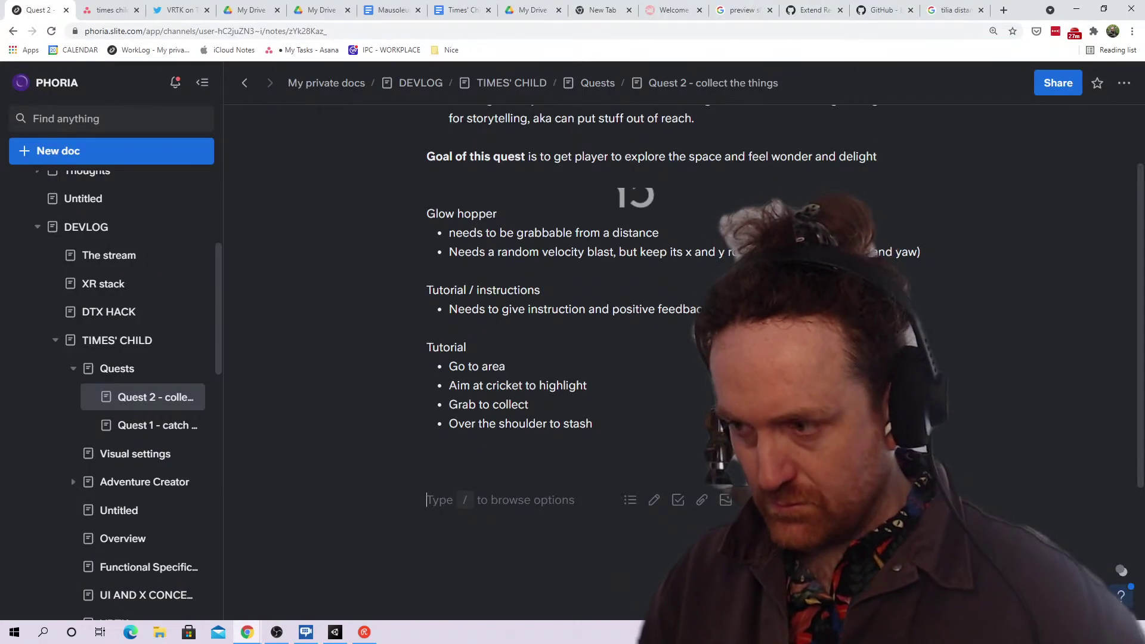
pyautogui.write('Distance grab')
pyautogui.press('Return')
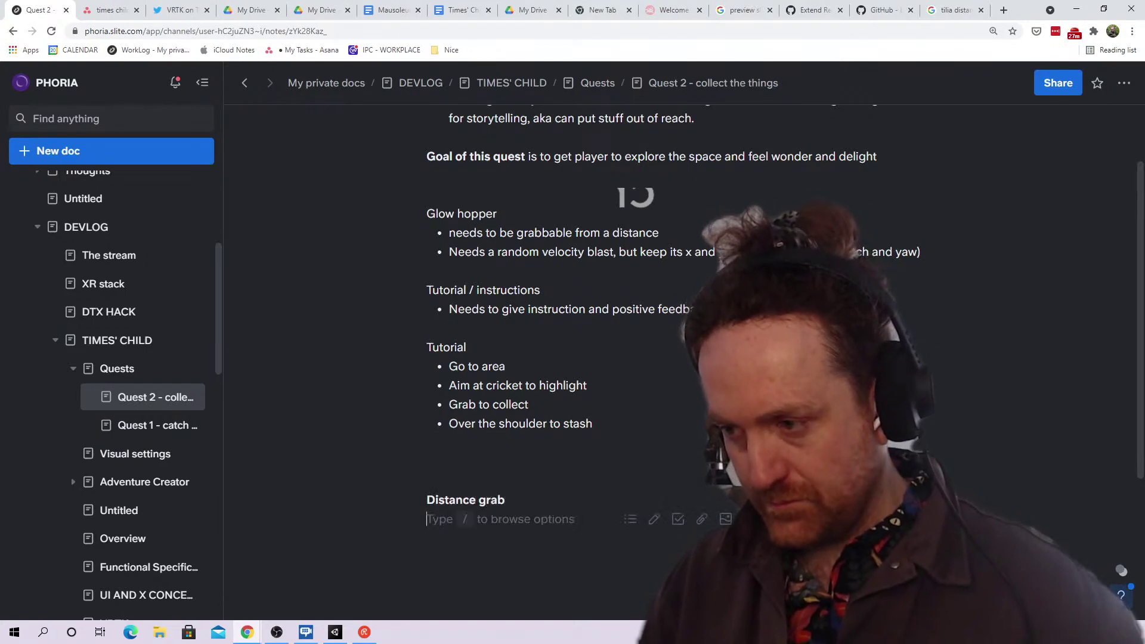
pyautogui.write('-')
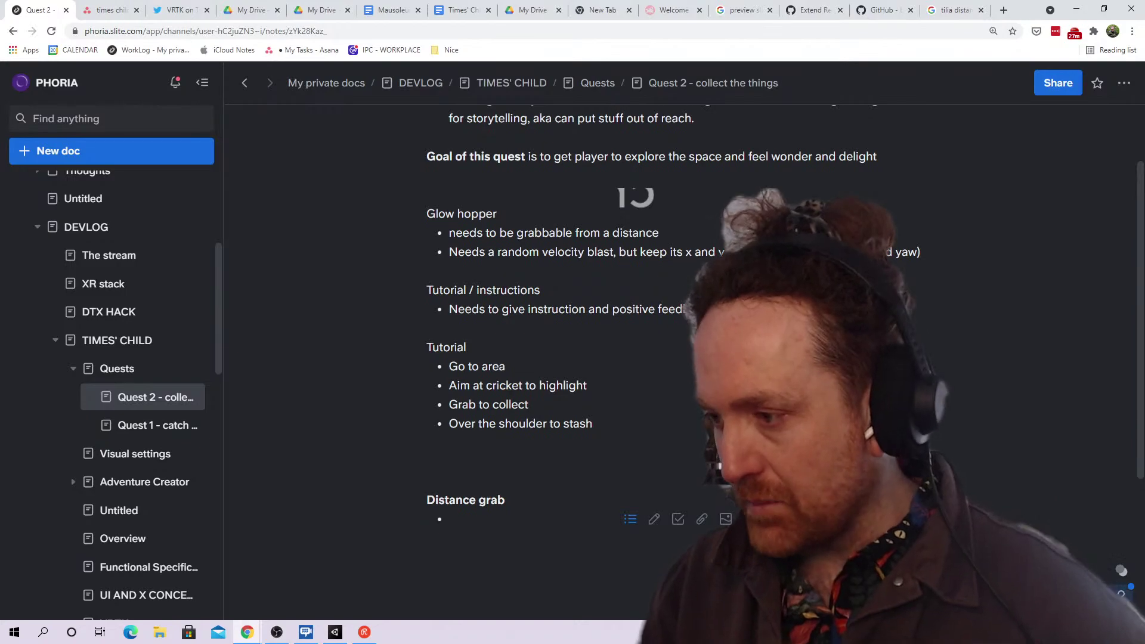
pyautogui.scroll(-2, 656, 358)
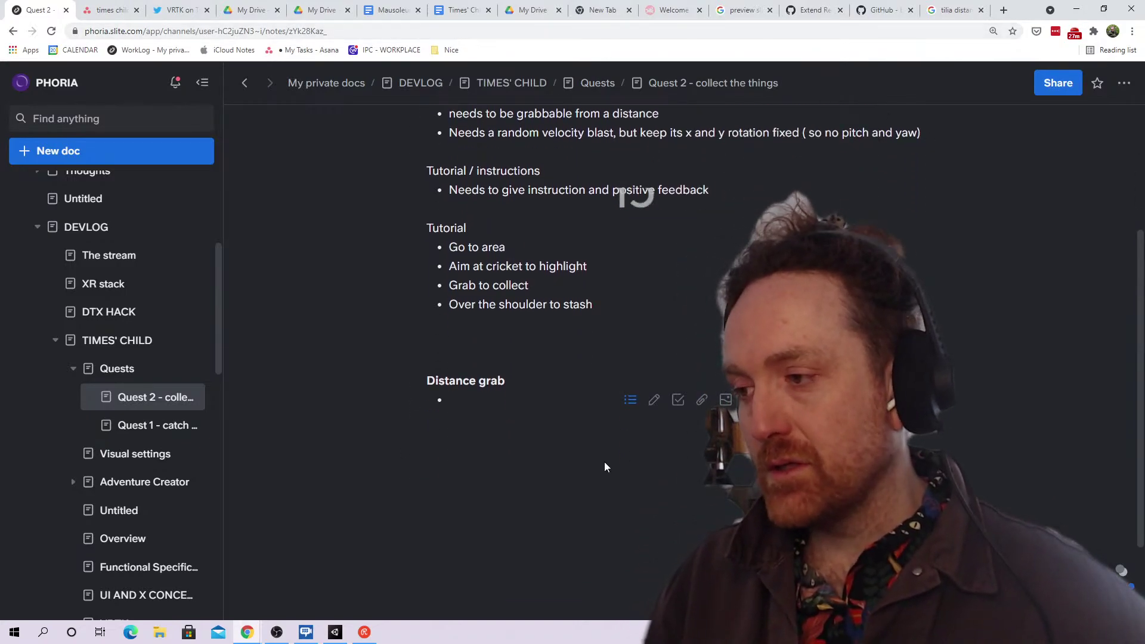
pyautogui.hotkey('ctrl', 'n')
pyautogui.press('super+shift+Left')
pyautogui.press('super+shift+Right')
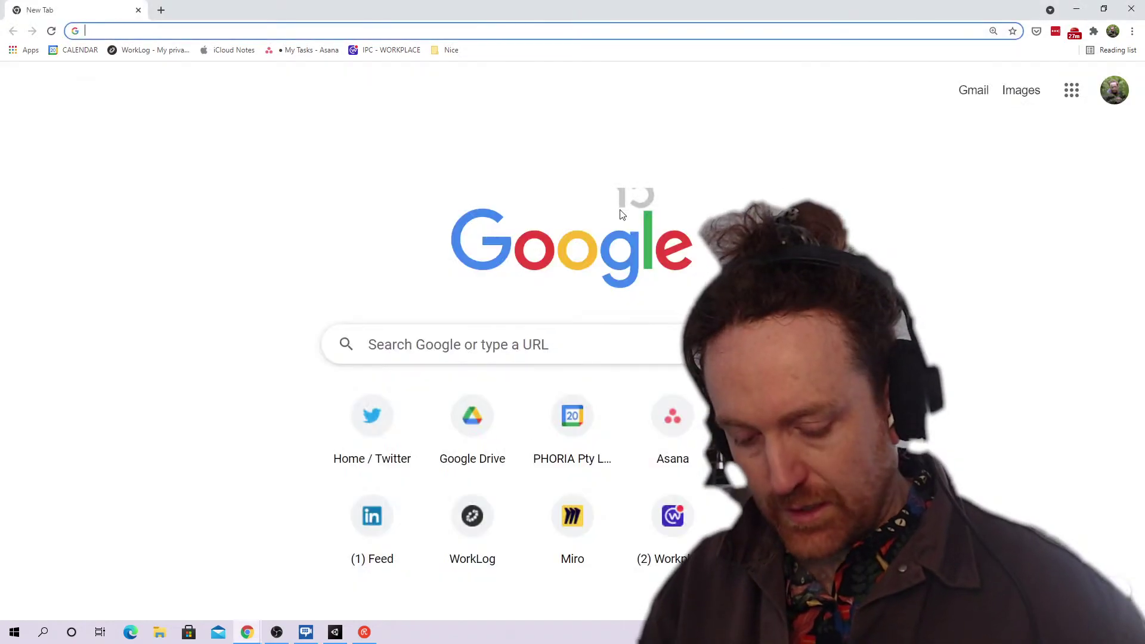
pyautogui.hotkey('ctrl', '-')
pyautogui.click(977, 261)
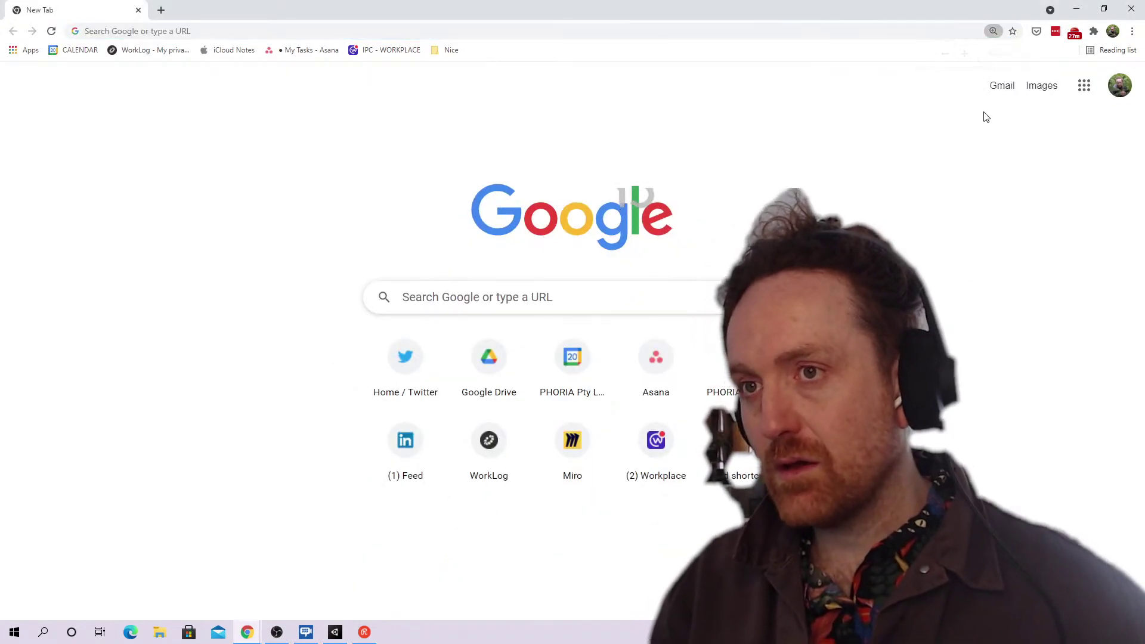
pyautogui.hotkey('ctrl', '-')
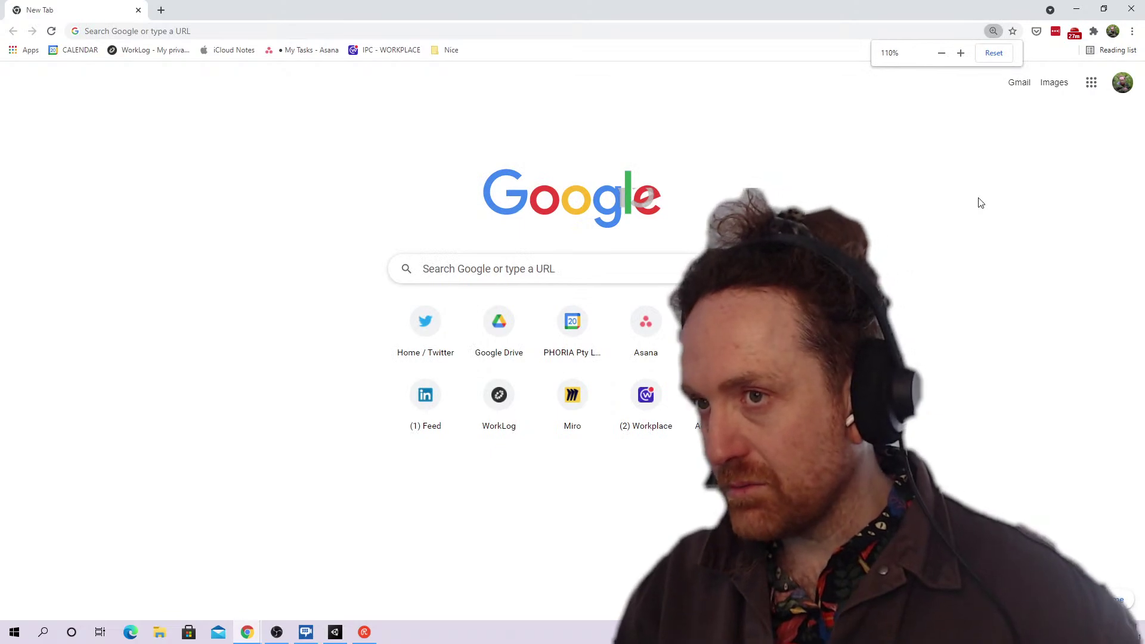
pyautogui.hotkey('ctrl', '-')
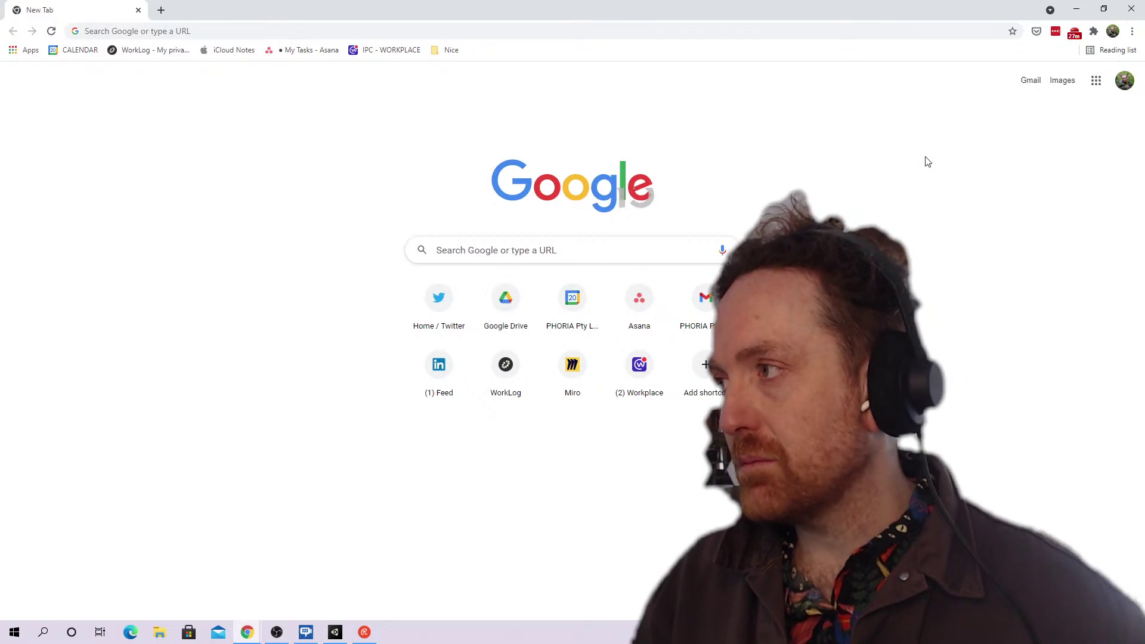
pyautogui.hotkey('alt', 'Tab')
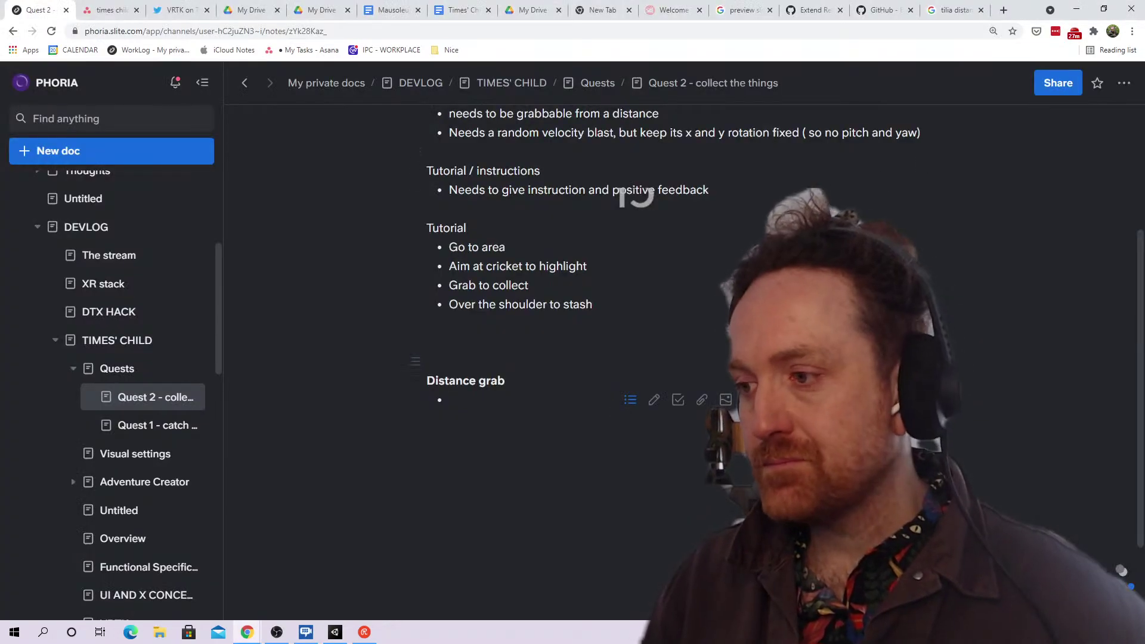
# Move the Quest 2 note into its own window and arrange it side by side with the window holding the research tabs
pyautogui.click(959, 8)
pyautogui.click(882, 10)
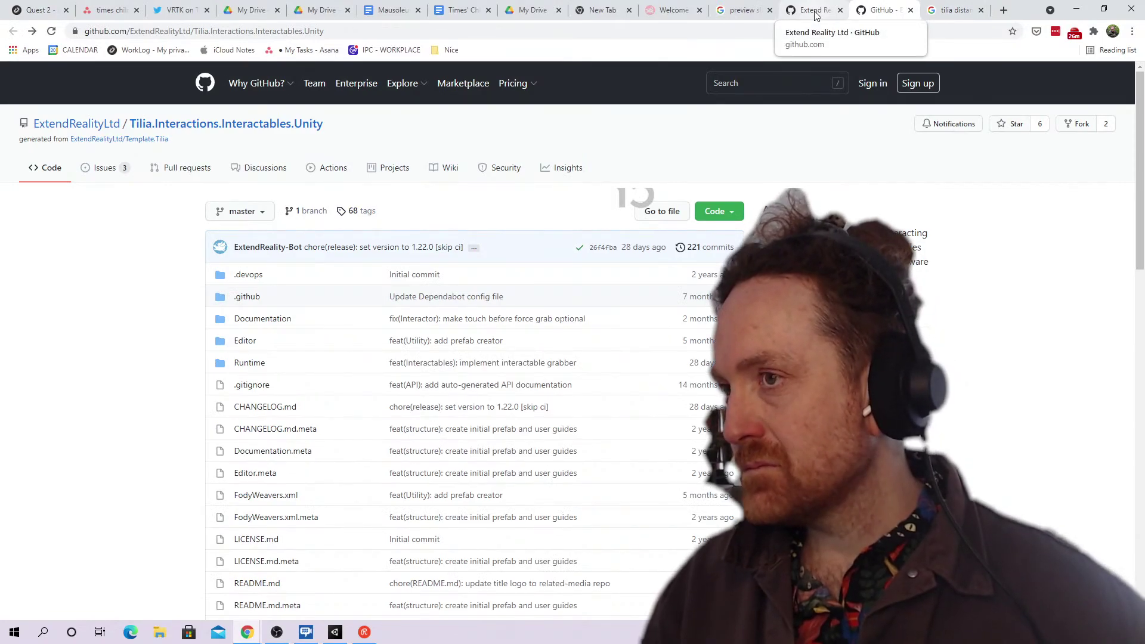
pyautogui.click(956, 10)
pyautogui.click(34, 9)
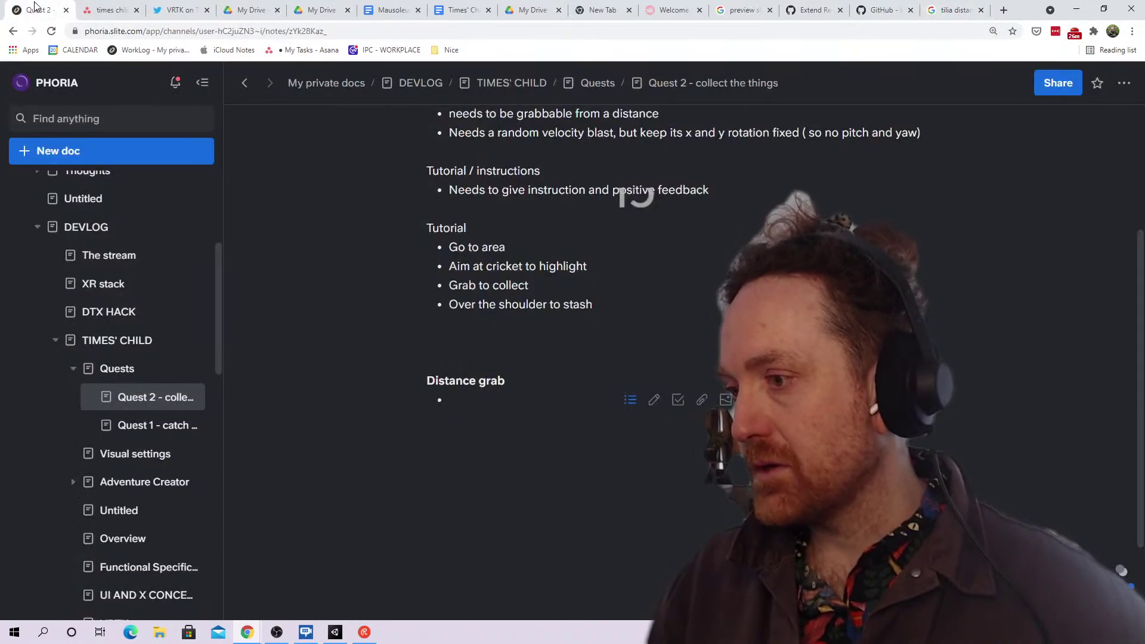
pyautogui.moveTo(34, 6); pyautogui.dragTo(0, 252)
pyautogui.doubleClick(401, 5)
pyautogui.moveTo(401, 5); pyautogui.dragTo(2, 128)
pyautogui.click(686, 226)
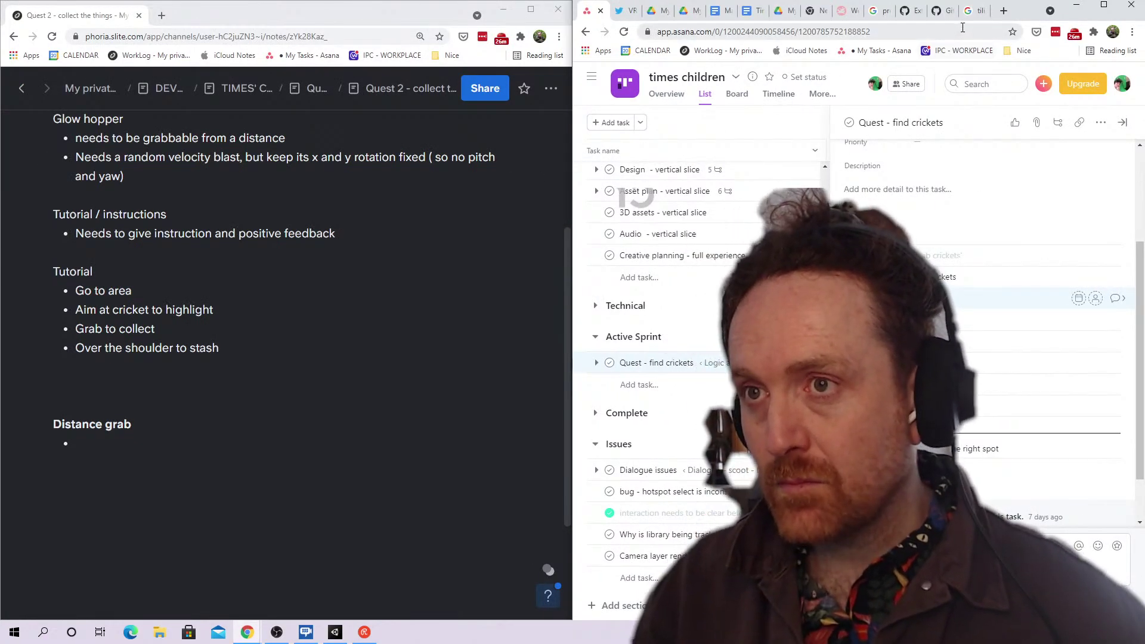
# Show the ExtendRealityLtd repository list beside the note and fill the Distance grab bullet with "Combination of interactor and object pointer"
pyautogui.click(938, 10)
pyautogui.click(903, 10)
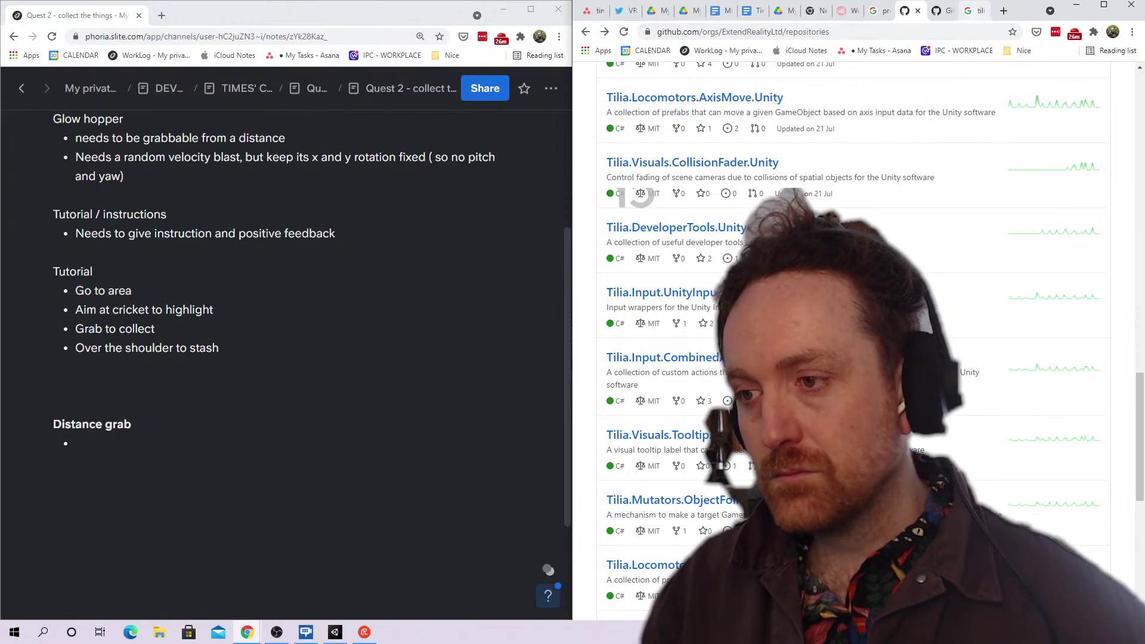
pyautogui.click(186, 439)
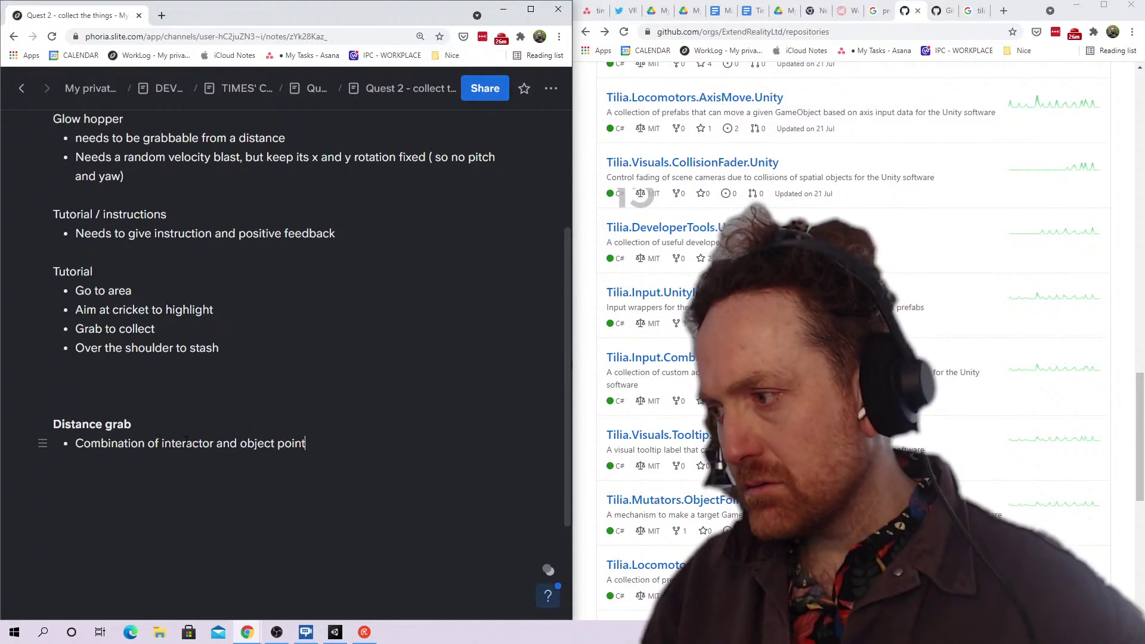
# Open the Tilia.Indicators.ObjectPointers.Unity repository and read its README, focusing on the Introduction and the Unity version requirement
pyautogui.scroll(4, 686, 274)
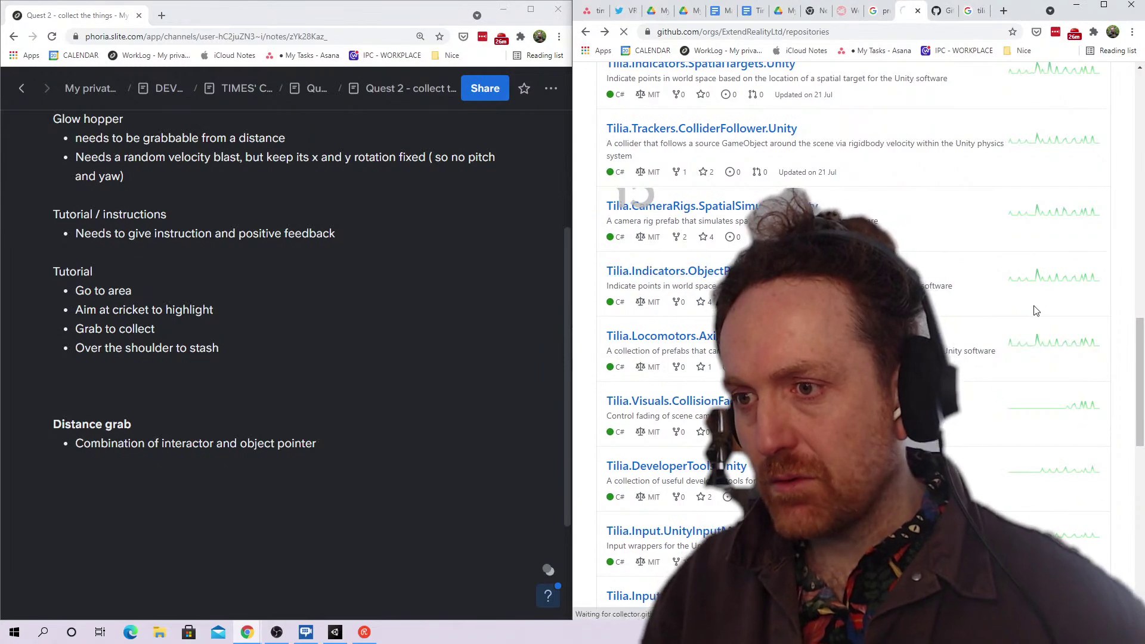
pyautogui.click(668, 271)
pyautogui.scroll(-12, 859, 340)
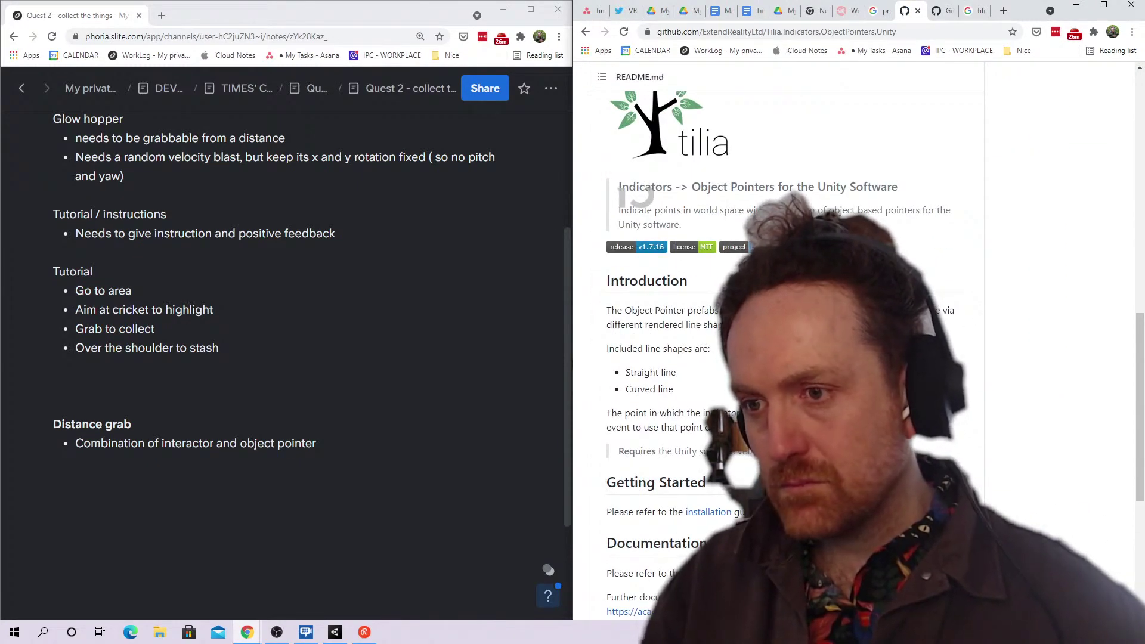
pyautogui.scroll(-5, 858, 339)
pyautogui.scroll(6, 858, 340)
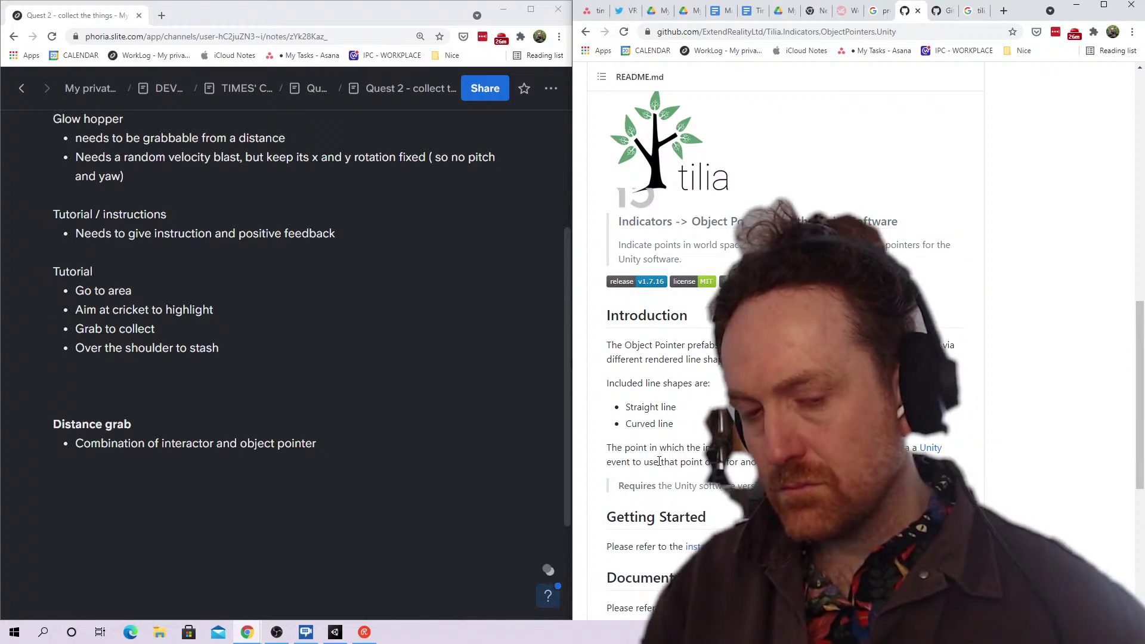
pyautogui.rightClick(659, 463)
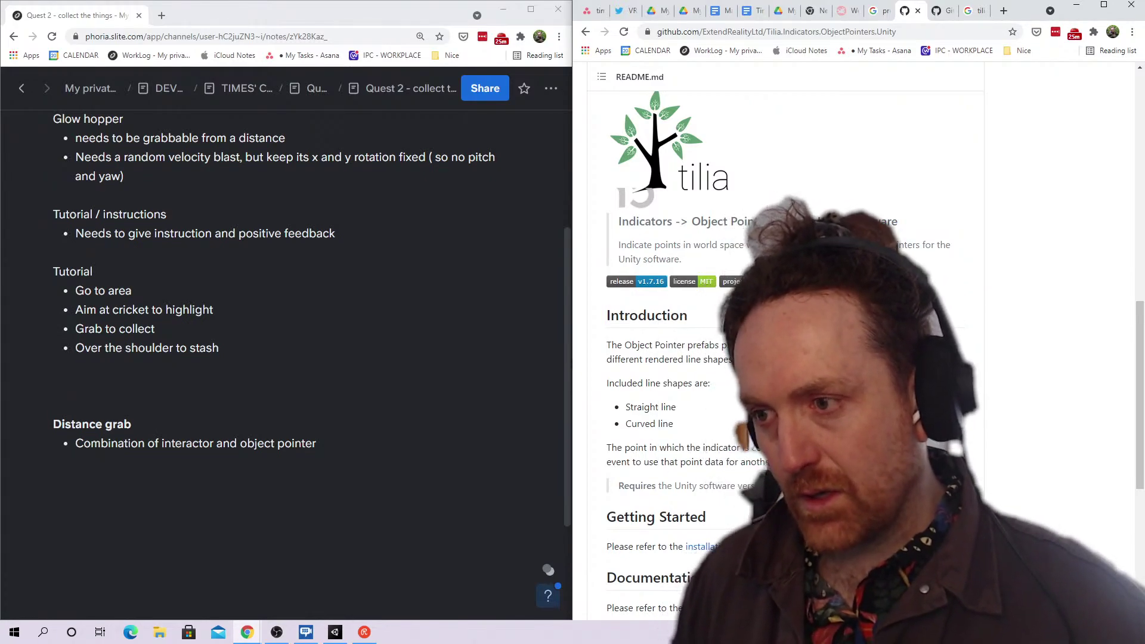
pyautogui.tripleClick(648, 380)
pyautogui.tripleClick(650, 352)
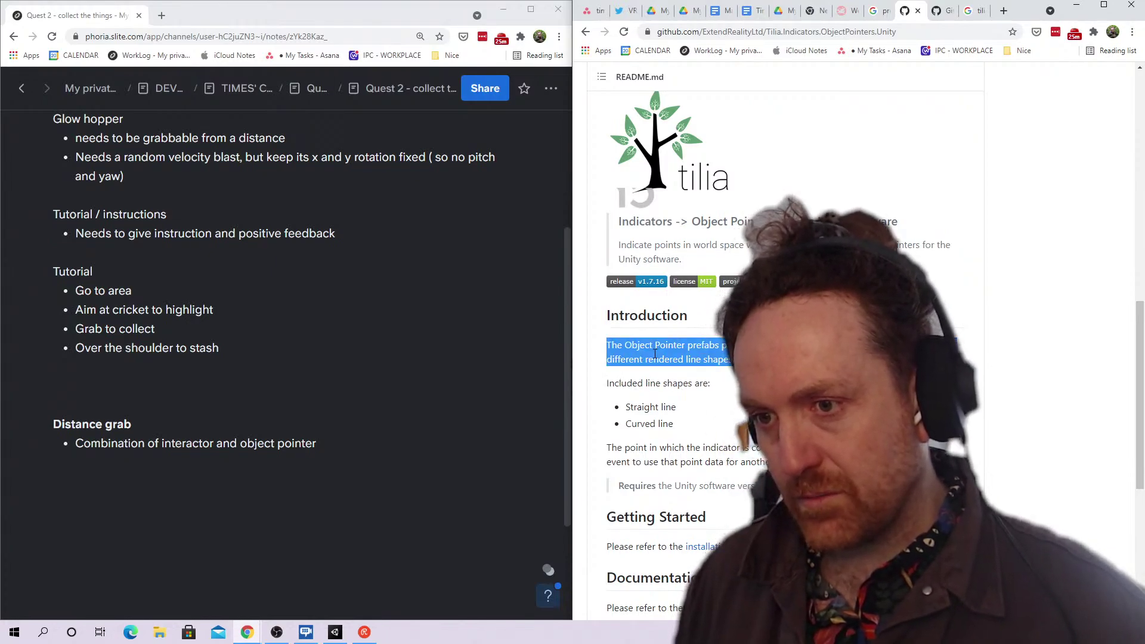
pyautogui.scroll(-3, 684, 387)
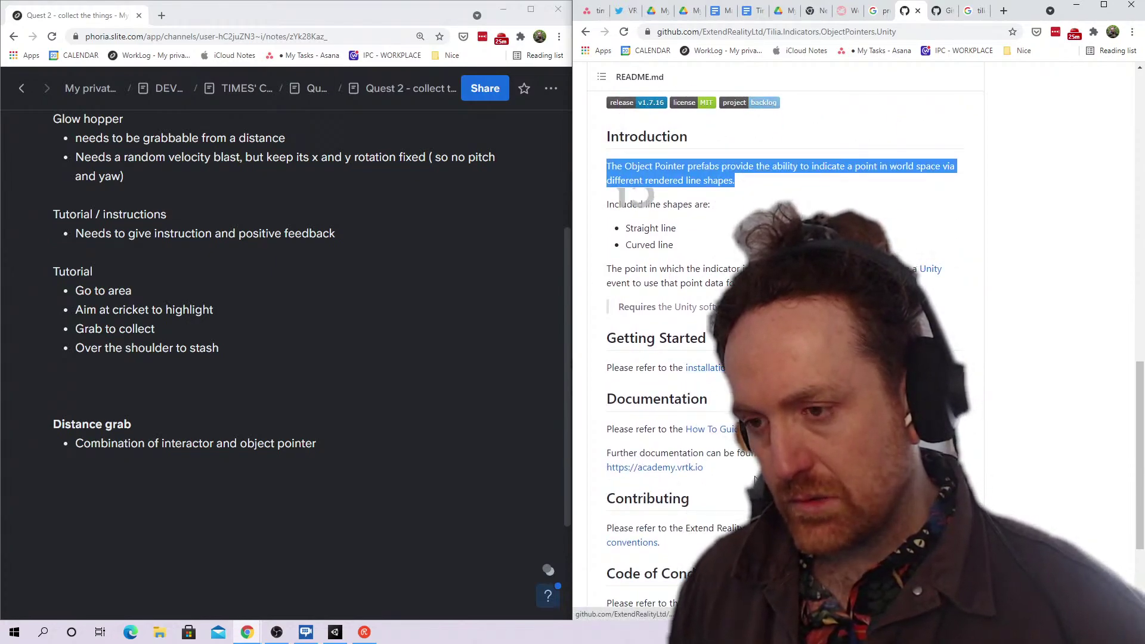
pyautogui.scroll(3, 713, 374)
pyautogui.keyDown('shift'); pyautogui.click(709, 517); pyautogui.keyUp('shift')
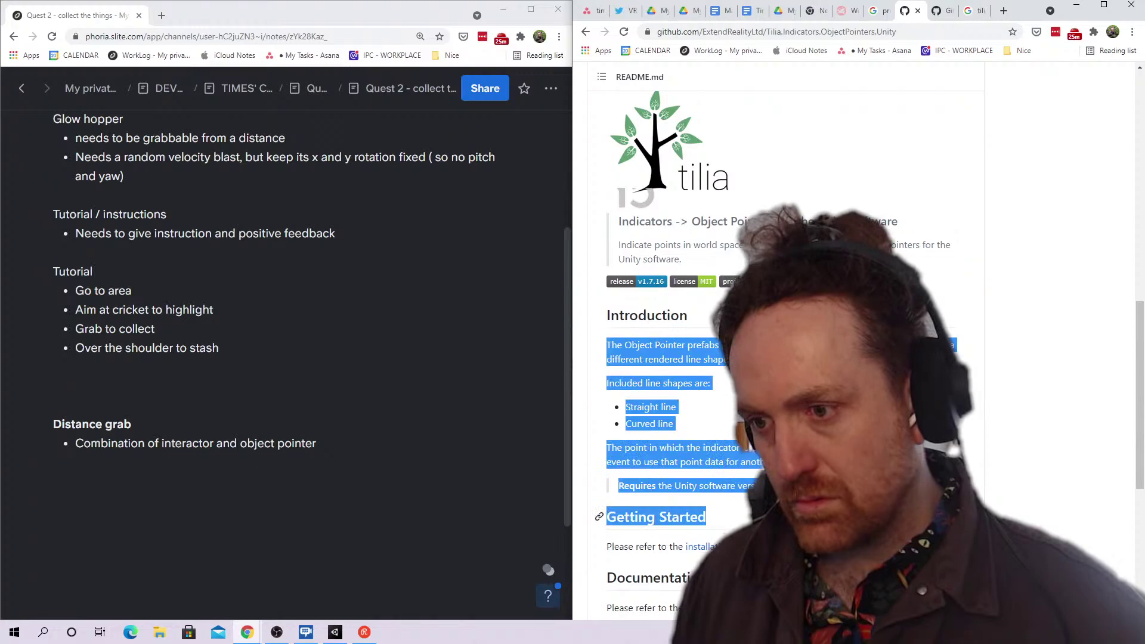
pyautogui.tripleClick(747, 483)
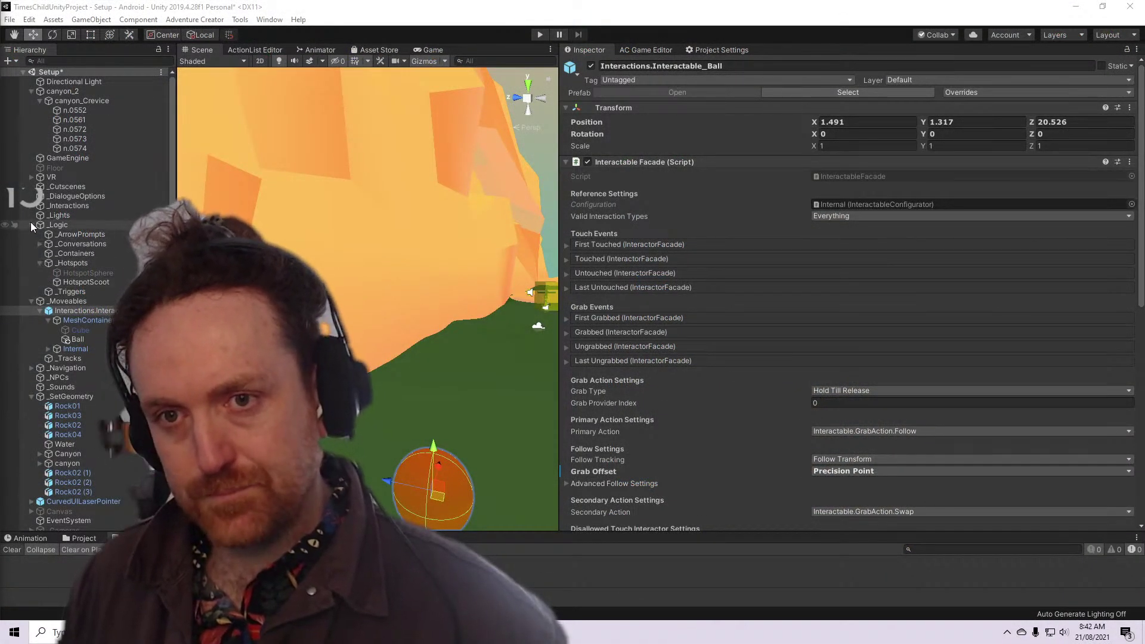
# Switch to Unity, select Interactions.Interactable_Ball under _Moveables, widen the Hierarchy and enlarge the Project and Console area
pyautogui.click(84, 310)
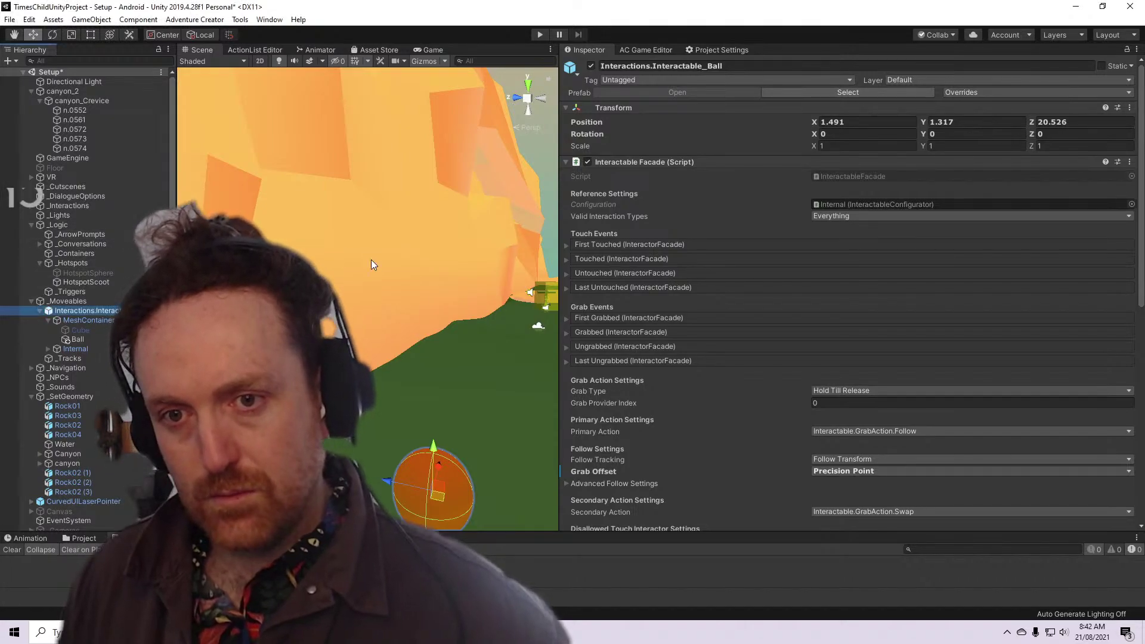
pyautogui.moveTo(175, 269); pyautogui.dragTo(237, 269)
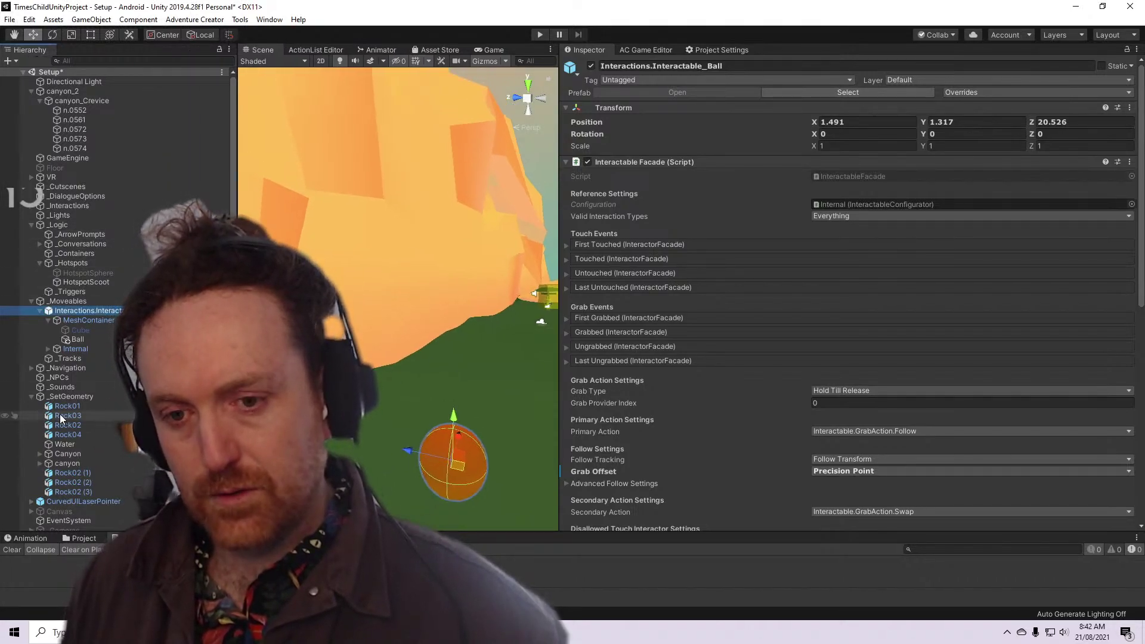
pyautogui.scroll(-2, 60, 414)
pyautogui.click(10, 550)
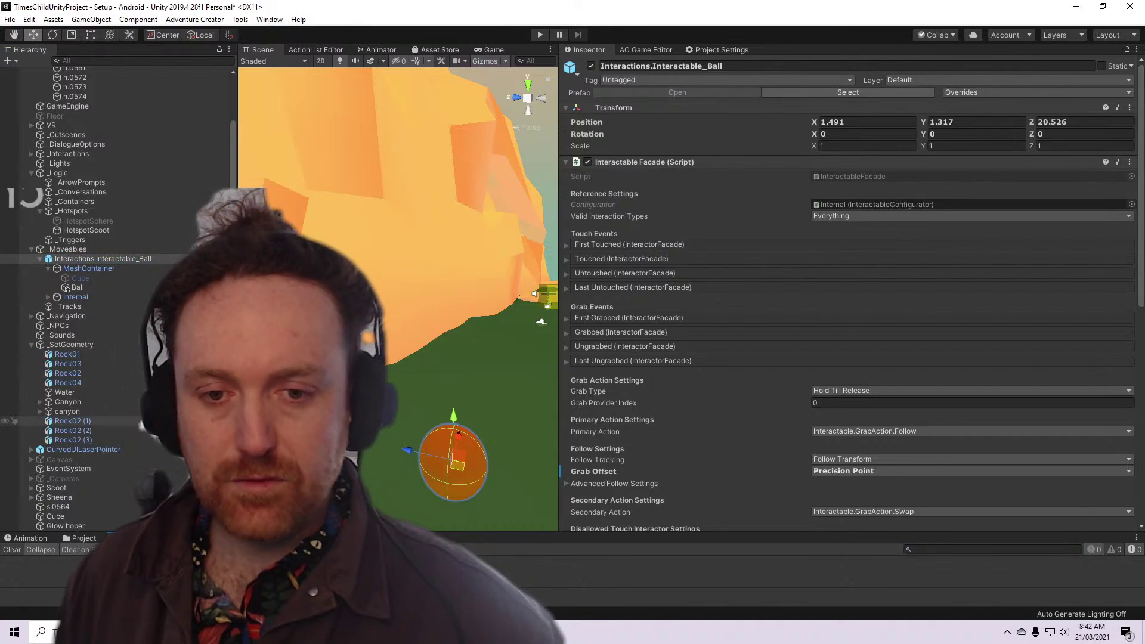
pyautogui.moveTo(90, 532); pyautogui.dragTo(90, 383)
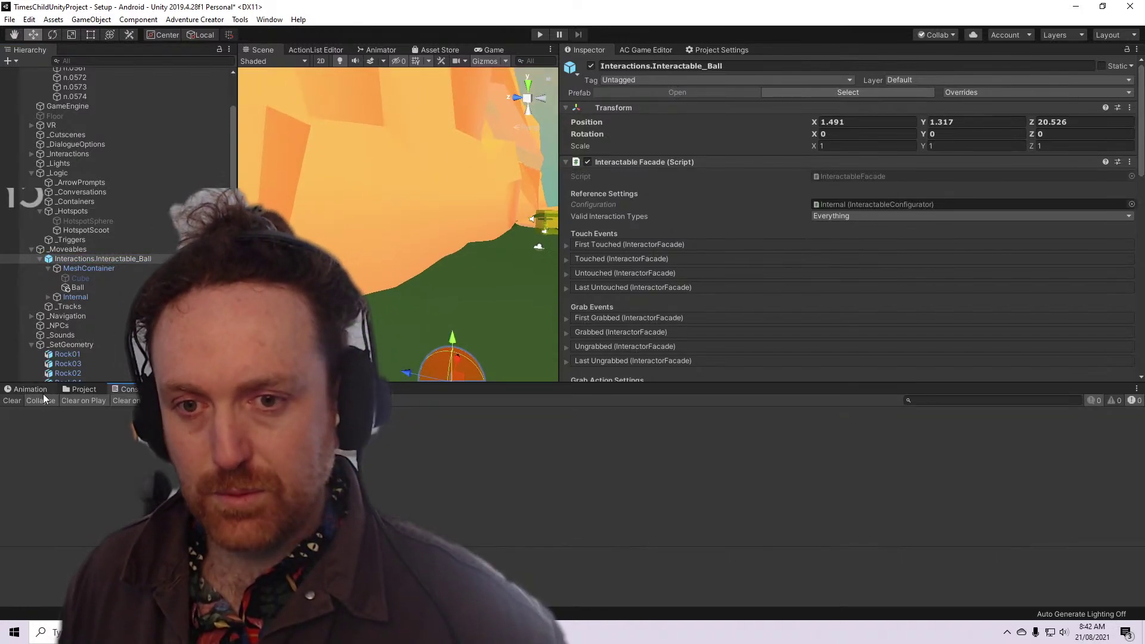
# Look through the project's XR folder, the list of all models, the Packages folder and the Assets root
pyautogui.click(83, 389)
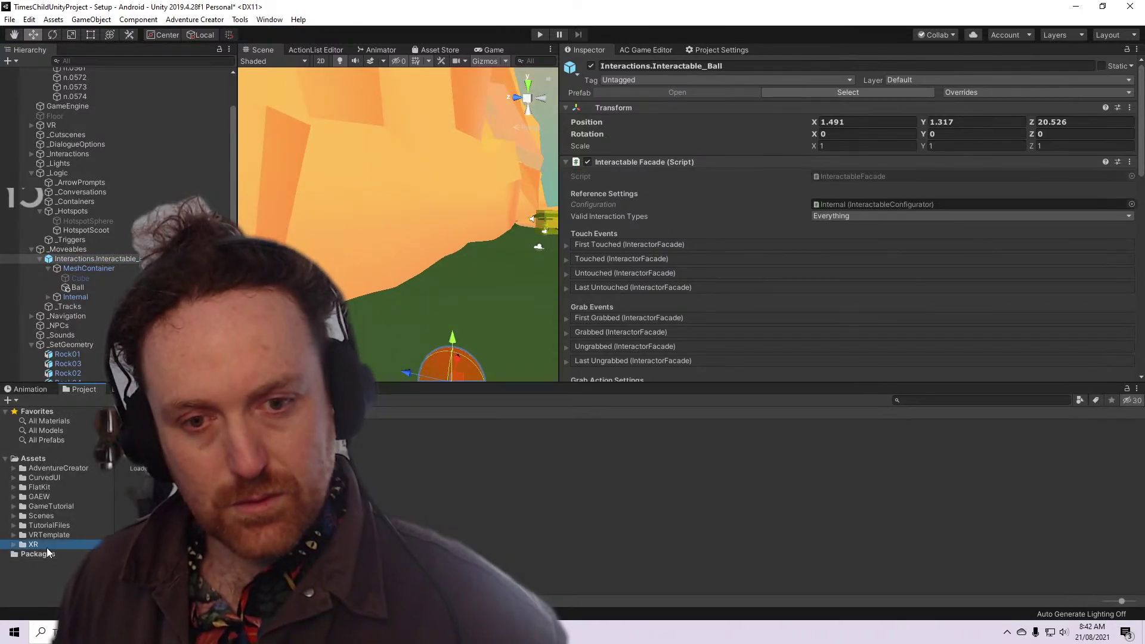
pyautogui.click(33, 544)
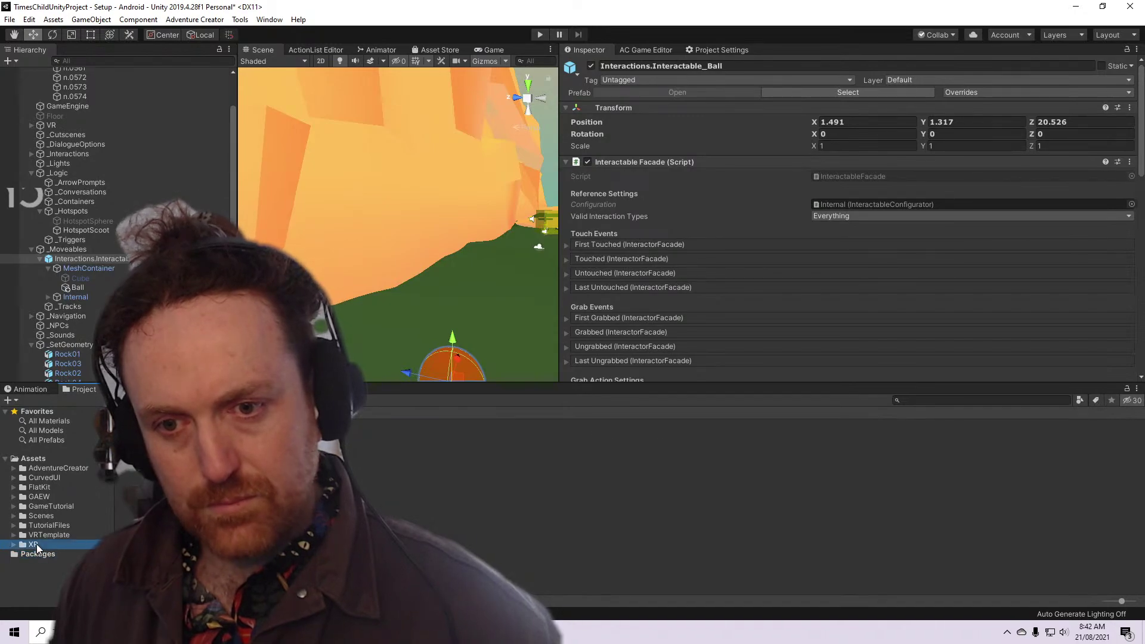
pyautogui.click(46, 430)
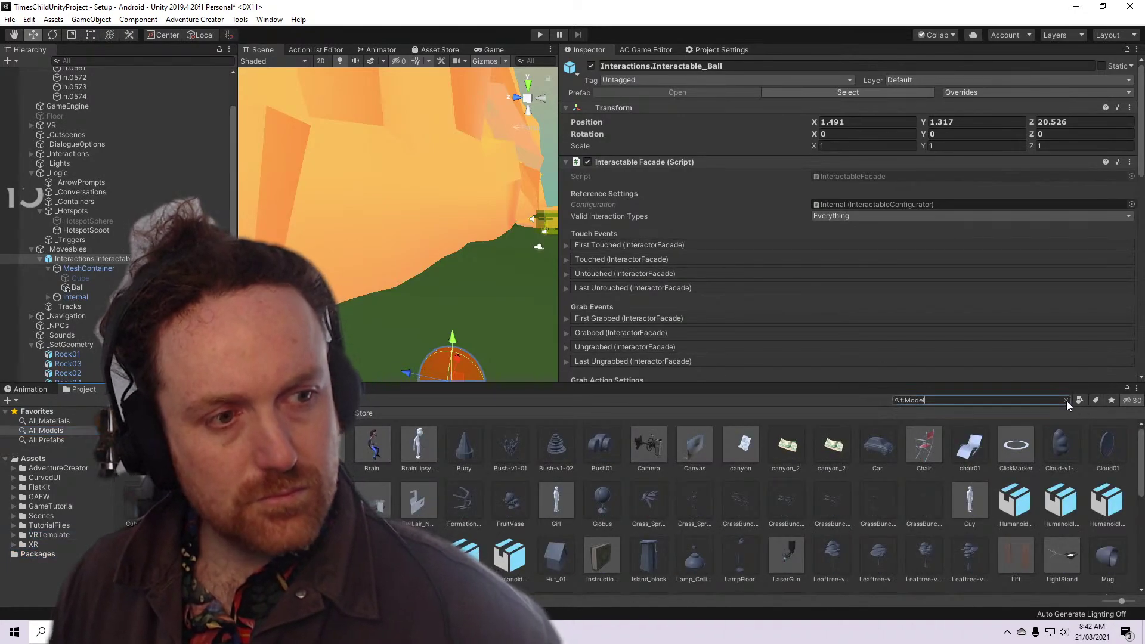
pyautogui.click(1065, 400)
pyautogui.click(35, 553)
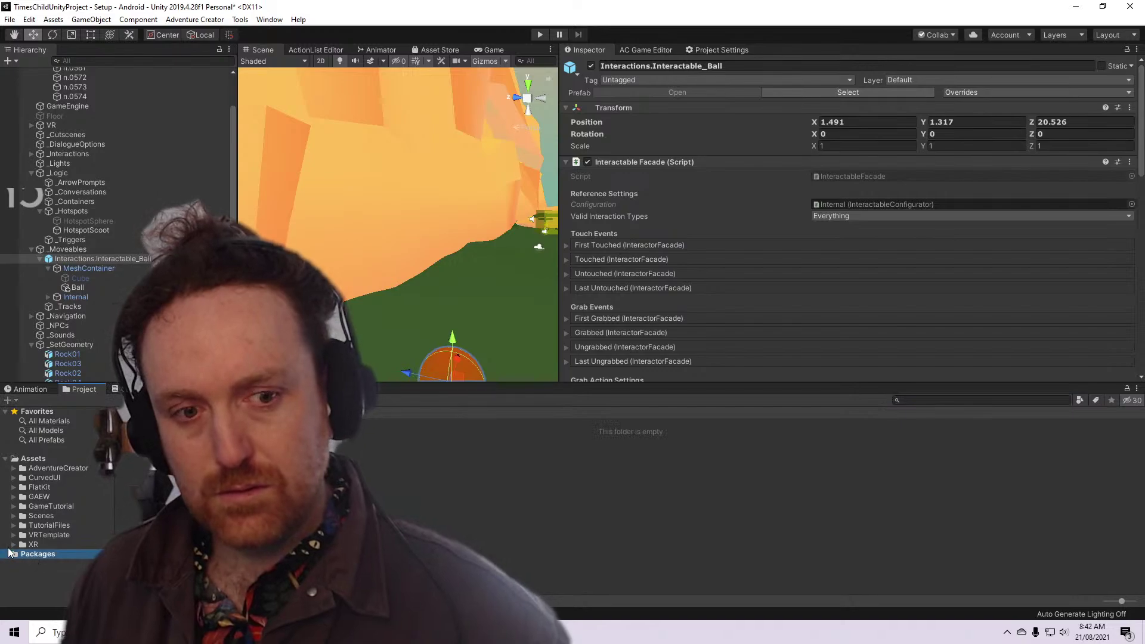
pyautogui.click(34, 457)
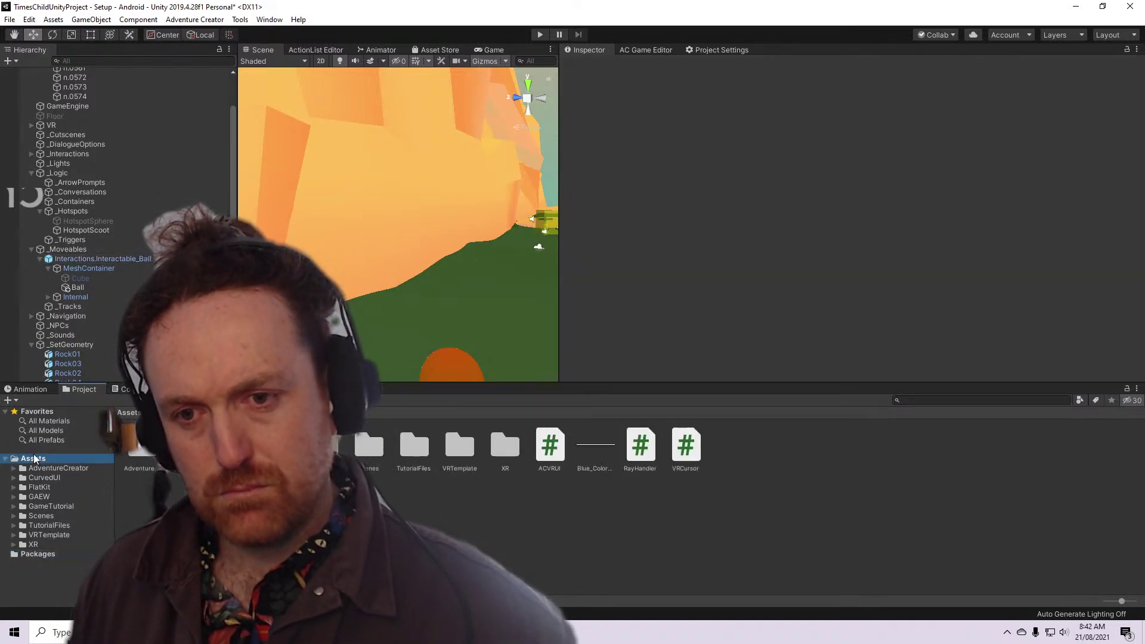
# Inspect the source prefab asset of Interactions.Interactable_Ball and check the Packages folder for its location
pyautogui.click(89, 259)
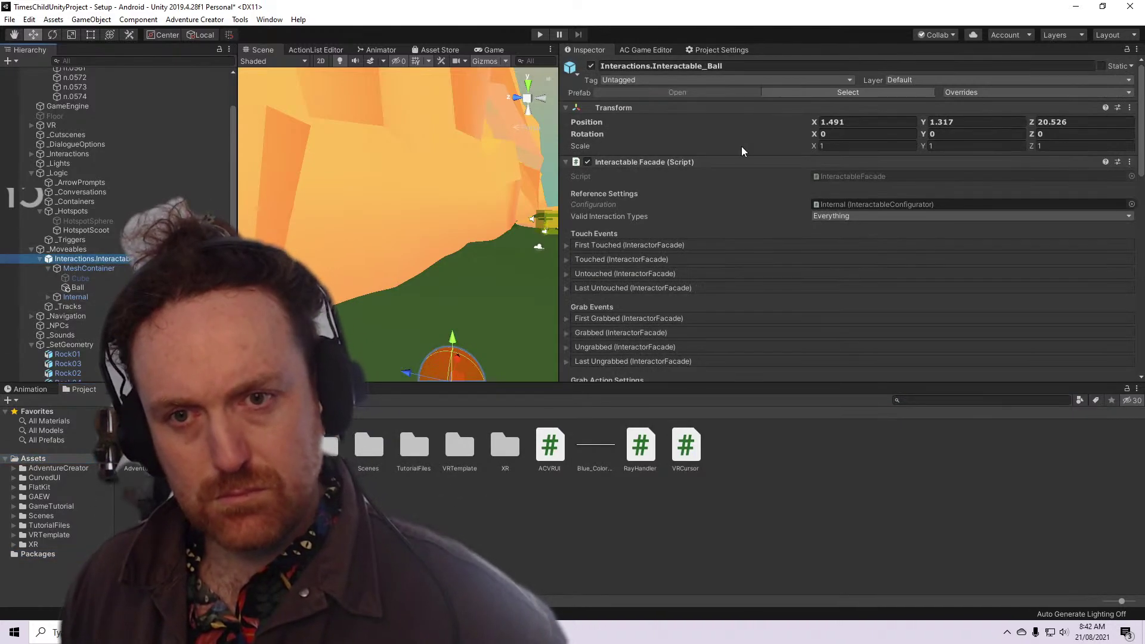
pyautogui.click(876, 93)
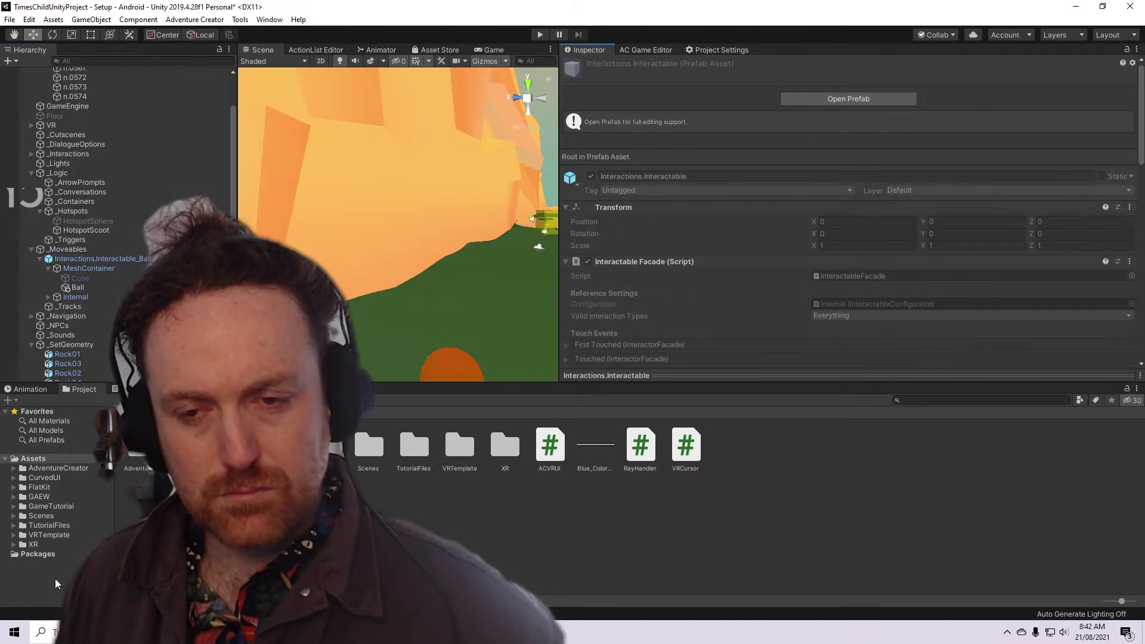
pyautogui.click(33, 458)
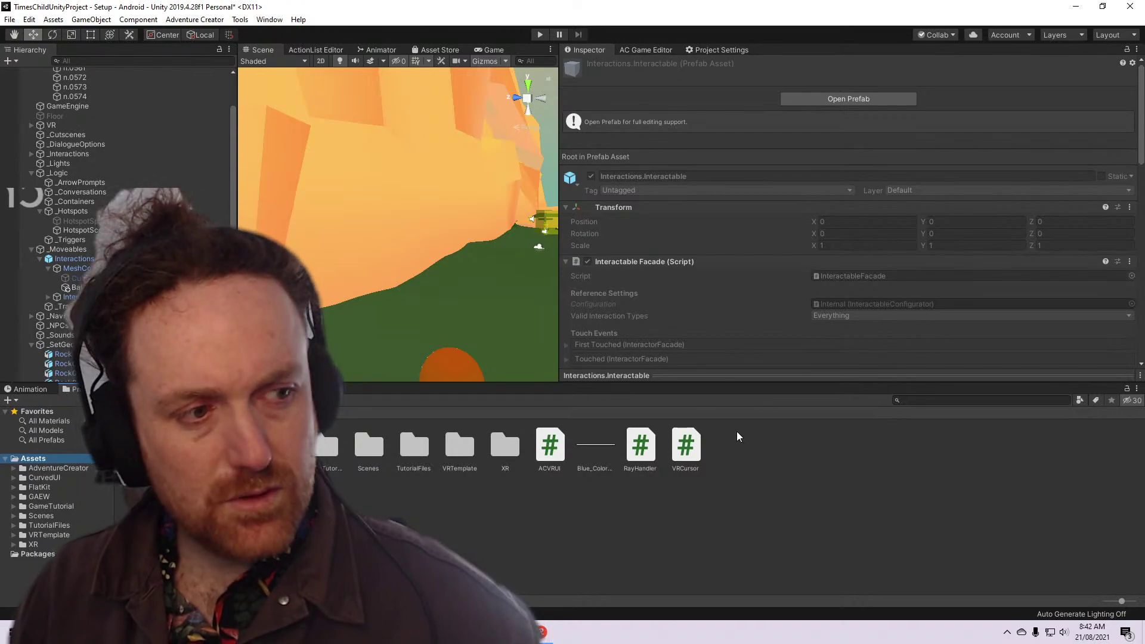
pyautogui.click(52, 555)
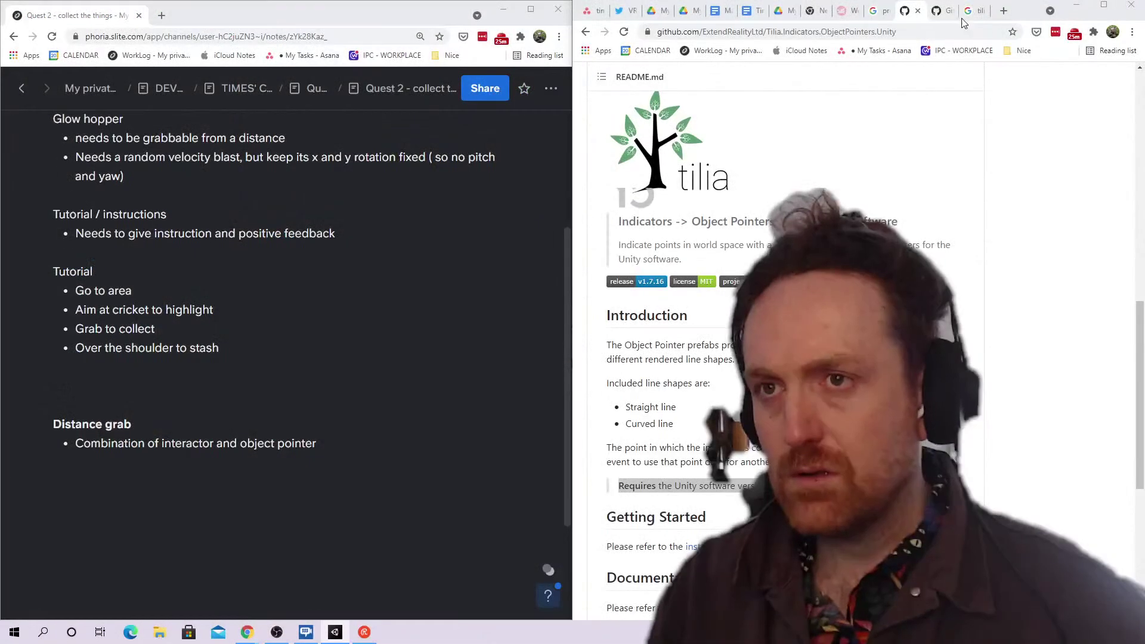
# Search the web in a new browser tab for "untiy packages folder blank" and read the Unity forum thread on empty package folders
pyautogui.click(1003, 12)
pyautogui.write('unti')
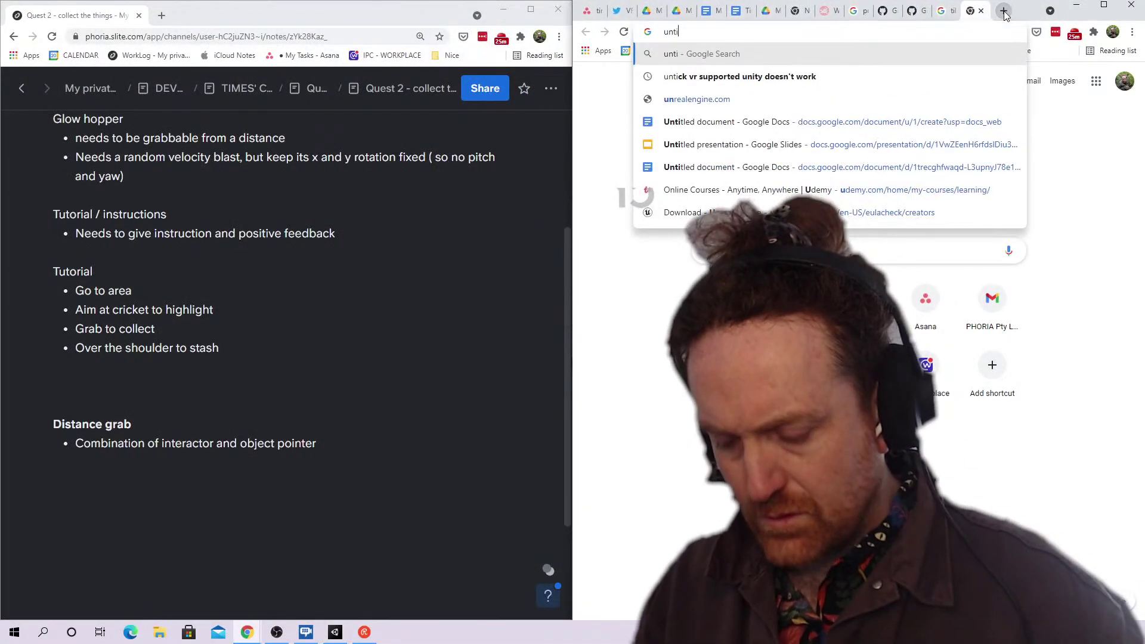
pyautogui.write('y pac')
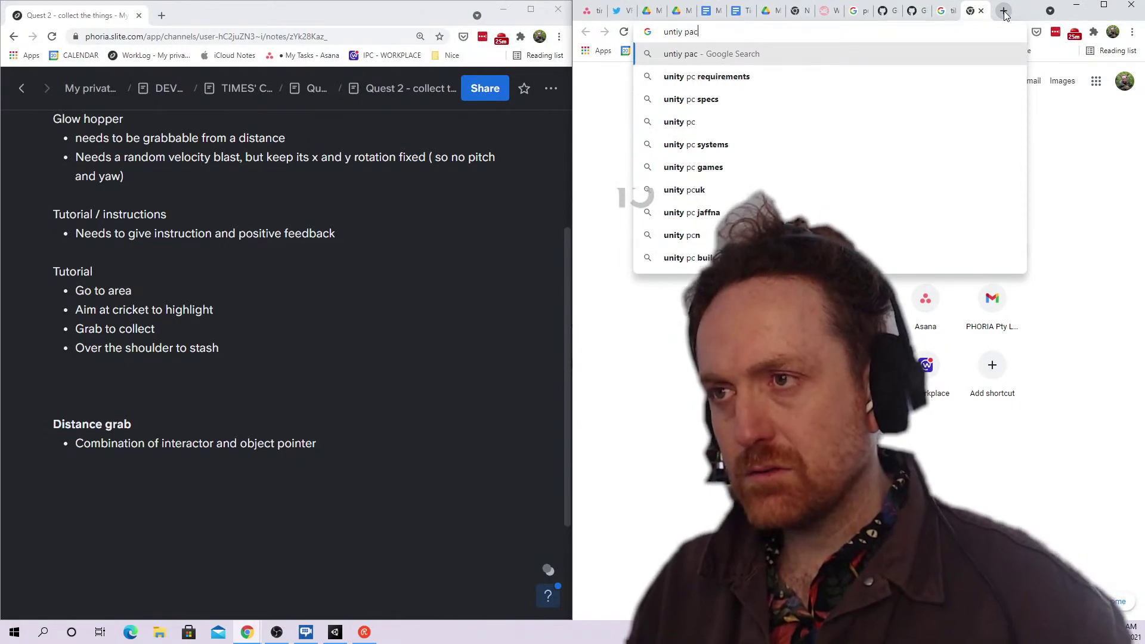
pyautogui.write('kages blank')
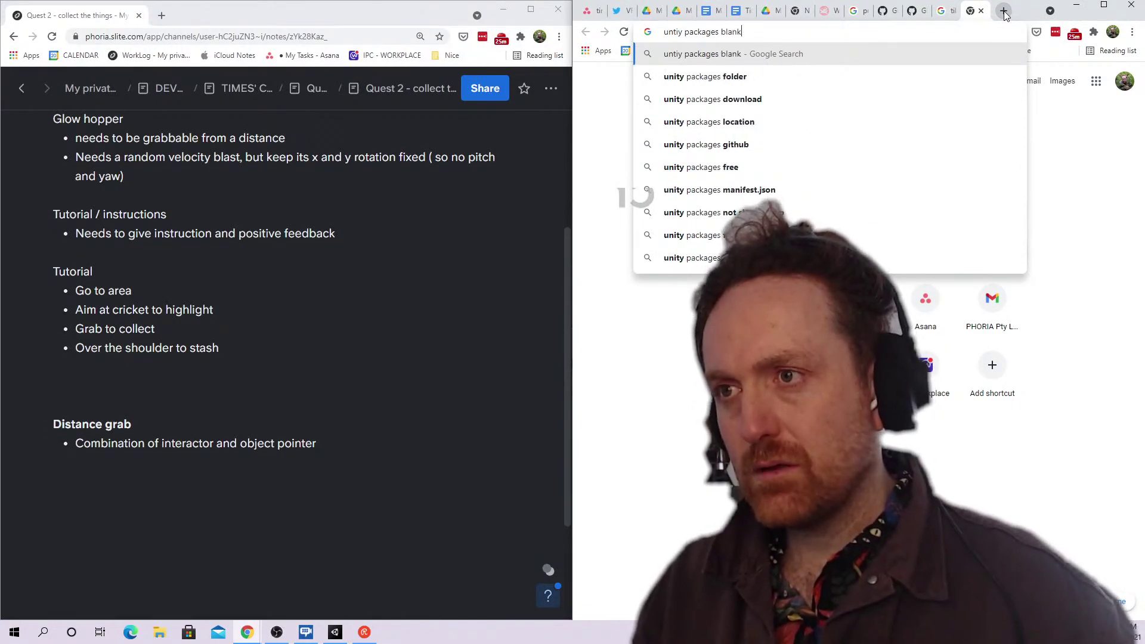
pyautogui.hotkey('ctrl', 'Left')
pyautogui.write('folder')
pyautogui.press('Return')
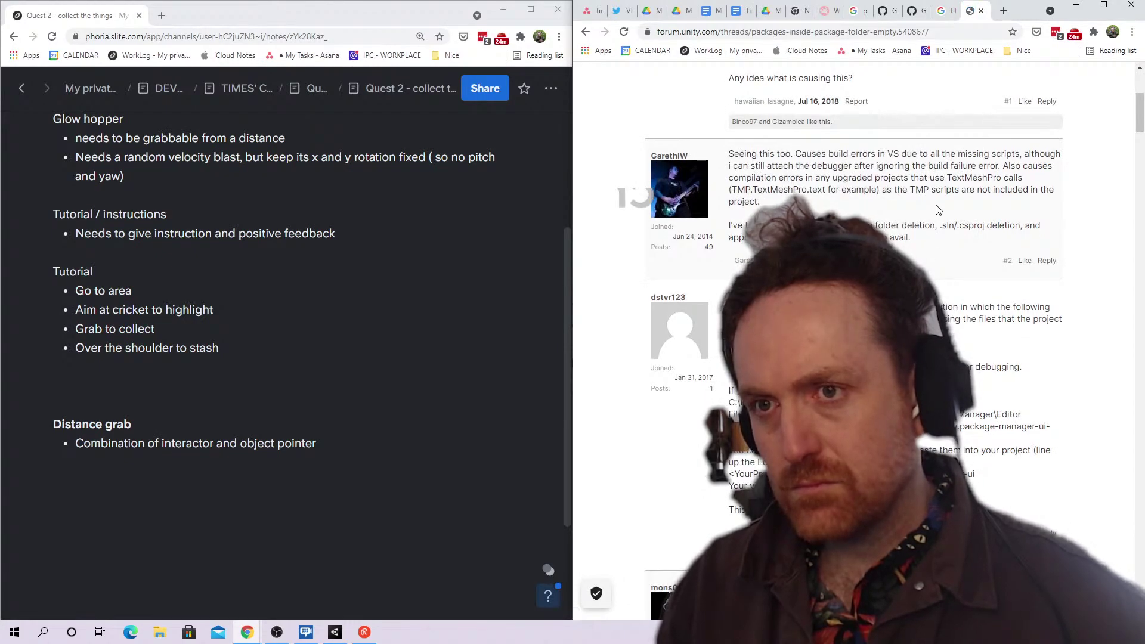
# Read the replies in the forum thread about missing package files and the package cache location
pyautogui.tripleClick(938, 210)
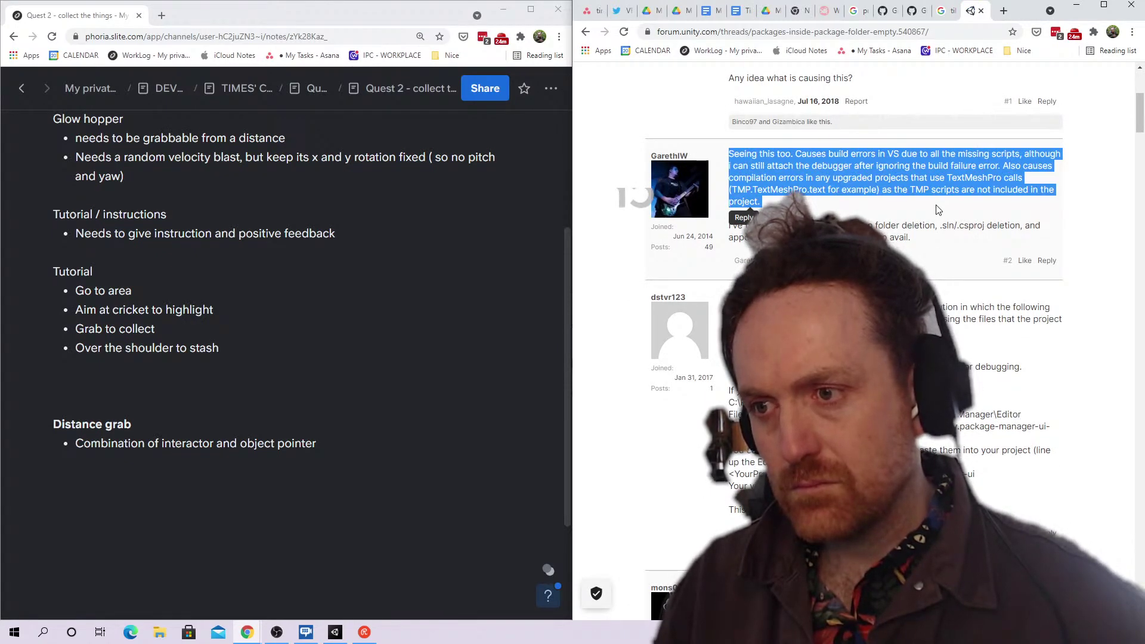
pyautogui.scroll(-3, 938, 210)
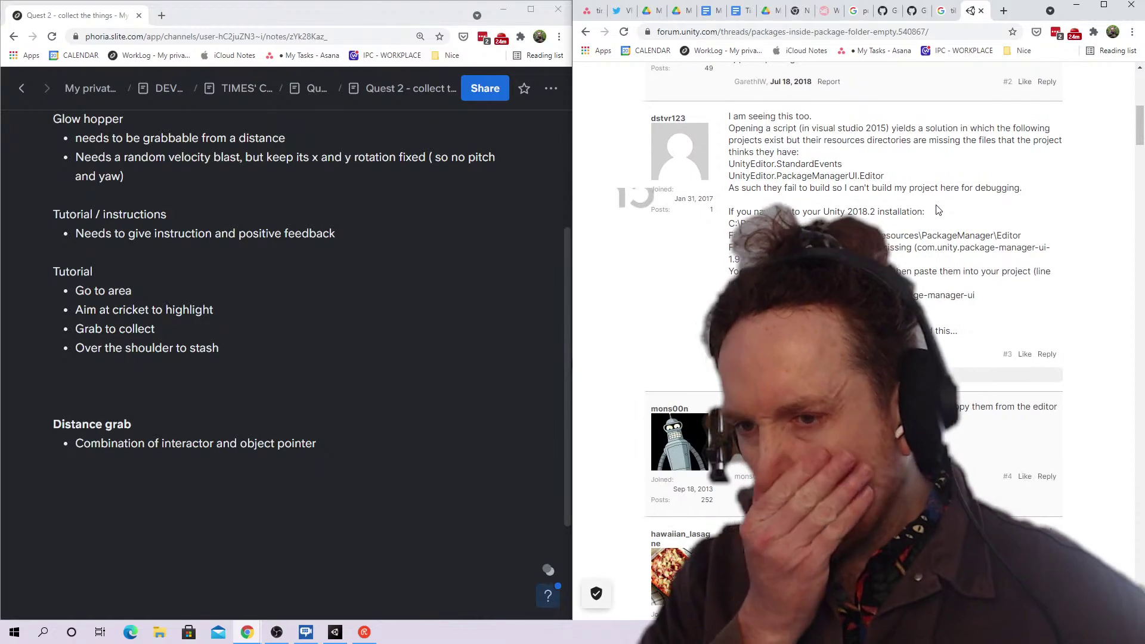
pyautogui.scroll(-3, 964, 307)
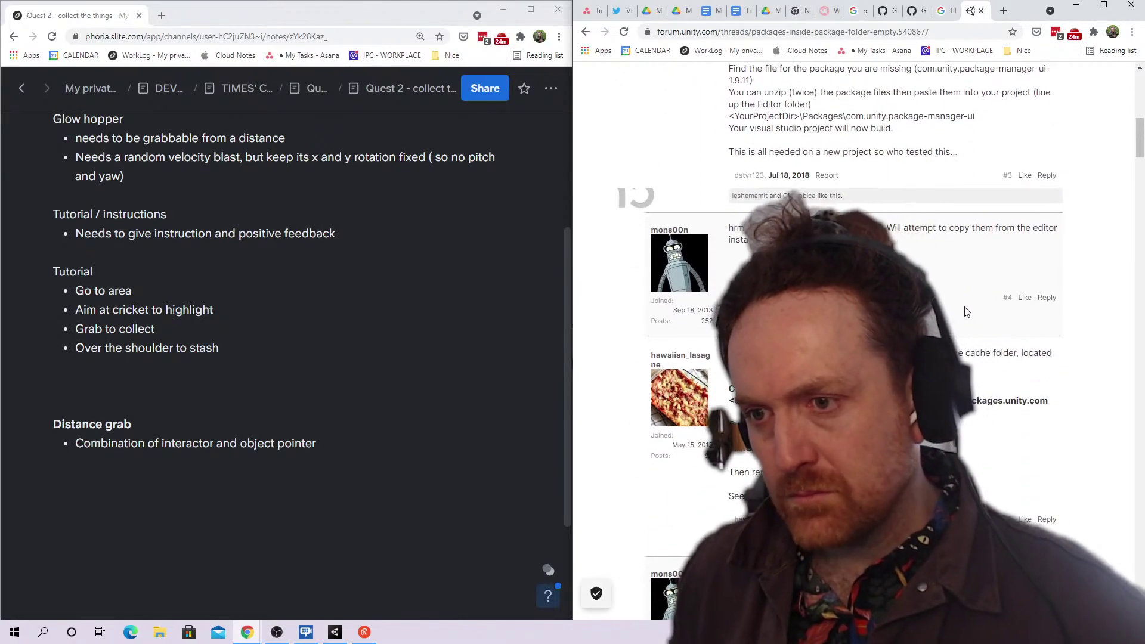
pyautogui.scroll(-4, 966, 312)
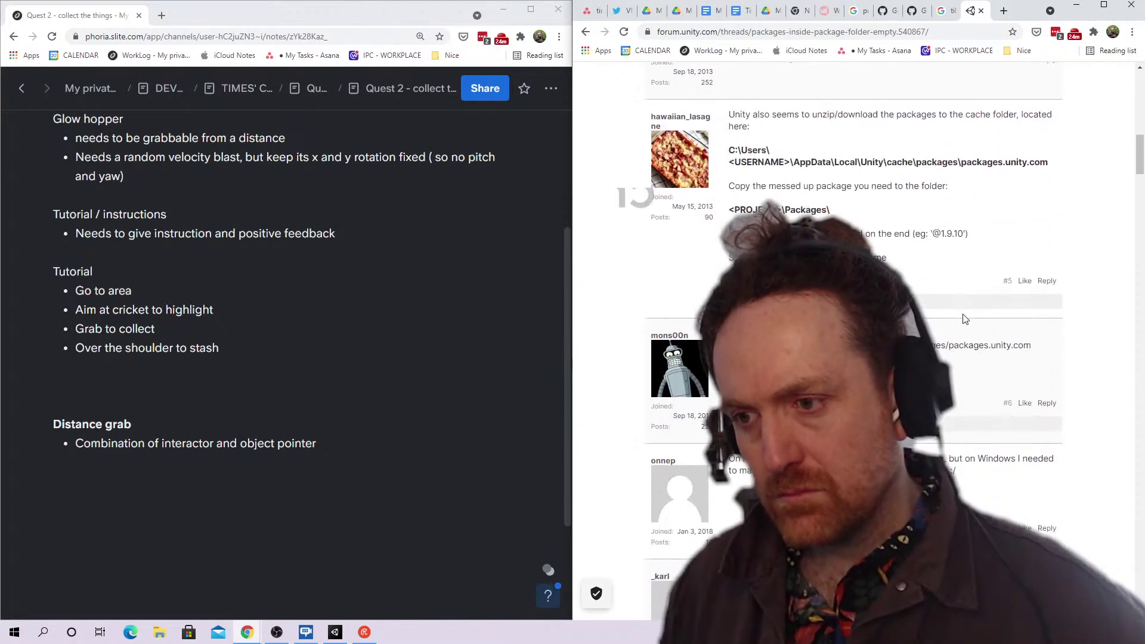
pyautogui.scroll(-6, 965, 319)
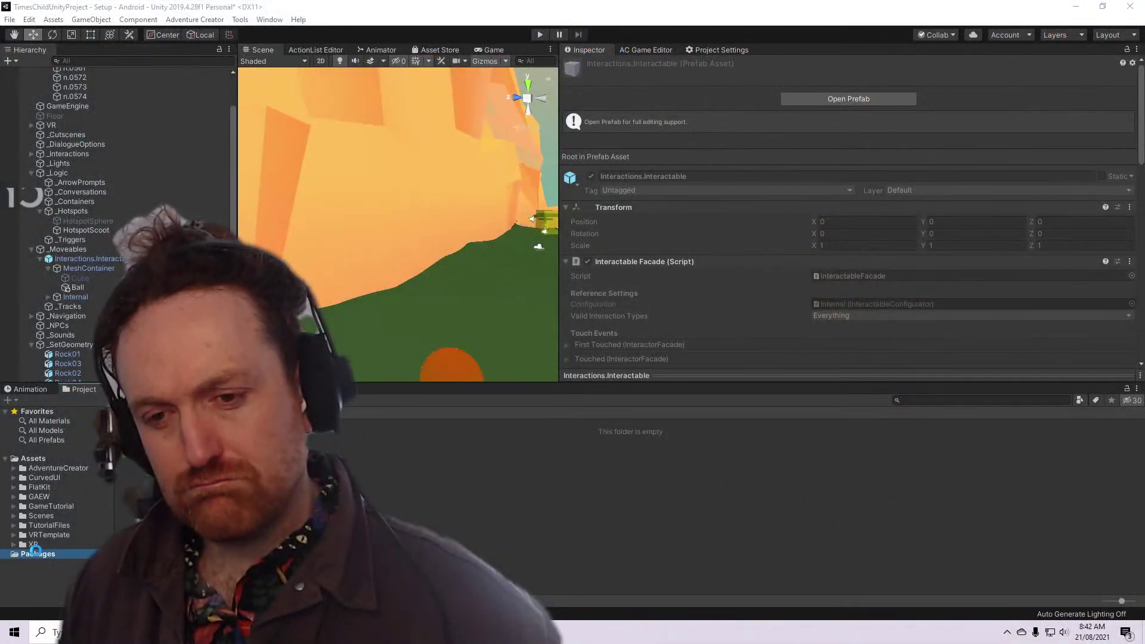
# Show Unity's Packages folder in File Explorer, check its manifest and packages-lock files, and look through the project's Assets folder
pyautogui.rightClick(38, 553)
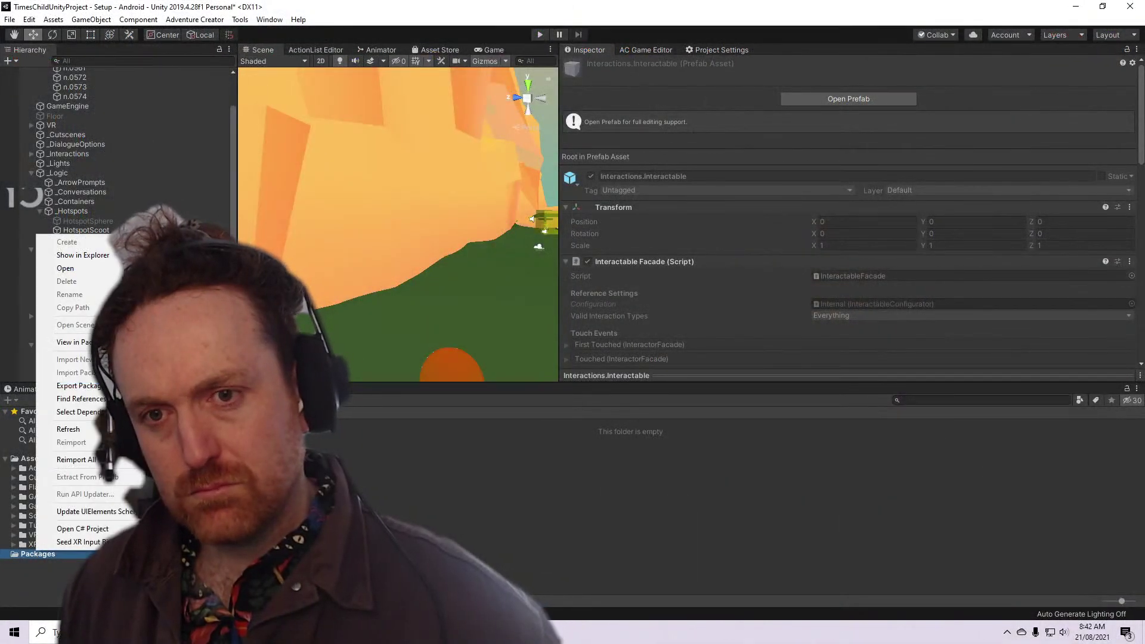
pyautogui.click(83, 254)
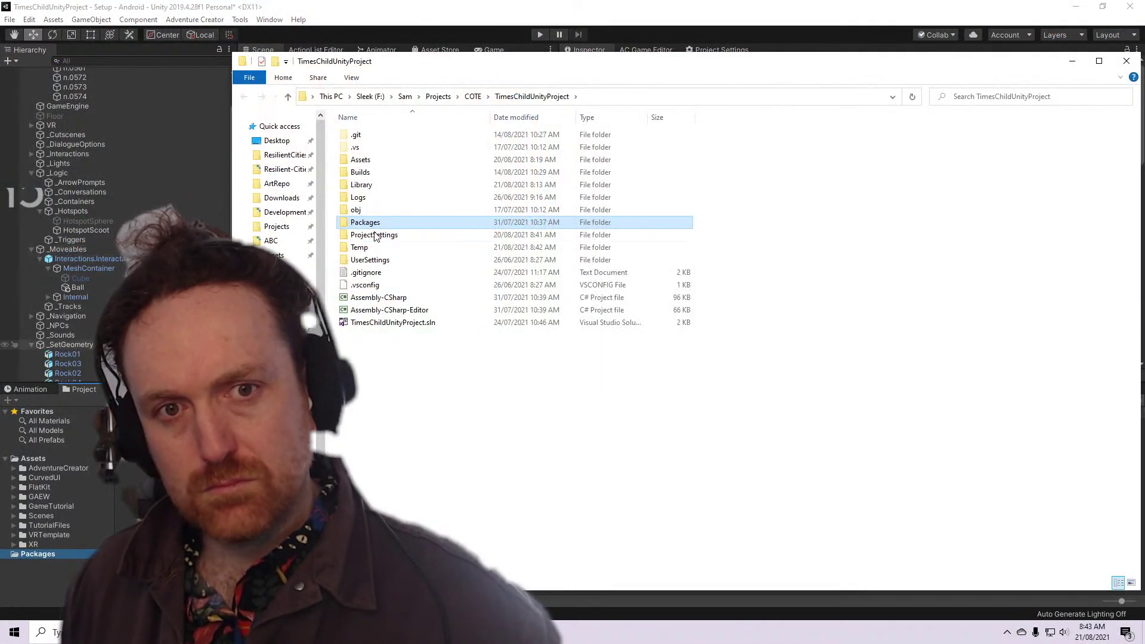
pyautogui.doubleClick(379, 223)
pyautogui.click(388, 147)
pyautogui.click(390, 136)
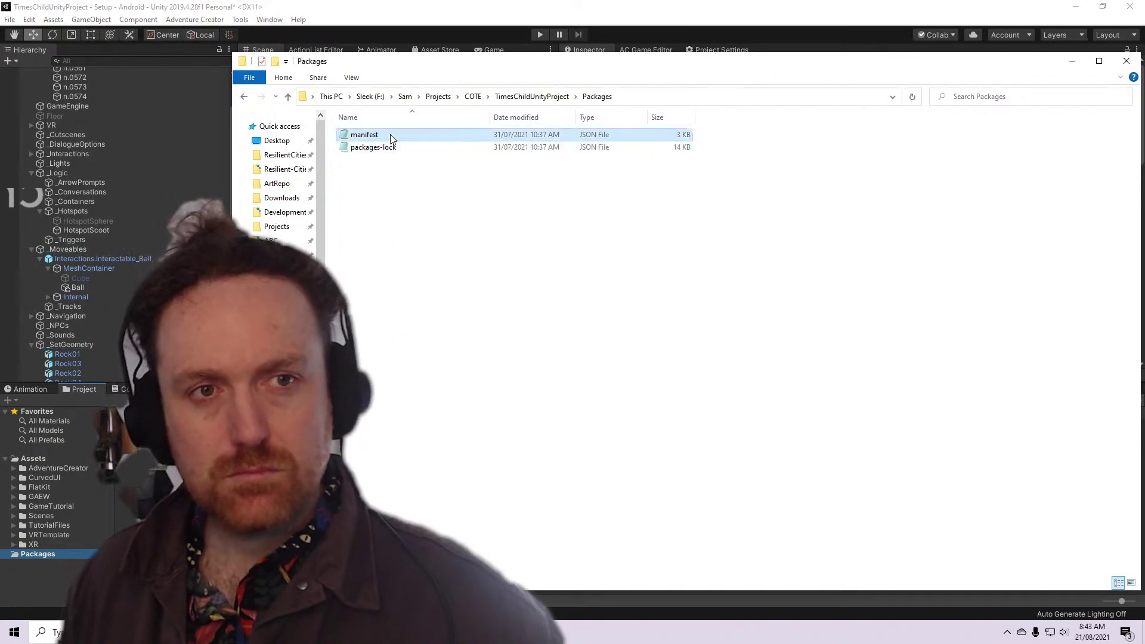
pyautogui.click(389, 149)
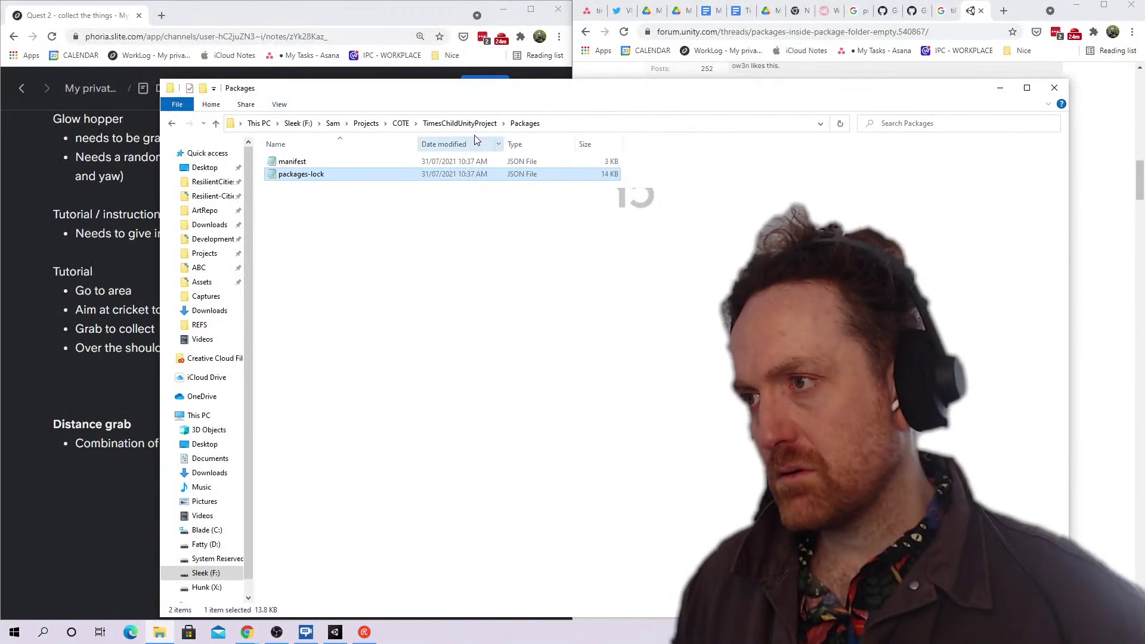
pyautogui.click(468, 126)
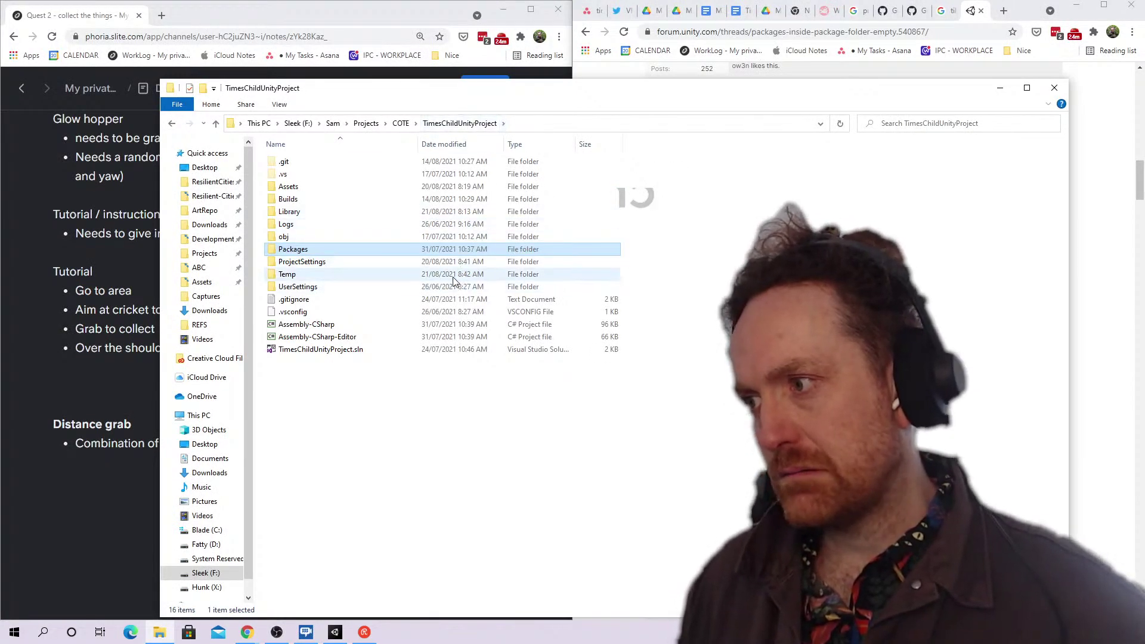
pyautogui.doubleClick(435, 186)
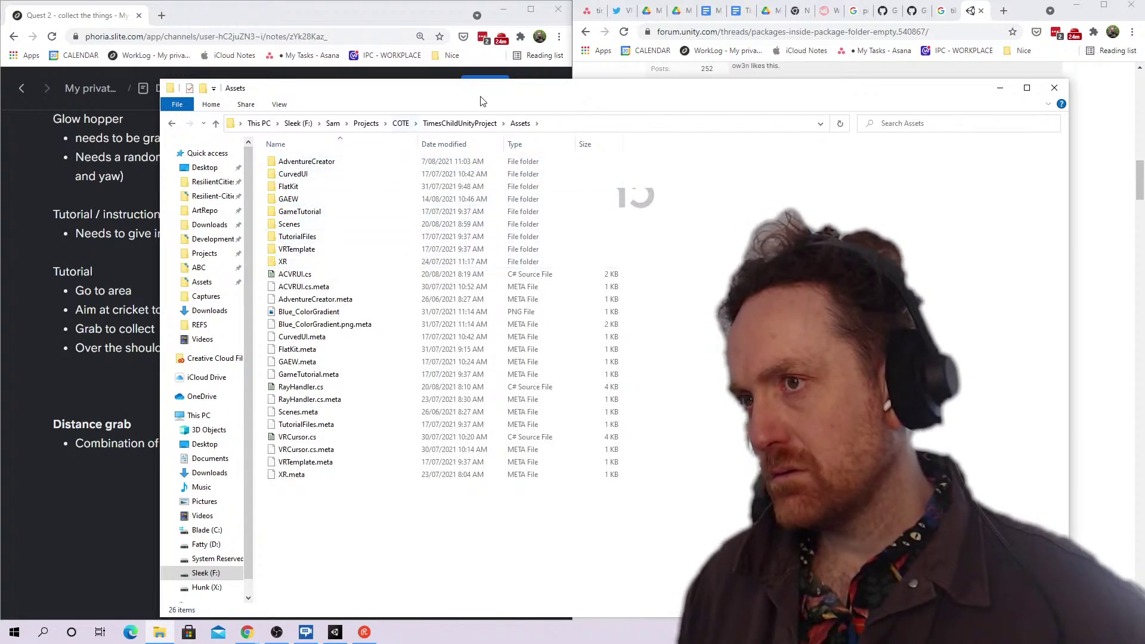
# Return to the browser's Tilia.Interactions.Interactables.Unity GitHub page, close the File Explorer window and go back to the start of the quest notes
pyautogui.click(828, 73)
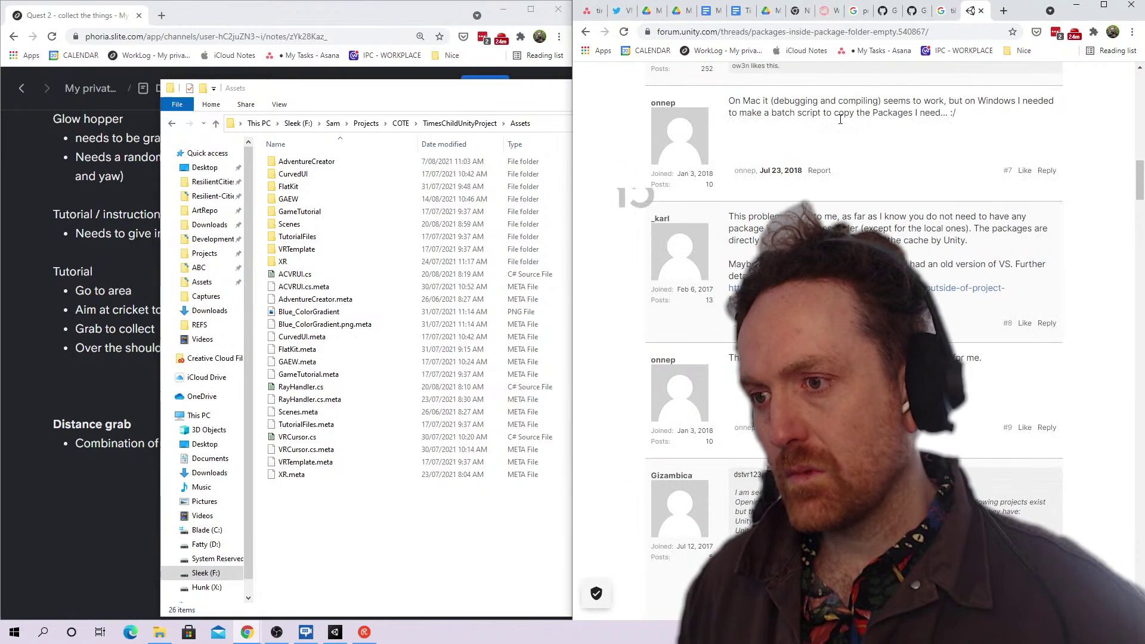
pyautogui.click(825, 11)
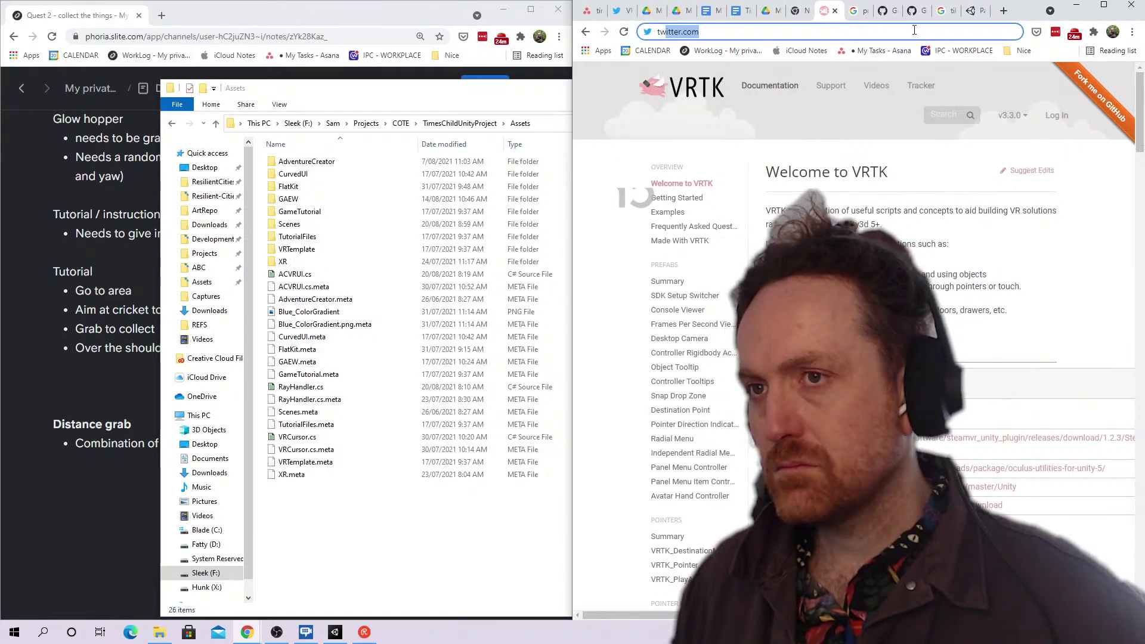
pyautogui.click(917, 10)
pyautogui.click(463, 113)
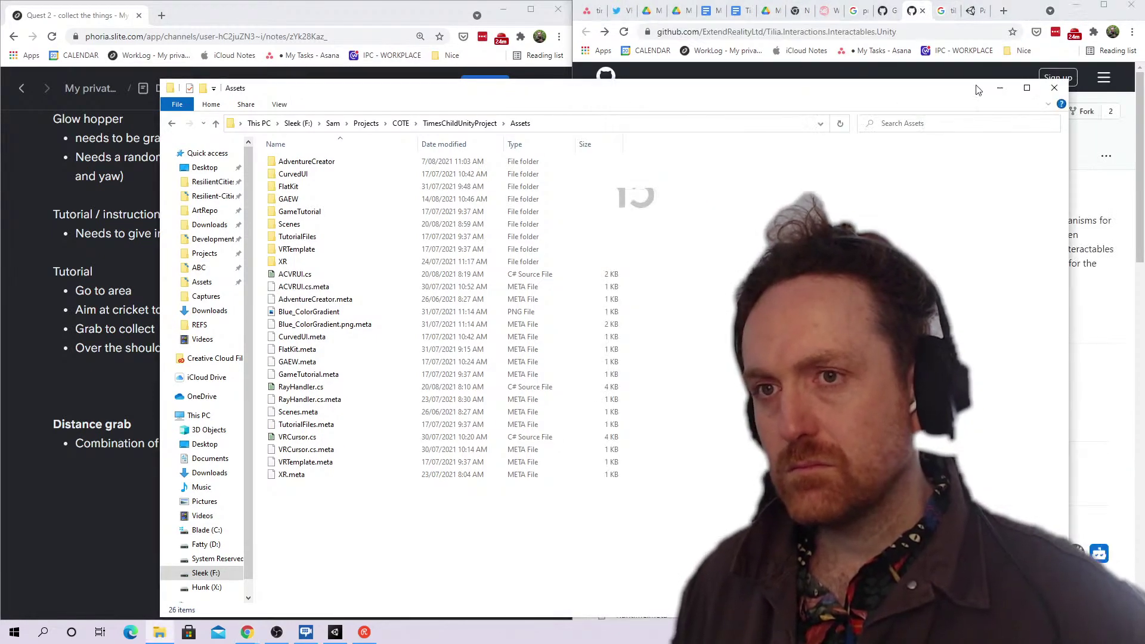
pyautogui.click(1054, 89)
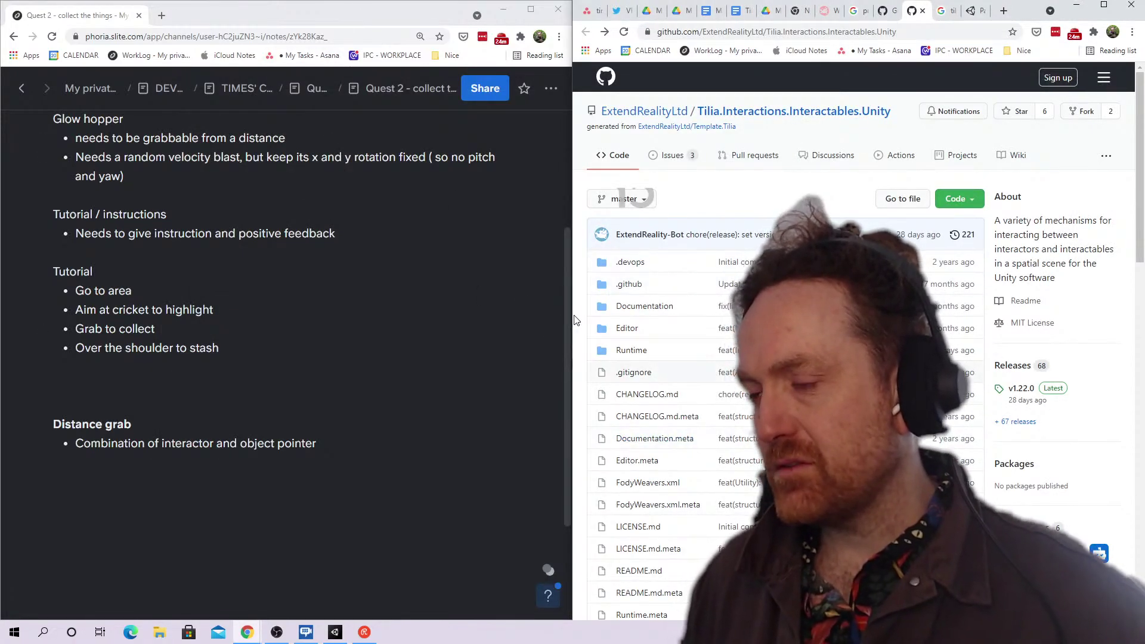
pyautogui.scroll(5, 306, 258)
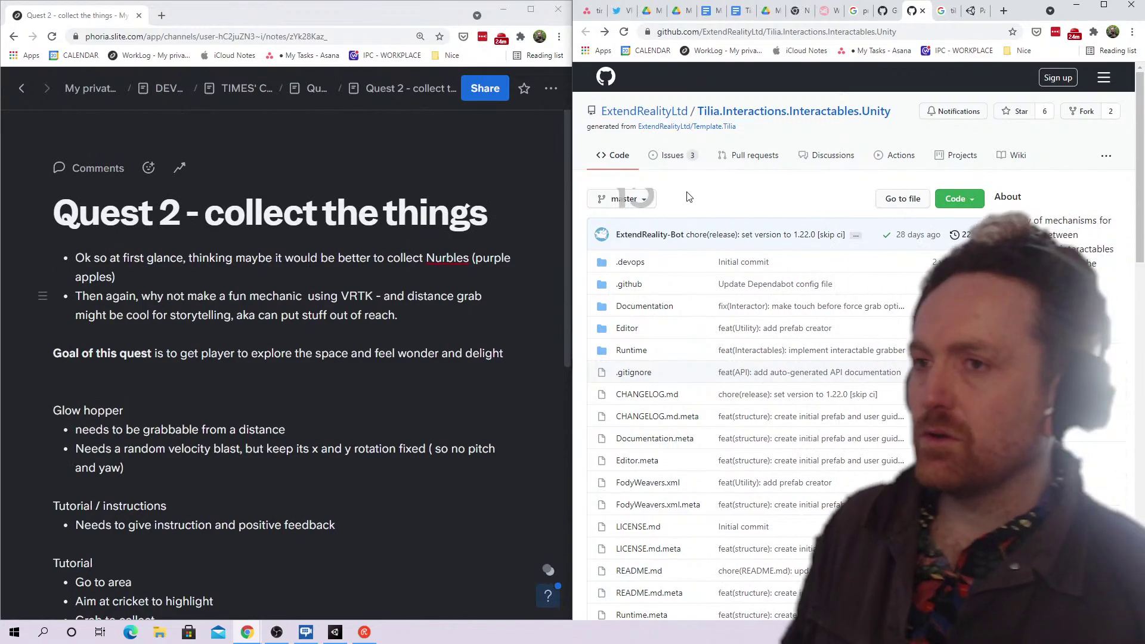
# Search the web in a new browser tab for "have split desktop on one screen windows"
pyautogui.click(1005, 11)
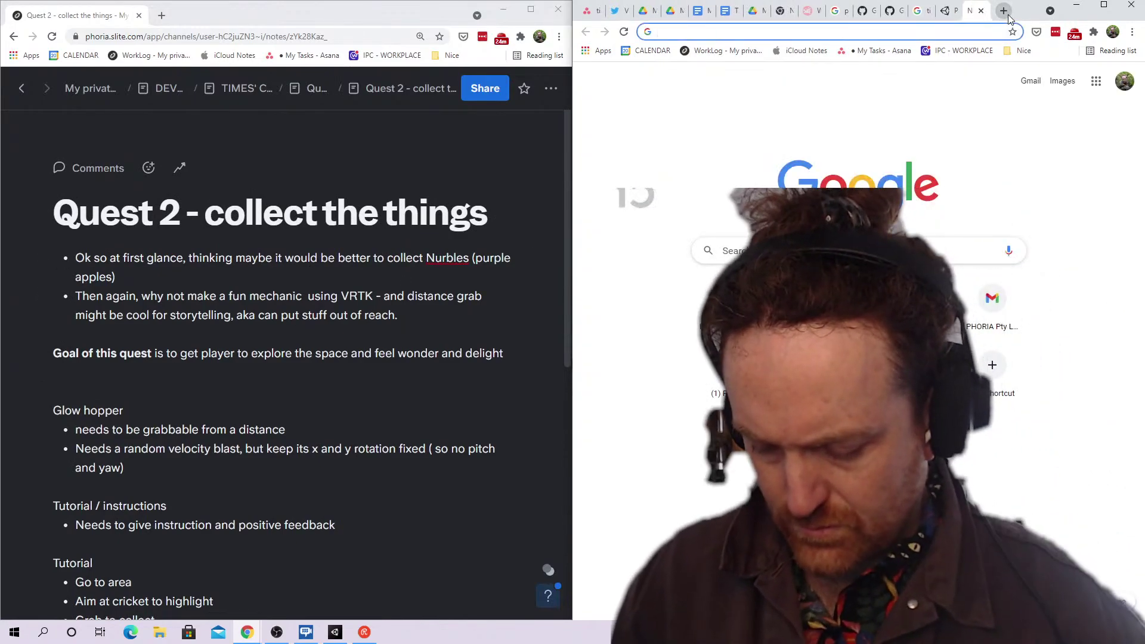
pyautogui.write('have spl')
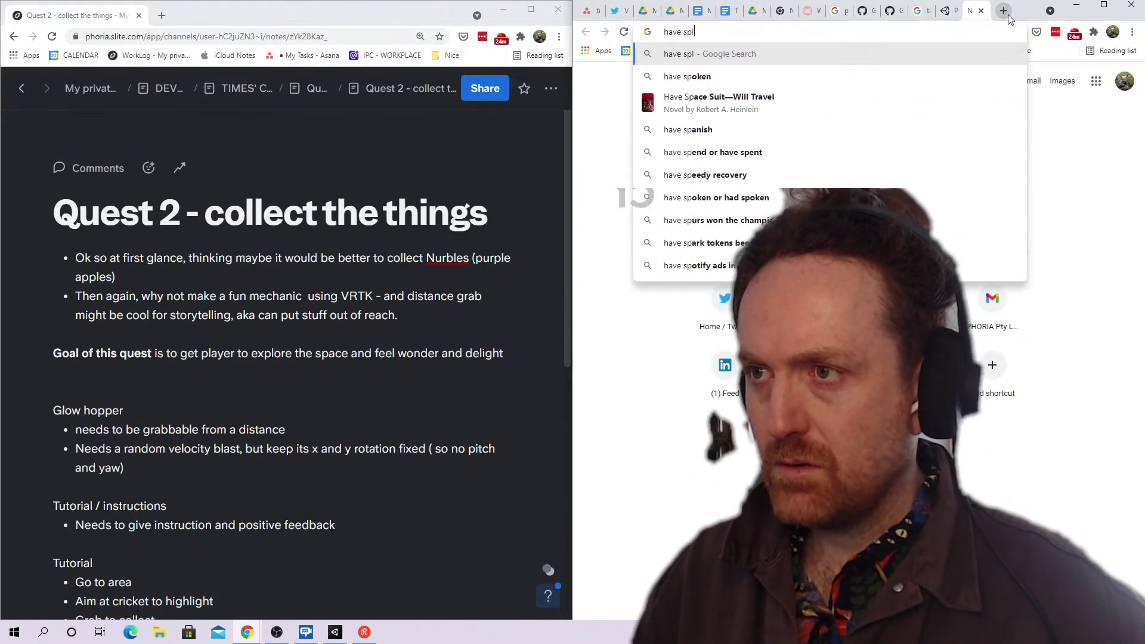
pyautogui.write('it desktop ')
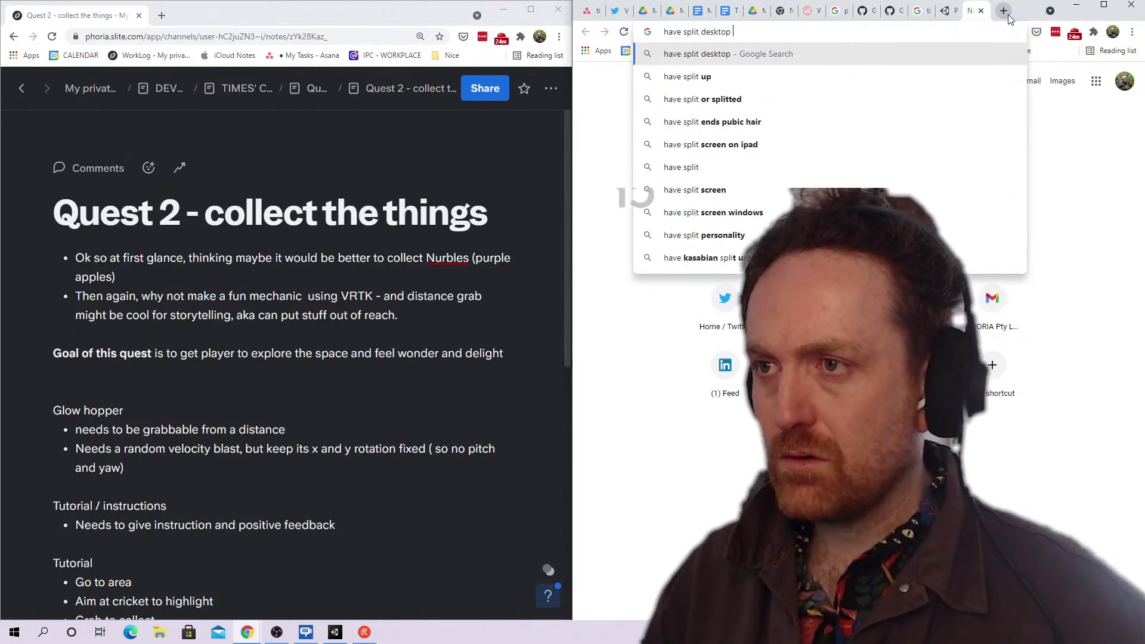
pyautogui.write('on one screen ')
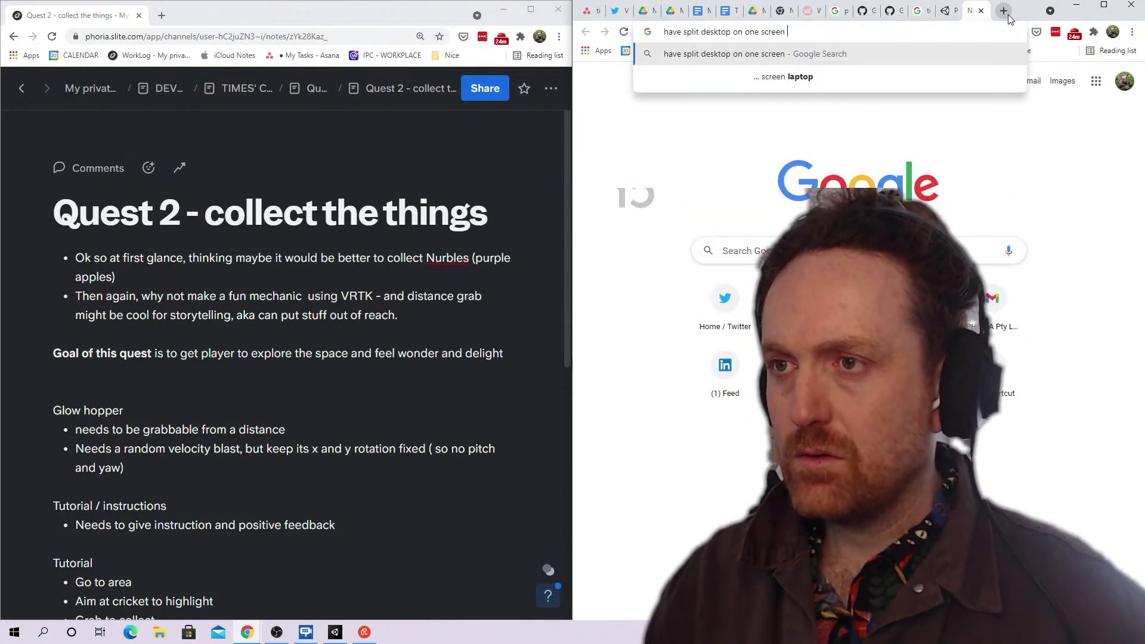
pyautogui.write('windows')
pyautogui.press('Return')
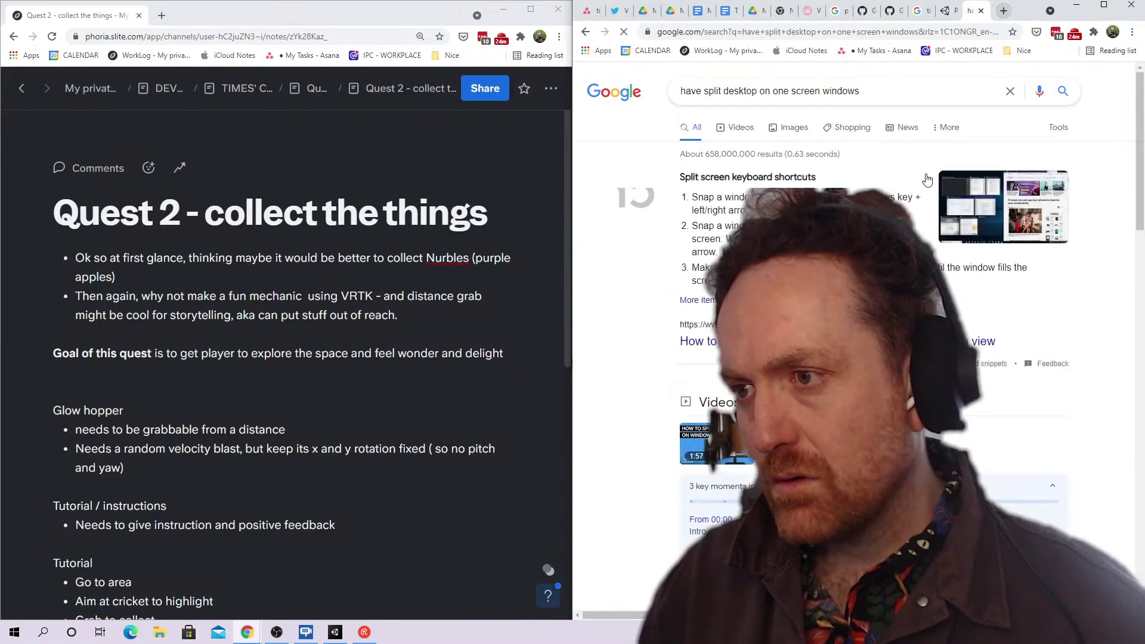
# Look through the split-screen search results and open the article "Split-screen is like having multiple monitors"
pyautogui.scroll(-5, 870, 358)
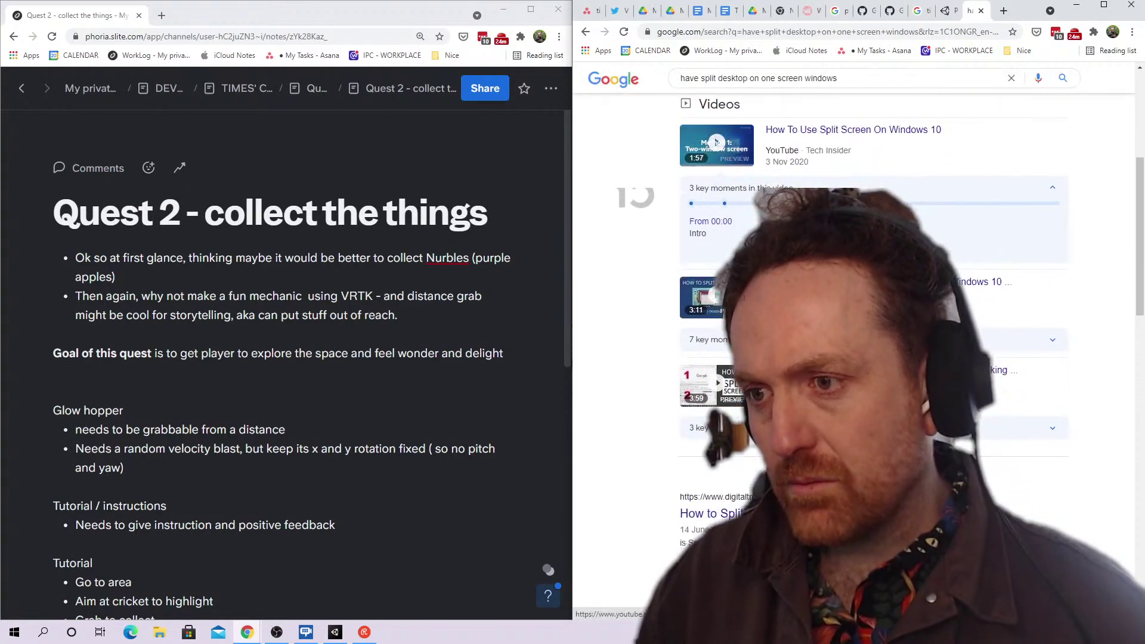
pyautogui.scroll(-1, 460, 243)
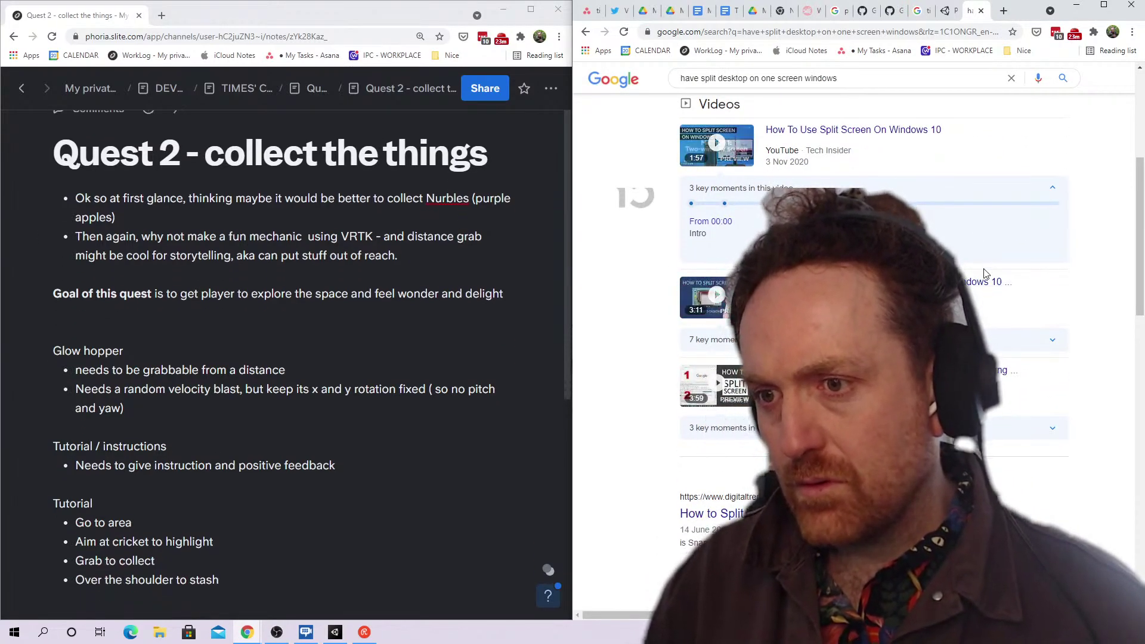
pyautogui.scroll(-3, 982, 290)
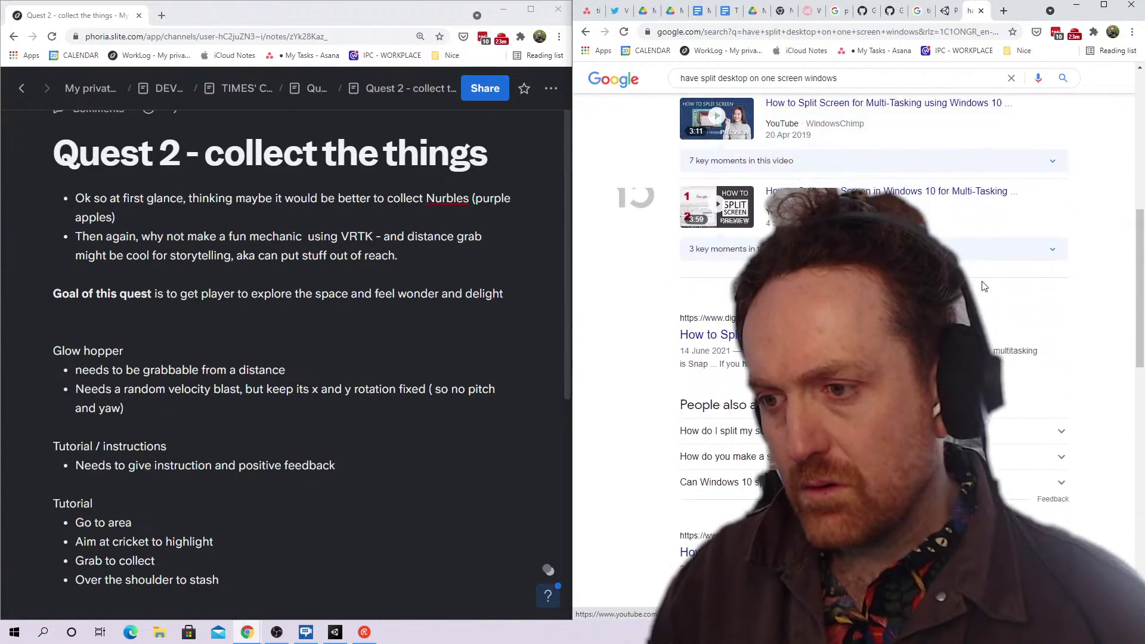
pyautogui.scroll(-1, 983, 287)
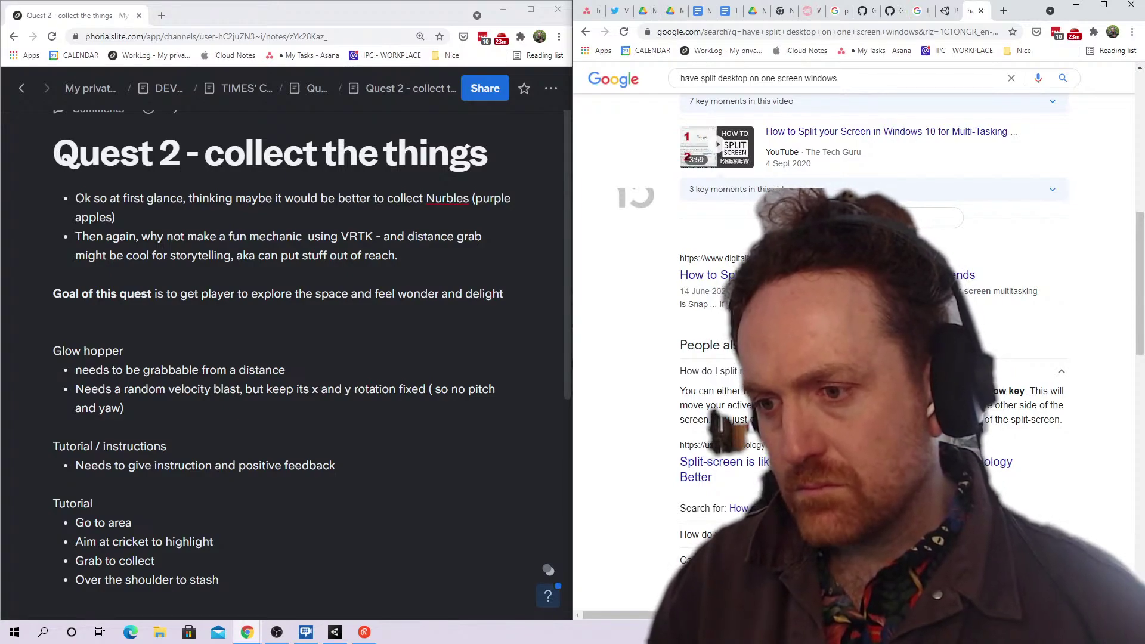
pyautogui.scroll(-2, 873, 329)
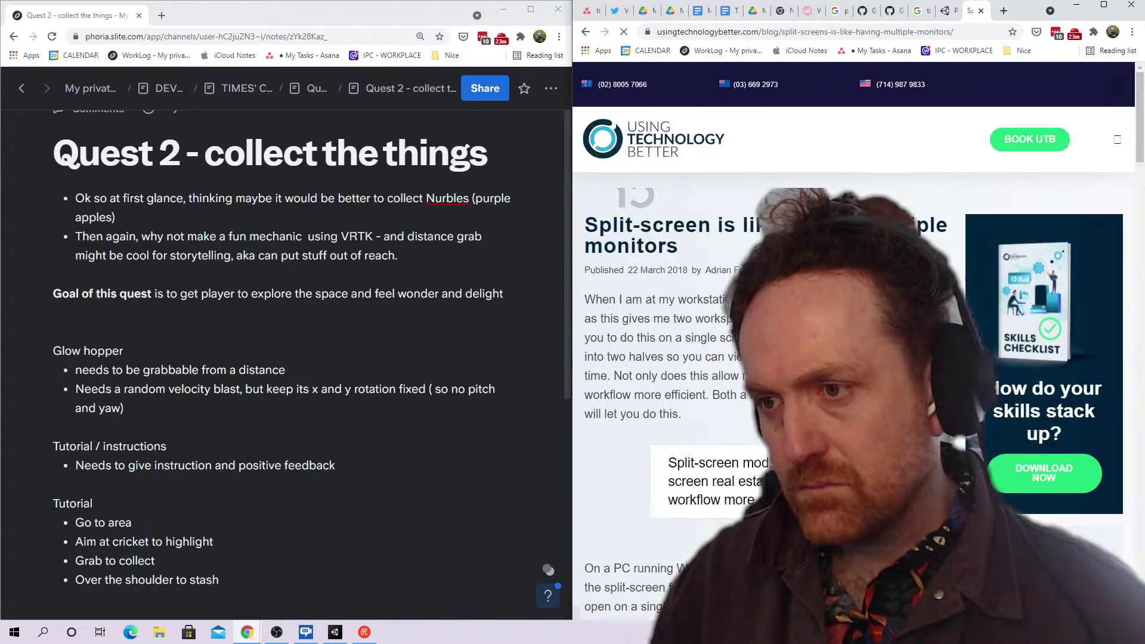
# Read the split-screen article's instructions for showing several windows on a single screen
pyautogui.scroll(-4, 769, 340)
pyautogui.scroll(-9, 769, 340)
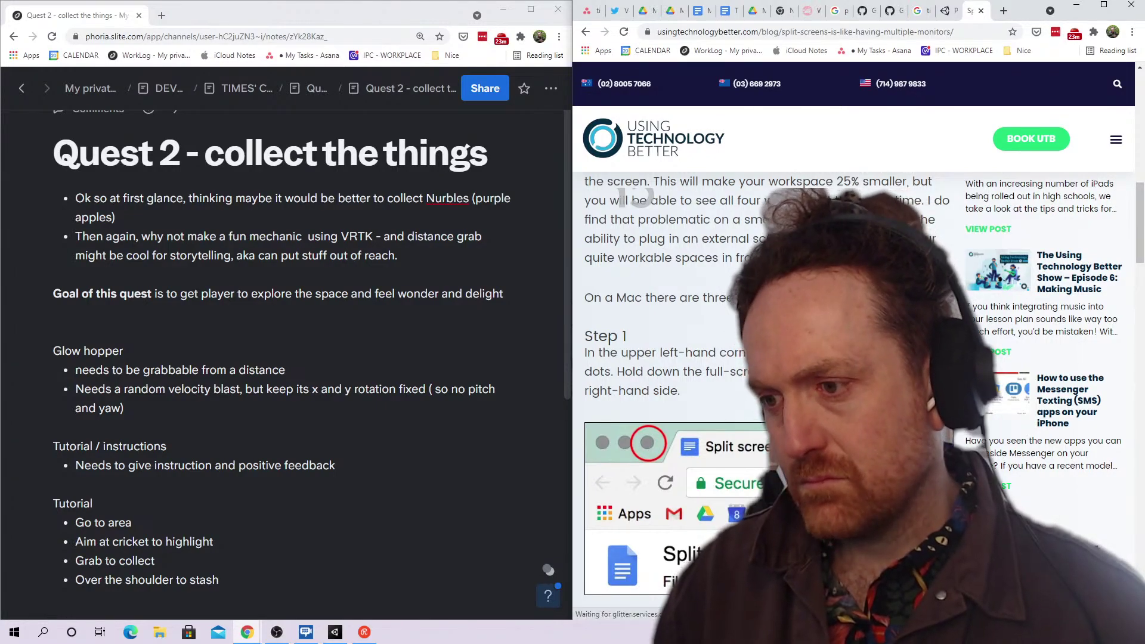
pyautogui.scroll(-8, 769, 340)
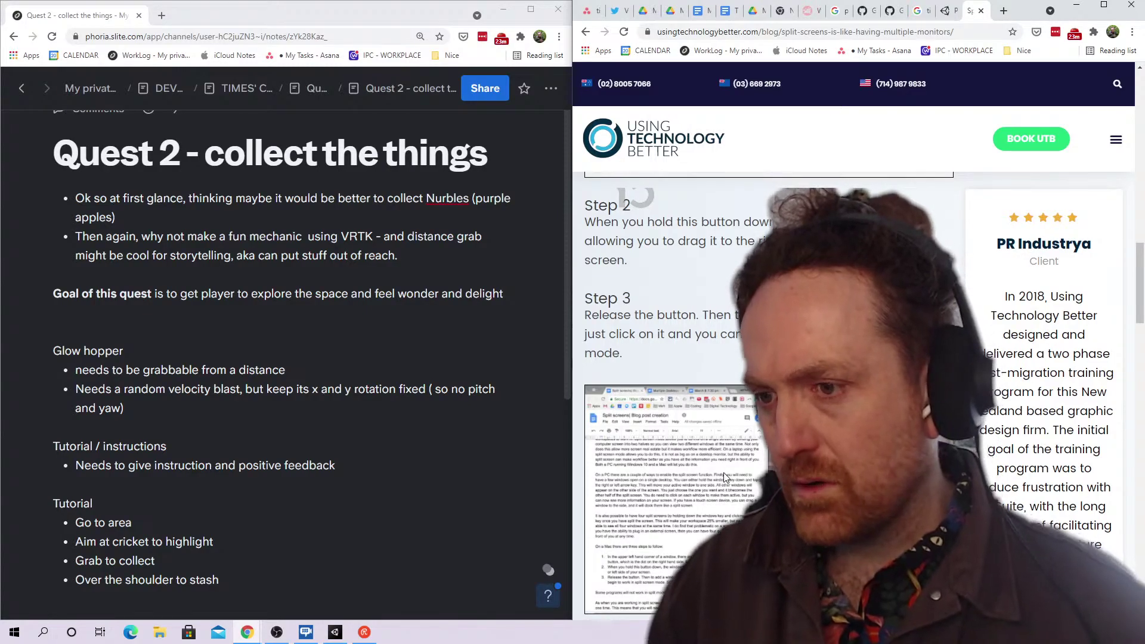
pyautogui.scroll(-7, 724, 472)
pyautogui.scroll(-10, 728, 467)
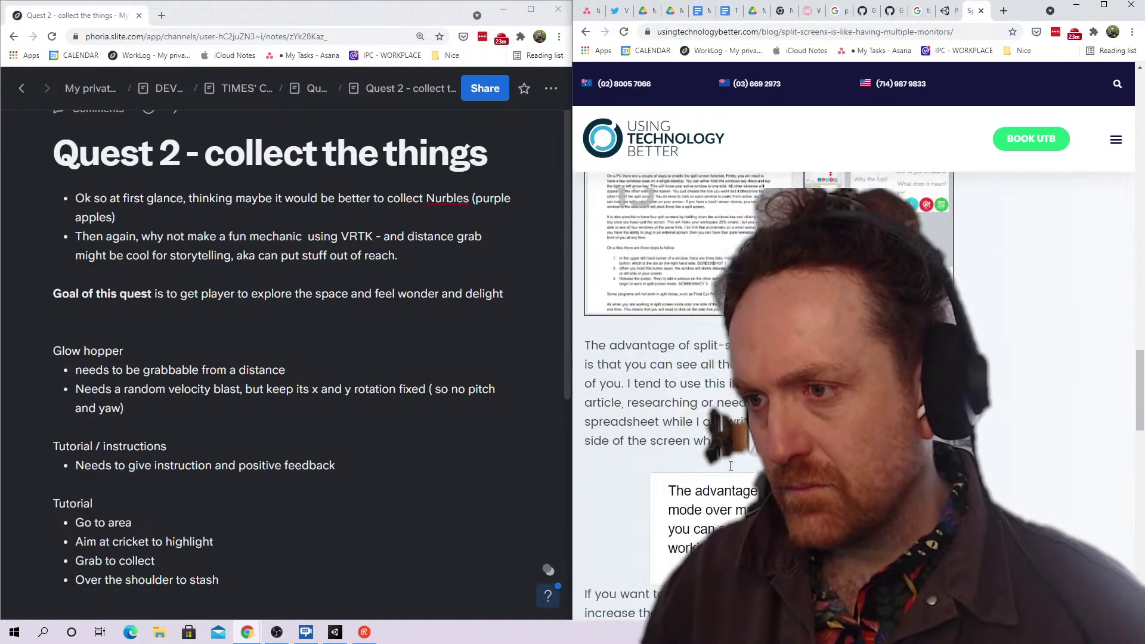
# Minimise the chat window over Unity and switch the browser back to the Tilia.Interactions.Interactables.Unity GitHub repository
pyautogui.click(952, 14)
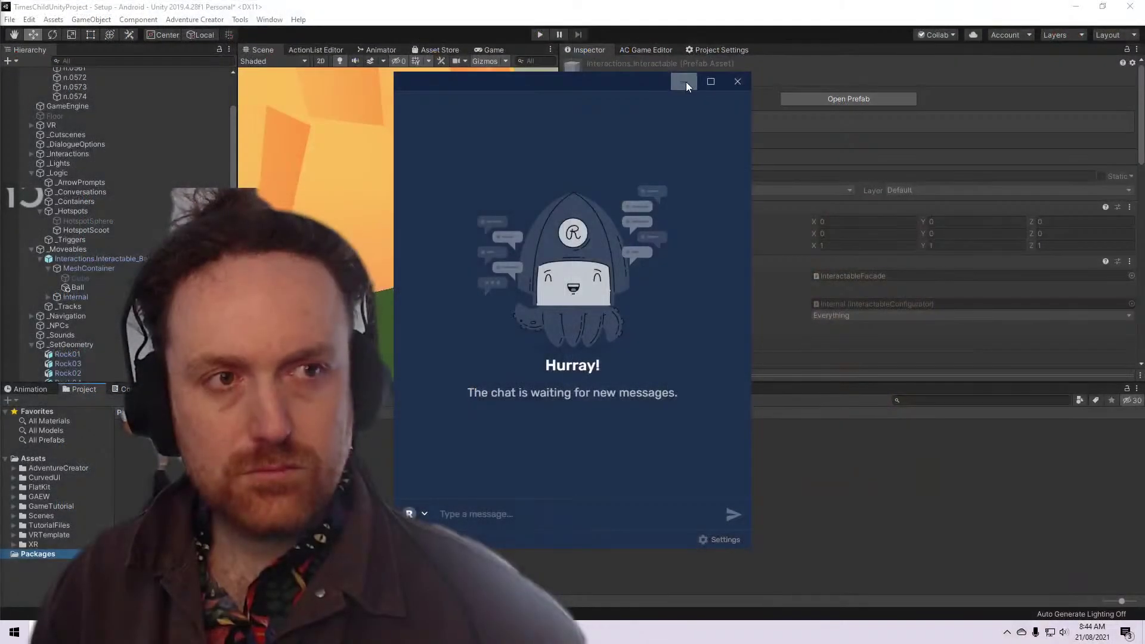
pyautogui.click(686, 81)
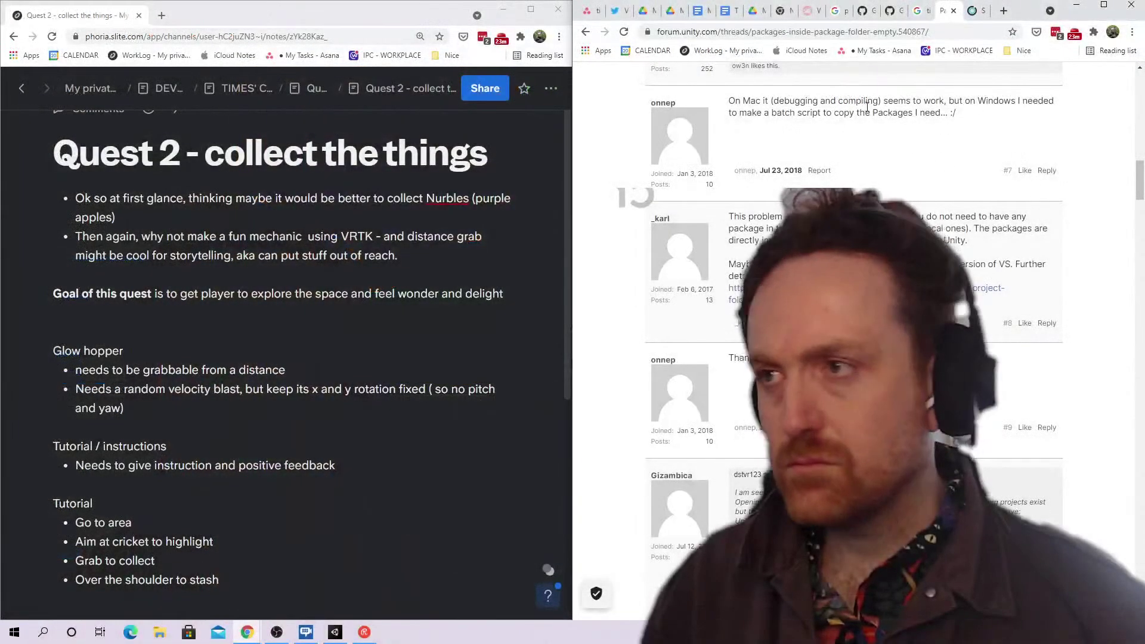
pyautogui.click(808, 10)
pyautogui.click(816, 11)
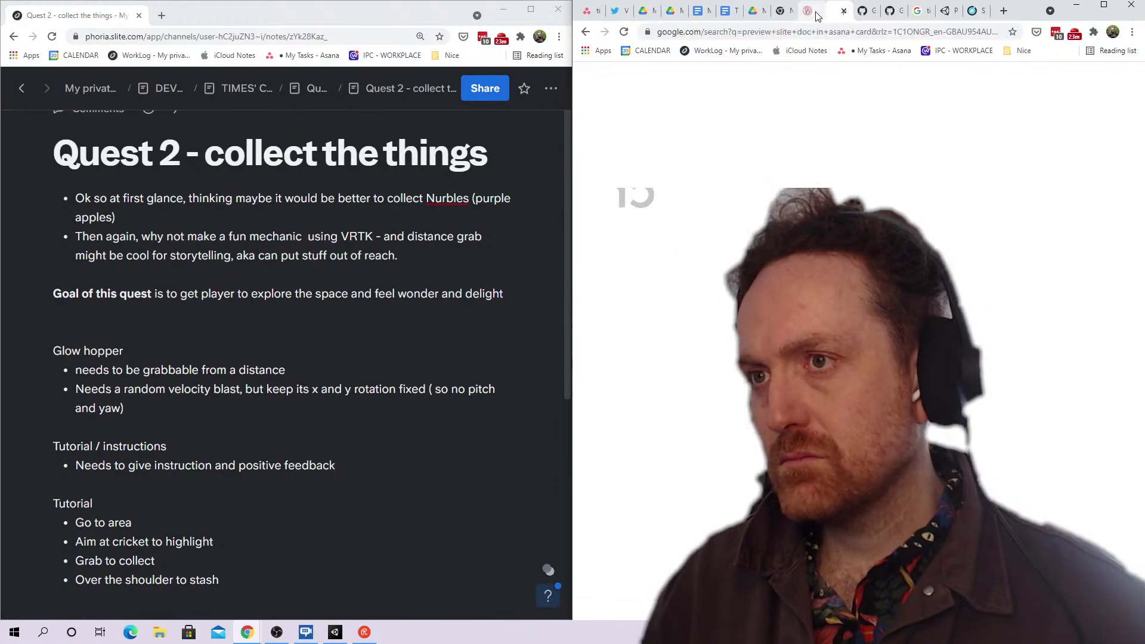
pyautogui.click(864, 11)
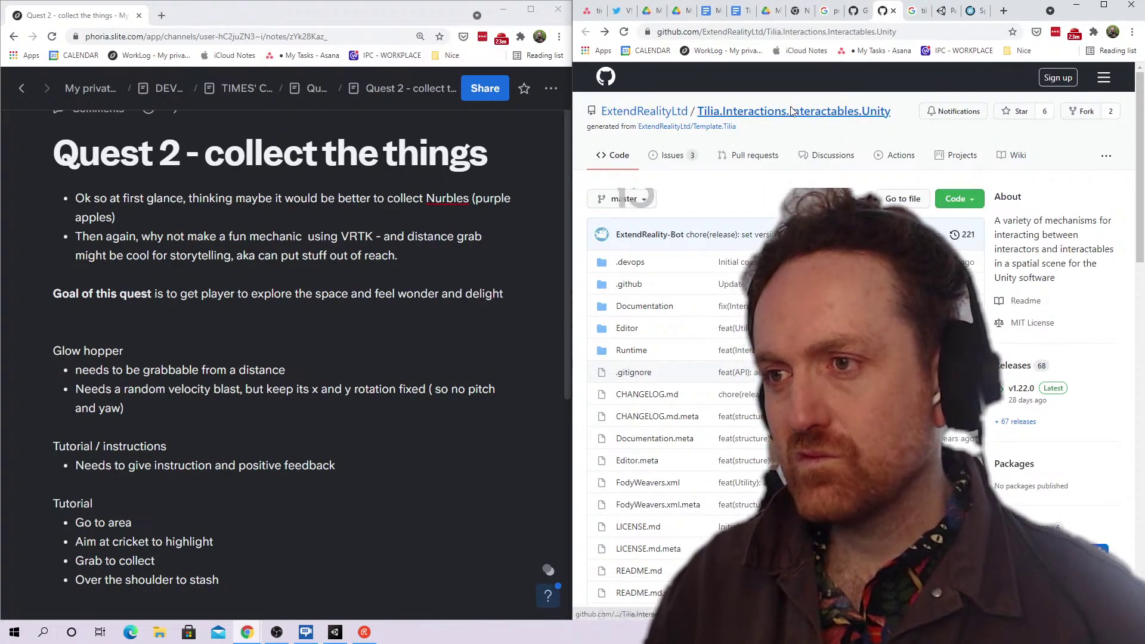
# Open the Tilia Interactables repository's installation guide and read its introduction on Interactors
pyautogui.scroll(-15, 796, 358)
pyautogui.scroll(1, 655, 430)
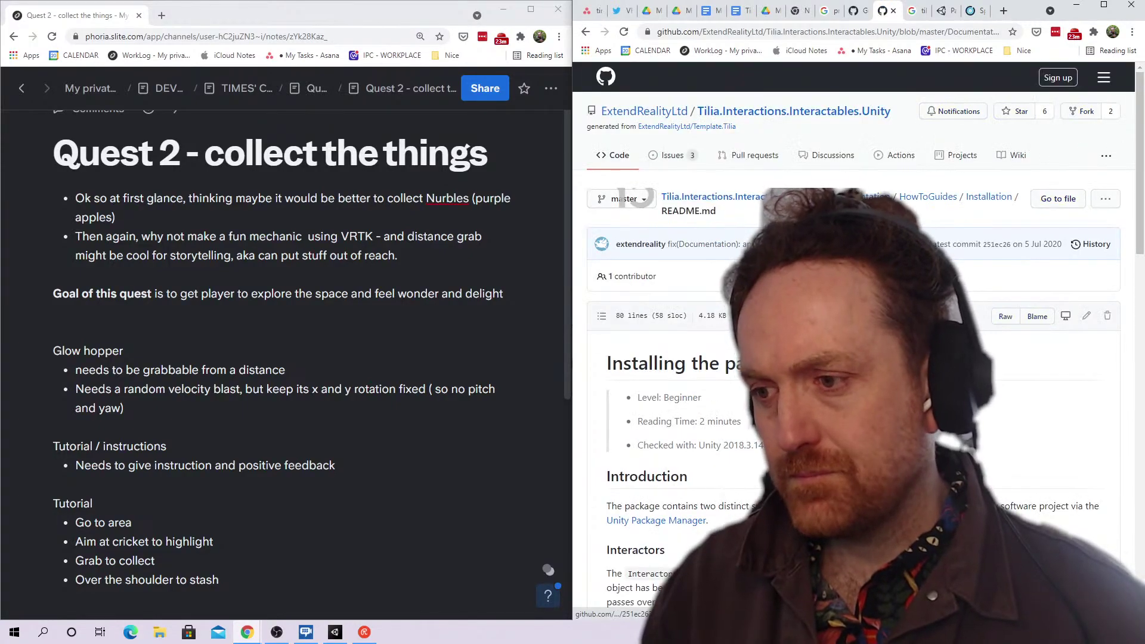
pyautogui.scroll(-4, 882, 334)
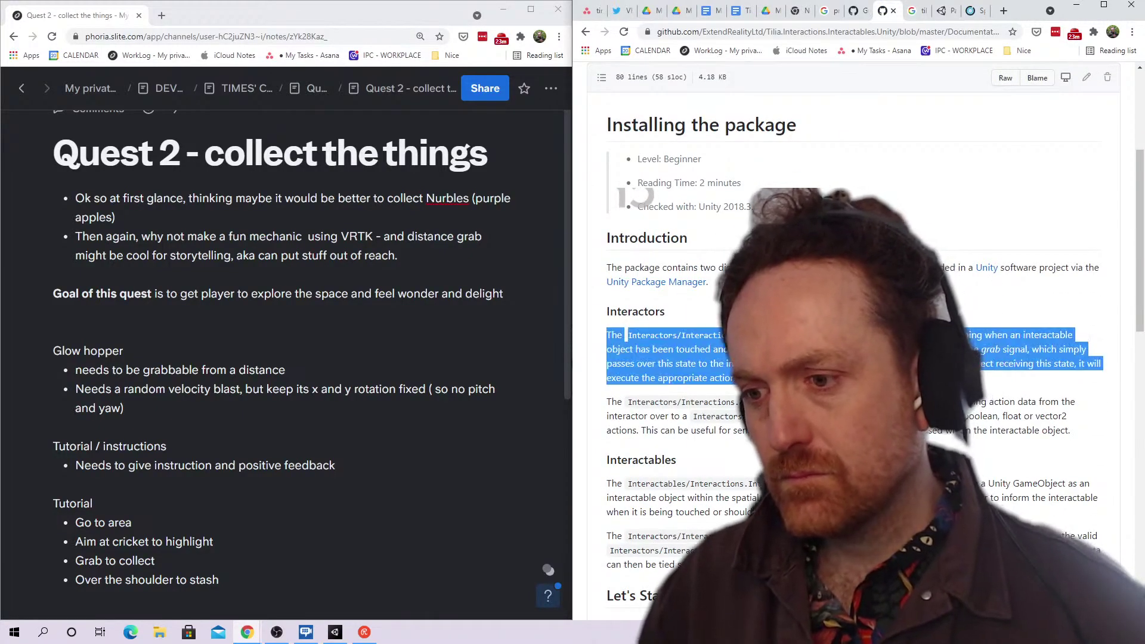
pyautogui.scroll(-5, 852, 358)
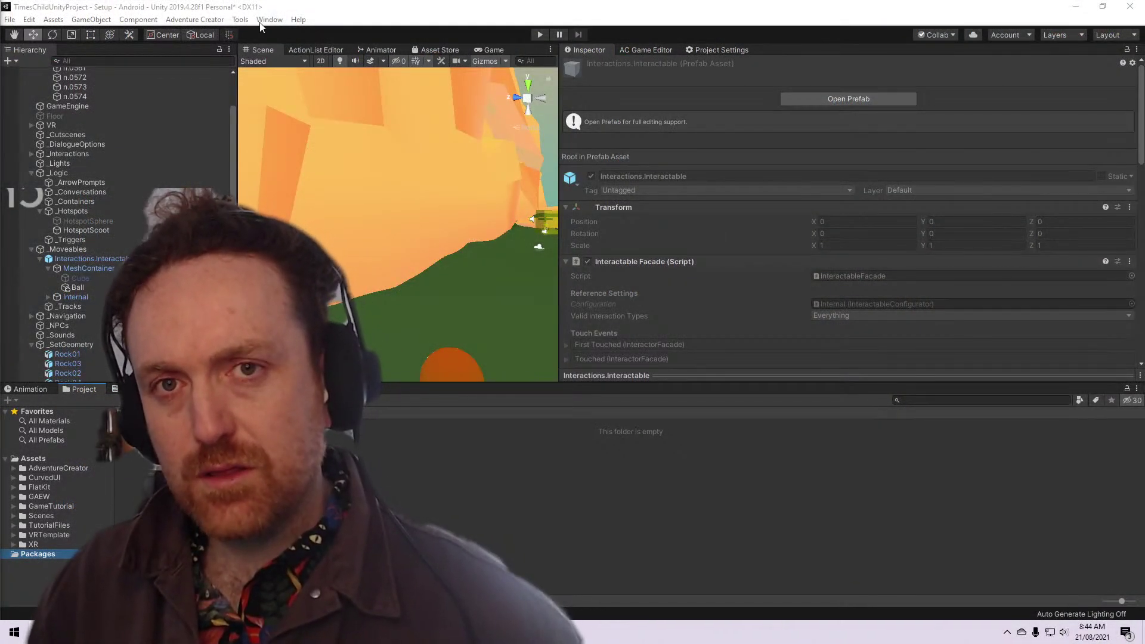
pyautogui.click(183, 21)
pyautogui.moveTo(273, 19)
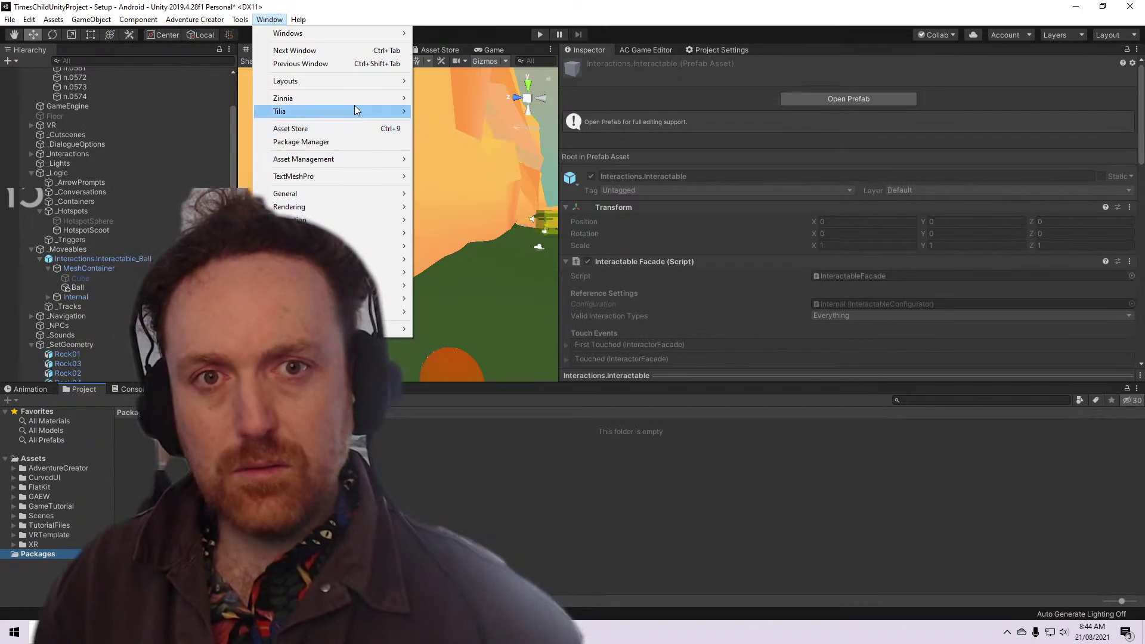
pyautogui.moveTo(355, 111)
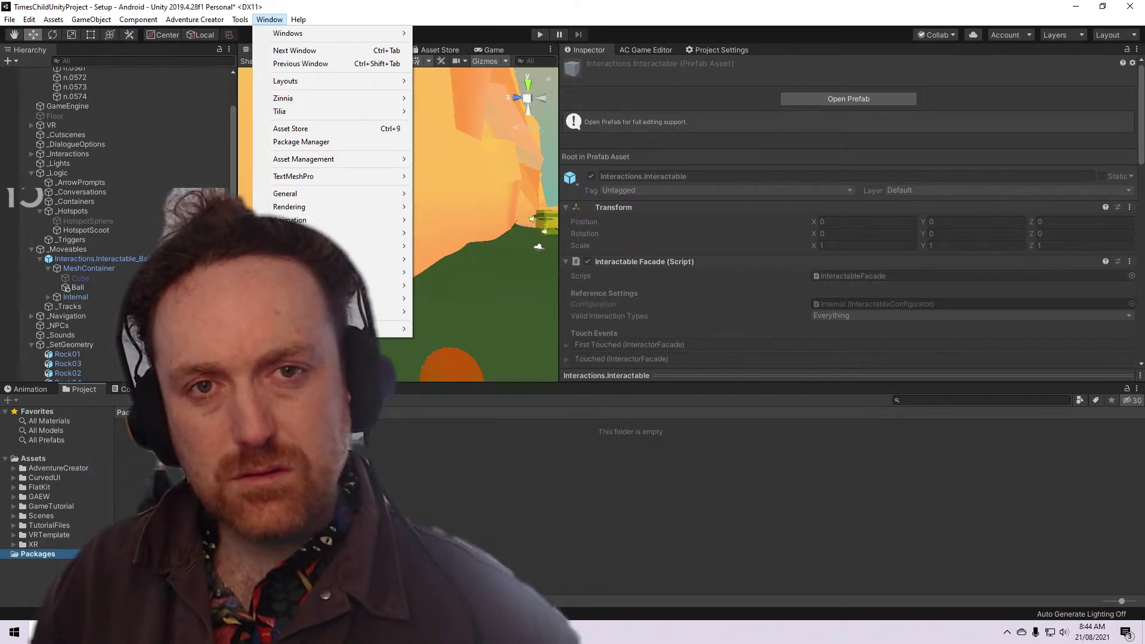
pyautogui.click(256, 465)
# Expand the VR object in the scene hierarchy and inspect the Teleporter Facade settings of Locomotors.Teleporter.Instant
pyautogui.scroll(-5, 74, 282)
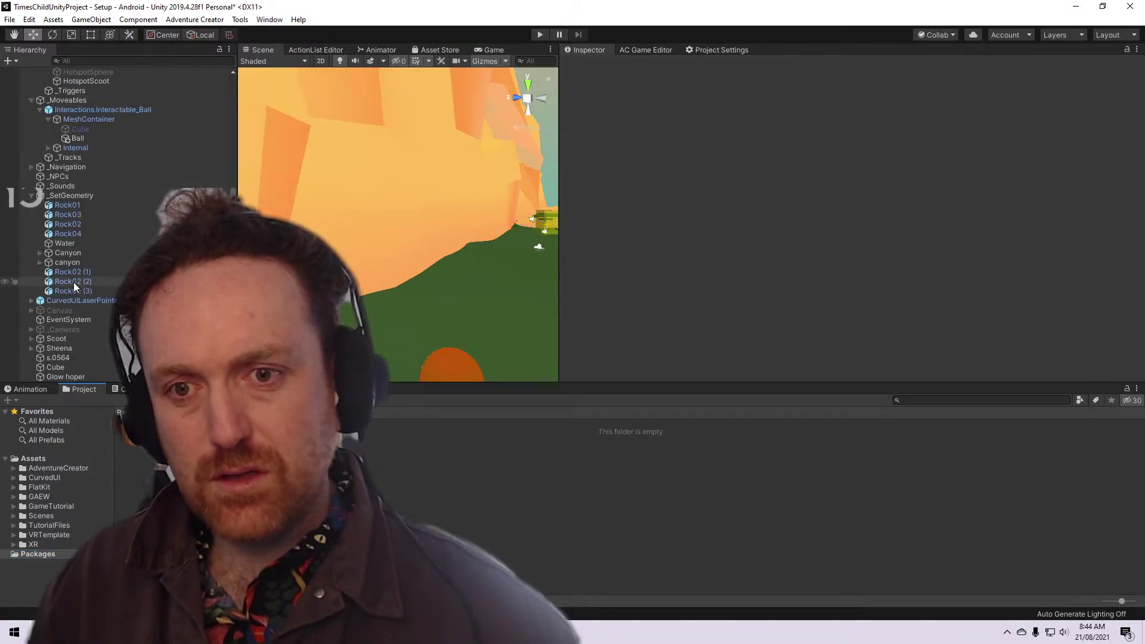
pyautogui.scroll(7, 74, 281)
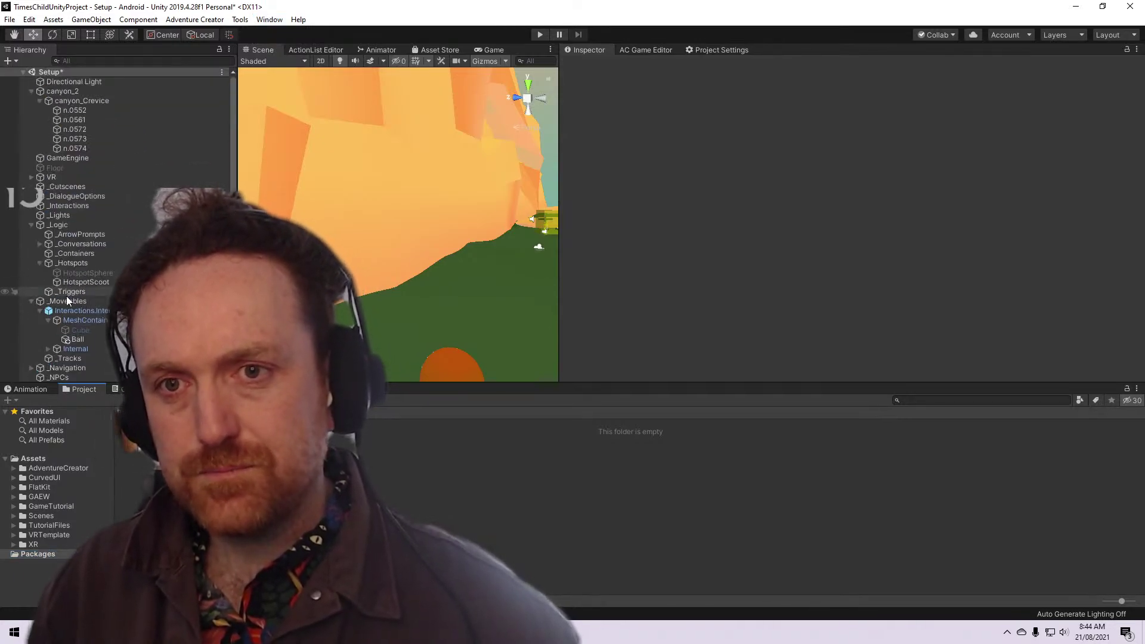
pyautogui.click(42, 159)
pyautogui.click(31, 177)
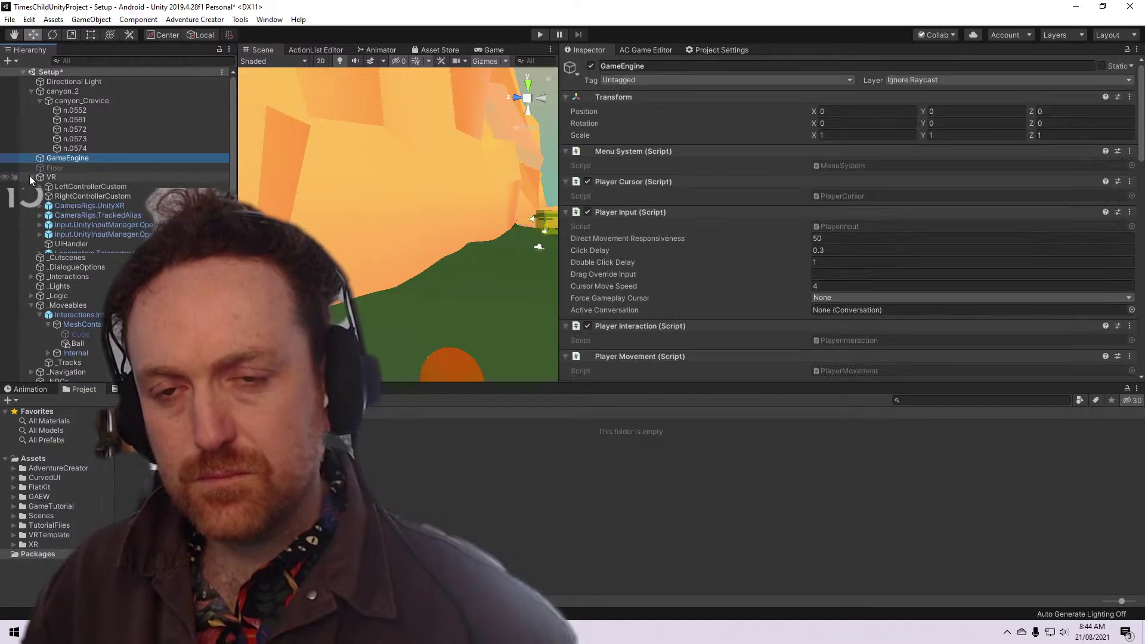
pyautogui.click(77, 253)
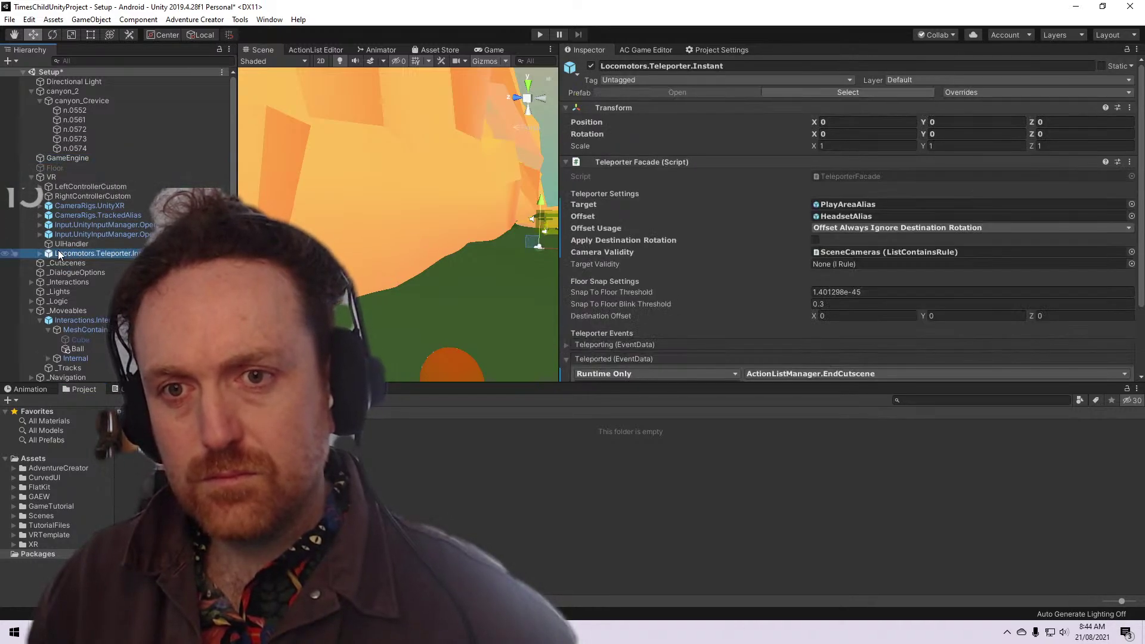
# Examine the child objects of the VR camera rigs and LeftControllerCustom, including the SnapRotateLeft settings
pyautogui.click(40, 215)
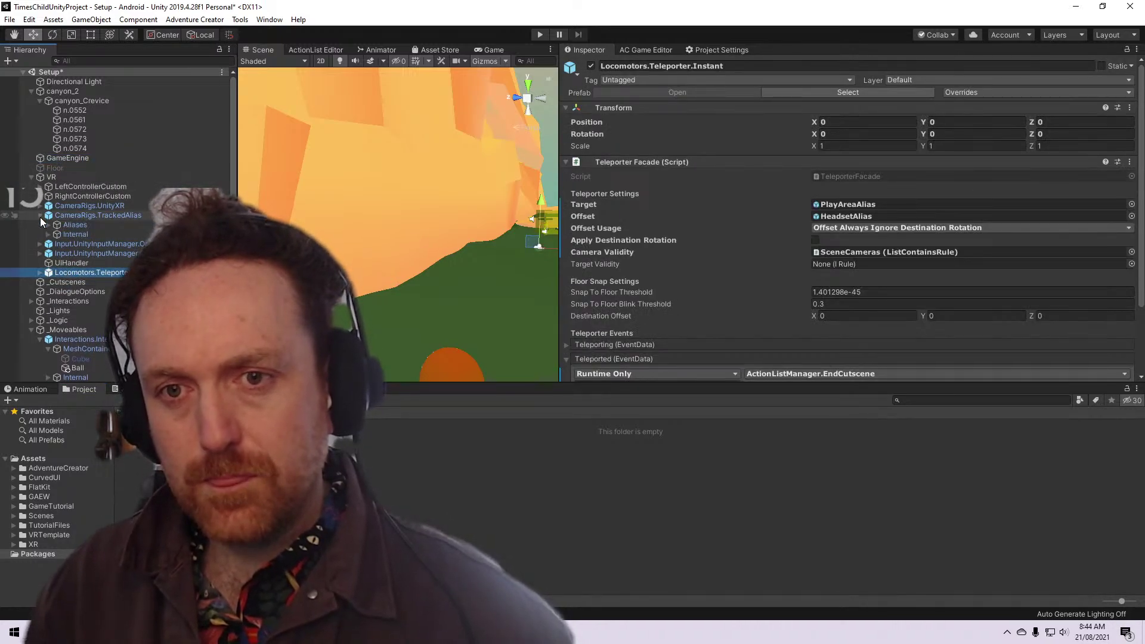
pyautogui.click(40, 205)
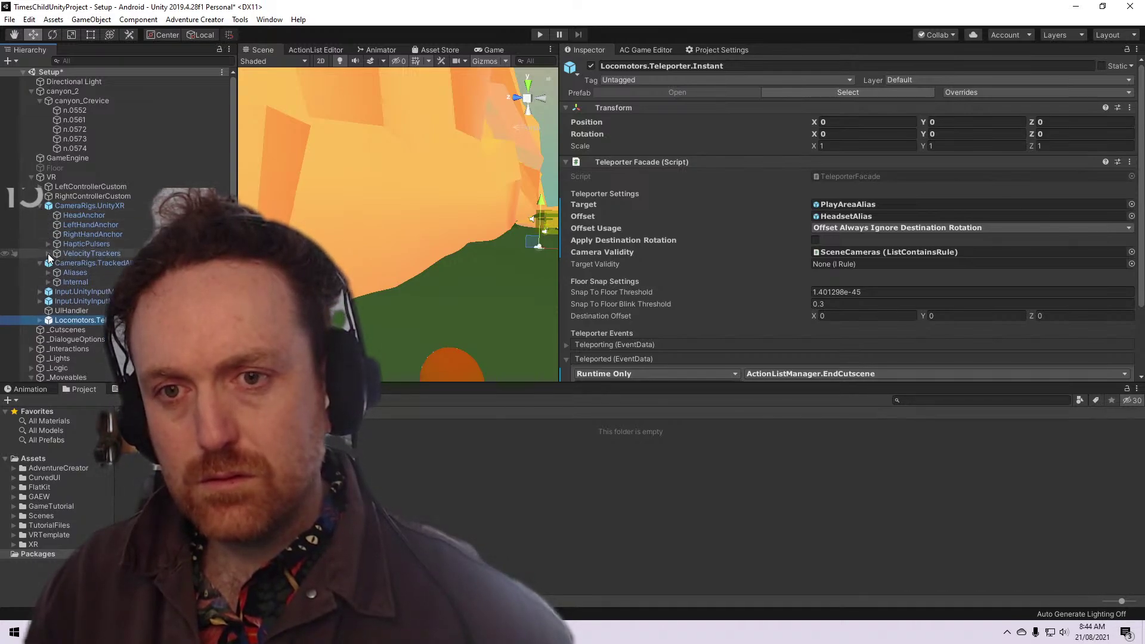
pyautogui.scroll(-5, 45, 255)
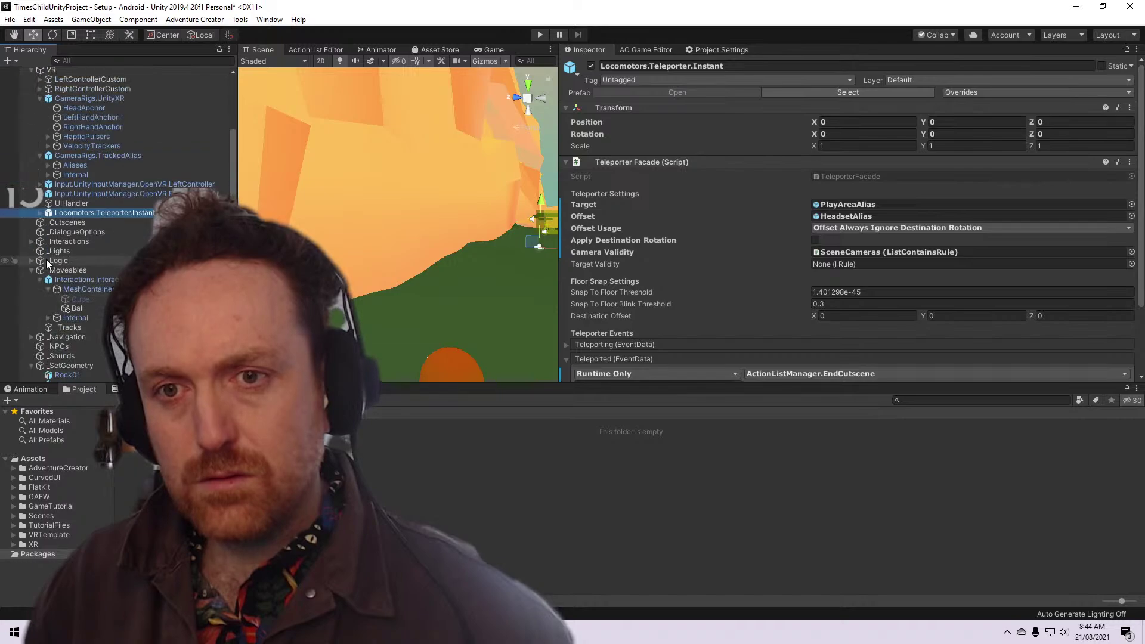
pyautogui.scroll(5, 47, 262)
pyautogui.click(40, 187)
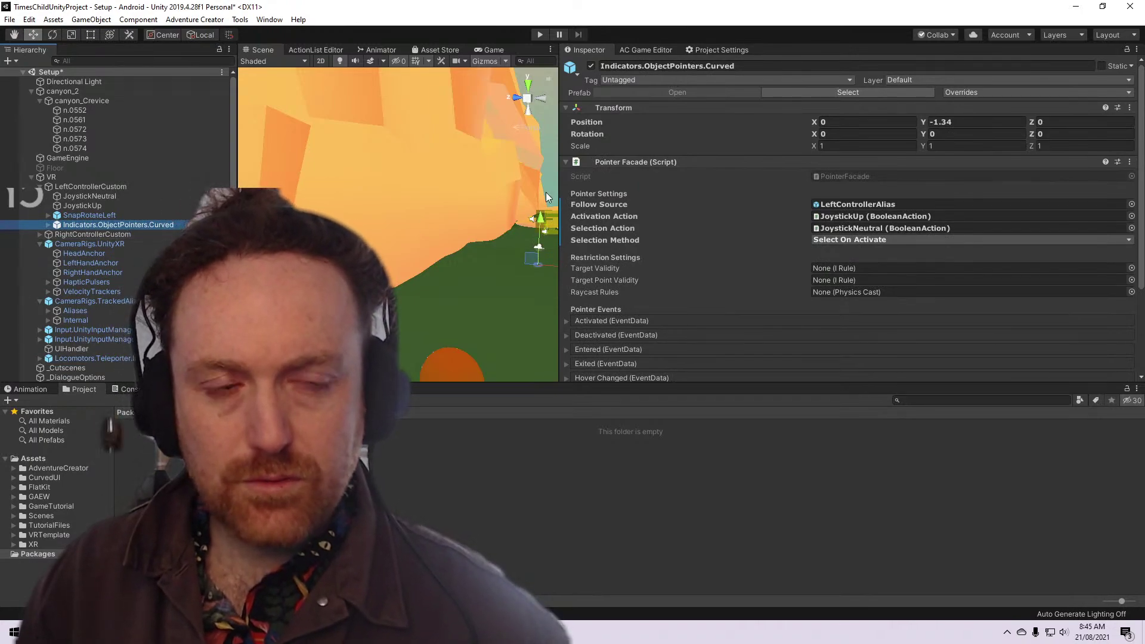
pyautogui.moveTo(652, 385); pyautogui.dragTo(634, 490)
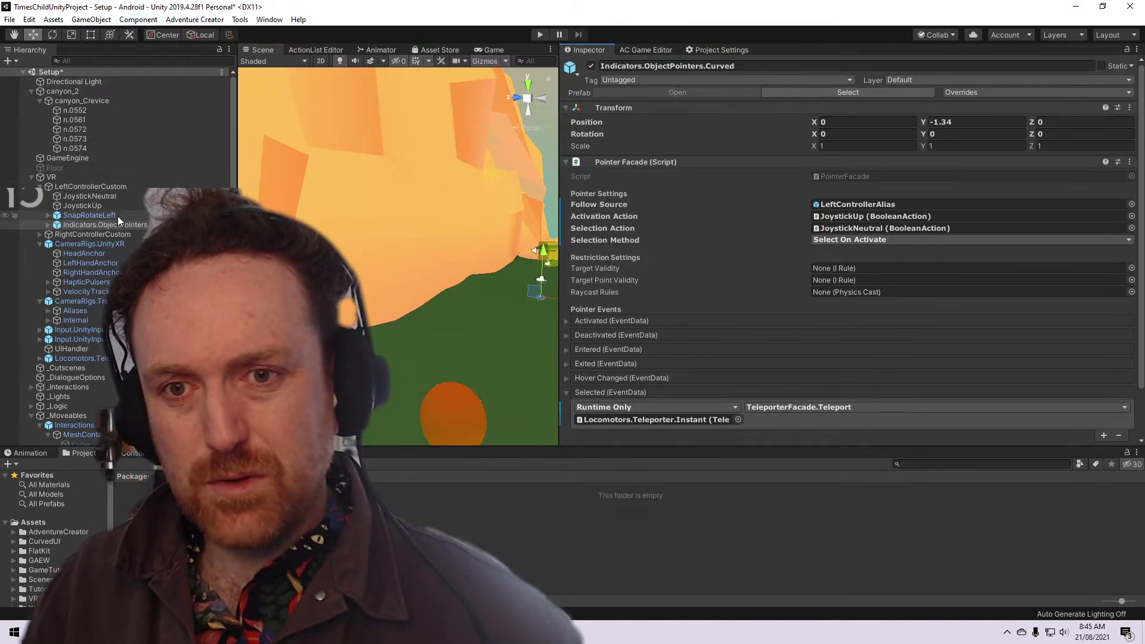
pyautogui.click(117, 215)
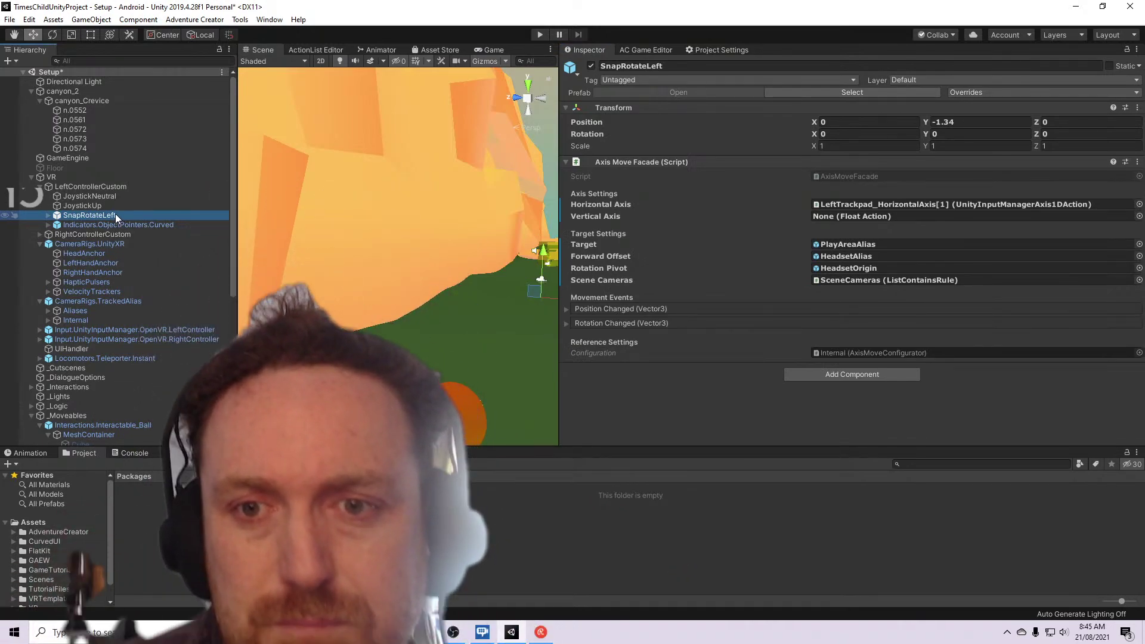
# Add a Tilia Indicators.ObjectPointers.Straight prefab as a child of the left controller's curved pointer
pyautogui.click(114, 225)
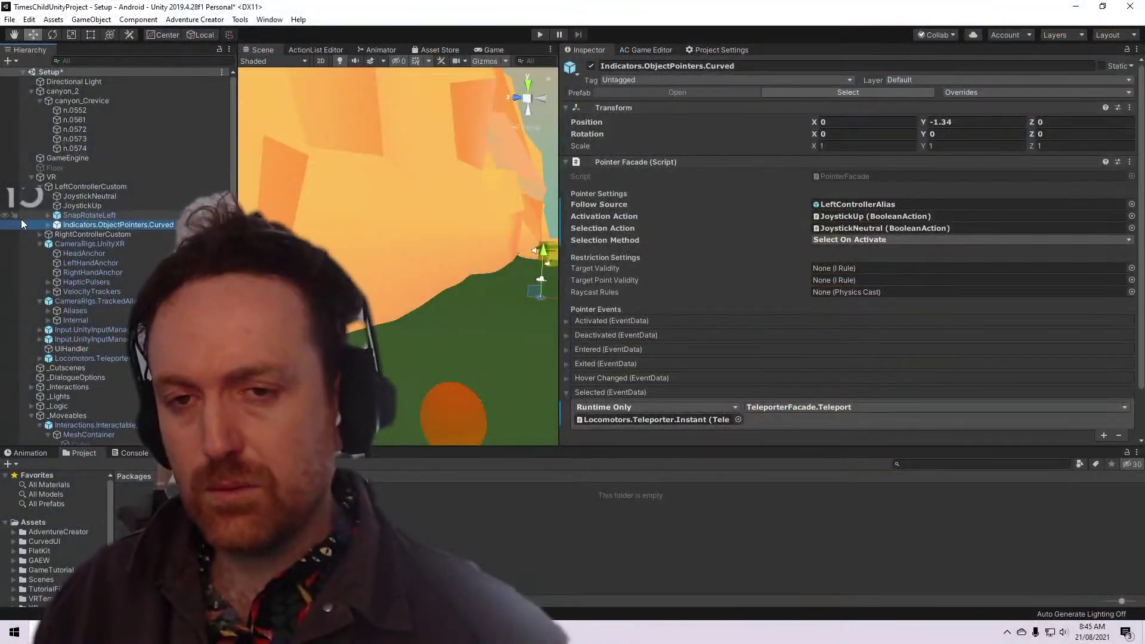
pyautogui.click(110, 19)
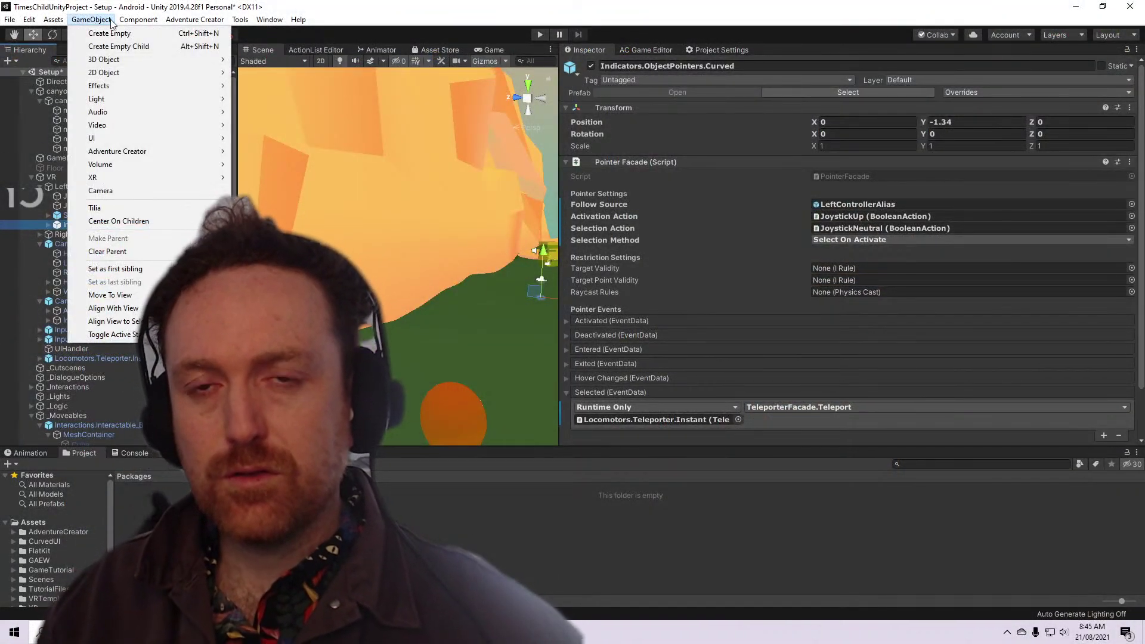
pyautogui.moveTo(162, 208)
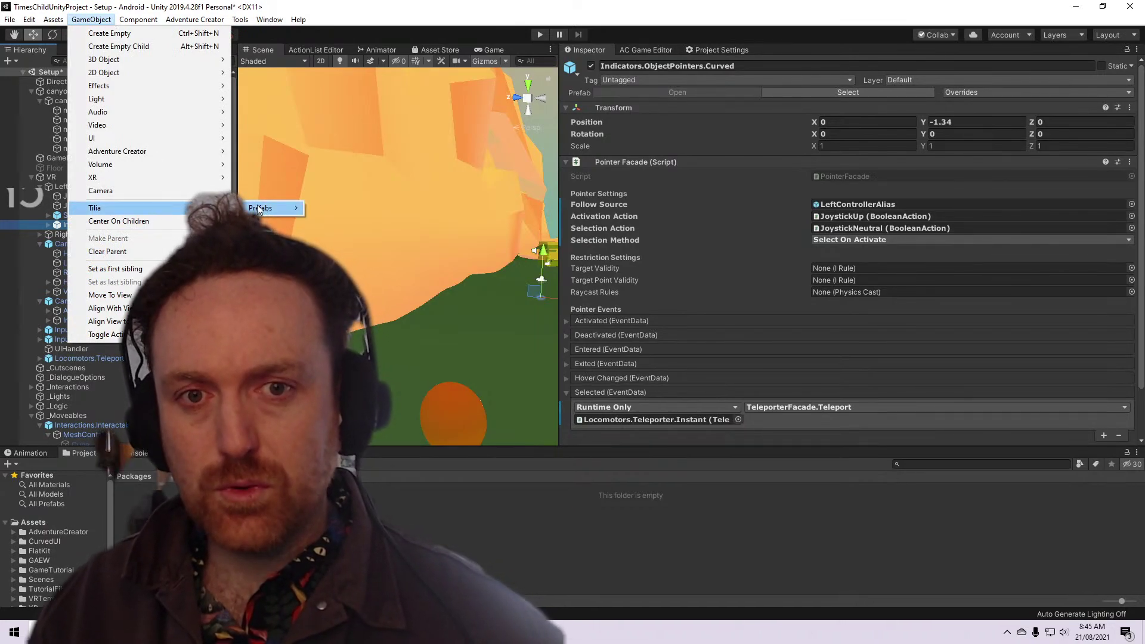
pyautogui.moveTo(262, 206)
pyautogui.moveTo(366, 265)
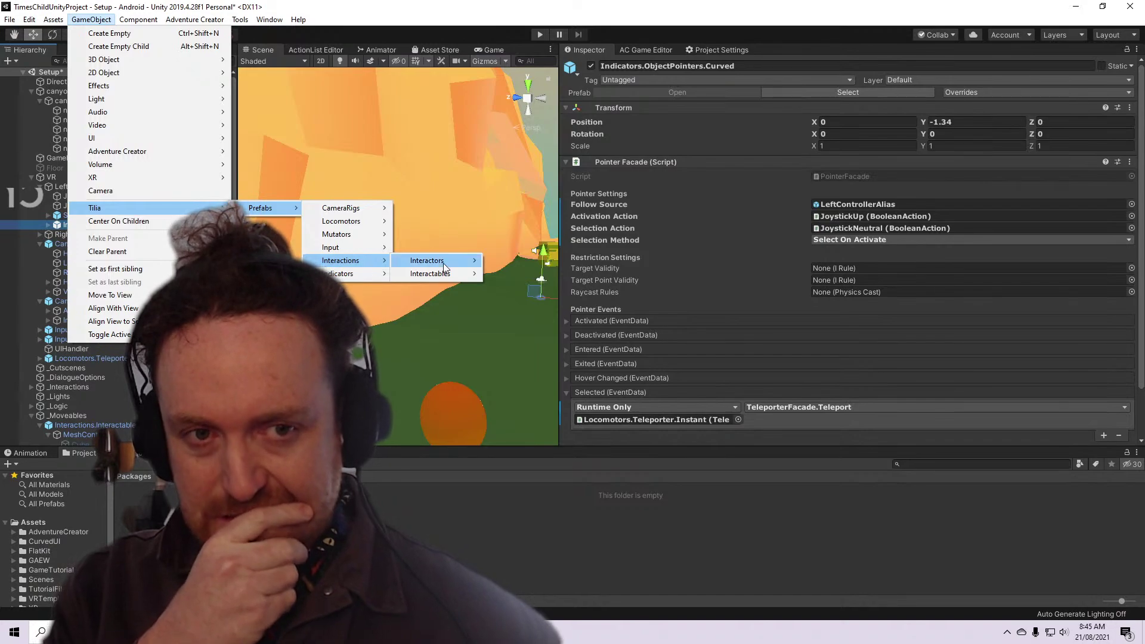
pyautogui.moveTo(444, 267)
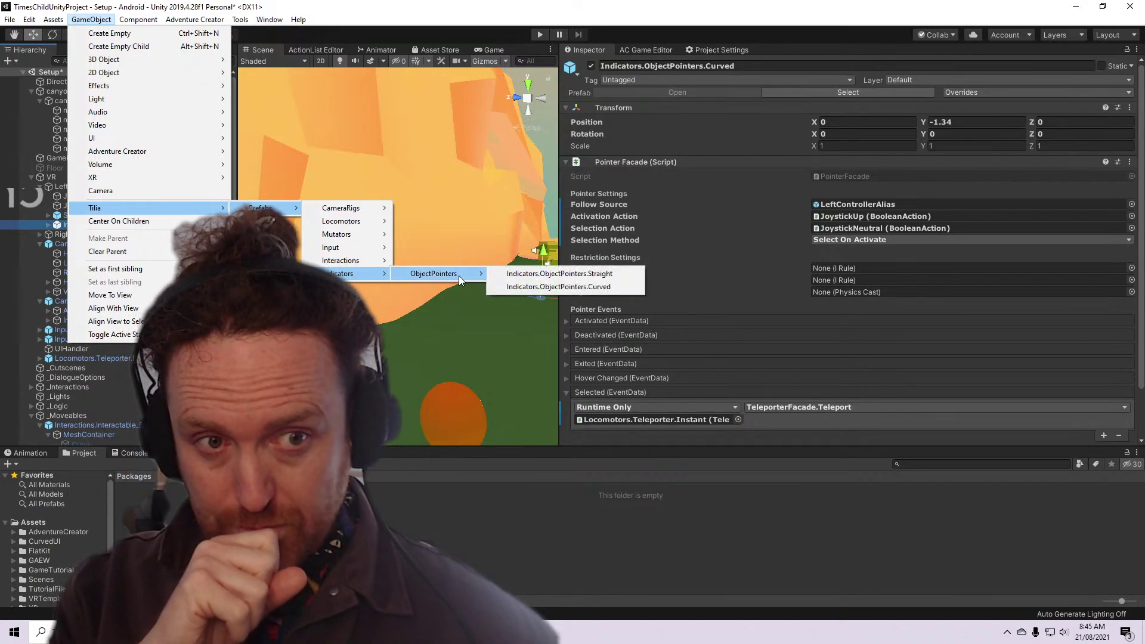
pyautogui.click(539, 274)
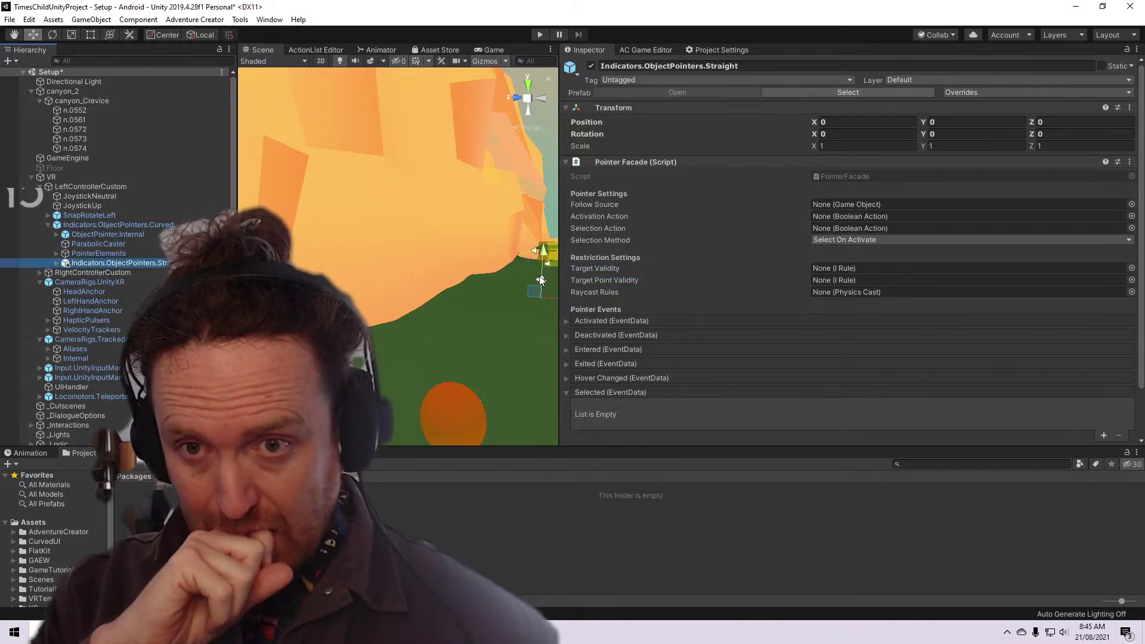
pyautogui.scroll(-3, 538, 276)
pyautogui.scroll(3, 538, 277)
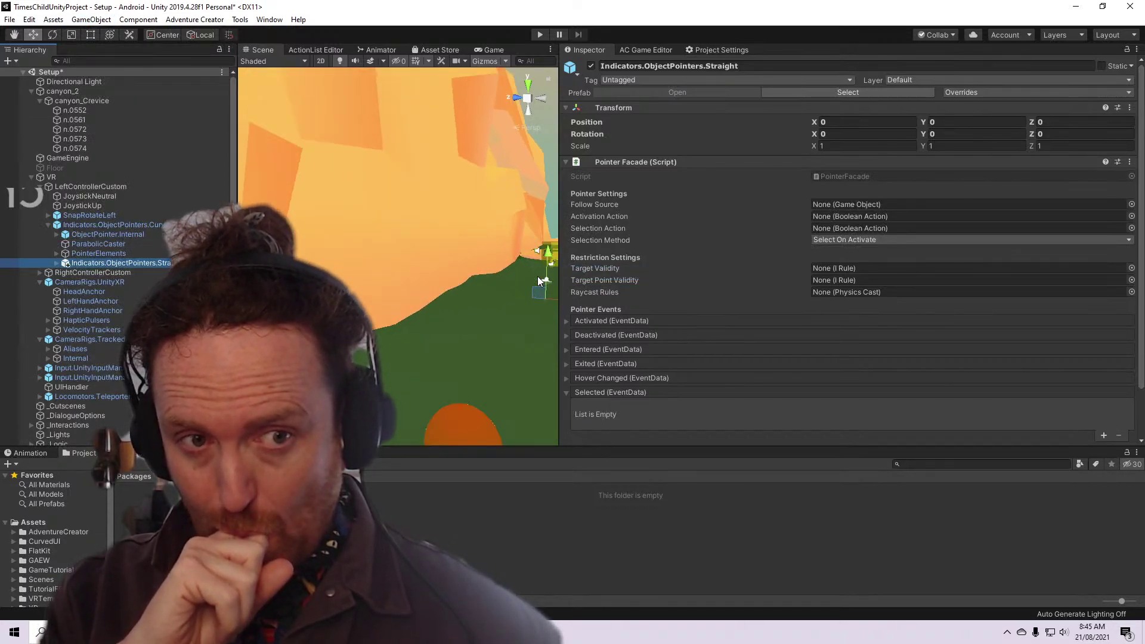
pyautogui.scroll(-3, 538, 277)
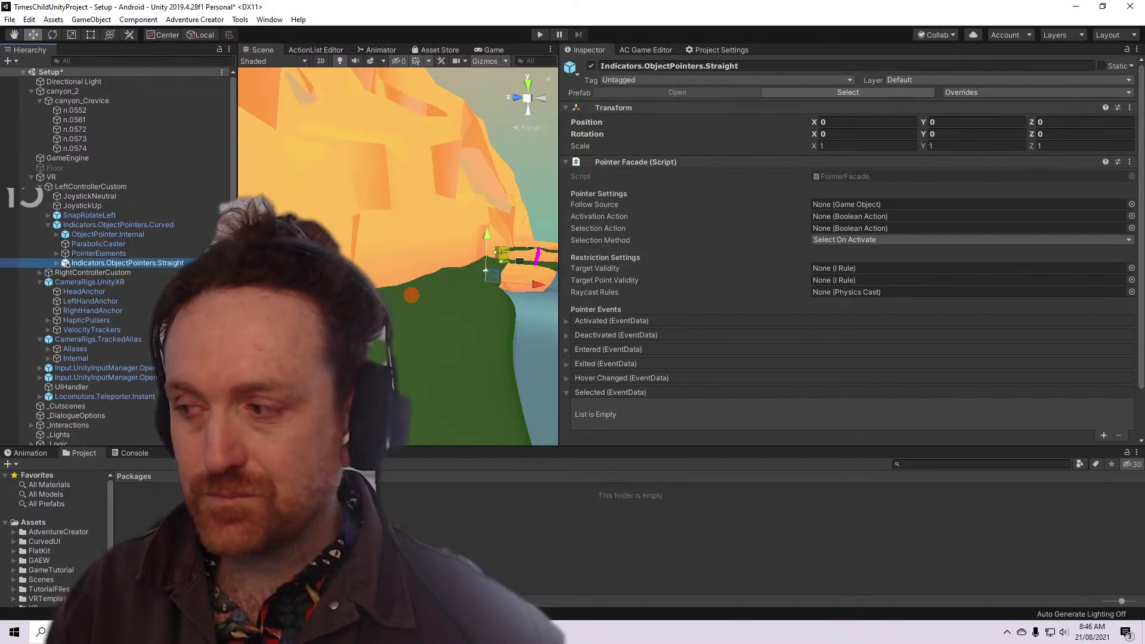
# Move the straight pointer out of the curved pointer to directly under LeftControllerCustom and set its Y position to 0
pyautogui.click(614, 335)
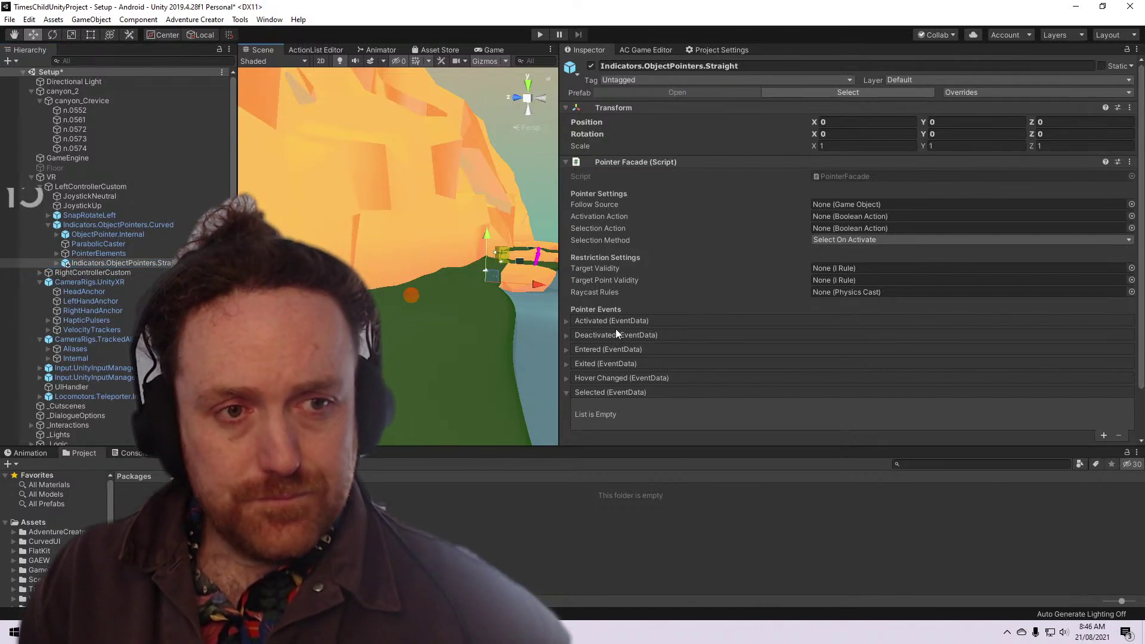
pyautogui.click(148, 264)
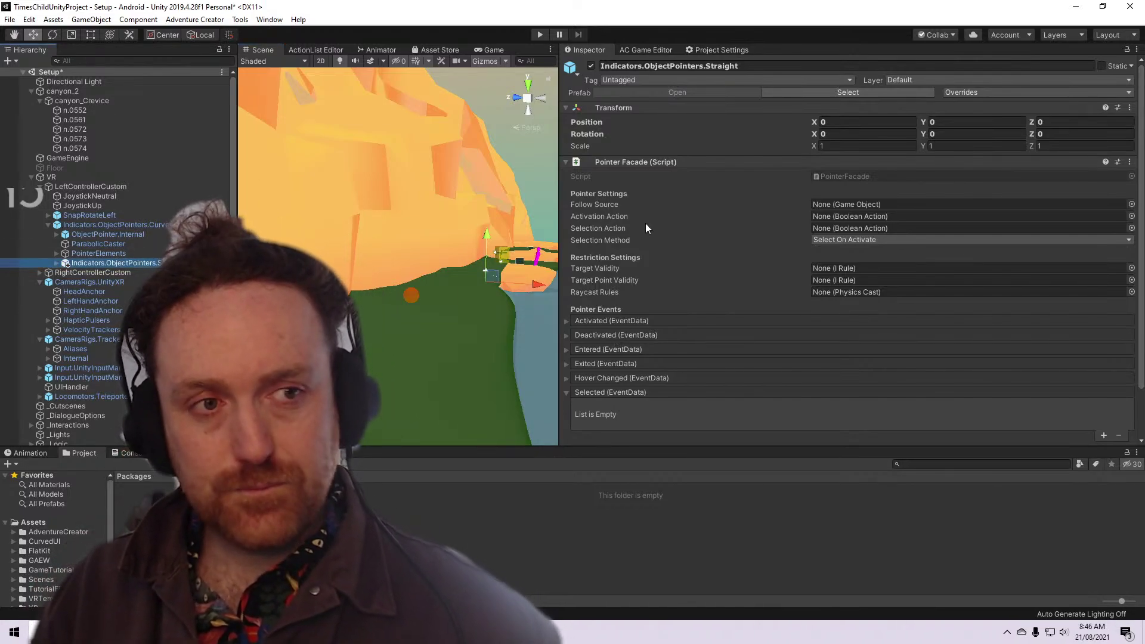
pyautogui.click(843, 206)
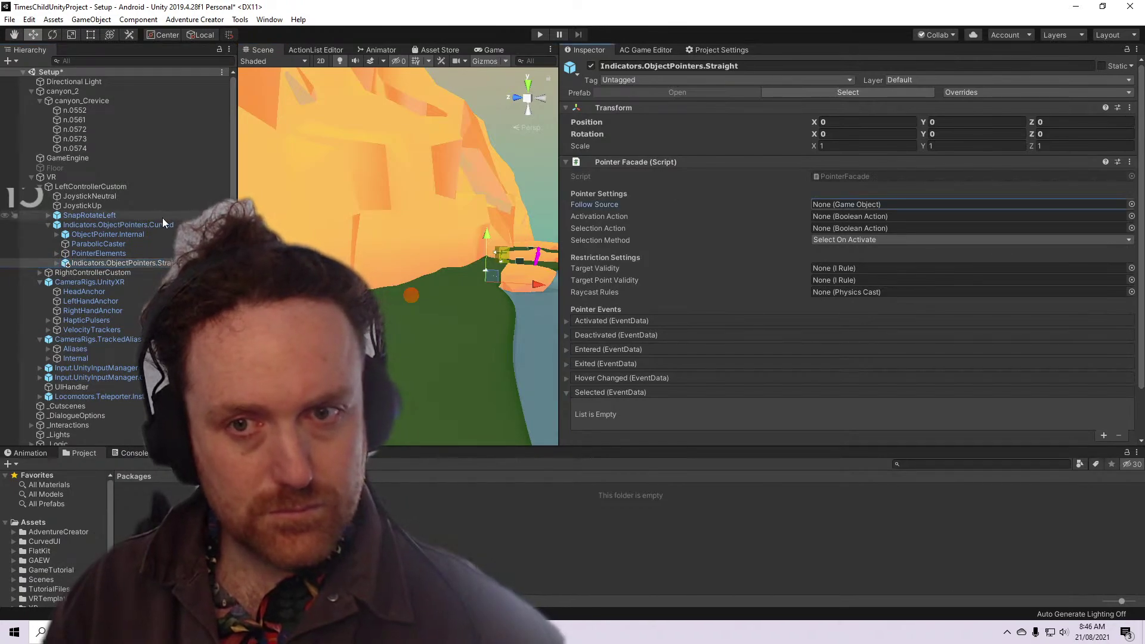
pyautogui.moveTo(113, 262); pyautogui.dragTo(106, 219)
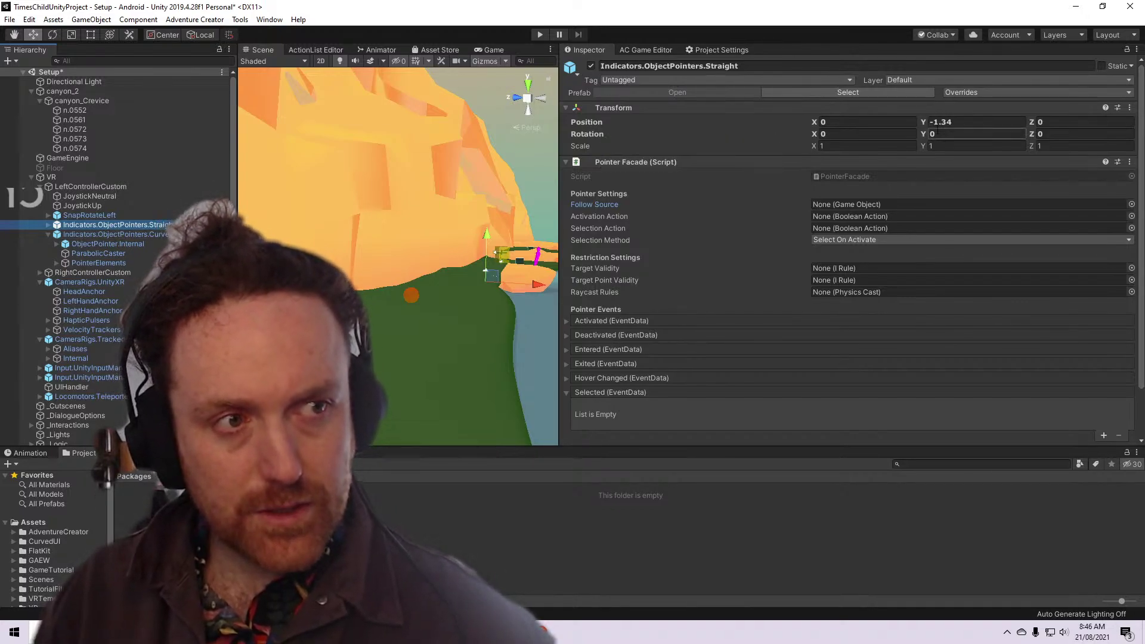
pyautogui.click(950, 122)
pyautogui.press('Tab')
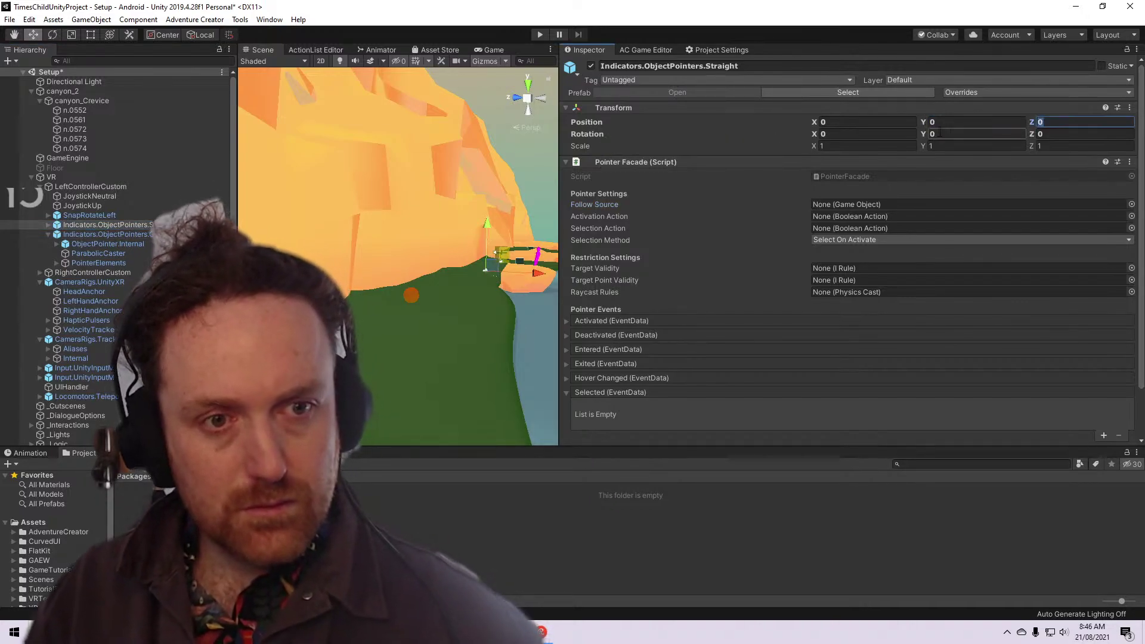
pyautogui.doubleClick(173, 225)
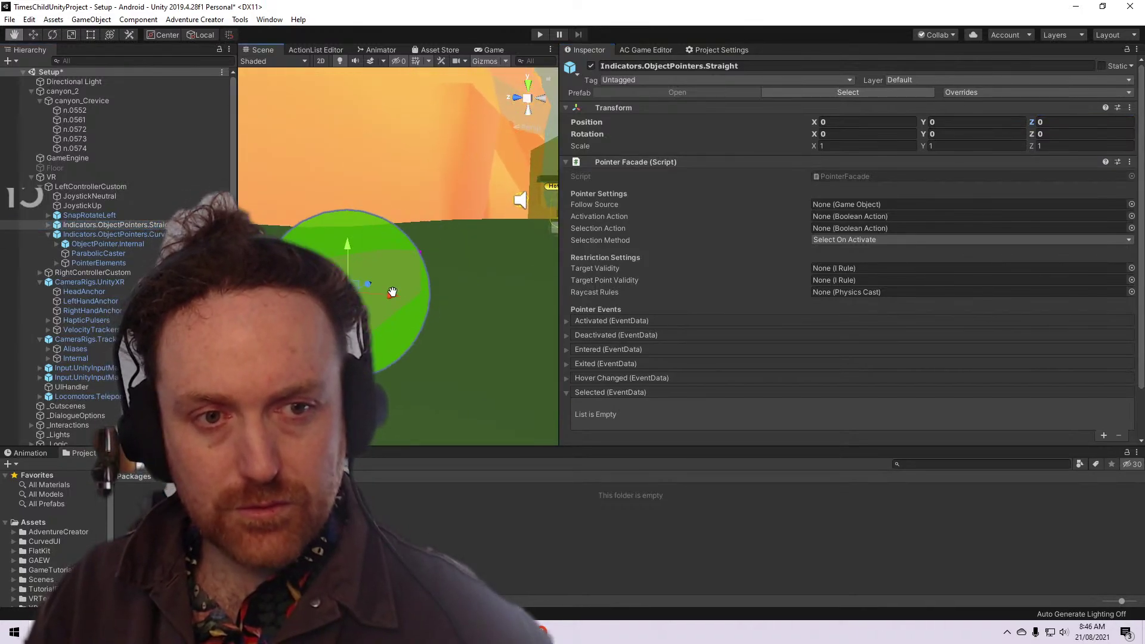
pyautogui.scroll(-6, 385, 290)
pyautogui.scroll(2, 385, 289)
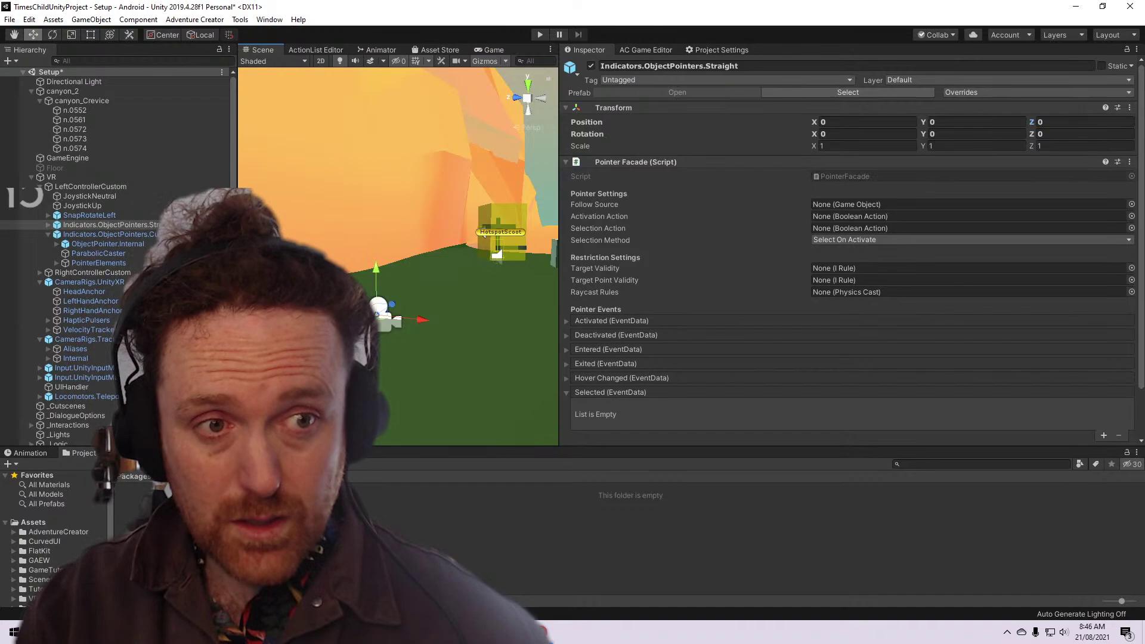
# Compare the Transform and Pointer Facade settings of the left controller's curved and straight pointers
pyautogui.click(144, 232)
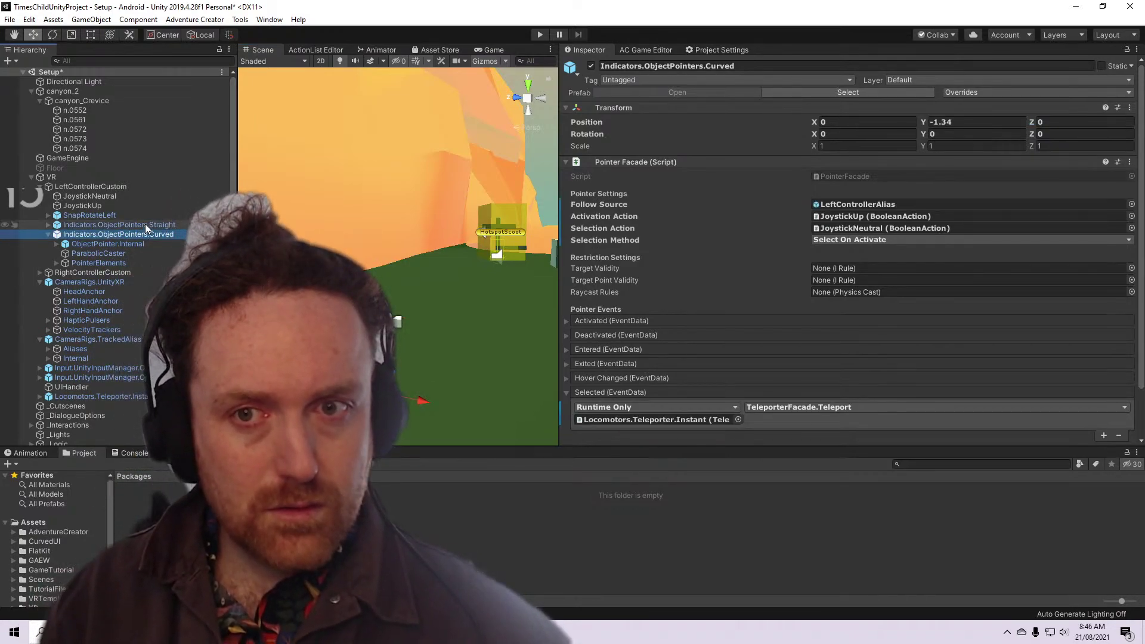
pyautogui.click(145, 225)
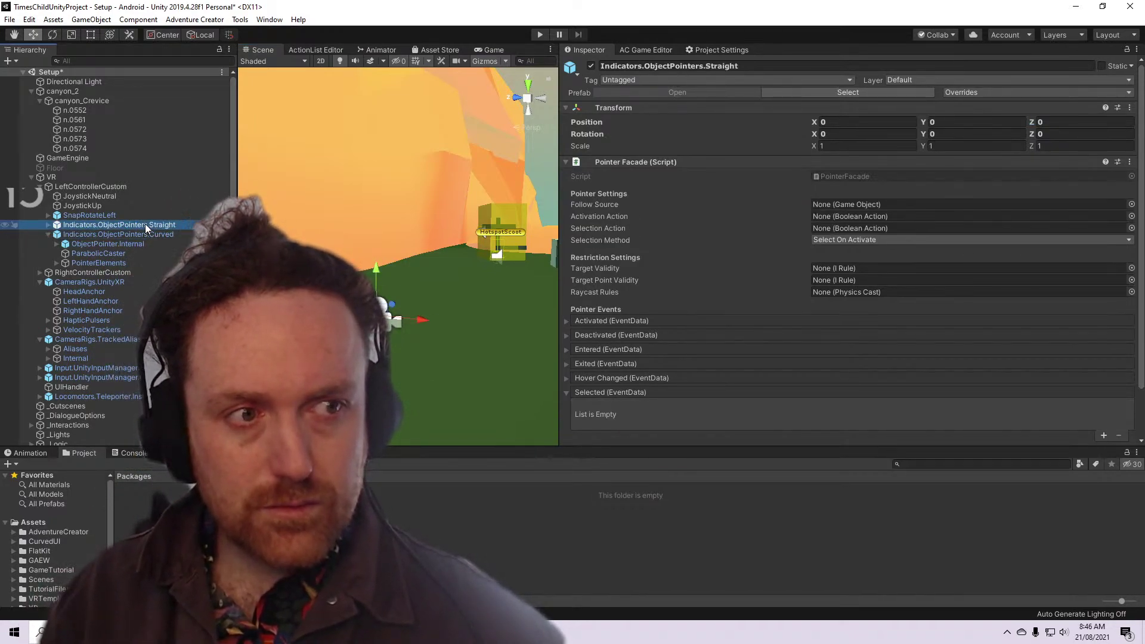
pyautogui.click(147, 232)
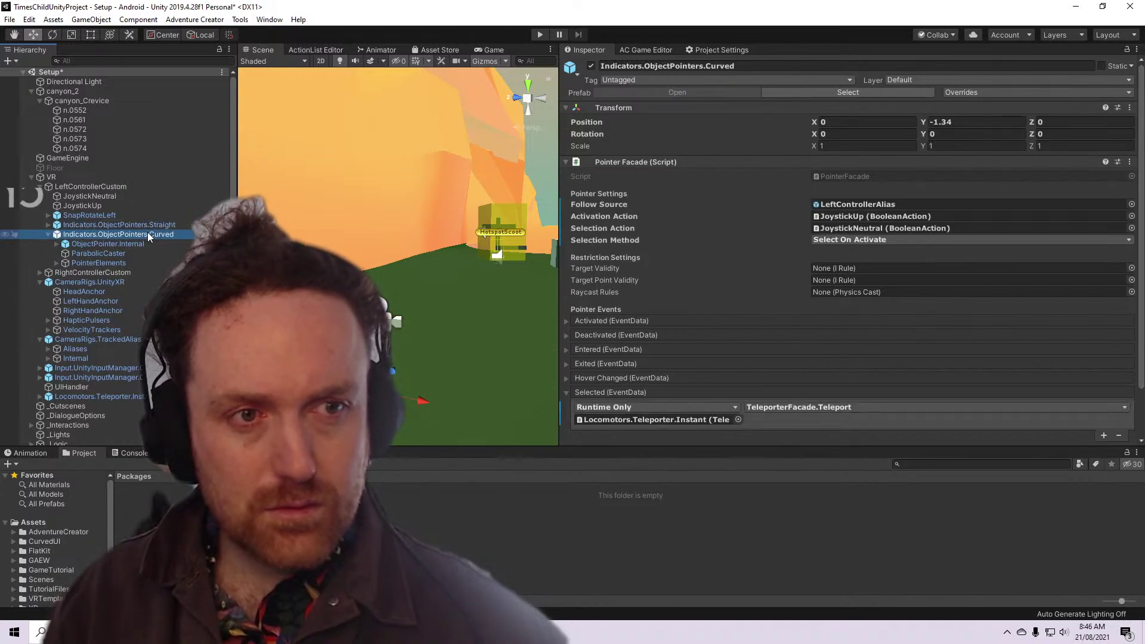
pyautogui.click(149, 224)
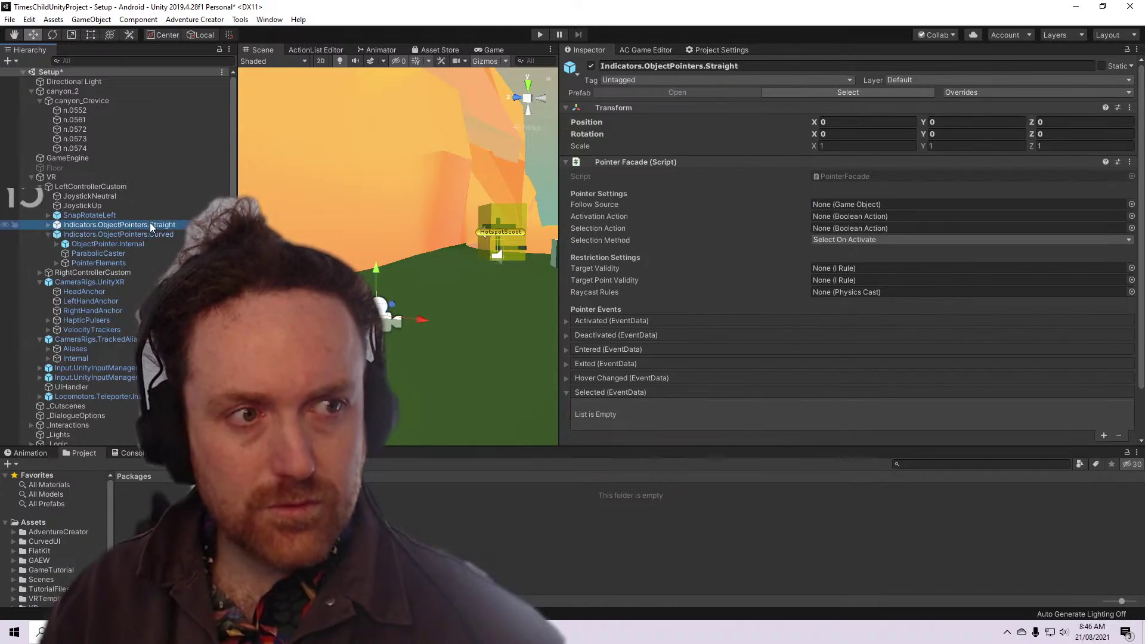
pyautogui.click(152, 234)
pyautogui.scroll(-2, 824, 313)
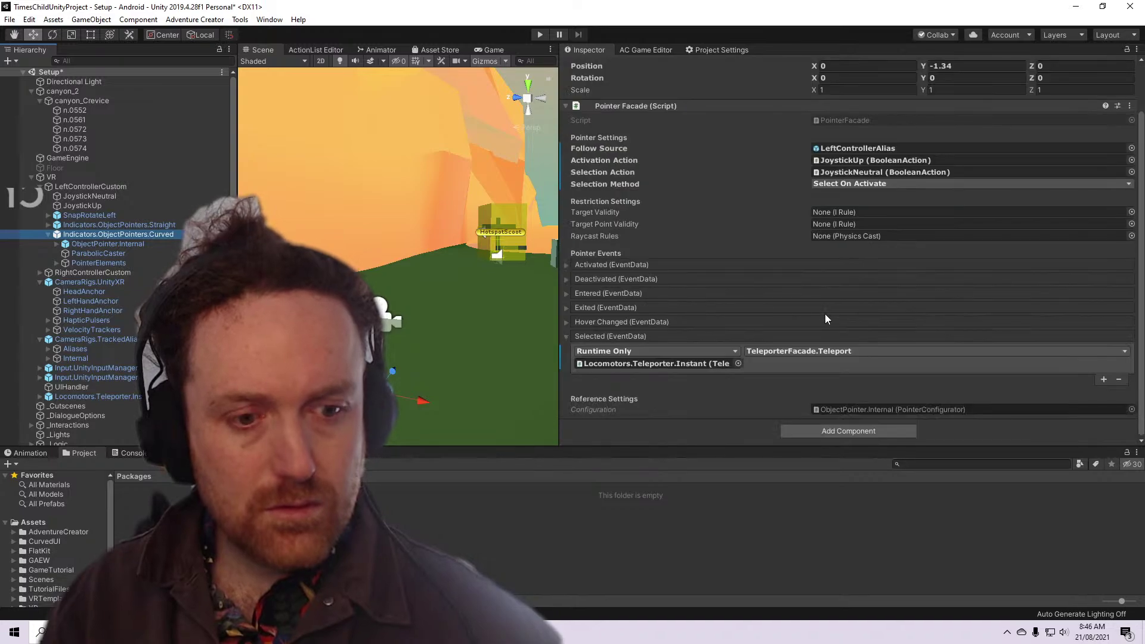
pyautogui.scroll(2, 824, 313)
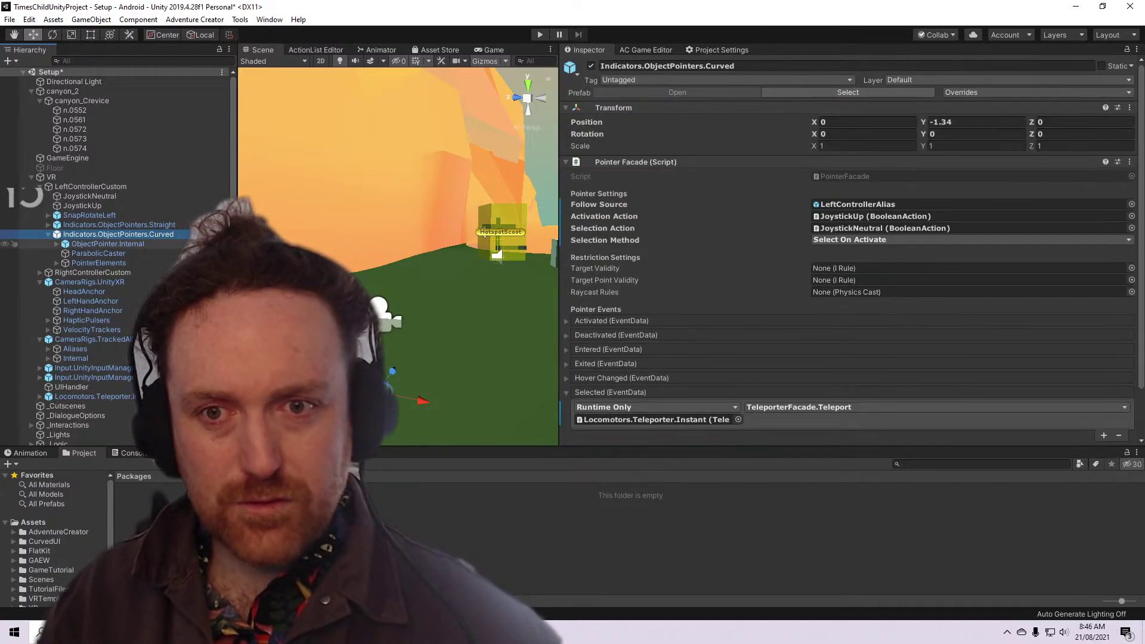
# Inspect the curved pointer's ObjectPointer.Internal, ParabolicCaster and PointerElements children, and recheck both pointers
pyautogui.click(178, 244)
pyautogui.click(168, 254)
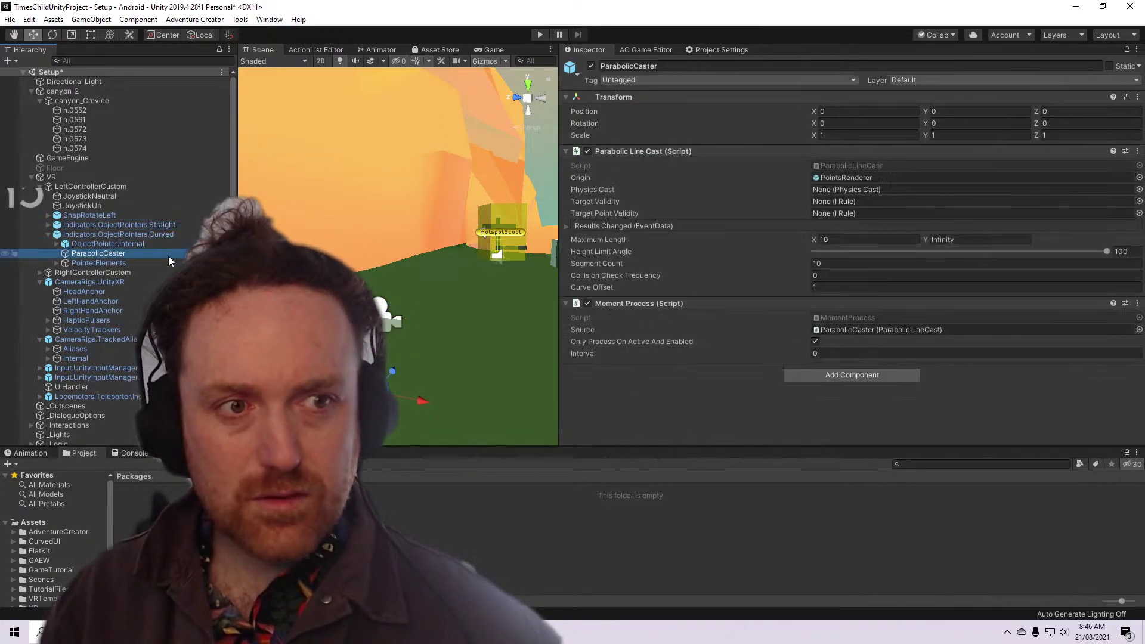
pyautogui.click(168, 263)
pyautogui.click(169, 253)
pyautogui.click(163, 232)
pyautogui.click(164, 226)
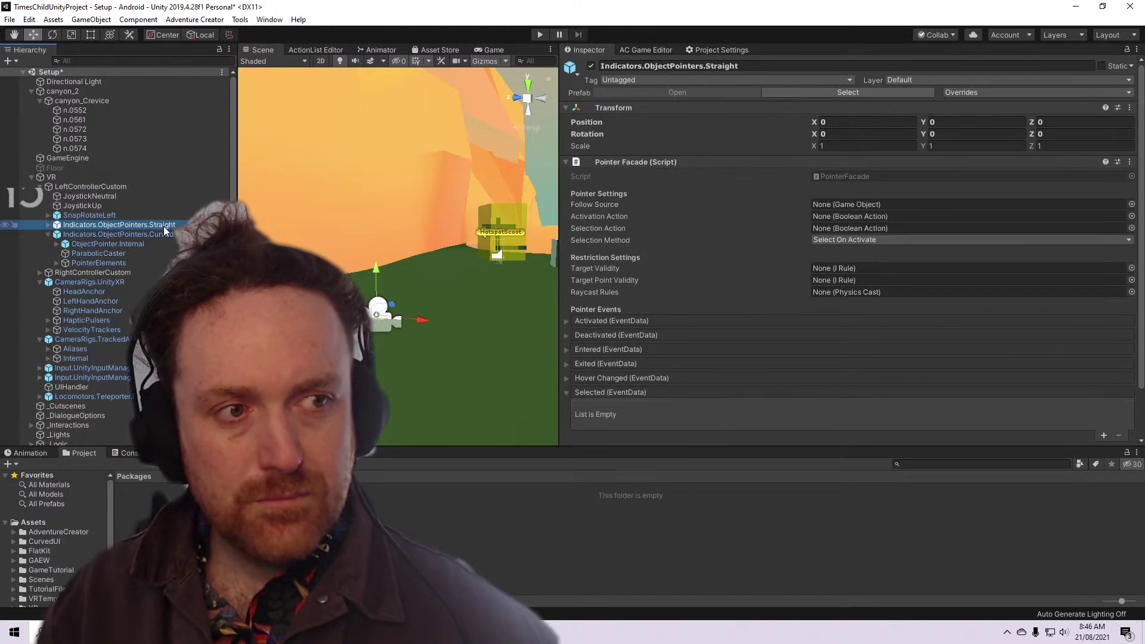
pyautogui.click(120, 236)
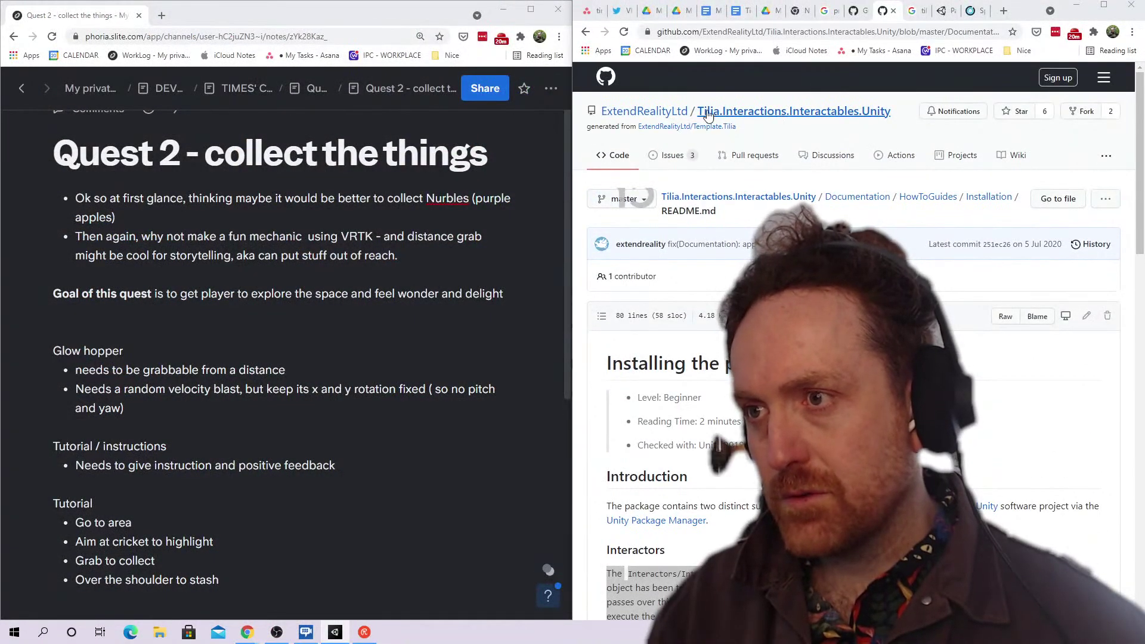
# Open the ExtendRealityLtd organisation page on GitHub and bring up its full repository list
pyautogui.click(676, 114)
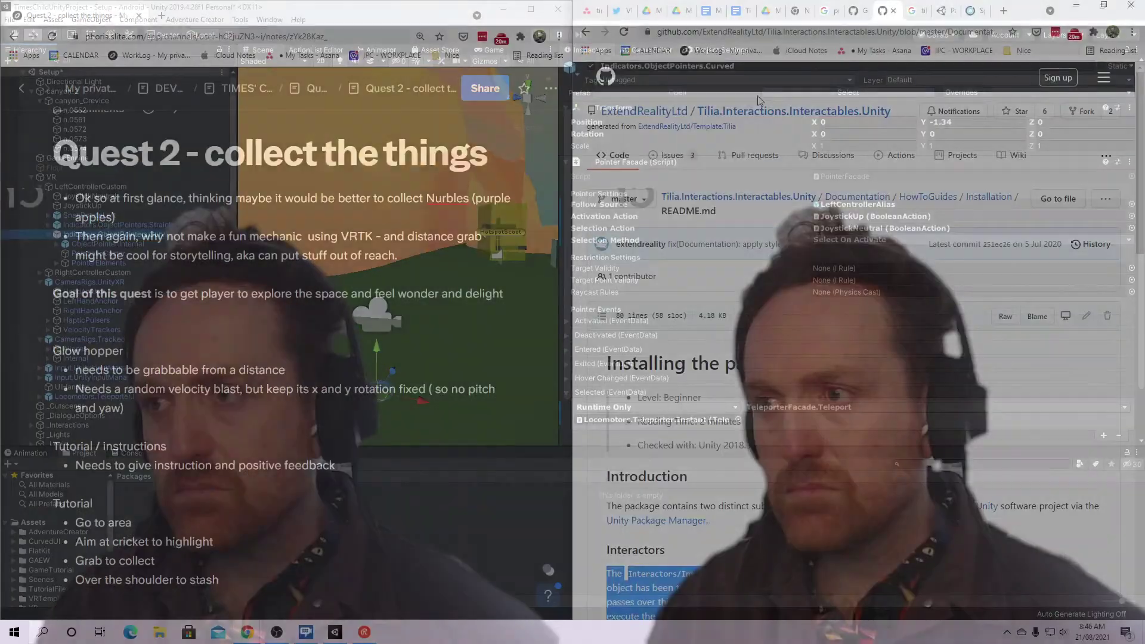
pyautogui.moveTo(694, 105)
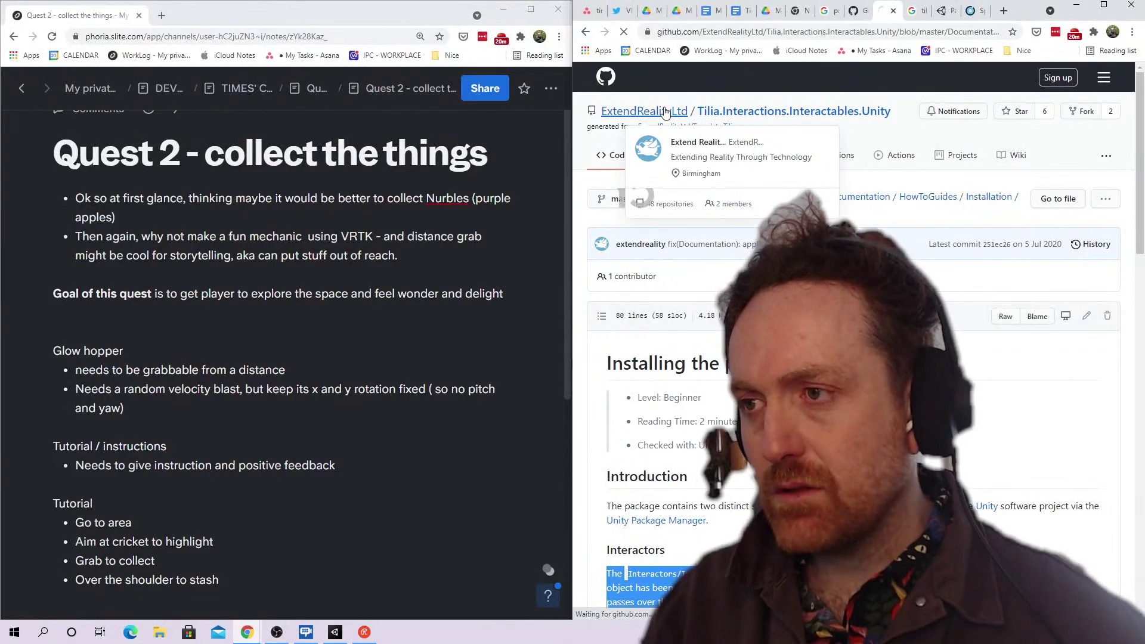
pyautogui.scroll(-15, 743, 200)
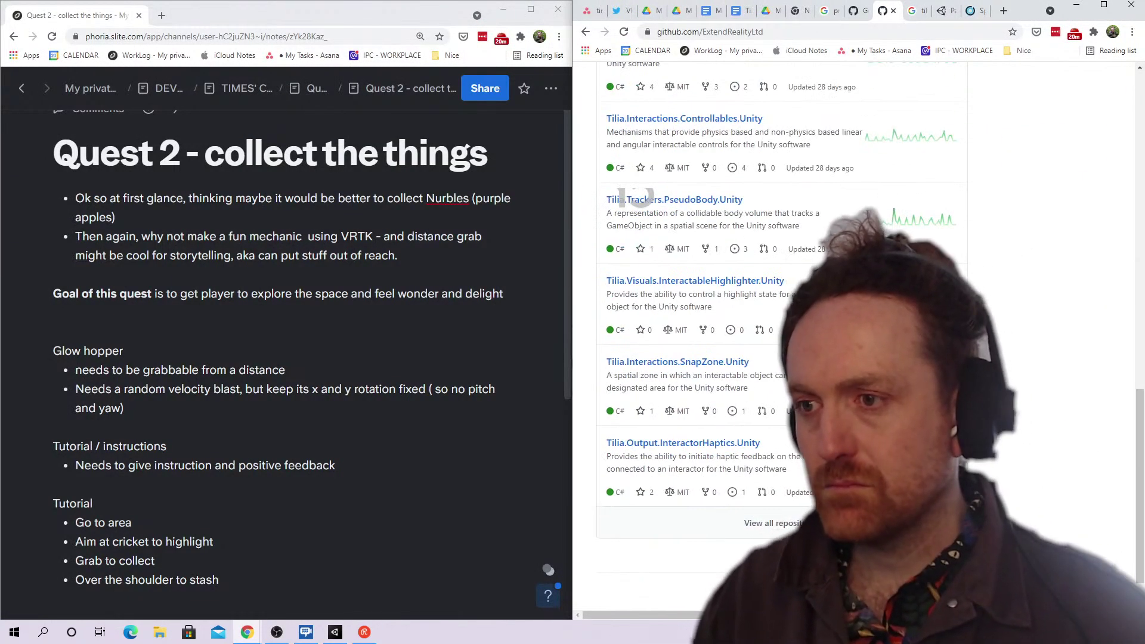
pyautogui.scroll(2, 637, 197)
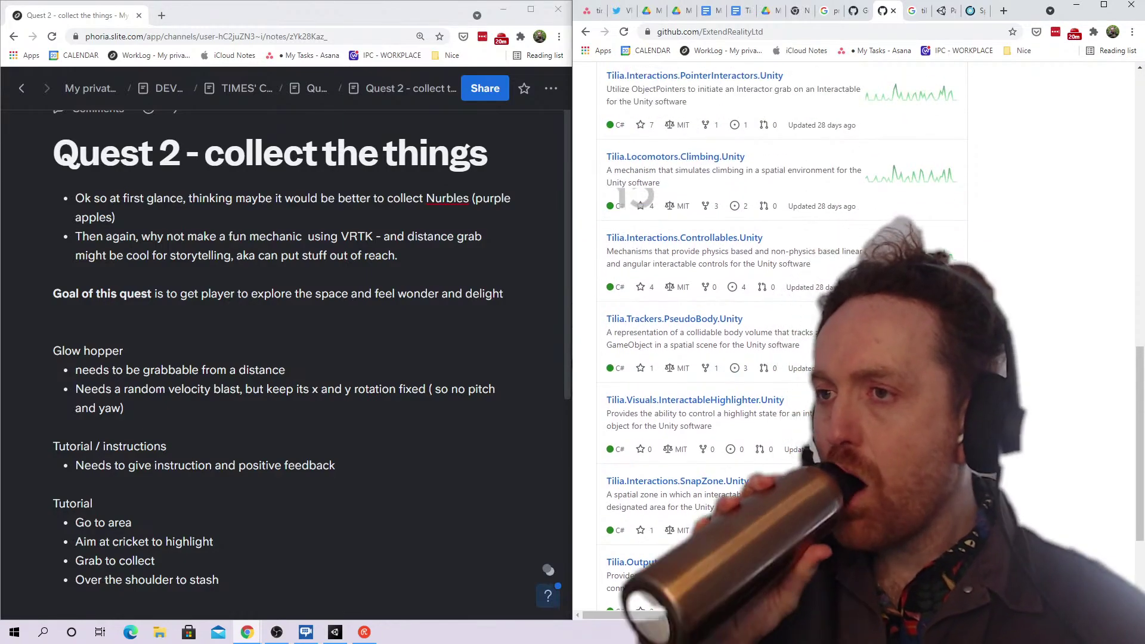
pyautogui.scroll(3, 636, 197)
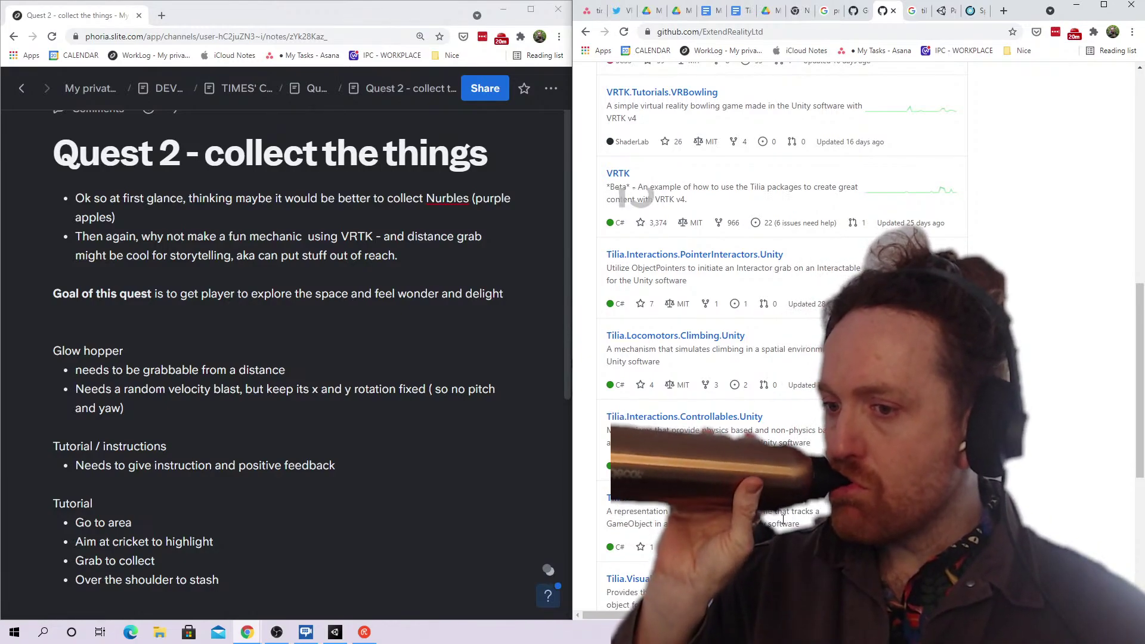
pyautogui.scroll(3, 636, 197)
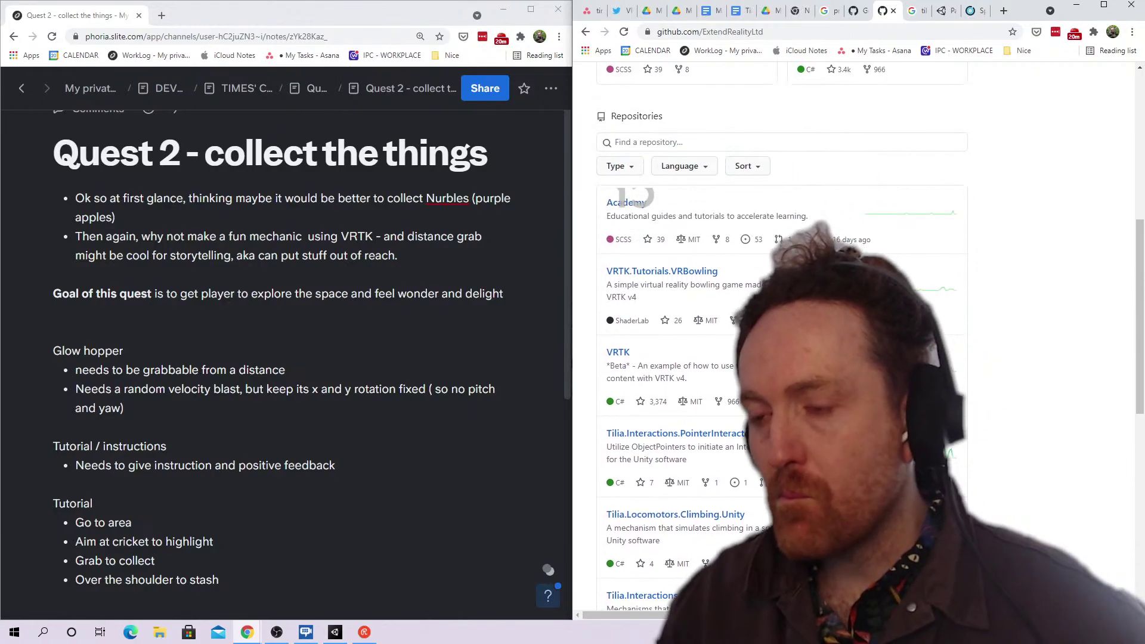
pyautogui.scroll(-8, 636, 197)
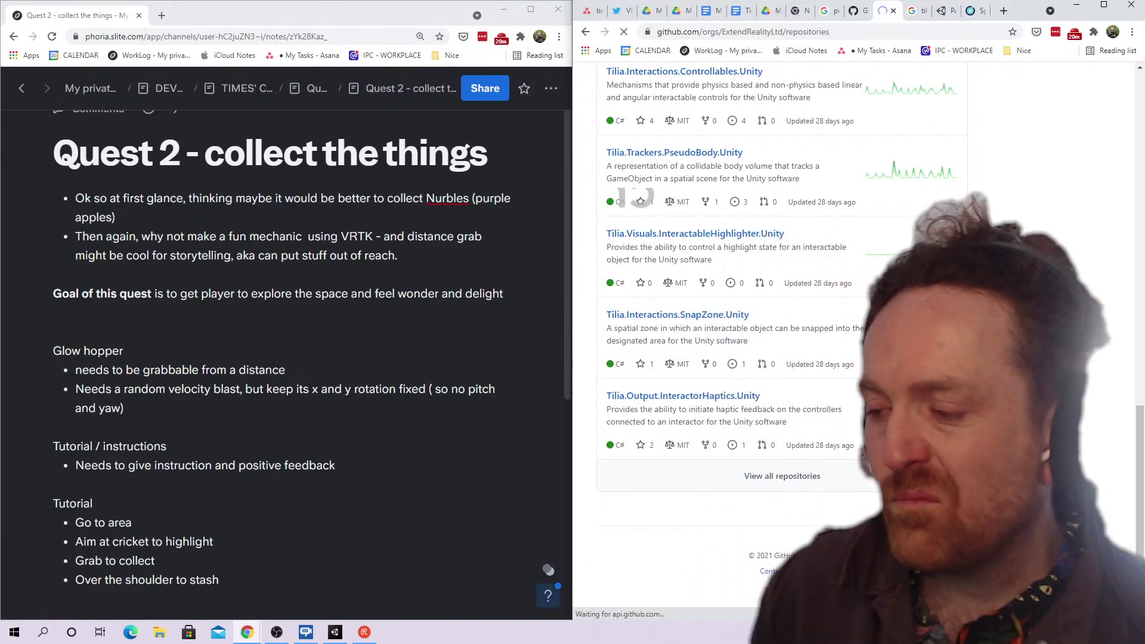
# Look through the first page of ExtendRealityLtd's repositories for the teleporter package and continue to the second page
pyautogui.scroll(-3, 636, 197)
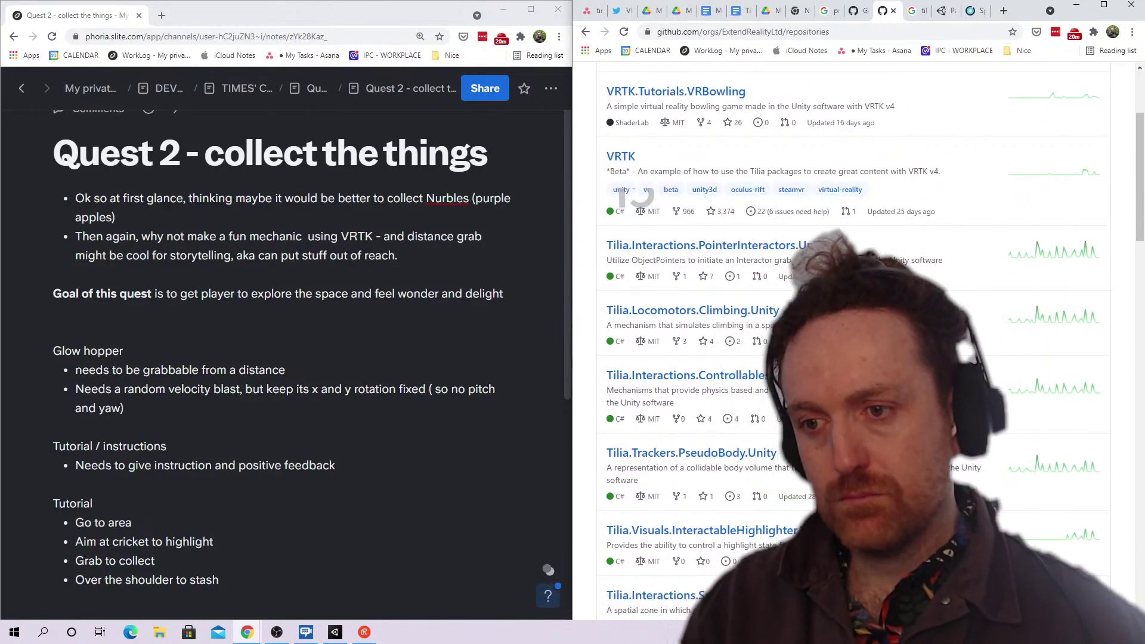
pyautogui.scroll(-6, 636, 197)
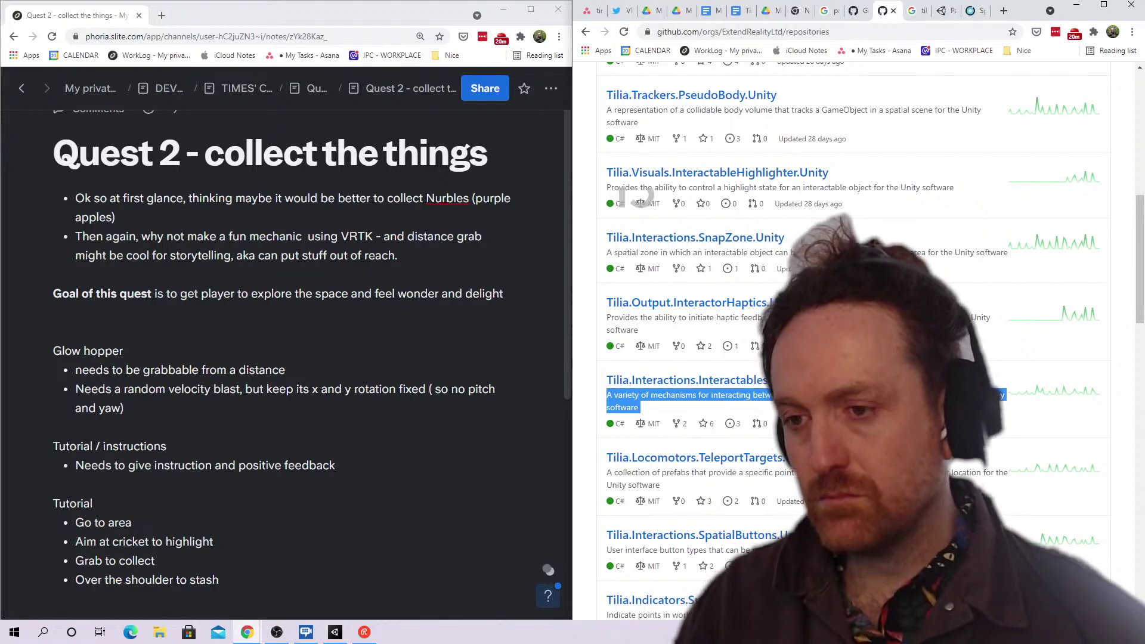
pyautogui.scroll(-4, 636, 195)
pyautogui.tripleClick(876, 234)
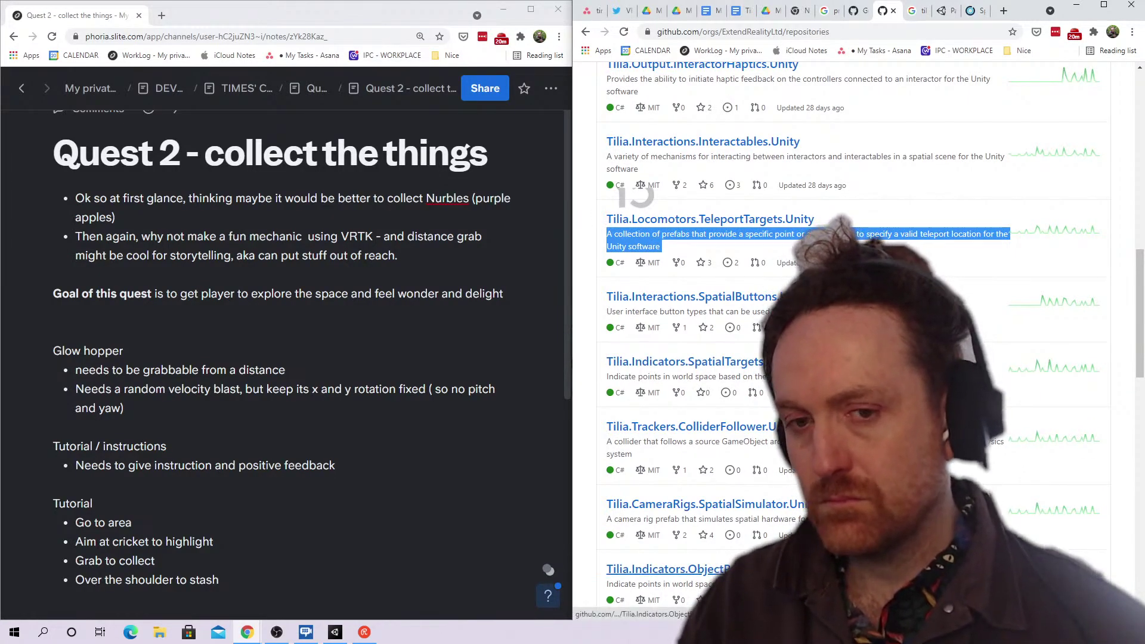
pyautogui.scroll(11, 715, 570)
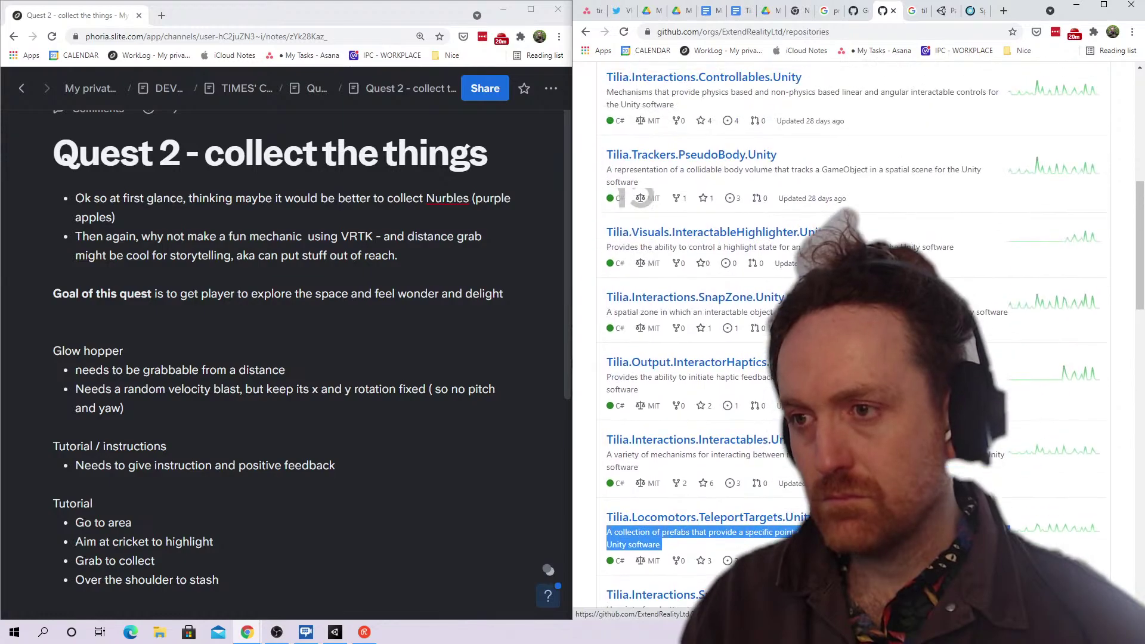
pyautogui.scroll(-15, 716, 569)
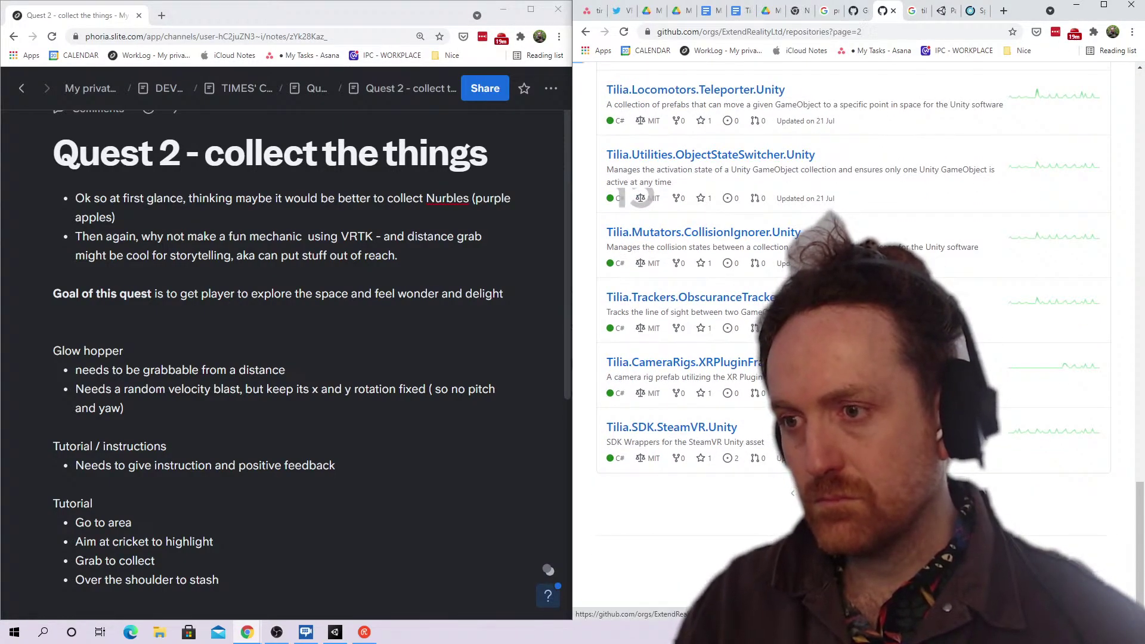
# Look through the second page of ExtendRealityLtd's repositories for the teleporter package
pyautogui.scroll(15, 793, 493)
pyautogui.scroll(-7, 792, 492)
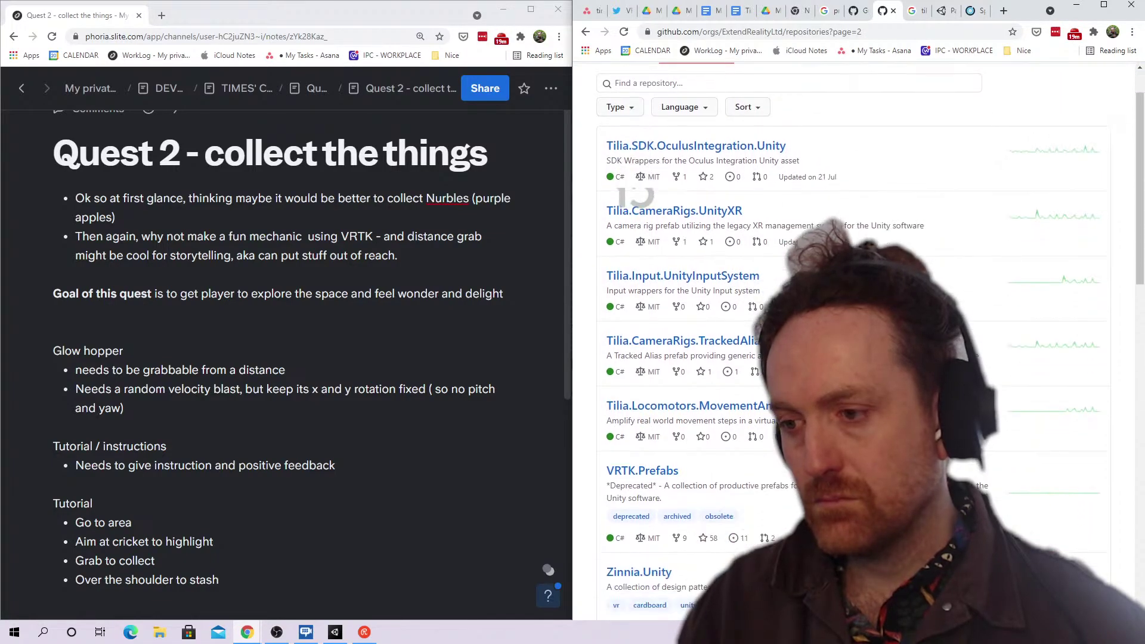
pyautogui.scroll(-2, 793, 492)
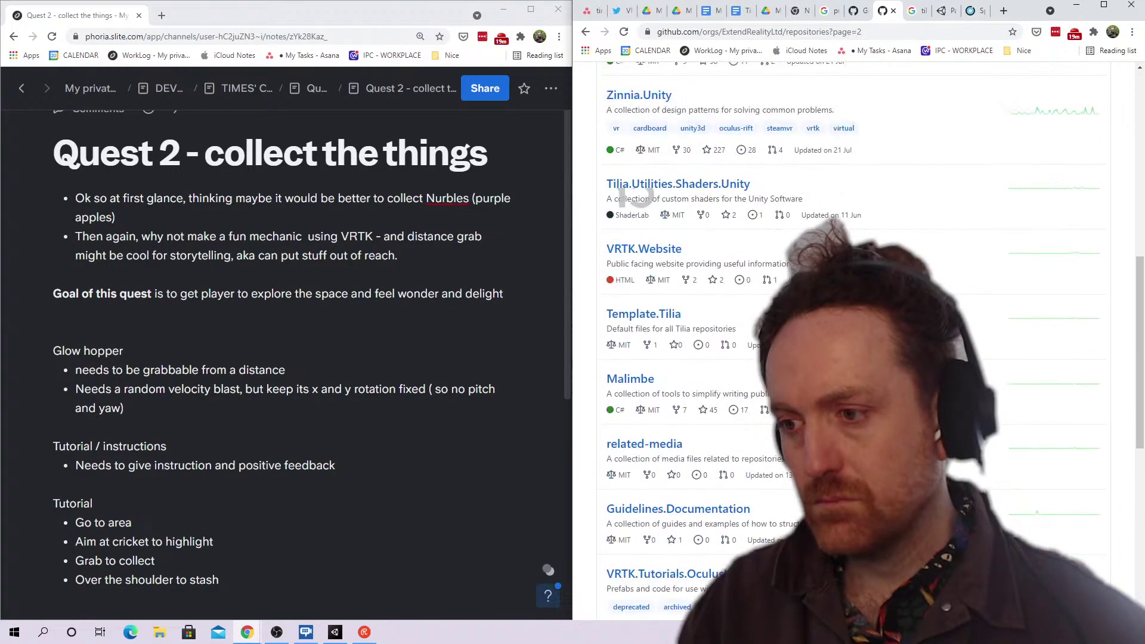
pyautogui.scroll(4, 635, 196)
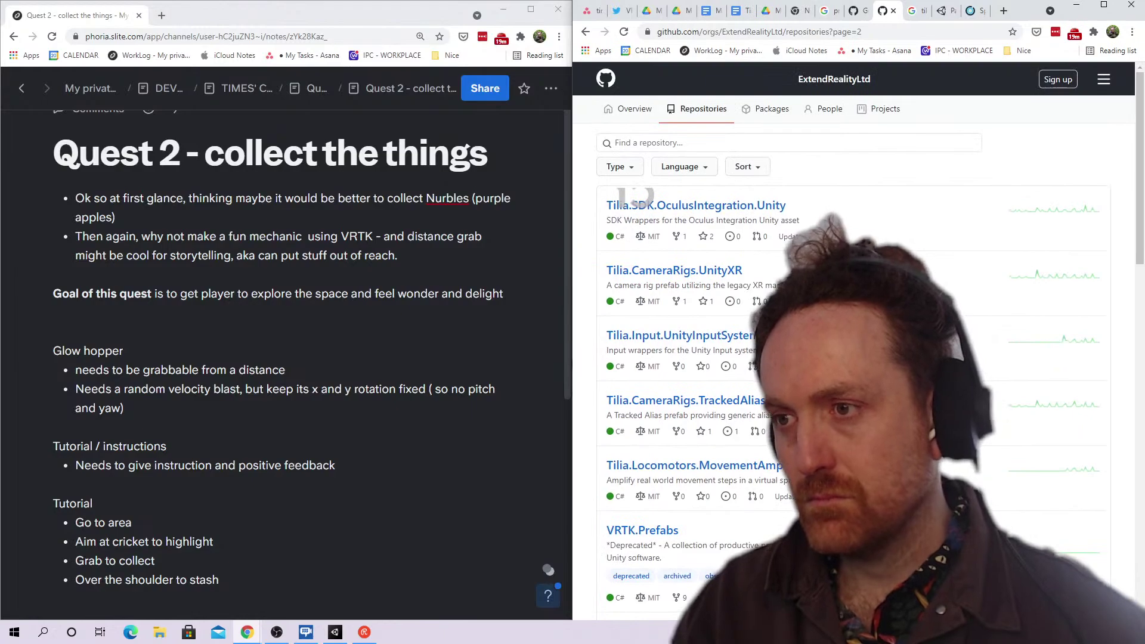
pyautogui.scroll(-10, 852, 298)
# Return to the first page of the repository list and scan the Tilia packages again
pyautogui.click(835, 505)
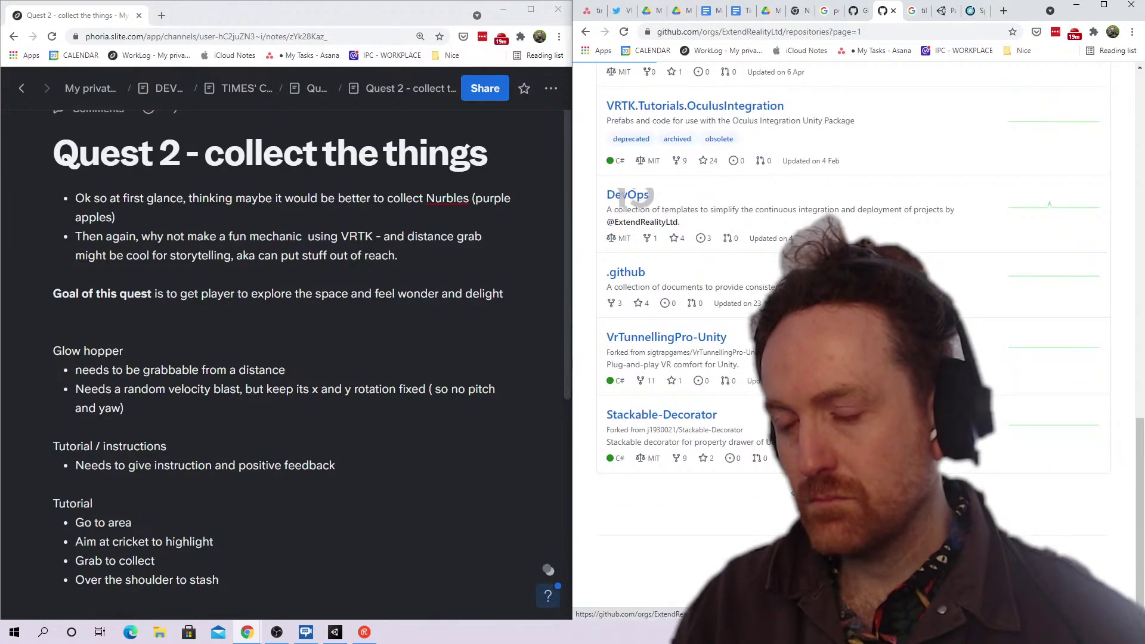
pyautogui.scroll(-1, 834, 505)
pyautogui.scroll(-7, 852, 340)
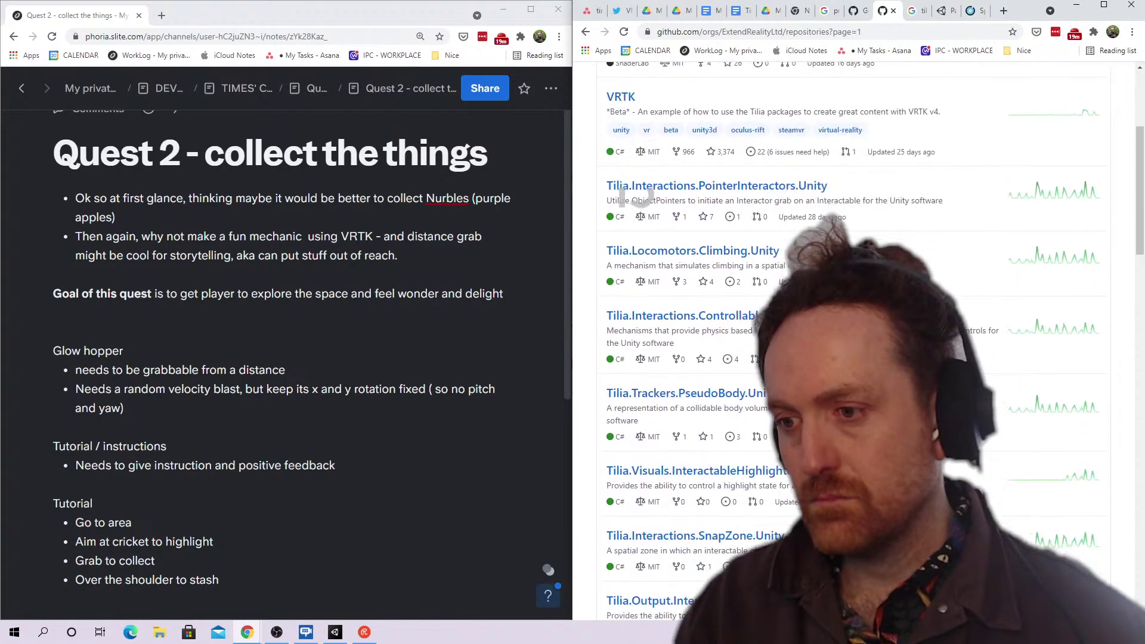
pyautogui.scroll(-3, 852, 339)
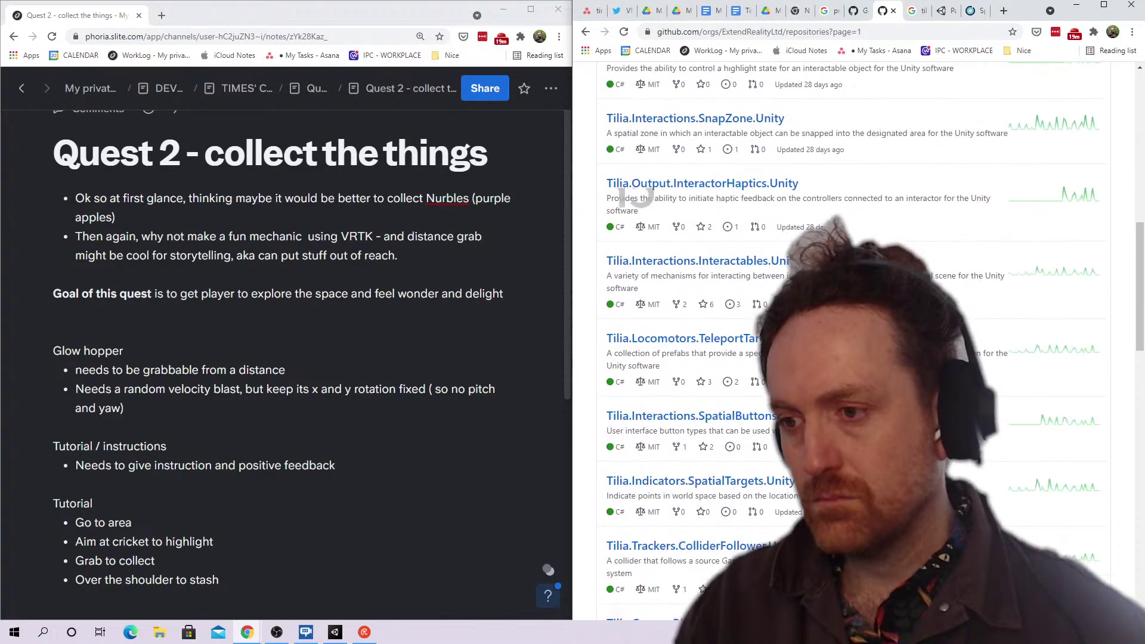
pyautogui.scroll(-7, 853, 339)
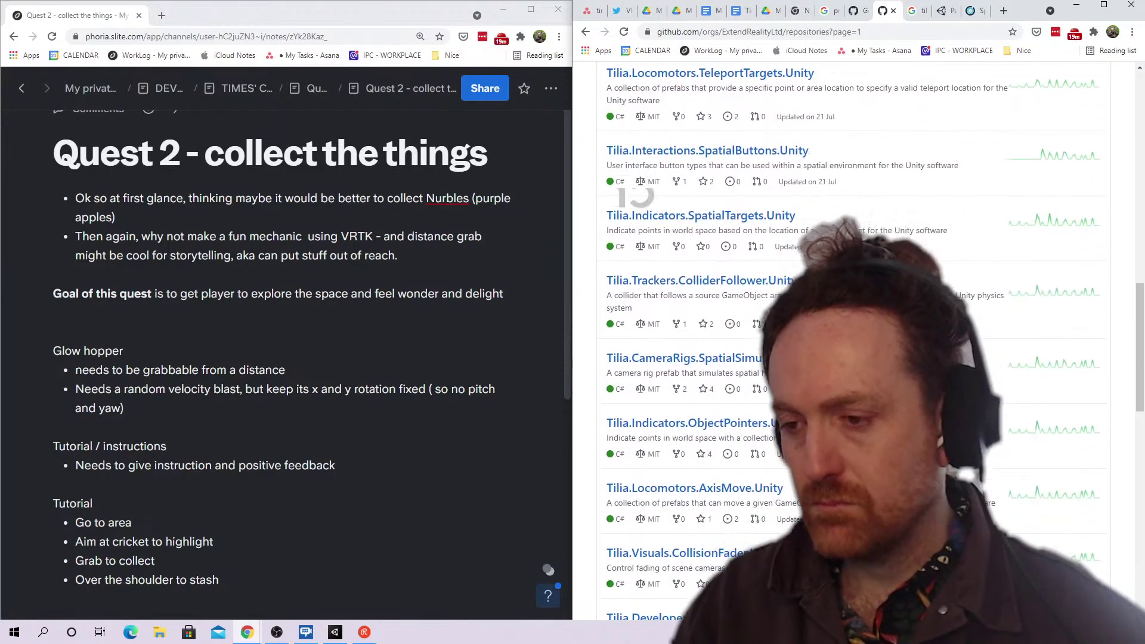
# Find "teleport" on the repository page and open the Tilia.Locomotors.Teleporter.Unity repository
pyautogui.hotkey('ctrl', 'f')
pyautogui.write('teleport')
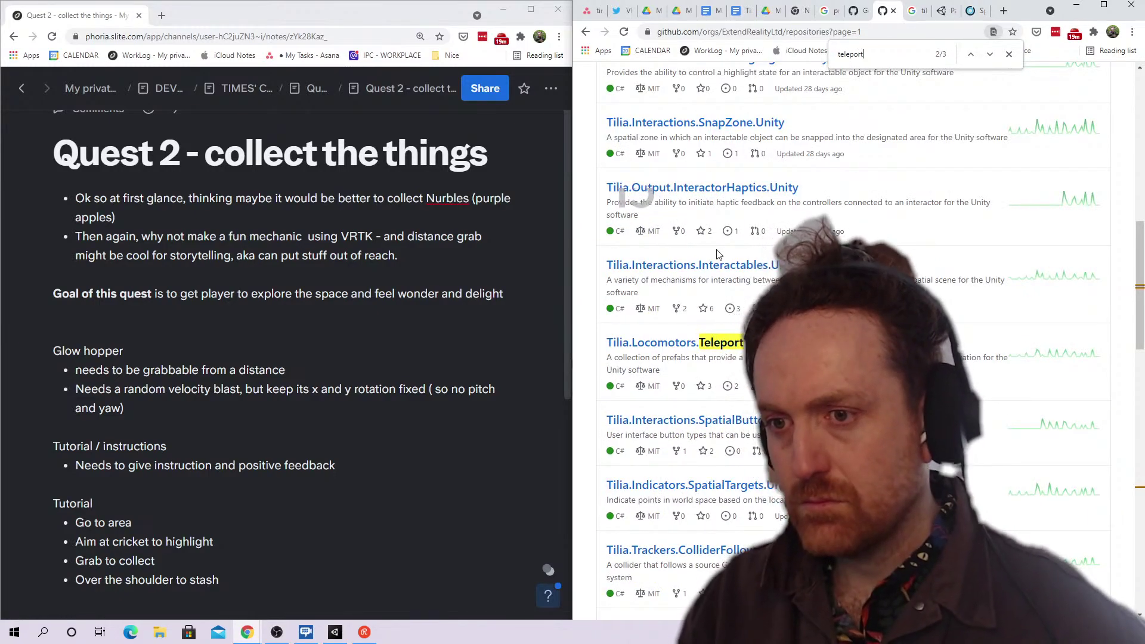
pyautogui.press('Return')
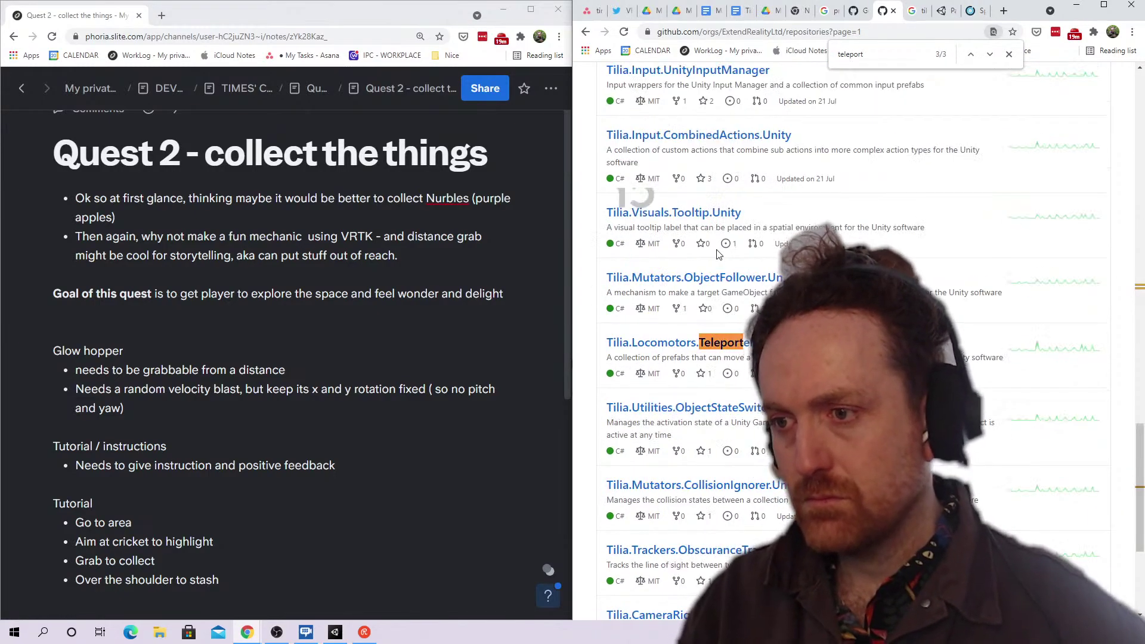
pyautogui.click(766, 344)
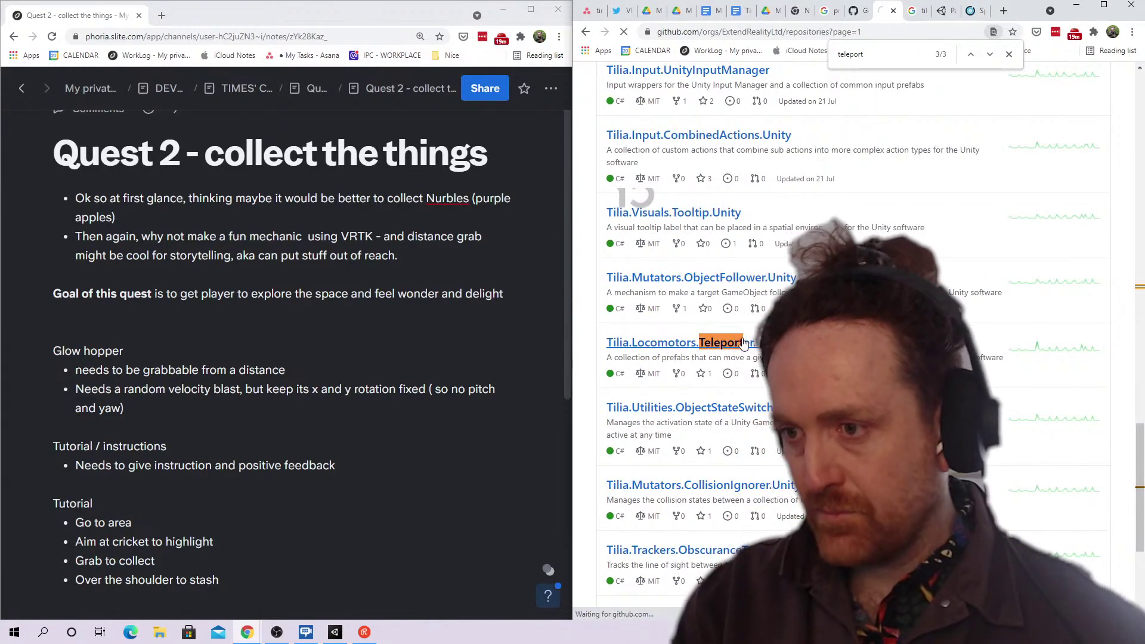
# Read through the teleporter repository's README and open its How To Guides folder
pyautogui.scroll(-9, 765, 351)
pyautogui.scroll(-8, 734, 406)
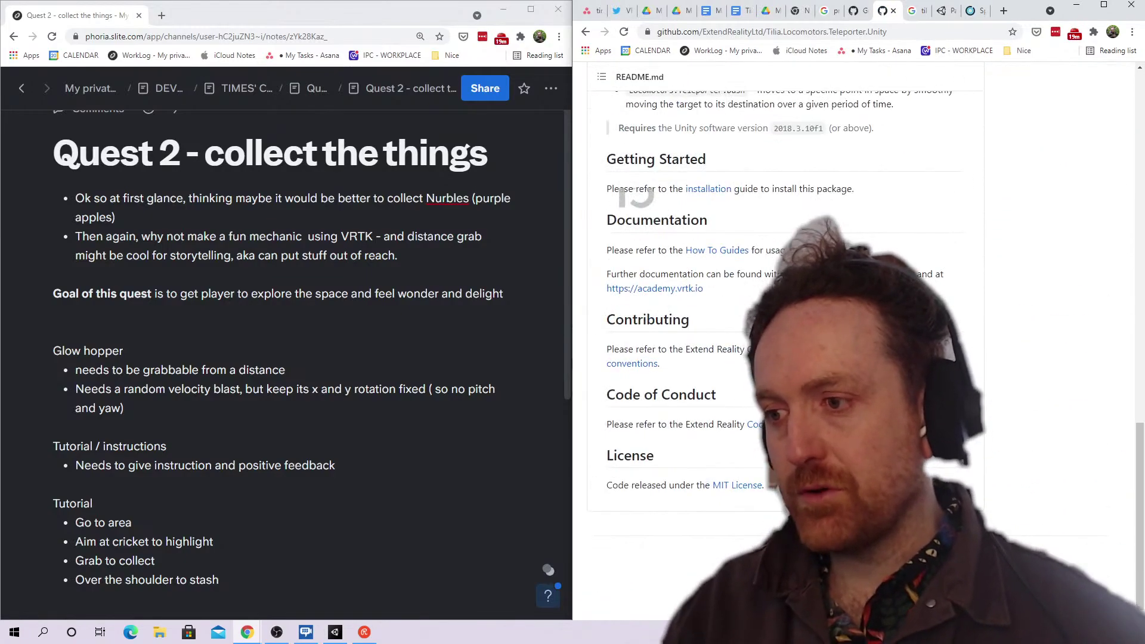
pyautogui.scroll(4, 733, 406)
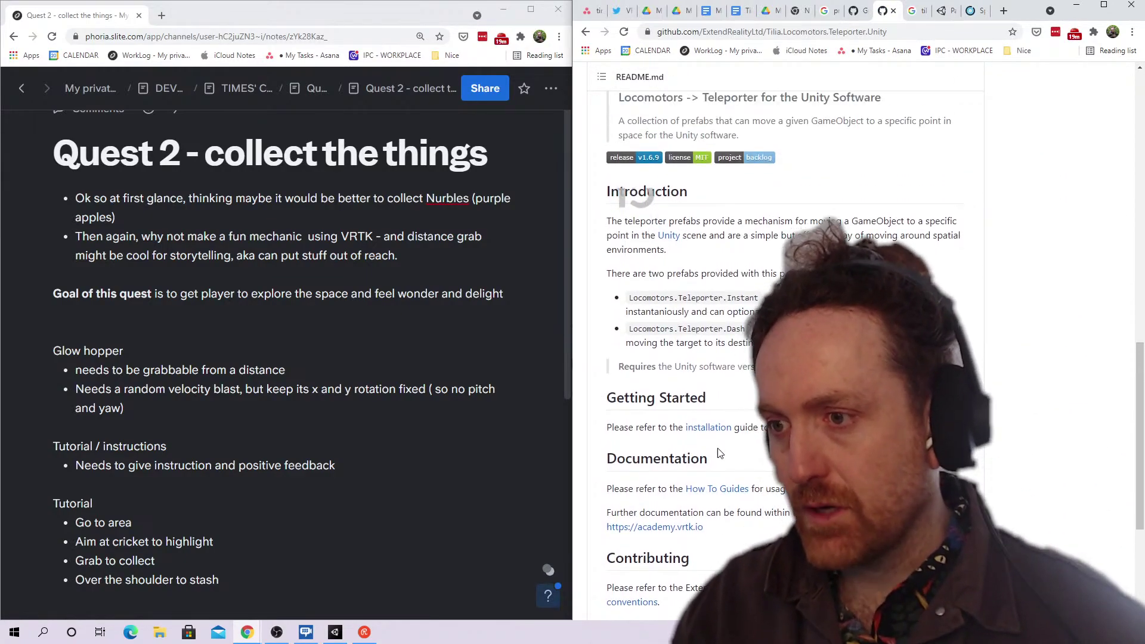
pyautogui.scroll(3, 709, 436)
pyautogui.scroll(-7, 709, 436)
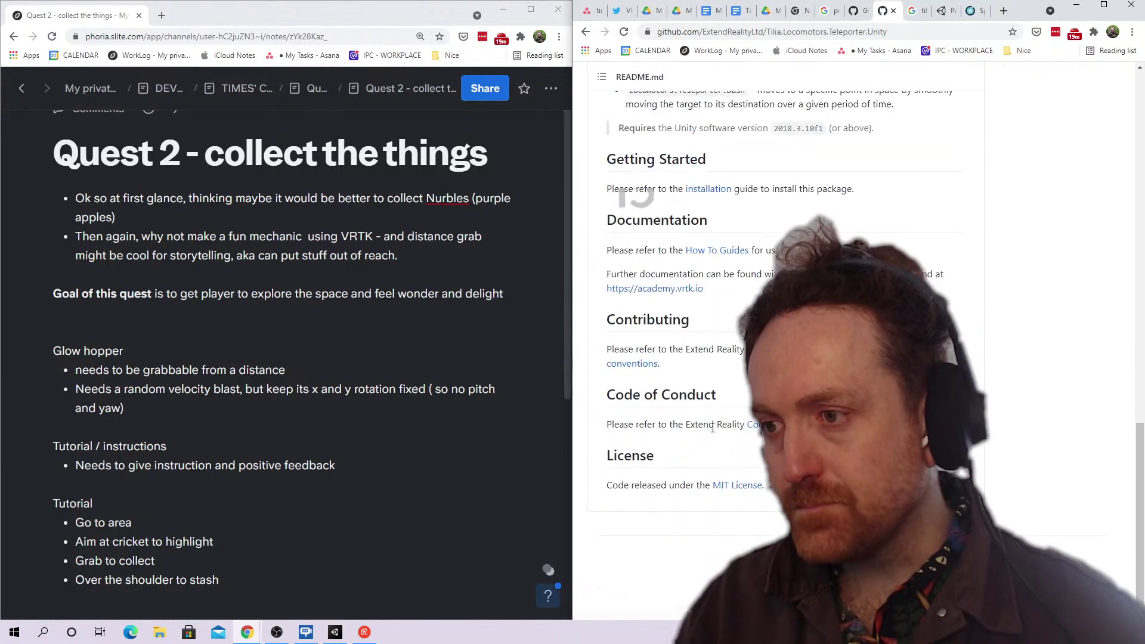
pyautogui.scroll(2, 722, 363)
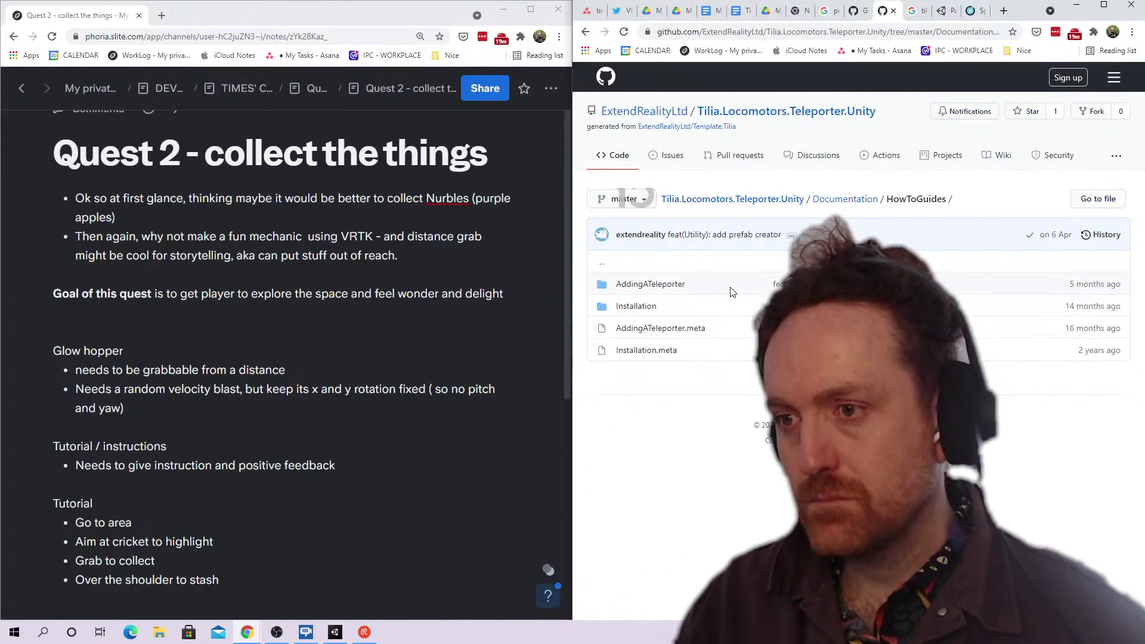
# Open the AddingATeleporter guide and read its introduction, prerequisites and Step 1
pyautogui.click(651, 284)
pyautogui.scroll(-5, 656, 287)
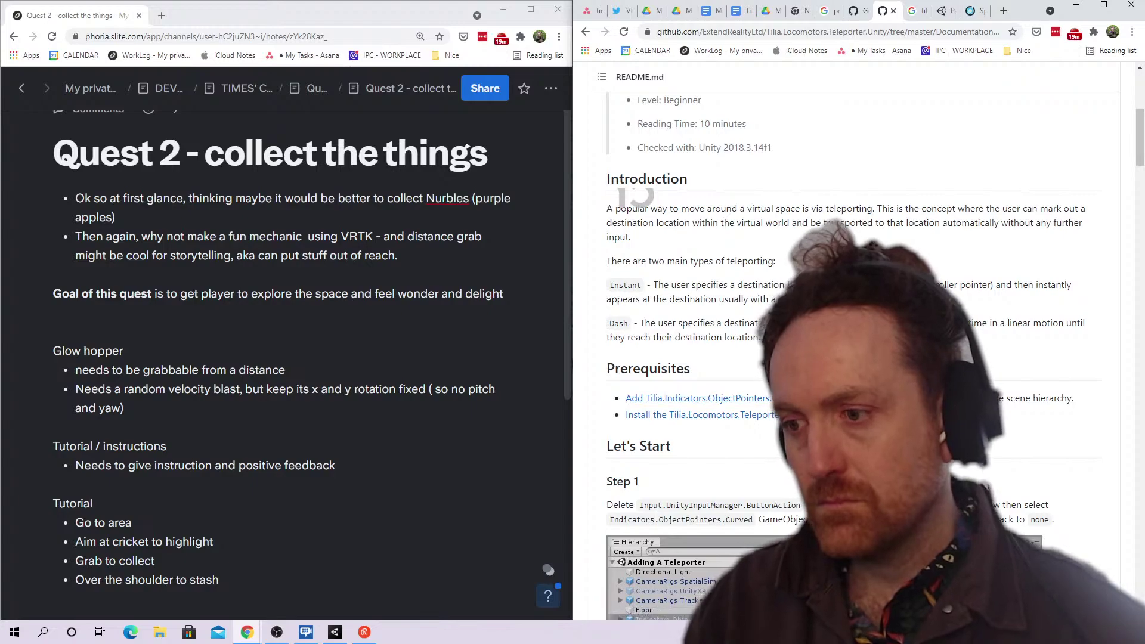
pyautogui.scroll(-4, 852, 357)
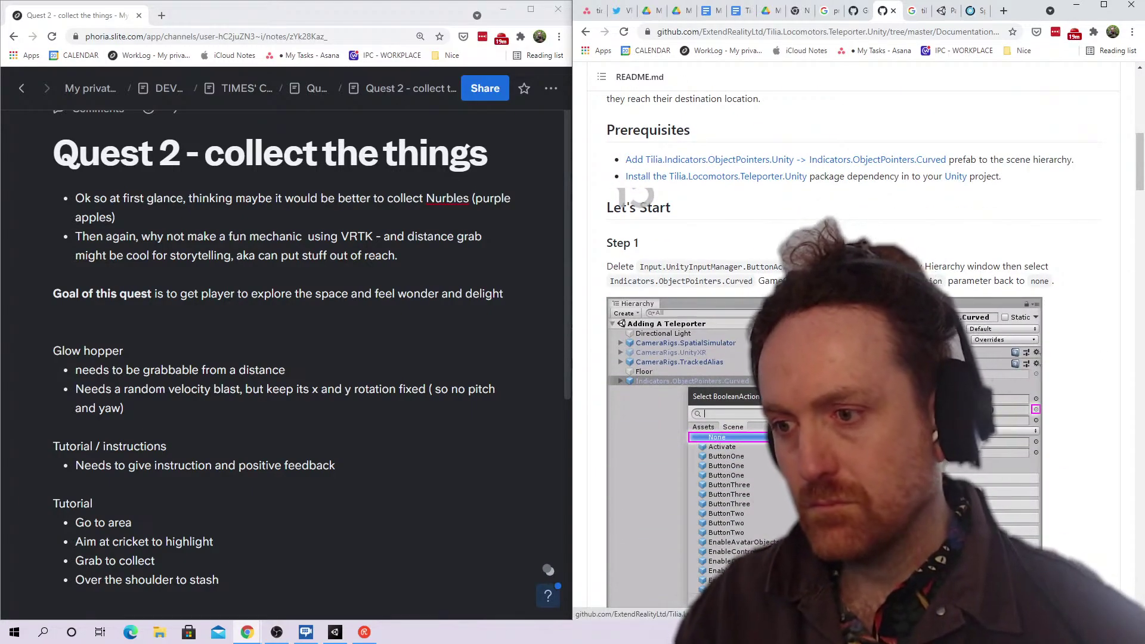
pyautogui.tripleClick(846, 273)
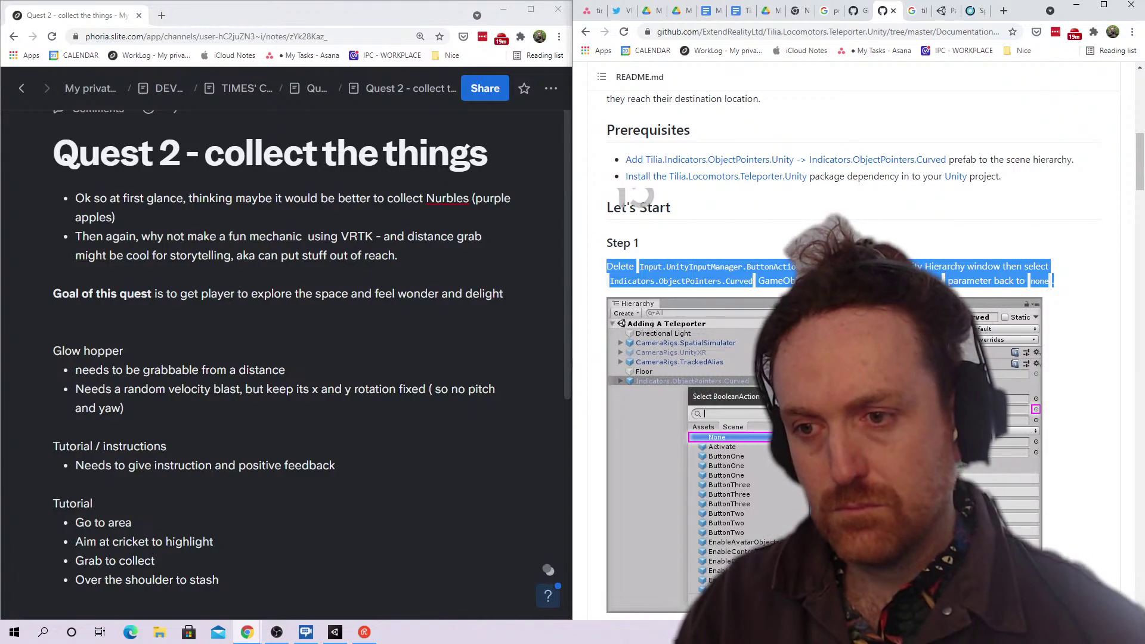
pyautogui.click(847, 244)
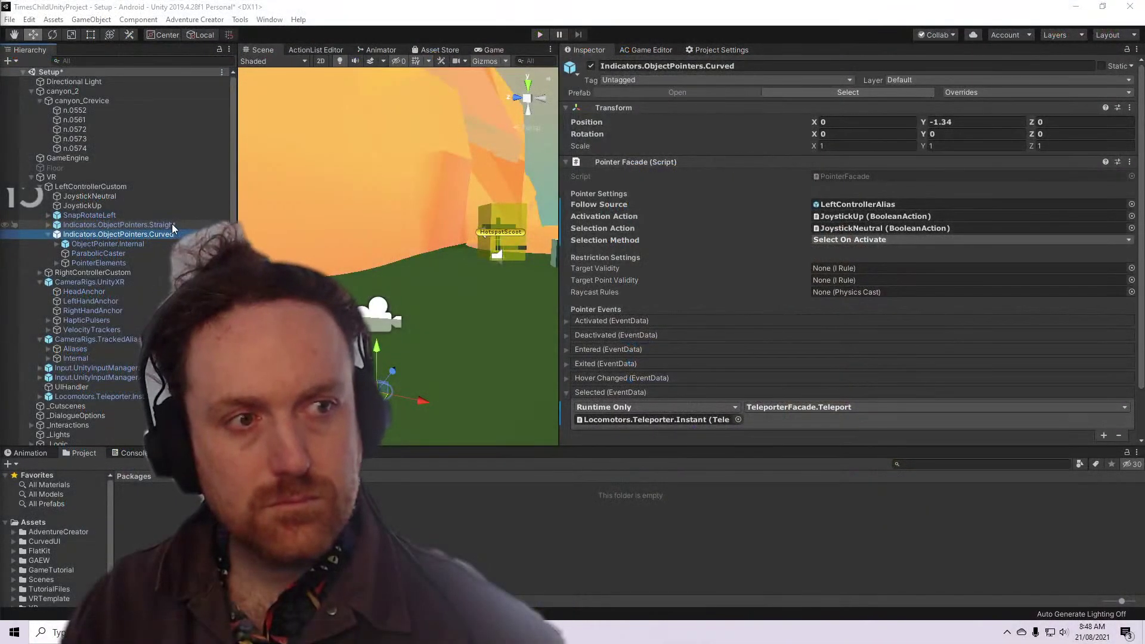
# Check Indicators.ObjectPointers.Straight in Unity, and reread Steps 1 to 3 of the teleporter guide in the browser
pyautogui.click(172, 224)
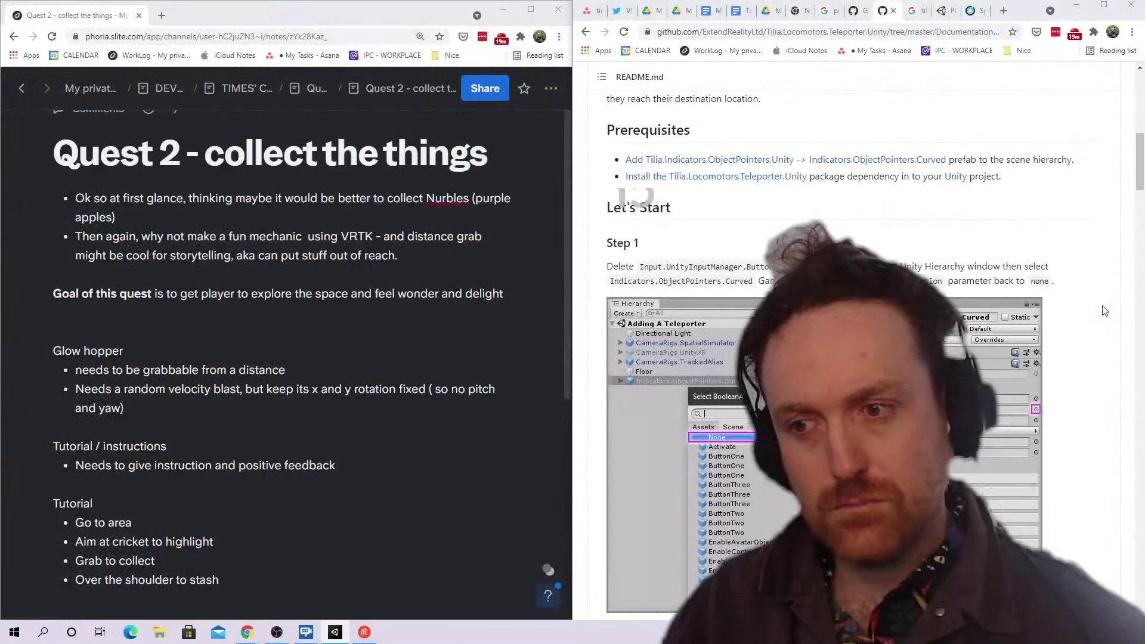
pyautogui.scroll(-3, 1104, 310)
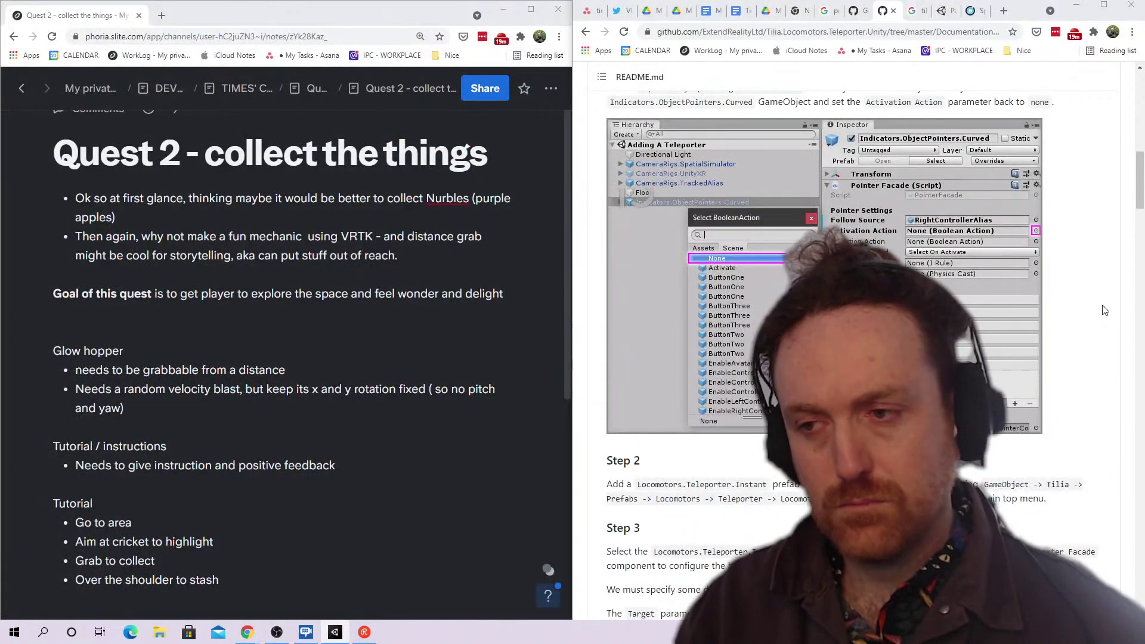
pyautogui.scroll(3, 1104, 310)
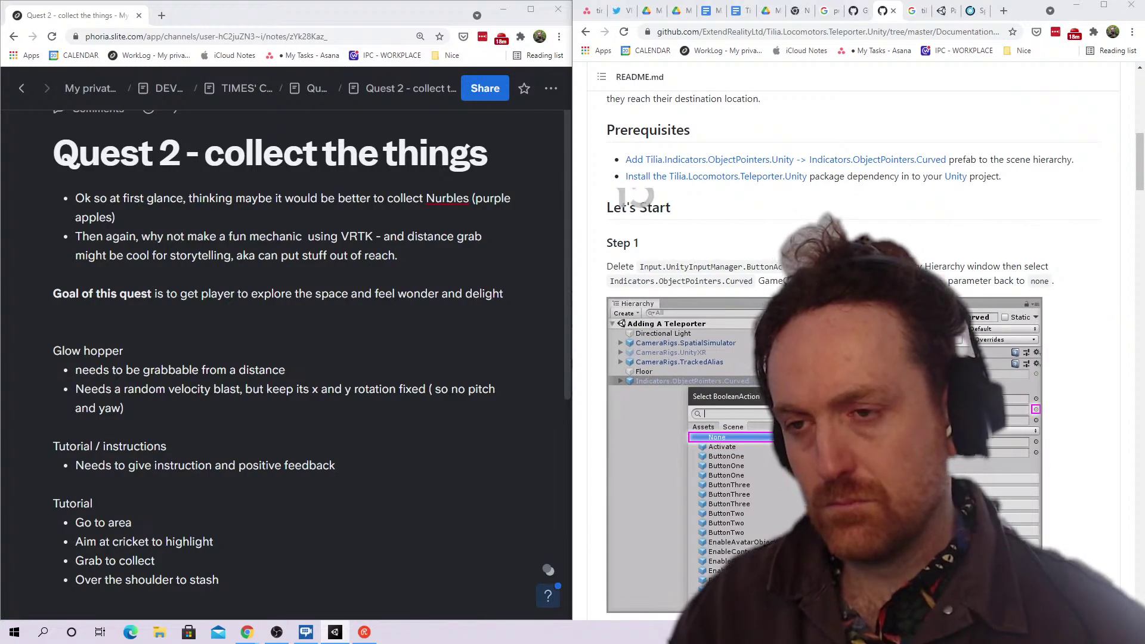
# Copy the Step 1 instruction paragraph of the AddingATeleporter guide
pyautogui.tripleClick(924, 267)
pyautogui.rightClick(924, 272)
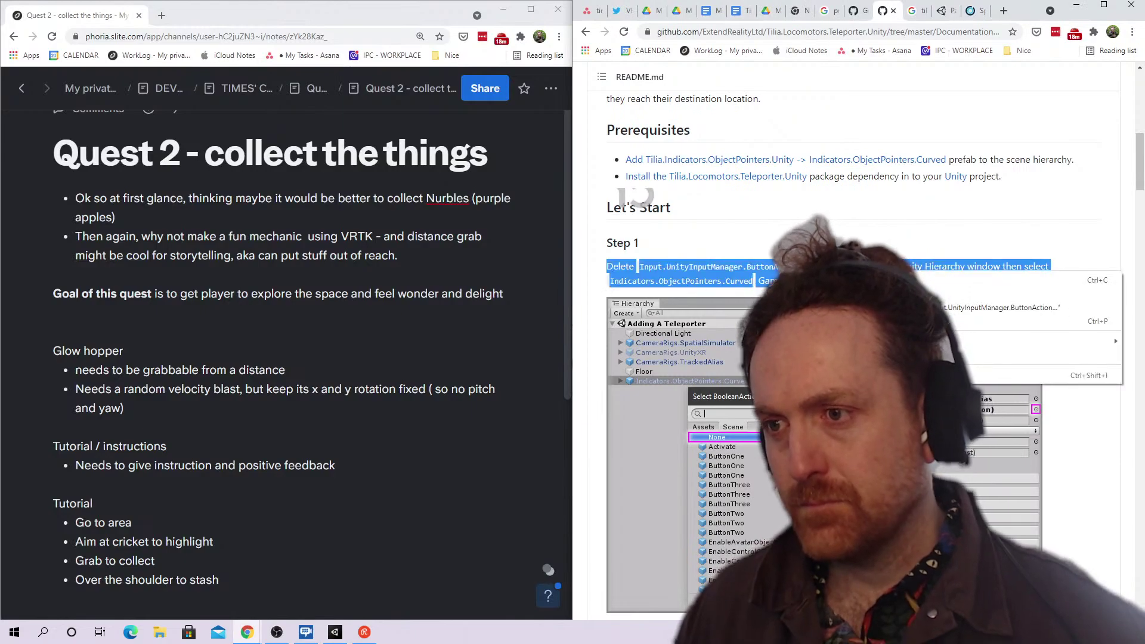
pyautogui.click(930, 279)
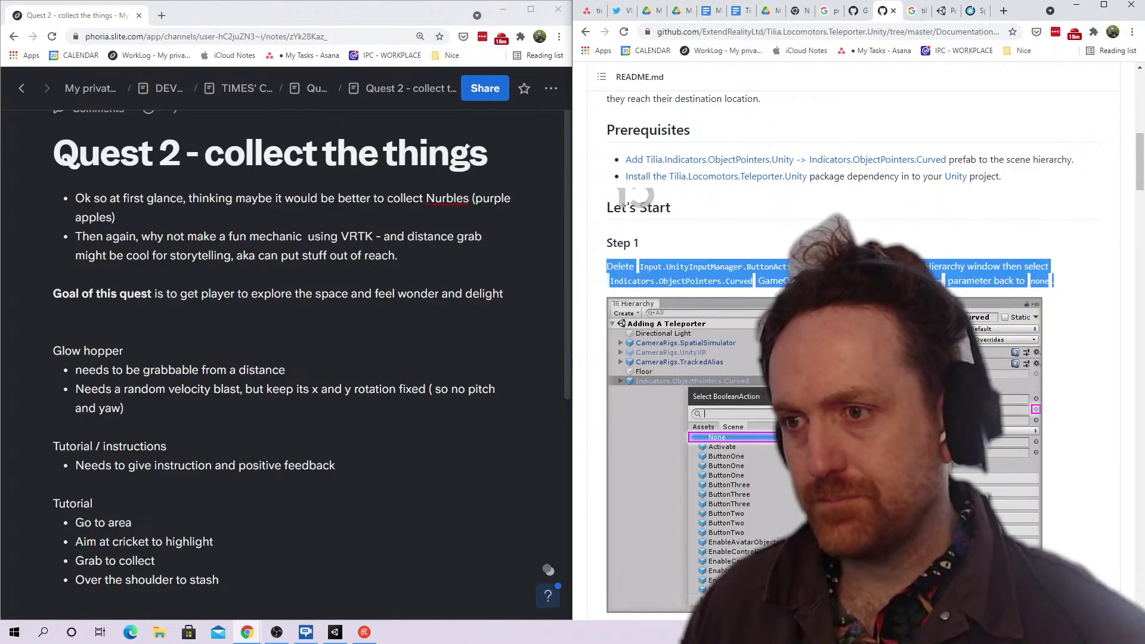
# Expand the aliases of CameraRigs.TrackedAlias and assign RightControllerAlias as the Follow Source of Indicators.ObjectPointers.Straight
pyautogui.click(789, 266)
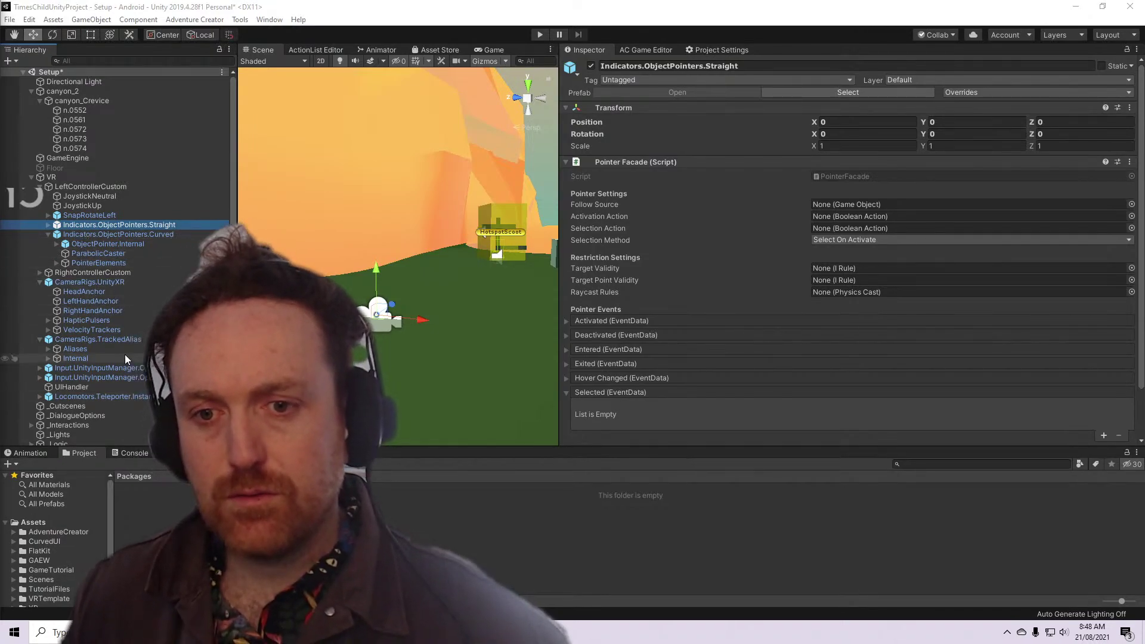
pyautogui.scroll(-3, 121, 350)
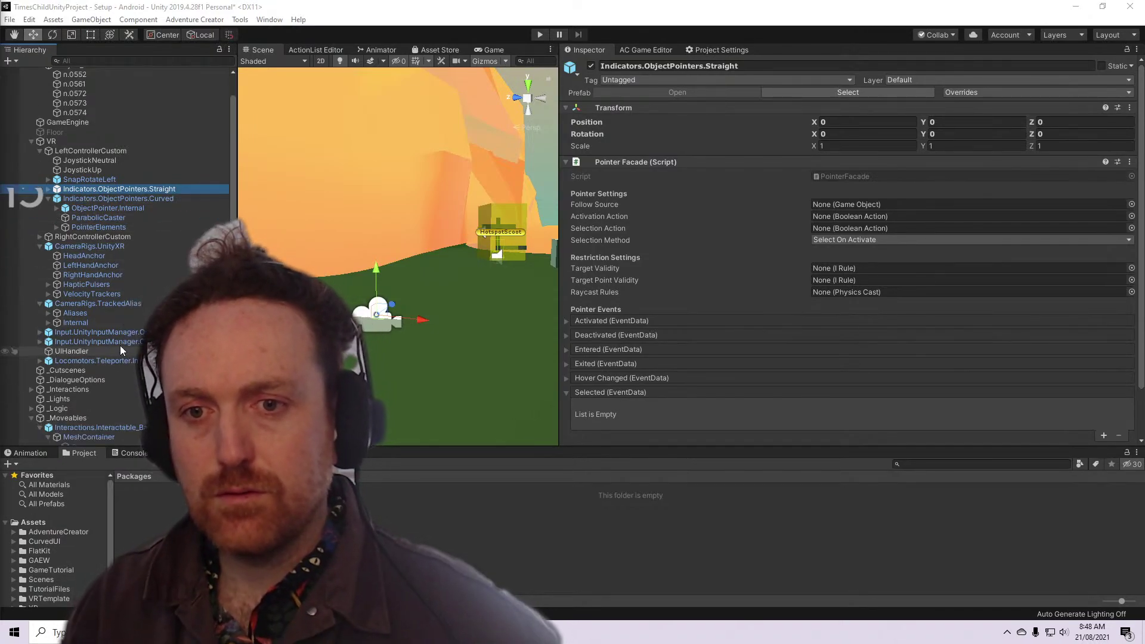
pyautogui.click(48, 313)
pyautogui.click(56, 351)
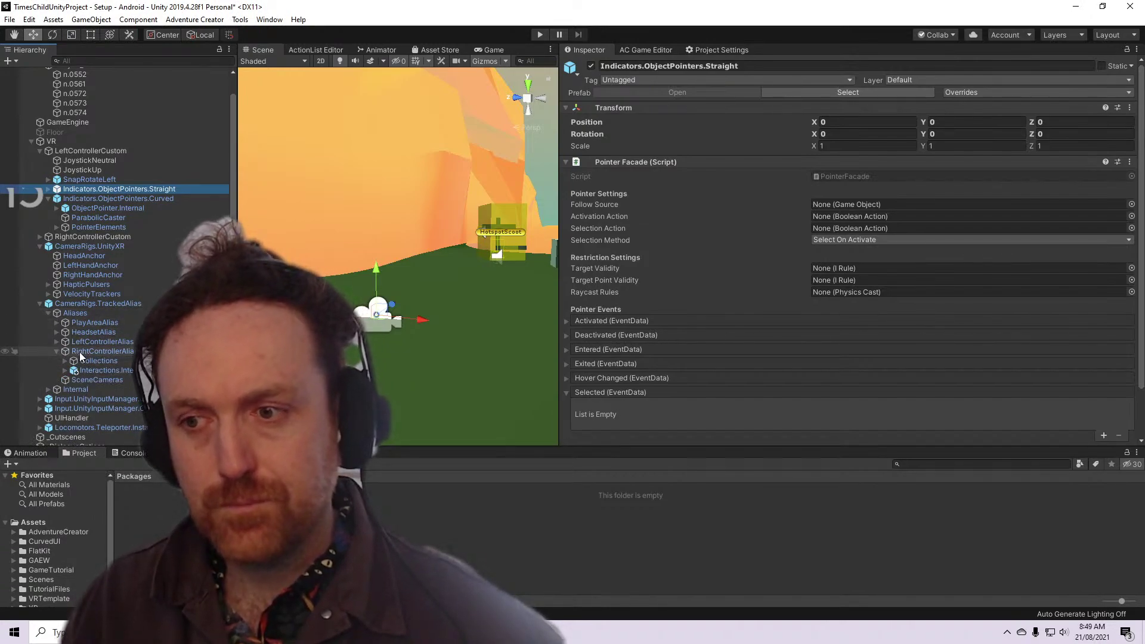
pyautogui.click(80, 352)
pyautogui.moveTo(80, 354); pyautogui.dragTo(873, 203)
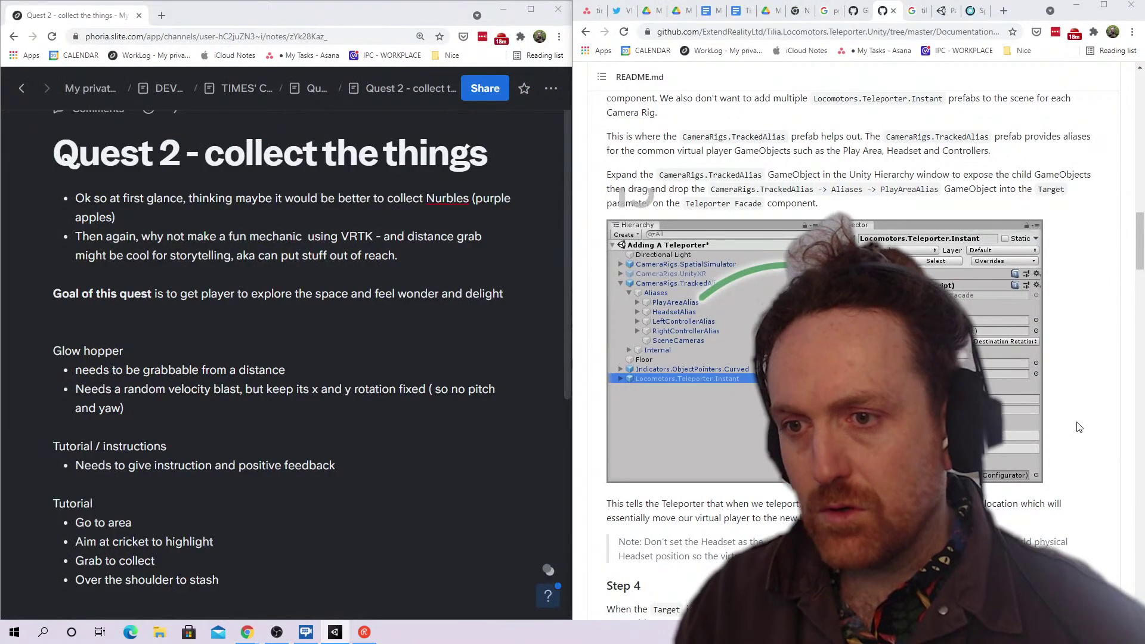
# Skim Steps 3 to 6 of the AddingATeleporter guide in the browser and return to the ExtendRealityLtd repository list
pyautogui.scroll(4, 1079, 427)
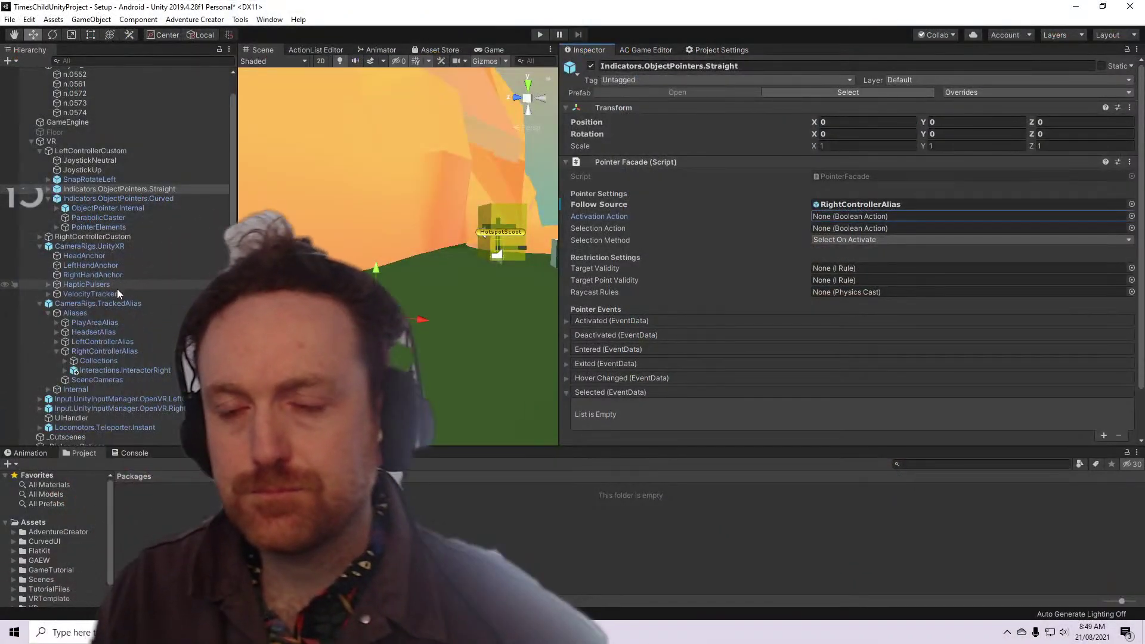
pyautogui.scroll(-17, 856, 358)
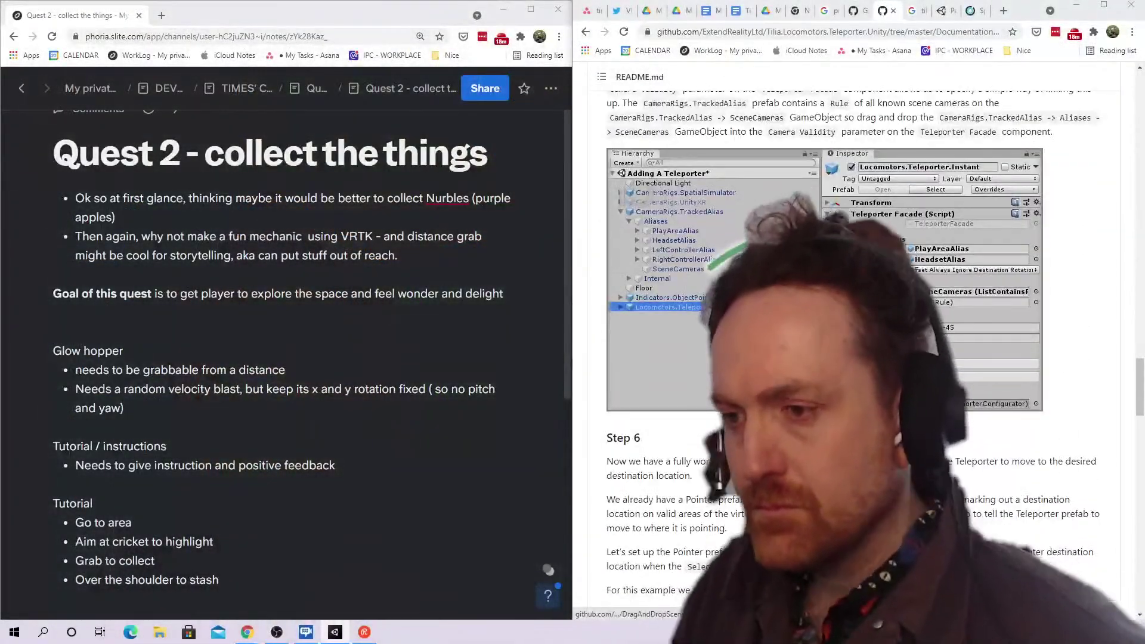
pyautogui.scroll(8, 855, 357)
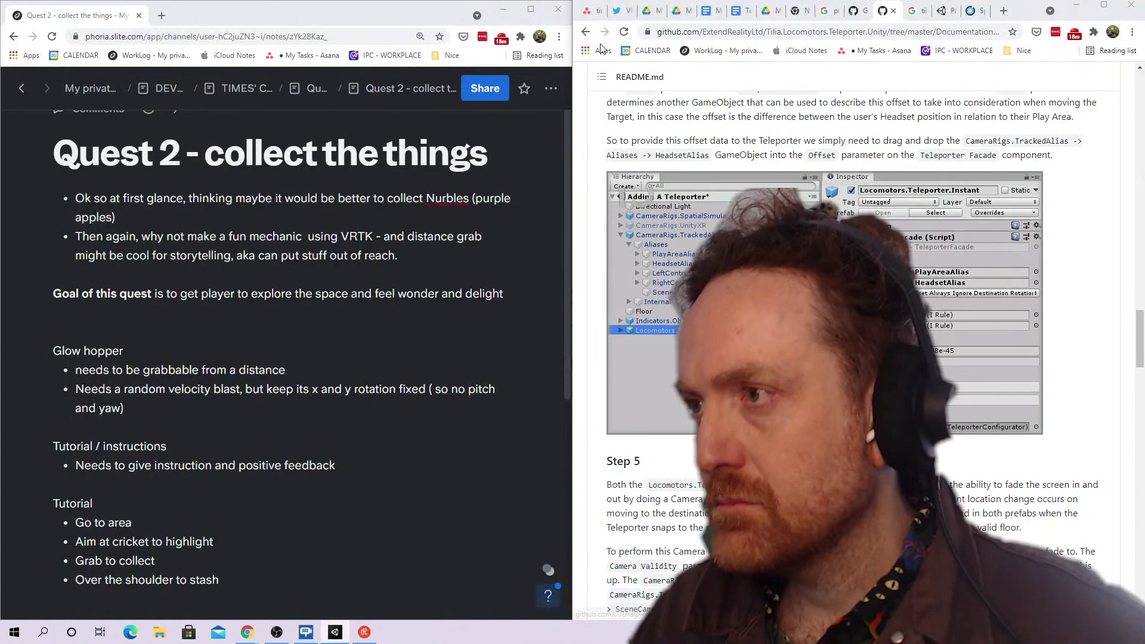
pyautogui.click(585, 32)
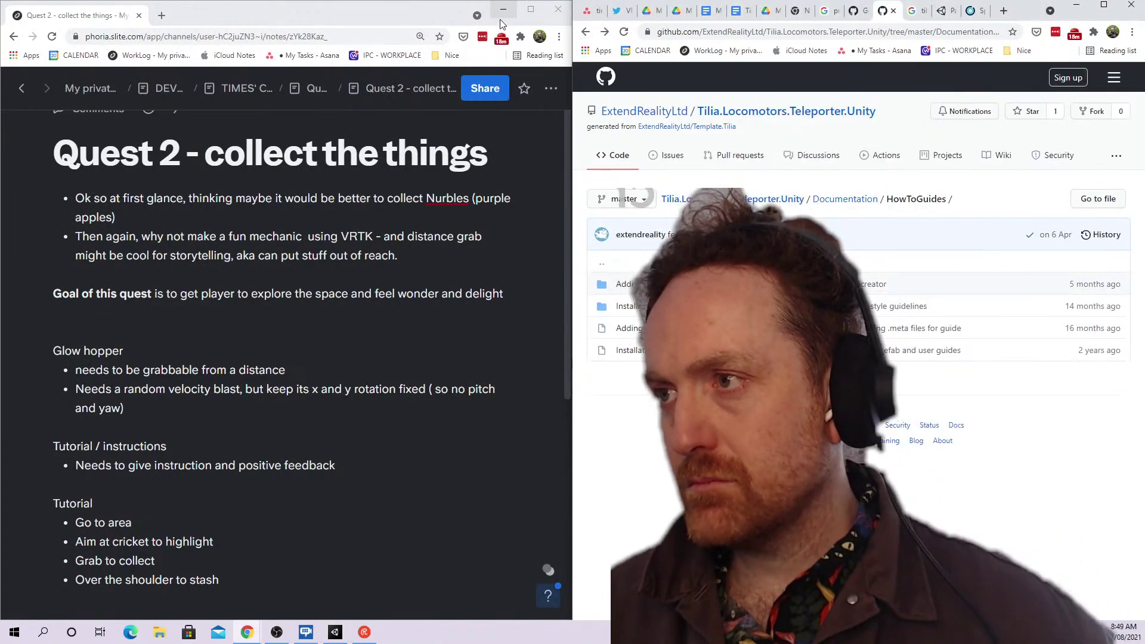
pyautogui.click(584, 32)
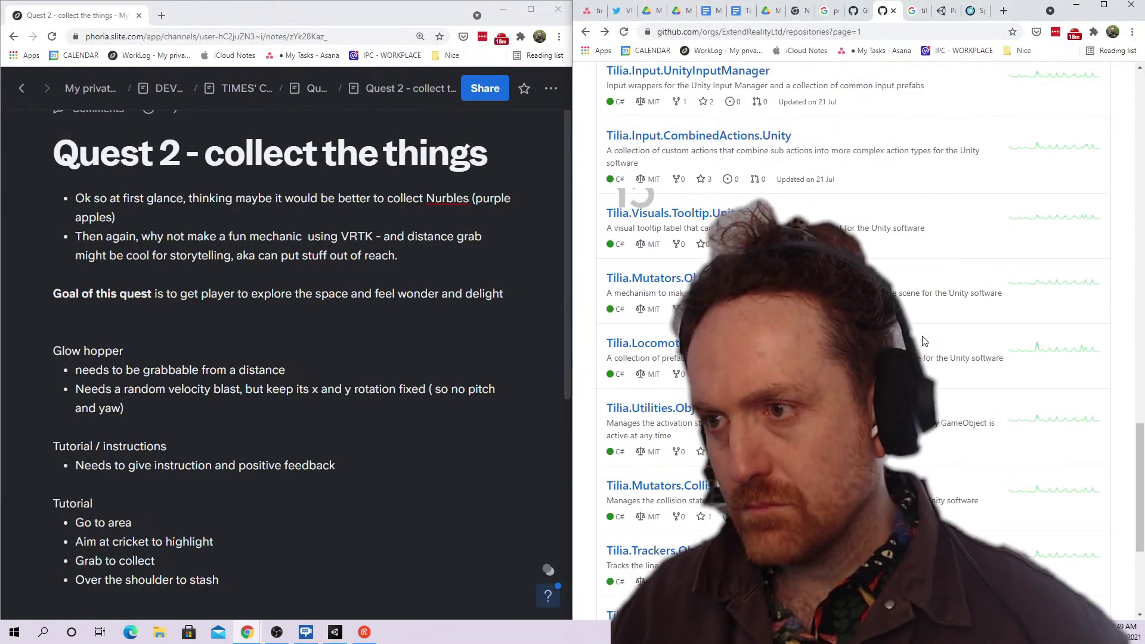
# Look through the first and second pages of the ExtendRealityLtd repository list for a package relevant to distance grabbing
pyautogui.scroll(-3, 923, 329)
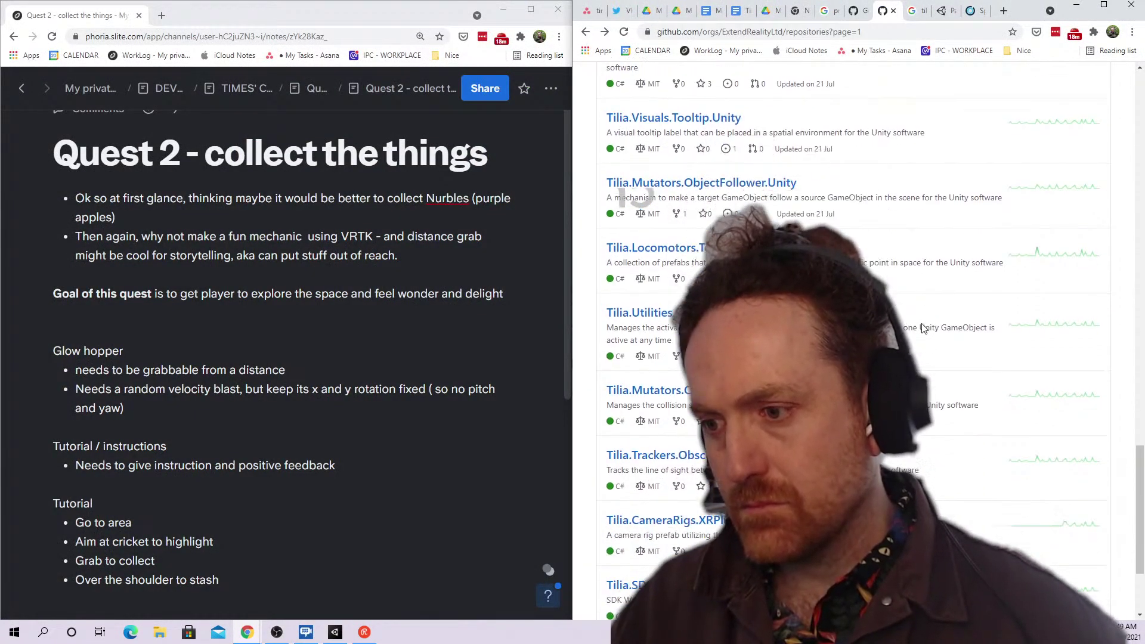
pyautogui.click(586, 32)
pyautogui.scroll(3, 907, 365)
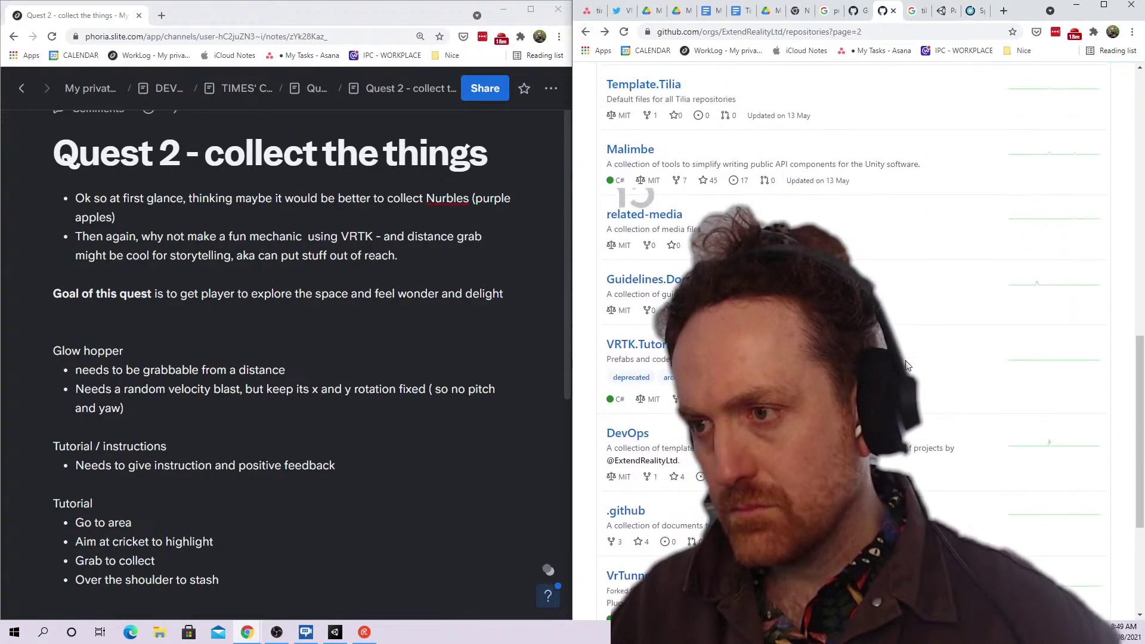
pyautogui.scroll(12, 906, 365)
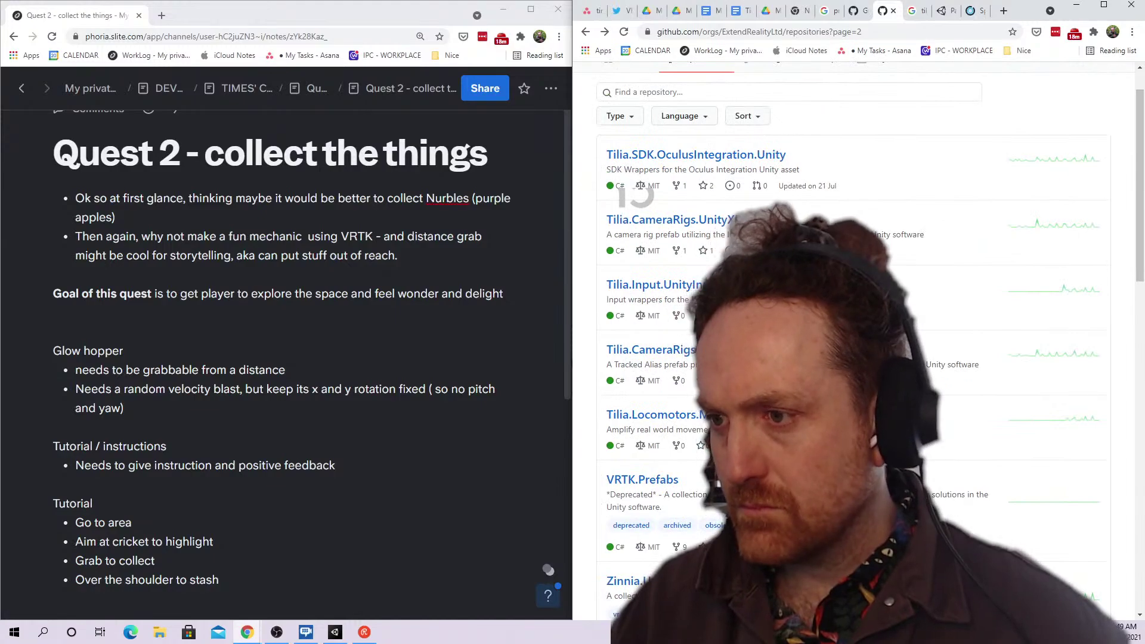
pyautogui.scroll(-15, 852, 357)
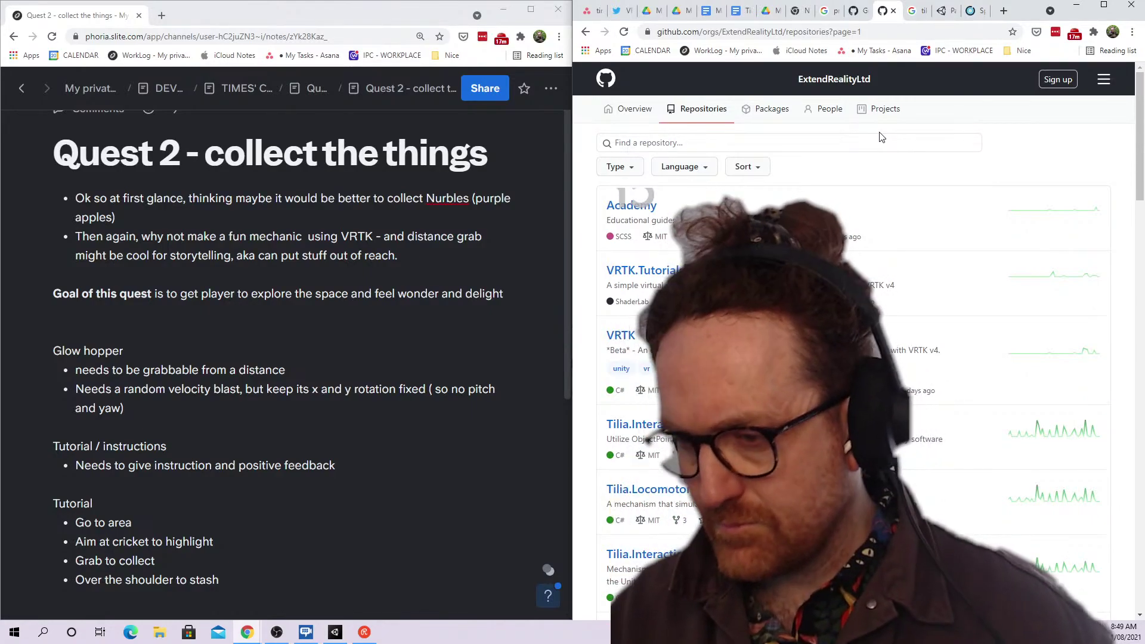
# Find Tilia.Interactions.Interactables.Unity on the first repository page, open it and read the introduction in its README
pyautogui.scroll(-3, 886, 279)
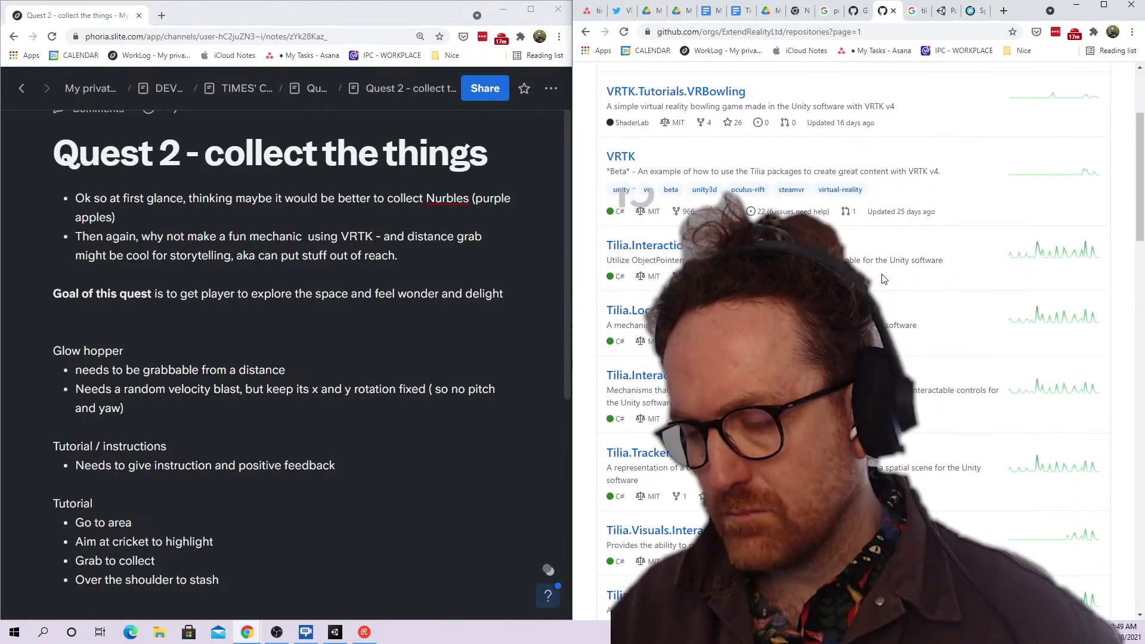
pyautogui.scroll(-2, 958, 379)
pyautogui.scroll(-2, 958, 379)
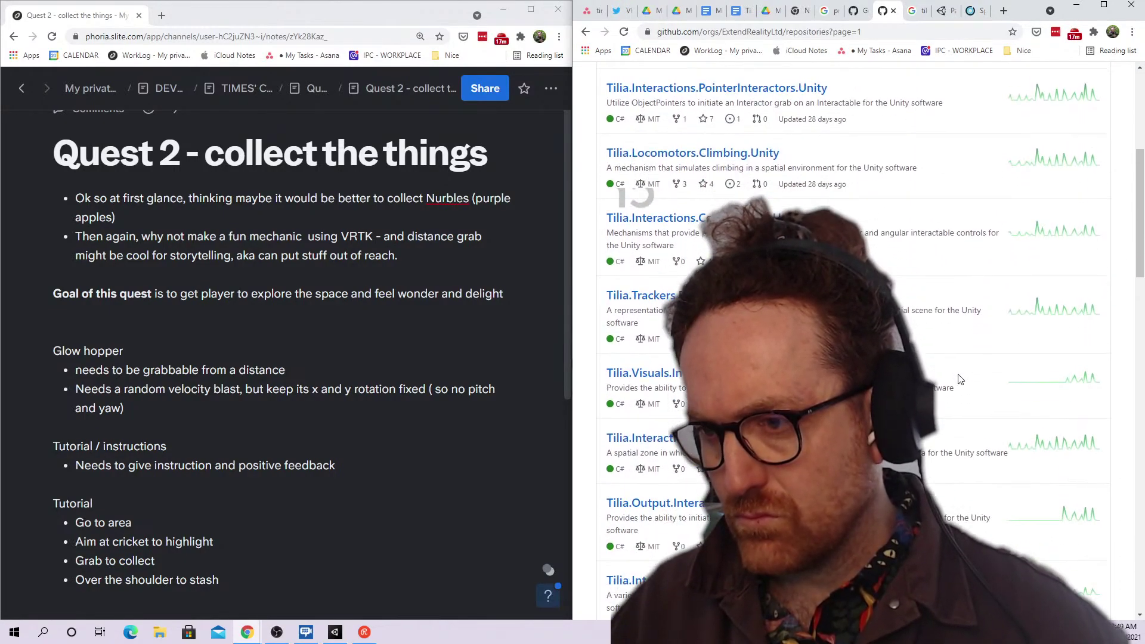
pyautogui.scroll(-2, 853, 340)
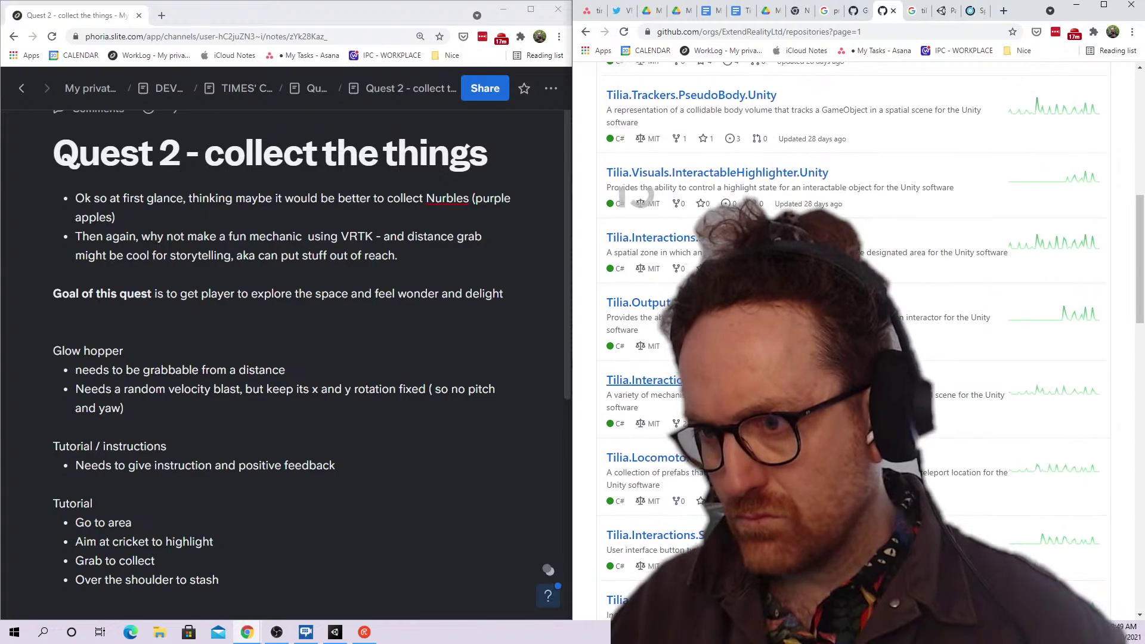
pyautogui.scroll(-2, 852, 340)
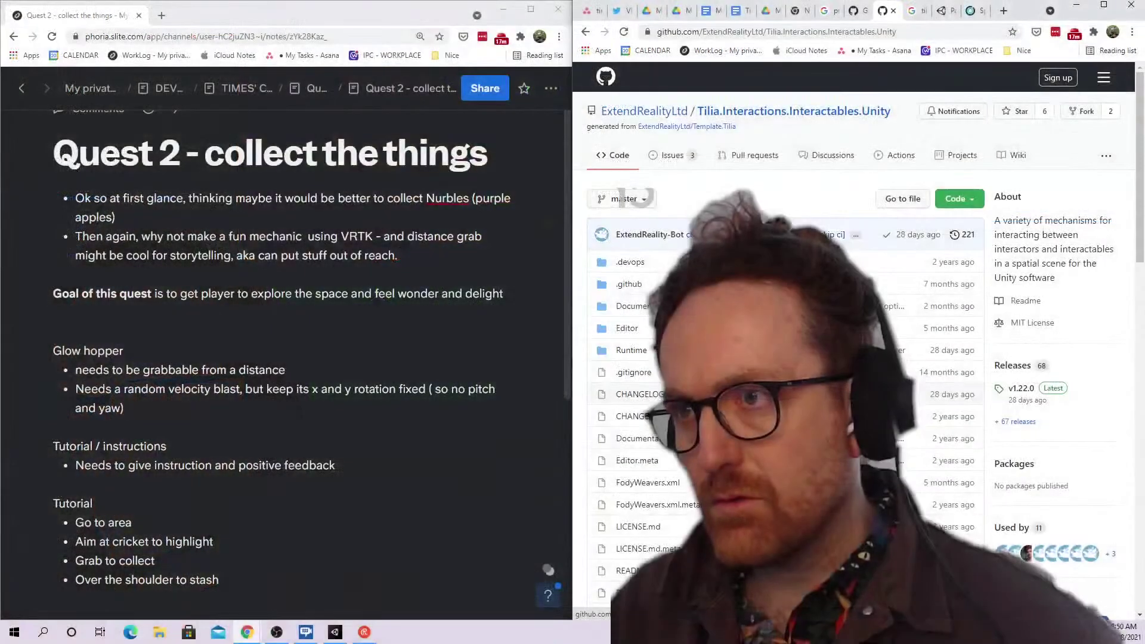
pyautogui.scroll(-15, 651, 286)
pyautogui.scroll(2, 650, 286)
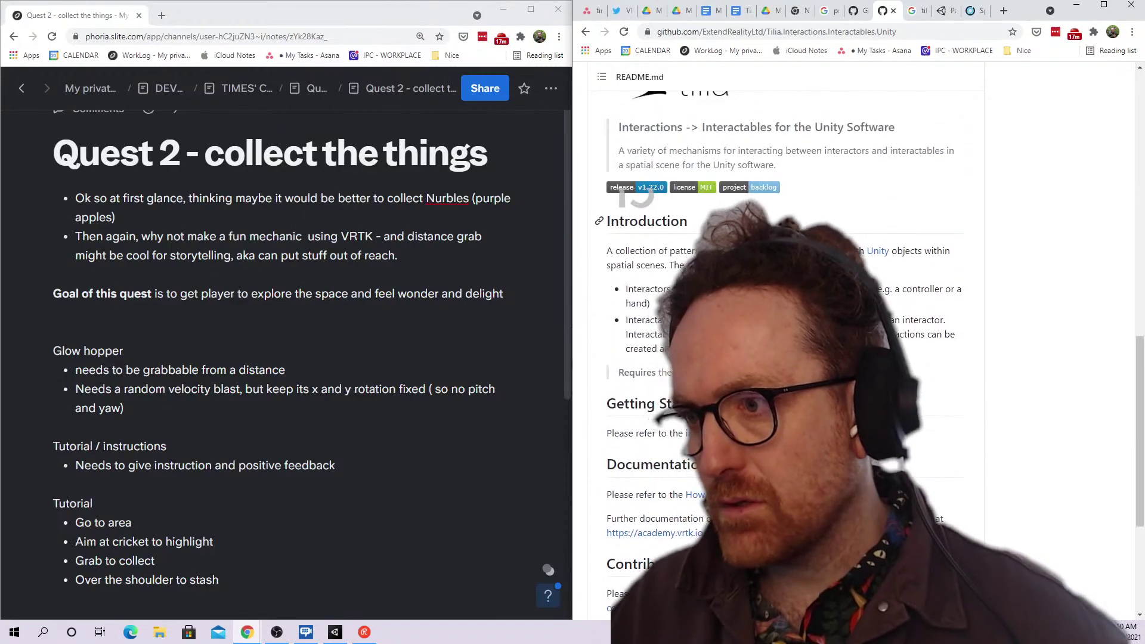
pyautogui.tripleClick(651, 287)
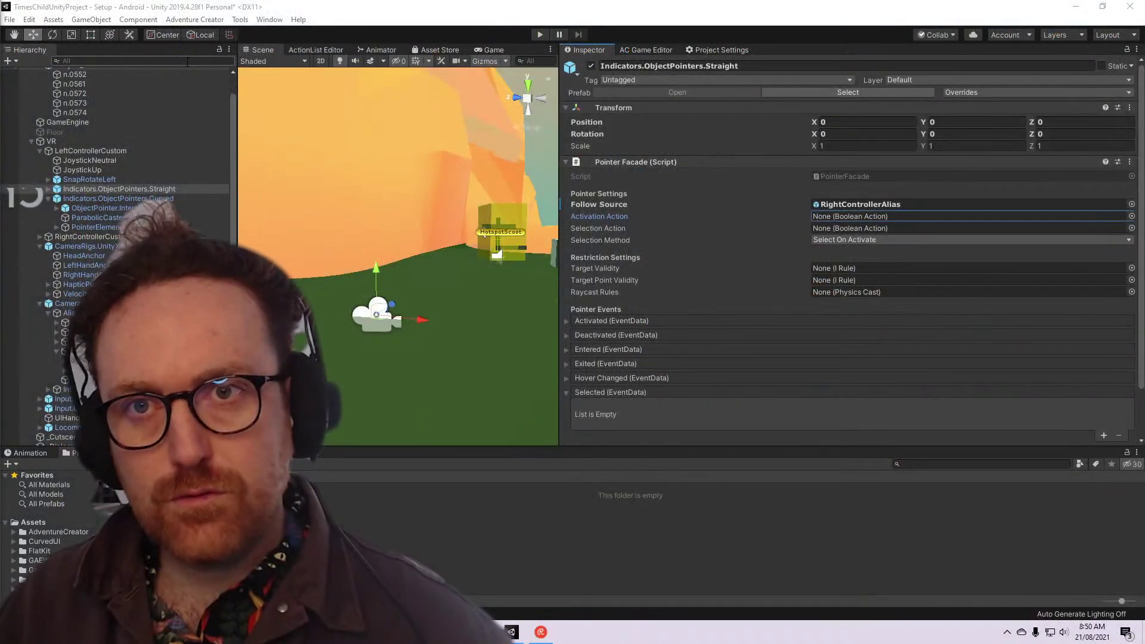
# Select Interactions.InteractorLeft in Unity and examine its Interactor Facade settings, including the explanation of Grab Precognition
pyautogui.click(188, 61)
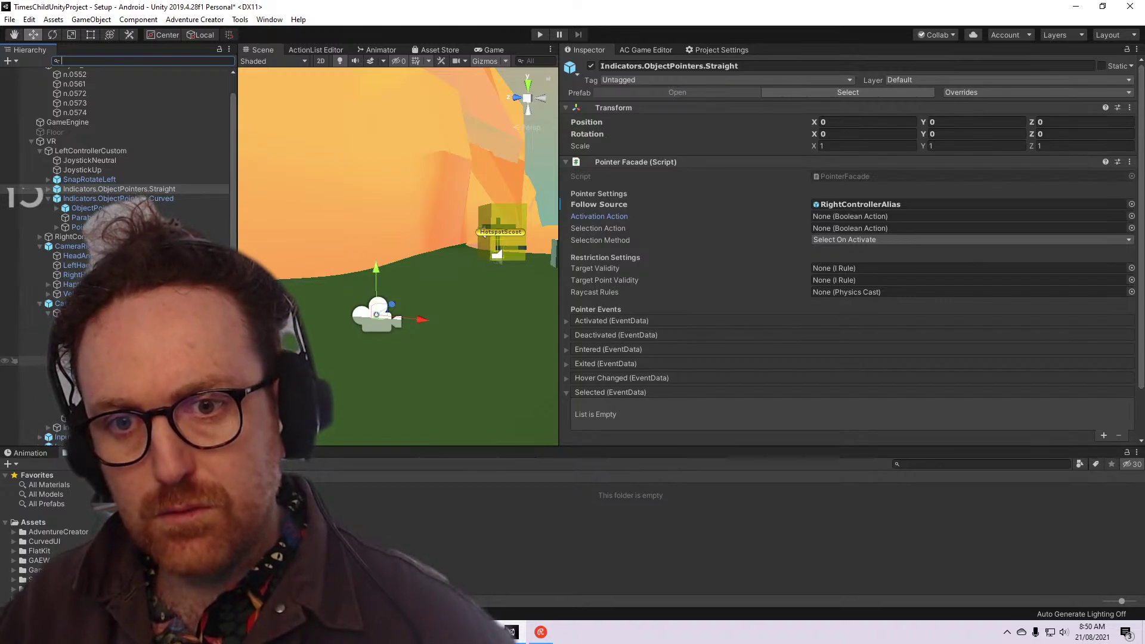
pyautogui.click(87, 360)
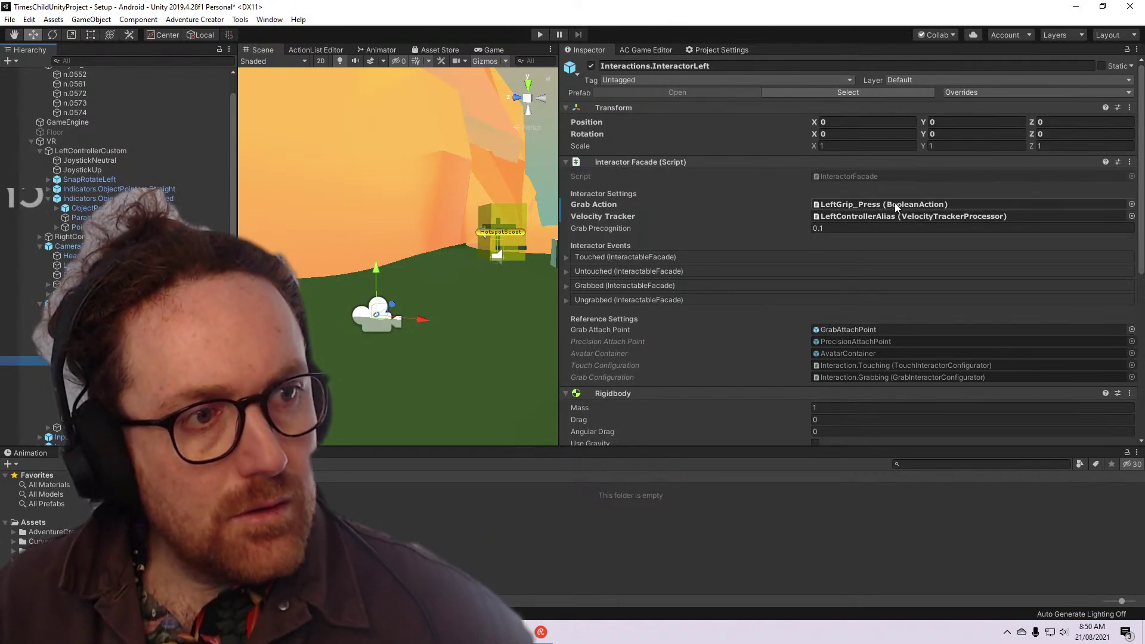
pyautogui.scroll(-6, 896, 205)
pyautogui.scroll(6, 896, 206)
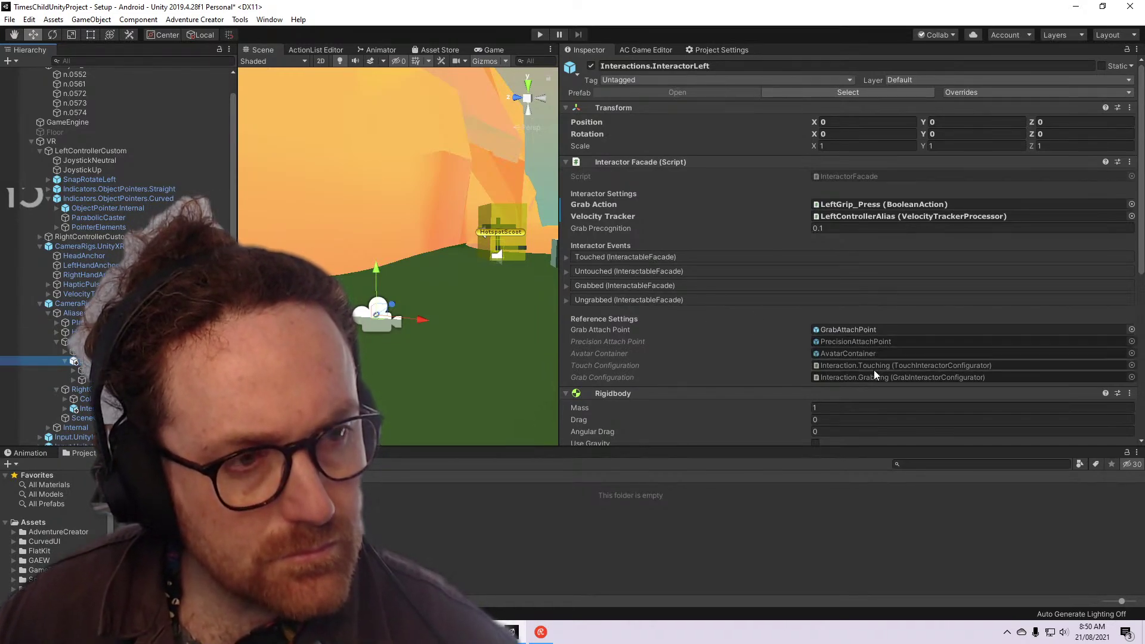
pyautogui.moveTo(618, 227)
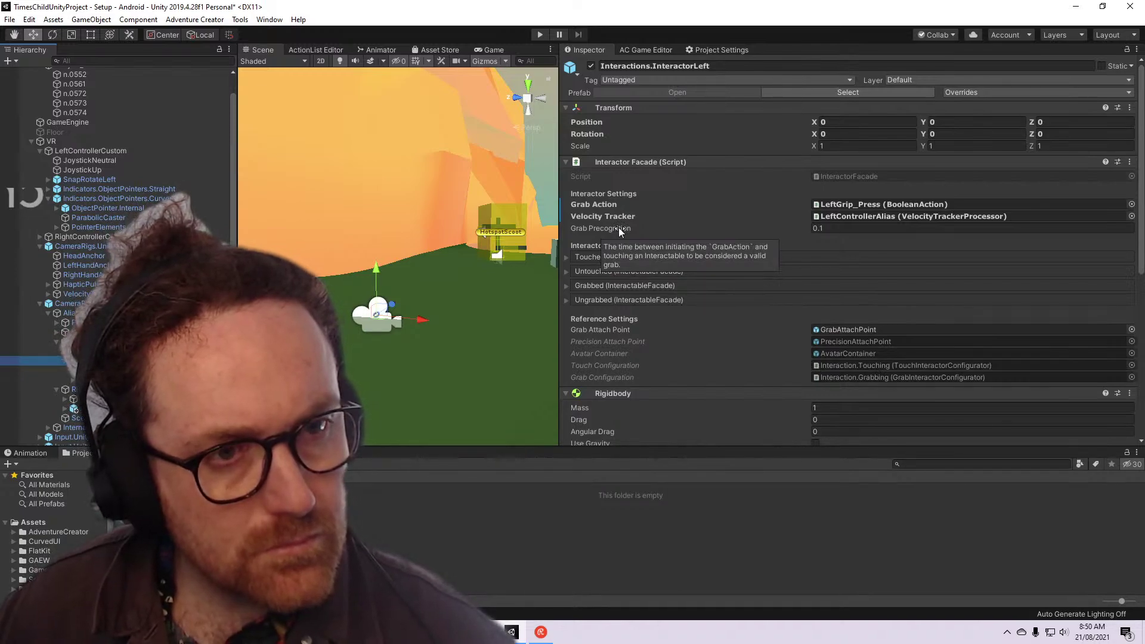
pyautogui.moveTo(660, 345)
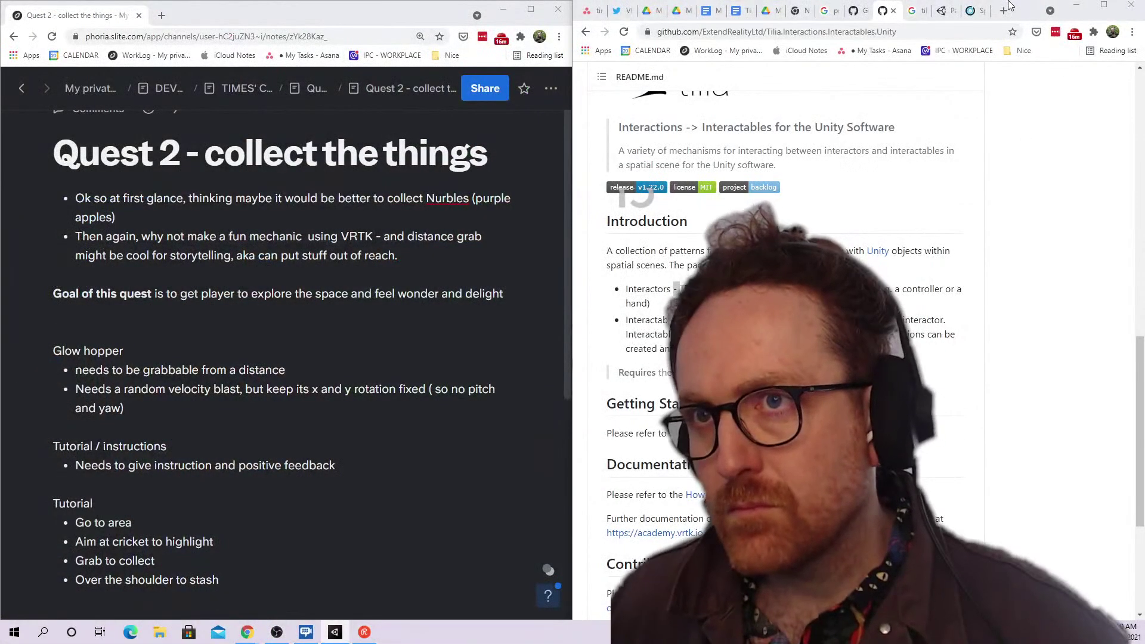
# Search Google for "distance grab tilia" in the browser and open the GitHub issue "Distance Grab needs configurable FollowSource" in a separate tab
pyautogui.click(1006, 9)
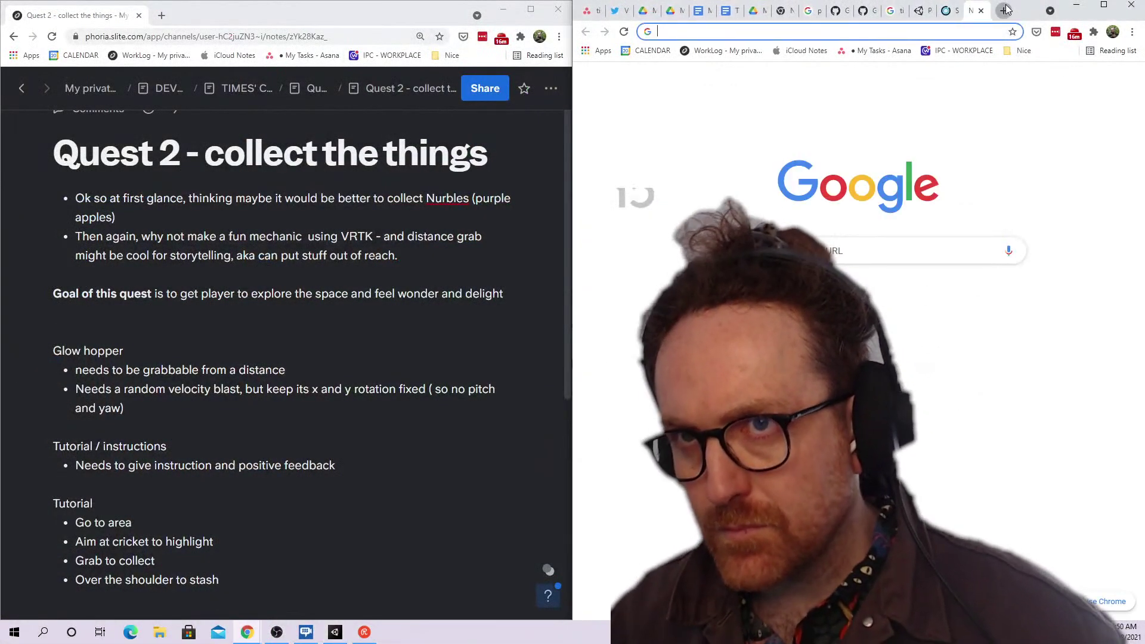
pyautogui.write('distance gr')
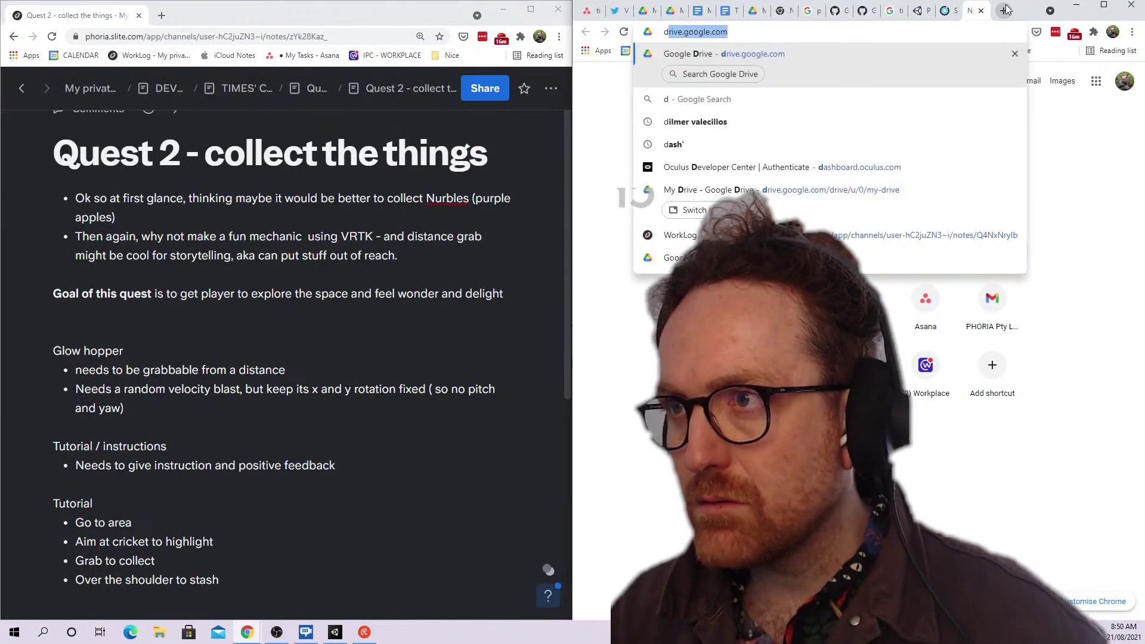
pyautogui.write('ab tilia')
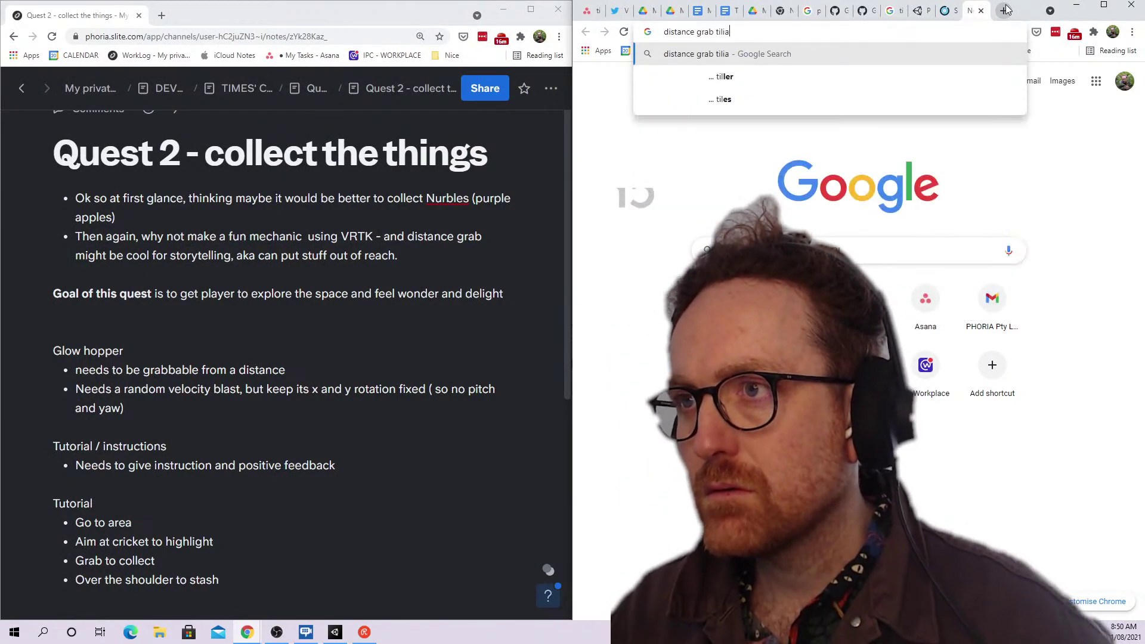
pyautogui.press('Return')
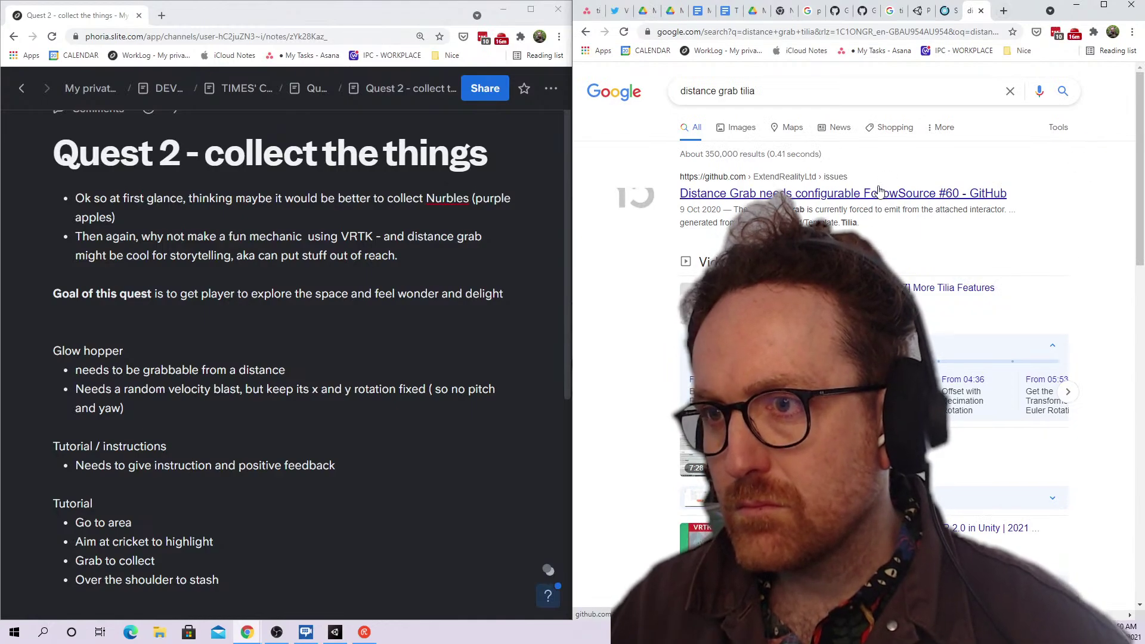
pyautogui.rightClick(945, 194)
pyautogui.click(983, 210)
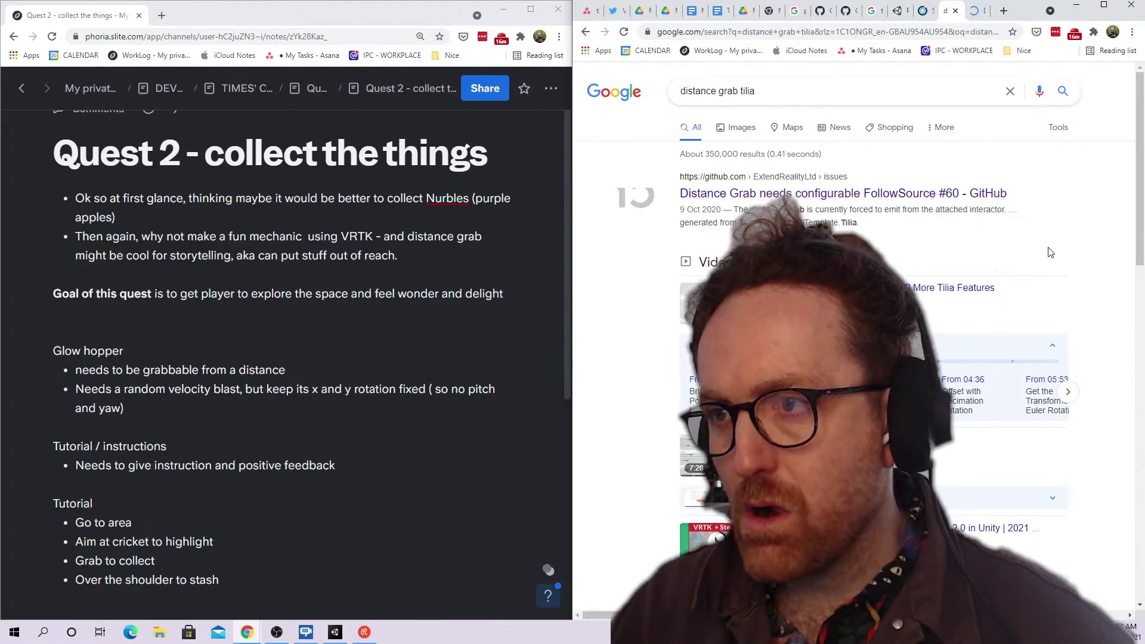
pyautogui.tripleClick(935, 223)
pyautogui.hotkey('ctrl', 'Tab')
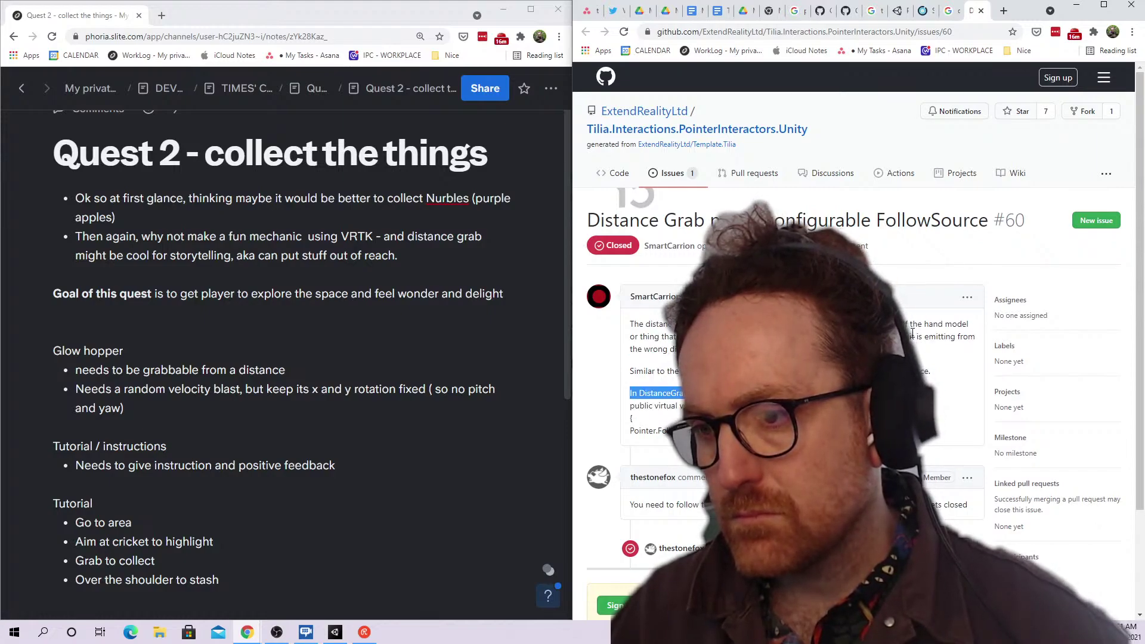
# Read the description and reply in issue #60 about the distance grab's FollowSource
pyautogui.scroll(-1, 912, 333)
pyautogui.scroll(-1, 912, 333)
pyautogui.rightClick(912, 334)
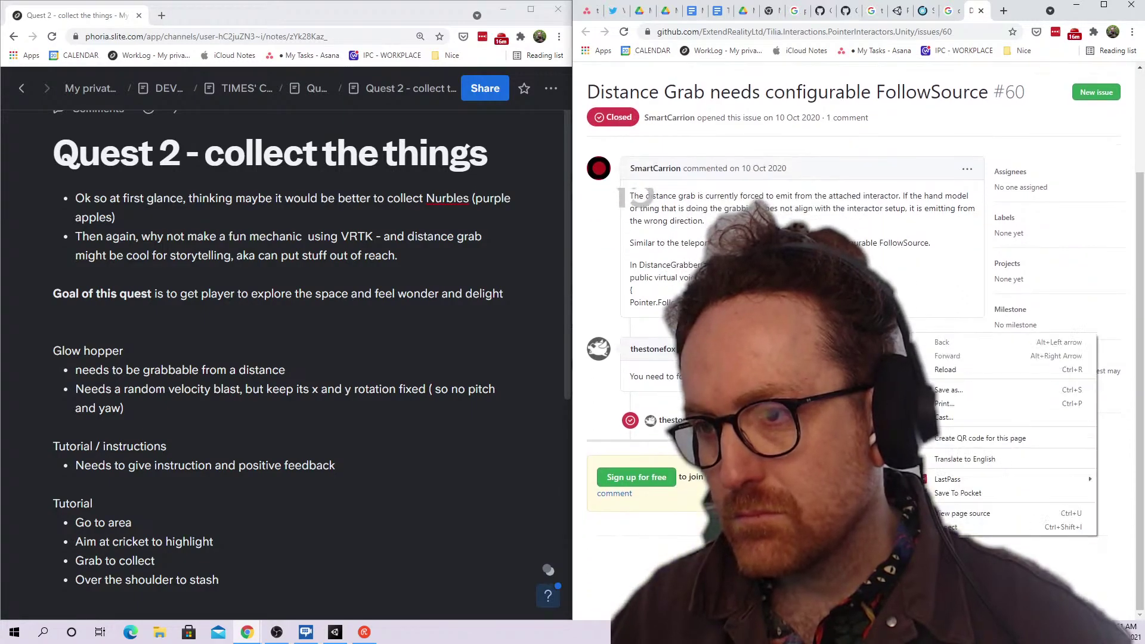
pyautogui.click(894, 335)
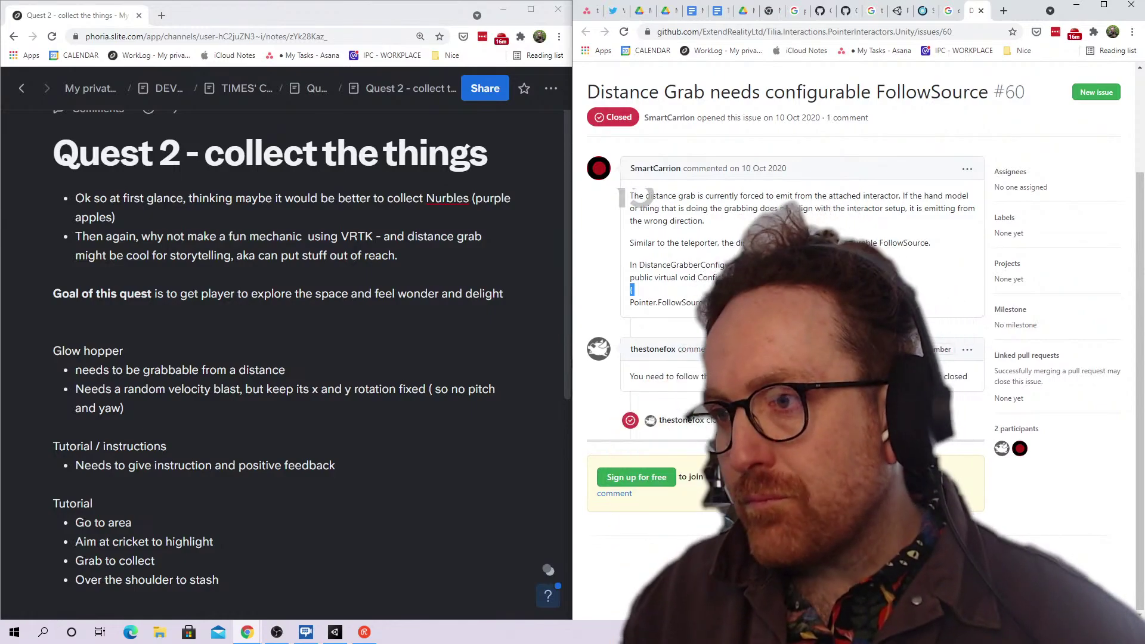
pyautogui.click(842, 203)
pyautogui.tripleClick(842, 203)
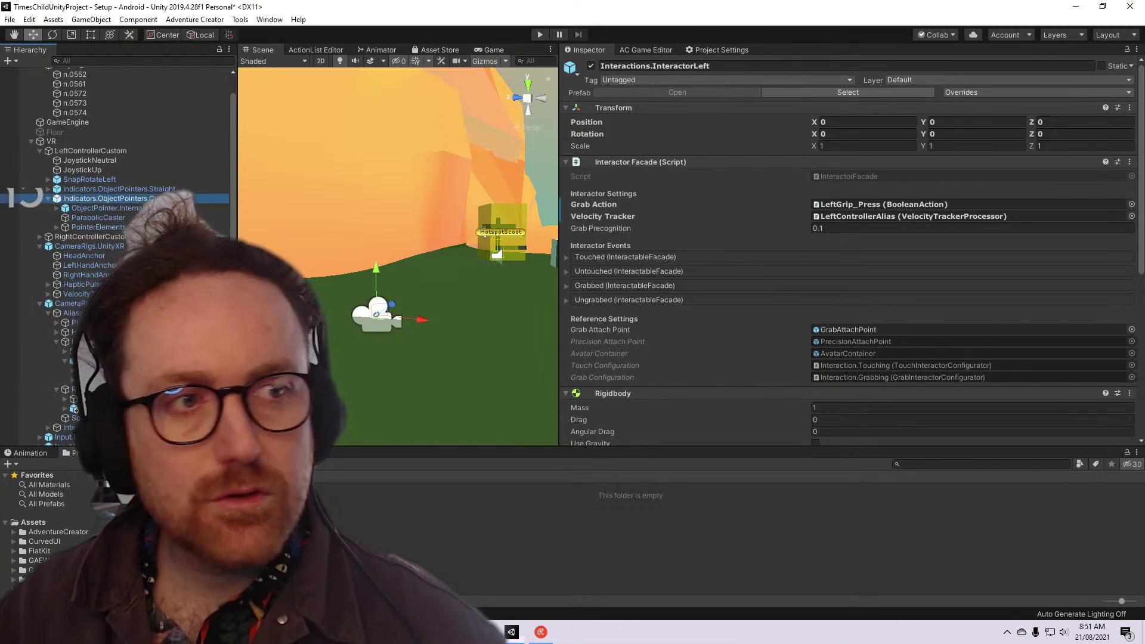
# Compare the Pointer Facade settings of Indicators.ObjectPointers.Curved with those of Indicators.ObjectPointers.Straight in Unity
pyautogui.click(173, 199)
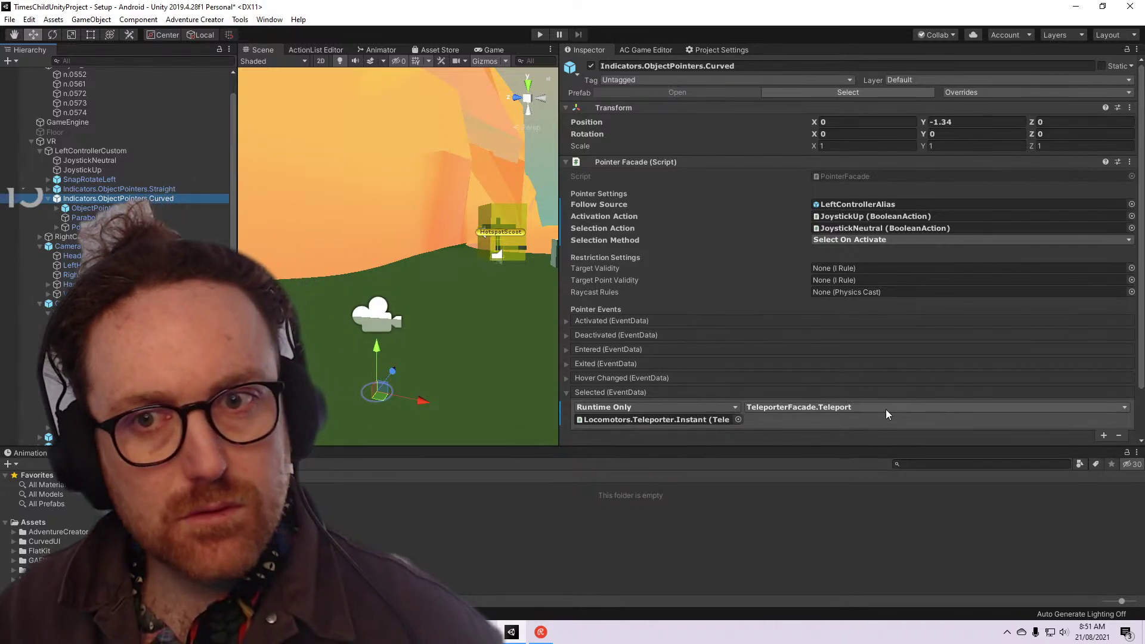
pyautogui.click(170, 189)
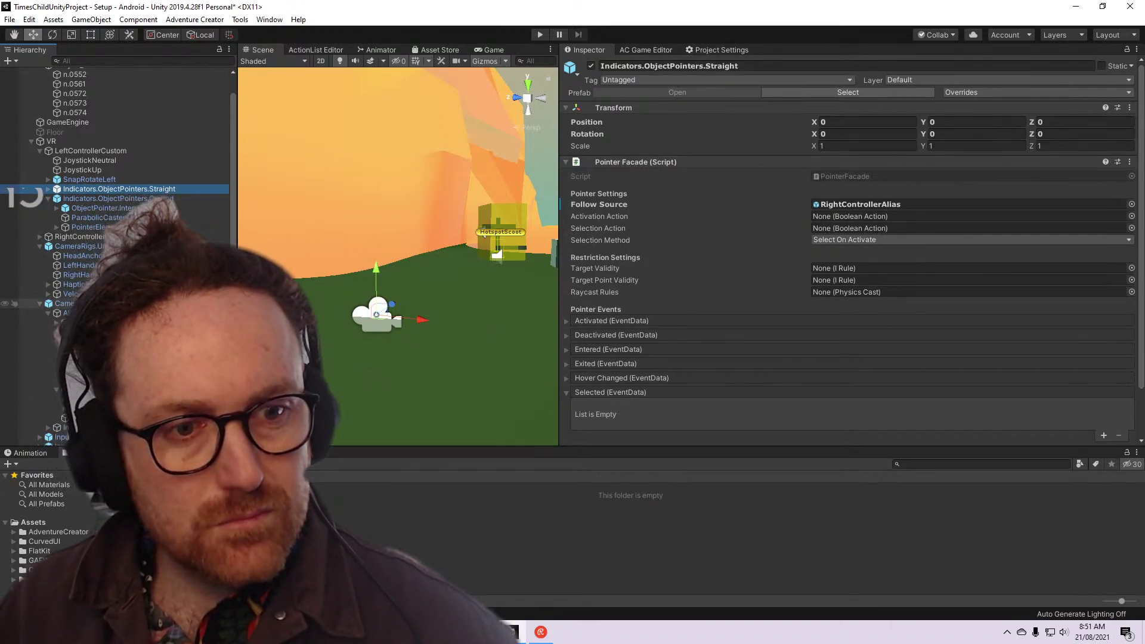
# Add a Selected event entry to the straight pointer's Pointer Facade, assign Interactions.InteractorLeft as its target, and browse the available InteractorFacade functions
pyautogui.click(1104, 435)
pyautogui.scroll(-2, 688, 434)
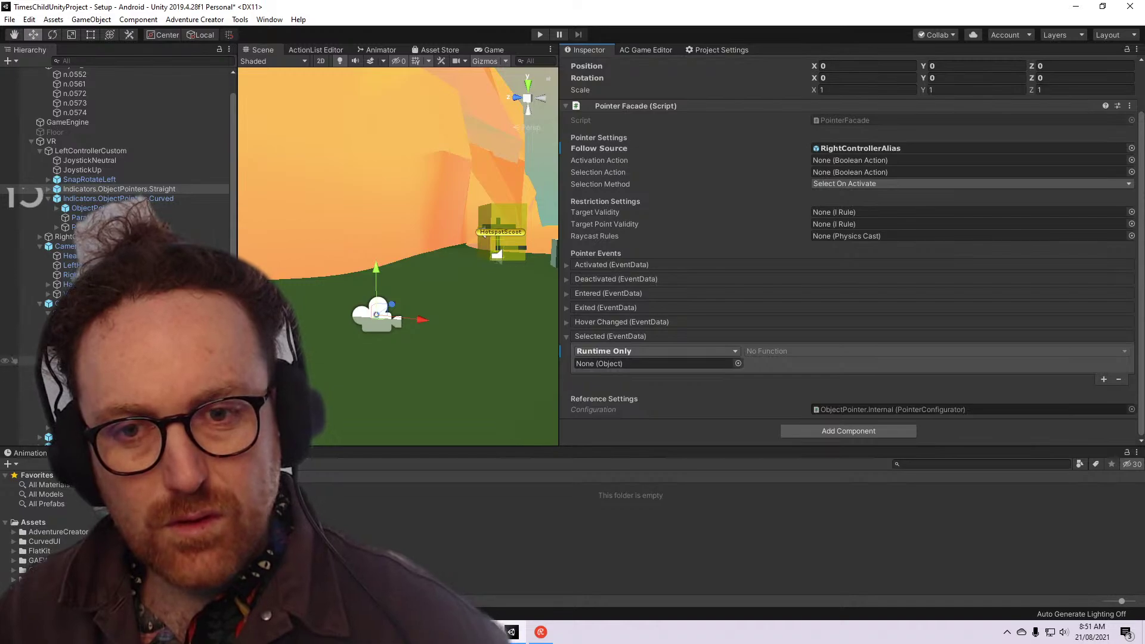
pyautogui.moveTo(101, 361); pyautogui.dragTo(663, 366)
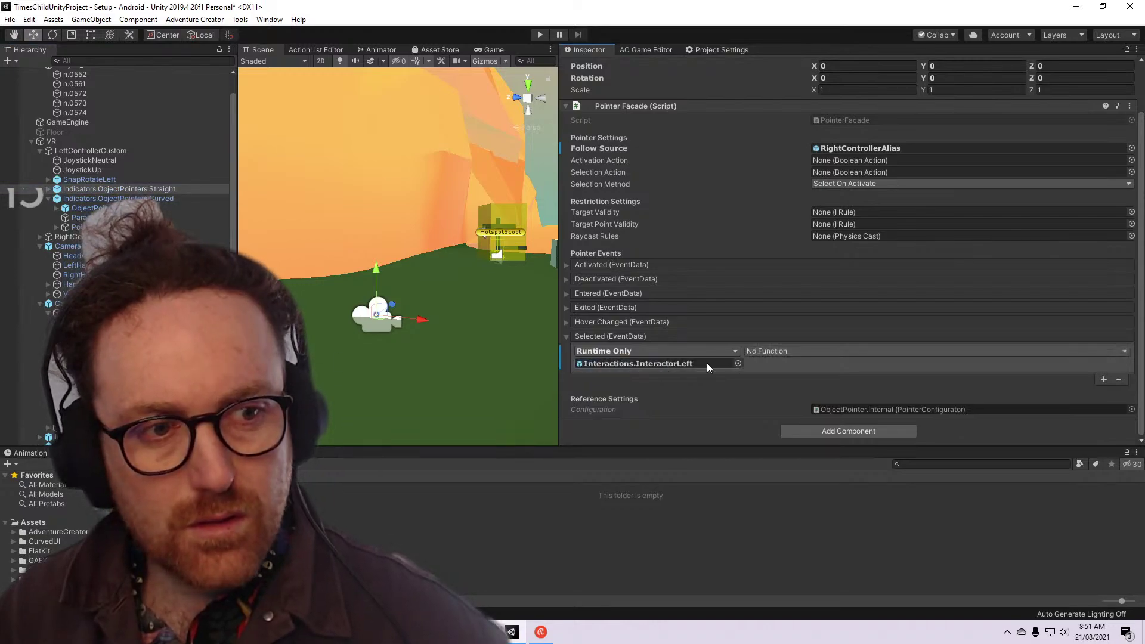
pyautogui.click(775, 350)
pyautogui.moveTo(811, 409)
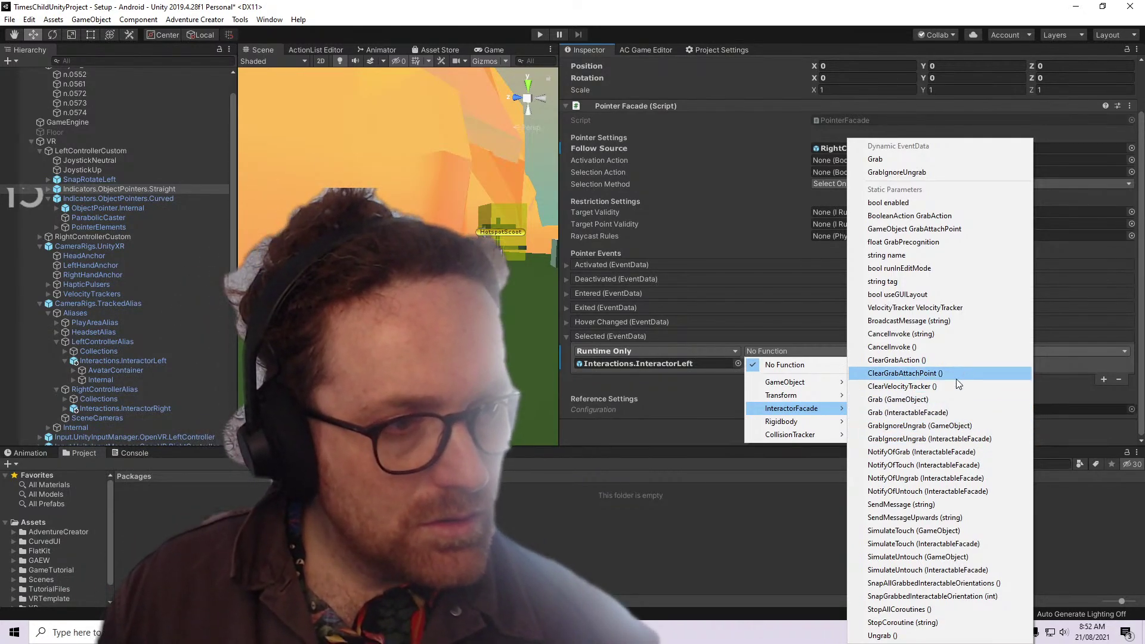
pyautogui.click(753, 550)
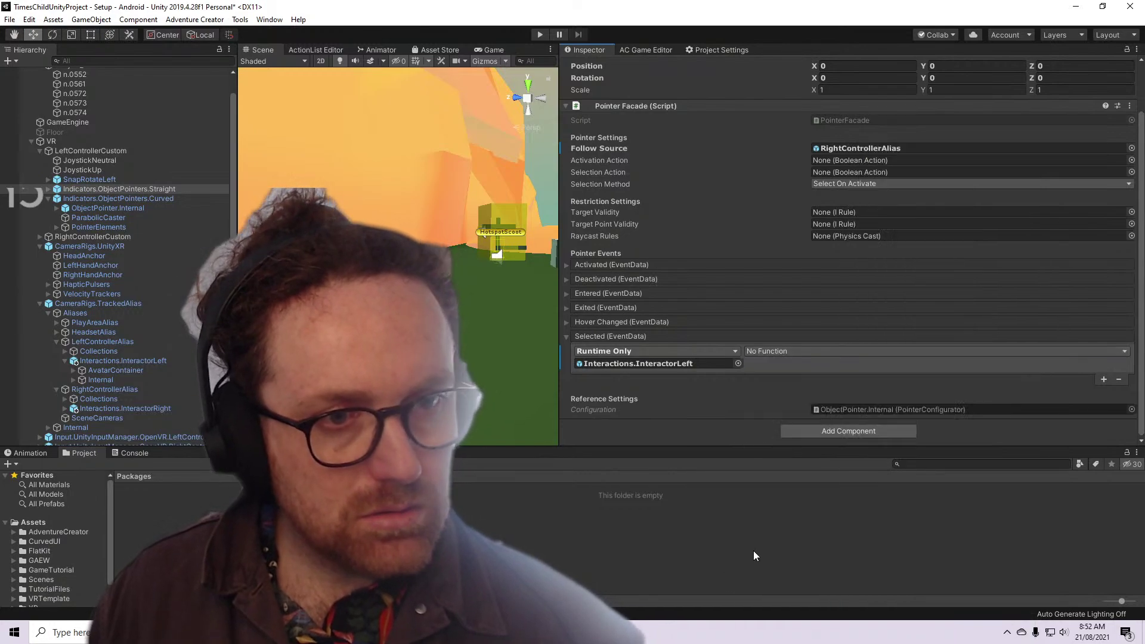
# Switch to the browser and search Google for "distance grab vrtk" in a new tab
pyautogui.click(567, 322)
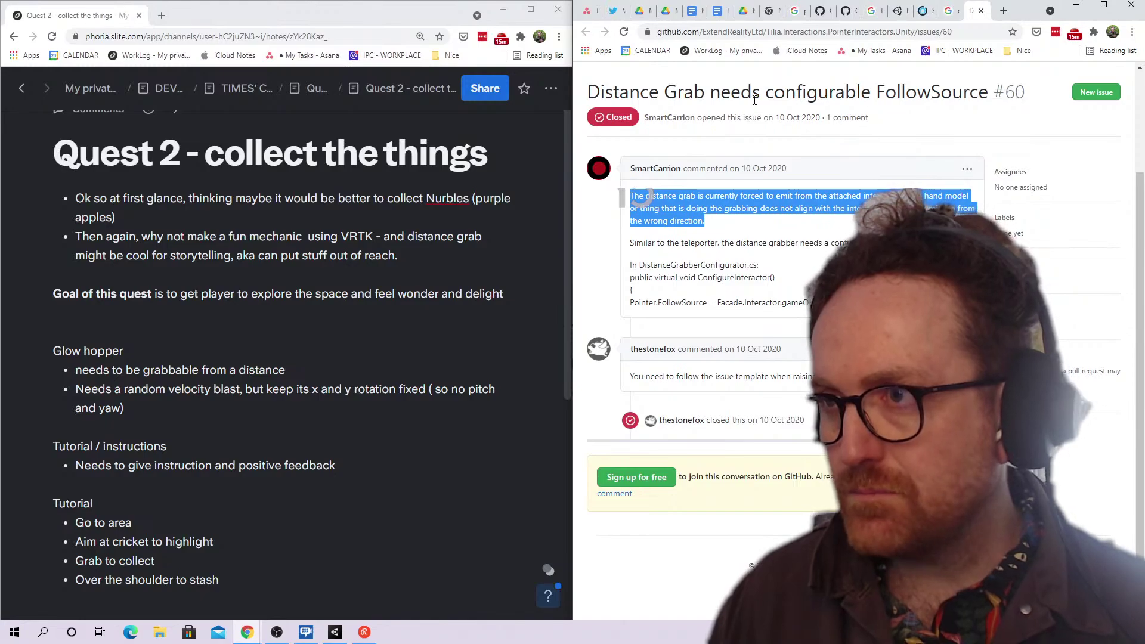
pyautogui.doubleClick(735, 92)
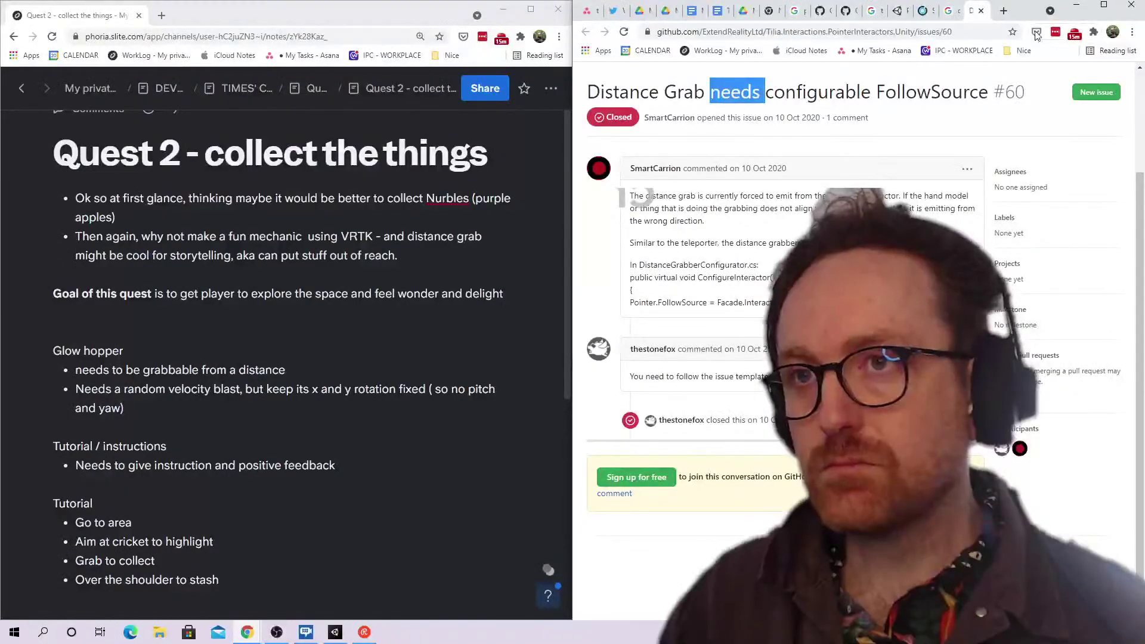
pyautogui.click(1003, 11)
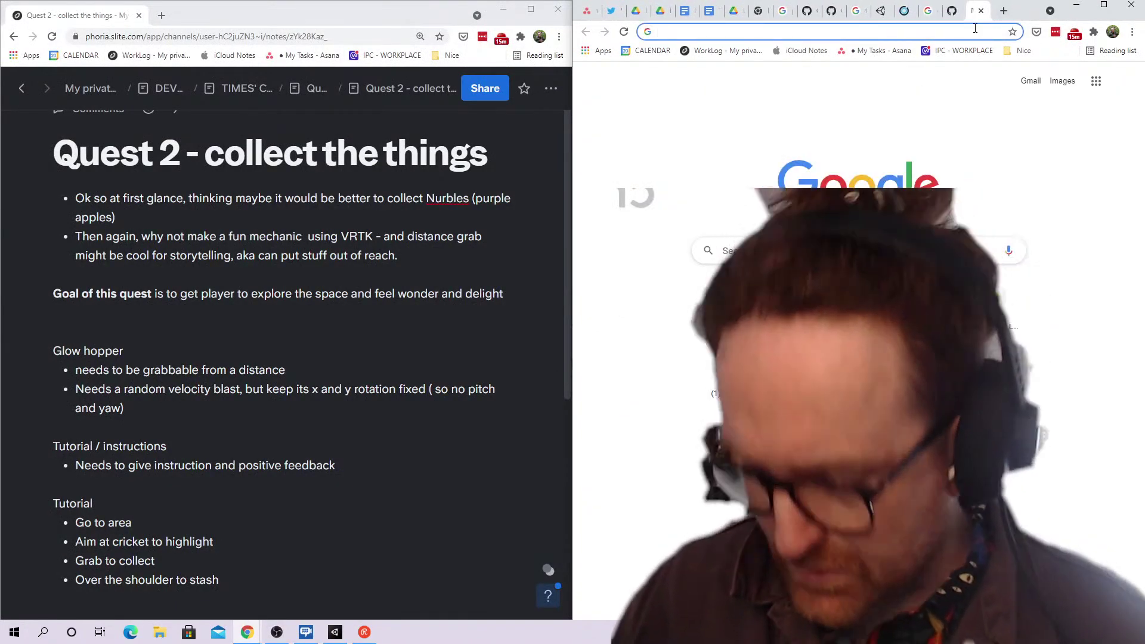
pyautogui.write('distance grah')
pyautogui.press('BackSpace')
pyautogui.write('b')
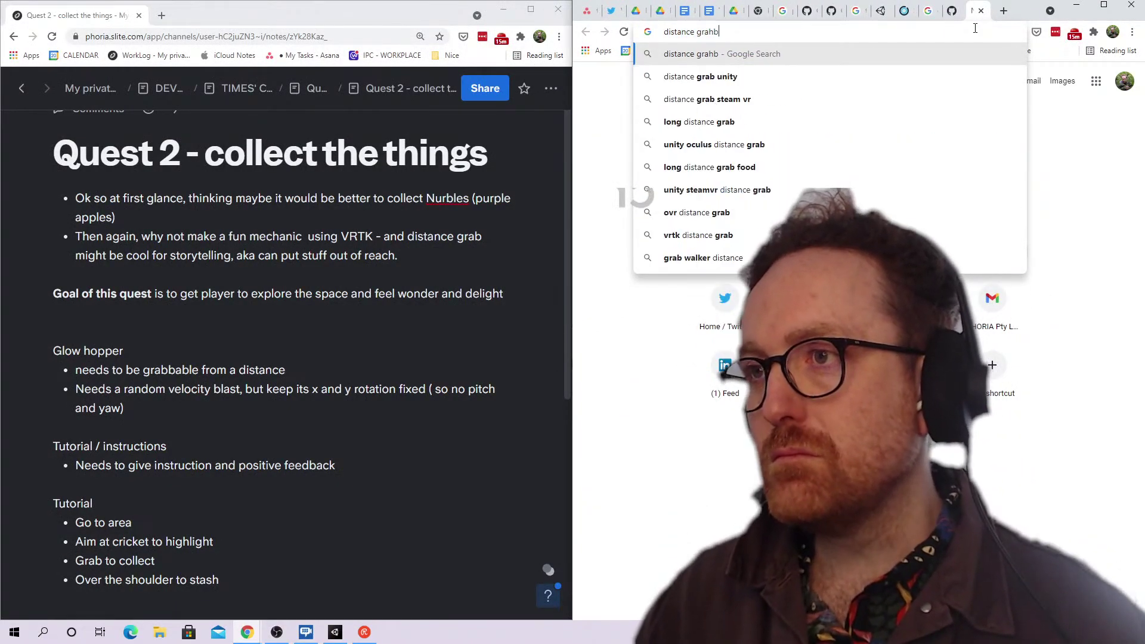
pyautogui.write(' rrtk')
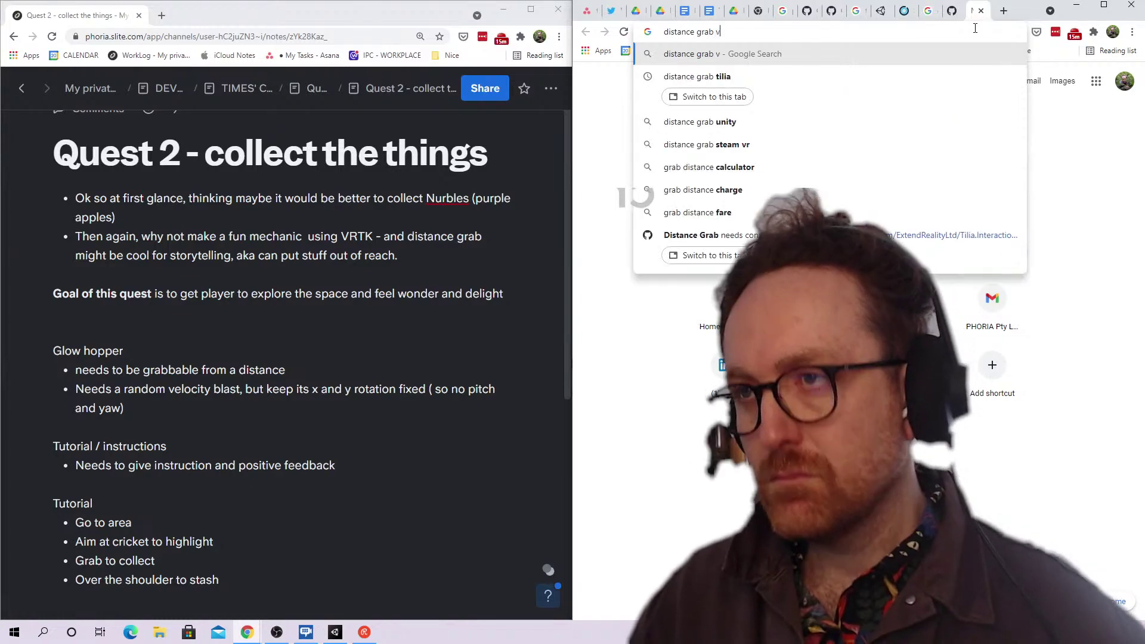
pyautogui.press('Return')
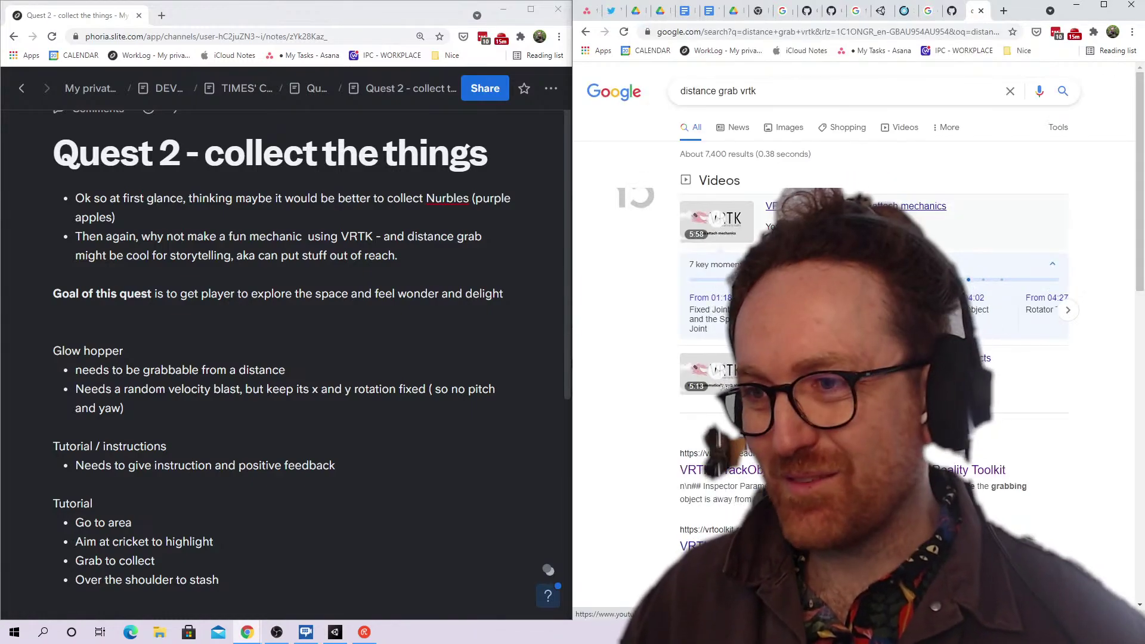
# Skim the "VRTK v3 - [Basics] Grab attach mechanics" video on YouTube and return to the search results
pyautogui.click(805, 206)
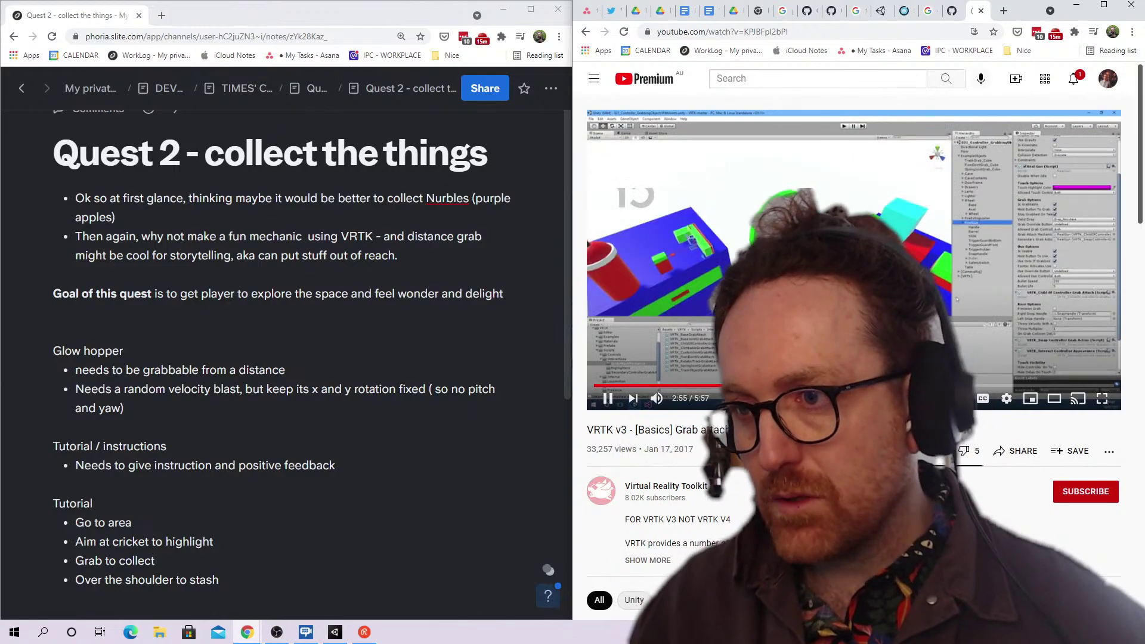
pyautogui.click(873, 386)
pyautogui.click(1023, 386)
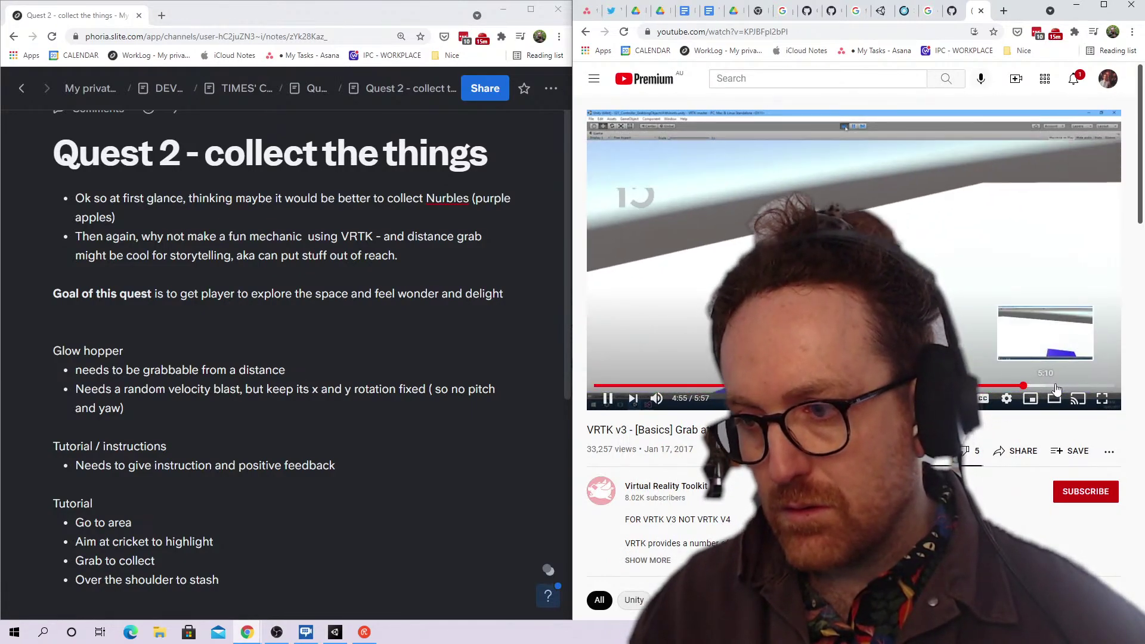
pyautogui.scroll(-2, 835, 250)
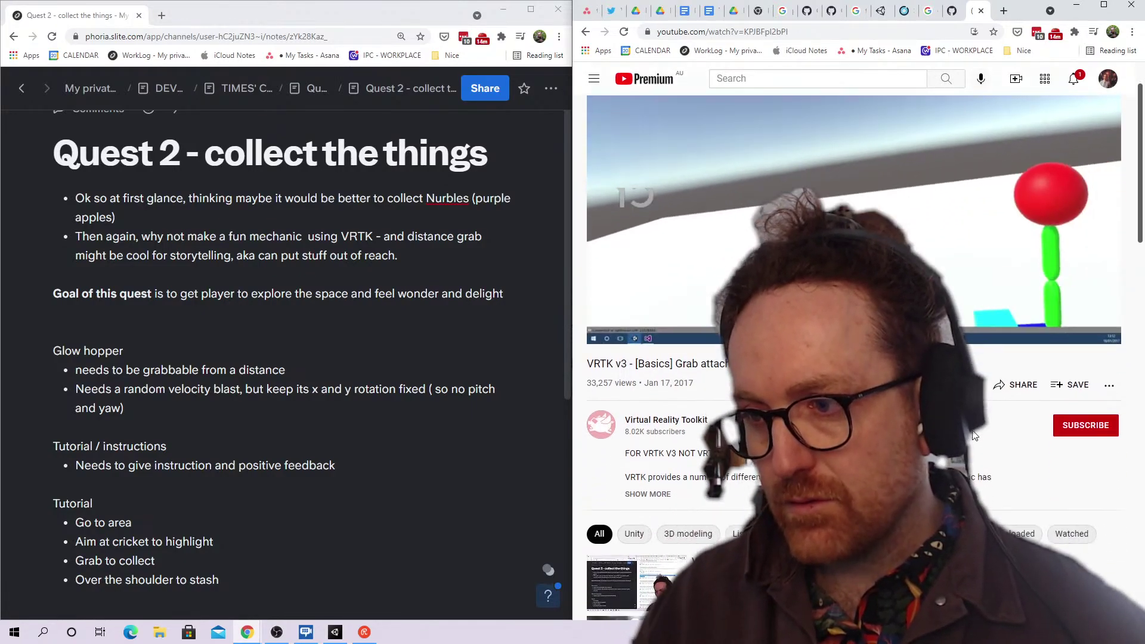
pyautogui.click(587, 33)
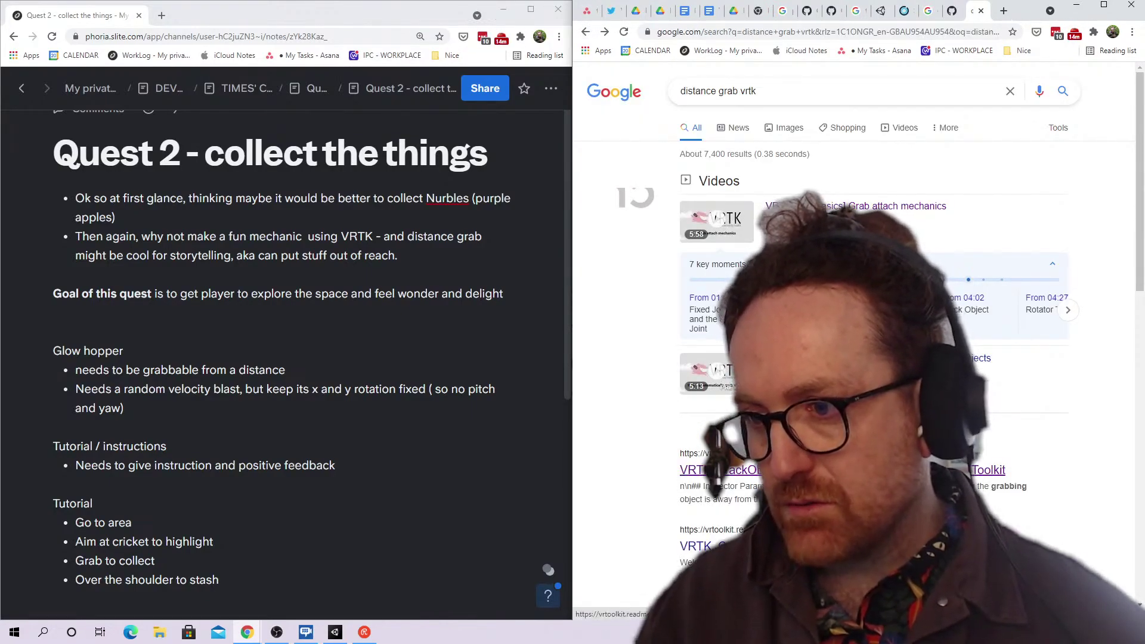
# Open the VRTK_TrackObjectGrabAttach documentation in a separate tab, widen the browser window, and read the page's overview
pyautogui.middleClick(853, 470)
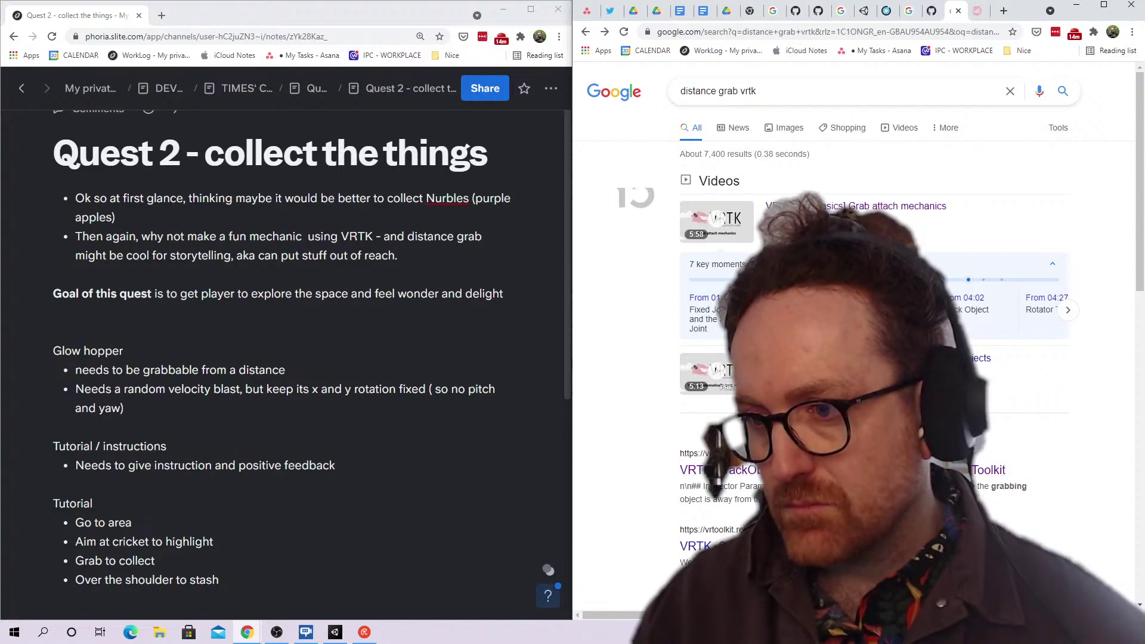
pyautogui.click(977, 10)
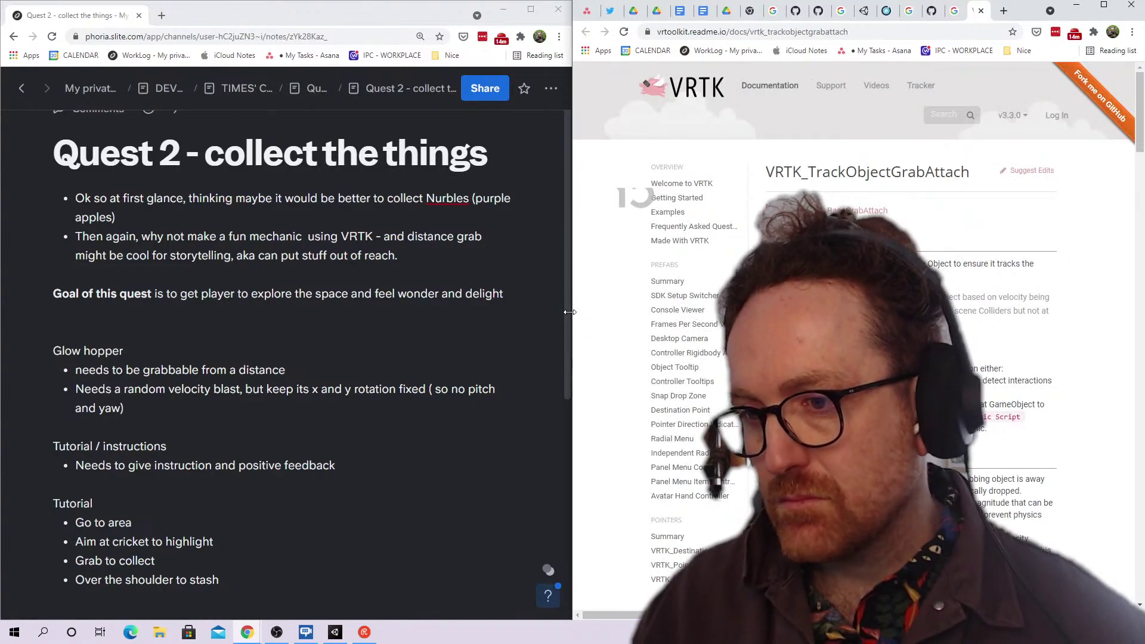
pyautogui.moveTo(569, 312); pyautogui.dragTo(431, 310)
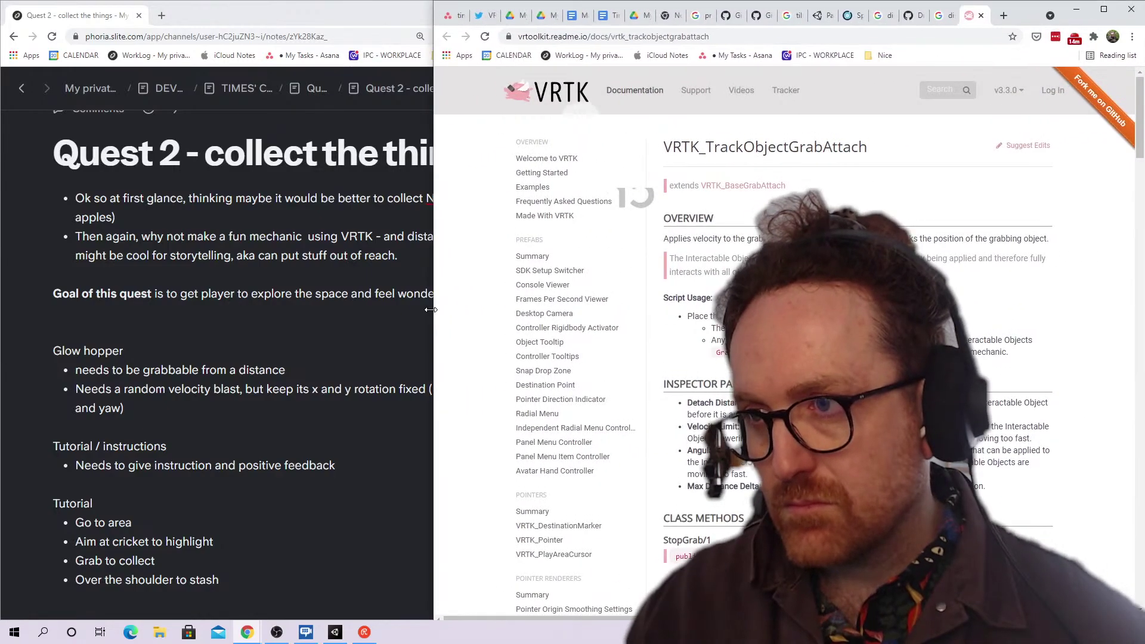
pyautogui.doubleClick(838, 146)
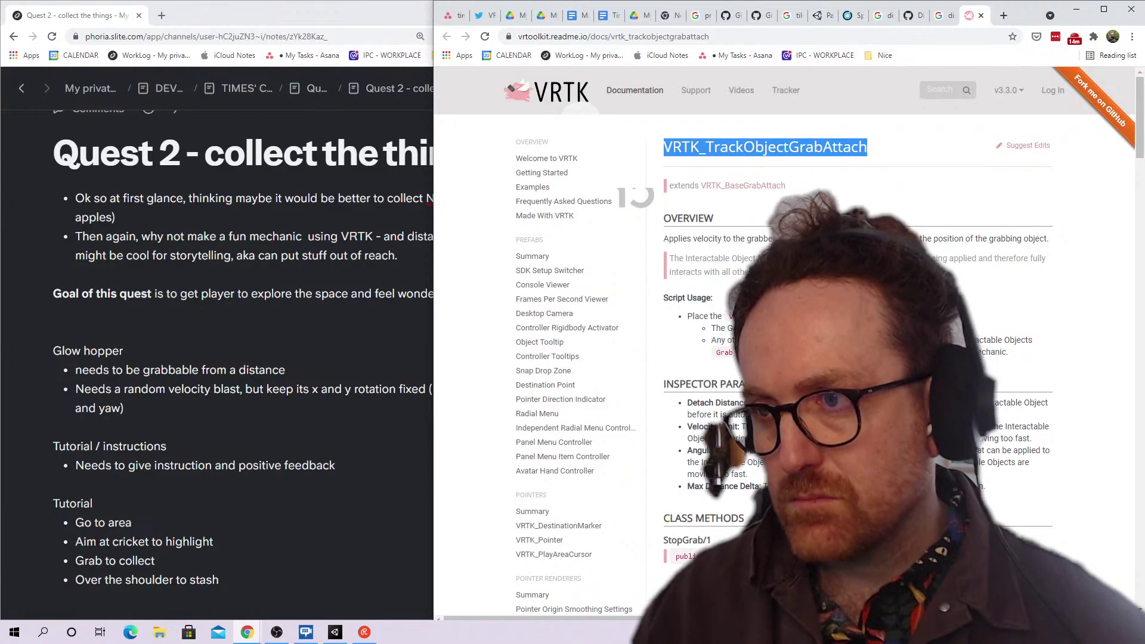
pyautogui.click(835, 238)
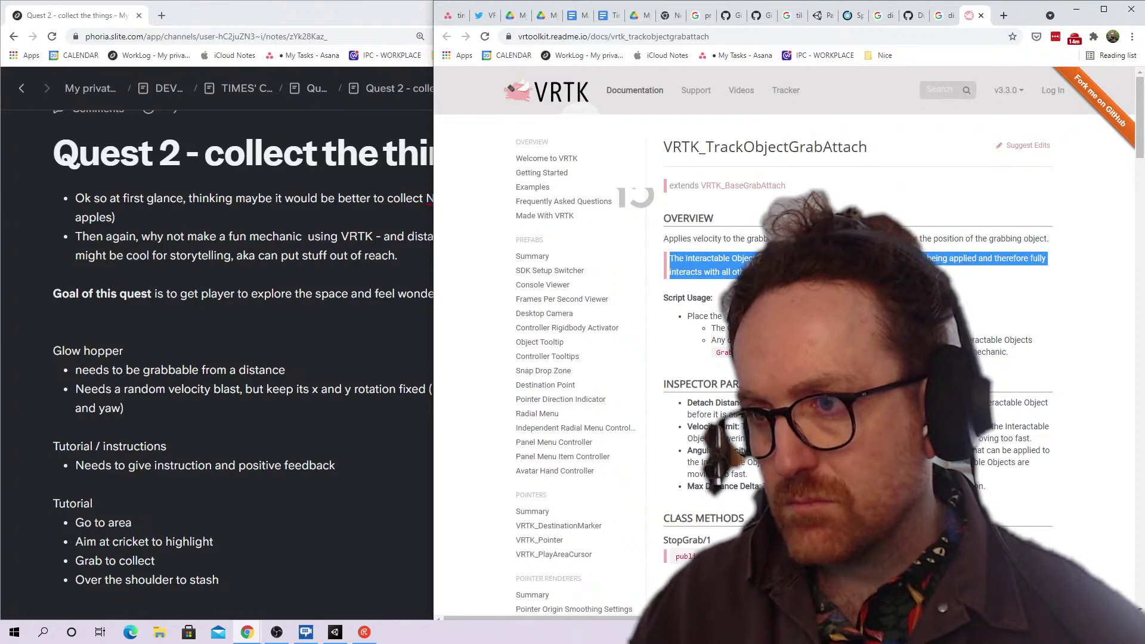
# Look through the remaining "distance grab vrtk" search results for a distance grab guide, then leave the results page
pyautogui.click(943, 16)
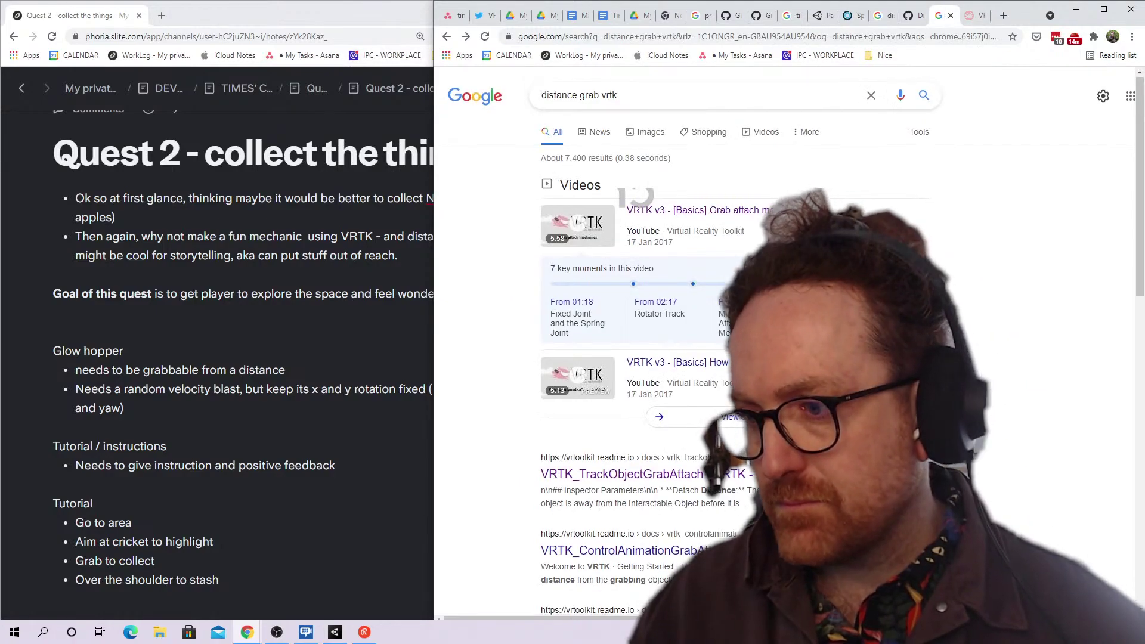
pyautogui.scroll(-3, 775, 358)
pyautogui.scroll(-5, 775, 357)
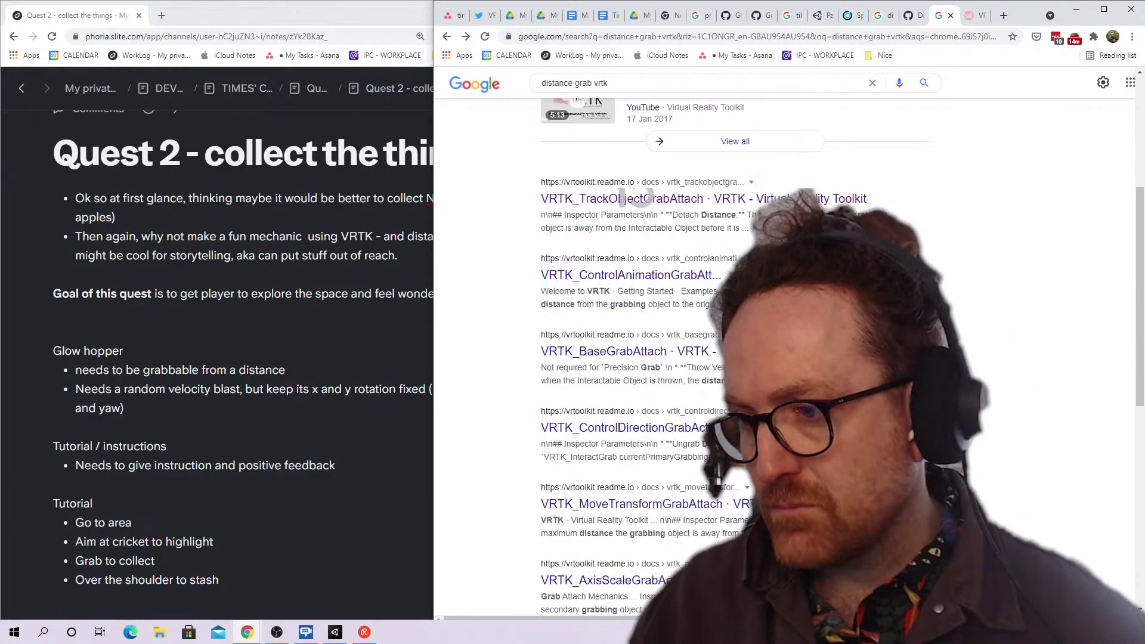
pyautogui.scroll(-3, 775, 358)
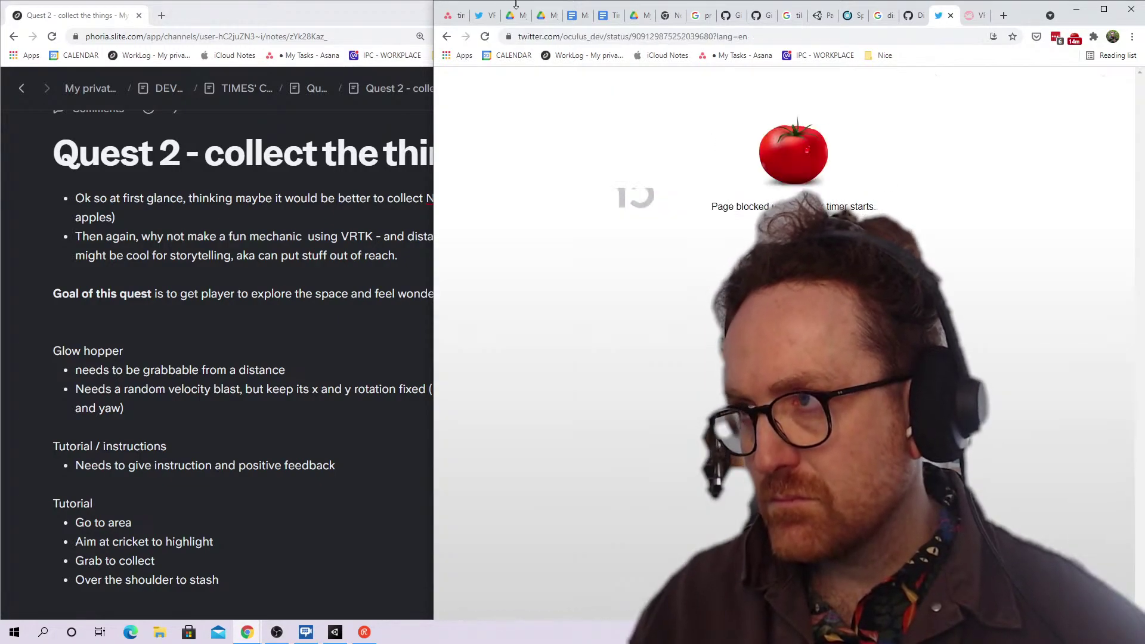
pyautogui.click(447, 37)
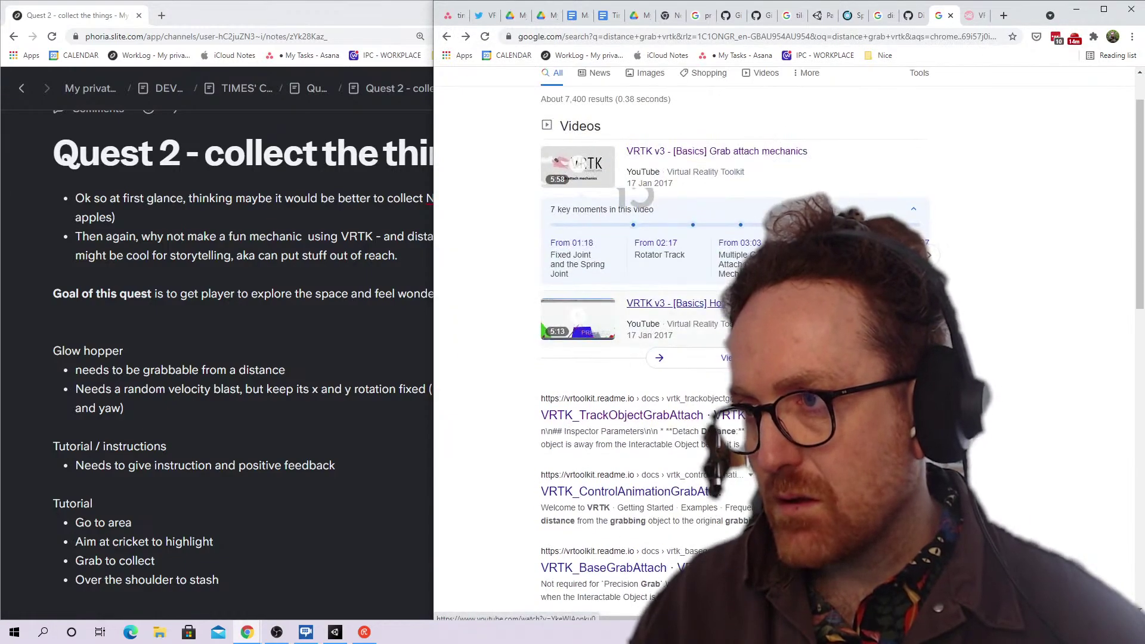
pyautogui.scroll(-2, 666, 363)
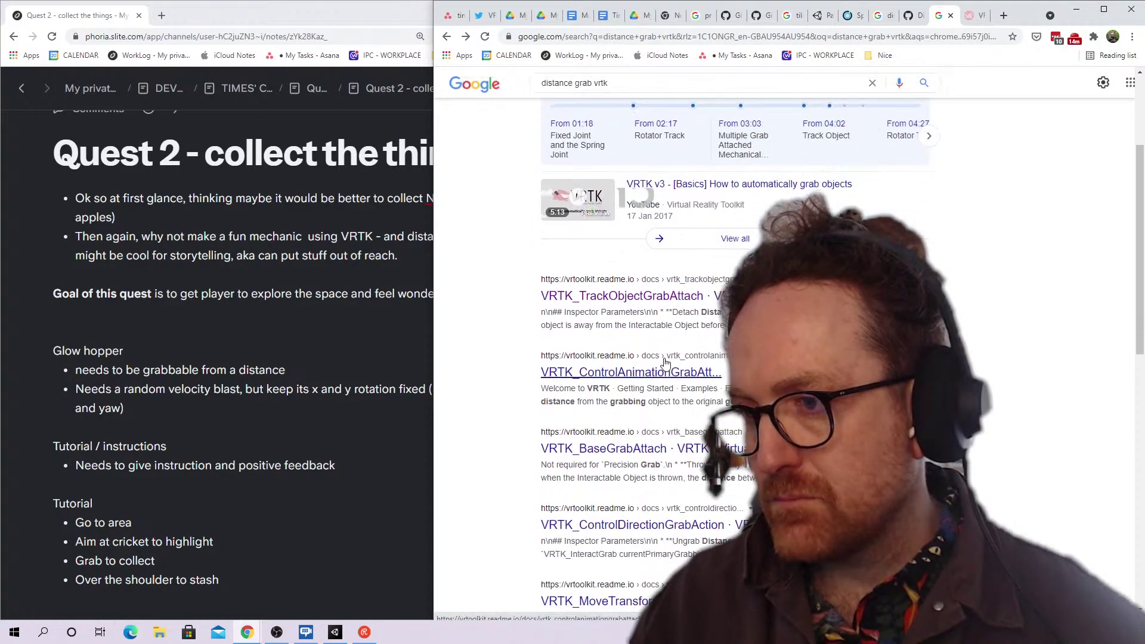
pyautogui.click(447, 39)
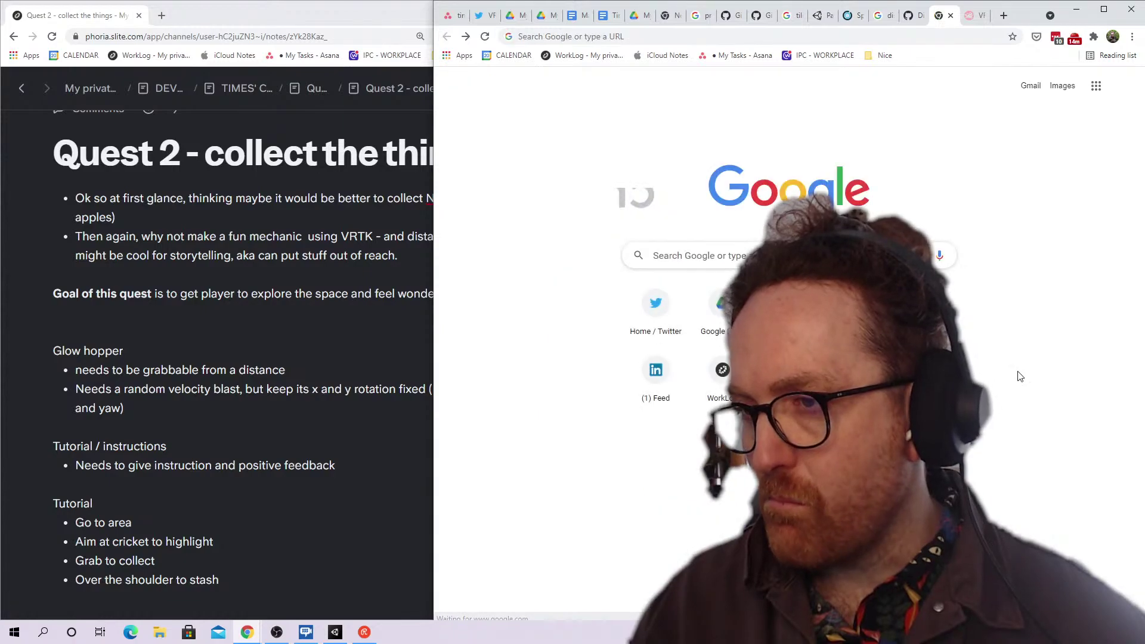
# Skim the whole VRTK_TrackObjectGrabAttach documentation page down to its example section
pyautogui.click(972, 16)
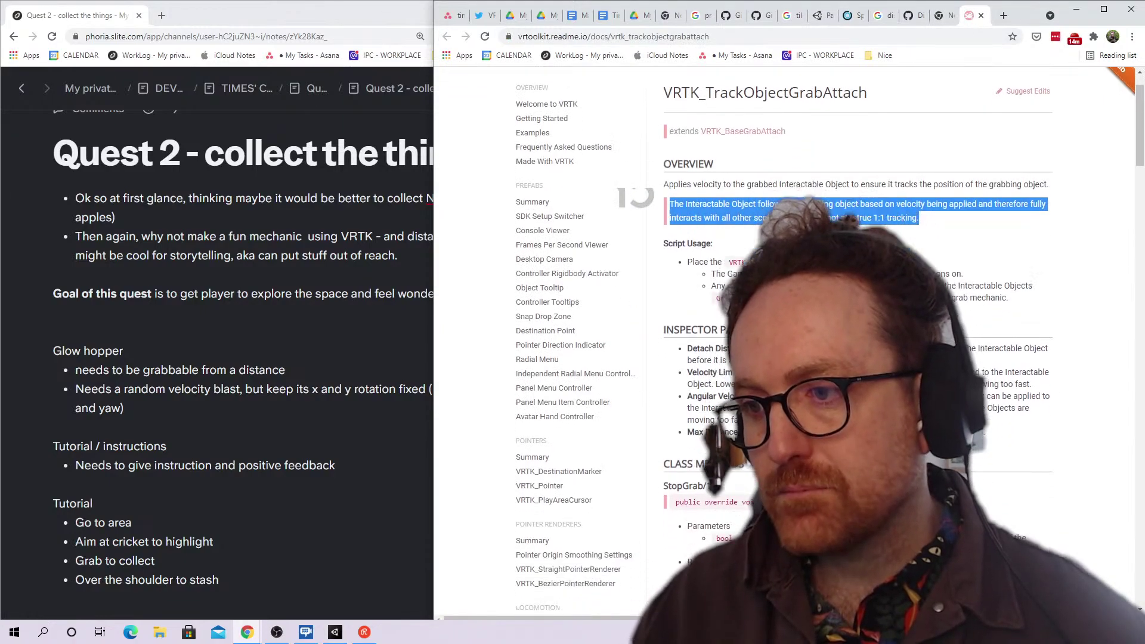
pyautogui.scroll(-10, 835, 339)
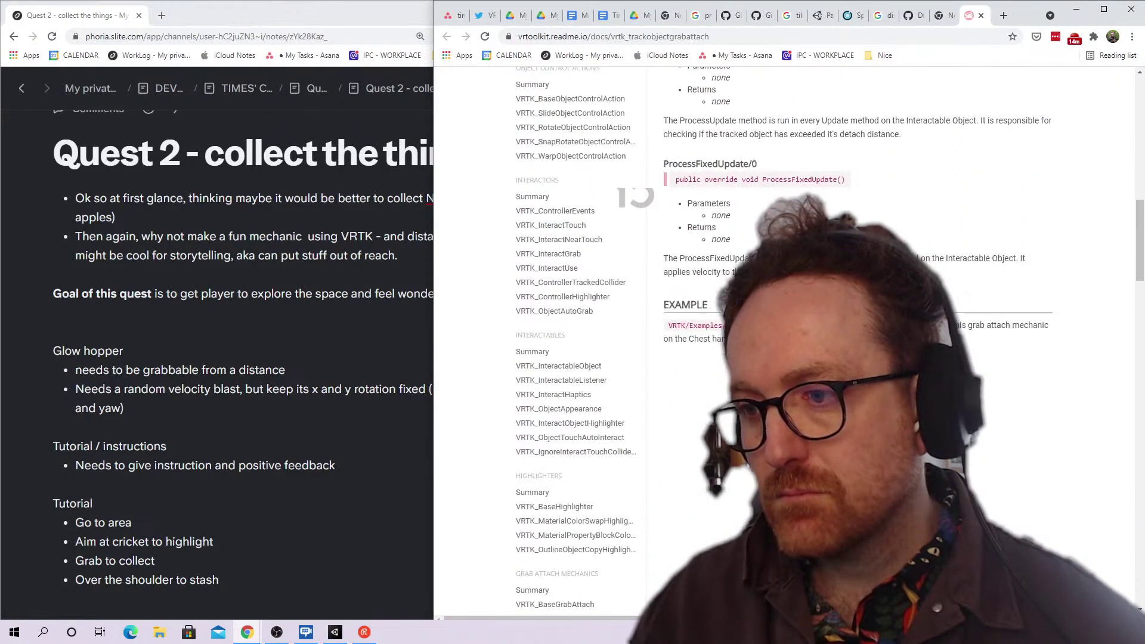
pyautogui.scroll(14, 834, 340)
# Switch to the times children project in Asana and add three subtasks to the "Audio - vertical slice" task
pyautogui.click(938, 22)
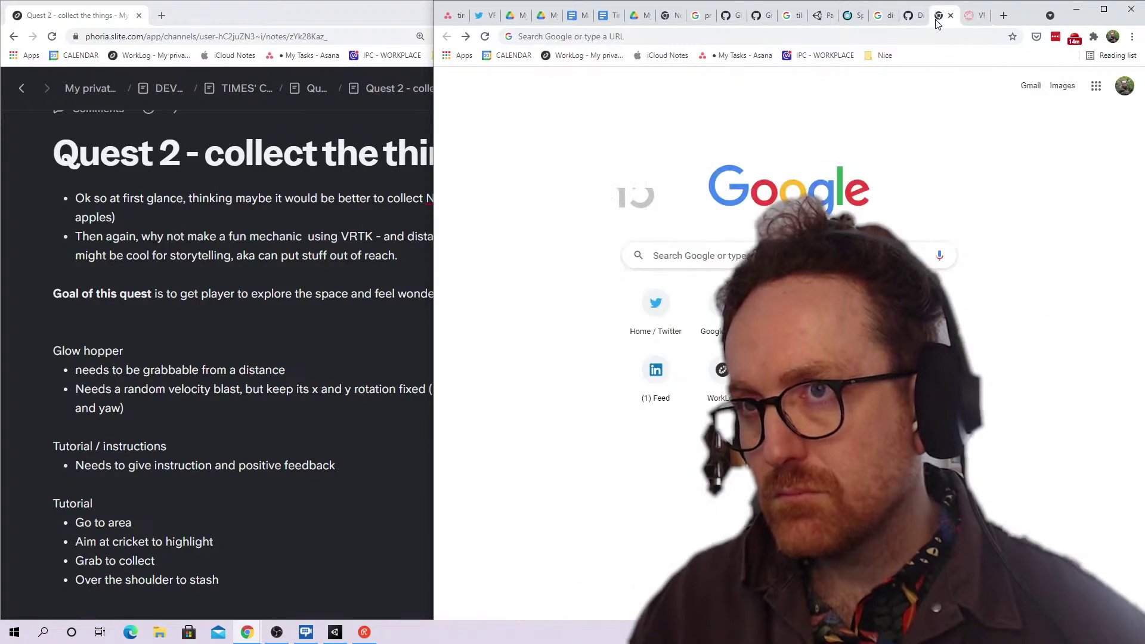
pyautogui.click(908, 19)
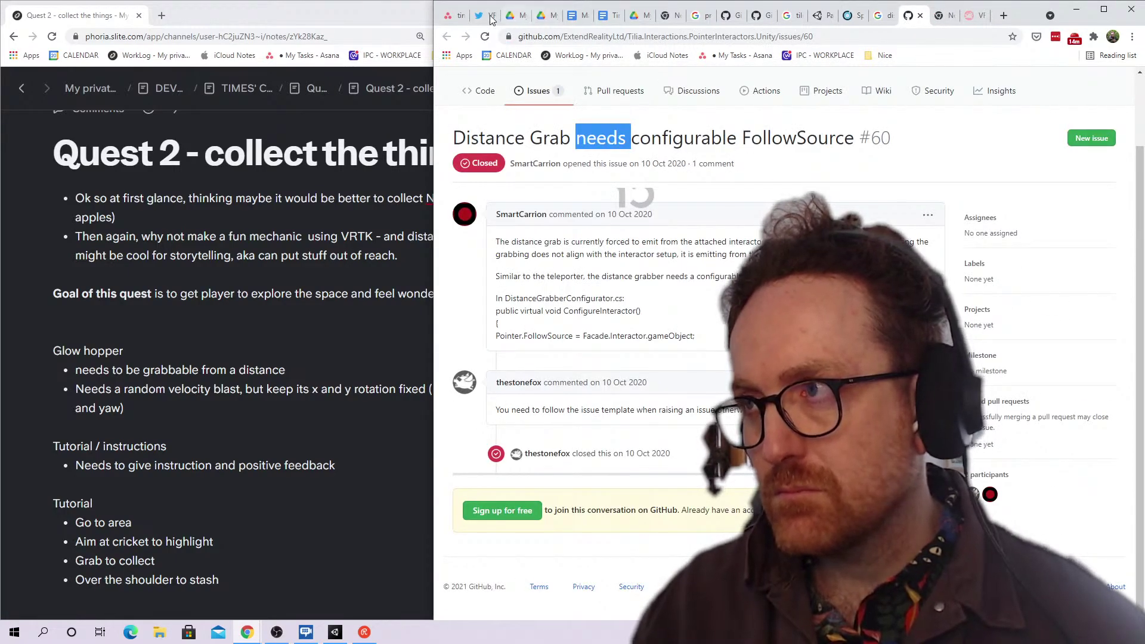
pyautogui.click(453, 16)
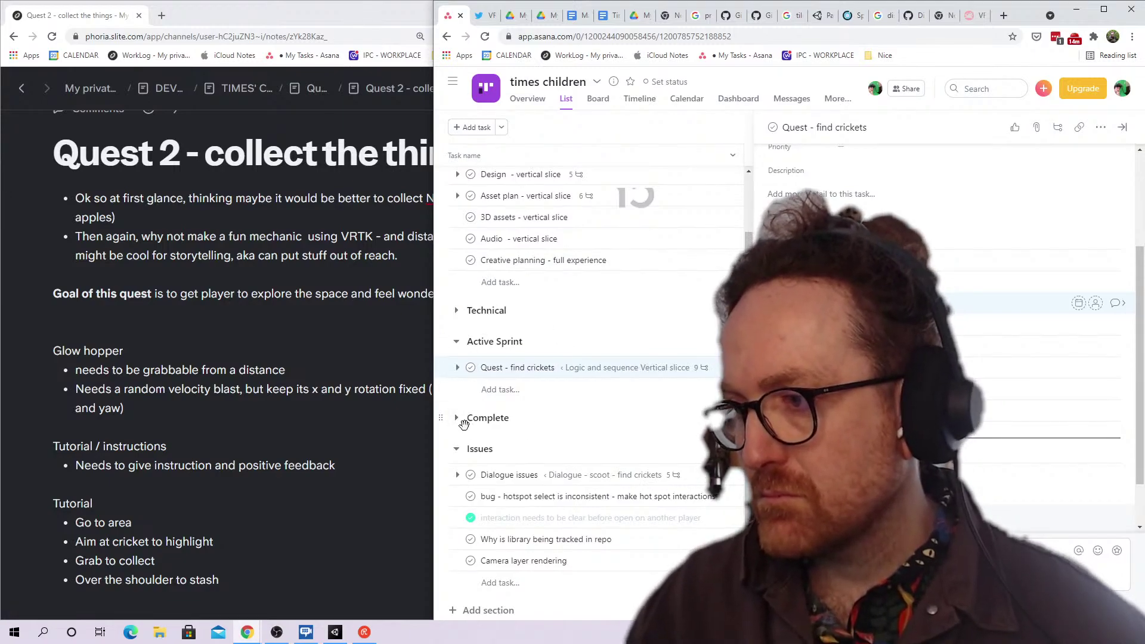
pyautogui.scroll(1, 505, 253)
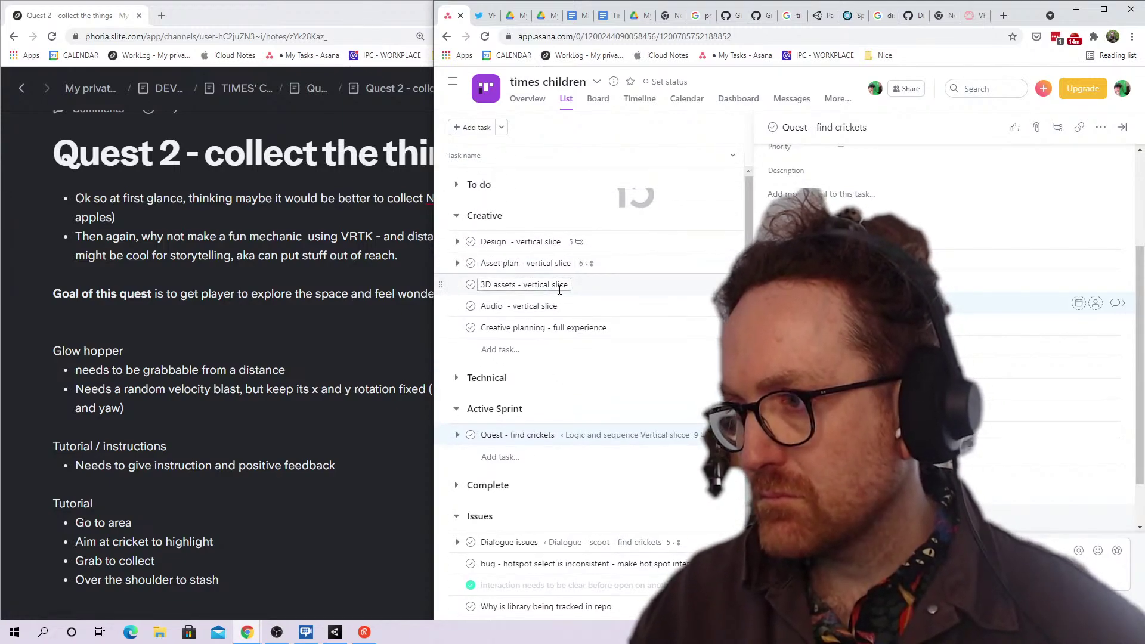
pyautogui.click(571, 284)
pyautogui.click(572, 306)
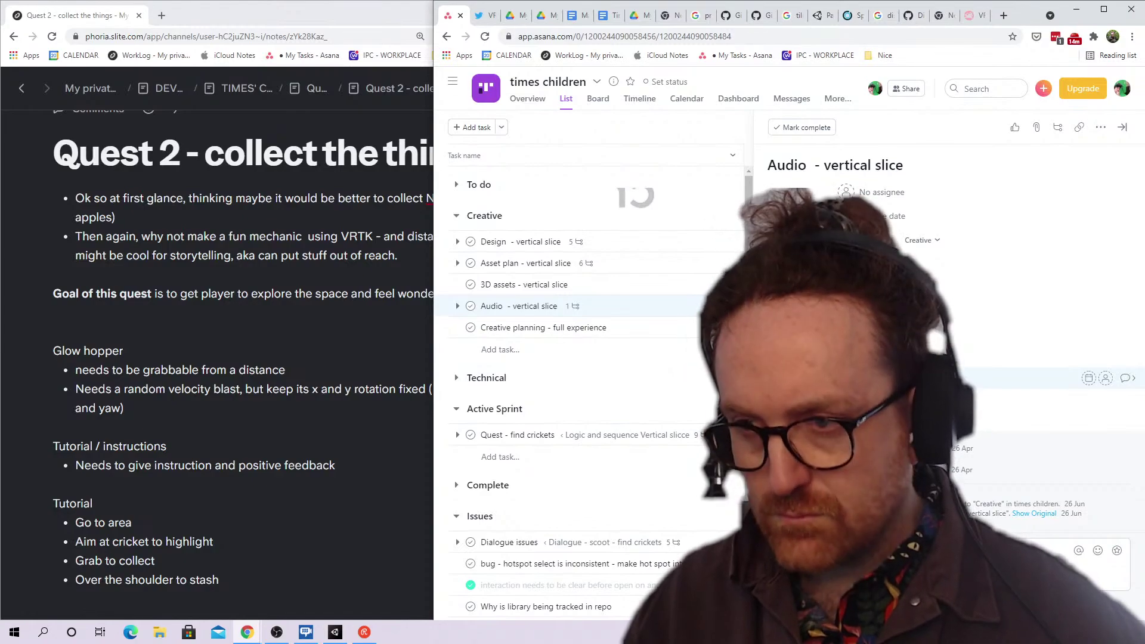
pyautogui.press('Return')
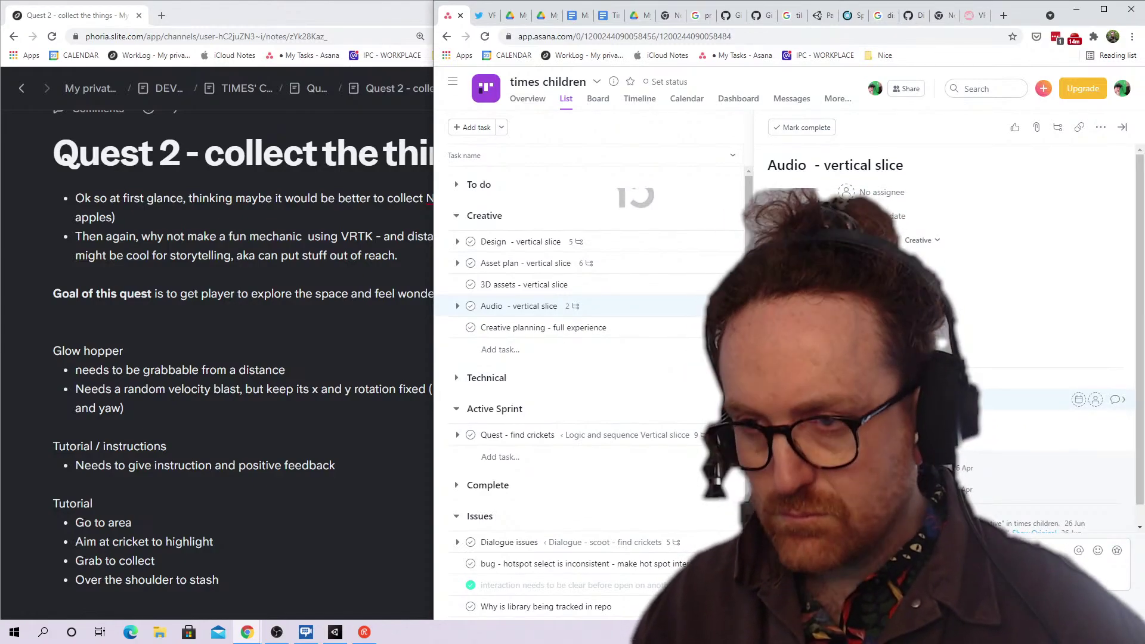
pyautogui.press('Return')
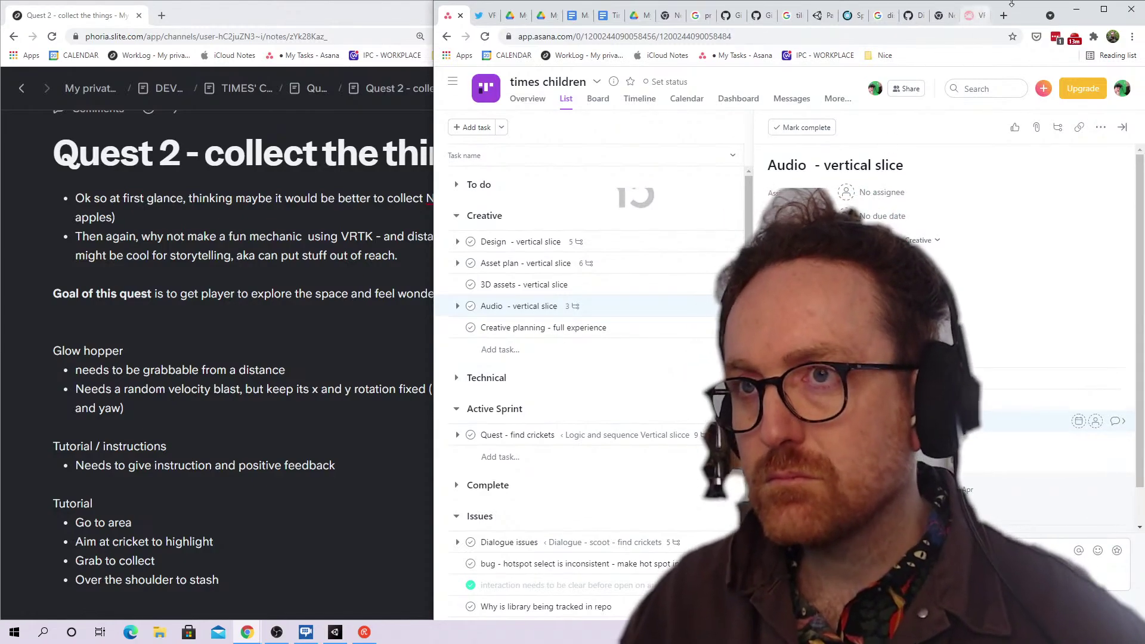
# Skim the class methods in the VRTK_TrackObjectGrabAttach documentation and revisit the GitHub issue on a configurable distance grab FollowSource
pyautogui.click(971, 17)
pyautogui.scroll(-6, 787, 343)
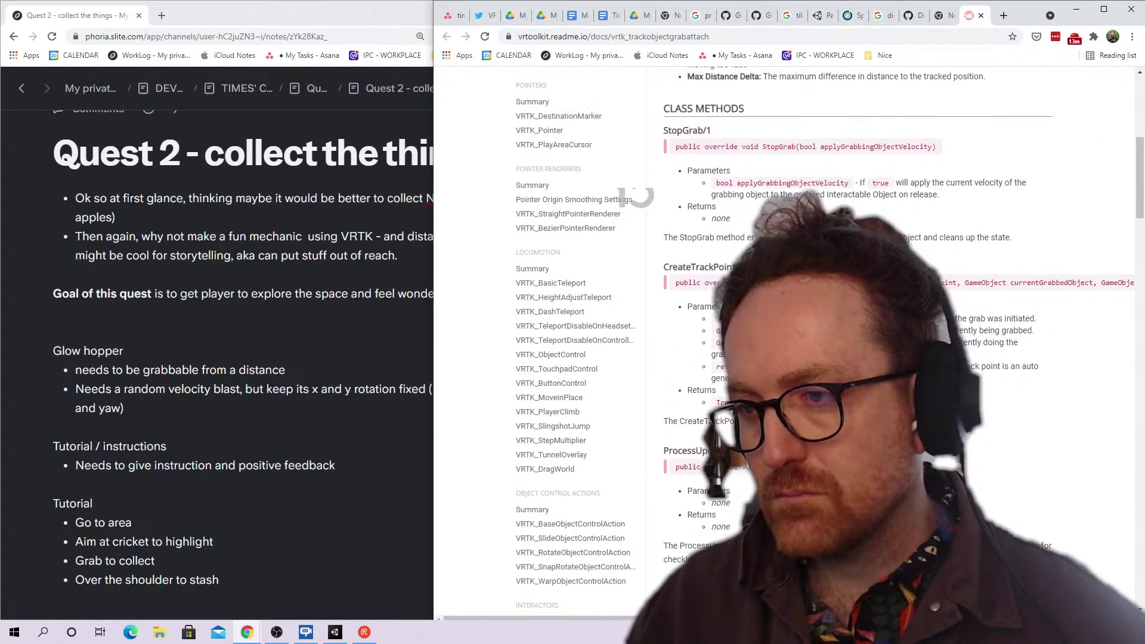
pyautogui.scroll(3, 834, 343)
pyautogui.click(907, 17)
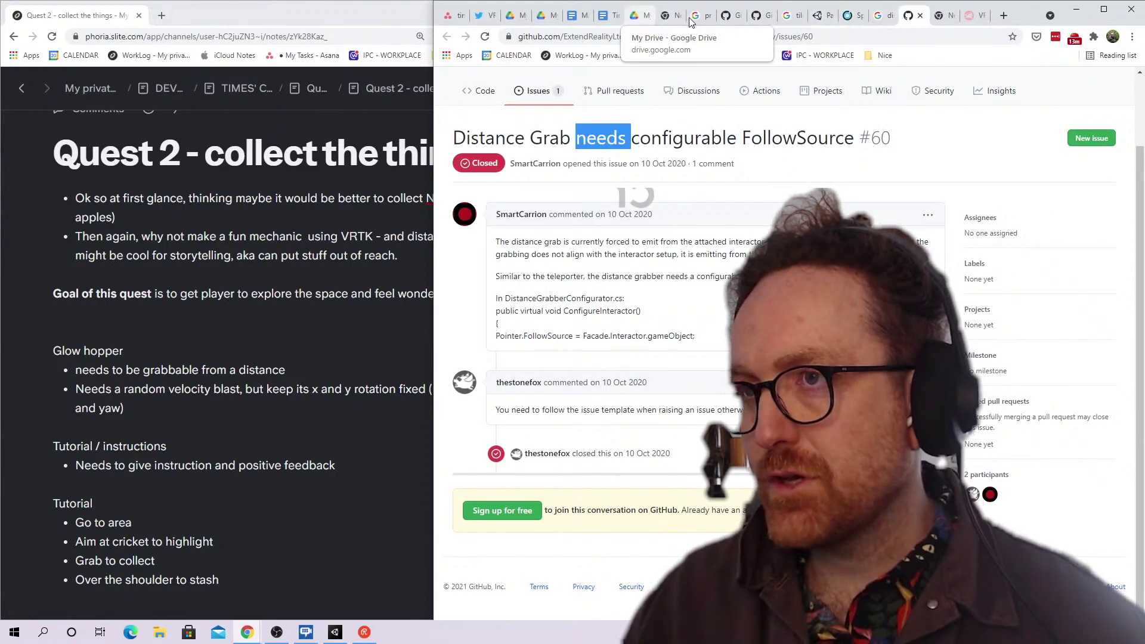
# Examine the Introduction and Documentation sections of the Tilia.Interactions.PointerInteractors.Unity README on GitHub
pyautogui.click(789, 16)
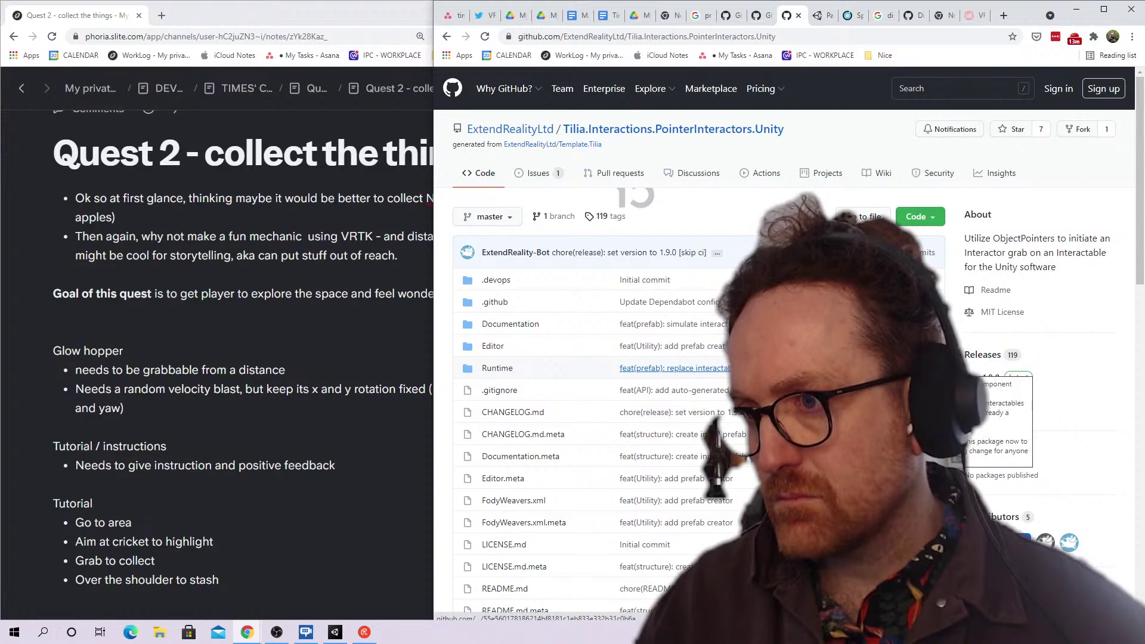
pyautogui.scroll(-15, 674, 367)
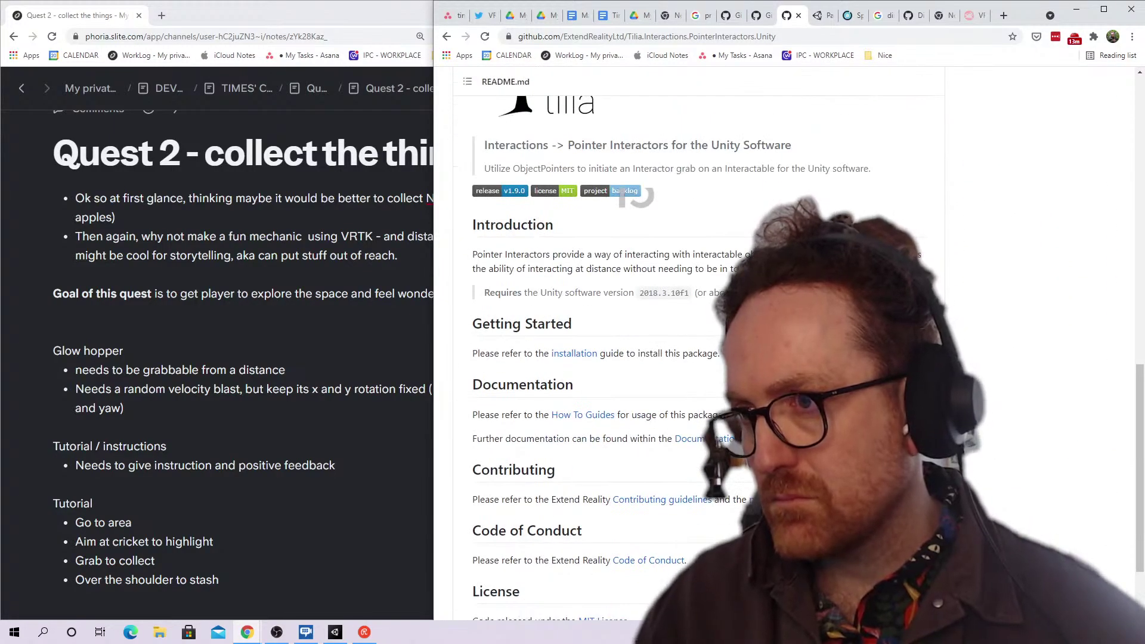
pyautogui.tripleClick(605, 262)
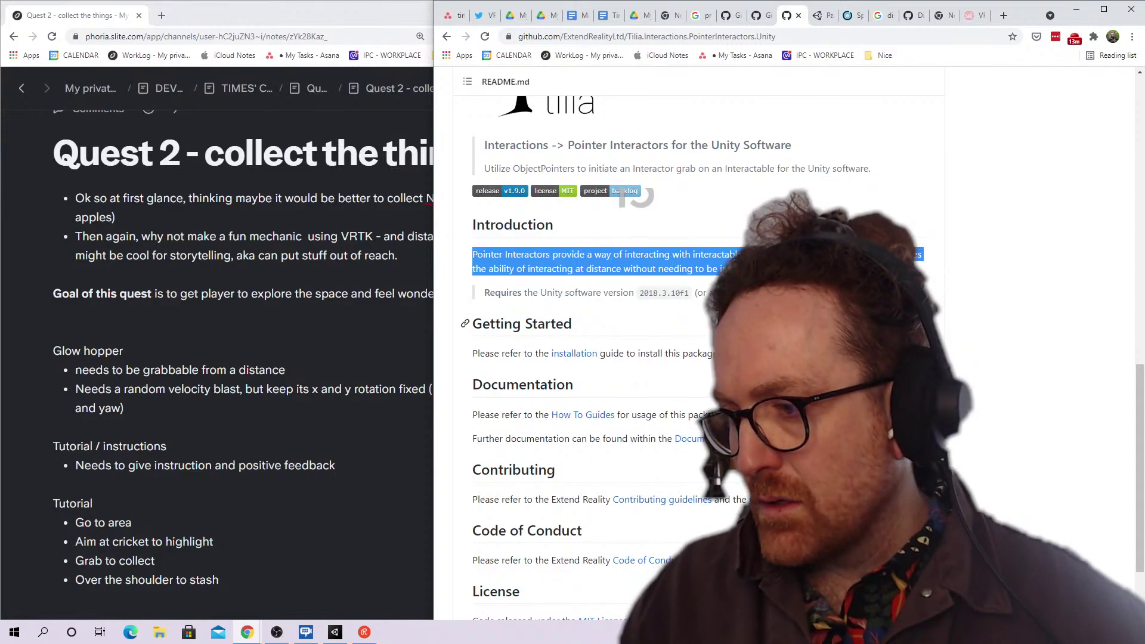
pyautogui.scroll(-2, 698, 358)
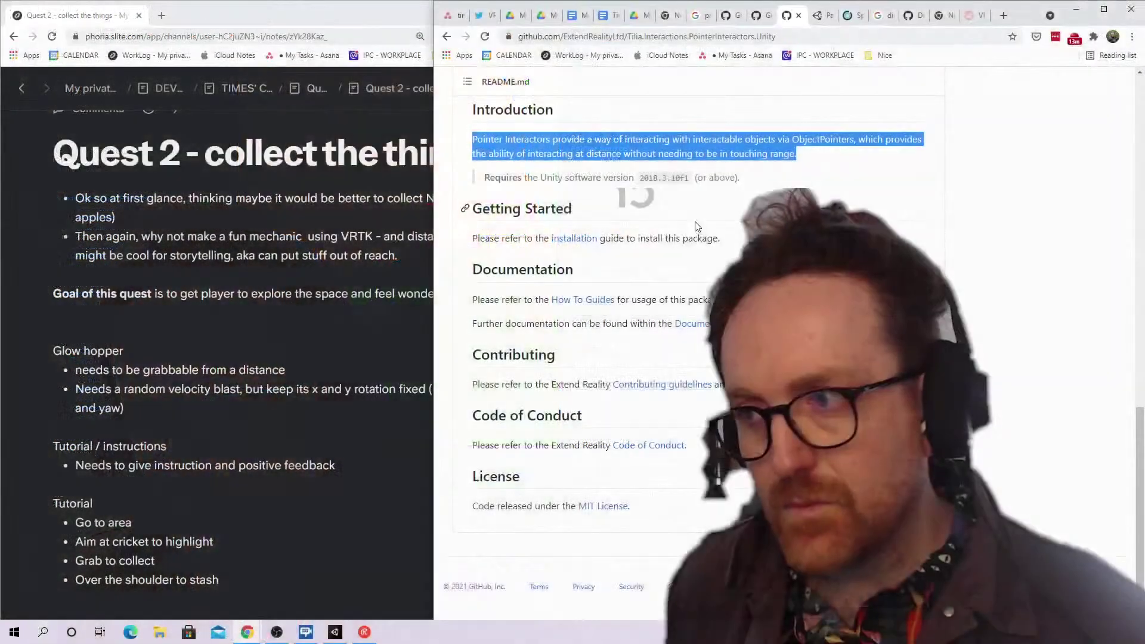
pyautogui.scroll(15, 697, 227)
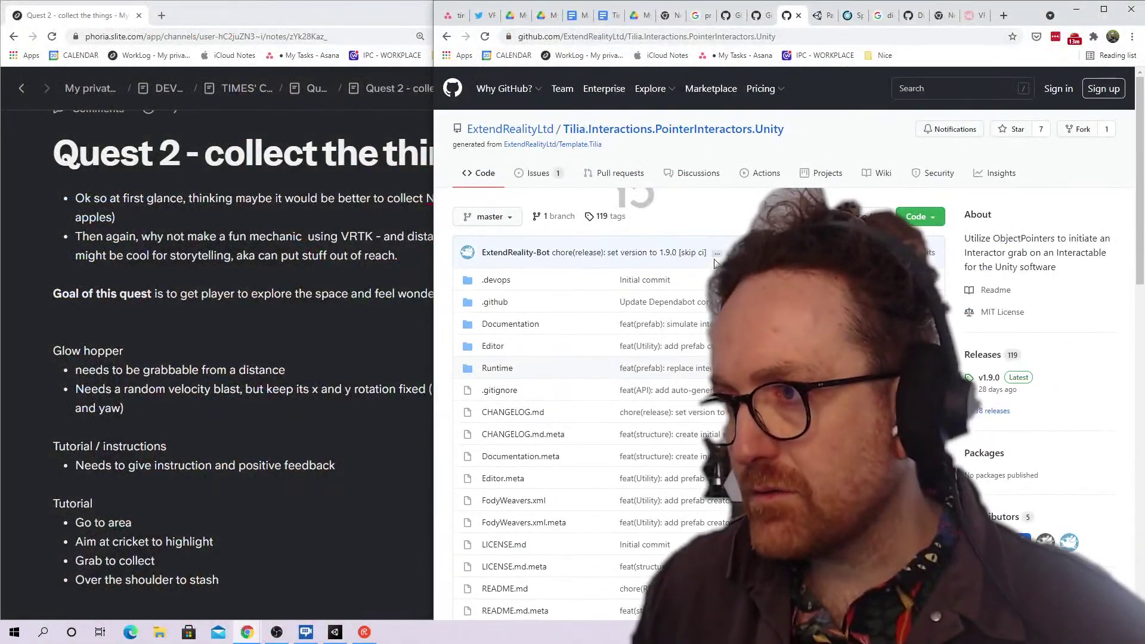
pyautogui.scroll(-15, 753, 136)
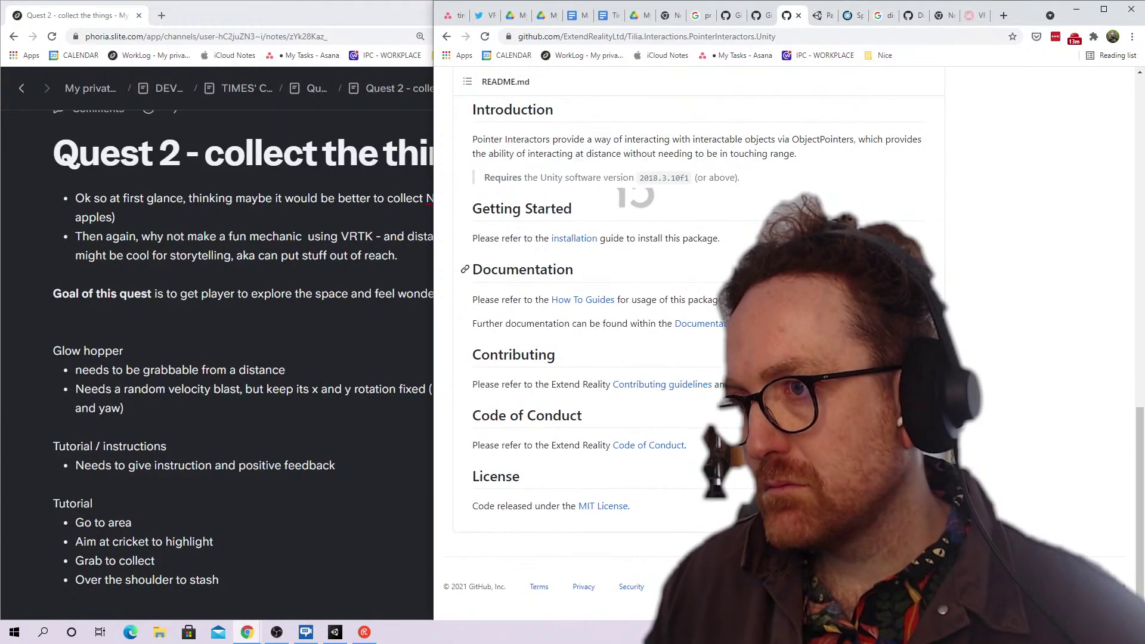
pyautogui.doubleClick(522, 270)
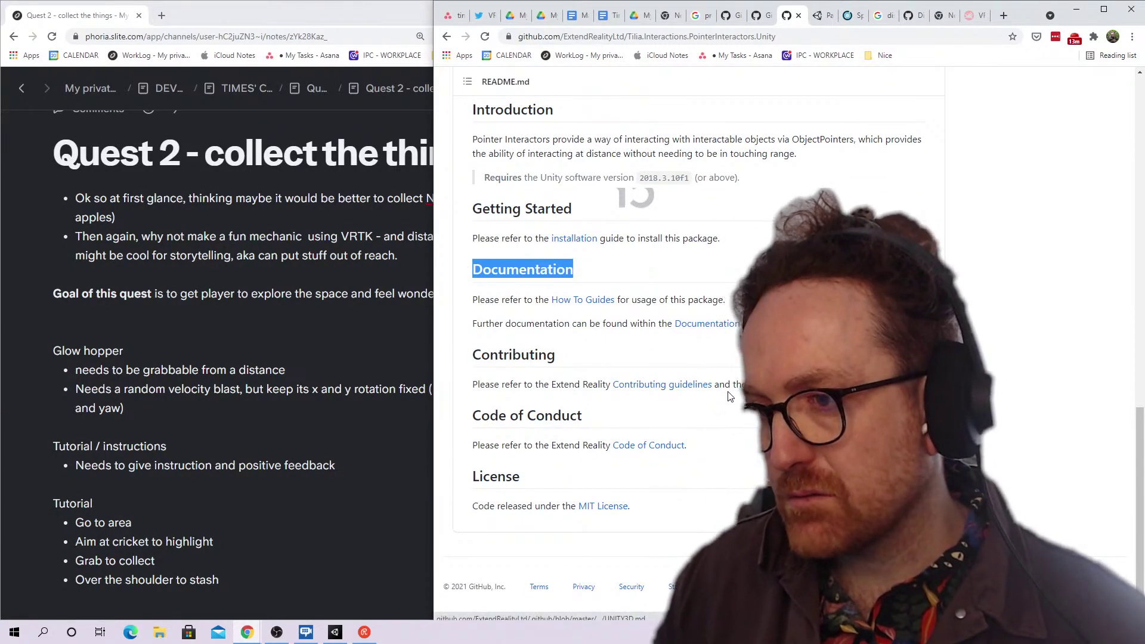
# Return to the "tilia distance grab" search results and open the githubmemory issues list for Tilia.Interactions.PointerInteractors.Unity
pyautogui.click(446, 36)
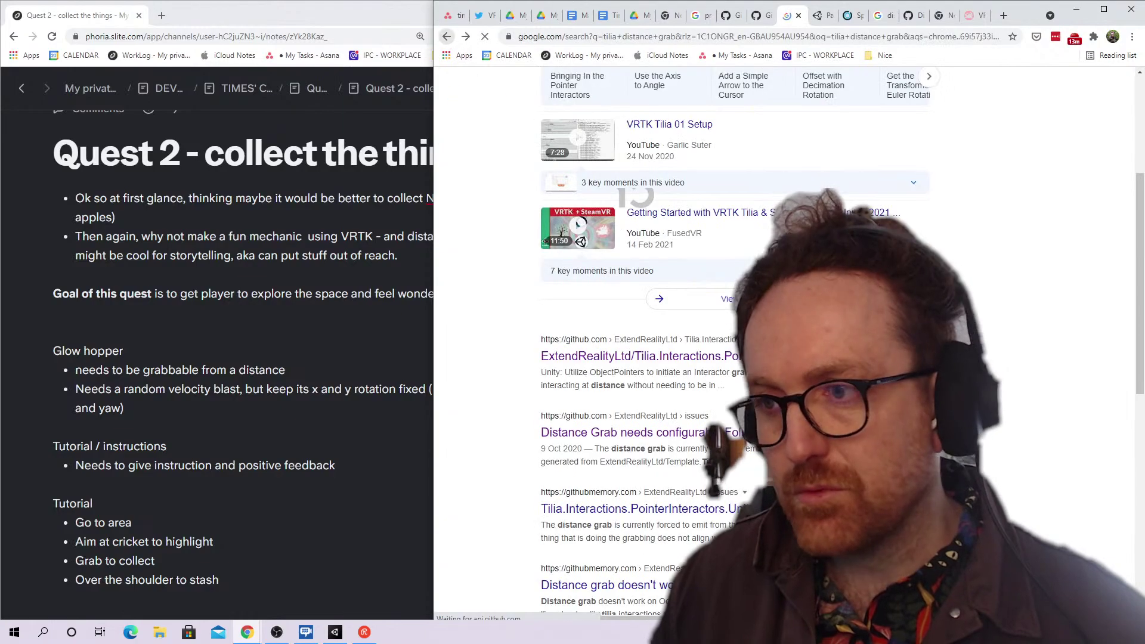
pyautogui.scroll(-2, 733, 345)
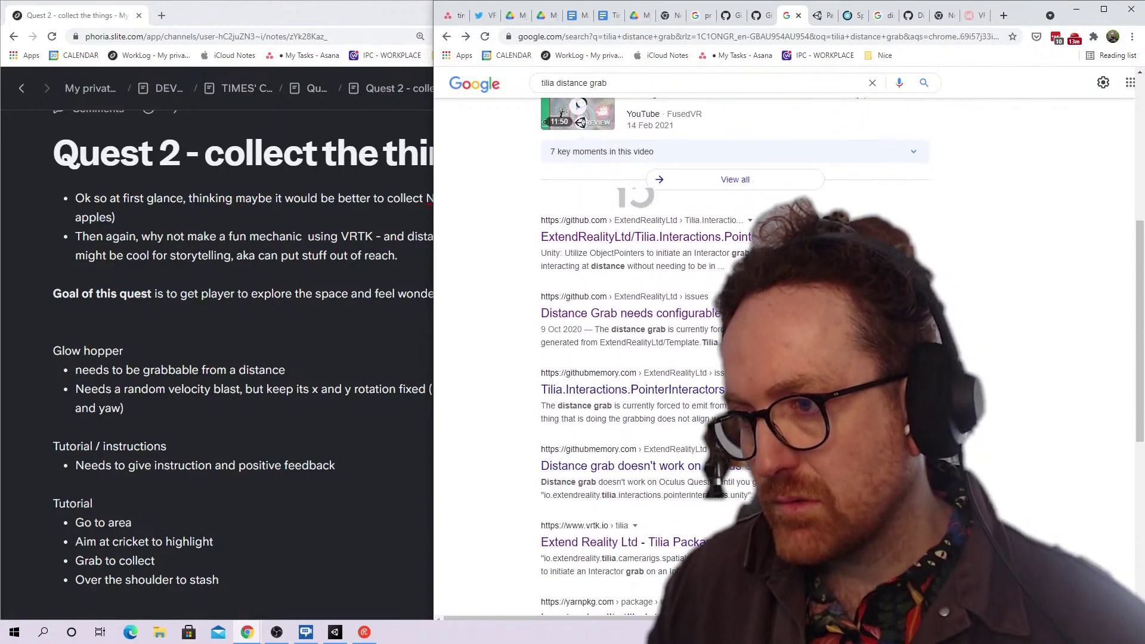
pyautogui.click(750, 390)
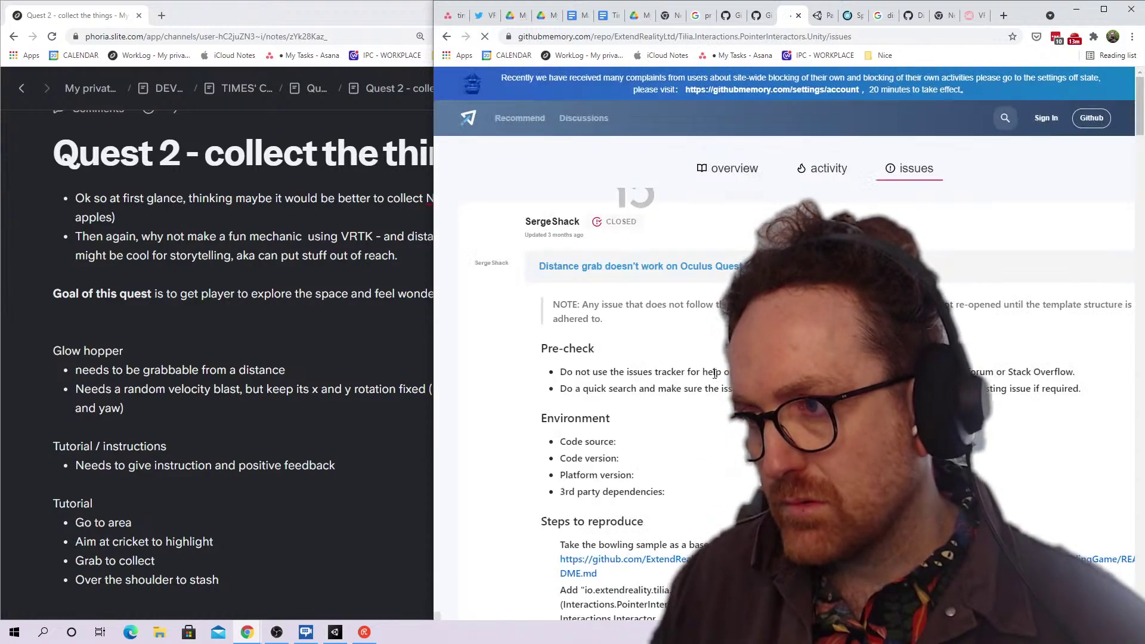
pyautogui.tripleClick(718, 377)
pyautogui.tripleClick(719, 387)
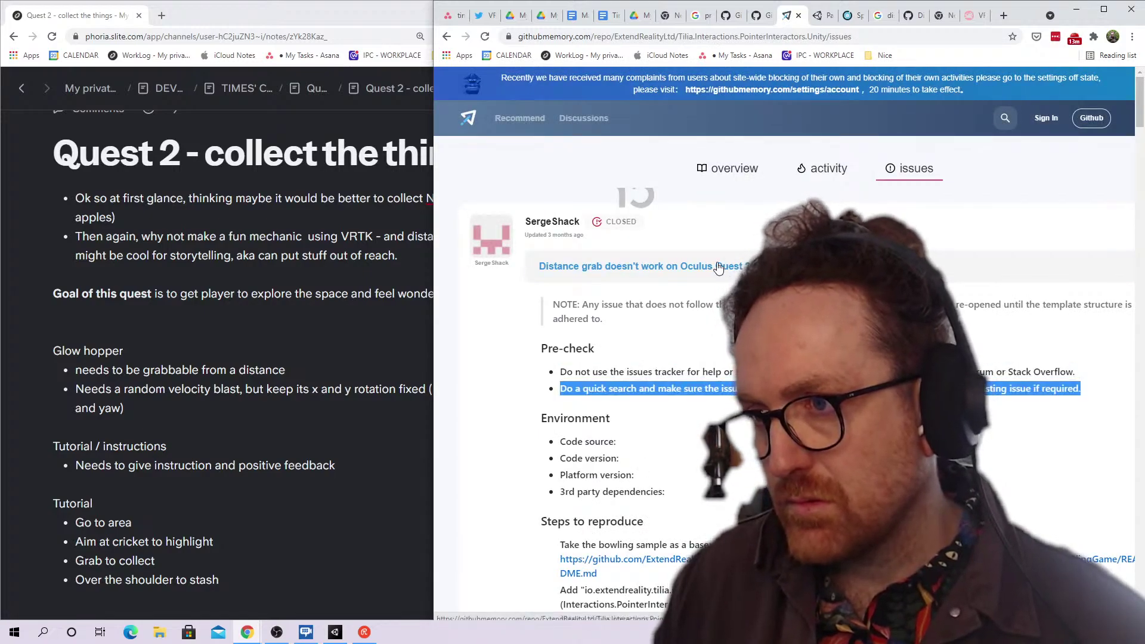
pyautogui.tripleClick(724, 302)
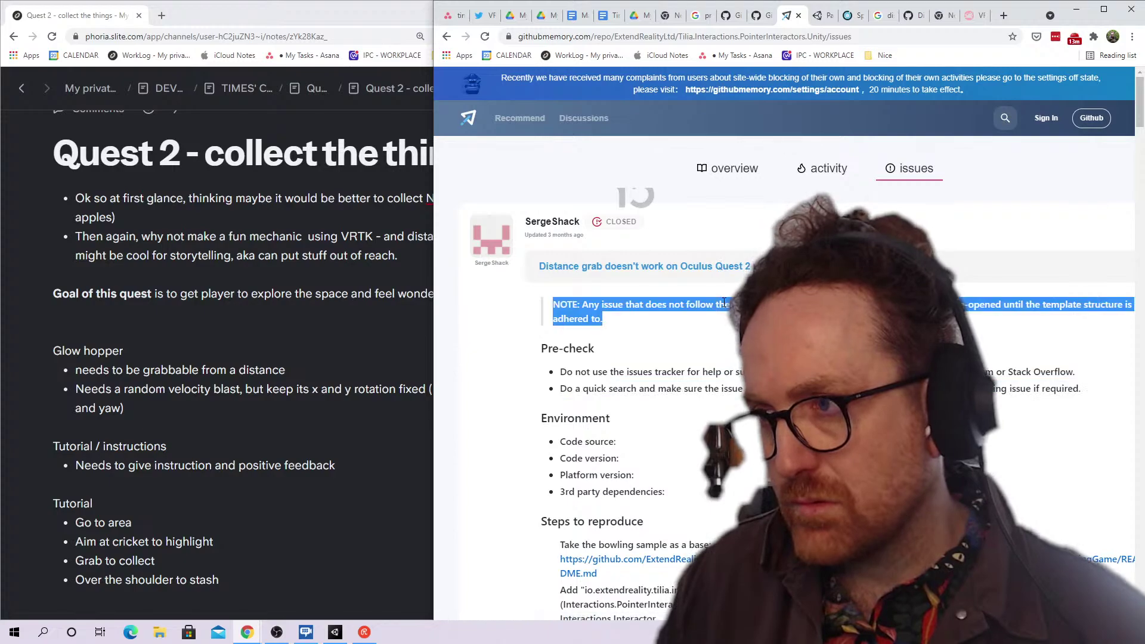
# Read the steps to reproduce of the Oculus Quest 2 distance grab issue and skim the snapped-object issue that follows it
pyautogui.scroll(-4, 724, 302)
pyautogui.scroll(-2, 723, 301)
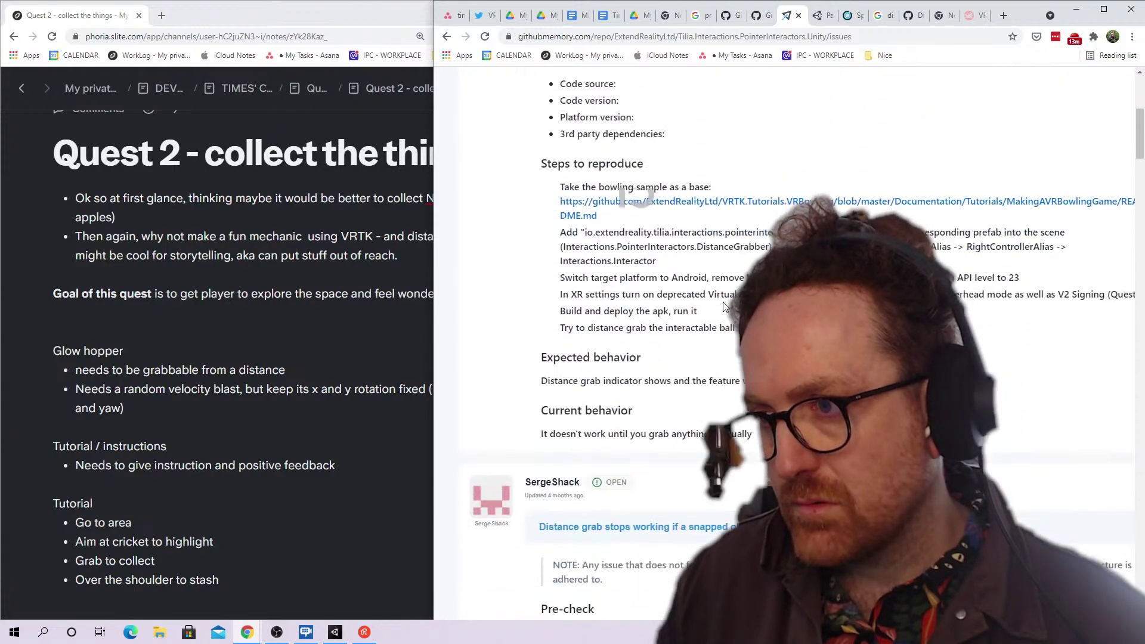
pyautogui.tripleClick(723, 231)
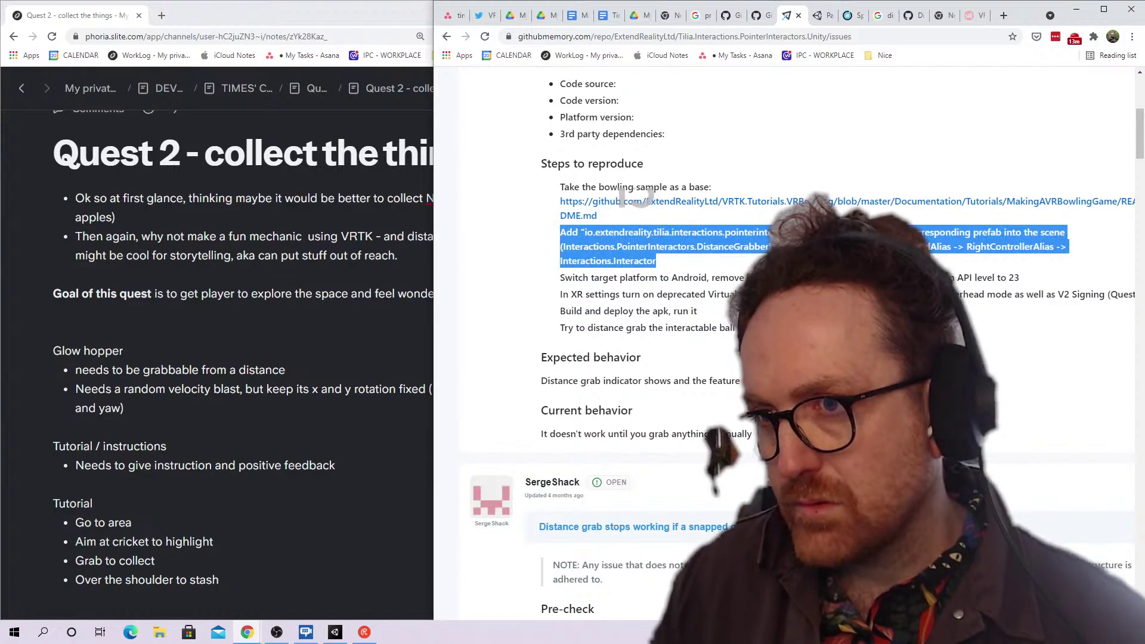
pyautogui.tripleClick(766, 236)
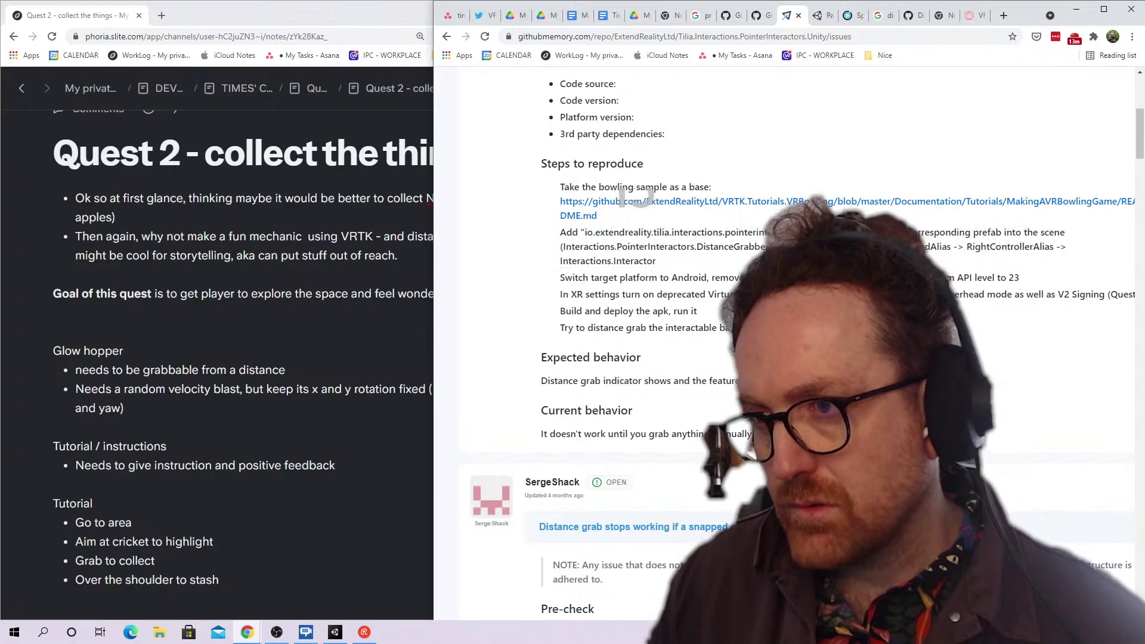
pyautogui.tripleClick(766, 294)
pyautogui.tripleClick(766, 278)
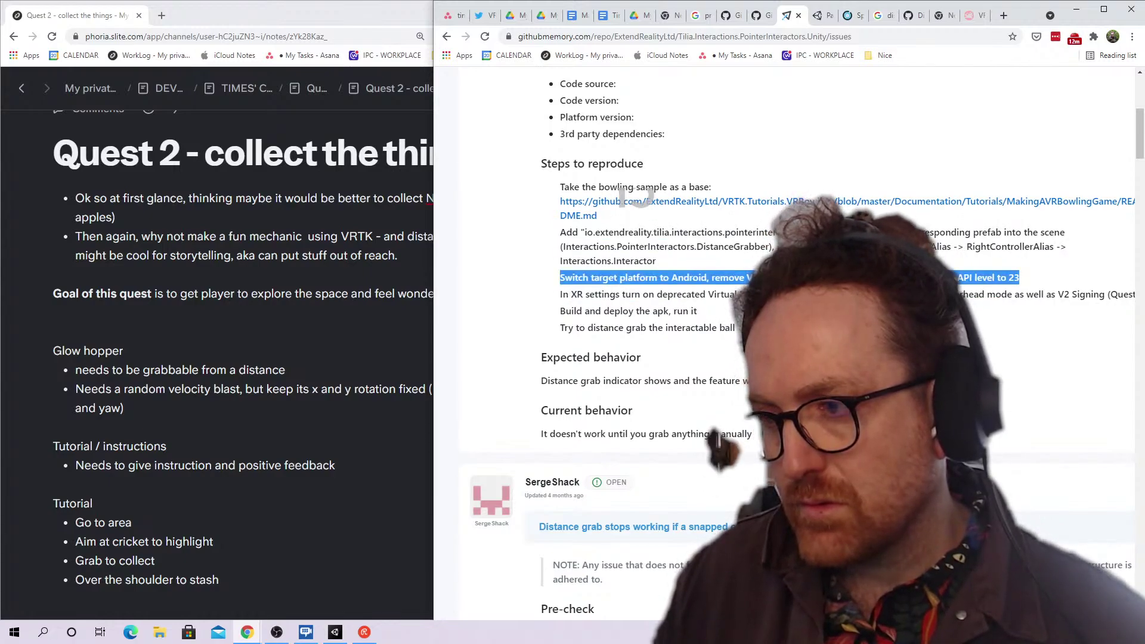
pyautogui.scroll(-5, 767, 278)
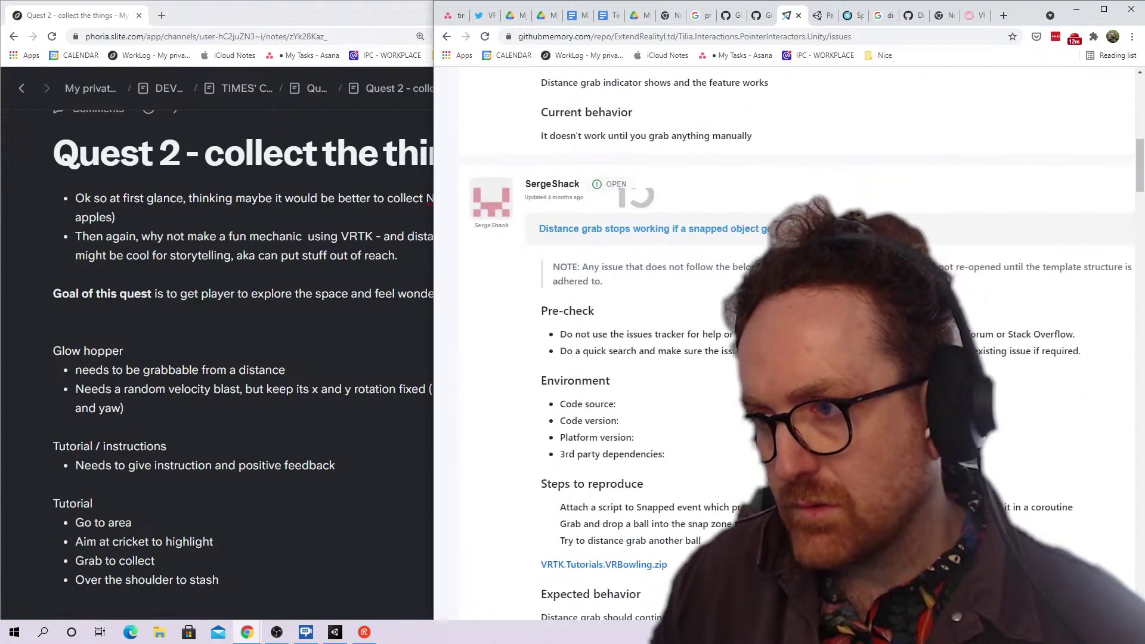
pyautogui.scroll(-5, 623, 189)
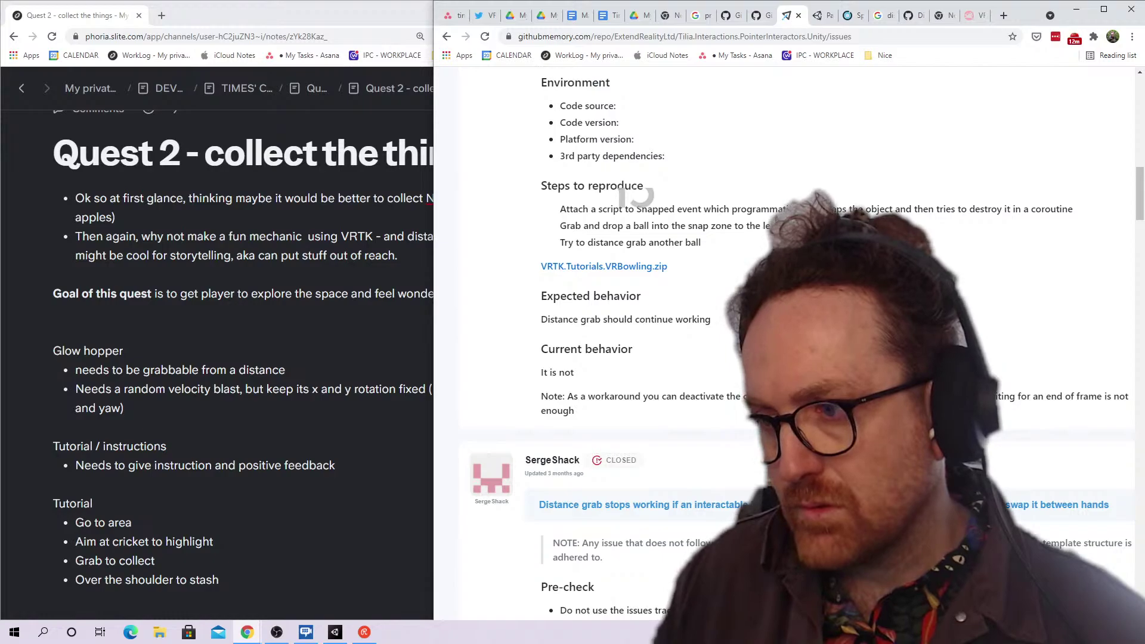
# Open the Oculus Quest 2 distance grab issue in its own tab and examine its Interactions.PointerInteractors.DistanceGrabber setup instructions and first comments
pyautogui.scroll(13, 775, 197)
pyautogui.click(762, 156)
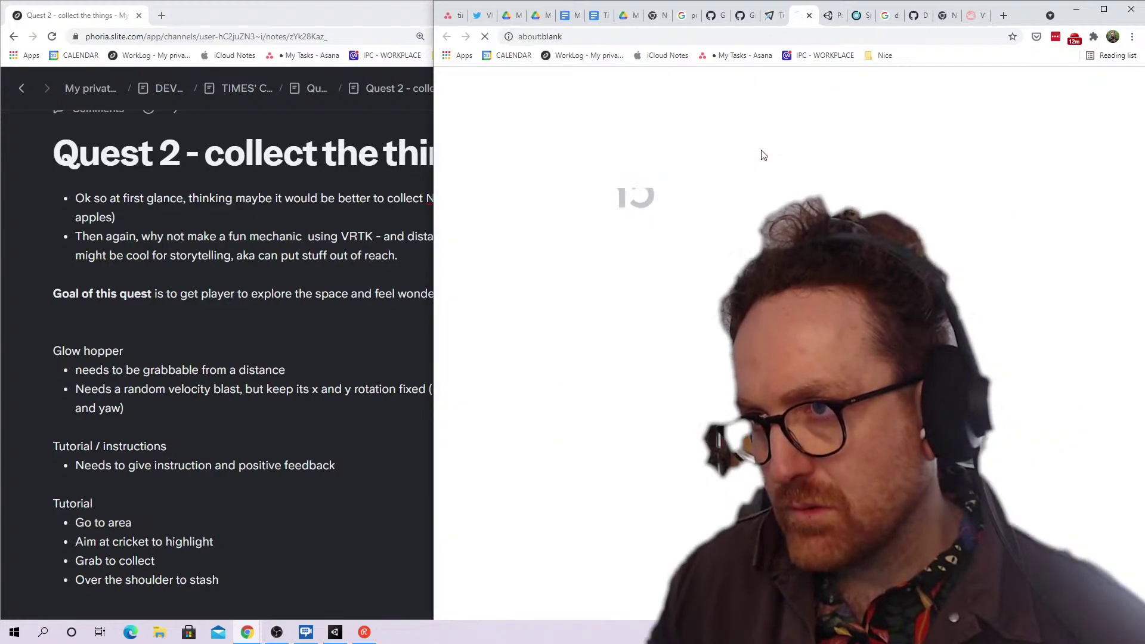
pyautogui.scroll(-6, 762, 156)
pyautogui.scroll(-1, 636, 194)
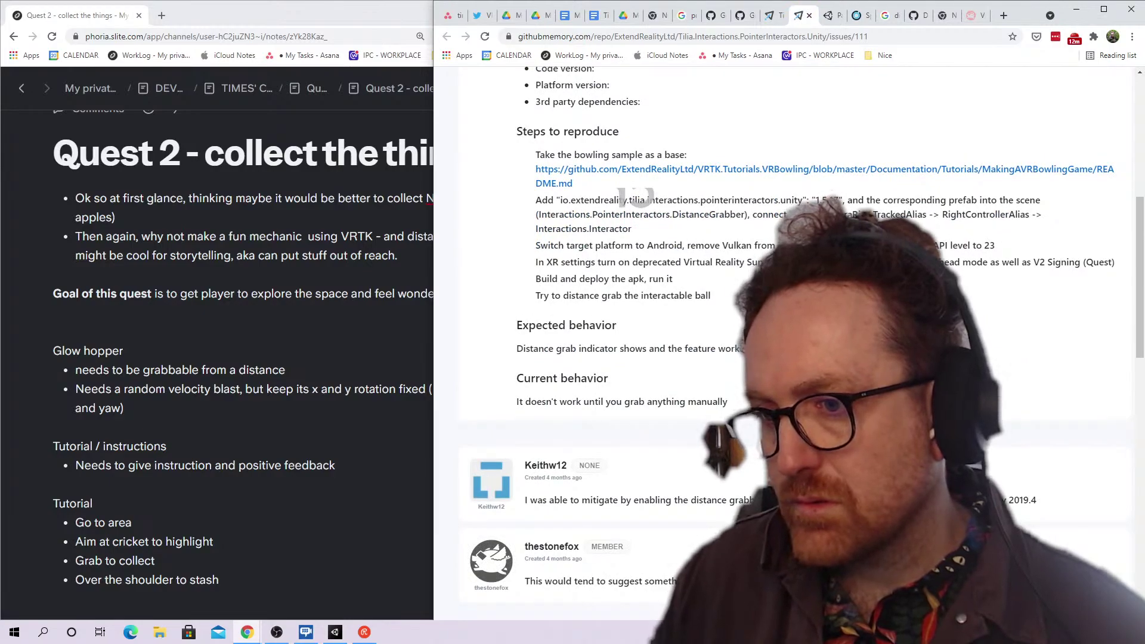
pyautogui.scroll(-2, 636, 195)
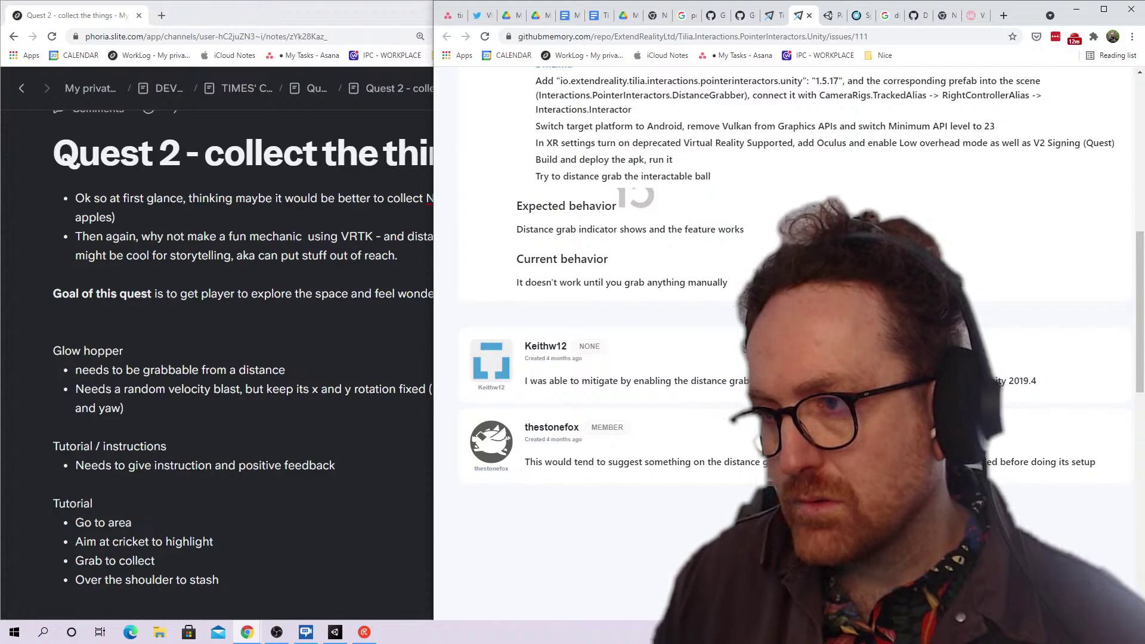
pyautogui.scroll(2, 636, 197)
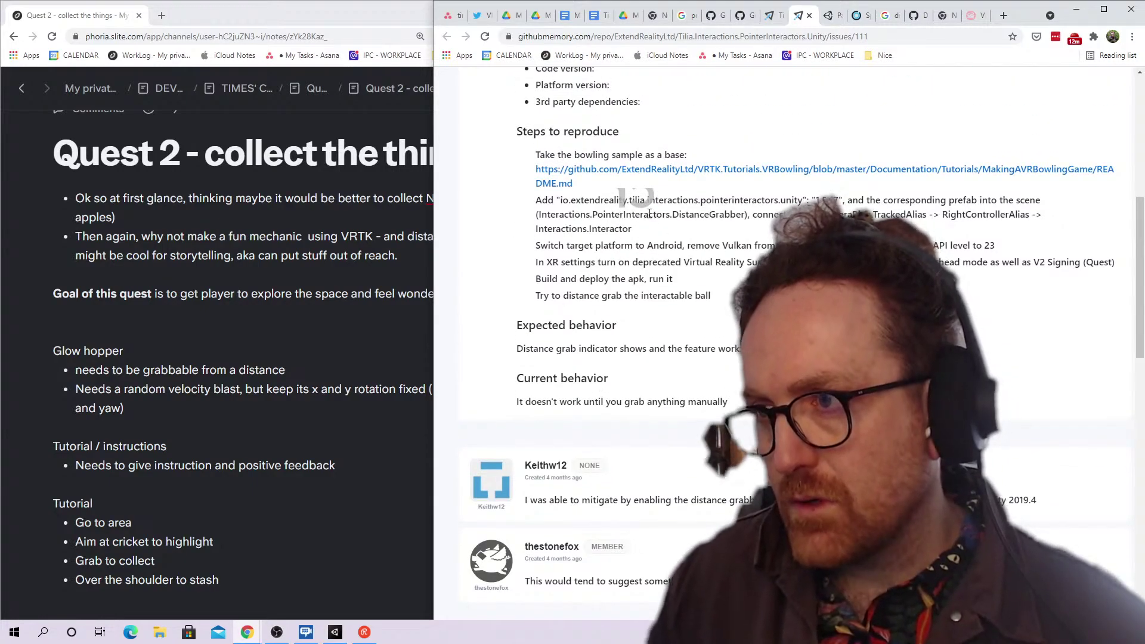
pyautogui.tripleClick(649, 213)
pyautogui.doubleClick(649, 214)
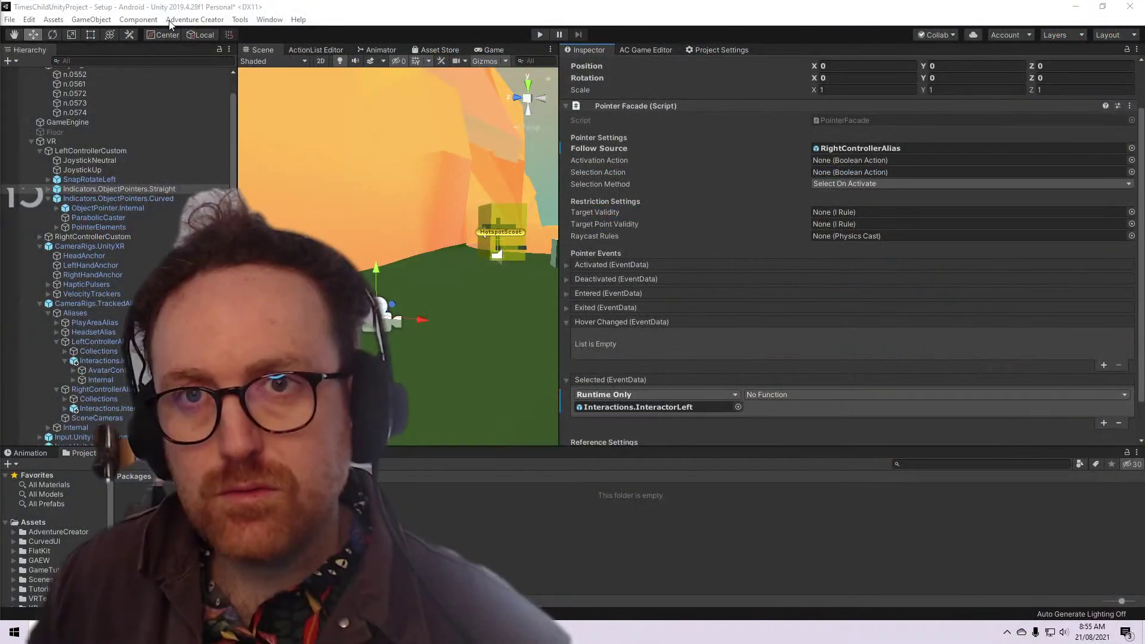
# Switch to Unity and look through the available Tilia prefabs, including the Interactors and Mutators, for a distance grabber
pyautogui.click(139, 19)
pyautogui.moveTo(212, 22)
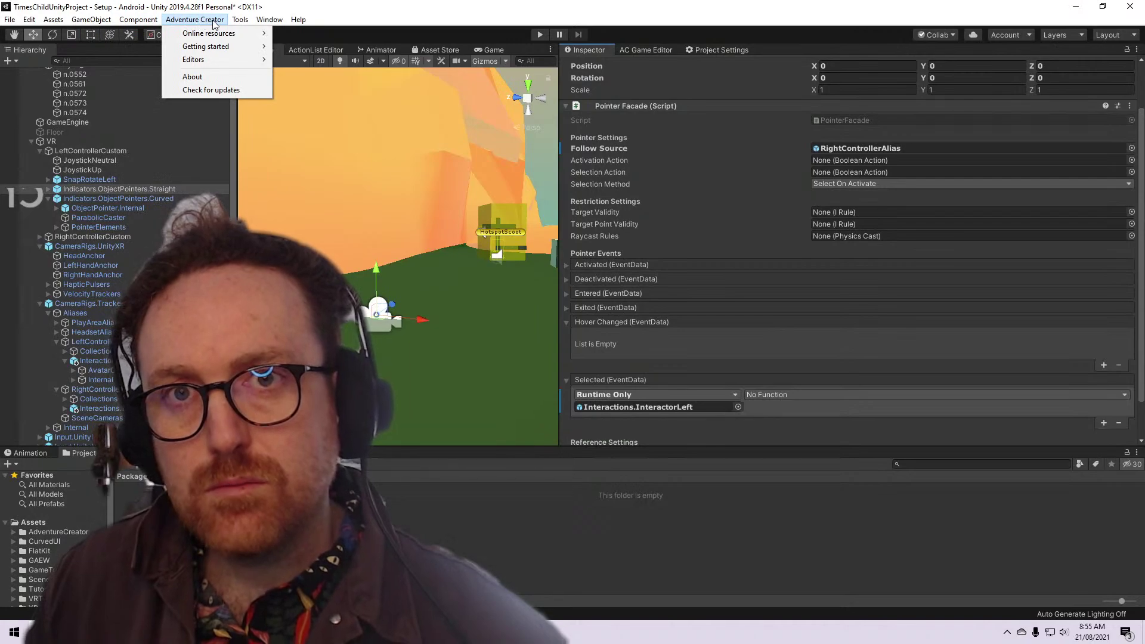
pyautogui.moveTo(276, 21)
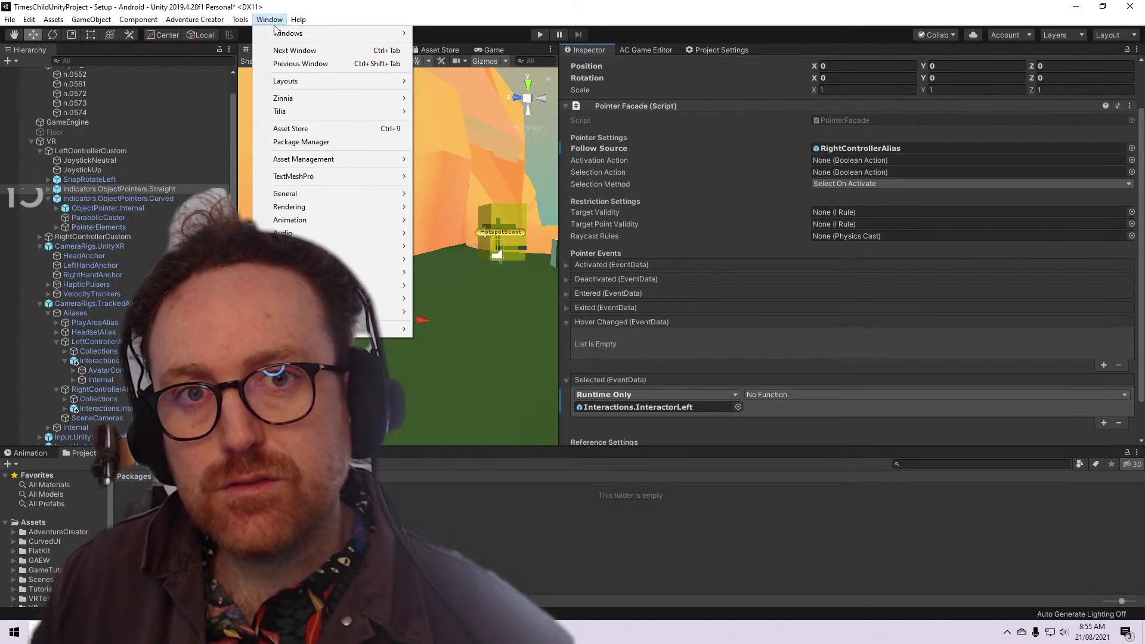
pyautogui.moveTo(90, 19)
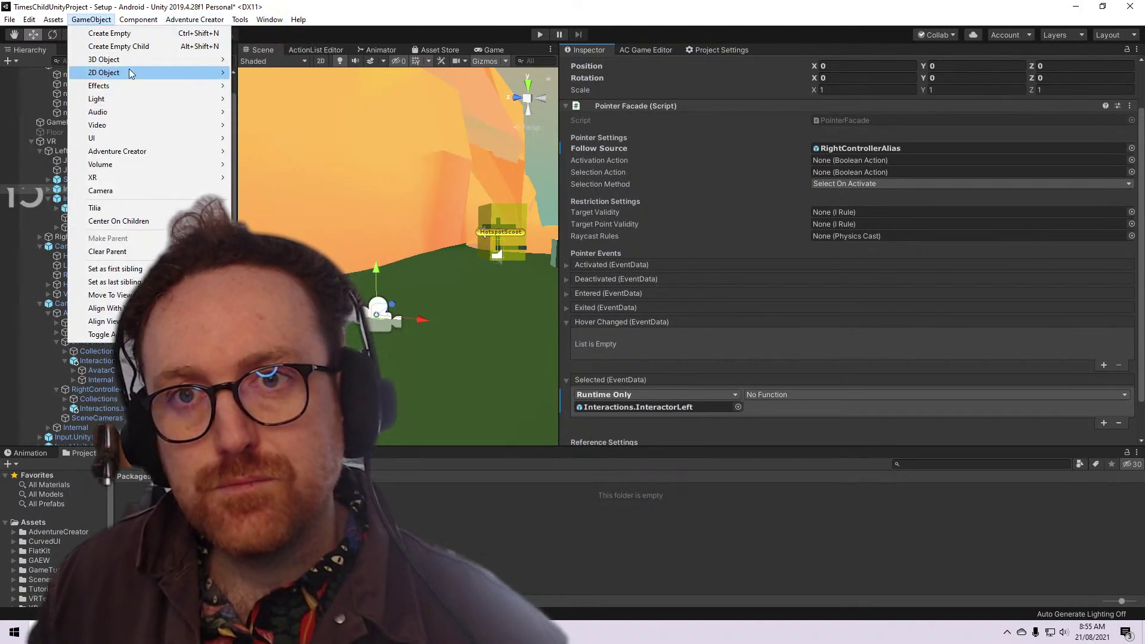
pyautogui.moveTo(155, 135)
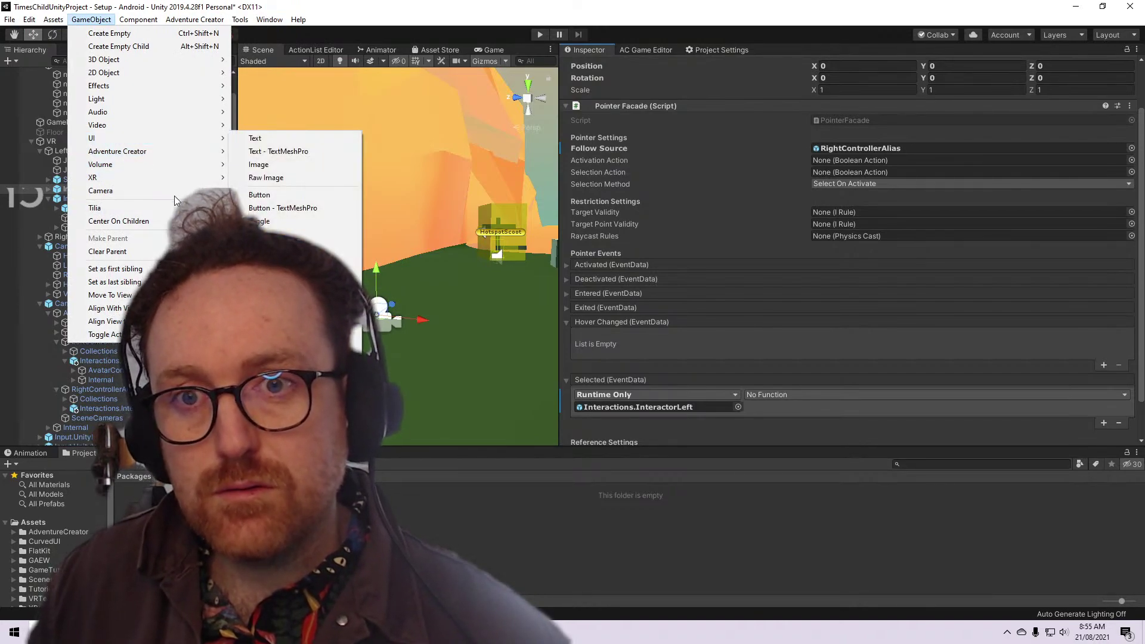
pyautogui.moveTo(179, 208)
pyautogui.moveTo(257, 210)
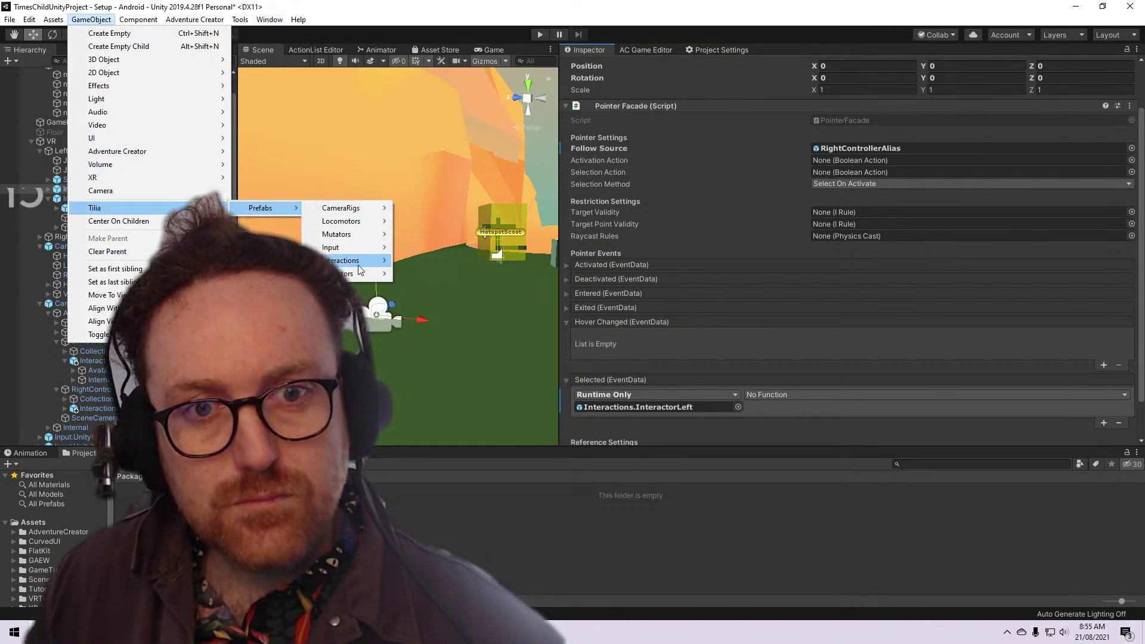
pyautogui.moveTo(358, 265)
pyautogui.moveTo(427, 267)
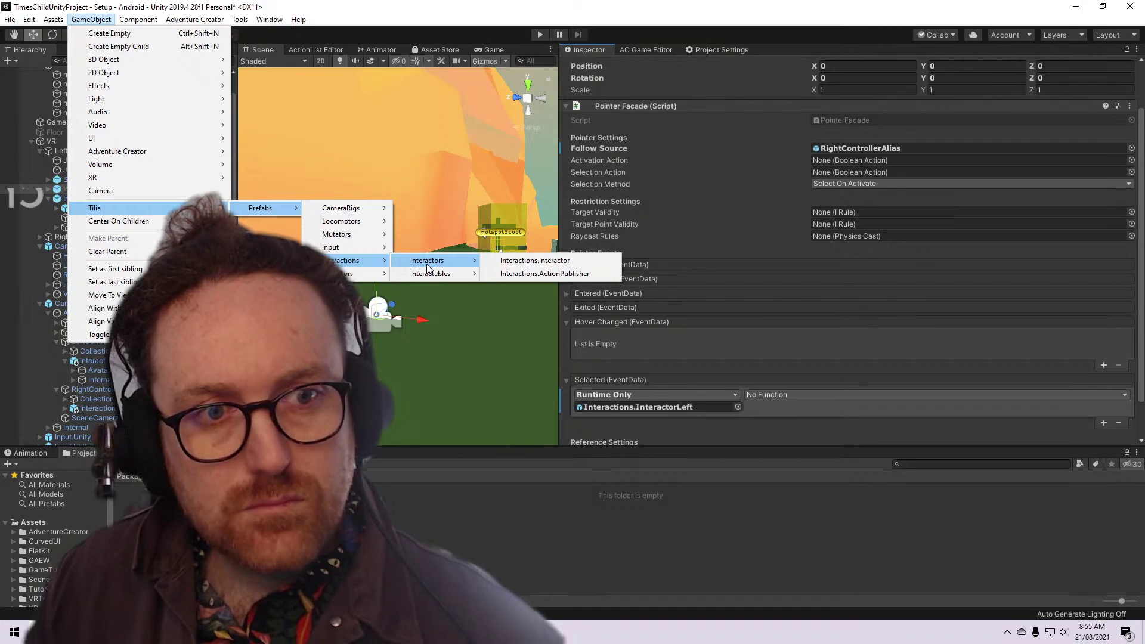
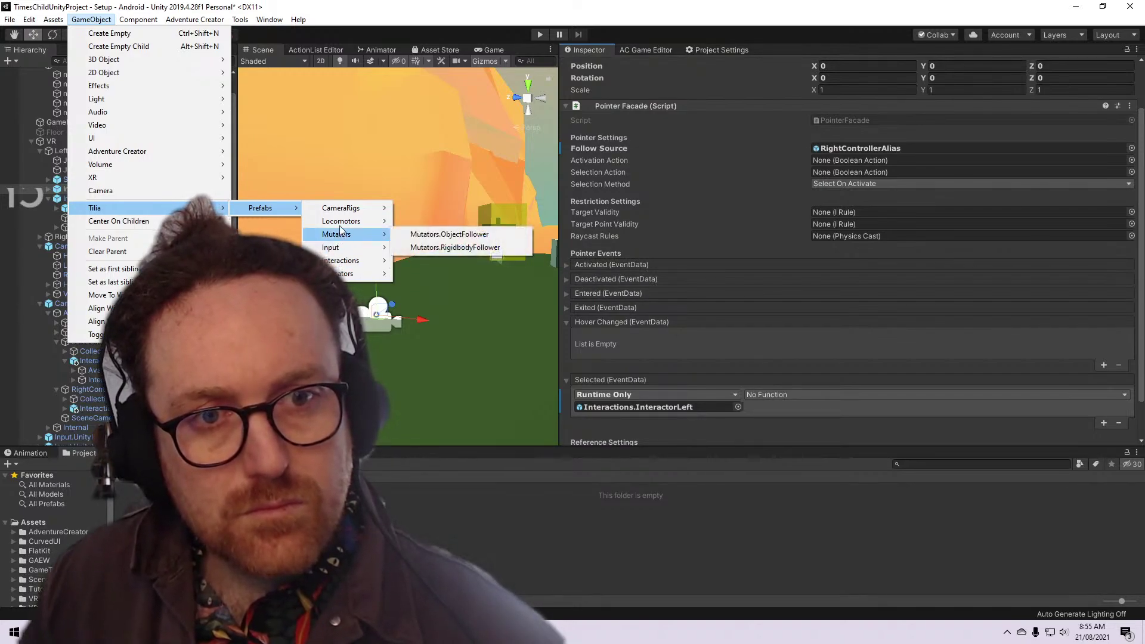
pyautogui.moveTo(344, 213)
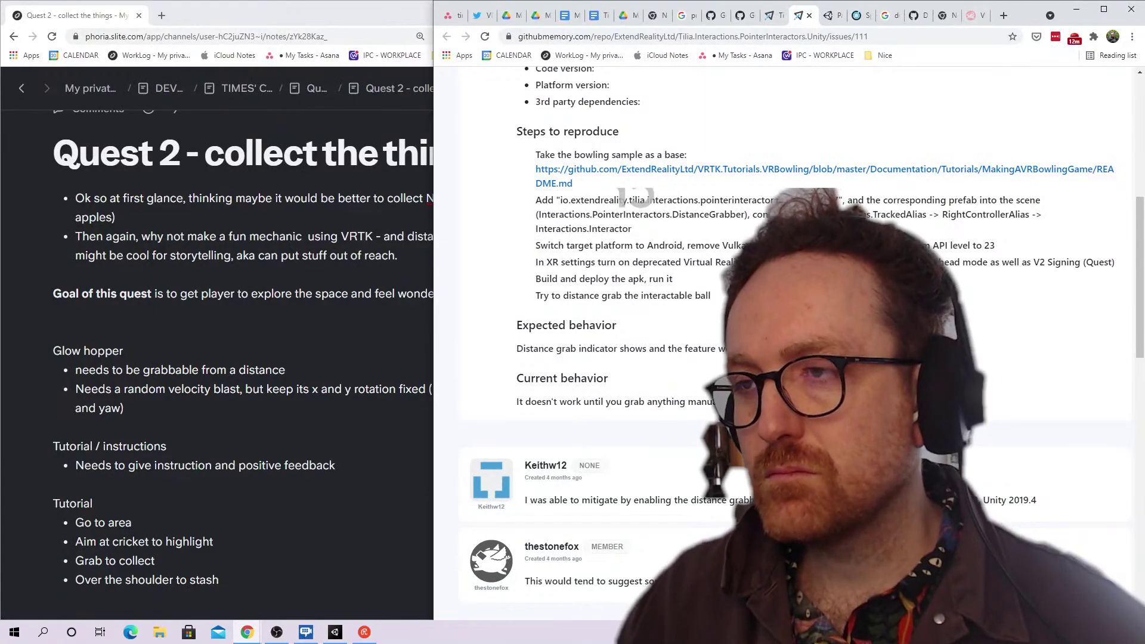
# Switch back to the browser and read the remaining comments on the Oculus Quest 2 distance grab issue down to its release links
pyautogui.scroll(-5, 775, 357)
pyautogui.scroll(5, 834, 381)
pyautogui.scroll(-9, 834, 382)
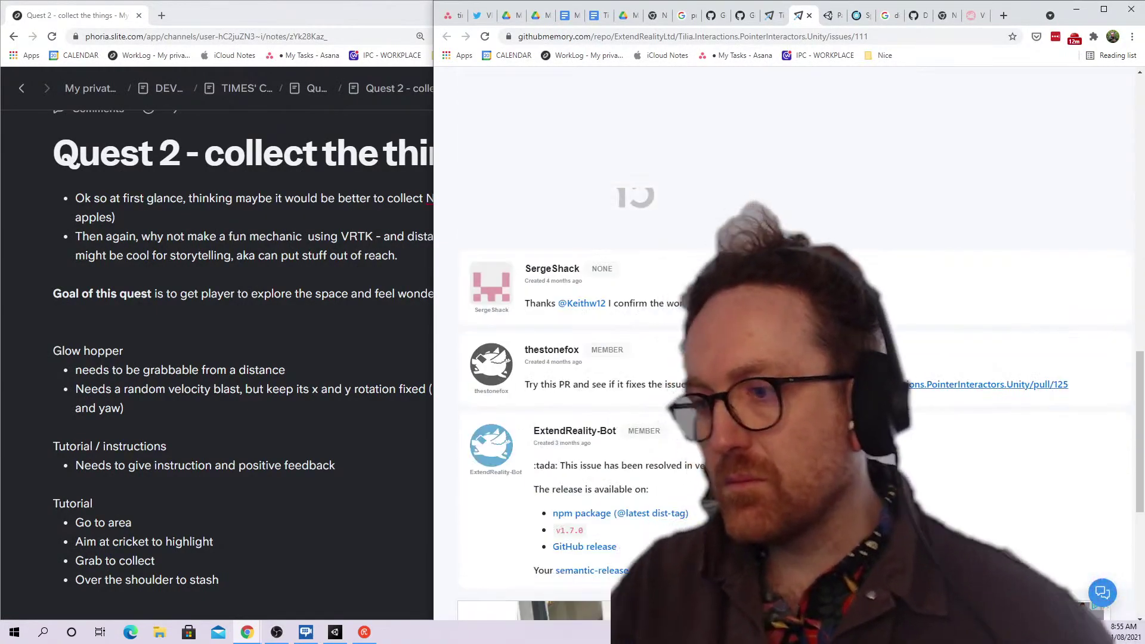
pyautogui.scroll(-4, 834, 382)
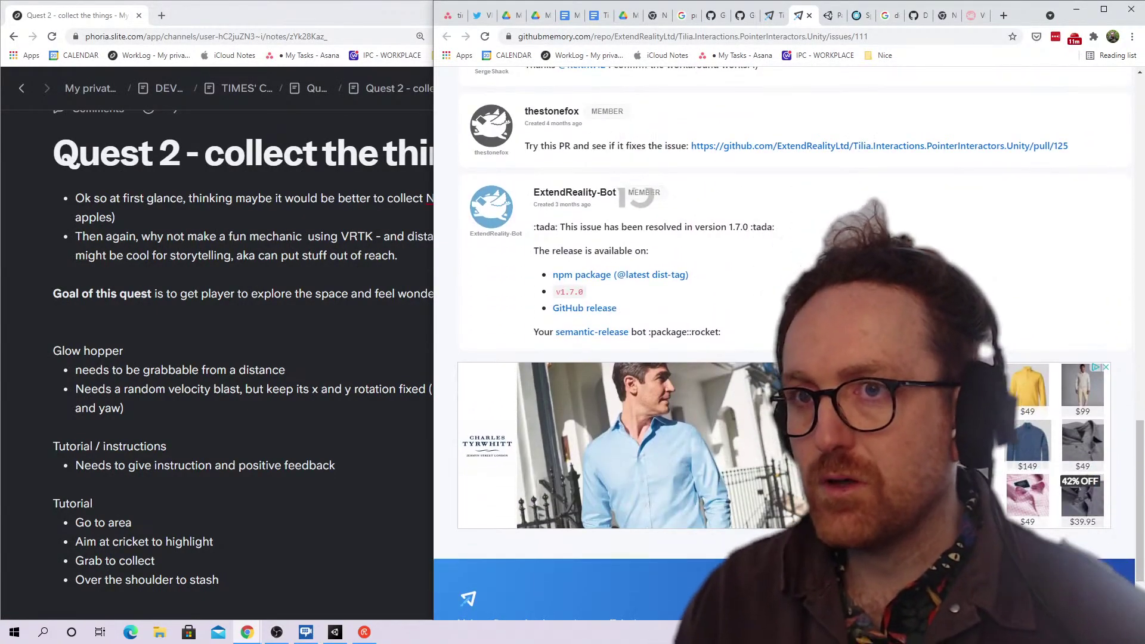
# Open pull request 125 linked from the issue, read it down to its release links, and close the finished distance grab research tabs
pyautogui.click(960, 146)
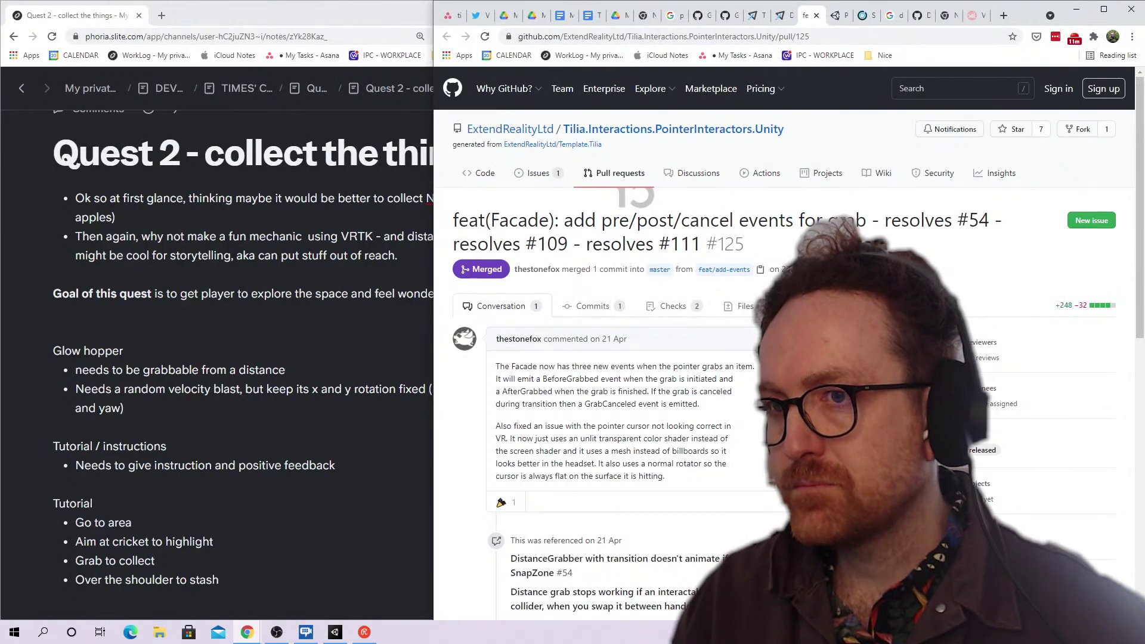
pyautogui.scroll(-15, 635, 195)
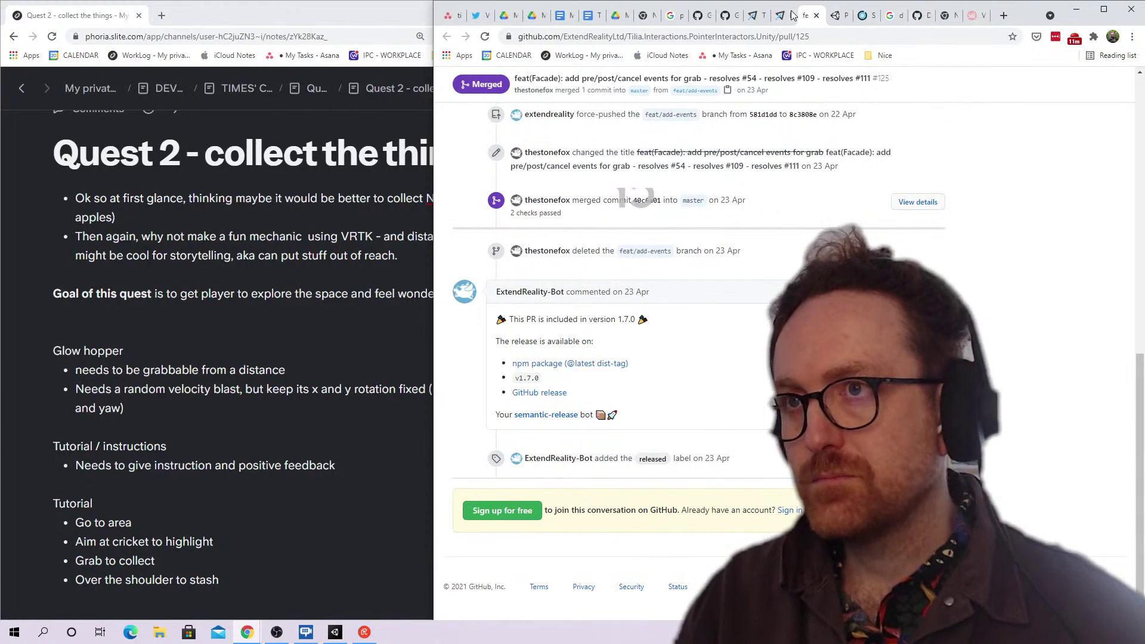
pyautogui.click(782, 15)
pyautogui.click(787, 16)
pyautogui.click(787, 16)
pyautogui.click(756, 16)
pyautogui.click(760, 17)
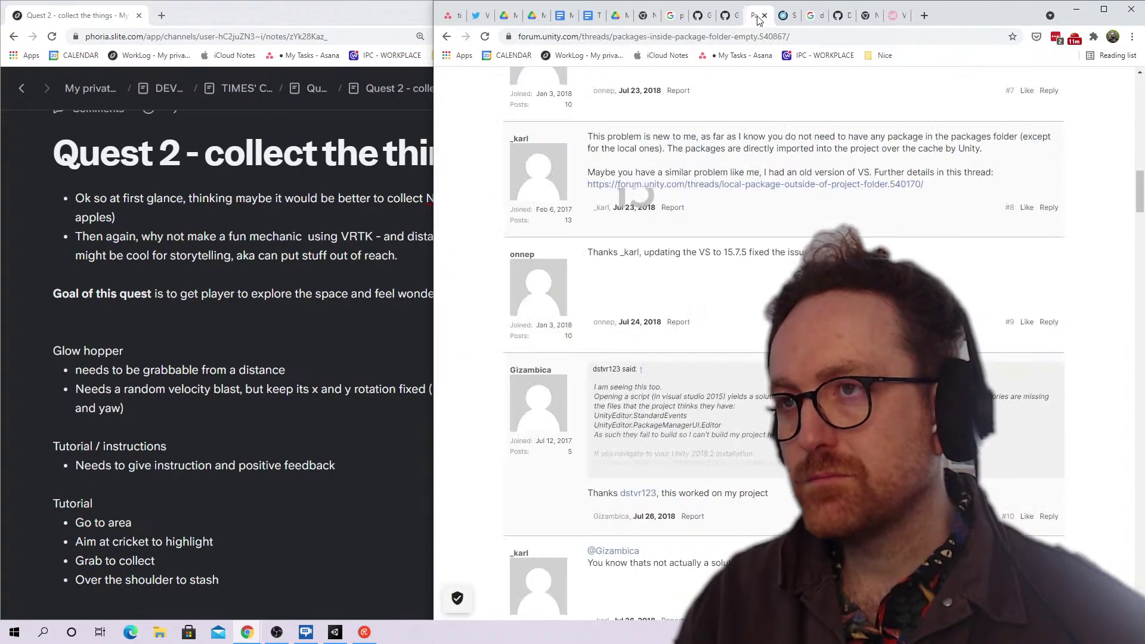
# Return to the Tilia.Interactions.Interactables.Unity repository and search it for "distancegrab"
pyautogui.click(763, 16)
pyautogui.scroll(-3, 636, 196)
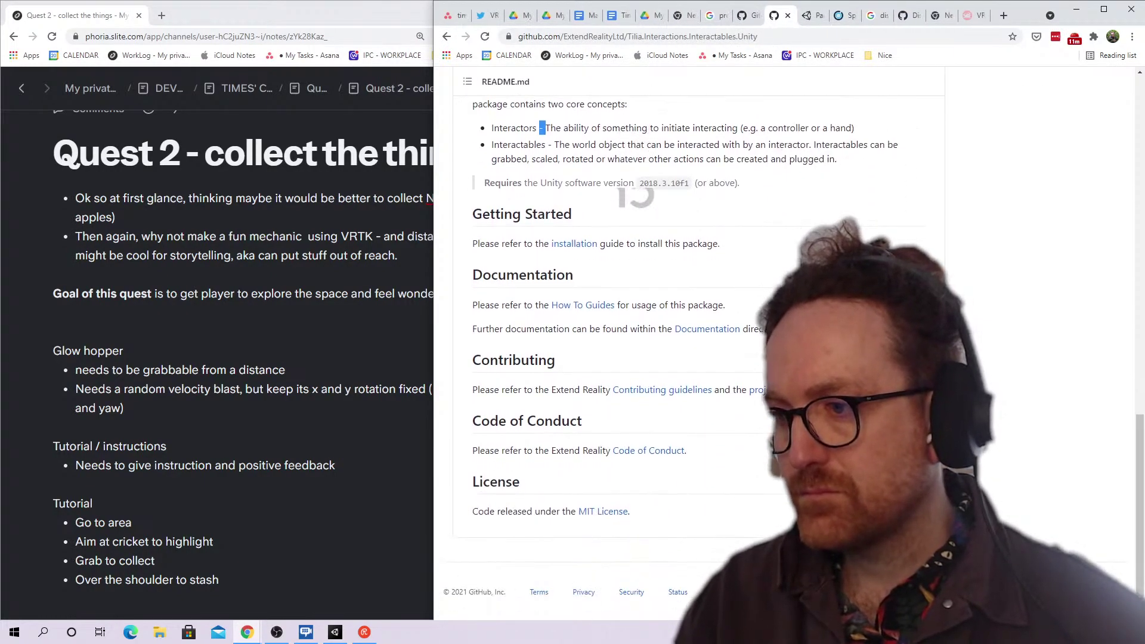
pyautogui.scroll(11, 636, 196)
pyautogui.scroll(4, 636, 196)
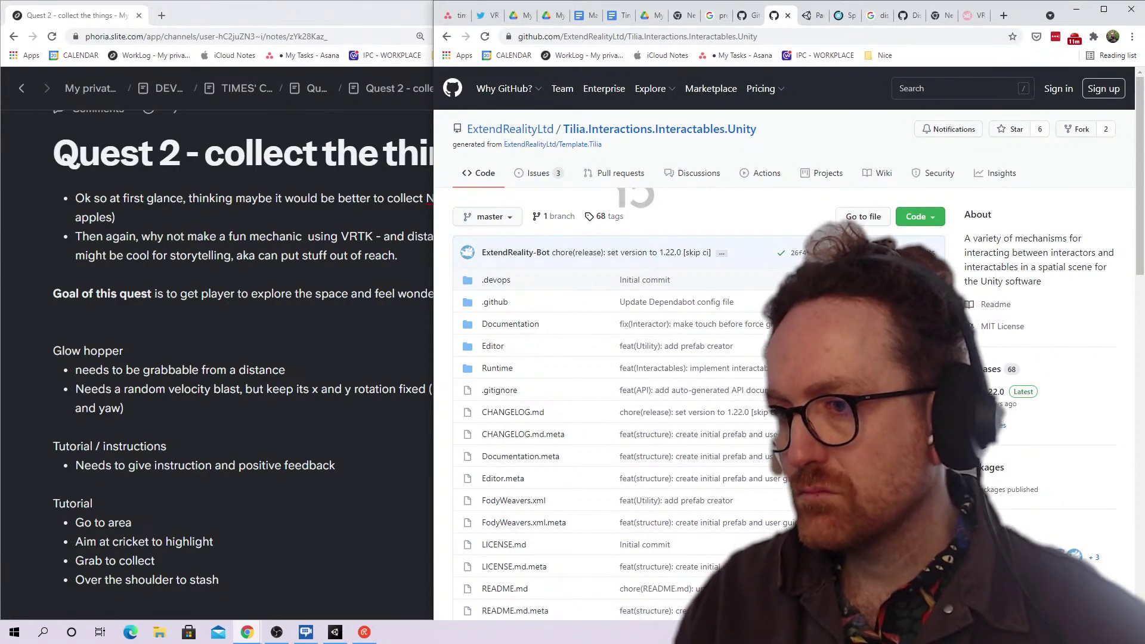
pyautogui.click(934, 88)
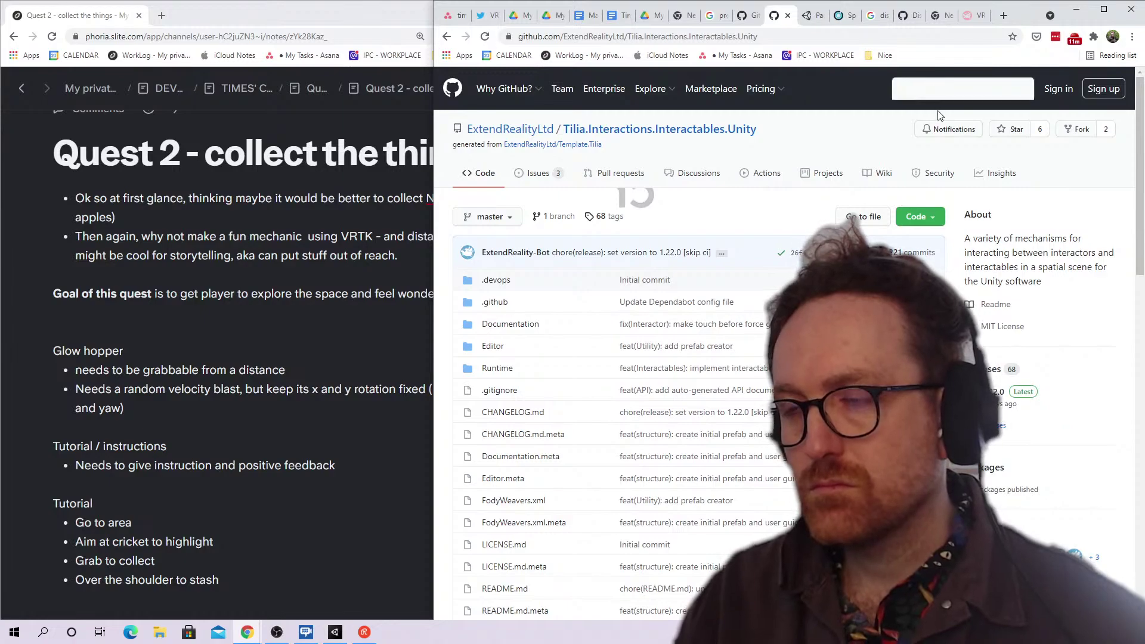
pyautogui.write('disa')
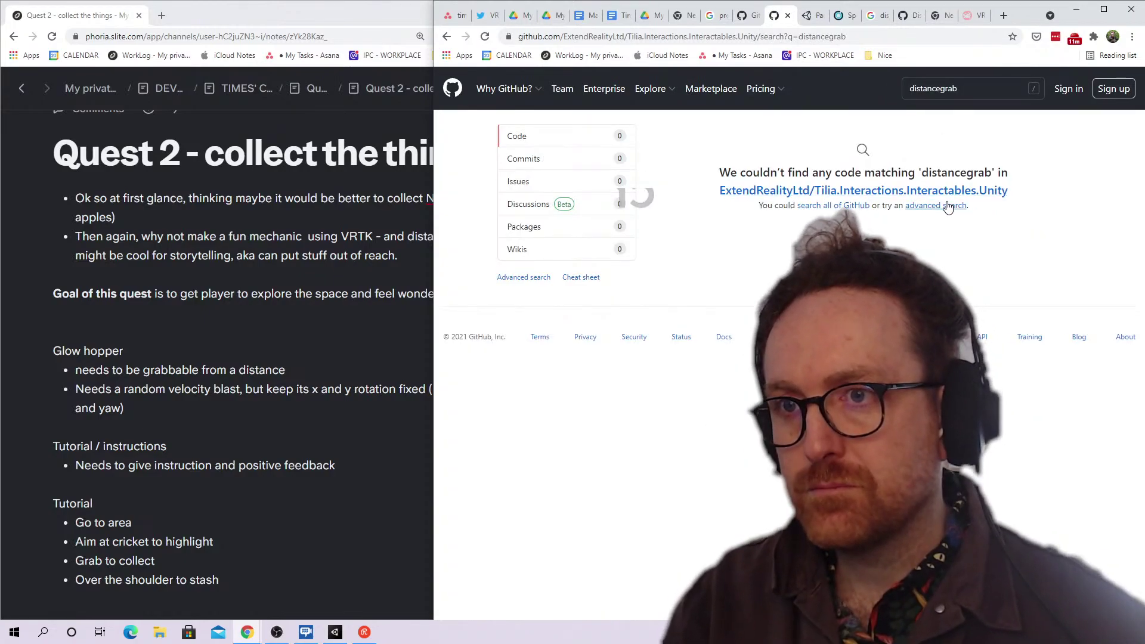
# Go back to the Extend Reality Ltd repository list and search the organization for "distance grab"
pyautogui.click(446, 37)
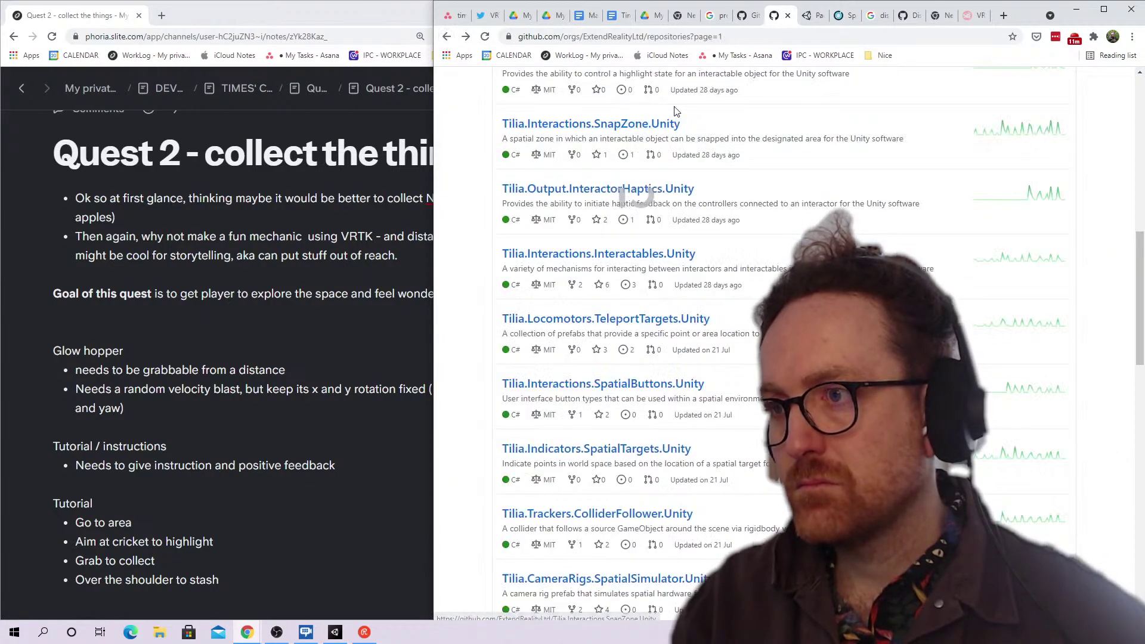
pyautogui.scroll(10, 675, 112)
pyautogui.click(917, 90)
pyautogui.write('d')
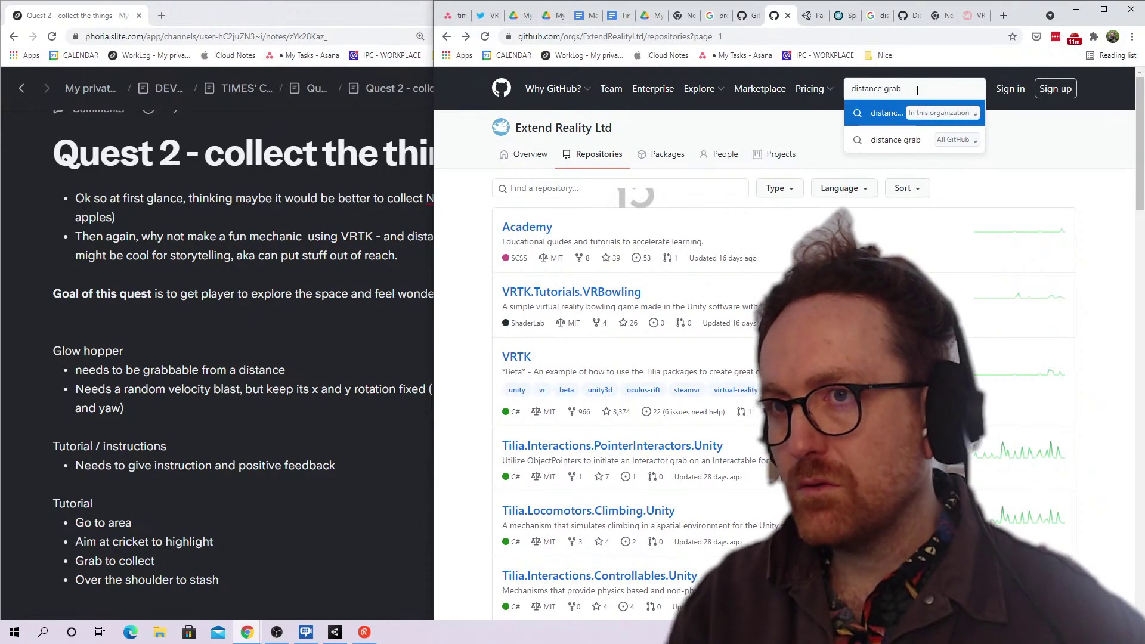
pyautogui.write('istance grab')
pyautogui.press('Return')
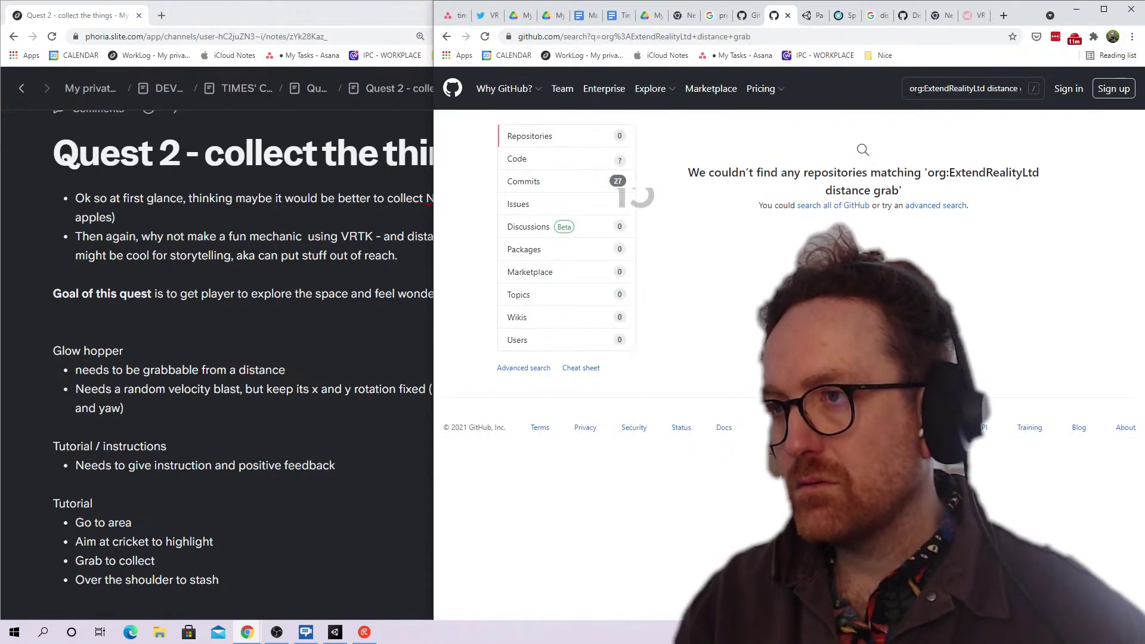
# Repeat the organization search with "distancegrab" and return to the repository list
pyautogui.click(984, 89)
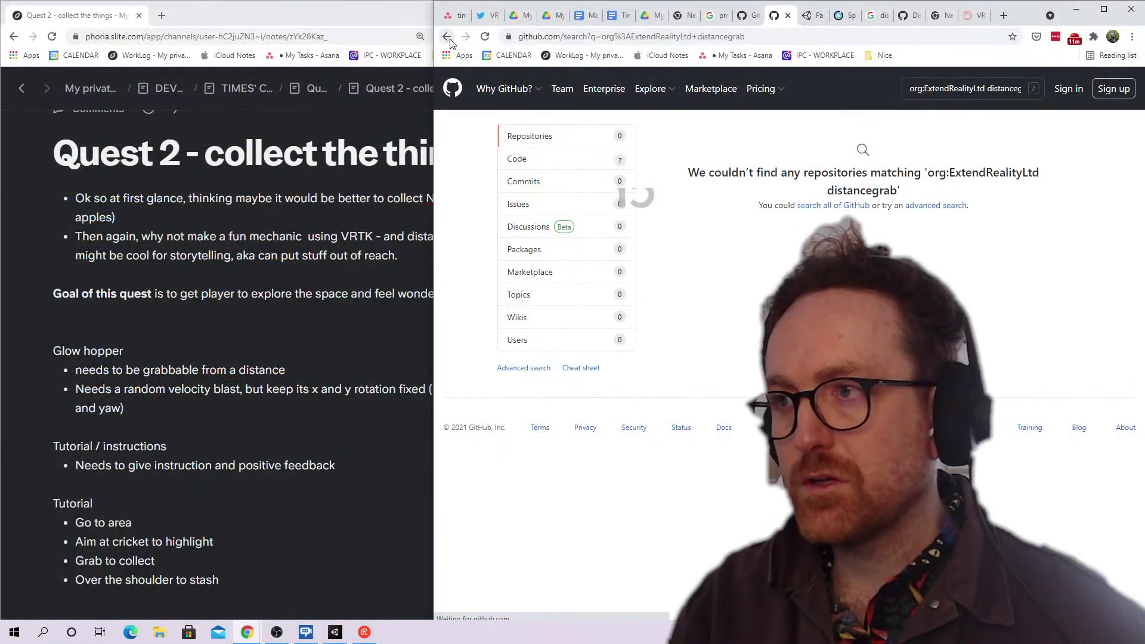
pyautogui.click(447, 36)
pyautogui.click(448, 38)
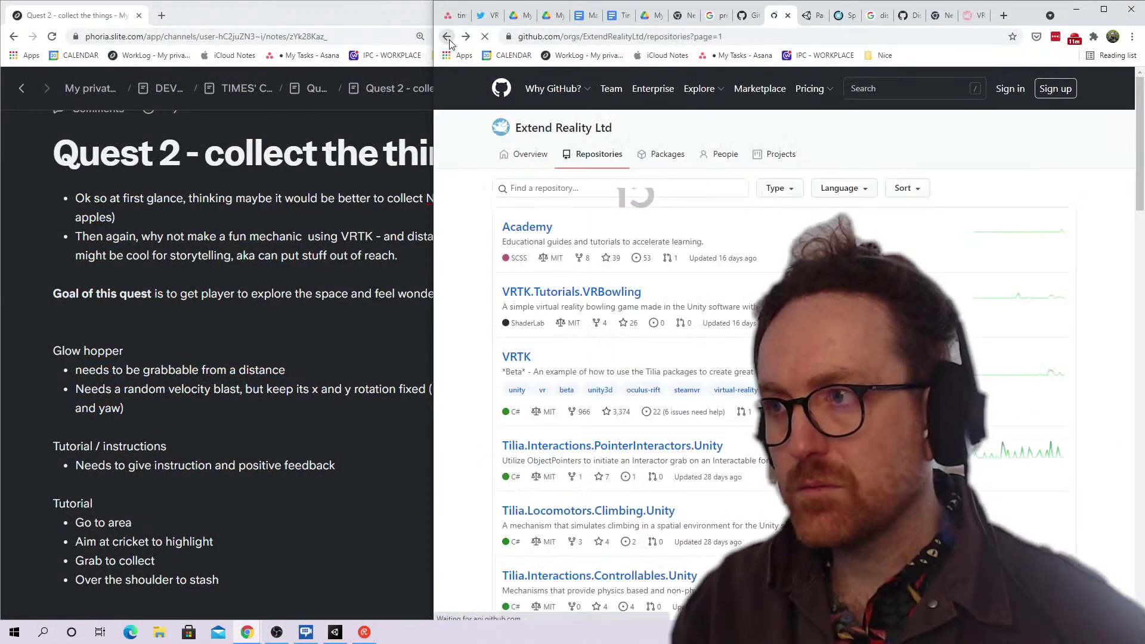
# Open the Tilia.Interactions.PointerInteractors.Unity repository in its own tab and read the README introduction on interacting at a distance
pyautogui.scroll(-2, 636, 196)
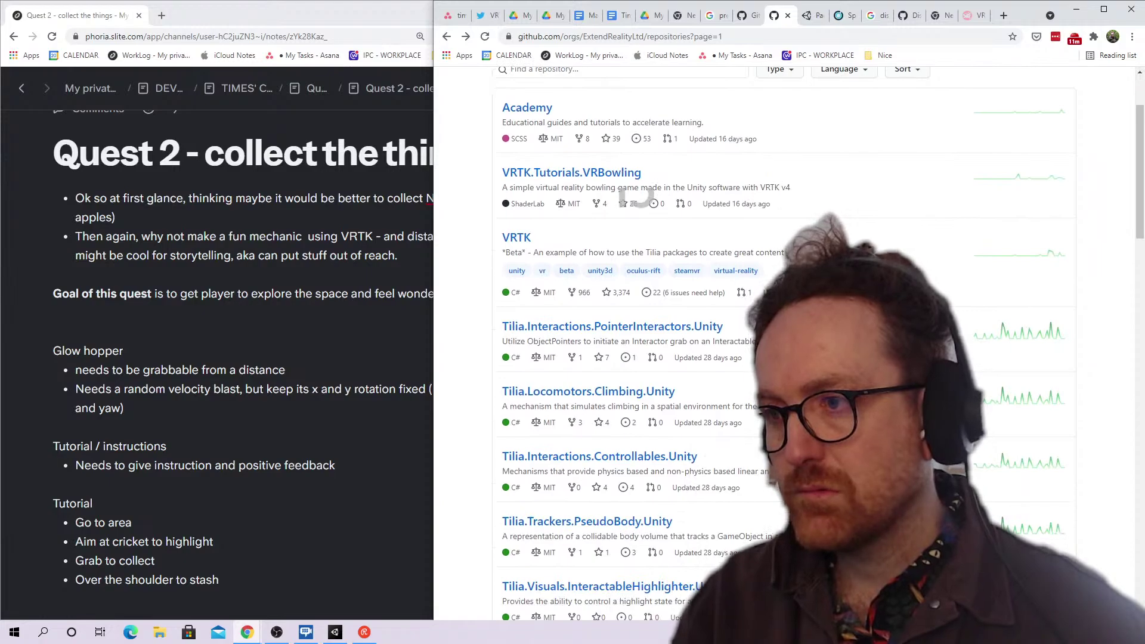
pyautogui.rightClick(661, 328)
pyautogui.click(685, 334)
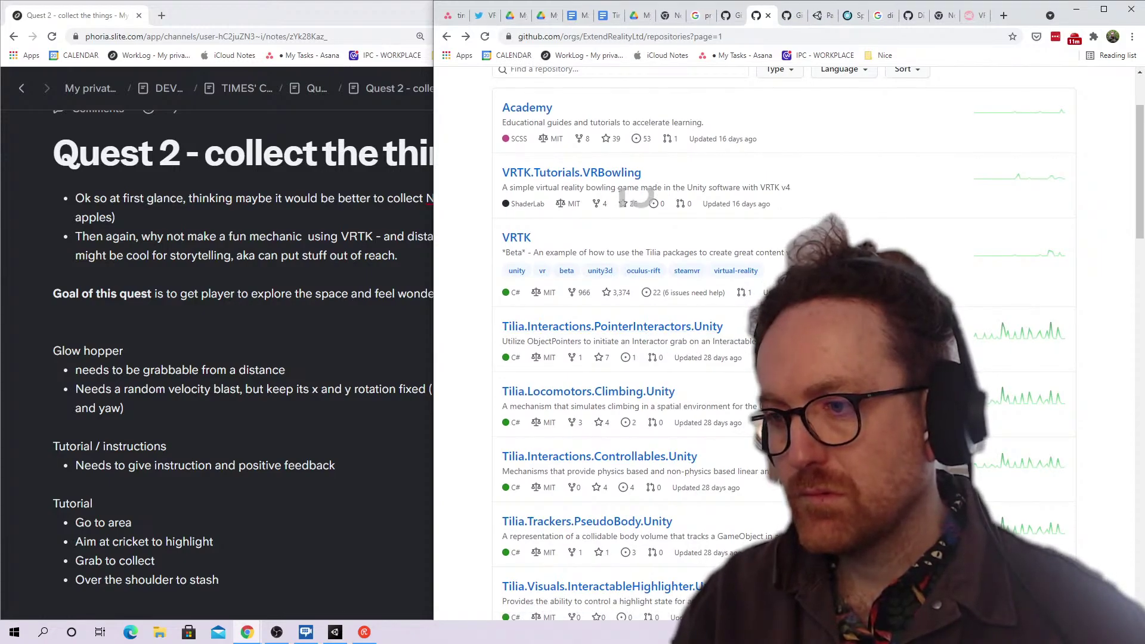
pyautogui.tripleClick(835, 471)
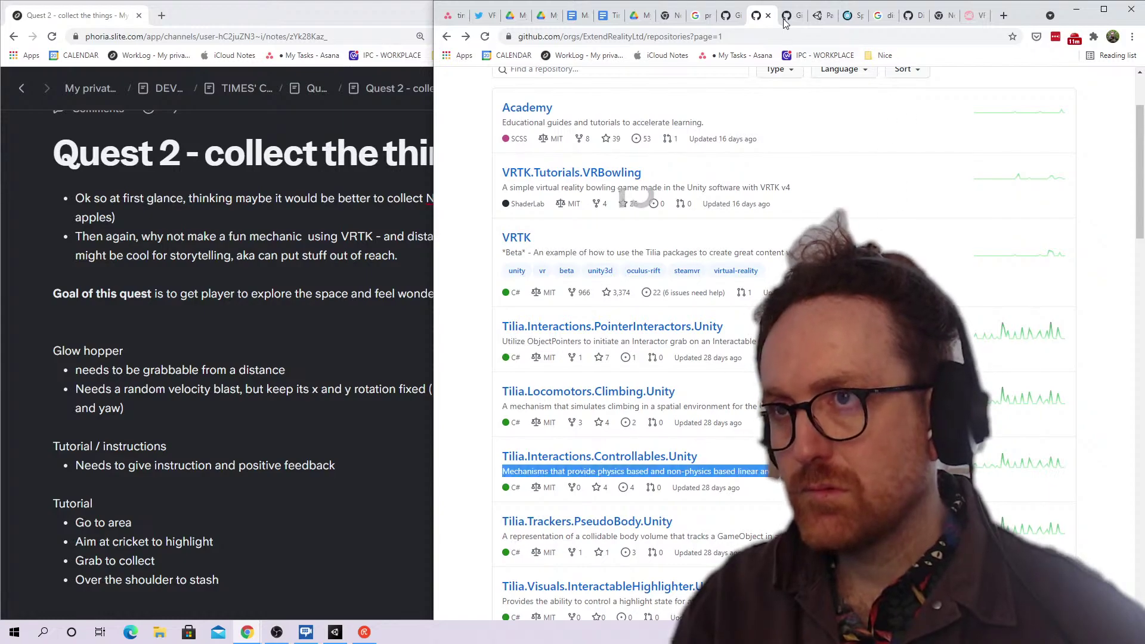
pyautogui.hotkey('ctrl', 'Tab')
pyautogui.scroll(-10, 636, 195)
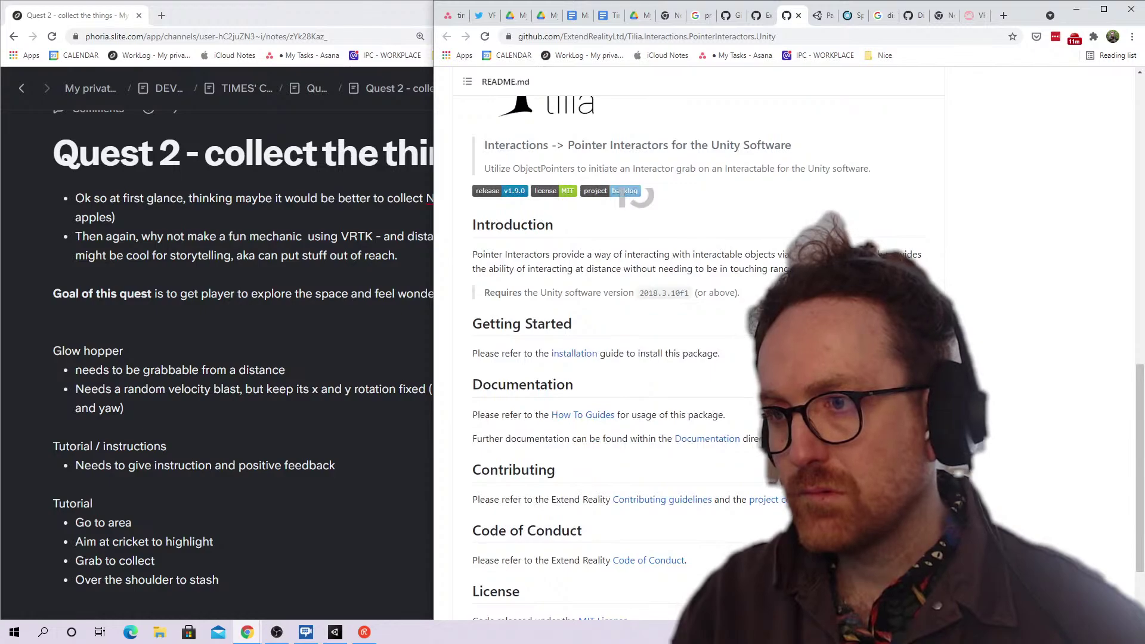
pyautogui.tripleClick(644, 261)
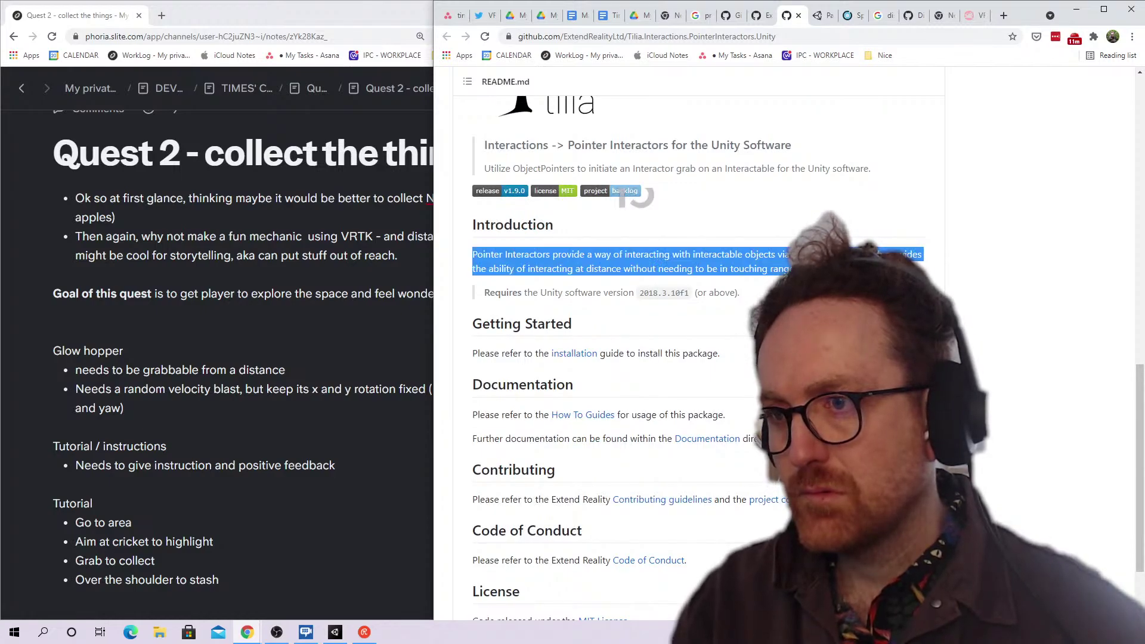
pyautogui.tripleClick(644, 261)
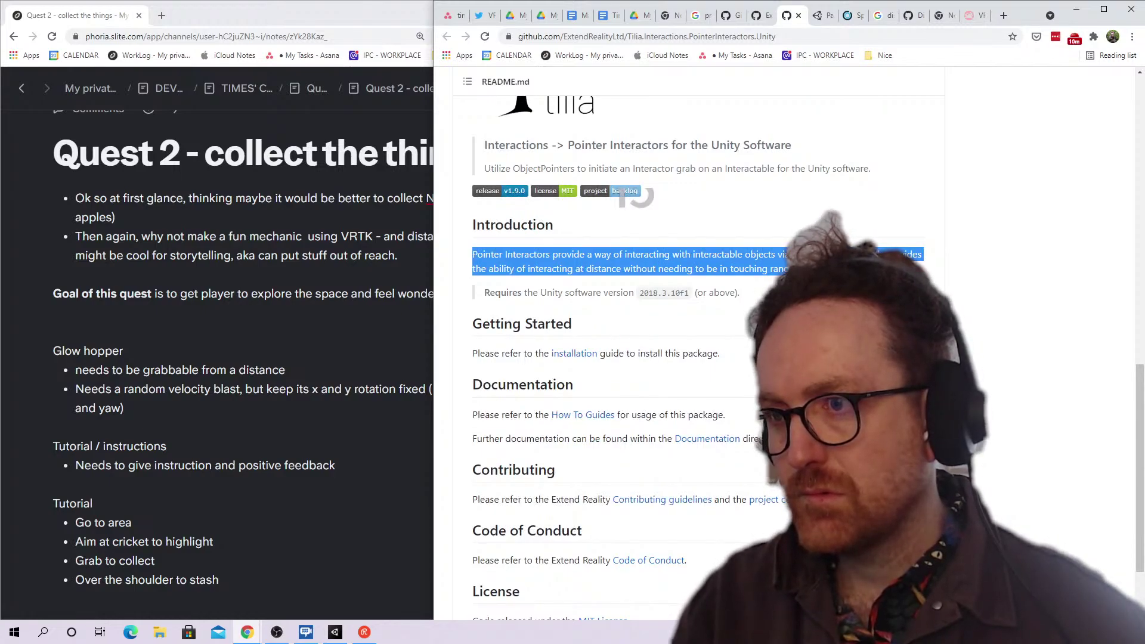
pyautogui.scroll(-2, 635, 195)
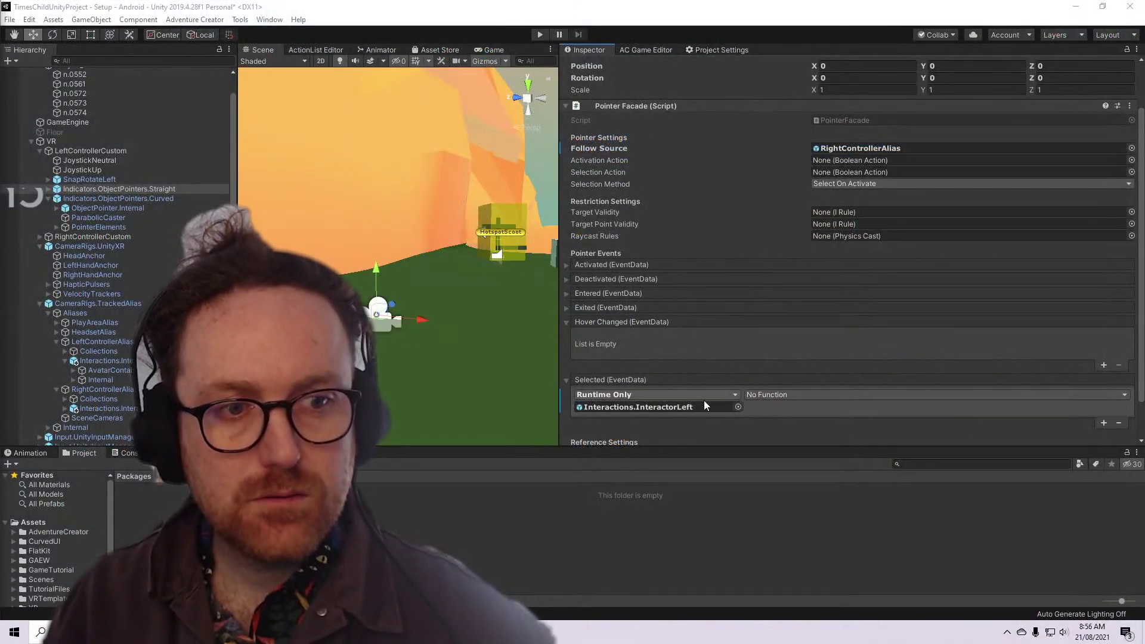
# Switch to Unity and set the straight pointer's Selected event on Interactions.InteractorLeft to the InteractorFacade function Grab (InteractableFacade)
pyautogui.click(778, 395)
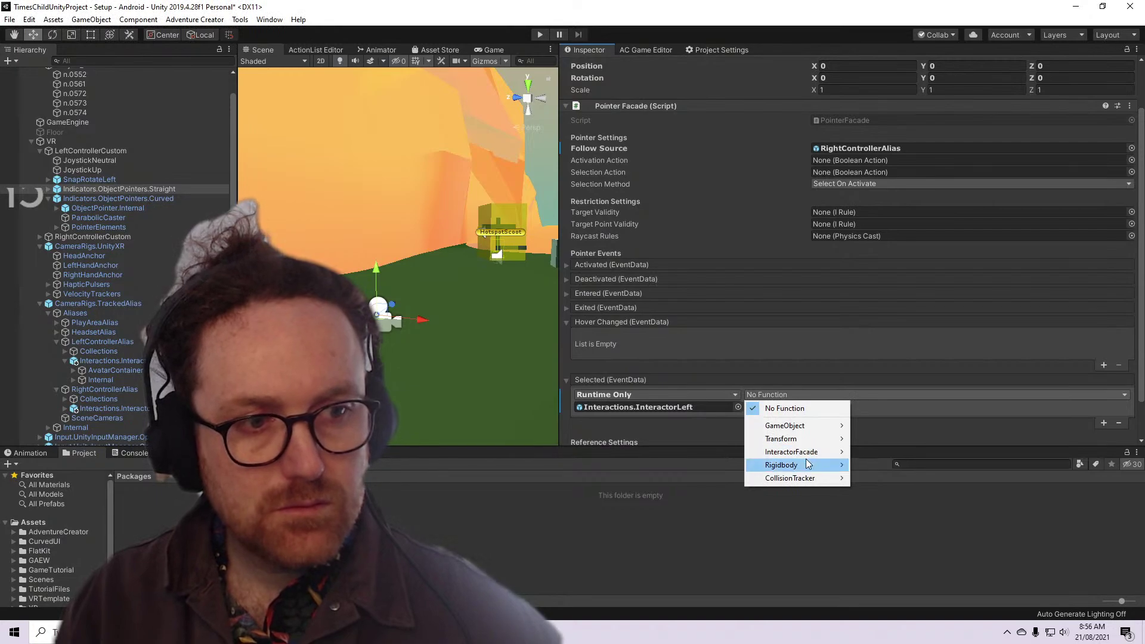
pyautogui.moveTo(811, 454)
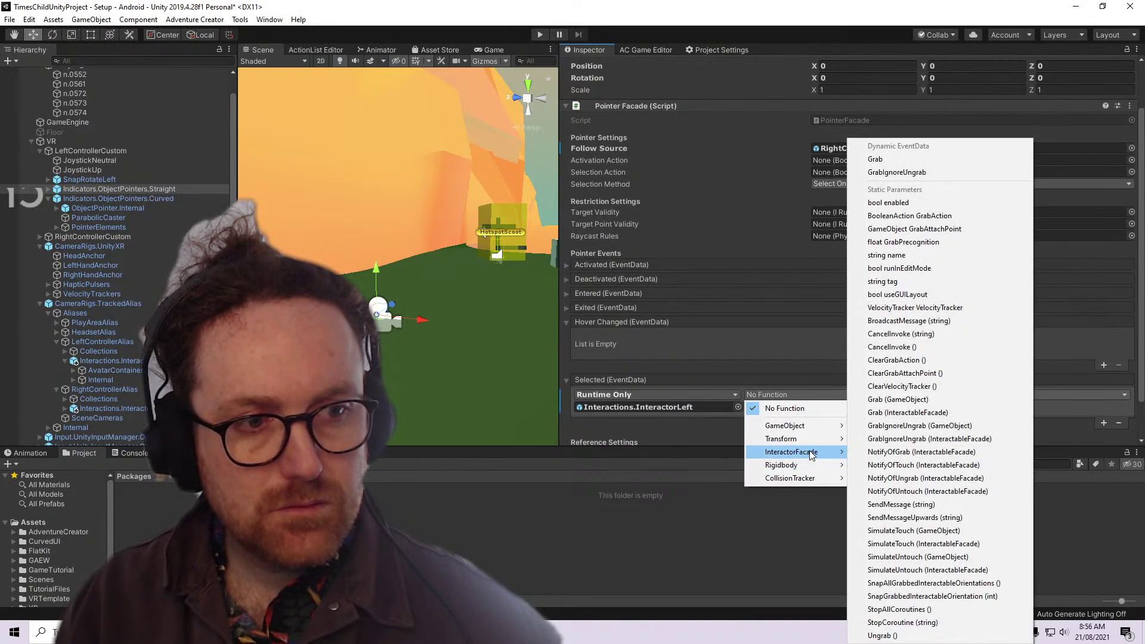
pyautogui.click(936, 411)
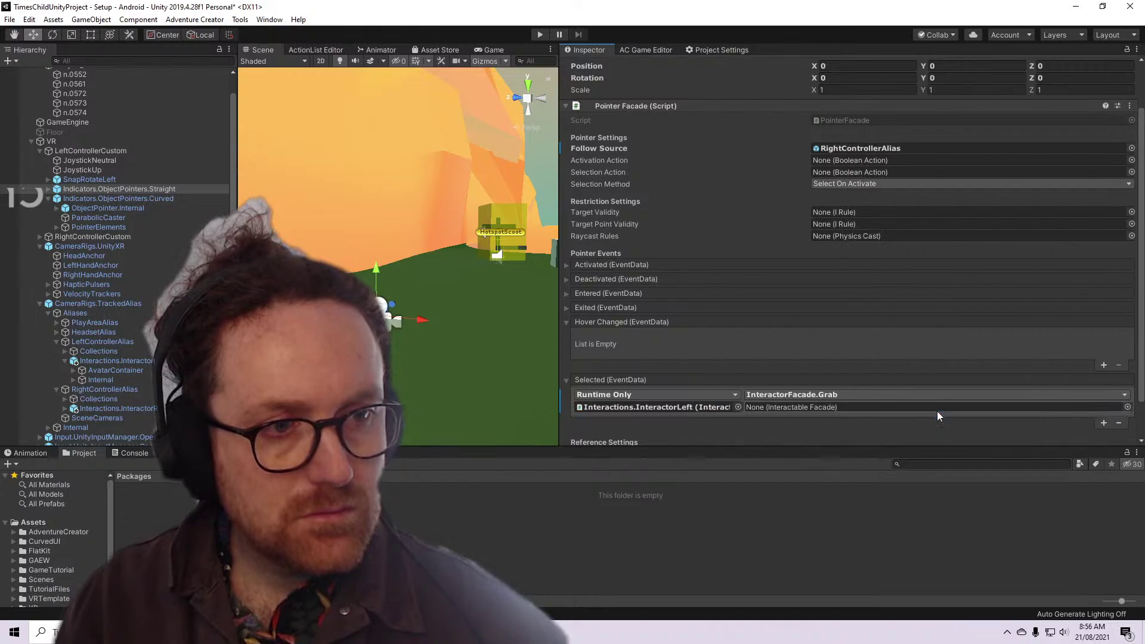
pyautogui.scroll(-3, 936, 412)
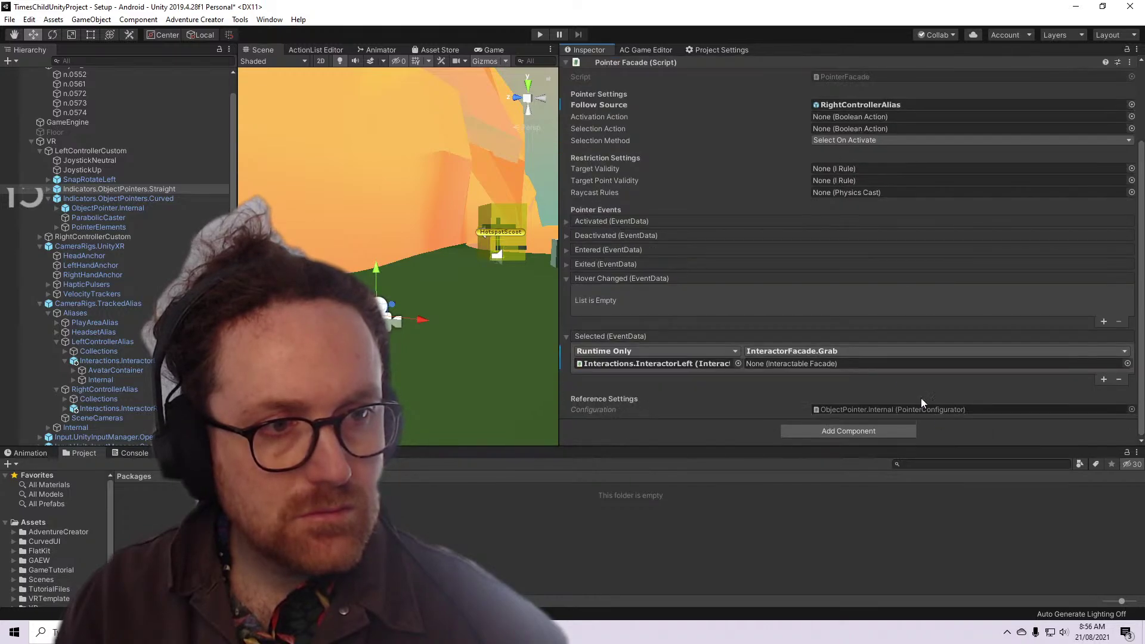
pyautogui.click(878, 365)
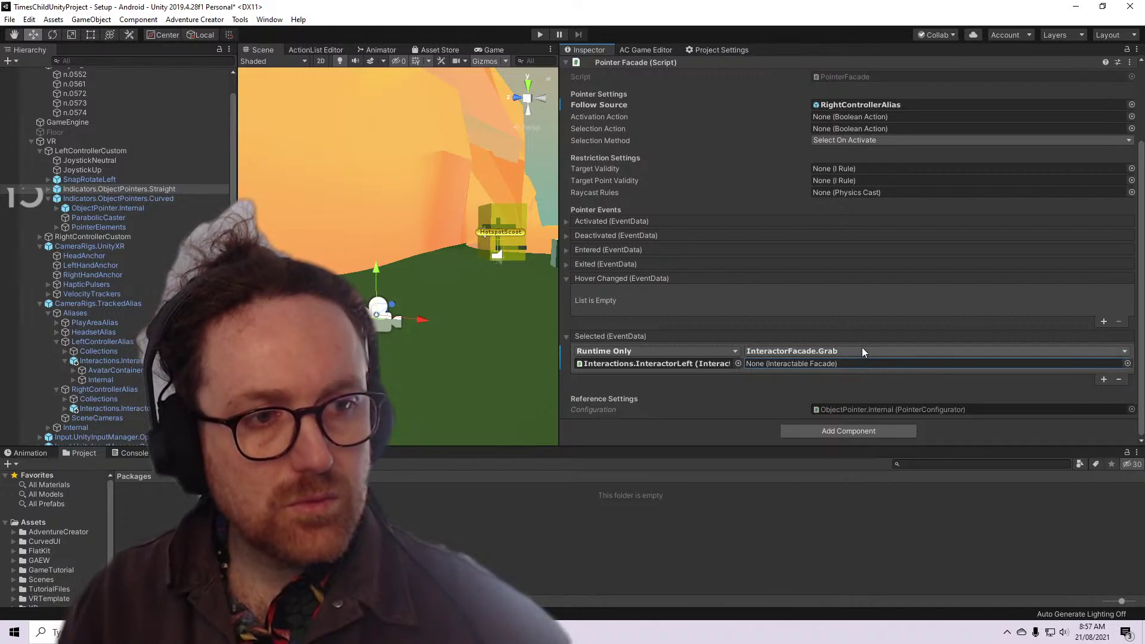
pyautogui.click(862, 351)
pyautogui.press('Escape')
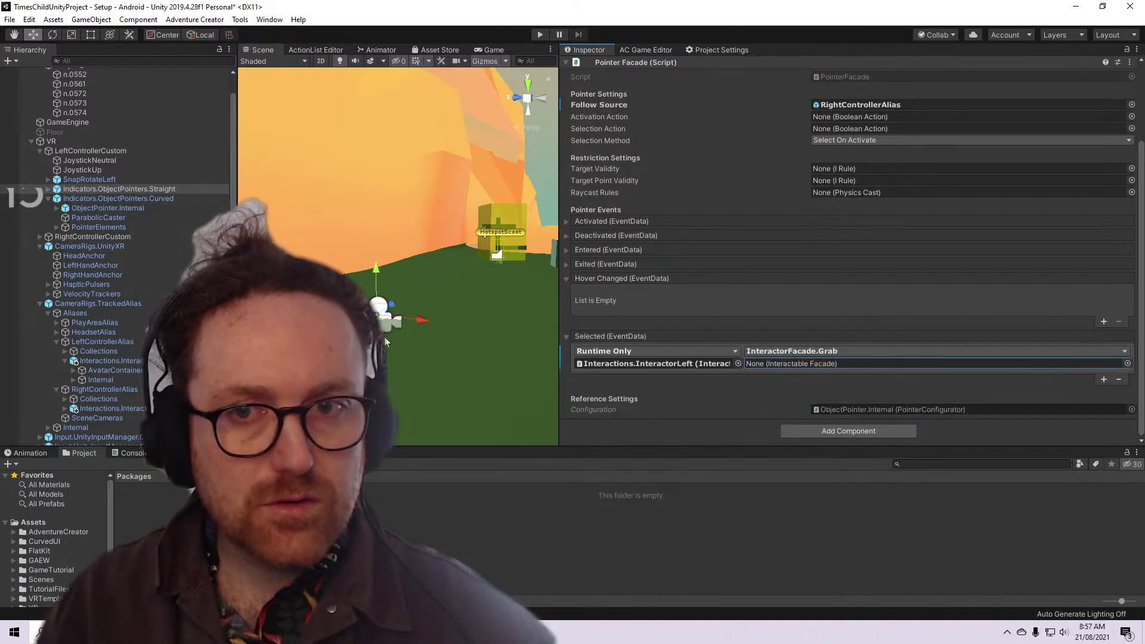
# Compare the curved pointer's Pointer Facade events and configuration reference with those of the straight pointer
pyautogui.scroll(3, 486, 338)
pyautogui.moveTo(485, 338); pyautogui.dragTo(450, 333, button='middle')
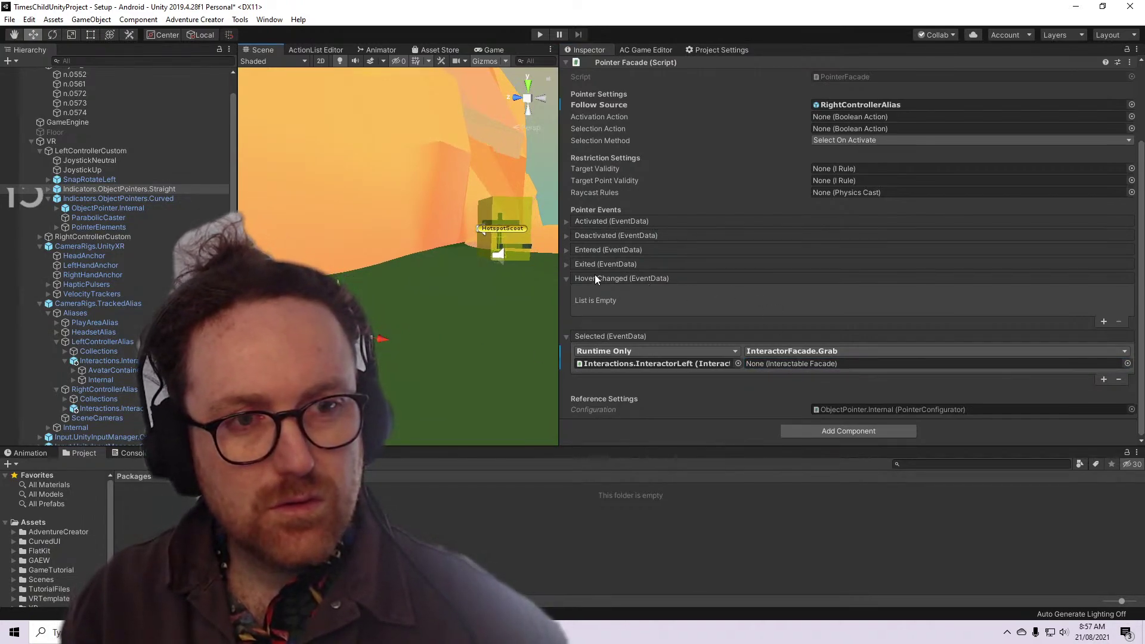
pyautogui.click(570, 277)
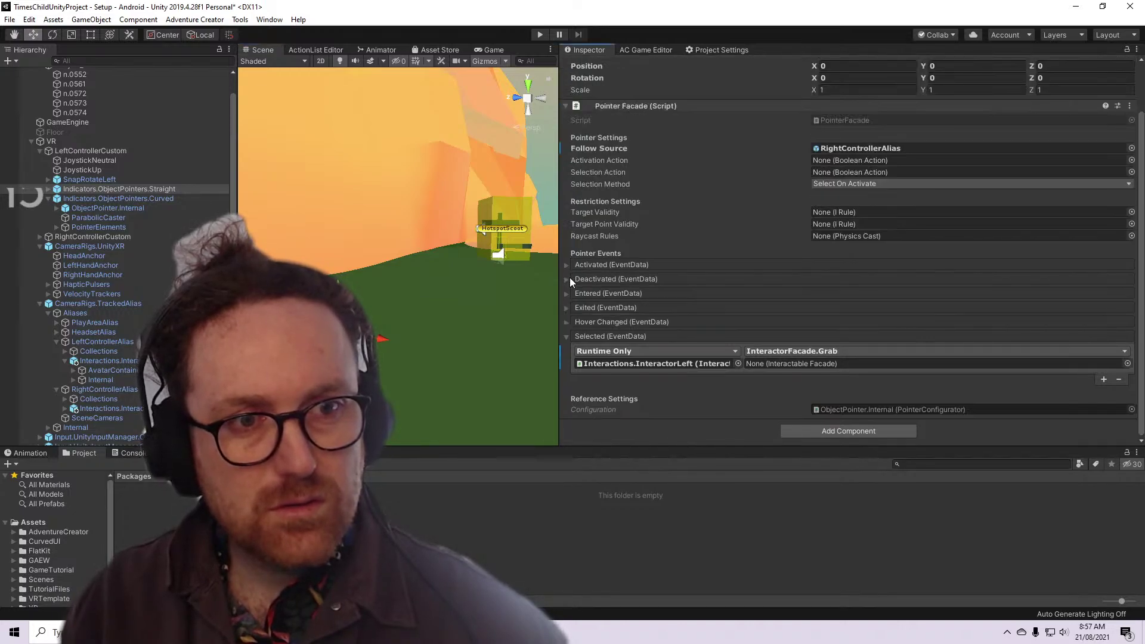
pyautogui.click(565, 322)
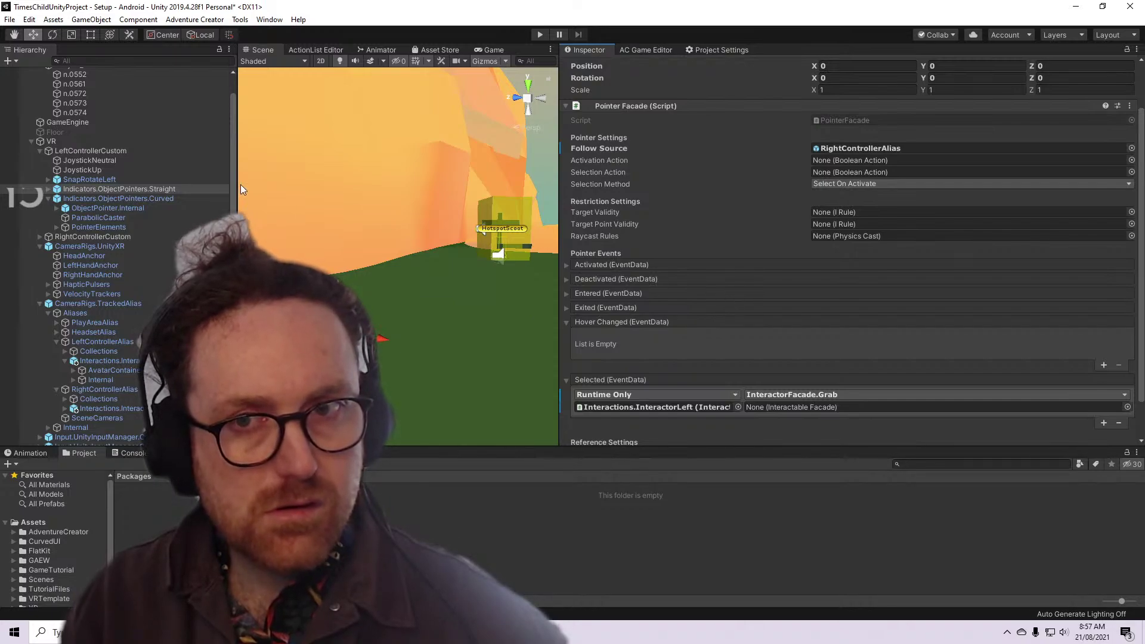
pyautogui.click(151, 197)
pyautogui.scroll(-2, 831, 323)
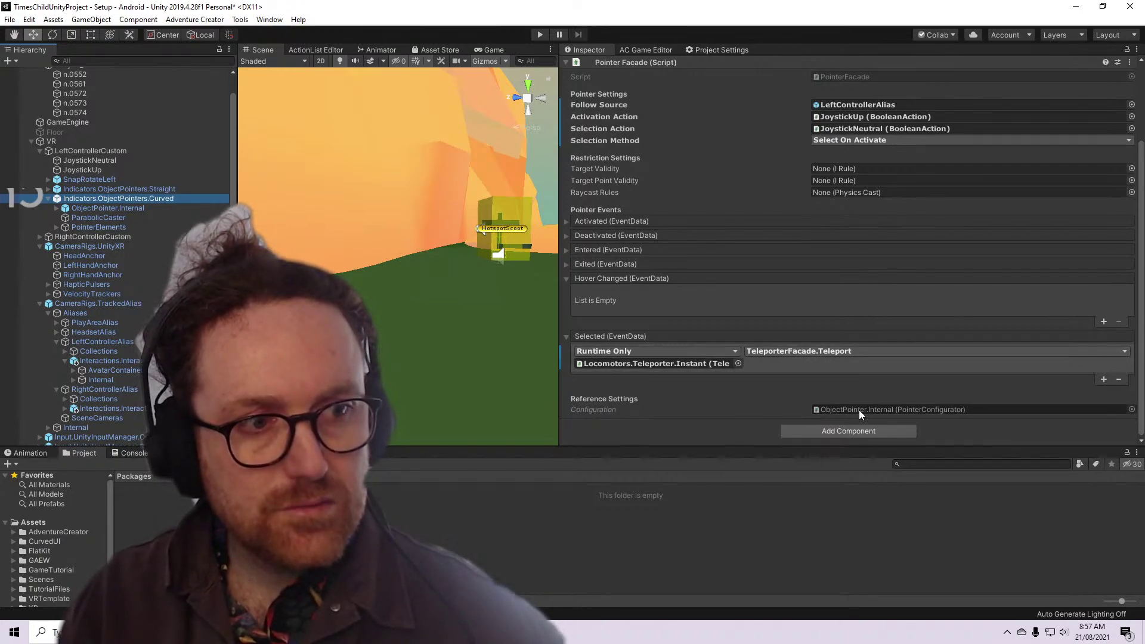
pyautogui.click(159, 189)
pyautogui.click(954, 409)
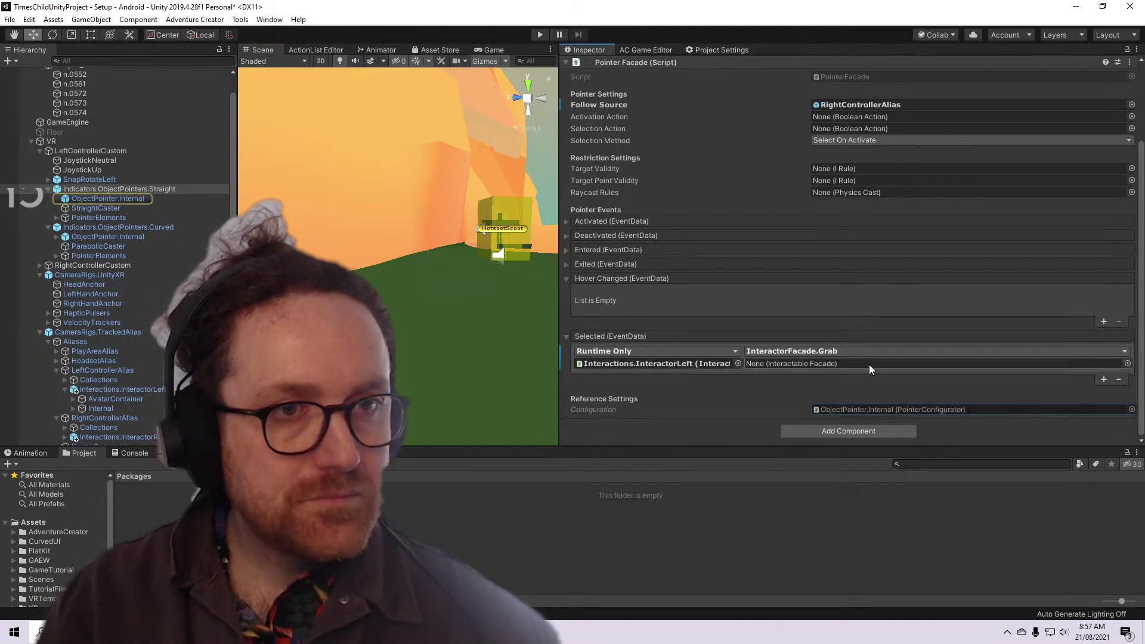
# Examine the straight pointer's selection method and activation action, its child objects, and the SnapRotateLeft settings
pyautogui.click(838, 141)
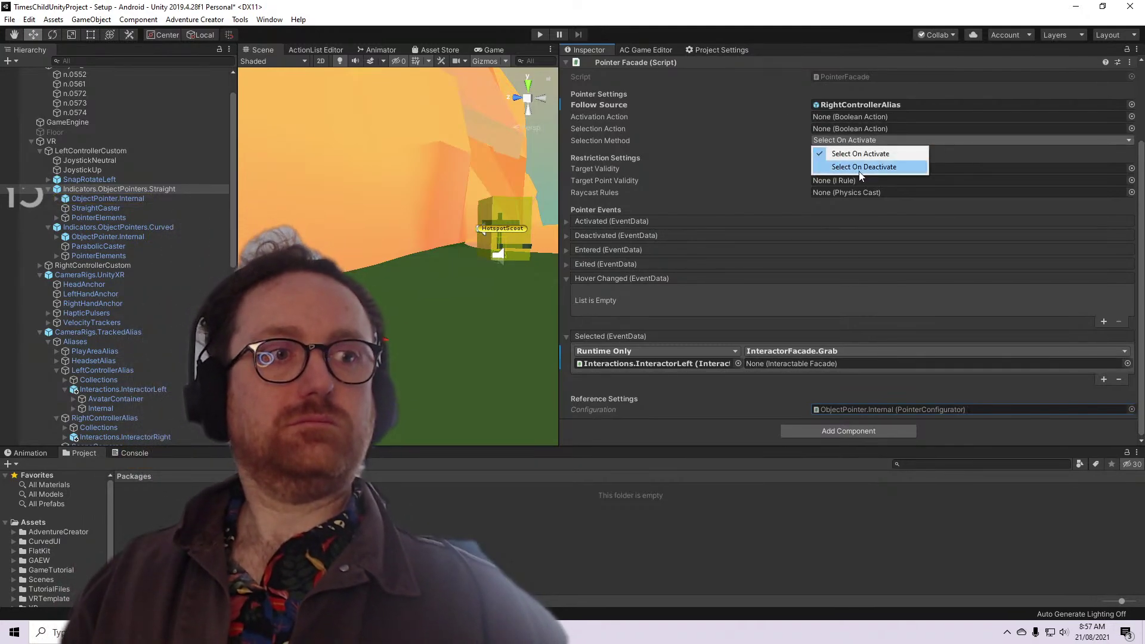
pyautogui.click(846, 114)
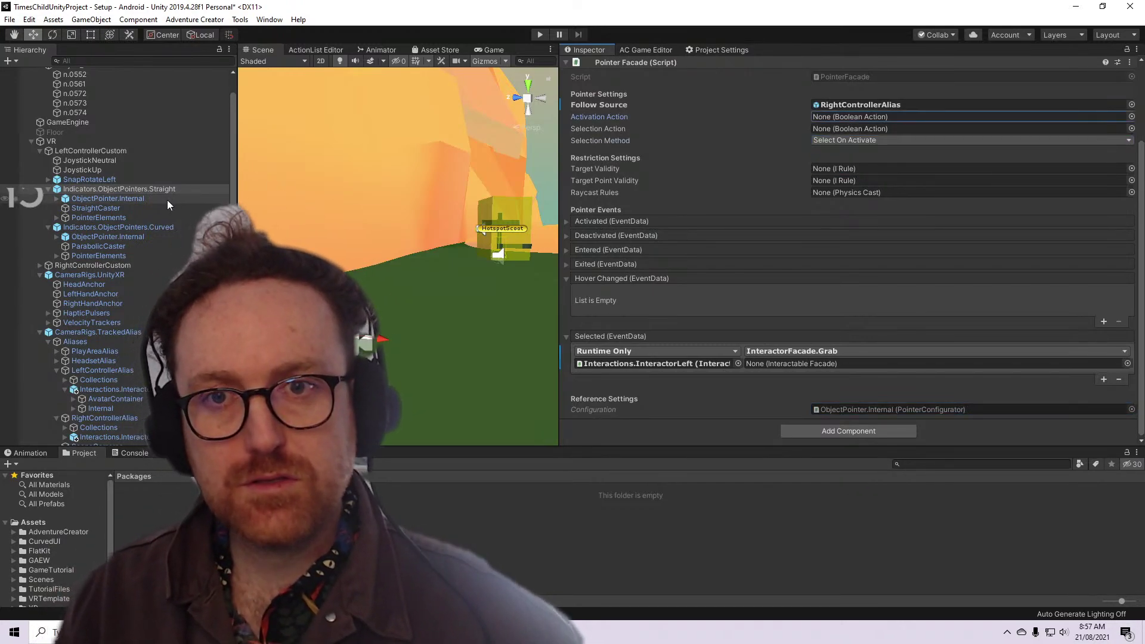
pyautogui.click(120, 199)
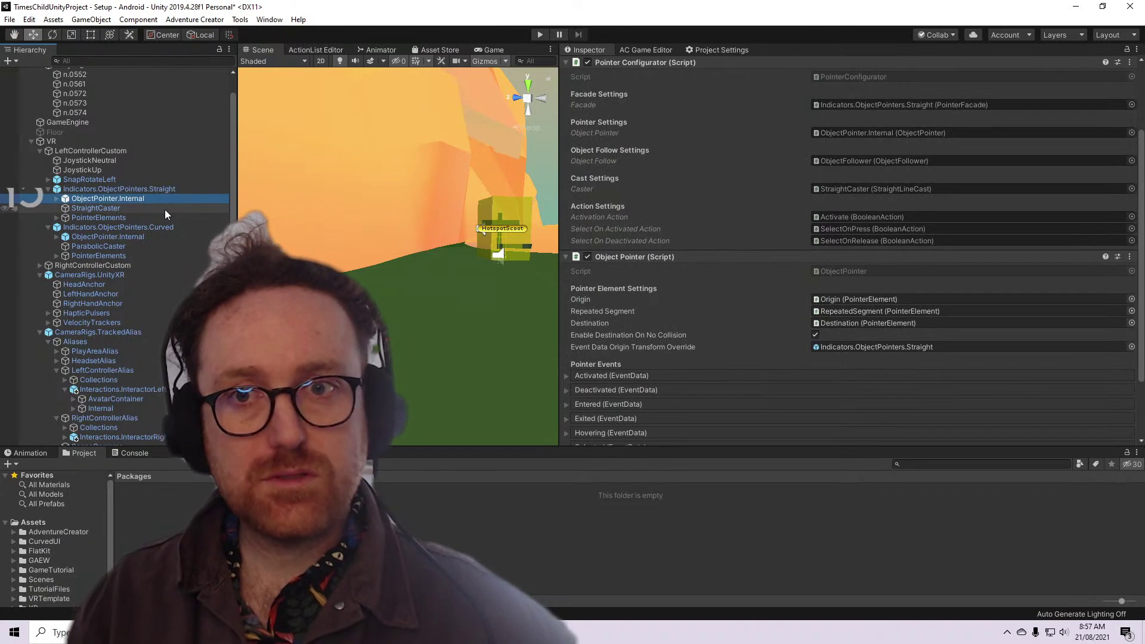
pyautogui.click(152, 208)
pyautogui.click(154, 216)
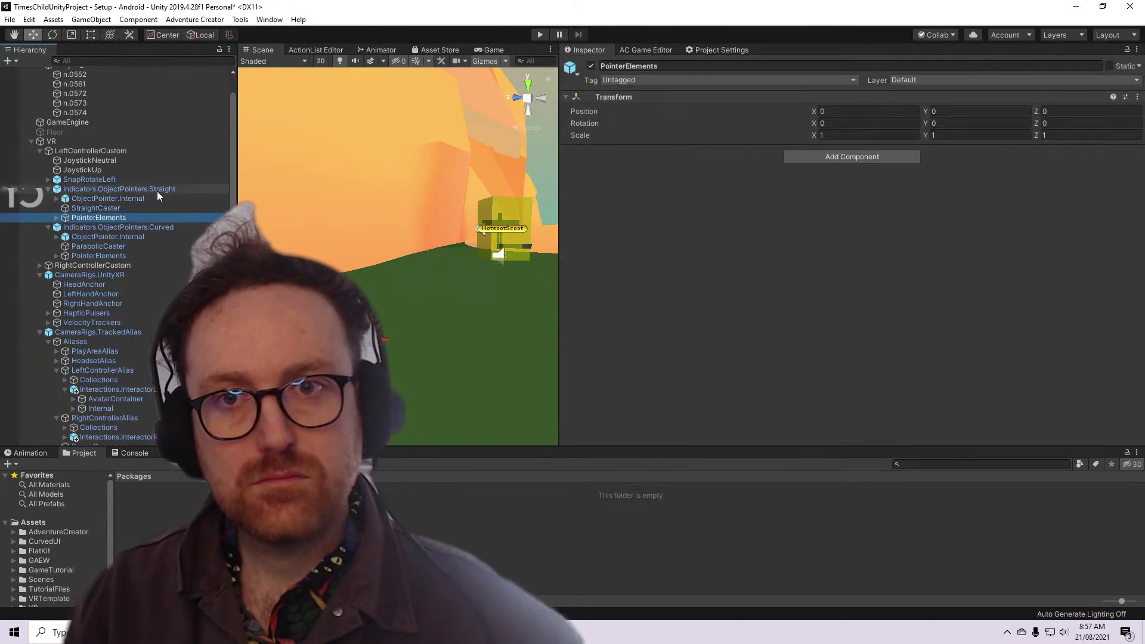
pyautogui.click(156, 189)
pyautogui.click(158, 179)
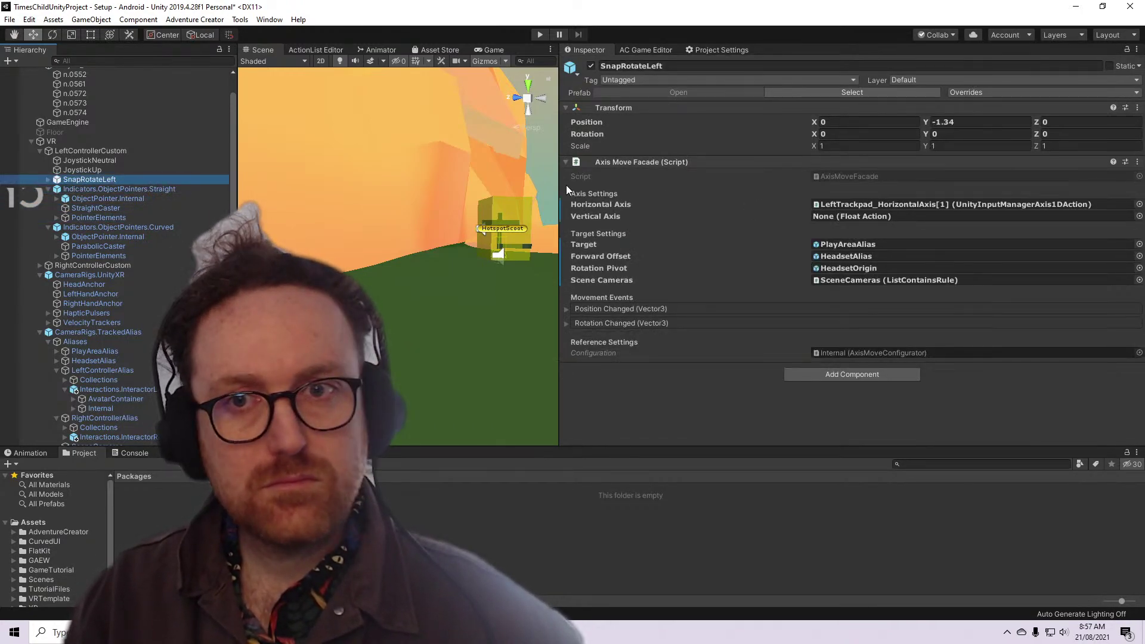
# Trace the curved pointer's Selection Action to JoystickNeutral and examine its Float To Boolean and Boolean Action components
pyautogui.click(131, 189)
pyautogui.click(149, 227)
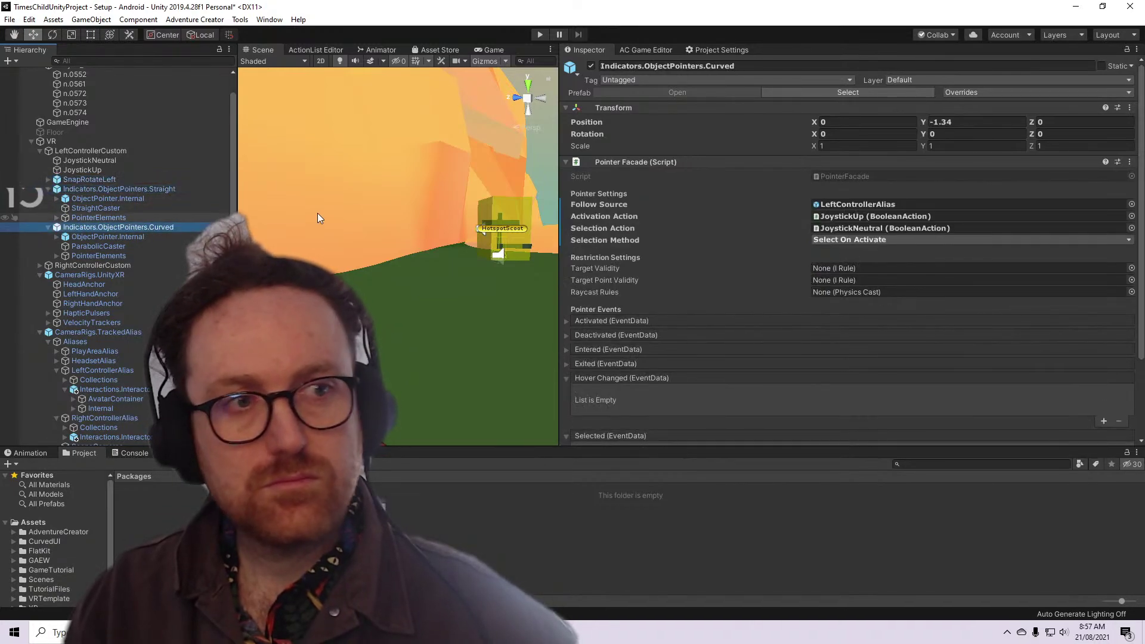
pyautogui.click(910, 228)
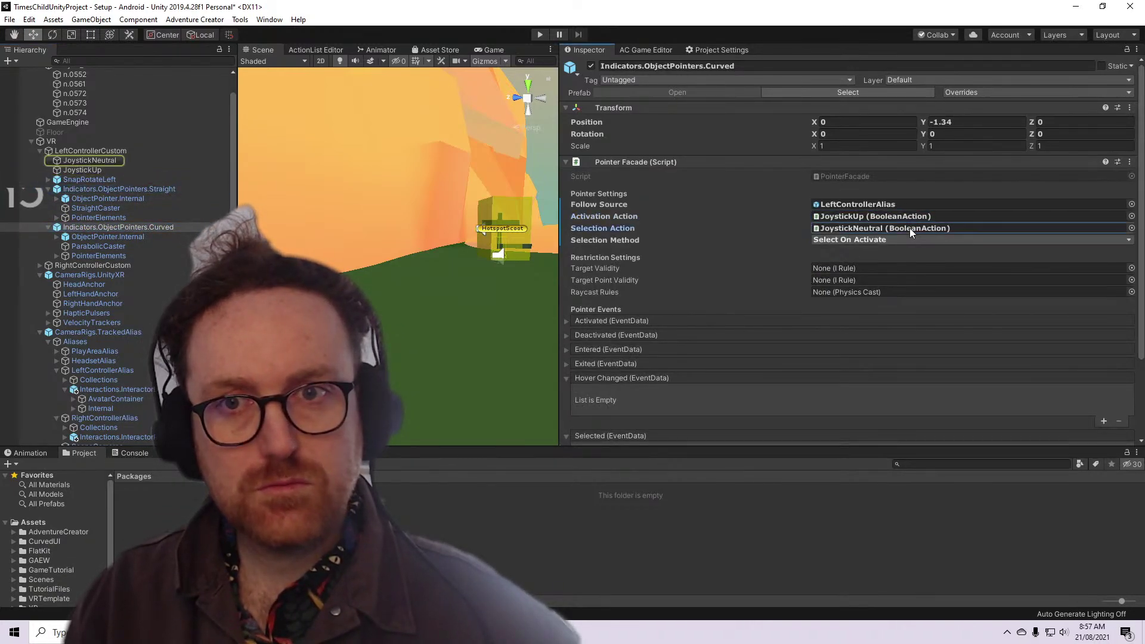
pyautogui.click(95, 161)
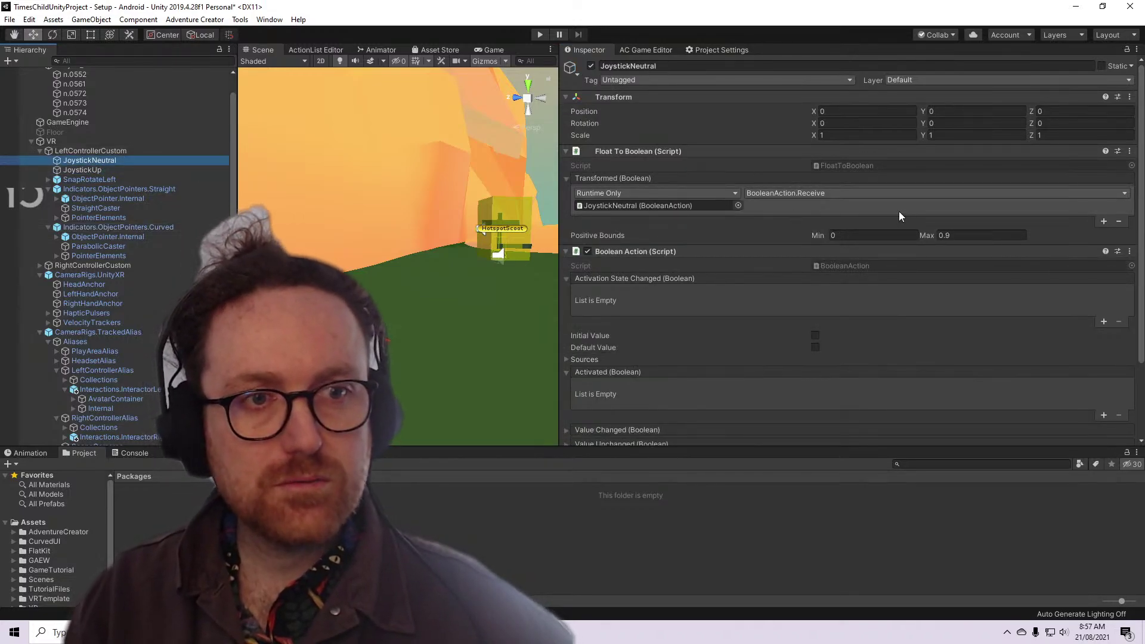
pyautogui.scroll(-3, 899, 211)
pyautogui.scroll(3, 899, 212)
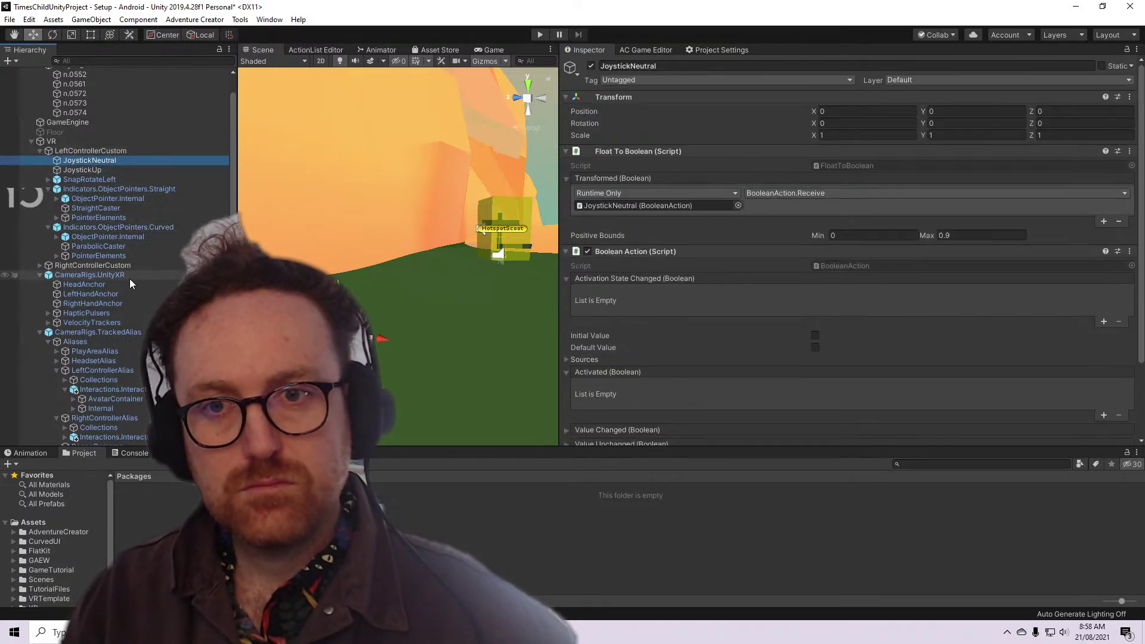
# Look through the camera rigs and the OpenVR left controller's InputActions, and inspect the LeftButtonPrimary_Press[2] button action
pyautogui.click(40, 275)
pyautogui.click(38, 283)
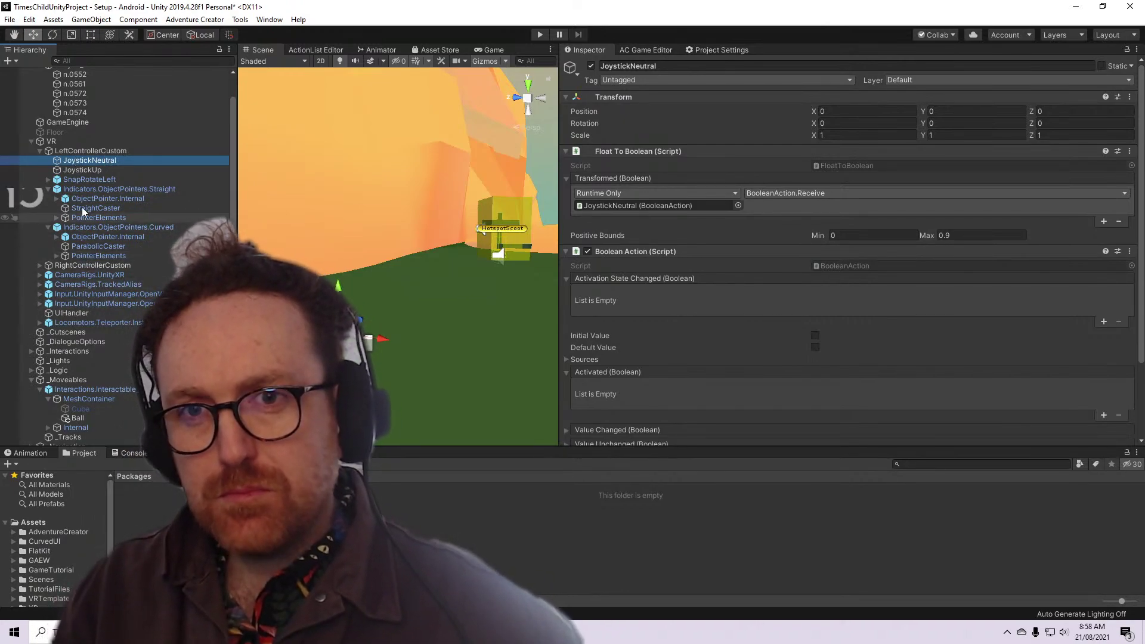
pyautogui.click(80, 150)
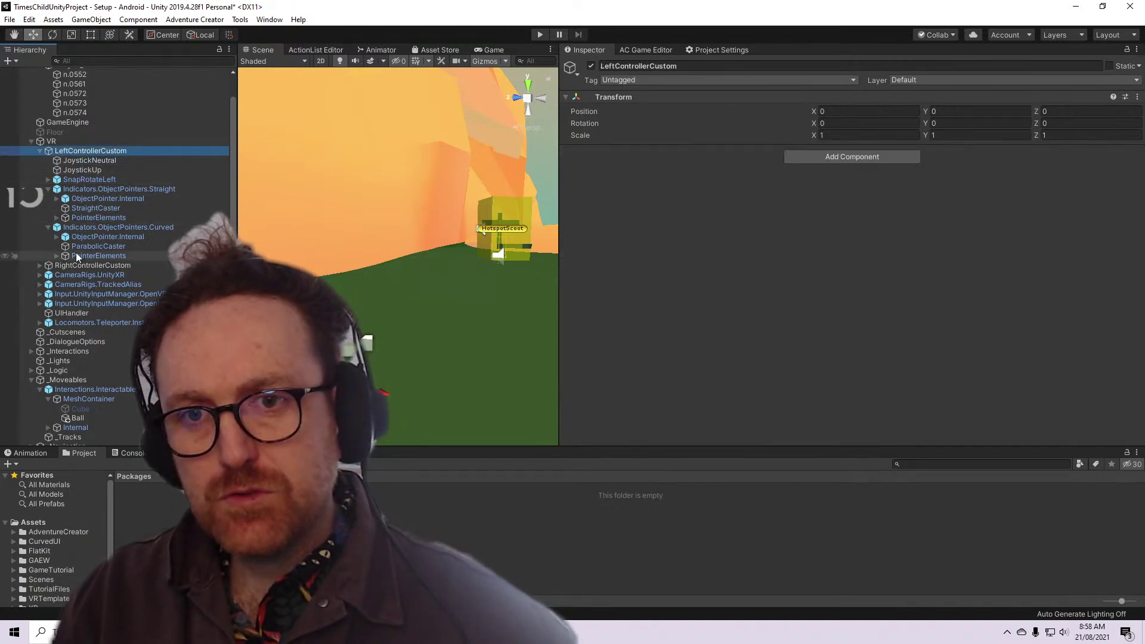
pyautogui.click(40, 284)
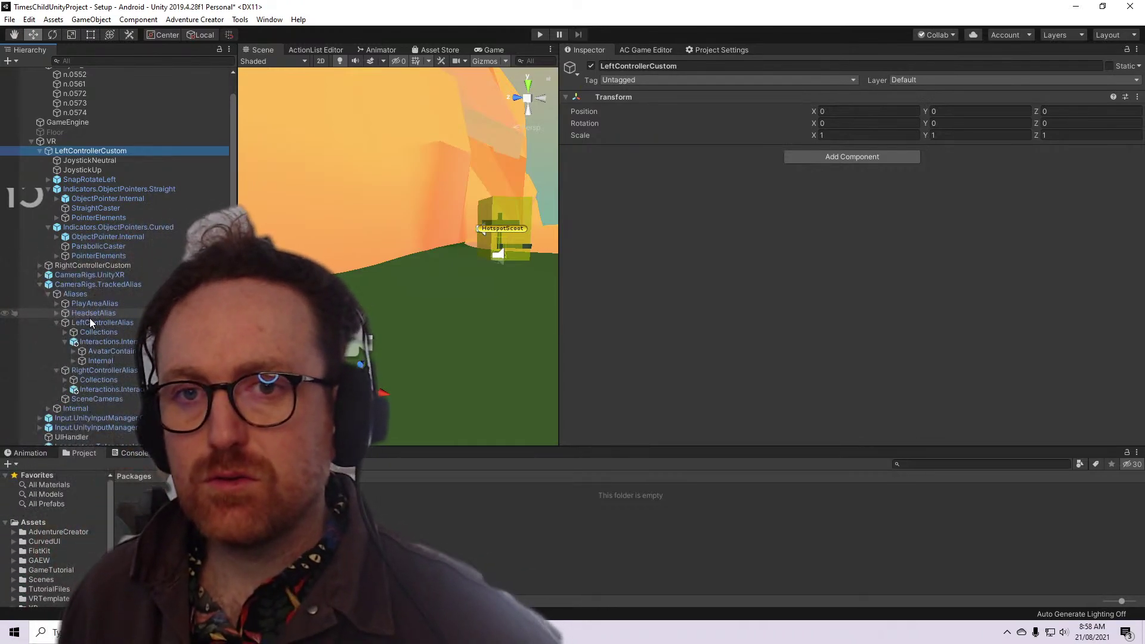
pyautogui.scroll(-3, 89, 318)
pyautogui.scroll(-3, 93, 328)
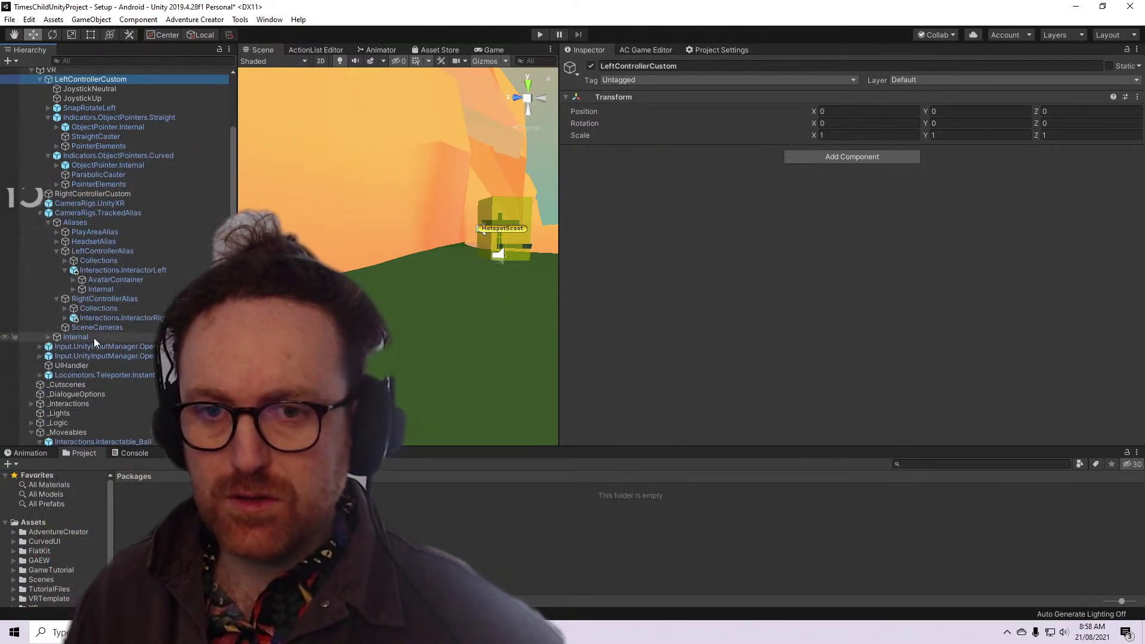
pyautogui.click(34, 346)
pyautogui.click(40, 346)
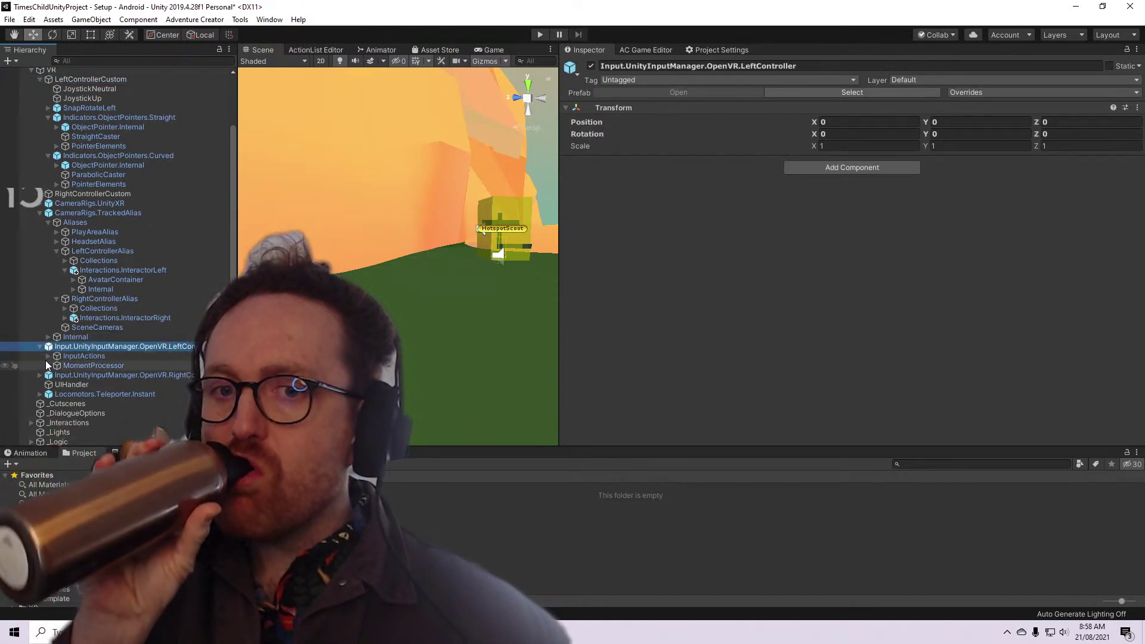
pyautogui.click(44, 356)
pyautogui.click(47, 356)
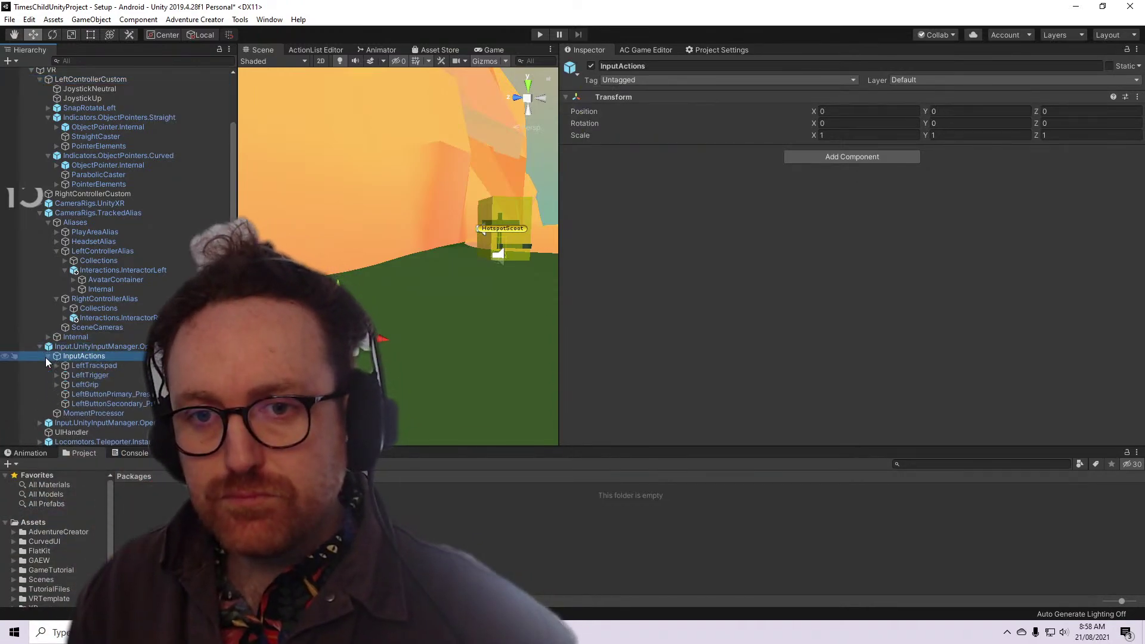
pyautogui.click(72, 394)
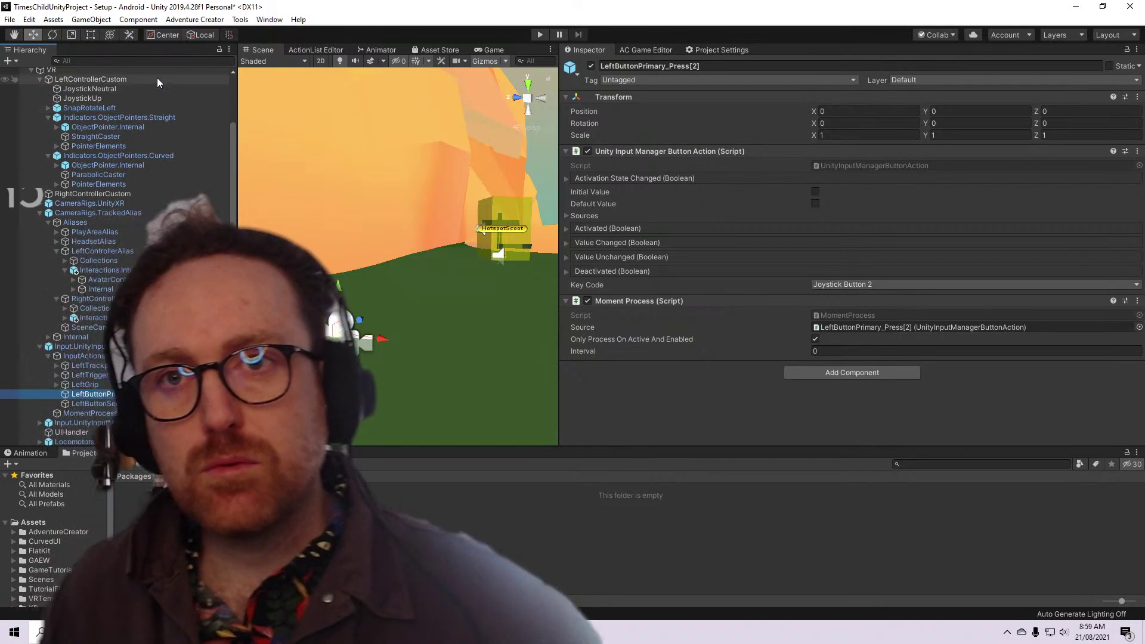
# Create an empty object as the first child of LeftControllerCustom and name it LeftPrimaryPressed
pyautogui.rightClick(157, 78)
pyautogui.click(216, 186)
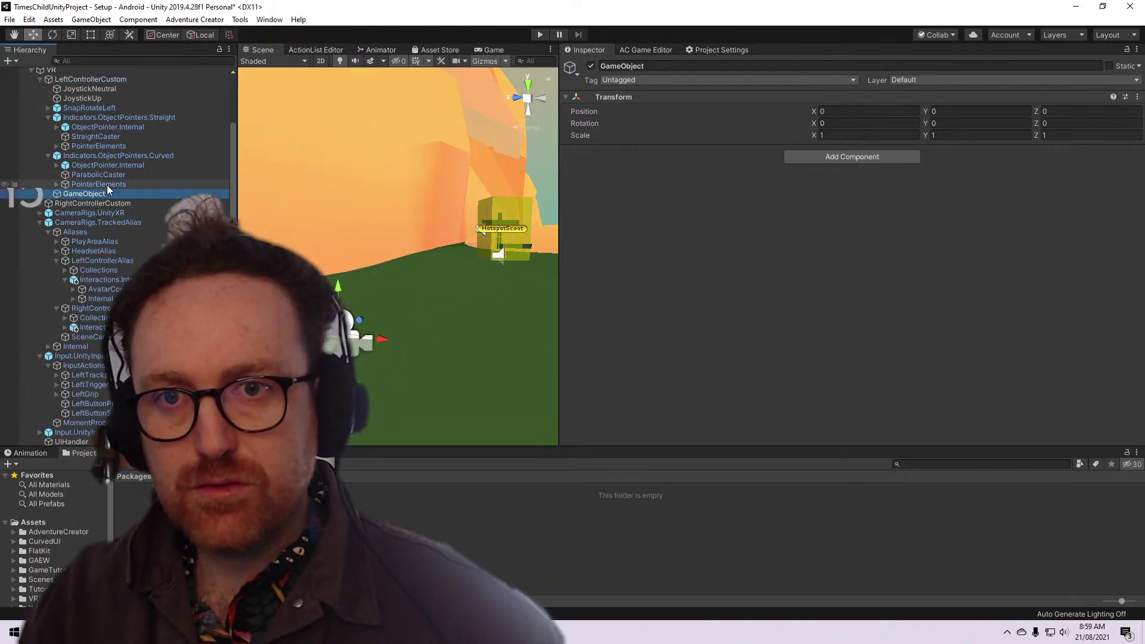
pyautogui.moveTo(104, 192); pyautogui.dragTo(108, 83)
pyautogui.click(617, 66)
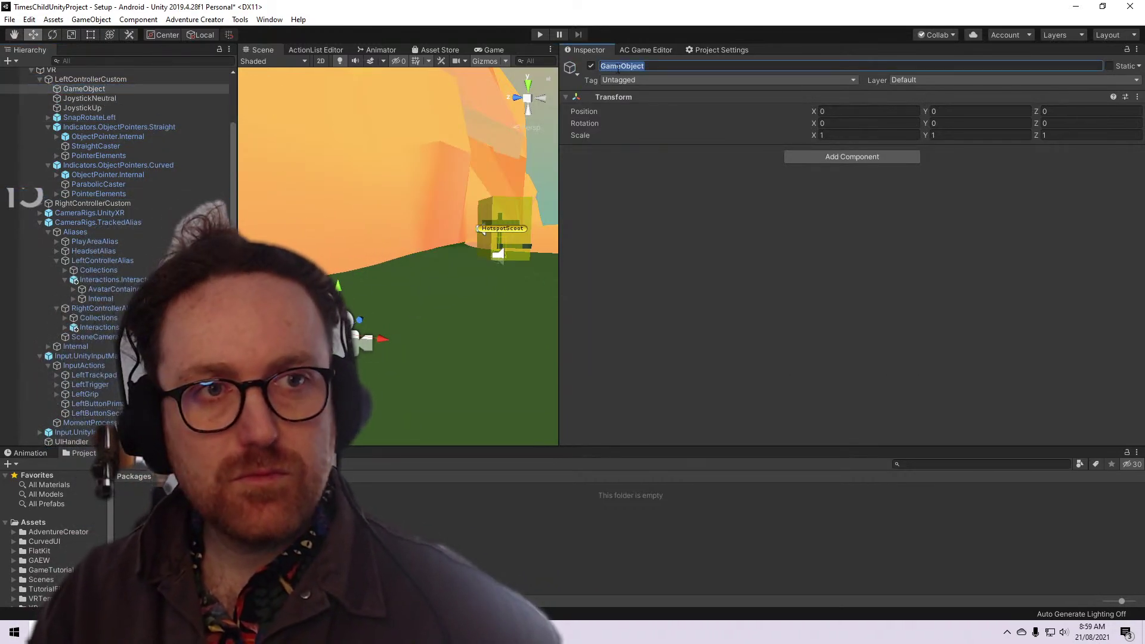
pyautogui.write('LeftPrimar')
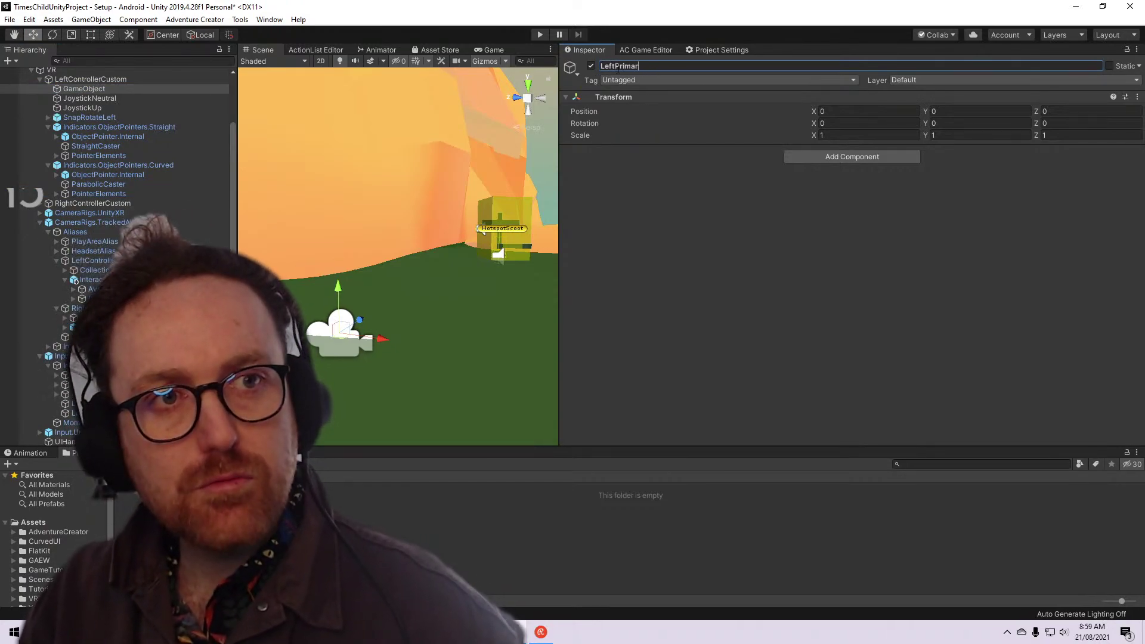
pyautogui.write('yPressed')
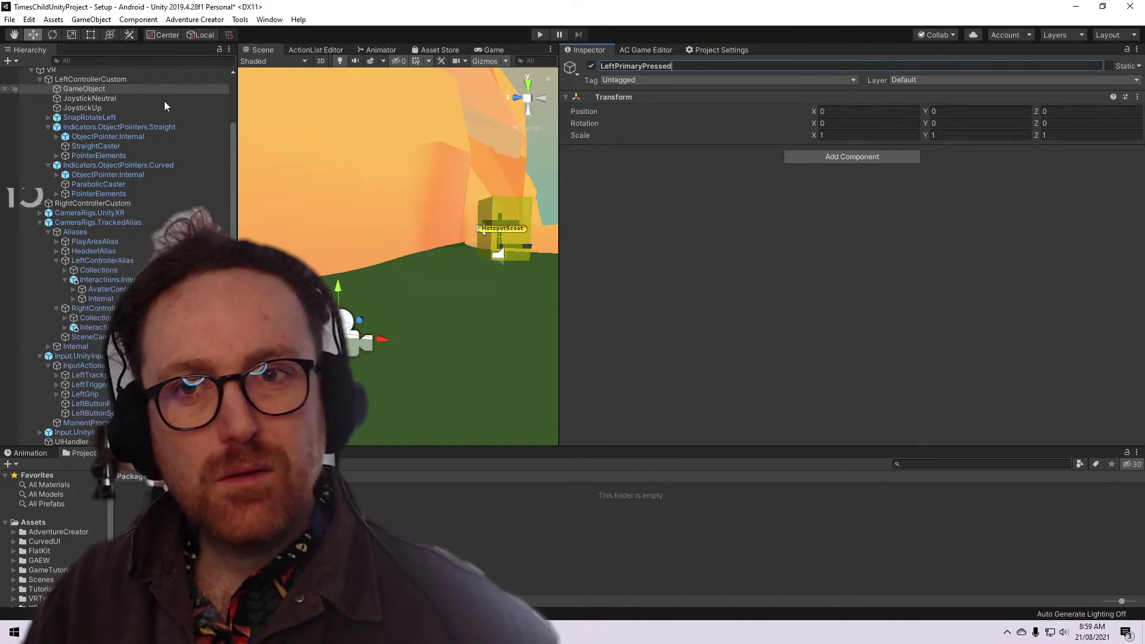
pyautogui.click(155, 109)
# Add a Boolean Action component to LeftPrimaryPressed, using JoystickNeutral's components as reference
pyautogui.click(155, 98)
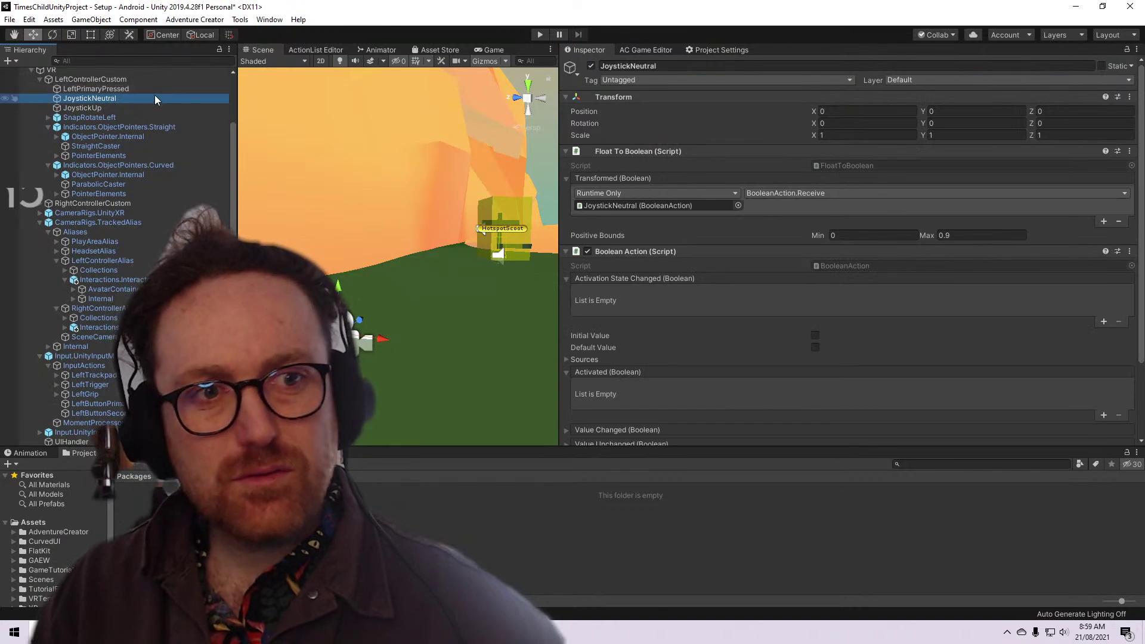
pyautogui.click(153, 89)
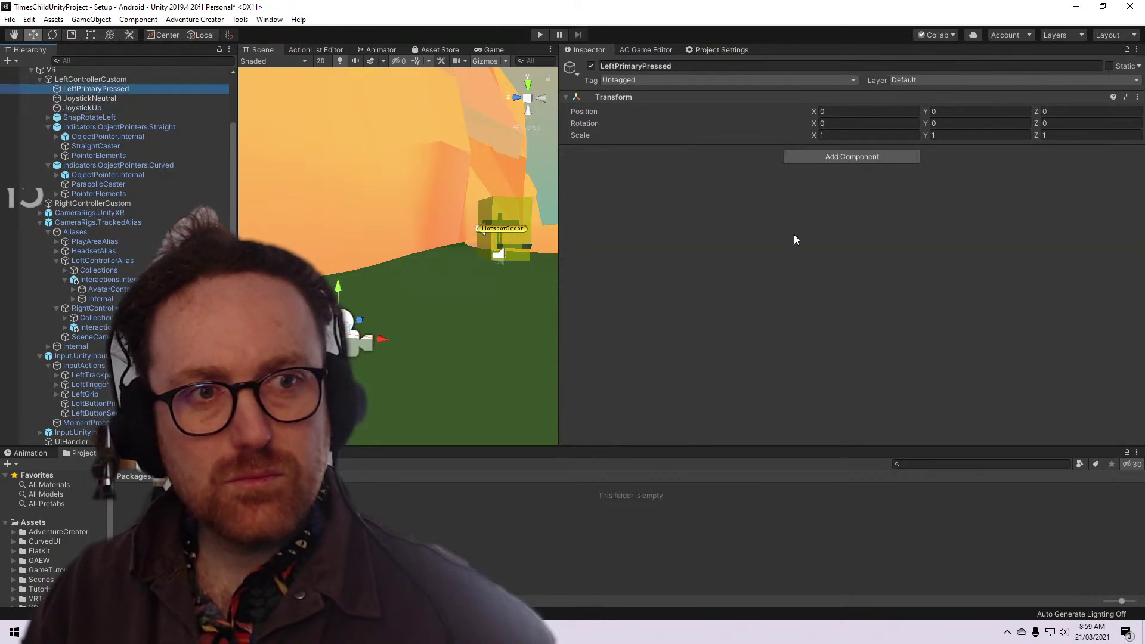
pyautogui.click(860, 159)
pyautogui.write('Boolea')
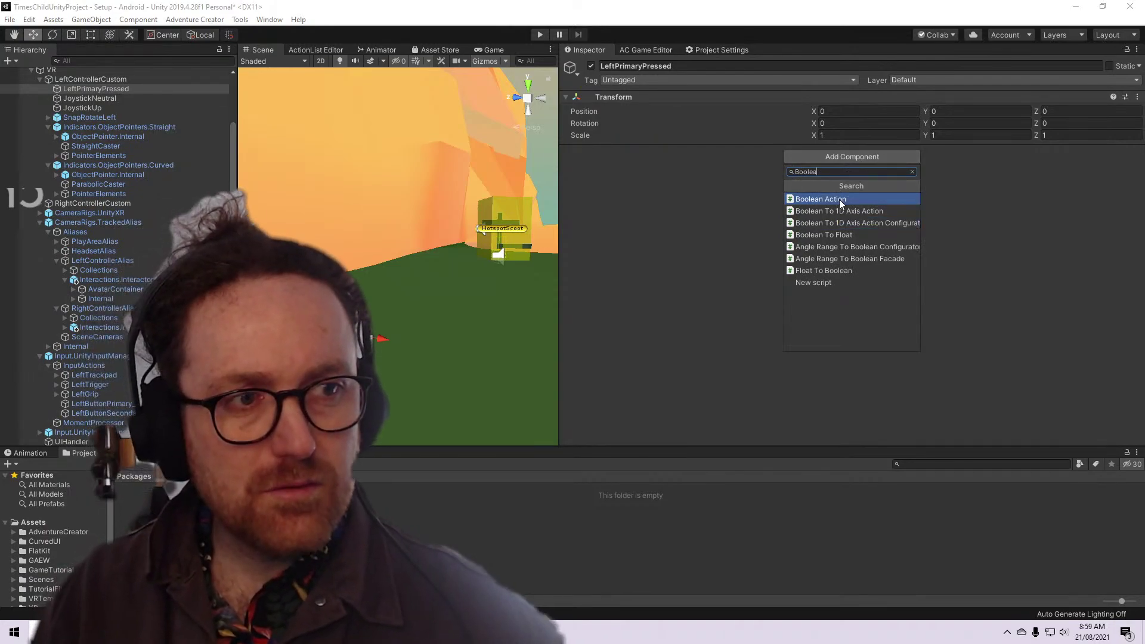
pyautogui.click(839, 199)
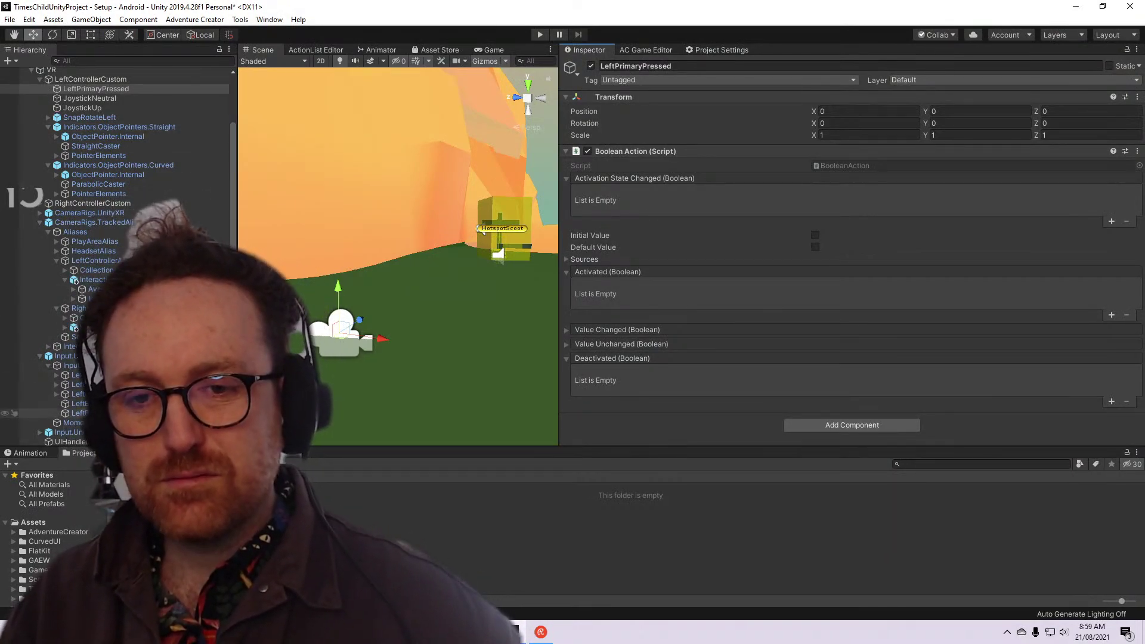
# Review the joystick objects and the left controller's trackpad, trigger, grip and button input actions for a way to drive LeftPrimaryPressed
pyautogui.click(109, 98)
pyautogui.click(110, 109)
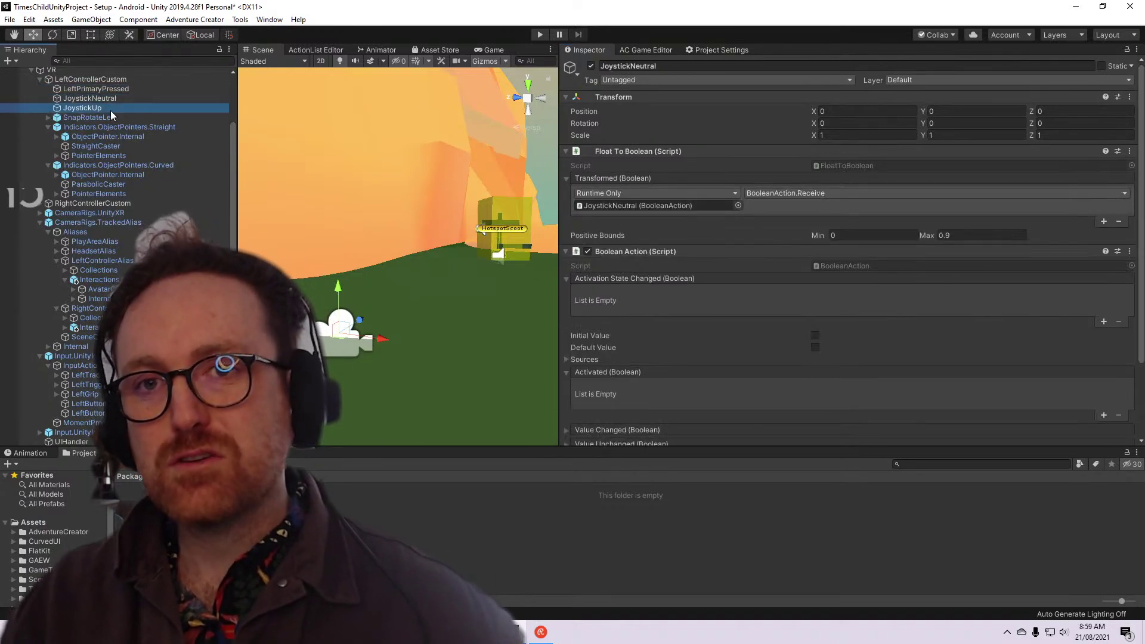
pyautogui.click(109, 88)
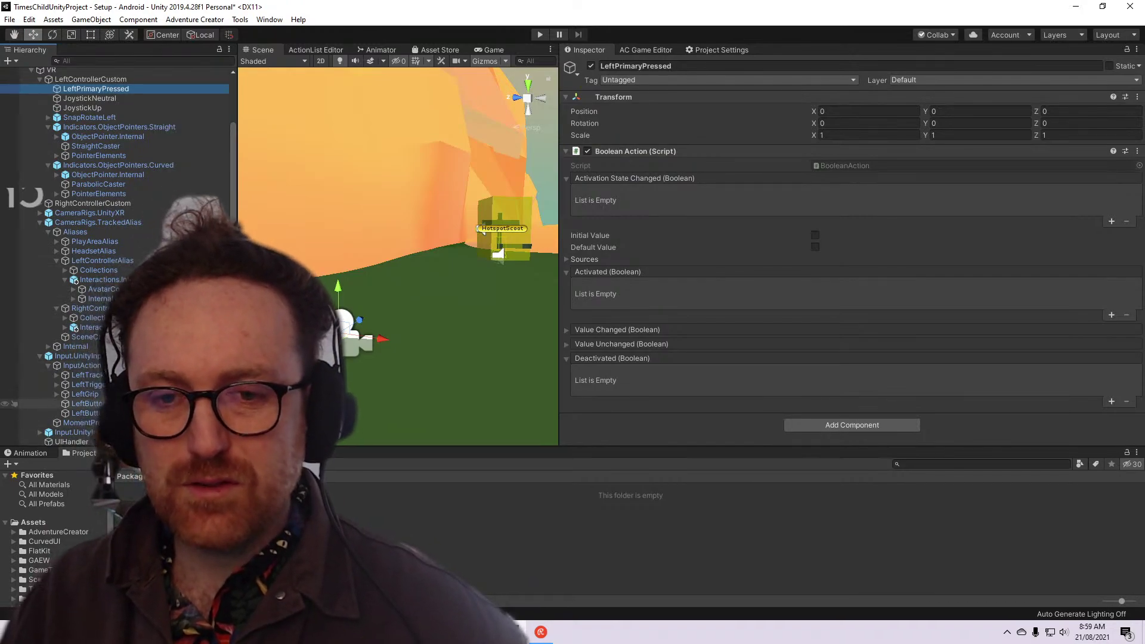
pyautogui.click(114, 404)
pyautogui.click(118, 374)
pyautogui.click(103, 391)
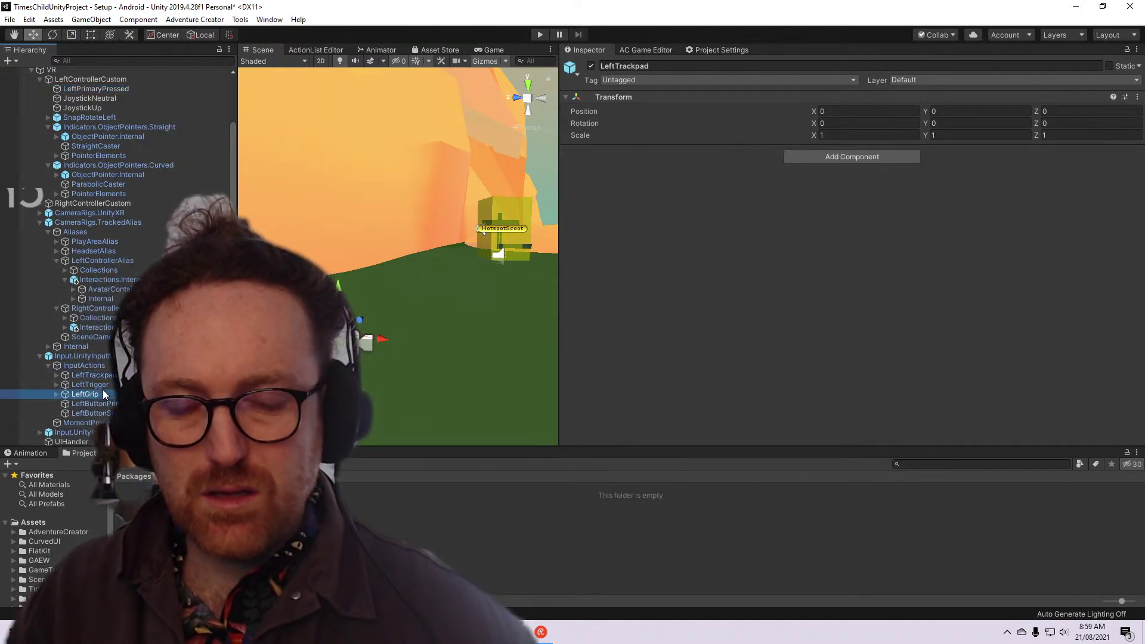
pyautogui.click(90, 385)
pyautogui.click(56, 384)
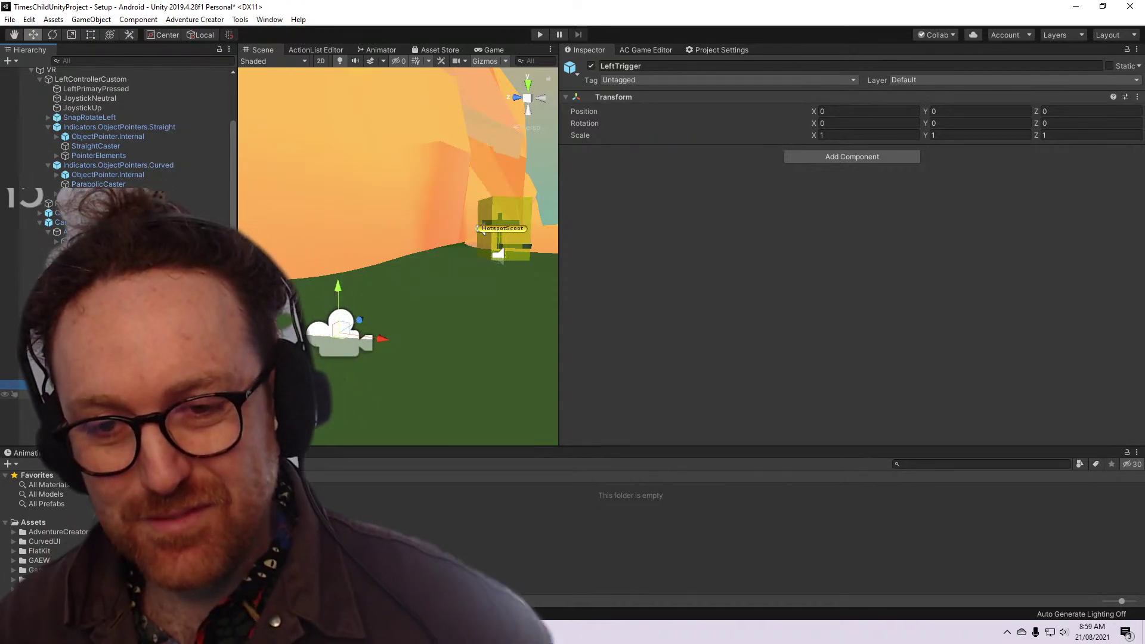
pyautogui.scroll(-3, 119, 396)
pyautogui.scroll(2, 119, 396)
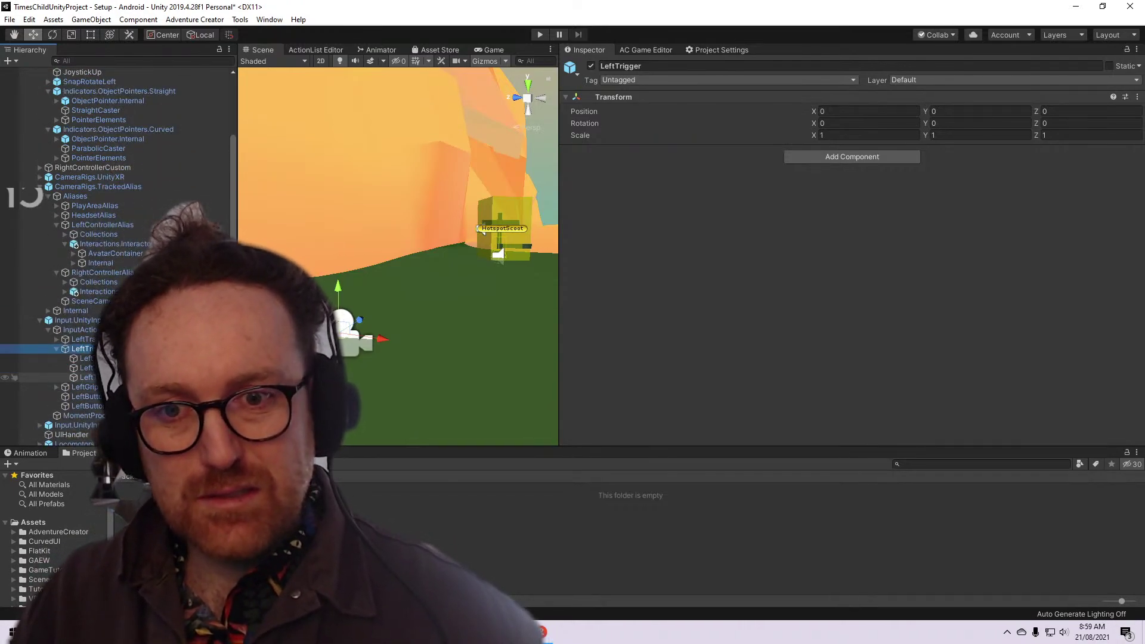
pyautogui.click(88, 377)
pyautogui.click(86, 359)
pyautogui.click(84, 349)
pyautogui.click(78, 341)
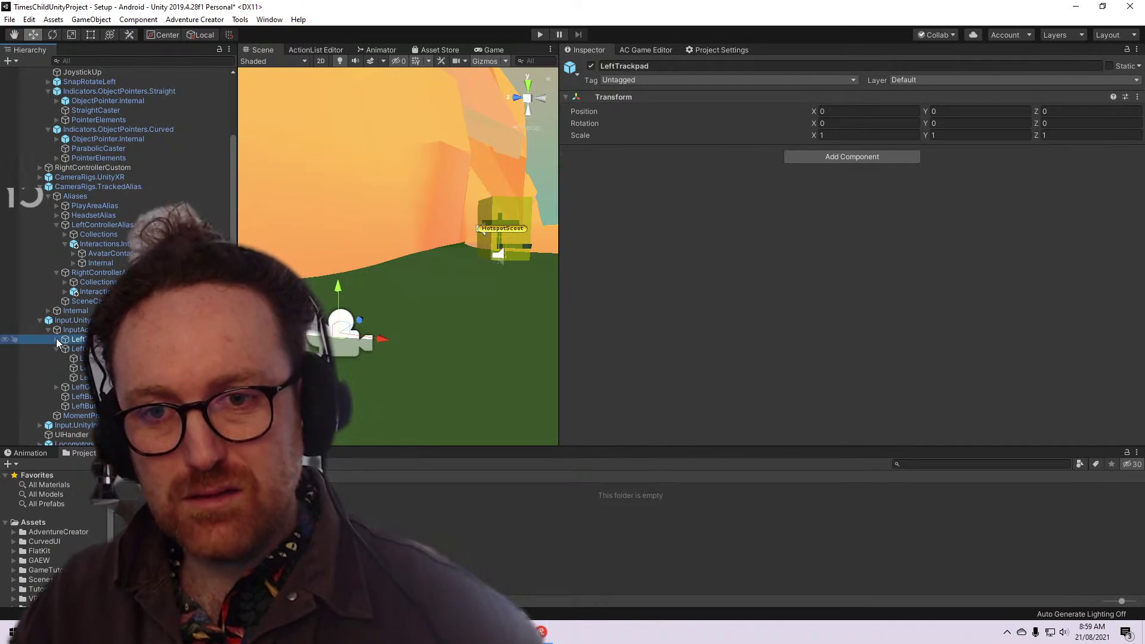
pyautogui.click(83, 321)
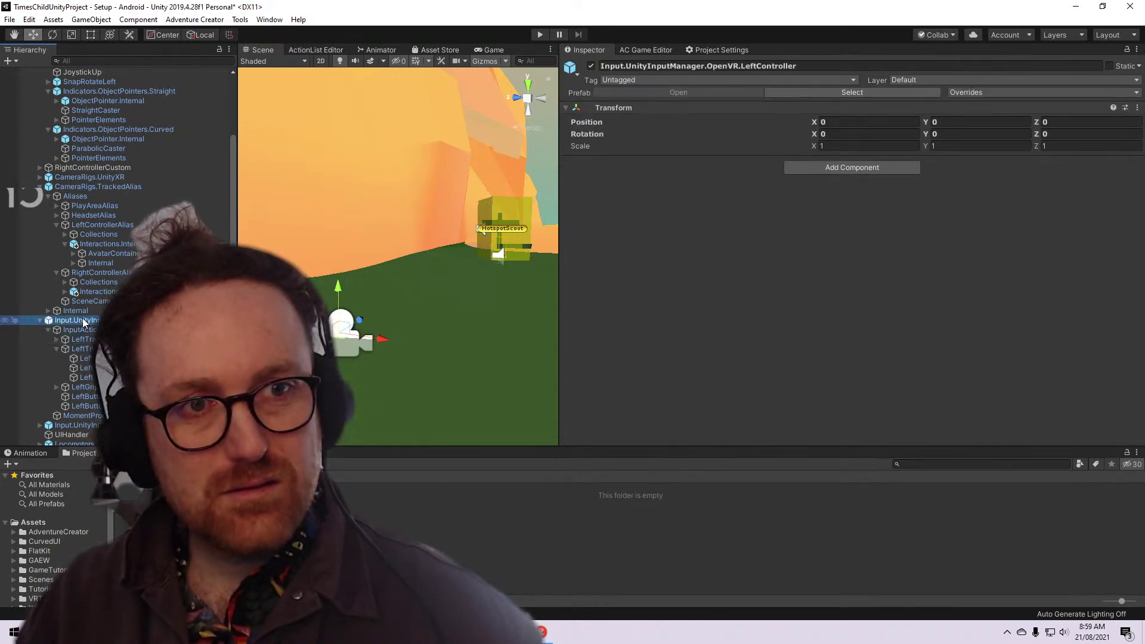
pyautogui.scroll(4, 89, 274)
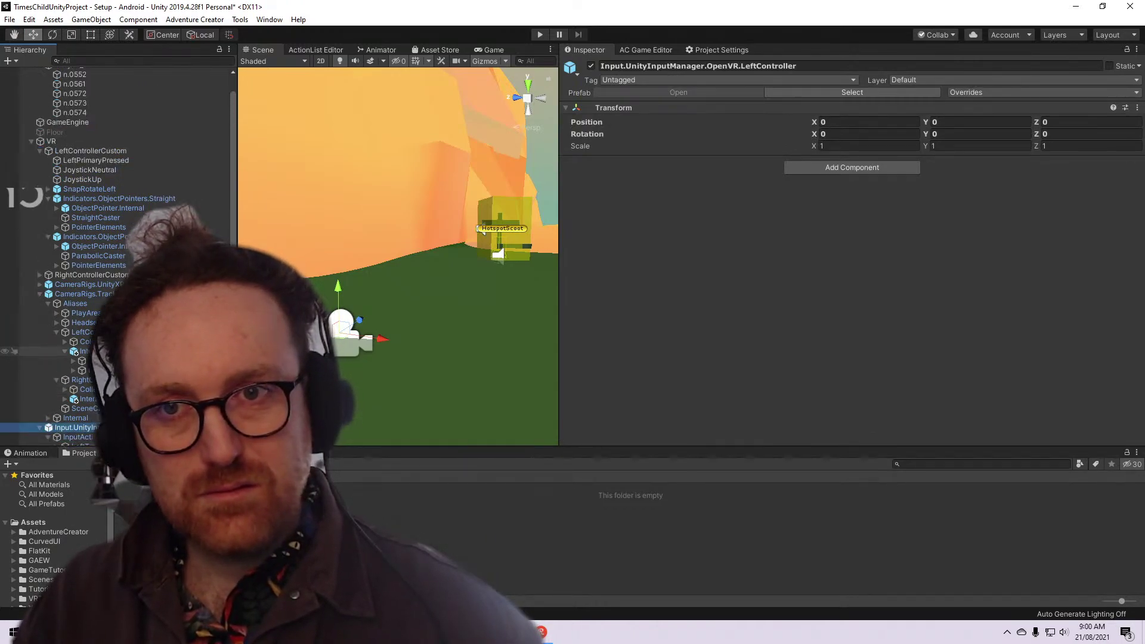
# Examine LeftPrimaryPressed, the LeftTrigger axis action's Value Changed event, and the left primary and secondary button press actions
pyautogui.click(102, 157)
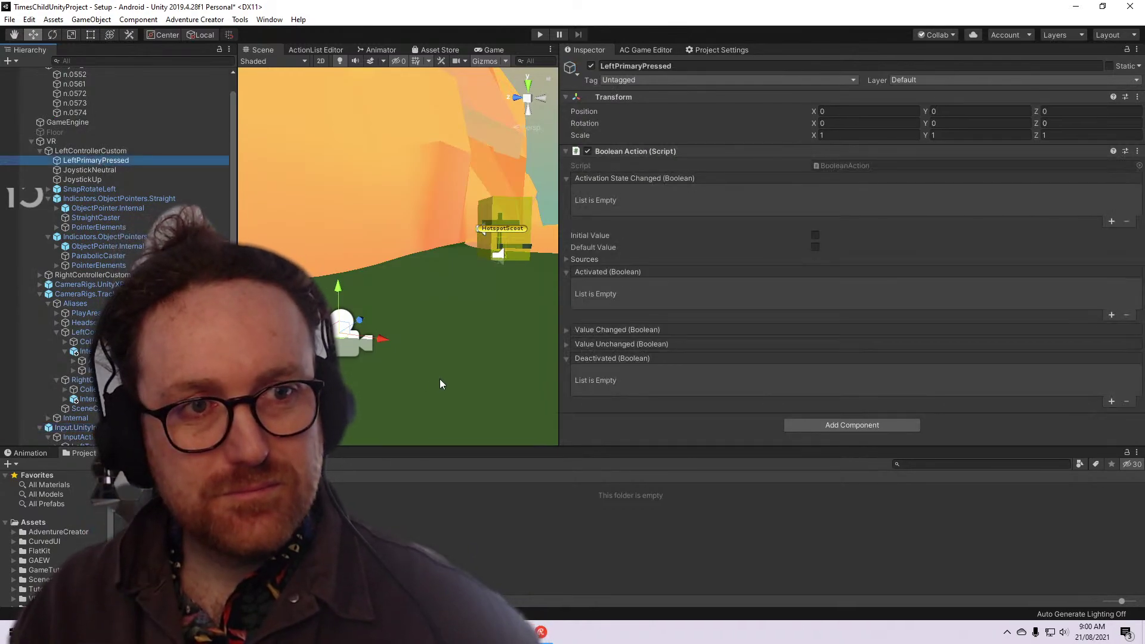
pyautogui.scroll(-4, 113, 358)
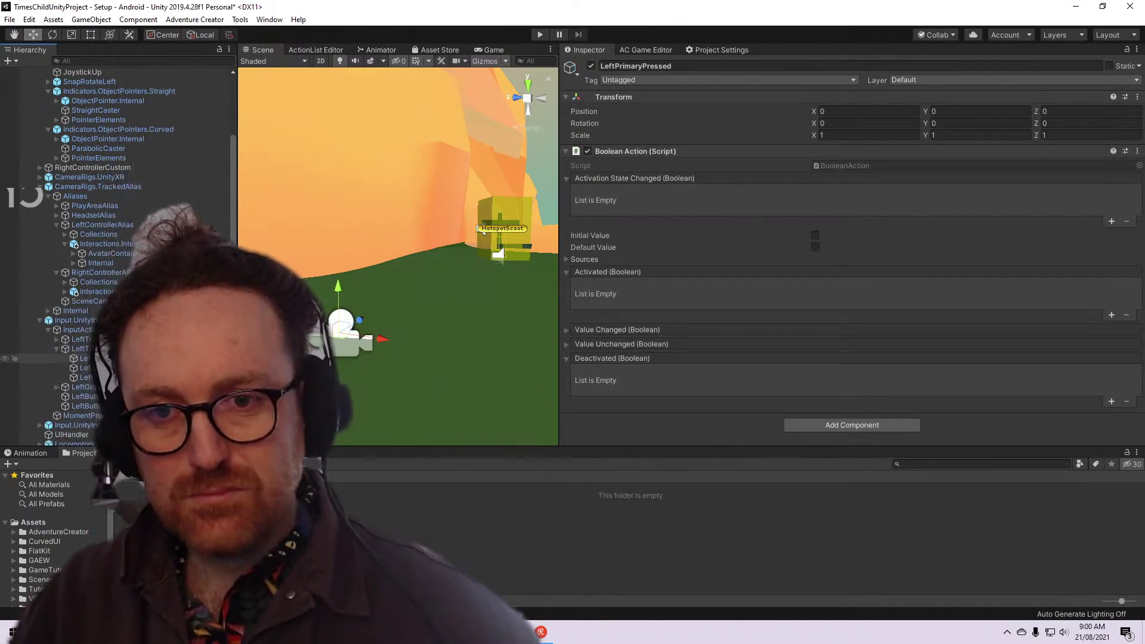
pyautogui.click(86, 358)
pyautogui.scroll(-1, 799, 264)
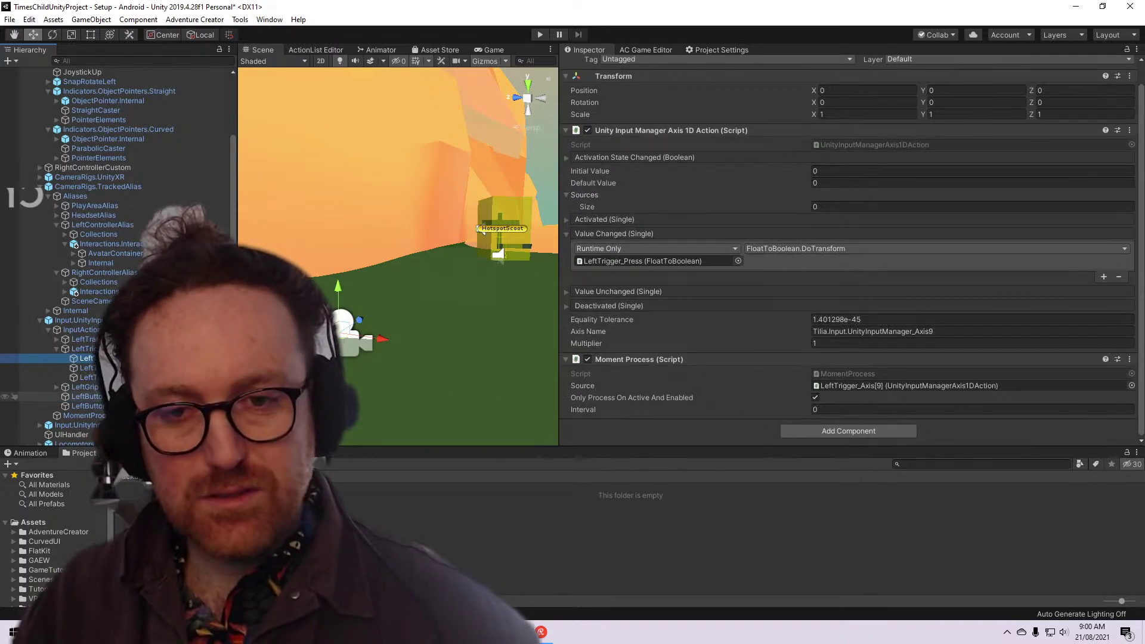
pyautogui.click(112, 397)
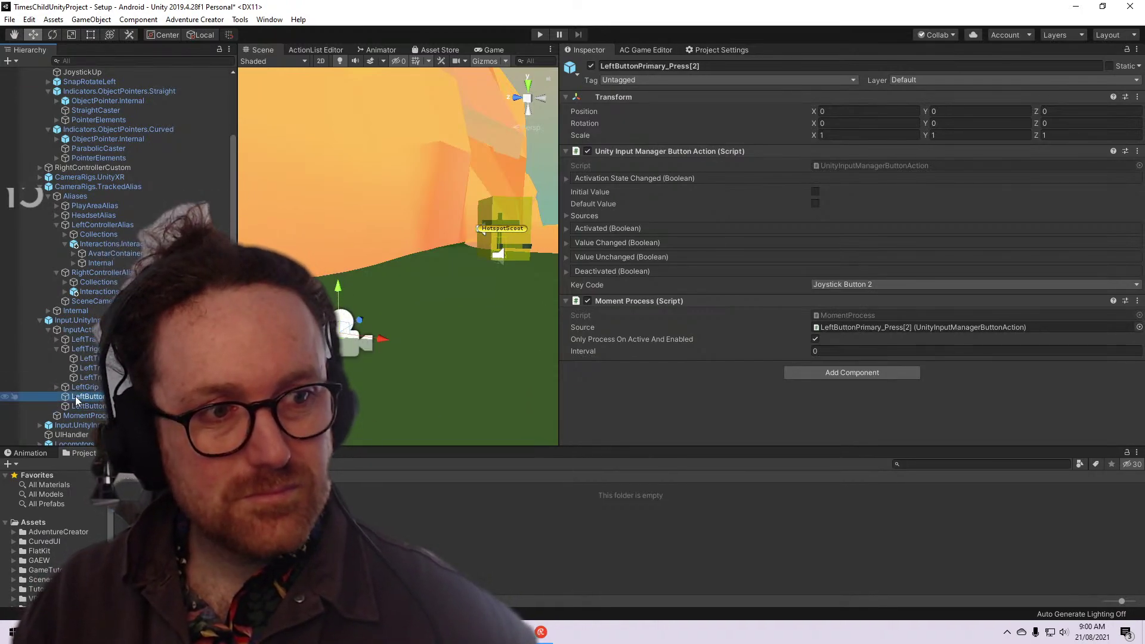
pyautogui.click(77, 405)
pyautogui.scroll(5, 77, 406)
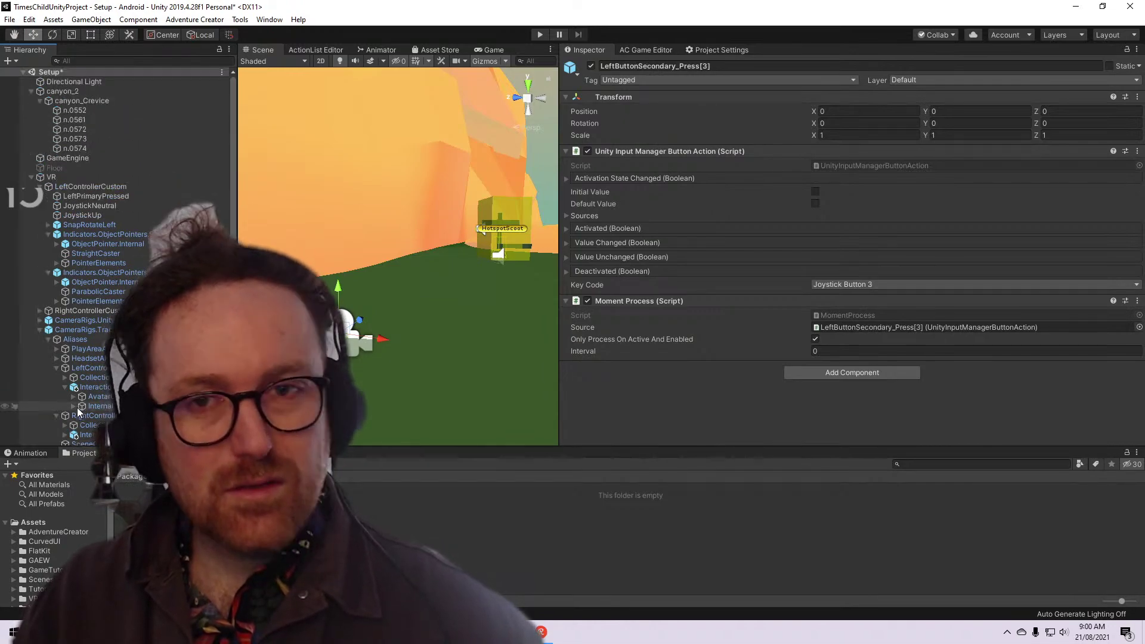
# Compare the Boolean Action settings of LeftPrimaryPressed with those of JoystickNeutral
pyautogui.click(121, 195)
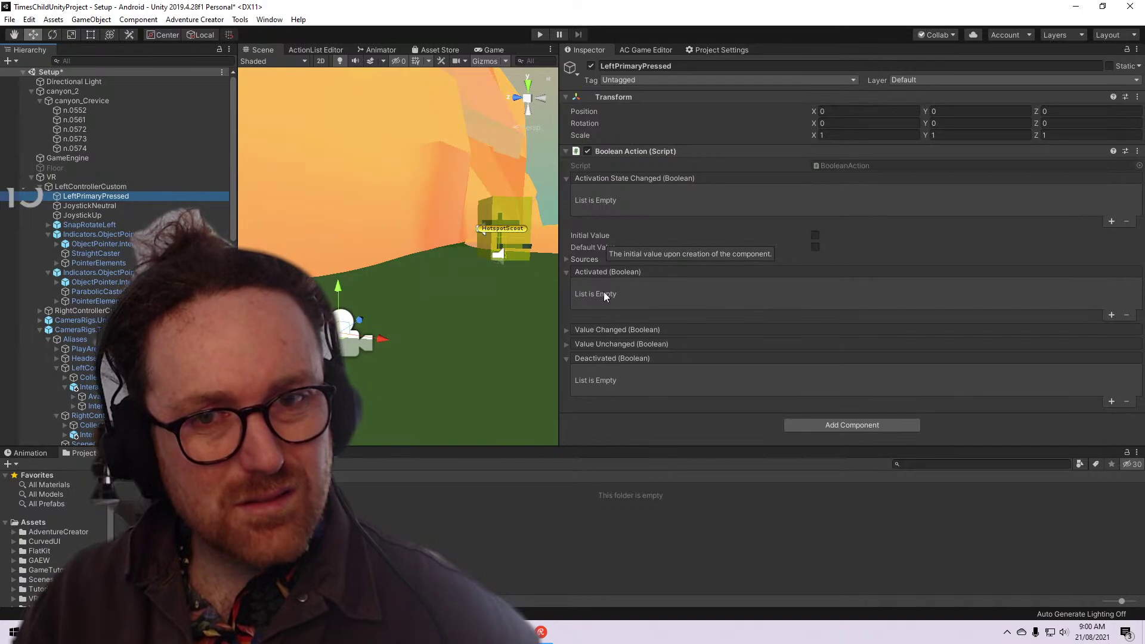
pyautogui.click(89, 206)
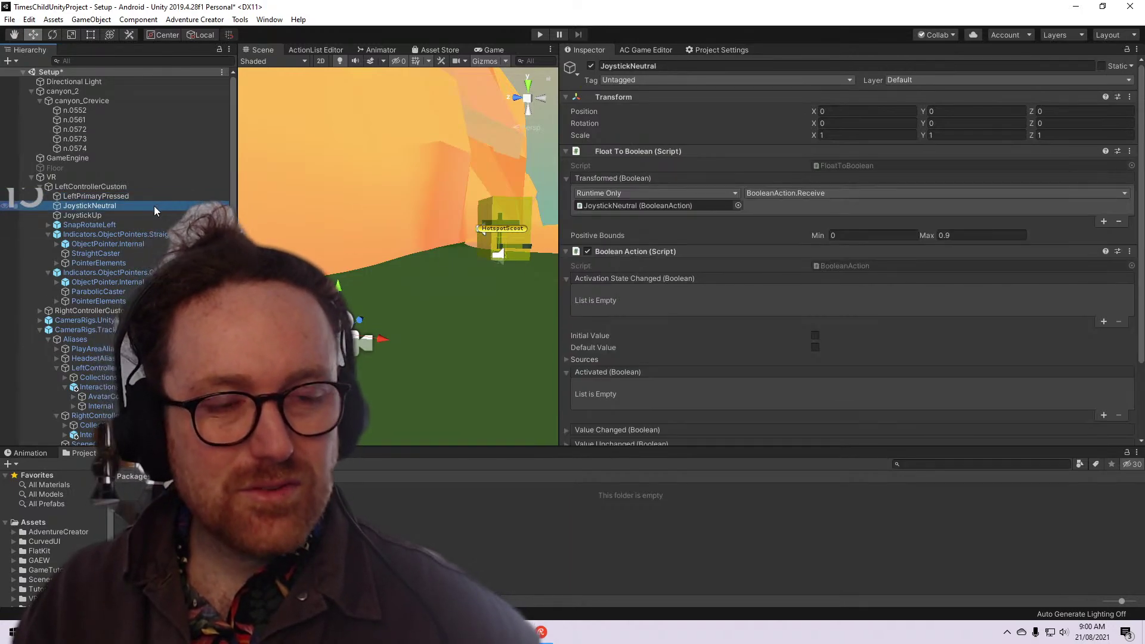
pyautogui.scroll(-3, 761, 365)
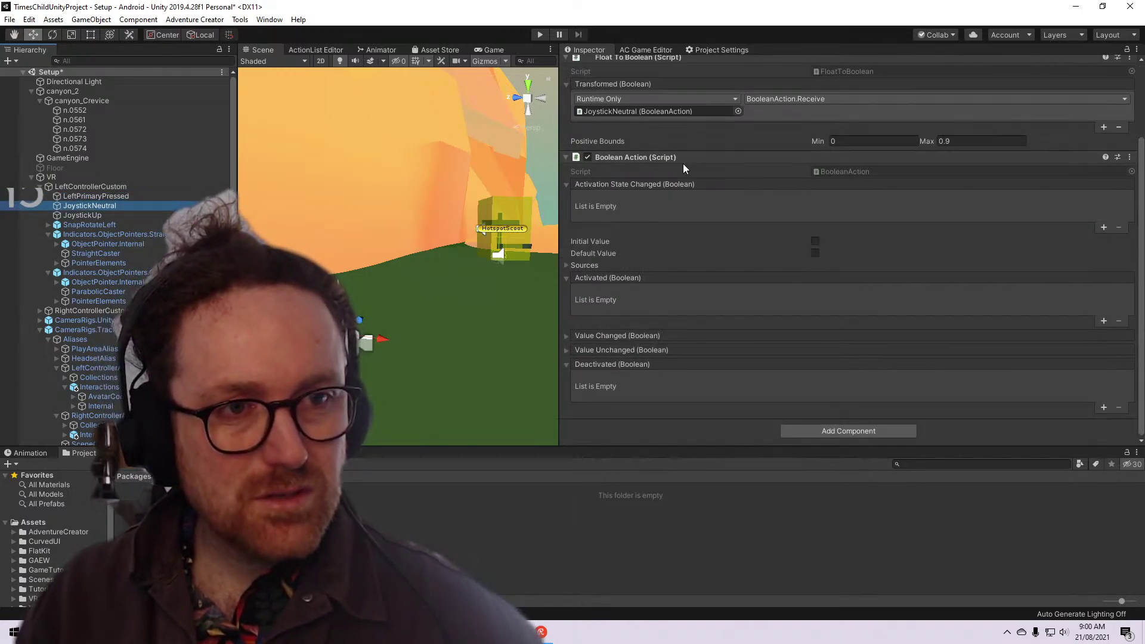
# Compare JoystickNeutral's Float To Boolean receiver with LeftPrimaryPressed, LeftButtonPrimary_Press[2] and the straight pointer's Pointer Facade settings
pyautogui.scroll(3, 677, 254)
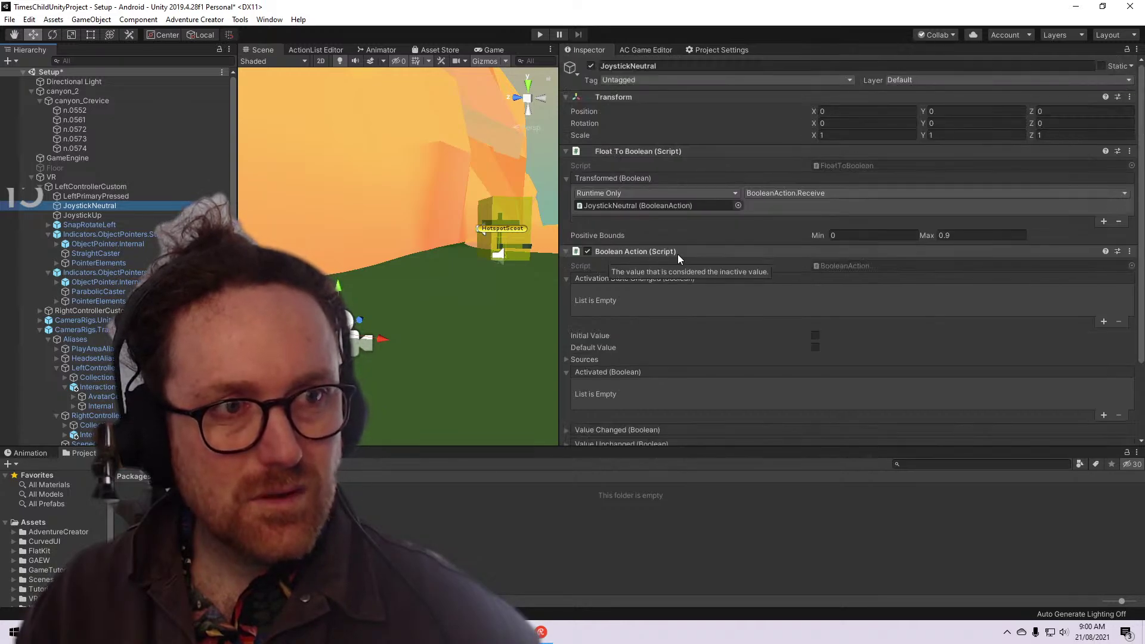
pyautogui.click(666, 204)
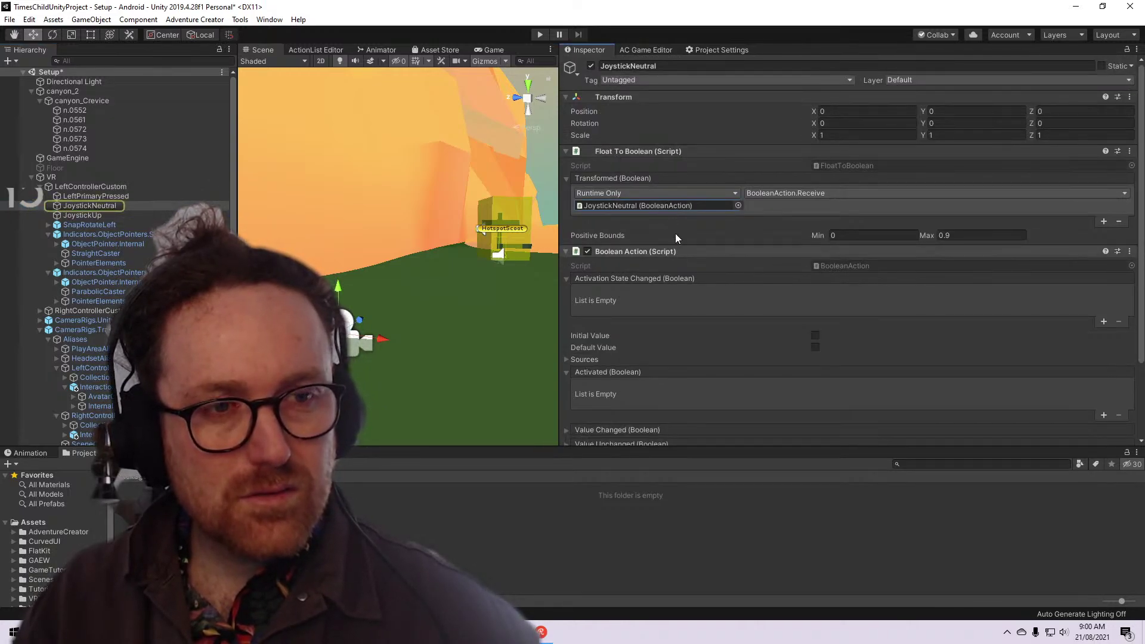
pyautogui.click(143, 197)
pyautogui.scroll(-10, 145, 206)
pyautogui.scroll(3, 145, 205)
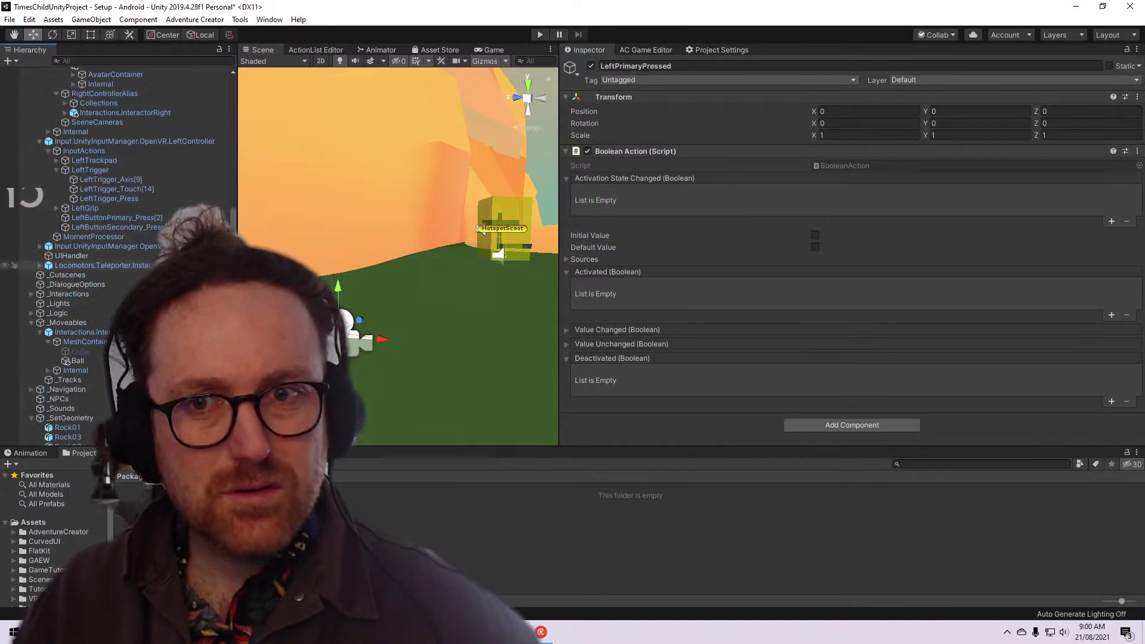
pyautogui.click(144, 213)
pyautogui.click(98, 252)
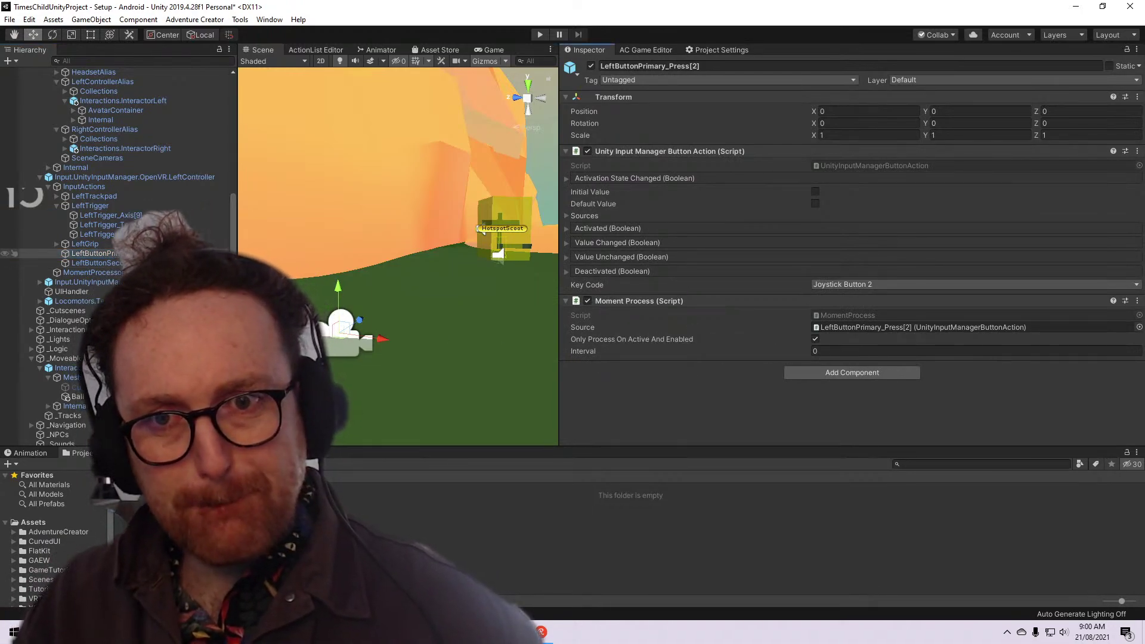
pyautogui.scroll(2, 119, 286)
pyautogui.scroll(6, 119, 287)
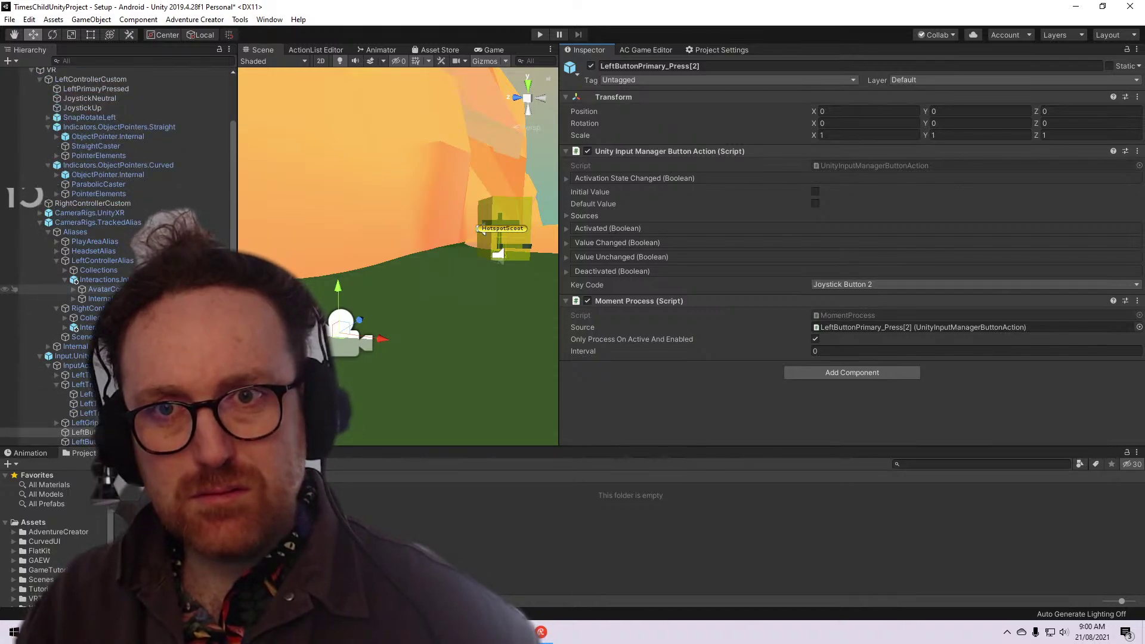
pyautogui.click(134, 125)
pyautogui.scroll(-3, 134, 125)
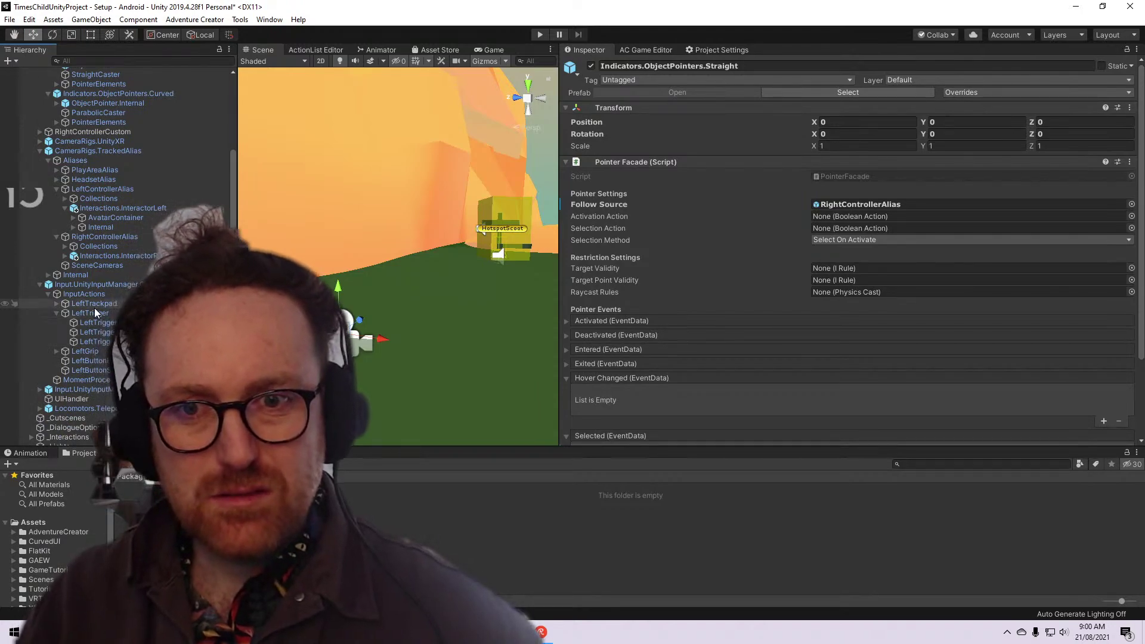
pyautogui.scroll(3, 102, 362)
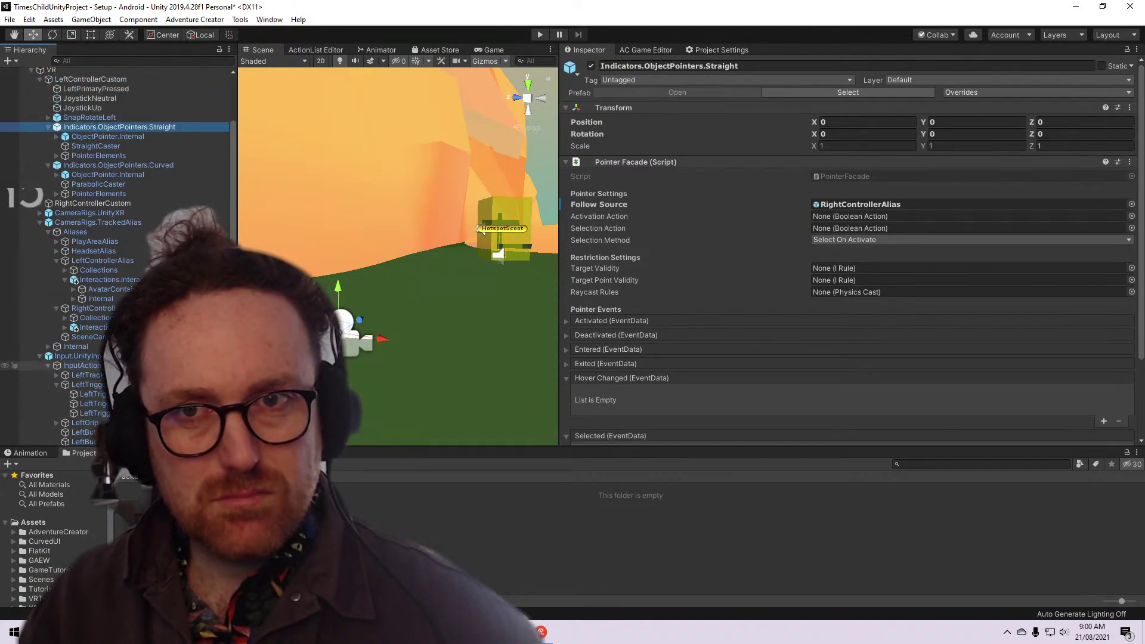
# Collapse the Activation State Changed and Activated event lists in LeftPrimaryPressed's Boolean Action
pyautogui.click(103, 90)
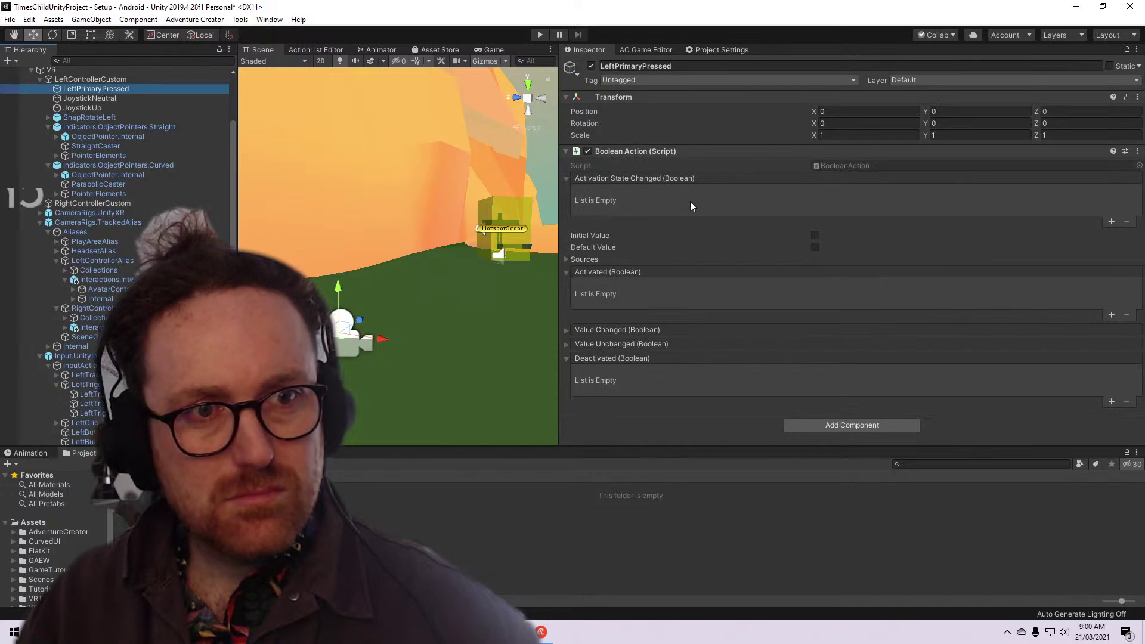
pyautogui.click(567, 179)
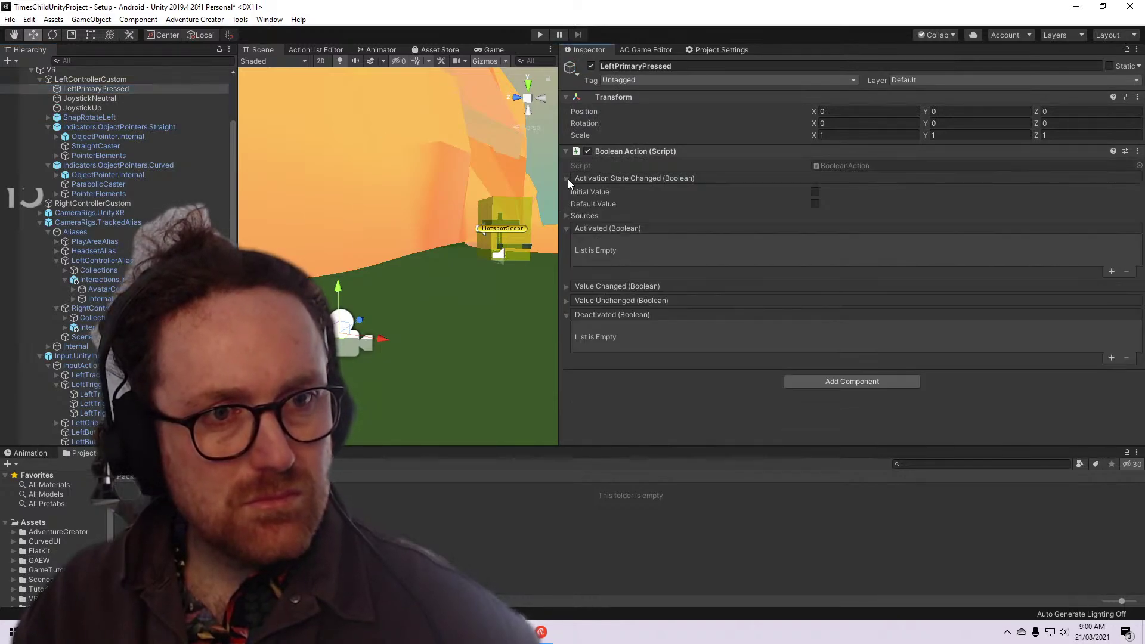
pyautogui.click(565, 228)
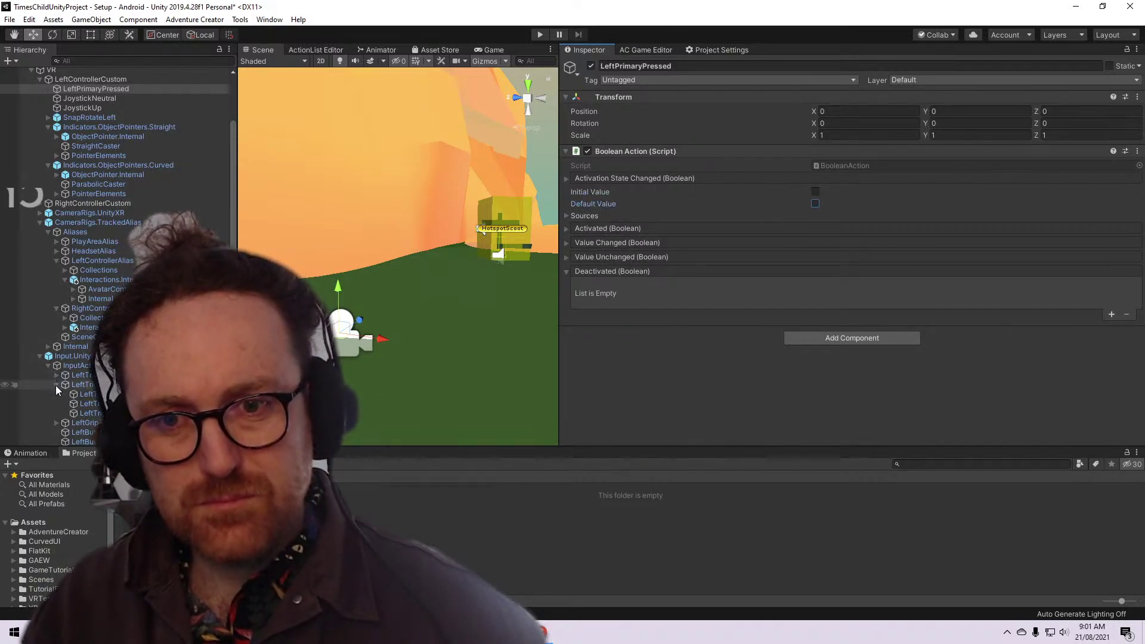
# Examine LeftButtonPrimary_Press[2]'s button action script and Moment Process source, alongside JoystickUp and the straight pointer's action fields
pyautogui.scroll(-3, 57, 385)
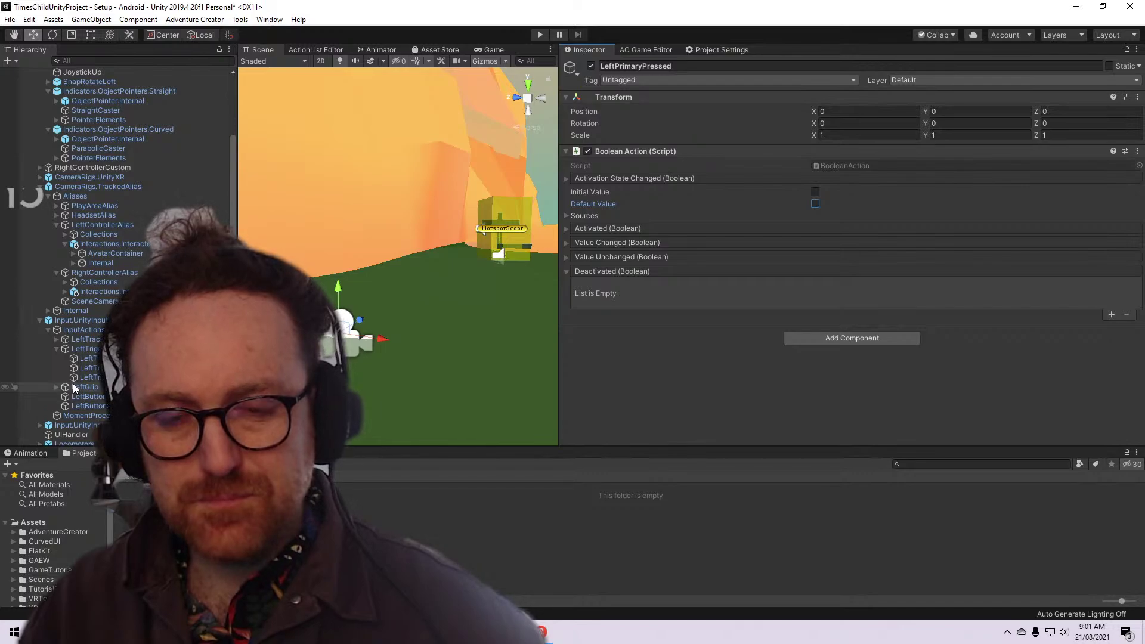
pyautogui.click(84, 397)
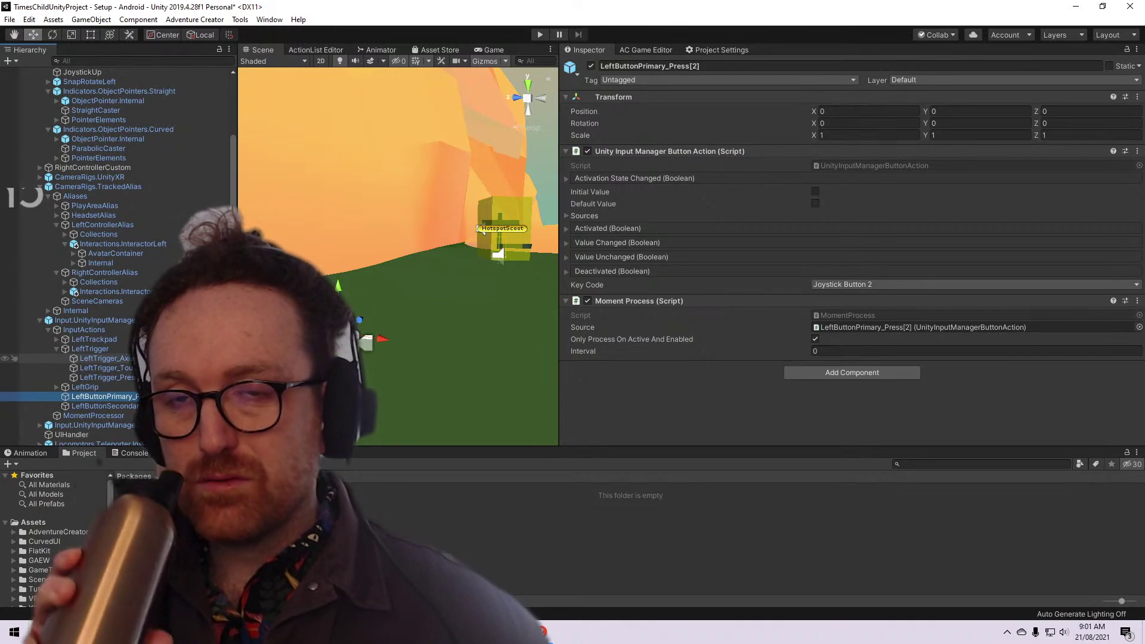
pyautogui.scroll(-3, 119, 256)
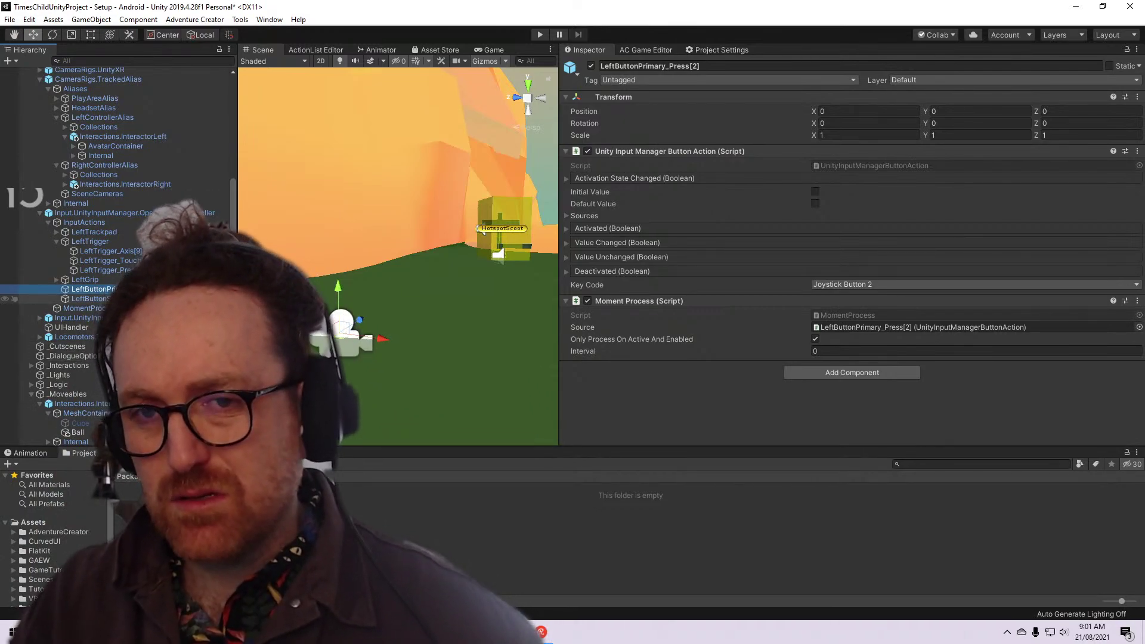
pyautogui.scroll(9, 120, 301)
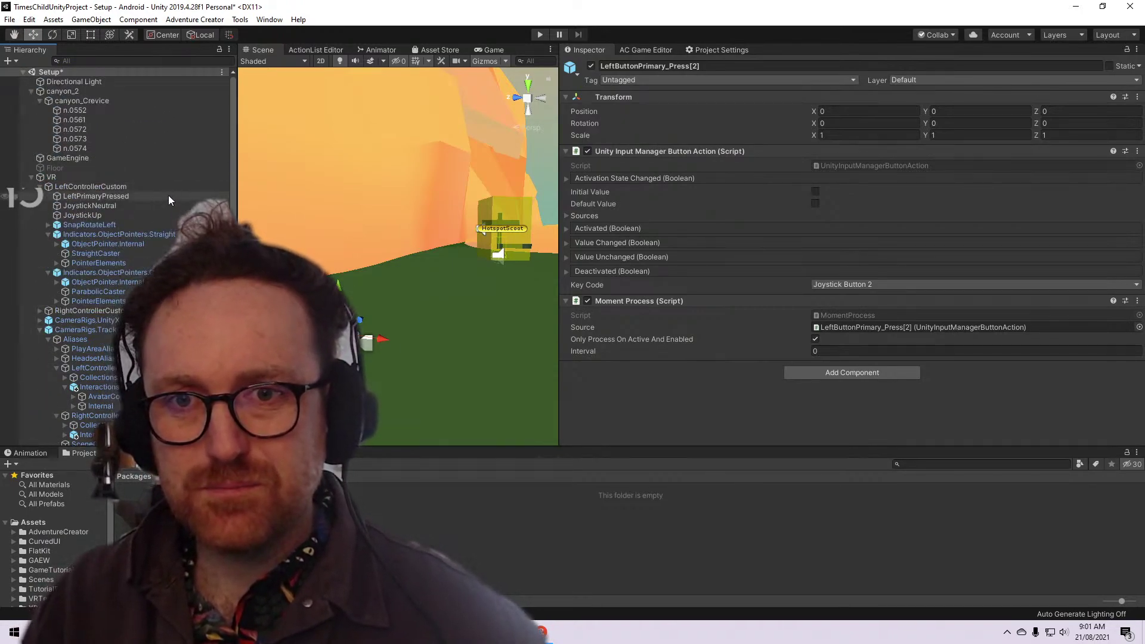
pyautogui.scroll(-6, 173, 198)
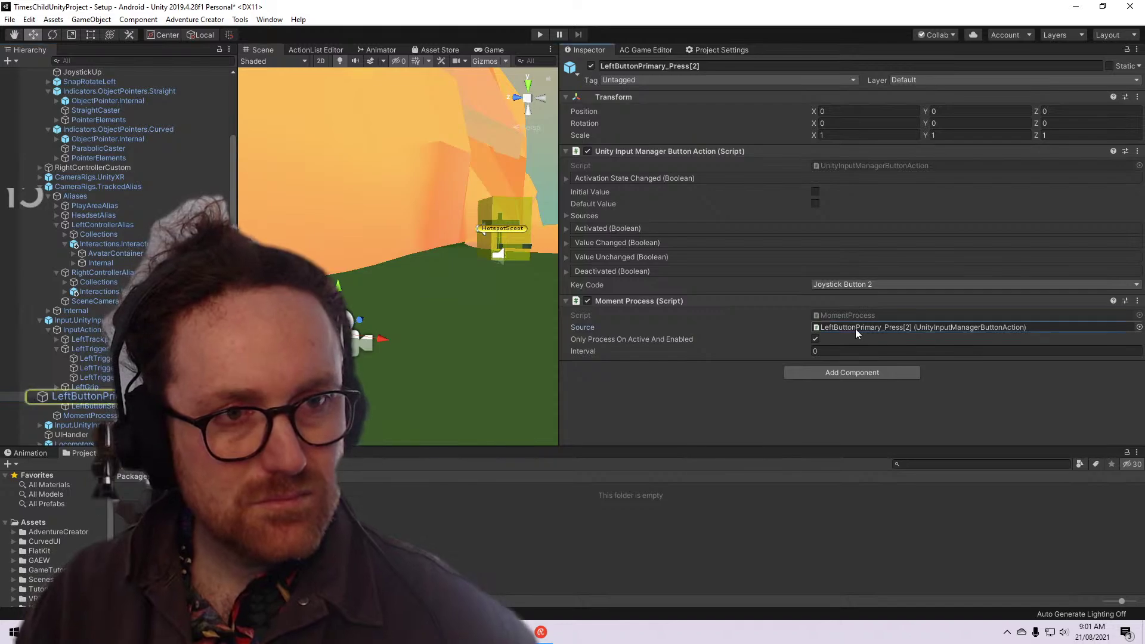
pyautogui.click(855, 165)
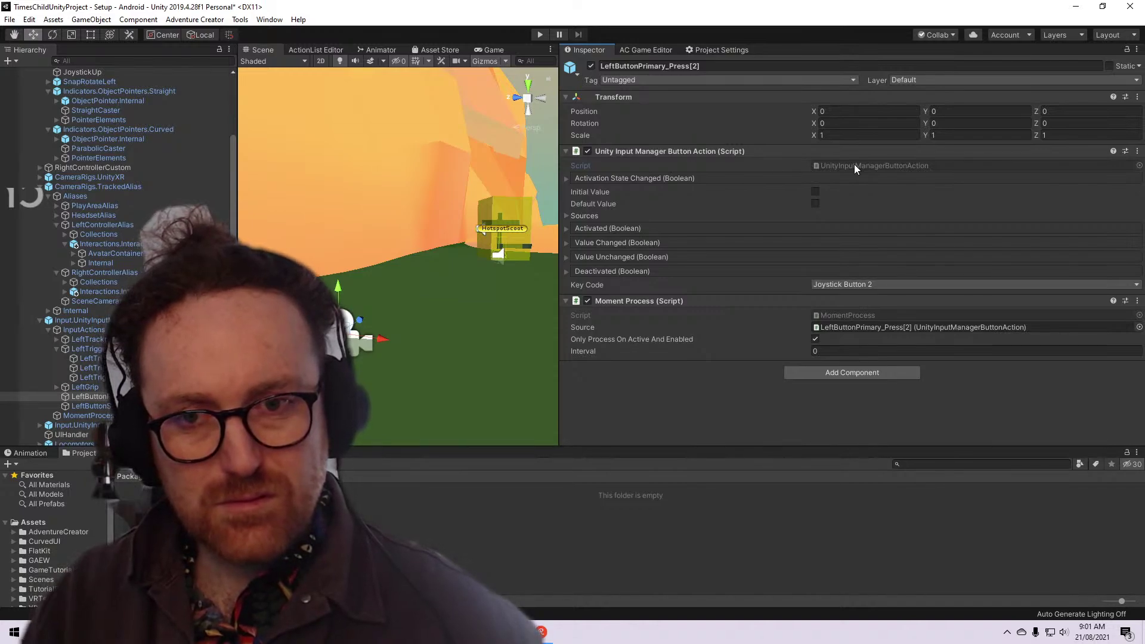
pyautogui.scroll(4, 146, 177)
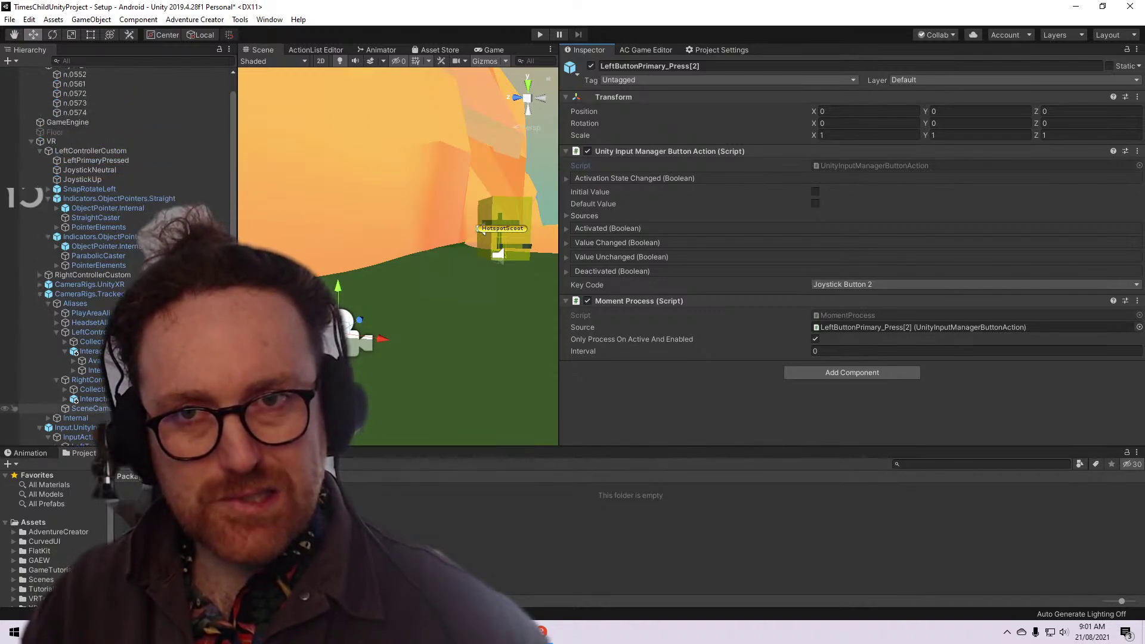
pyautogui.click(139, 181)
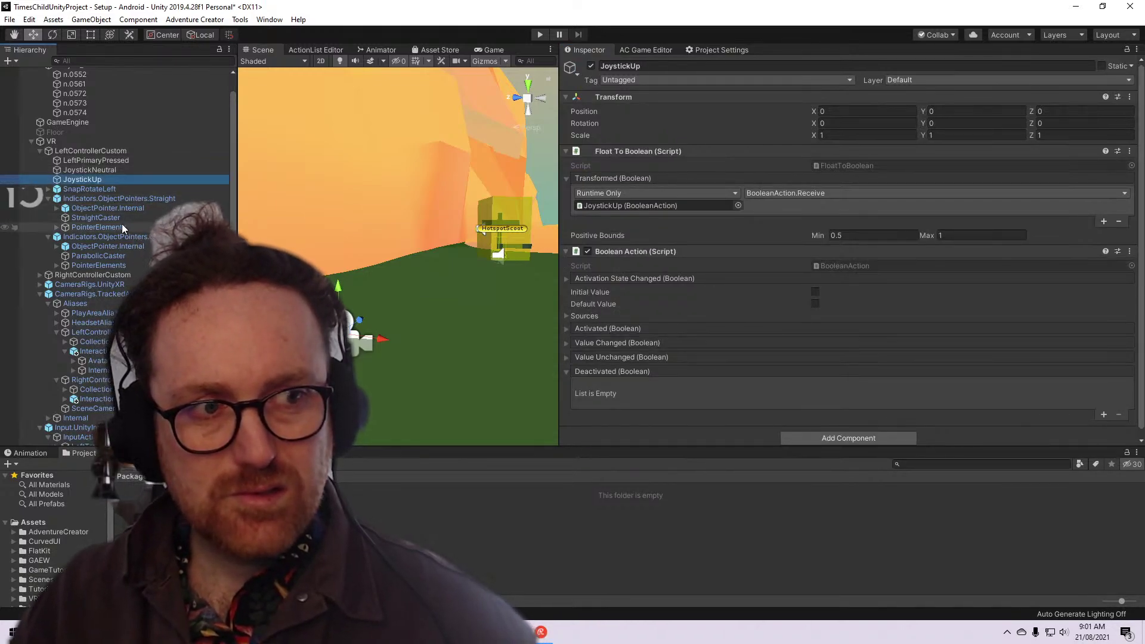
pyautogui.click(127, 199)
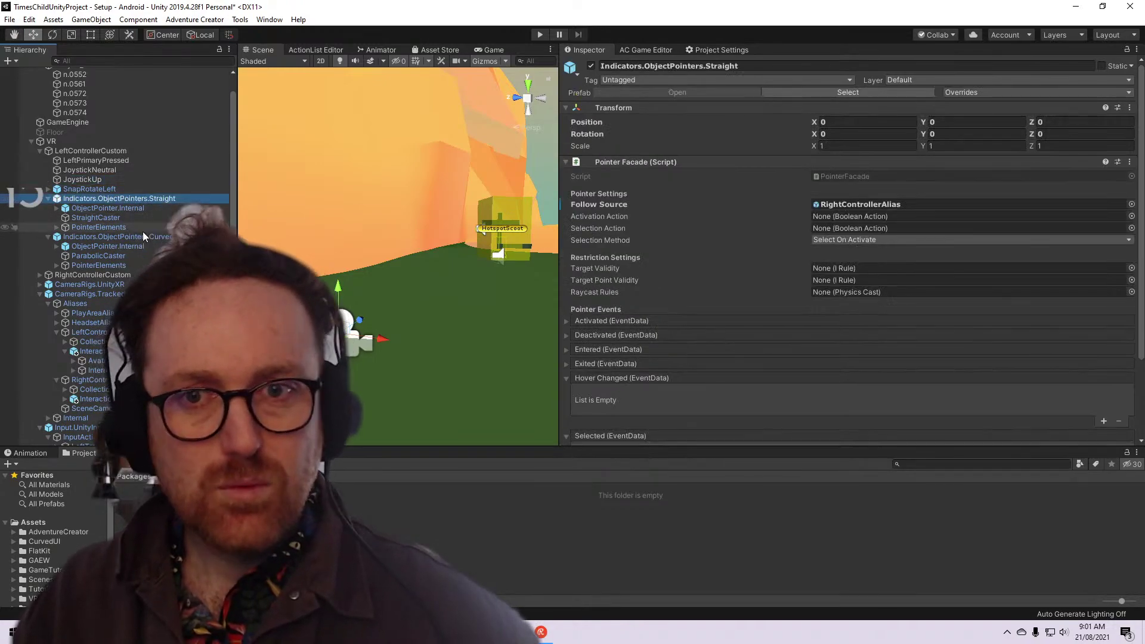
pyautogui.scroll(-5, 142, 231)
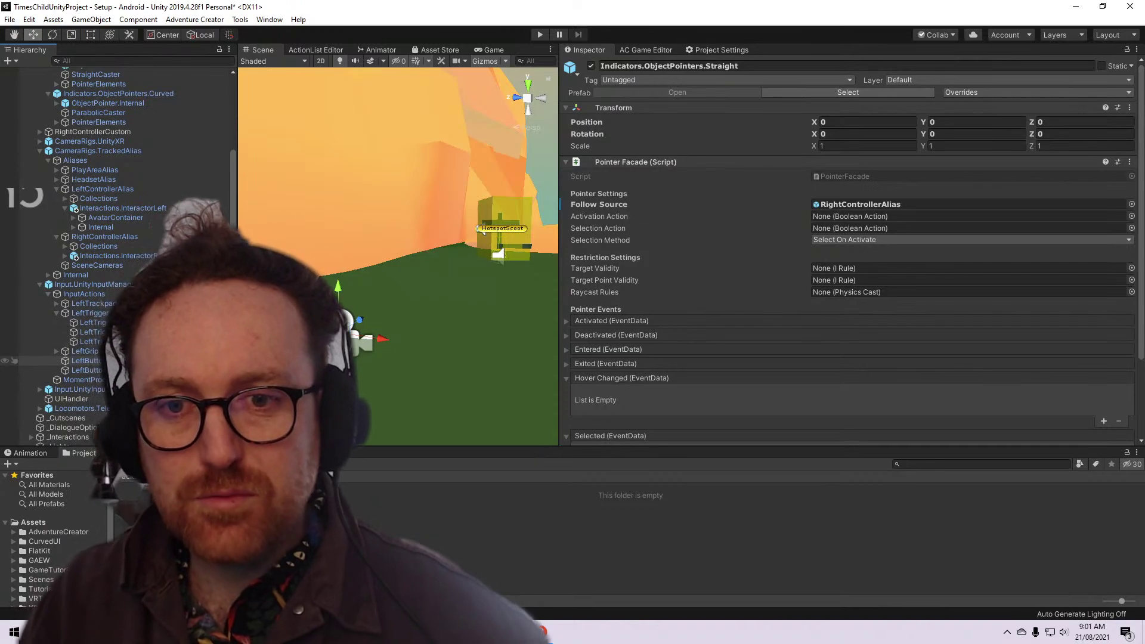
# Assign LeftButtonPrimary_Press[2] as the Activation Action of Indicators.ObjectPointers.Straight
pyautogui.click(107, 362)
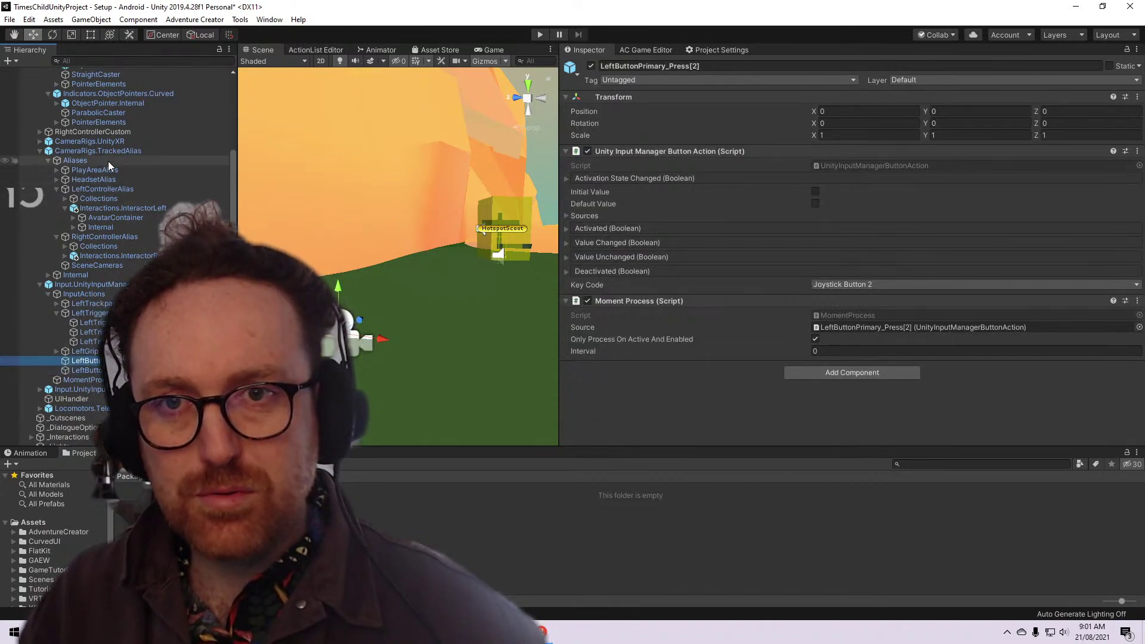
pyautogui.scroll(3, 108, 162)
pyautogui.click(106, 89)
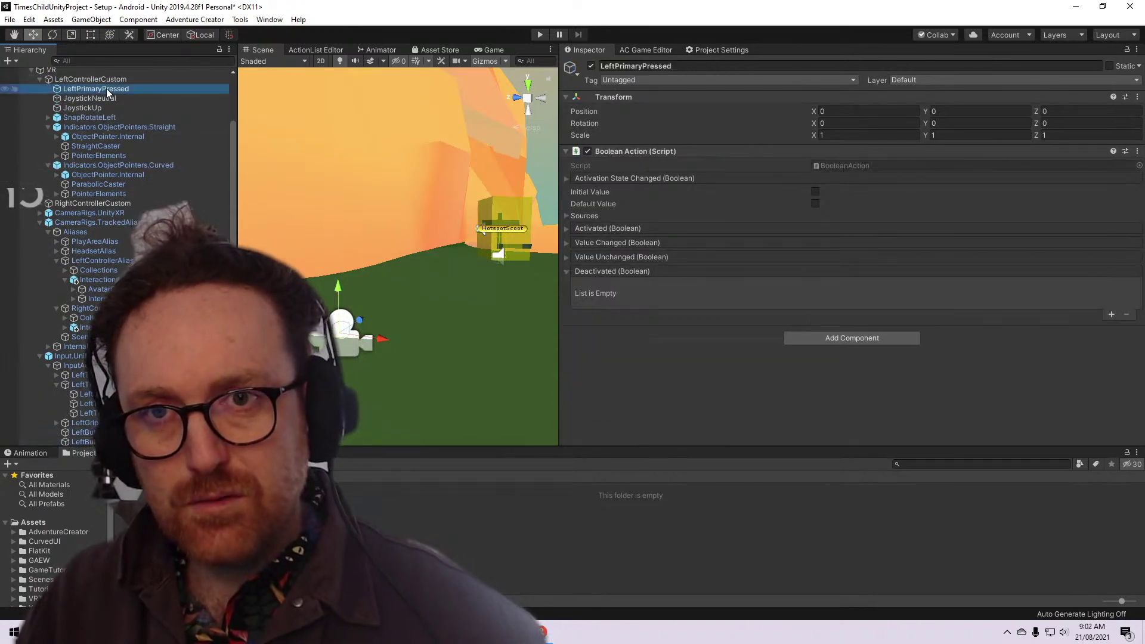
pyautogui.click(121, 127)
pyautogui.scroll(-3, 120, 130)
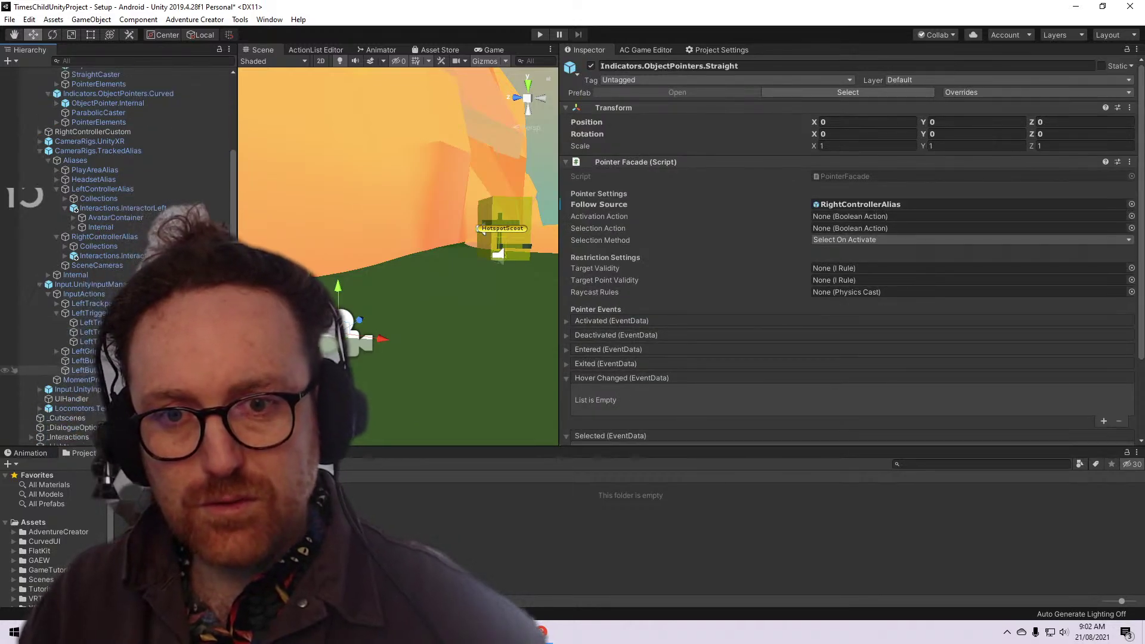
pyautogui.moveTo(108, 360); pyautogui.dragTo(849, 217)
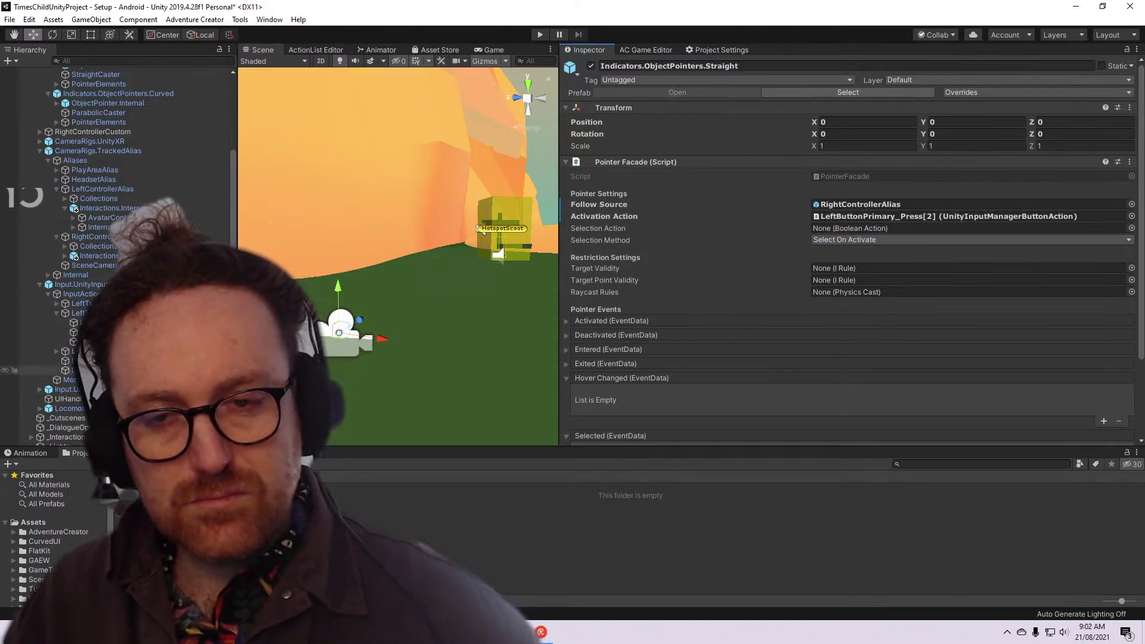
pyautogui.click(24, 360)
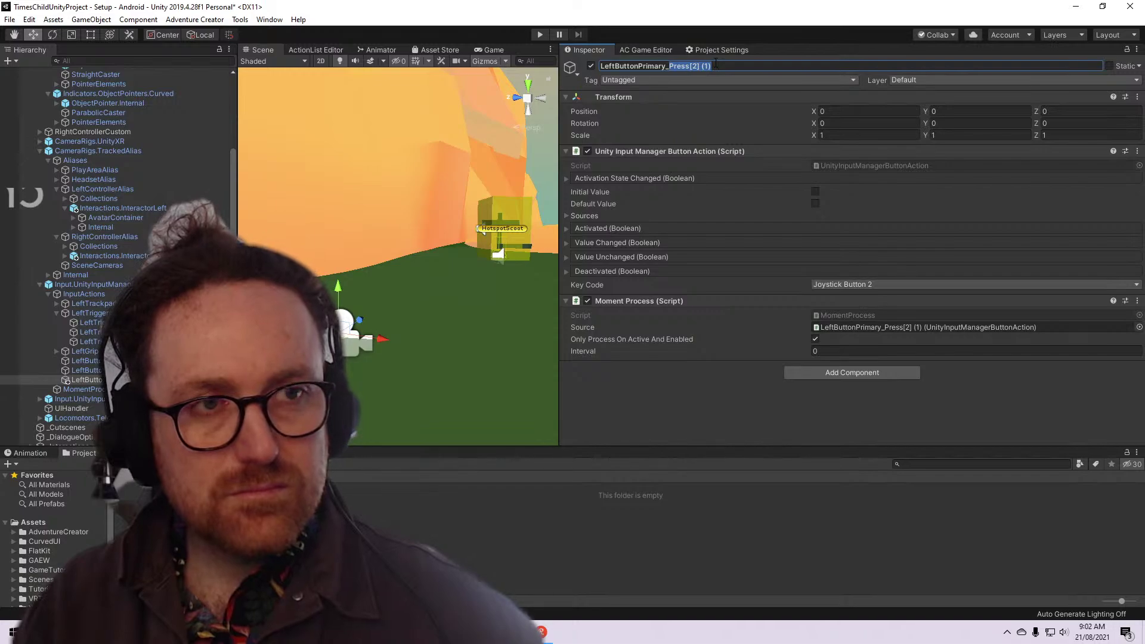
pyautogui.hotkey('ctrl', 'z')
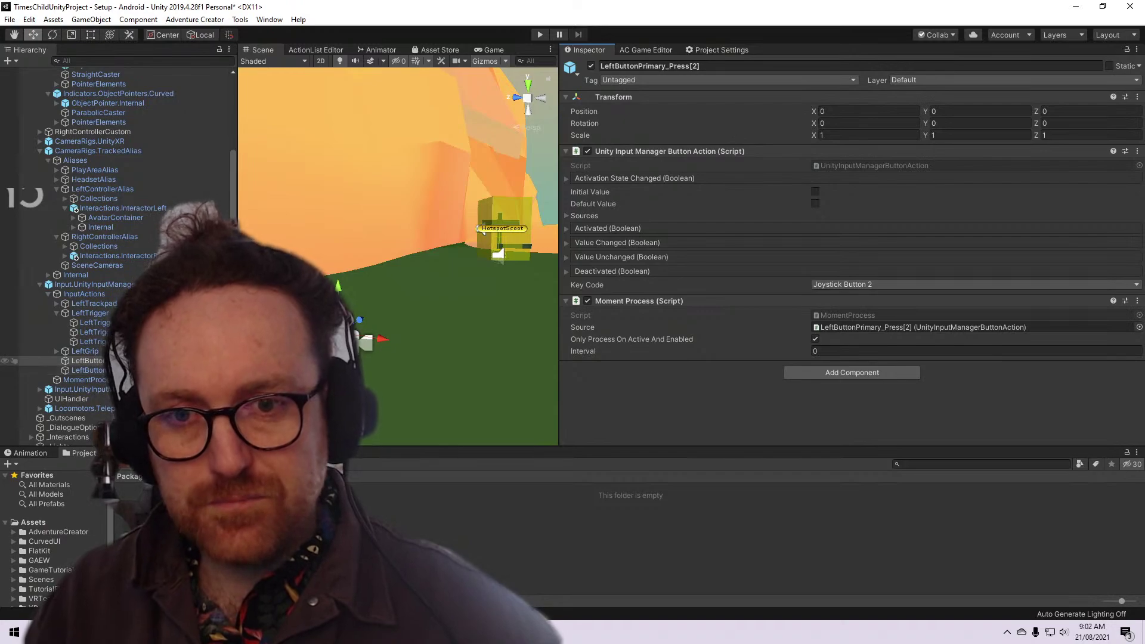
pyautogui.click(88, 370)
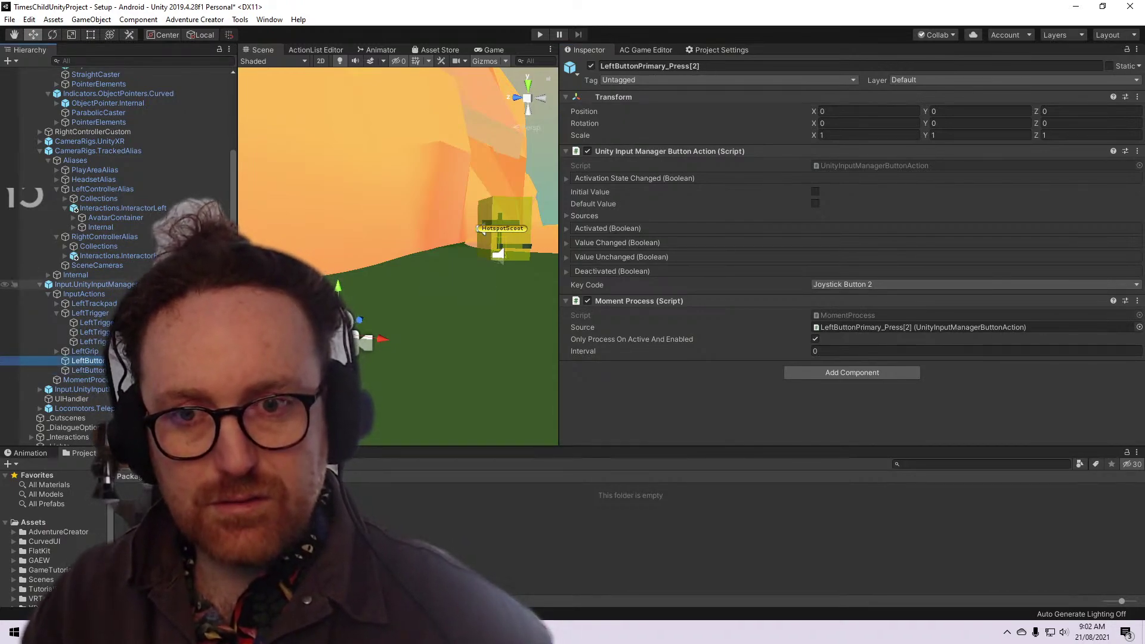
# Check LeftPrimaryPressed and the straight pointer's Activation Action and Selection Action references
pyautogui.scroll(3, 162, 194)
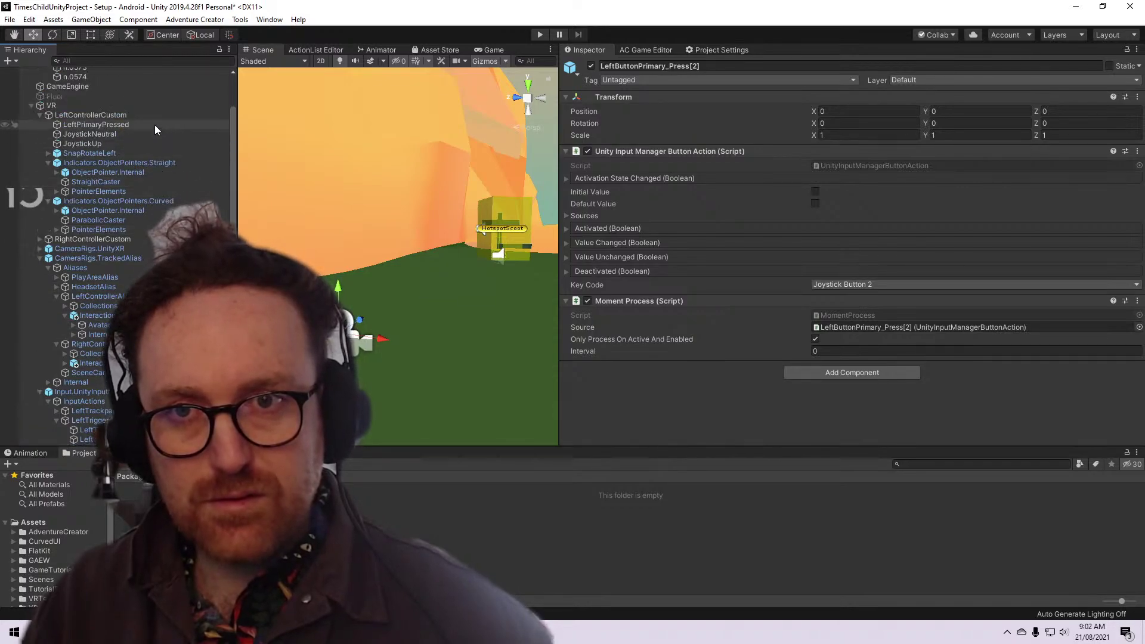
pyautogui.click(155, 125)
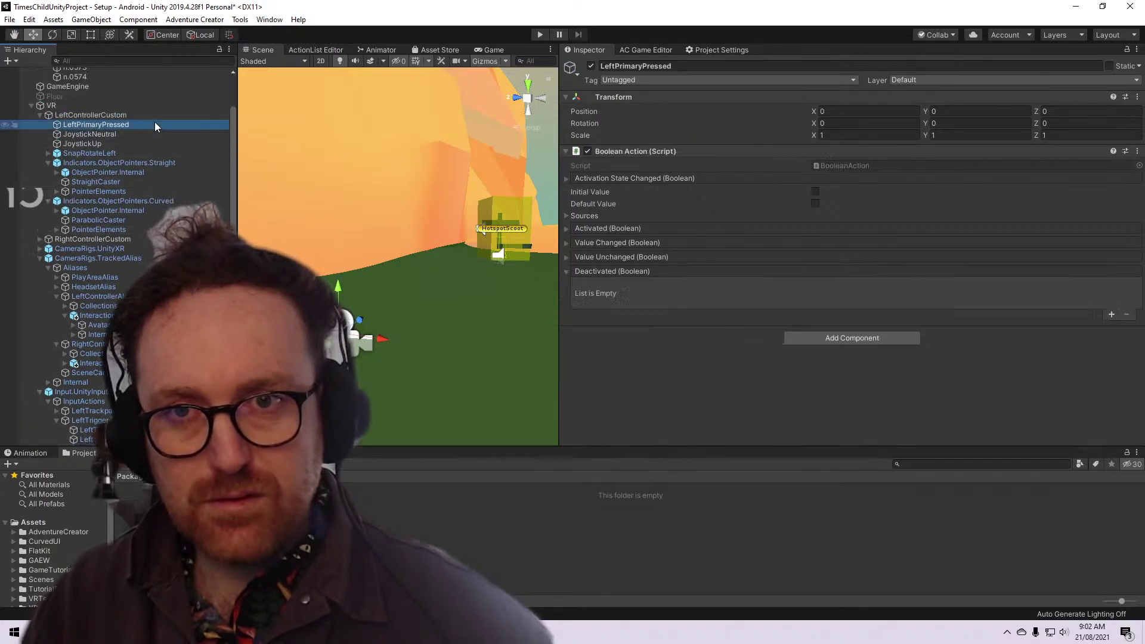
pyautogui.click(154, 163)
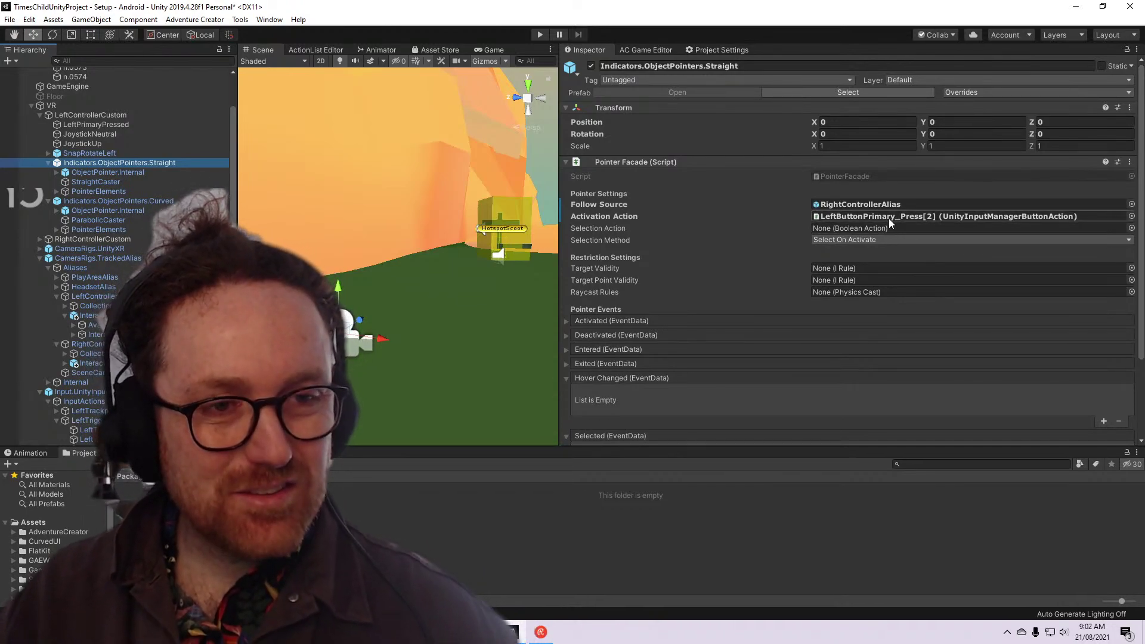
pyautogui.click(889, 218)
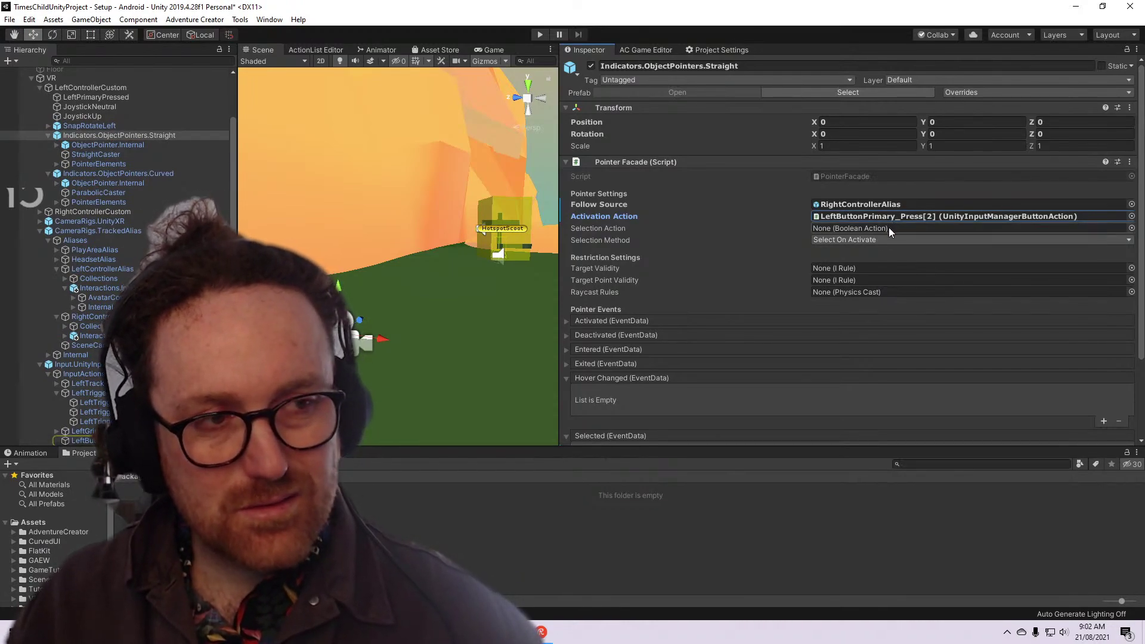
pyautogui.click(888, 228)
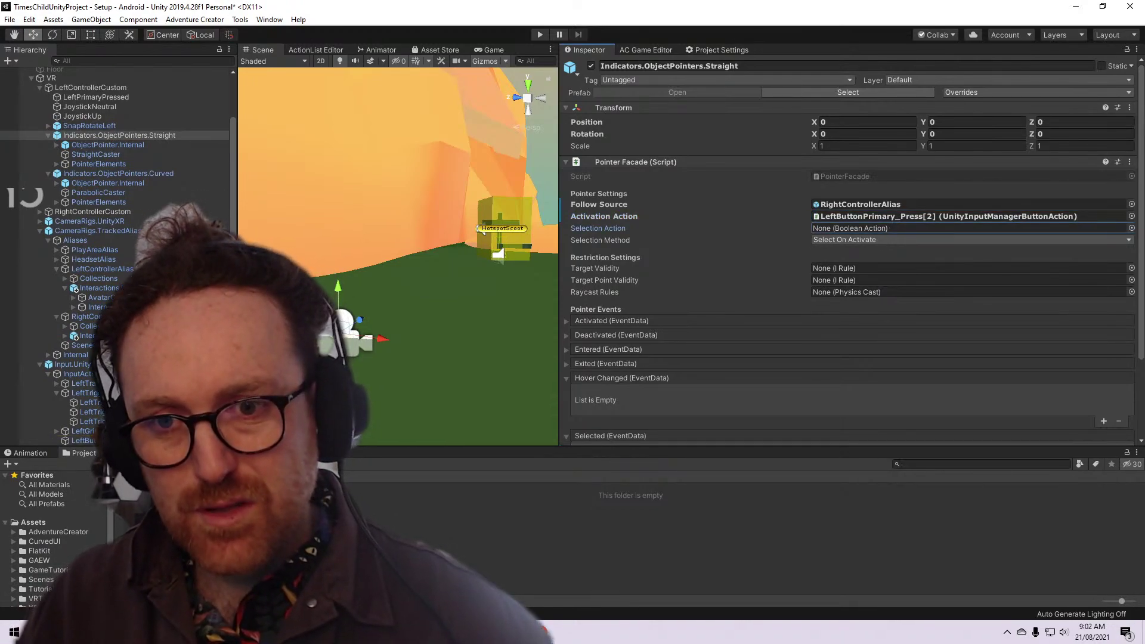
# Inspect the LeftGrip input actions, including LeftGrip_Press's Float To Boolean and Boolean Action components
pyautogui.scroll(-3, 120, 379)
pyautogui.click(84, 394)
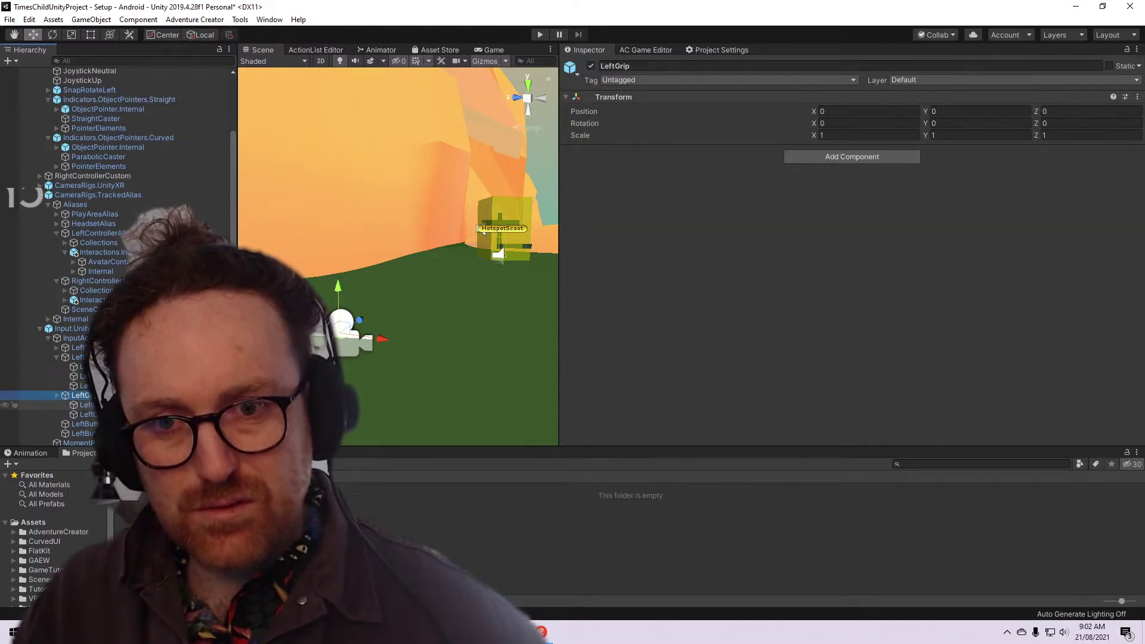
pyautogui.click(92, 405)
pyautogui.click(93, 413)
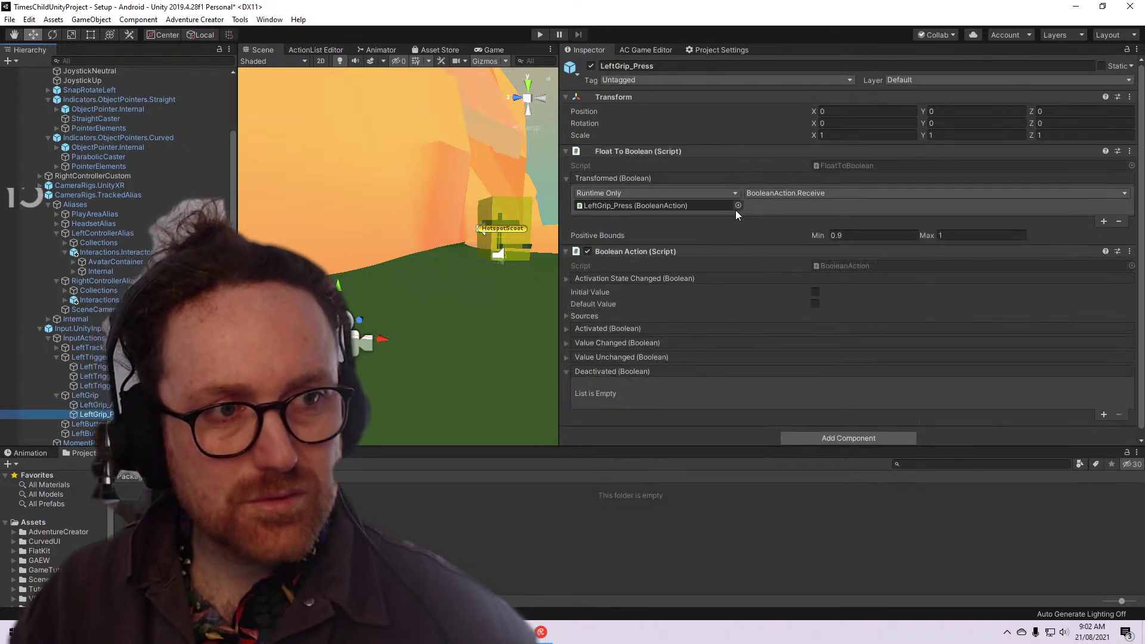
pyautogui.scroll(6, 120, 251)
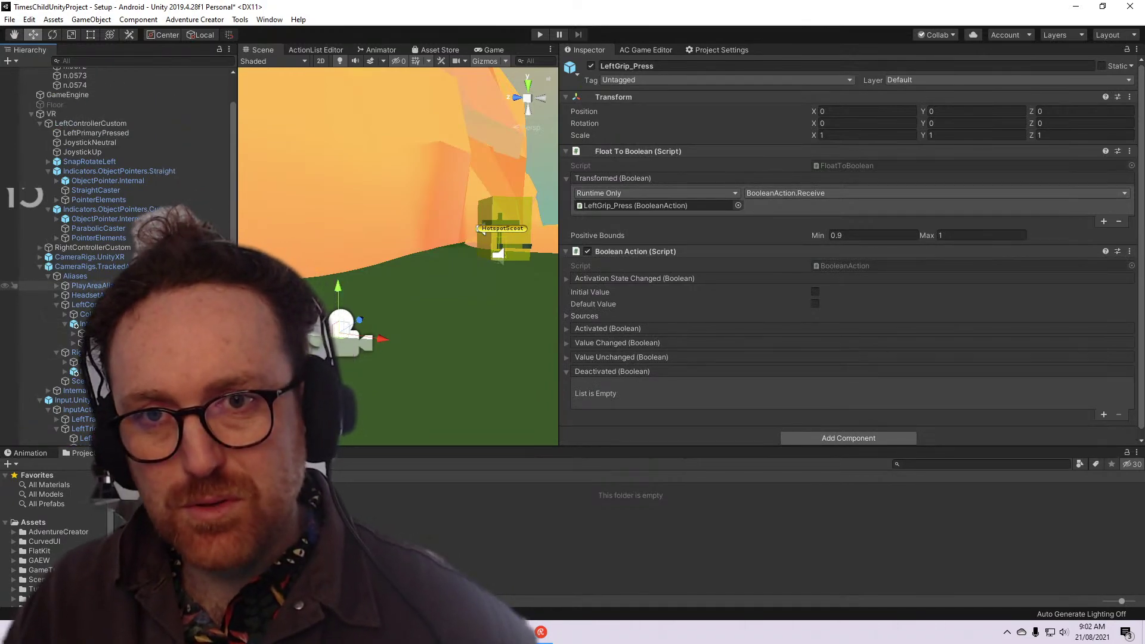
# Assign LeftGrip_Press as the Selection Action of Indicators.ObjectPointers.Straight and check the interactor referenced by its Selected event
pyautogui.click(138, 170)
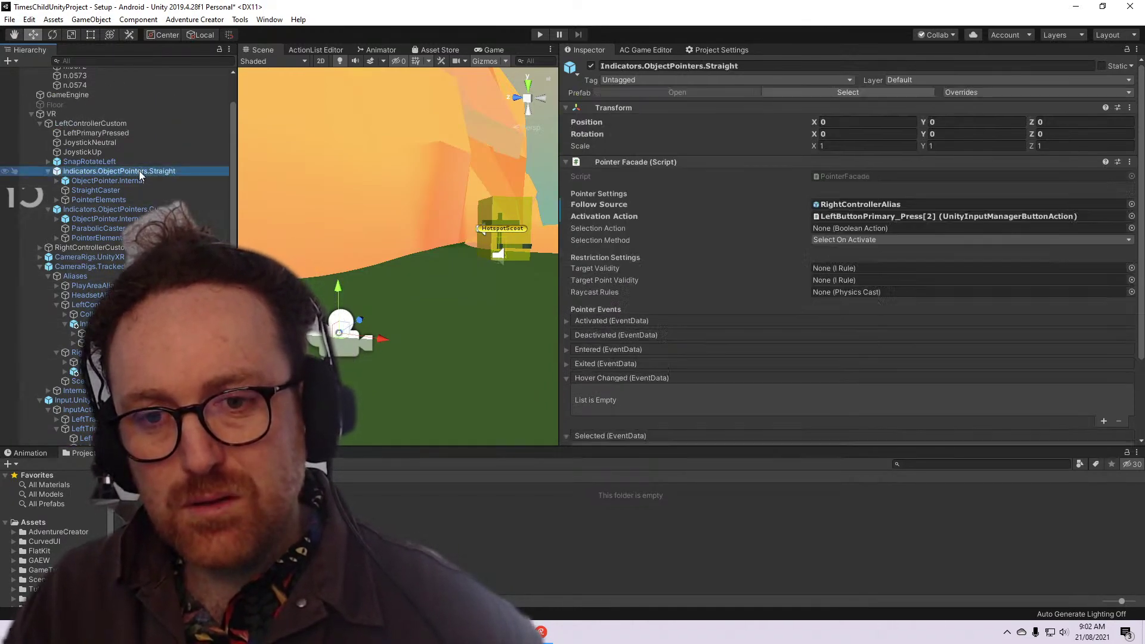
pyautogui.scroll(-5, 138, 171)
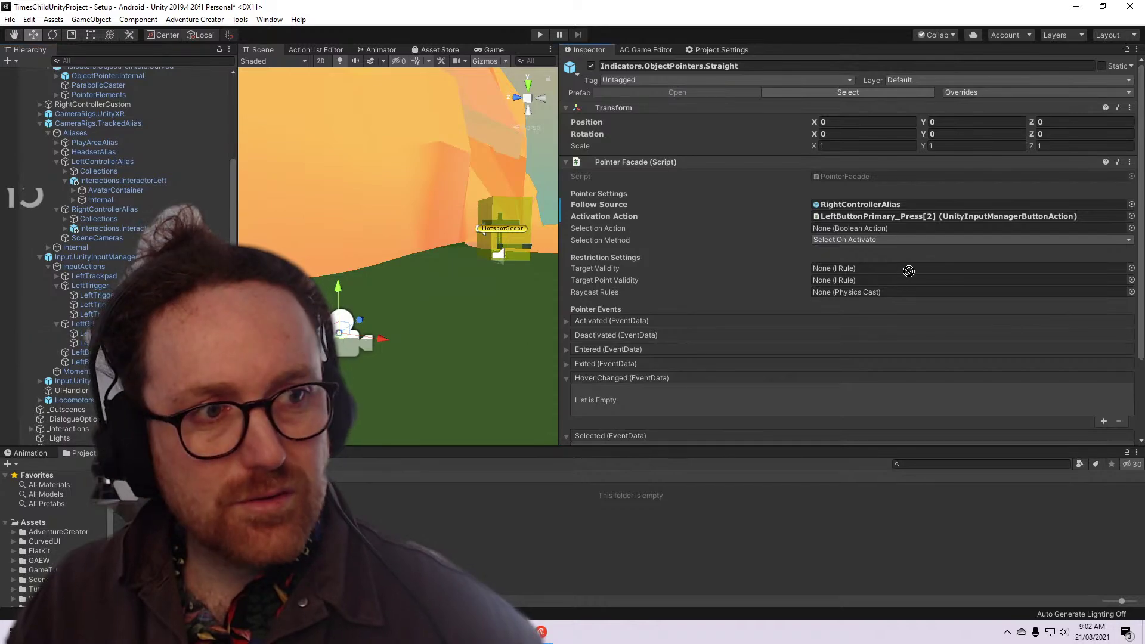
pyautogui.moveTo(907, 271); pyautogui.dragTo(891, 226)
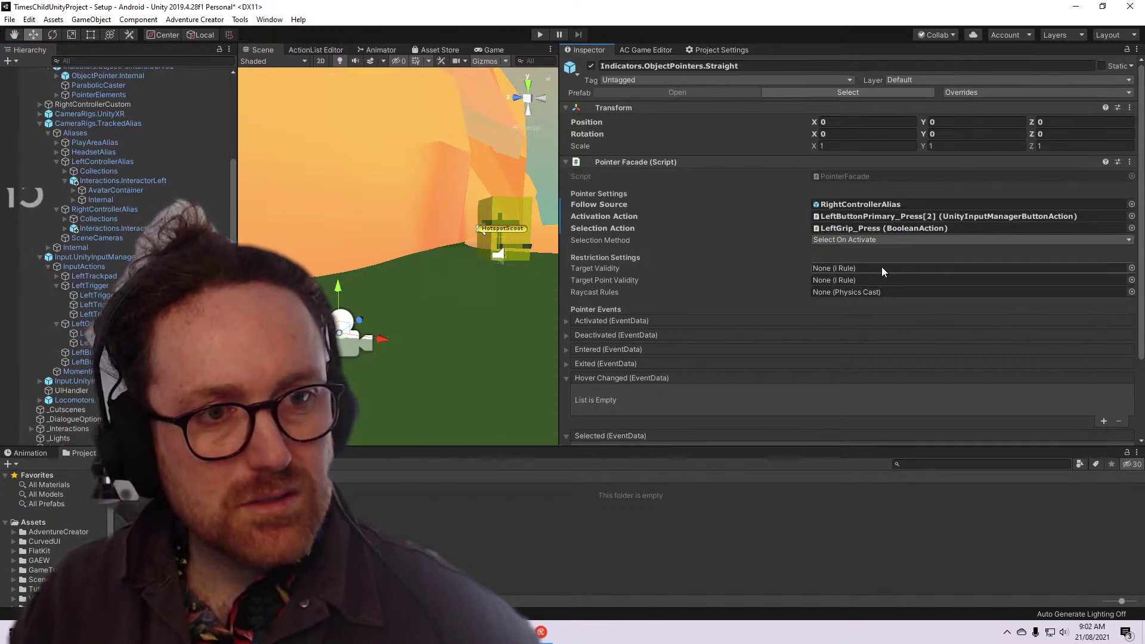
pyautogui.scroll(-3, 842, 349)
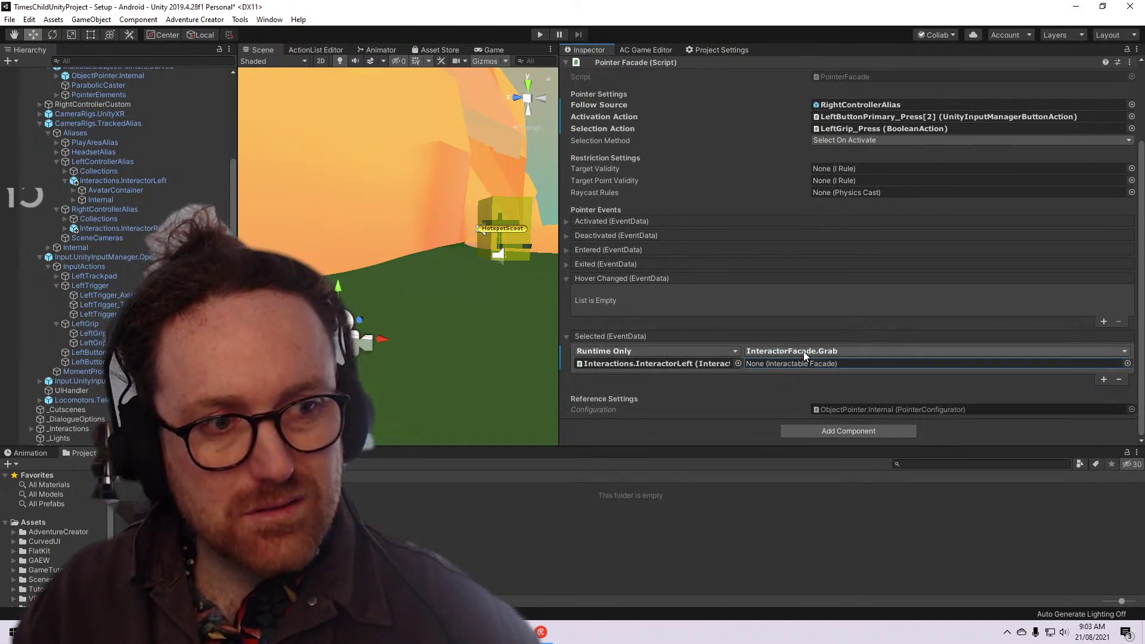
pyautogui.click(649, 363)
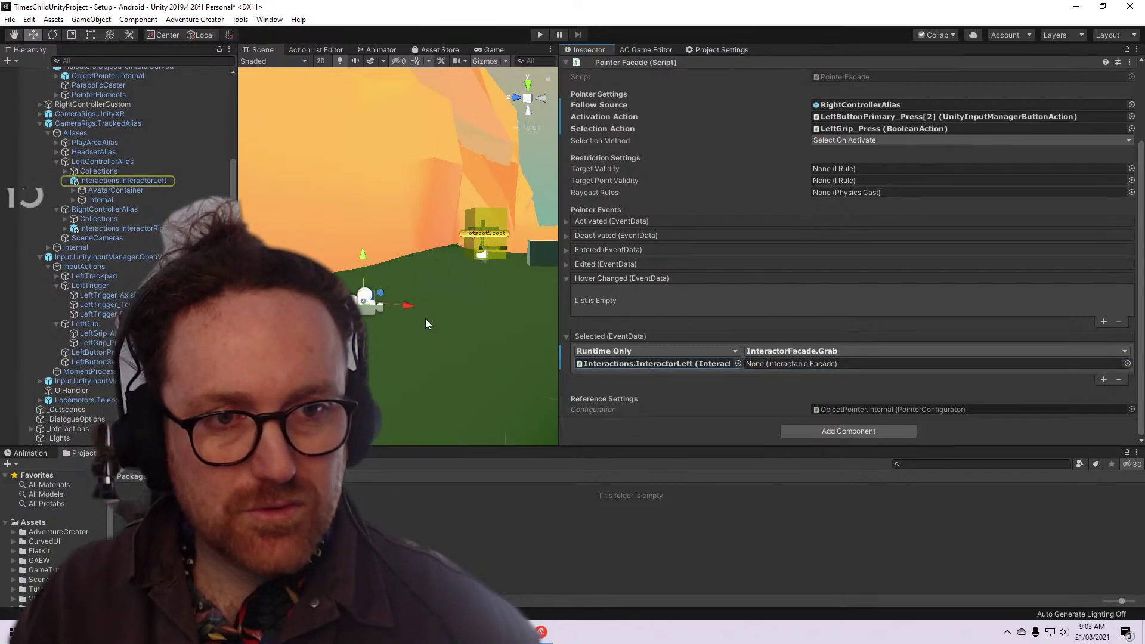
# Add a Tilia Interactions.Interactable prefab to the Glow hoper cube in the scene
pyautogui.press('f')
pyautogui.moveTo(396, 326); pyautogui.dragTo(455, 297, button='right')
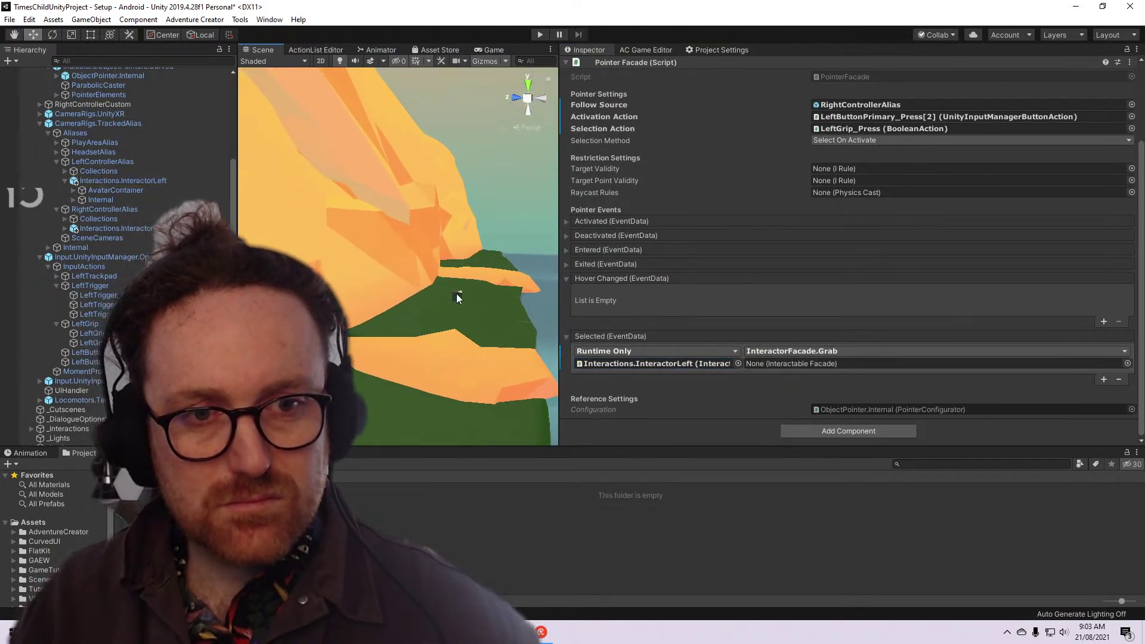
pyautogui.click(456, 294)
pyautogui.press('f')
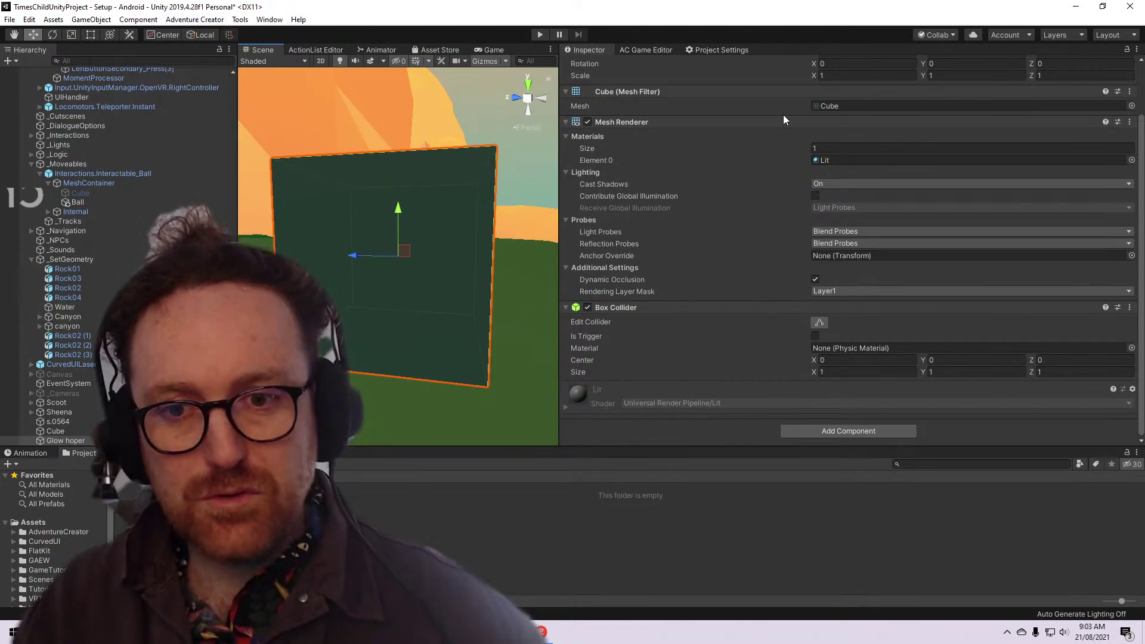
pyautogui.click(194, 19)
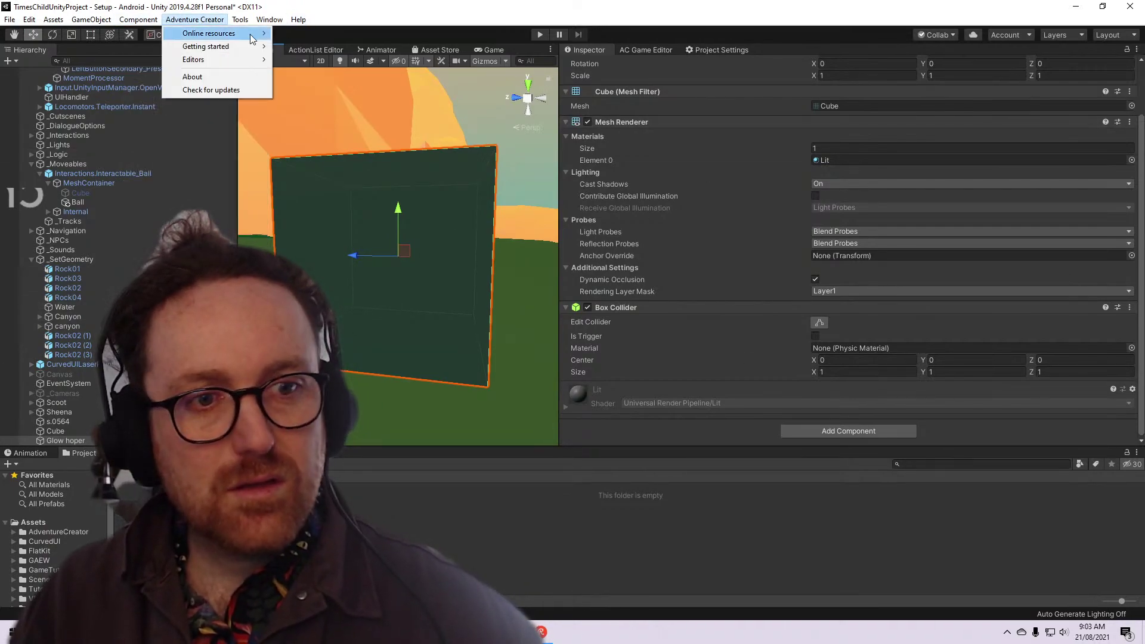
pyautogui.moveTo(121, 20)
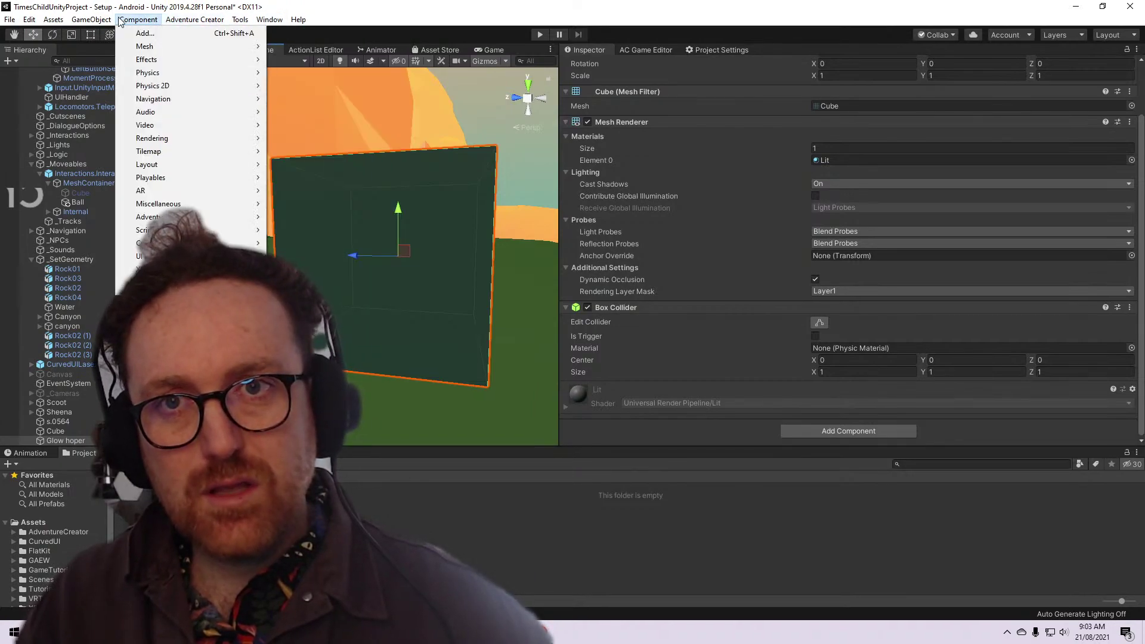
pyautogui.moveTo(262, 208)
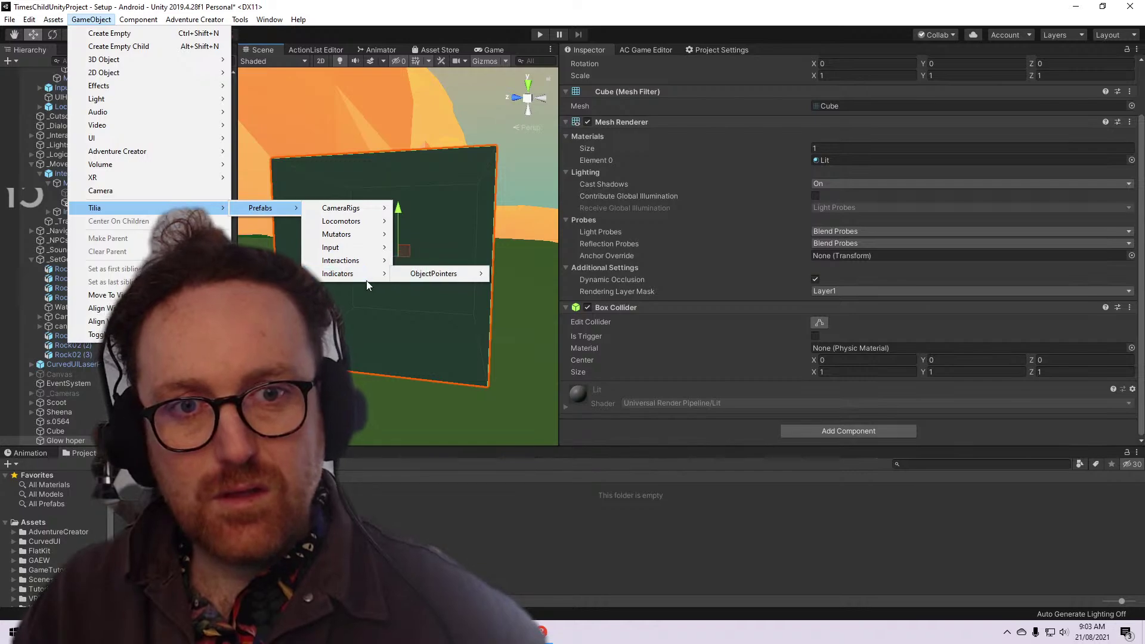
pyautogui.moveTo(360, 260)
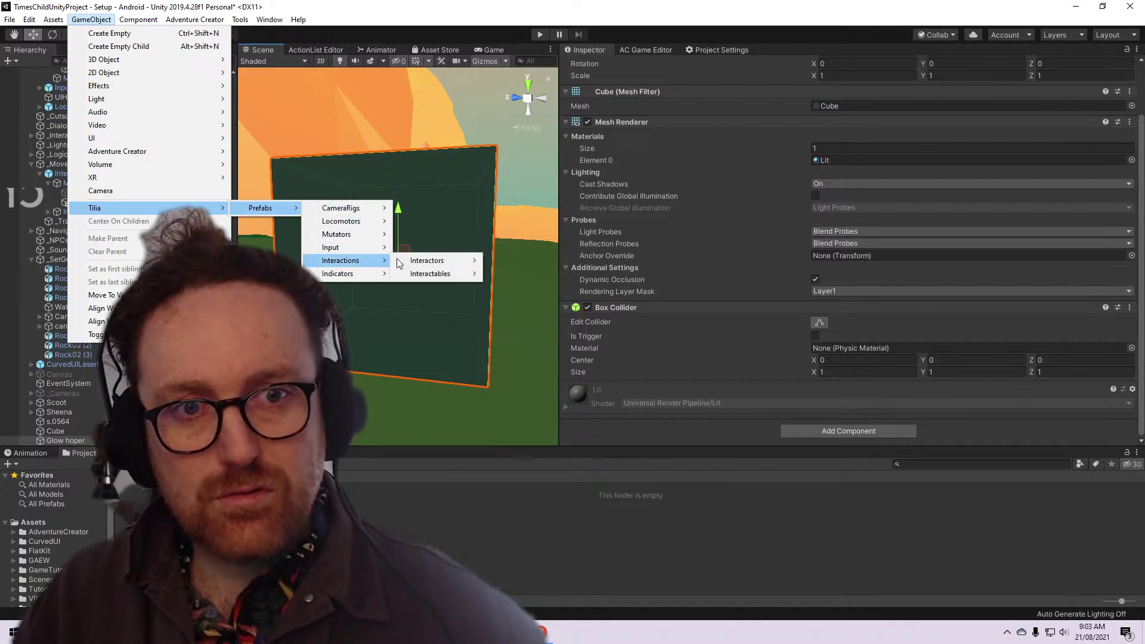
pyautogui.moveTo(448, 274)
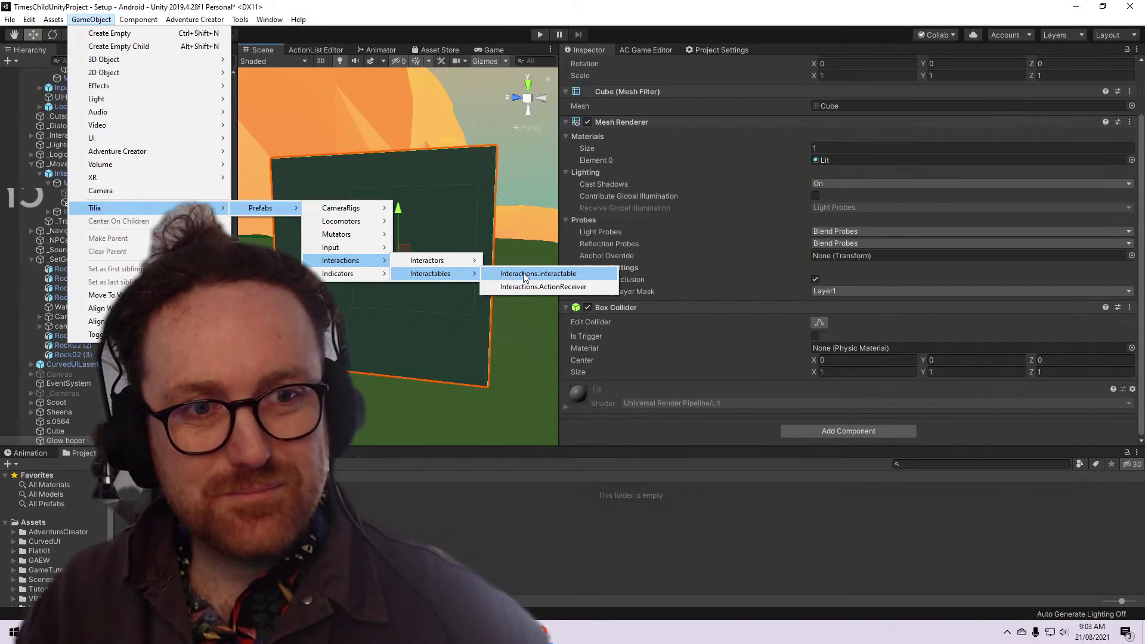
pyautogui.click(524, 274)
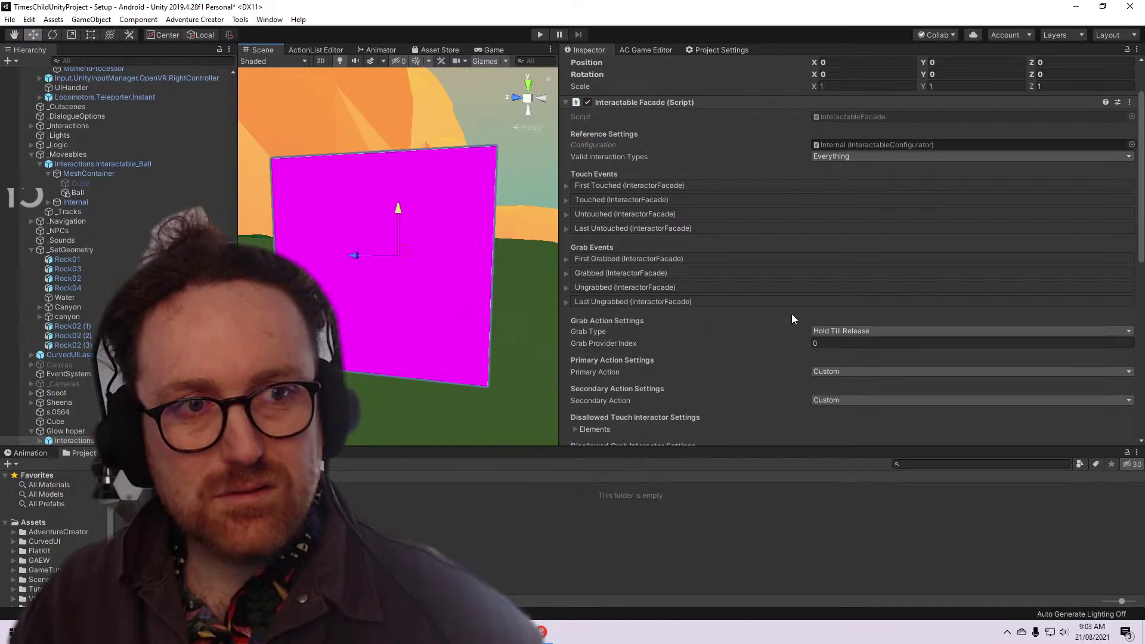
pyautogui.scroll(-6, 781, 313)
pyautogui.scroll(-5, 382, 262)
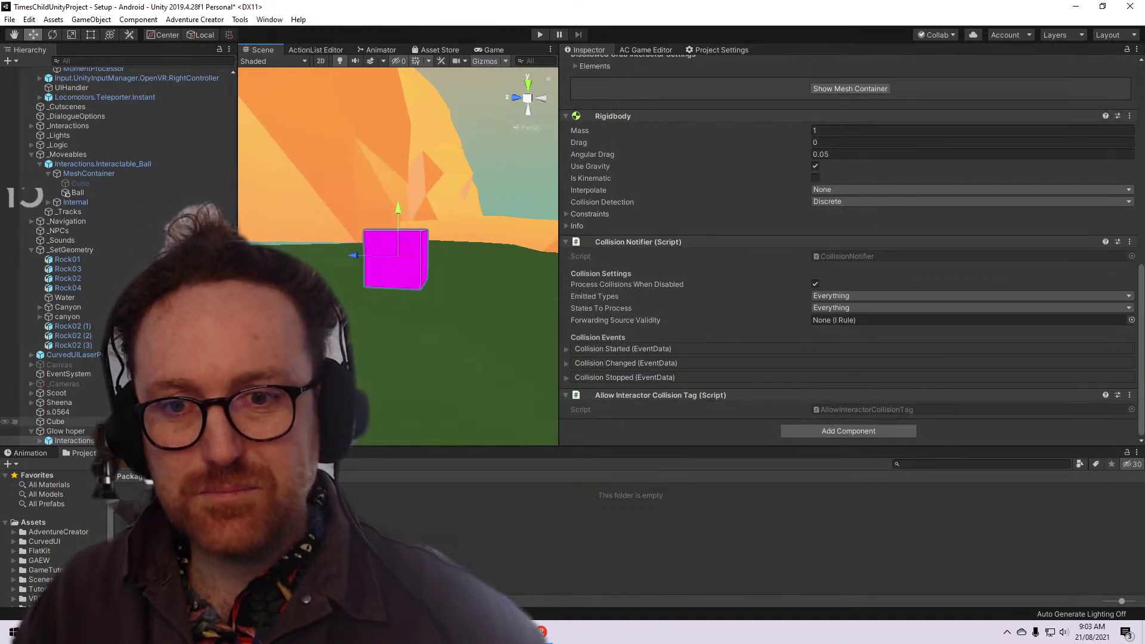
# Duplicate the Orange material in GAEW/Art/Materials and name the copy GlowHop
pyautogui.click(65, 431)
pyautogui.press('f')
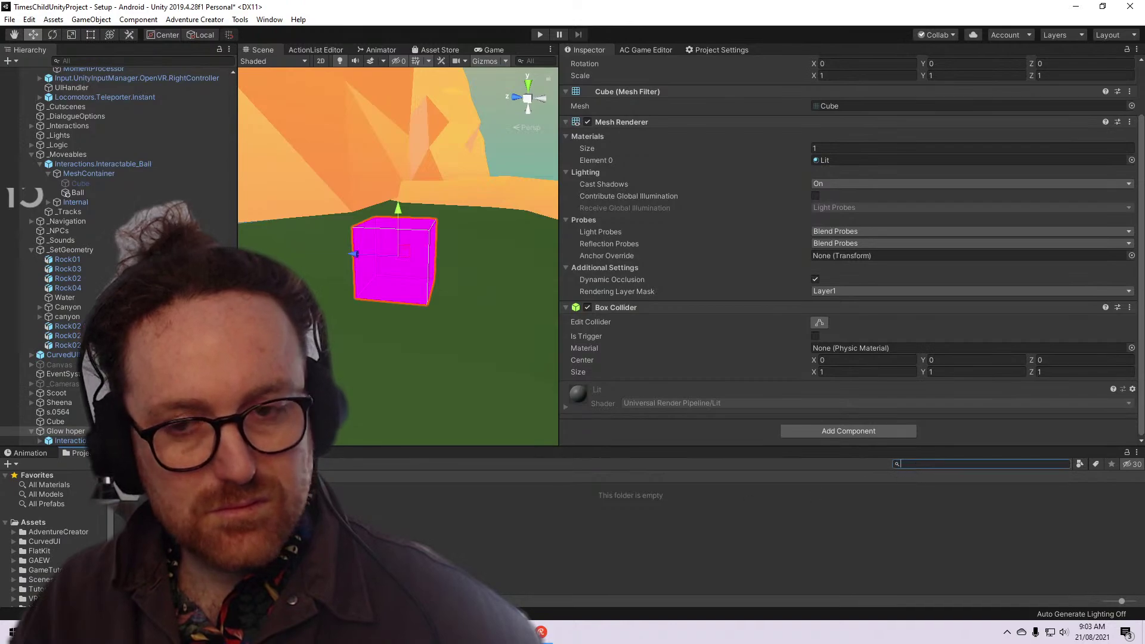
pyautogui.scroll(-1, 66, 525)
pyautogui.click(14, 542)
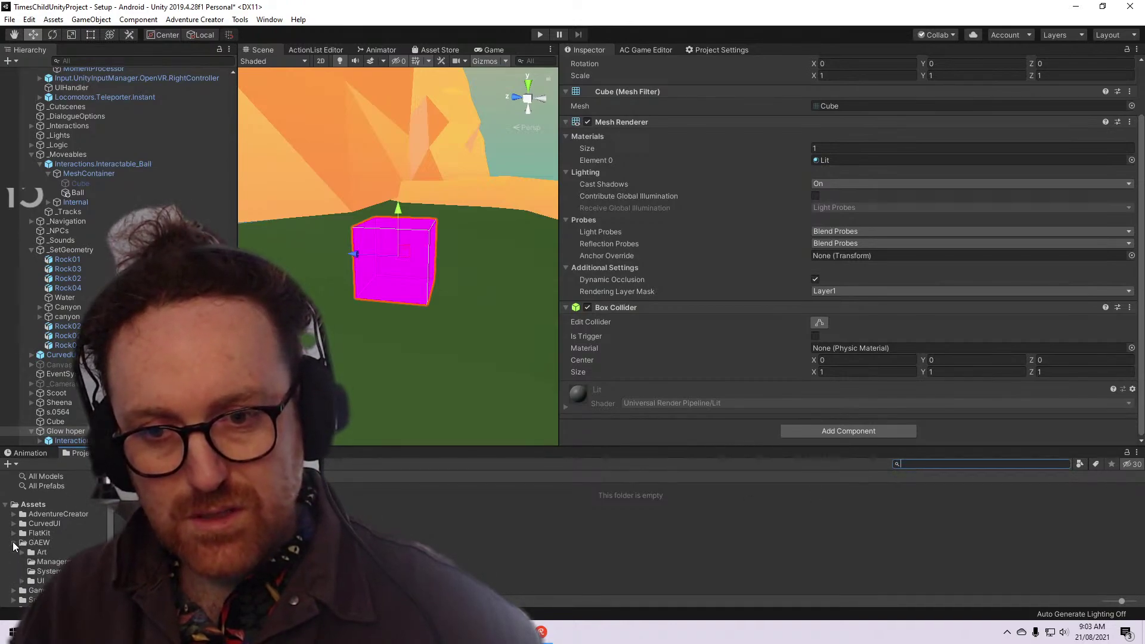
pyautogui.click(21, 552)
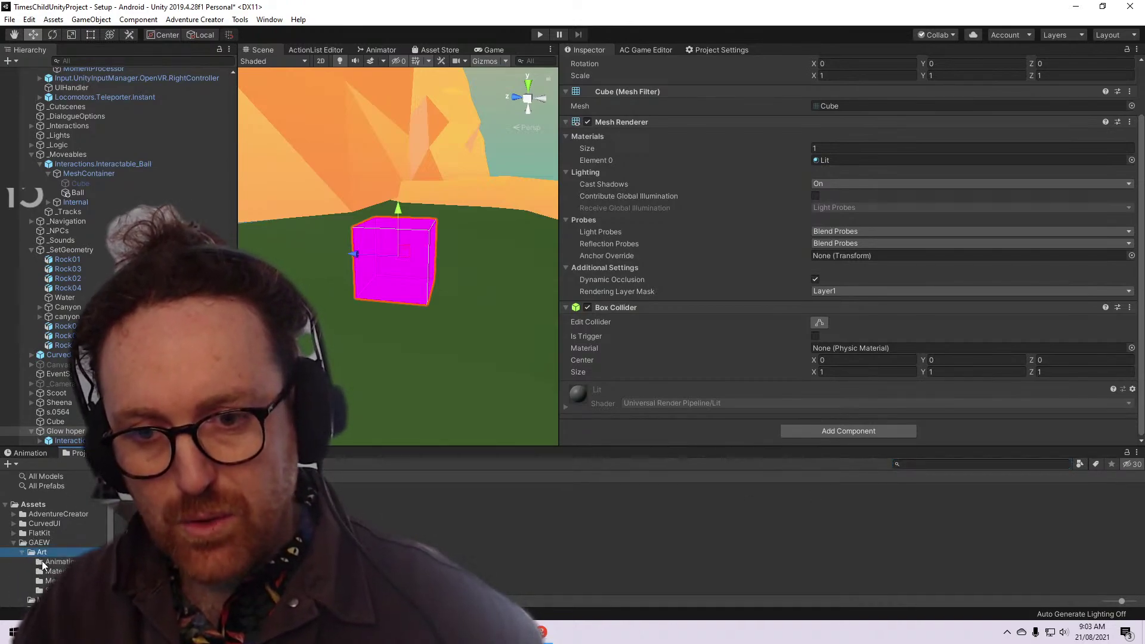
pyautogui.click(53, 570)
pyautogui.click(428, 516)
pyautogui.rightClick(431, 500)
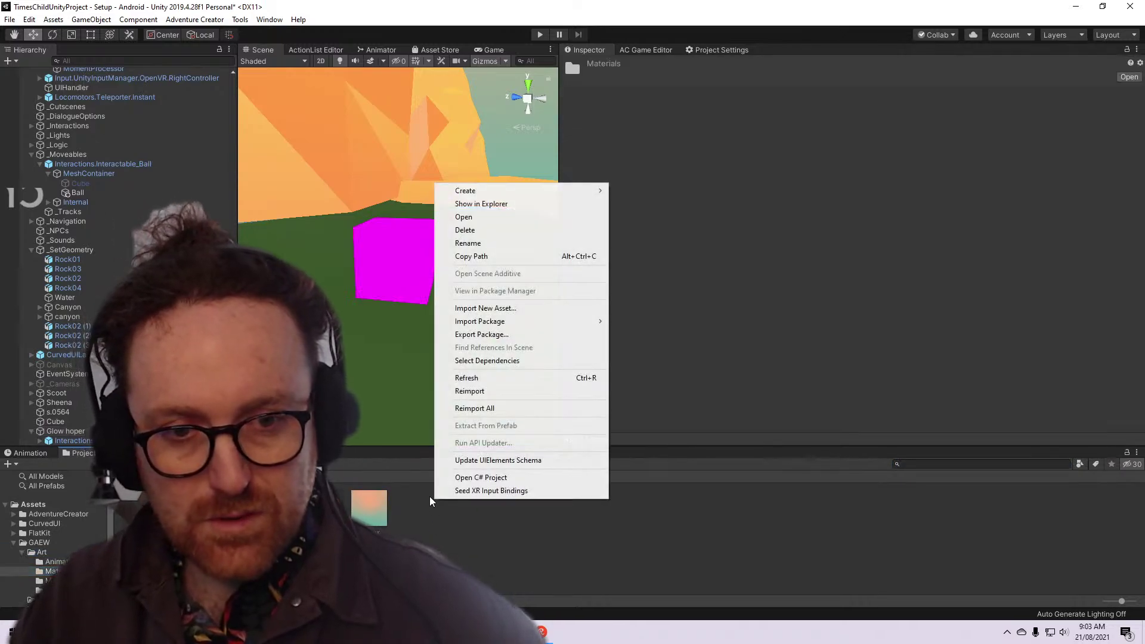
pyautogui.click(358, 542)
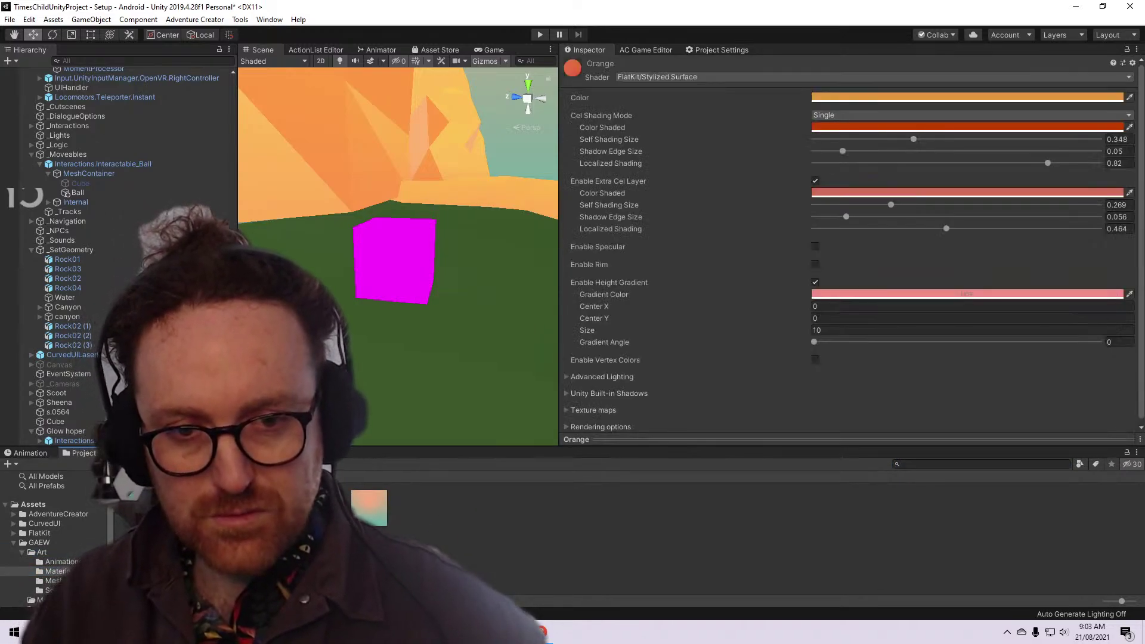
pyautogui.rightClick(328, 532)
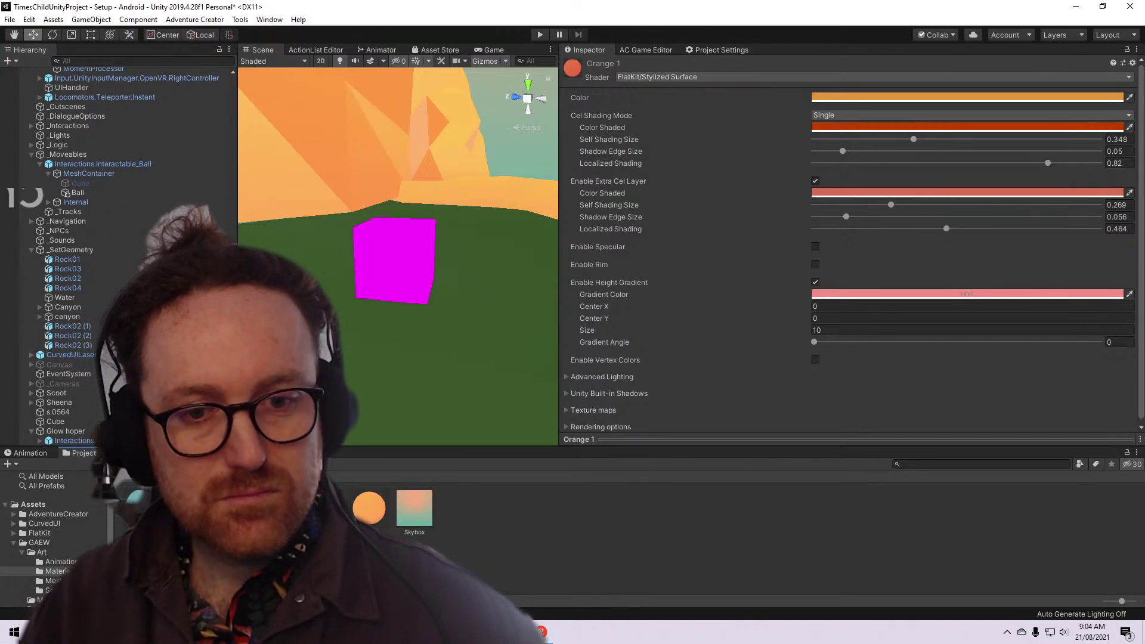
pyautogui.rightClick(327, 535)
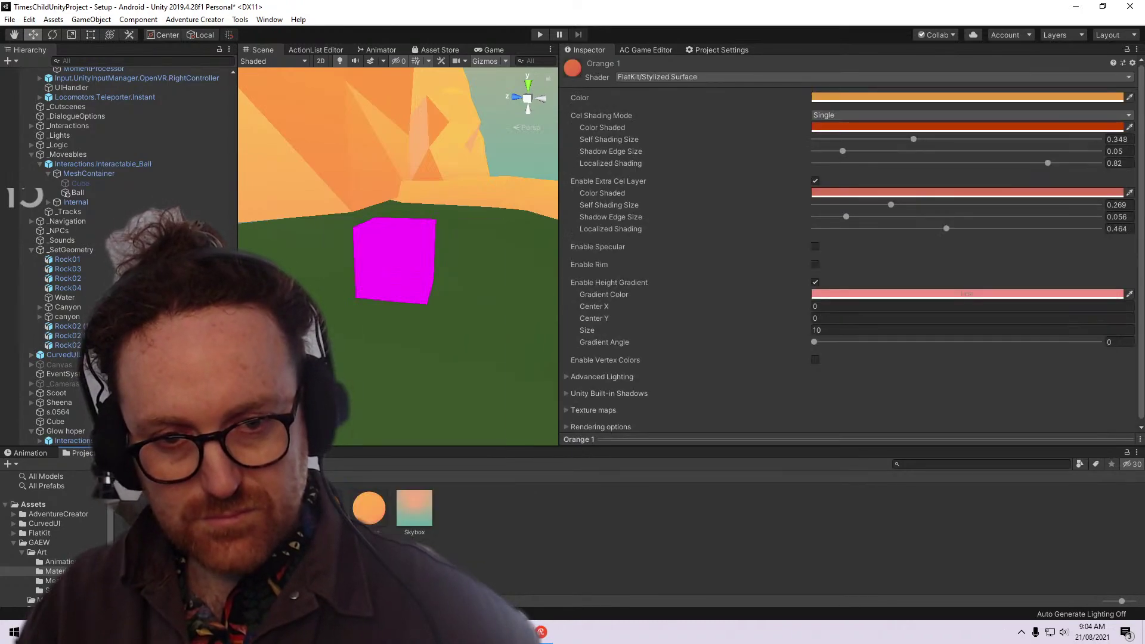
pyautogui.rightClick(326, 535)
pyautogui.click(406, 276)
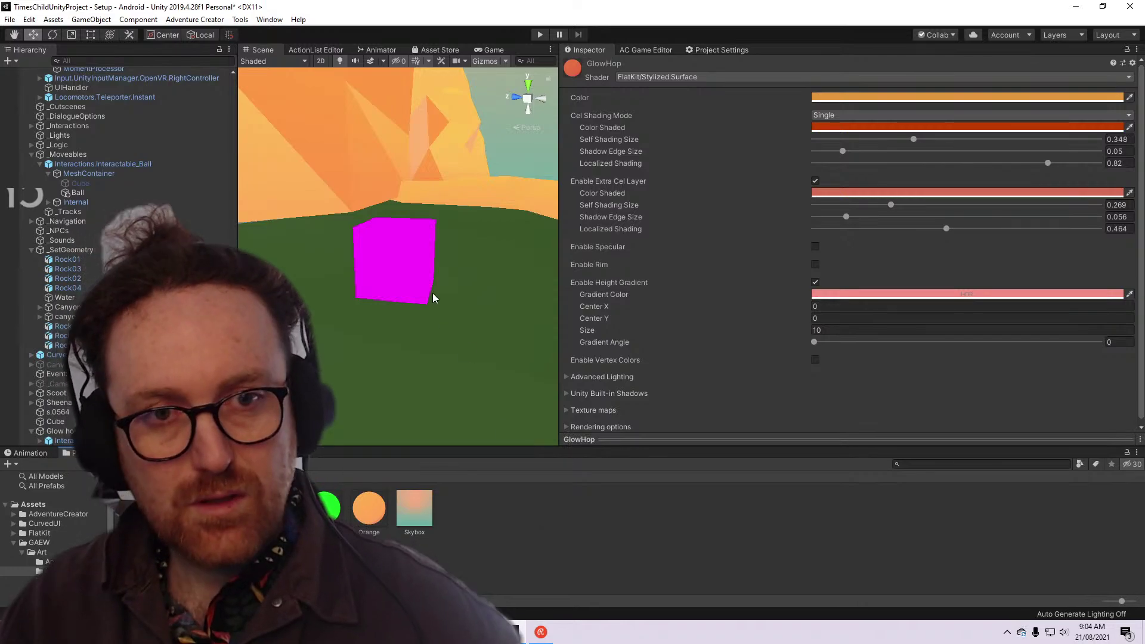
# Apply the GlowHop material to the Cube inside the MeshContainer of Glow hoper's Interactions.Interactable
pyautogui.click(403, 266)
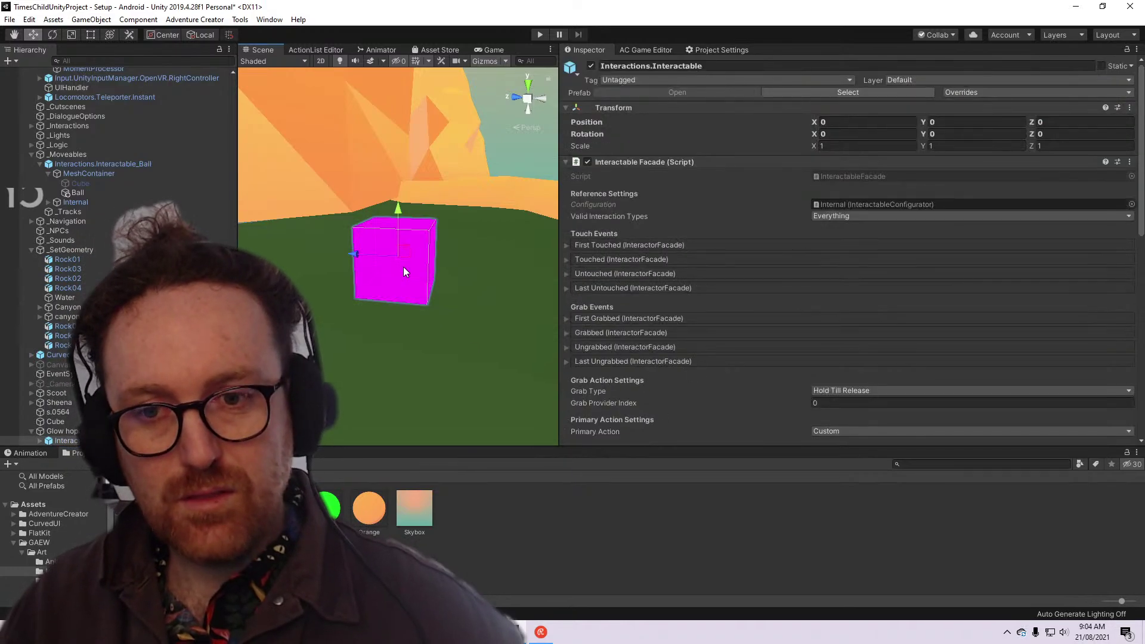
pyautogui.click(39, 440)
pyautogui.click(66, 430)
pyautogui.click(48, 431)
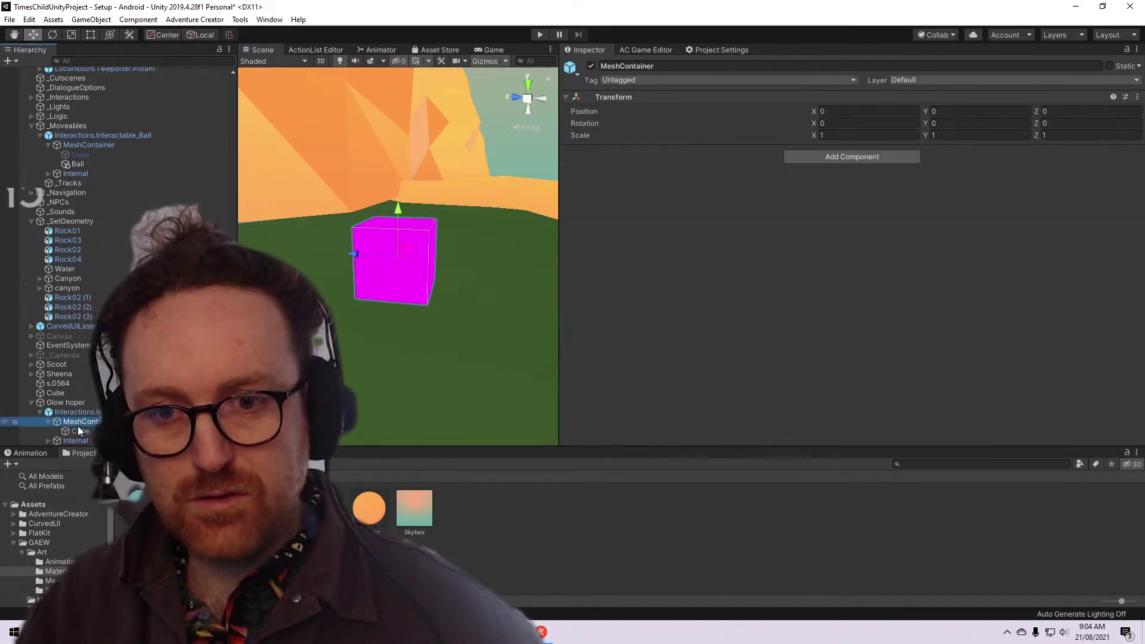
pyautogui.click(78, 431)
pyautogui.moveTo(374, 519); pyautogui.dragTo(404, 252)
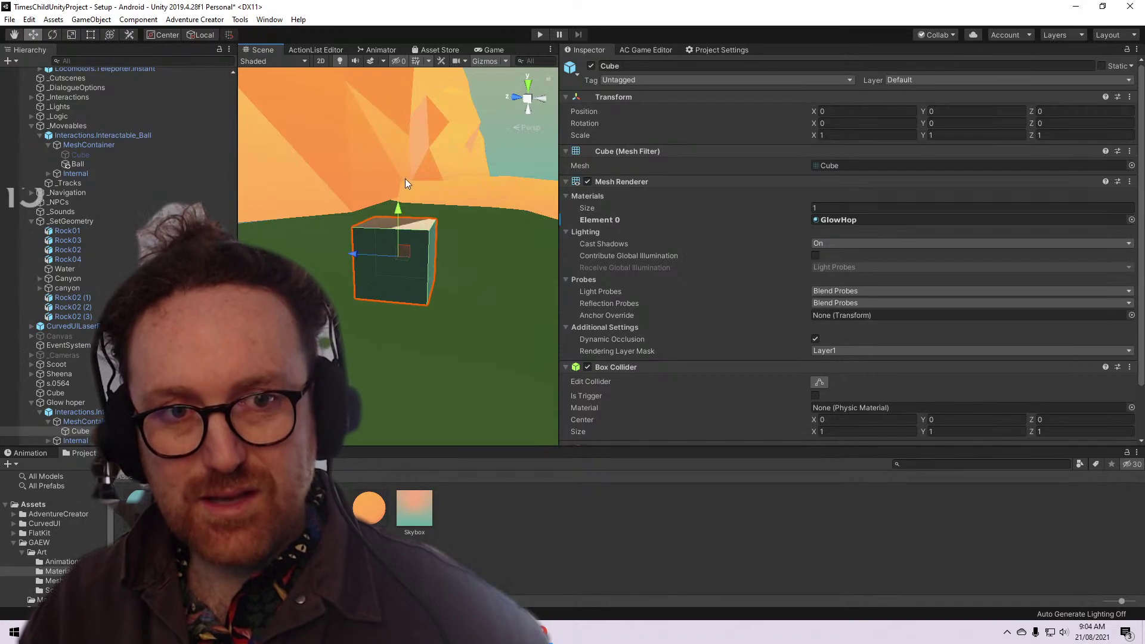
# Remove the Mesh Renderer and Cube (Mesh Filter) components from the parent Glow hoper object
pyautogui.click(72, 35)
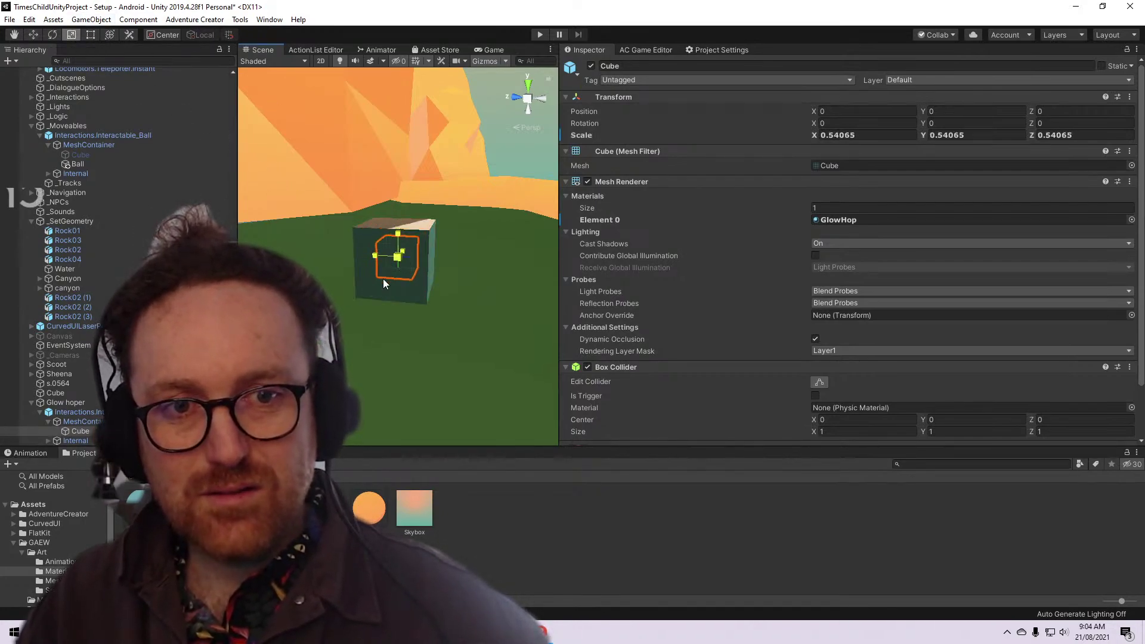
pyautogui.click(60, 403)
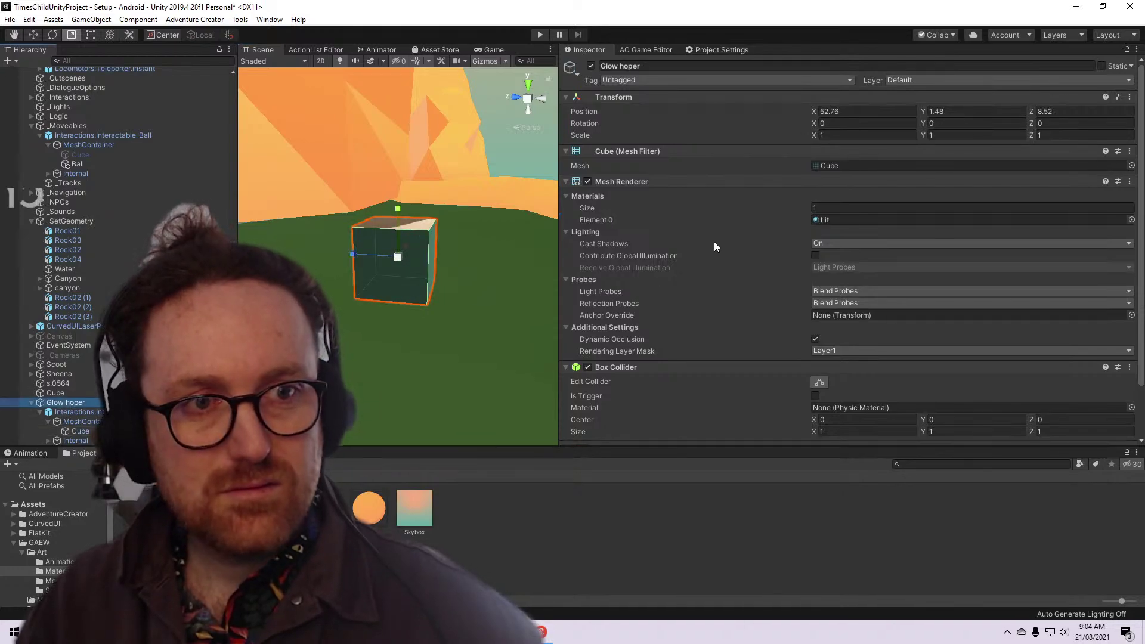
pyautogui.click(1129, 181)
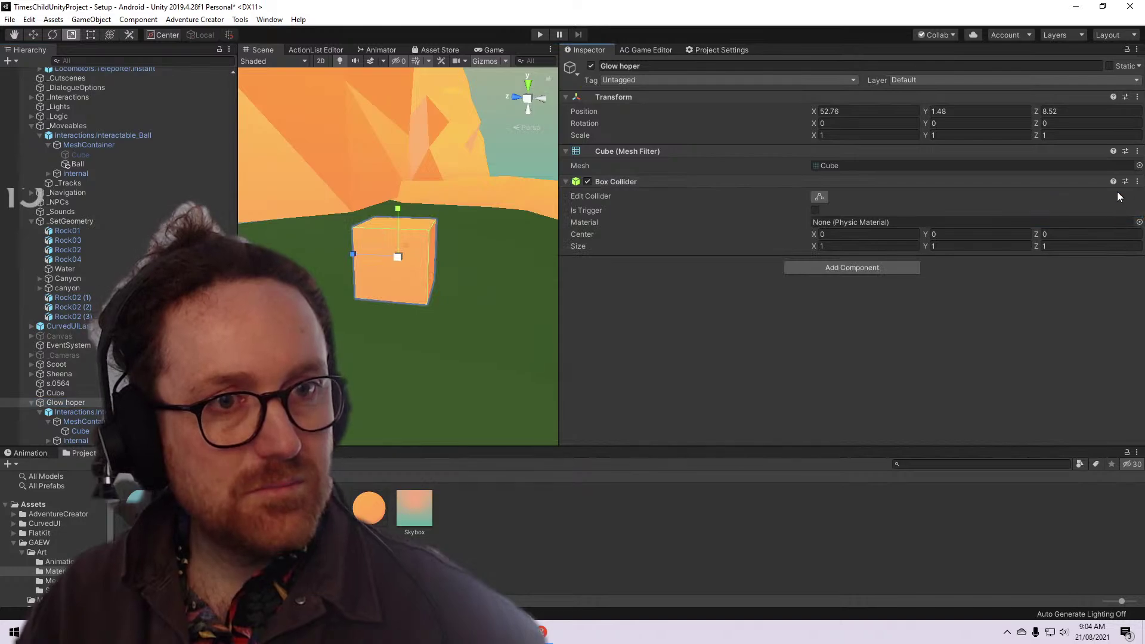
pyautogui.click(1136, 150)
pyautogui.click(1062, 181)
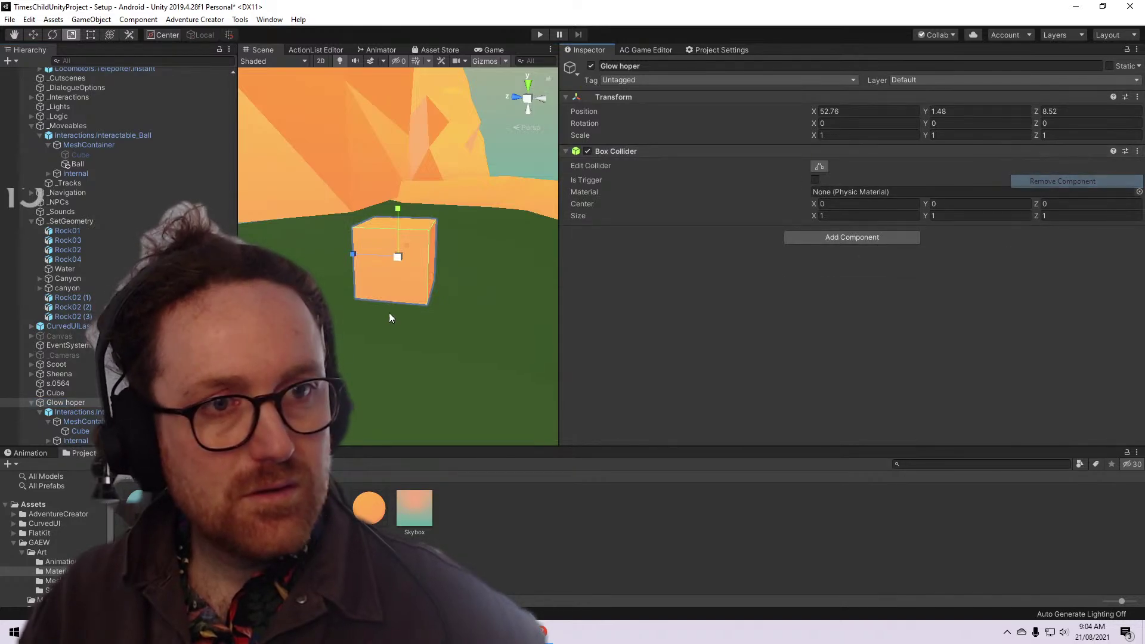
# Inspect Glow hoper's Interactions.Interactable, including its Rigidbody, grab settings, GrabLogic, TouchReceiver and the mesh Cube's components
pyautogui.click(87, 431)
pyautogui.click(88, 422)
pyautogui.click(90, 412)
pyautogui.scroll(-15, 755, 239)
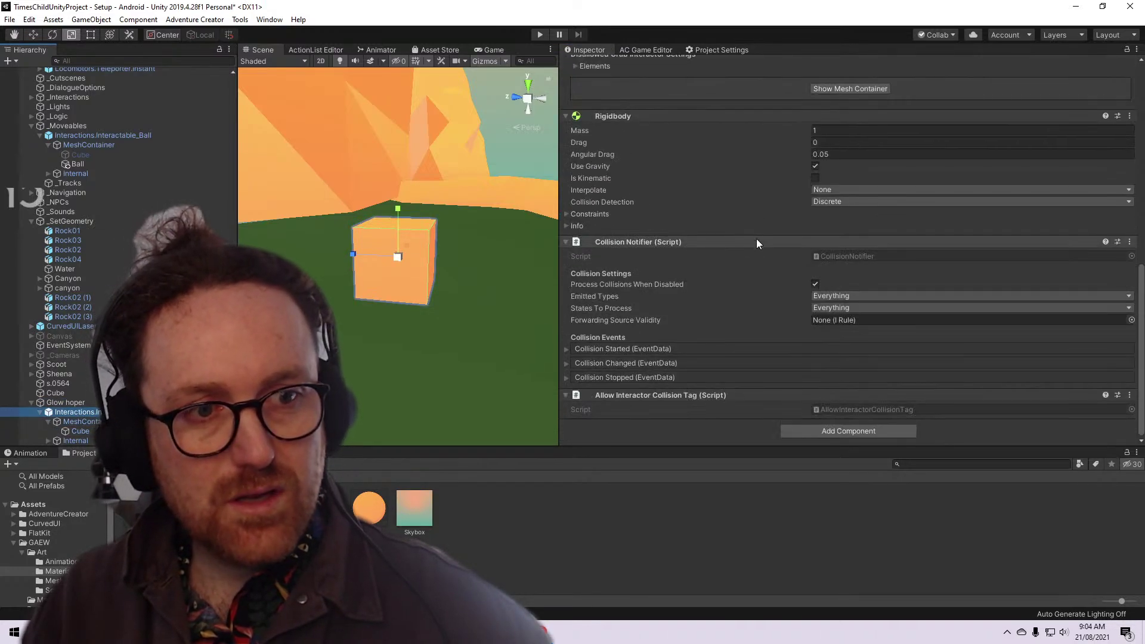
pyautogui.click(48, 440)
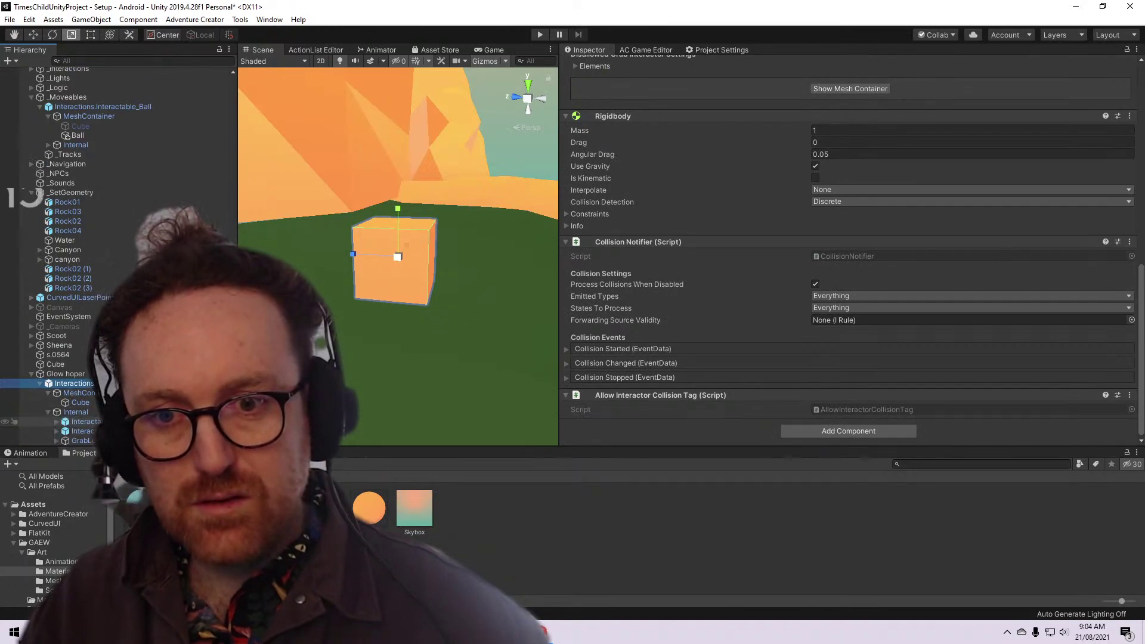
pyautogui.click(83, 440)
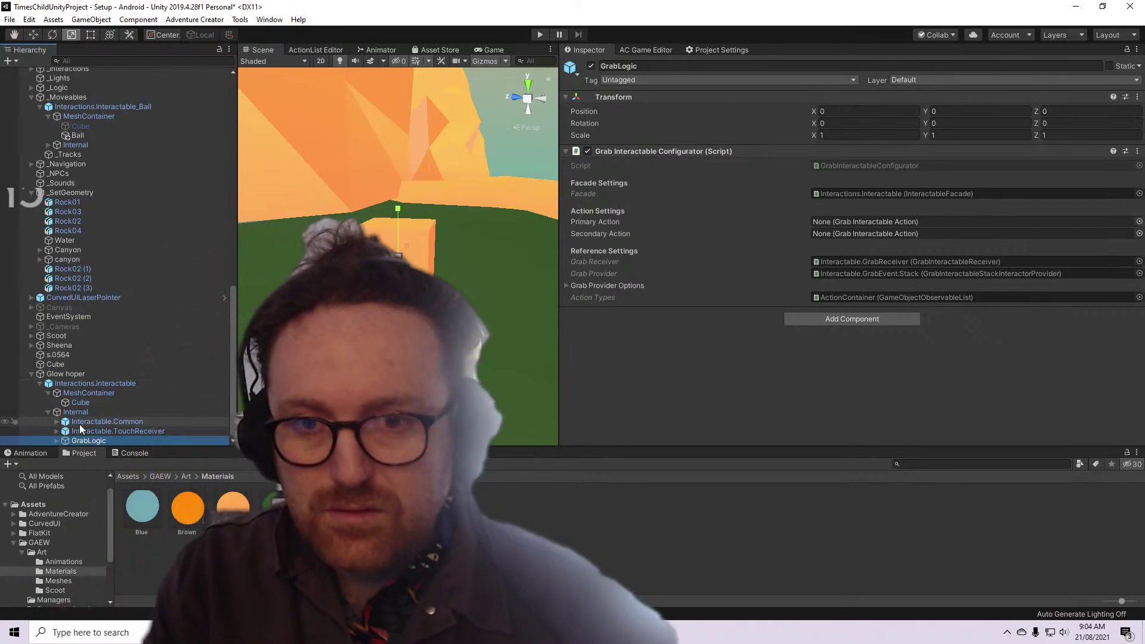
pyautogui.click(120, 430)
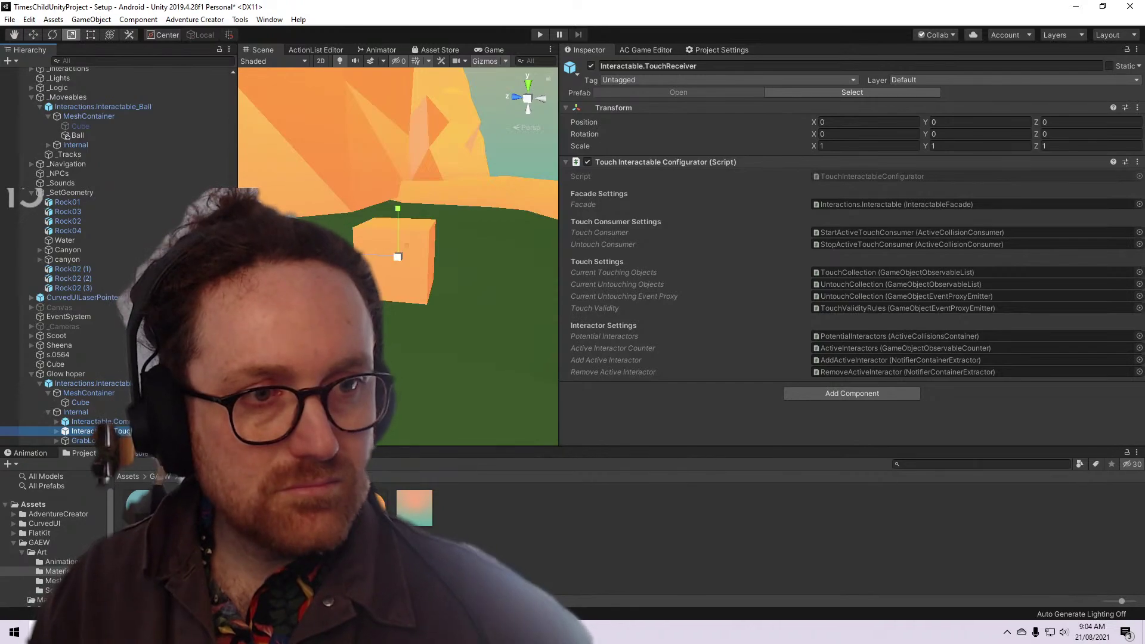
pyautogui.click(122, 383)
pyautogui.scroll(-6, 802, 296)
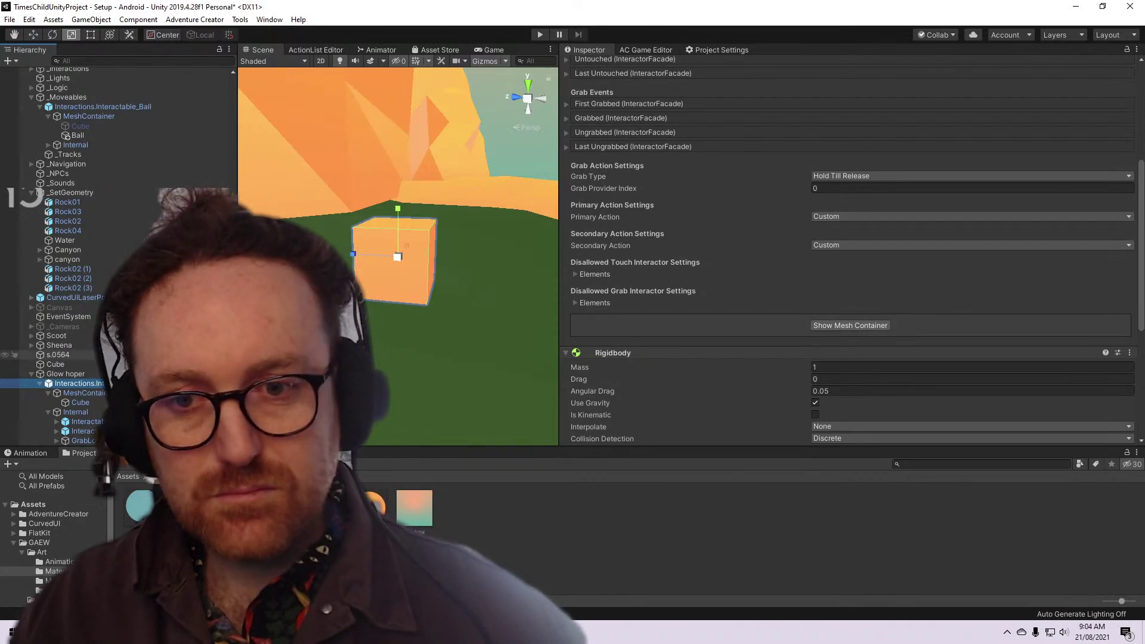
pyautogui.click(434, 221)
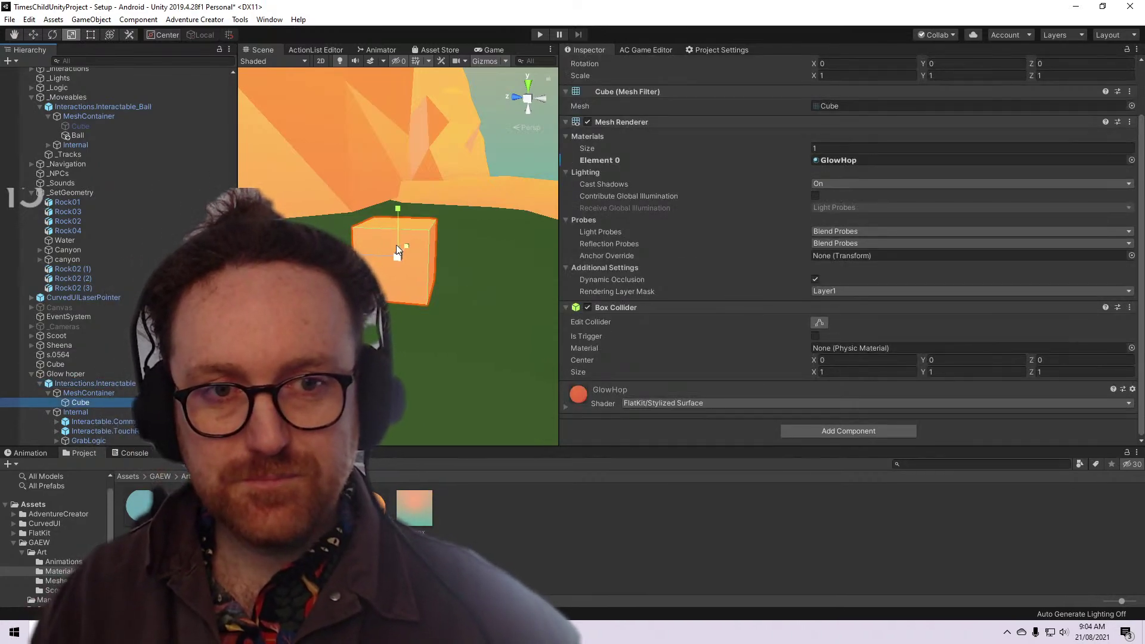
# Scale Glow hoper's mesh Cube to about 0.125 in X and Y and about 0.47 in Z
pyautogui.moveTo(397, 255); pyautogui.dragTo(354, 313)
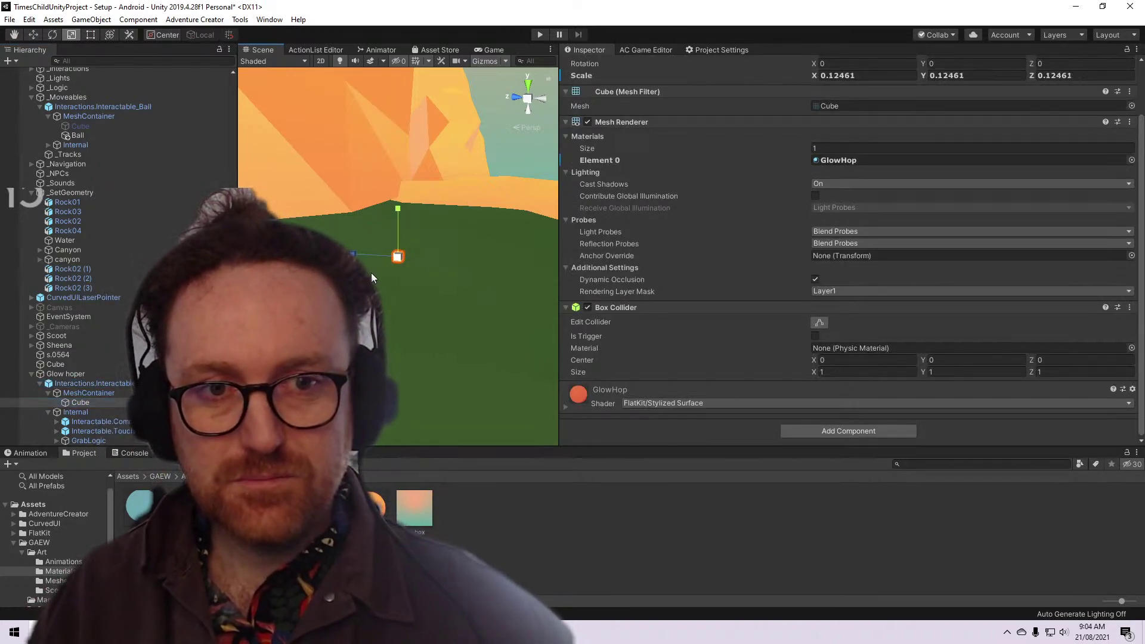
pyautogui.moveTo(353, 255); pyautogui.dragTo(232, 248)
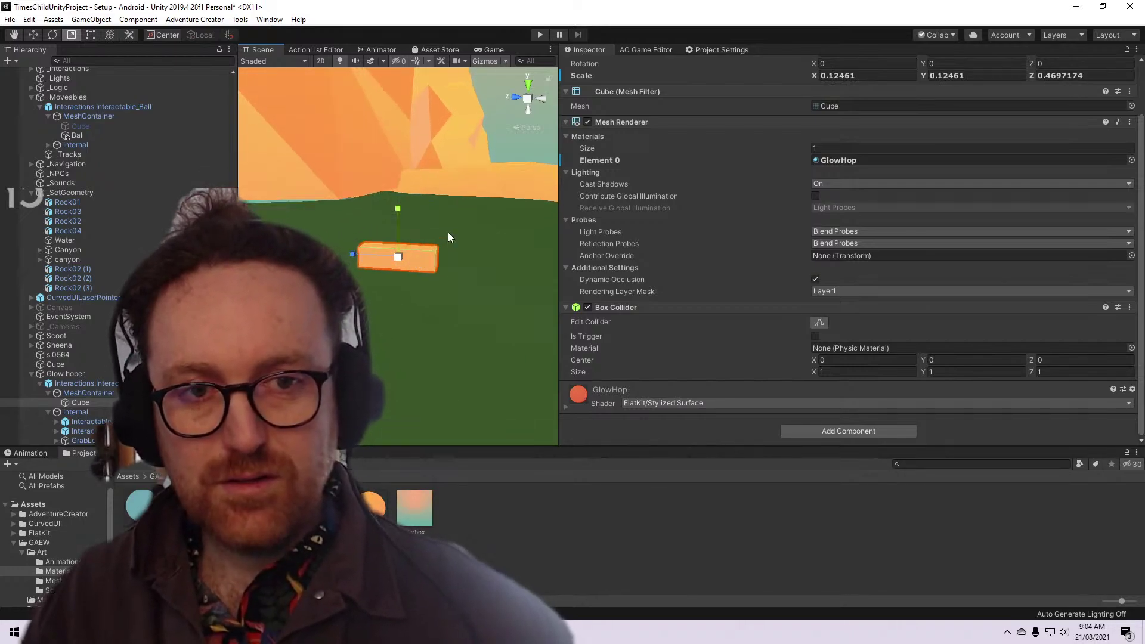
# Try duplicating the elongated cube, moving the copy off the original and rotating it diagonally about the X axis
pyautogui.hotkey('ctrl', 'd')
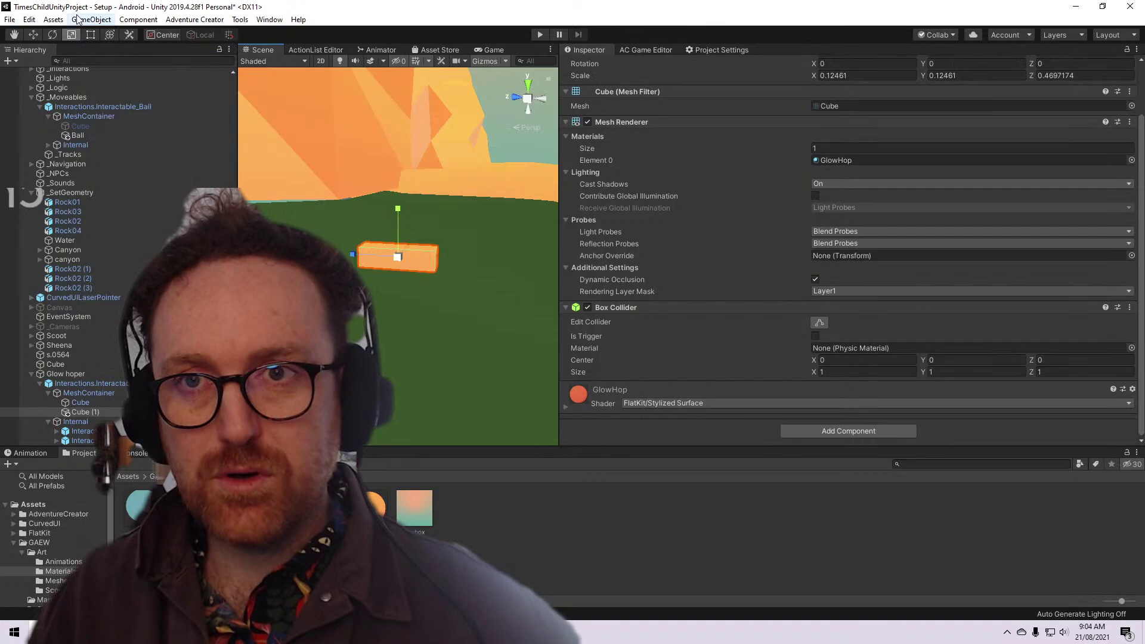
pyautogui.click(30, 34)
pyautogui.moveTo(404, 260); pyautogui.dragTo(385, 245)
pyautogui.click(52, 35)
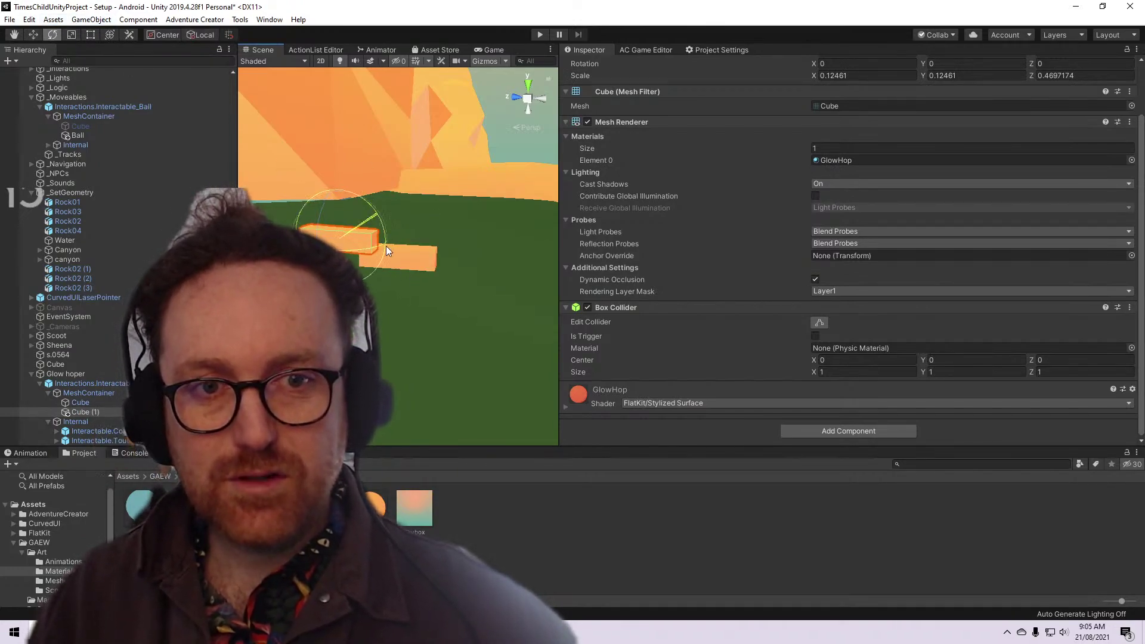
pyautogui.moveTo(477, 424); pyautogui.dragTo(514, 514)
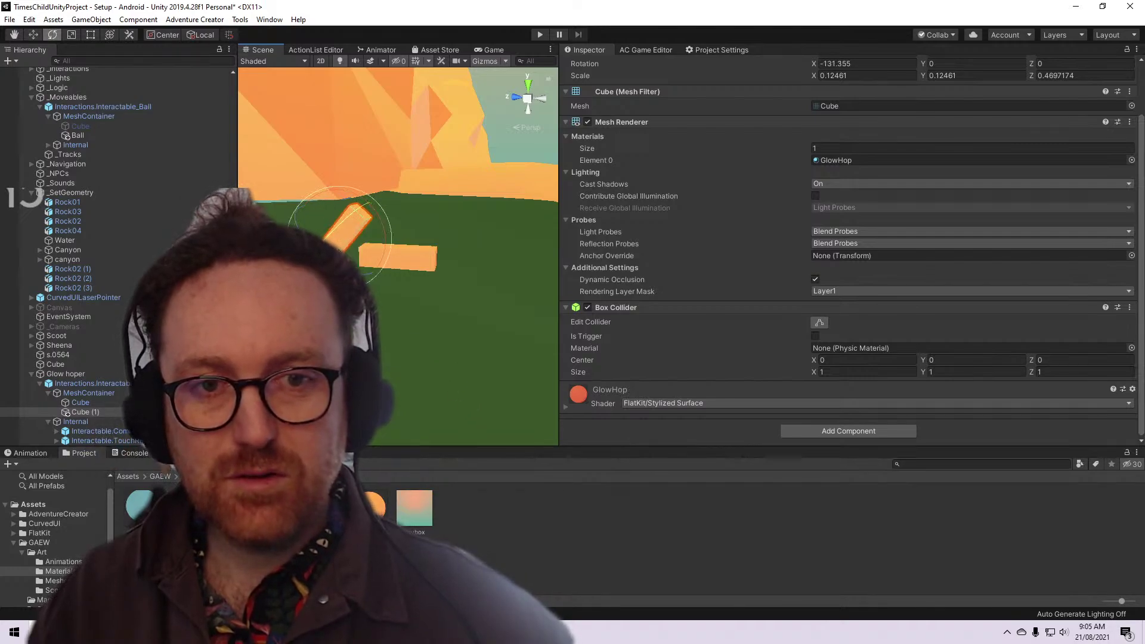
pyautogui.click(36, 35)
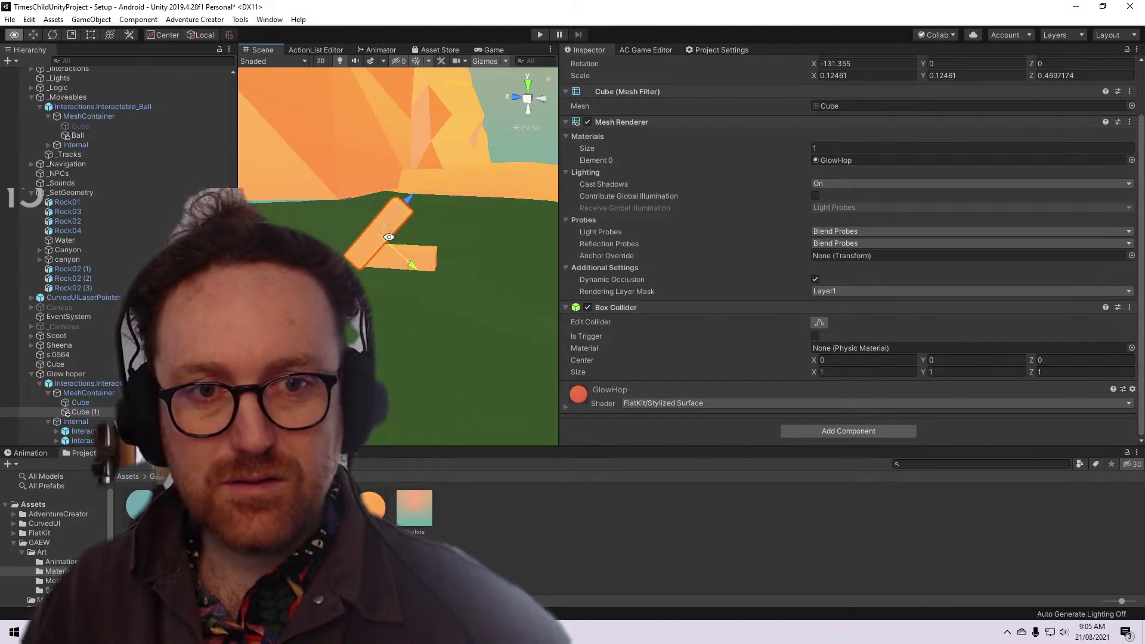
pyautogui.keyDown('alt'); pyautogui.moveTo(349, 240); pyautogui.dragTo(137, 364); pyautogui.keyUp('alt')
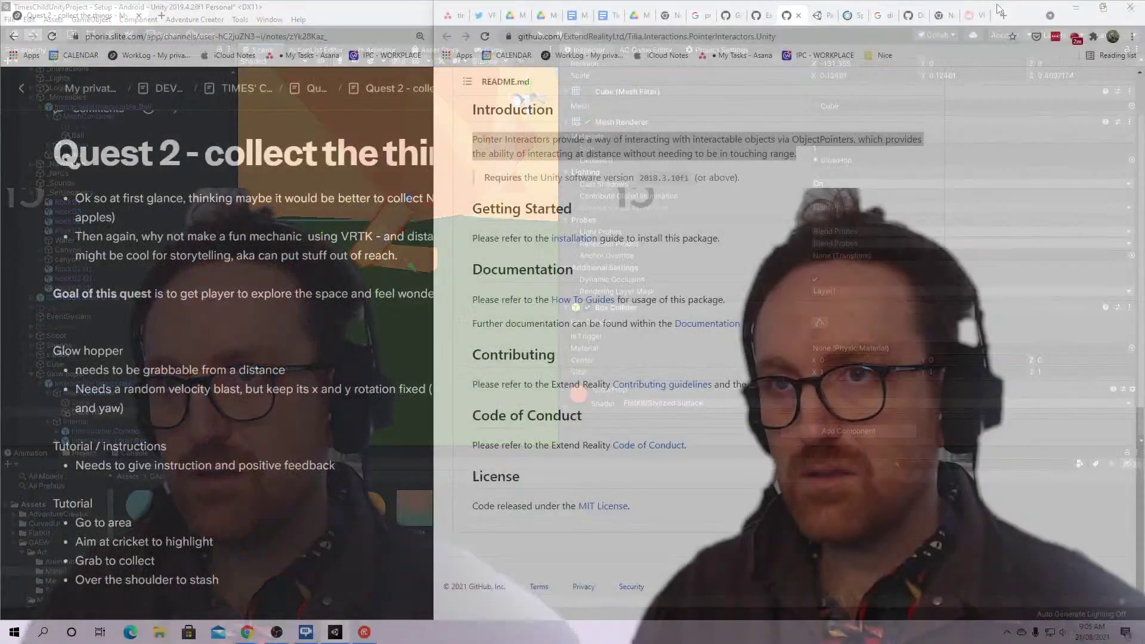
# Switch to the Chrome browser, search Google for crickets and open the cricket pictures as reference
pyautogui.click(1005, 15)
pyautogui.write('crickets')
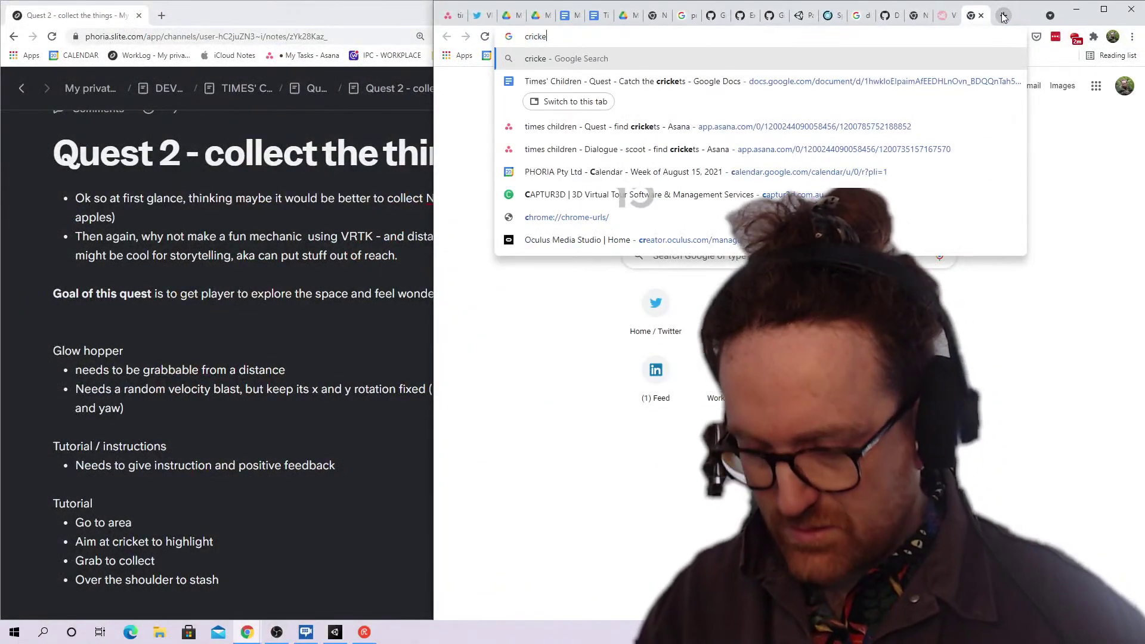
pyautogui.press('Return')
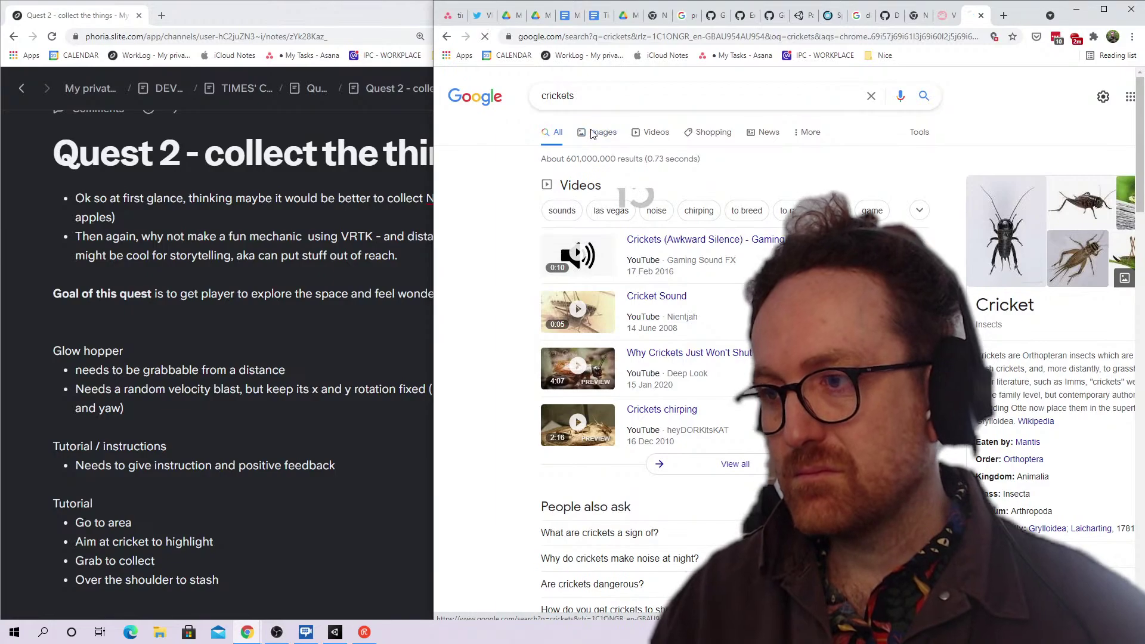
pyautogui.click(1098, 197)
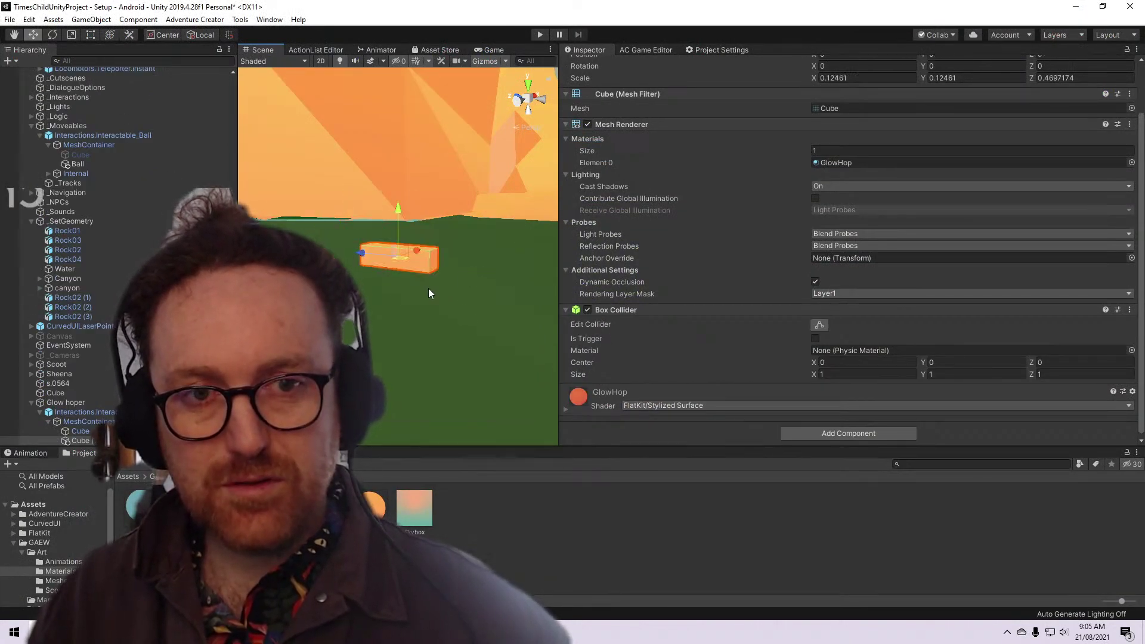
# Try placing the duplicated cube above the original, and undo the move and the duplication
pyautogui.keyDown('alt'); pyautogui.moveTo(428, 288); pyautogui.dragTo(338, 208); pyautogui.keyUp('alt')
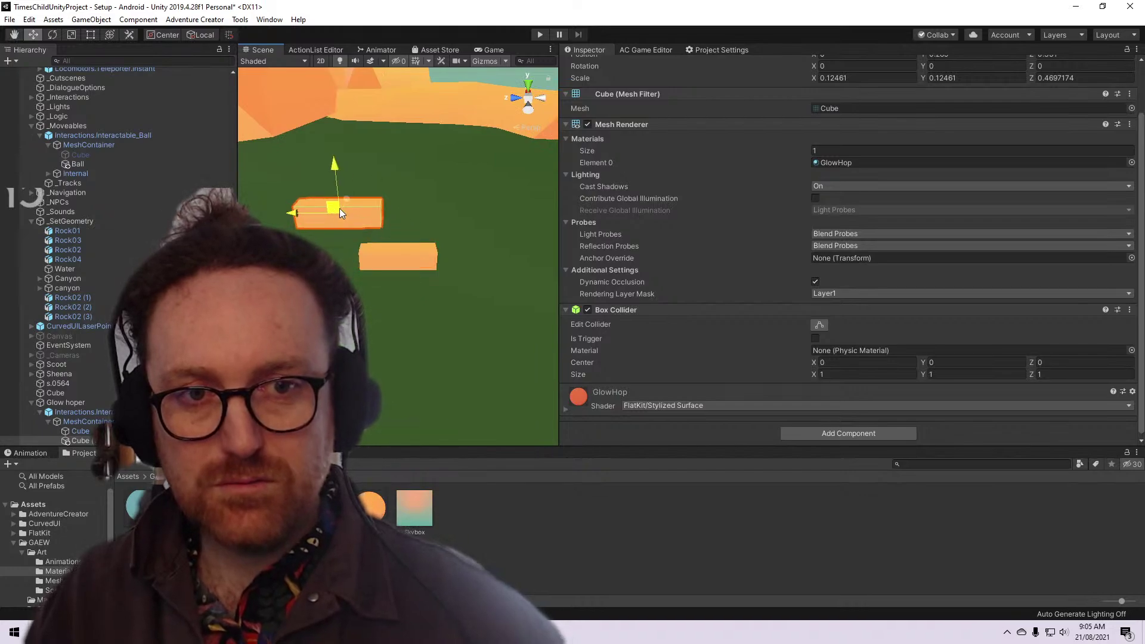
pyautogui.hotkey('ctrl', 'z')
pyautogui.hotkey('ctrl', 'z')
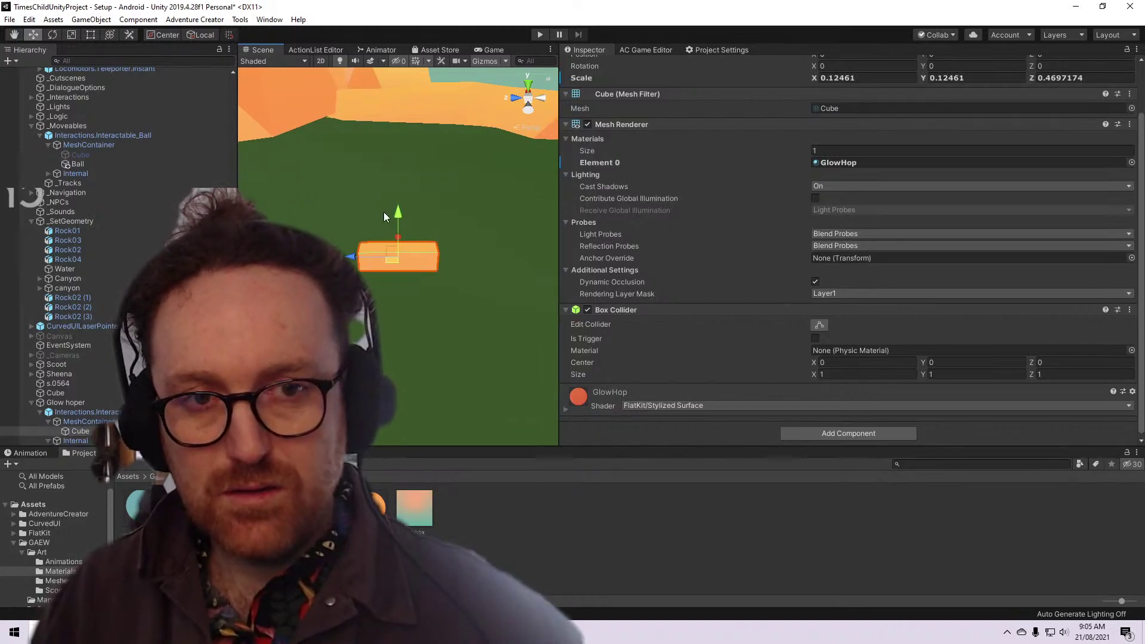
# Switch to Adobe Photoshop 2021 and open the cloud document Untitled (10)
pyautogui.press('super')
pyautogui.write('photo')
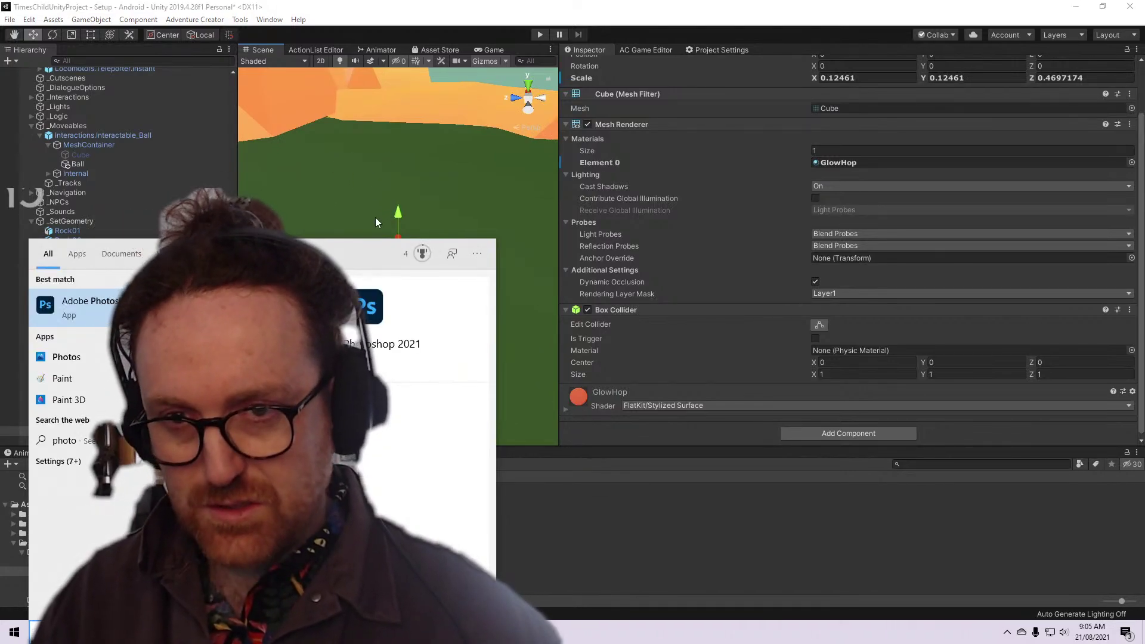
pyautogui.press('Return')
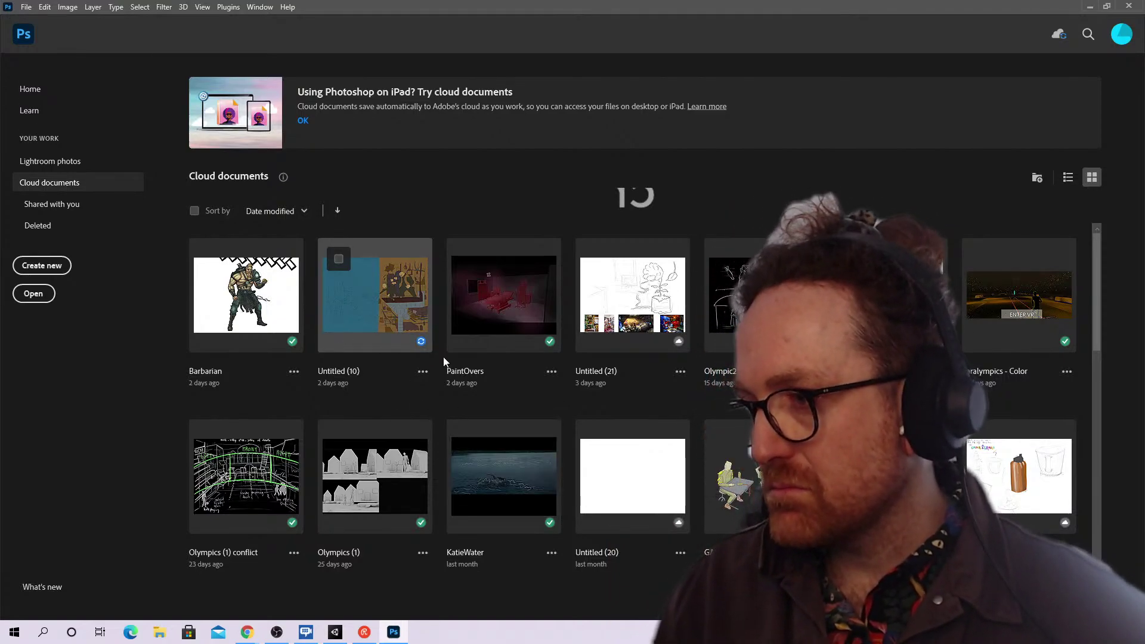
pyautogui.click(373, 310)
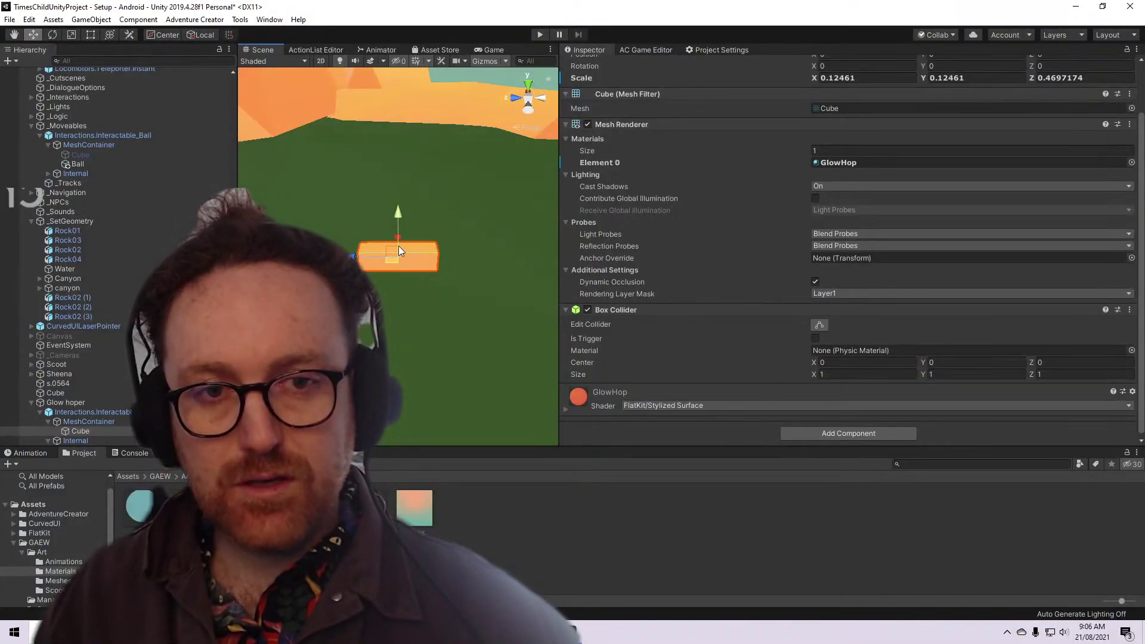
# Duplicate Glow hoper's mesh Cube, offset the copy towards one end of the original and rotate it 60 degrees about X
pyautogui.scroll(2, 398, 246)
pyautogui.scroll(-1, 398, 246)
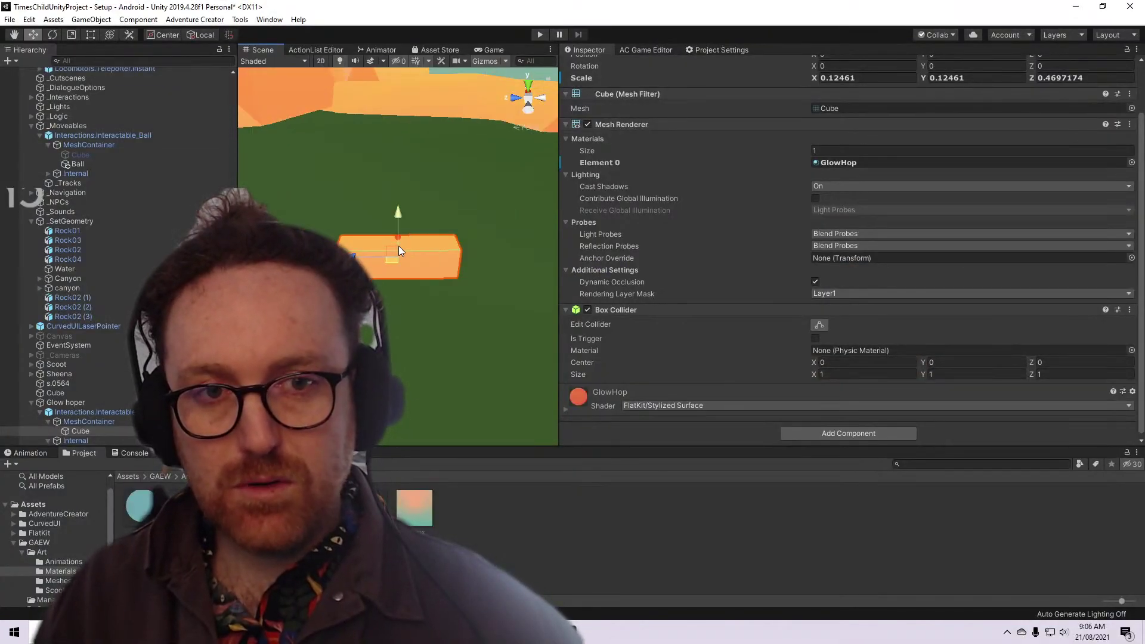
pyautogui.keyDown('alt'); pyautogui.moveTo(399, 245); pyautogui.dragTo(406, 131); pyautogui.keyUp('alt')
pyautogui.hotkey('ctrl', 'z')
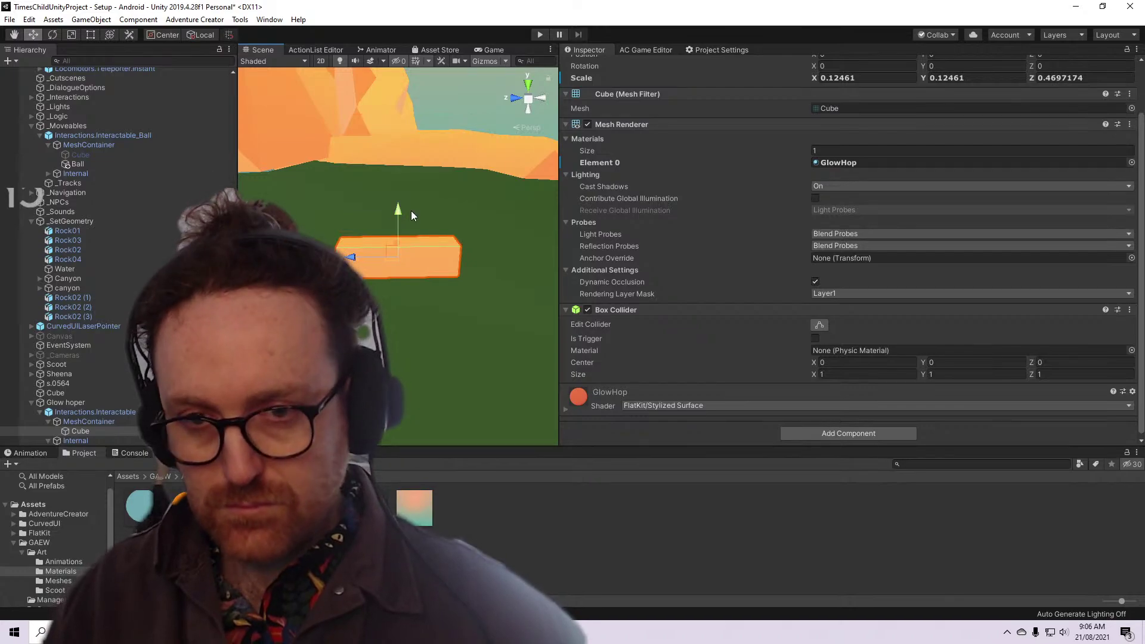
pyautogui.hotkey('ctrl', 'd')
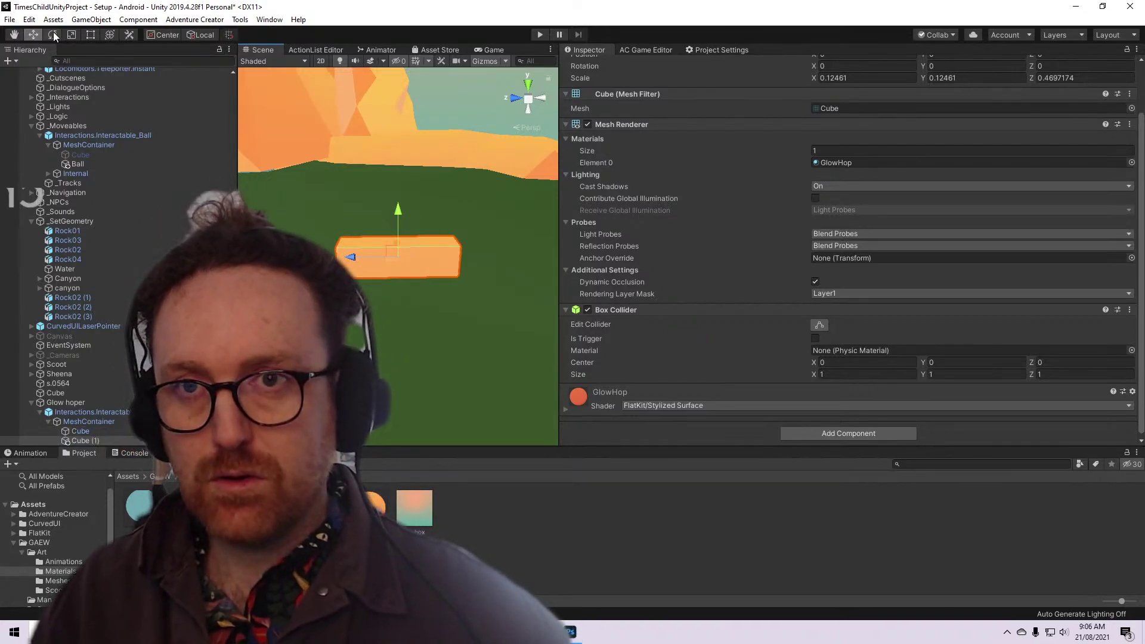
pyautogui.moveTo(359, 256); pyautogui.dragTo(294, 232)
pyautogui.press('e')
pyautogui.moveTo(372, 202); pyautogui.dragTo(325, 170)
# Shorten the tilted cube copy to about 0.22 in Z and place it at Y 0.067, Z 0.27 against the body's end
pyautogui.press('r')
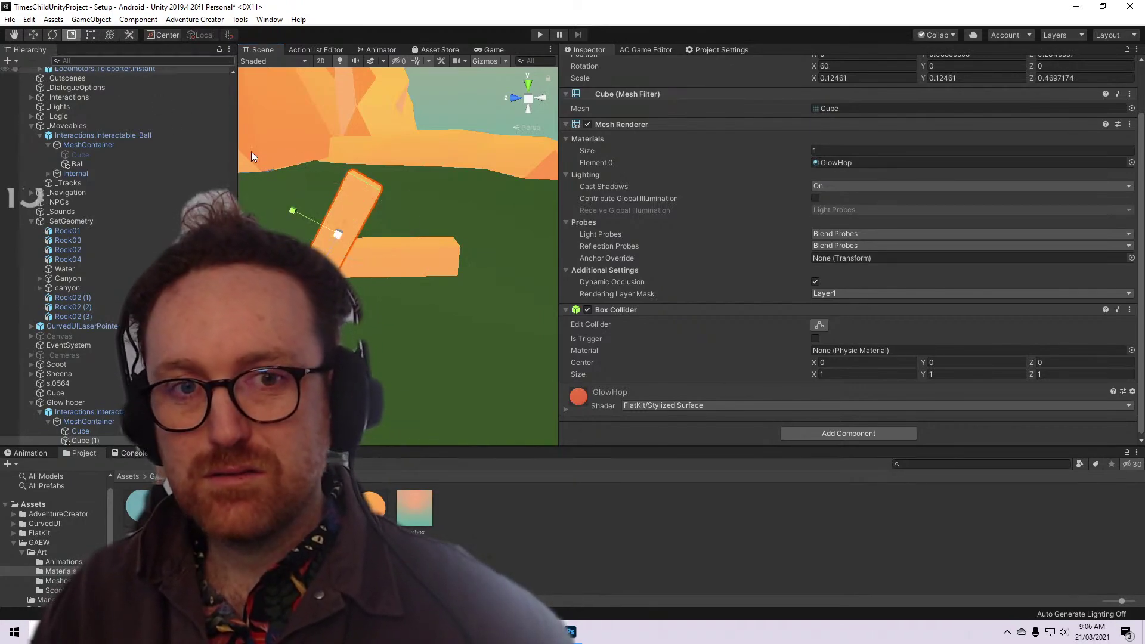
pyautogui.moveTo(347, 230); pyautogui.dragTo(403, 410)
pyautogui.click(39, 34)
pyautogui.click(422, 257)
pyautogui.press('f')
pyautogui.scroll(6, 448, 332)
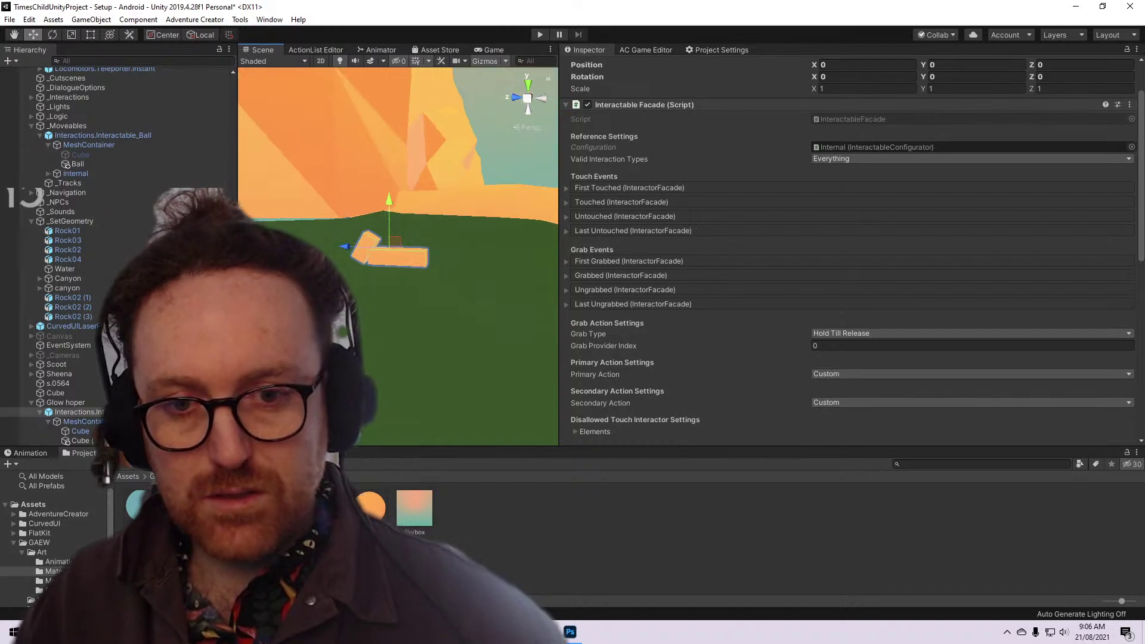
# Set the GlowHop material's base Color to yellow E2D63D and its cel shading Color Shaded to blue 0072C0
pyautogui.click(373, 506)
pyautogui.click(831, 93)
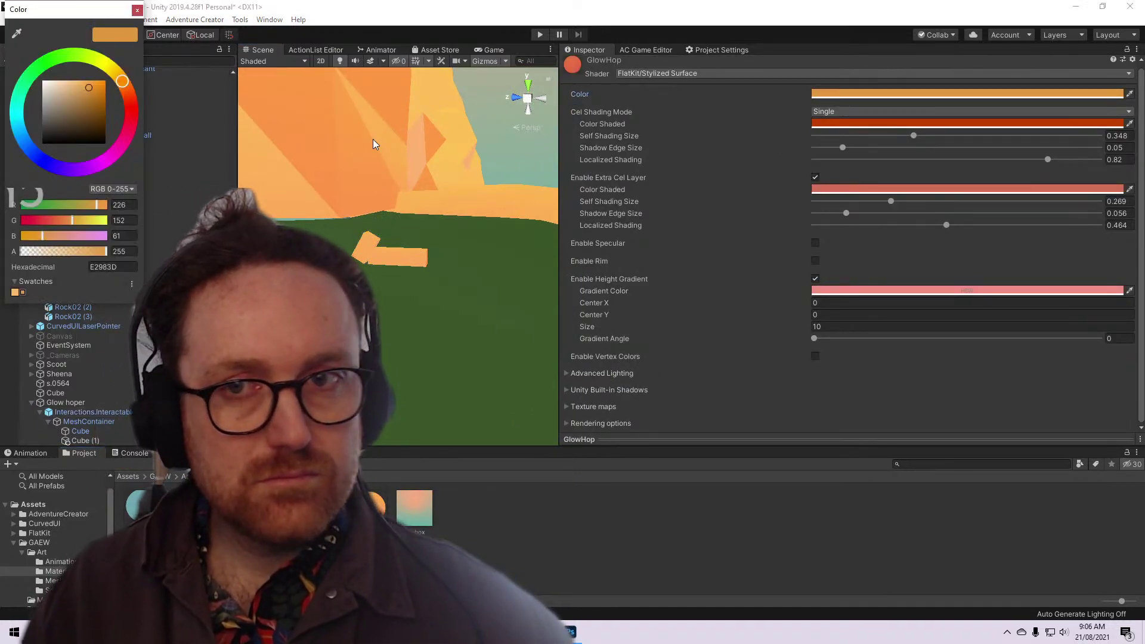
pyautogui.click(108, 68)
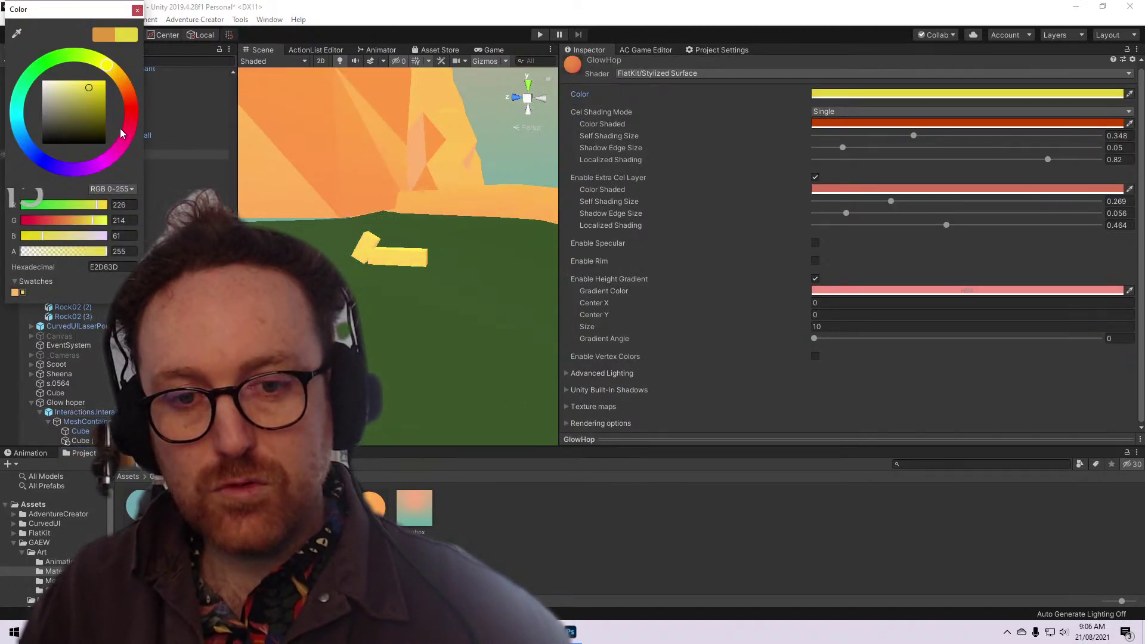
pyautogui.click(915, 123)
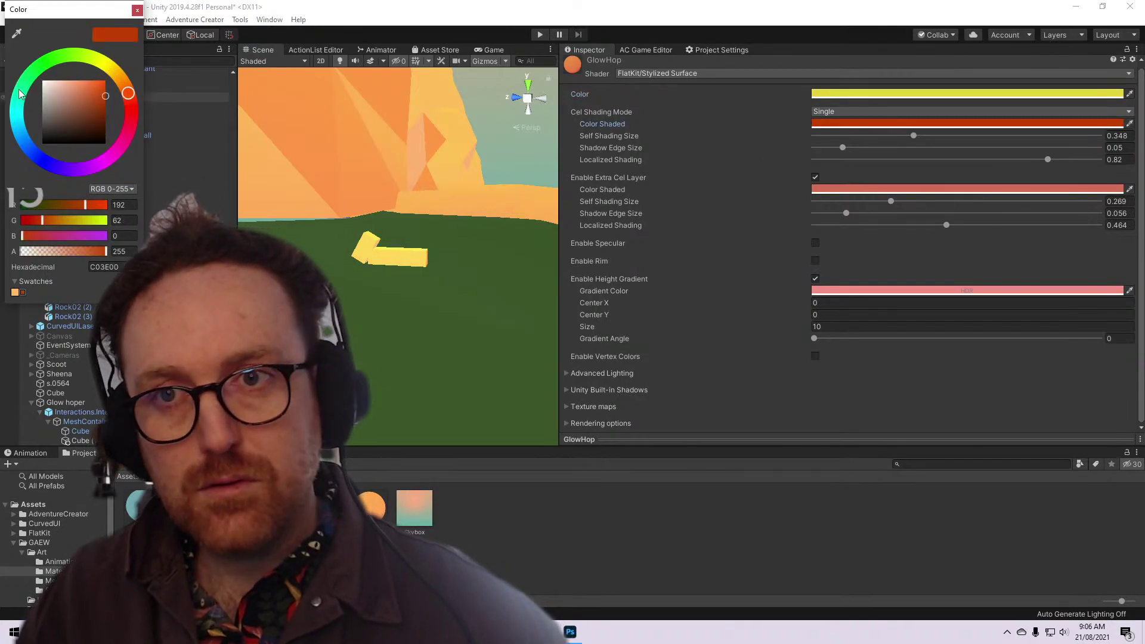
pyautogui.click(22, 136)
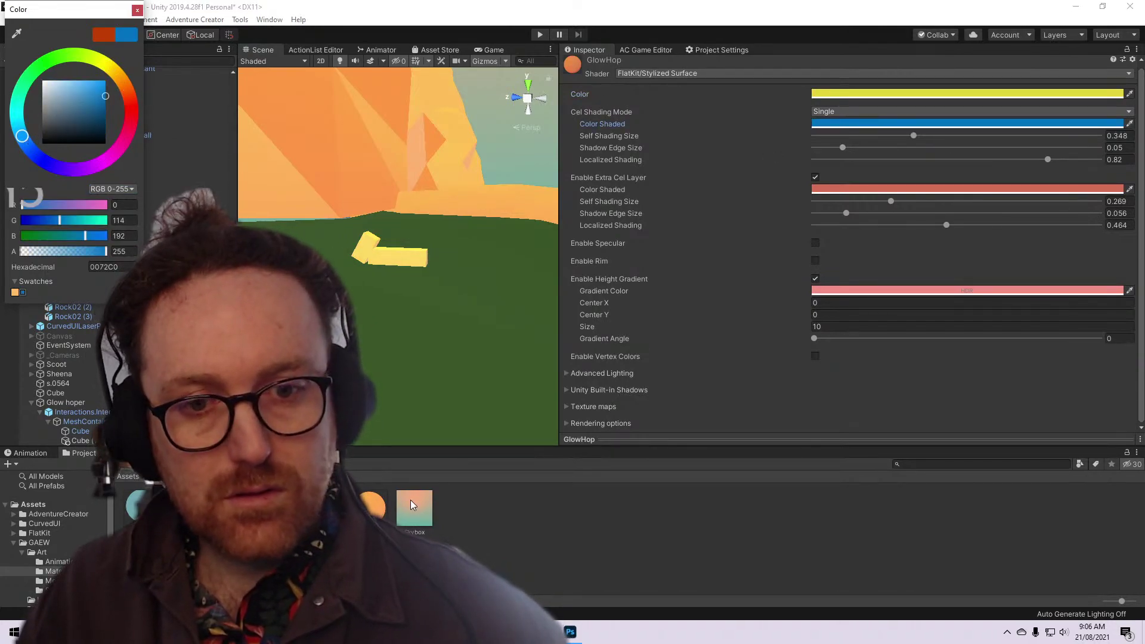
# Set the Color Shaded of GlowHop's extra cel layer to magenta FF1AFD
pyautogui.click(829, 188)
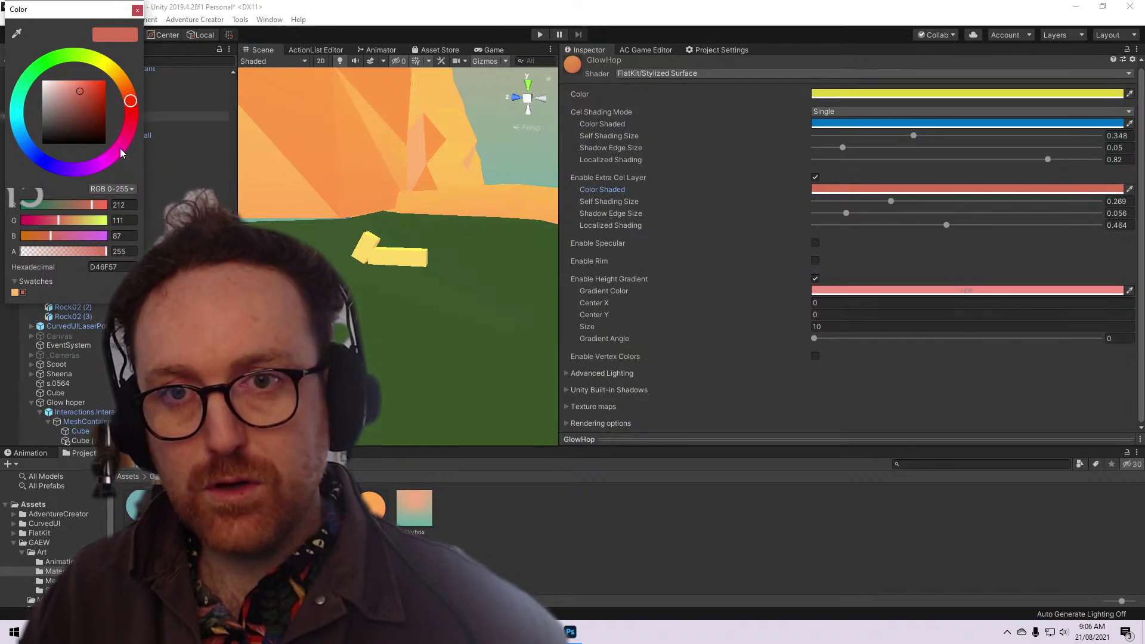
pyautogui.click(103, 160)
pyautogui.moveTo(95, 101); pyautogui.dragTo(106, 85)
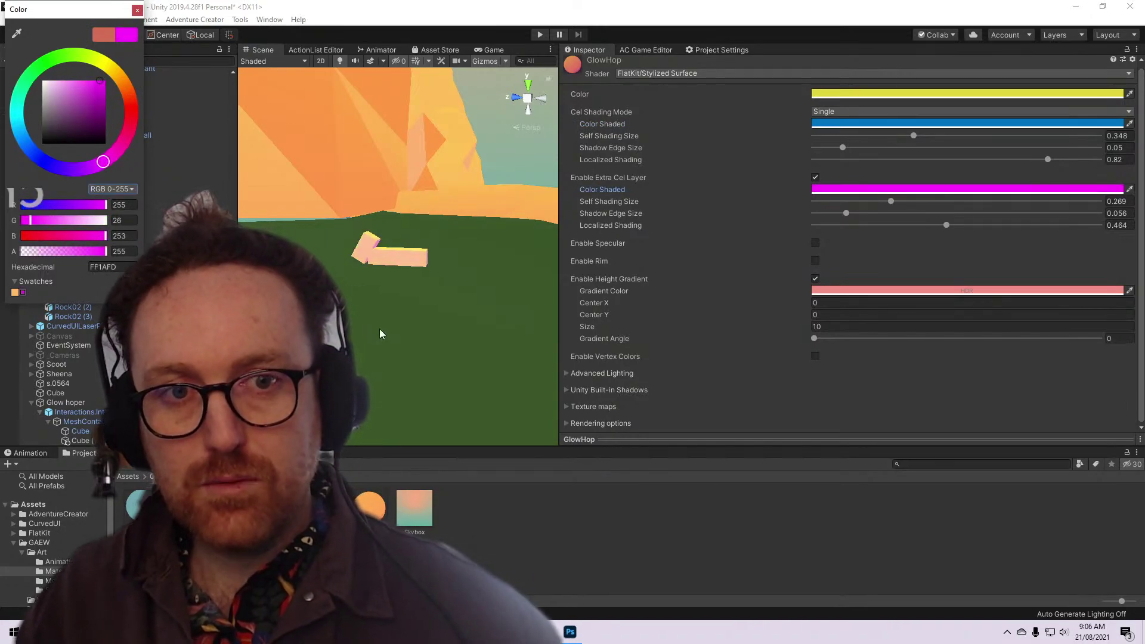
# Try duplicating Glow hoper's Interactions.Interactable while picking its cubes in the scene, and undo the duplication
pyautogui.moveTo(387, 275)
pyautogui.keyDown('alt'); pyautogui.mouseDown()
pyautogui.moveTo(372, 299)
pyautogui.moveTo(381, 293)
pyautogui.moveTo(507, 337)
pyautogui.moveTo(420, 251)
pyautogui.mouseUp(); pyautogui.keyUp('alt')
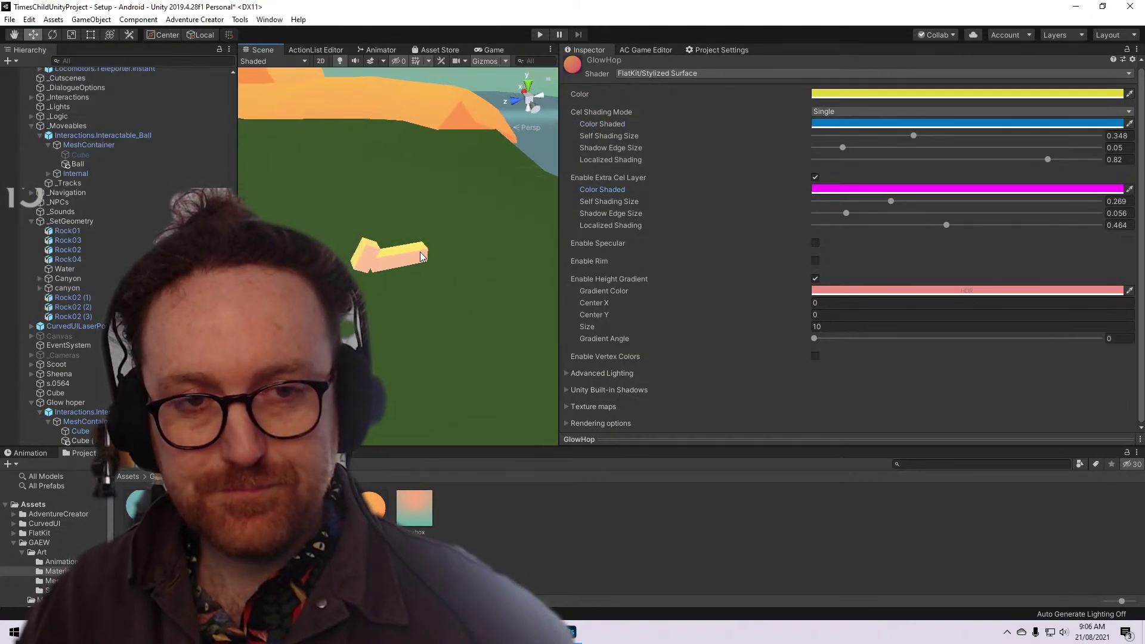
pyautogui.click(356, 266)
pyautogui.click(391, 273)
pyautogui.click(378, 259)
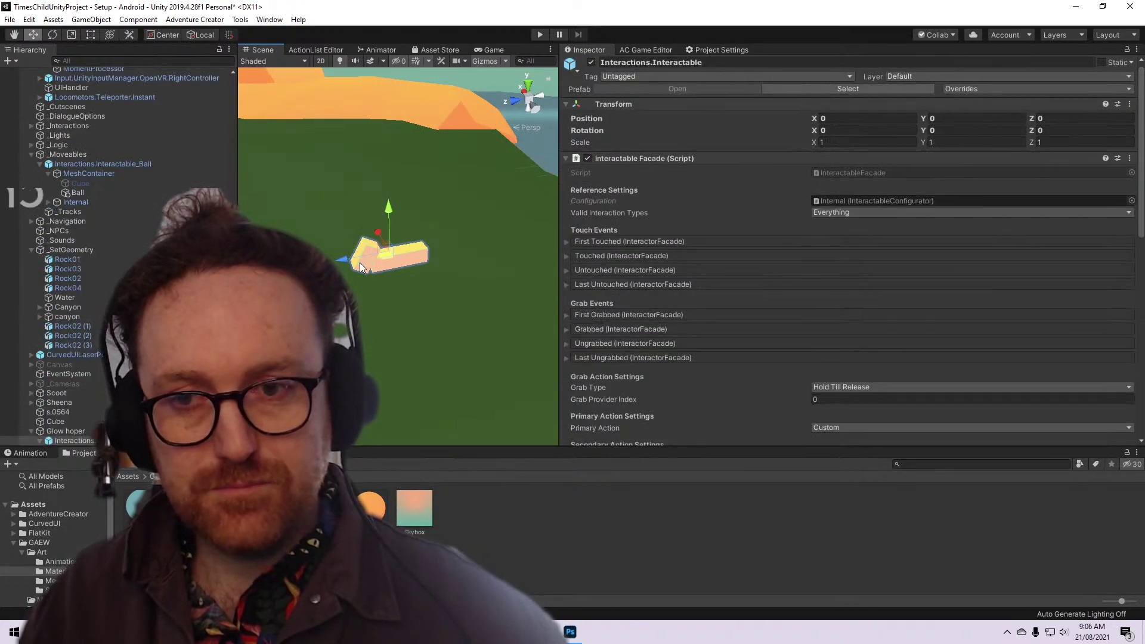
pyautogui.click(385, 265)
pyautogui.click(392, 260)
pyautogui.hotkey('ctrl', 'd')
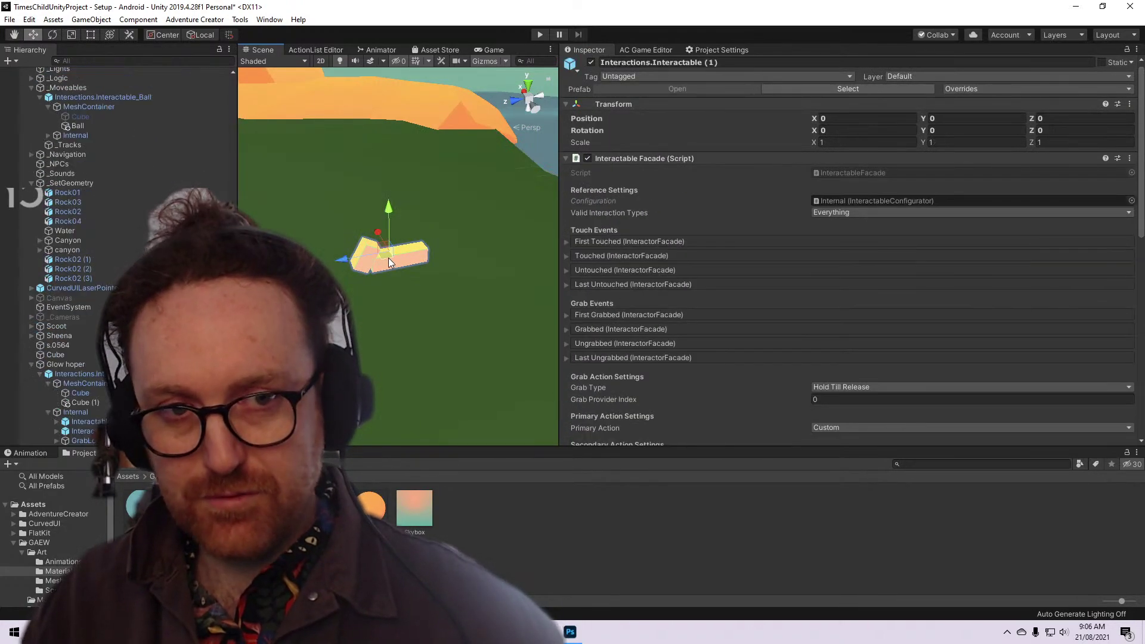
pyautogui.moveTo(369, 225); pyautogui.dragTo(383, 244)
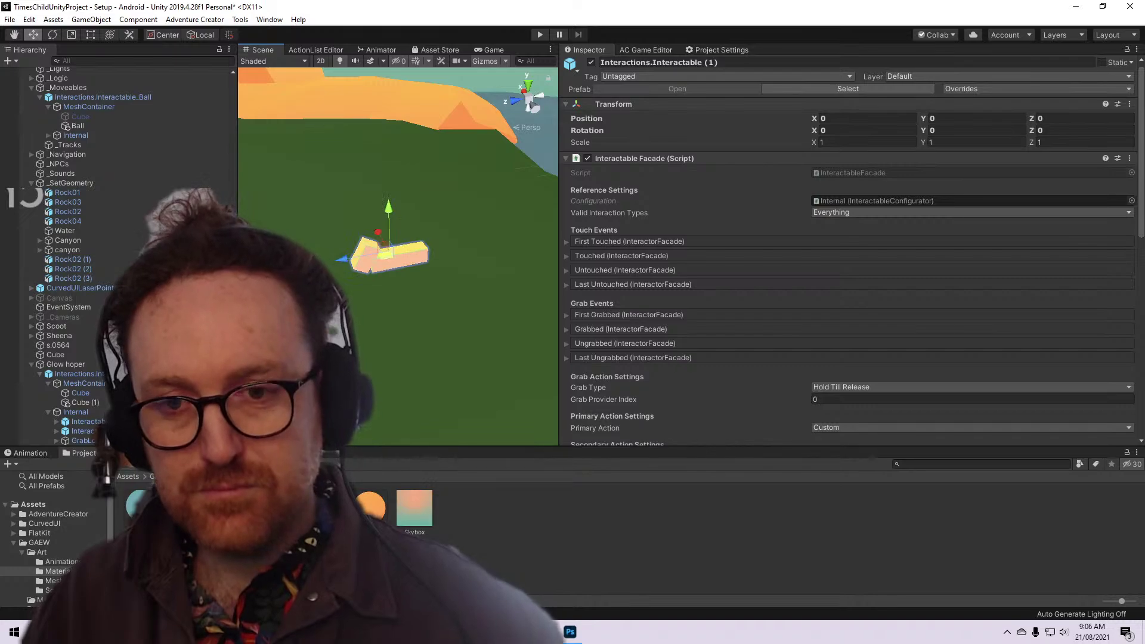
pyautogui.hotkey('ctrl', 'z')
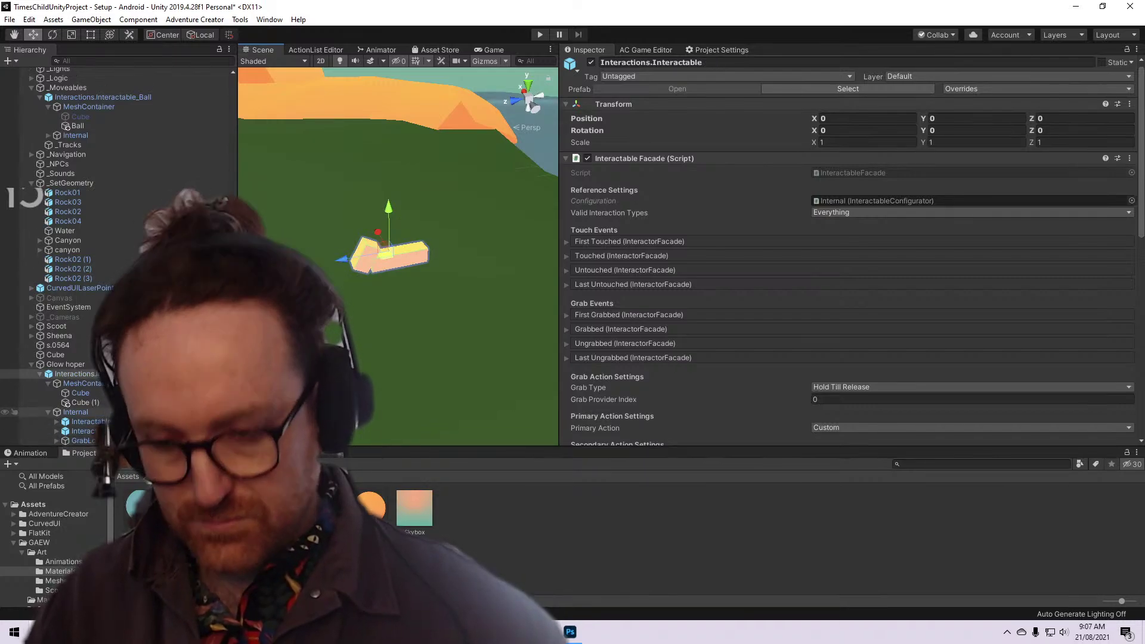
# Tilt the selected body-sized Cube 45 degrees about X and place it at X -0.017, Y 0.03, Z -0.106 as Glow hoper's leg
pyautogui.click(77, 403)
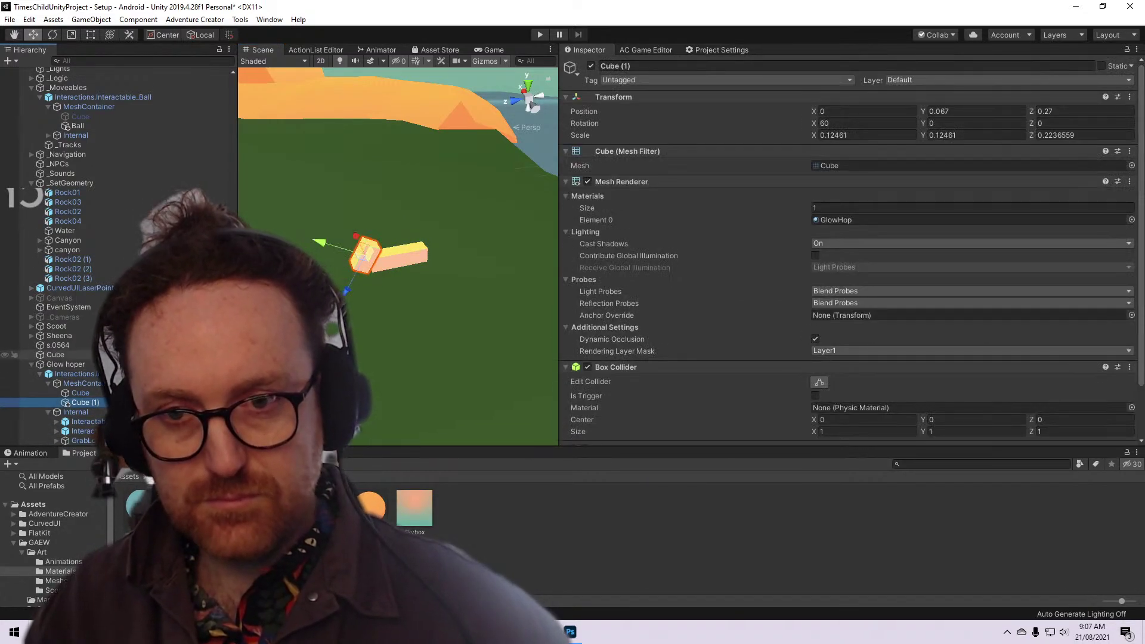
pyautogui.click(387, 249)
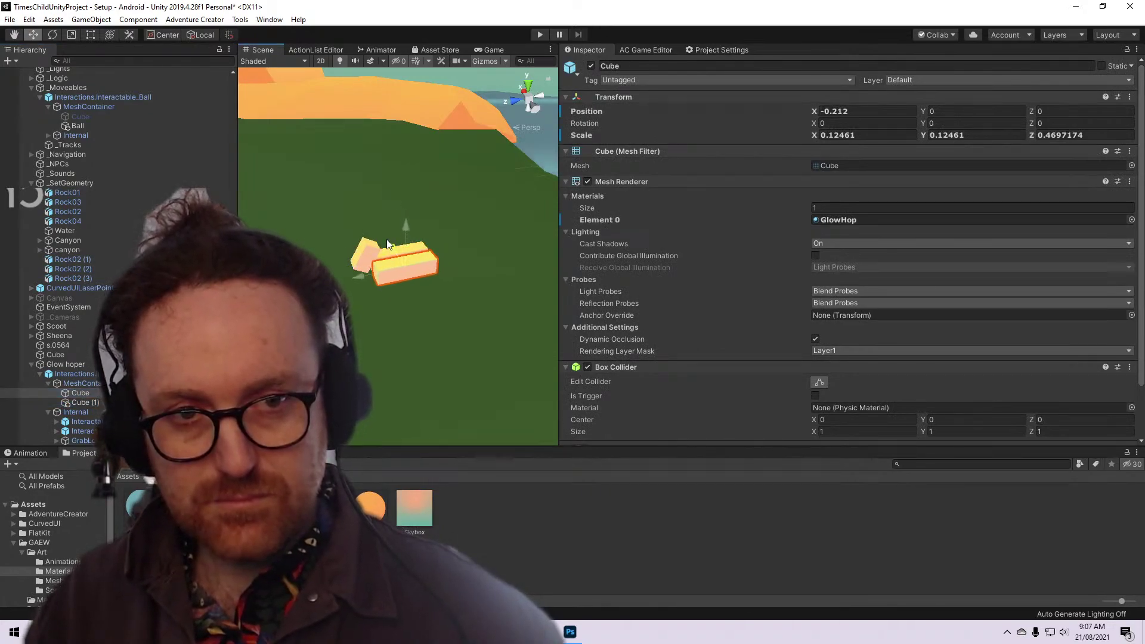
pyautogui.moveTo(386, 239); pyautogui.dragTo(359, 257)
pyautogui.click(52, 34)
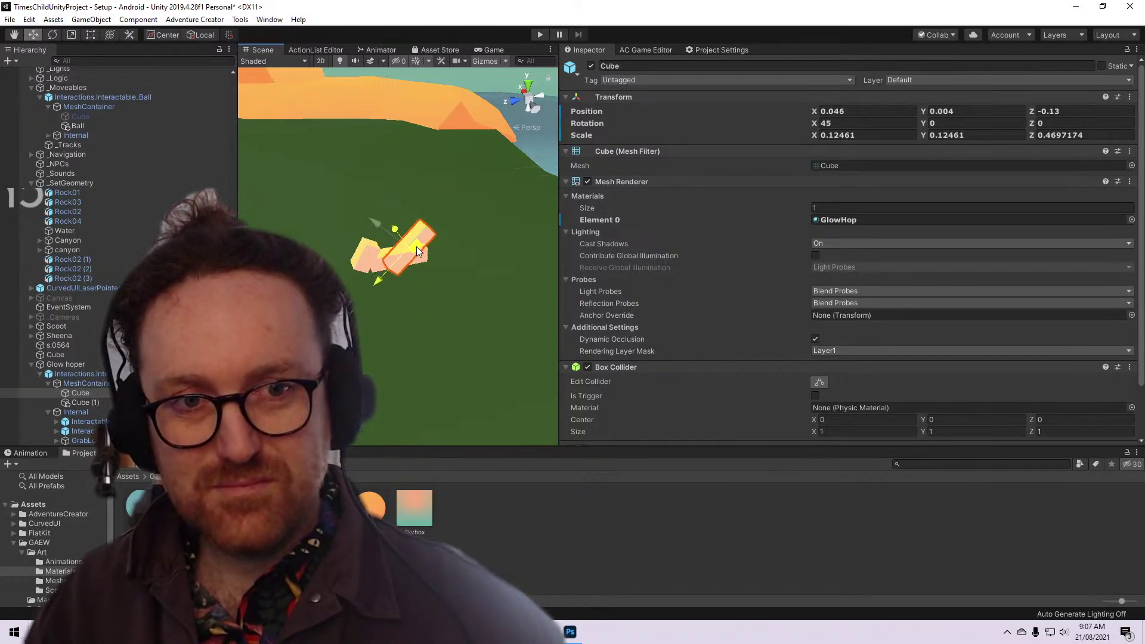
pyautogui.moveTo(388, 282); pyautogui.dragTo(366, 219)
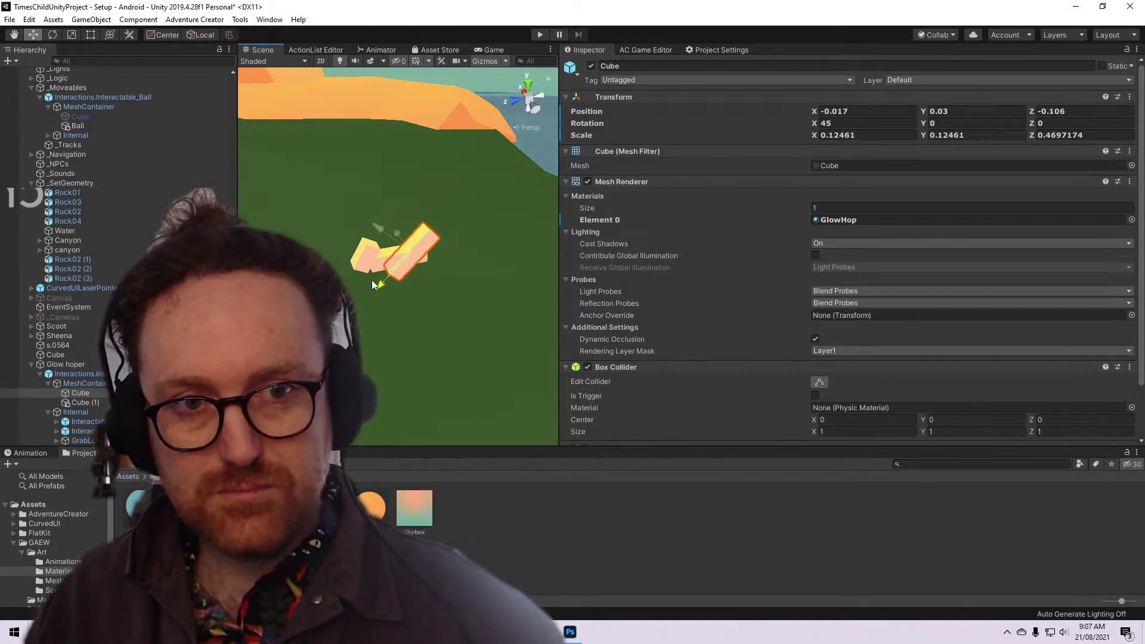
# Thin the tilted leg cube to about 0.05 in X scale and move it beside the body at X -0.068
pyautogui.keyDown('alt'); pyautogui.moveTo(370, 280); pyautogui.dragTo(417, 250); pyautogui.keyUp('alt')
pyautogui.scroll(5, 433, 241)
pyautogui.scroll(-3, 451, 269)
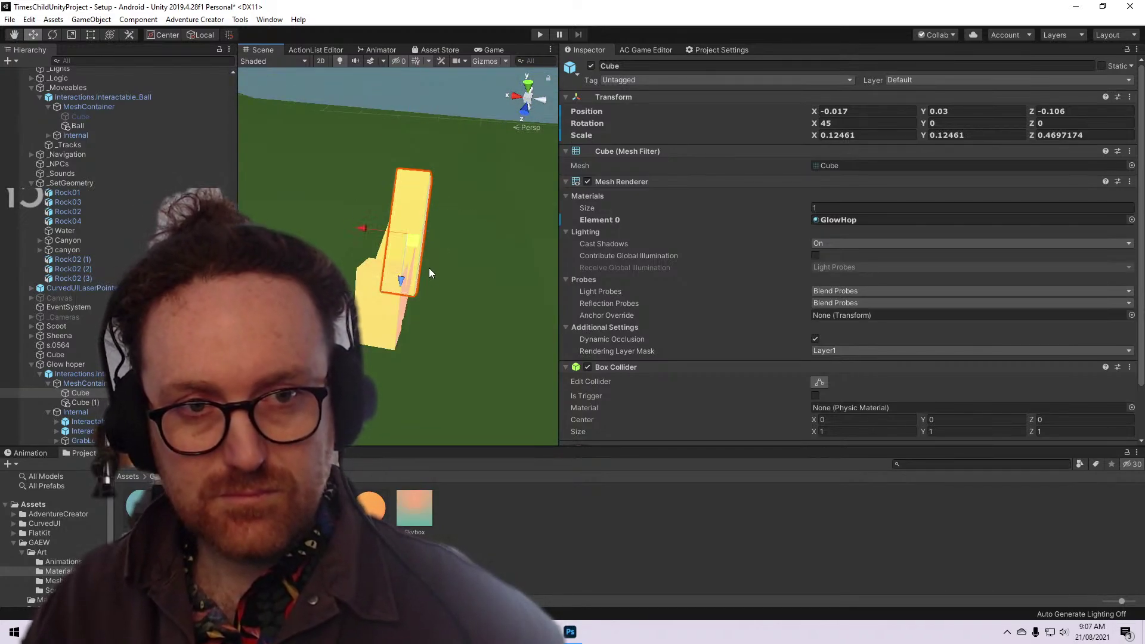
pyautogui.press('e')
pyautogui.press('r')
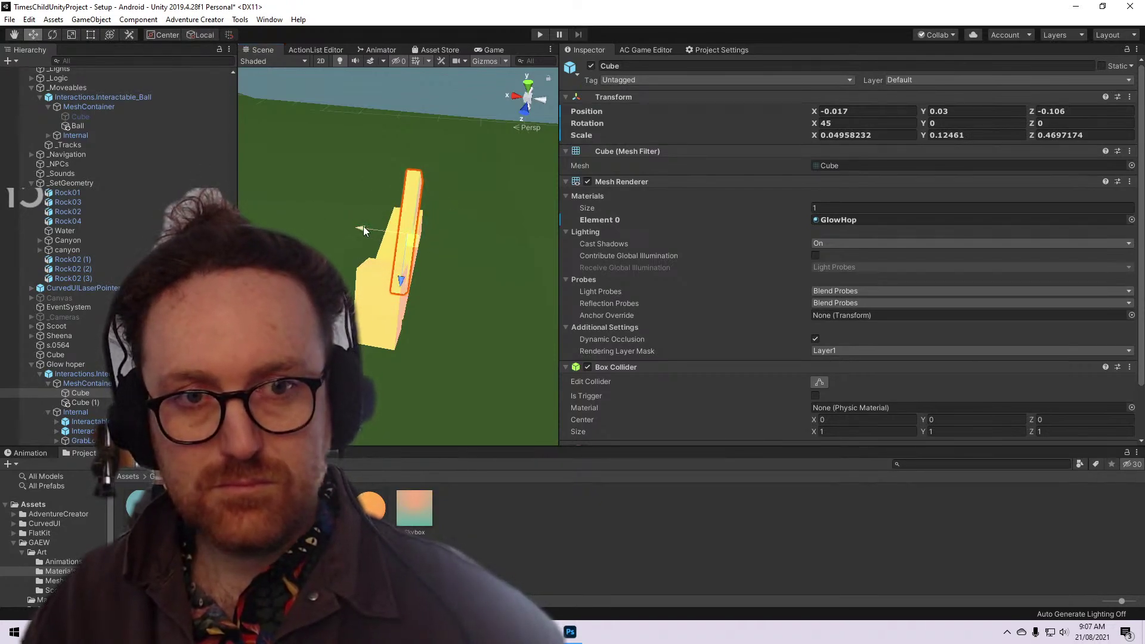
pyautogui.moveTo(363, 229); pyautogui.dragTo(373, 230)
pyautogui.press('e')
pyautogui.press('r')
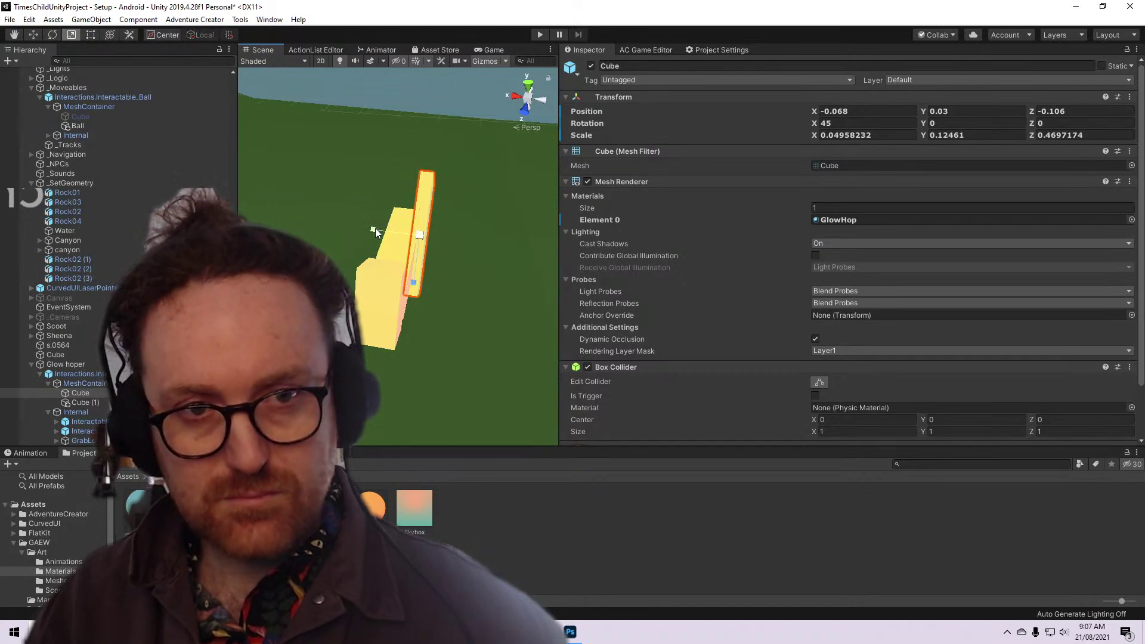
pyautogui.press('e')
pyautogui.press('r')
# Try splaying the leg cube outward and duplicating it, and undo both the duplication and the rotation
pyautogui.press('e')
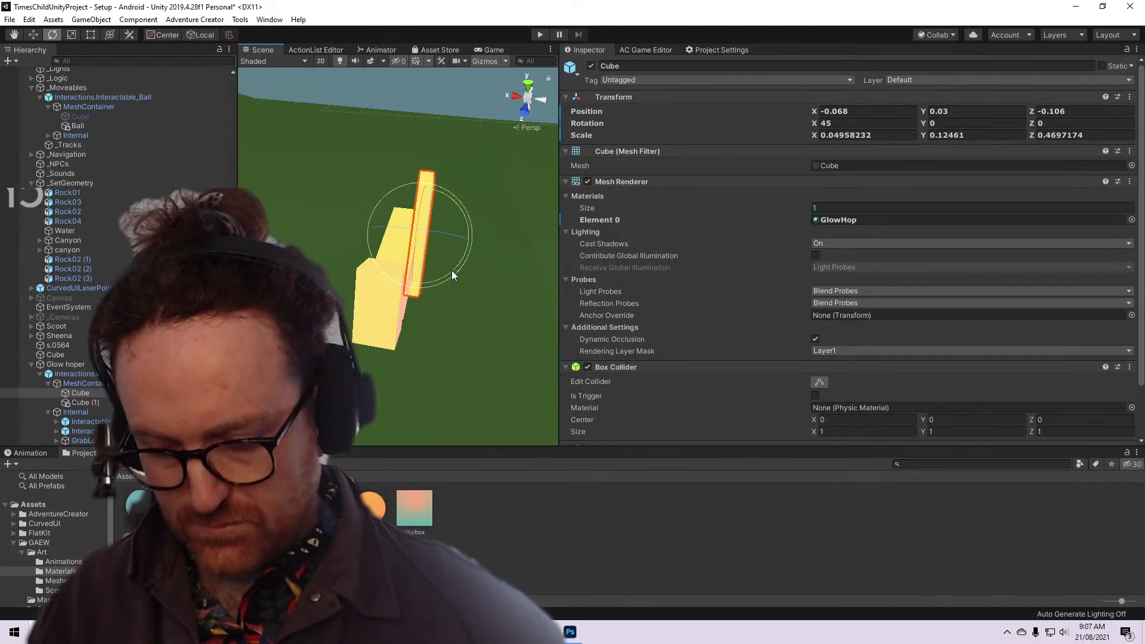
pyautogui.moveTo(452, 270); pyautogui.dragTo(433, 282)
pyautogui.keyDown('alt'); pyautogui.moveTo(434, 284); pyautogui.dragTo(464, 314); pyautogui.keyUp('alt')
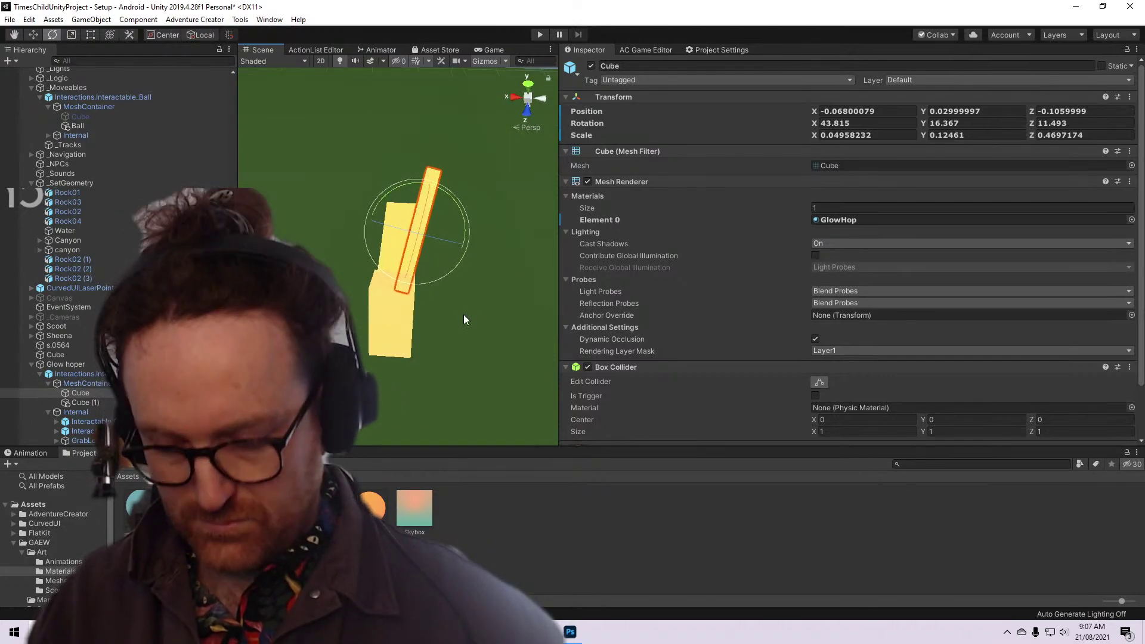
pyautogui.hotkey('ctrl', 'd')
pyautogui.press('w')
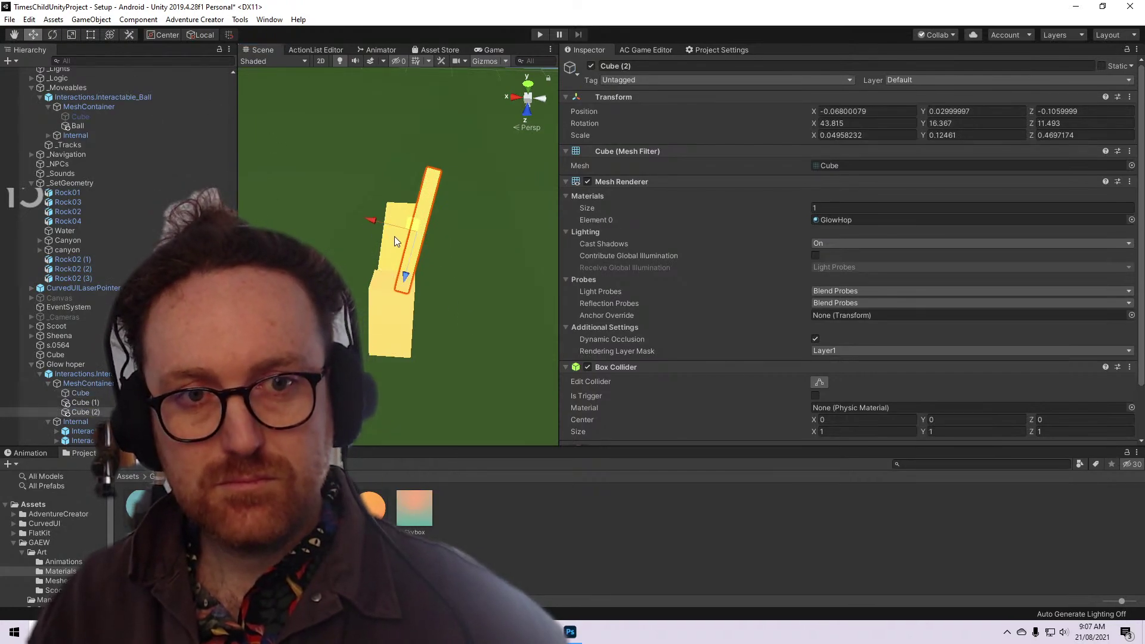
pyautogui.hotkey('ctrl', 'z')
pyautogui.hotkey('ctrl', 'z')
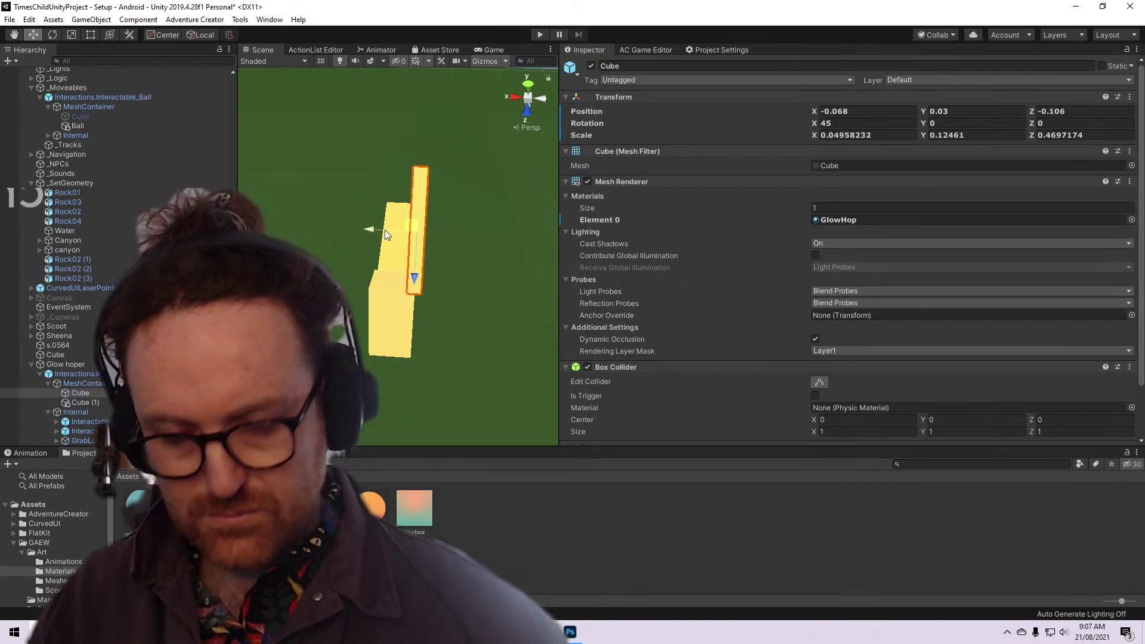
# Duplicate the leg cube and set the pair on either side of the body, at X 0.103 and X -0.092
pyautogui.hotkey('ctrl', 'd')
pyautogui.moveTo(385, 230)
pyautogui.mouseDown()
pyautogui.moveTo(314, 230)
pyautogui.moveTo(393, 228)
pyautogui.moveTo(377, 225)
pyautogui.mouseUp()
pyautogui.press('r')
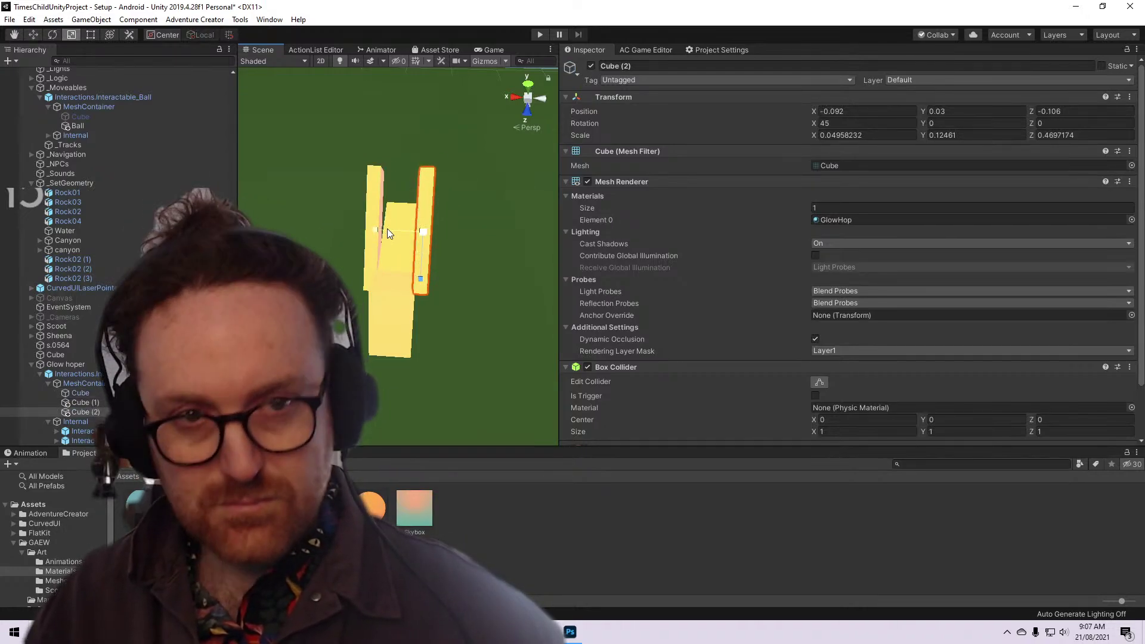
# Splay both legs outward, rotating the copy to about 43, 22, 15 degrees and the original to about 43, -20, -14 degrees
pyautogui.press('e')
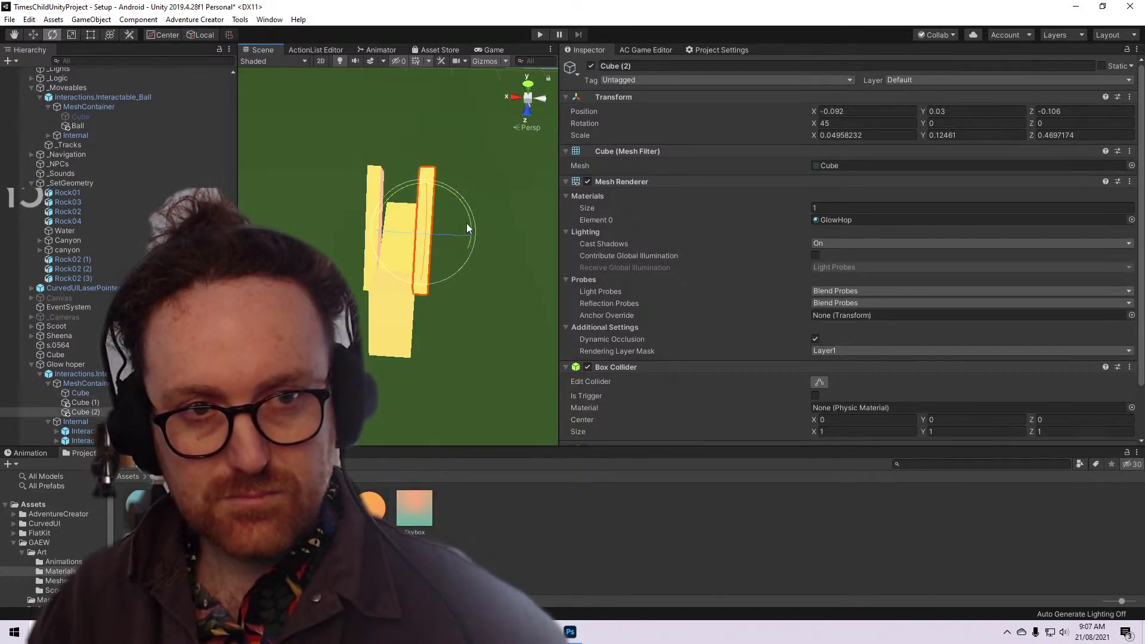
pyautogui.moveTo(468, 228); pyautogui.dragTo(471, 223)
pyautogui.click(377, 195)
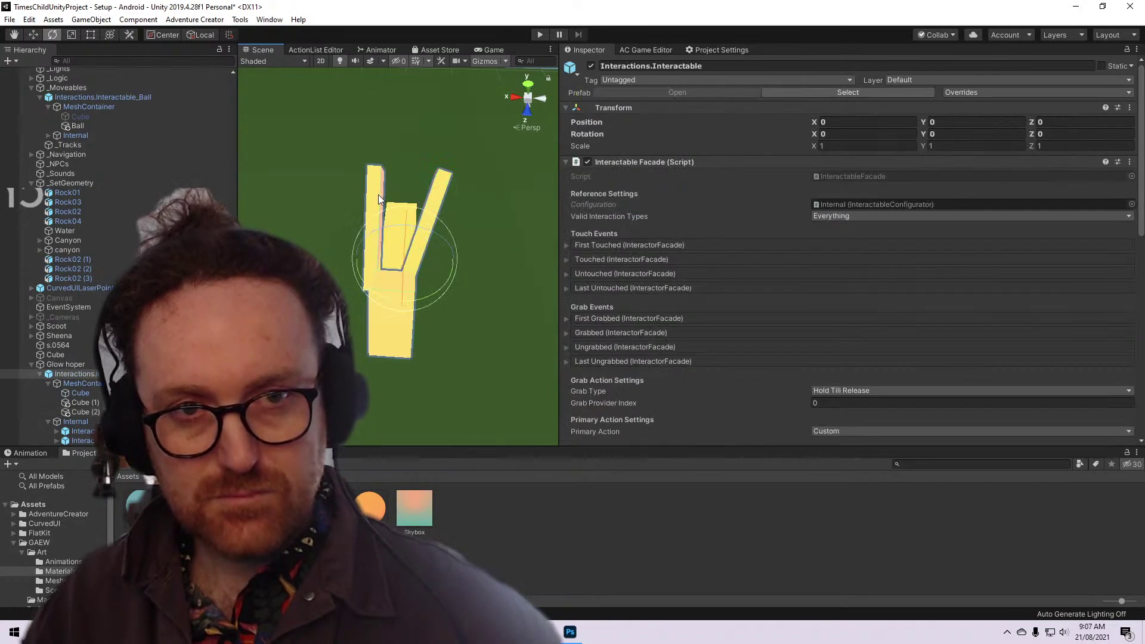
pyautogui.click(375, 179)
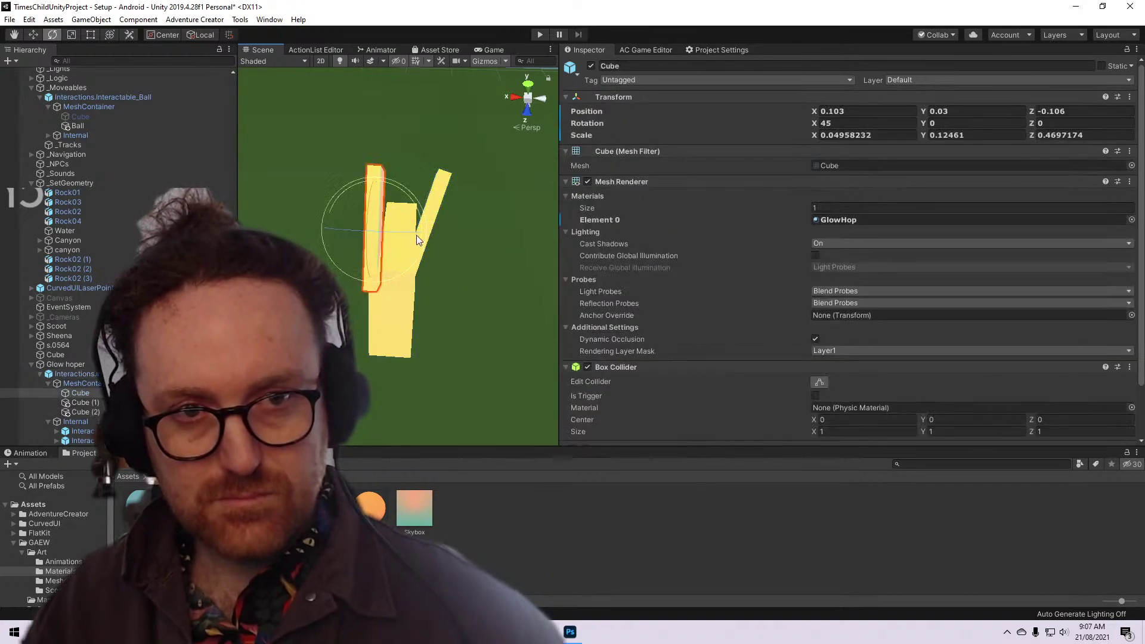
pyautogui.keyDown('alt'); pyautogui.moveTo(323, 148); pyautogui.dragTo(179, 155); pyautogui.keyUp('alt')
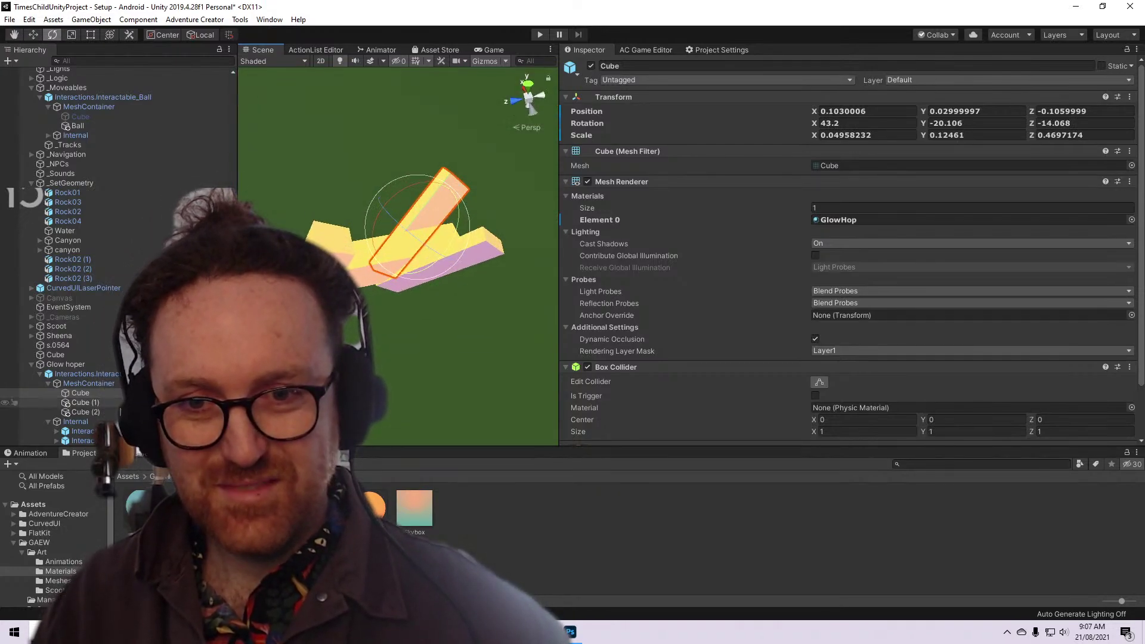
# Examine Glow hoper's cubes one by one to identify which interactable holds the legs, head and body
pyautogui.click(119, 411)
pyautogui.keyDown('ctrl'); pyautogui.click(83, 403); pyautogui.keyUp('ctrl')
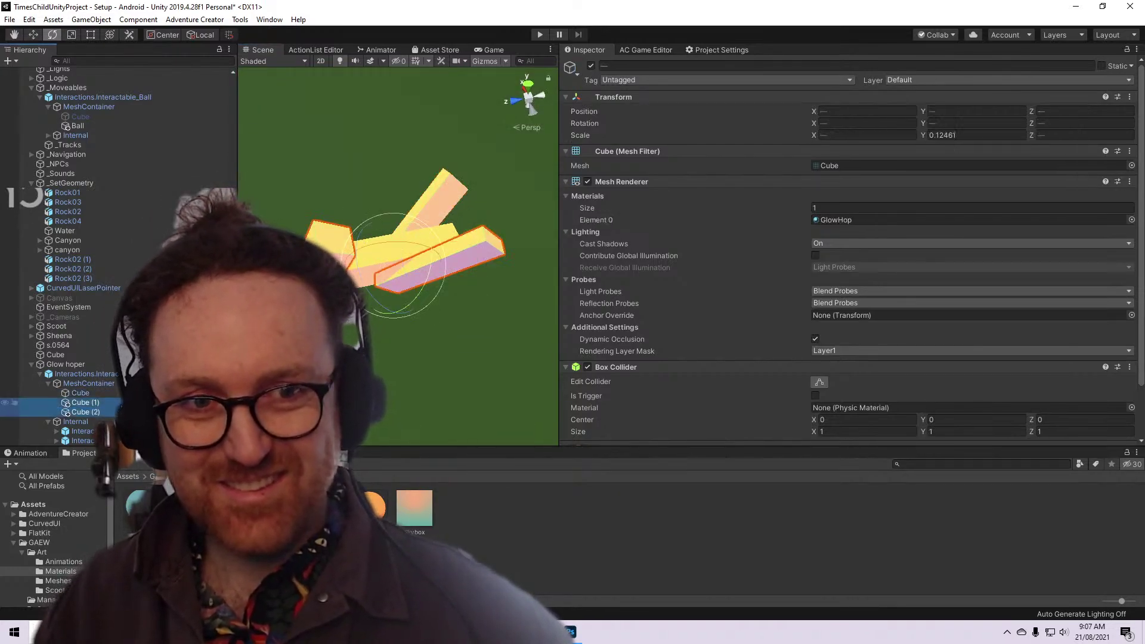
pyautogui.click(122, 392)
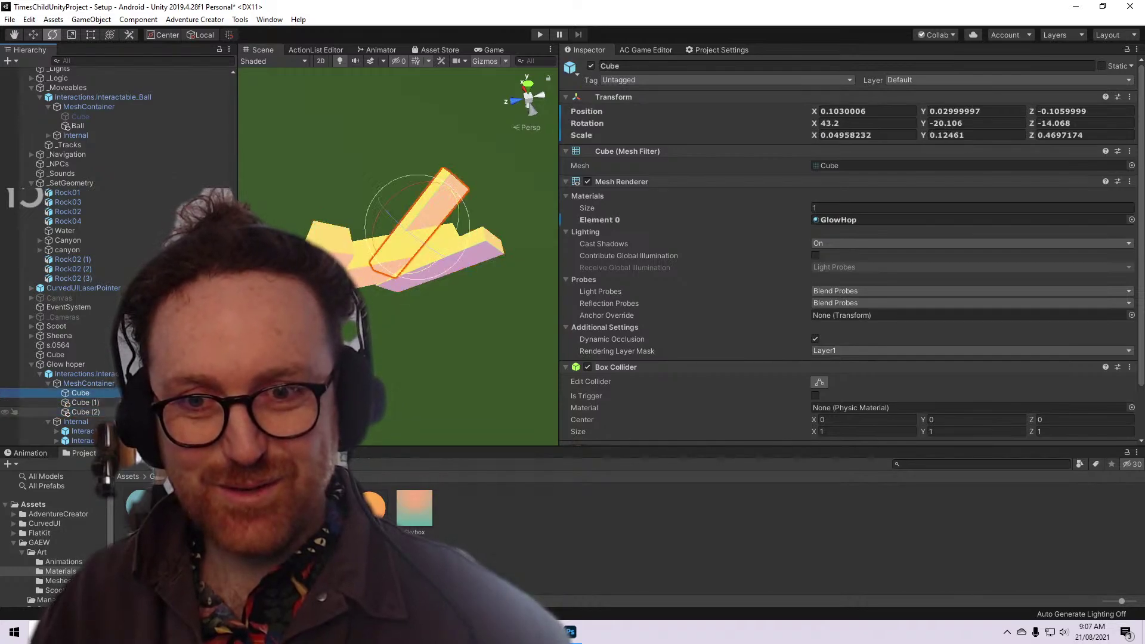
pyautogui.click(119, 411)
pyautogui.keyDown('shift'); pyautogui.click(447, 195); pyautogui.keyUp('shift')
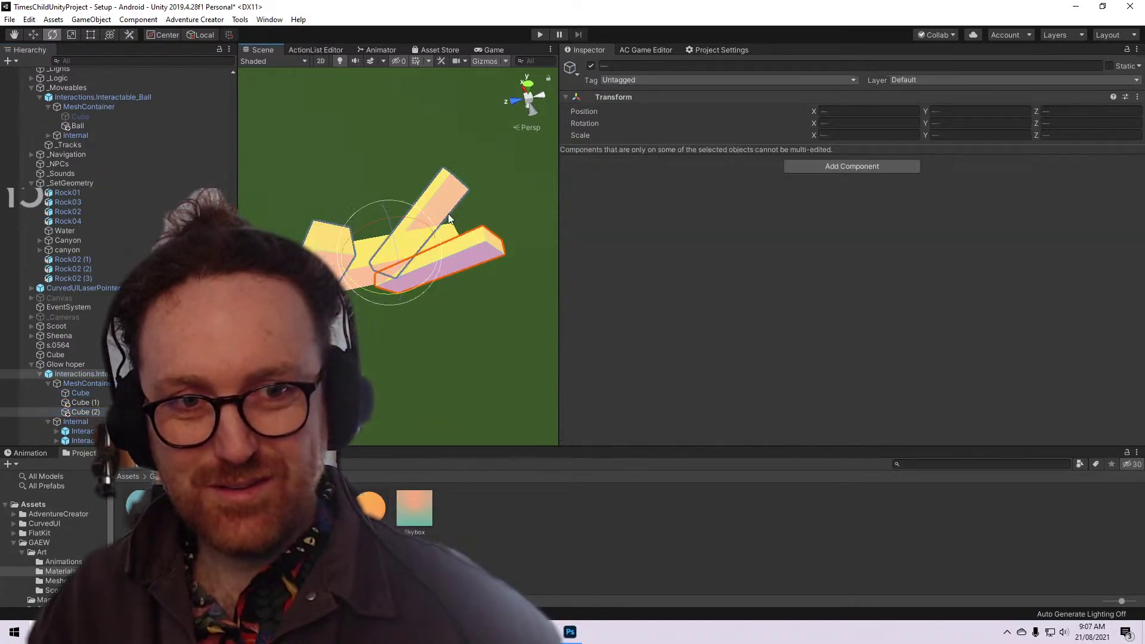
pyautogui.scroll(-1, 109, 362)
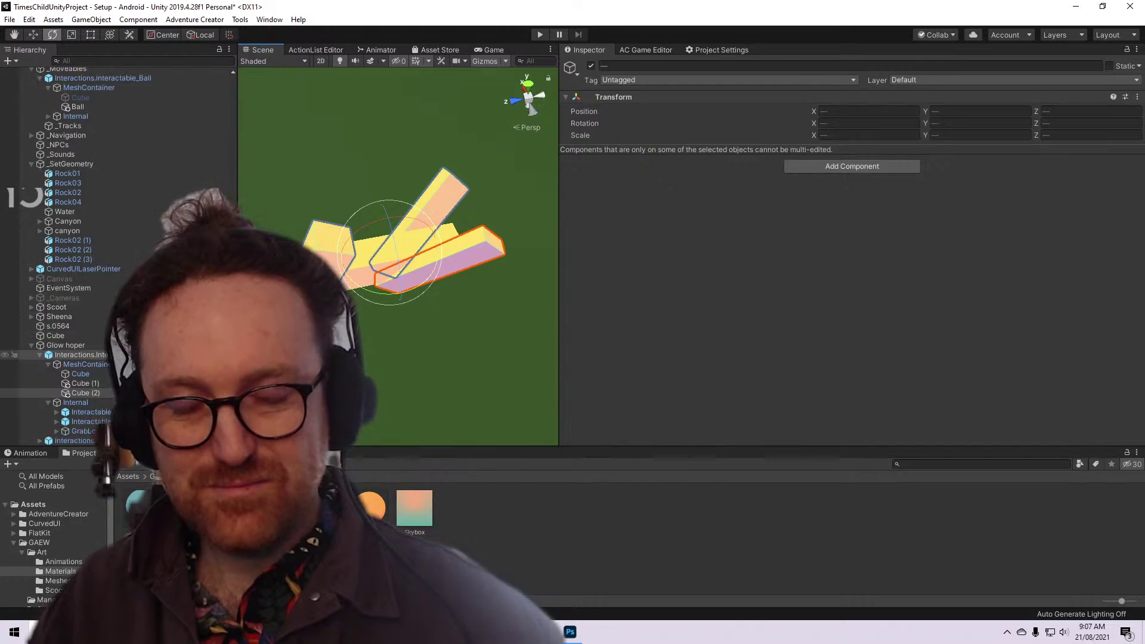
pyautogui.click(95, 374)
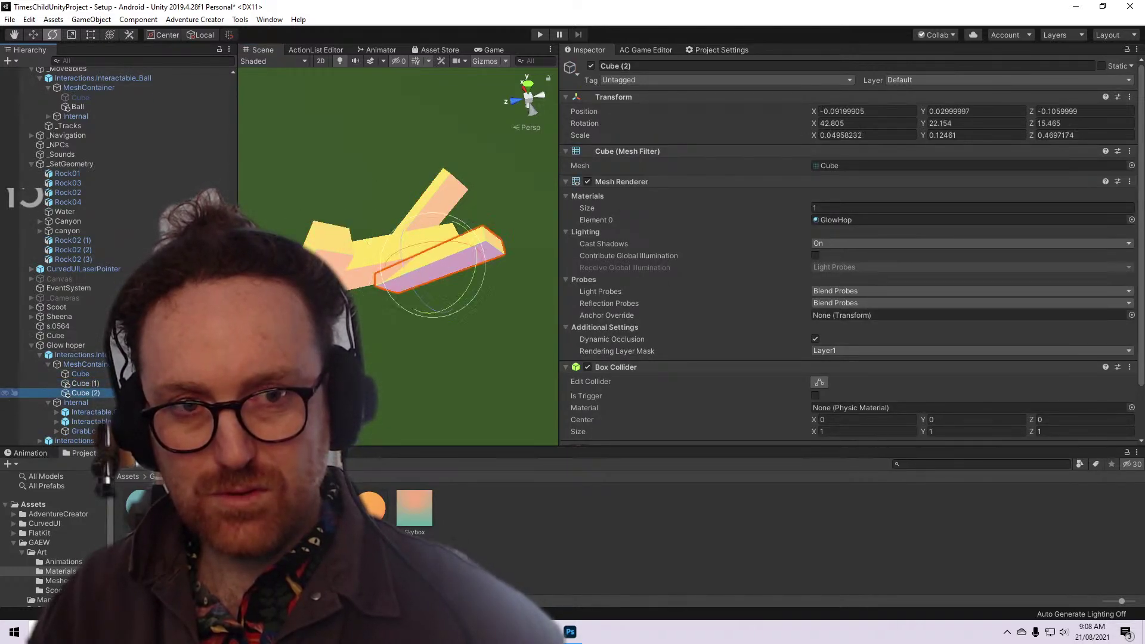
pyautogui.click(110, 383)
pyautogui.click(110, 374)
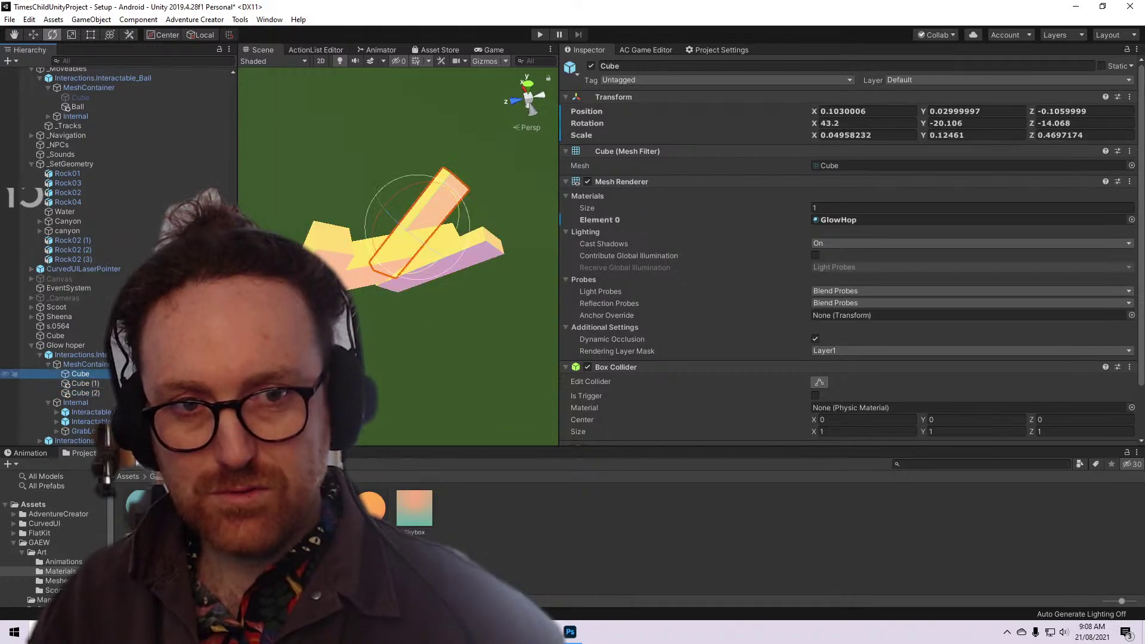
pyautogui.click(354, 280)
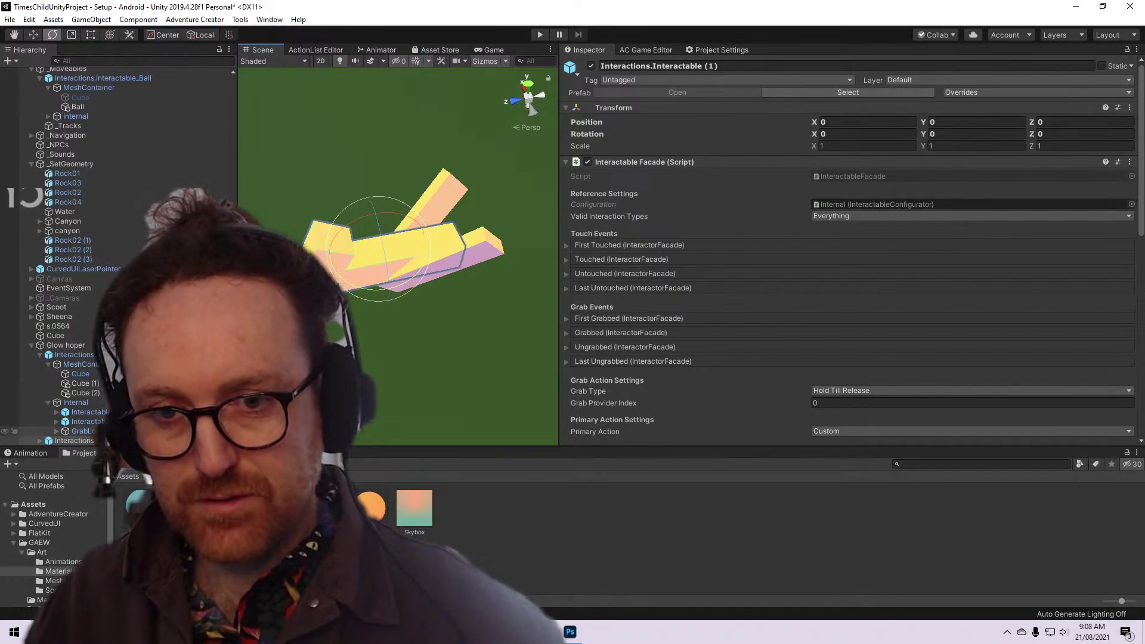
# Try deleting the duplicate Interactions.Interactable (1) under Glow hoper, and undo the deletion
pyautogui.click(40, 441)
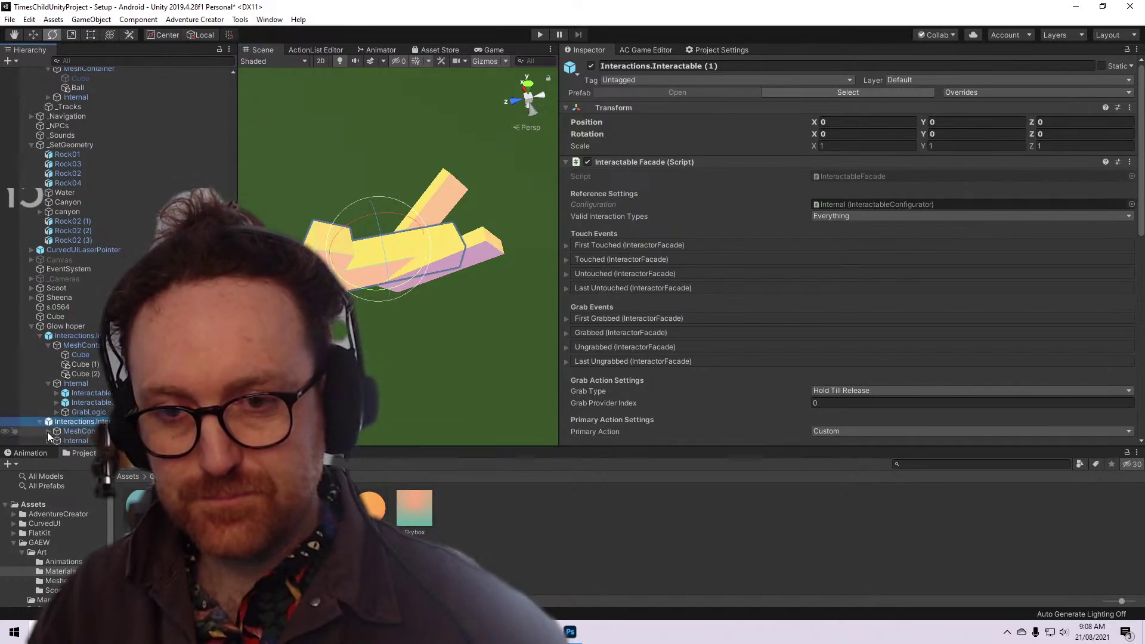
pyautogui.press('Delete')
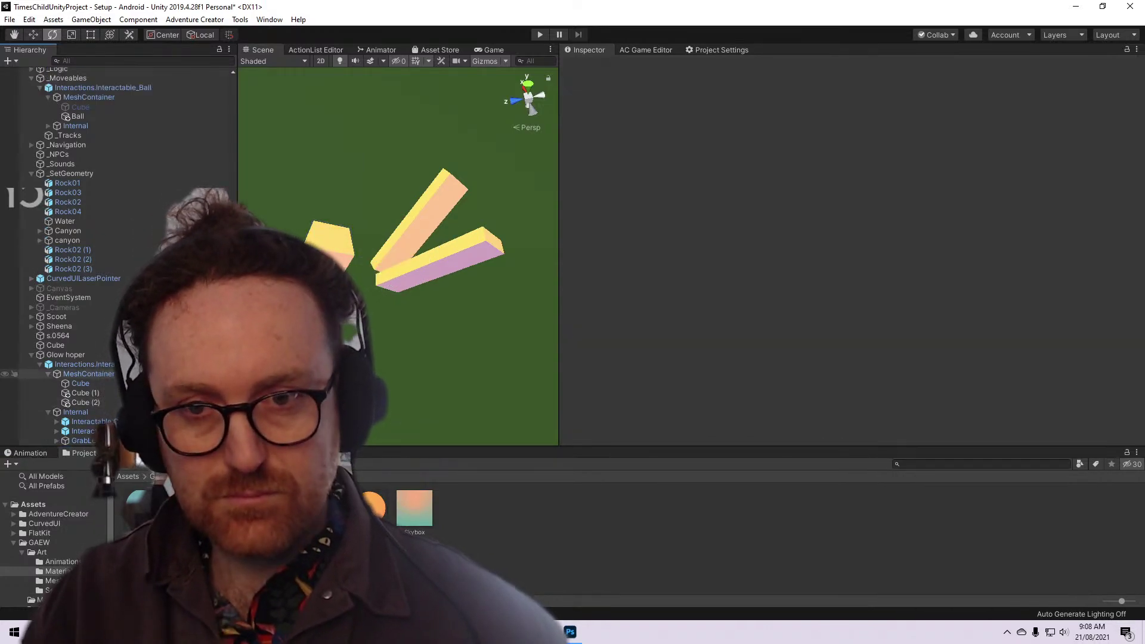
pyautogui.hotkey('ctrl', 'z')
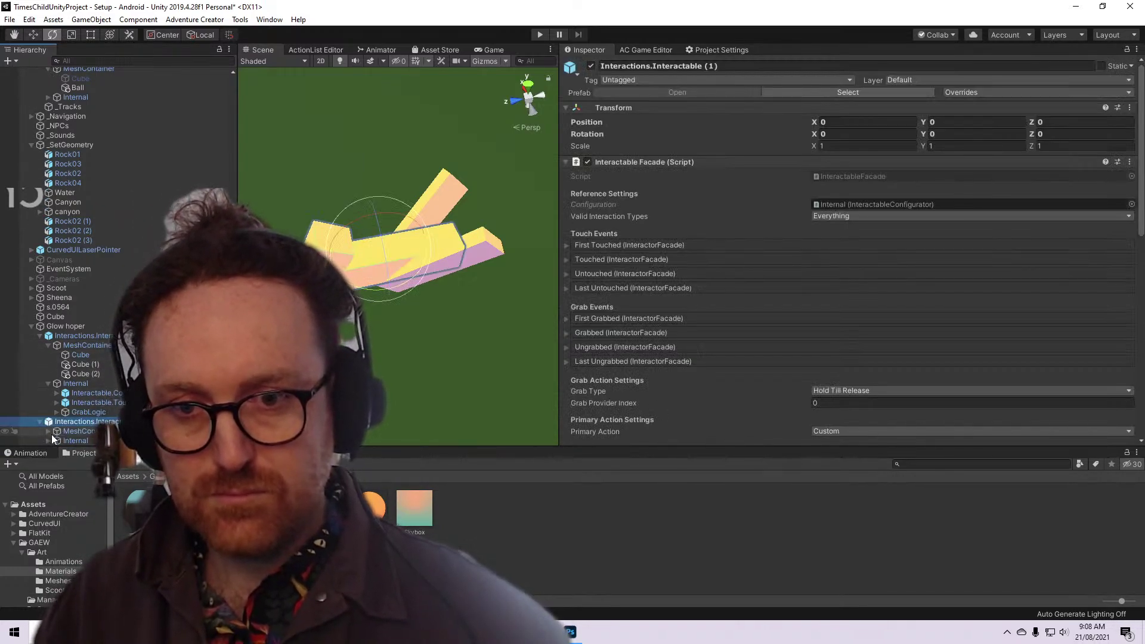
# Try moving the body Cube from Interactions.Interactable (1) into the first interactable's MeshContainer
pyautogui.click(47, 438)
pyautogui.click(47, 429)
pyautogui.scroll(-2, 50, 426)
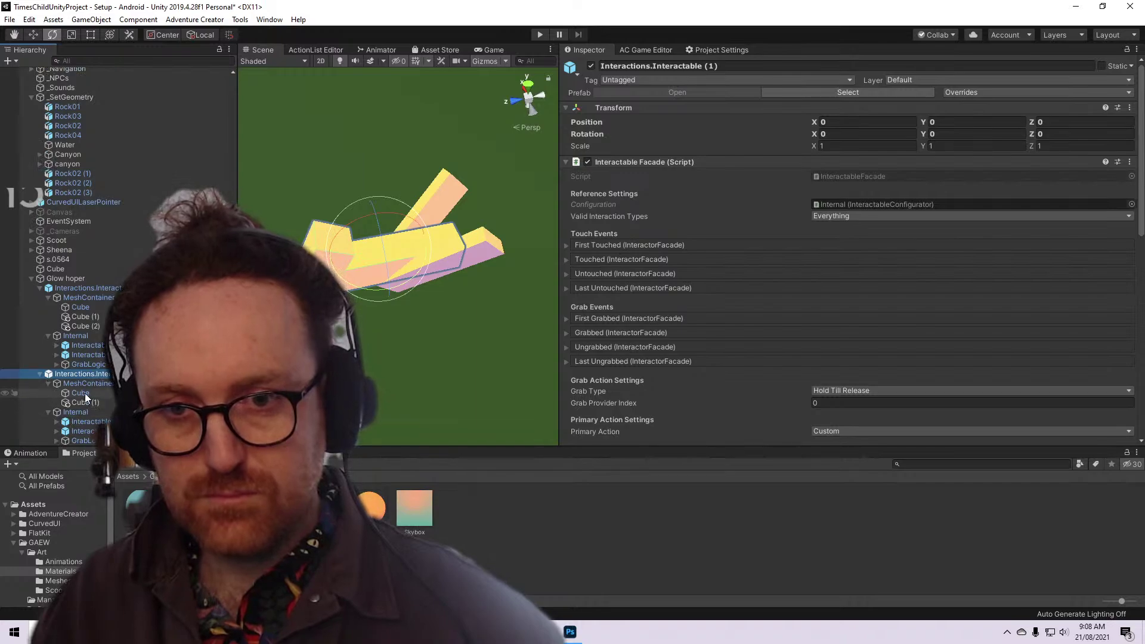
pyautogui.moveTo(85, 393); pyautogui.dragTo(95, 317)
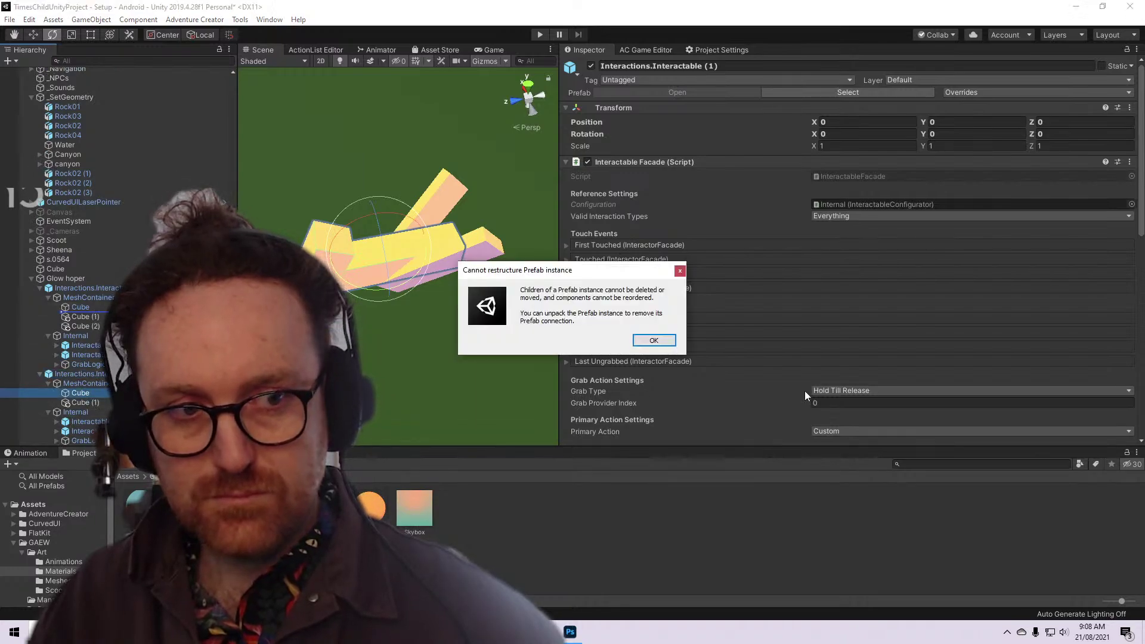
pyautogui.click(656, 340)
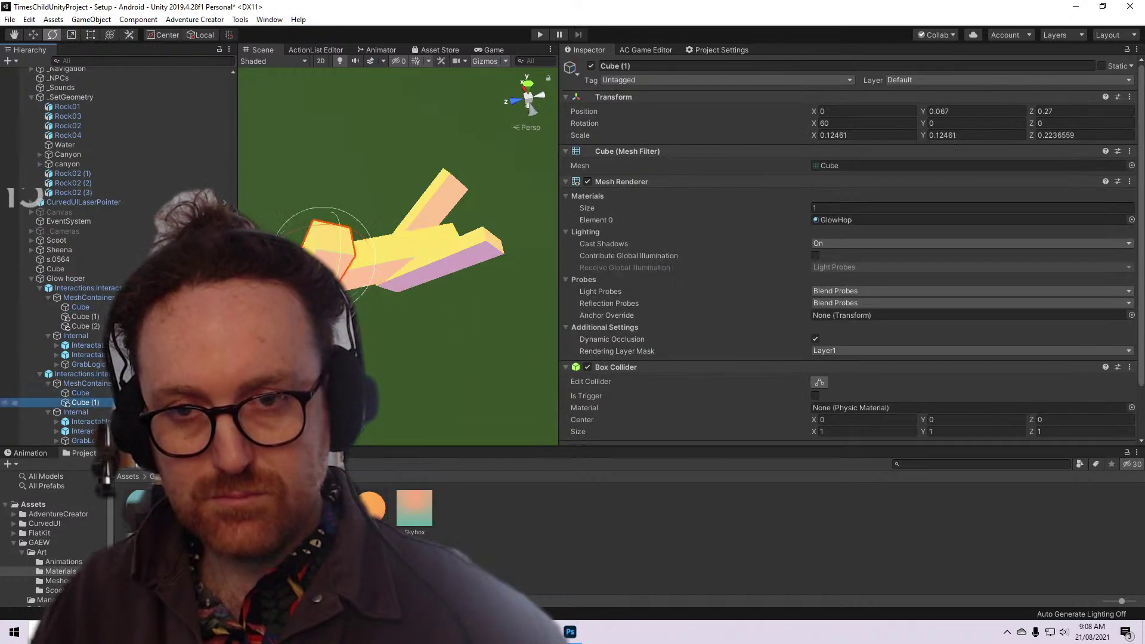
# Duplicate the body Cube, move the copy into the first interactable's MeshContainer, and delete Interactions.Interactable (1)
pyautogui.hotkey('ctrl', 'd')
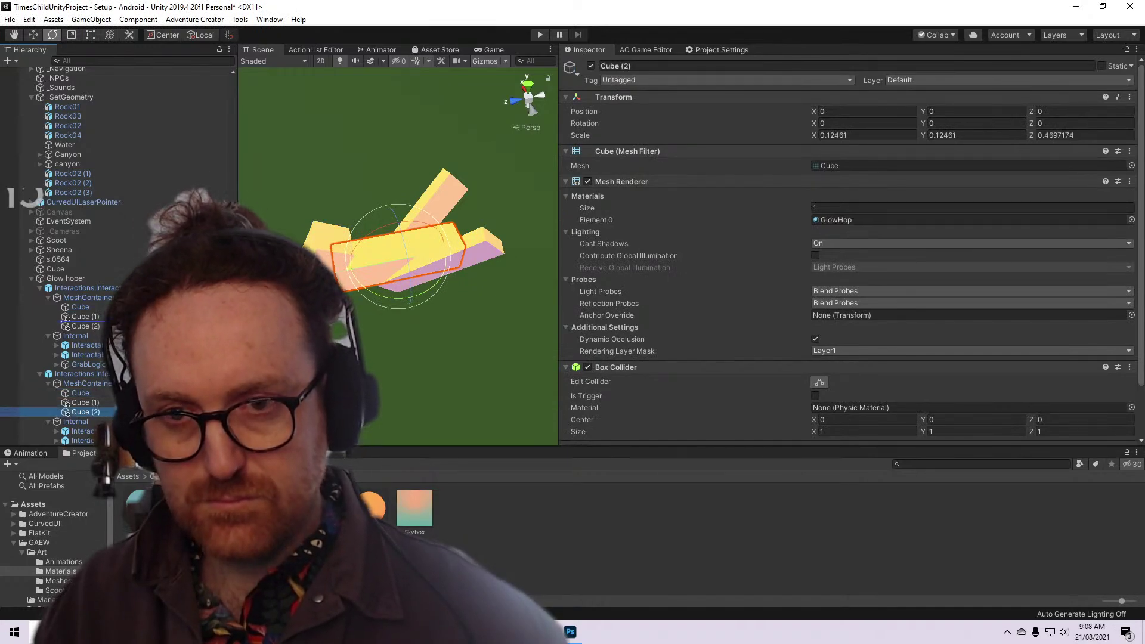
pyautogui.moveTo(65, 321); pyautogui.dragTo(66, 323)
pyautogui.click(128, 383)
pyautogui.press('Delete')
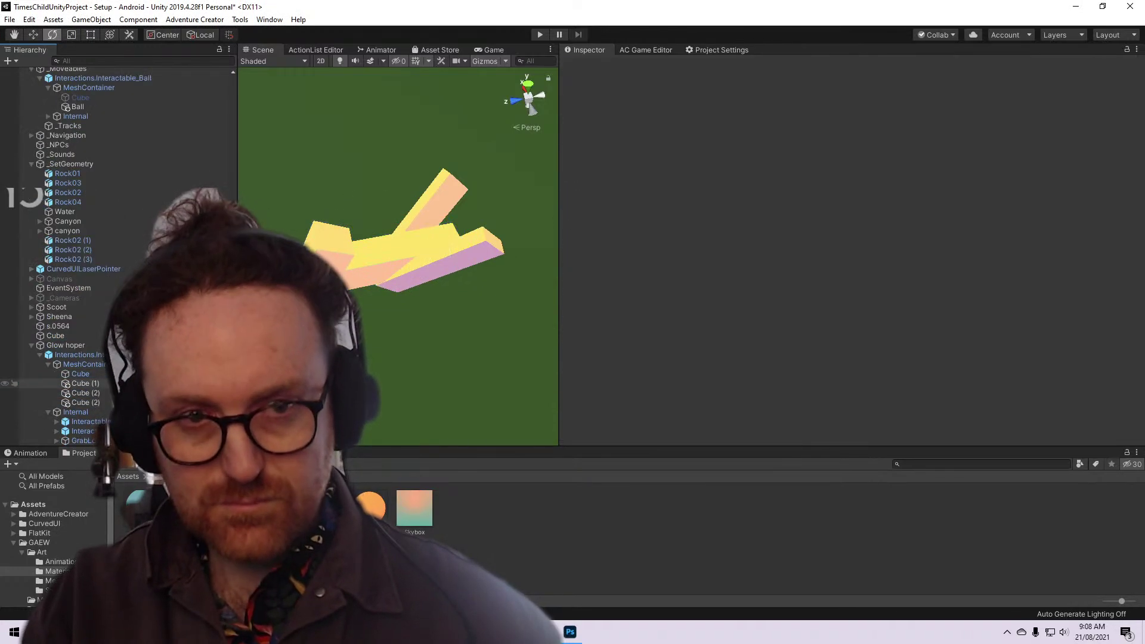
# Move the tilted head cube closer to the body, at Y 0.045 and Z 0.249
pyautogui.click(328, 246)
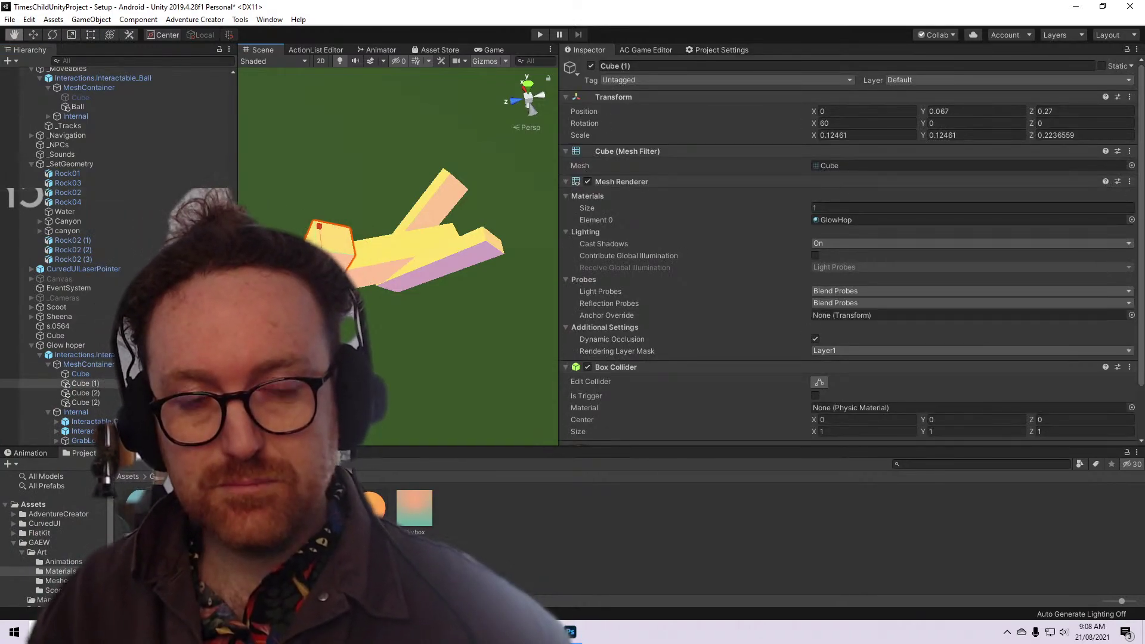
pyautogui.keyDown('alt'); pyautogui.moveTo(280, 191); pyautogui.dragTo(323, 167); pyautogui.keyUp('alt')
pyautogui.moveTo(353, 220)
pyautogui.mouseDown()
pyautogui.moveTo(378, 212)
pyautogui.moveTo(351, 233)
pyautogui.moveTo(375, 220)
pyautogui.mouseUp()
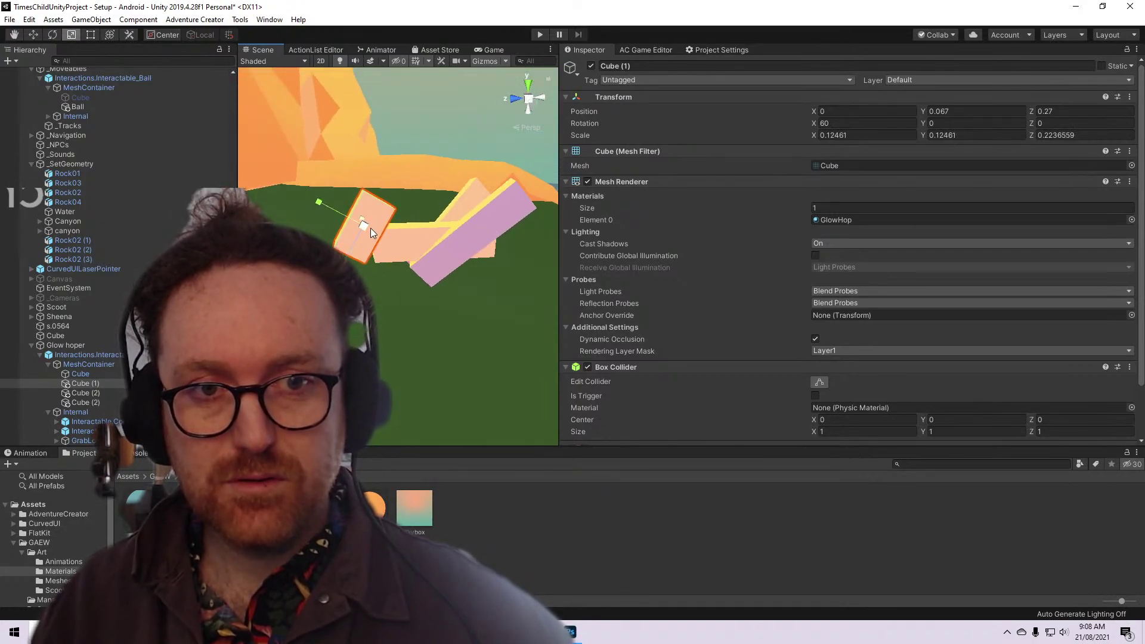
pyautogui.press('w')
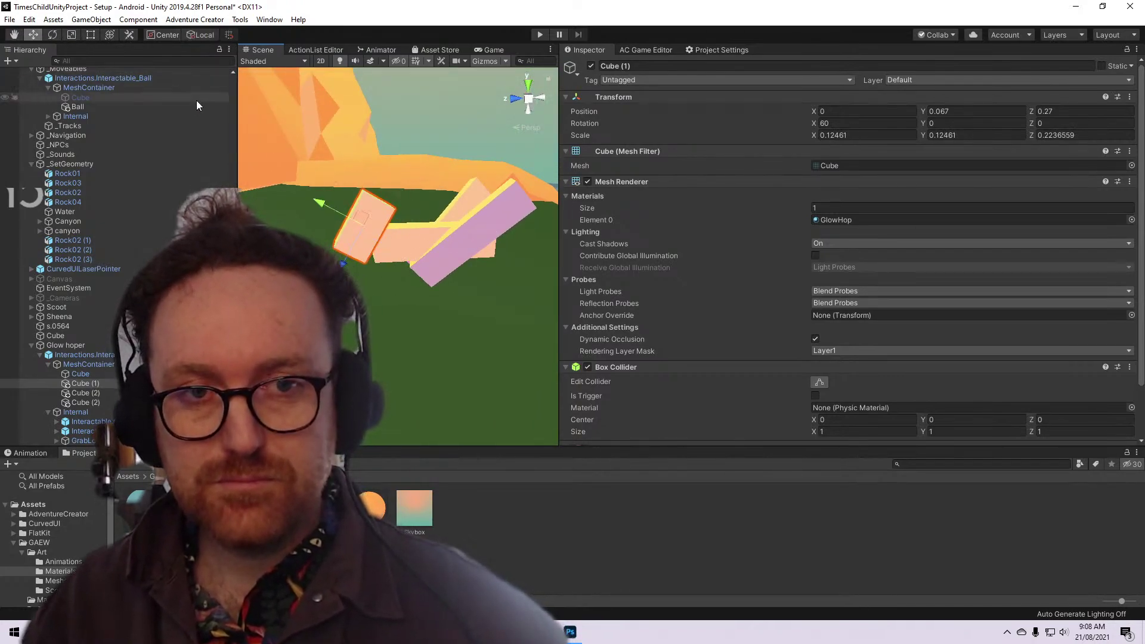
pyautogui.moveTo(348, 218); pyautogui.dragTo(348, 248)
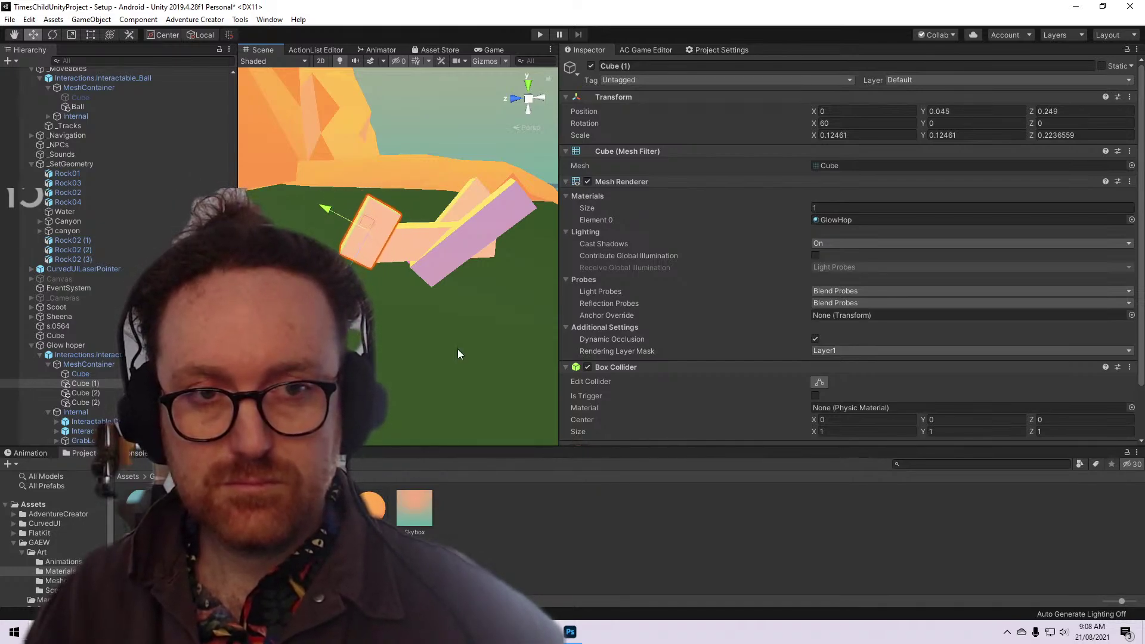
# Select the Glow hoper parent object and open its Box Collider's X size for editing
pyautogui.scroll(-5, 457, 348)
pyautogui.press('f')
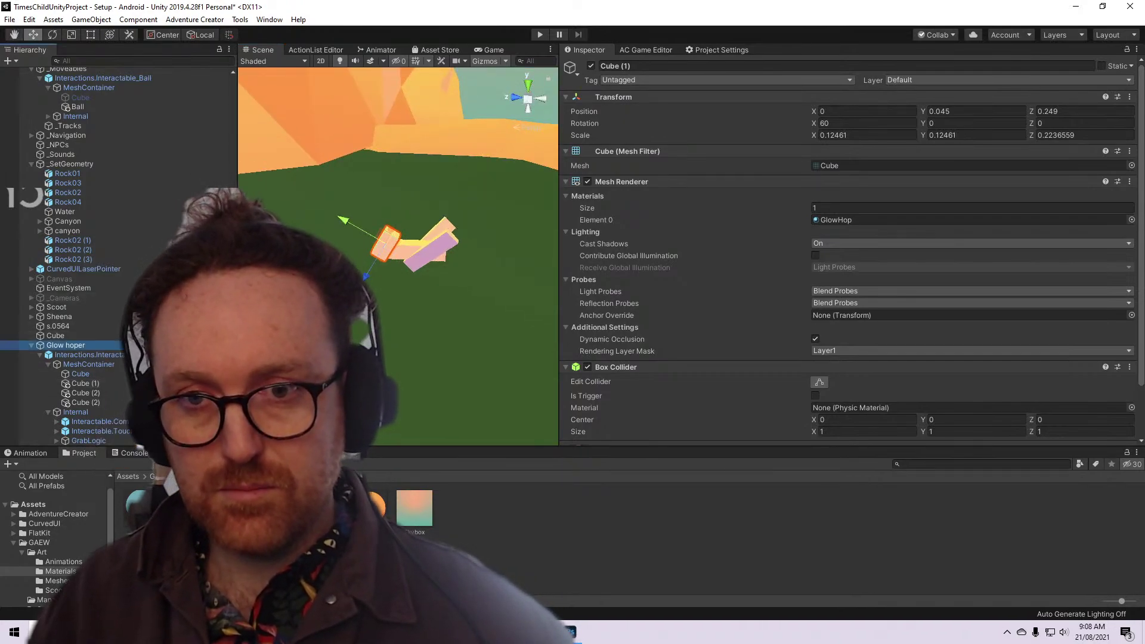
pyautogui.click(429, 245)
pyautogui.keyDown('alt'); pyautogui.moveTo(437, 309); pyautogui.dragTo(395, 296); pyautogui.keyUp('alt')
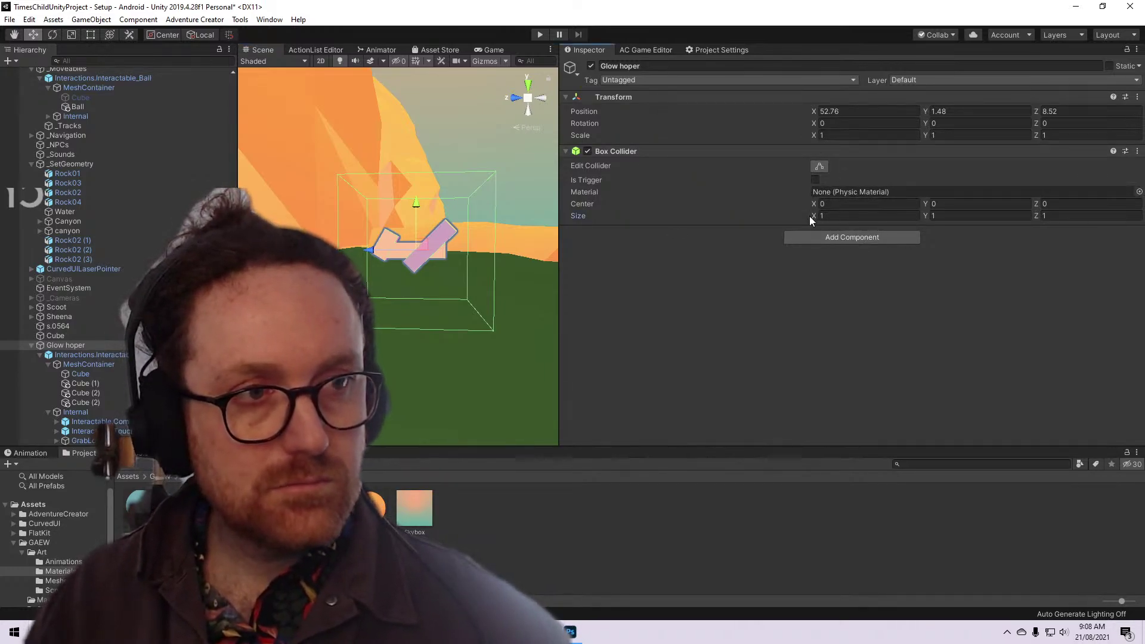
pyautogui.moveTo(814, 218); pyautogui.dragTo(799, 220)
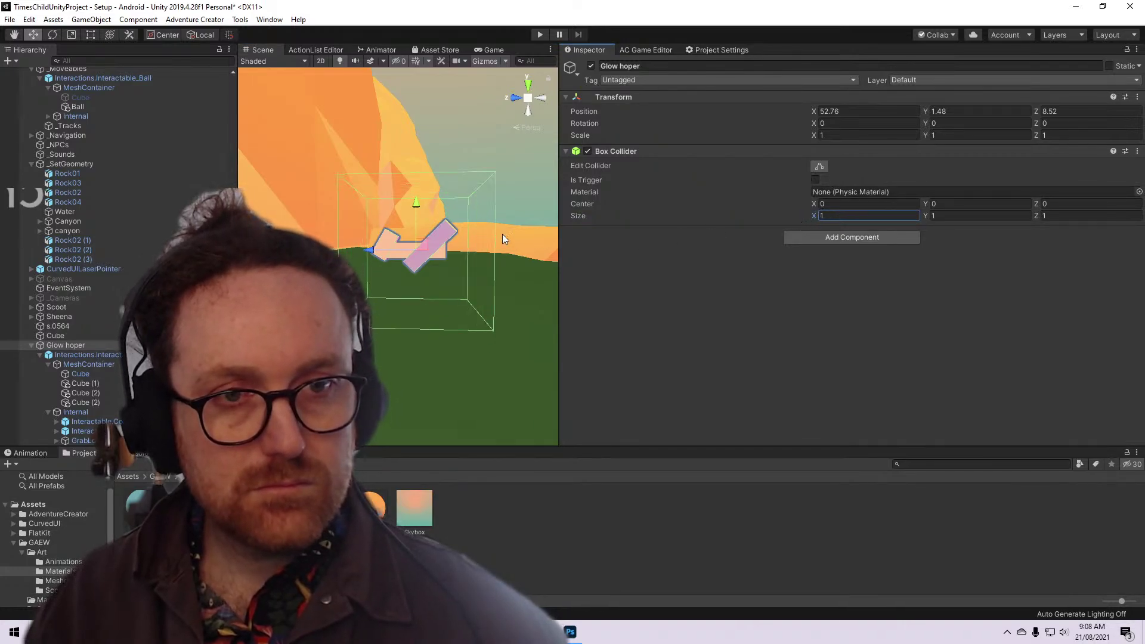
# Resize the Glow hoper's Box Collider to X 0.38, Y 0.58 and Z 0.73 so it encloses the model
pyautogui.keyDown('alt'); pyautogui.moveTo(502, 234); pyautogui.dragTo(506, 271); pyautogui.keyUp('alt')
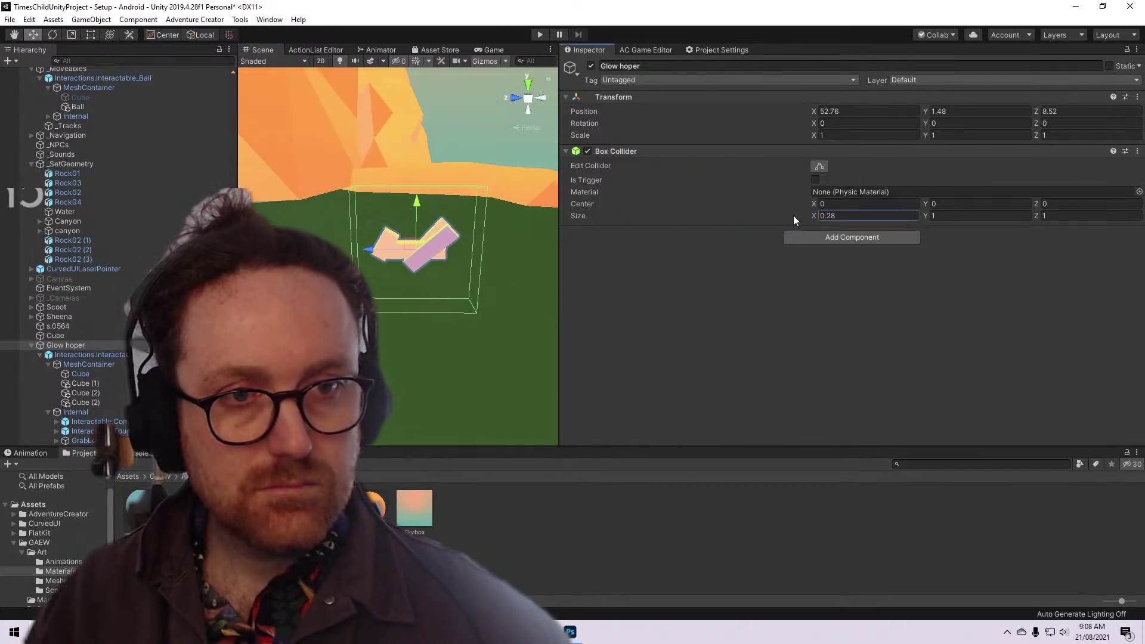
pyautogui.hotkey('ctrl', 'z')
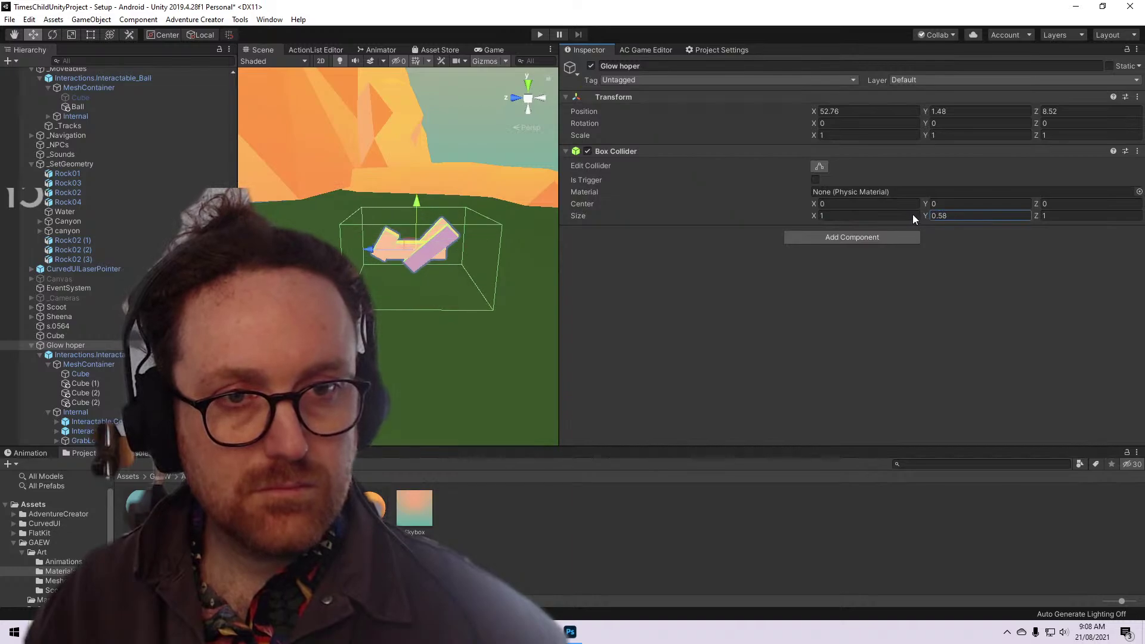
pyautogui.keyDown('alt'); pyautogui.moveTo(538, 263); pyautogui.dragTo(539, 241); pyautogui.keyUp('alt')
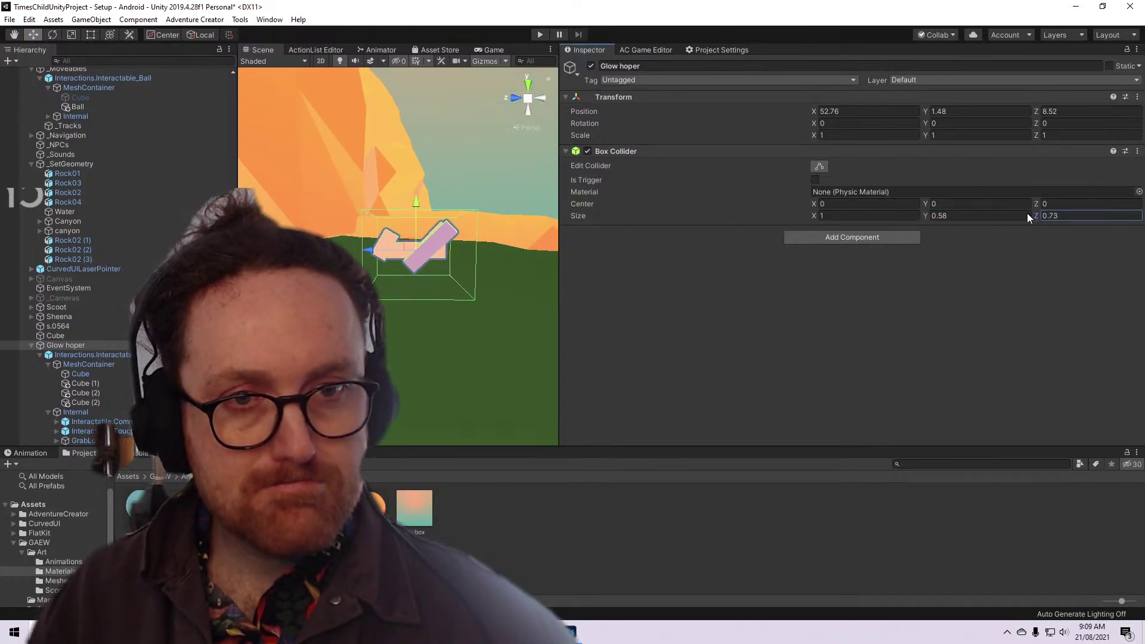
pyautogui.keyDown('alt'); pyautogui.moveTo(456, 257); pyautogui.dragTo(765, 250); pyautogui.keyUp('alt')
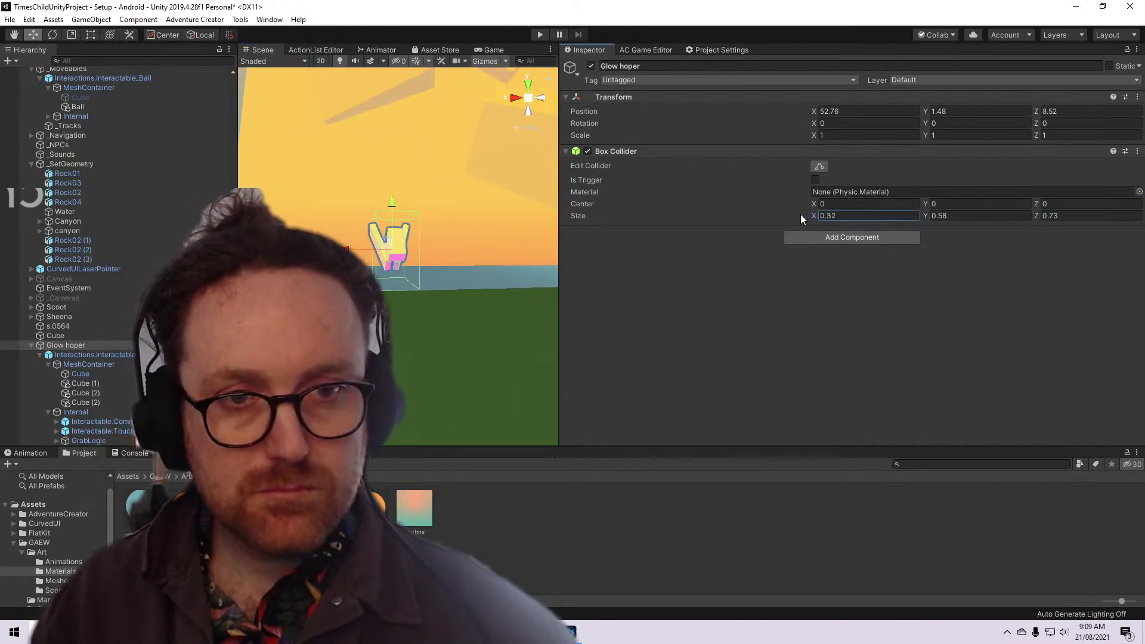
pyautogui.keyDown('alt'); pyautogui.moveTo(524, 259); pyautogui.dragTo(371, 245); pyautogui.keyUp('alt')
# Run the game and watch the Glow hoper and its collider up close in the Scene view
pyautogui.click(537, 34)
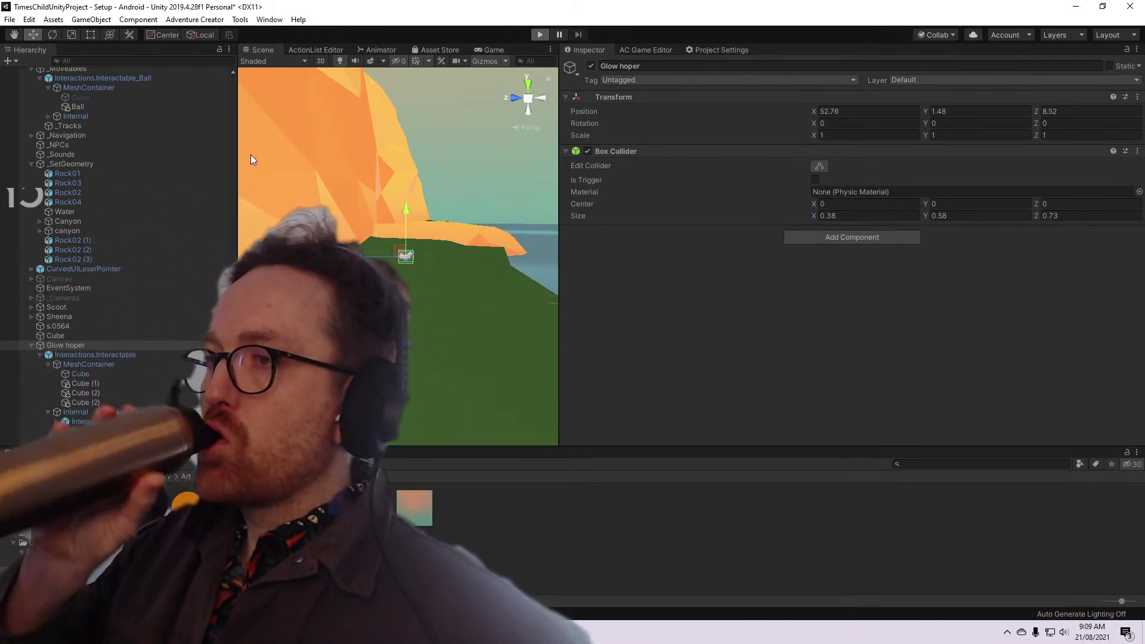
pyautogui.hotkey('ctrl', 'p')
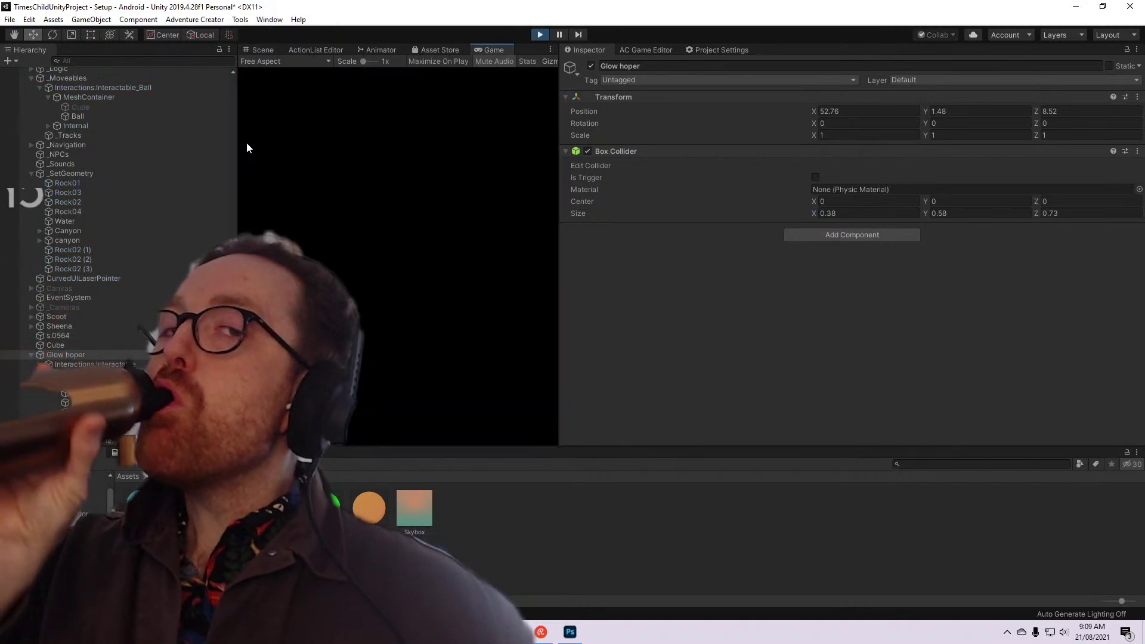
pyautogui.click(260, 49)
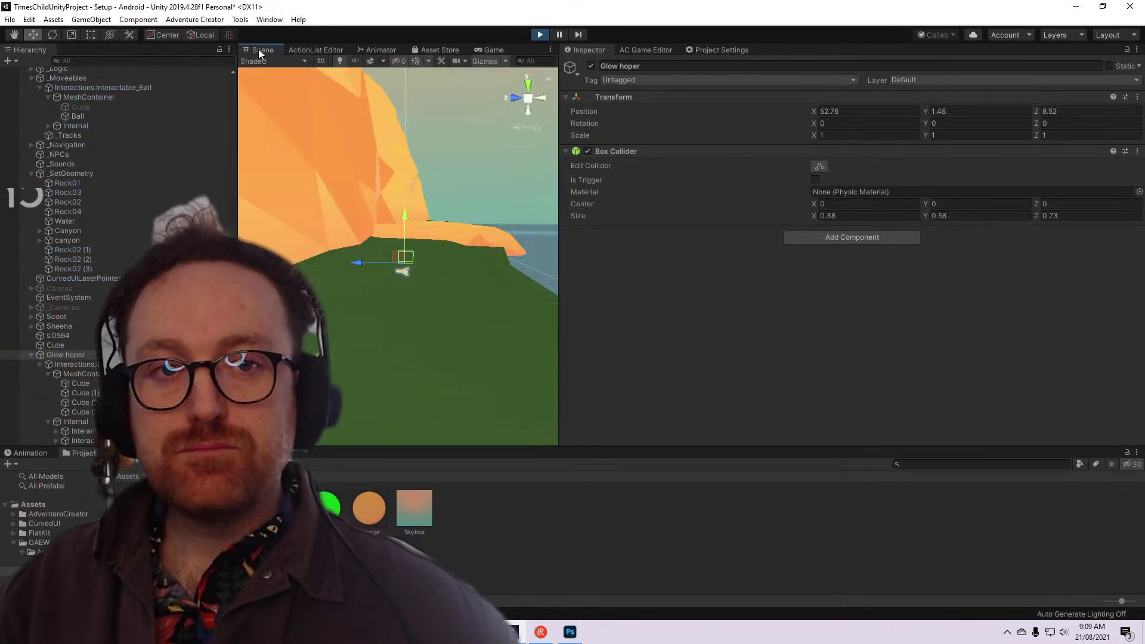
pyautogui.scroll(5, 434, 248)
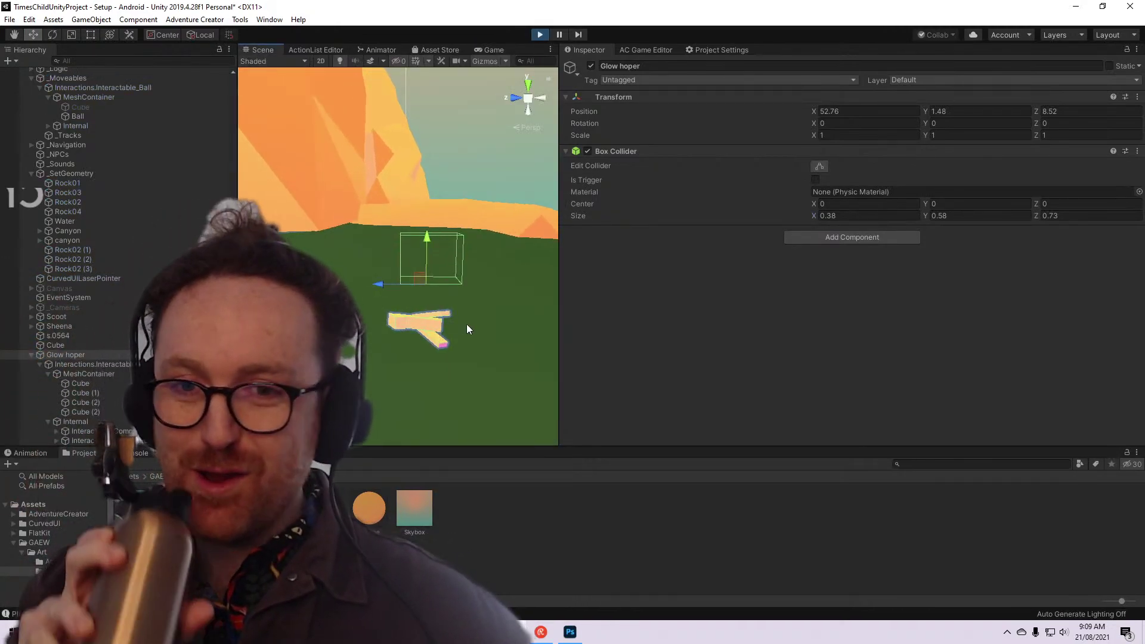
# Inspect the Glow hoper, its mesh container and the Interactions.Interactable components during play, and stop play mode
pyautogui.click(416, 320)
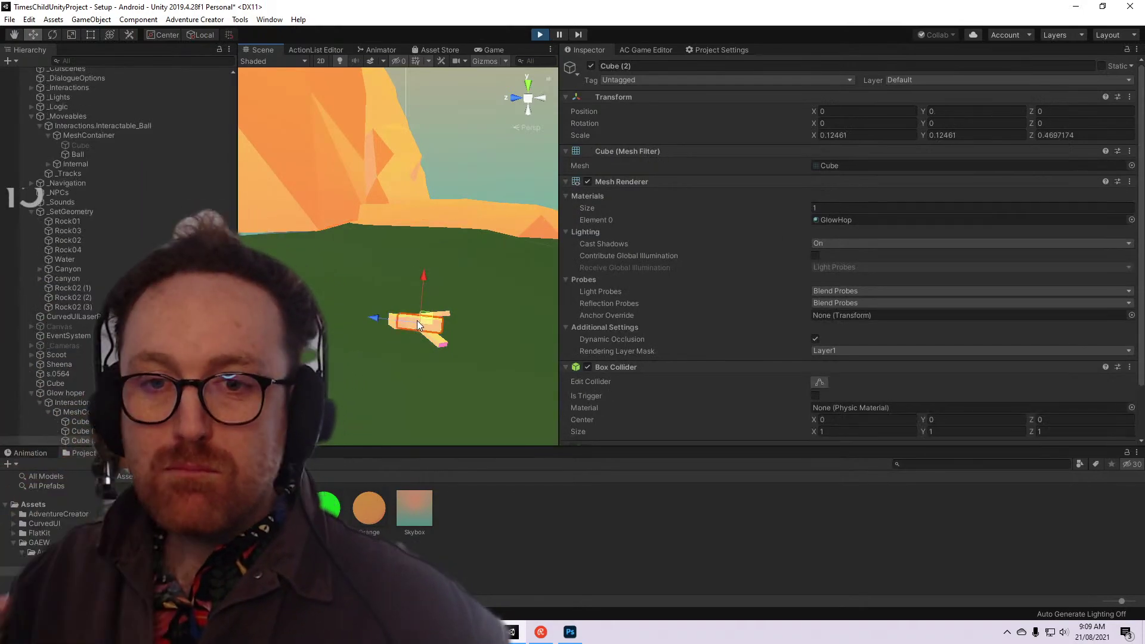
pyautogui.click(55, 413)
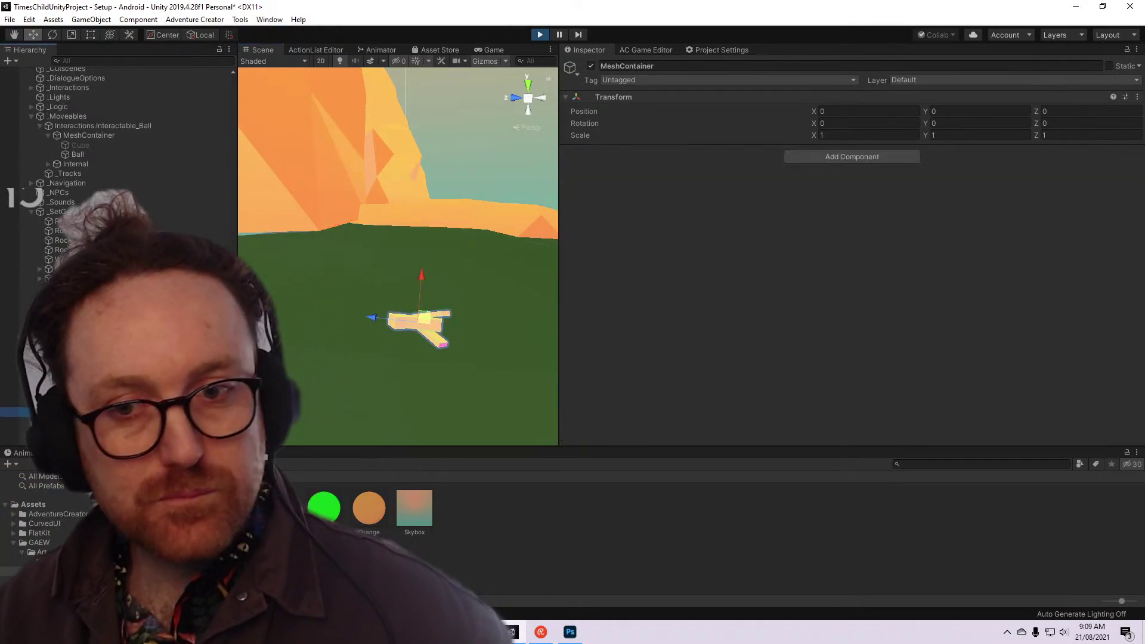
pyautogui.click(57, 394)
pyautogui.click(59, 402)
pyautogui.scroll(-10, 761, 305)
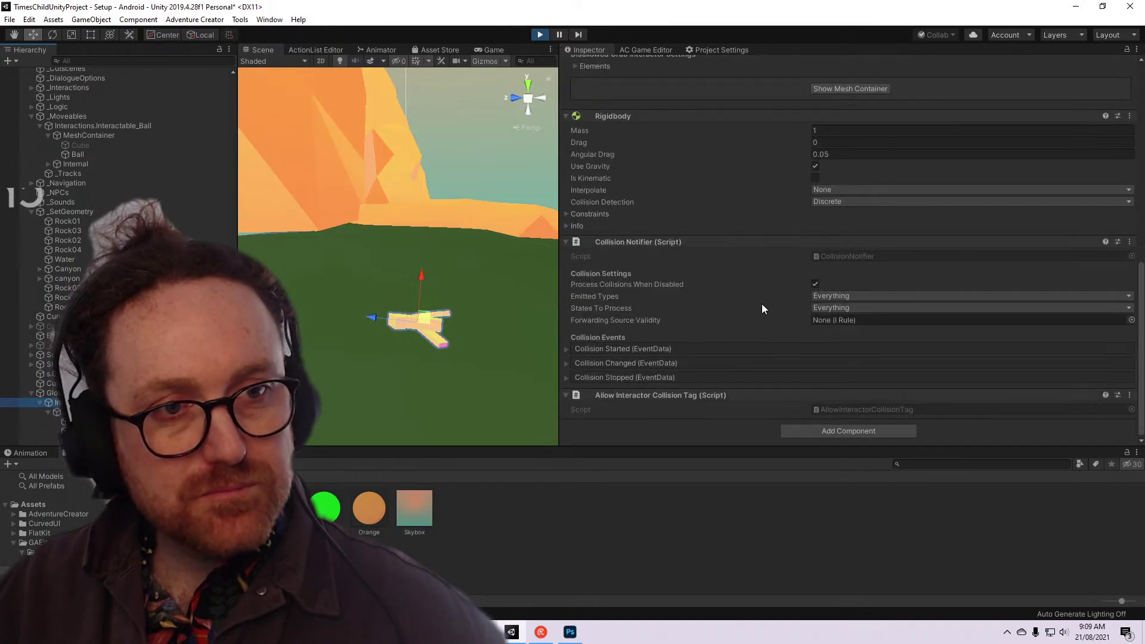
pyautogui.scroll(10, 761, 304)
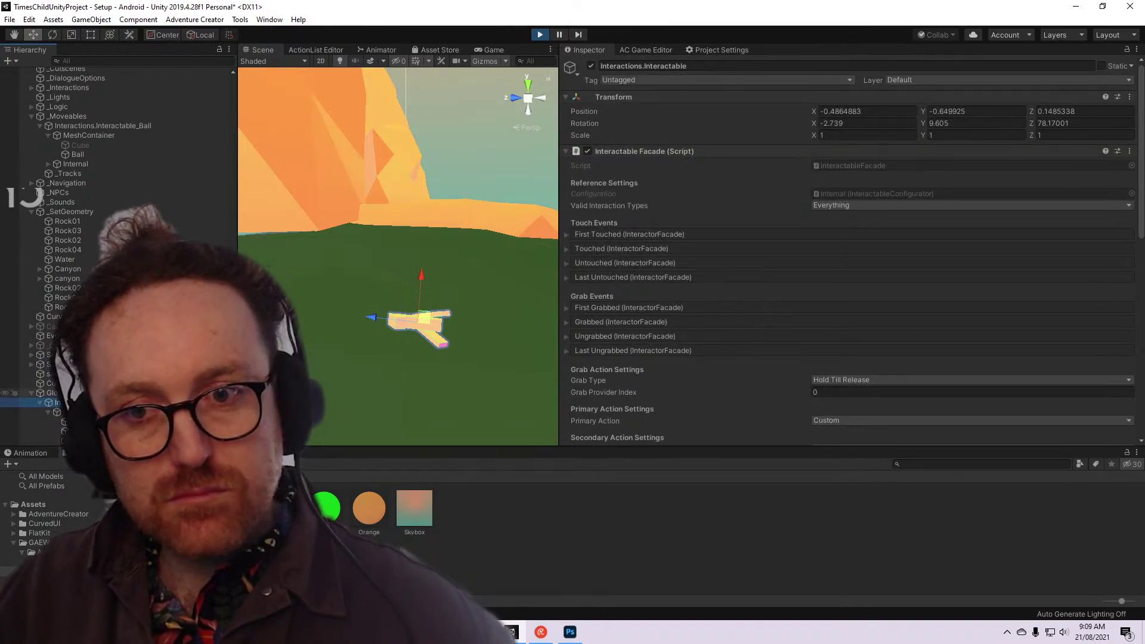
pyautogui.click(54, 393)
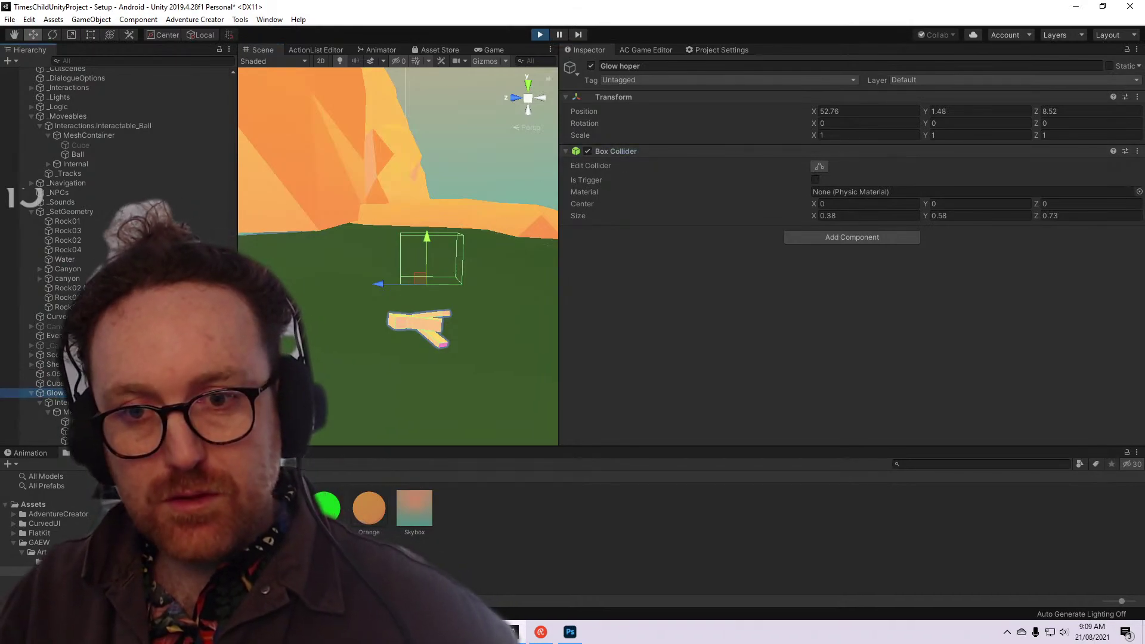
pyautogui.click(540, 34)
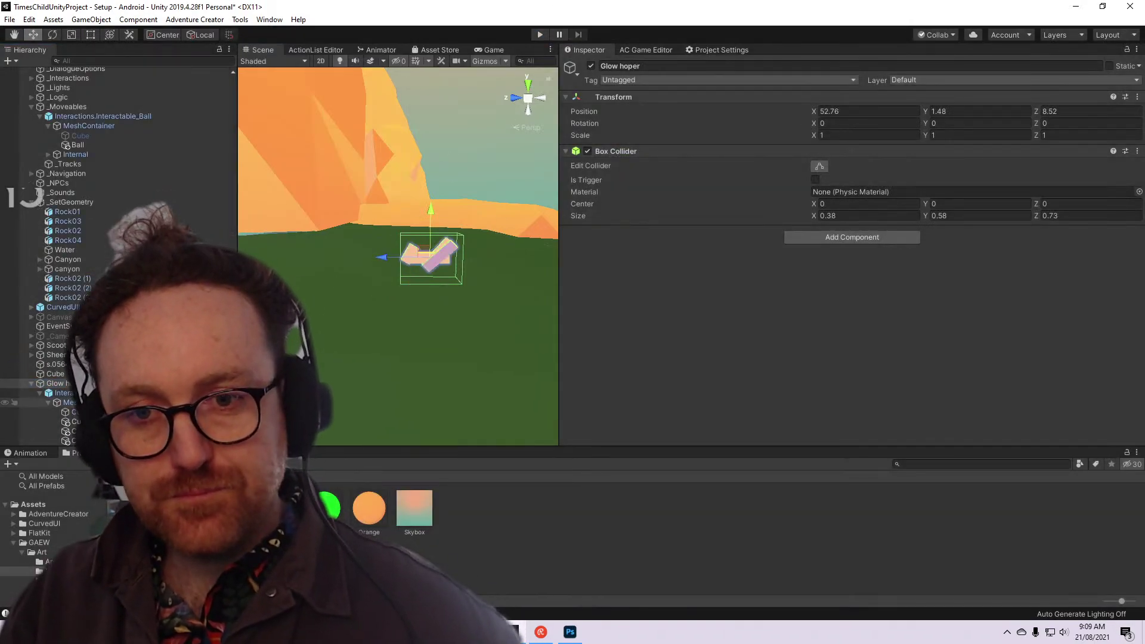
# Copy the Glow hoper's Box Collider and paste it as a new component on its Interactions.Interactable child
pyautogui.scroll(-10, 749, 233)
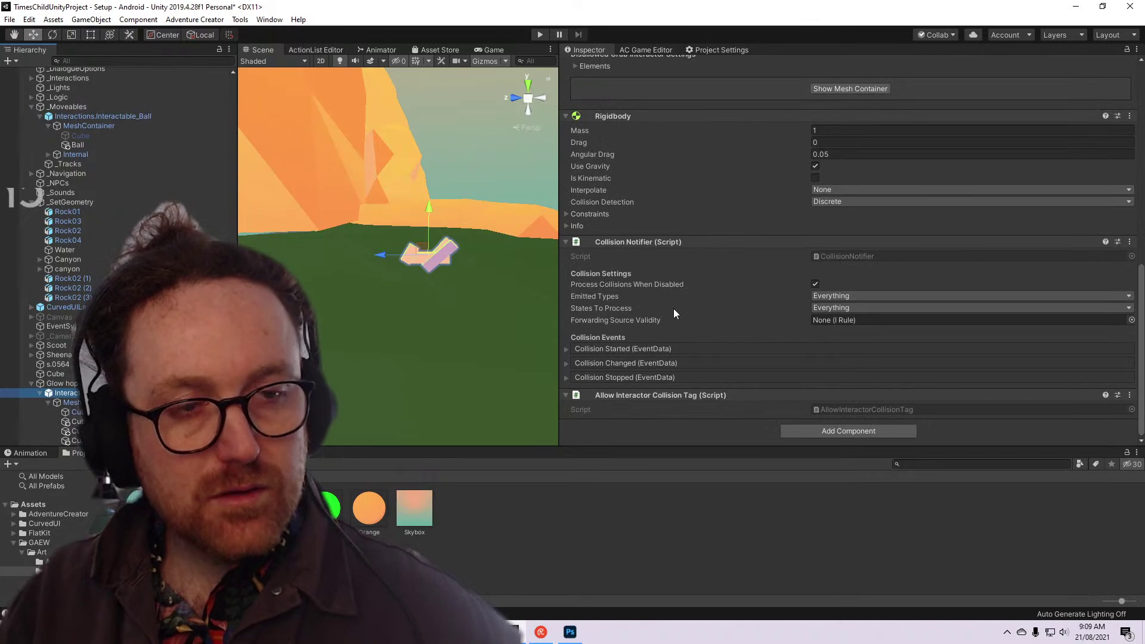
pyautogui.press('Up')
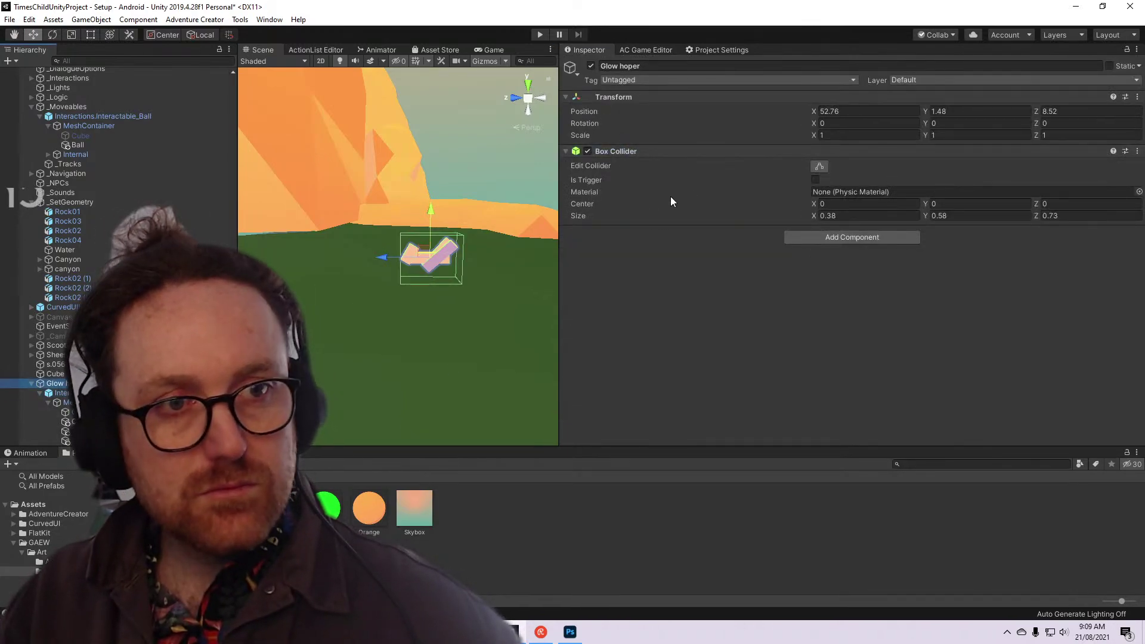
pyautogui.click(1137, 152)
pyautogui.click(1058, 221)
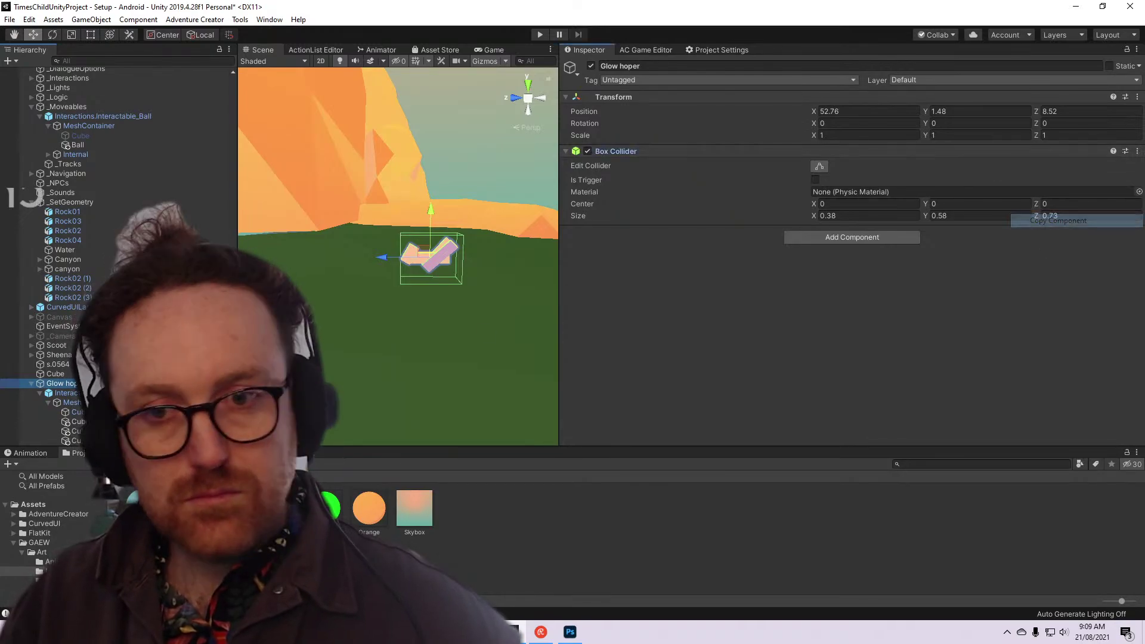
pyautogui.press('Down')
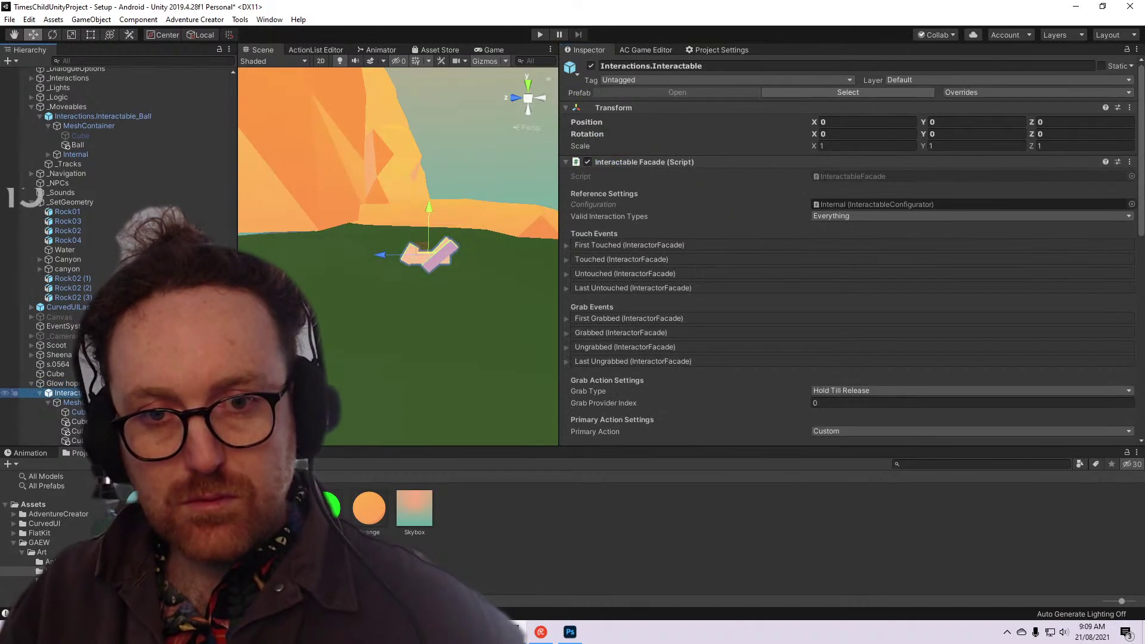
pyautogui.click(1129, 107)
pyautogui.click(1081, 178)
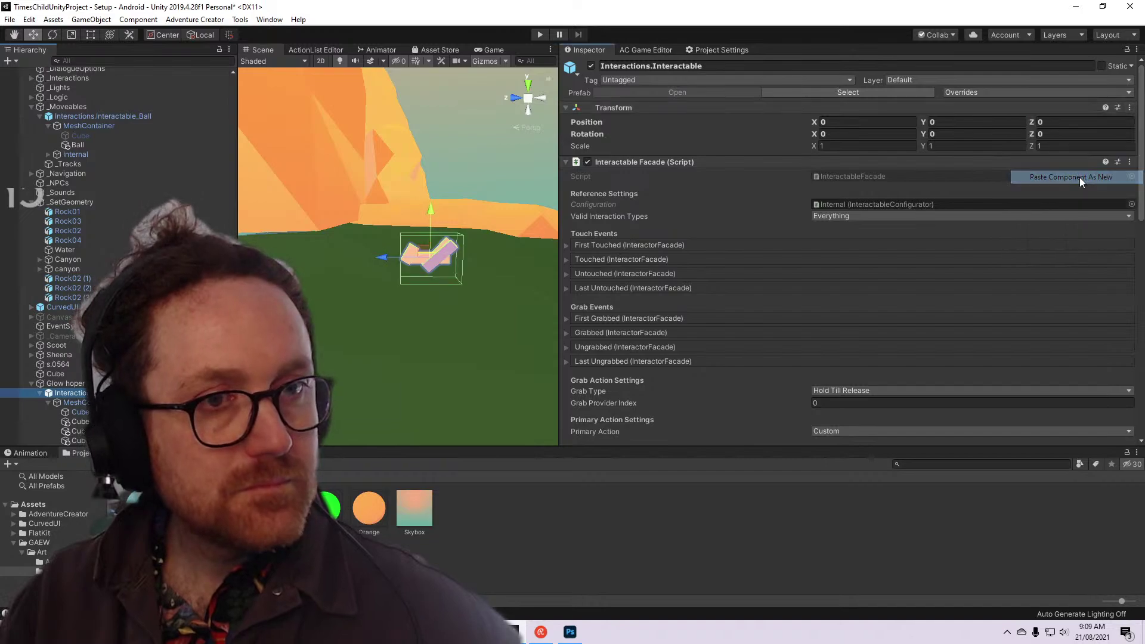
# Remove the original Box Collider from the Glow hoper parent object
pyautogui.press('Up')
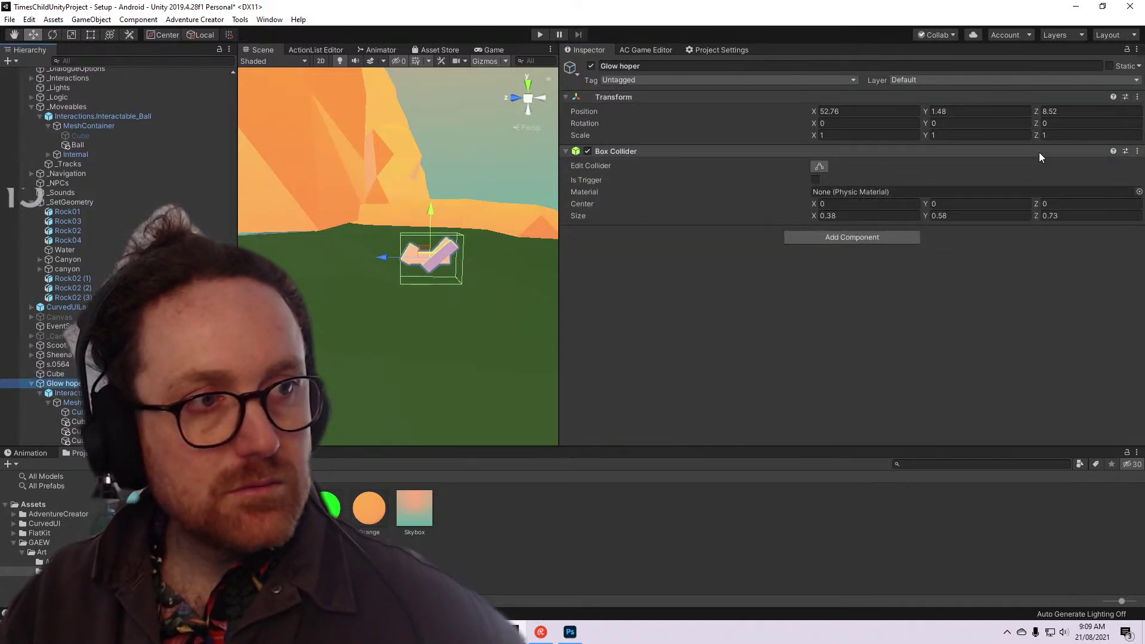
pyautogui.click(1136, 150)
pyautogui.click(1082, 207)
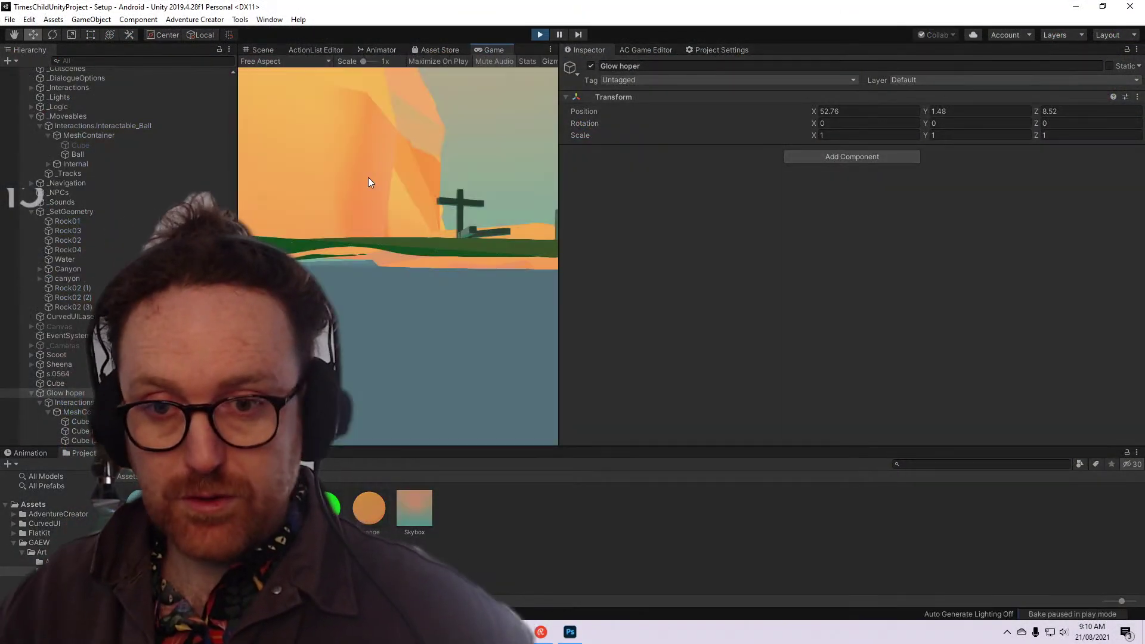
# Test the Glow hoper's physics in play mode by raising it in the Scene view and watching it fall, and stop playing
pyautogui.click(266, 50)
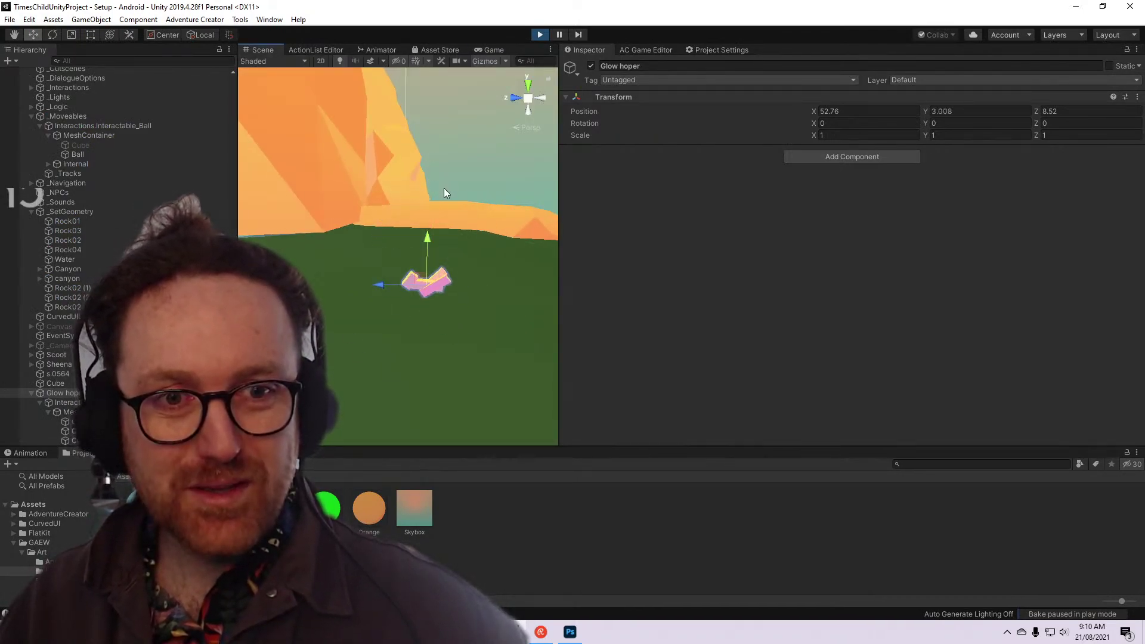
pyautogui.moveTo(427, 240); pyautogui.dragTo(480, 112)
pyautogui.keyDown('alt'); pyautogui.moveTo(460, 231); pyautogui.dragTo(353, 278); pyautogui.keyUp('alt')
pyautogui.click(419, 287)
pyautogui.scroll(2, 382, 307)
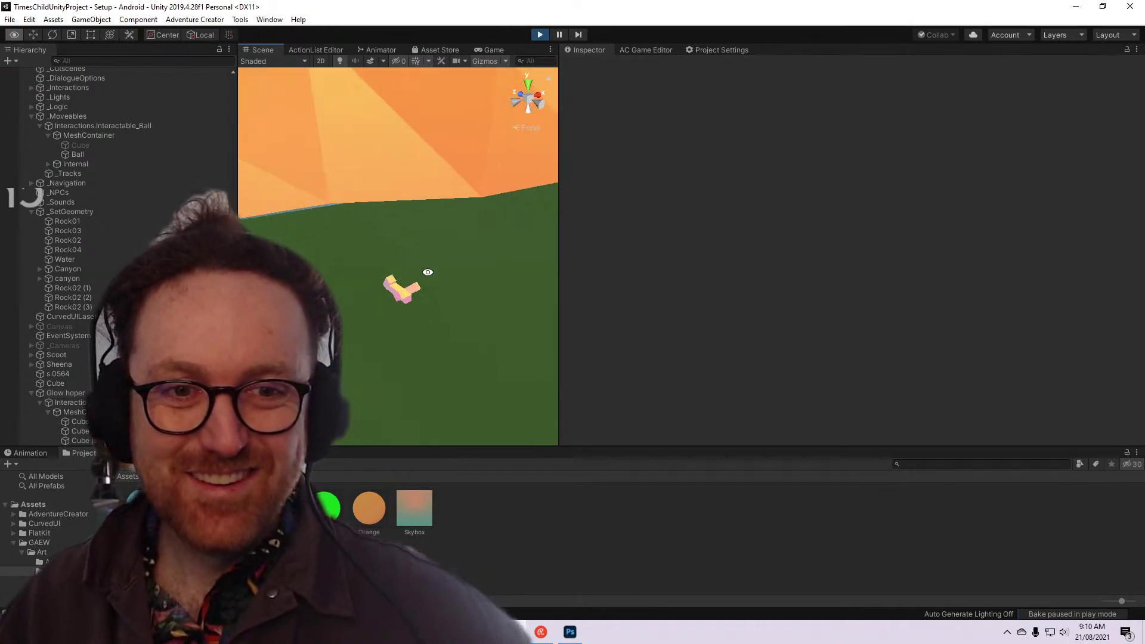
pyautogui.click(416, 306)
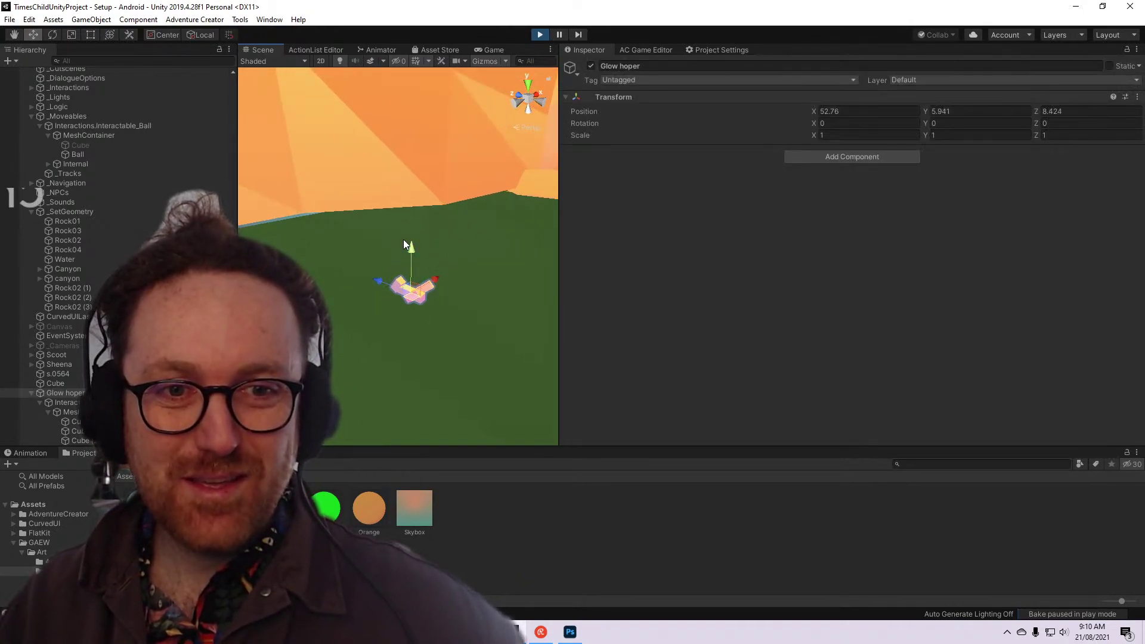
pyautogui.click(540, 35)
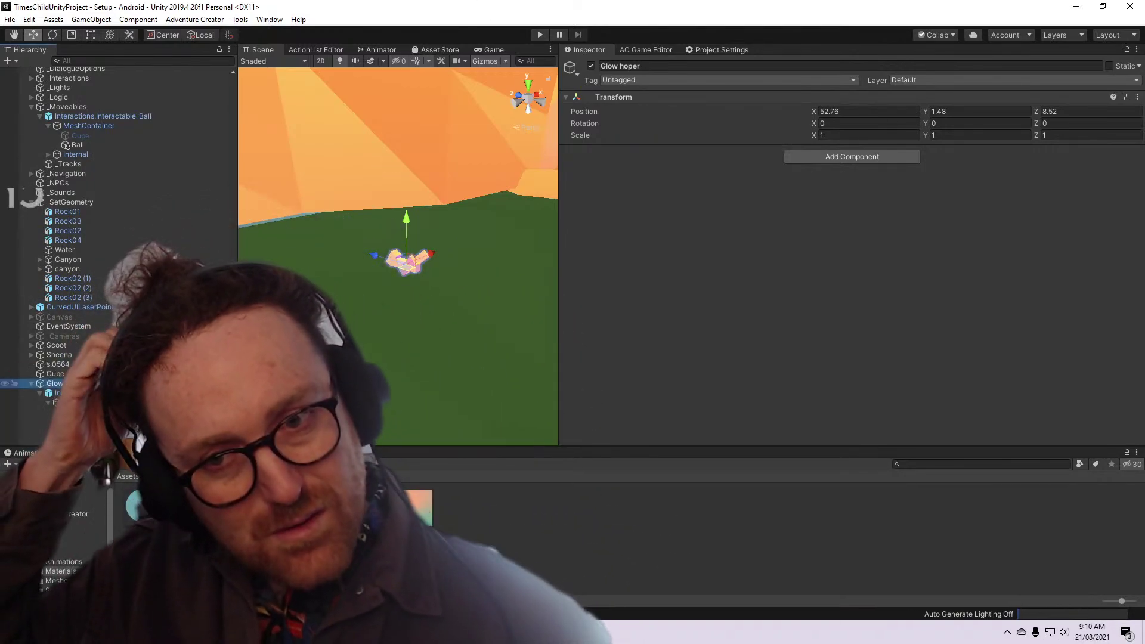
# Review the Rigidbody and Box Collider on the Glow hoper's Interactions.Interactable child
pyautogui.click(57, 392)
pyautogui.scroll(-10, 851, 366)
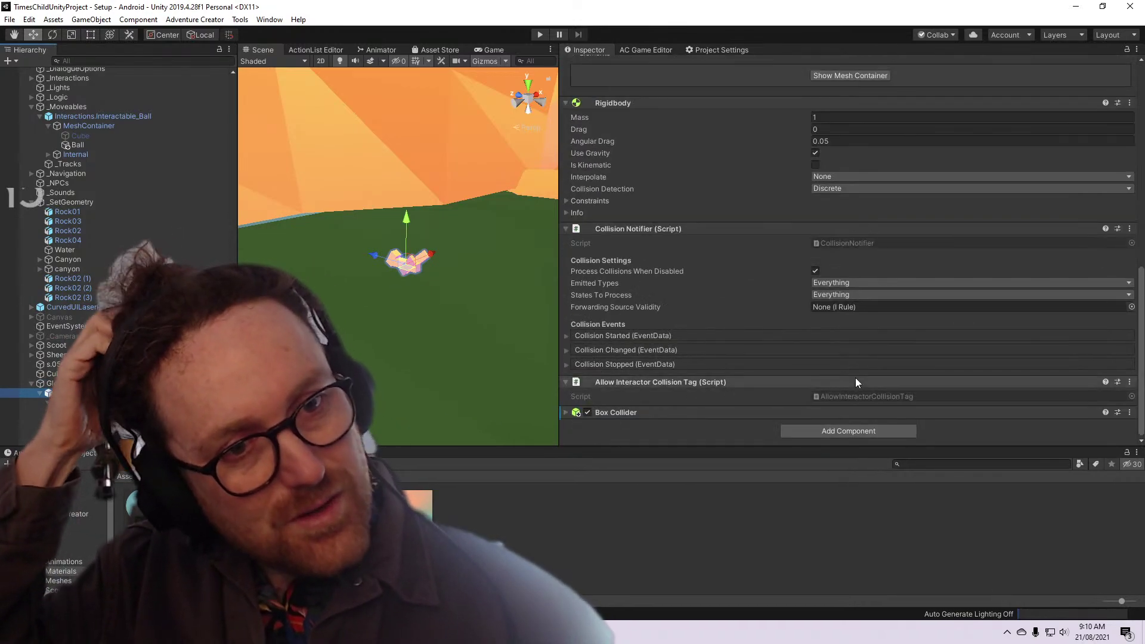
pyautogui.scroll(-20, 169, 126)
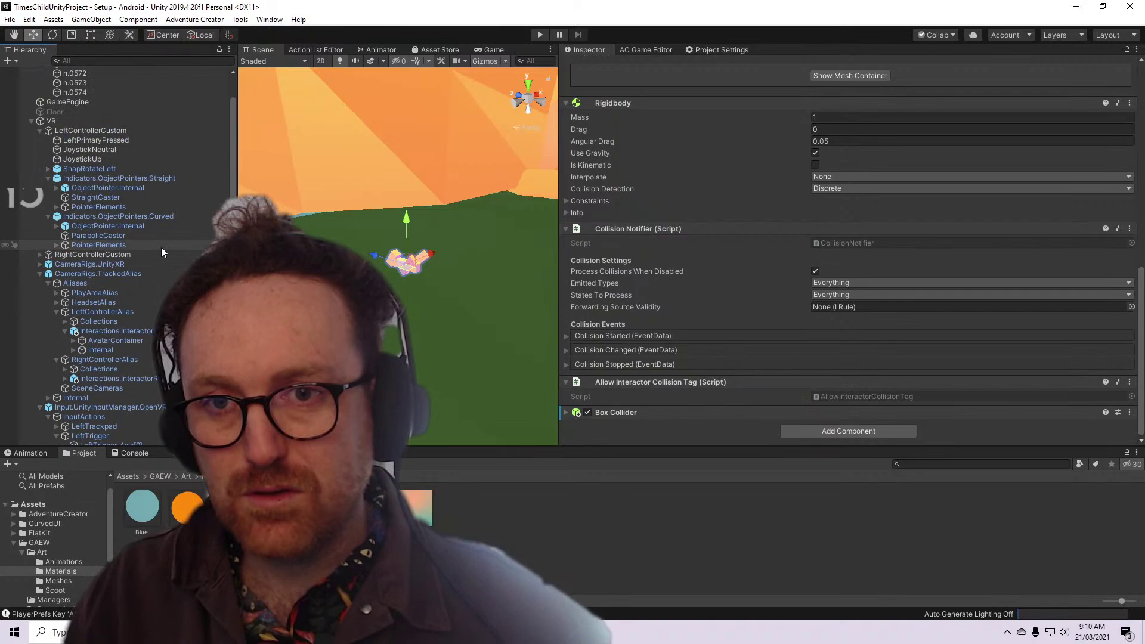
# Examine the Selection Action and the Selected event target of Indicators.ObjectPointers.Straight under LeftControllerCustom
pyautogui.click(175, 178)
pyautogui.scroll(3, 882, 264)
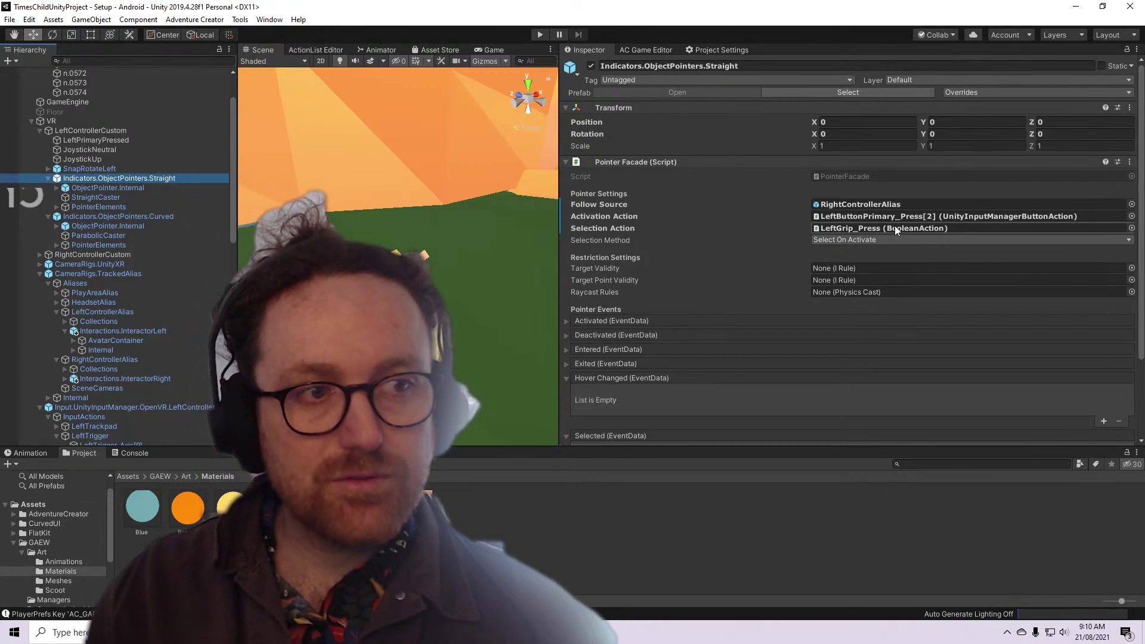
pyautogui.click(894, 228)
pyautogui.scroll(-3, 829, 322)
pyautogui.click(698, 366)
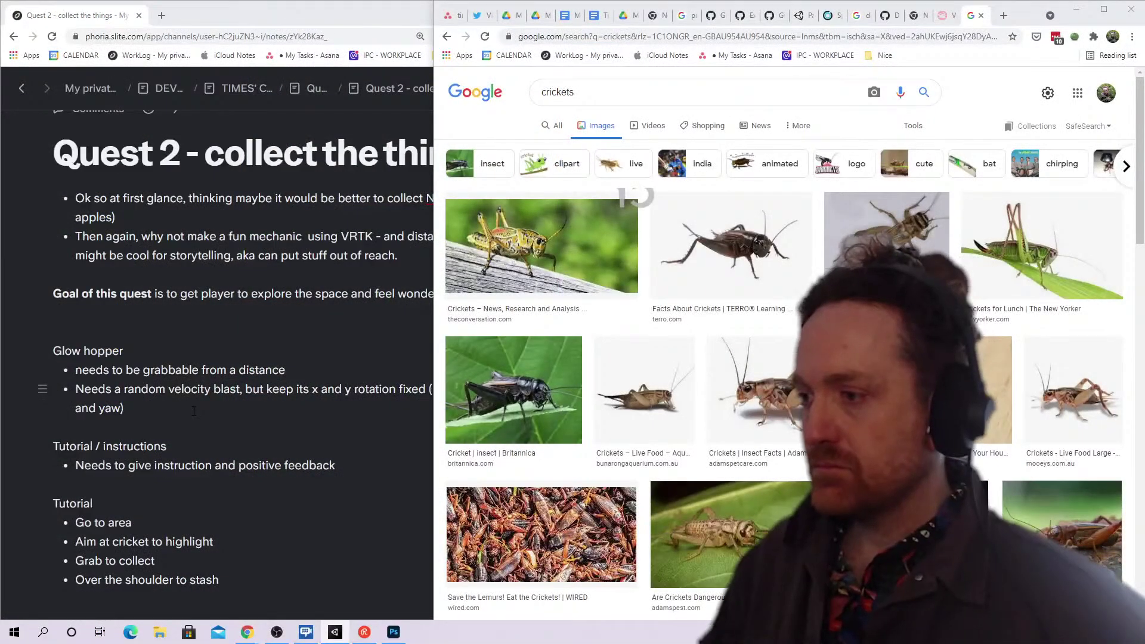
# Switch to the Quest 2 notes in Slite and add the bullet "needs a little bounce" to the Glow hopper list
pyautogui.click(194, 411)
pyautogui.press('Return')
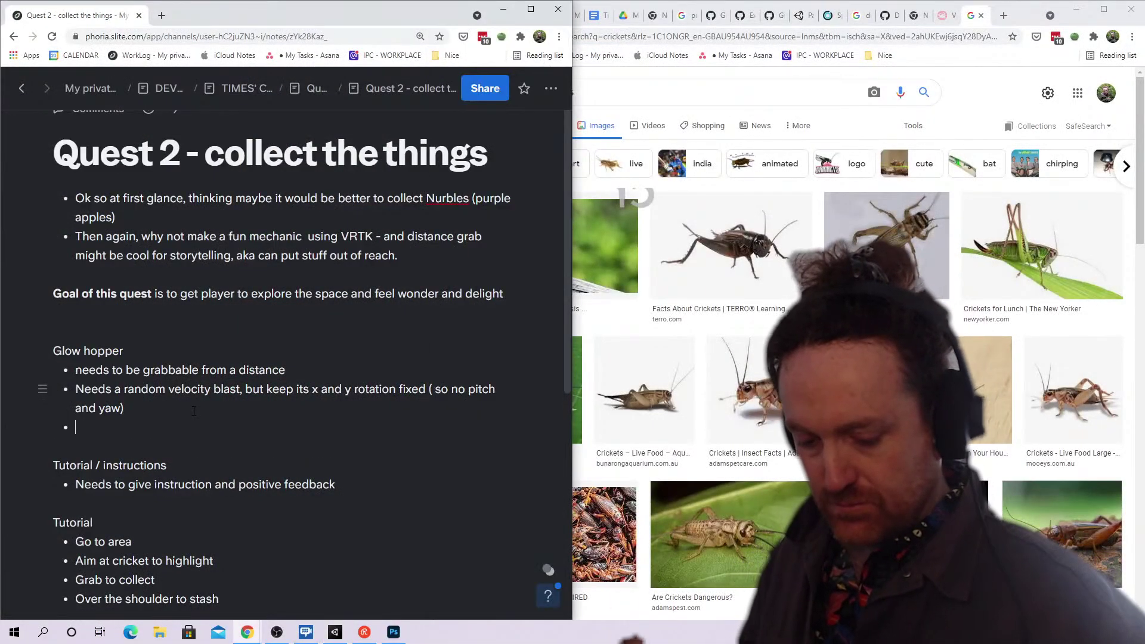
pyautogui.write('needs a li')
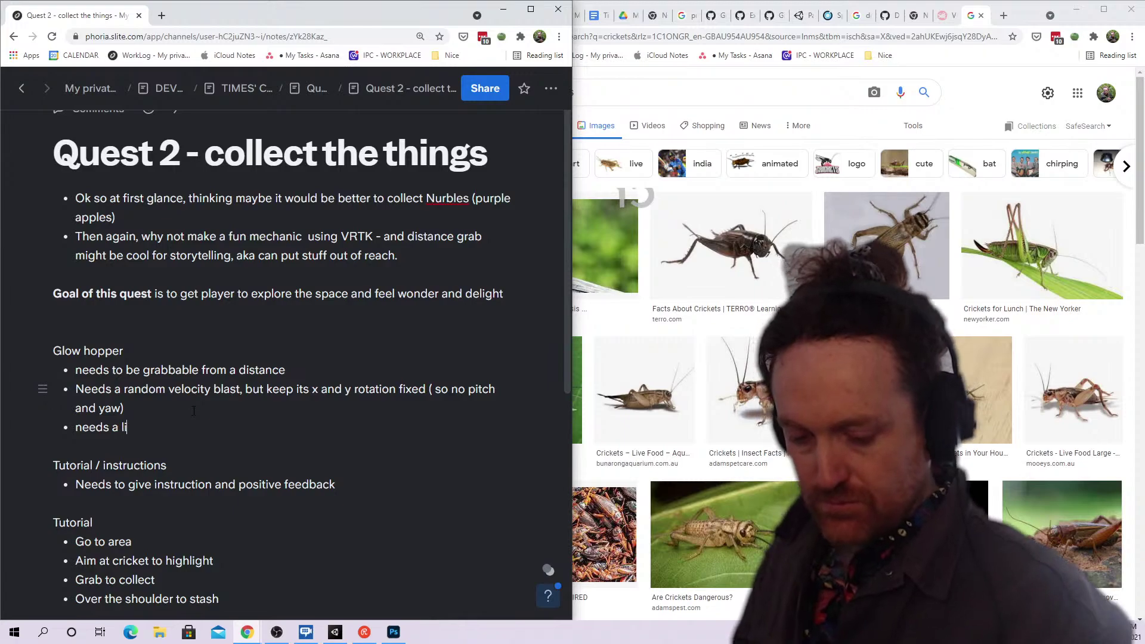
pyautogui.write('ttle bou')
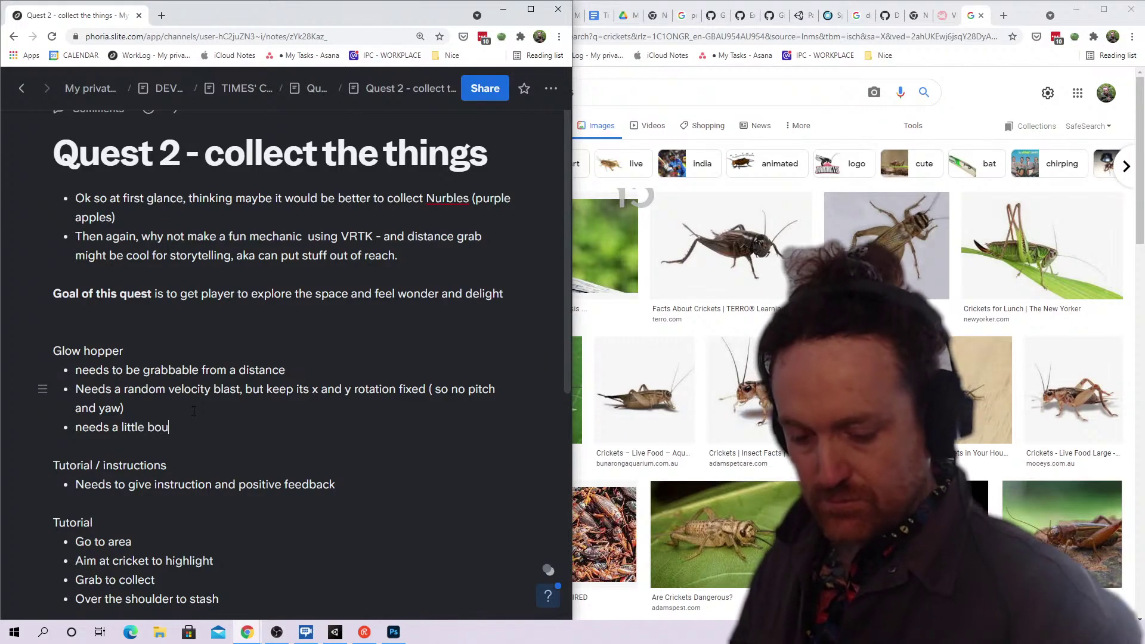
pyautogui.write('nce')
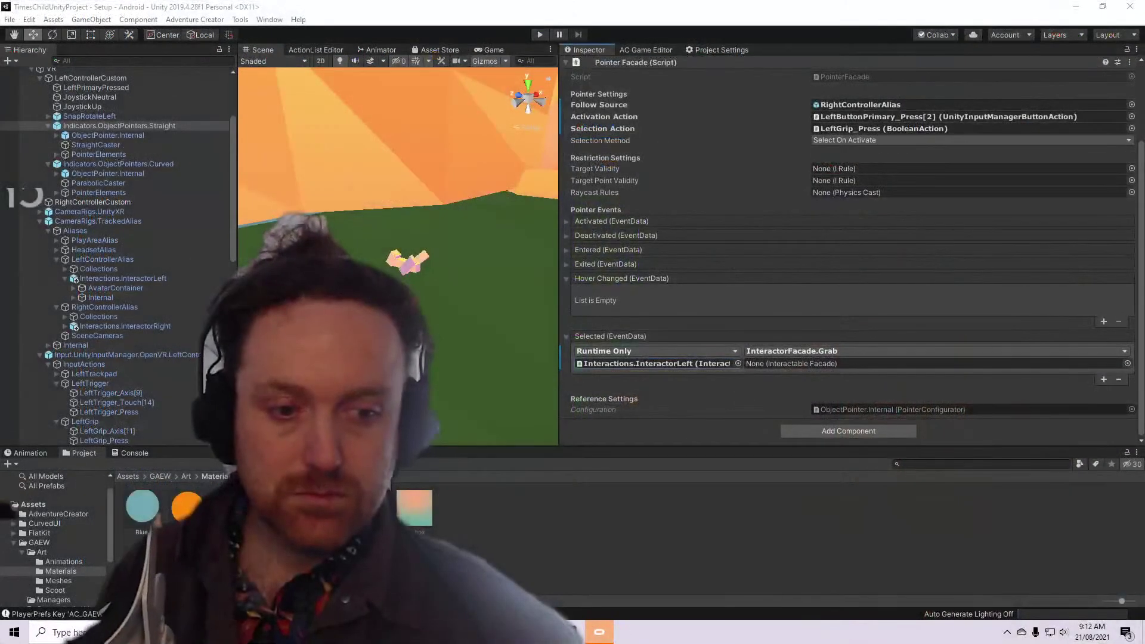
# Bring up the Oculus app and close its window to return to Unity
pyautogui.click(598, 632)
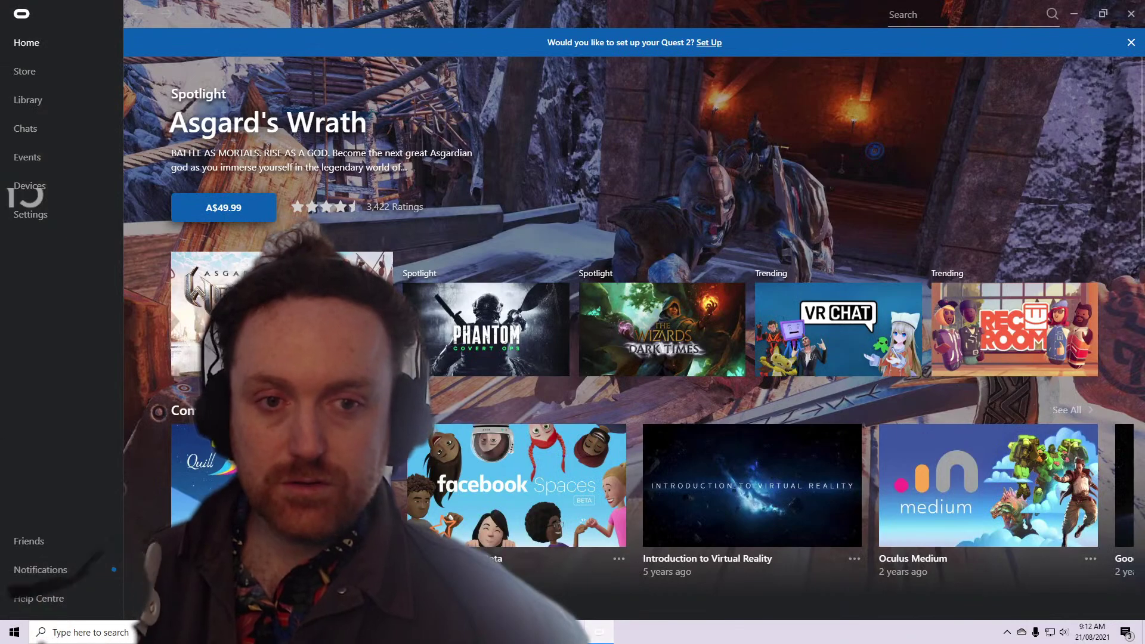
pyautogui.moveTo(569, 632)
pyautogui.click(1131, 14)
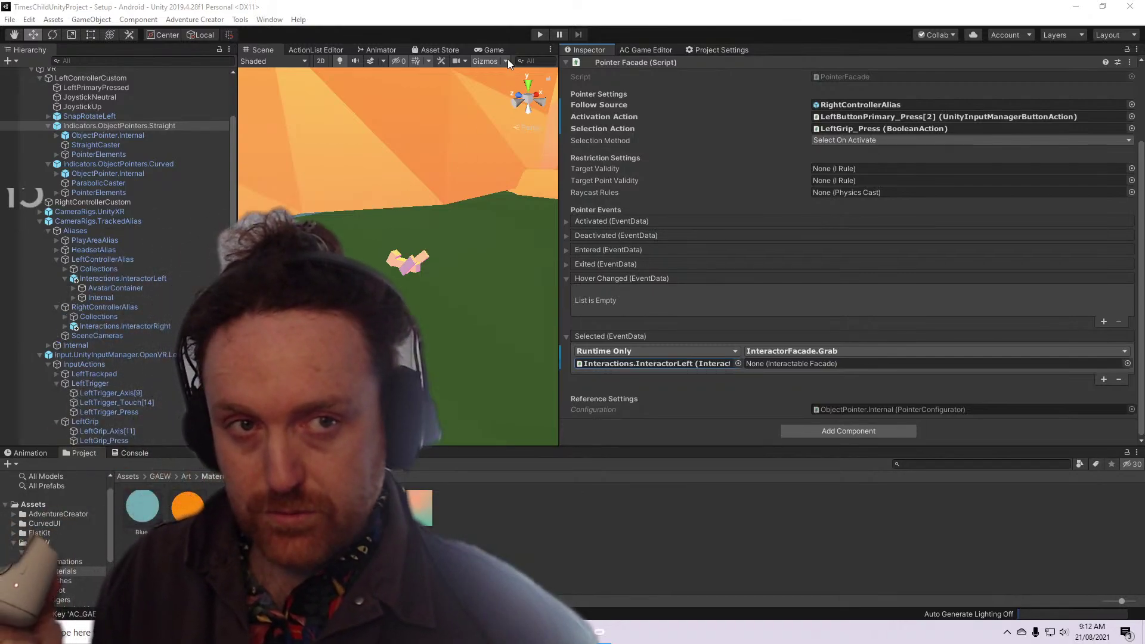
# Test the left controller's straight pointer grab in Play mode, stop the run, and examine the console errors
pyautogui.click(540, 33)
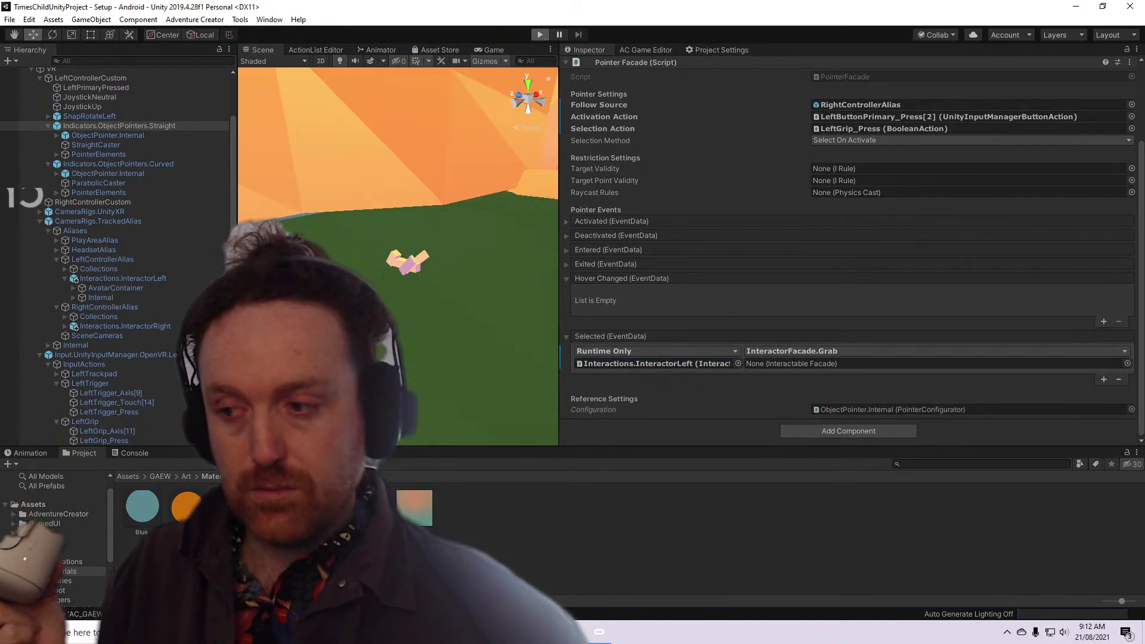
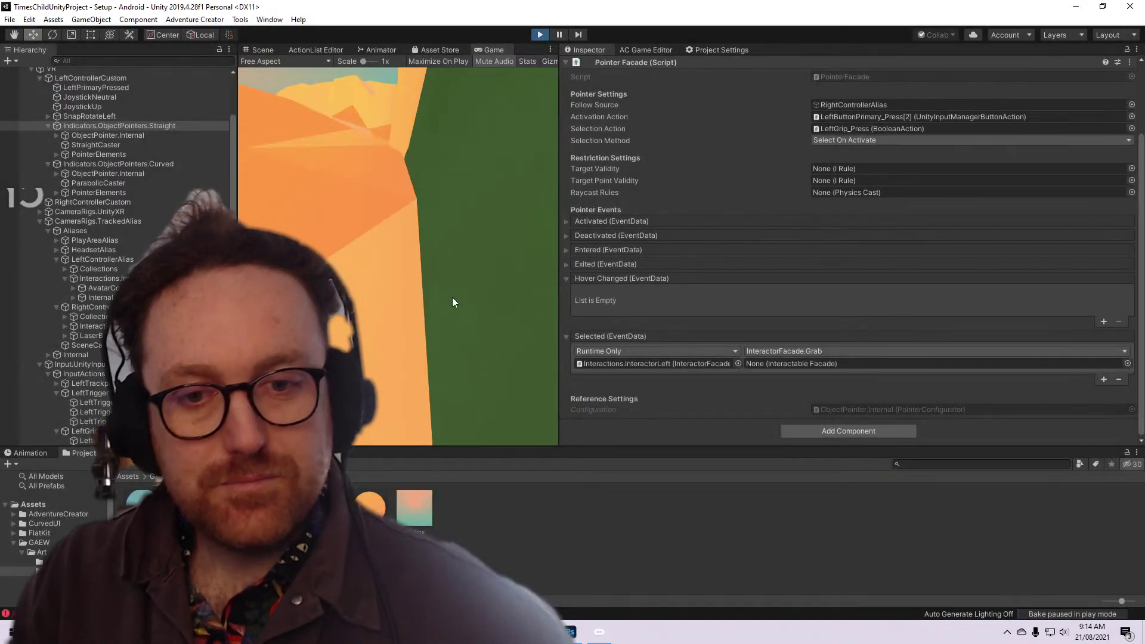
pyautogui.hotkey('ctrl', 'p')
pyautogui.click(134, 453)
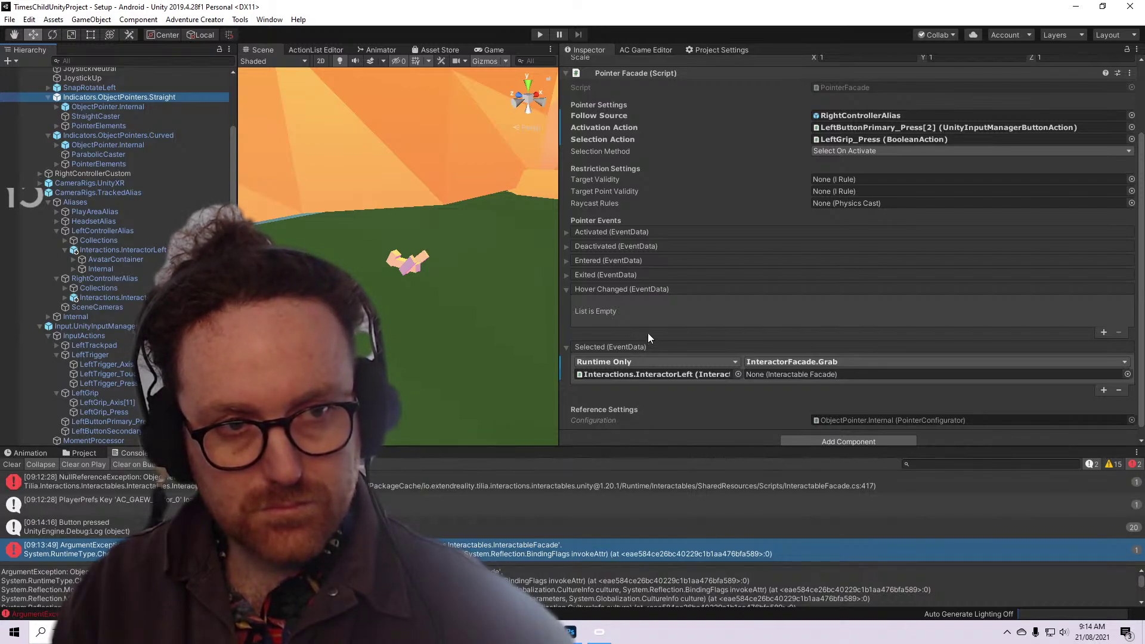
# Remove the InteractorFacade.Grab entry from the Selected event of Indicators.ObjectPointers.Straight
pyautogui.scroll(3, 648, 315)
pyautogui.scroll(-3, 647, 315)
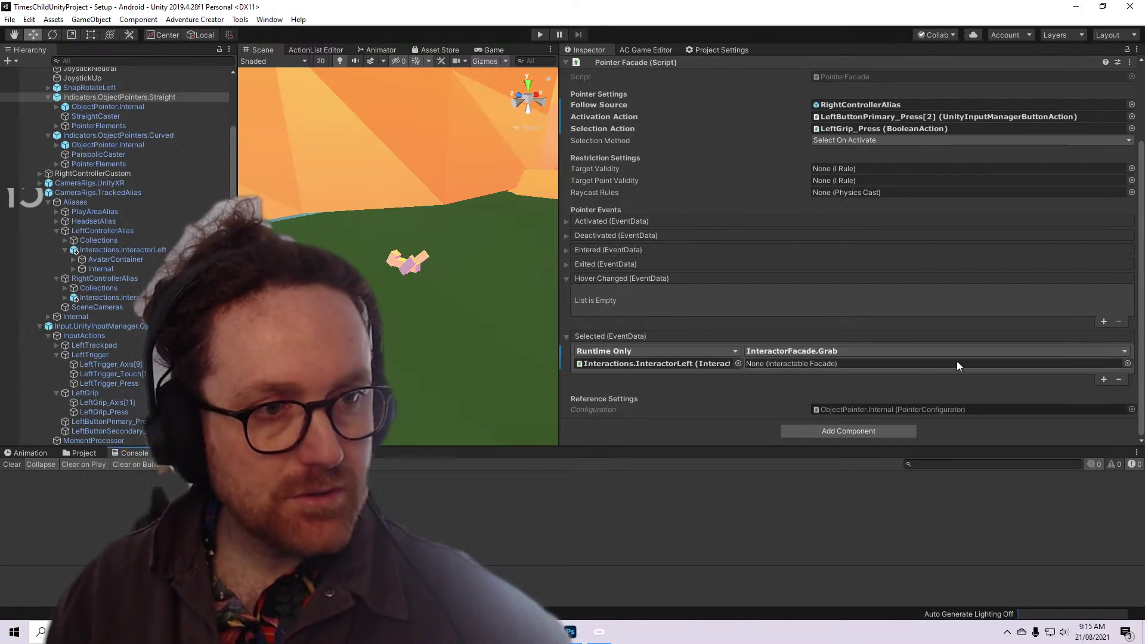
pyautogui.click(1120, 379)
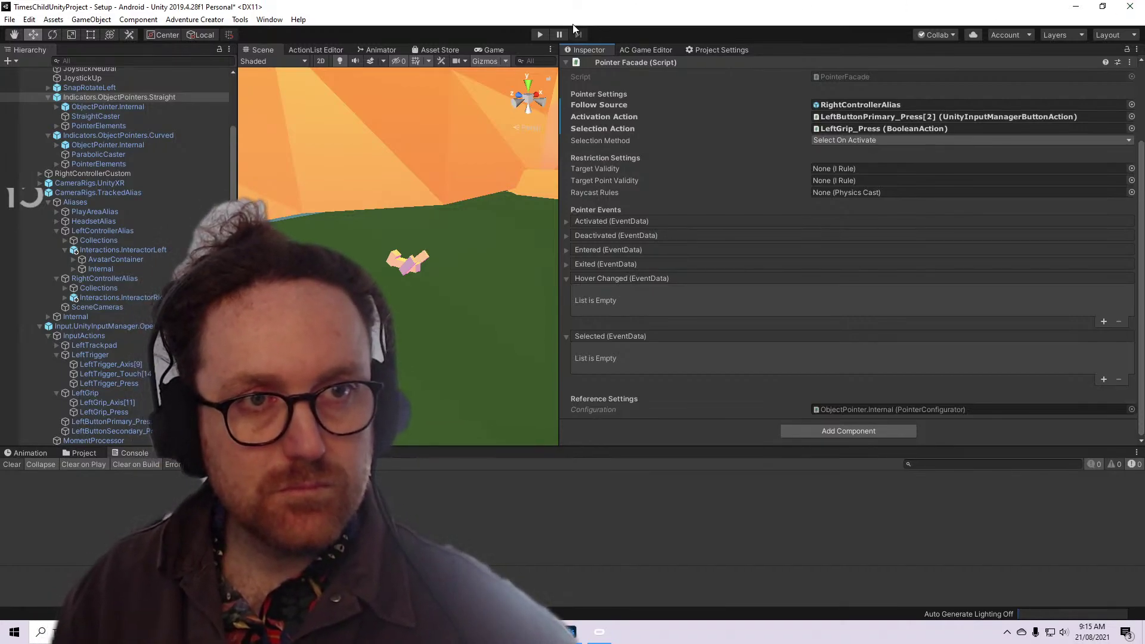
# Run the scene briefly again and trace the NullReferenceException to the object that causes it
pyautogui.click(538, 29)
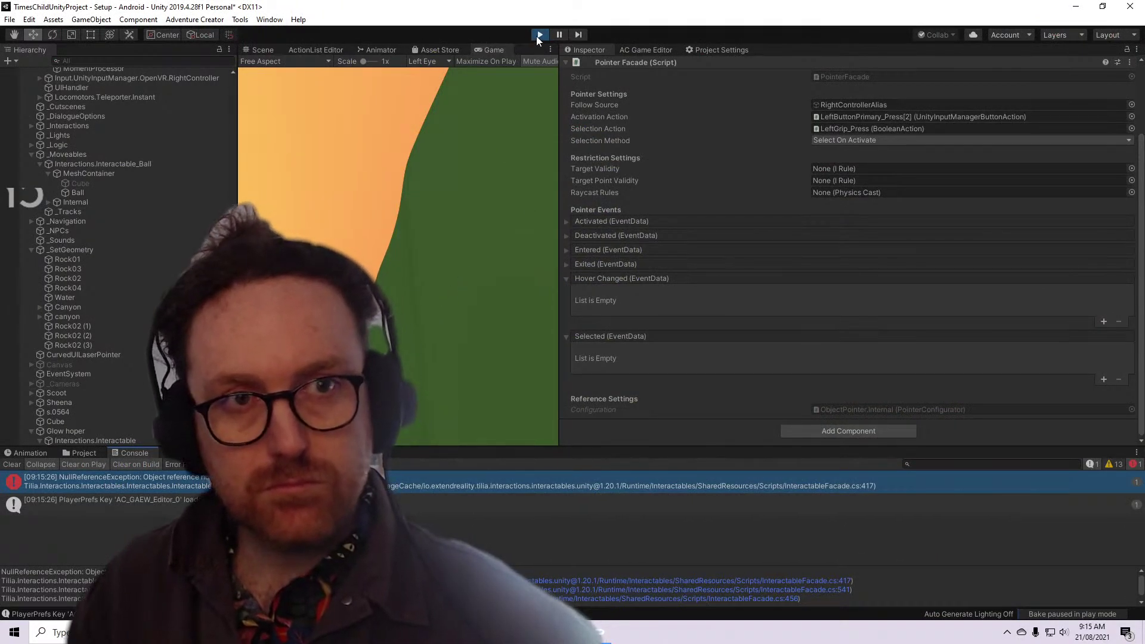
pyautogui.hotkey('ctrl', 'p')
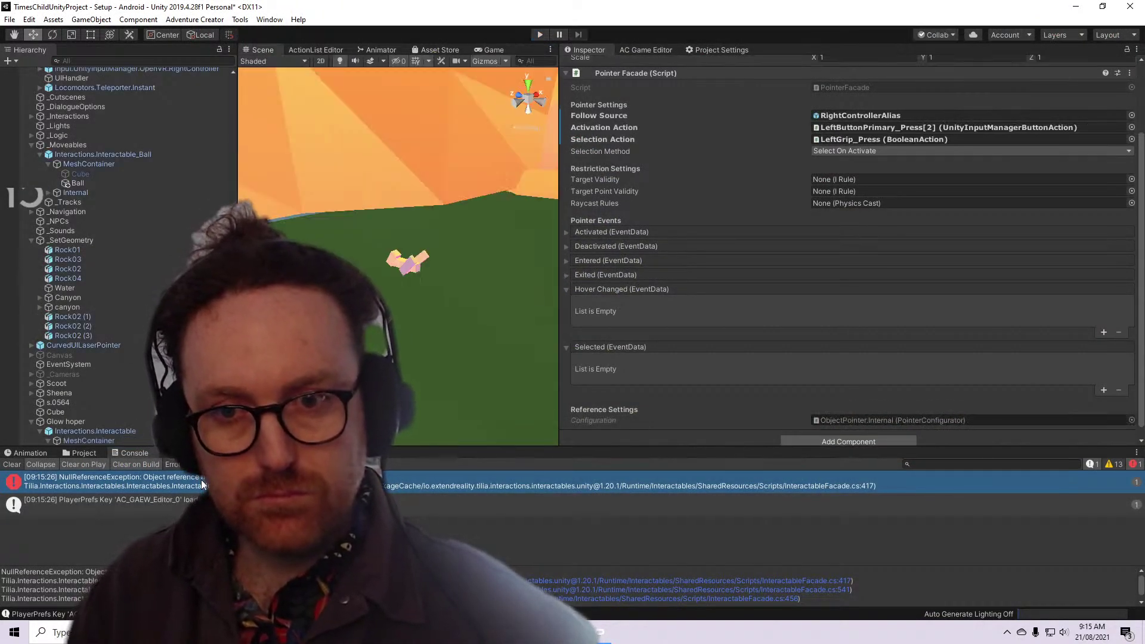
pyautogui.click(189, 501)
pyautogui.click(187, 481)
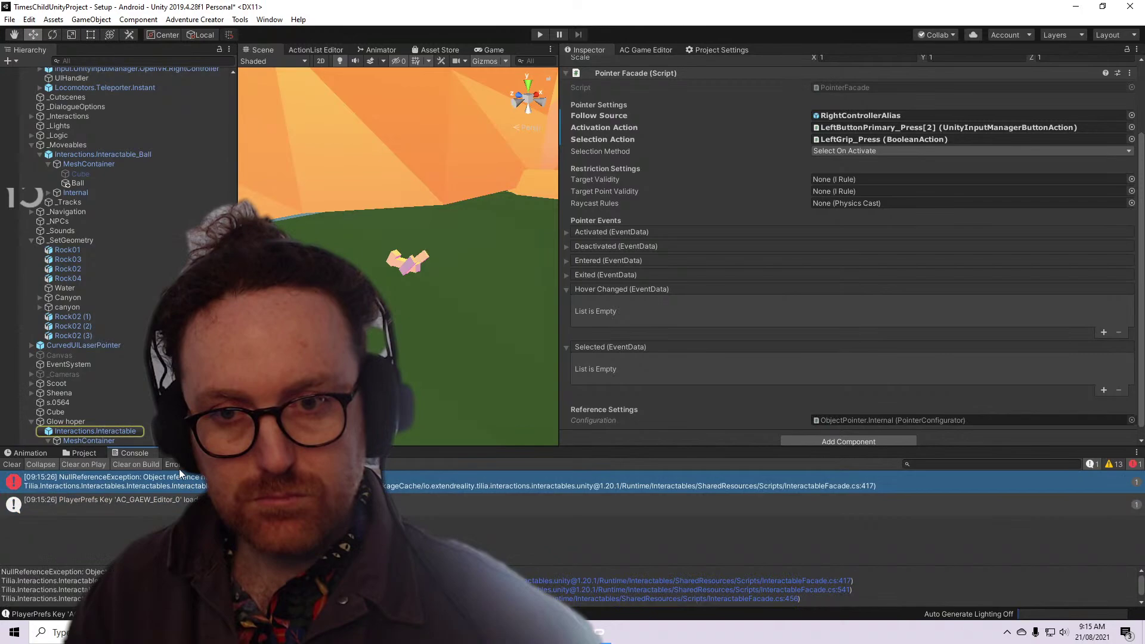
# Compare the Interactable Facade and physics components of the Glow hoper's Interactions.Interactable with the settings of Interactions.Interactable_Ball
pyautogui.click(120, 430)
pyautogui.scroll(3, 781, 392)
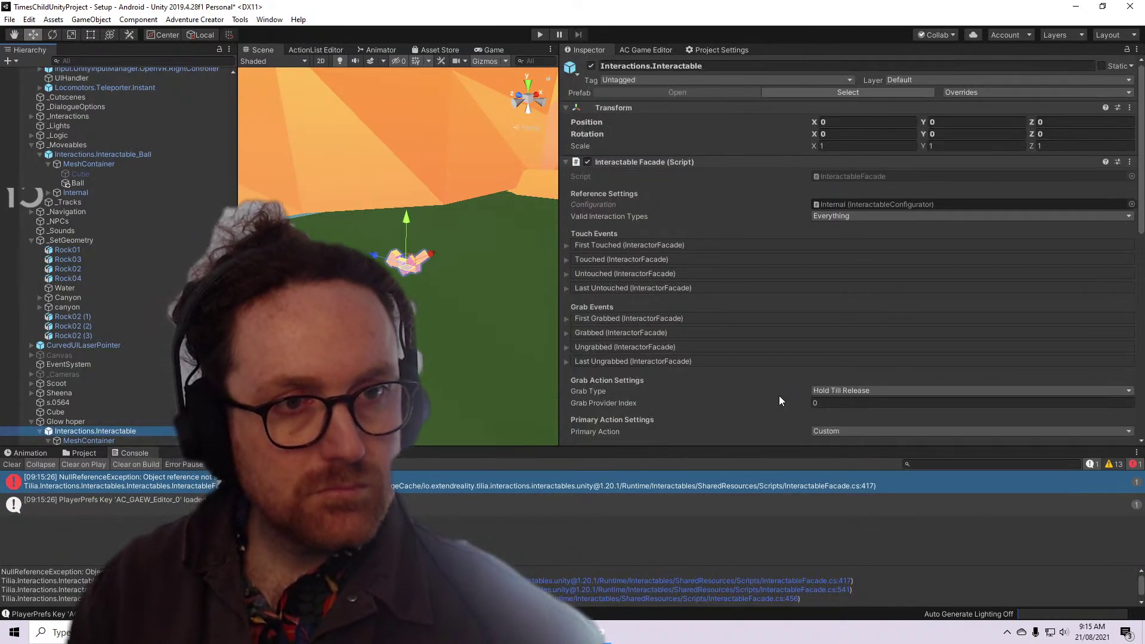
pyautogui.scroll(-3, 759, 366)
pyautogui.scroll(3, 760, 366)
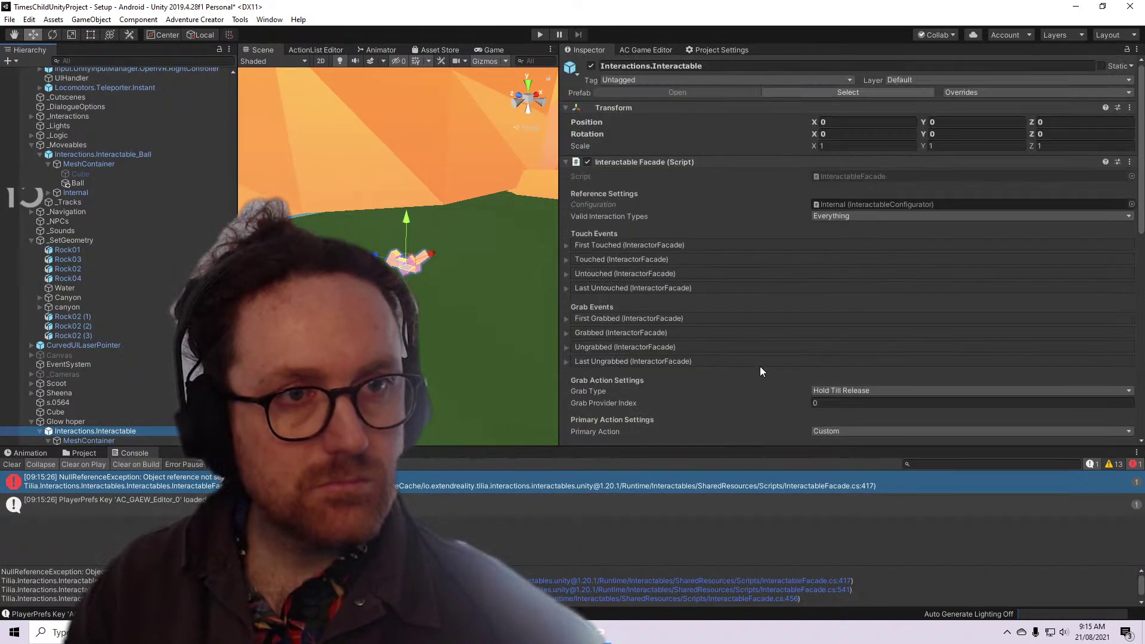
pyautogui.scroll(-10, 760, 366)
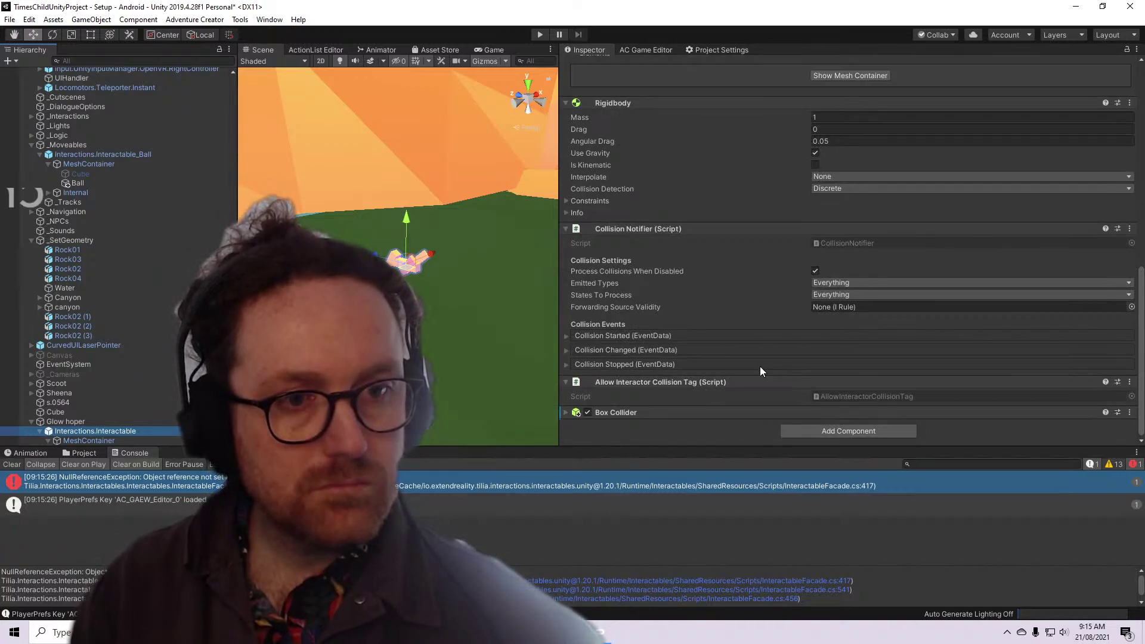
pyautogui.scroll(3, 769, 383)
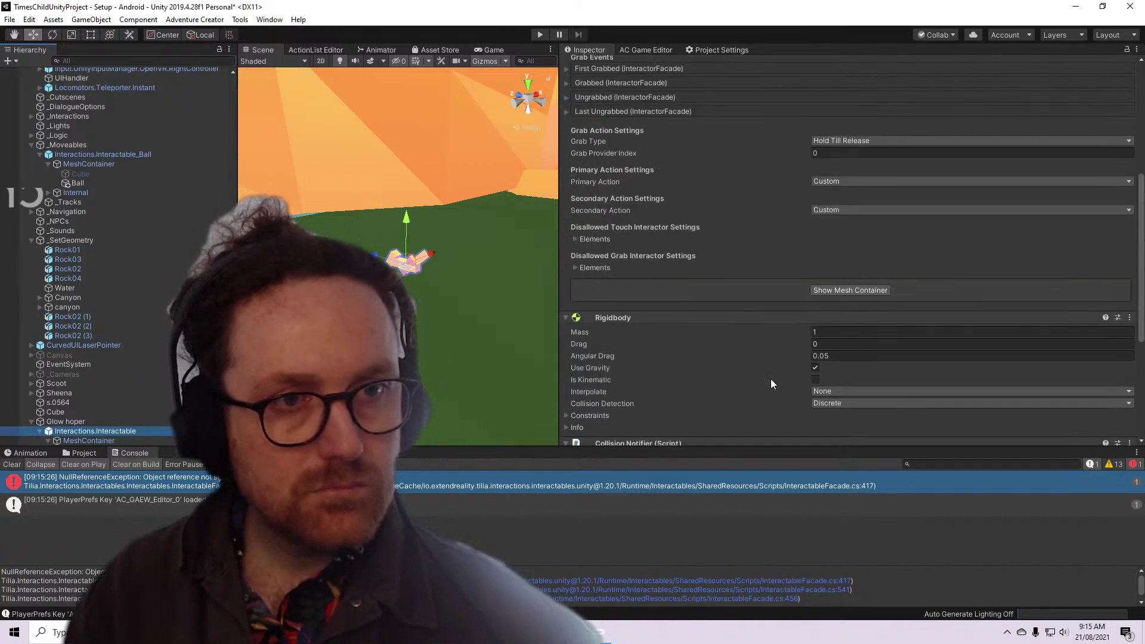
pyautogui.scroll(5, 770, 378)
pyautogui.scroll(-3, 770, 379)
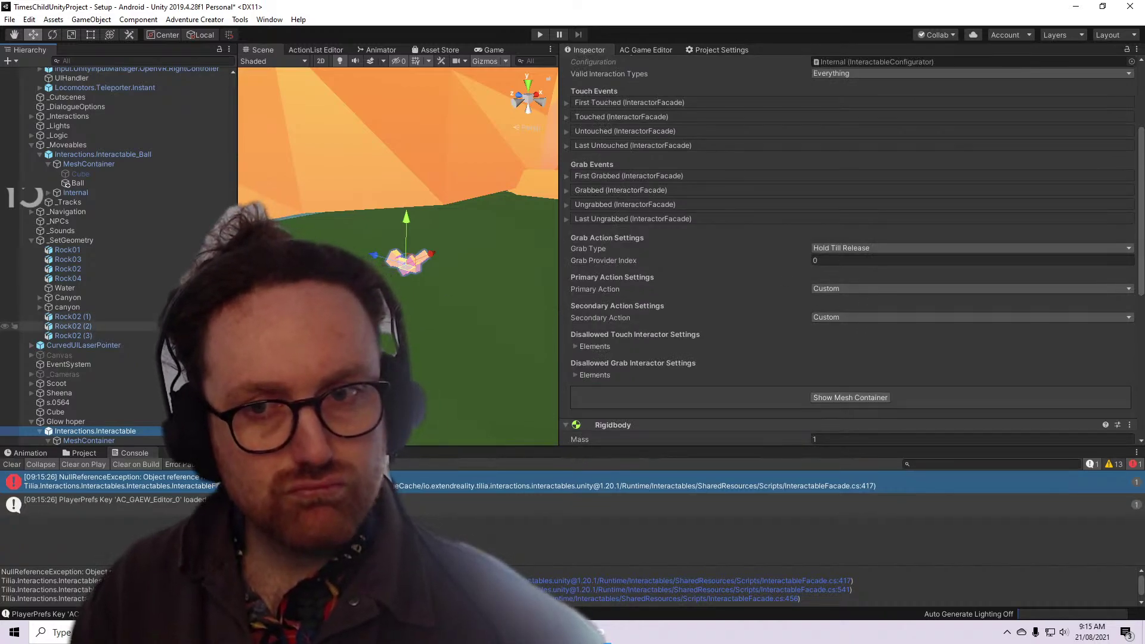
pyautogui.scroll(-3, 119, 326)
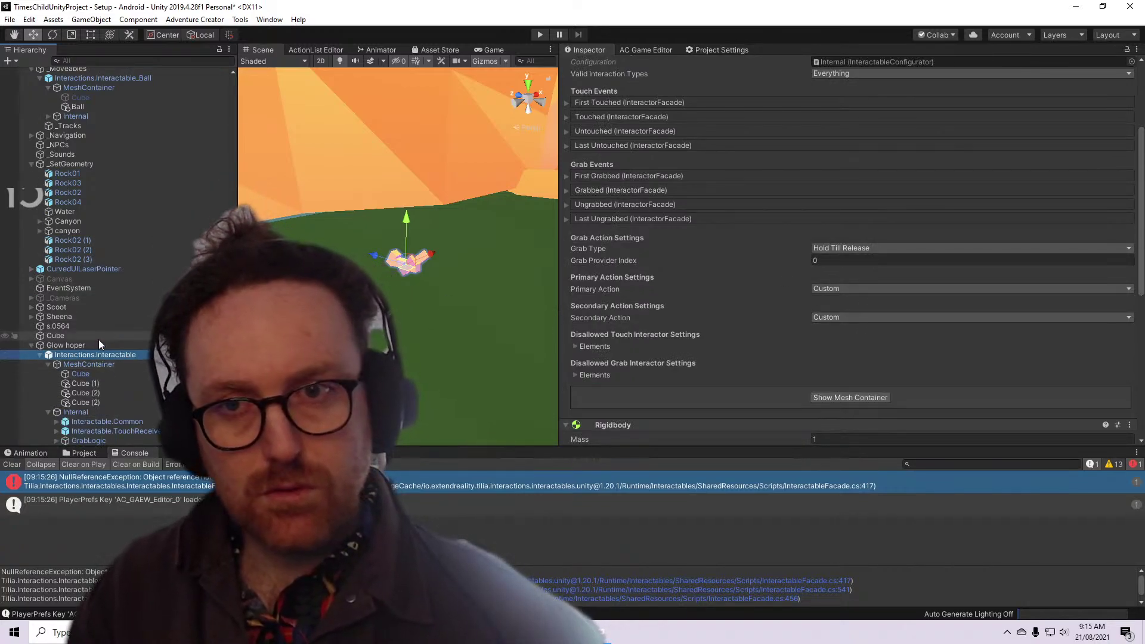
pyautogui.scroll(3, 99, 341)
pyautogui.click(99, 150)
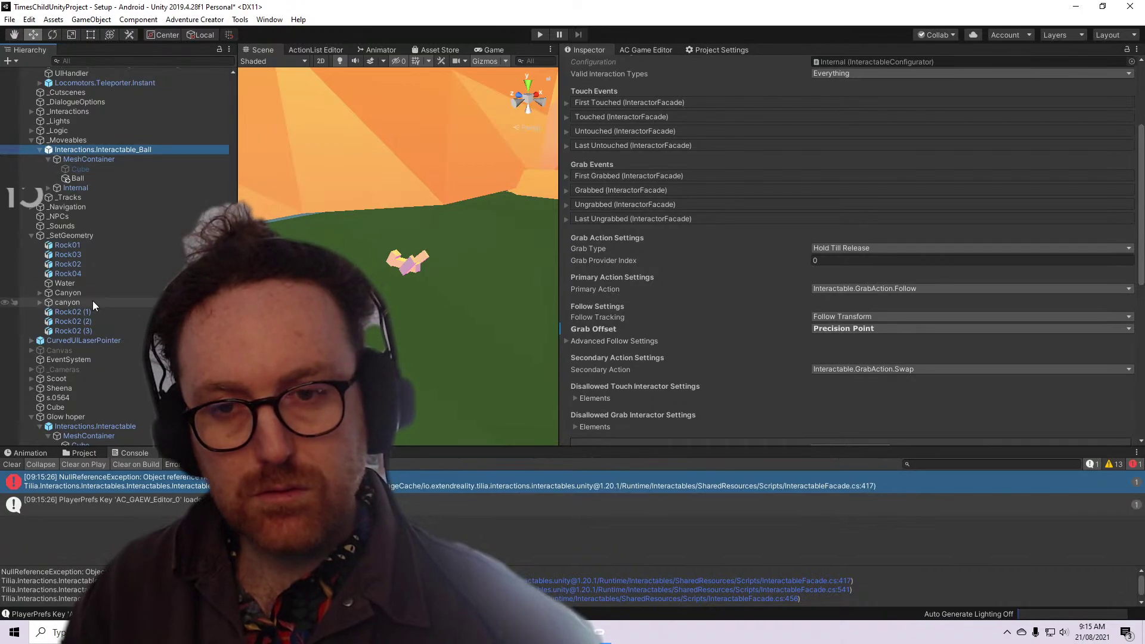
# Move the Glow hoper under _Moveables and inspect its Interactions.Interactable child
pyautogui.scroll(-3, 93, 310)
pyautogui.moveTo(92, 342); pyautogui.dragTo(130, 91)
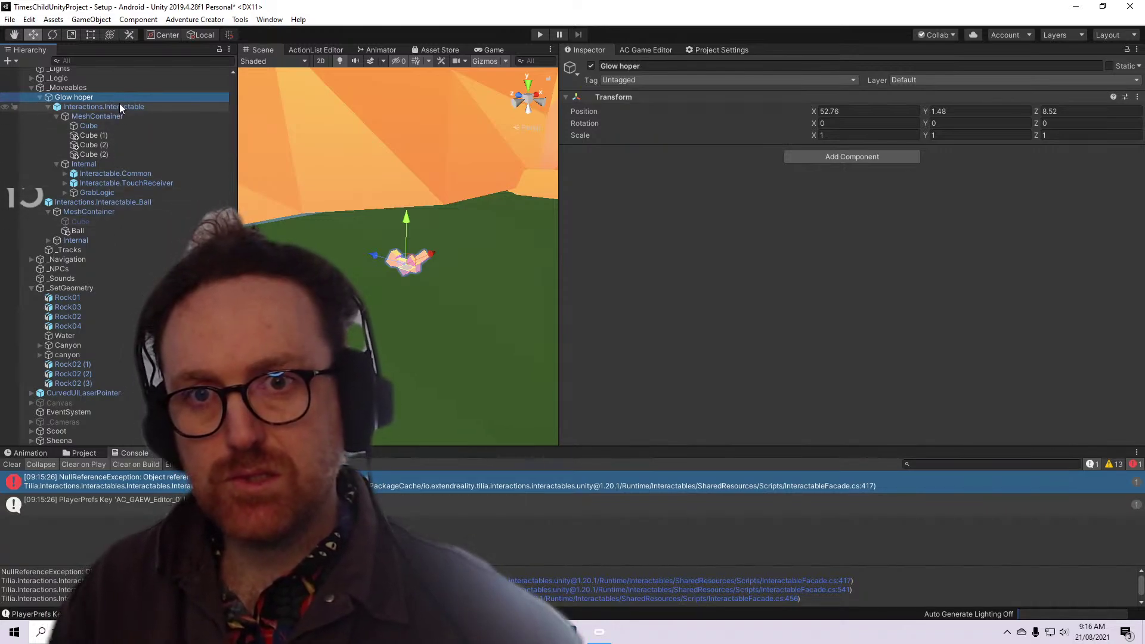
pyautogui.click(119, 104)
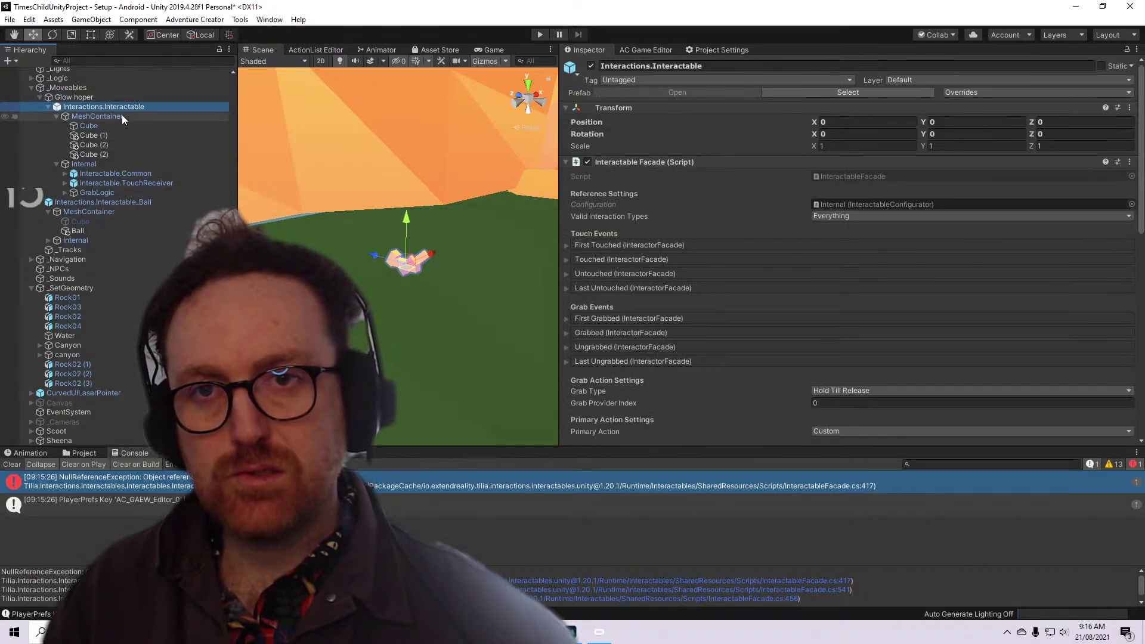
pyautogui.click(122, 114)
pyautogui.click(122, 106)
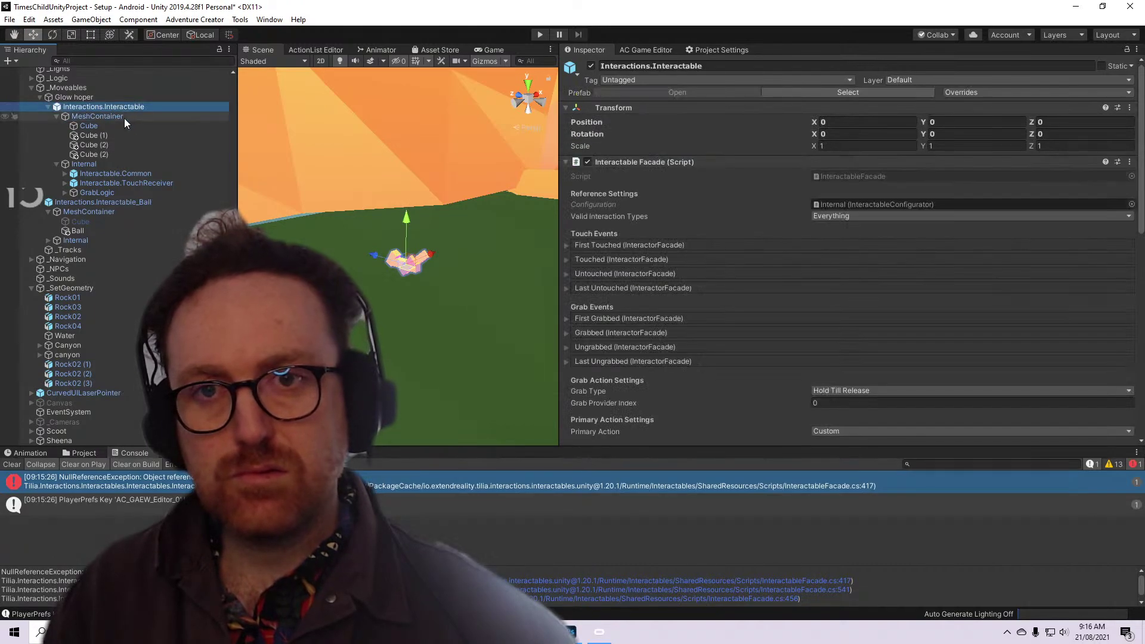
# Try to move the four cubes out of MeshContainer to sit directly under Glow hoper
pyautogui.click(192, 125)
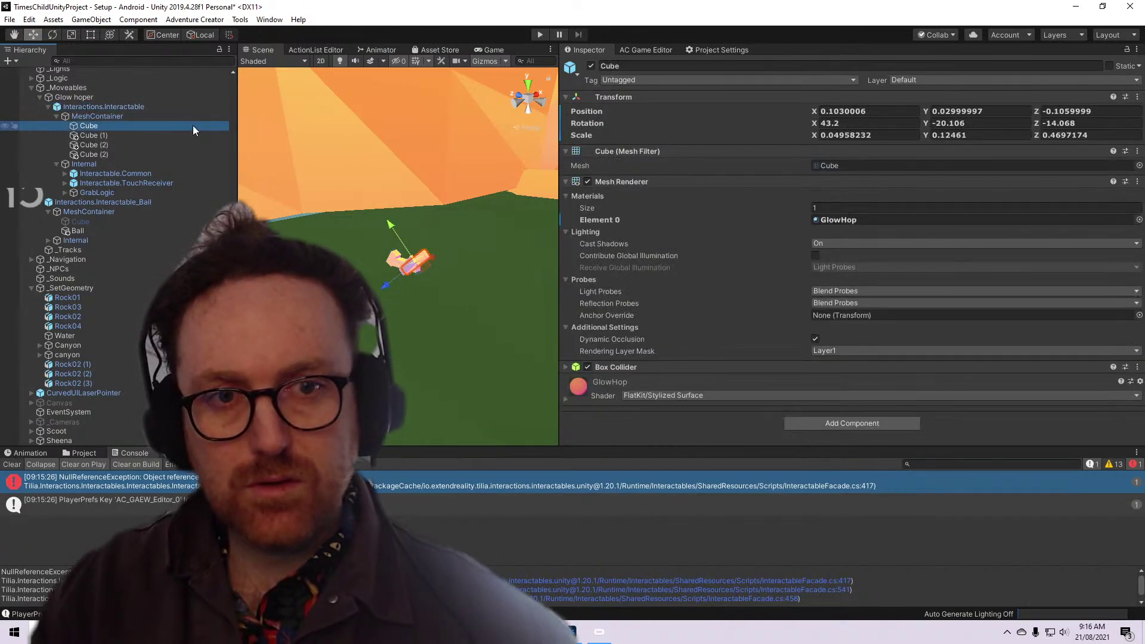
pyautogui.keyDown('shift'); pyautogui.click(163, 152); pyautogui.keyUp('shift')
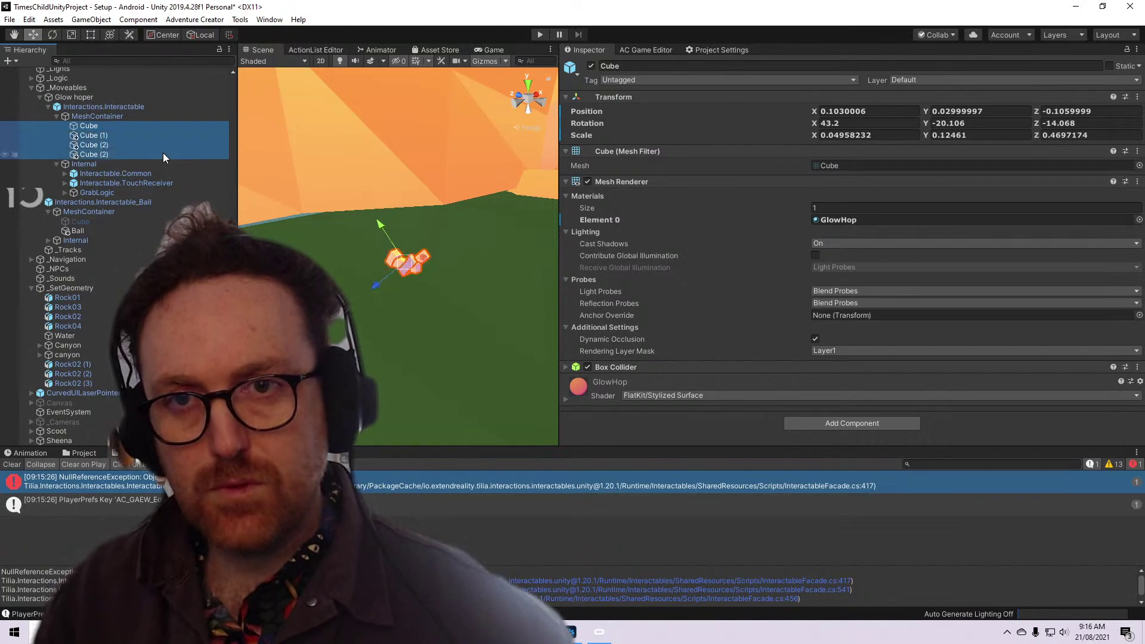
pyautogui.moveTo(163, 153); pyautogui.dragTo(123, 101)
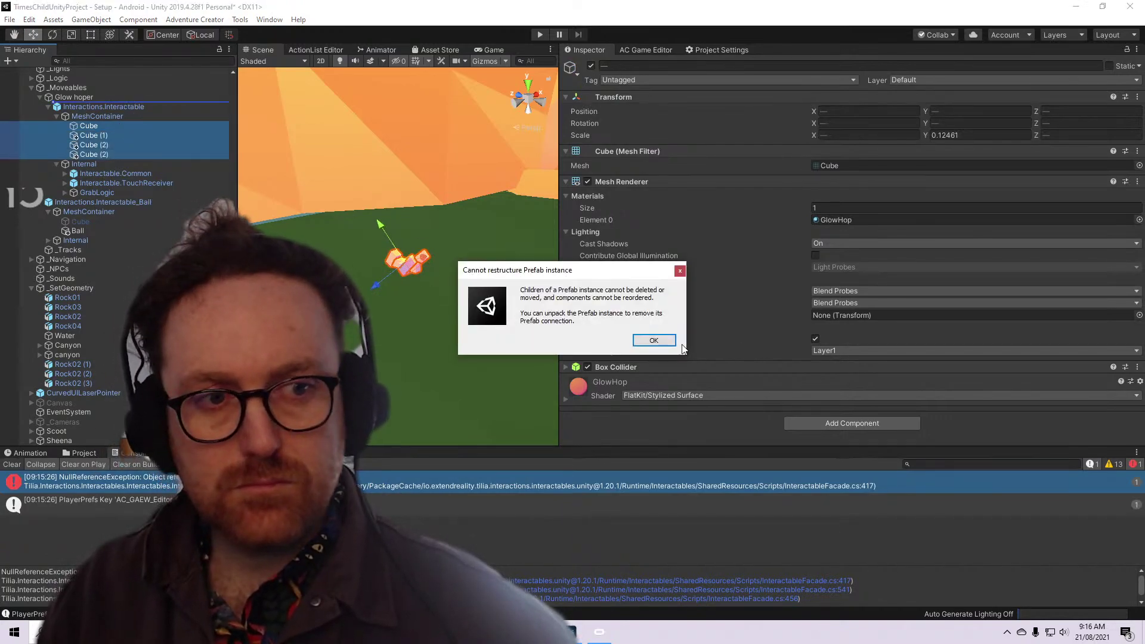
pyautogui.click(654, 343)
# Unpack the Glow hoper's Interactions.Interactable prefab instance and move its four cubes directly under Glow hoper
pyautogui.click(158, 102)
pyautogui.rightClick(157, 106)
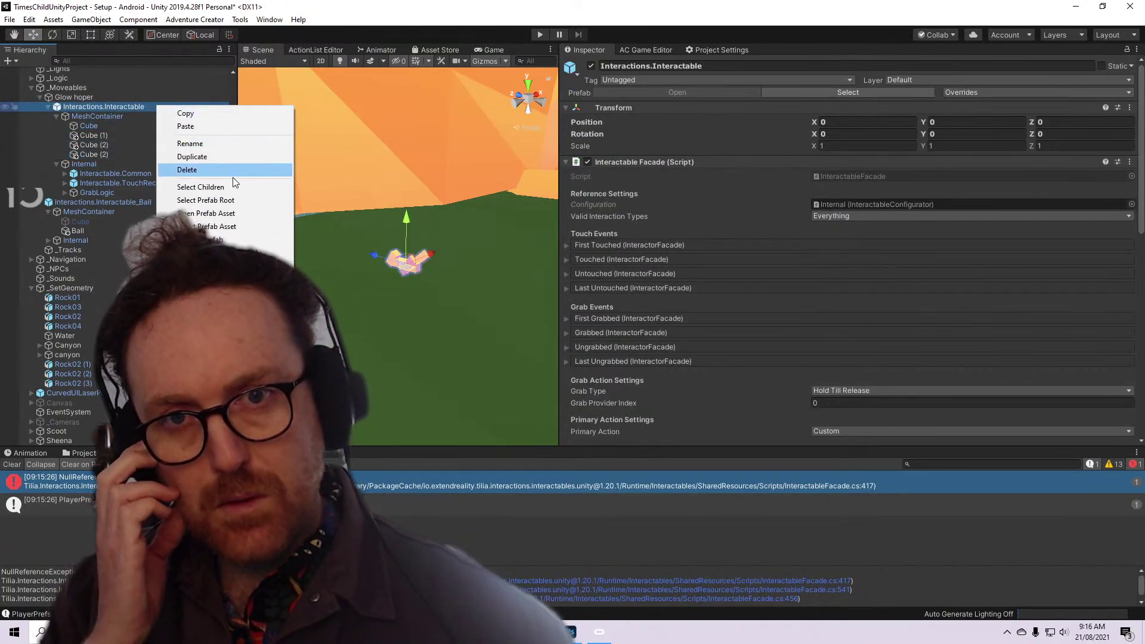
pyautogui.click(202, 252)
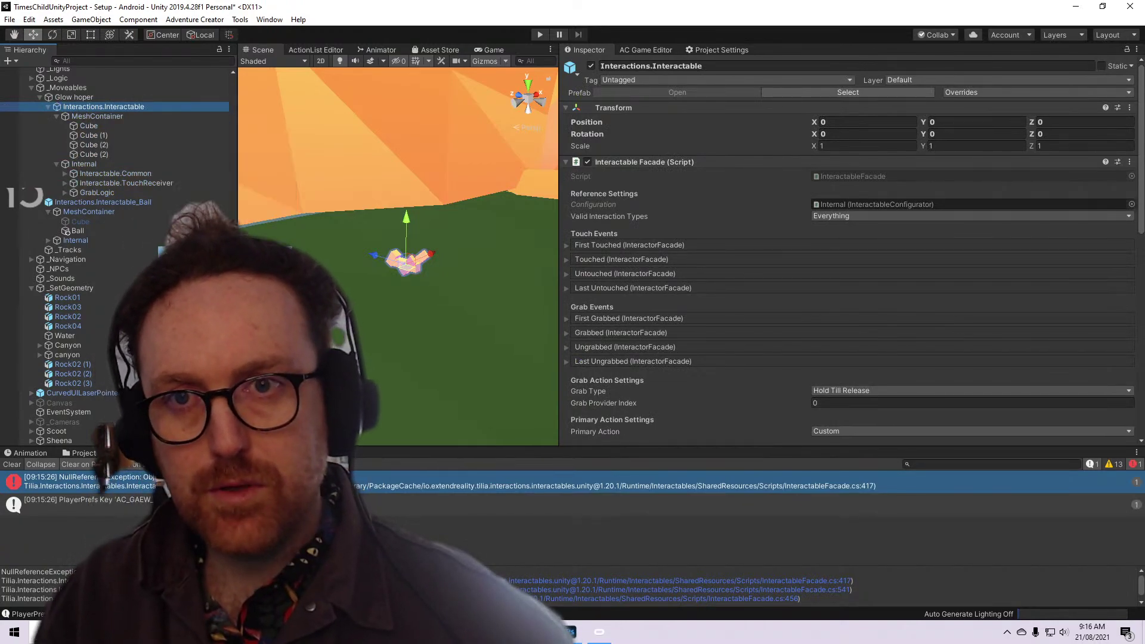
pyautogui.click(135, 125)
pyautogui.keyDown('shift'); pyautogui.moveTo(126, 155); pyautogui.dragTo(91, 101); pyautogui.keyUp('shift')
# Delete the unpacked Interactions.Interactable from Glow hoper and clear the console
pyautogui.click(104, 145)
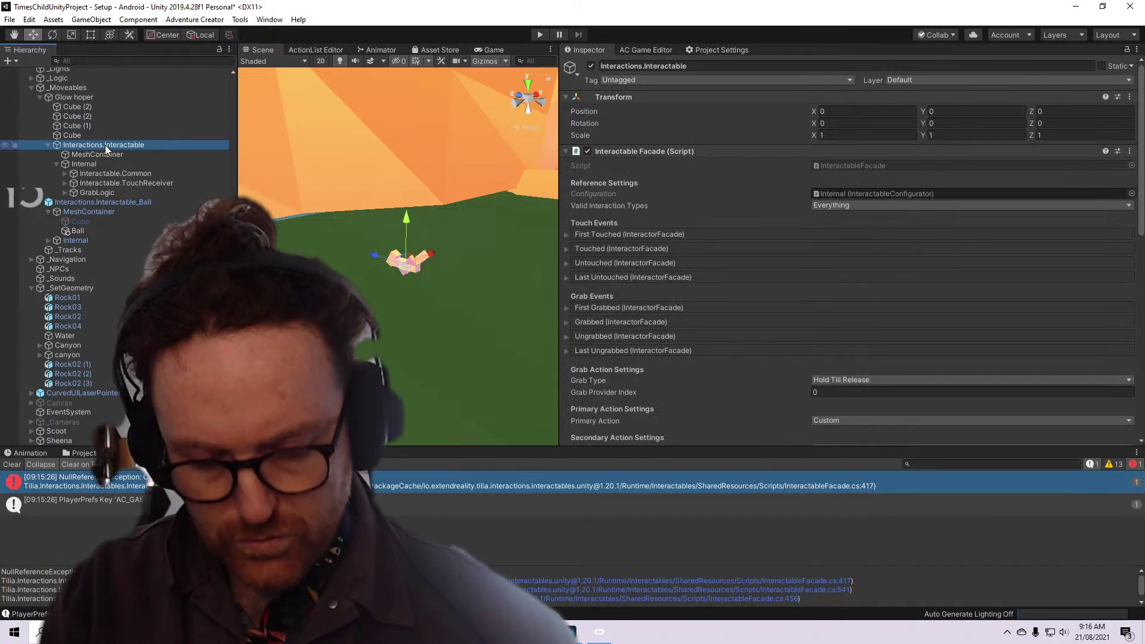
pyautogui.press('Delete')
pyautogui.click(98, 137)
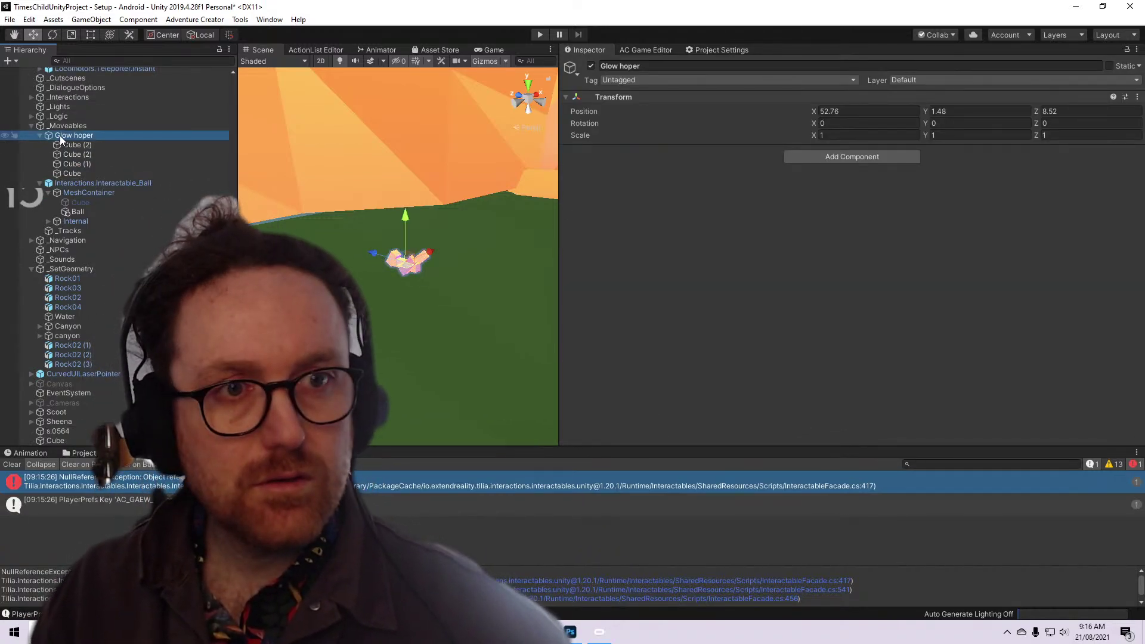
pyautogui.click(40, 135)
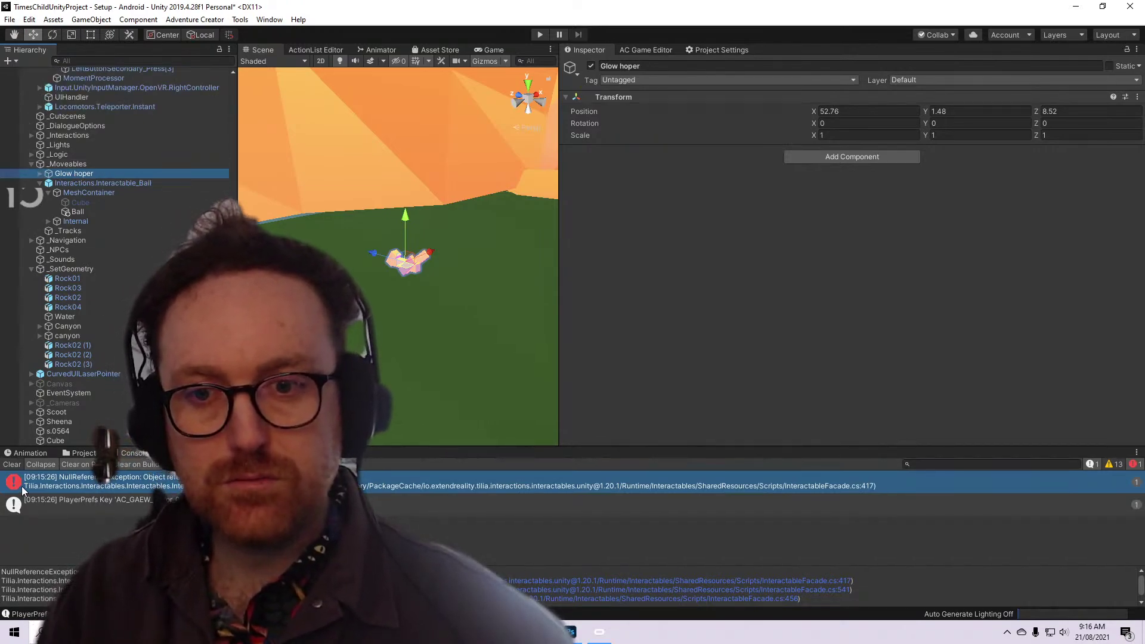
pyautogui.click(12, 464)
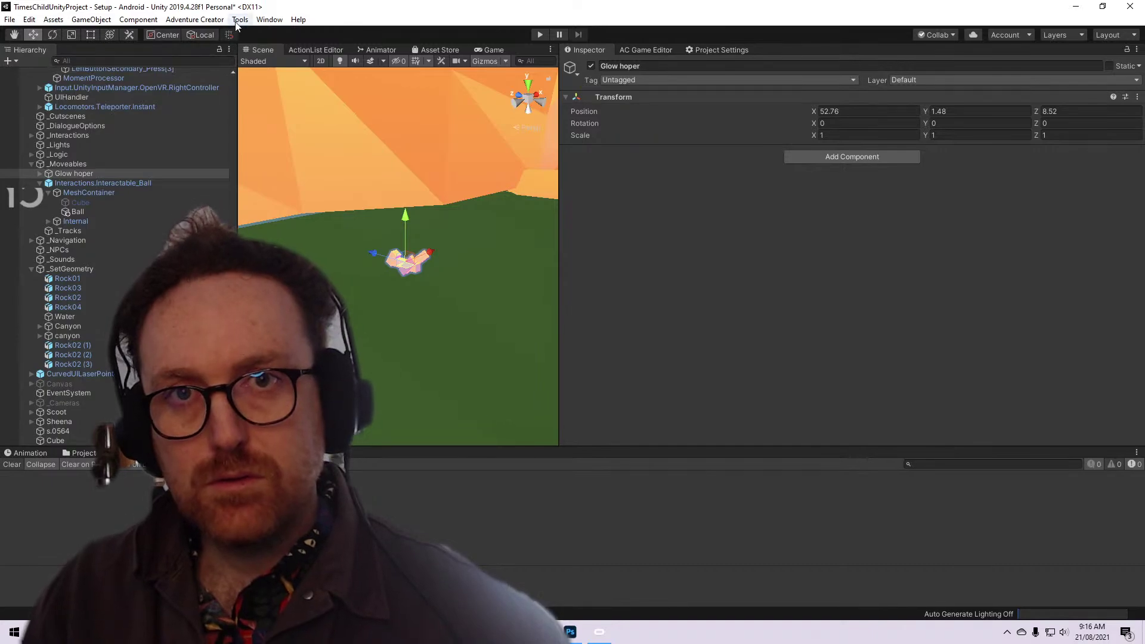
pyautogui.click(136, 20)
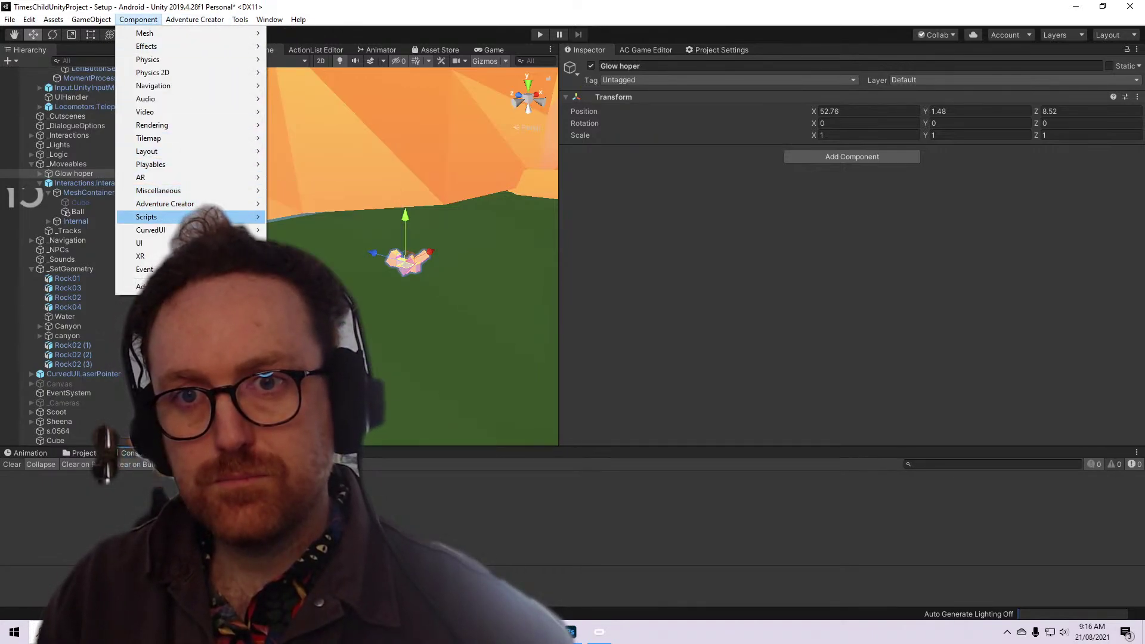
pyautogui.moveTo(197, 216)
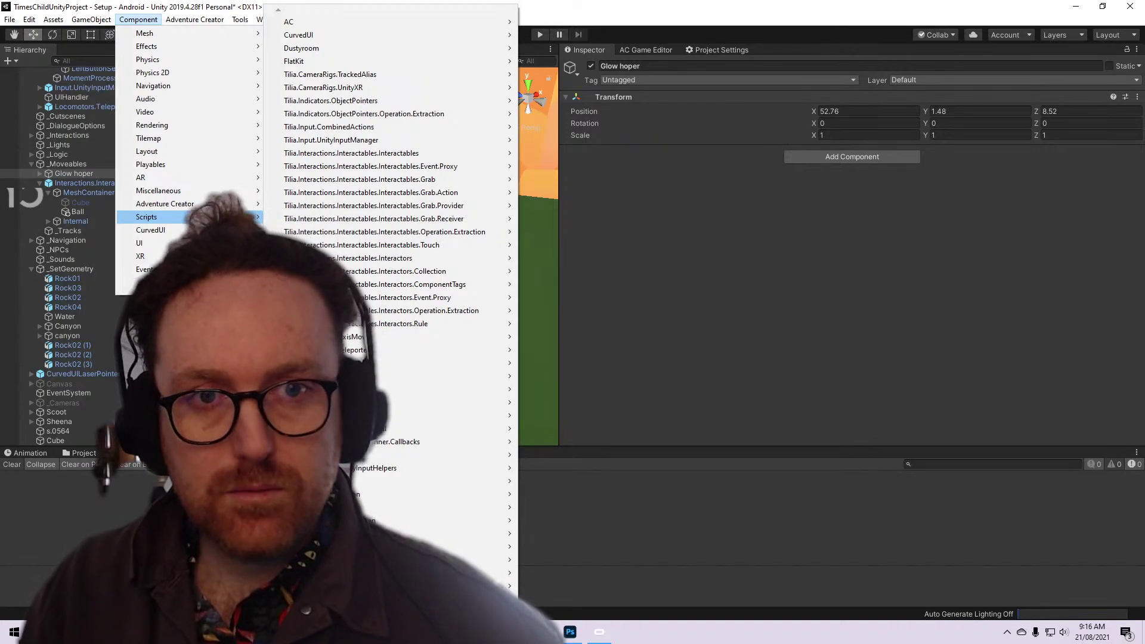
pyautogui.moveTo(416, 170)
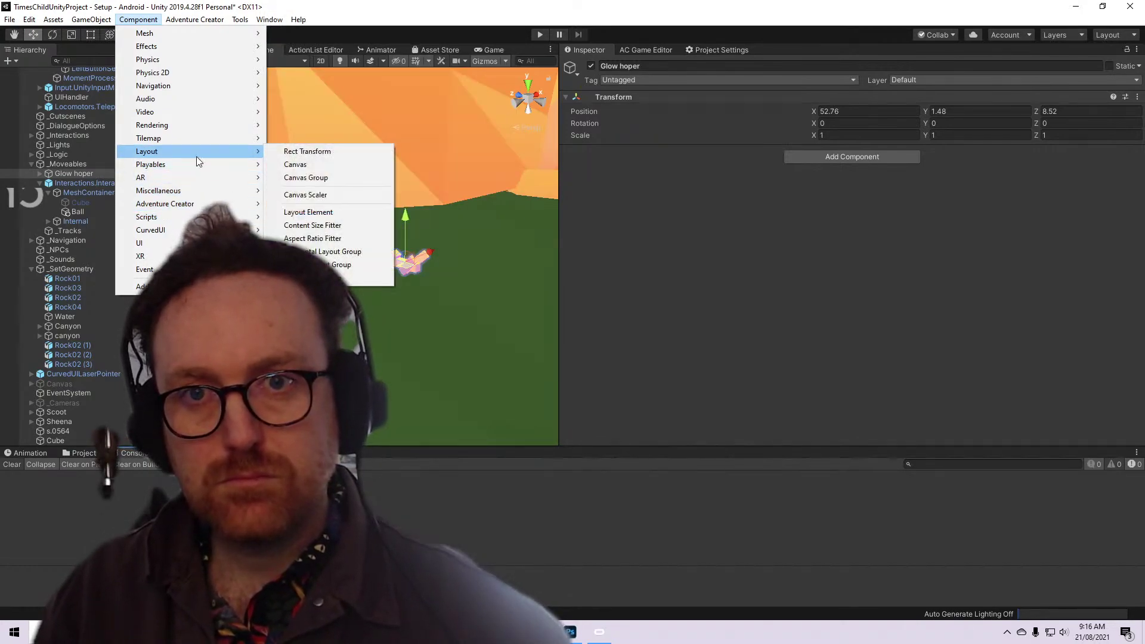
pyautogui.click(124, 5)
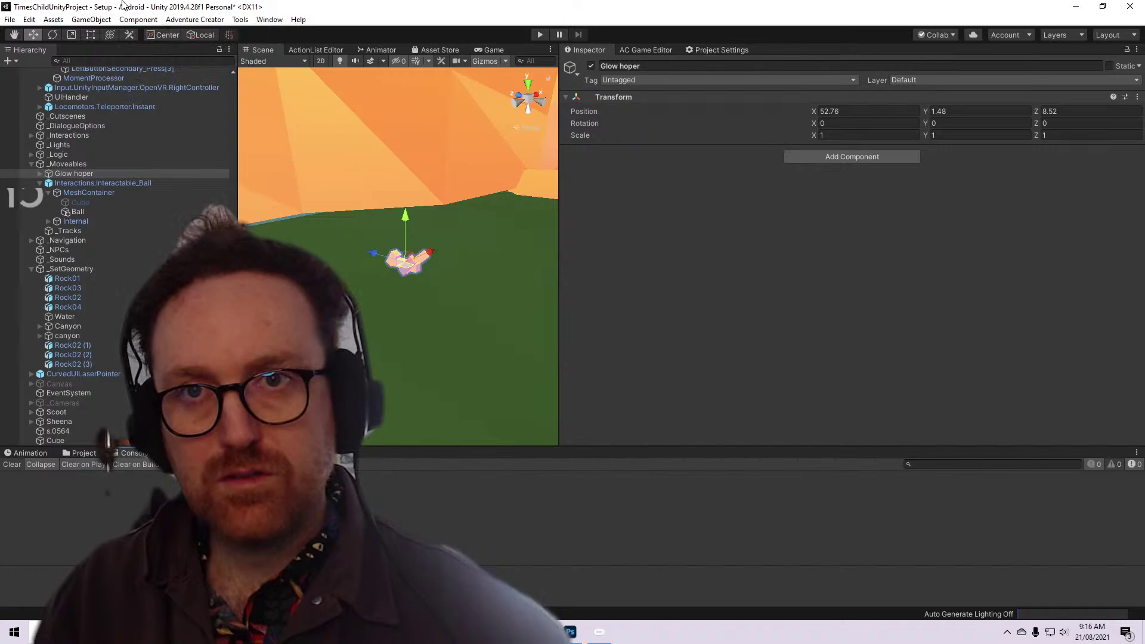
# Add a fresh Tilia Interactions.Interactable prefab as a child of Glow hoper
pyautogui.click(84, 20)
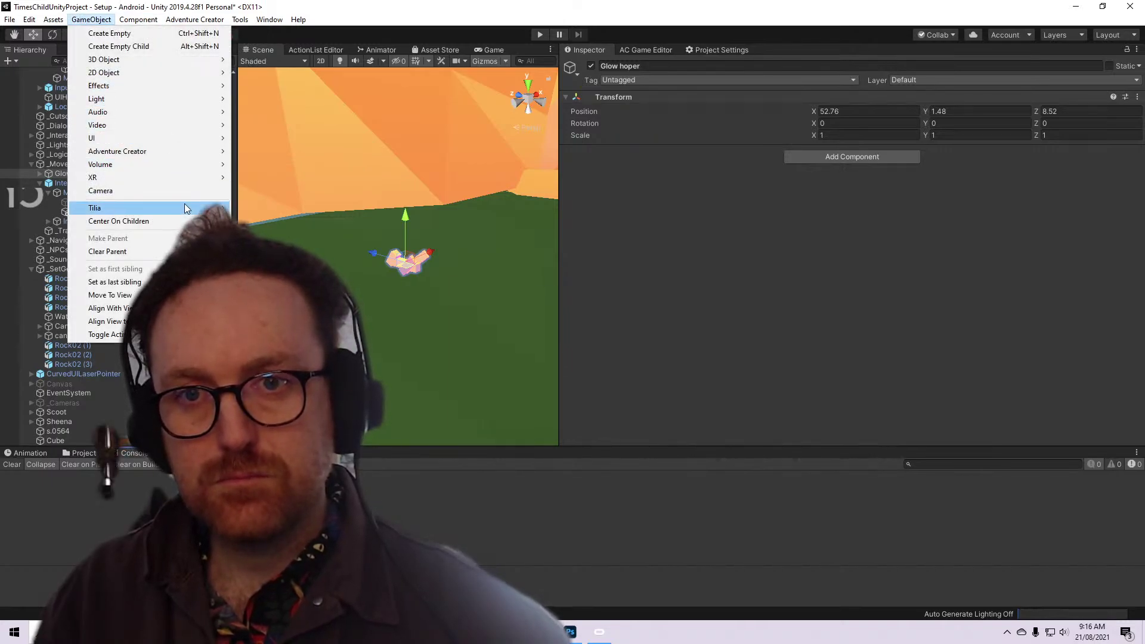
pyautogui.moveTo(271, 207)
pyautogui.moveTo(357, 262)
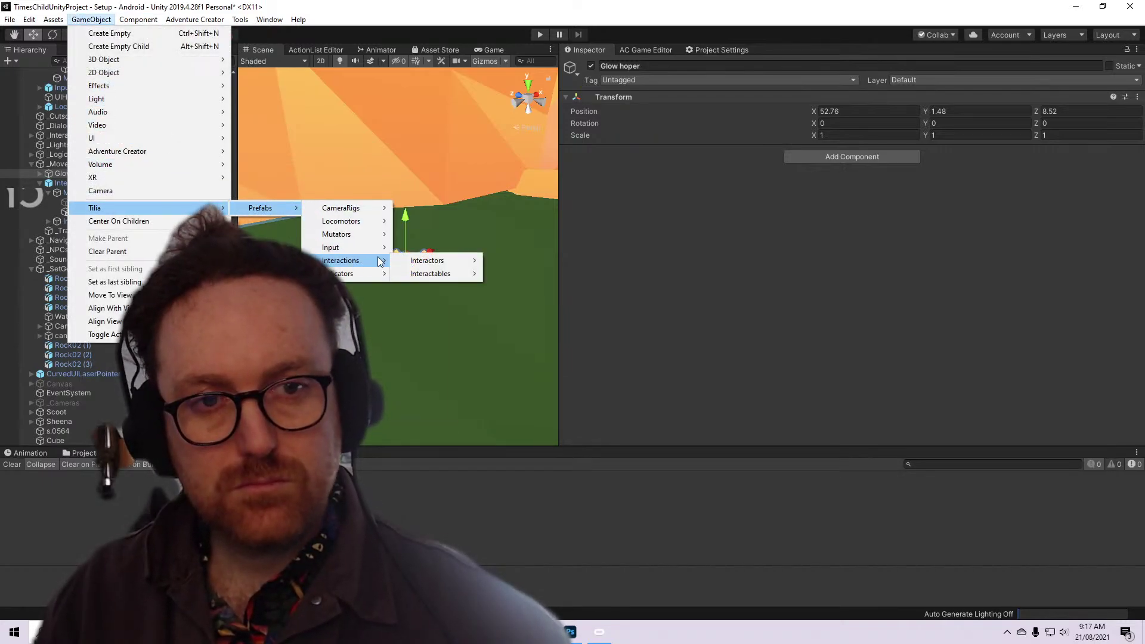
pyautogui.moveTo(424, 260)
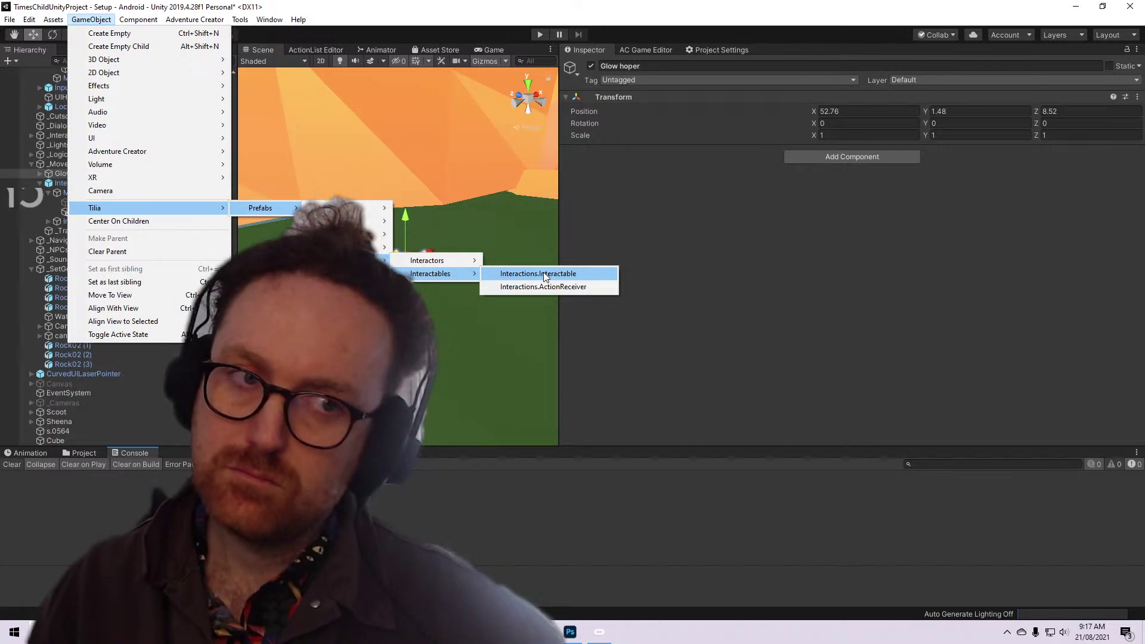
pyautogui.click(544, 274)
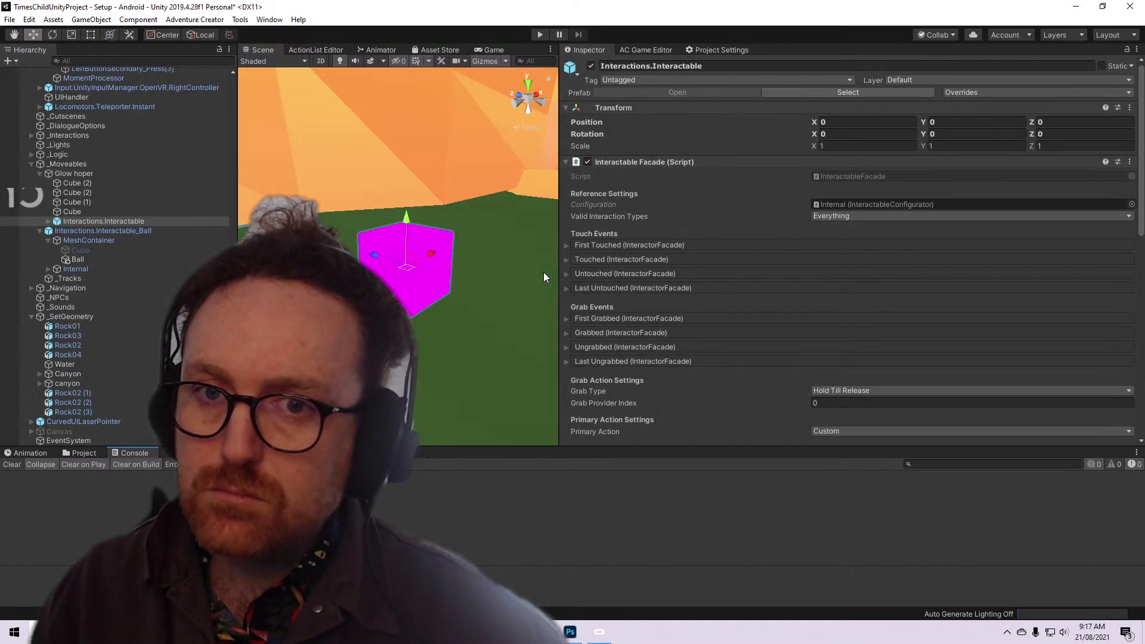
pyautogui.scroll(-10, 713, 306)
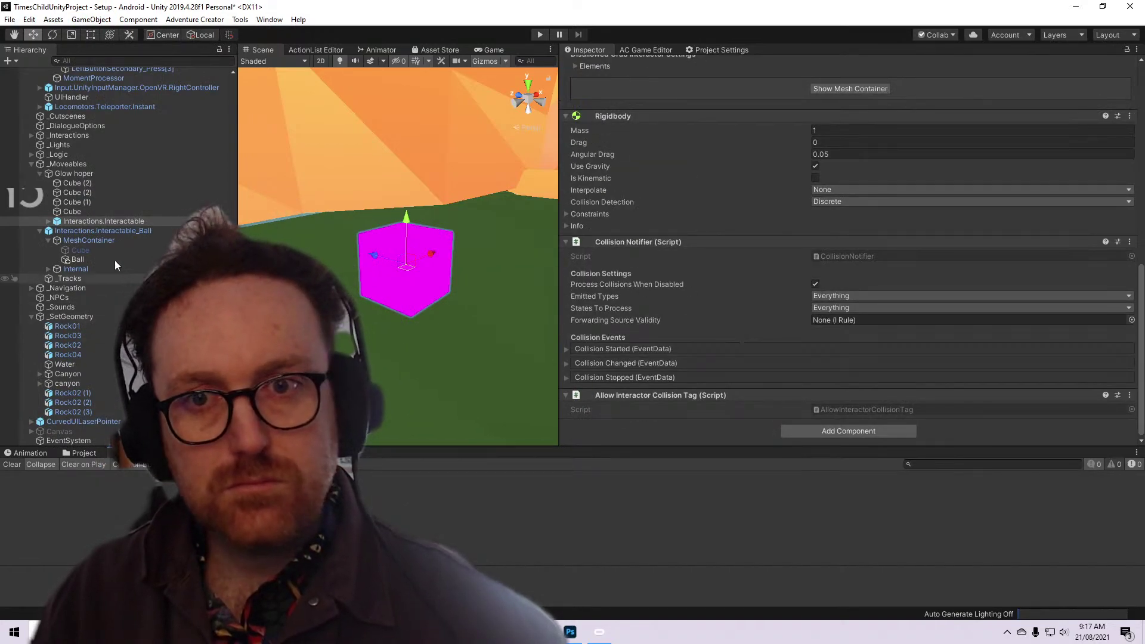
pyautogui.click(59, 221)
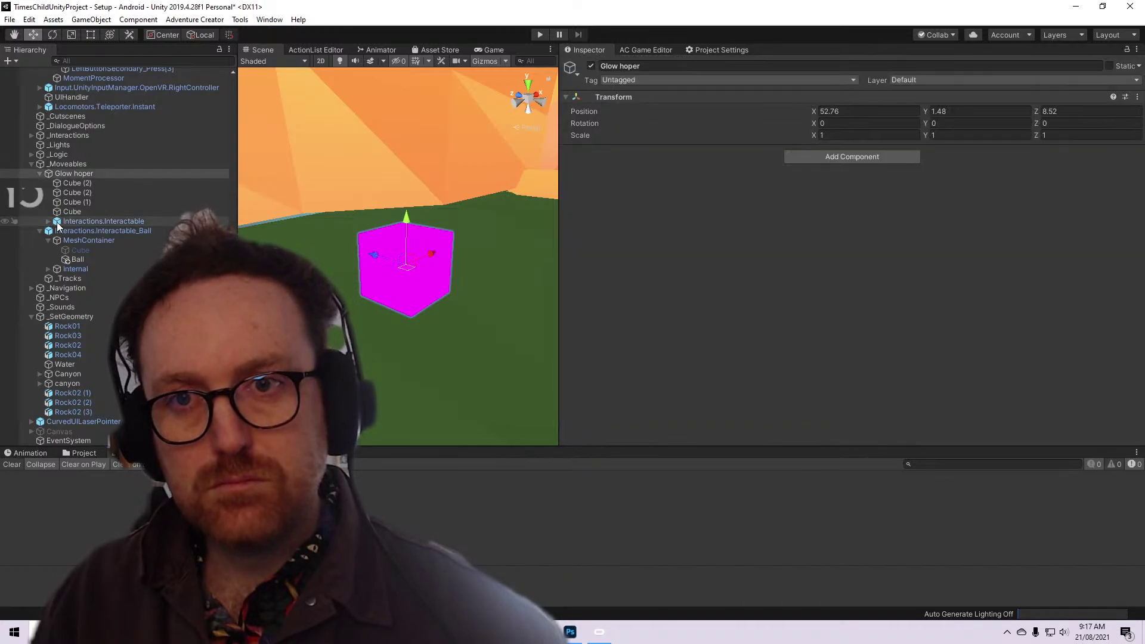
pyautogui.press('Right')
pyautogui.click(67, 230)
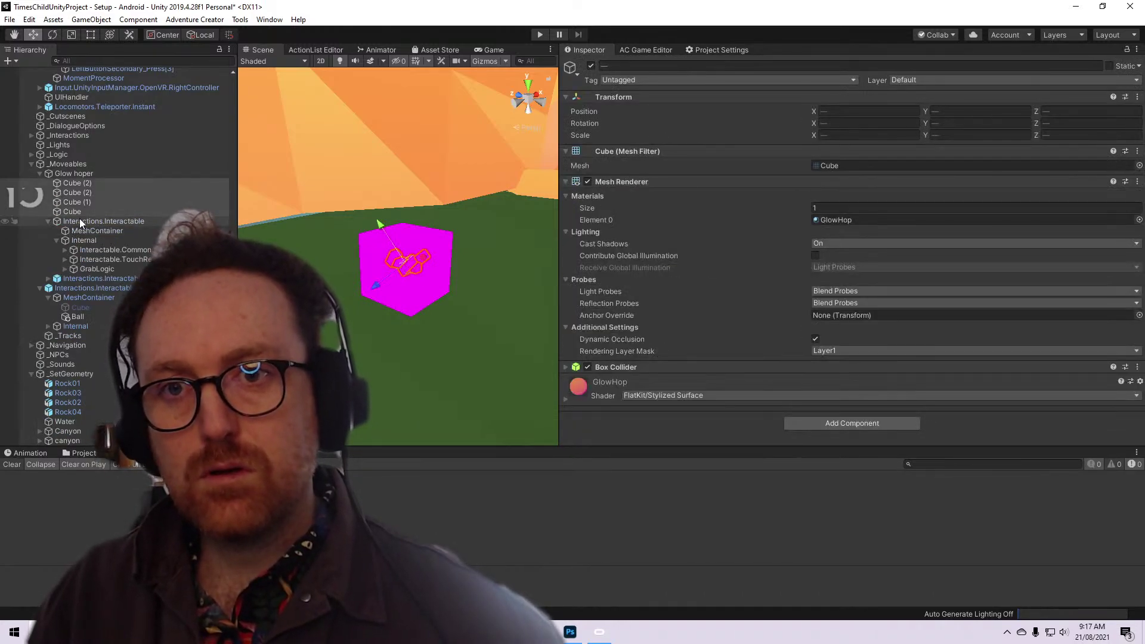
pyautogui.click(80, 222)
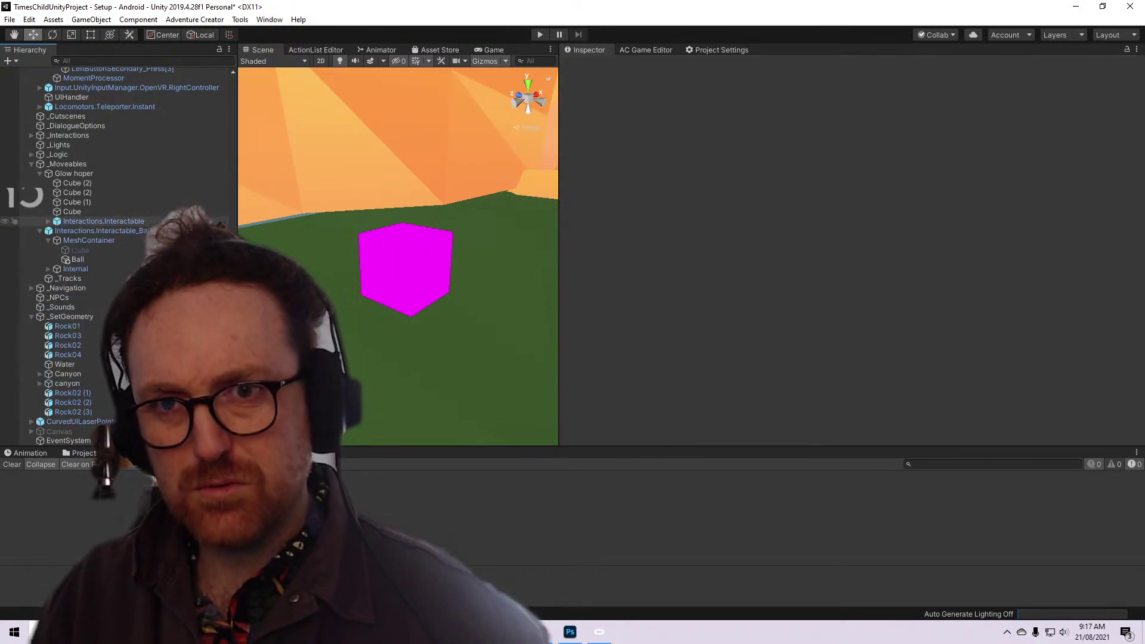
pyautogui.press('Left')
# Delete the Interactions.Interactable prefab instance from under Glow hoper, keeping its four cubes
pyautogui.click(170, 222)
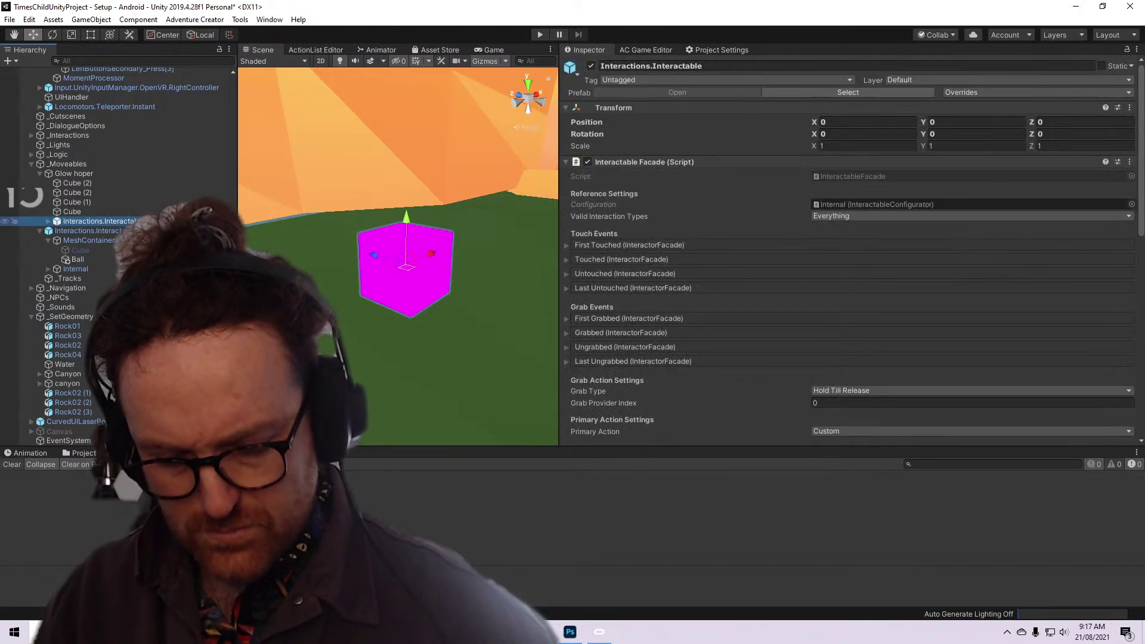
pyautogui.press('Delete')
pyautogui.click(72, 211)
# Convert the Glow hoper object into a Tilia interactable with the Interactable Creator
pyautogui.click(131, 173)
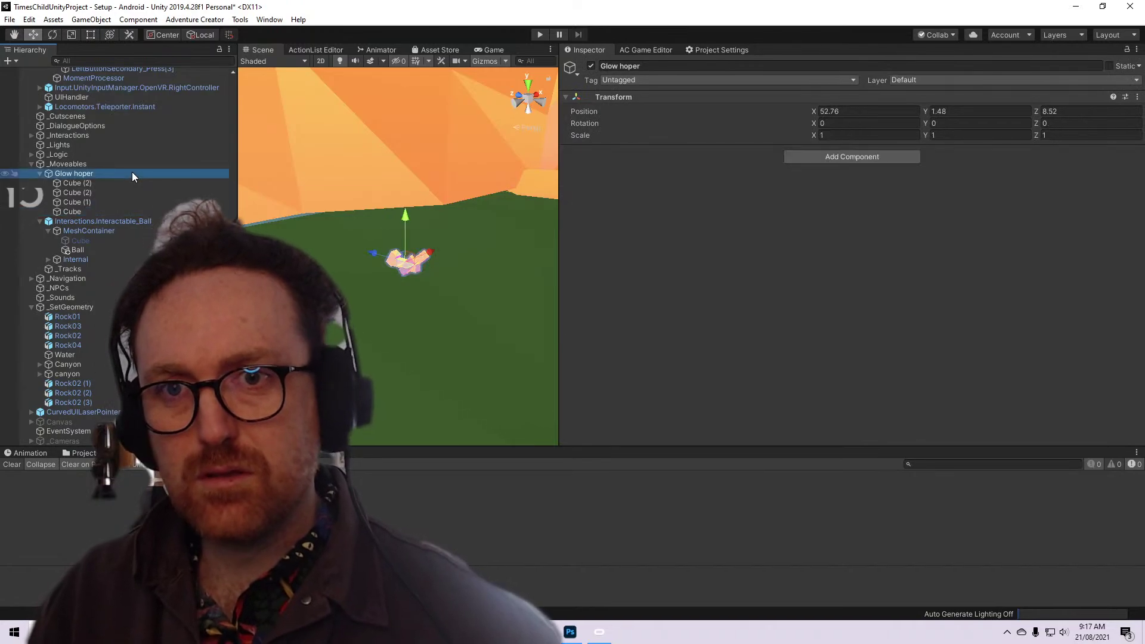
pyautogui.click(269, 19)
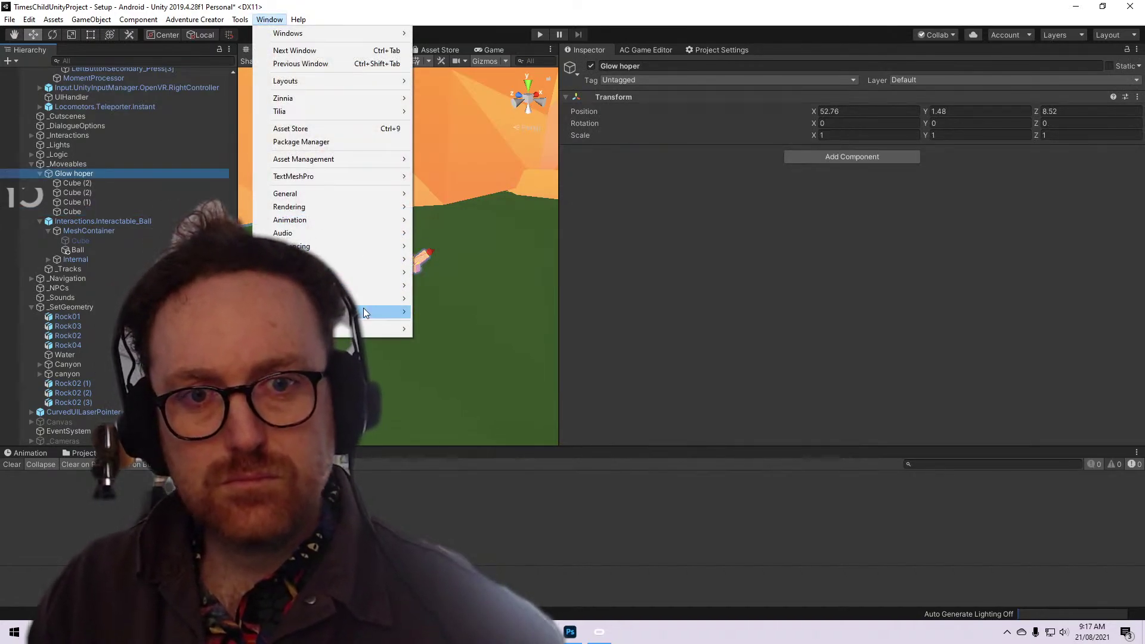
pyautogui.moveTo(348, 113)
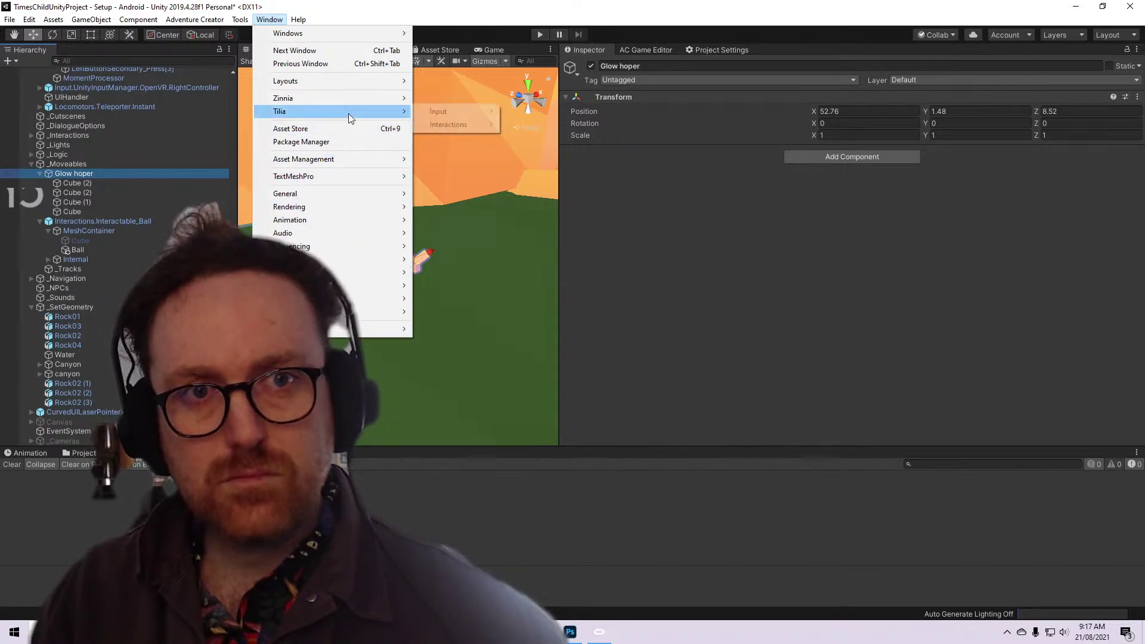
pyautogui.moveTo(456, 125)
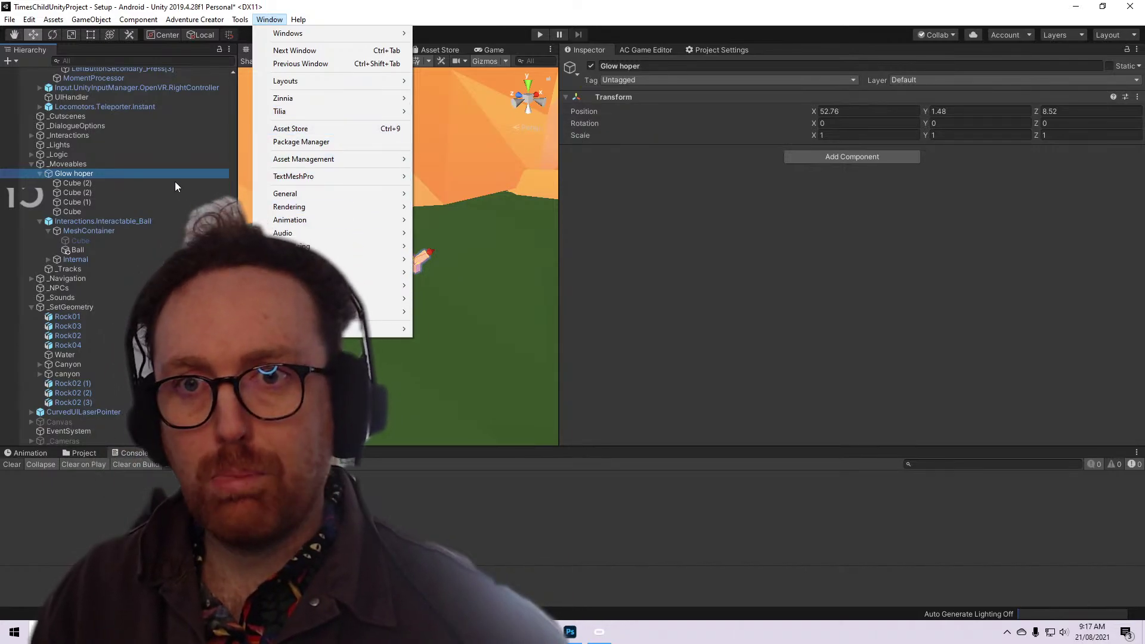
pyautogui.click(524, 124)
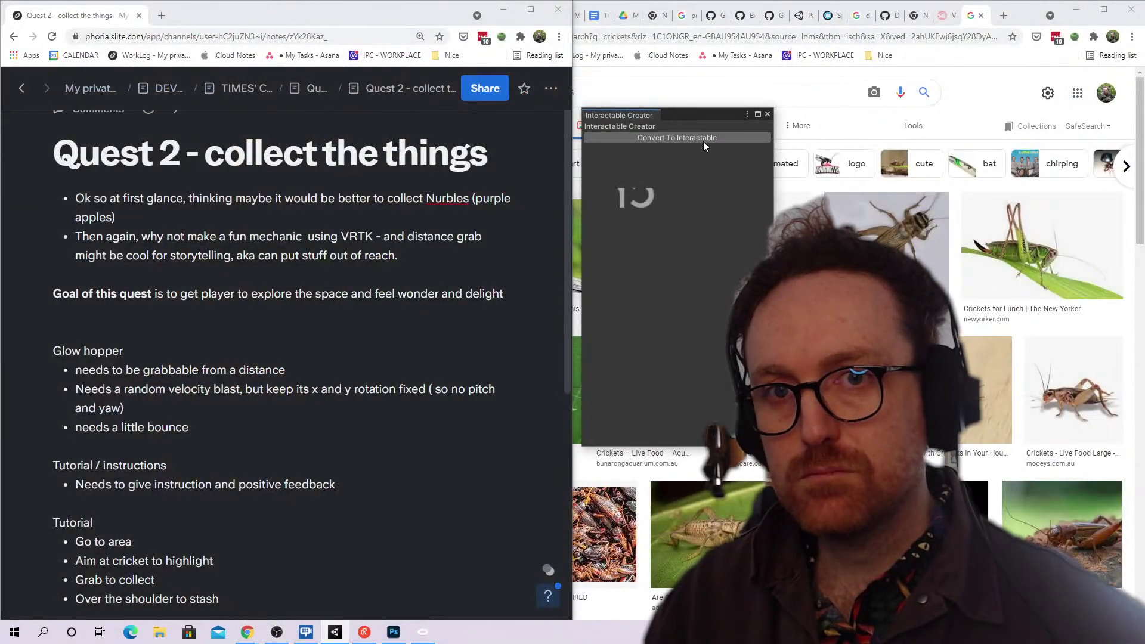
pyautogui.click(703, 142)
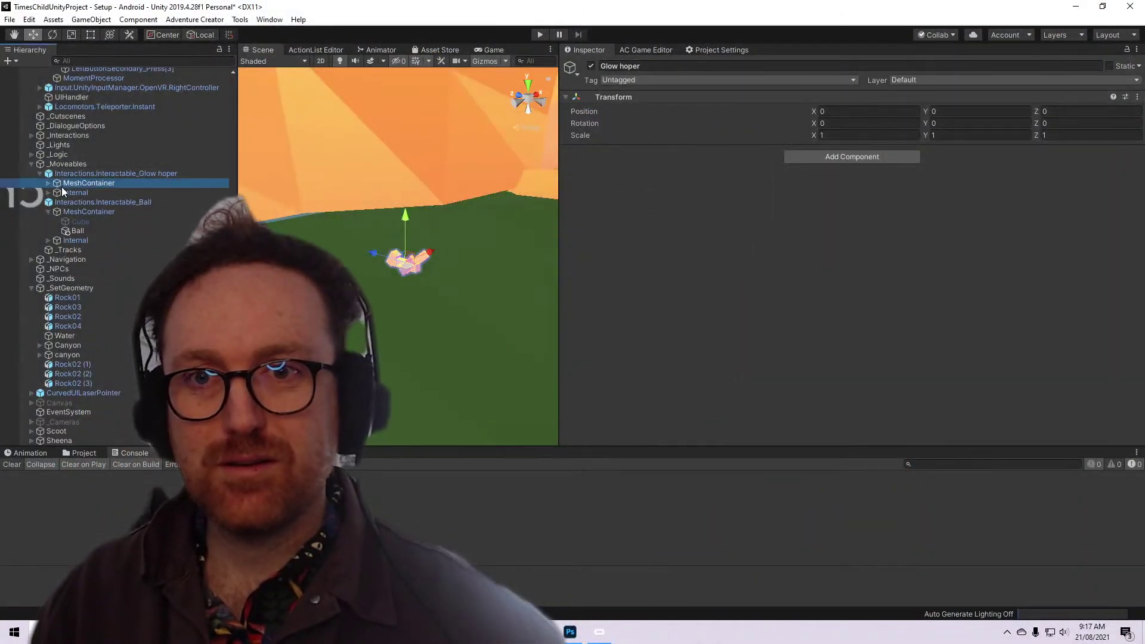
# Try to add a Rigidbody component to the root of Interactions.Interactable_Glow hoper
pyautogui.click(62, 185)
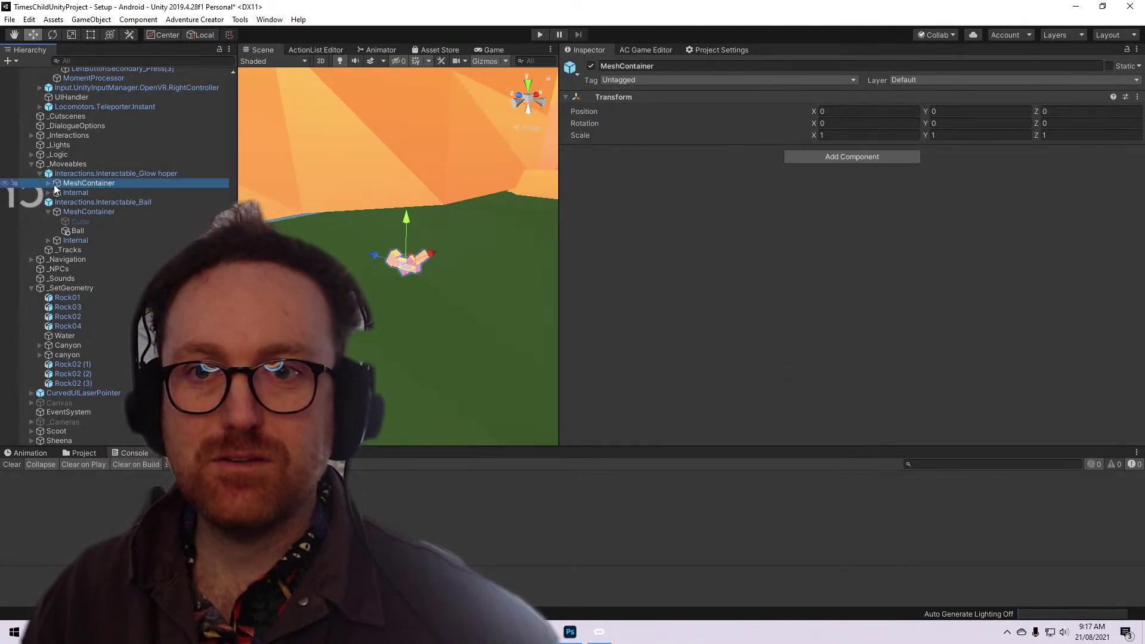
pyautogui.click(99, 173)
pyautogui.scroll(-10, 823, 327)
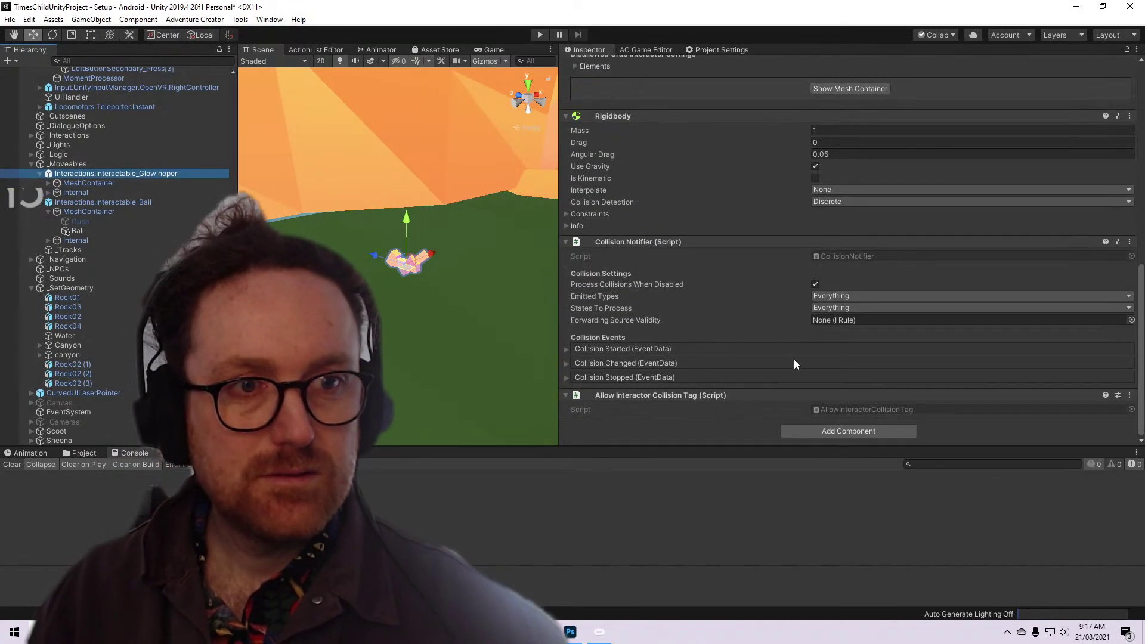
pyautogui.click(874, 430)
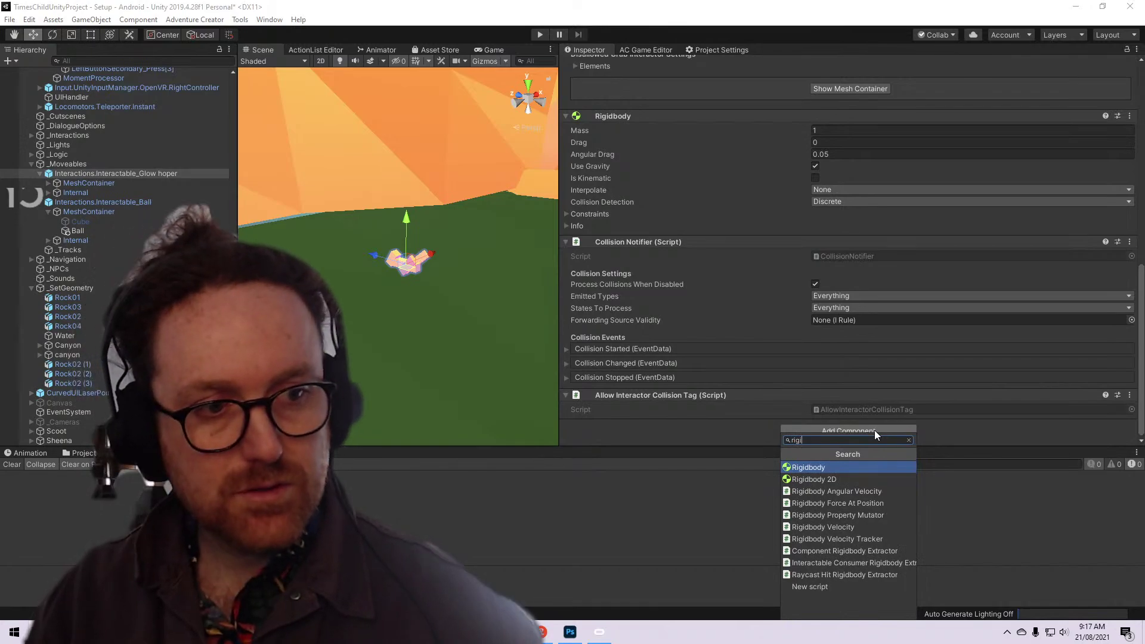
pyautogui.press('Return')
pyautogui.click(674, 344)
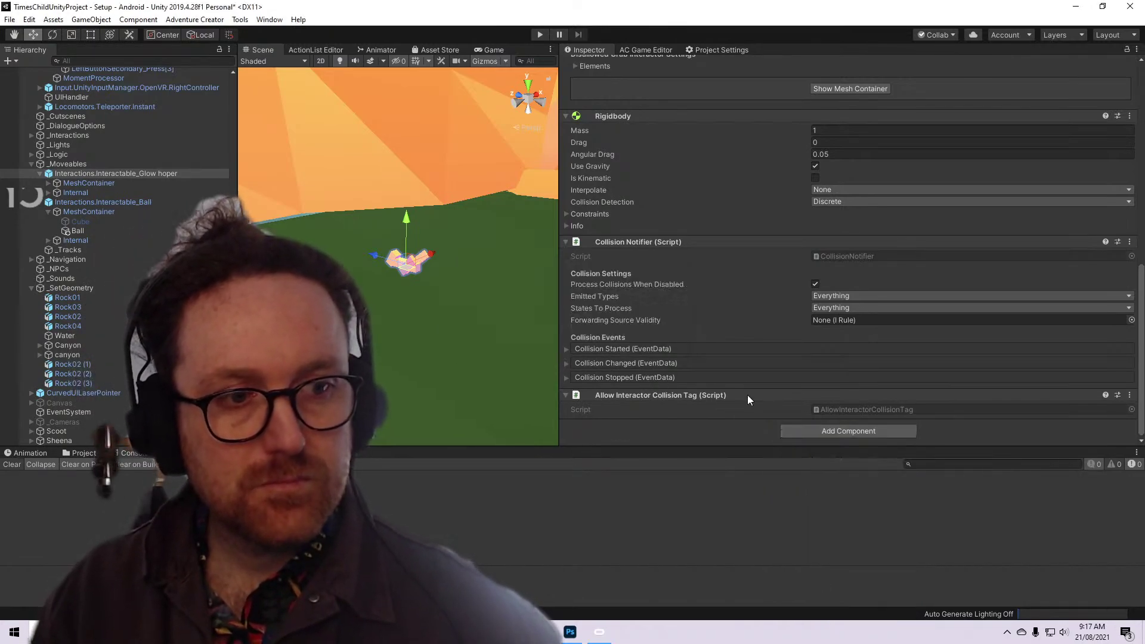
# Add a Box Collider component to Interactions.Interactable_Glow hoper
pyautogui.click(841, 431)
pyautogui.write('Coll')
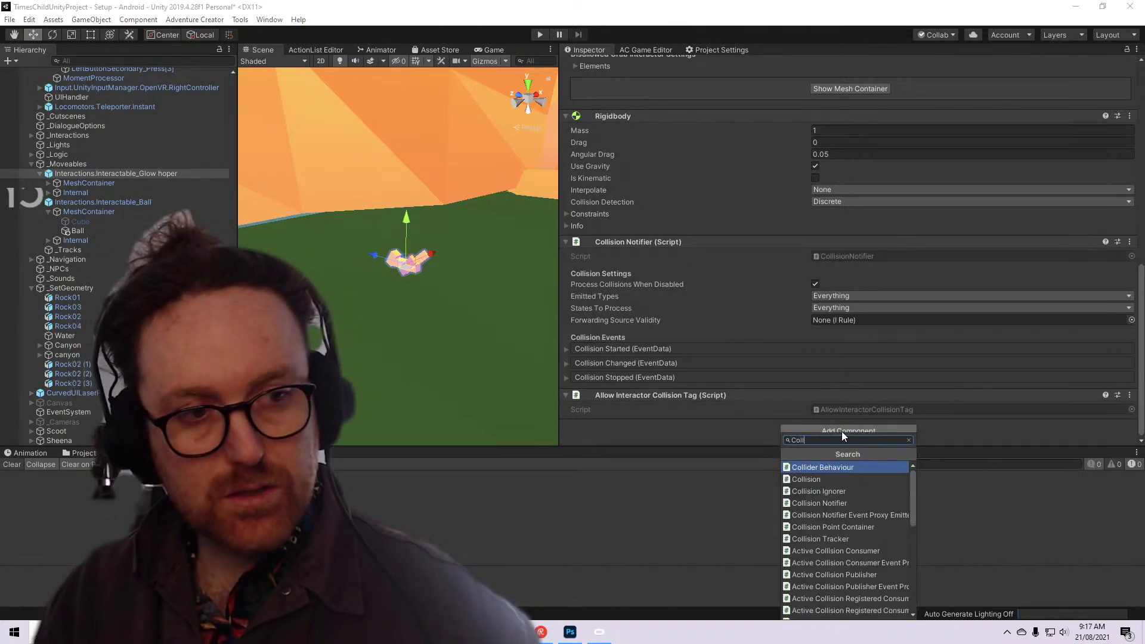
pyautogui.press('BackSpace')
pyautogui.press('BackSpace')
pyautogui.press('BackSpace')
pyautogui.press('BackSpace')
pyautogui.write('box')
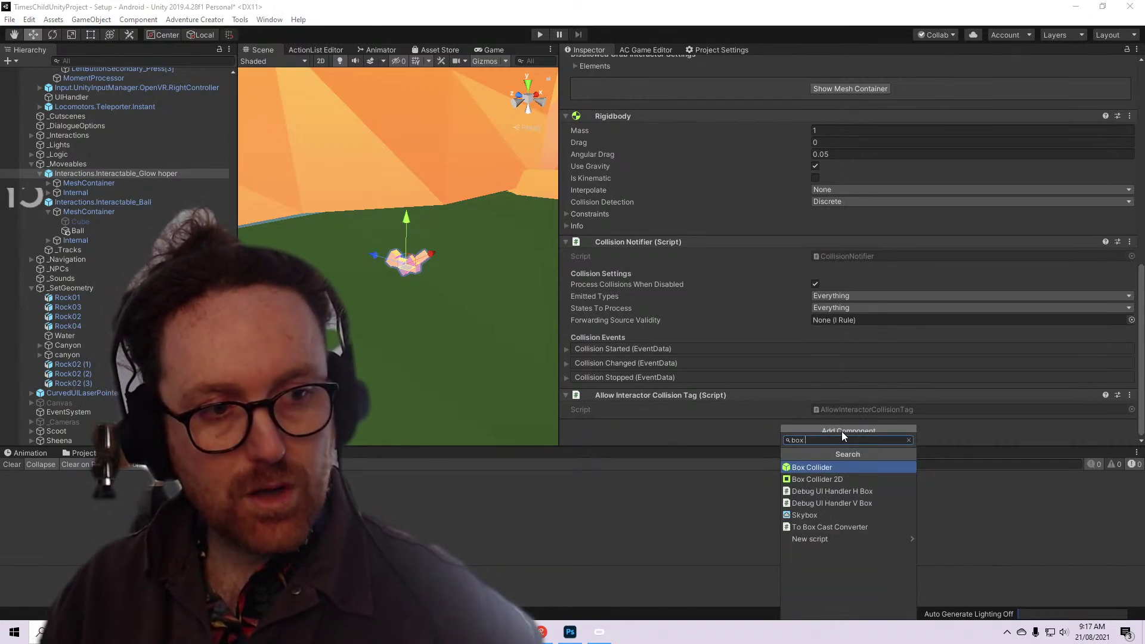
pyautogui.press('Return')
pyautogui.scroll(-1, 799, 324)
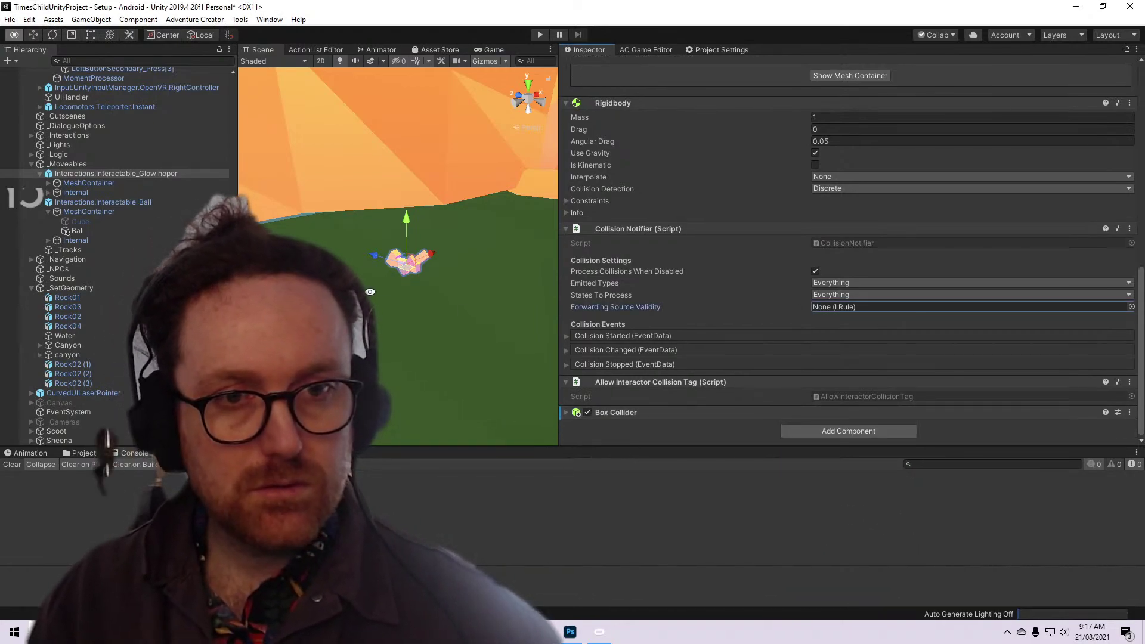
# Set the Glow hoper's Box Collider size to X 0.2, Y 0.4, Z 0.7 to fit its mesh
pyautogui.scroll(-10, 462, 312)
pyautogui.keyDown('alt'); pyautogui.moveTo(370, 292); pyautogui.dragTo(554, 245); pyautogui.keyUp('alt')
pyautogui.scroll(12, 417, 302)
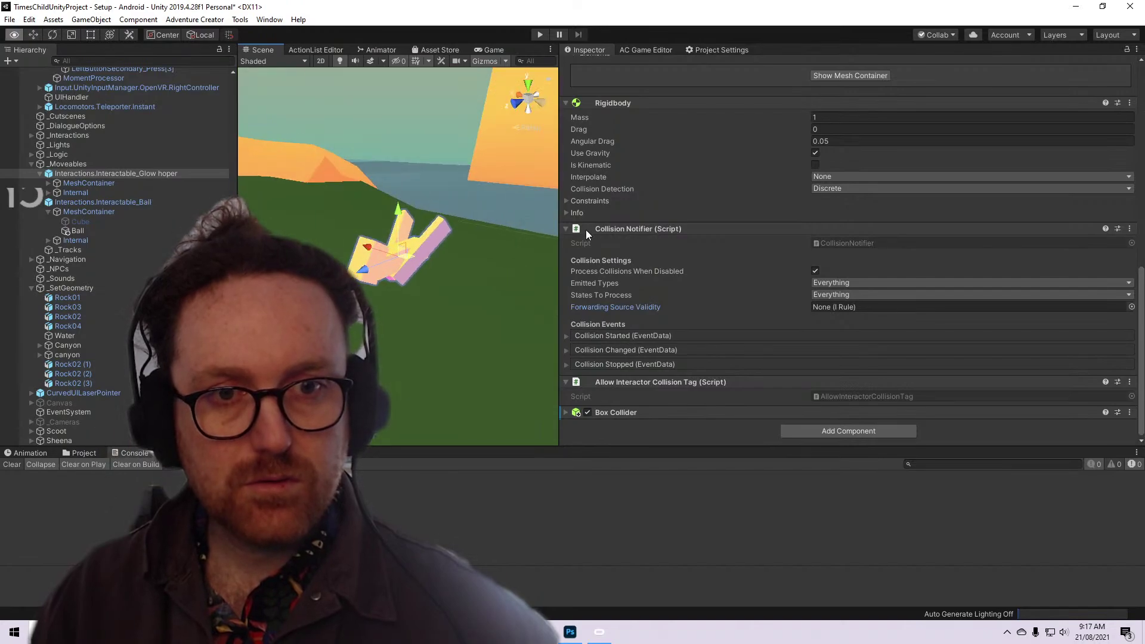
pyautogui.click(571, 414)
pyautogui.scroll(-5, 774, 393)
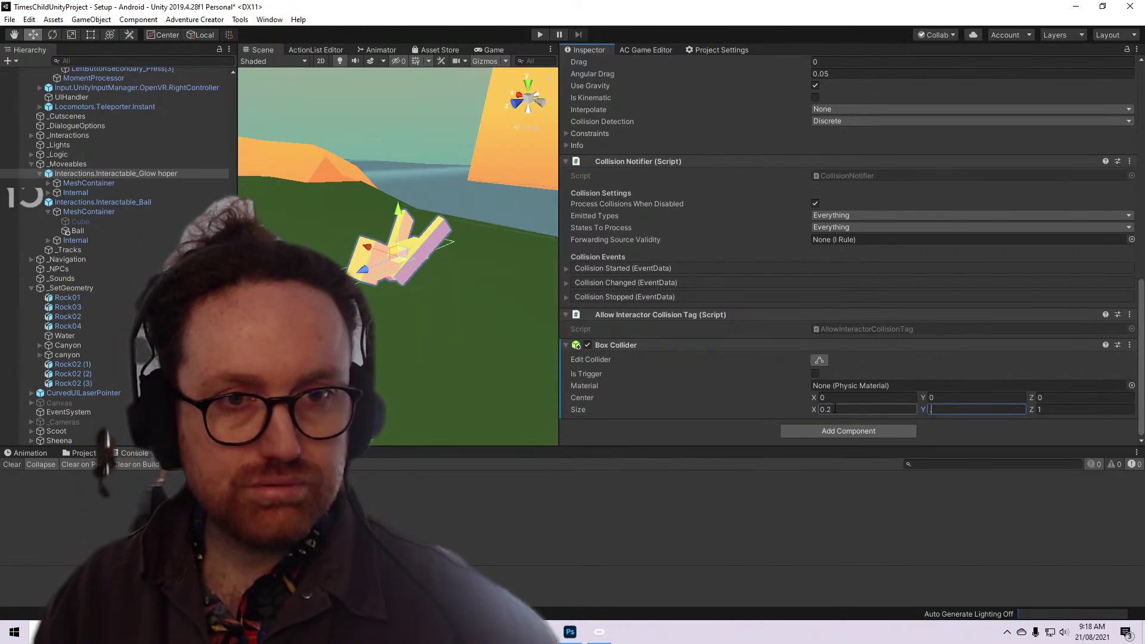
pyautogui.write('.2')
pyautogui.click(835, 408)
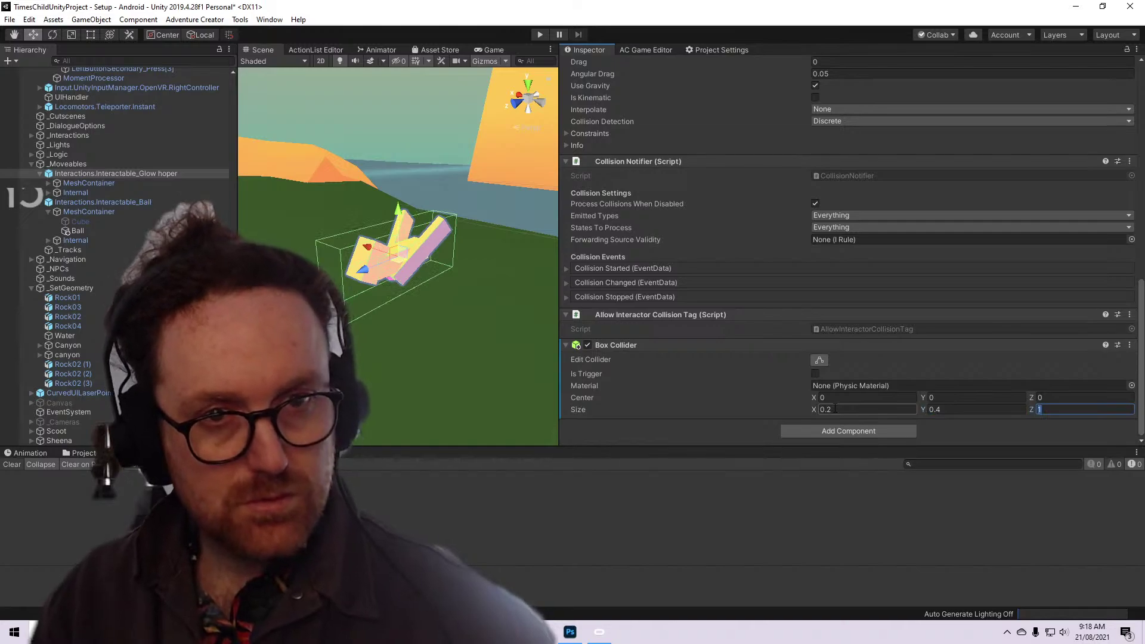
pyautogui.keyDown('alt'); pyautogui.moveTo(358, 196); pyautogui.dragTo(280, 203); pyautogui.keyUp('alt')
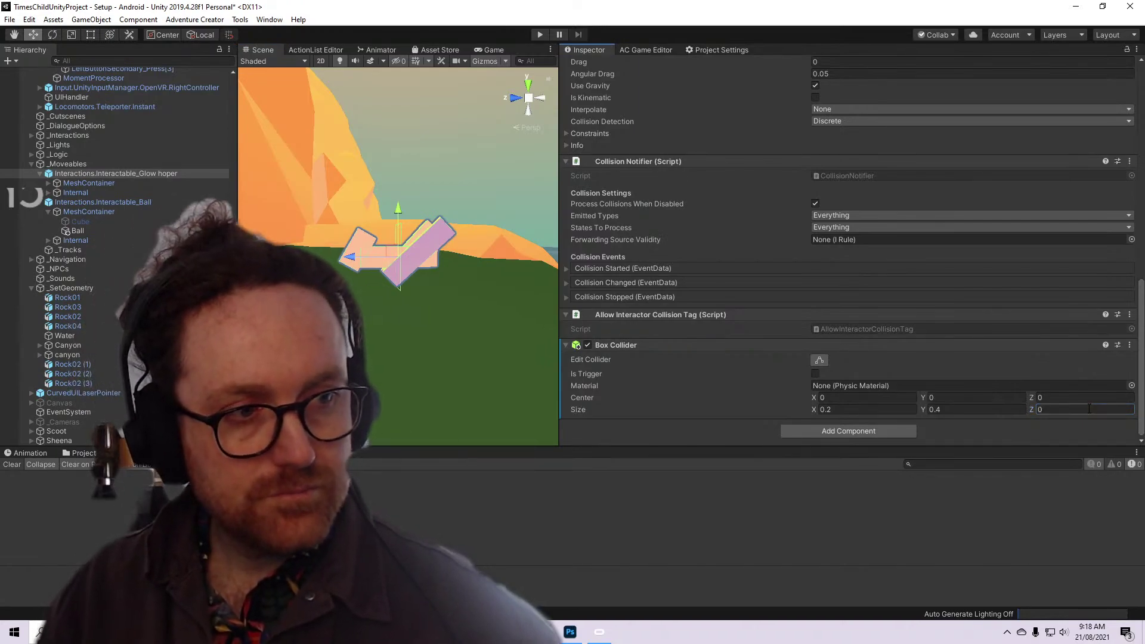
pyautogui.press('Return')
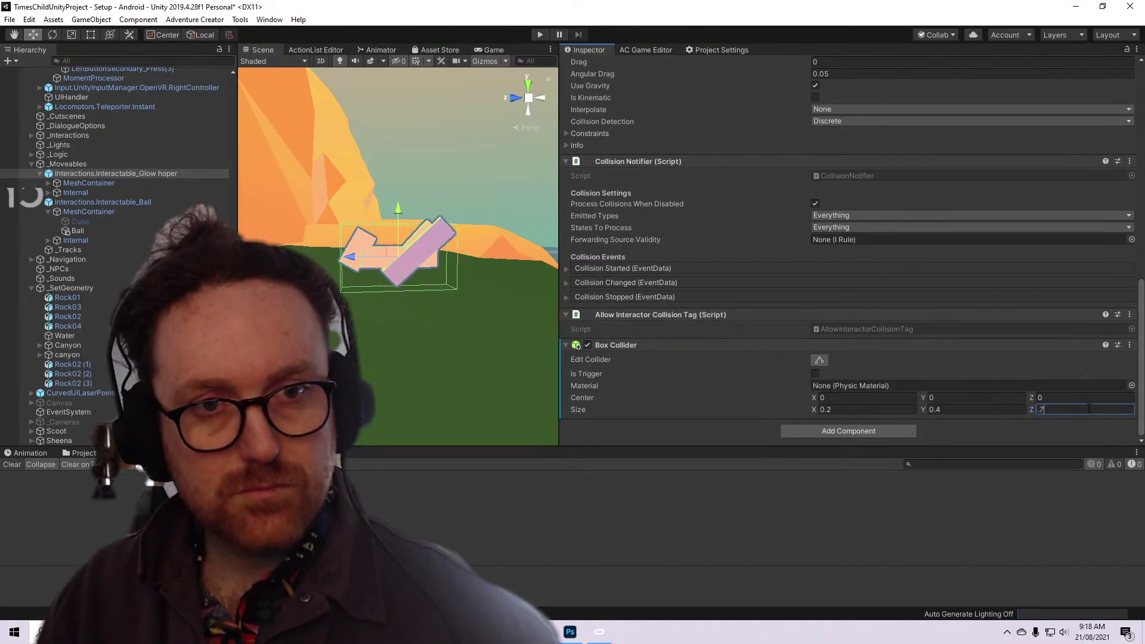
pyautogui.scroll(-3, 438, 233)
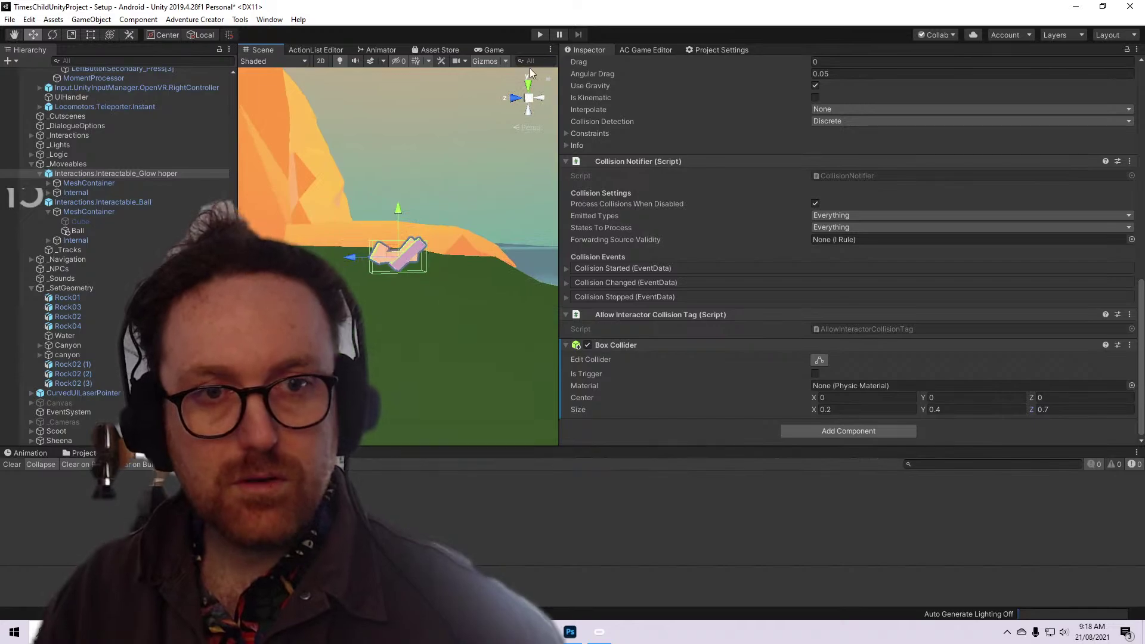
# Run the scene in play mode, examine the console error's details, and stop playback
pyautogui.click(535, 34)
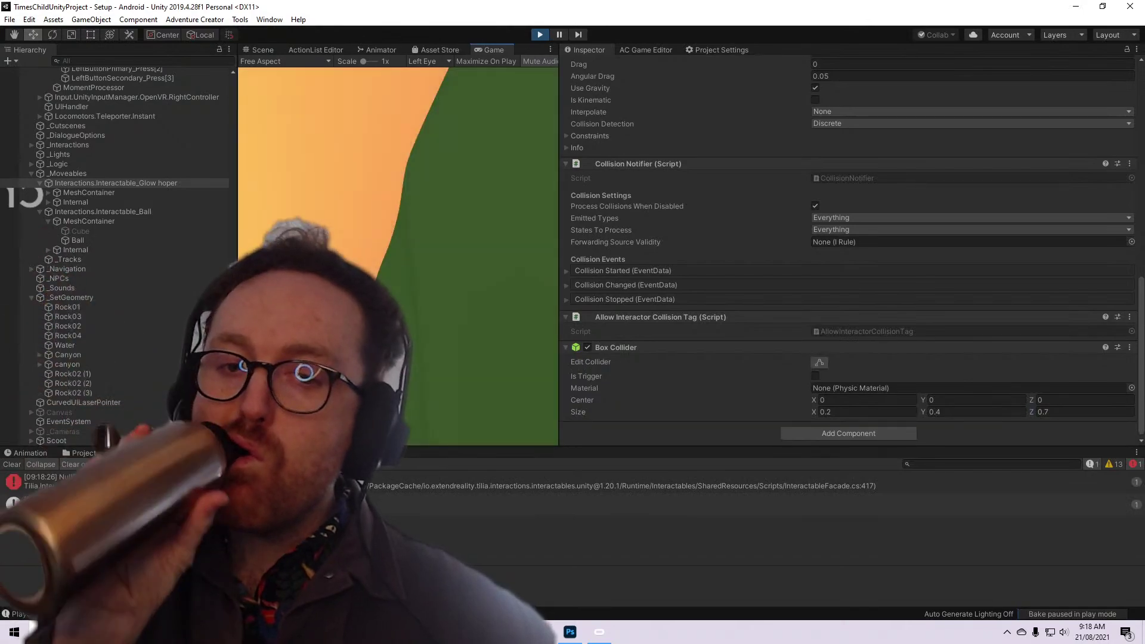
pyautogui.click(602, 480)
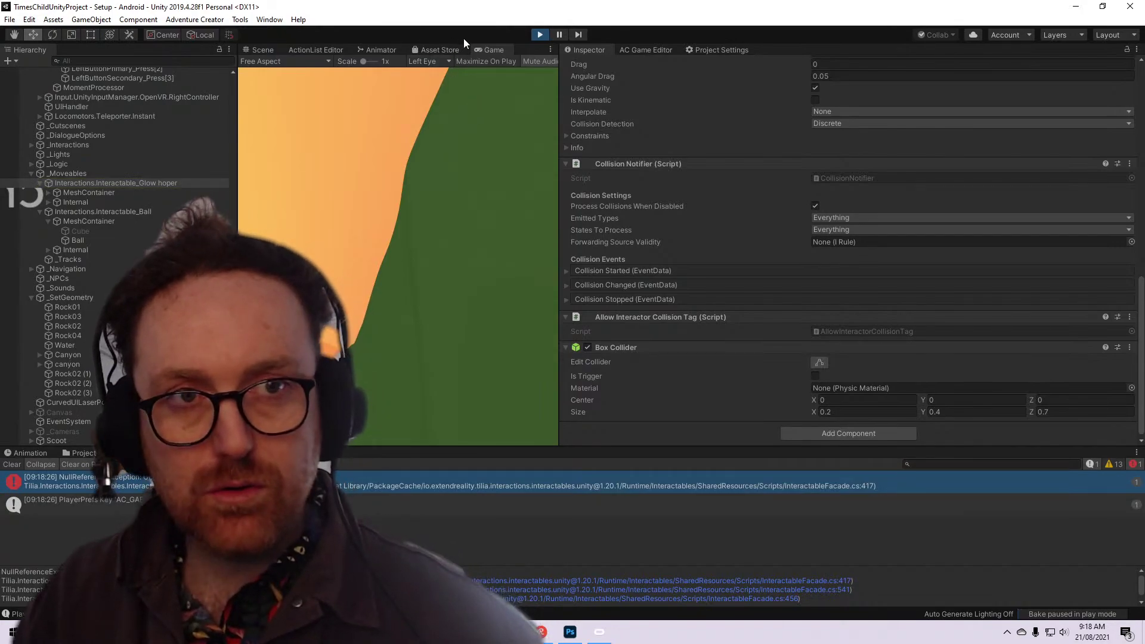
pyautogui.click(539, 35)
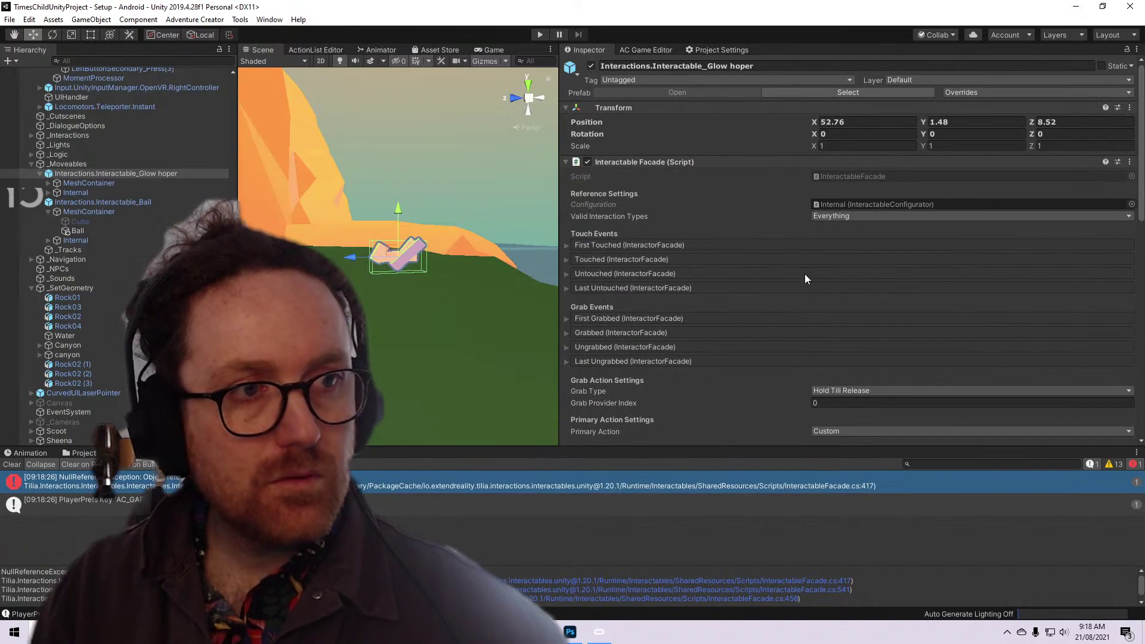
# Set the Glow hoper's Primary Action to Interactable.GrabAction.Follow and its Secondary Action to Interactable.GrabAction.None
pyautogui.scroll(-3, 805, 275)
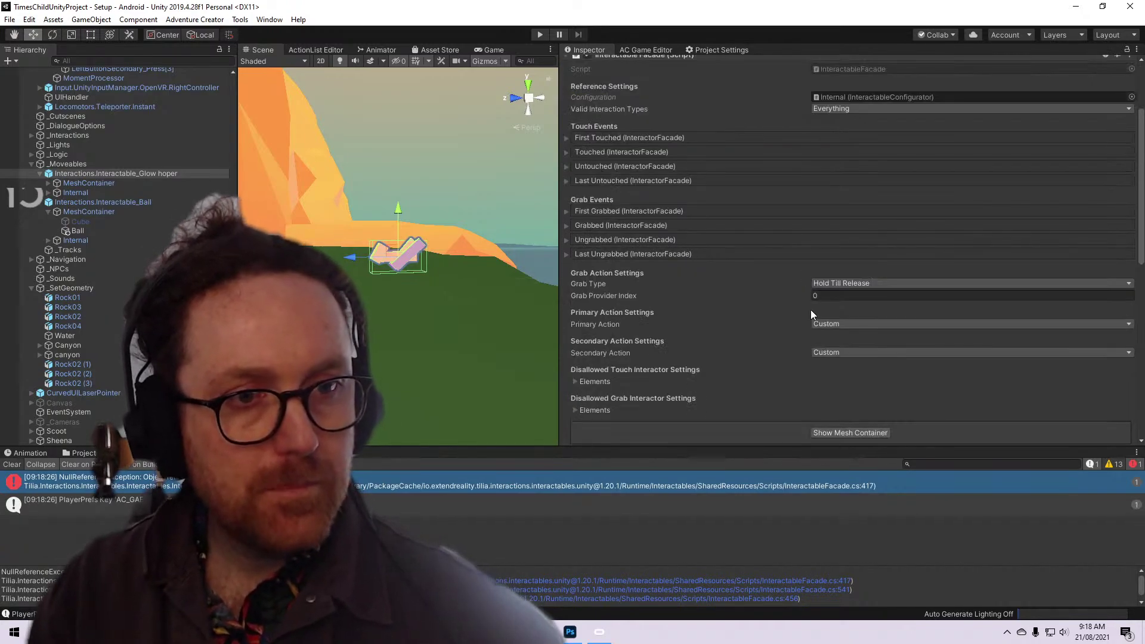
pyautogui.click(829, 323)
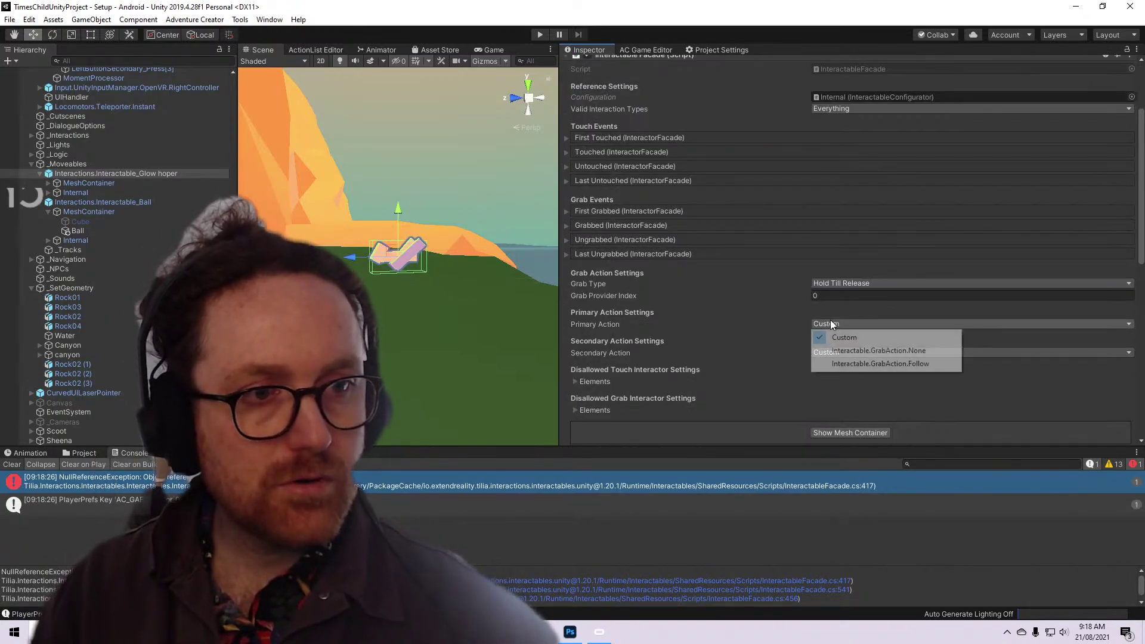
pyautogui.click(848, 363)
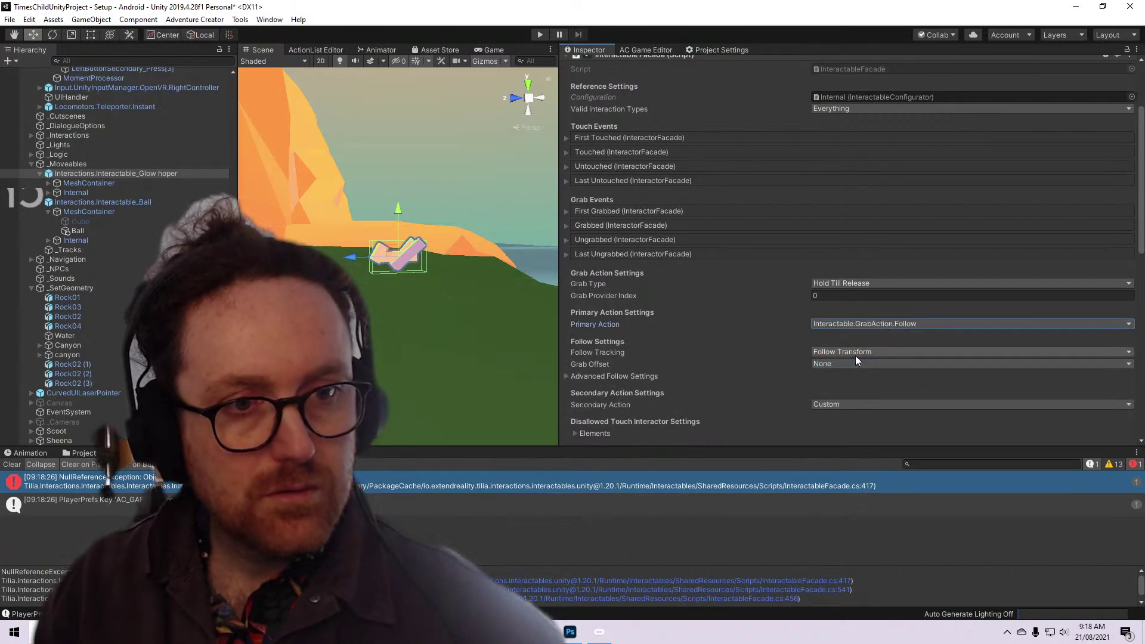
pyautogui.scroll(-3, 855, 355)
pyautogui.click(861, 298)
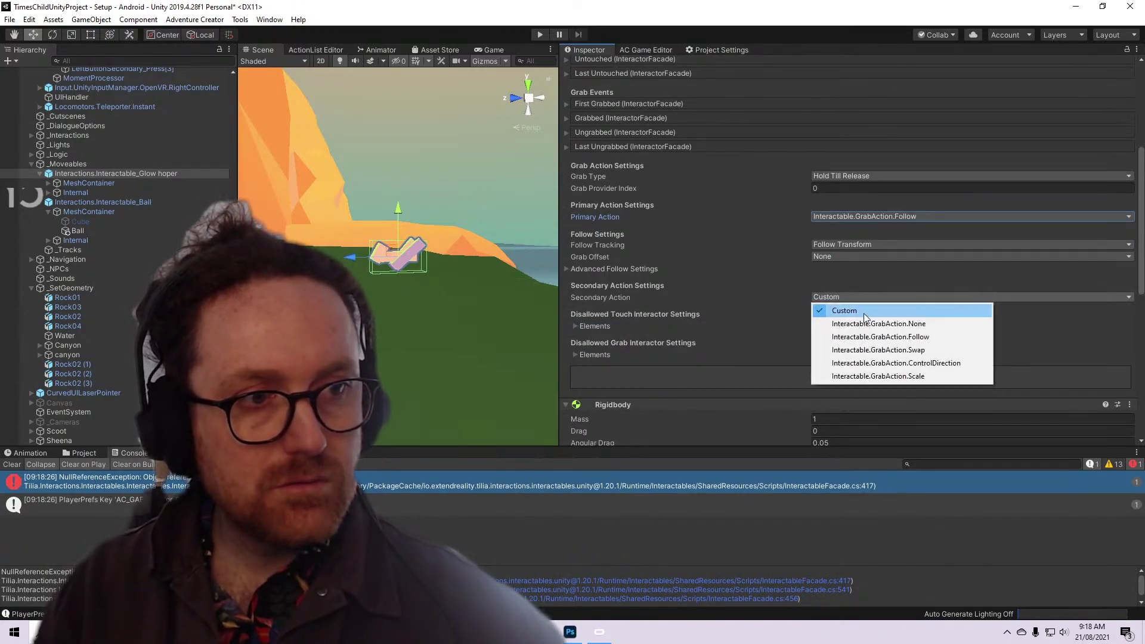
pyautogui.click(868, 324)
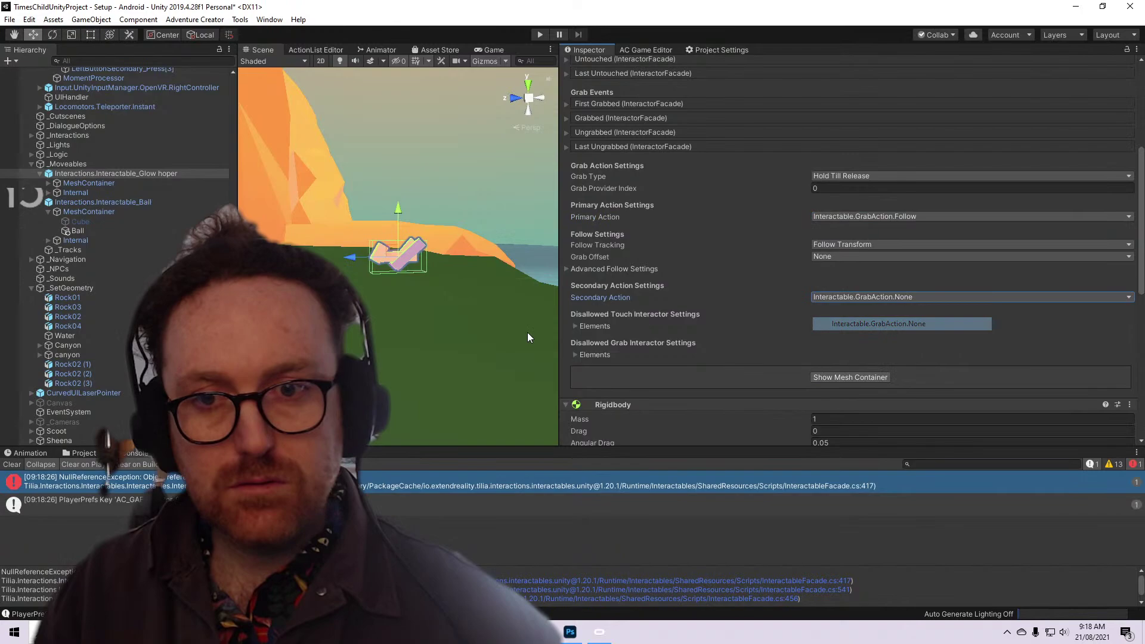
# Match the Glow hoper's grab settings to the Ball's: Grab Offset Precision Point and Secondary Action Interactable.GrabAction.Swap
pyautogui.click(185, 203)
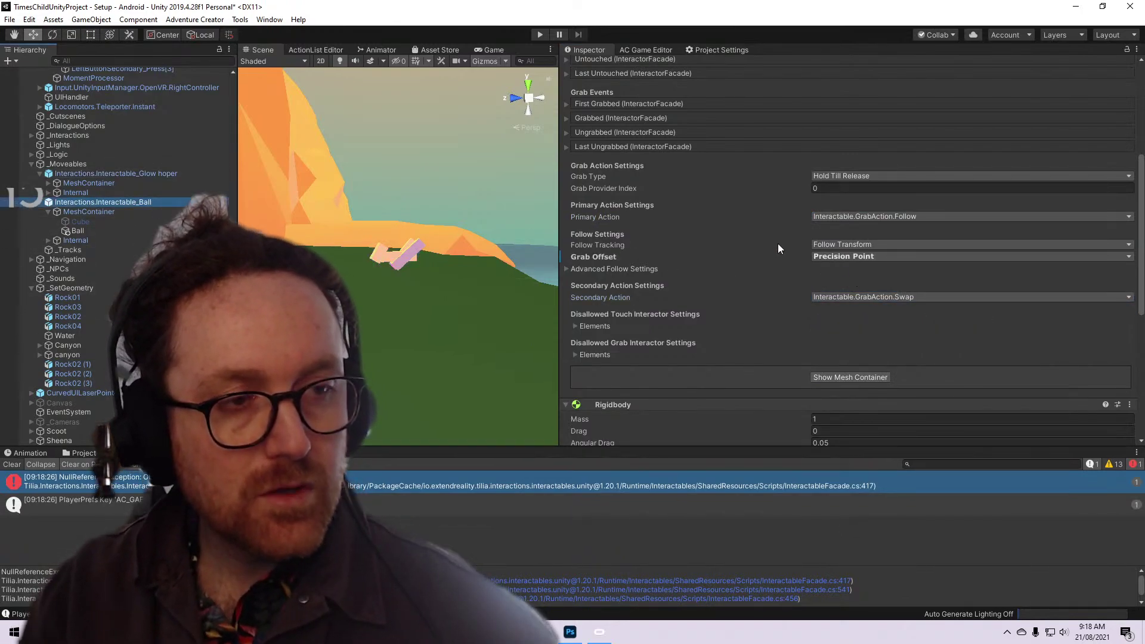
pyautogui.click(189, 173)
pyautogui.click(828, 256)
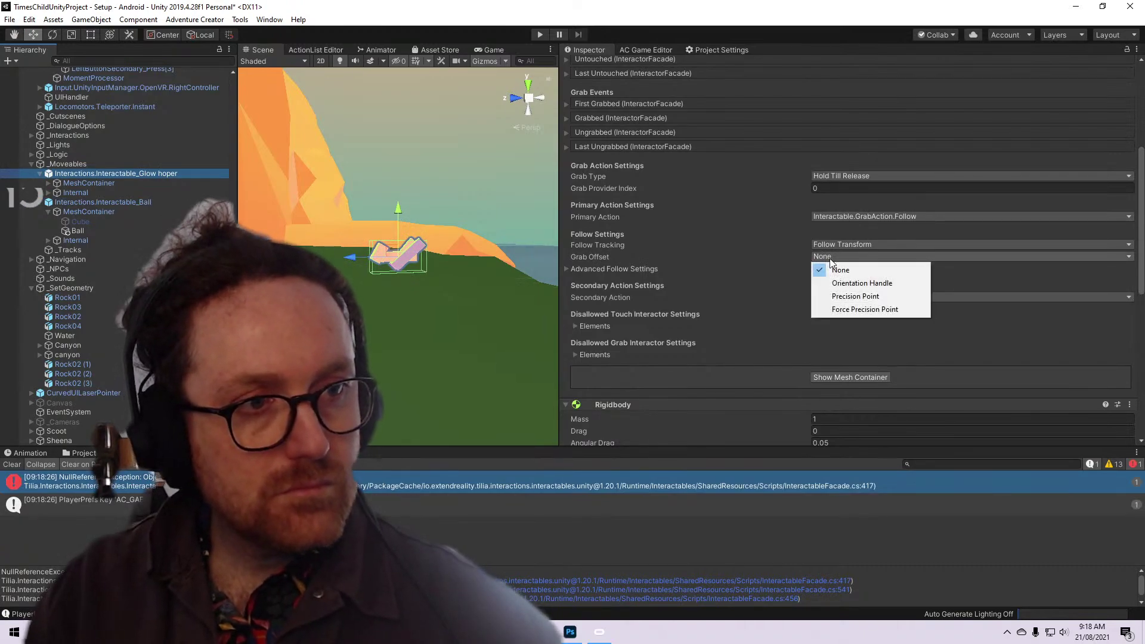
pyautogui.click(851, 296)
pyautogui.click(851, 296)
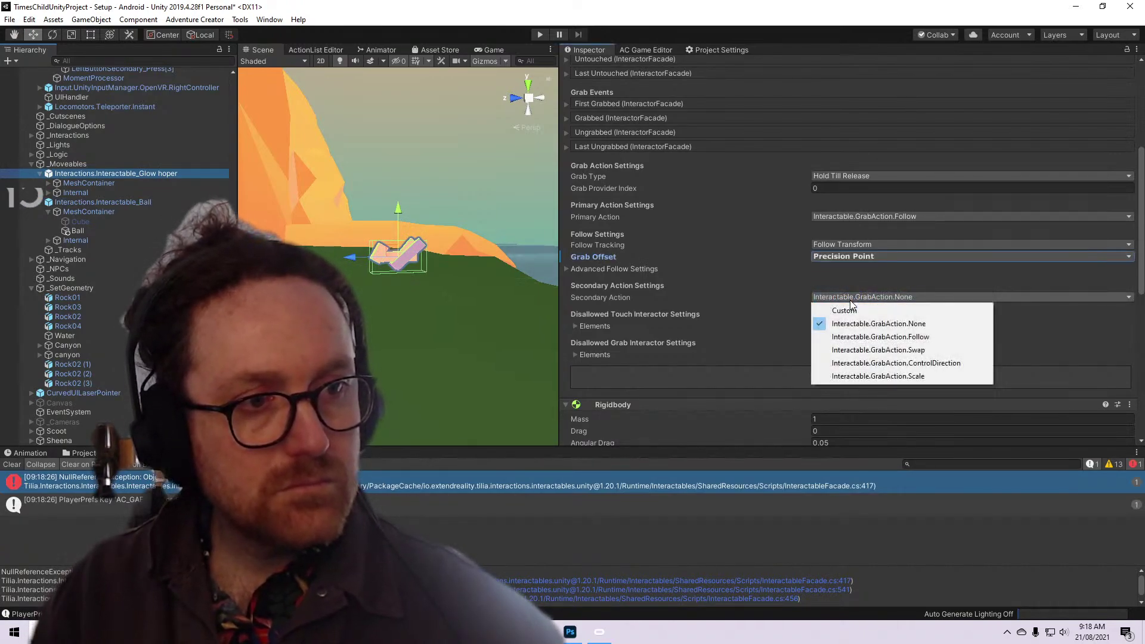
pyautogui.click(878, 349)
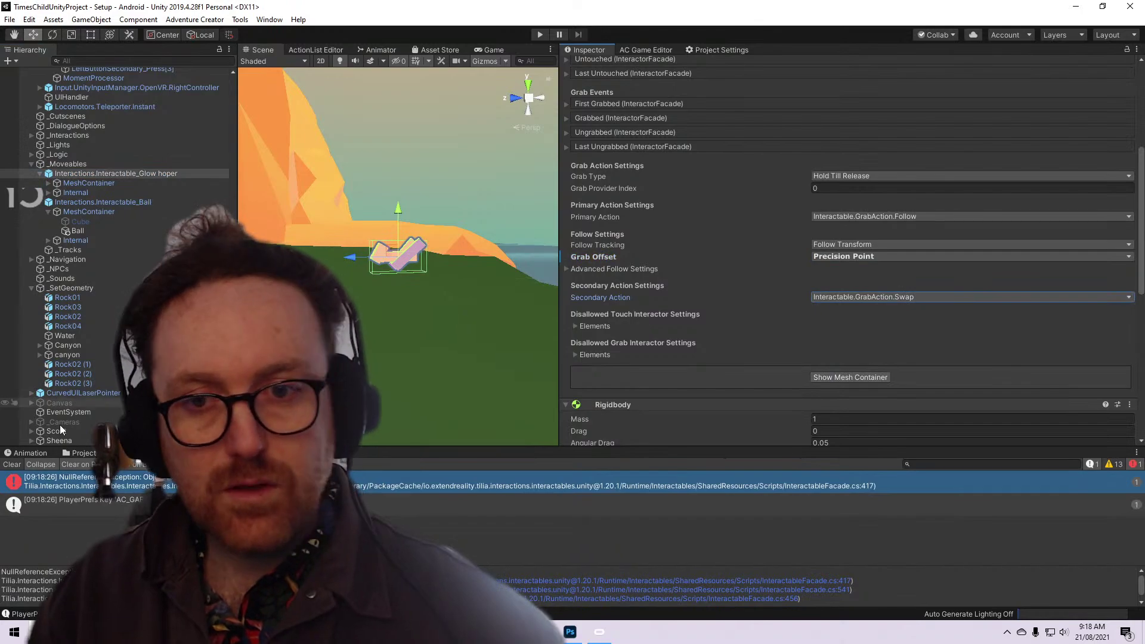
# Clear the console and run the scene in play mode
pyautogui.click(10, 465)
pyautogui.click(539, 36)
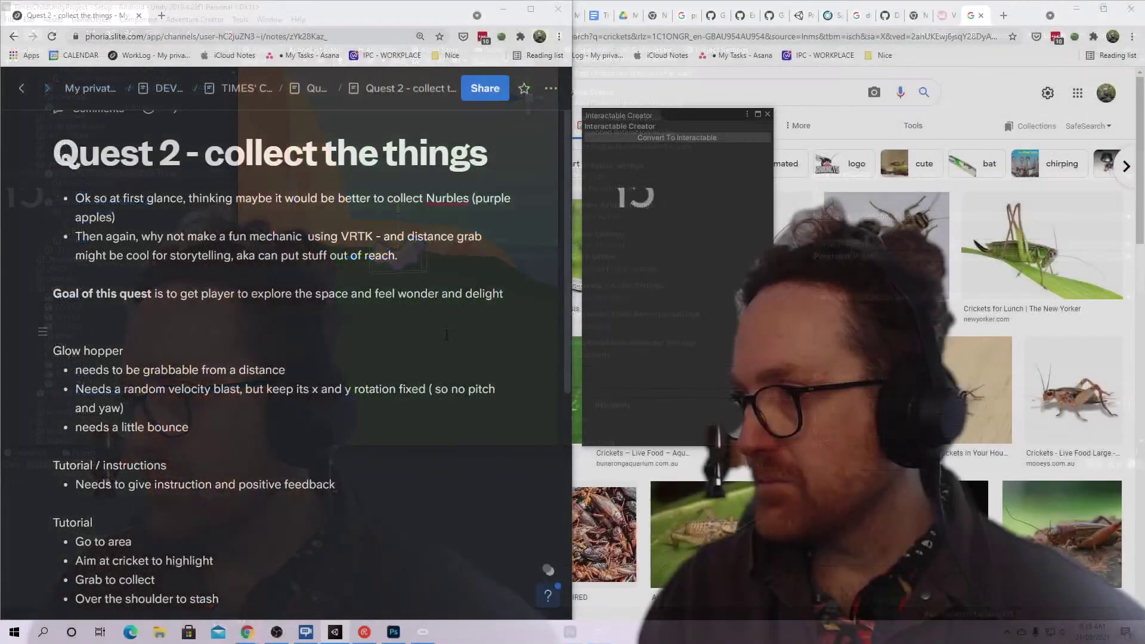
# In the Quest 2 notes, add bullets "Create pointer" and "Create interactable" under Distance grab, plus a bullet starting "Primary and"
pyautogui.scroll(-7, 445, 335)
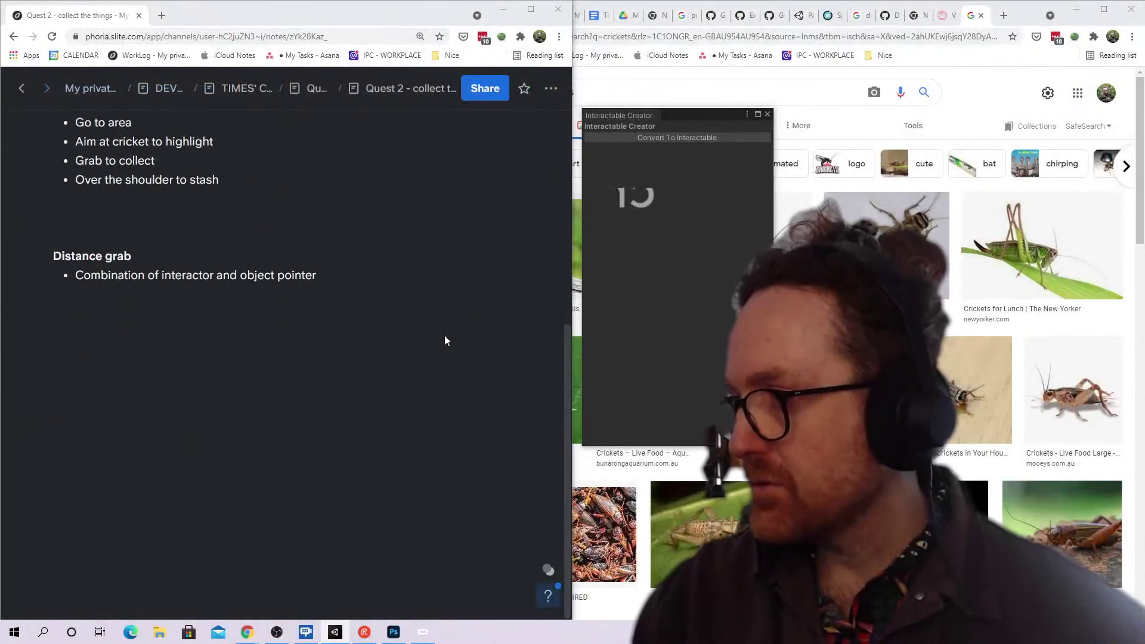
pyautogui.click(442, 338)
pyautogui.press('BackSpace')
pyautogui.press('Return')
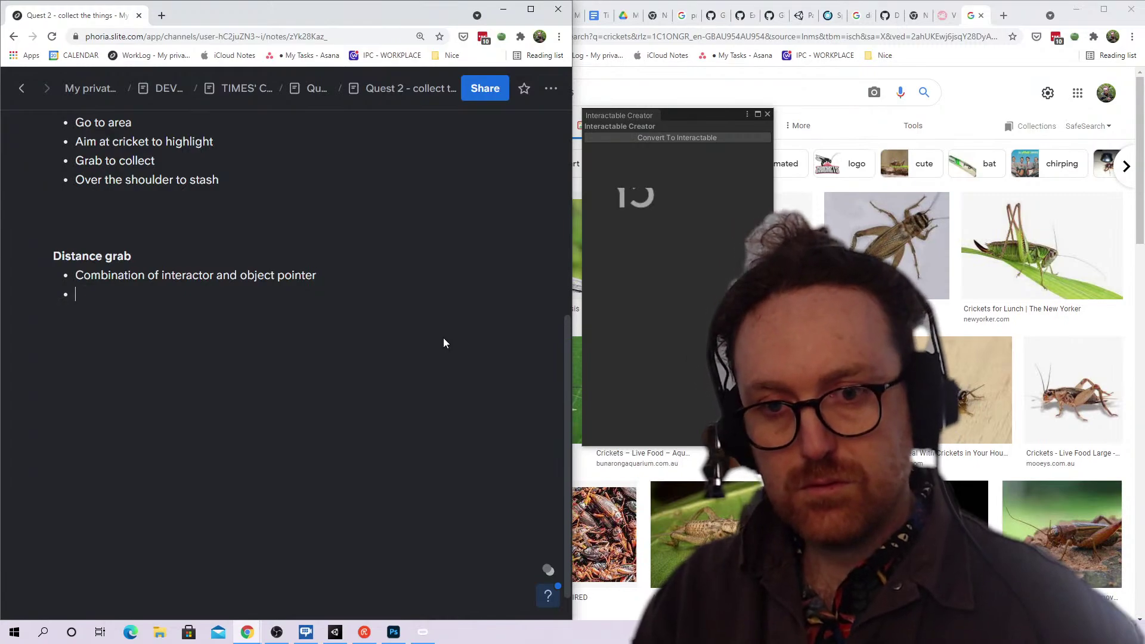
pyautogui.write('Primary action')
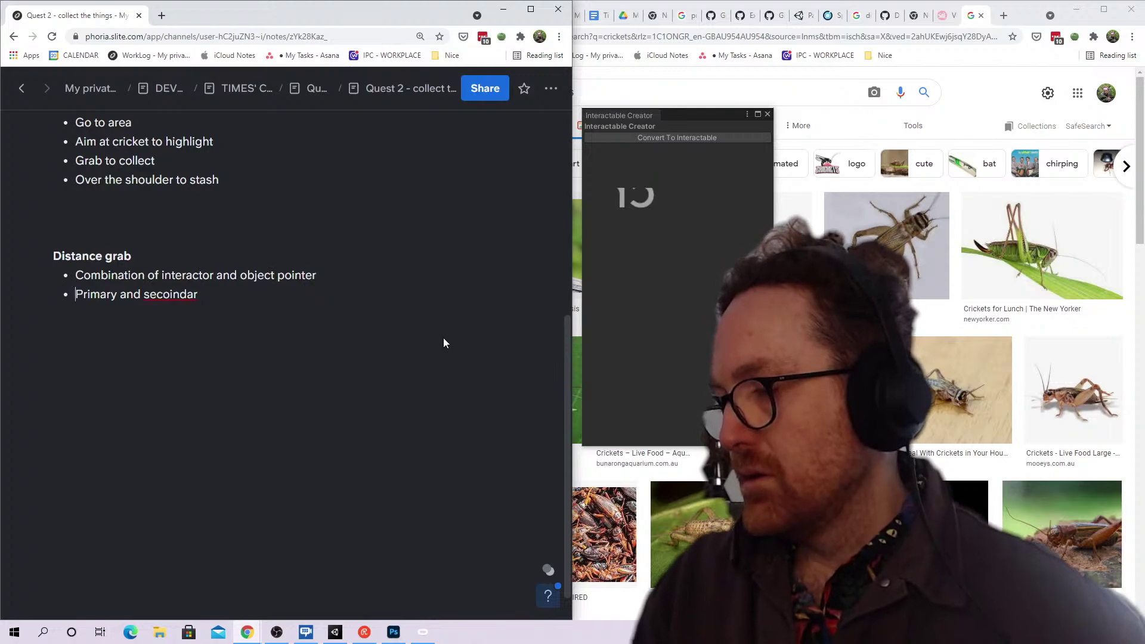
pyautogui.press('Return')
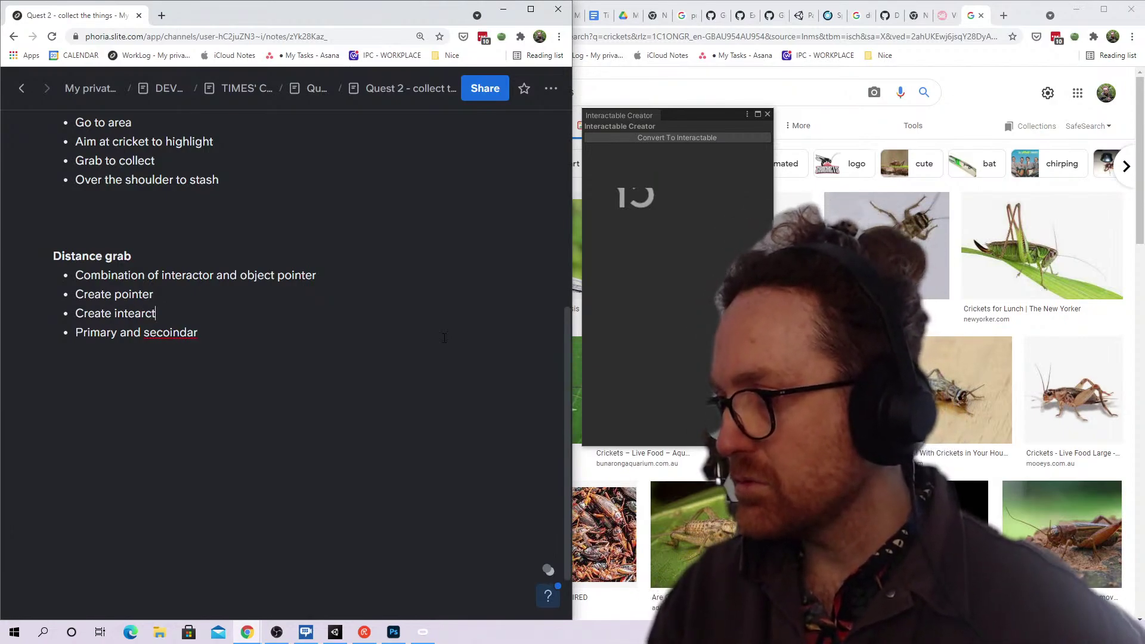
pyautogui.write('ctab')
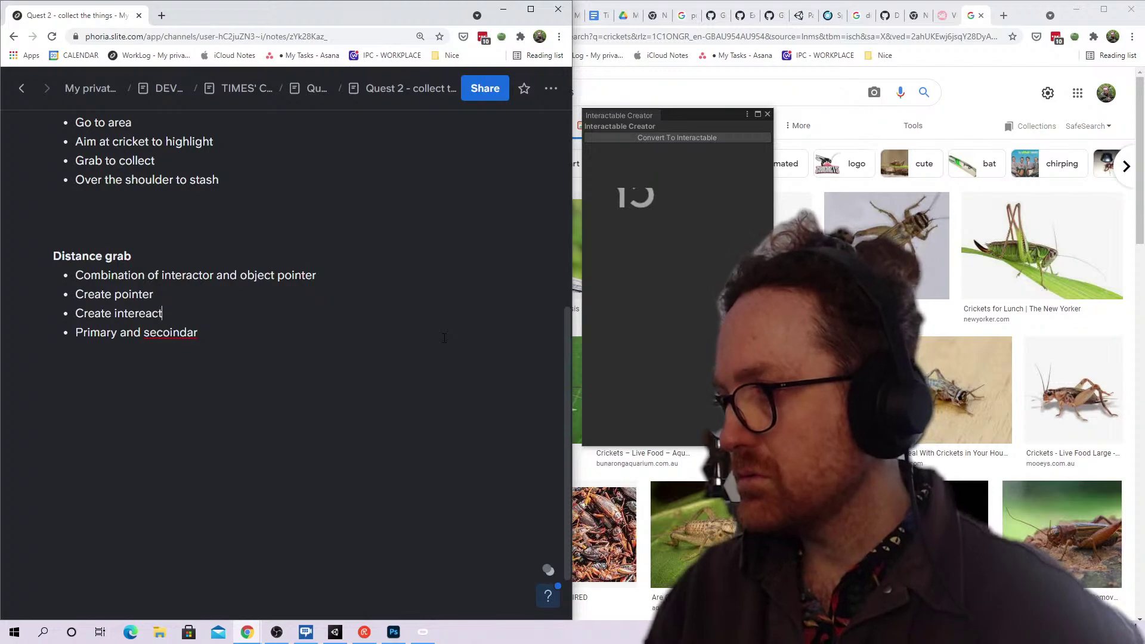
pyautogui.write('able')
# Indent the last bullet under "Create interactable" and complete it as "Primary and secondary need to be set to something not custom"
pyautogui.press('Down')
pyautogui.press('Tab')
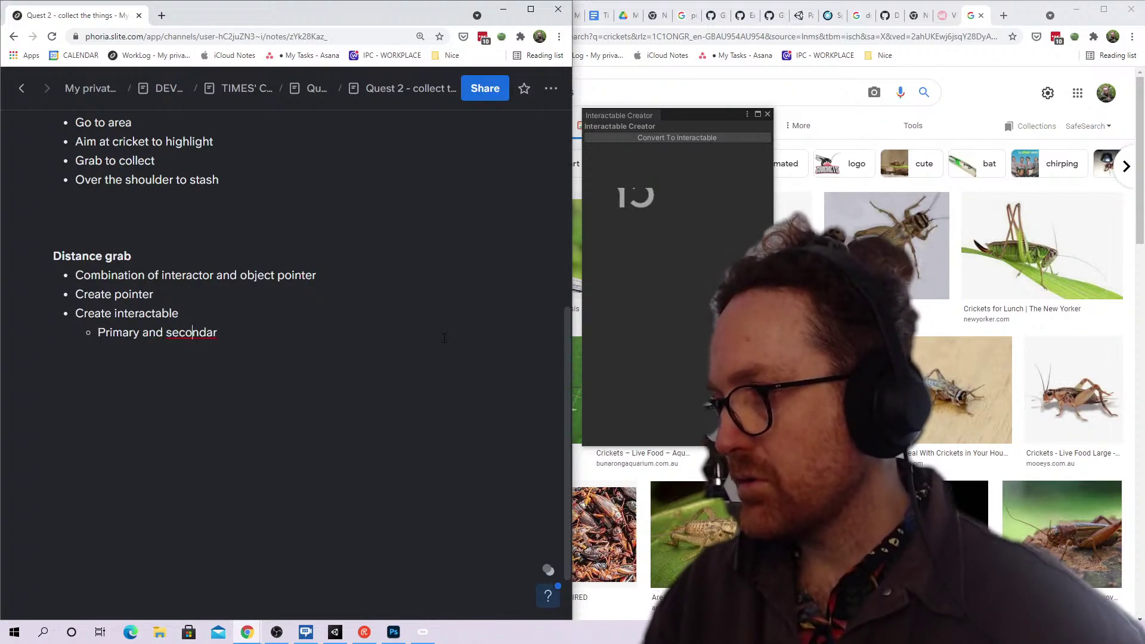
pyautogui.press('Delete')
pyautogui.press('End')
pyautogui.write('y need')
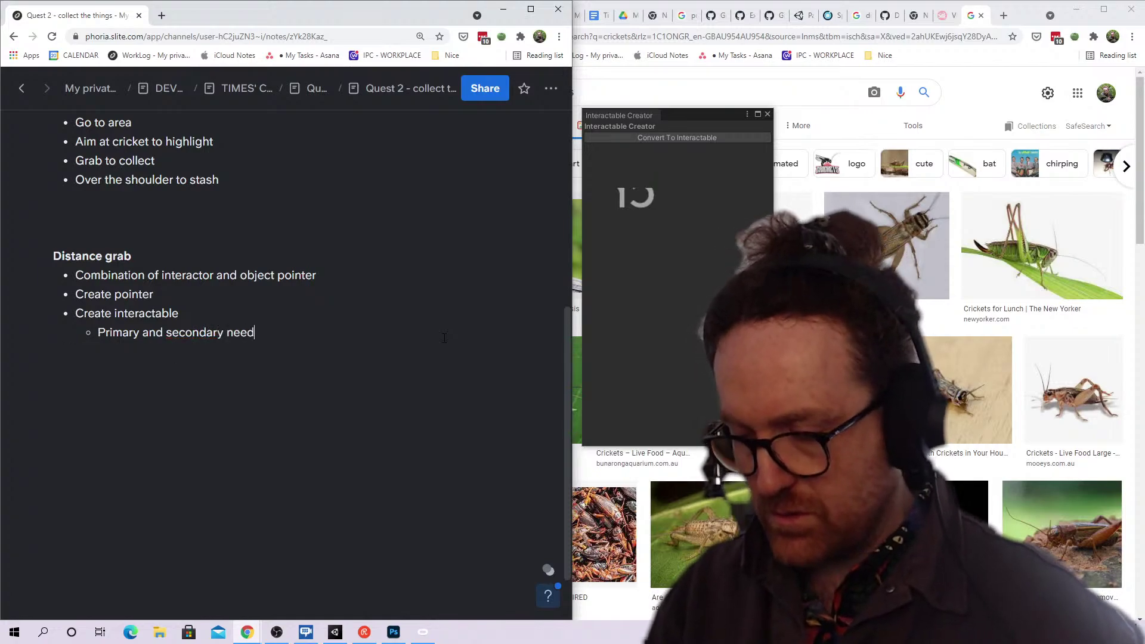
pyautogui.write(' to be set to')
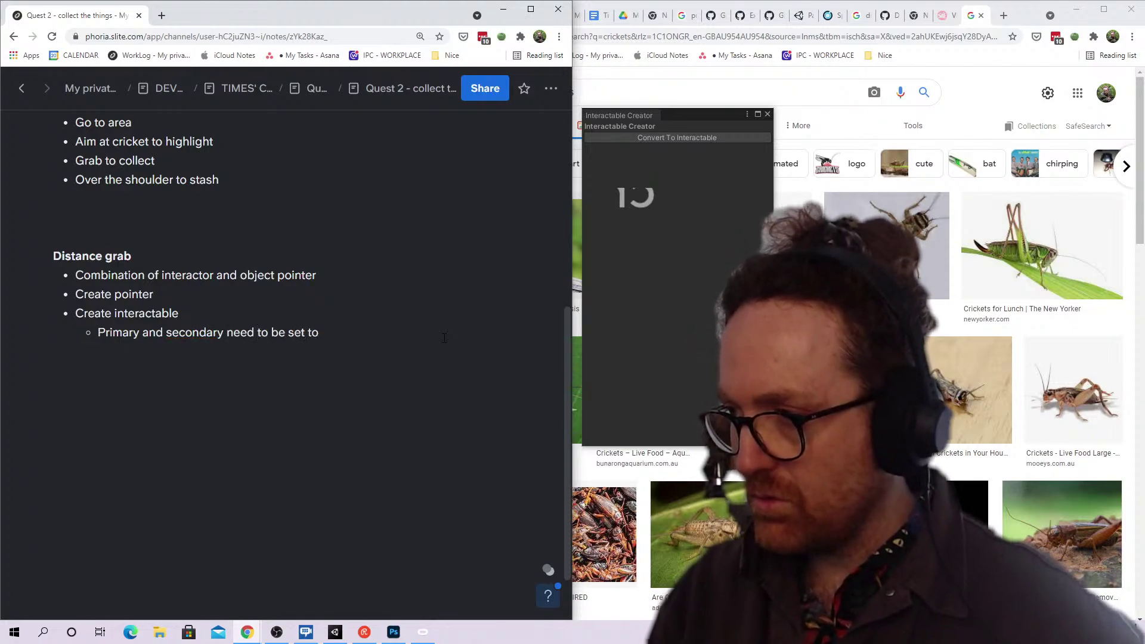
pyautogui.write(' something ')
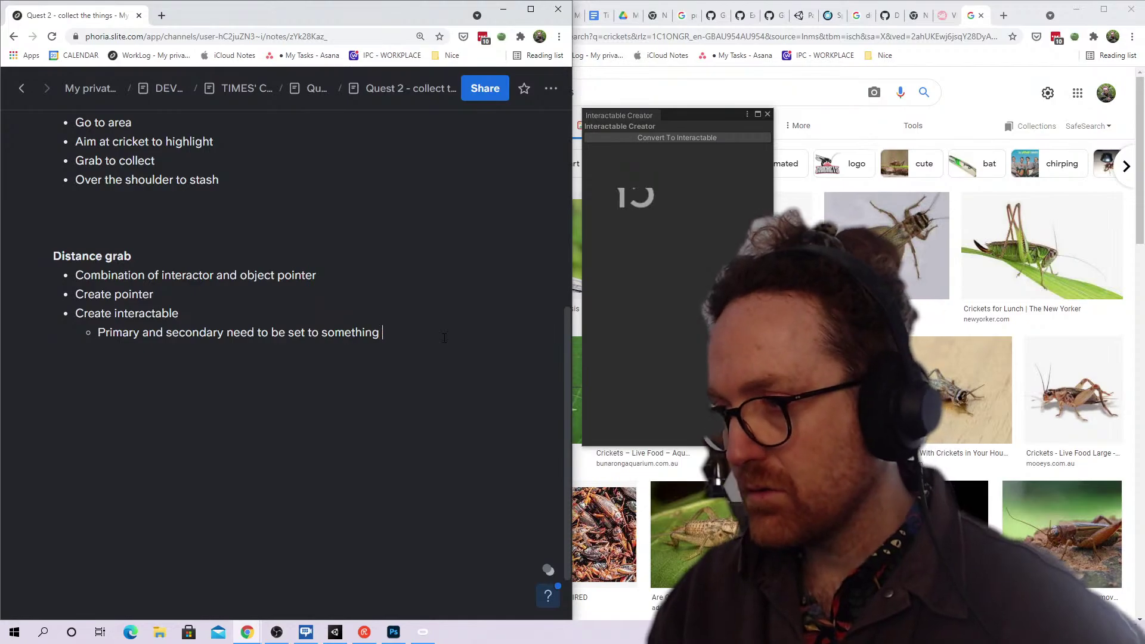
pyautogui.write('nto')
pyautogui.press('BackSpace')
pyautogui.write('ot custom')
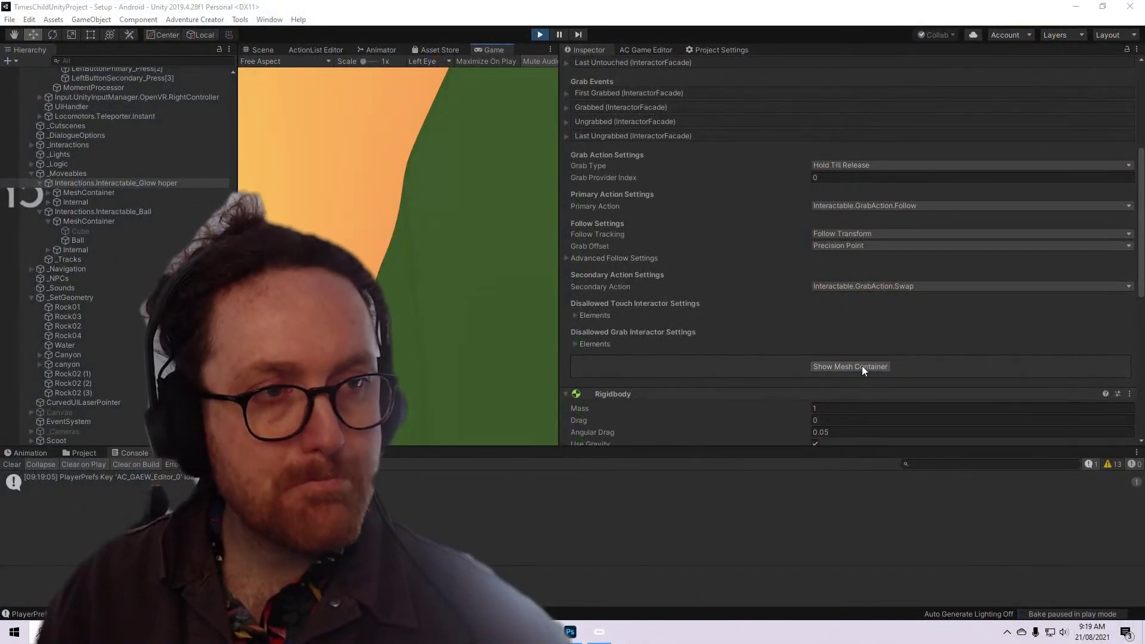
# Back in Unity, review the running Glow hoper's grab options, Rigidbody, Collision Notifier and Box Collider settings, and stop playback
pyautogui.click(837, 166)
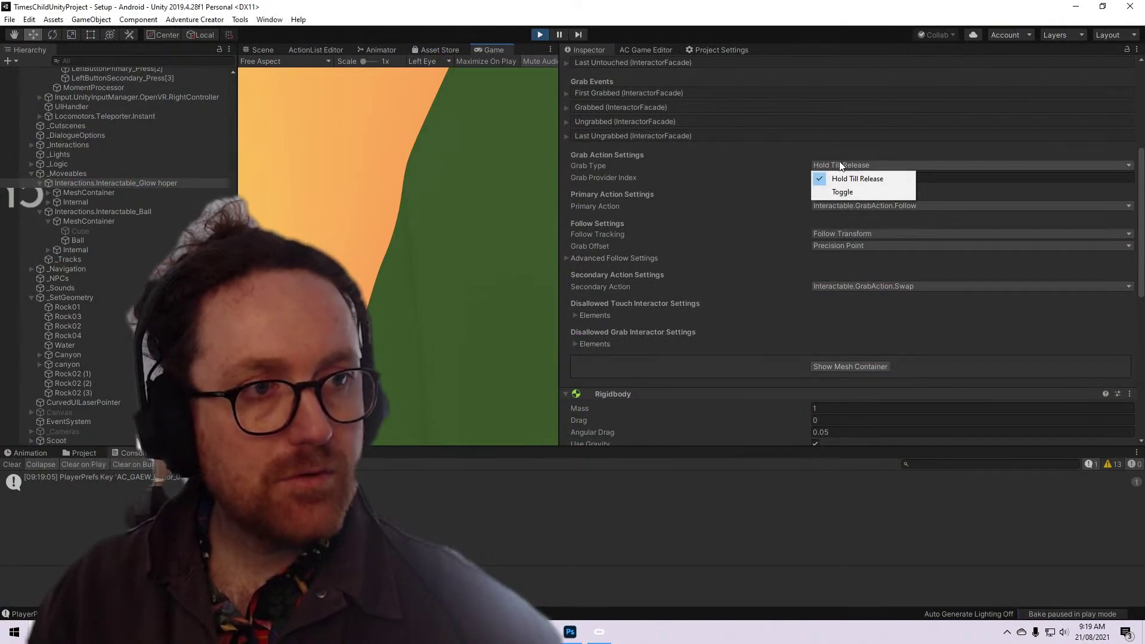
pyautogui.click(857, 202)
pyautogui.click(857, 203)
pyautogui.click(860, 206)
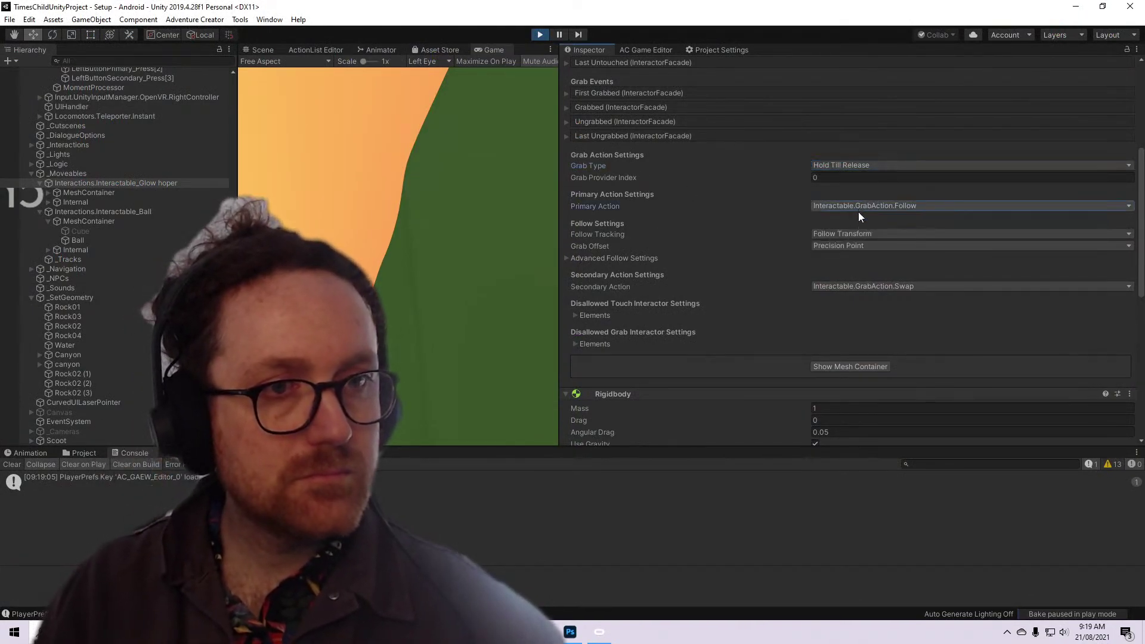
pyautogui.scroll(6, 860, 225)
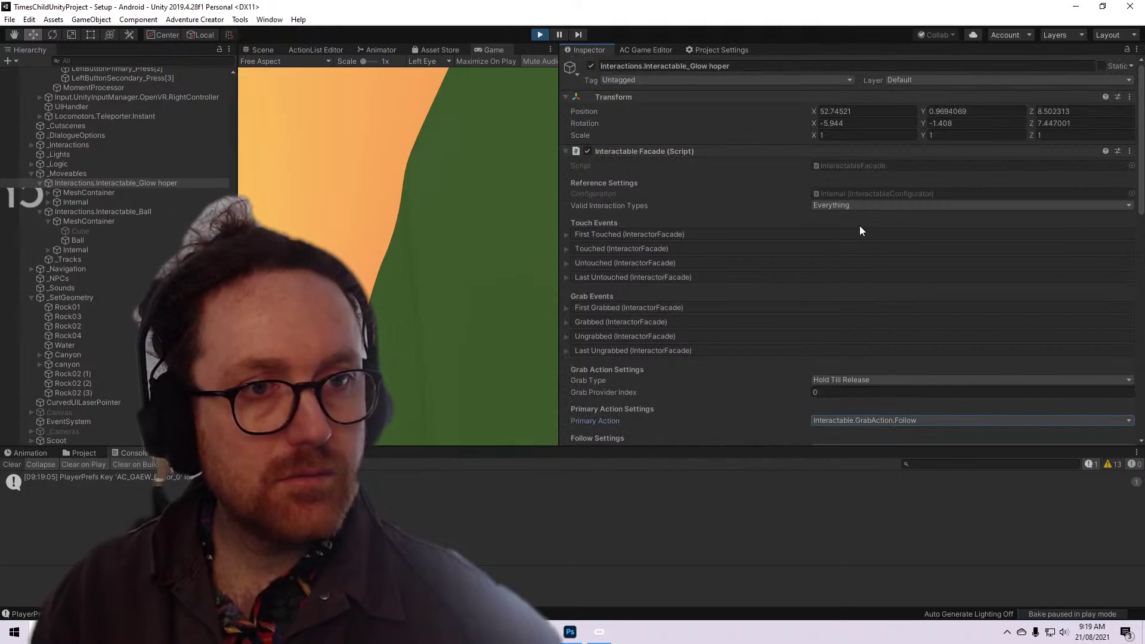
pyautogui.scroll(-10, 859, 226)
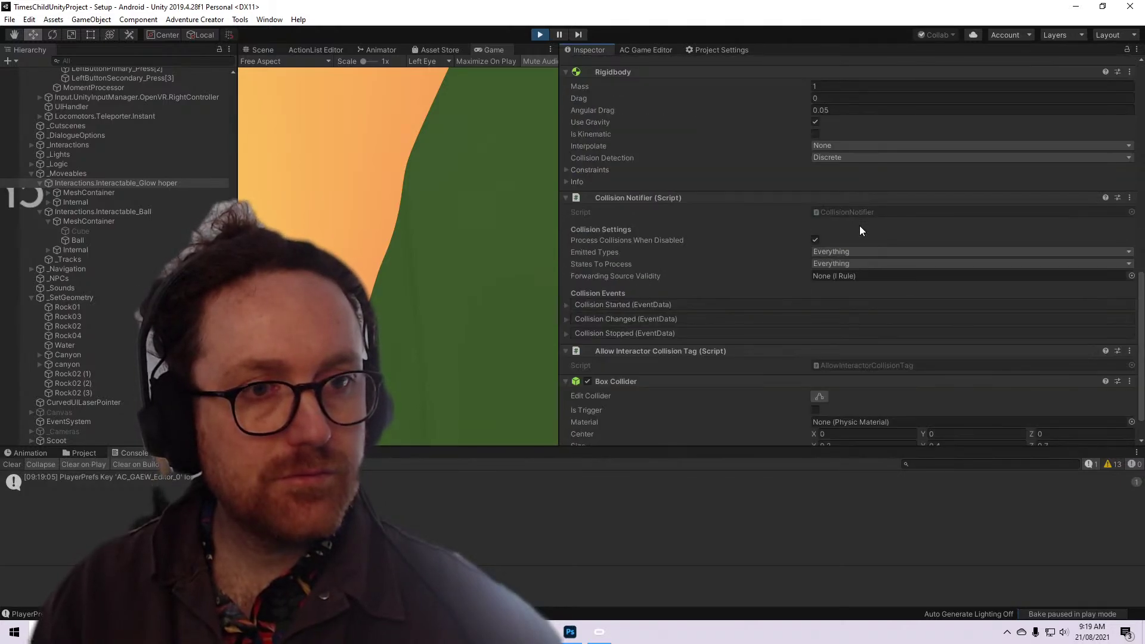
pyautogui.scroll(-2, 859, 230)
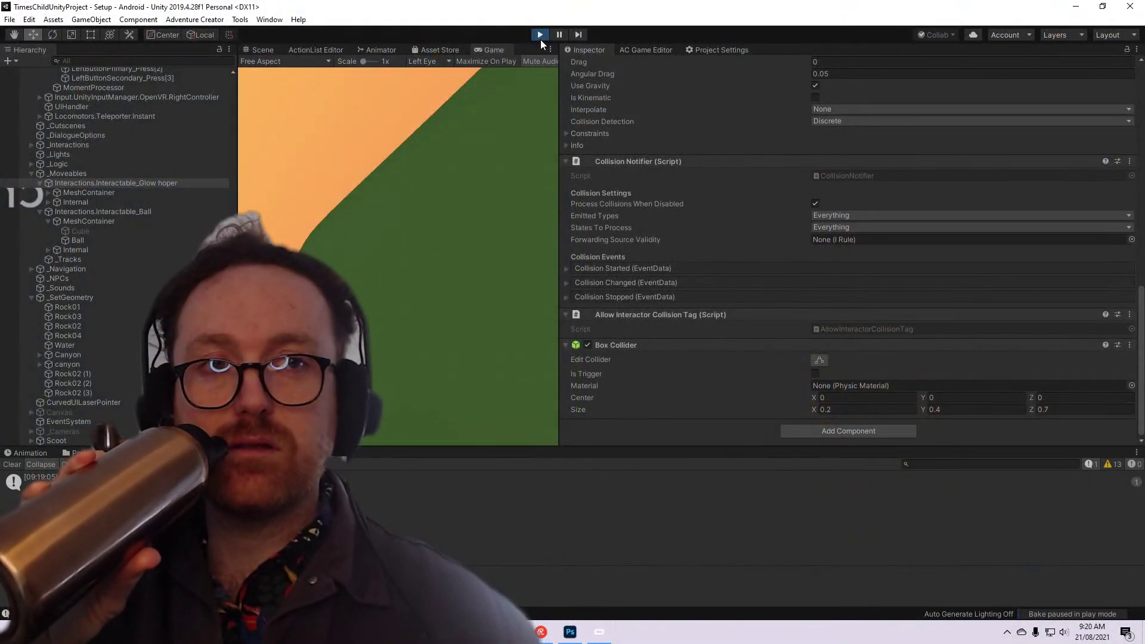
pyautogui.click(540, 36)
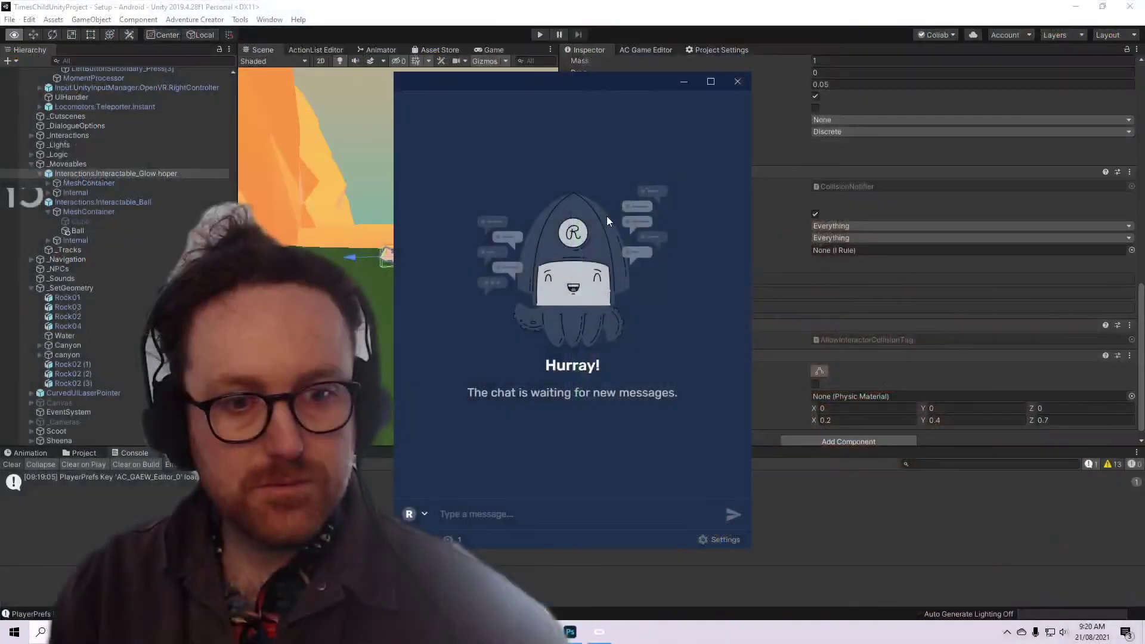
pyautogui.hotkey('alt', 'Tab')
pyautogui.hotkey('alt', 'Tab')
pyautogui.hotkey('alt', 'Tab')
pyautogui.hotkey('alt', 'Tab')
pyautogui.hotkey('alt', 'Tab')
pyautogui.hotkey('alt', 'Tab')
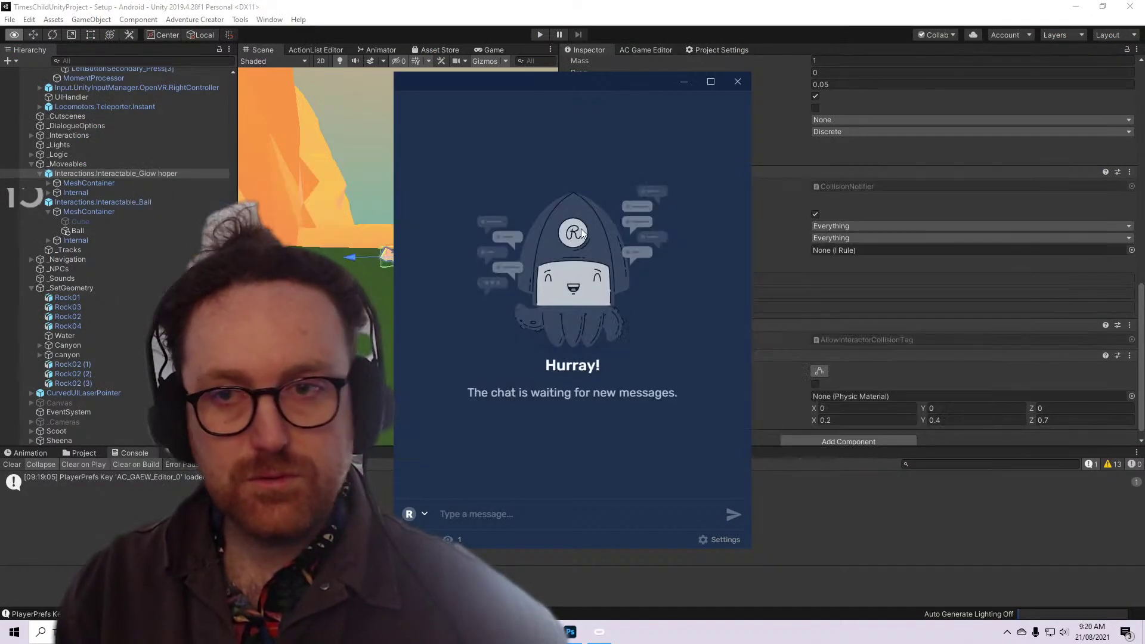
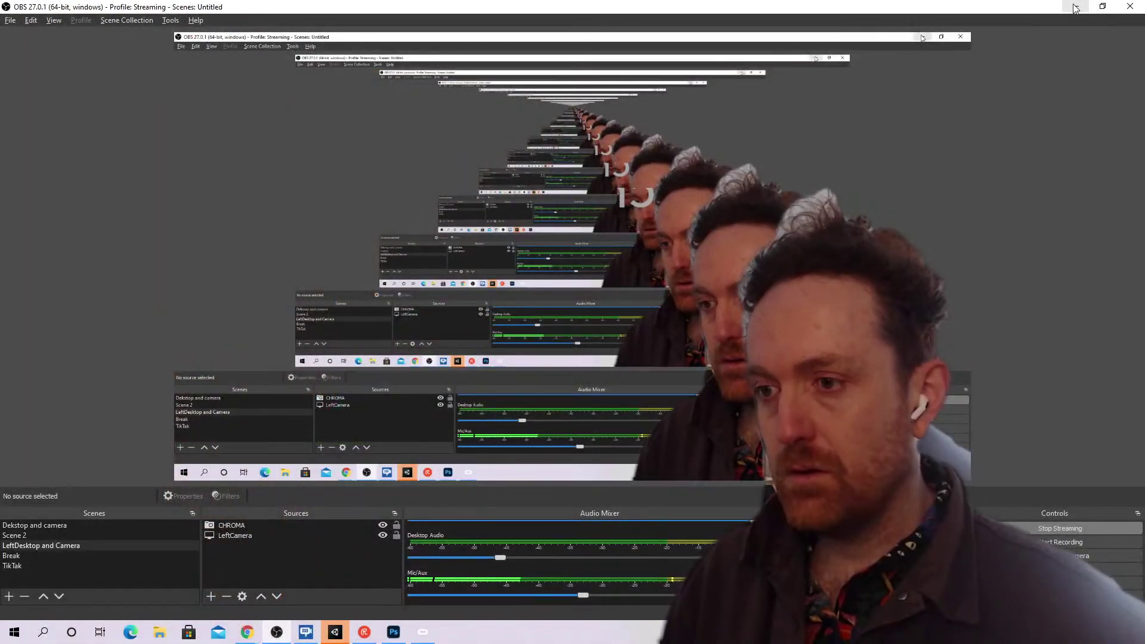
pyautogui.click(1074, 8)
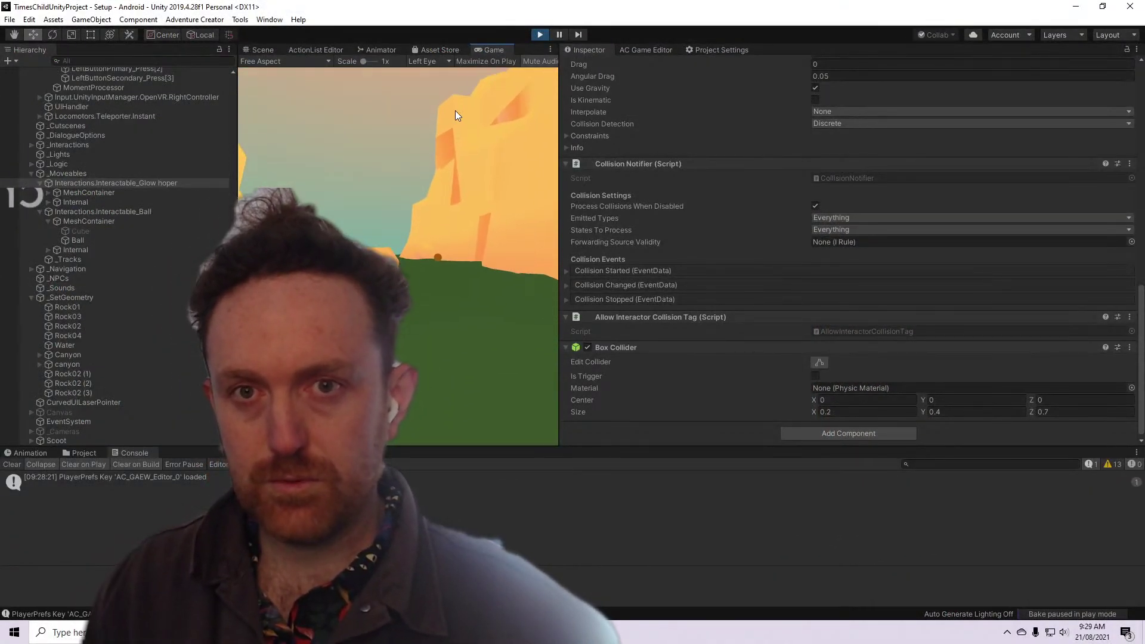
# Stop playback and delete the LeftPrimaryPressed object from LeftControllerCustom
pyautogui.click(541, 35)
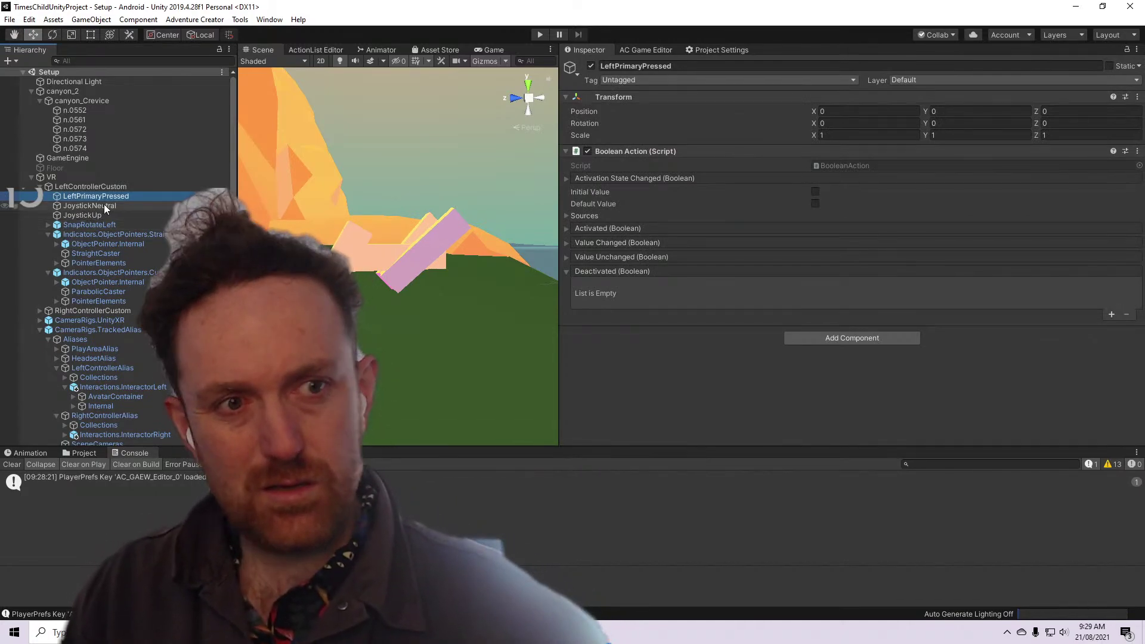
pyautogui.press('Delete')
# Move Indicators.ObjectPointers.Straight from LeftControllerCustom into RightControllerCustom, directly below Indicators.ObjectPointers.CurvedRight
pyautogui.scroll(-1, 141, 231)
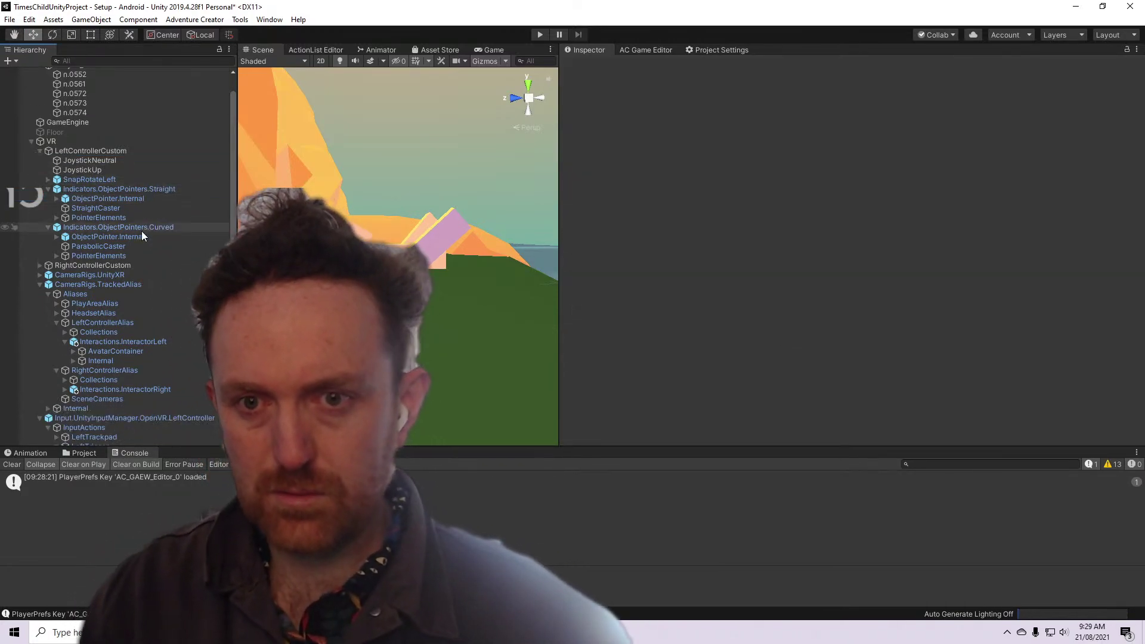
pyautogui.click(119, 228)
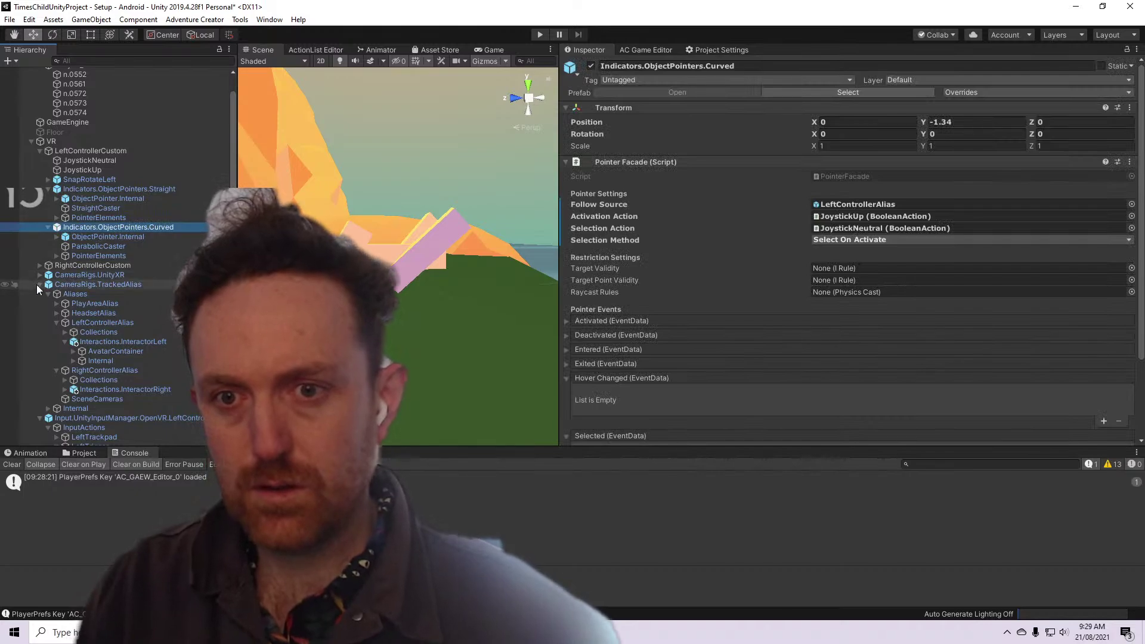
pyautogui.click(39, 265)
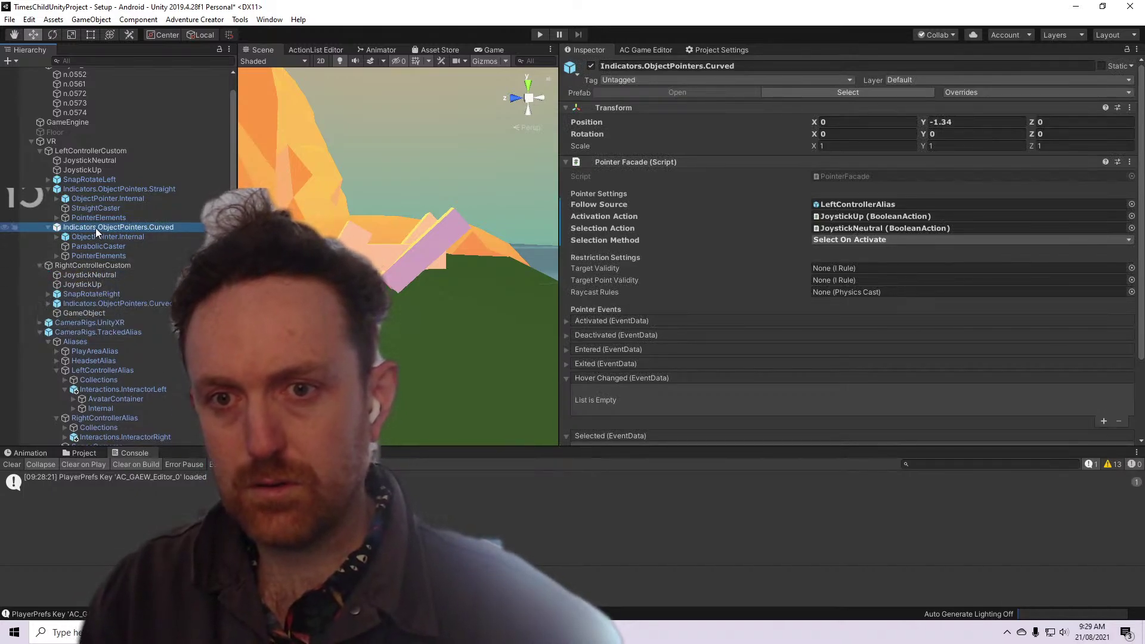
pyautogui.moveTo(96, 228); pyautogui.dragTo(112, 309)
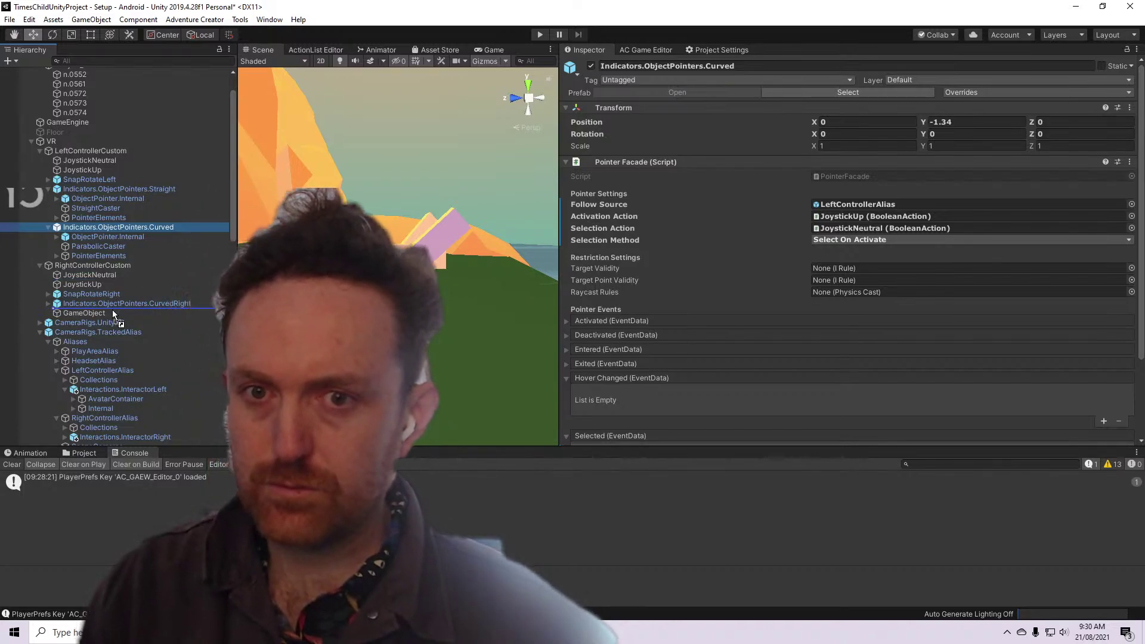
pyautogui.moveTo(98, 191); pyautogui.dragTo(134, 306)
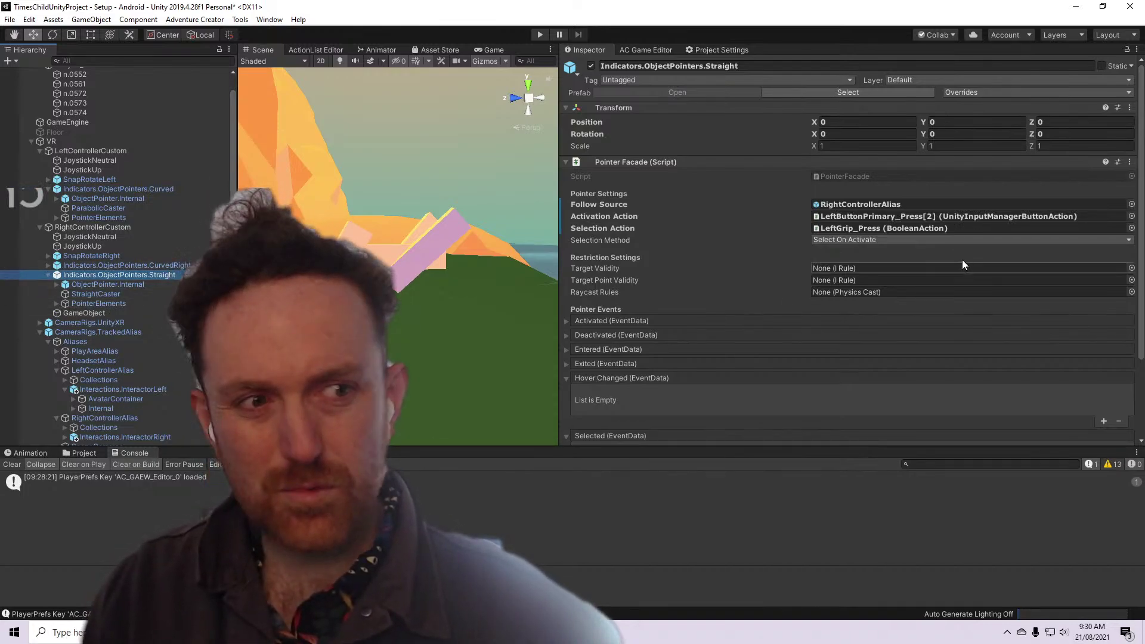
pyautogui.scroll(-3, 171, 358)
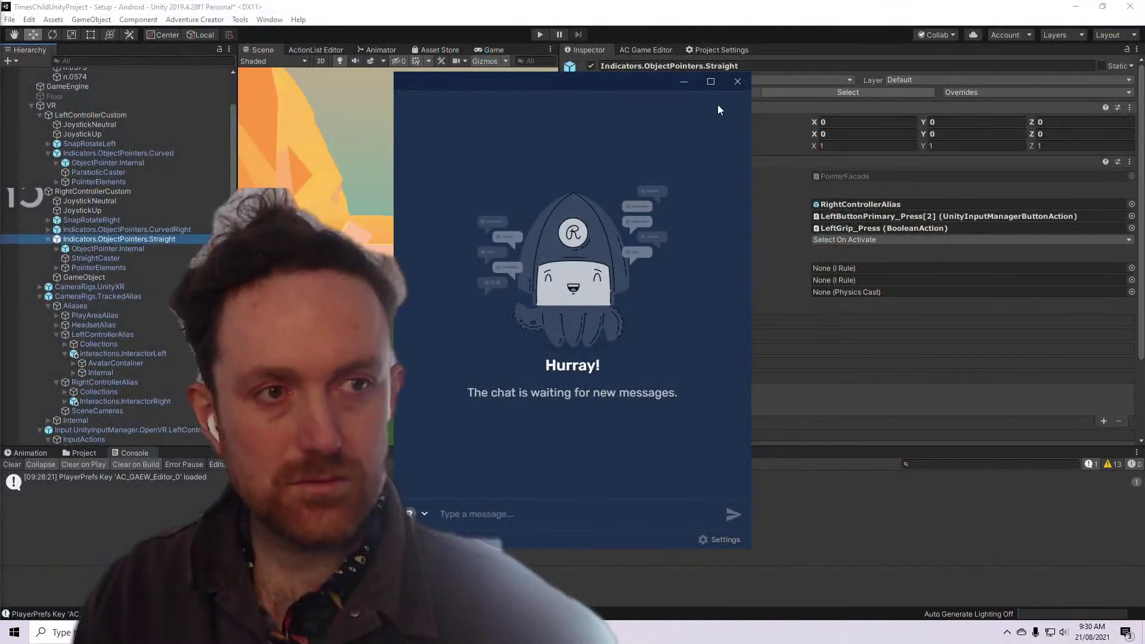
pyautogui.click(684, 81)
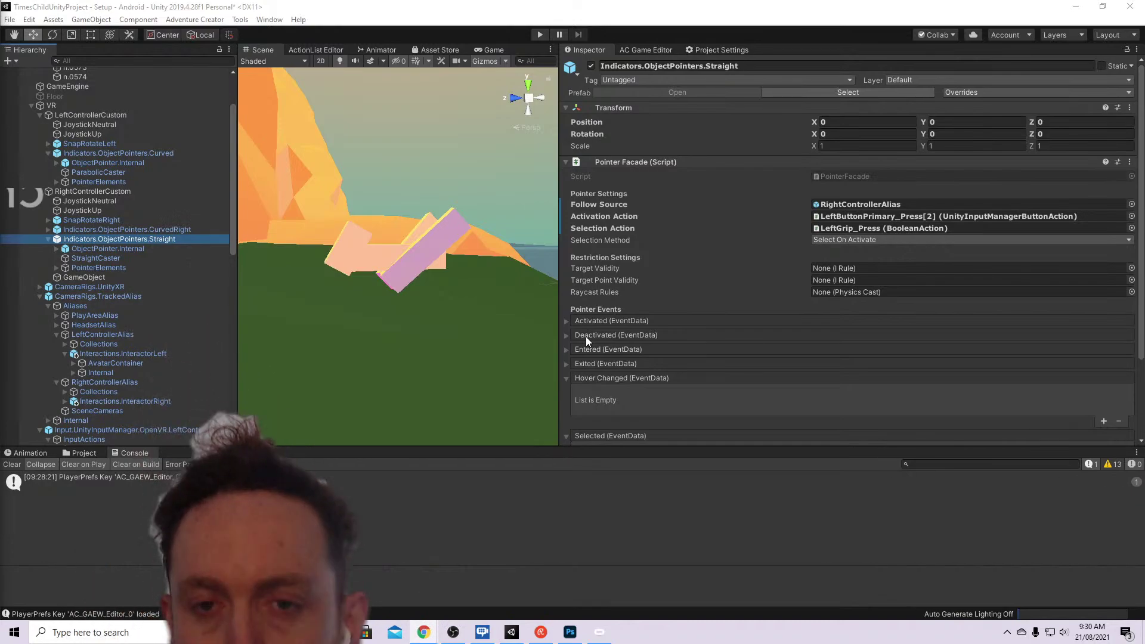
pyautogui.hotkey('alt', 'Tab')
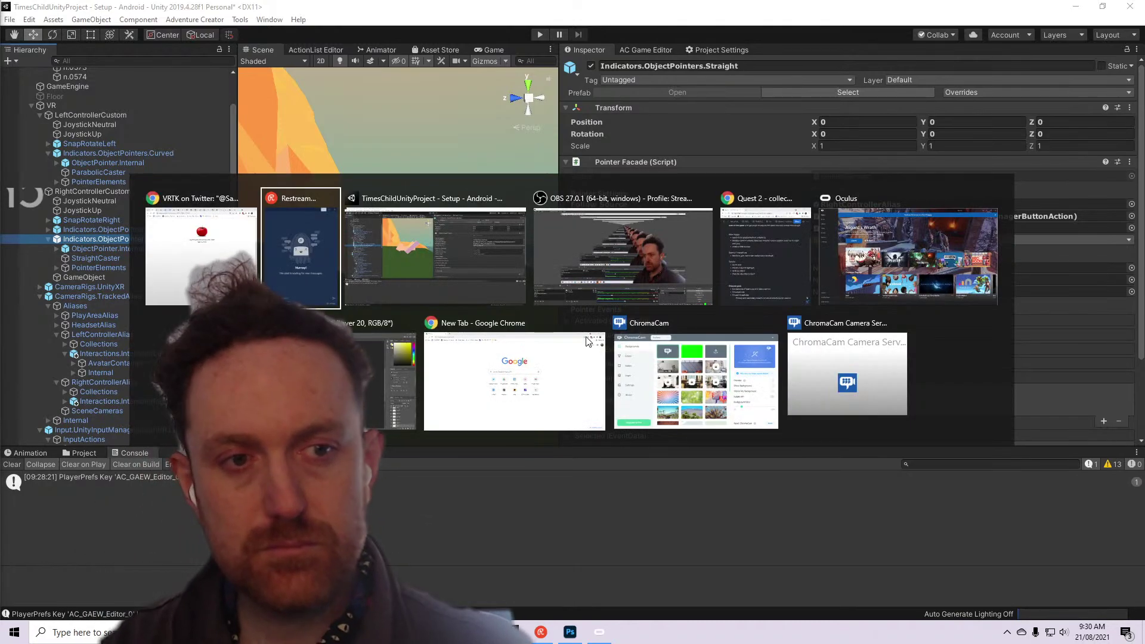
pyautogui.press('Escape')
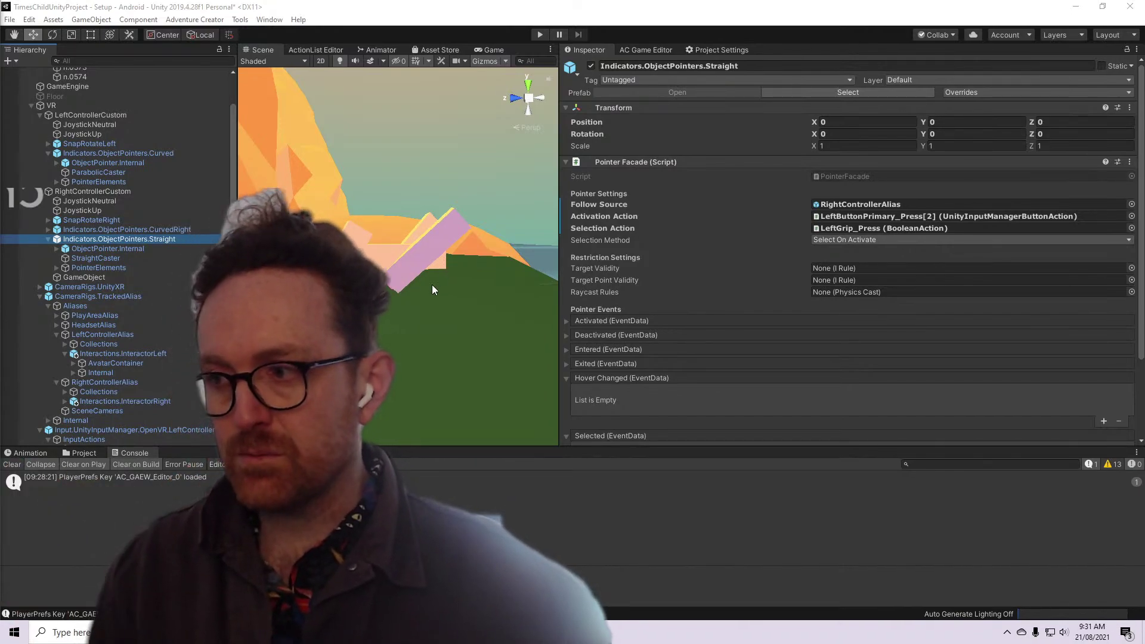
pyautogui.click(531, 353)
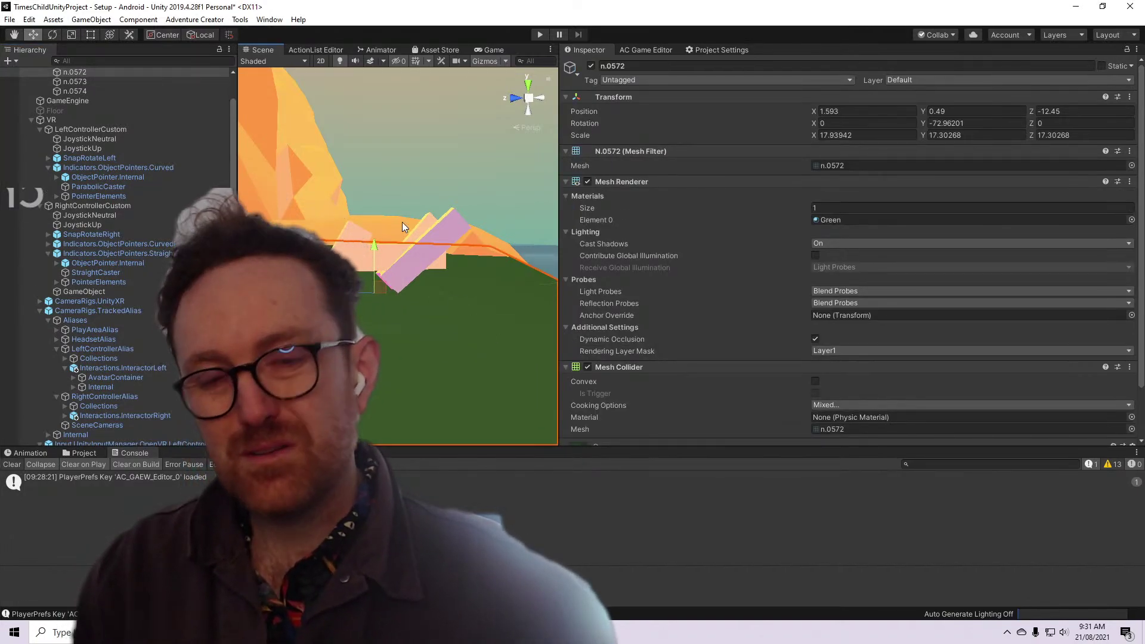
# Inspect the Glow hoper's Cube (2) and the OpenVR left controller input object, and check the Restream Chat window
pyautogui.click(418, 244)
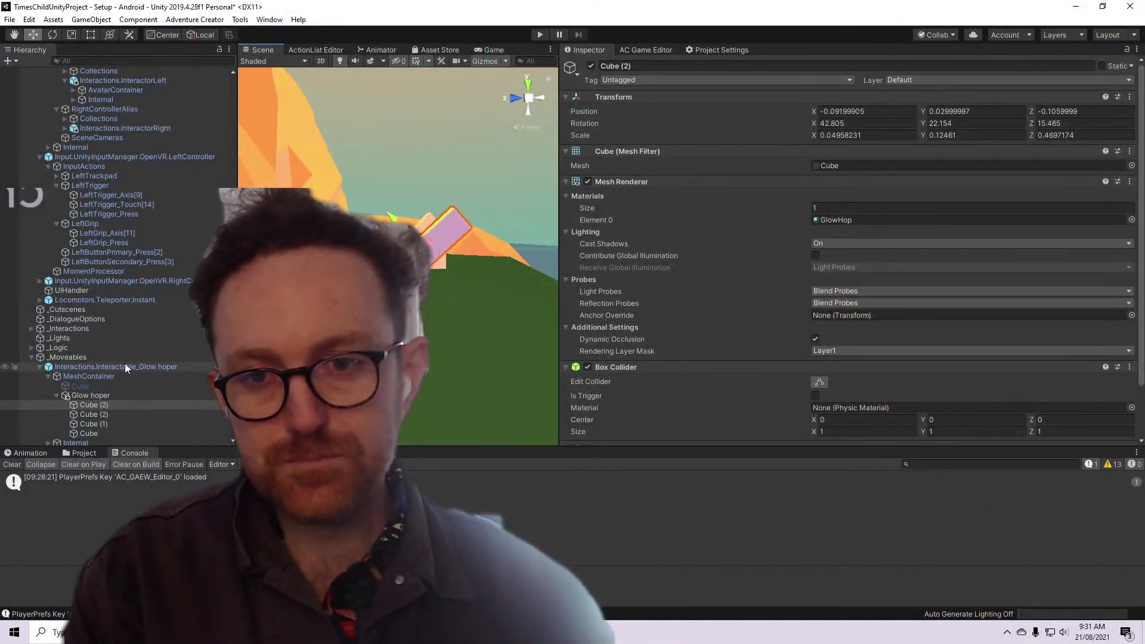
pyautogui.click(124, 364)
pyautogui.click(146, 157)
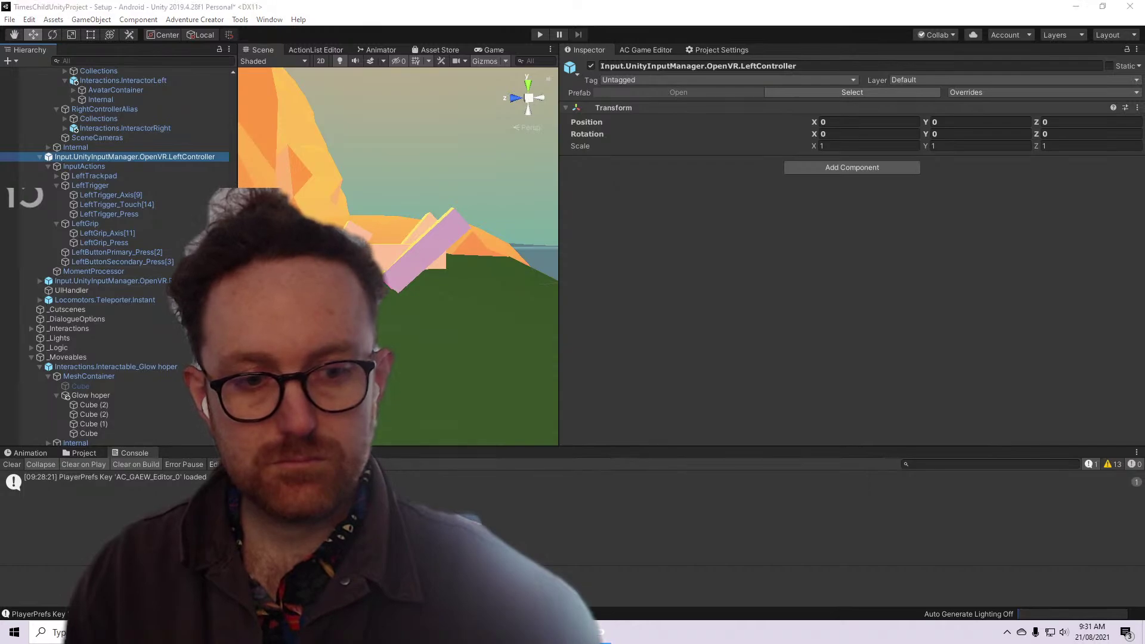
pyautogui.click(596, 632)
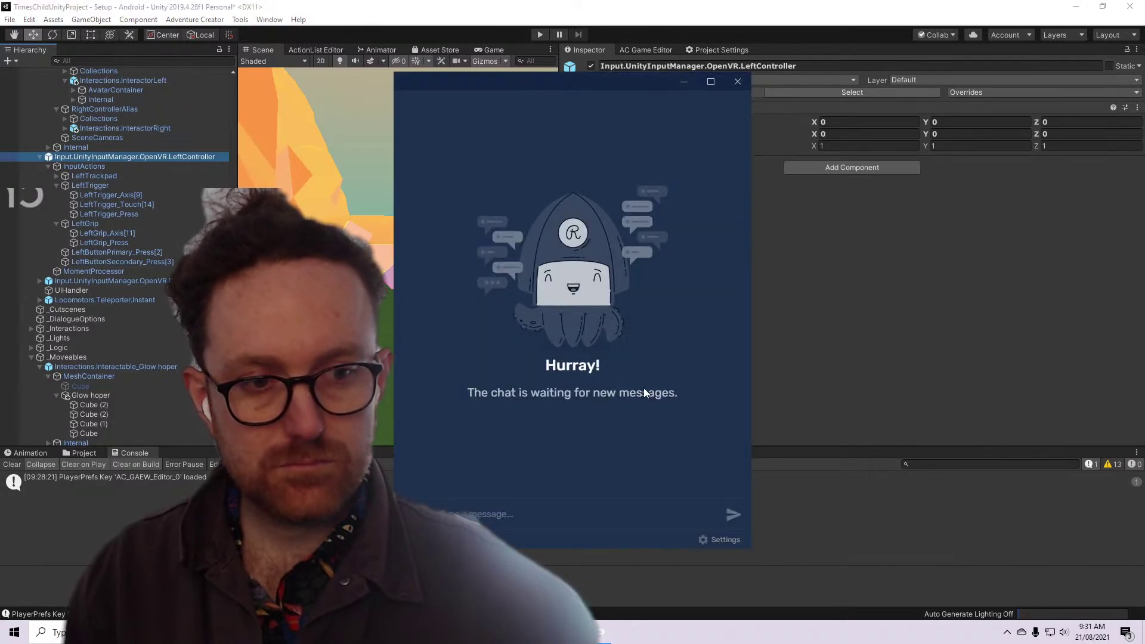
pyautogui.click(684, 81)
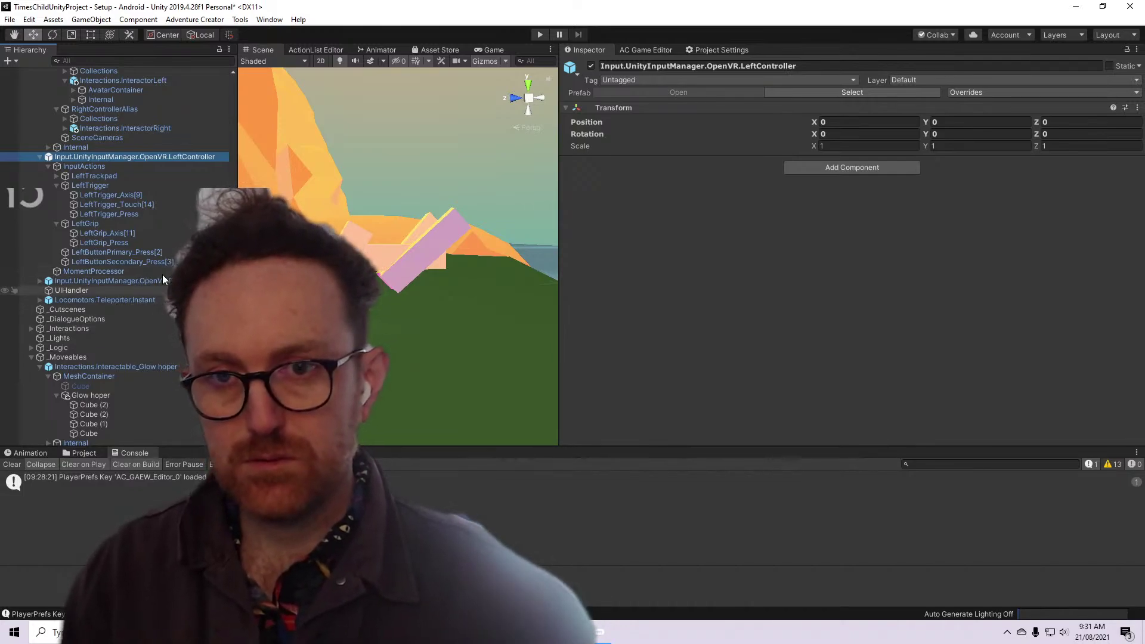
# Select Interactions.Interactable_Glow hoper and collapse it and Interactions.Interactable_Ball in the hierarchy
pyautogui.click(149, 367)
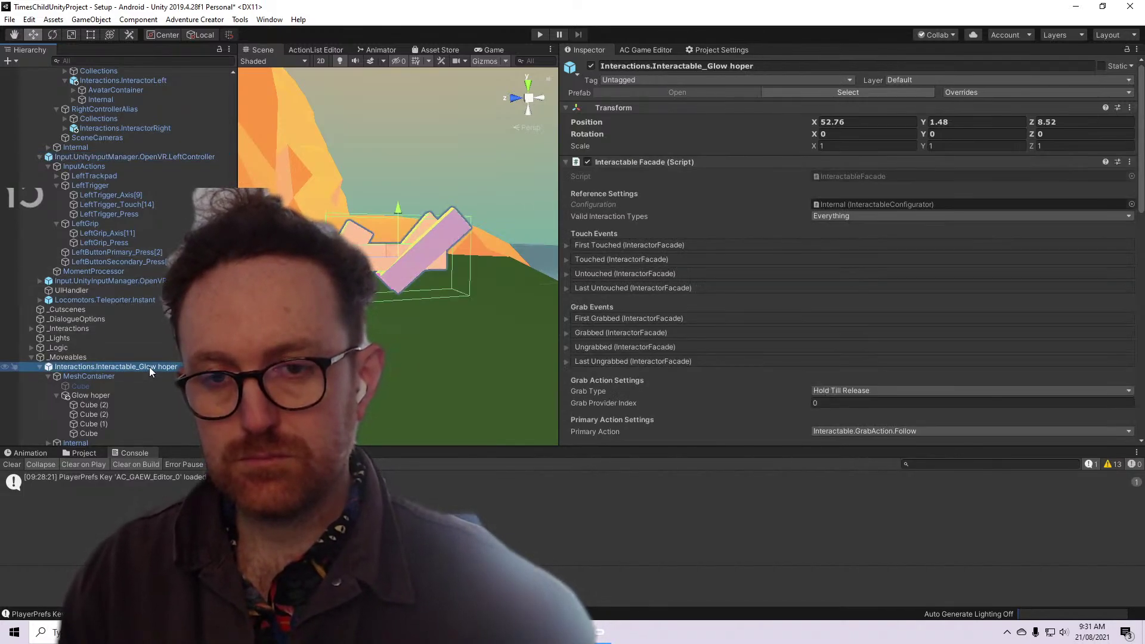
pyautogui.scroll(-2, 149, 367)
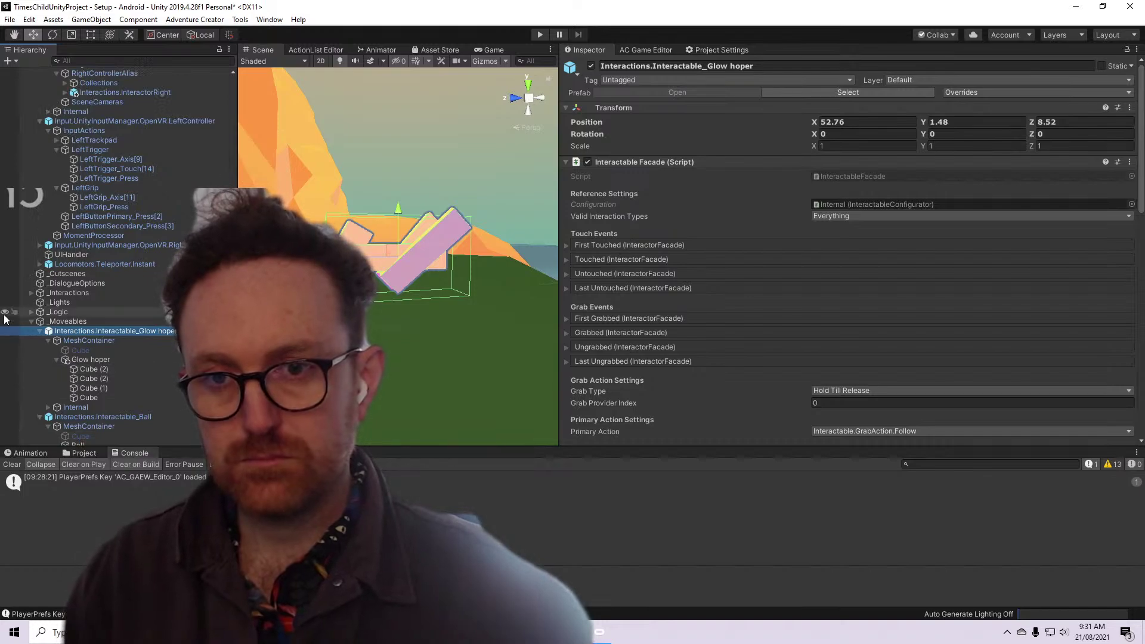
pyautogui.click(39, 331)
pyautogui.click(39, 340)
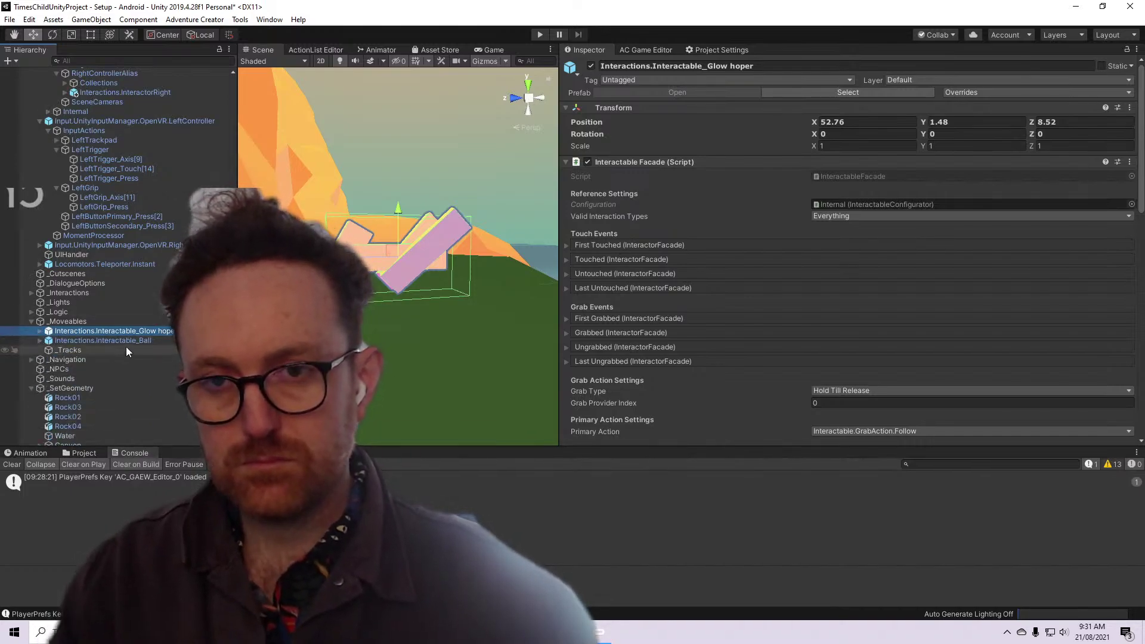
pyautogui.scroll(4, 127, 346)
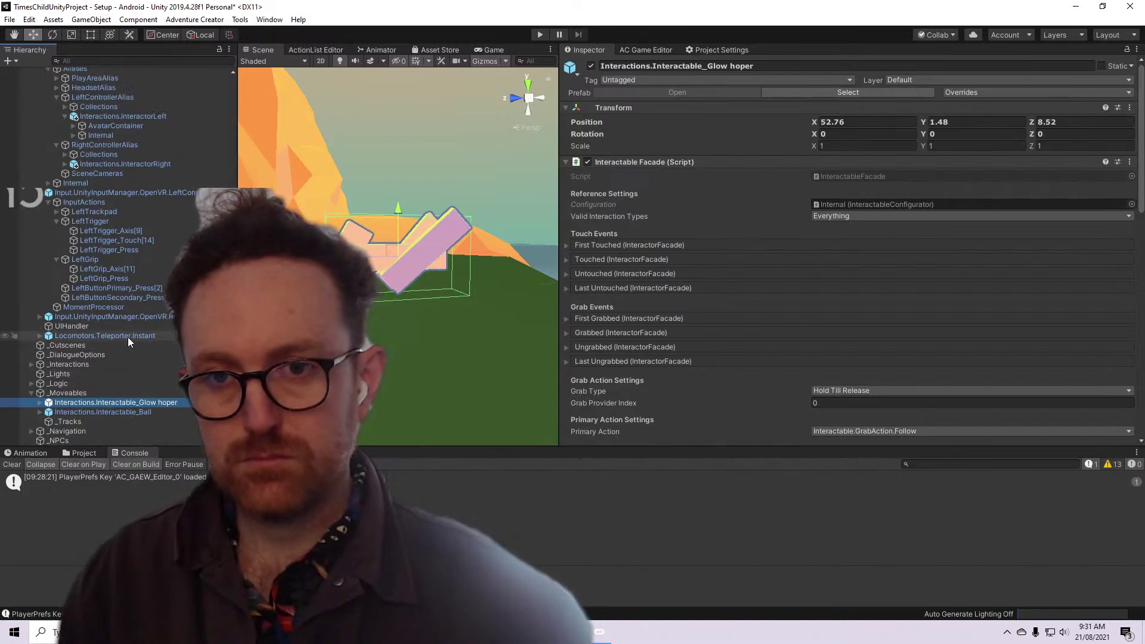
pyautogui.scroll(2, 128, 341)
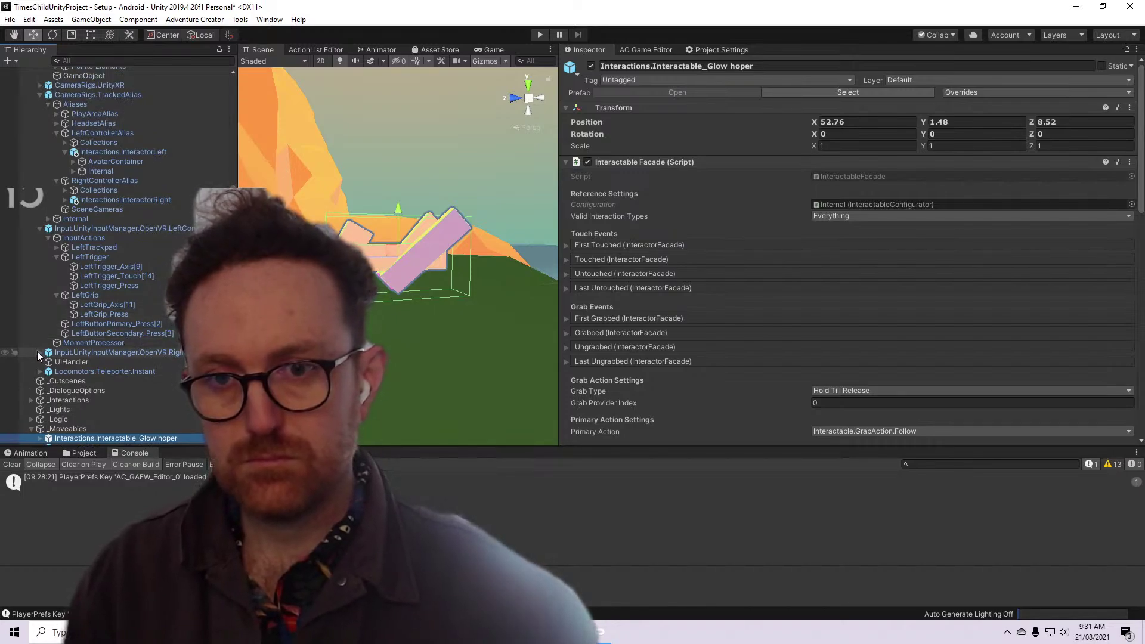
pyautogui.scroll(4, 38, 349)
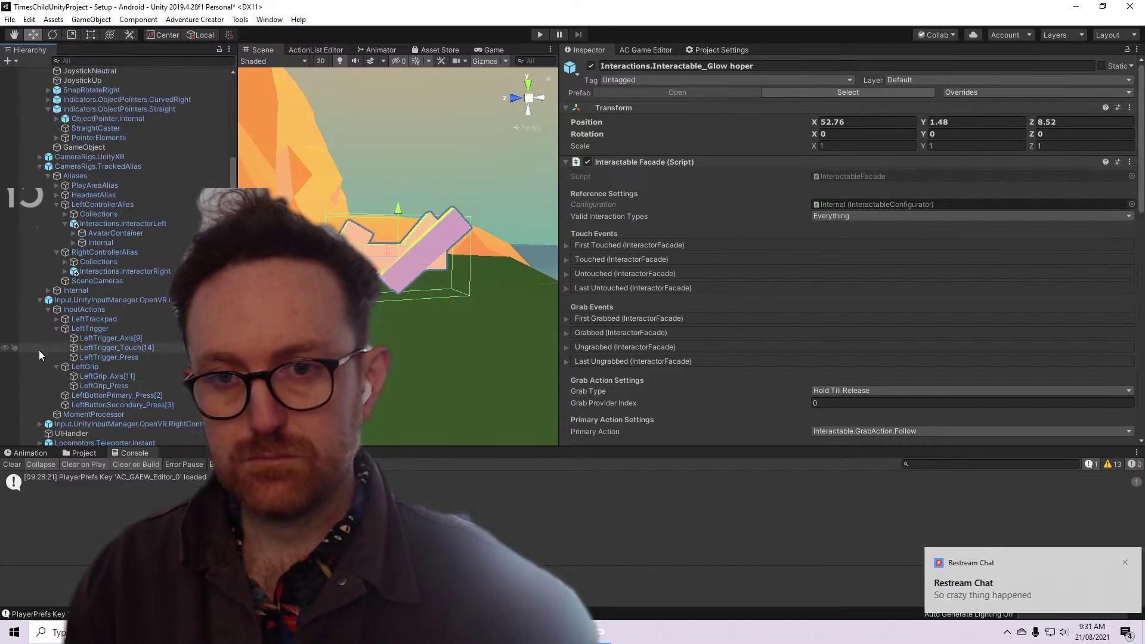
# Read the viewer's incoming messages in Restream Chat and minimise the chat window
pyautogui.click(989, 594)
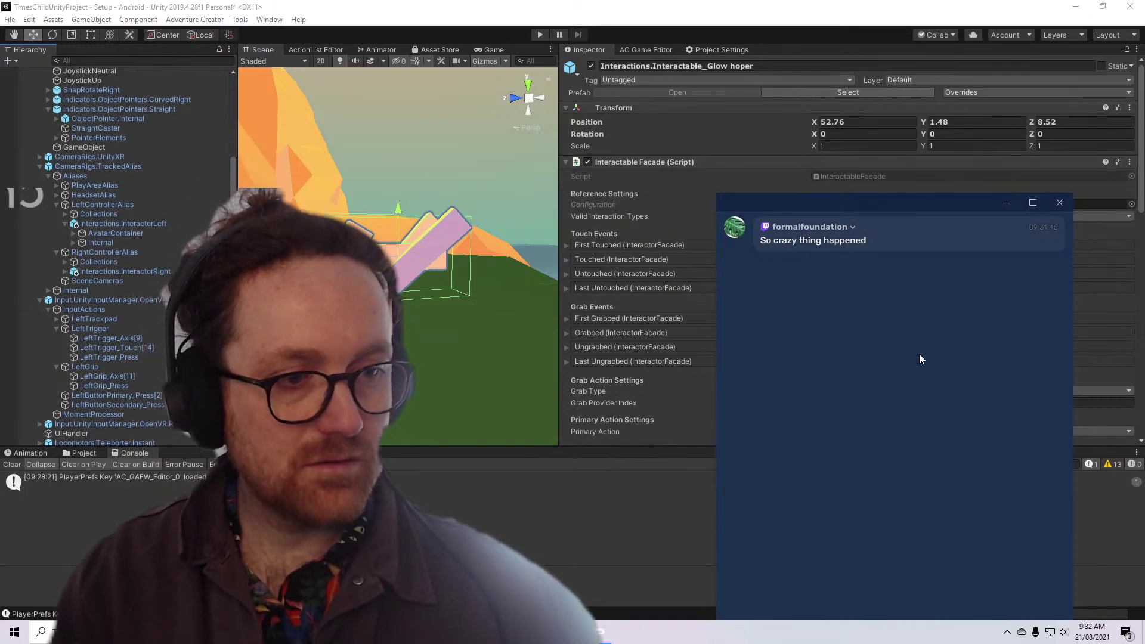
pyautogui.moveTo(907, 195); pyautogui.dragTo(932, 185)
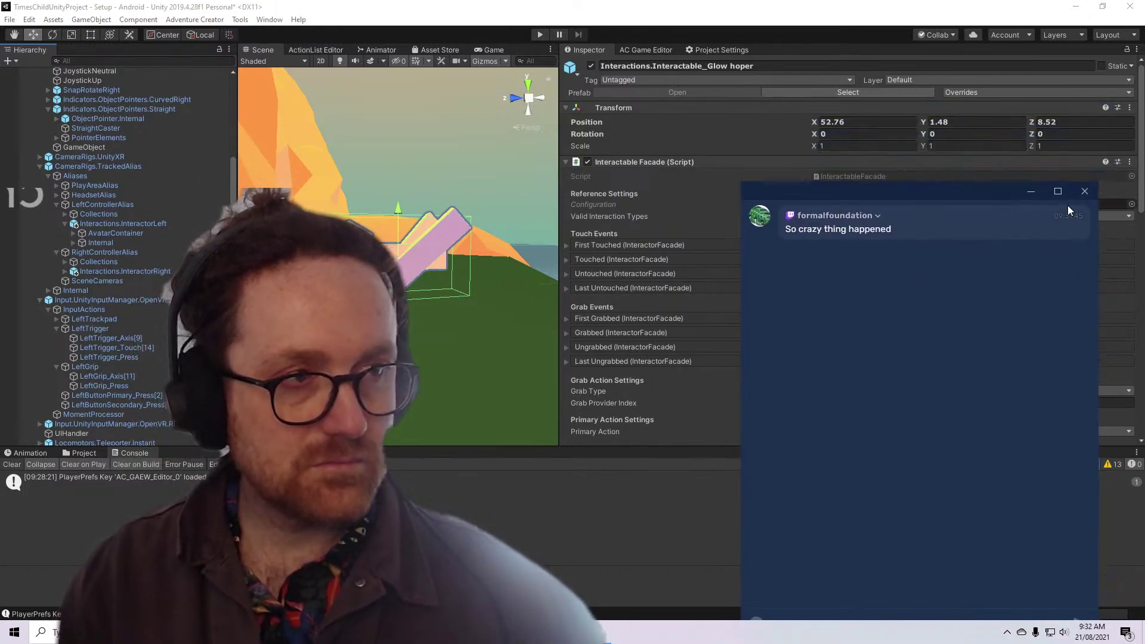
pyautogui.click(1031, 192)
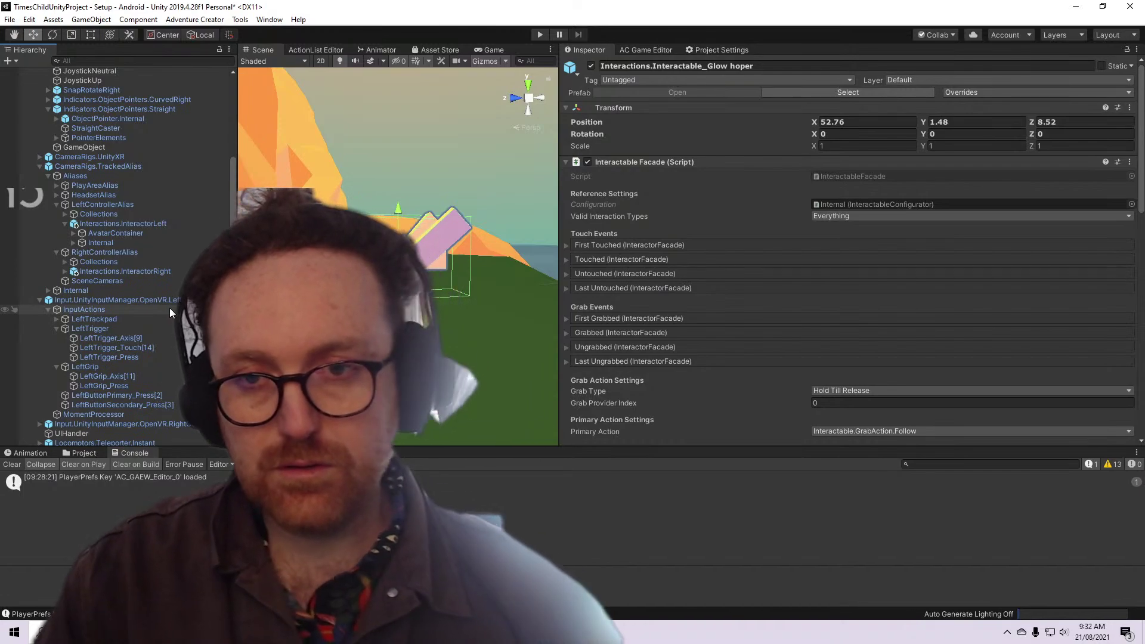
pyautogui.hotkey('alt', 'Tab')
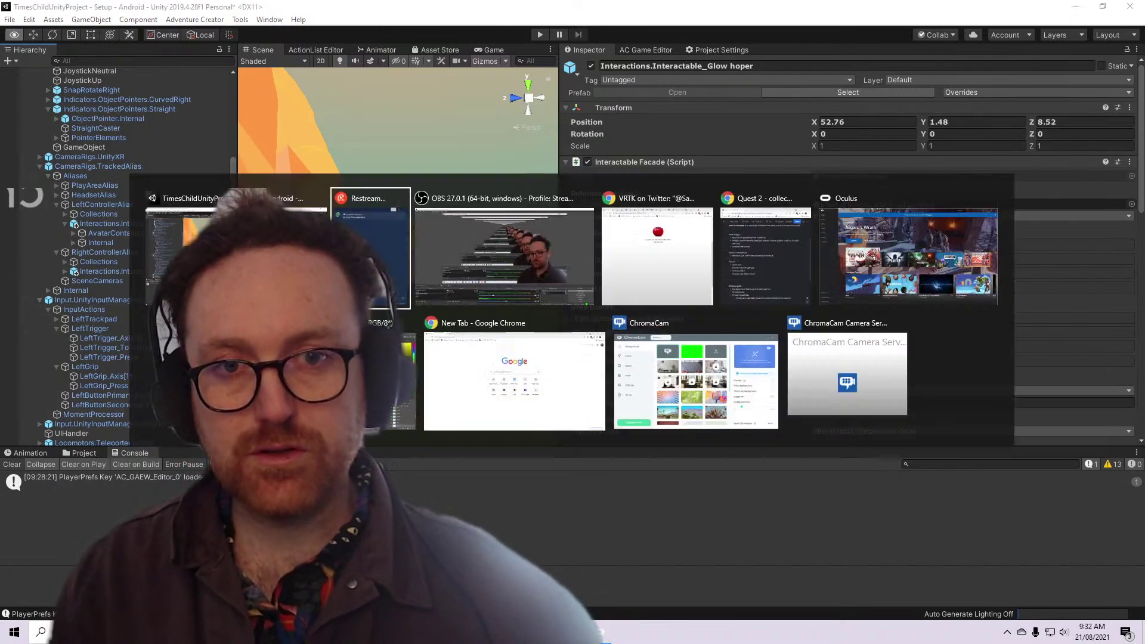
pyautogui.hotkey('alt', 'Tab')
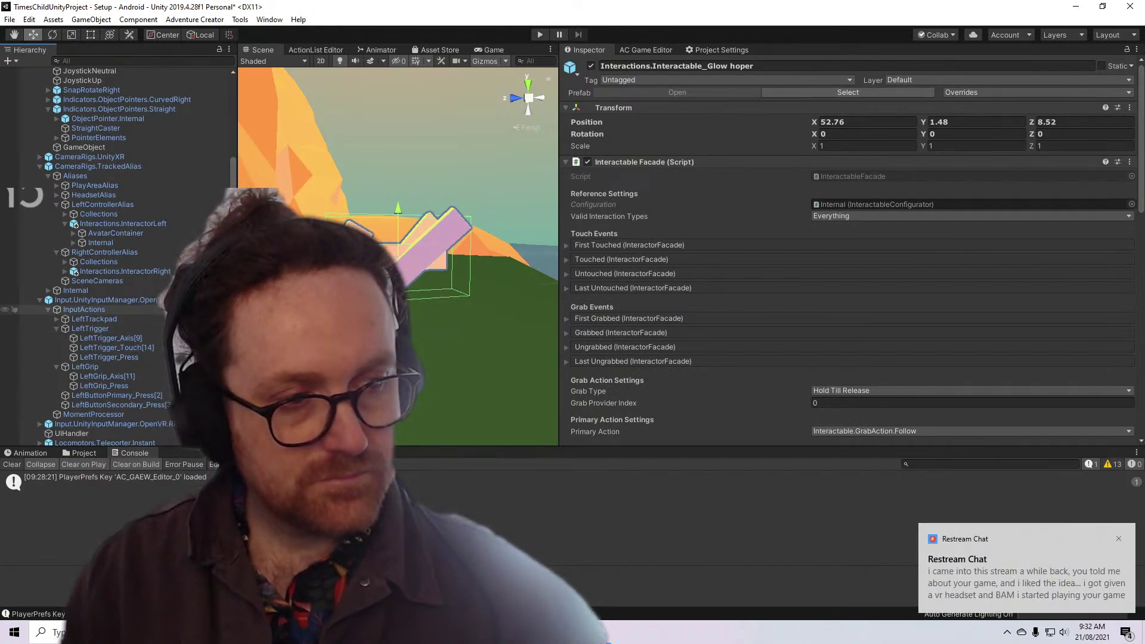
pyautogui.click(971, 589)
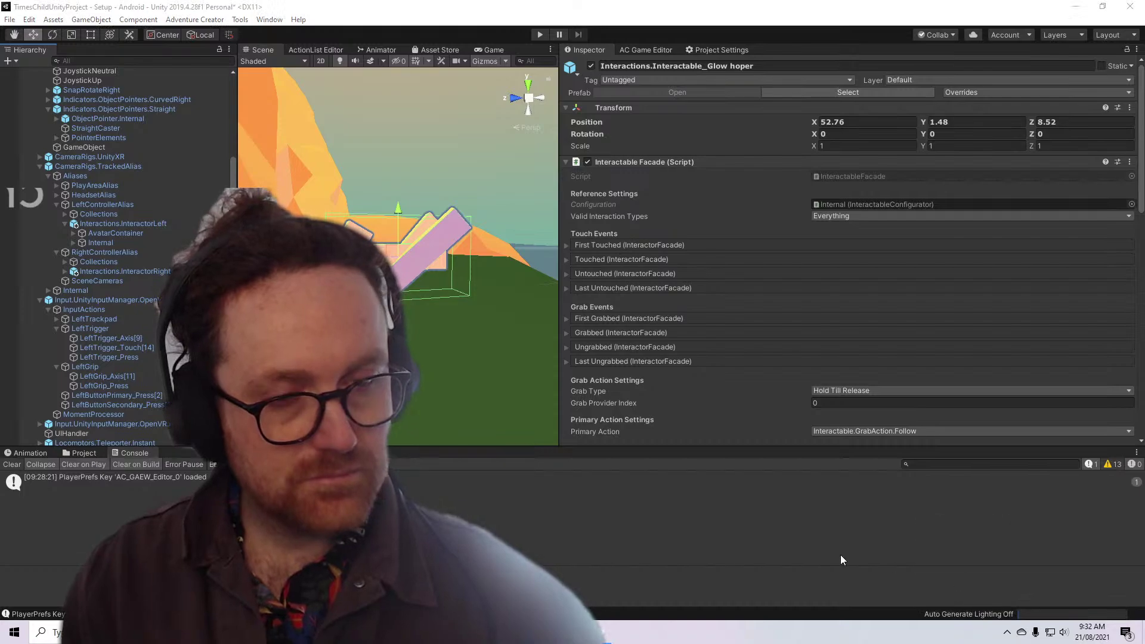
pyautogui.hotkey('alt', 'Tab')
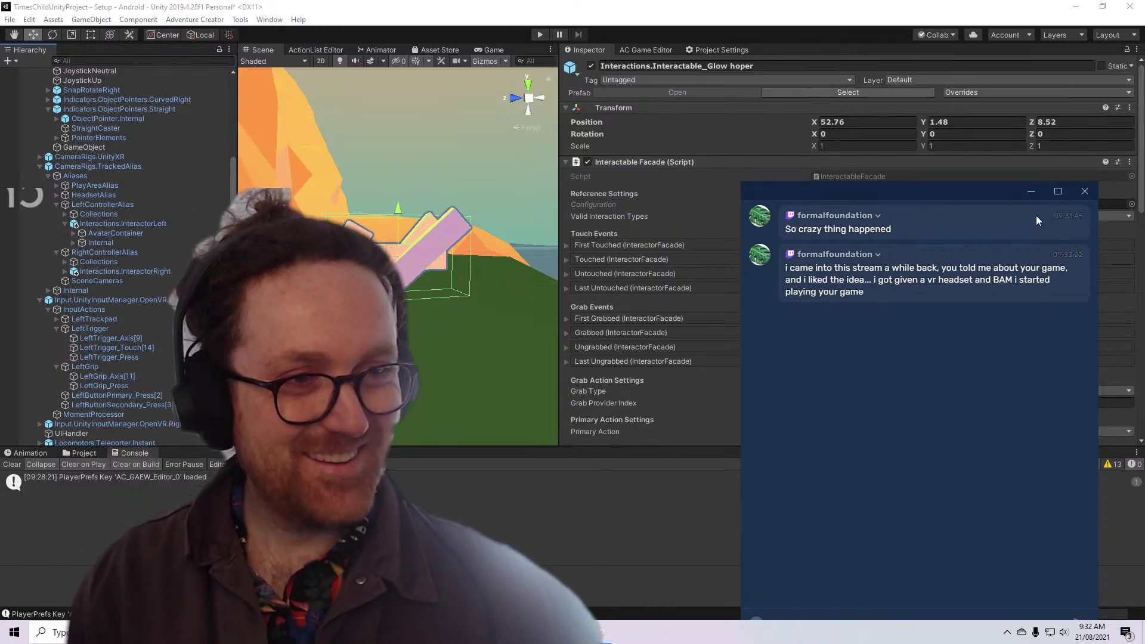
pyautogui.click(1031, 192)
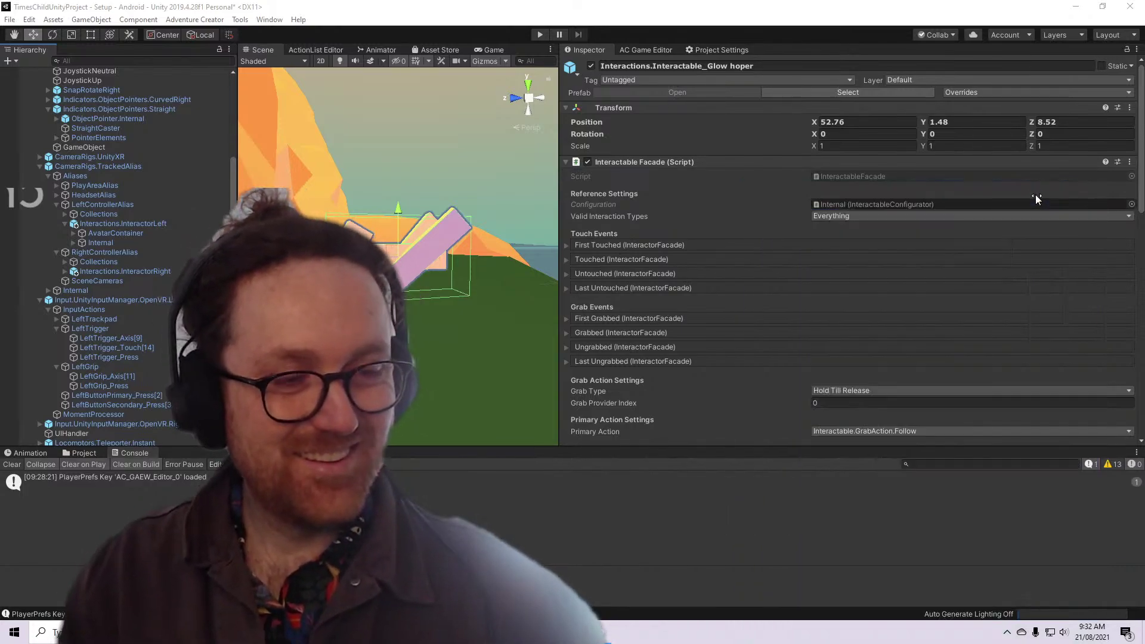
# Enlarge the Scene view by narrowing the Inspector and reducing the Console's height
pyautogui.scroll(-4, 398, 257)
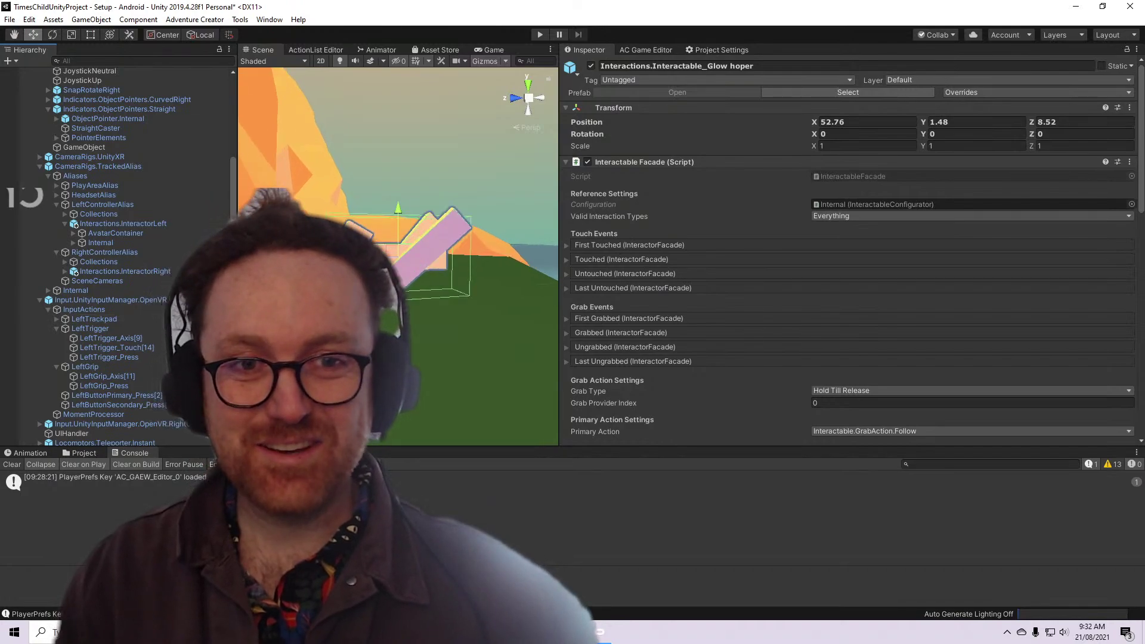
pyautogui.scroll(7, 398, 256)
pyautogui.scroll(-10, 398, 256)
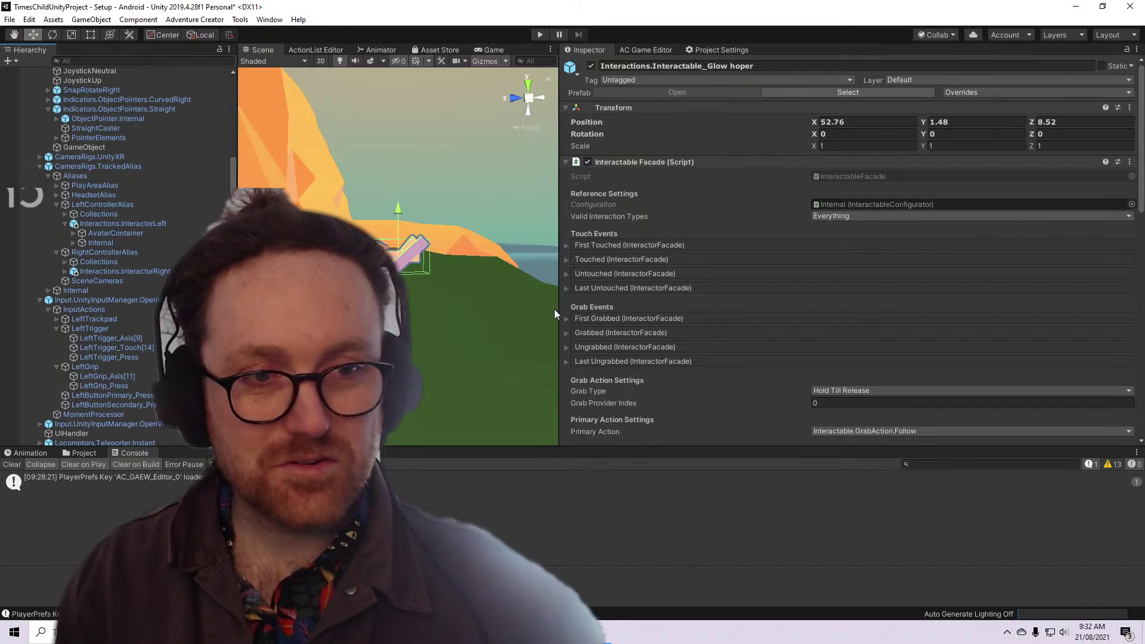
pyautogui.moveTo(558, 309); pyautogui.dragTo(766, 310)
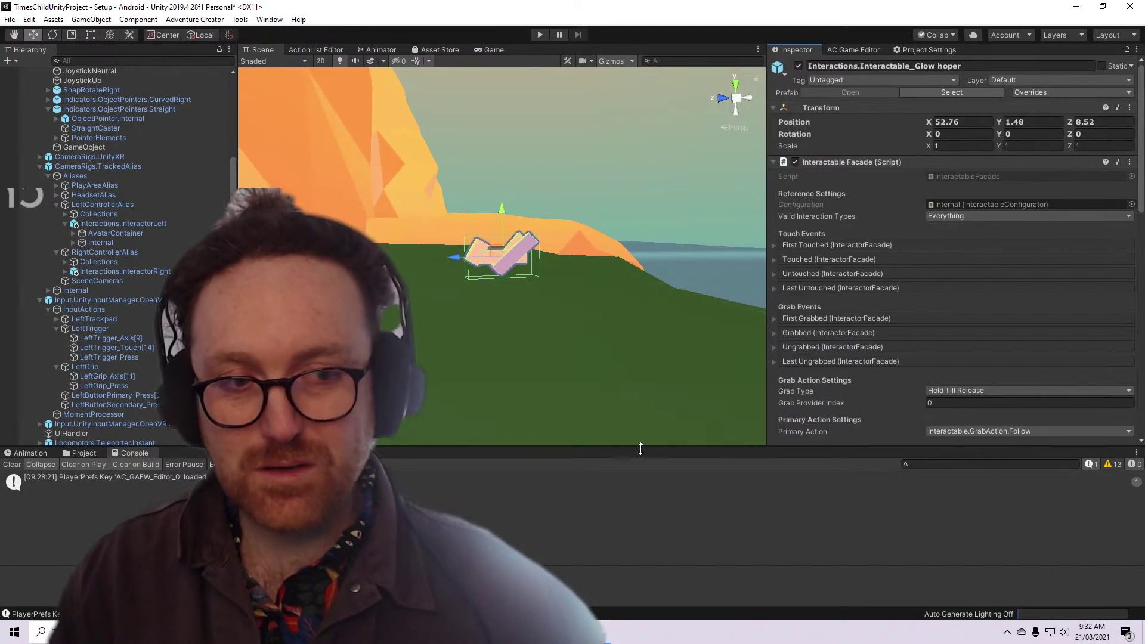
pyautogui.moveTo(638, 447); pyautogui.dragTo(638, 537)
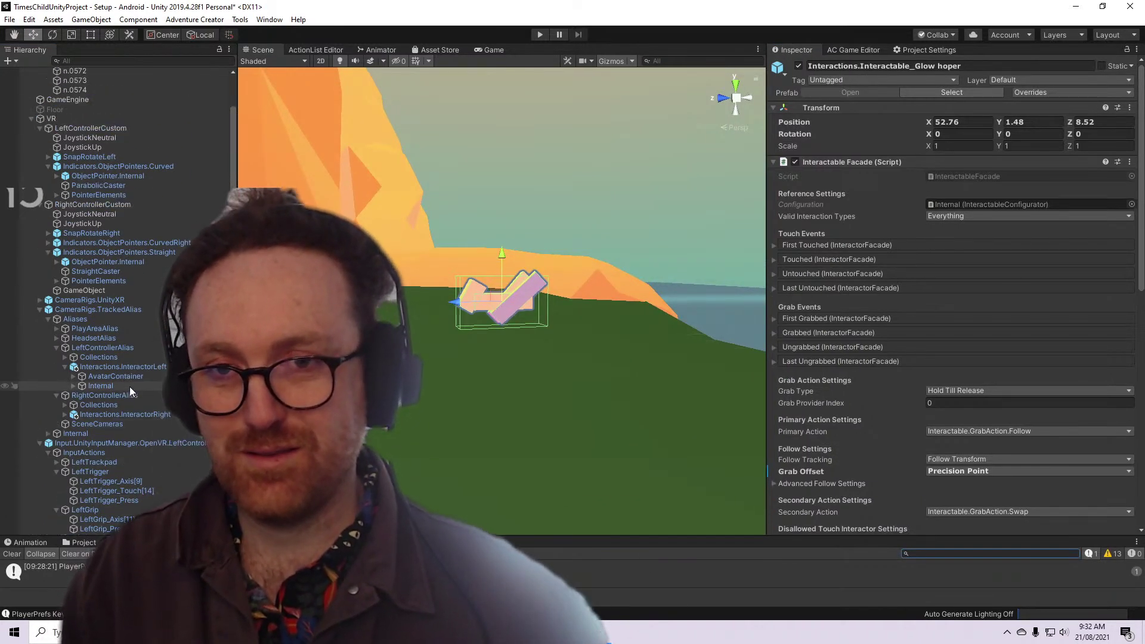
pyautogui.scroll(7, 130, 386)
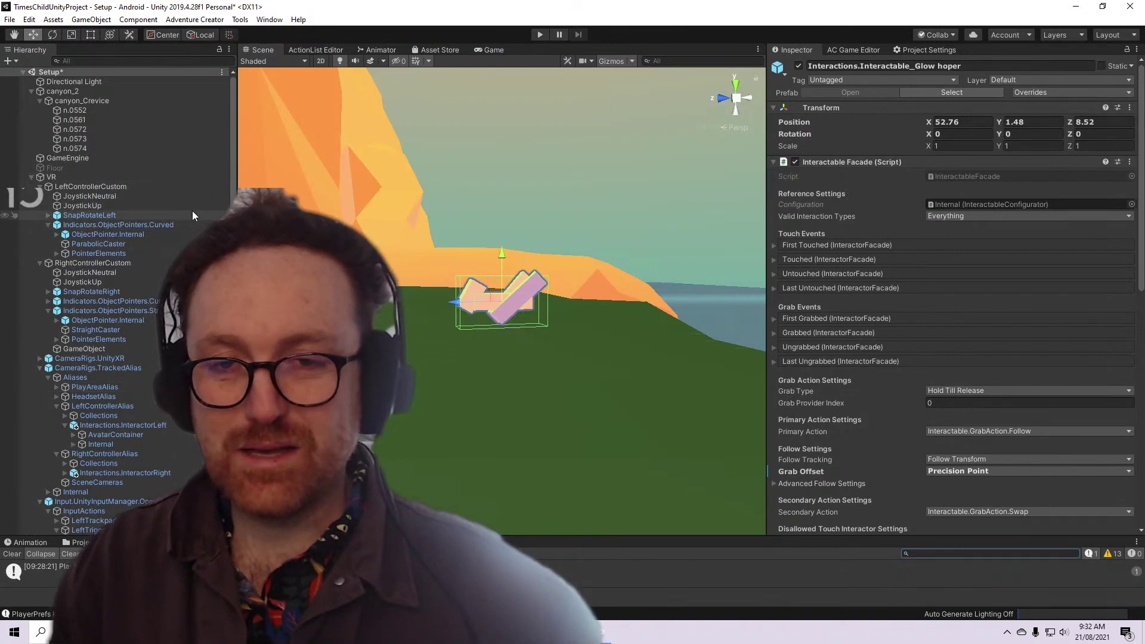
pyautogui.scroll(-5, 116, 363)
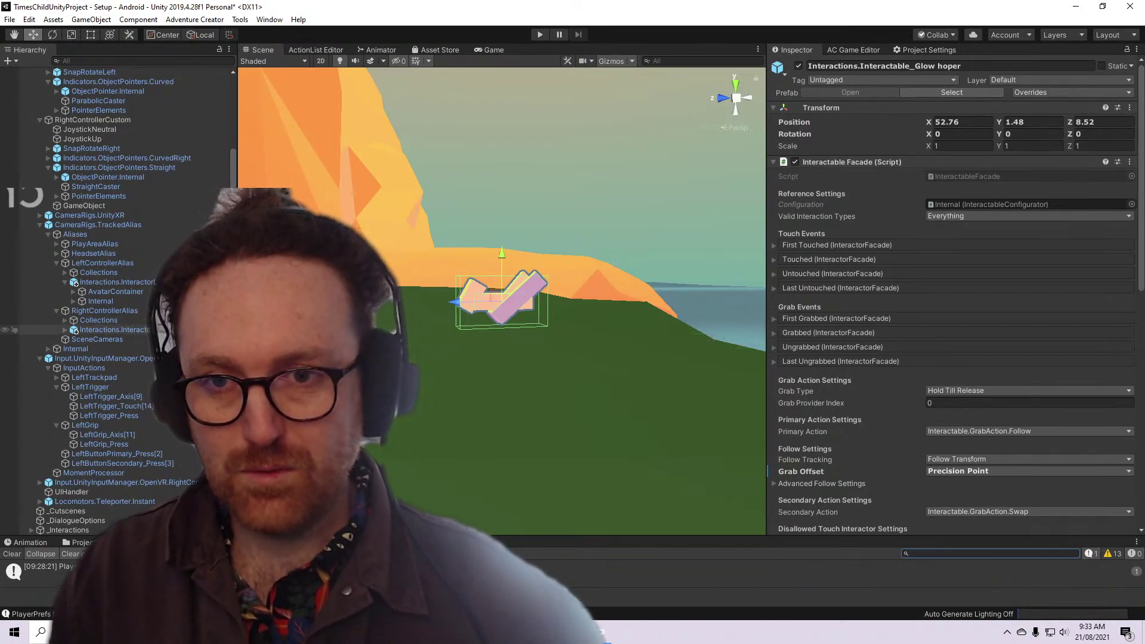
pyautogui.scroll(3, 114, 329)
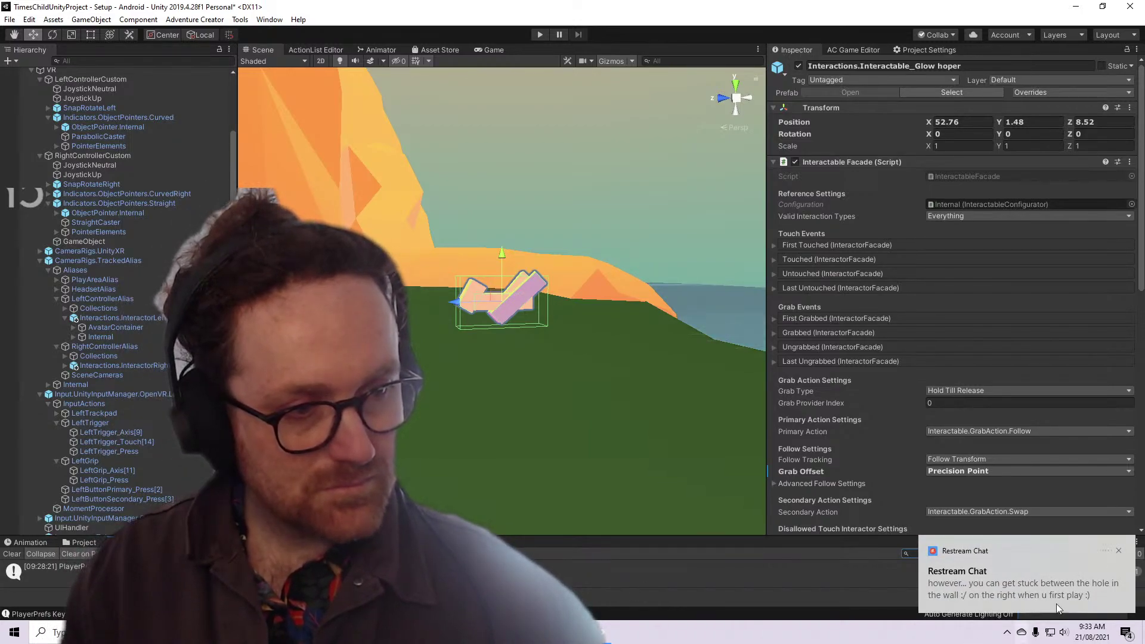
# Read the viewer's feedback about getting stuck in the wall in Restream Chat, and minimise the chat window
pyautogui.click(1061, 592)
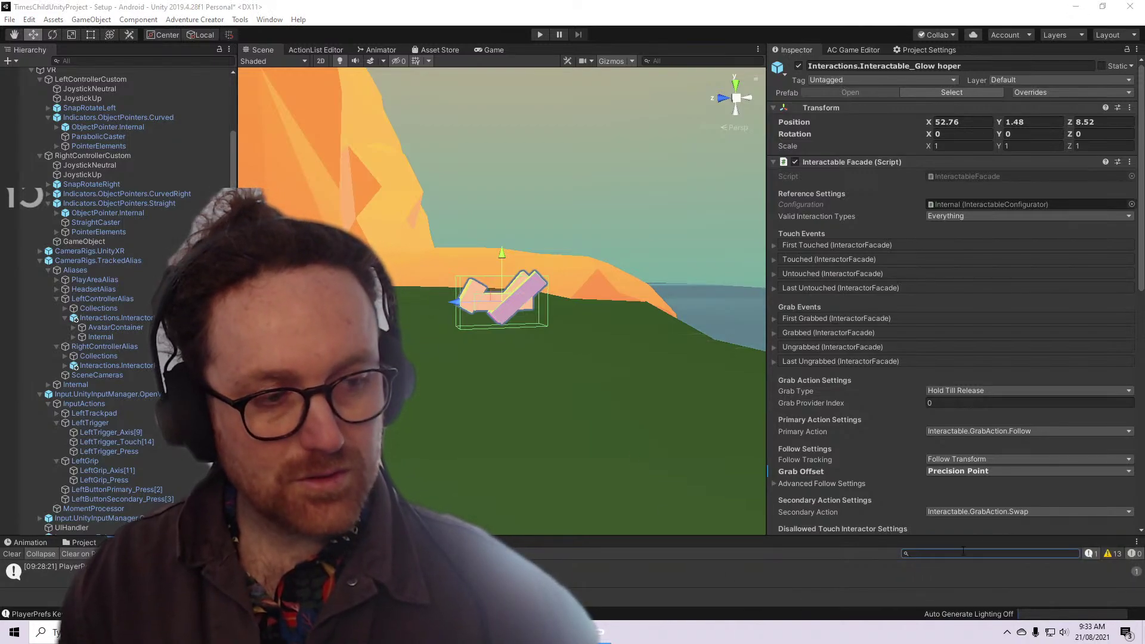
pyautogui.hotkey('alt', 'Tab')
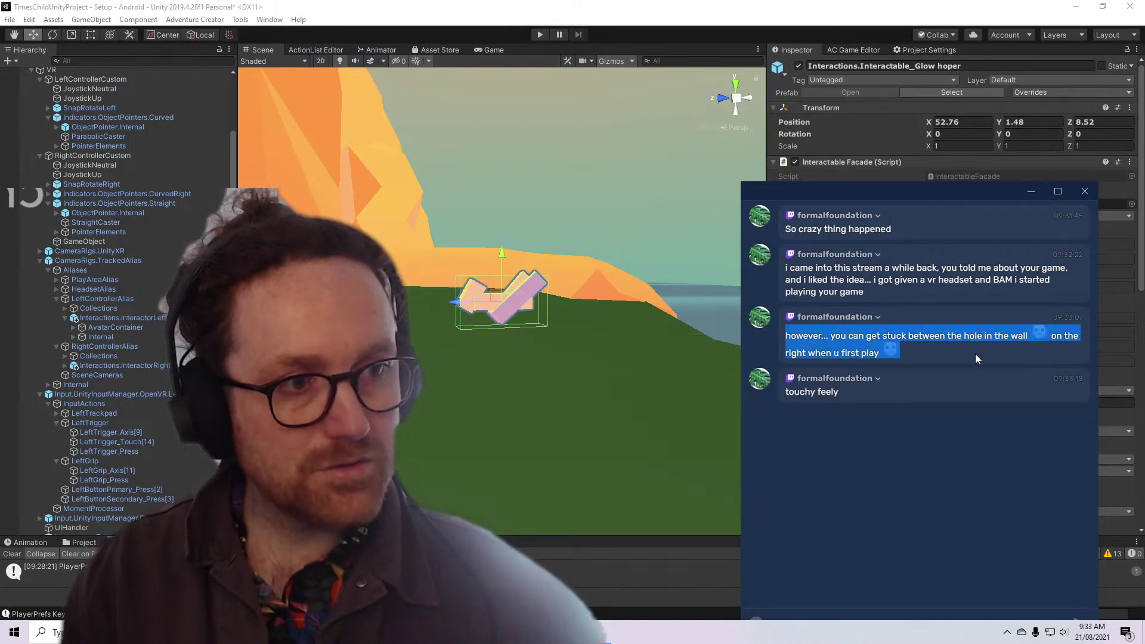
pyautogui.moveTo(924, 191); pyautogui.dragTo(921, 130)
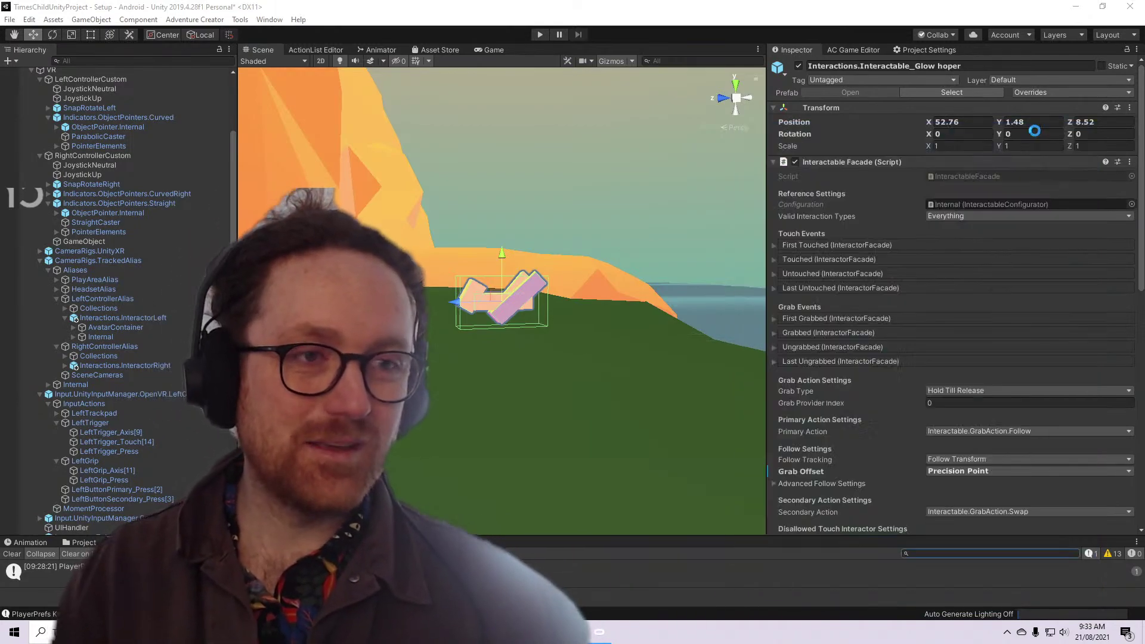
pyautogui.click(1028, 131)
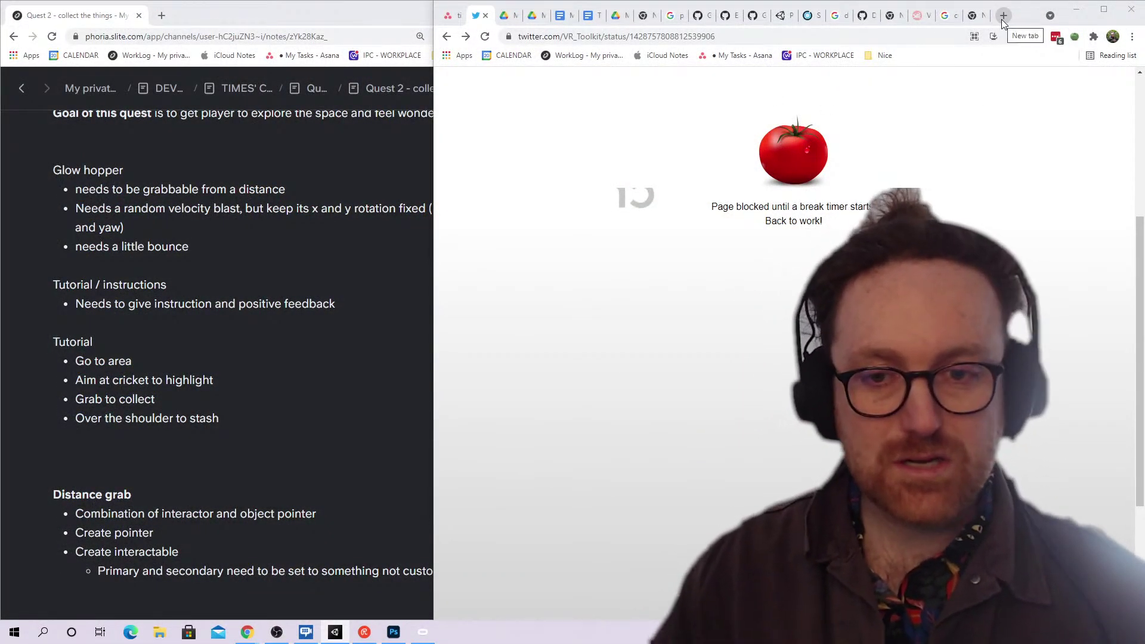
# Switch to Chrome, open Google Drive in a new tab and search it for "touchy"
pyautogui.click(1002, 16)
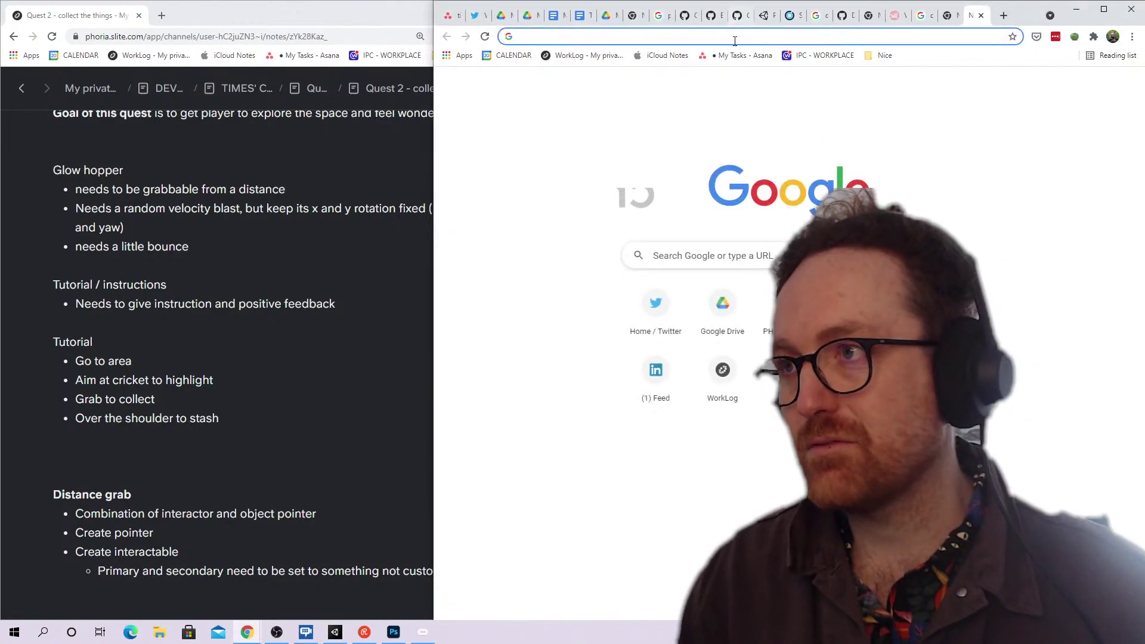
pyautogui.write('dr')
pyautogui.press('Return')
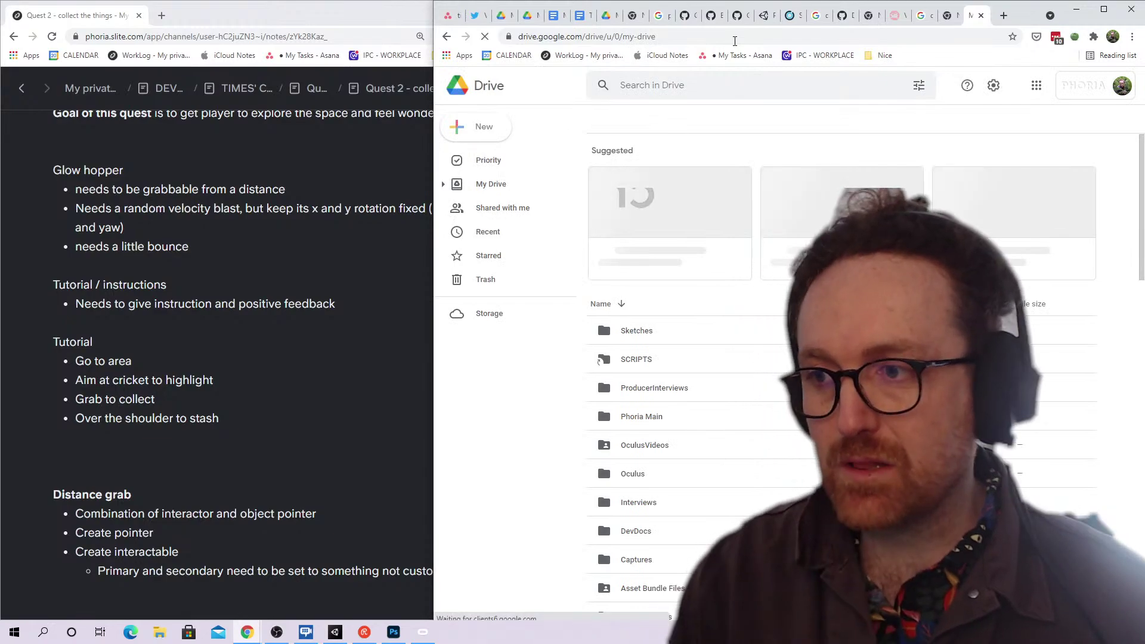
pyautogui.click(756, 83)
pyautogui.write('touchy')
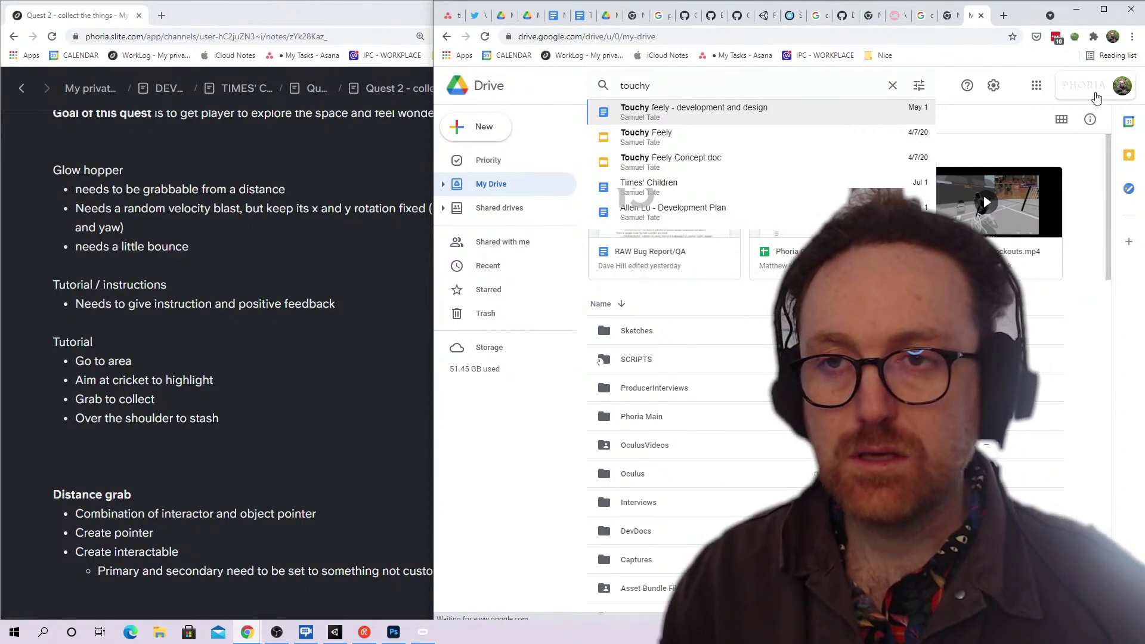
pyautogui.click(1096, 97)
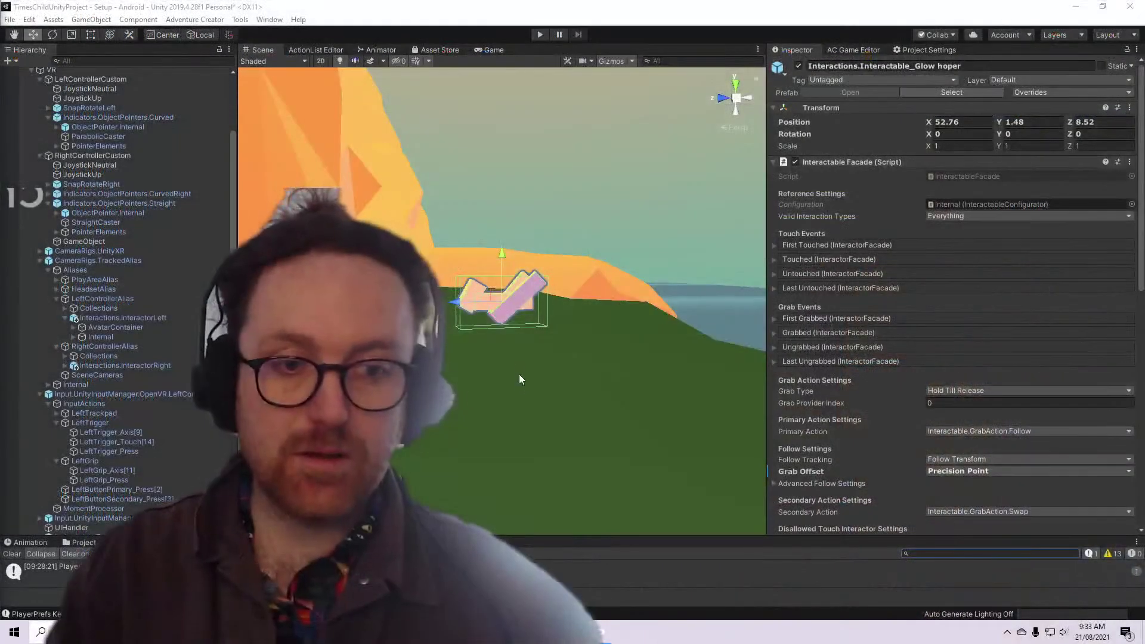
# Examine the Glow hoper's cubes and the rock and grass terrain around them in the Scene view
pyautogui.click(503, 371)
pyautogui.click(513, 306)
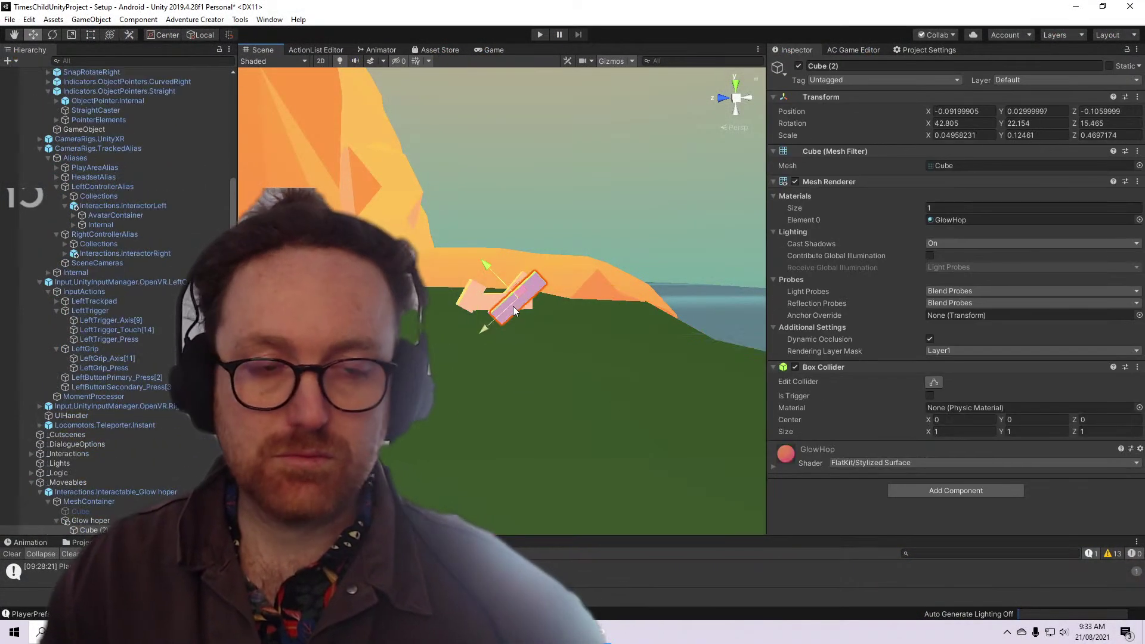
pyautogui.scroll(-5, 120, 299)
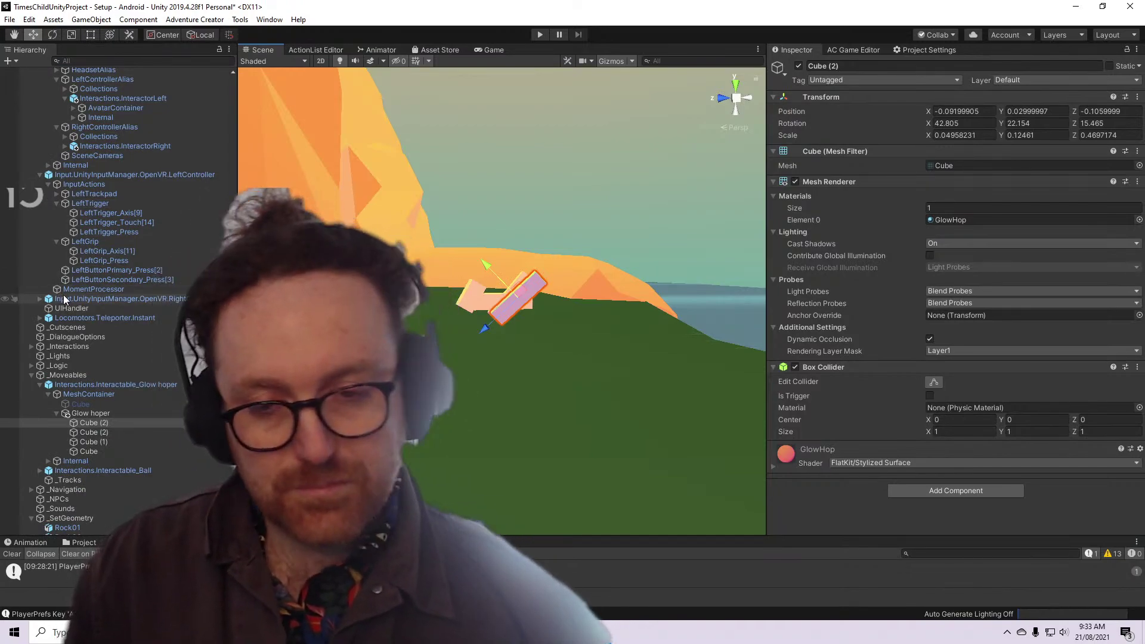
pyautogui.keyDown('alt'); pyautogui.moveTo(420, 425); pyautogui.dragTo(454, 357); pyautogui.keyUp('alt')
pyautogui.moveTo(419, 360); pyautogui.dragTo(430, 338, button='right')
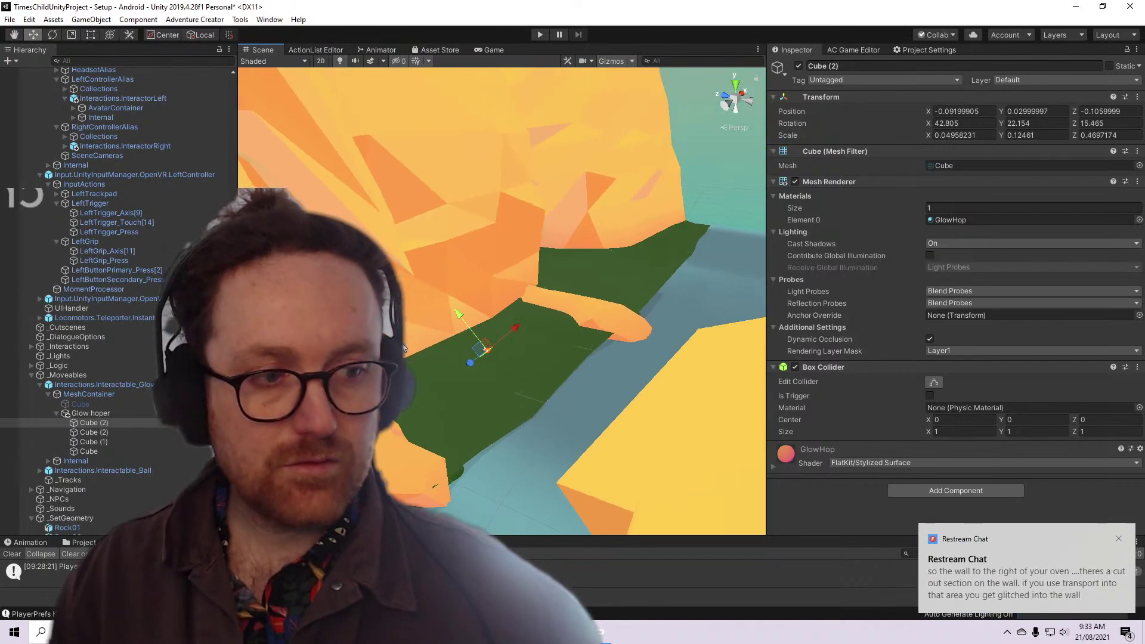
pyautogui.scroll(4, 429, 338)
pyautogui.scroll(5, 478, 336)
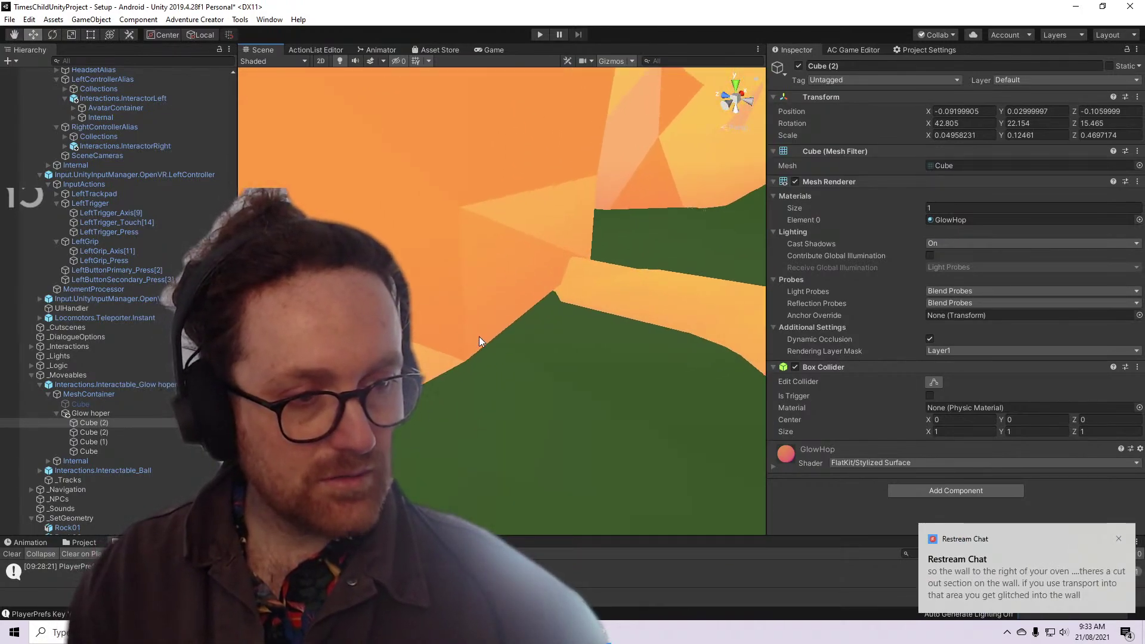
pyautogui.scroll(-5, 478, 336)
pyautogui.moveTo(492, 395); pyautogui.dragTo(485, 482, button='middle')
pyautogui.keyDown('alt'); pyautogui.moveTo(485, 483); pyautogui.dragTo(615, 332); pyautogui.keyUp('alt')
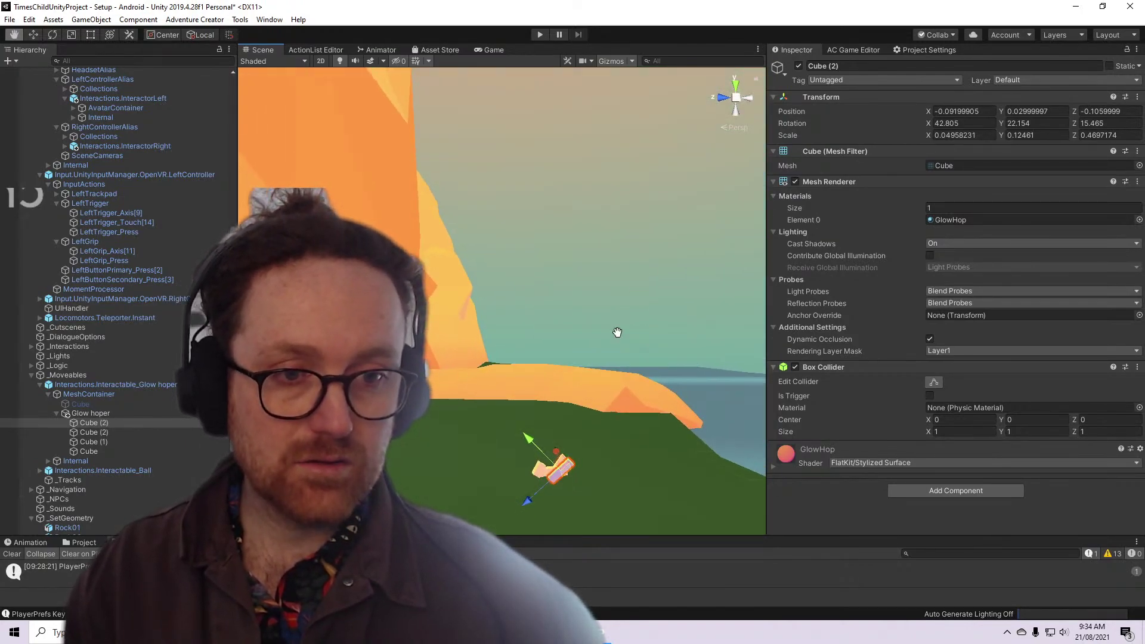
pyautogui.moveTo(616, 332); pyautogui.dragTo(539, 292, button='middle')
pyautogui.keyDown('alt'); pyautogui.moveTo(540, 292); pyautogui.dragTo(516, 318); pyautogui.keyUp('alt')
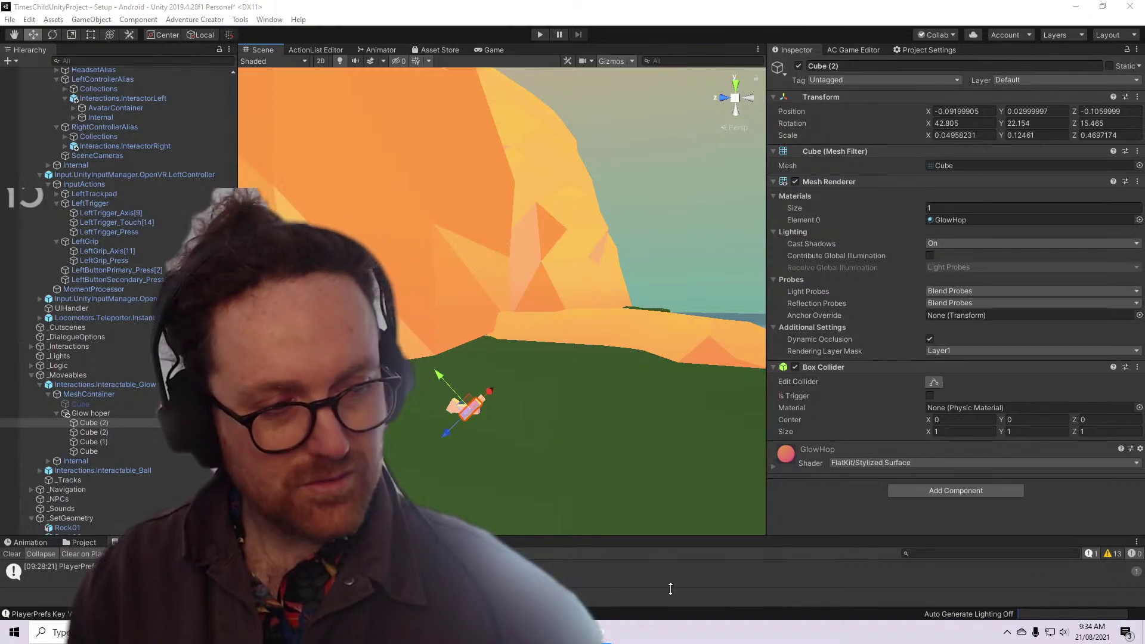
# Switch to Asana in Chrome and open the Touchy Feely project's board
pyautogui.hotkey('alt', 'Tab')
pyautogui.hotkey('alt', 'Tab')
pyautogui.hotkey('alt', 'Tab')
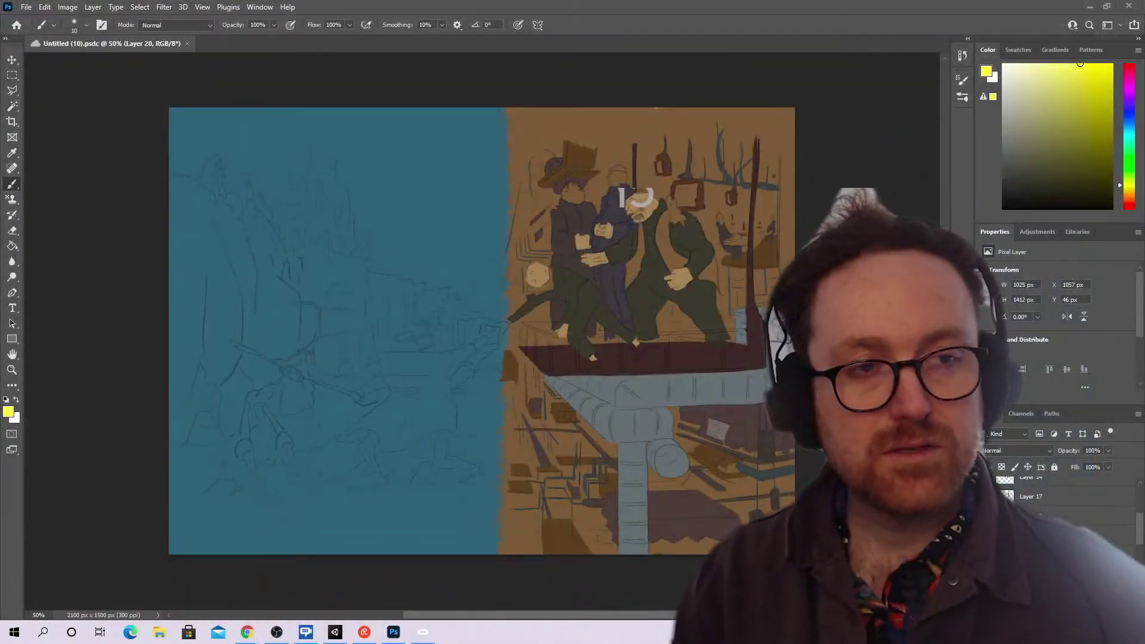
pyautogui.hotkey('alt', 'Tab')
pyautogui.click(452, 15)
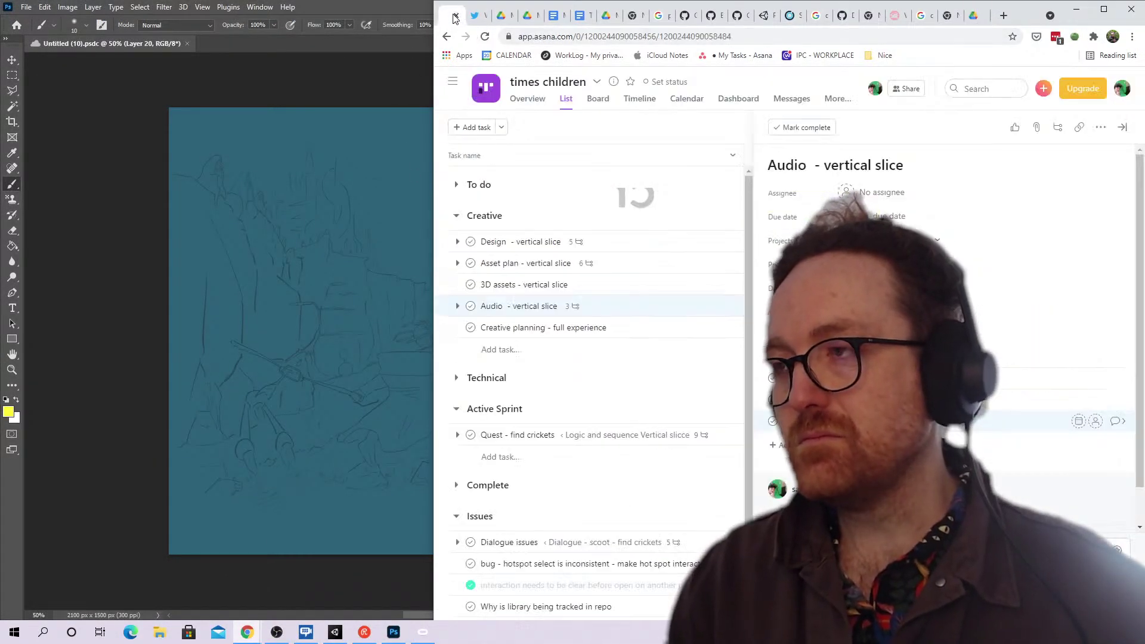
pyautogui.click(452, 81)
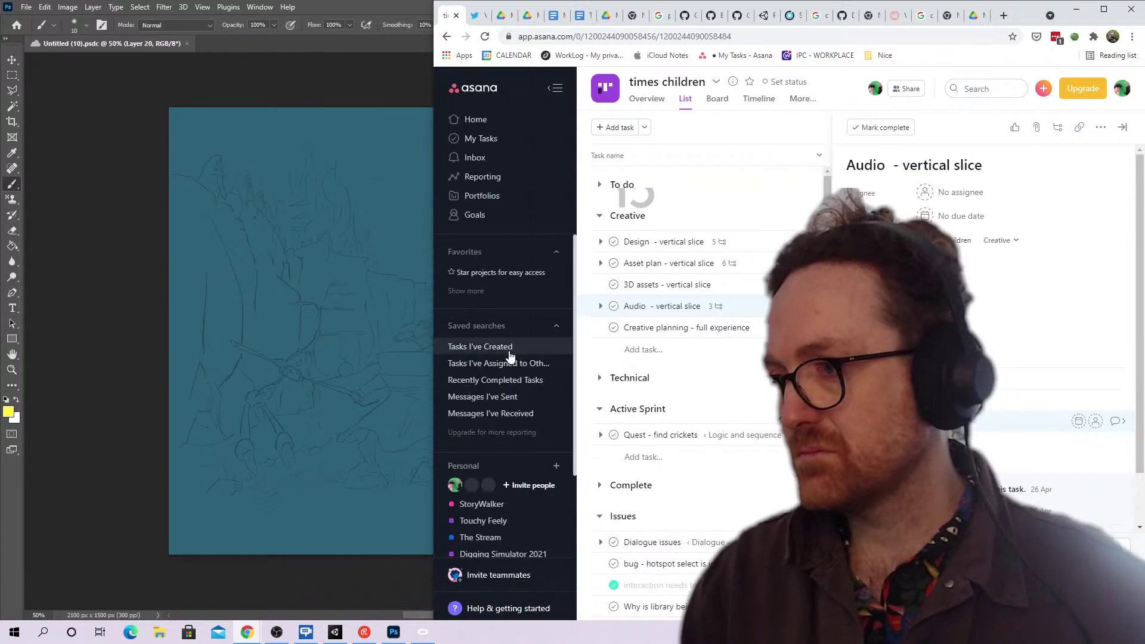
pyautogui.click(481, 138)
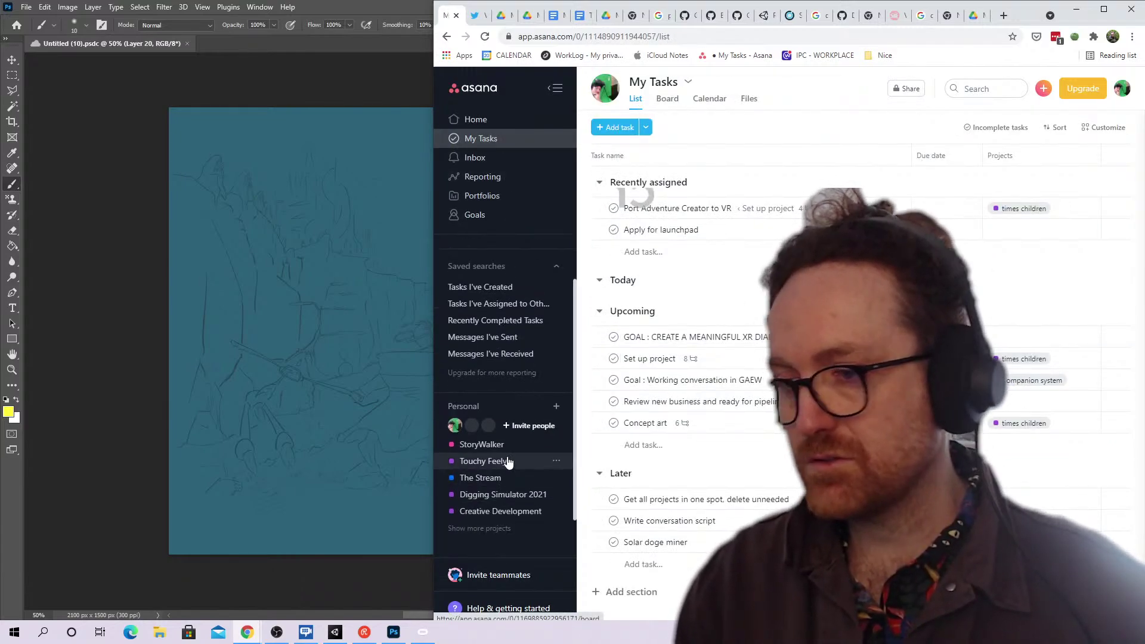
pyautogui.click(503, 461)
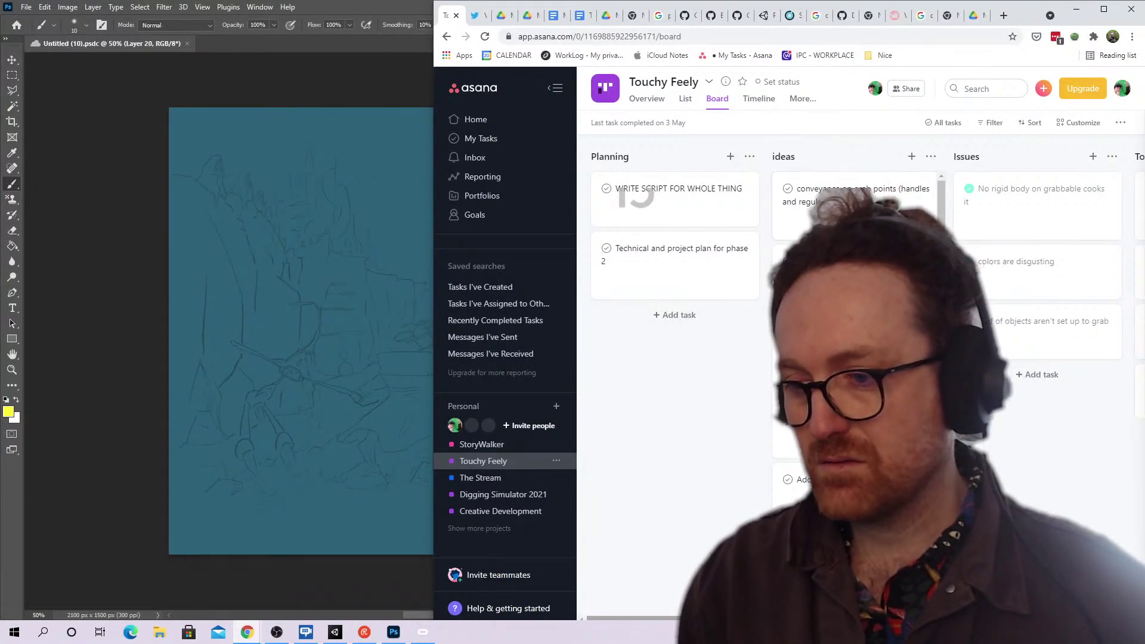
# Add the task "Can get stuck in oven" to the board's Feedback section
pyautogui.hscroll(10, 858, 298)
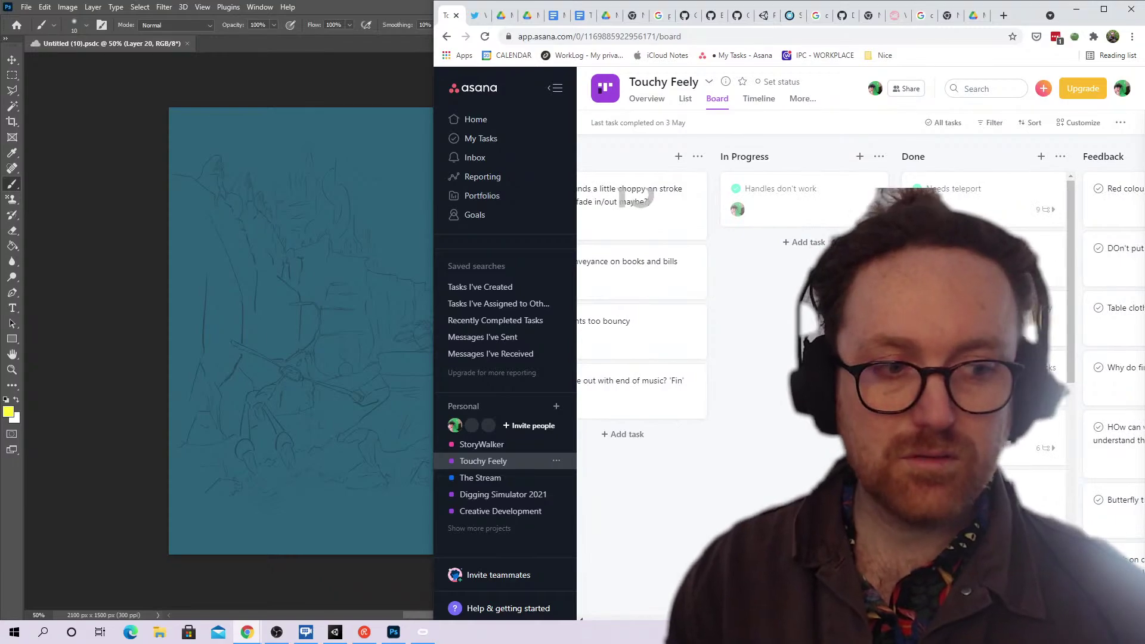
pyautogui.hscroll(5, 635, 197)
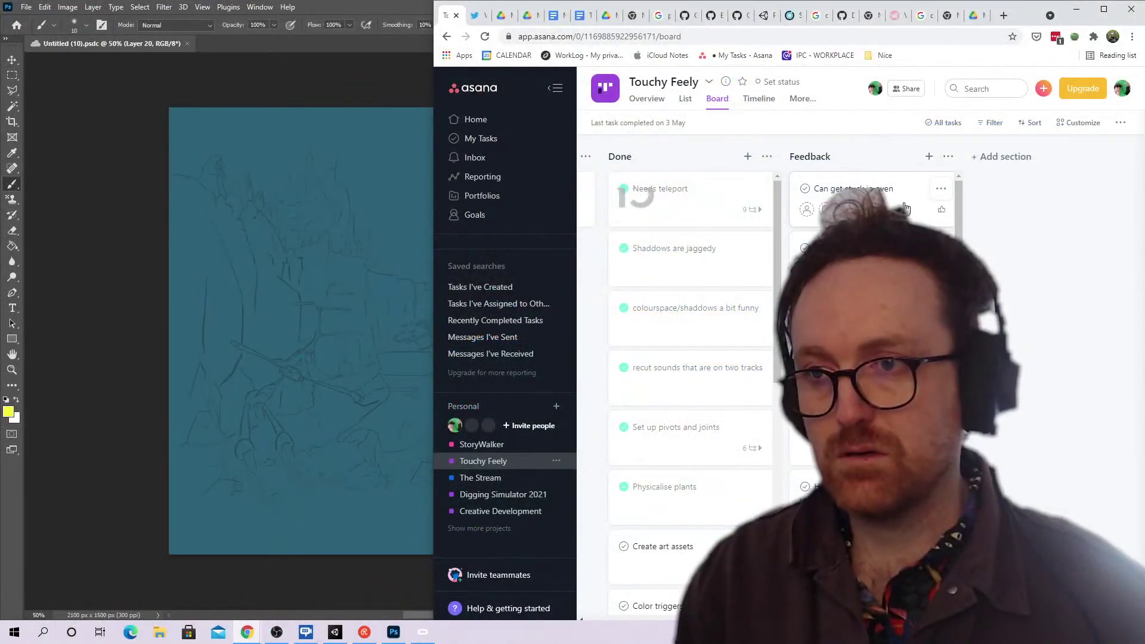
pyautogui.click(822, 197)
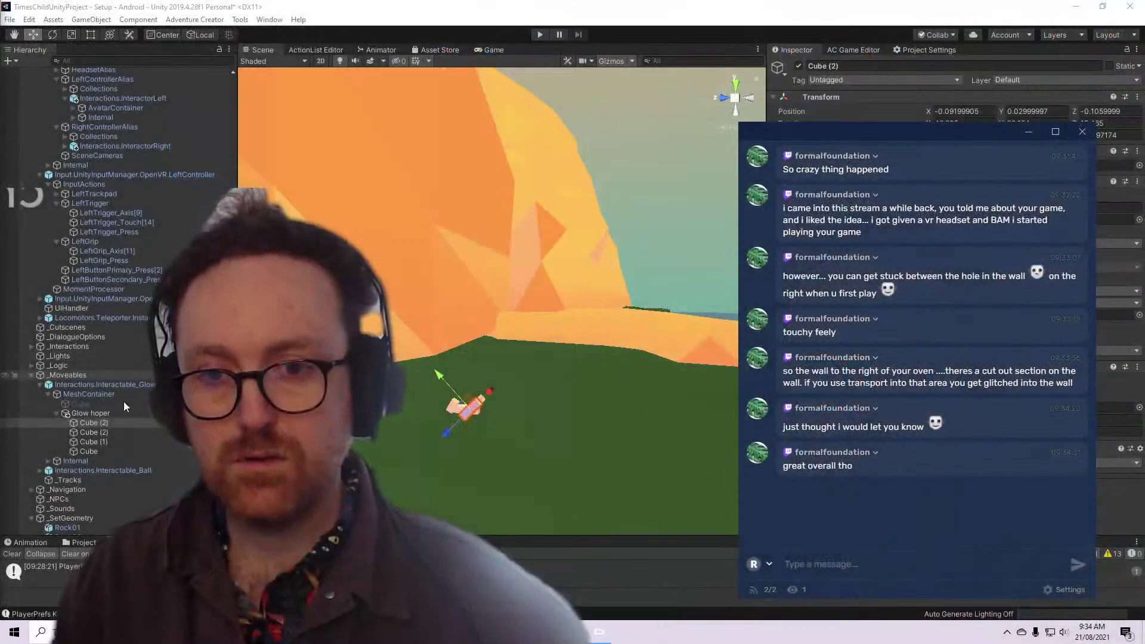
# Back in Unity, select and collapse Interactions.Interactable_Glow hoper in the hierarchy, and clear the console
pyautogui.click(124, 384)
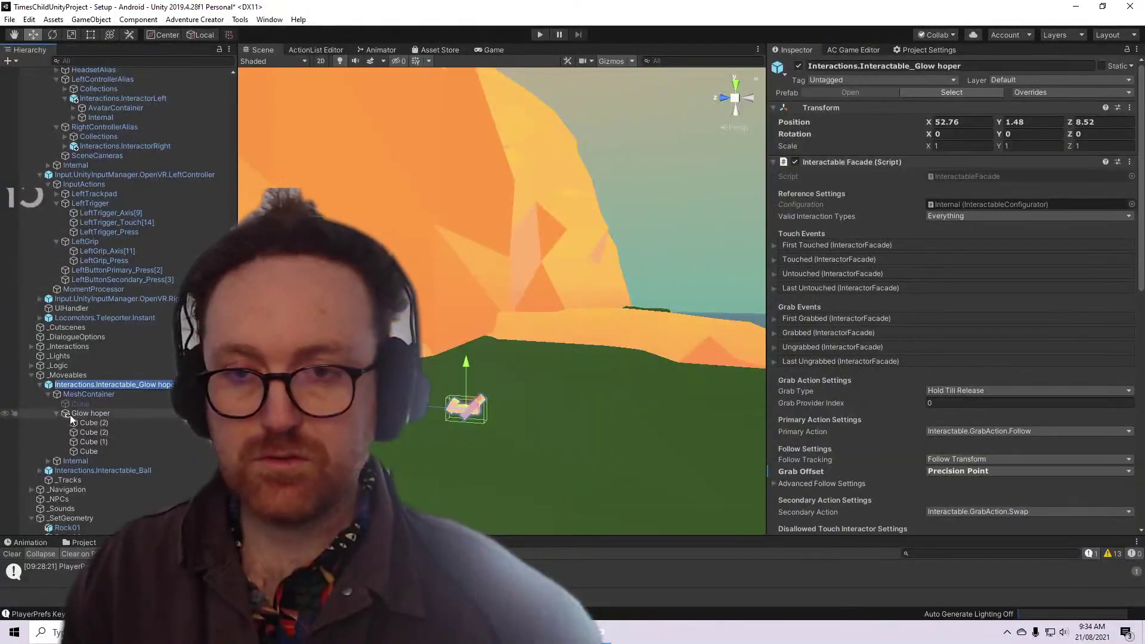
pyautogui.press('Escape')
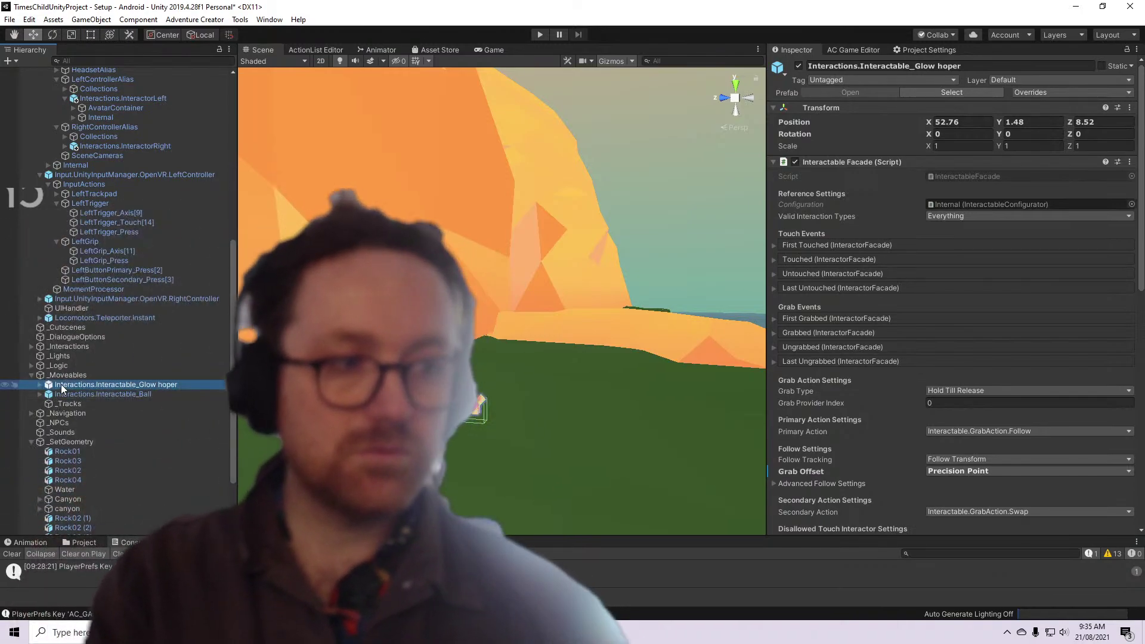
pyautogui.click(12, 554)
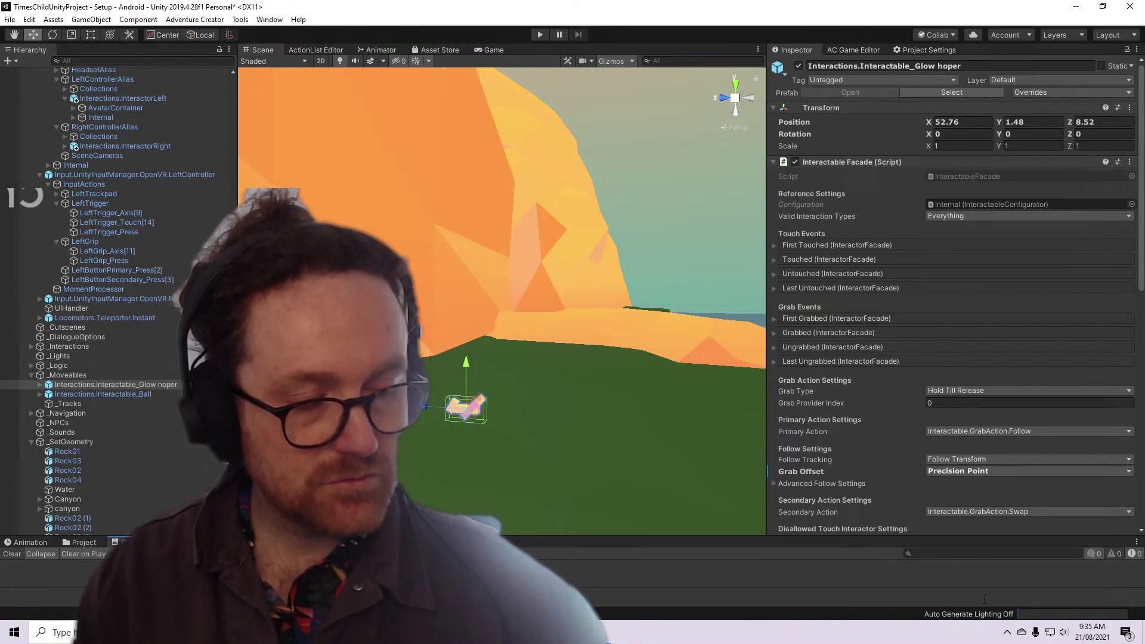
pyautogui.scroll(3, 170, 188)
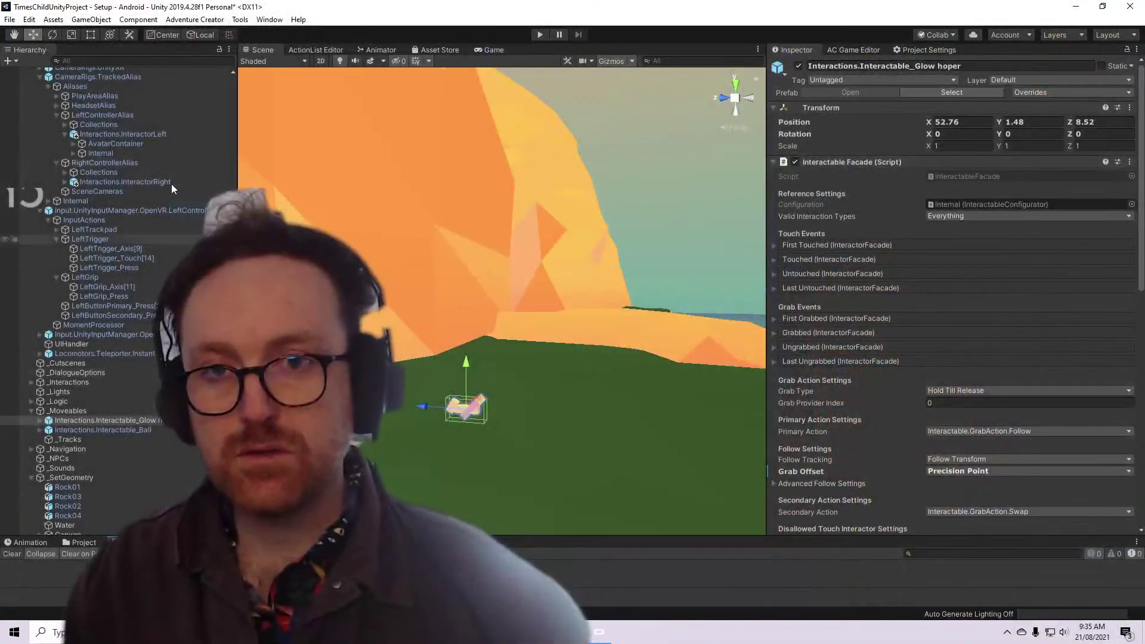
pyautogui.click(167, 210)
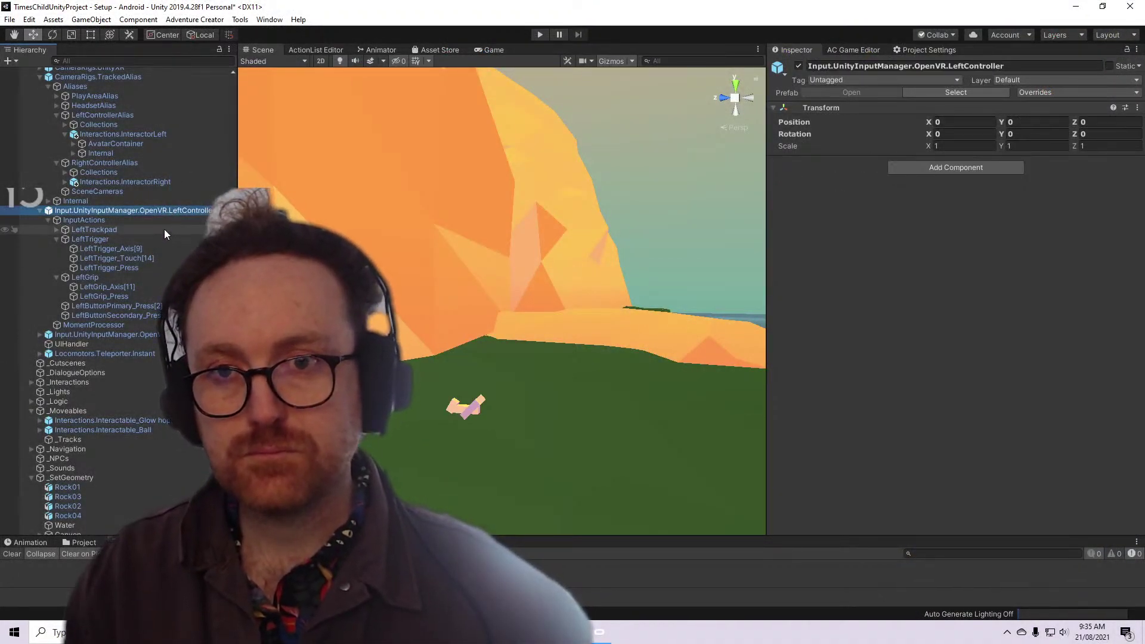
pyautogui.click(94, 229)
pyautogui.click(160, 210)
pyautogui.scroll(3, 160, 210)
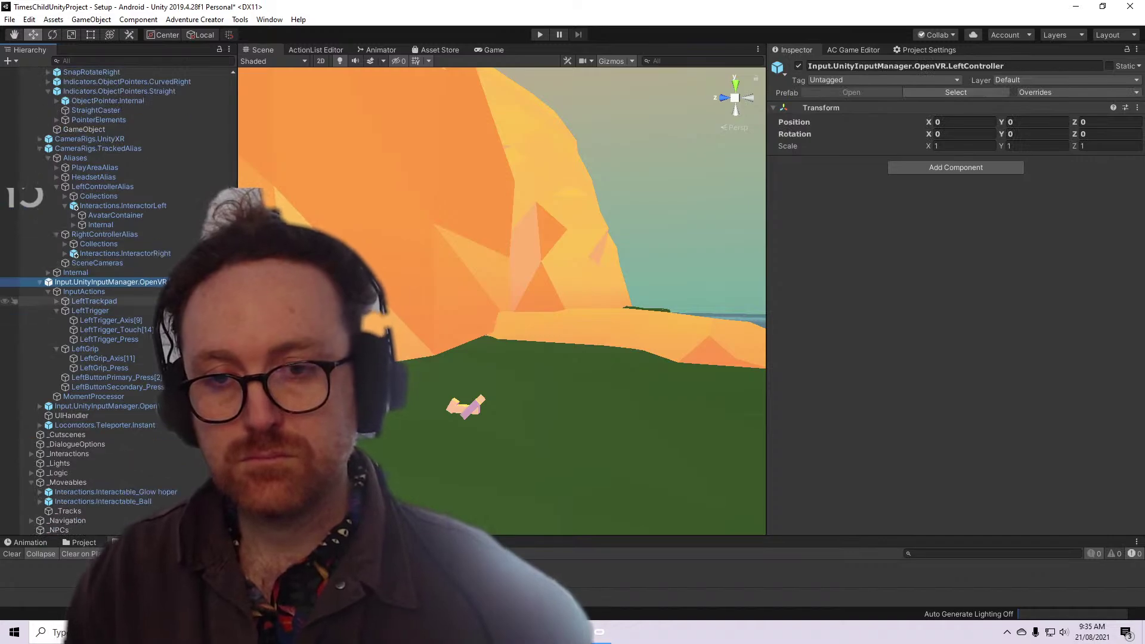
# Read the viewer's latest message in Restream Chat, and return to Unity with the Glow hoper interactable selected
pyautogui.hotkey('alt', 'Tab')
pyautogui.hotkey('alt', 'Tab')
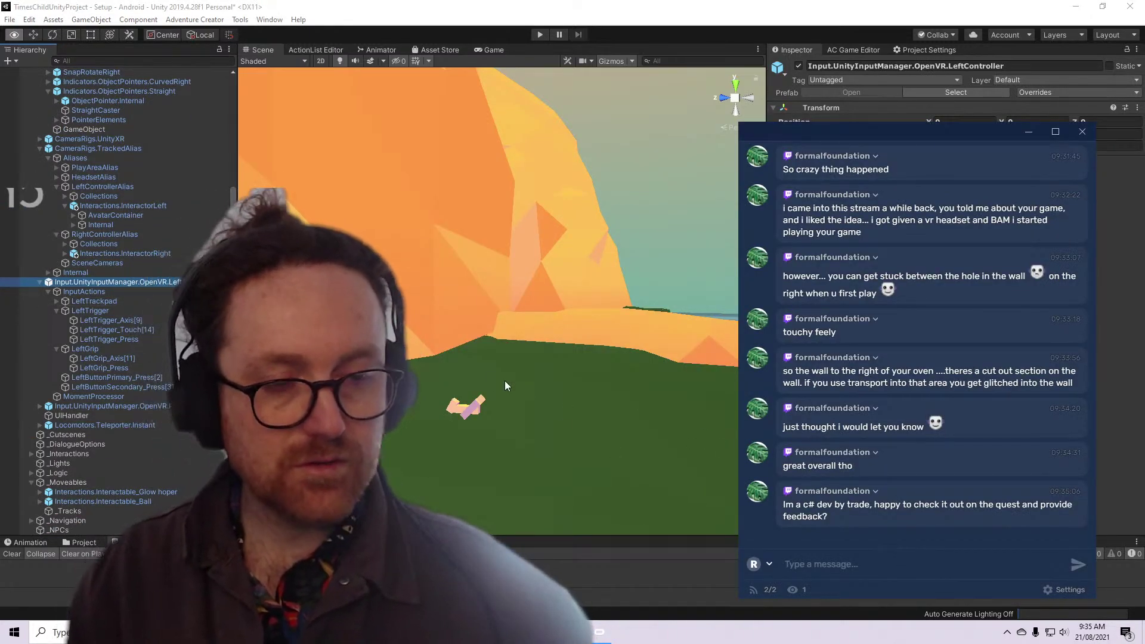
pyautogui.click(452, 417)
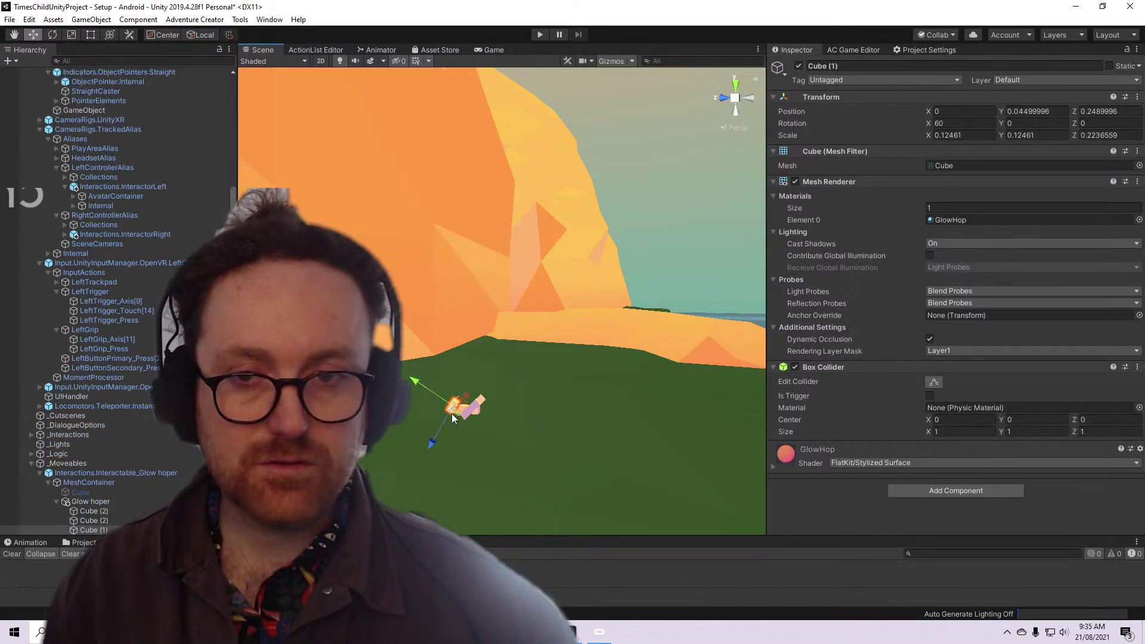
pyautogui.click(102, 473)
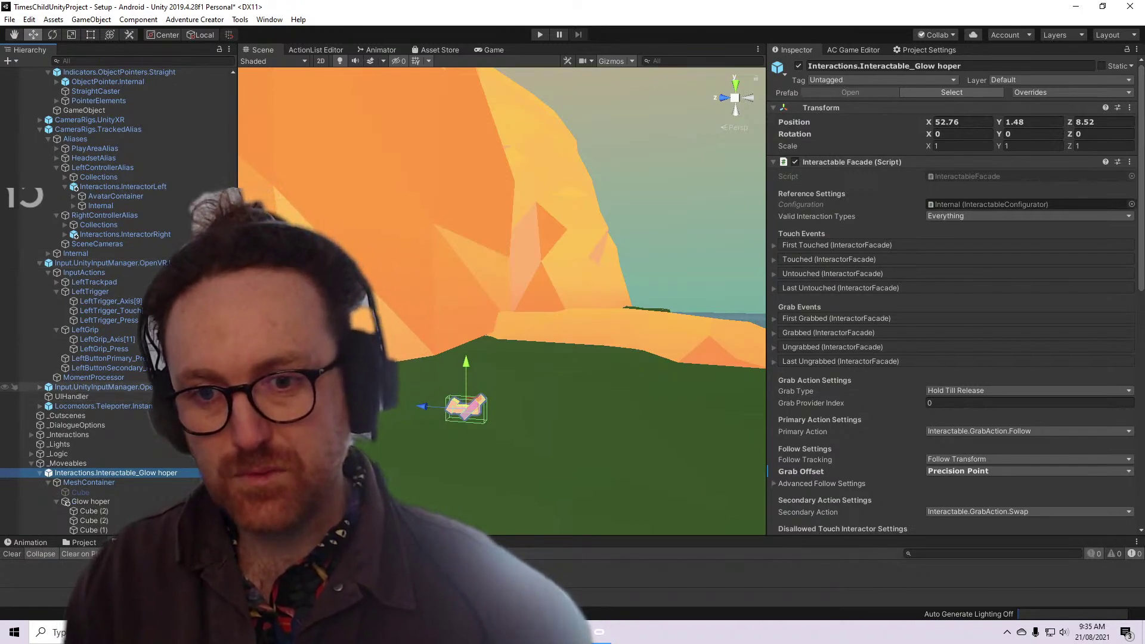
# Find the straight object pointer under RightControllerCustom and show its Pointer Facade settings
pyautogui.click(101, 386)
pyautogui.scroll(3, 135, 295)
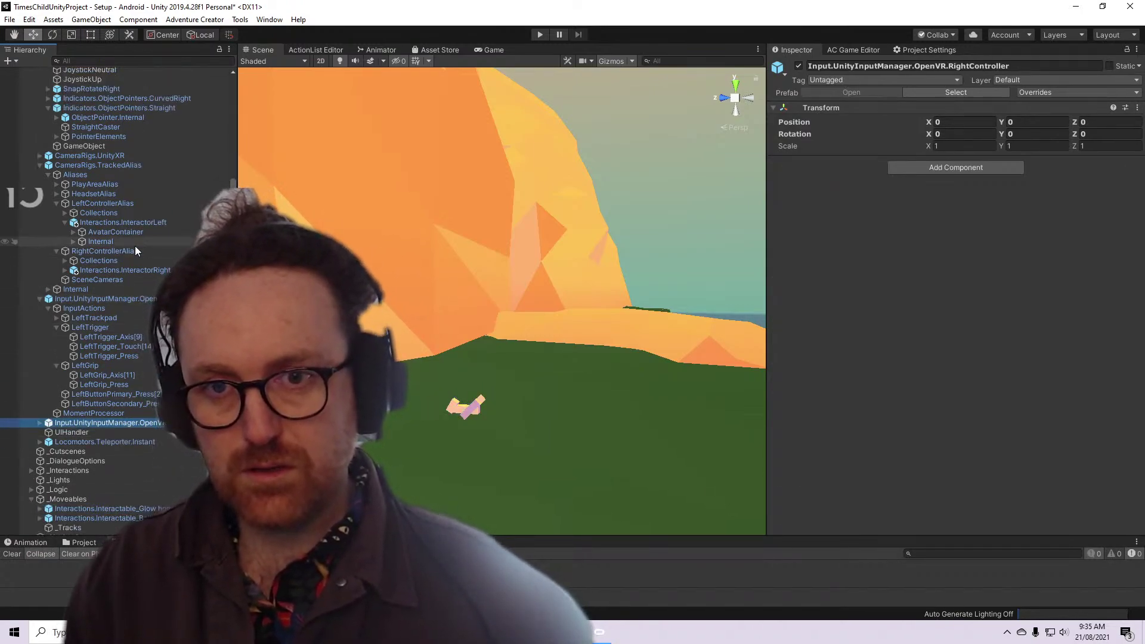
pyautogui.click(135, 247)
pyautogui.scroll(3, 134, 249)
pyautogui.click(132, 201)
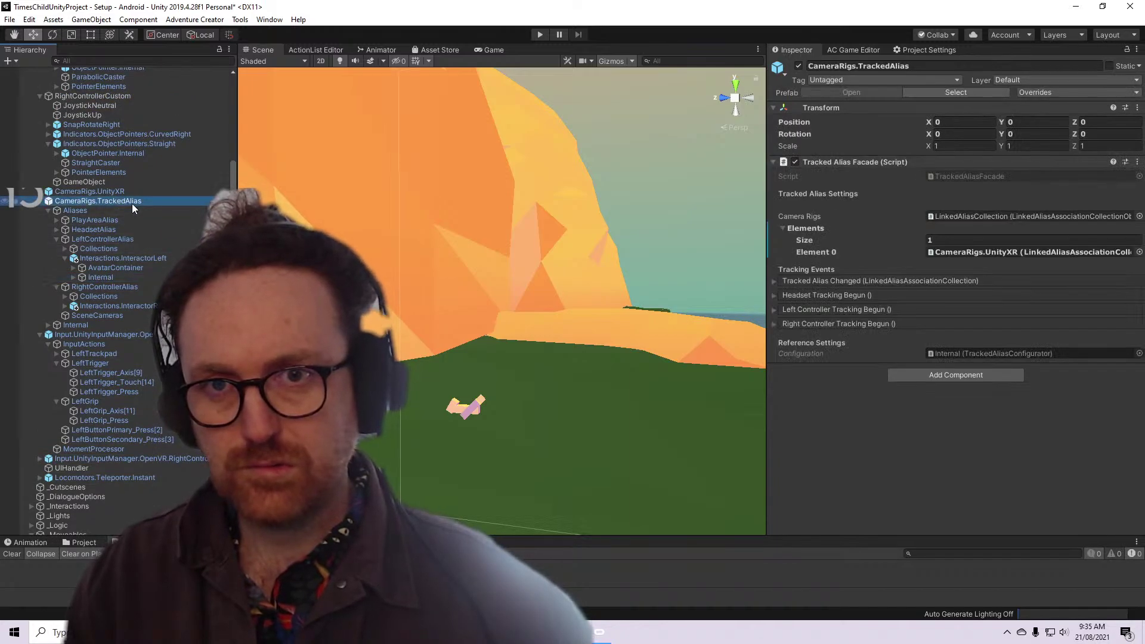
pyautogui.scroll(3, 138, 211)
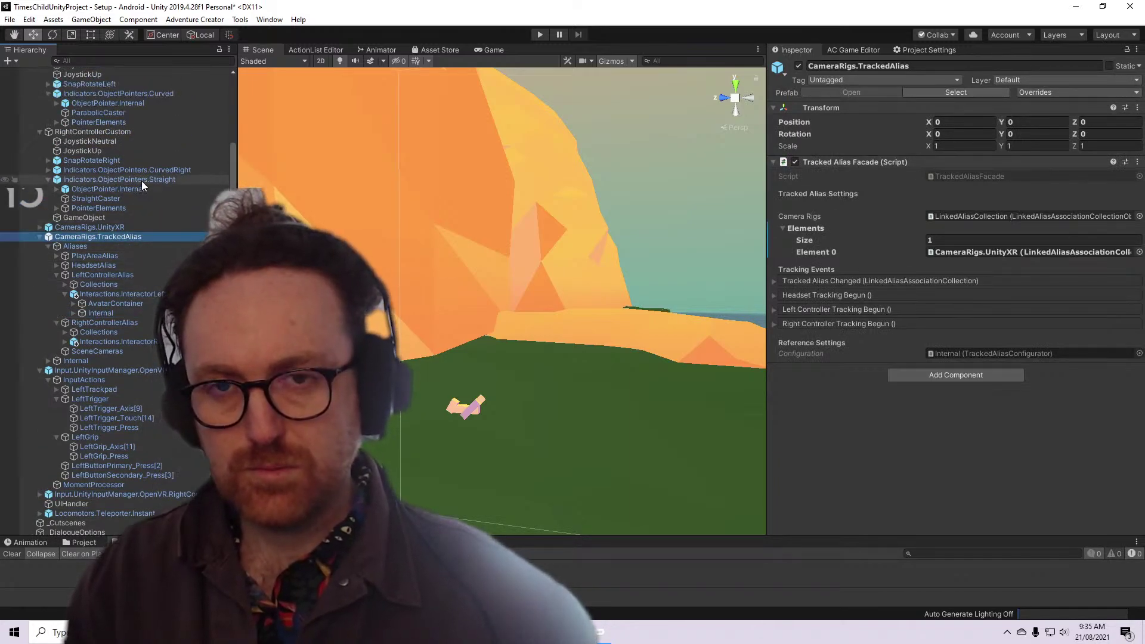
pyautogui.click(141, 179)
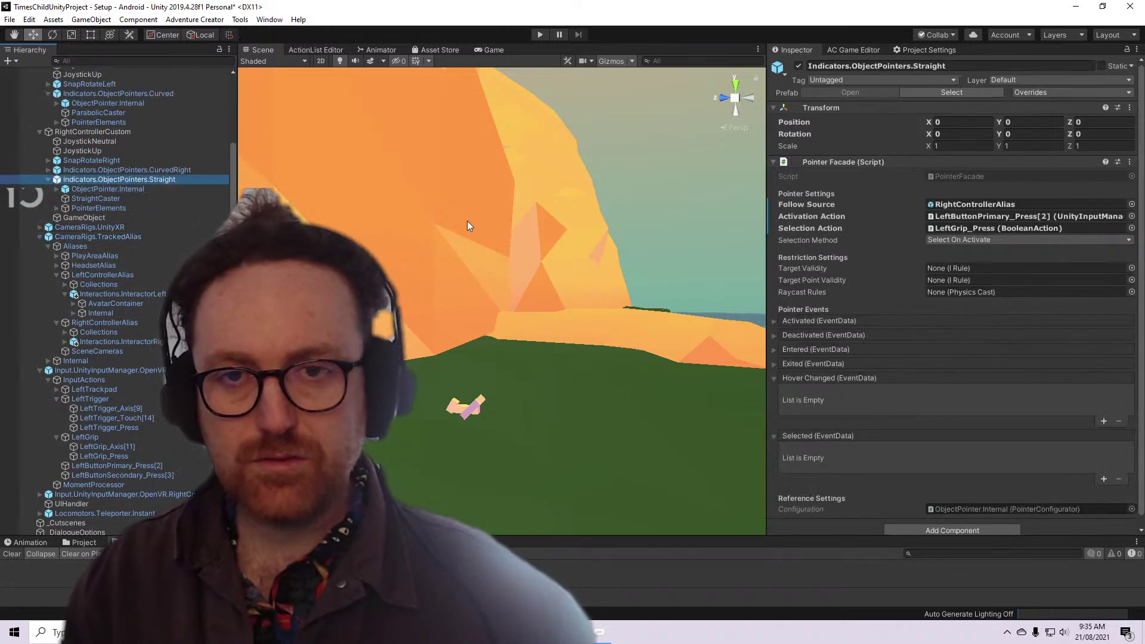
# Collapse CameraRigs.TrackedAlias and the left controller's input manager in the hierarchy, and look over the VR objects
pyautogui.click(47, 237)
pyautogui.click(40, 245)
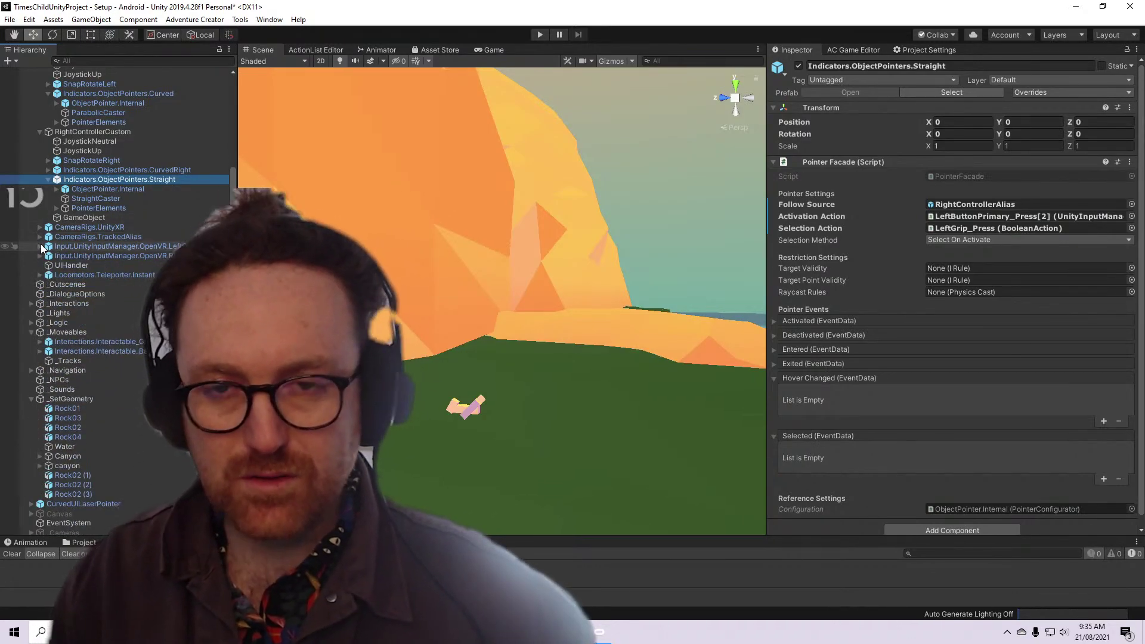
pyautogui.scroll(-2, 538, 320)
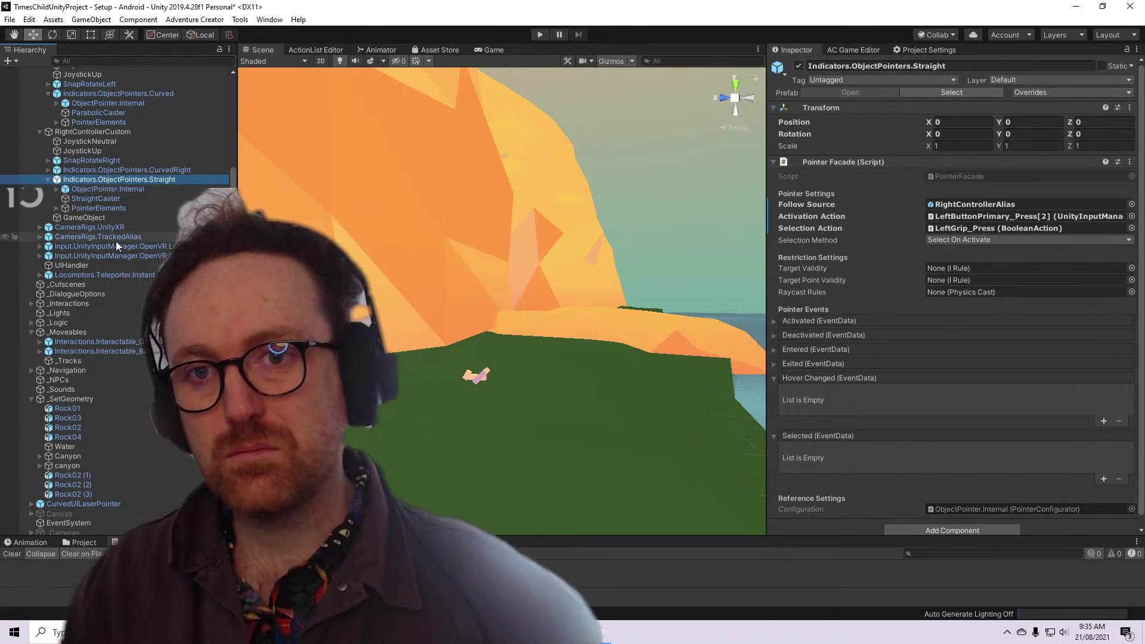
pyautogui.scroll(3, 116, 241)
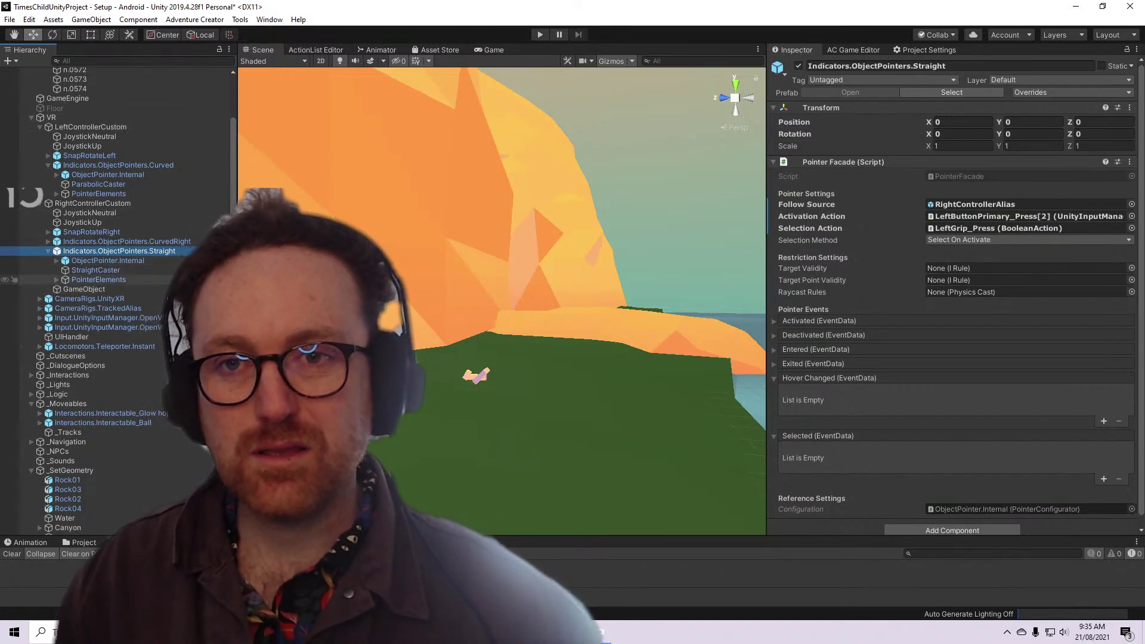
pyautogui.scroll(-1, 114, 263)
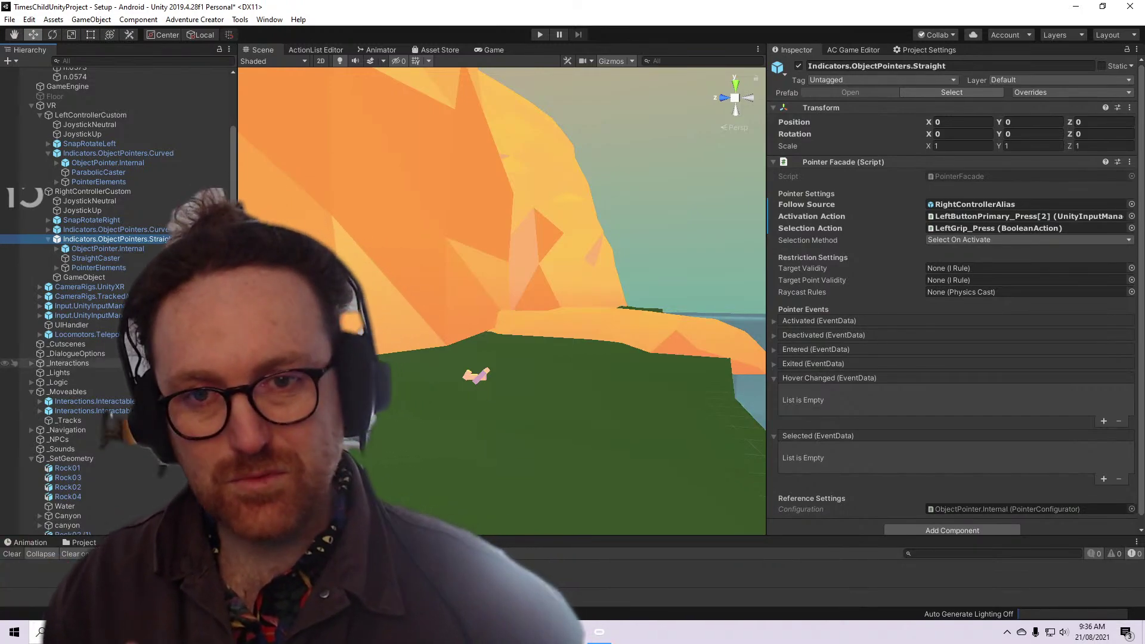
# Assign RightButtonPrimary_Press[0] from the right controller's input manager as the straight pointer's Activation Action
pyautogui.click(979, 204)
pyautogui.click(985, 218)
pyautogui.scroll(-3, 124, 433)
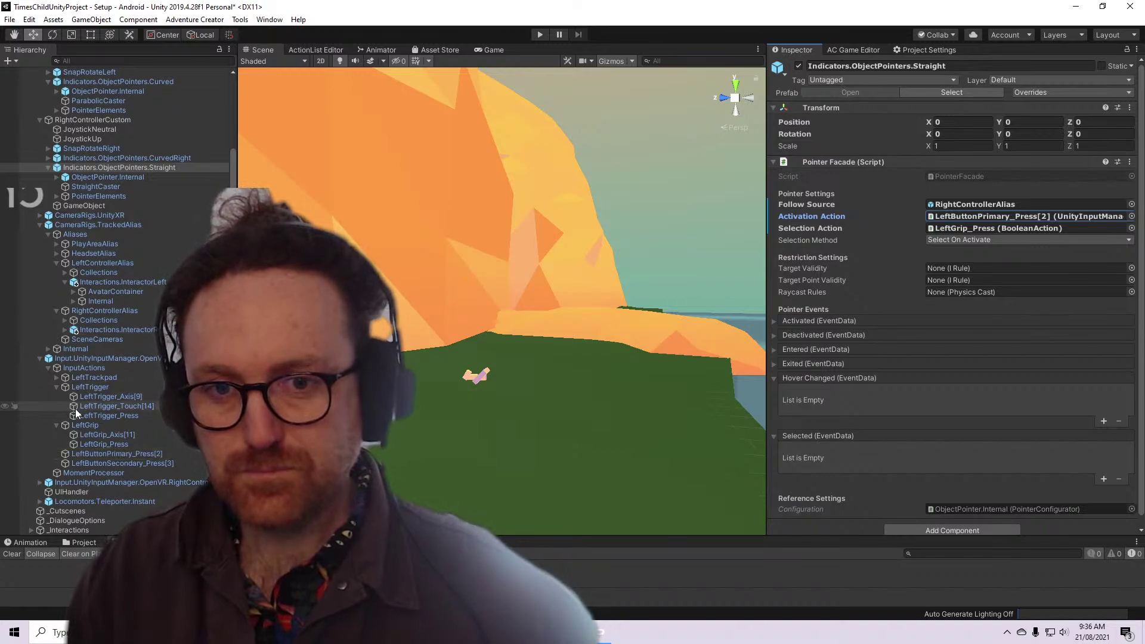
pyautogui.scroll(-3, 75, 409)
pyautogui.click(39, 411)
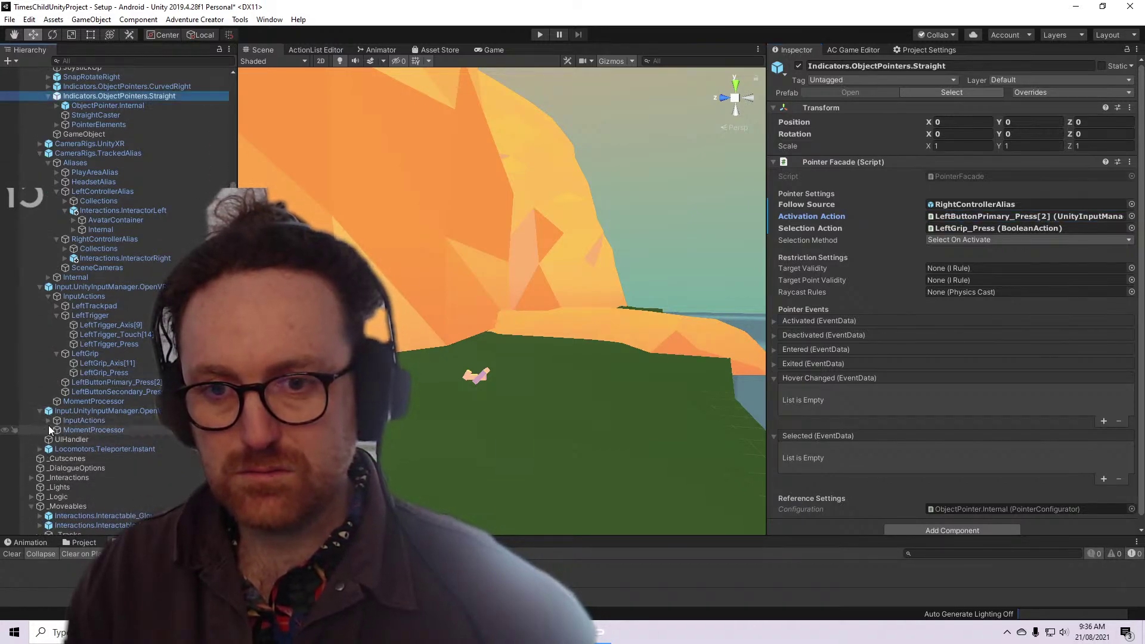
pyautogui.click(49, 421)
pyautogui.click(56, 449)
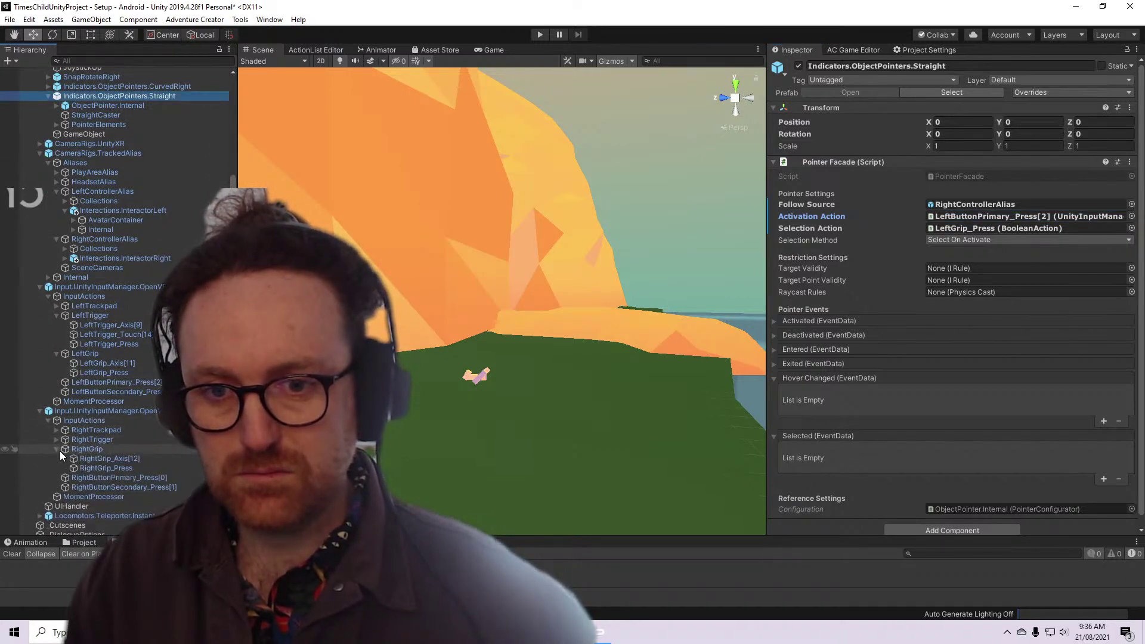
pyautogui.scroll(-2, 59, 451)
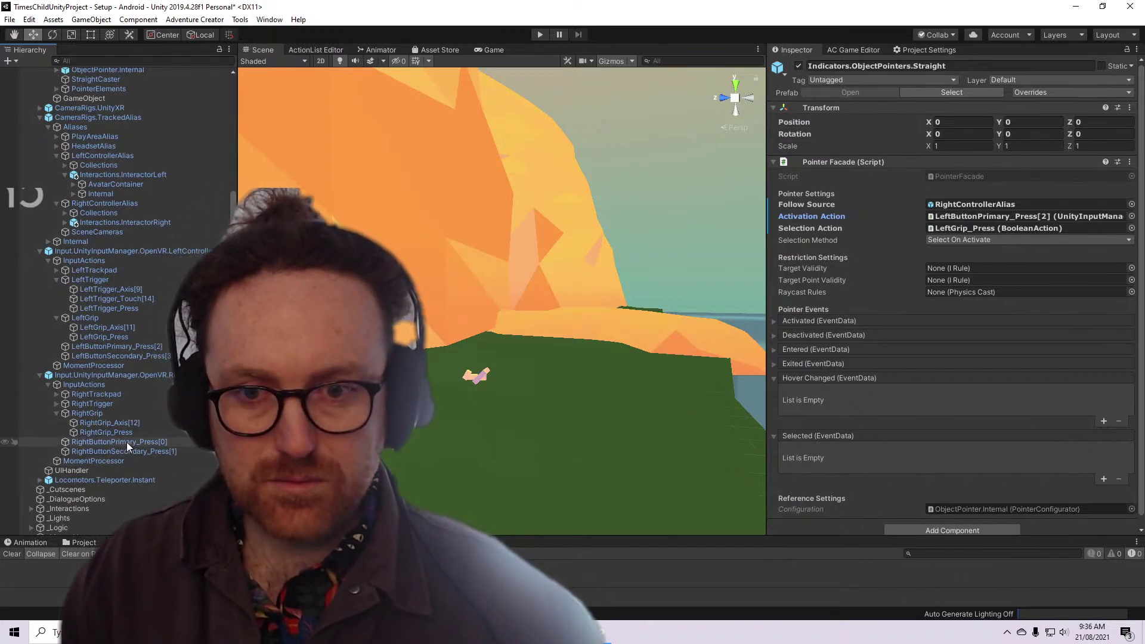
pyautogui.moveTo(127, 442); pyautogui.dragTo(996, 217)
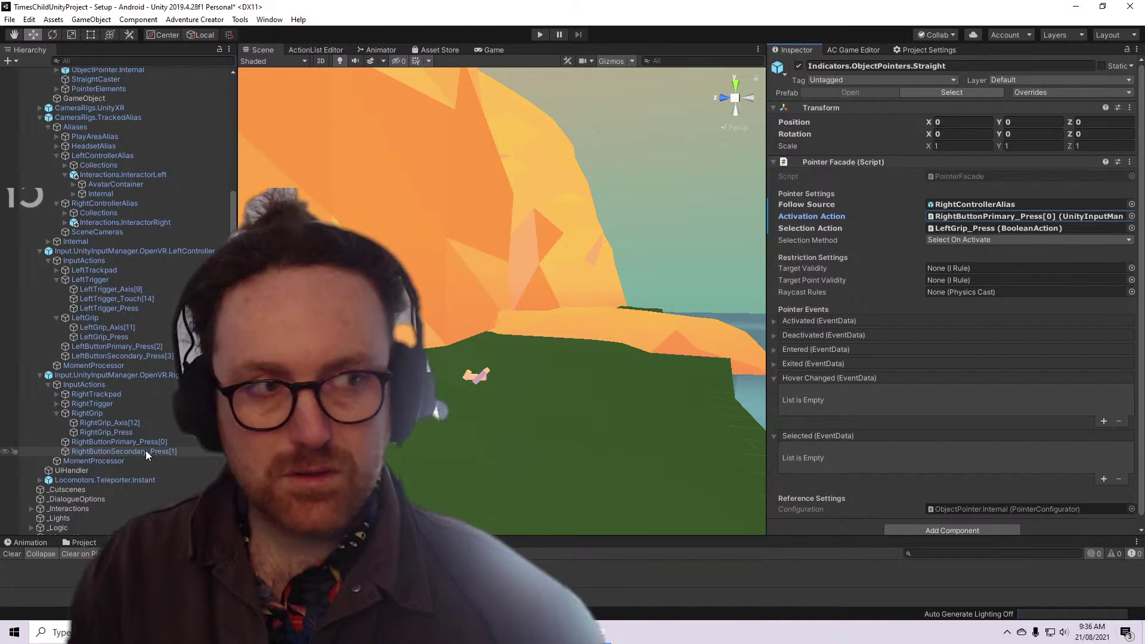
# Inspect the RightGrip_Press and RightGrip_Axis[12] action settings, and expand the RightTrigger group
pyautogui.click(145, 450)
pyautogui.rightClick(146, 449)
pyautogui.click(106, 431)
pyautogui.click(111, 422)
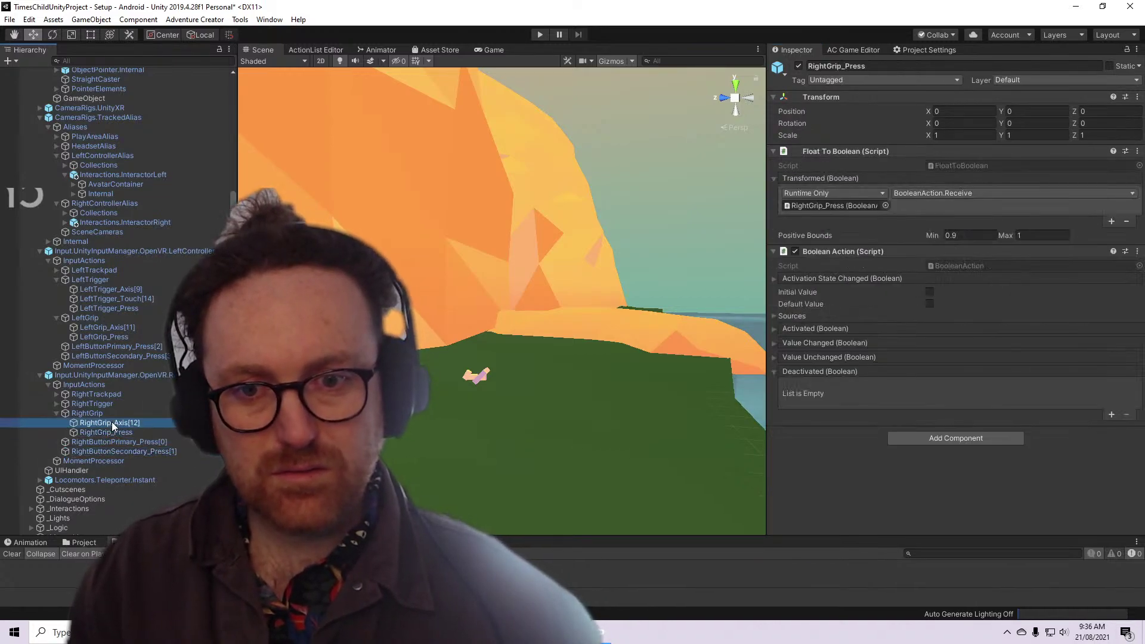
pyautogui.click(57, 404)
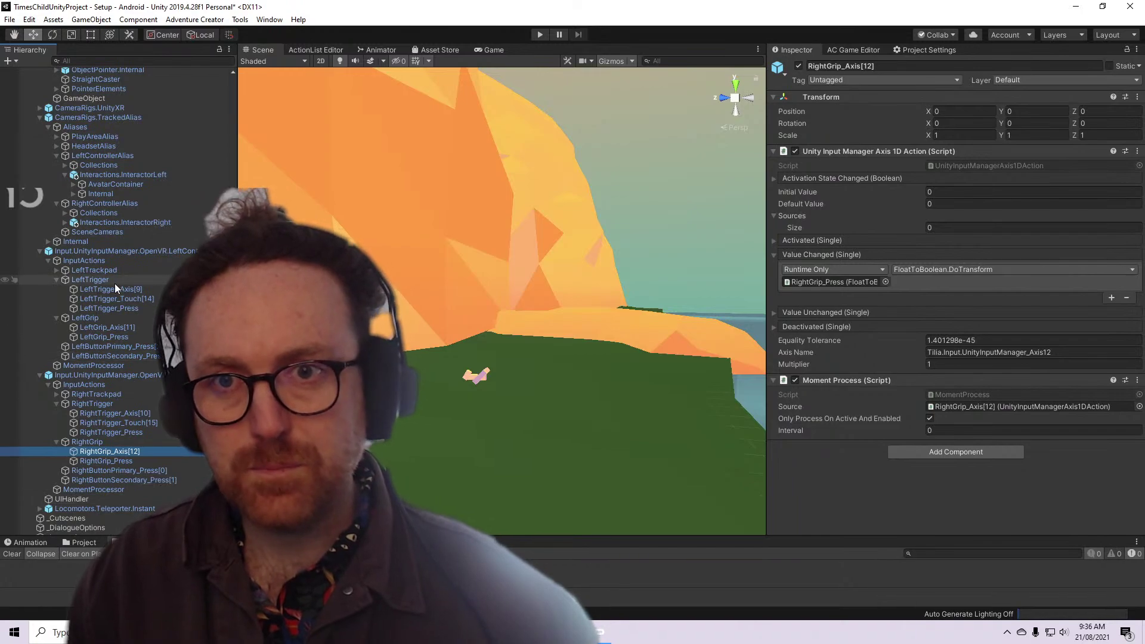
# Return to the right controller's straight object pointer and look through the Logic objects inside its ObjectPointer.Internal
pyautogui.scroll(3, 145, 334)
pyautogui.scroll(3, 149, 238)
pyautogui.click(148, 141)
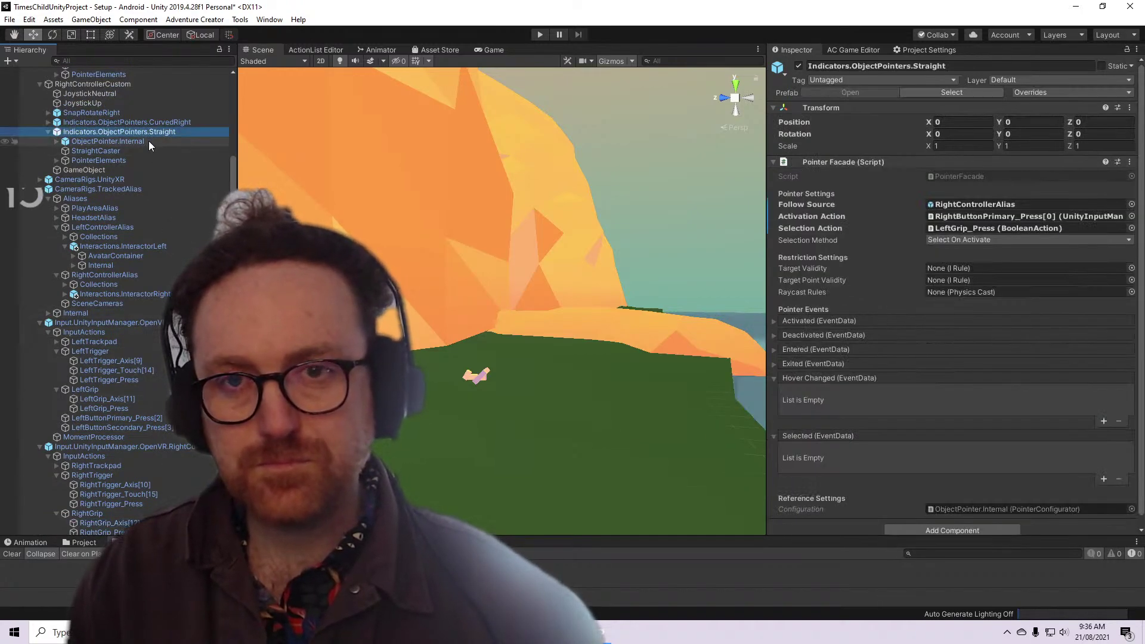
pyautogui.click(145, 160)
pyautogui.click(144, 132)
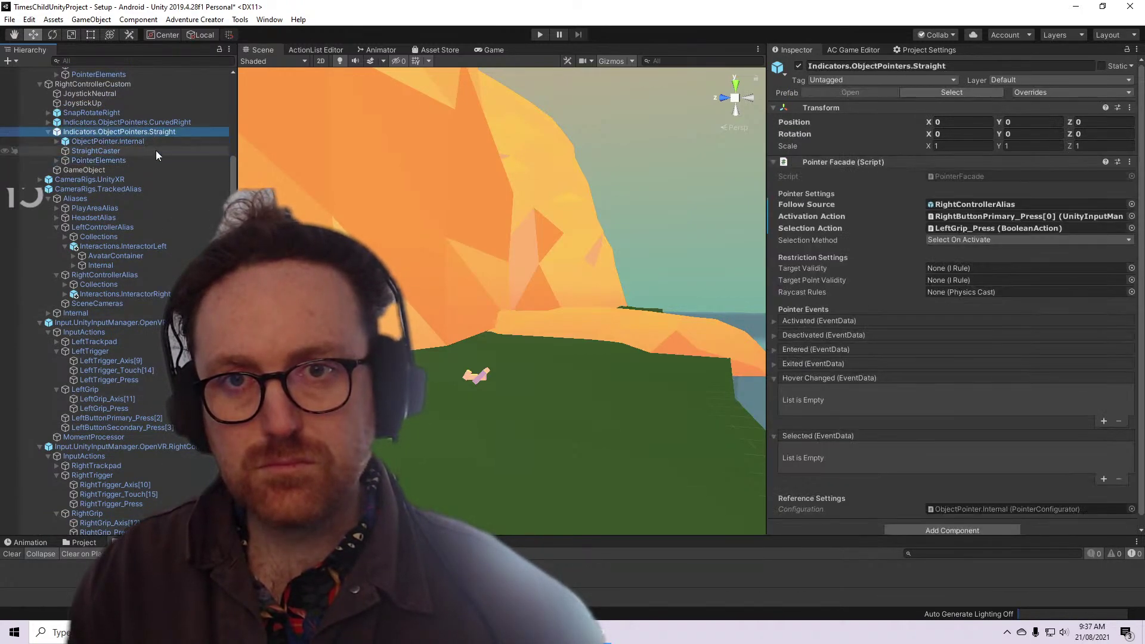
pyautogui.click(57, 141)
pyautogui.click(56, 141)
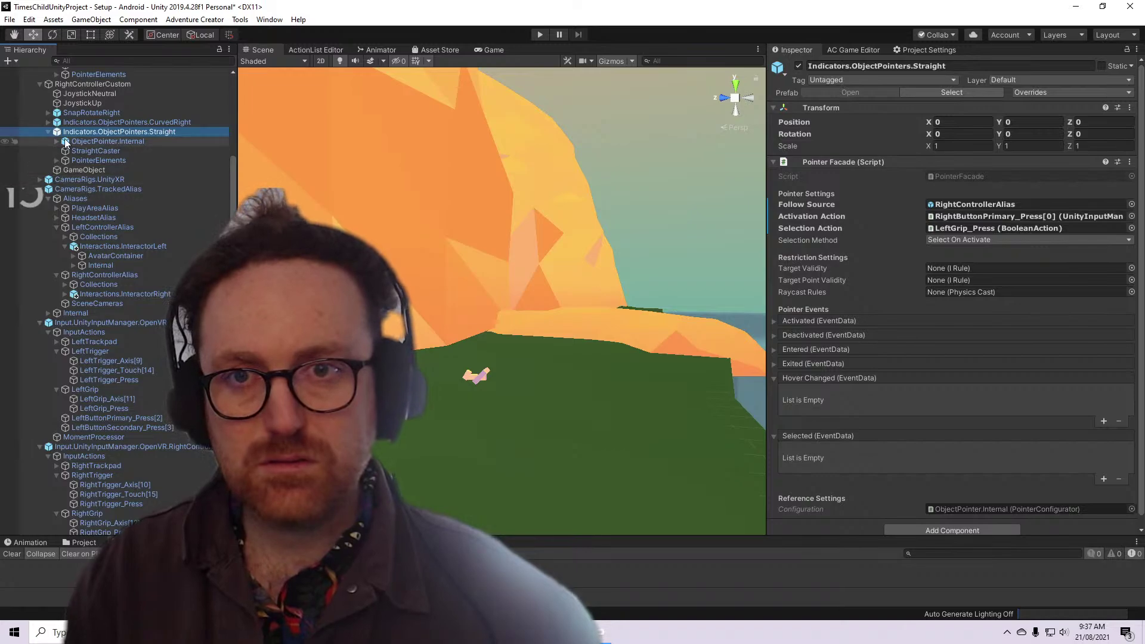
pyautogui.click(56, 141)
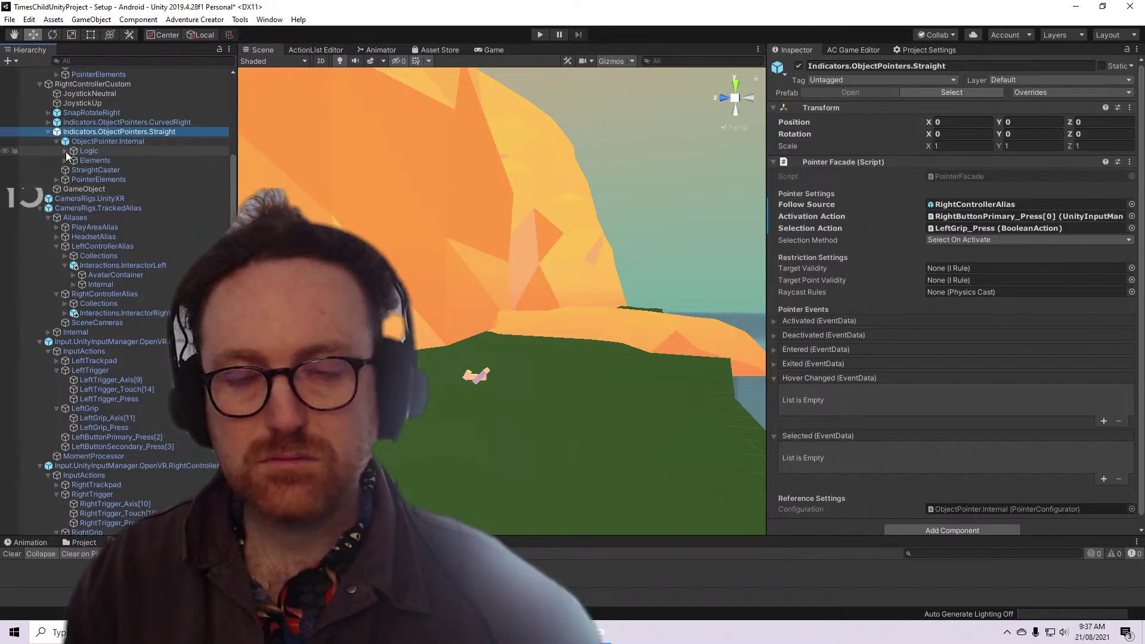
pyautogui.click(66, 151)
pyautogui.click(70, 160)
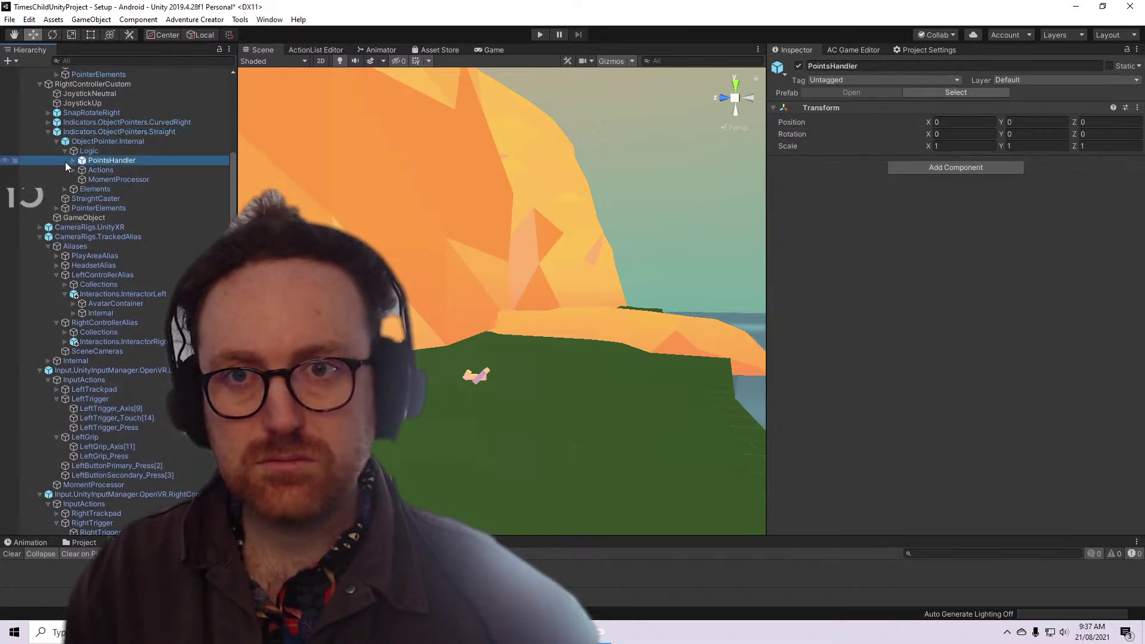
pyautogui.click(88, 141)
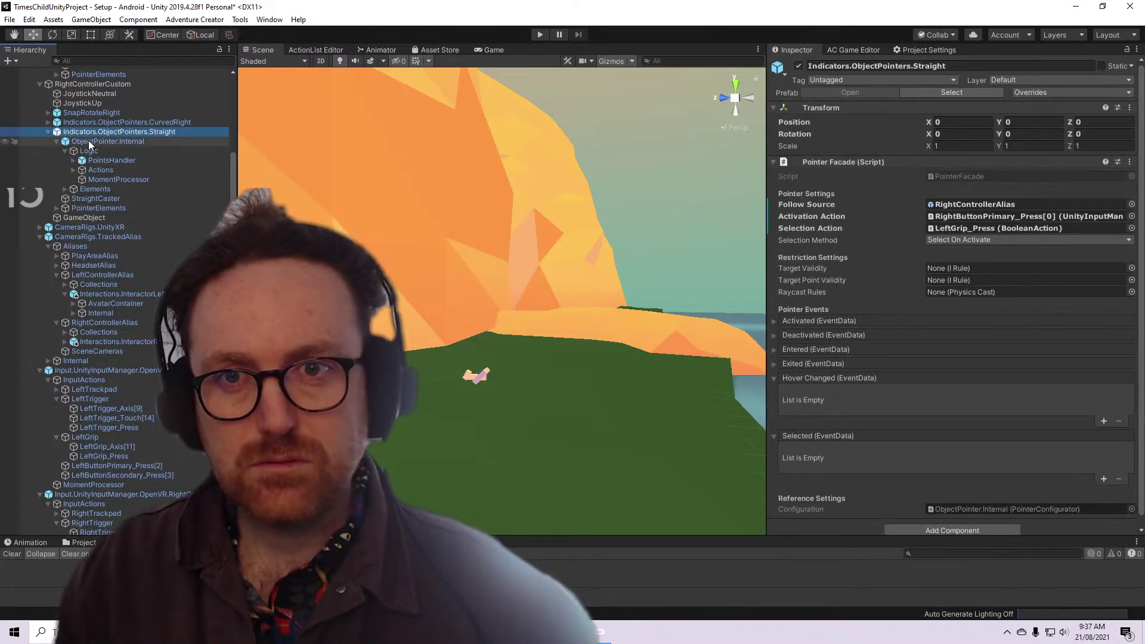
# Assign RightGrip_Press as the Selection Action of the right controller's straight pointer
pyautogui.click(90, 133)
pyautogui.scroll(-5, 95, 215)
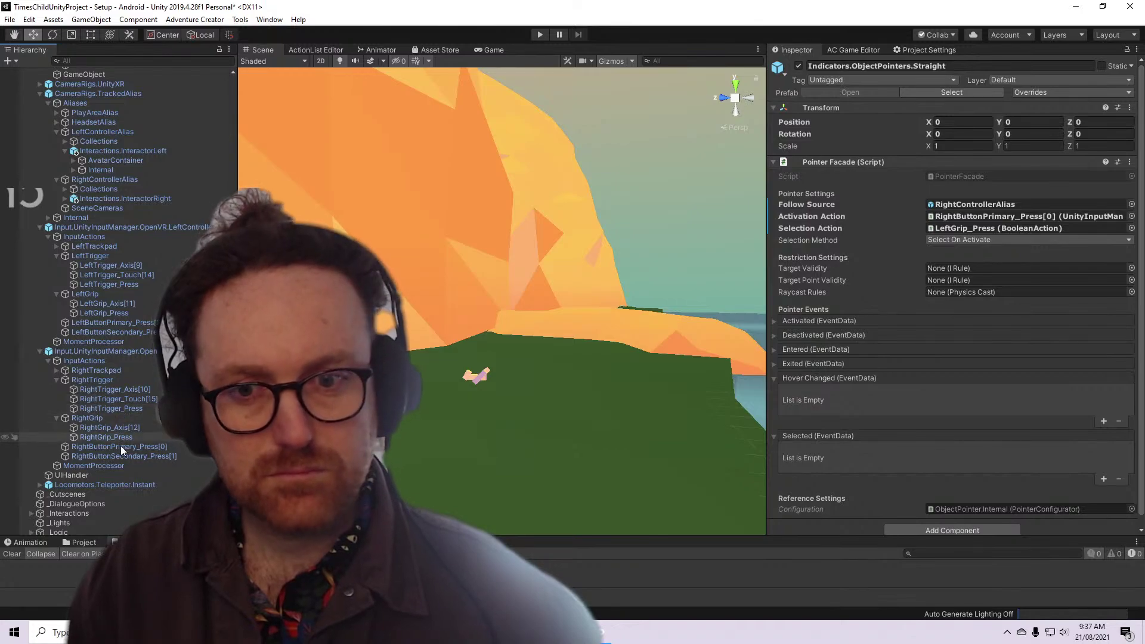
pyautogui.moveTo(118, 437); pyautogui.dragTo(1027, 234)
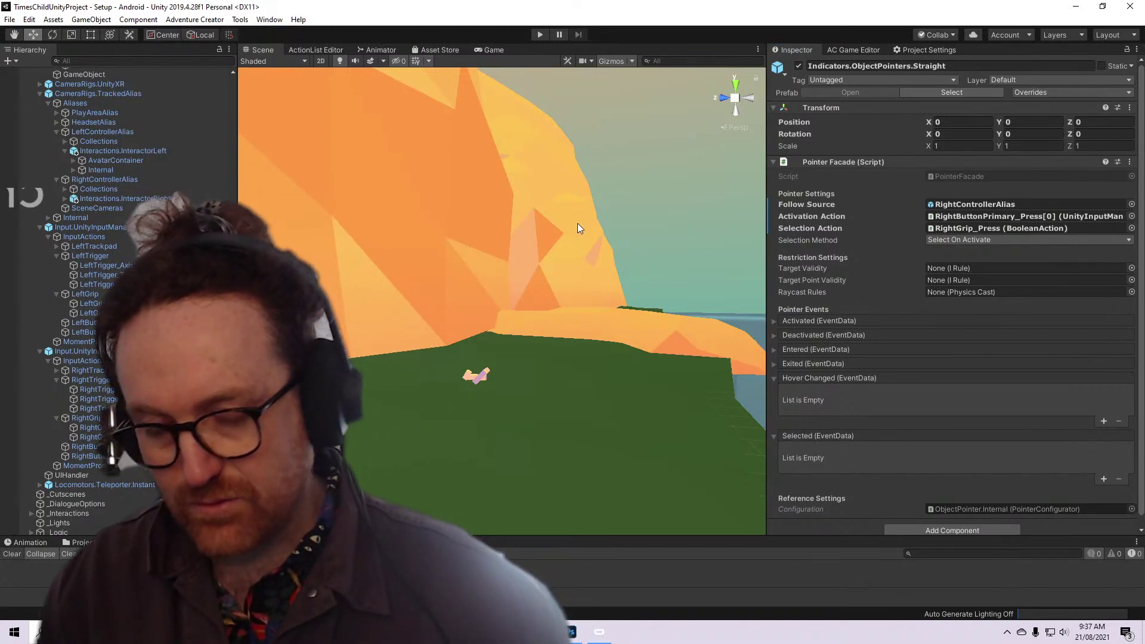
# Check the Glow hoper in the scene, select the right controller's input manager, and run the scene in play mode
pyautogui.scroll(1, 441, 283)
pyautogui.scroll(-2, 442, 286)
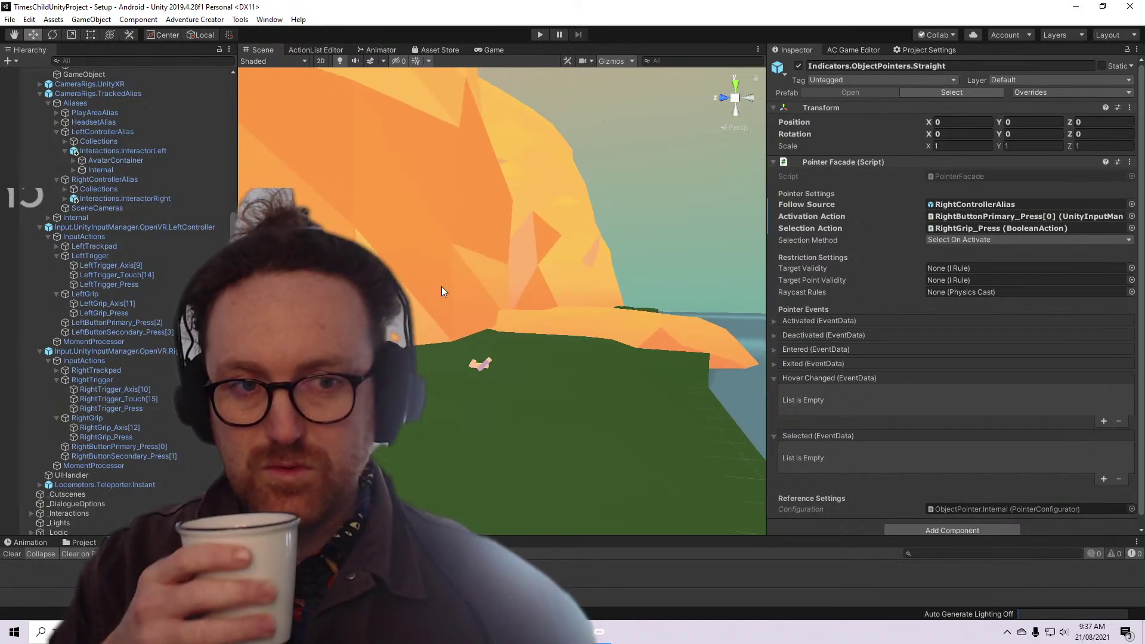
pyautogui.scroll(-1, 441, 291)
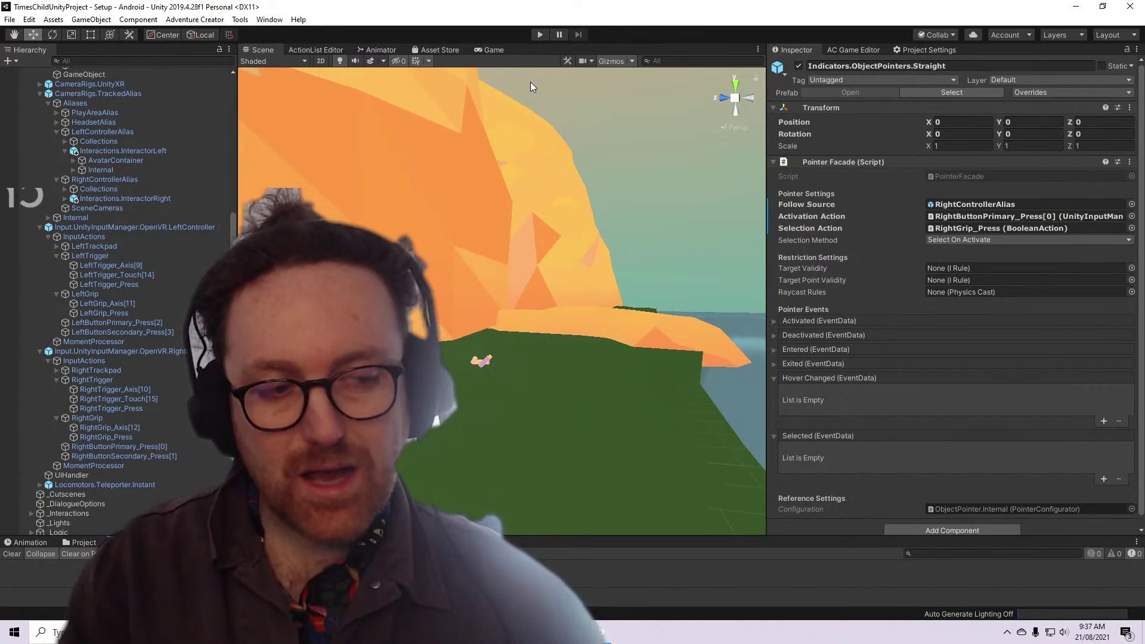
pyautogui.click(480, 362)
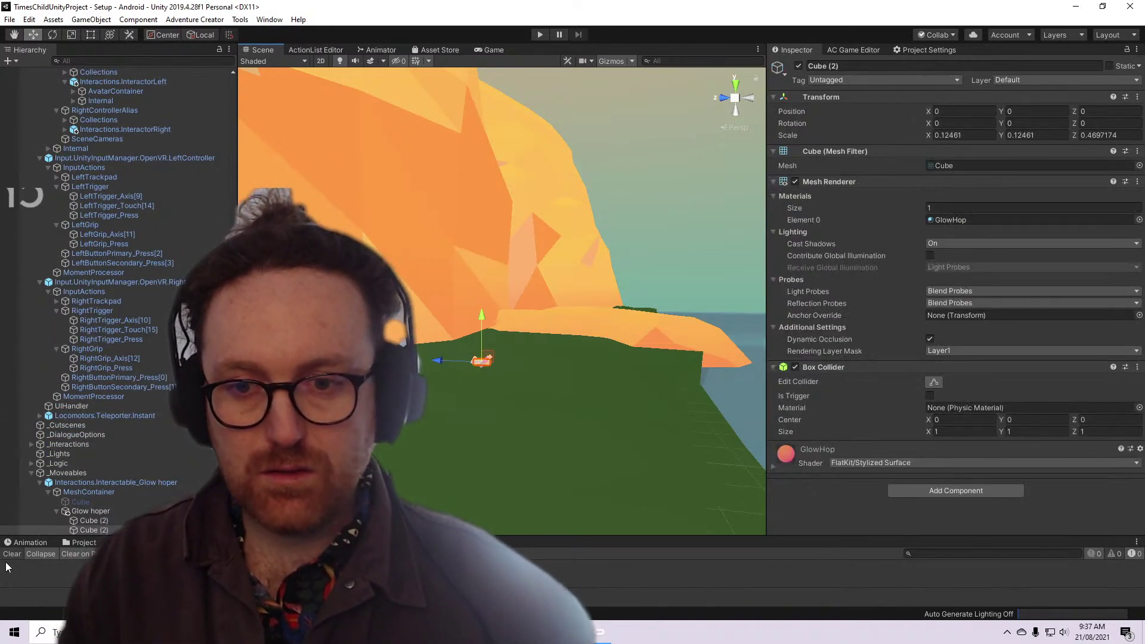
pyautogui.click(152, 281)
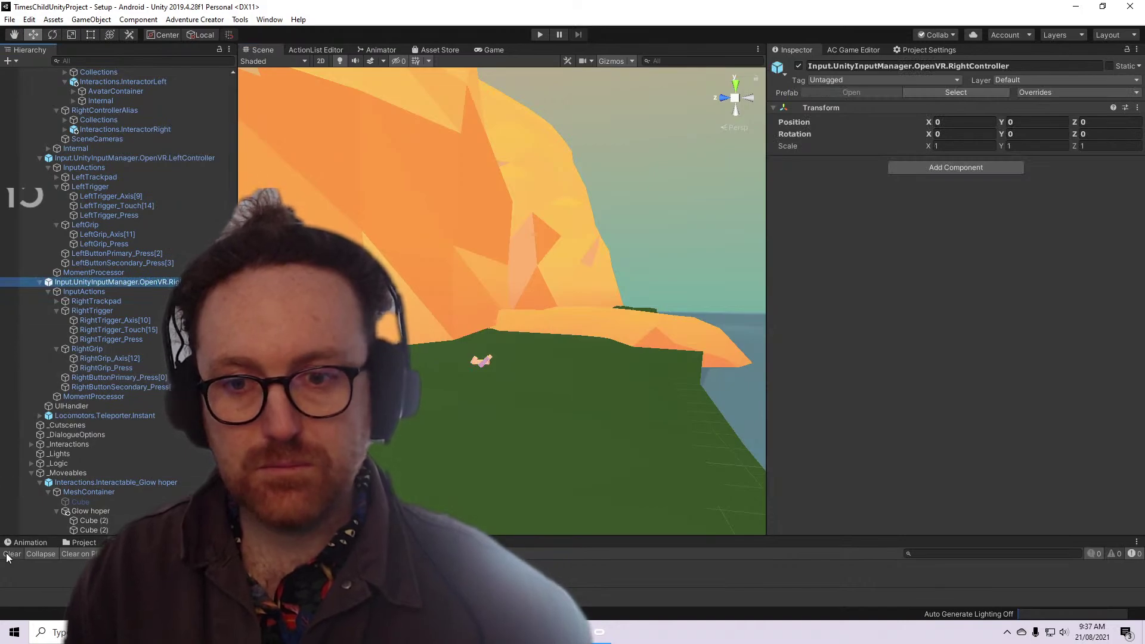
pyautogui.click(540, 34)
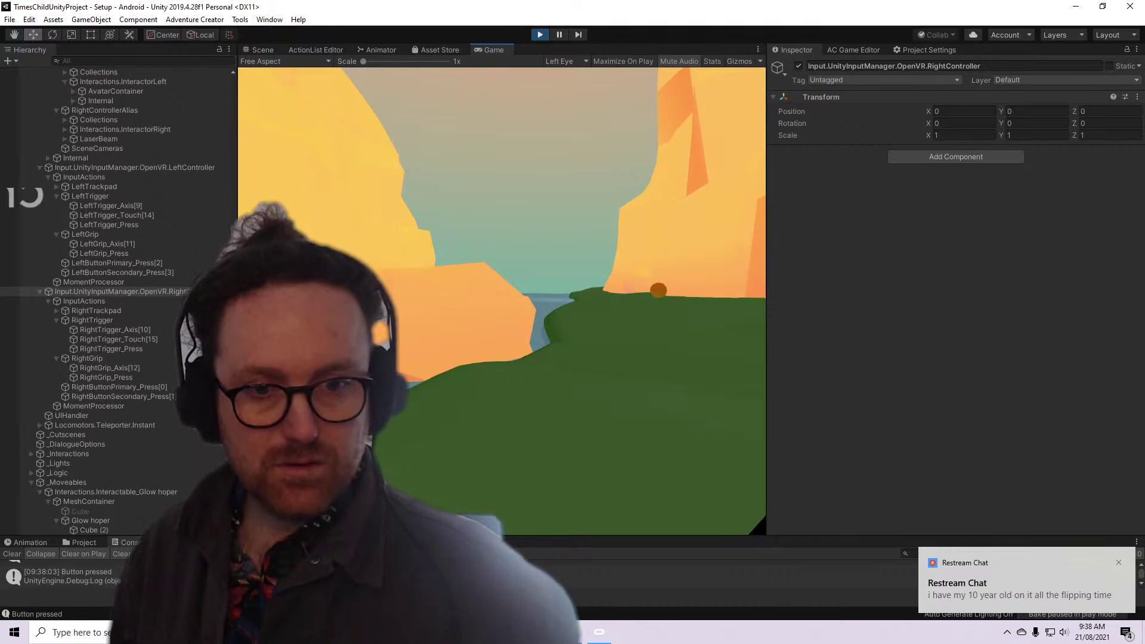
# Enlarge the console and open RayHandler.cs at the Debug.Log line that prints "Button pressed"
pyautogui.moveTo(346, 535); pyautogui.dragTo(346, 447)
pyautogui.doubleClick(417, 504)
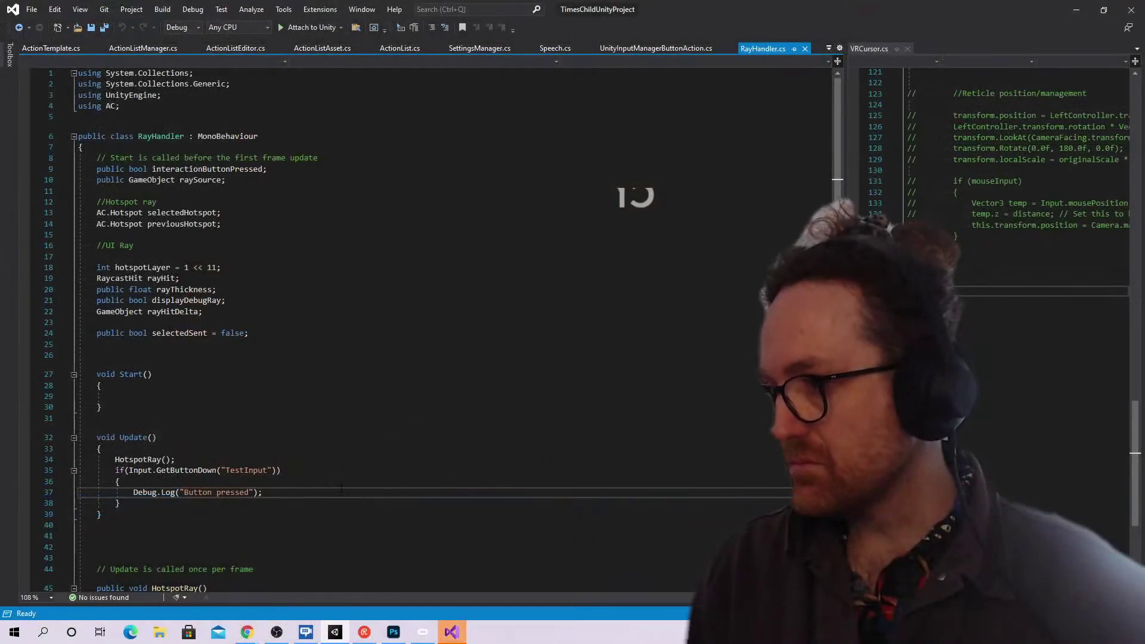
pyautogui.tripleClick(341, 490)
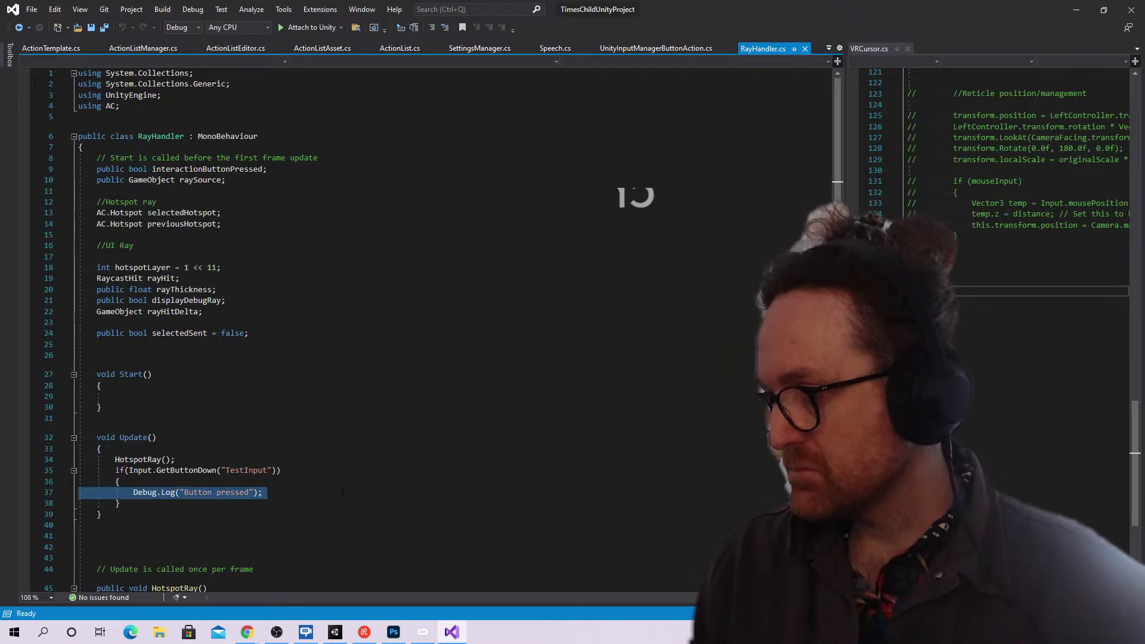
# Comment out the "TestInput" button check with its debug log in RayHandler's Update method, and save the script
pyautogui.scroll(-2, 343, 491)
pyautogui.click(236, 452)
pyautogui.moveTo(115, 403); pyautogui.dragTo(151, 436)
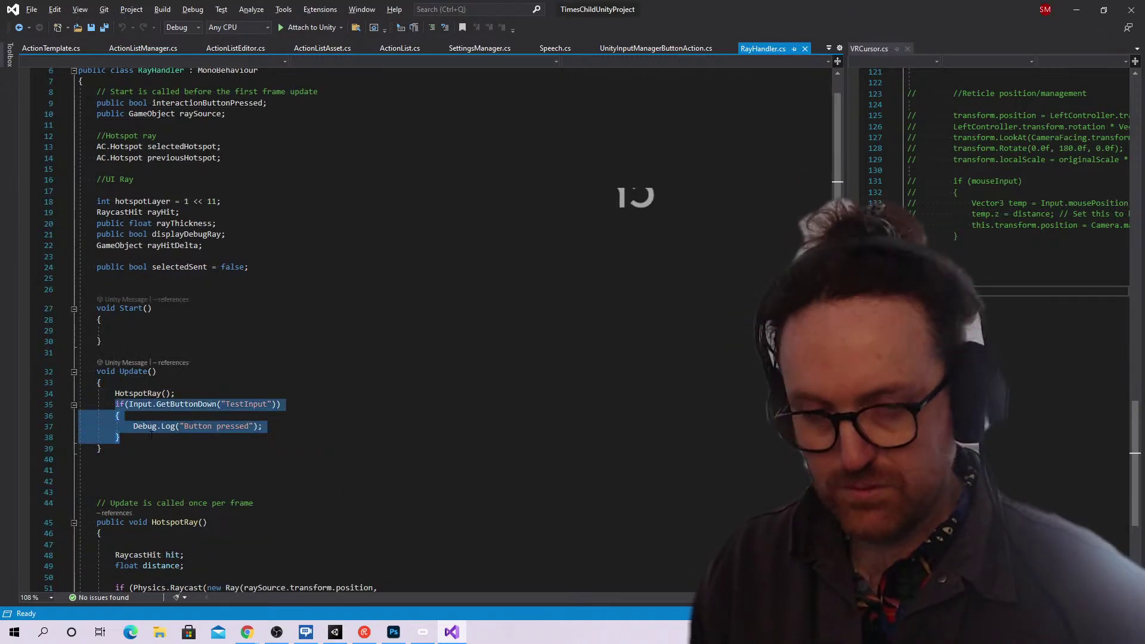
pyautogui.hotkey('ctrl', 'k')
pyautogui.hotkey('ctrl', 'c')
pyautogui.hotkey('ctrl', 's')
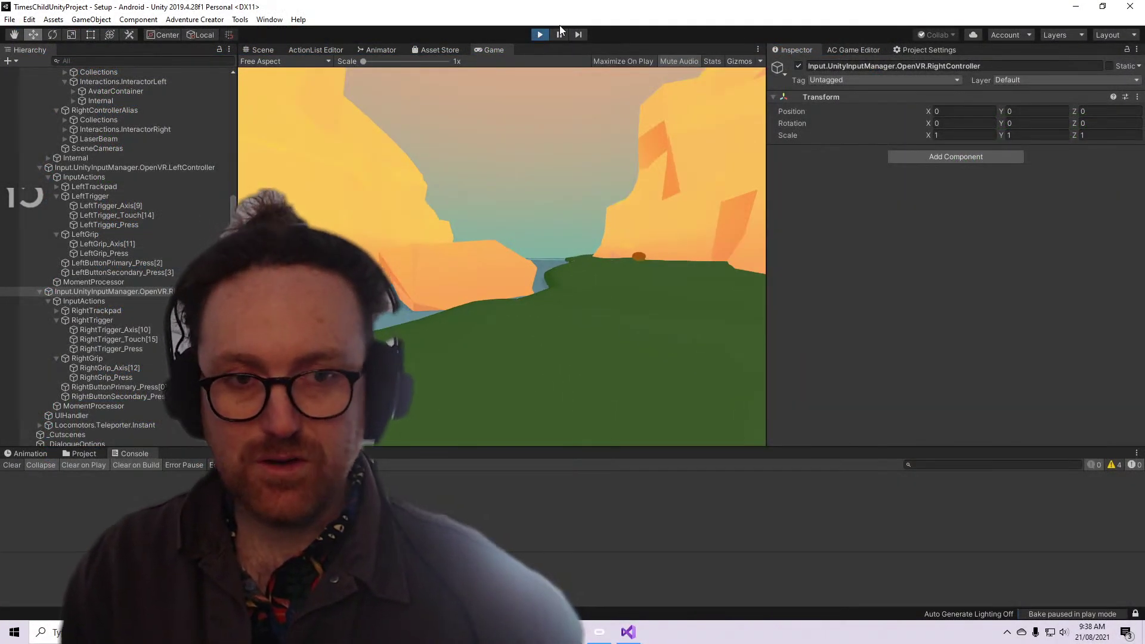
# Stop play mode, and collapse the RightTrigger and RightGrip groups under the right controller's input manager
pyautogui.click(540, 34)
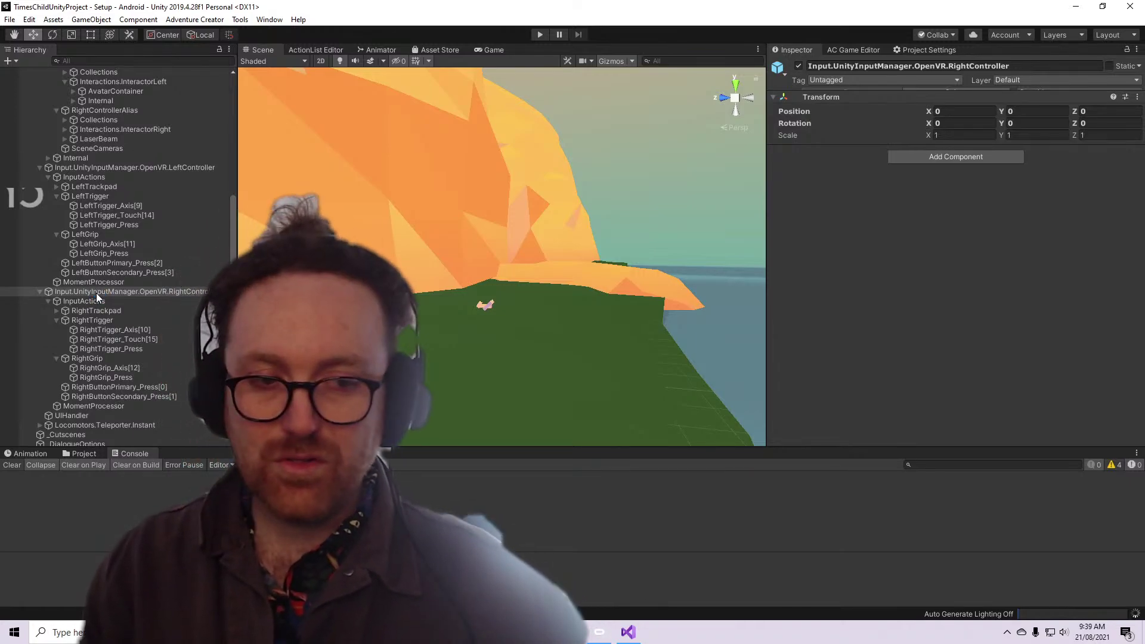
pyautogui.scroll(-1, 98, 301)
pyautogui.click(102, 310)
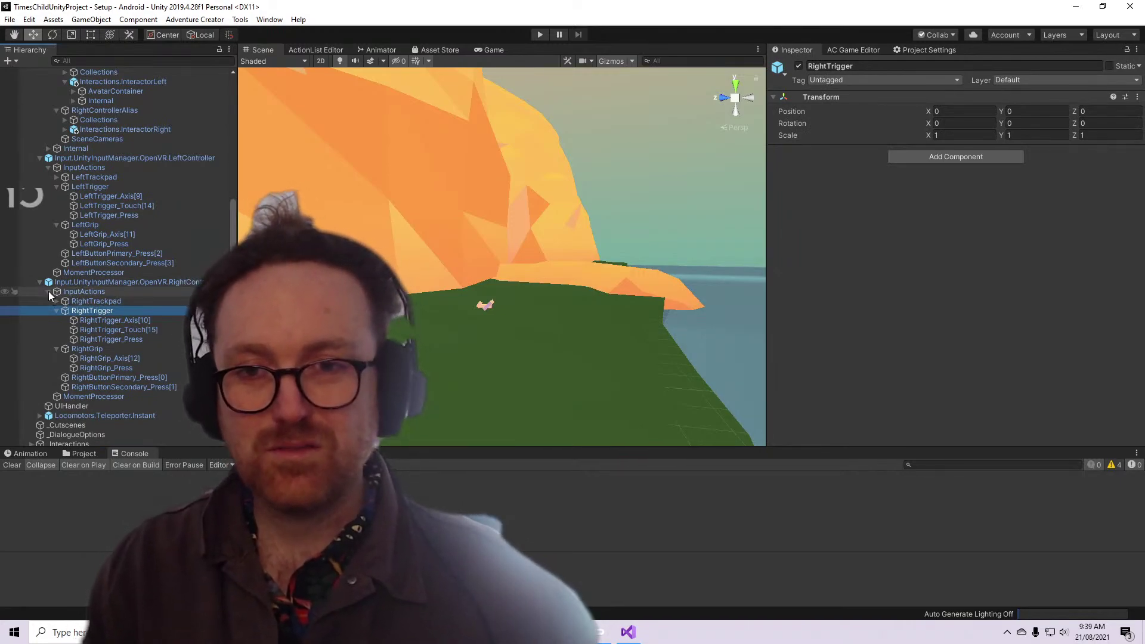
pyautogui.scroll(3, 49, 292)
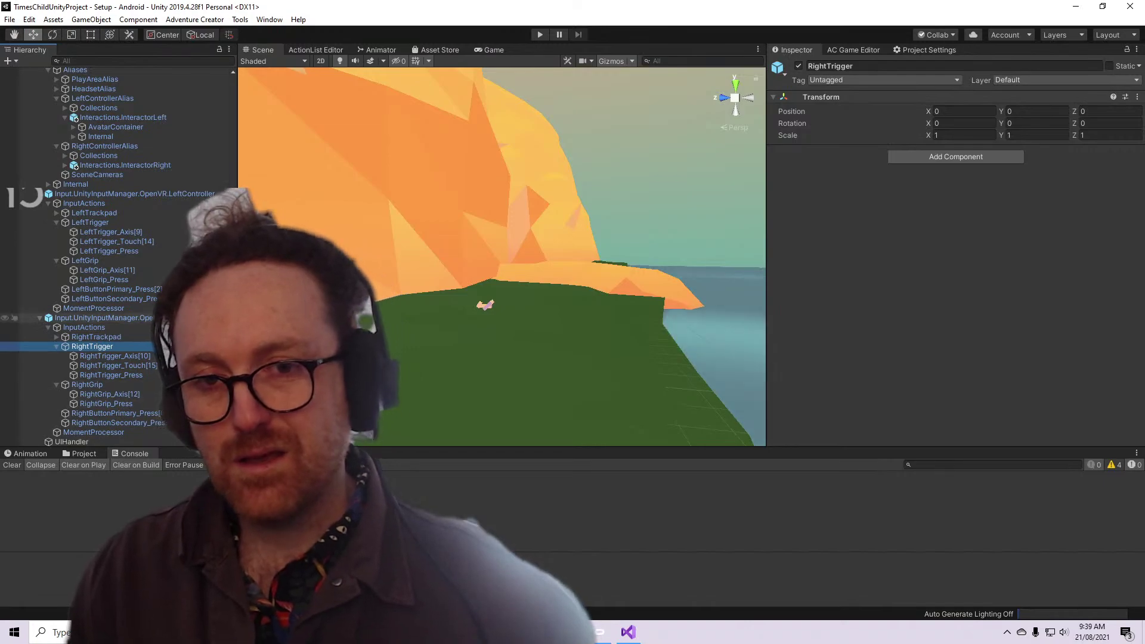
pyautogui.click(149, 318)
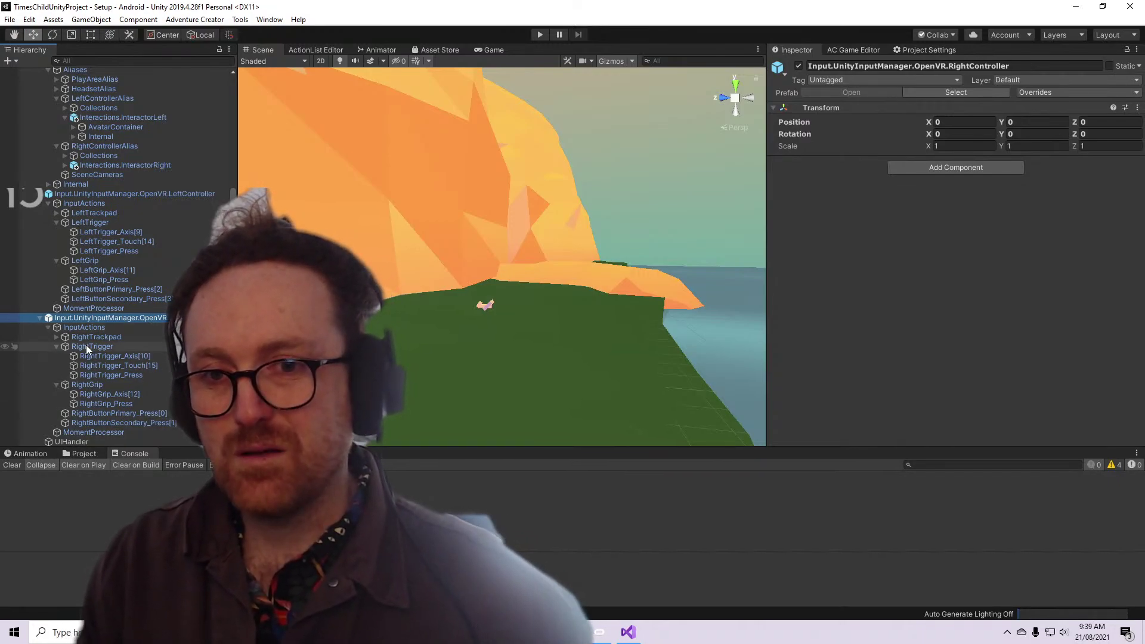
pyautogui.click(56, 346)
pyautogui.click(55, 356)
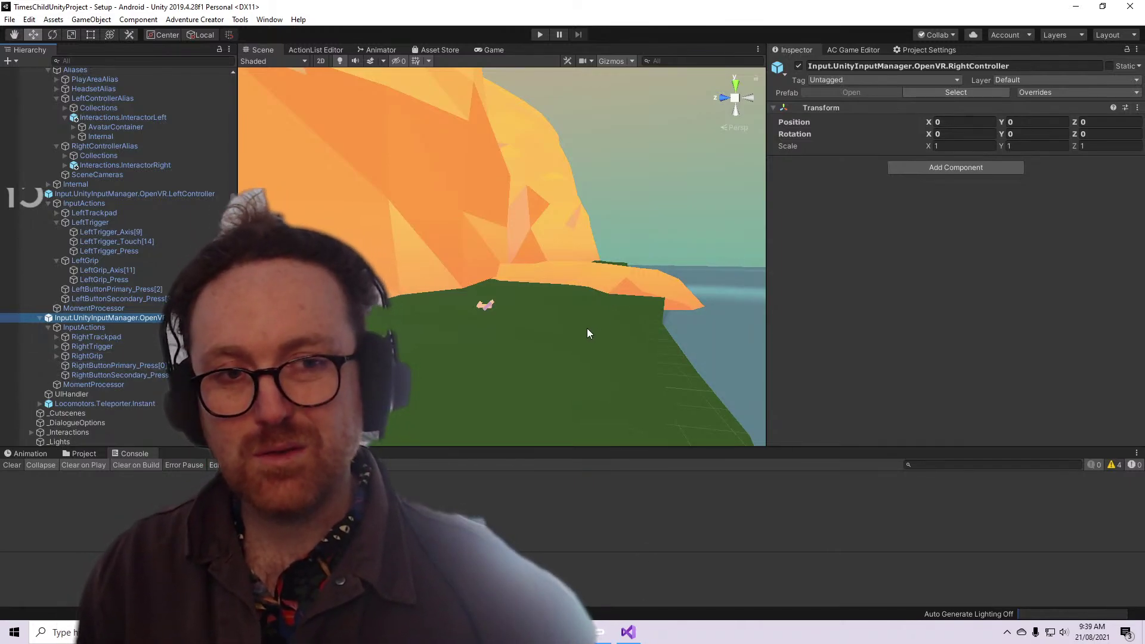
pyautogui.moveTo(439, 312); pyautogui.dragTo(614, 380)
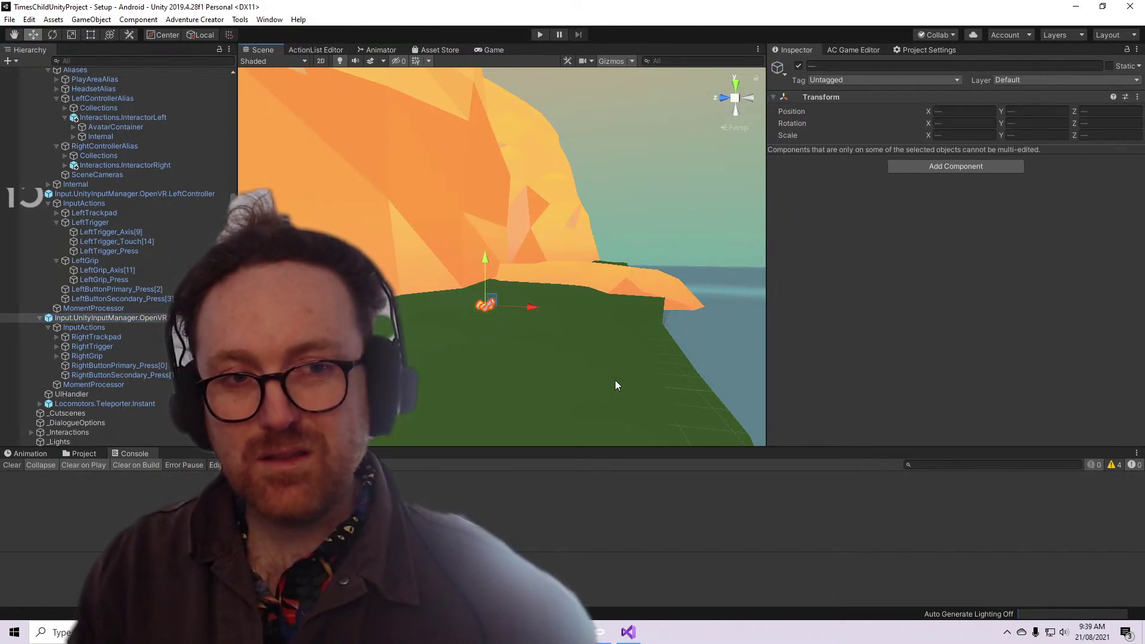
pyautogui.click(84, 327)
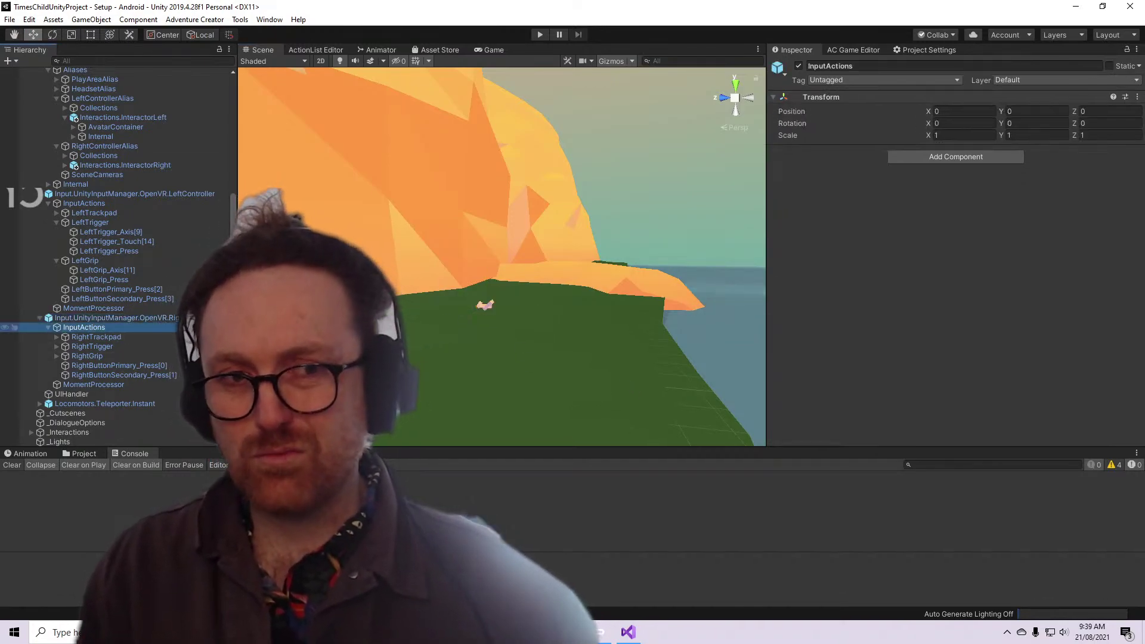
pyautogui.click(182, 338)
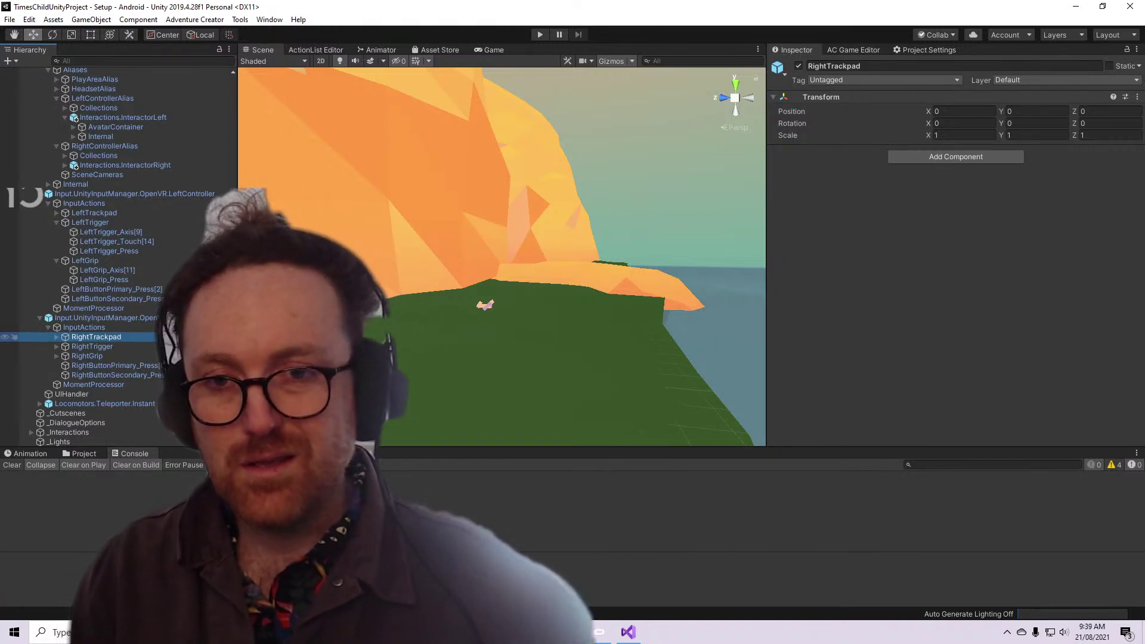
# Select the rock Rock02 (3) at the end of the green ground and raise it slightly, to about Y -2.42
pyautogui.press('q')
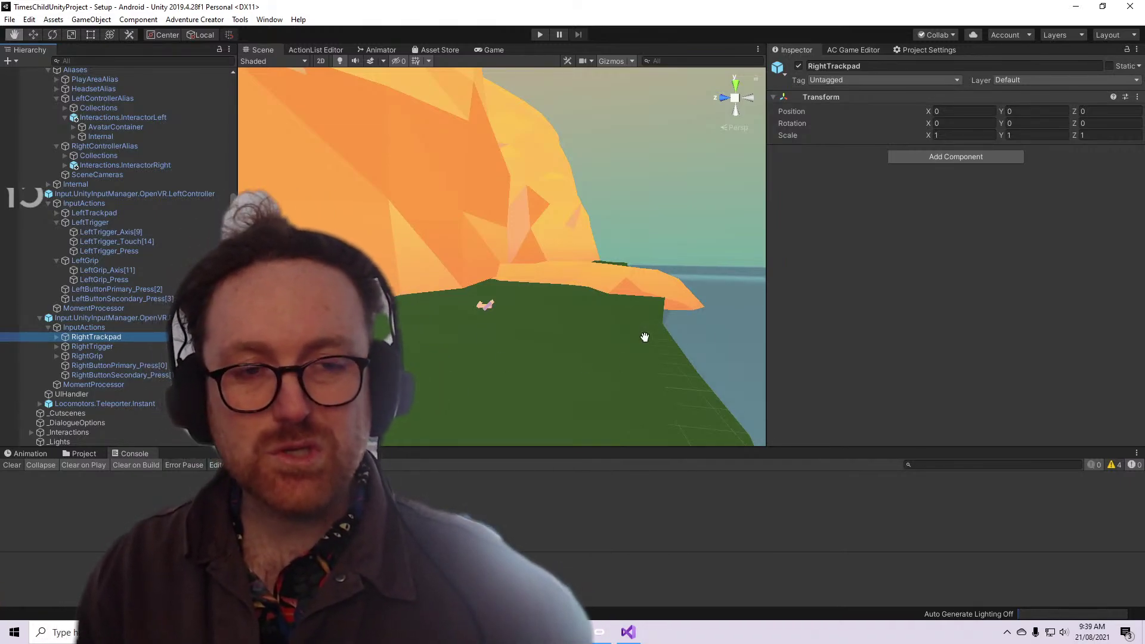
pyautogui.moveTo(645, 337); pyautogui.dragTo(639, 295, button='right')
pyautogui.press('w')
pyautogui.click(639, 294)
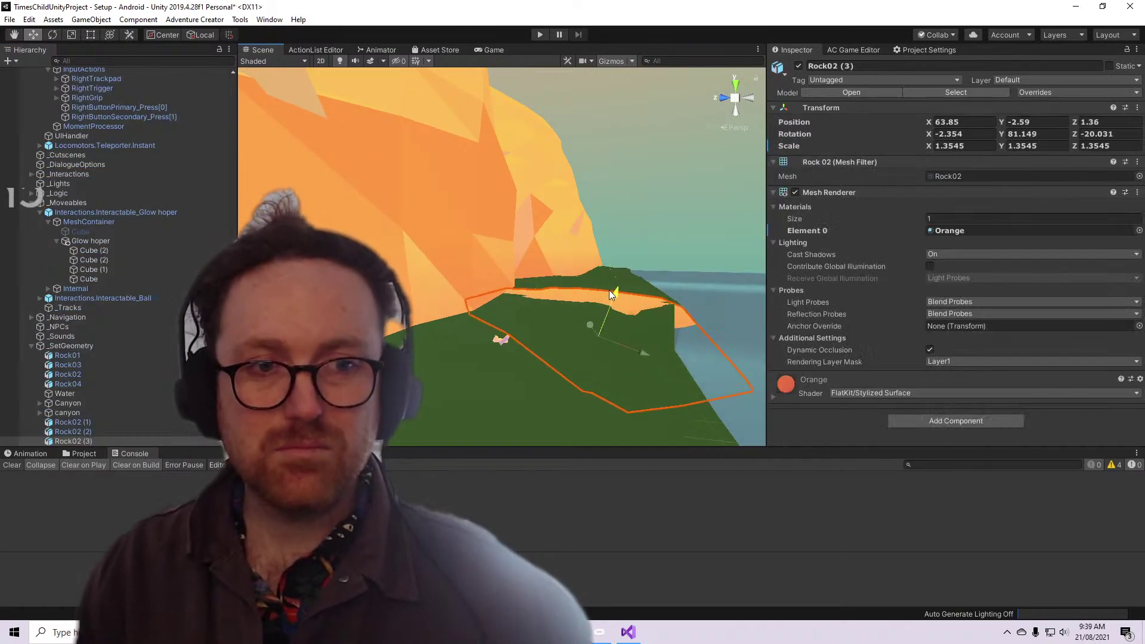
pyautogui.moveTo(609, 290); pyautogui.dragTo(611, 285)
pyautogui.moveTo(611, 285); pyautogui.dragTo(701, 305, button='right')
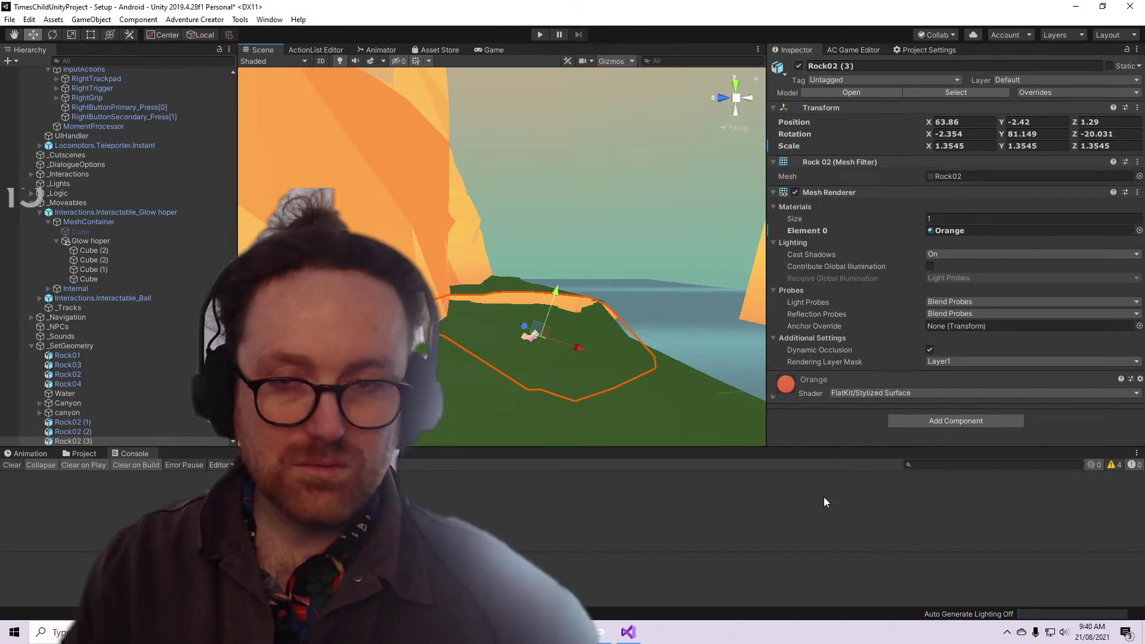
# Select the Interactions.Interactable_Glow hoper root object under _Moveables and examine its Interactable Facade settings
pyautogui.keyDown('alt'); pyautogui.moveTo(664, 280); pyautogui.dragTo(638, 295); pyautogui.keyUp('alt')
pyautogui.scroll(3, 640, 303)
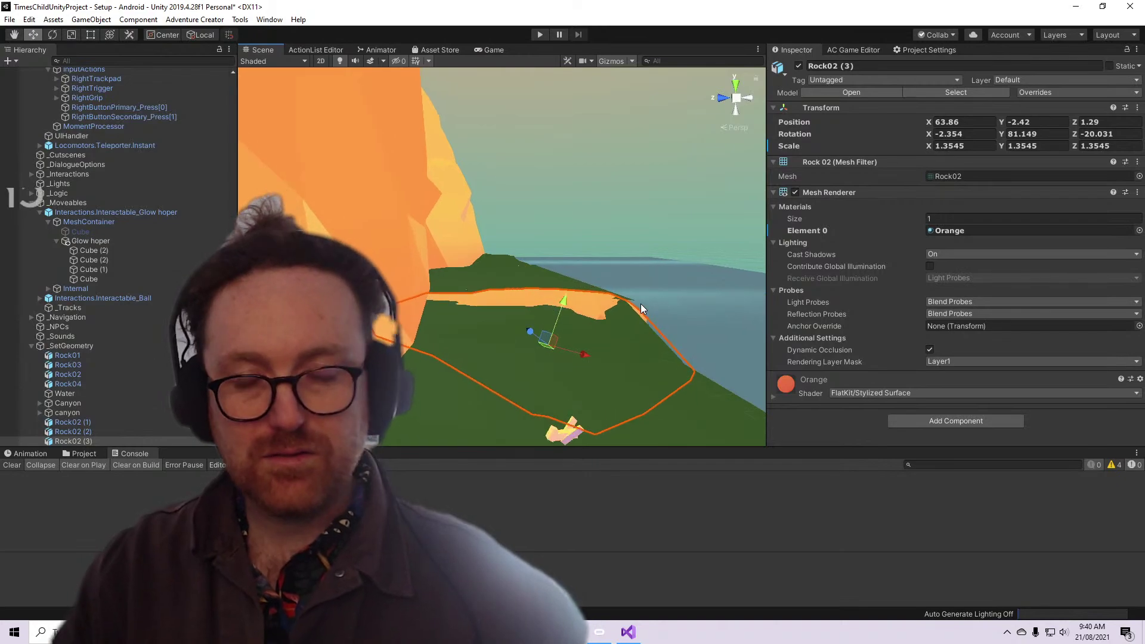
pyautogui.moveTo(640, 303); pyautogui.dragTo(445, 132, button='middle')
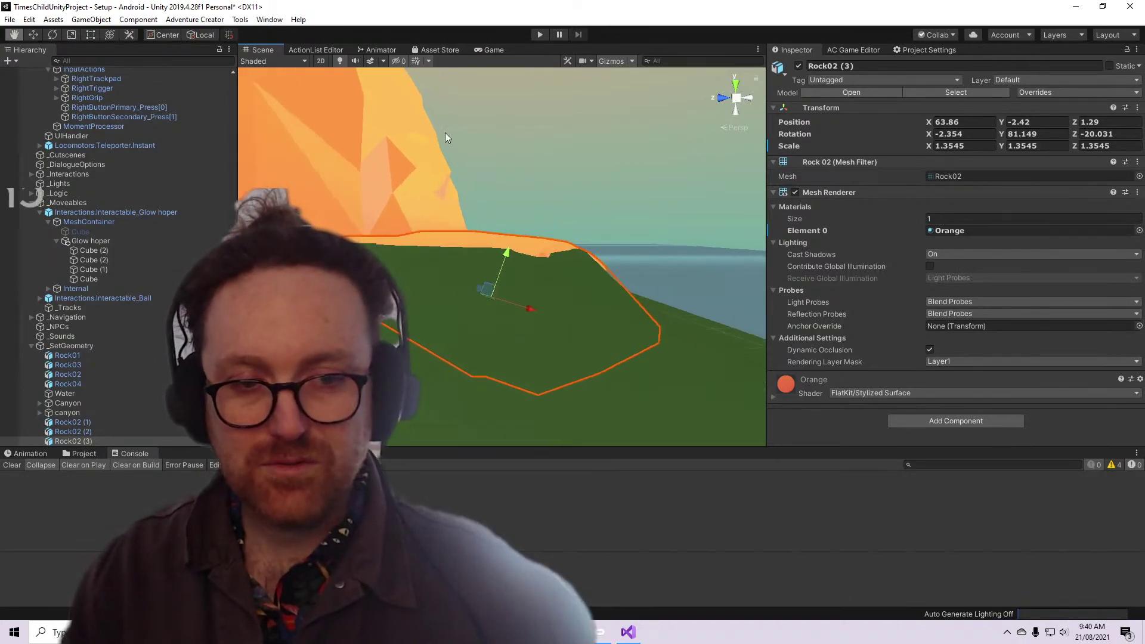
pyautogui.click(385, 259)
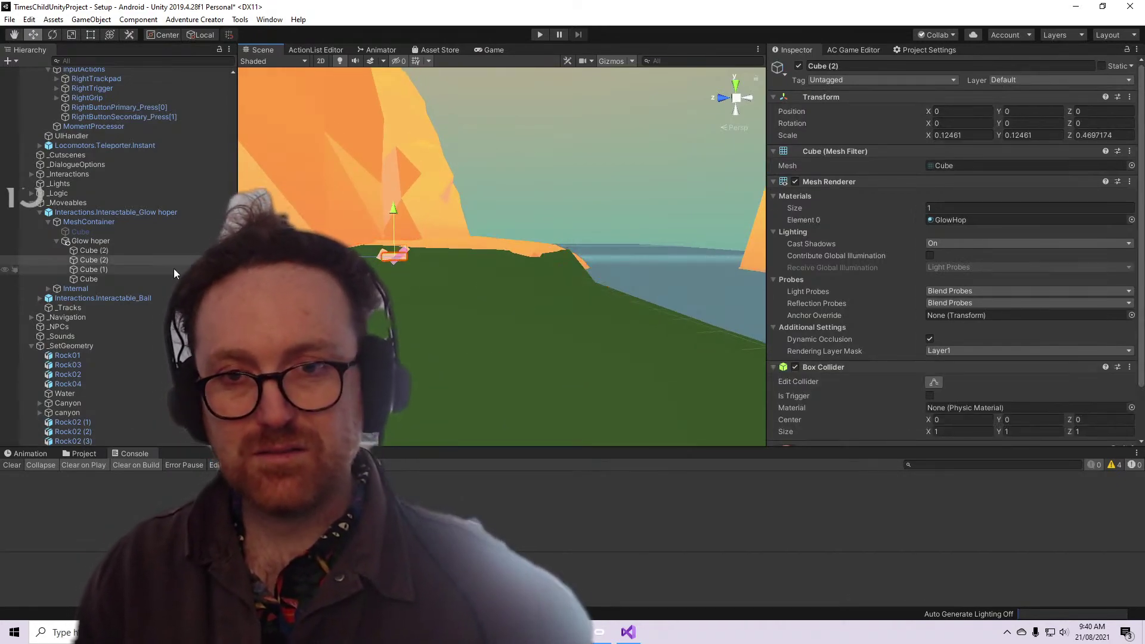
pyautogui.click(185, 210)
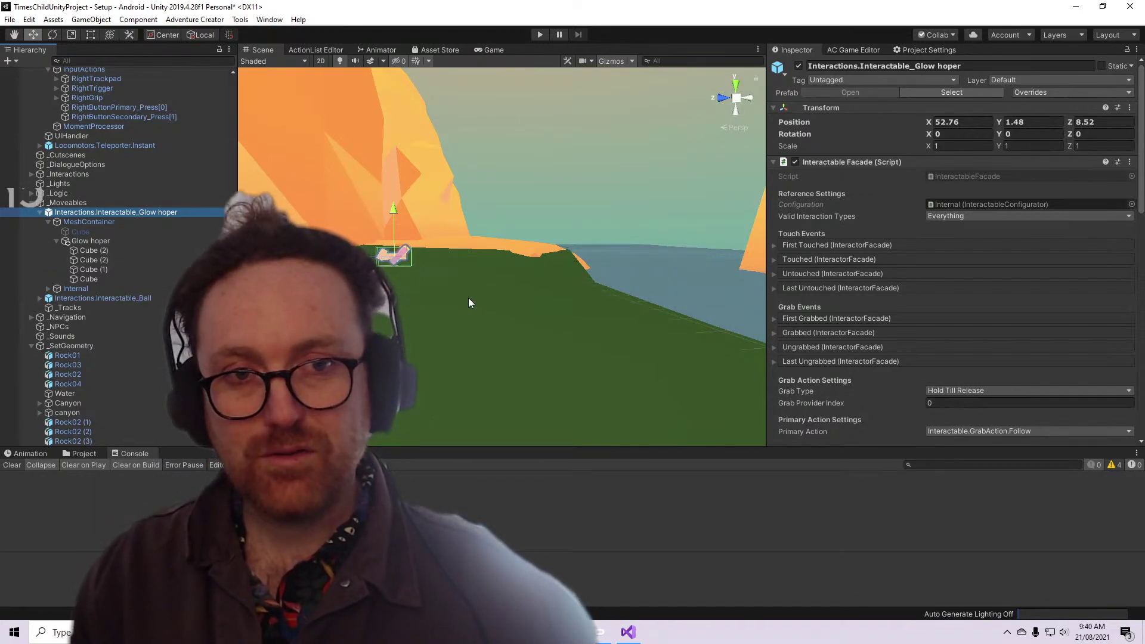
pyautogui.scroll(-3, 79, 329)
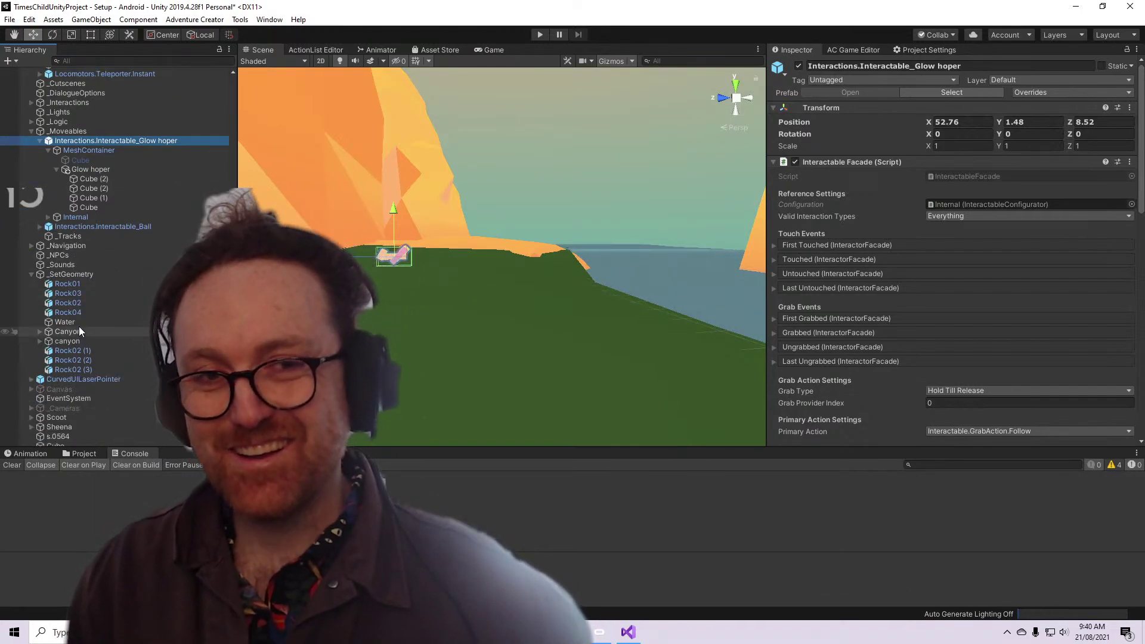
# Examine the left controller's input manager, the tracked alias's Internal object and the right controller's InputActions object
pyautogui.scroll(6, 146, 309)
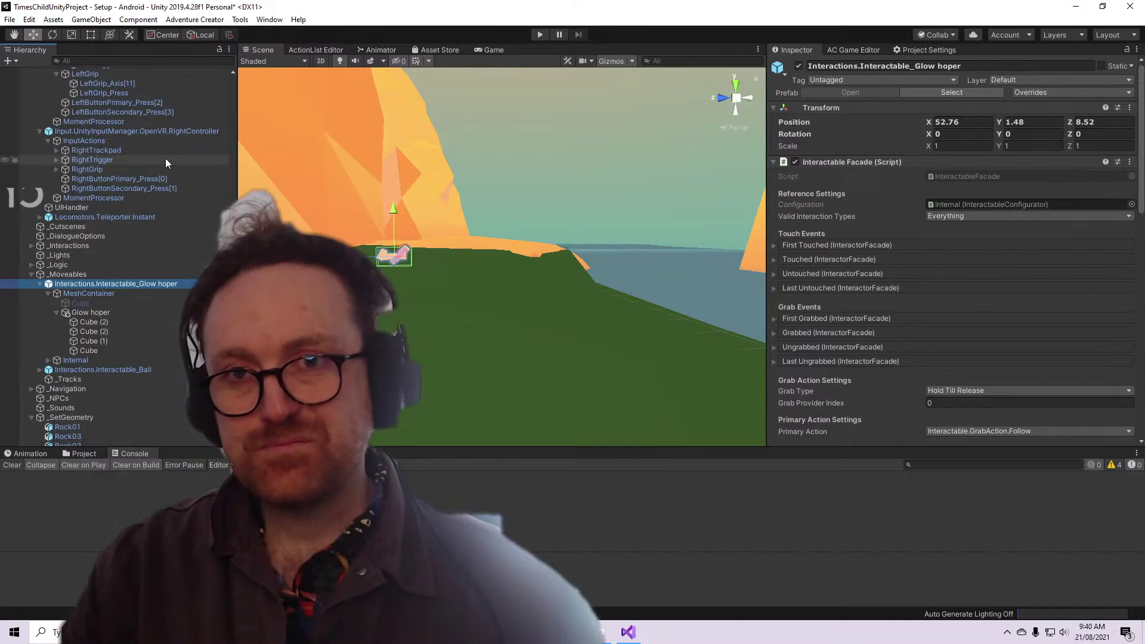
pyautogui.scroll(4, 164, 155)
pyautogui.click(184, 115)
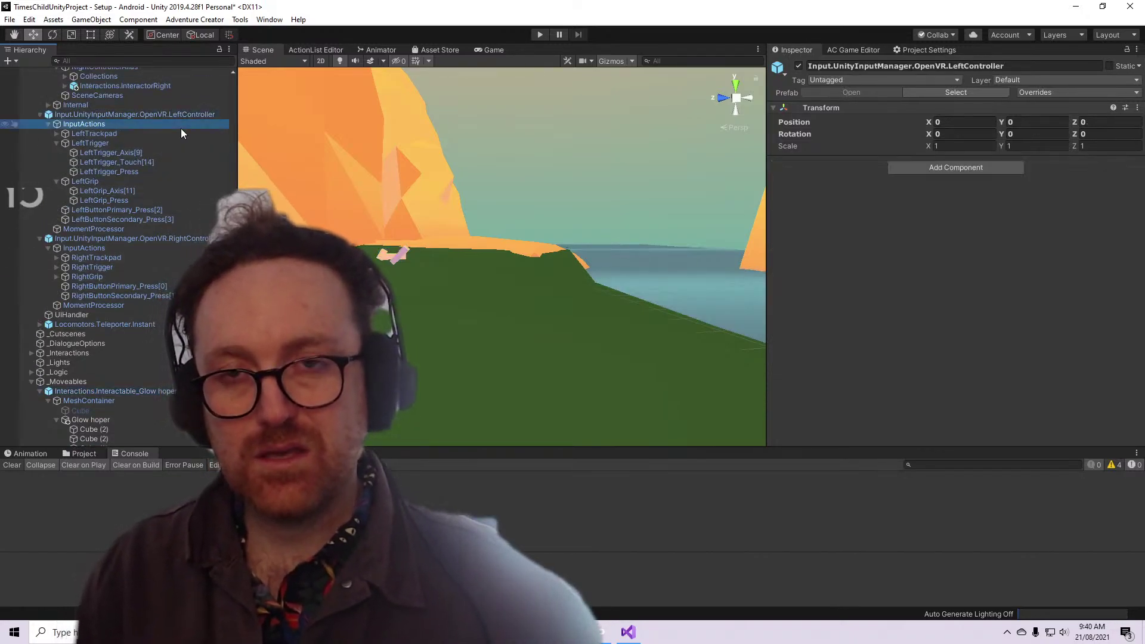
pyautogui.click(188, 106)
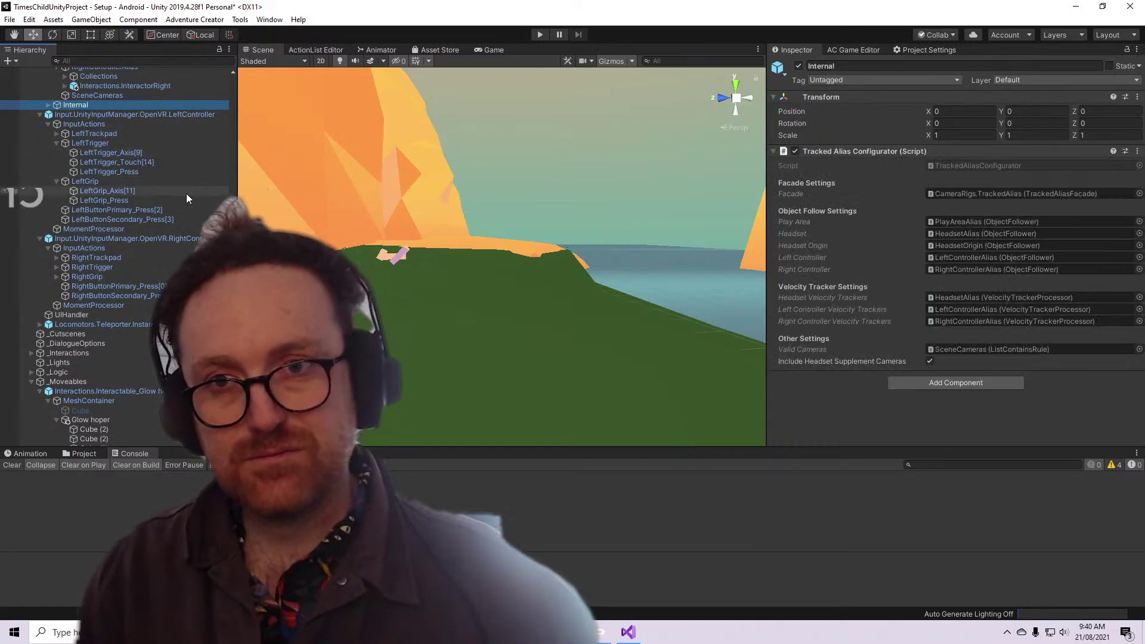
pyautogui.click(162, 248)
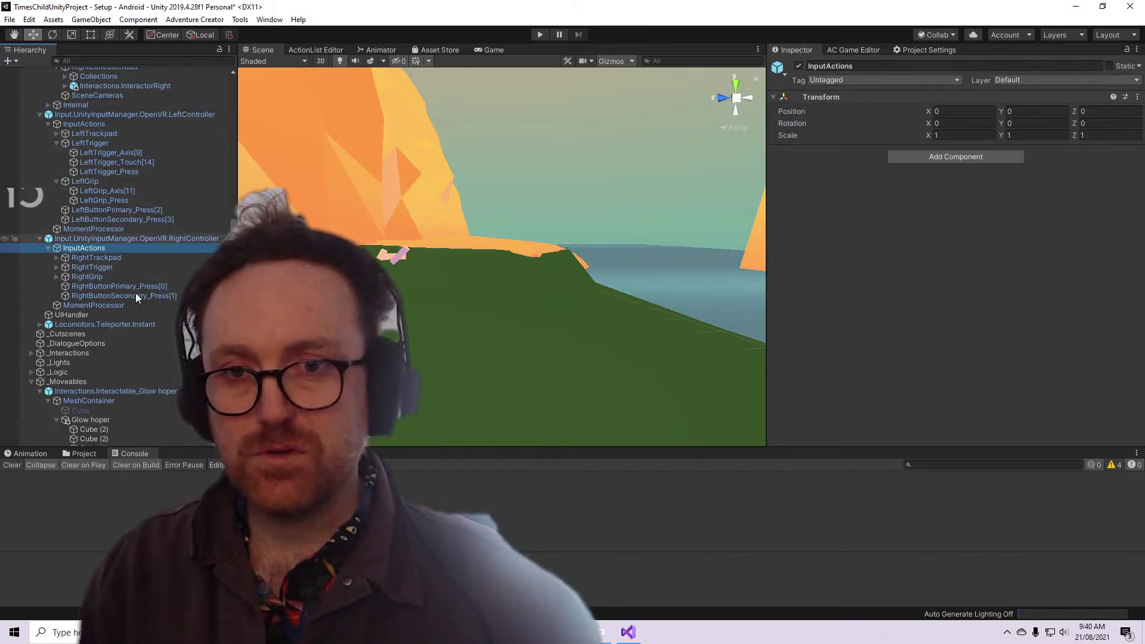
pyautogui.scroll(-3, 129, 324)
pyautogui.scroll(6, 129, 324)
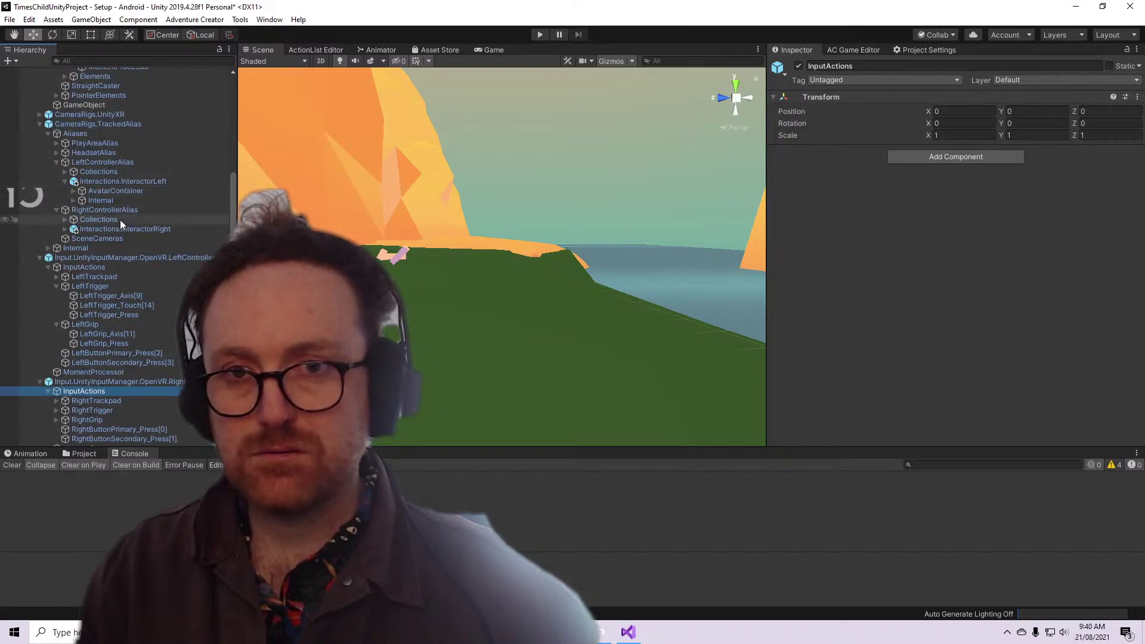
# Check the action assignments on Interactions.InteractorRight and the right controller's Indicators.ObjectPointers.Straight, and collapse the straight pointer's hierarchy
pyautogui.click(120, 231)
pyautogui.scroll(3, 120, 230)
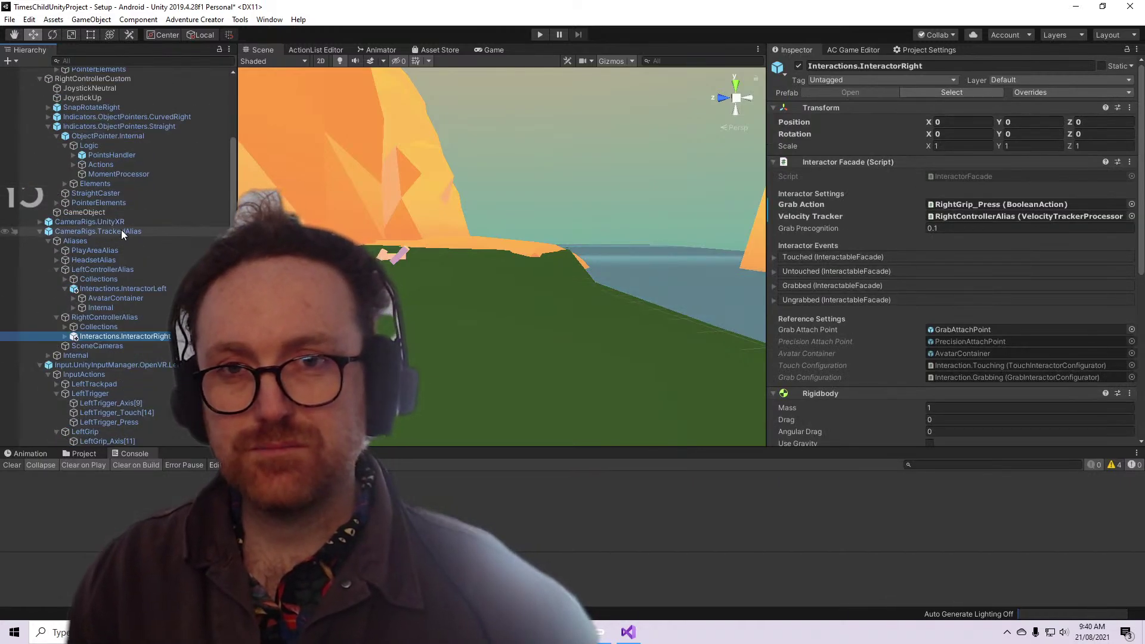
pyautogui.click(142, 124)
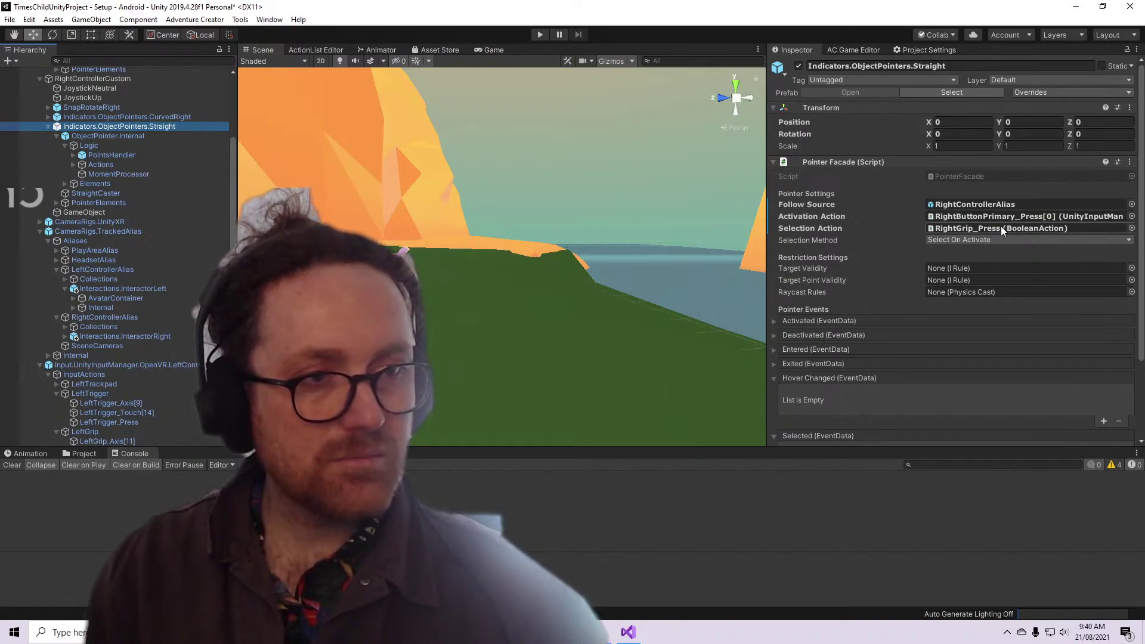
pyautogui.scroll(3, 150, 159)
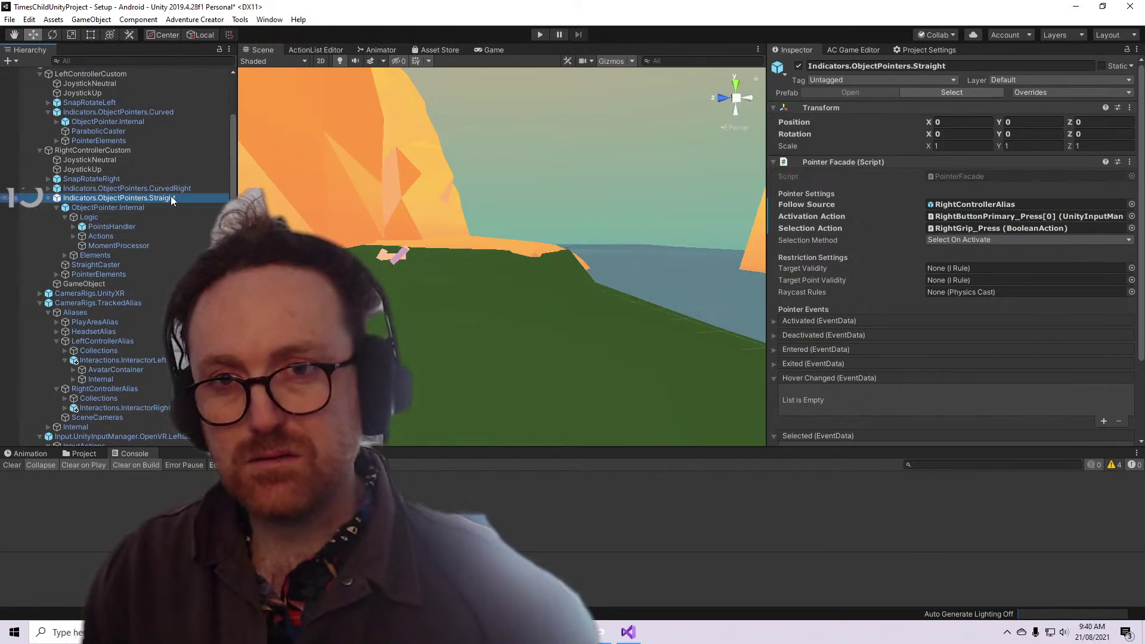
pyautogui.click(48, 198)
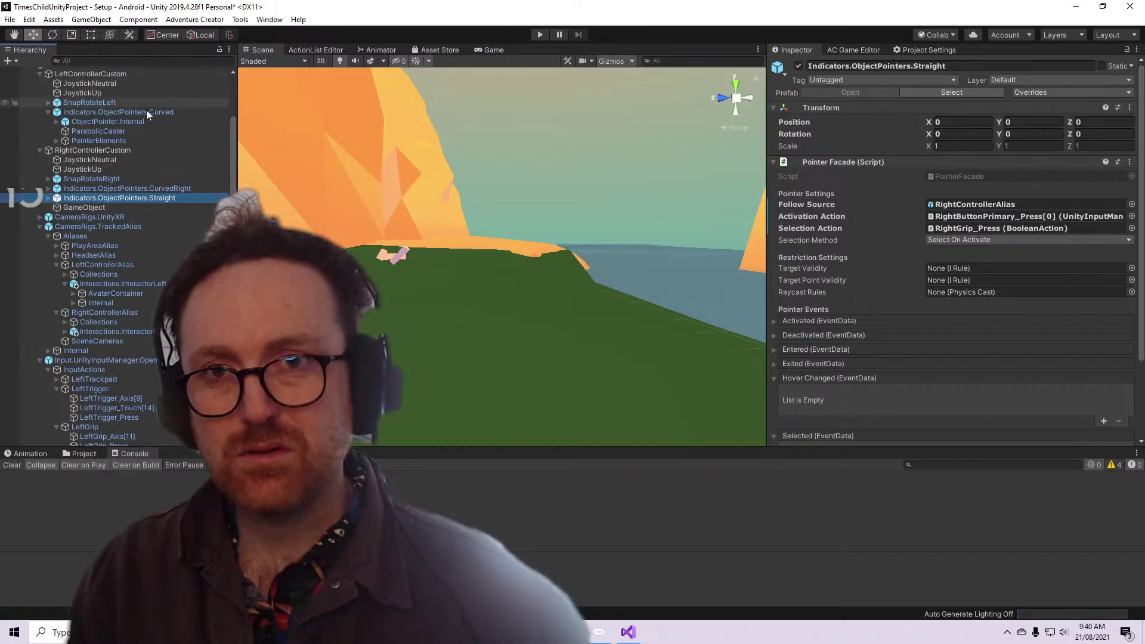
# Search the hierarchy for "pointer", inspect CurvedUILaserPointer's hand overrides, and clear the search
pyautogui.click(130, 56)
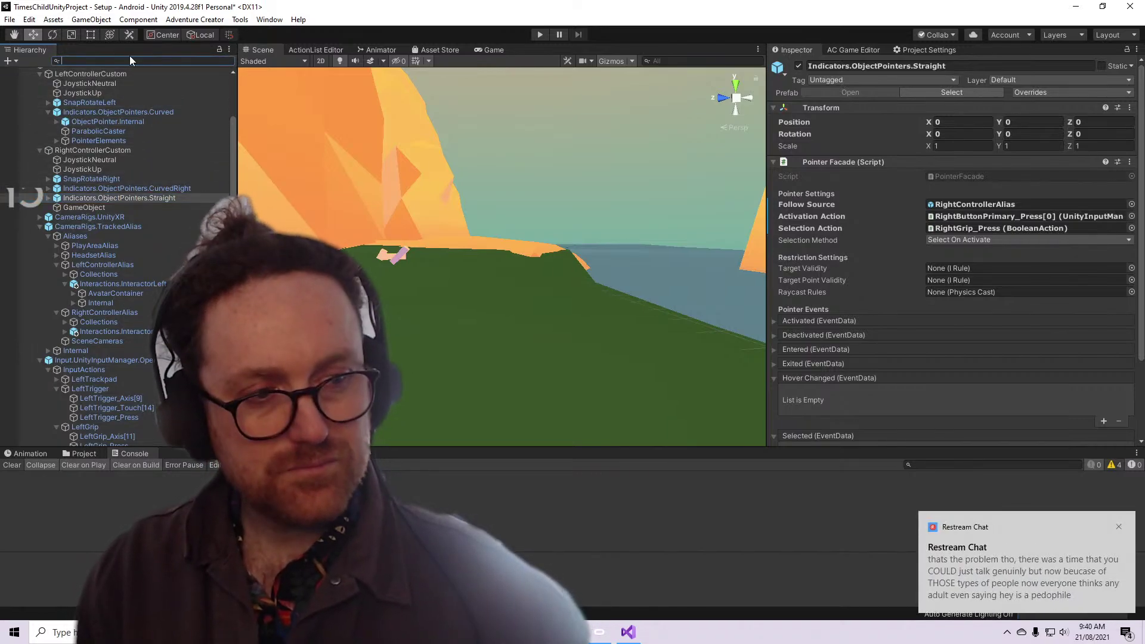
pyautogui.write('pointer')
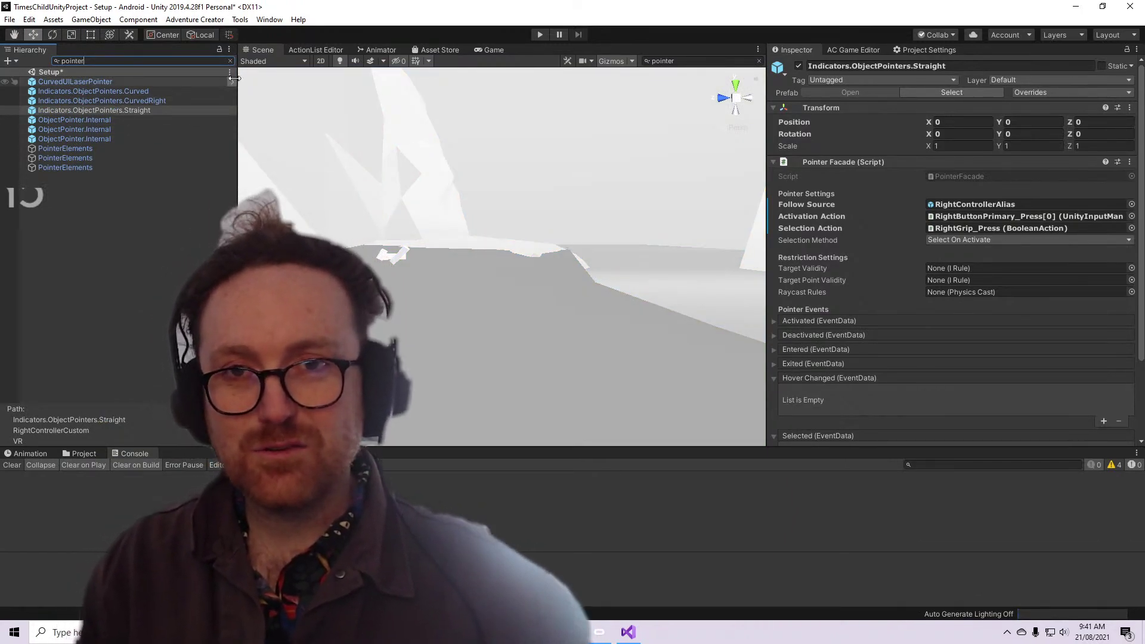
pyautogui.click(88, 81)
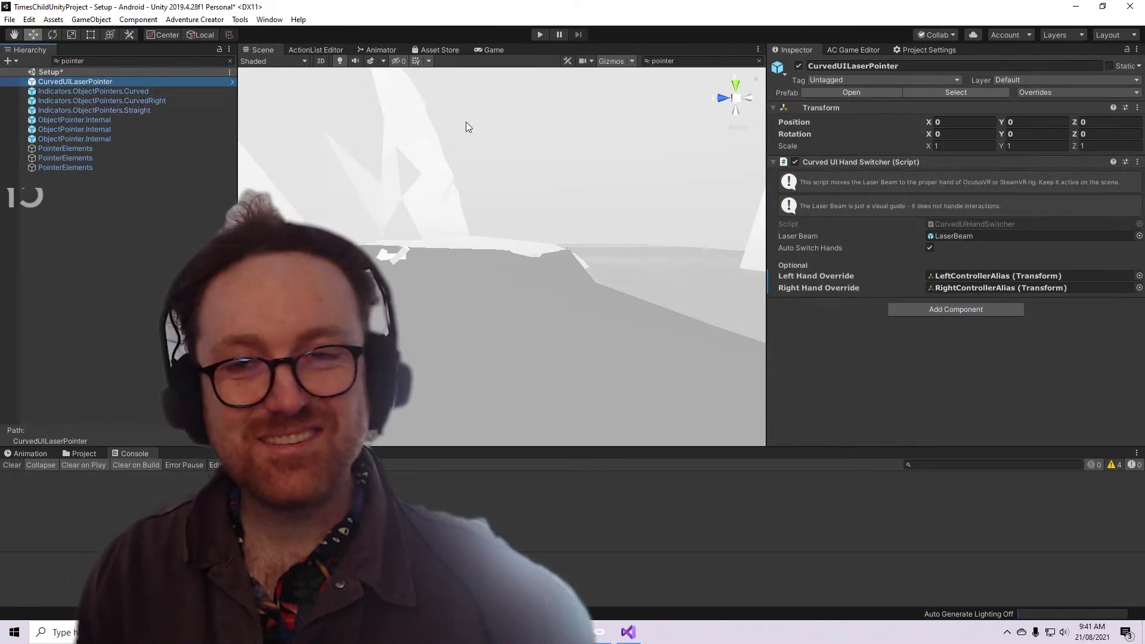
pyautogui.click(231, 61)
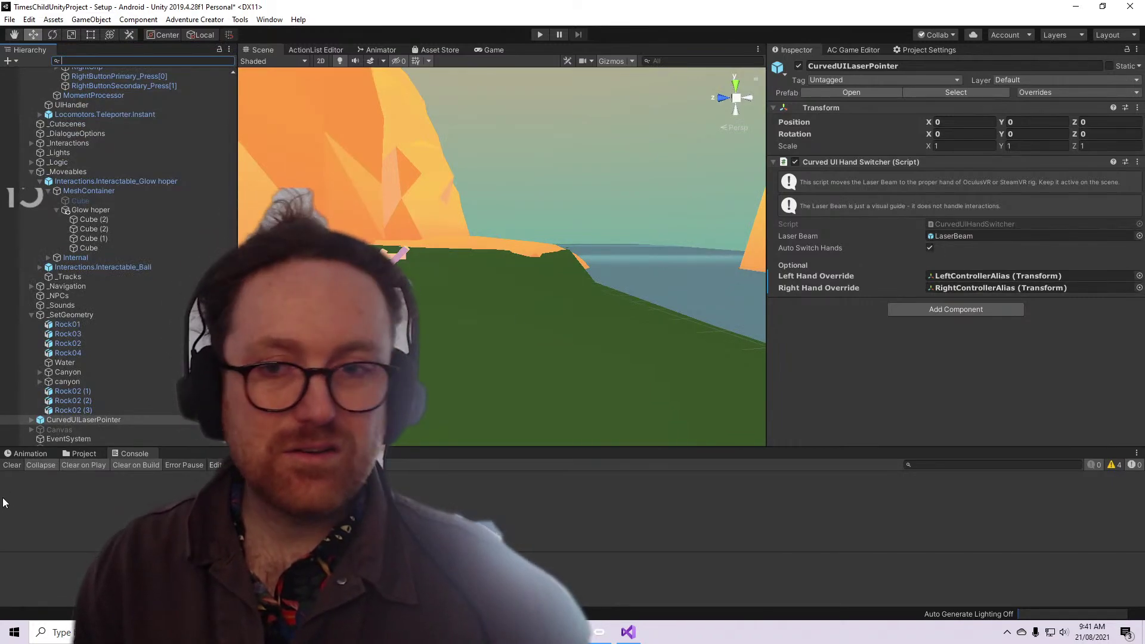
# Clear the console, run the scene in play mode to test the pointer, and stop it
pyautogui.click(12, 465)
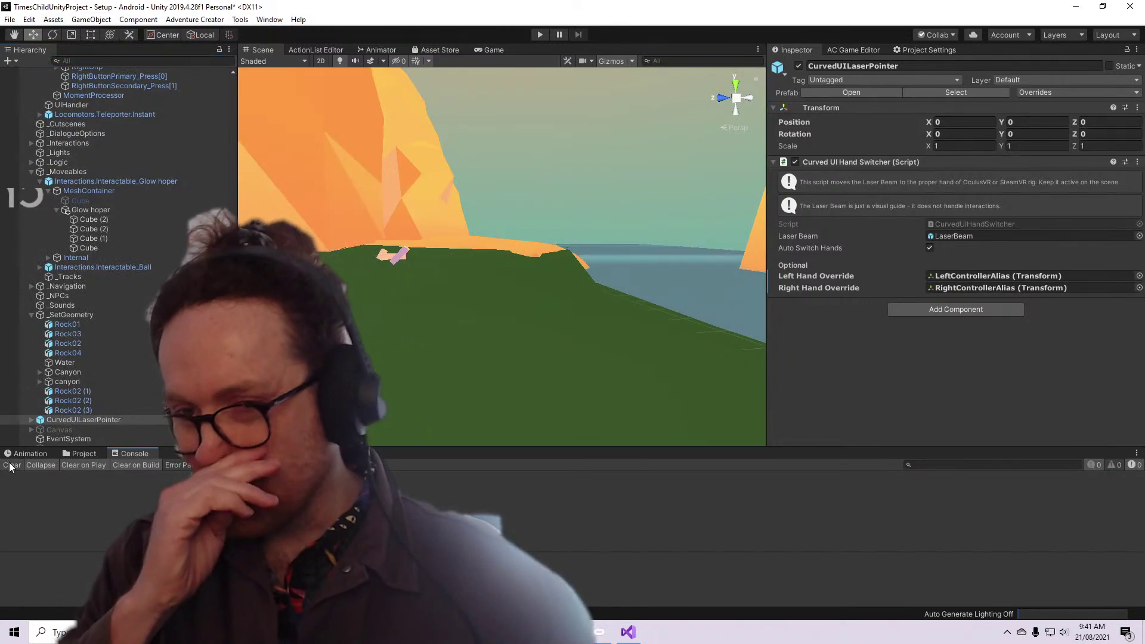
pyautogui.click(543, 34)
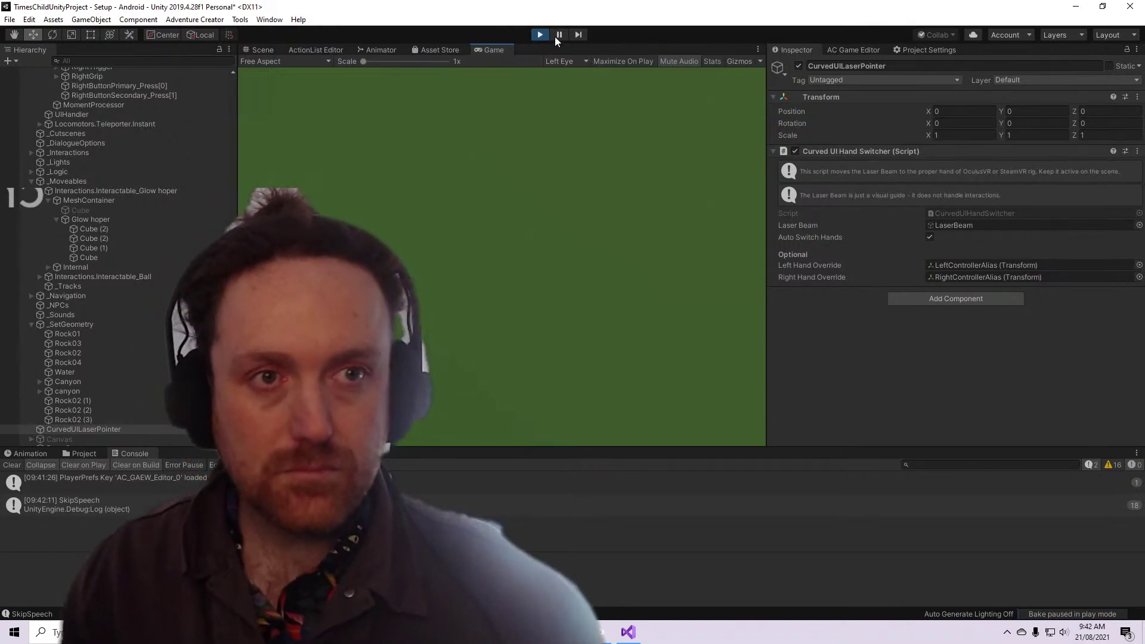
pyautogui.click(539, 35)
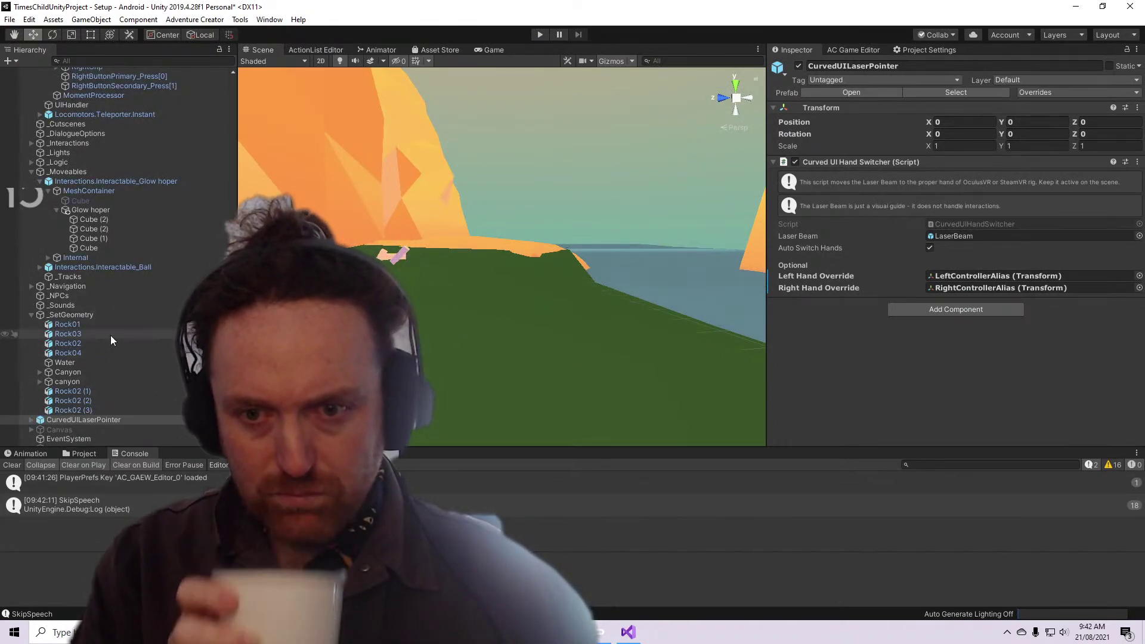
# Expand CurvedUILaserPointer, search the hierarchy for "curved", inspect Indicators.ObjectPointers.Curved, and clear the search
pyautogui.scroll(-2, 119, 335)
pyautogui.click(31, 374)
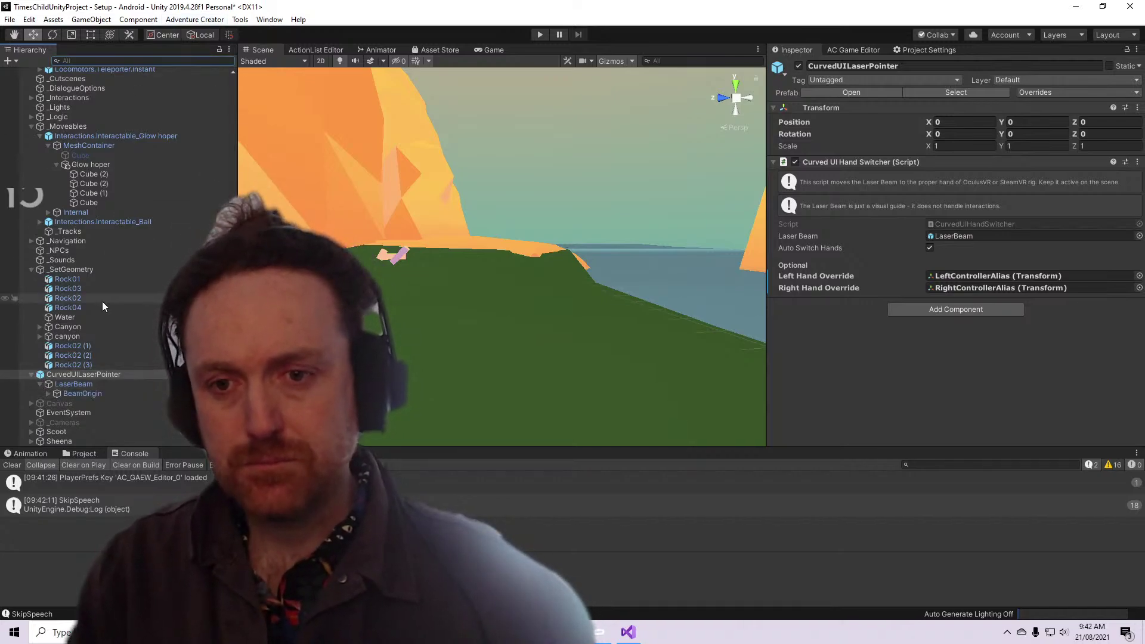
pyautogui.click(132, 57)
pyautogui.write('curved')
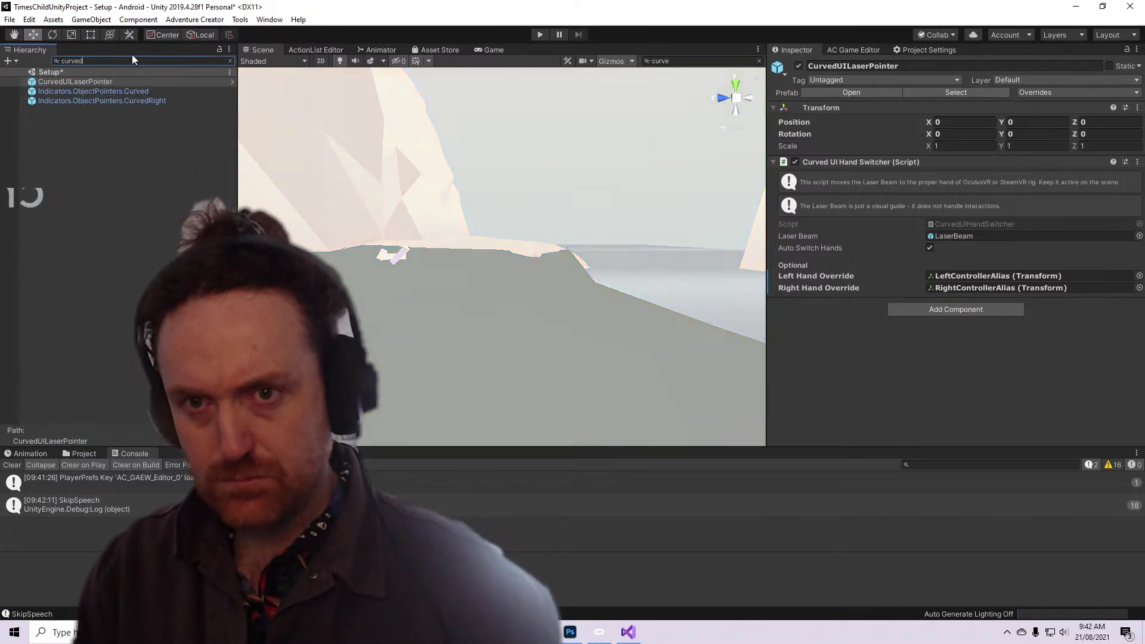
pyautogui.click(141, 91)
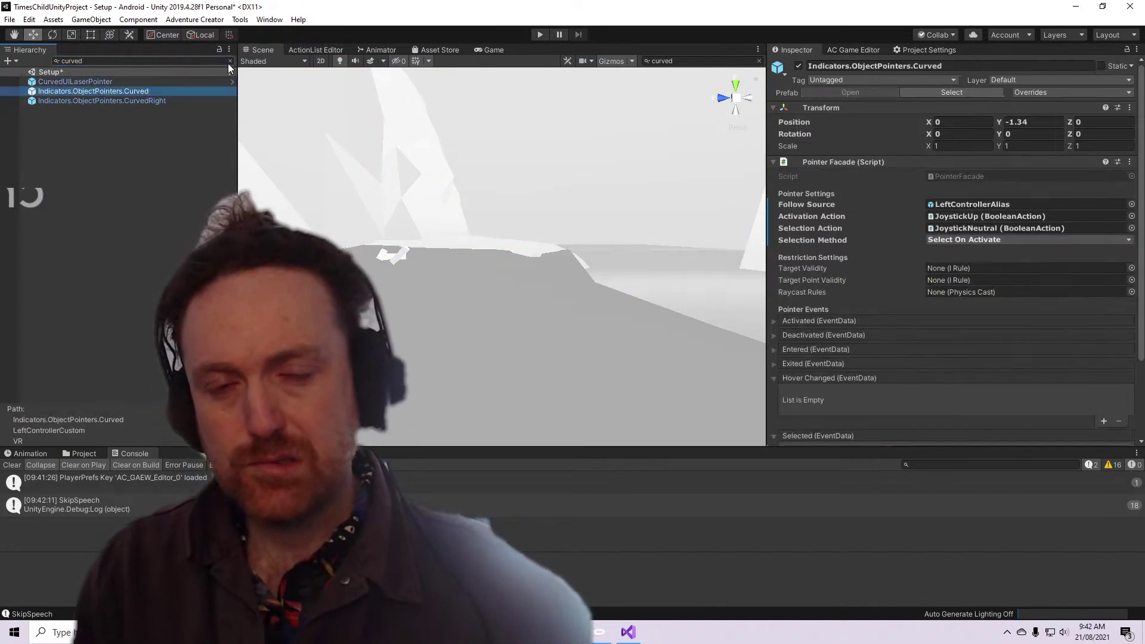
pyautogui.click(230, 61)
# Compare the left curved pointer's ObjectPointer.Internal configuration with the Pointer Facade settings of the right controller's Indicators.ObjectPointers.Straight
pyautogui.click(194, 232)
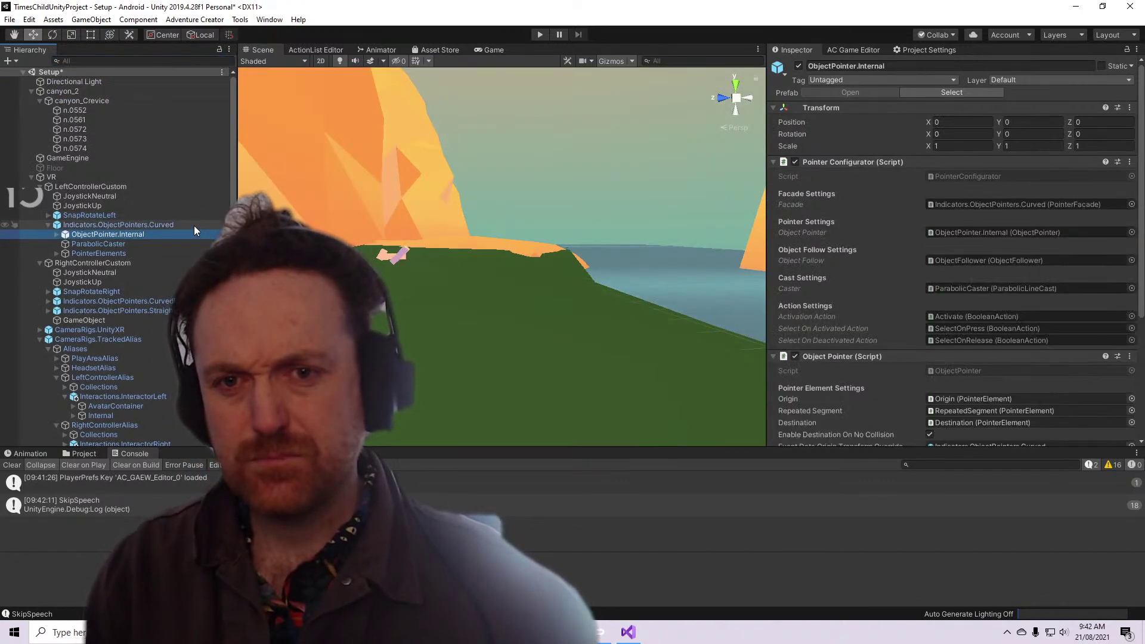
pyautogui.click(194, 226)
pyautogui.click(186, 234)
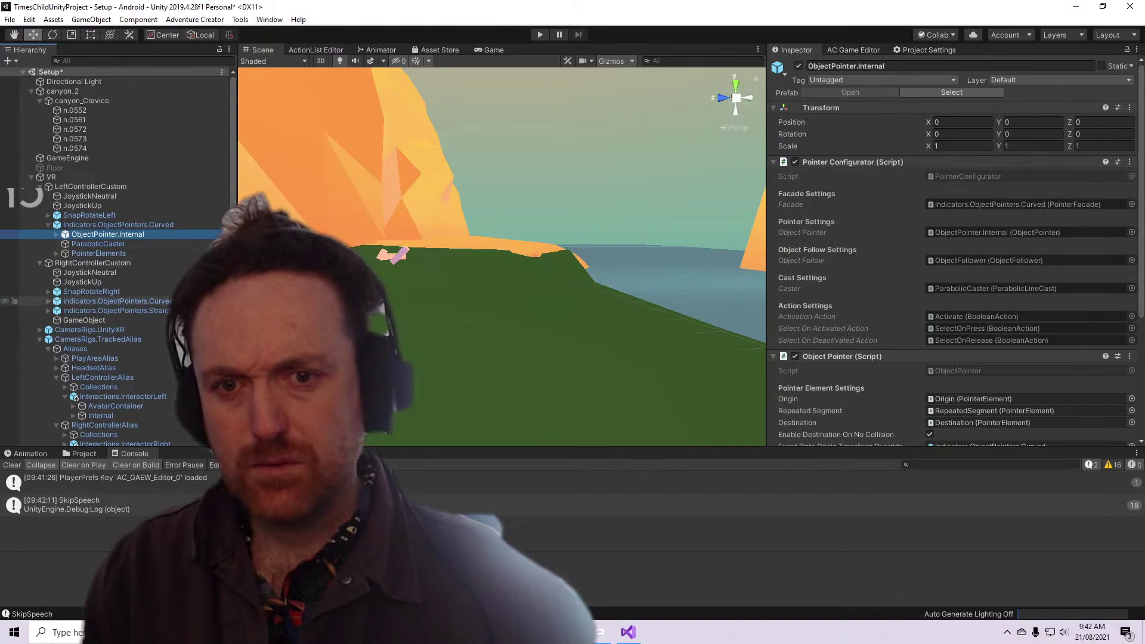
pyautogui.click(119, 310)
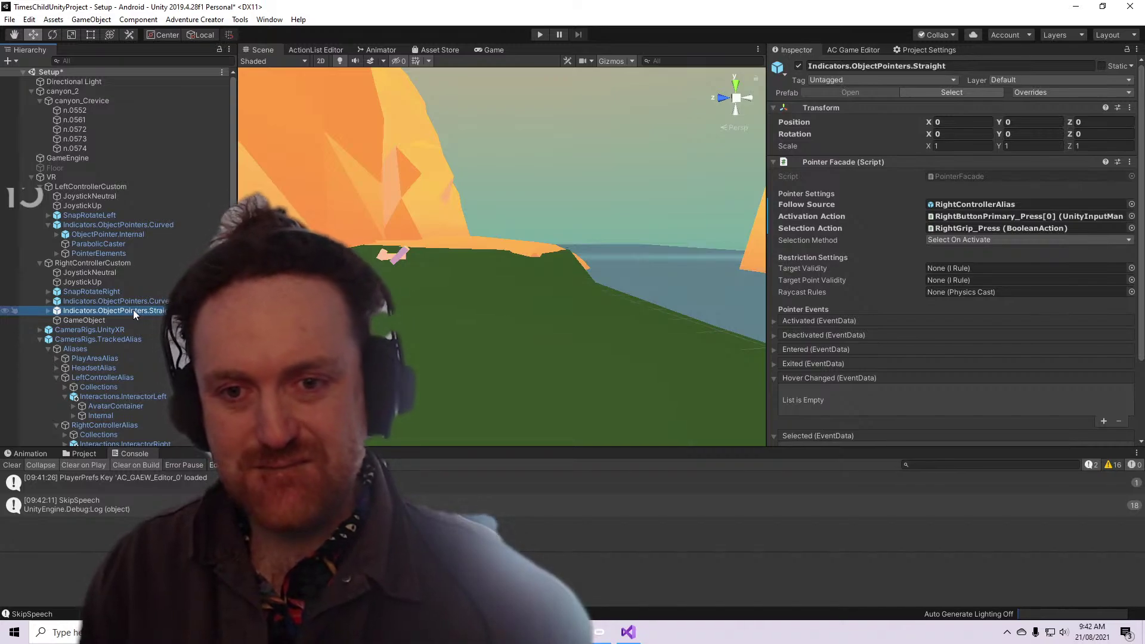
pyautogui.scroll(-3, 133, 310)
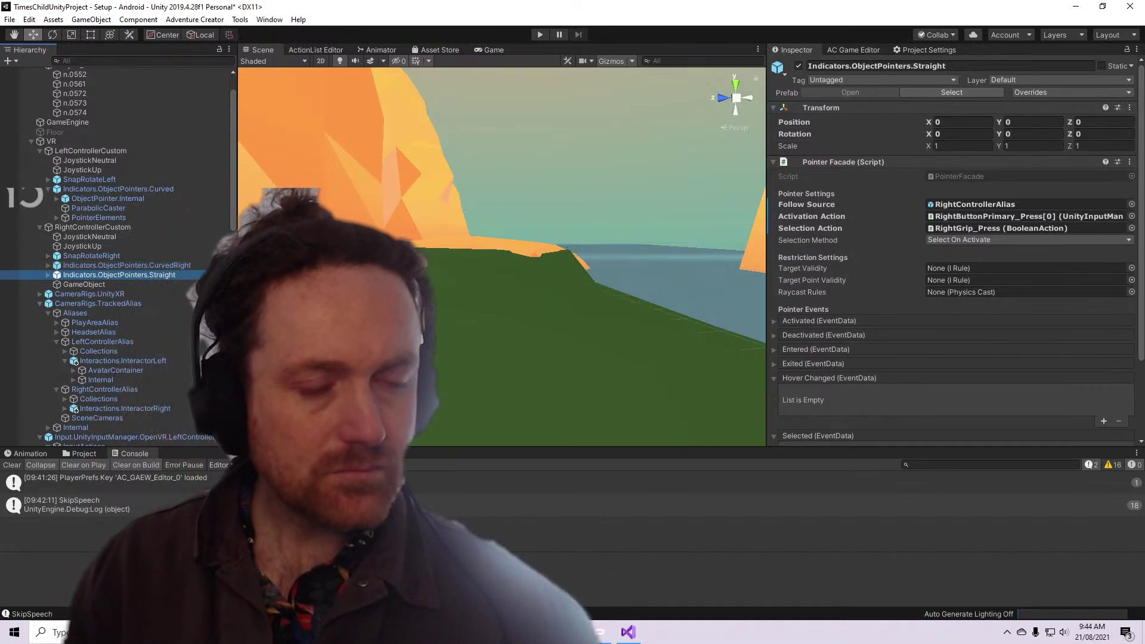
# Switch to the Restream Chat window and read the viewer's latest messages
pyautogui.hotkey('alt', 'Tab')
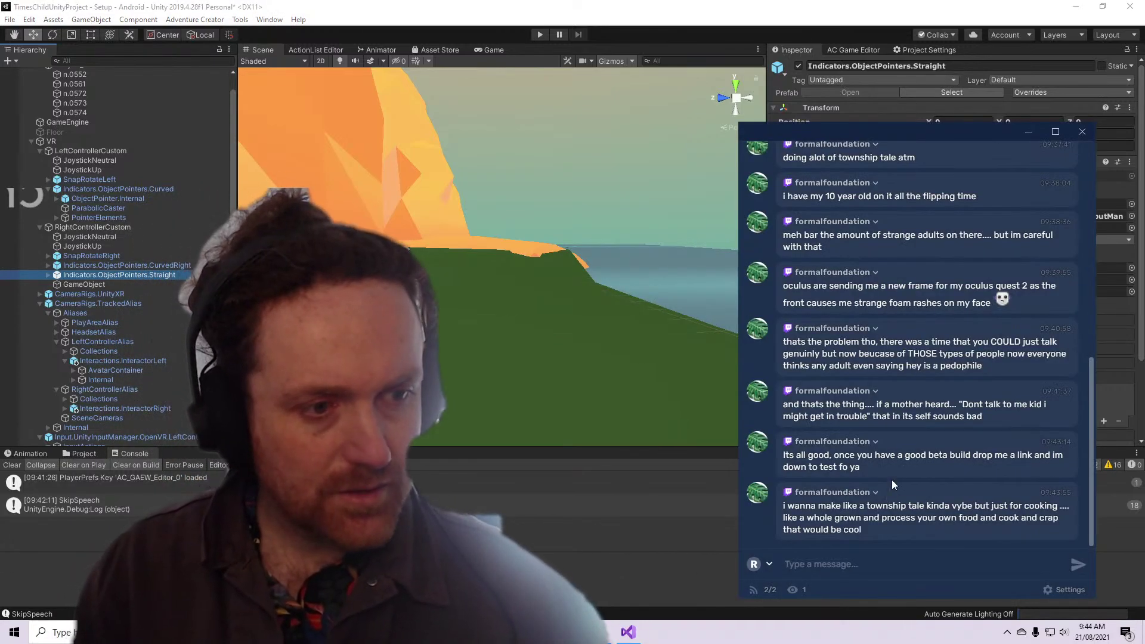
pyautogui.tripleClick(895, 455)
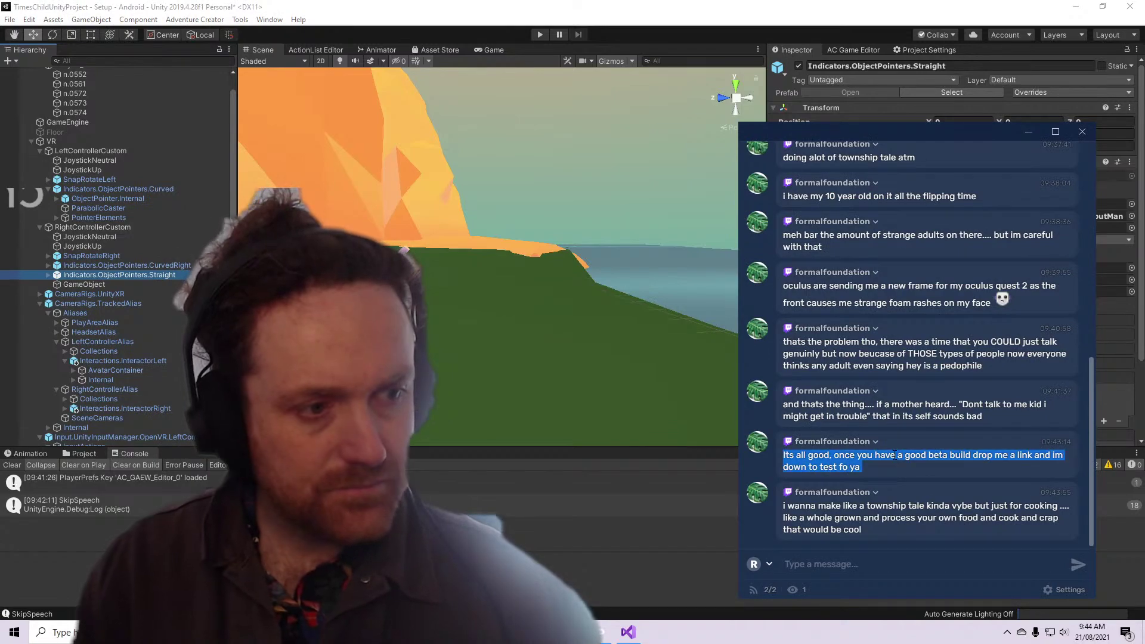
pyautogui.tripleClick(930, 517)
pyautogui.tripleClick(883, 411)
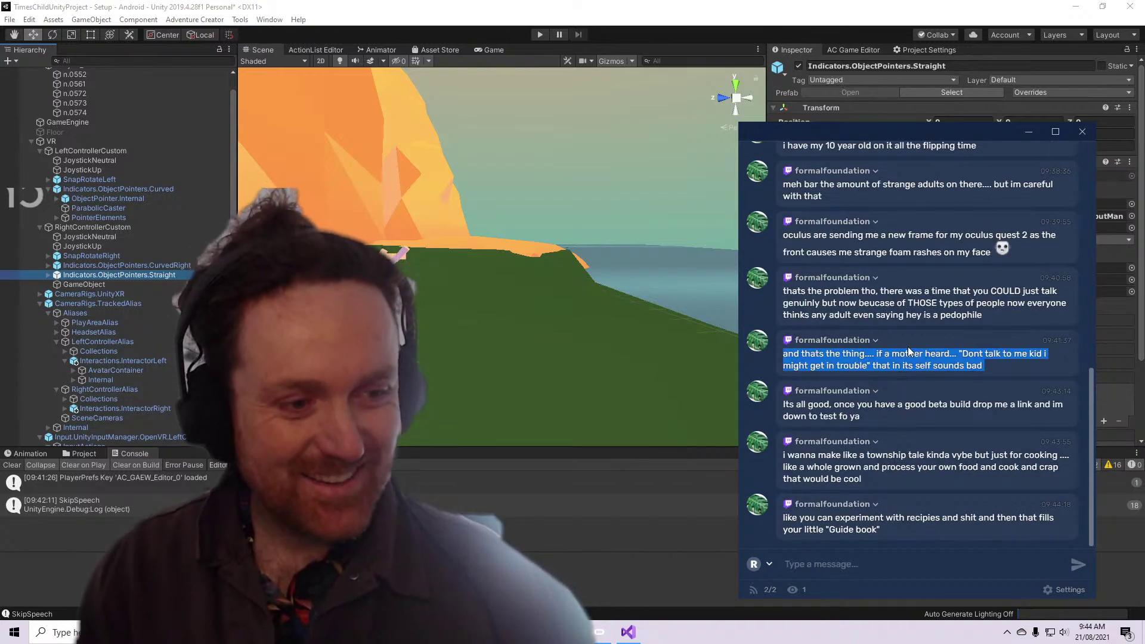
pyautogui.tripleClick(917, 516)
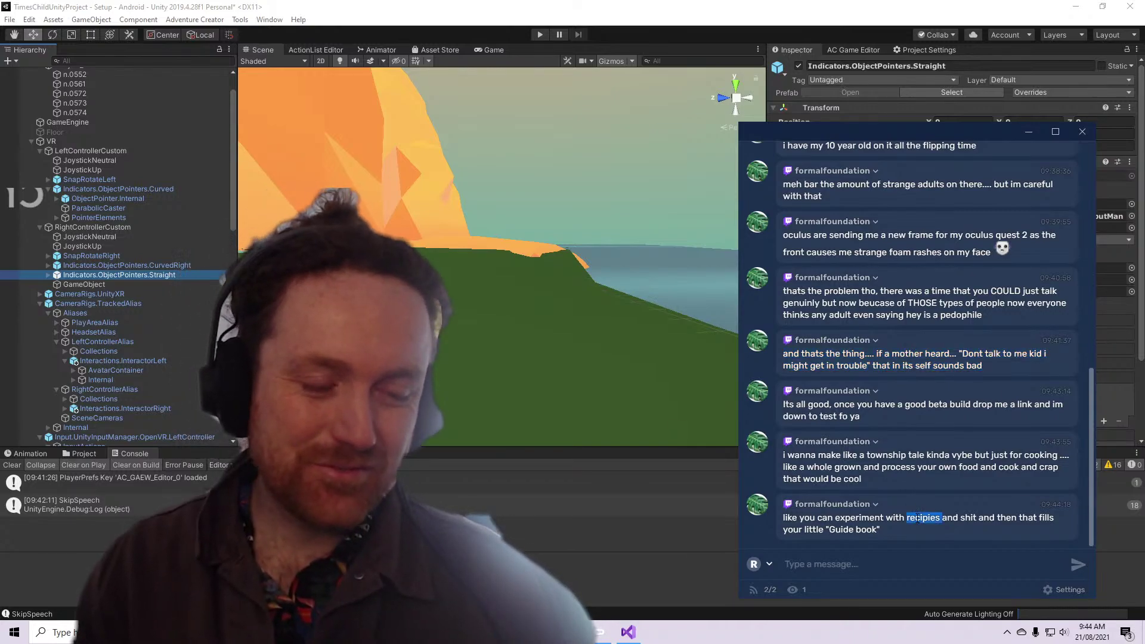
pyautogui.click(907, 445)
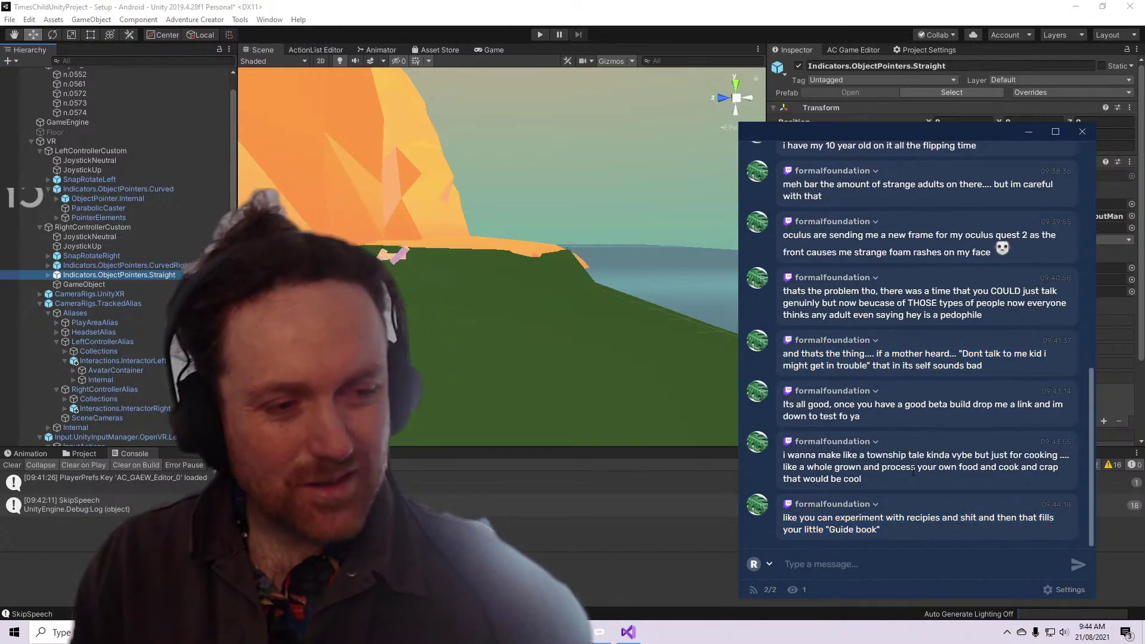
pyautogui.tripleClick(912, 470)
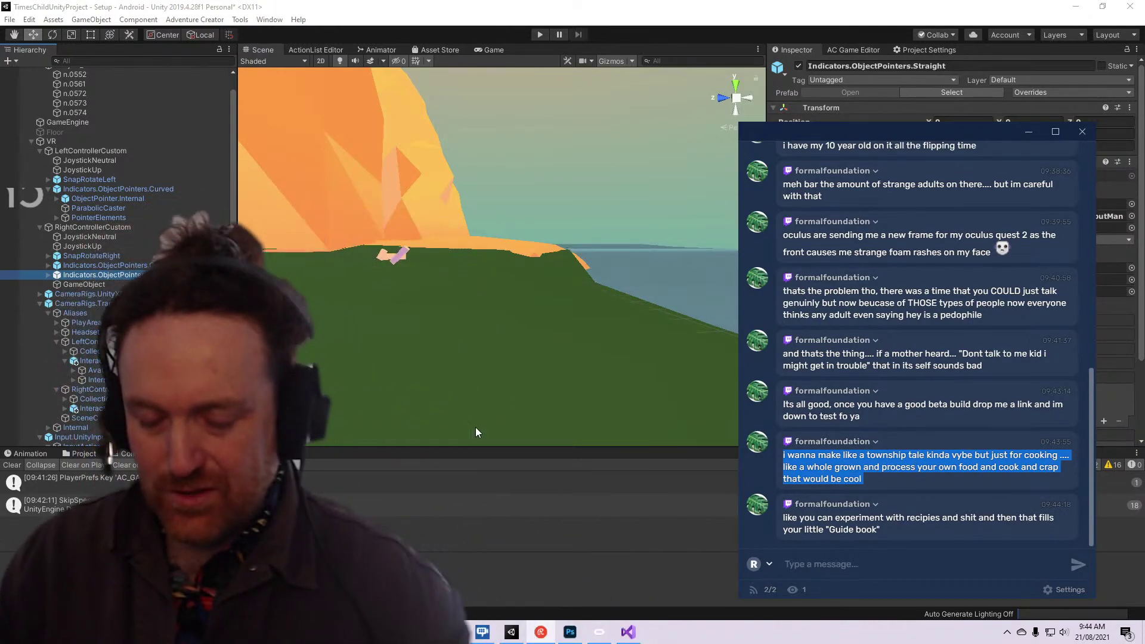
# Read the viewer's chat messages about the cooking game idea and the offer to test a beta build
pyautogui.moveTo(628, 631)
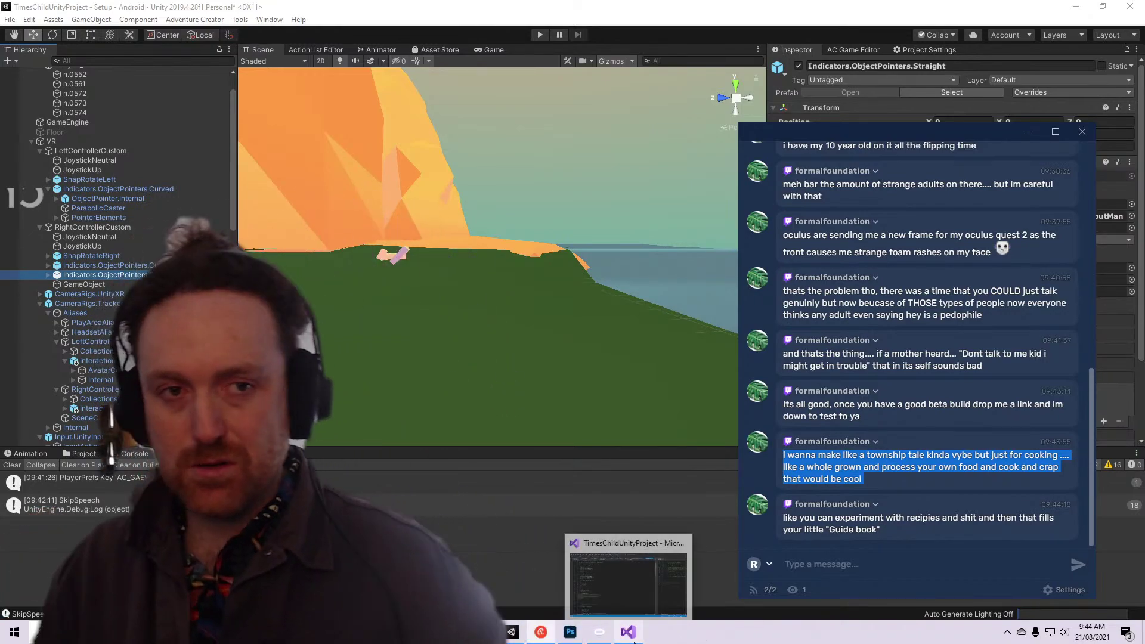
pyautogui.tripleClick(812, 467)
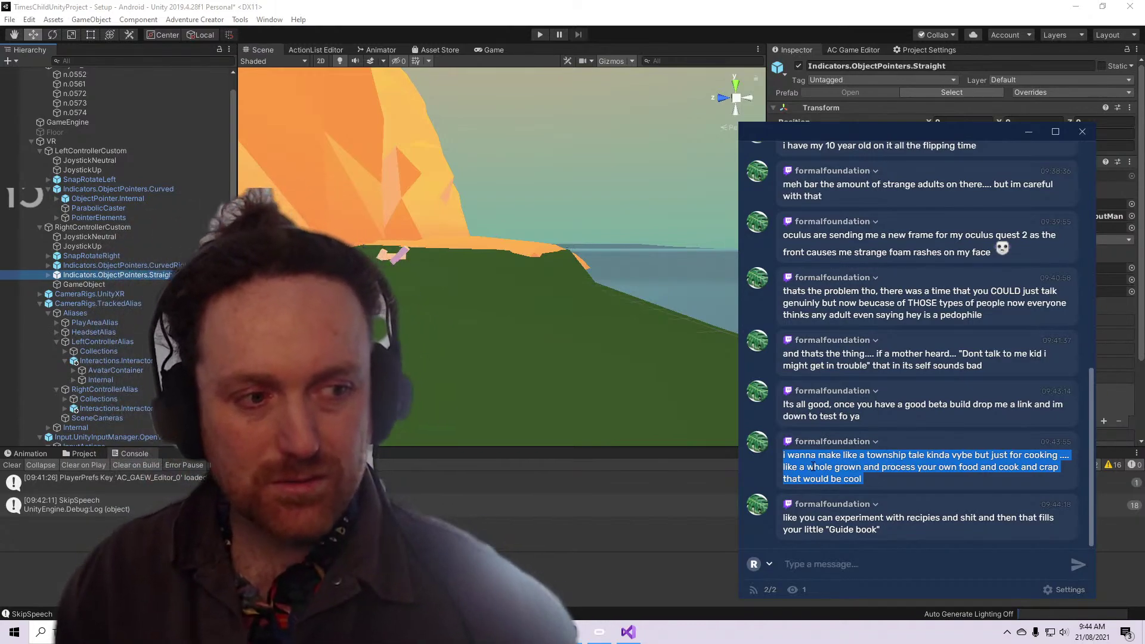
pyautogui.tripleClick(867, 410)
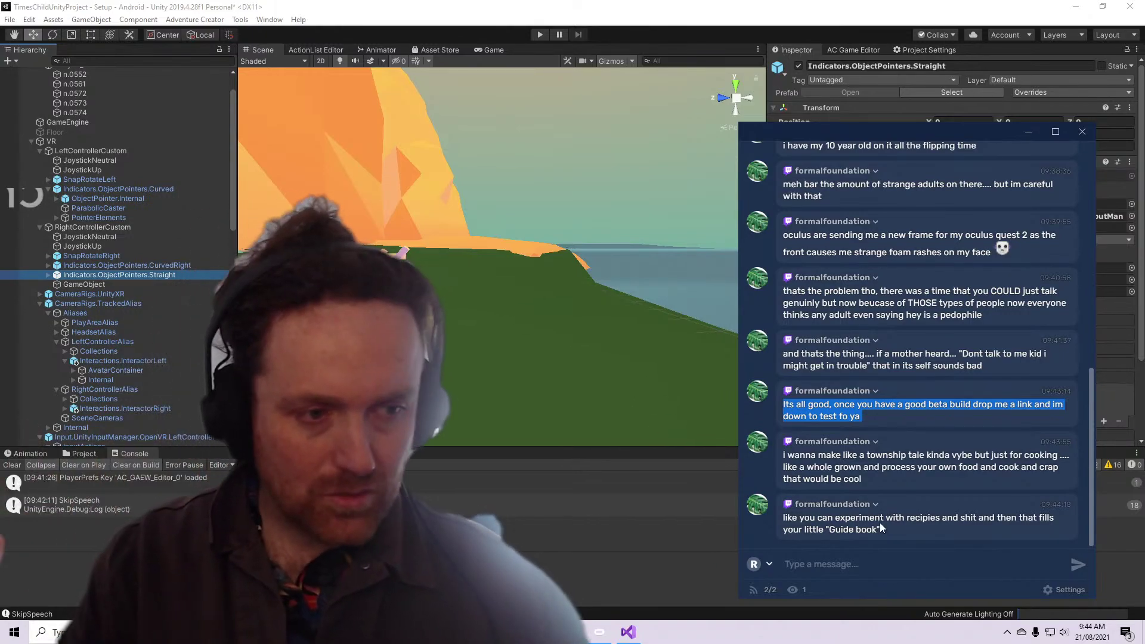
# Inspect the right controller's Indicators.ObjectPointers.Straight and locate the objects its Activation Action and Follow Source reference in the hierarchy
pyautogui.click(439, 276)
pyautogui.moveTo(474, 295); pyautogui.dragTo(488, 330, button='middle')
pyautogui.keyDown('alt'); pyautogui.moveTo(489, 330); pyautogui.dragTo(345, 331); pyautogui.keyUp('alt')
pyautogui.keyDown('alt'); pyautogui.moveTo(405, 356); pyautogui.dragTo(634, 180); pyautogui.keyUp('alt')
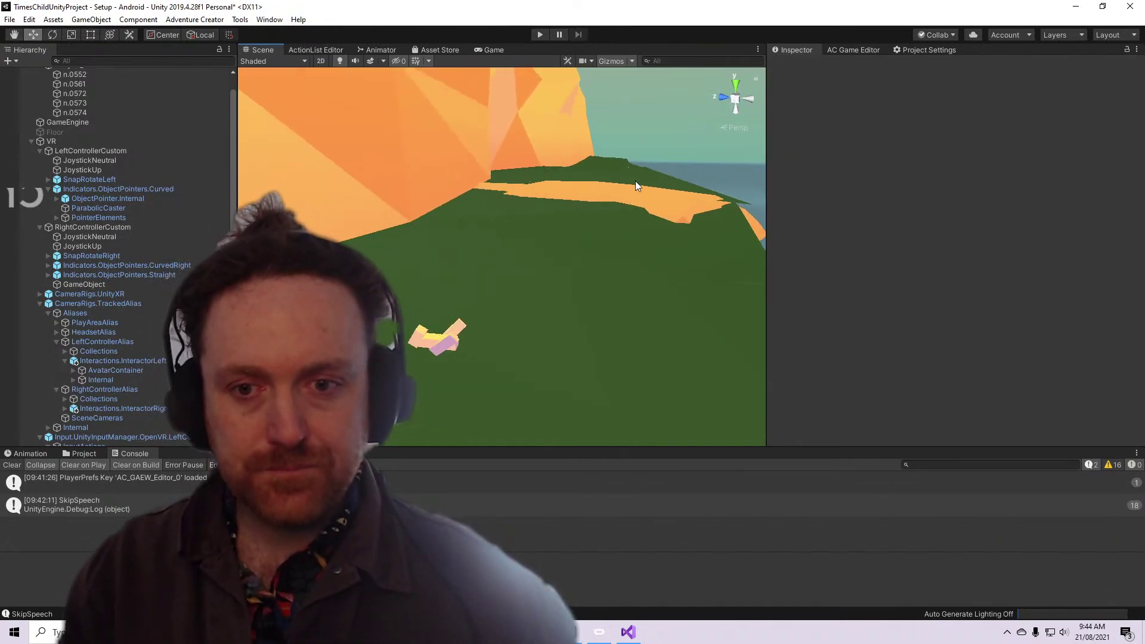
pyautogui.click(161, 275)
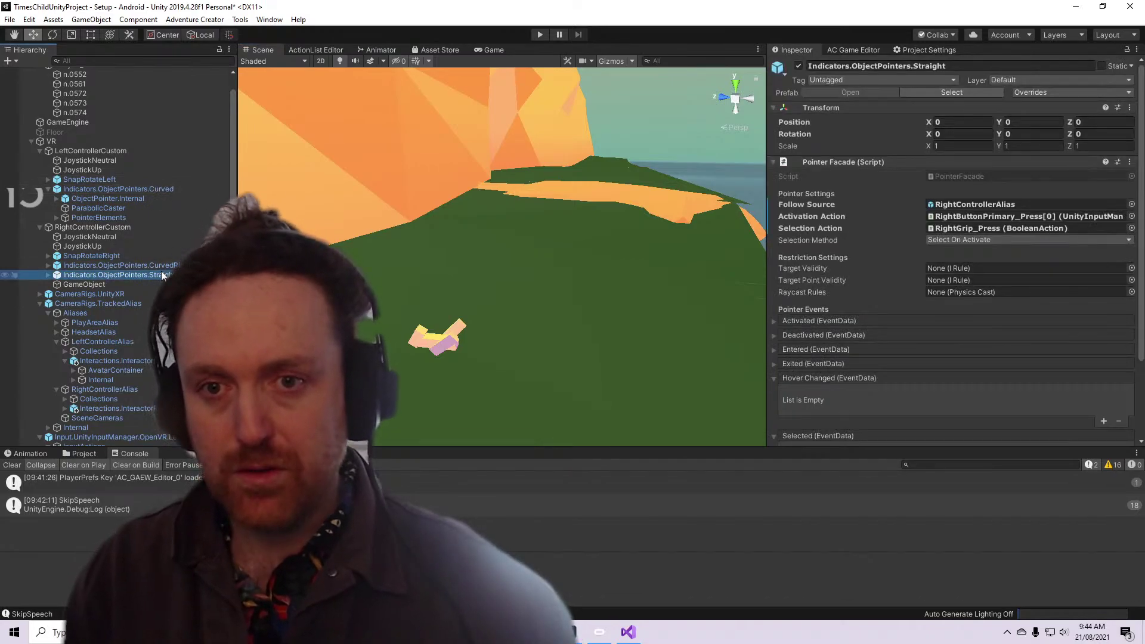
pyautogui.click(1048, 205)
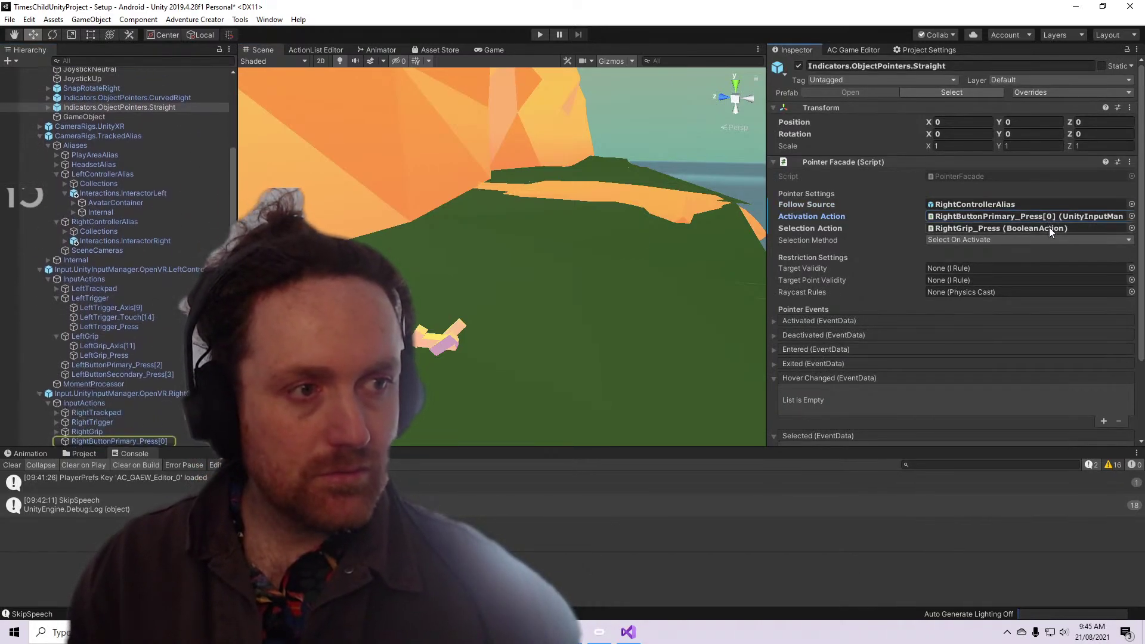
pyautogui.click(1039, 203)
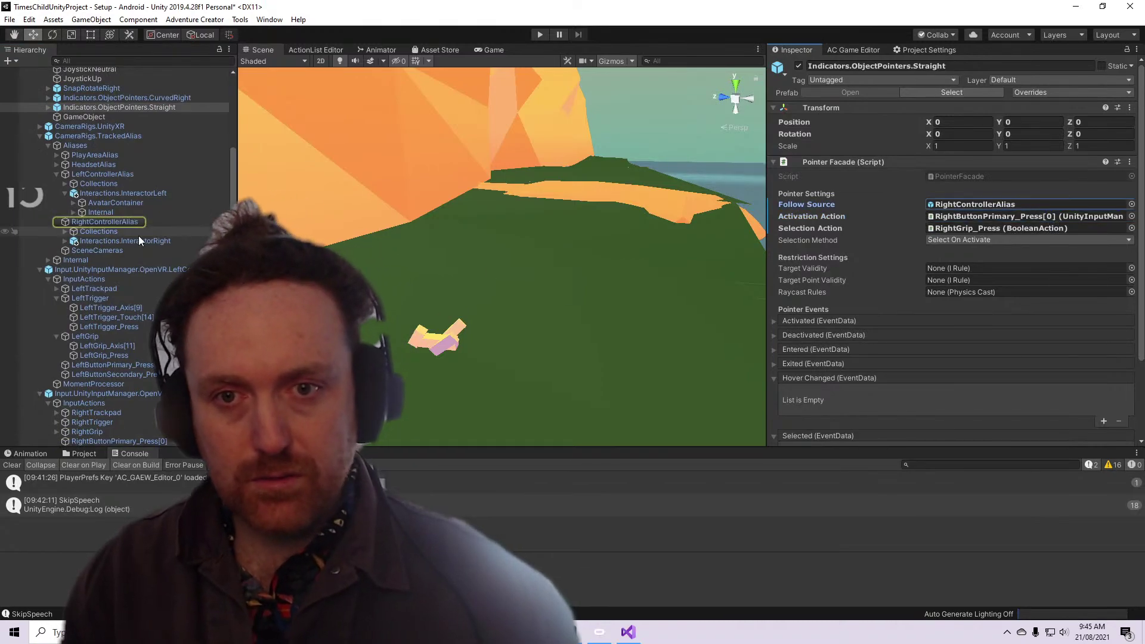
pyautogui.scroll(3, 146, 244)
pyautogui.click(150, 143)
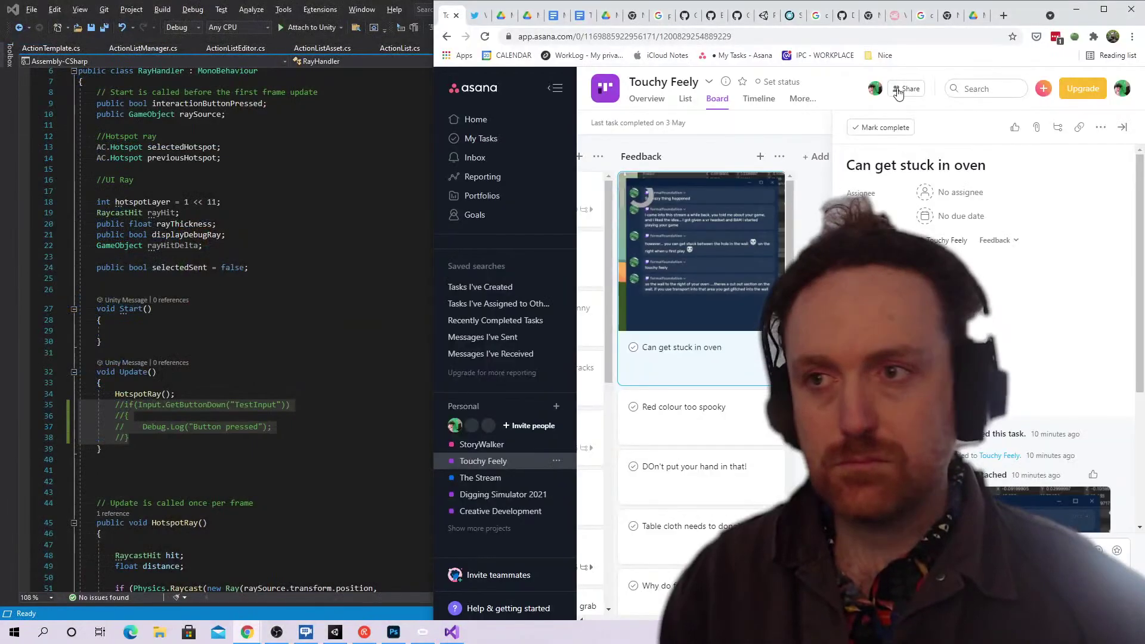
# Switch to Chrome and search the web for "using pointer to grab vrtk"
pyautogui.click(894, 15)
pyautogui.hotkey('ctrl', 'a')
pyautogui.write('usin')
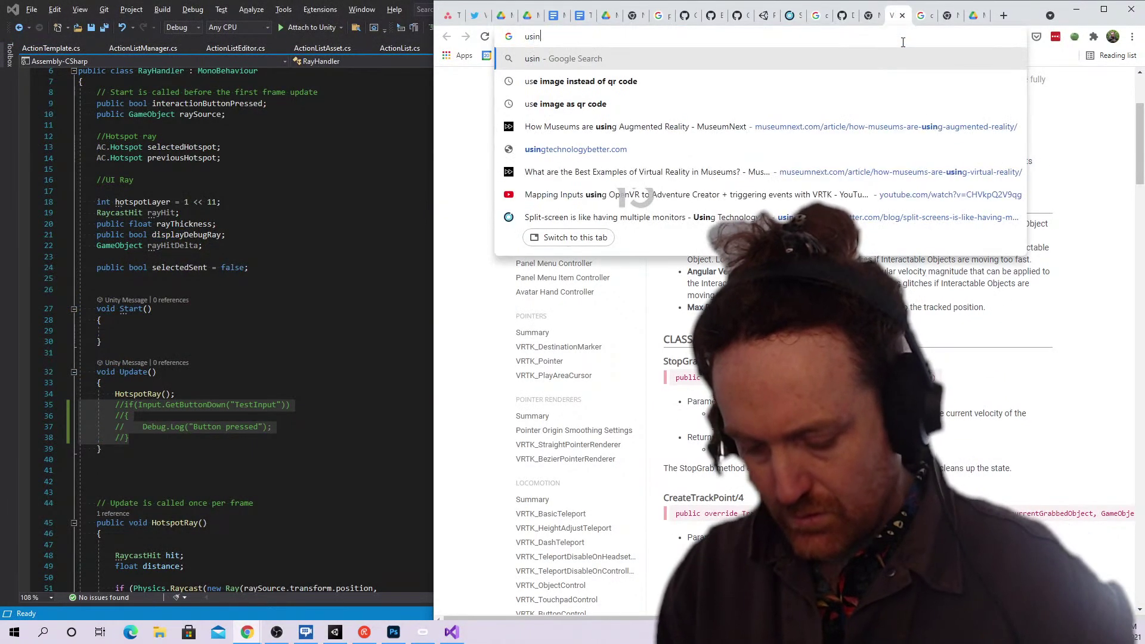
pyautogui.write('g pointer to g')
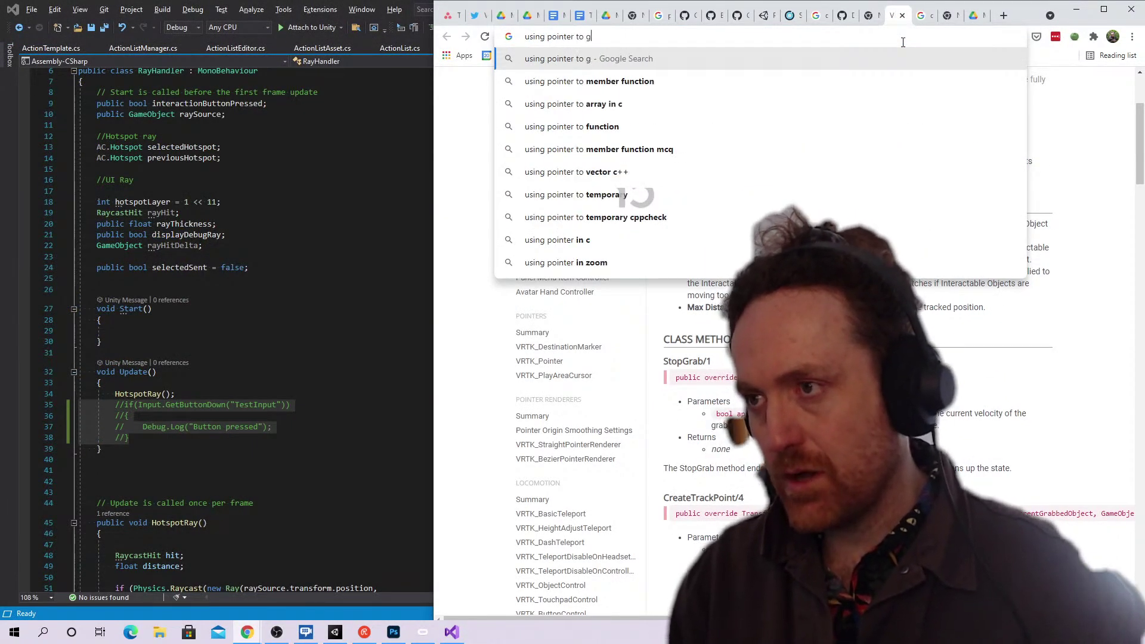
pyautogui.write('rab vrtk')
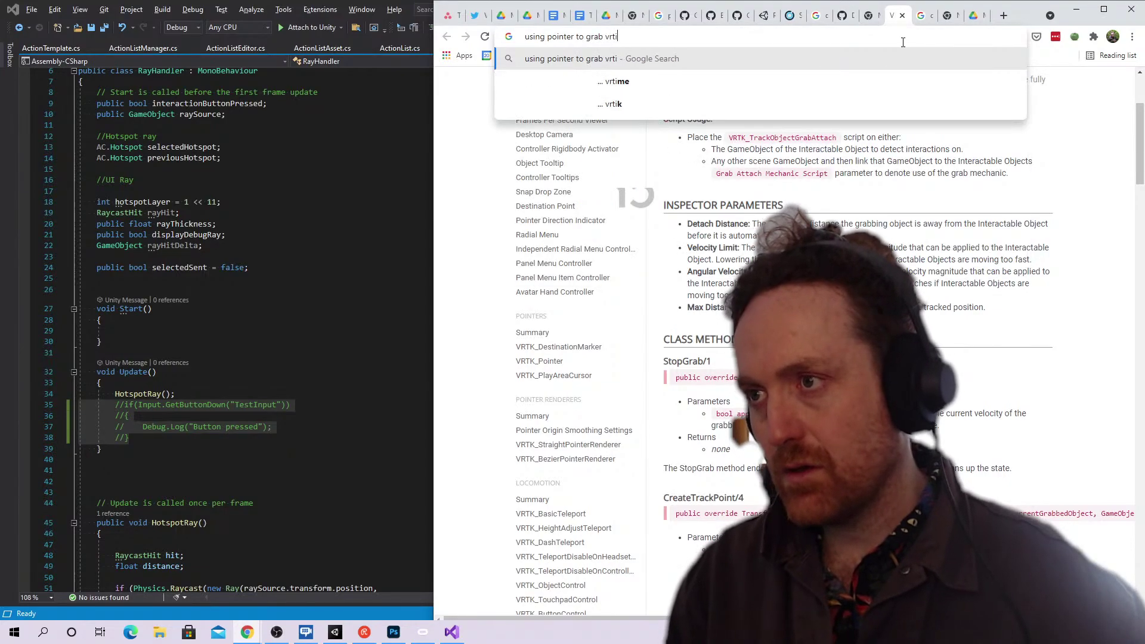
pyautogui.press('Return')
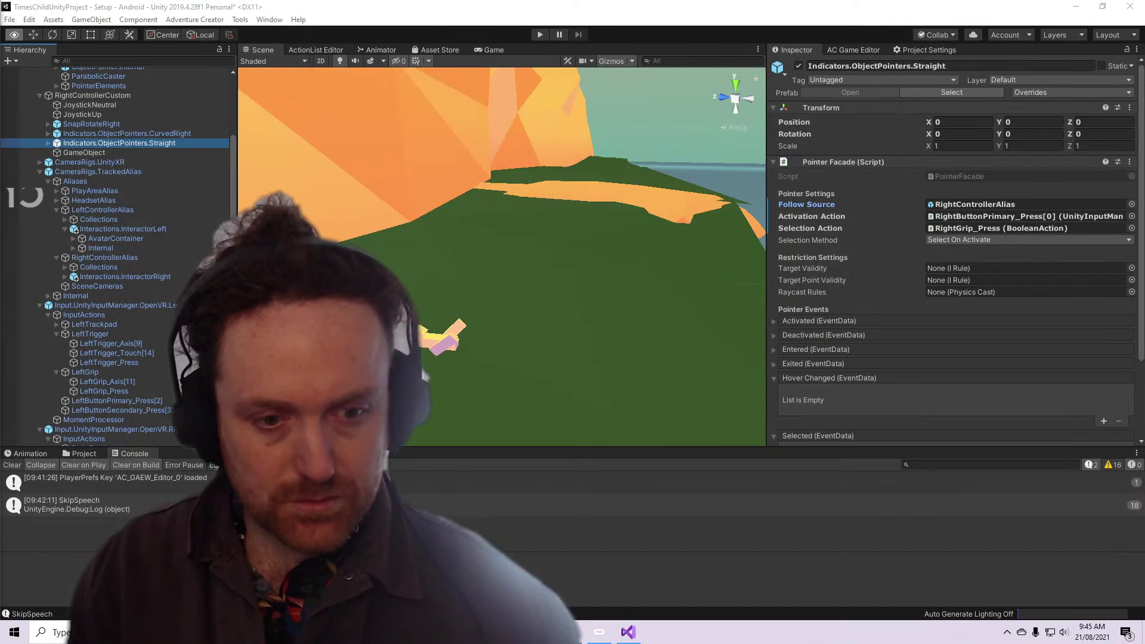
# Switch to the Restream Chat window and read the viewer's new messages about their iOS app Morsed
pyautogui.hotkey('alt', 'Tab')
pyautogui.doubleClick(857, 529)
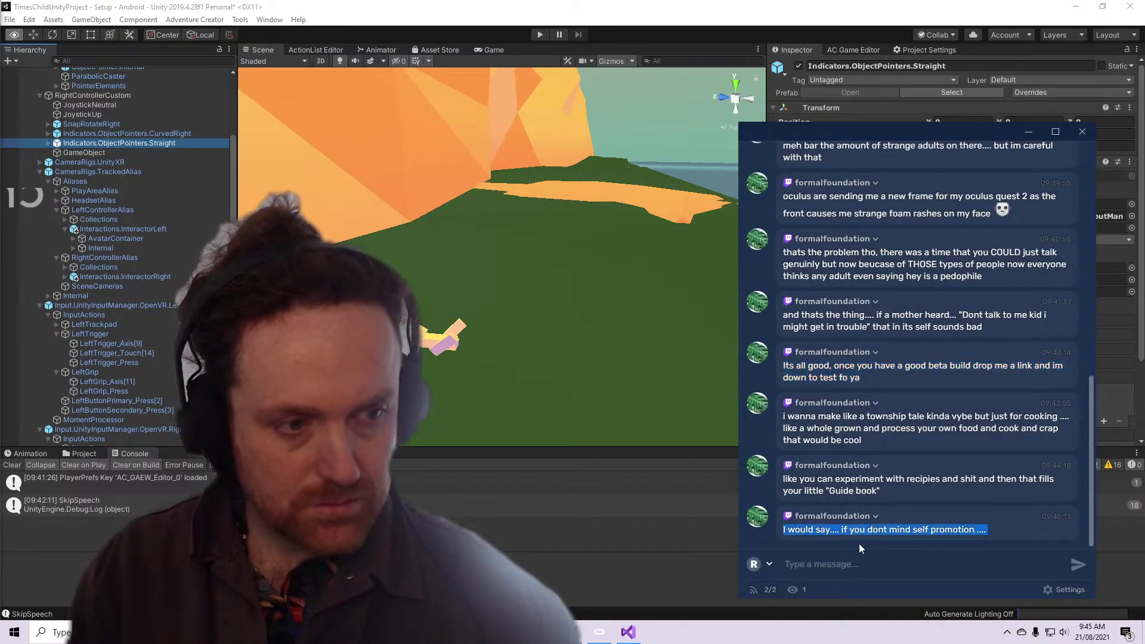
pyautogui.tripleClick(854, 481)
pyautogui.click(871, 530)
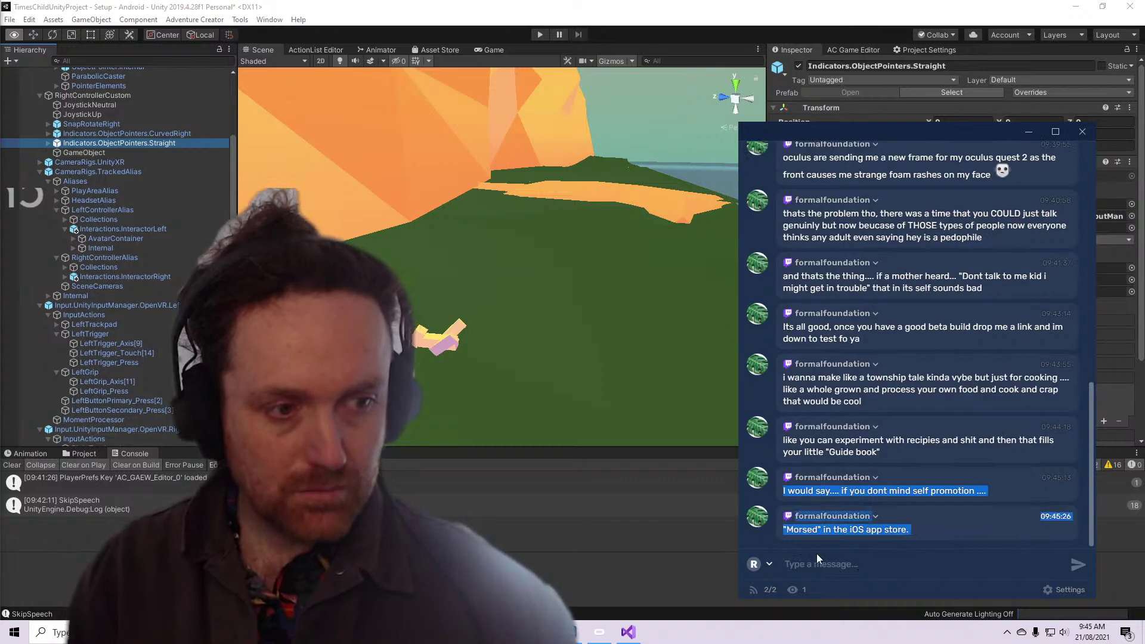
pyautogui.moveTo(817, 553); pyautogui.dragTo(830, 535)
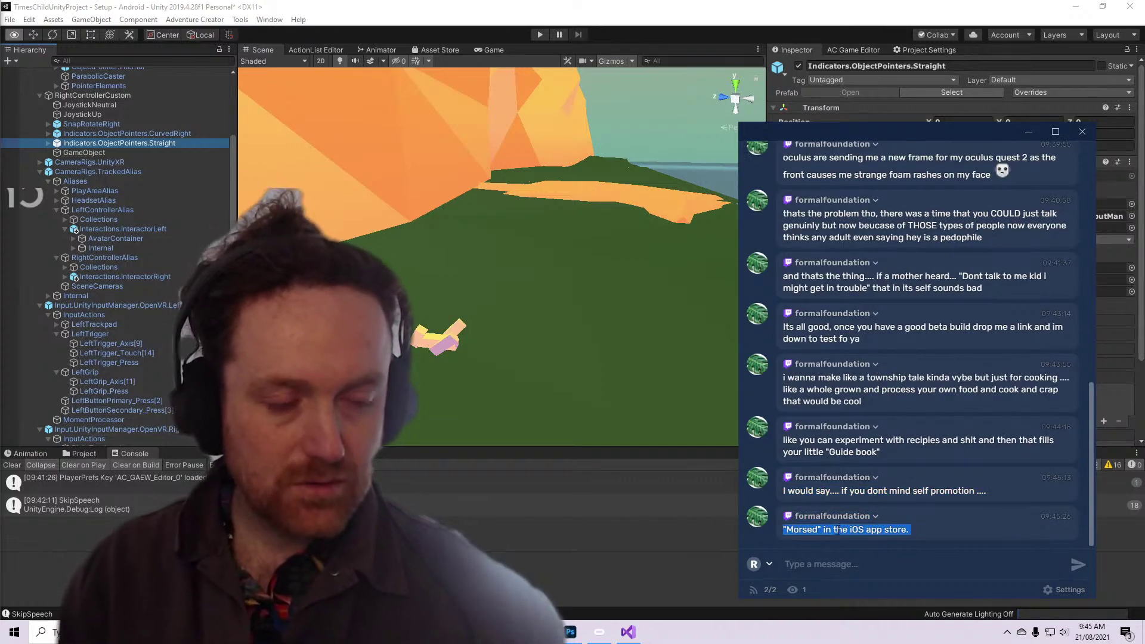
pyautogui.click(840, 531)
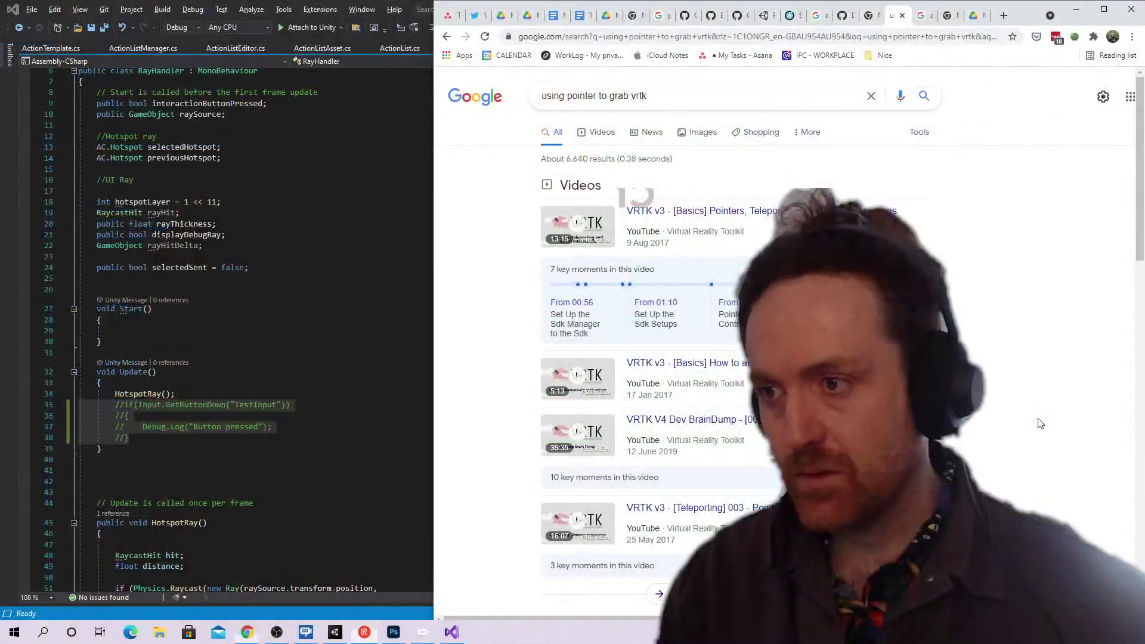
# Back in Chrome, open the "Grab to the pointer tip in VRTK v4" article from the search results and read its Grab Offset instructions
pyautogui.scroll(-5, 1082, 457)
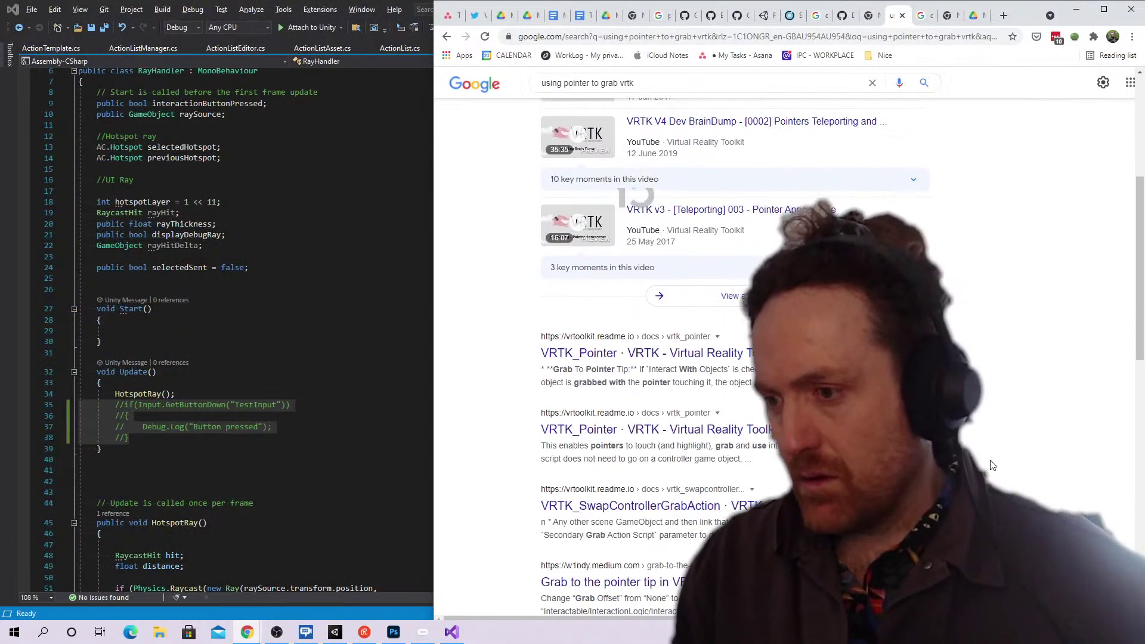
pyautogui.scroll(-4, 769, 269)
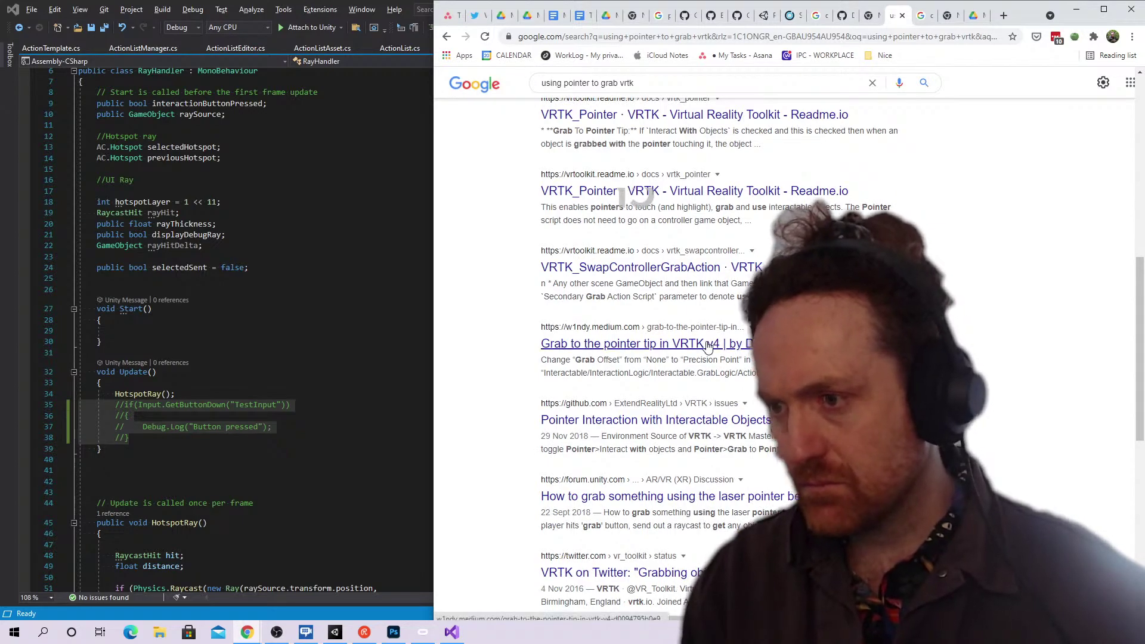
pyautogui.click(786, 496)
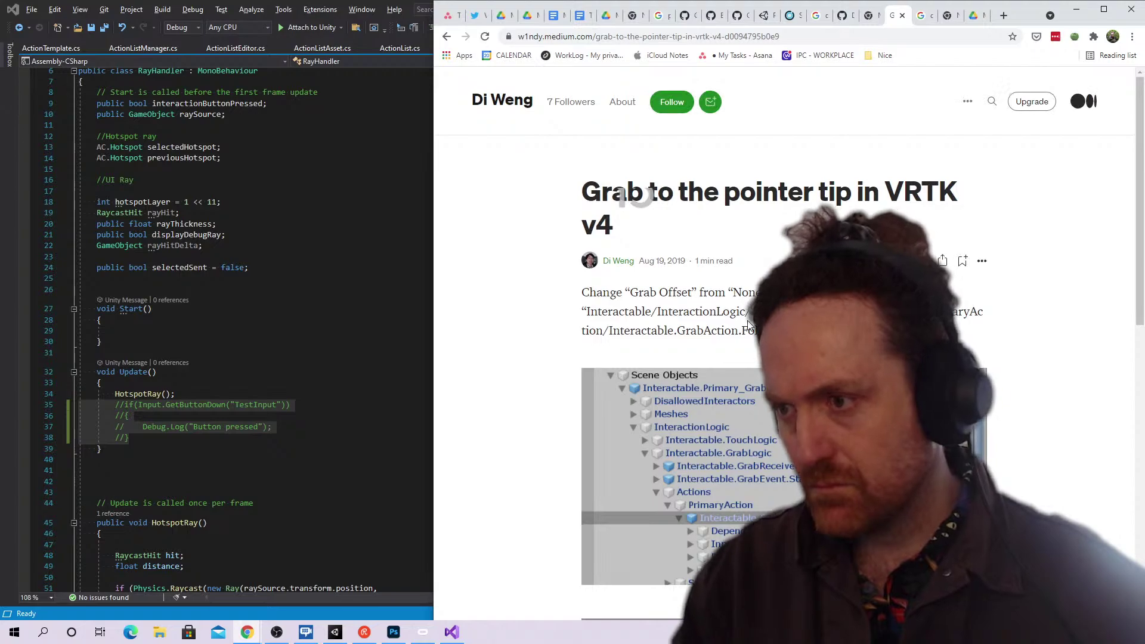
pyautogui.tripleClick(763, 311)
pyautogui.click(763, 311)
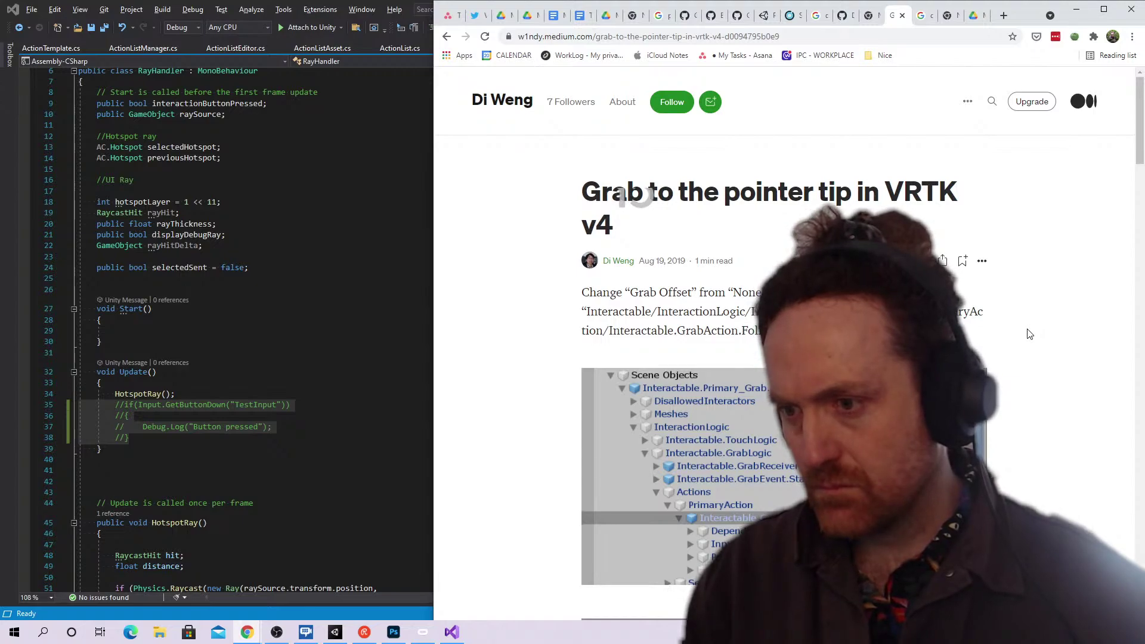
pyautogui.scroll(-10, 1028, 334)
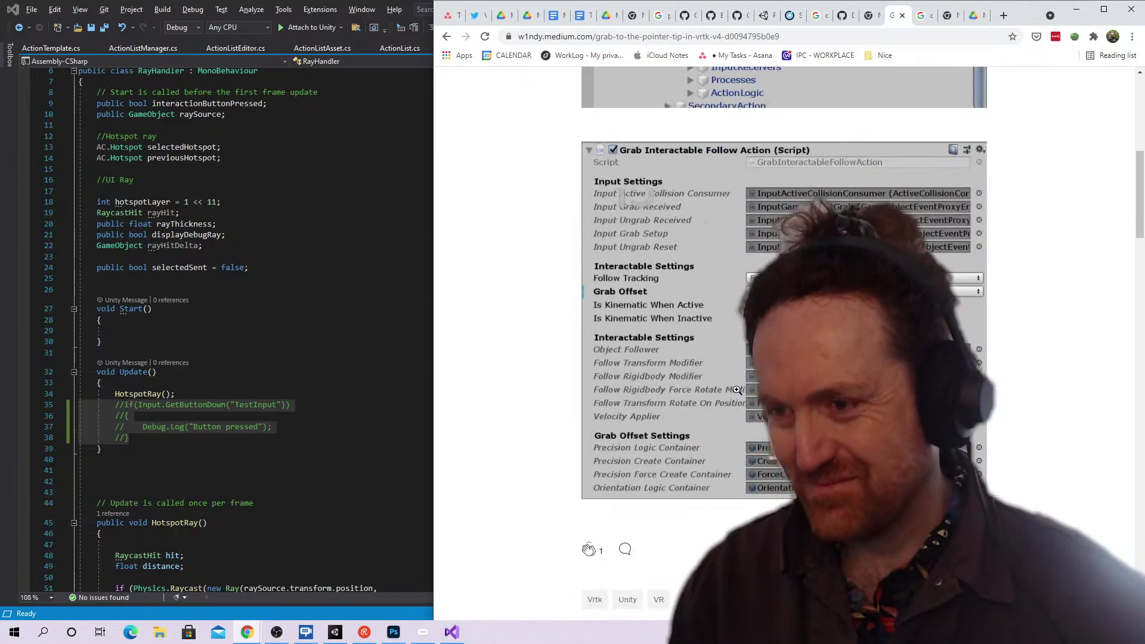
pyautogui.scroll(-7, 1023, 362)
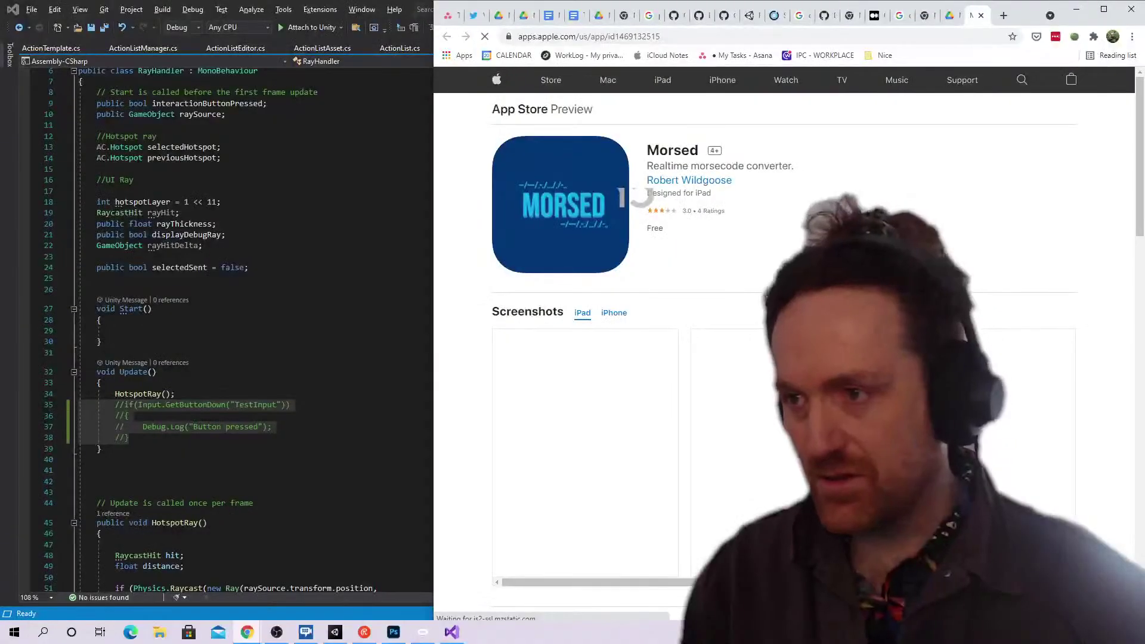
# View the App Store page of the Morsed app
pyautogui.moveTo(795, 197); pyautogui.dragTo(648, 198)
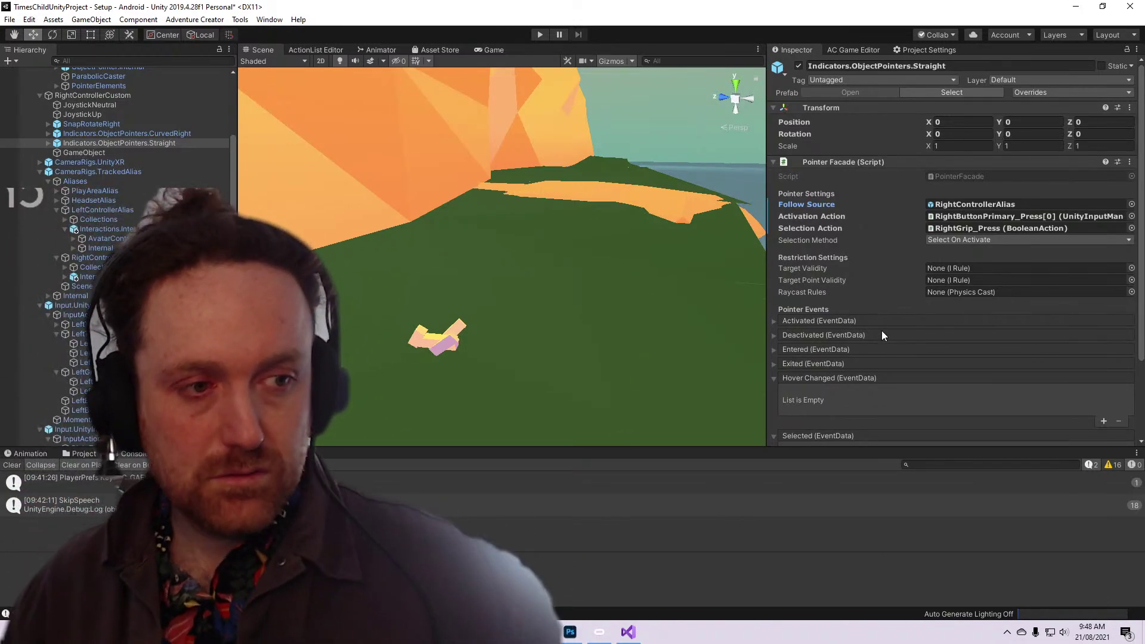
# In Unity, compare the Pointer Facade settings of Indicators.ObjectPointers.Straight with those of Indicators.ObjectPointers.CurvedRight and locate the curved pointer's Activation Action
pyautogui.scroll(-3, 881, 330)
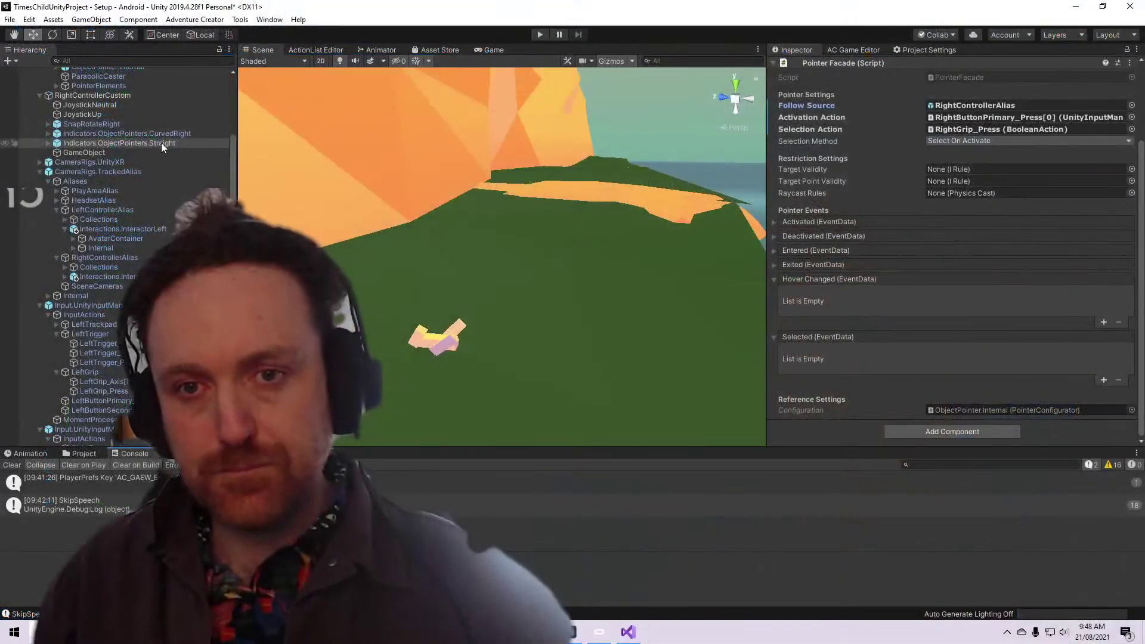
pyautogui.click(161, 142)
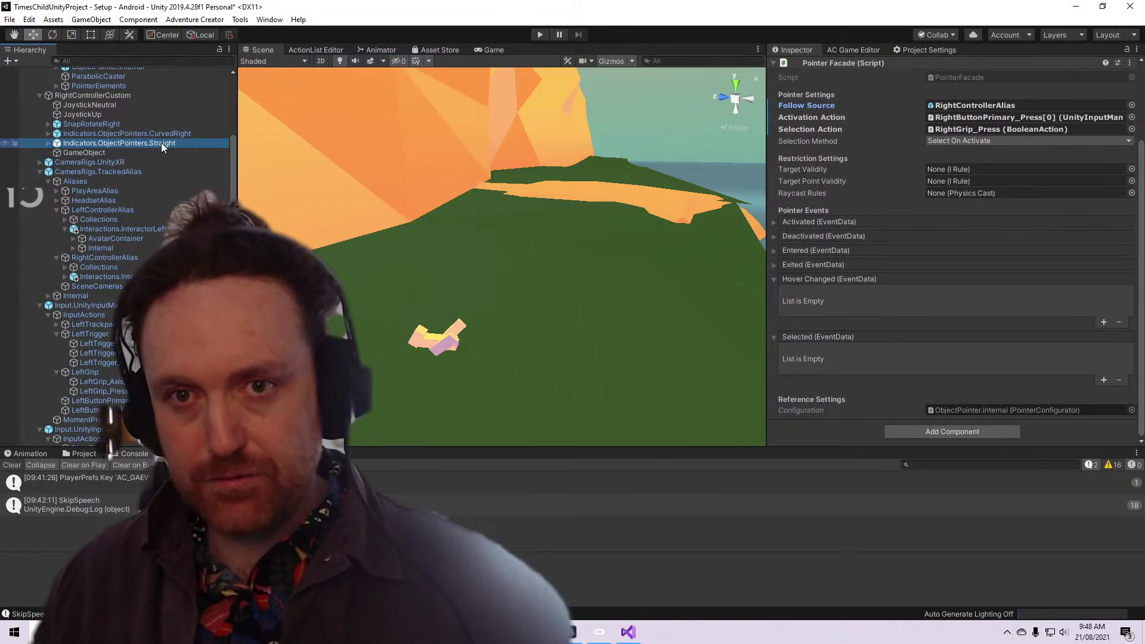
pyautogui.click(160, 132)
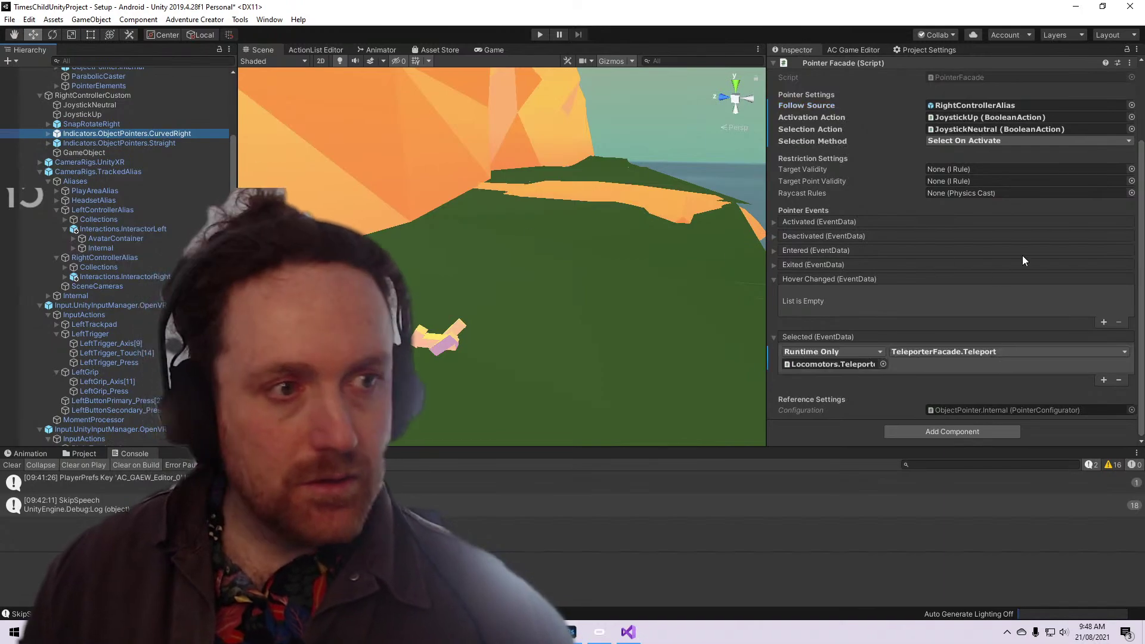
pyautogui.click(994, 206)
pyautogui.click(994, 216)
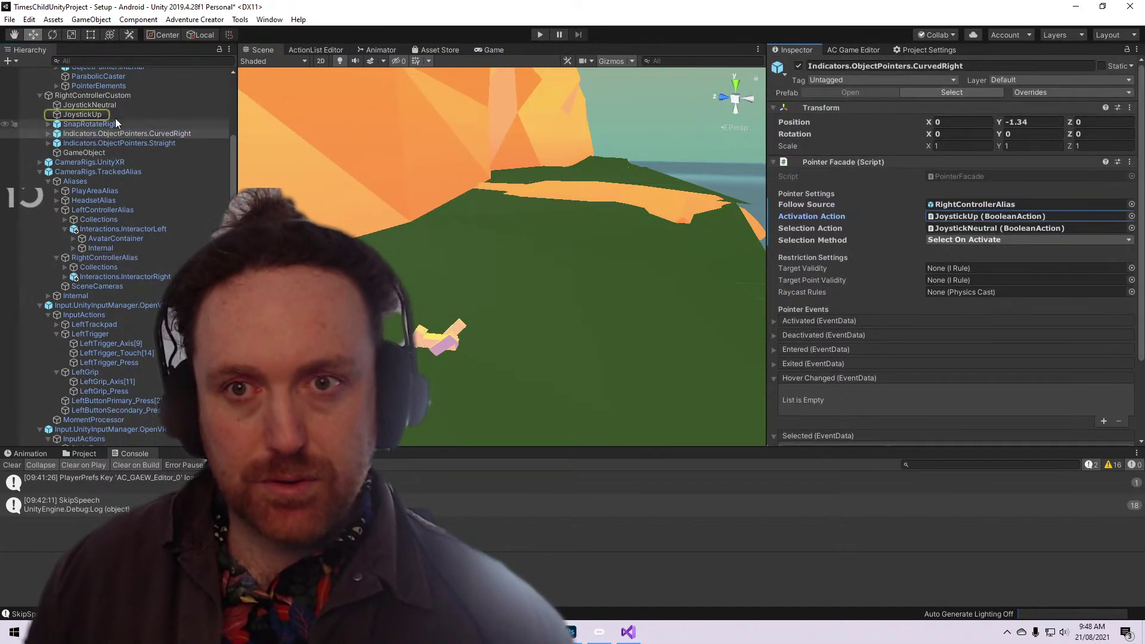
# Inspect the right controller's JoystickUp action and compare it with the LeftTrigger axis, touch and press actions
pyautogui.click(88, 113)
pyautogui.click(849, 207)
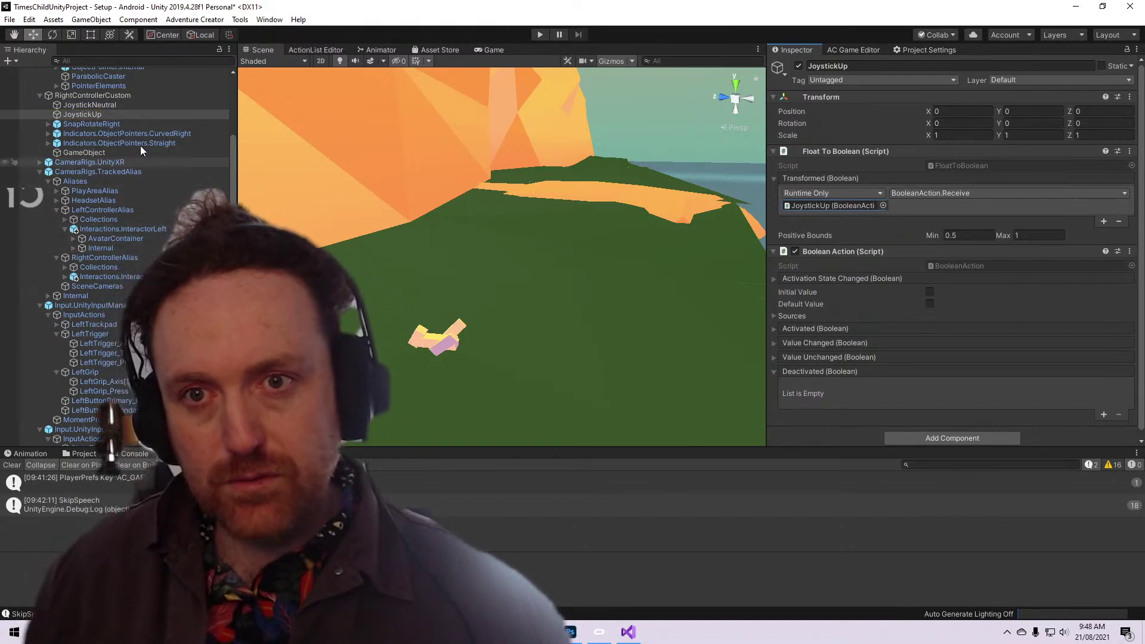
pyautogui.click(149, 344)
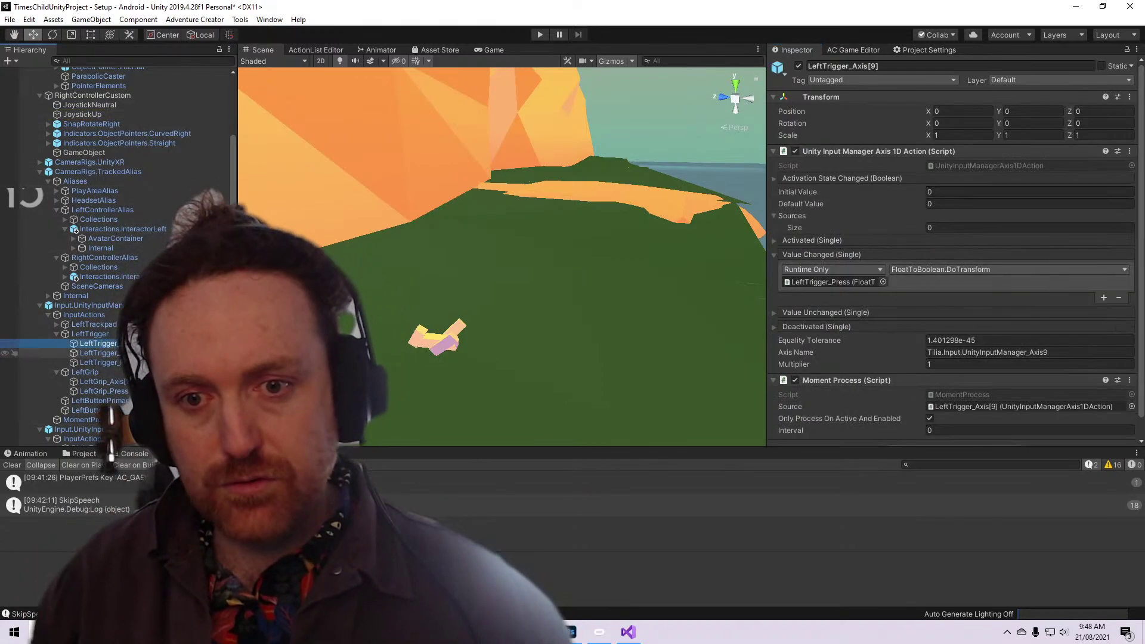
pyautogui.click(149, 353)
pyautogui.click(149, 362)
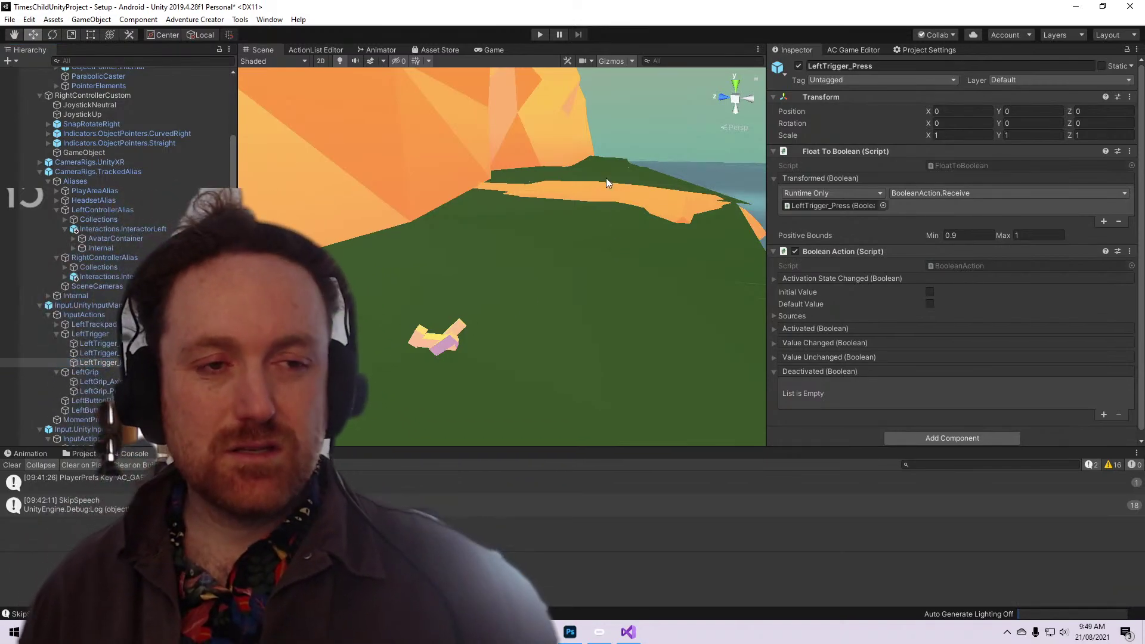
# Examine the Water plane and the green ground pieces n.0573 and n.0572 in the scene beside the cliff
pyautogui.click(605, 179)
pyautogui.moveTo(337, 116); pyautogui.dragTo(337, 118)
pyautogui.keyDown('alt'); pyautogui.moveTo(725, 235); pyautogui.dragTo(626, 258); pyautogui.keyUp('alt')
pyautogui.click(532, 213)
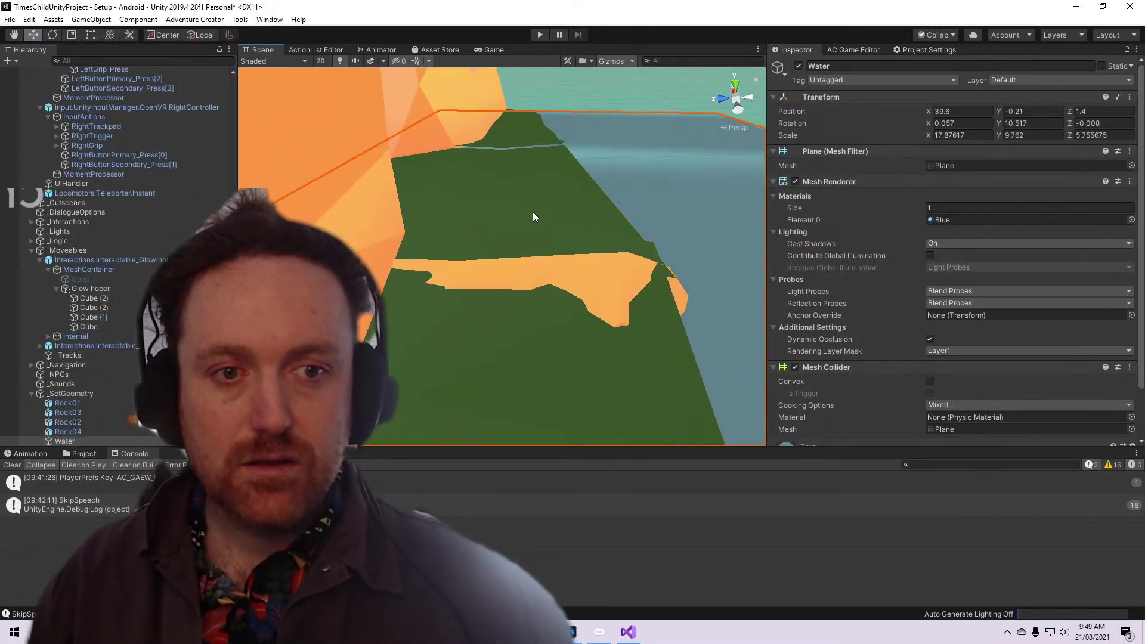
pyautogui.click(517, 219)
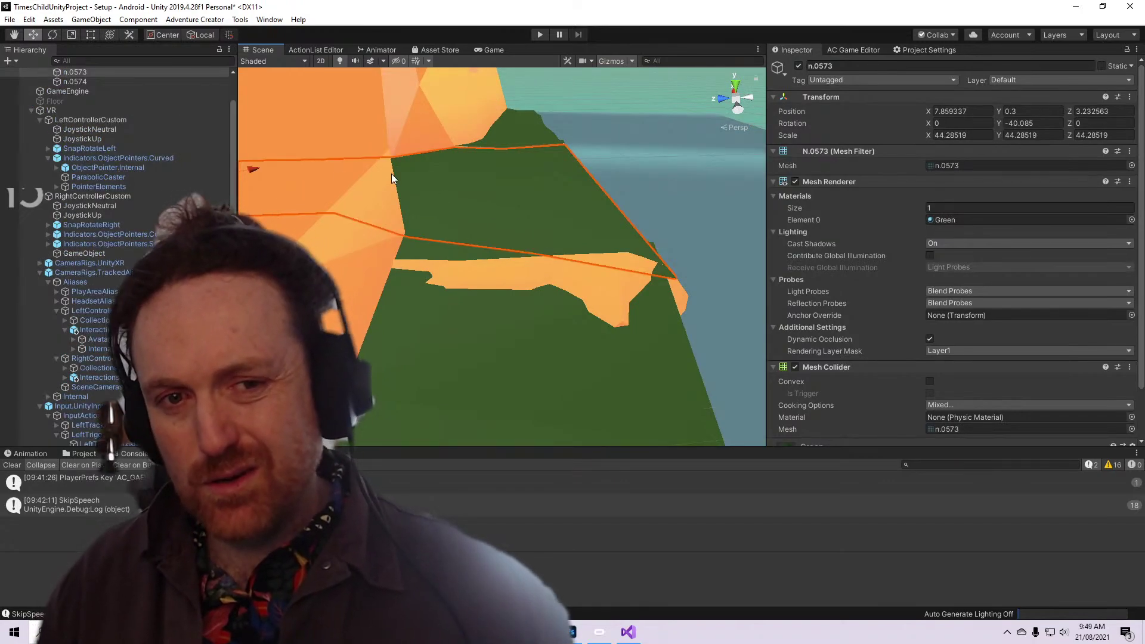
pyautogui.keyDown('alt'); pyautogui.moveTo(363, 145); pyautogui.dragTo(406, 176); pyautogui.keyUp('alt')
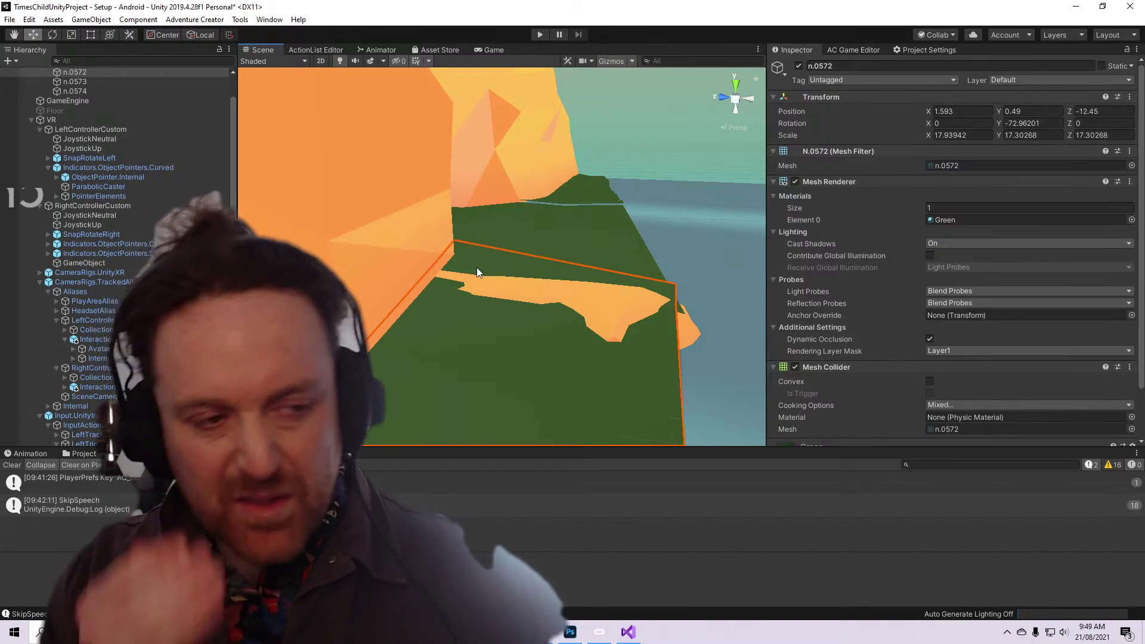
pyautogui.click(482, 263)
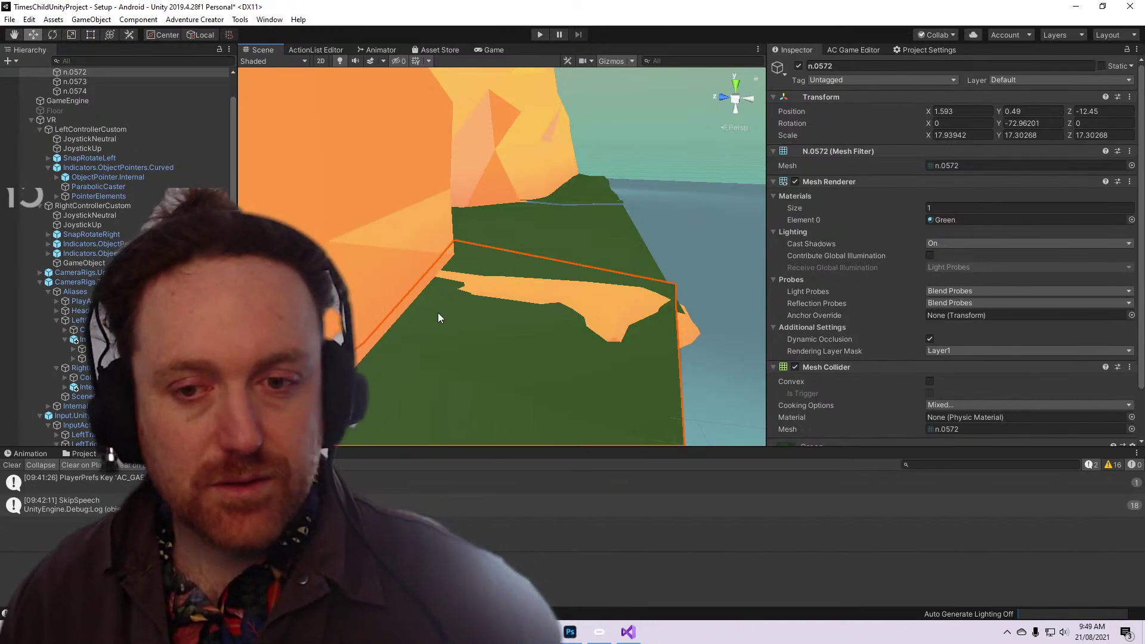
pyautogui.scroll(-1, 527, 332)
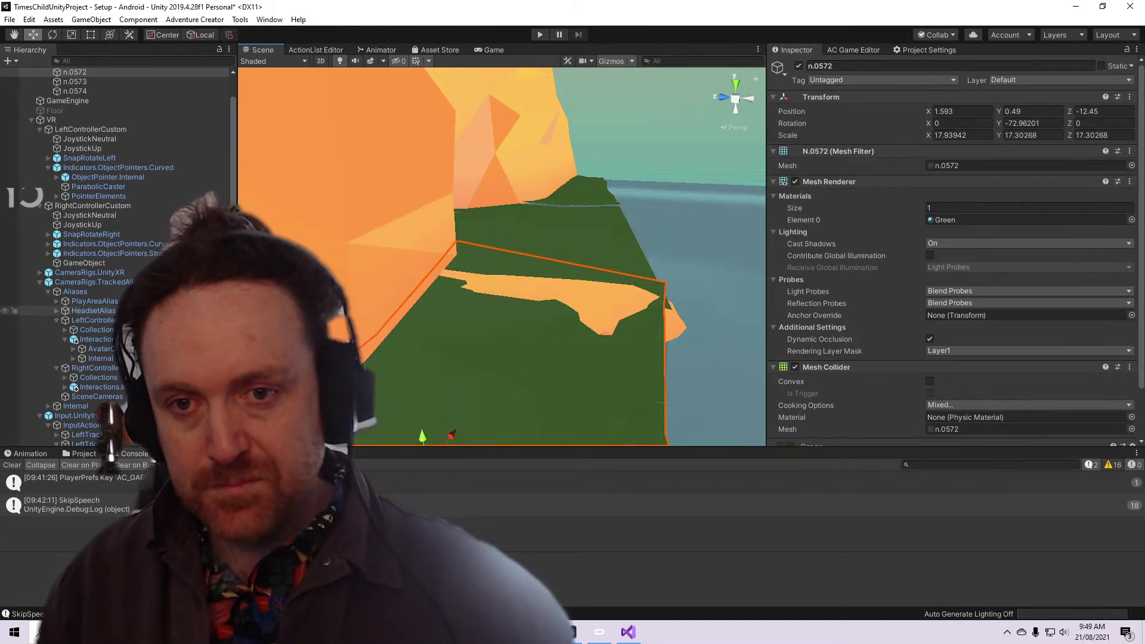
# Run the scene and compare where Indicators.ObjectPointers.Straight and Indicators.ObjectPointers.CurvedRight sit in the Scene view during play
pyautogui.click(107, 253)
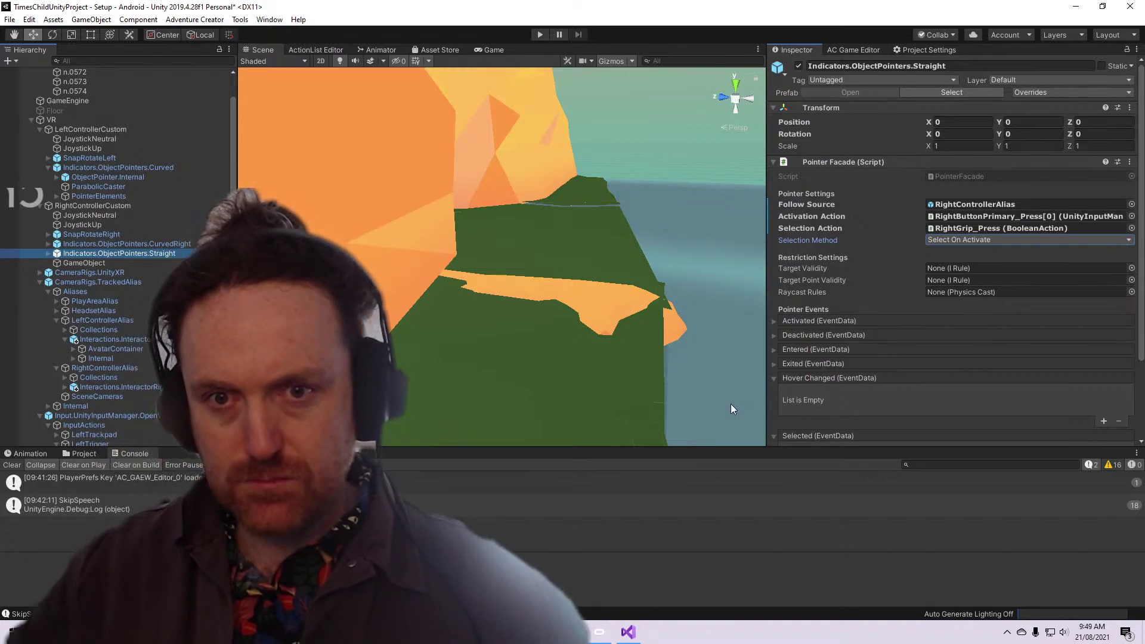
pyautogui.click(536, 34)
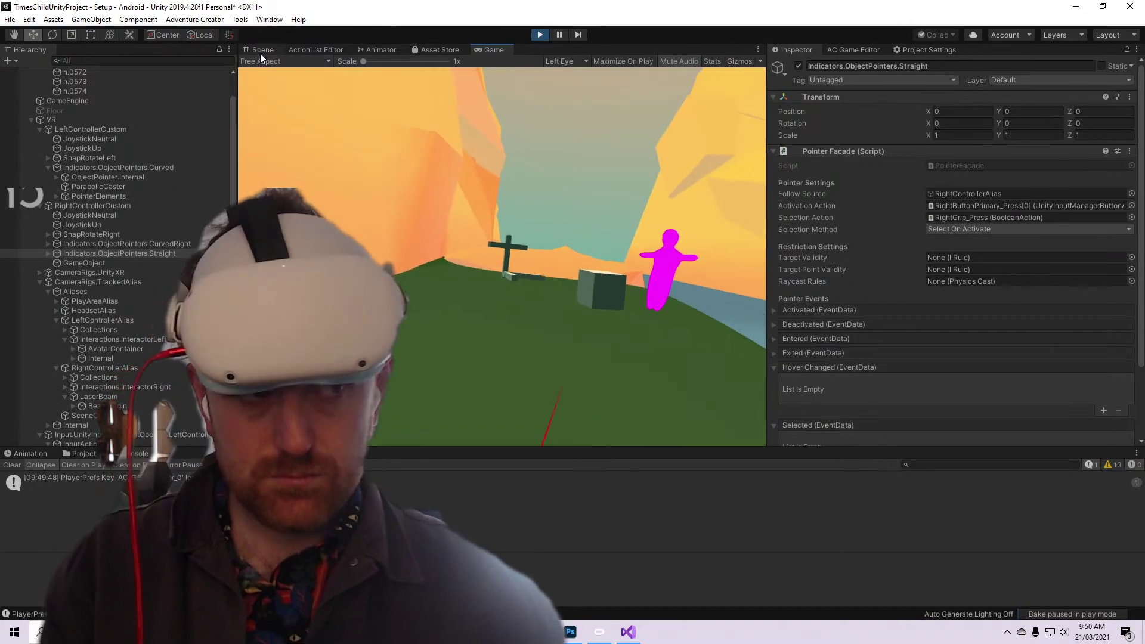
pyautogui.click(260, 52)
pyautogui.doubleClick(139, 253)
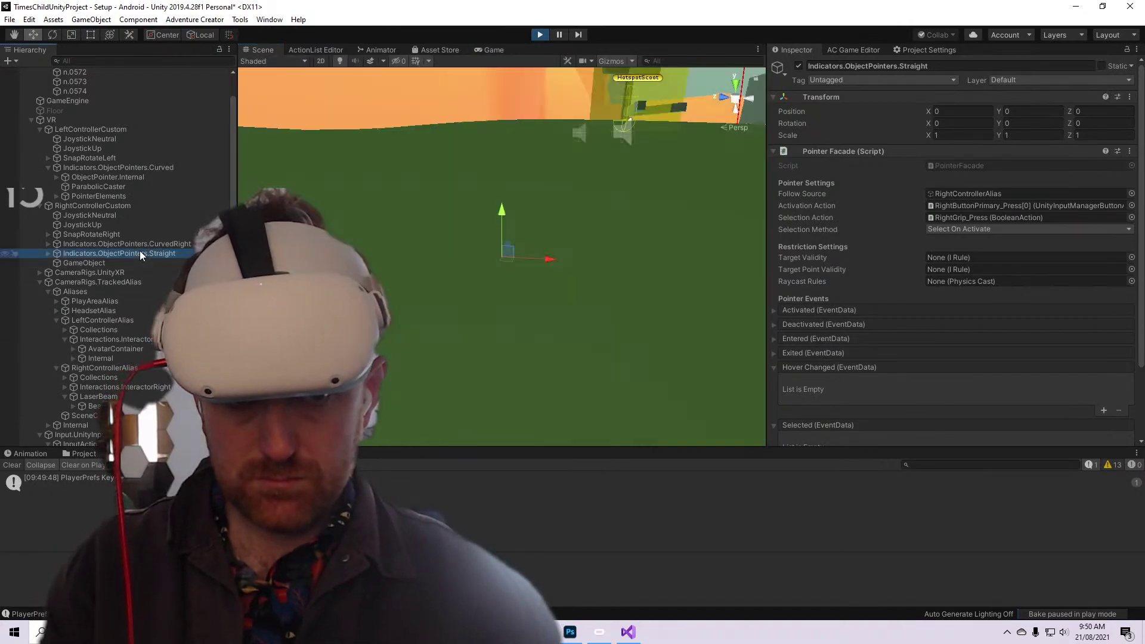
pyautogui.scroll(-10, 553, 244)
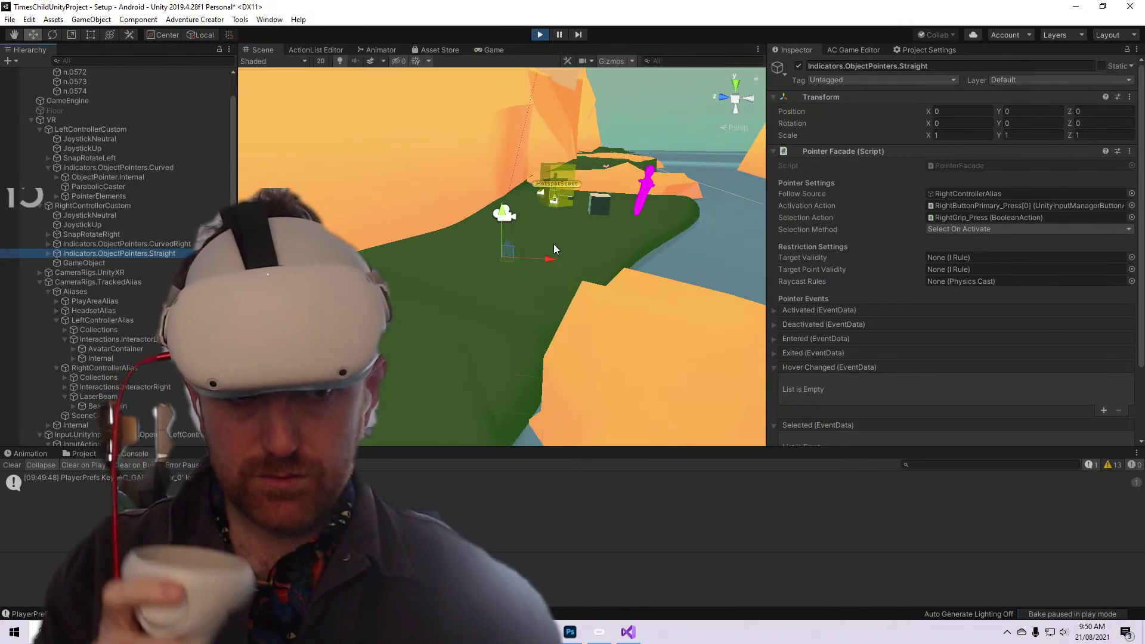
pyautogui.doubleClick(105, 244)
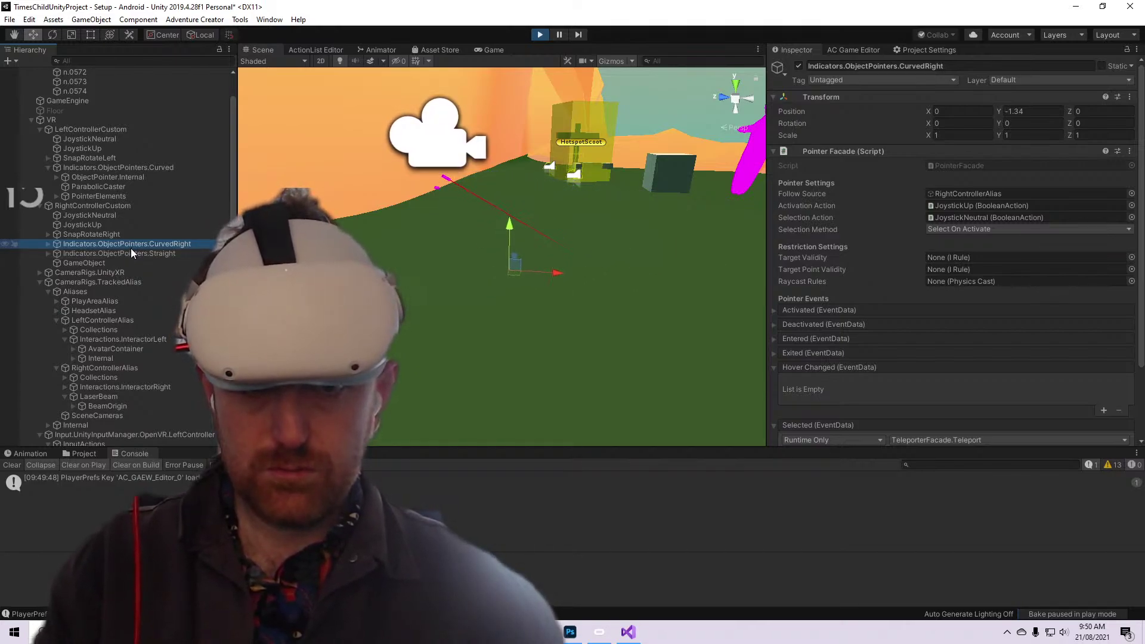
pyautogui.click(131, 253)
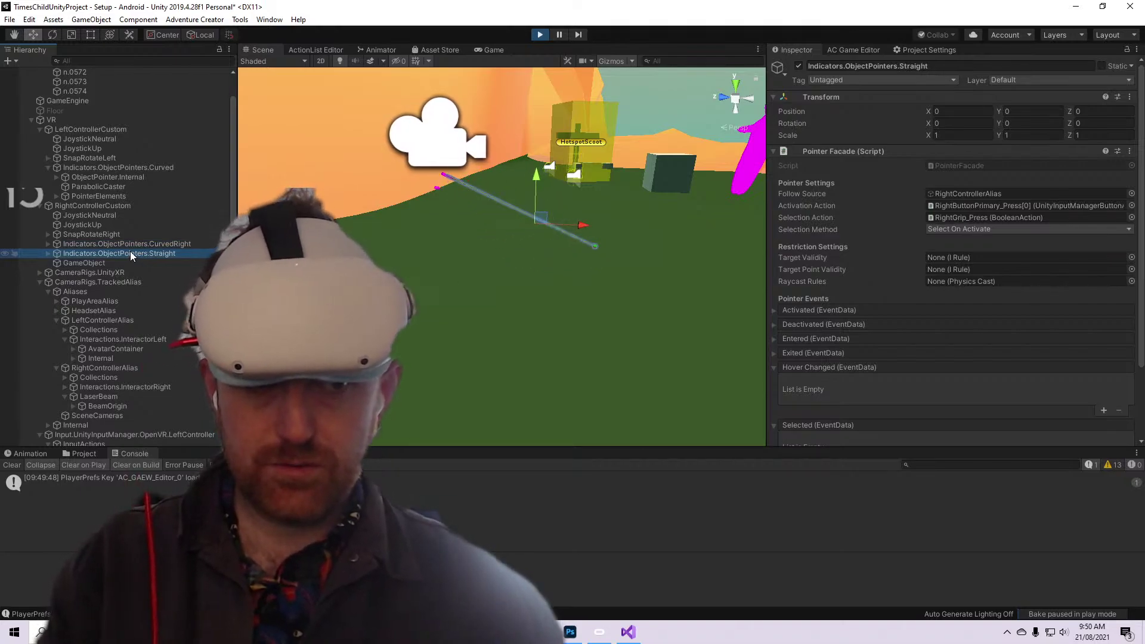
pyautogui.click(539, 34)
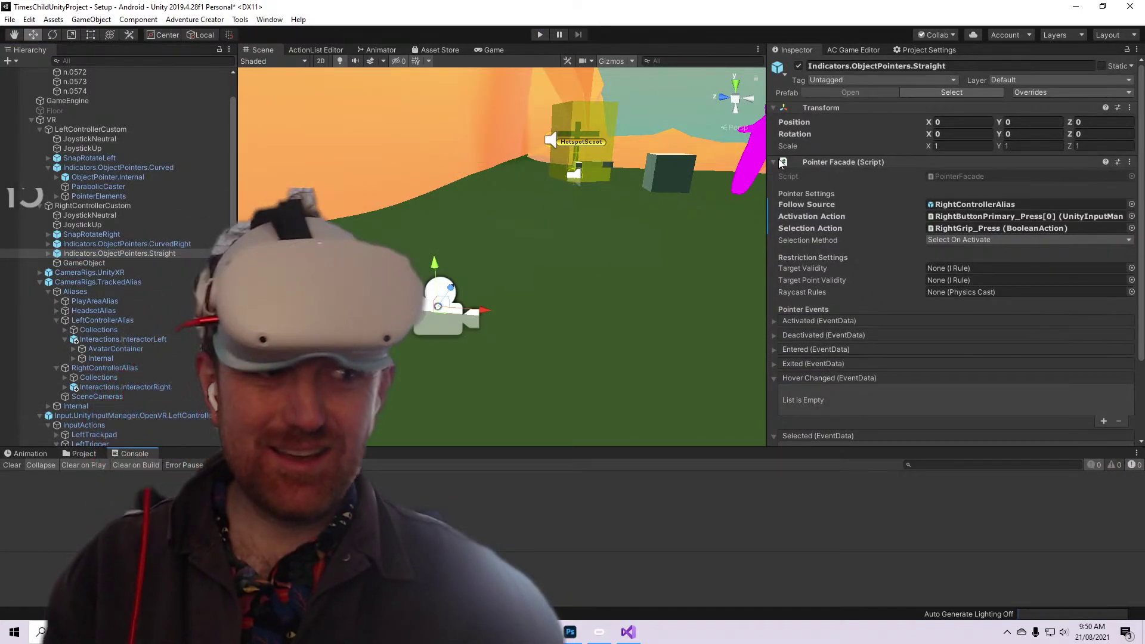
# Try RightButtonSecondary_Press[1] as the Activation Action of Indicators.ObjectPointers.Straight and test it in play mode
pyautogui.scroll(-6, 68, 376)
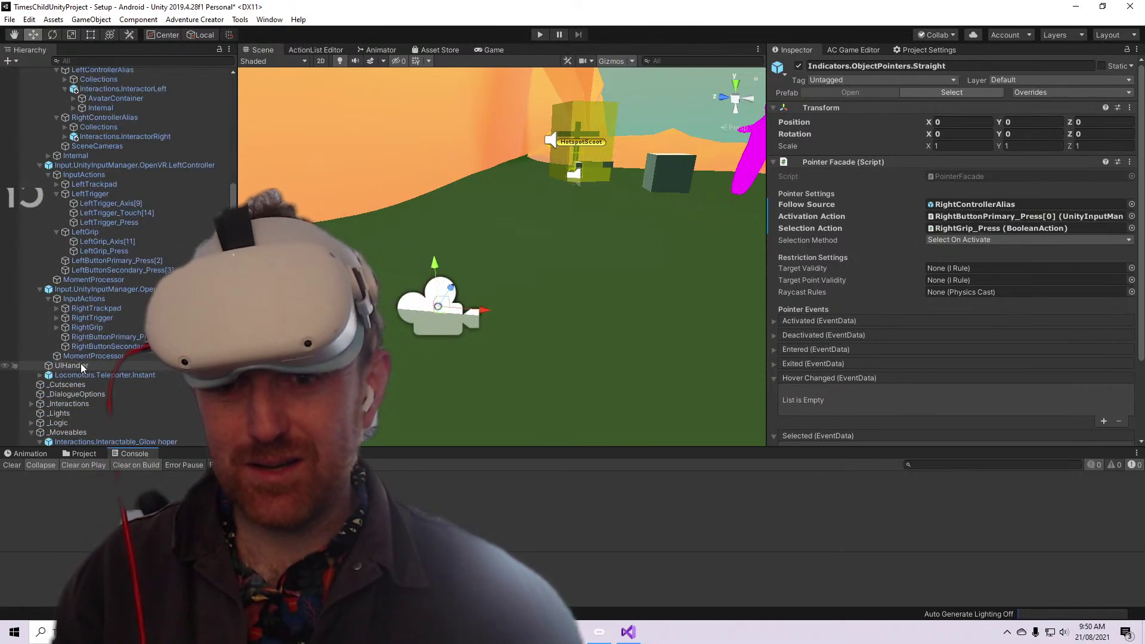
pyautogui.scroll(1, 149, 343)
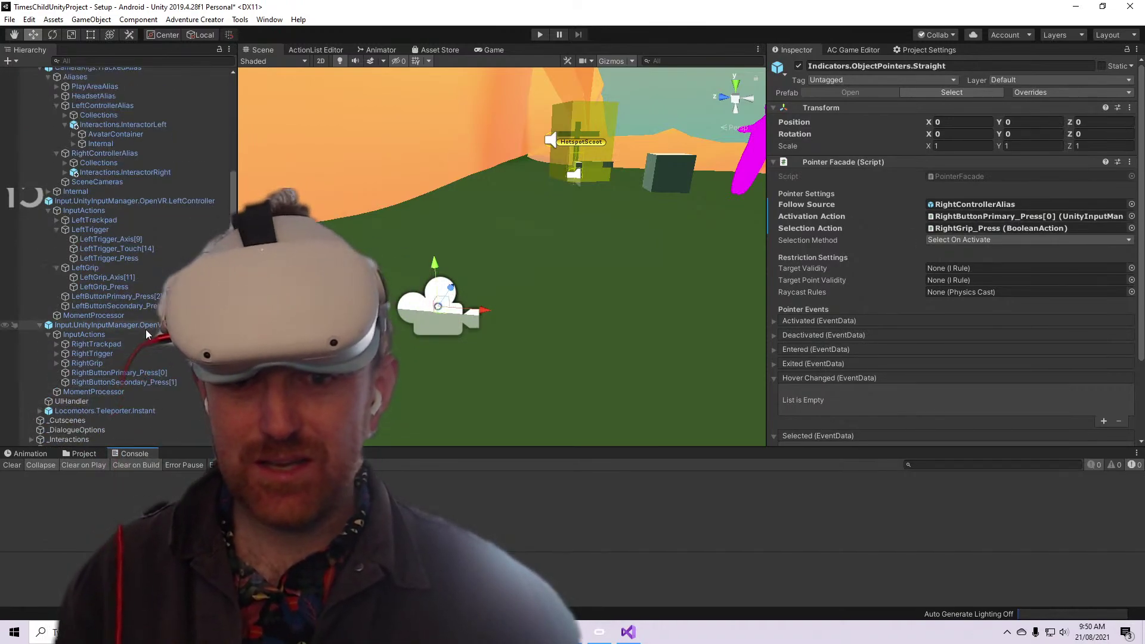
pyautogui.moveTo(1042, 221); pyautogui.dragTo(1043, 231)
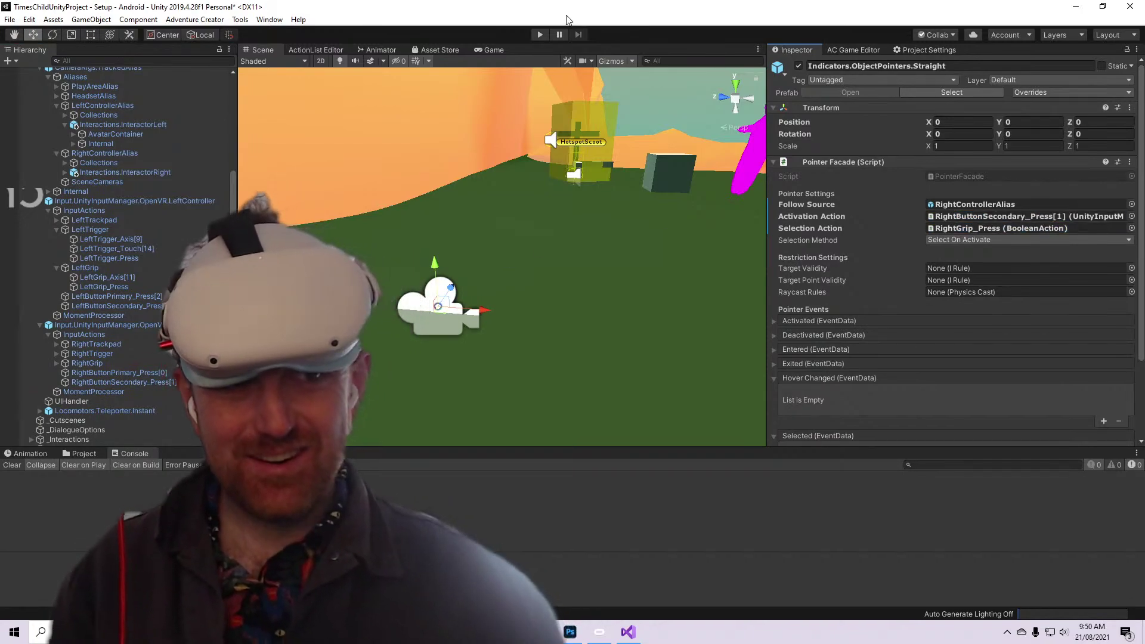
pyautogui.click(542, 35)
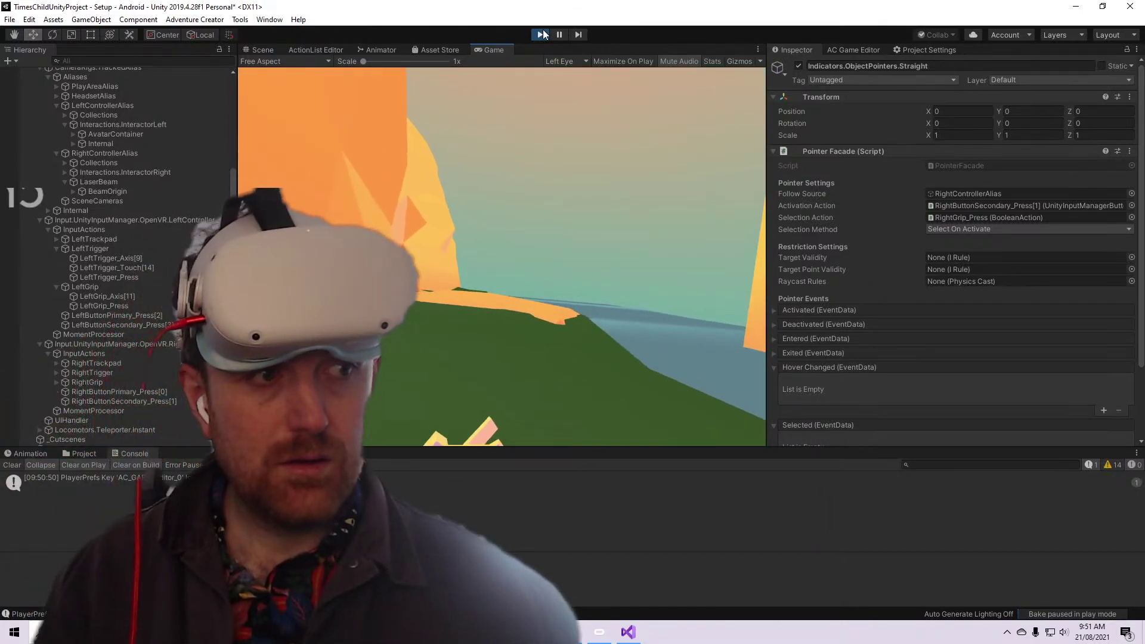
pyautogui.click(540, 35)
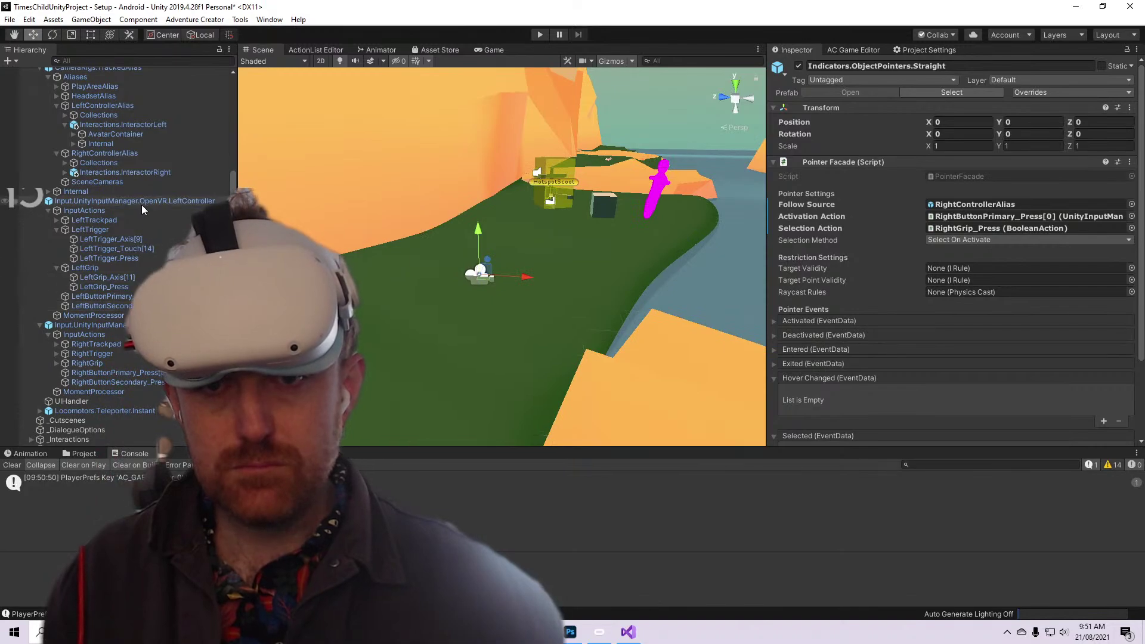
# Inspect the left and right OpenVR input managers and the Pointer Facade settings of the left controller's Indicators.ObjectPointers.Curved
pyautogui.click(141, 203)
pyautogui.click(90, 316)
pyautogui.click(90, 325)
pyautogui.scroll(5, 140, 202)
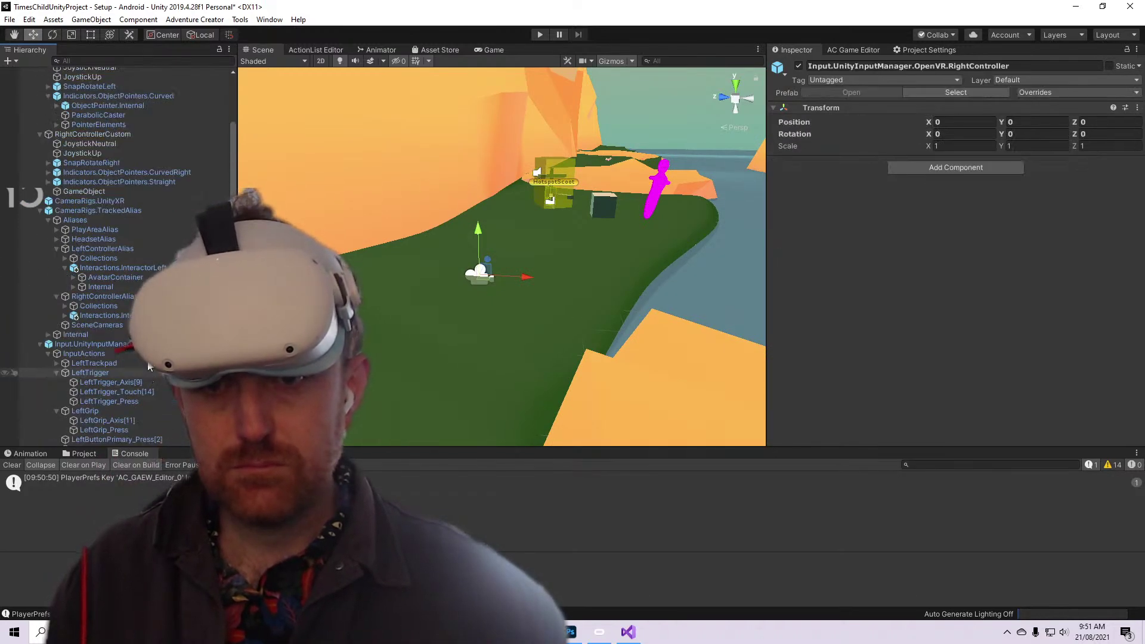
pyautogui.click(140, 202)
pyautogui.scroll(5, 141, 196)
pyautogui.click(153, 225)
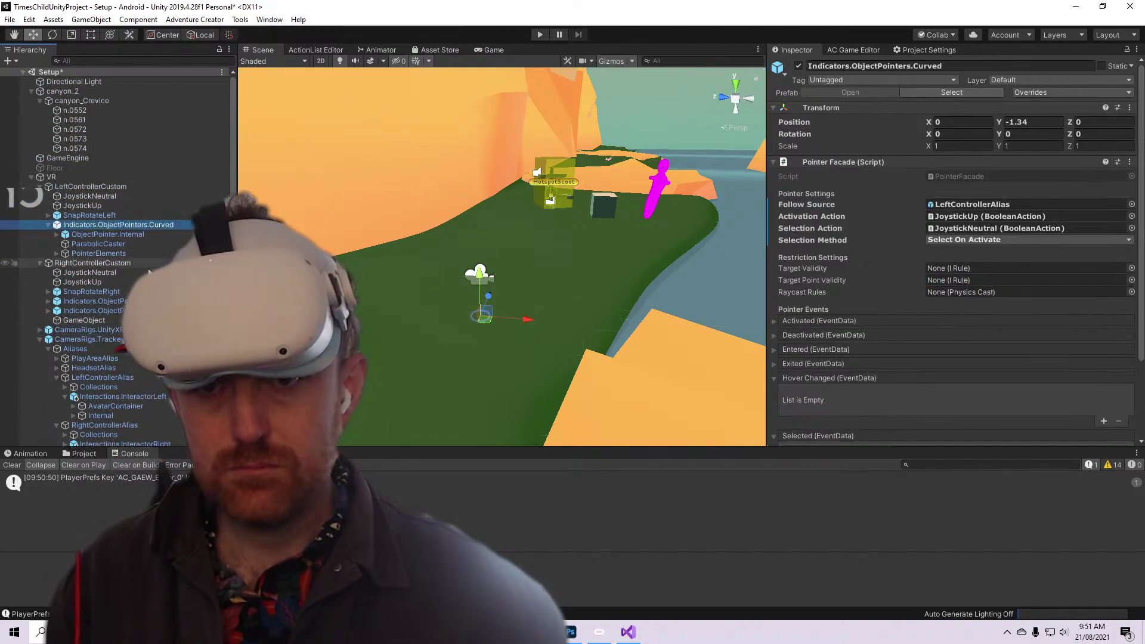
pyautogui.keyDown('alt'); pyautogui.moveTo(534, 173); pyautogui.dragTo(387, 229); pyautogui.keyUp('alt')
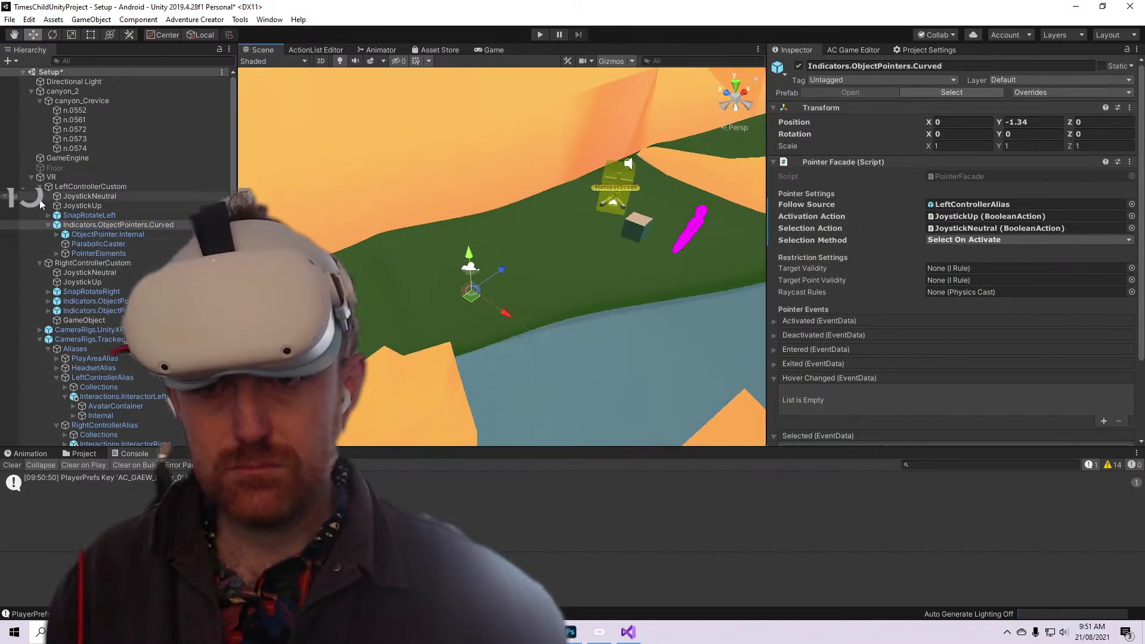
# Move Interactions.Interactable_Glow hoper next to HotspotScoot, to about X 26.7 and Z 14.4
pyautogui.click(31, 178)
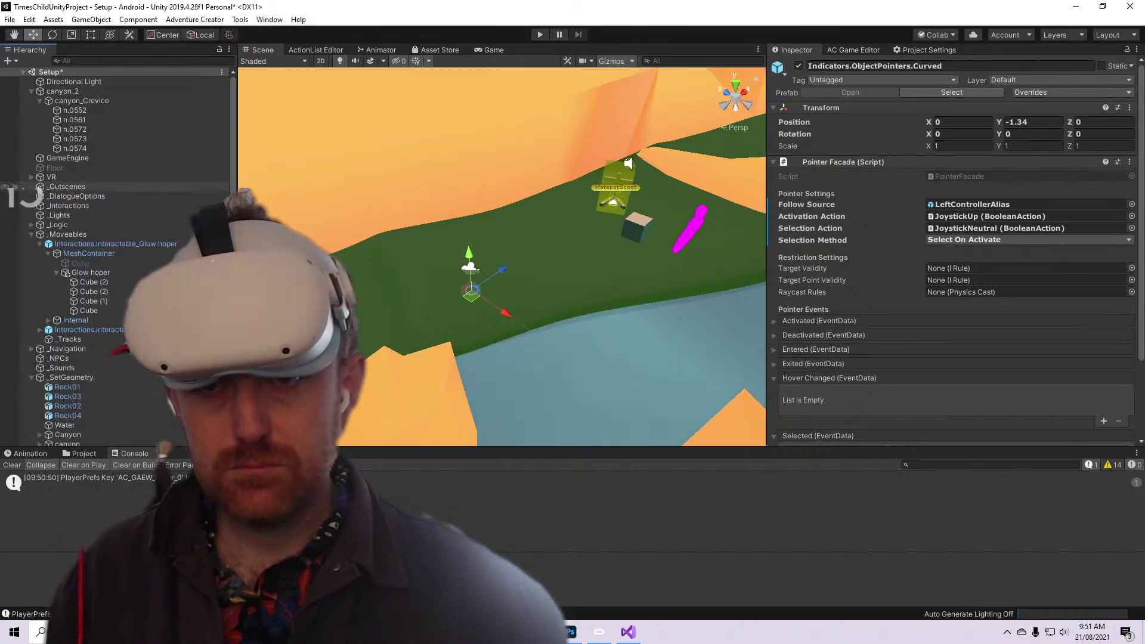
pyautogui.click(128, 244)
pyautogui.moveTo(587, 189); pyautogui.dragTo(460, 211, button='middle')
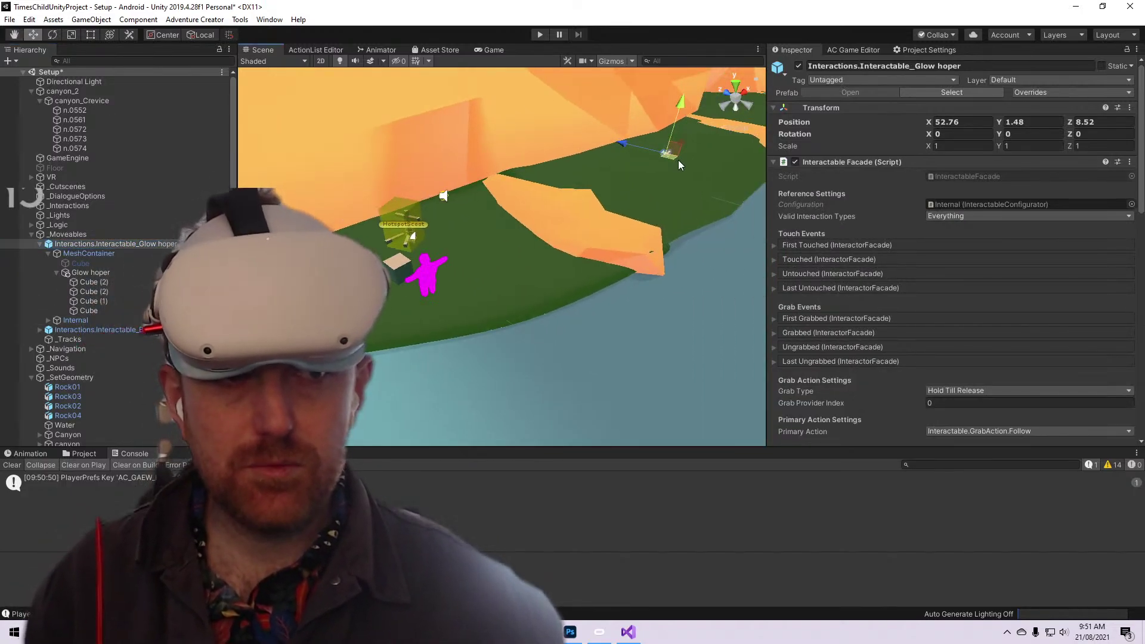
pyautogui.moveTo(678, 159); pyautogui.dragTo(463, 264)
pyautogui.press('f')
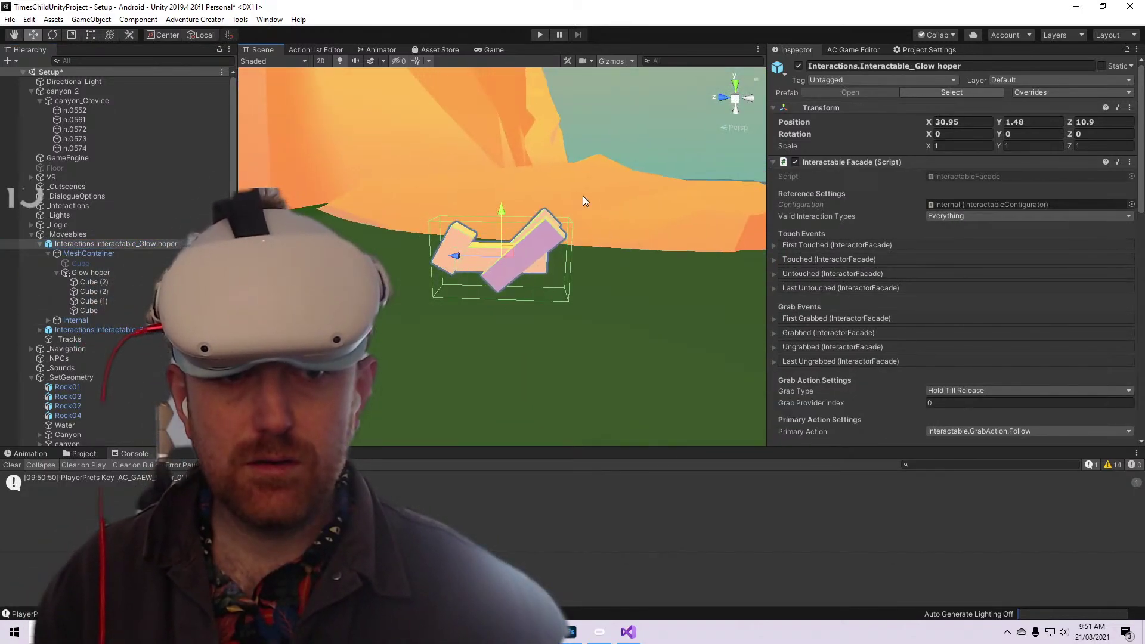
pyautogui.scroll(-8, 557, 211)
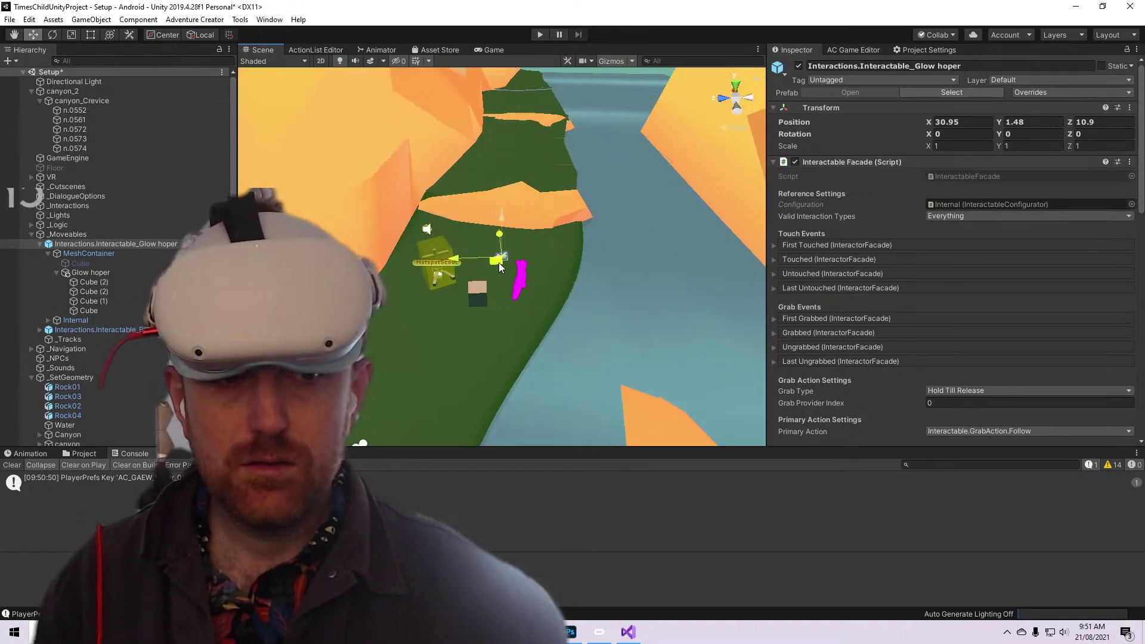
pyautogui.scroll(5, 432, 320)
# Switch to the Restream chat to read the latest message, and return to Unity
pyautogui.hotkey('alt', 'Tab')
pyautogui.hotkey('alt', 'Tab')
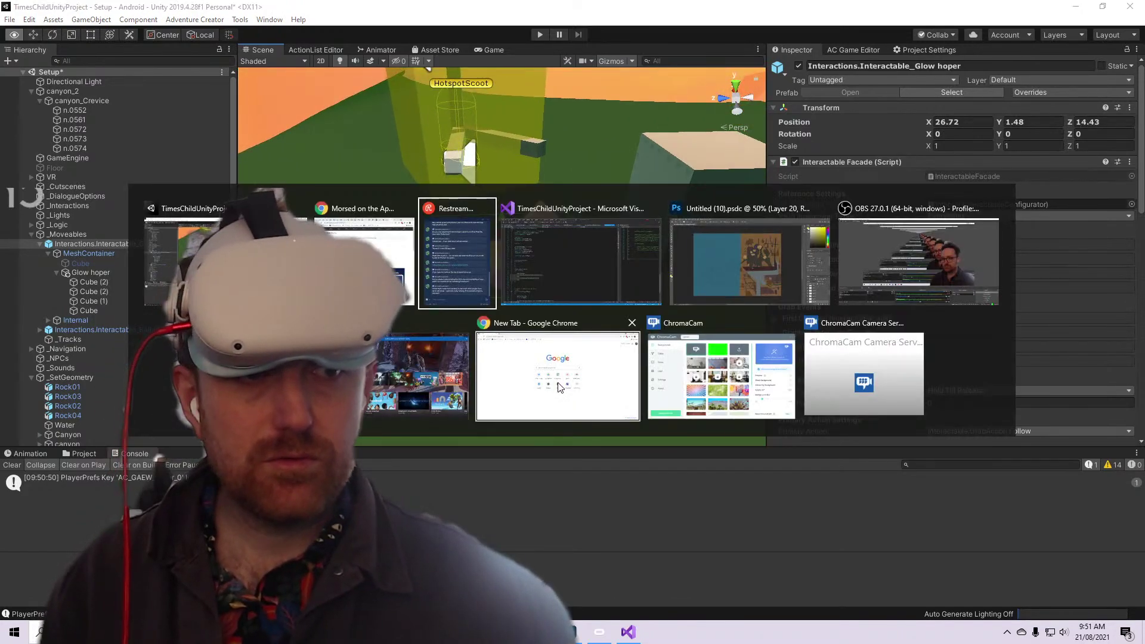
pyautogui.tripleClick(897, 508)
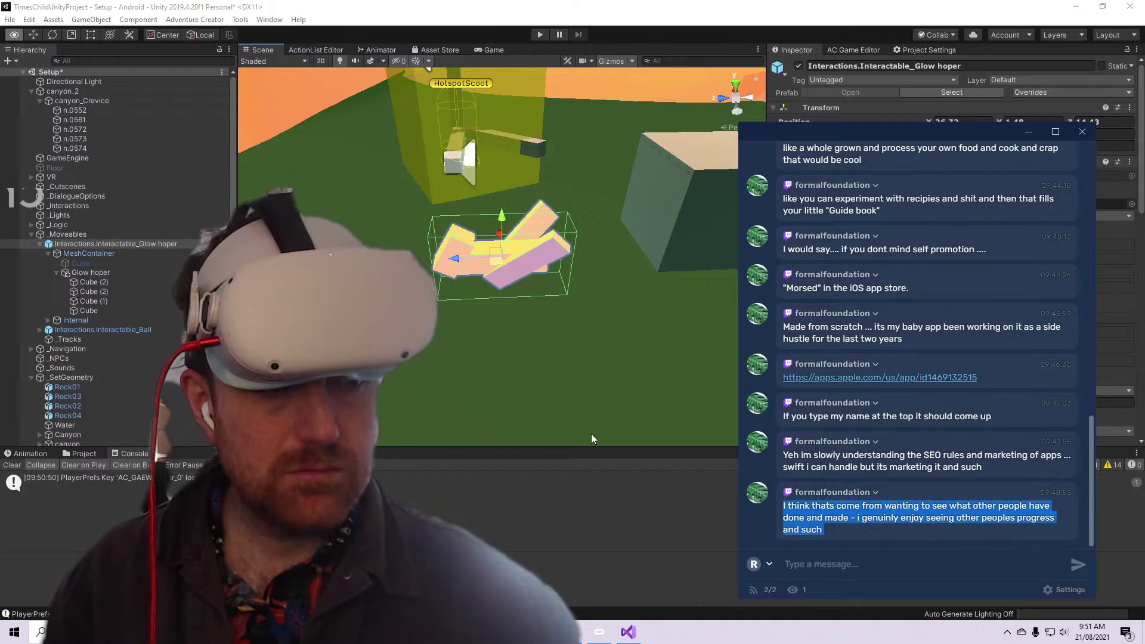
pyautogui.hotkey('alt', 'Tab')
# Lower Interactions.Interactable_Glow hoper to Y 1.1 and review its remaining components down to the Box Collider
pyautogui.scroll(-5, 520, 336)
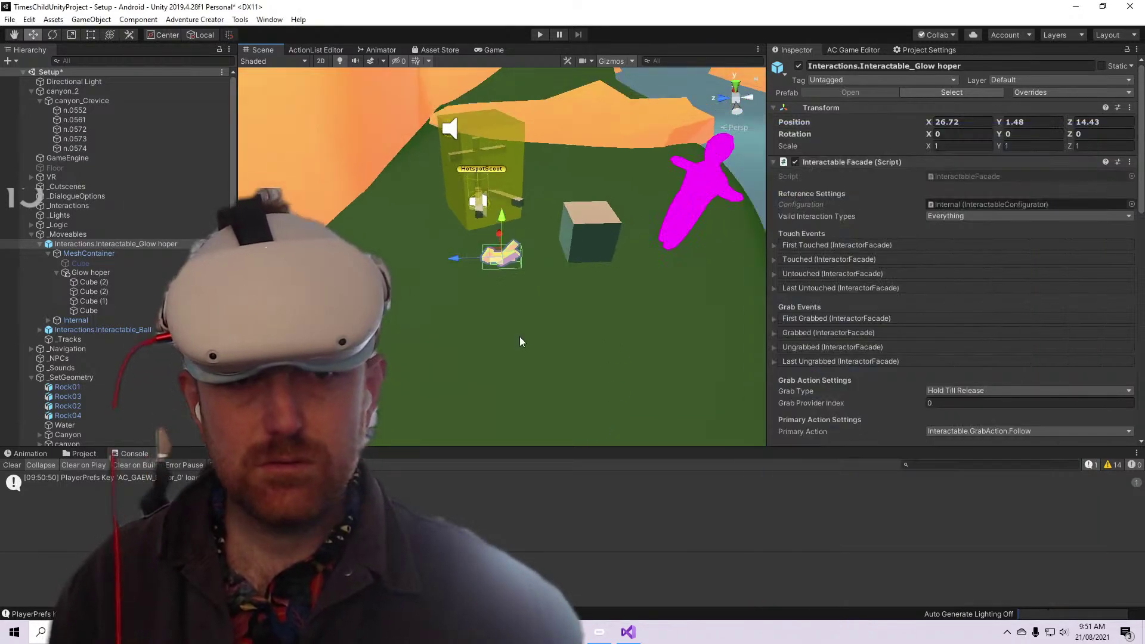
pyautogui.keyDown('alt'); pyautogui.moveTo(520, 336); pyautogui.dragTo(509, 215); pyautogui.keyUp('alt')
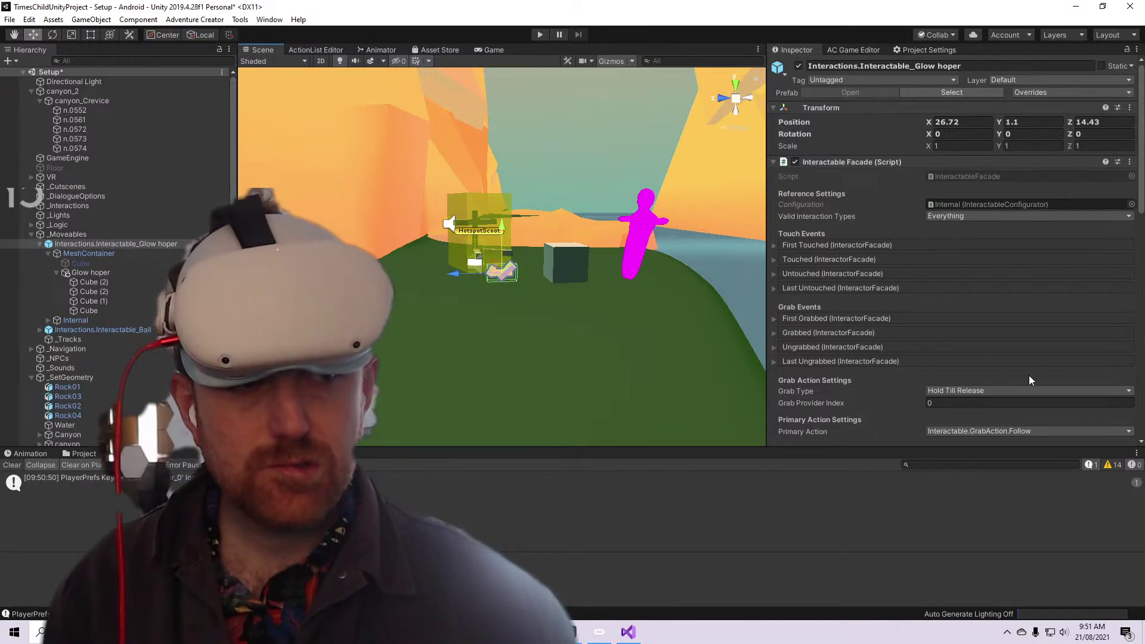
pyautogui.scroll(-10, 1029, 374)
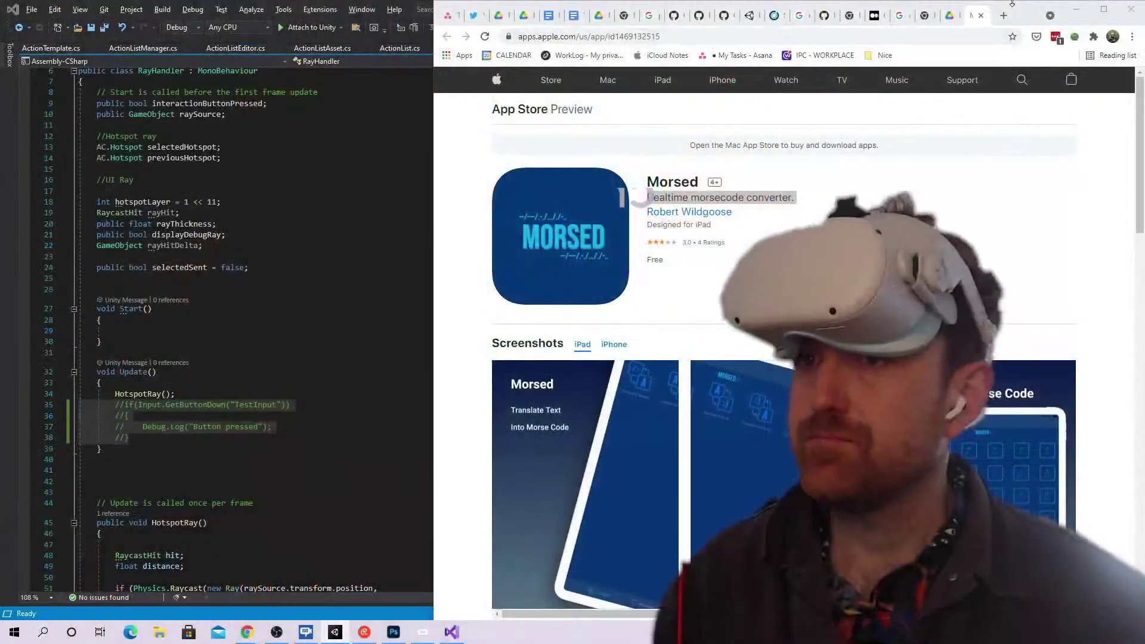
# Switch to Chrome and search Google in a new tab for "use pointer to grab vrtk"
pyautogui.click(1005, 15)
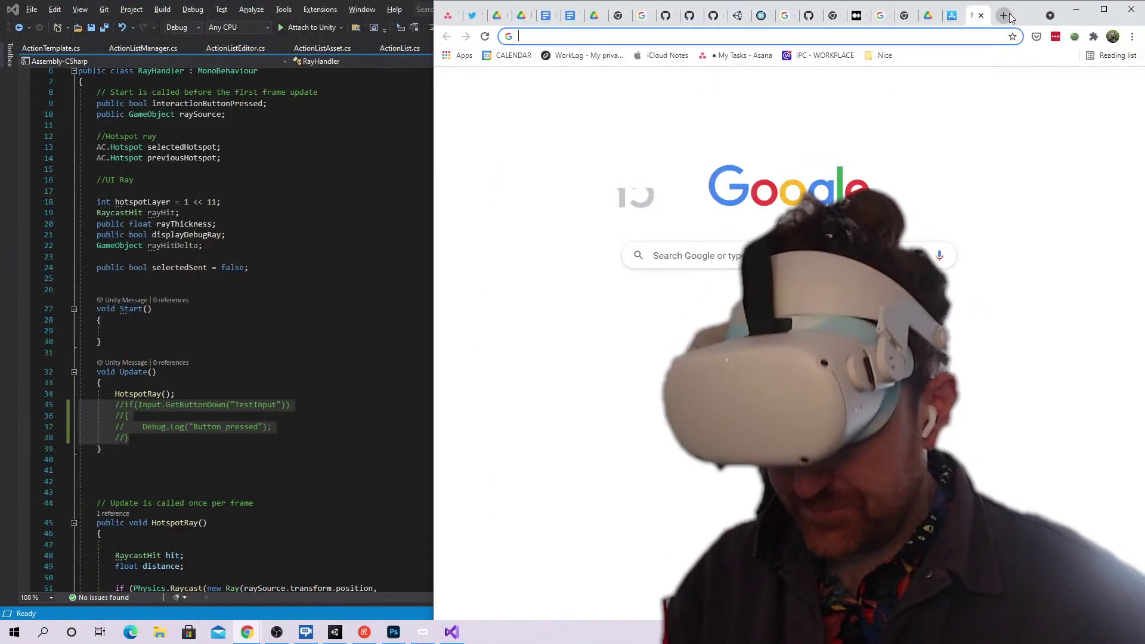
pyautogui.write('use pointer to gra')
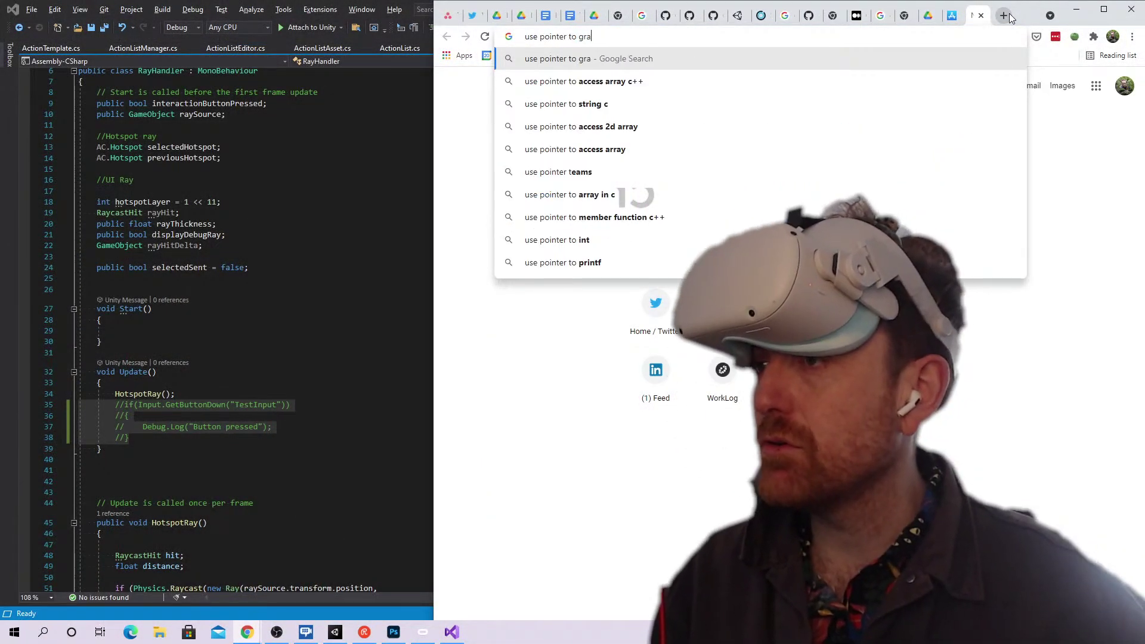
pyautogui.write('b vrtk')
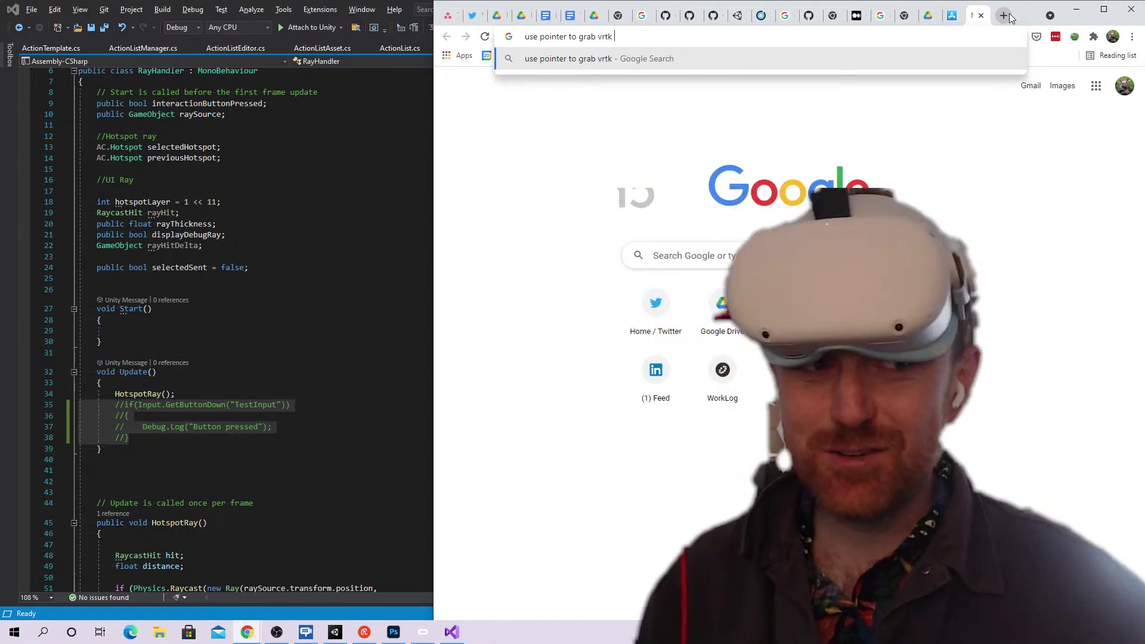
pyautogui.press('Return')
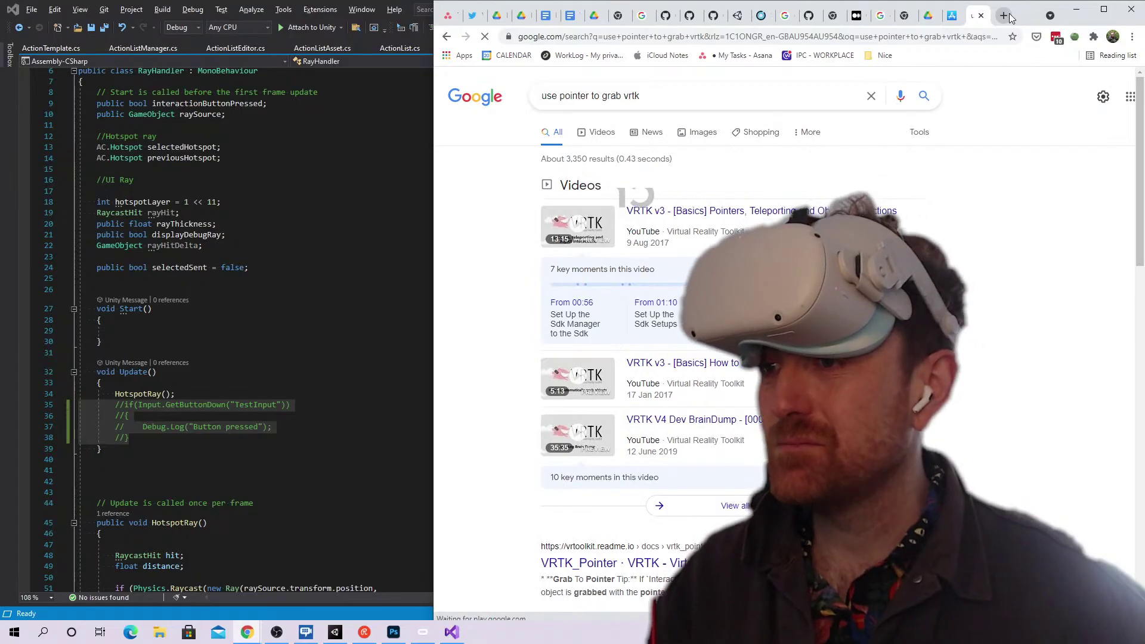
# Look through the search results and read the Unity forum thread on grabbing something with the VRTK laser pointer beam
pyautogui.scroll(-3, 1004, 379)
pyautogui.scroll(-8, 1003, 379)
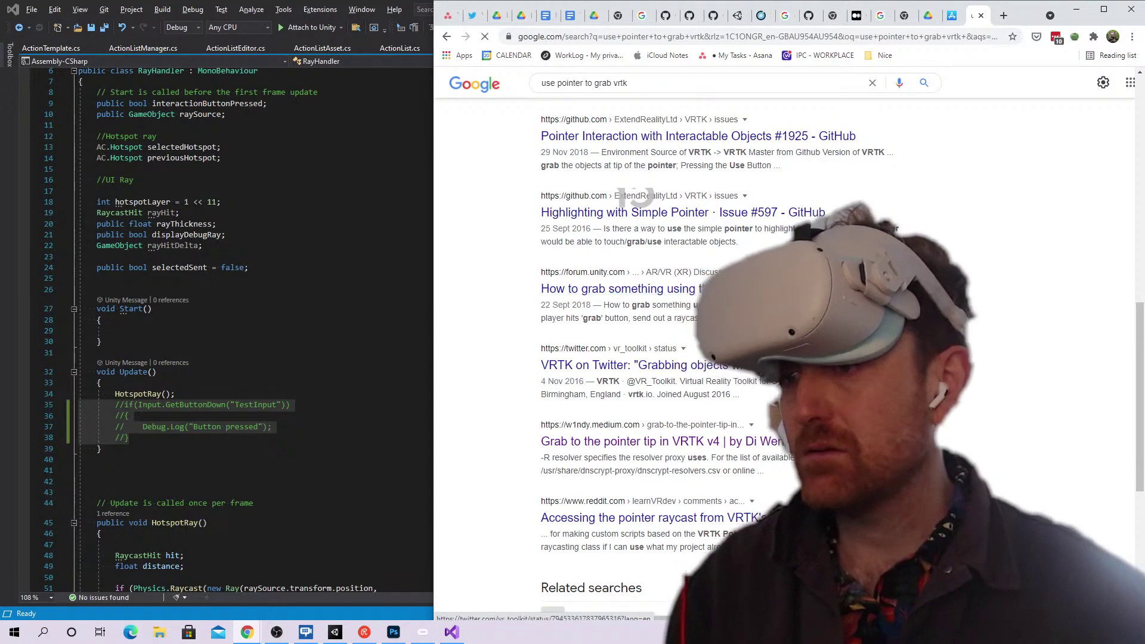
pyautogui.scroll(-5, 622, 189)
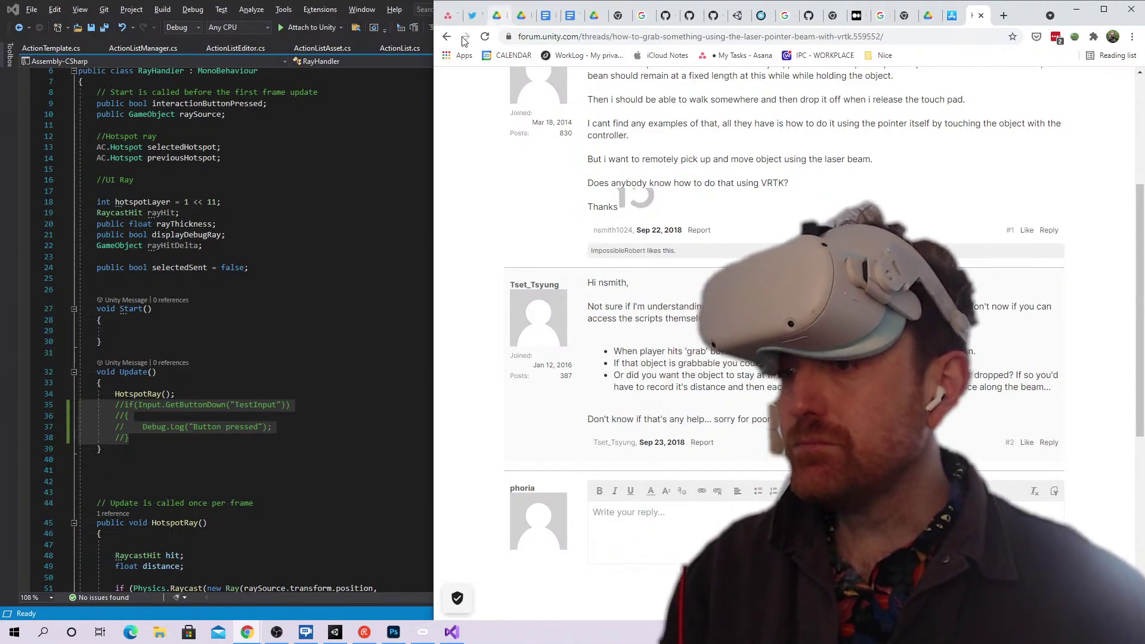
pyautogui.hotkey('alt', 'Left')
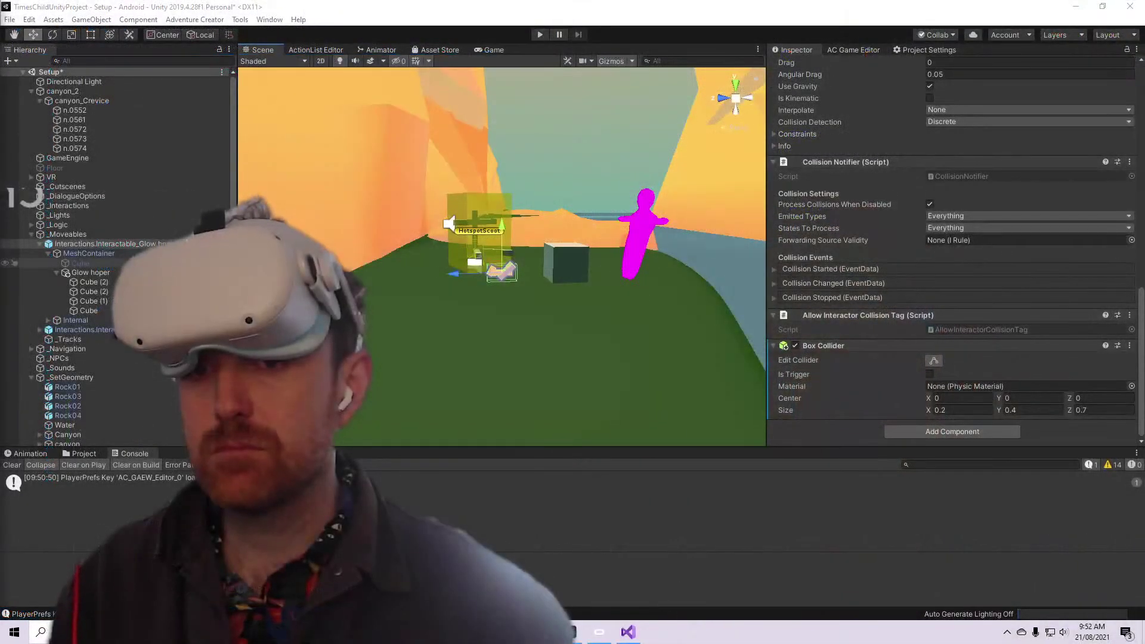
# In Unity, examine the child objects of Interactions.Interactable_Ball and collapse those of Interactions.Interactable_Glow hoper
pyautogui.scroll(-2, 98, 289)
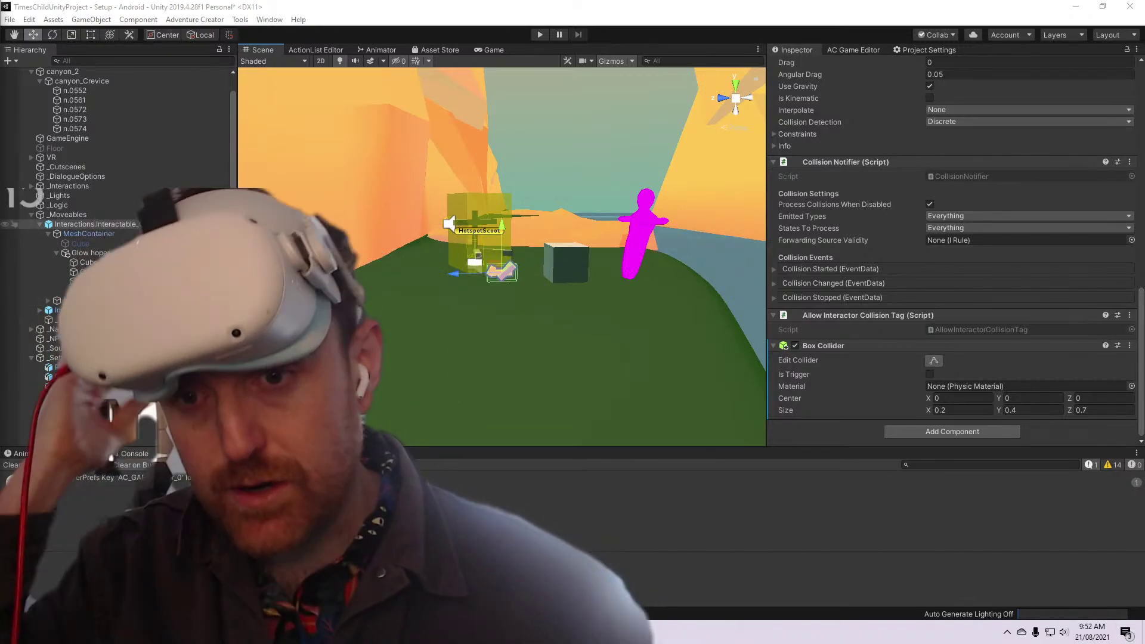
pyautogui.click(39, 310)
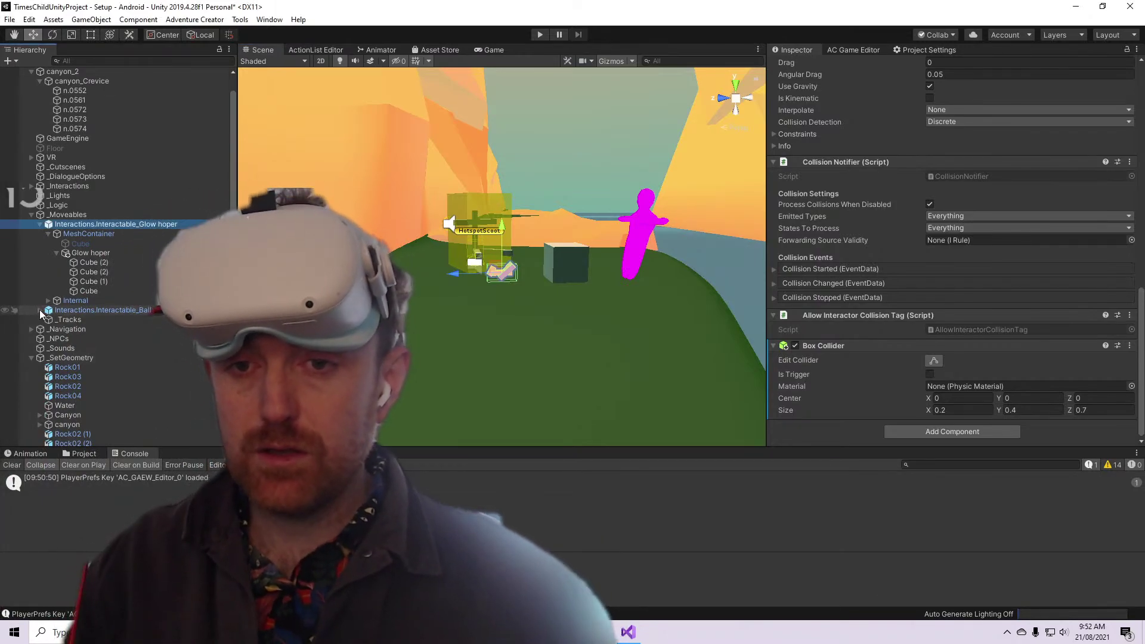
pyautogui.scroll(-3, 44, 314)
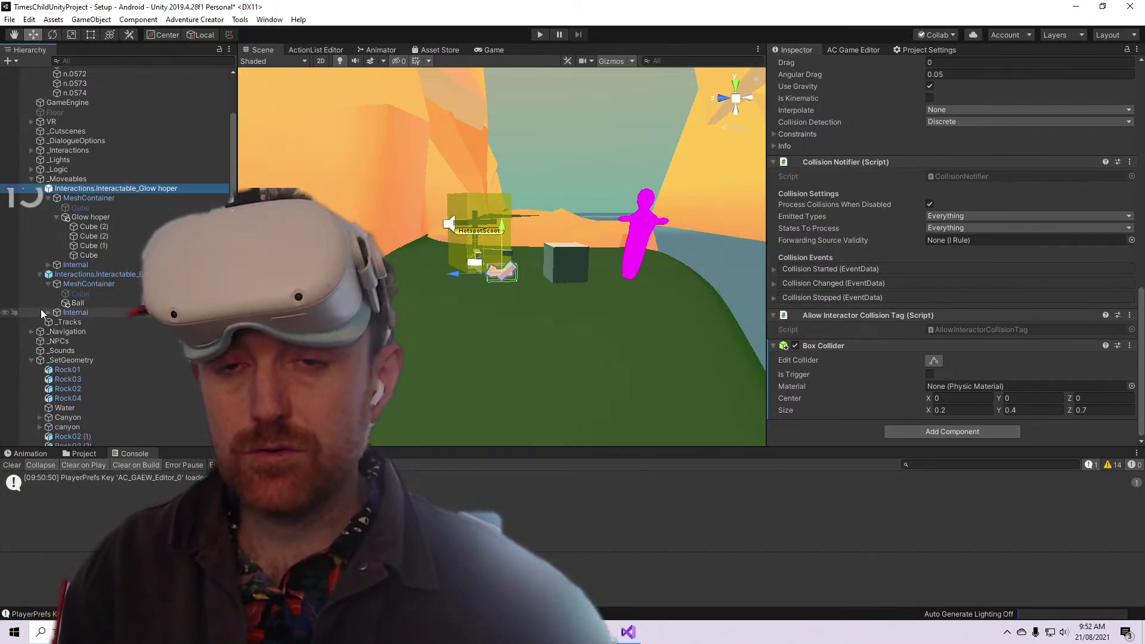
pyautogui.click(40, 188)
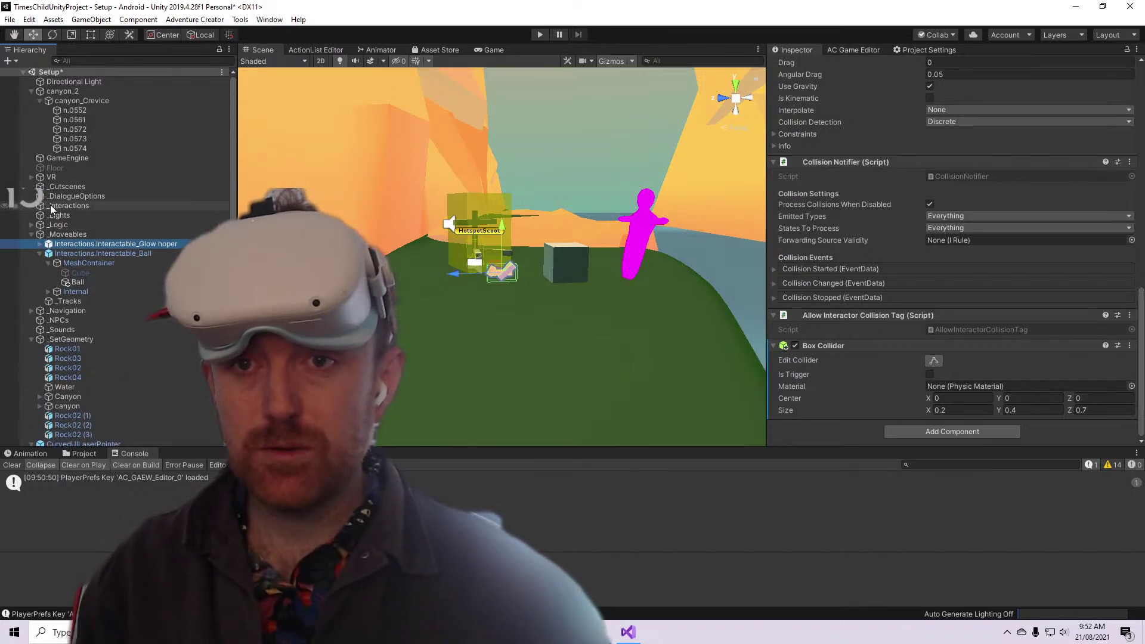
# Expand the VR object and compare the Pointer Facade settings of Indicators.ObjectPointers.CurvedRight and Indicators.ObjectPointers.Straight
pyautogui.scroll(-3, 48, 212)
pyautogui.scroll(8, 45, 224)
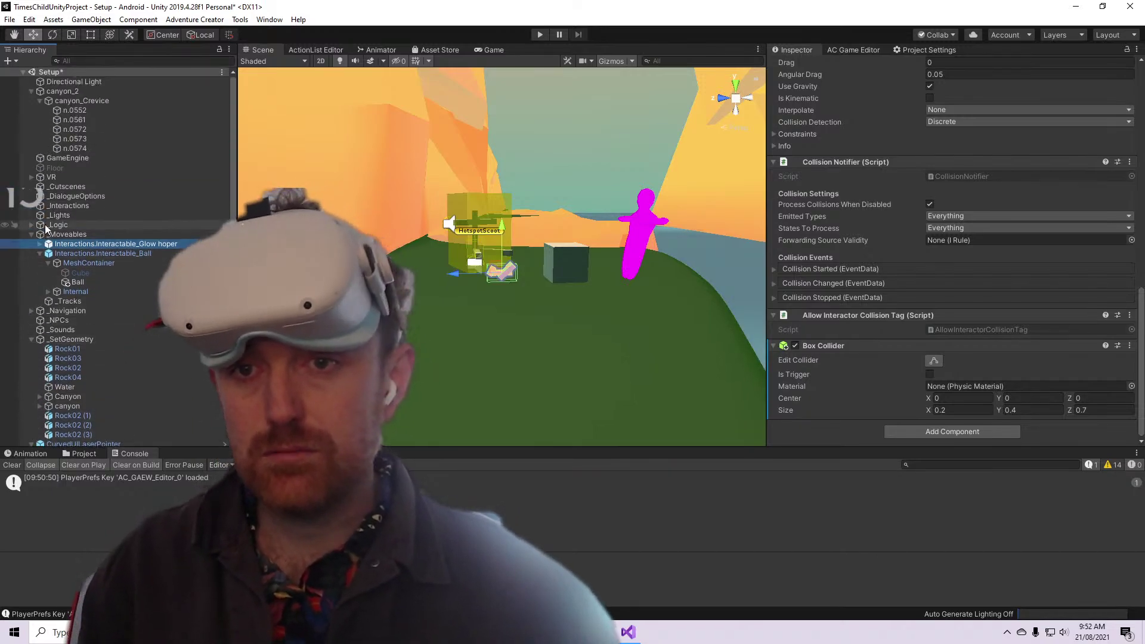
pyautogui.click(31, 177)
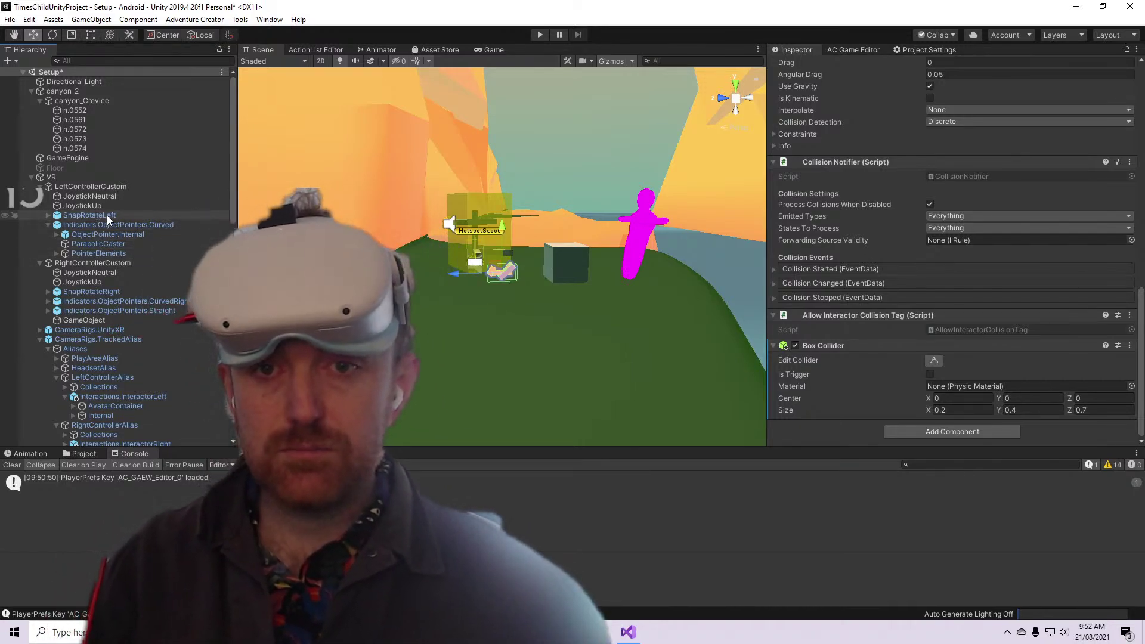
pyautogui.click(111, 301)
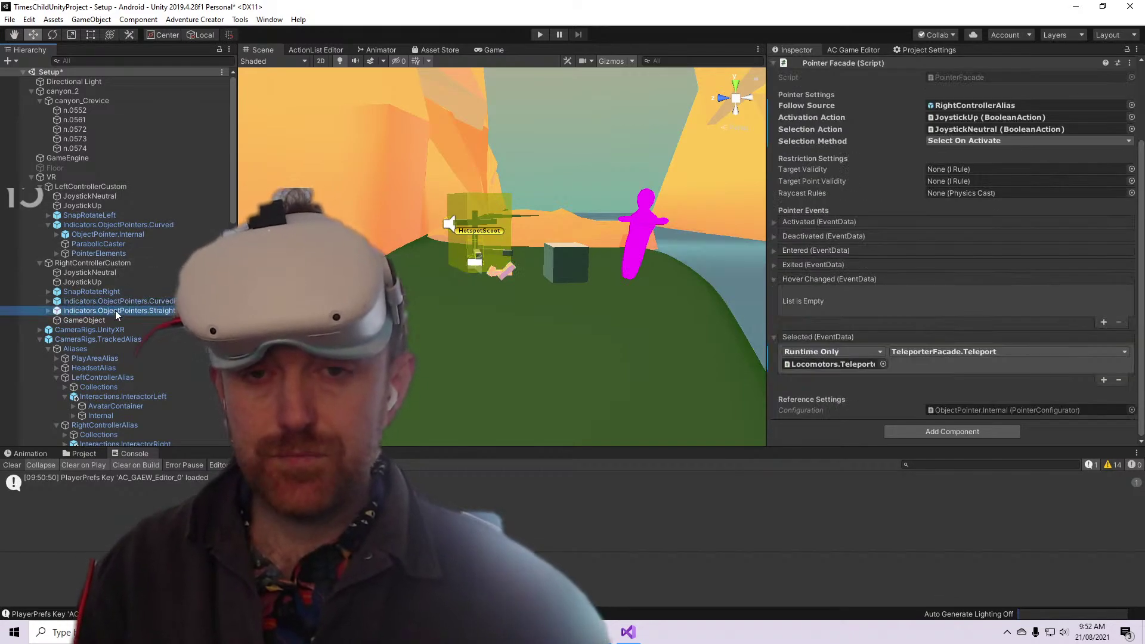
pyautogui.click(117, 310)
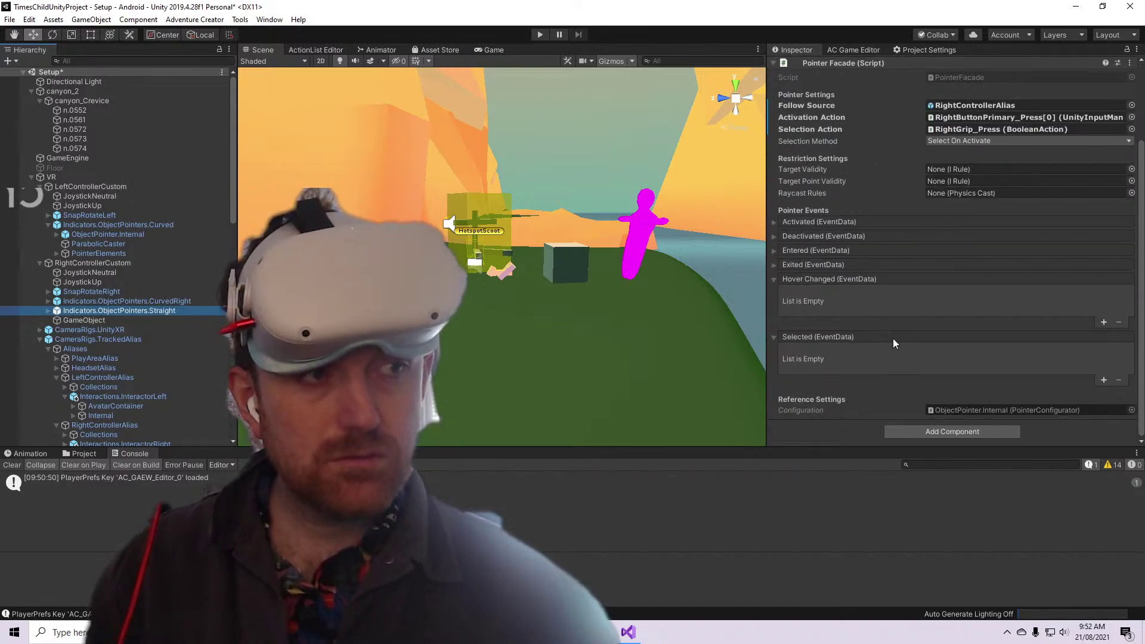
pyautogui.scroll(3, 892, 338)
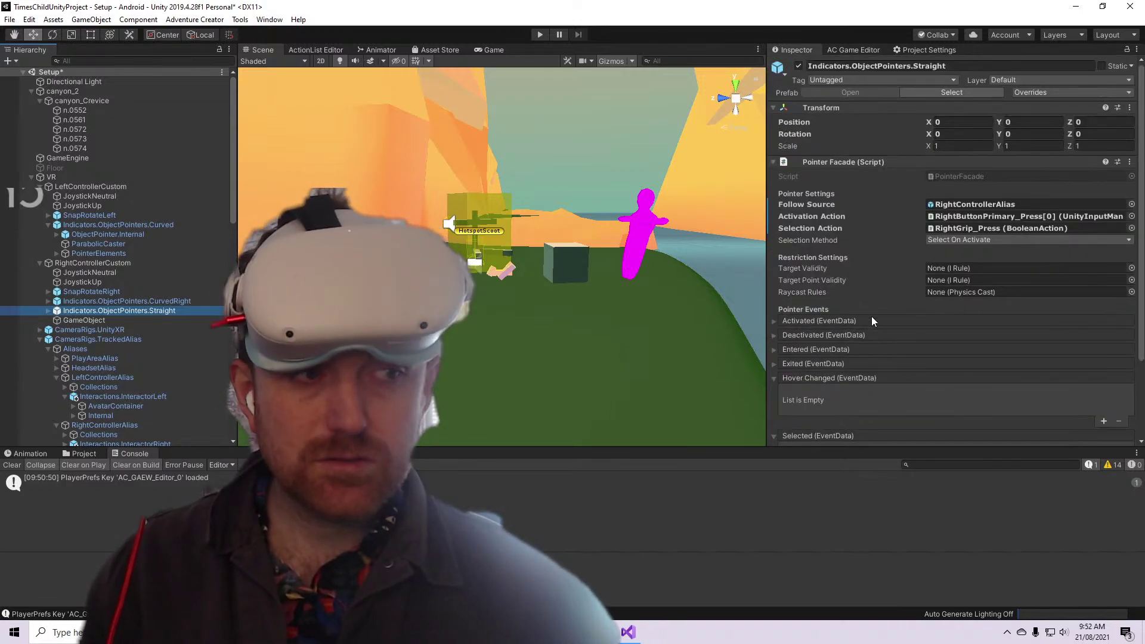
# Locate the straight pointer's RightGrip_Press selection action in the hierarchy and examine the pointer's event lists
pyautogui.click(948, 227)
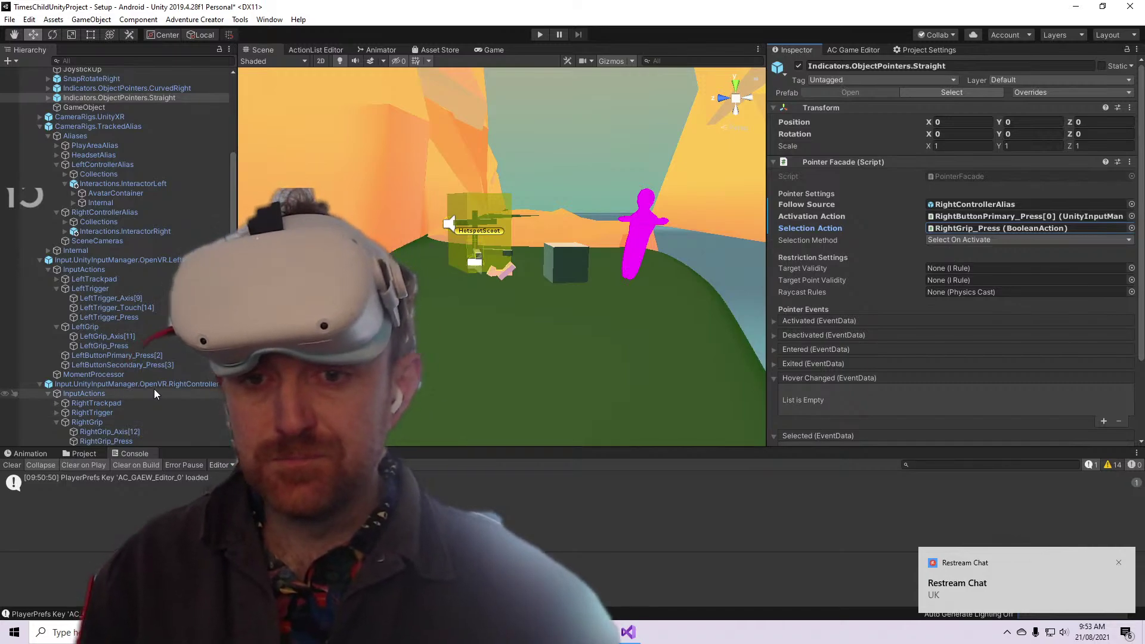
pyautogui.scroll(5, 153, 389)
pyautogui.scroll(3, 154, 388)
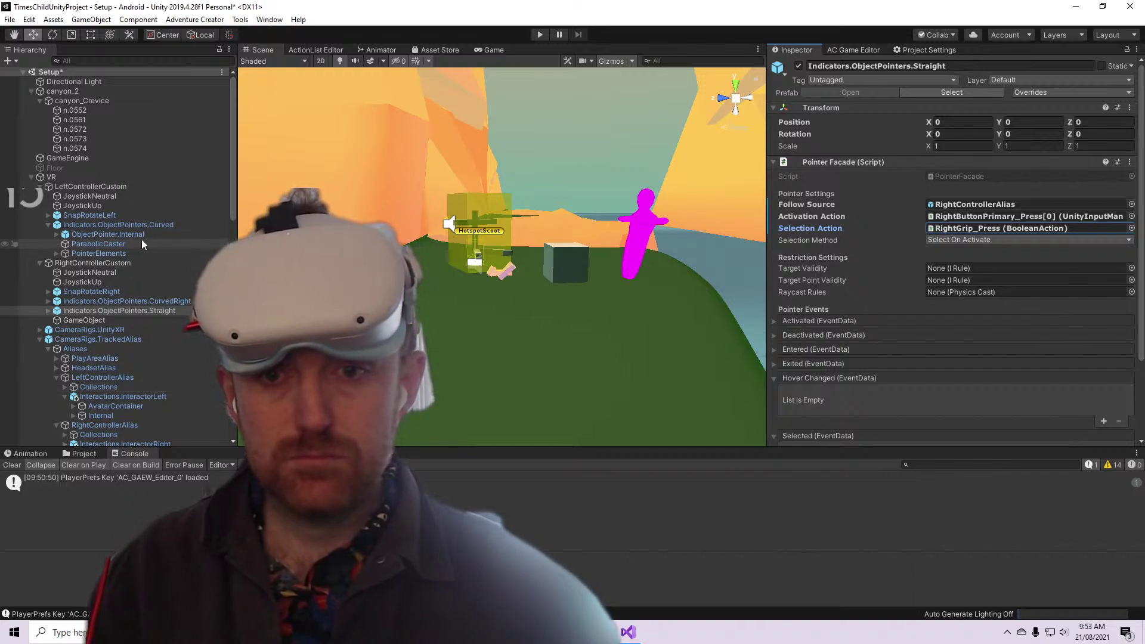
pyautogui.click(184, 310)
pyautogui.scroll(-3, 942, 300)
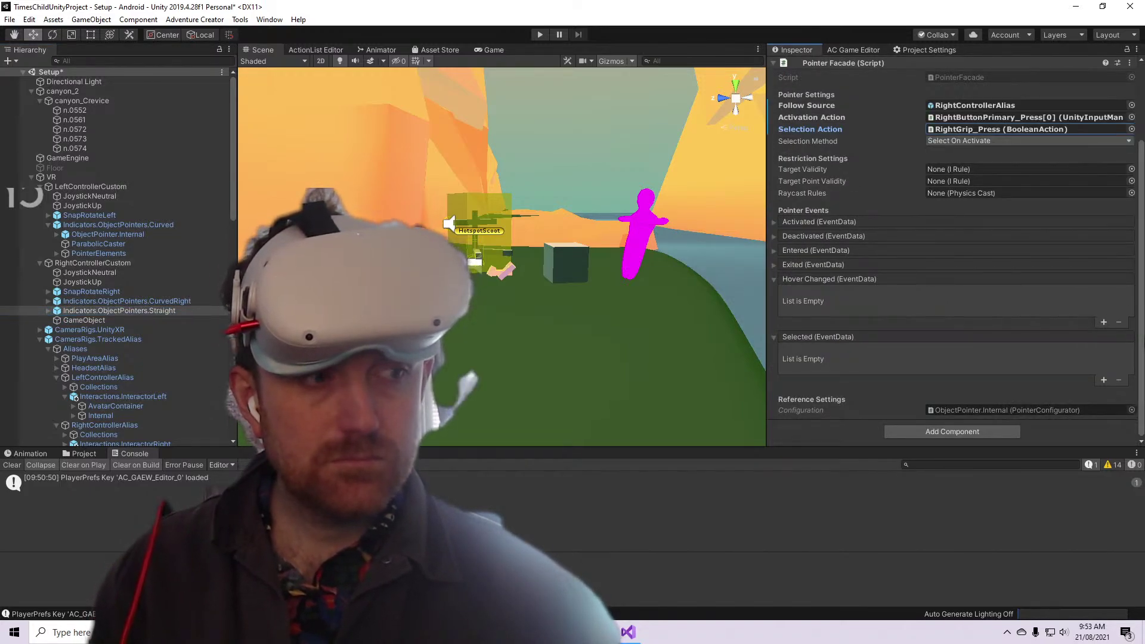
pyautogui.click(1103, 321)
pyautogui.scroll(-8, 80, 346)
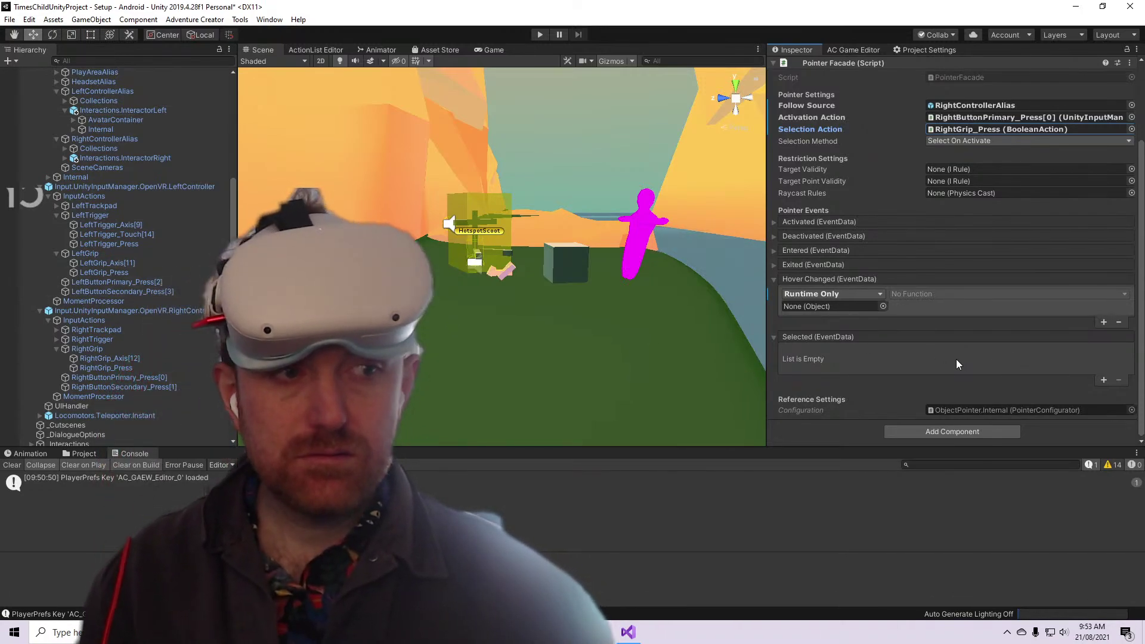
pyautogui.hotkey('ctrl', 'z')
# Add an entry to the straight pointer's Selected event and assign Interactions.InteractorRight as its object
pyautogui.click(1104, 379)
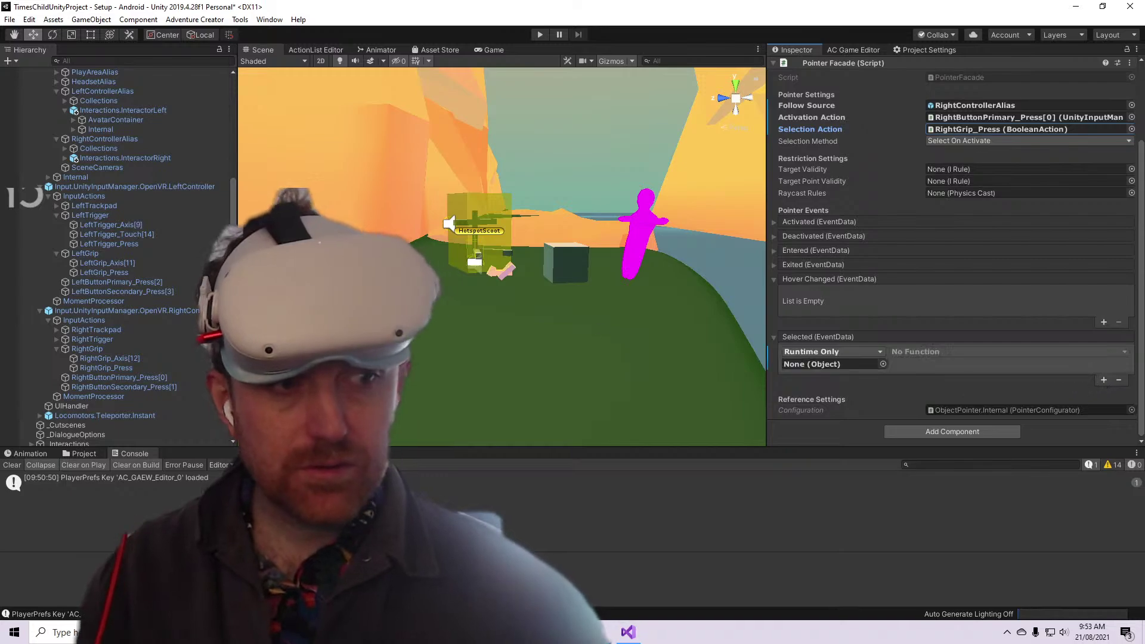
pyautogui.scroll(10, 146, 258)
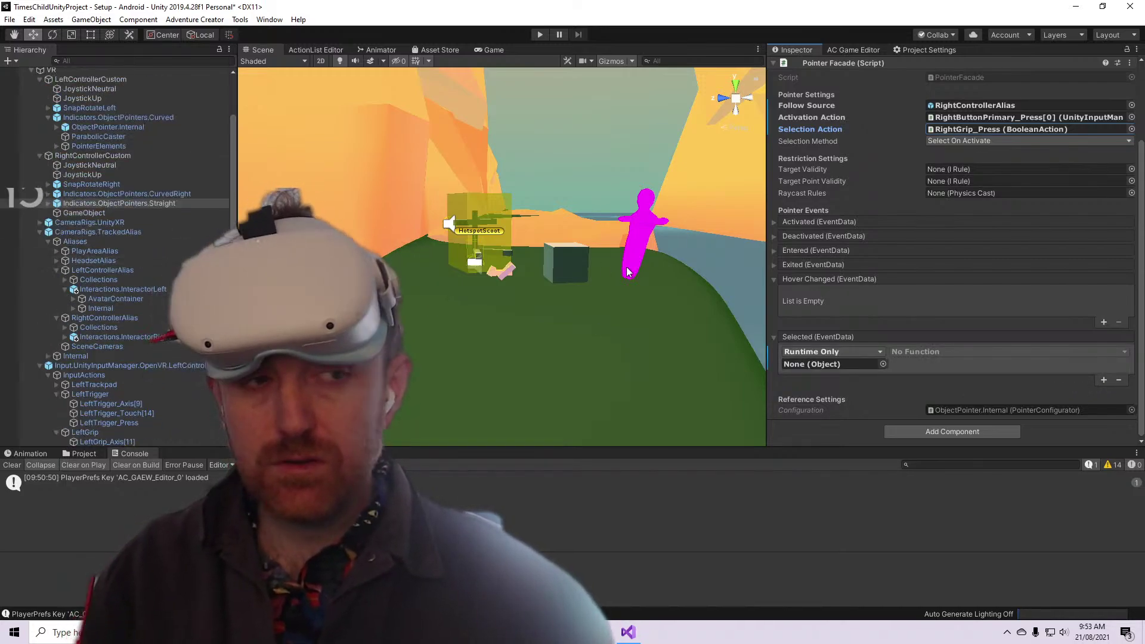
pyautogui.scroll(4, 953, 201)
pyautogui.scroll(-4, 933, 199)
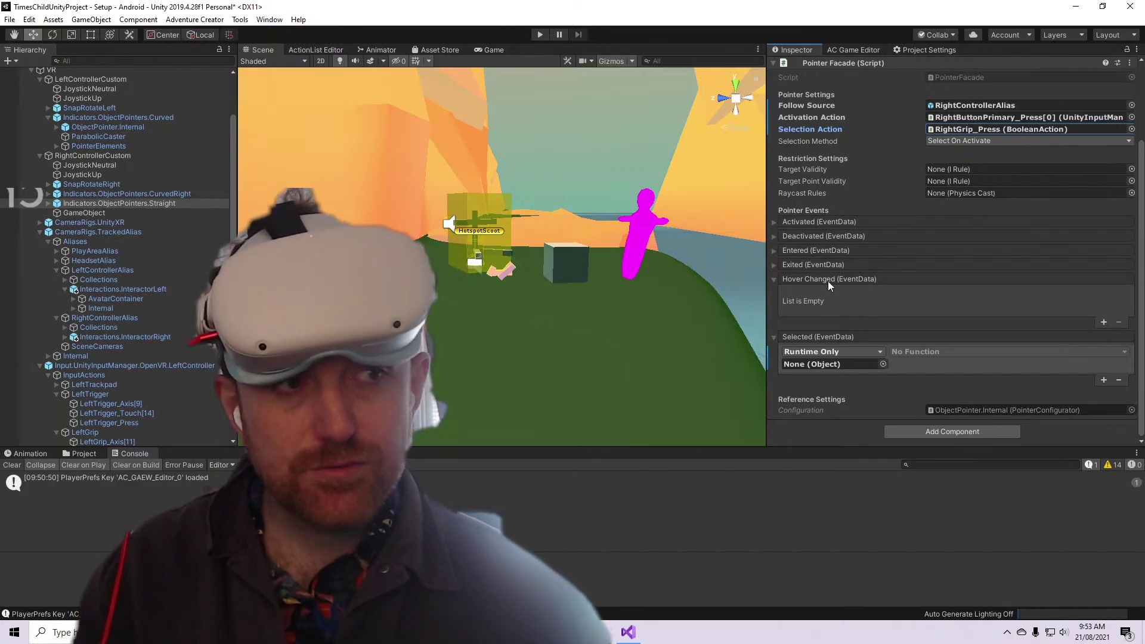
pyautogui.scroll(3, 863, 261)
pyautogui.scroll(-3, 863, 260)
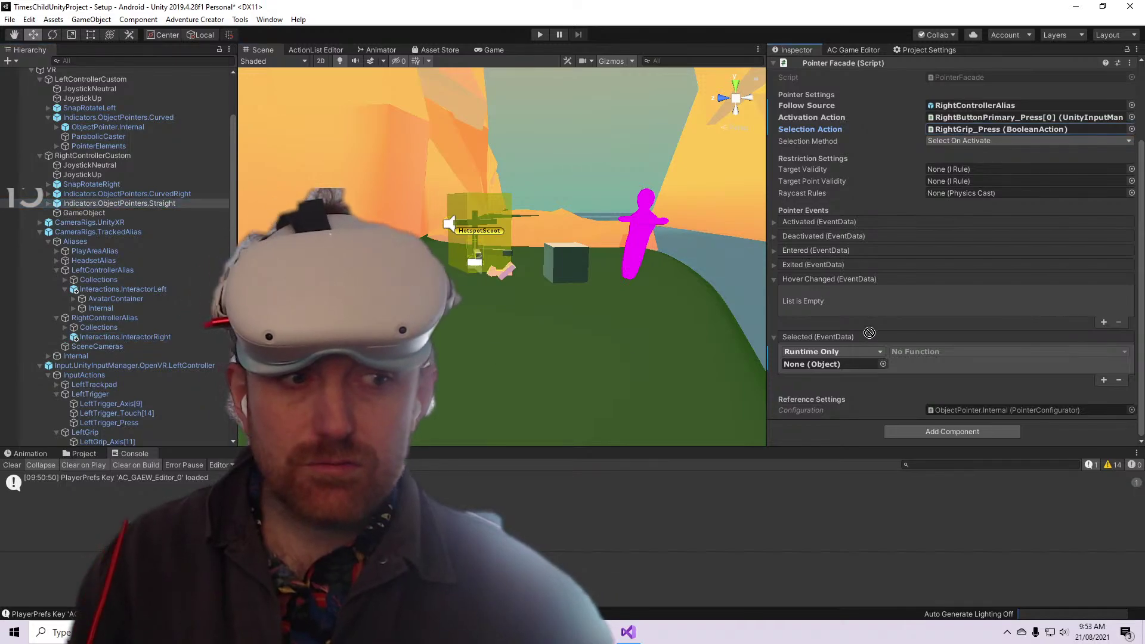
pyautogui.moveTo(831, 363); pyautogui.dragTo(831, 365)
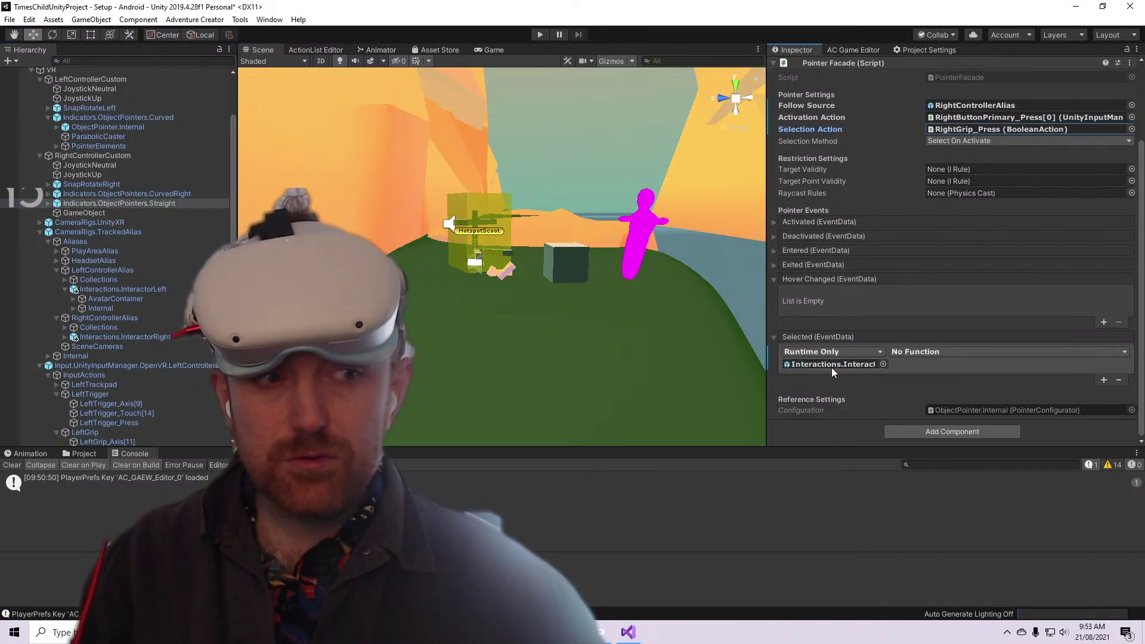
# Review the functions offered for the Selected event and choose InteractorFacade's static Grab (GameObject)
pyautogui.click(938, 351)
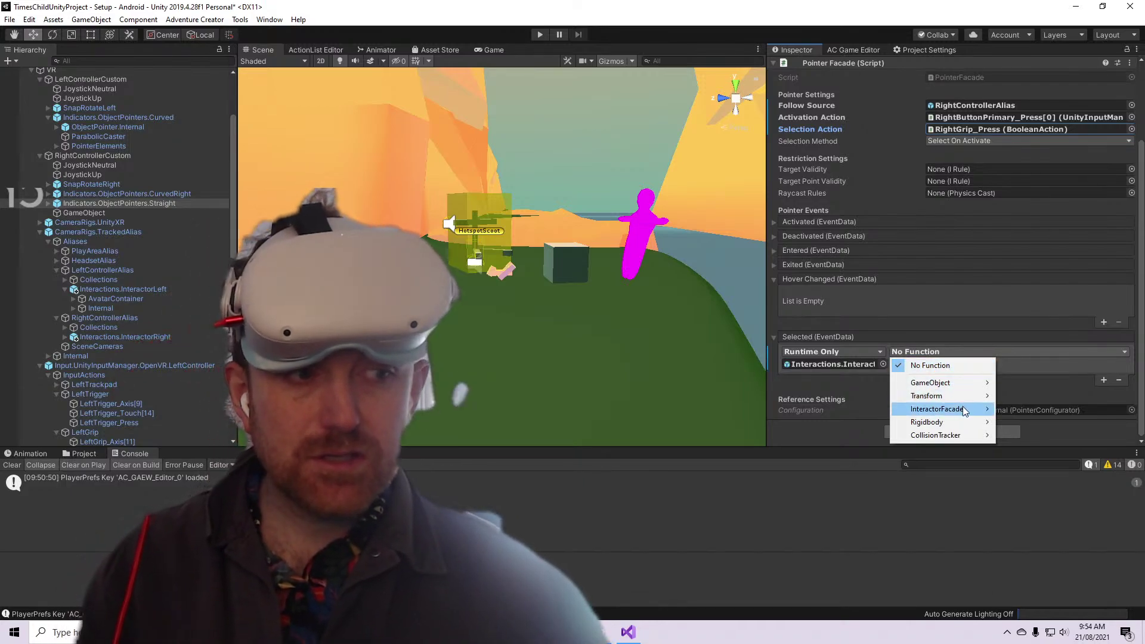
pyautogui.moveTo(962, 409)
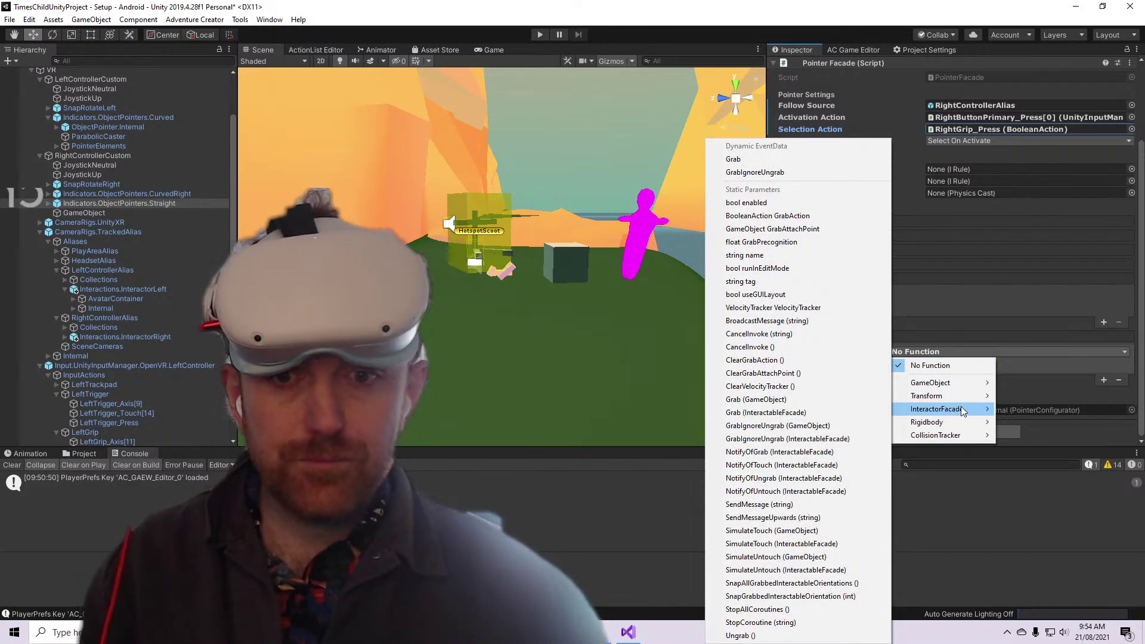
pyautogui.click(87, 198)
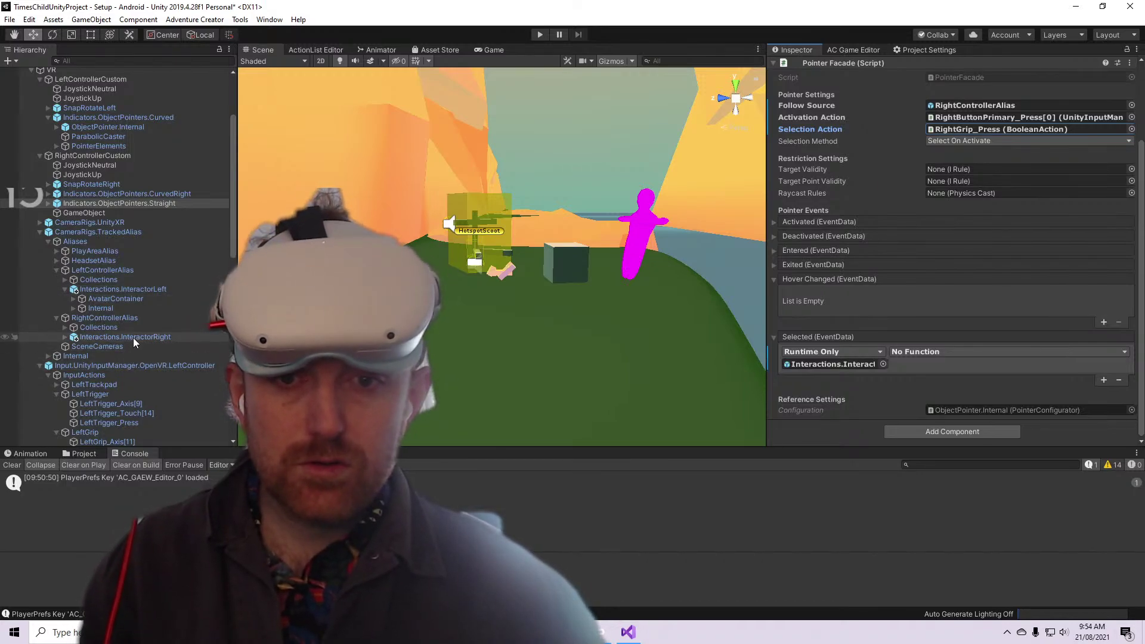
pyautogui.scroll(-2, 134, 337)
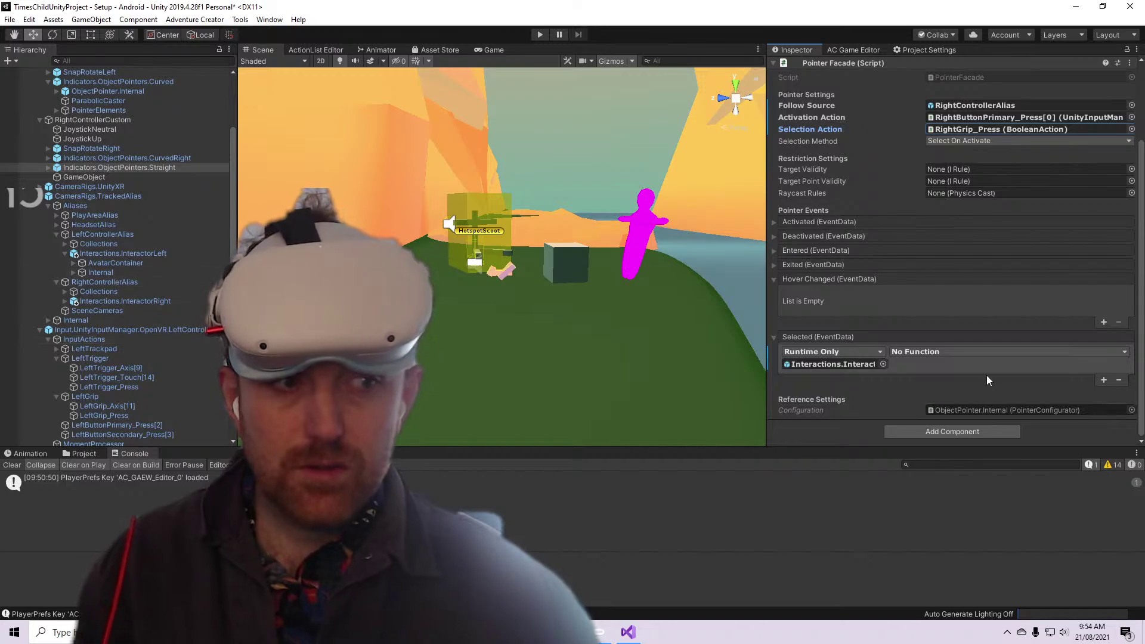
pyautogui.click(971, 351)
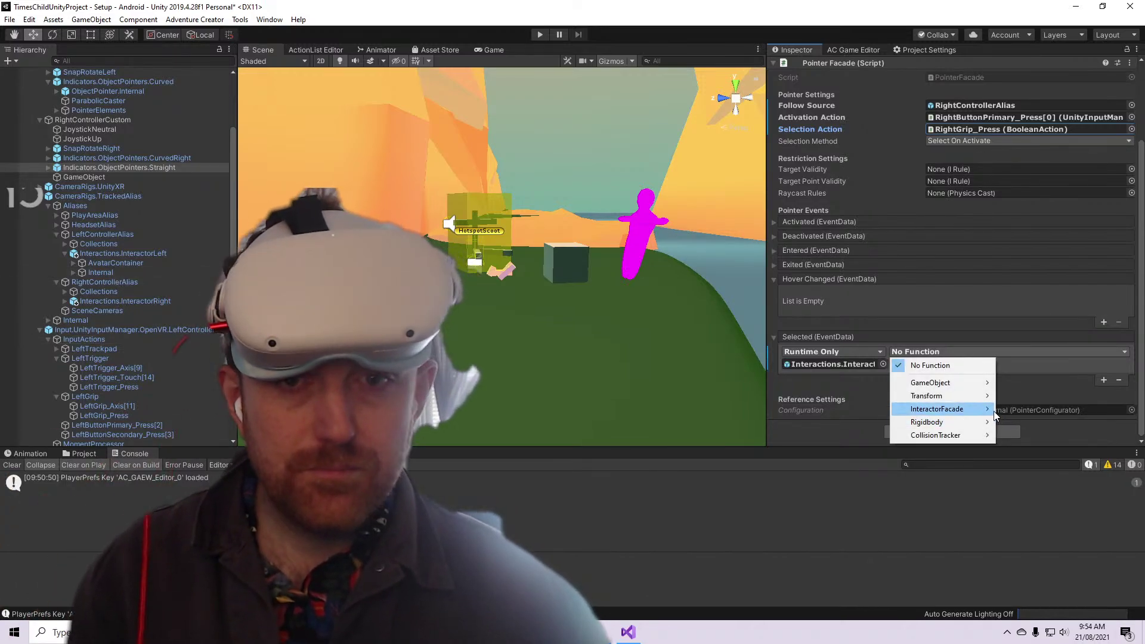
pyautogui.moveTo(993, 413)
pyautogui.press('Escape')
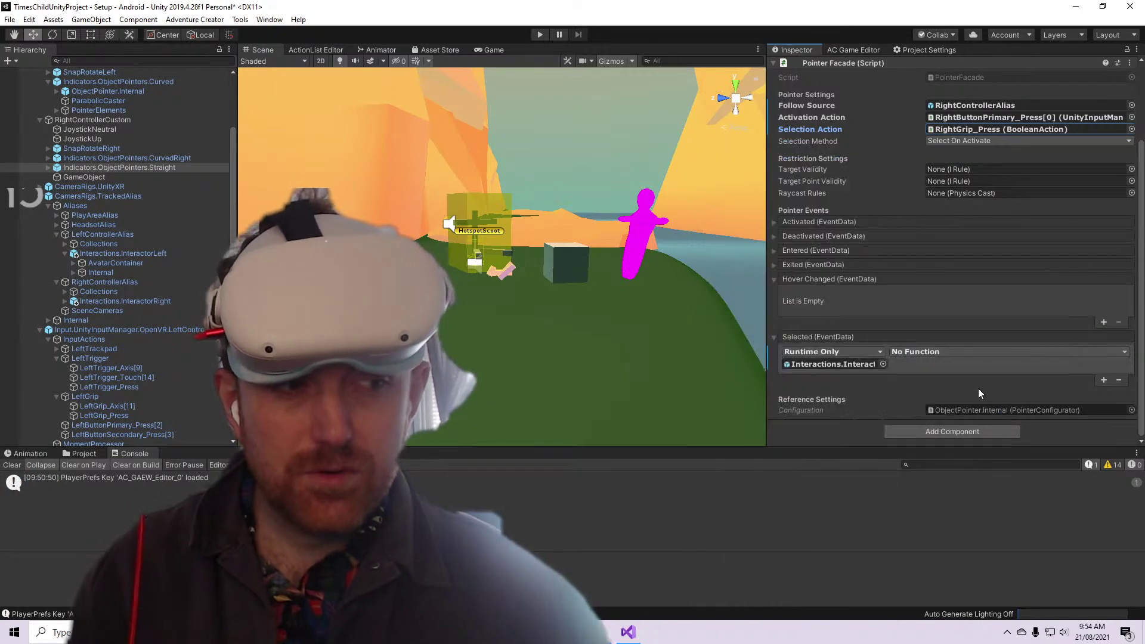
pyautogui.click(979, 351)
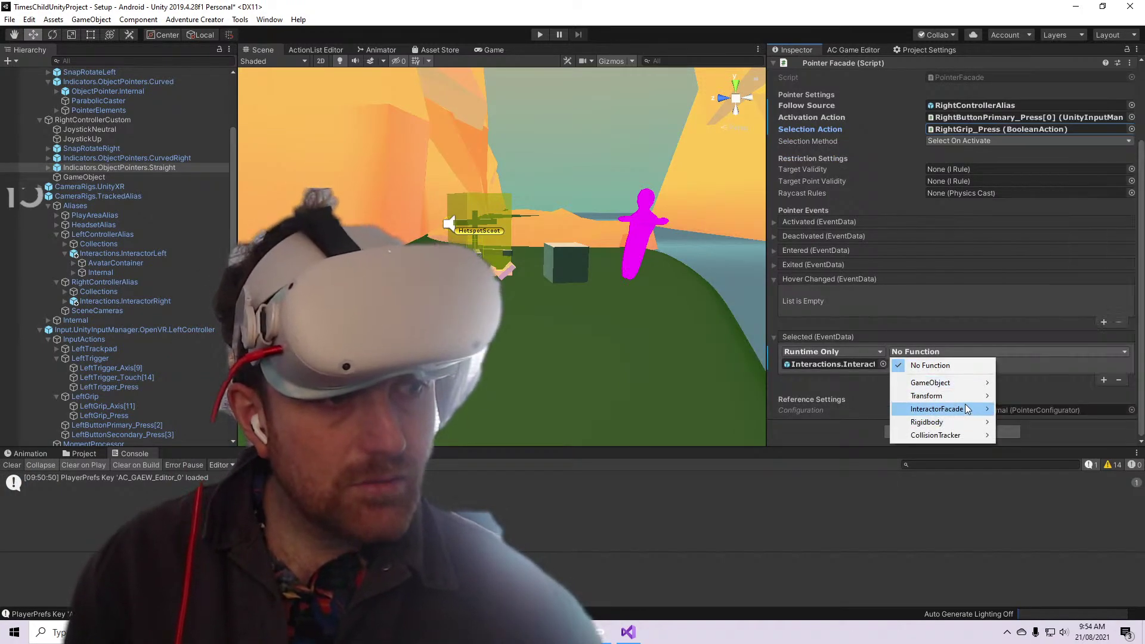
pyautogui.moveTo(967, 409)
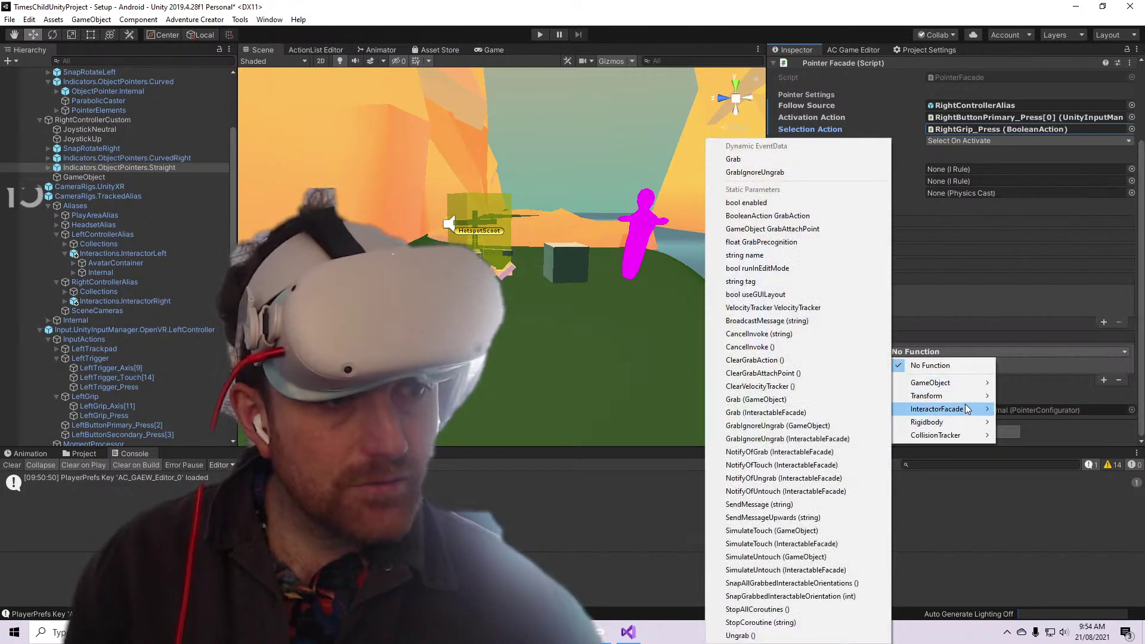
pyautogui.click(847, 399)
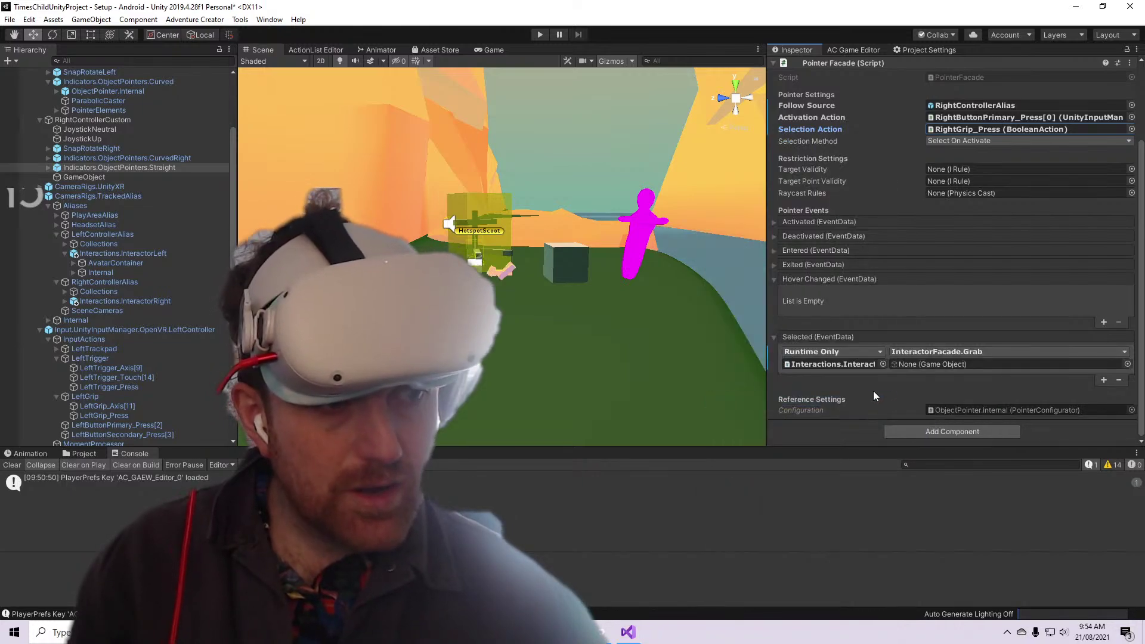
# Set the Selected event's function to InteractorFacade's static Grab (InteractableFacade) and play-test the scene
pyautogui.click(943, 351)
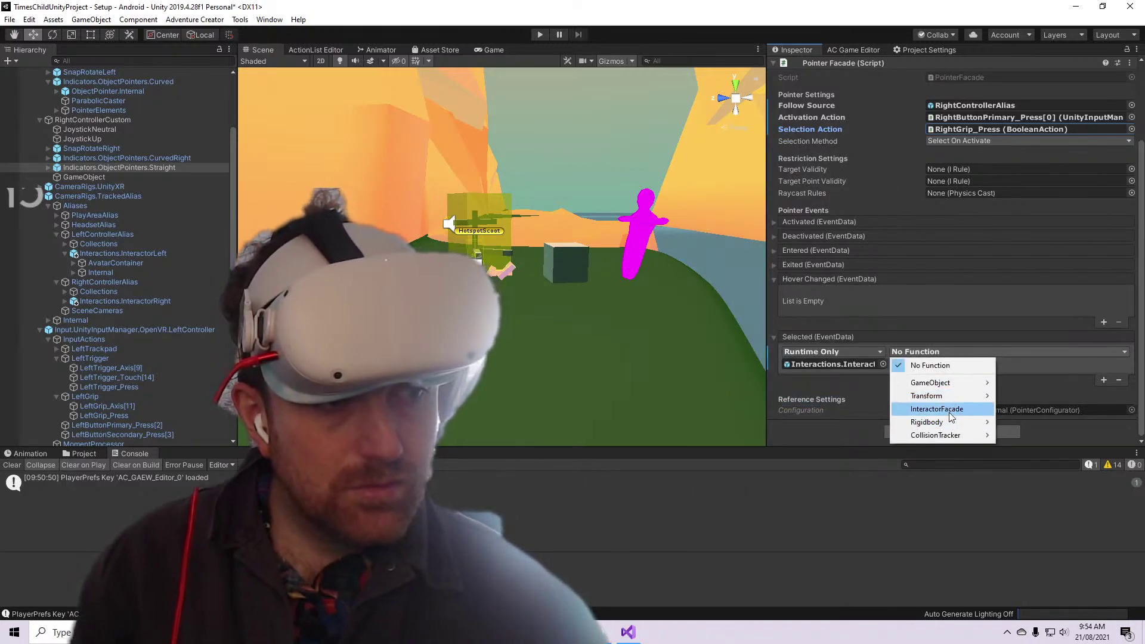
pyautogui.moveTo(947, 410)
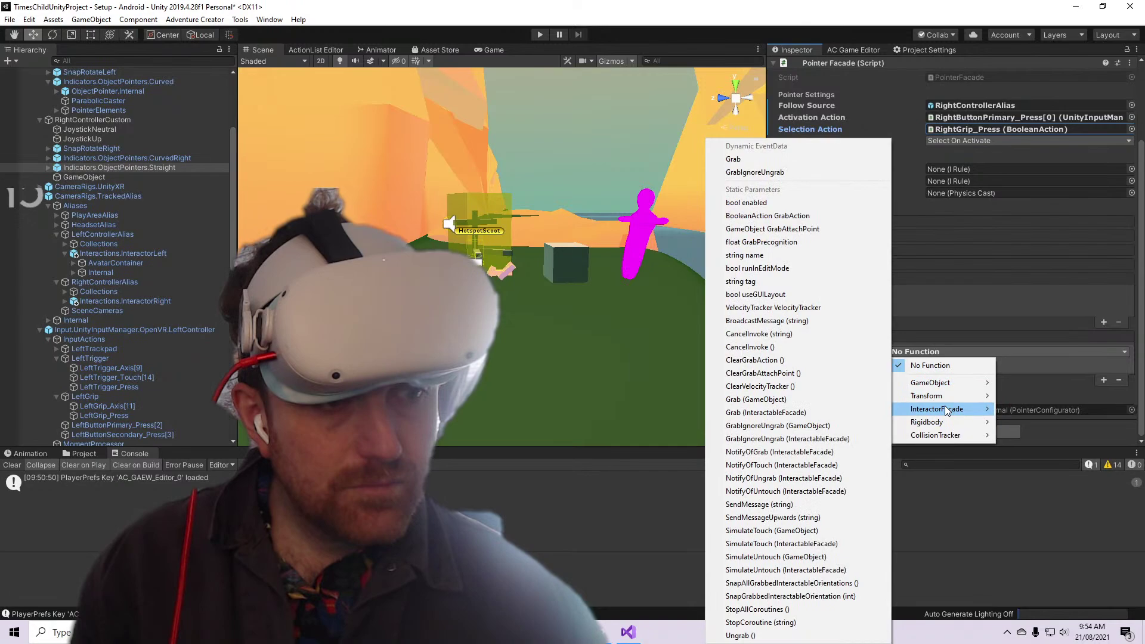
pyautogui.click(846, 412)
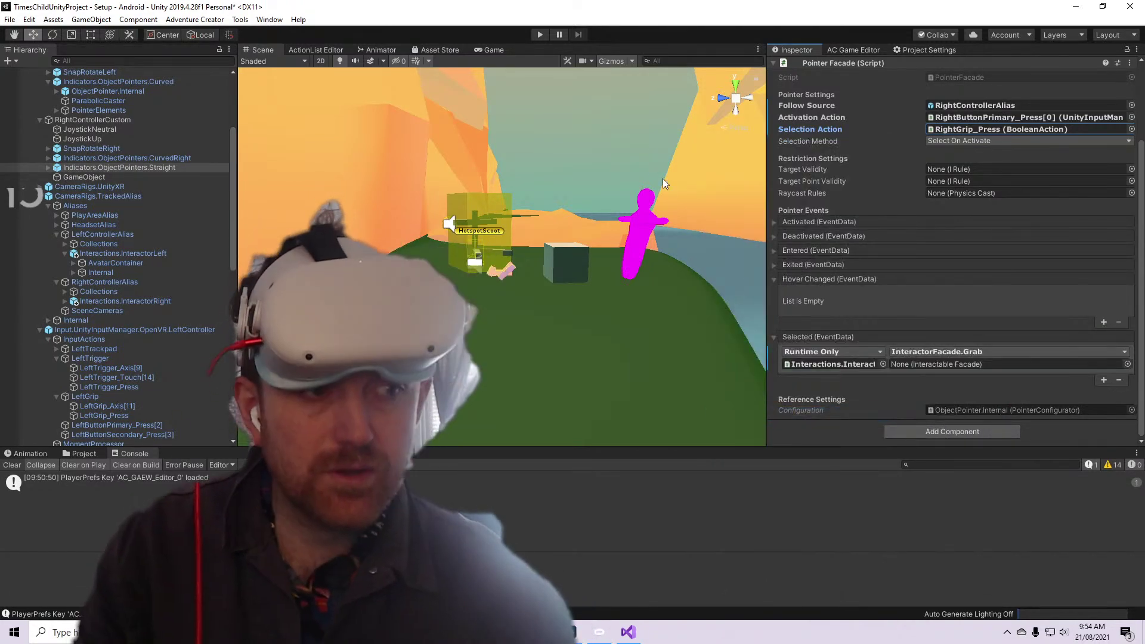
pyautogui.scroll(3, 923, 364)
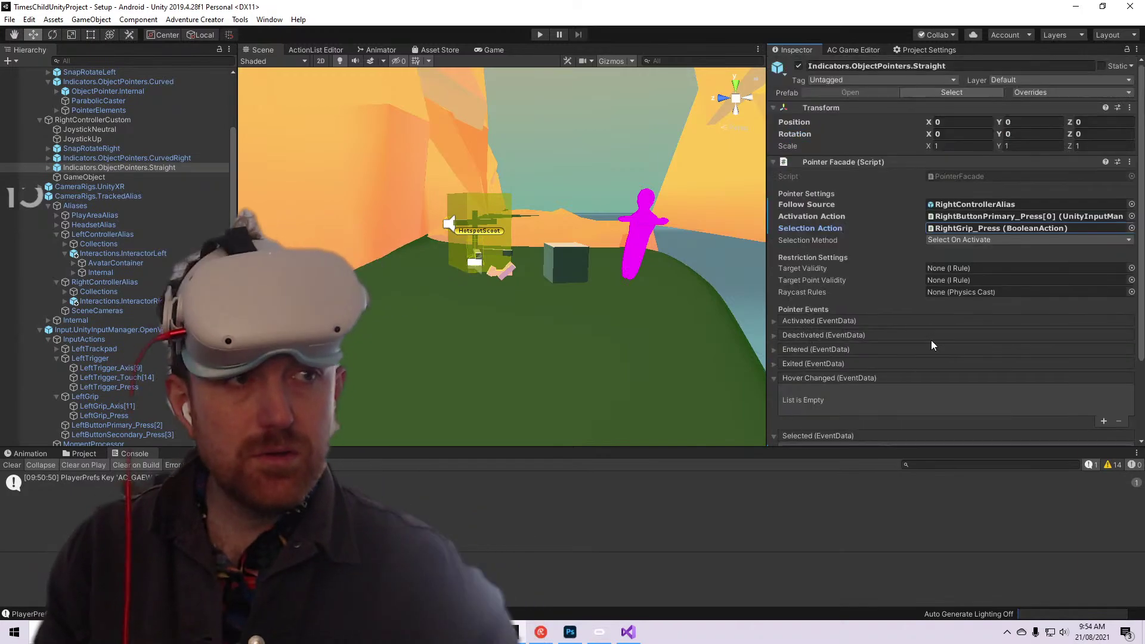
pyautogui.scroll(-3, 934, 344)
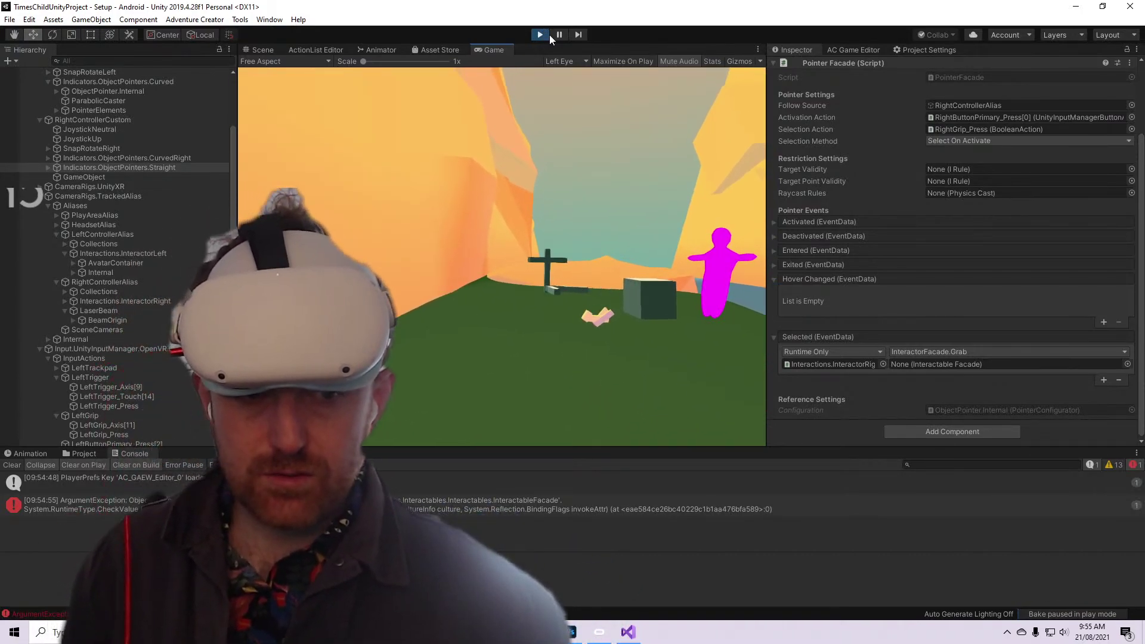
pyautogui.click(538, 34)
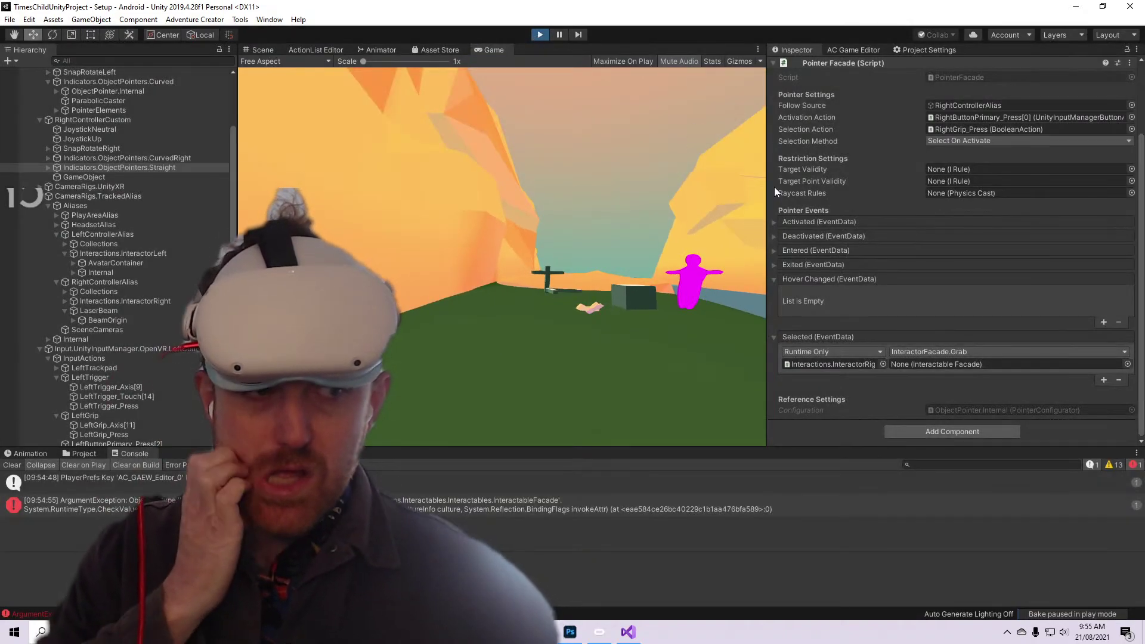
# Change the straight pointer's Selected event function to InteractorFacade's static Grab (GameObject)
pyautogui.click(970, 362)
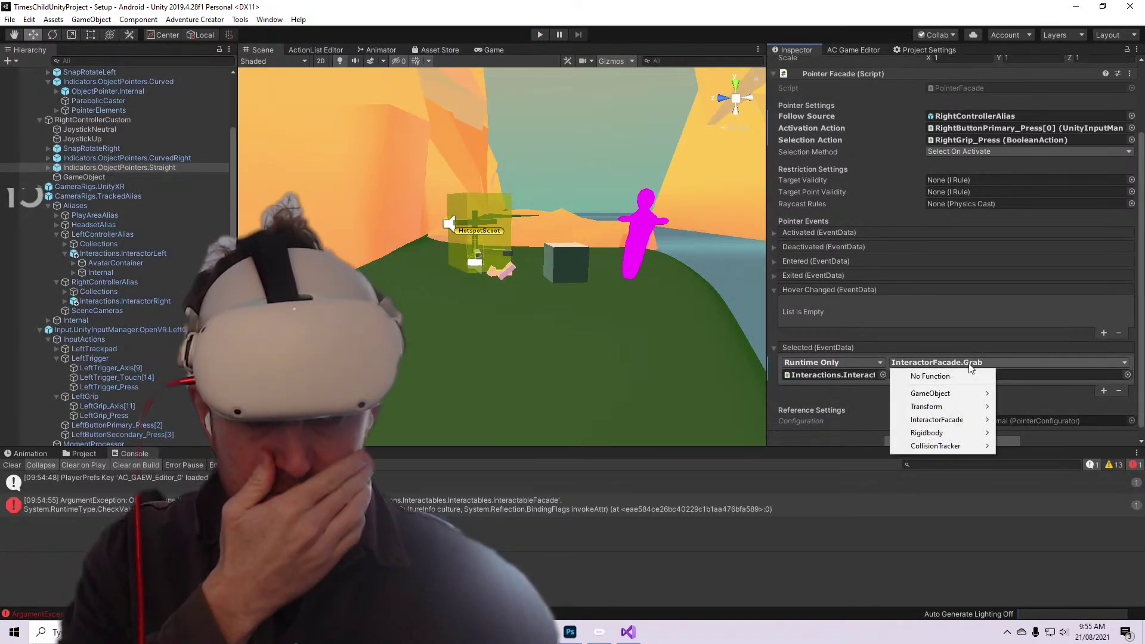
pyautogui.moveTo(947, 420)
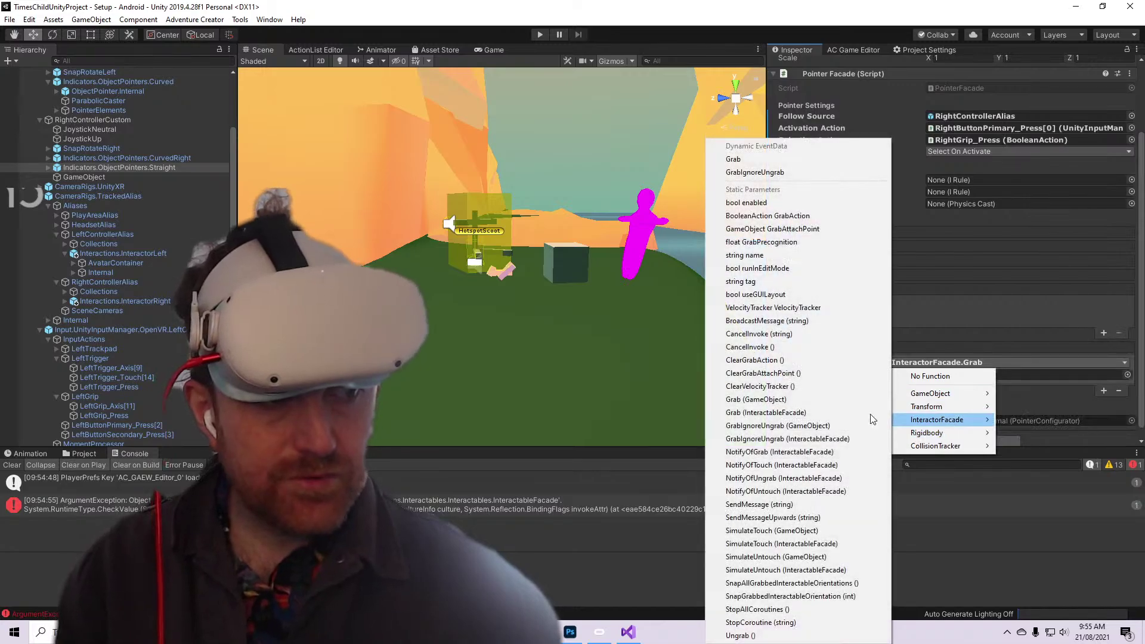
pyautogui.click(846, 401)
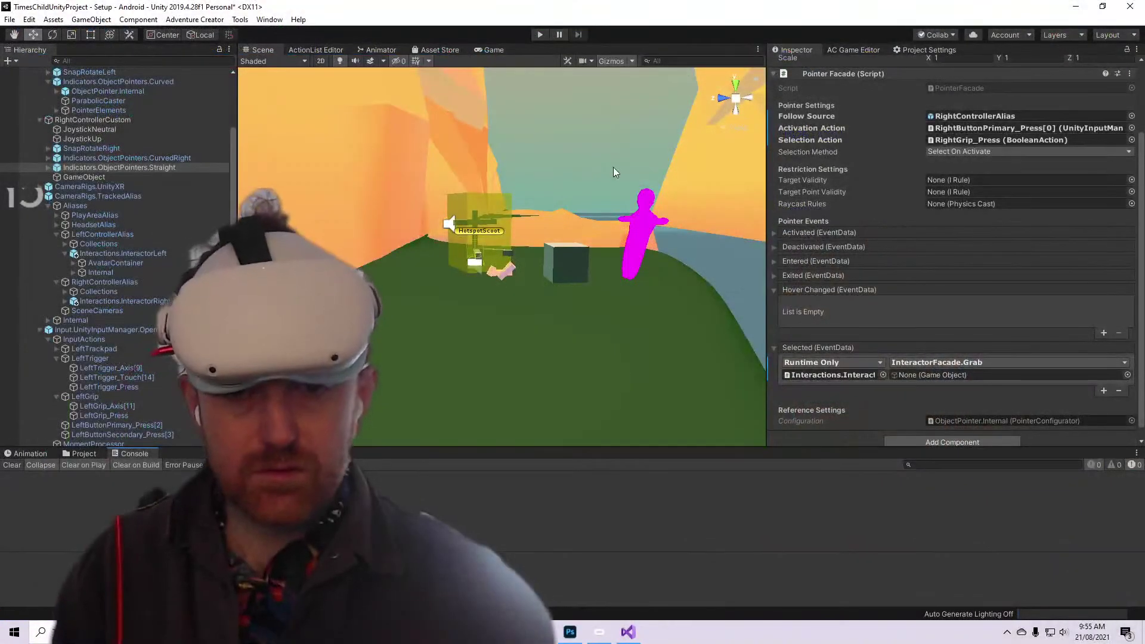
# Select Interactions.Interactable_Glow hoper and review its components from the Interactable Facade down to the Box Collider
pyautogui.click(502, 277)
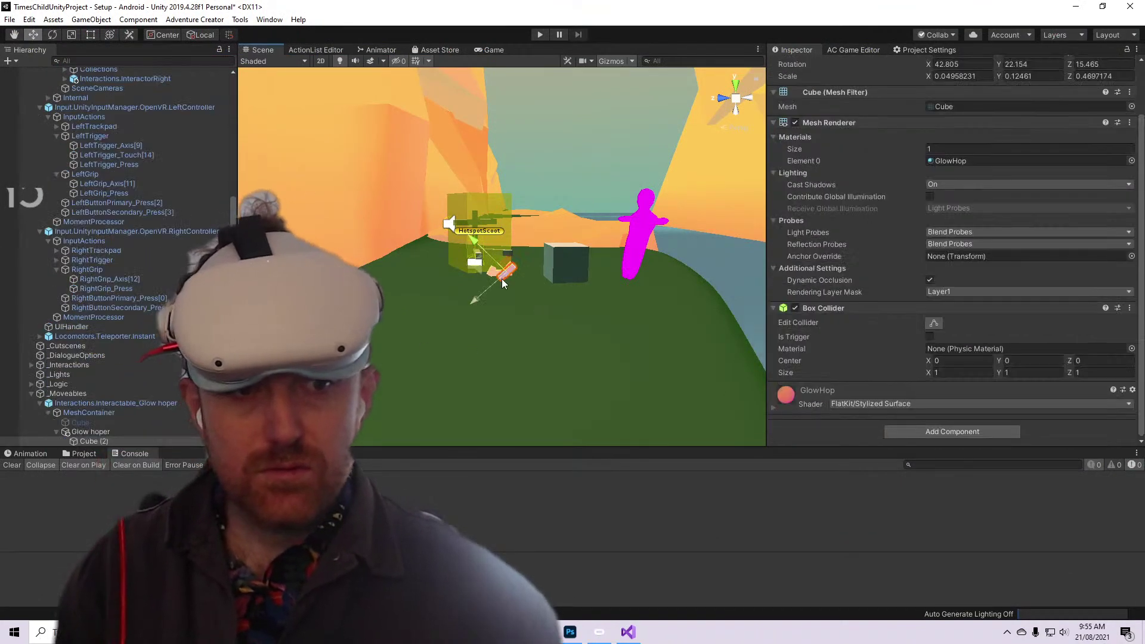
pyautogui.click(170, 403)
pyautogui.scroll(2, 935, 278)
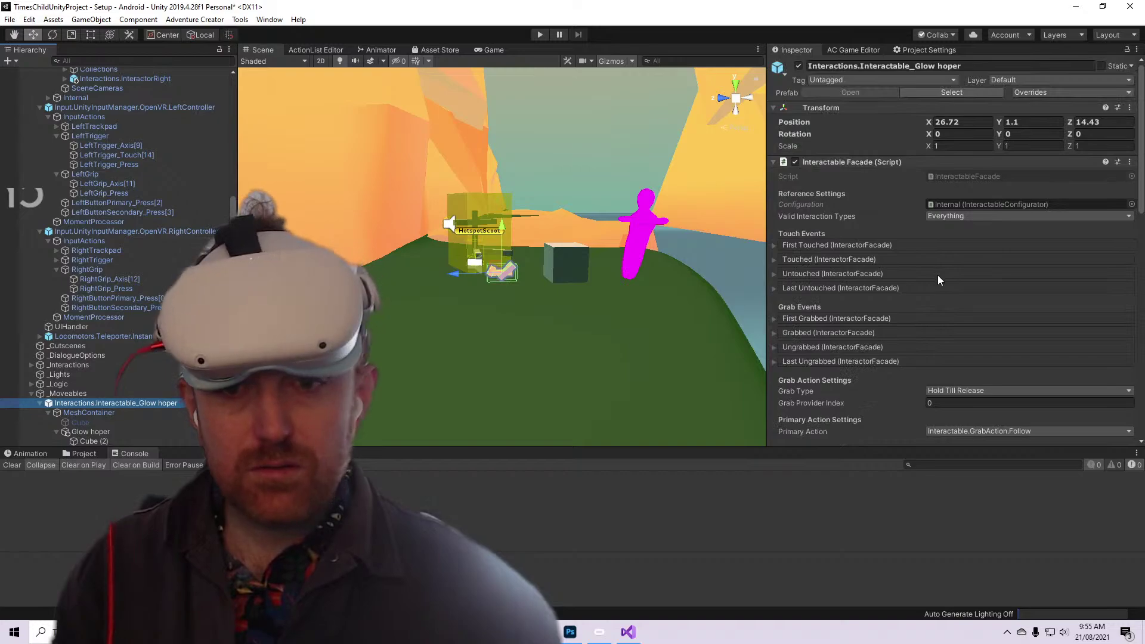
pyautogui.scroll(-10, 994, 404)
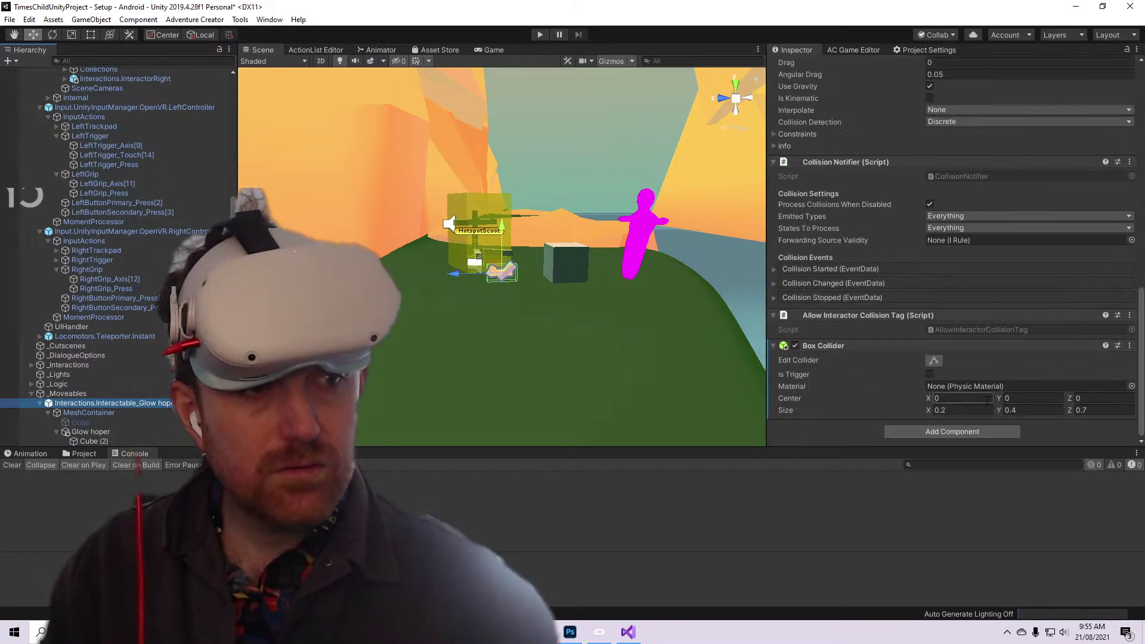
pyautogui.scroll(10, 994, 404)
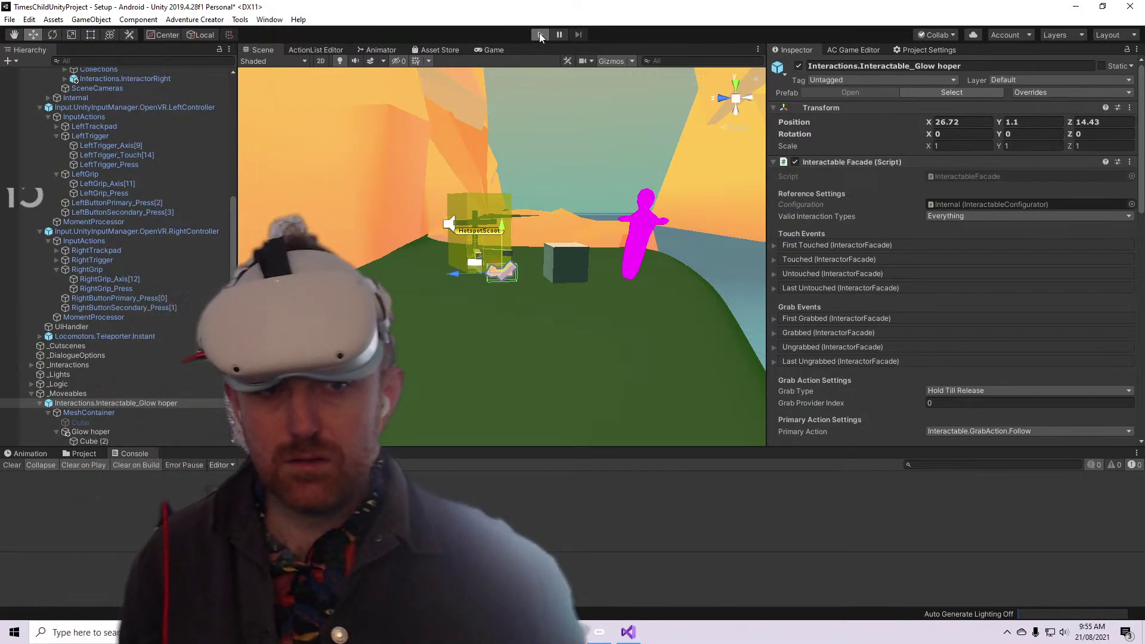
# Play-test the scene, select the console's ArgumentException entry, and switch to the VRTK pointer search results in Chrome
pyautogui.click(539, 34)
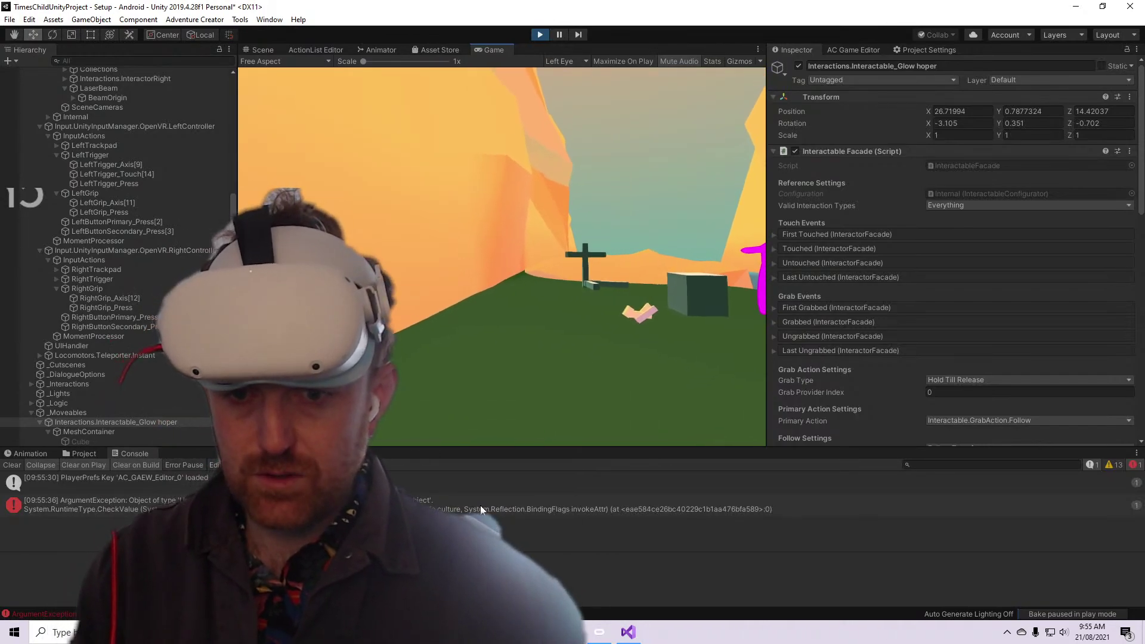
pyautogui.click(470, 504)
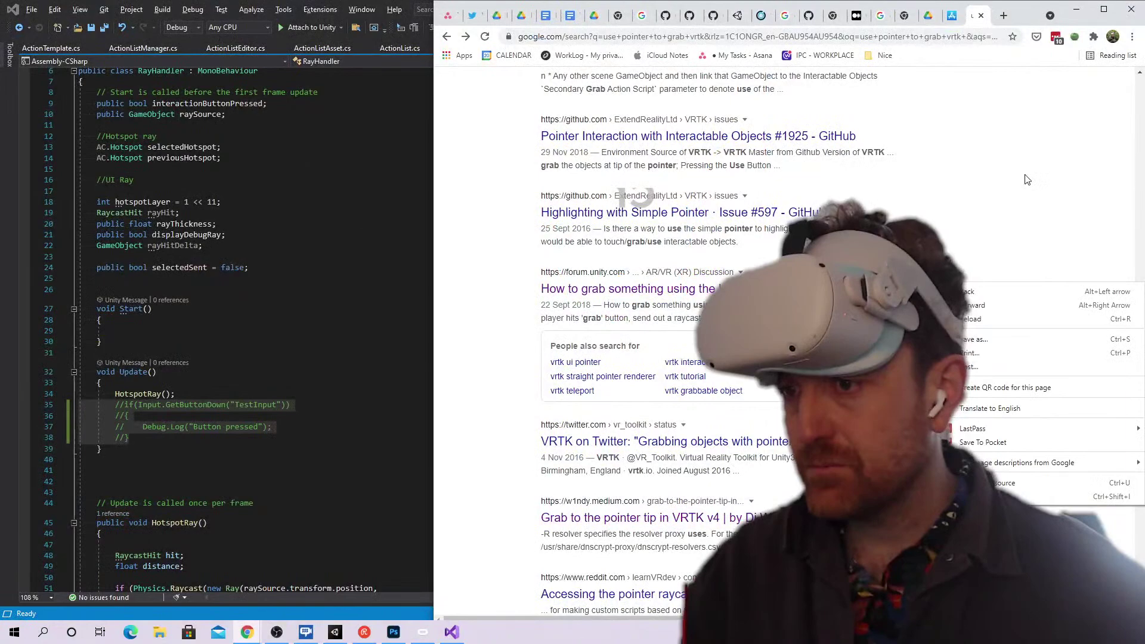
pyautogui.click(1026, 179)
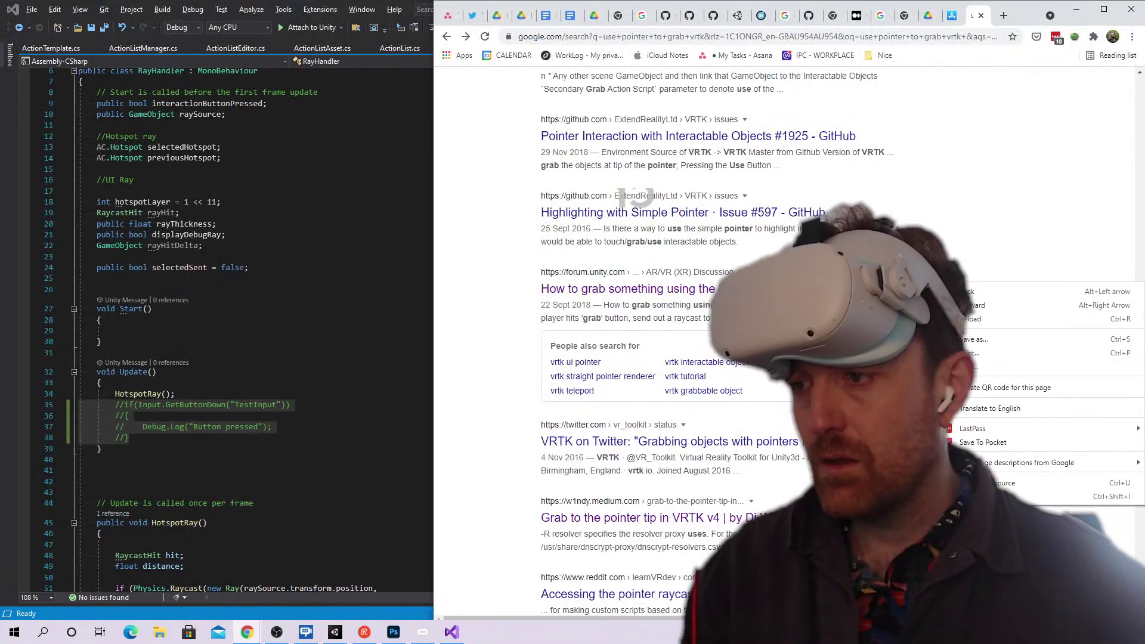
# Open the VRTK_Pointer documentation from the Google results and read its overview
pyautogui.scroll(1, 839, 203)
pyautogui.scroll(2, 636, 196)
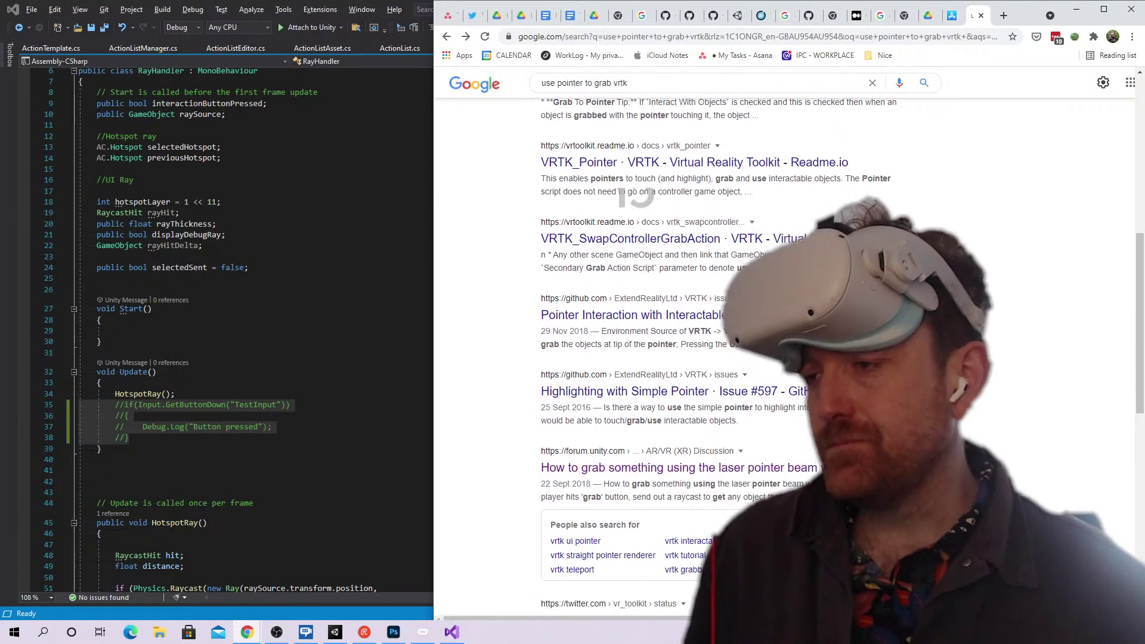
pyautogui.click(811, 167)
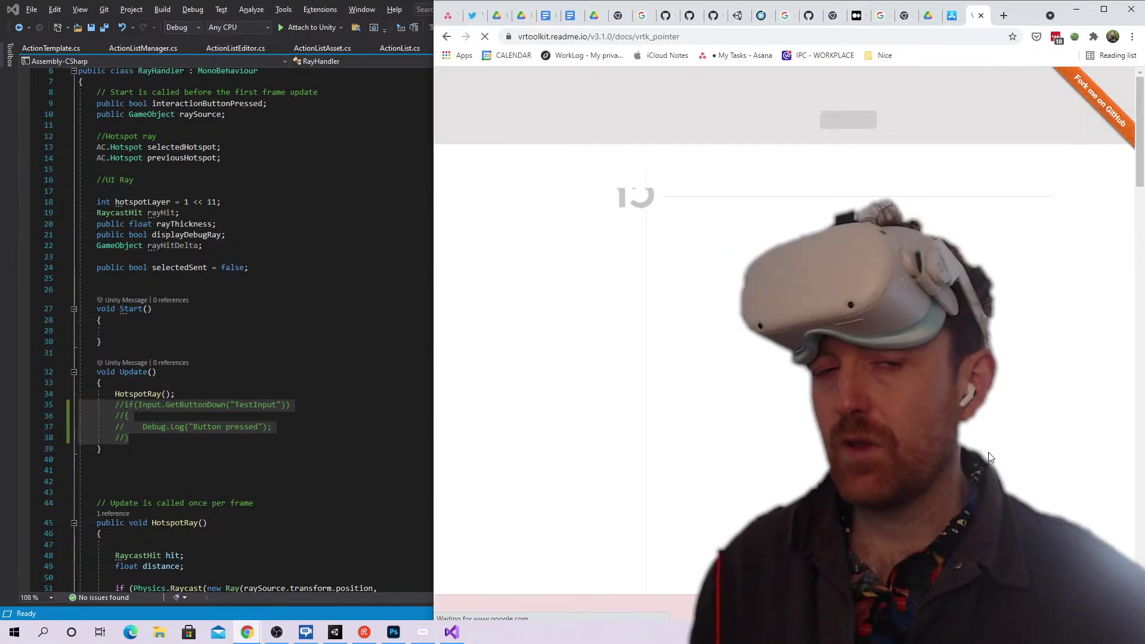
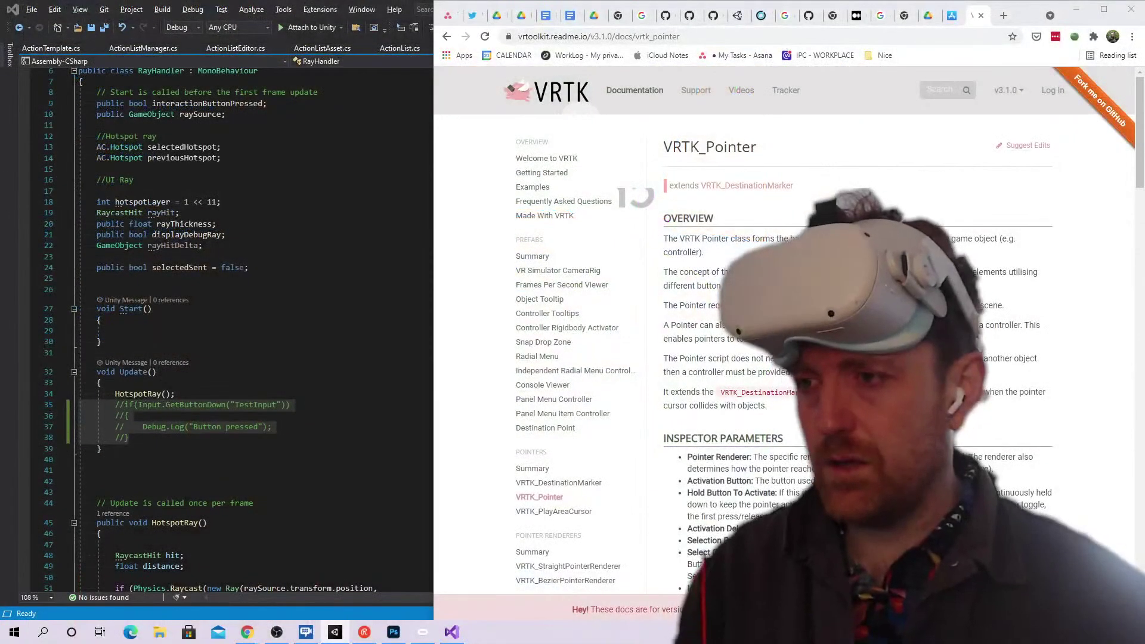
pyautogui.tripleClick(834, 277)
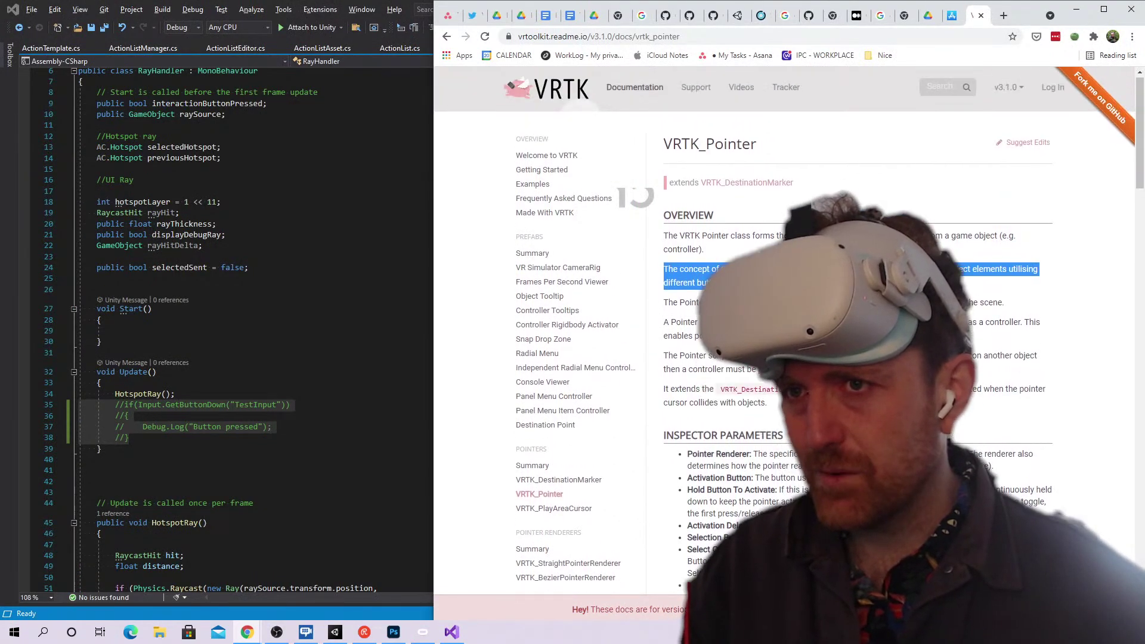
# Read the VRTK v4 instructions for grabbing an object only while holding a controller button, in the already open Medium article
pyautogui.click(926, 16)
pyautogui.click(879, 15)
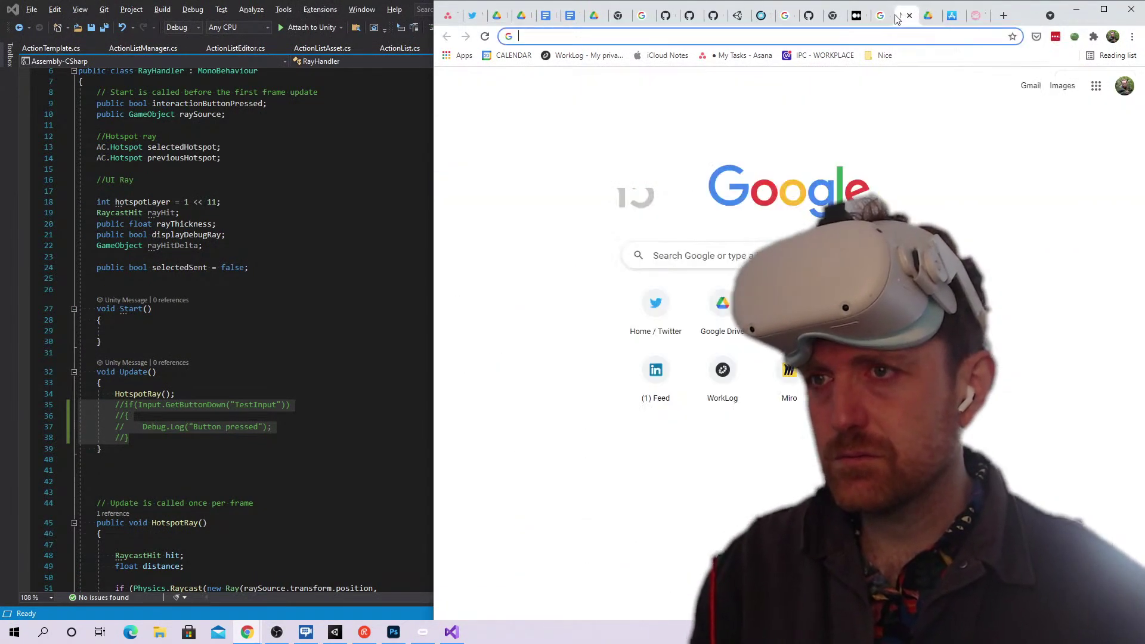
pyautogui.click(856, 16)
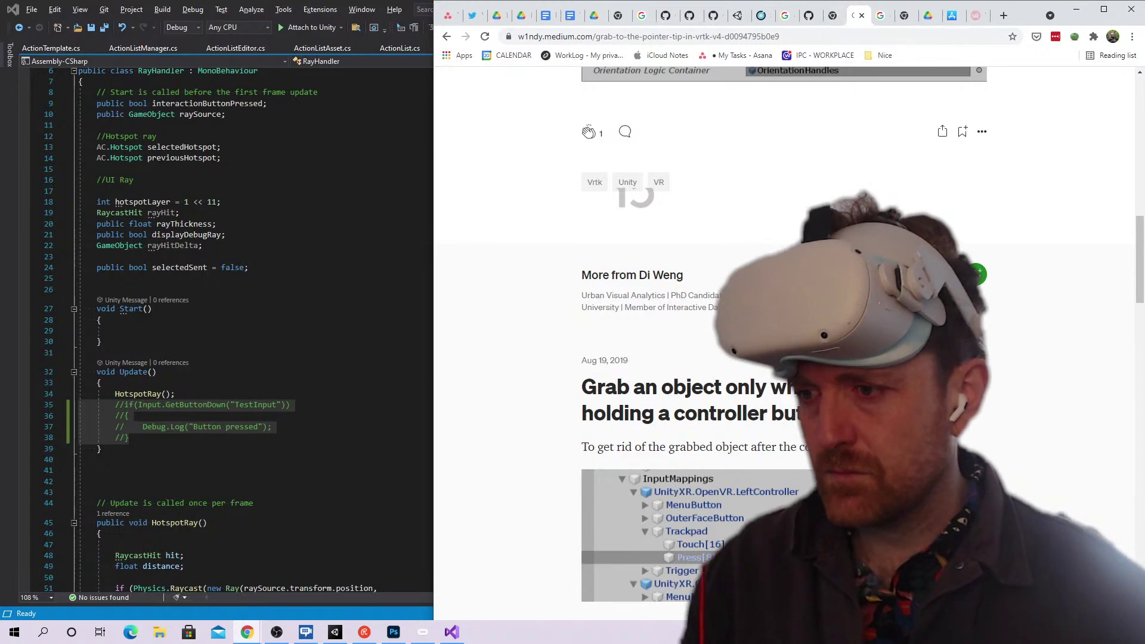
pyautogui.scroll(-4, 775, 298)
pyautogui.tripleClick(738, 412)
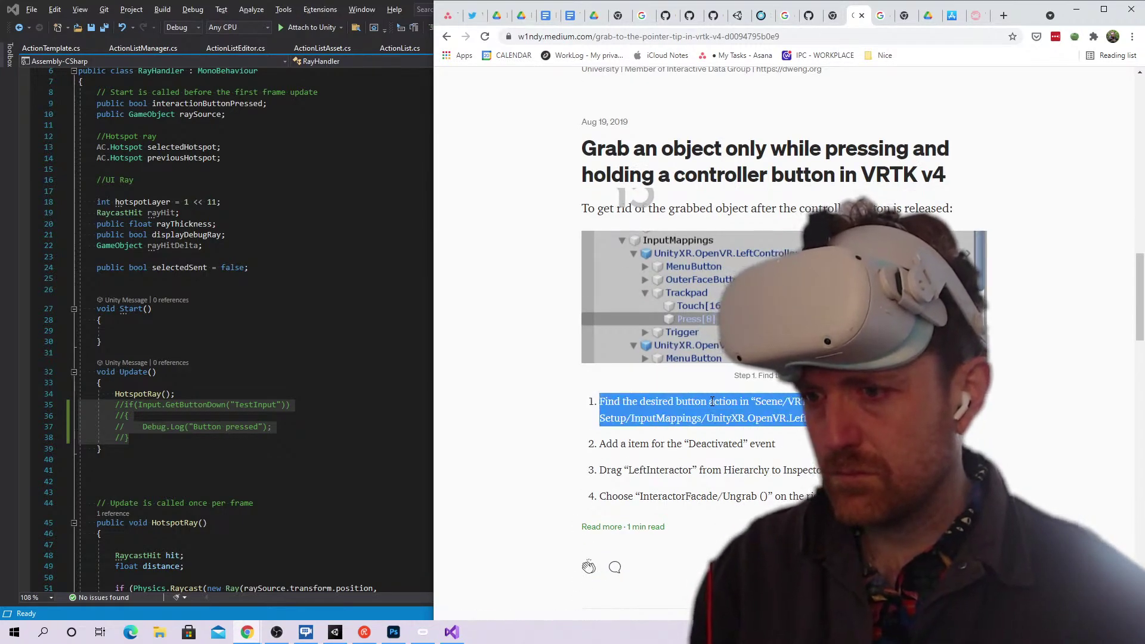
pyautogui.scroll(-2, 746, 387)
pyautogui.tripleClick(715, 351)
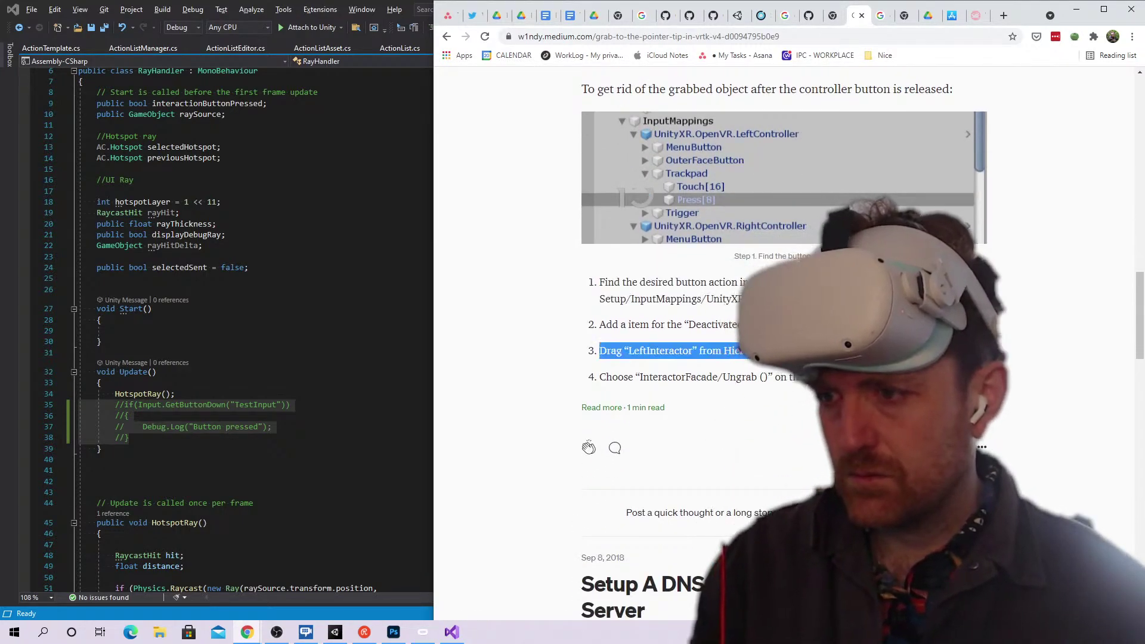
pyautogui.tripleClick(686, 325)
pyautogui.tripleClick(685, 351)
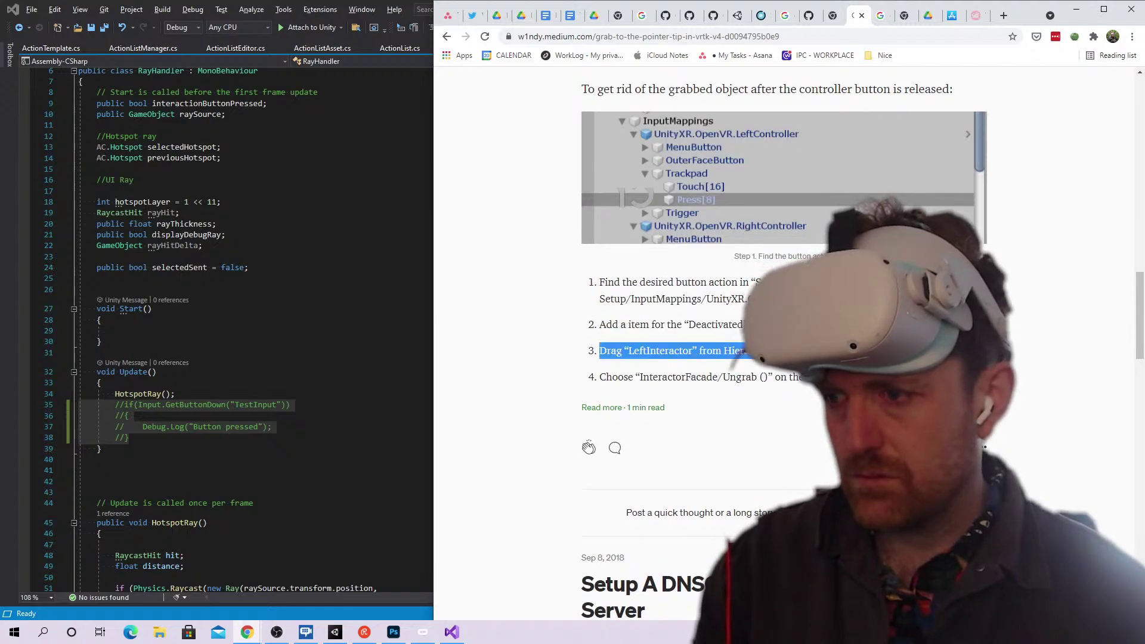
pyautogui.tripleClick(757, 379)
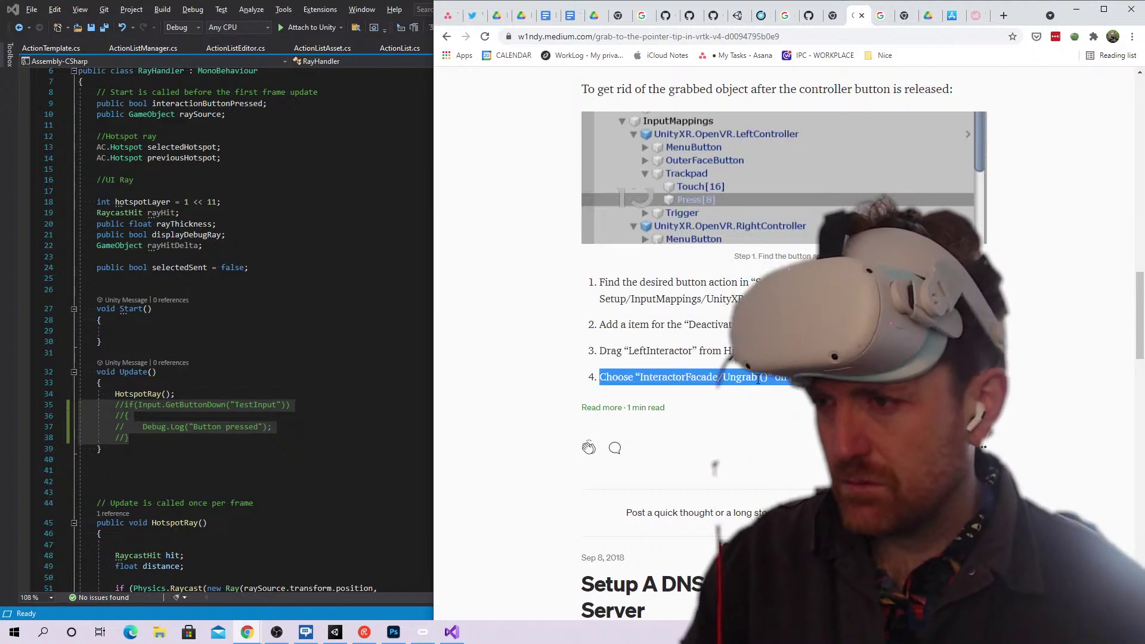
pyautogui.scroll(3, 757, 382)
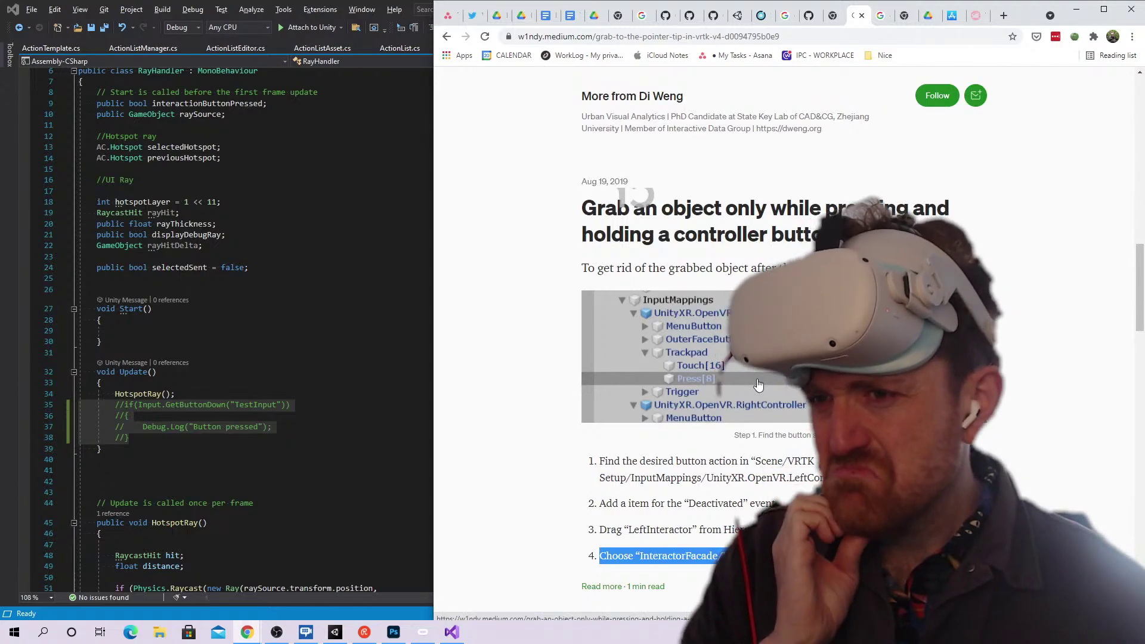
pyautogui.tripleClick(775, 392)
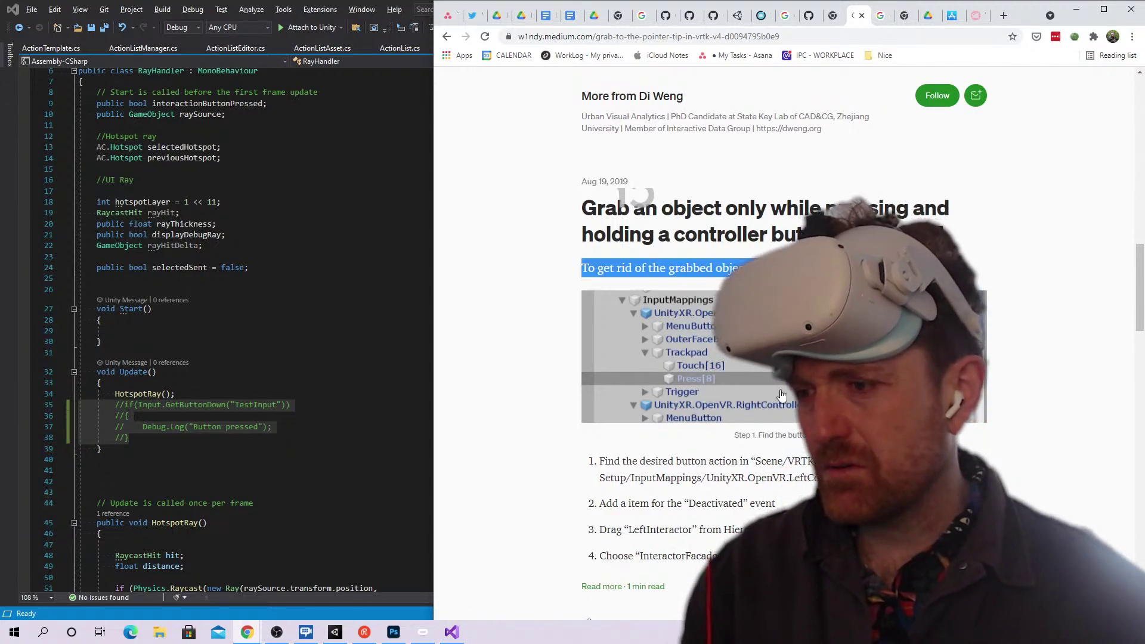
pyautogui.scroll(-3, 773, 479)
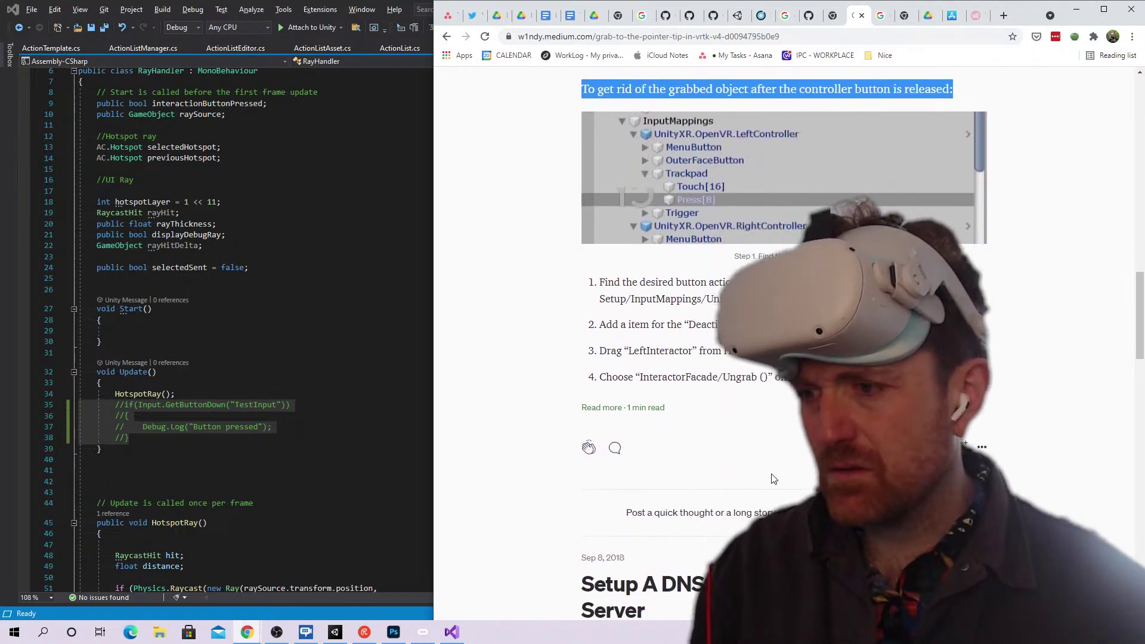
pyautogui.tripleClick(709, 351)
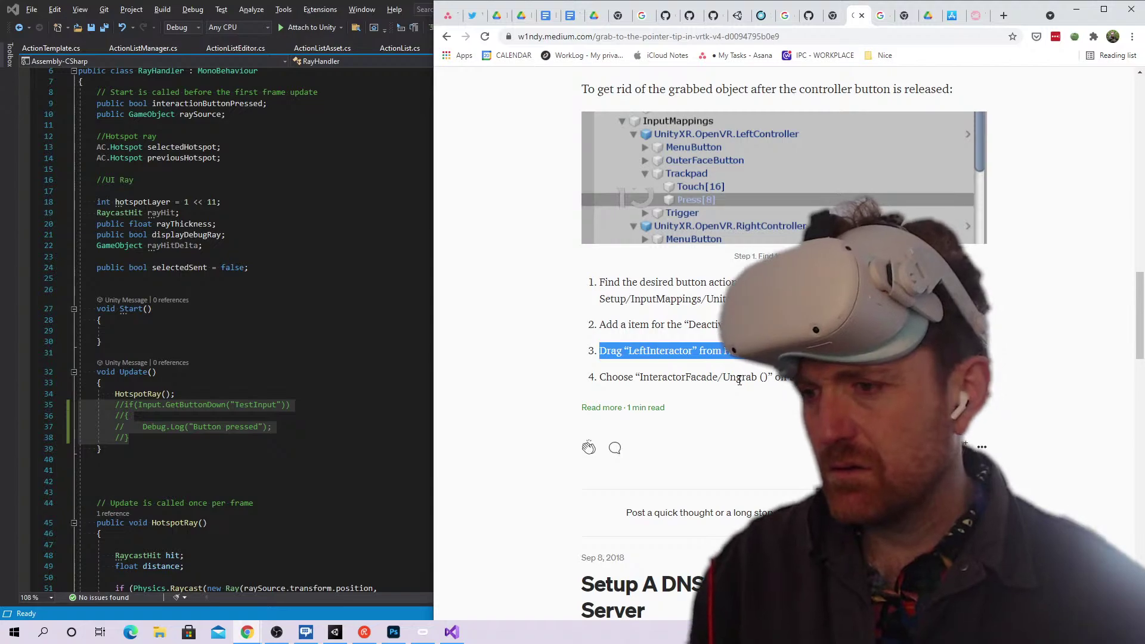
# Skim the whole "Grab to the pointer tip in VRTK v4" page for other relevant VRTK posts
pyautogui.scroll(15, 739, 380)
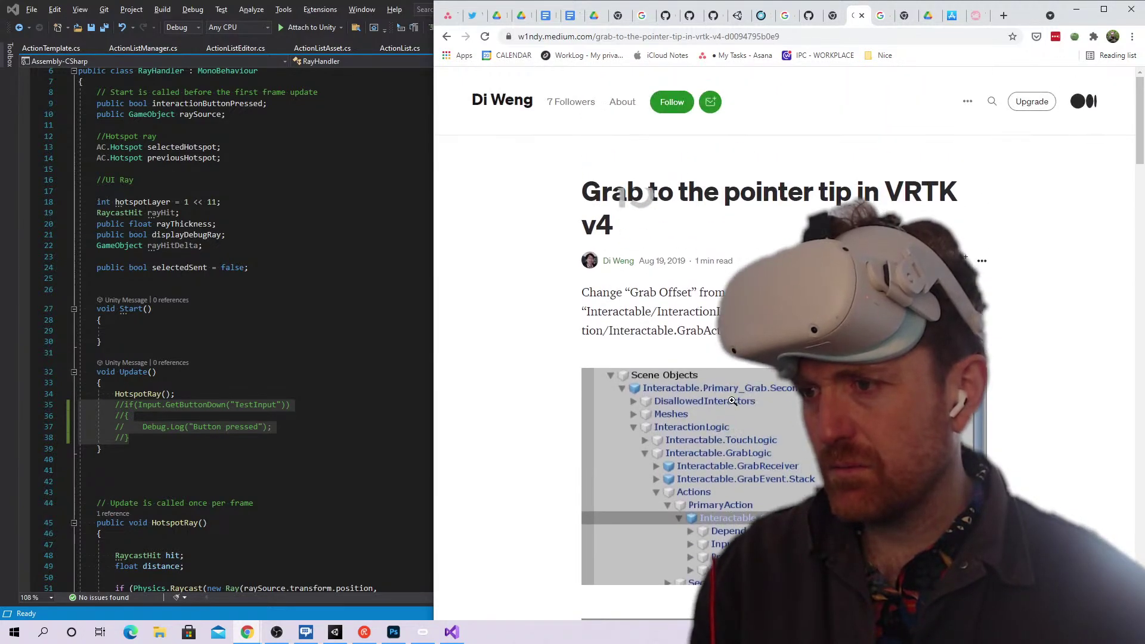
pyautogui.scroll(-15, 680, 351)
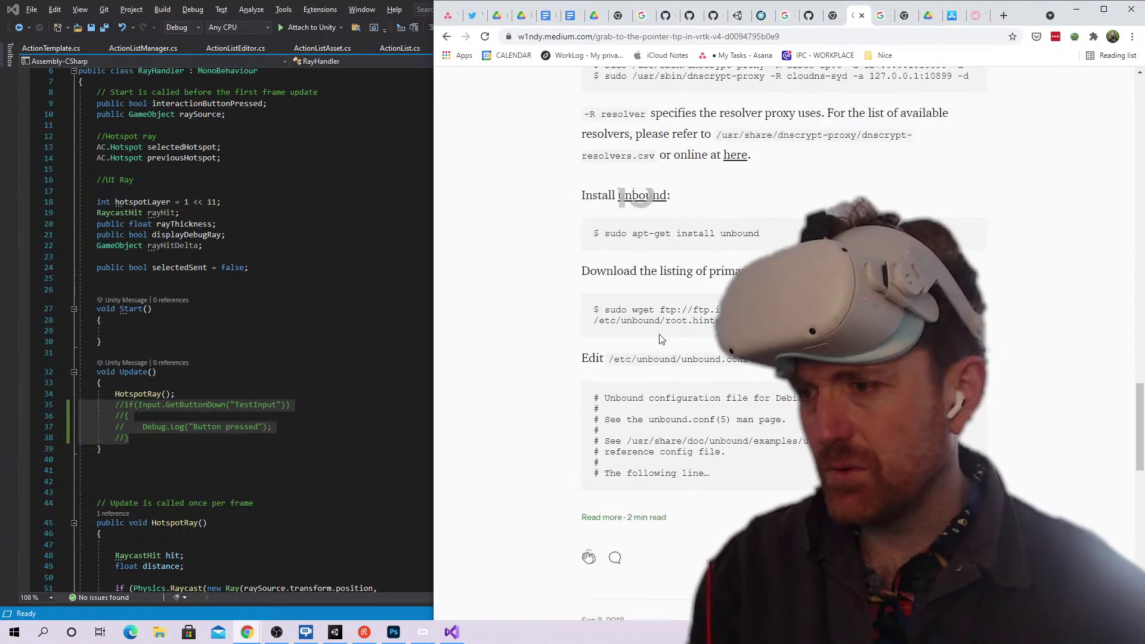
pyautogui.scroll(-5, 681, 359)
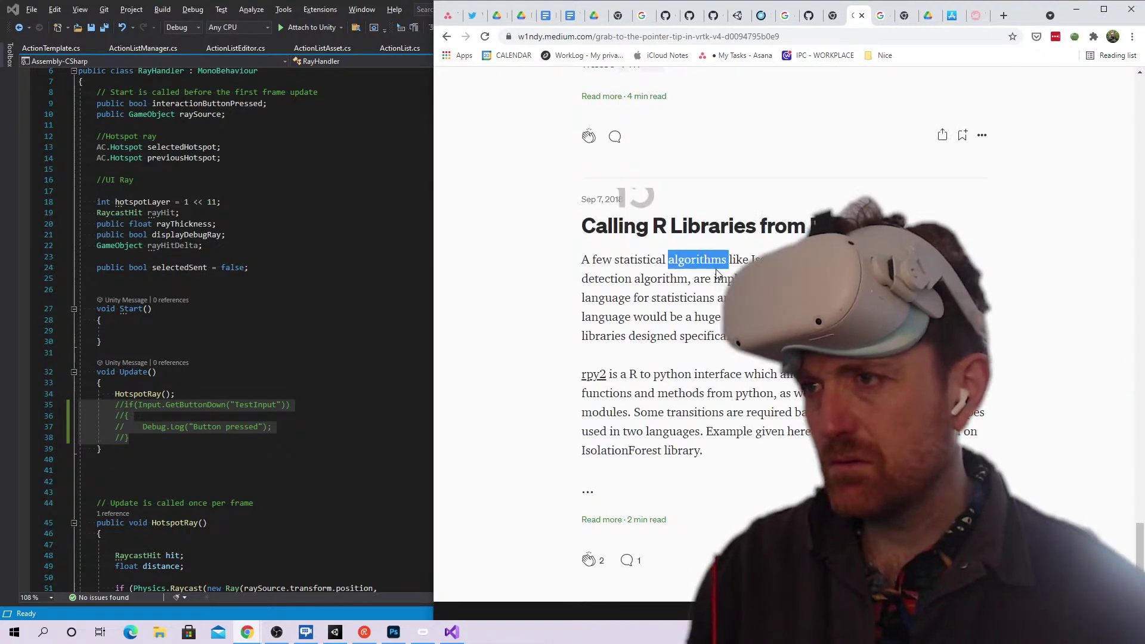
pyautogui.scroll(5, 717, 274)
# Return to the search results for grabbing with a pointer, then look up Tilia and open the Tilia.Locomotors.Teleporter.Unity HowToGuides on GitHub
pyautogui.click(446, 37)
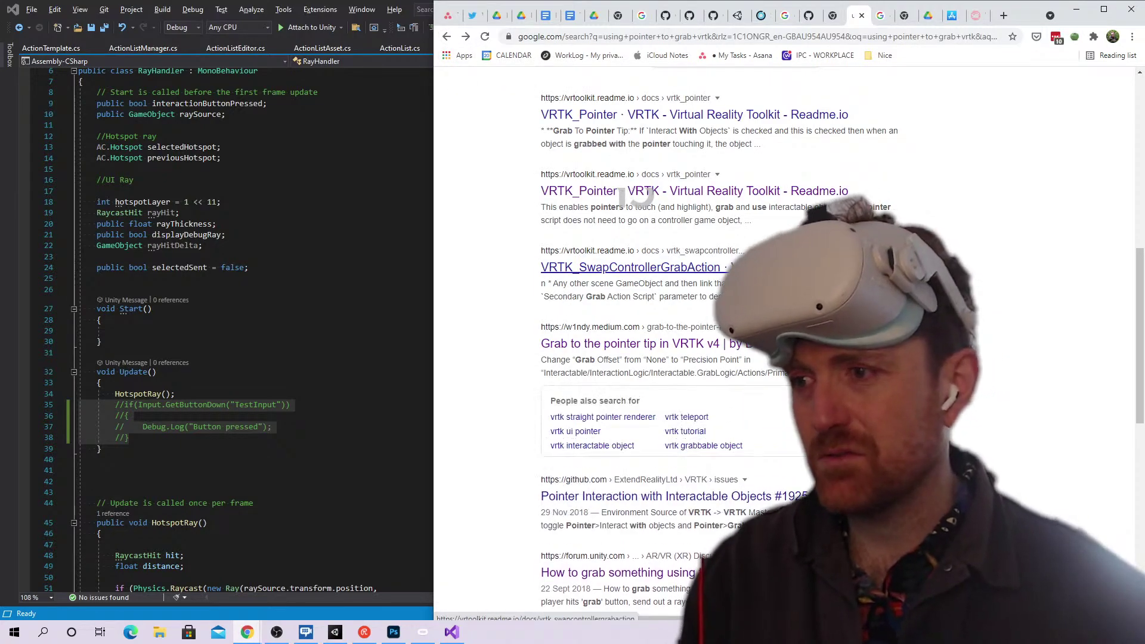
pyautogui.scroll(2, 686, 251)
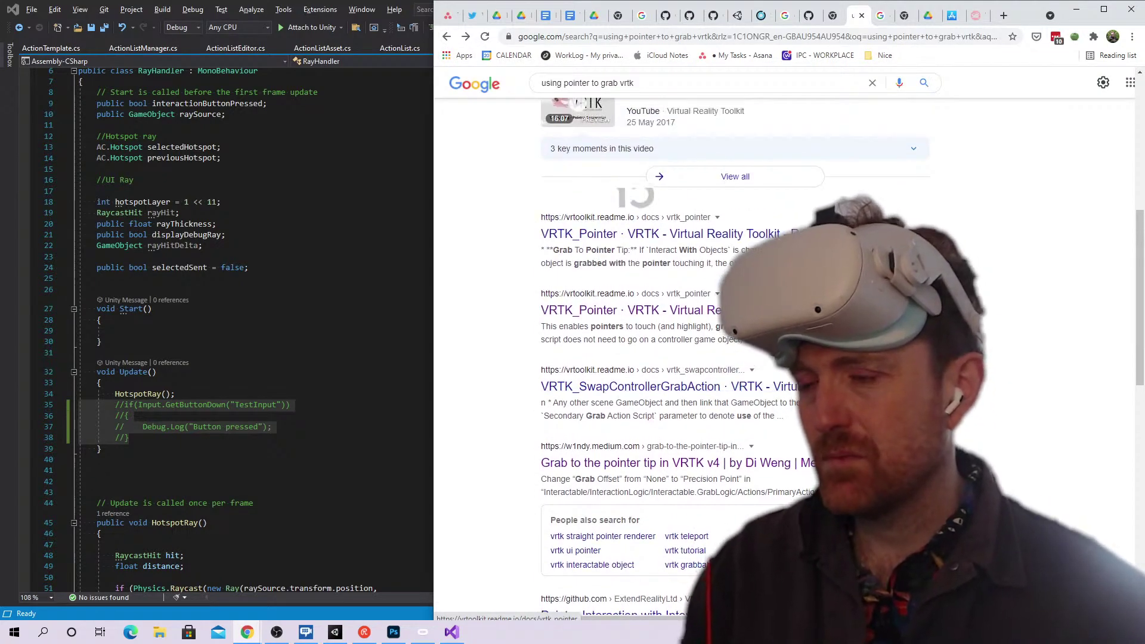
pyautogui.scroll(7, 686, 327)
pyautogui.click(661, 37)
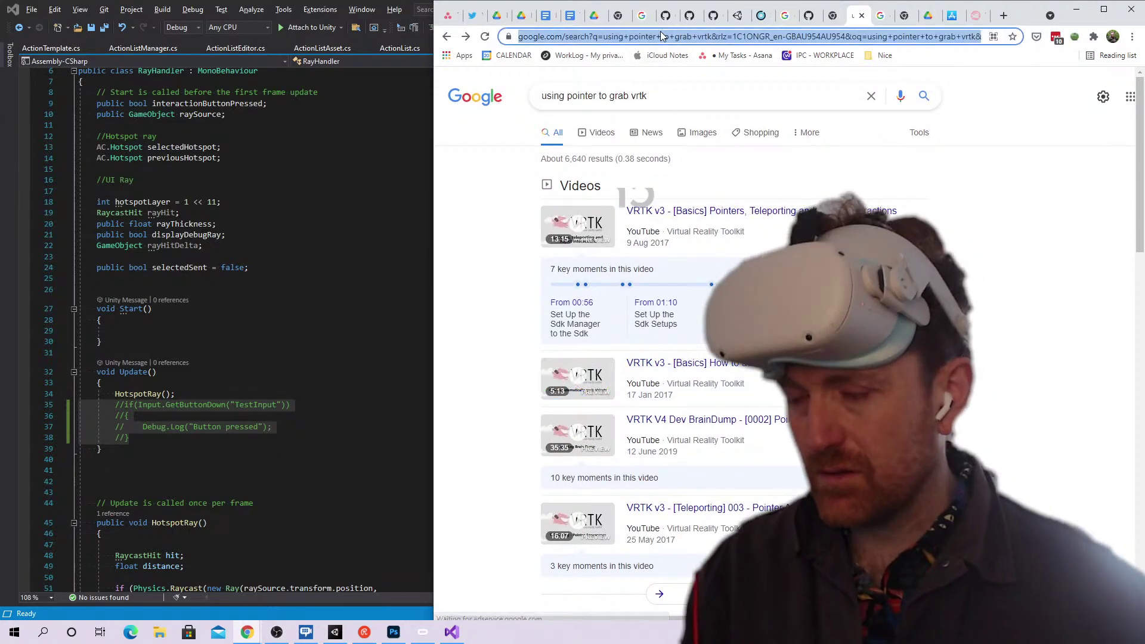
pyautogui.write('tili')
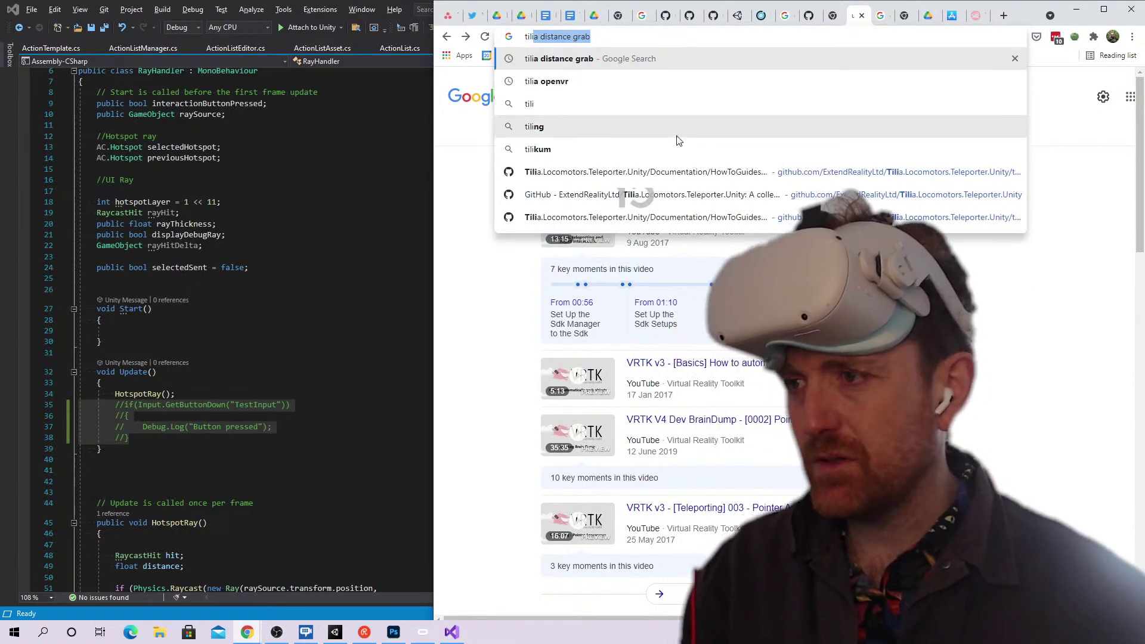
pyautogui.click(642, 172)
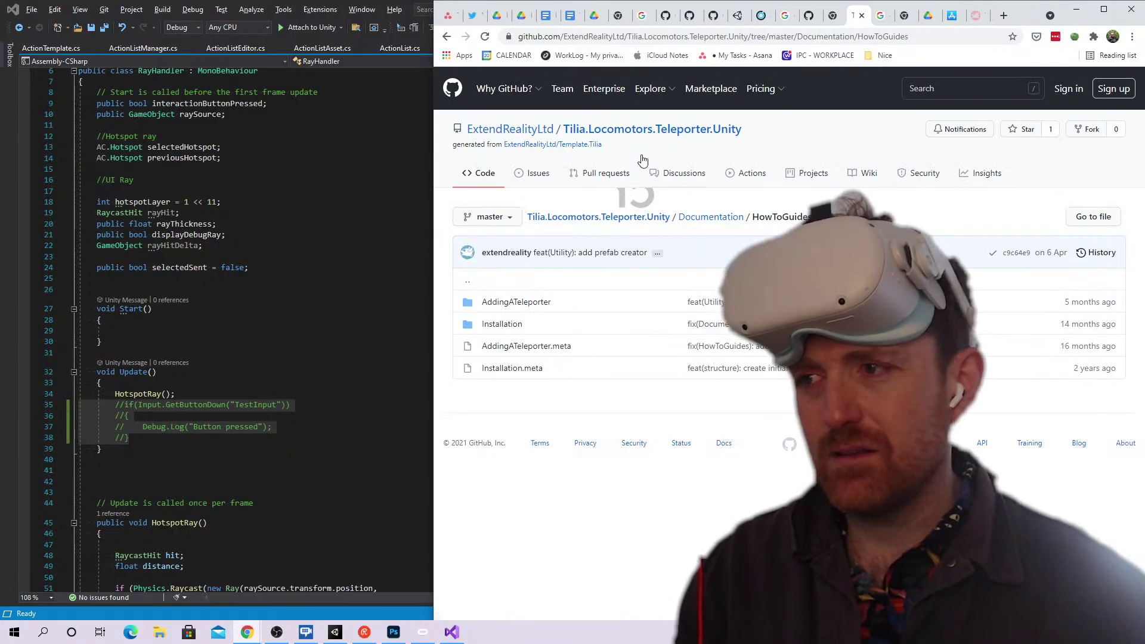
# Open the ExtendRealityLtd organization page on GitHub and view the profile of one of its members
pyautogui.click(510, 128)
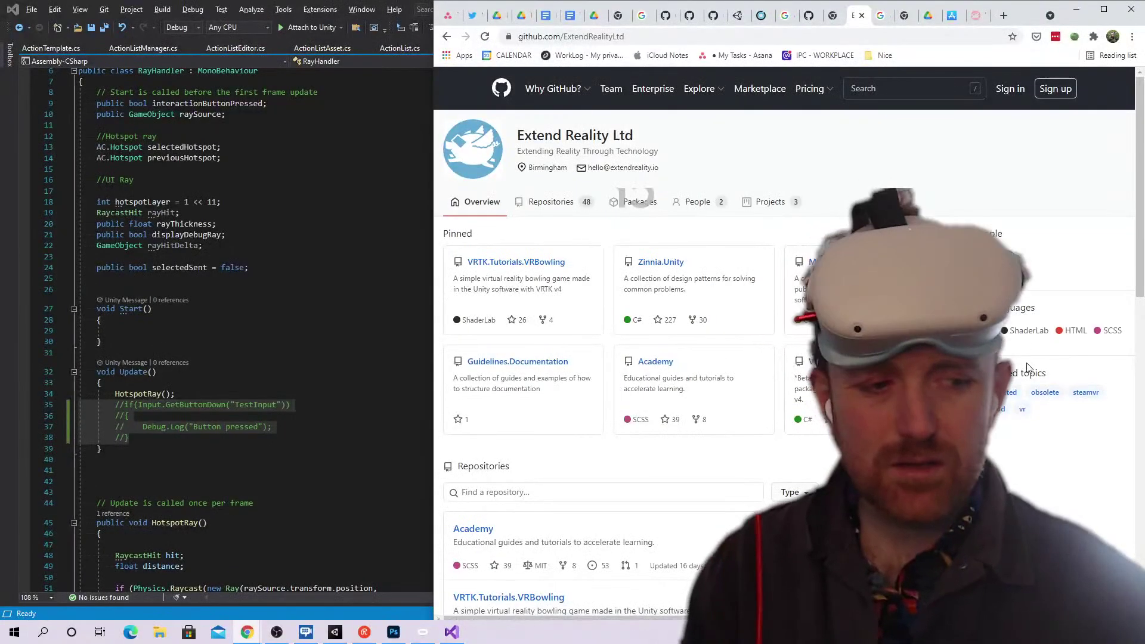
pyautogui.scroll(-1, 684, 348)
pyautogui.rightClick(684, 348)
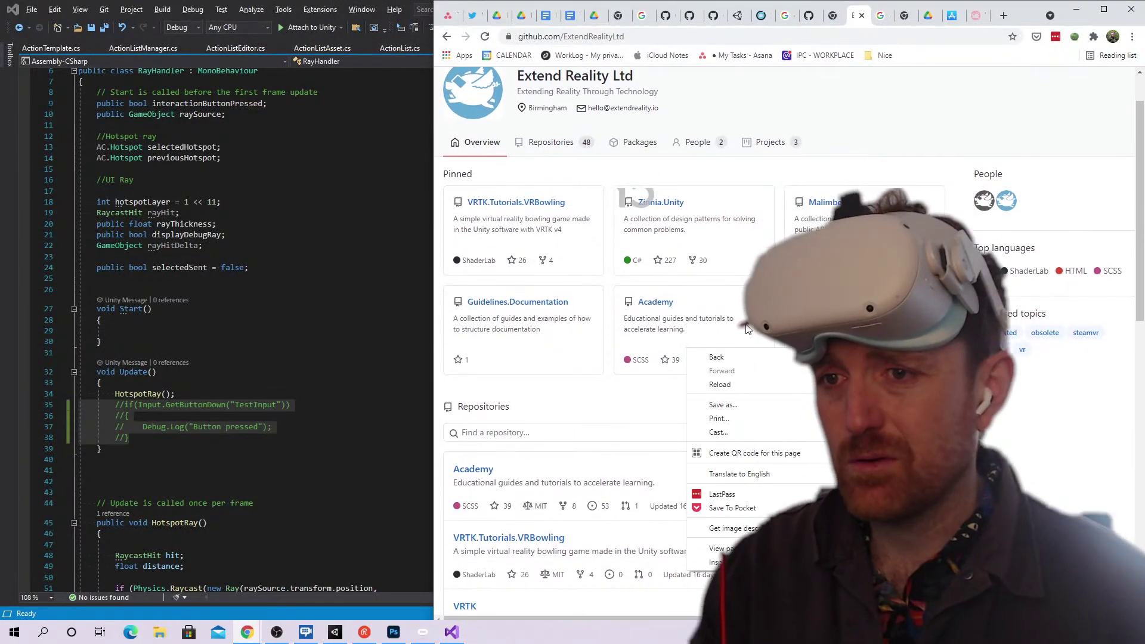
pyautogui.click(1059, 174)
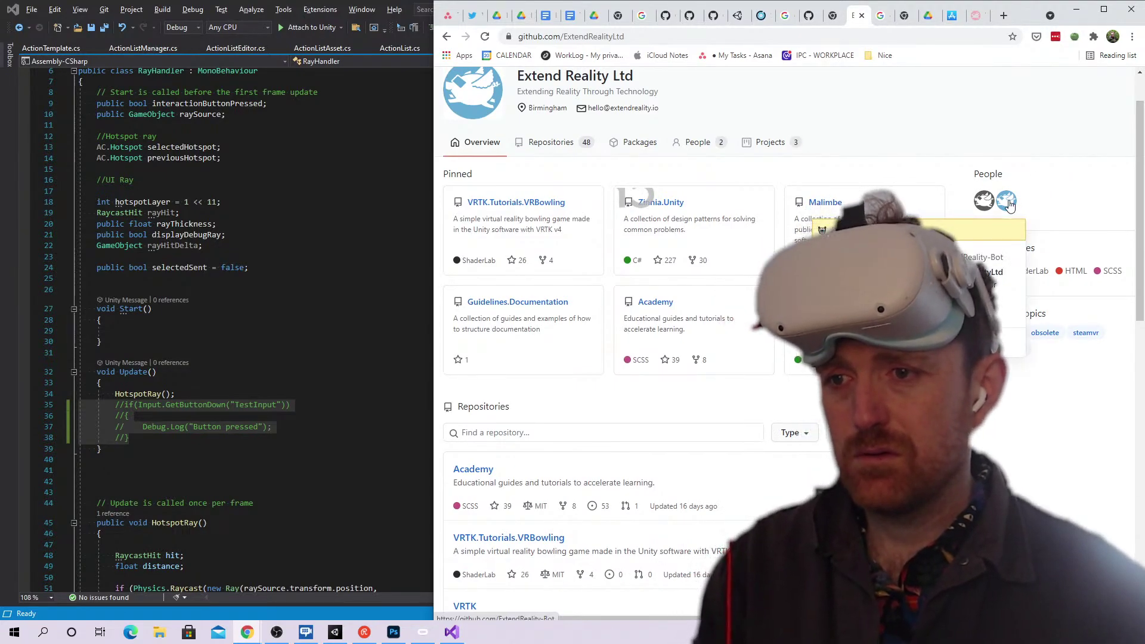
pyautogui.click(1007, 201)
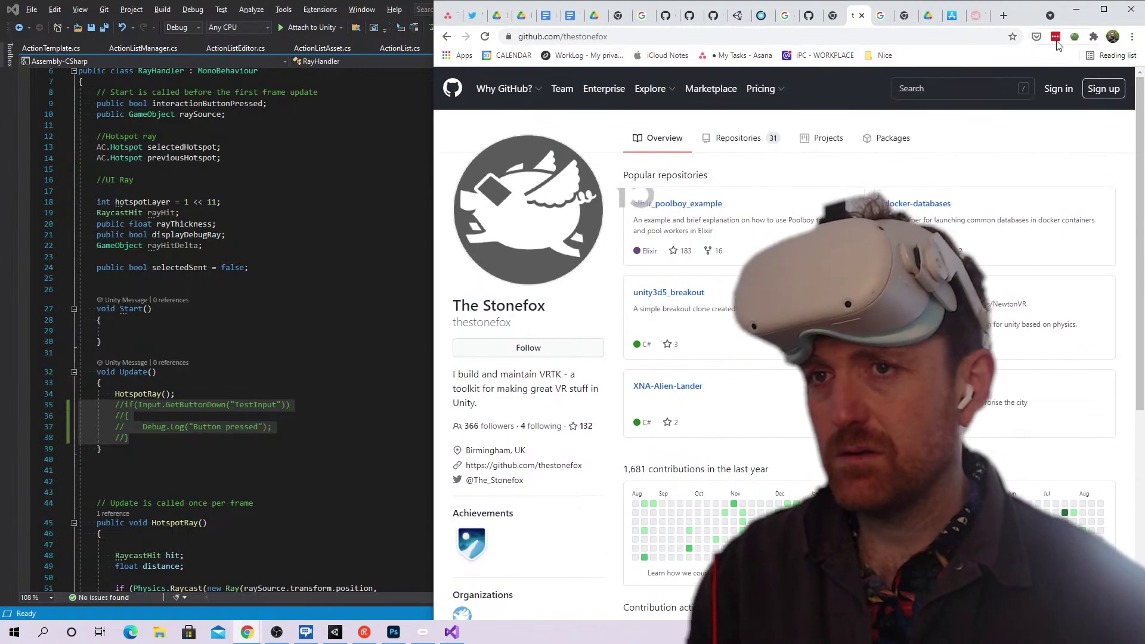
# Switch to Twitter and open VRTK's reply about tweeting the tutorial from the notifications
pyautogui.click(976, 16)
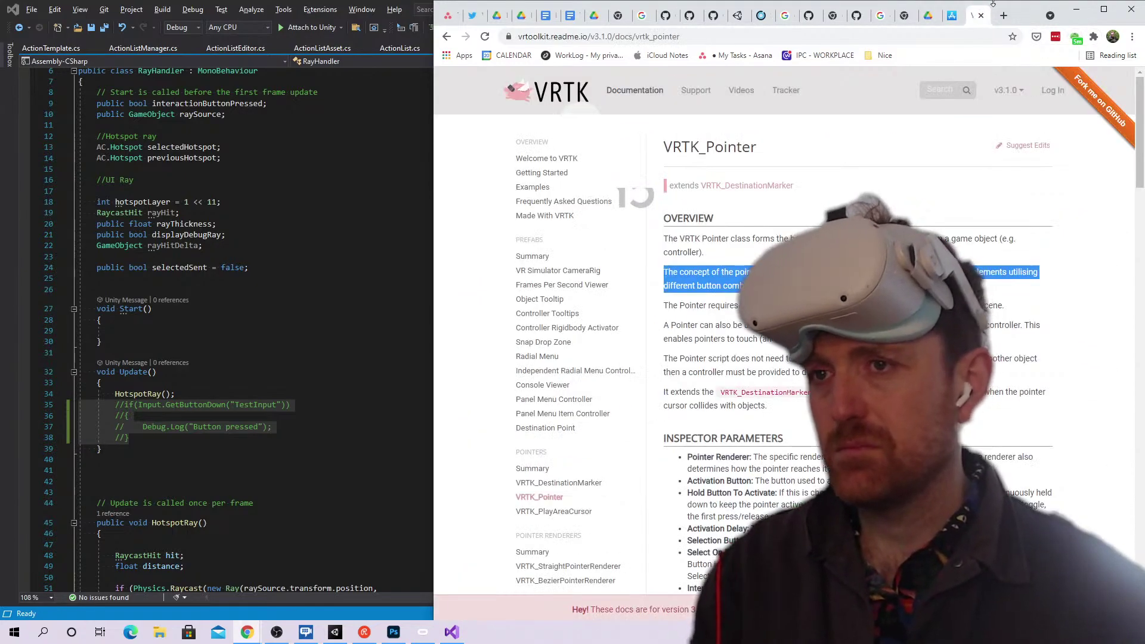
pyautogui.click(477, 17)
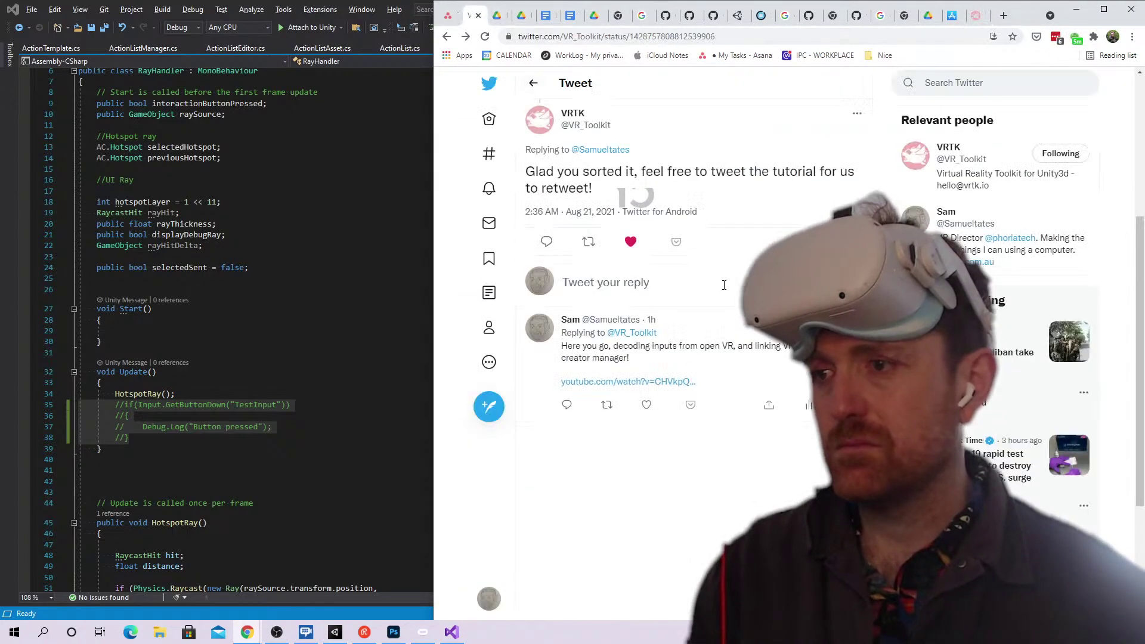
pyautogui.click(658, 364)
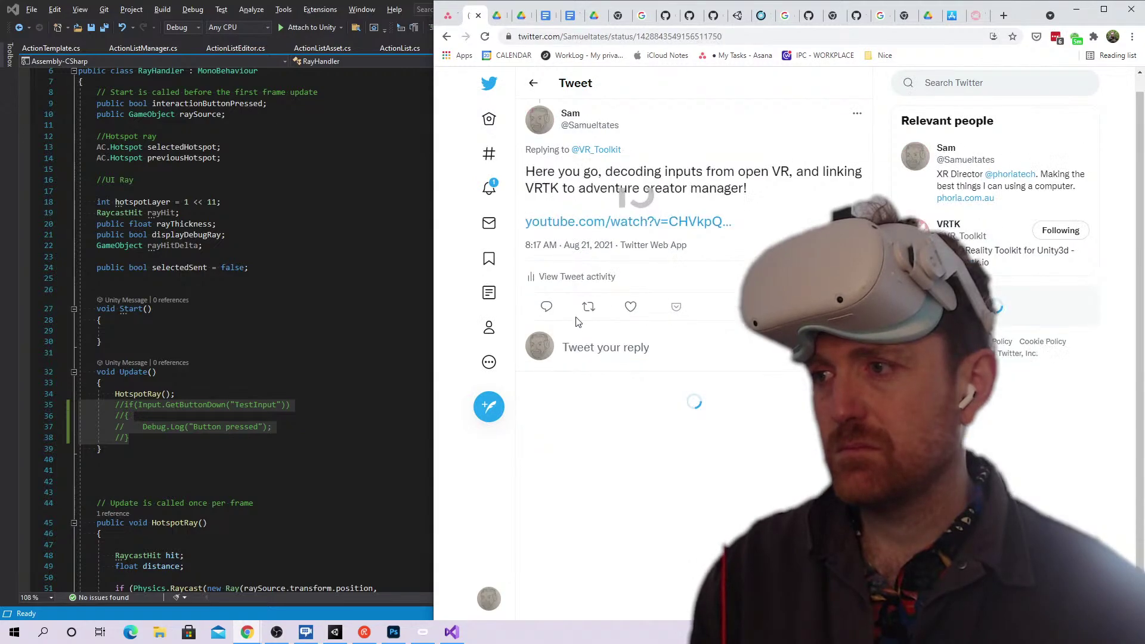
pyautogui.click(494, 189)
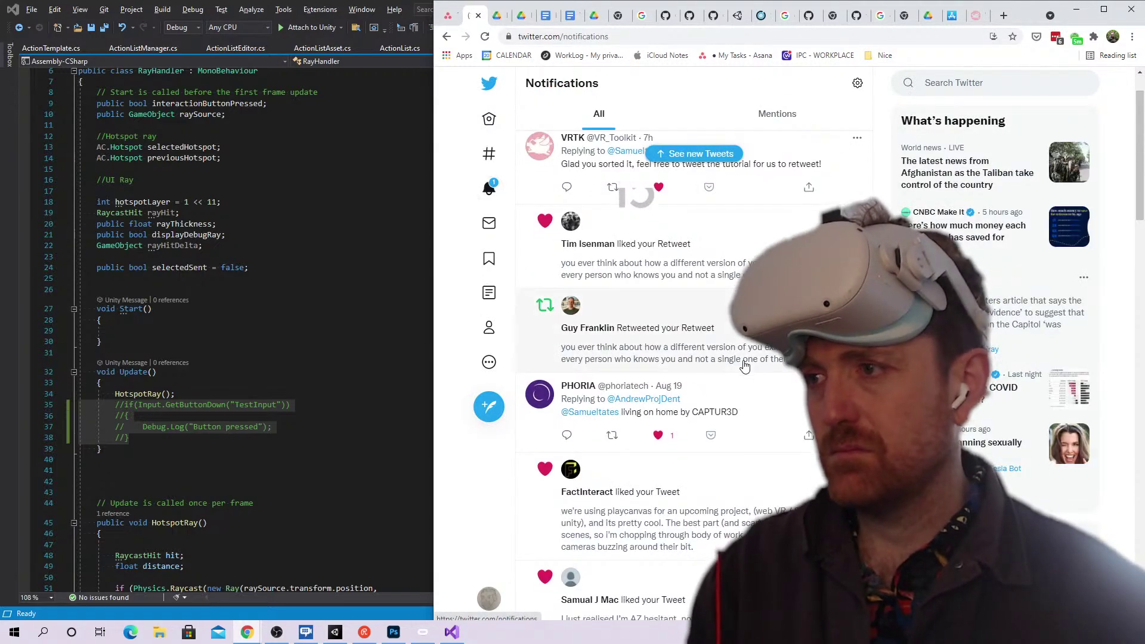
pyautogui.click(739, 156)
pyautogui.scroll(-3, 659, 364)
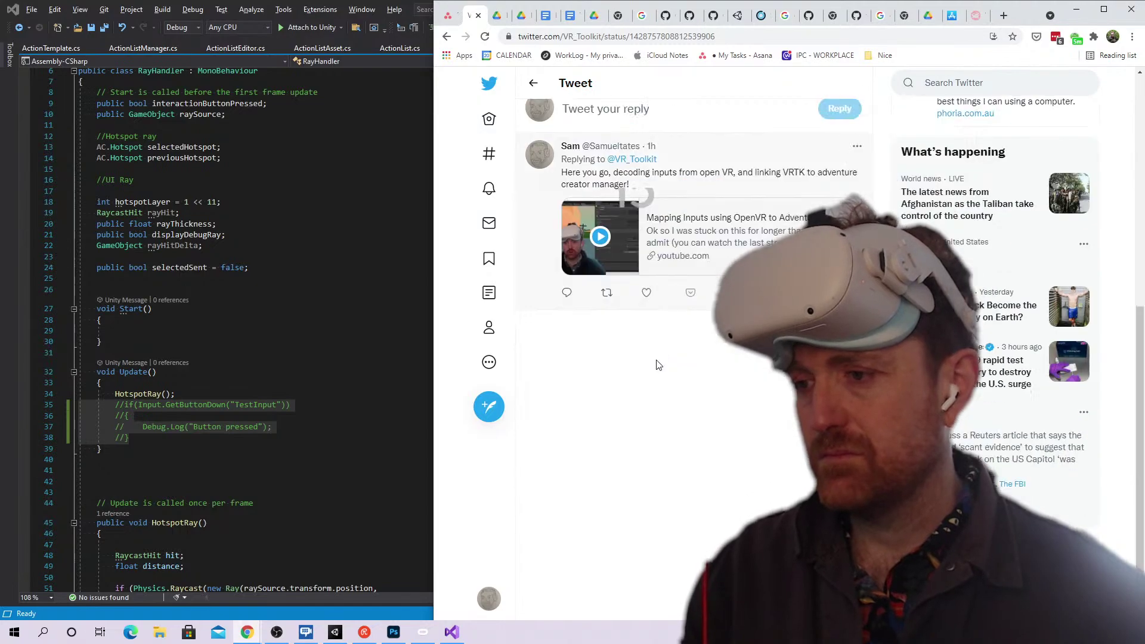
# Draft a reply to VRTK's tweet asking for tips on linking a straight object pointer to an interactor for distance grab, mentioning no package can be seen
pyautogui.scroll(4, 659, 365)
pyautogui.click(571, 386)
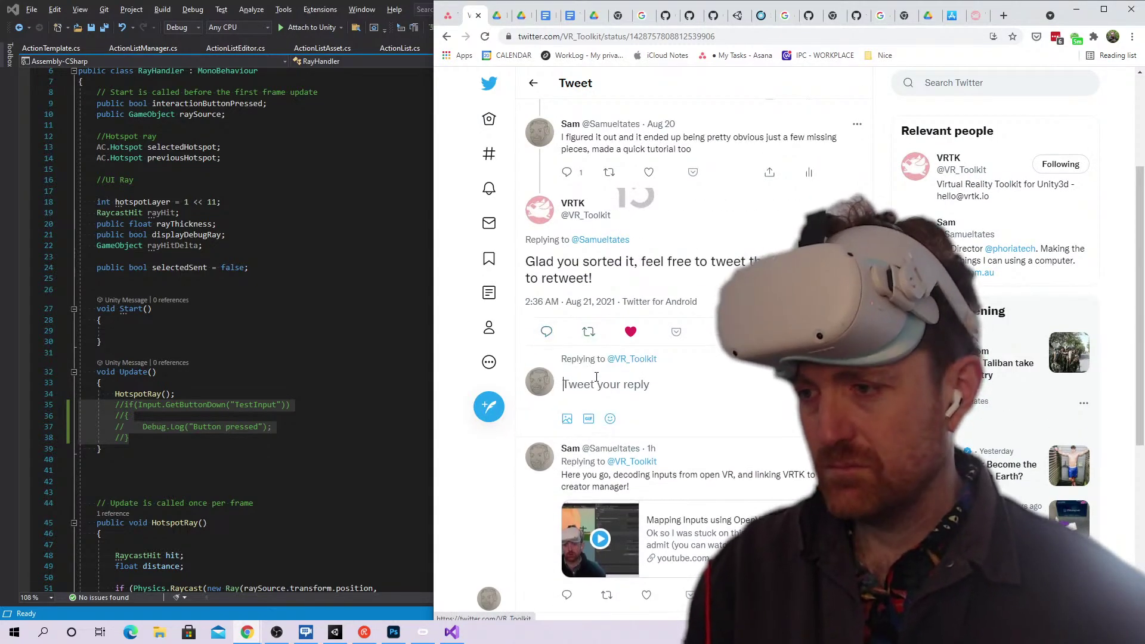
pyautogui.write('actually trying to figure')
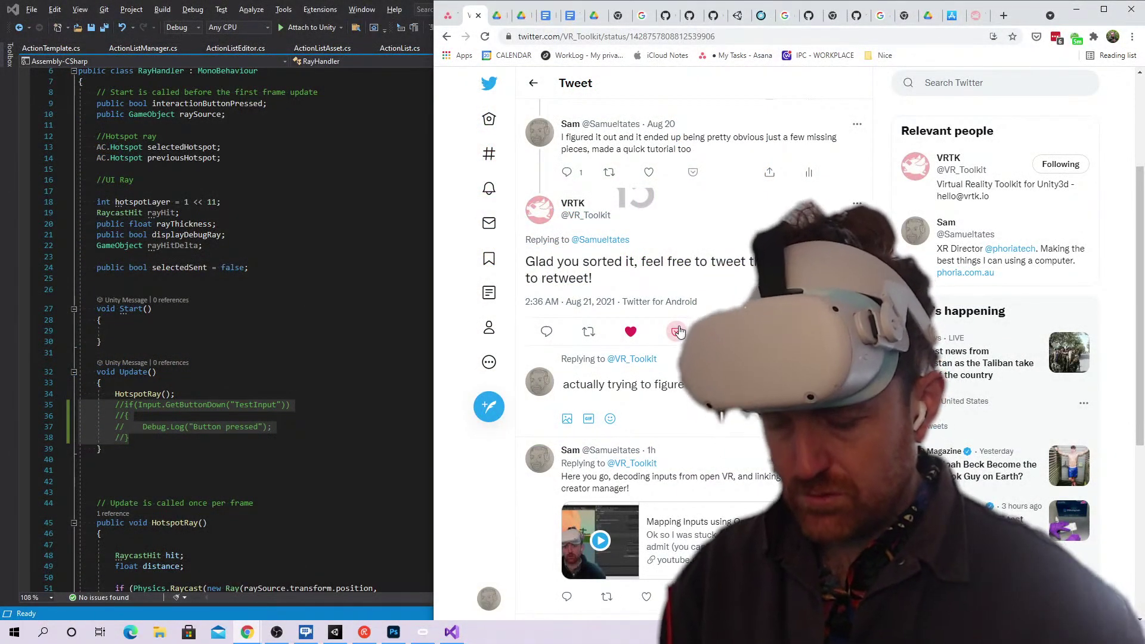
pyautogui.write('straight linking to interactor to do distanc')
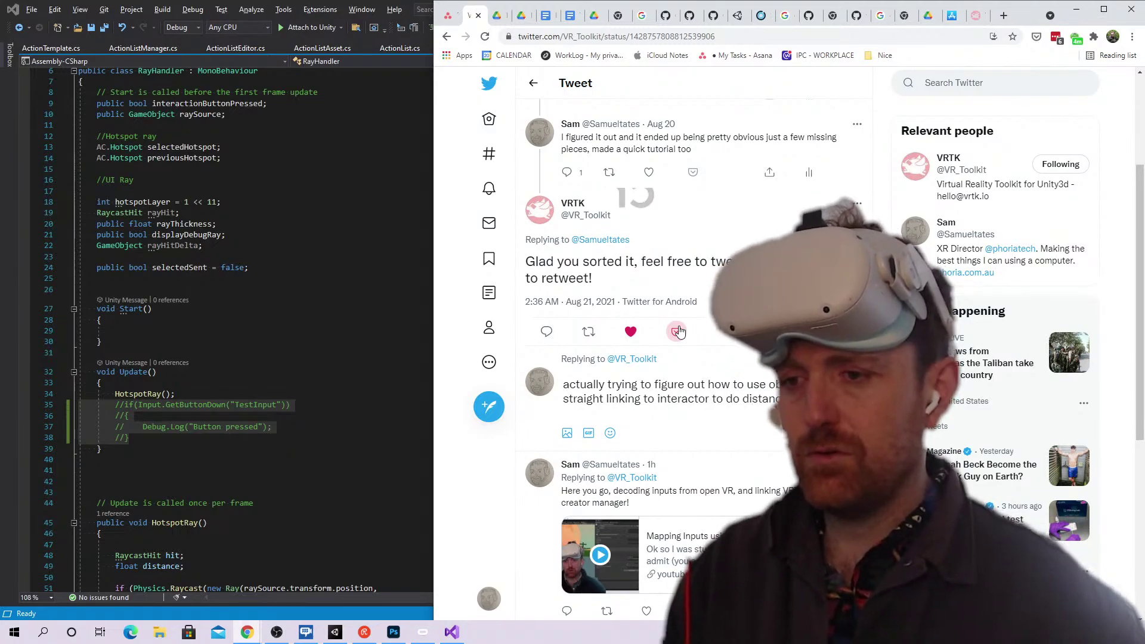
pyautogui.write("have any tips. Can't see a package for it. Bas")
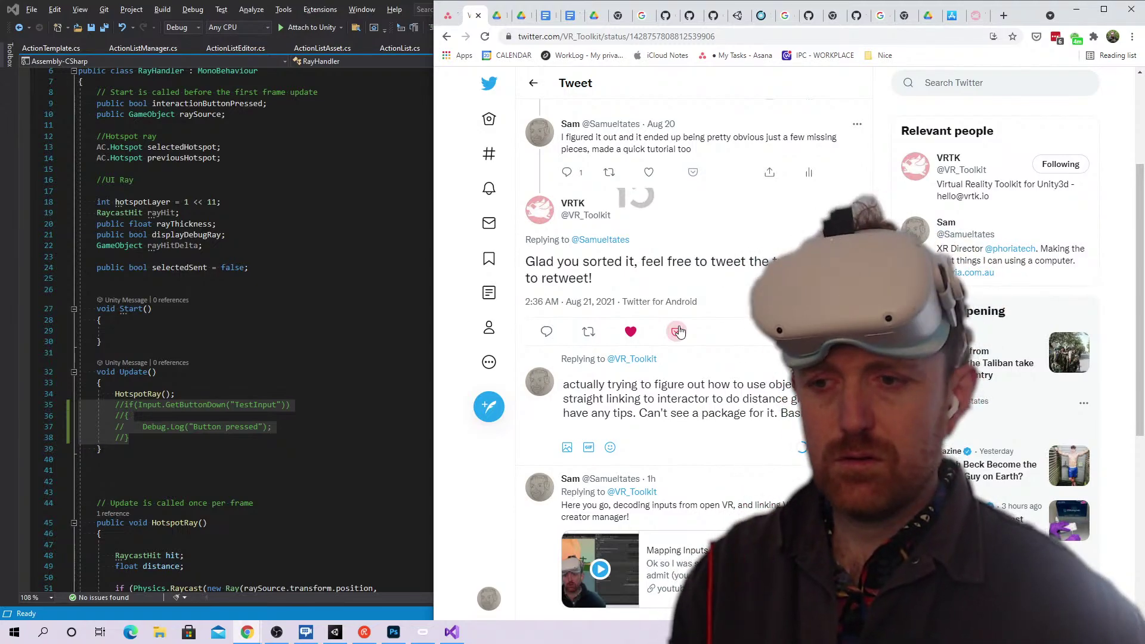
# Add to the reply draft that the pointer is working but gives an error on select, quoting it from 'can't convert
pyautogui.write("the pointer working, error on '")
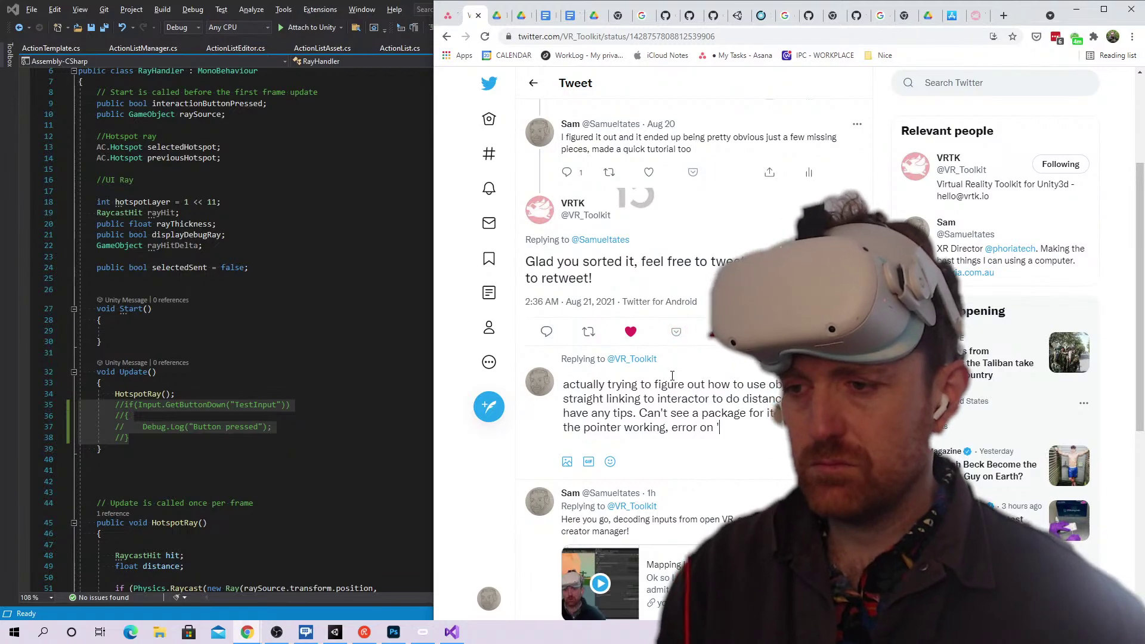
pyautogui.scroll(-2, 672, 375)
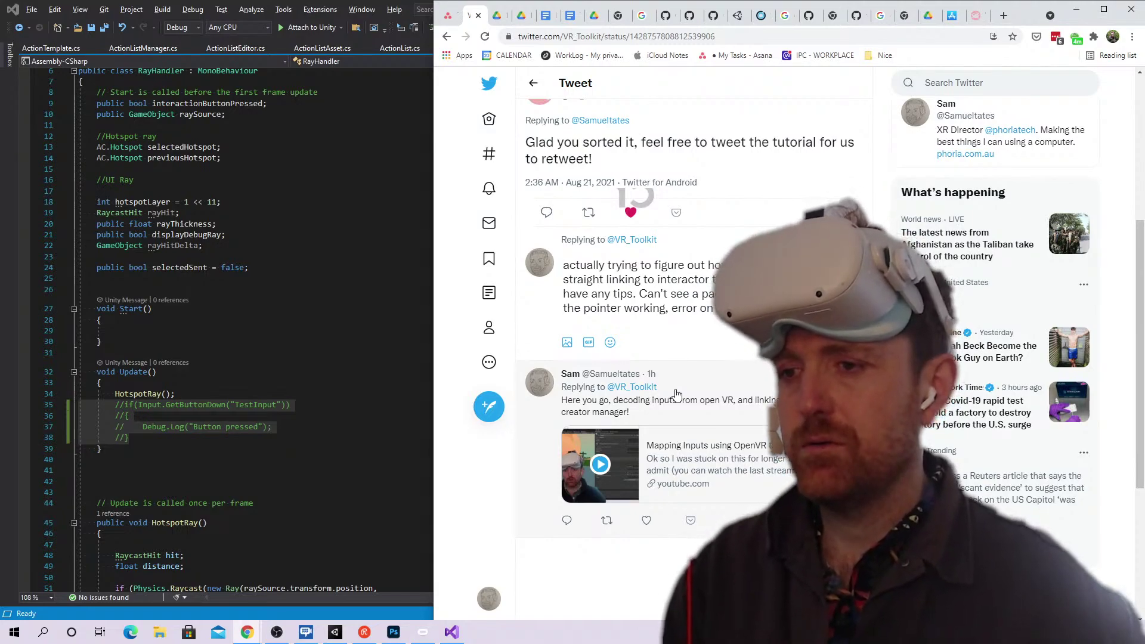
pyautogui.write("on select, can't conve")
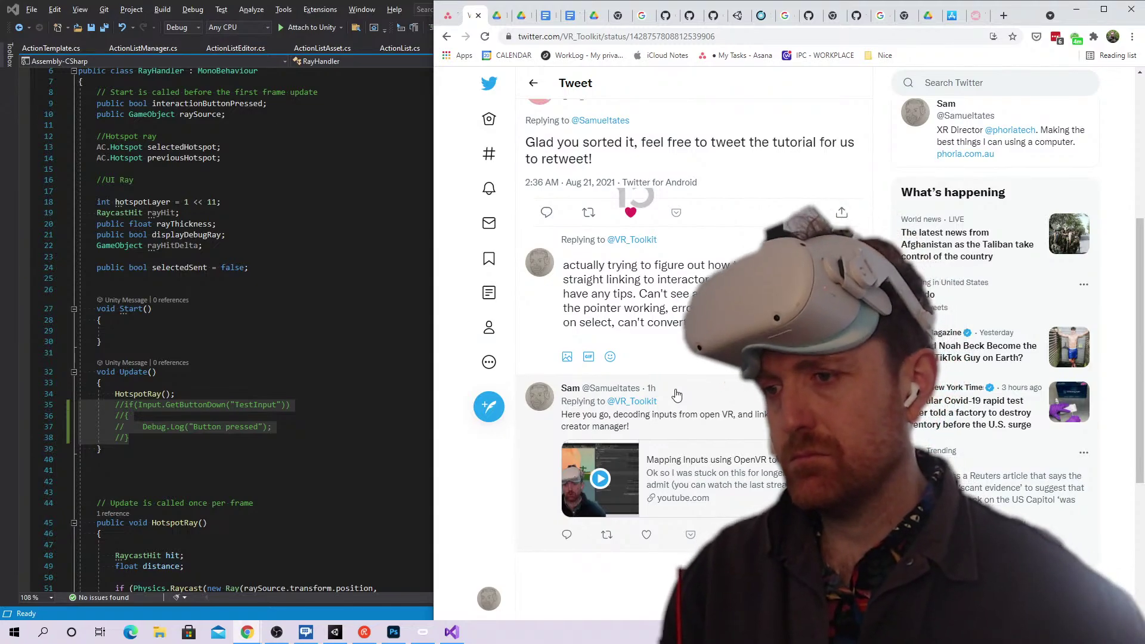
pyautogui.hotkey('ctrl', 'Left')
pyautogui.write("'")
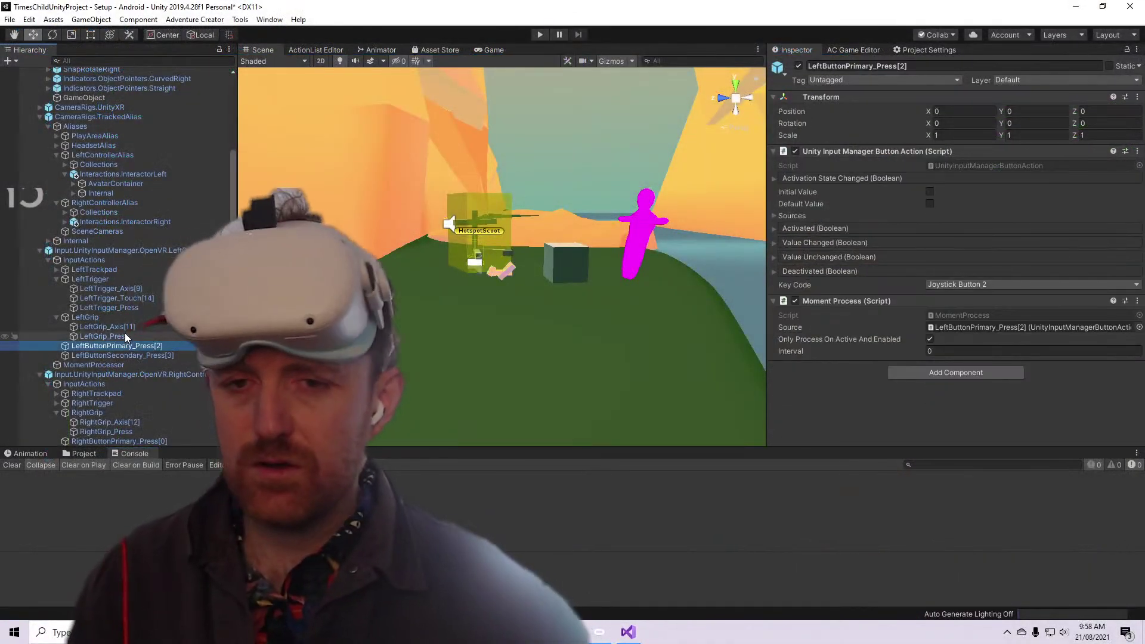
# Switch to Unity and inspect LeftTrigger_Press, the left controller alias and the curved and straight object pointers of the right controller
pyautogui.click(134, 307)
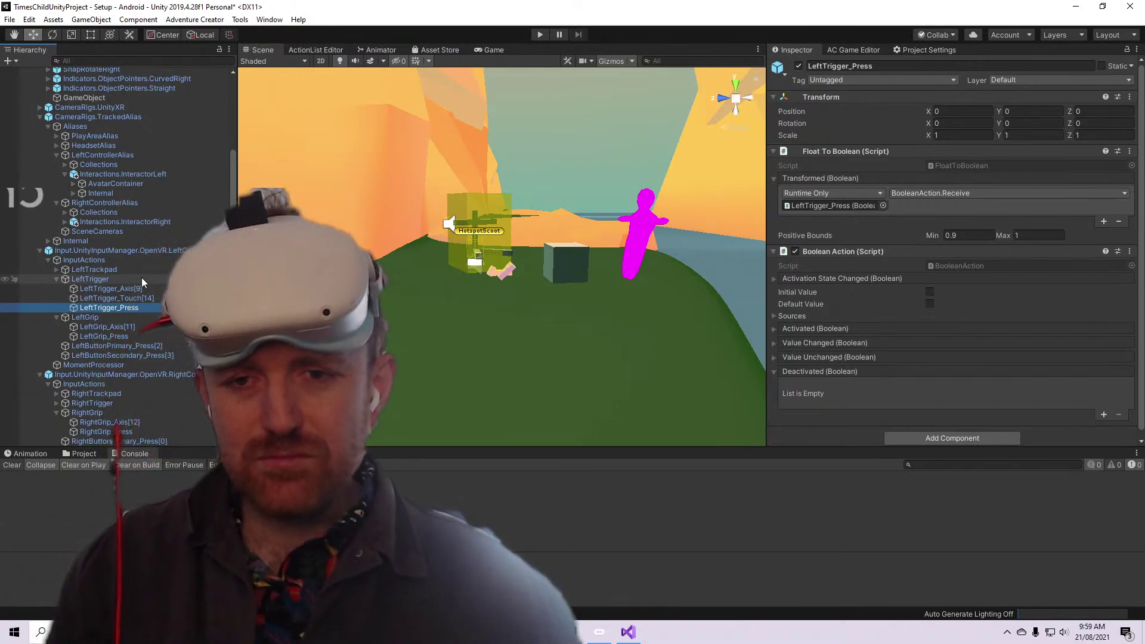
pyautogui.scroll(3, 141, 277)
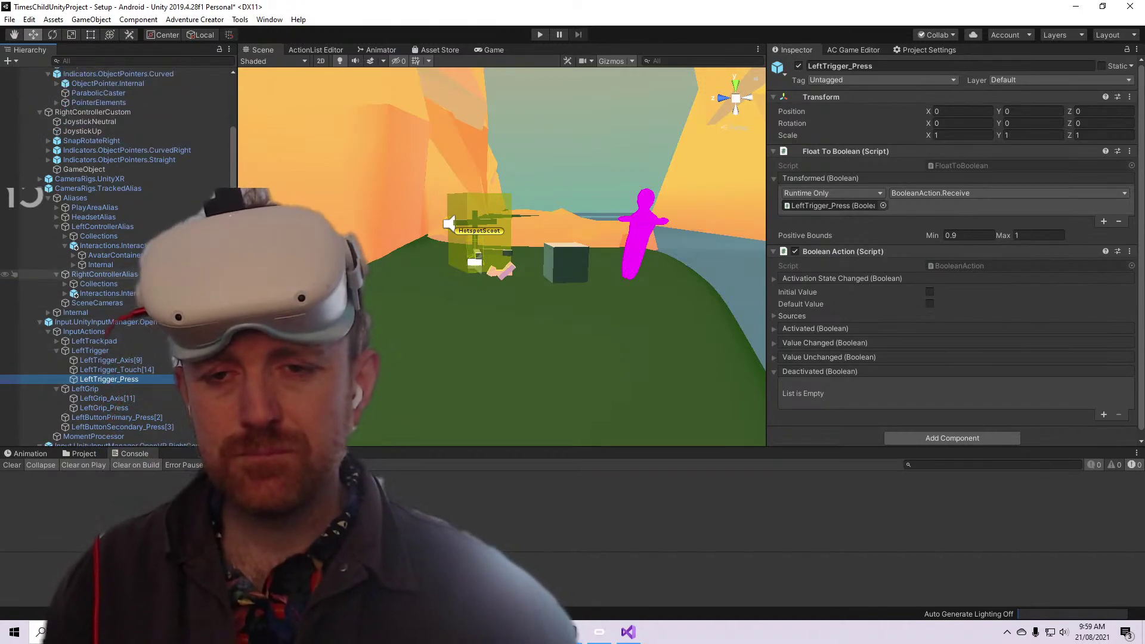
pyautogui.click(161, 245)
pyautogui.press('Down')
pyautogui.click(160, 229)
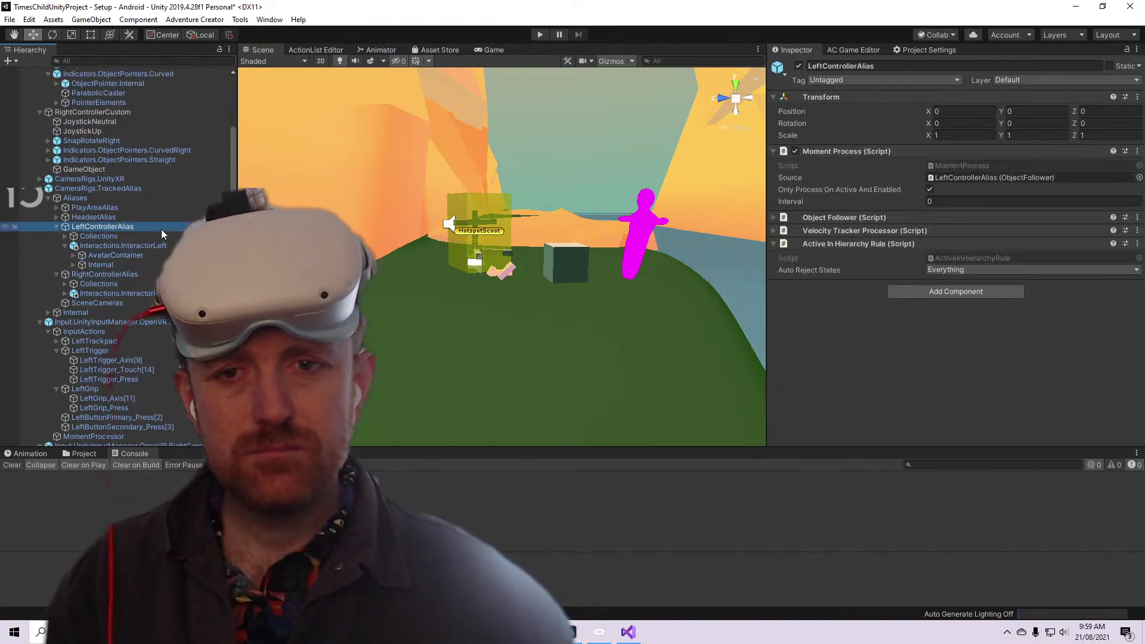
pyautogui.scroll(3, 160, 218)
pyautogui.click(158, 214)
pyautogui.click(158, 224)
pyautogui.click(157, 230)
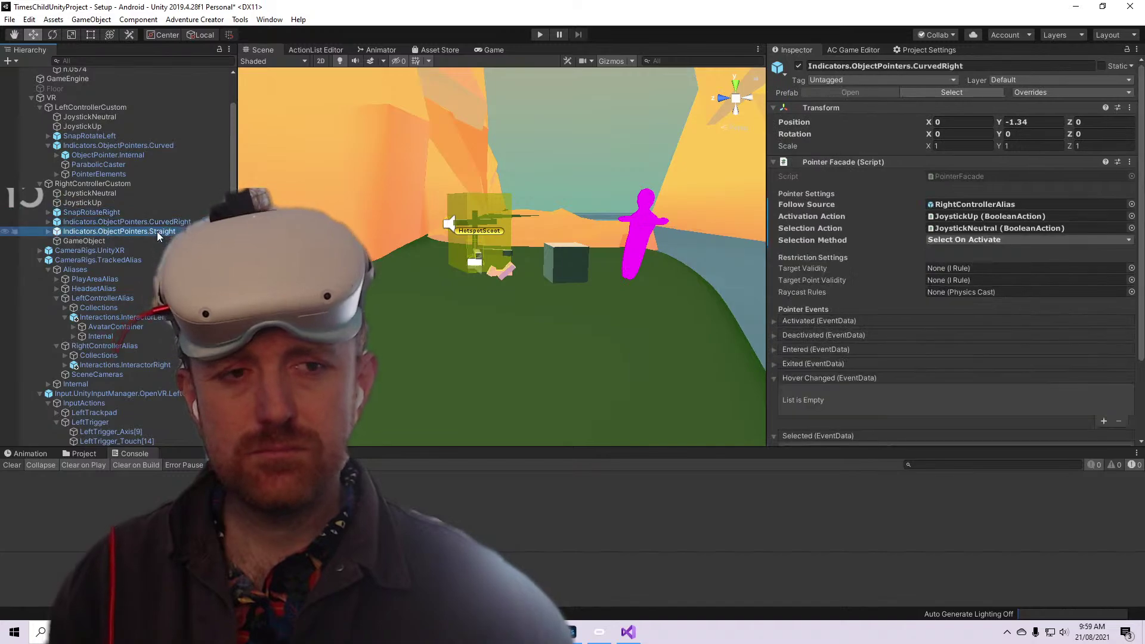
# Expand the whole hierarchy of Indicators.ObjectPointers.Straight and review its Pointer Facade settings
pyautogui.scroll(-2, 162, 231)
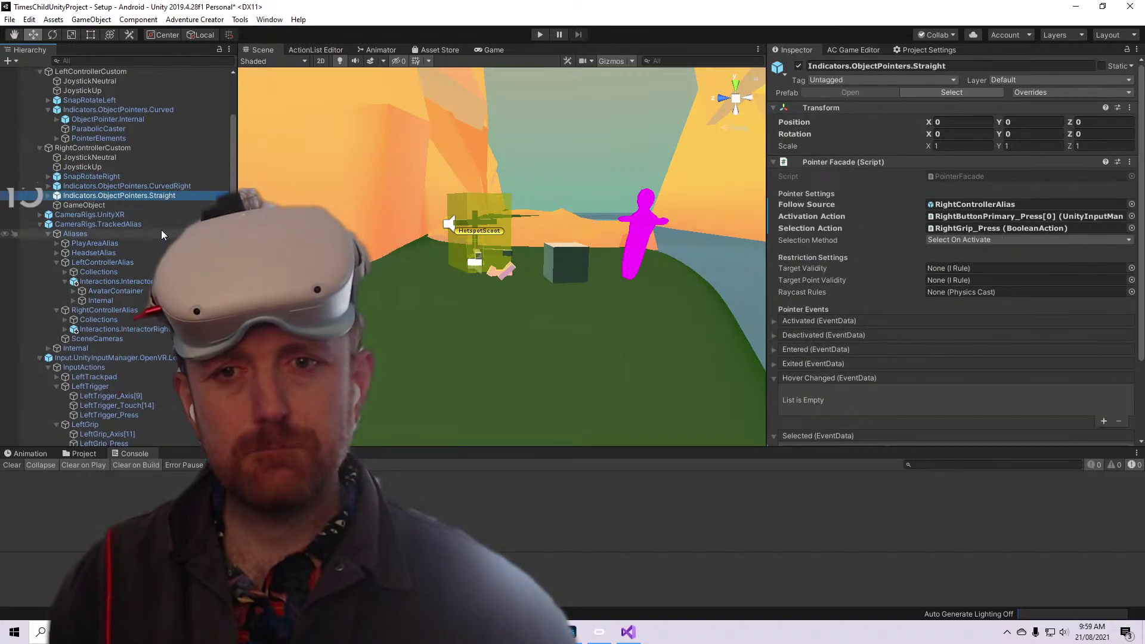
pyautogui.keyDown('alt'); pyautogui.click(48, 197); pyautogui.keyUp('alt')
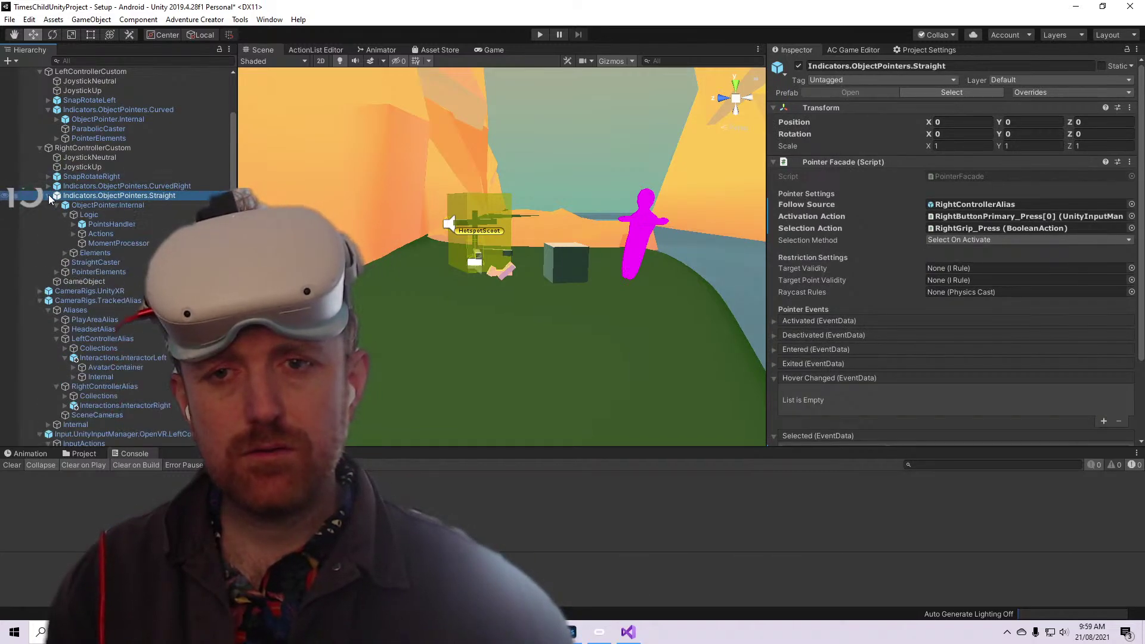
pyautogui.click(118, 234)
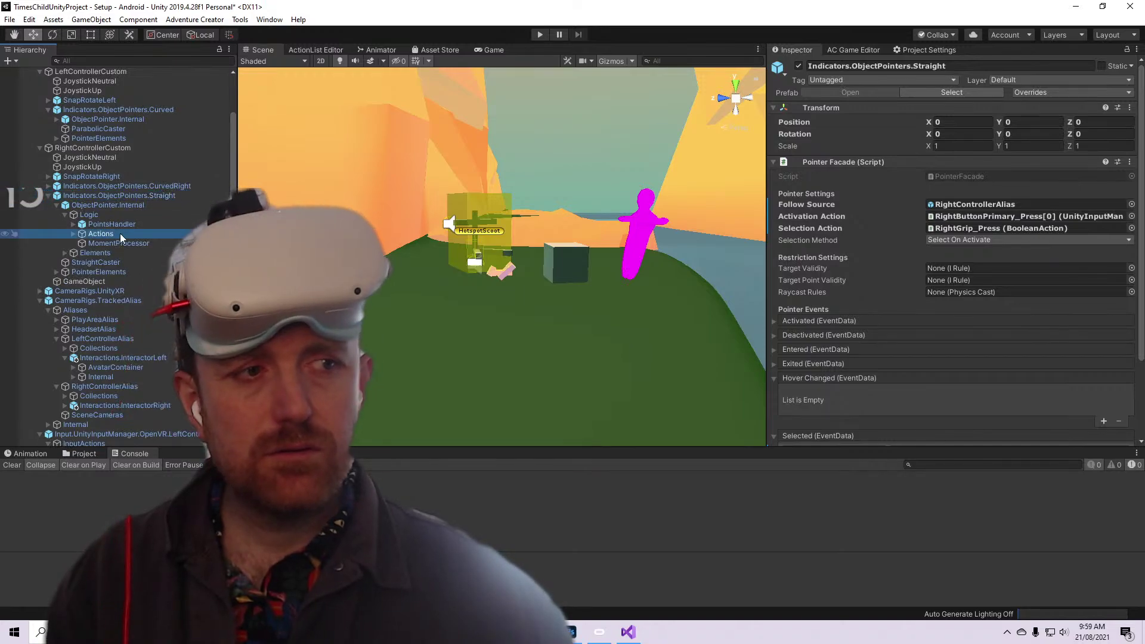
pyautogui.click(113, 193)
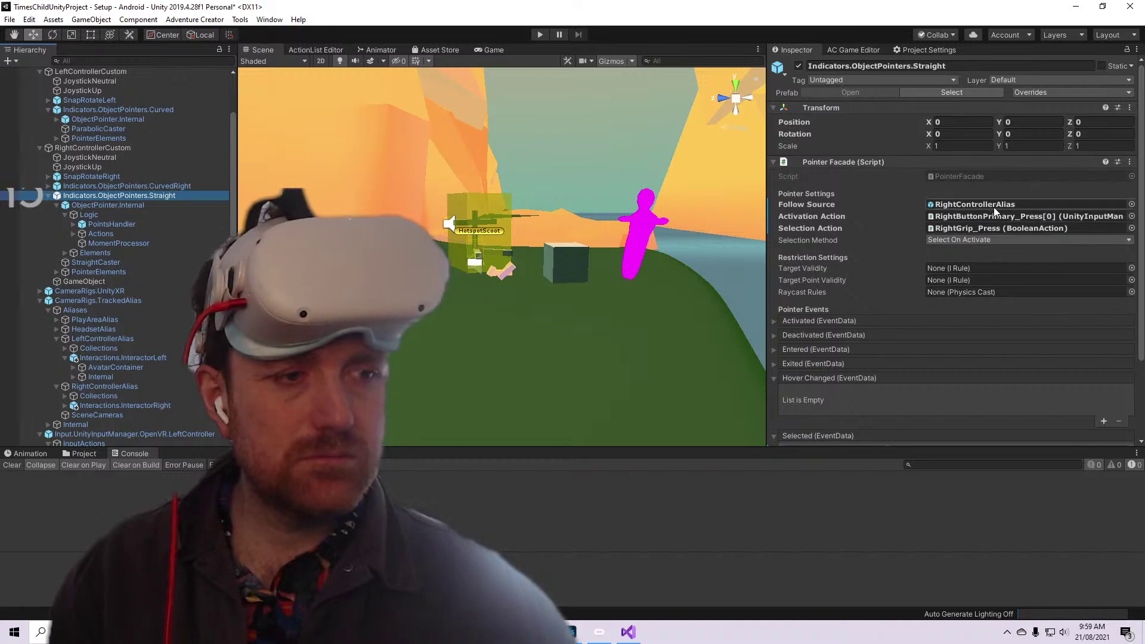
# Examine which InteractorFacade functions the straight pointer's Selected event can call, leaving the assigned function as it is
pyautogui.scroll(-3, 993, 207)
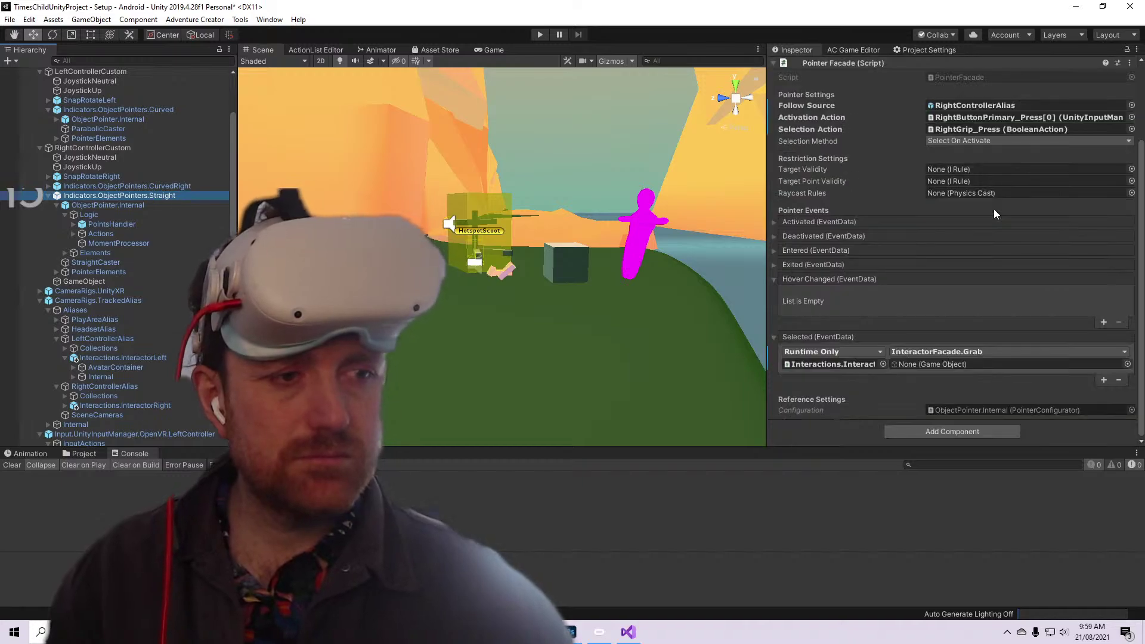
pyautogui.click(814, 367)
pyautogui.click(925, 349)
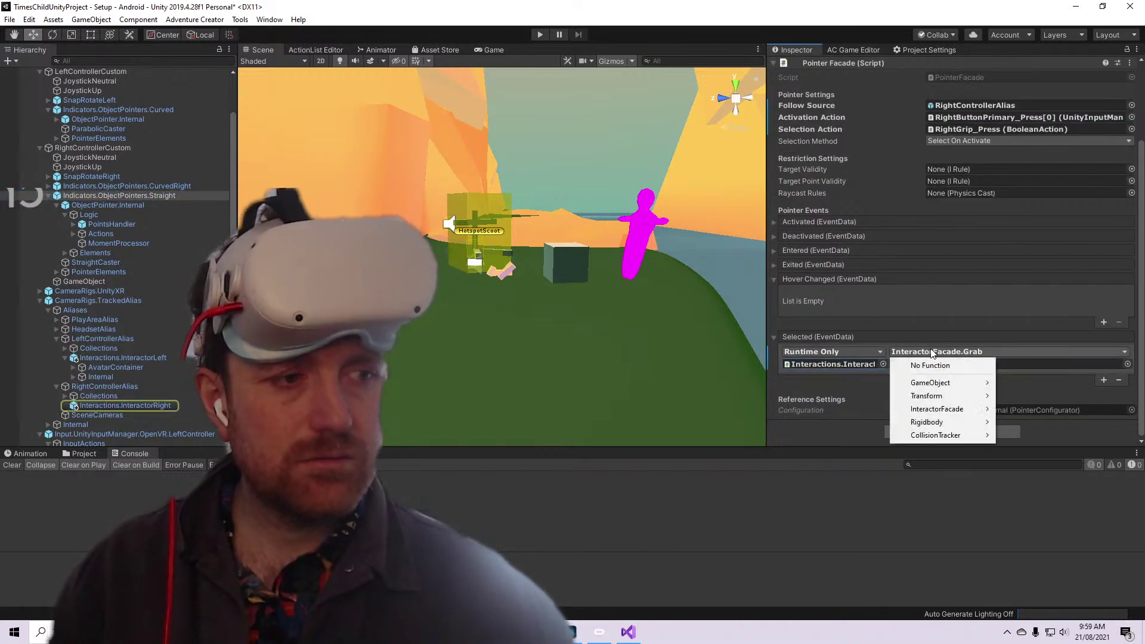
pyautogui.moveTo(943, 410)
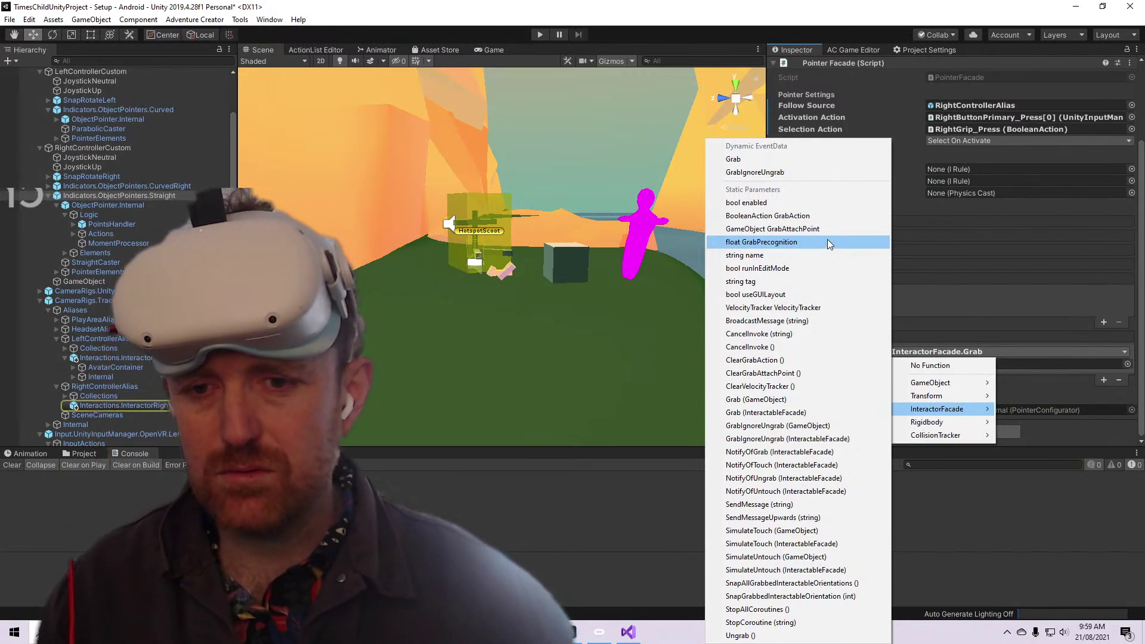
pyautogui.press('Escape')
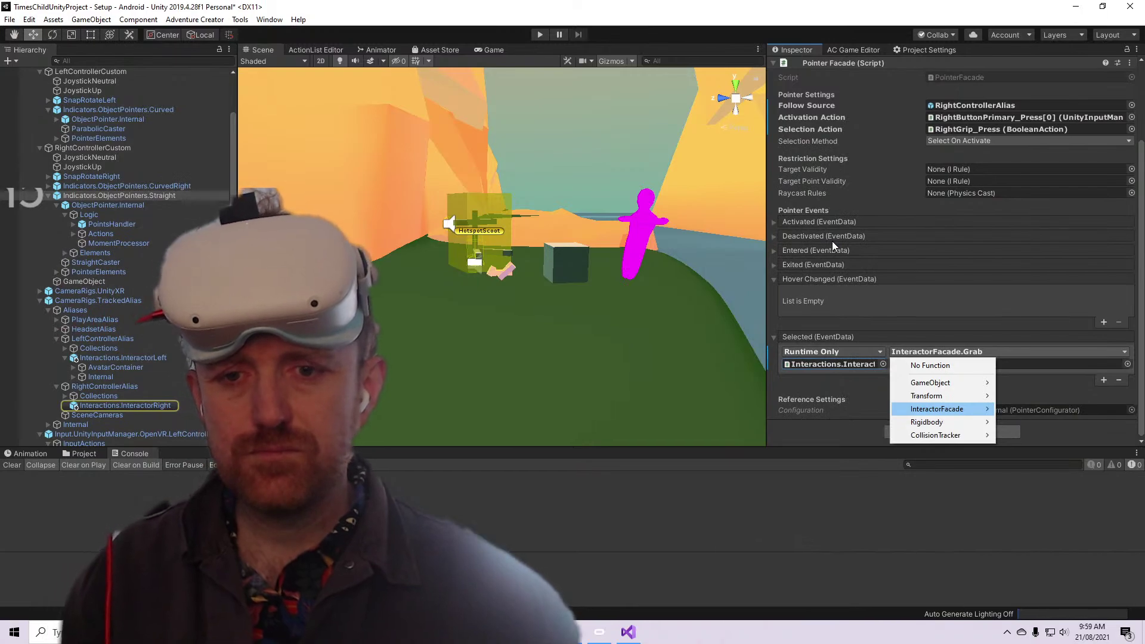
pyautogui.click(849, 430)
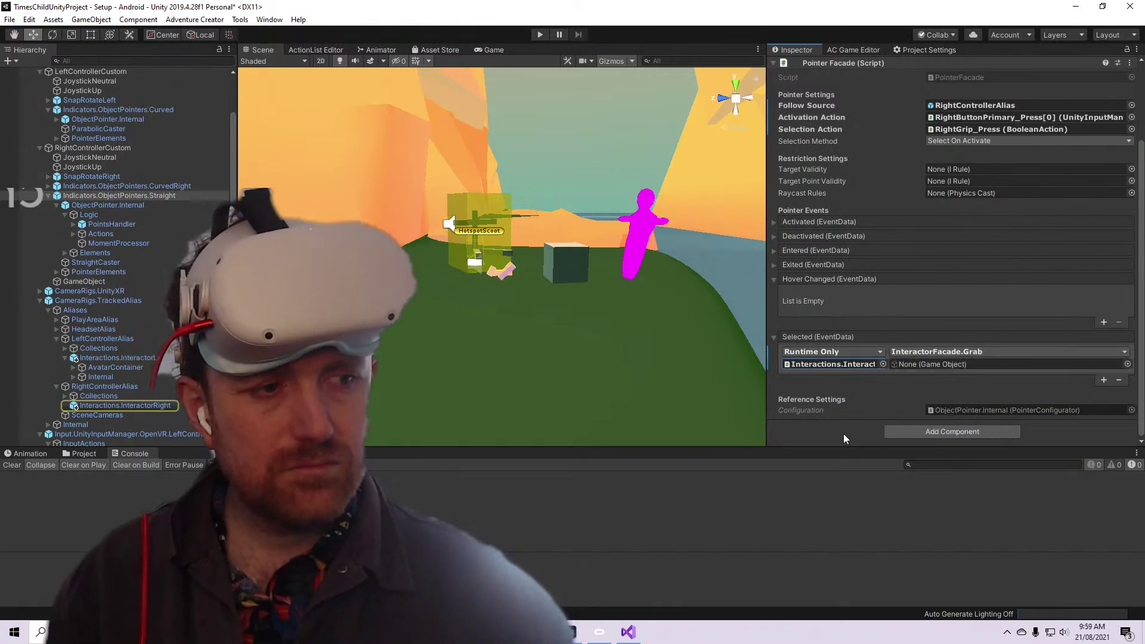
# Inspect the Interactor Facade, Rigidbody and Collision Tracker settings of Interactions.InteractorRight
pyautogui.click(133, 406)
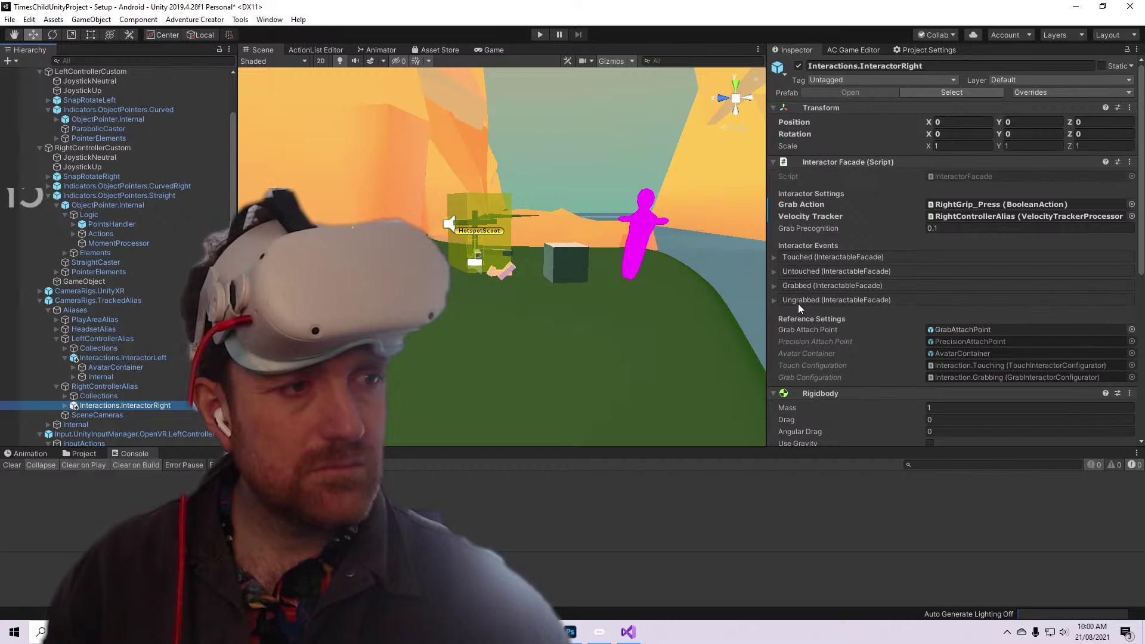
pyautogui.scroll(-5, 799, 305)
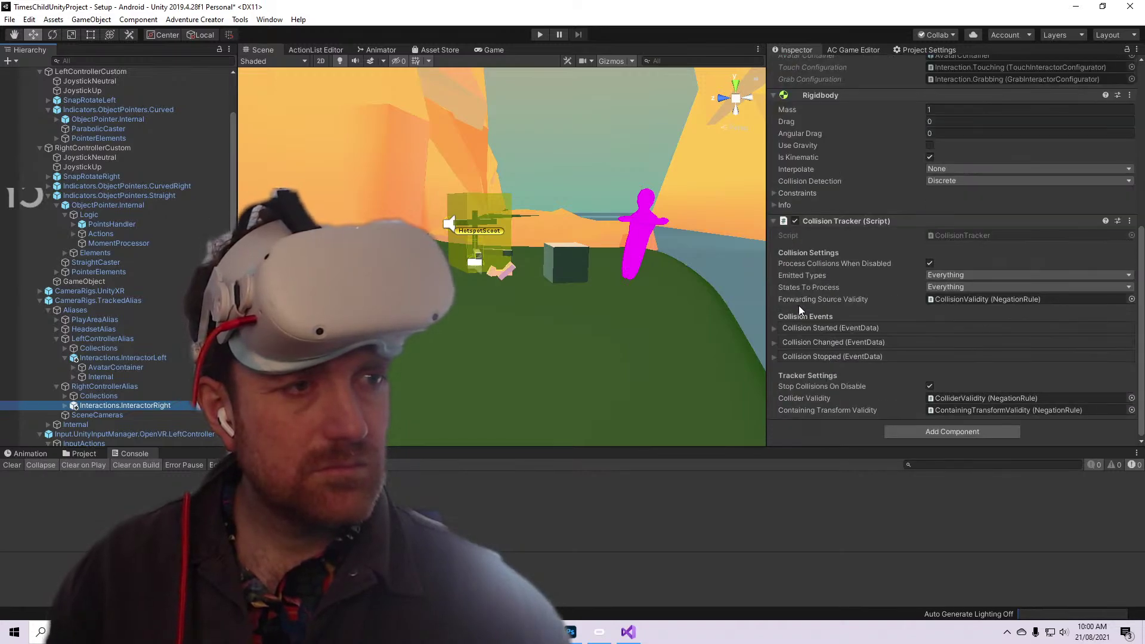
pyautogui.scroll(2, 799, 305)
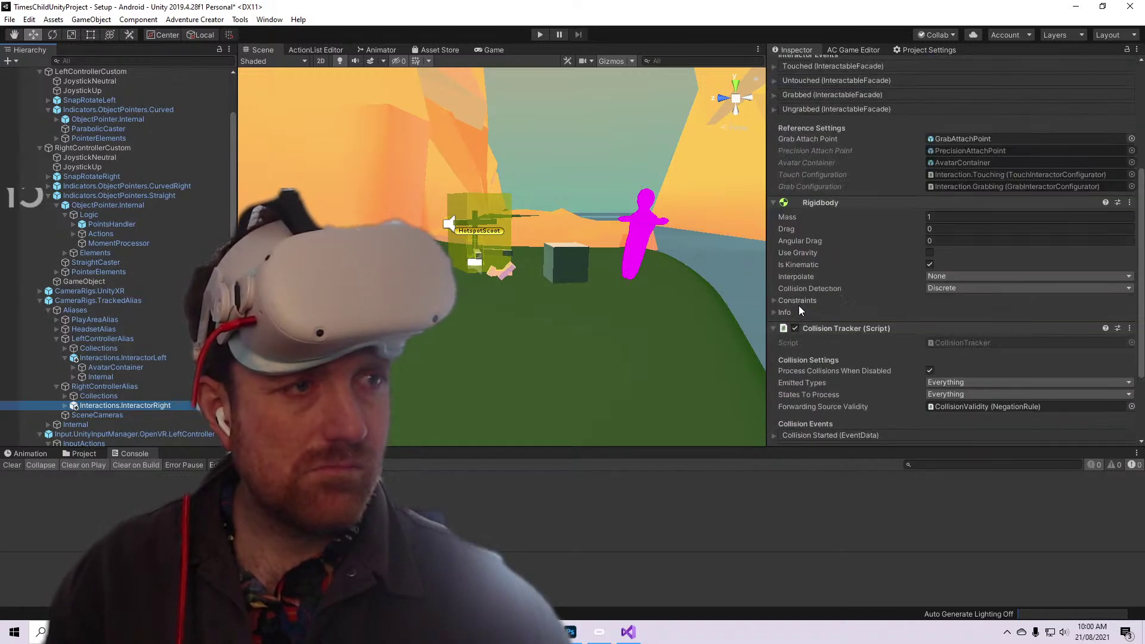
pyautogui.scroll(4, 798, 311)
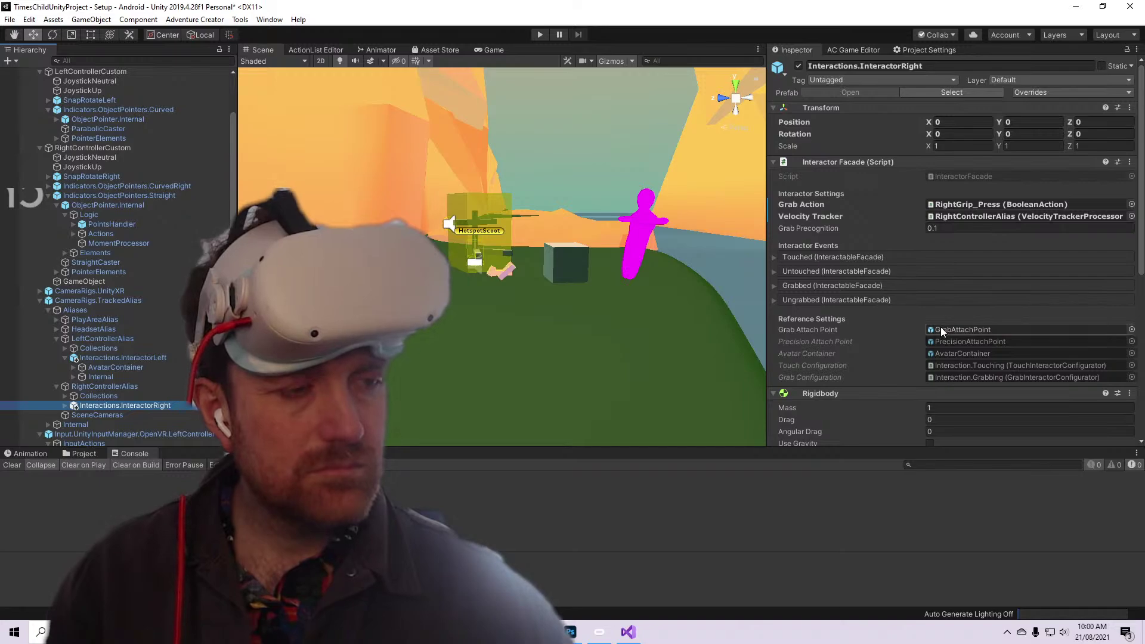
pyautogui.scroll(-6, 949, 328)
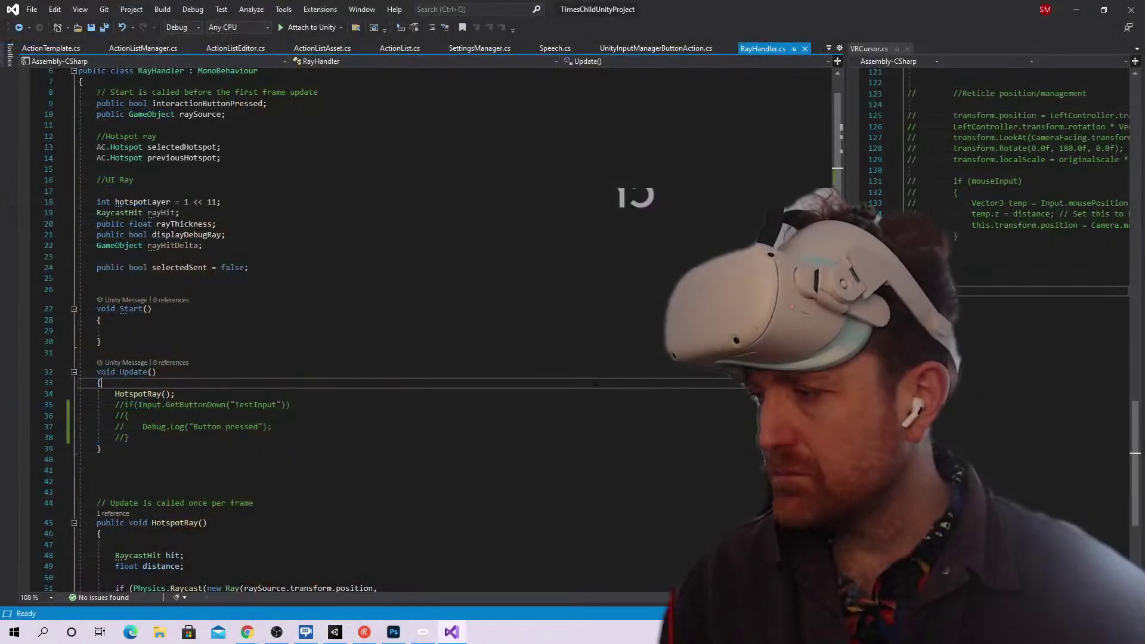
# Switch back to Twitter, look over the VRTK conversation and open the home timeline
pyautogui.scroll(-4, 644, 390)
pyautogui.scroll(5, 643, 392)
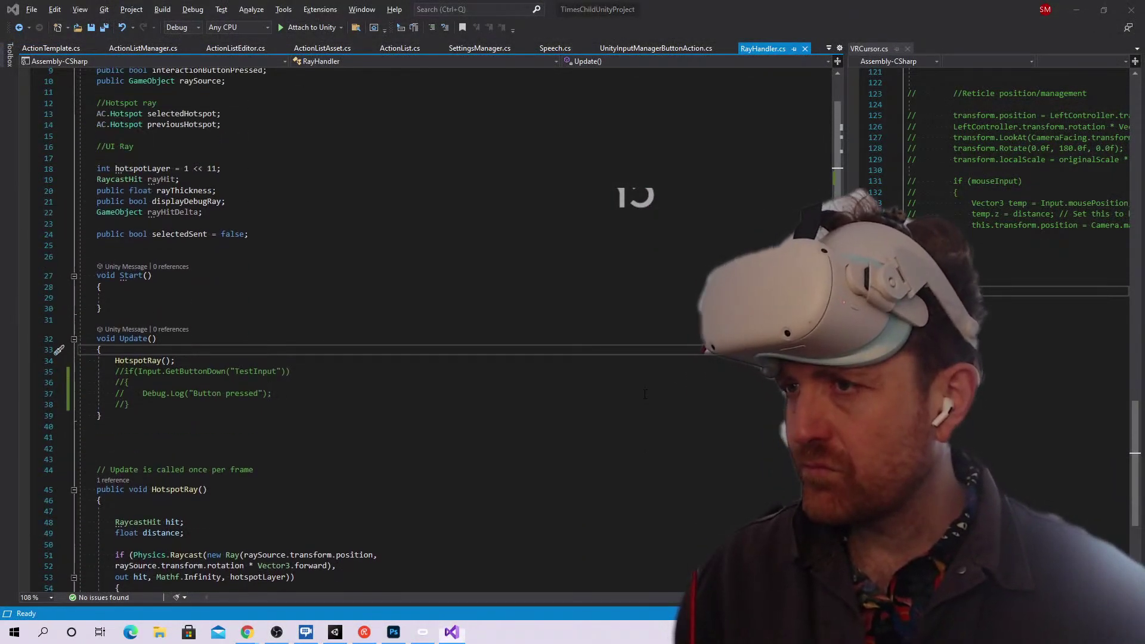
pyautogui.hotkey('alt', 'Tab')
pyautogui.scroll(4, 674, 399)
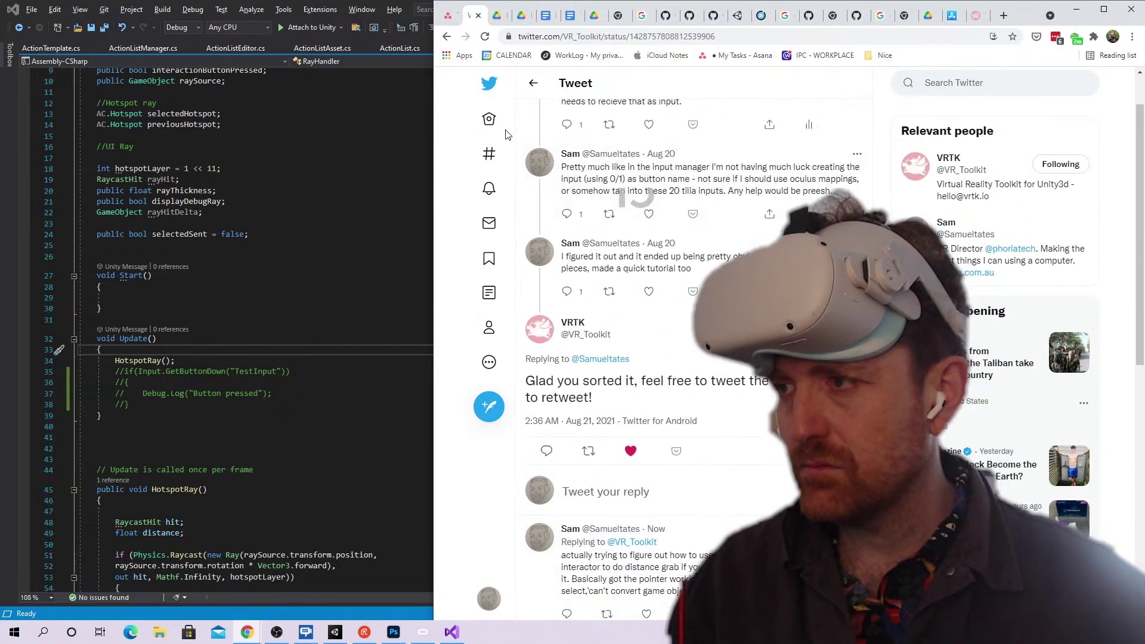
pyautogui.click(490, 120)
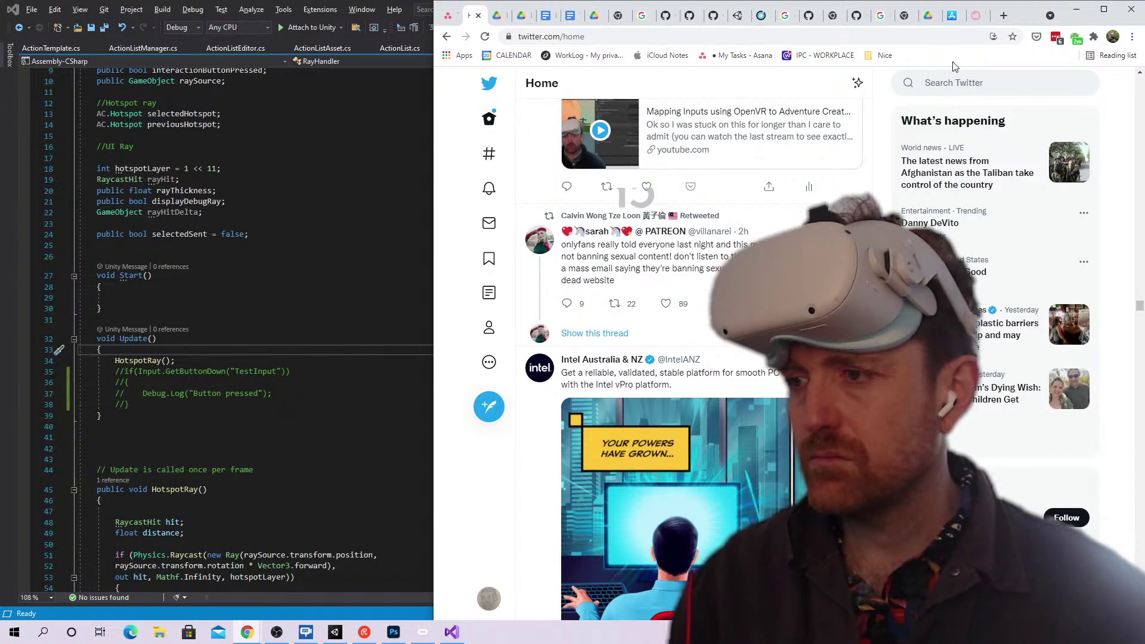
# Open the VRTK v3.1.0 VRTK_Pointer documentation and read its overview and inspector parameters, including Select On Press and Grab To Pointer Tip
pyautogui.click(973, 15)
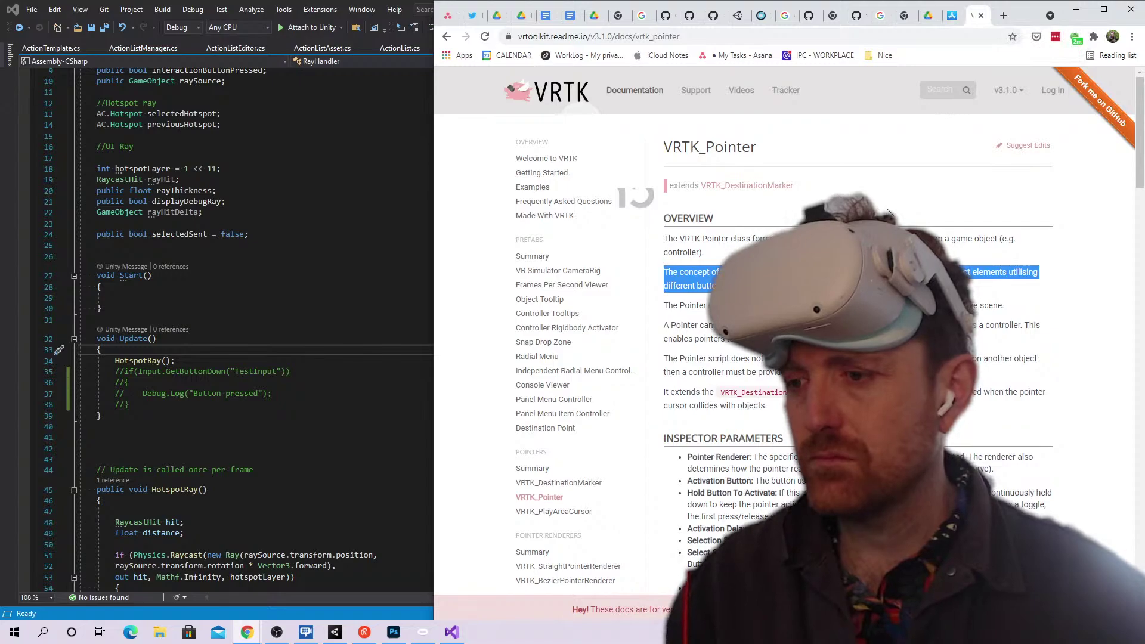
pyautogui.scroll(-3, 887, 213)
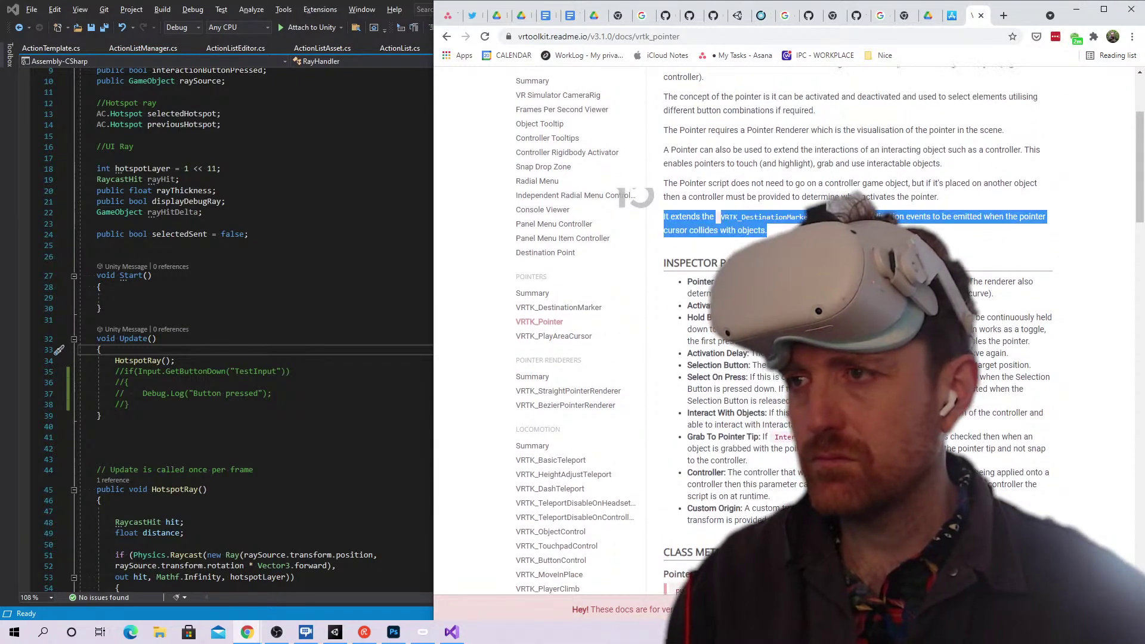
pyautogui.scroll(3, 887, 213)
pyautogui.scroll(-3, 887, 213)
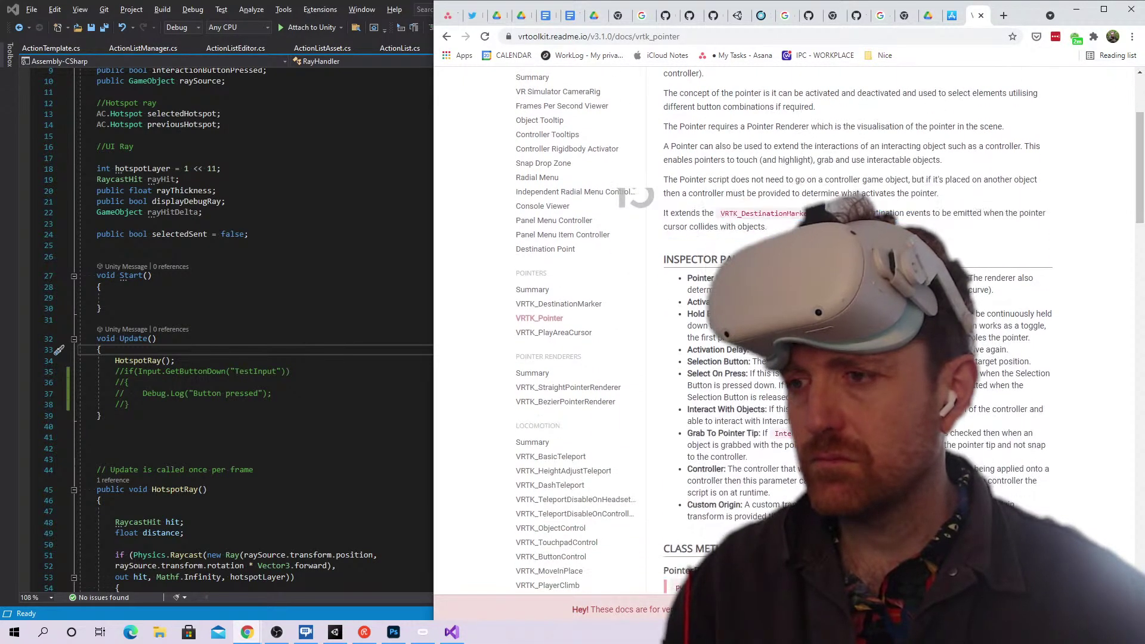
pyautogui.tripleClick(876, 350)
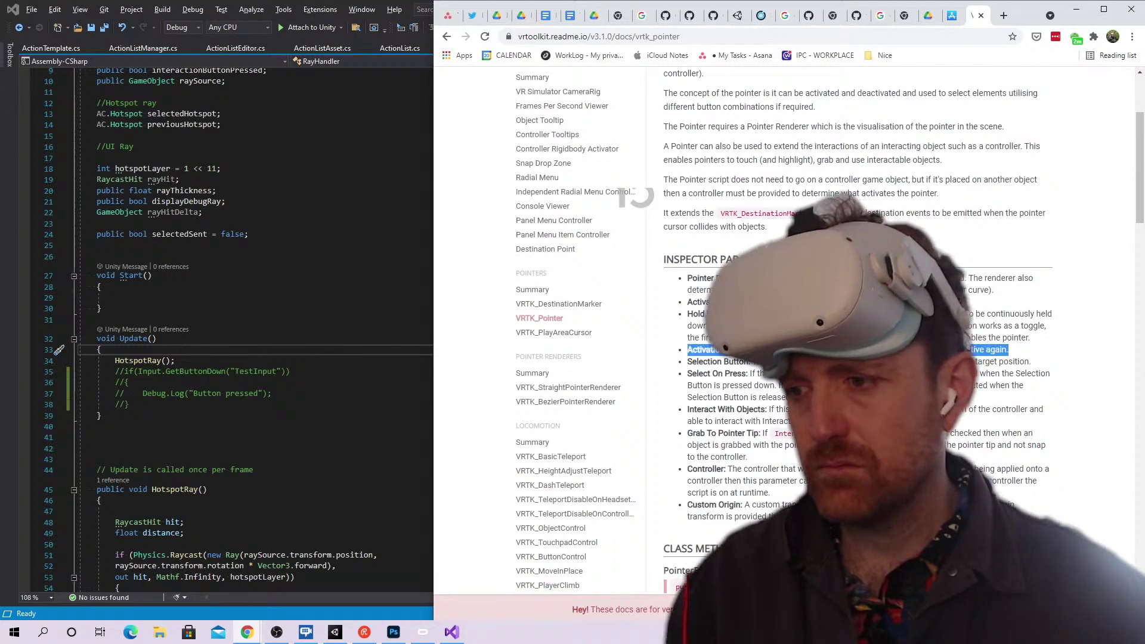
pyautogui.tripleClick(876, 362)
pyautogui.scroll(-2, 876, 361)
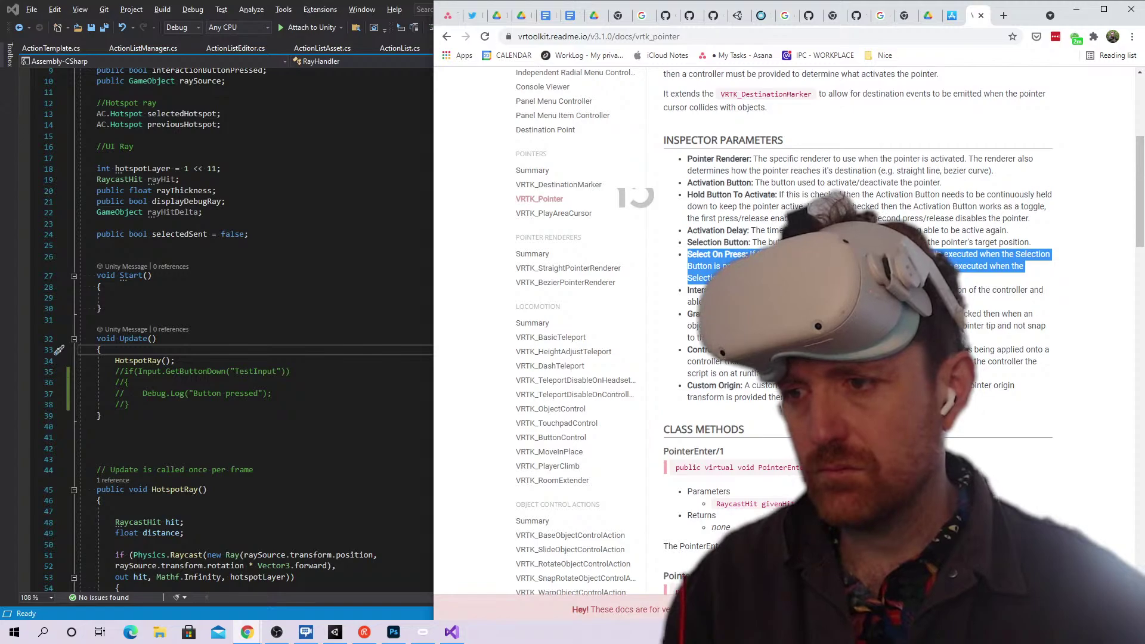
pyautogui.tripleClick(877, 319)
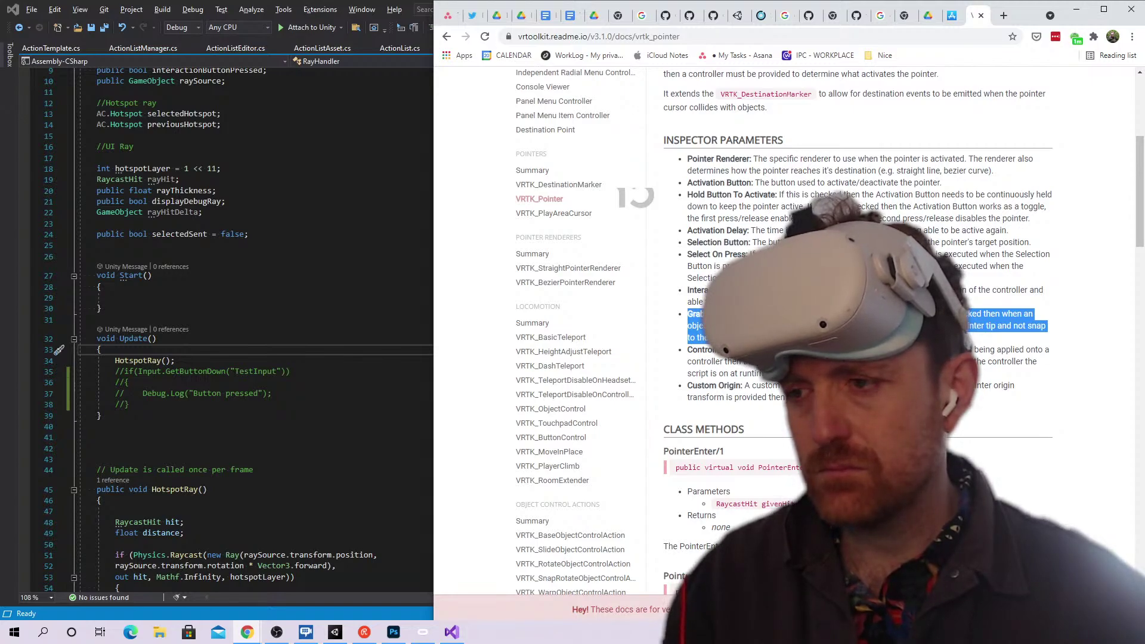
# Read the Controller parameter description in the VRTK_Pointer documentation and skim the start of the class methods
pyautogui.tripleClick(1002, 356)
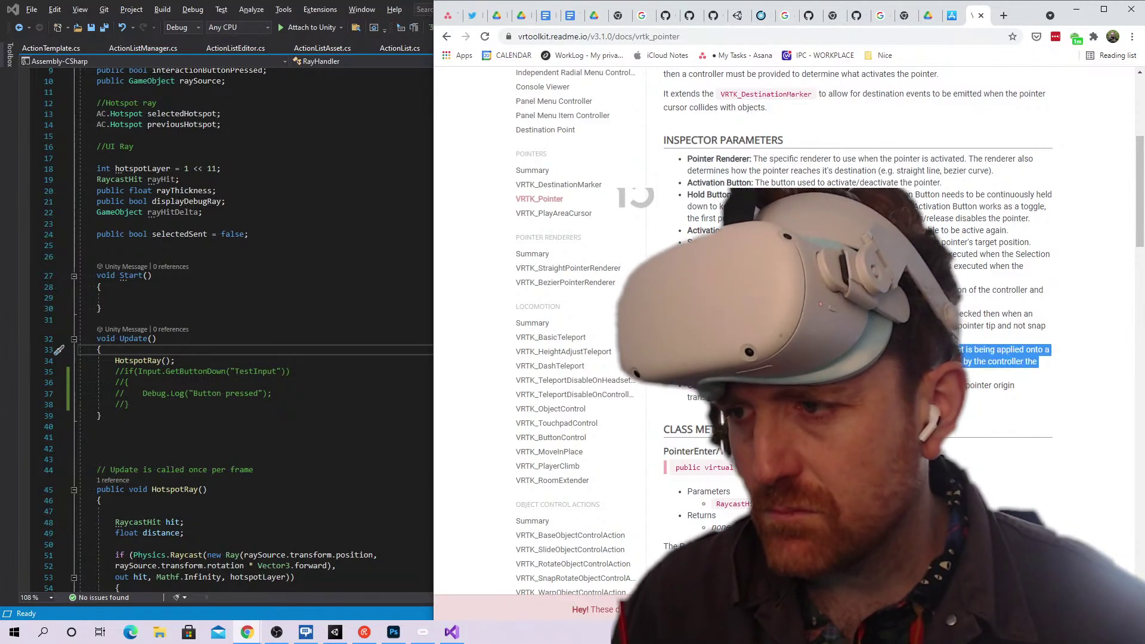
pyautogui.scroll(-2, 834, 362)
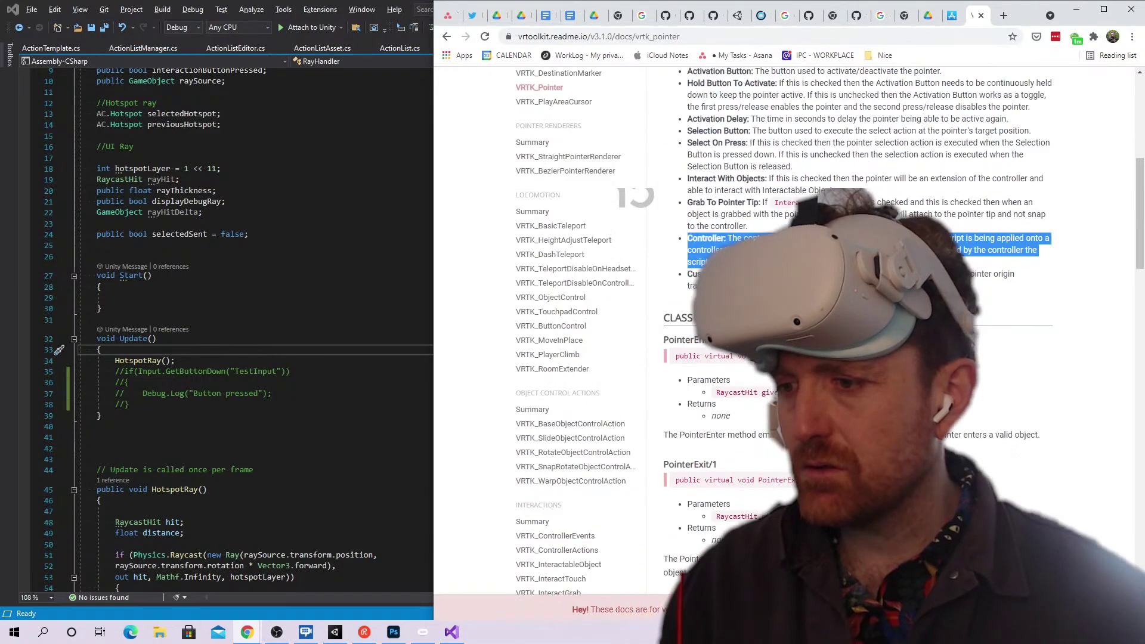
pyautogui.scroll(5, 834, 361)
# Switch to the VRTK developer's GitHub page, go back to the Extend Reality Ltd organization and look through its repositories for pointer interaction packages
pyautogui.click(902, 16)
pyautogui.click(850, 15)
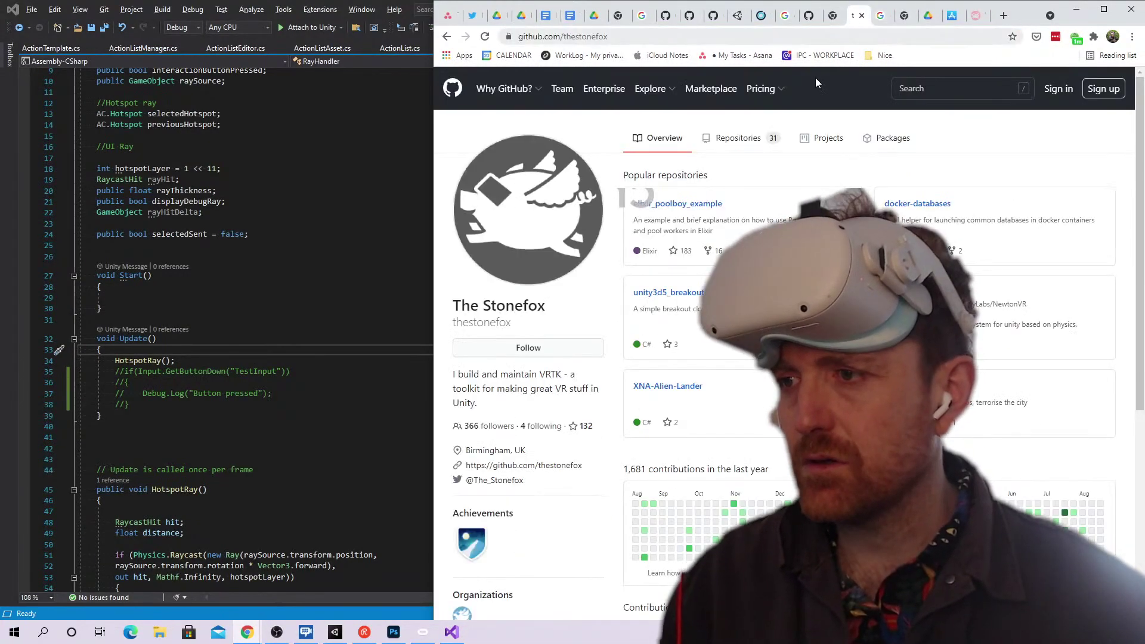
pyautogui.click(448, 37)
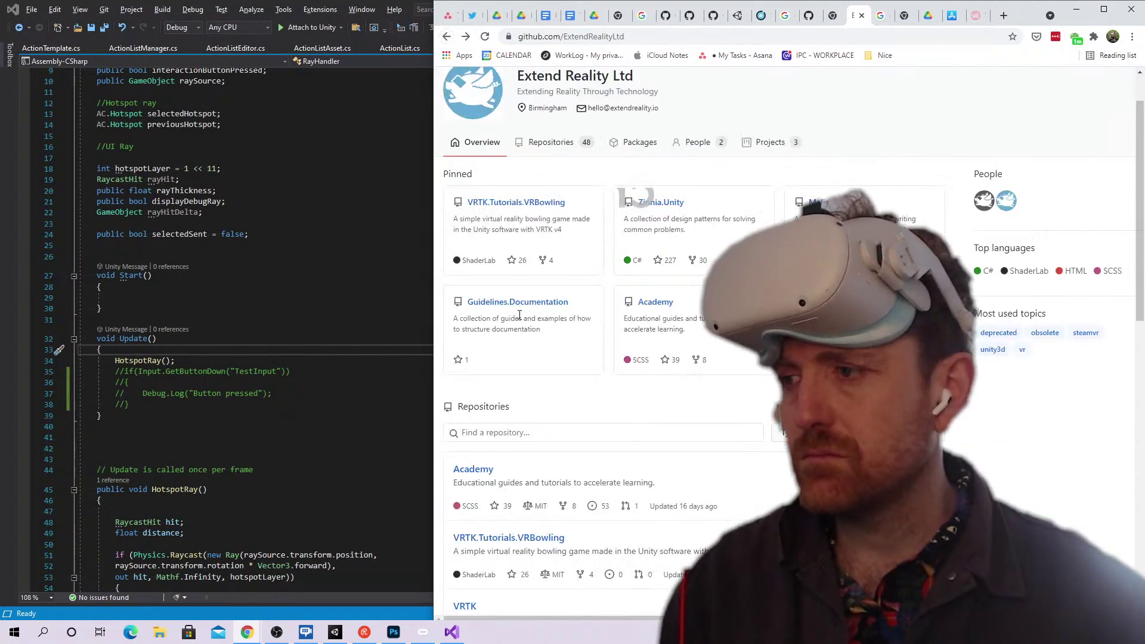
pyautogui.scroll(-5, 586, 341)
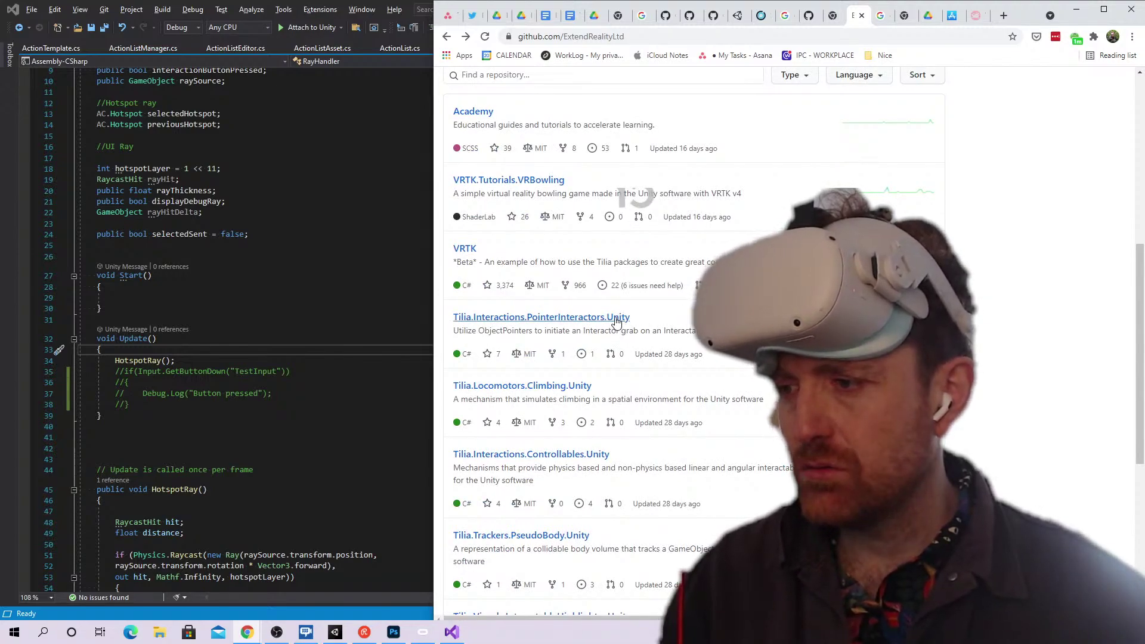
# Open the Tilia.Interactions.PointerInteractors.Unity repository, read its README and bring up the Adding A Distance Grabber how-to guide
pyautogui.scroll(-7, 560, 339)
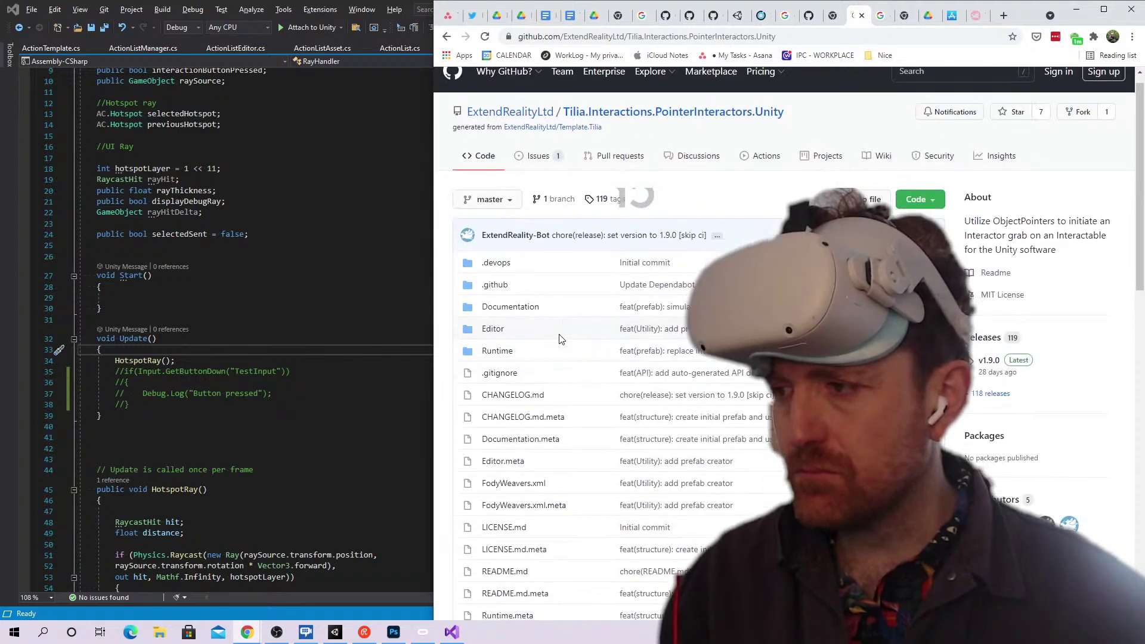
pyautogui.scroll(-6, 560, 339)
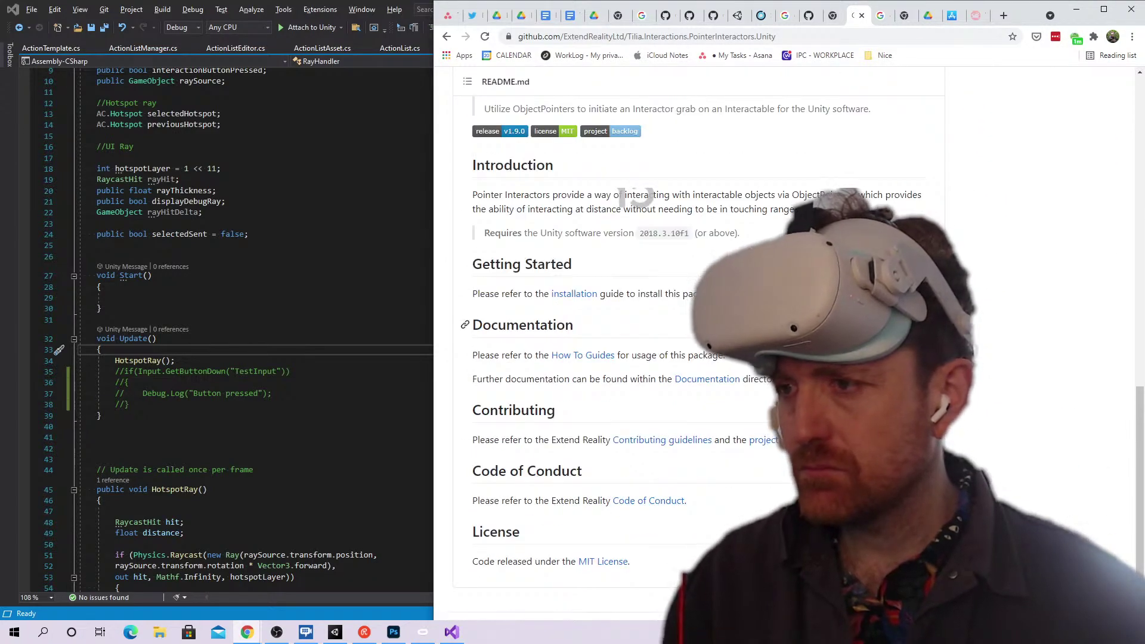
pyautogui.scroll(12, 561, 339)
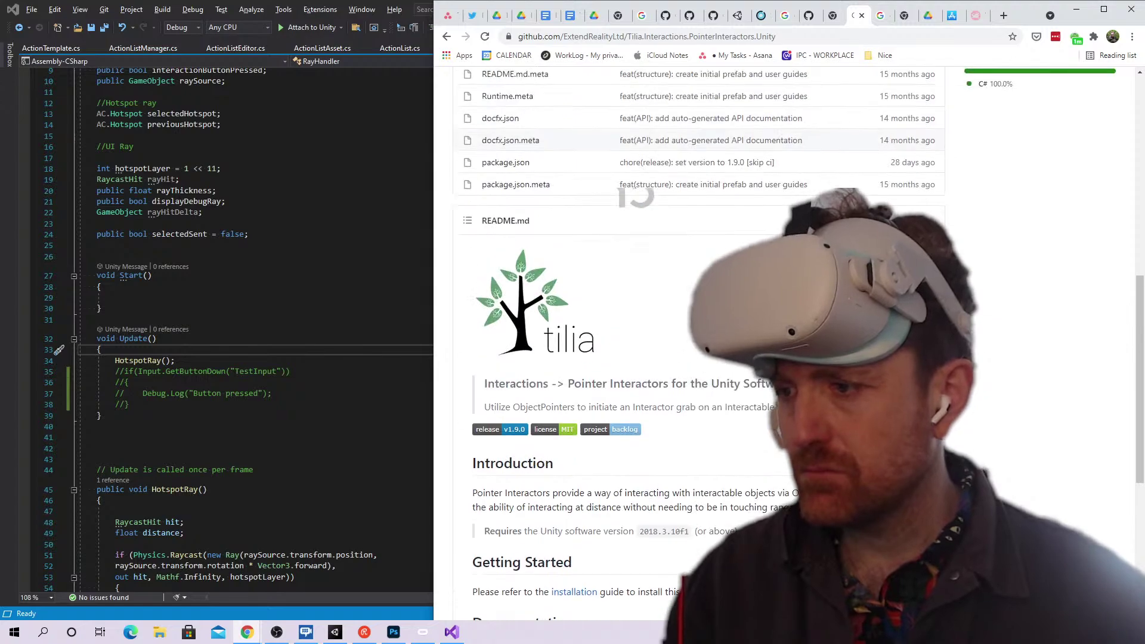
pyautogui.scroll(1, 656, 319)
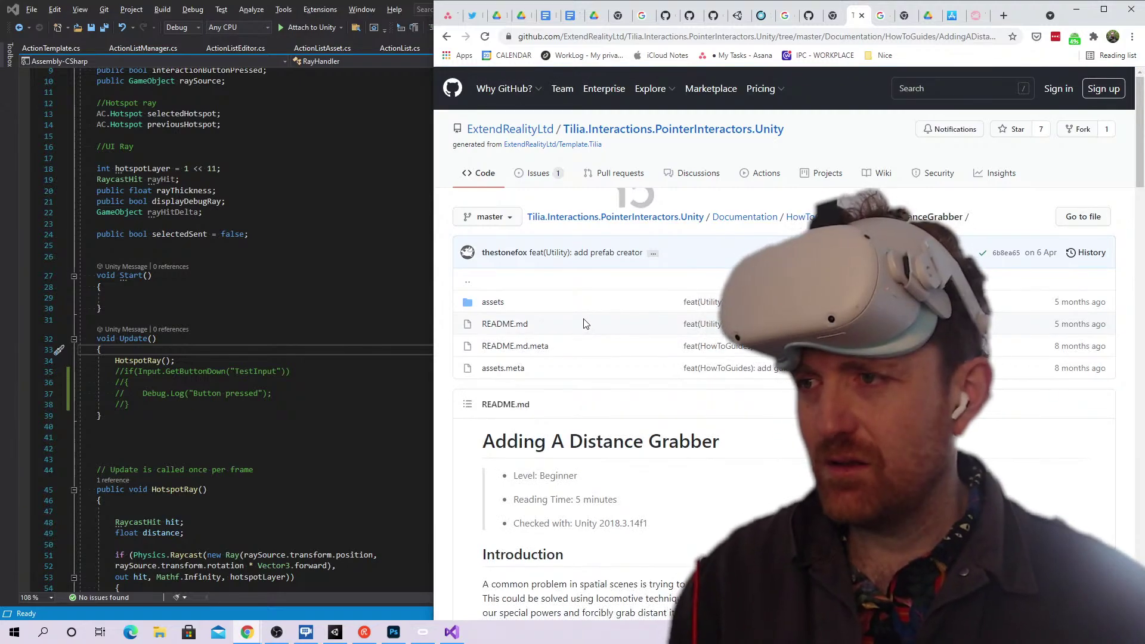
# Read the Adding A Distance Grabber guide's introduction to the DistanceGrabber prefab and Step 1 on adding it to the hierarchy
pyautogui.scroll(-5, 584, 323)
pyautogui.tripleClick(775, 301)
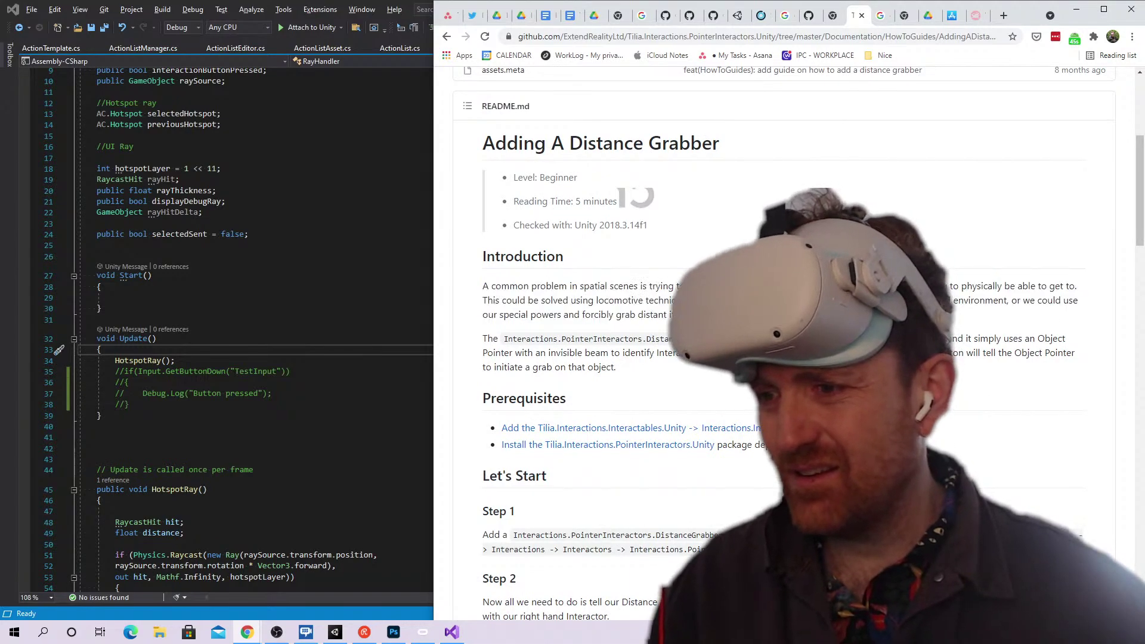
pyautogui.tripleClick(775, 353)
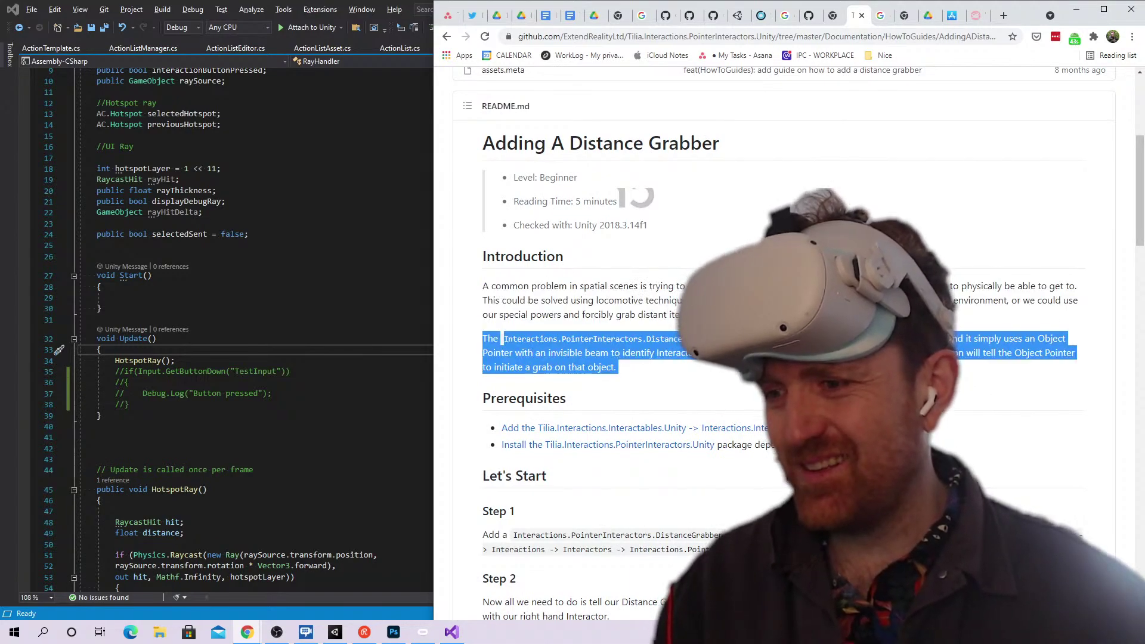
pyautogui.scroll(-2, 775, 352)
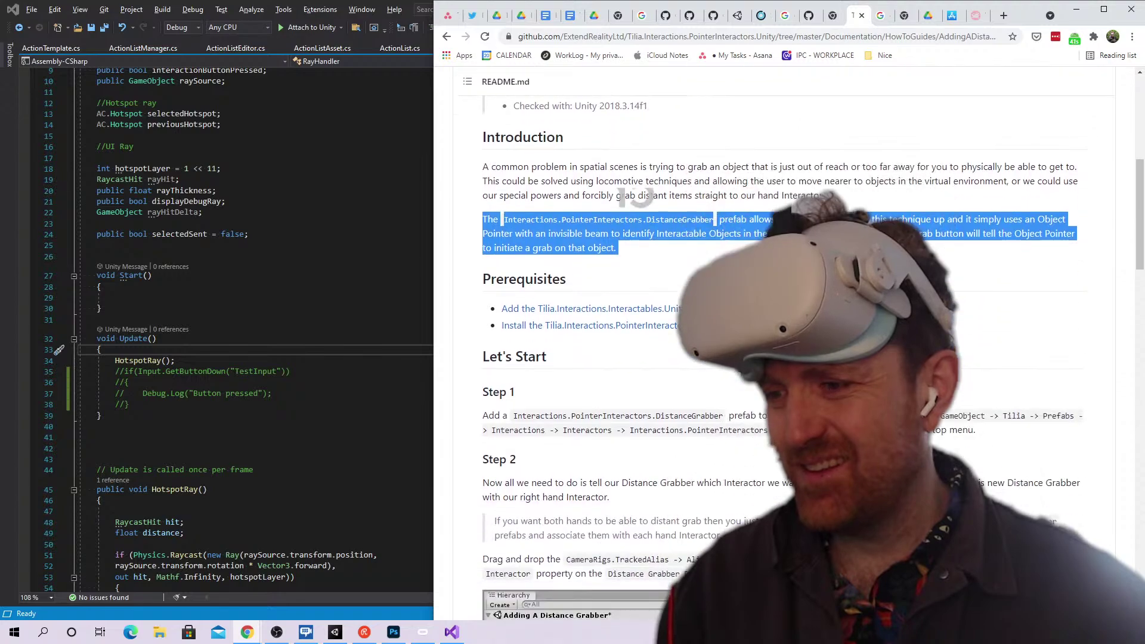
pyautogui.scroll(-1, 775, 353)
pyautogui.tripleClick(775, 356)
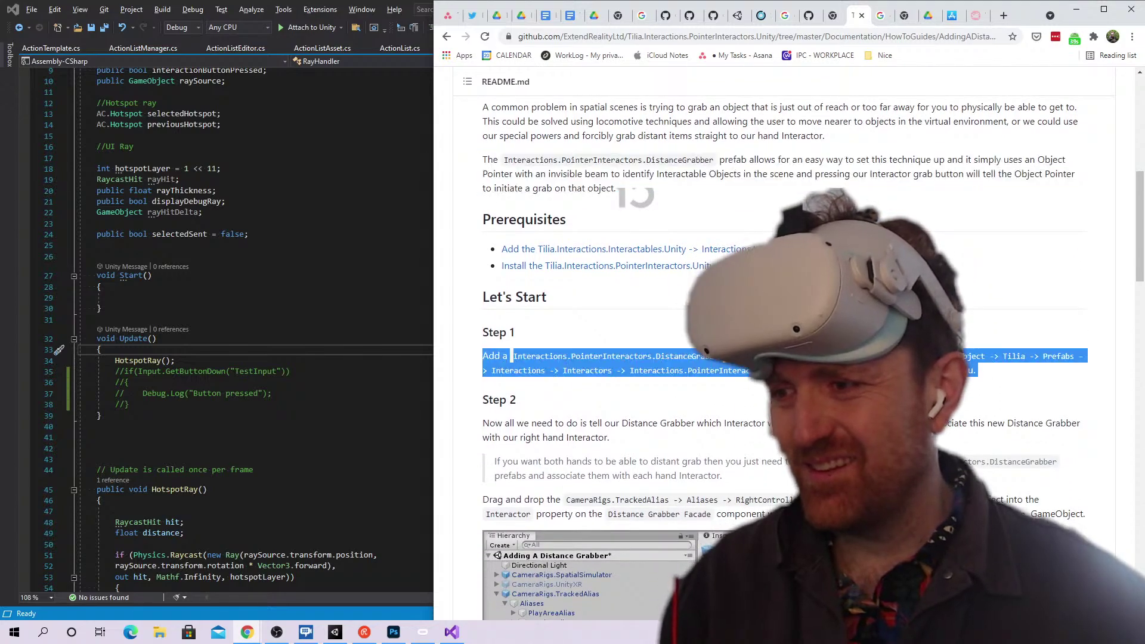
pyautogui.tripleClick(775, 356)
pyautogui.tripleClick(775, 356)
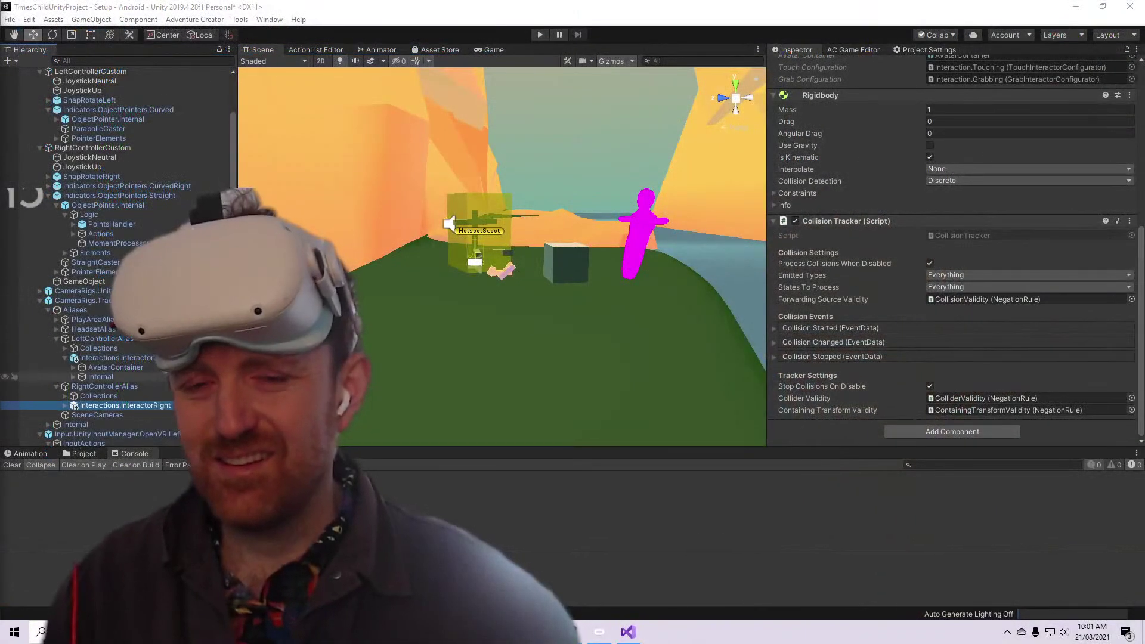
# Switch to Unity and check the Tilia Interactions prefabs for an Interactors entry offering the Distance Grabber
pyautogui.click(138, 19)
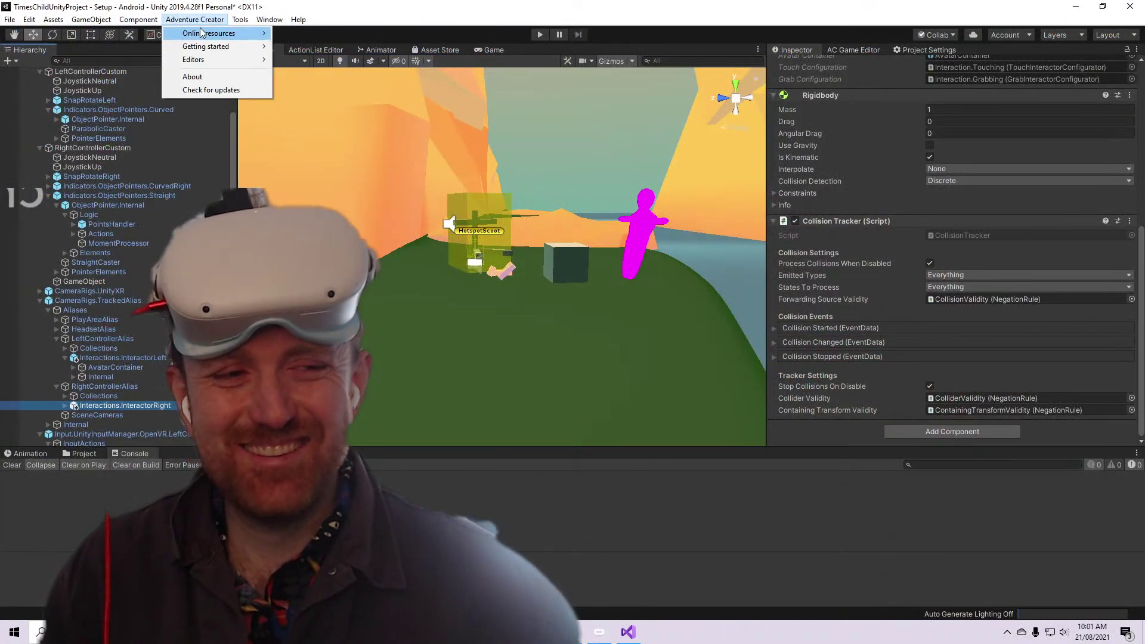
pyautogui.click(194, 19)
pyautogui.click(138, 19)
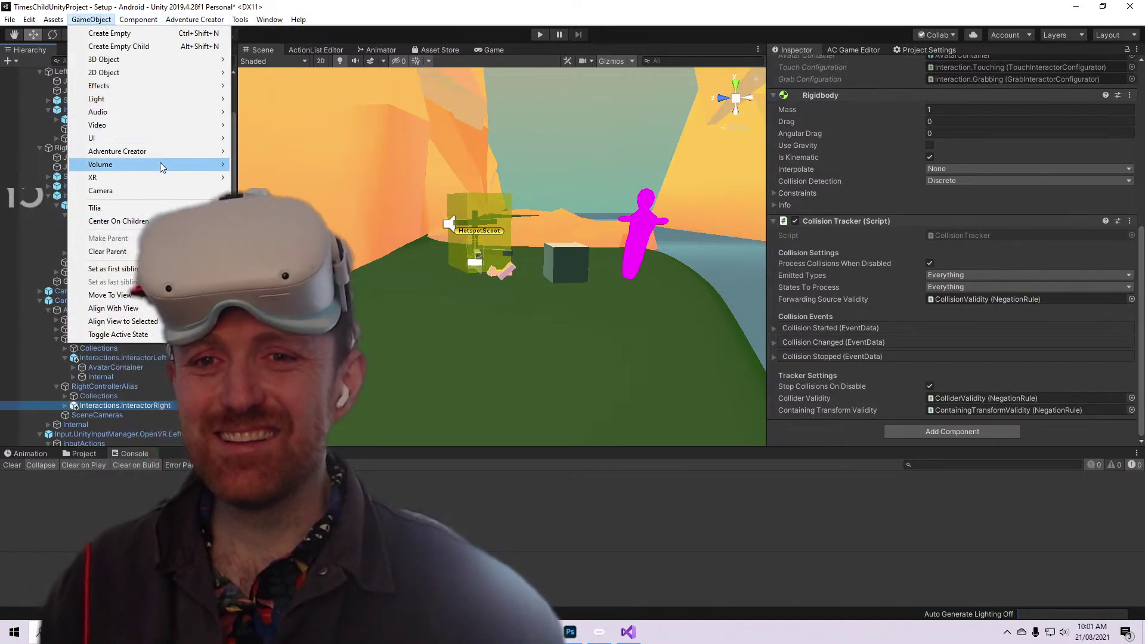
pyautogui.moveTo(163, 207)
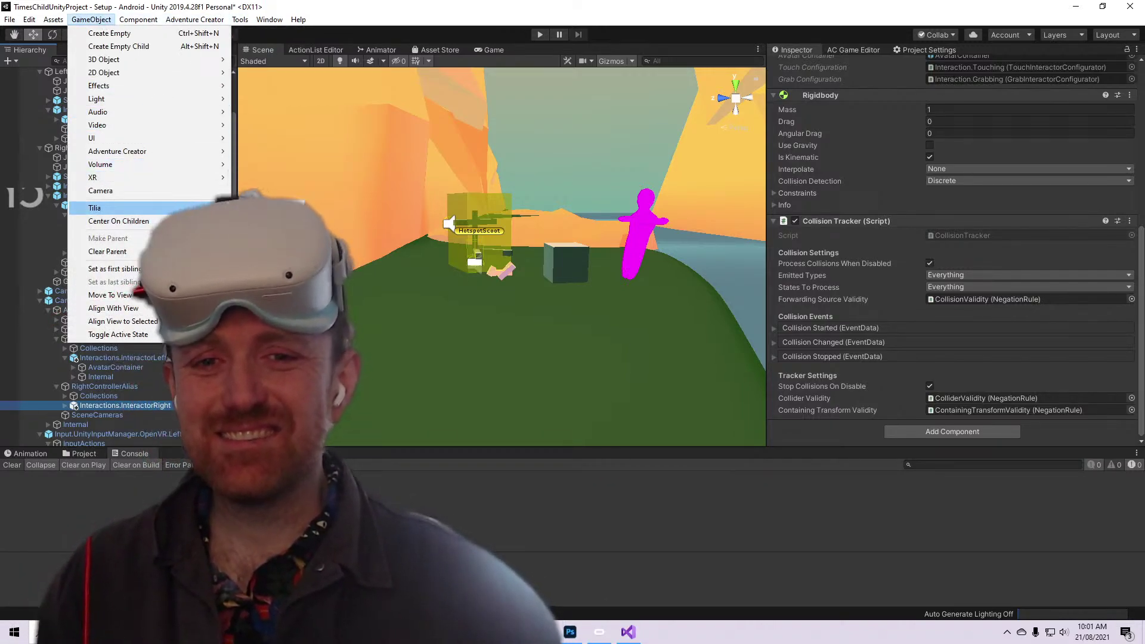
pyautogui.moveTo(368, 263)
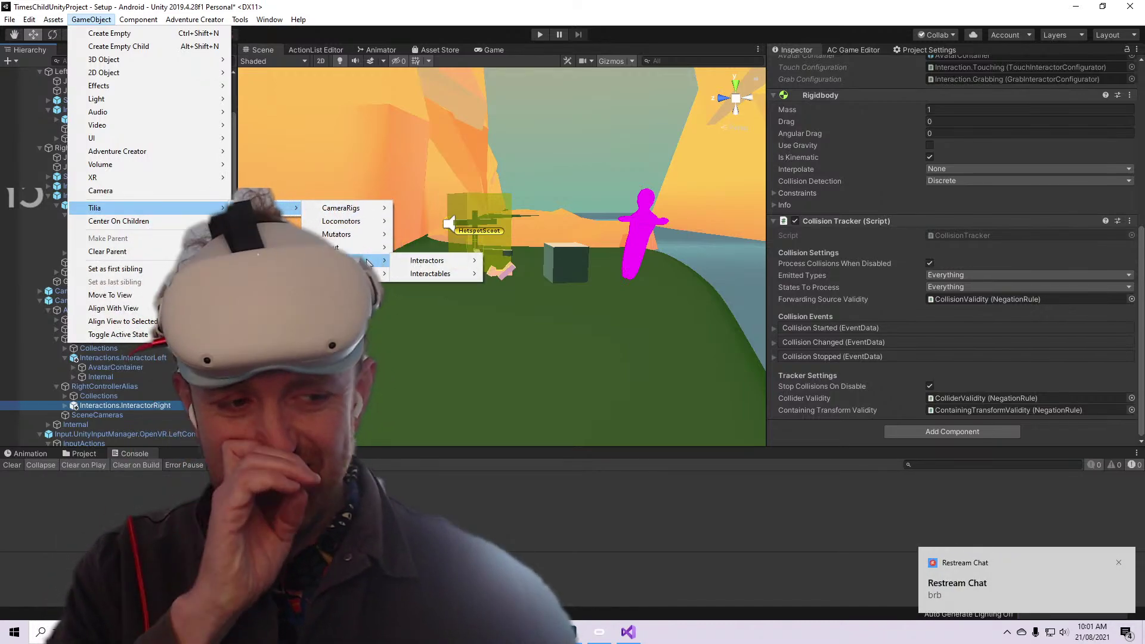
pyautogui.moveTo(435, 267)
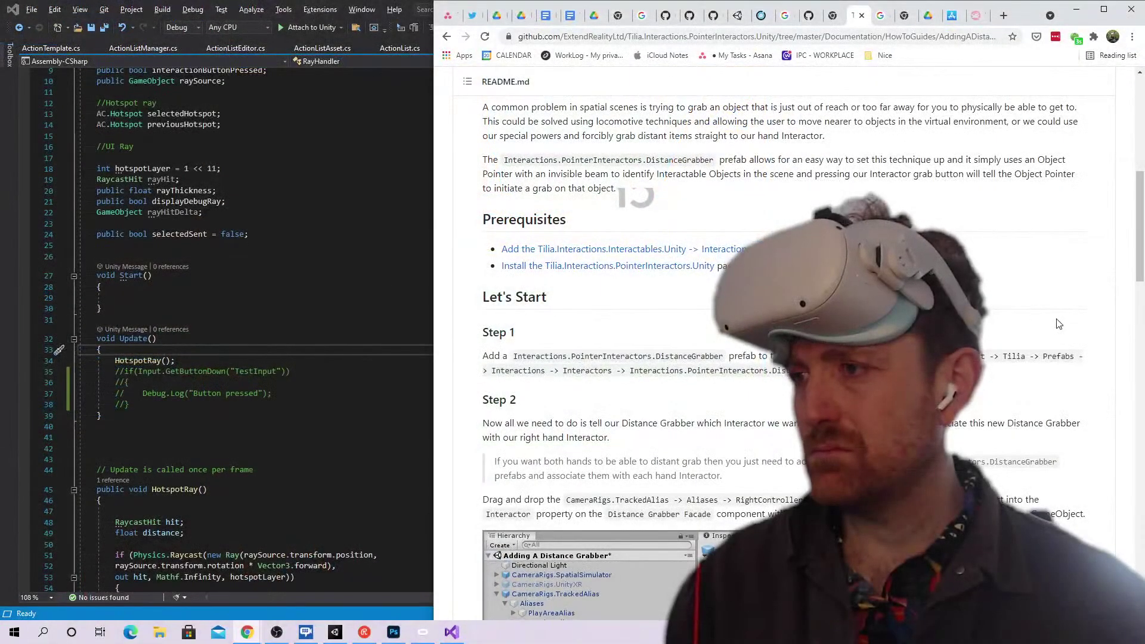
# Return to the Adding A Distance Grabber guide in the browser and reread its introduction and prerequisites
pyautogui.scroll(6, 982, 320)
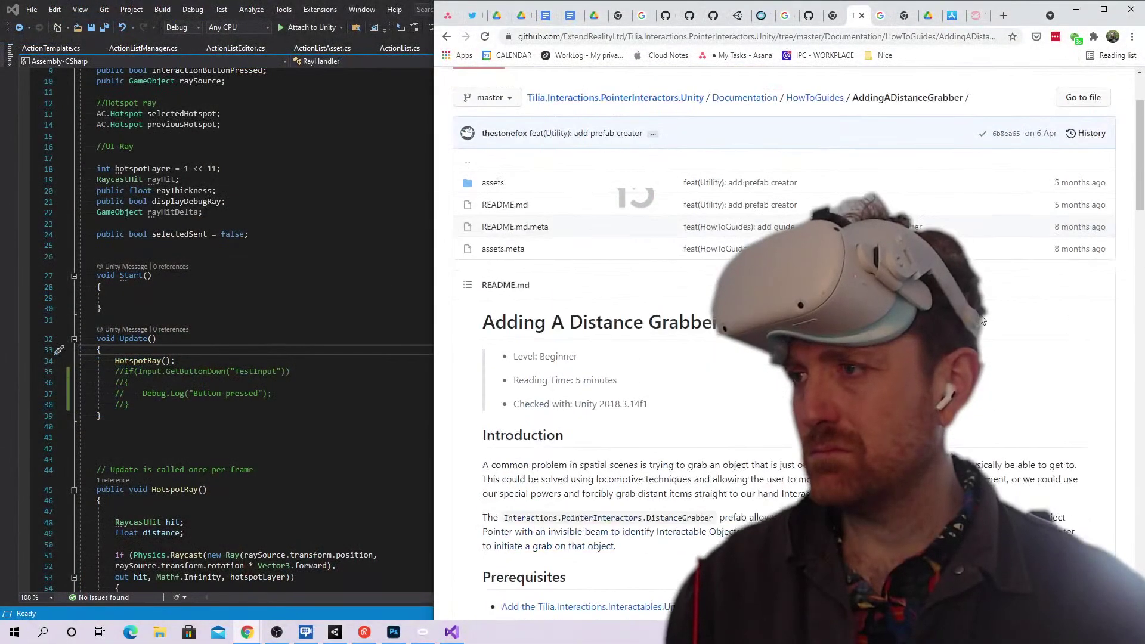
pyautogui.scroll(-5, 982, 320)
pyautogui.scroll(2, 984, 310)
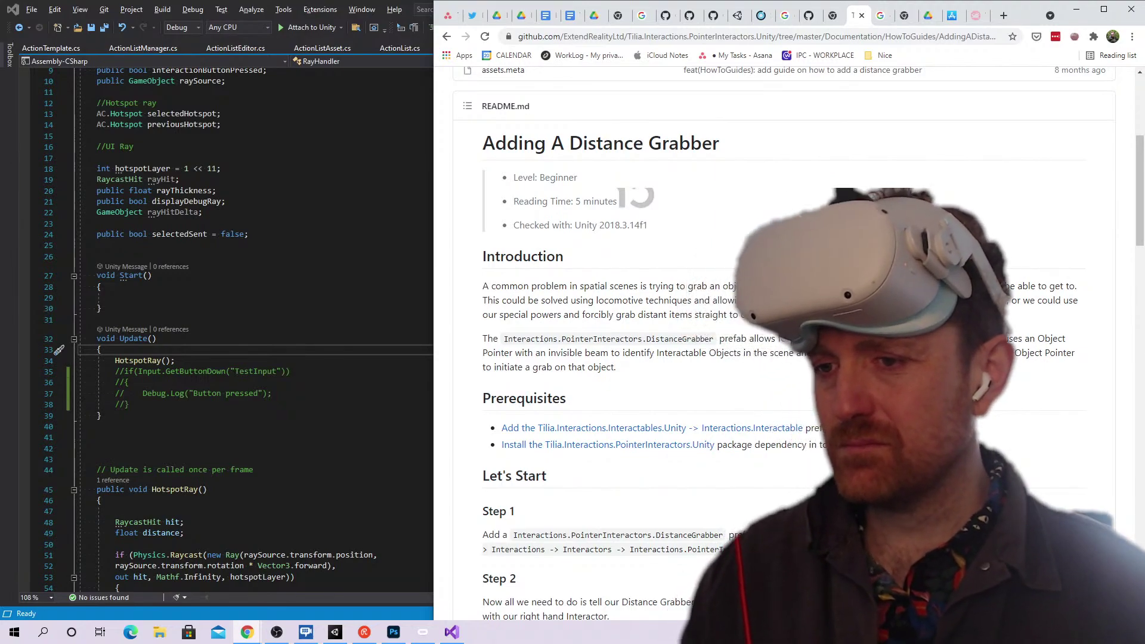
pyautogui.scroll(-2, 995, 305)
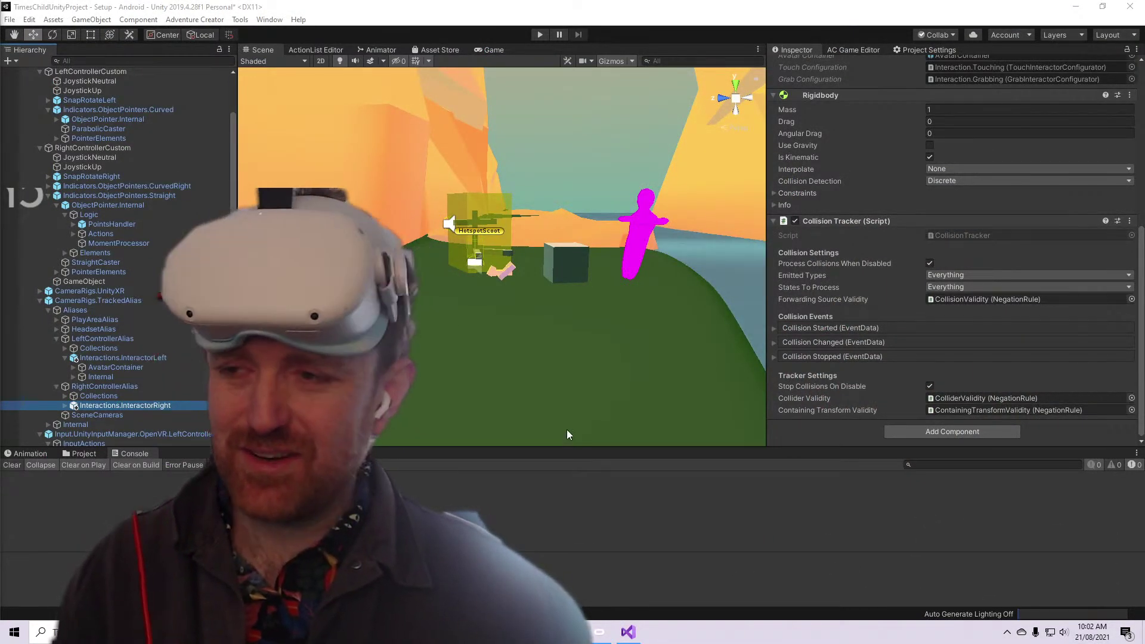
# Bring up the Restream chat window over Unity, read the latest viewer messages and return to the Unity editor
pyautogui.hotkey('alt', 'Tab')
pyautogui.hotkey('alt', 'Tab')
pyautogui.hotkey('alt', 'Tab')
pyautogui.hotkey('alt', 'Tab')
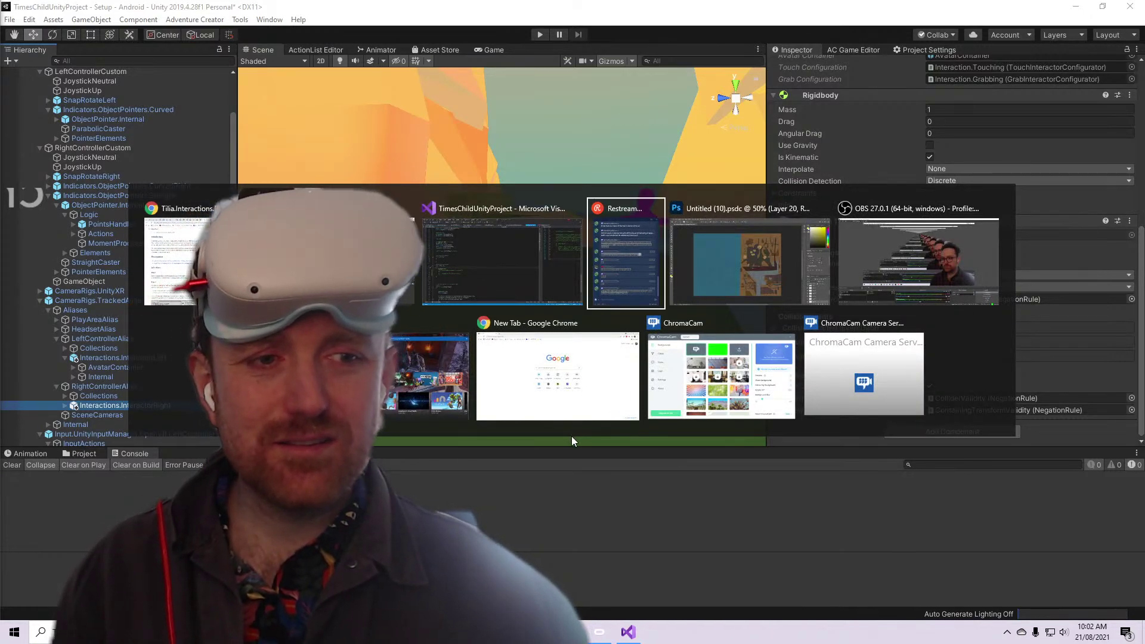
pyautogui.click(898, 517)
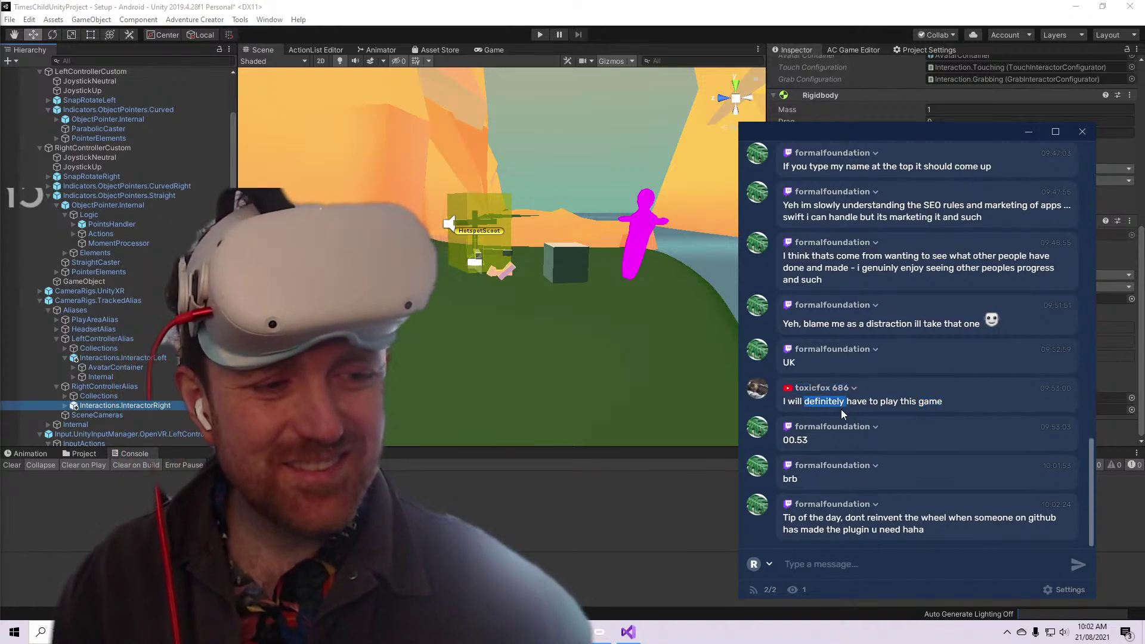
pyautogui.tripleClick(841, 403)
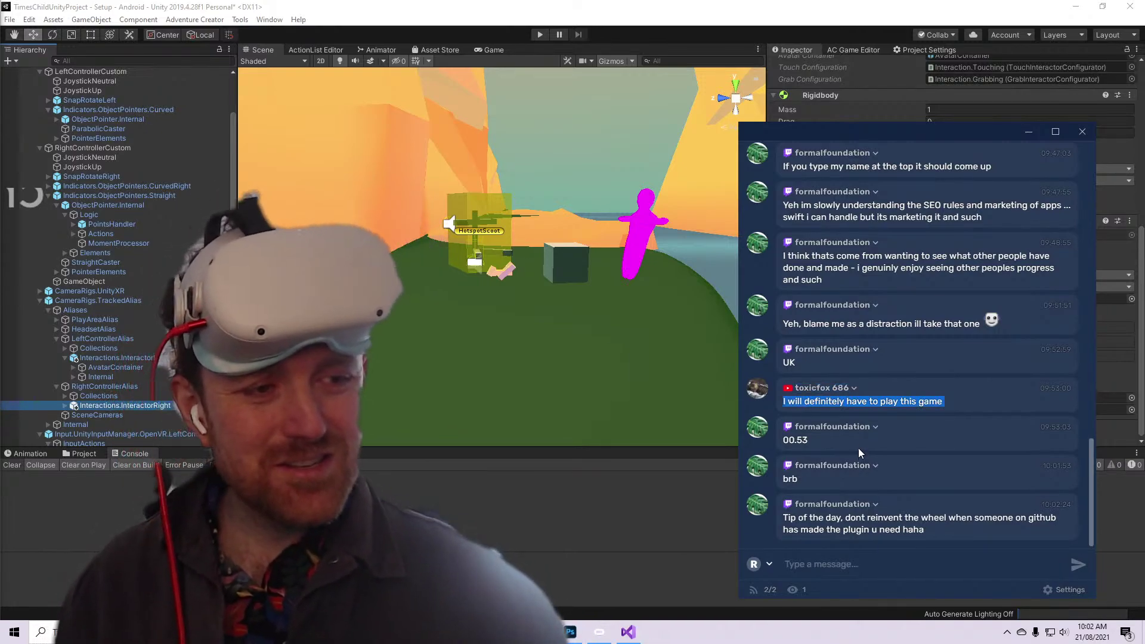
pyautogui.tripleClick(868, 399)
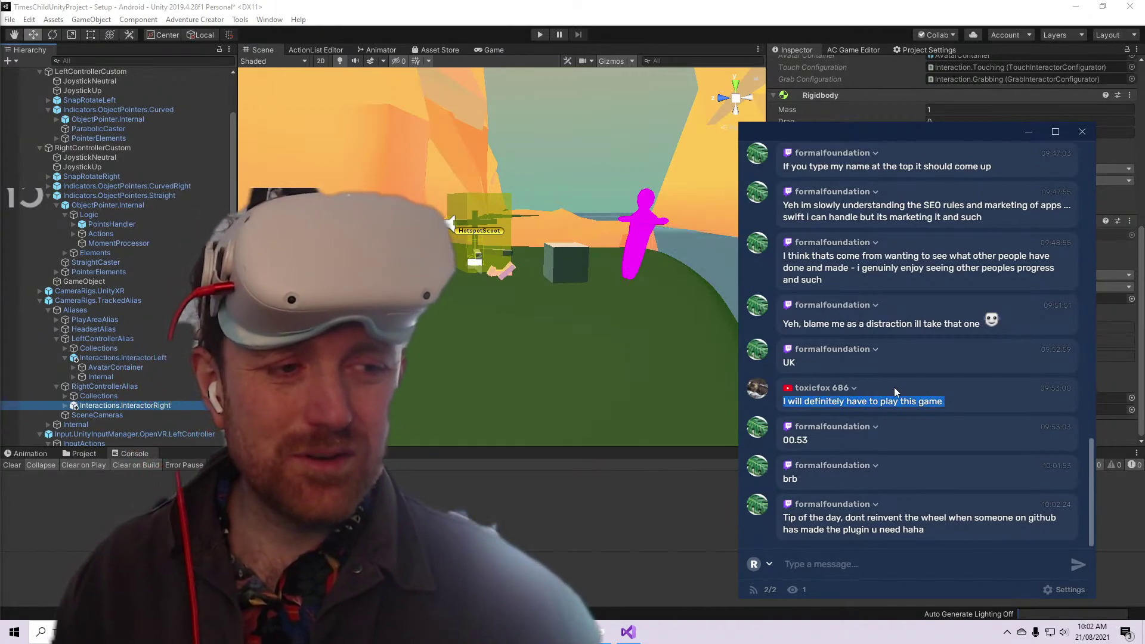
pyautogui.doubleClick(894, 387)
pyautogui.scroll(3, 920, 463)
pyautogui.scroll(-3, 929, 395)
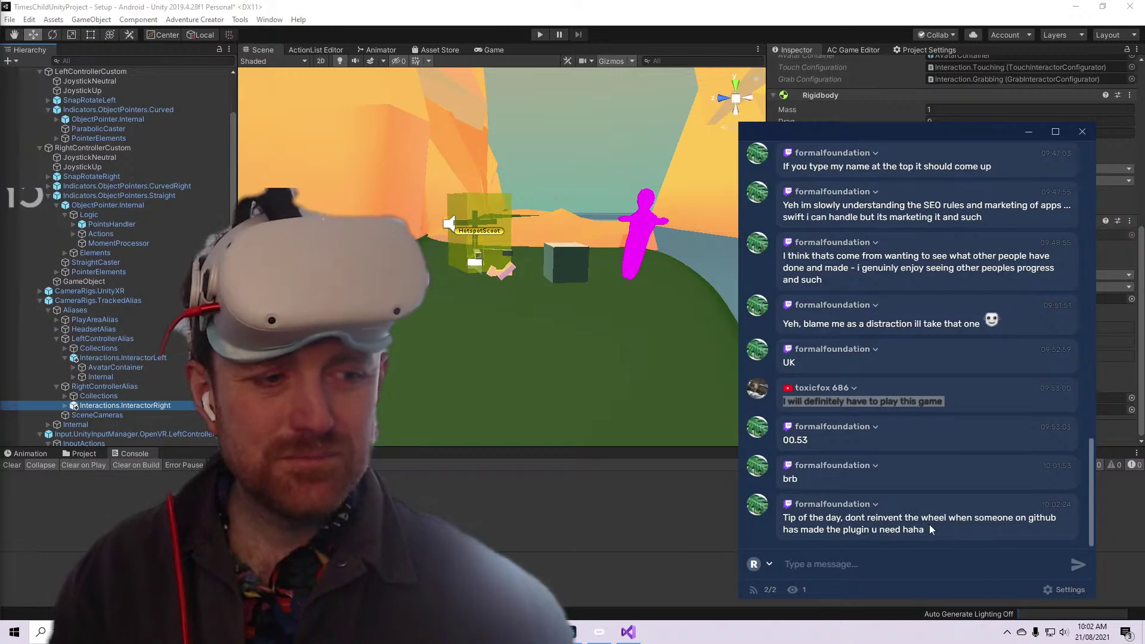
pyautogui.moveTo(930, 529); pyautogui.dragTo(930, 529)
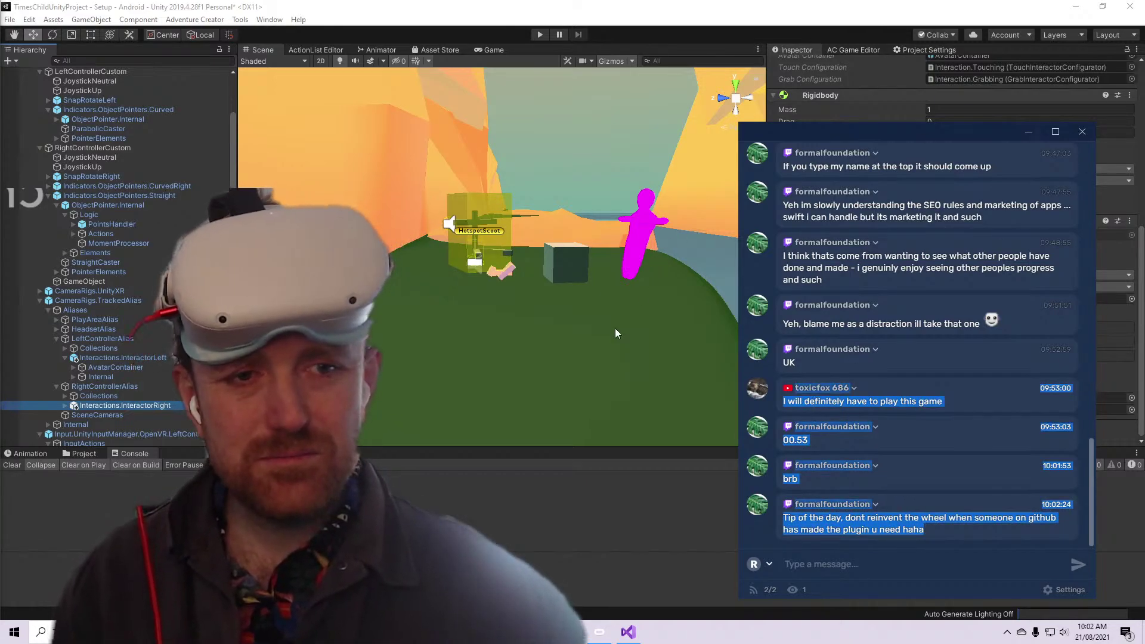
pyautogui.click(518, 360)
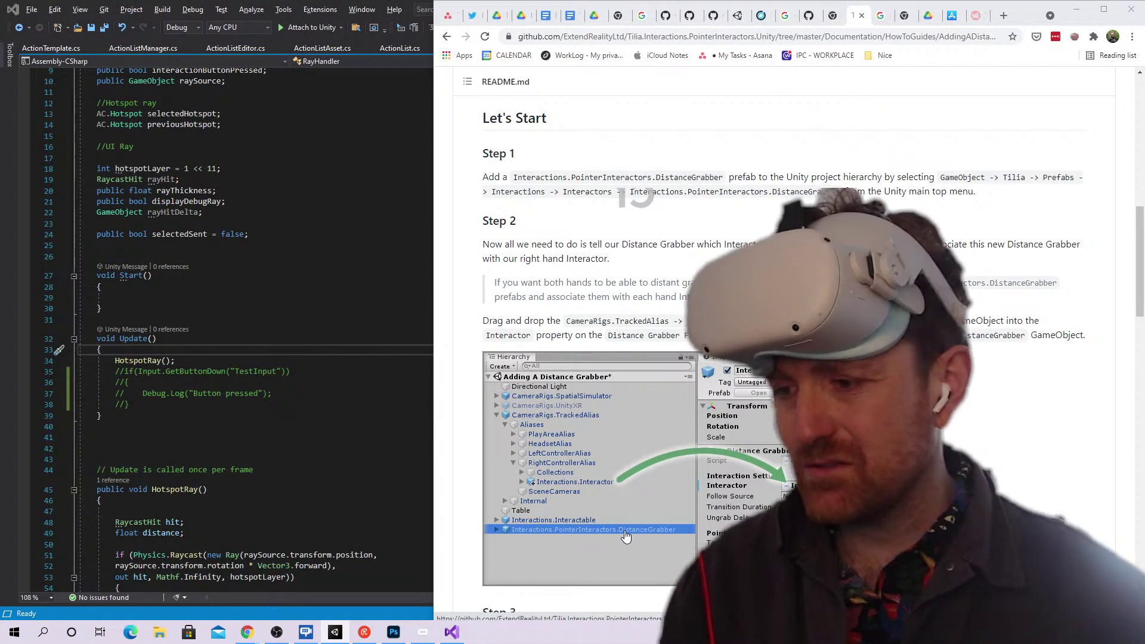
# Reread Step 1 of the distance grabber guide, open its two prerequisite guides in new tabs and view Adding An Interactable
pyautogui.tripleClick(652, 193)
pyautogui.scroll(4, 1043, 216)
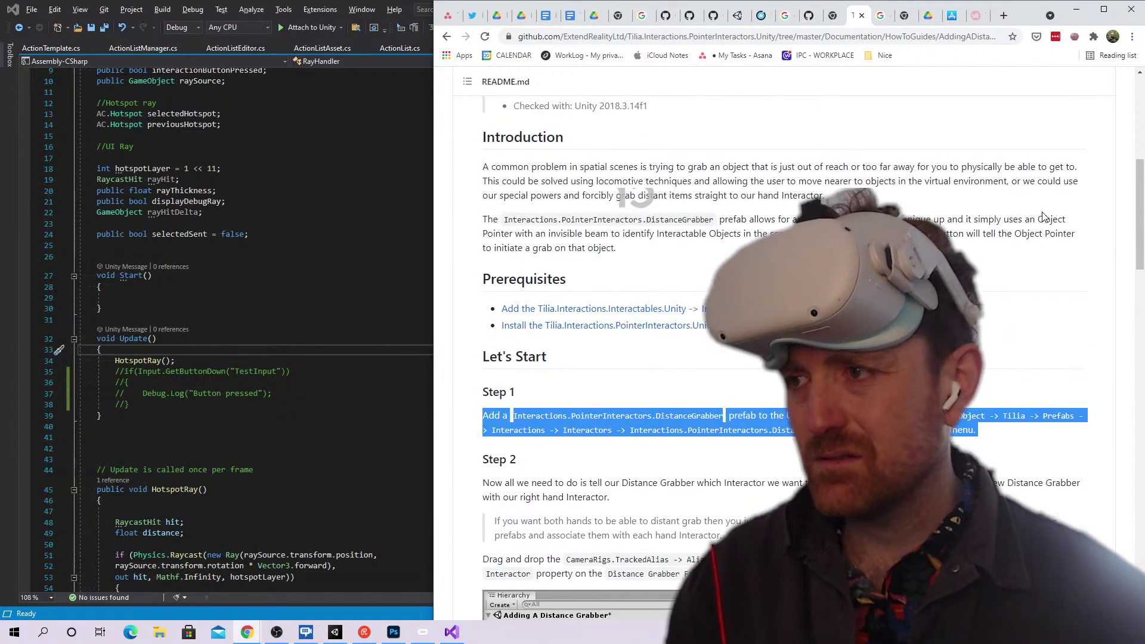
pyautogui.click(703, 317)
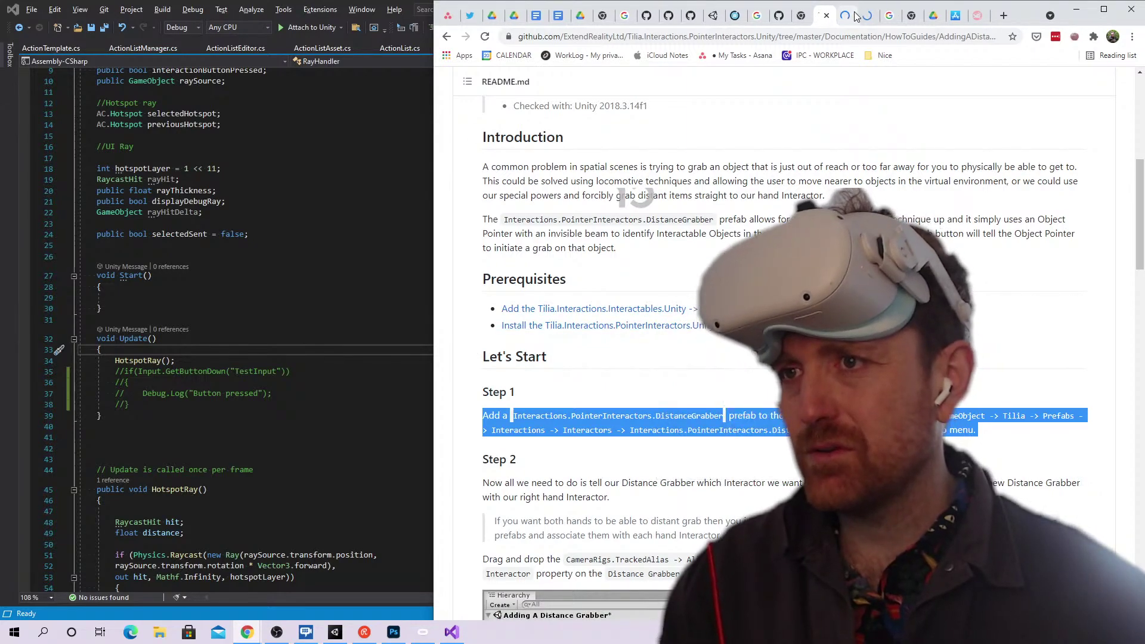
pyautogui.click(847, 18)
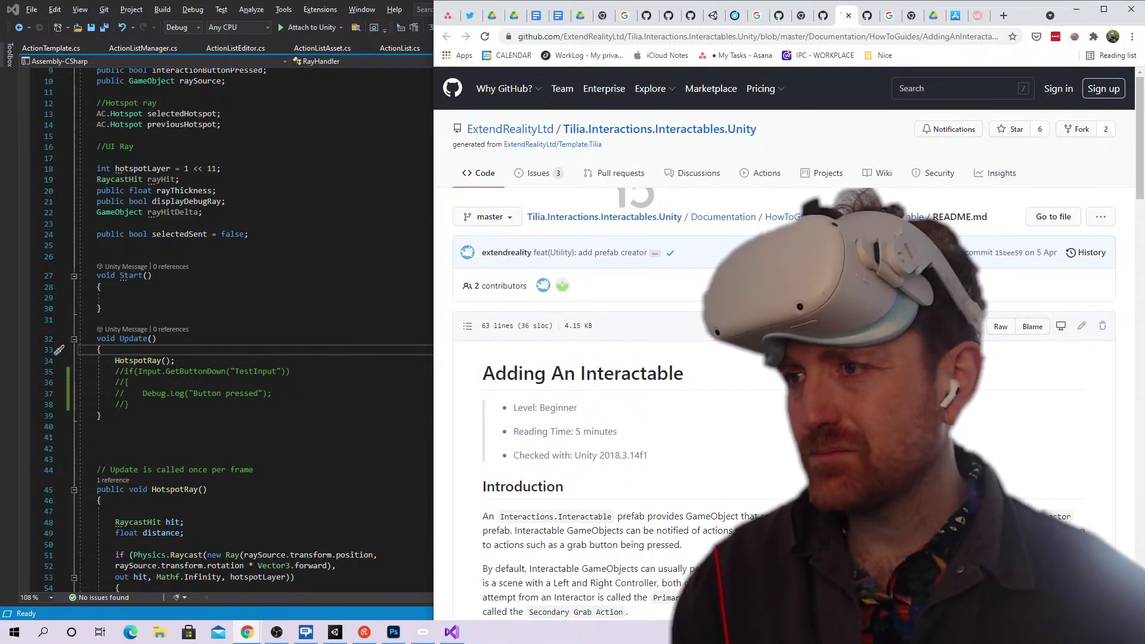
# Read the PointerInteractors installation guide, covering Unity project configuration and adding the package to manifest.json
pyautogui.click(866, 18)
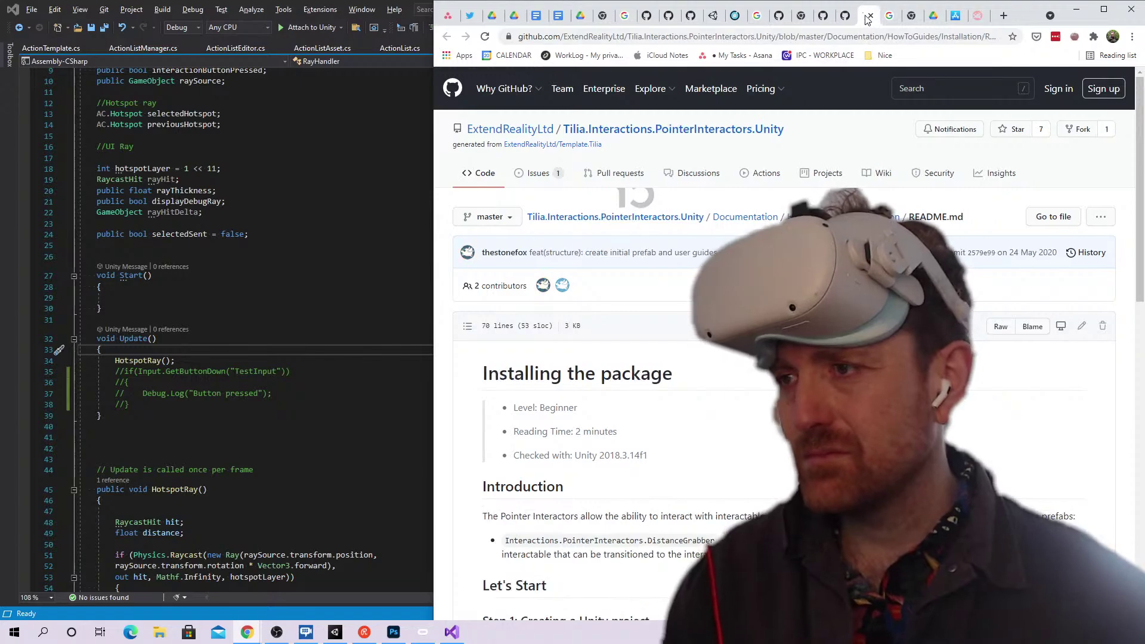
pyautogui.scroll(-4, 703, 365)
pyautogui.scroll(-3, 704, 364)
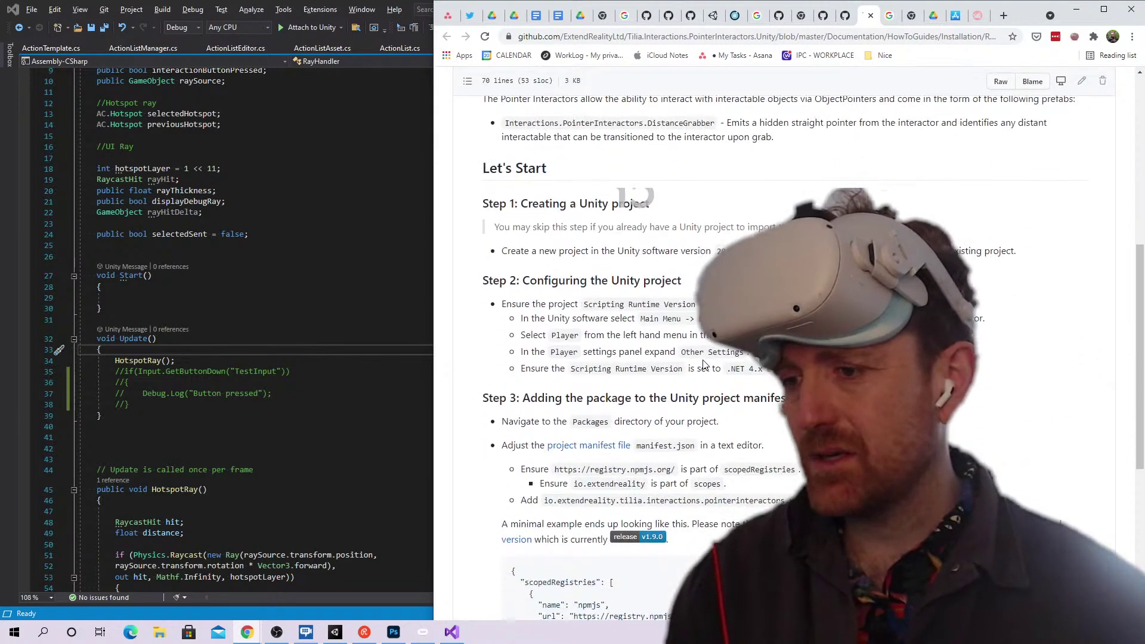
pyautogui.scroll(-3, 703, 365)
pyautogui.scroll(5, 703, 365)
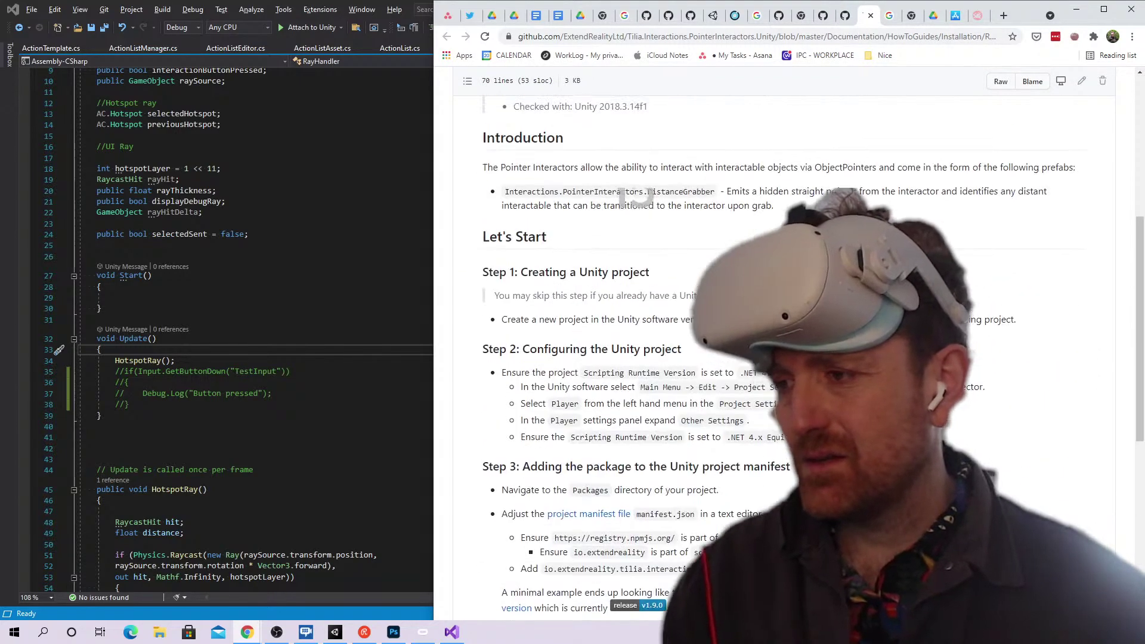
# Switch from the VRTK_Pointer documentation to Twitter and look through the recent tweets on the user's own profile
pyautogui.click(978, 18)
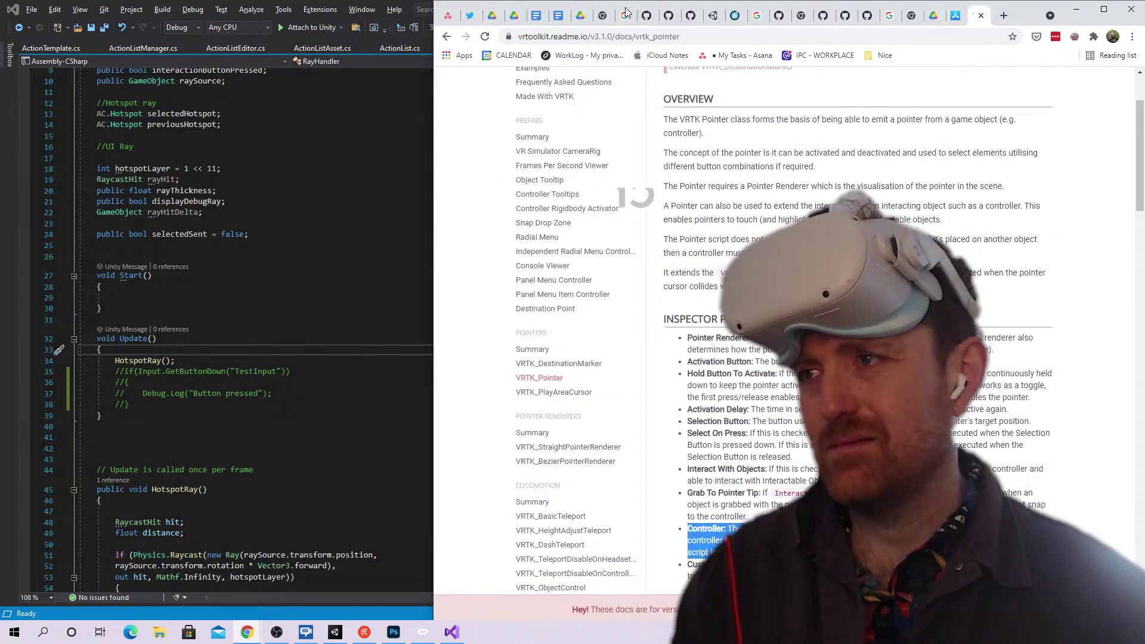
pyautogui.click(470, 16)
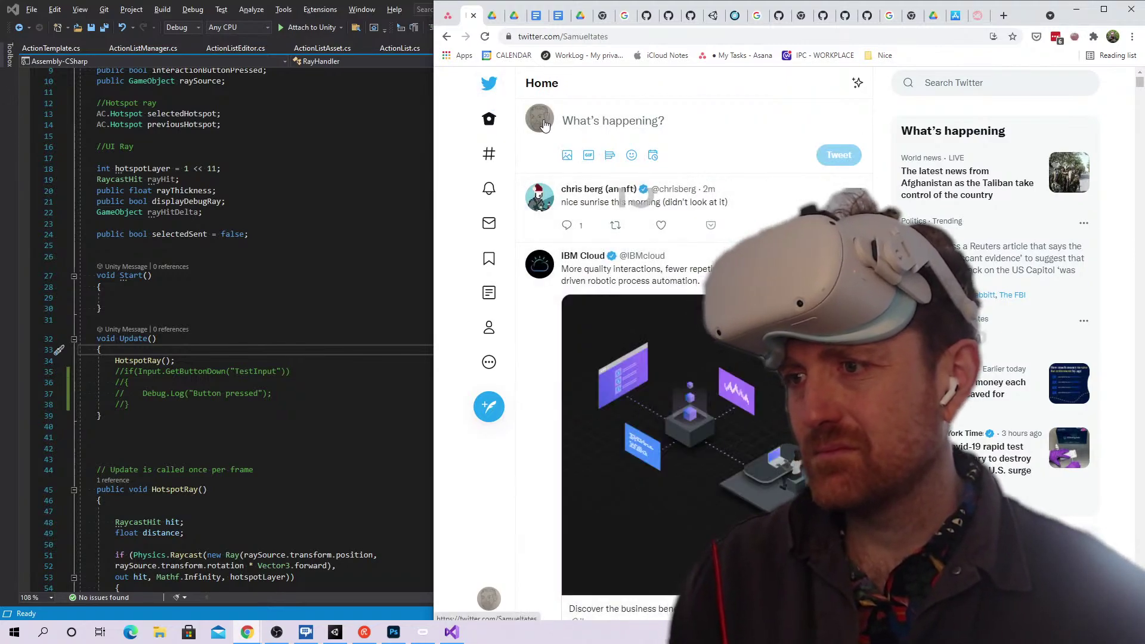
pyautogui.scroll(-12, 648, 323)
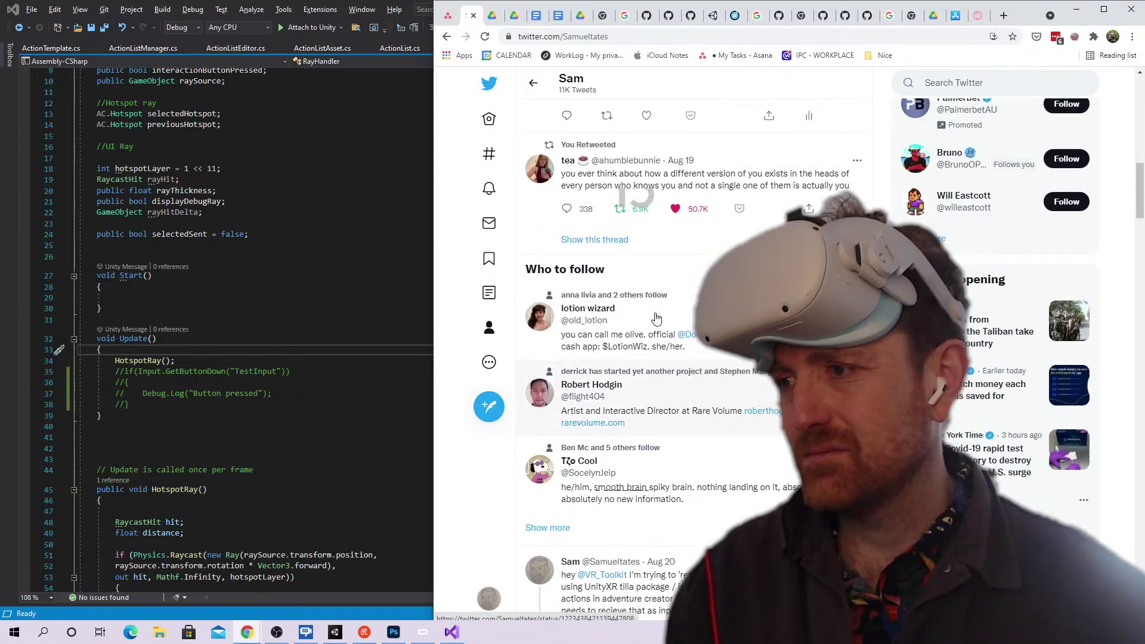
pyautogui.scroll(2, 571, 298)
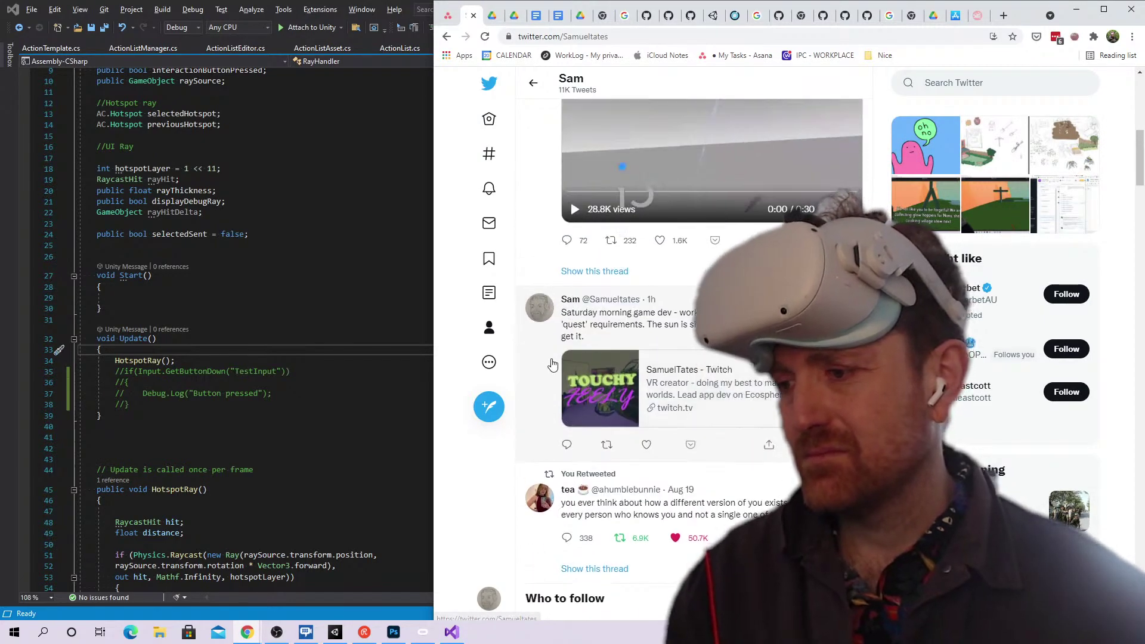
pyautogui.scroll(10, 552, 365)
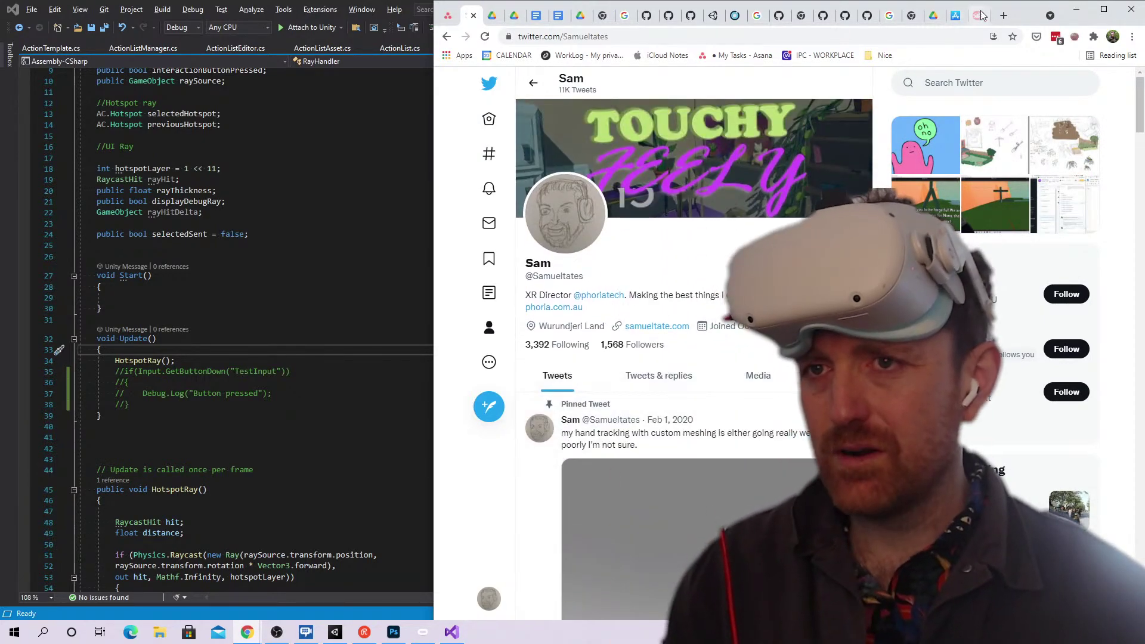
# Start the site-blocking work timer in the browser and close the unneeded Google and Google Drive tabs
pyautogui.click(1075, 38)
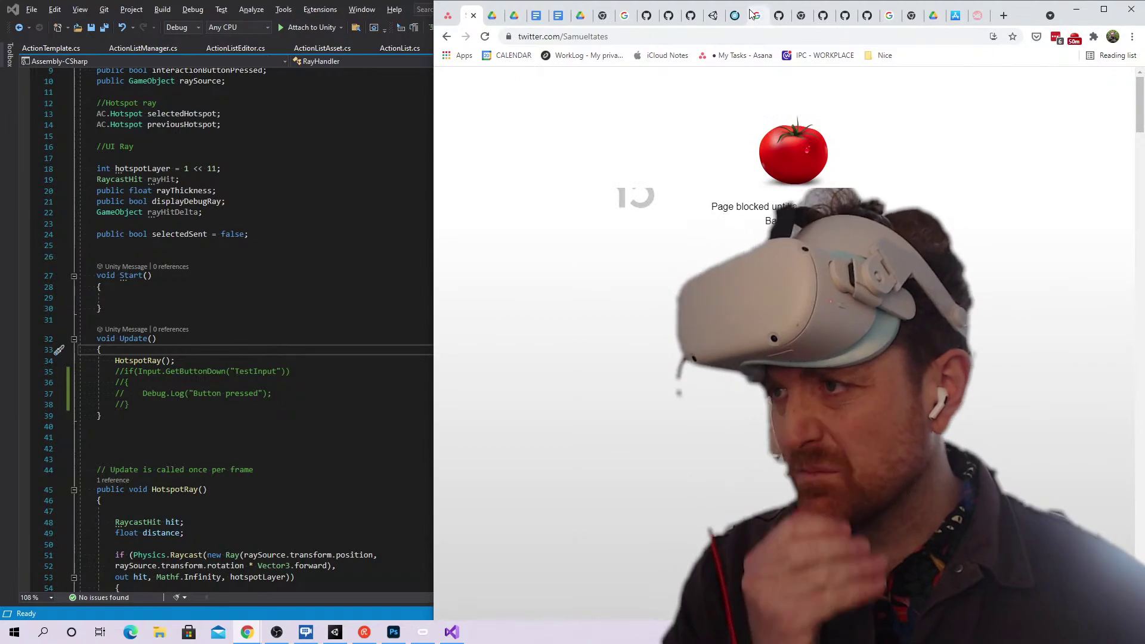
pyautogui.click(976, 18)
pyautogui.click(957, 17)
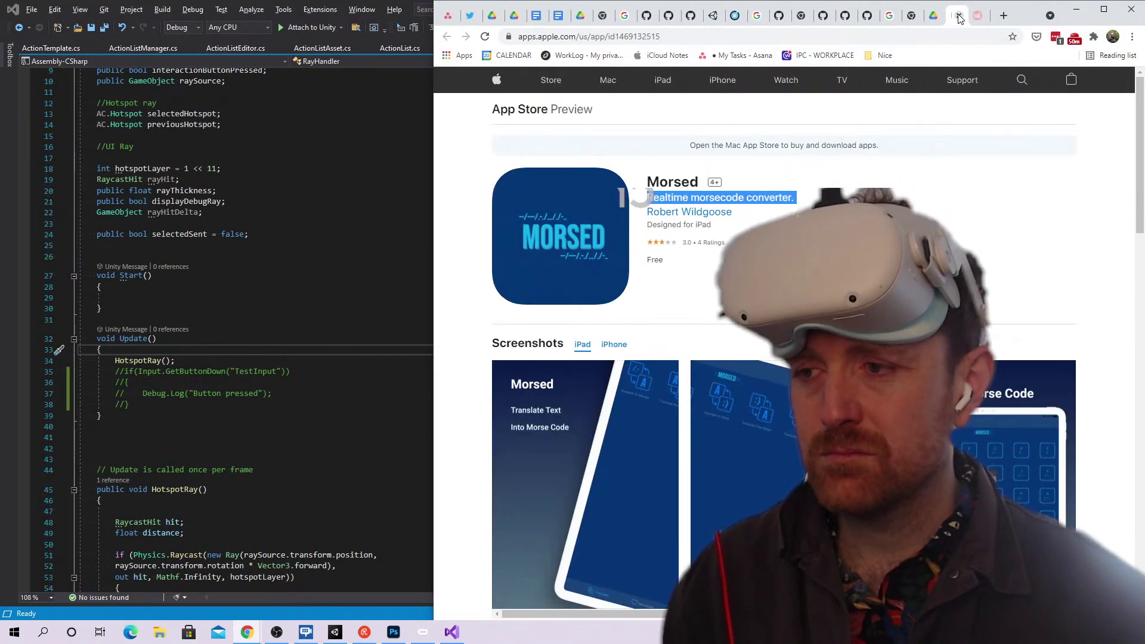
pyautogui.click(911, 17)
pyautogui.click(889, 17)
pyautogui.click(892, 15)
pyautogui.click(892, 16)
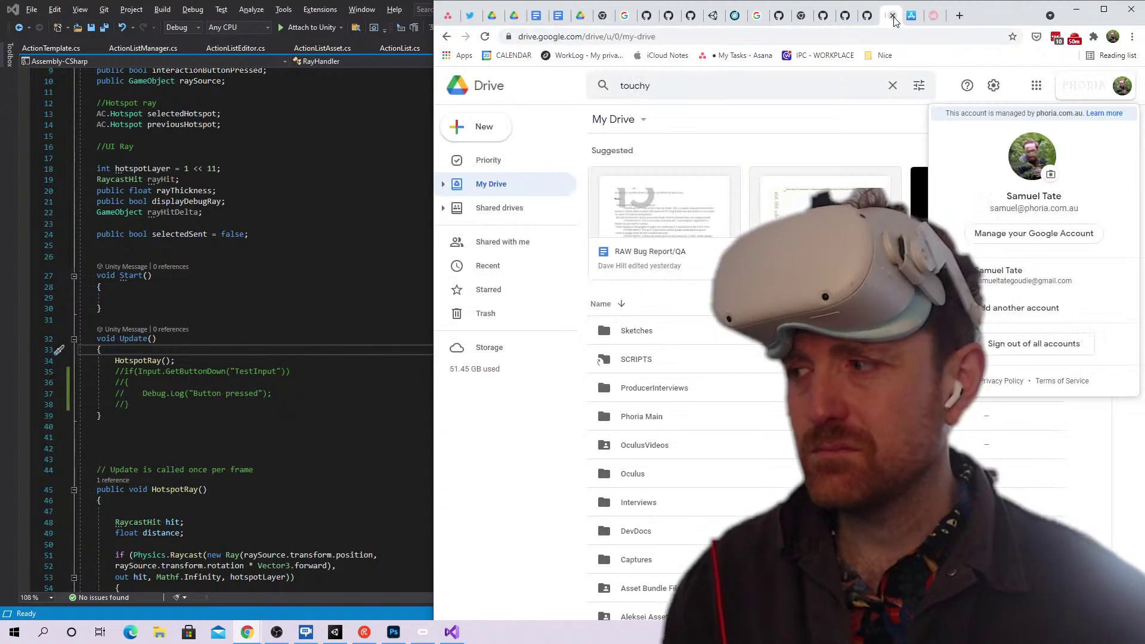
pyautogui.click(892, 16)
# Check the remaining open tabs, including the PointerInteractors README and the issue Distance Grab needs configurable FollowSource
pyautogui.click(604, 17)
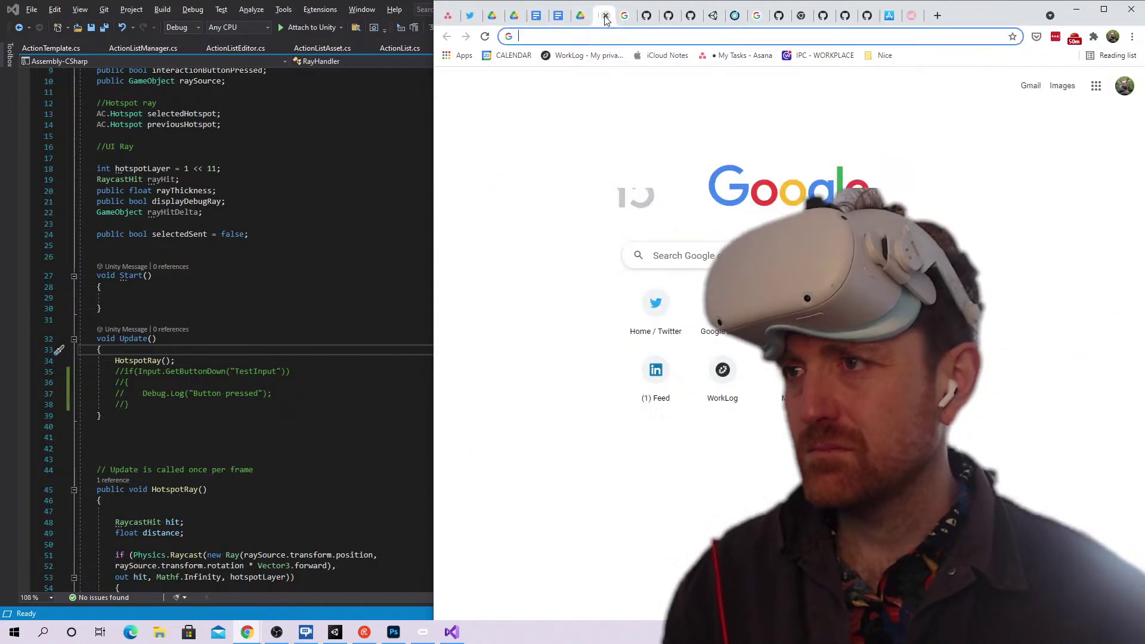
pyautogui.click(647, 18)
pyautogui.click(712, 16)
pyautogui.click(690, 16)
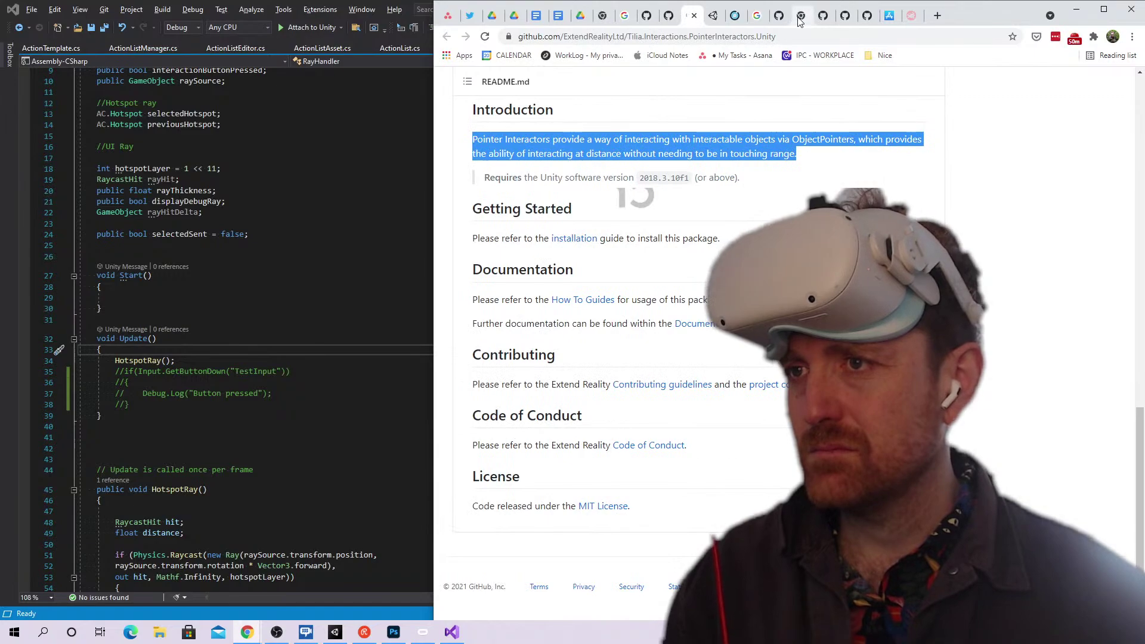
pyautogui.click(799, 21)
pyautogui.click(780, 17)
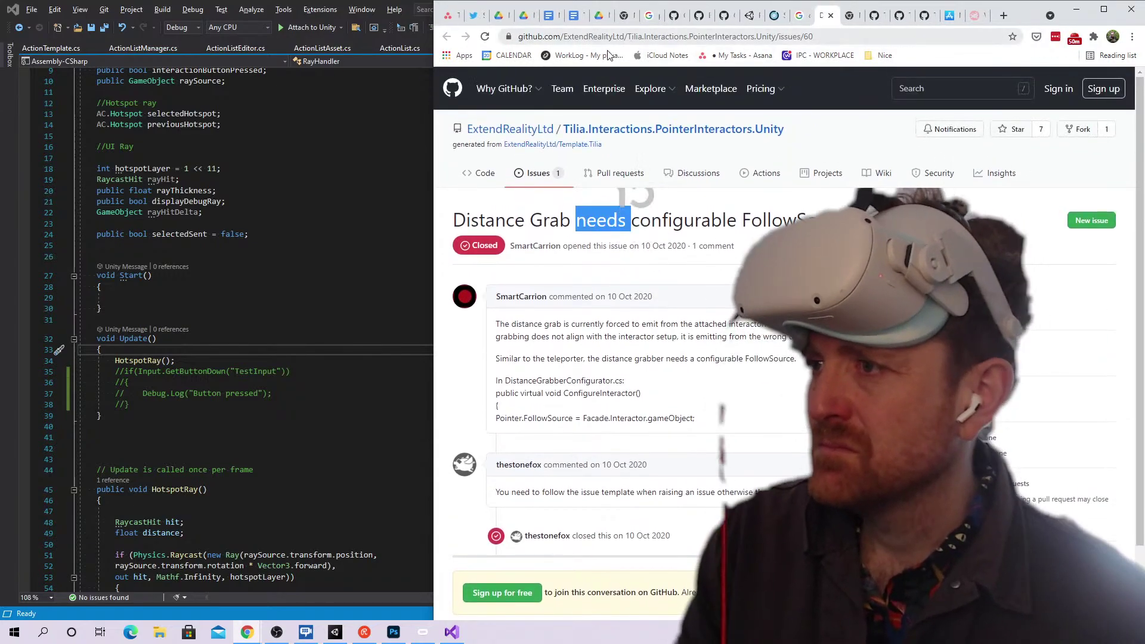
# Bring up the Quest 2 - collect the things notes and read the tutorial and Distance grab sections
pyautogui.hotkey('alt', 'Tab')
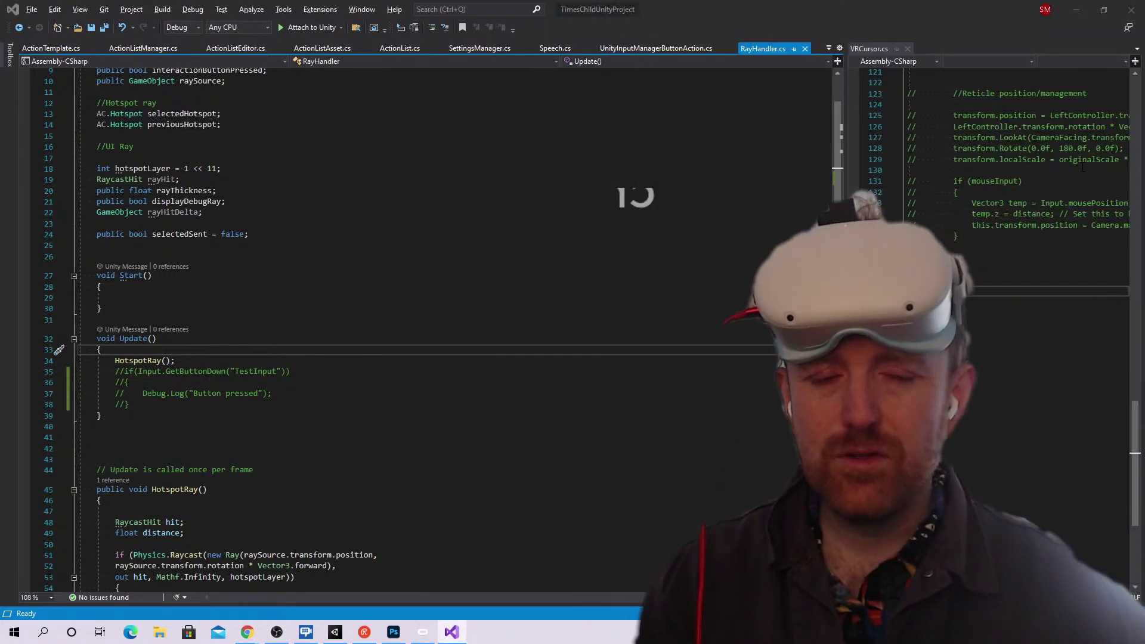
pyautogui.hotkey('alt', 'Tab')
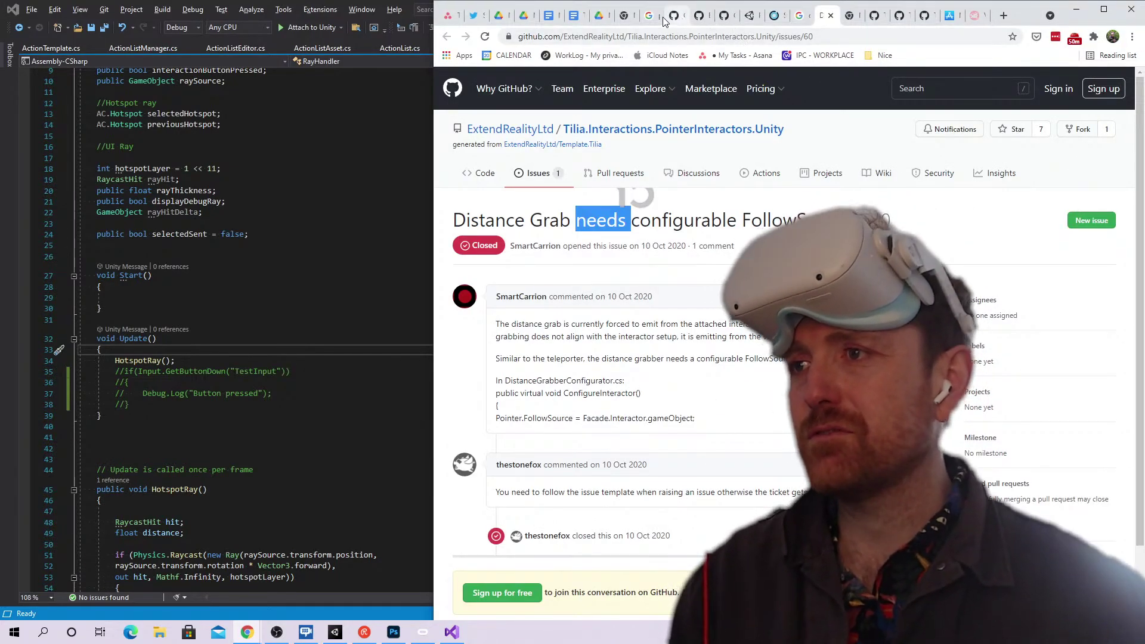
pyautogui.hotkey('alt', 'Tab')
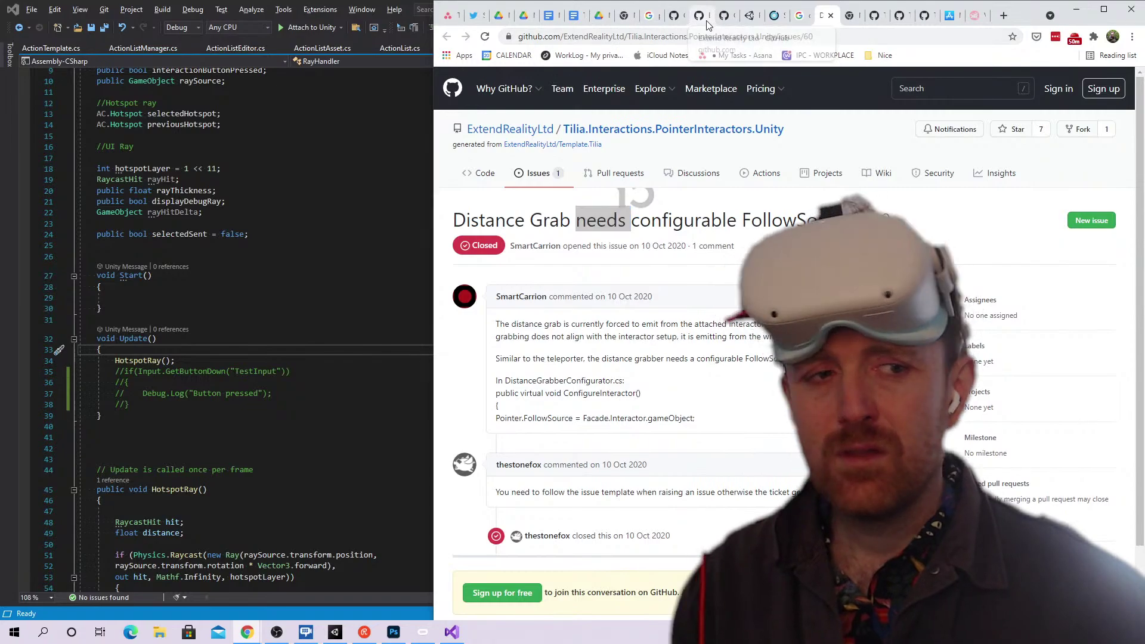
pyautogui.hotkey('alt', 'Tab')
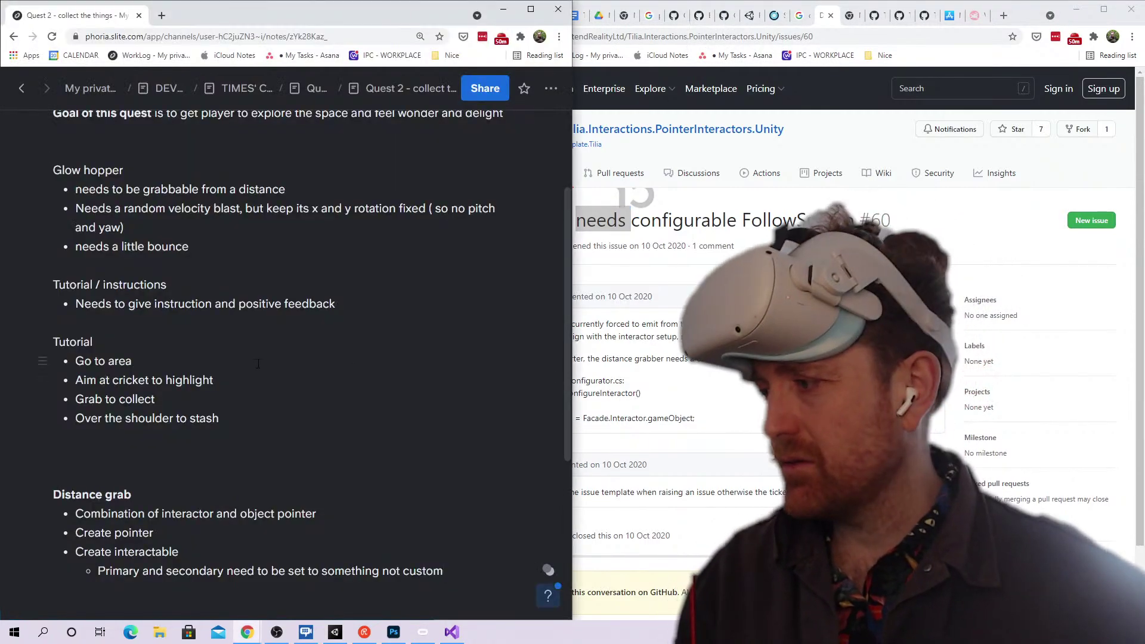
pyautogui.scroll(-2, 257, 364)
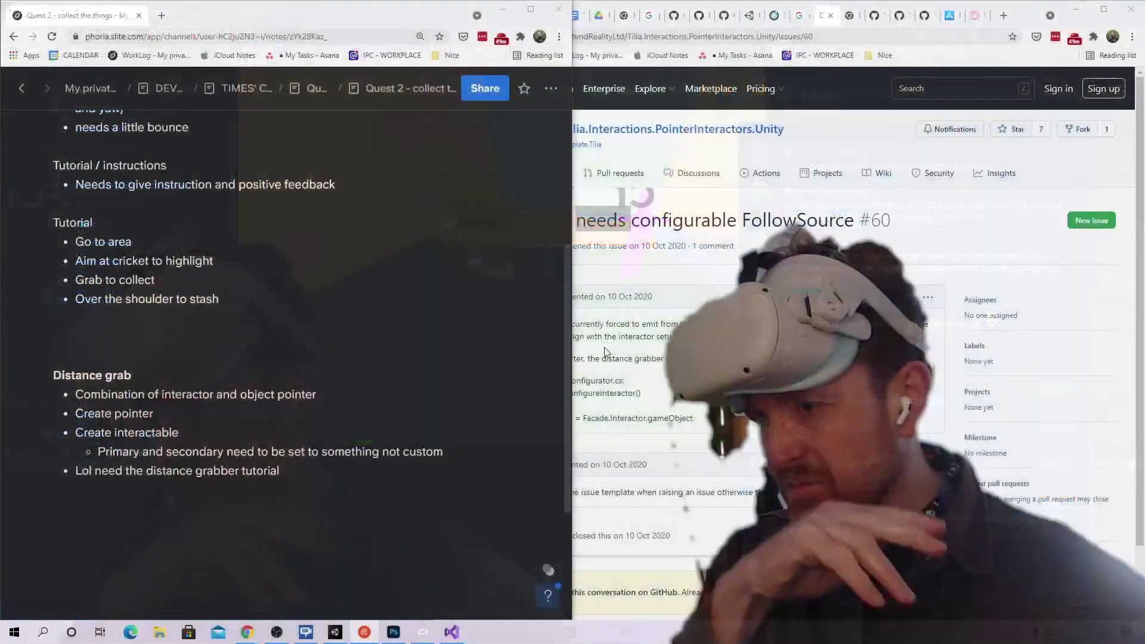
# Close the GitHub issue #60 tab and the tab beside it, and return to the Adding A Distance Grabber guide
pyautogui.click(706, 354)
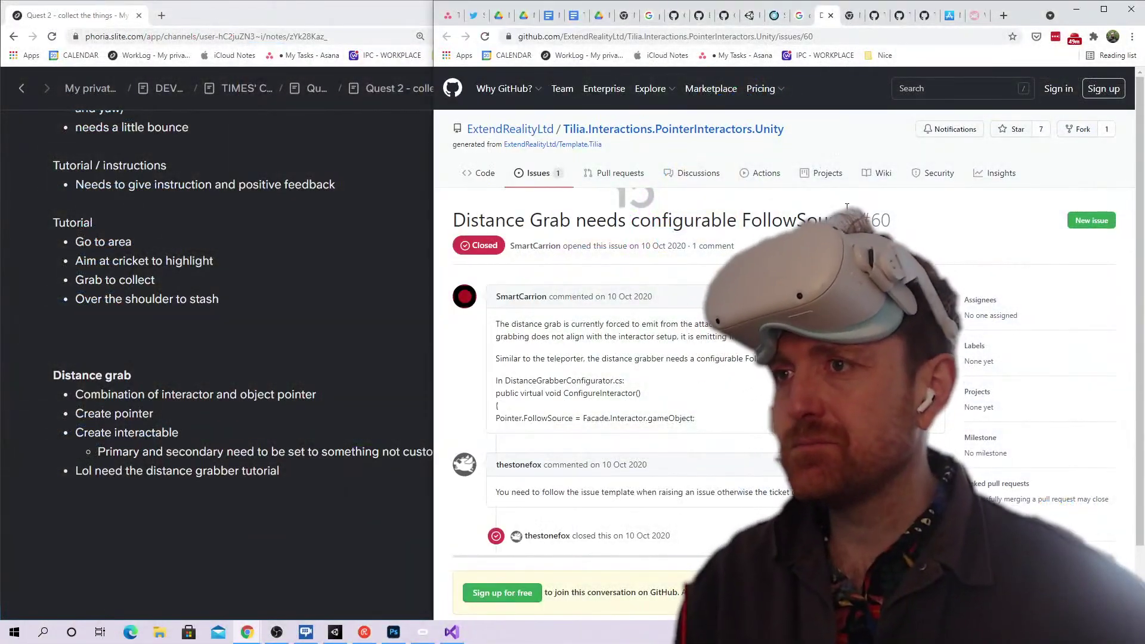
pyautogui.click(830, 16)
pyautogui.click(831, 17)
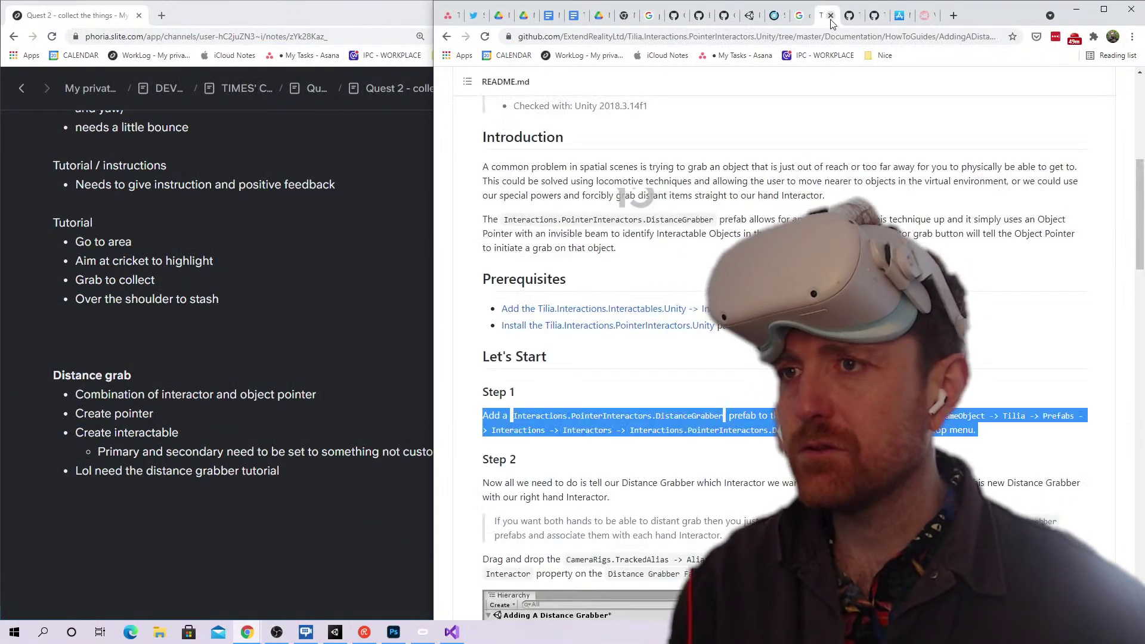
pyautogui.scroll(1, 857, 180)
pyautogui.scroll(4, 856, 180)
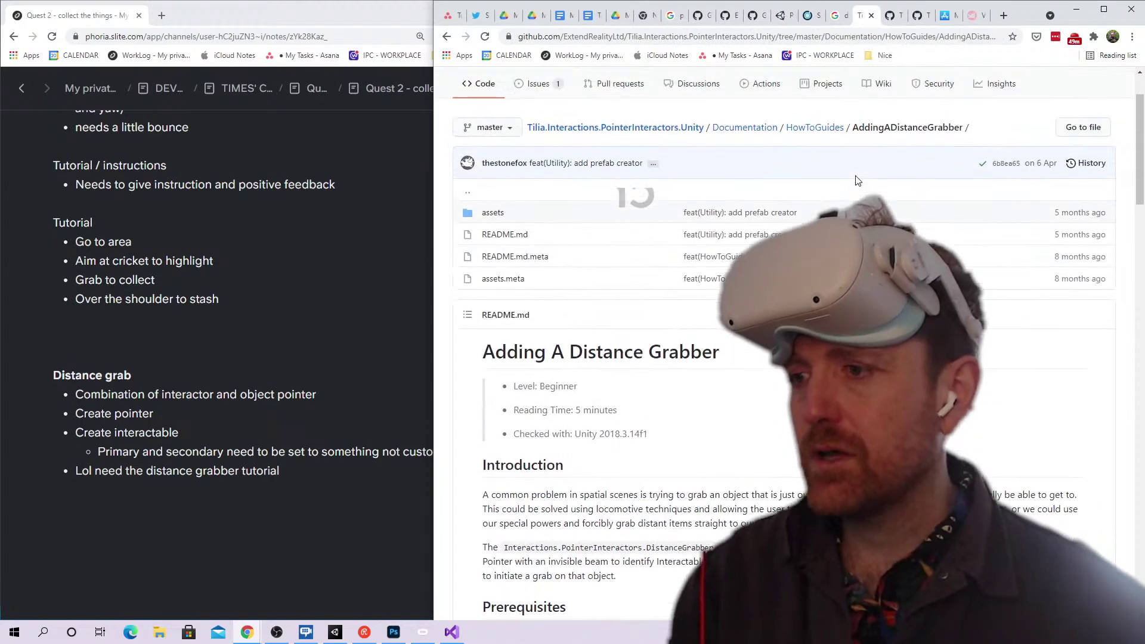
pyautogui.scroll(-1, 857, 180)
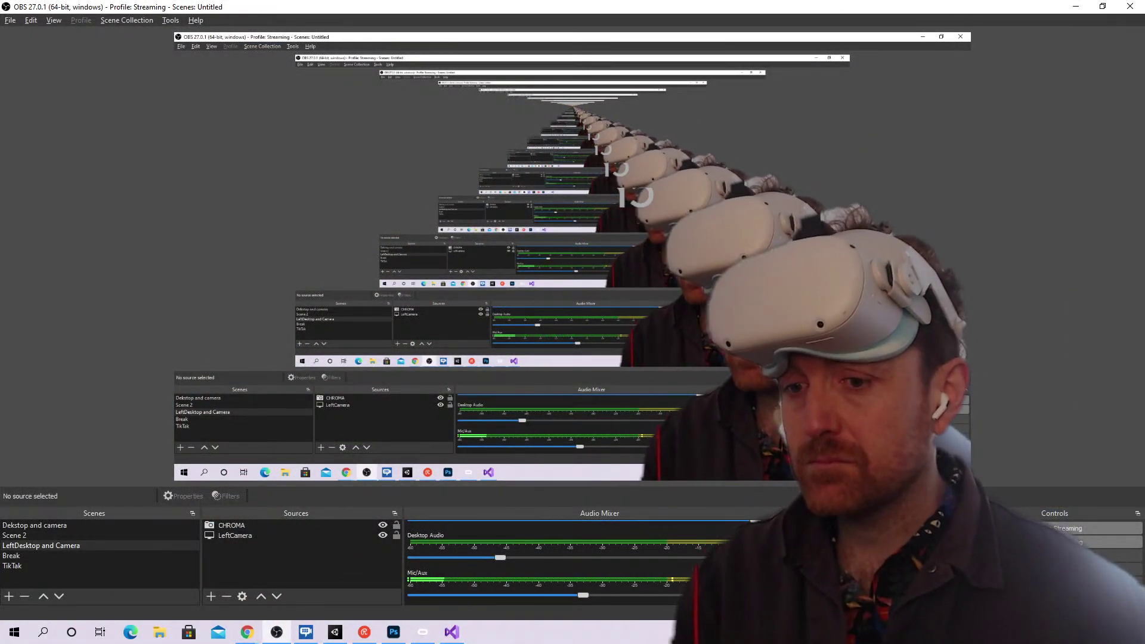
# Try to start a recording in OBS, then return to the distance grabber guide in the browser
pyautogui.hotkey('alt', 'Tab')
pyautogui.hotkey('alt', 'Tab')
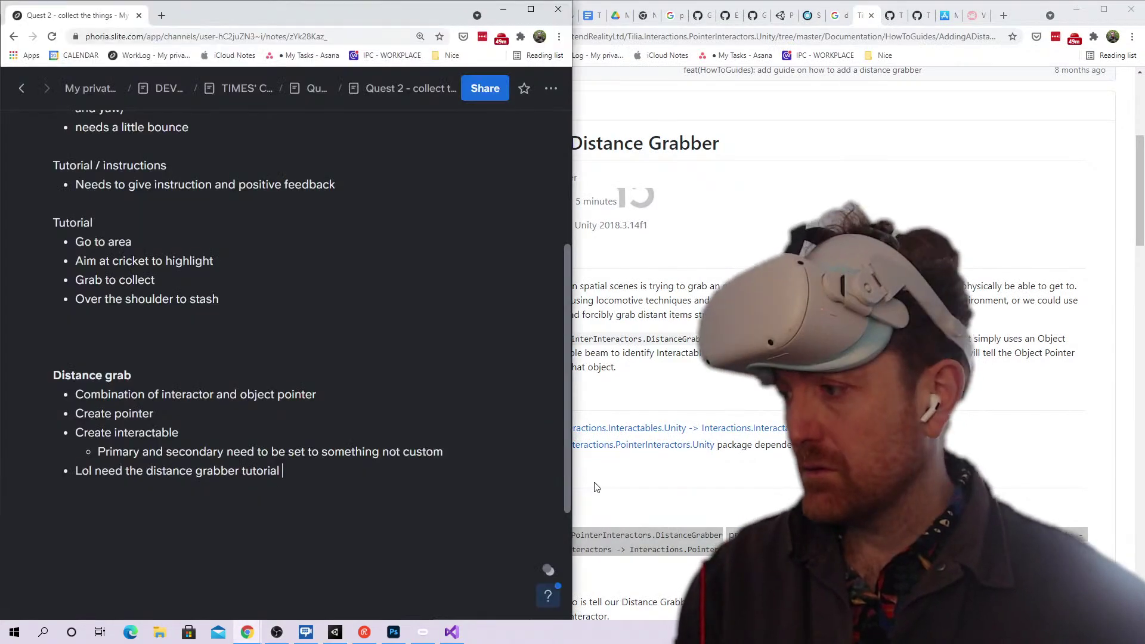
pyautogui.hotkey('alt', 'Tab')
pyautogui.hotkey('alt', 'Tab')
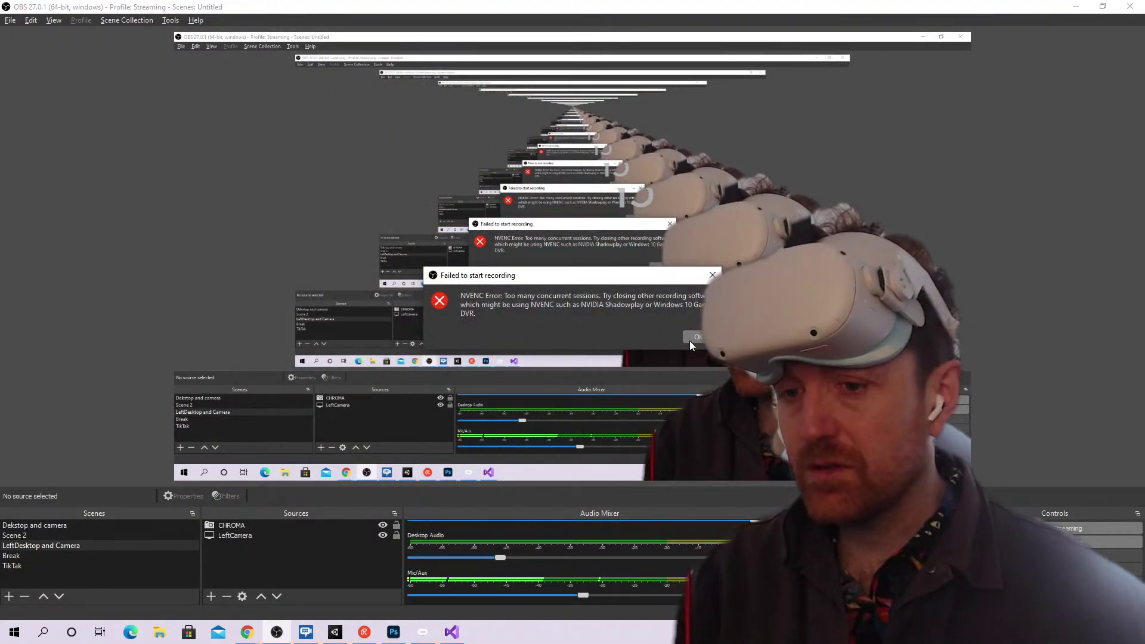
pyautogui.click(689, 340)
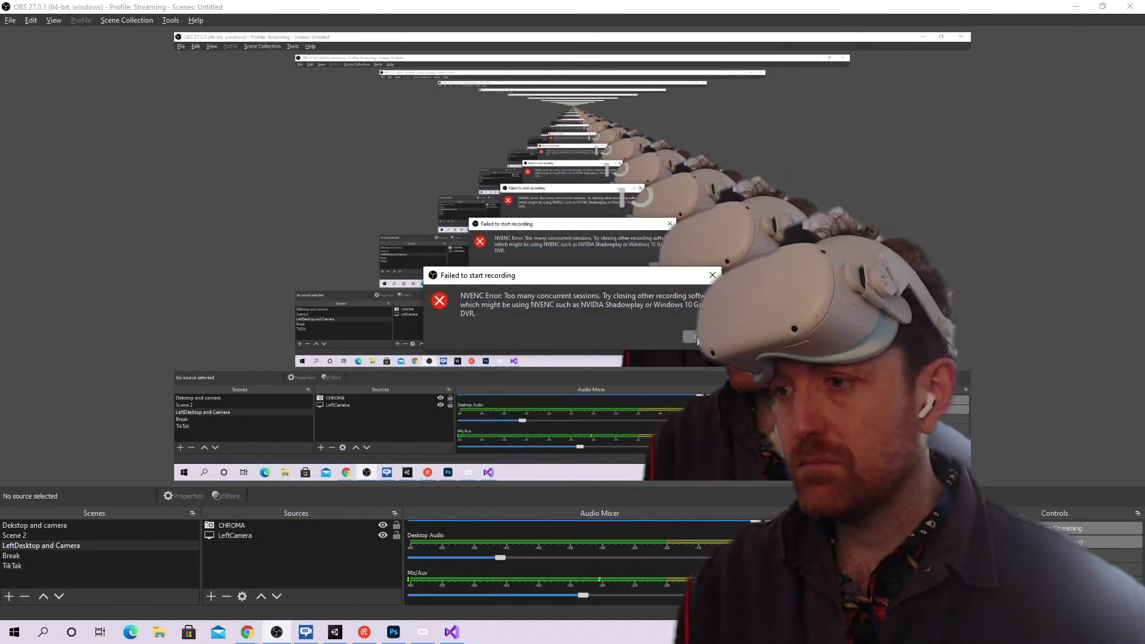
pyautogui.click(691, 338)
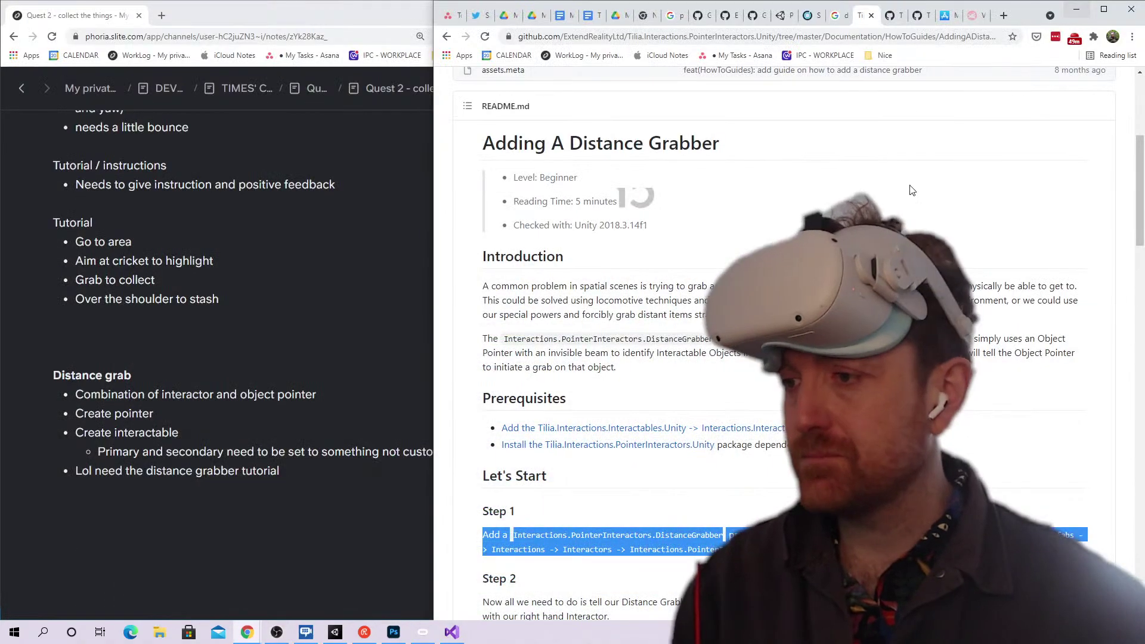
pyautogui.click(911, 190)
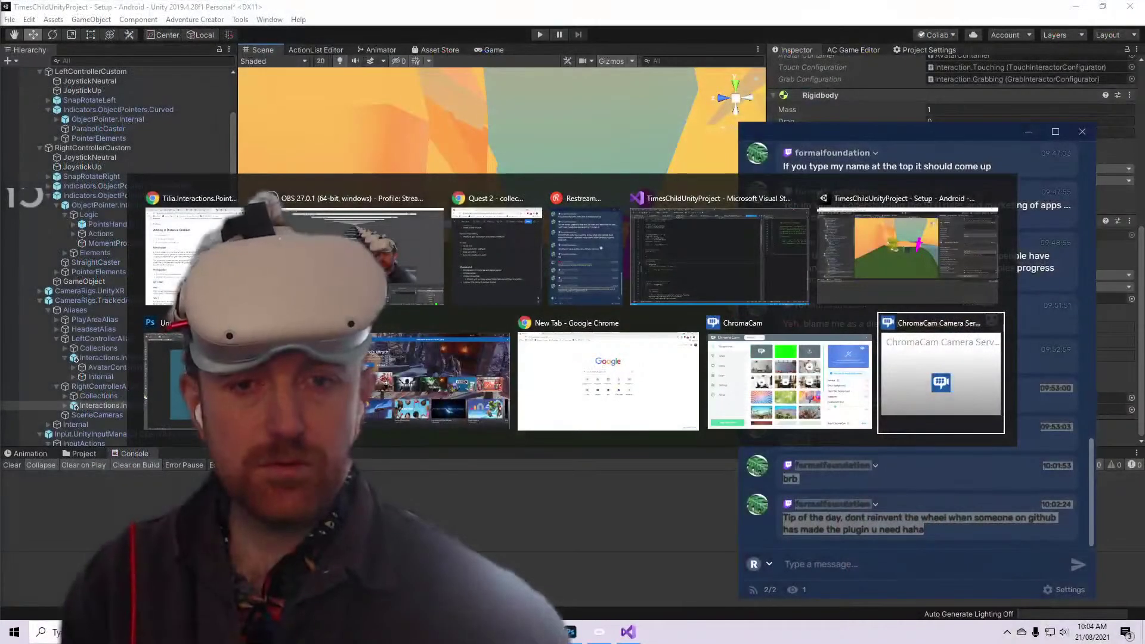
# Switch to Photoshop and look over the two-panel illustration at closer zoom
pyautogui.hotkey('alt', 'Tab')
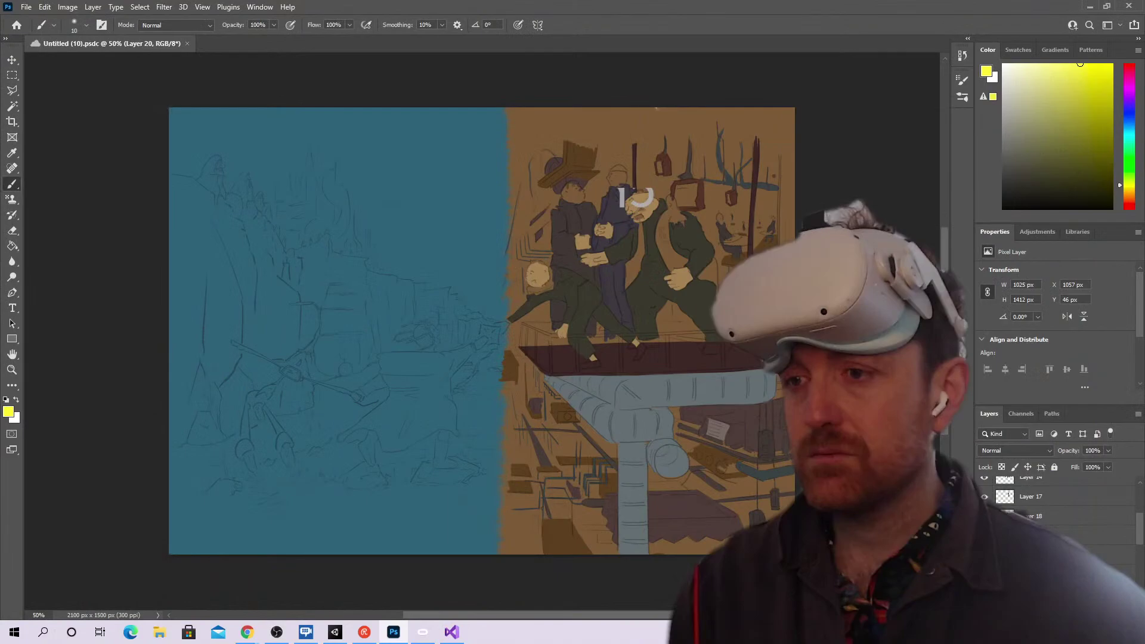
pyautogui.scroll(-1, 369, 358)
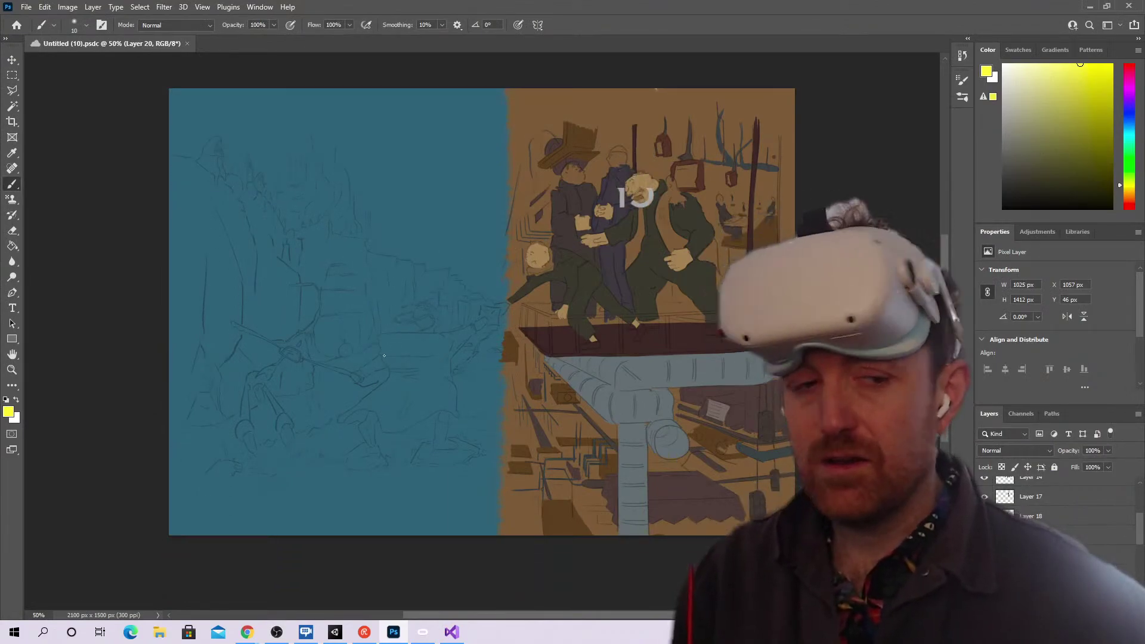
pyautogui.keyDown('alt'); pyautogui.scroll(2, 370, 357); pyautogui.keyUp('alt')
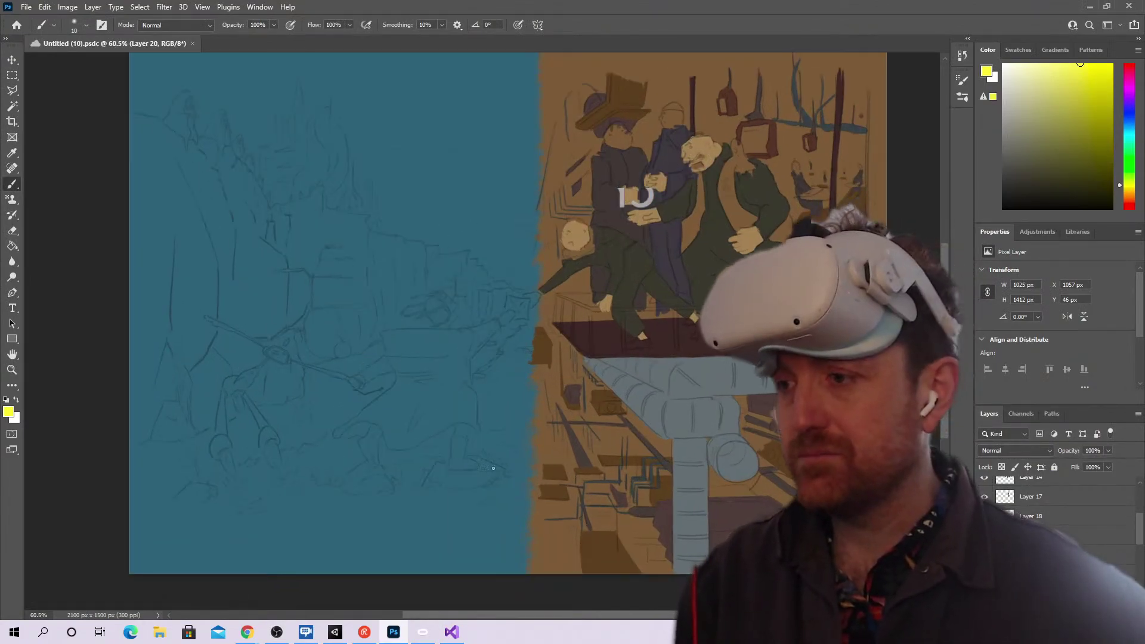
pyautogui.keyDown('alt'); pyautogui.scroll(-2, 535, 346); pyautogui.keyUp('alt')
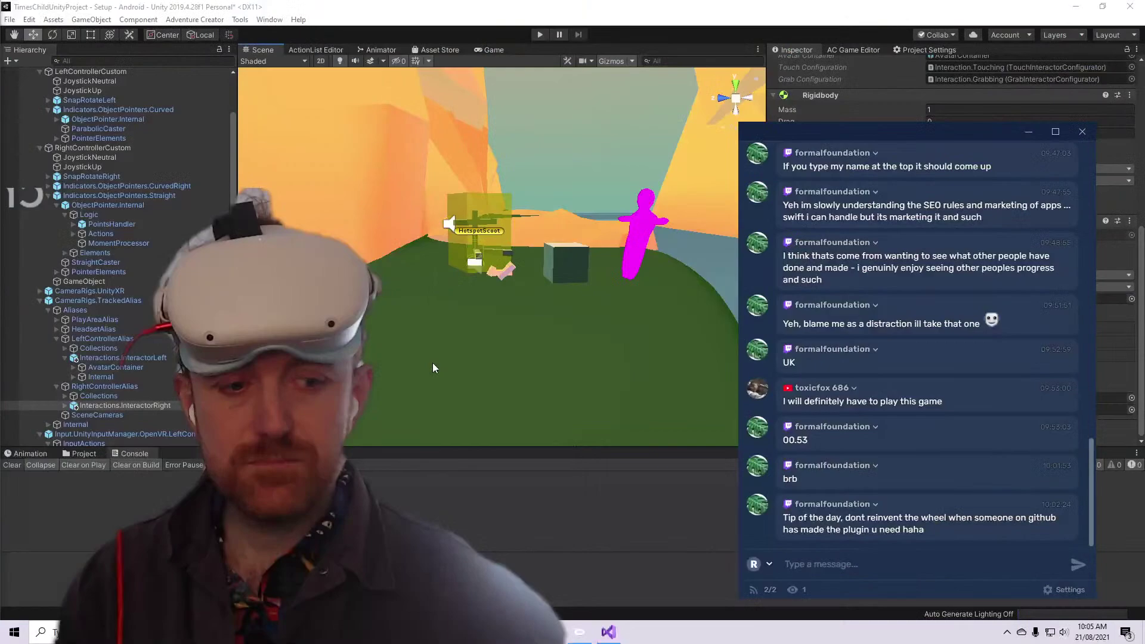
# Switch back to OBS, try again to start the recording and return to the browser guide
pyautogui.hotkey('alt', 'Tab')
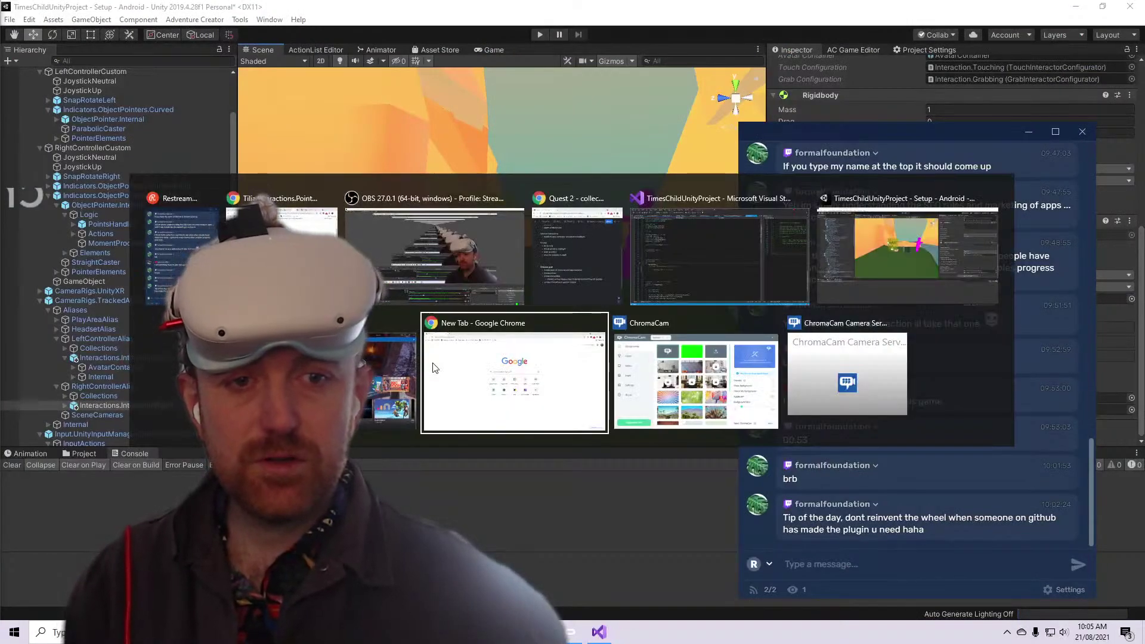
pyautogui.hotkey('alt', 'Tab')
pyautogui.hotkey('alt', 'Tab')
pyautogui.hotkey('alt', 'Tab')
pyautogui.hotkey('alt', 'Tab')
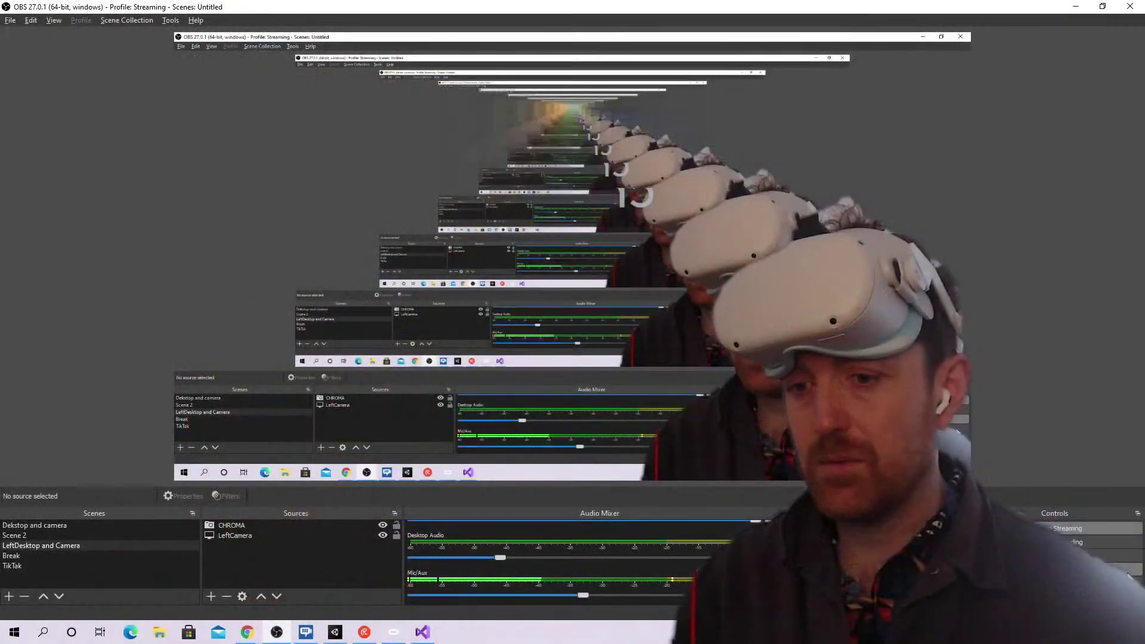
pyautogui.click(1091, 542)
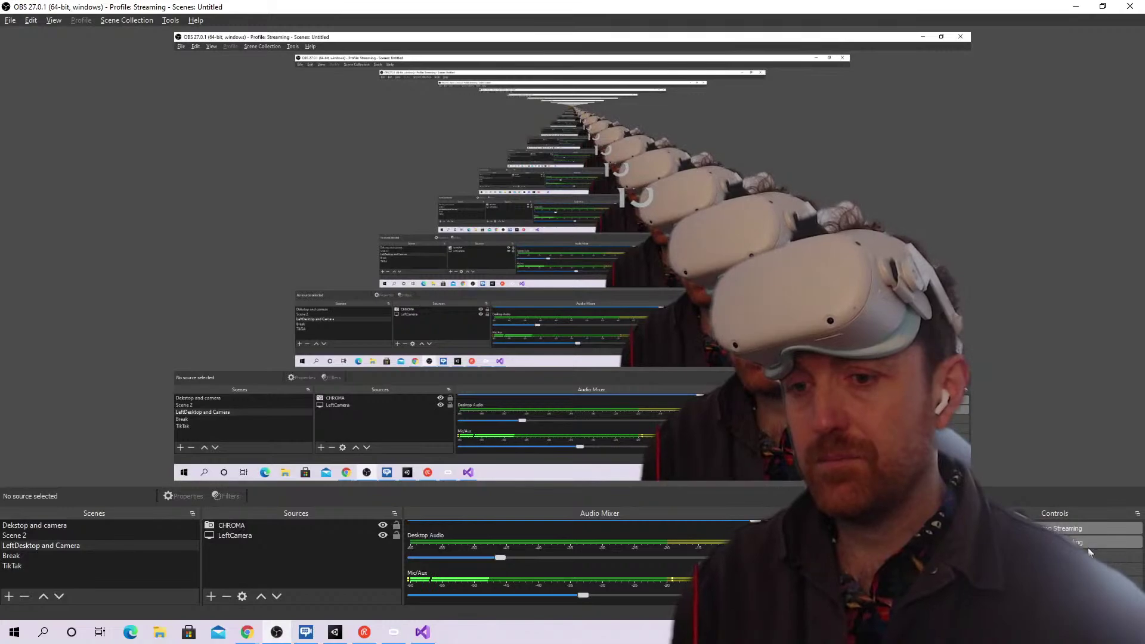
pyautogui.click(698, 337)
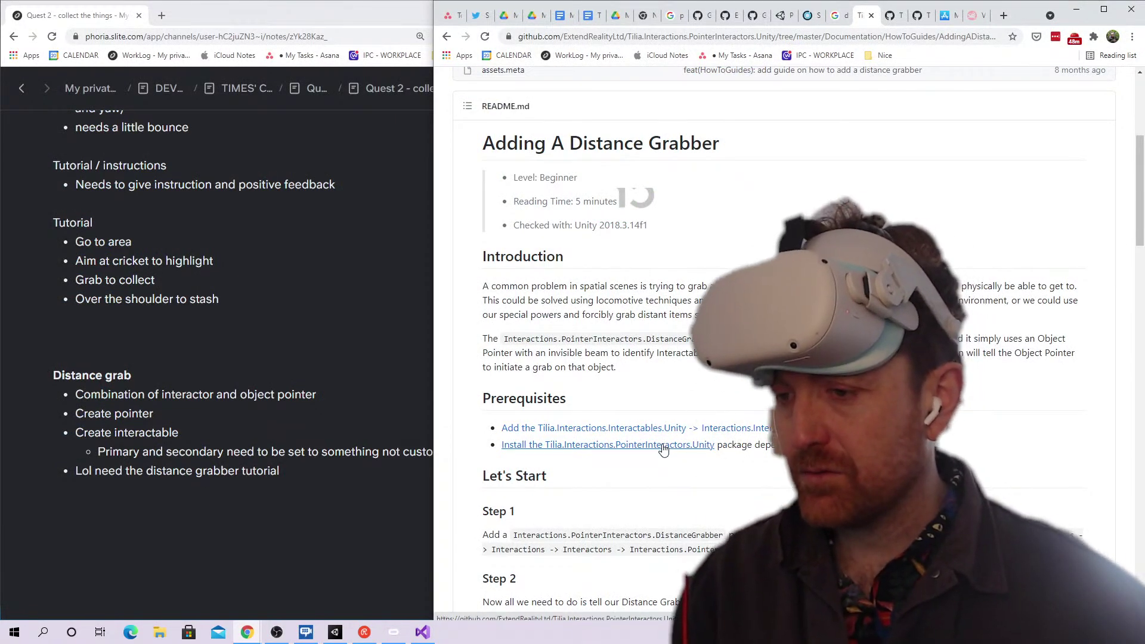
# Reread the distance grabber guide's introduction, prerequisites and first two steps
pyautogui.scroll(-2, 663, 449)
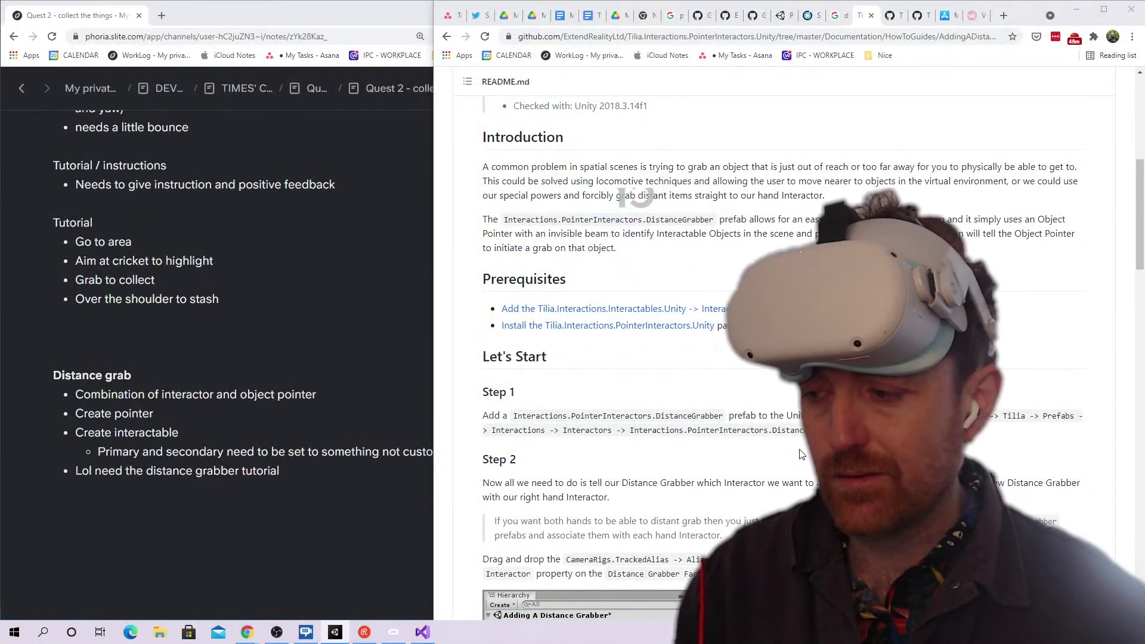
pyautogui.scroll(7, 787, 358)
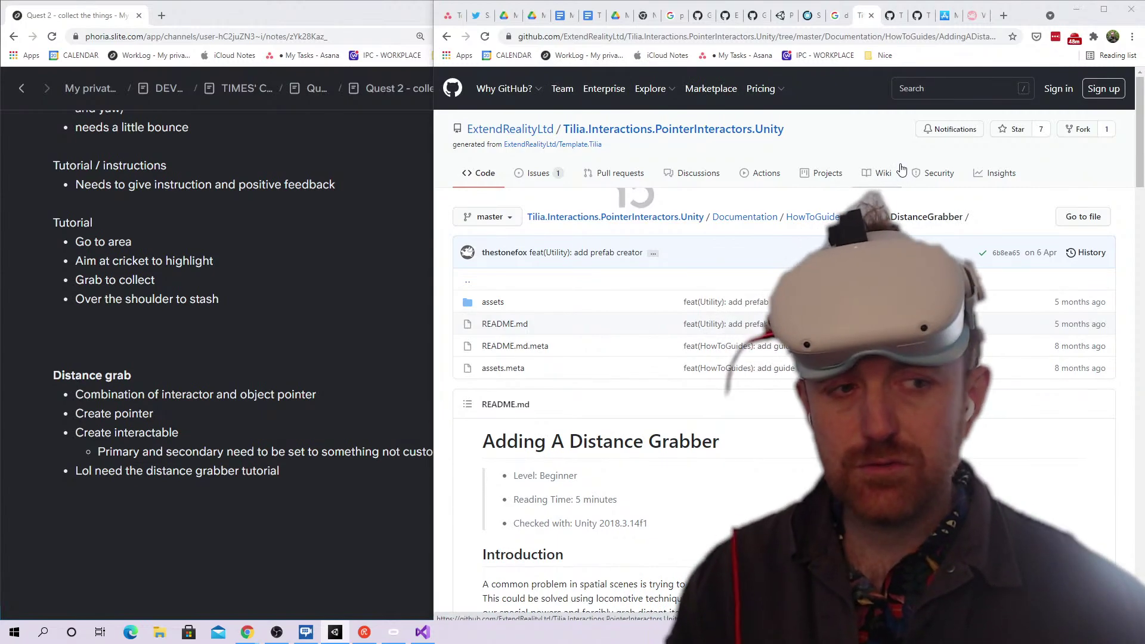
# Browse the ExtendRealityLtd repository list on GitHub, then return to the distance grabber guide
pyautogui.click(498, 131)
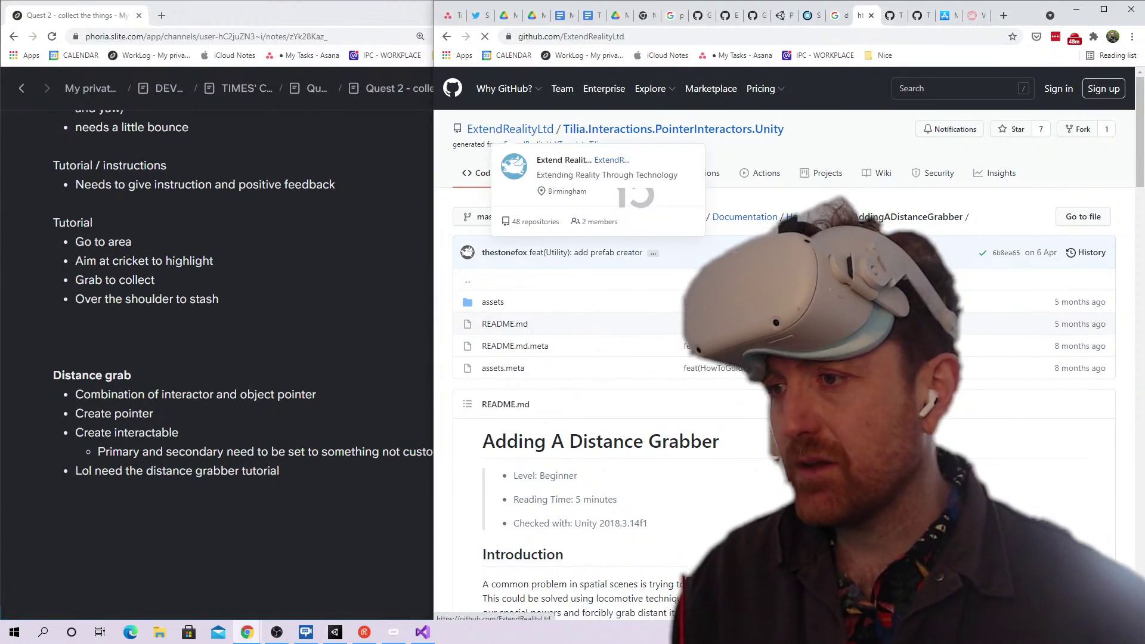
pyautogui.scroll(-13, 620, 416)
pyautogui.scroll(4, 641, 417)
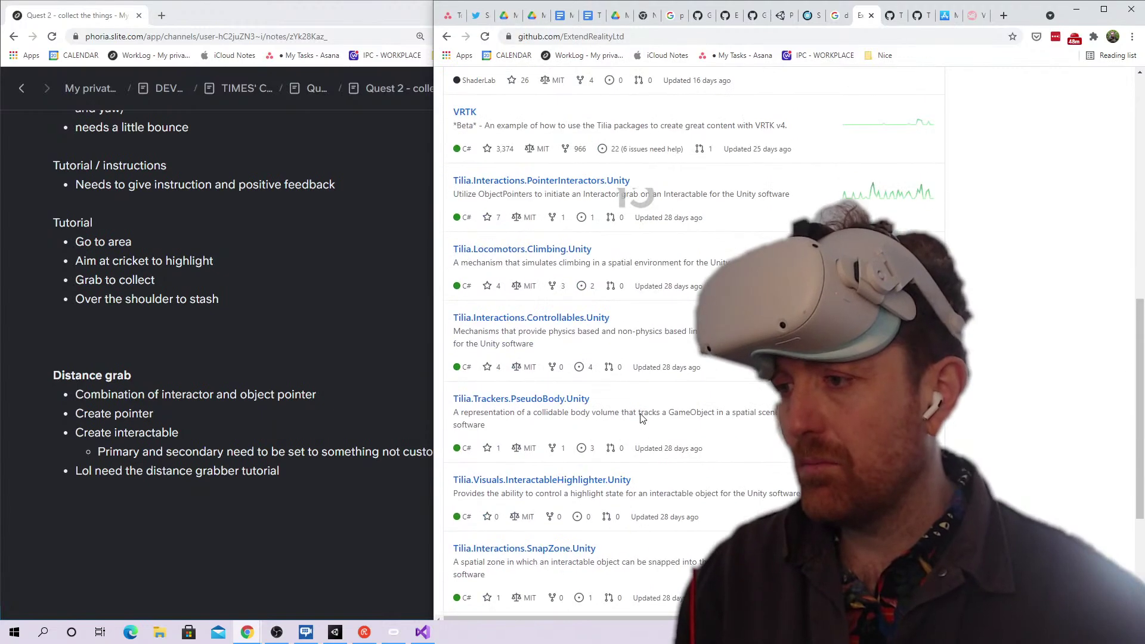
pyautogui.scroll(4, 641, 417)
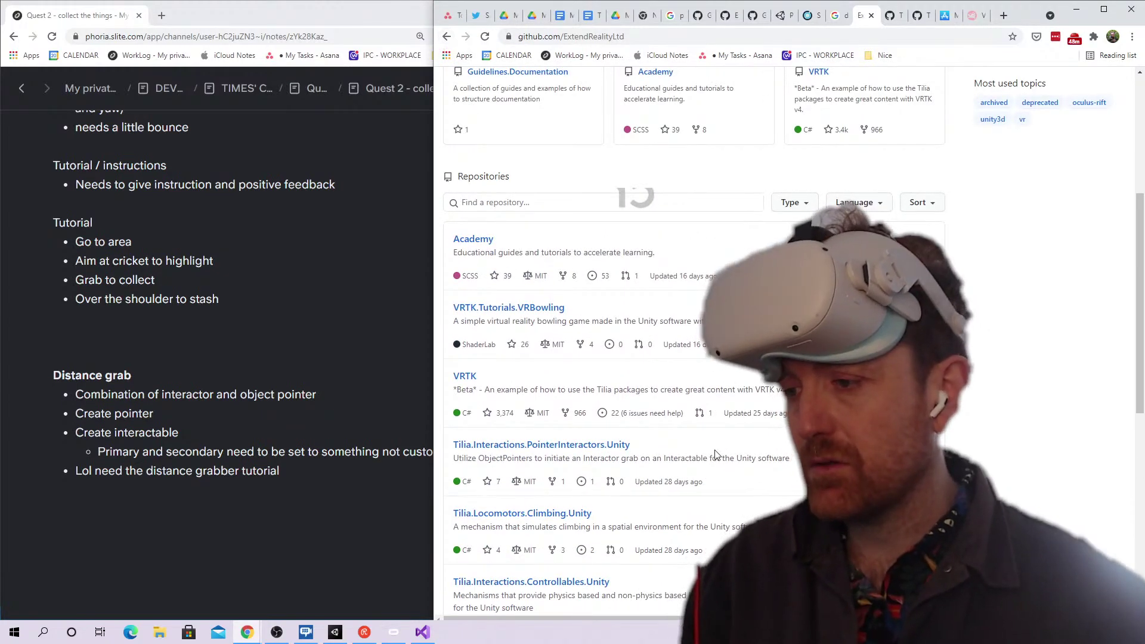
pyautogui.scroll(-5, 716, 454)
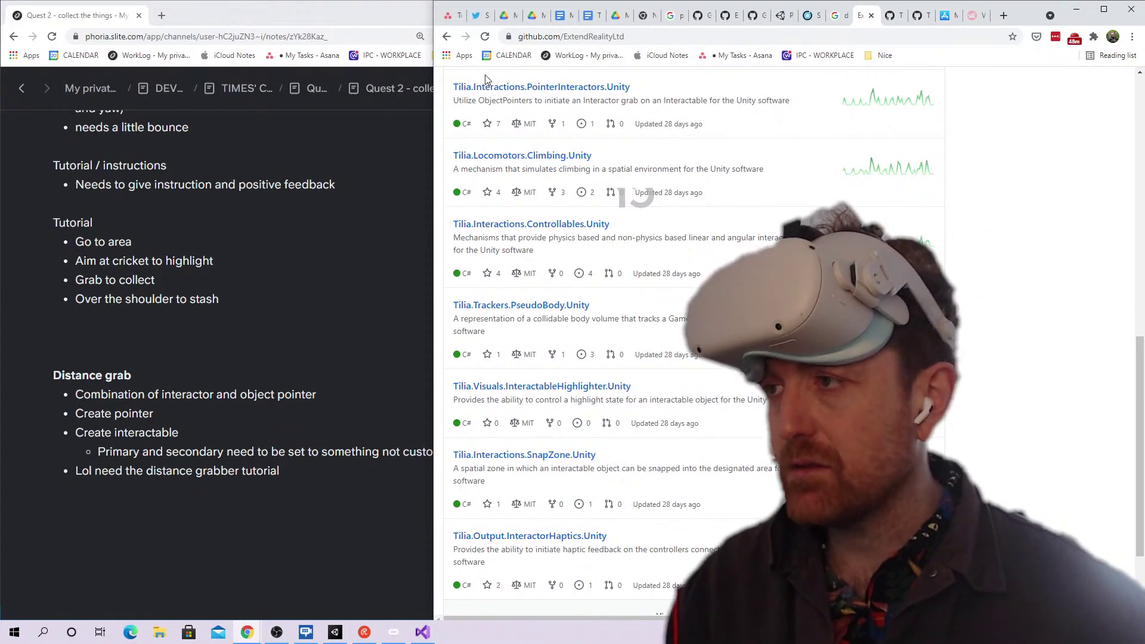
pyautogui.click(447, 36)
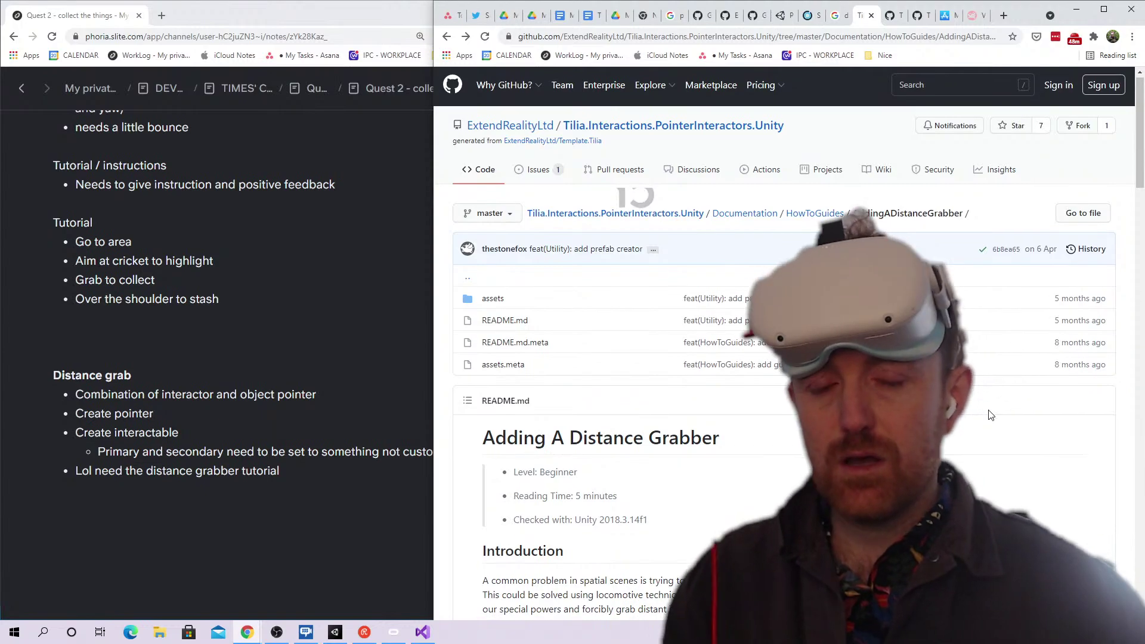
# Review the distance grabber guide's prerequisites and first two steps, then skim the Adding An Interactable guide's introduction and first step
pyautogui.scroll(-10, 991, 415)
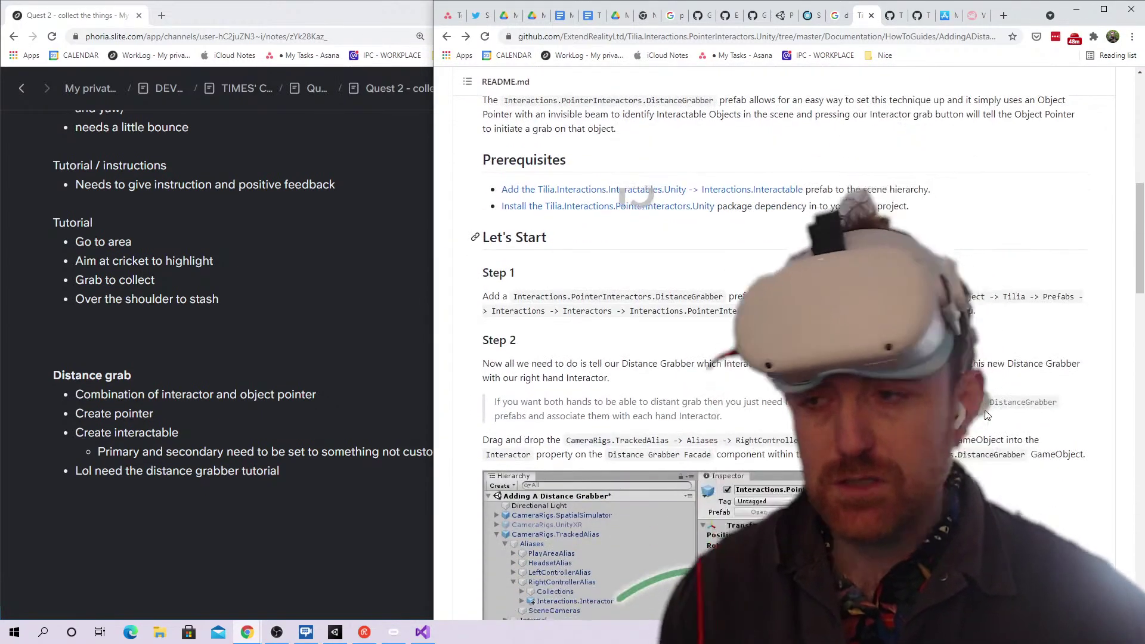
pyautogui.scroll(-2, 990, 414)
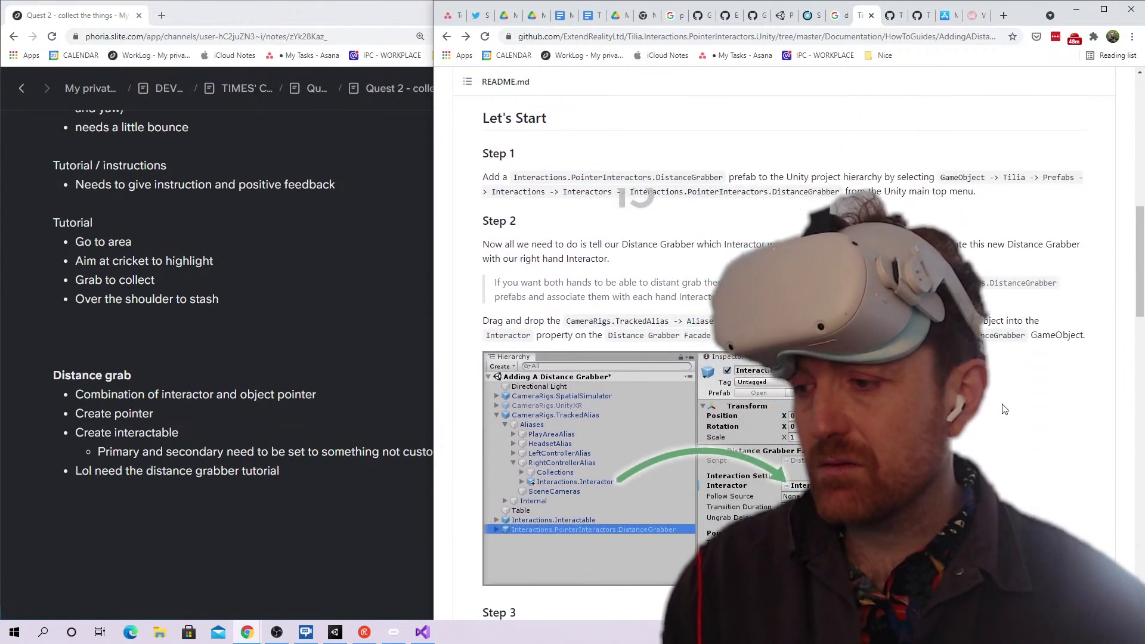
pyautogui.scroll(4, 1004, 408)
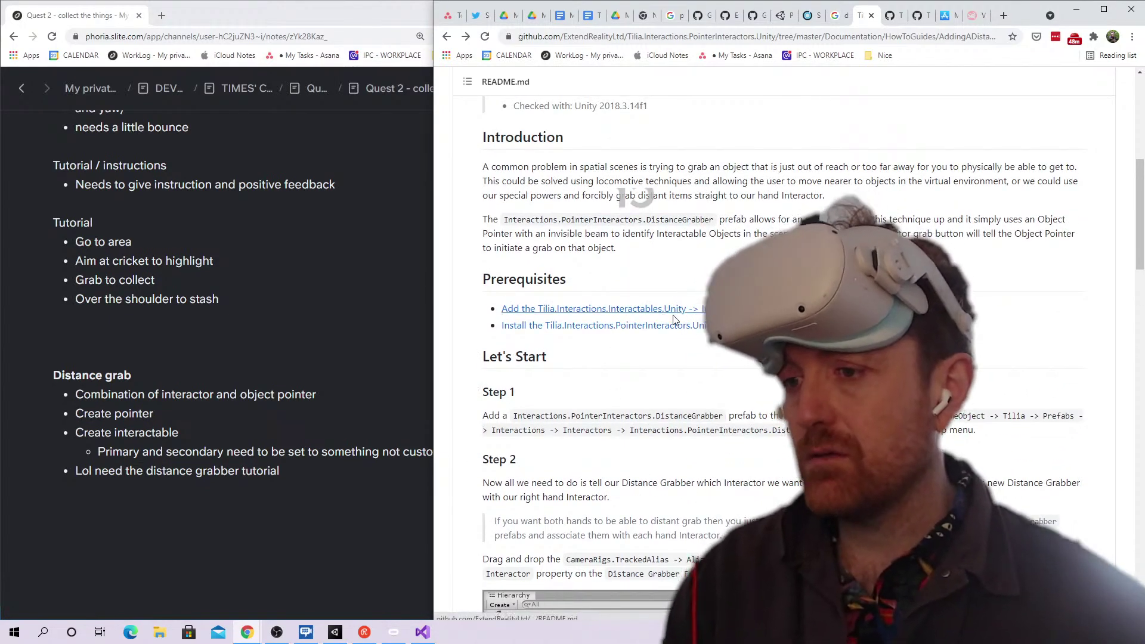
pyautogui.click(897, 18)
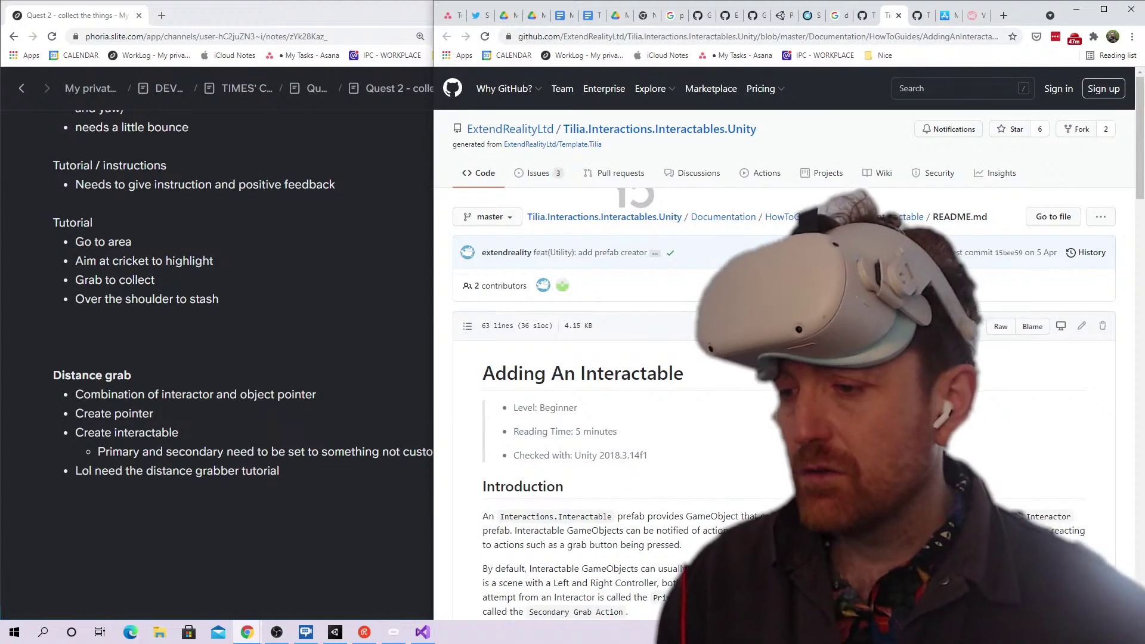
pyautogui.scroll(-3, 634, 195)
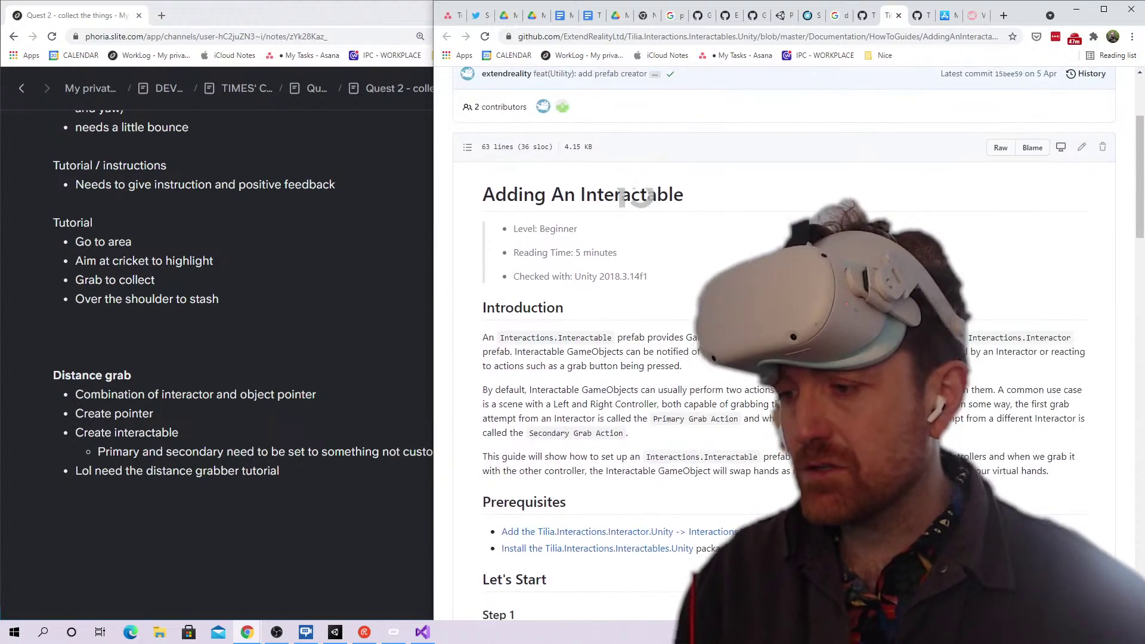
pyautogui.scroll(-4, 968, 426)
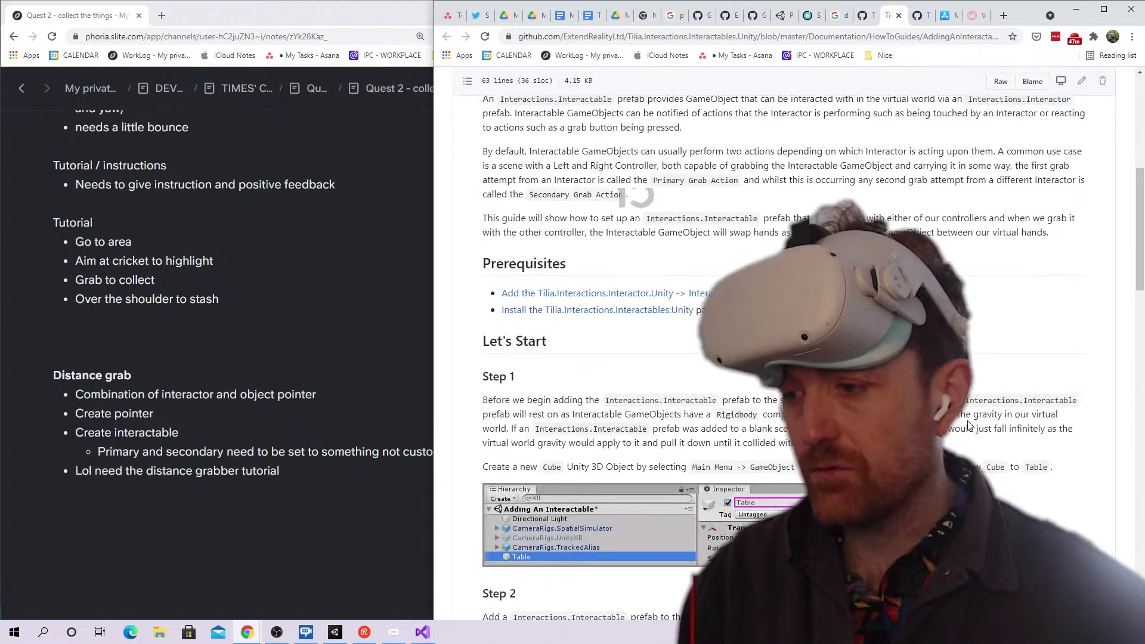
pyautogui.scroll(6, 972, 430)
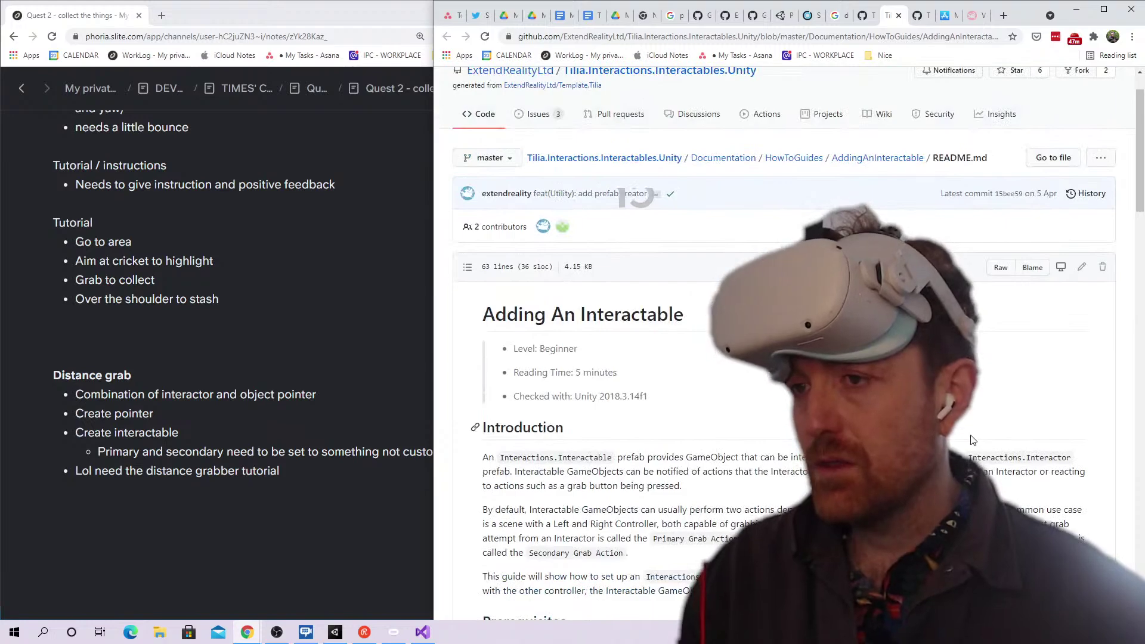
# Read the PointerInteractors package installation guide, focusing on adding the package to the Unity project manifest
pyautogui.click(868, 18)
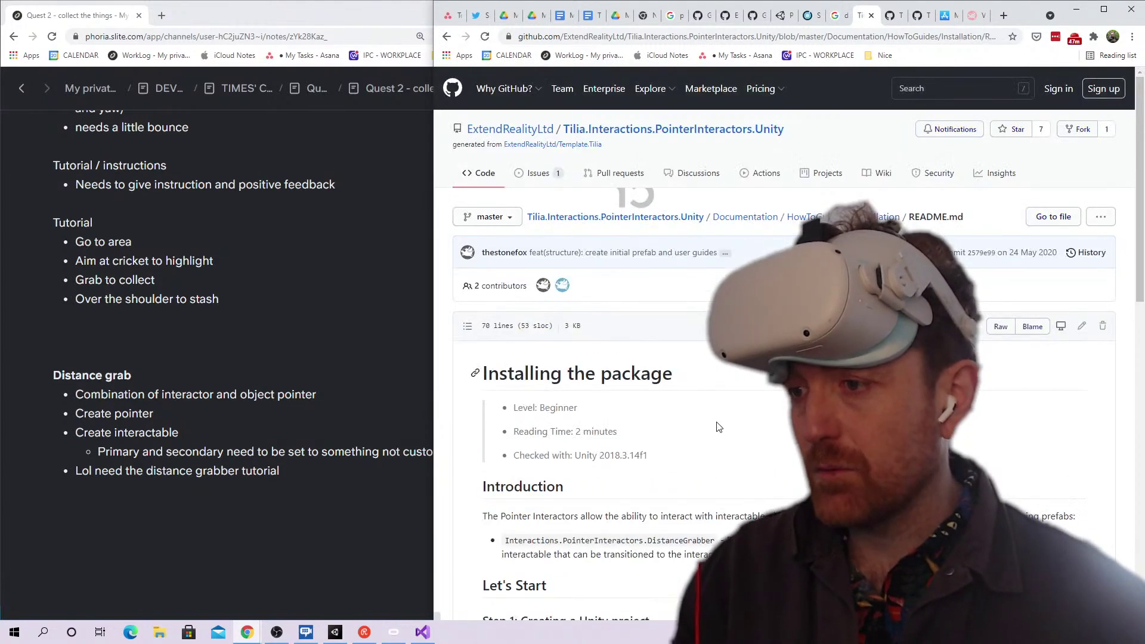
pyautogui.scroll(-2, 633, 194)
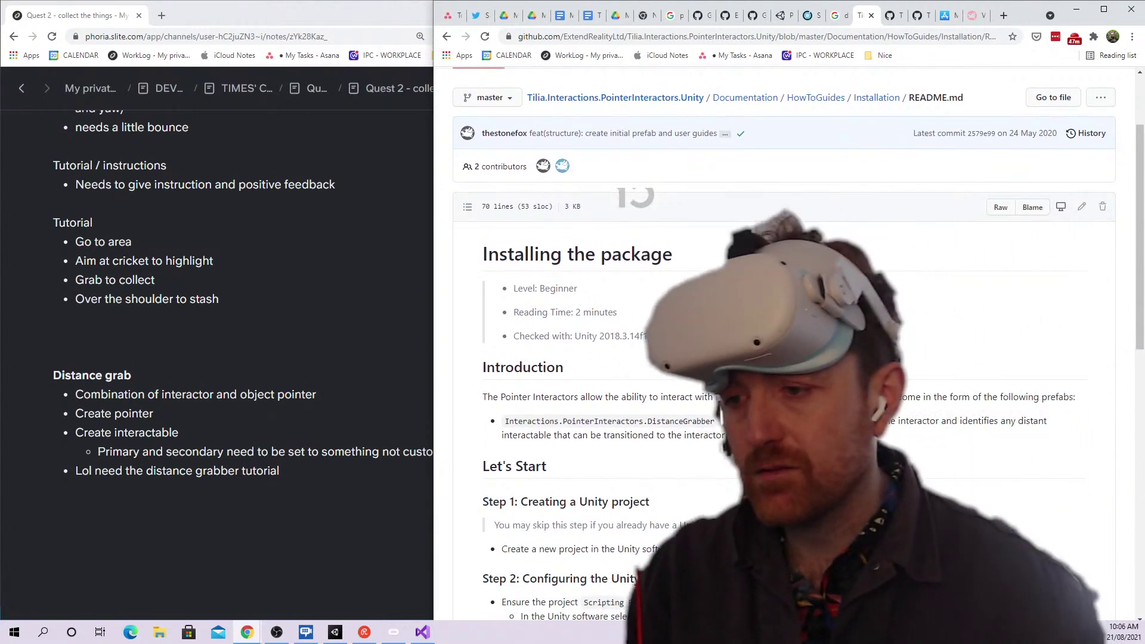
pyautogui.scroll(-5, 636, 196)
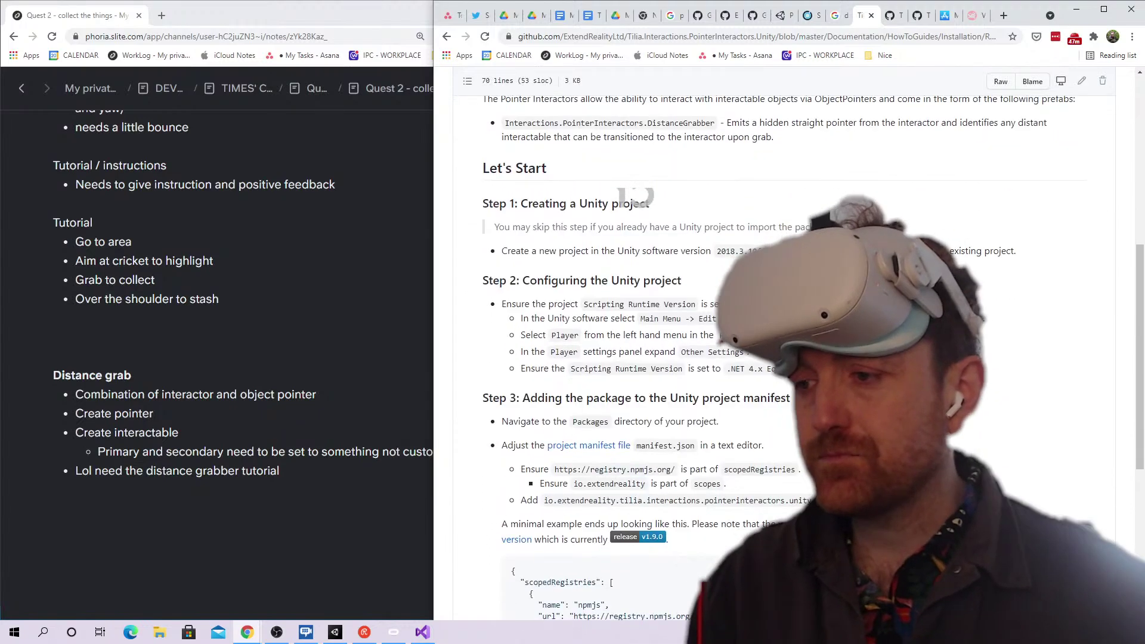
pyautogui.scroll(-3, 636, 196)
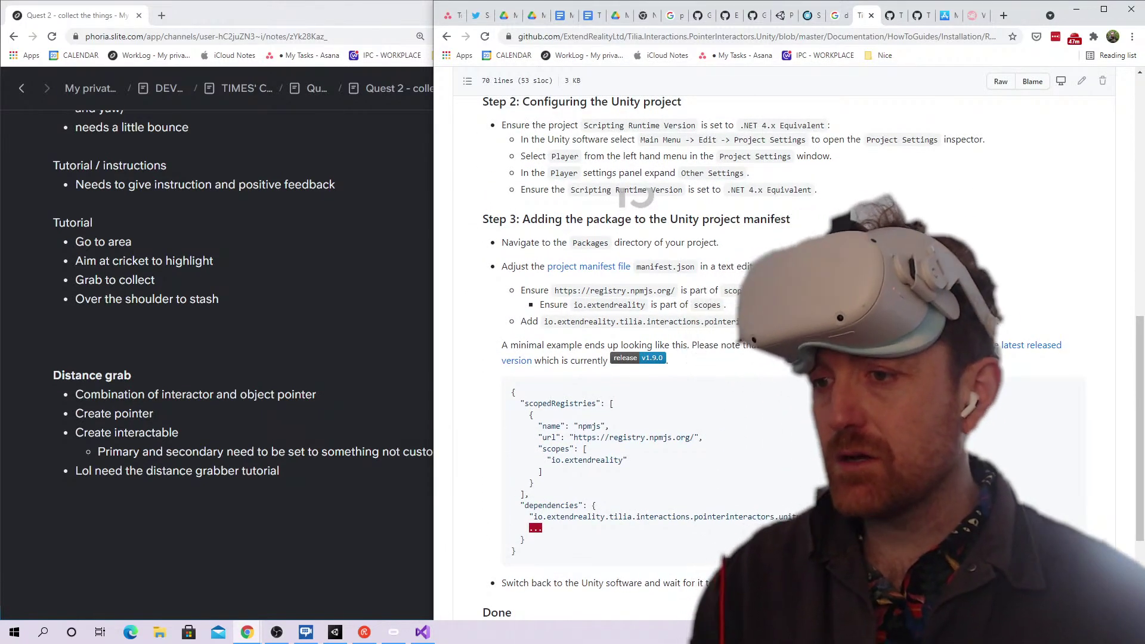
pyautogui.scroll(10, 546, 323)
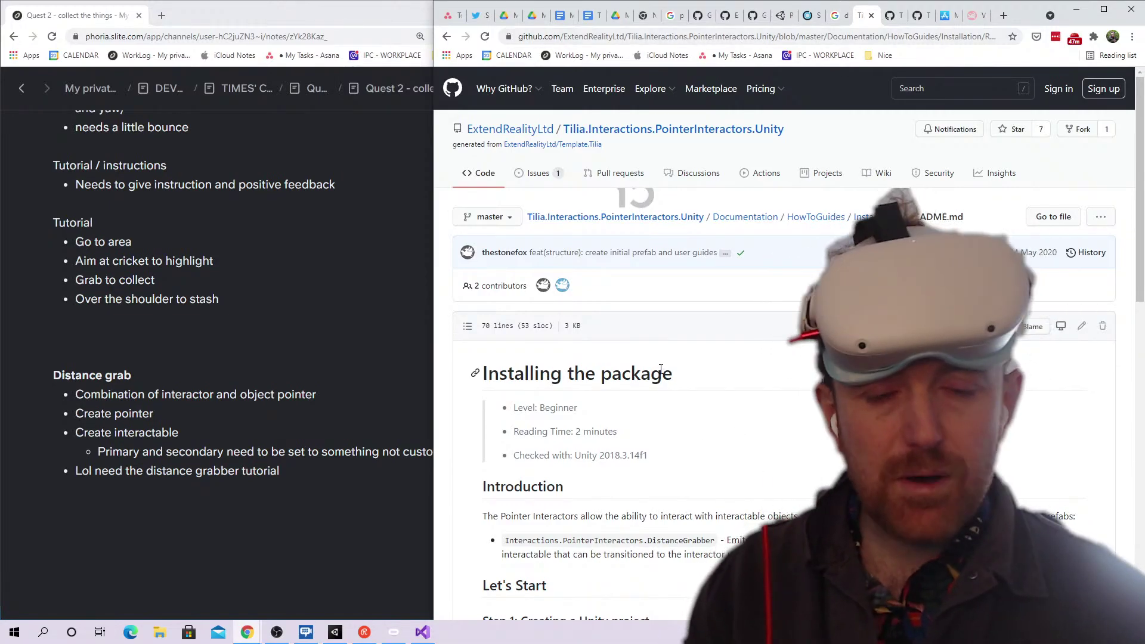
pyautogui.scroll(-12, 668, 374)
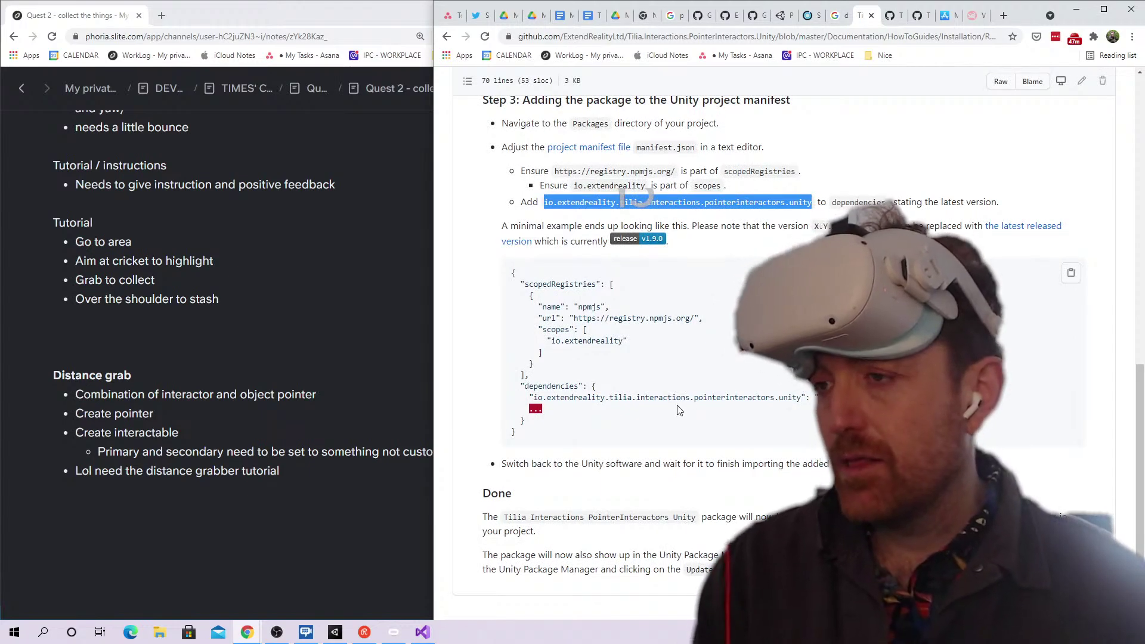
pyautogui.scroll(4, 679, 417)
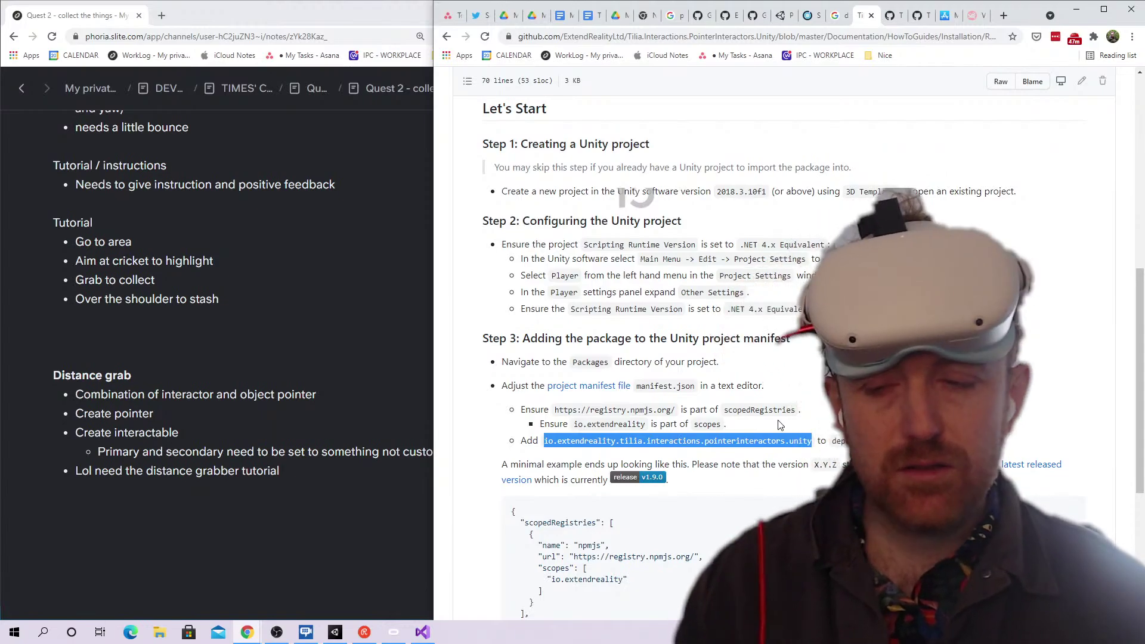
pyautogui.scroll(-2, 780, 424)
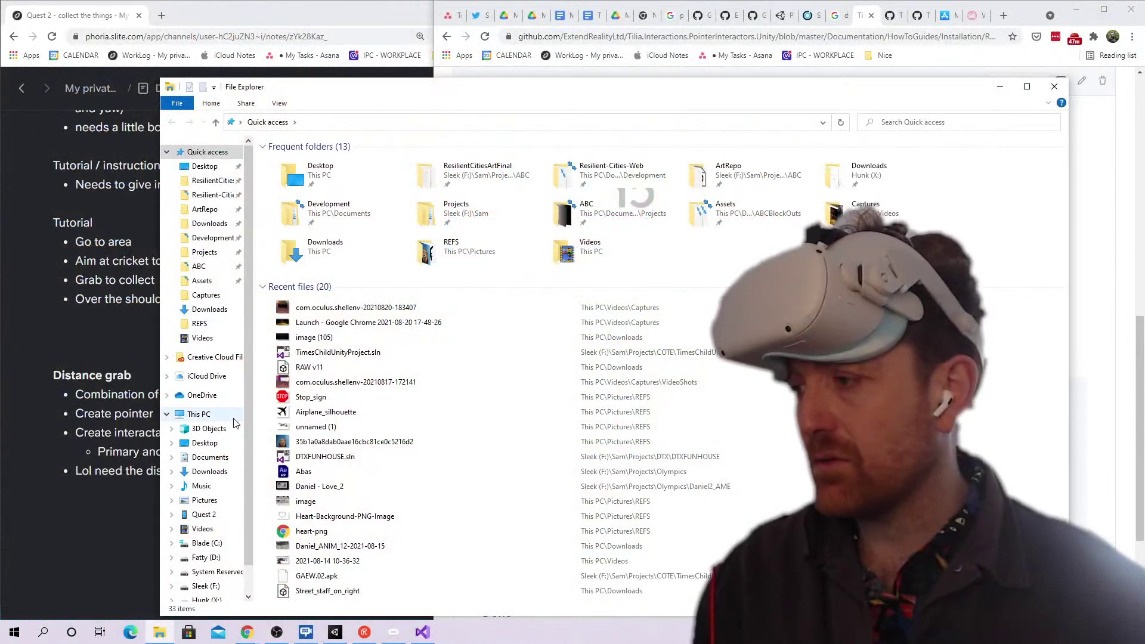
# Switch to Unity and reveal the project's AdventureCreator asset folder in File Explorer
pyautogui.click(210, 457)
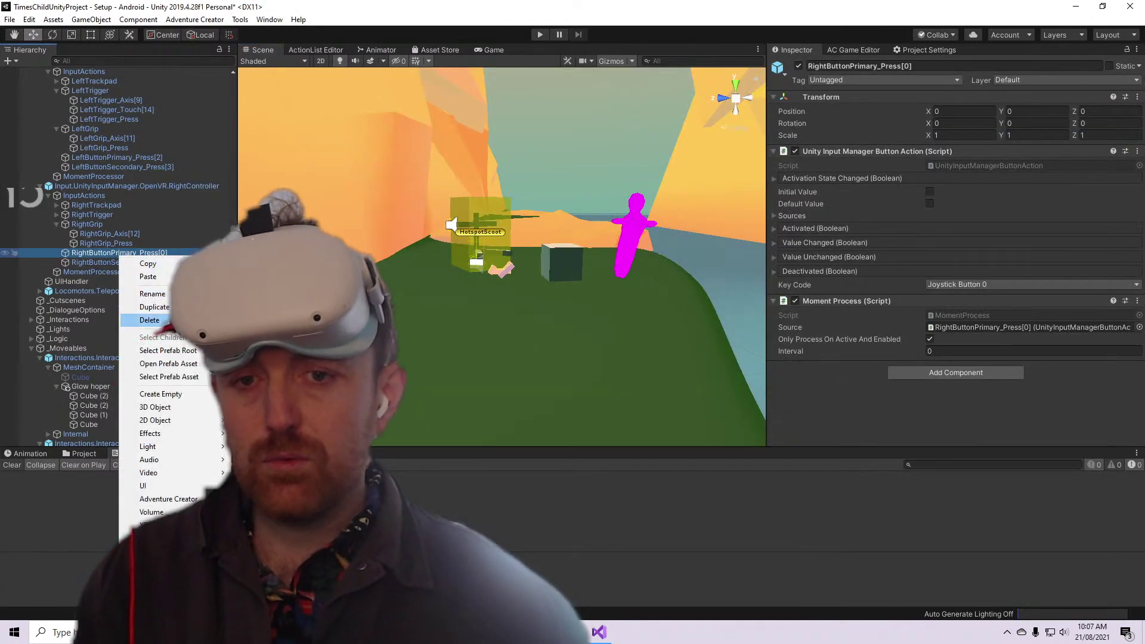
pyautogui.click(77, 453)
pyautogui.click(59, 515)
pyautogui.rightClick(62, 515)
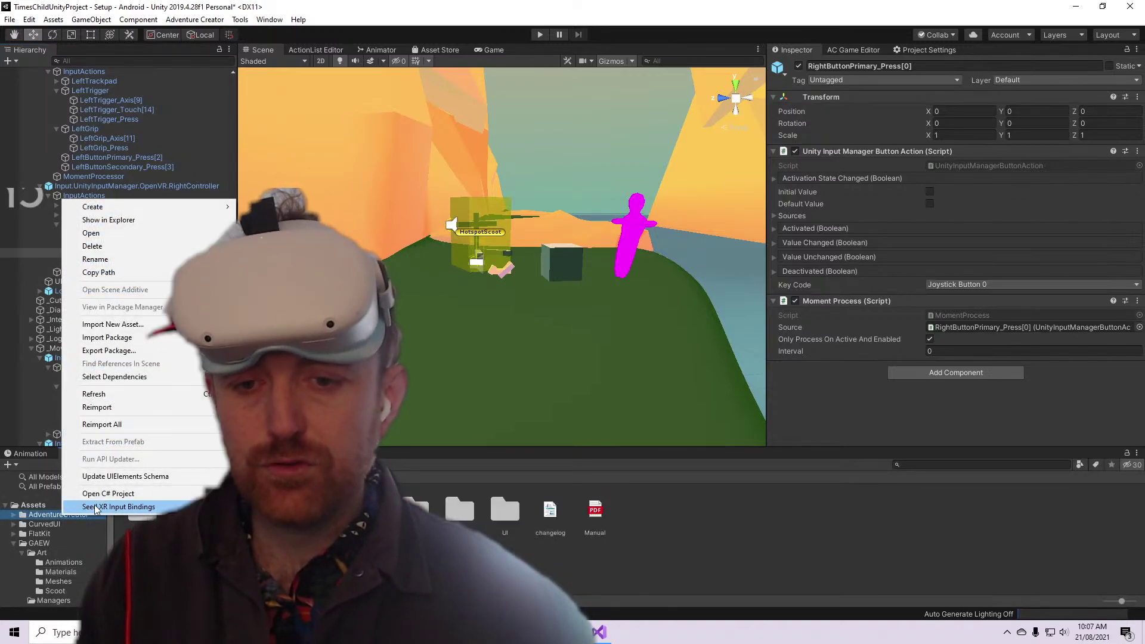
pyautogui.click(142, 220)
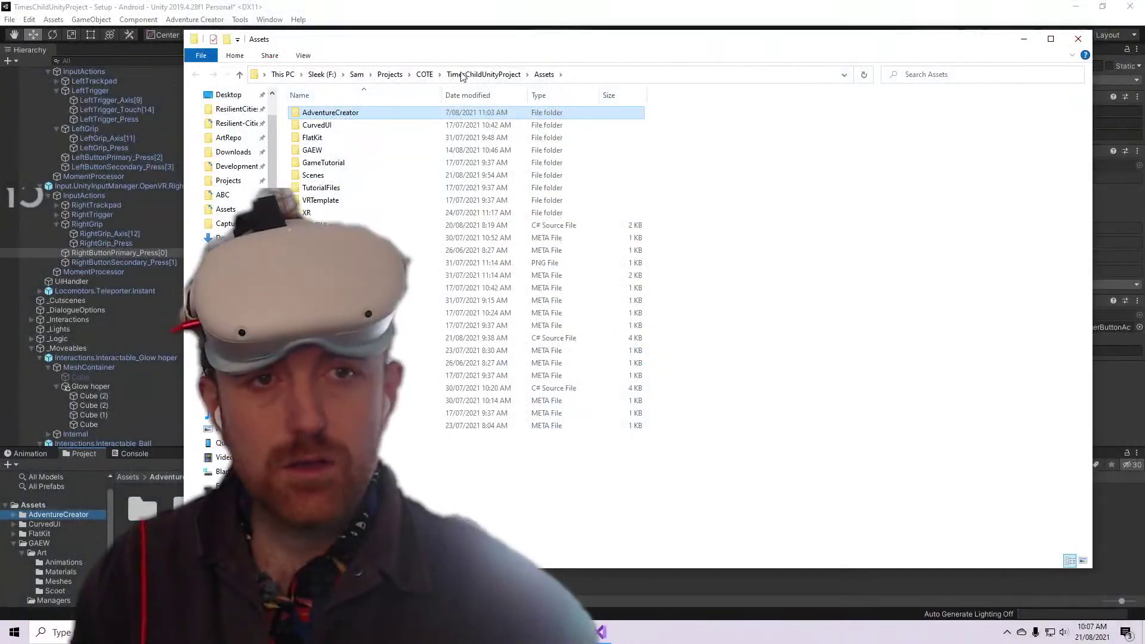
# Open the manifest file from the TimesChildUnityProject's Packages folder in Notepad
pyautogui.click(483, 74)
pyautogui.click(349, 200)
pyautogui.doubleClick(347, 196)
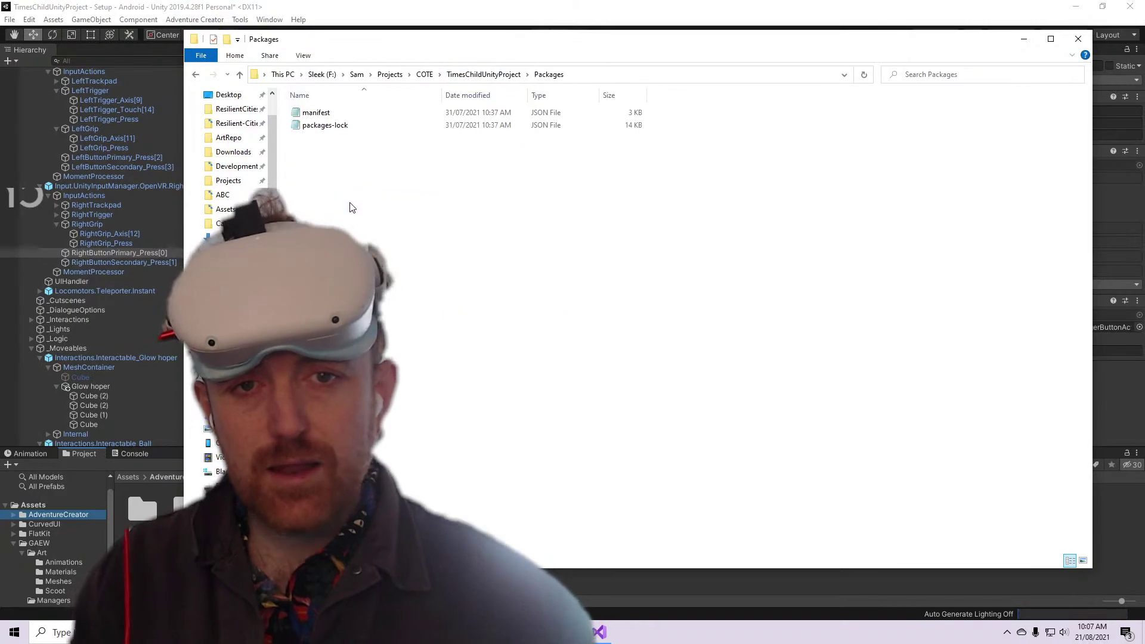
pyautogui.doubleClick(336, 113)
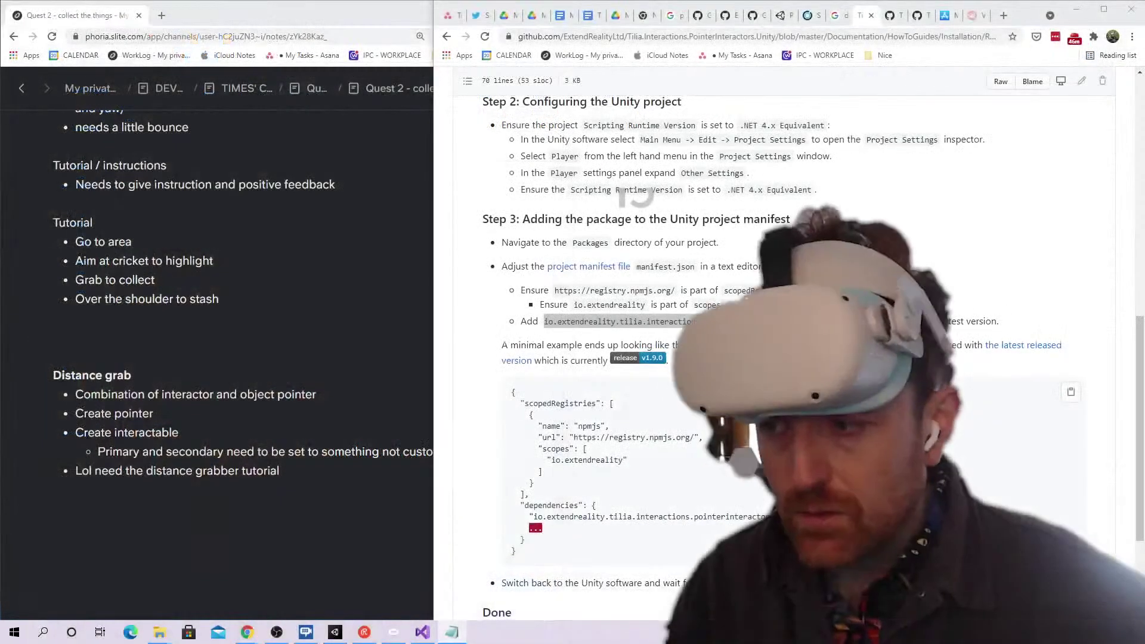
# Copy the io.extendreality.tilia.interactions.pointerinteractors.unity dependency line from the installation guide's example manifest
pyautogui.scroll(-1, 768, 259)
pyautogui.doubleClick(768, 260)
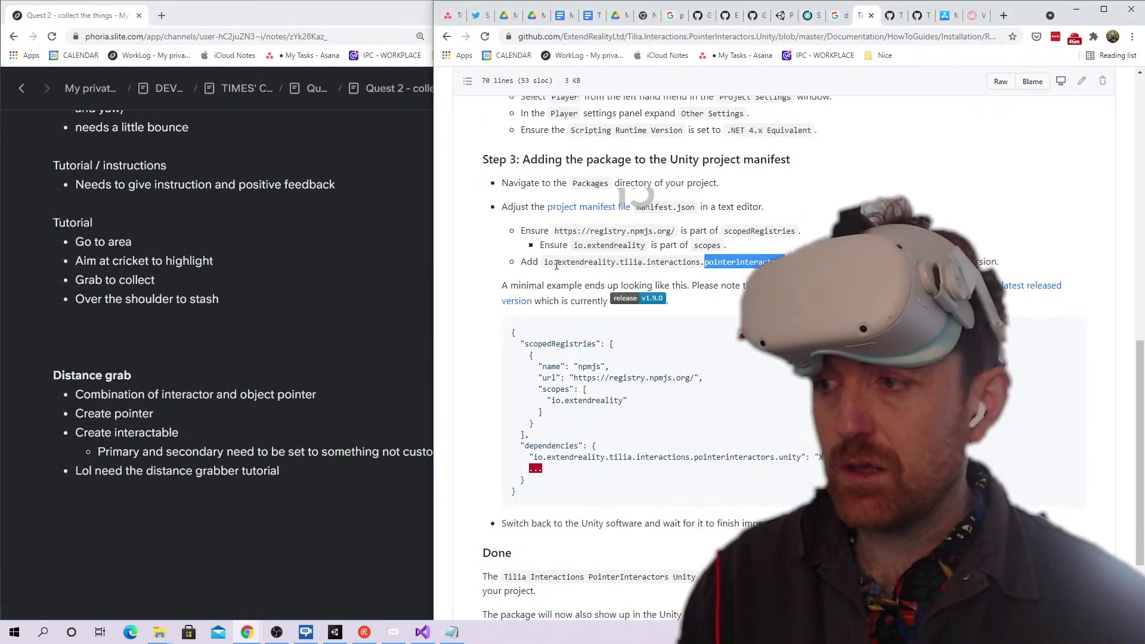
pyautogui.moveTo(544, 262); pyautogui.dragTo(803, 258)
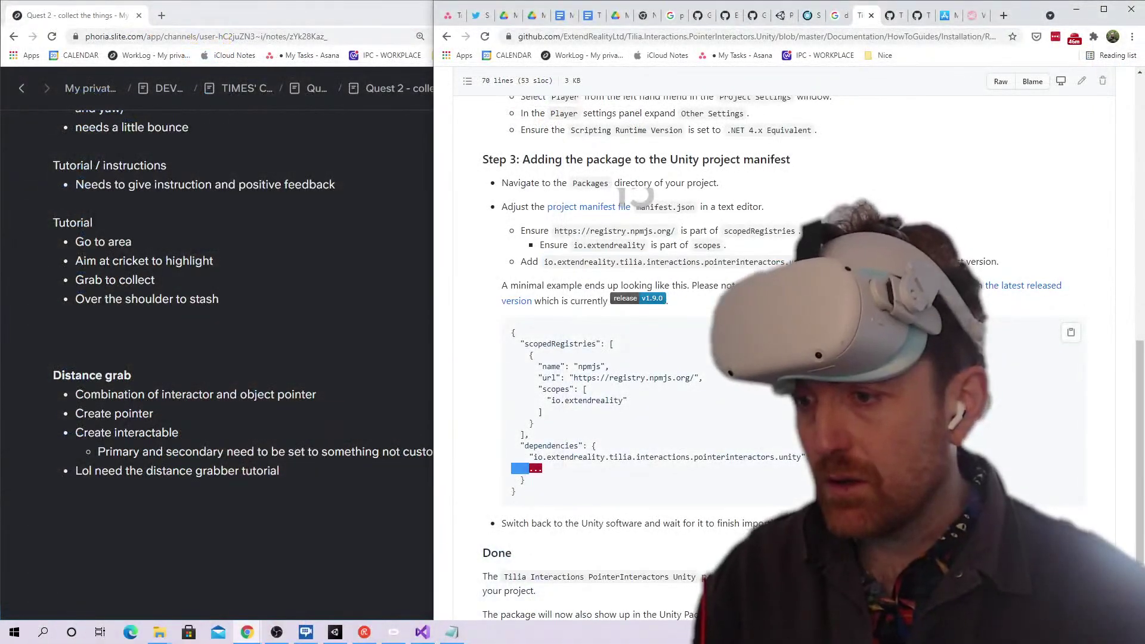
pyautogui.moveTo(512, 457); pyautogui.dragTo(811, 457)
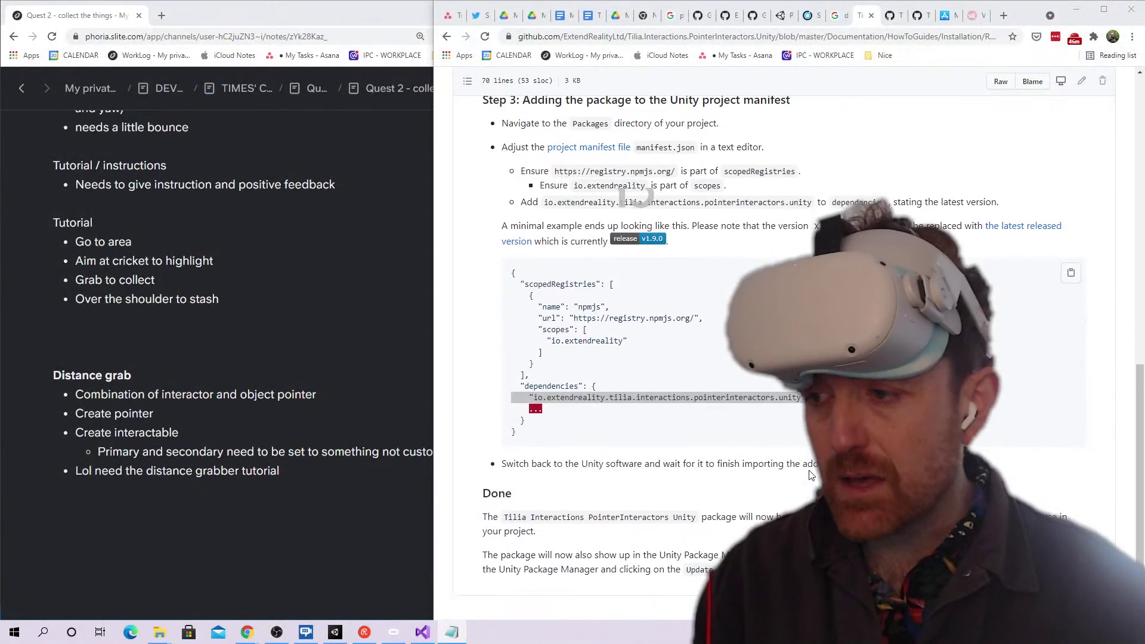
# Add the pointerinteractors.unity line to the manifest's dependencies with version 1.9.0, checking the guide's release number, and save the file
pyautogui.scroll(2, 675, 358)
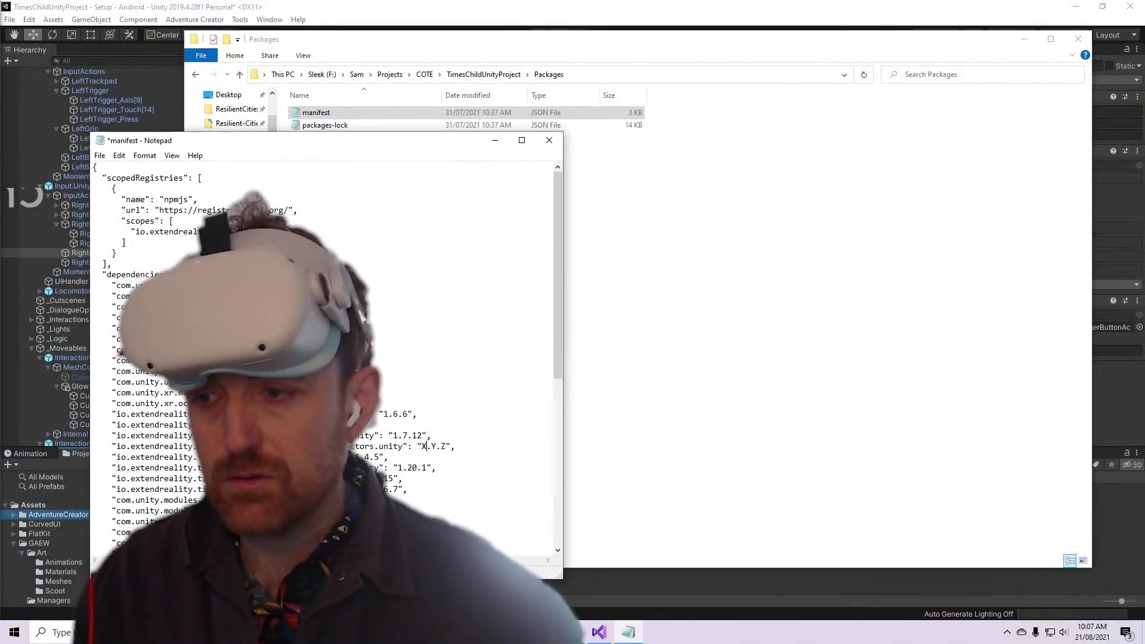
pyautogui.press('BackSpace')
pyautogui.write('1')
pyautogui.press('Right')
pyautogui.press('Right')
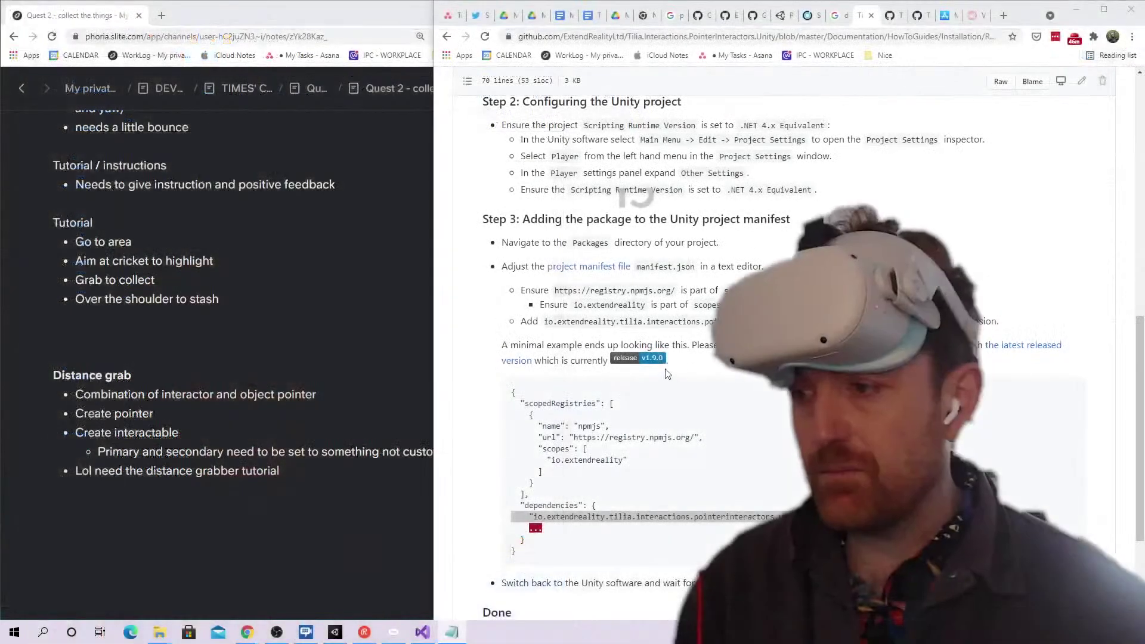
pyautogui.scroll(-1, 695, 358)
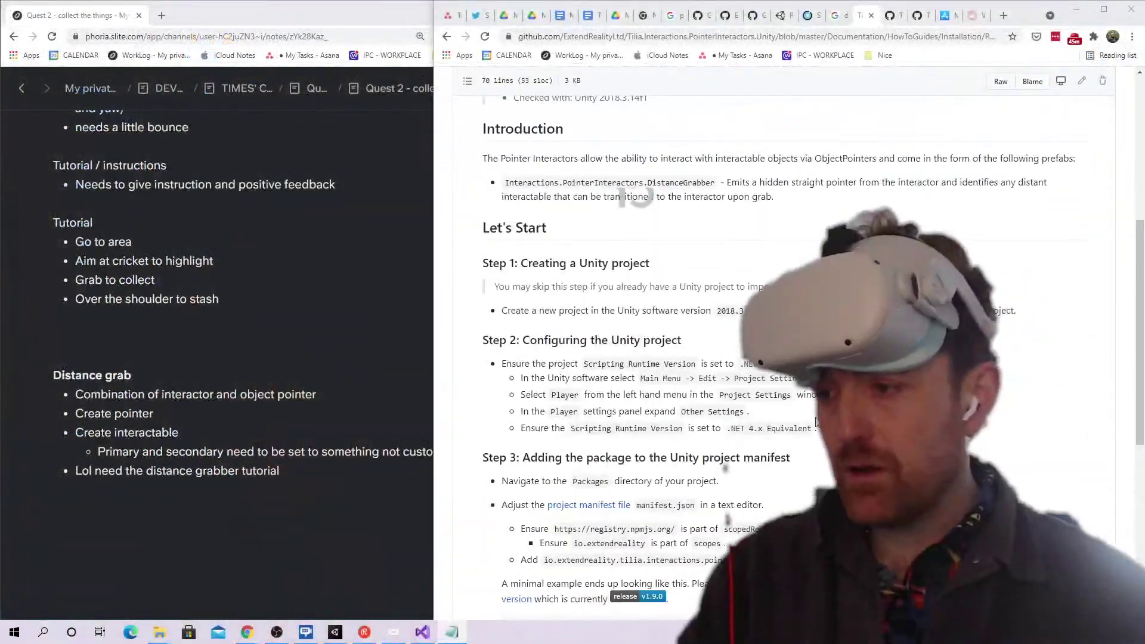
# Recheck the installation guide against the manifest, then switch to Unity to import the added package and return to the manifest
pyautogui.scroll(-6, 820, 260)
pyautogui.scroll(10, 721, 432)
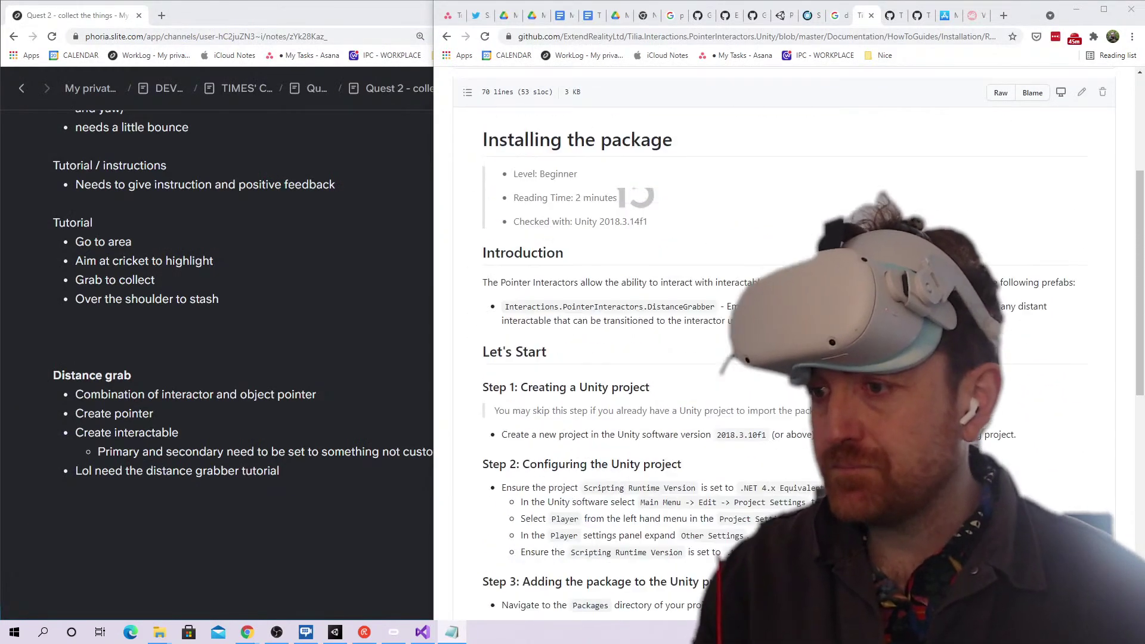
pyautogui.scroll(2, 721, 433)
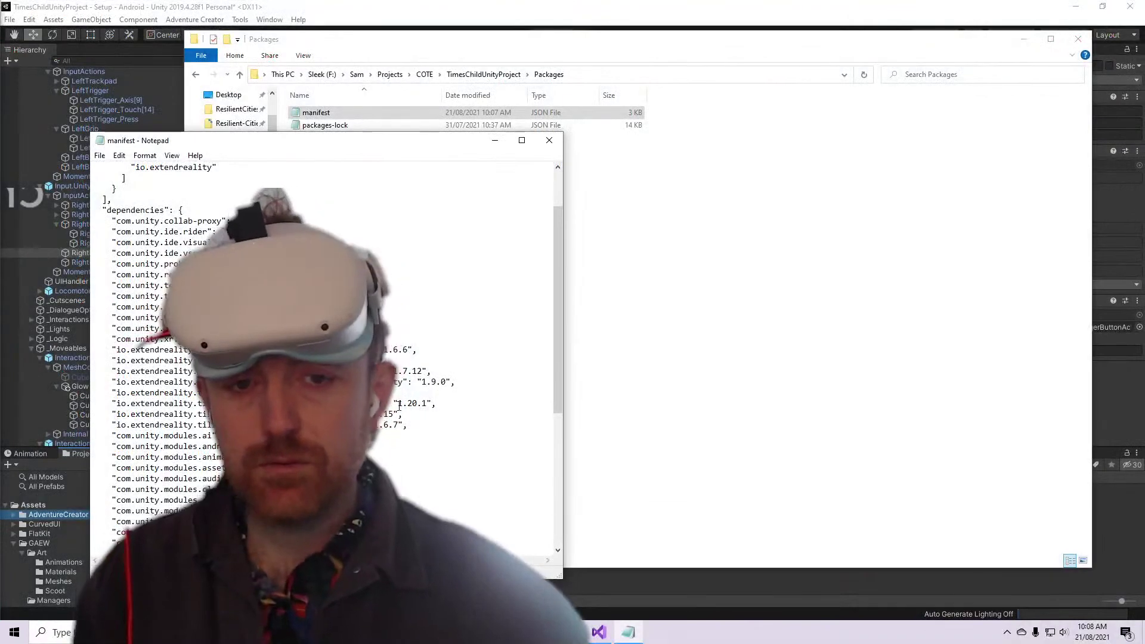
pyautogui.hotkey('alt', 'Tab')
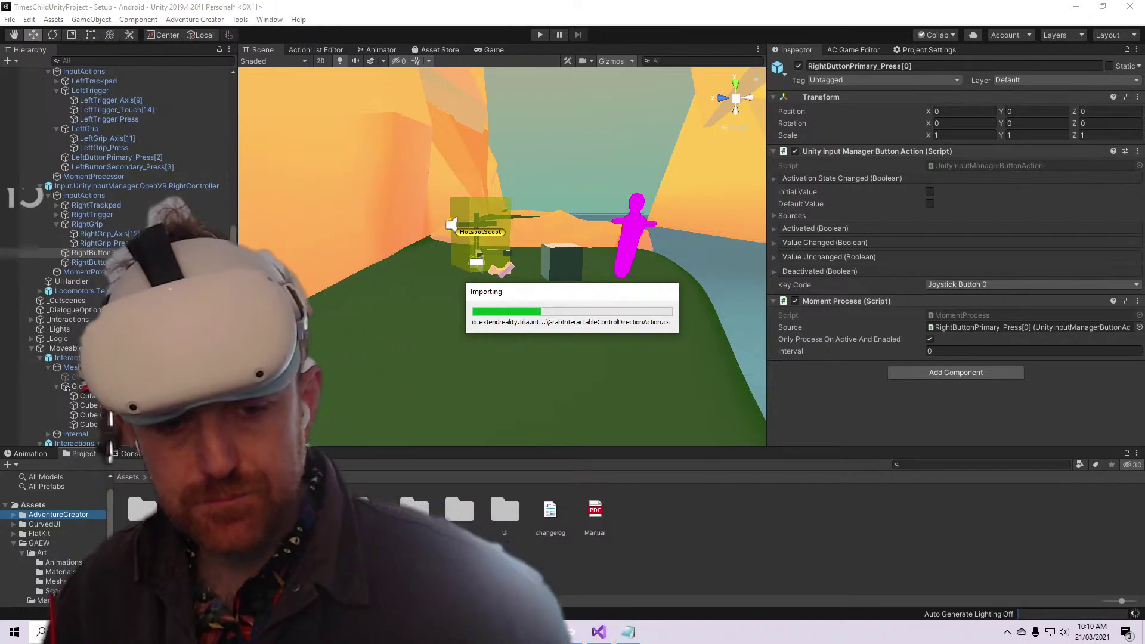
pyautogui.hotkey('alt', 'Tab')
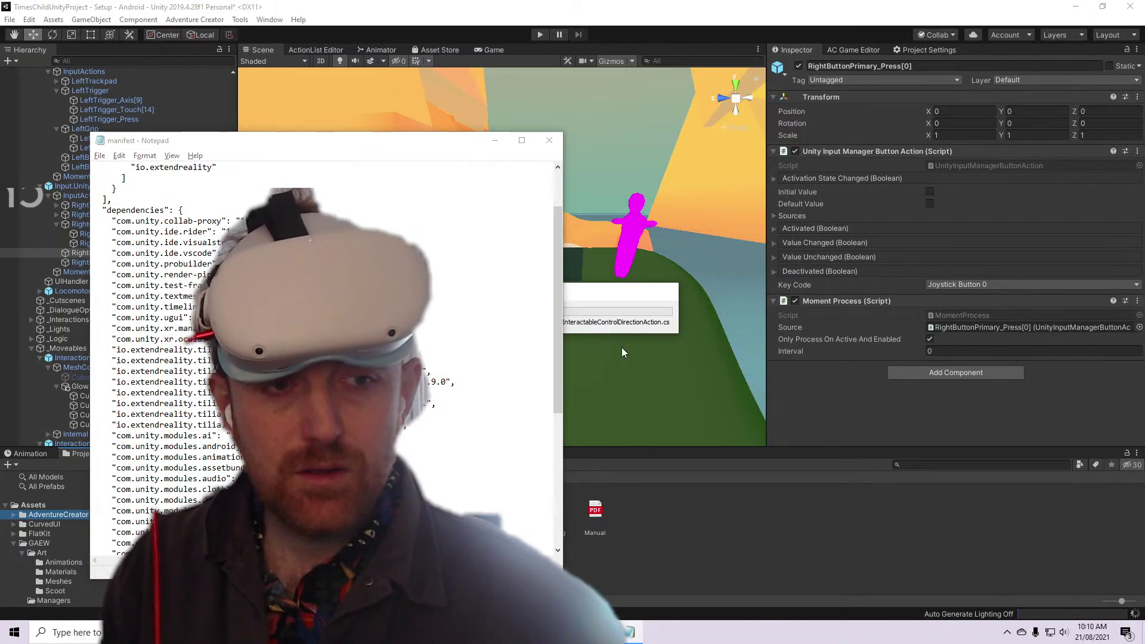
# Close the manifest in Notepad and minimise the Restream Chat window
pyautogui.click(548, 142)
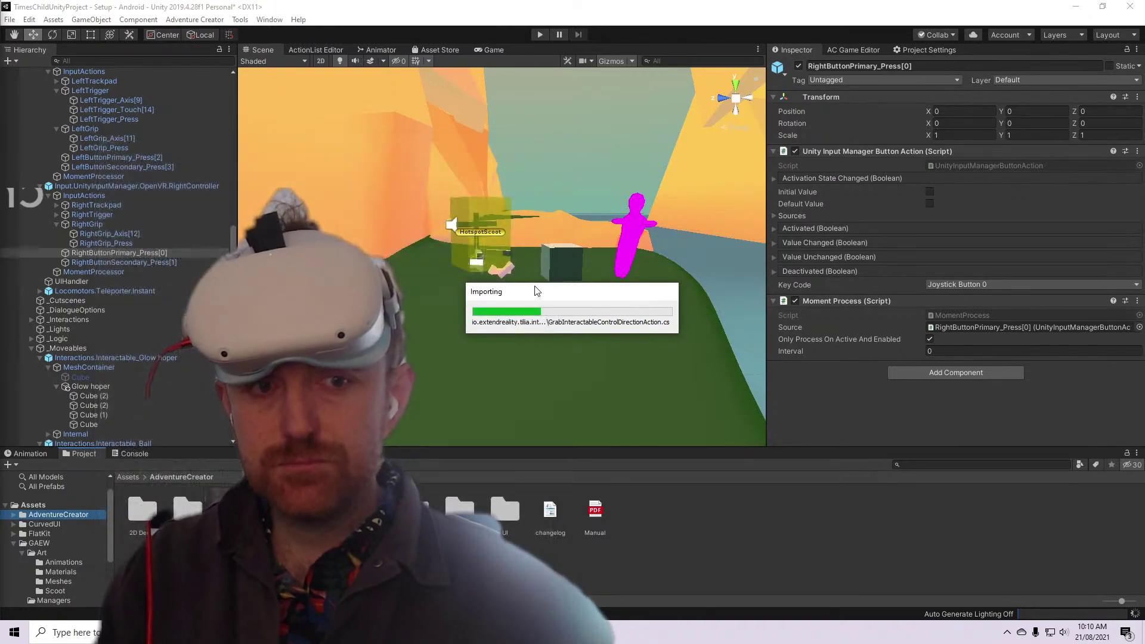
pyautogui.hotkey('alt', 'Tab')
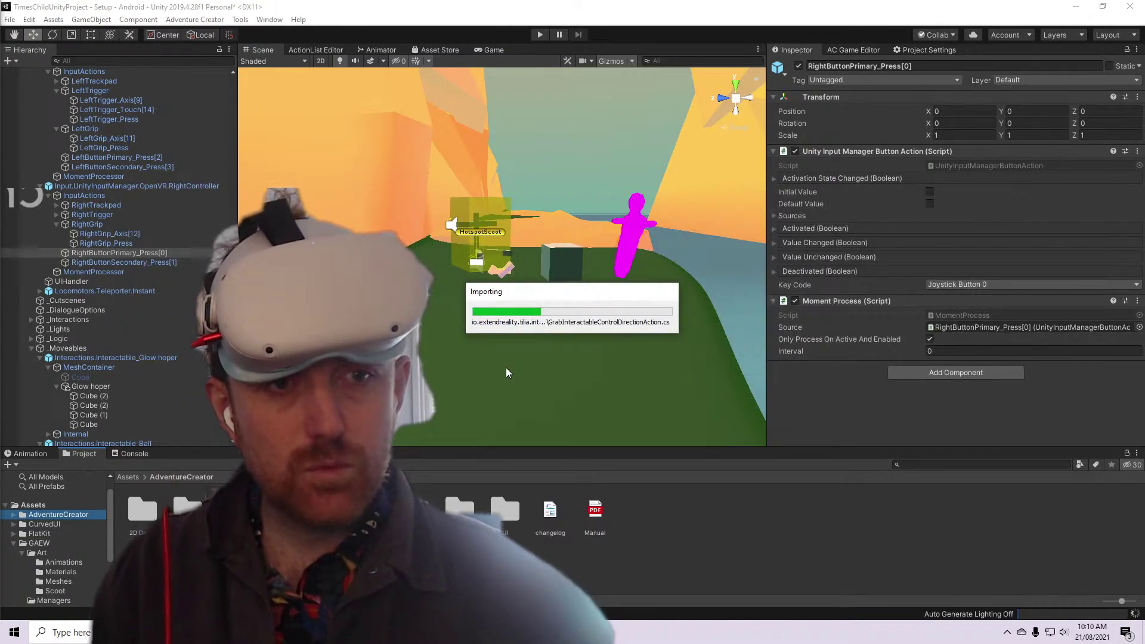
pyautogui.hotkey('alt', 'Tab')
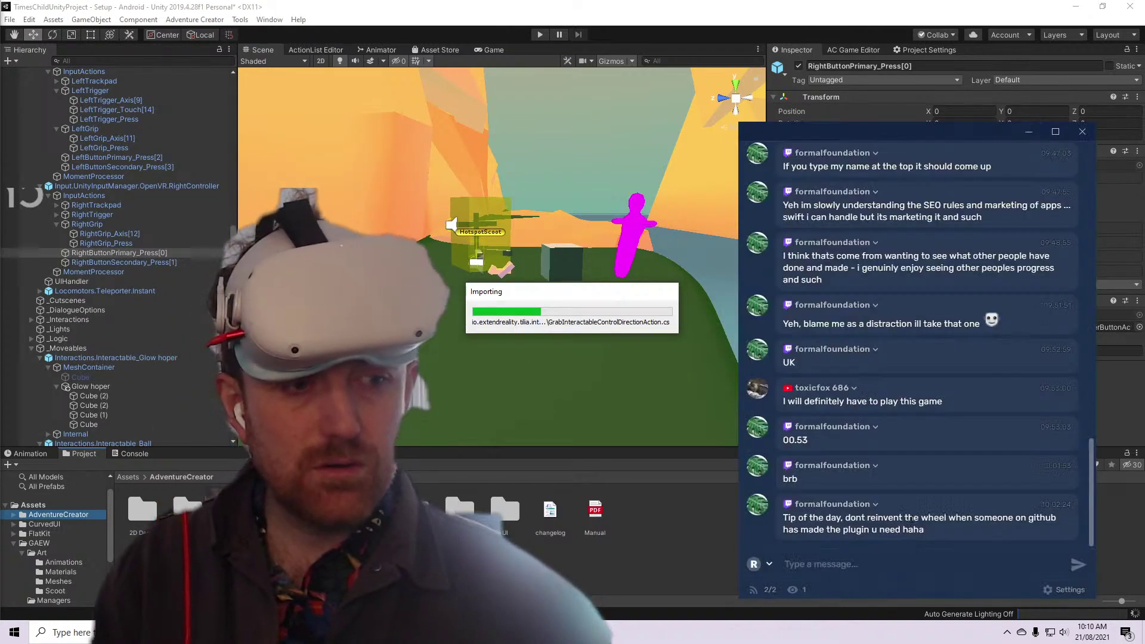
pyautogui.click(1028, 132)
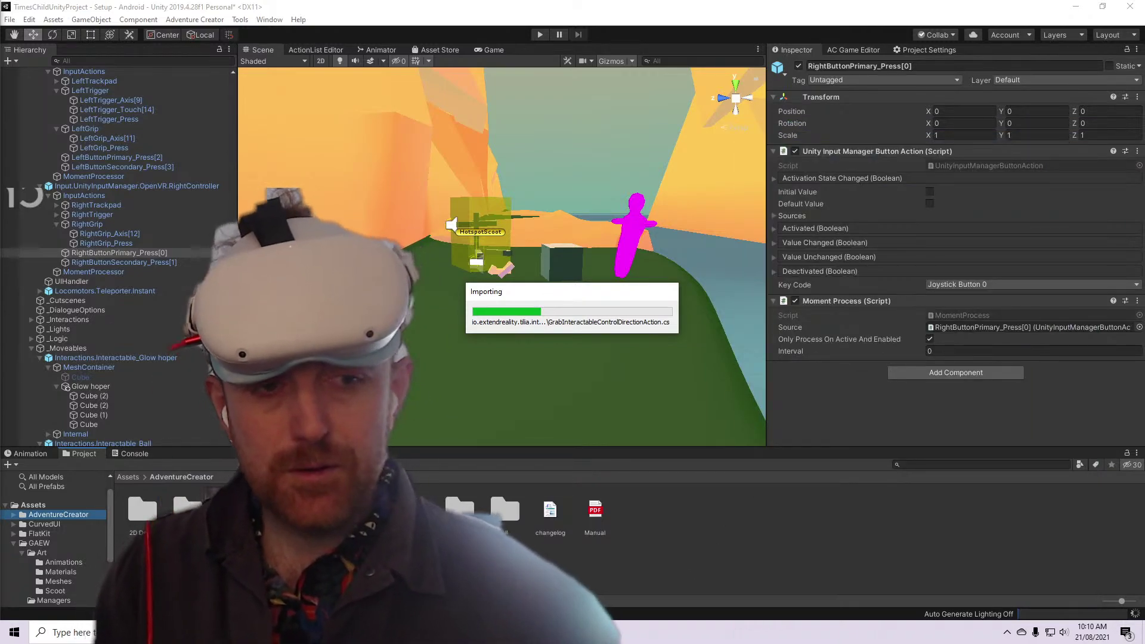
# Switch to the PointerInteractors installation guide in Chrome and read its closing notes on package availability and the Unity Package Manager
pyautogui.hotkey('alt', 'Tab')
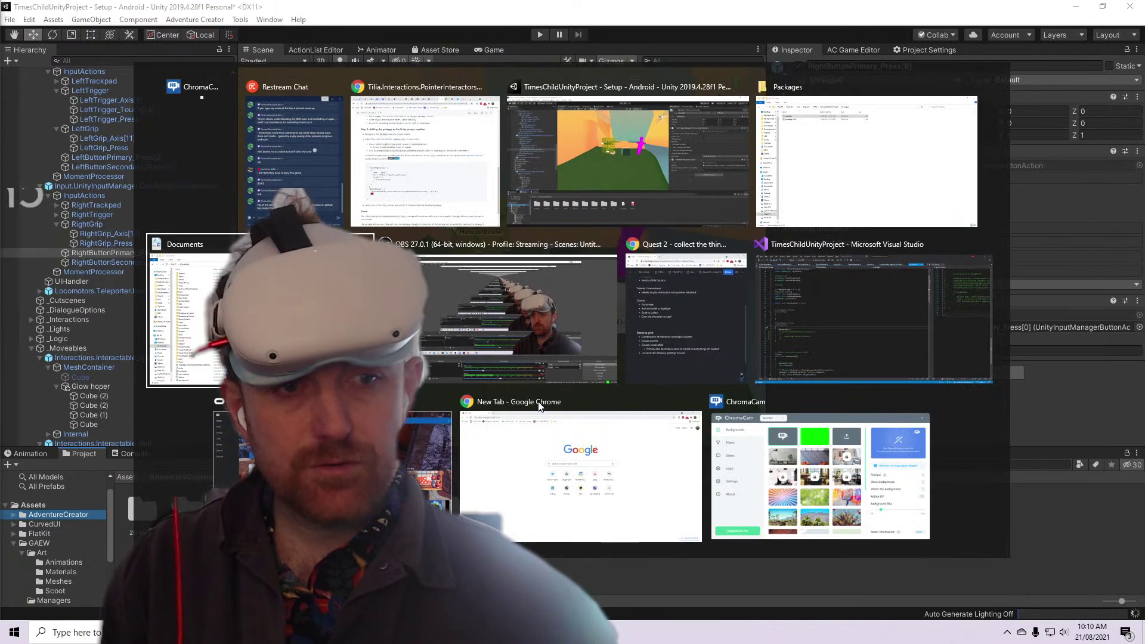
pyautogui.hotkey('alt', 'shift', 'Tab')
pyautogui.hotkey('alt', 'shift', 'Tab')
pyautogui.hotkey('alt', 'shift', 'Tab')
pyautogui.hotkey('alt', 'shift', 'Tab')
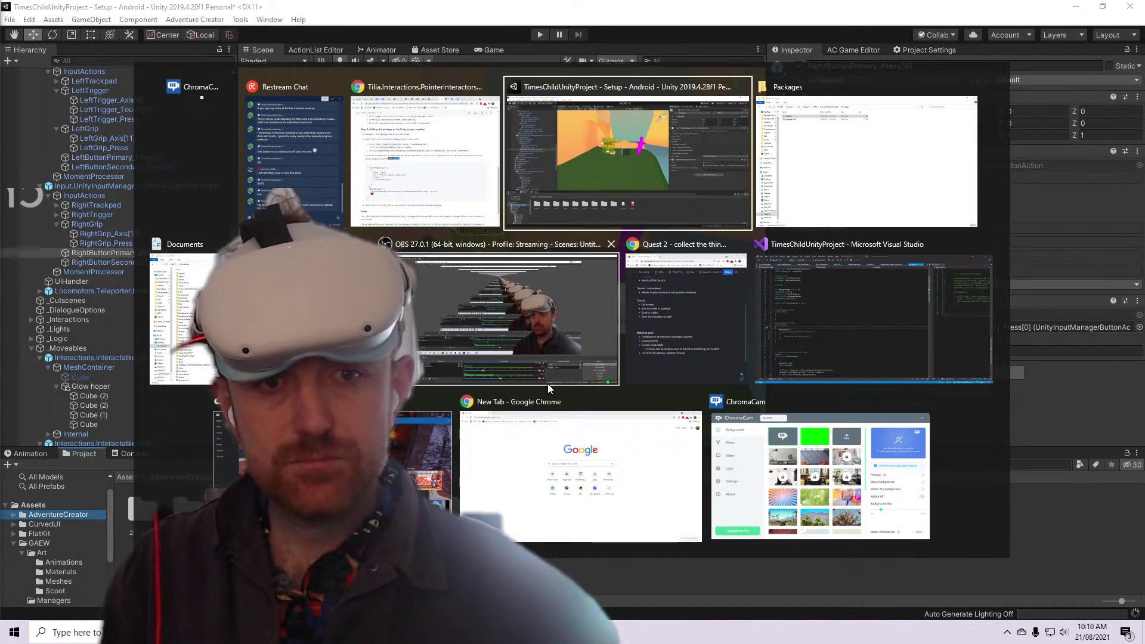
pyautogui.hotkey('alt', 'Tab')
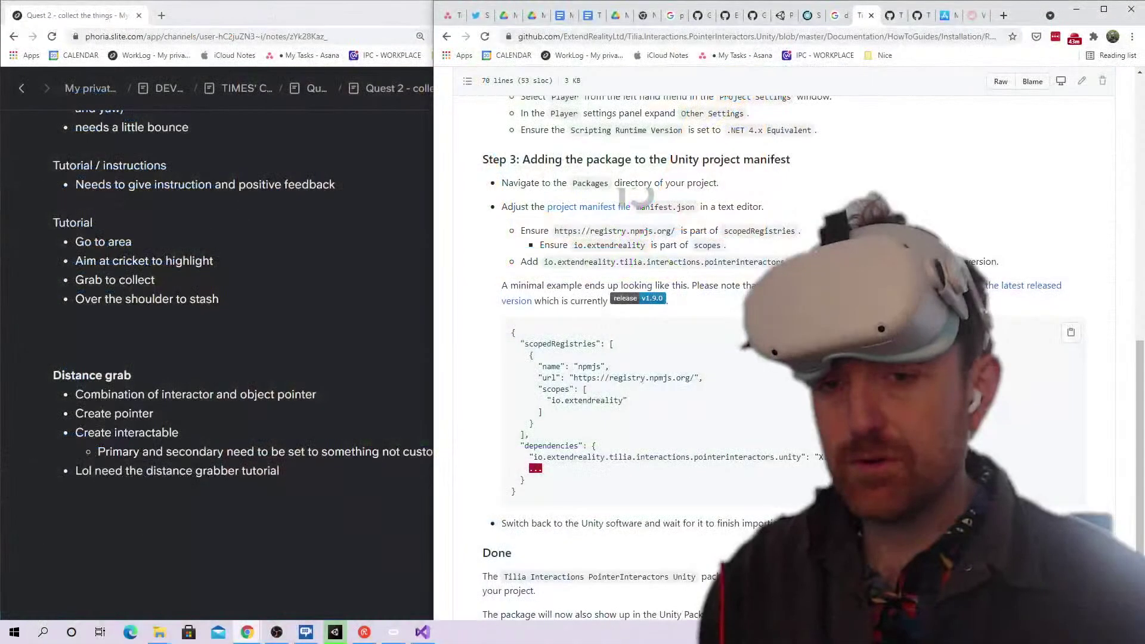
pyautogui.scroll(-3, 636, 194)
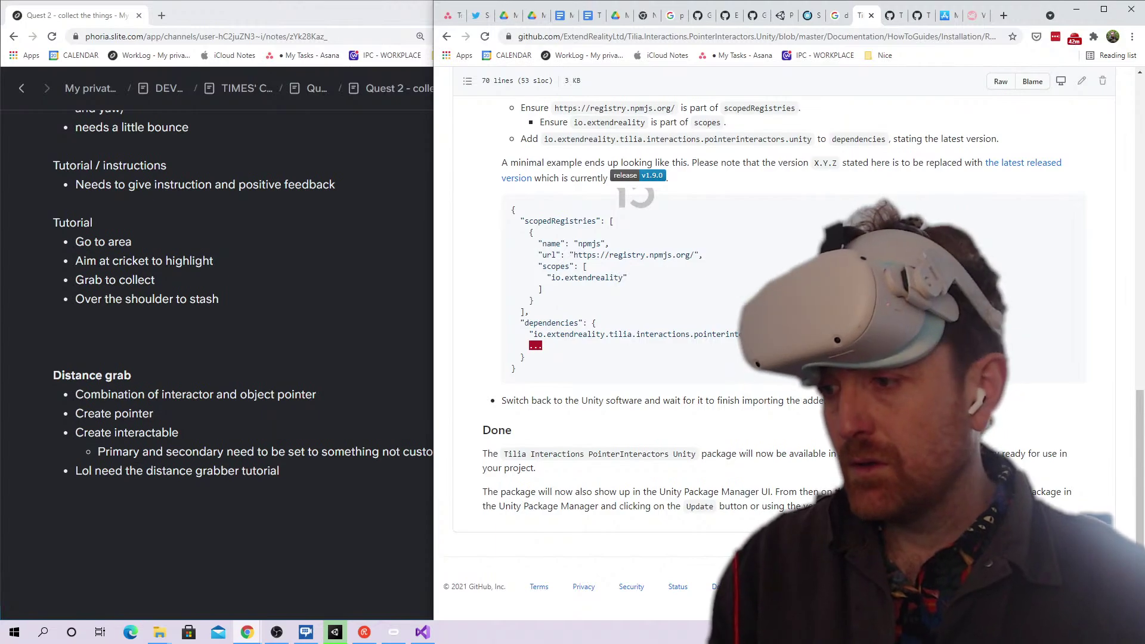
pyautogui.tripleClick(835, 454)
pyautogui.click(825, 470)
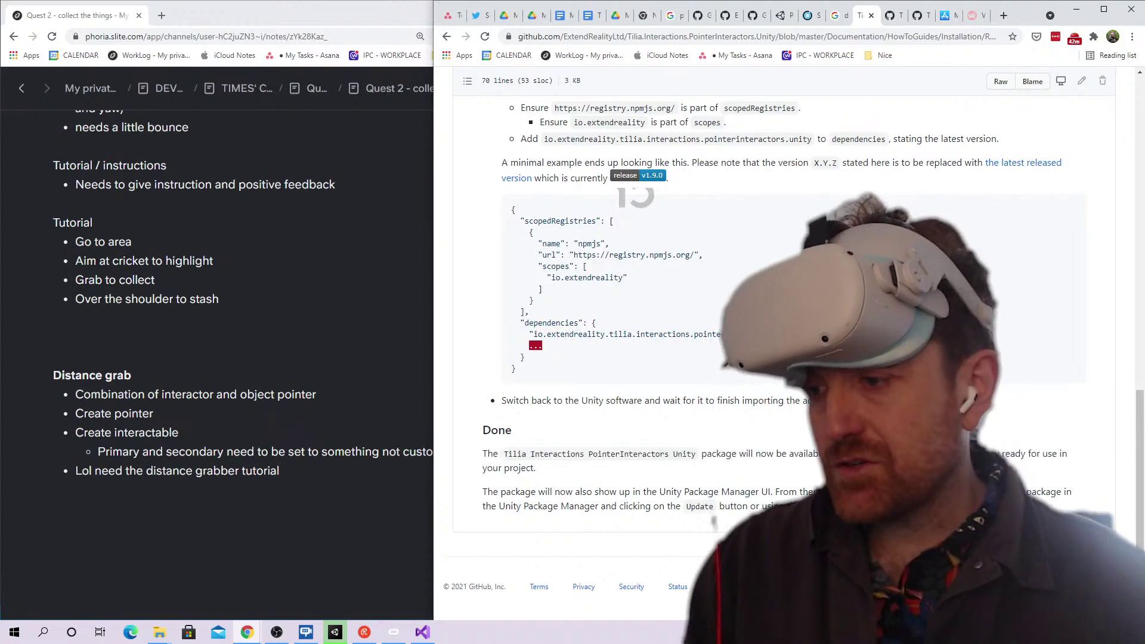
pyautogui.tripleClick(712, 470)
pyautogui.click(745, 499)
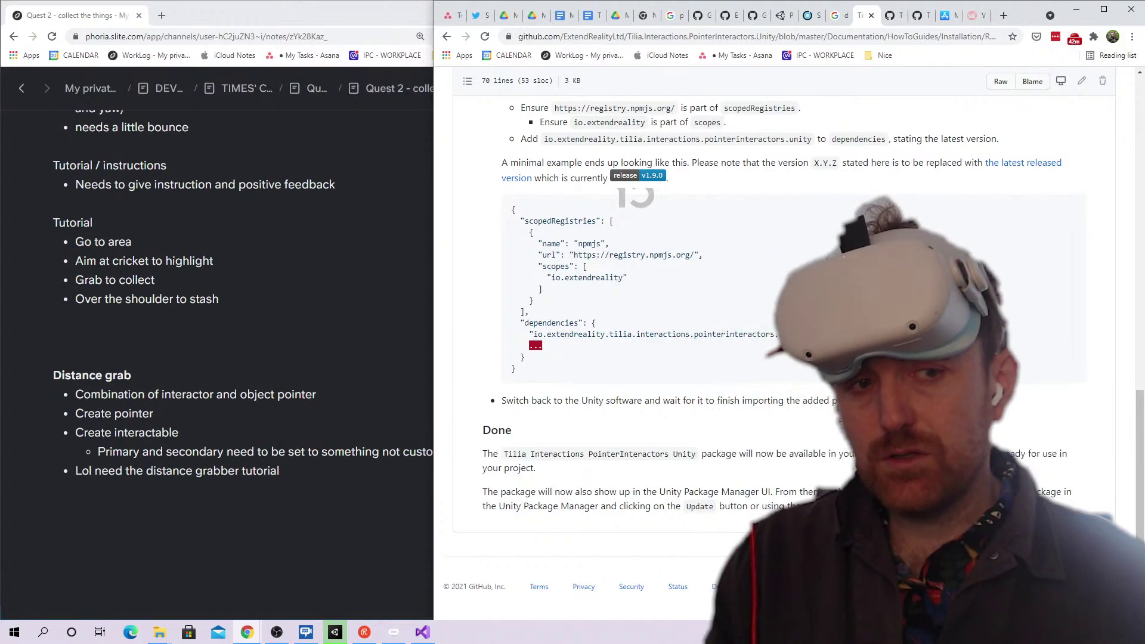
pyautogui.tripleClick(745, 499)
pyautogui.click(745, 499)
pyautogui.tripleClick(746, 498)
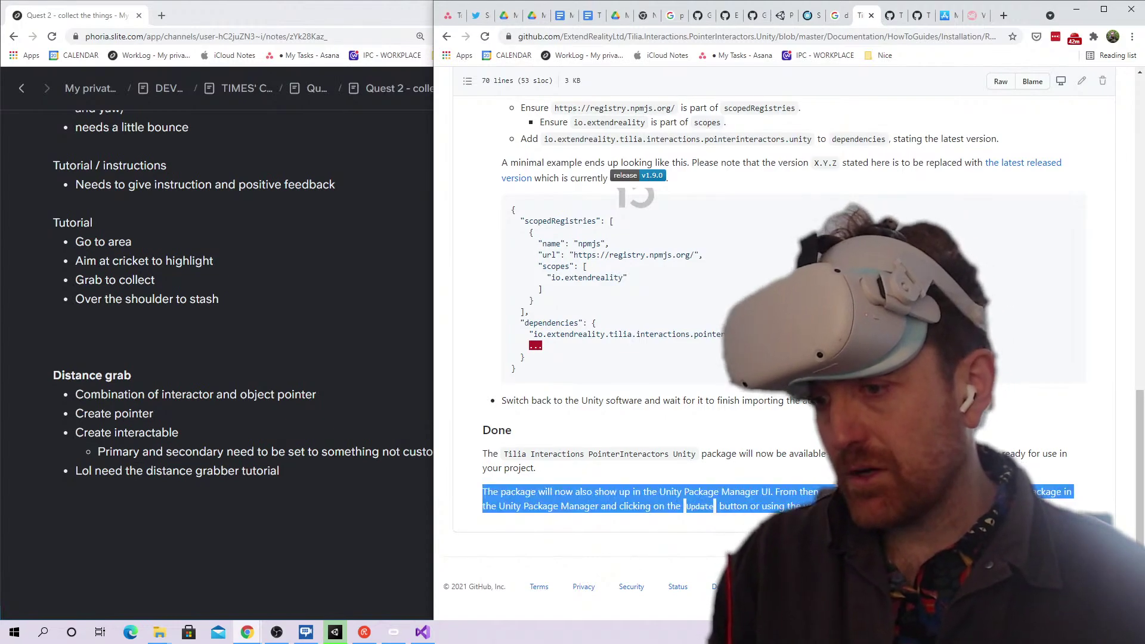
# Look back over the installation guide and the Adding An Interactable guide, then return to the Adding A Distance Grabber guide
pyautogui.scroll(8, 775, 334)
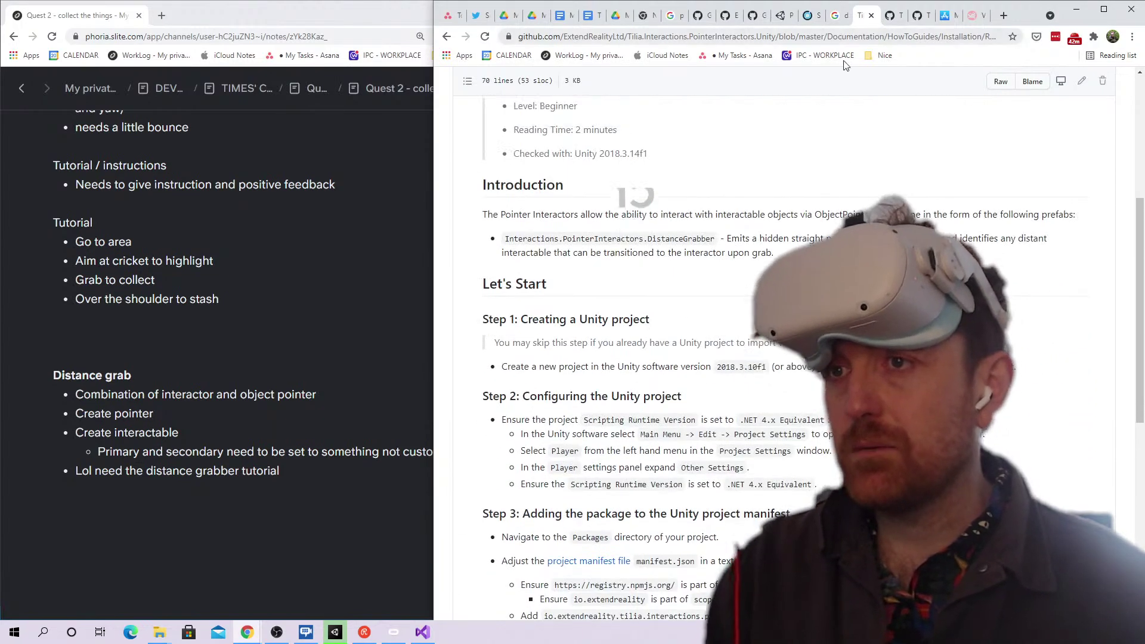
pyautogui.scroll(5, 775, 334)
pyautogui.scroll(-3, 775, 334)
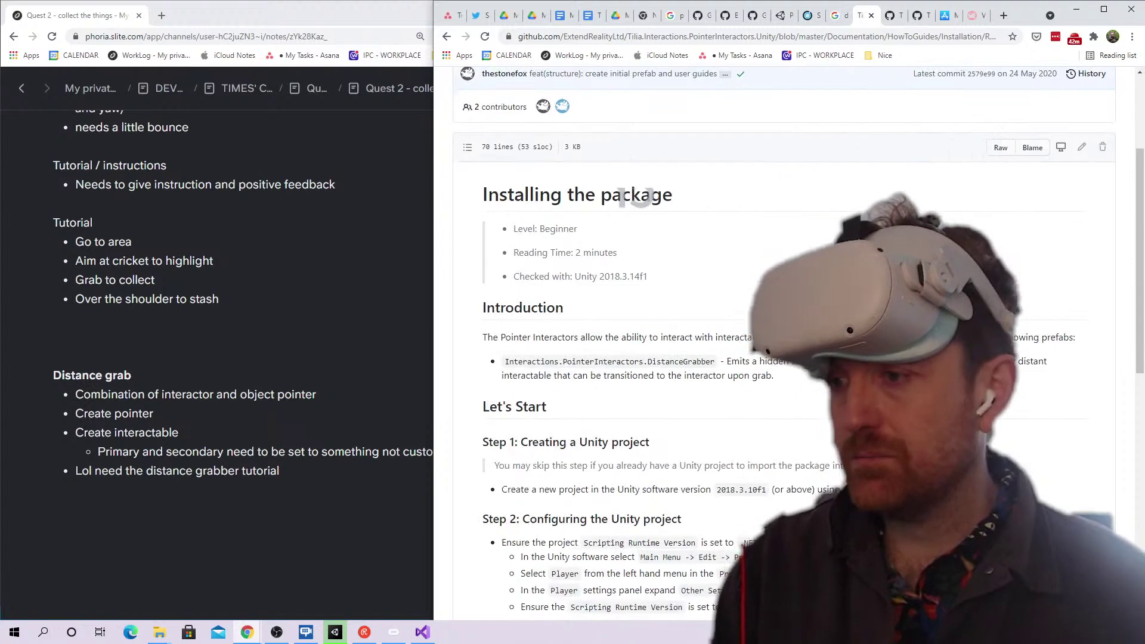
pyautogui.click(897, 21)
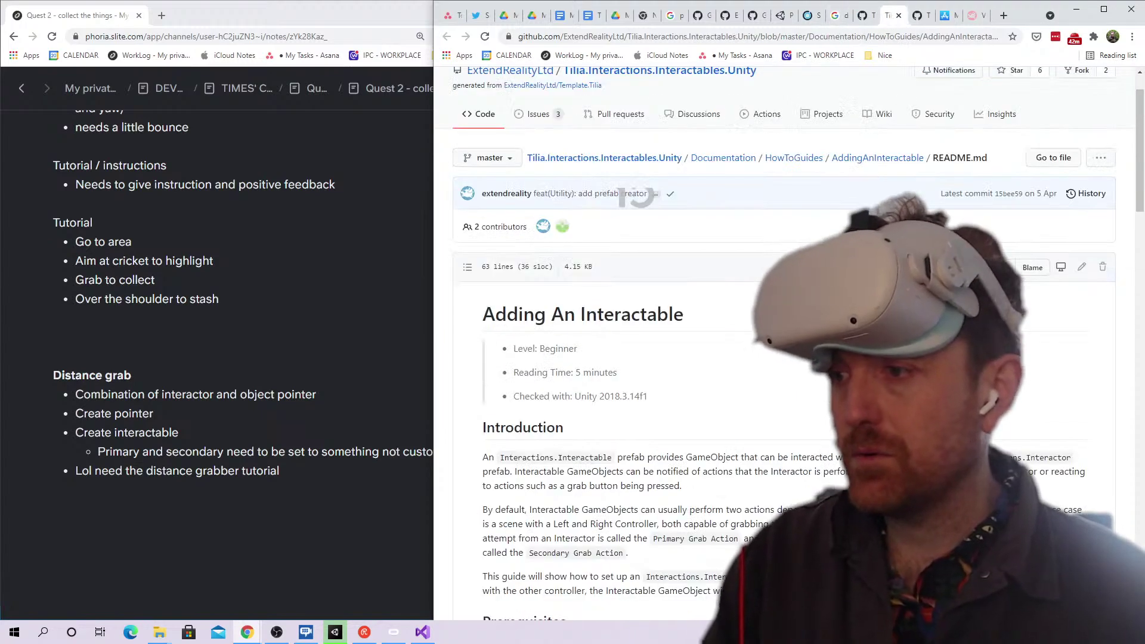
pyautogui.click(865, 16)
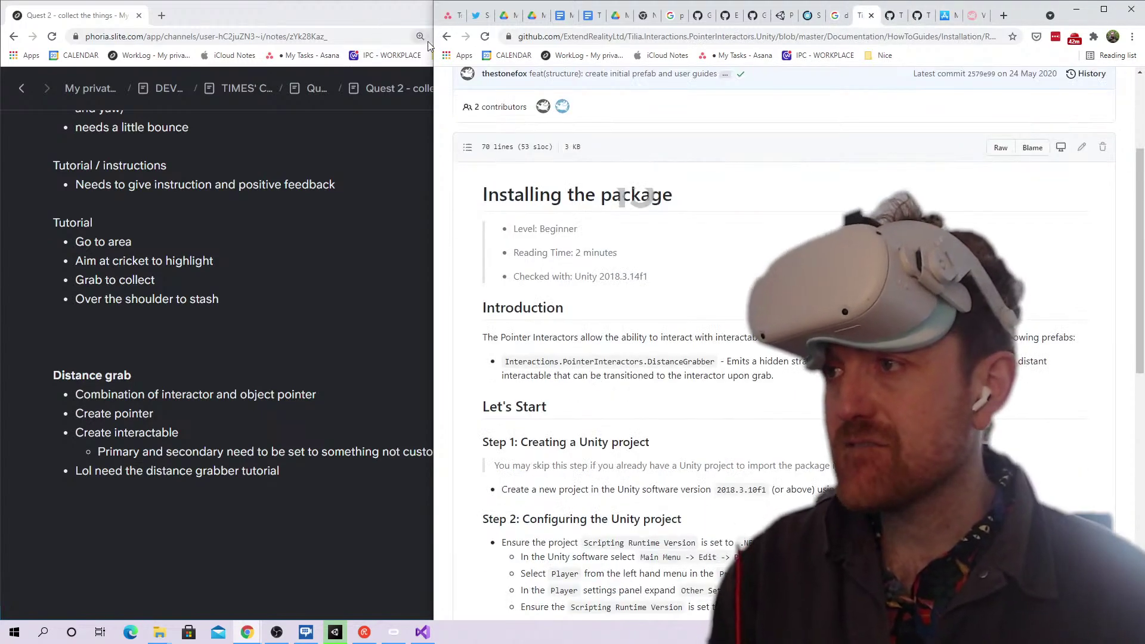
pyautogui.click(446, 37)
pyautogui.click(446, 37)
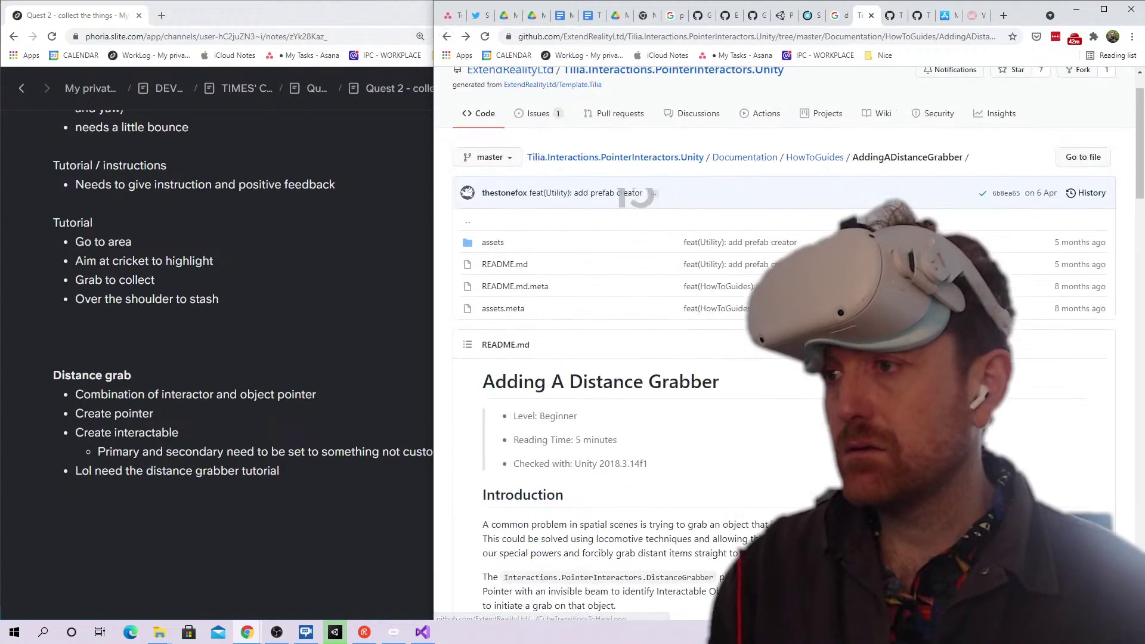
# Read the Distance Grabber guide's introduction, prerequisites and Steps 1 to 3 on adding the prefab, assigning its Interactor and testing it
pyautogui.scroll(-5, 775, 357)
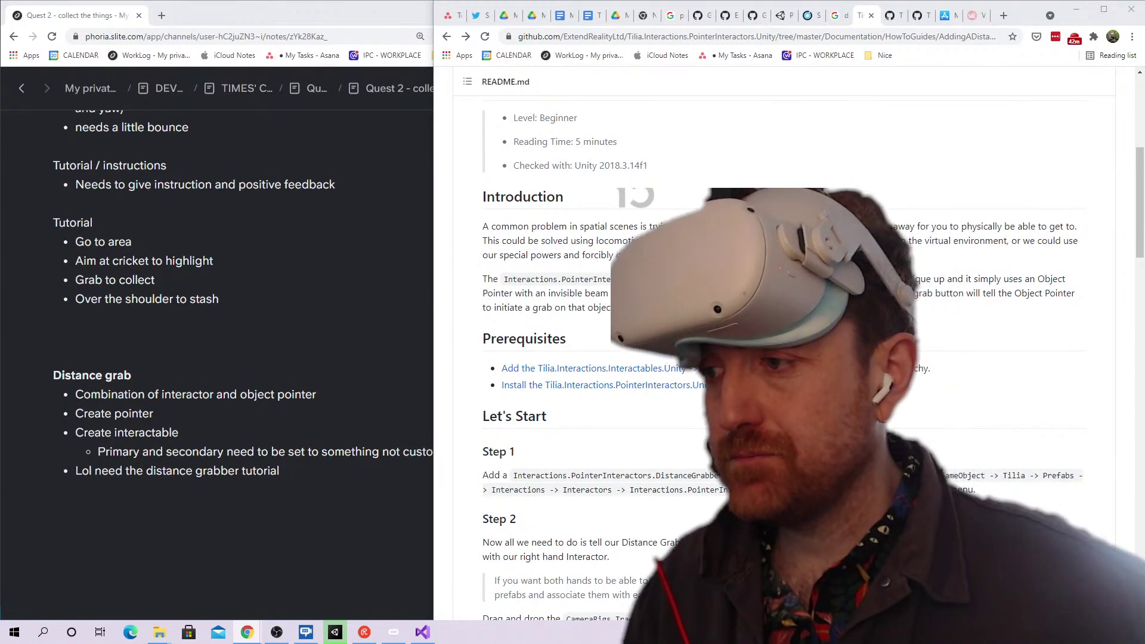
pyautogui.scroll(-1, 781, 358)
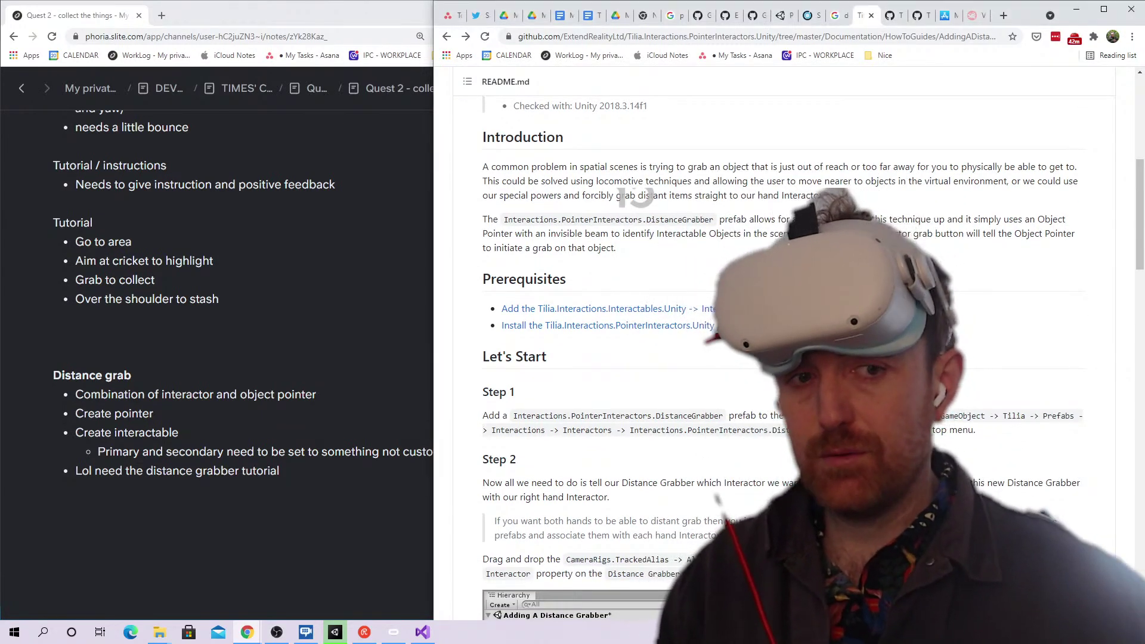
pyautogui.scroll(-5, 706, 423)
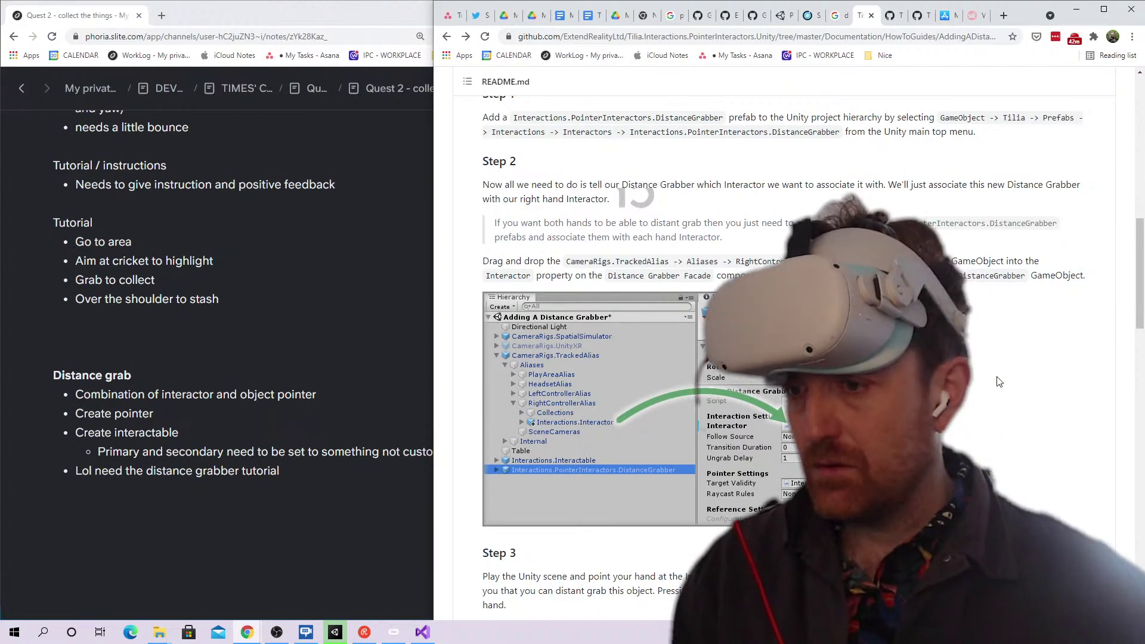
pyautogui.scroll(-5, 999, 381)
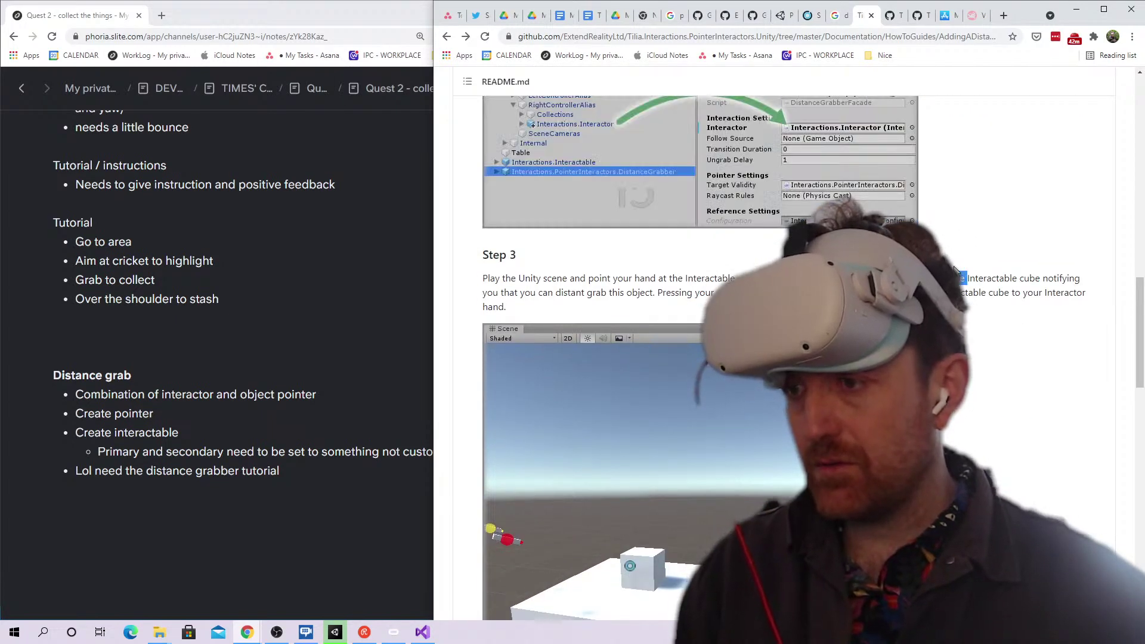
pyautogui.tripleClick(954, 270)
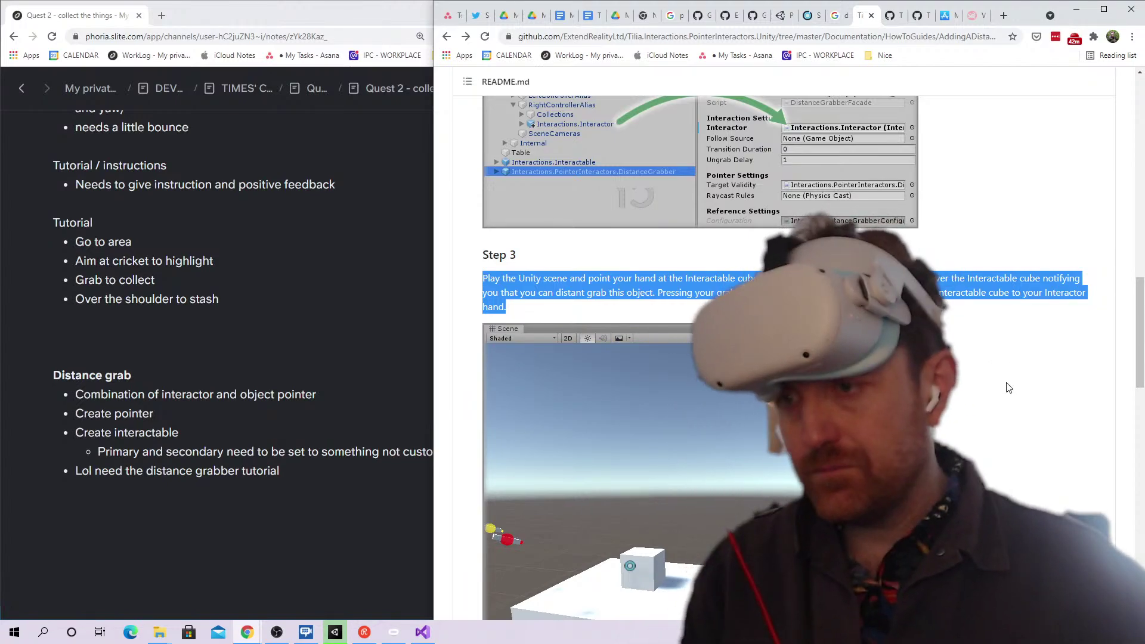
# Read the guide's Step 4 on the Transition Duration setting and its Done section with the final grab demonstration
pyautogui.scroll(-10, 1013, 393)
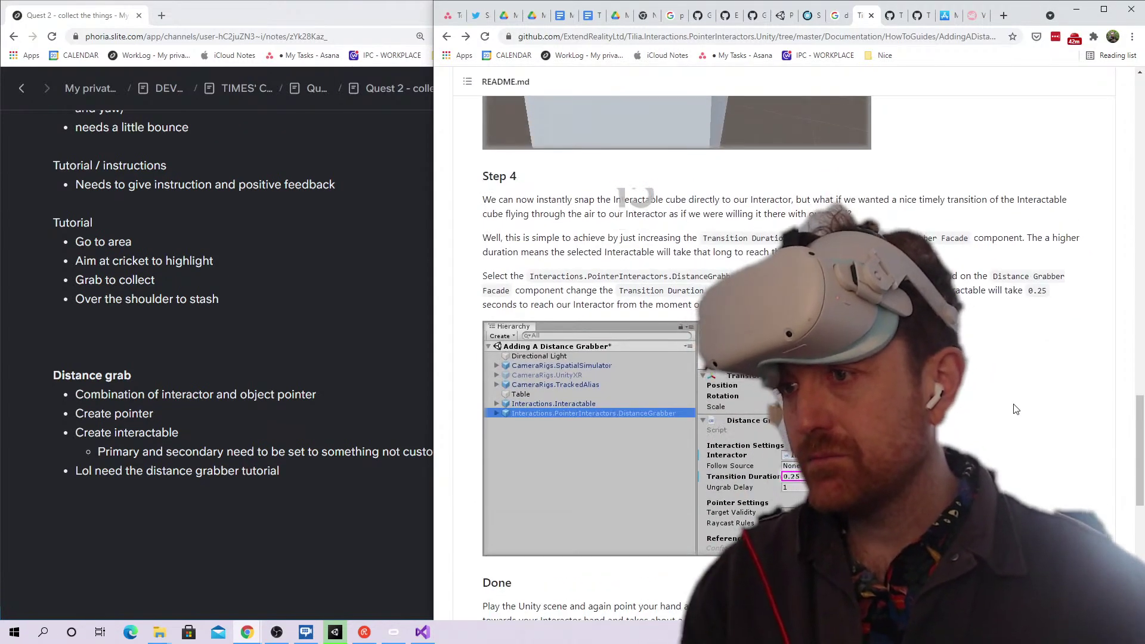
pyautogui.tripleClick(979, 210)
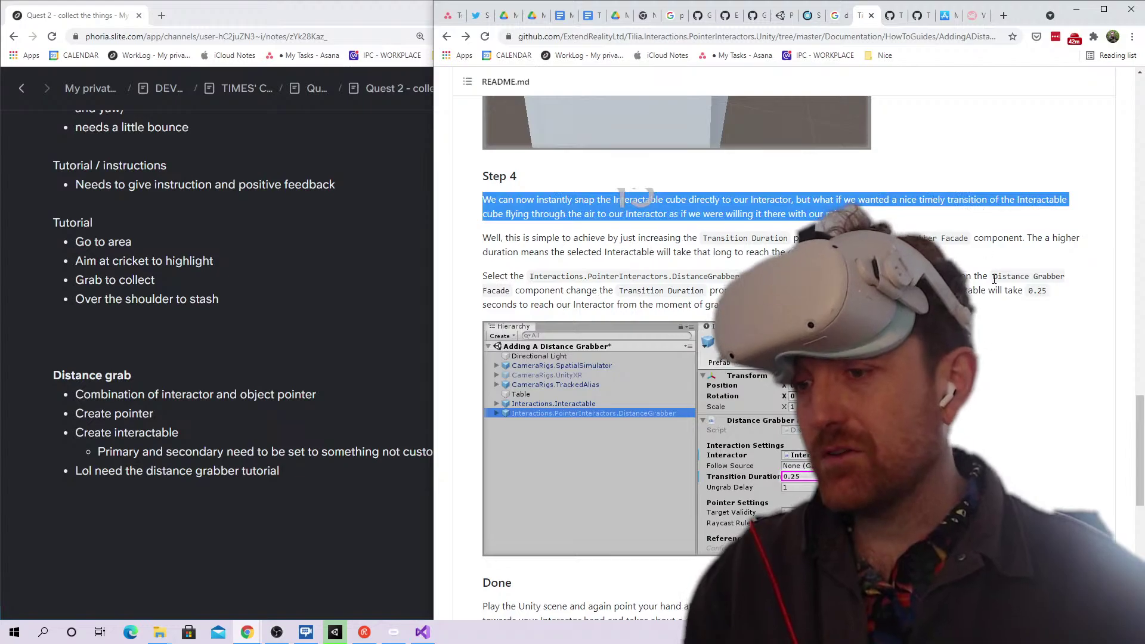
pyautogui.tripleClick(996, 200)
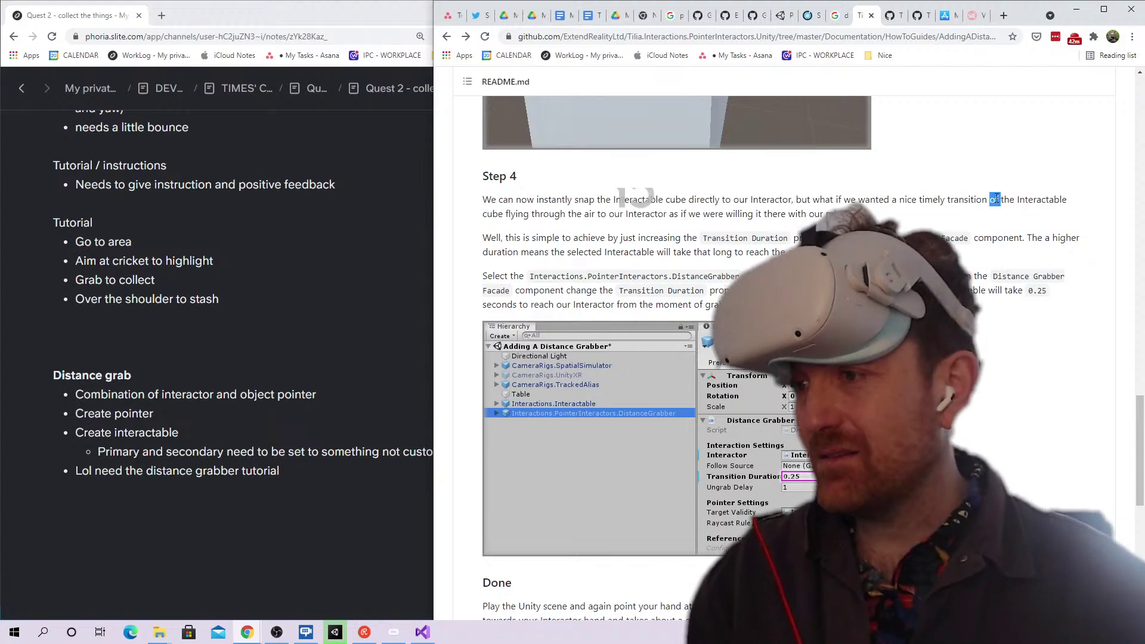
pyautogui.tripleClick(768, 238)
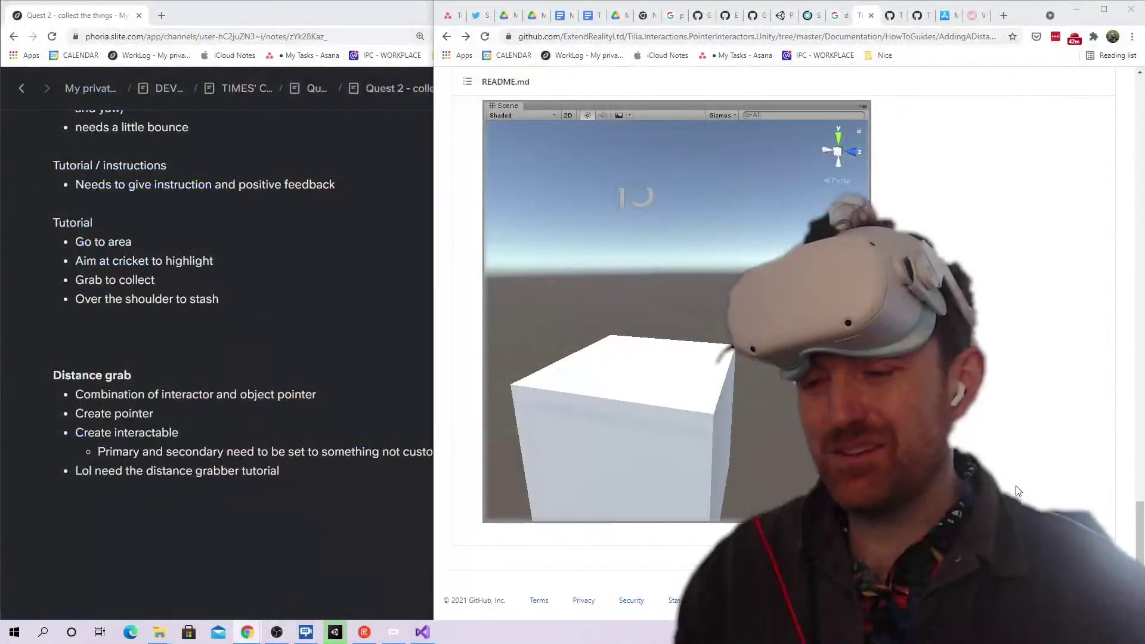
pyautogui.scroll(-5, 1018, 491)
pyautogui.scroll(5, 1025, 485)
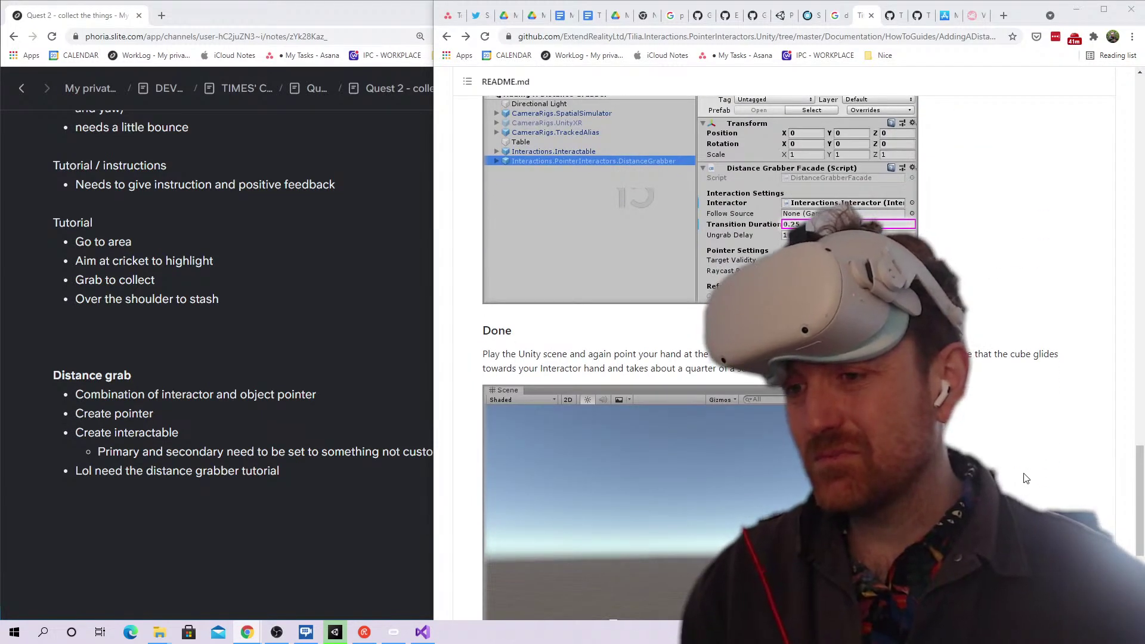
pyautogui.tripleClick(999, 369)
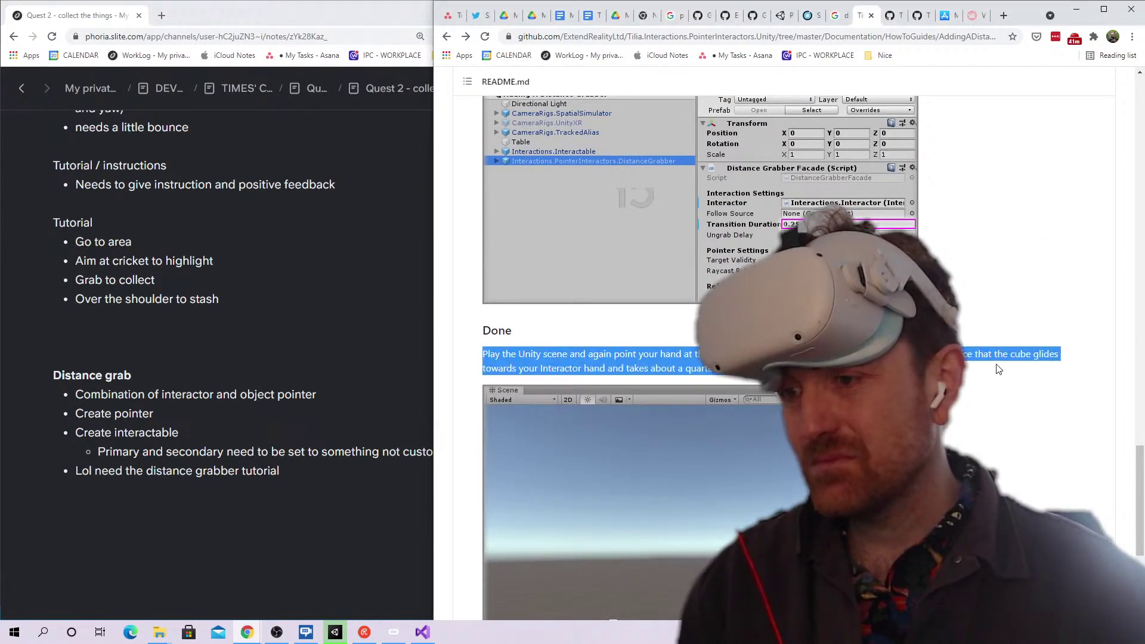
pyautogui.scroll(-3, 996, 370)
pyautogui.scroll(4, 997, 369)
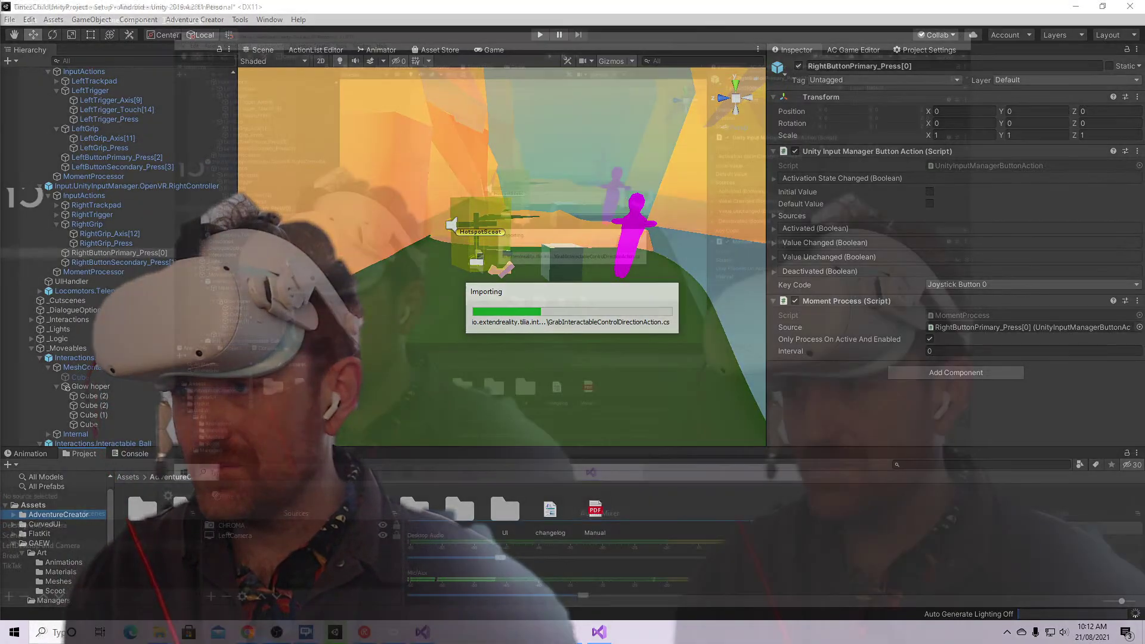
# Switch to OBS and activate the Break scene
pyautogui.click(40, 555)
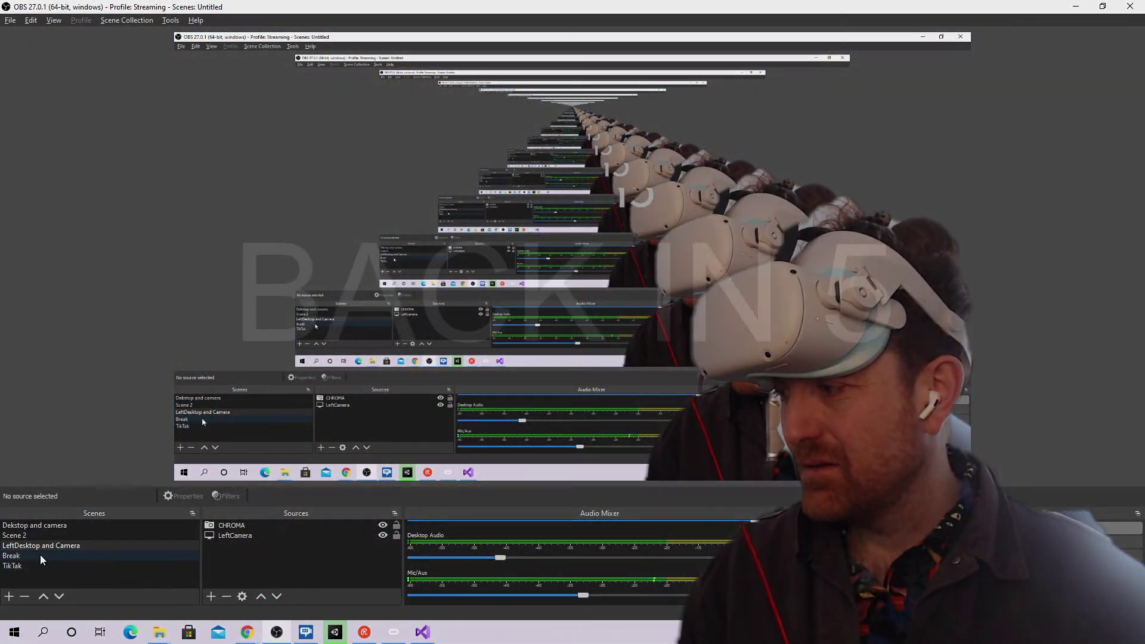
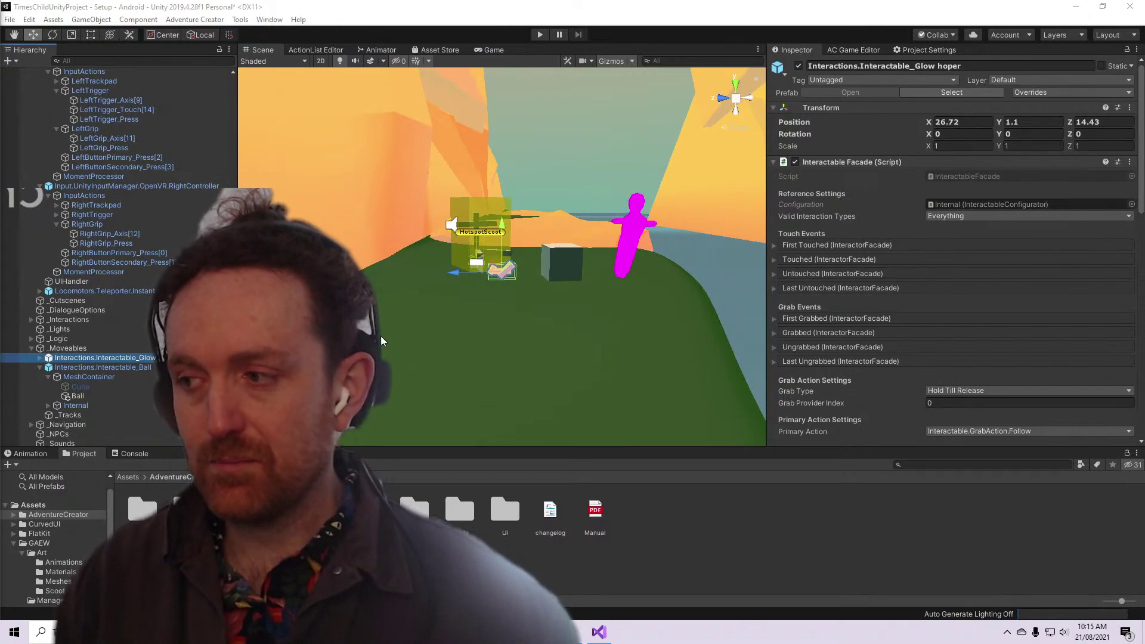
# Bring up the Restream Chat window to check its messages, then minimise it
pyautogui.hotkey('alt', 'Tab')
pyautogui.hotkey('alt', 'Tab')
pyautogui.hotkey('alt', 'Tab')
pyautogui.hotkey('alt', 'Tab')
pyautogui.hotkey('alt', 'Tab')
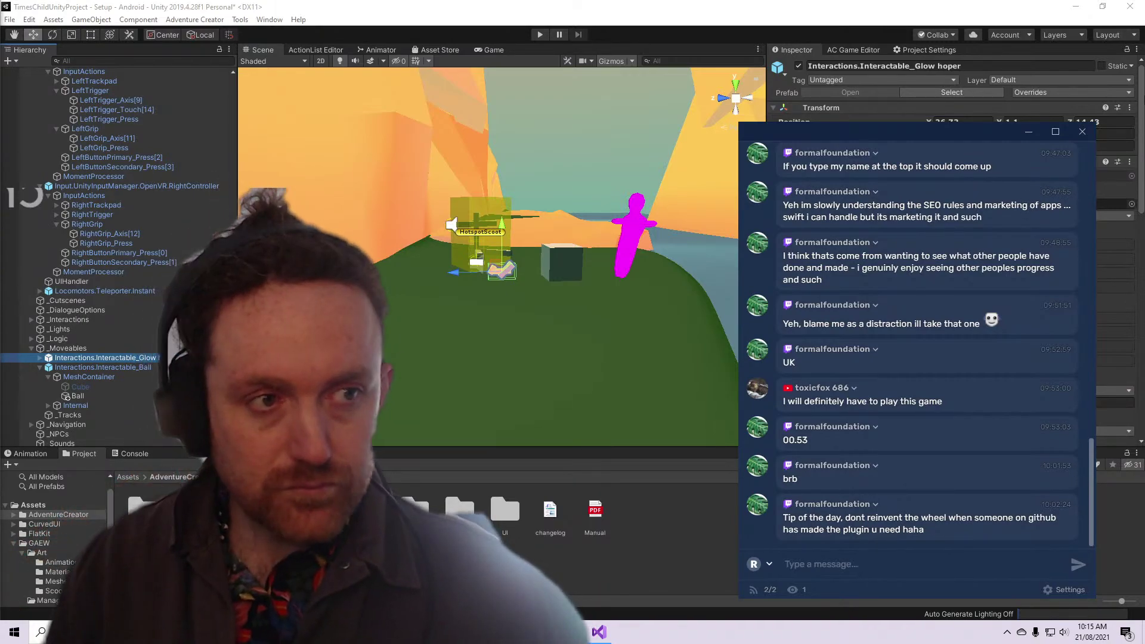
pyautogui.click(1028, 132)
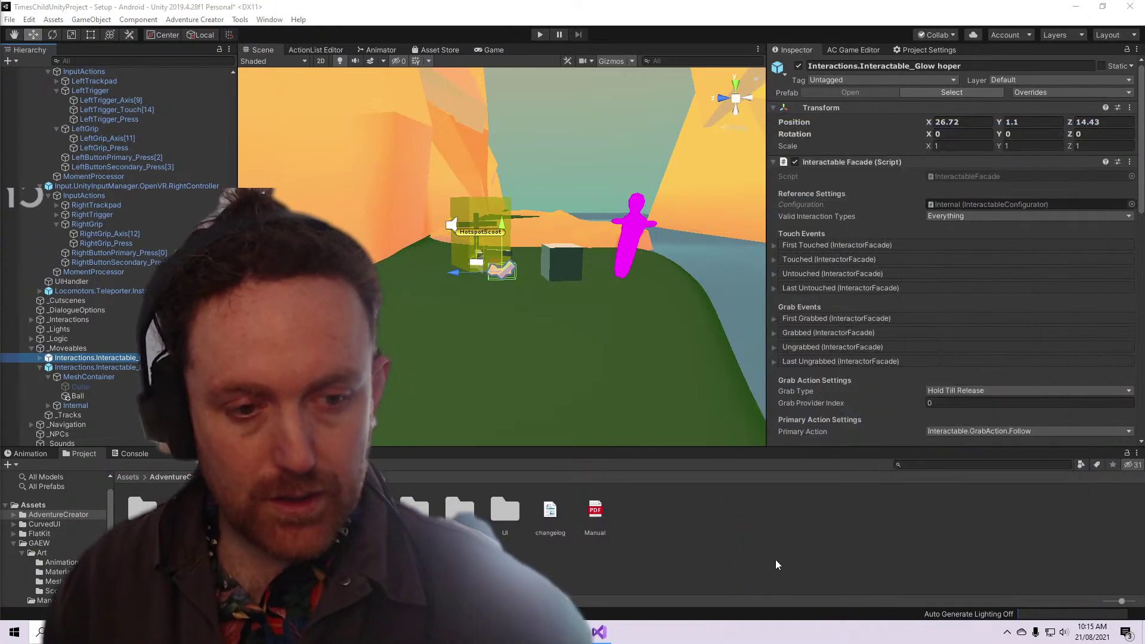
# Clear the selection in the Unity project, switch to OBS and try to start a recording
pyautogui.click(768, 525)
pyautogui.hotkey('alt', 'Tab')
pyautogui.hotkey('alt', 'Tab')
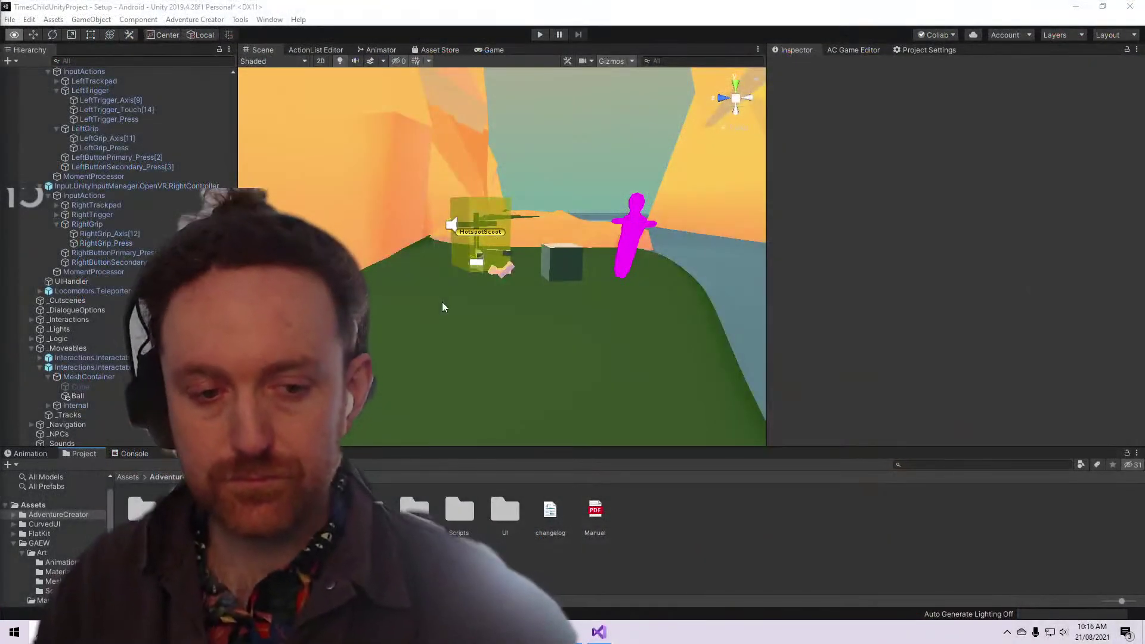
pyautogui.hotkey('alt', 'Tab')
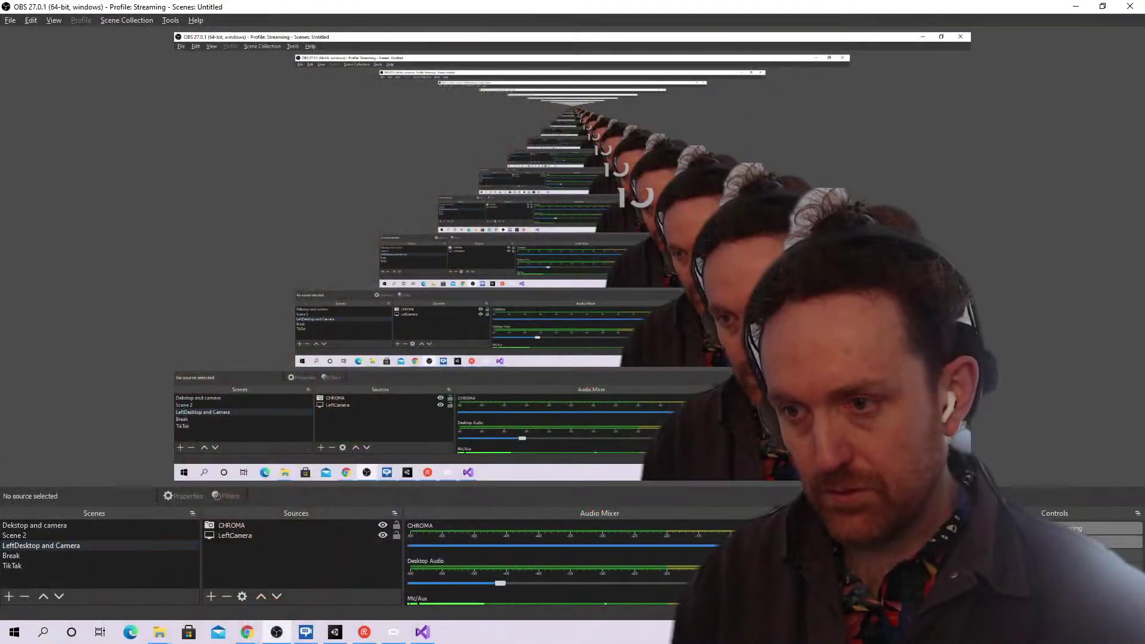
pyautogui.click(1103, 541)
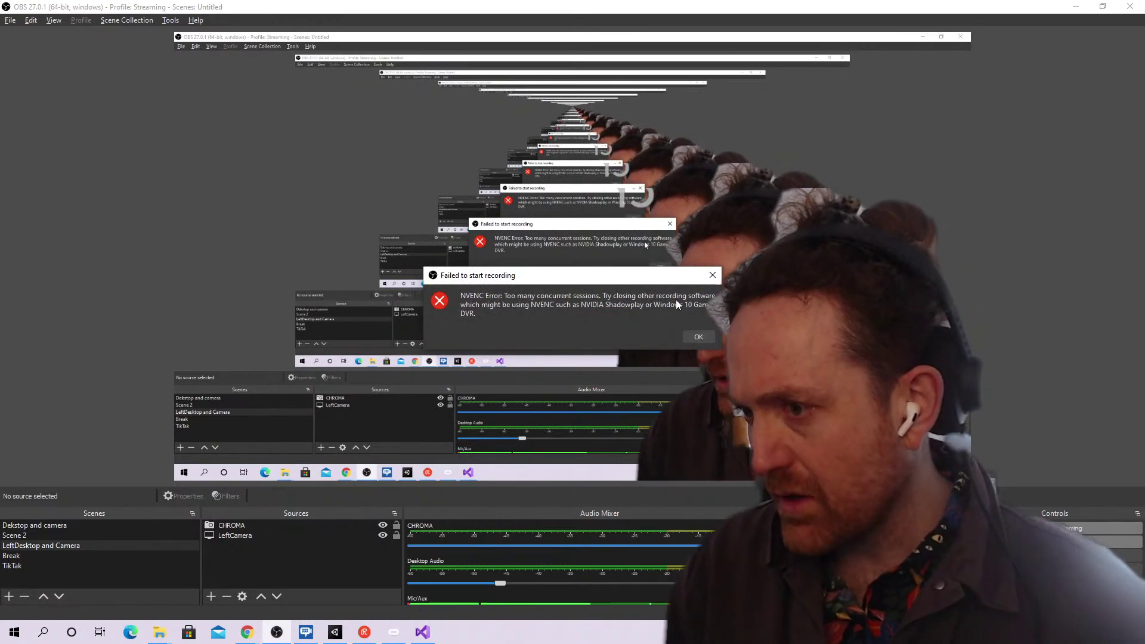
# Dismiss the recording error and look through the running processes in Task Manager for other recording software
pyautogui.click(699, 337)
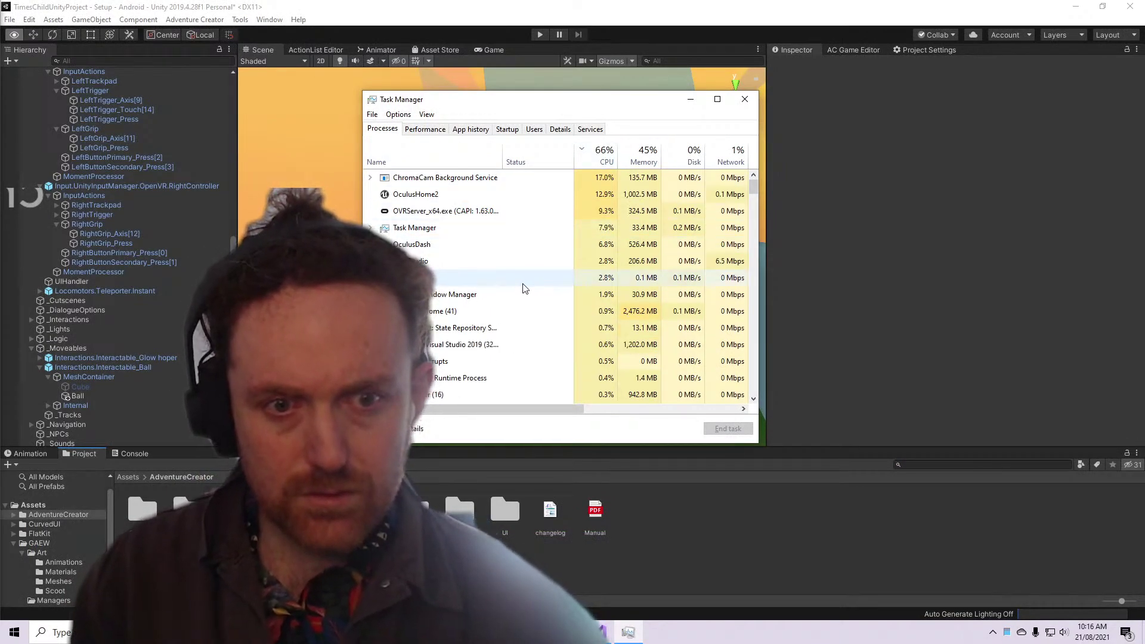
pyautogui.scroll(-7, 480, 200)
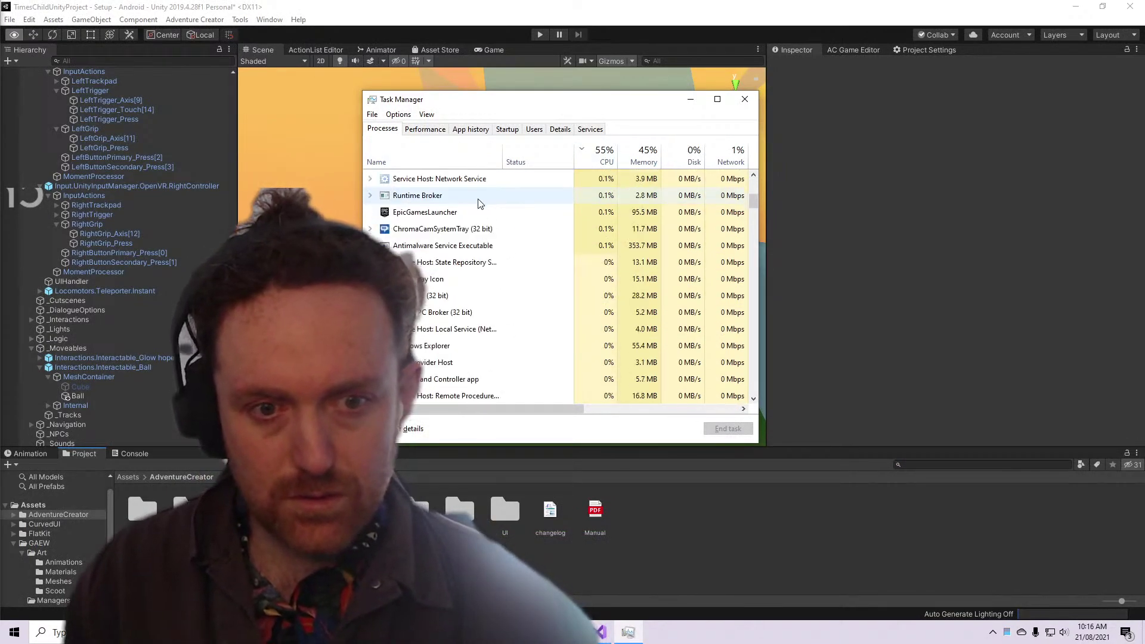
pyautogui.scroll(-10, 481, 204)
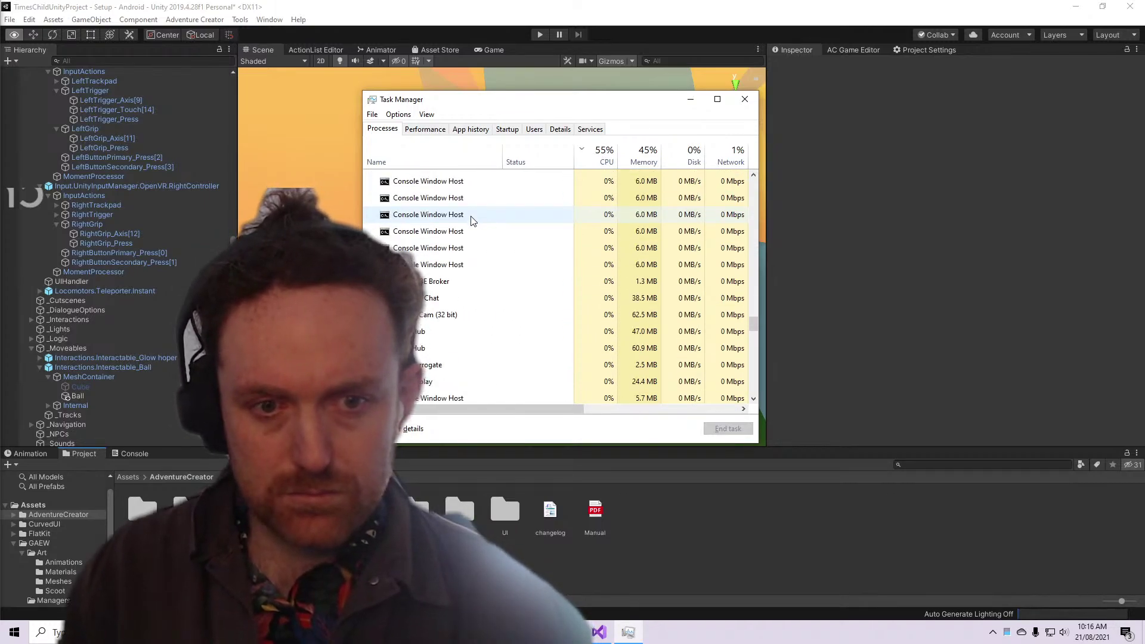
pyautogui.scroll(-10, 471, 220)
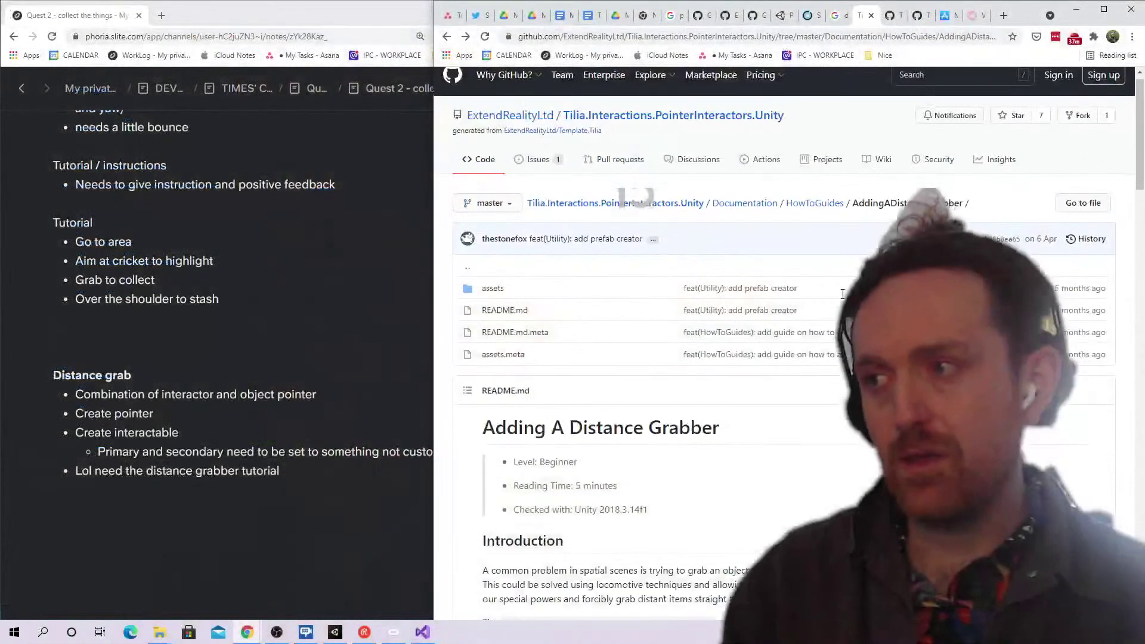
# Switch to Chrome, browse ExtendRealityLtd's repositories on GitHub, and return to the Adding A Distance Grabber guide
pyautogui.scroll(1, 775, 268)
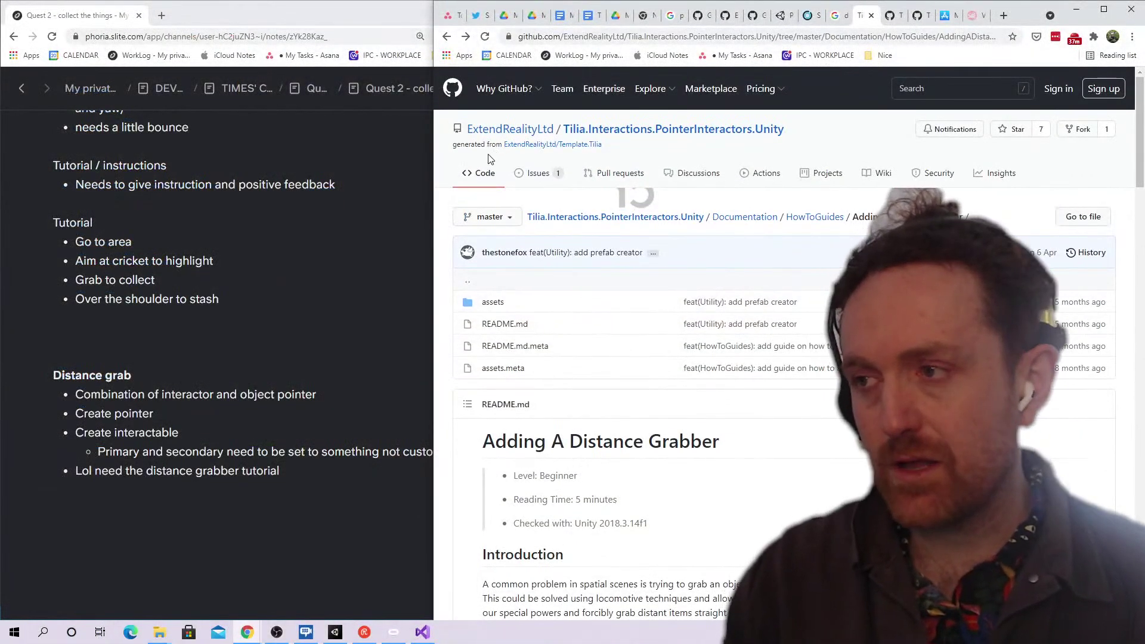
pyautogui.click(498, 130)
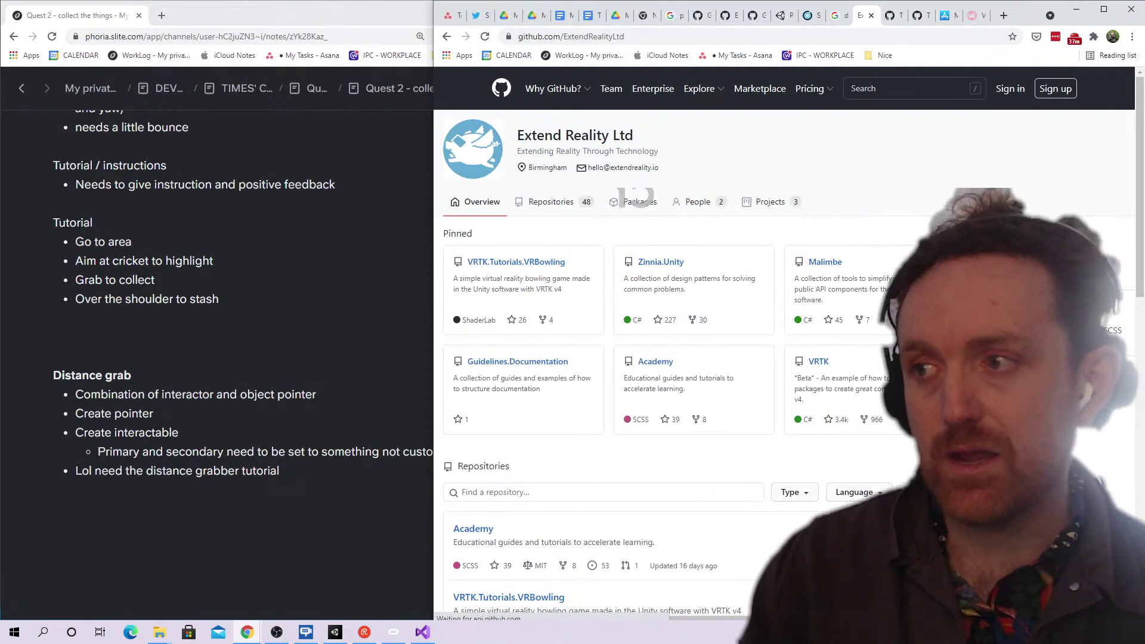
pyautogui.scroll(-15, 720, 238)
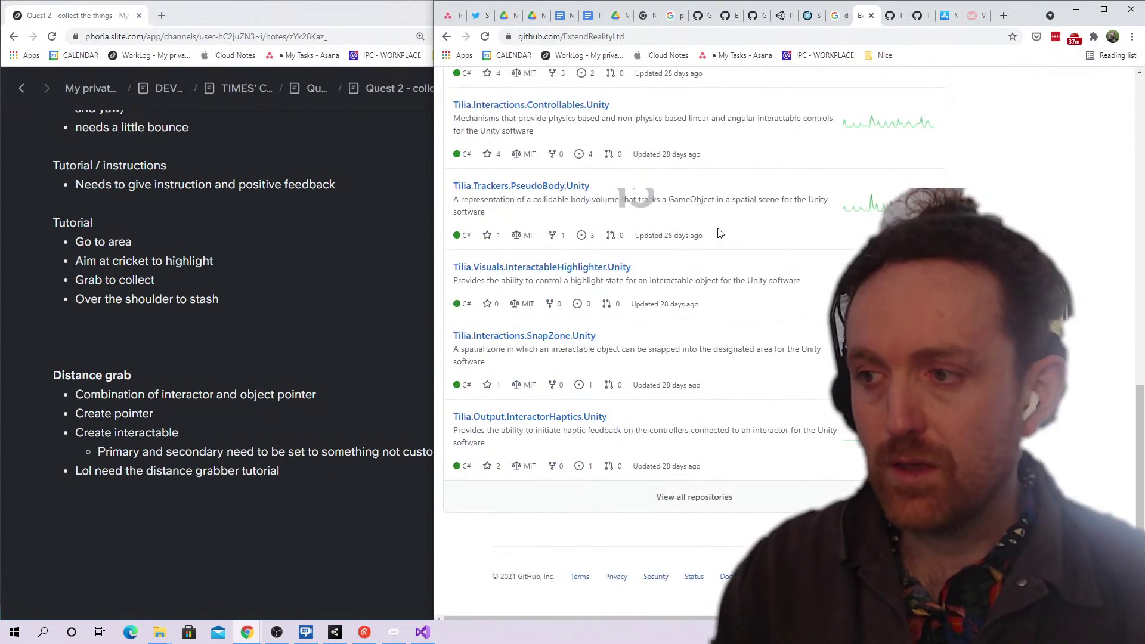
pyautogui.scroll(5, 563, 374)
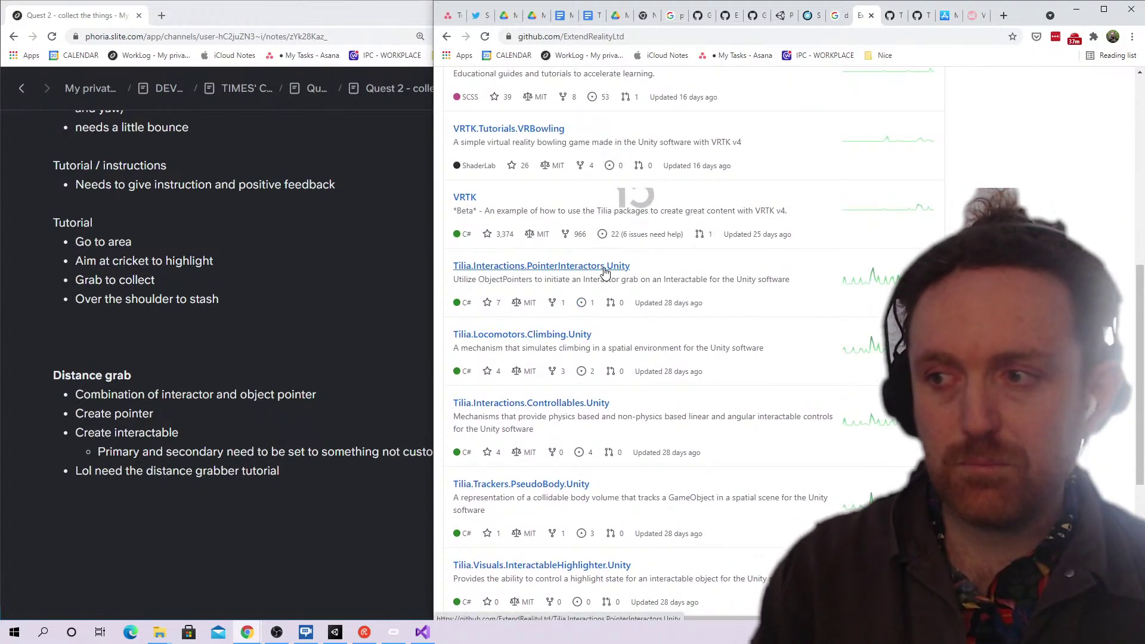
pyautogui.scroll(4, 669, 276)
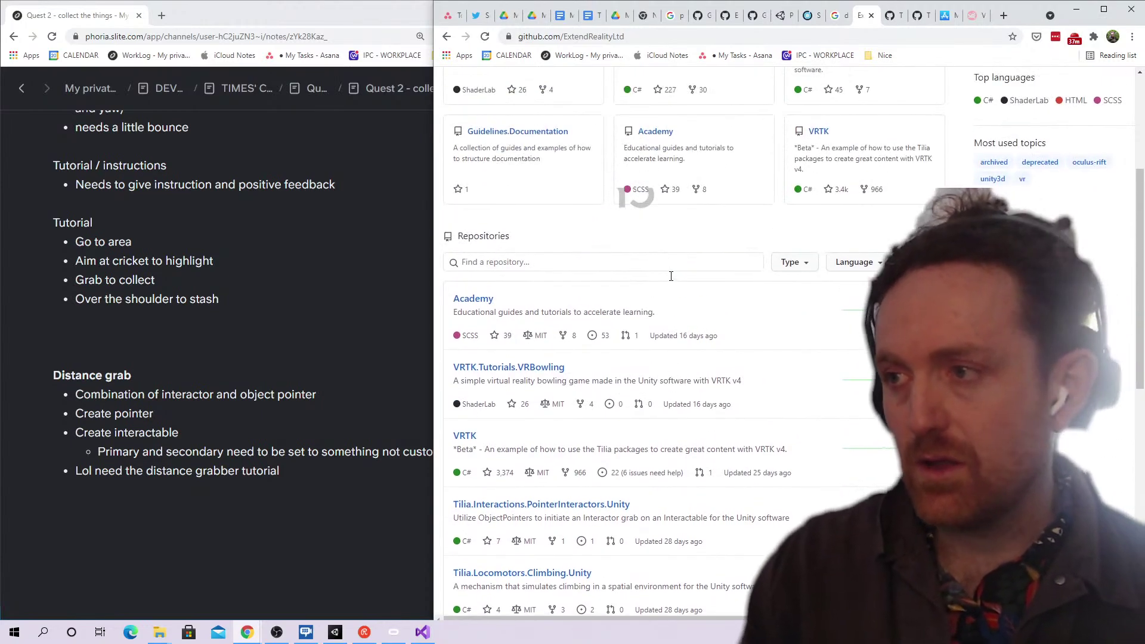
pyautogui.click(451, 44)
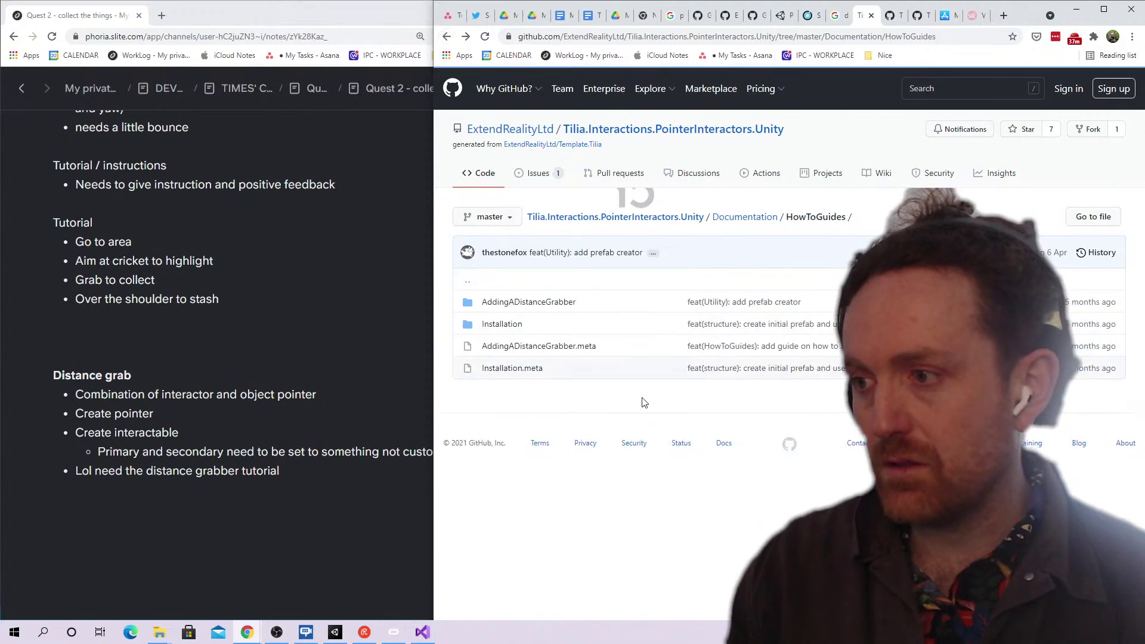
pyautogui.click(466, 38)
pyautogui.click(466, 38)
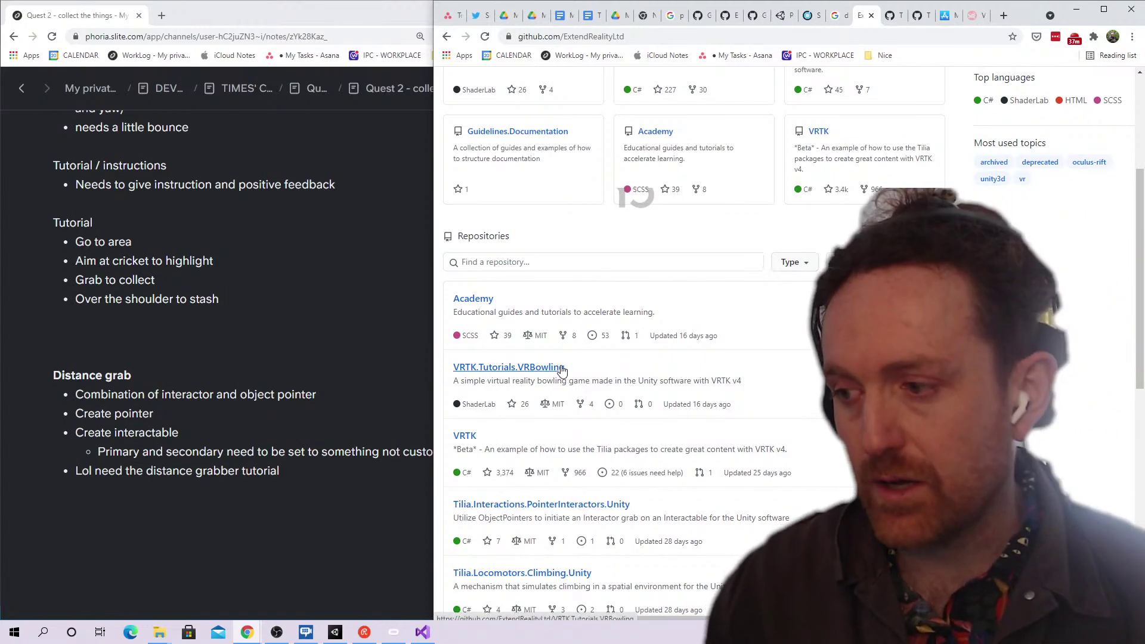
pyautogui.click(447, 38)
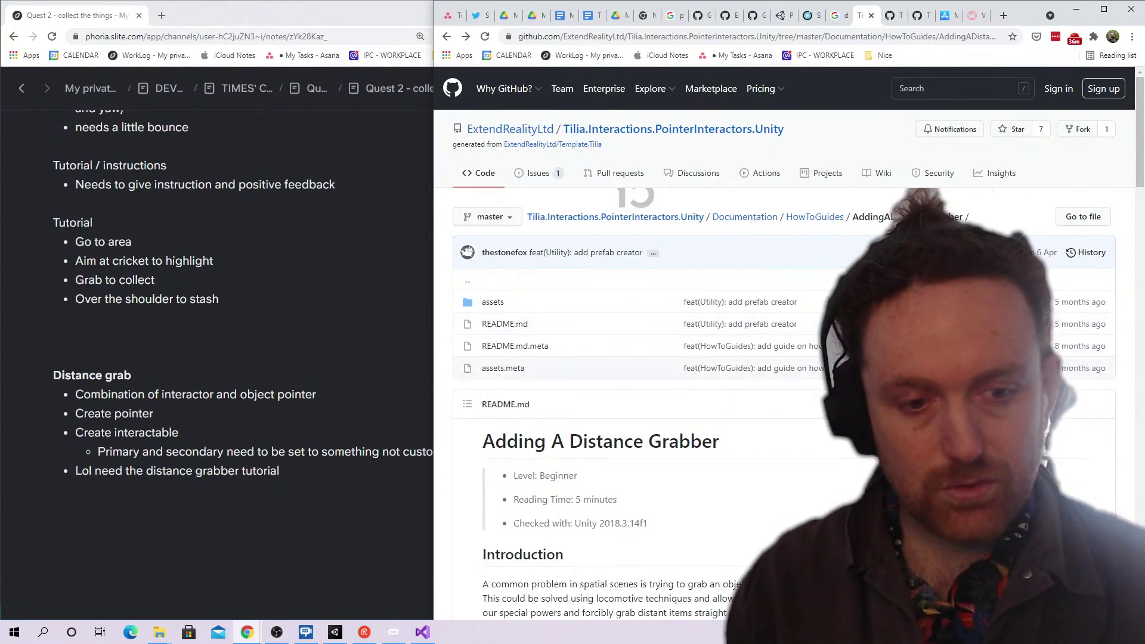
# Read the guide's title and introduction, skim the linked Adding An Interactable prerequisite, and return to the distance grabber guide
pyautogui.scroll(-1, 759, 251)
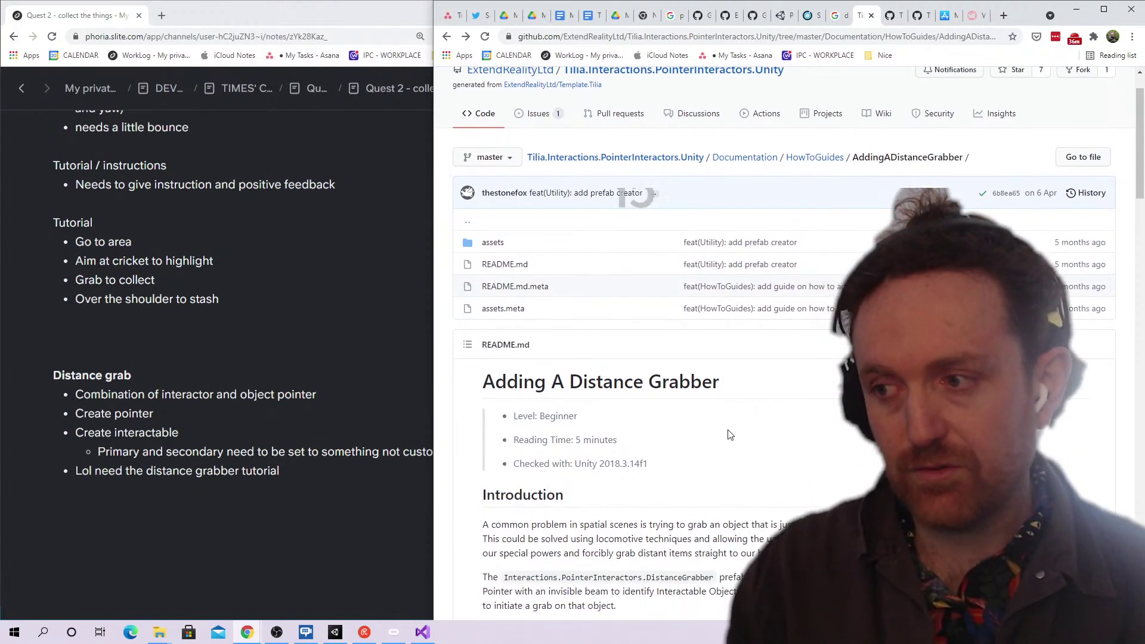
pyautogui.tripleClick(693, 384)
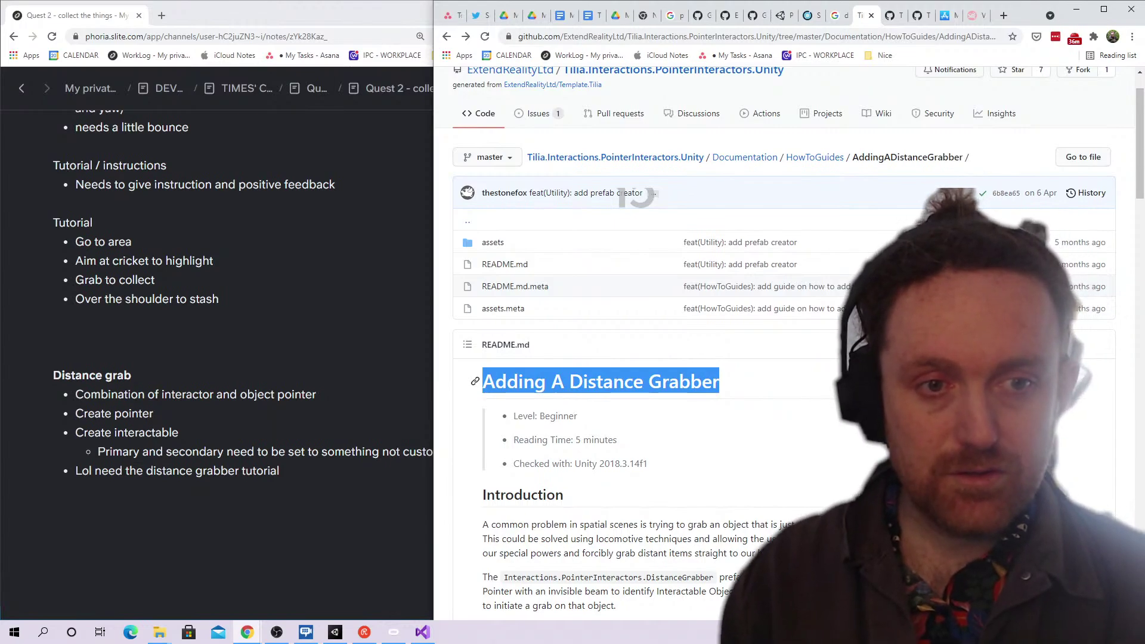
pyautogui.scroll(-4, 637, 197)
pyautogui.doubleClick(791, 301)
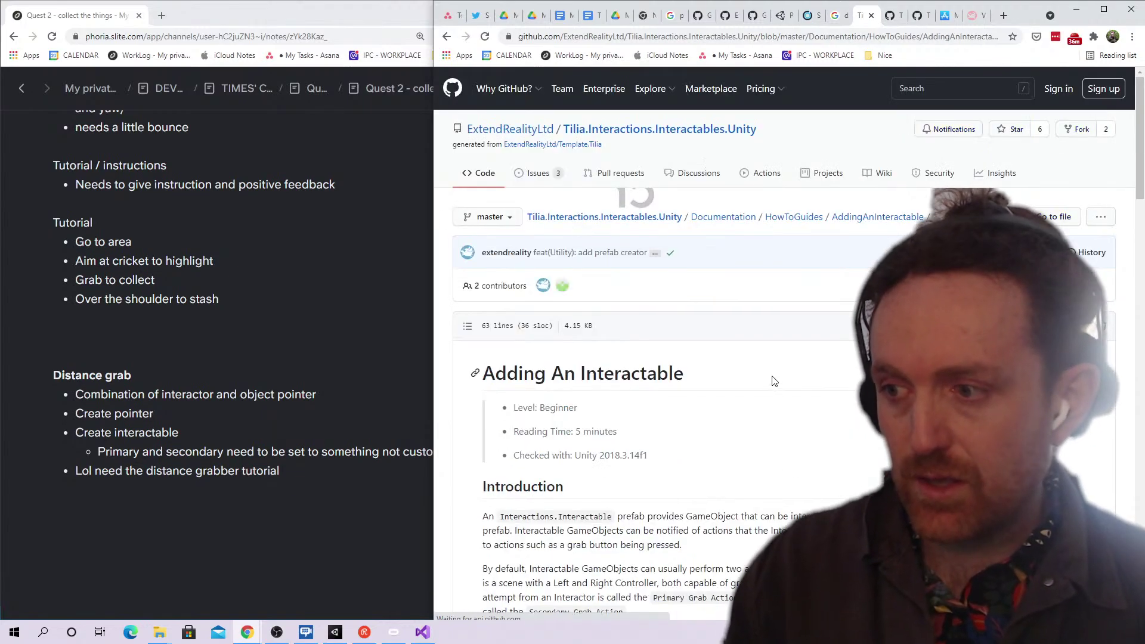
pyautogui.scroll(-15, 772, 381)
pyautogui.scroll(7, 772, 380)
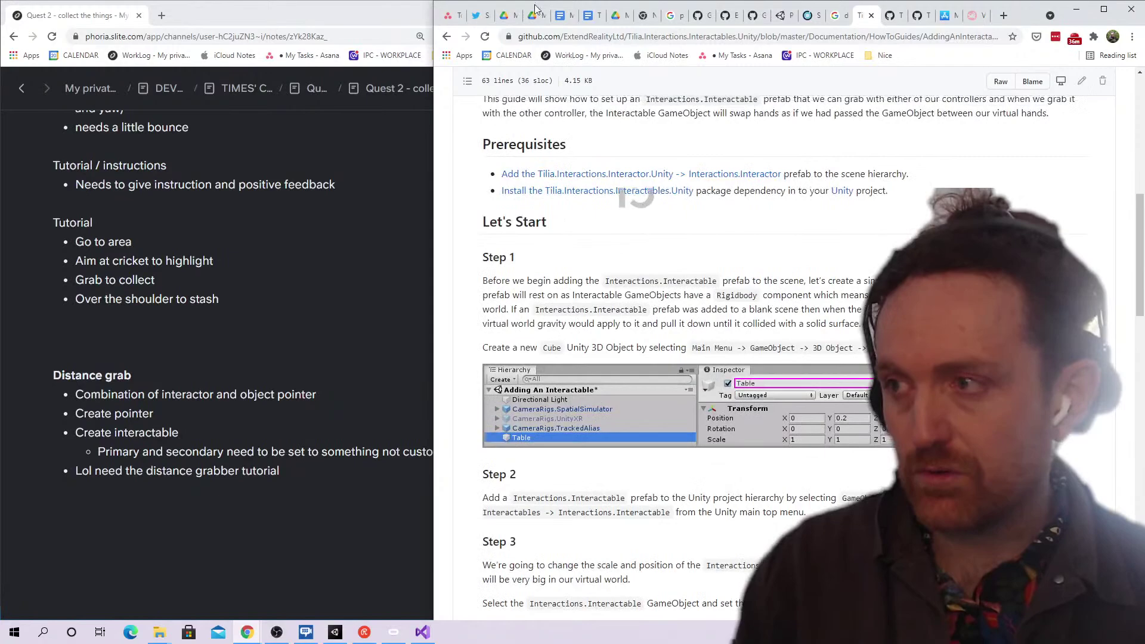
pyautogui.click(446, 37)
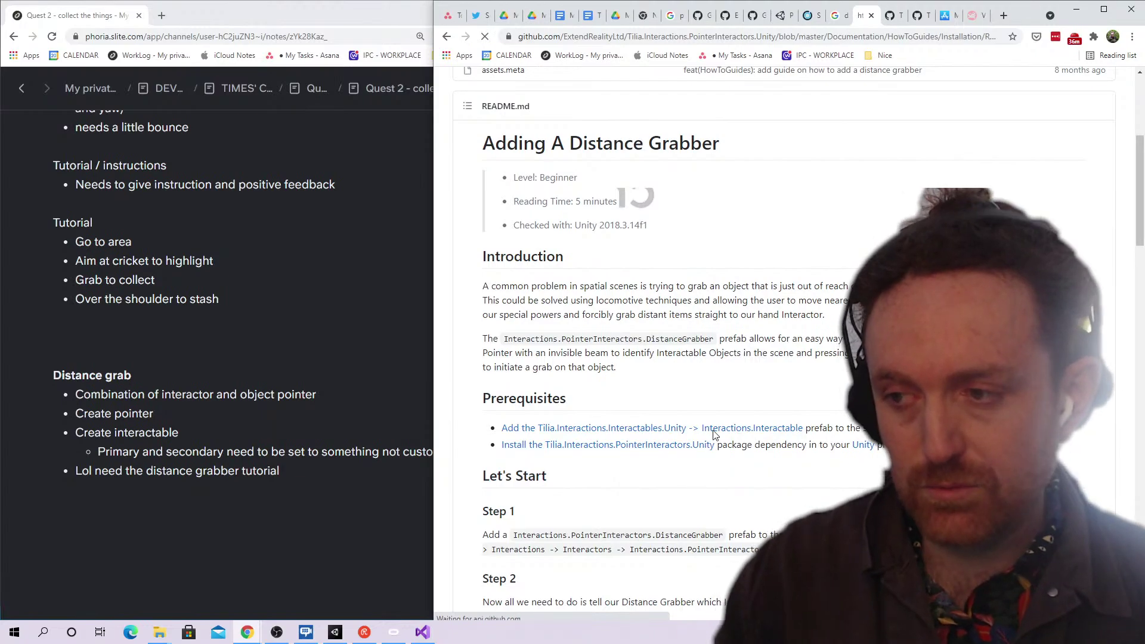
# Read the PointerInteractors package installation guide down to the dependency line for the project manifest
pyautogui.scroll(-6, 661, 438)
pyautogui.scroll(6, 692, 425)
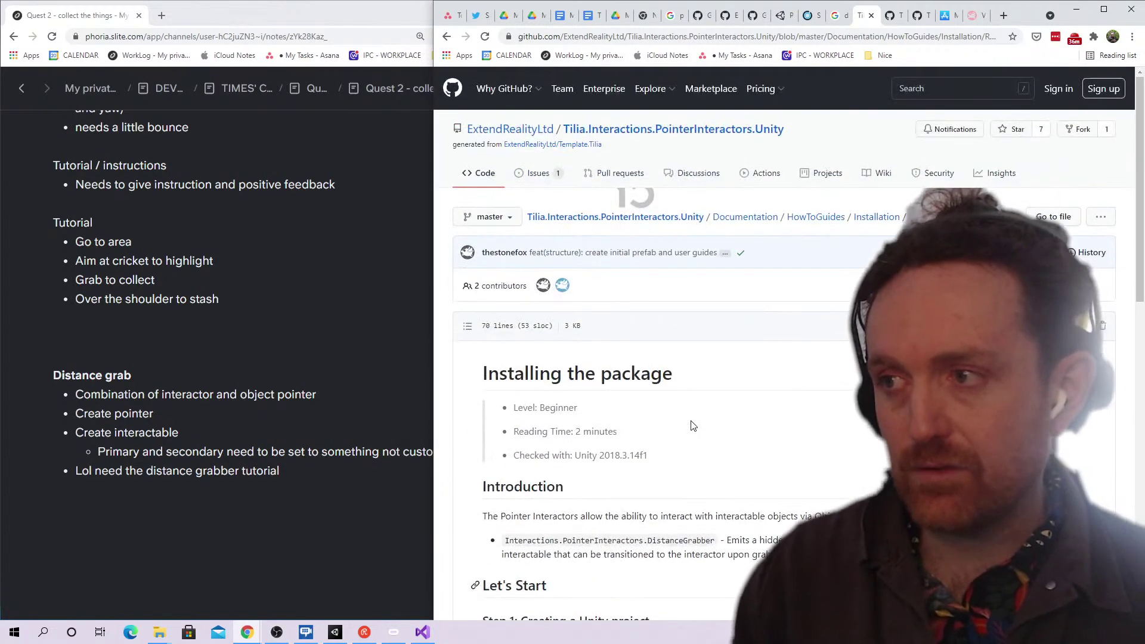
pyautogui.scroll(-15, 678, 283)
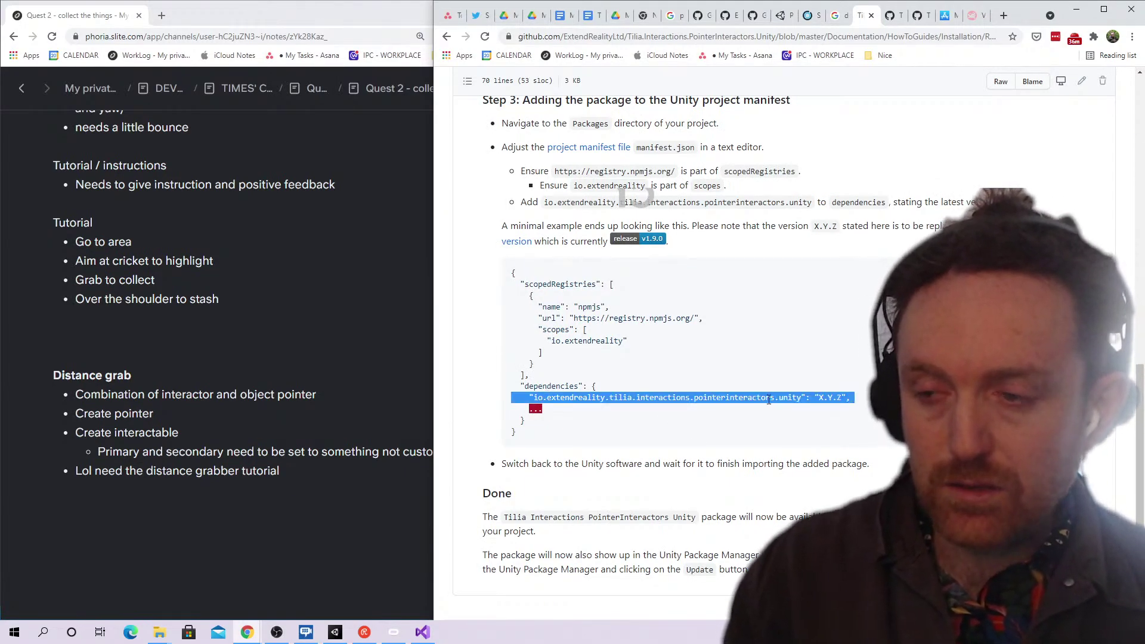
# Open the manifest file from TimesChildUnityProject's Packages folder in Notepad and highlight one of its io.extendreality.tilia dependency lines
pyautogui.hotkey('alt', 'Tab')
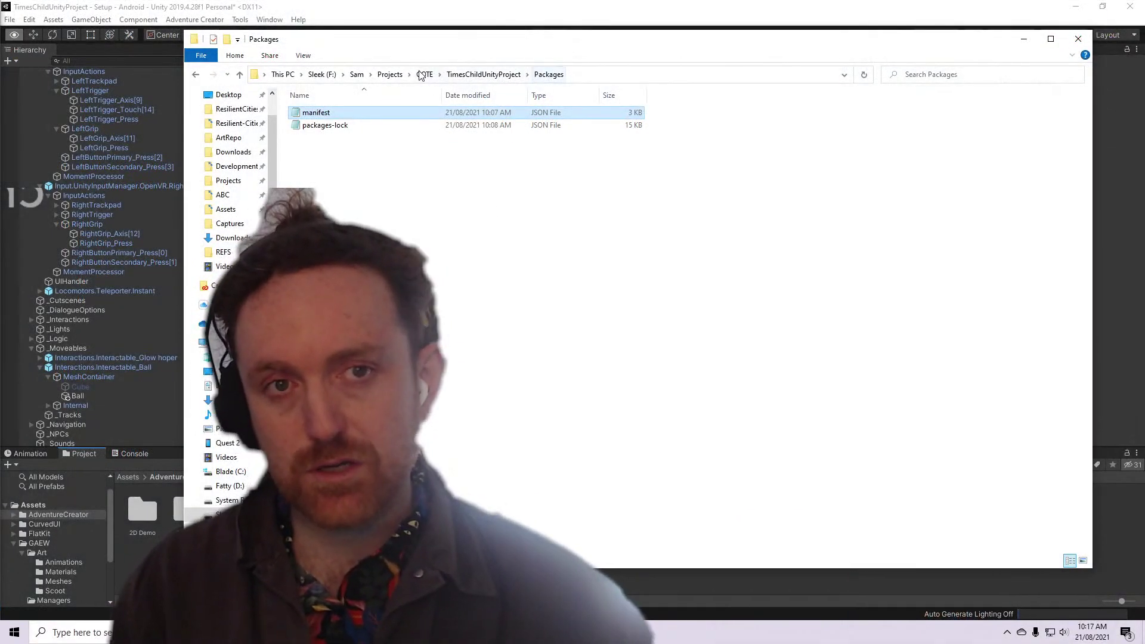
pyautogui.doubleClick(330, 113)
pyautogui.scroll(-10, 374, 226)
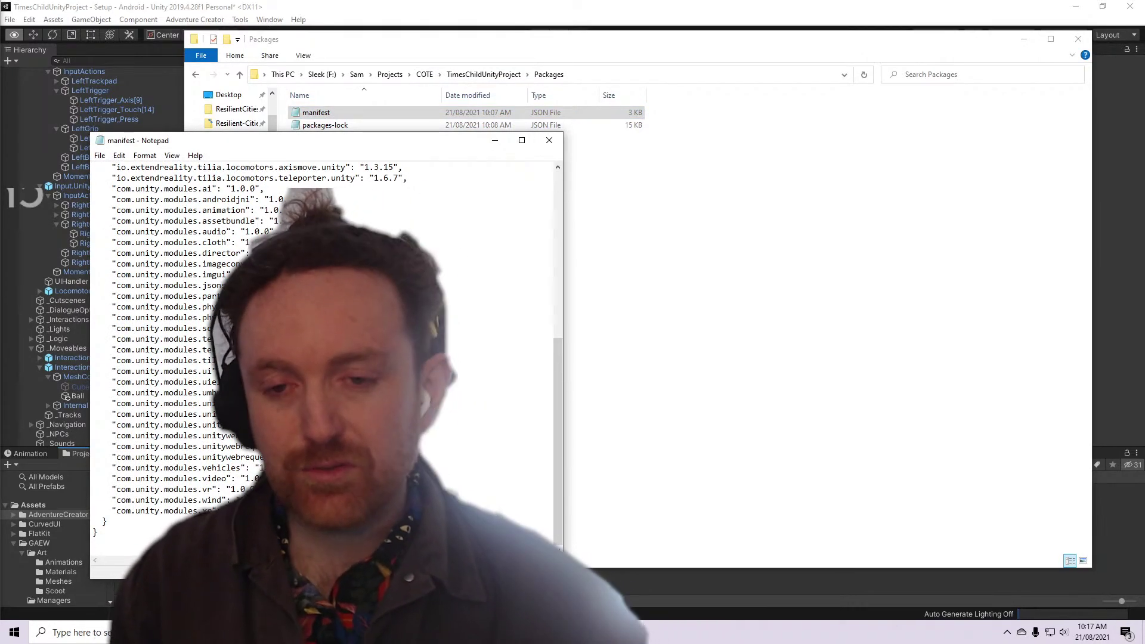
pyautogui.scroll(4, 325, 355)
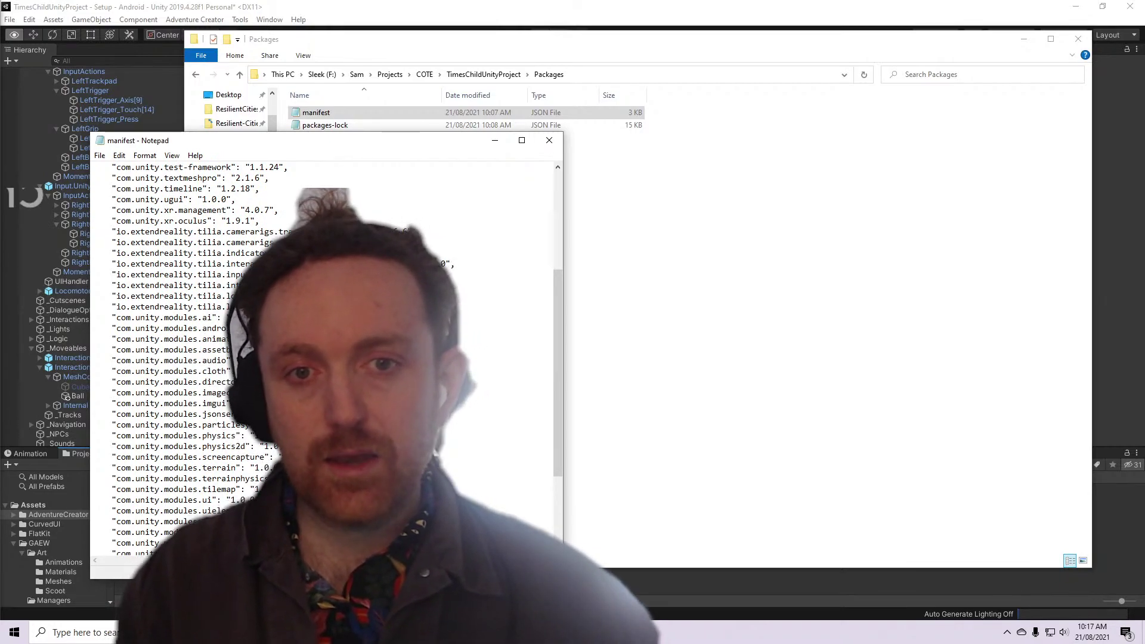
pyautogui.doubleClick(310, 285)
pyautogui.click(310, 285)
pyautogui.doubleClick(310, 285)
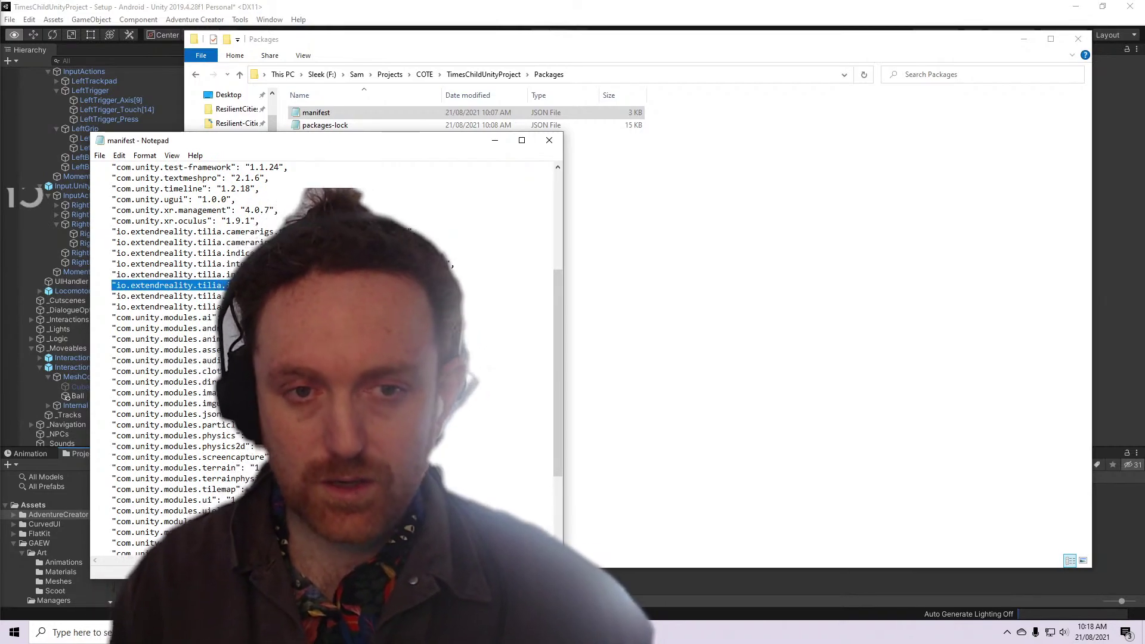
pyautogui.click(310, 285)
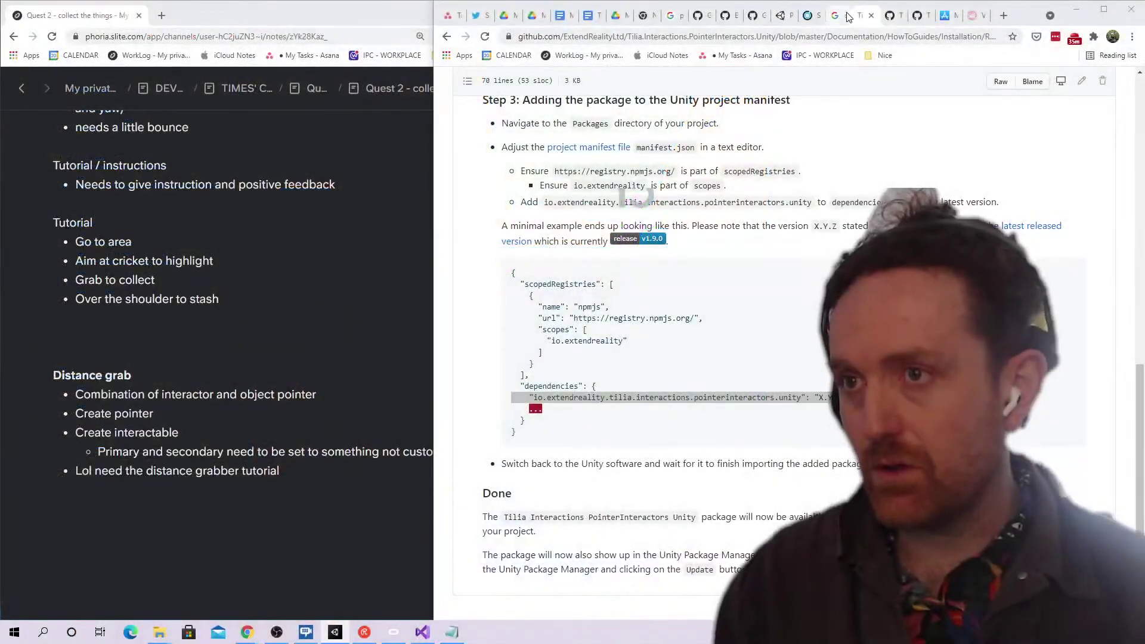
# Return to the Adding A Distance Grabber guide in Chrome and highlight the instructions in Steps 1 and 2
pyautogui.click(446, 37)
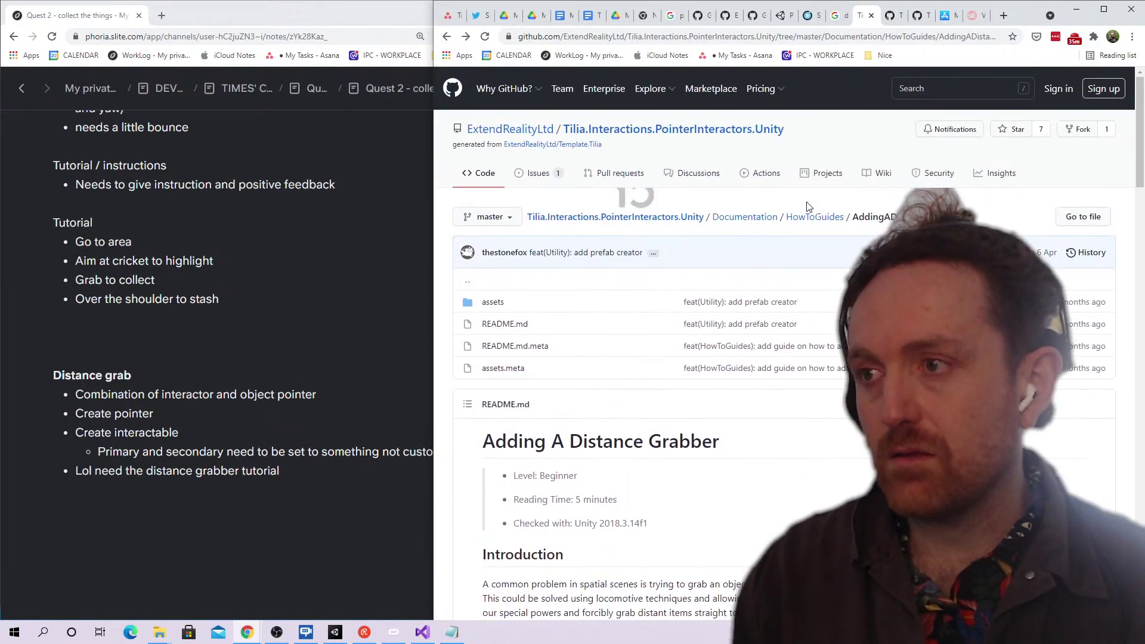
pyautogui.scroll(-5, 808, 209)
pyautogui.scroll(-4, 811, 221)
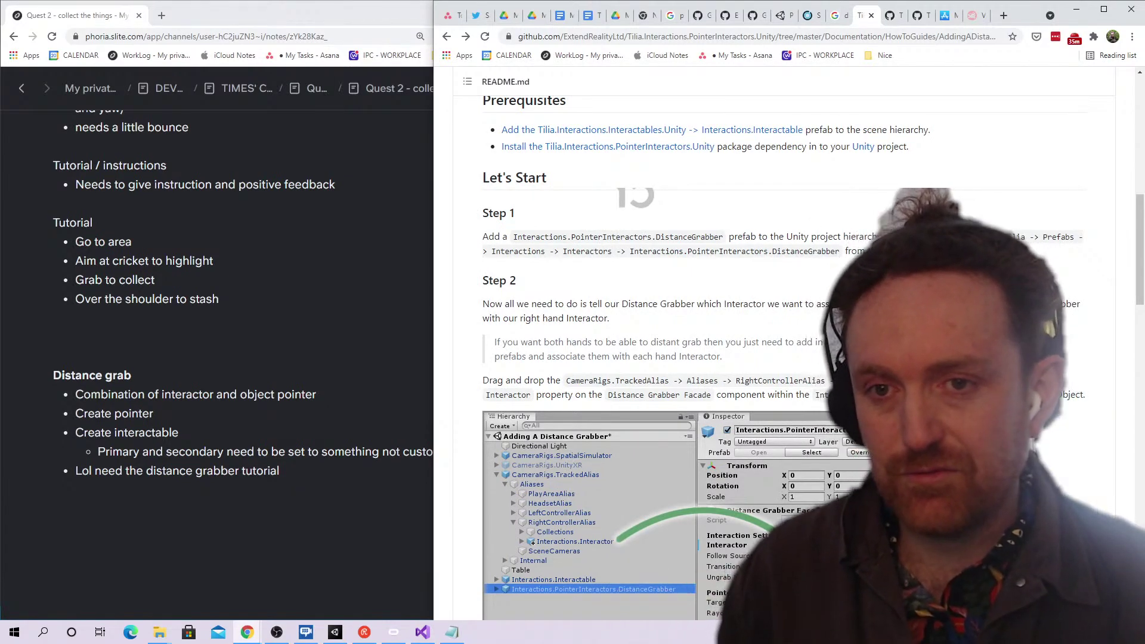
pyautogui.tripleClick(743, 304)
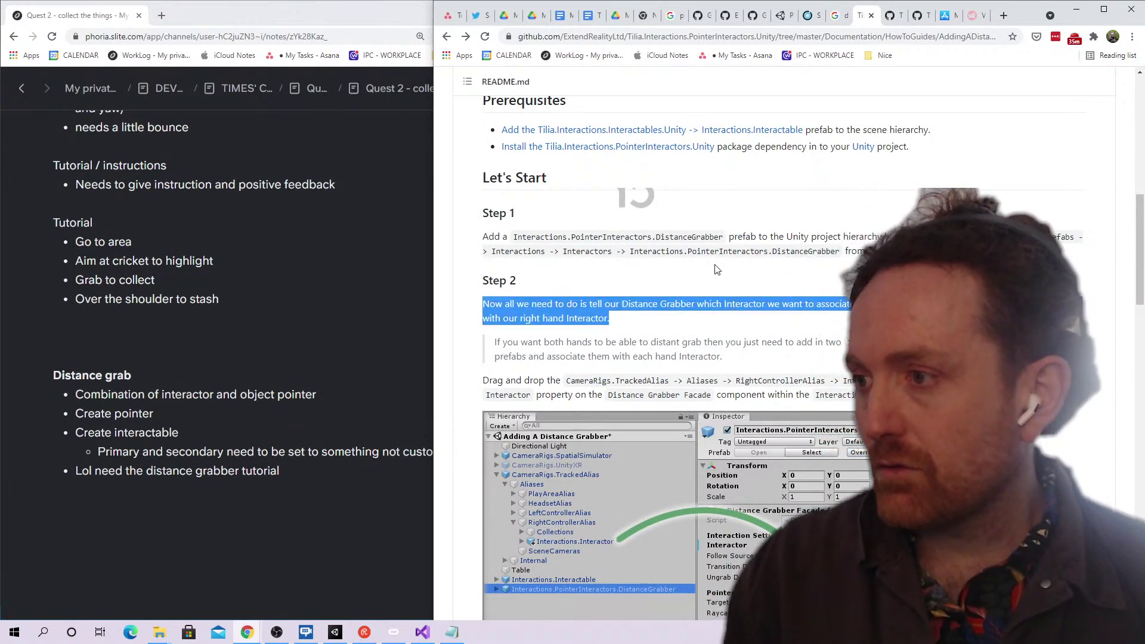
pyautogui.tripleClick(717, 249)
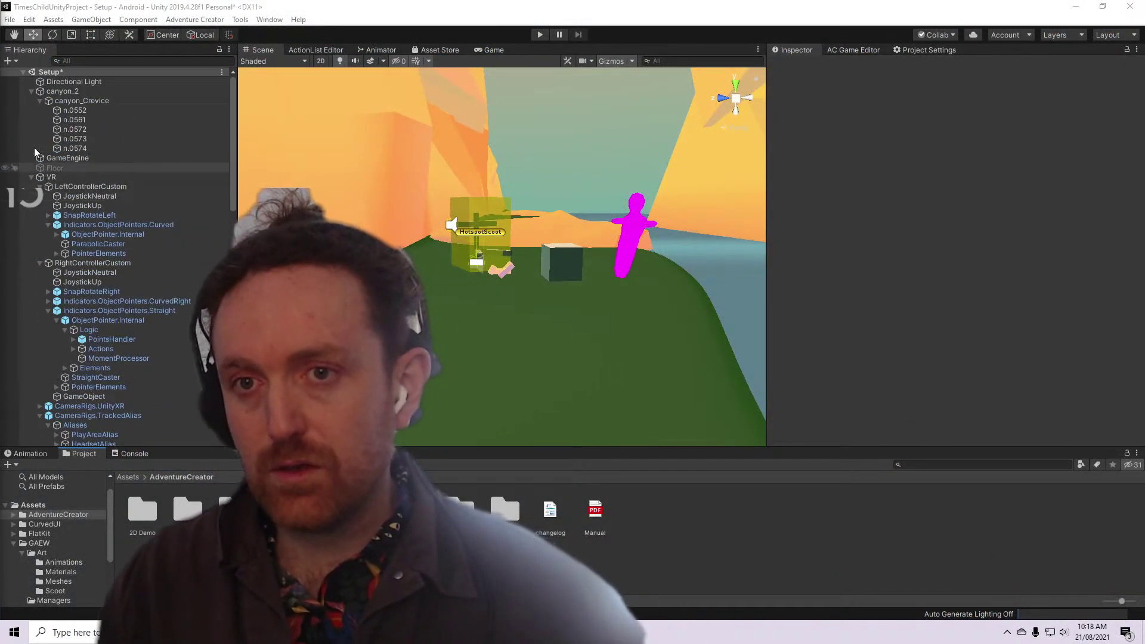
# In Unity, collapse the controller, camera rig, input manager, _Moveables, _SetGeometry and canyon_2 branches of the Setup scene's hierarchy
pyautogui.click(37, 205)
pyautogui.click(39, 186)
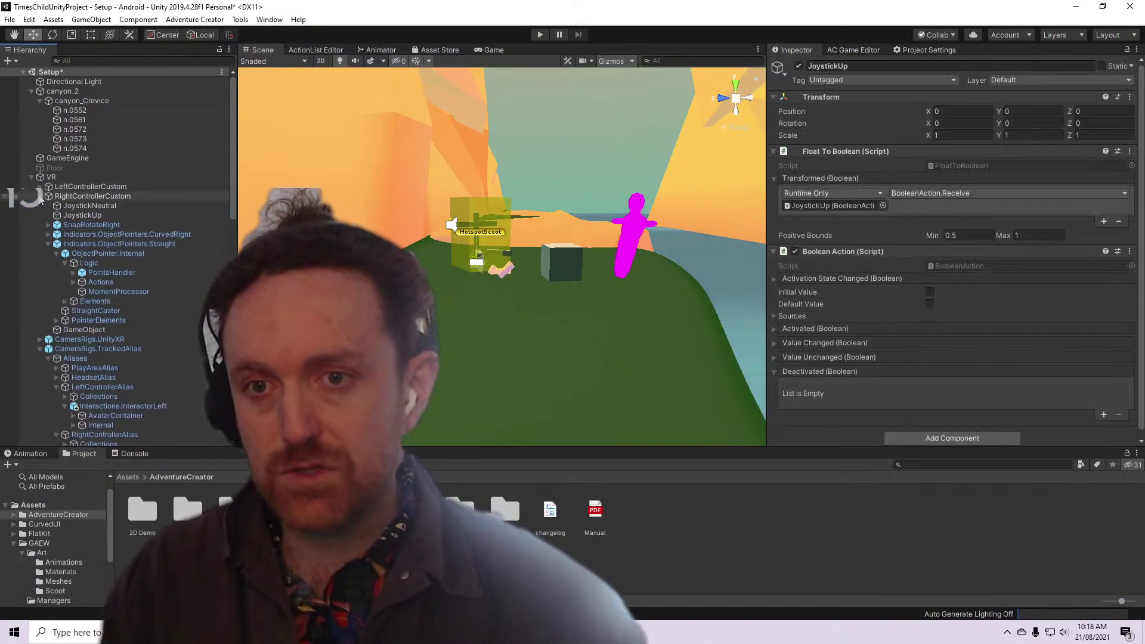
pyautogui.click(40, 195)
pyautogui.click(39, 214)
pyautogui.click(39, 224)
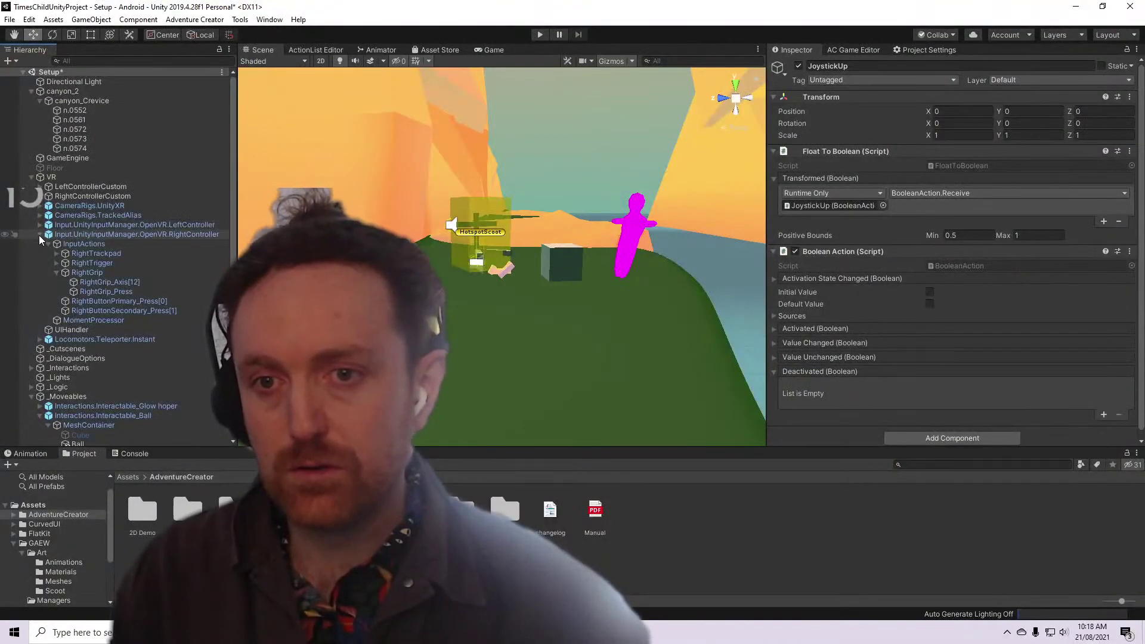
pyautogui.click(40, 233)
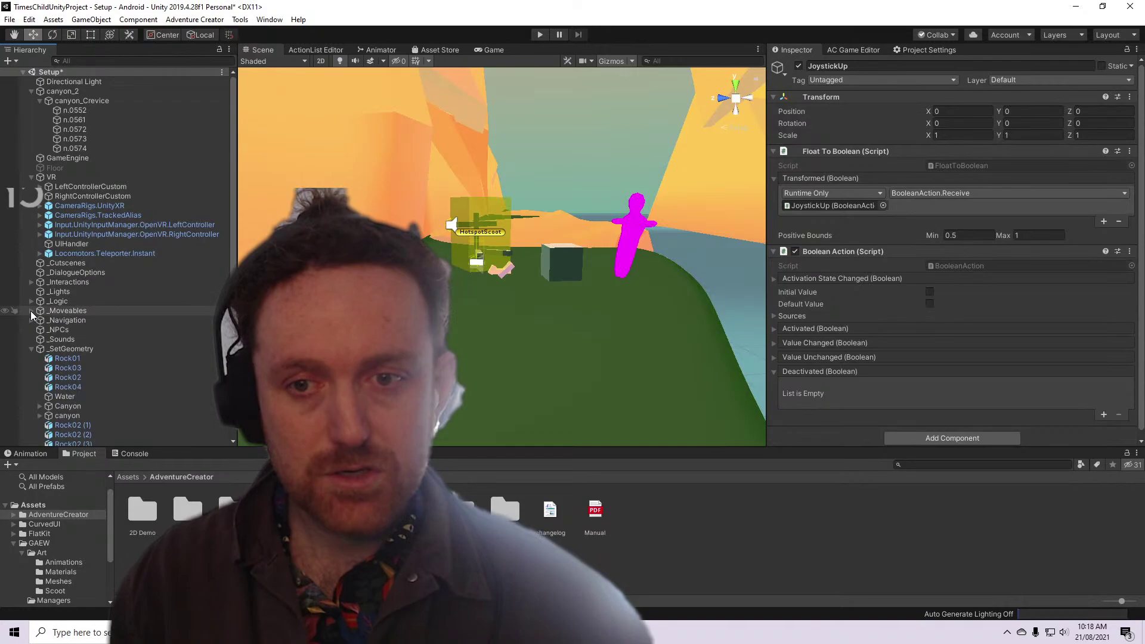
pyautogui.click(32, 349)
pyautogui.click(33, 358)
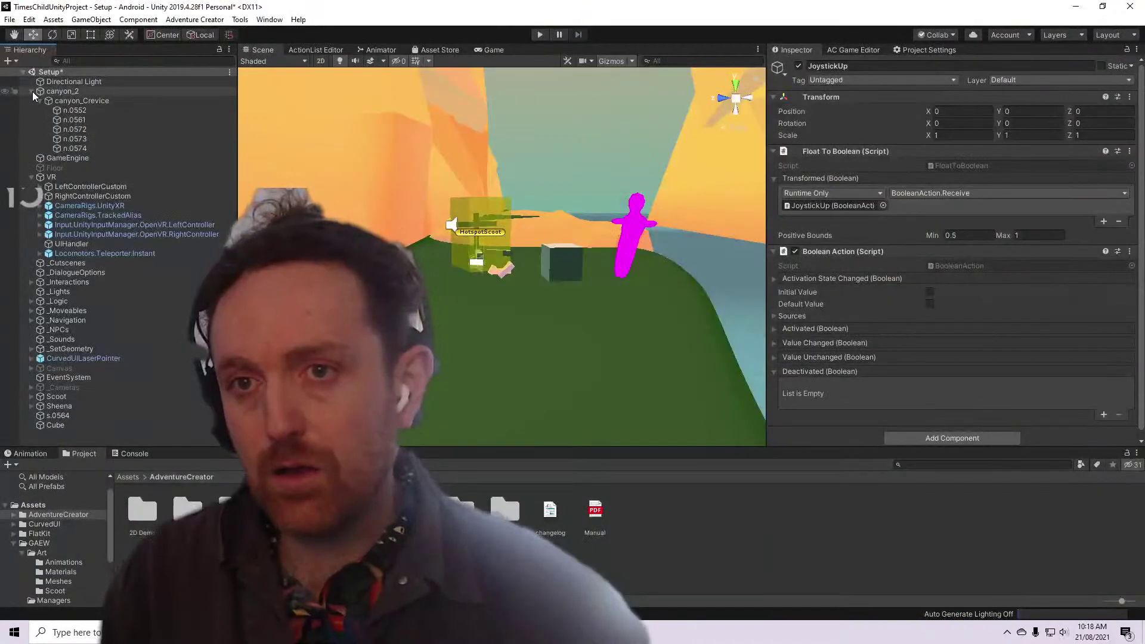
pyautogui.click(32, 91)
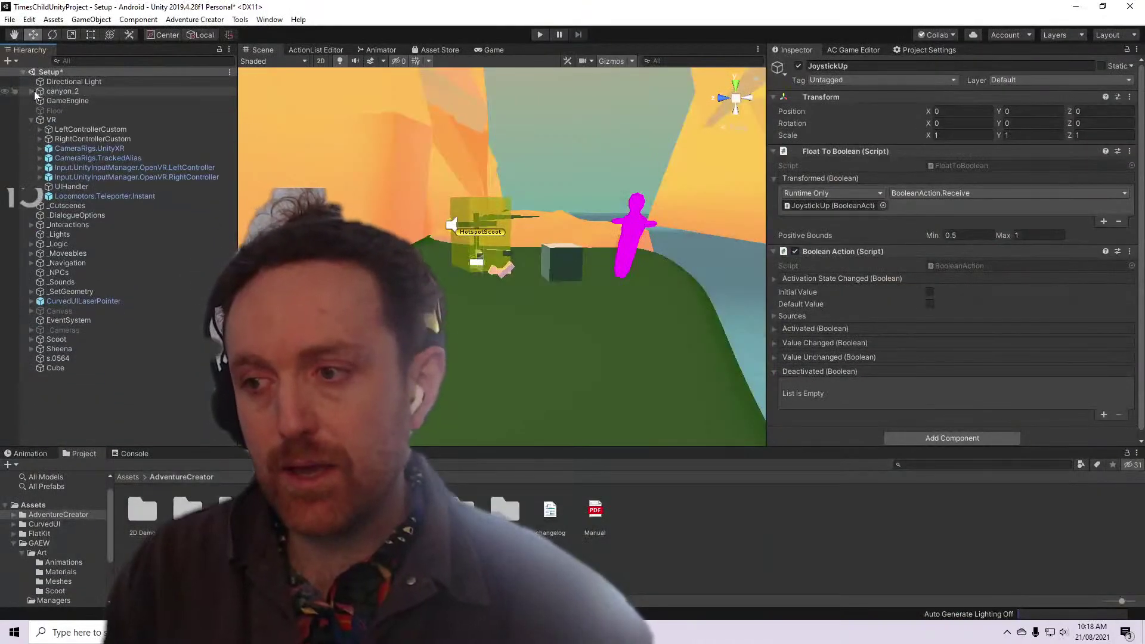
# Add Tilia's Interactions.PointerInteractors.DistanceGrabber prefab to the Setup scene in Unity
pyautogui.click(195, 20)
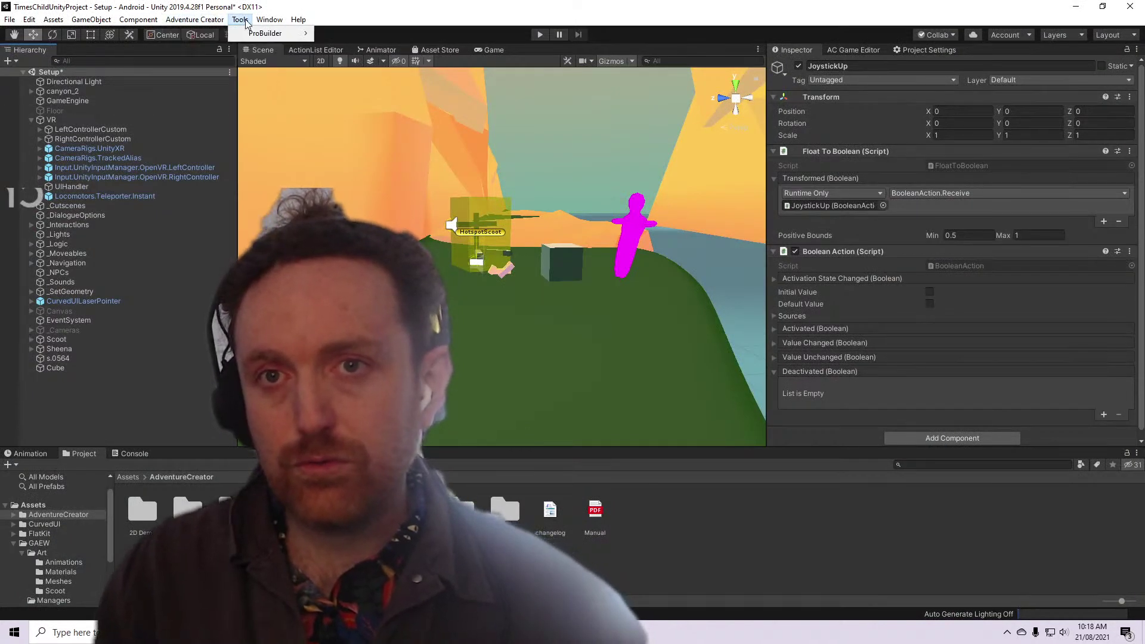
pyautogui.moveTo(91, 20)
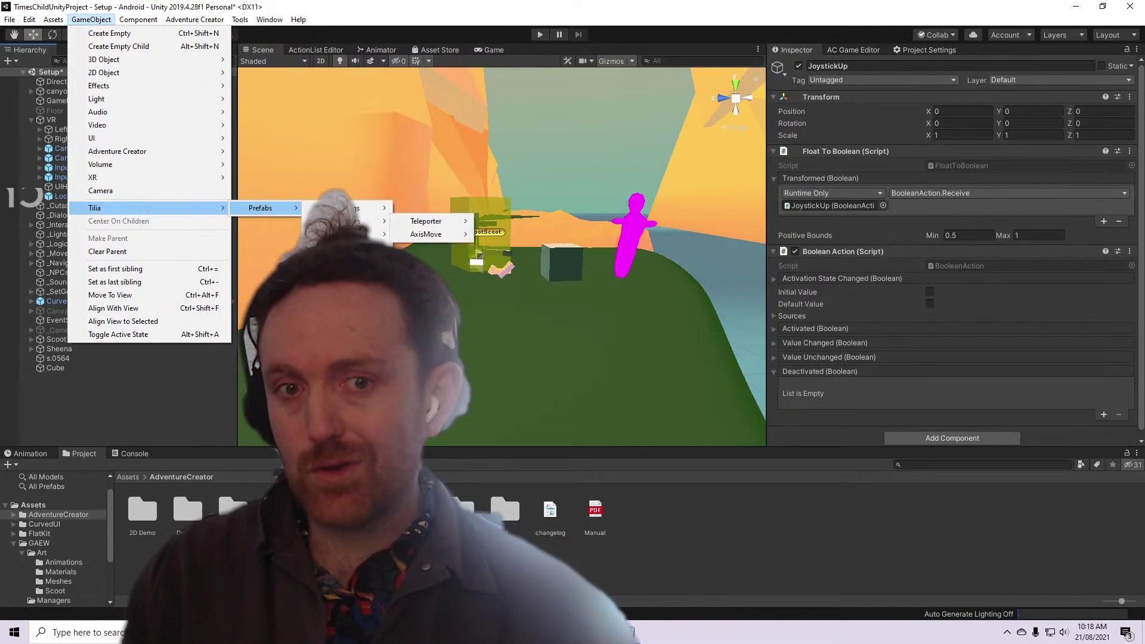
pyautogui.moveTo(459, 260)
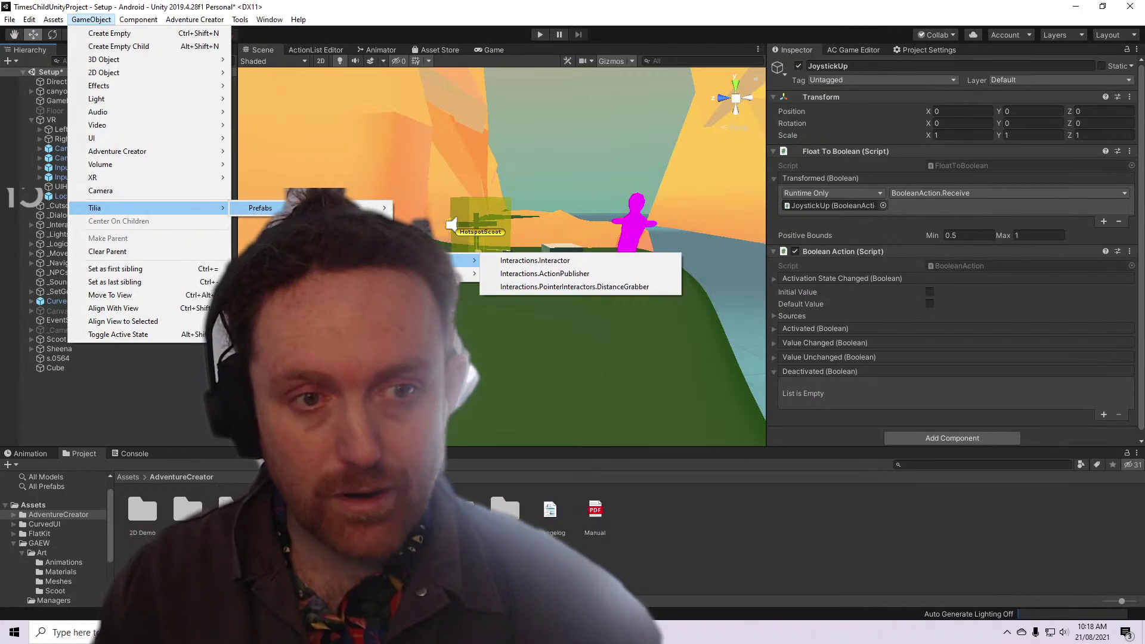
pyautogui.click(600, 286)
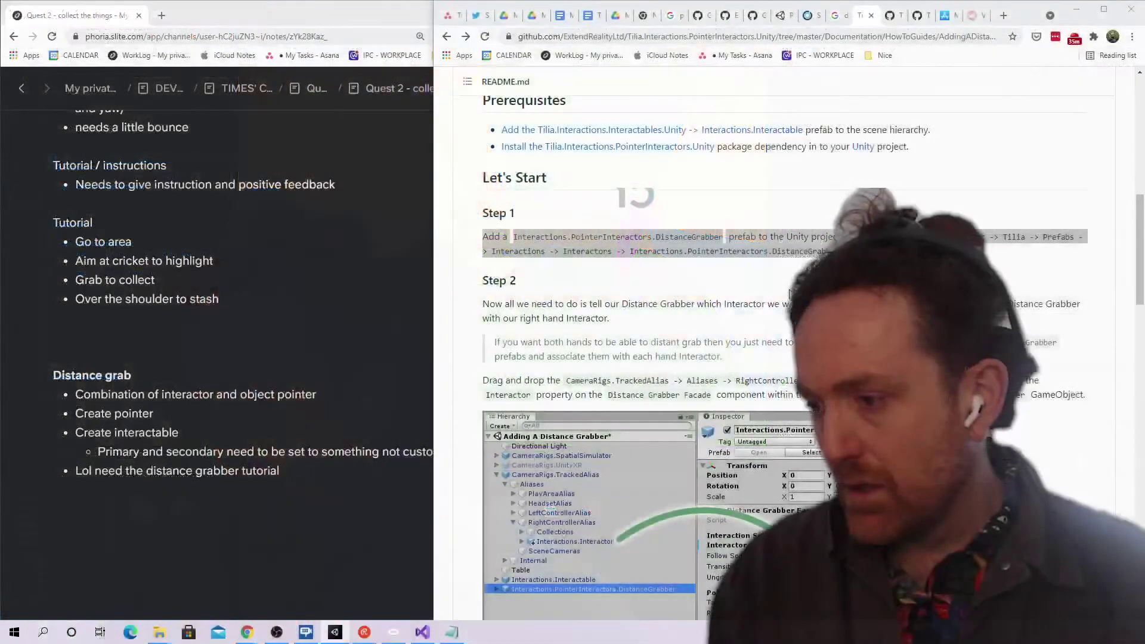
# Return to the Distance Grabber guide in Chrome, read Steps 2 and 3, and highlight Step 2's instruction for filling the Interactor property
pyautogui.scroll(-2, 784, 358)
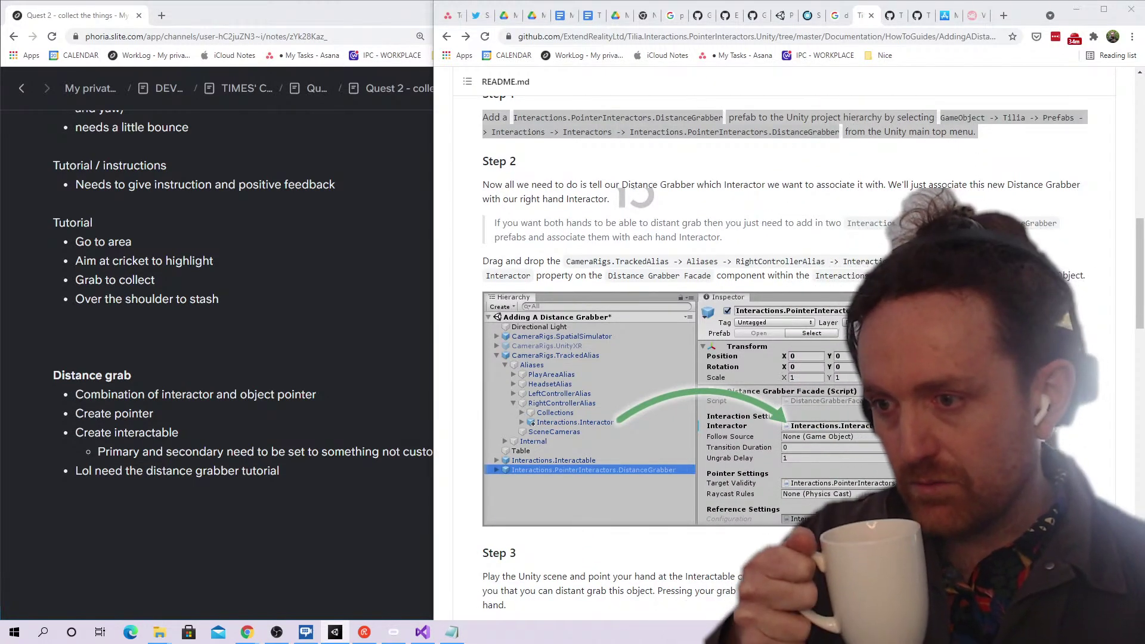
pyautogui.scroll(-4, 636, 196)
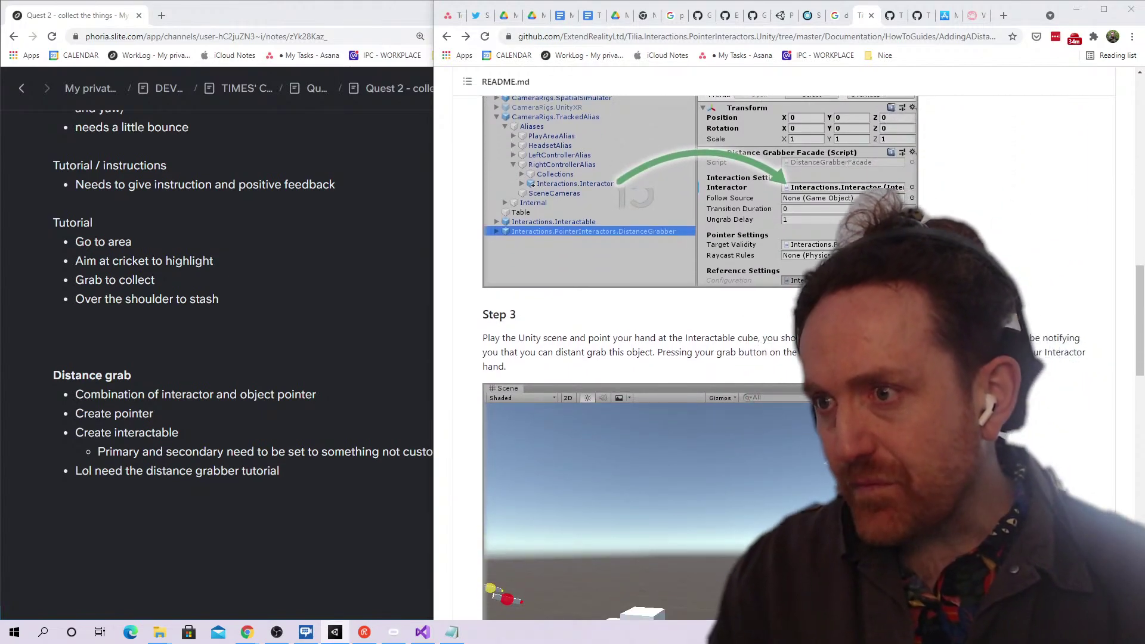
pyautogui.scroll(6, 636, 197)
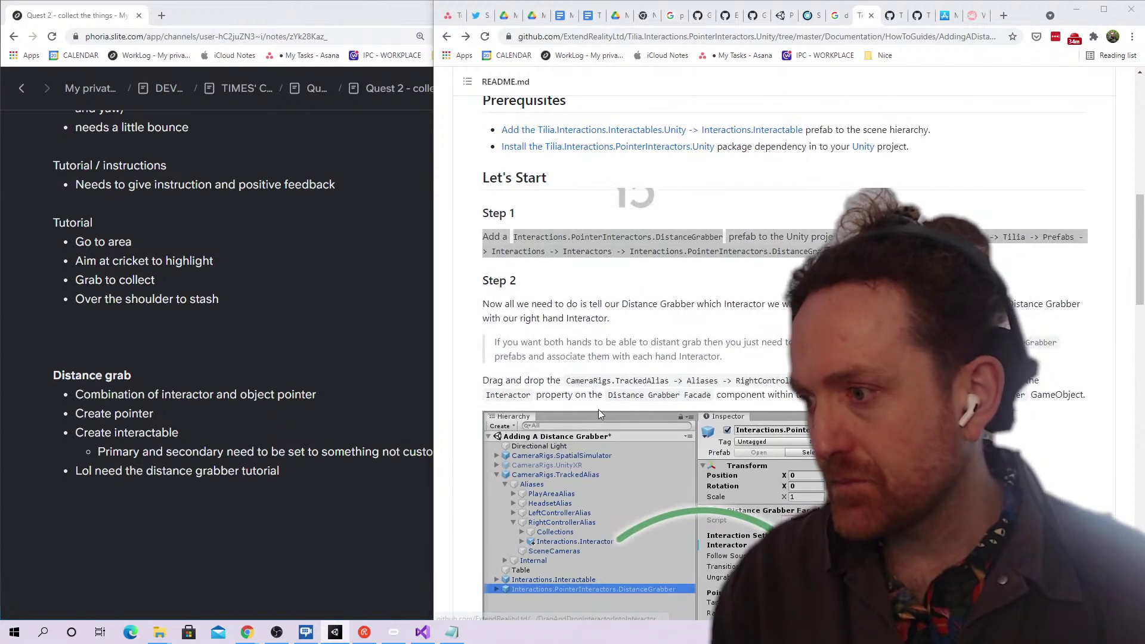
pyautogui.tripleClick(592, 380)
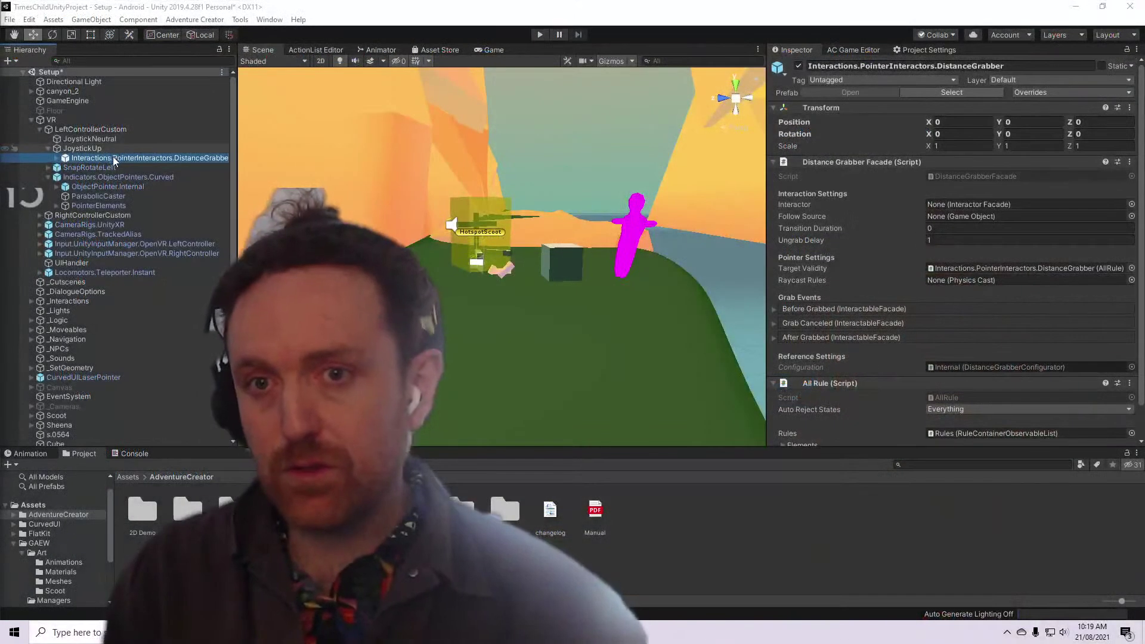
pyautogui.moveTo(110, 224); pyautogui.dragTo(86, 436)
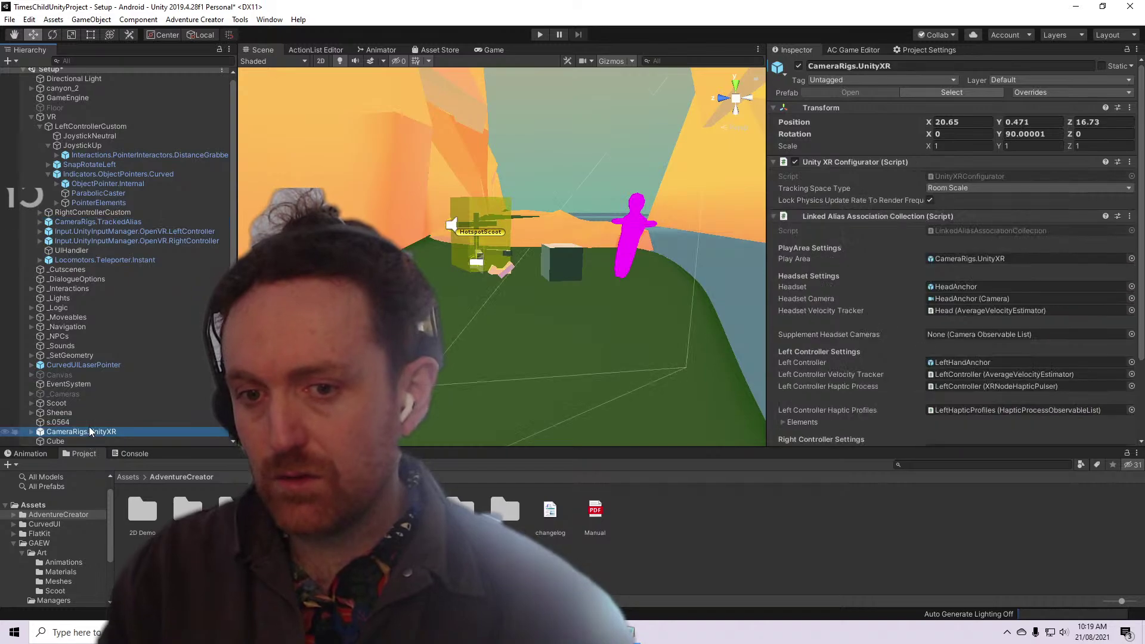
pyautogui.hotkey('ctrl', 'z')
pyautogui.hotkey('ctrl', 'z')
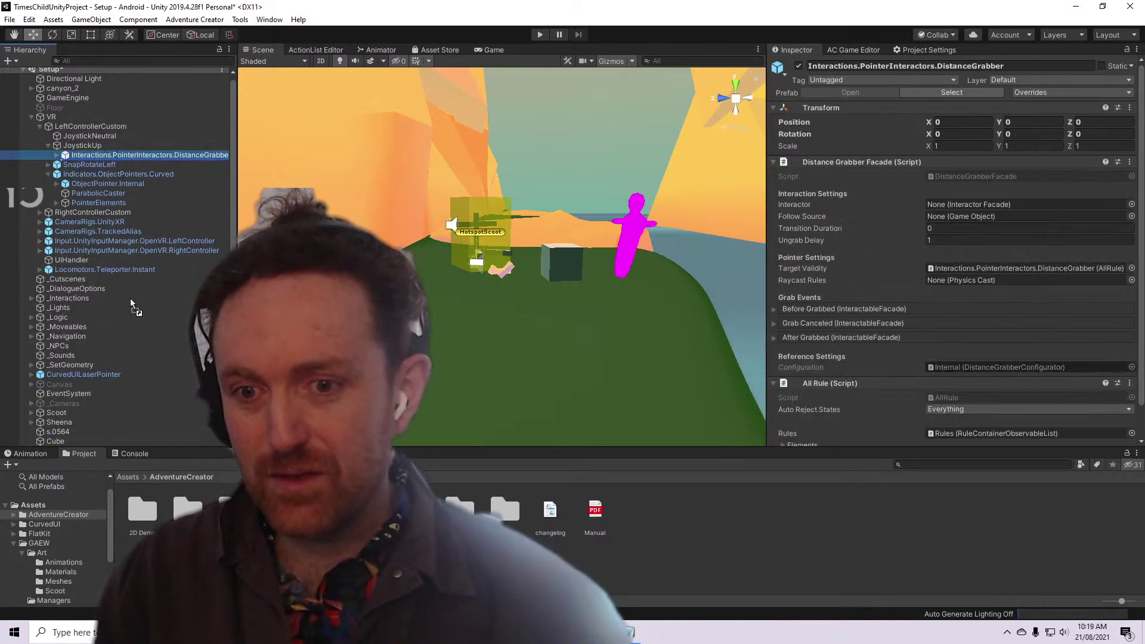
pyautogui.hotkey('ctrl', 'y')
pyautogui.hotkey('ctrl', 'z')
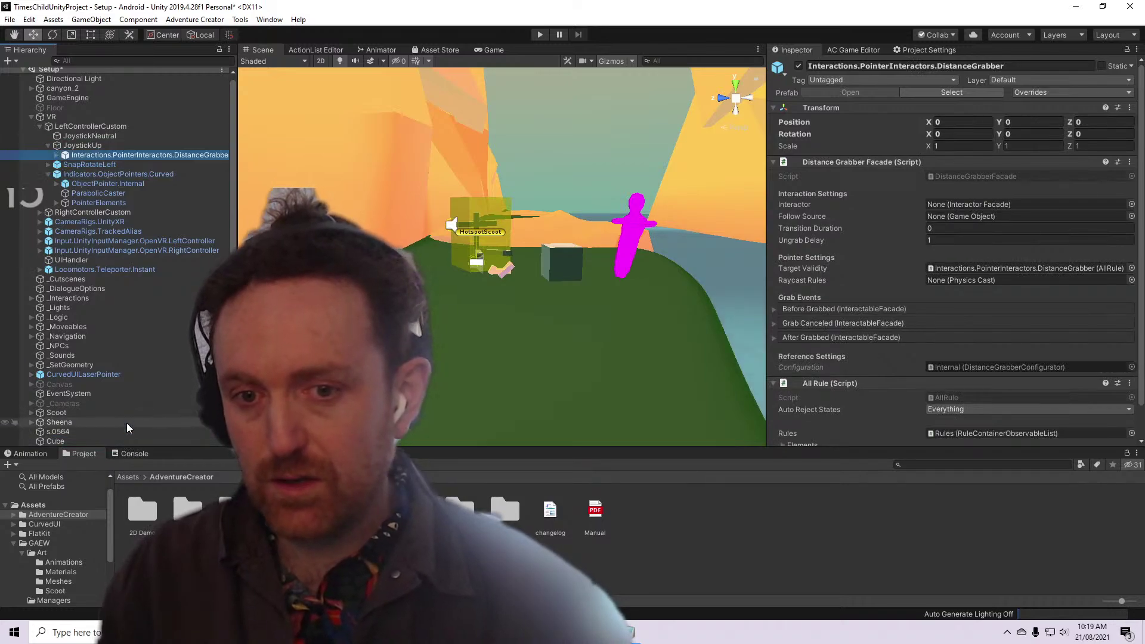
# Move the DistanceGrabber object out of JoystickUp to the Setup scene's root below Cube, and highlight Step 2's opening explanation in the Chrome guide
pyautogui.moveTo(87, 432); pyautogui.dragTo(87, 439)
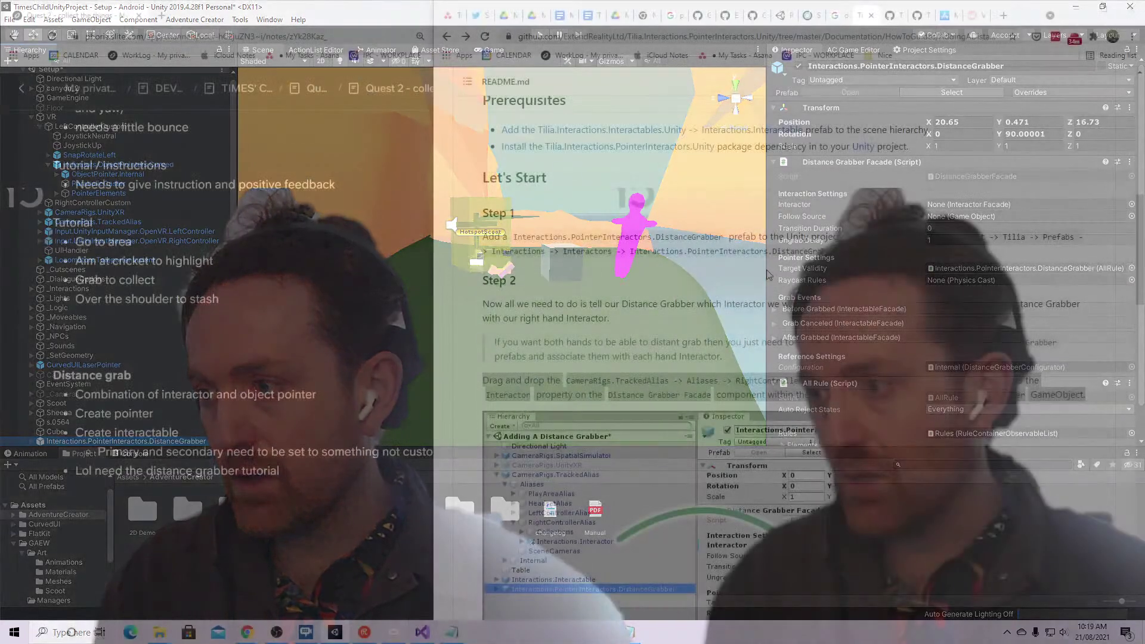
pyautogui.scroll(-3, 780, 307)
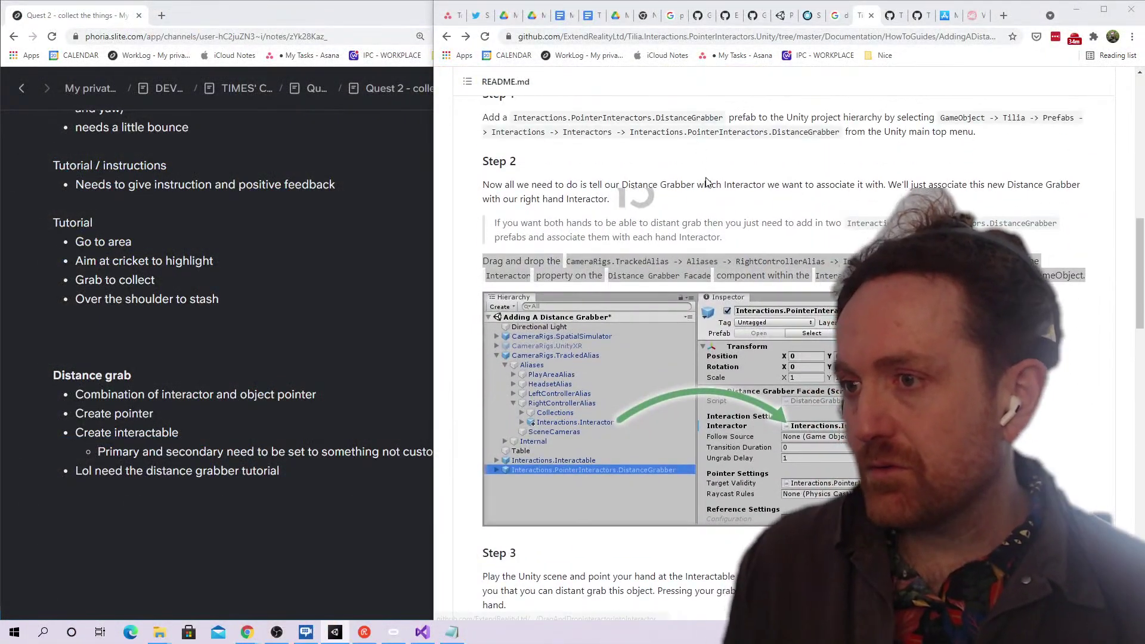
pyautogui.tripleClick(828, 192)
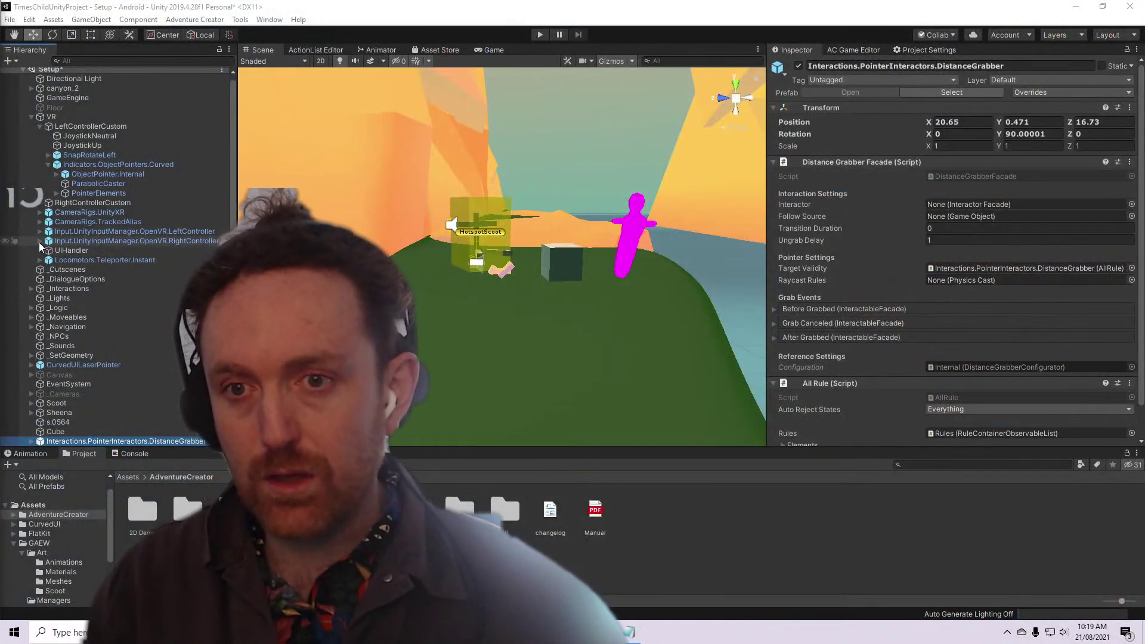
# In Unity, assign Interactions.InteractorRight from the TrackedAlias rig's RightControllerAlias to the Interactor property of the DistanceGrabber's Distance Grabber Facade
pyautogui.click(66, 327)
pyautogui.click(40, 241)
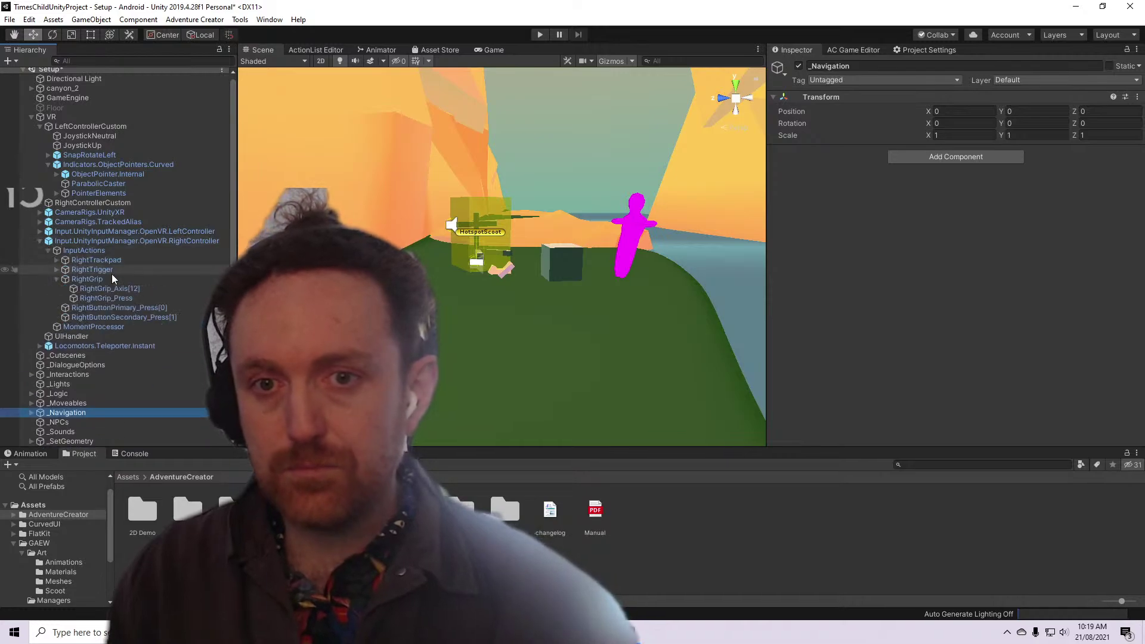
pyautogui.scroll(-3, 112, 277)
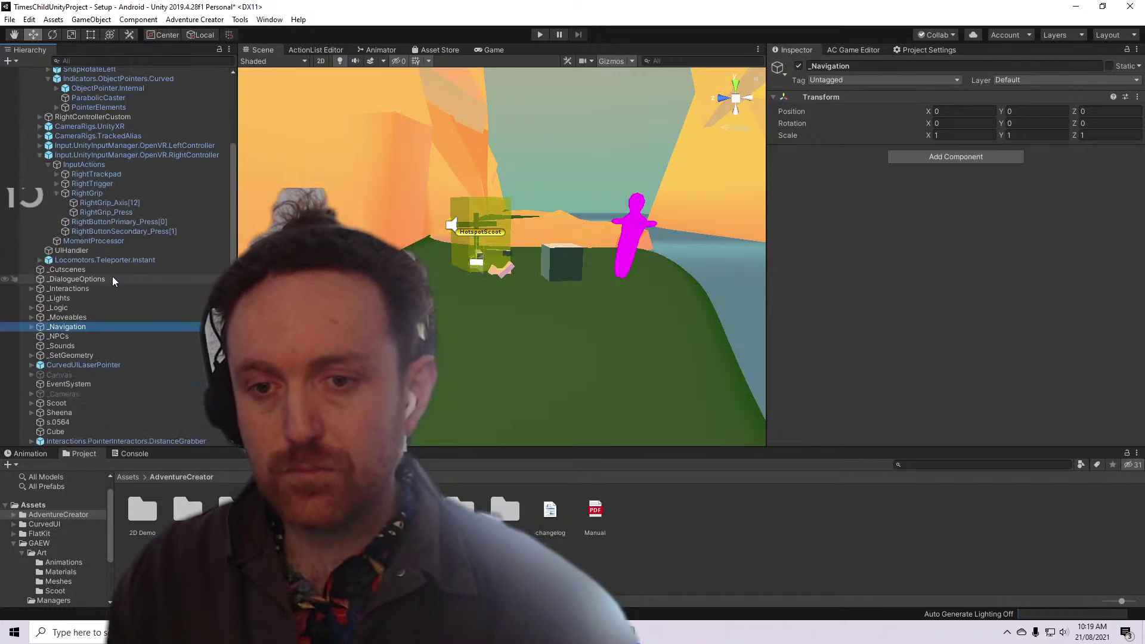
pyautogui.click(128, 440)
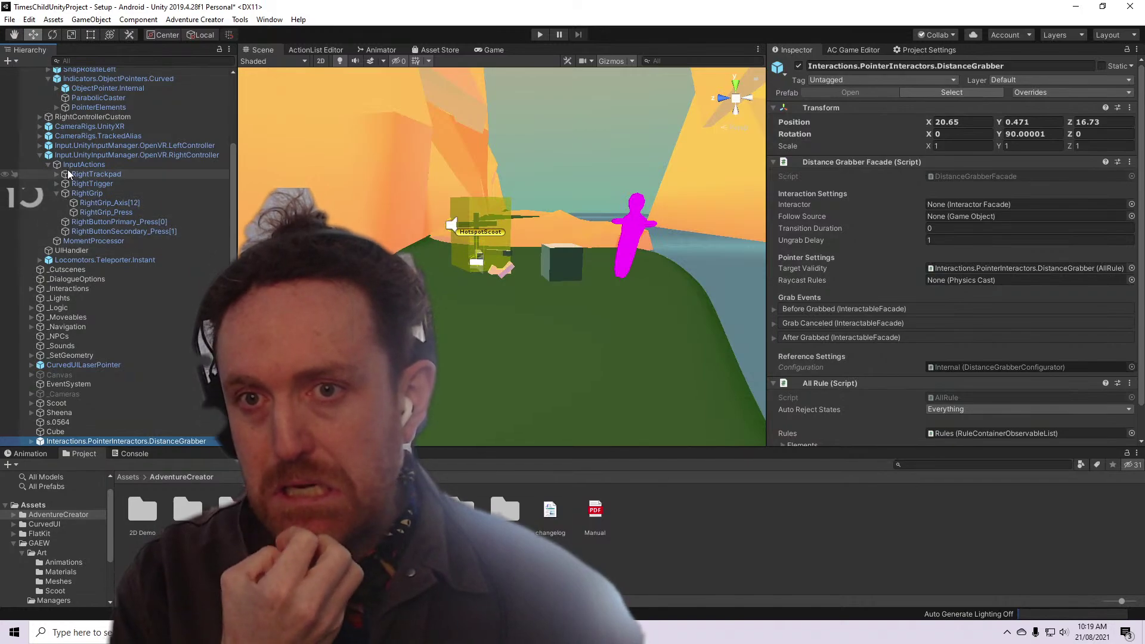
pyautogui.click(40, 155)
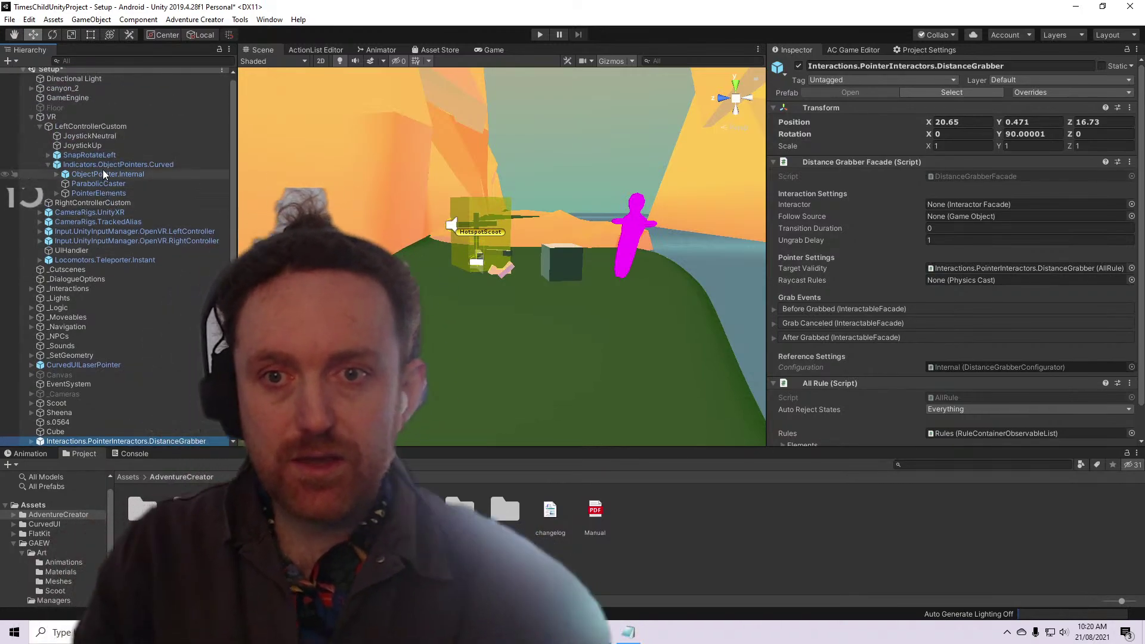
pyautogui.scroll(1, 105, 196)
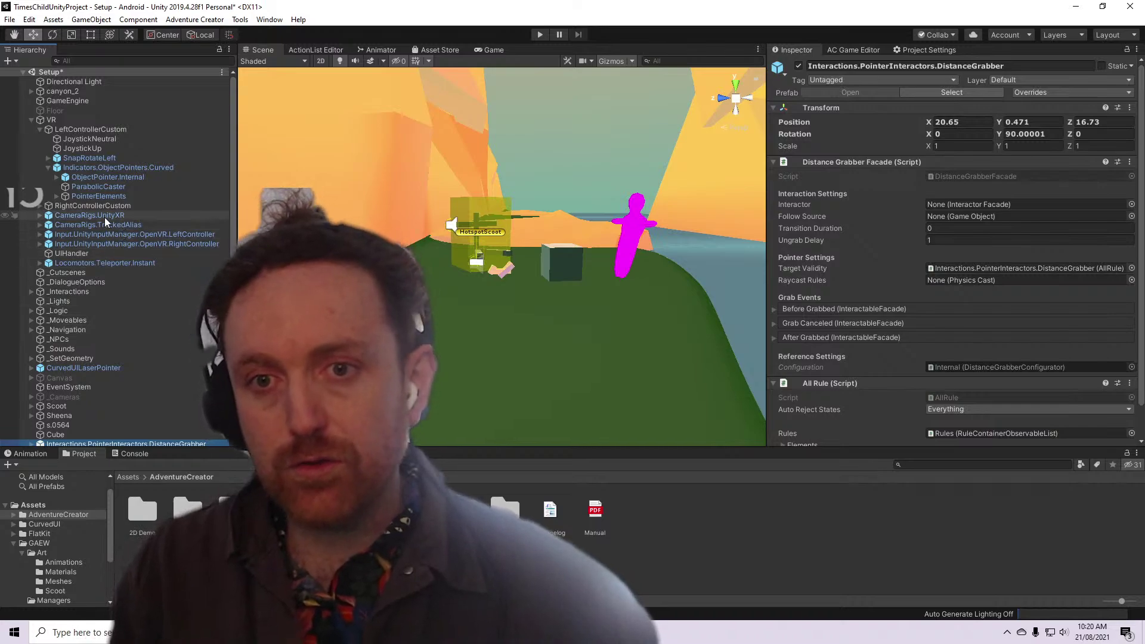
pyautogui.click(40, 225)
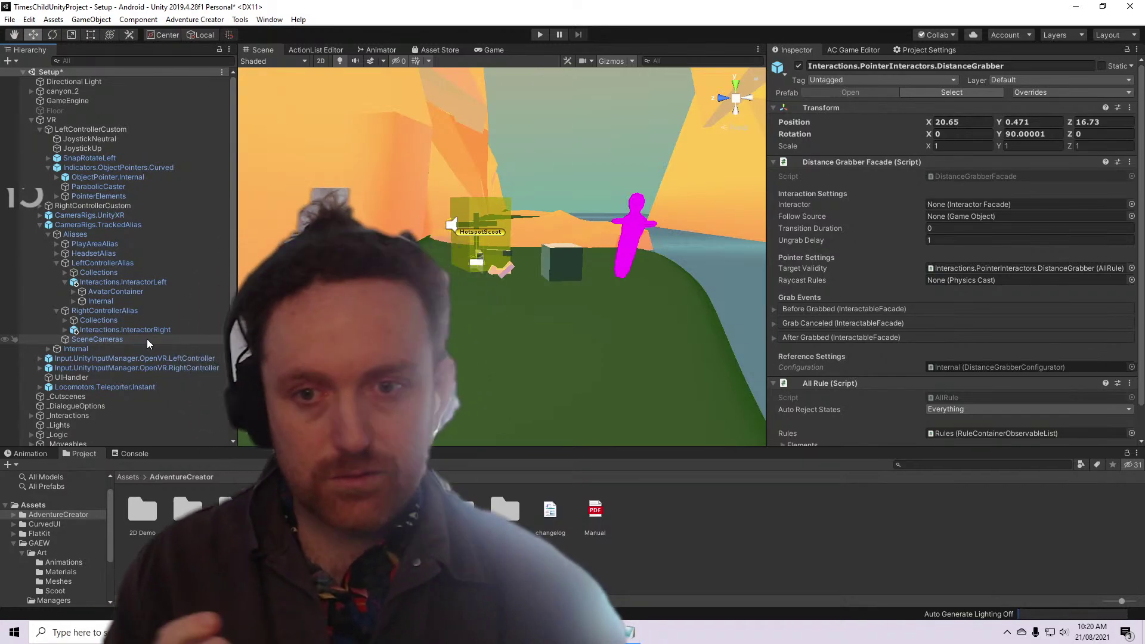
pyautogui.scroll(-3, 147, 339)
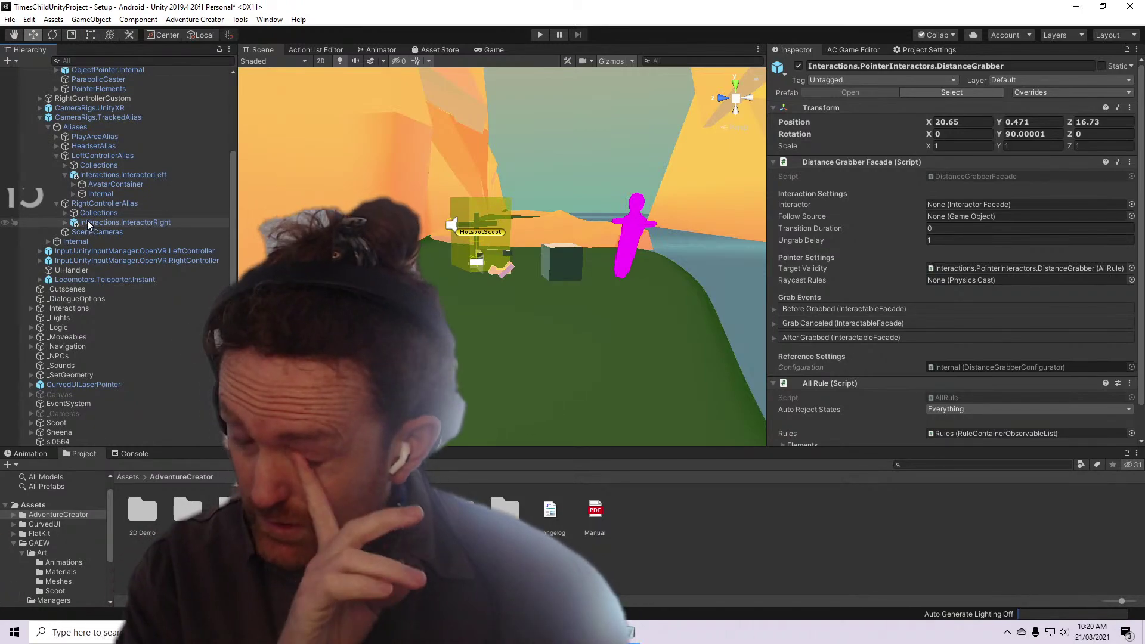
pyautogui.moveTo(860, 292); pyautogui.dragTo(1002, 204)
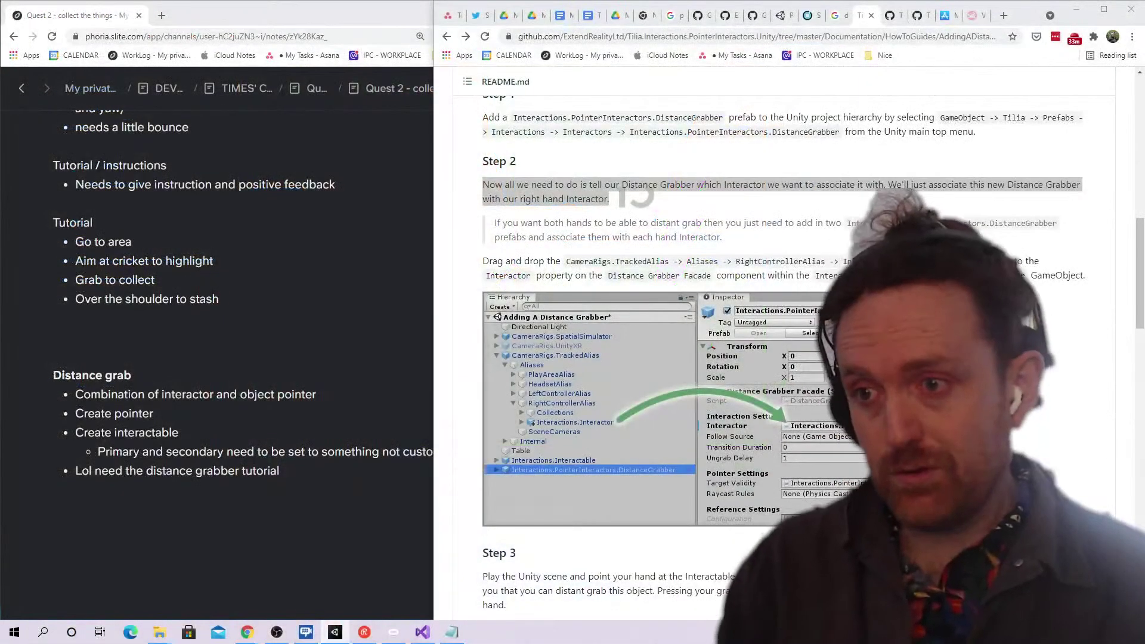
# Review Steps 2 and 3 of the Chrome guide on associating the Interactor and testing the distance grab in the playing scene
pyautogui.click(835, 333)
pyautogui.scroll(-3, 834, 334)
pyautogui.scroll(2, 835, 334)
pyautogui.scroll(2, 864, 263)
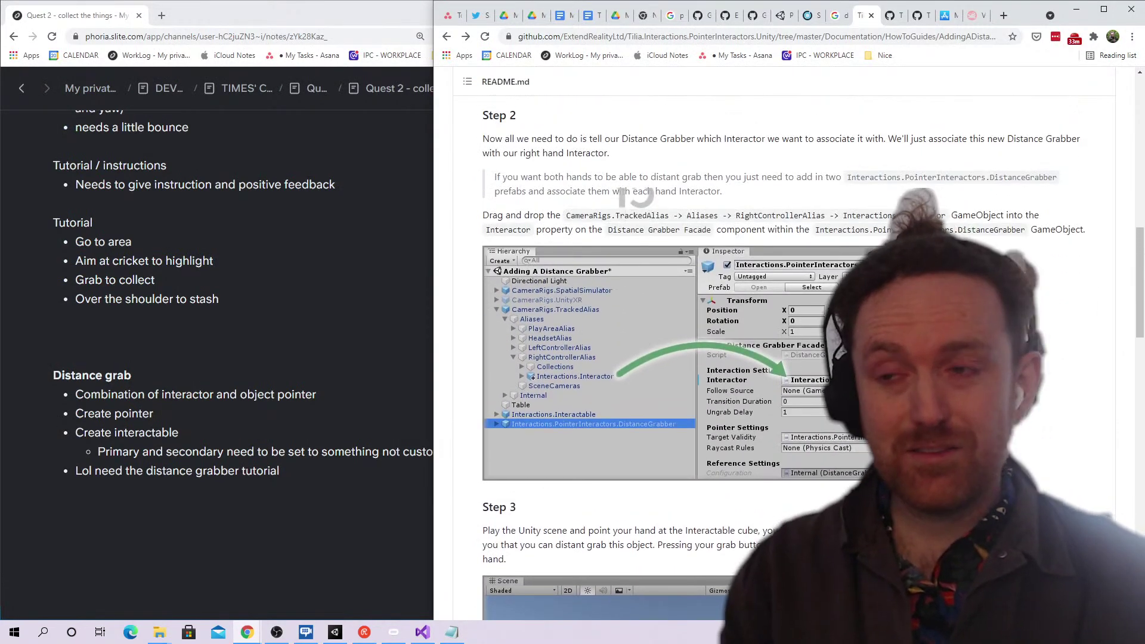
pyautogui.moveTo(864, 262); pyautogui.dragTo(870, 477)
pyautogui.click(871, 477)
pyautogui.scroll(-7, 775, 358)
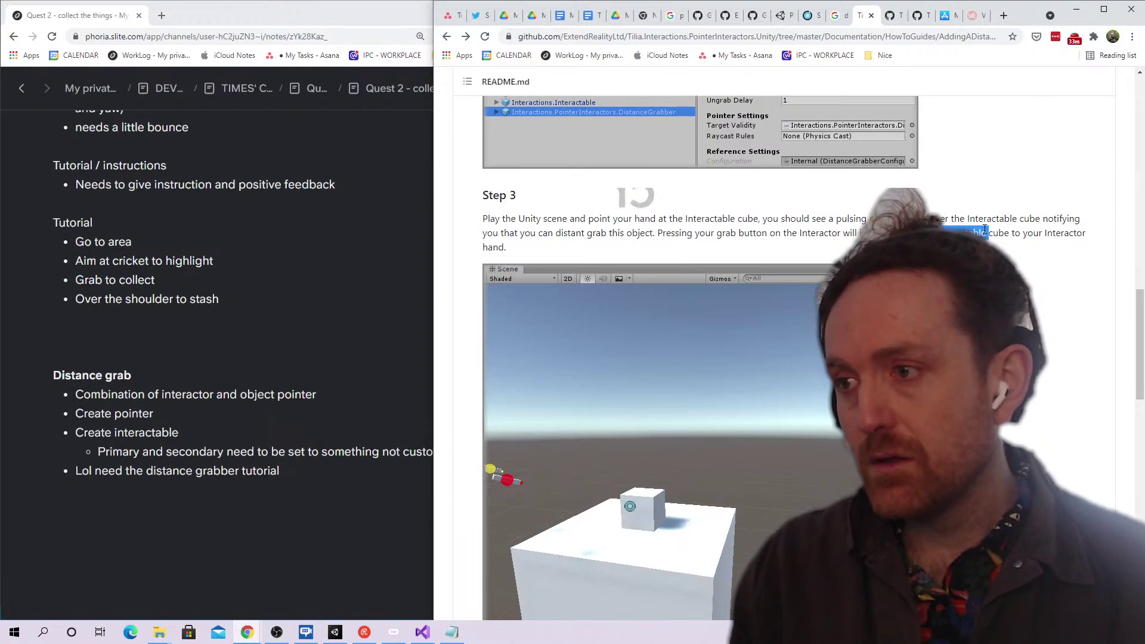
pyautogui.tripleClick(961, 233)
pyautogui.scroll(6, 961, 233)
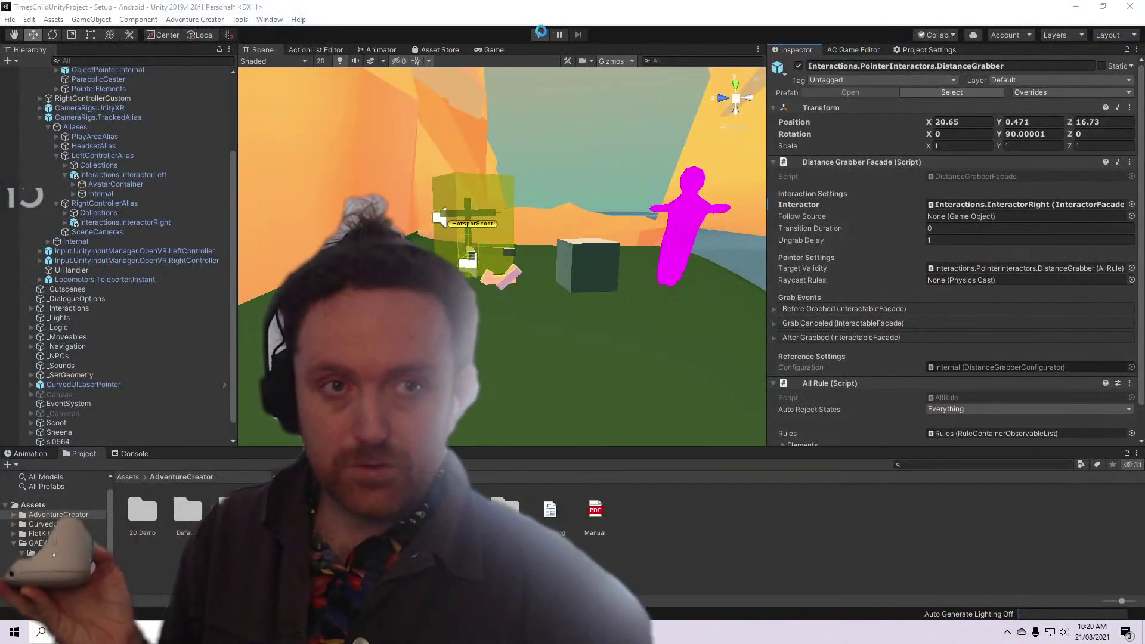
# Test the Setup scene in Unity's Play mode, inspecting the right controller's BeamOrigin object in the Scene view before stopping
pyautogui.click(539, 34)
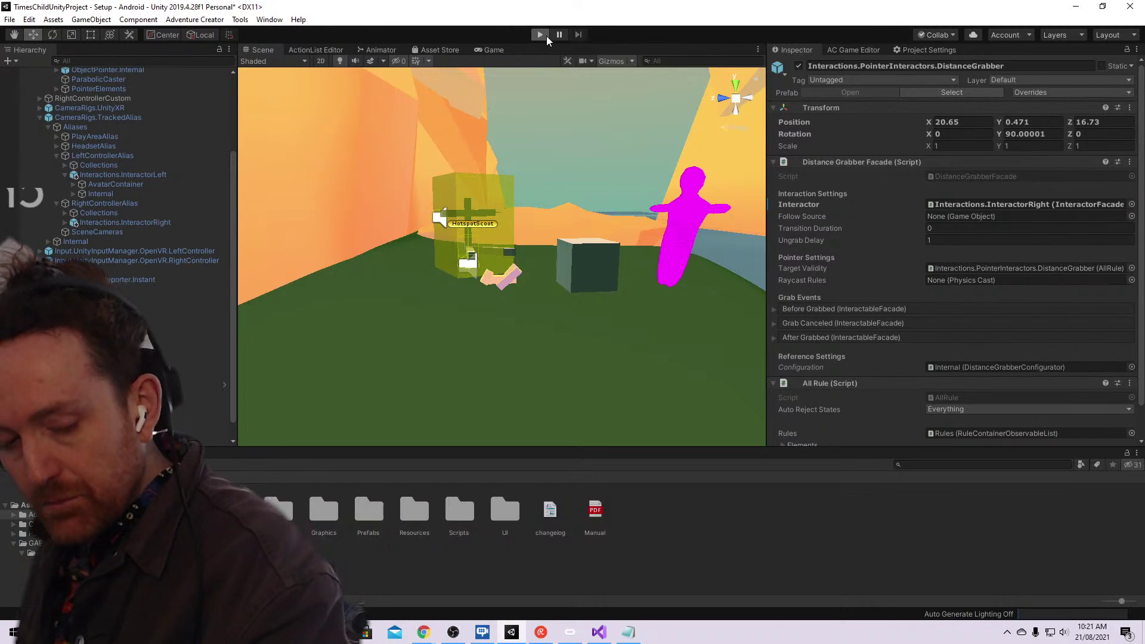
pyautogui.click(546, 36)
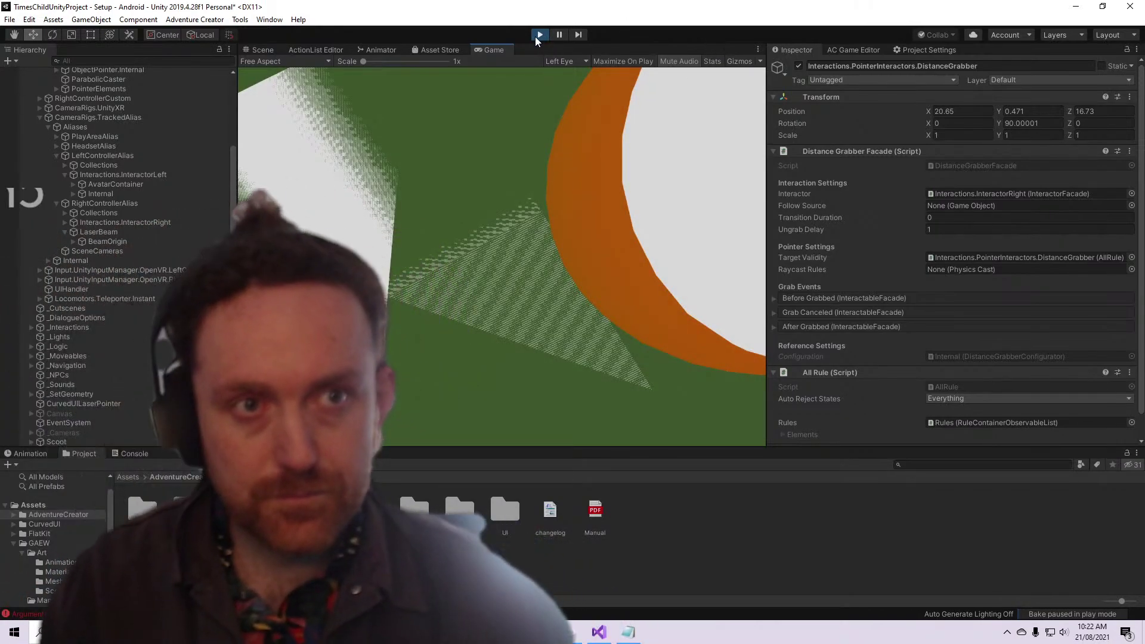
pyautogui.scroll(-2, 67, 164)
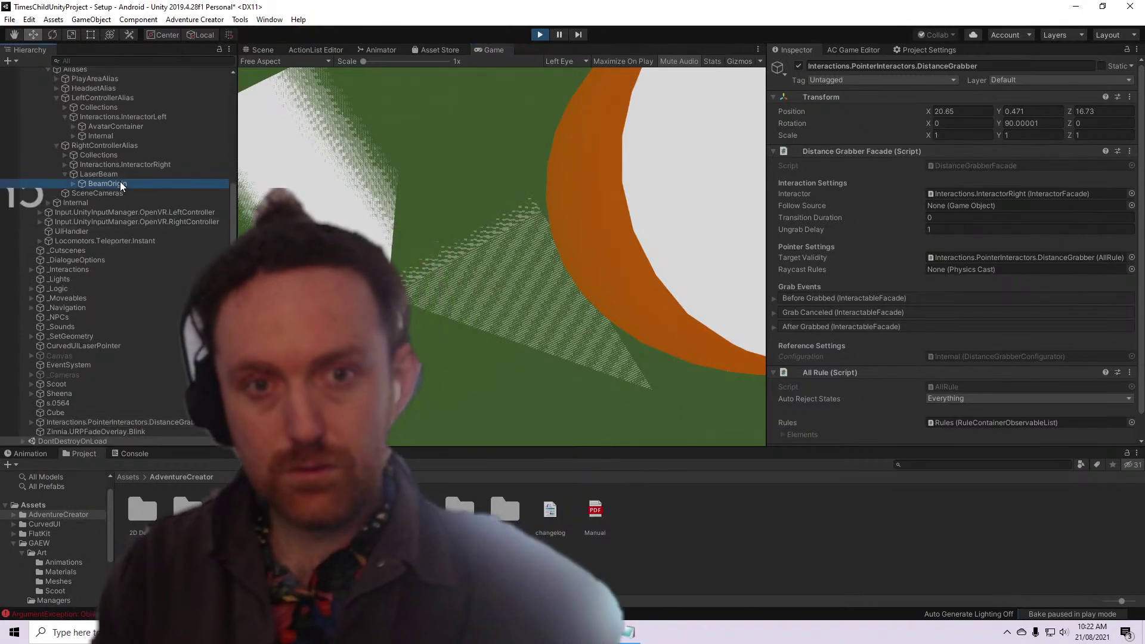
pyautogui.click(262, 50)
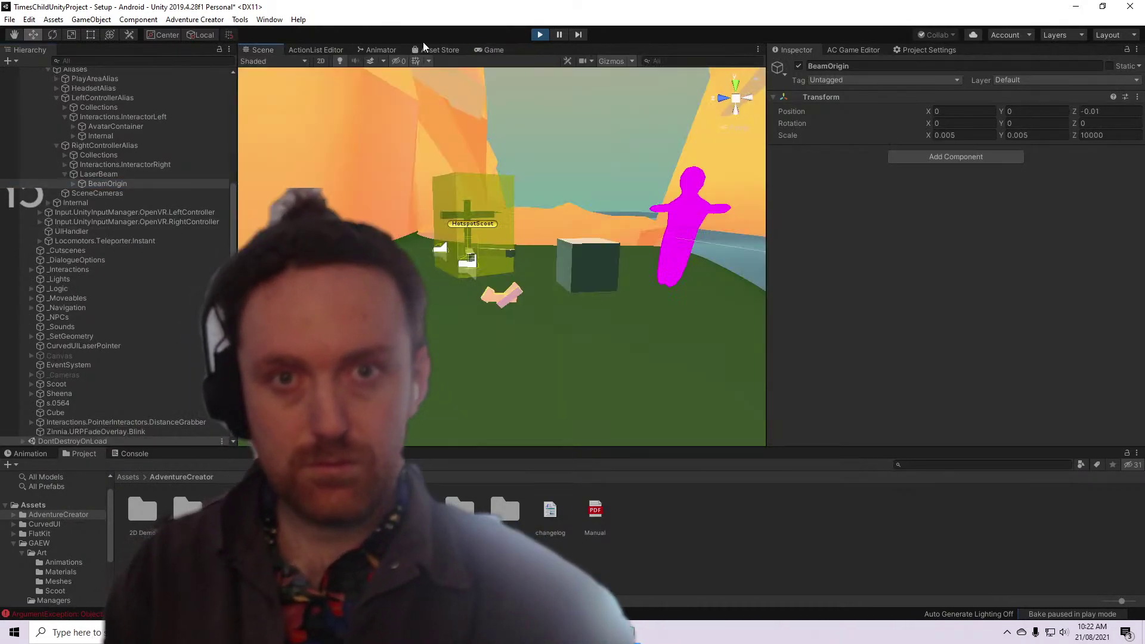
pyautogui.click(538, 34)
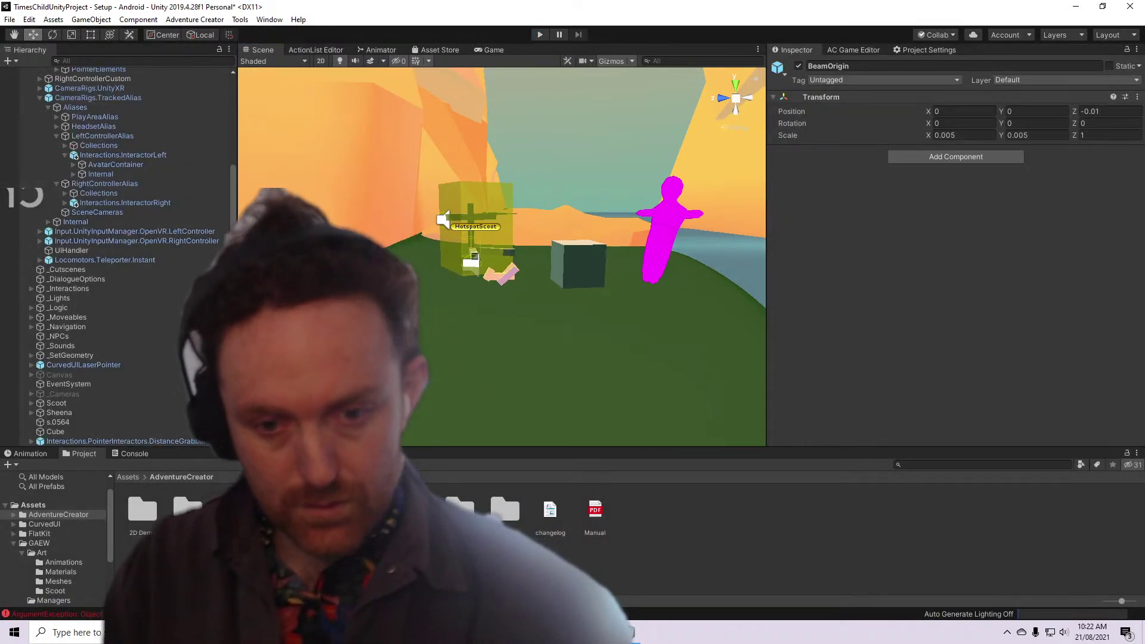
# Examine the ArgumentException error in the Console and inspect the MomentProcessor object of the right controller's input manager
pyautogui.click(54, 613)
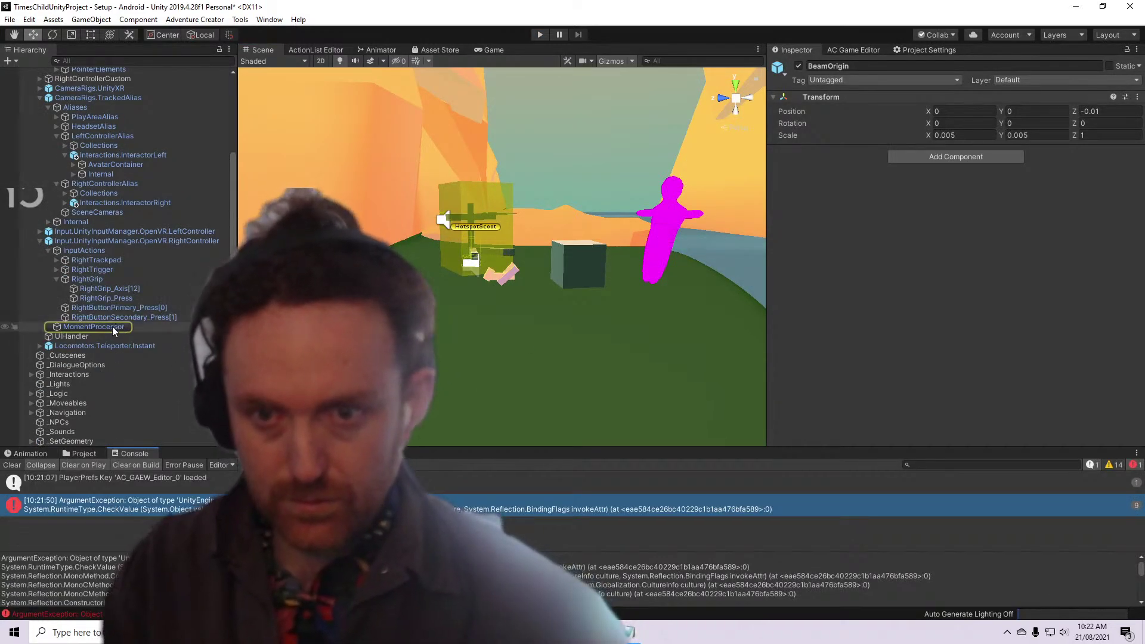
pyautogui.click(112, 326)
# Expand the RightControllerCustom branch under VR in the hierarchy to examine its pointer objects
pyautogui.scroll(3, 106, 263)
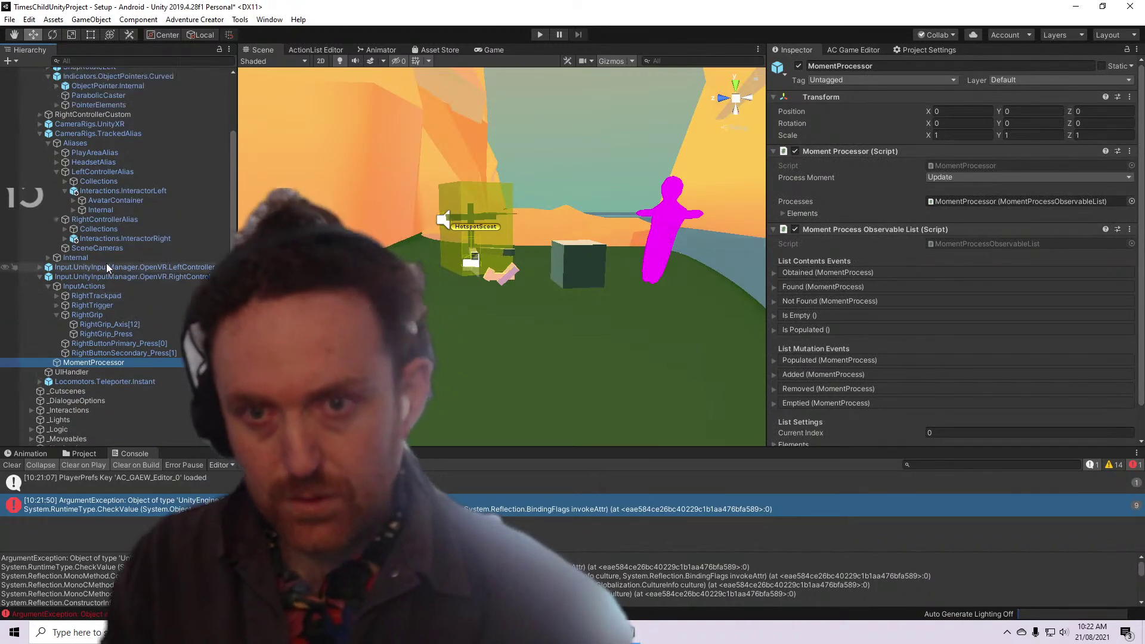
pyautogui.scroll(3, 115, 275)
pyautogui.scroll(3, 117, 276)
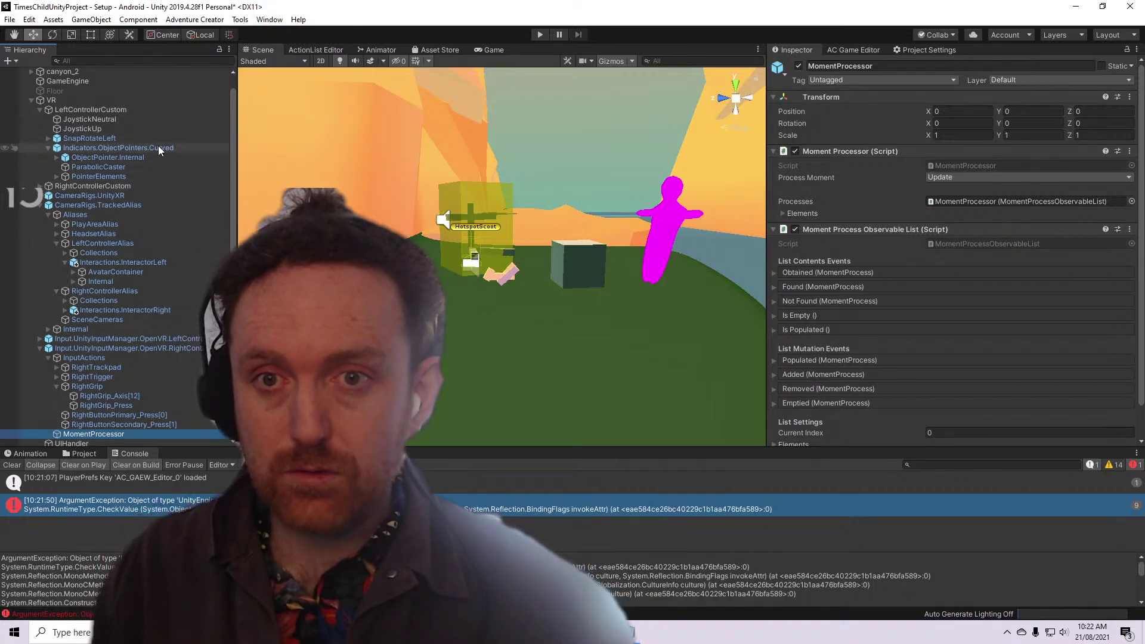
pyautogui.scroll(1, 206, 231)
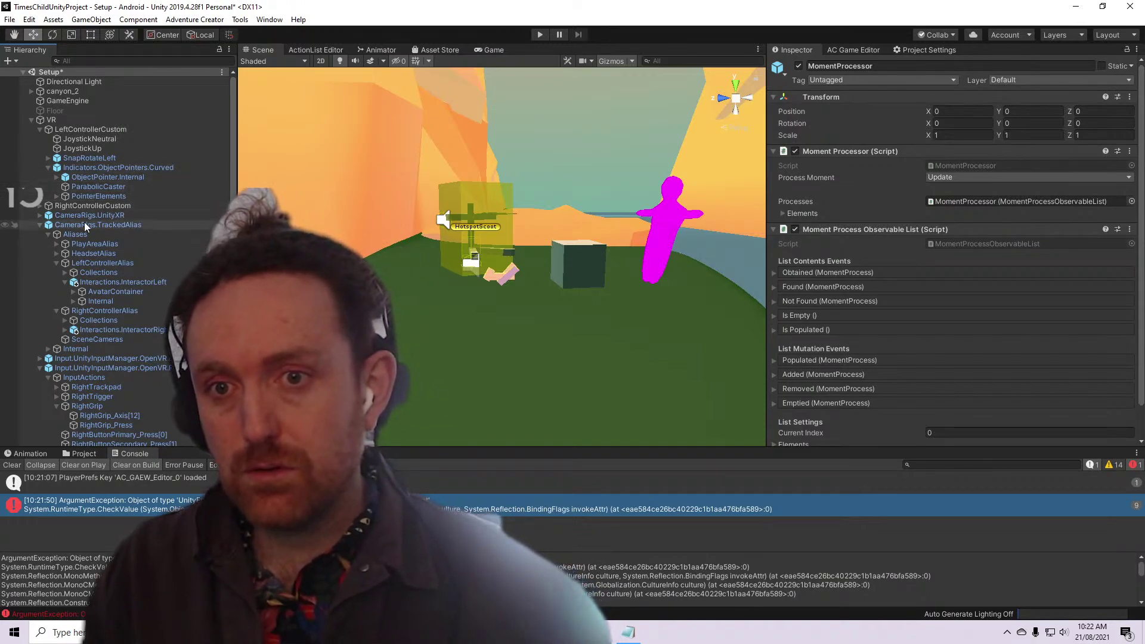
pyautogui.click(40, 205)
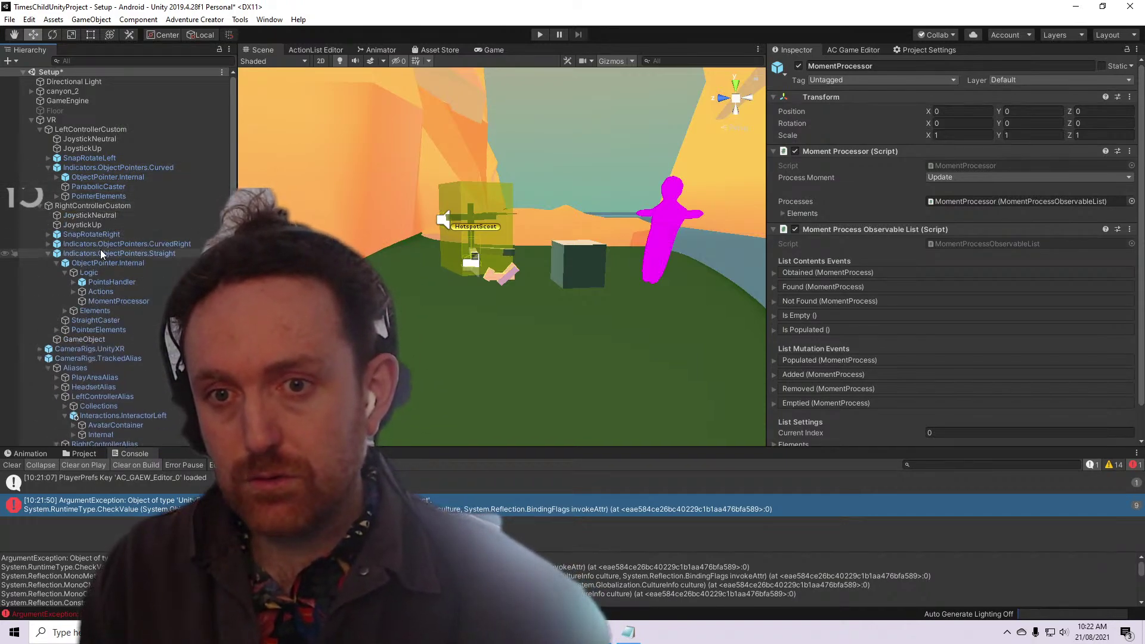
# Delete the Indicators.ObjectPointers.Straight object from RightControllerCustom and clear the Console
pyautogui.click(94, 253)
pyautogui.click(48, 253)
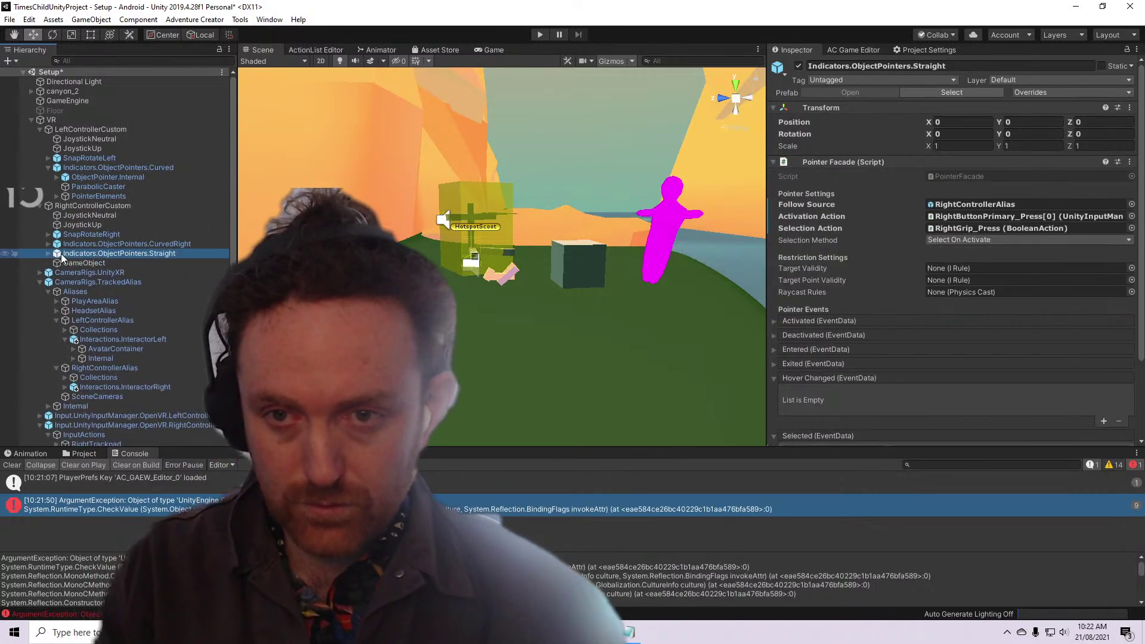
pyautogui.press('Delete')
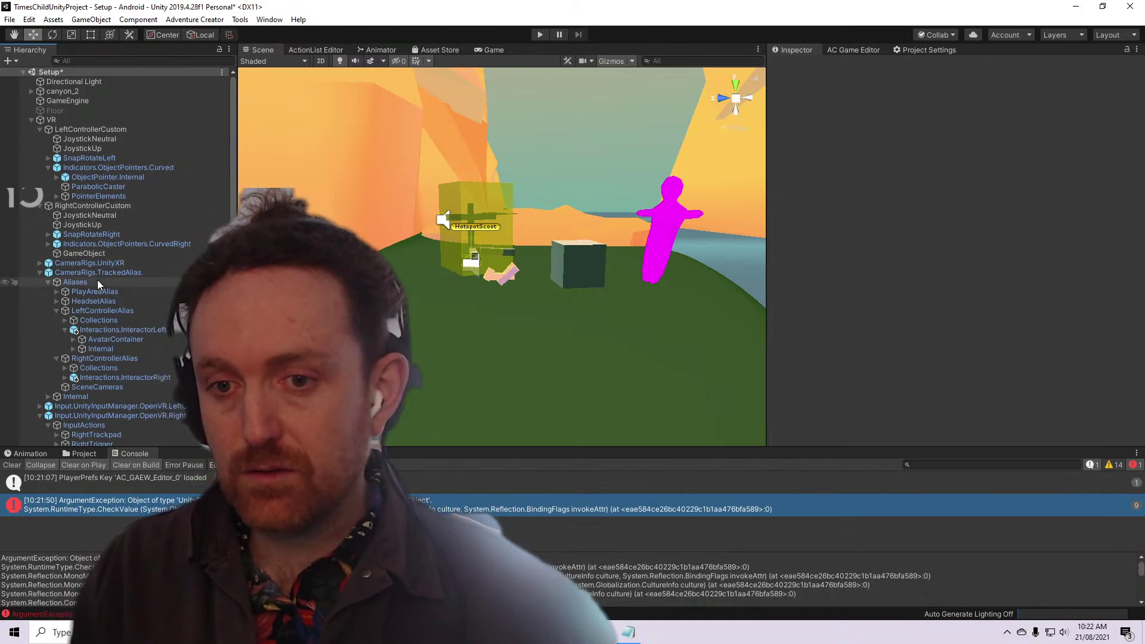
pyautogui.scroll(-3, 130, 413)
pyautogui.scroll(-3, 130, 412)
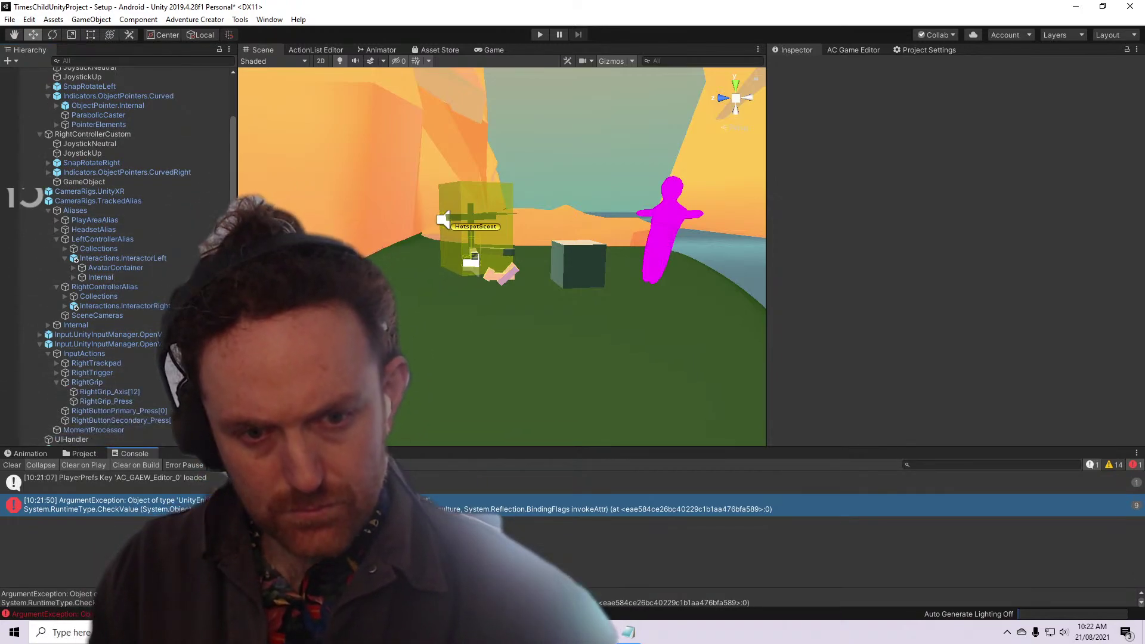
pyautogui.click(12, 465)
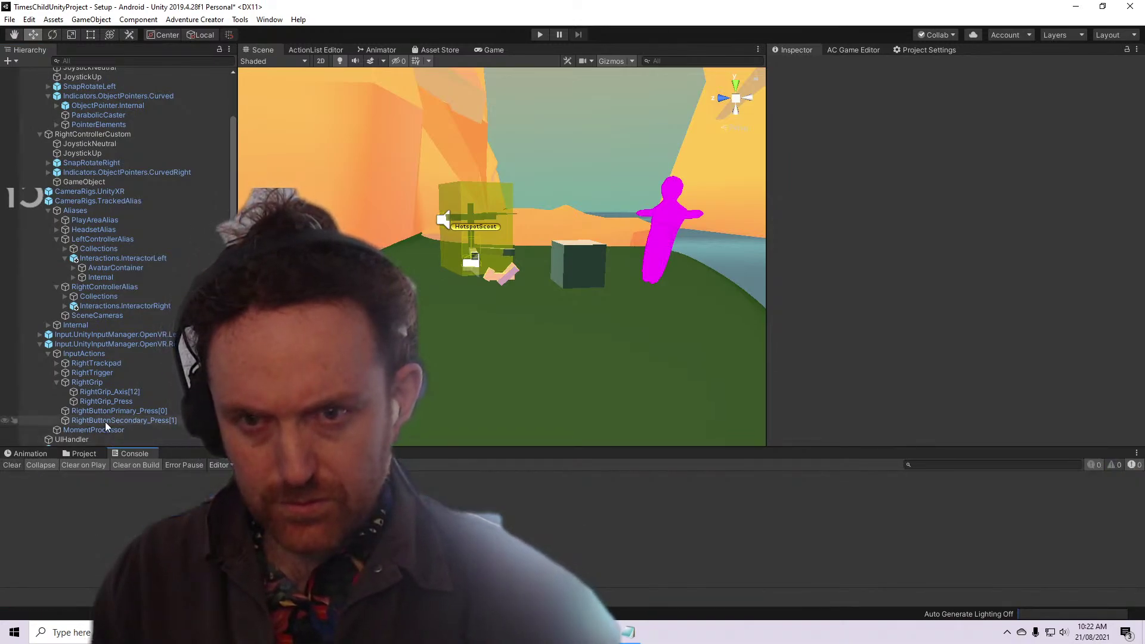
pyautogui.scroll(-5, 105, 421)
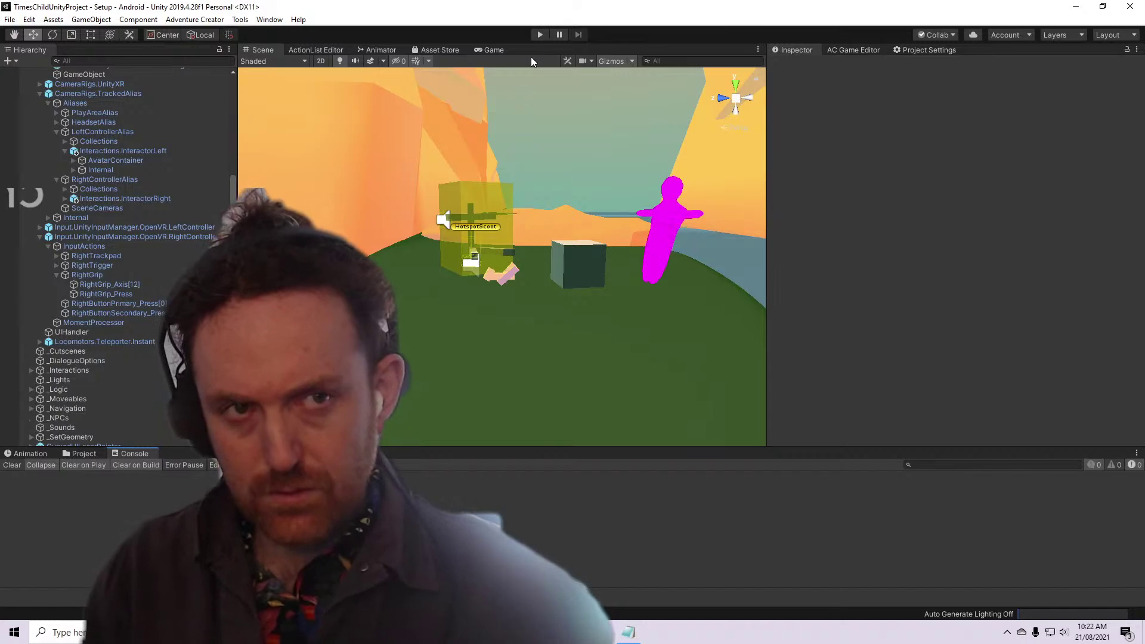
# Test the distance grab in Play mode, checking the Scene and Game views
pyautogui.click(539, 35)
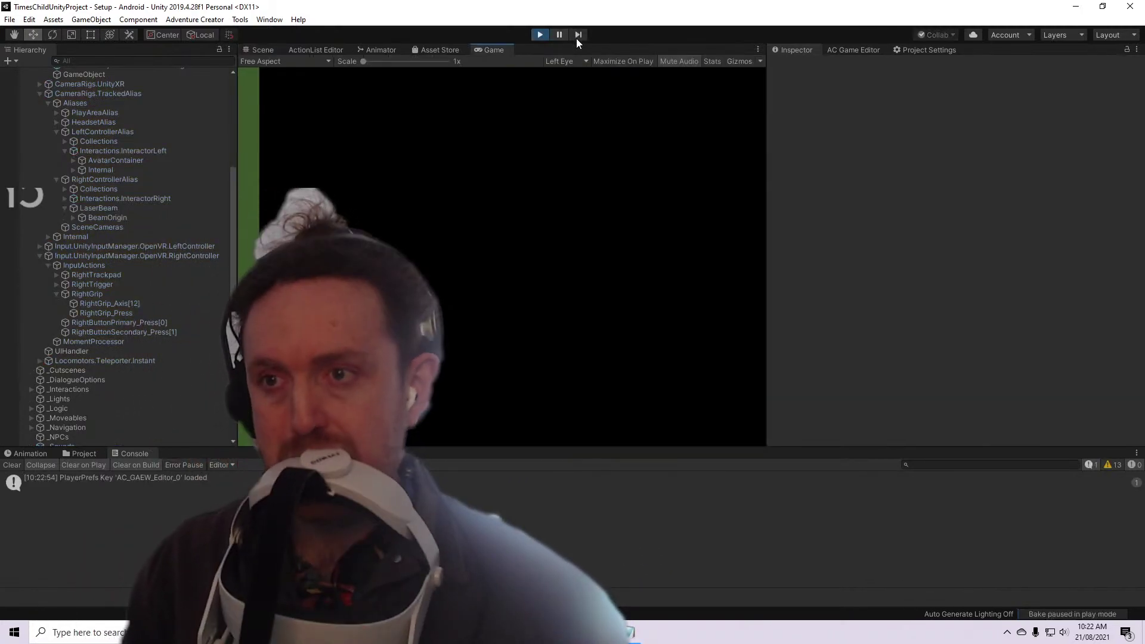
pyautogui.click(252, 50)
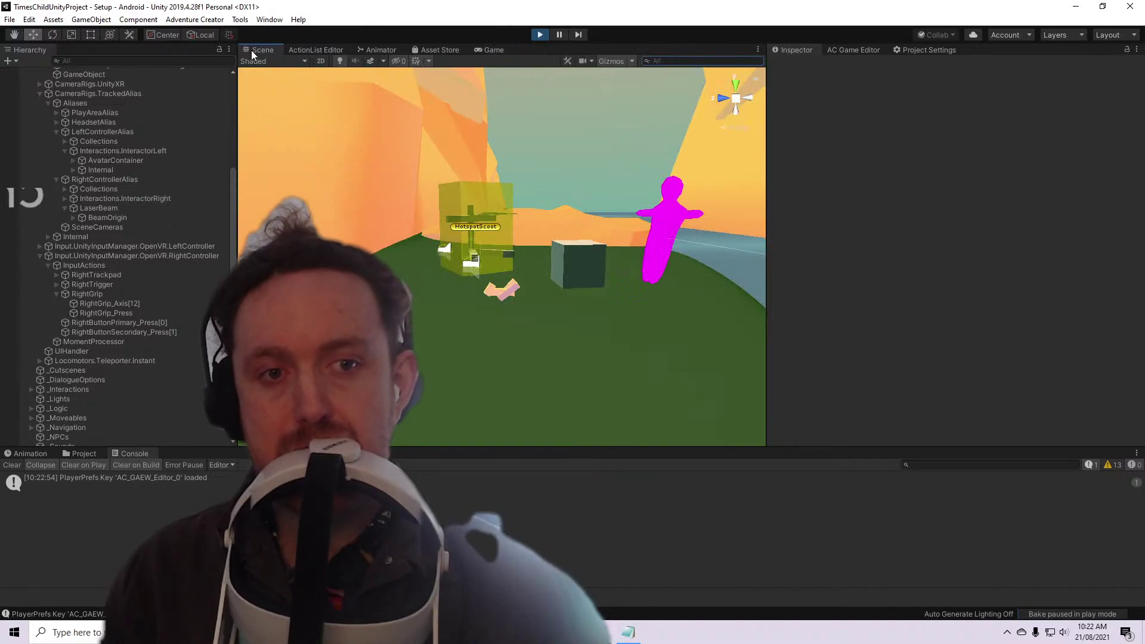
pyautogui.click(498, 50)
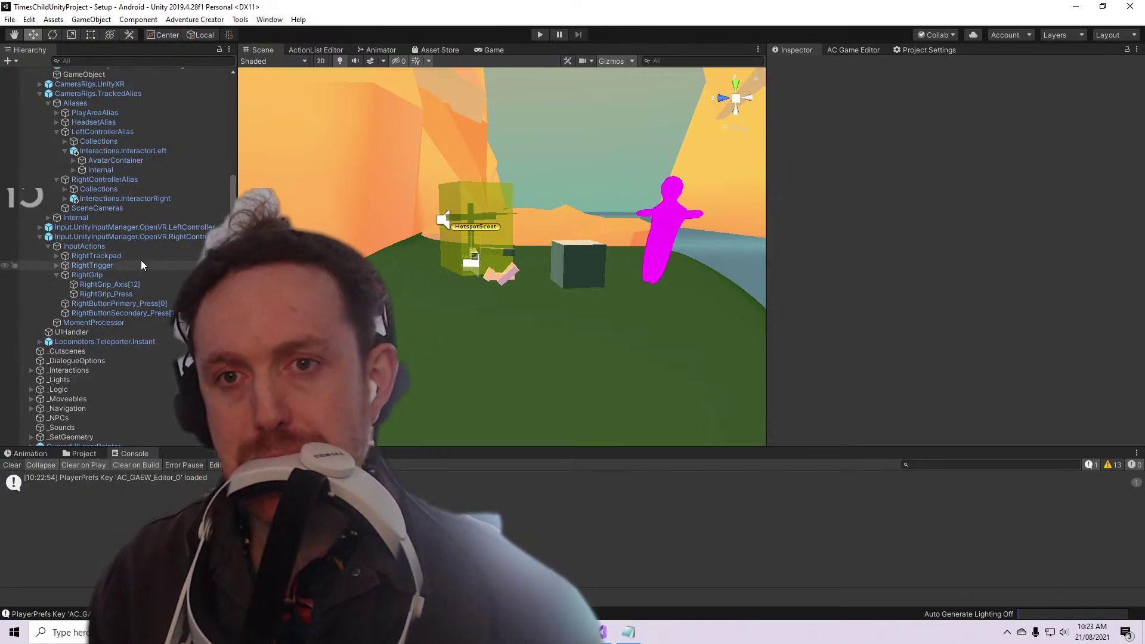
# Set the Distance Grabber's Transition Duration to 0.5 and run the scene again to test it
pyautogui.scroll(-3, 149, 299)
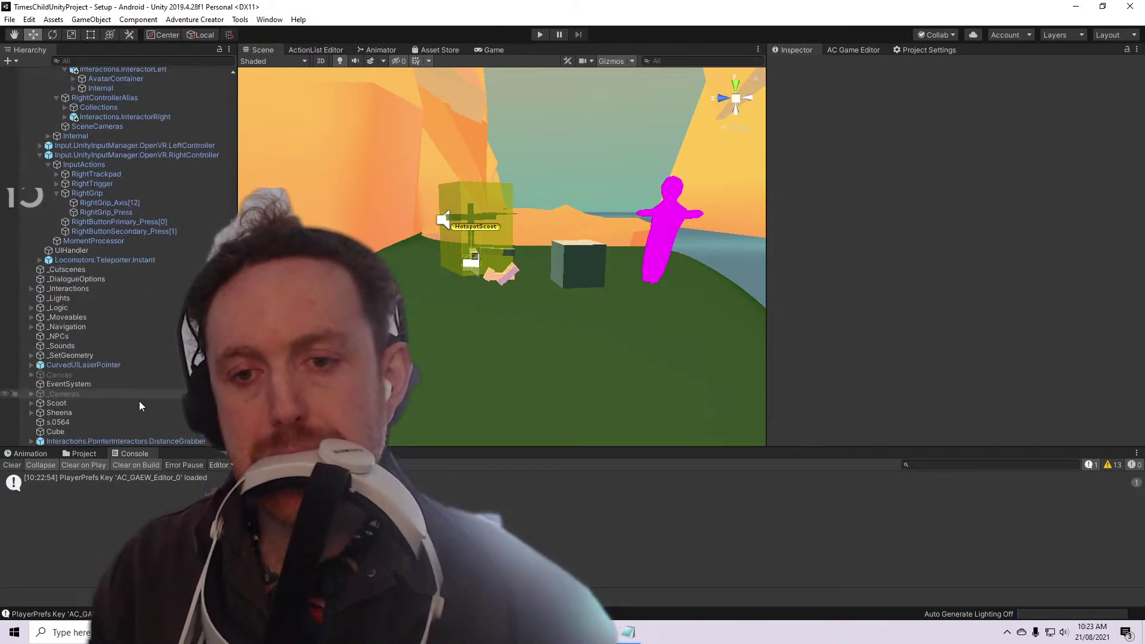
pyautogui.click(148, 441)
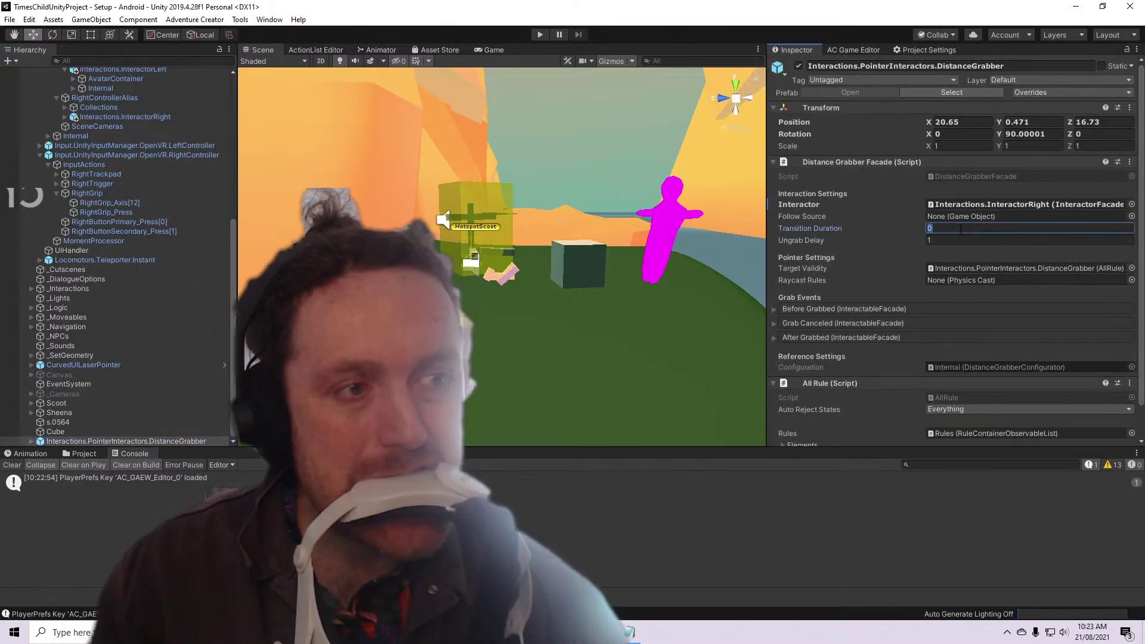
pyautogui.write('1')
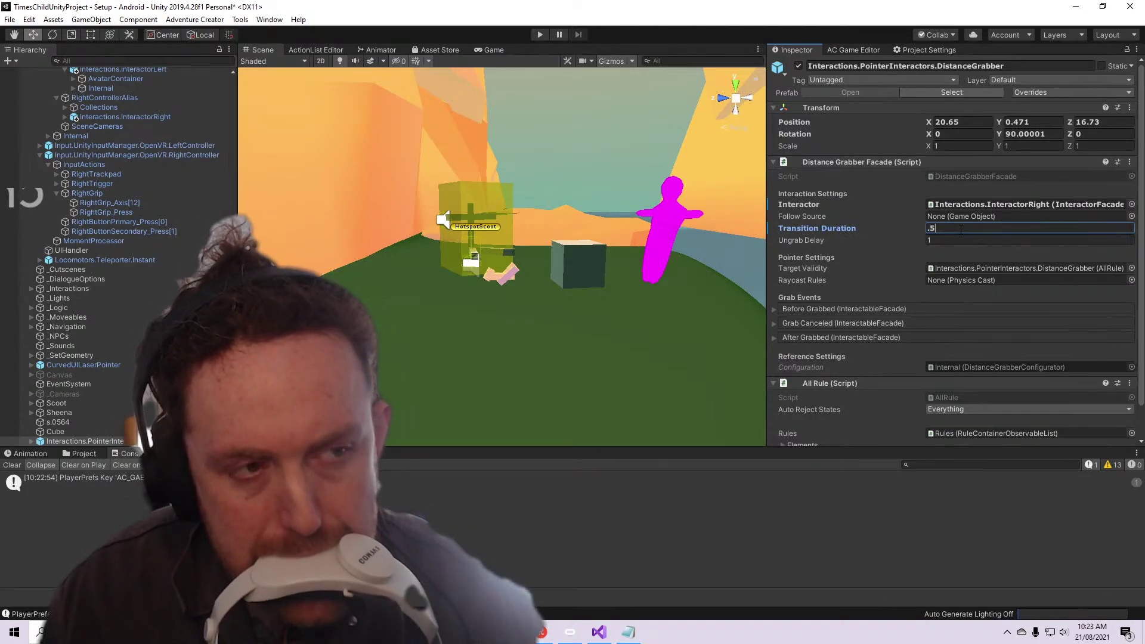
pyautogui.click(544, 36)
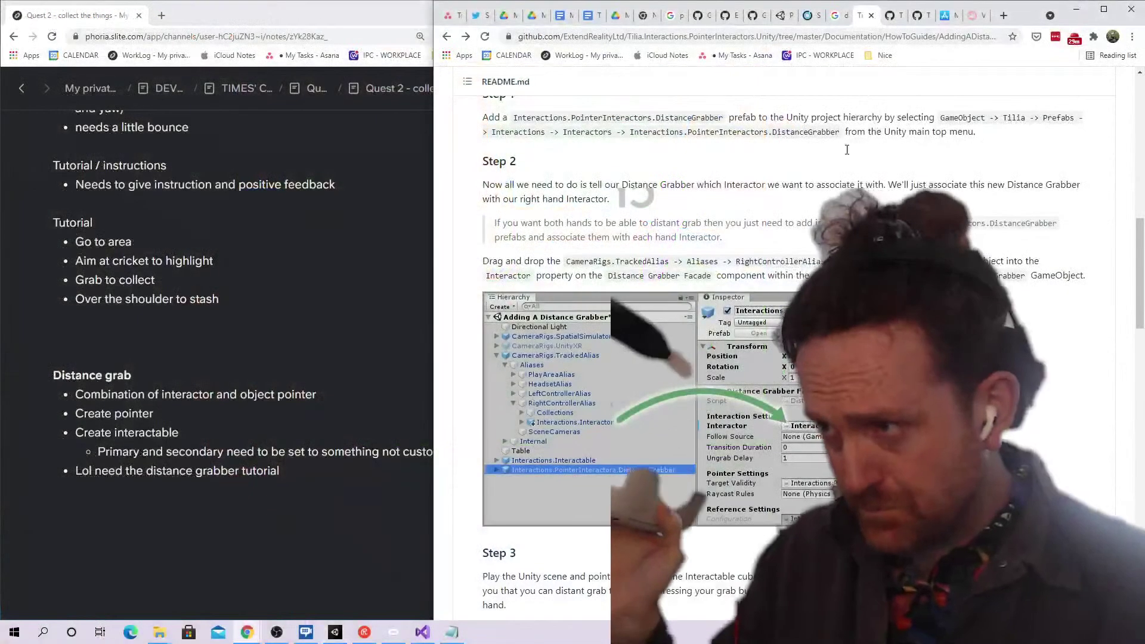
# In Chrome, open the ExtendRealityLtd organisation page from the Distance Grabber guide and browse its repositories
pyautogui.scroll(15, 777, 212)
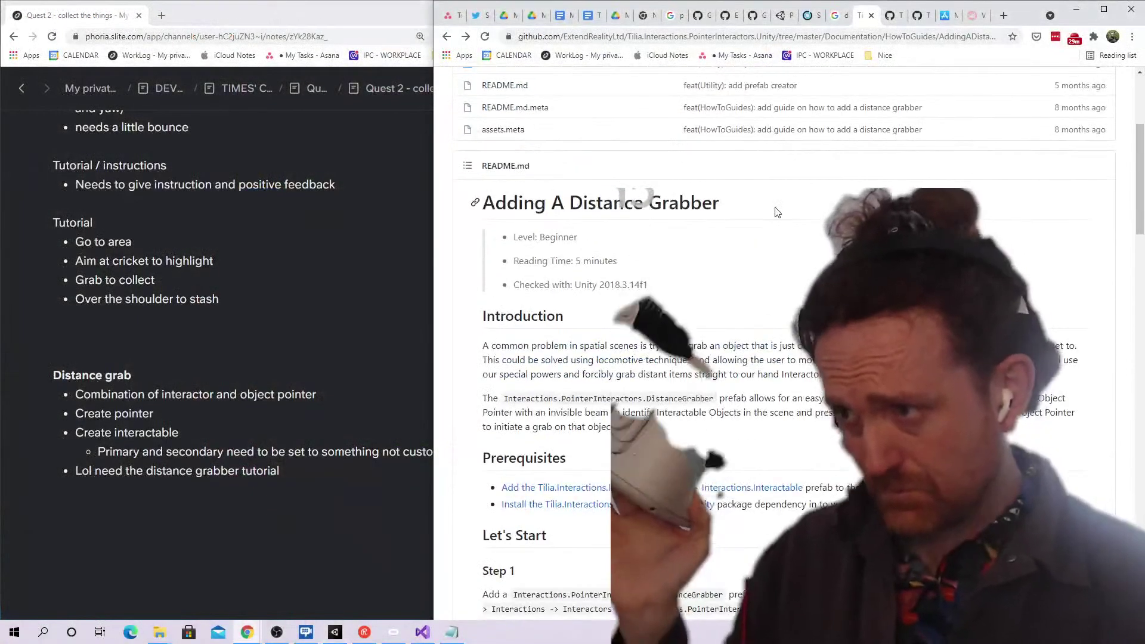
pyautogui.click(510, 129)
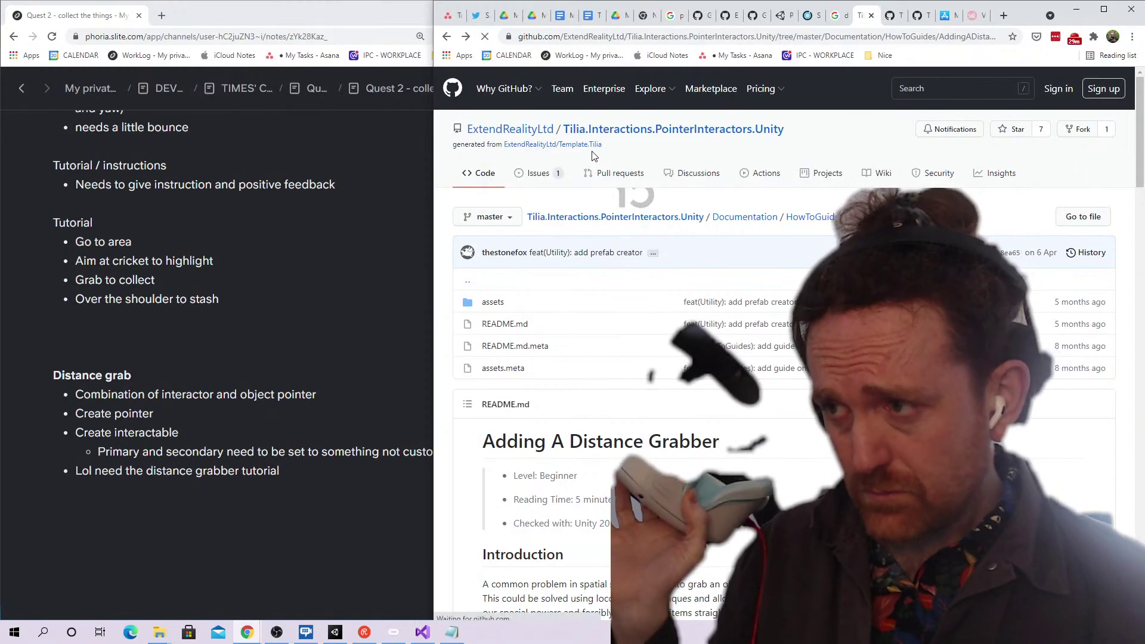
pyautogui.scroll(-5, 706, 245)
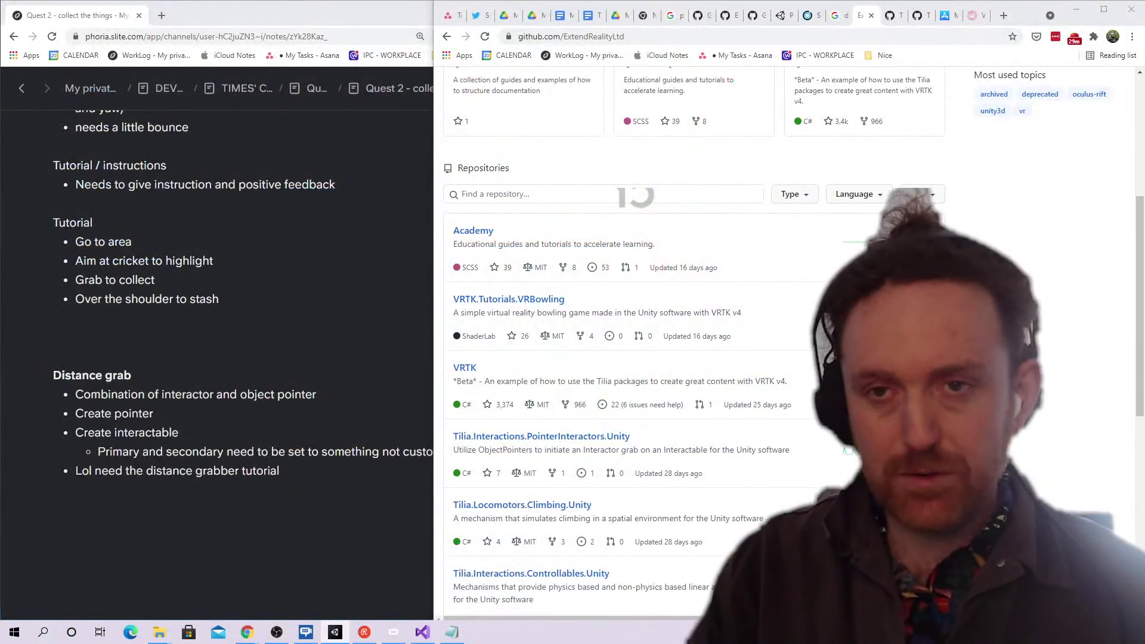
pyautogui.scroll(5, 636, 95)
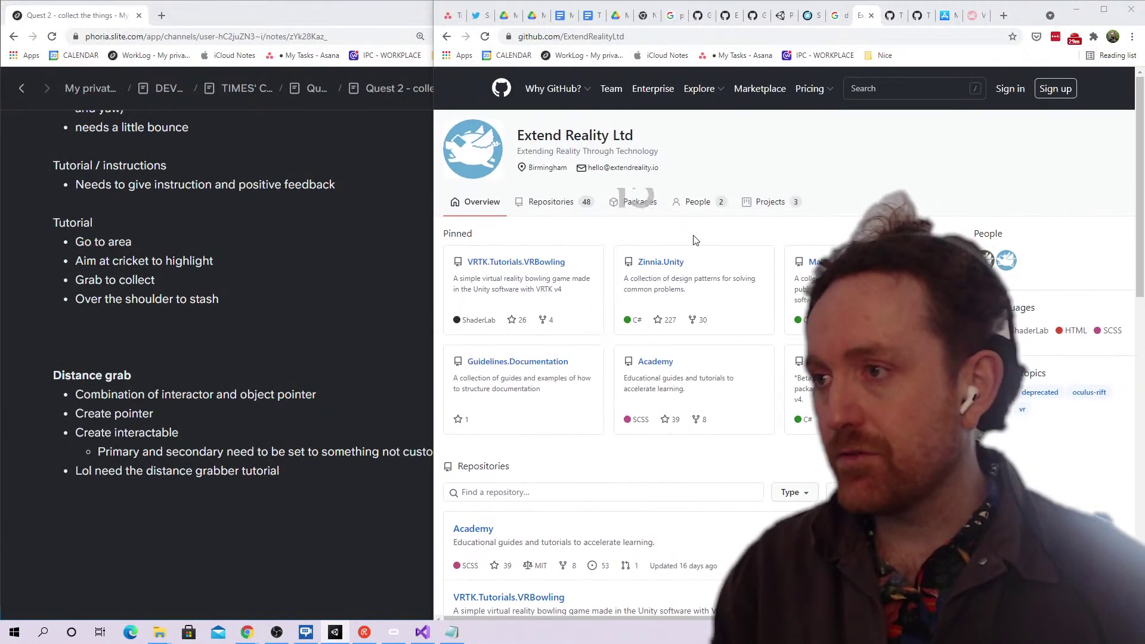
pyautogui.scroll(-7, 596, 149)
pyautogui.scroll(5, 608, 197)
pyautogui.scroll(-4, 634, 186)
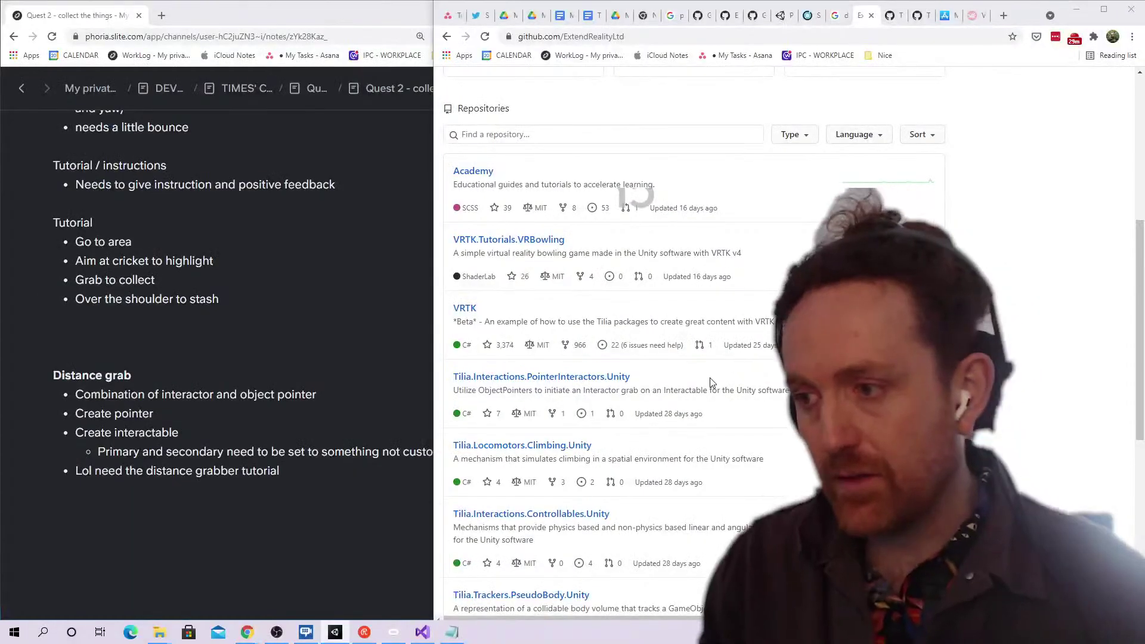
pyautogui.scroll(-3, 553, 224)
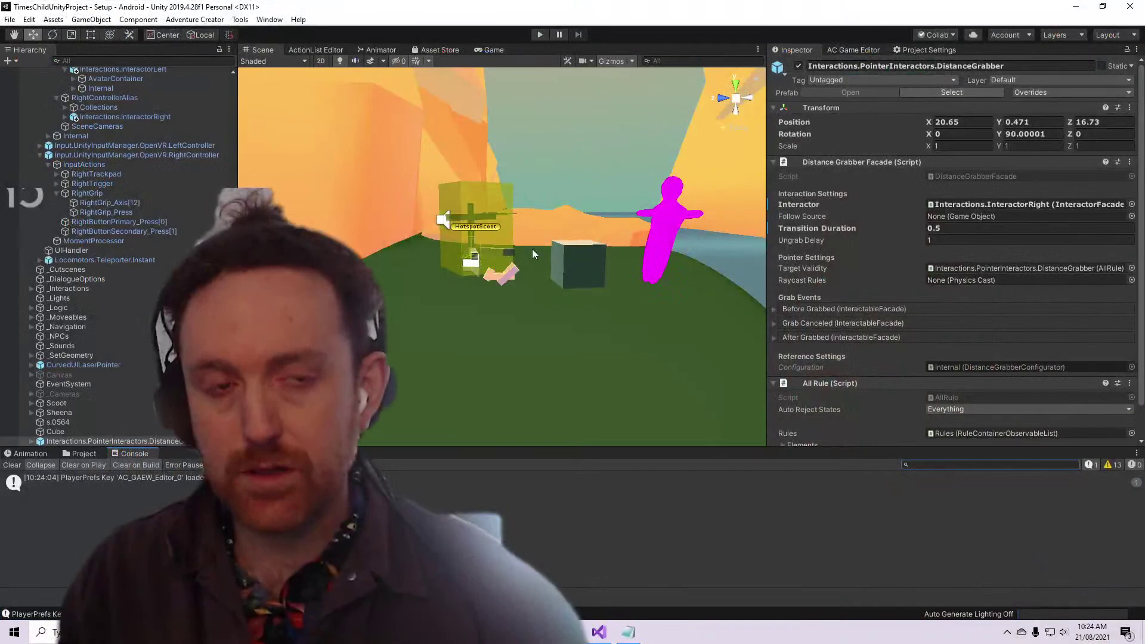
# Switch to the Restream chat window, read the latest messages and minimise it
pyautogui.hotkey('alt', 'Tab')
pyautogui.hotkey('alt', 'Tab')
pyautogui.hotkey('alt', 'Tab')
pyautogui.hotkey('alt', 'Tab')
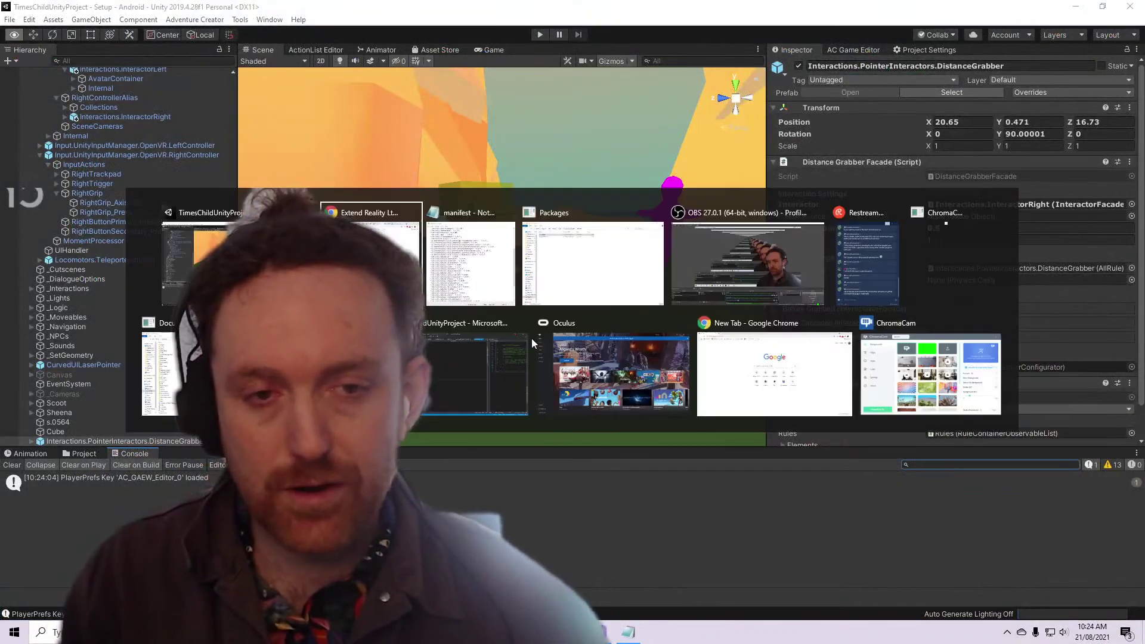
pyautogui.hotkey('alt', 'Tab')
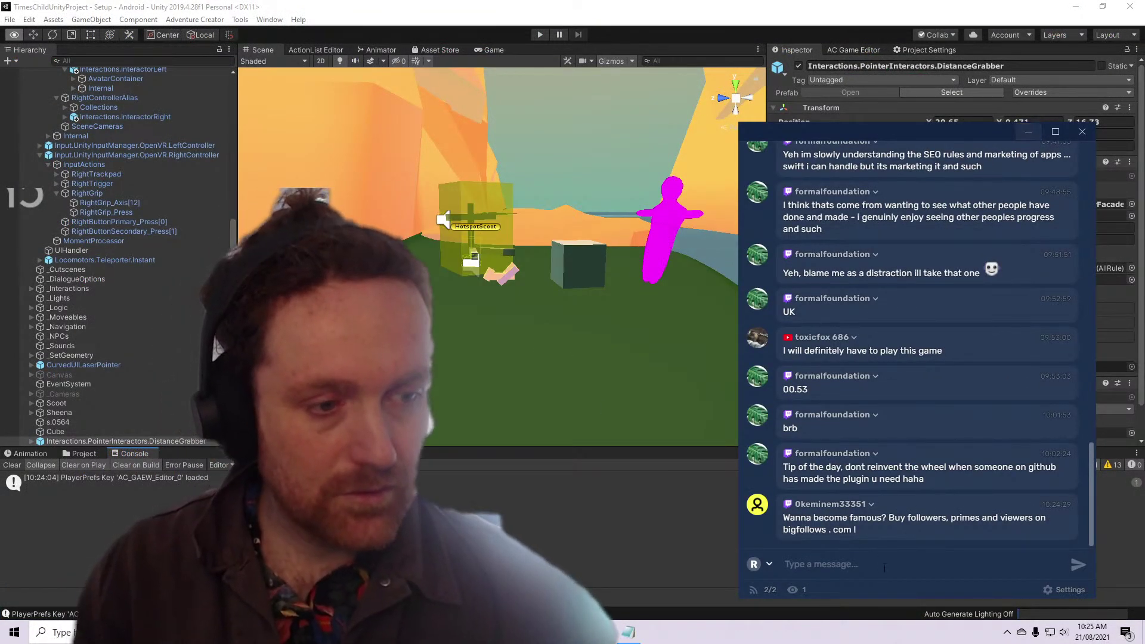
pyautogui.click(1026, 132)
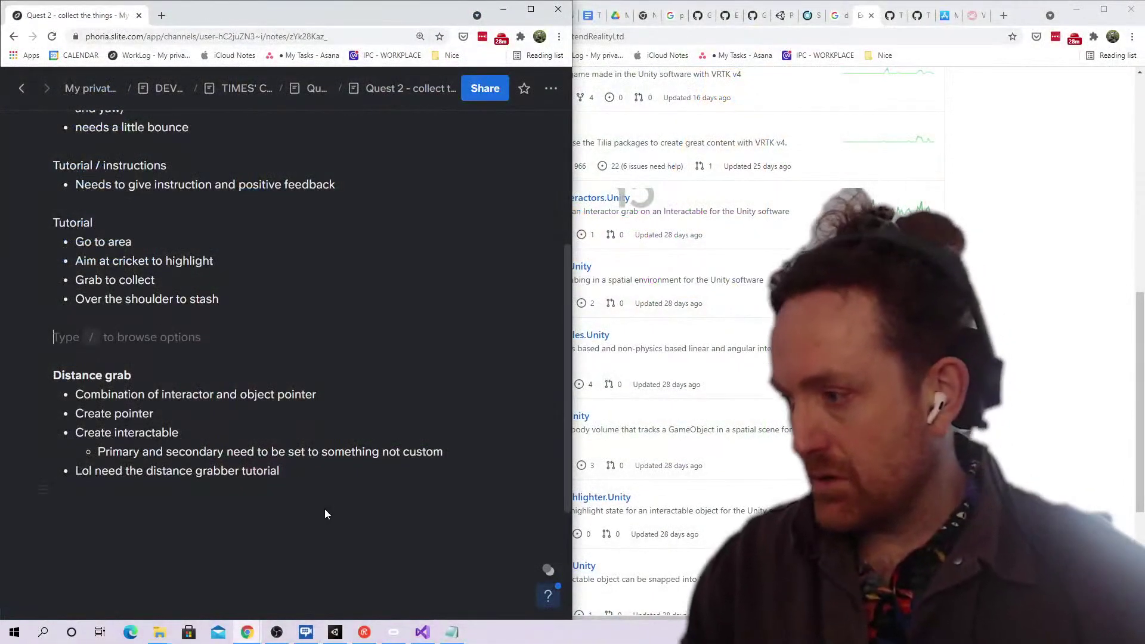
# Add the line "Stream pull from the end" below the Distance grab list in the Slite note in Chrome
pyautogui.click(325, 511)
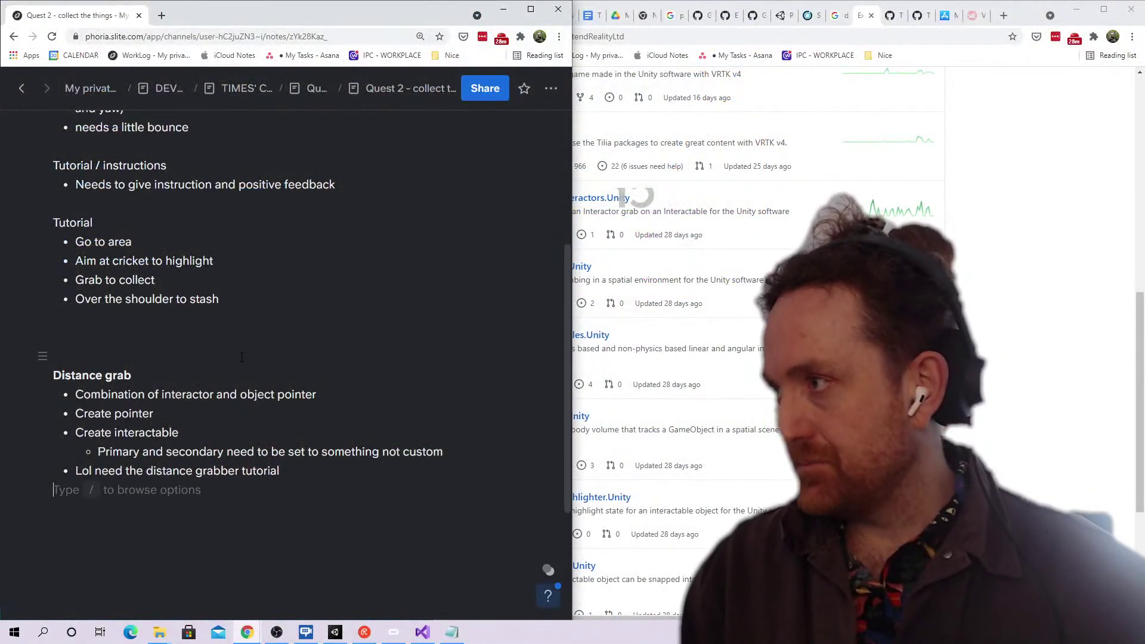
pyautogui.press('Return')
pyautogui.press('Return')
pyautogui.write('St')
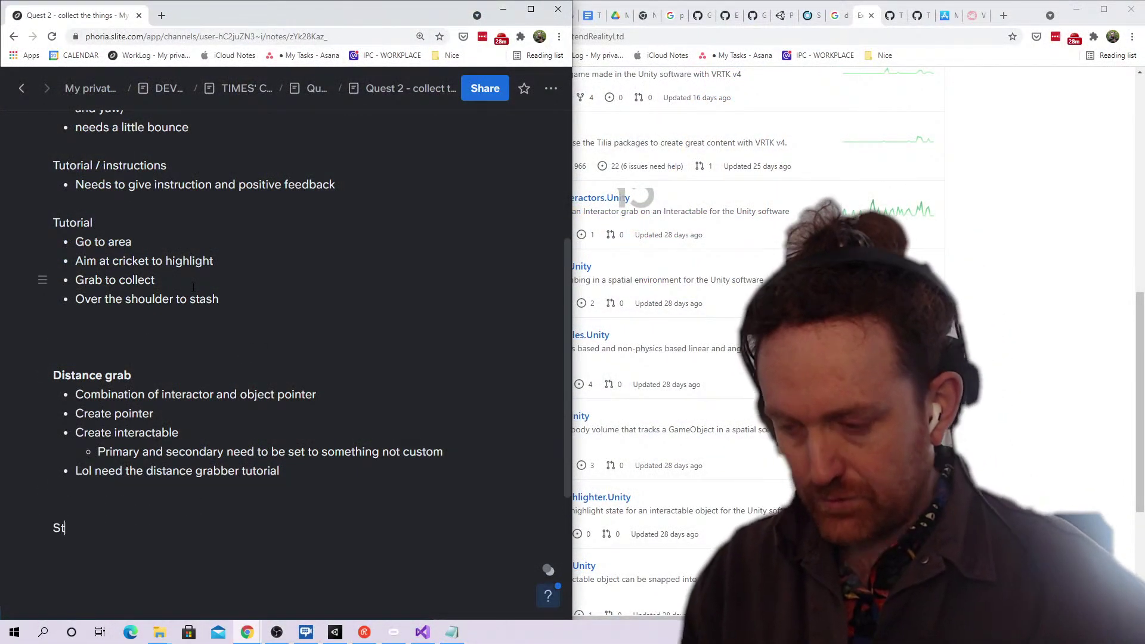
pyautogui.write('ream pu')
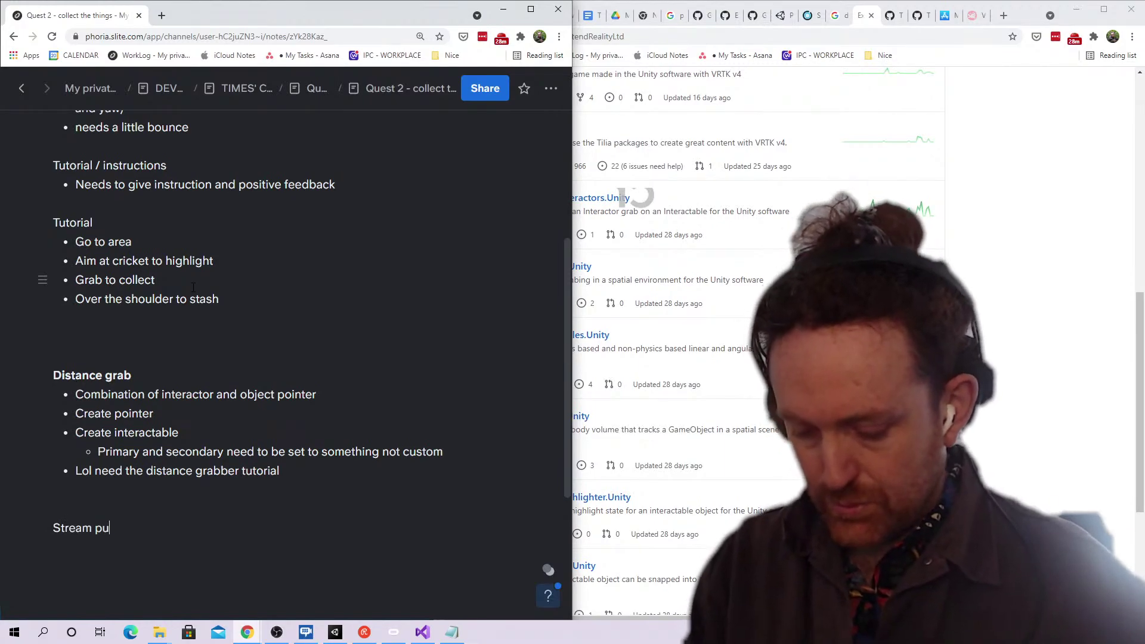
pyautogui.write('ll from the end')
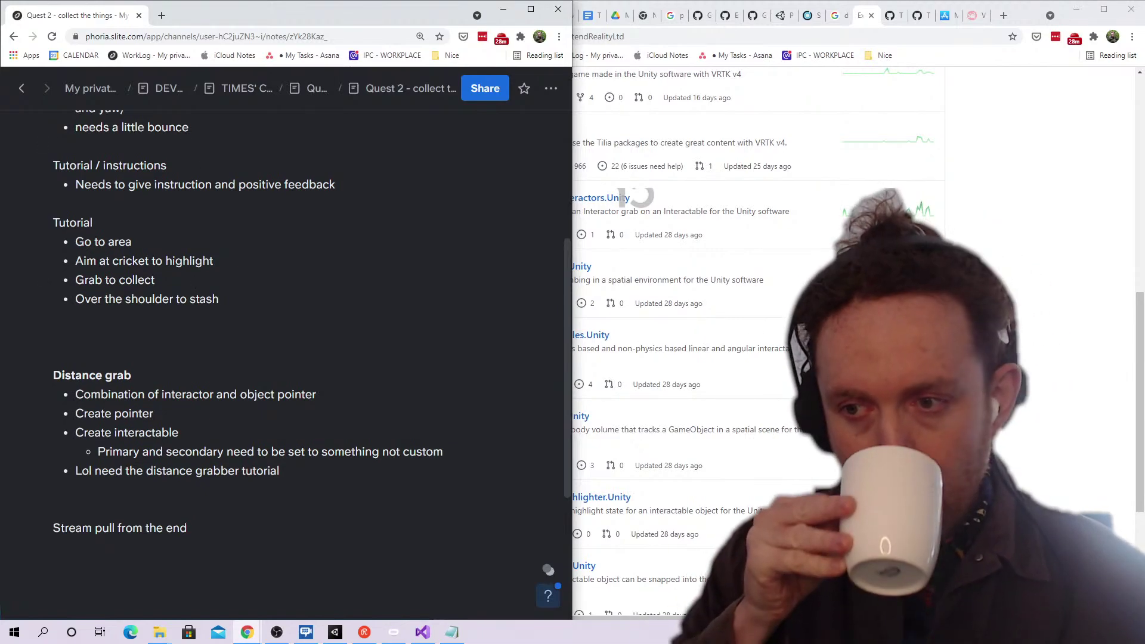
# In Unity, duplicate the Interactions.Interactable_Glow hoper object and move the copy to about X 25.92, Z 16.76 on the ground
pyautogui.hotkey('alt', 'Tab')
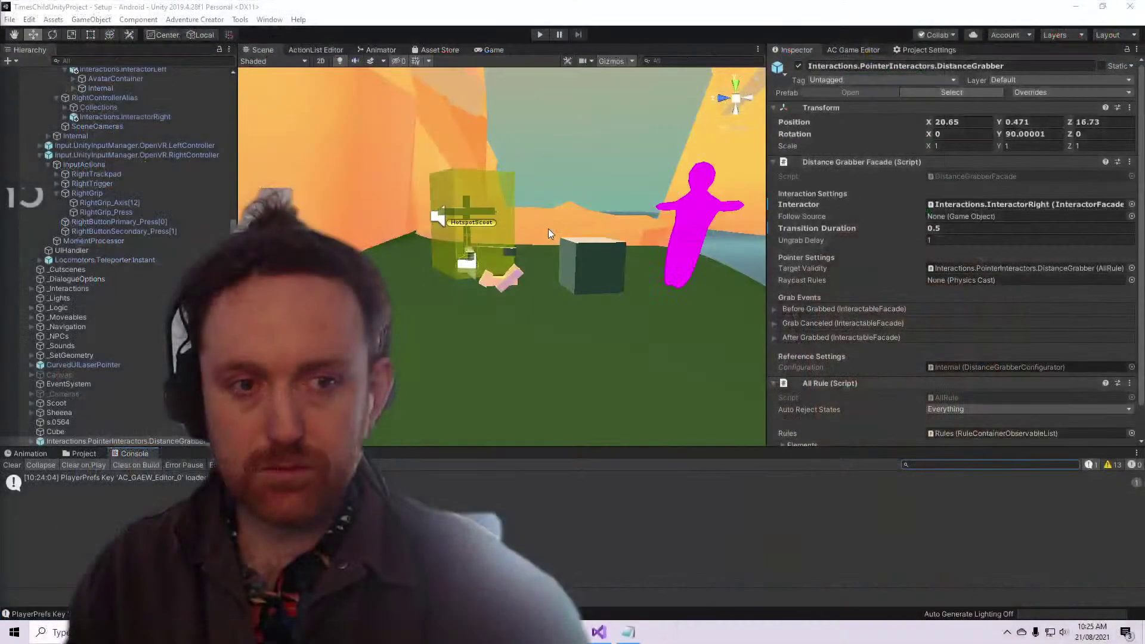
pyautogui.scroll(2, 550, 225)
pyautogui.scroll(-2, 550, 225)
pyautogui.click(515, 288)
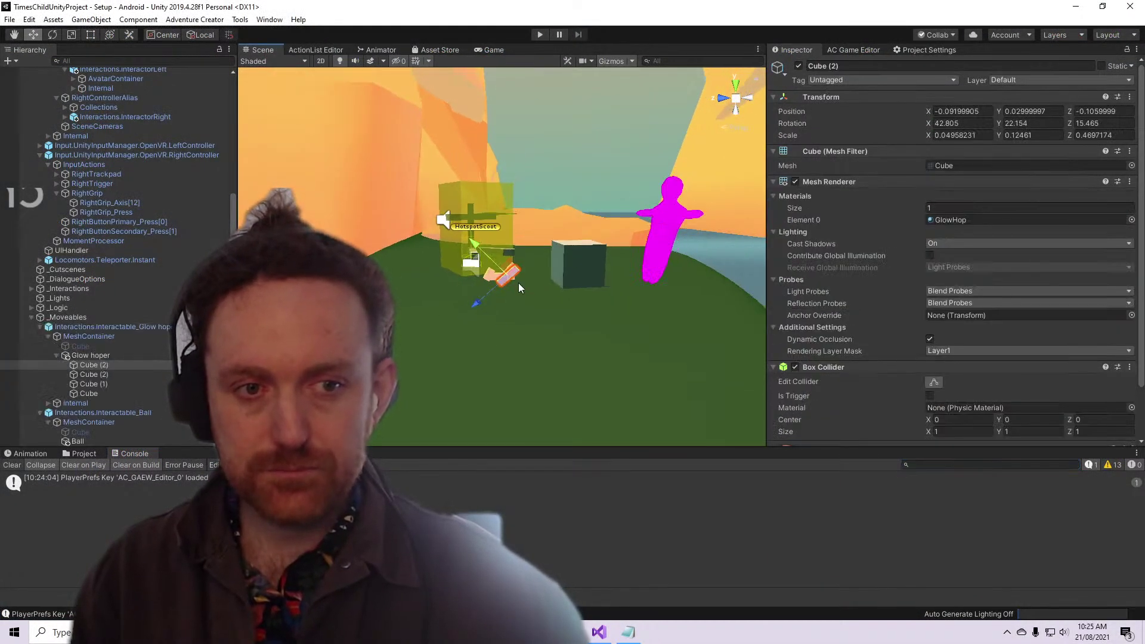
pyautogui.click(185, 336)
pyautogui.click(185, 327)
pyautogui.keyDown('alt'); pyautogui.moveTo(521, 231); pyautogui.dragTo(527, 281); pyautogui.keyUp('alt')
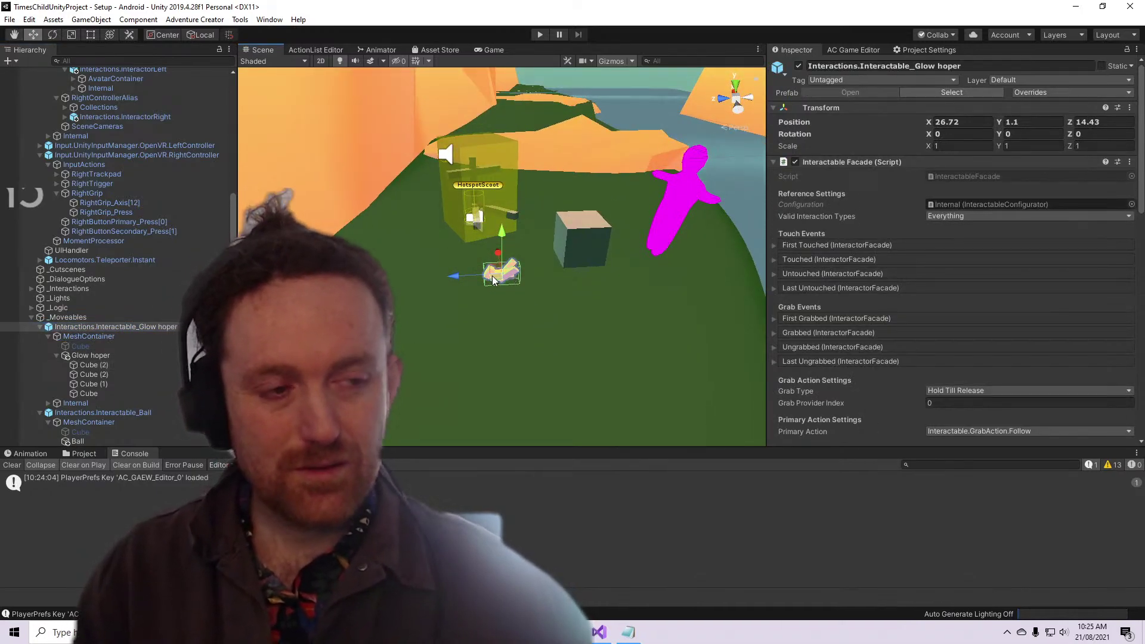
pyautogui.hotkey('ctrl', 'd')
pyautogui.moveTo(492, 277); pyautogui.dragTo(364, 259)
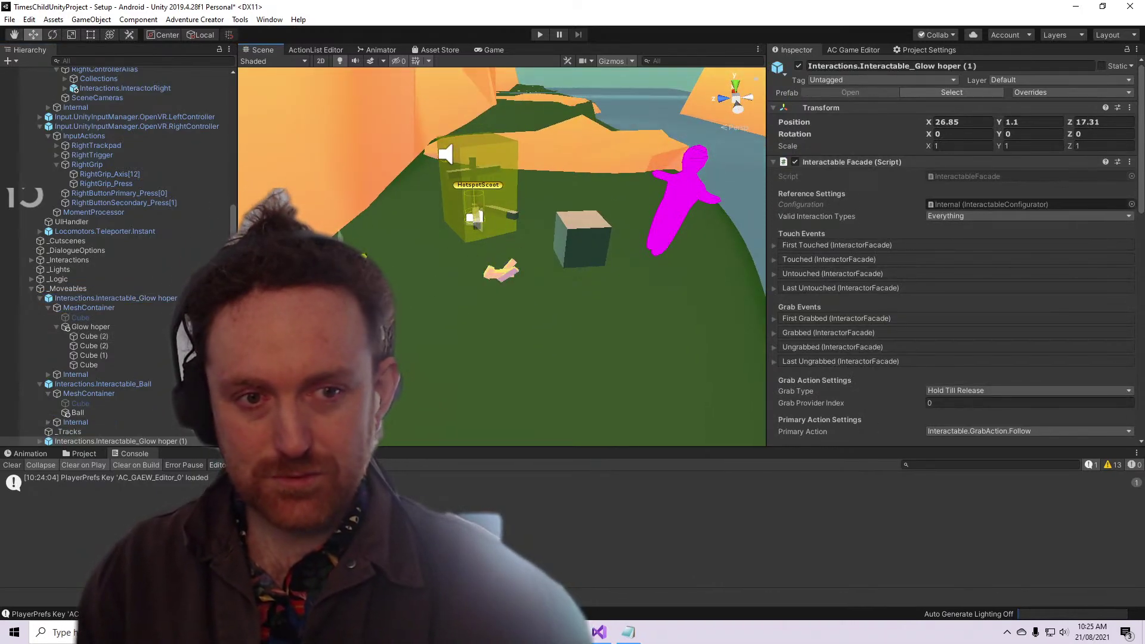
# Make a second Glow hoper copy and place it in front of the cube at about X 24.842, Z 13.763
pyautogui.hotkey('ctrl', 'd')
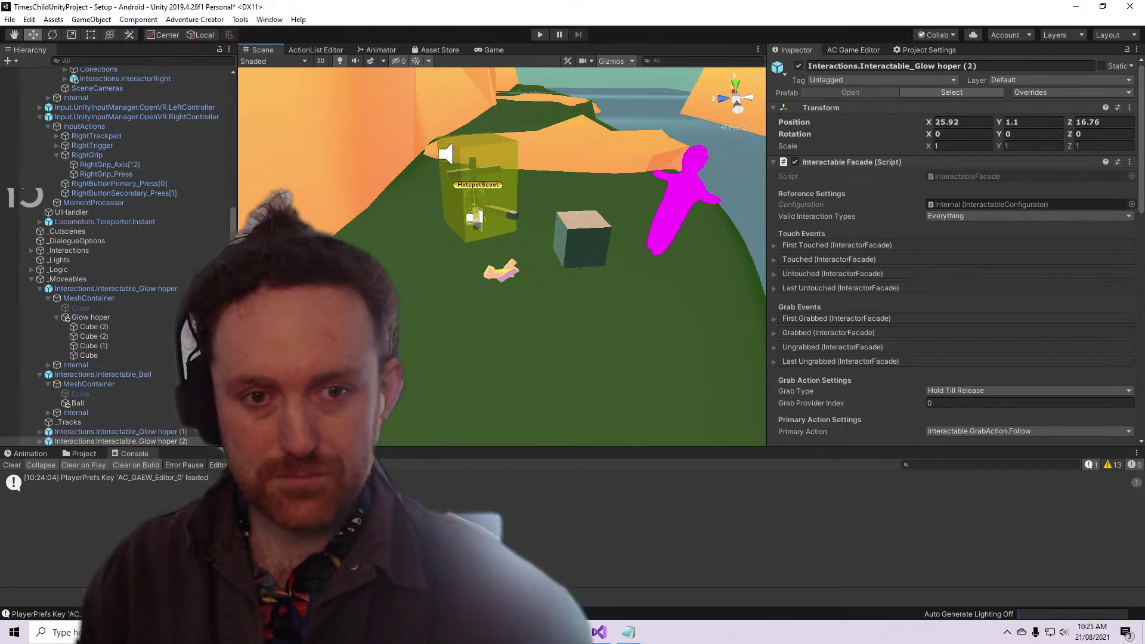
pyautogui.moveTo(566, 346); pyautogui.dragTo(565, 344)
pyautogui.keyDown('alt'); pyautogui.moveTo(566, 345); pyautogui.dragTo(595, 290); pyautogui.keyUp('alt')
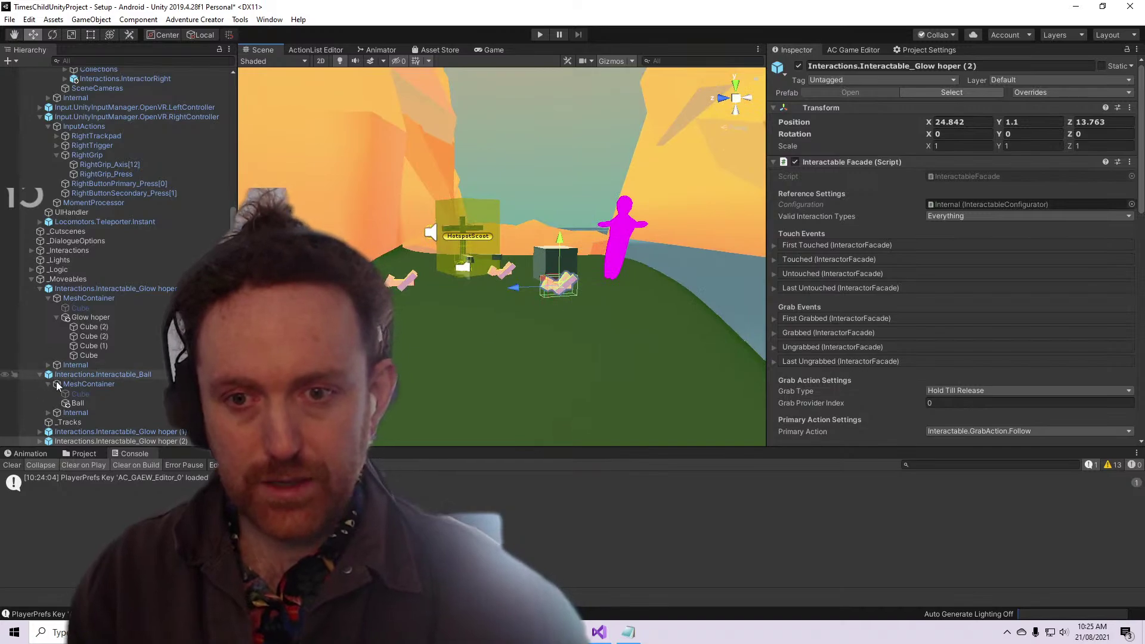
# Collapse the original Glow hoper and Ball branches under _Moveables in the hierarchy and select the _Moveables object
pyautogui.click(39, 372)
pyautogui.click(40, 288)
pyautogui.click(28, 278)
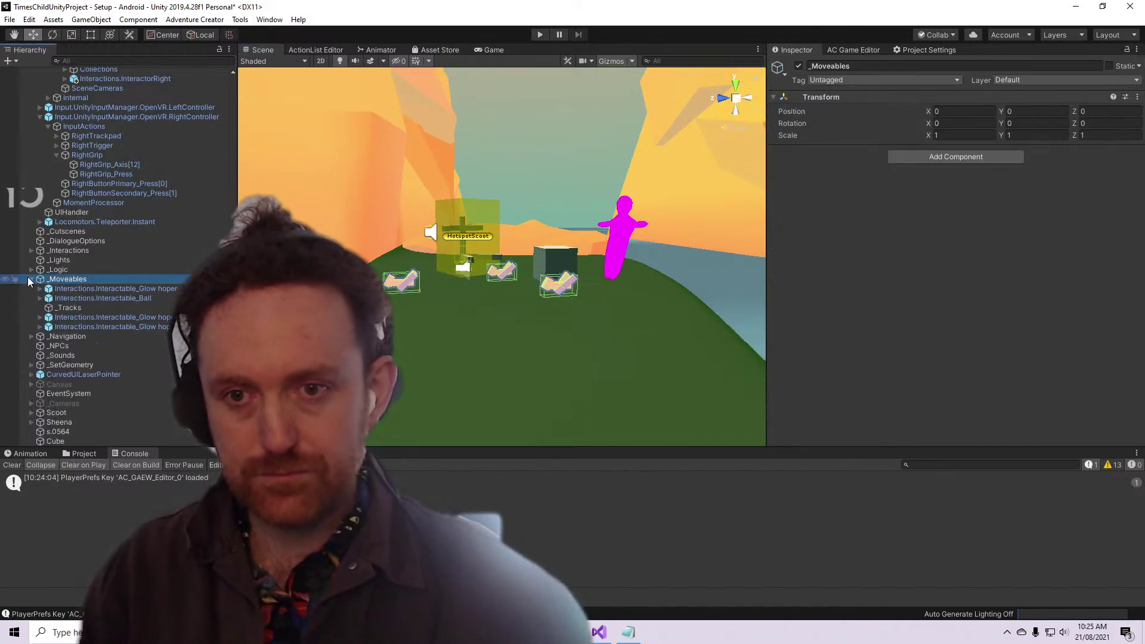
pyautogui.scroll(2, 29, 278)
pyautogui.scroll(8, 54, 364)
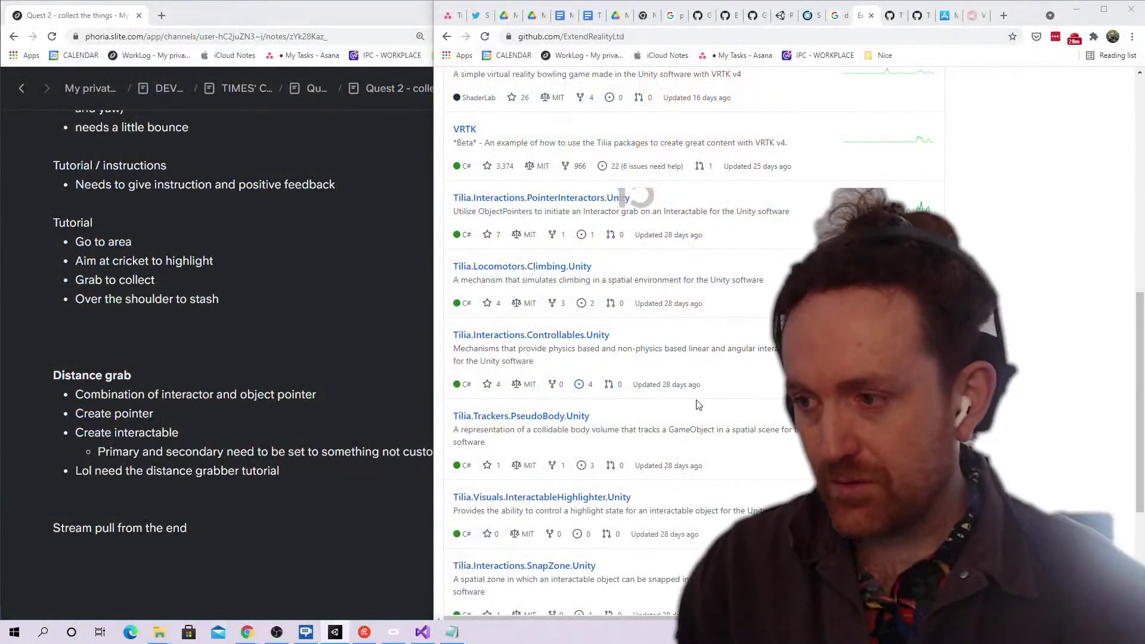
# Browse the ExtendRealityLtd overview page on GitHub and open the organisation's full repository list
pyautogui.scroll(-3, 700, 406)
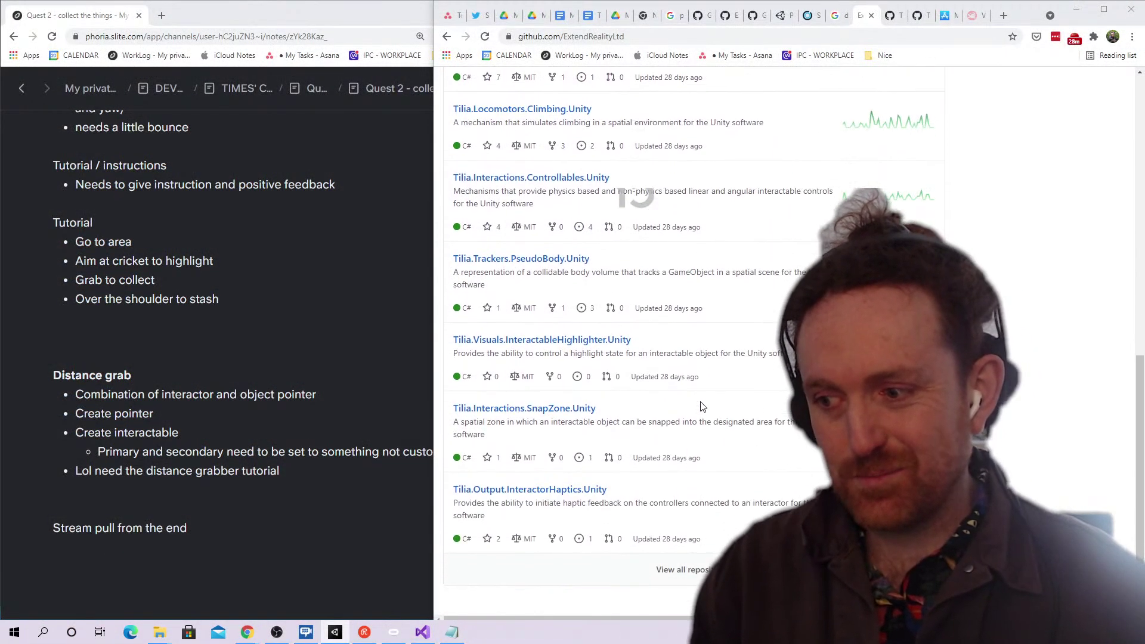
pyautogui.scroll(4, 700, 405)
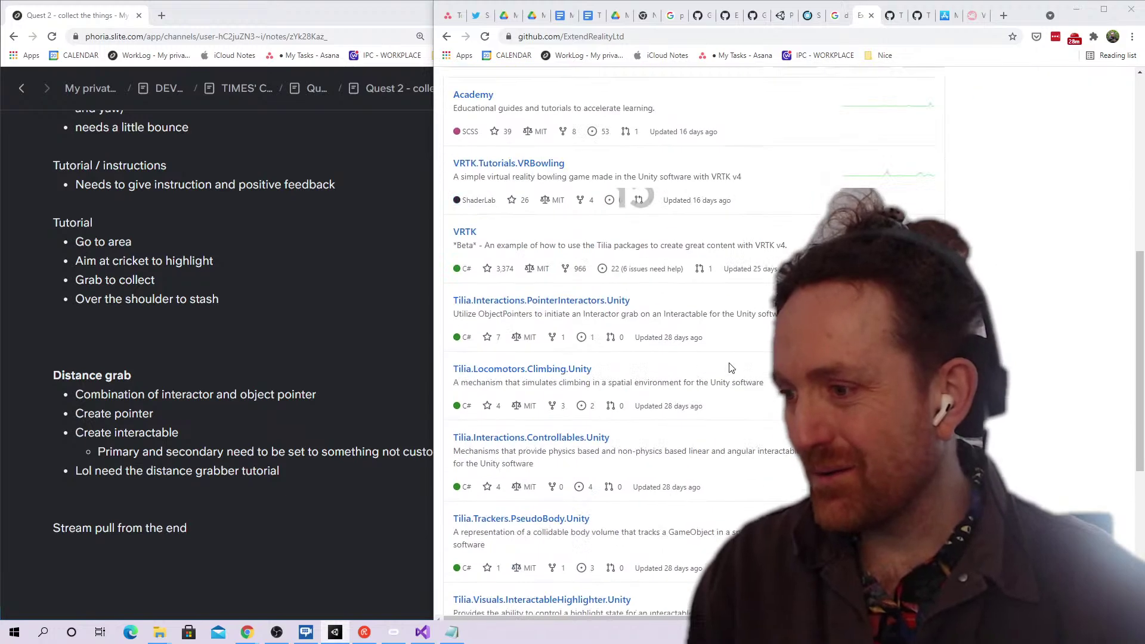
pyautogui.scroll(-5, 730, 367)
pyautogui.click(696, 499)
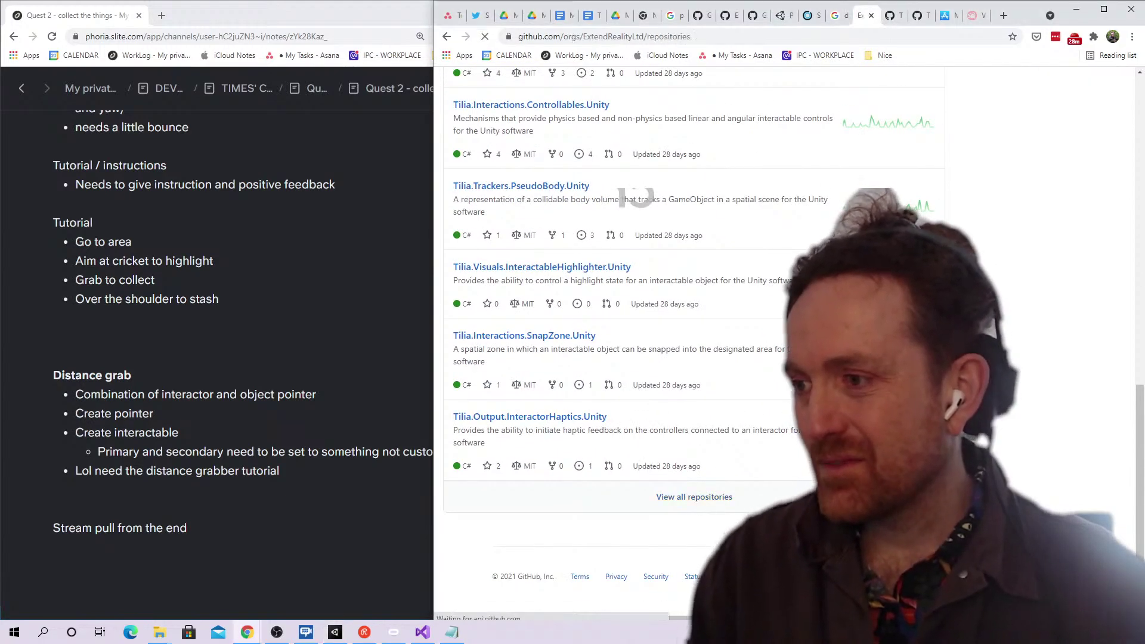
# Look through the ExtendRealityLtd repository list and its descriptions for further useful Tilia packages
pyautogui.scroll(-6, 634, 197)
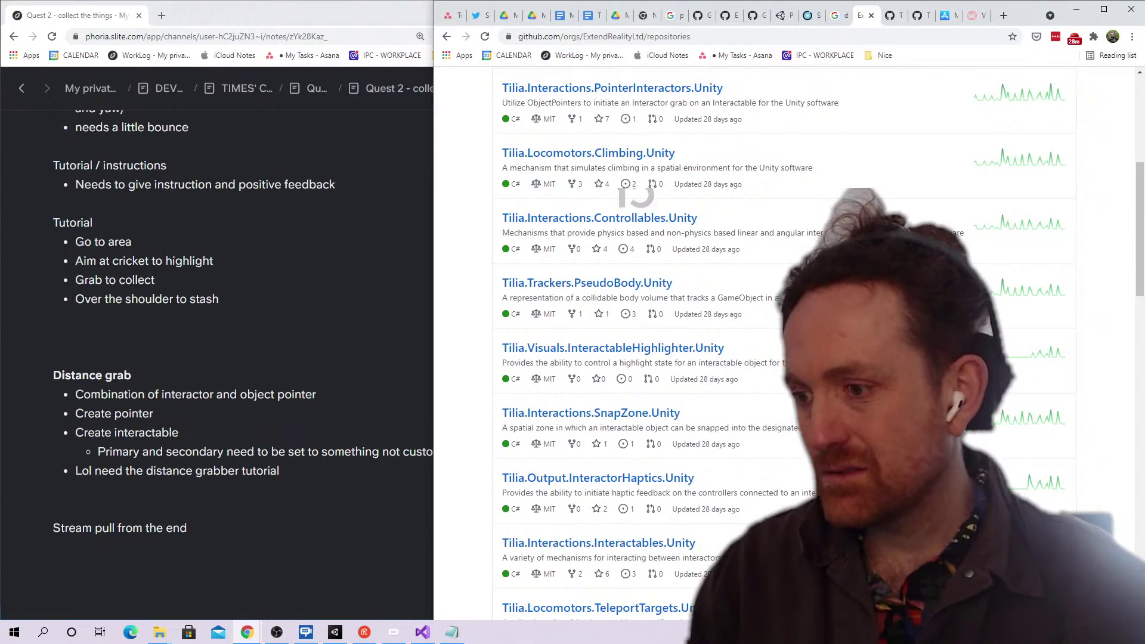
pyautogui.scroll(-2, 635, 195)
pyautogui.scroll(-3, 656, 215)
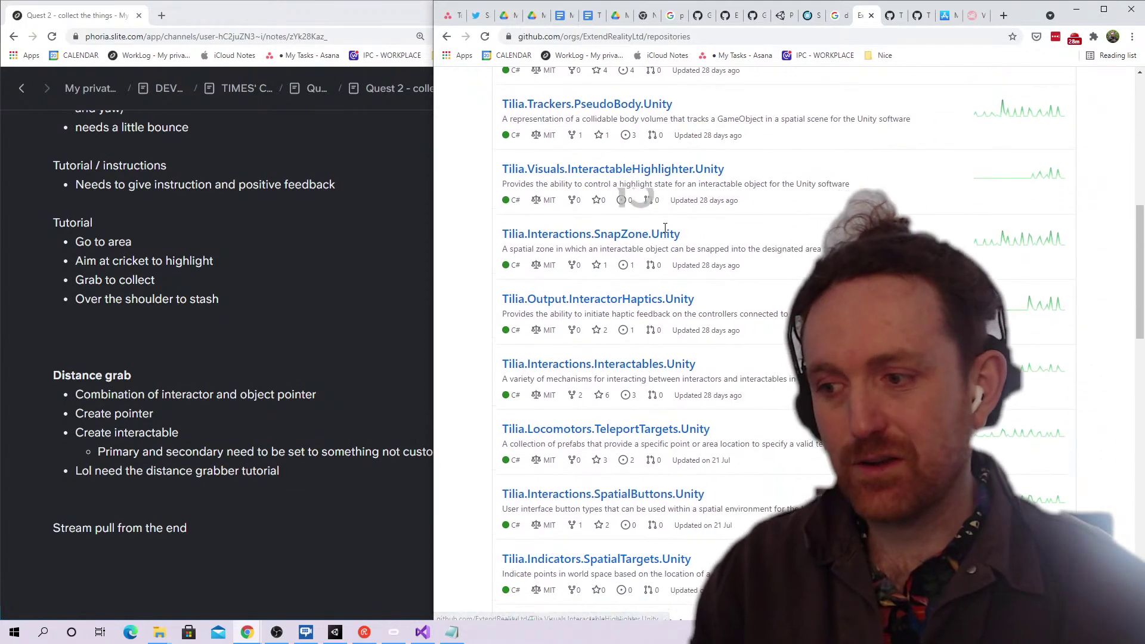
pyautogui.scroll(-4, 666, 232)
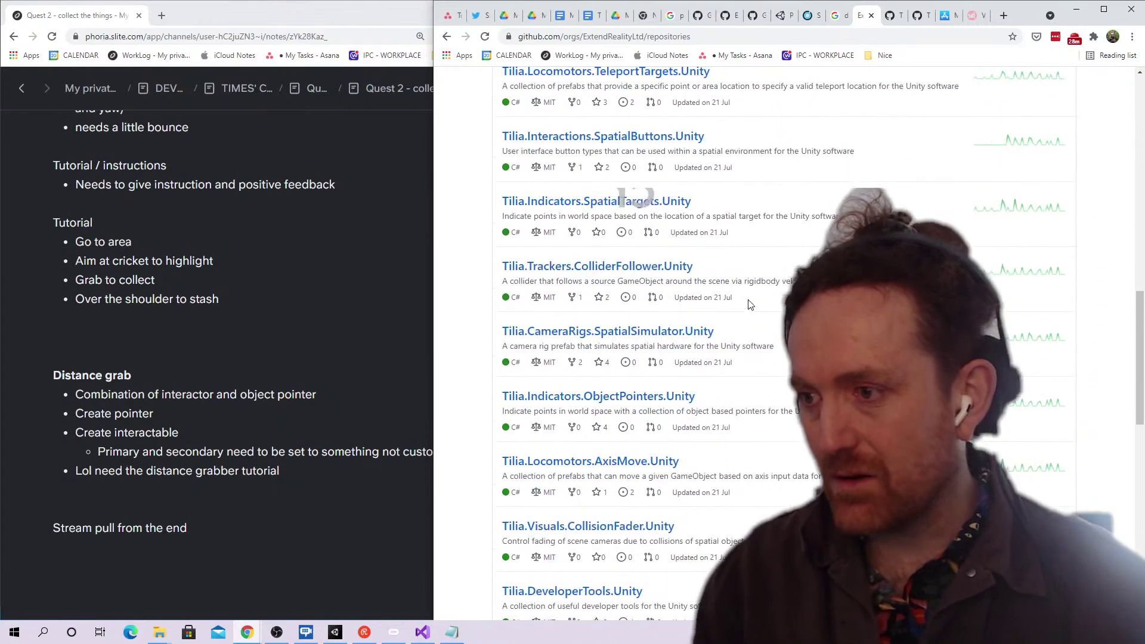
pyautogui.tripleClick(757, 281)
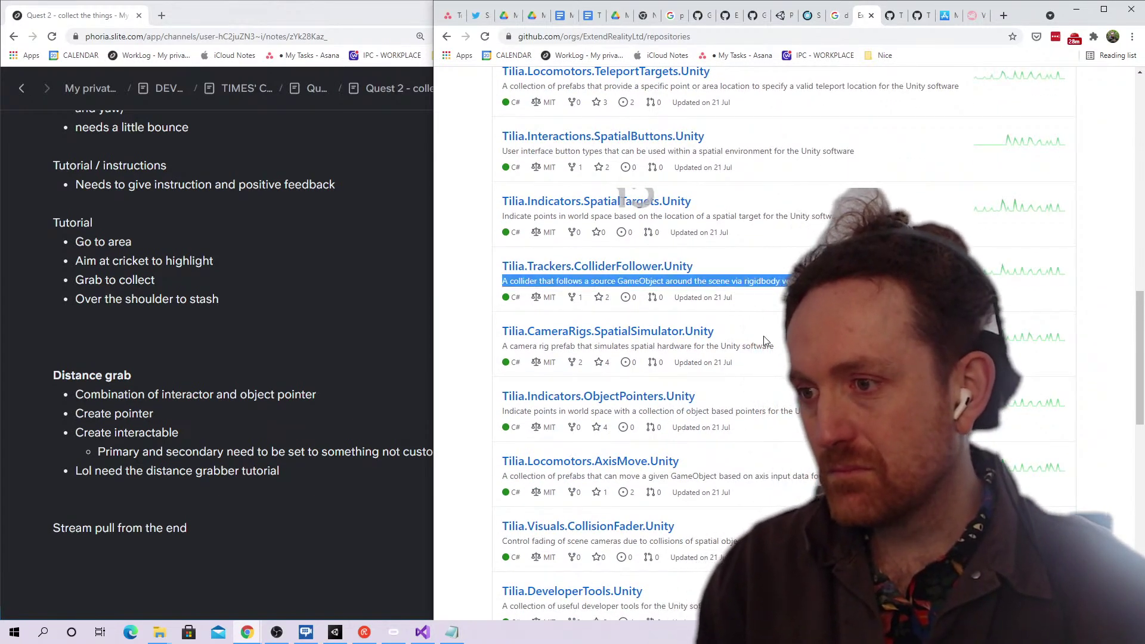
pyautogui.scroll(-3, 767, 345)
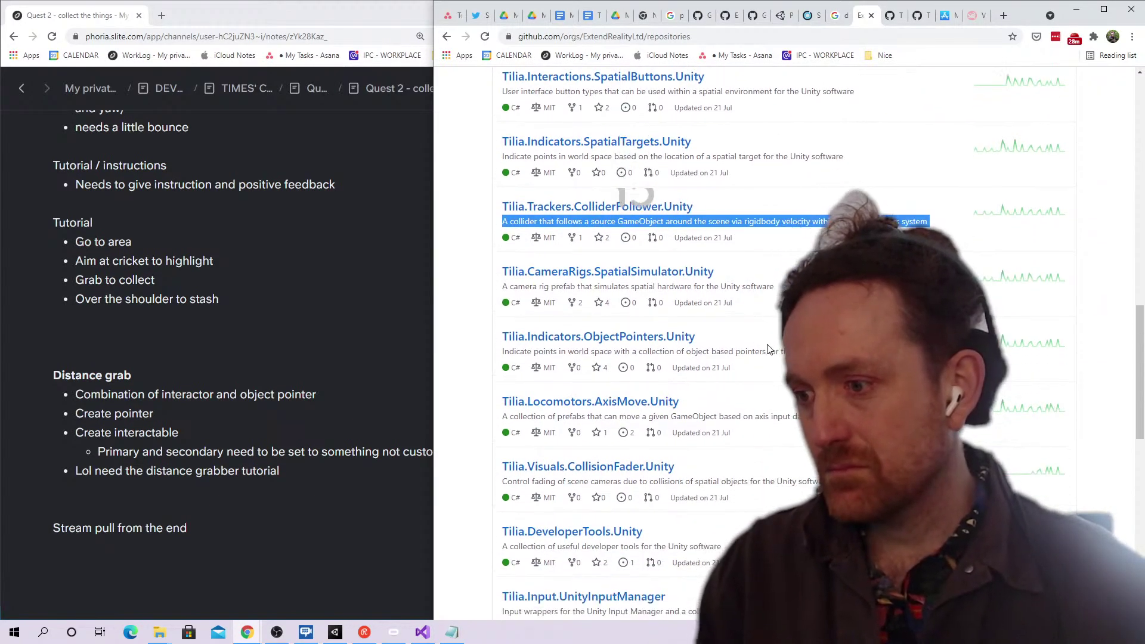
pyautogui.scroll(-1, 769, 351)
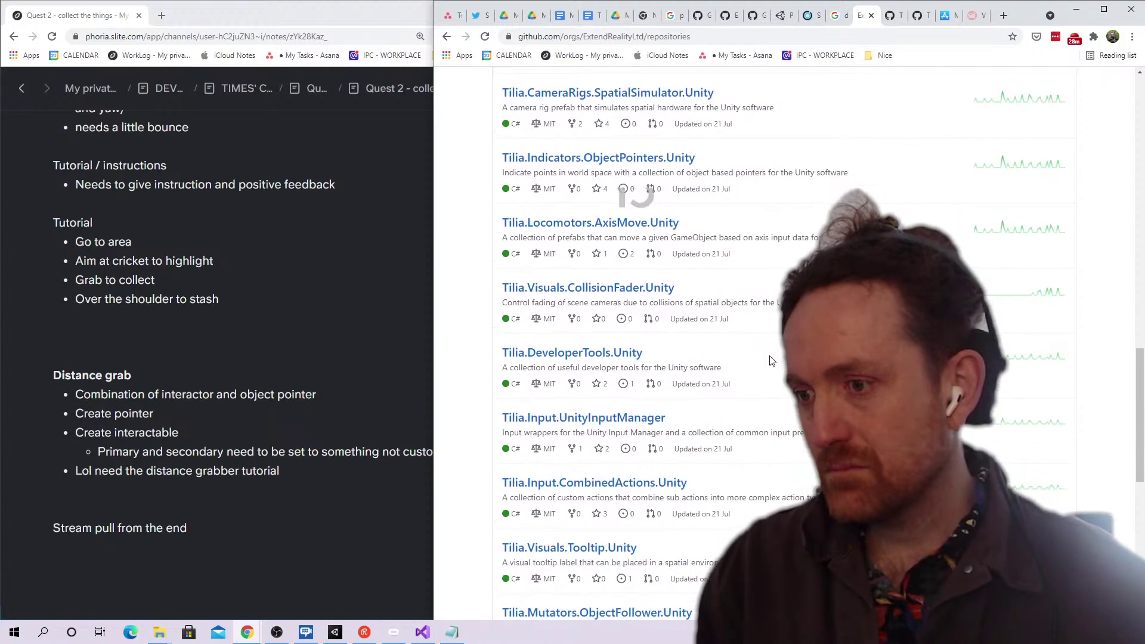
pyautogui.scroll(-5, 768, 360)
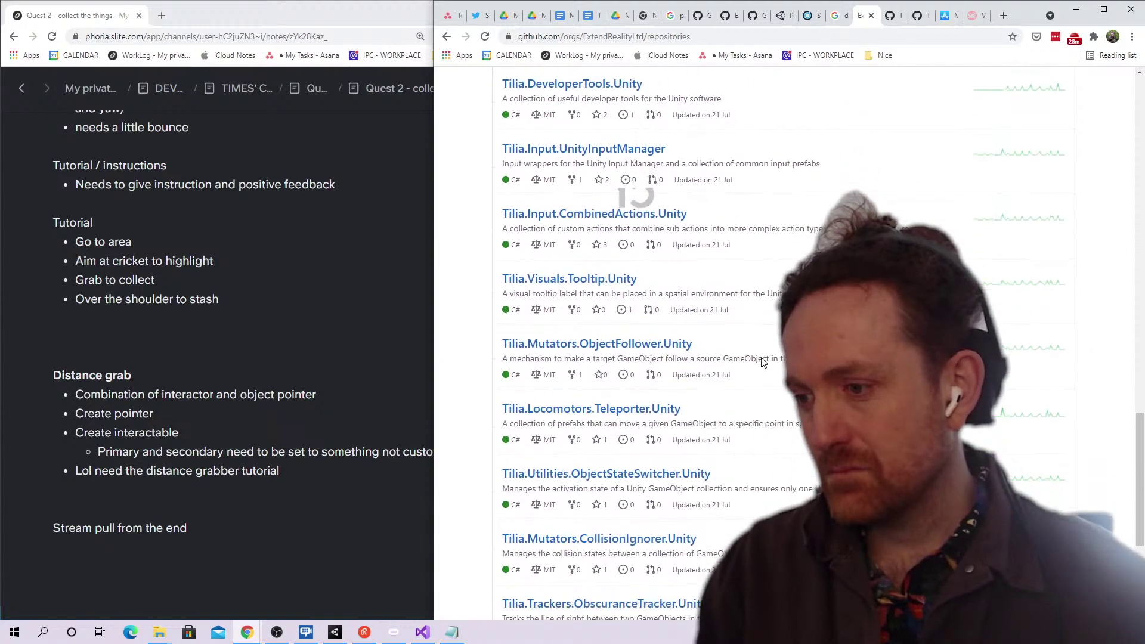
pyautogui.scroll(-2, 763, 362)
pyautogui.scroll(-1, 763, 362)
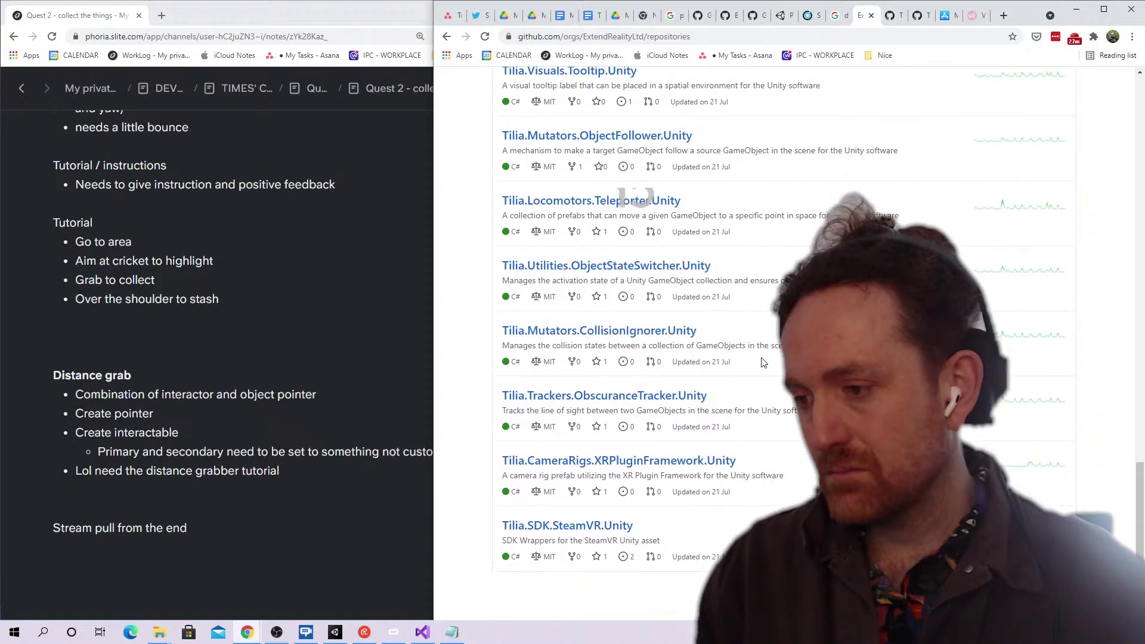
pyautogui.scroll(5, 764, 364)
pyautogui.scroll(20, 763, 362)
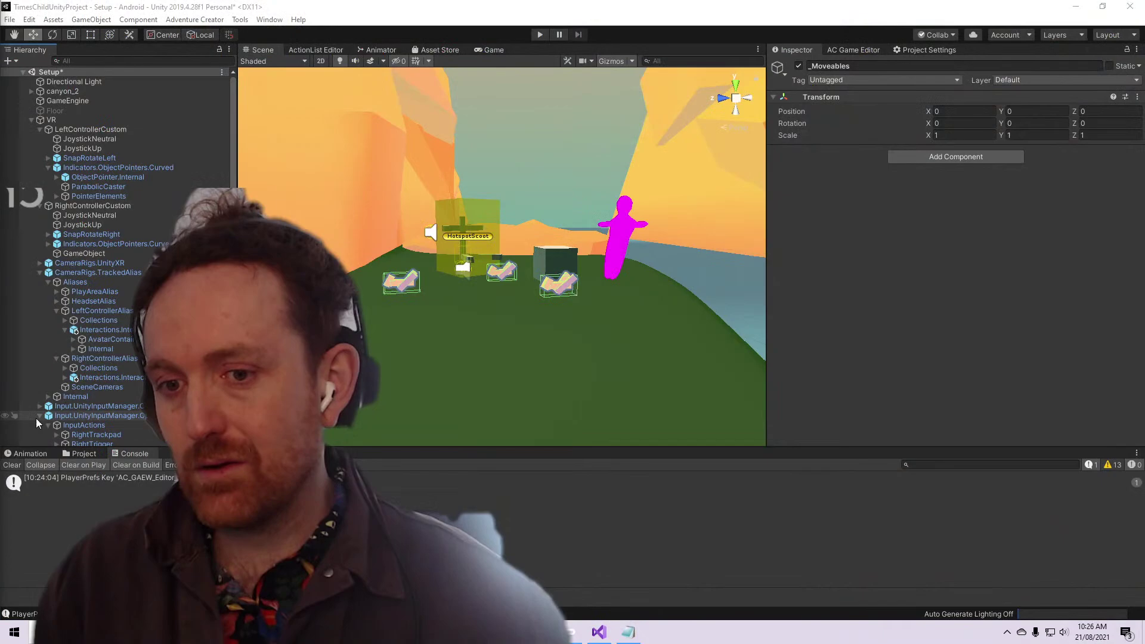
# In Unity, collapse the CameraRigs.TrackedAlias, right-controller input manager, RightControllerCustom and LeftControllerCustom branches in the hierarchy
pyautogui.click(39, 272)
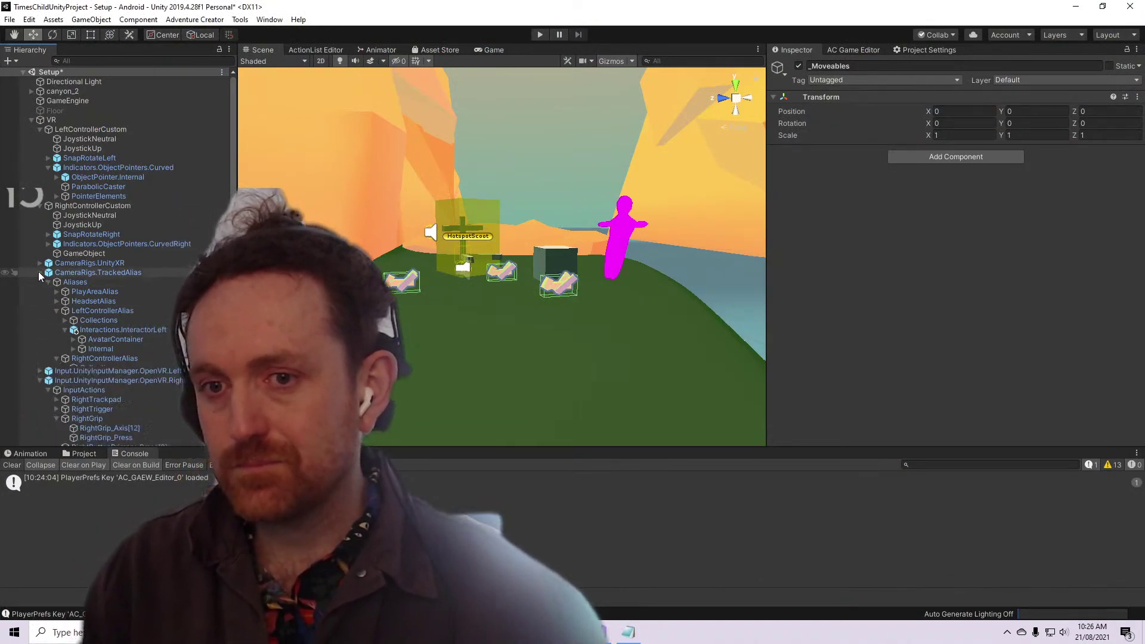
pyautogui.click(40, 291)
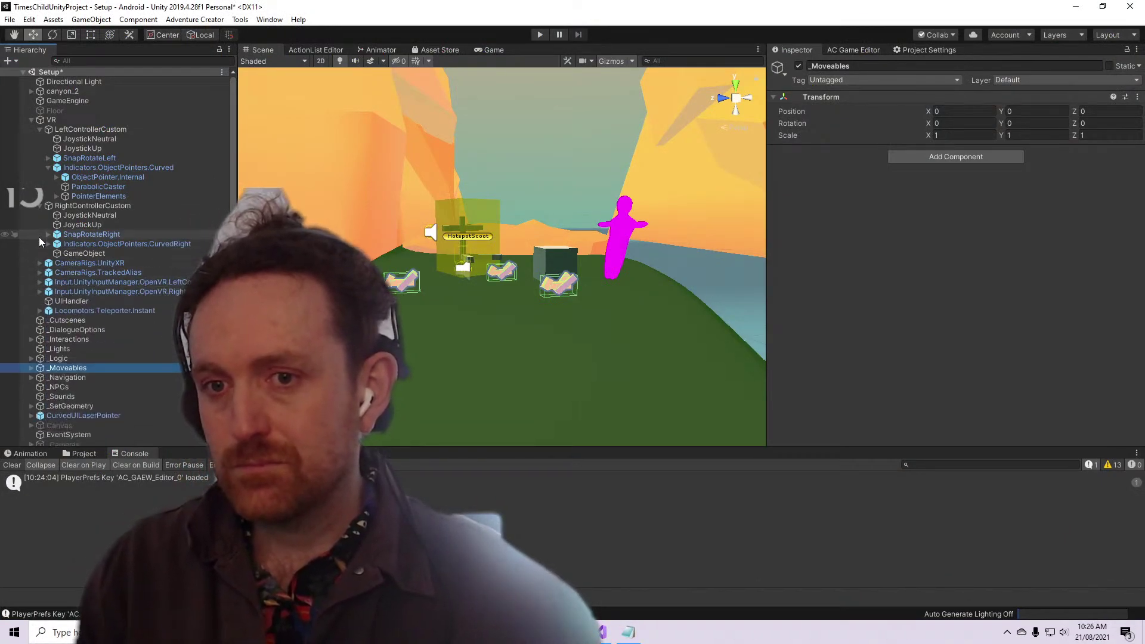
pyautogui.click(39, 206)
pyautogui.click(40, 128)
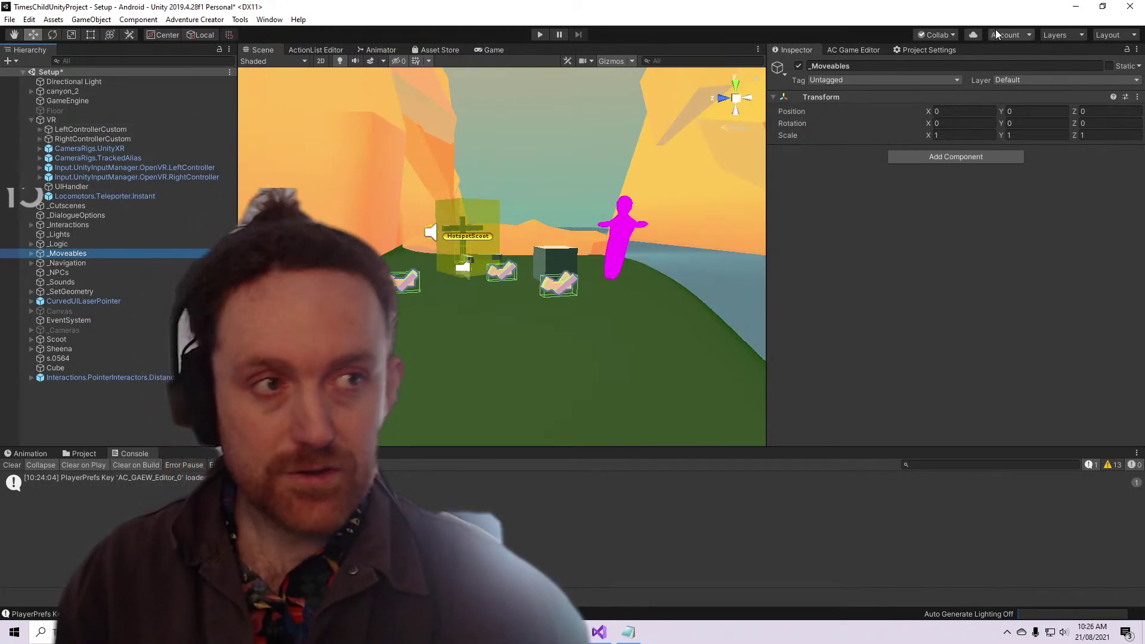
# Check the Input Manager settings and bring up the scene prefabs in Adventure Creator's Scene manager
pyautogui.click(866, 51)
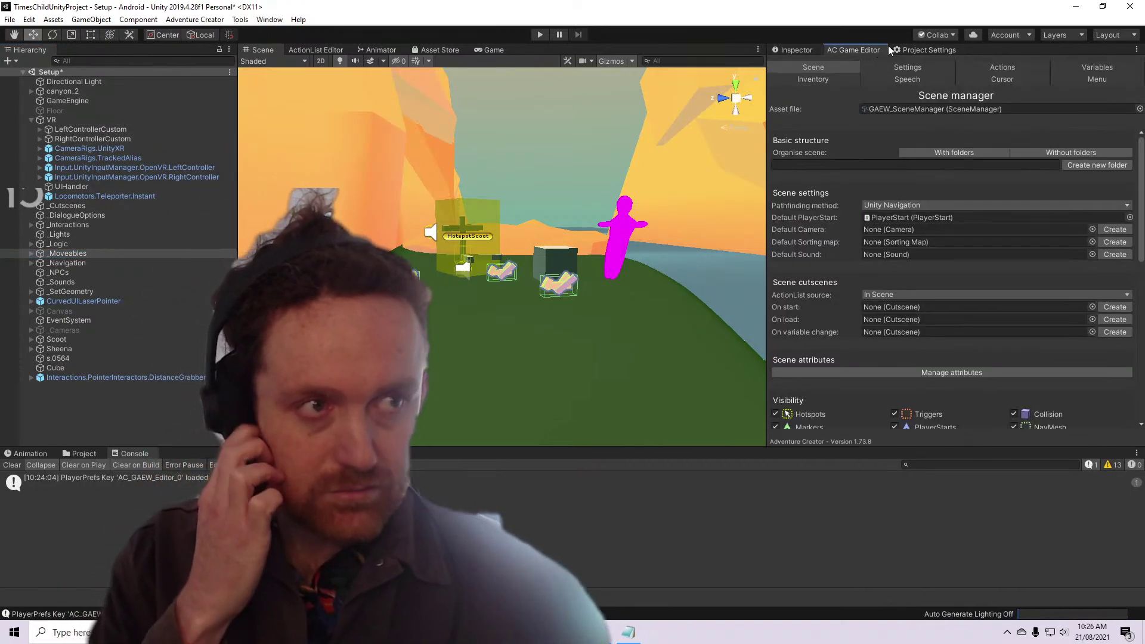
pyautogui.click(914, 48)
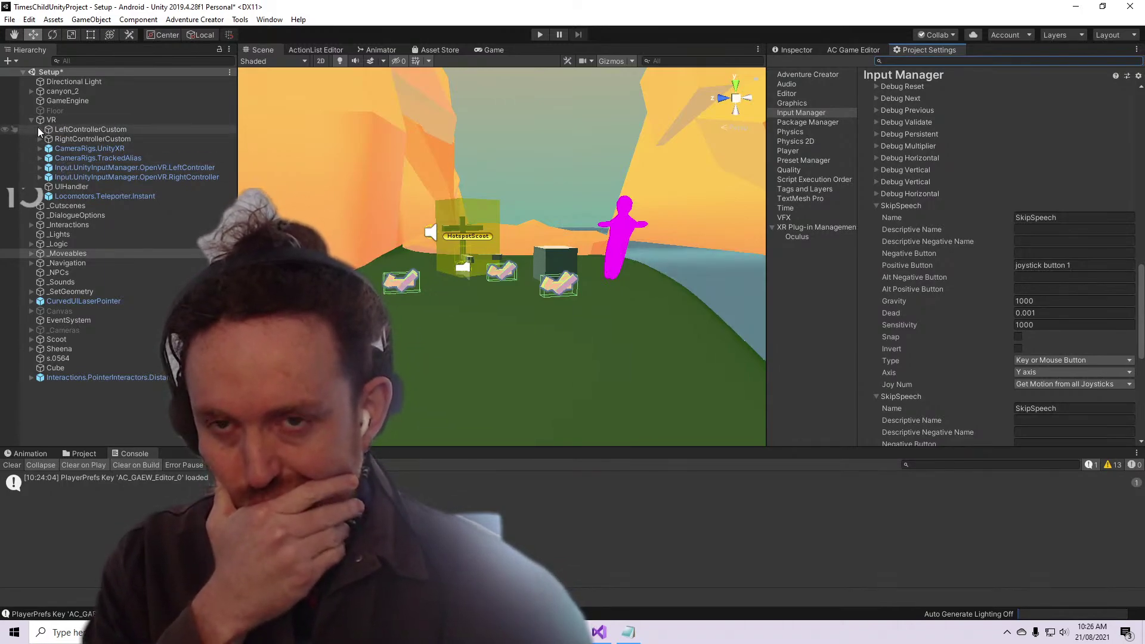
pyautogui.click(853, 49)
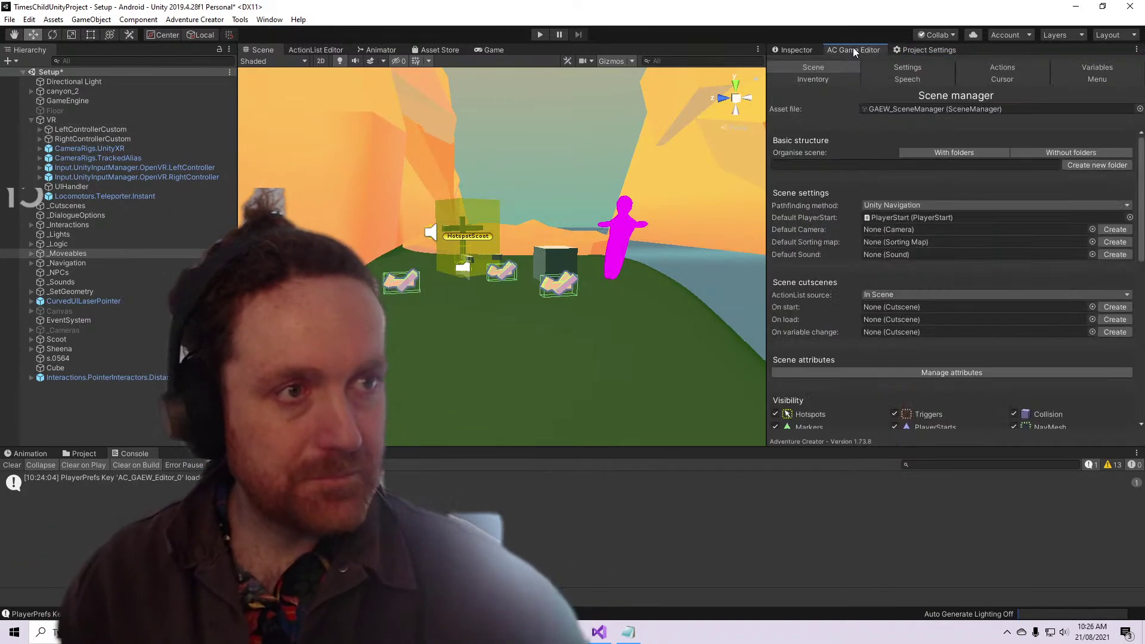
pyautogui.scroll(-5, 882, 279)
pyautogui.scroll(-3, 862, 396)
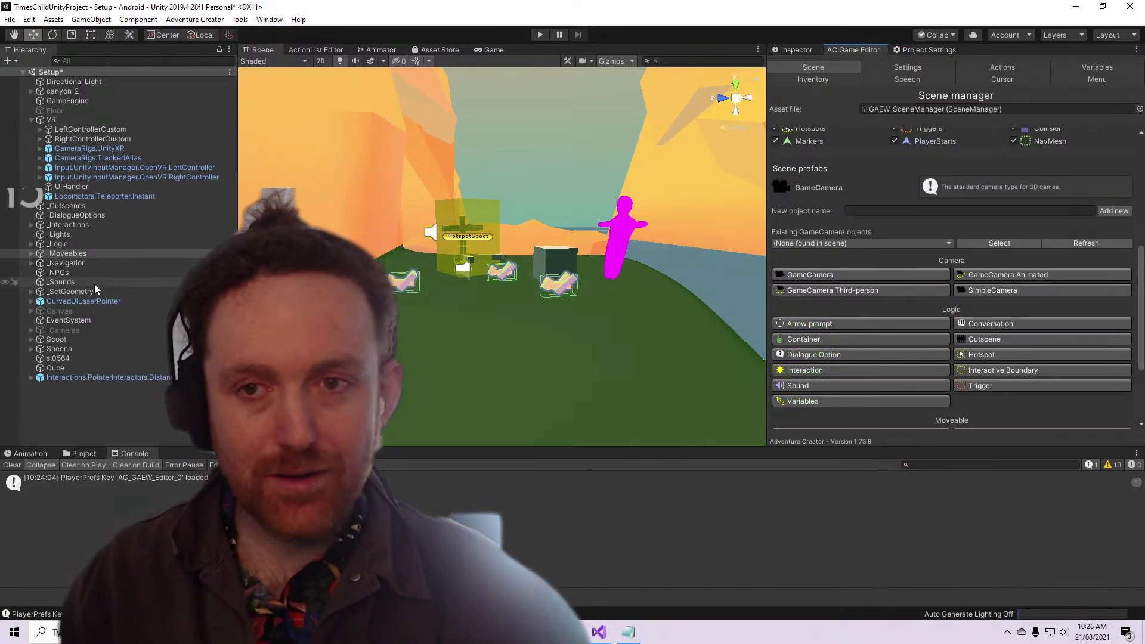
# Select the CameraRigs.UnityXR object and frame it in the Scene view
pyautogui.click(145, 147)
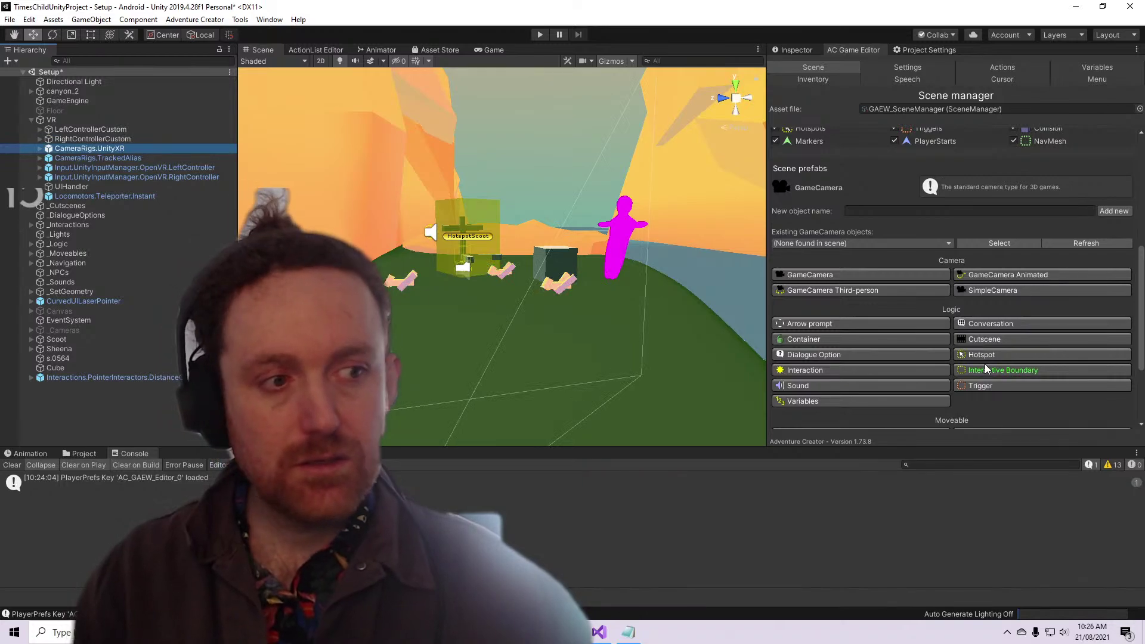
pyautogui.press('f')
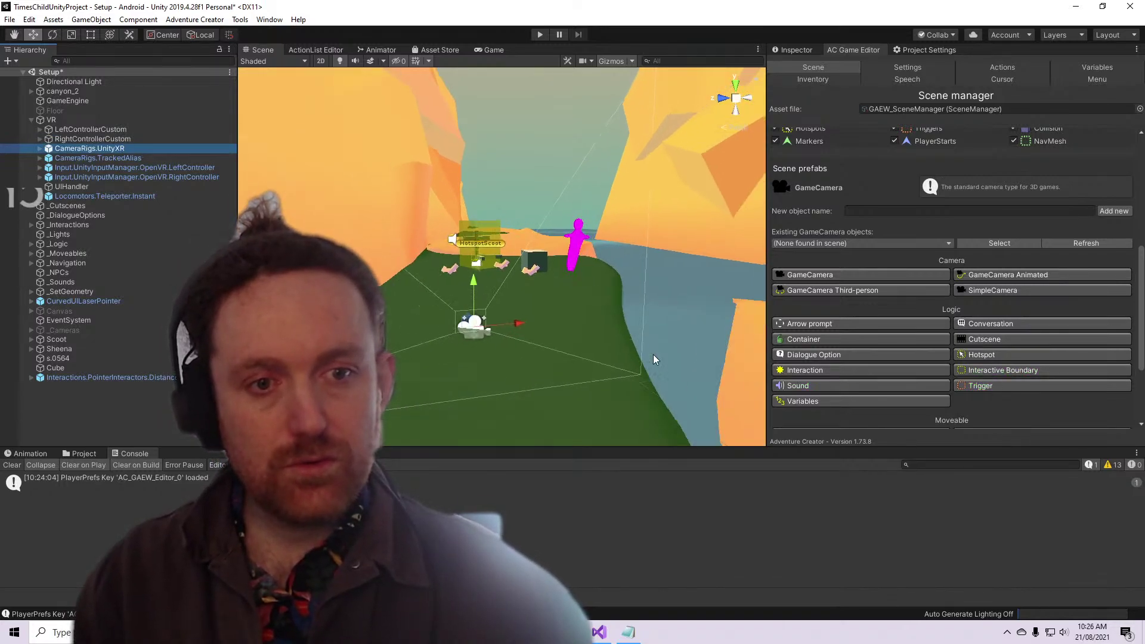
pyautogui.press('f')
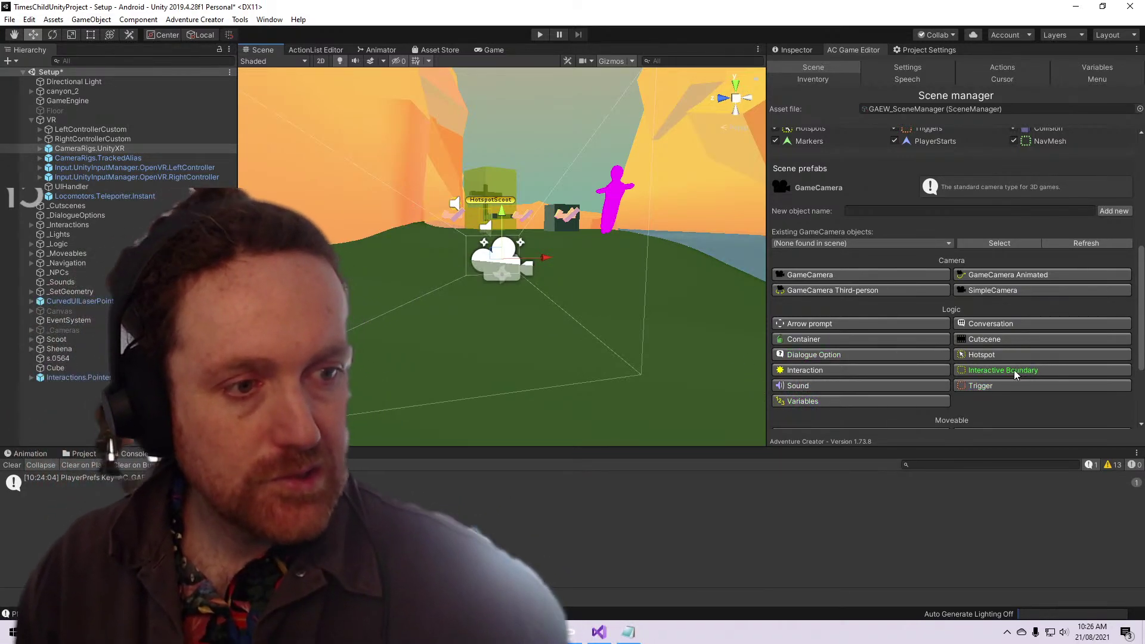
# Add a new Adventure Creator Trigger named "Backpack" to the scene
pyautogui.click(1003, 386)
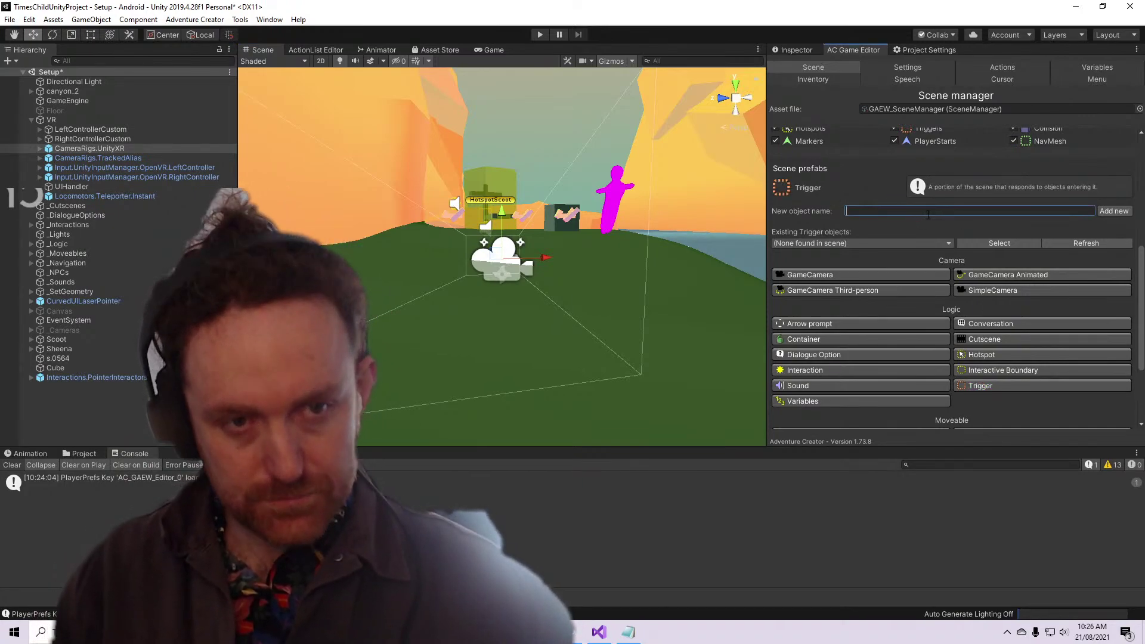
pyautogui.write('Backp')
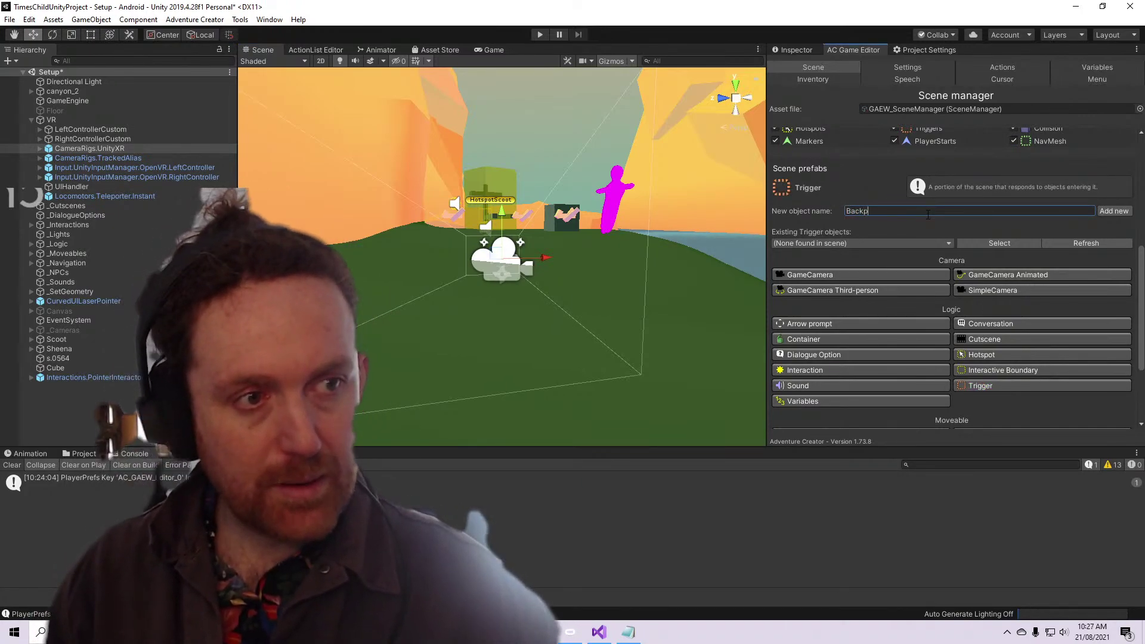
pyautogui.write('ack')
pyautogui.keyDown('alt'); pyautogui.moveTo(605, 244); pyautogui.dragTo(545, 304); pyautogui.keyUp('alt')
pyautogui.click(1112, 211)
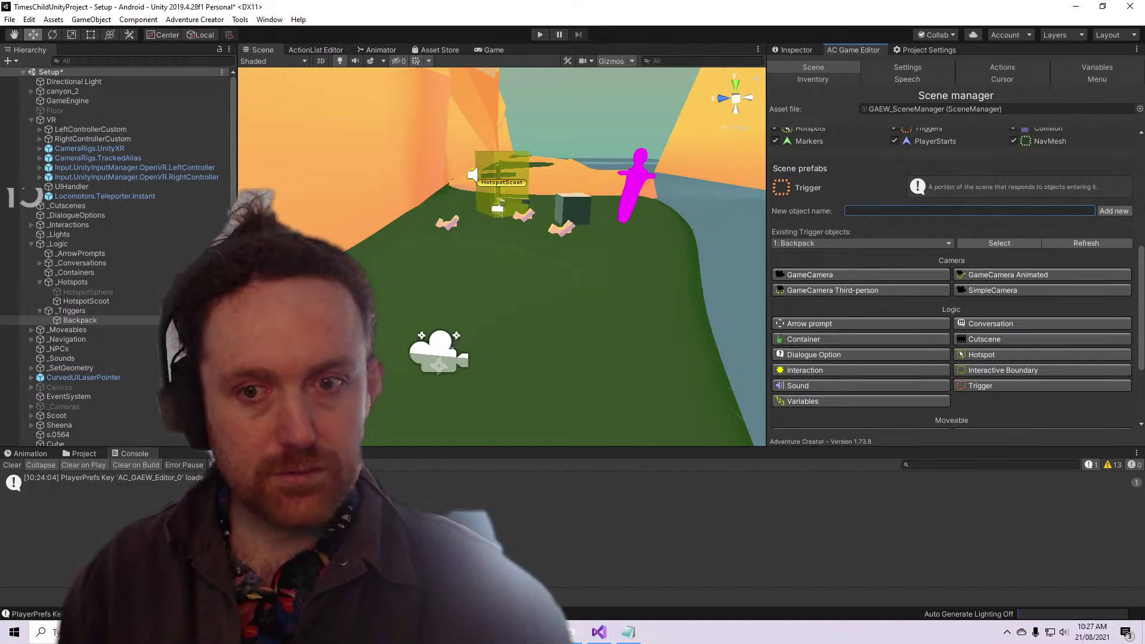
# Open the Backpack trigger's action list and change its first action to Object: Add or remove
pyautogui.click(171, 320)
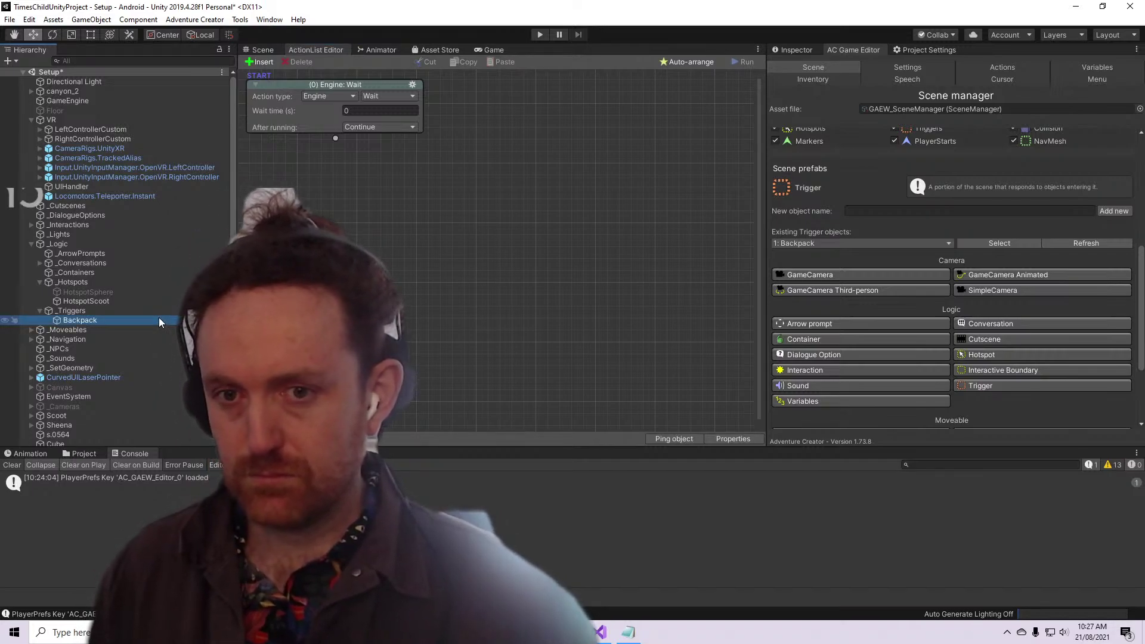
pyautogui.click(334, 96)
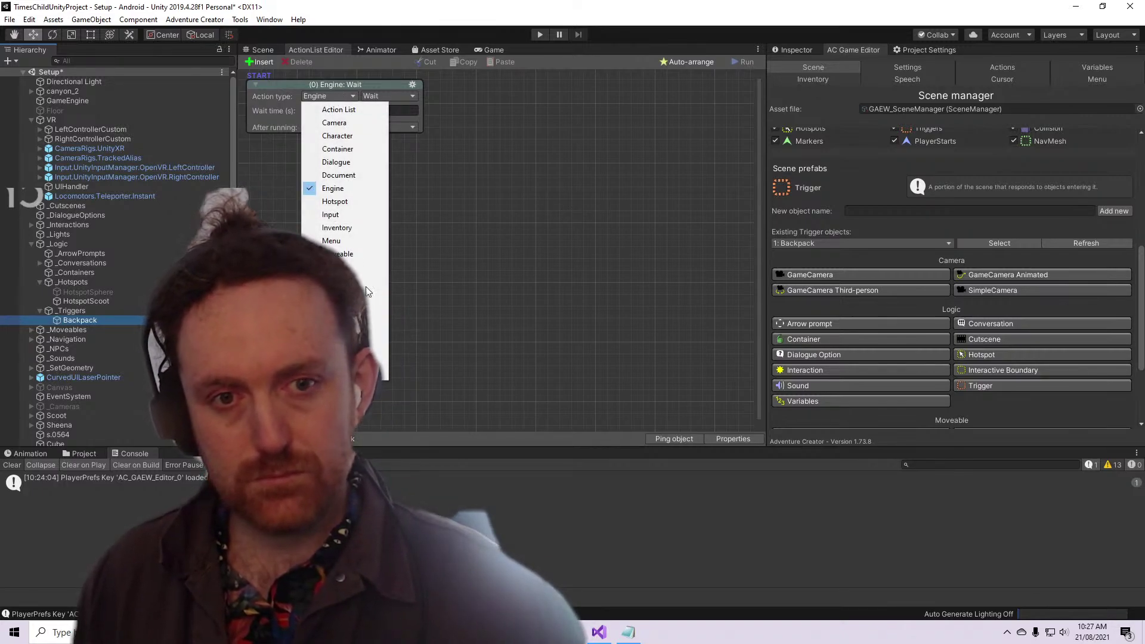
pyautogui.click(338, 266)
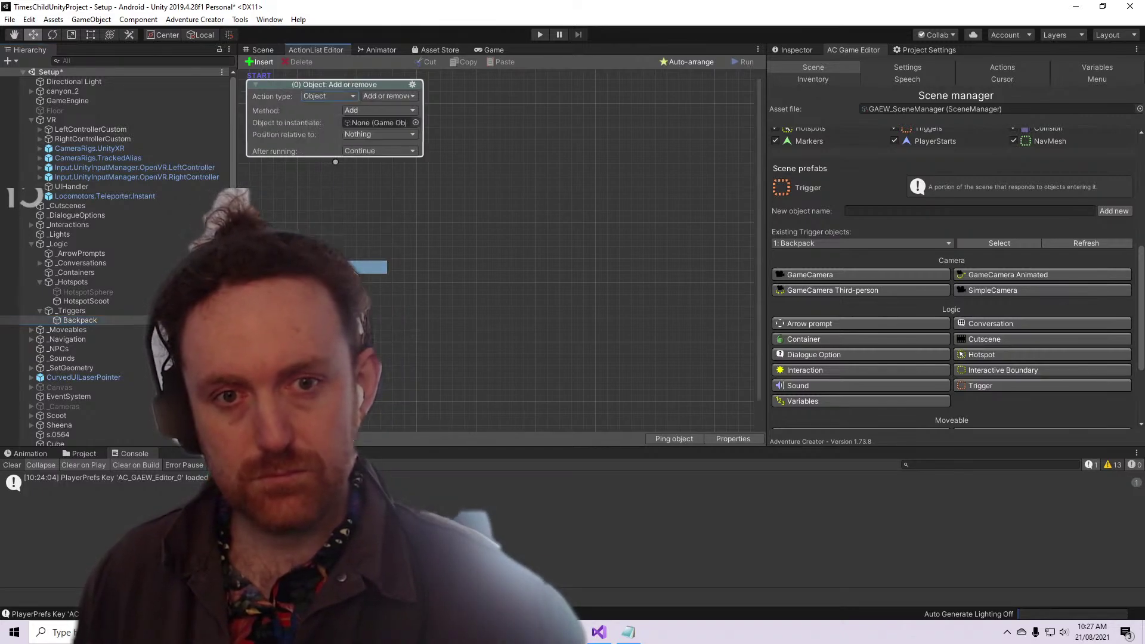
pyautogui.click(402, 96)
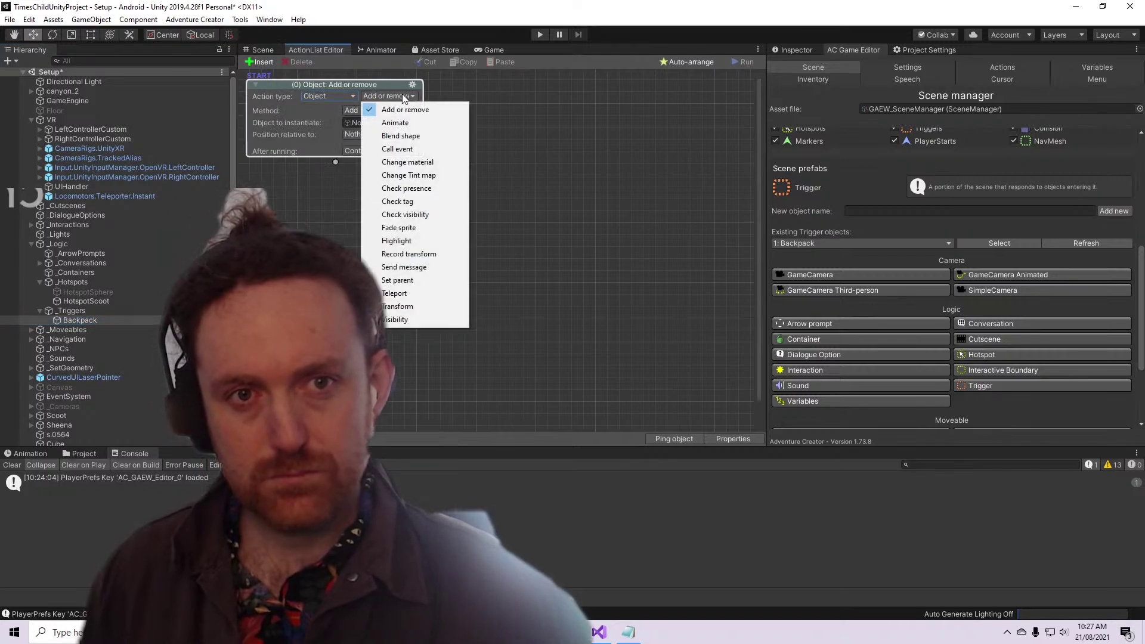
pyautogui.click(557, 149)
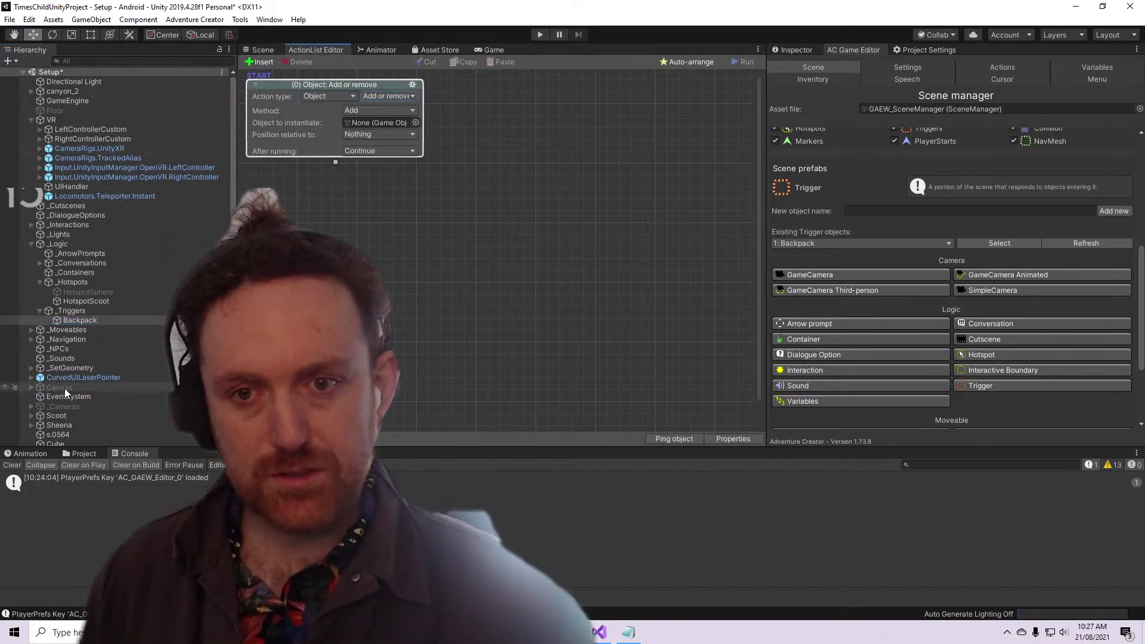
pyautogui.click(107, 319)
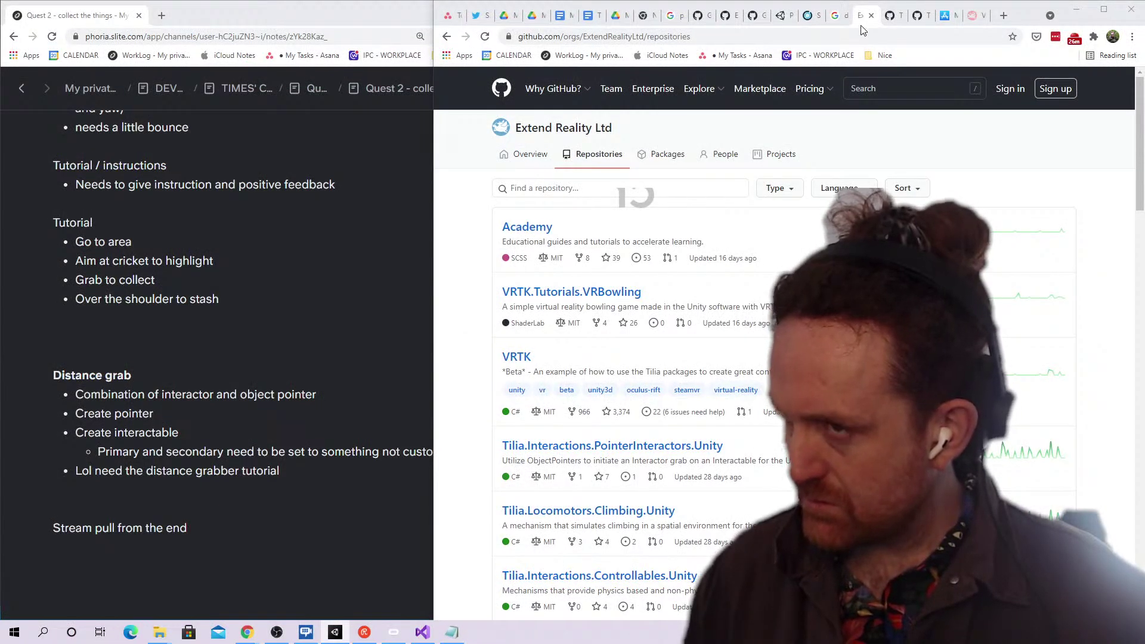
# In Chrome, search Google in a new tab for "get trigger object in adventure creator" and look through the results
pyautogui.click(1003, 18)
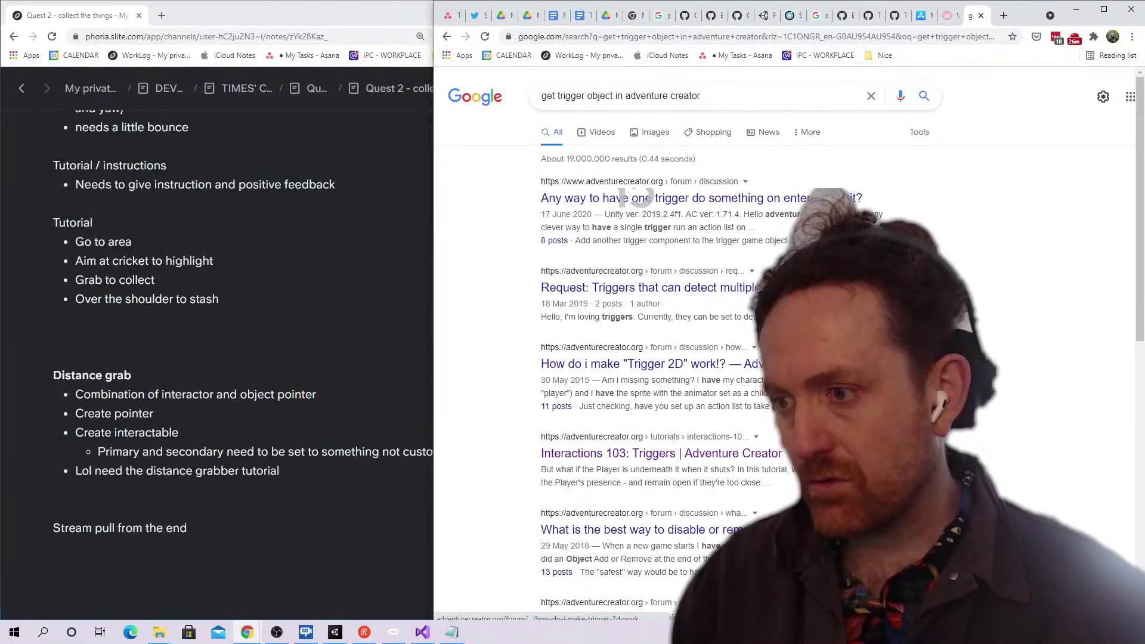
pyautogui.scroll(-3, 596, 357)
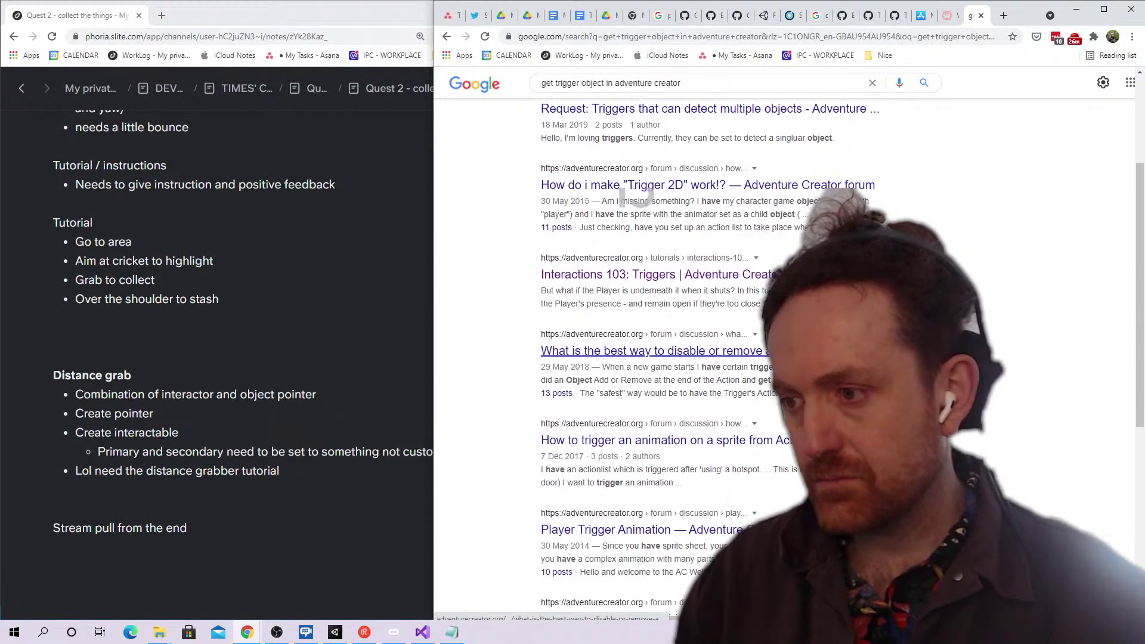
pyautogui.rightClick(948, 228)
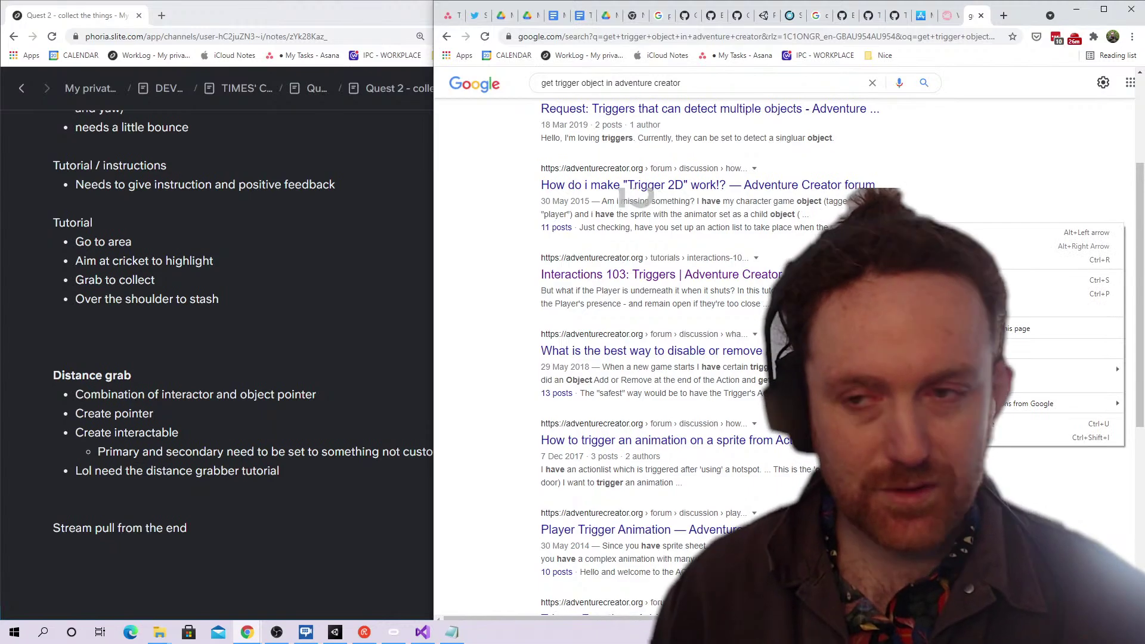
pyautogui.scroll(-2, 635, 195)
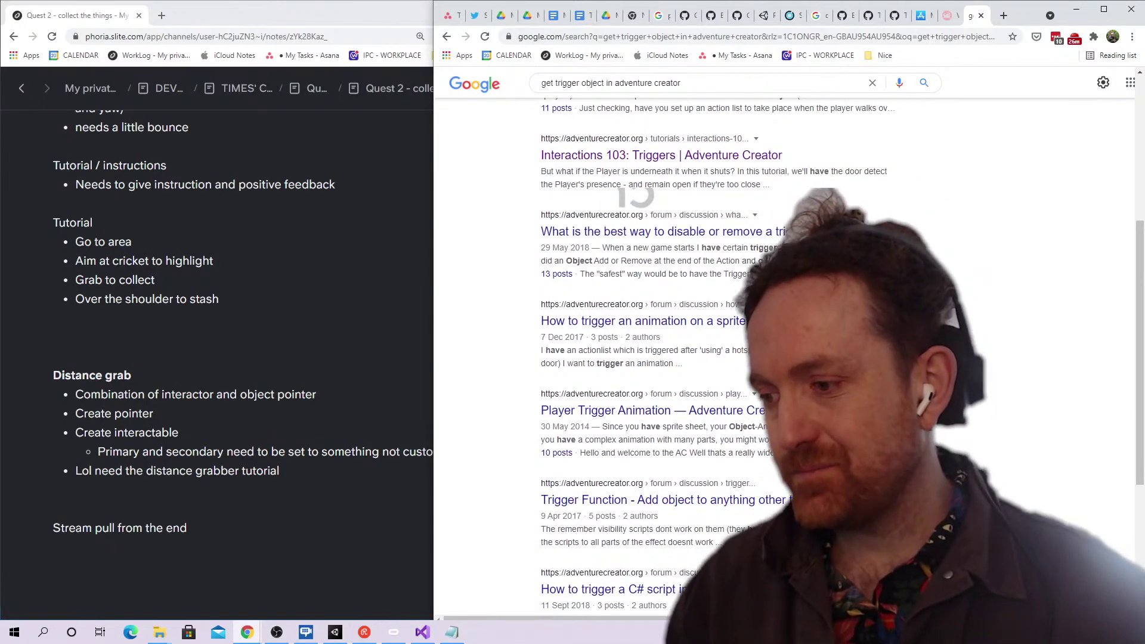
# Look through the rest of the Google results about Adventure Creator triggers, then return to Unity
pyautogui.scroll(-2, 636, 196)
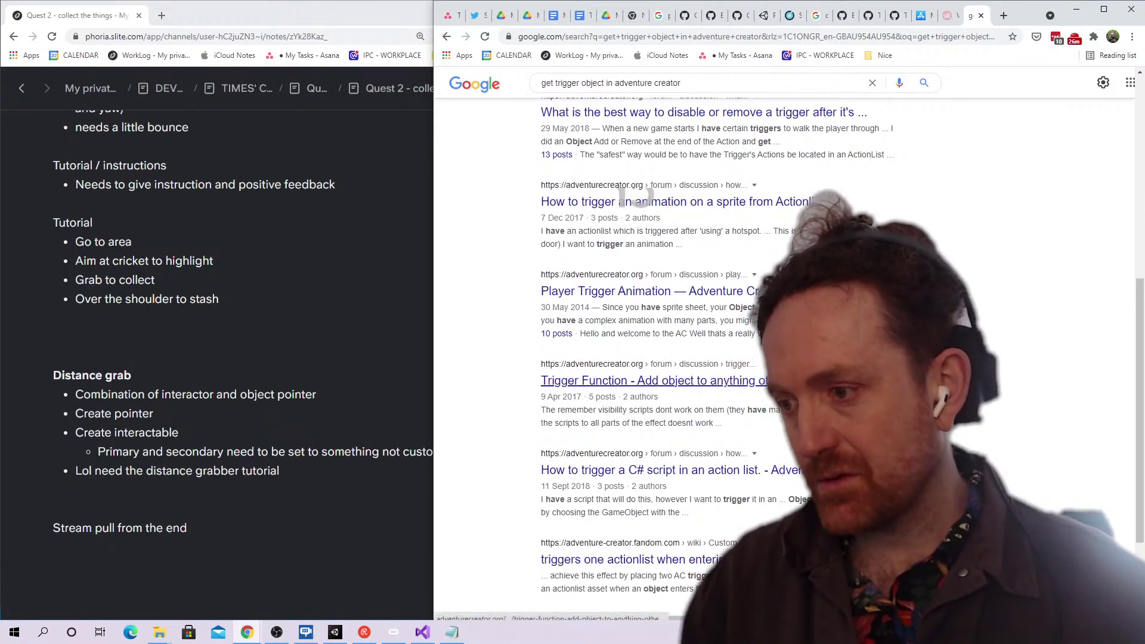
pyautogui.scroll(1, 636, 196)
pyautogui.scroll(-3, 636, 197)
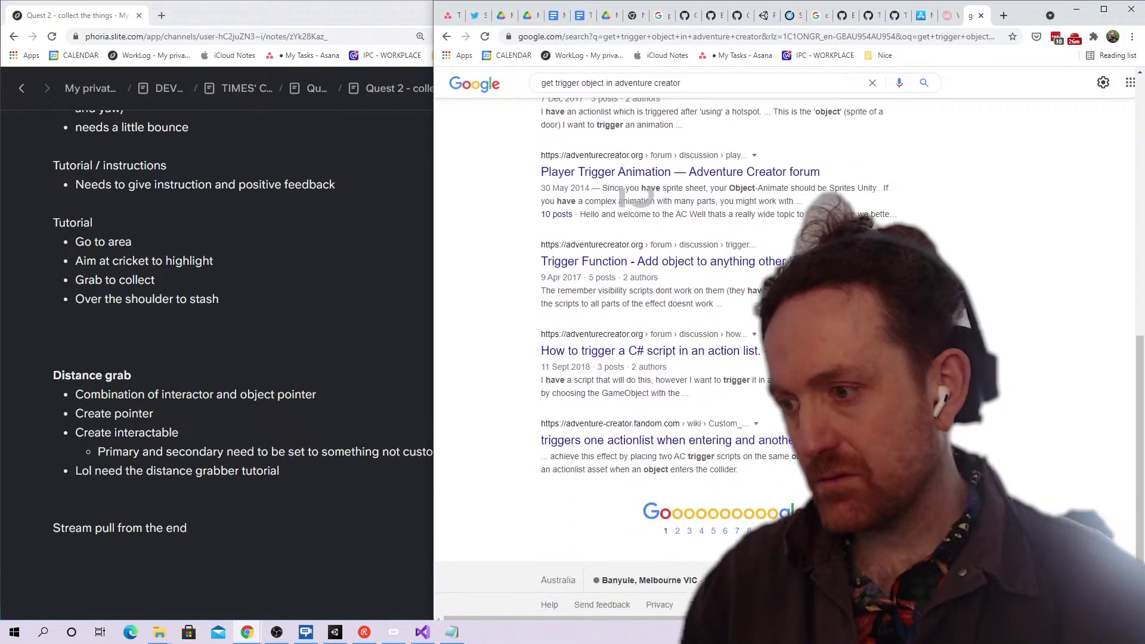
pyautogui.scroll(10, 636, 197)
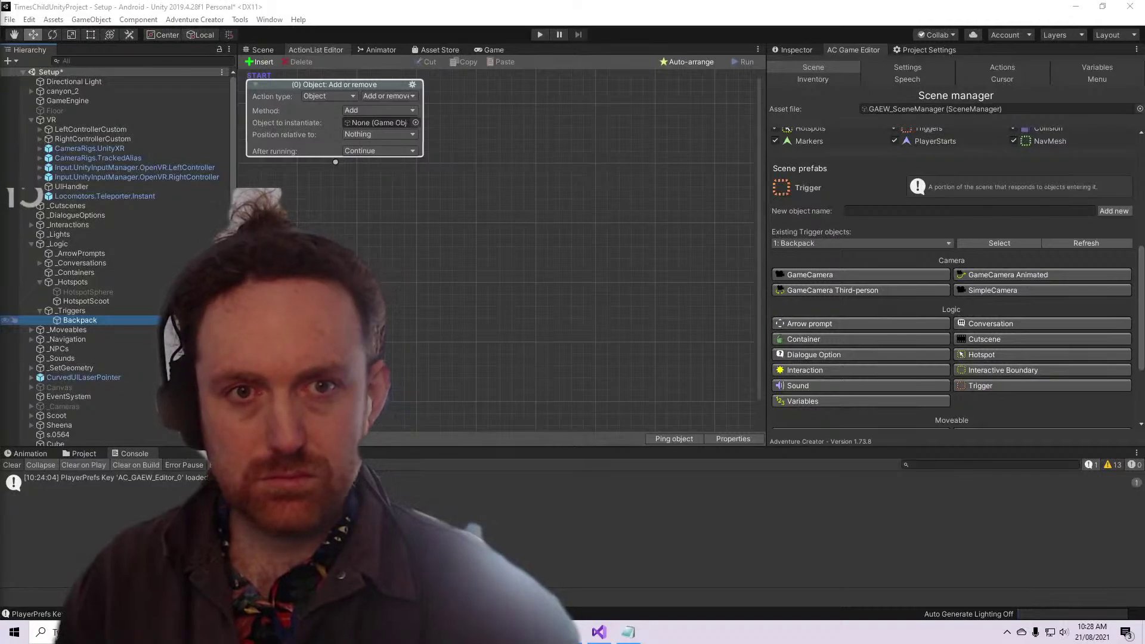
pyautogui.click(383, 258)
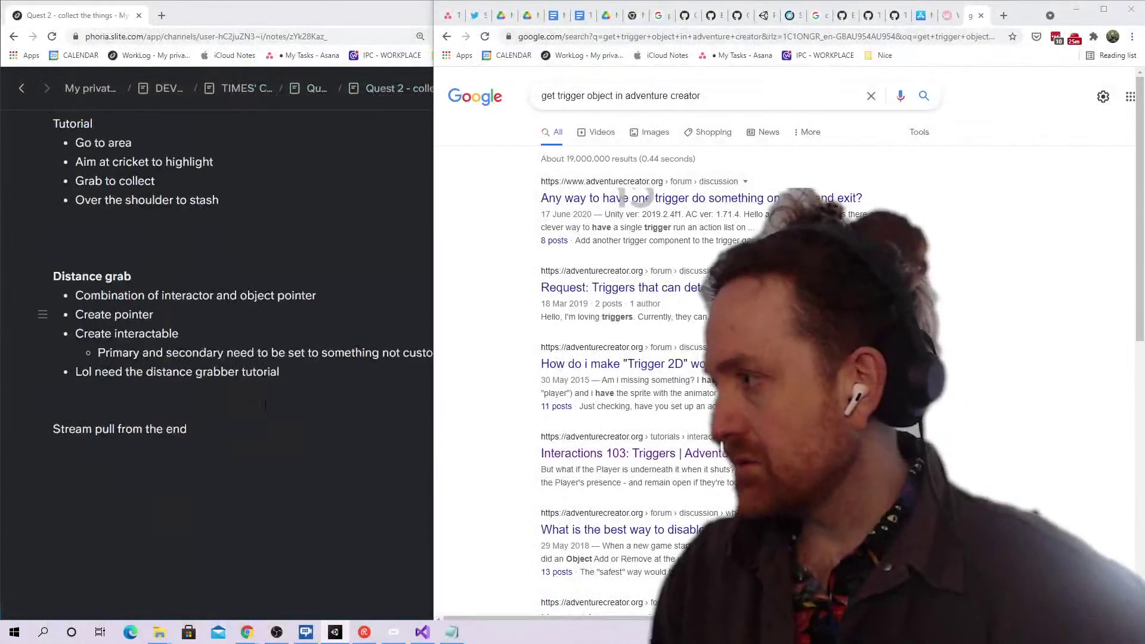
# In the Slite notes, add a bold "Collect" heading below the Distance grab section
pyautogui.click(270, 407)
pyautogui.click(319, 264)
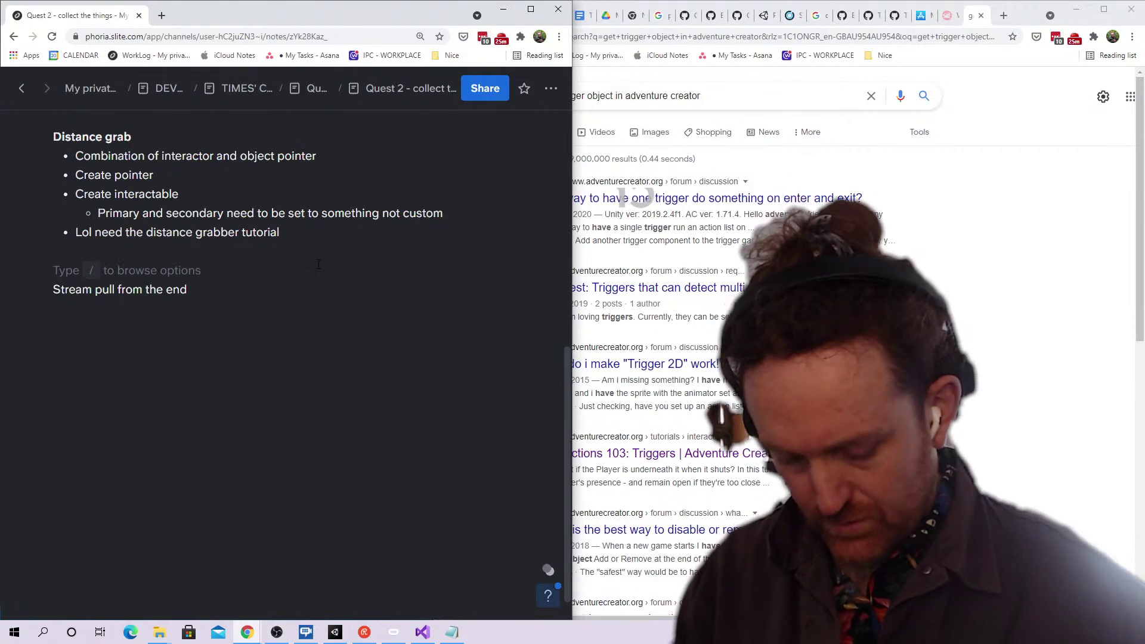
pyautogui.press('Return')
pyautogui.write('Collect')
pyautogui.press('Return')
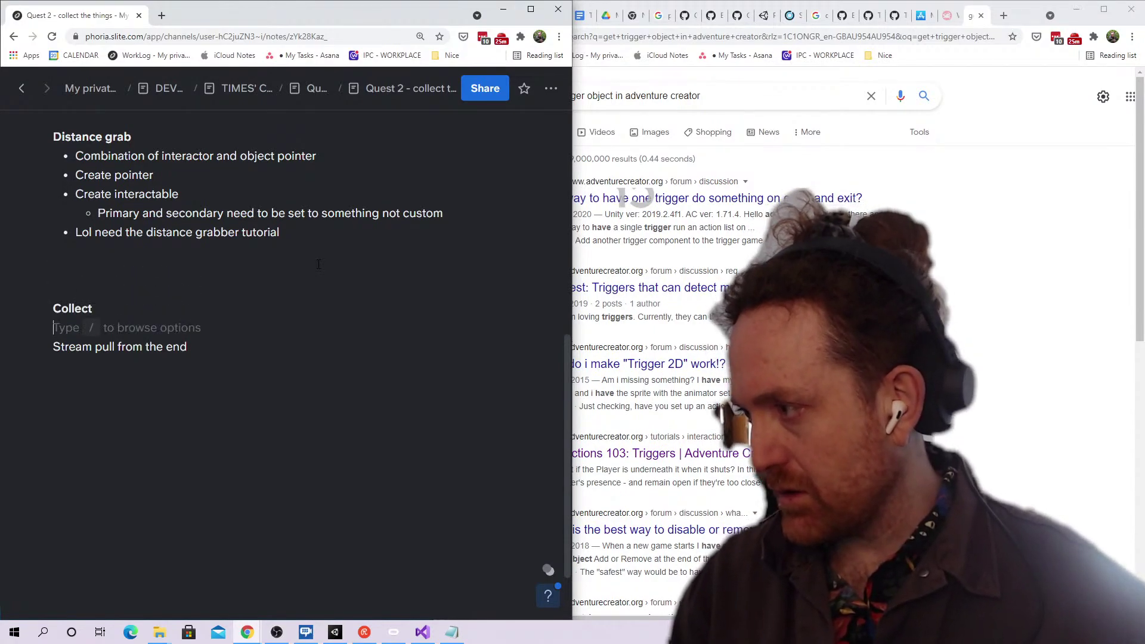
# Start a bulleted list under the Collect heading with the item "Collide with 'backpack'"
pyautogui.write('-')
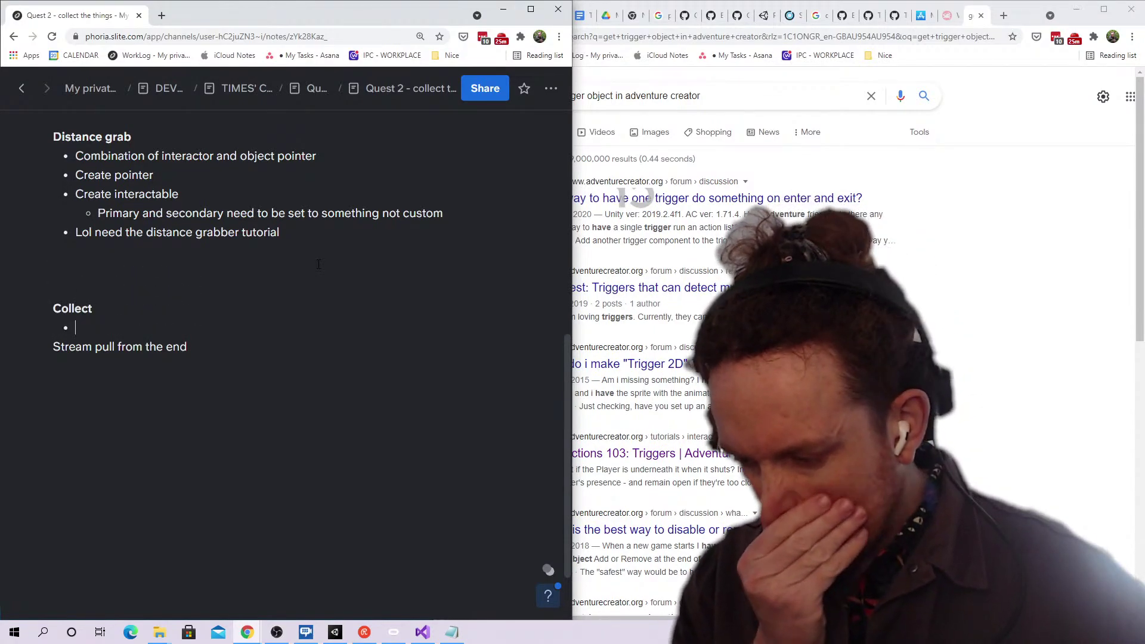
pyautogui.press('Return')
pyautogui.press('Return')
pyautogui.press('Up')
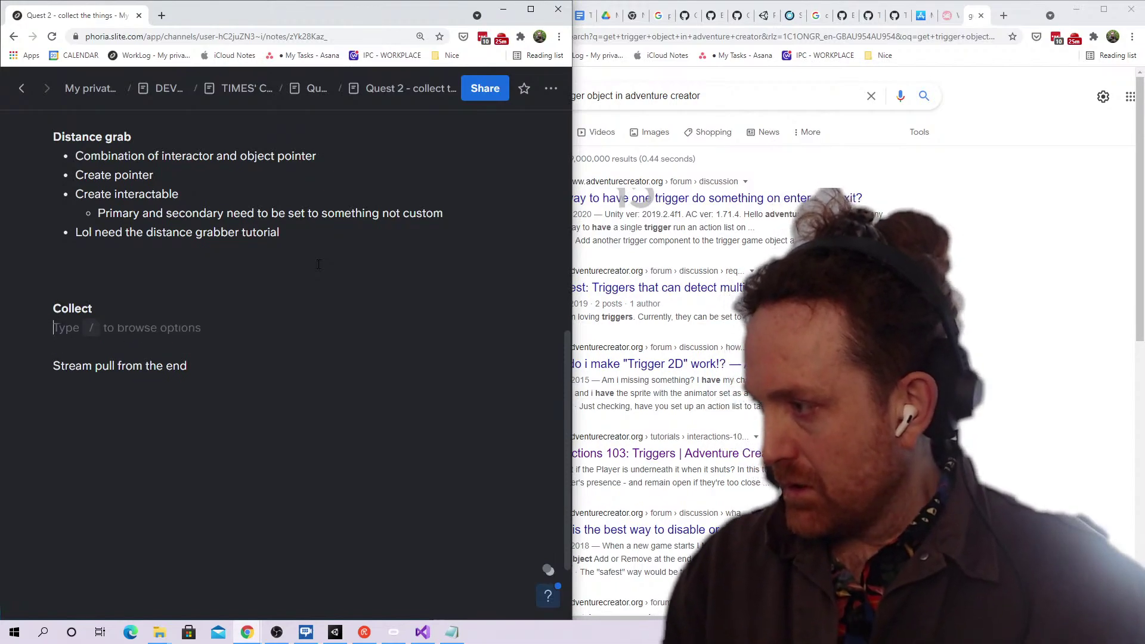
pyautogui.write('- ')
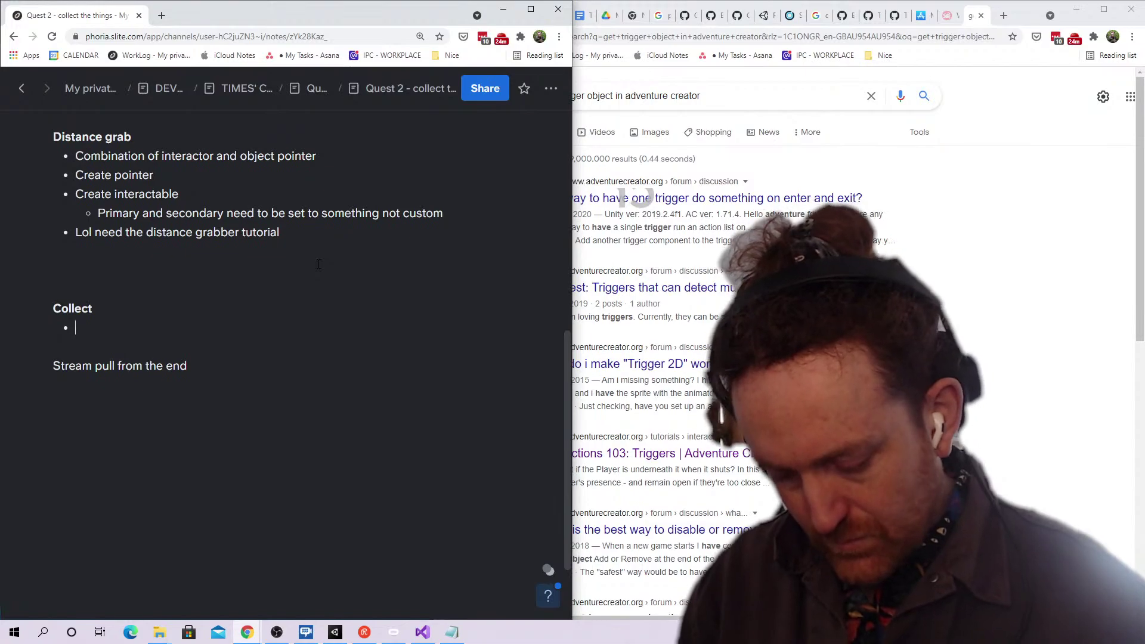
pyautogui.write('Collide with ')
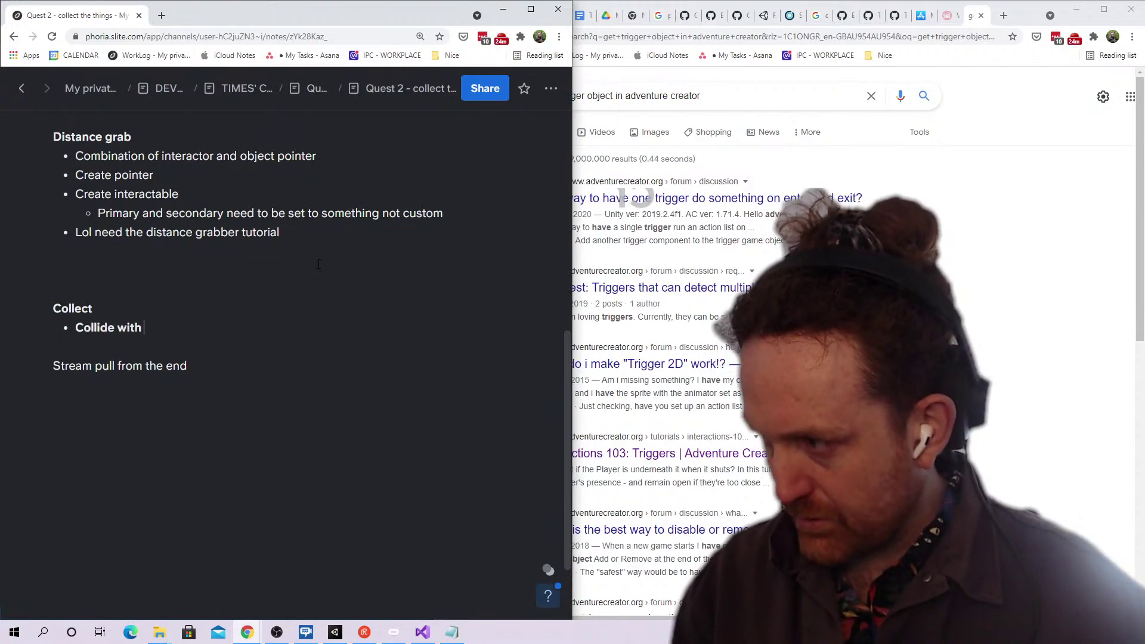
pyautogui.write("'backpa")
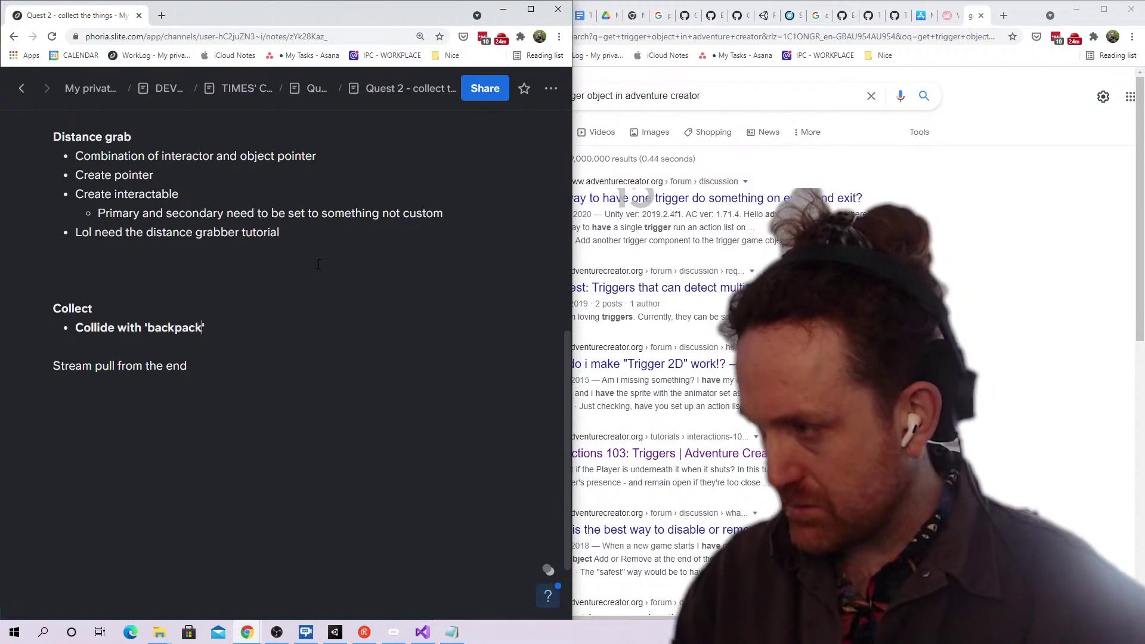
pyautogui.write("ck'")
pyautogui.press('Return')
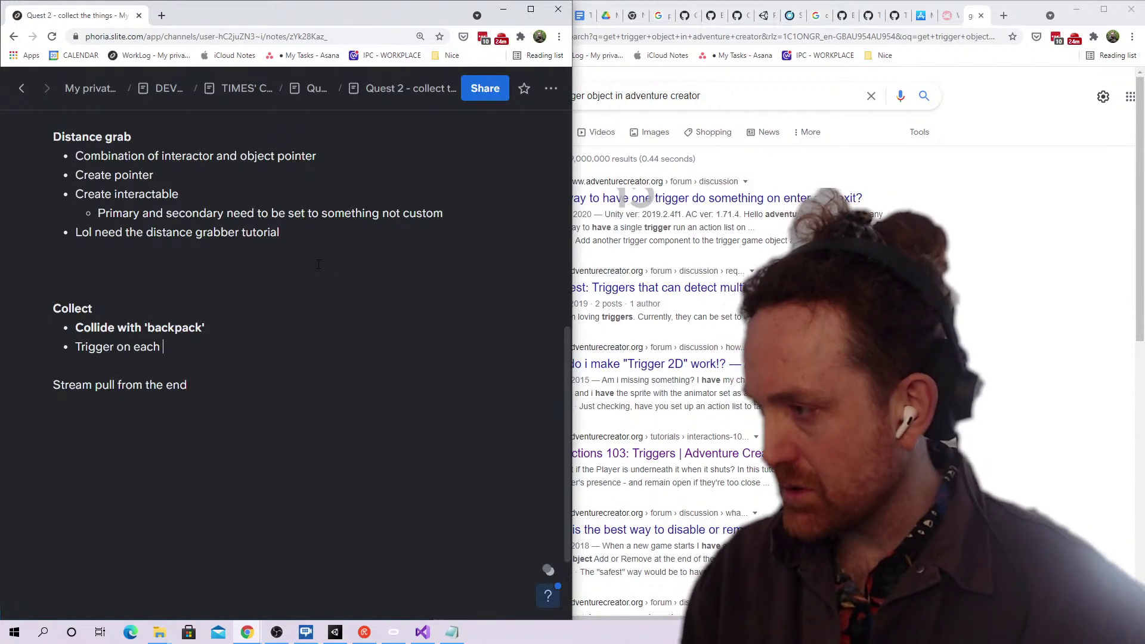
# Add the bullet "Trigger on each collectible, handles its own logic, for multiple, could be the same action list"
pyautogui.write('Trigger on each collec')
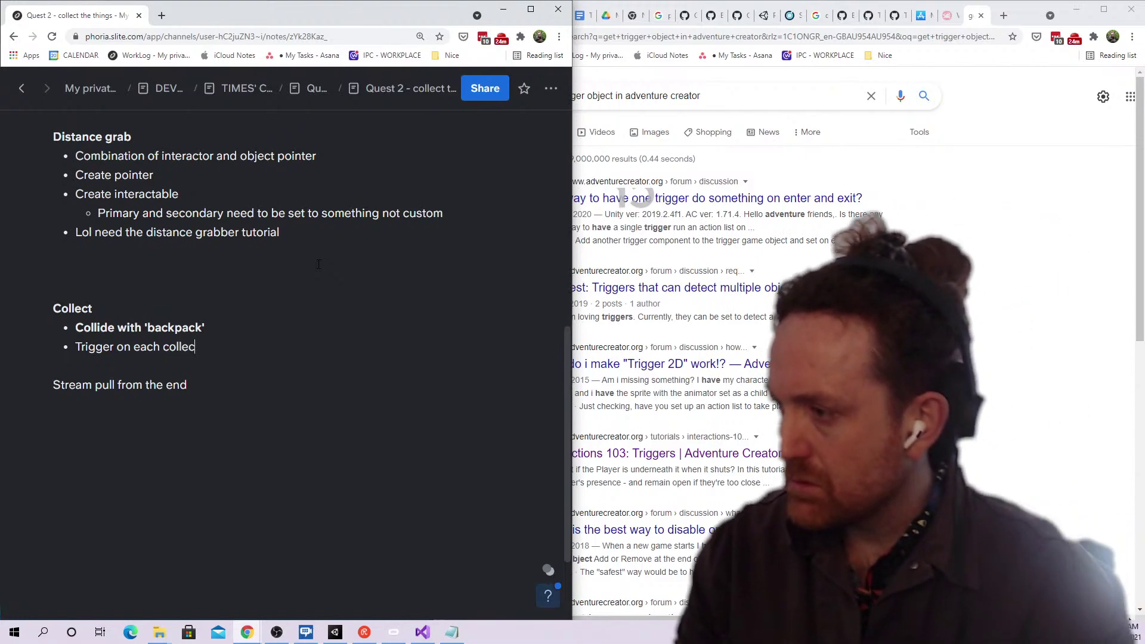
pyautogui.write('tible')
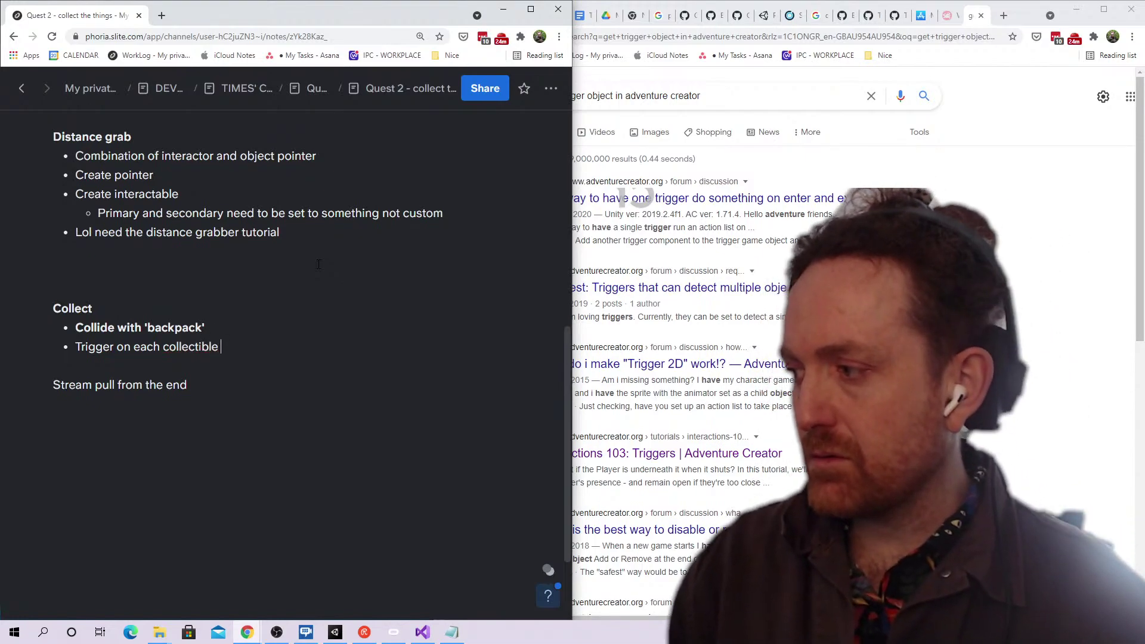
pyautogui.write(', handles its own logic, for multiple,')
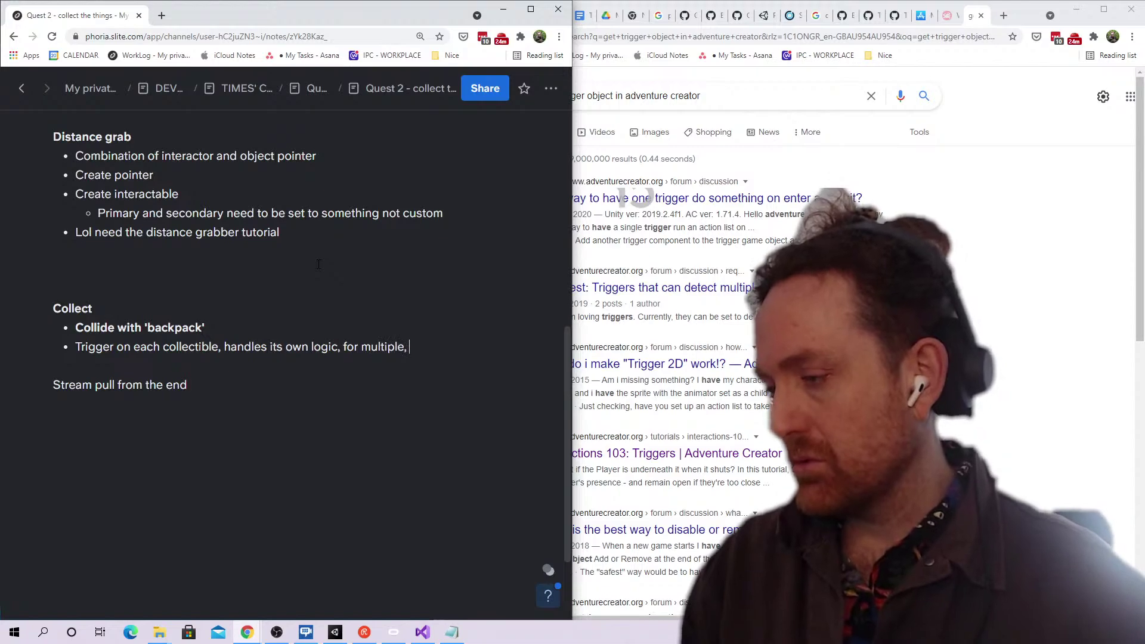
pyautogui.write('could hbe')
pyautogui.press('BackSpace')
pyautogui.press('BackSpace')
pyautogui.press('BackSpace')
pyautogui.press('BackSpace')
pyautogui.write('b')
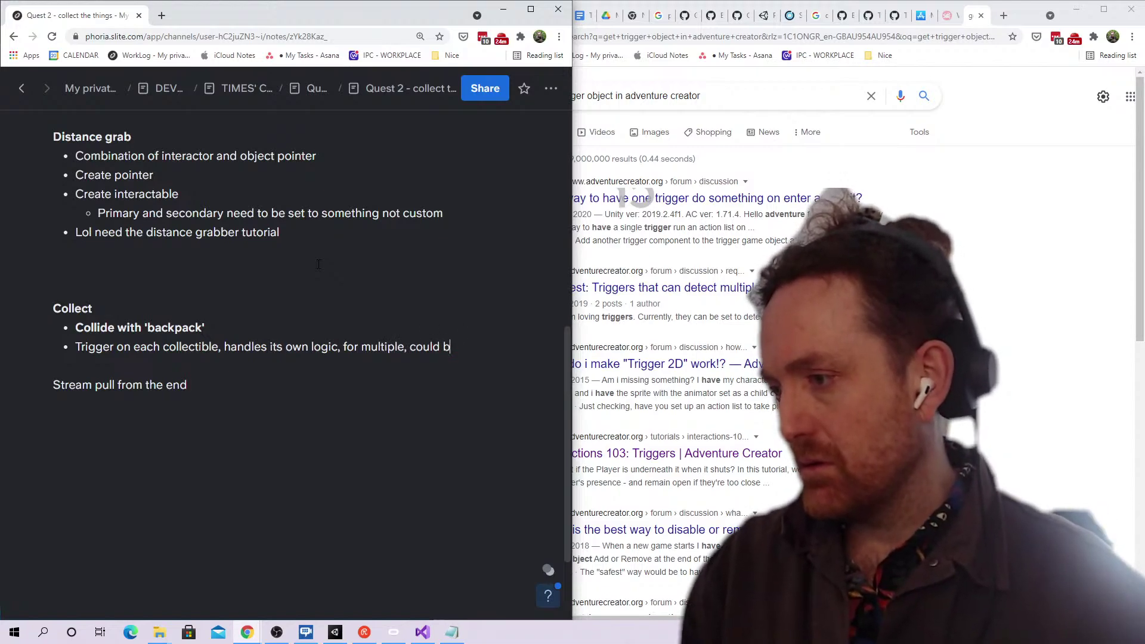
pyautogui.write('e the same action list')
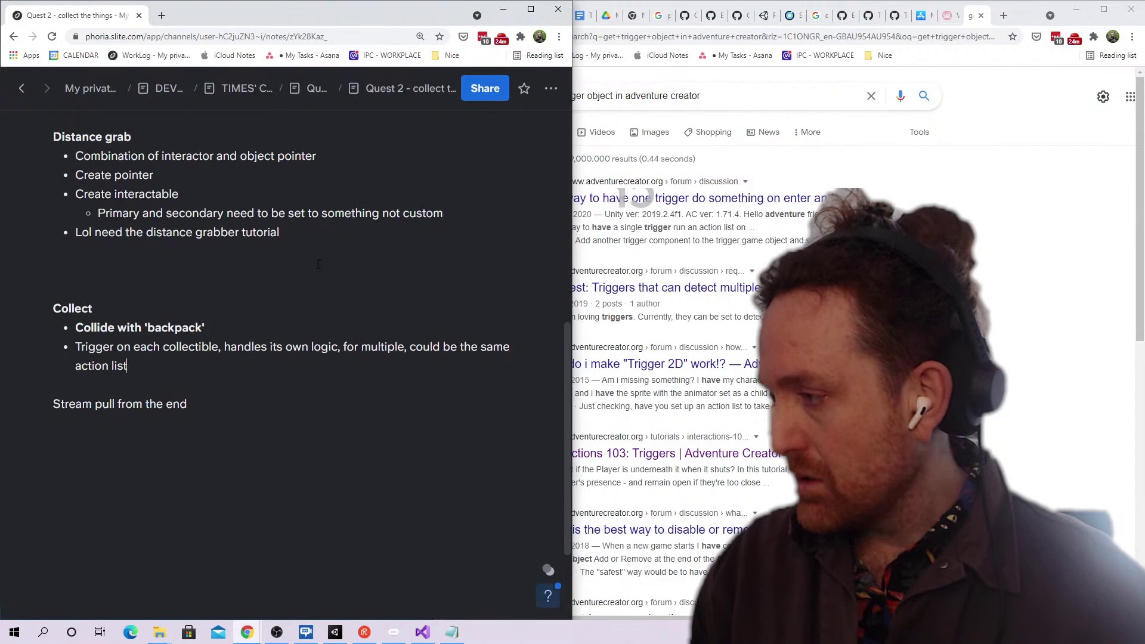
pyautogui.press('Return')
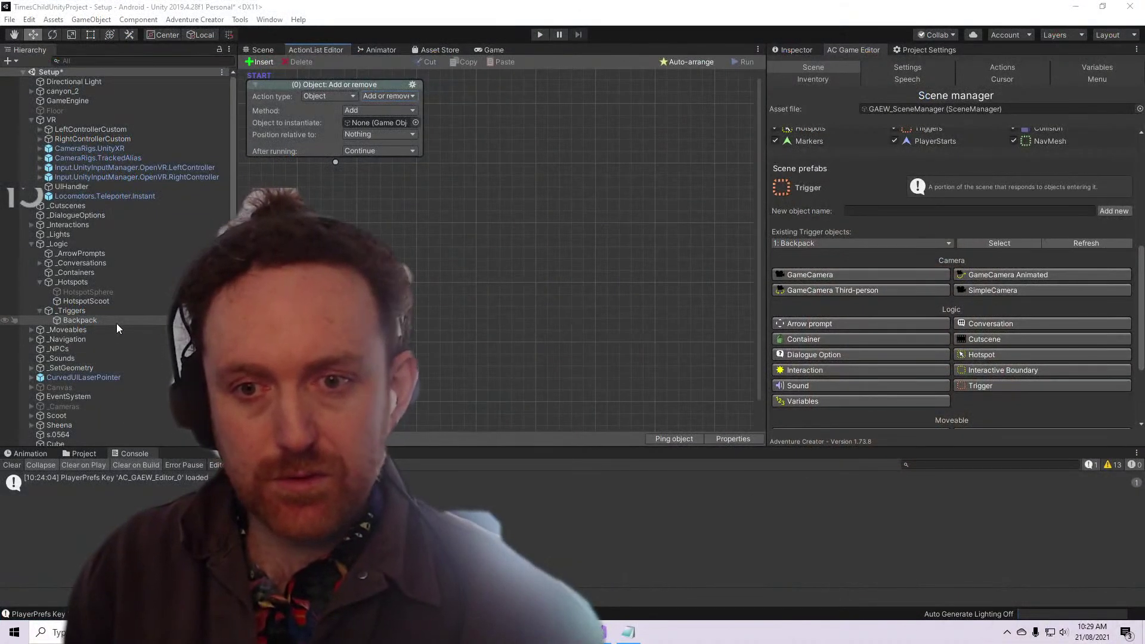
# Back in Unity, show the Backpack trigger's properties in the Inspector and enlarge the Inspector area while narrowing the Hierarchy
pyautogui.click(799, 50)
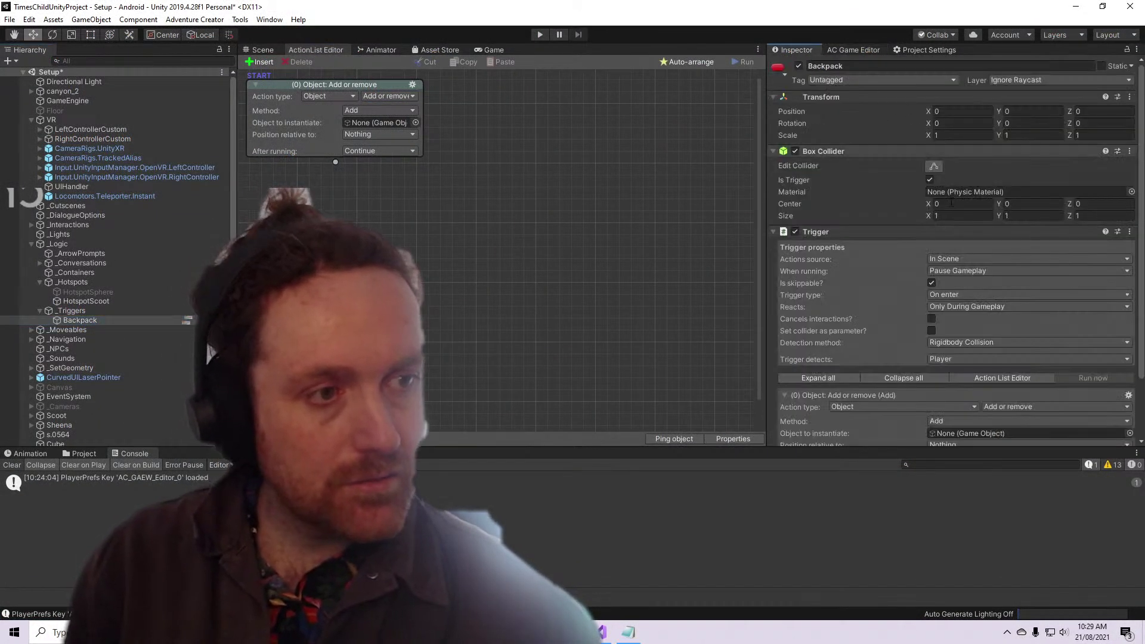
pyautogui.scroll(-3, 962, 306)
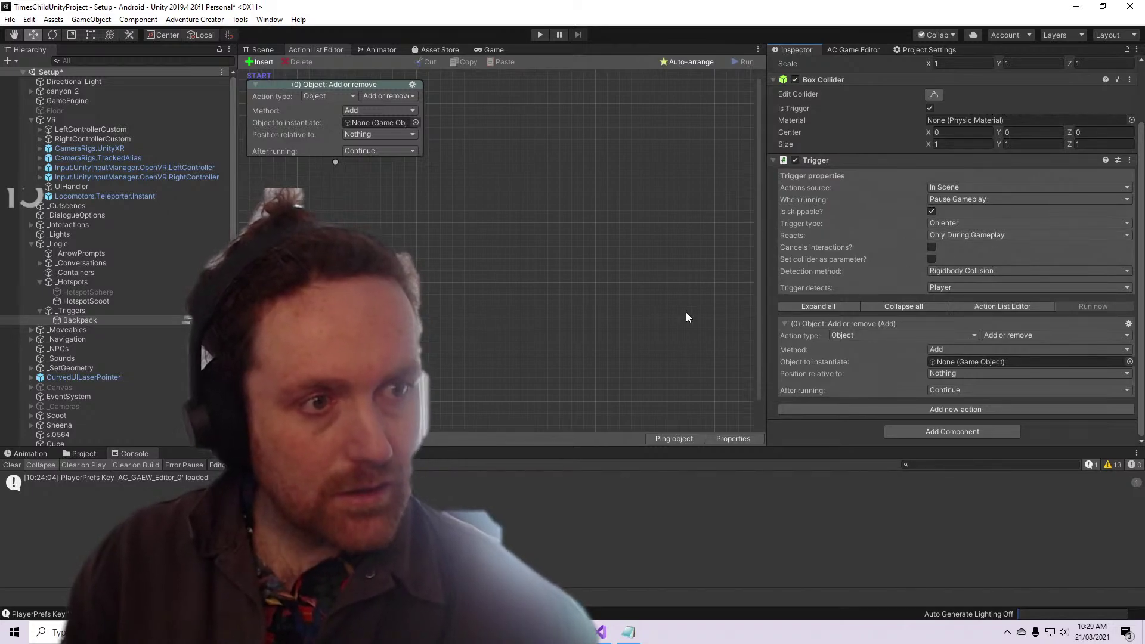
pyautogui.scroll(3, 793, 268)
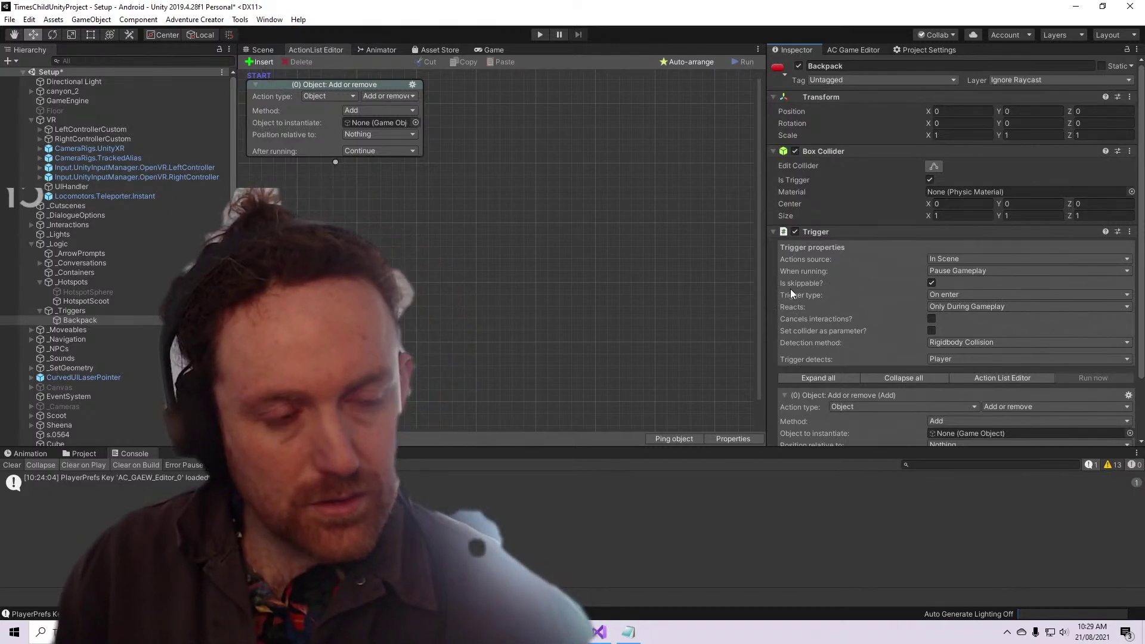
pyautogui.moveTo(767, 280); pyautogui.dragTo(651, 267)
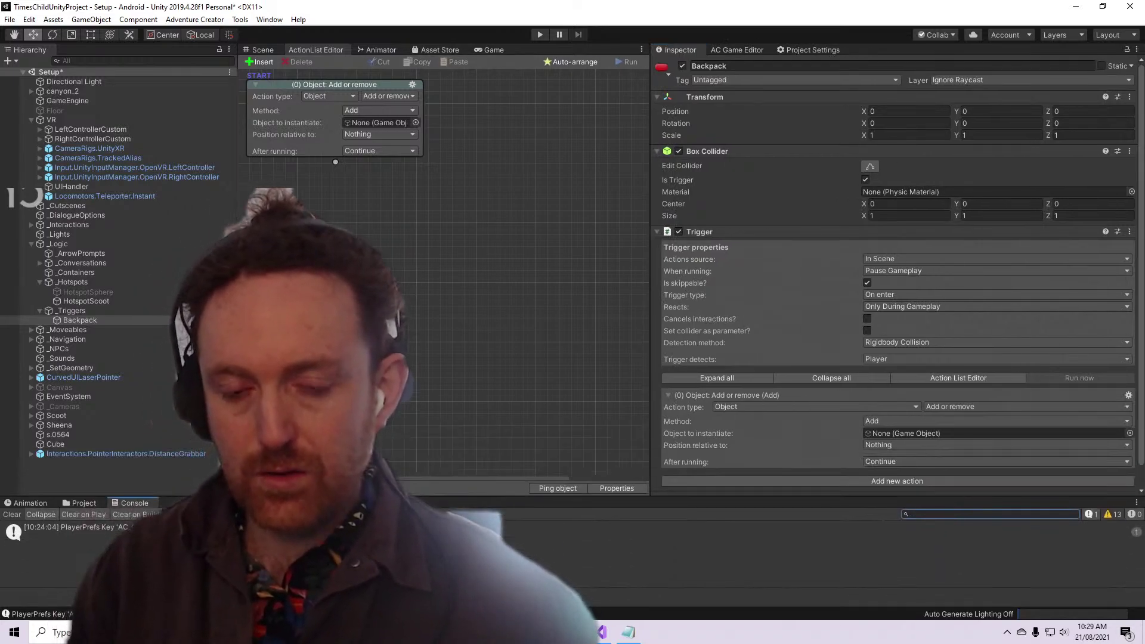
pyautogui.moveTo(238, 377); pyautogui.dragTo(166, 377)
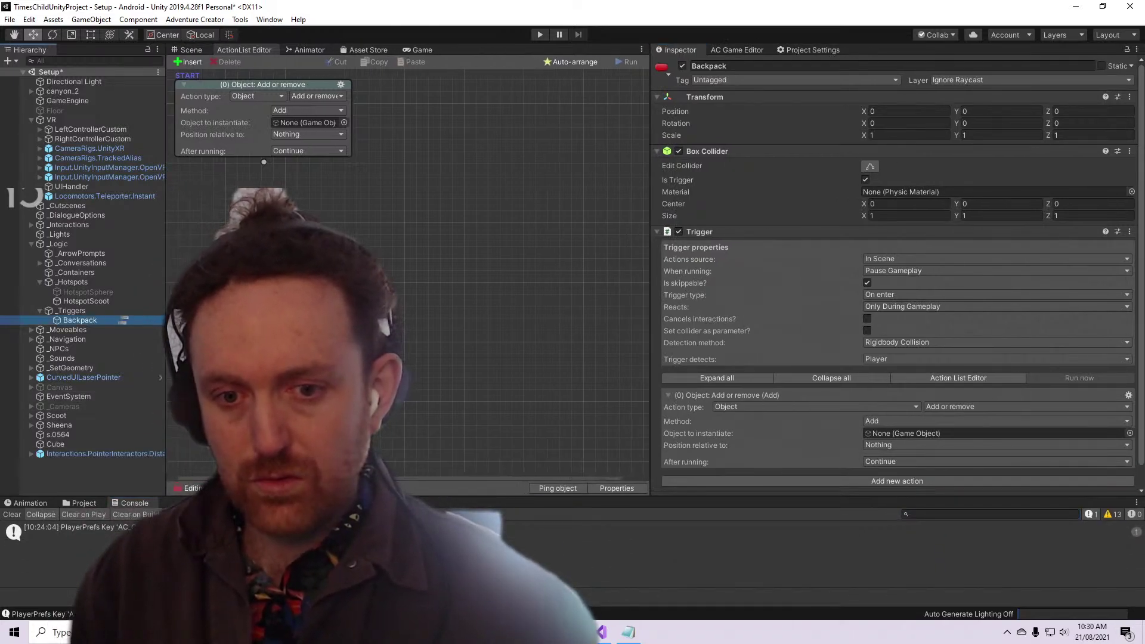
pyautogui.moveTo(417, 492)
pyautogui.mouseDown()
pyautogui.moveTo(417, 455)
pyautogui.moveTo(418, 501)
pyautogui.mouseUp()
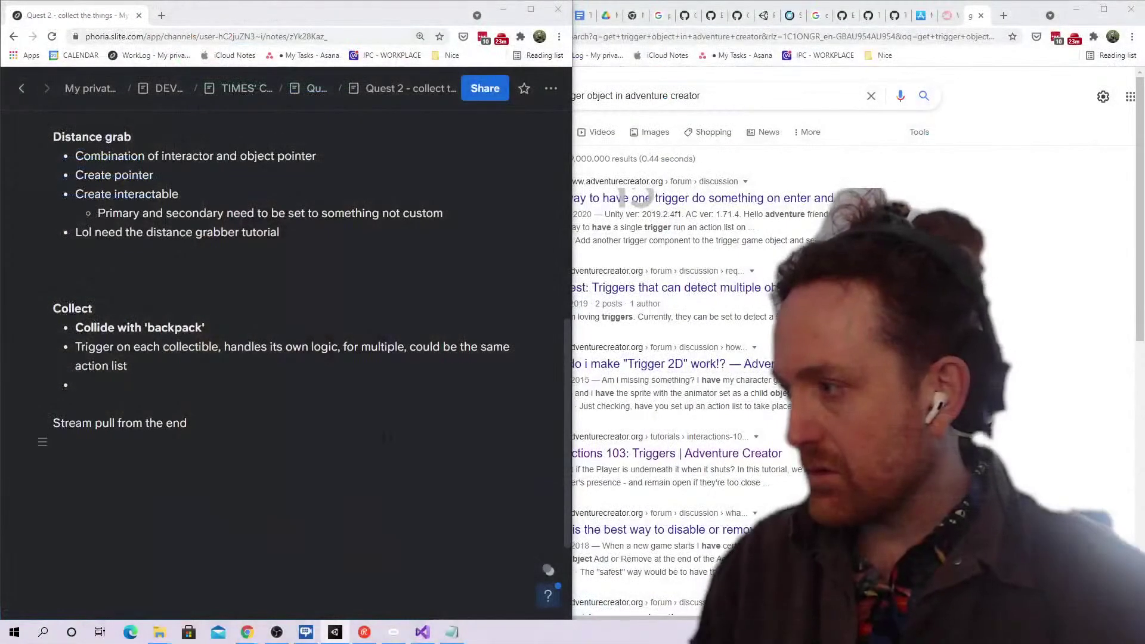
# Return to the Slite notes and insert blank lines between the Collect list and "Stream pull from the end"
pyautogui.click(388, 437)
pyautogui.click(355, 398)
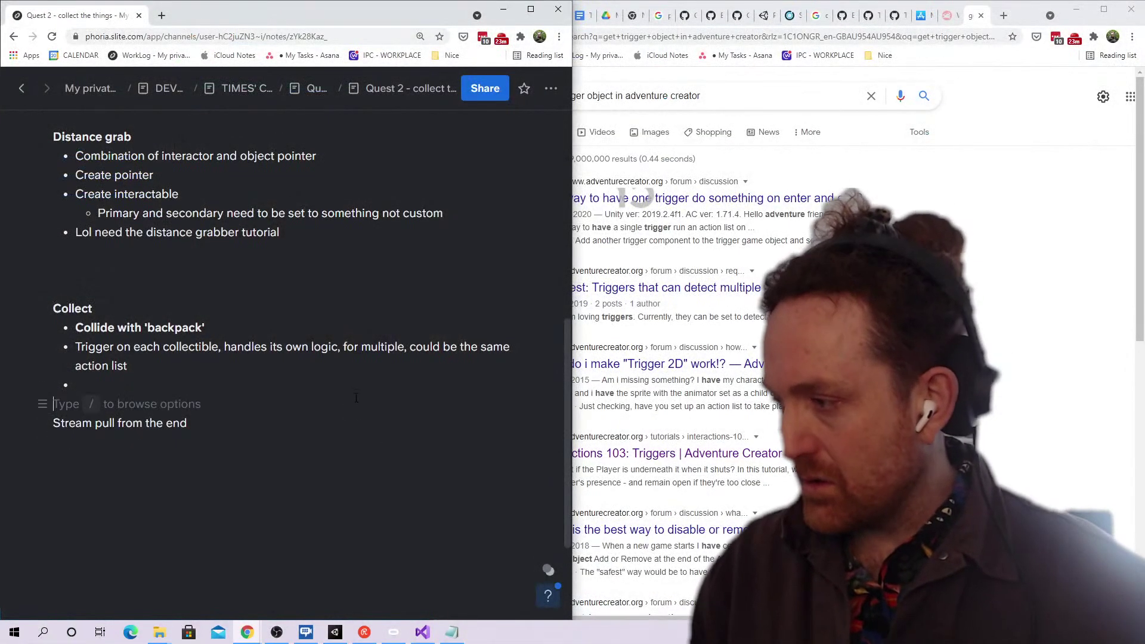
pyautogui.press('Return')
pyautogui.press('Return')
pyautogui.press('Up')
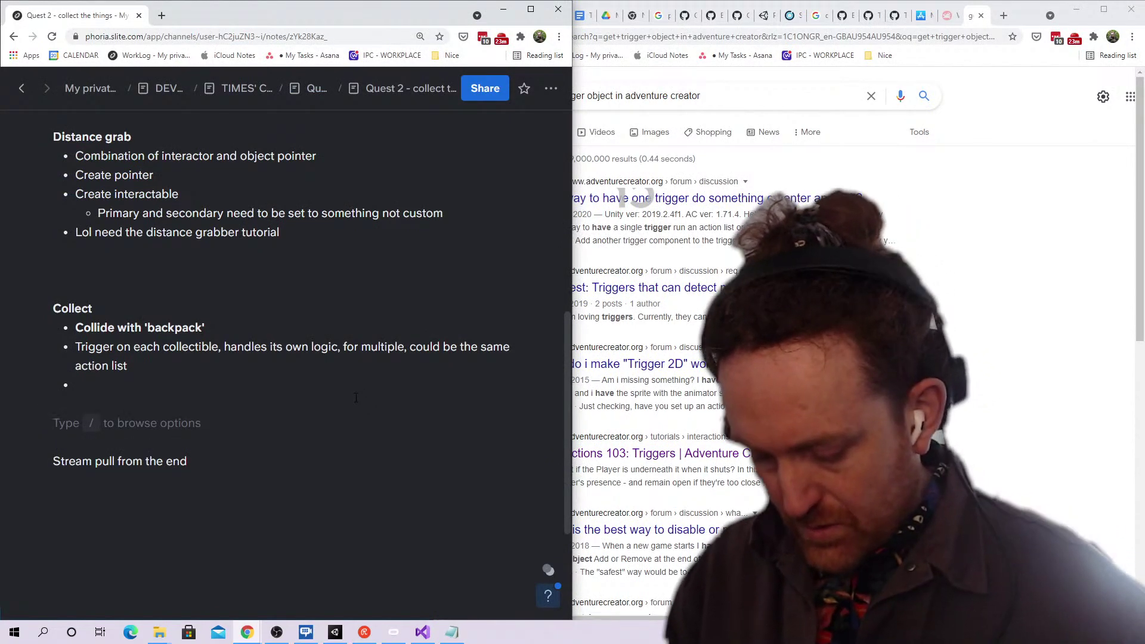
pyautogui.write('S')
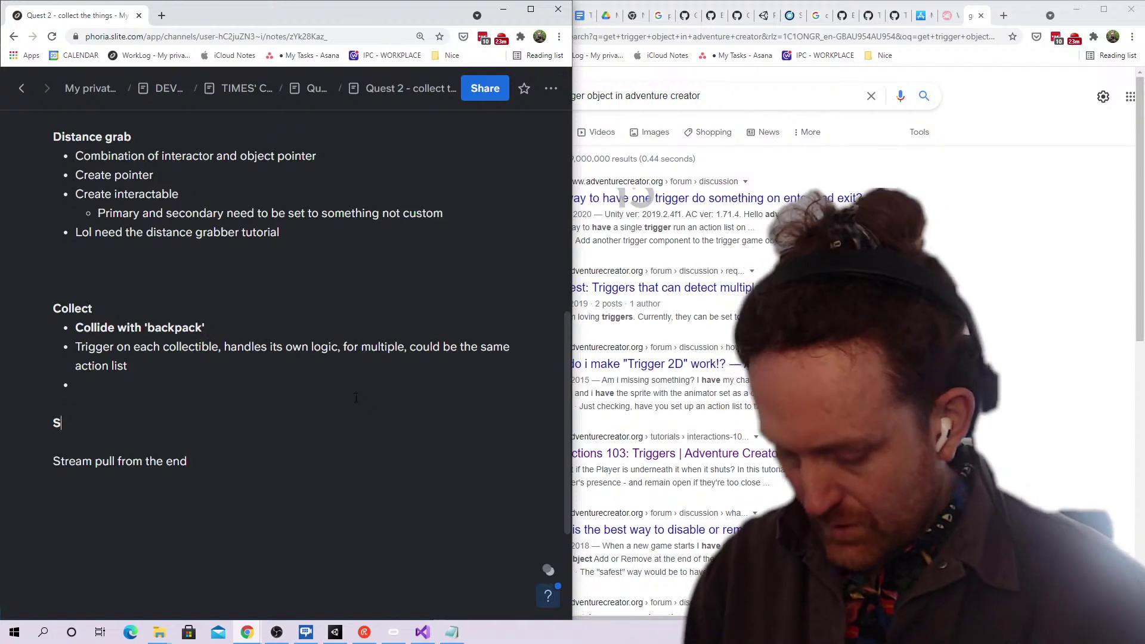
pyautogui.write('cene')
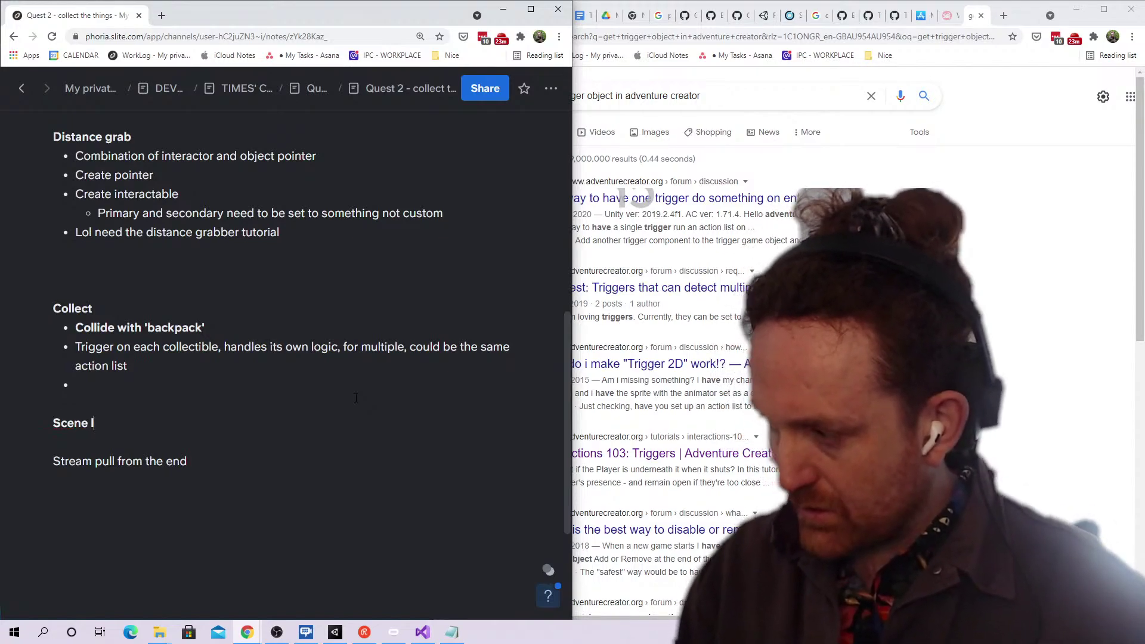
pyautogui.hotkey('ctrl', 'BackSpace')
pyautogui.hotkey('ctrl', 'BackSpace')
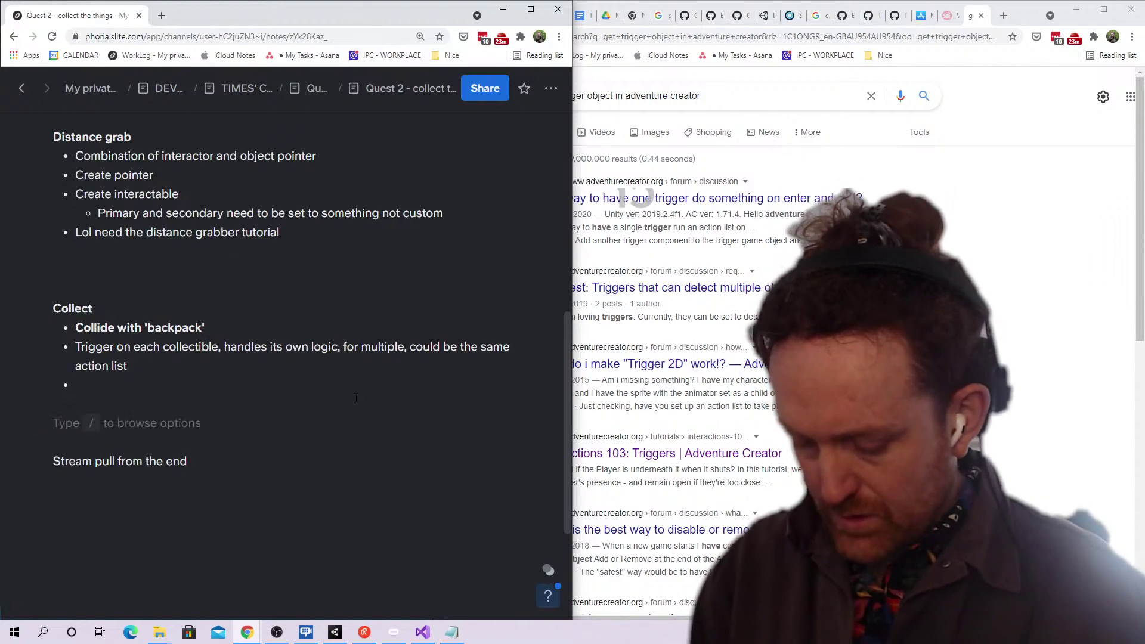
pyautogui.write('Assw')
pyautogui.hotkey('ctrl', 'BackSpace')
# Add "Global asset 'collectible'" as the last bullet of the Collect list, with "Global asset" in regular weight
pyautogui.write('Global asset')
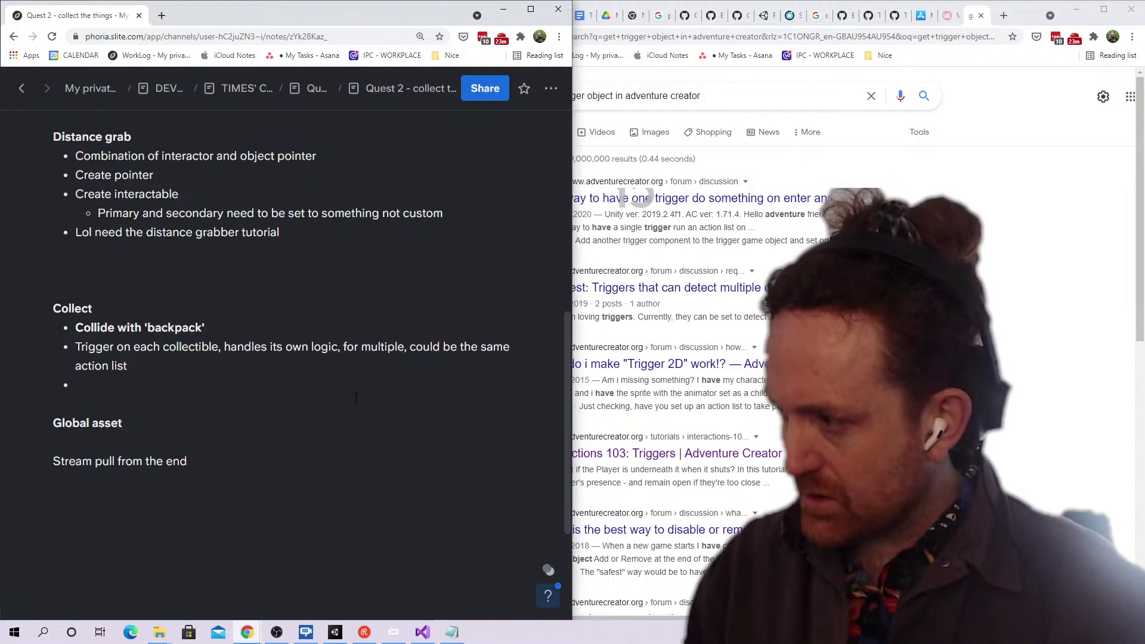
pyautogui.hotkey('shift', 'Home')
pyautogui.press('Up')
pyautogui.press('Up')
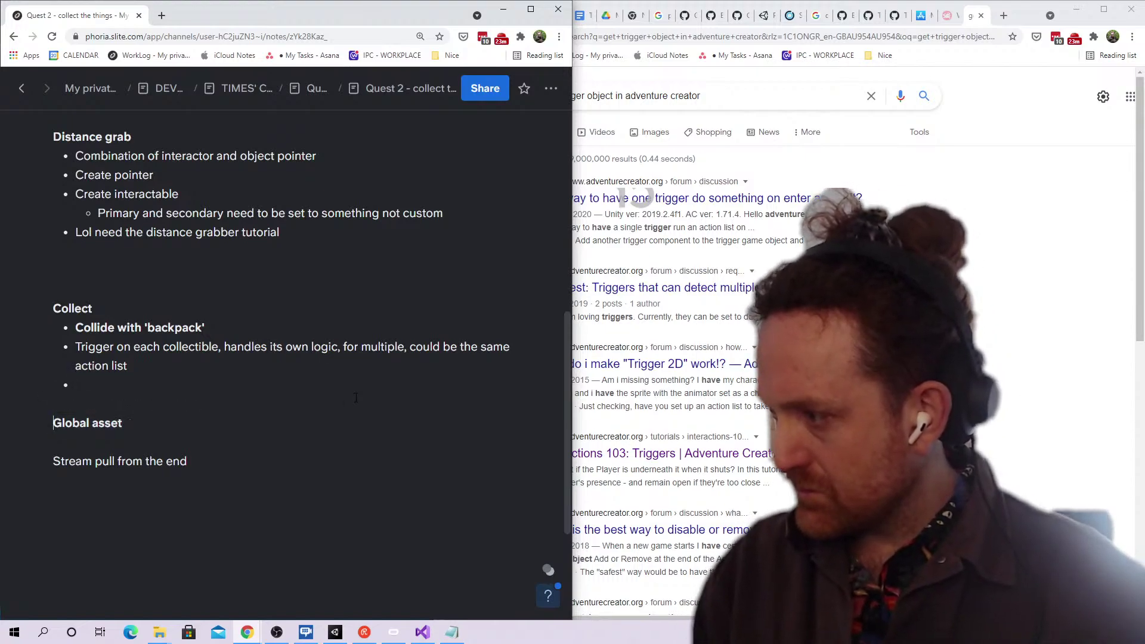
pyautogui.press('BackSpace')
pyautogui.press('BackSpace')
pyautogui.write('-')
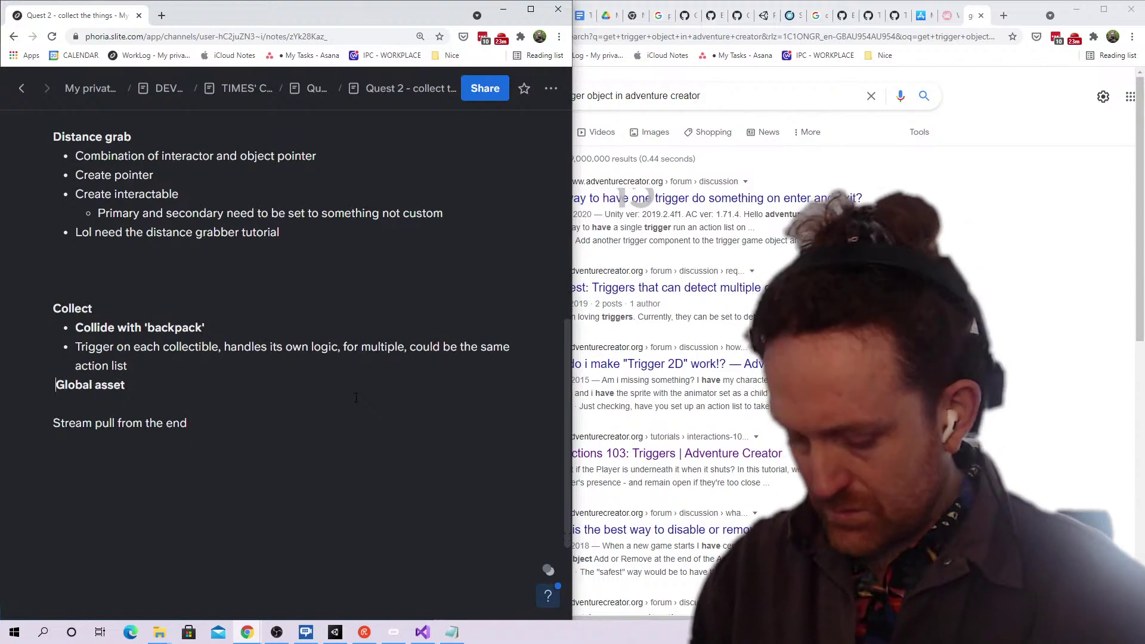
pyautogui.hotkey('shift', 'Home')
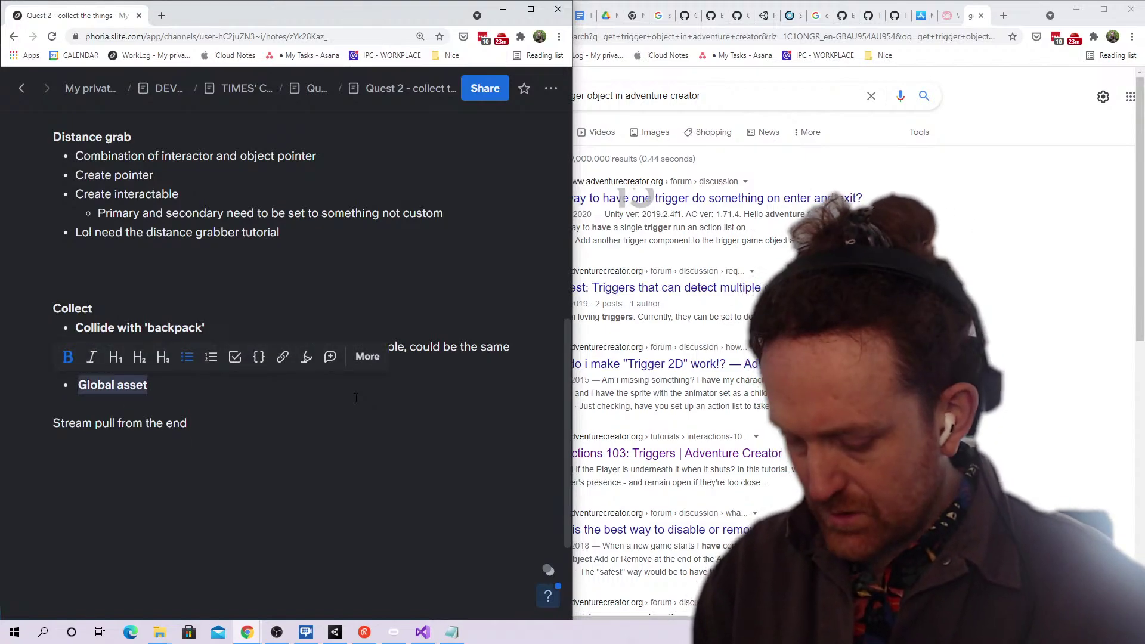
pyautogui.hotkey('ctrl', 'b')
pyautogui.press('End')
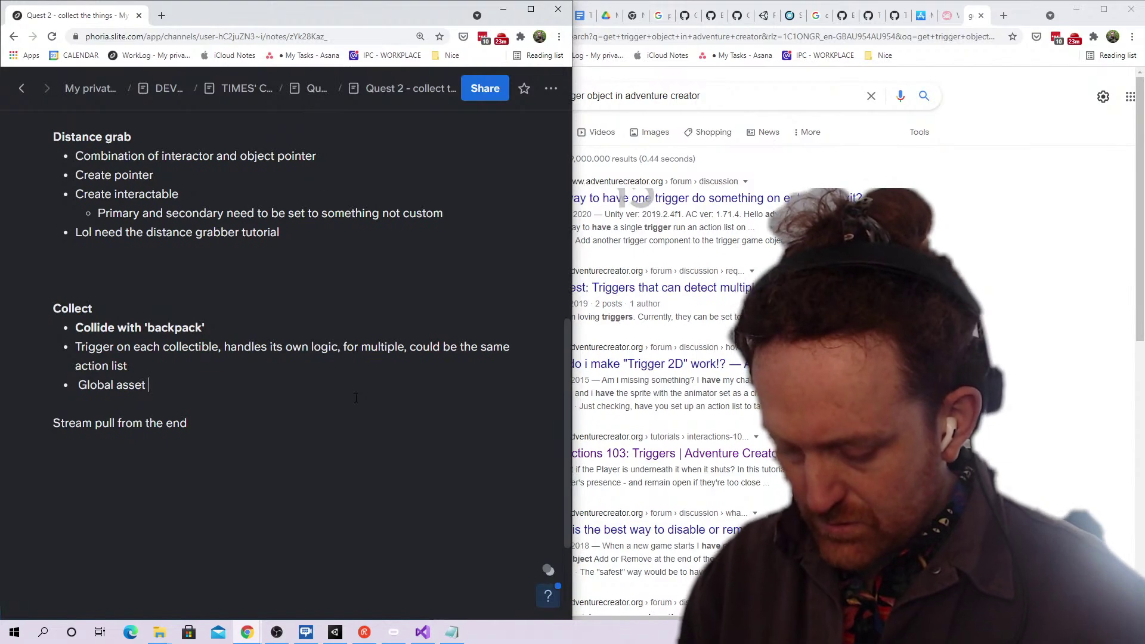
pyautogui.write("'collectible")
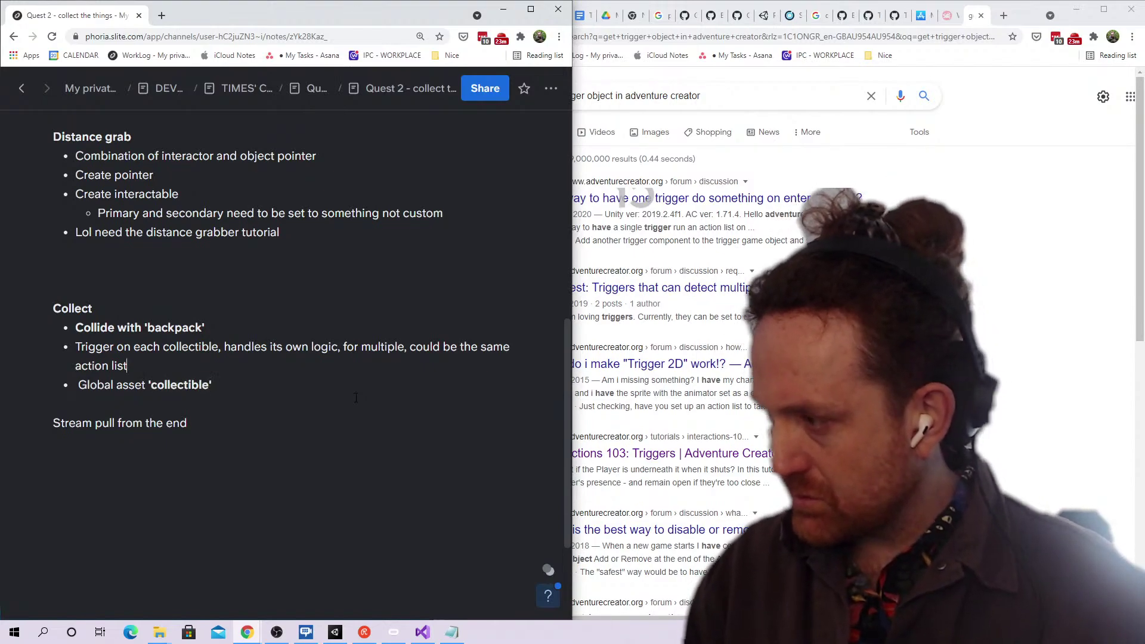
# Insert a new bullet beginning "Collec" above the Global asset item in the Collect list
pyautogui.press('Return')
pyautogui.write('Collec')
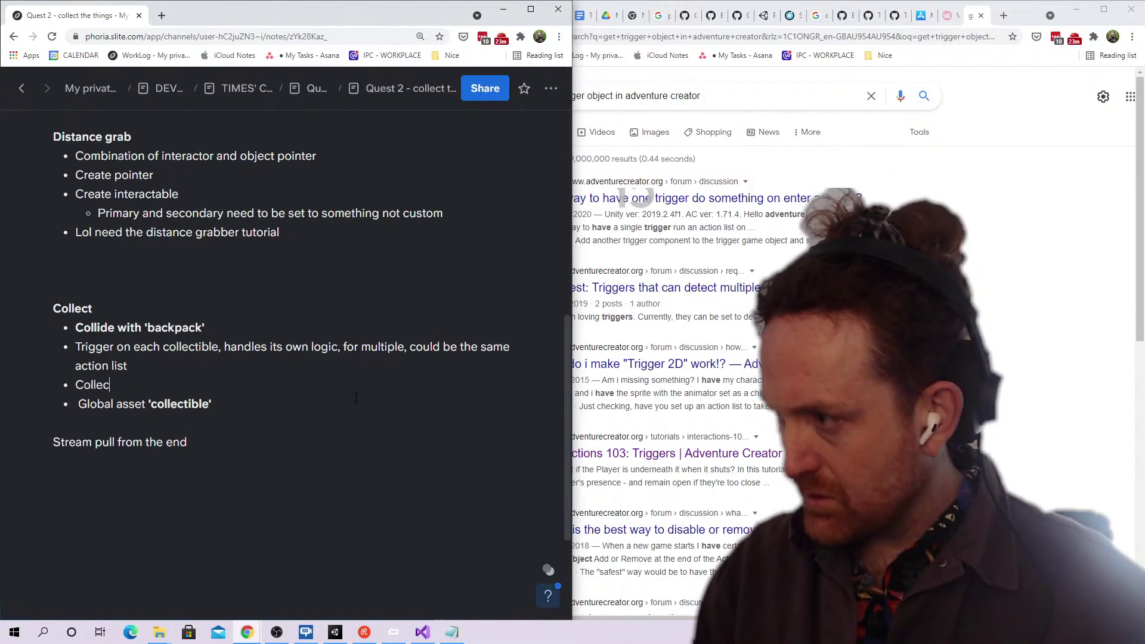
# Complete the line as "Collectible logic" and turn it into an unbulleted heading with a blank line above it
pyautogui.write('tible ')
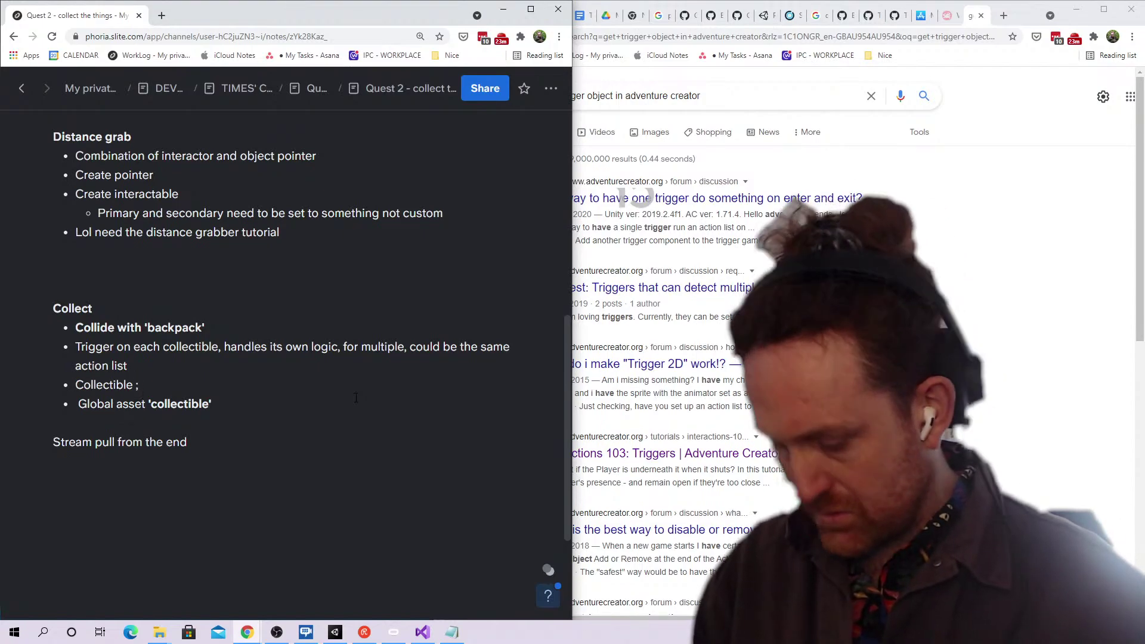
pyautogui.write('logic')
pyautogui.press('Up')
pyautogui.press('Return')
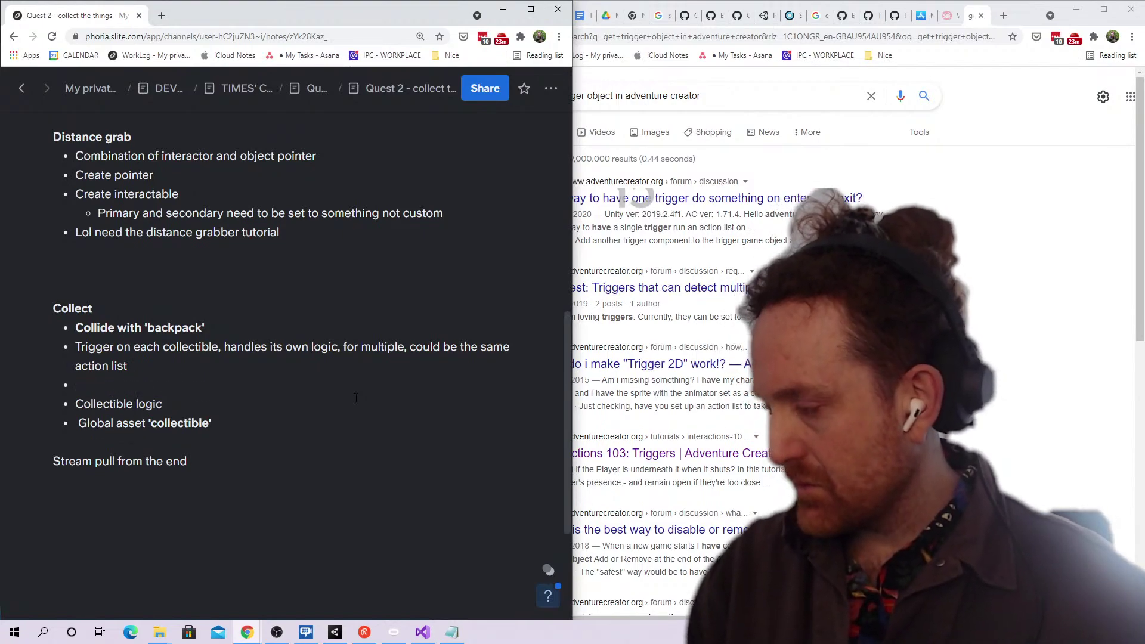
pyautogui.press('BackSpace')
pyautogui.press('Down')
pyautogui.press('BackSpace')
pyautogui.press('Down')
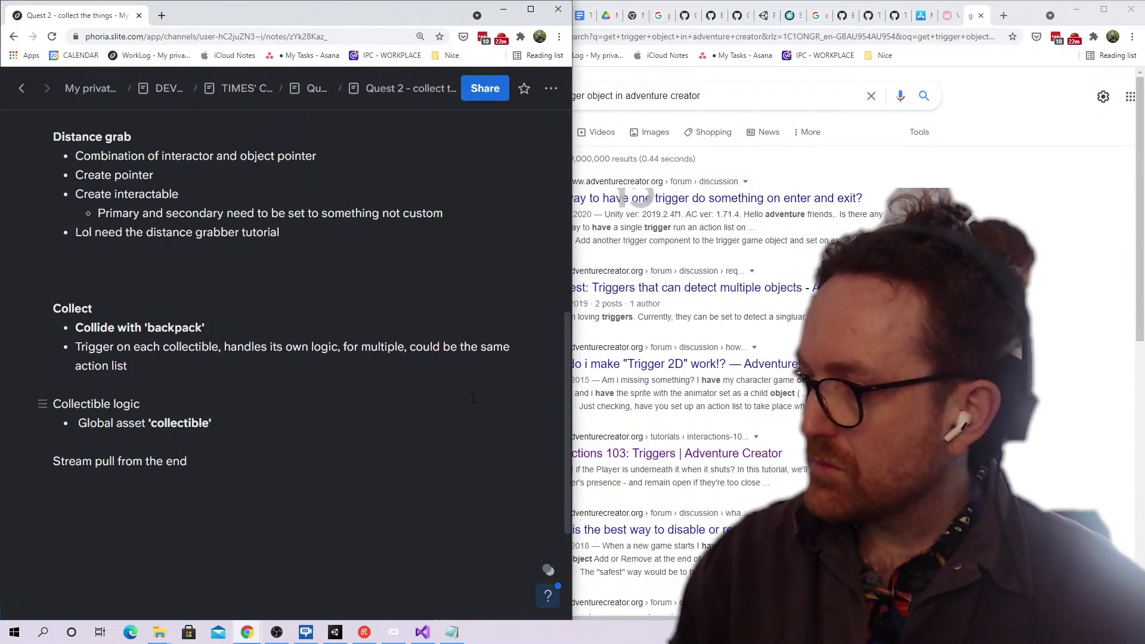
# Replace 'collectible' with 'CollectAction' in the Global asset bullet and add an empty bullet below it
pyautogui.hotkey('ctrl', 'shift', 'Left')
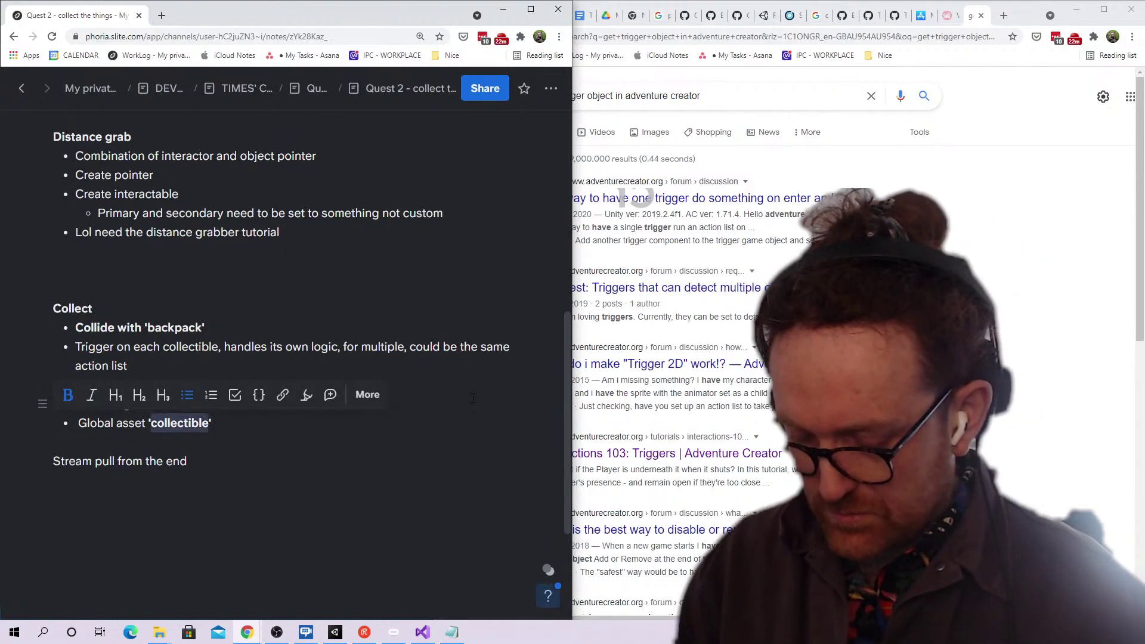
pyautogui.write('Cole')
pyautogui.write('lect')
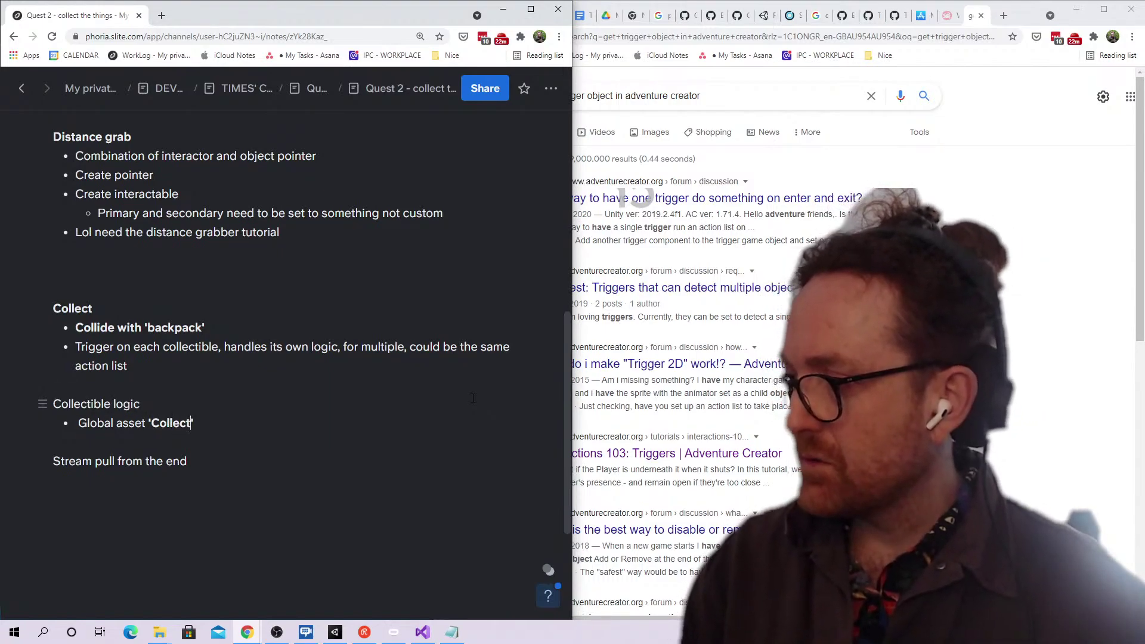
pyautogui.write('ACtion')
pyautogui.press('BackSpace')
pyautogui.press('BackSpace')
pyautogui.press('BackSpace')
pyautogui.press('BackSpace')
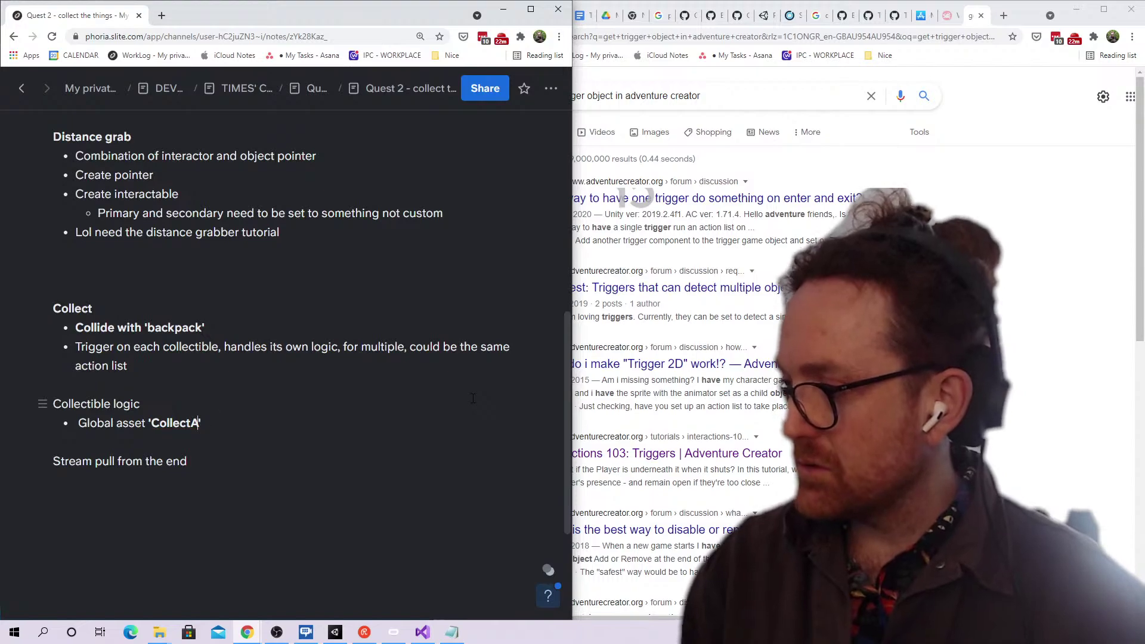
pyautogui.write('Action')
pyautogui.press('Return')
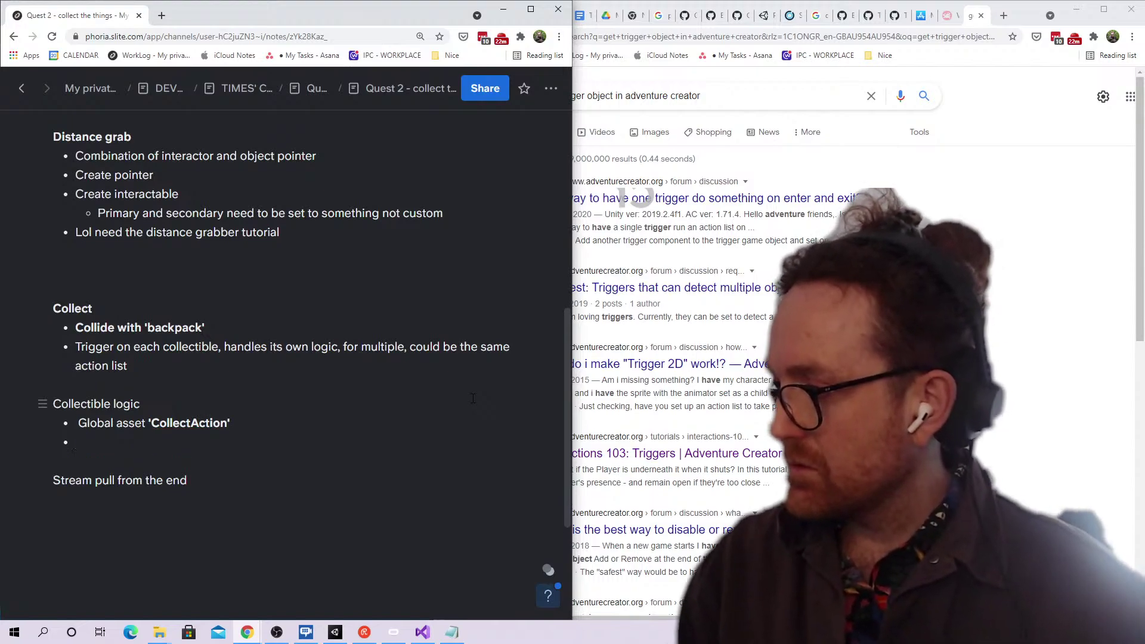
# Add a bullet reading "Quest sets 'target' items to collect" above the Global asset bullet
pyautogui.press('Return')
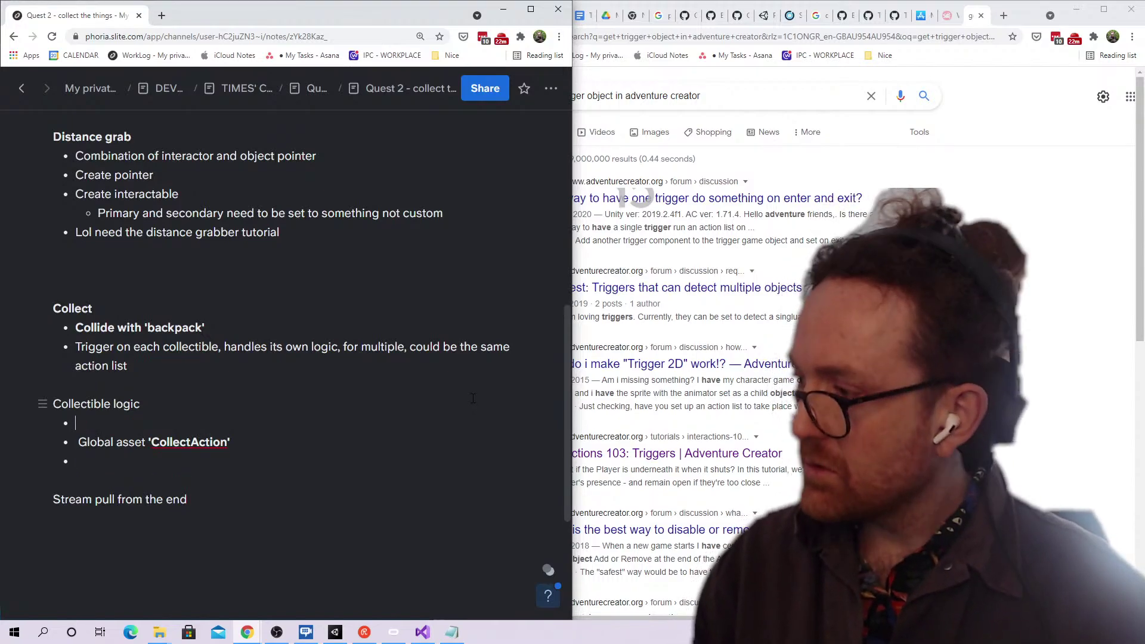
pyautogui.write('Que')
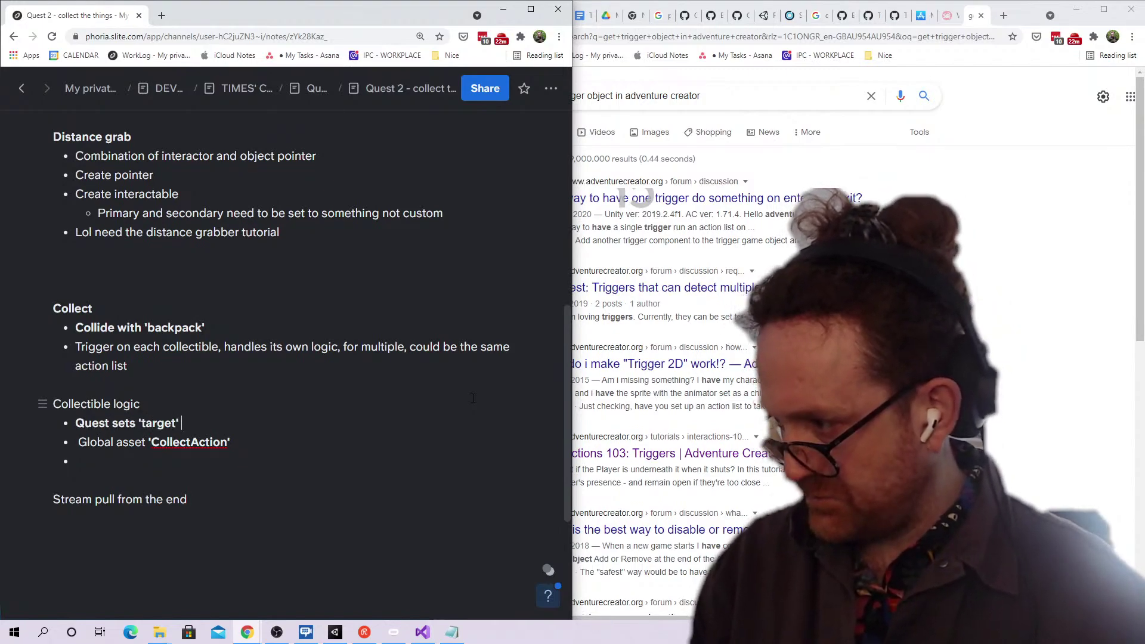
pyautogui.write("st sets 'target'")
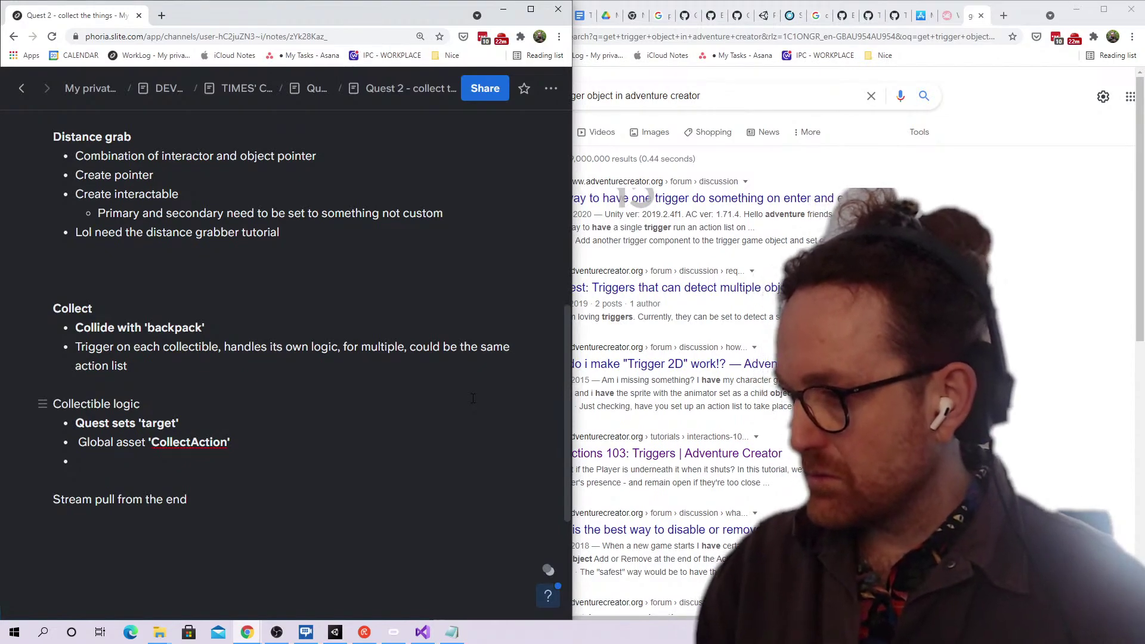
pyautogui.write('items to collect')
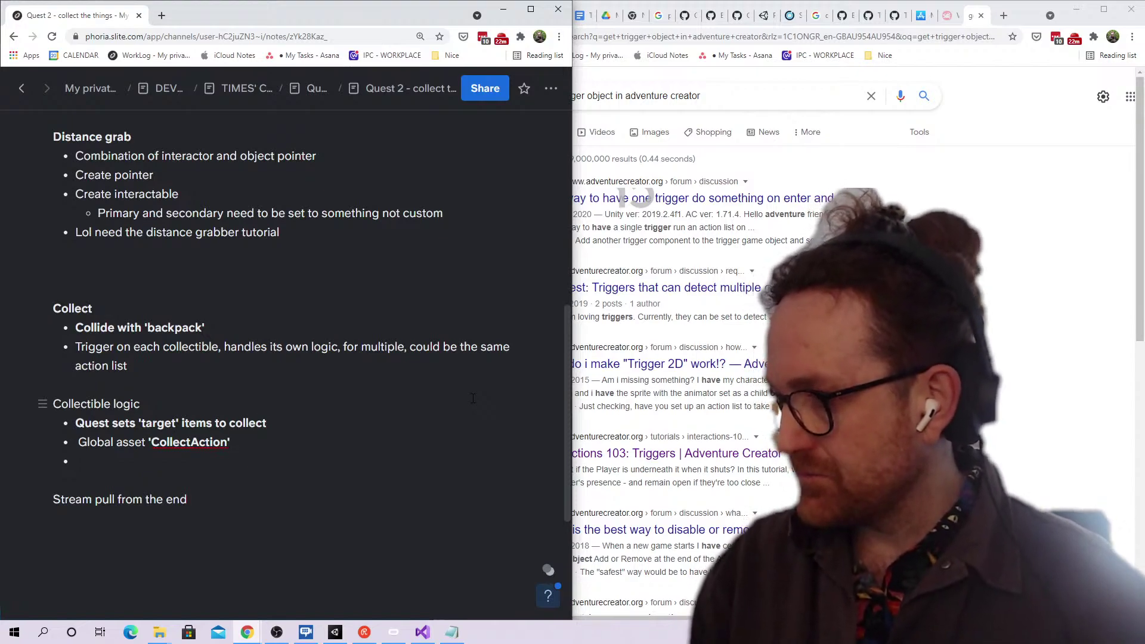
# Extend the 'CollectAction' bullet with "adds to collected, compares to target" and add a bullet "On success? Not sure" below it
pyautogui.write('ds to coleclte')
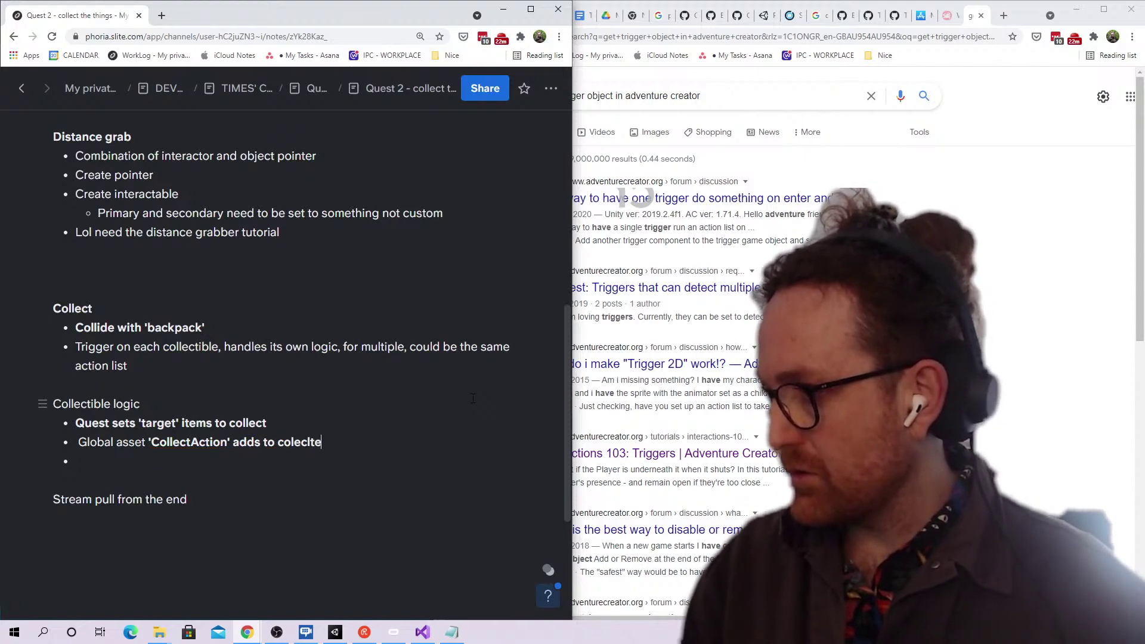
pyautogui.hotkey('ctrl', 'BackSpace')
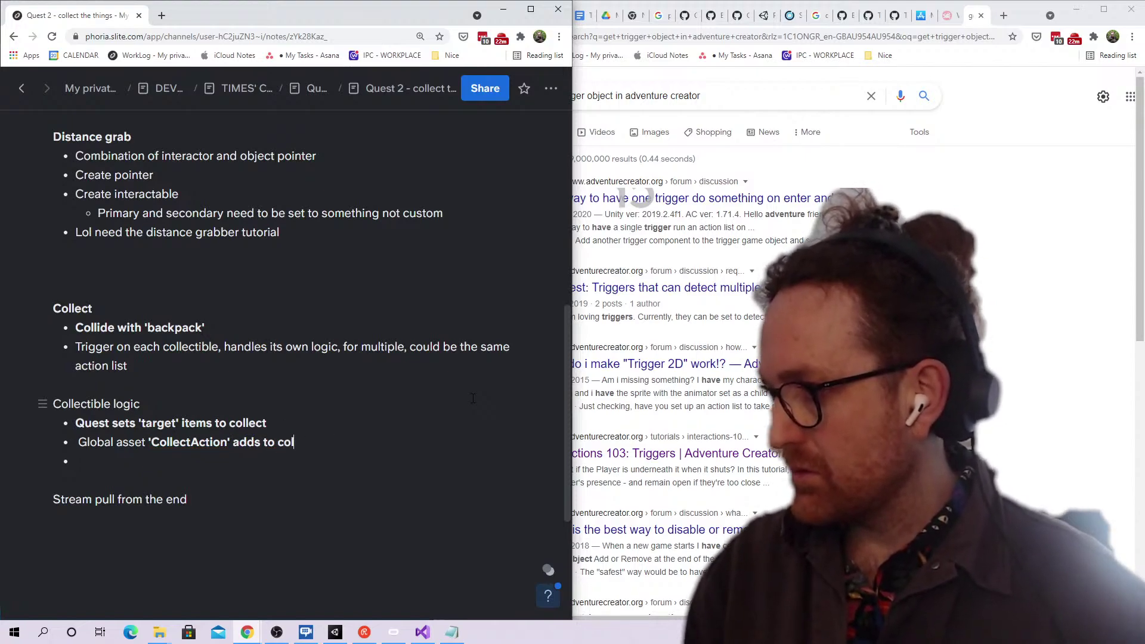
pyautogui.write('collected, compares')
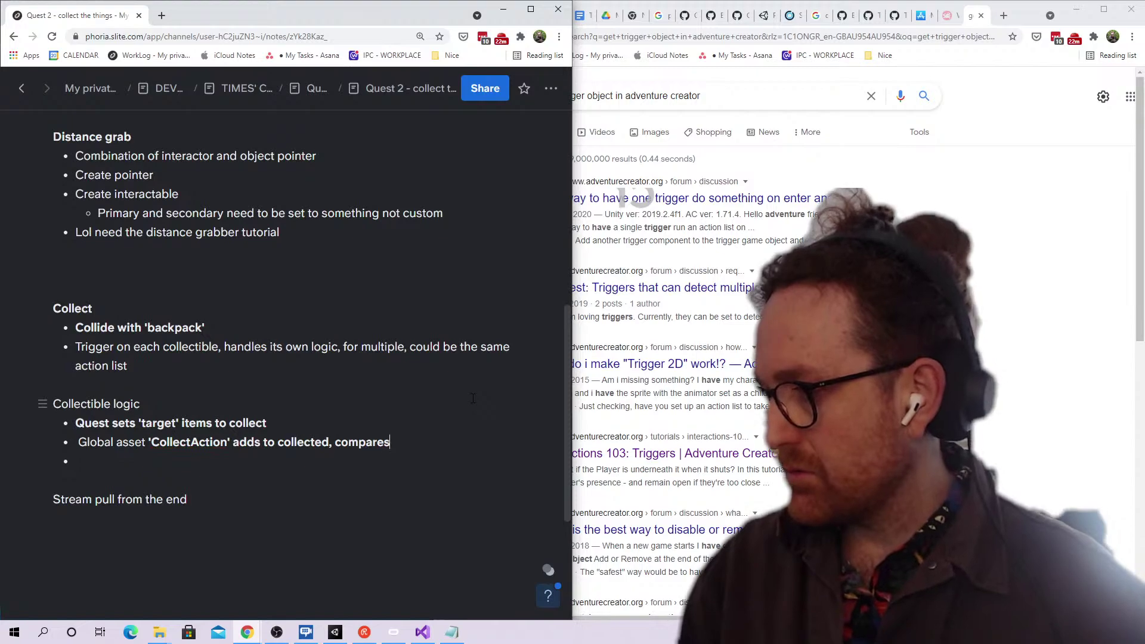
pyautogui.write(' to target')
pyautogui.press('Return')
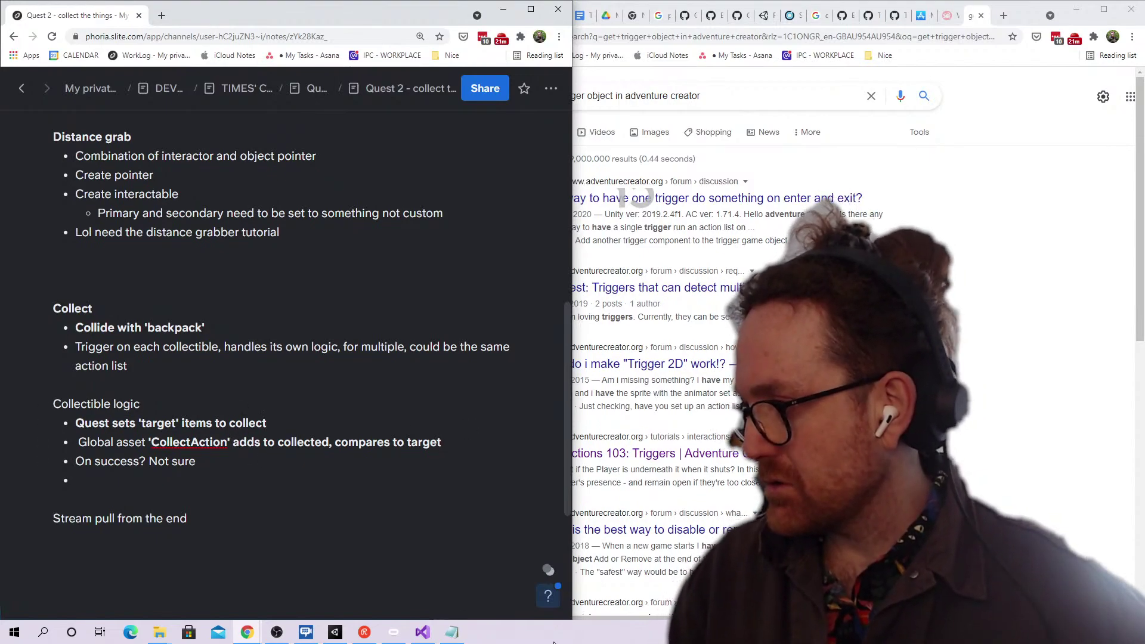
# Split "adds to collected, compares to target" into a sub-bullet, followed by sub-bullets "Destroys object" and "Plays cute noise and particles"
pyautogui.press('Return')
pyautogui.press('Tab')
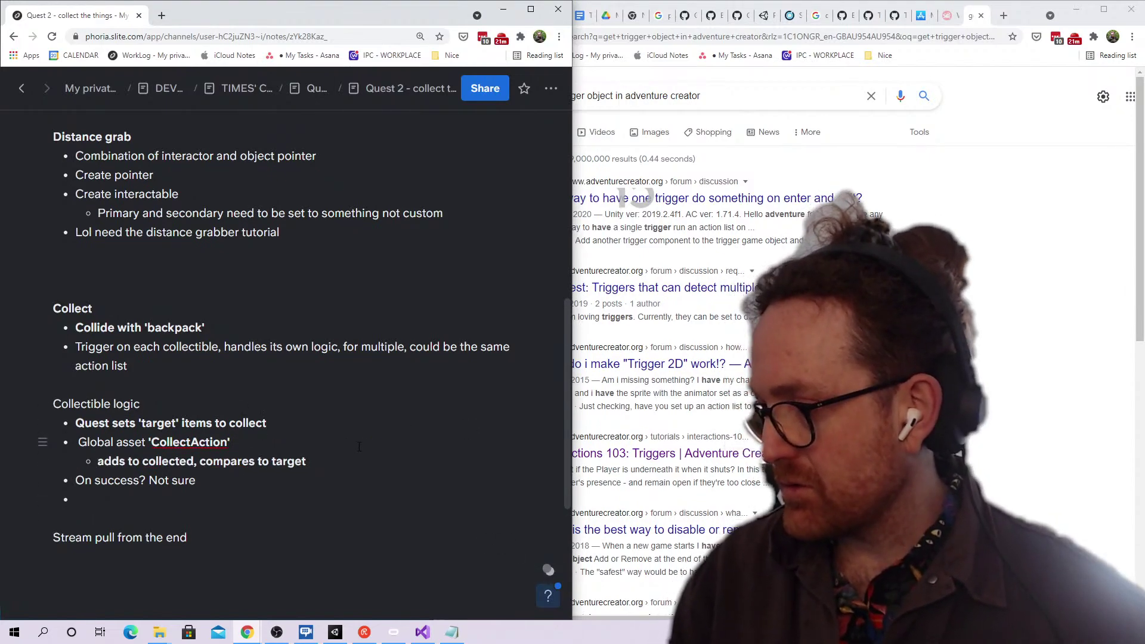
pyautogui.click(358, 455)
pyautogui.press('Return')
pyautogui.write('Destroys')
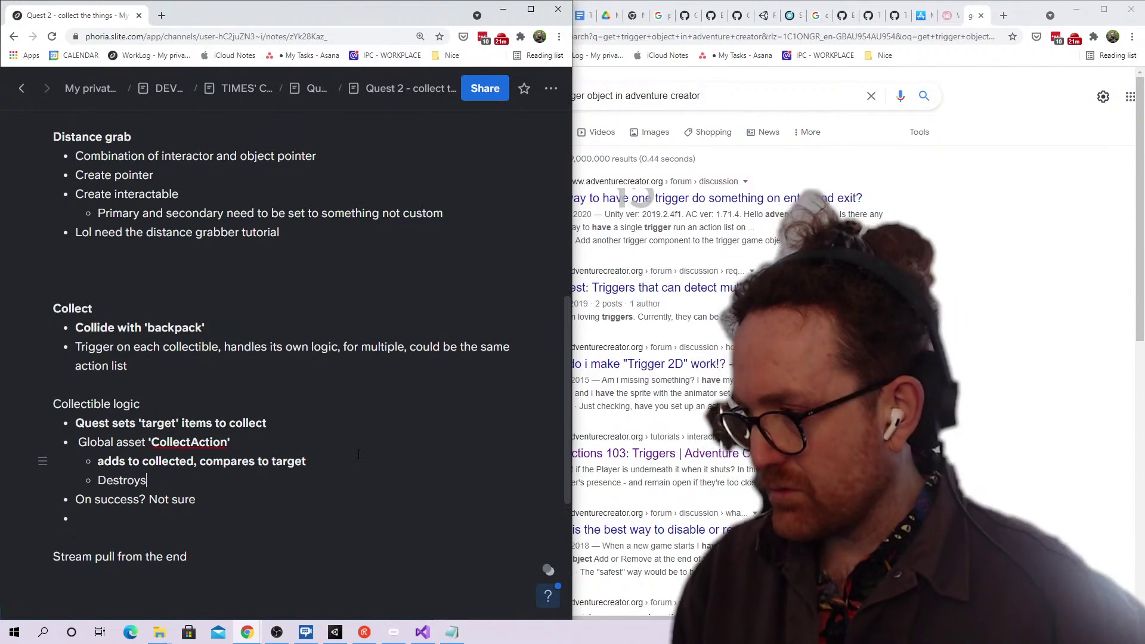
pyautogui.write(' object')
pyautogui.press('Return')
pyautogui.write('Pl')
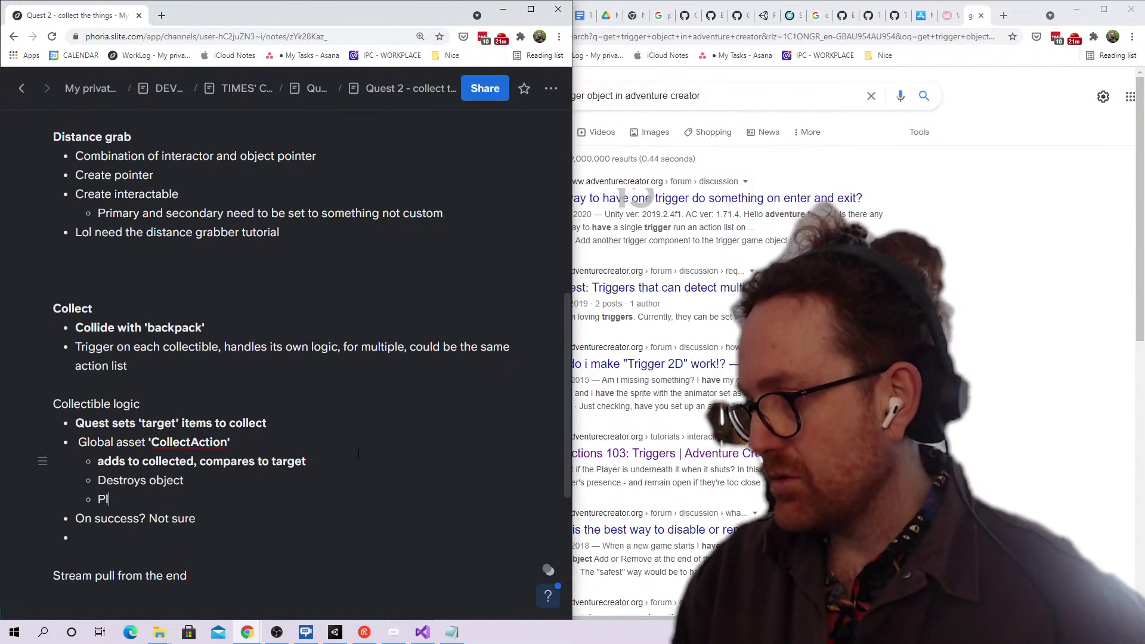
pyautogui.write('ays cute noise an')
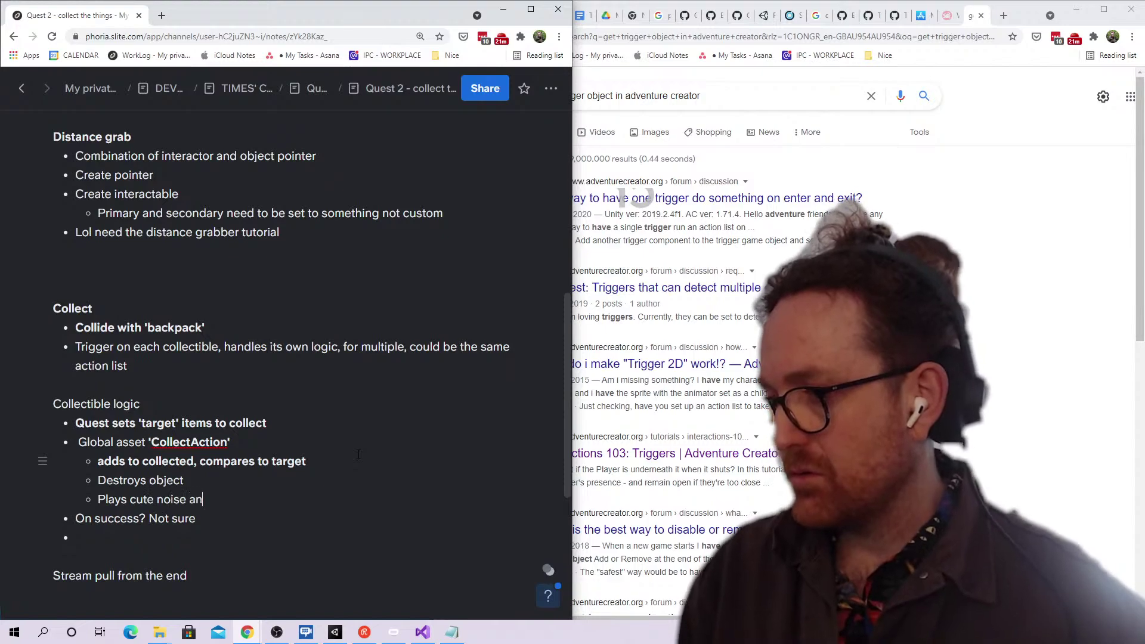
pyautogui.write('d particles')
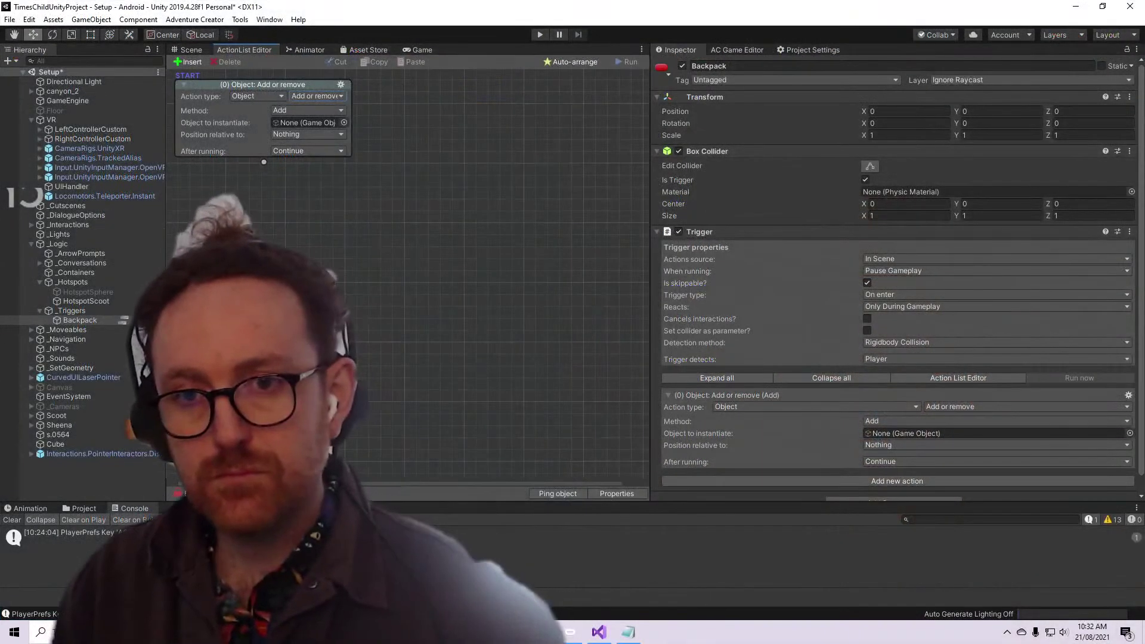
# In Unity, examine the Backpack trigger's component settings, its entry in the Adventure Creator Scene manager and its action list
pyautogui.click(182, 50)
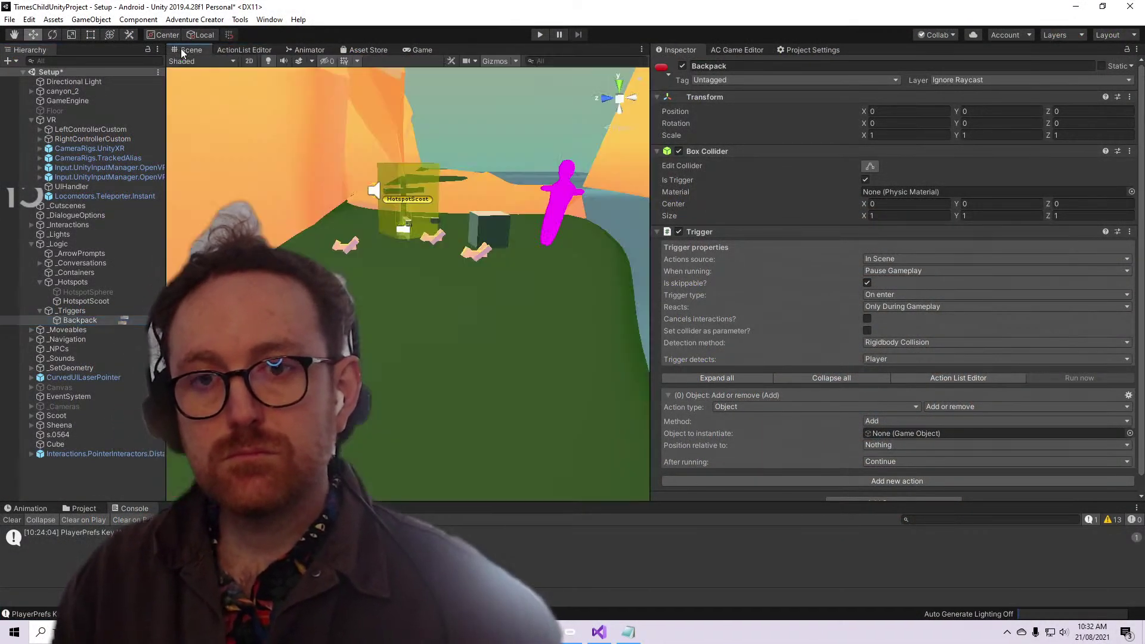
pyautogui.click(110, 319)
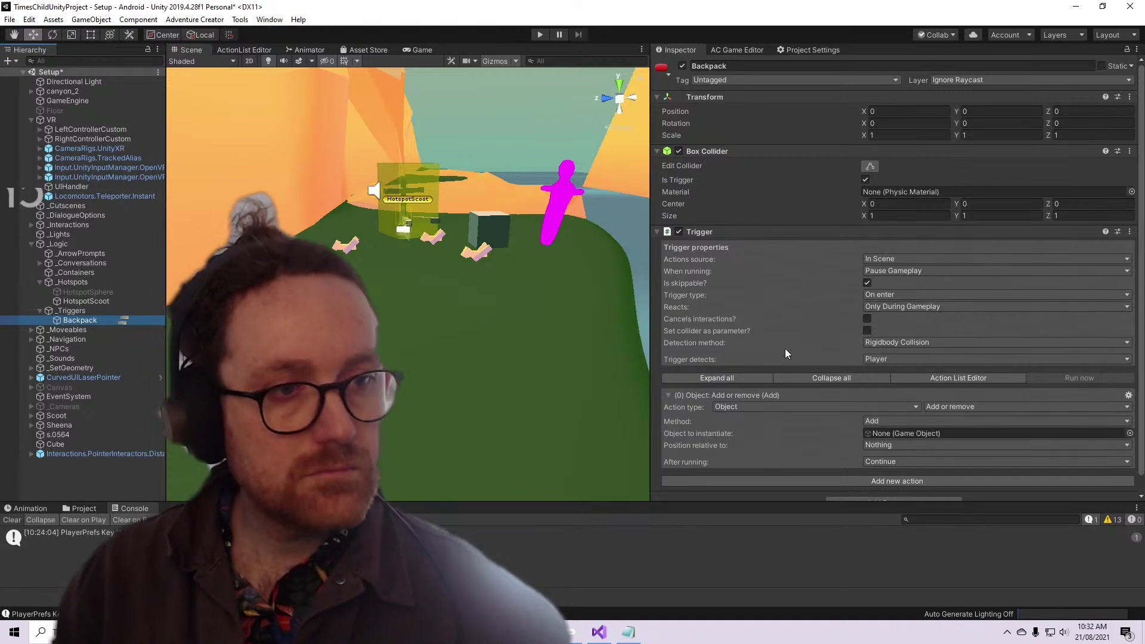
pyautogui.click(831, 342)
pyautogui.scroll(-1, 831, 342)
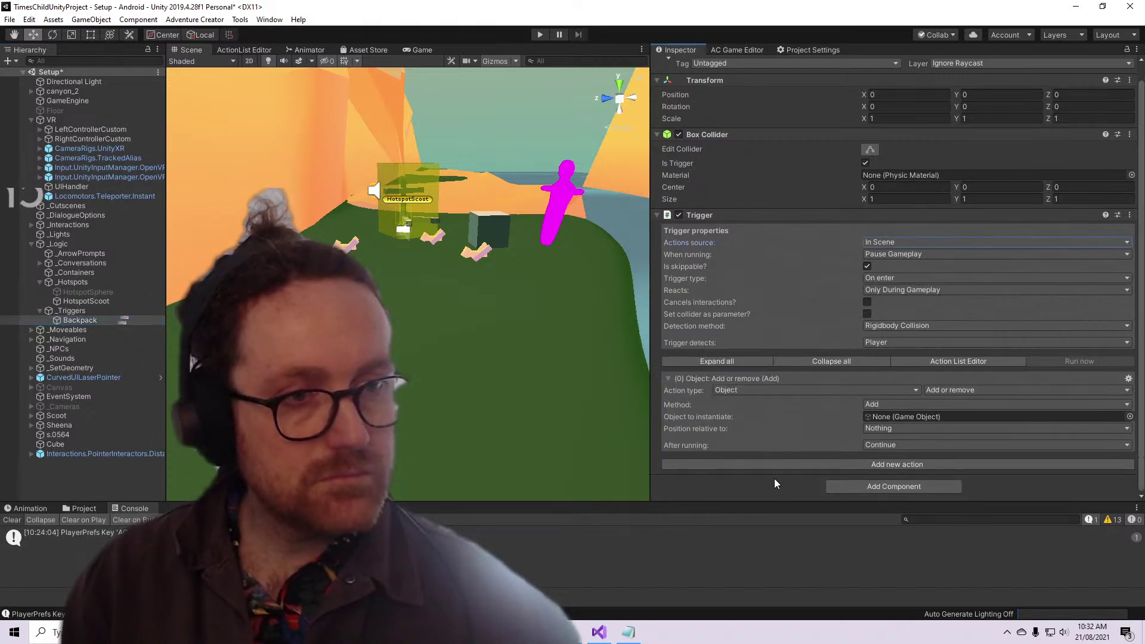
pyautogui.click(110, 319)
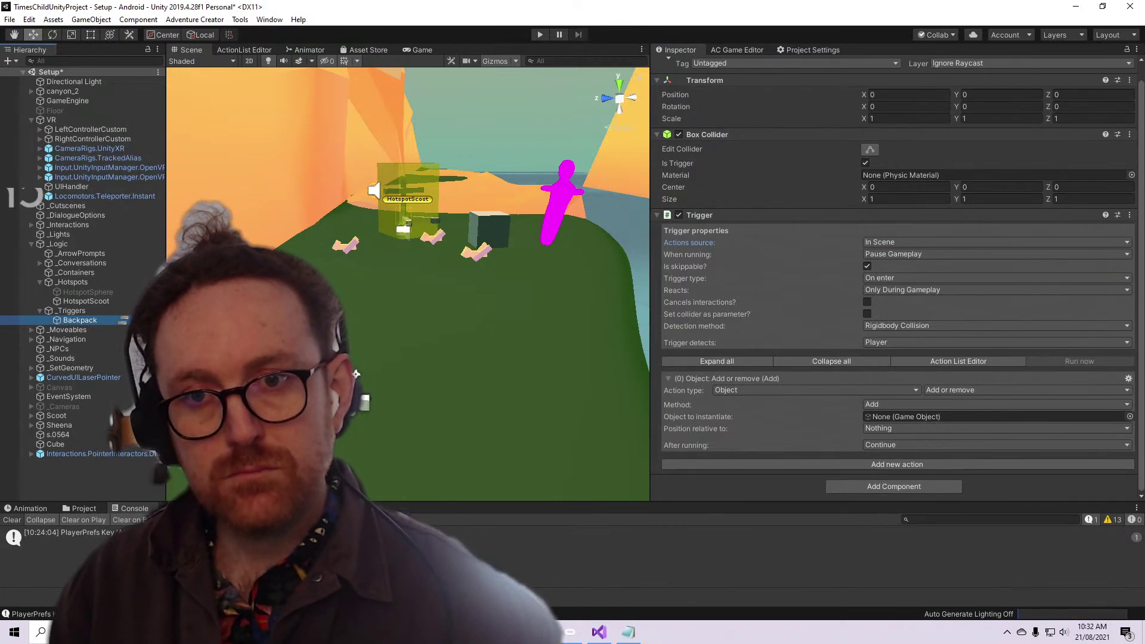
pyautogui.scroll(1, 784, 111)
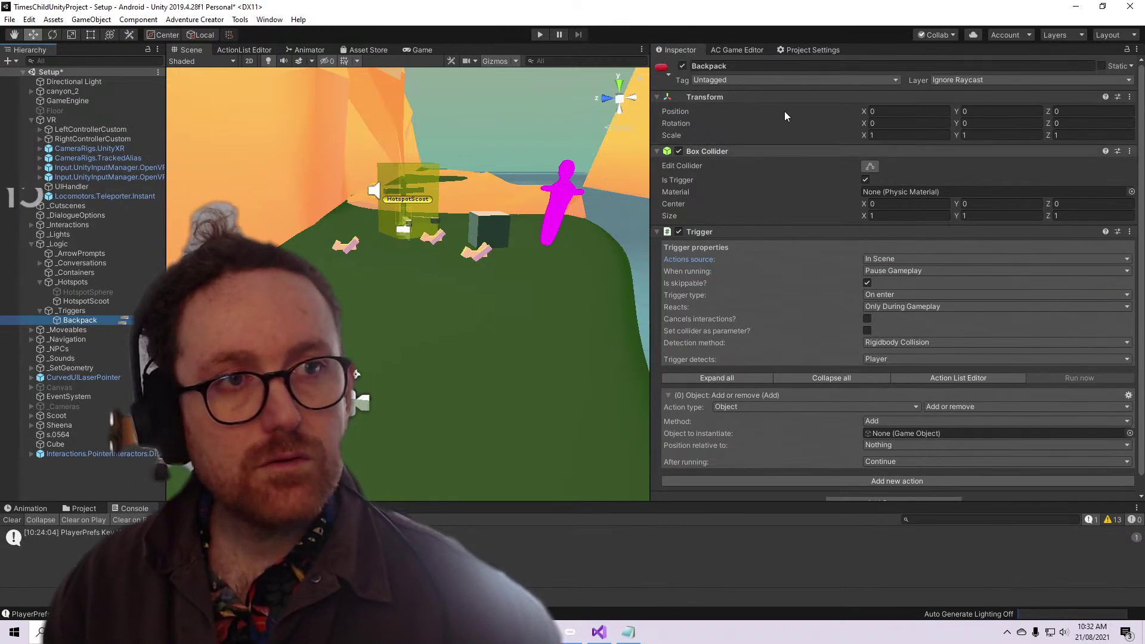
pyautogui.click(752, 49)
pyautogui.click(813, 48)
pyautogui.click(742, 48)
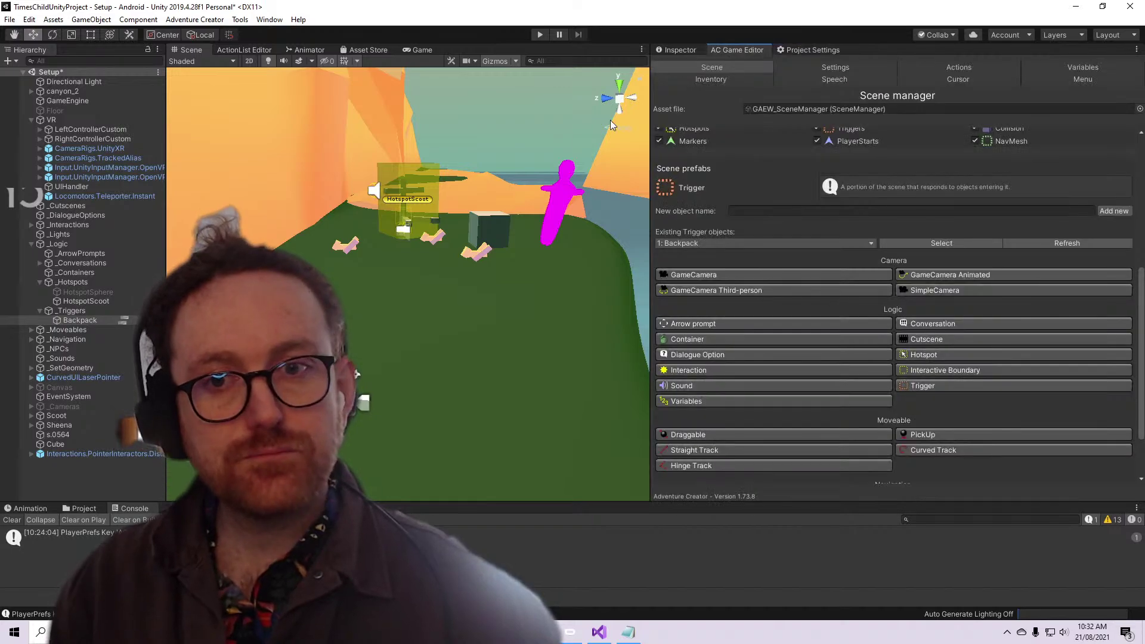
pyautogui.click(121, 320)
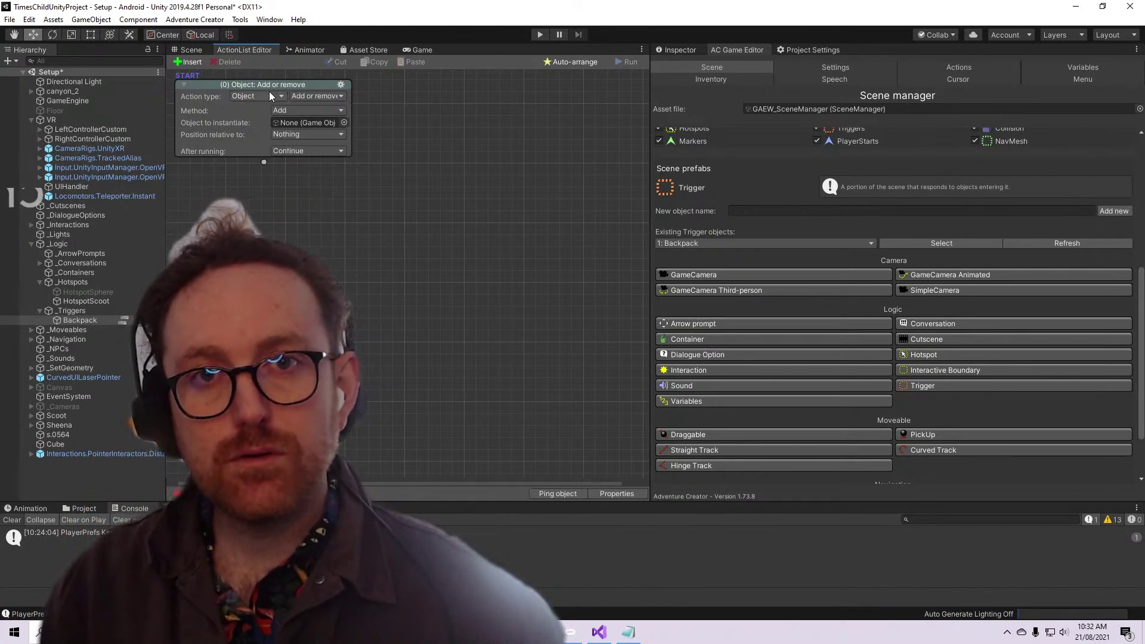
# Enlarge the project asset browser area and open the SystemActionList folder inside GAEW
pyautogui.hotkey('ctrl', '6')
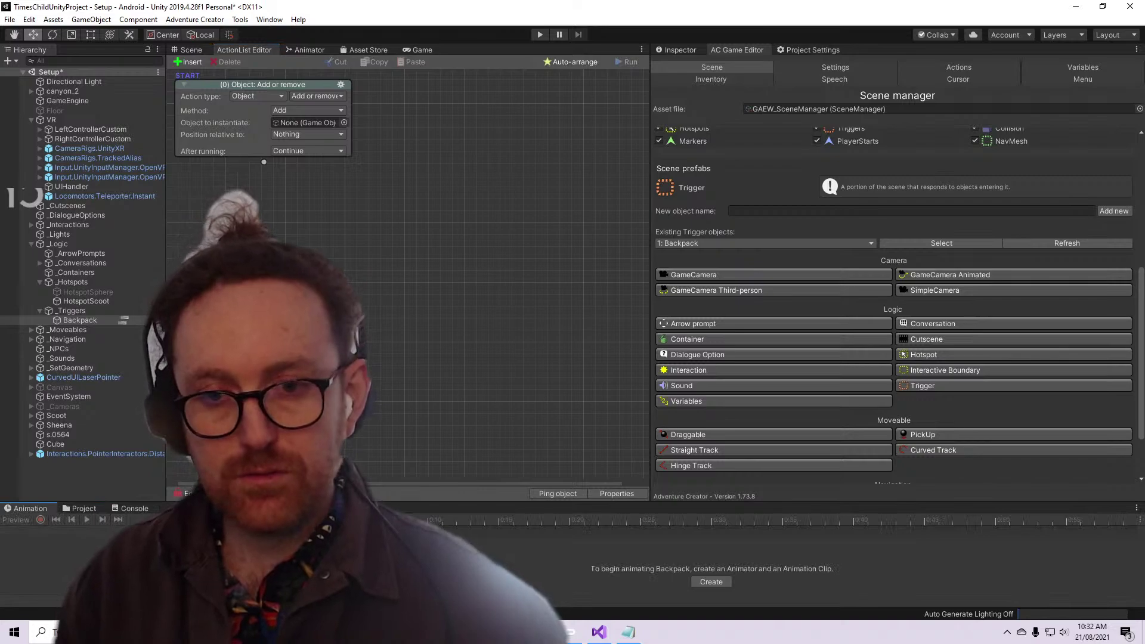
pyautogui.moveTo(55, 503); pyautogui.dragTo(56, 422)
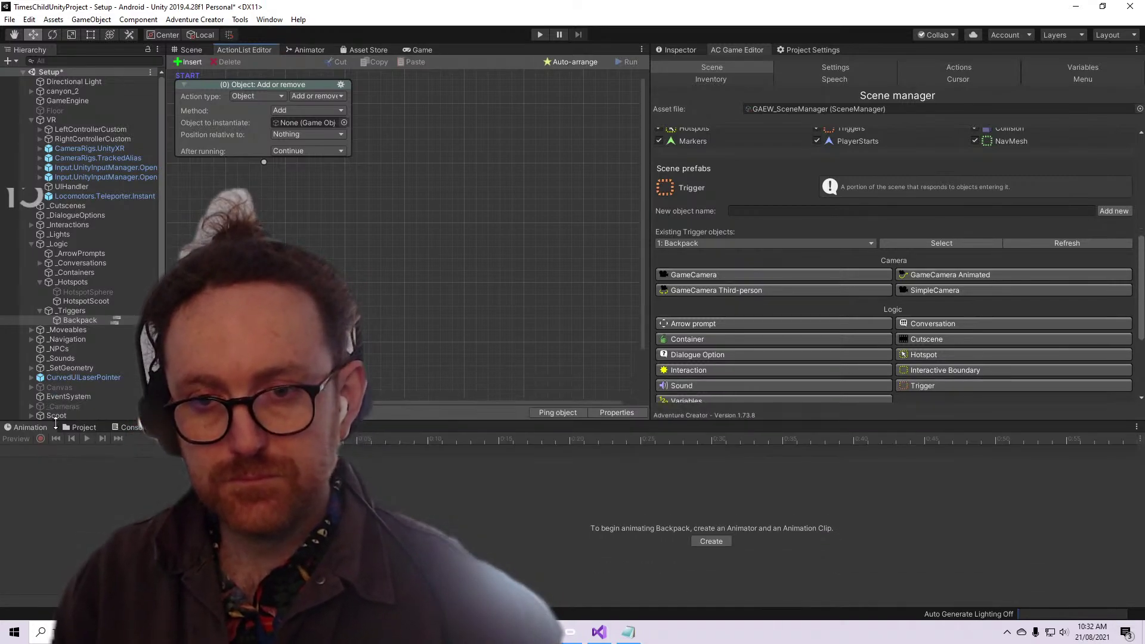
pyautogui.click(82, 427)
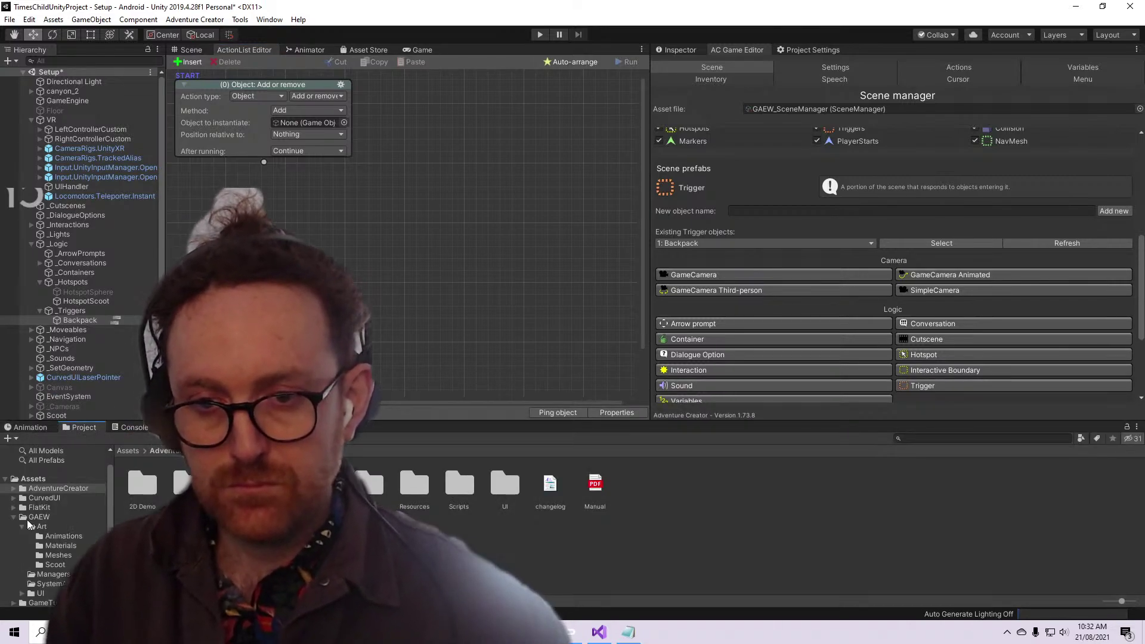
pyautogui.click(13, 488)
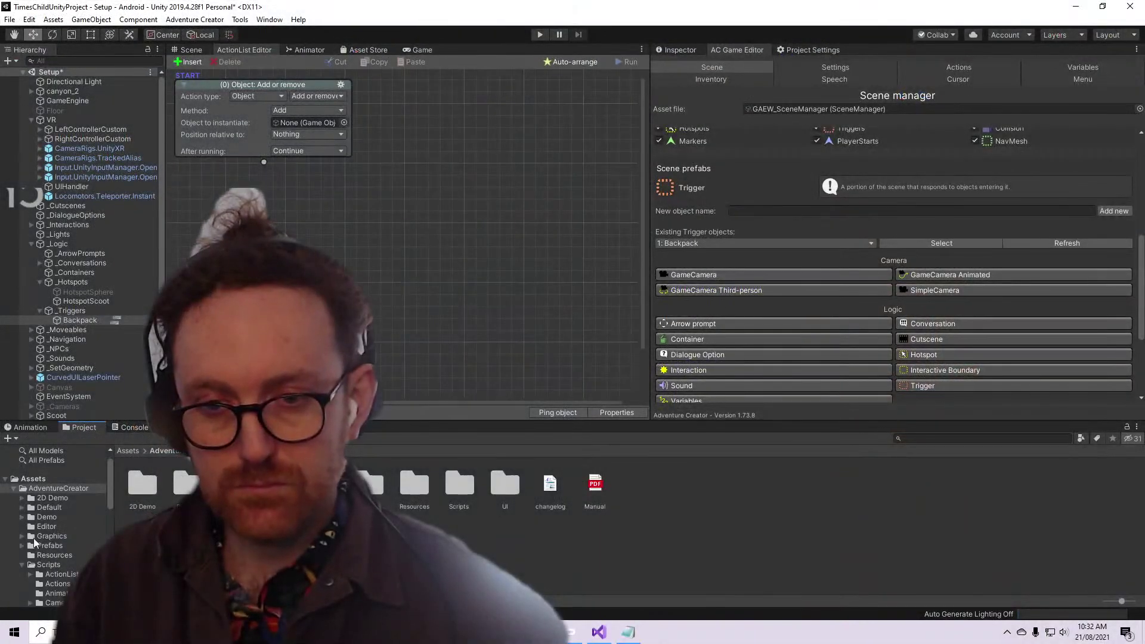
pyautogui.click(15, 490)
pyautogui.click(13, 516)
pyautogui.click(63, 535)
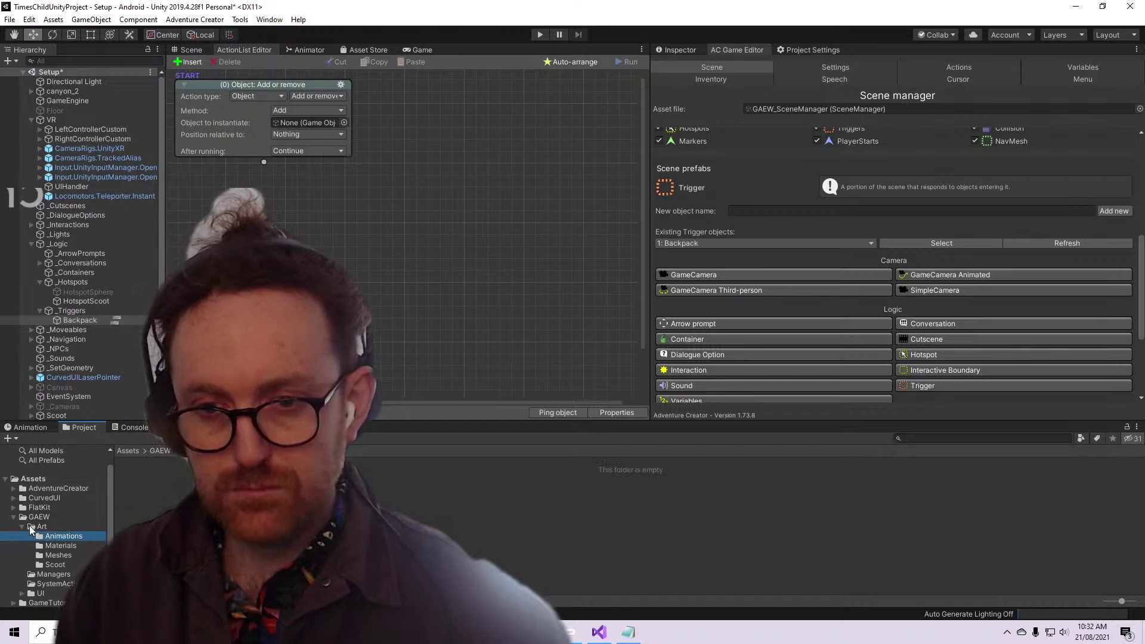
pyautogui.click(22, 526)
pyautogui.click(63, 547)
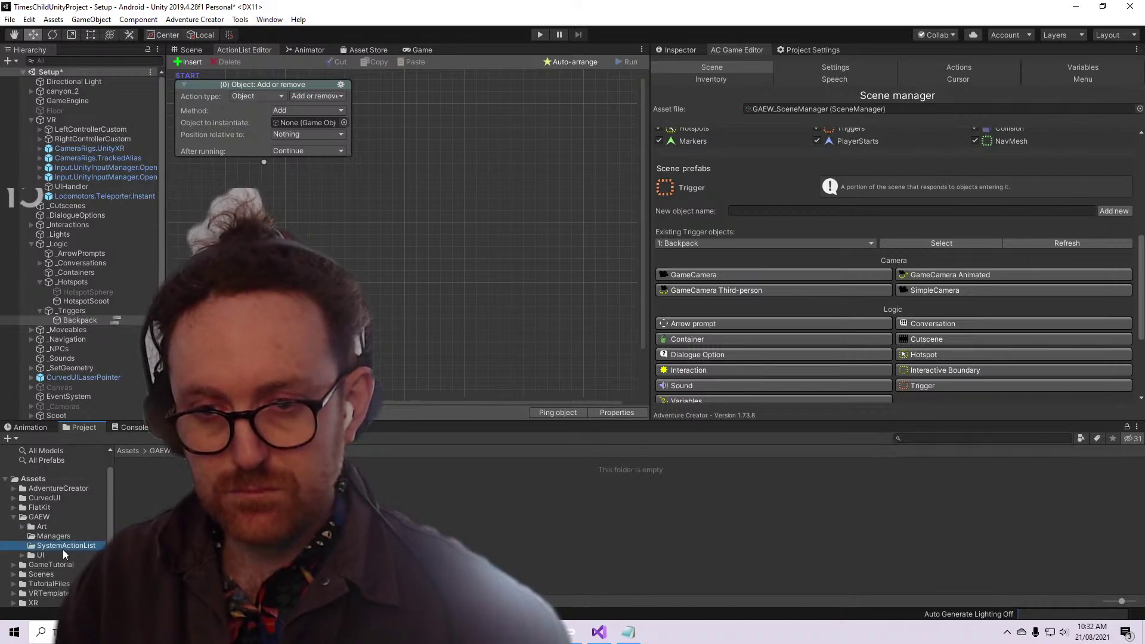
# Create an Adventure Creator ActionList asset named CollectAction in the SystemActionList folder
pyautogui.rightClick(219, 473)
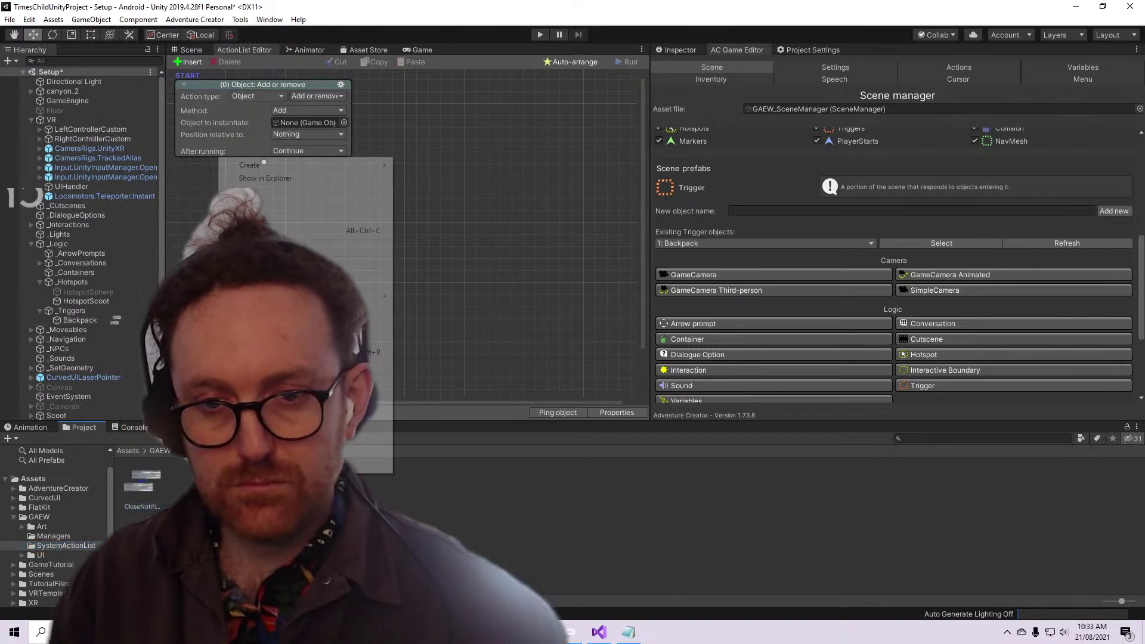
pyautogui.moveTo(371, 165)
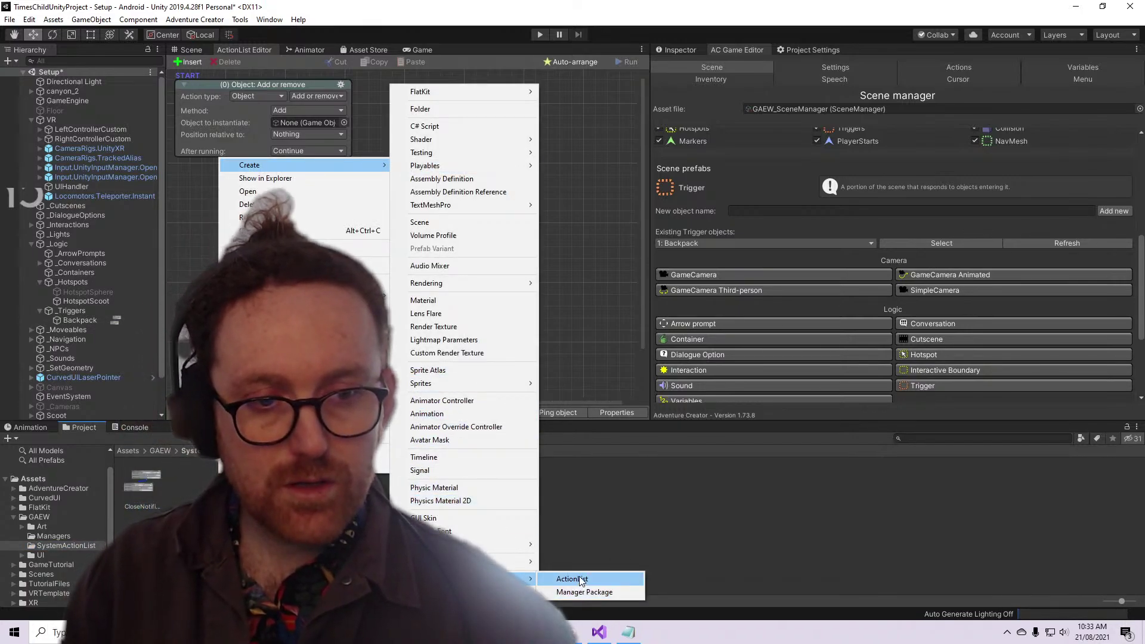
pyautogui.click(561, 578)
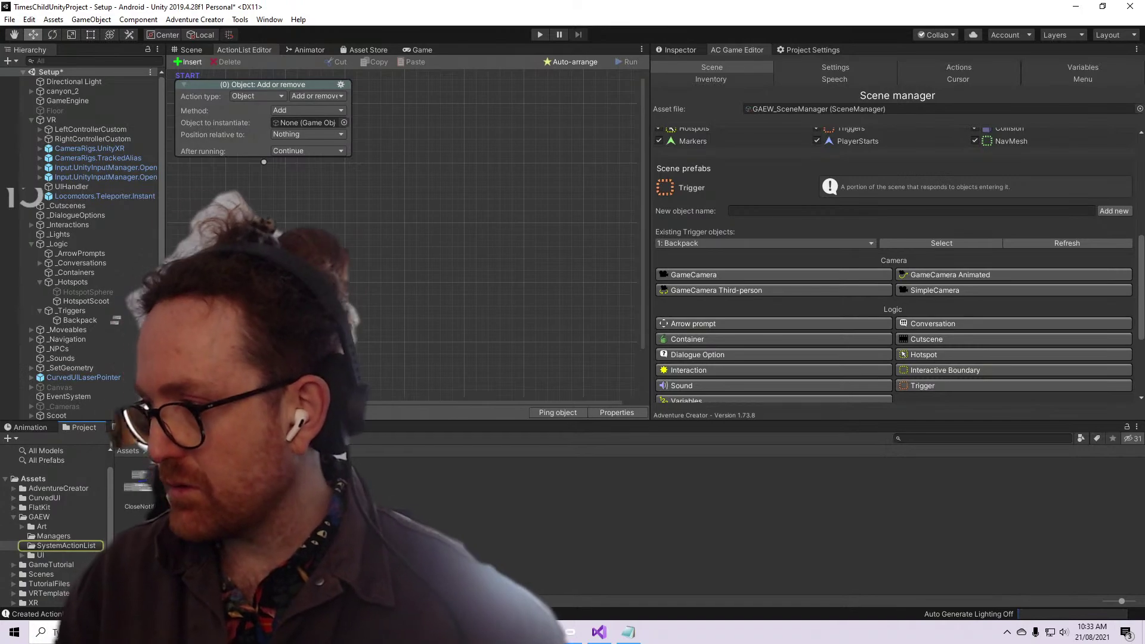
pyautogui.rightClick(192, 492)
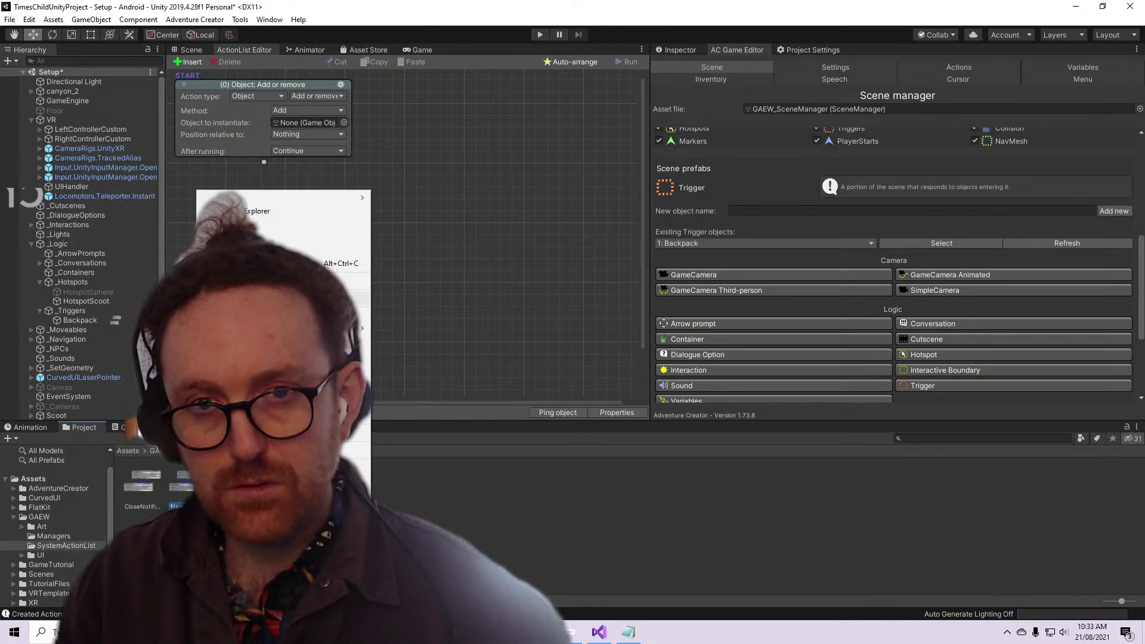
pyautogui.click(305, 247)
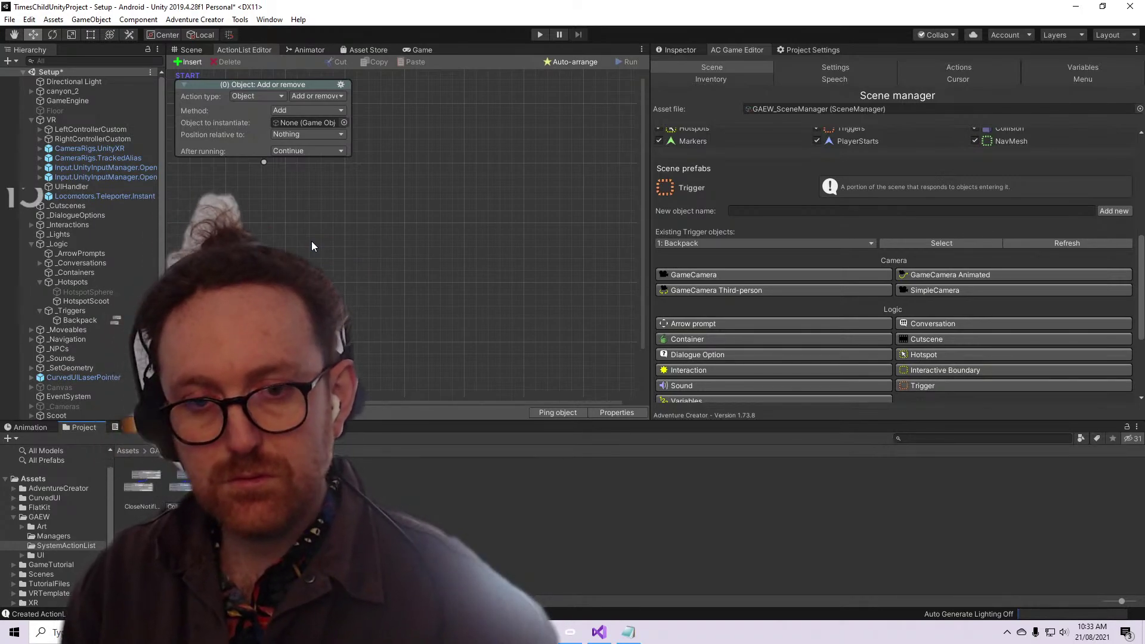
# Change the Backpack trigger's first action from adding an object to the Action List type's Run action
pyautogui.click(246, 95)
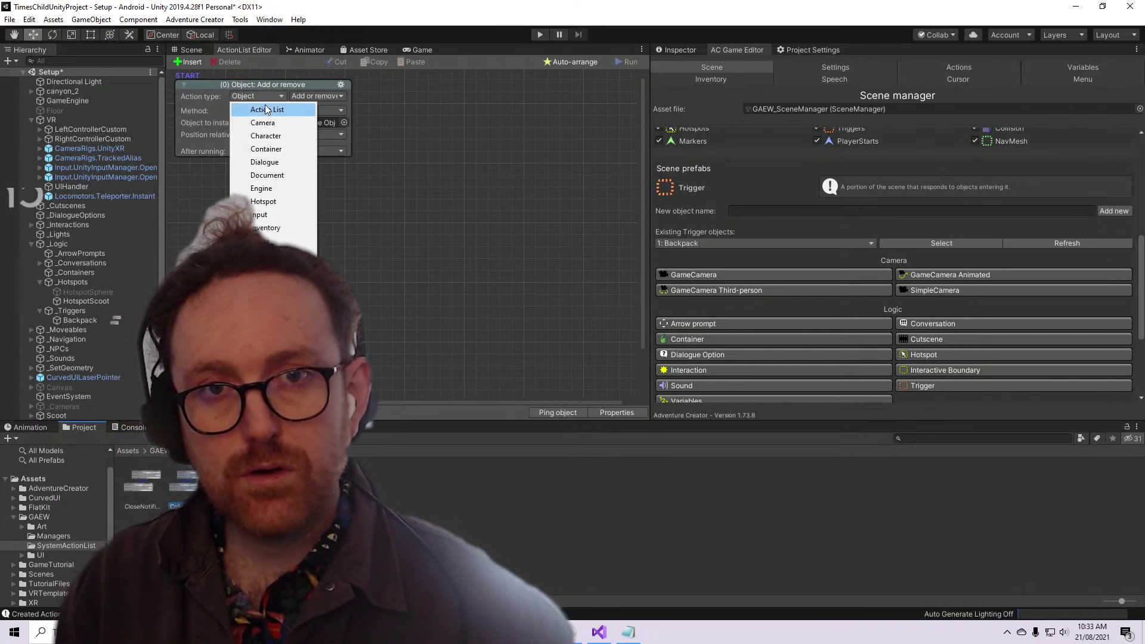
pyautogui.click(275, 107)
pyautogui.click(300, 94)
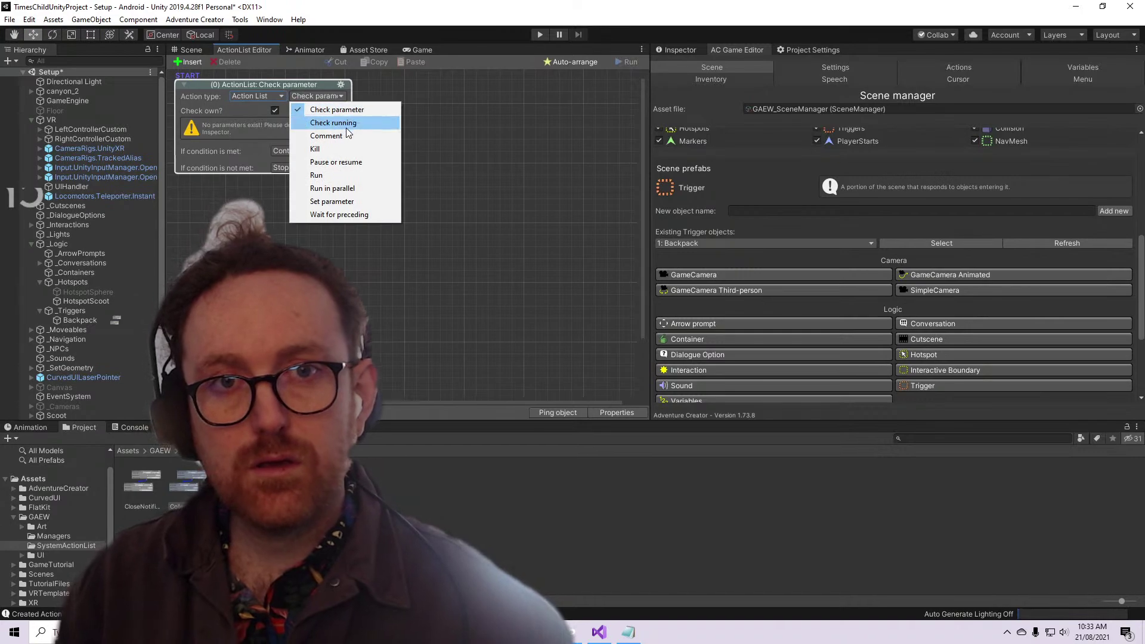
pyautogui.click(355, 174)
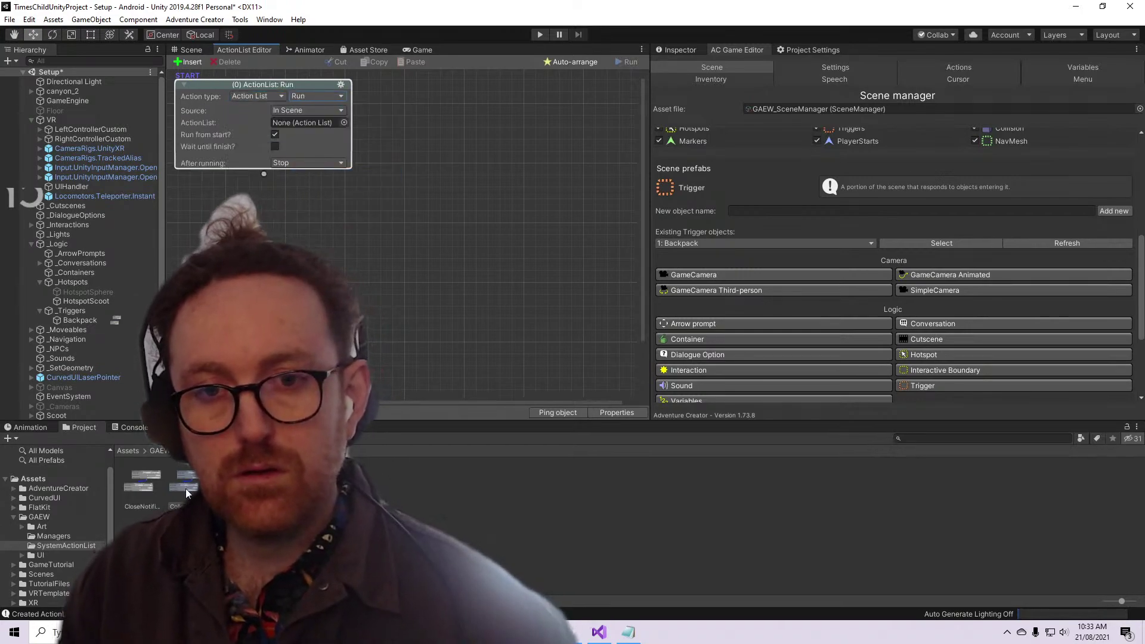
# Set the Run action's source to Asset File and assign CollectAction as its ActionList asset
pyautogui.click(310, 113)
pyautogui.click(310, 132)
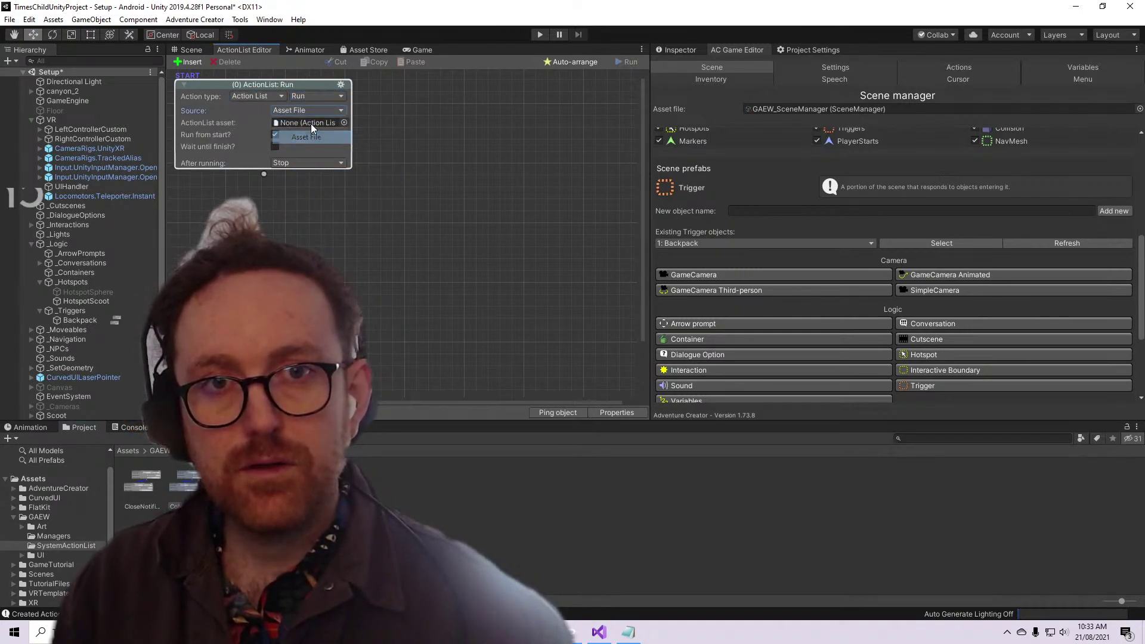
pyautogui.click(342, 122)
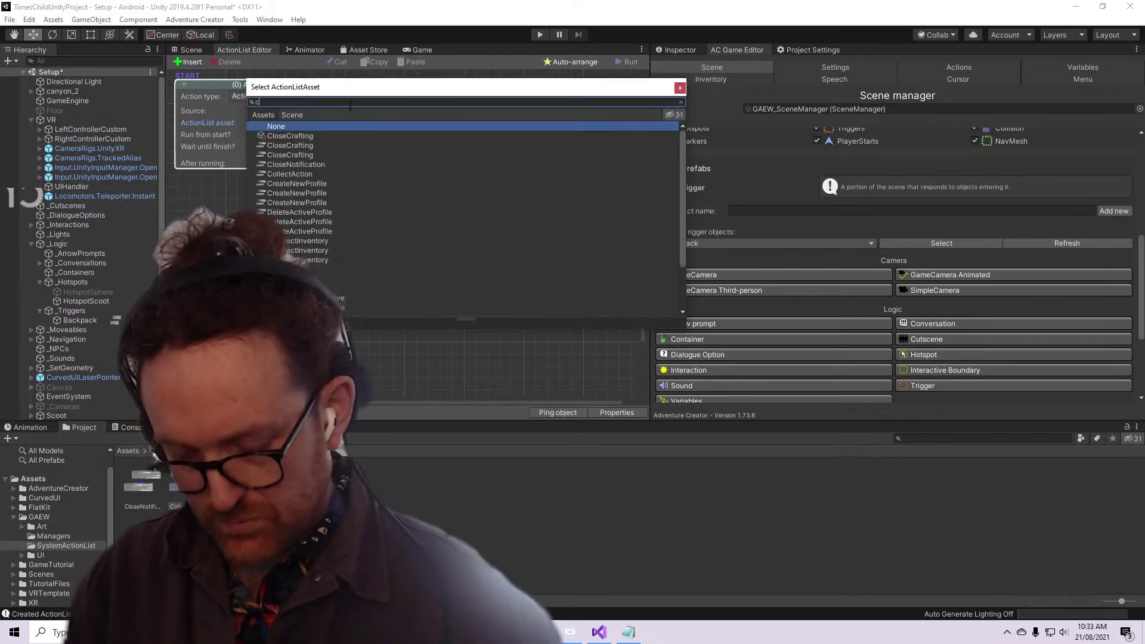
pyautogui.write('collec')
pyautogui.click(344, 135)
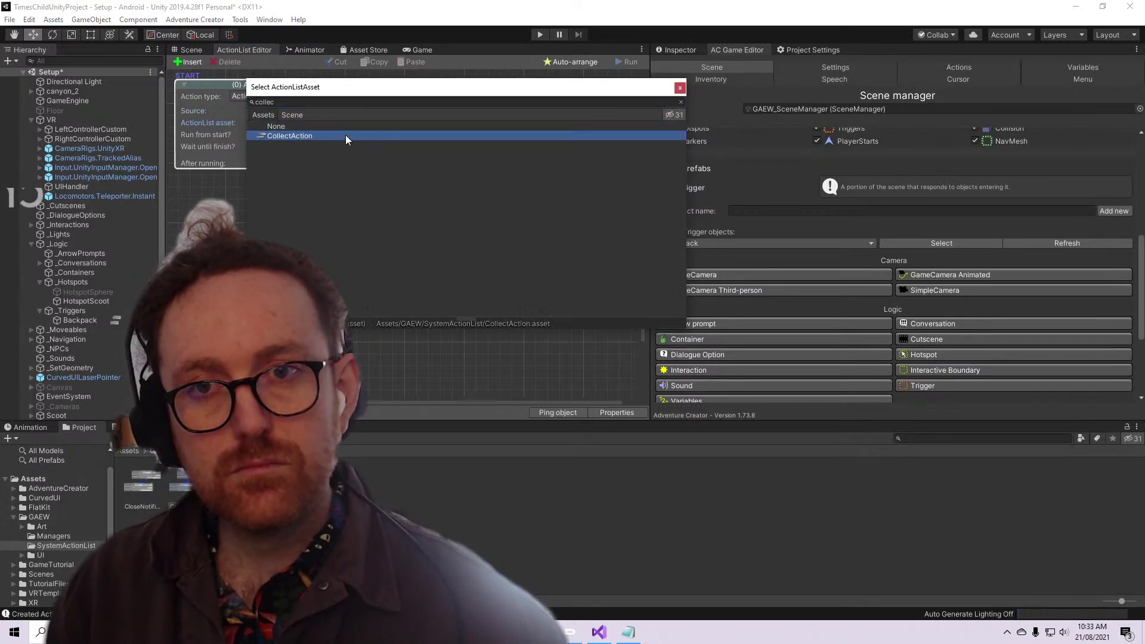
pyautogui.doubleClick(336, 136)
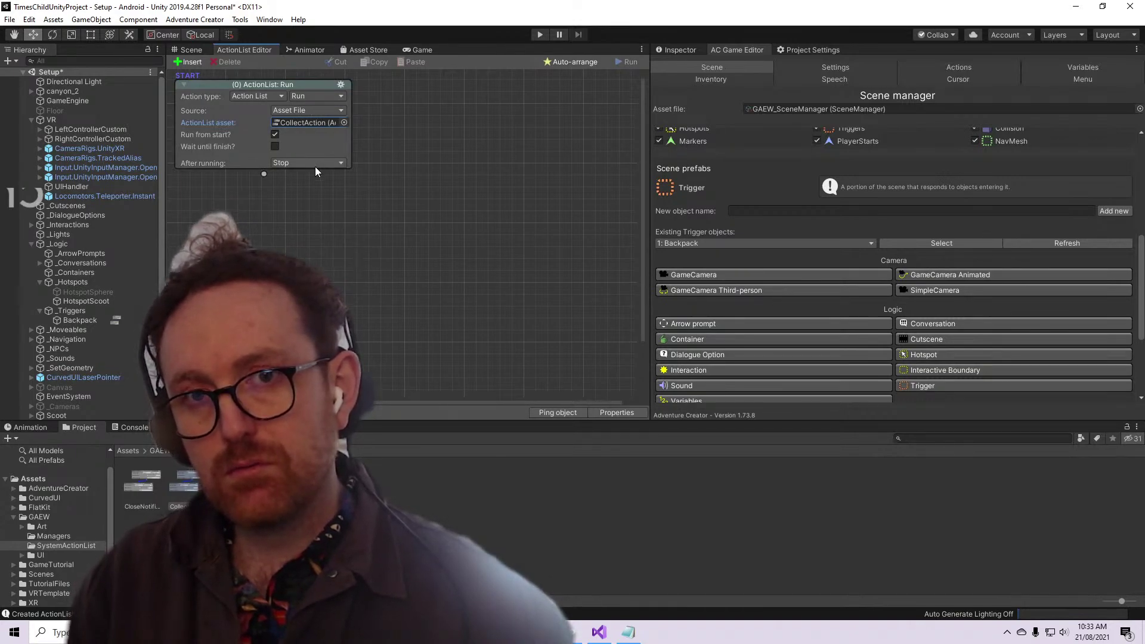
# Rename the Backpack trigger object to Cricket
pyautogui.click(91, 321)
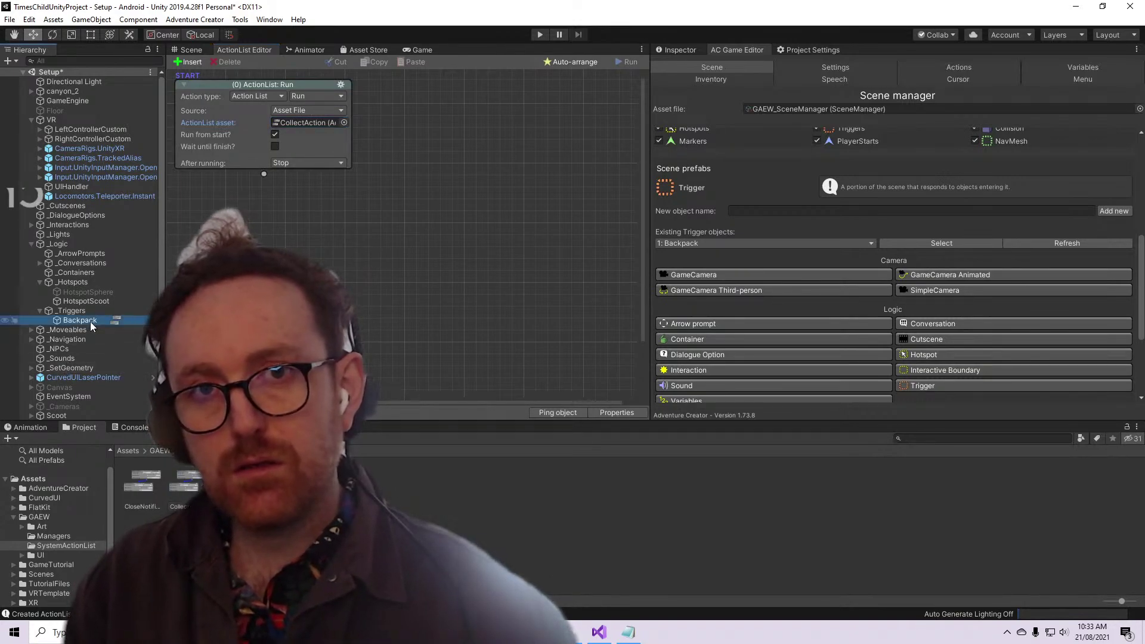
pyautogui.scroll(10, 773, 224)
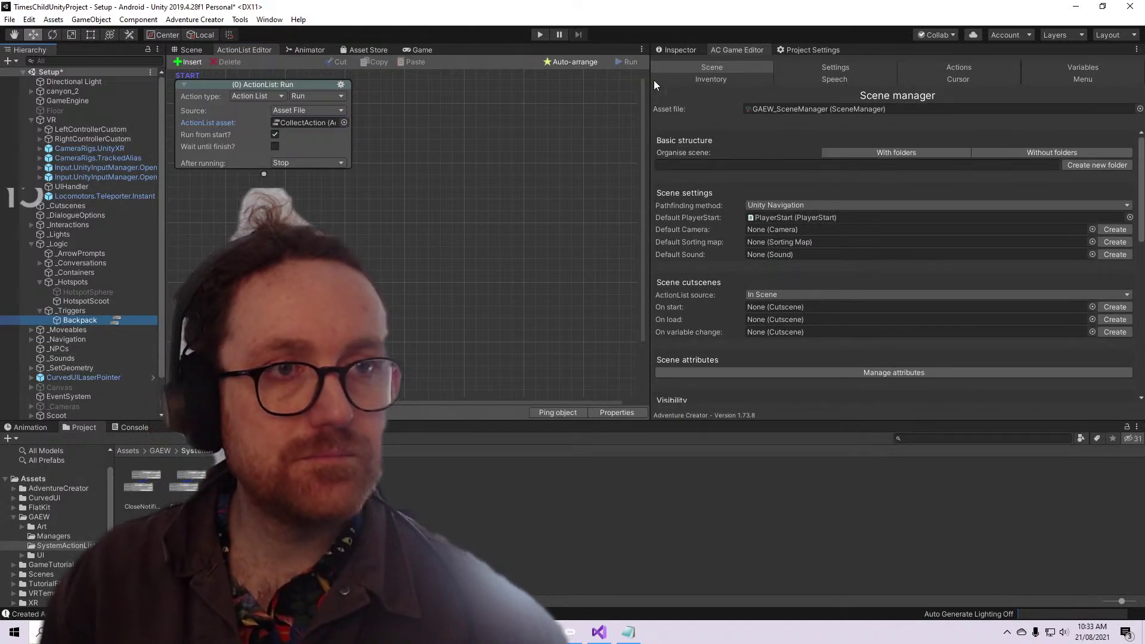
pyautogui.click(690, 50)
pyautogui.click(819, 66)
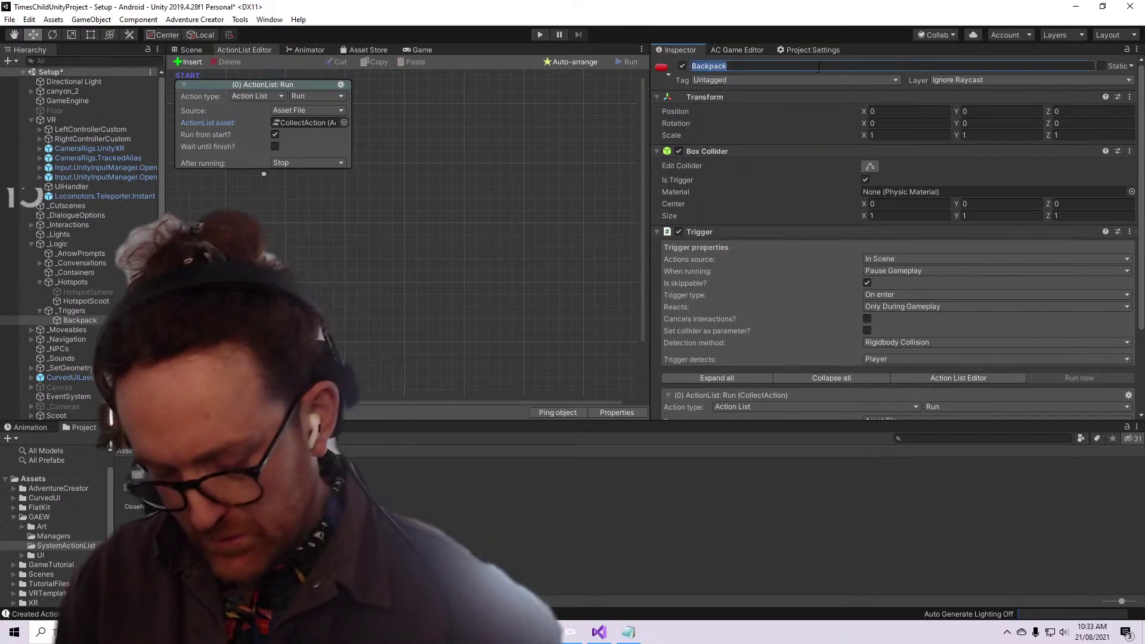
pyautogui.write('Cricket')
pyautogui.press('Return')
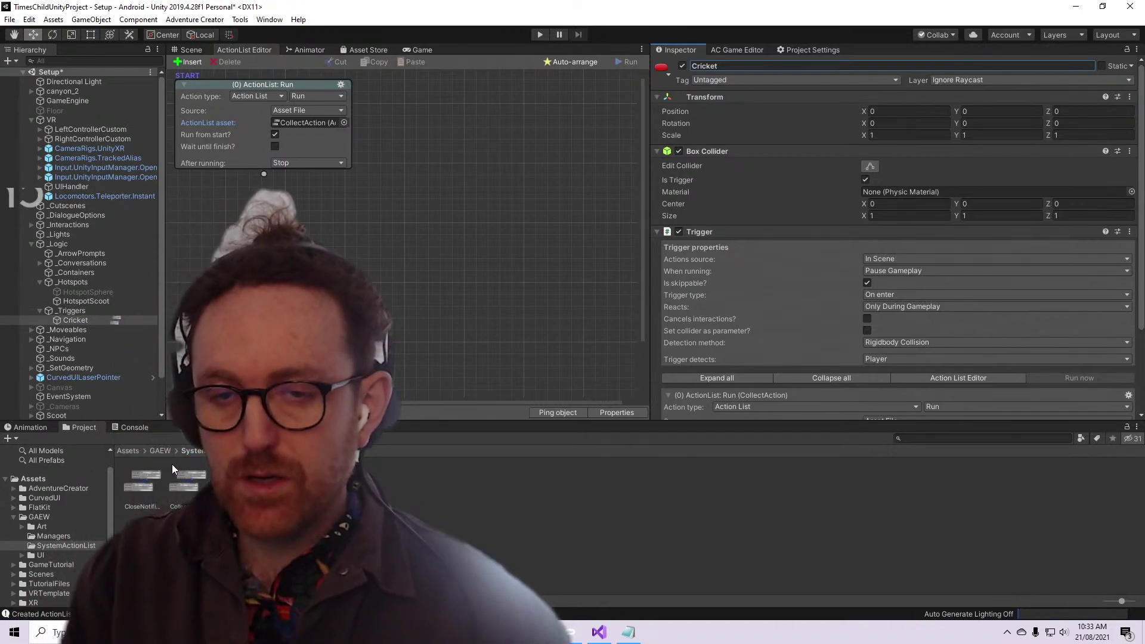
# Open the CollectAction action list for editing, and turn off showing runtime values in the Variables manager
pyautogui.click(181, 480)
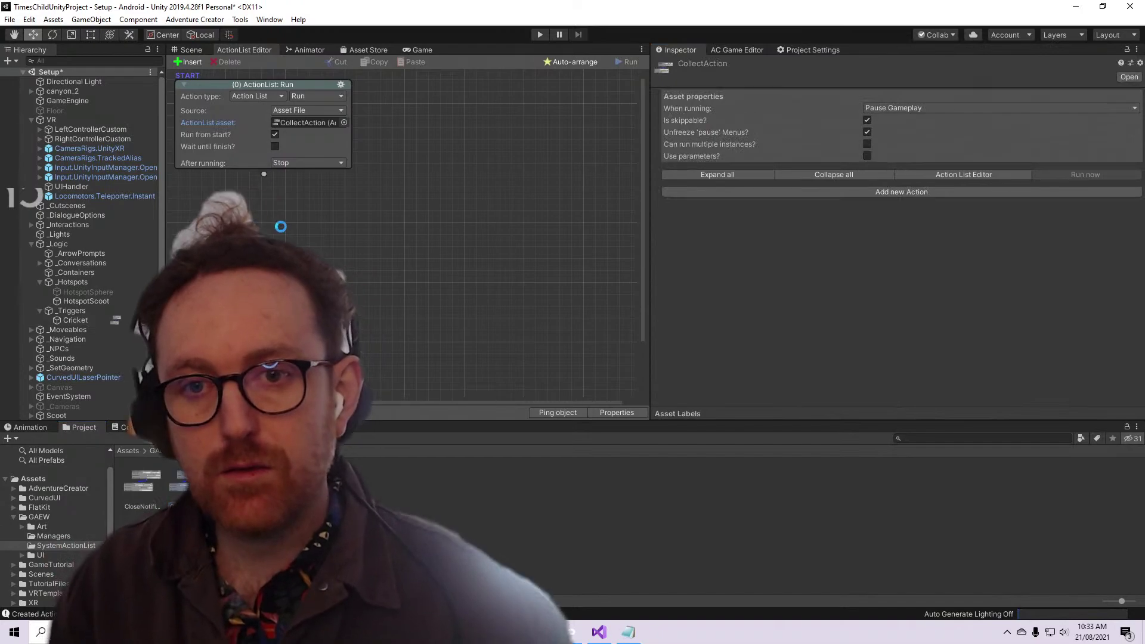
pyautogui.click(756, 49)
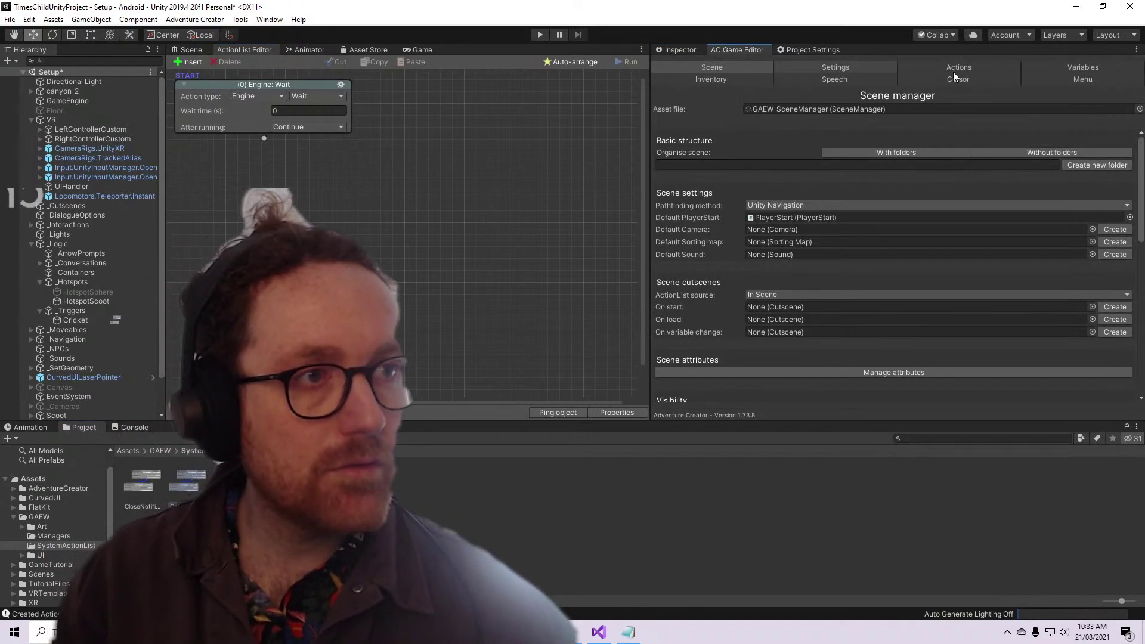
pyautogui.click(1091, 66)
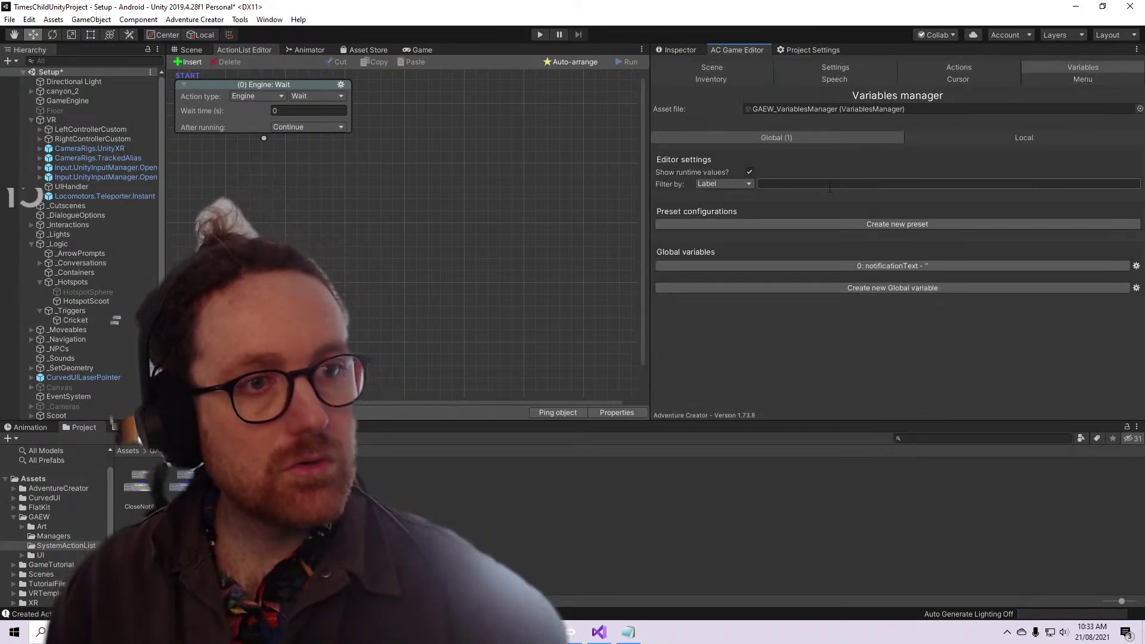
pyautogui.click(800, 183)
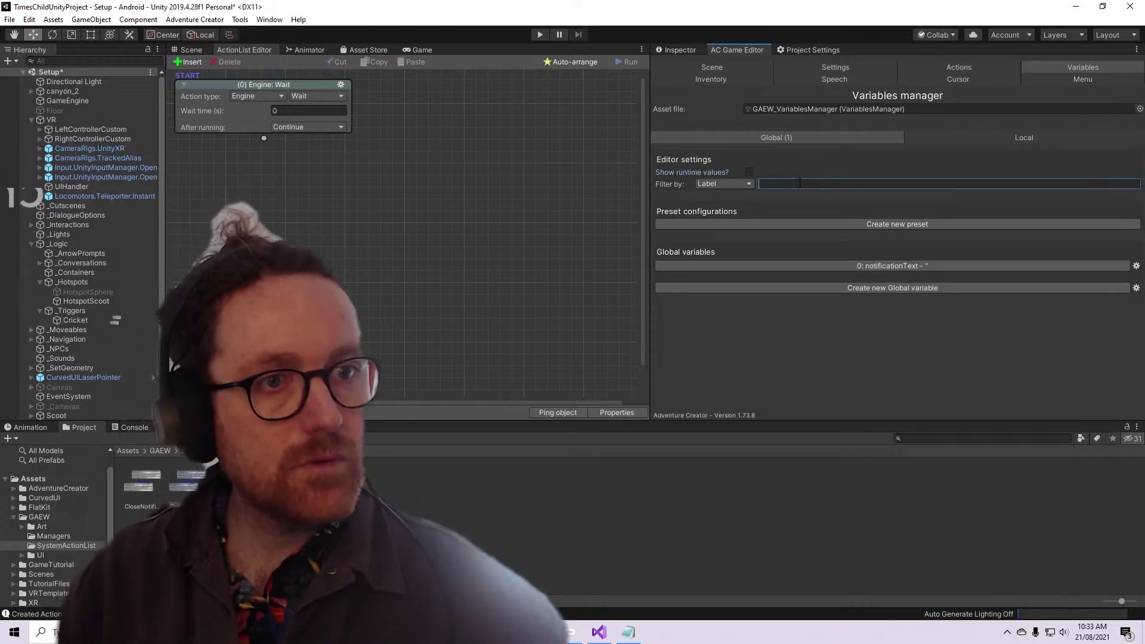
pyautogui.click(749, 171)
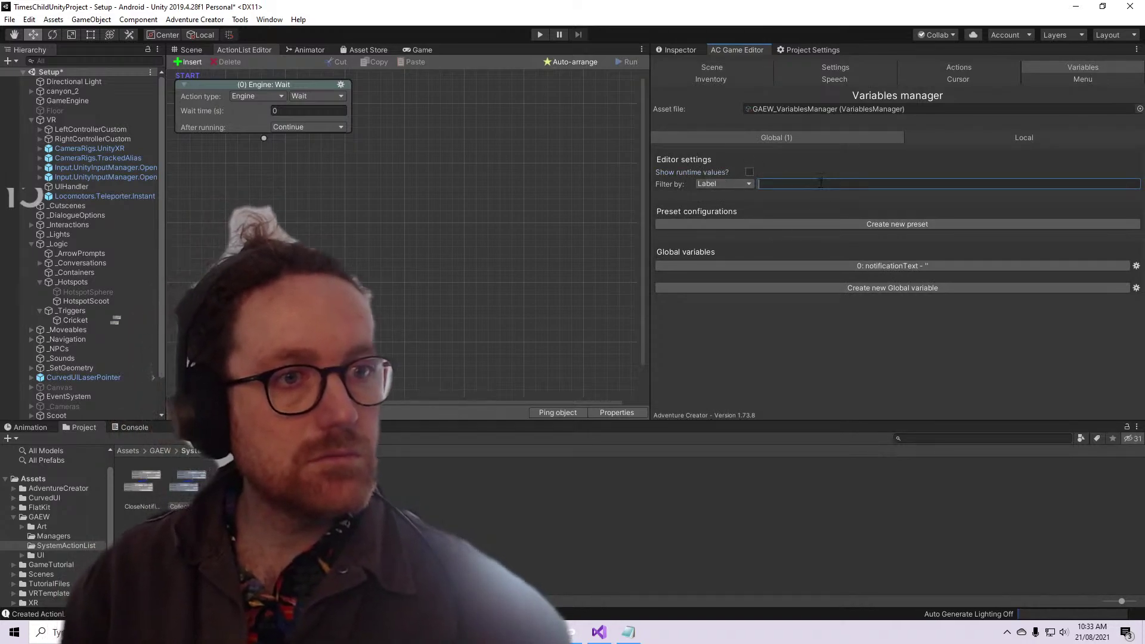
# Create a global variable labelled CollectTarget and set its type to Integer
pyautogui.click(825, 288)
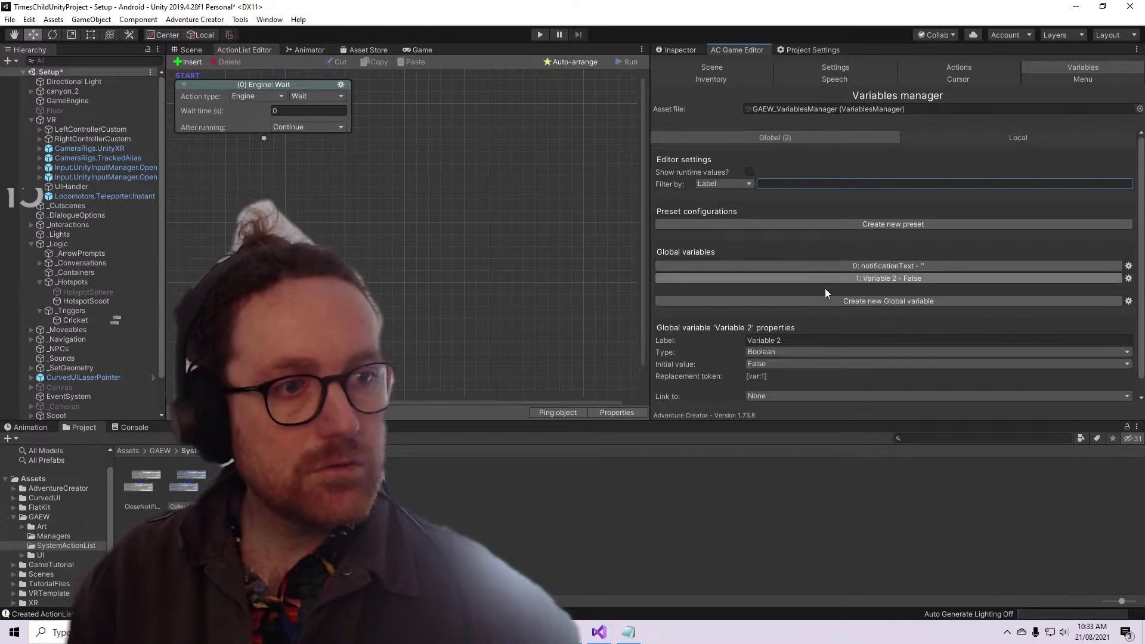
pyautogui.click(805, 339)
pyautogui.write('T')
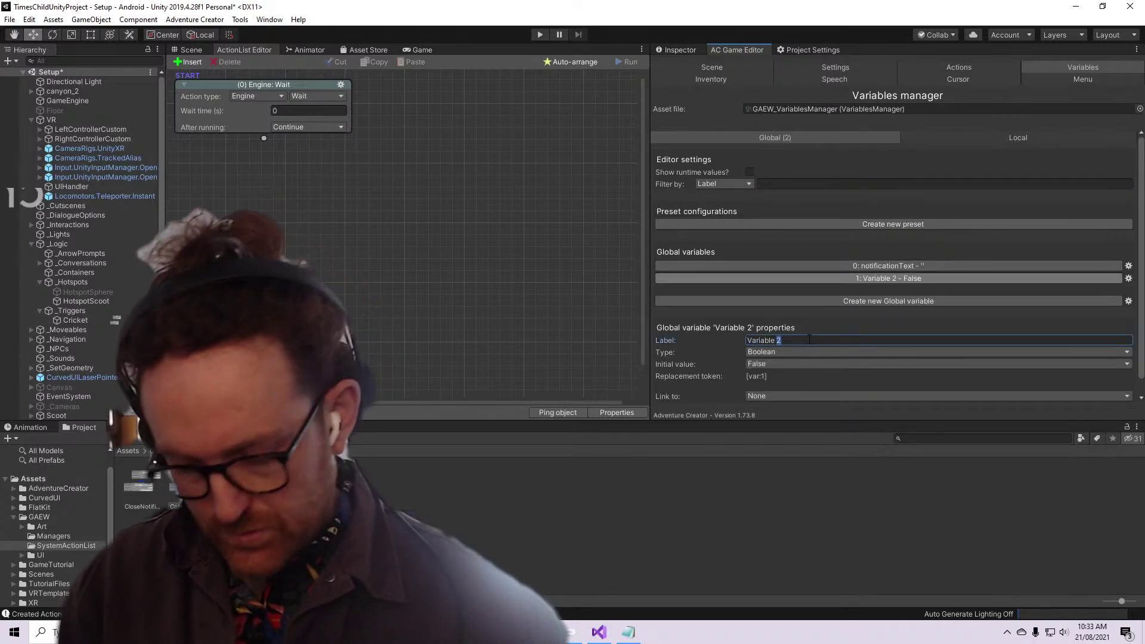
pyautogui.write('ollec')
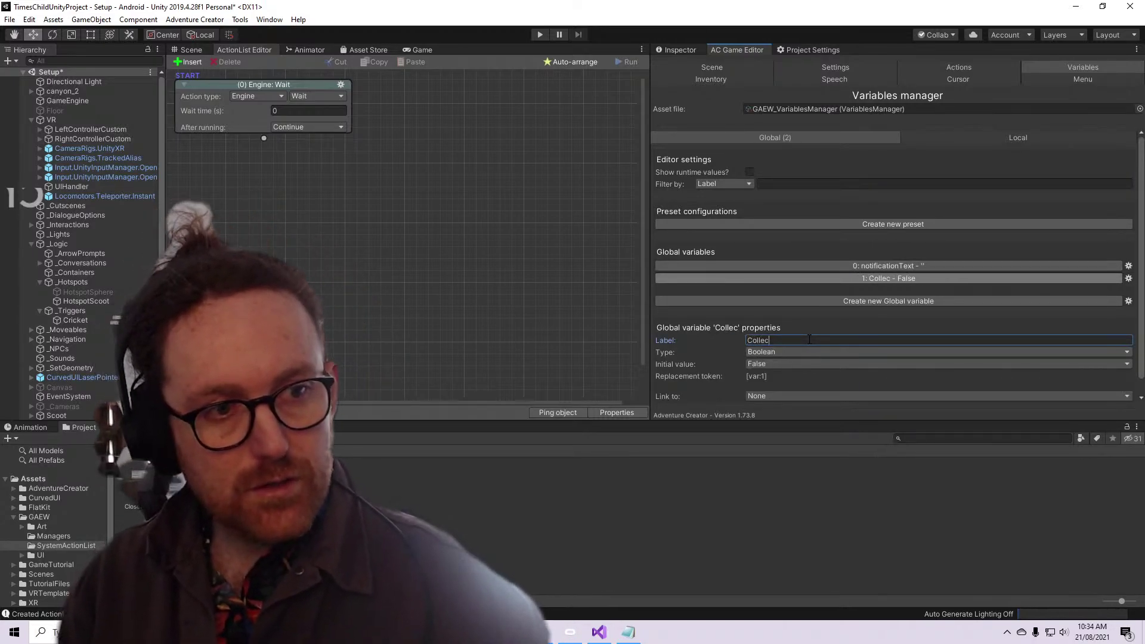
pyautogui.write('tTarget')
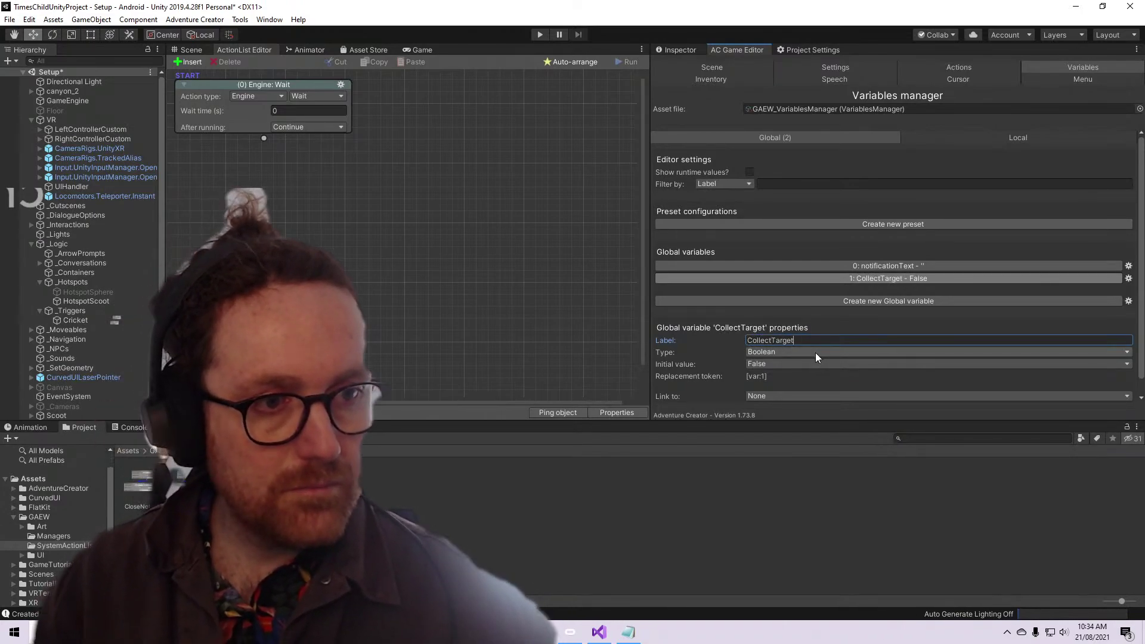
pyautogui.click(815, 353)
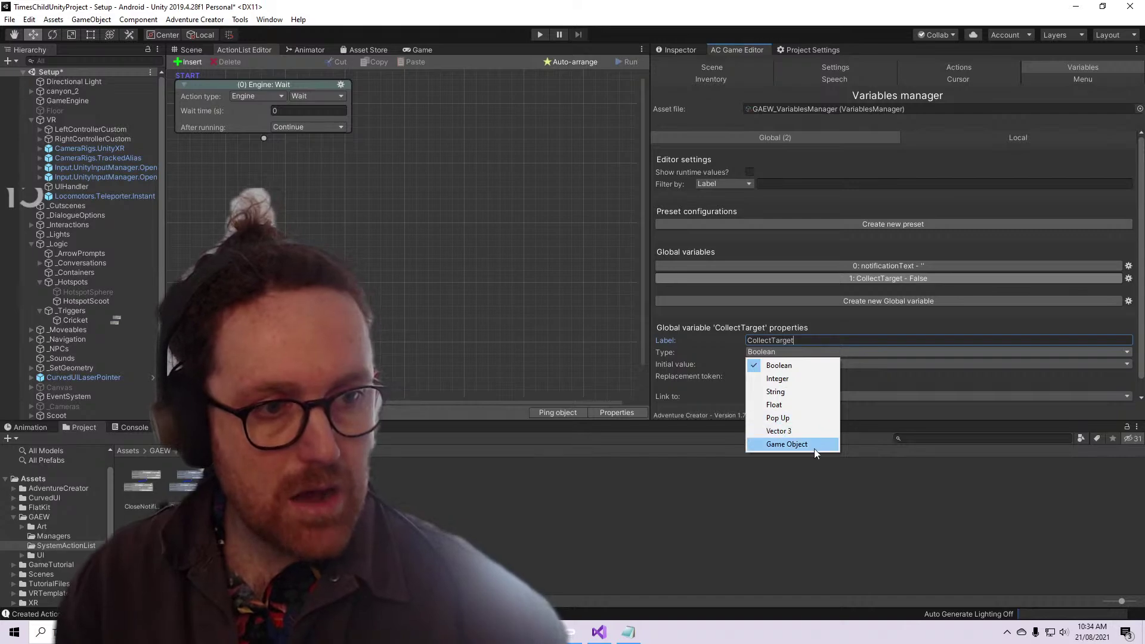
pyautogui.click(801, 378)
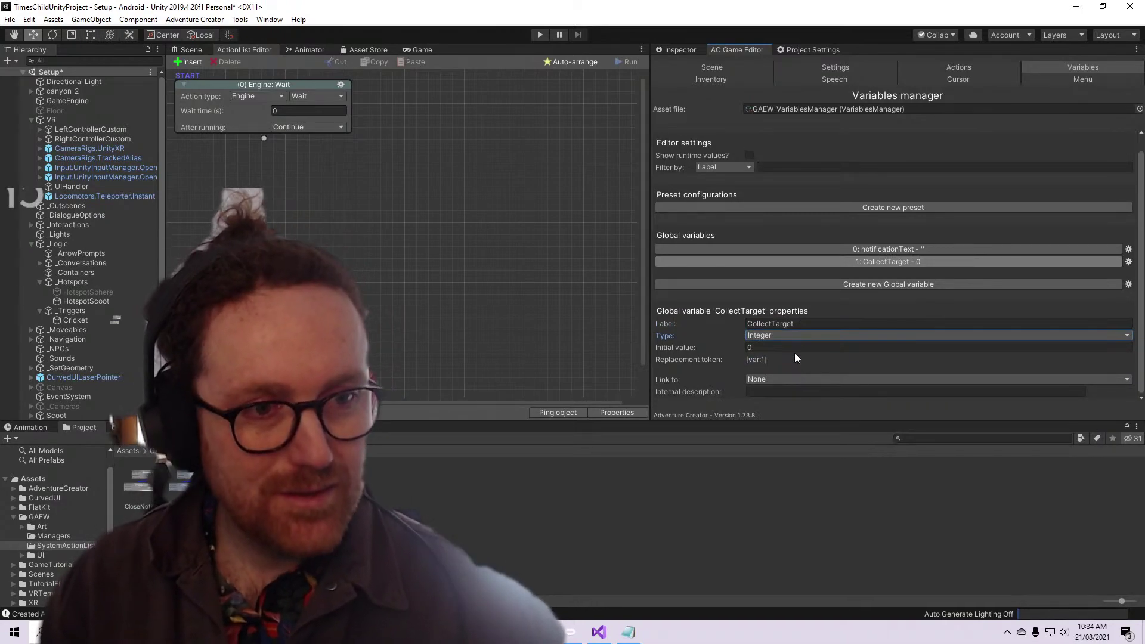
pyautogui.click(494, 254)
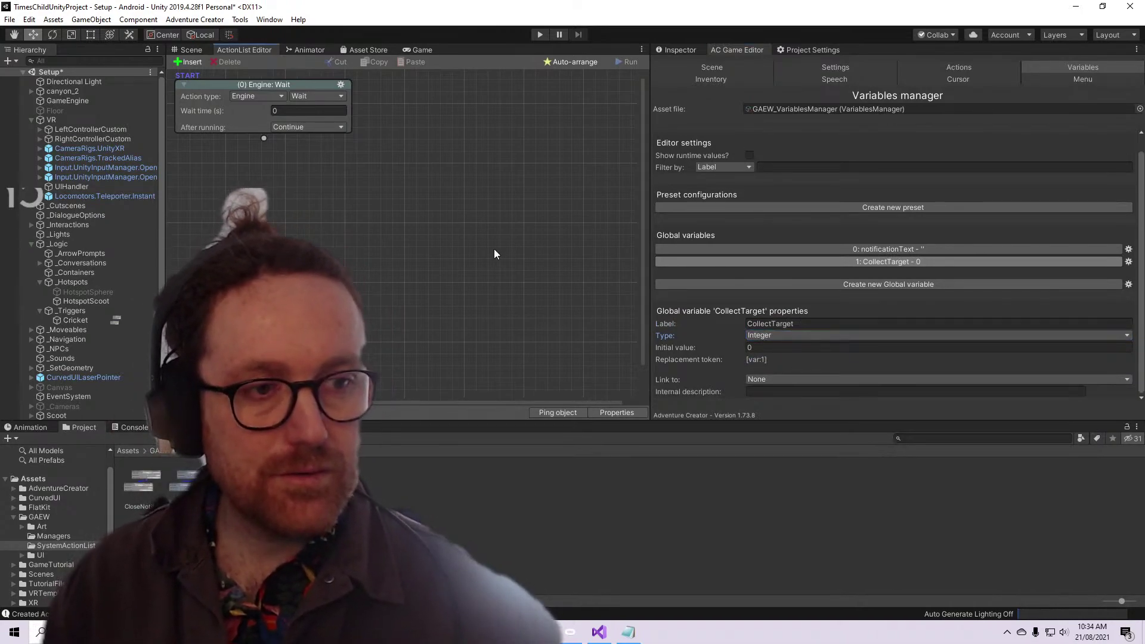
pyautogui.click(77, 319)
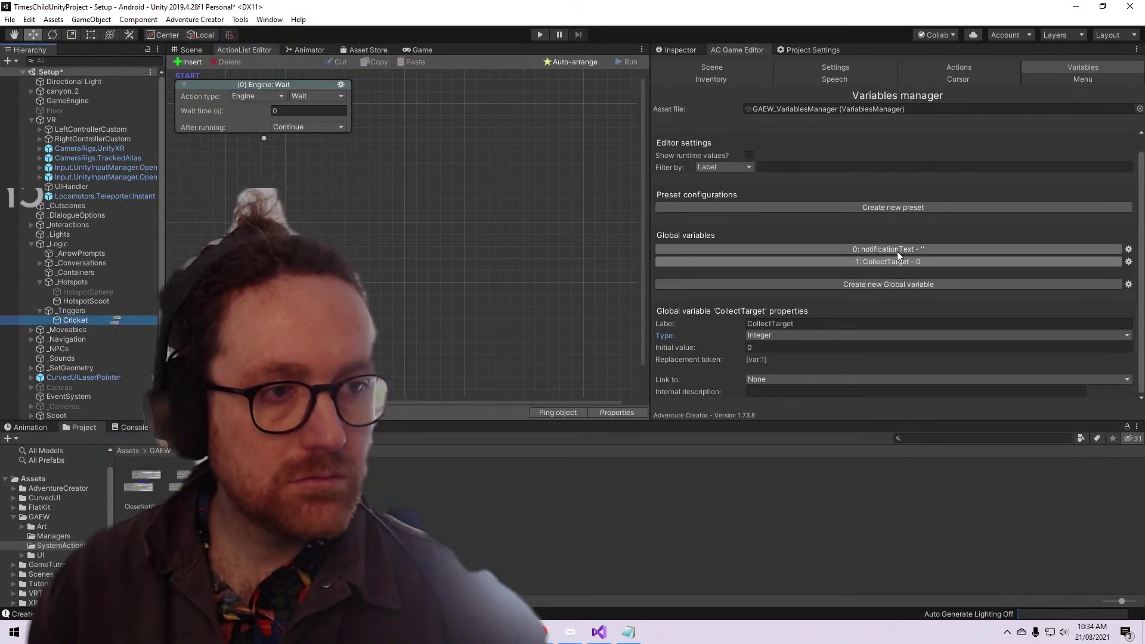
# Create a global variable labelled CollectActual of type Integer and look through its link options, keeping None
pyautogui.click(852, 283)
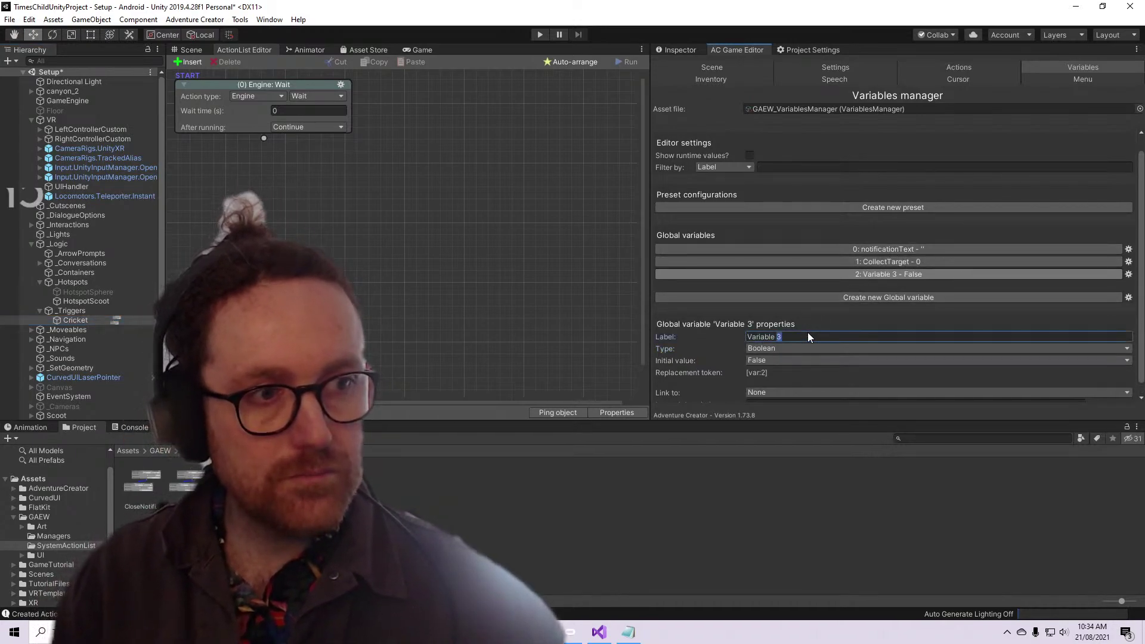
pyautogui.write('CollectActual')
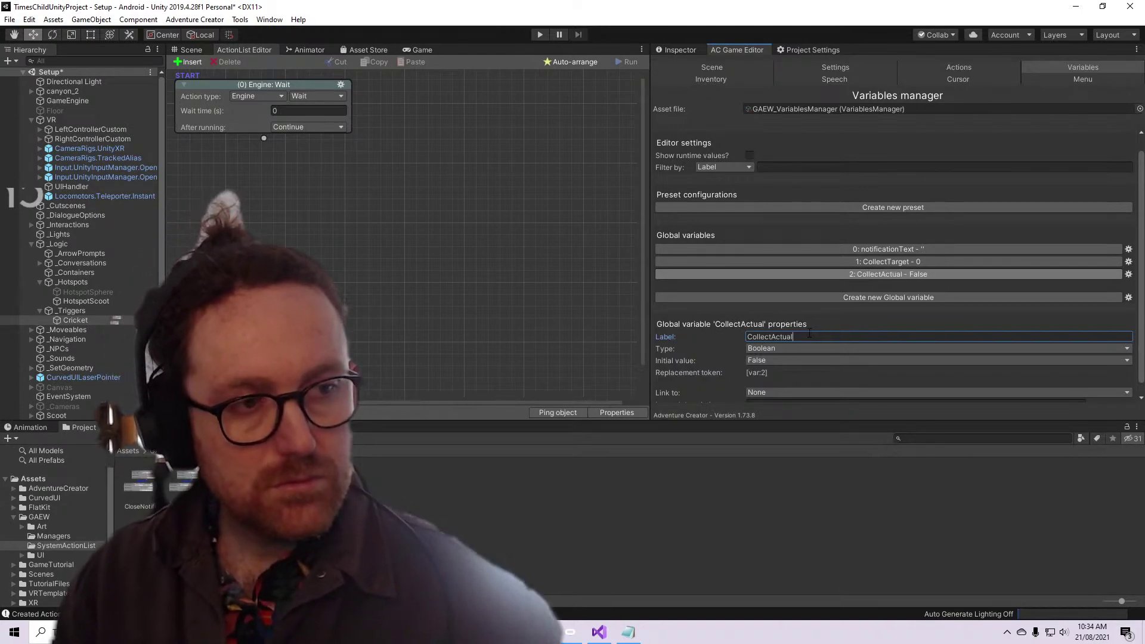
pyautogui.click(795, 347)
pyautogui.click(797, 378)
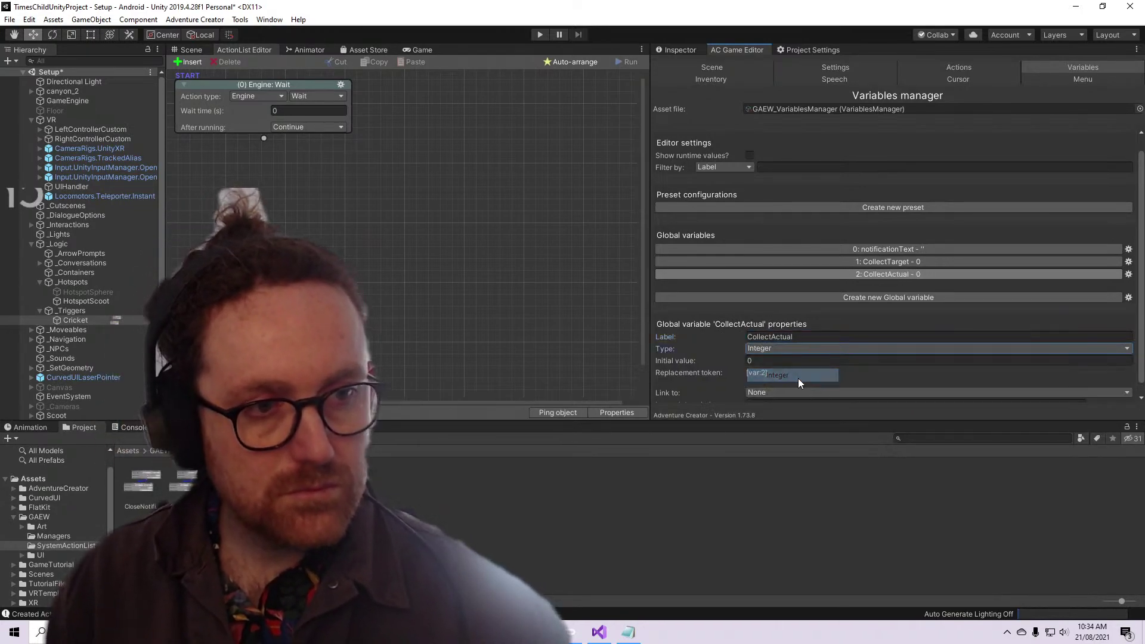
pyautogui.click(797, 392)
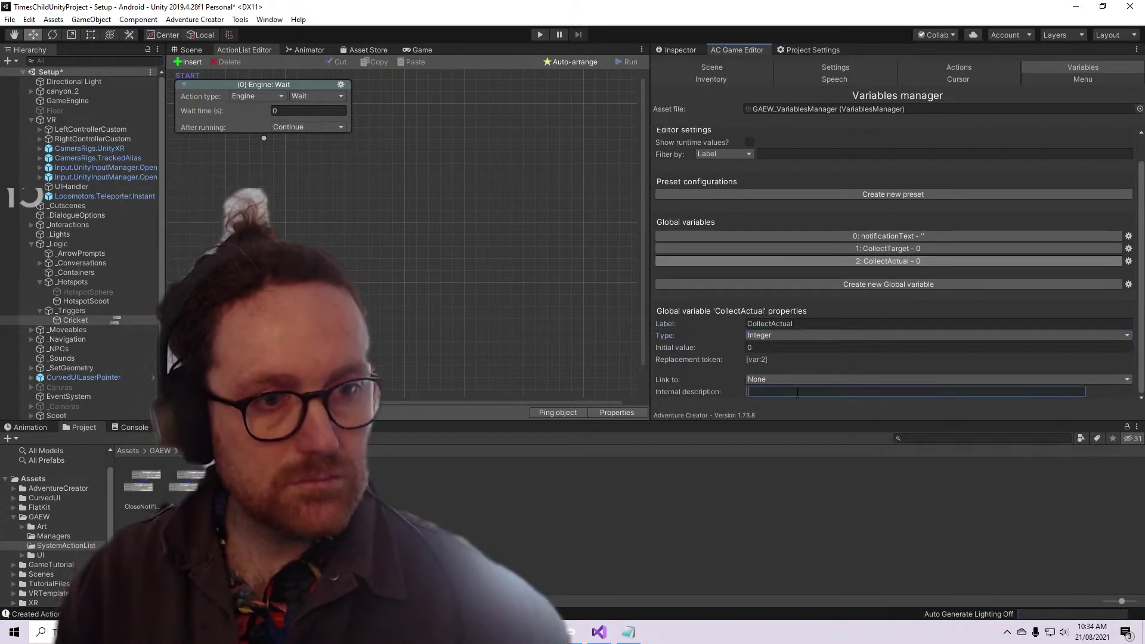
pyautogui.click(808, 380)
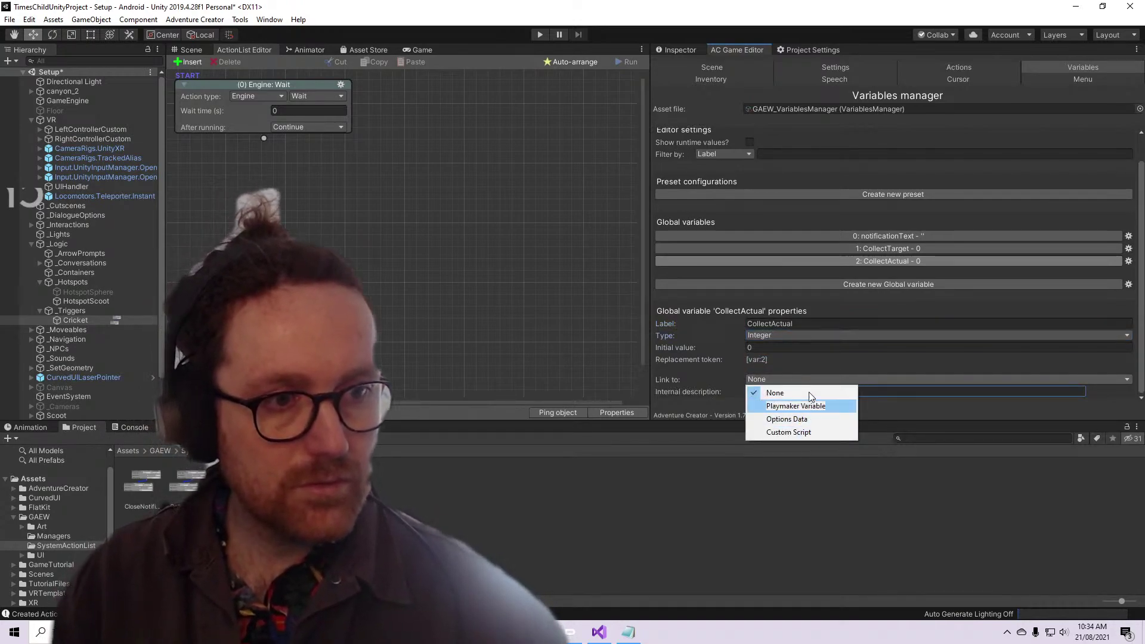
pyautogui.press('Escape')
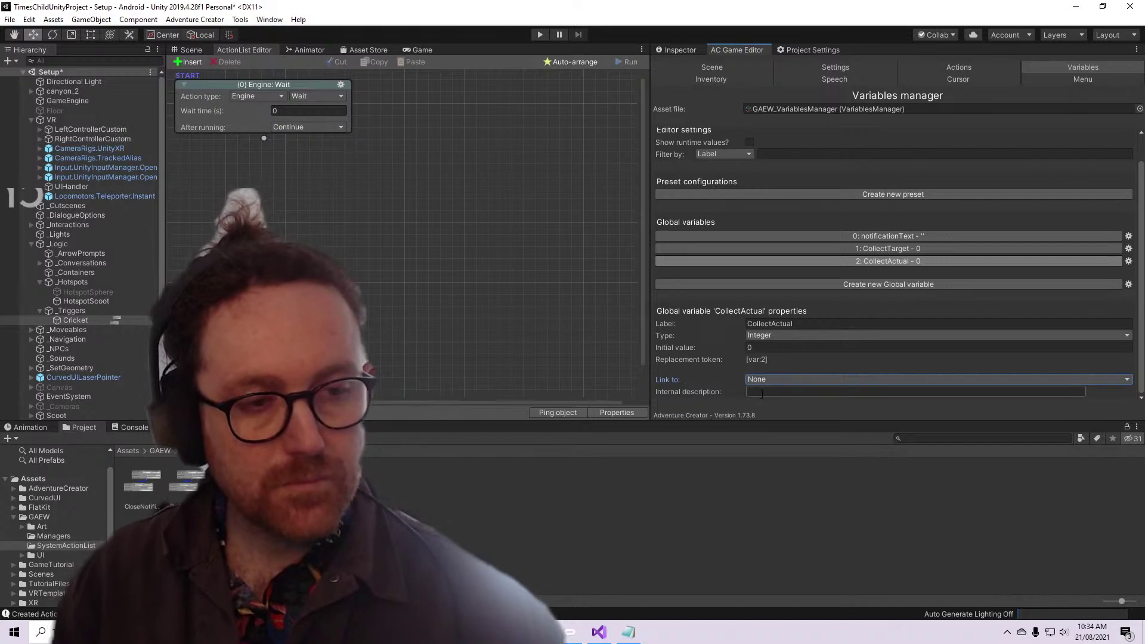
# Give the CollectTarget variable the internal description "Target number of items to be collected, to be set when triggering quest"
pyautogui.click(792, 247)
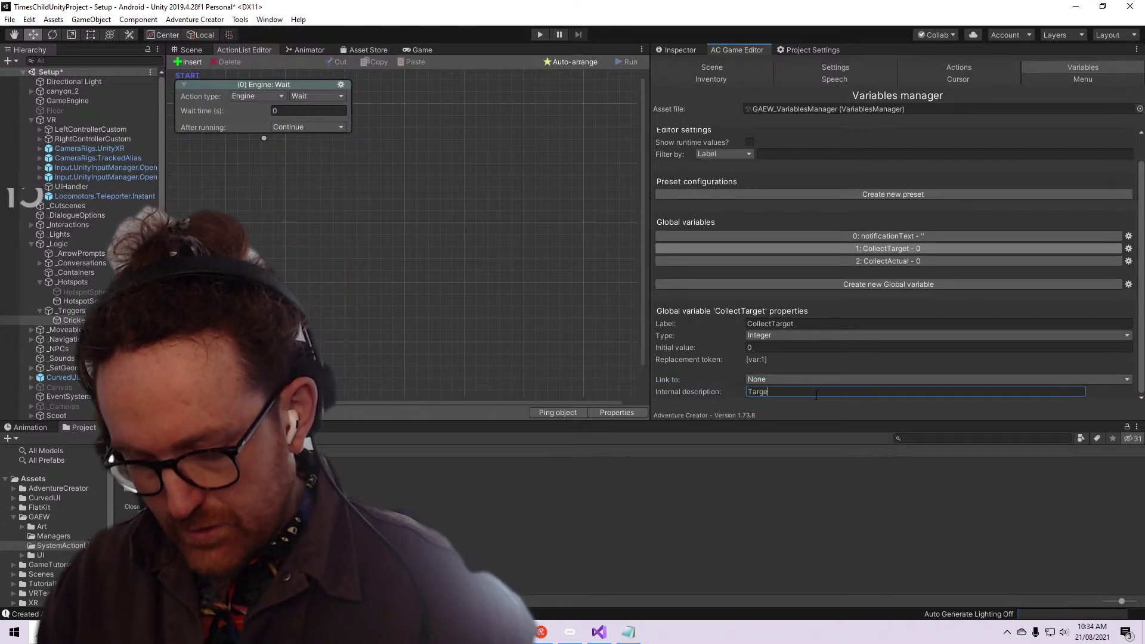
pyautogui.click(816, 394)
pyautogui.write('Target var')
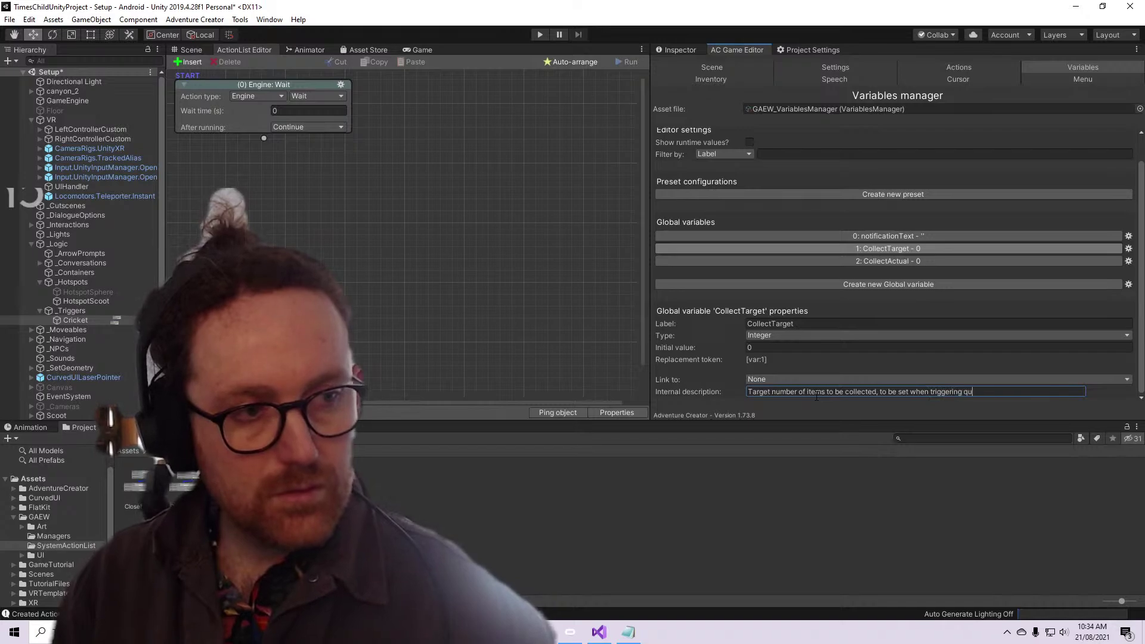
pyautogui.press('Return')
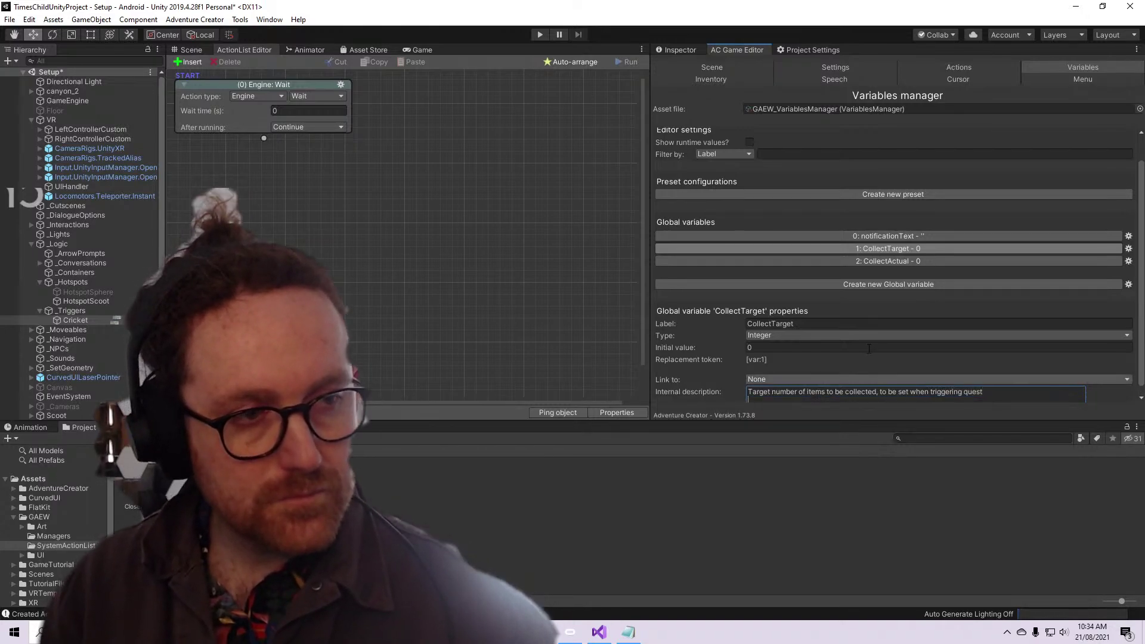
# Give the CollectActual variable the internal description "Number of items that have been actually collected"
pyautogui.click(918, 261)
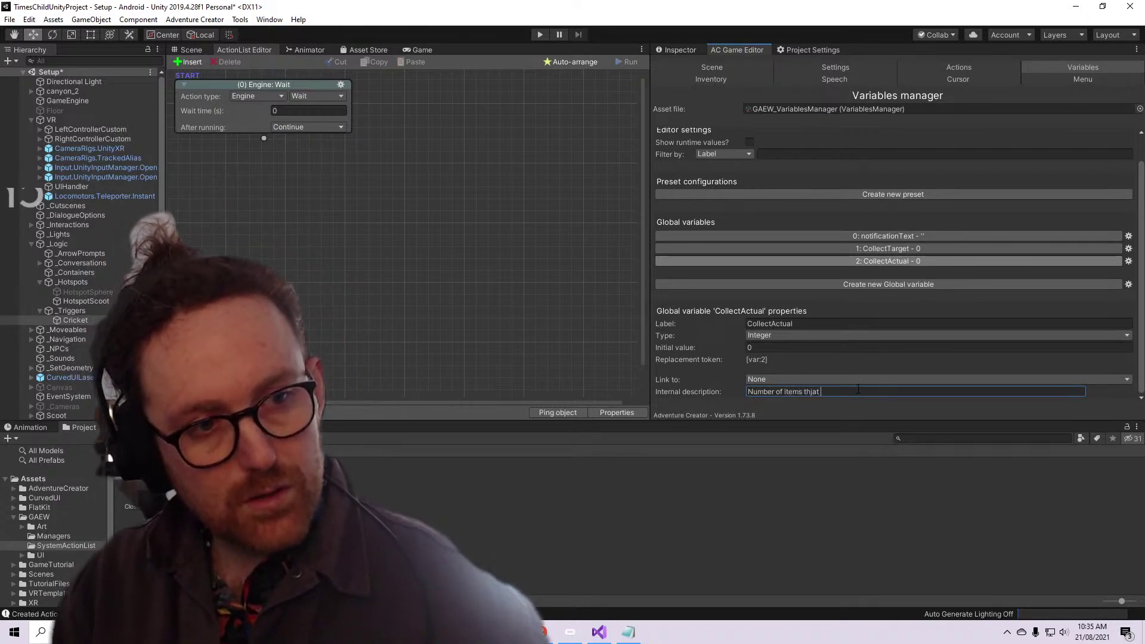
pyautogui.write('have been actually colelcted.')
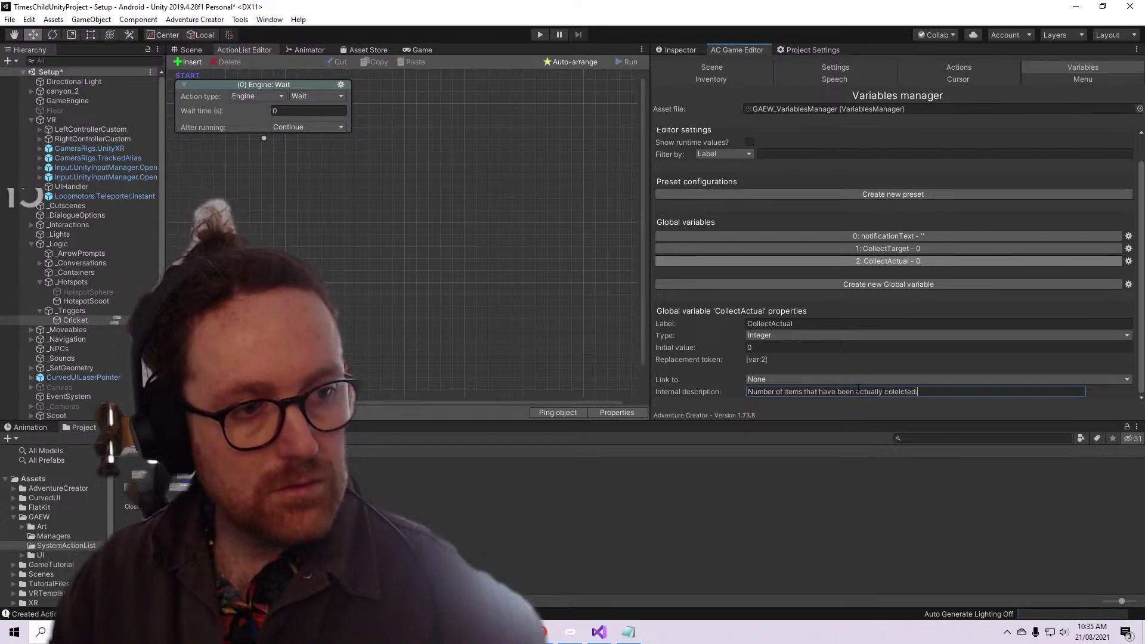
pyautogui.press('BackSpace')
pyautogui.press('BackSpace')
pyautogui.write('le')
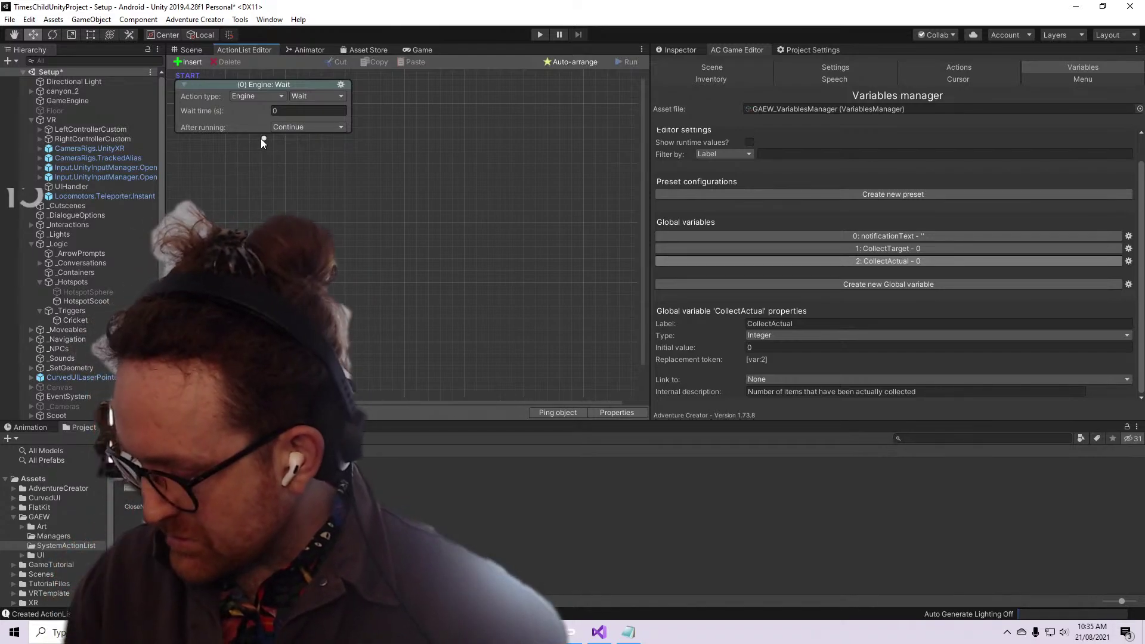
pyautogui.click(258, 81)
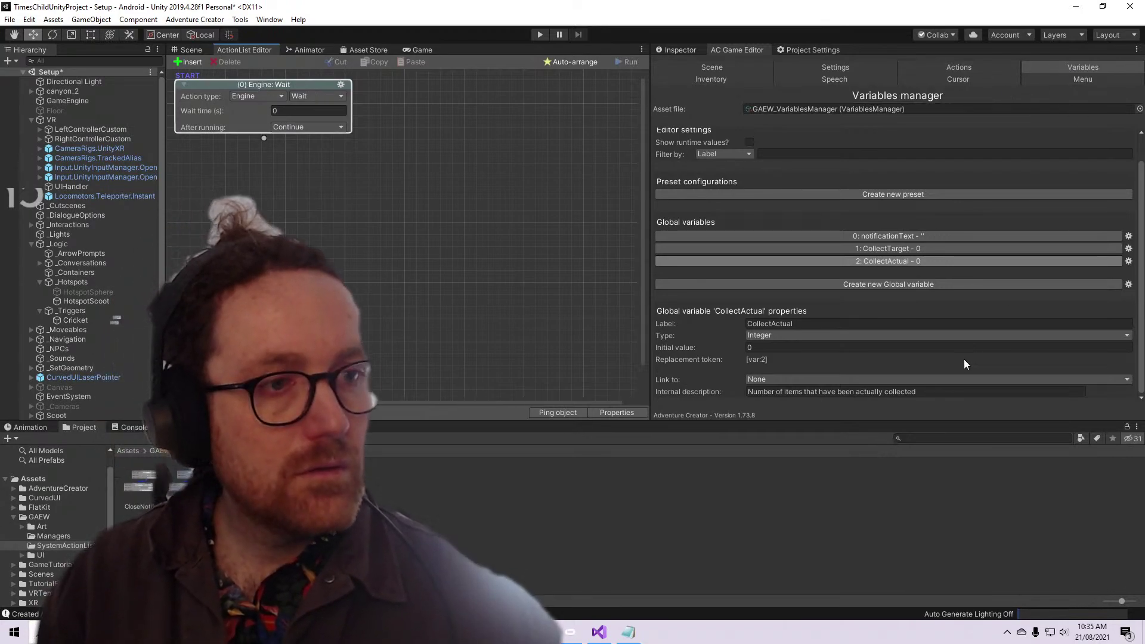
# Create a global variable of type Game Object and label it CollectedItem
pyautogui.click(879, 284)
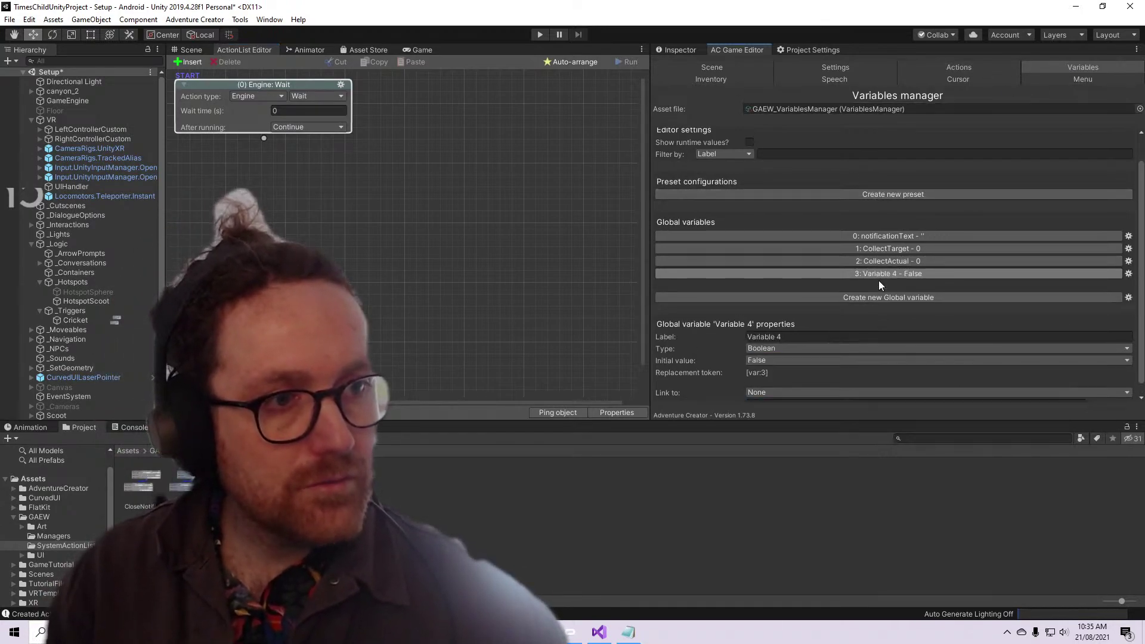
pyautogui.click(839, 349)
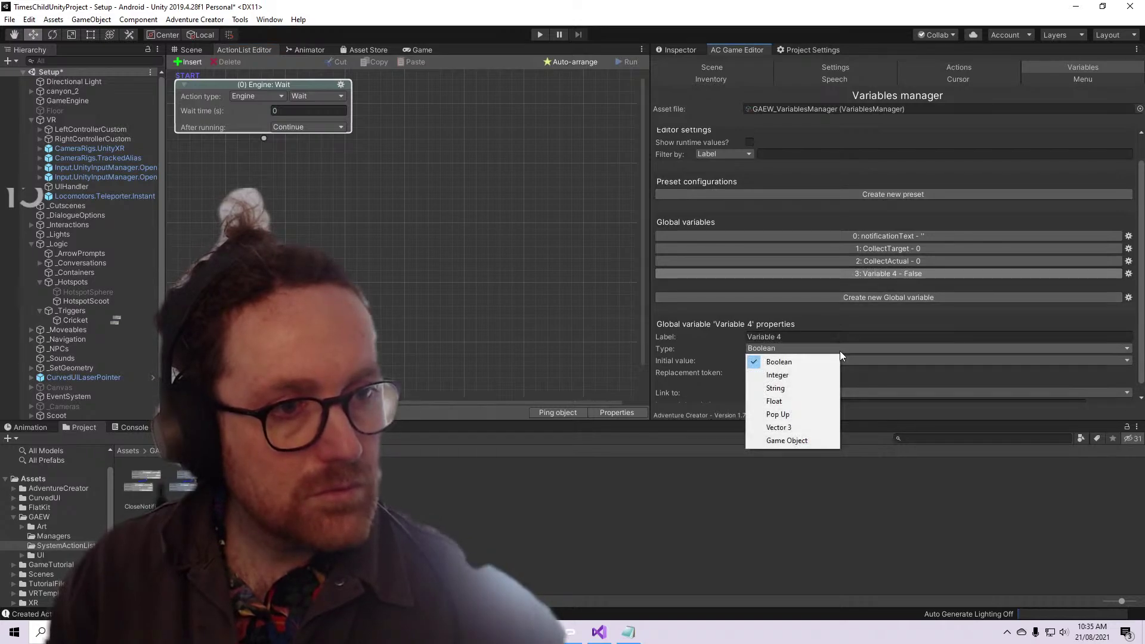
pyautogui.click(809, 441)
pyautogui.click(792, 337)
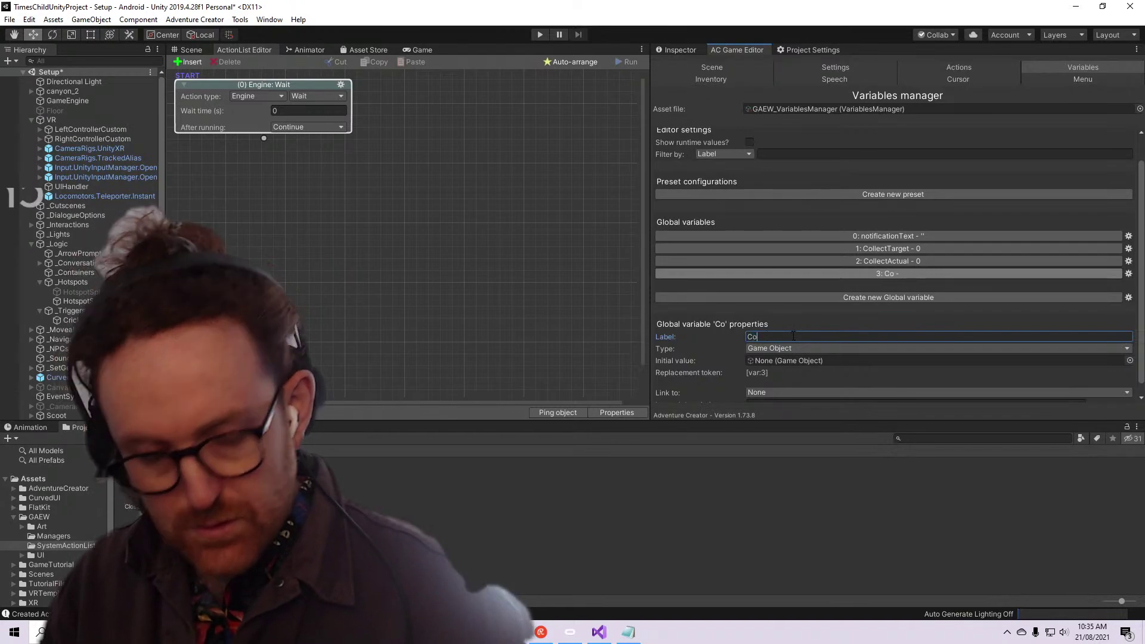
pyautogui.write('CollectedTime')
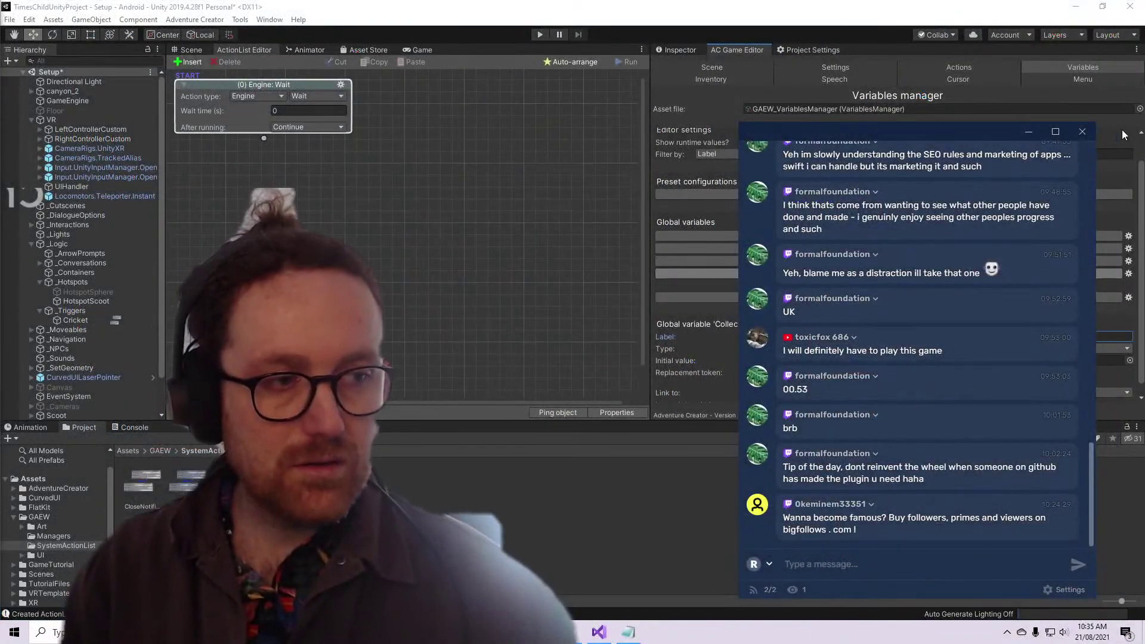
pyautogui.click(1052, 132)
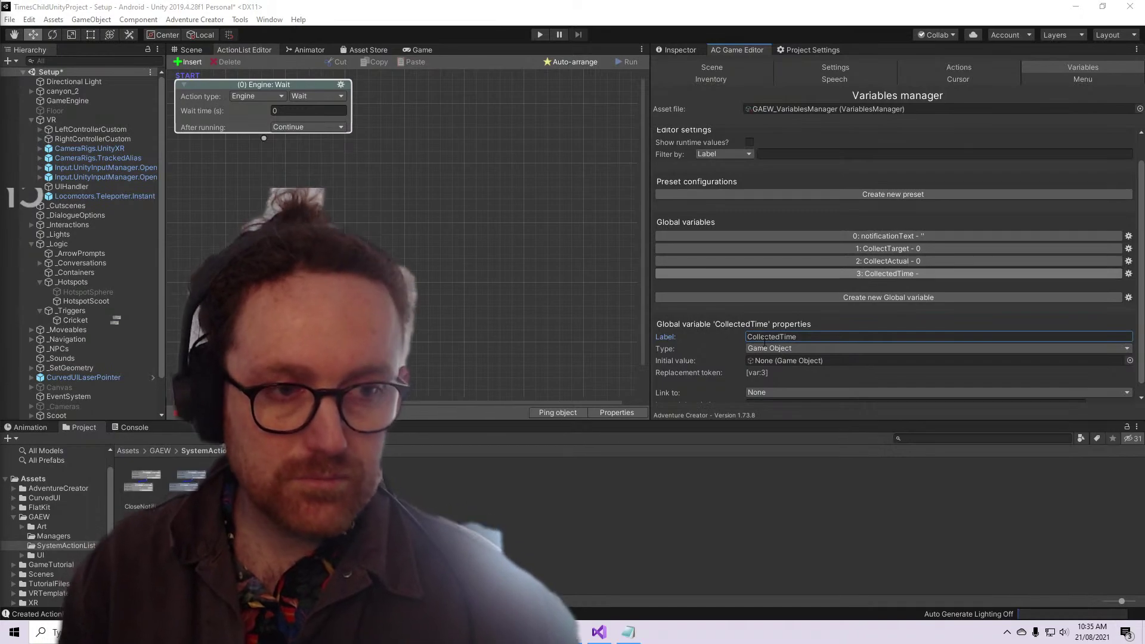
pyautogui.moveTo(786, 336); pyautogui.dragTo(810, 338)
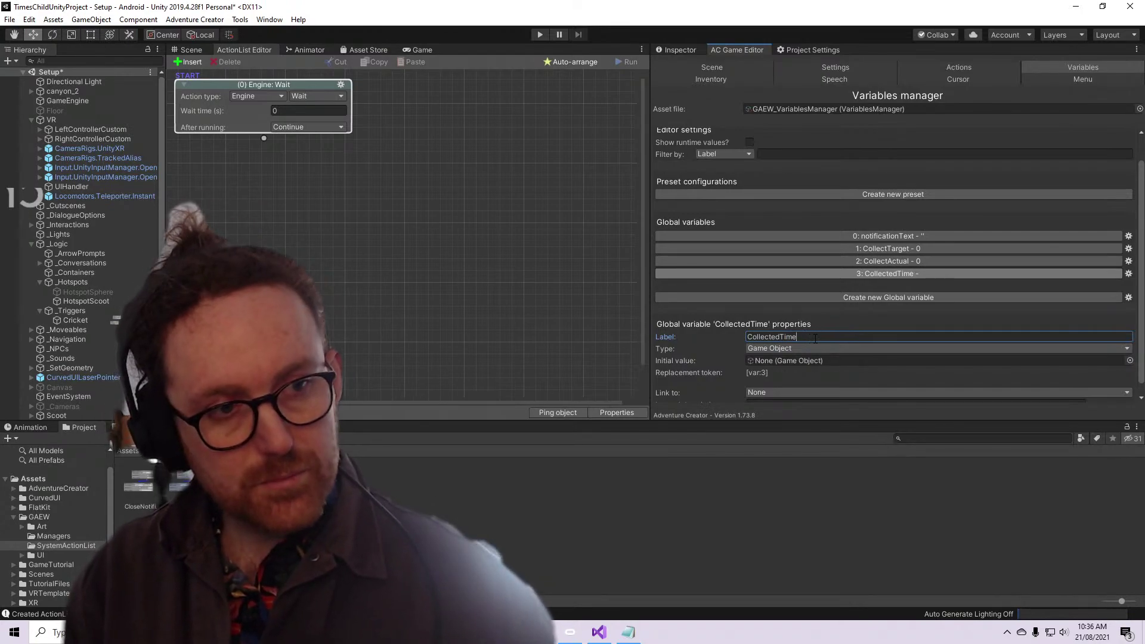
pyautogui.write('Ite')
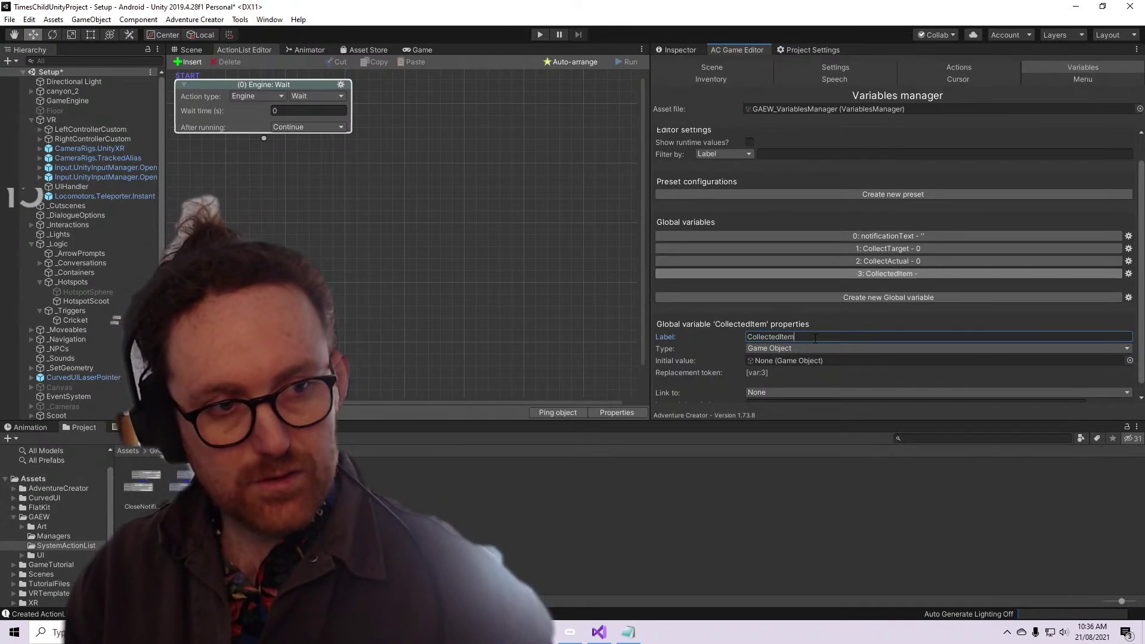
# Give the CollectedItem variable the internal description "Object thats been collected and needs to be destroyed"
pyautogui.scroll(-1, 783, 360)
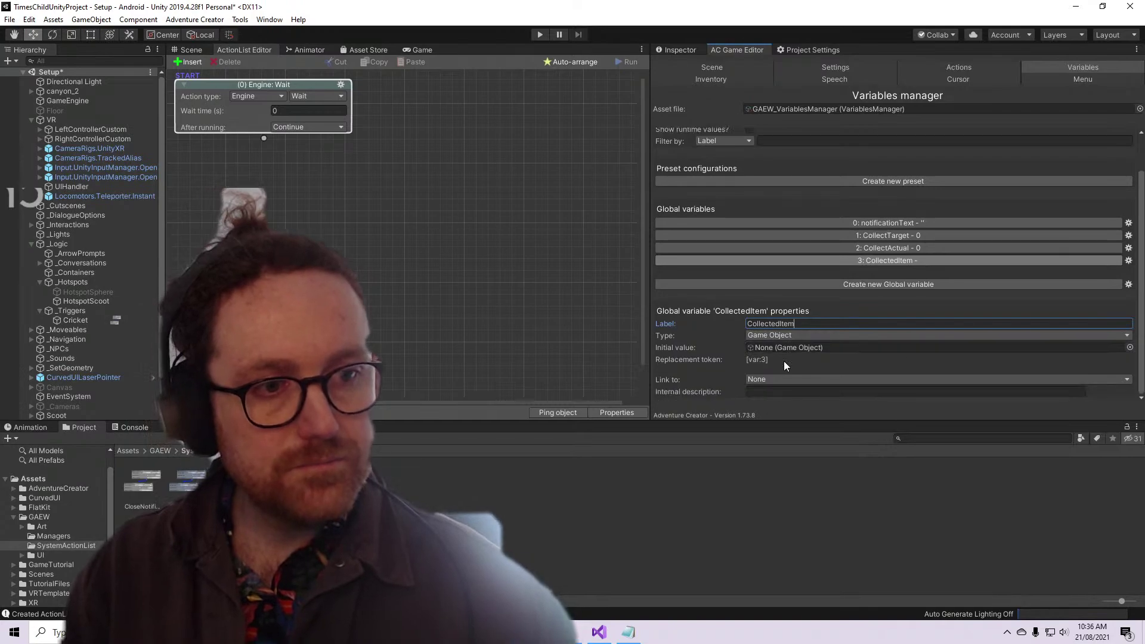
pyautogui.click(793, 391)
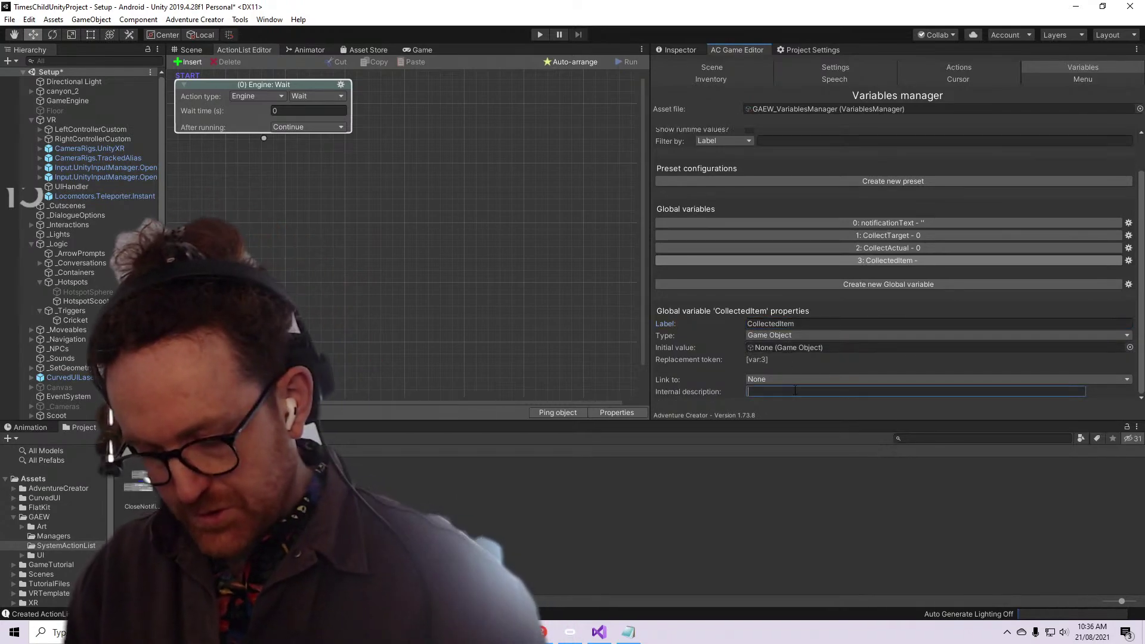
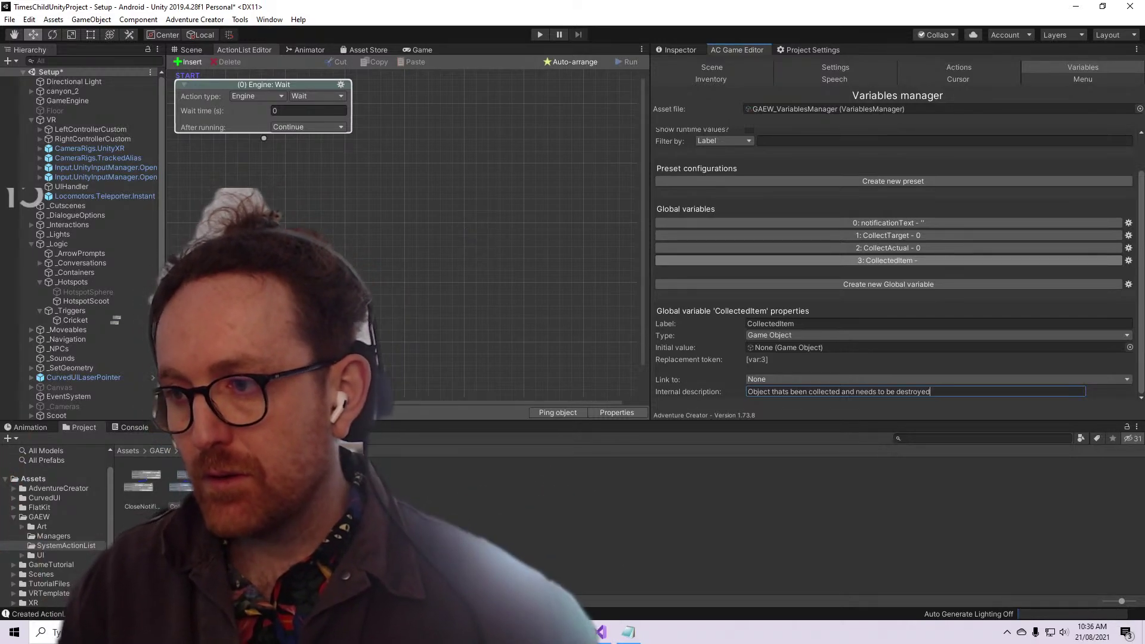
pyautogui.click(404, 190)
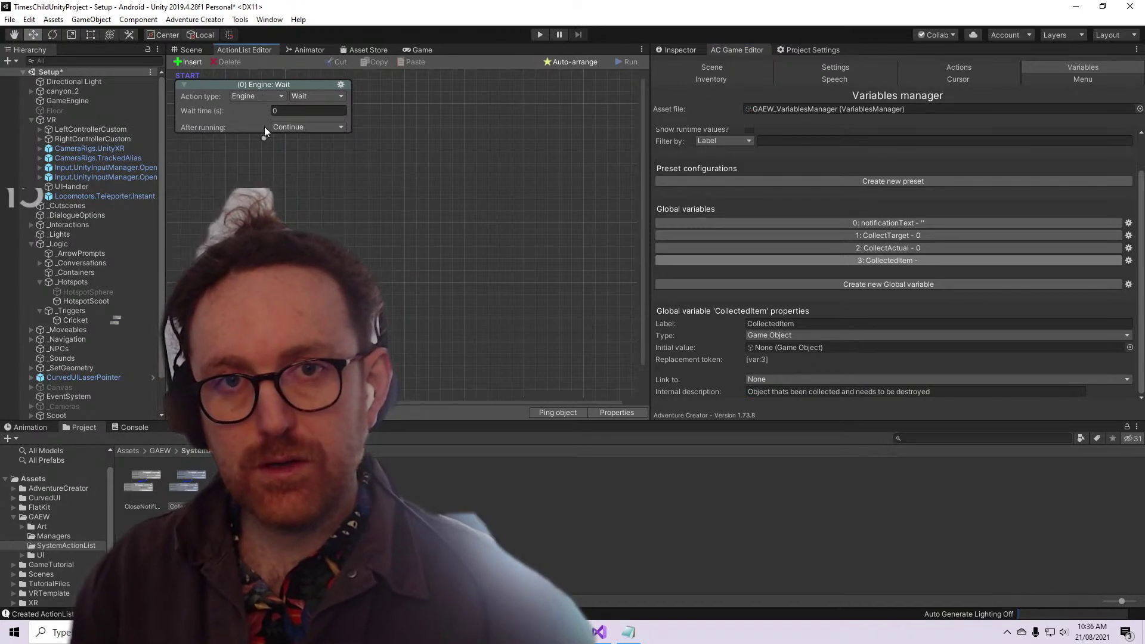
# Change the starting Engine: Wait action in the action list to Variable: Set
pyautogui.click(262, 97)
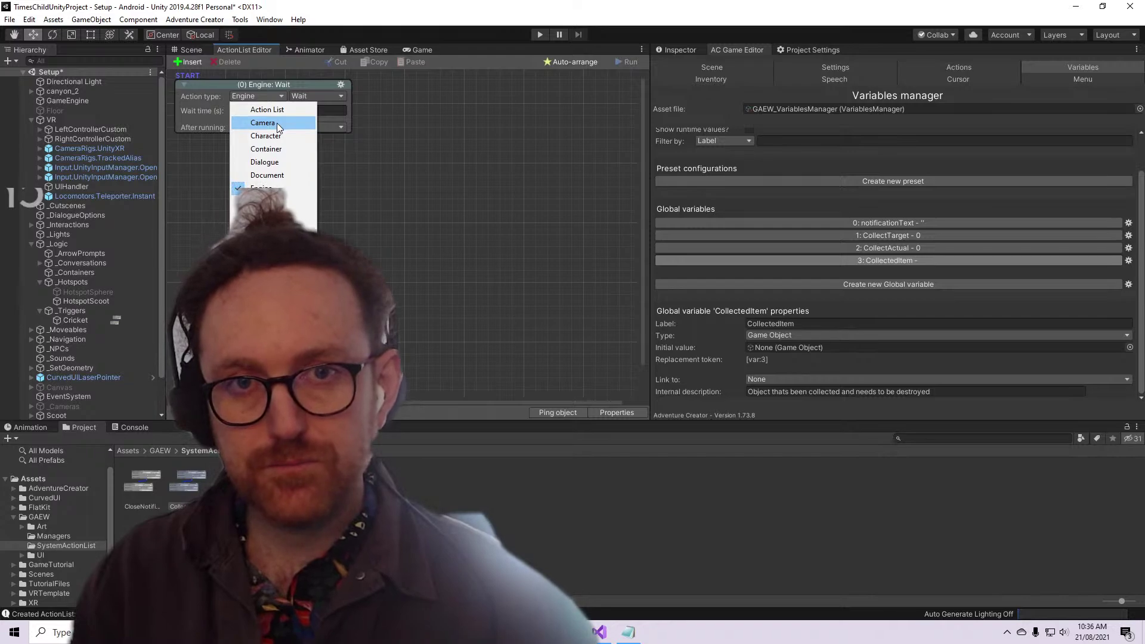
pyautogui.click(266, 358)
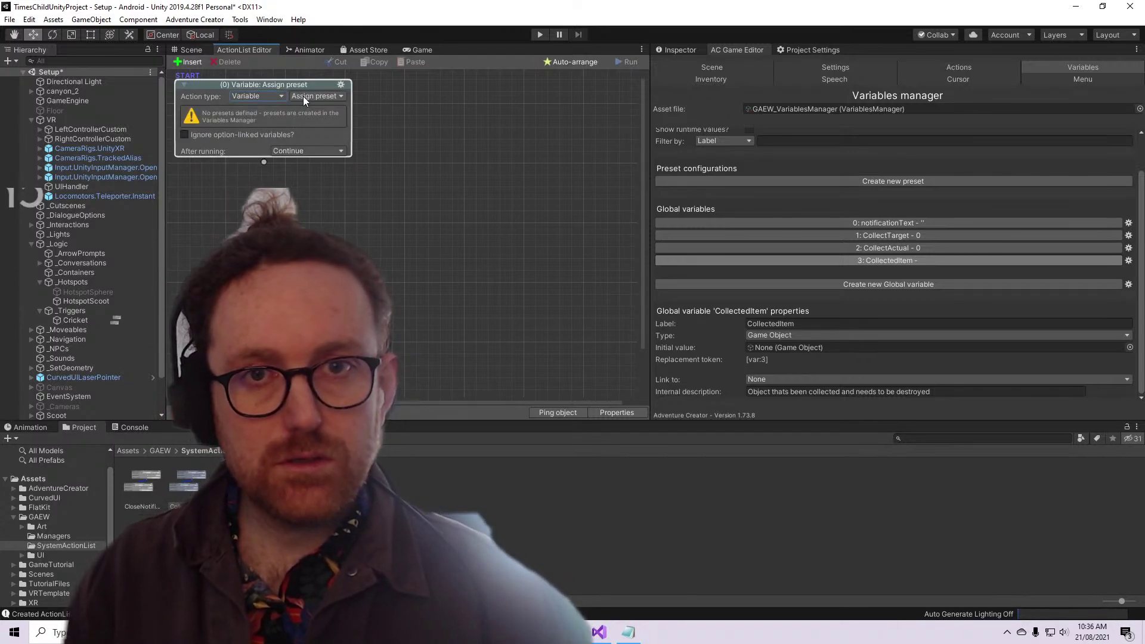
pyautogui.click(303, 96)
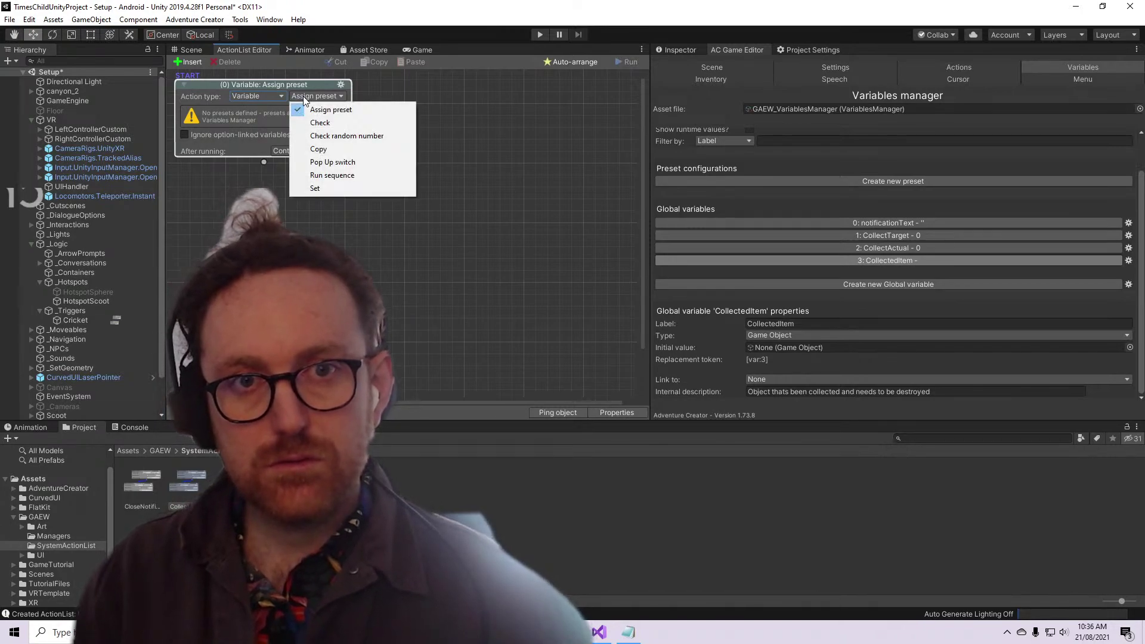
pyautogui.click(258, 114)
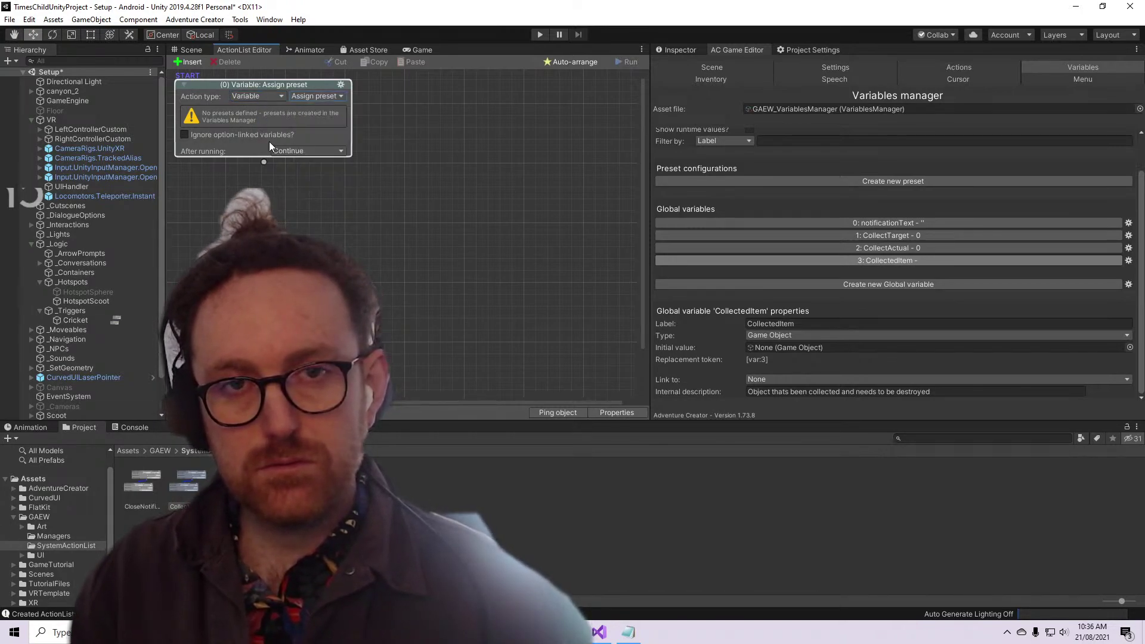
pyautogui.click(319, 95)
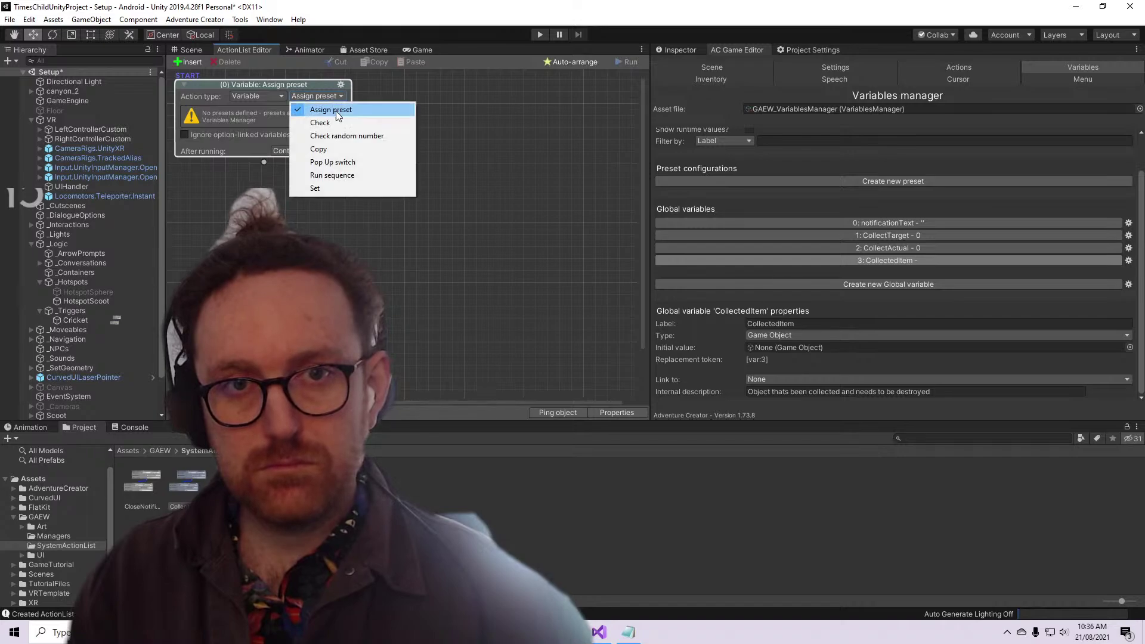
pyautogui.click(344, 189)
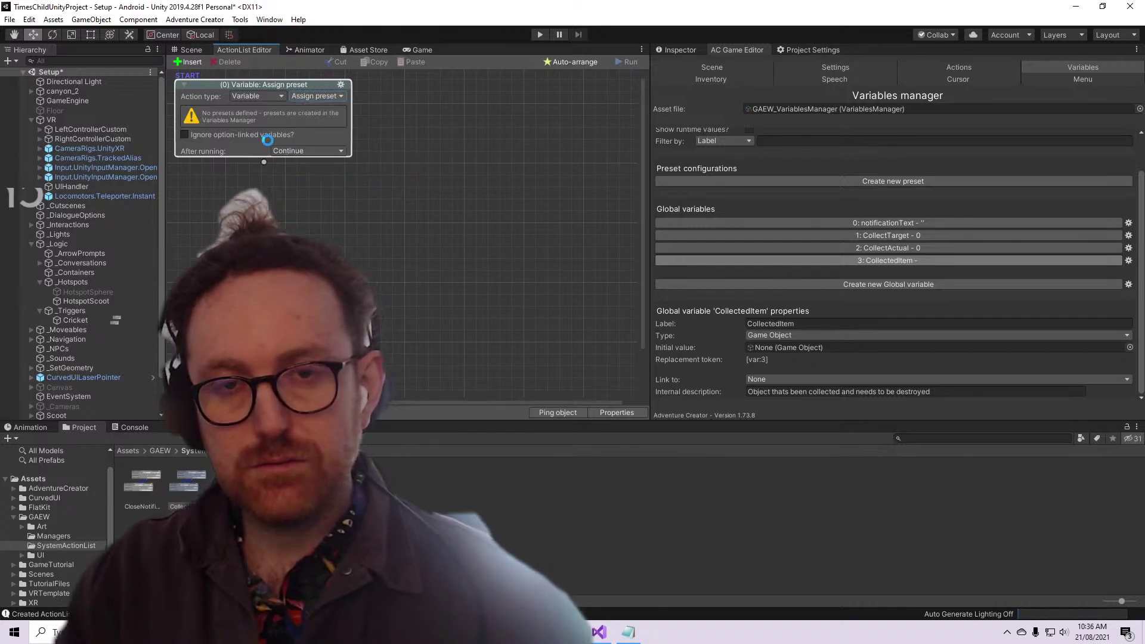
# Configure the Variable: Set action to increase the global variable CollectTarget by 1, keeping the new value as Entered Here
pyautogui.click(307, 122)
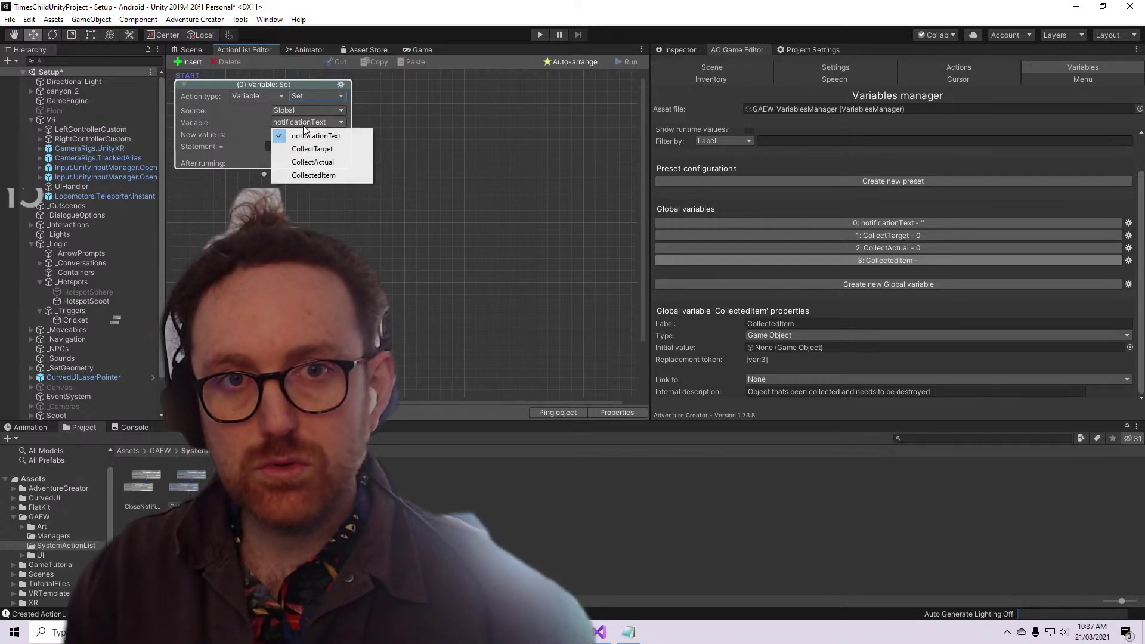
pyautogui.click(314, 149)
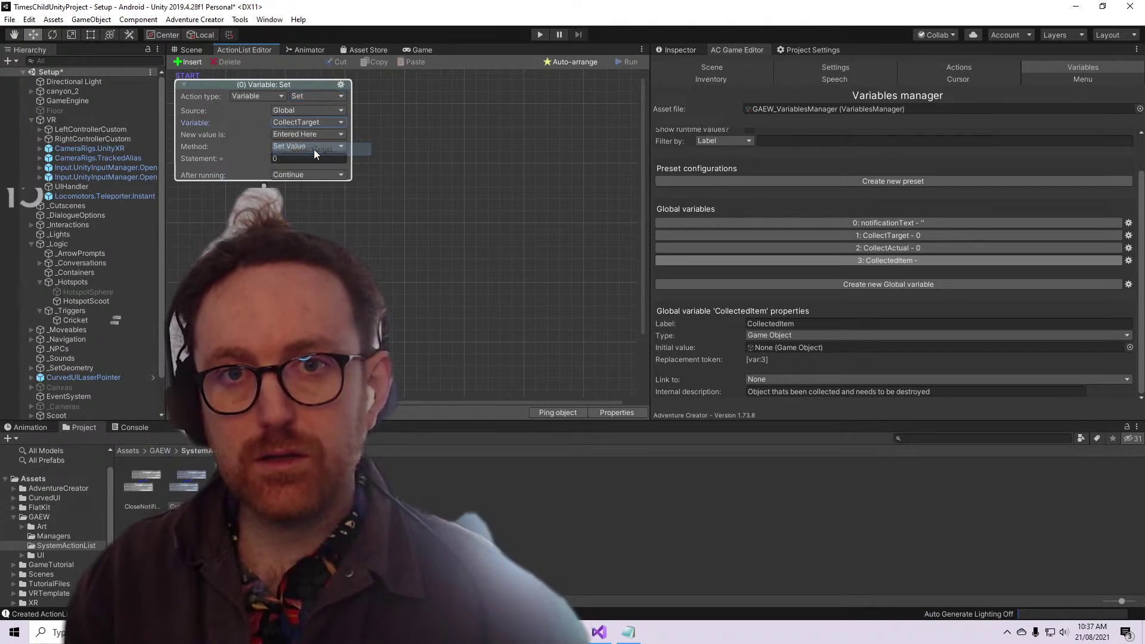
pyautogui.click(303, 158)
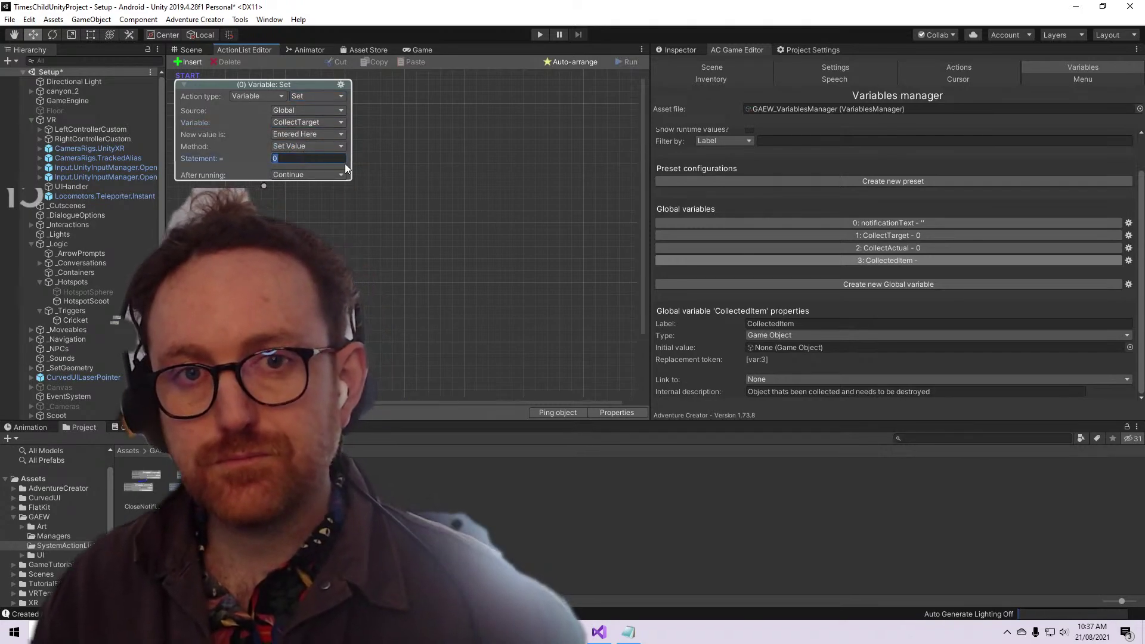
pyautogui.click(322, 147)
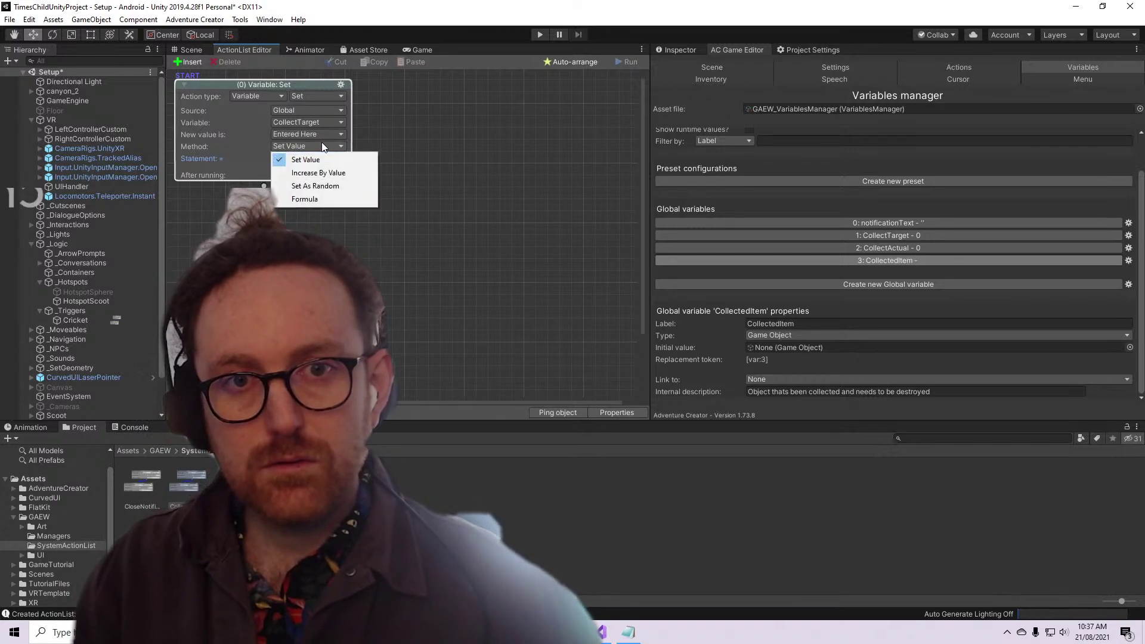
pyautogui.click(320, 171)
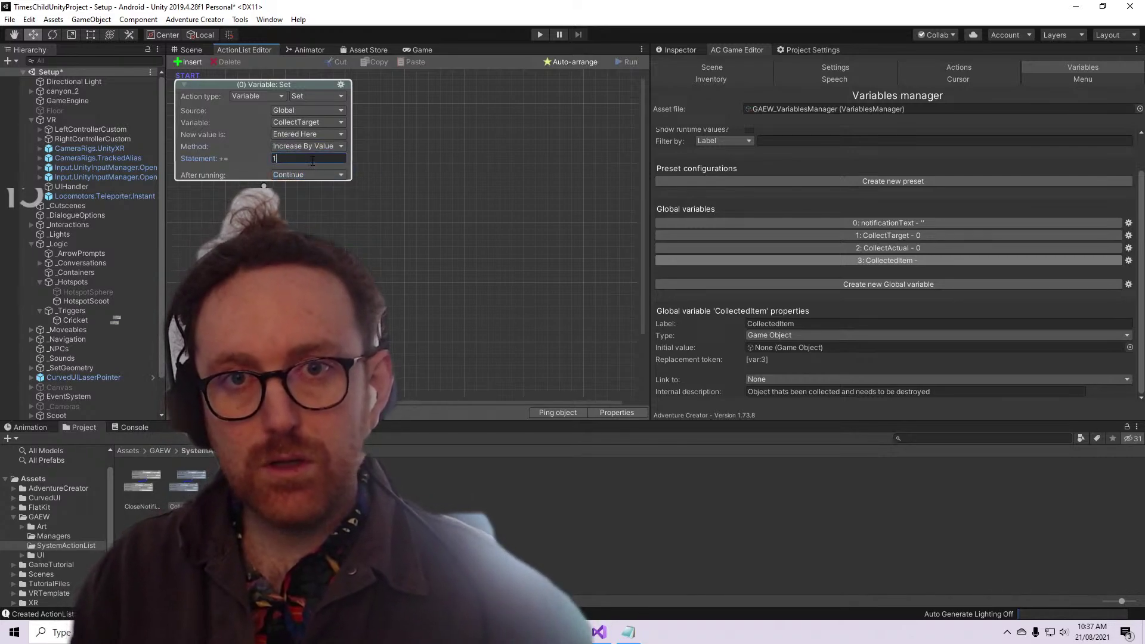
pyautogui.click(314, 133)
pyautogui.click(313, 133)
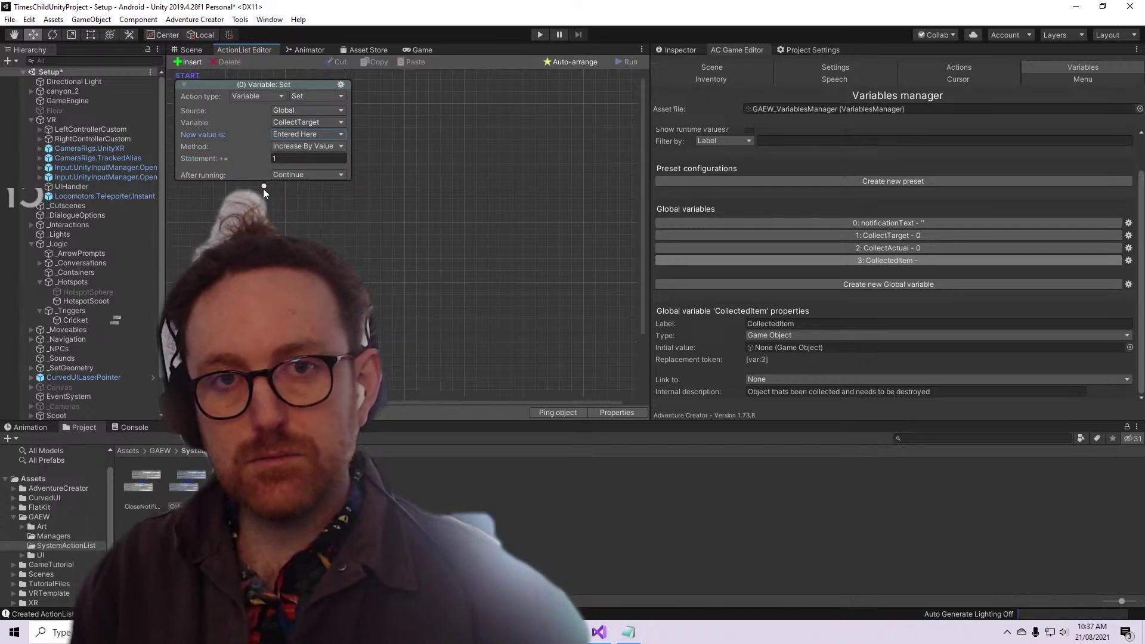
# Try adding an Object: Add or remove action after the Variable: Set action and browse the game objects for its target
pyautogui.moveTo(263, 189); pyautogui.dragTo(264, 224)
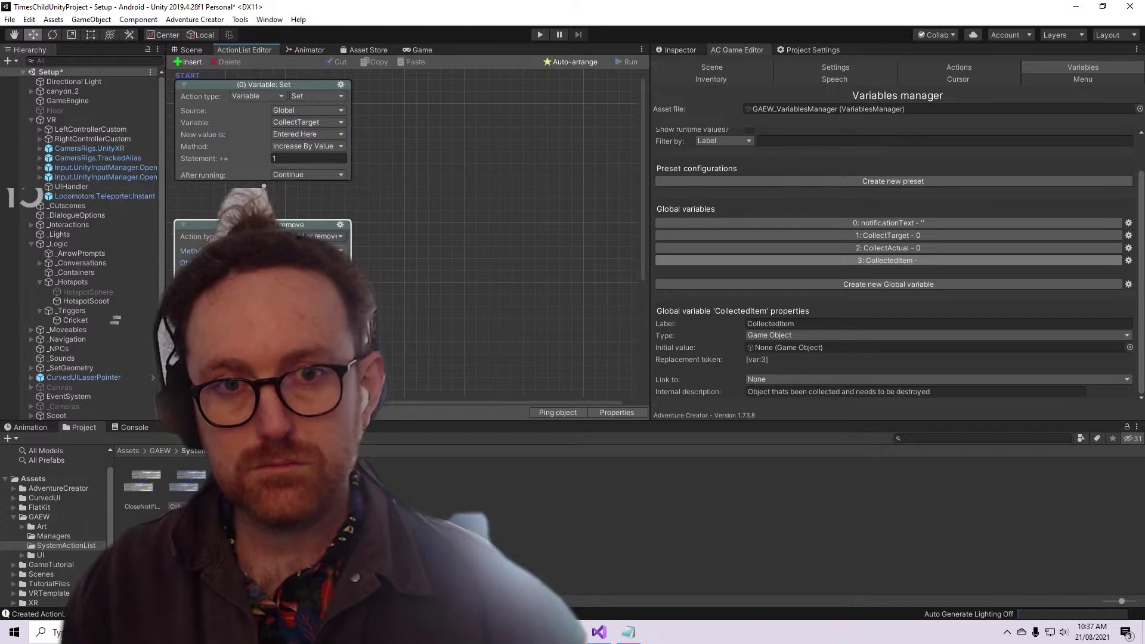
pyautogui.click(343, 263)
pyautogui.click(679, 87)
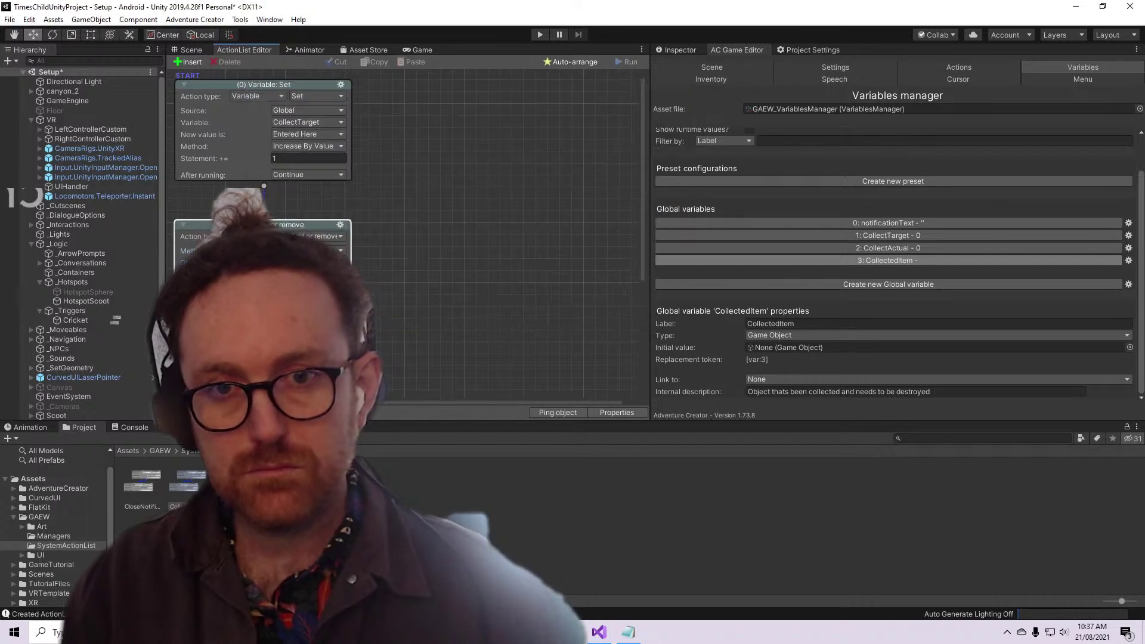
pyautogui.click(476, 238)
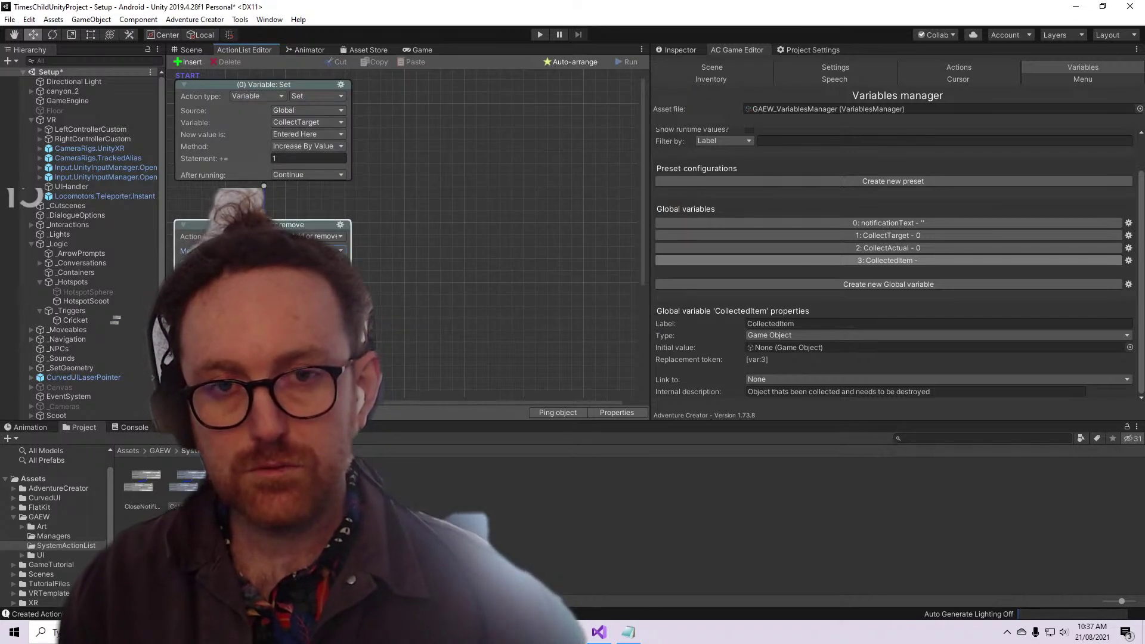
pyautogui.click(340, 262)
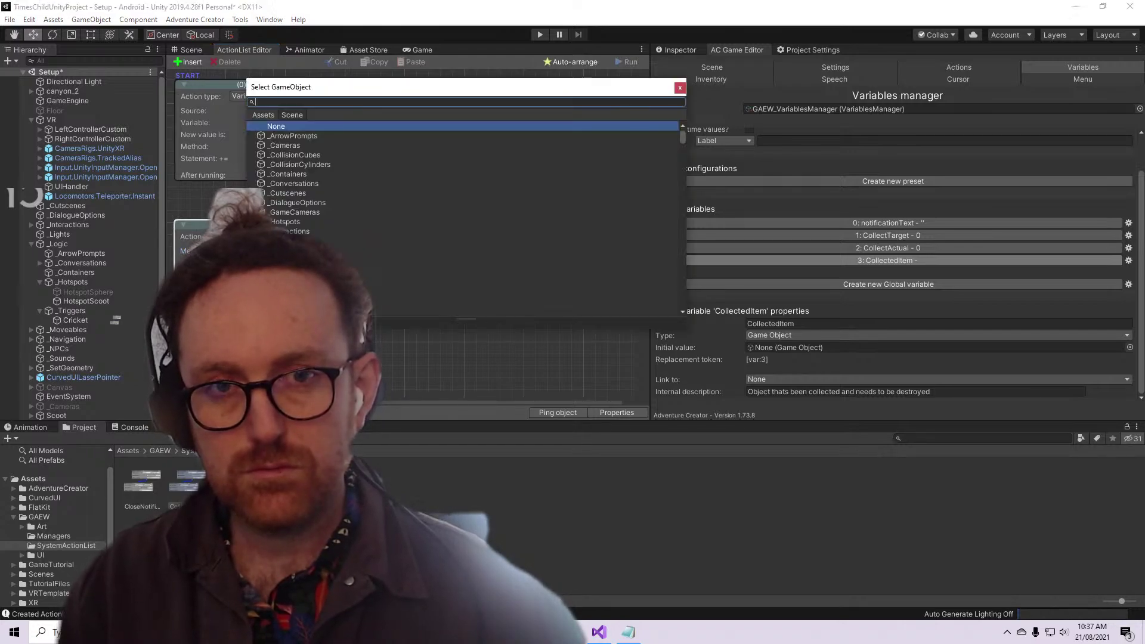
pyautogui.scroll(-10, 411, 202)
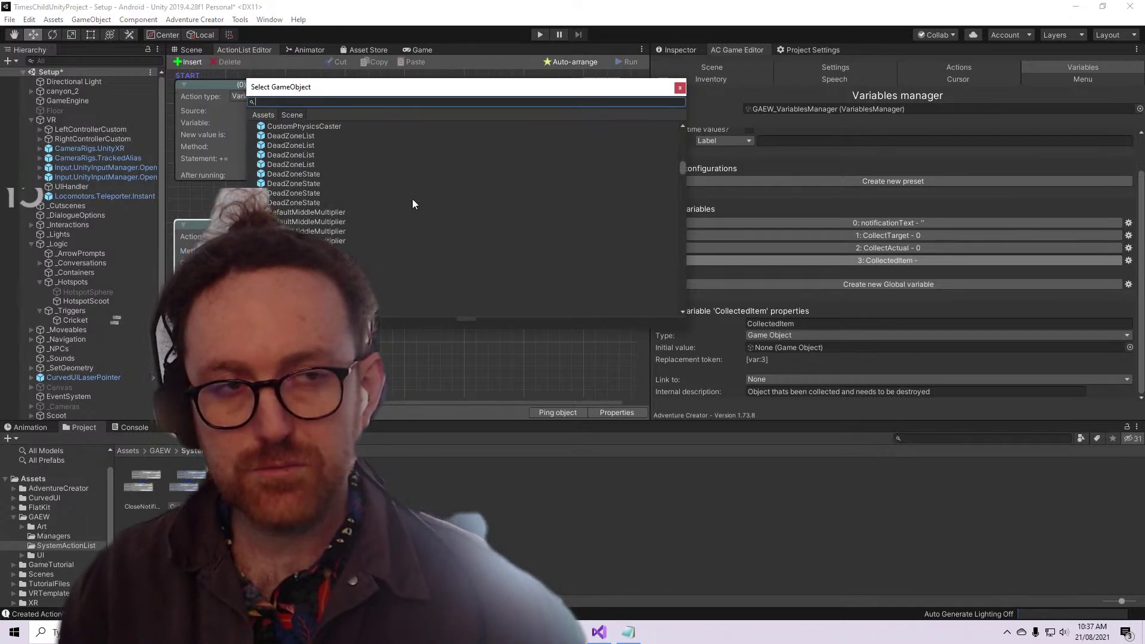
pyautogui.click(680, 88)
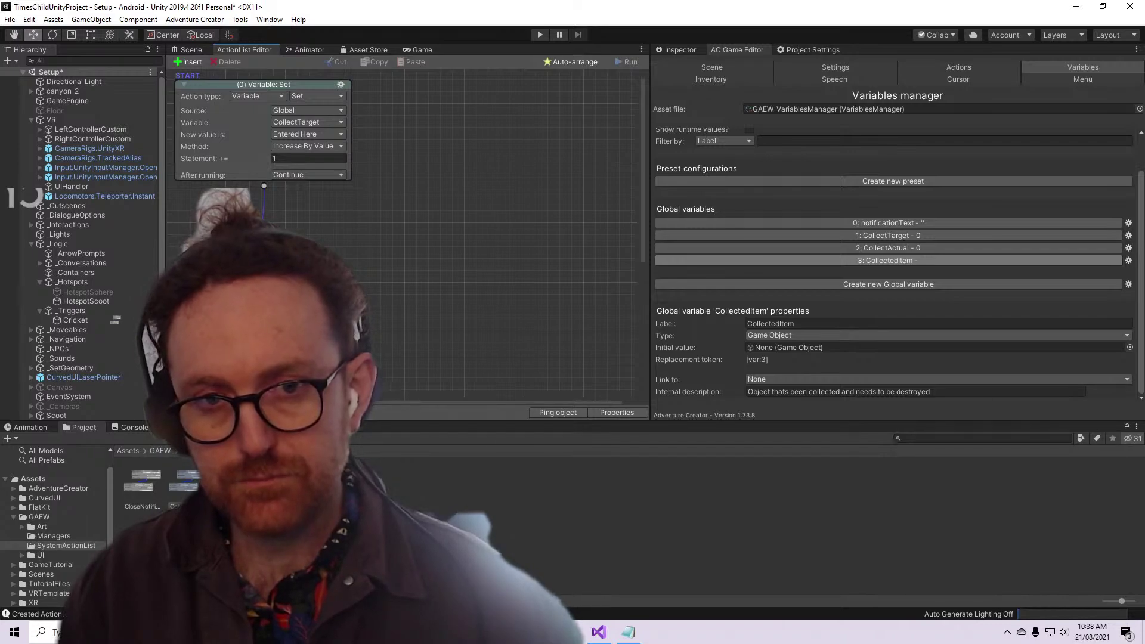
# Add a second action after the CollectTarget action and make it a Variable: Set action
pyautogui.moveTo(263, 186); pyautogui.dragTo(302, 207)
pyautogui.click(311, 221)
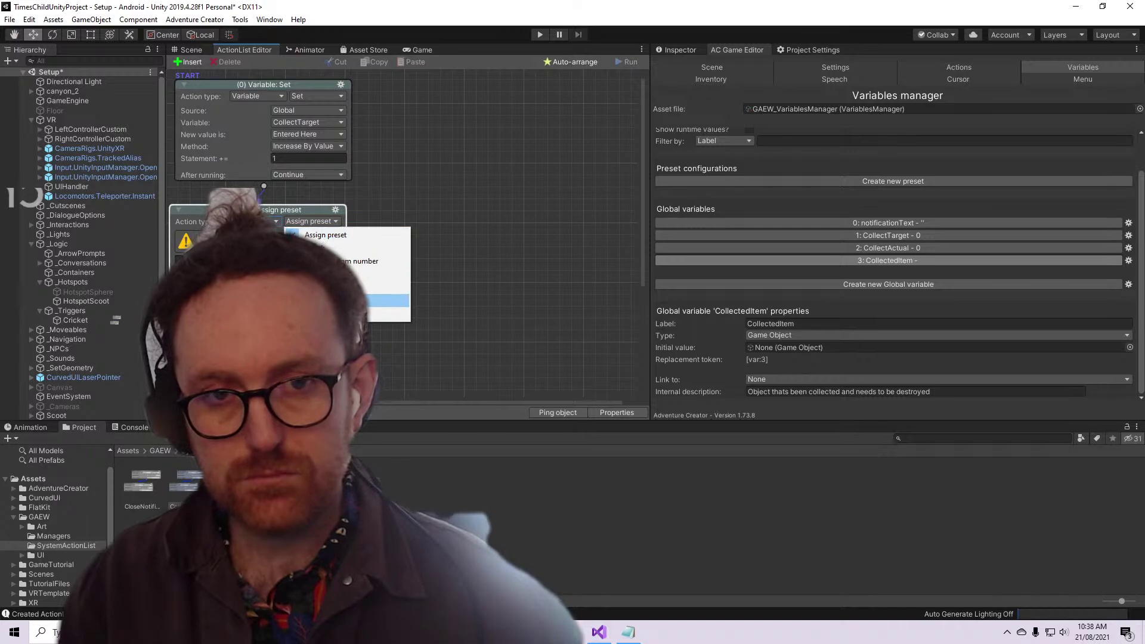
pyautogui.click(384, 299)
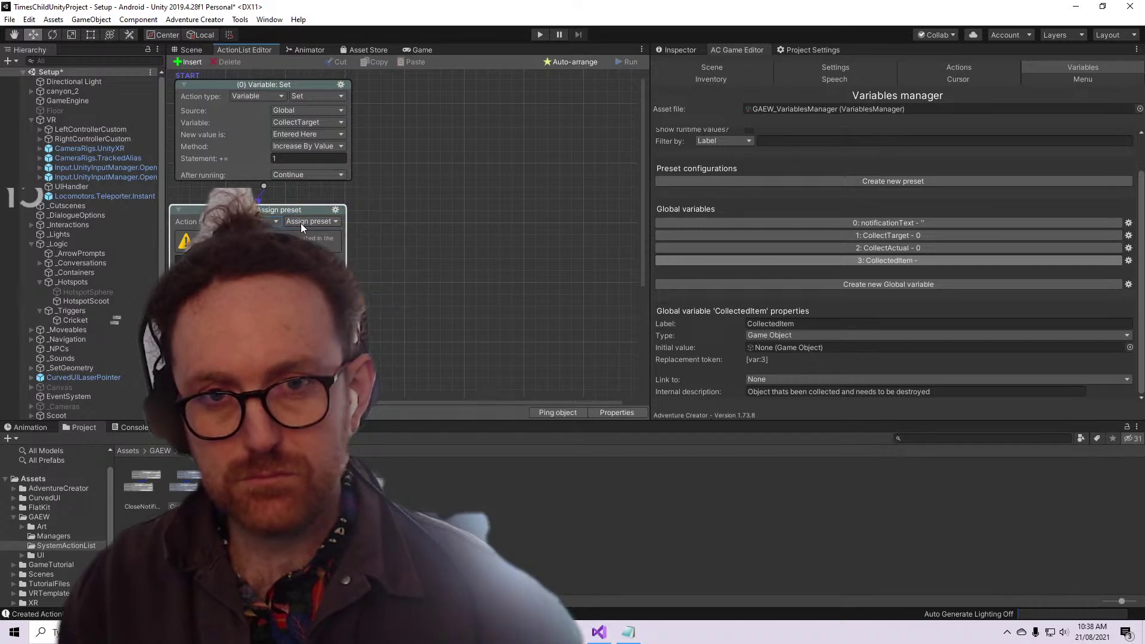
pyautogui.click(303, 220)
pyautogui.press('Return')
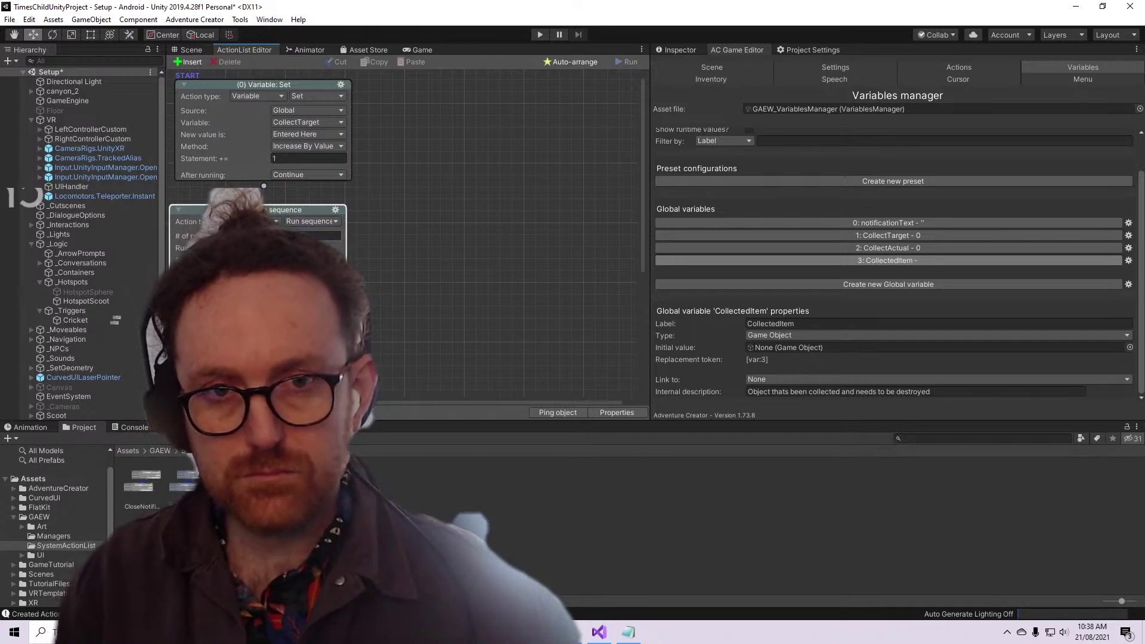
pyautogui.click(310, 221)
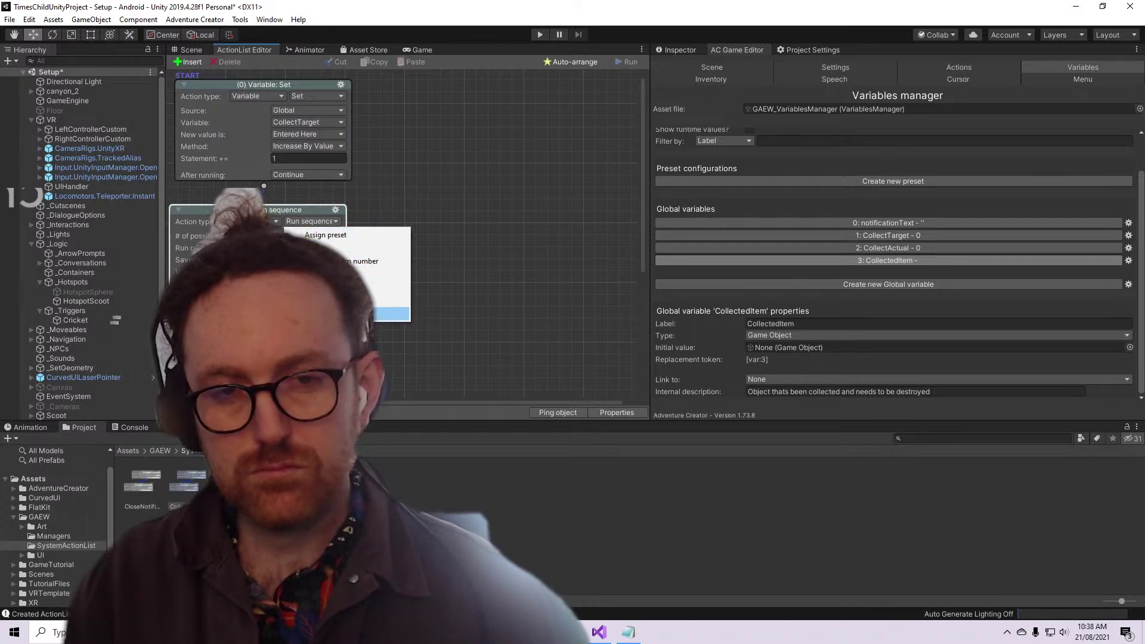
pyautogui.click(358, 313)
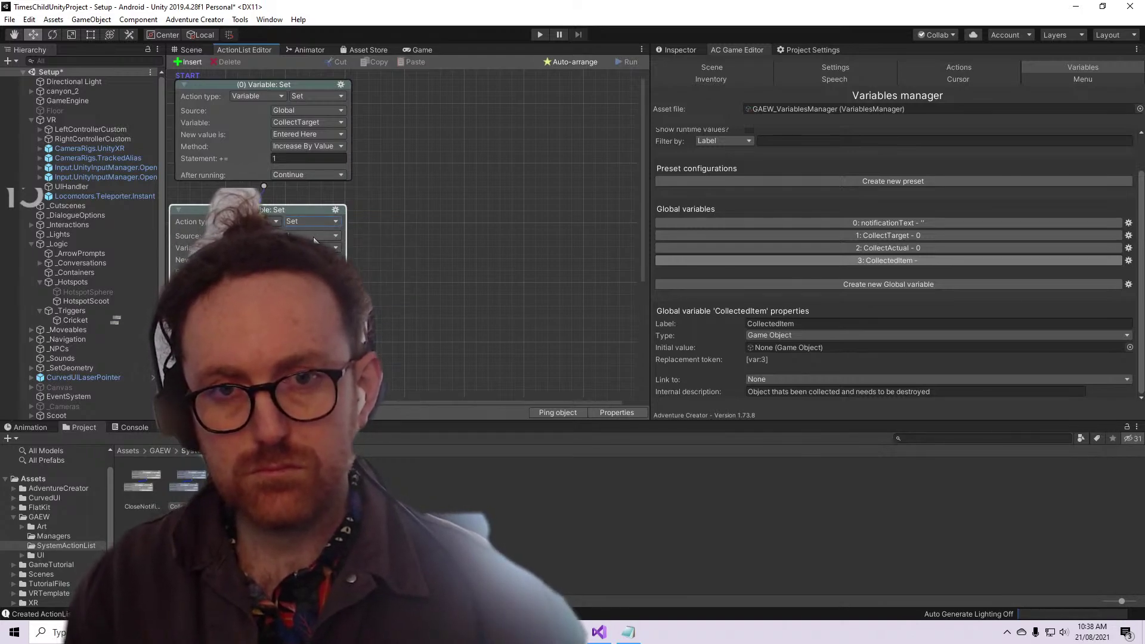
pyautogui.click(314, 237)
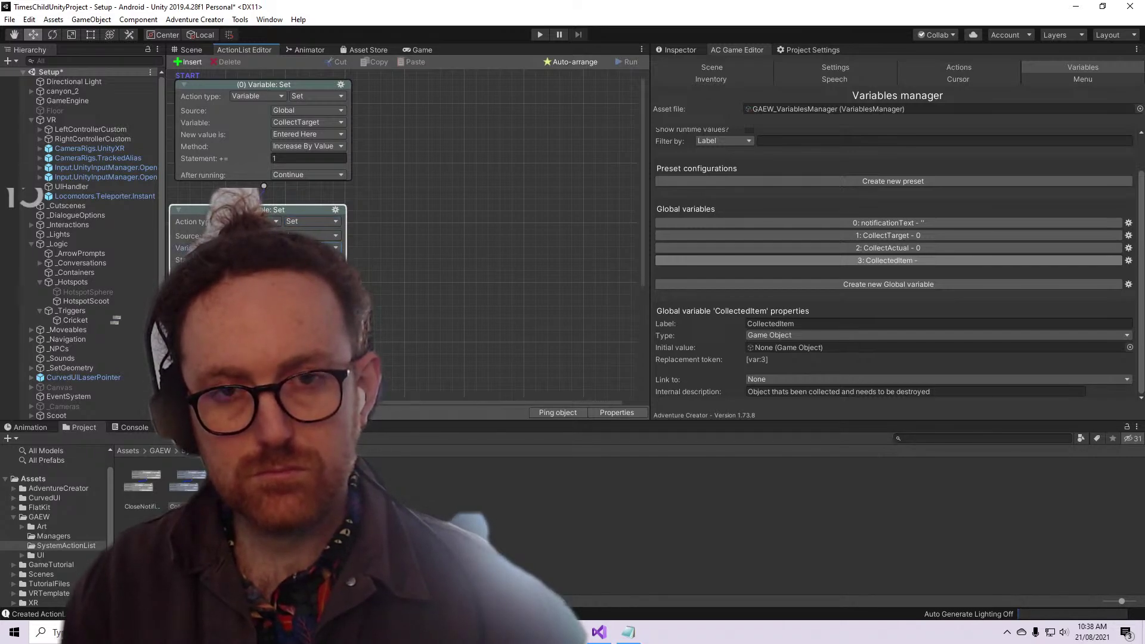
pyautogui.moveTo(293, 213); pyautogui.dragTo(296, 216)
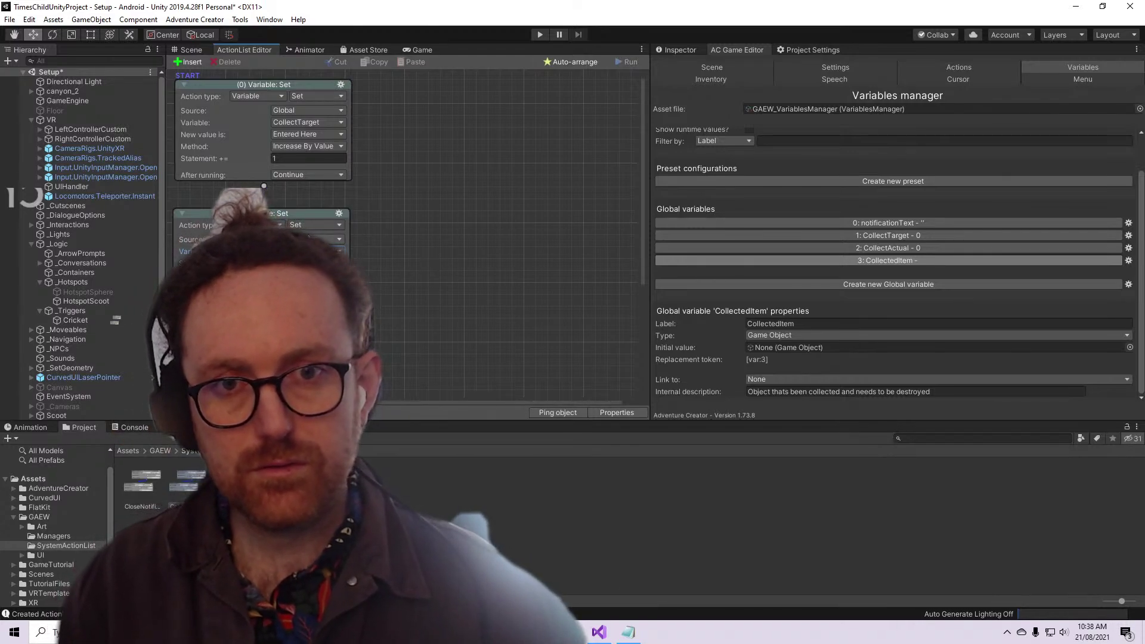
# Change the second action to Object: Add or remove and check which game objects it can target
pyautogui.click(307, 226)
pyautogui.click(440, 214)
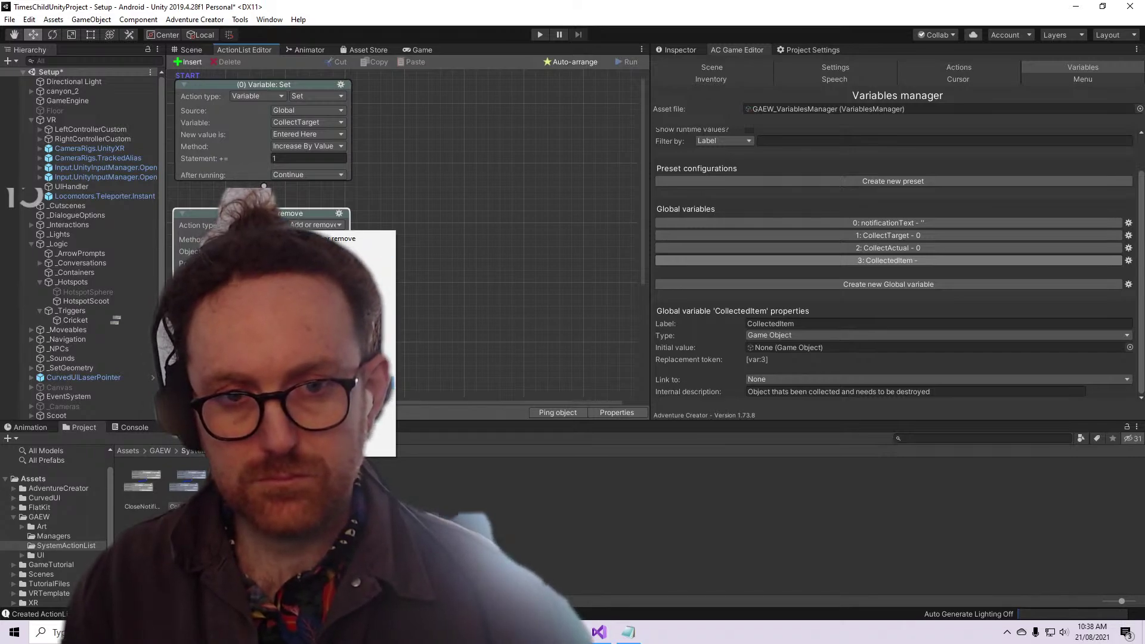
pyautogui.click(310, 239)
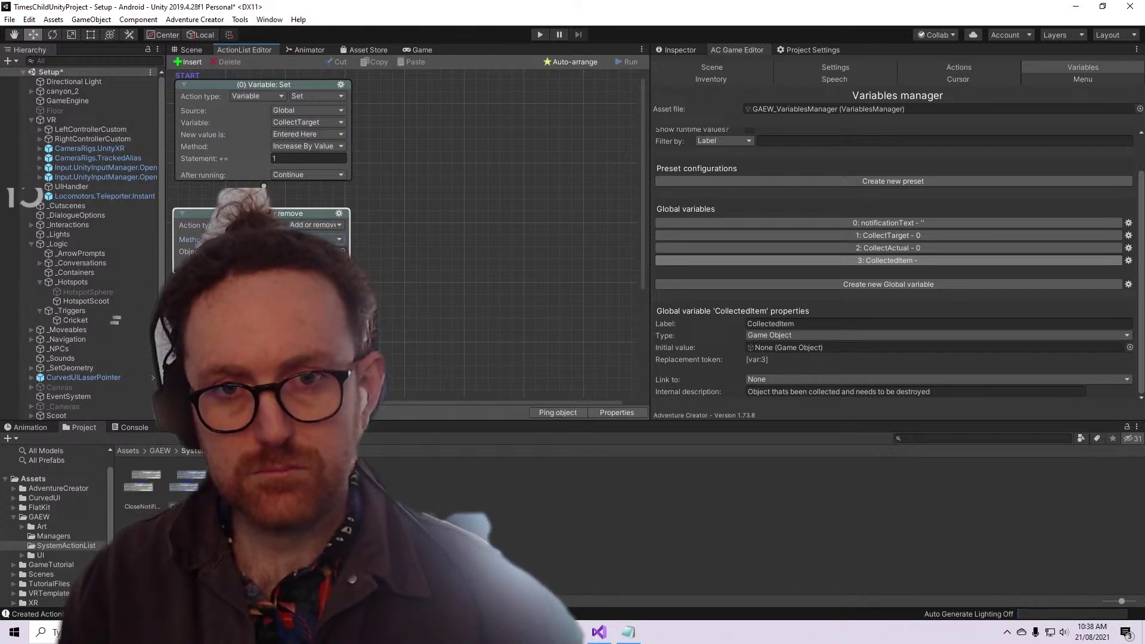
pyautogui.click(342, 251)
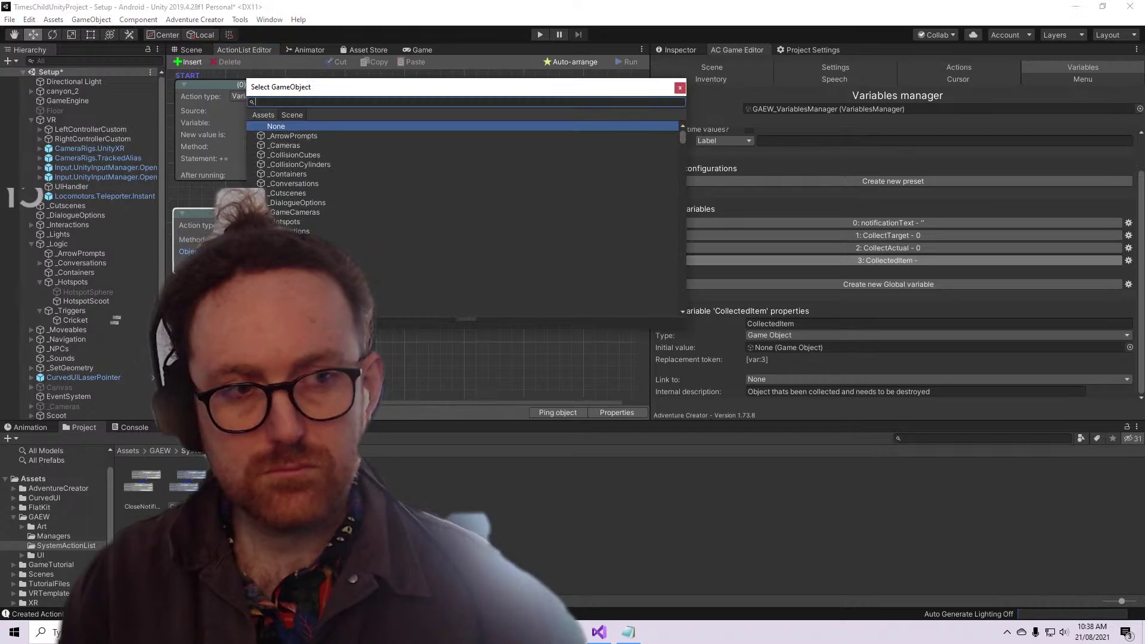
pyautogui.click(680, 88)
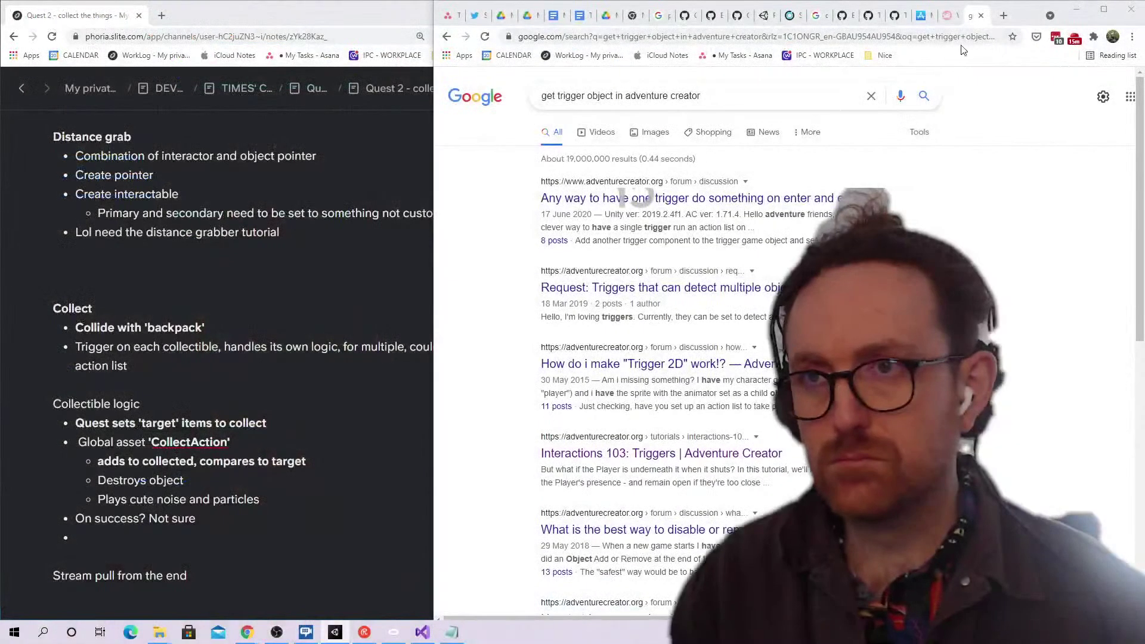
# Switch to Chrome and search Google in a new tab for "remove object from variables adventure creator"
pyautogui.click(1004, 17)
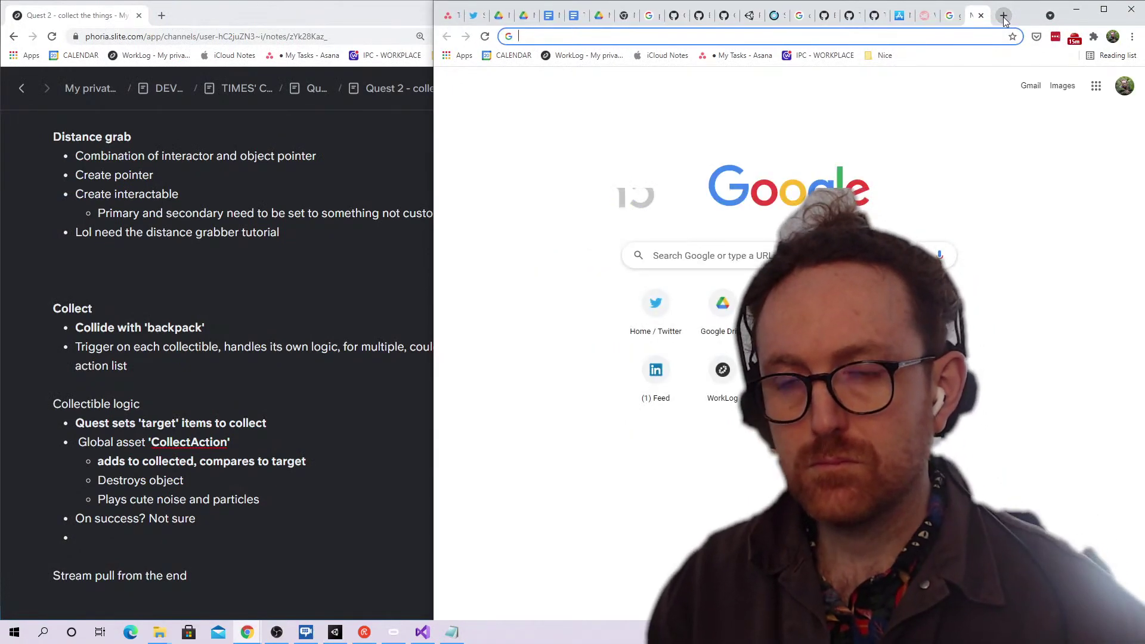
pyautogui.write('remove obje')
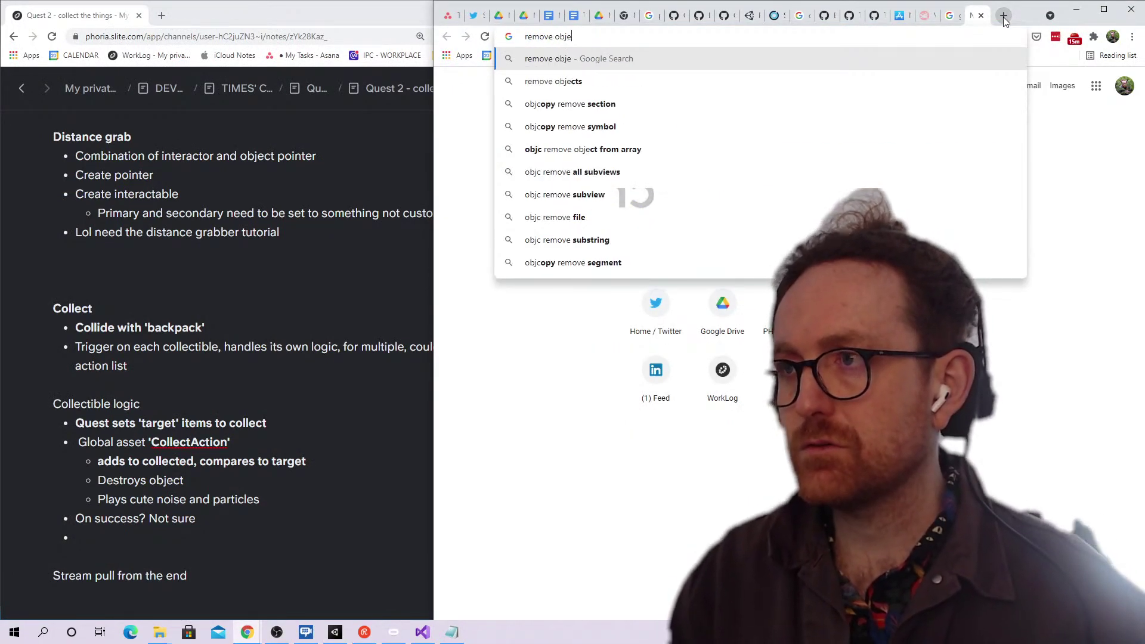
pyautogui.write('ct')
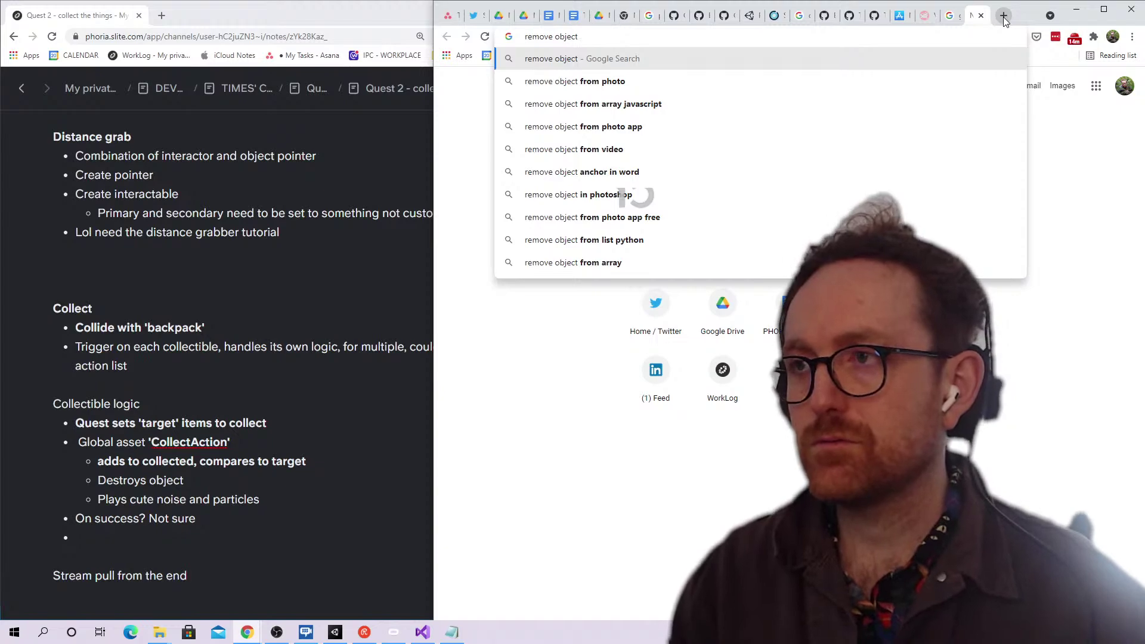
pyautogui.write(' from va')
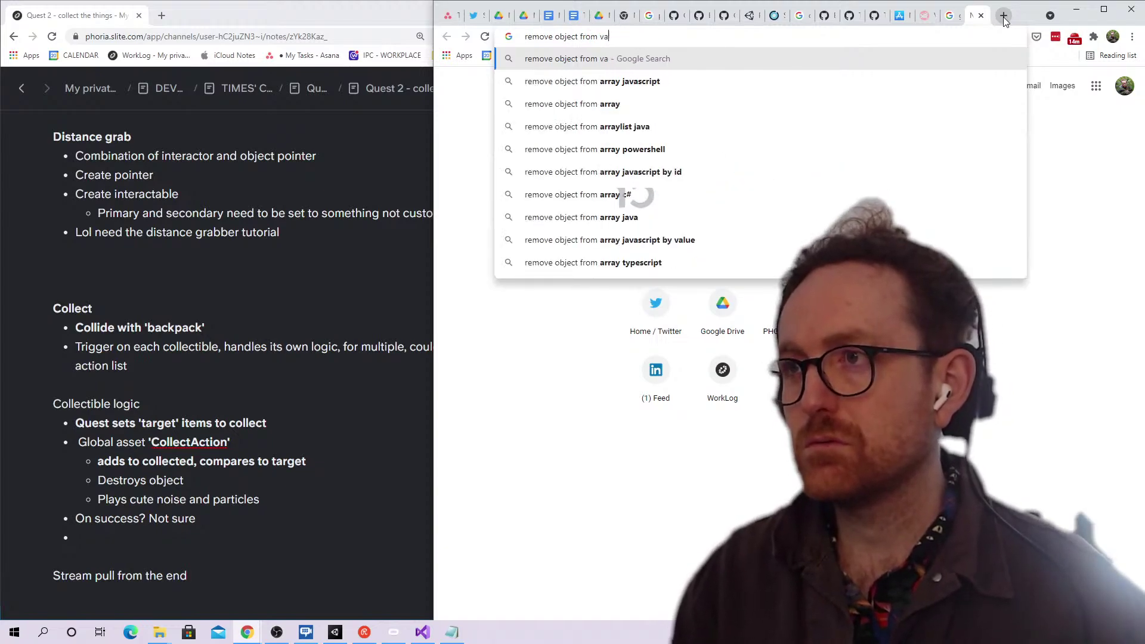
pyautogui.write('riables ')
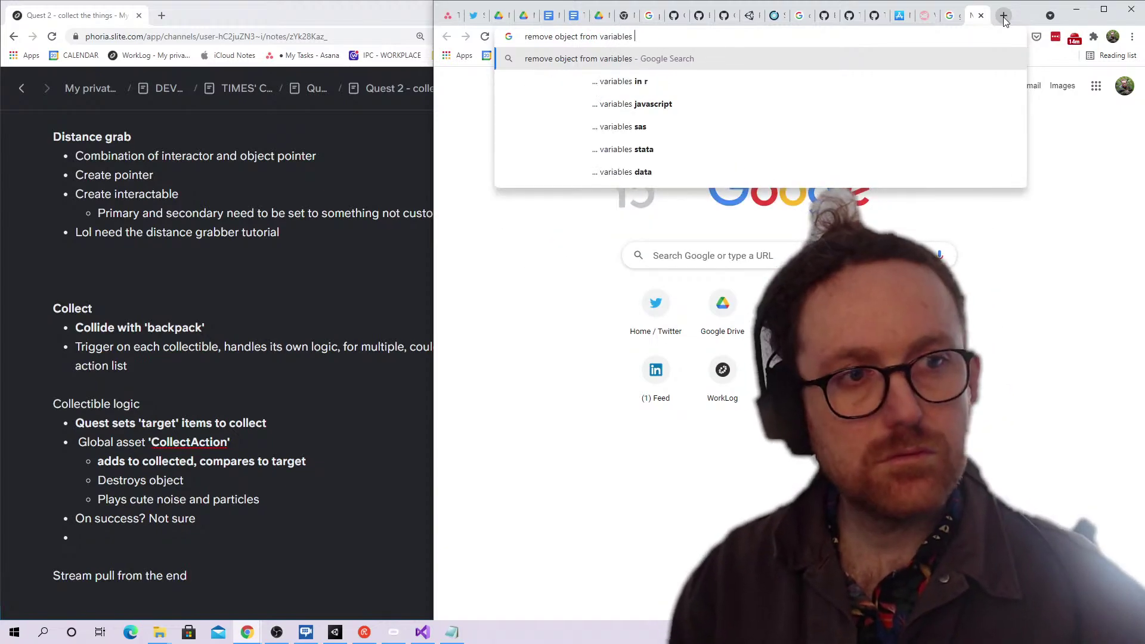
pyautogui.write('ad')
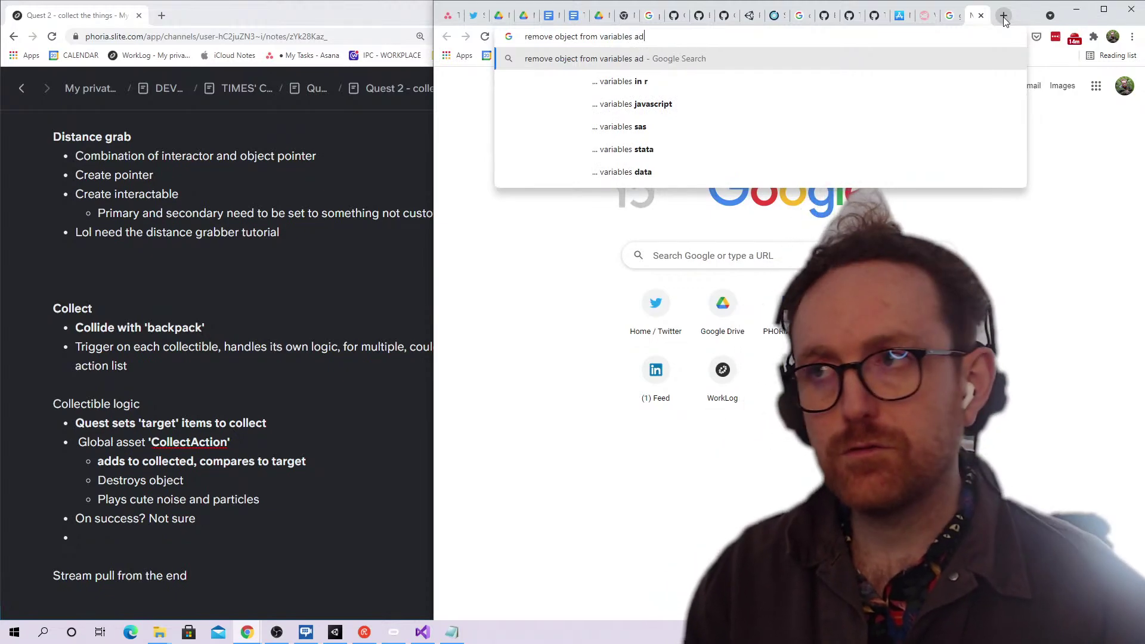
pyautogui.write('venture creator')
pyautogui.press('Return')
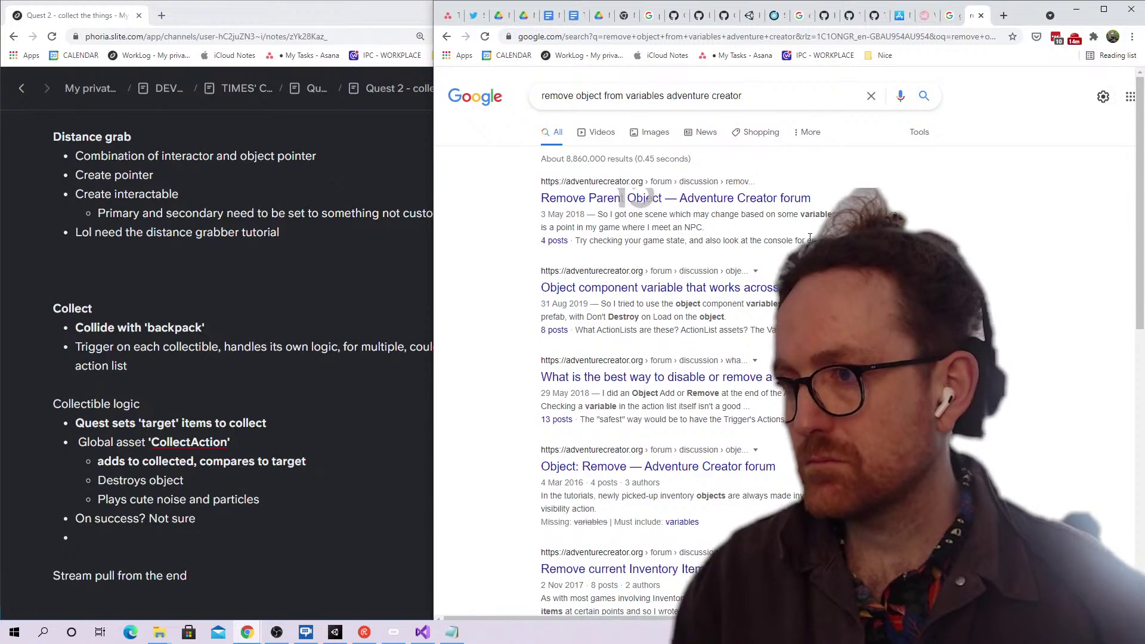
# Open the Adventure Creator forum thread "Object component variable that works across scene?" and maximize the browser window
pyautogui.scroll(-1, 801, 236)
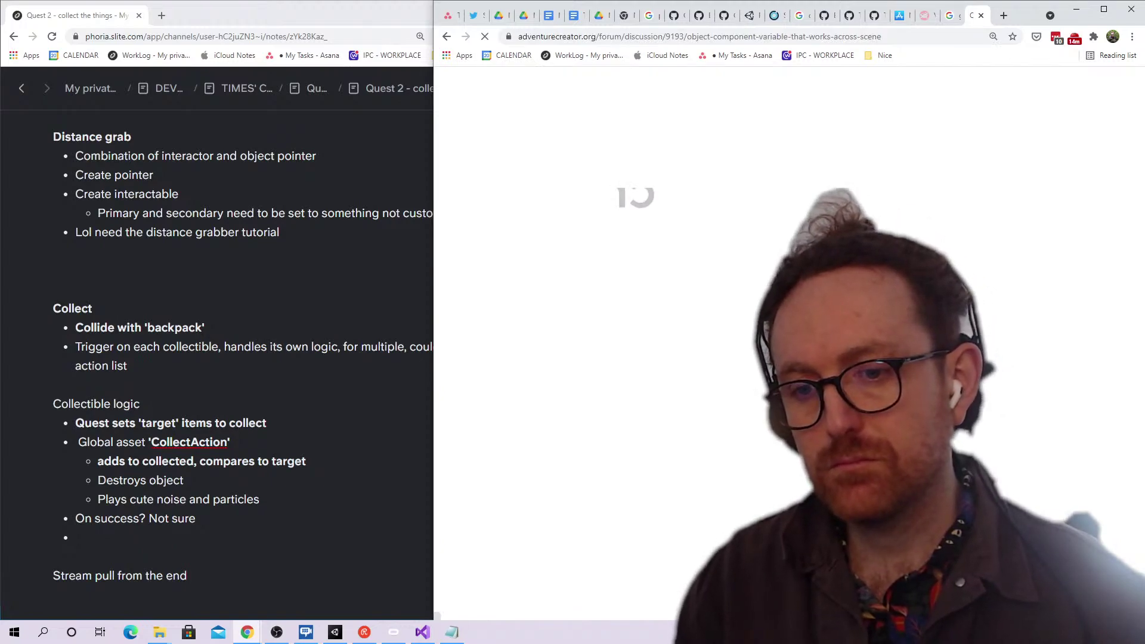
pyautogui.moveTo(432, 126); pyautogui.dragTo(520, 127)
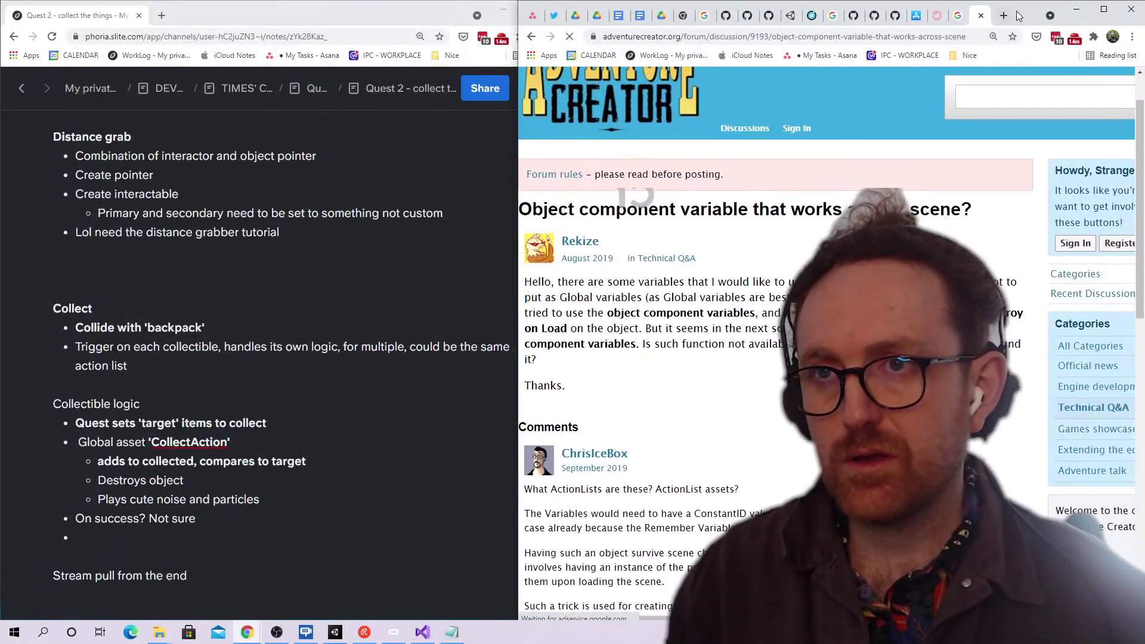
pyautogui.doubleClick(1017, 15)
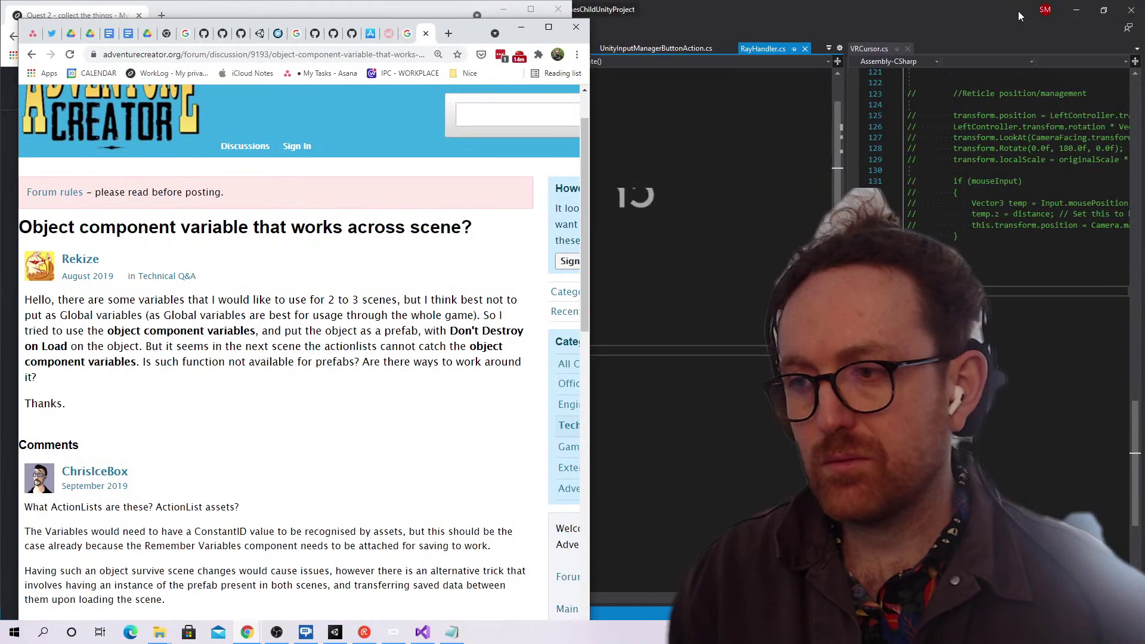
pyautogui.doubleClick(469, 36)
# Read the thread's replies on ConstantID values, keeping variables across scenes and accessing component variables by script
pyautogui.scroll(-2, 566, 411)
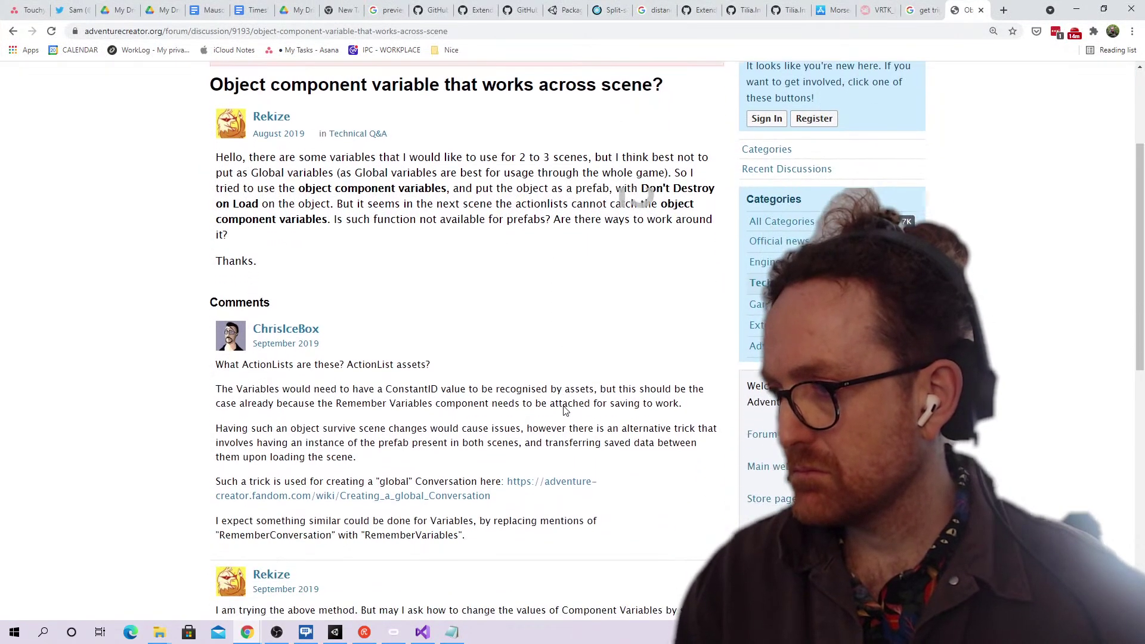
pyautogui.tripleClick(565, 401)
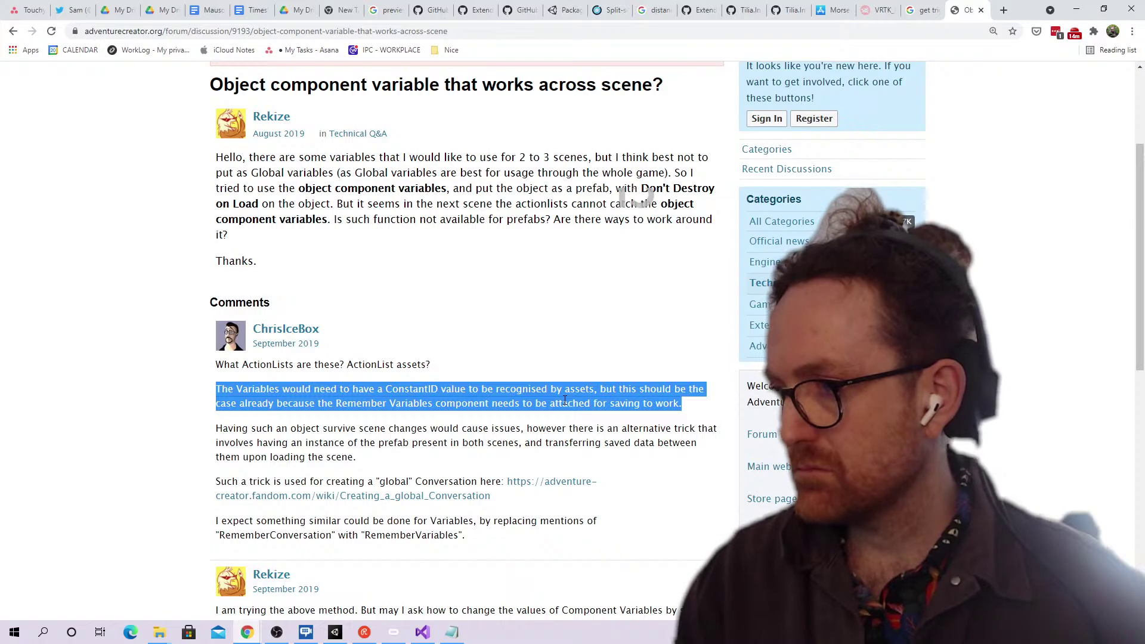
pyautogui.scroll(-1, 565, 401)
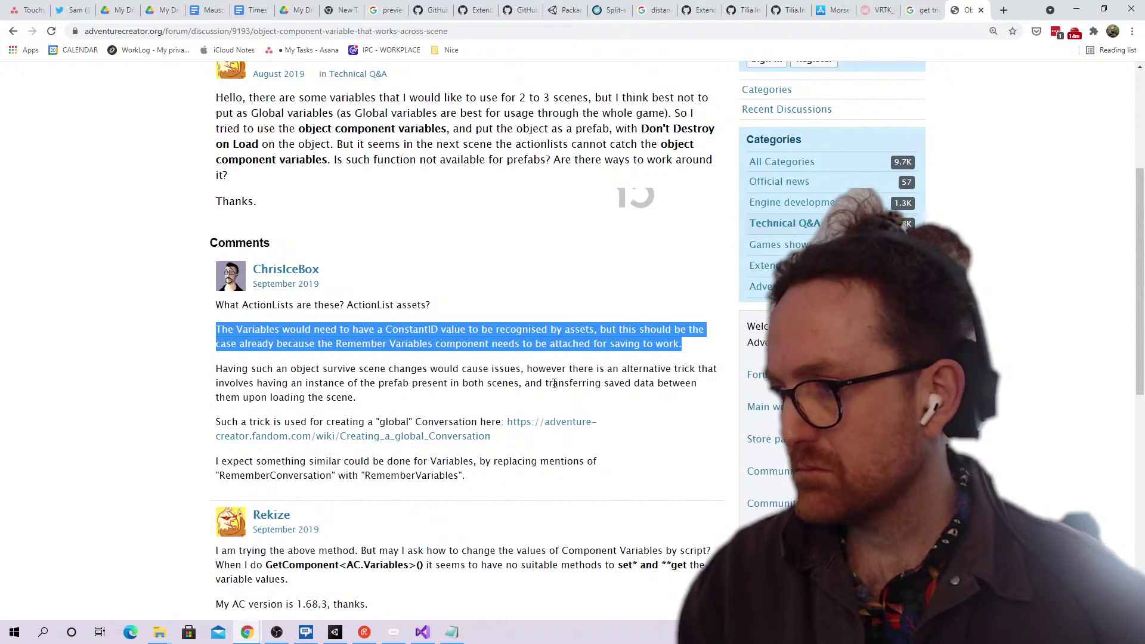
pyautogui.tripleClick(554, 383)
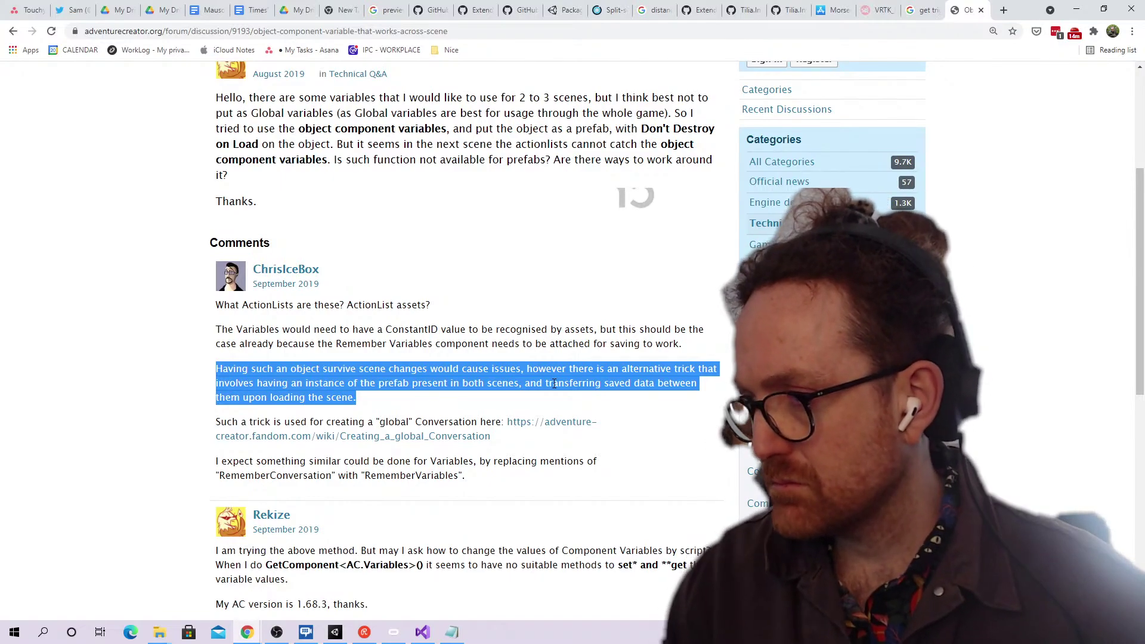
pyautogui.scroll(-3, 554, 383)
pyautogui.tripleClick(554, 385)
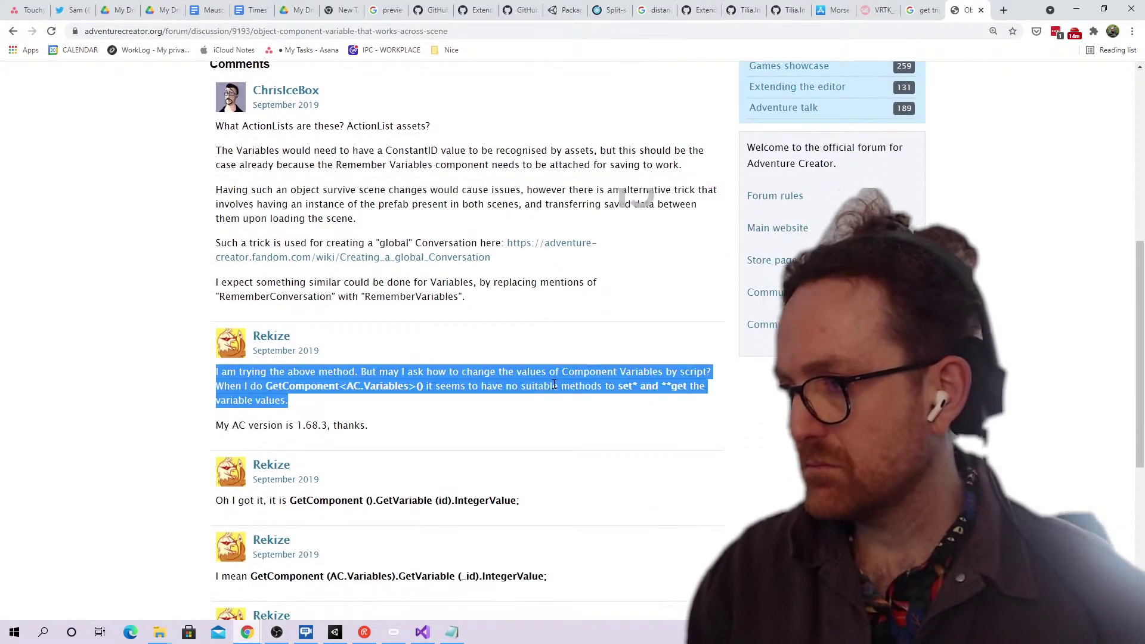
pyautogui.scroll(-3, 573, 439)
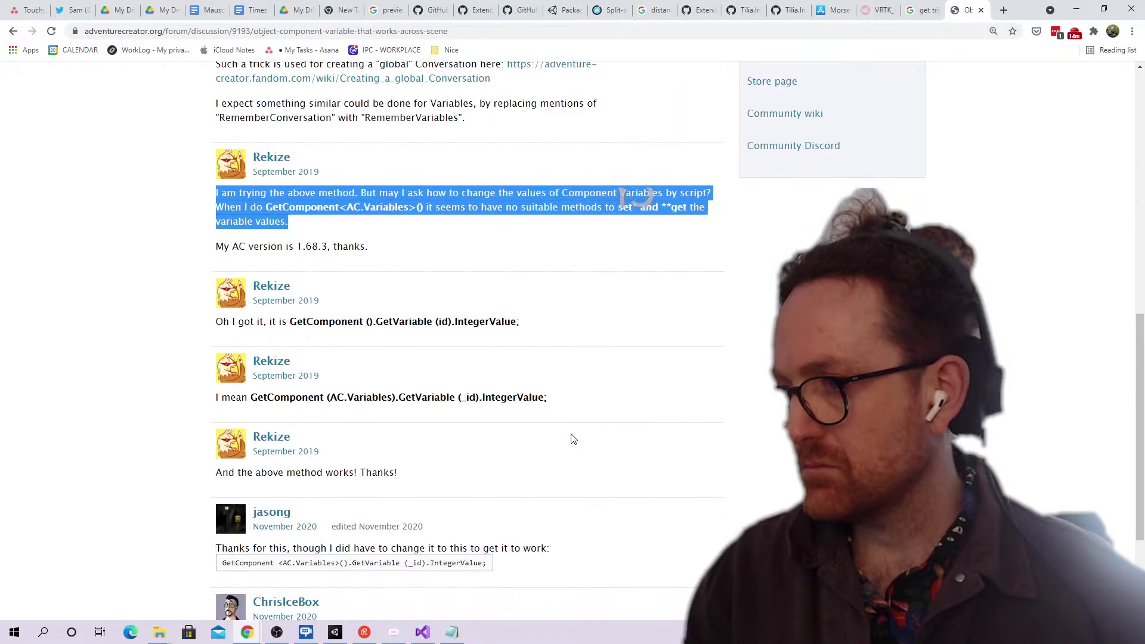
pyautogui.tripleClick(567, 404)
pyautogui.scroll(-3, 567, 404)
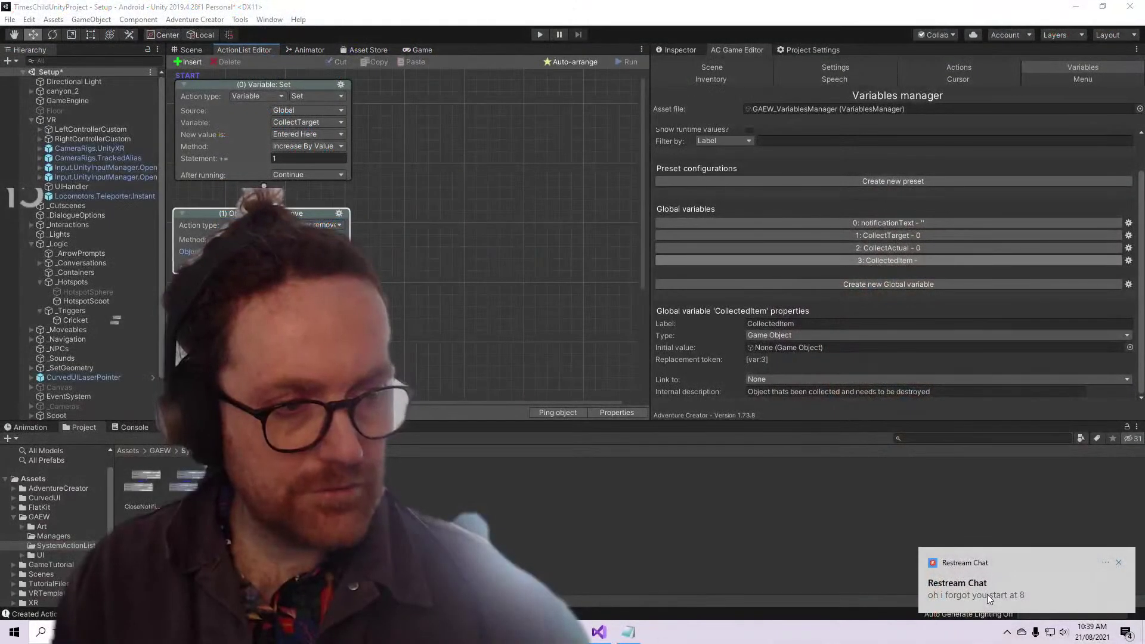
# Open the new Restream Chat message from its notification
pyautogui.click(986, 594)
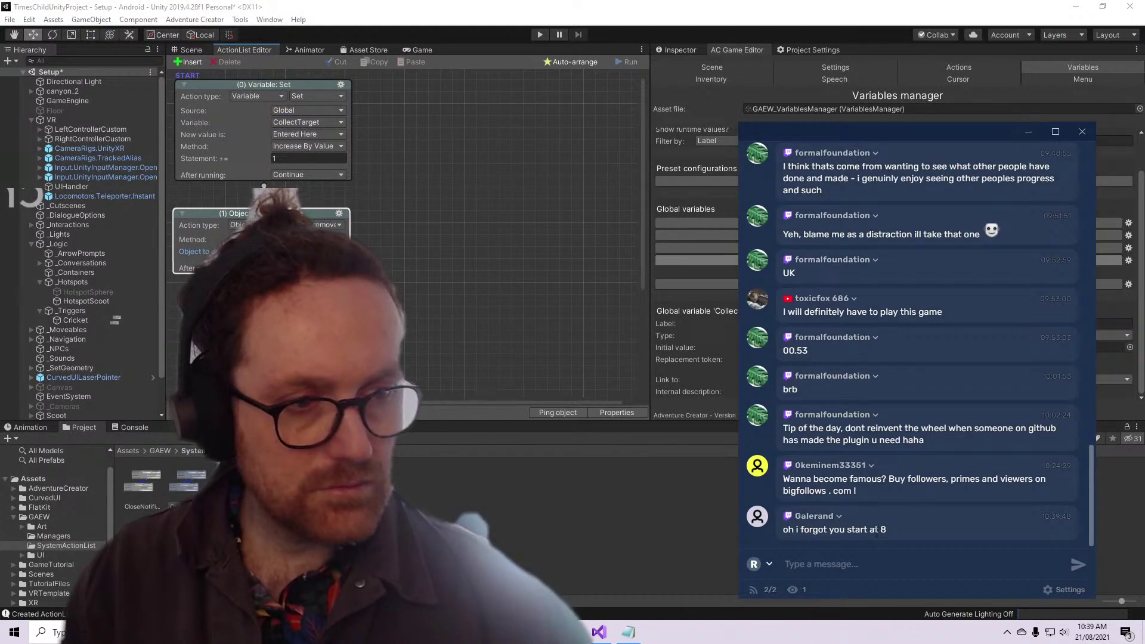
# Return to the Scene view in Unity, run the scene in play mode to test it, and stop it
pyautogui.tripleClick(875, 530)
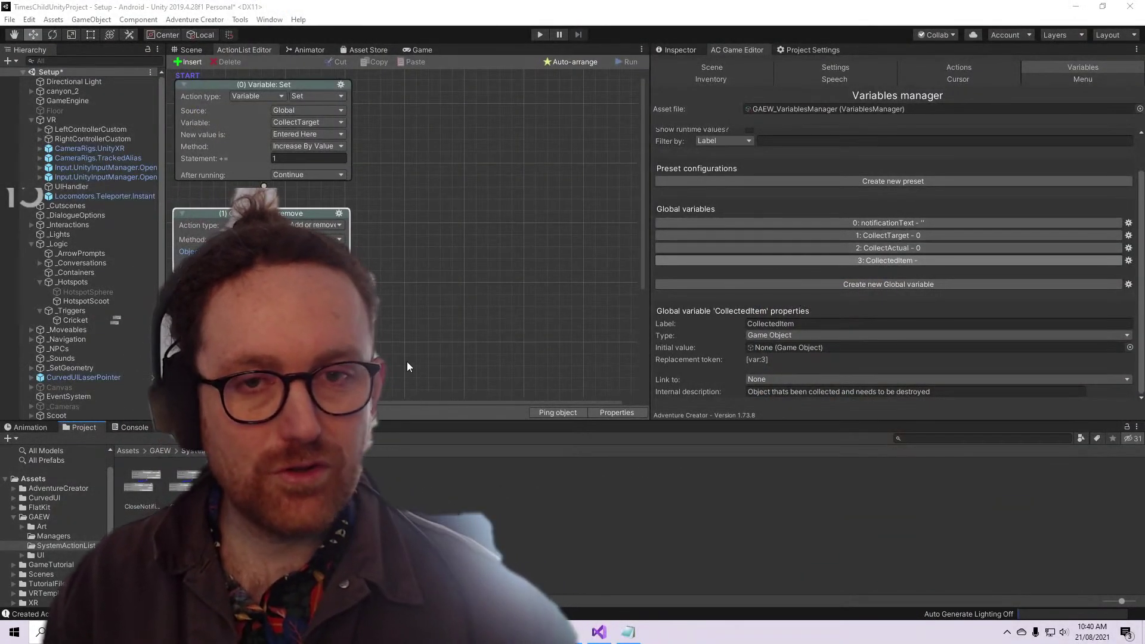
pyautogui.click(191, 47)
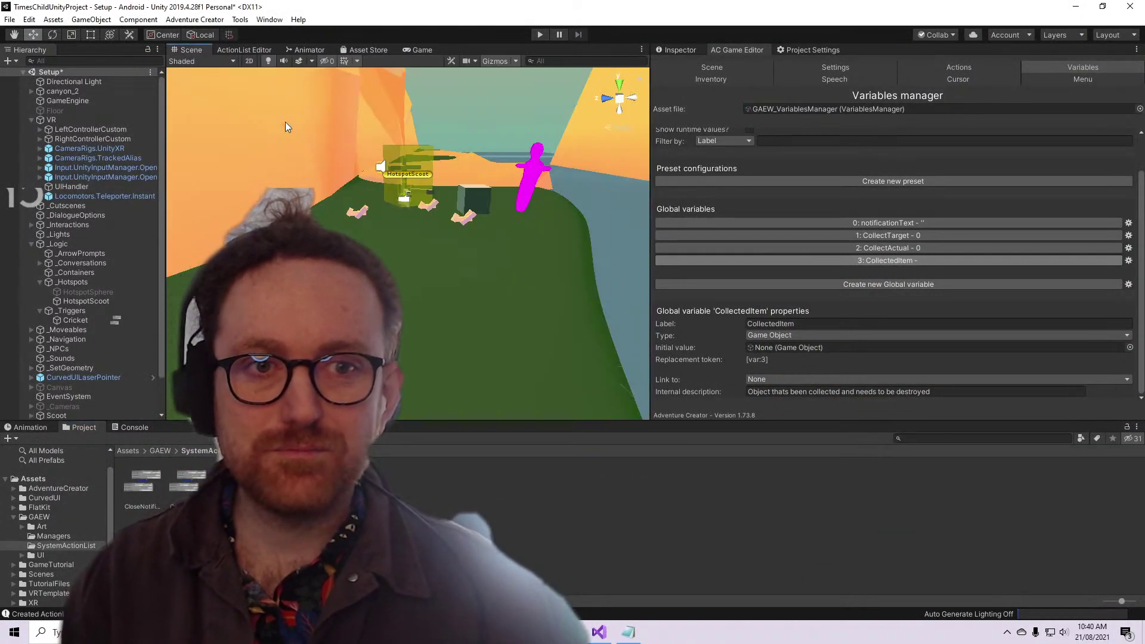
pyautogui.scroll(4, 469, 249)
pyautogui.moveTo(506, 284); pyautogui.dragTo(334, 356, button='middle')
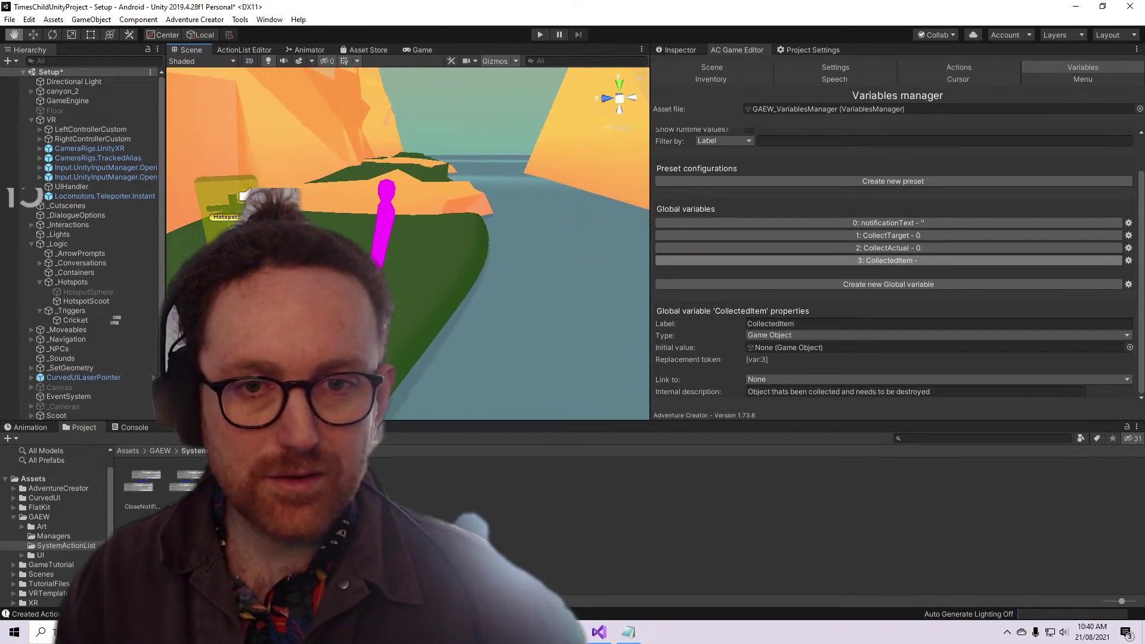
pyautogui.press('f')
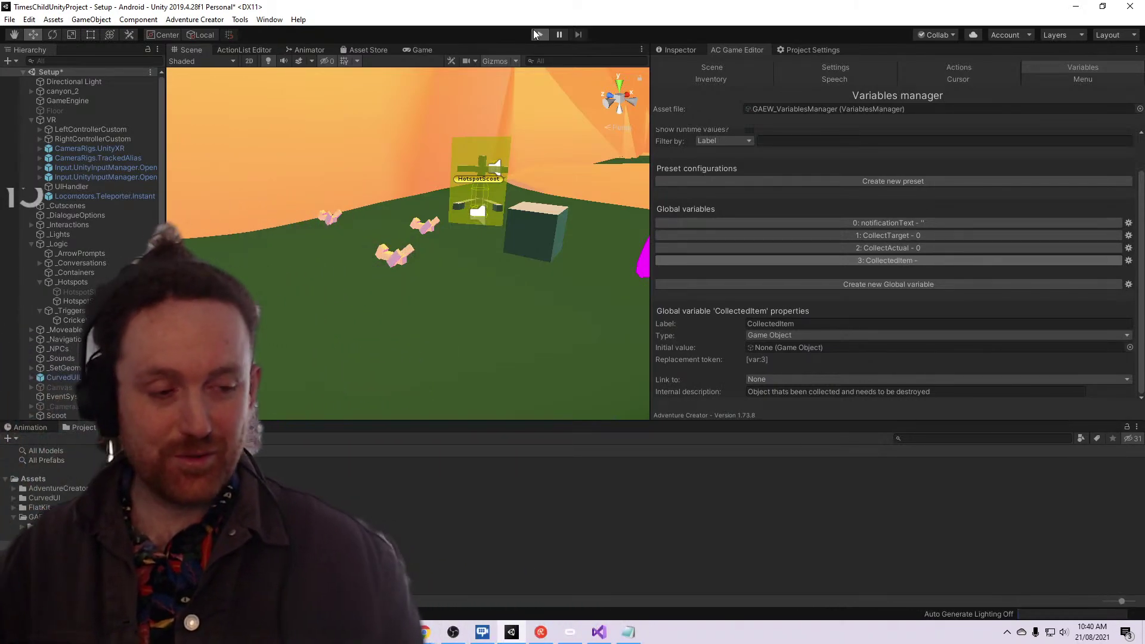
pyautogui.click(536, 35)
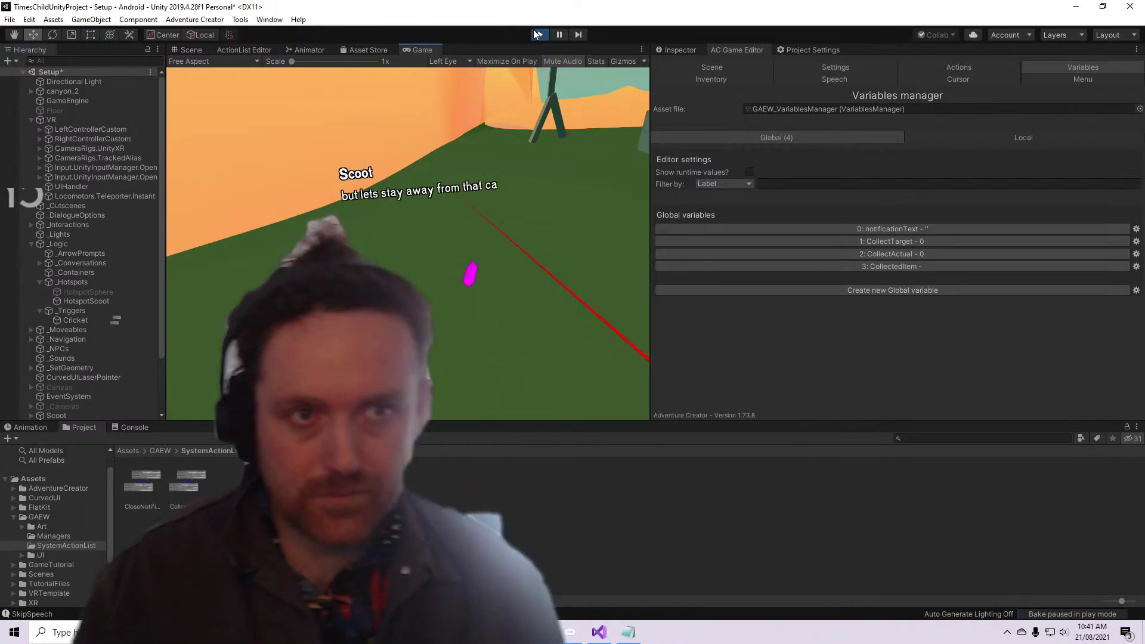
pyautogui.click(537, 34)
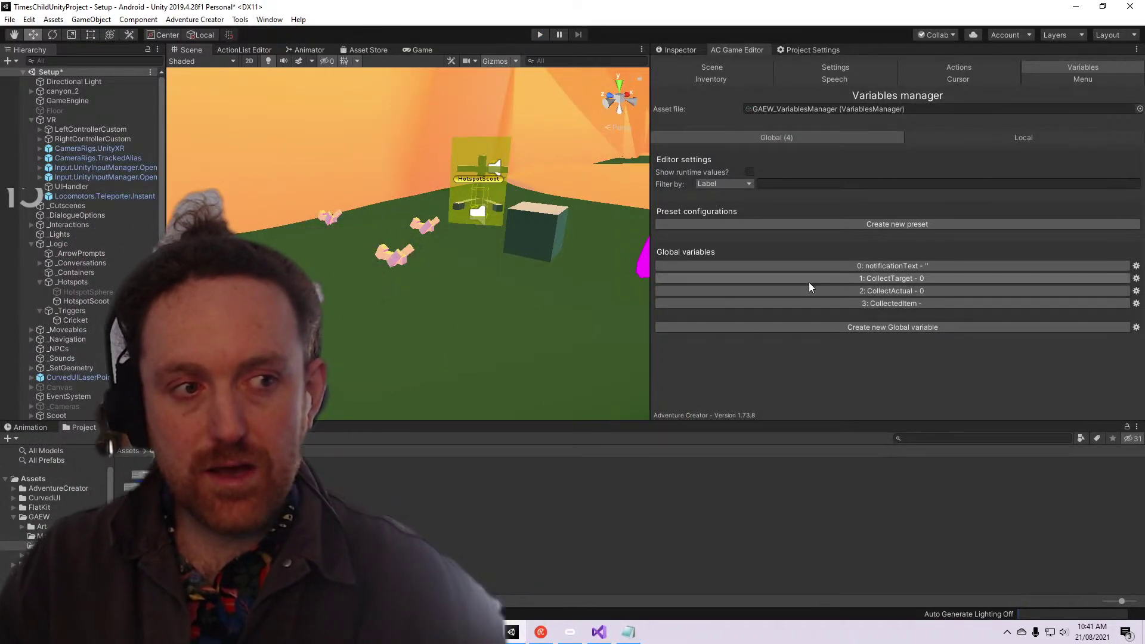
# Check the newest Restream Chat messages and return to the Unity scene
pyautogui.hotkey('alt', 'Tab')
pyautogui.hotkey('alt', 'Tab')
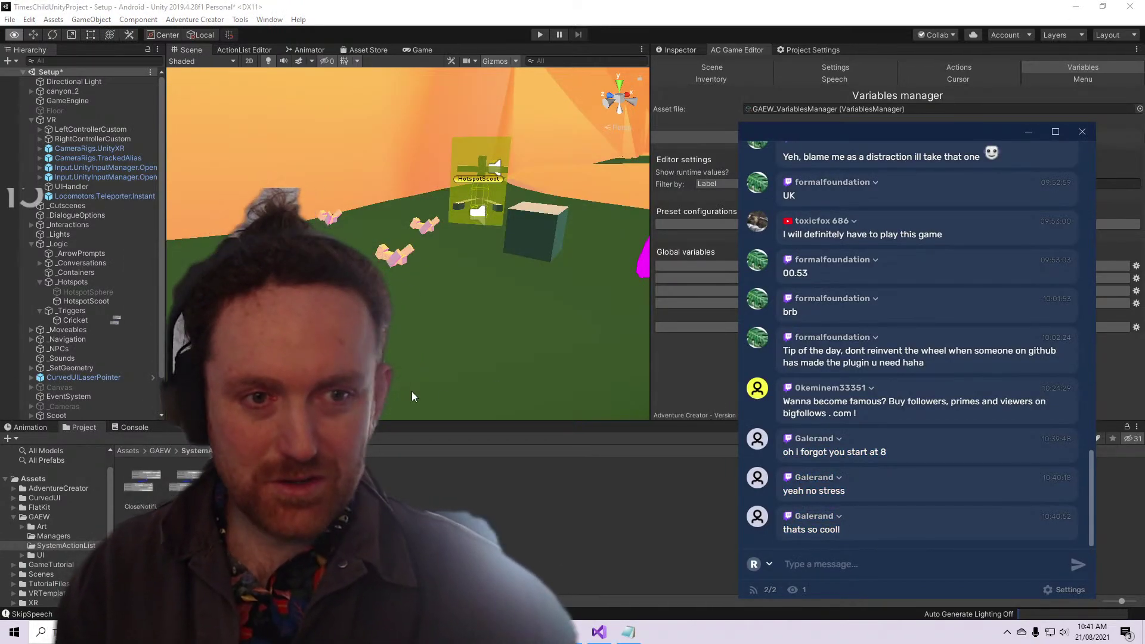
pyautogui.click(388, 390)
pyautogui.click(387, 391)
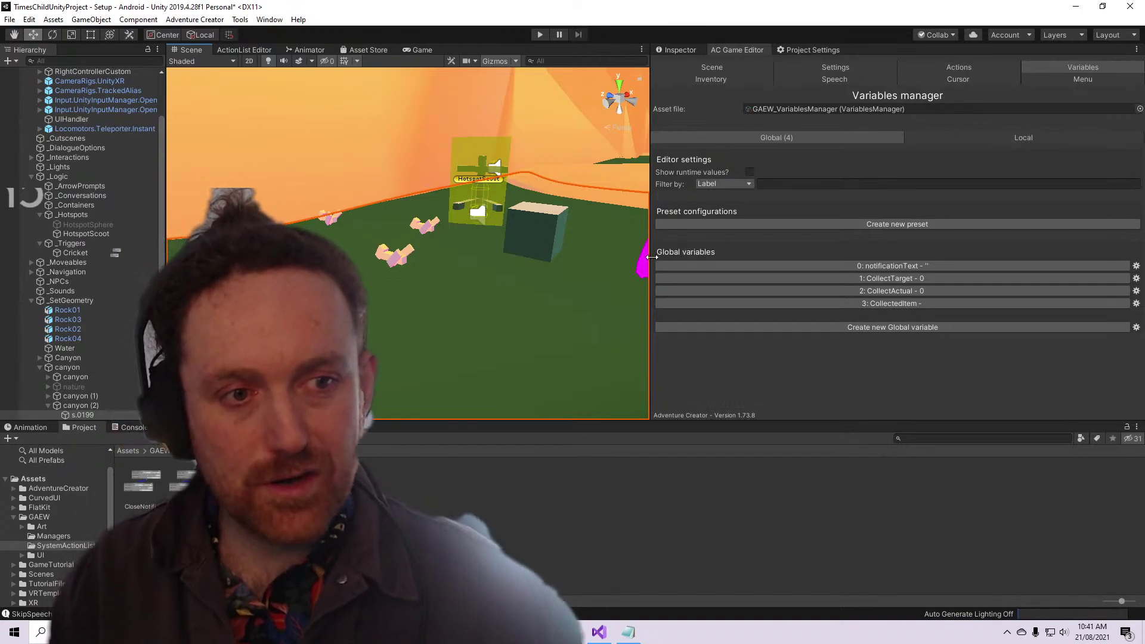
# Enlarge the Scene view by shrinking the AC Game Editor, Hierarchy and Project areas, and dismiss the chat notification
pyautogui.moveTo(652, 256); pyautogui.dragTo(778, 269)
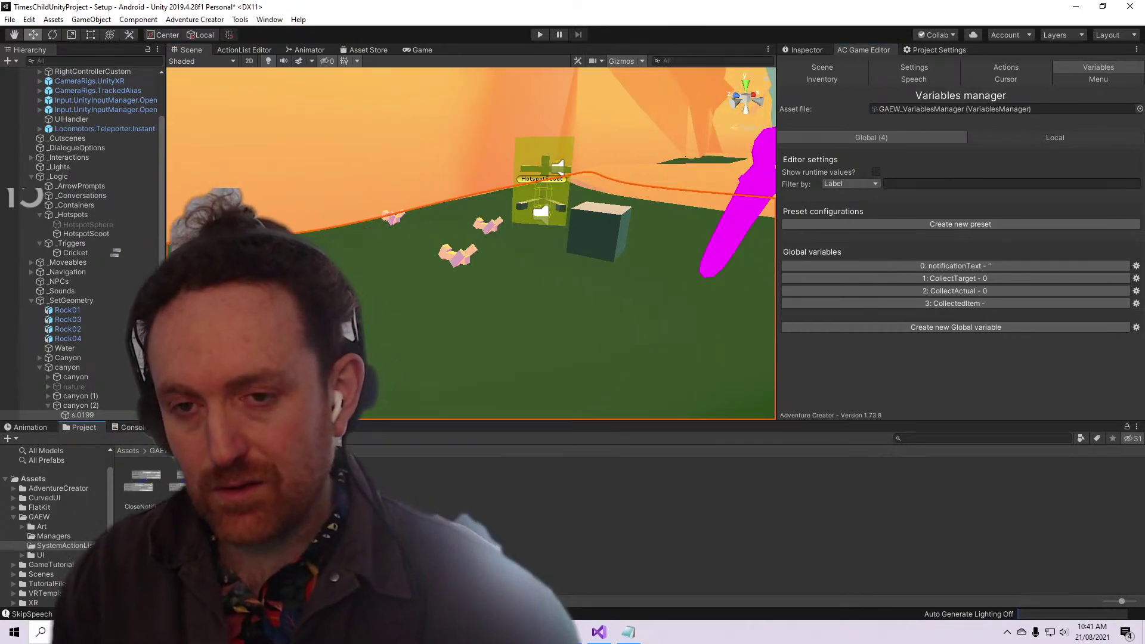
pyautogui.moveTo(116, 253); pyautogui.dragTo(86, 252)
pyautogui.moveTo(268, 420); pyautogui.dragTo(268, 446)
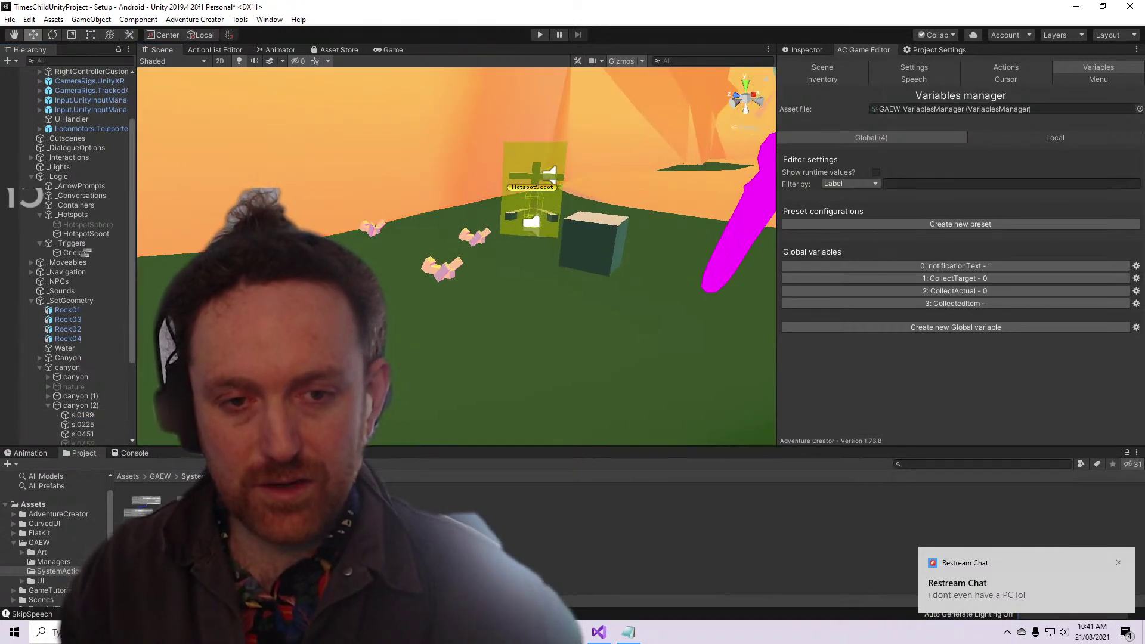
pyautogui.click(1122, 552)
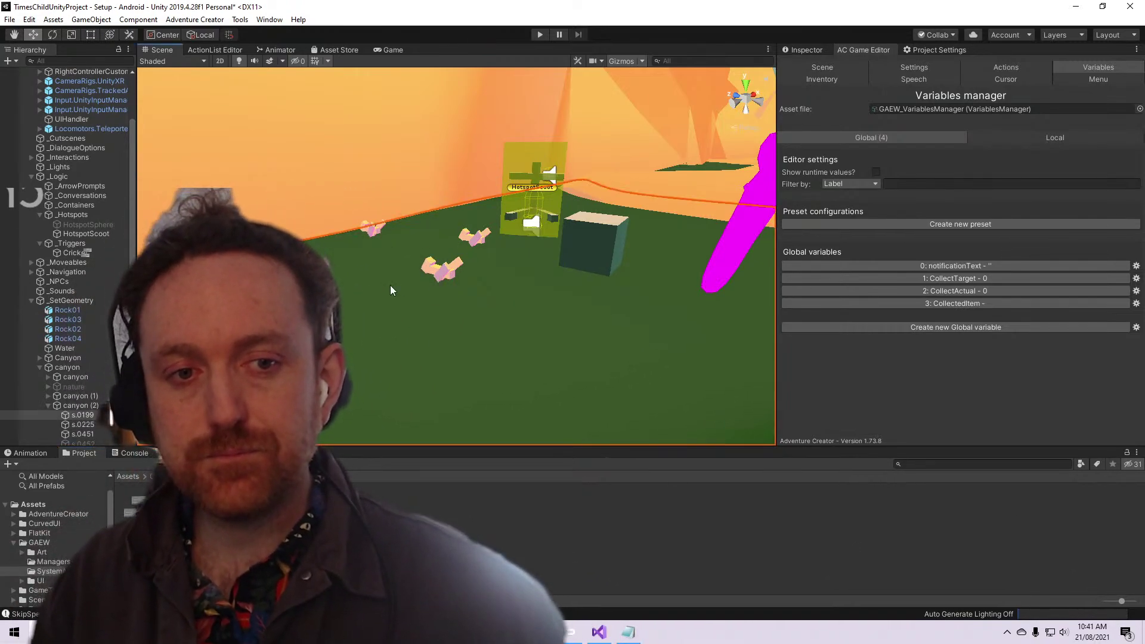
# Select the parent Interactions.Interactable object of the nearest Glow hoper collectible in the scene
pyautogui.click(436, 274)
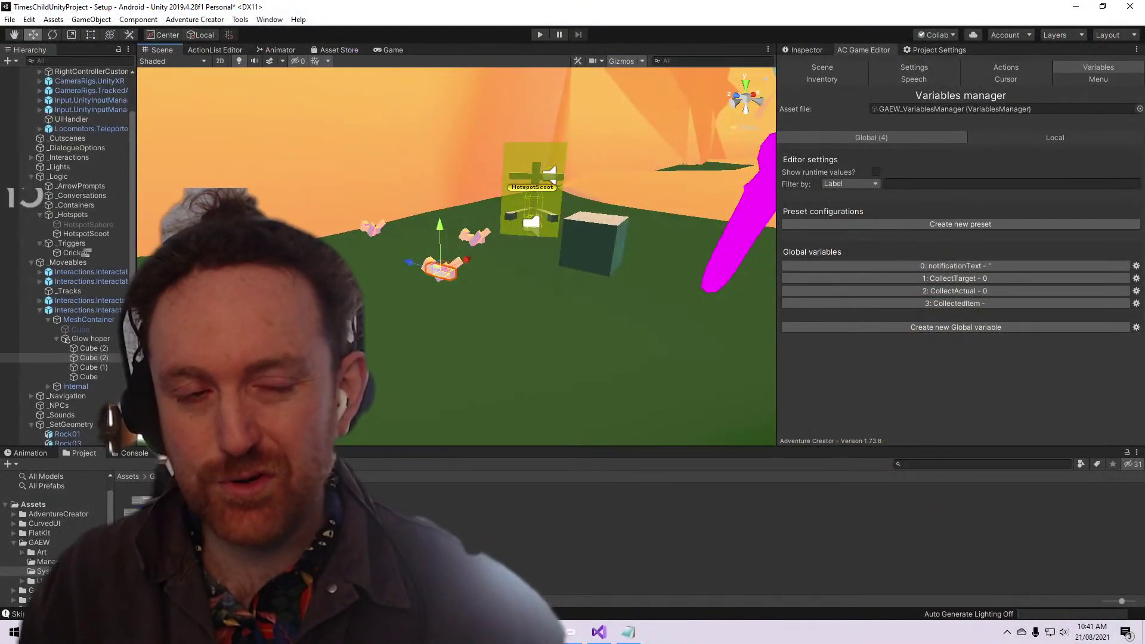
pyautogui.click(78, 311)
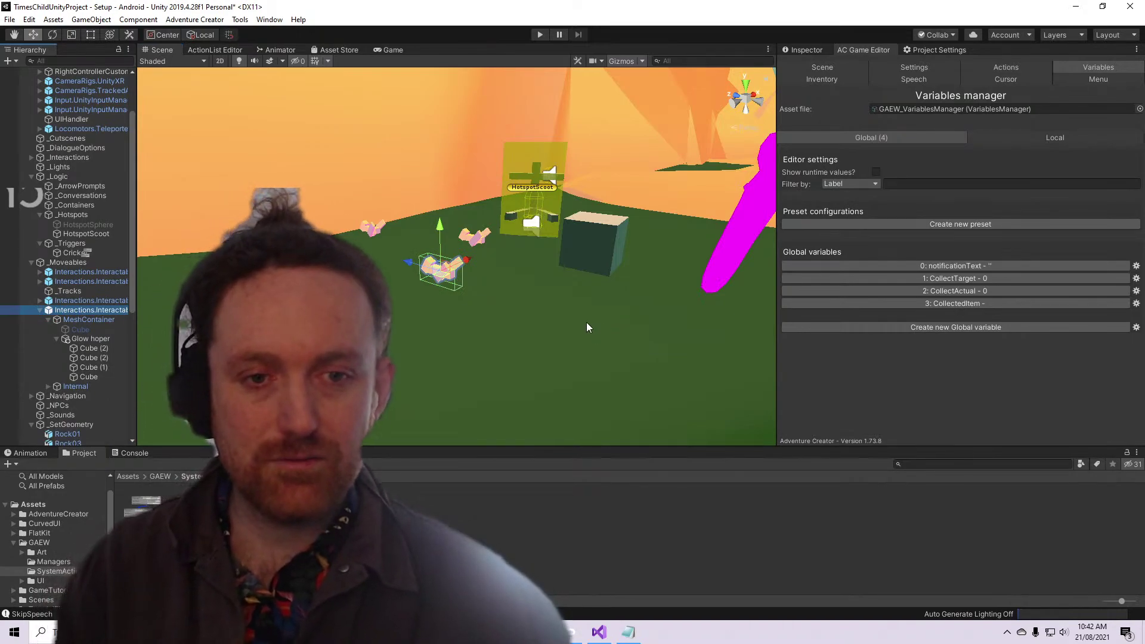
pyautogui.hotkey('alt', 'Tab')
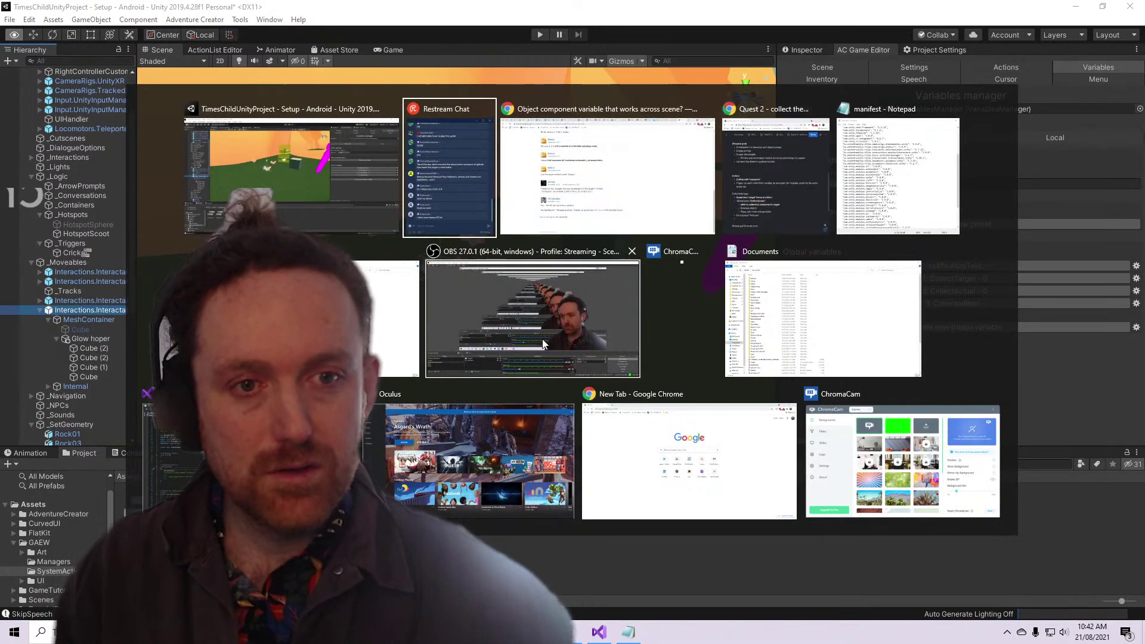
pyautogui.hotkey('alt', 'shift', 'Tab')
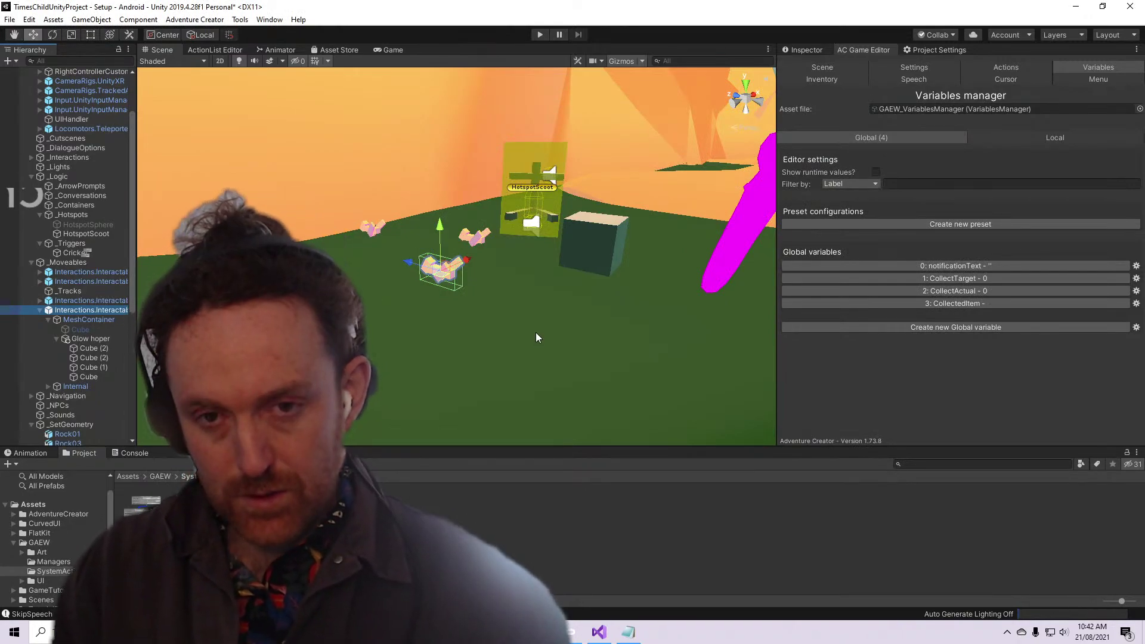
pyautogui.hotkey('alt', 'Tab')
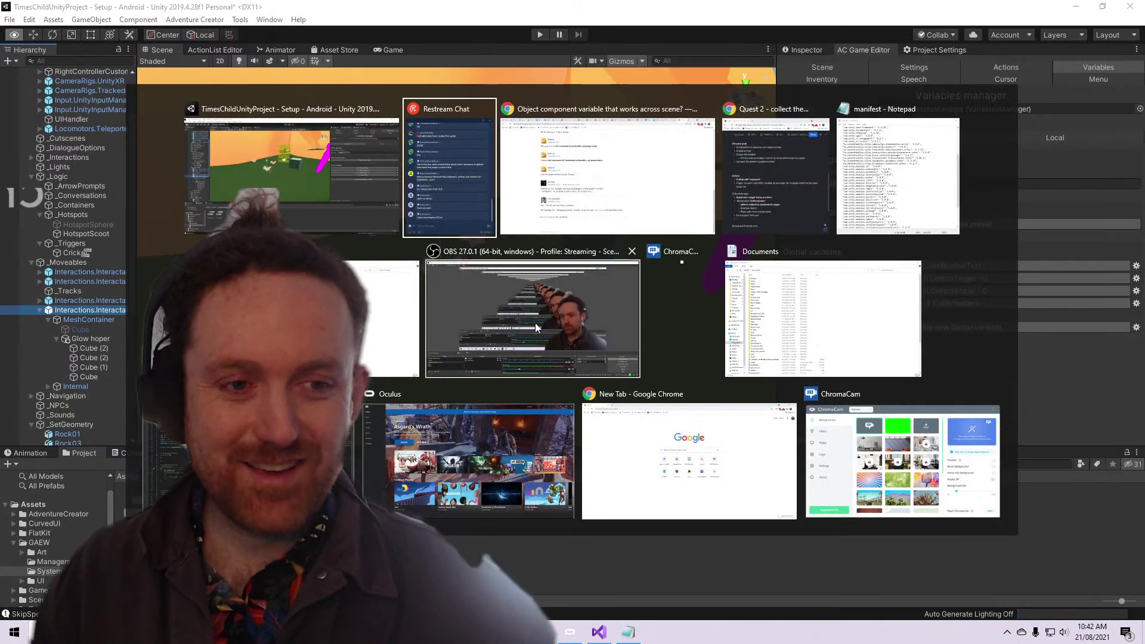
pyautogui.hotkey('alt', 'shift', 'Tab')
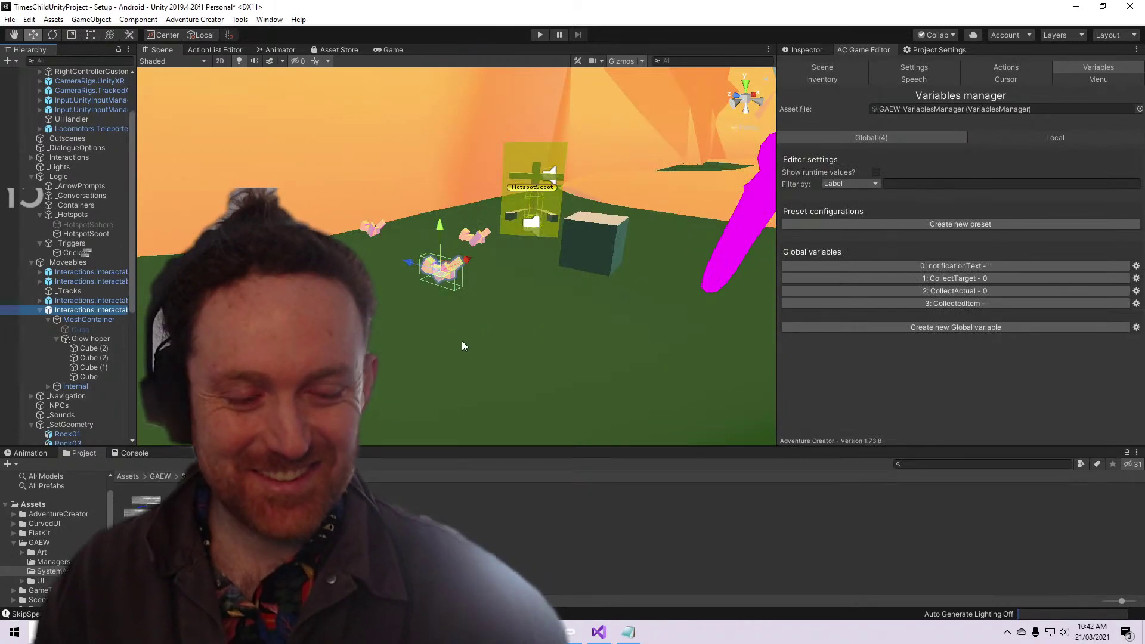
pyautogui.hotkey('alt', 'Tab')
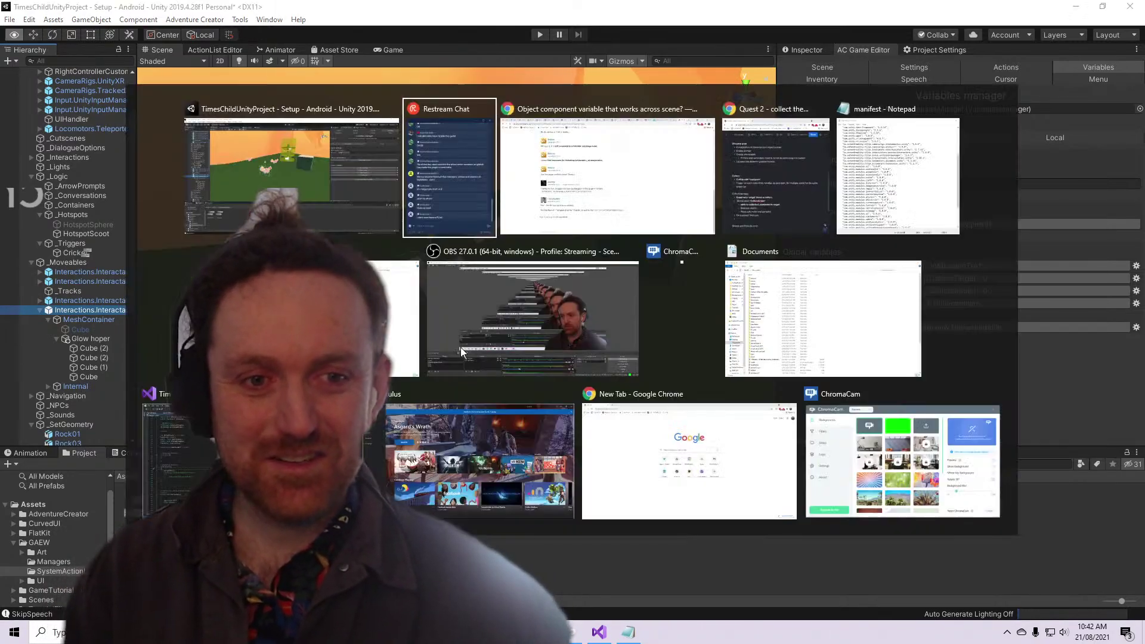
pyautogui.hotkey('alt', 'Tab')
pyautogui.hotkey('alt', 'Tab')
pyautogui.hotkey('alt', 'shift', 'Tab')
pyautogui.hotkey('alt', 'shift', 'Tab')
pyautogui.hotkey('alt', 'shift', 'Tab')
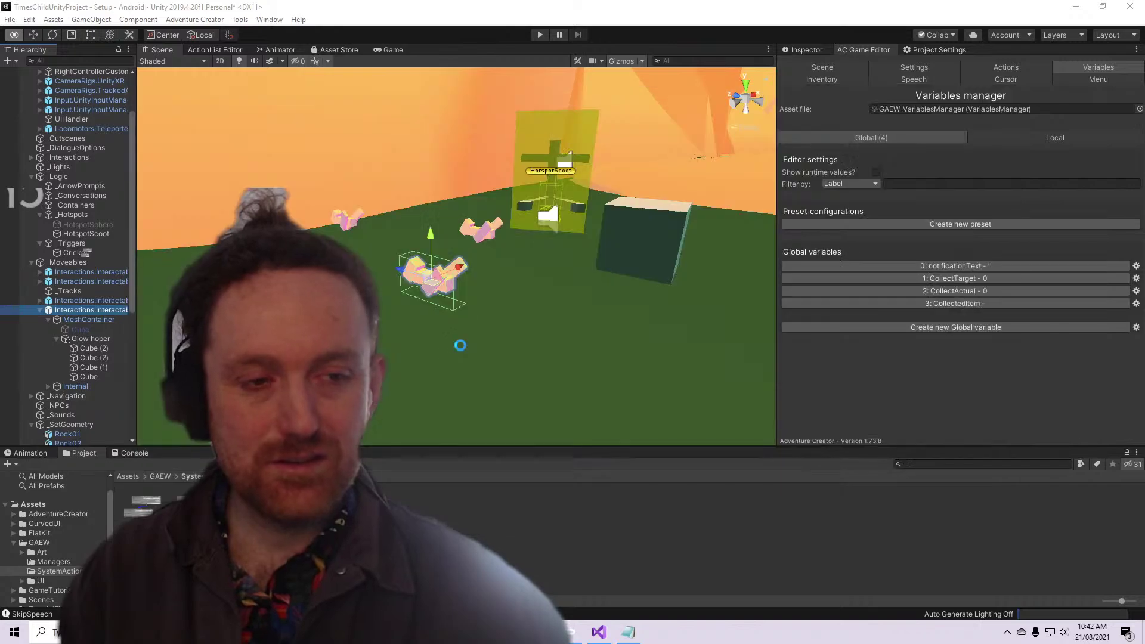
pyautogui.hotkey('alt', 'Tab')
pyautogui.hotkey('alt', 'Tab')
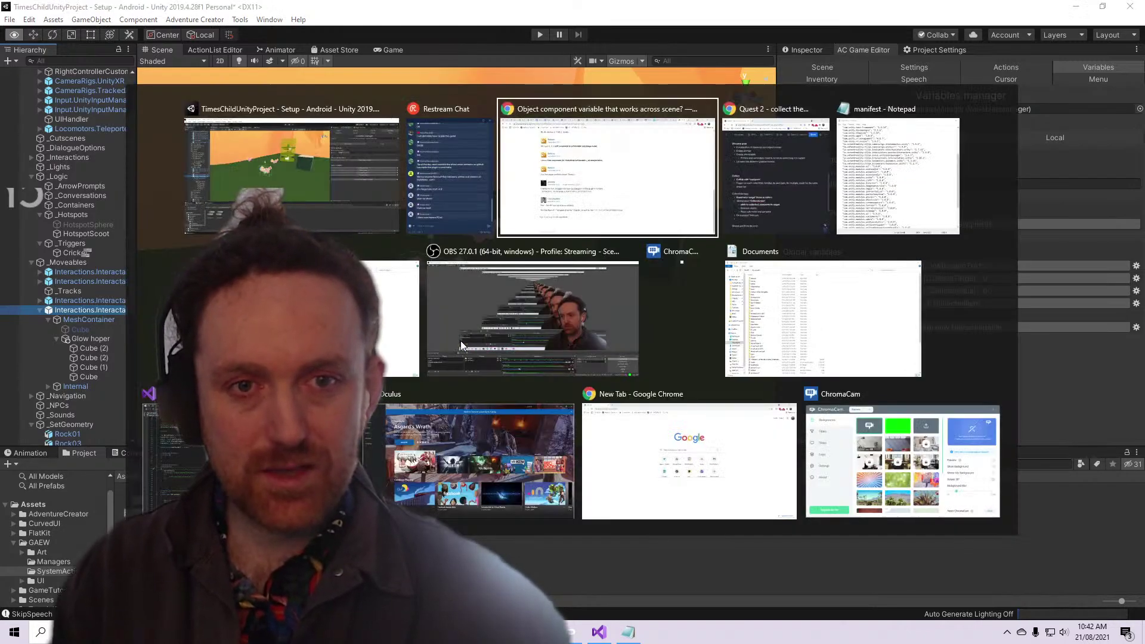
pyautogui.hotkey('alt', 'shift', 'Tab')
pyautogui.hotkey('alt', 'Tab')
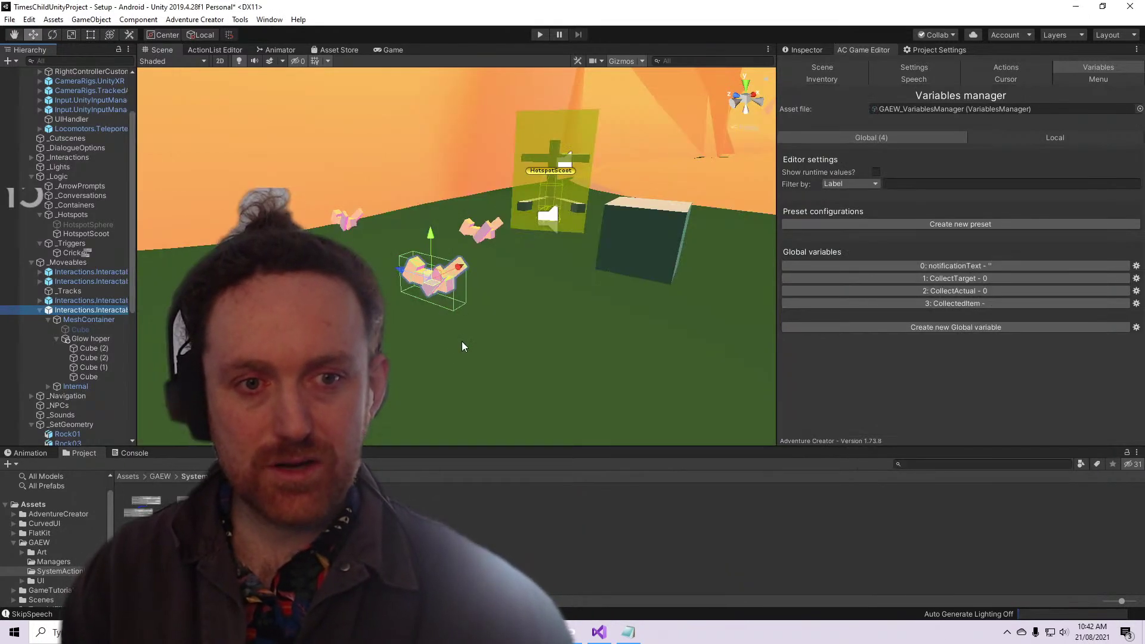
# Bring back the collect action list in the ActionList Editor and review its Object: Add or remove action
pyautogui.click(215, 50)
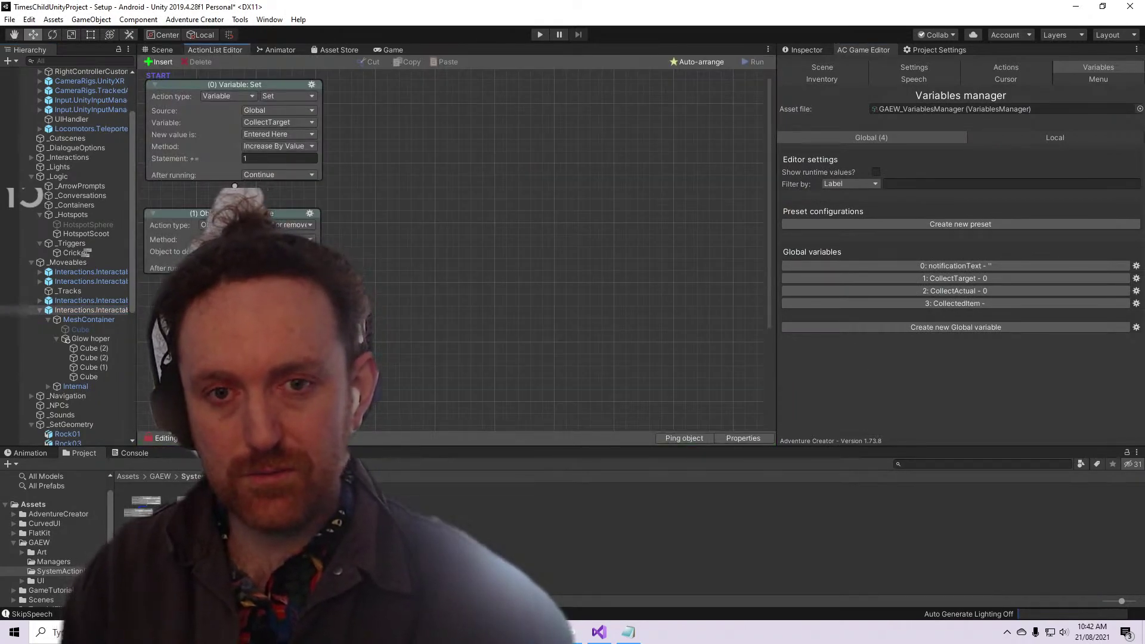
pyautogui.moveTo(257, 214); pyautogui.dragTo(256, 214)
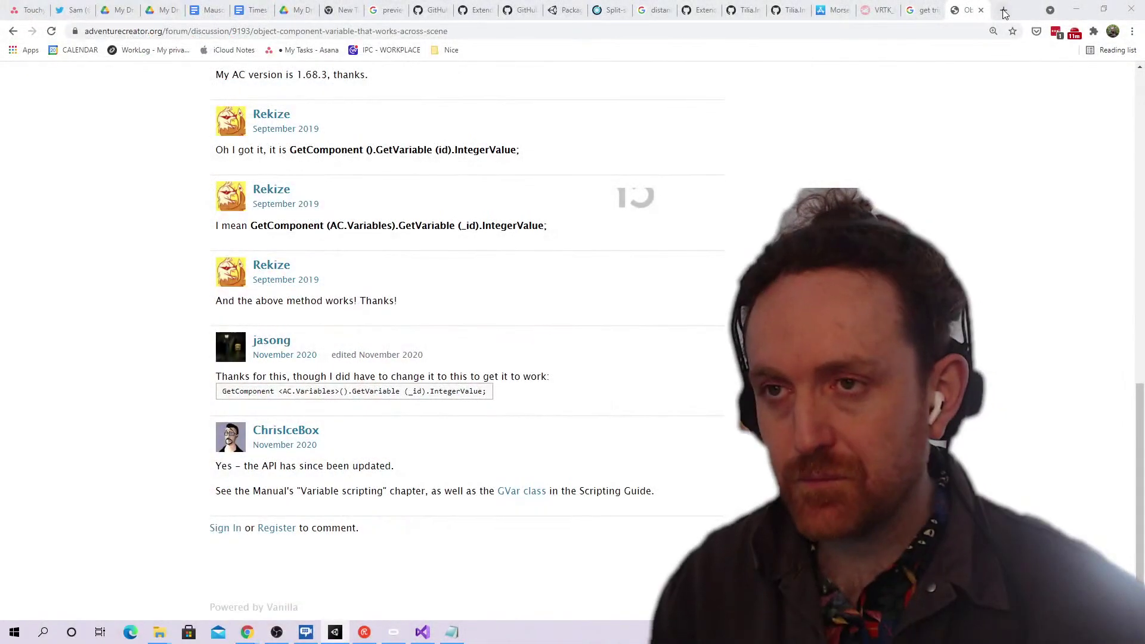
# Switch to Chrome and search Google in a new tab for "get object that triggered action list adventure creator"
pyautogui.click(1002, 11)
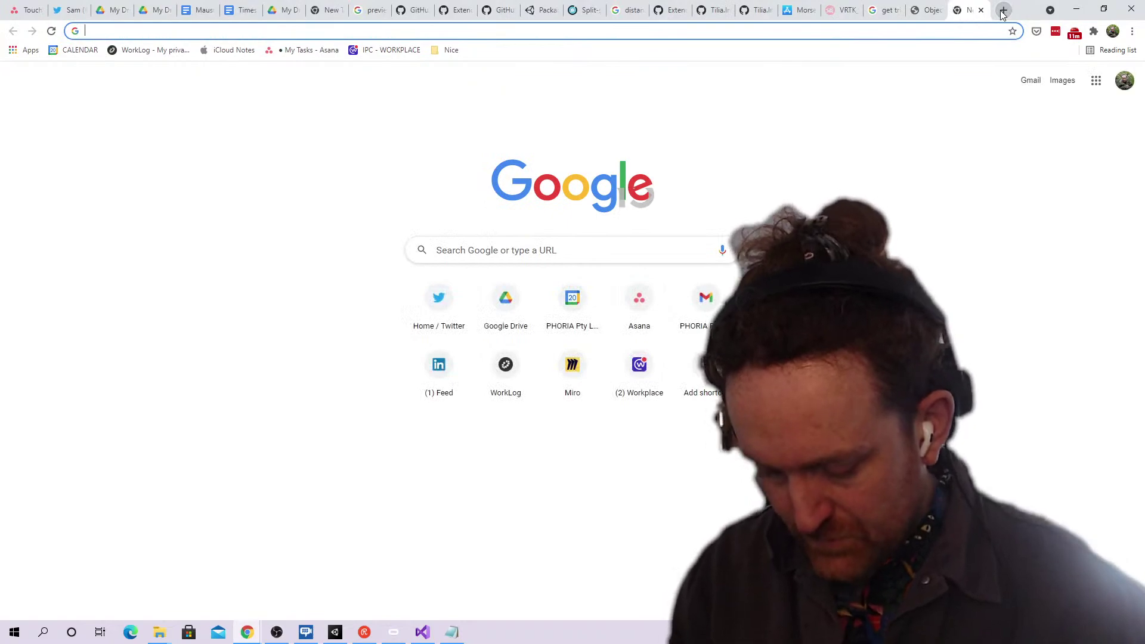
pyautogui.write('get object that ')
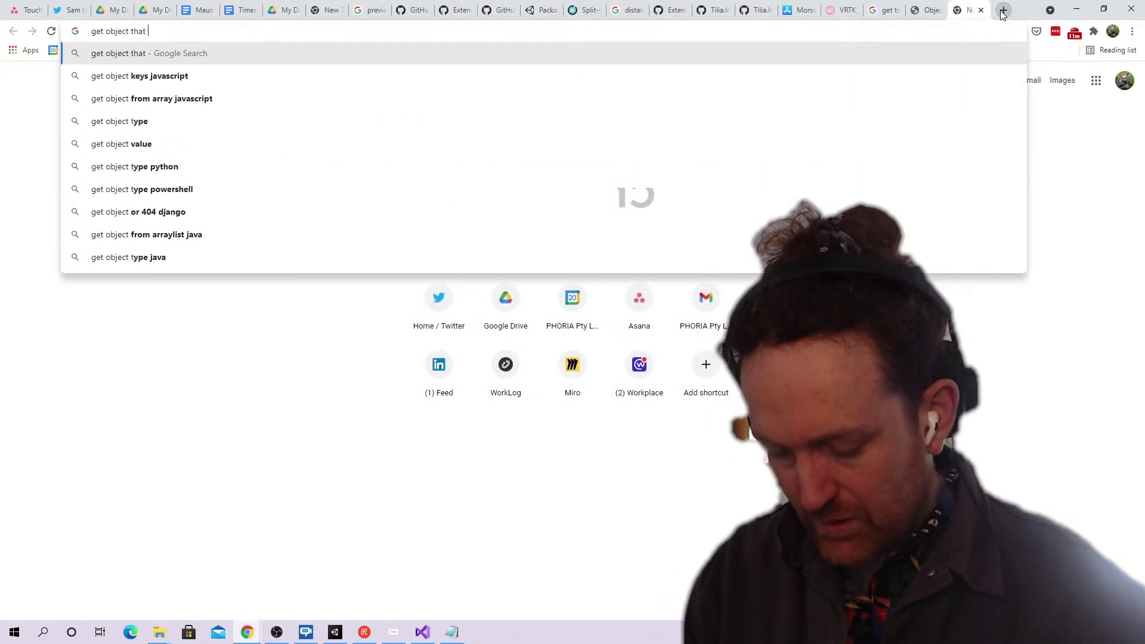
pyautogui.write('triggered action ')
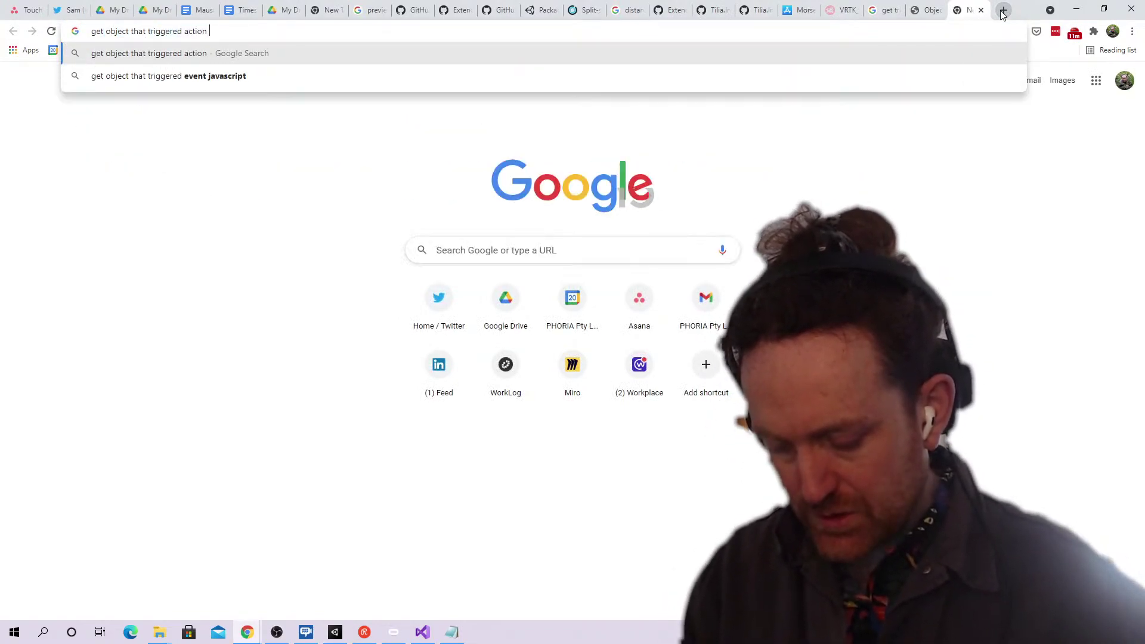
pyautogui.write('list ade')
pyautogui.write('vnt')
pyautogui.press('BackSpace')
pyautogui.press('BackSpace')
pyautogui.press('BackSpace')
pyautogui.press('BackSpace')
pyautogui.write('venture')
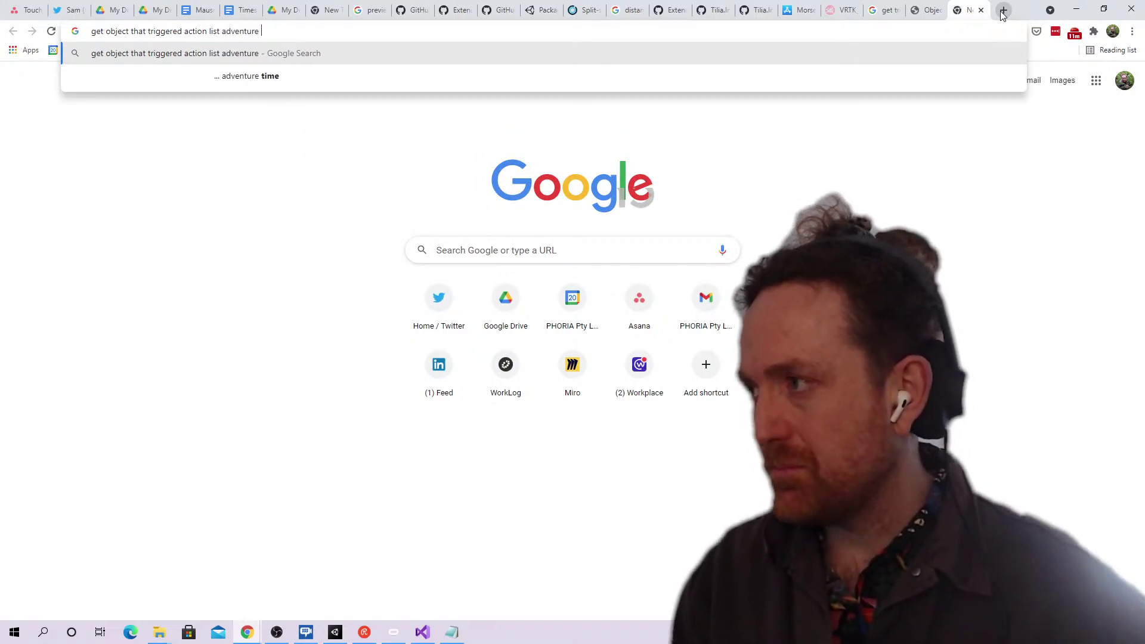
pyautogui.write(' creator')
pyautogui.press('Return')
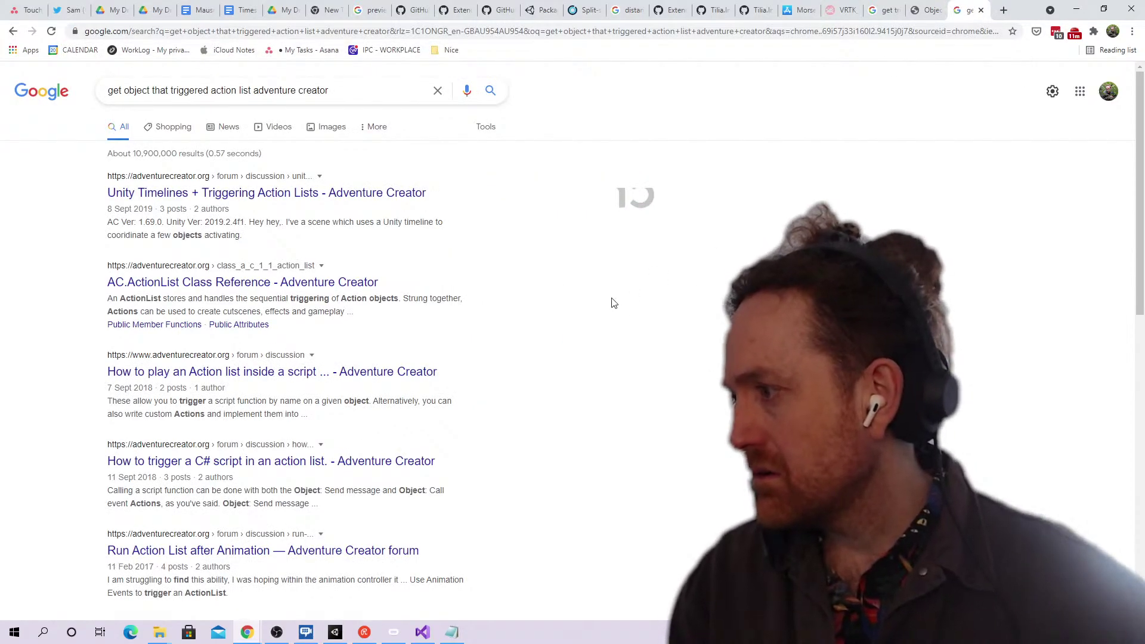
# Look through the search results and open the Adventure Creator forum thread "Request: Triggers that can detect multiple objects"
pyautogui.scroll(-3, 614, 303)
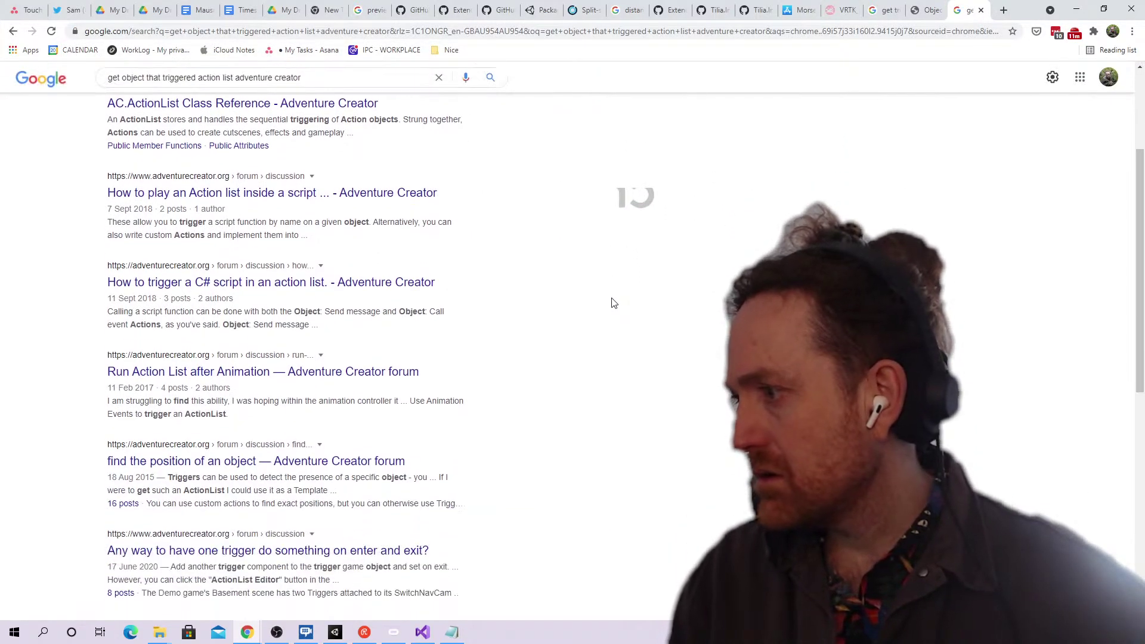
pyautogui.scroll(-4, 613, 301)
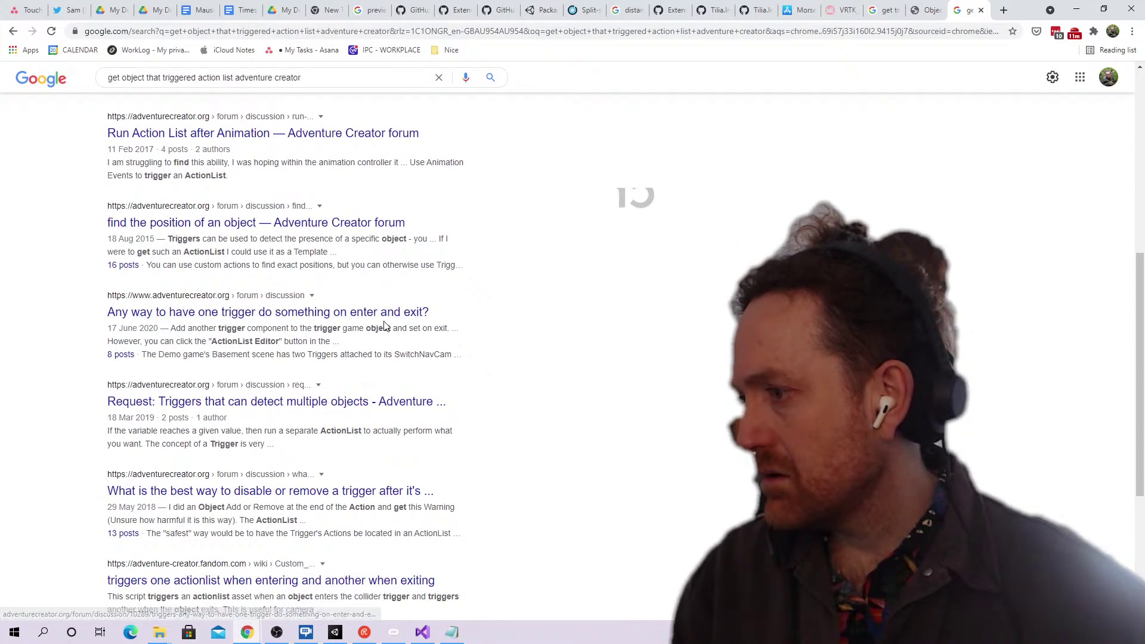
pyautogui.scroll(-1, 404, 324)
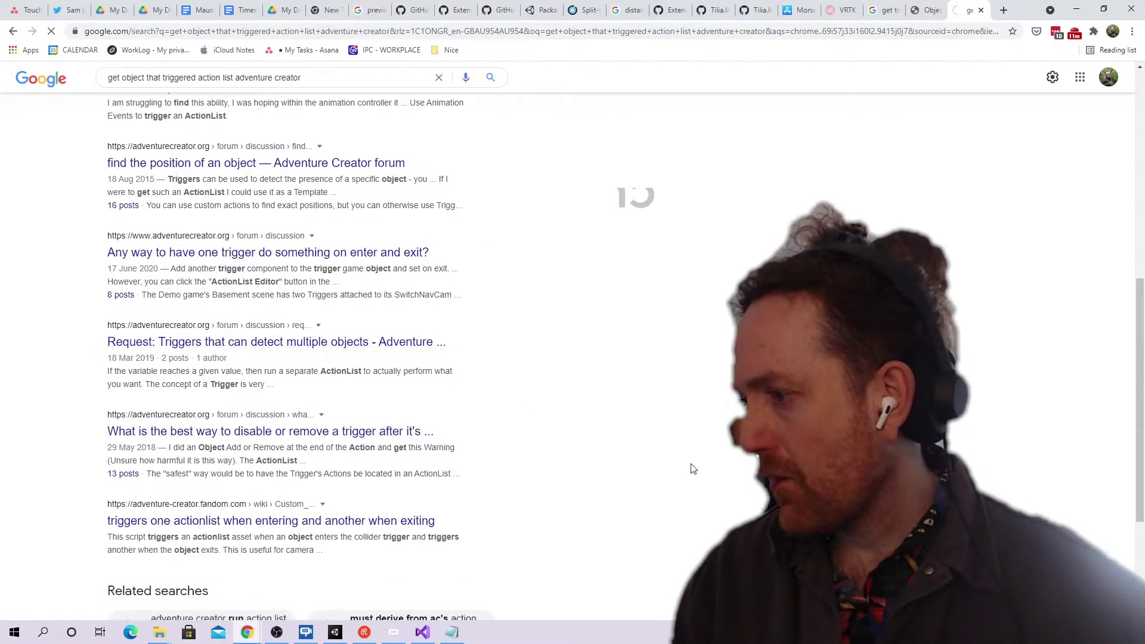
pyautogui.scroll(-3, 655, 401)
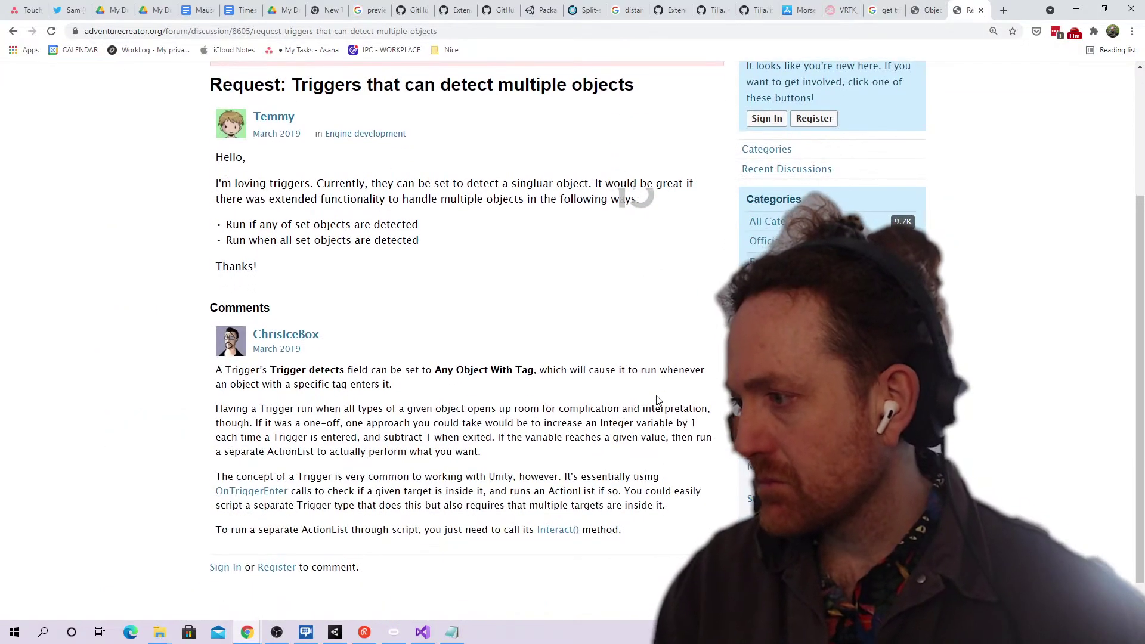
# Read the thread's reply on trigger detection by tag, counting with an Integer variable and running a separate ActionList by script
pyautogui.tripleClick(493, 365)
pyautogui.scroll(-1, 538, 422)
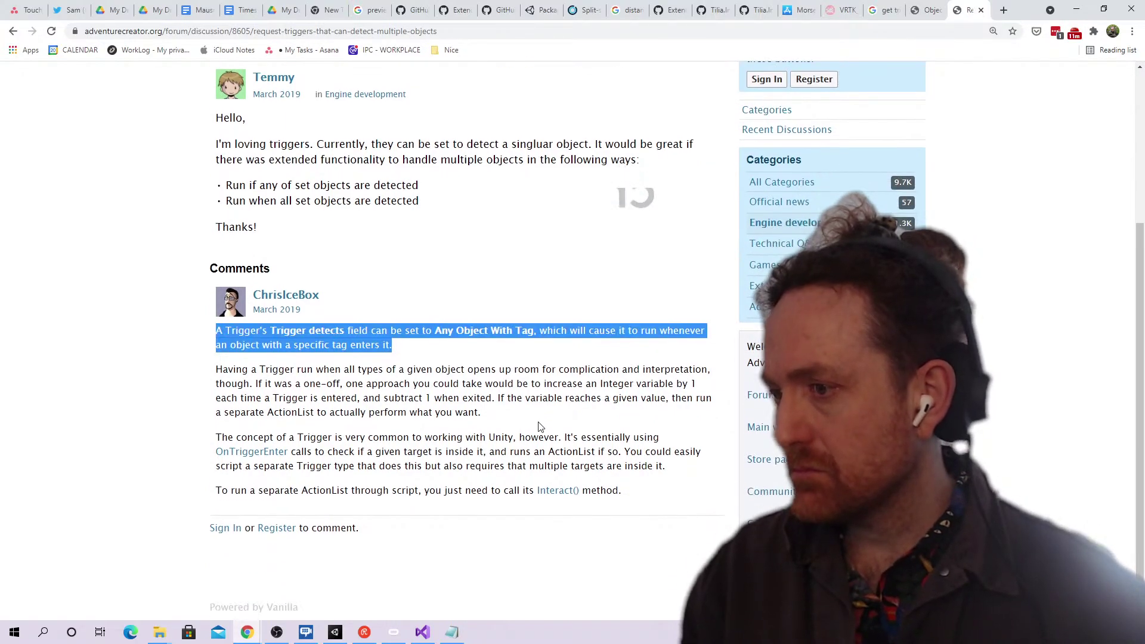
pyautogui.tripleClick(577, 357)
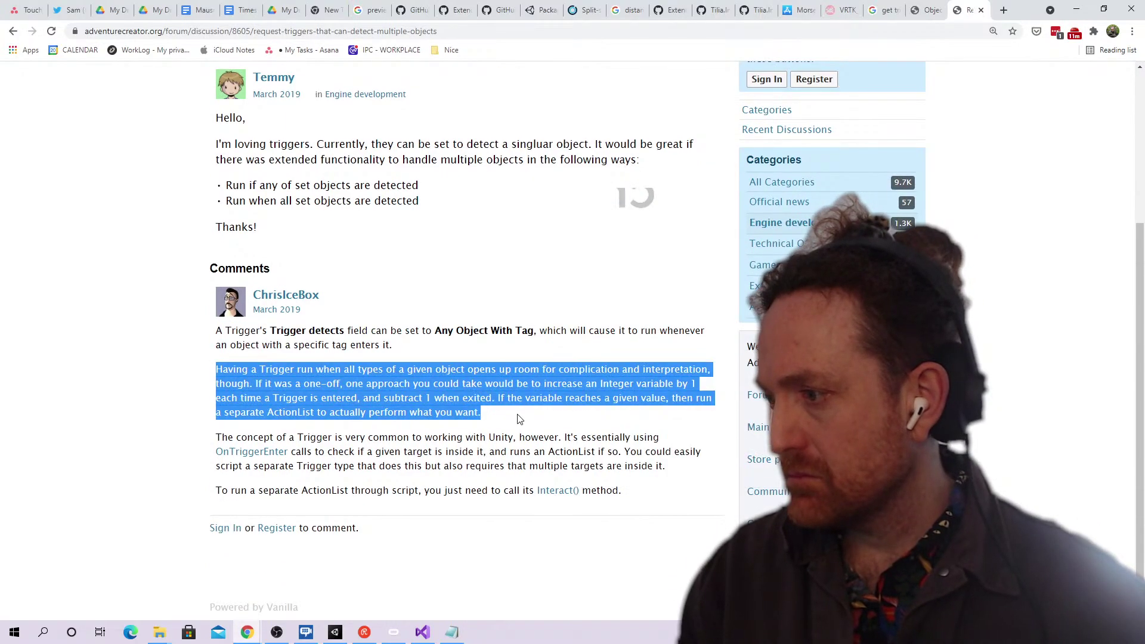
pyautogui.doubleClick(519, 452)
pyautogui.tripleClick(523, 452)
pyautogui.tripleClick(512, 491)
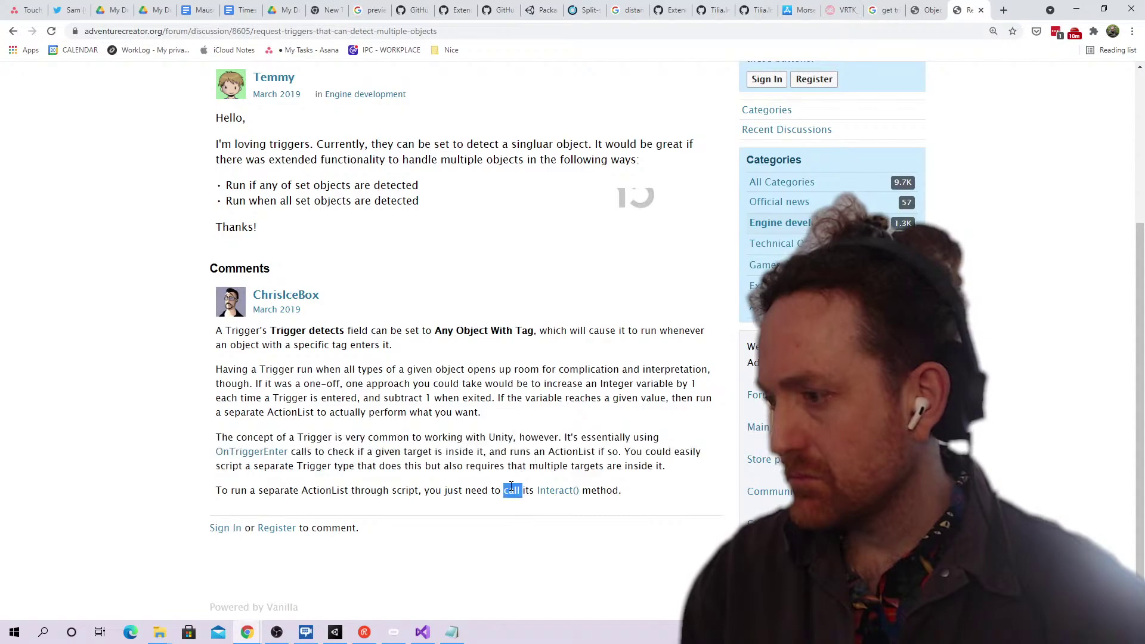
# Read the rest of the reply on scripting a custom Trigger with OnTriggerEnter and running an ActionList through its Interact() method
pyautogui.tripleClick(565, 451)
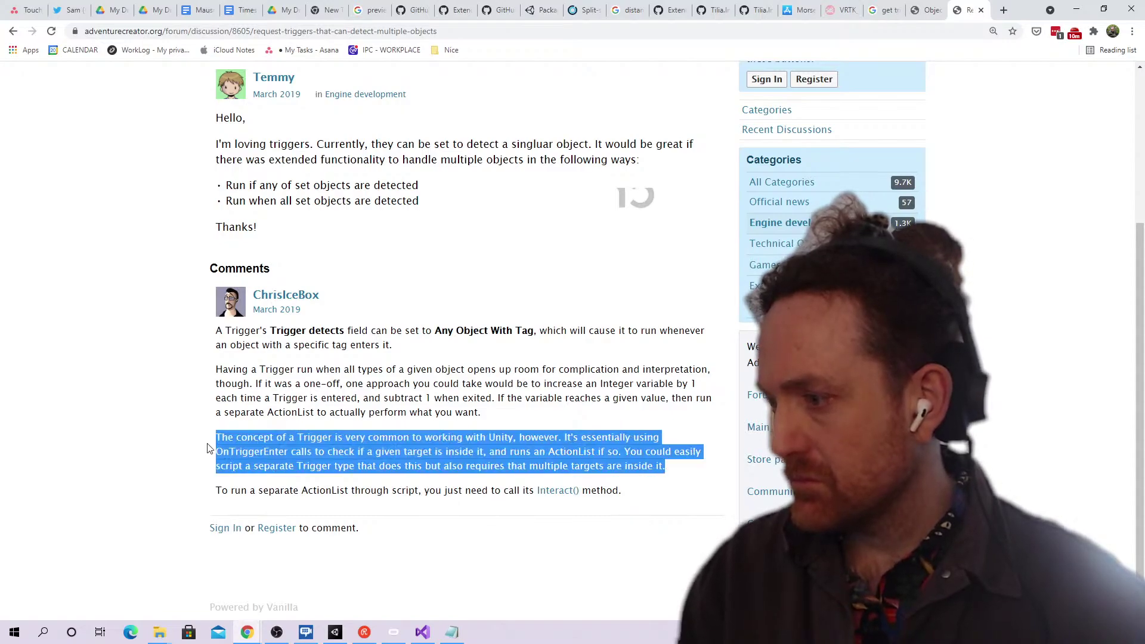
pyautogui.tripleClick(540, 491)
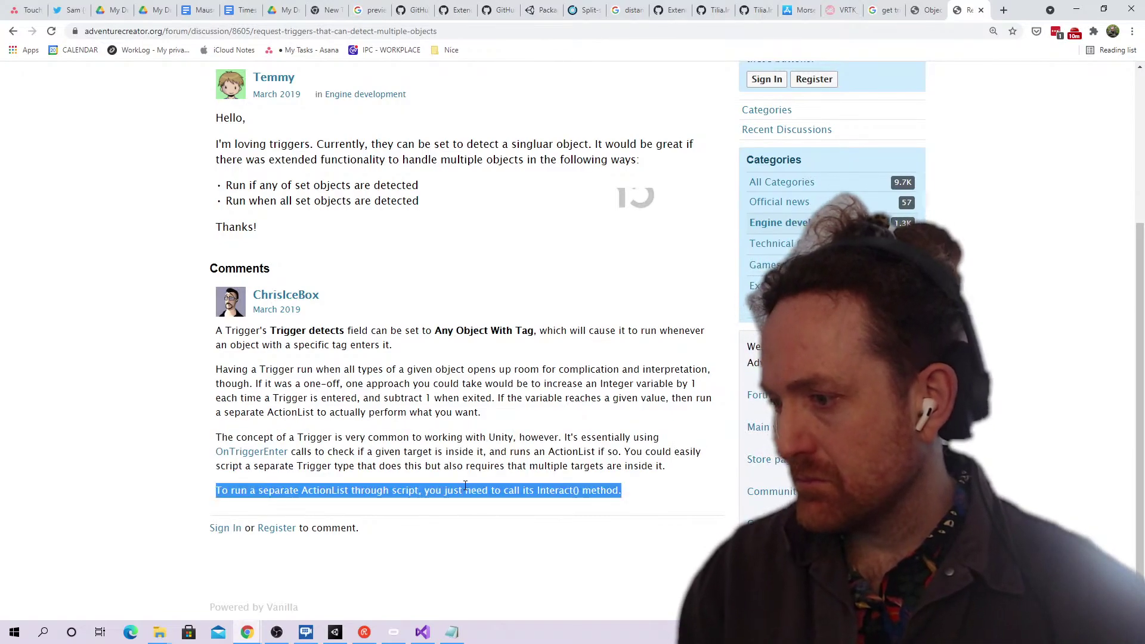
pyautogui.click(554, 564)
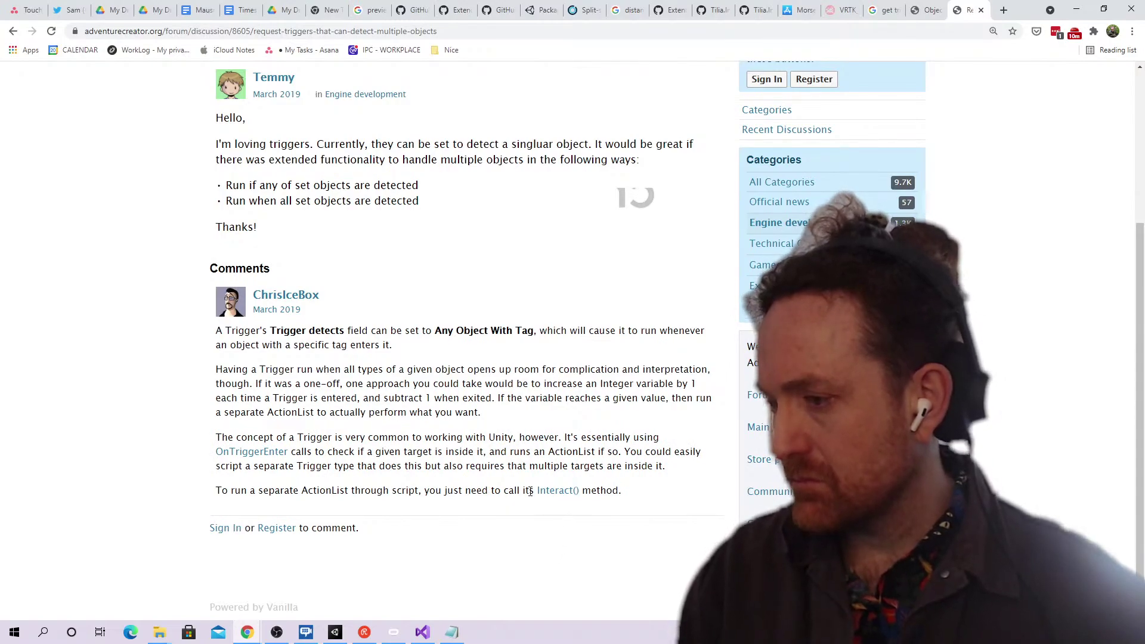
pyautogui.click(493, 462)
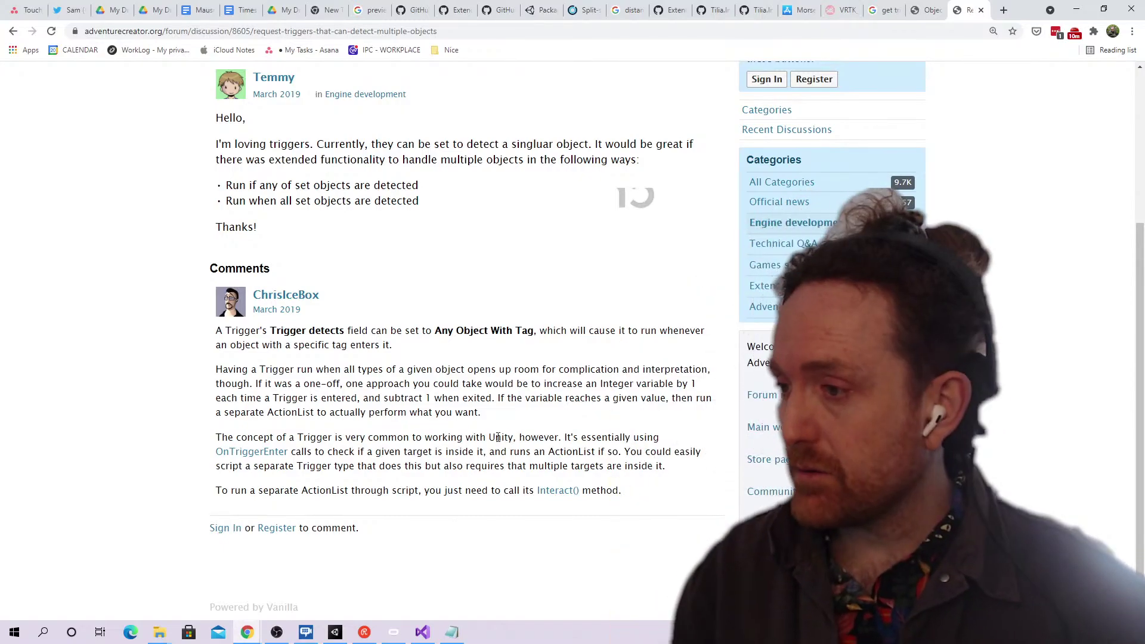
pyautogui.scroll(1, 221, 461)
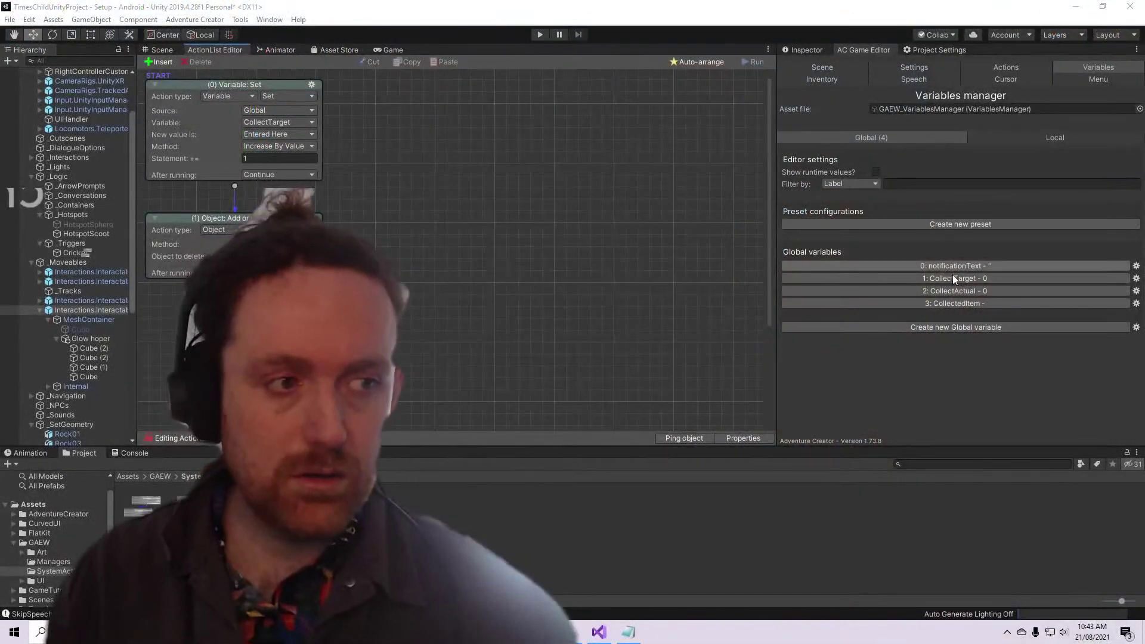
# Switch to Unity, open the CollectedItem global variable's properties, and check the action types available for the Object: Add or remove action
pyautogui.click(965, 304)
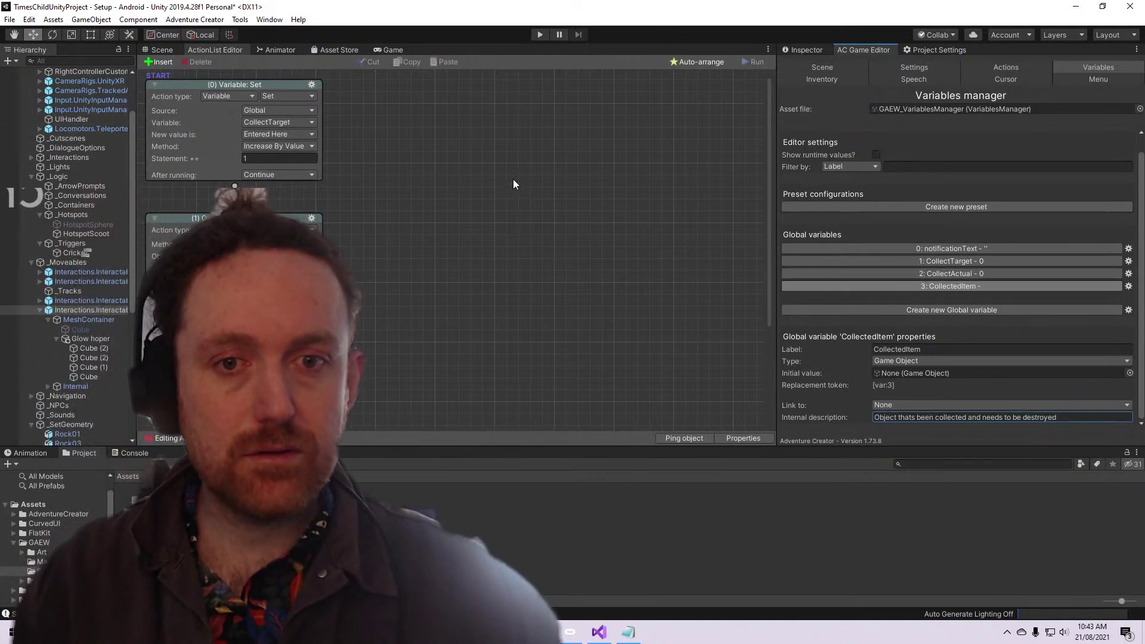
pyautogui.click(512, 179)
pyautogui.click(293, 240)
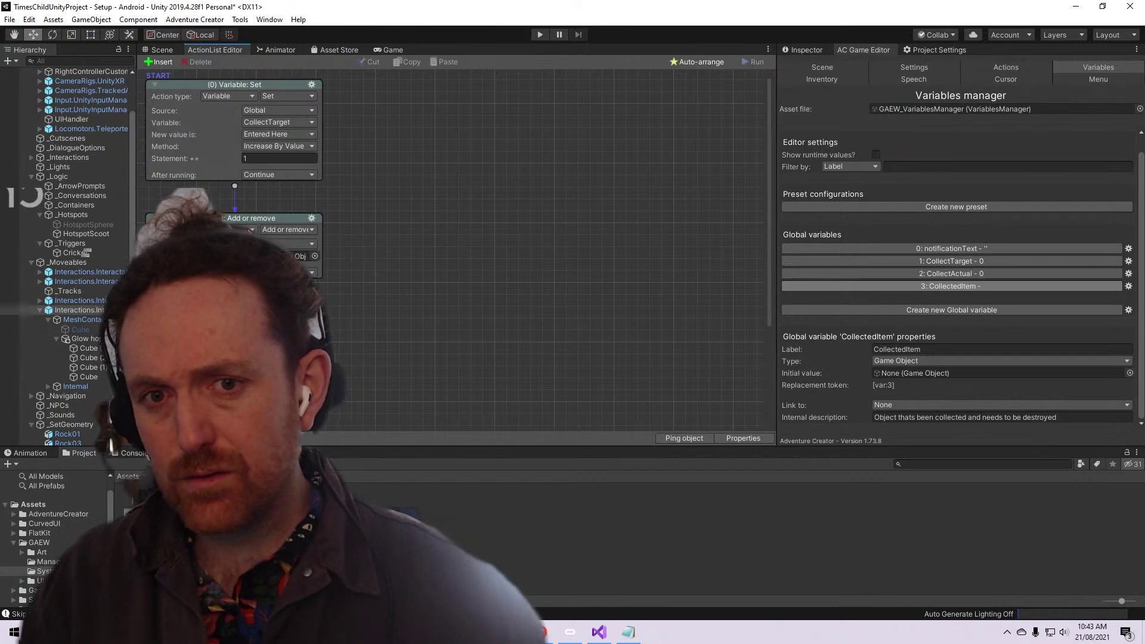
pyautogui.click(245, 230)
pyautogui.click(297, 230)
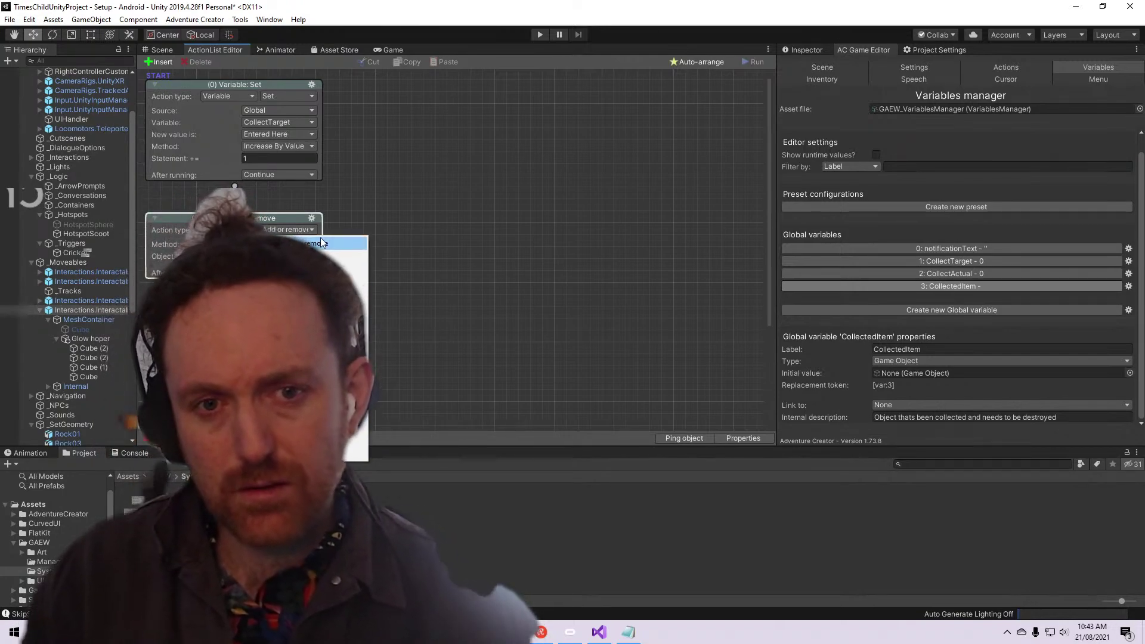
pyautogui.click(229, 233)
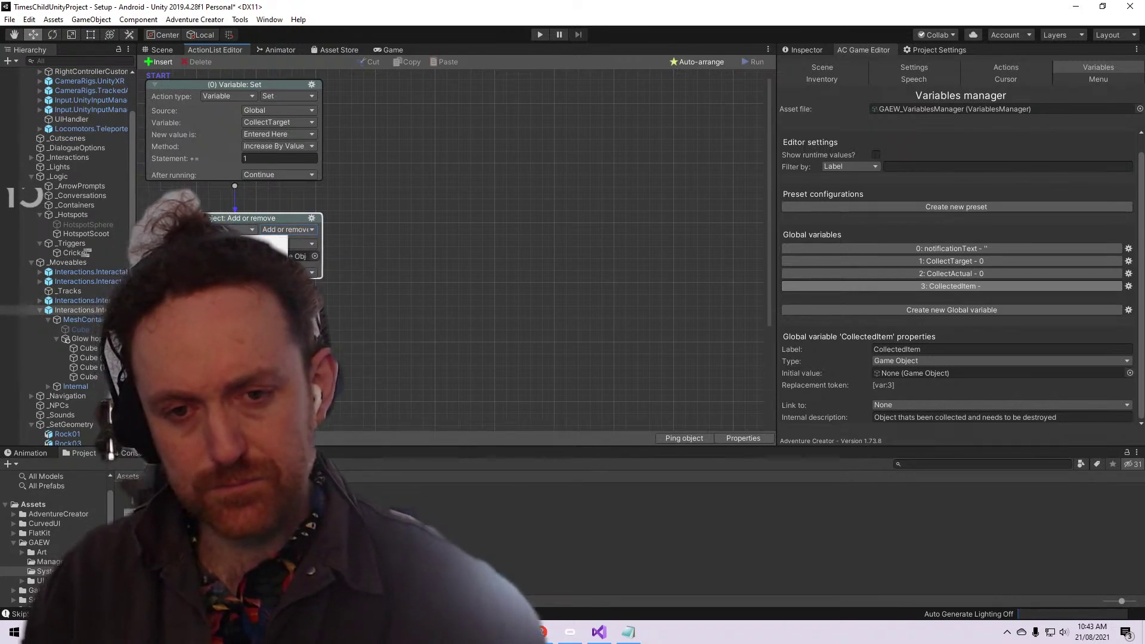
pyautogui.click(370, 247)
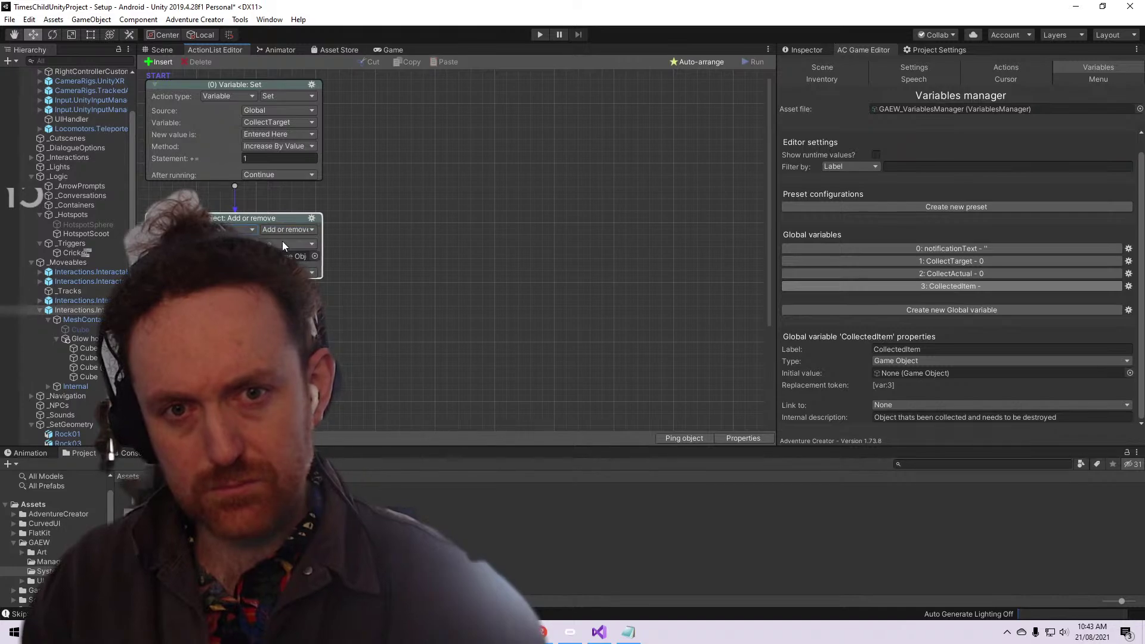
# Browse the asset and scene GameObjects selectable as the Add or remove action's object to delete, leaving without choosing one
pyautogui.click(313, 257)
pyautogui.scroll(-10, 312, 252)
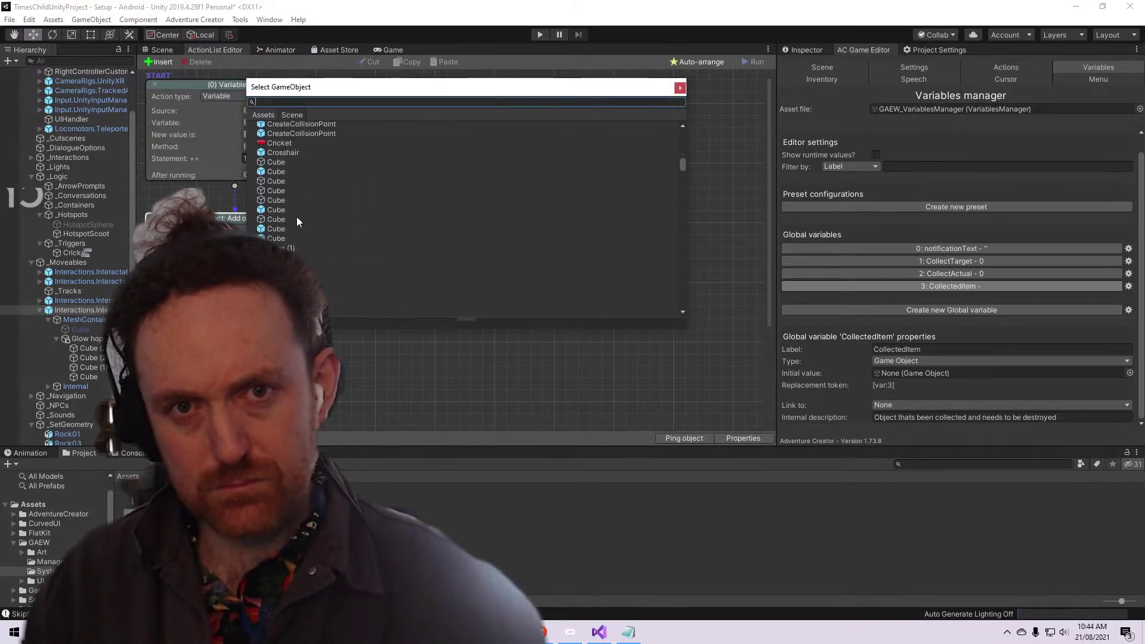
pyautogui.click(267, 113)
pyautogui.click(288, 114)
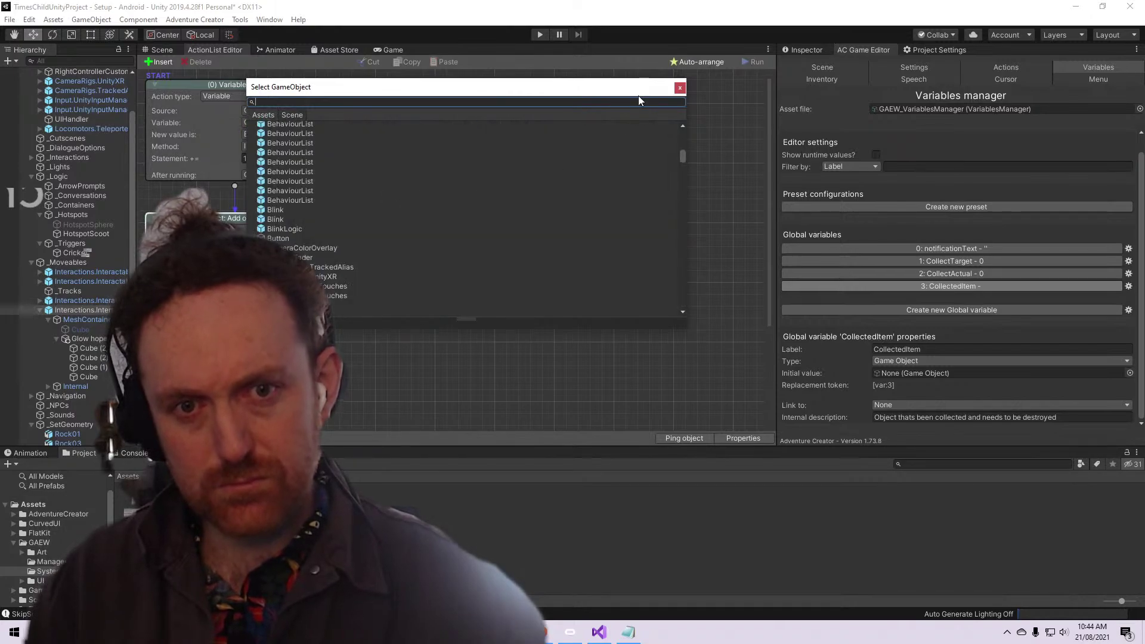
pyautogui.click(681, 88)
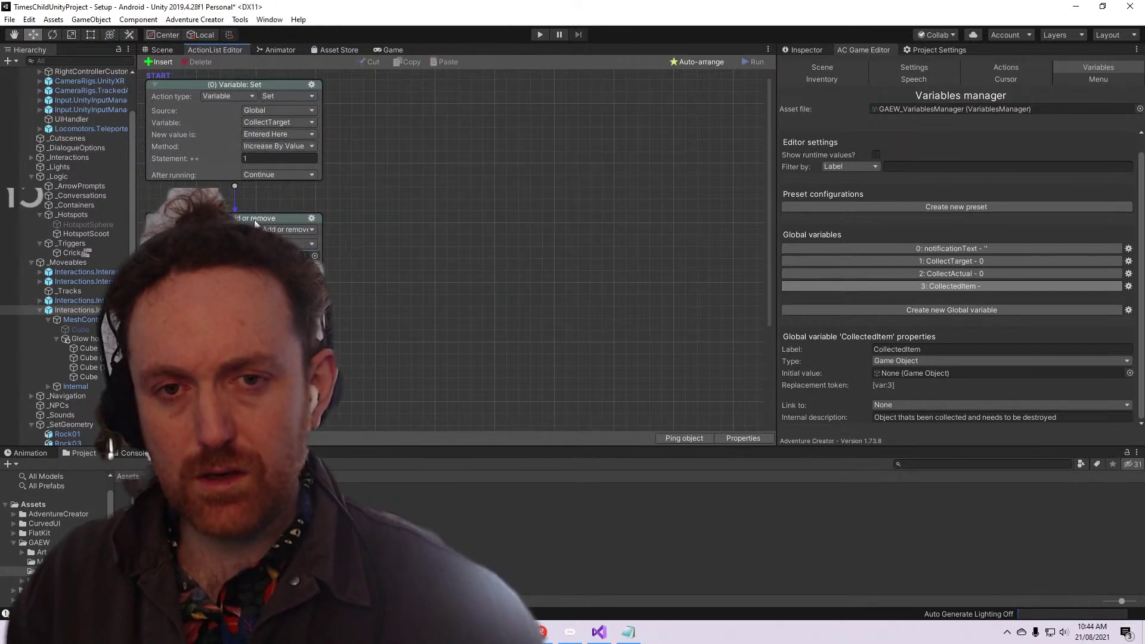
pyautogui.moveTo(255, 219); pyautogui.dragTo(255, 248)
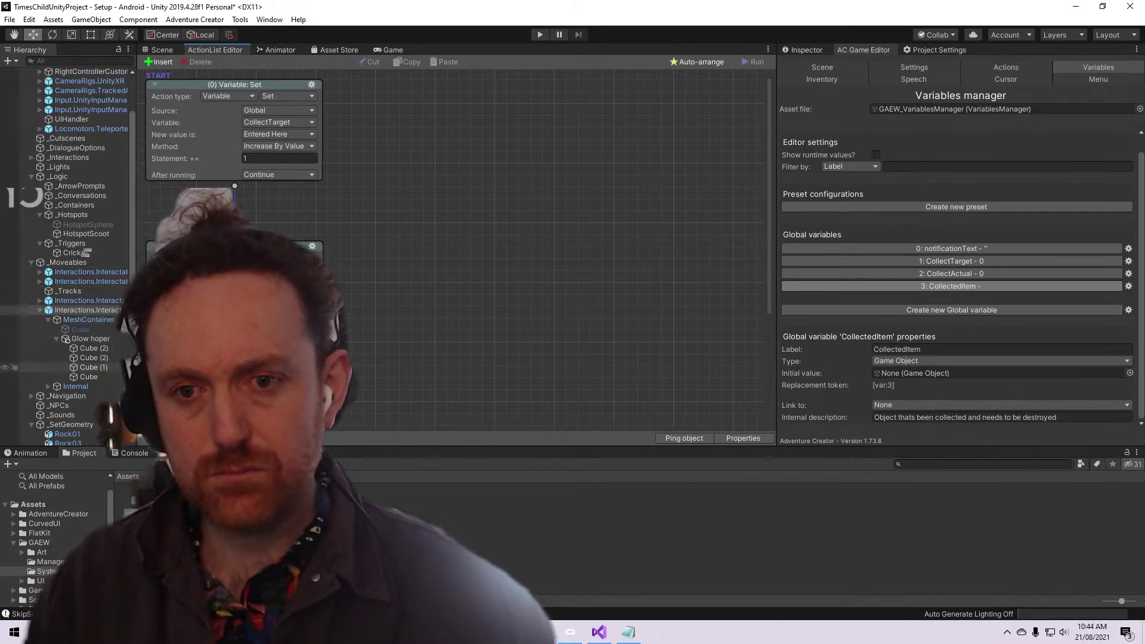
# Open the cricket trigger's action list, chain an Engine: Wait action after ActionList: Run, and check its alternative action types
pyautogui.click(86, 252)
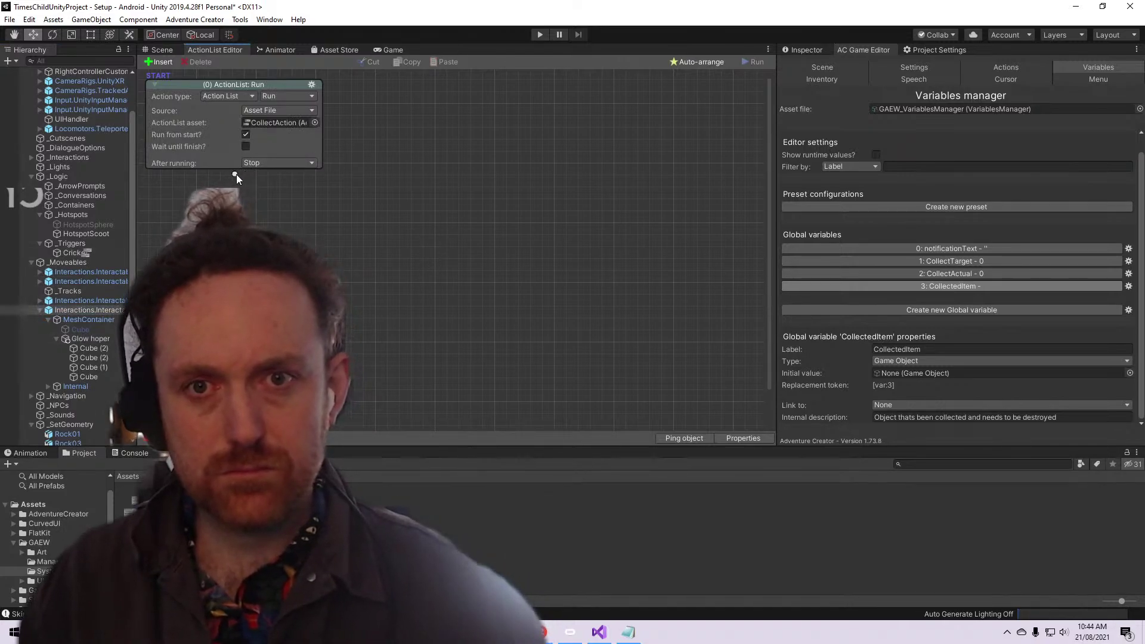
pyautogui.moveTo(236, 174); pyautogui.dragTo(239, 256)
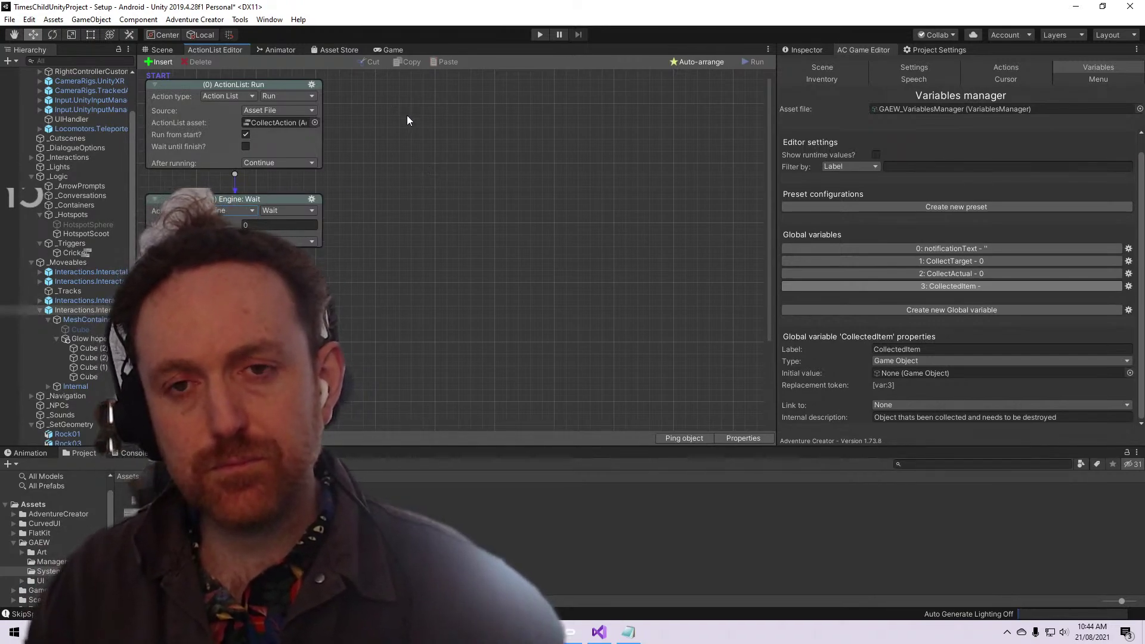
pyautogui.click(234, 213)
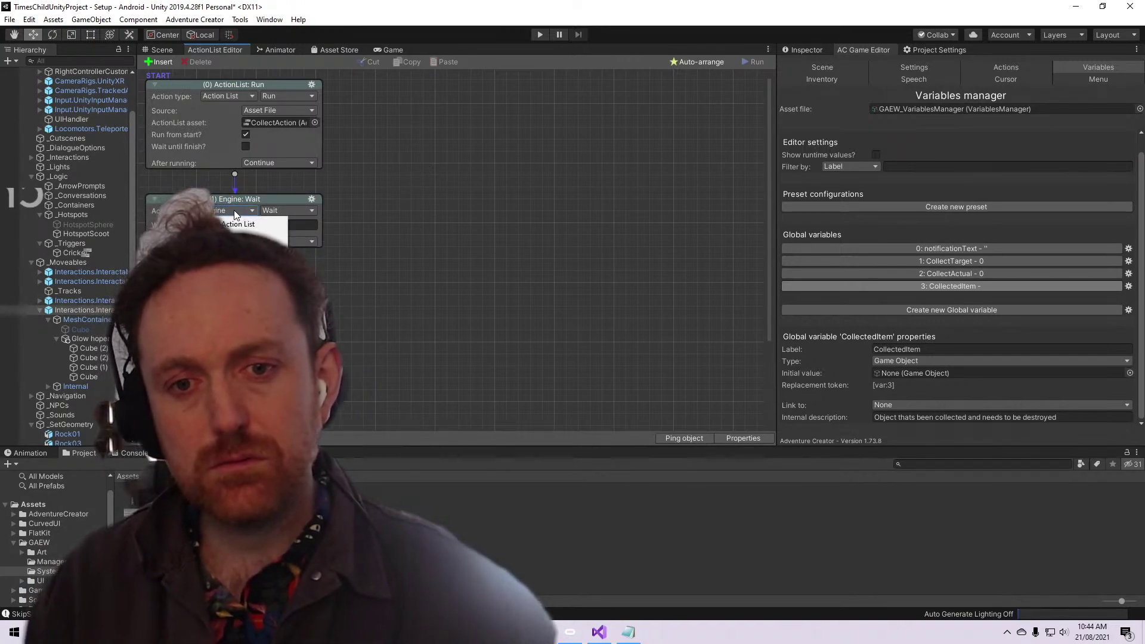
pyautogui.click(289, 210)
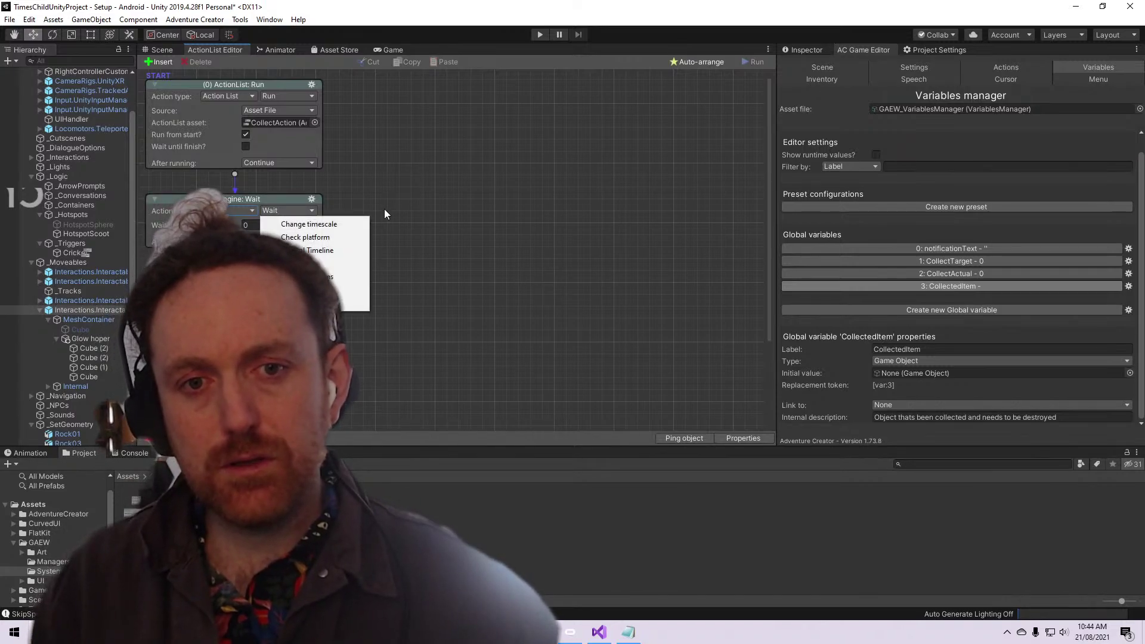
pyautogui.click(424, 200)
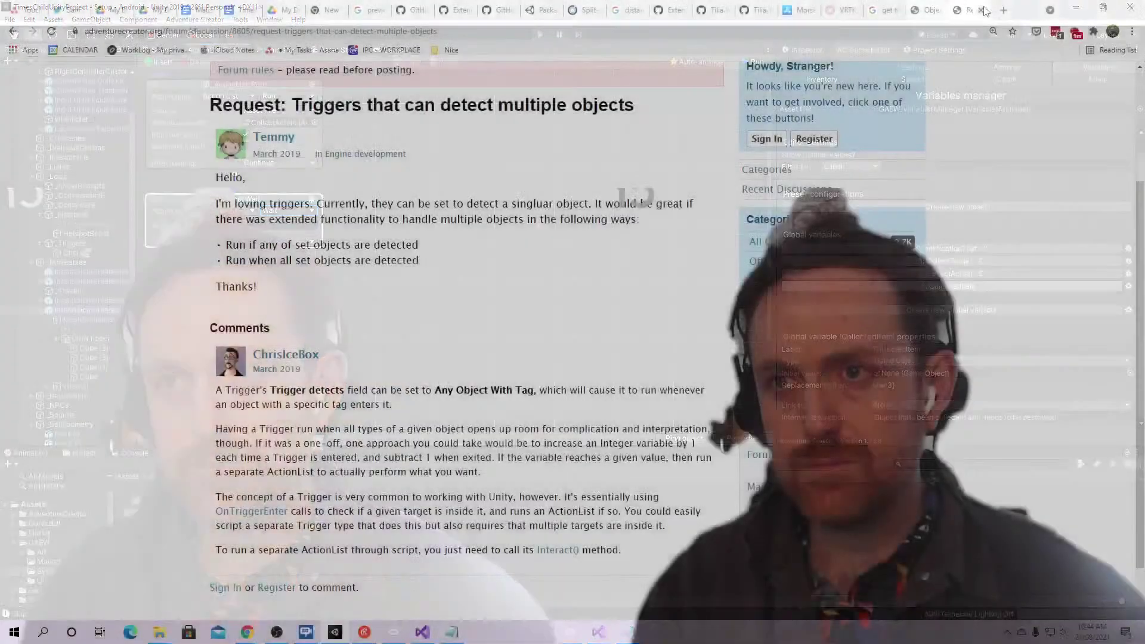
# Switch to Chrome and search Google in a new tab for "get object trigger adventure creator"
pyautogui.click(1003, 11)
pyautogui.write('get')
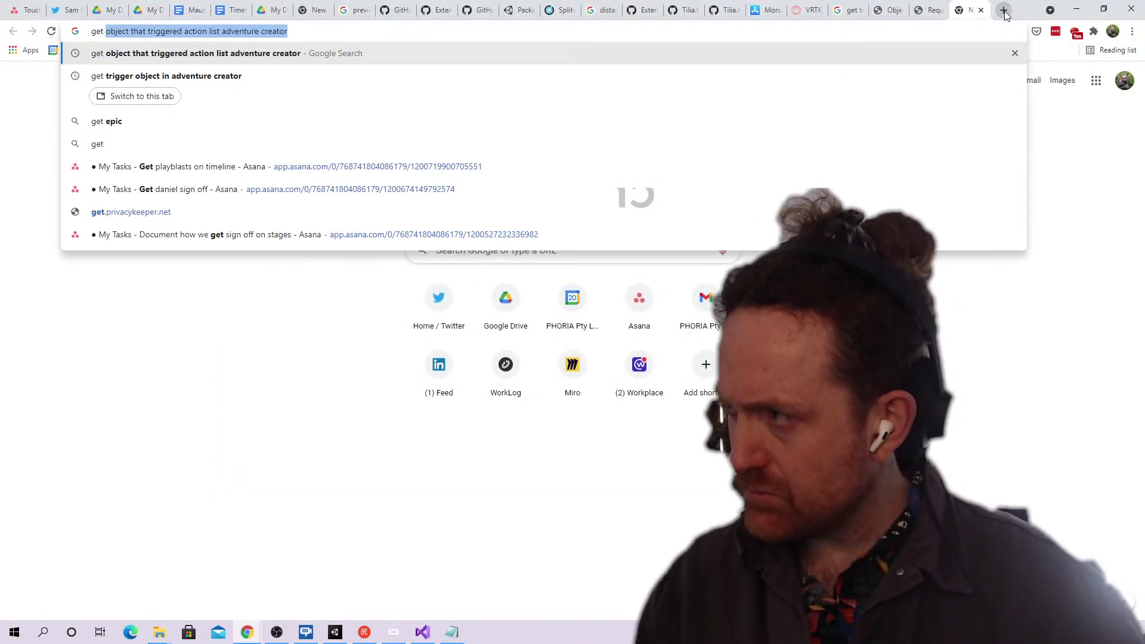
pyautogui.press('Left')
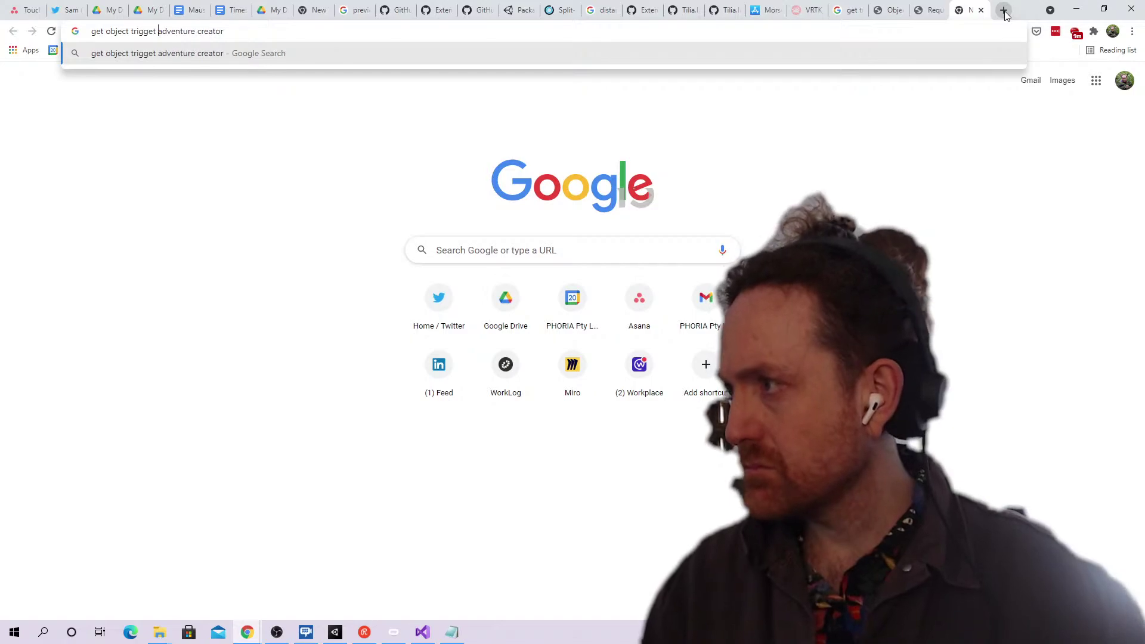
pyautogui.press('BackSpace')
pyautogui.write('r')
pyautogui.press('Return')
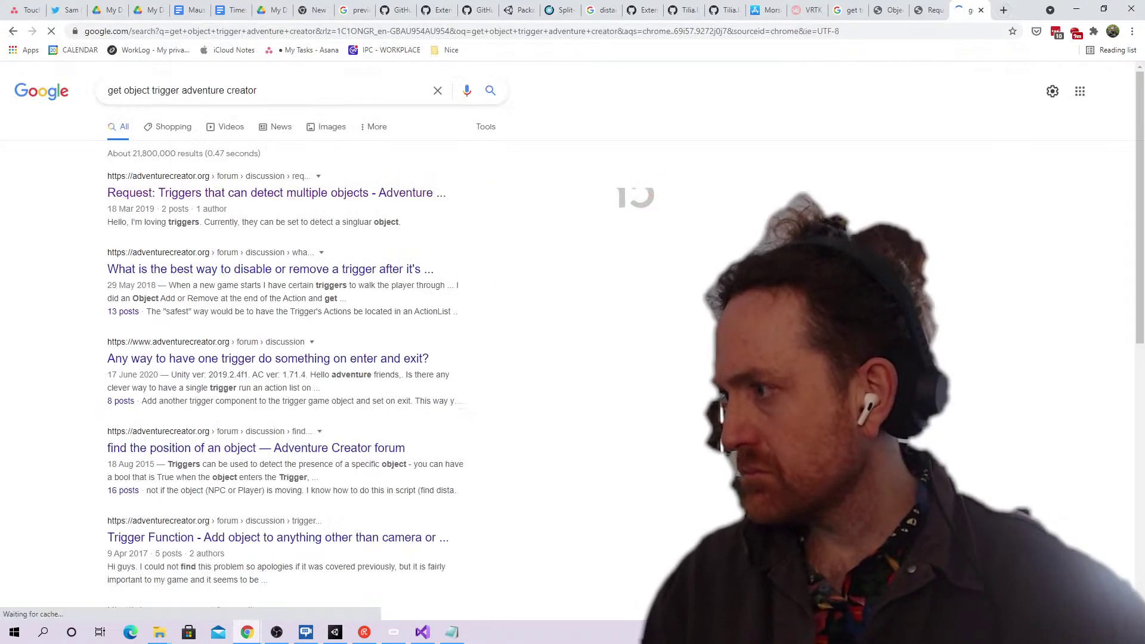
# Open the forum thread "What is the best way to disable or remove a trigger after it's played?" in its own tab
pyautogui.scroll(-1, 572, 339)
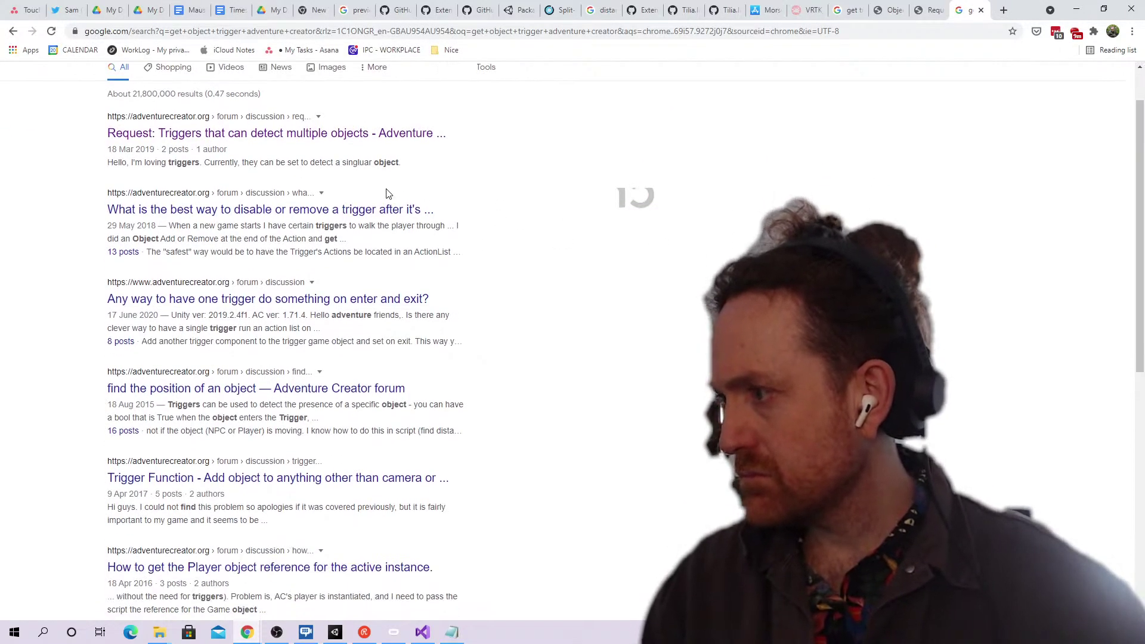
pyautogui.middleClick(394, 211)
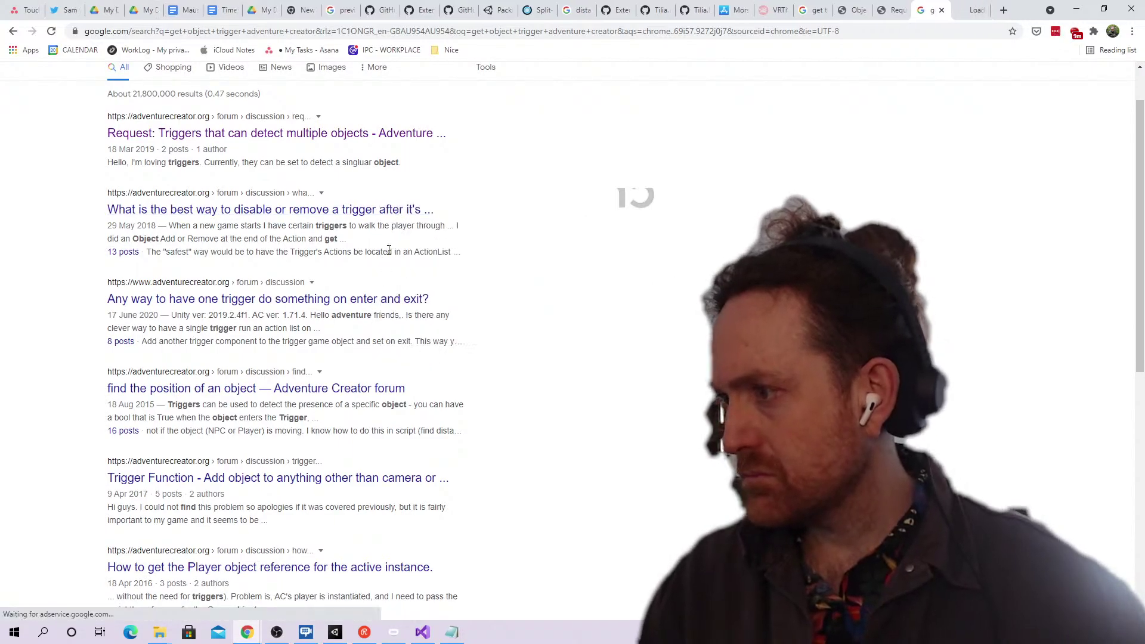
pyautogui.click(969, 10)
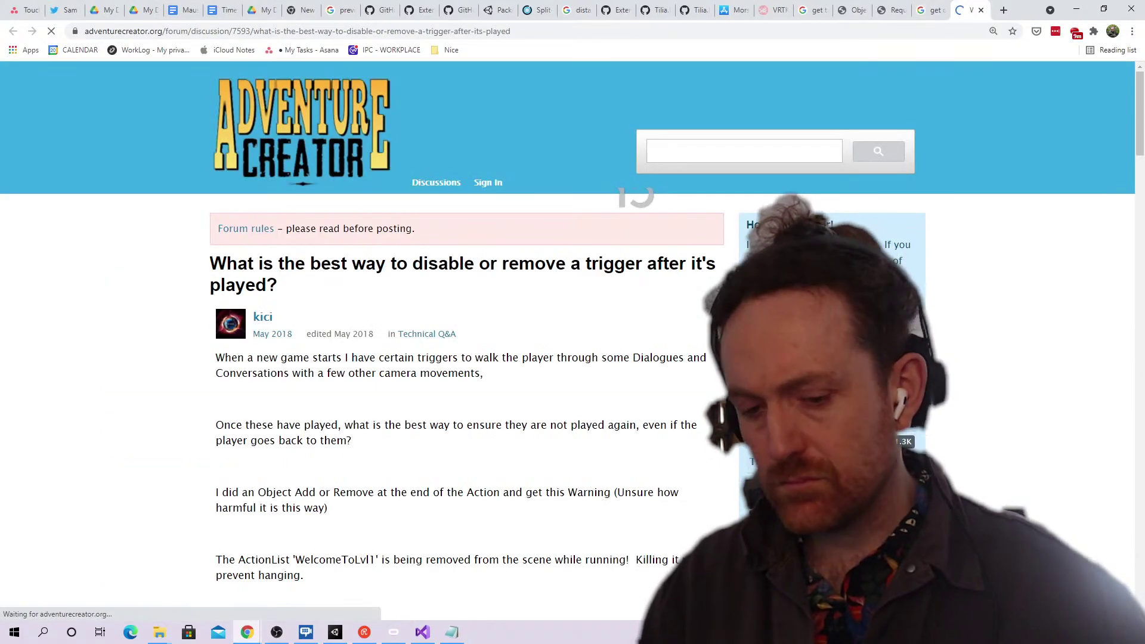
# Read the thread's question and first reply about removing a Trigger safely with its Actions in an ActionList asset file
pyautogui.scroll(-4, 572, 345)
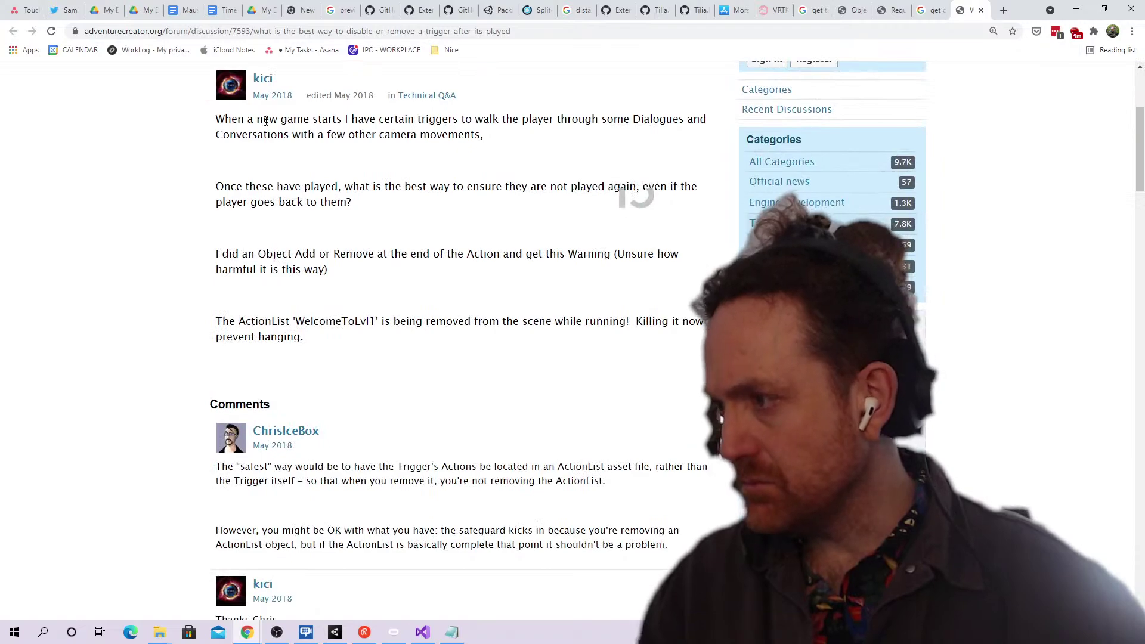
pyautogui.tripleClick(351, 261)
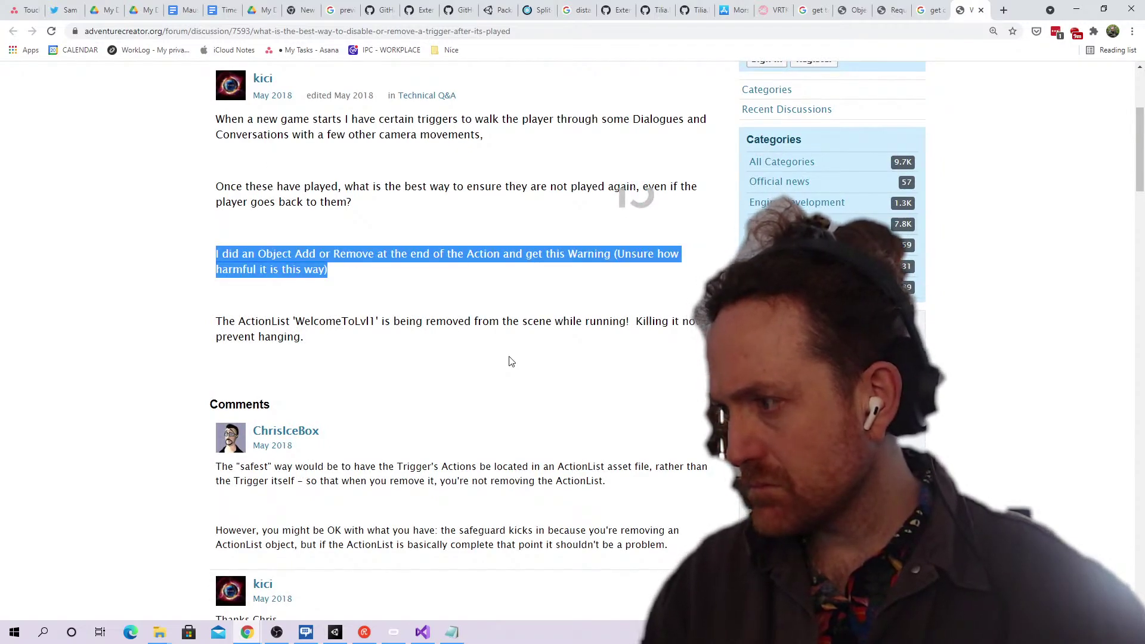
pyautogui.scroll(-2, 509, 356)
pyautogui.tripleClick(510, 353)
pyautogui.click(513, 396)
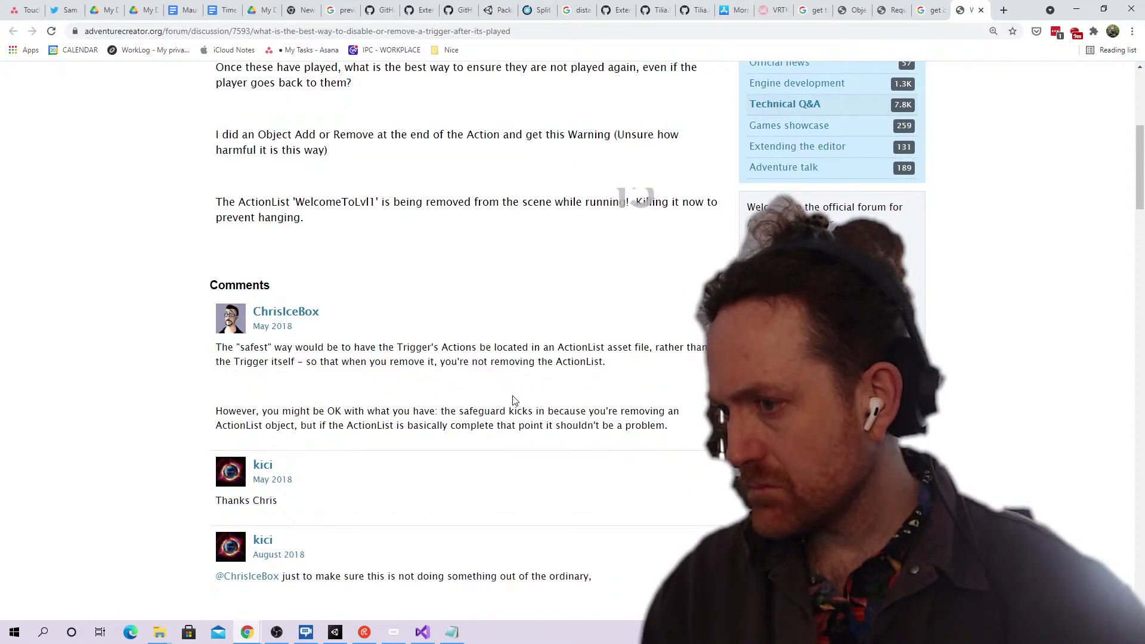
pyautogui.tripleClick(514, 398)
pyautogui.scroll(-2, 527, 385)
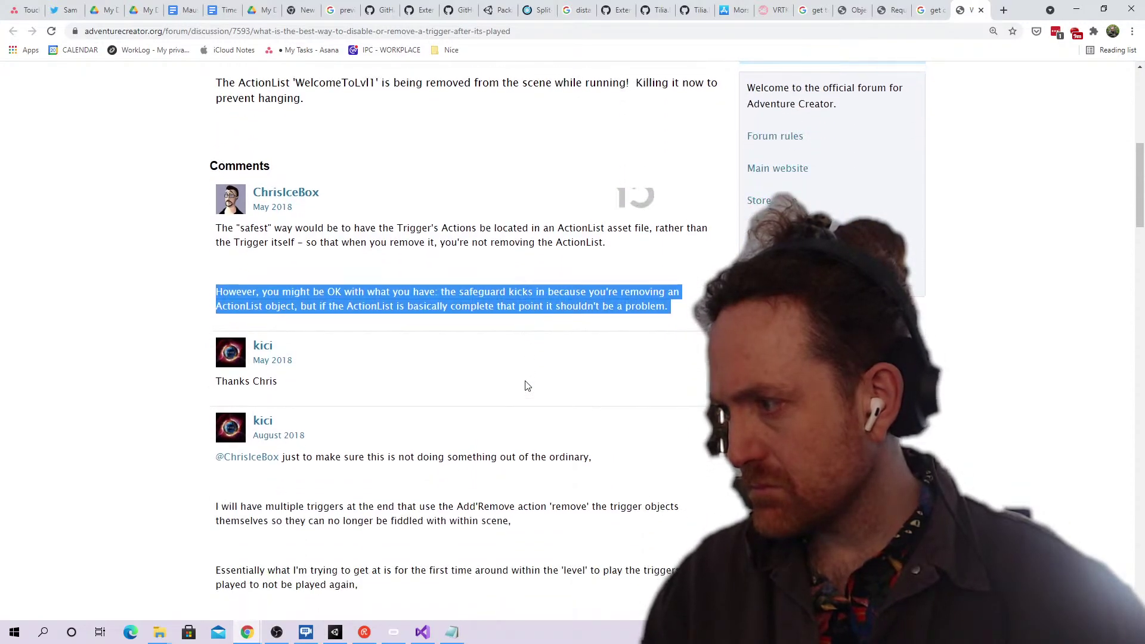
pyautogui.tripleClick(498, 305)
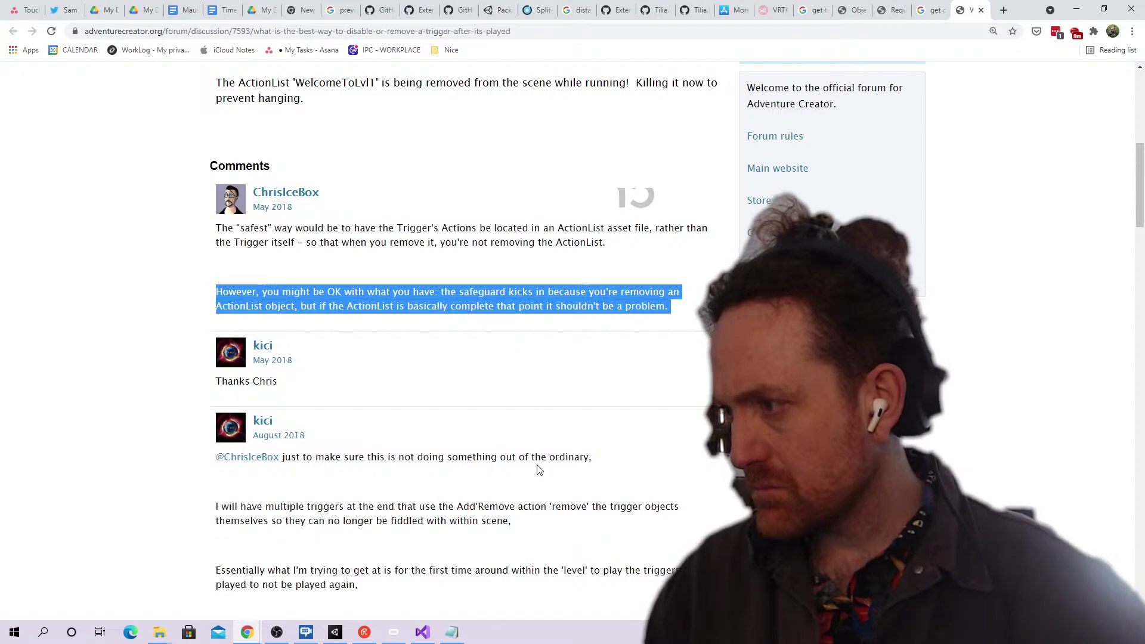
# Read the August 2018 follow-up reply on disabling a Trigger with Object: Send message and the Remember Trigger component
pyautogui.scroll(-3, 523, 461)
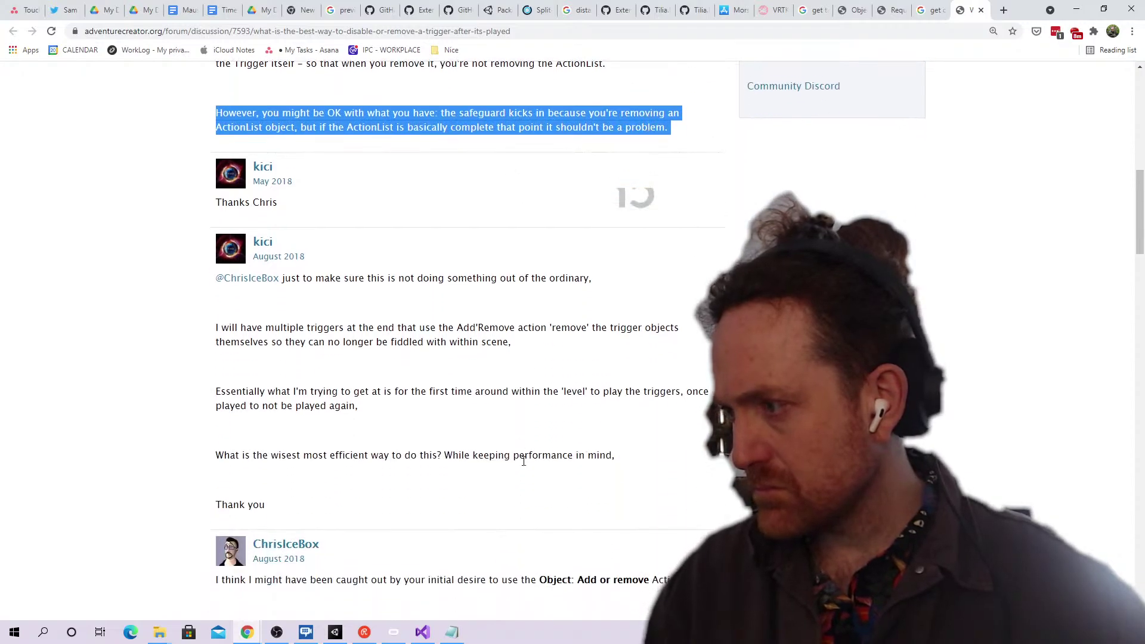
pyautogui.scroll(-4, 523, 461)
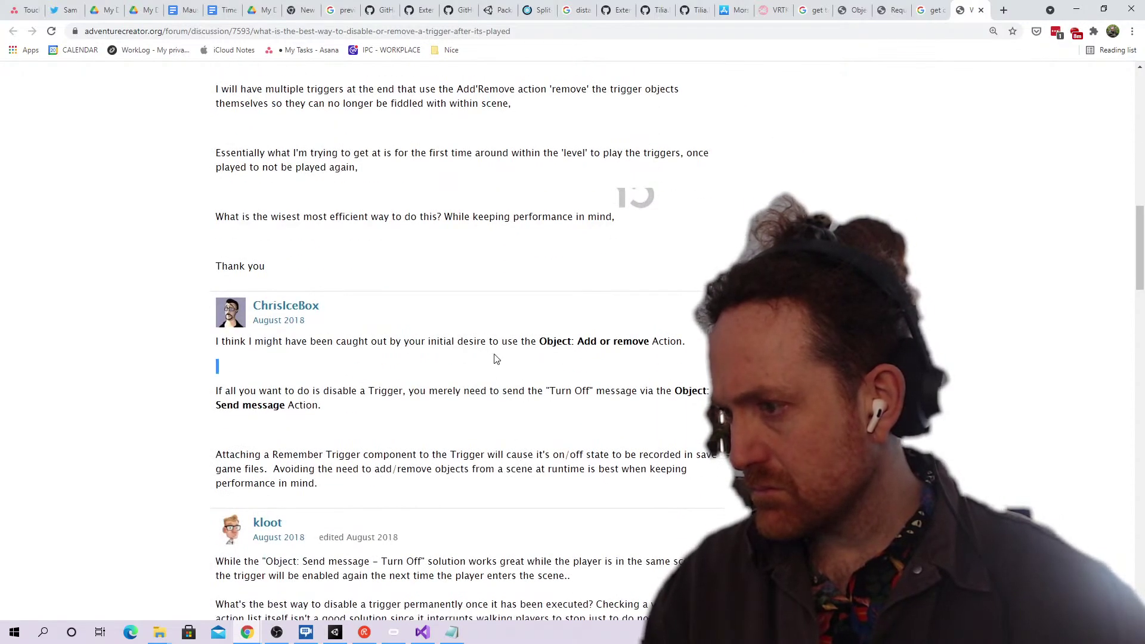
pyautogui.tripleClick(502, 338)
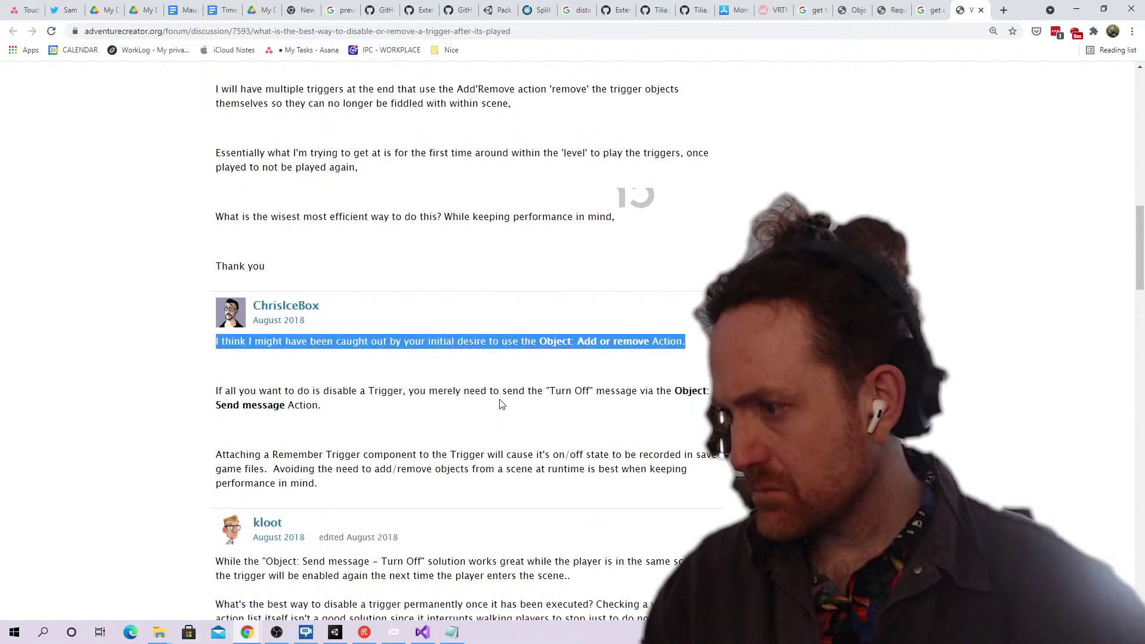
pyautogui.scroll(-2, 501, 405)
pyautogui.tripleClick(512, 279)
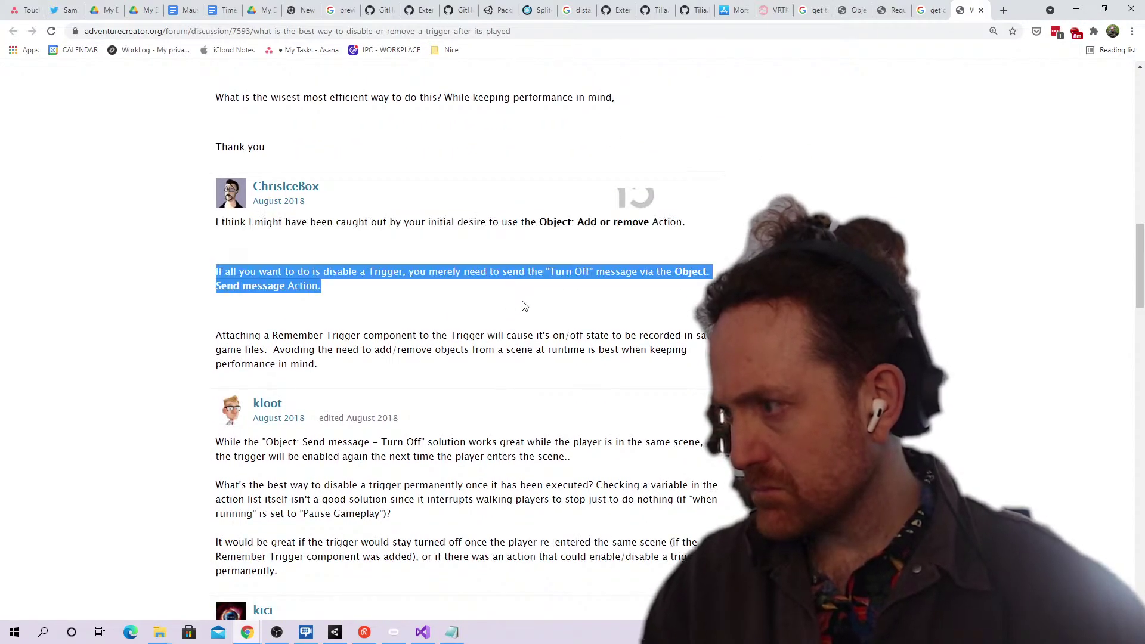
pyautogui.click(526, 332)
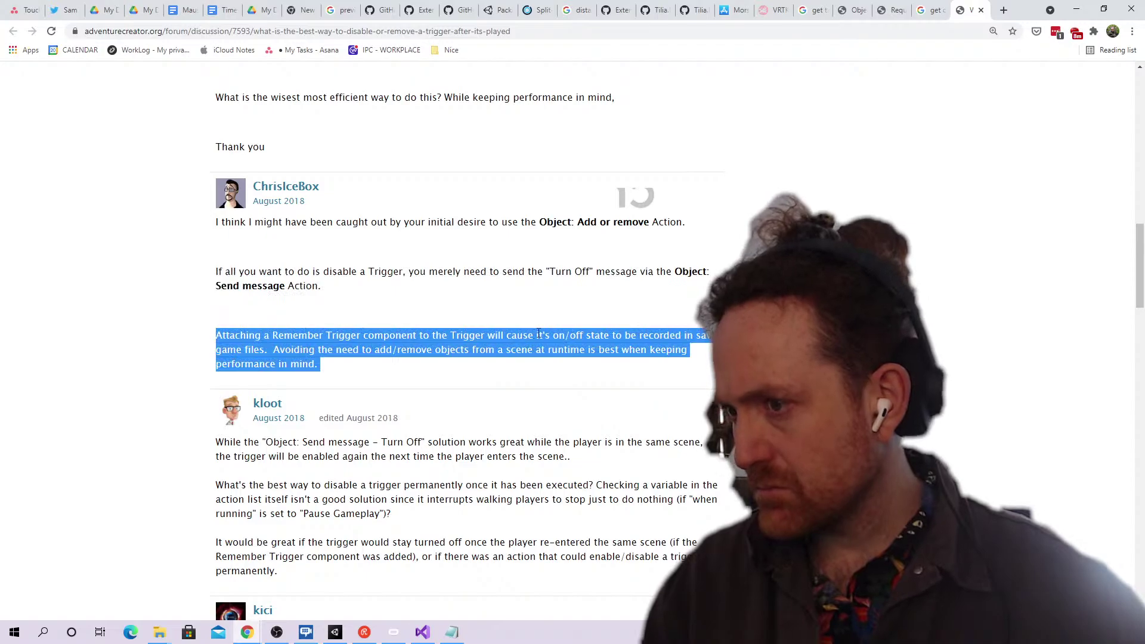
# Switch to Unity and change the second action in the Cricket trigger's ActionList to Object: Visibility
pyautogui.tripleClick(548, 277)
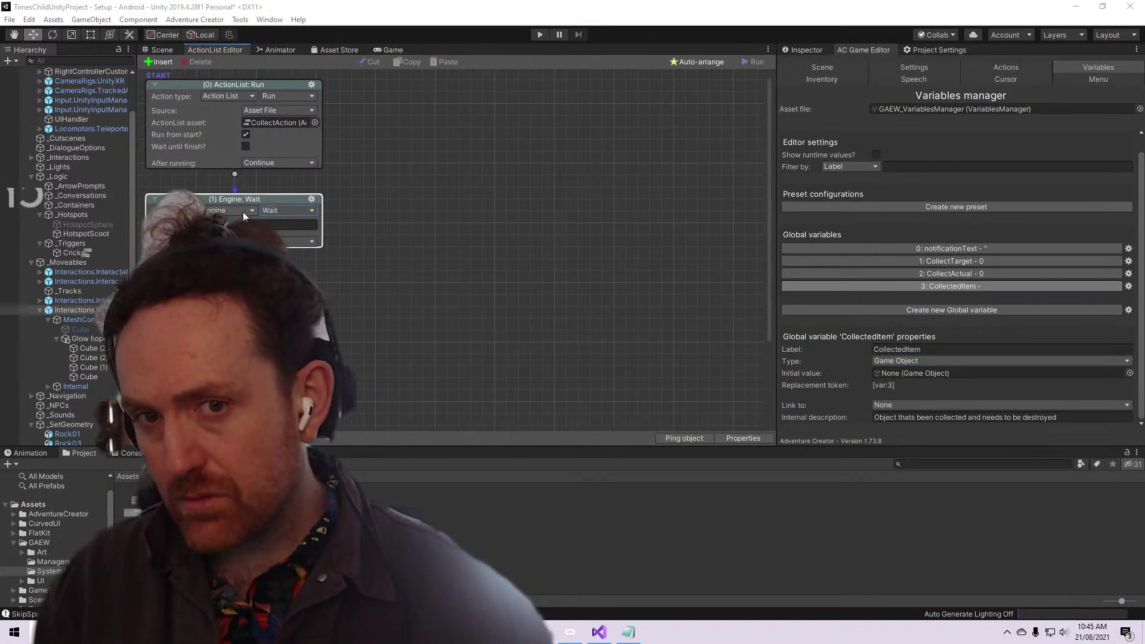
pyautogui.click(242, 212)
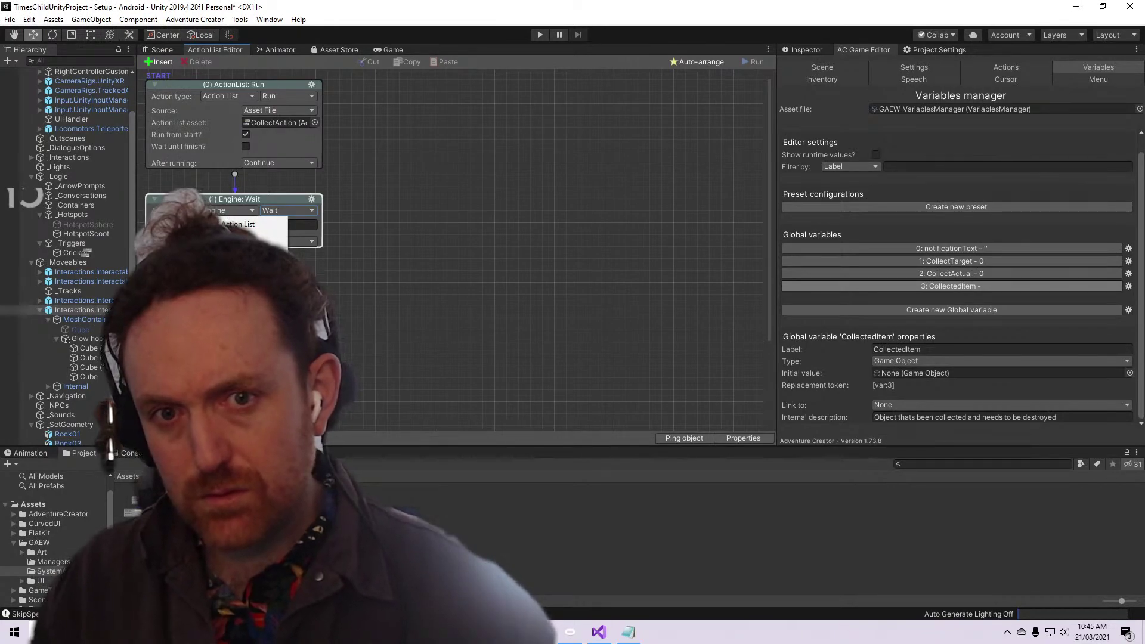
pyautogui.click(241, 382)
pyautogui.click(280, 208)
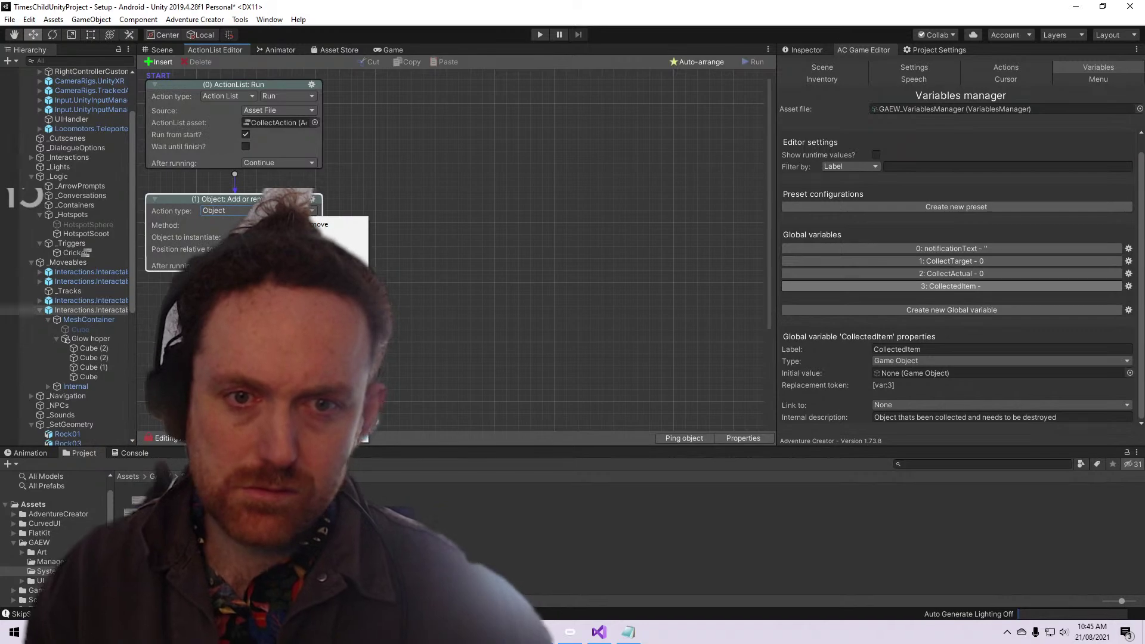
pyautogui.click(292, 435)
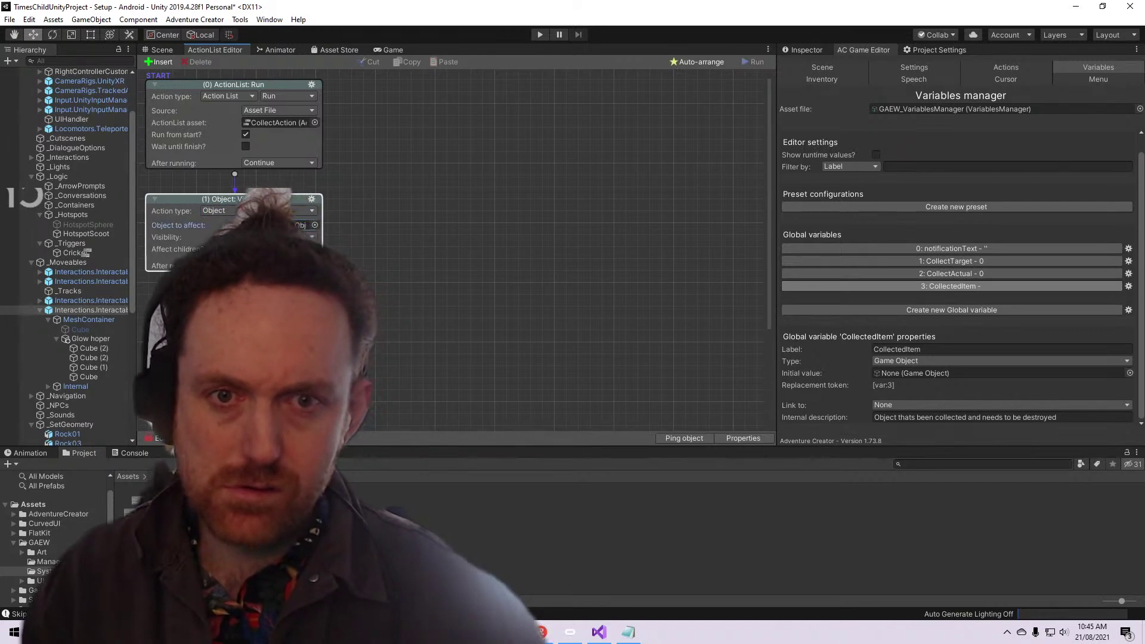
pyautogui.click(315, 225)
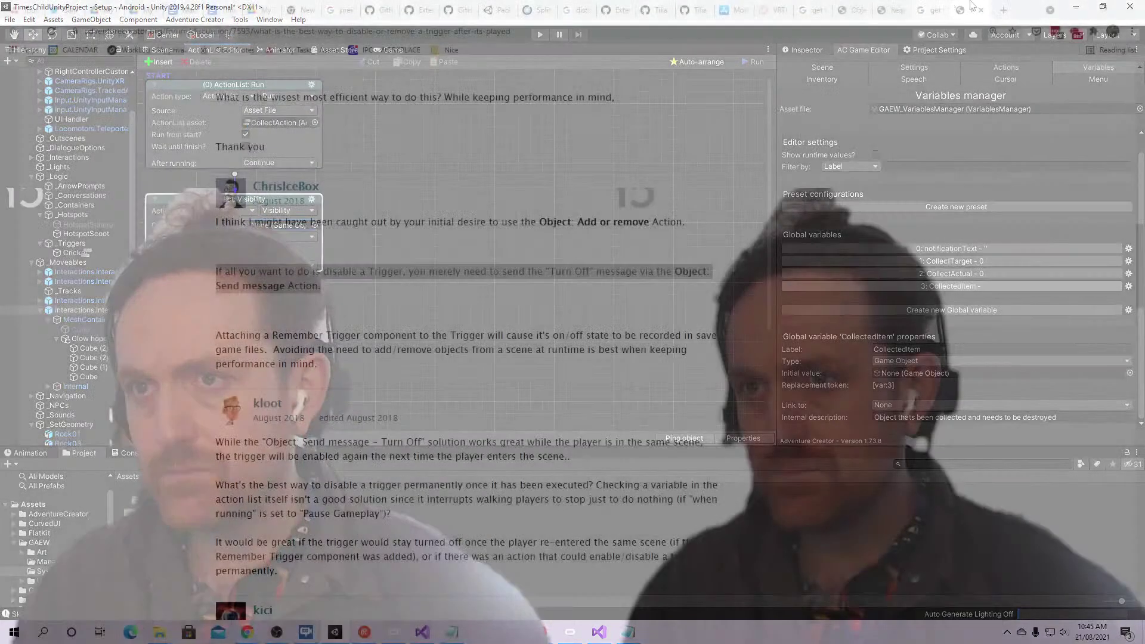
# Switch to Chrome and search Google in a new tab for "find game object in scene adventure creator"
pyautogui.click(1005, 8)
pyautogui.write('find game')
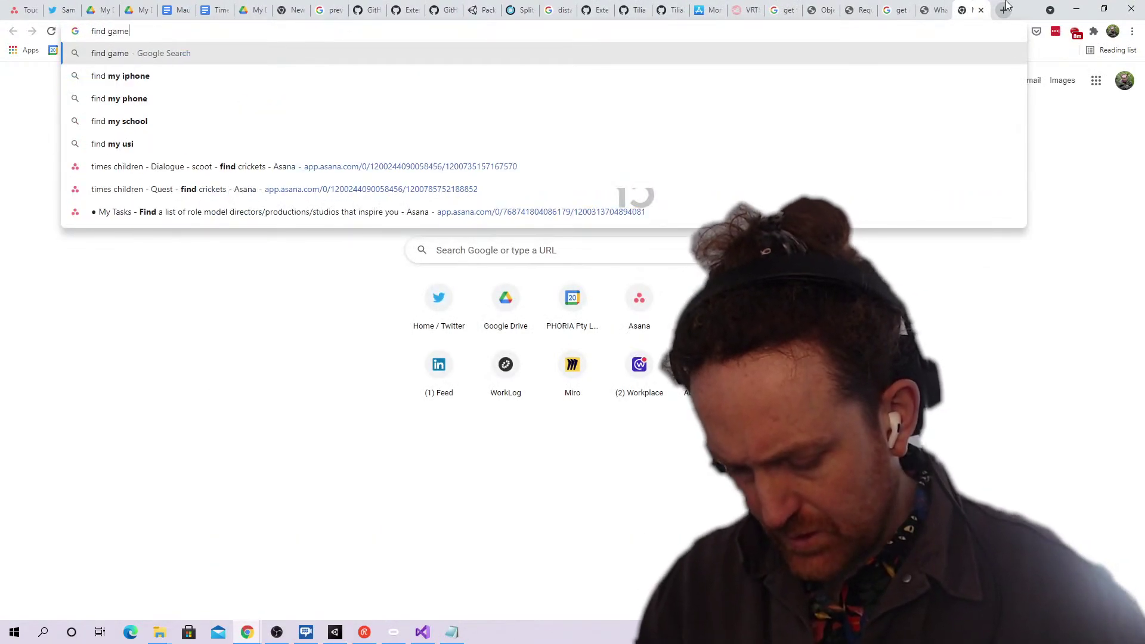
pyautogui.write(' object in scene ad')
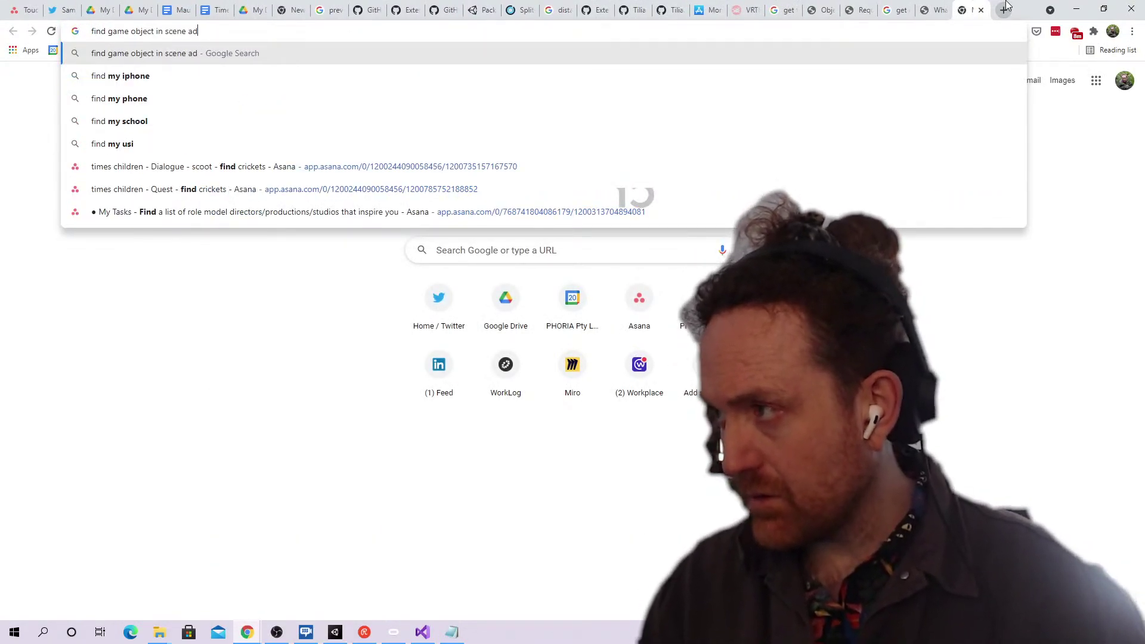
pyautogui.write('ventu')
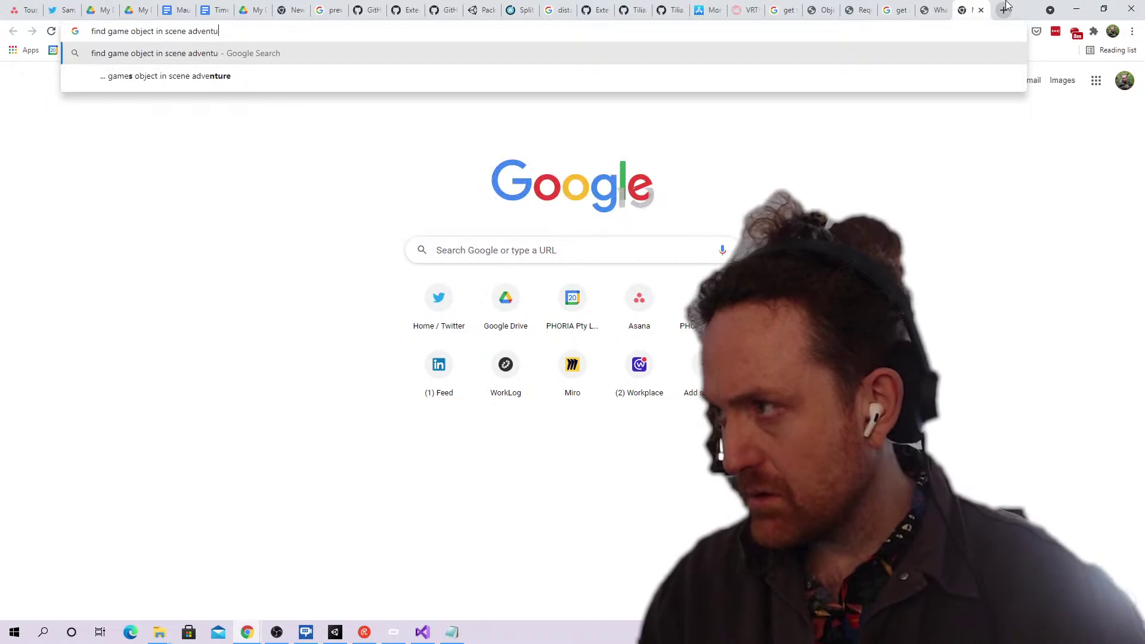
pyautogui.write('re creator')
pyautogui.press('Return')
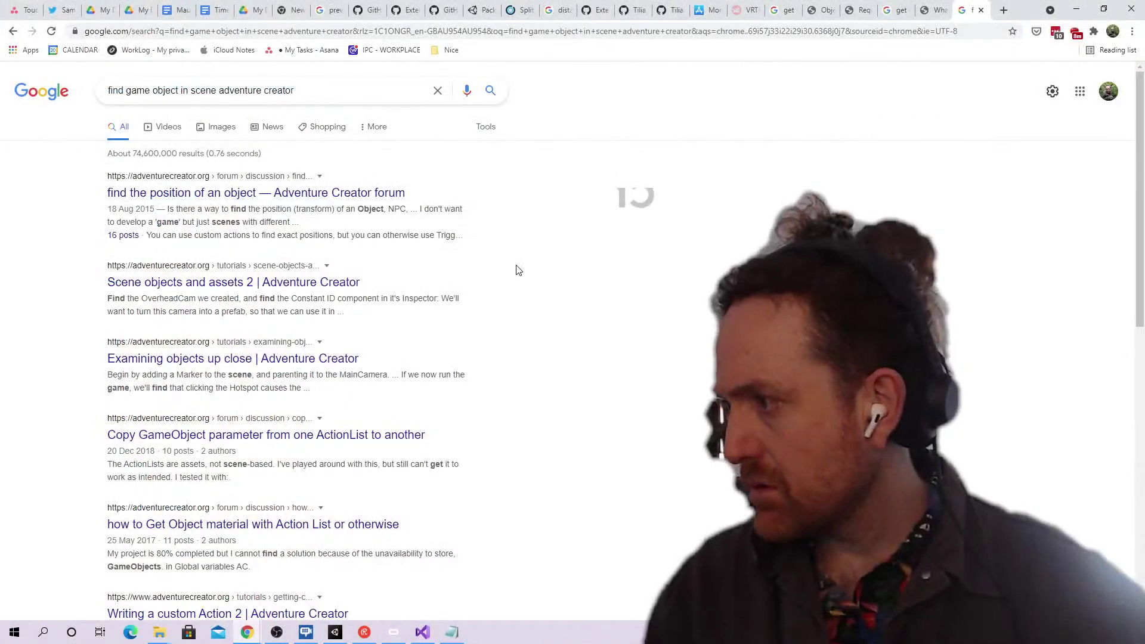
# Open the forum thread "[REQUEST] Variable Type: Game Object" from the search results
pyautogui.scroll(-1, 518, 270)
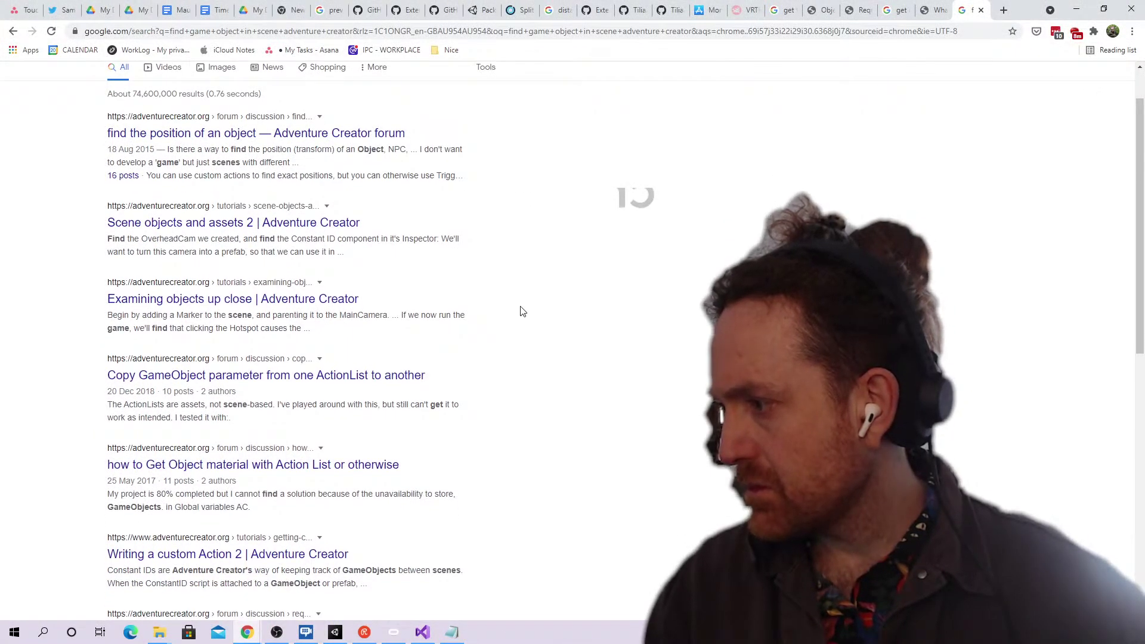
pyautogui.scroll(-4, 522, 311)
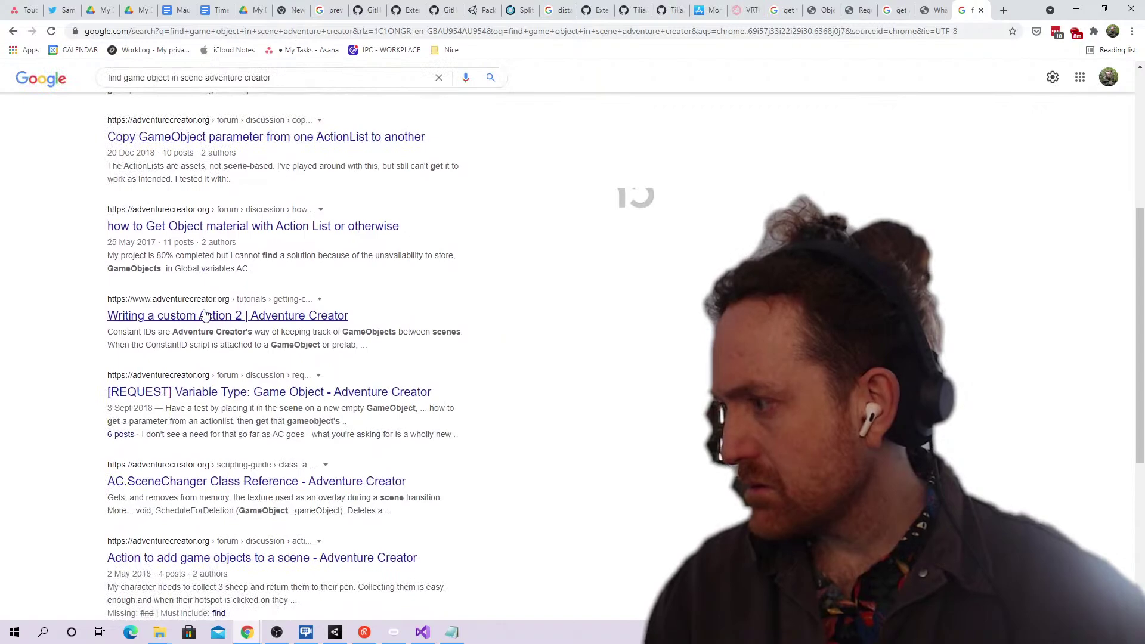
pyautogui.click(233, 396)
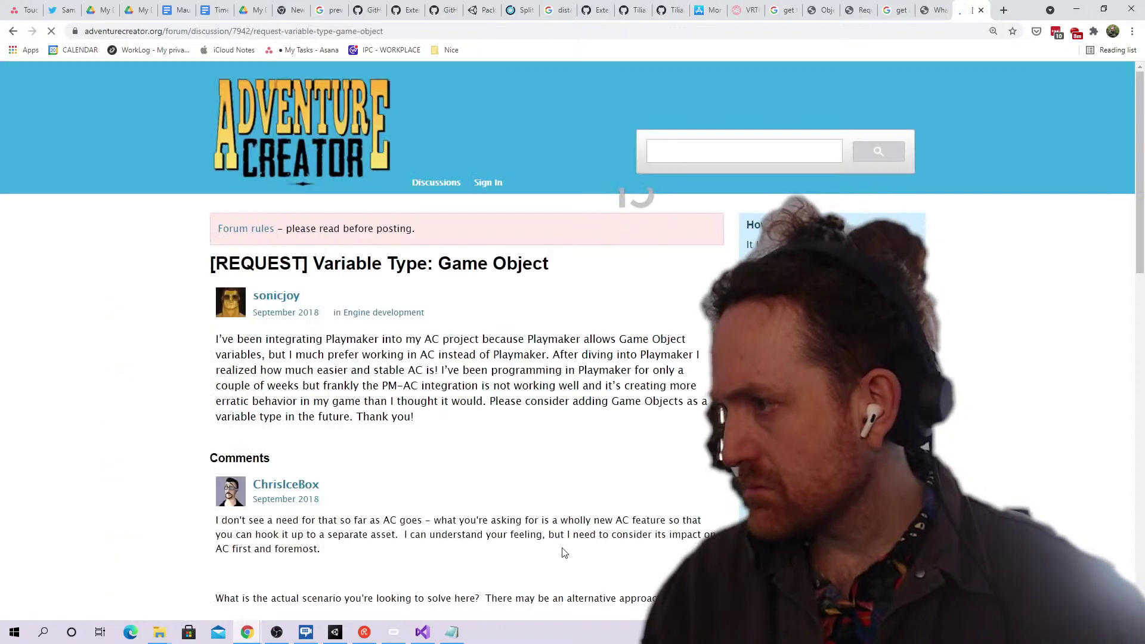
# Read the thread's opening request, the first reply and the follow-up describing a puzzle with a grid of 10 objects
pyautogui.scroll(-2, 565, 538)
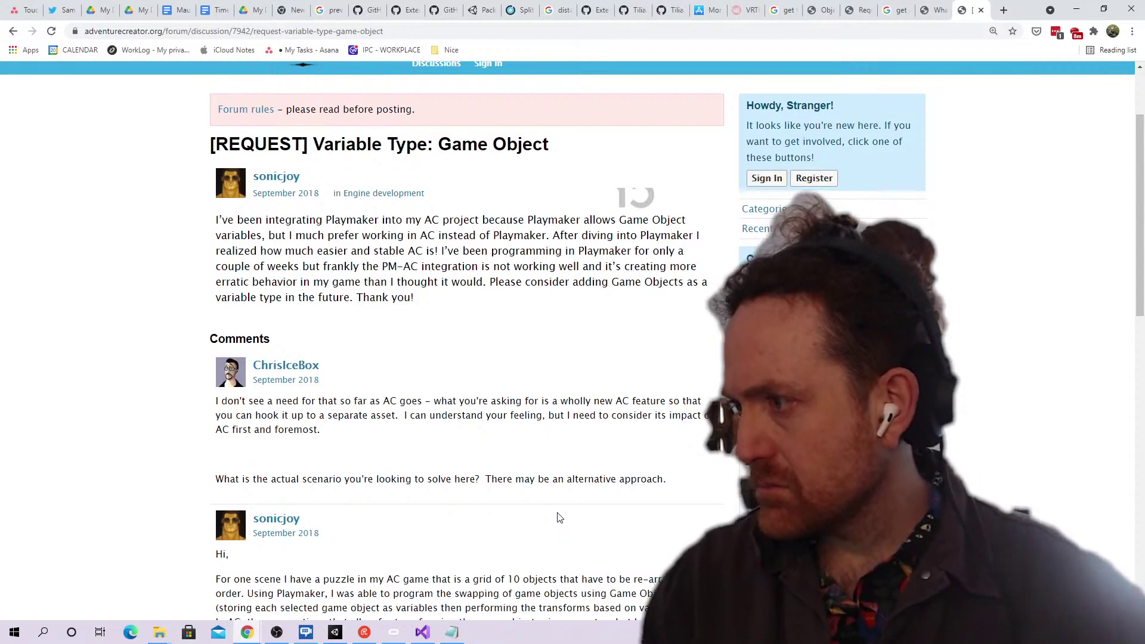
pyautogui.tripleClick(512, 264)
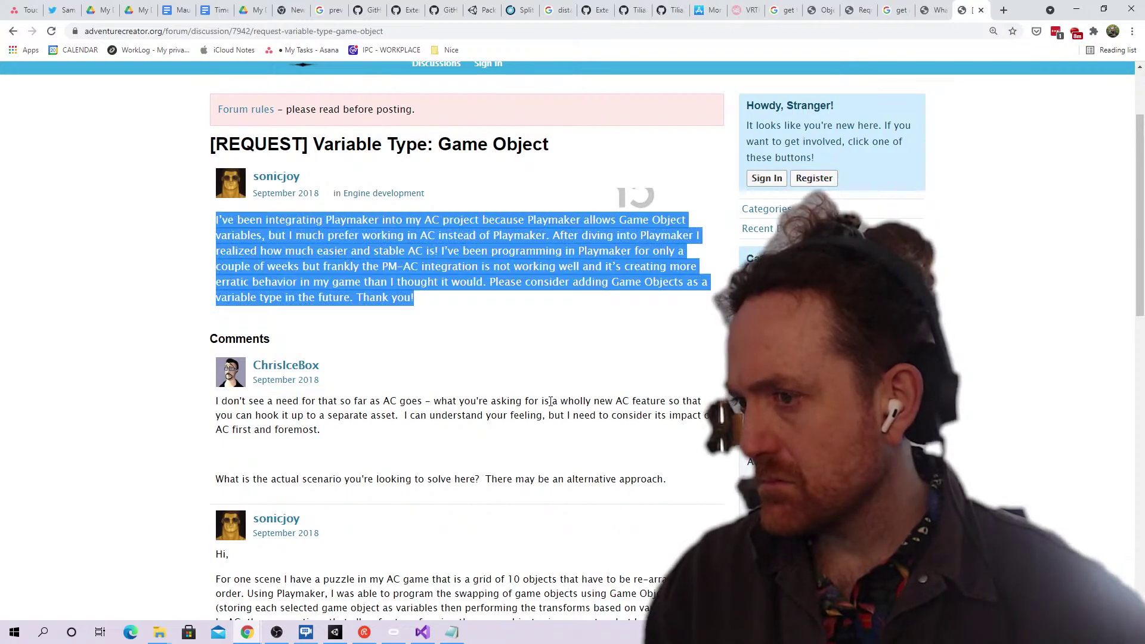
pyautogui.scroll(-4, 550, 401)
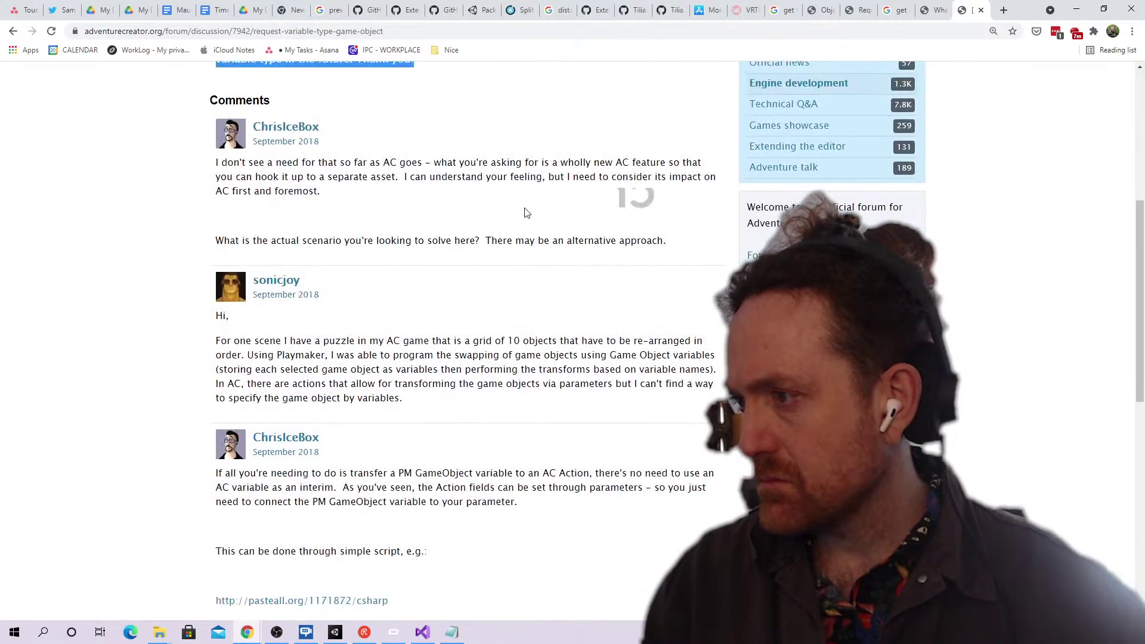
pyautogui.tripleClick(507, 162)
pyautogui.tripleClick(503, 340)
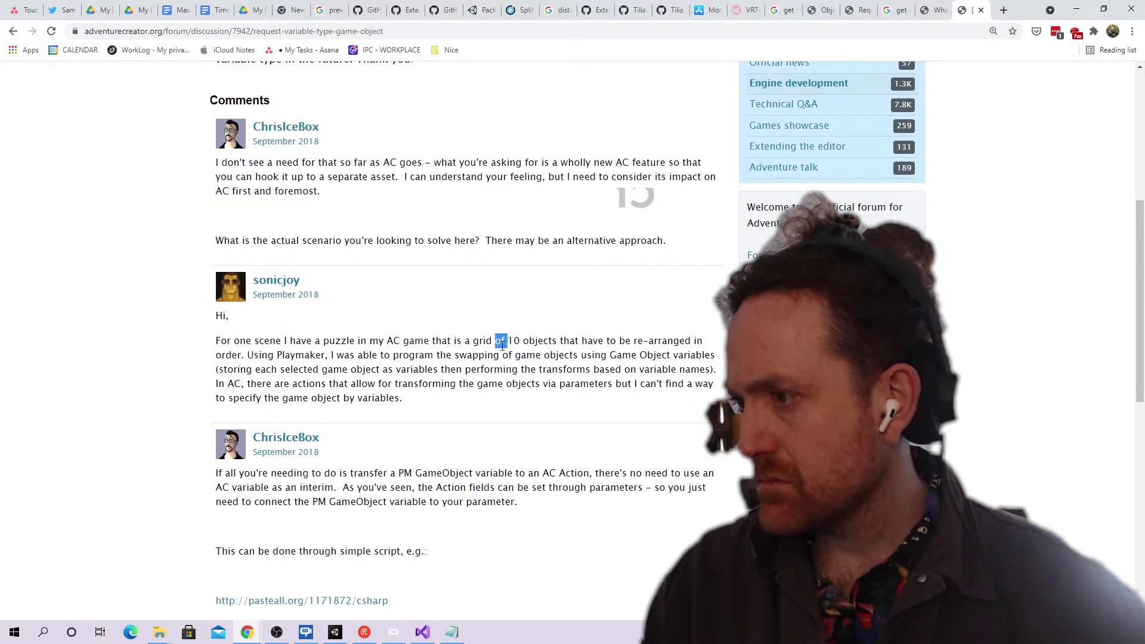
pyautogui.scroll(-2, 502, 346)
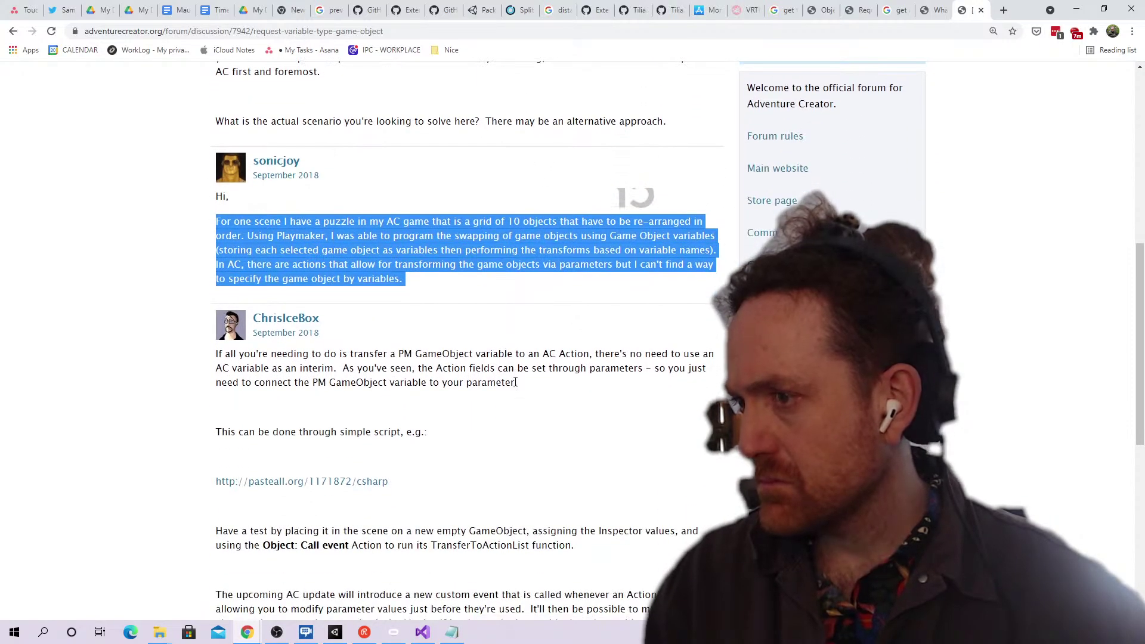
pyautogui.tripleClick(526, 248)
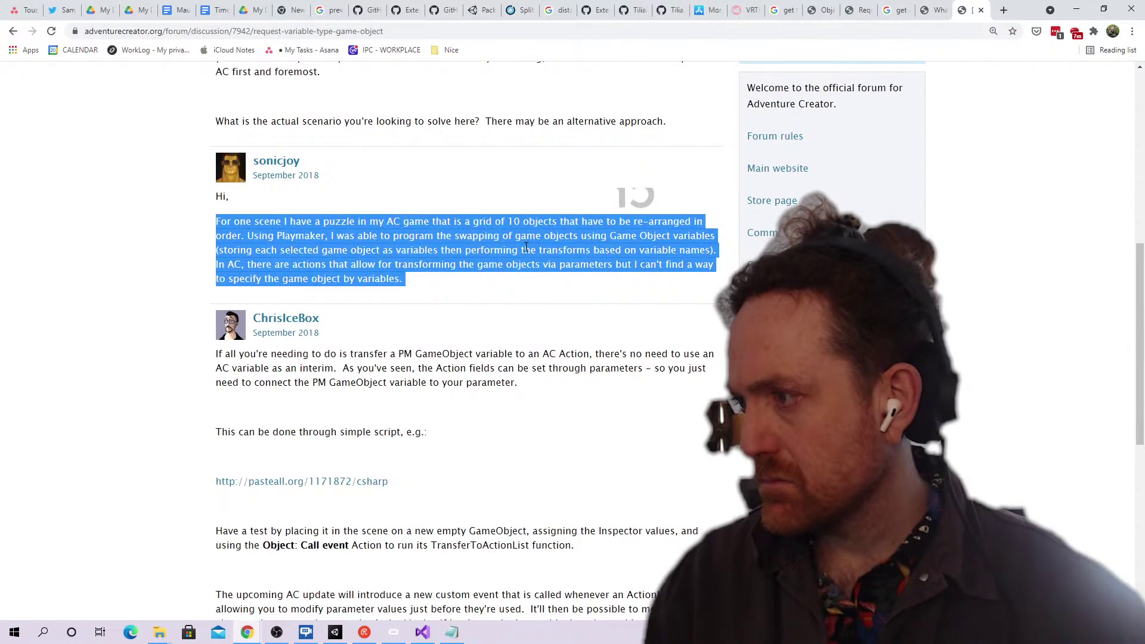
# Read the September 2018 reply on connecting a PM GameObject variable to an Action parameter through a simple script
pyautogui.scroll(-1, 528, 339)
pyautogui.click(528, 337)
pyautogui.tripleClick(532, 311)
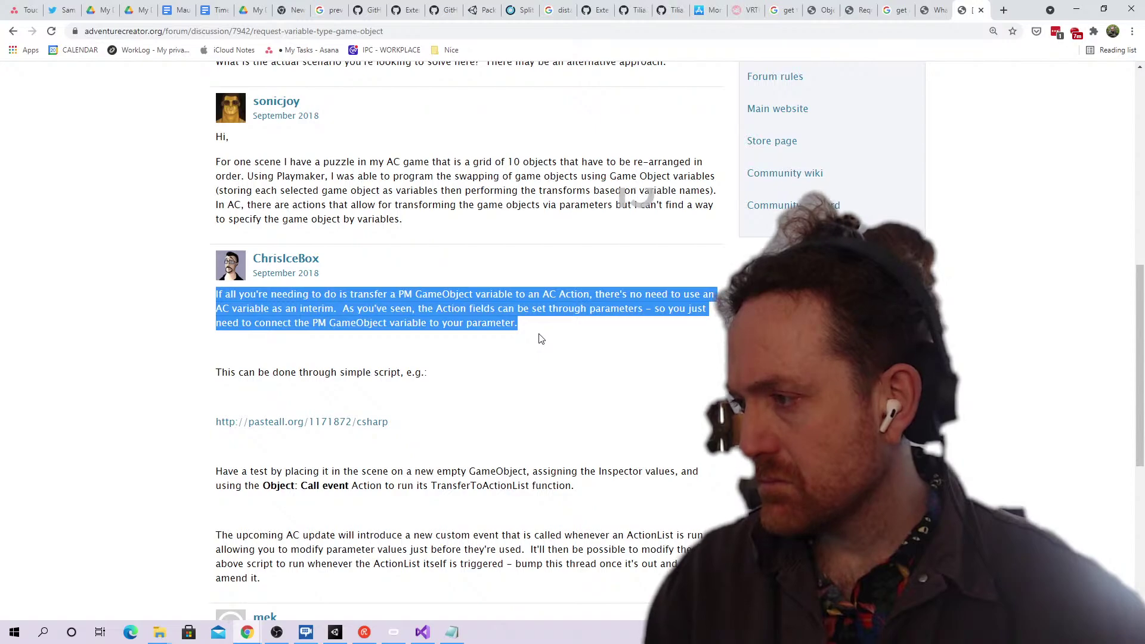
pyautogui.scroll(-1, 540, 337)
pyautogui.click(544, 317)
pyautogui.tripleClick(546, 316)
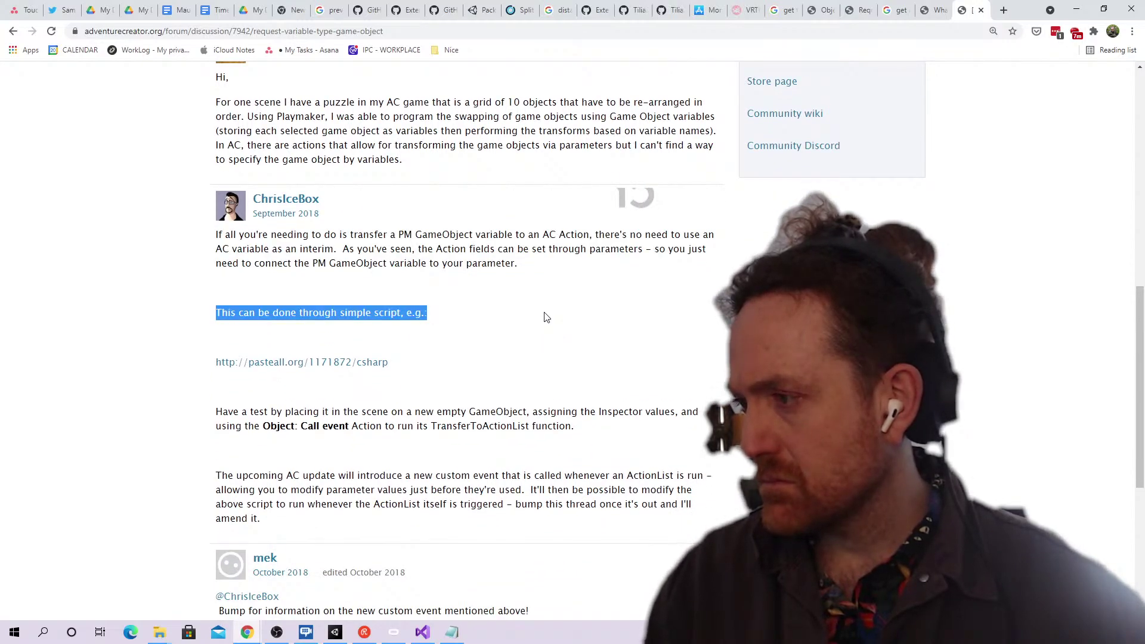
# Read the October 2018 comments about getting a GameObject parameter from an ActionList before it runs
pyautogui.scroll(-2, 546, 317)
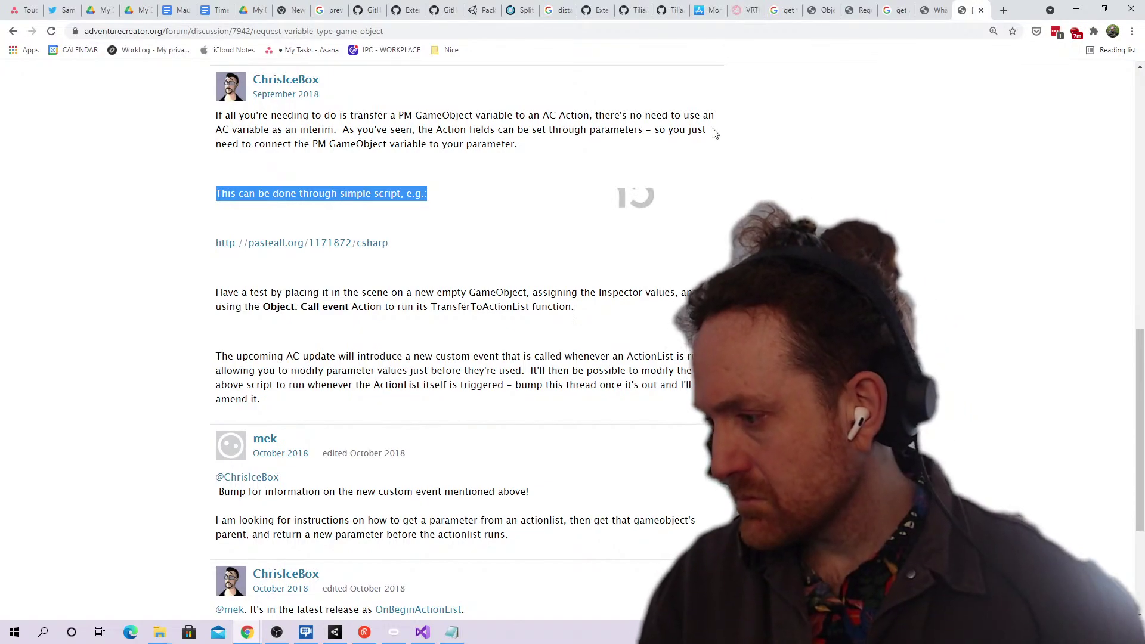
pyautogui.scroll(-4, 607, 451)
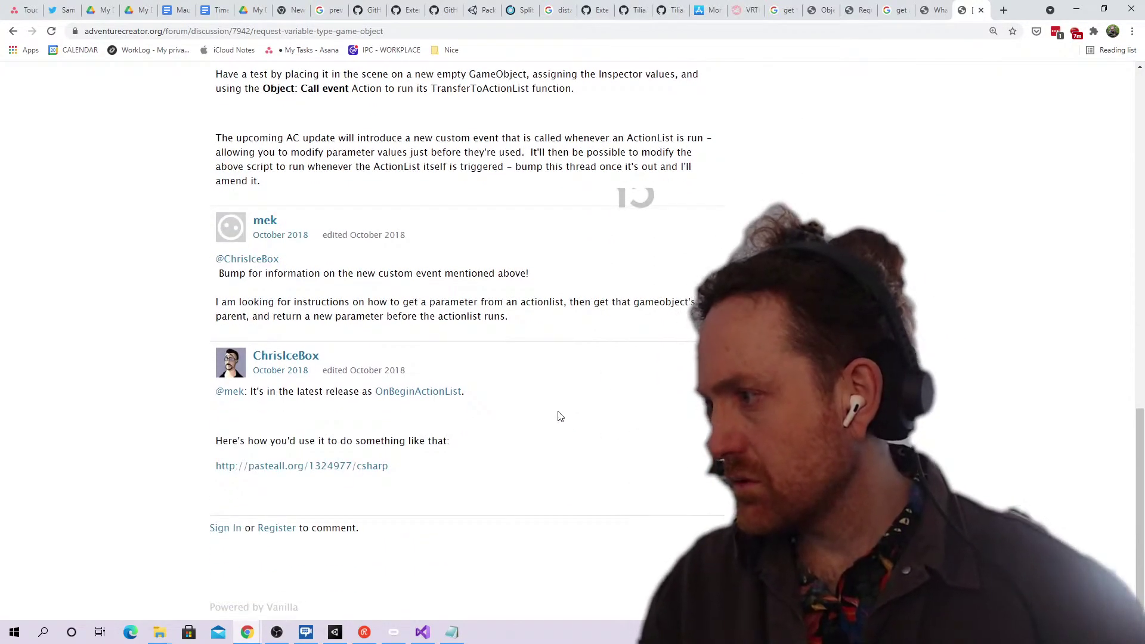
pyautogui.tripleClick(541, 306)
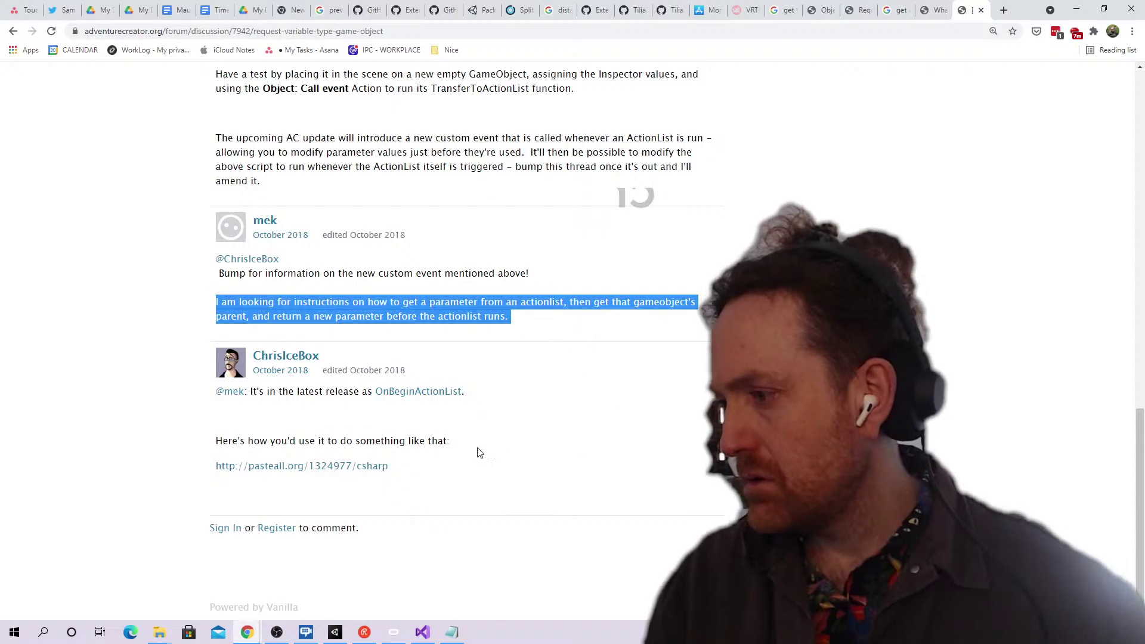
# Open the linked OnBeginActionList page in the scripting guide and examine the parameters of Delegate_OnBeginActionList
pyautogui.click(450, 398)
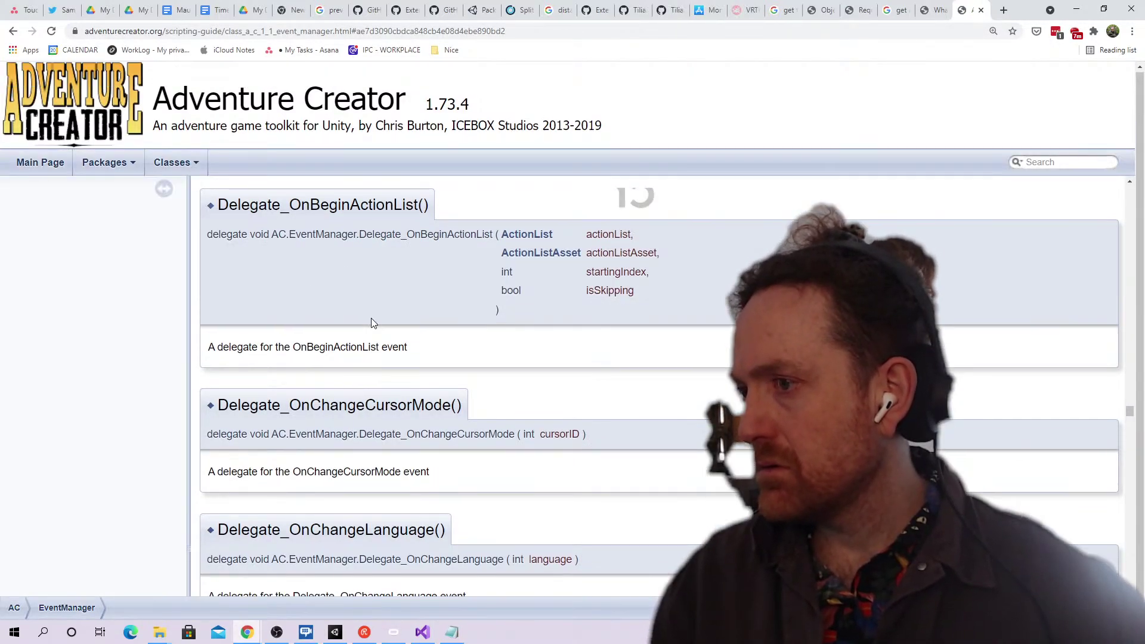
pyautogui.doubleClick(618, 272)
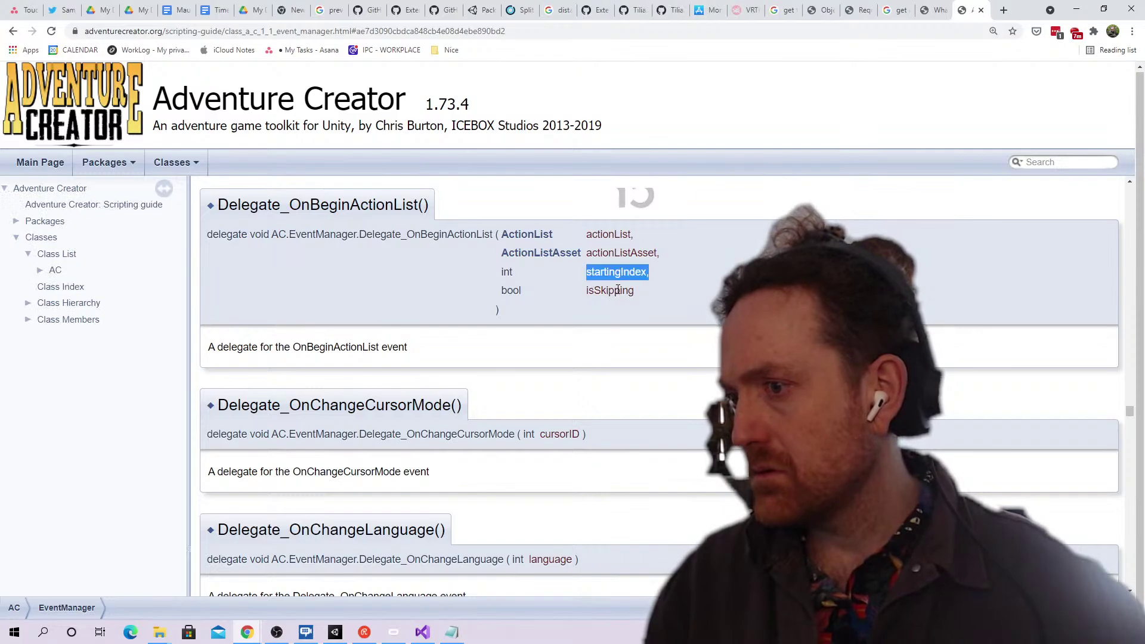
pyautogui.doubleClick(610, 290)
pyautogui.doubleClick(605, 234)
pyautogui.click(602, 337)
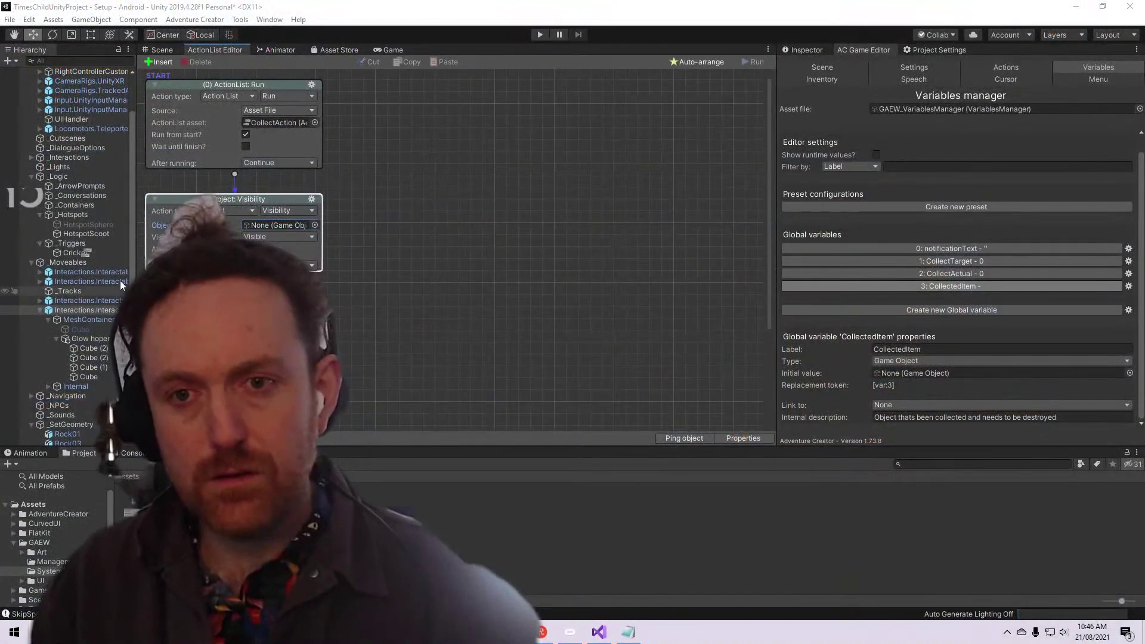
# Switch to Unity, select the Cricket trigger and review its Trigger properties, Trigger detects options and actions
pyautogui.click(84, 253)
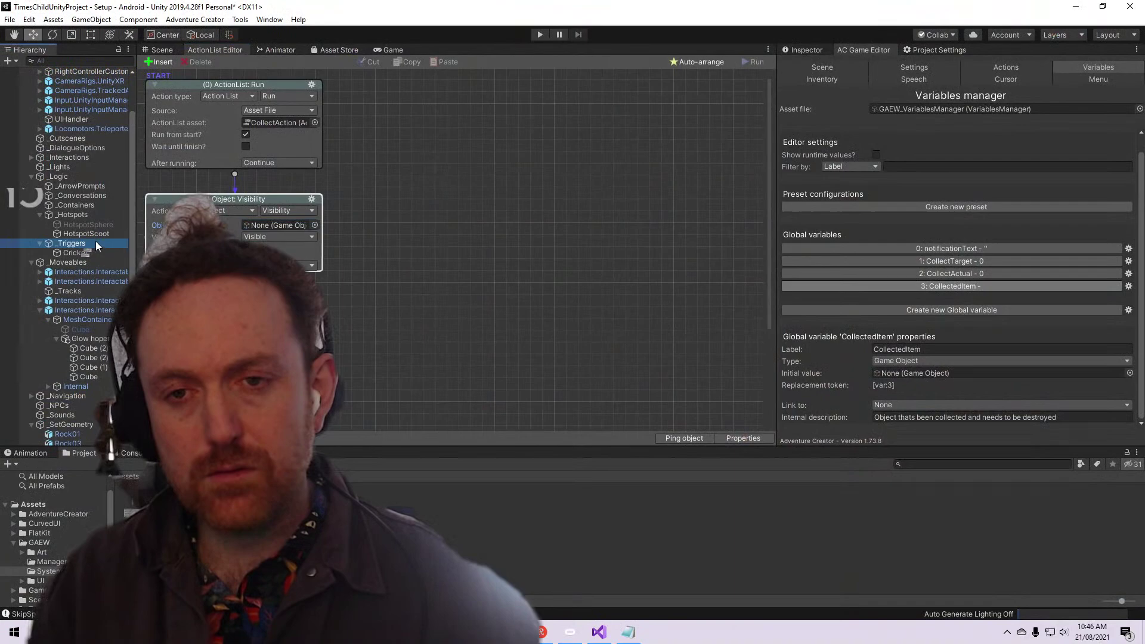
pyautogui.click(169, 48)
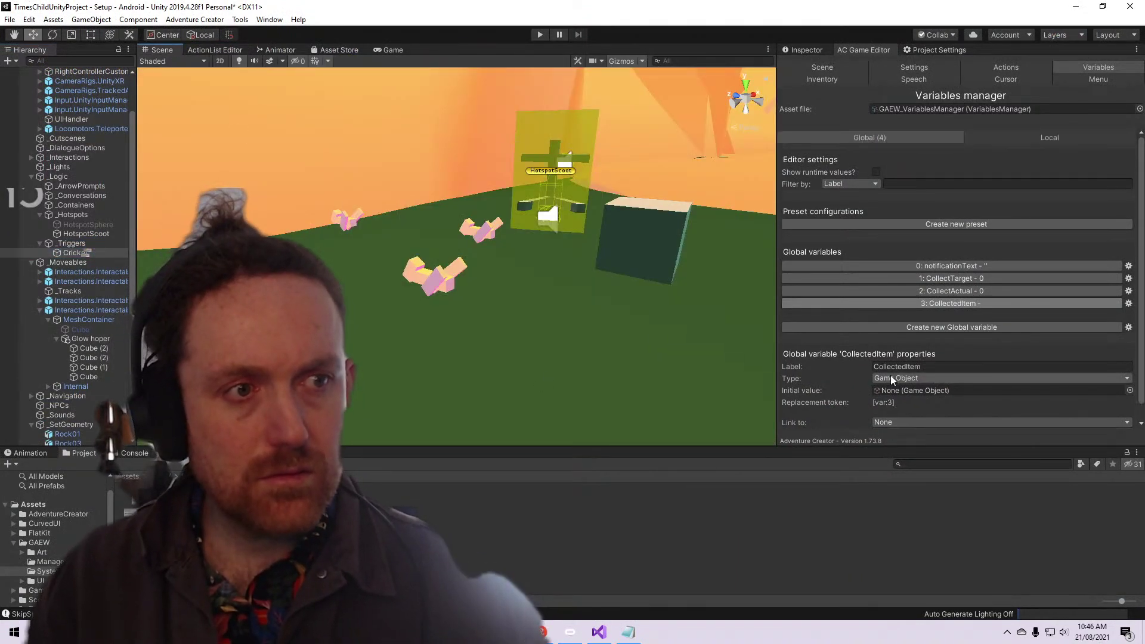
pyautogui.click(811, 49)
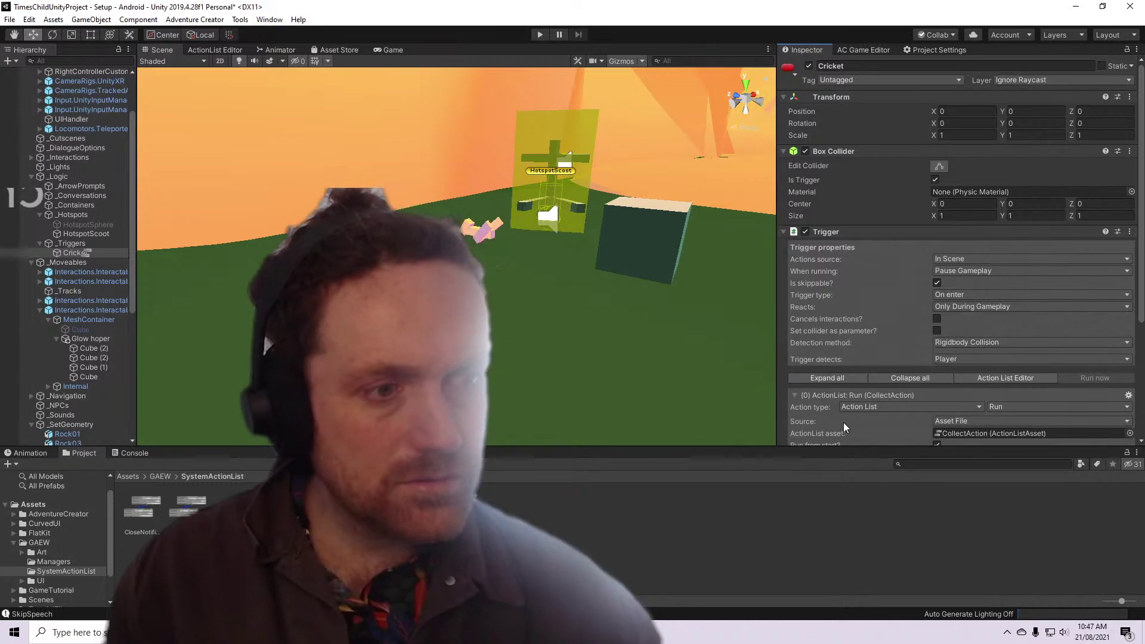
pyautogui.click(949, 360)
pyautogui.click(949, 358)
pyautogui.scroll(-5, 949, 358)
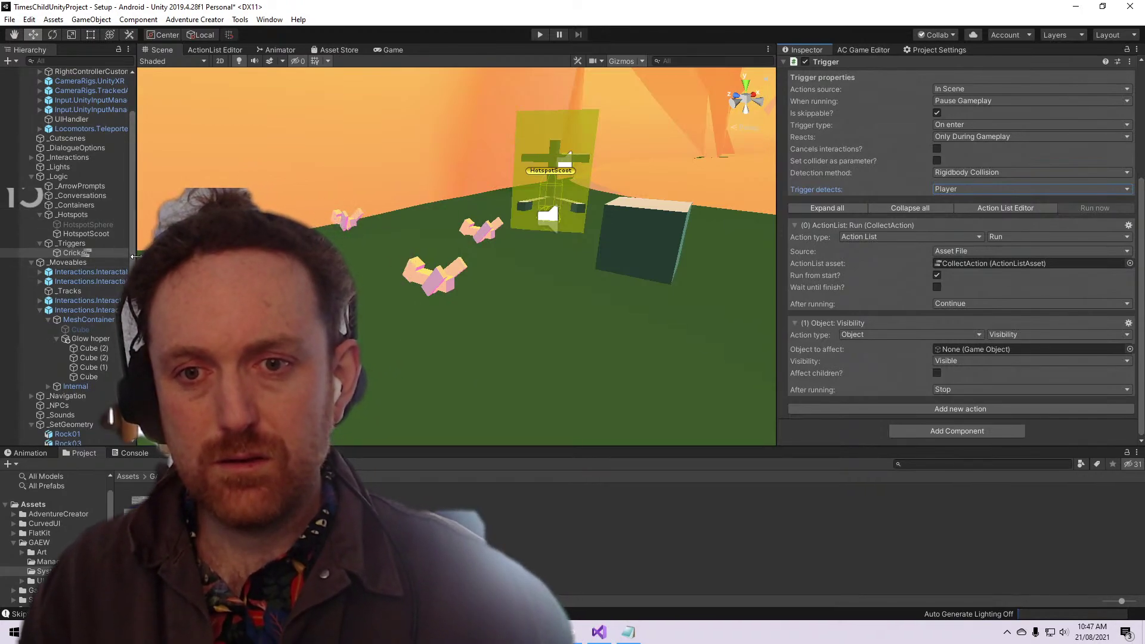
# Move the Cricket trigger out of _Triggers into _Moveables, directly below the first Interactions.Interactable_Glow object
pyautogui.moveTo(135, 255); pyautogui.dragTo(167, 256)
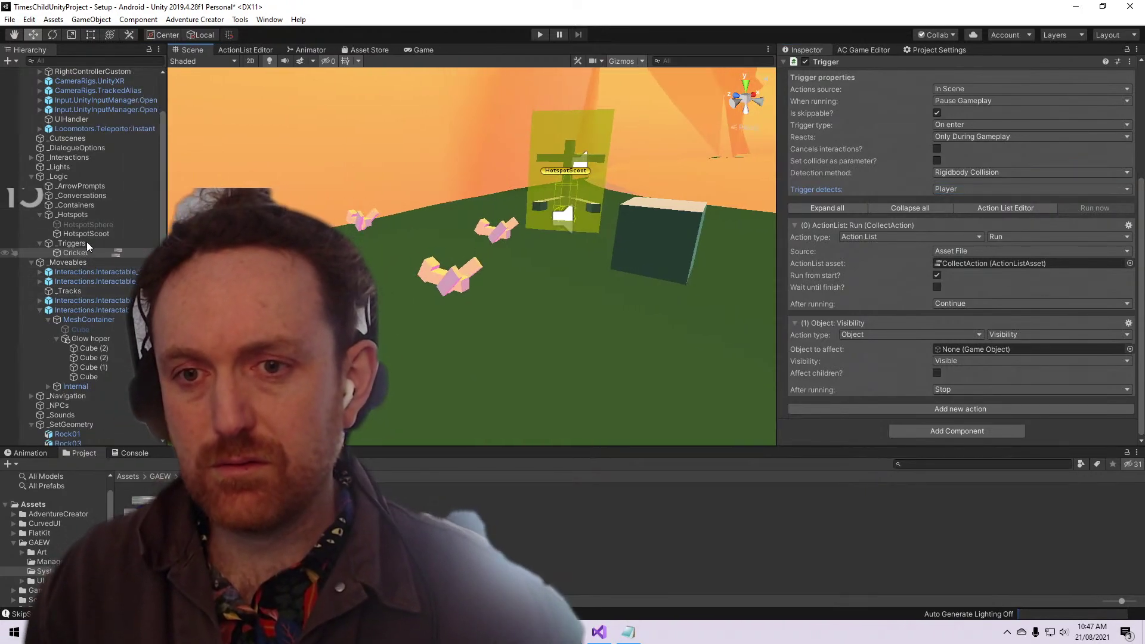
pyautogui.moveTo(78, 253)
pyautogui.mouseDown()
pyautogui.moveTo(87, 281)
pyautogui.moveTo(91, 265)
pyautogui.mouseUp()
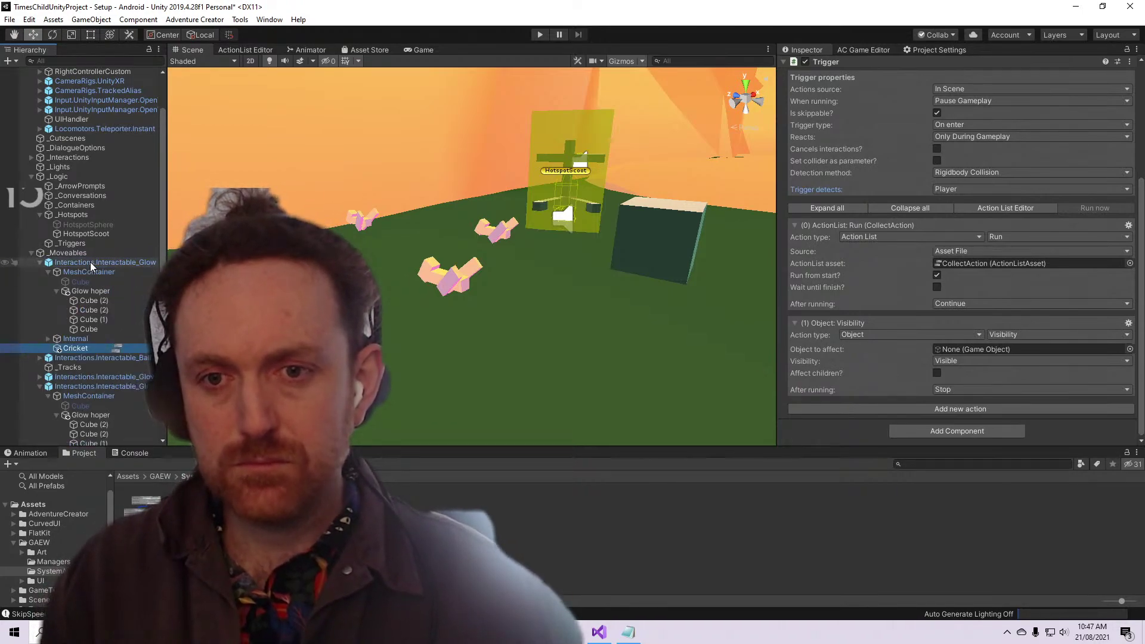
pyautogui.click(42, 262)
pyautogui.click(40, 262)
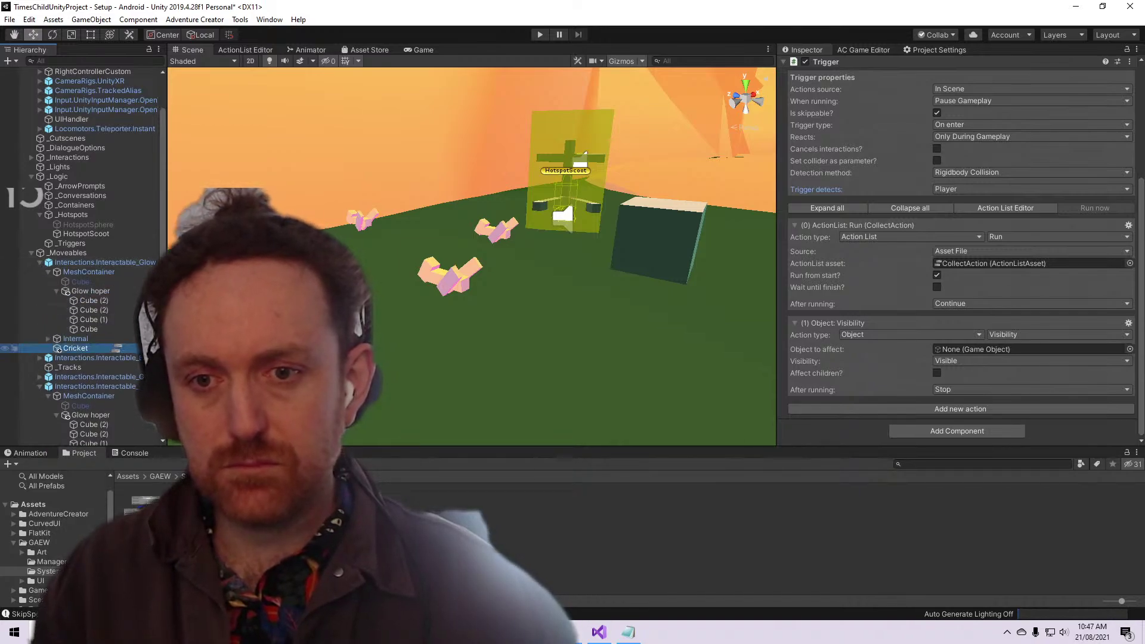
pyautogui.click(39, 263)
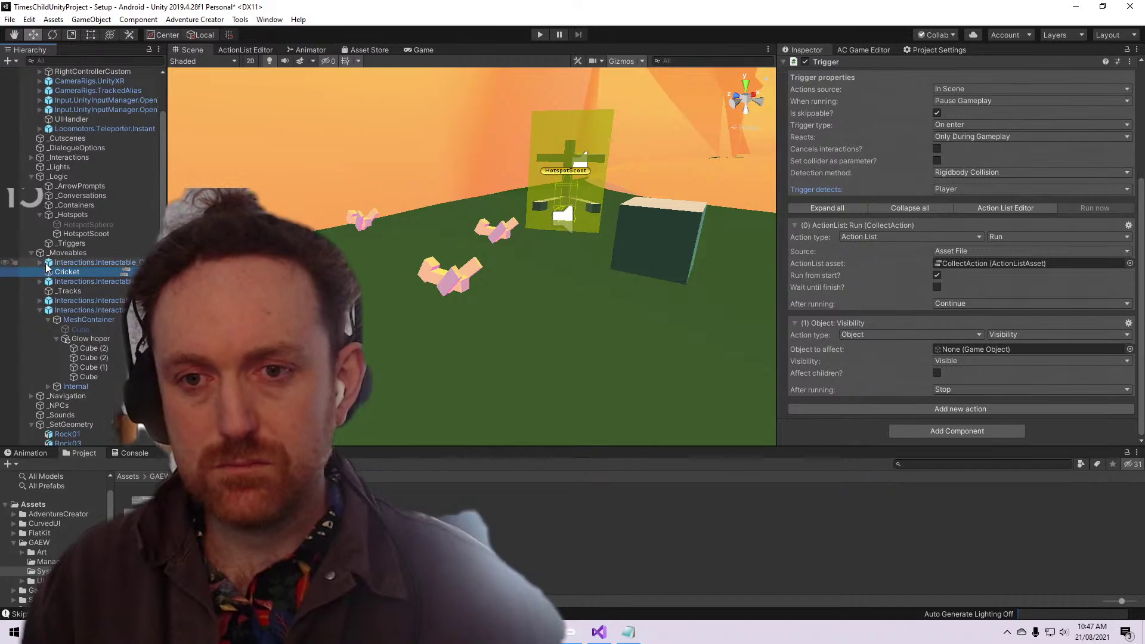
pyautogui.scroll(5, 904, 201)
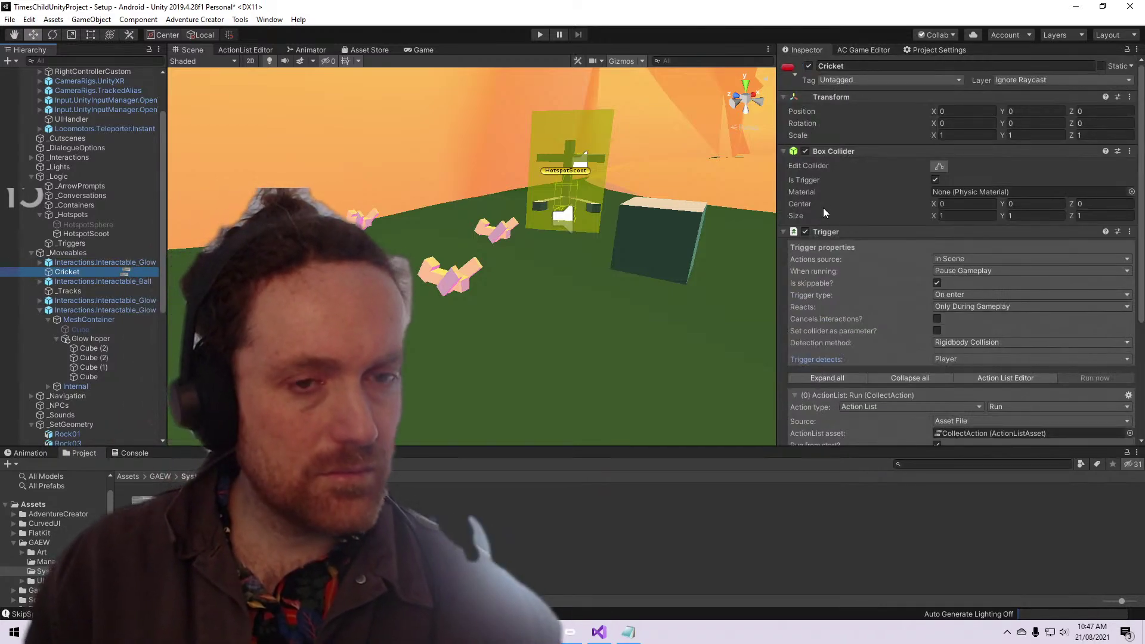
# Delete Interactions.Interactable_Ball, _Tracks and the last two Interactions.Interactable_Glow objects from _Moveables
pyautogui.scroll(-2, 847, 249)
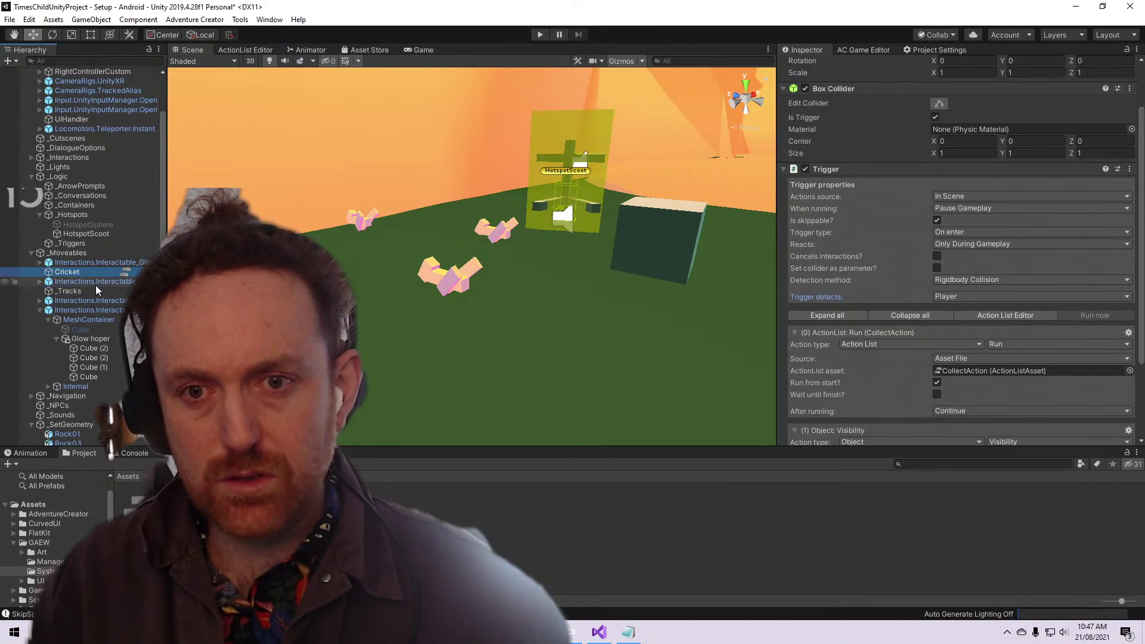
pyautogui.click(64, 302)
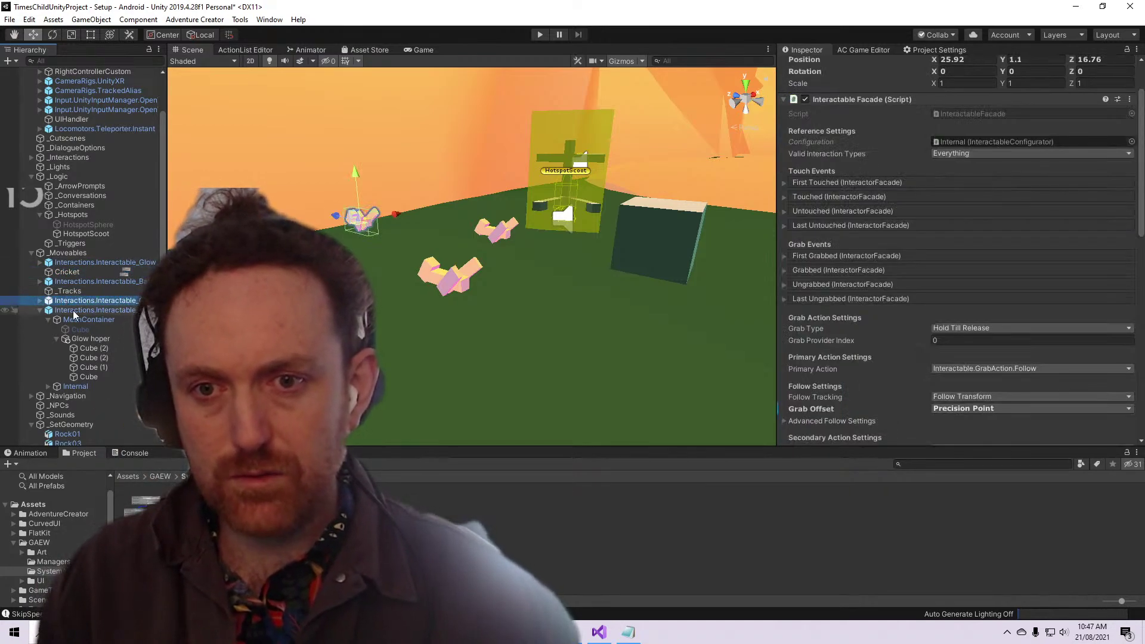
pyautogui.keyDown('ctrl'); pyautogui.click(75, 311); pyautogui.keyUp('ctrl')
pyautogui.keyDown('ctrl'); pyautogui.click(91, 284); pyautogui.keyUp('ctrl')
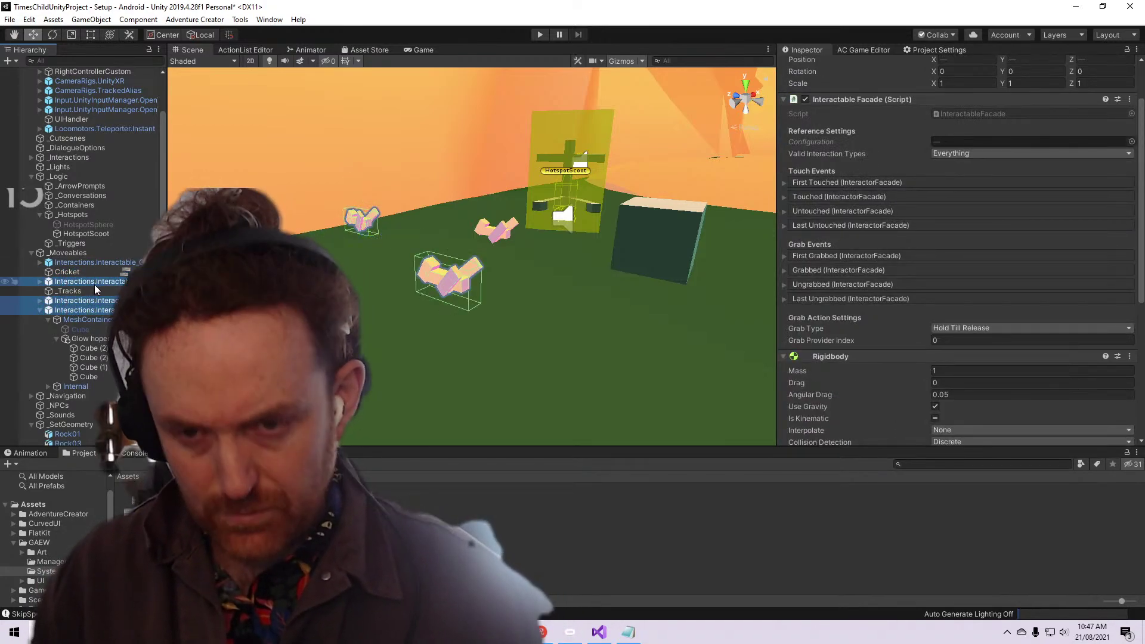
pyautogui.press('Delete')
pyautogui.press('Delete')
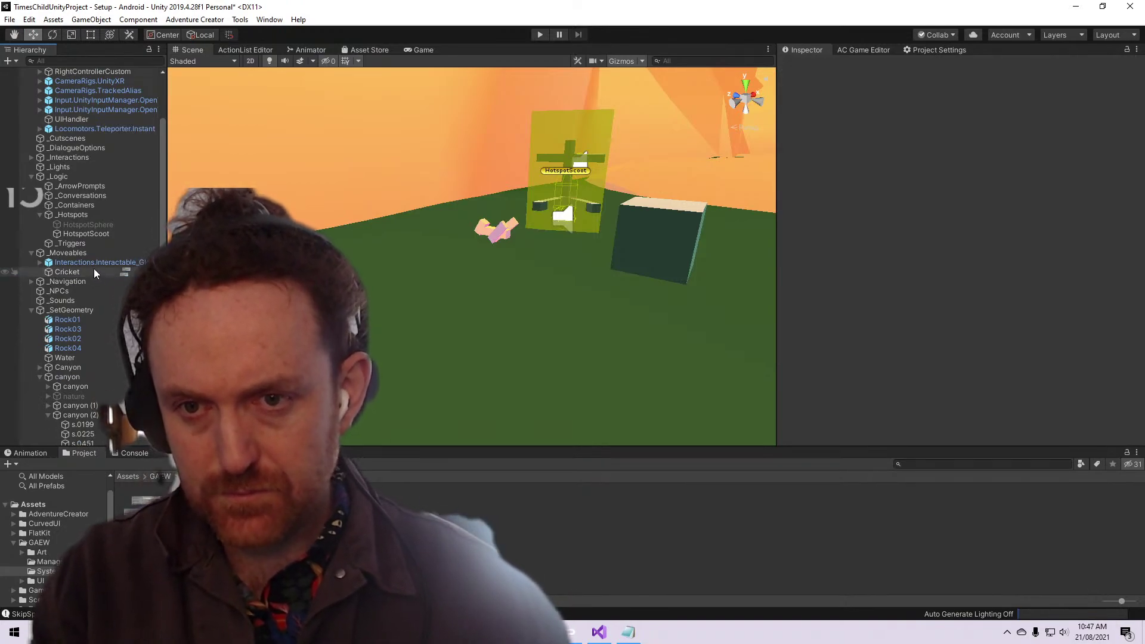
# Make the Cricket trigger a child of the remaining Interactions.Interactable_Glow object and collapse that object's MeshContainer
pyautogui.click(87, 271)
pyautogui.moveTo(84, 265); pyautogui.dragTo(84, 266)
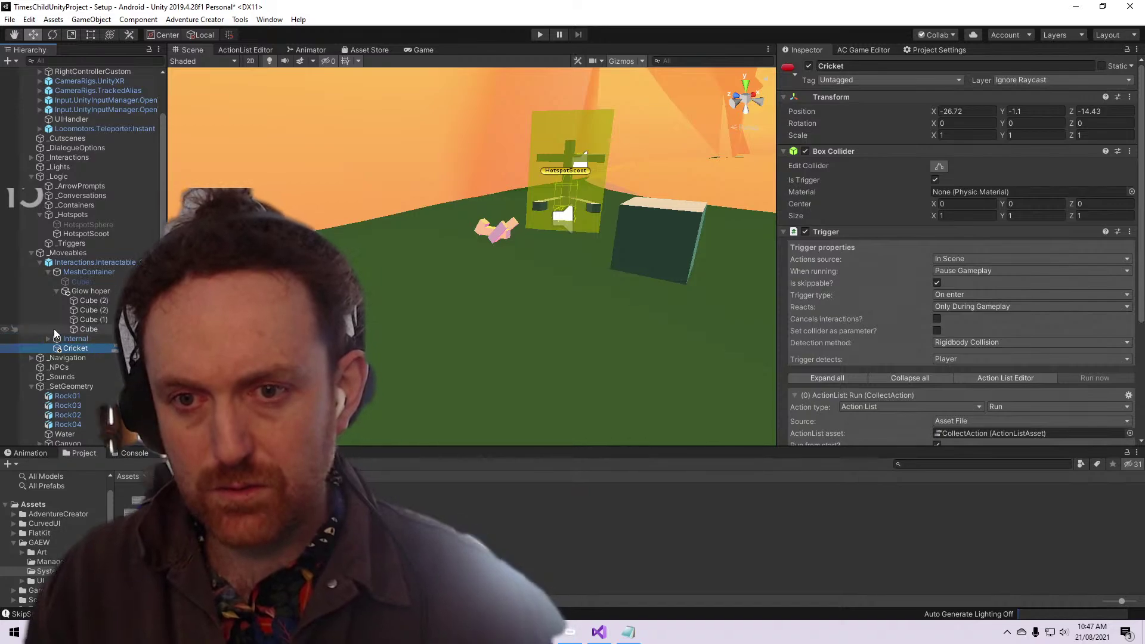
pyautogui.click(57, 291)
pyautogui.click(48, 273)
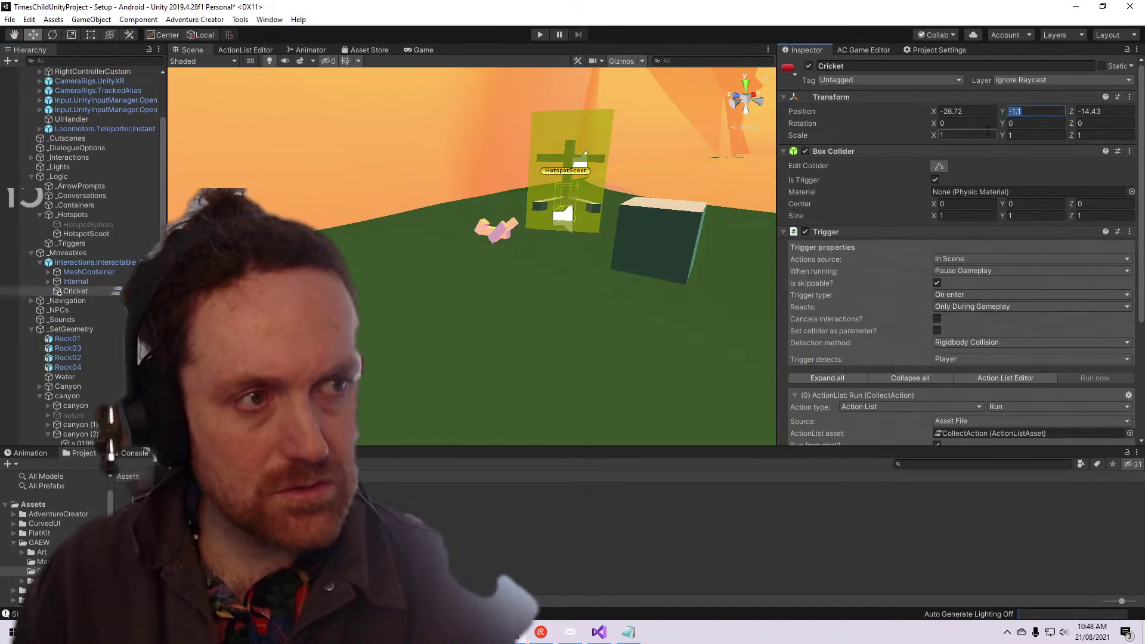
# Set the Cricket trigger's local position to 0 on X, Y and Z
pyautogui.press('Tab')
pyautogui.write('0')
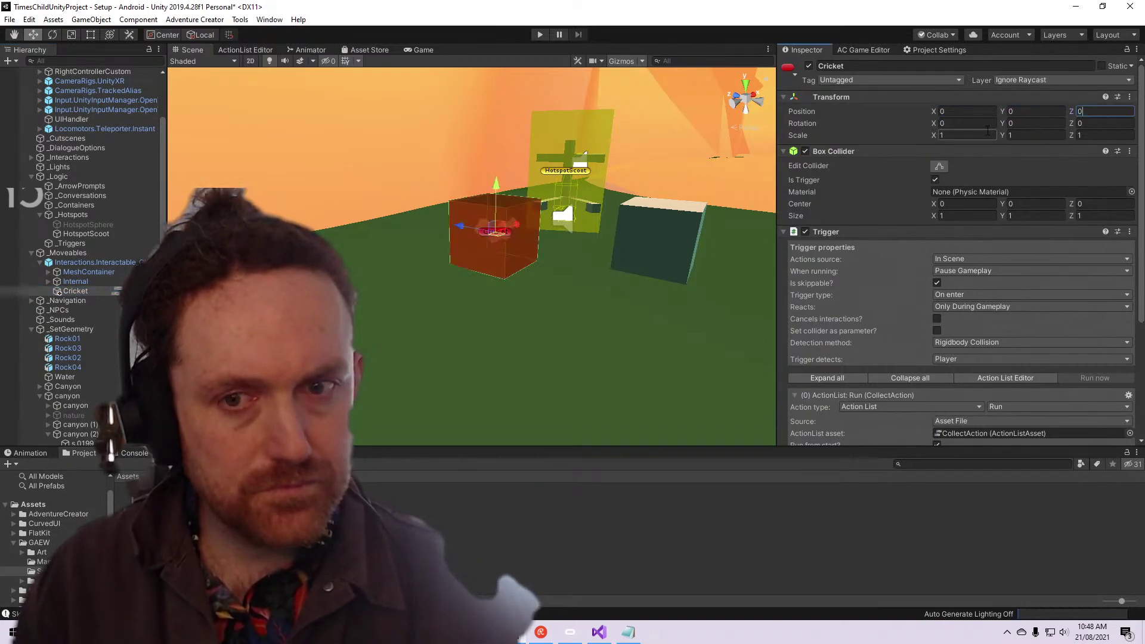
pyautogui.press('Return')
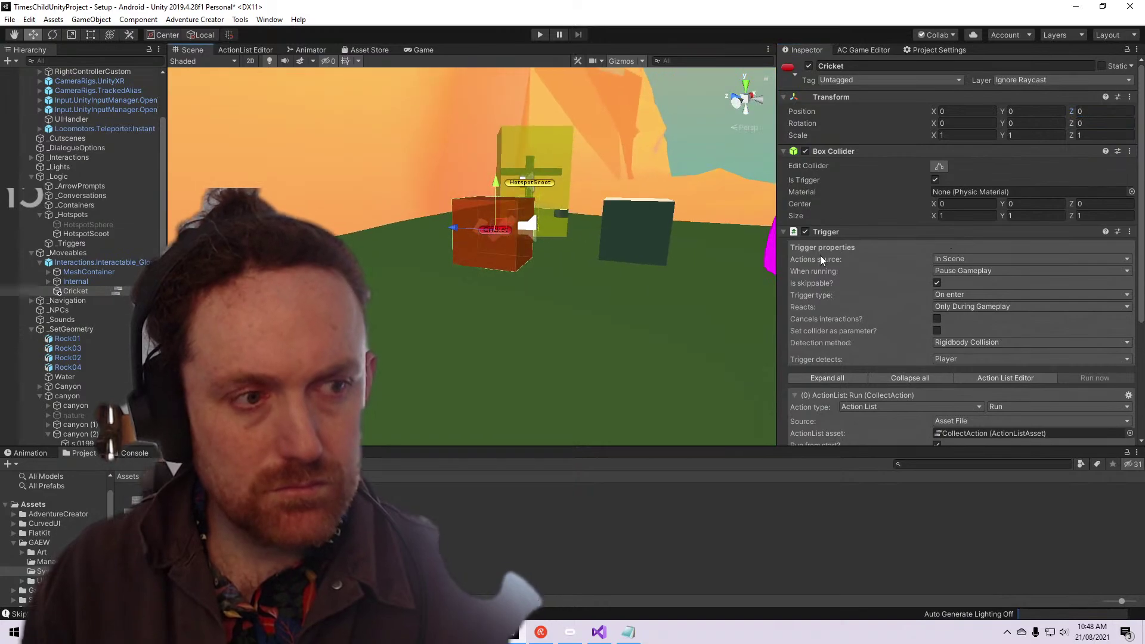
# Set the size of Cricket's Box Collider to X 0.2, Y 1 and Z 1
pyautogui.scroll(-5, 910, 258)
pyautogui.scroll(5, 1012, 259)
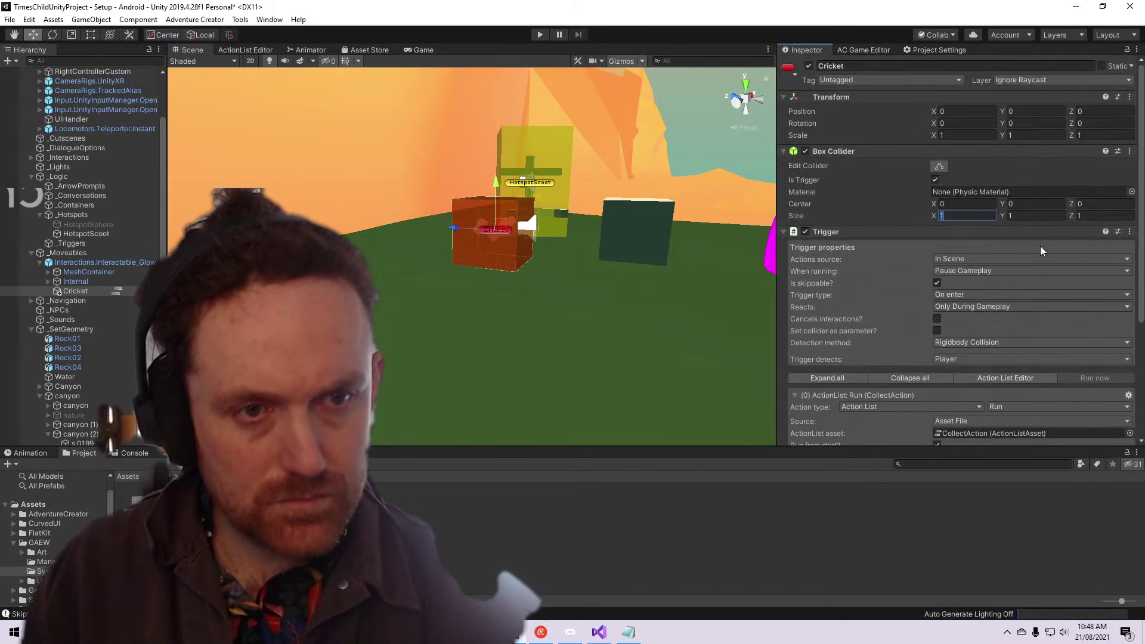
pyautogui.write('0.2')
pyautogui.press('Tab')
pyautogui.write('0.2')
pyautogui.hotkey('shift', 'Tab')
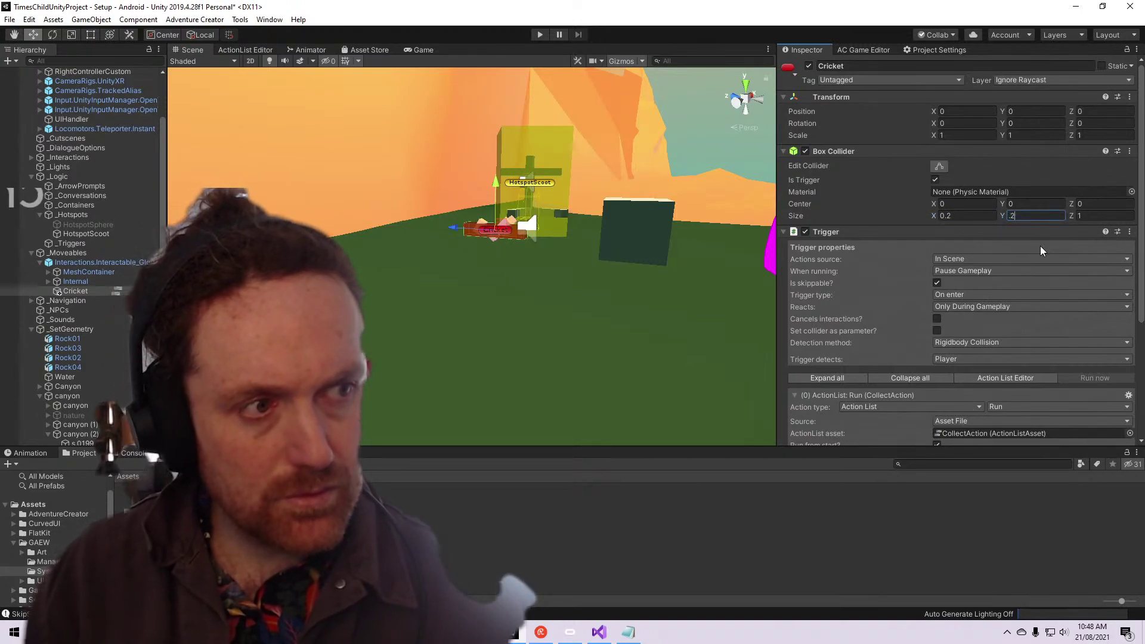
pyautogui.press('Tab')
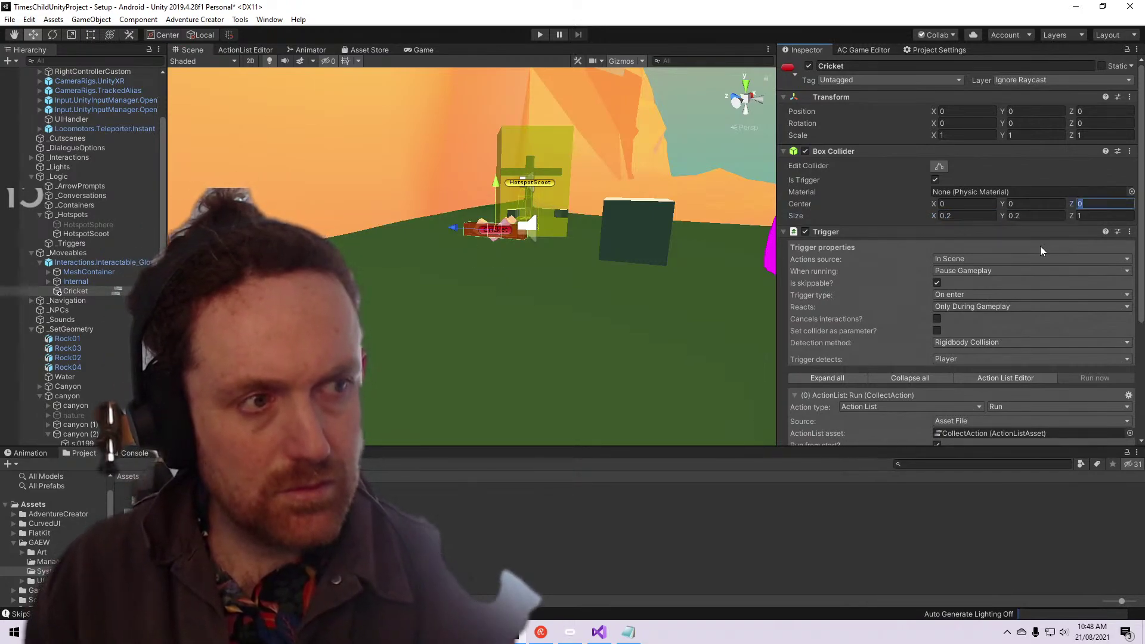
pyautogui.write('1')
pyautogui.press('Tab')
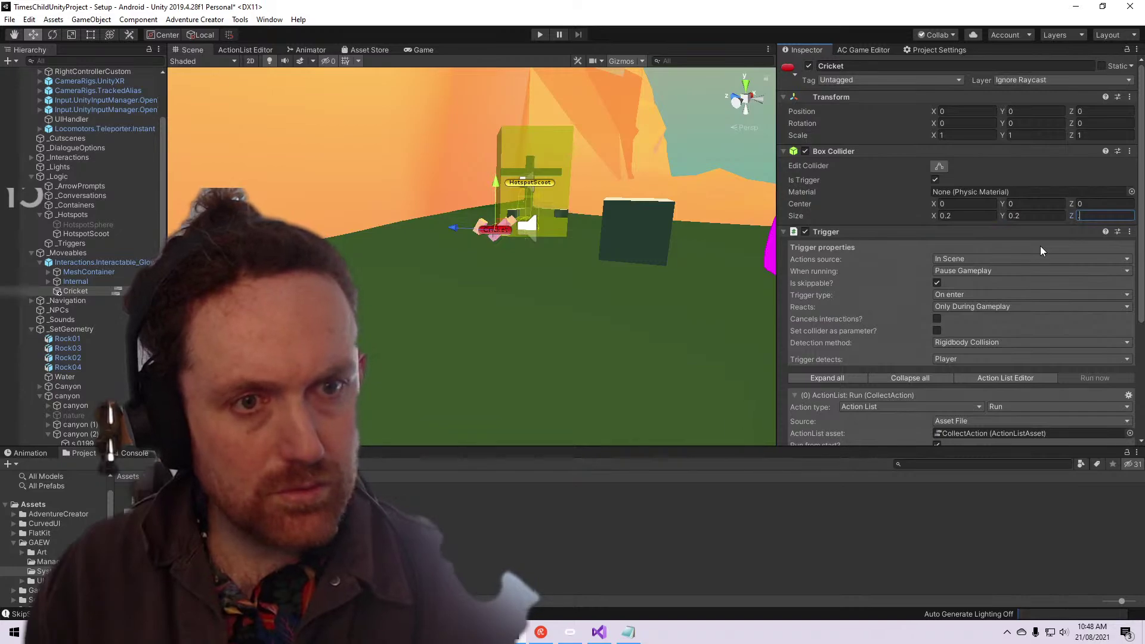
# Shrink Cricket's Box Collider around the glow hoper to a size of Y 0.6 and Z 0.85
pyautogui.scroll(5, 599, 198)
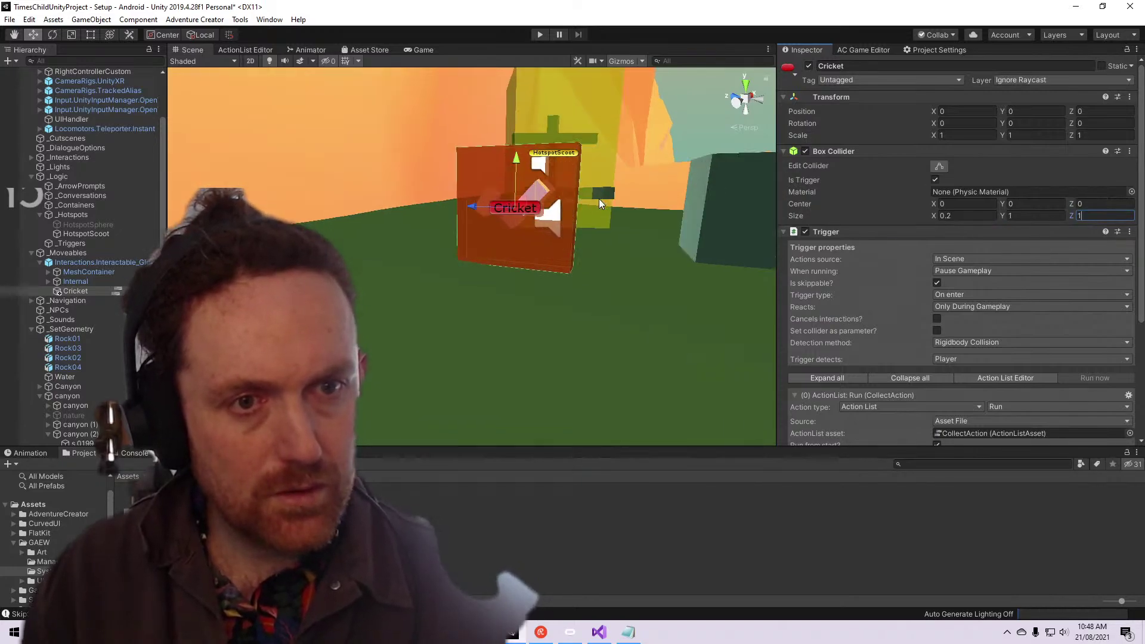
pyautogui.keyDown('alt'); pyautogui.moveTo(598, 198); pyautogui.dragTo(626, 305); pyautogui.keyUp('alt')
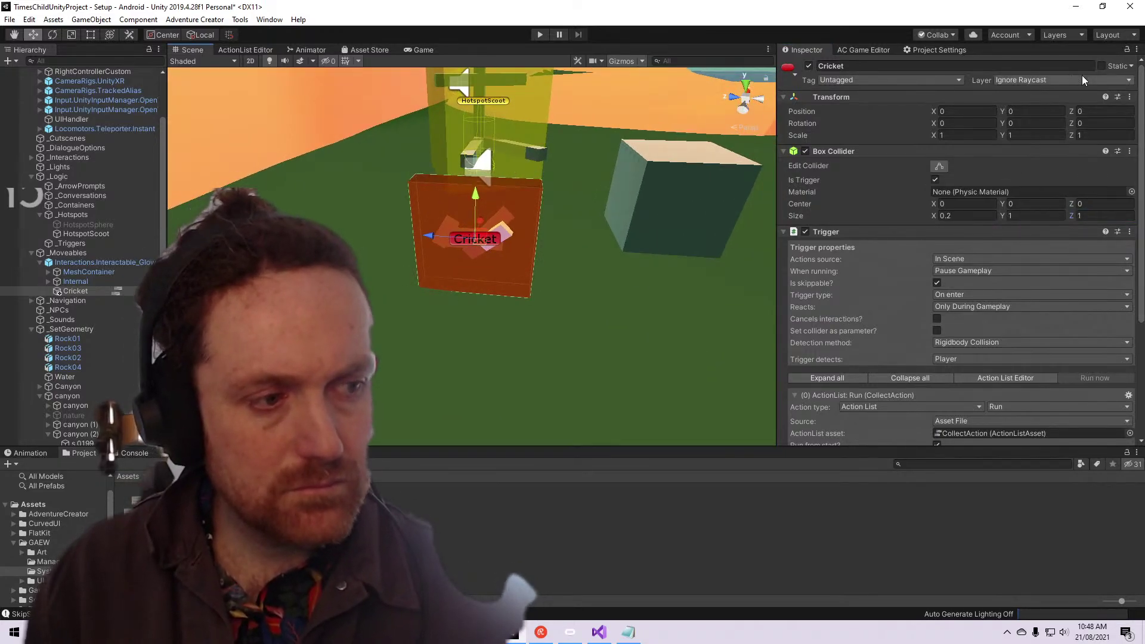
pyautogui.click(1071, 215)
pyautogui.moveTo(1071, 215); pyautogui.dragTo(997, 214)
pyautogui.moveTo(484, 221); pyautogui.dragTo(389, 360, button='middle')
# Assign Interactions.Interactable_Glow hoper as the object to affect in Cricket's Object: Visibility action
pyautogui.scroll(-3, 924, 374)
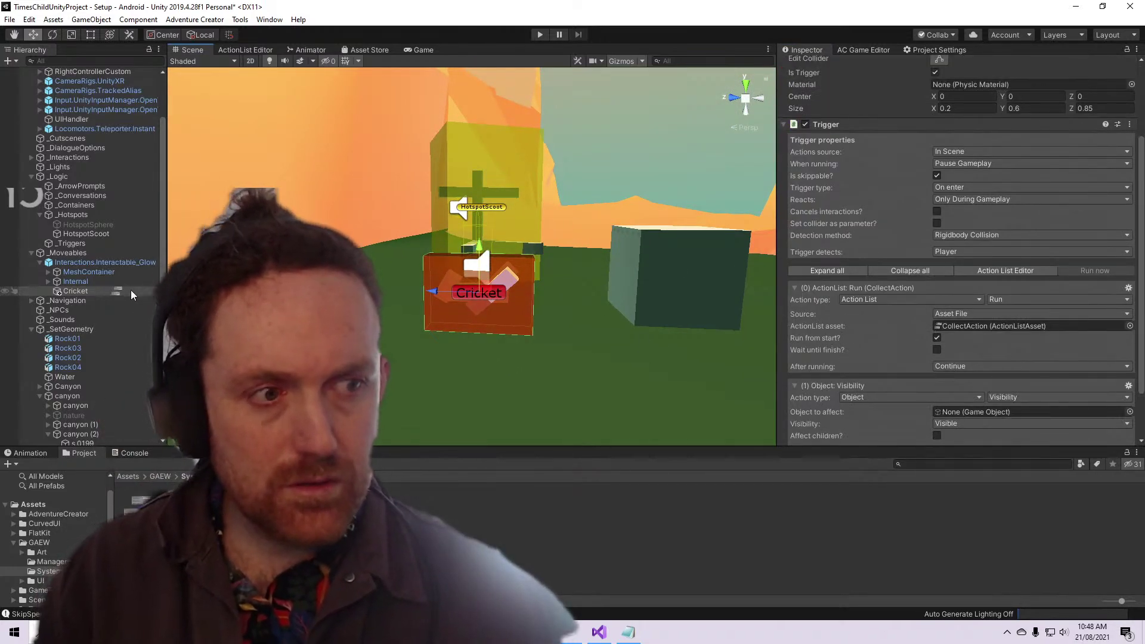
pyautogui.scroll(-2, 874, 373)
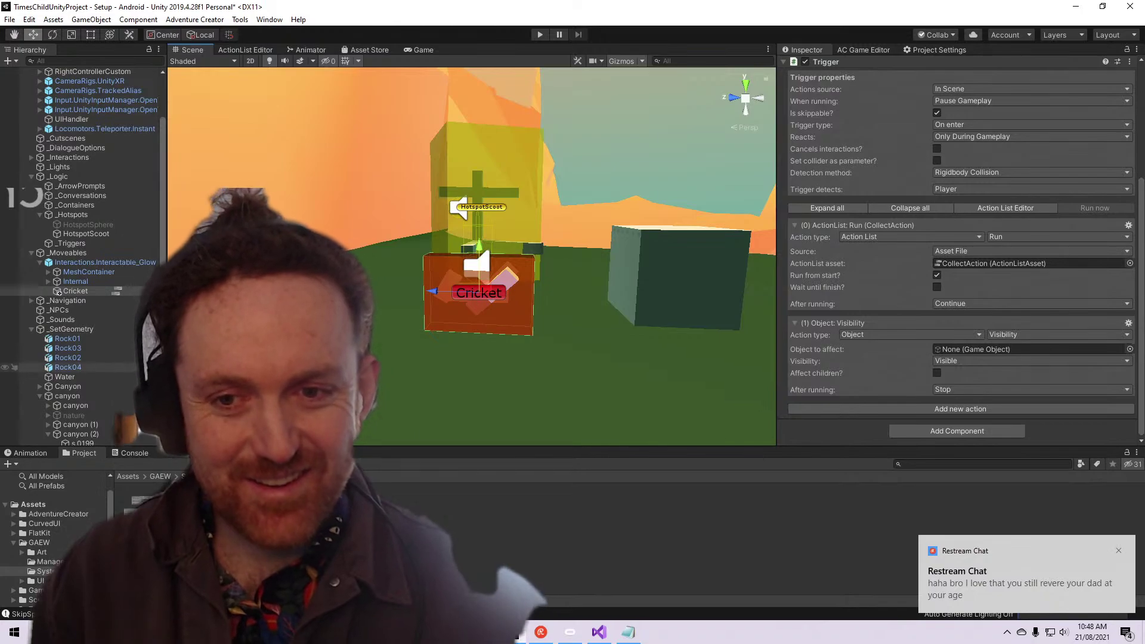
pyautogui.click(31, 329)
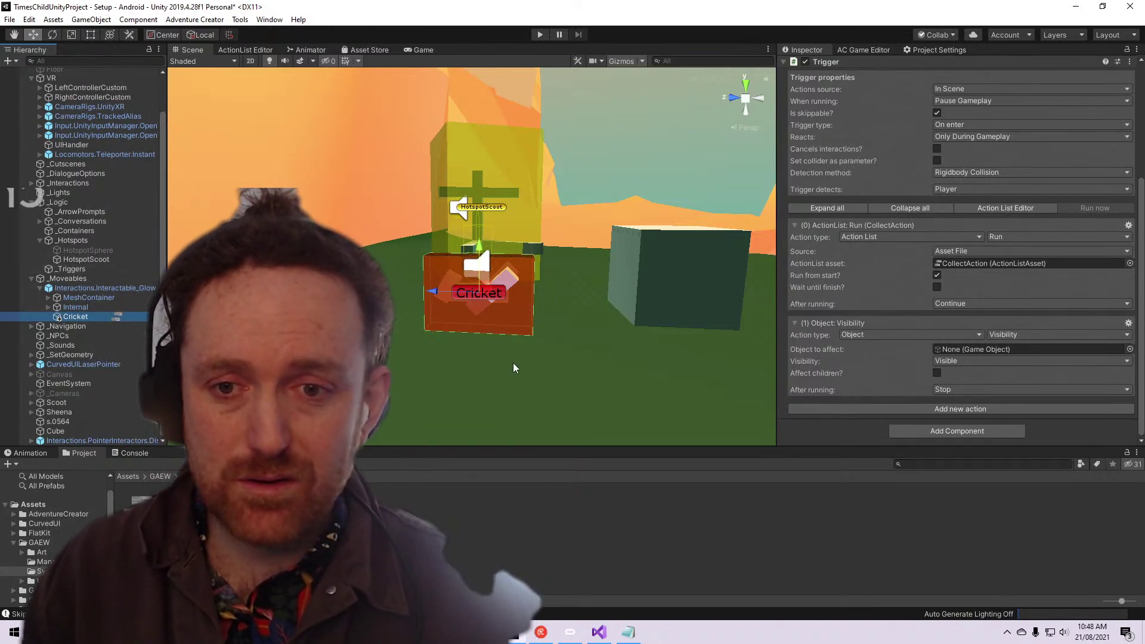
pyautogui.moveTo(421, 358)
pyautogui.keyDown('alt'); pyautogui.mouseDown()
pyautogui.moveTo(428, 339)
pyautogui.moveTo(431, 351)
pyautogui.mouseUp(); pyautogui.keyUp('alt')
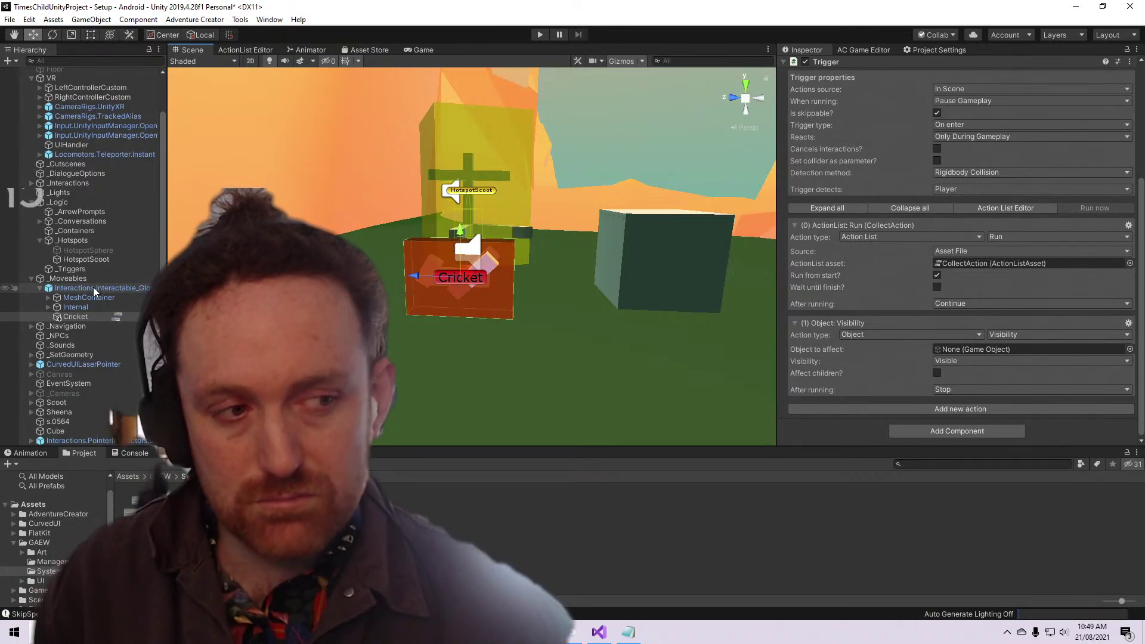
pyautogui.moveTo(93, 287); pyautogui.dragTo(979, 349)
# Compare the available action types for Cricket's second action and change it to Object: Add or remove
pyautogui.click(1004, 334)
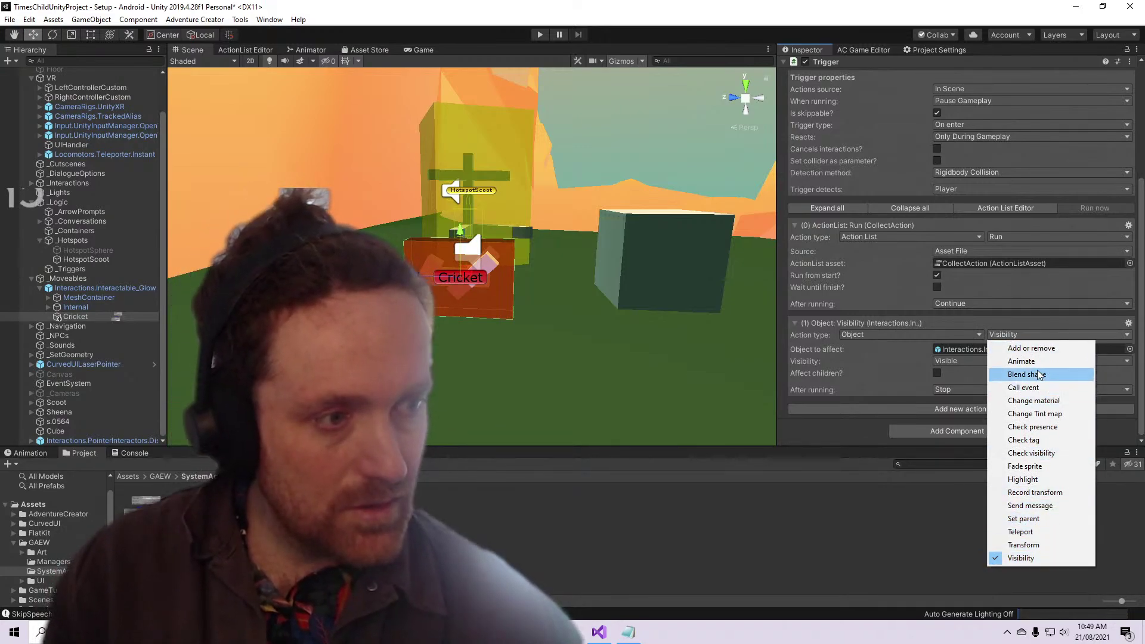
pyautogui.click(978, 339)
pyautogui.click(960, 339)
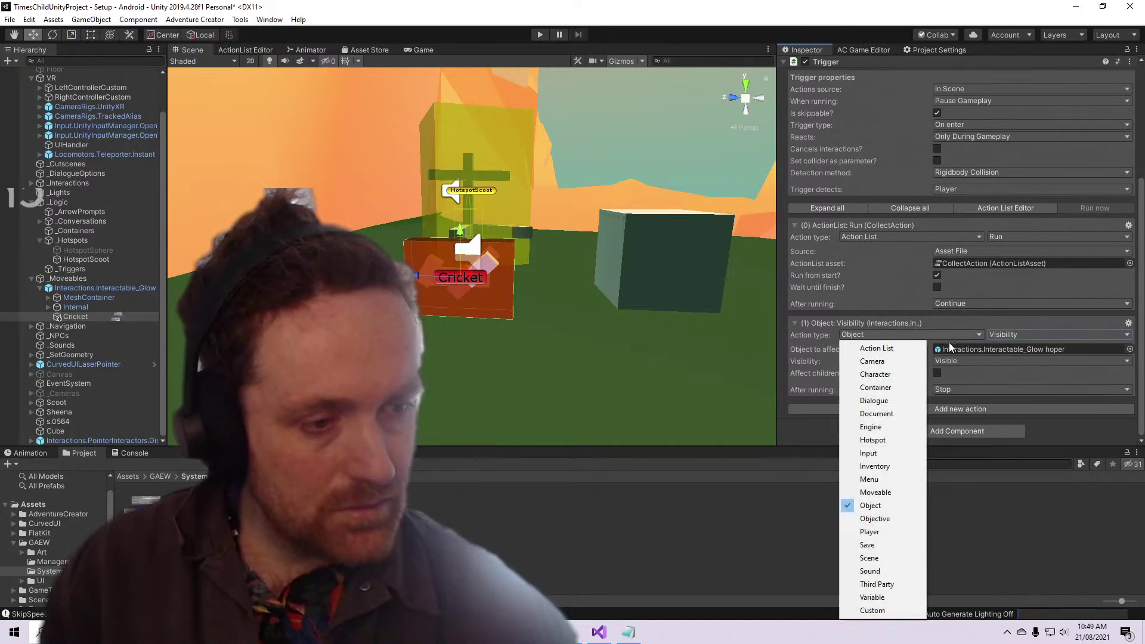
pyautogui.click(1052, 336)
pyautogui.click(1053, 337)
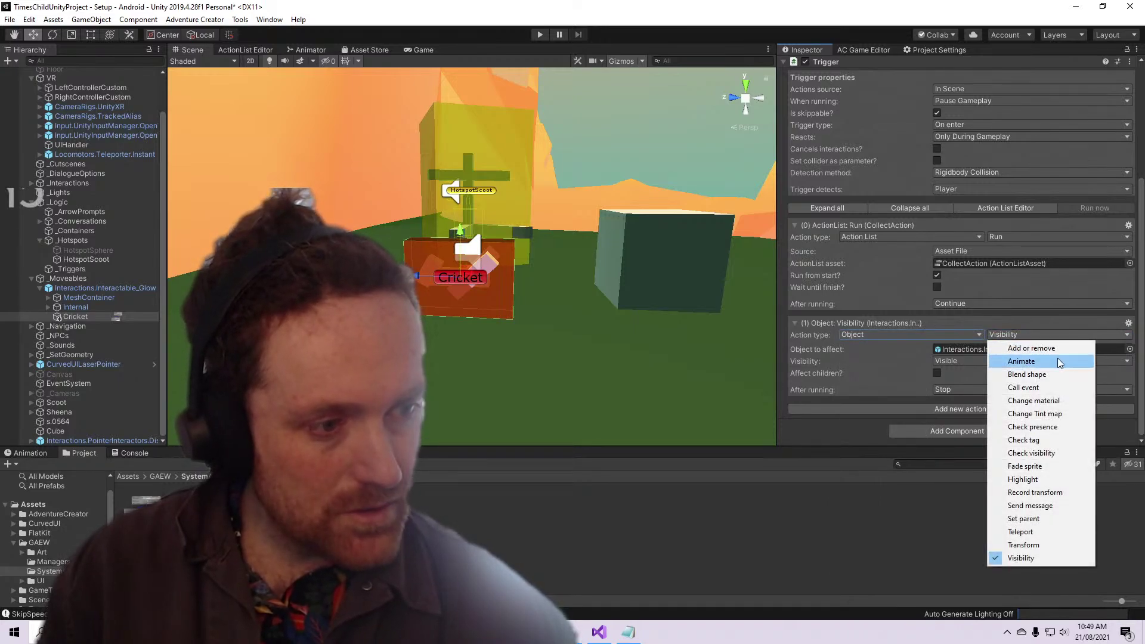
pyautogui.click(933, 339)
pyautogui.click(931, 334)
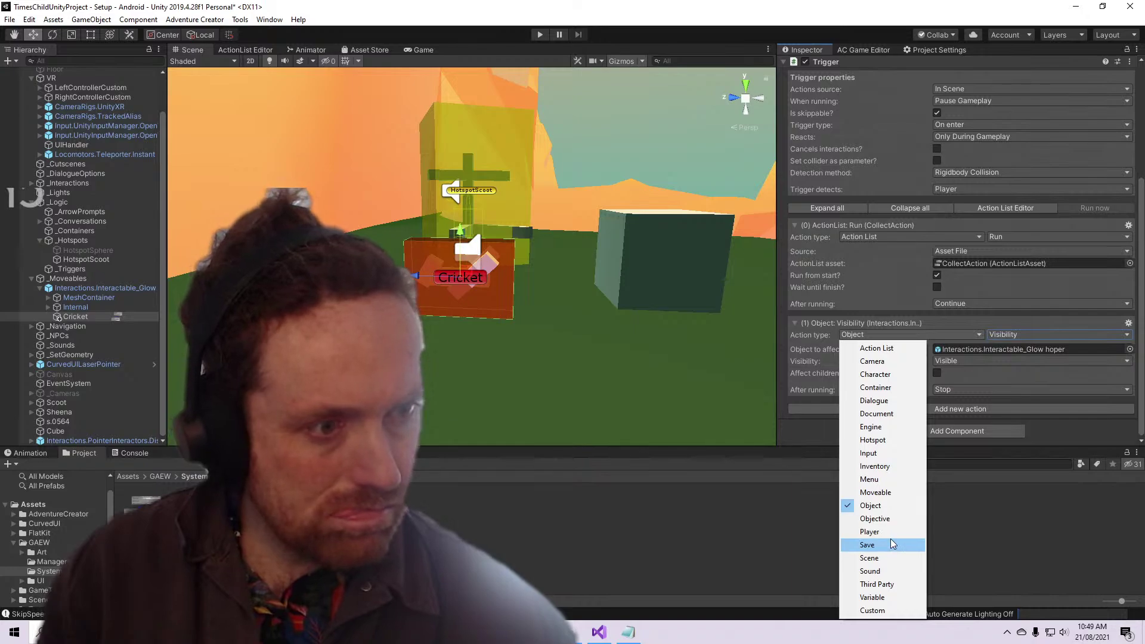
pyautogui.click(889, 427)
pyautogui.click(1002, 347)
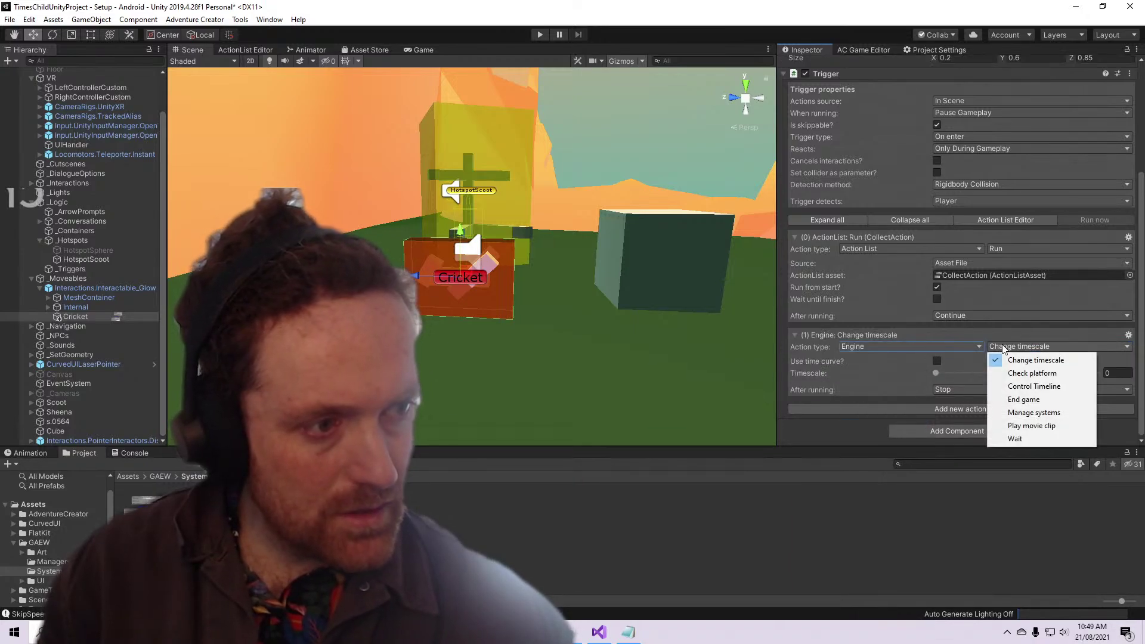
pyautogui.click(1012, 361)
pyautogui.click(930, 345)
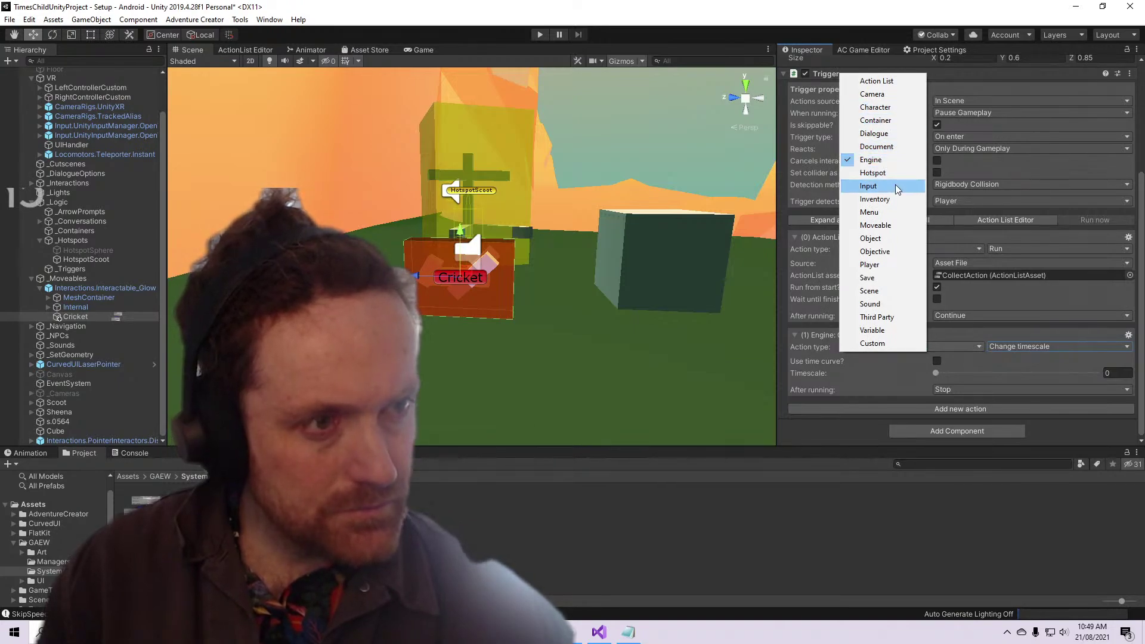
pyautogui.click(870, 239)
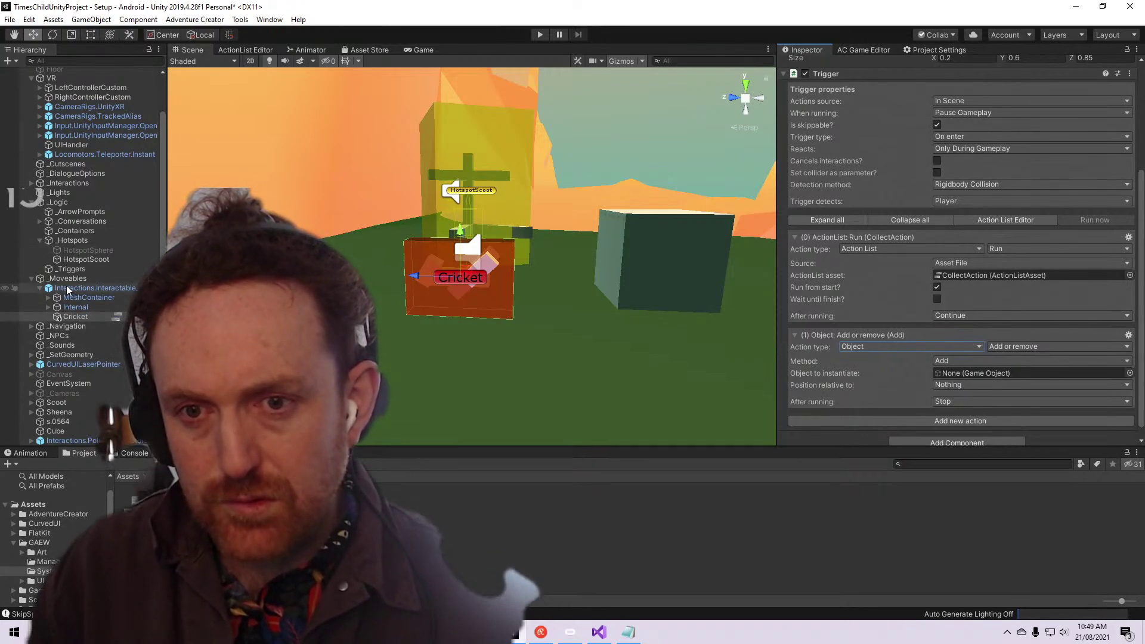
# Set the Add or remove action's method to Remove, with Interactions.Interactable_Glow hoper as the object to delete
pyautogui.moveTo(67, 289); pyautogui.dragTo(989, 374)
pyautogui.click(988, 361)
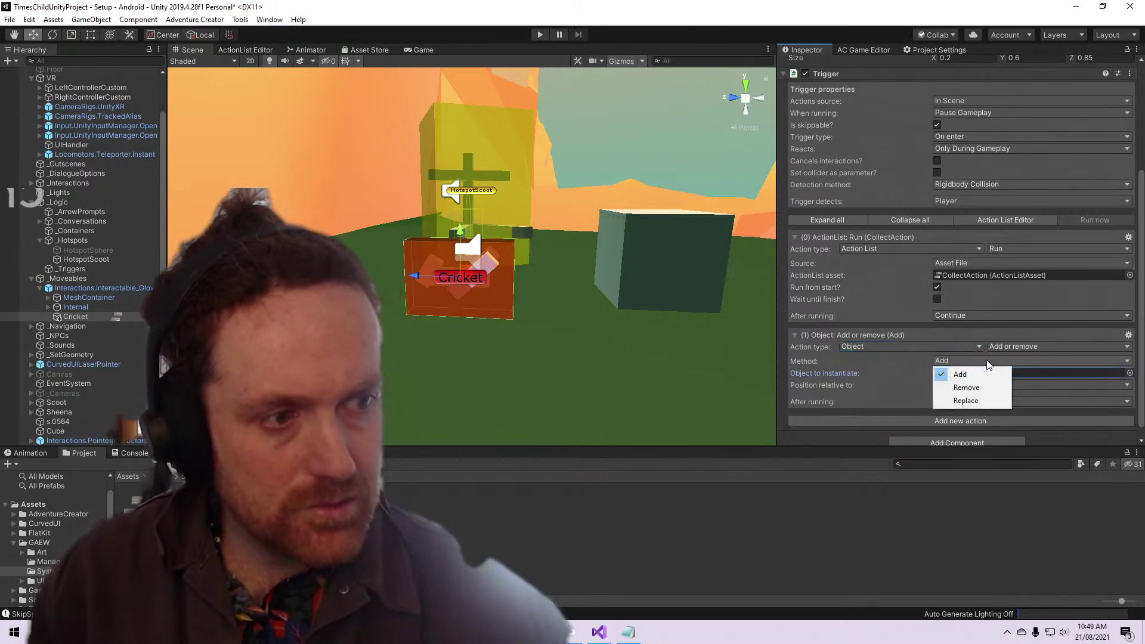
pyautogui.click(966, 387)
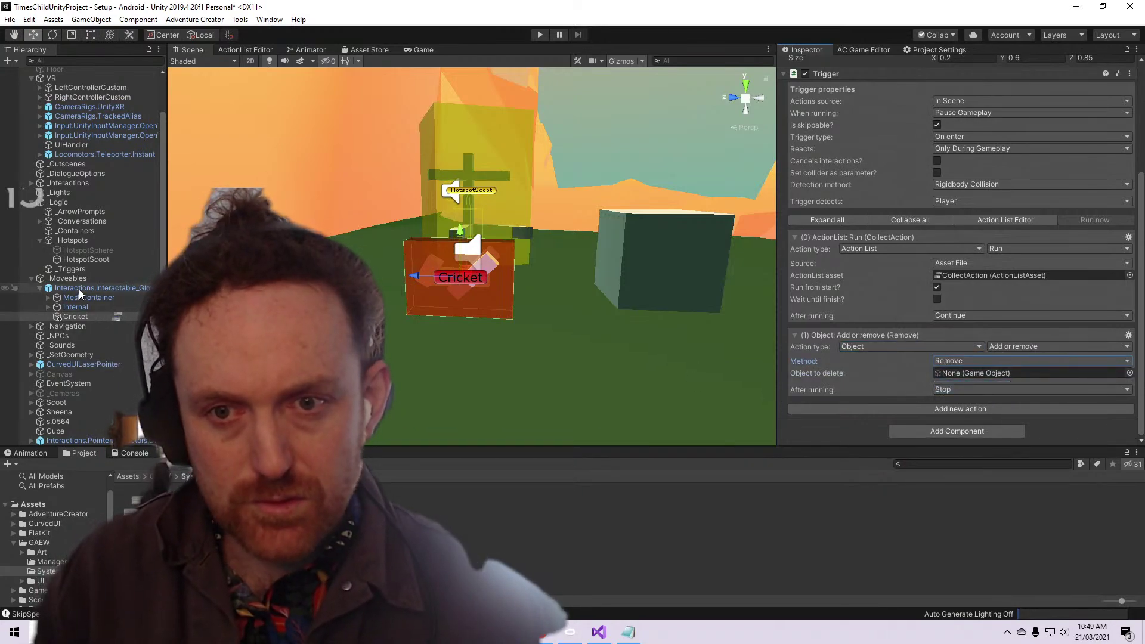
pyautogui.moveTo(78, 288); pyautogui.dragTo(1069, 374)
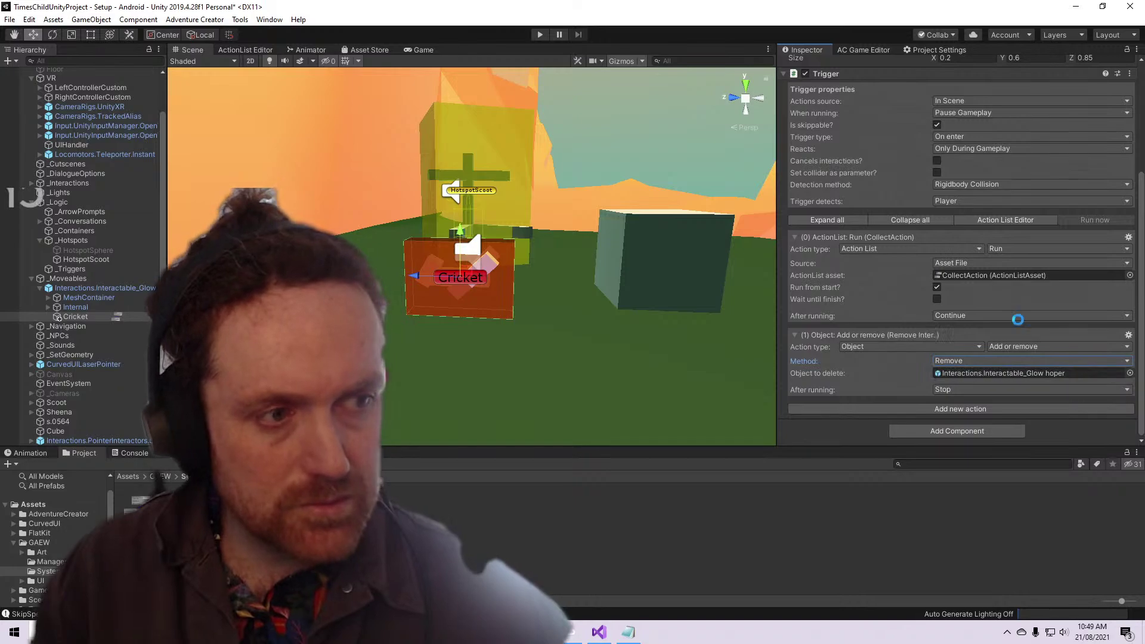
# Open the CollectAction asset and delete its Object: Add or remove action
pyautogui.doubleClick(964, 273)
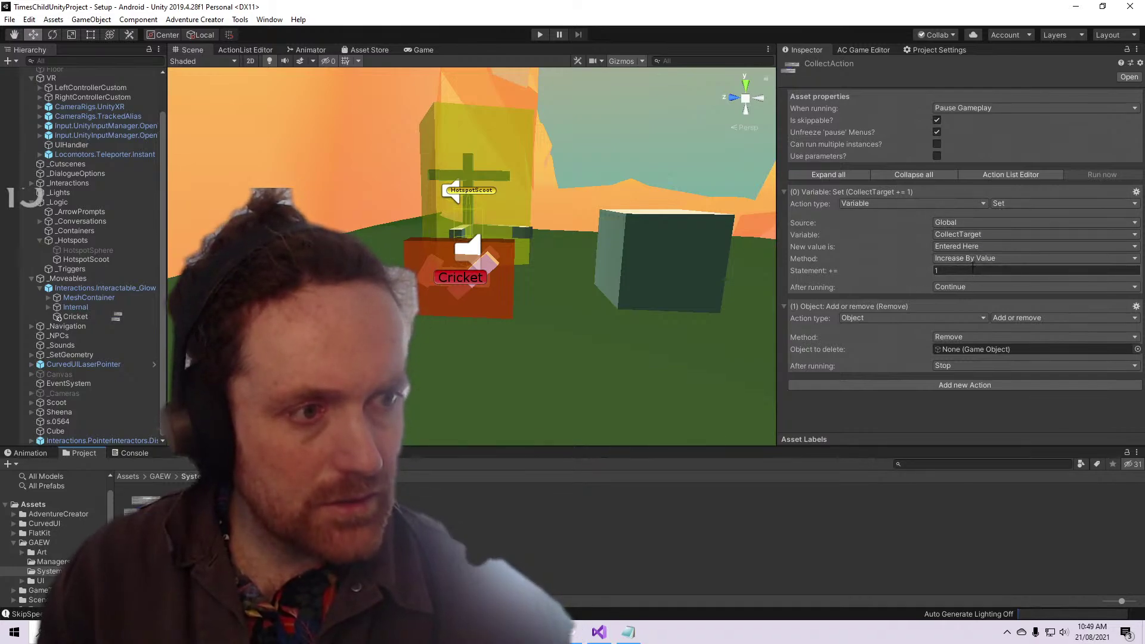
pyautogui.click(1136, 307)
pyautogui.click(1101, 376)
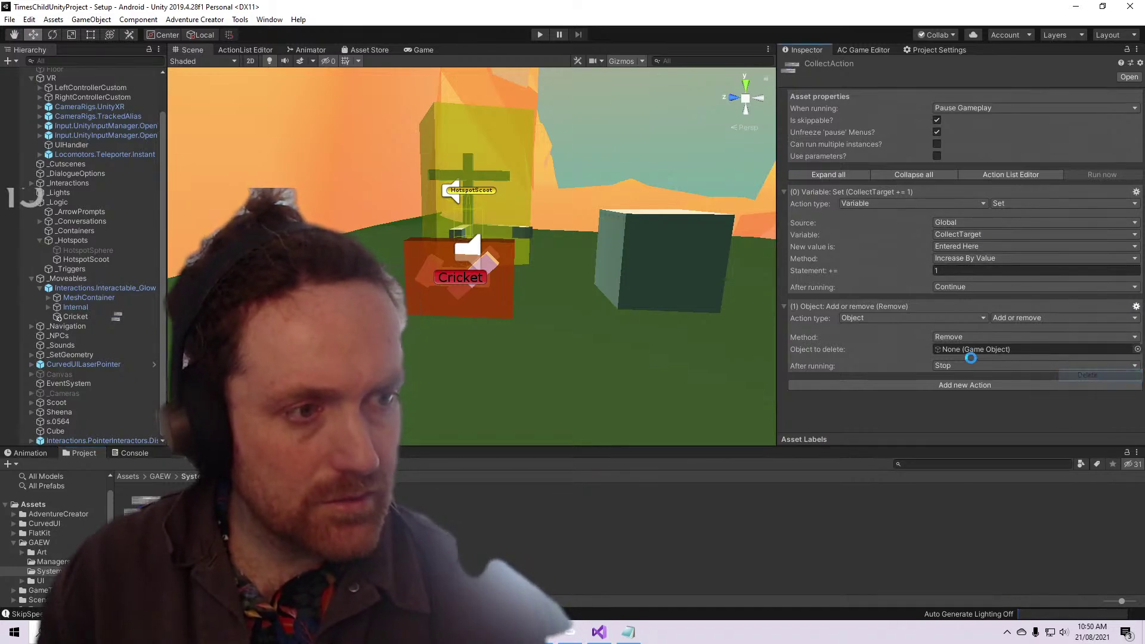
# Add a new action to CollectAction and change its type to Variable: Assign preset
pyautogui.click(956, 306)
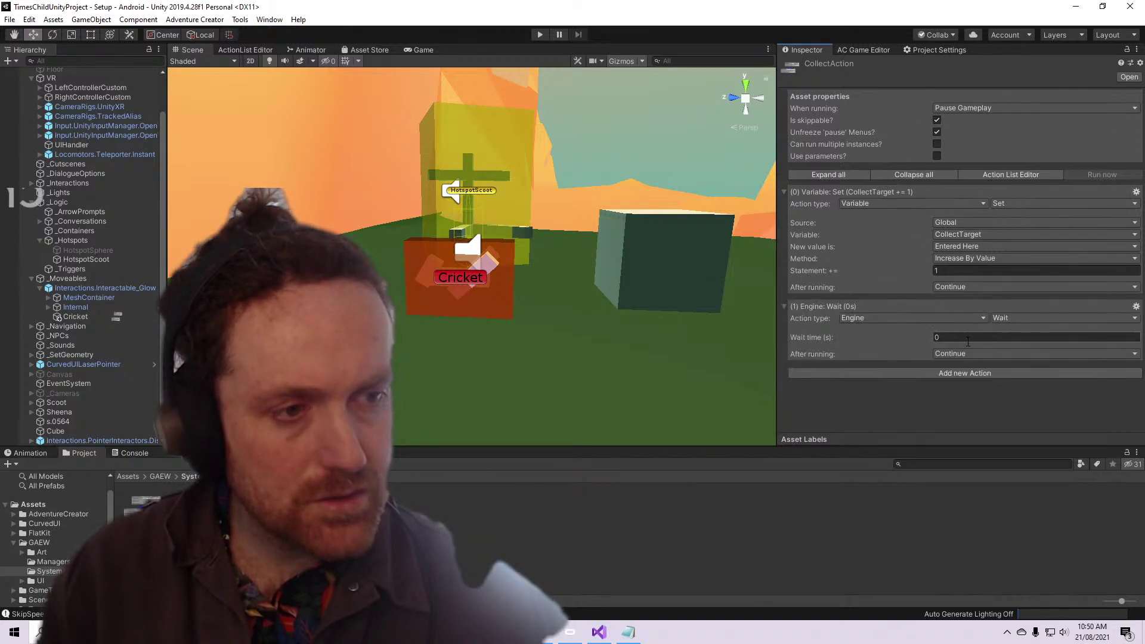
pyautogui.click(942, 316)
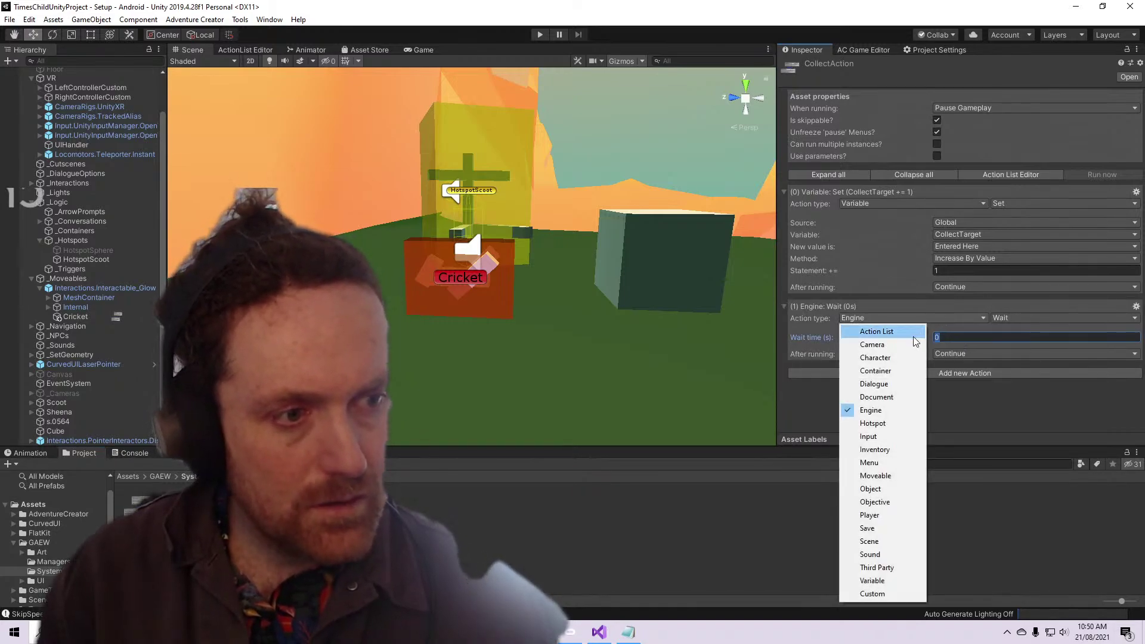
pyautogui.click(883, 581)
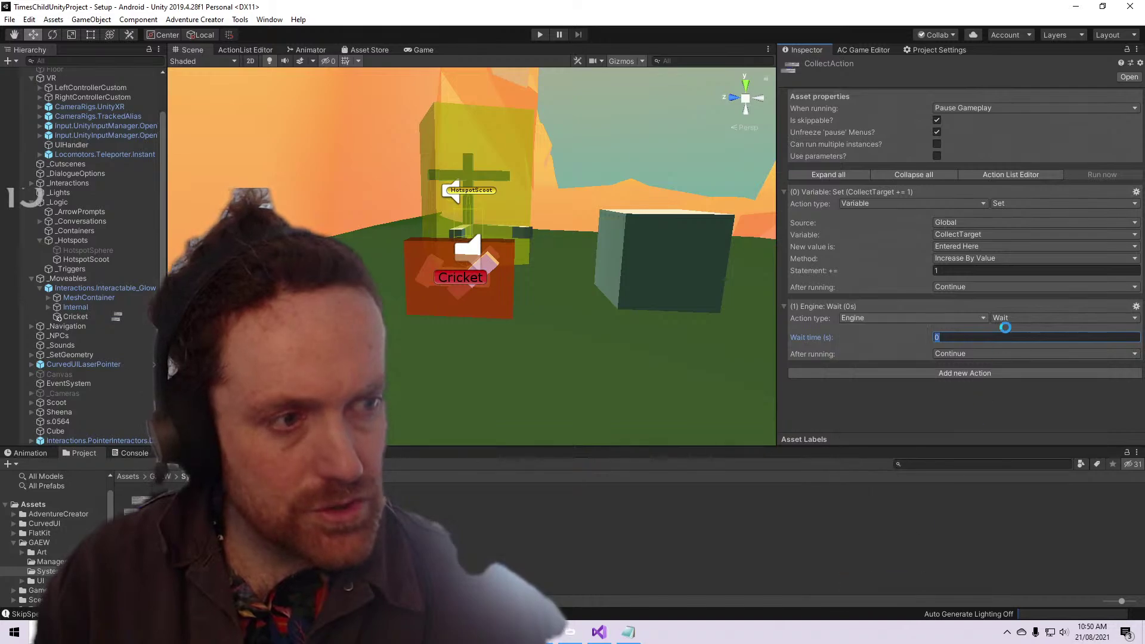
# Delete the Variable: Assign preset action from CollectAction
pyautogui.click(1136, 307)
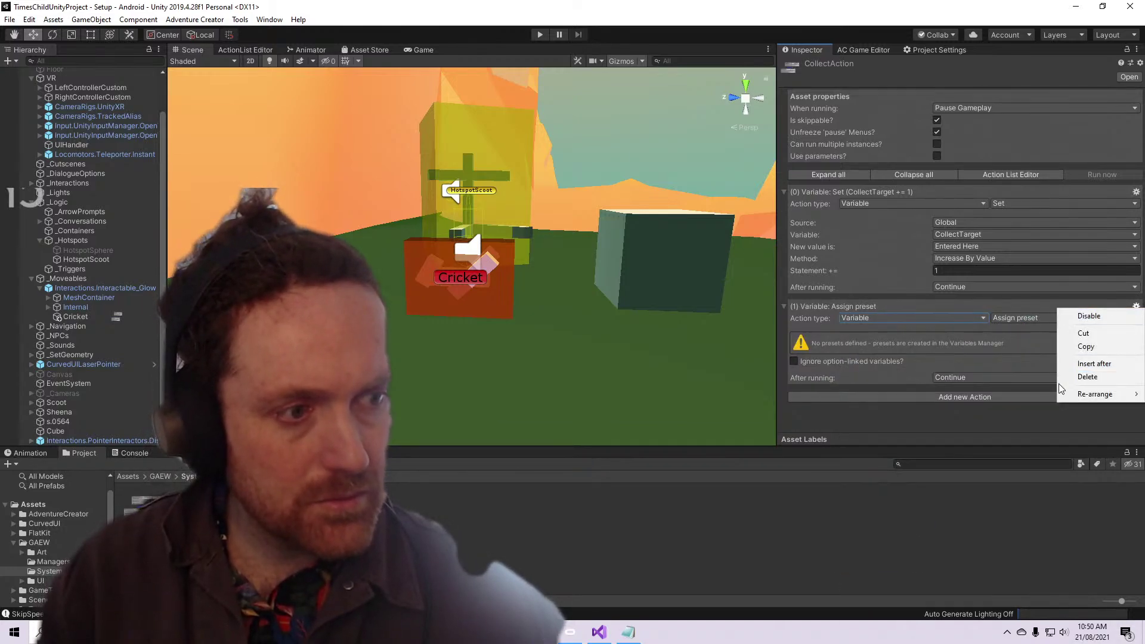
pyautogui.click(916, 339)
pyautogui.click(1135, 306)
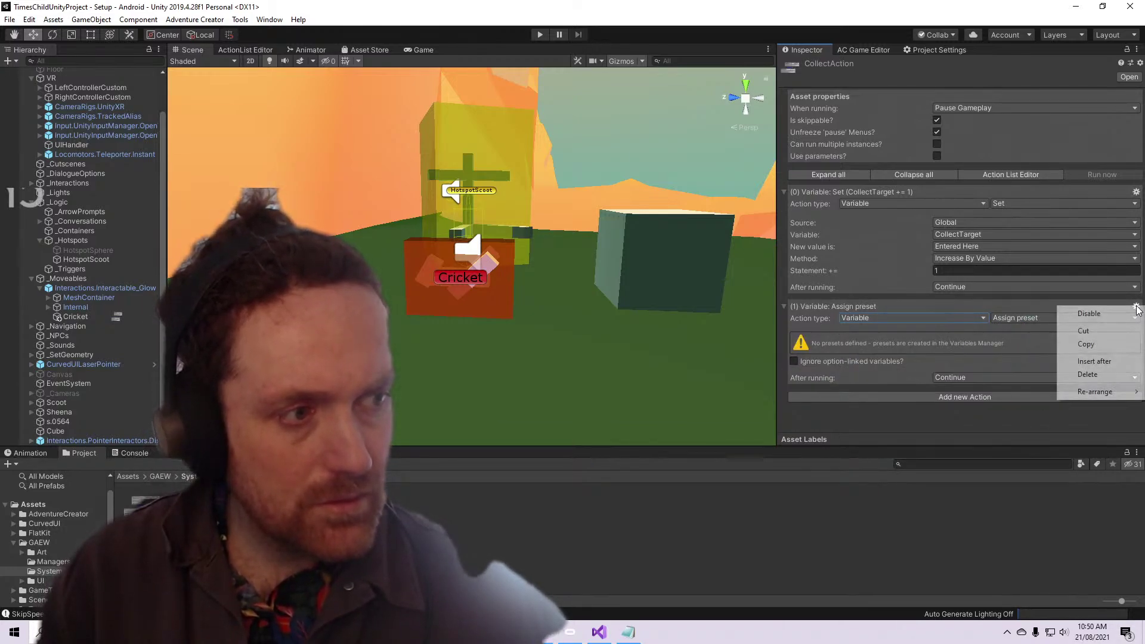
pyautogui.click(1108, 380)
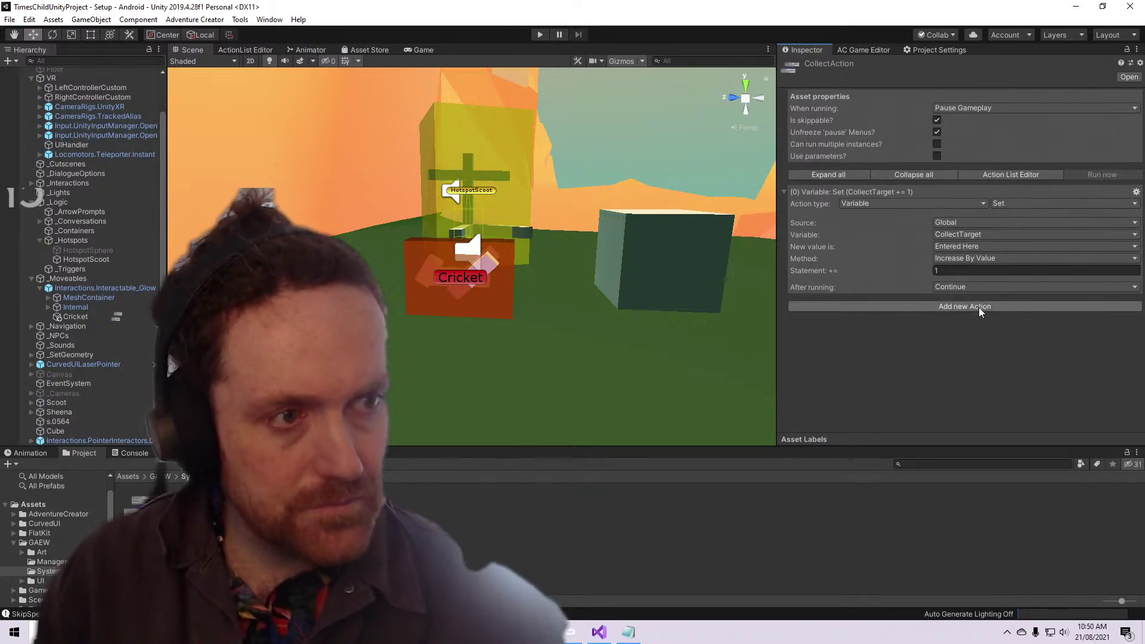
# Add a new action to CollectAction and change its type to Sound: Play one-shot
pyautogui.click(978, 306)
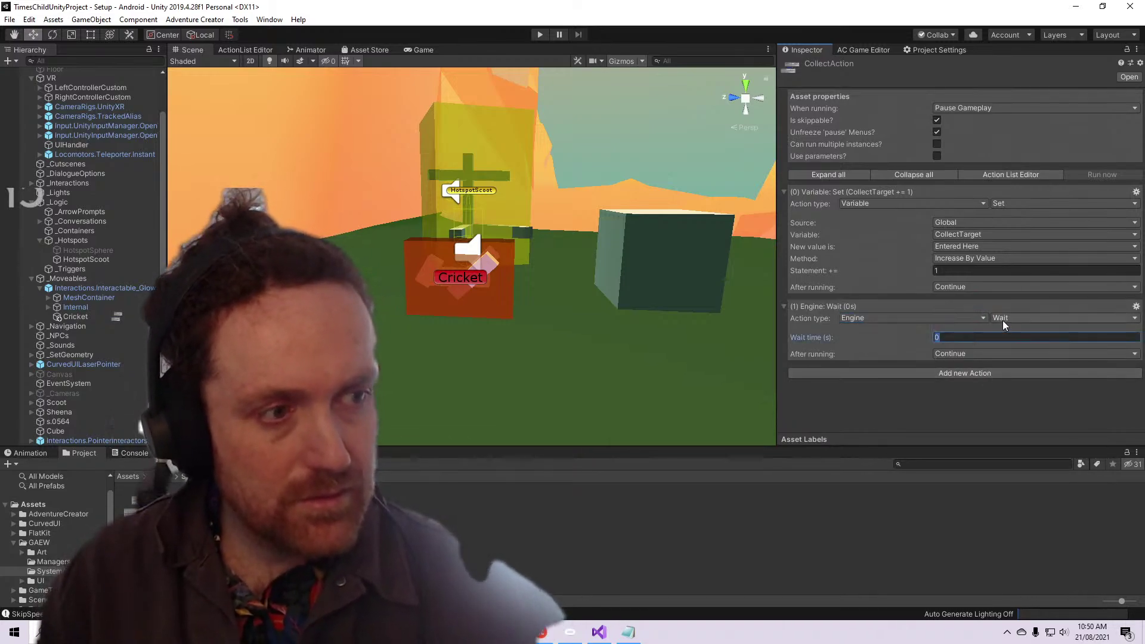
pyautogui.click(952, 317)
pyautogui.click(903, 554)
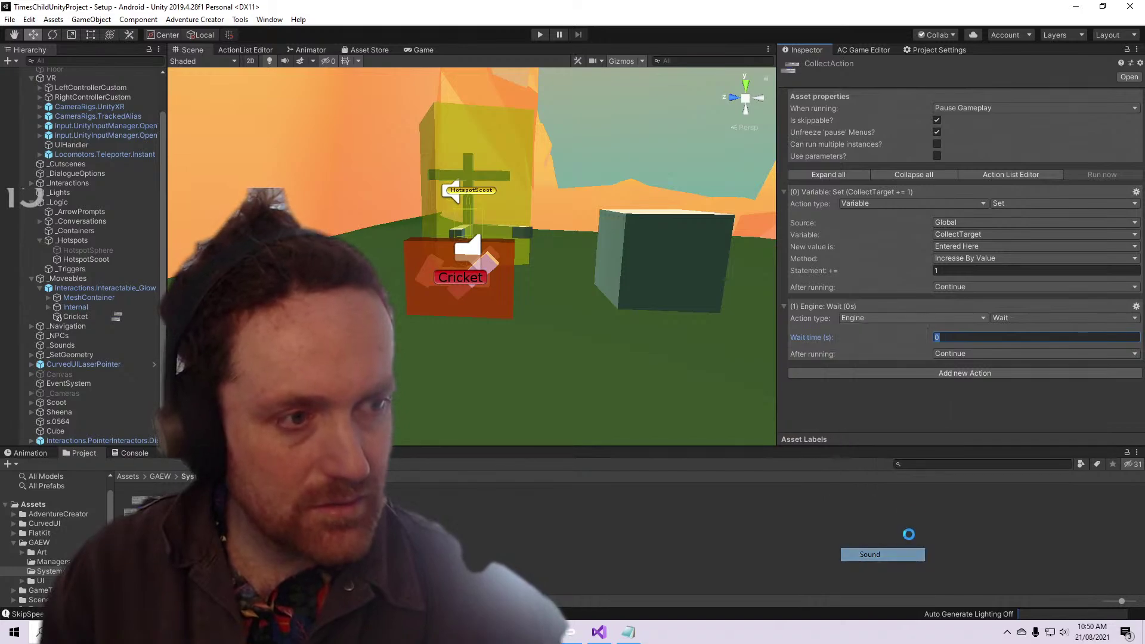
pyautogui.click(1011, 318)
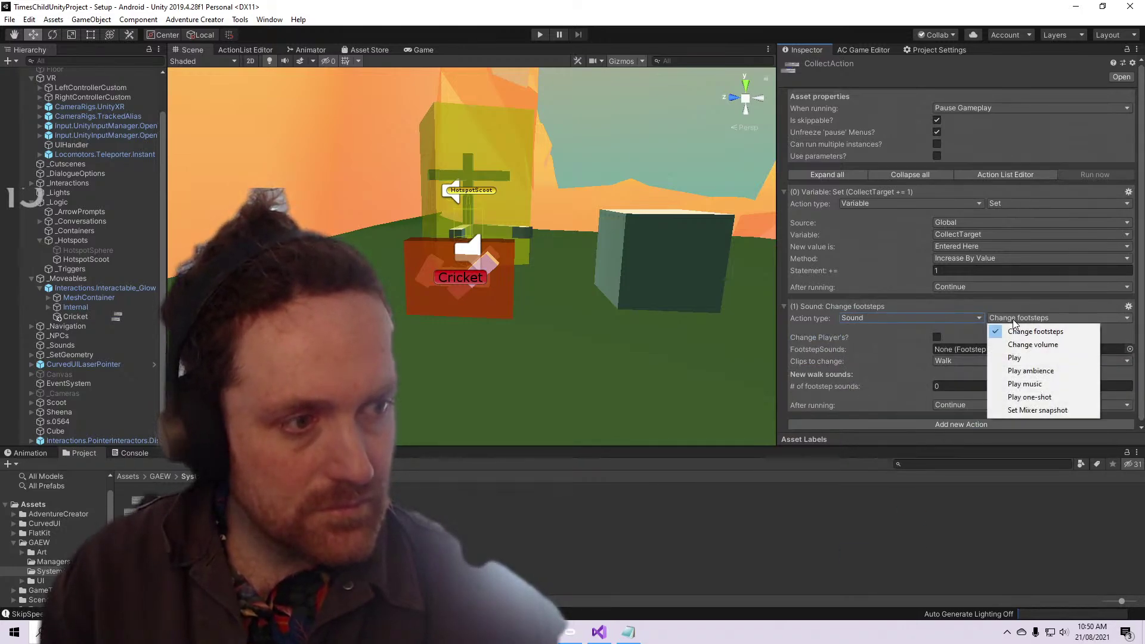
pyautogui.click(1028, 396)
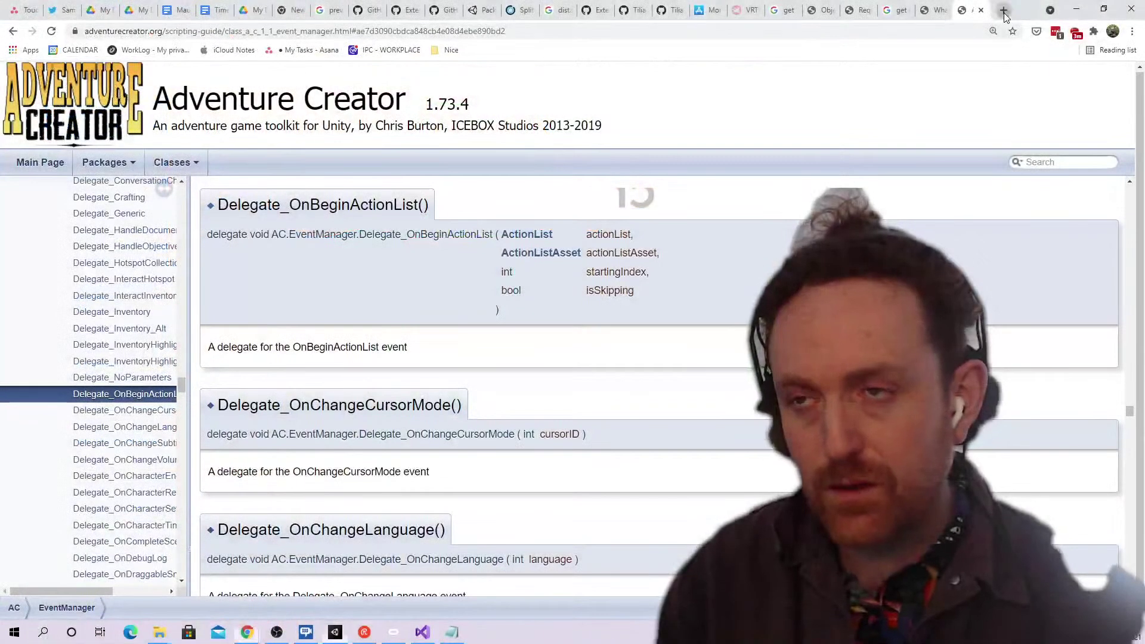
# Switch to the web browser and search in a new tab for "success noise freesound.org"
pyautogui.click(1004, 12)
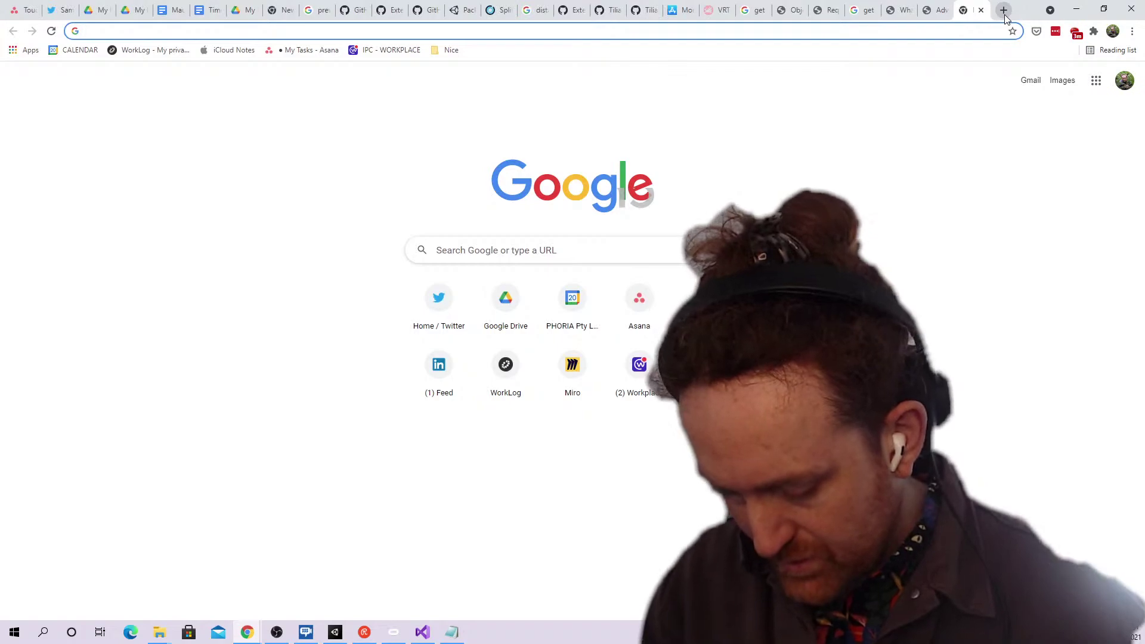
pyautogui.write('l')
pyautogui.press('BackSpace')
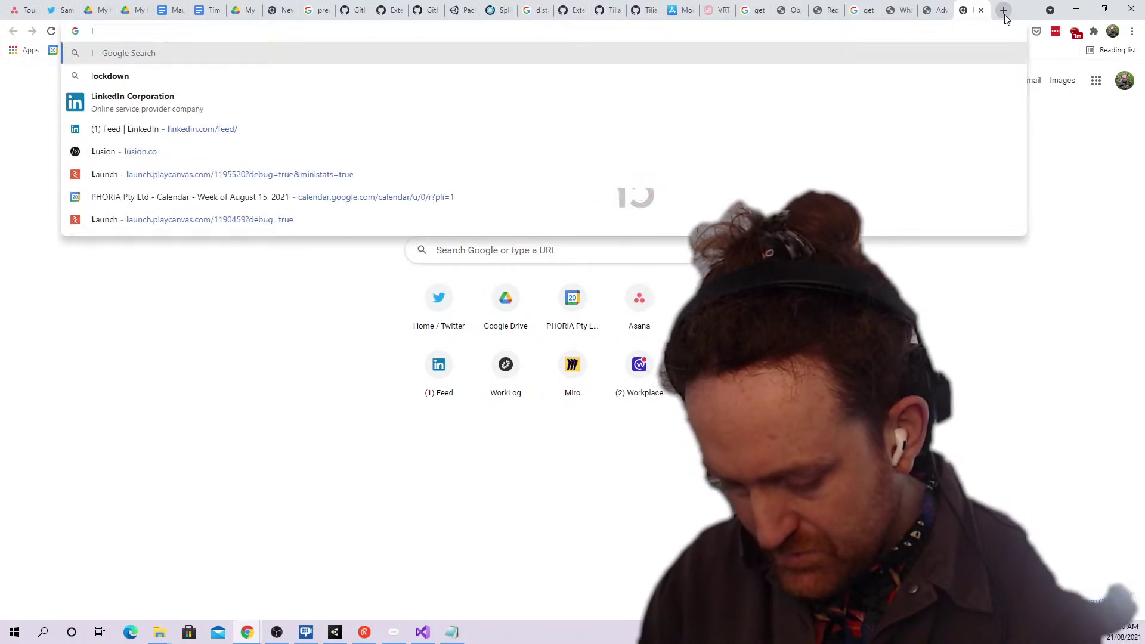
pyautogui.write('succes noise')
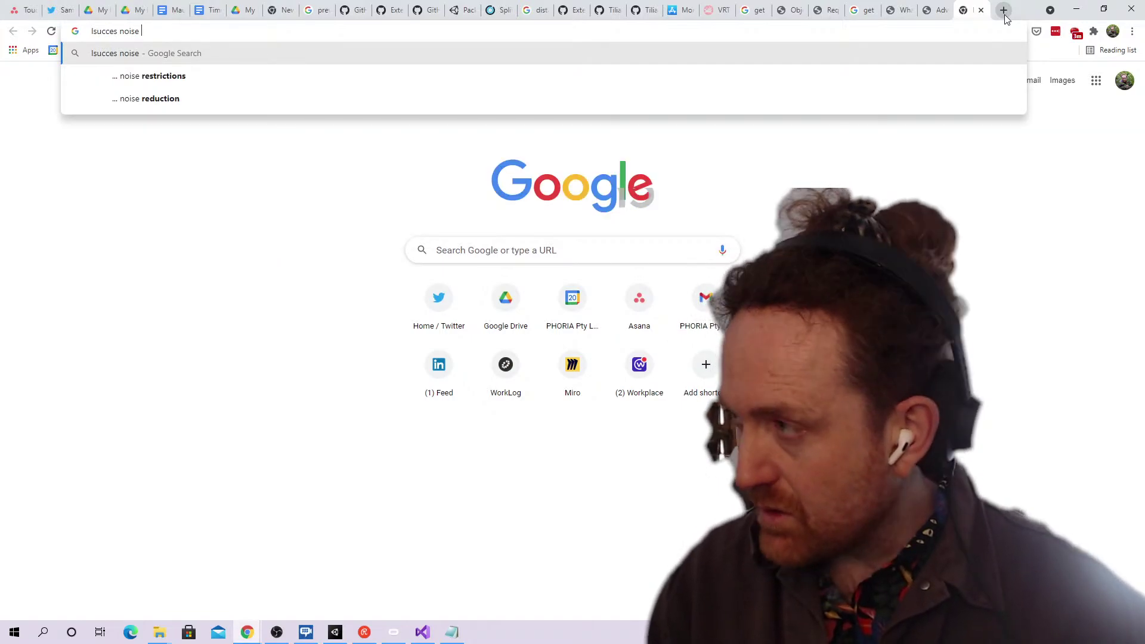
pyautogui.hotkey('ctrl', 'a')
pyautogui.press('BackSpace')
pyautogui.write('s')
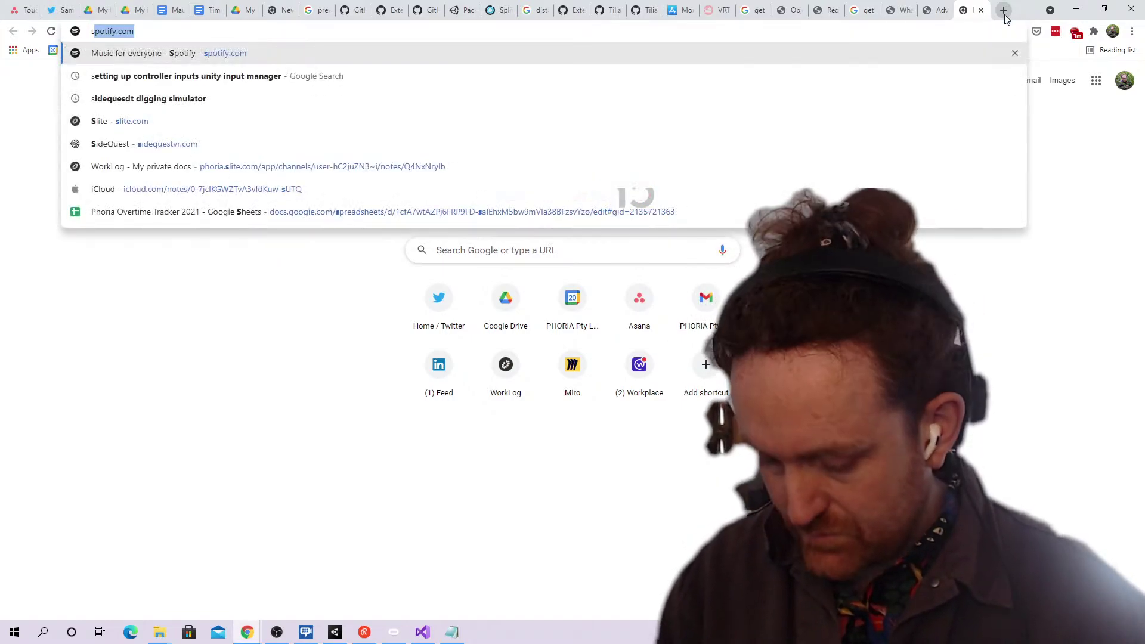
pyautogui.write('uccess noise')
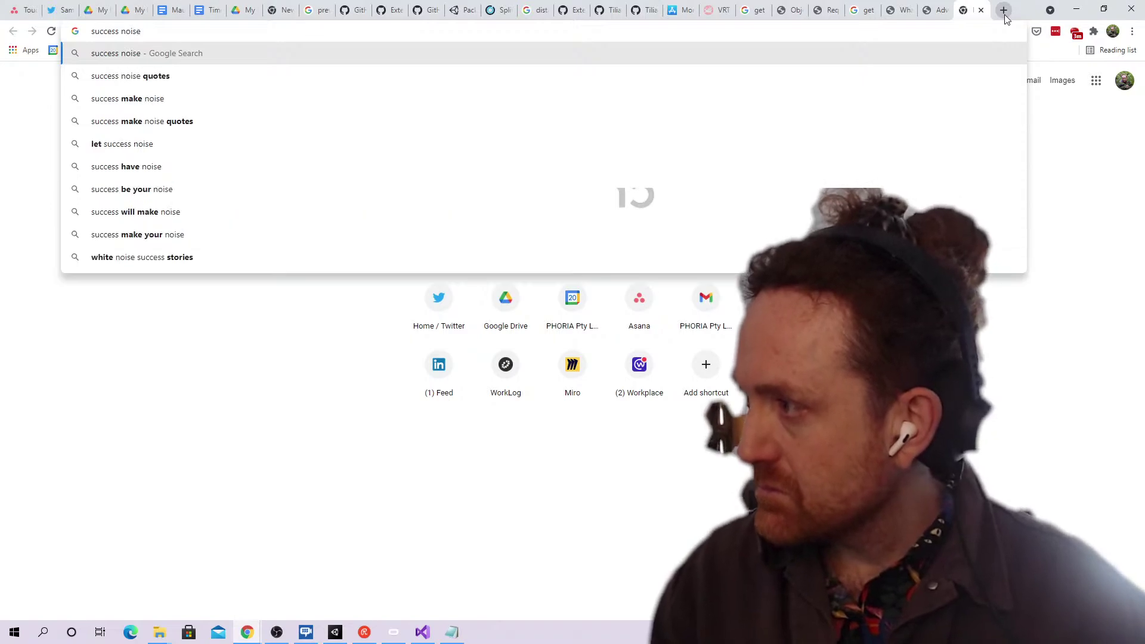
pyautogui.write(' frees')
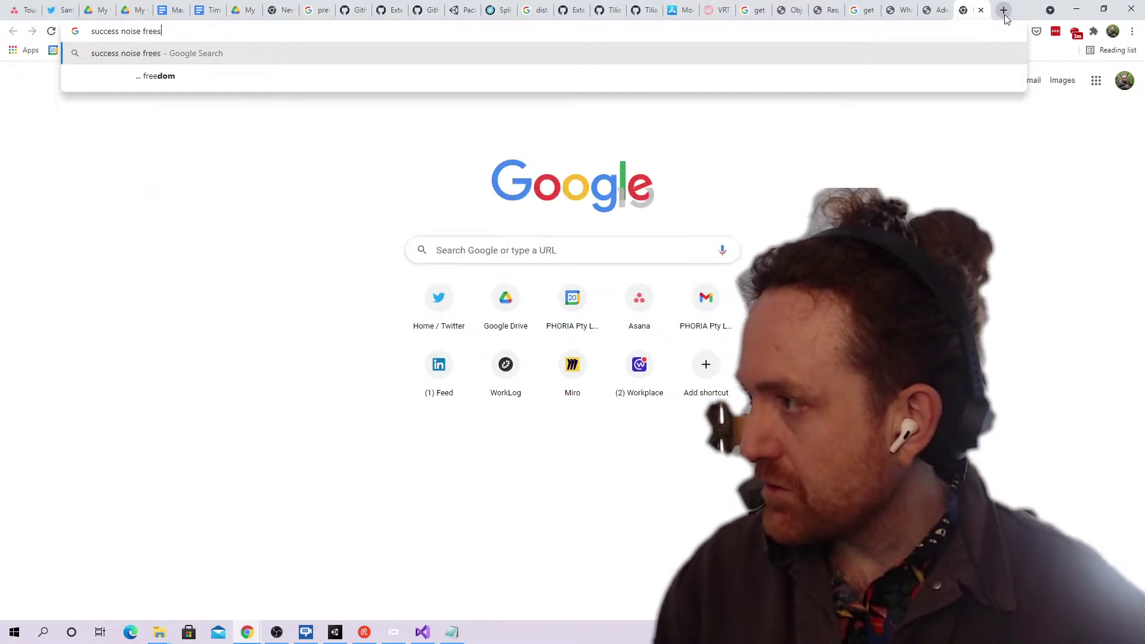
pyautogui.write('ound.org')
pyautogui.press('Return')
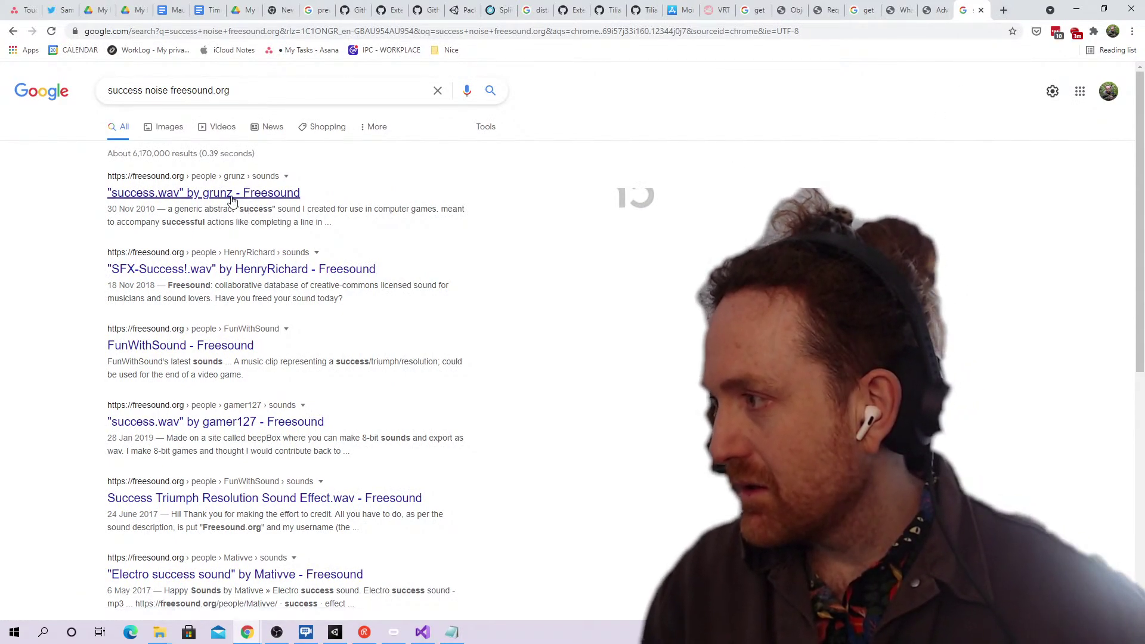
# Open the first success.wav result on Freesound, play its preview, and decline the browser's offer to save the site password
pyautogui.click(232, 199)
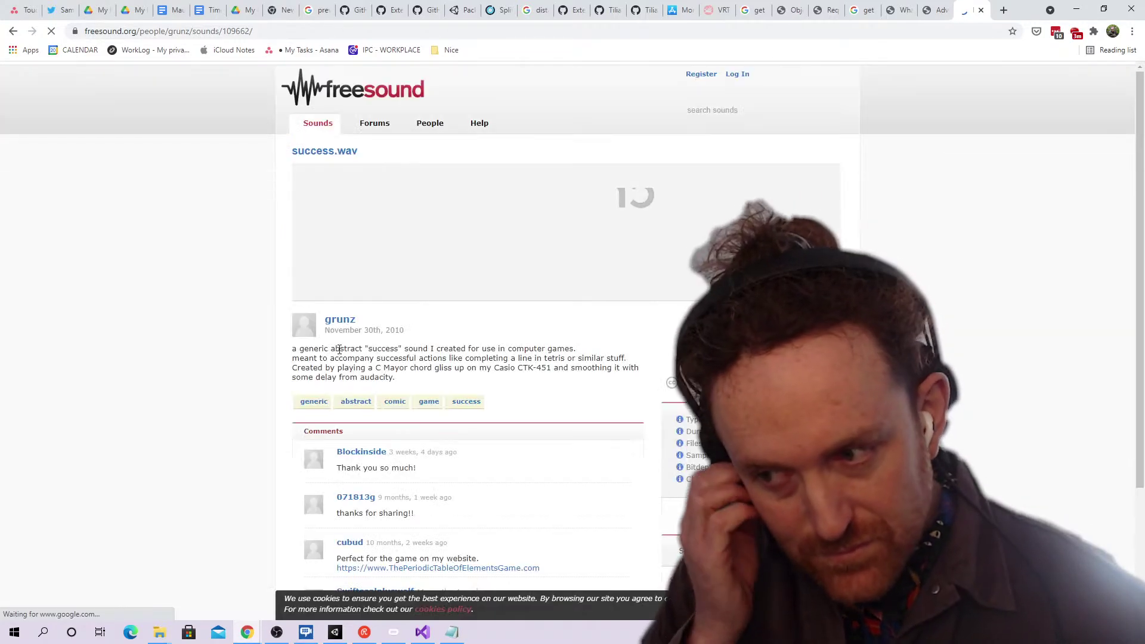
pyautogui.click(312, 283)
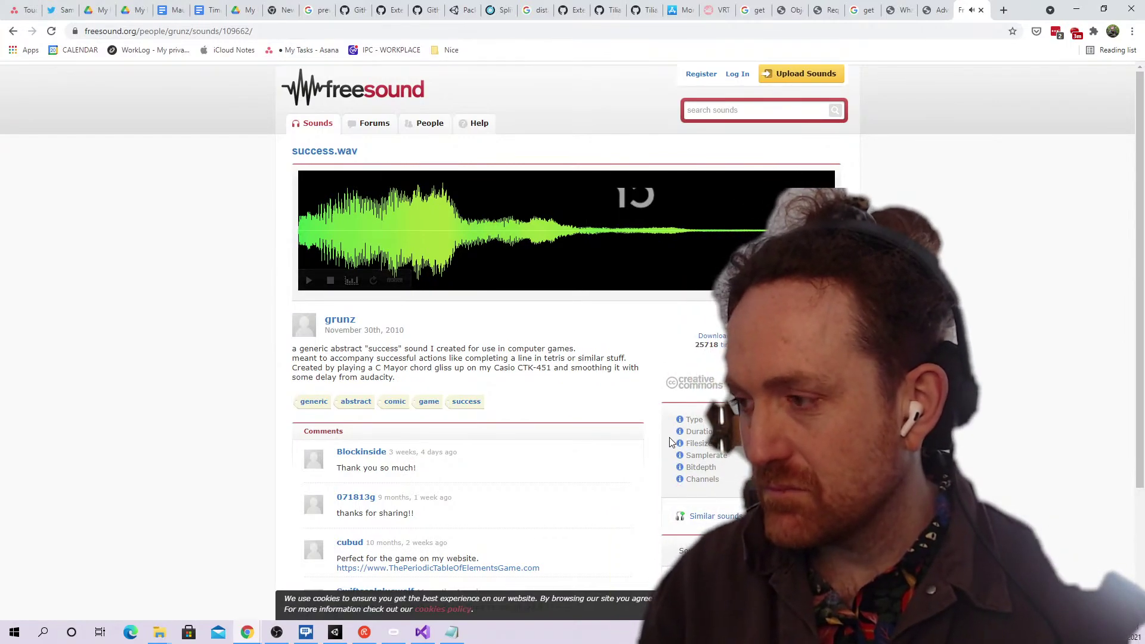
pyautogui.scroll(-1, 670, 436)
pyautogui.scroll(1, 670, 436)
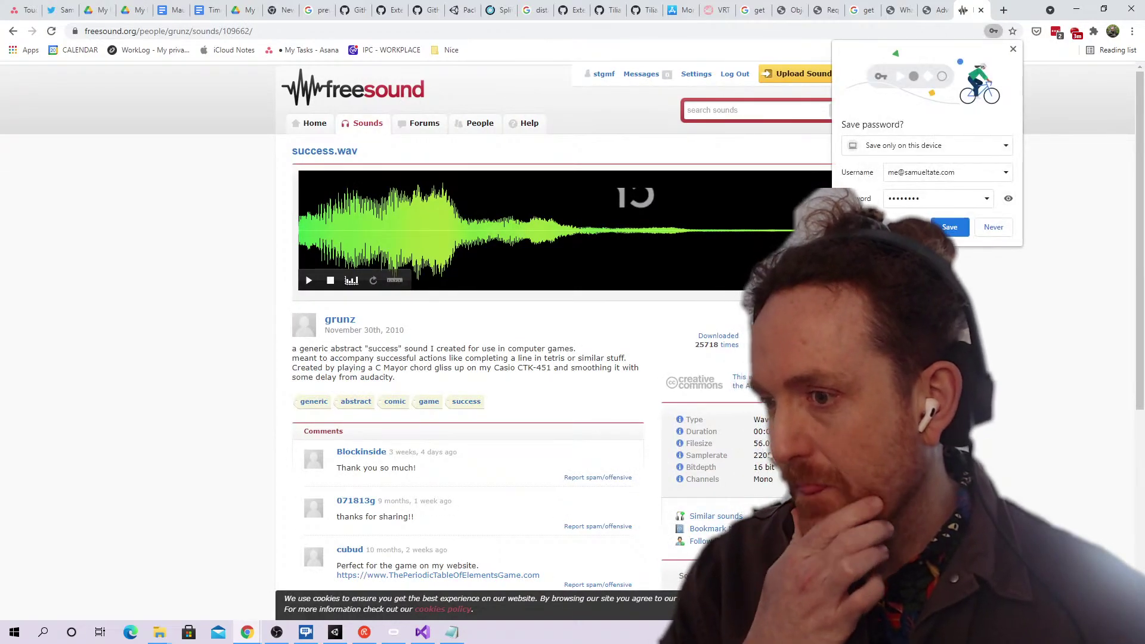
pyautogui.click(993, 232)
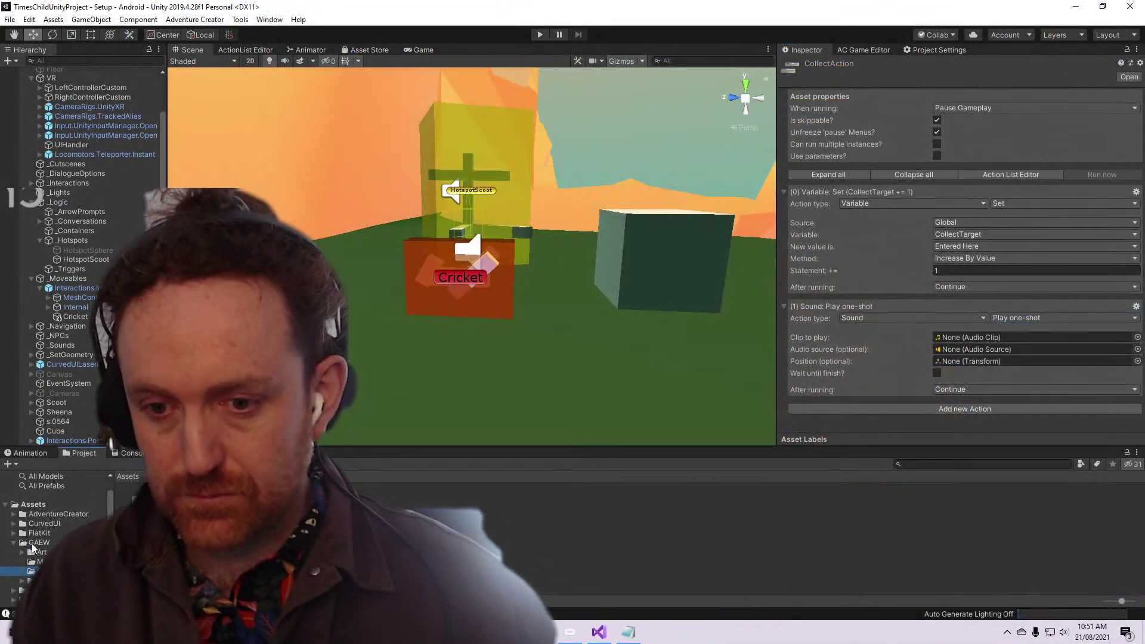
# Switch back to Unity, create a folder named Sound inside GAEW, and open it
pyautogui.click(62, 542)
pyautogui.rightClick(188, 551)
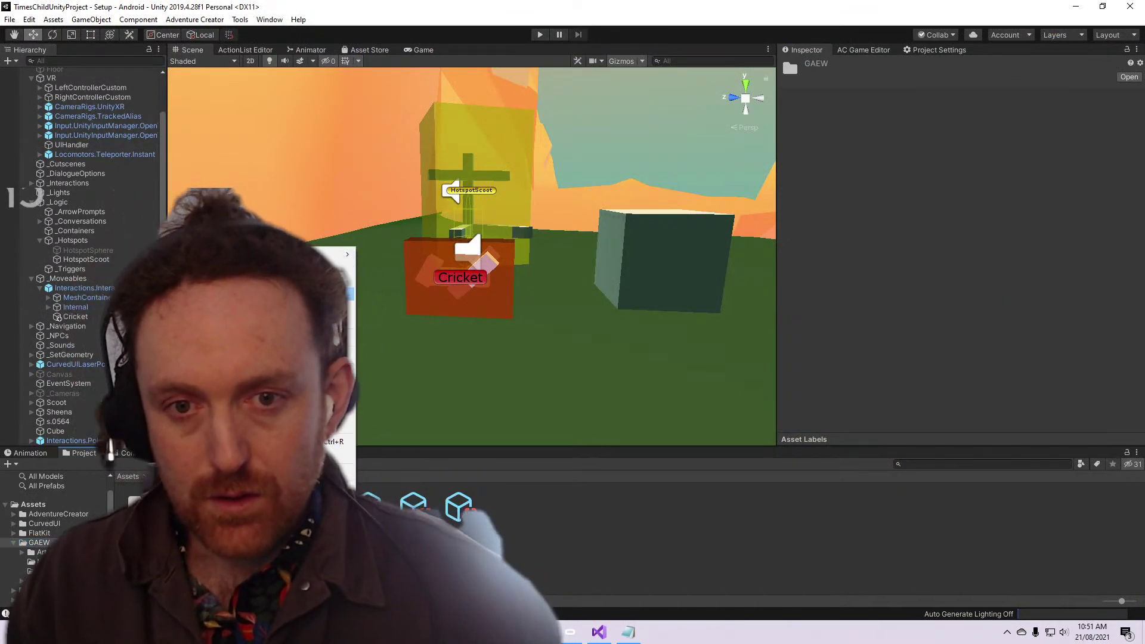
pyautogui.moveTo(340, 268)
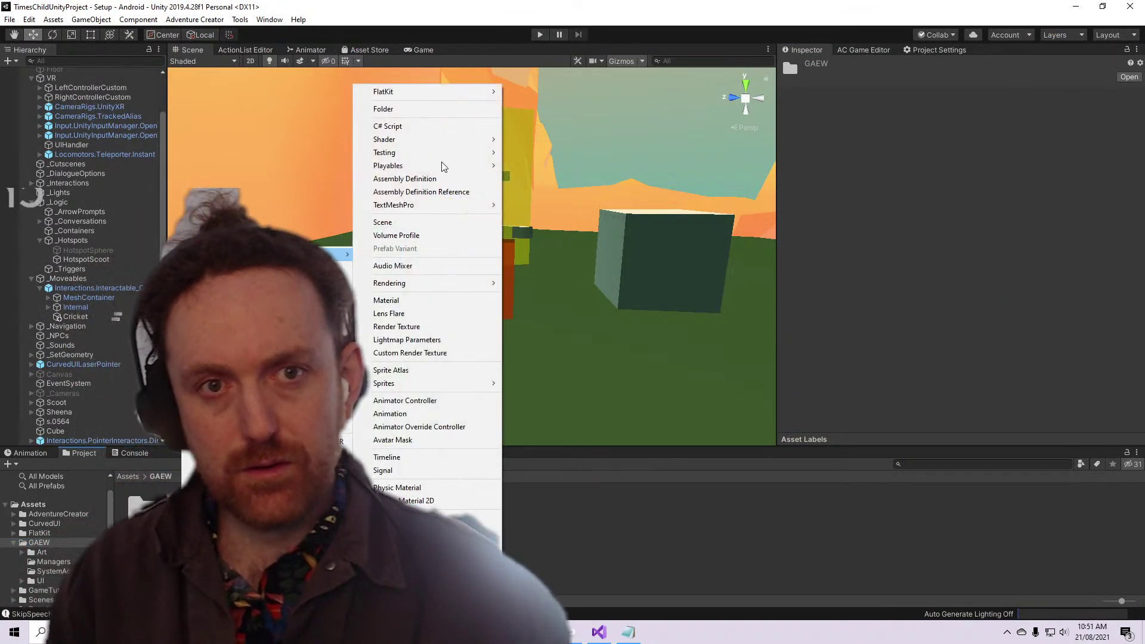
pyautogui.press('Down')
pyautogui.press('Down')
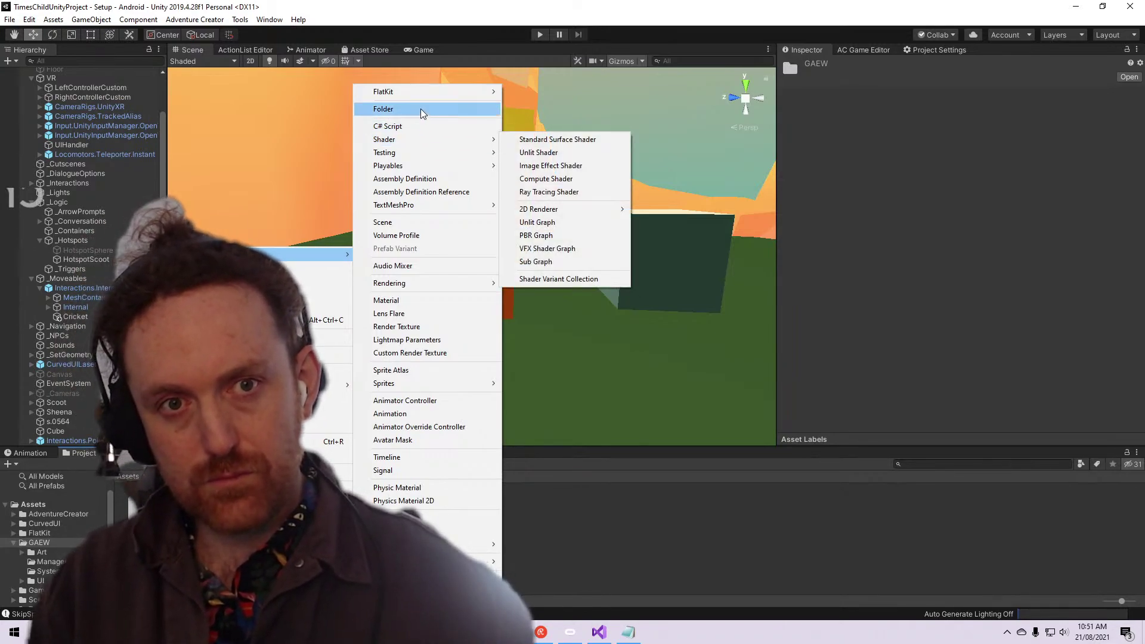
pyautogui.click(422, 109)
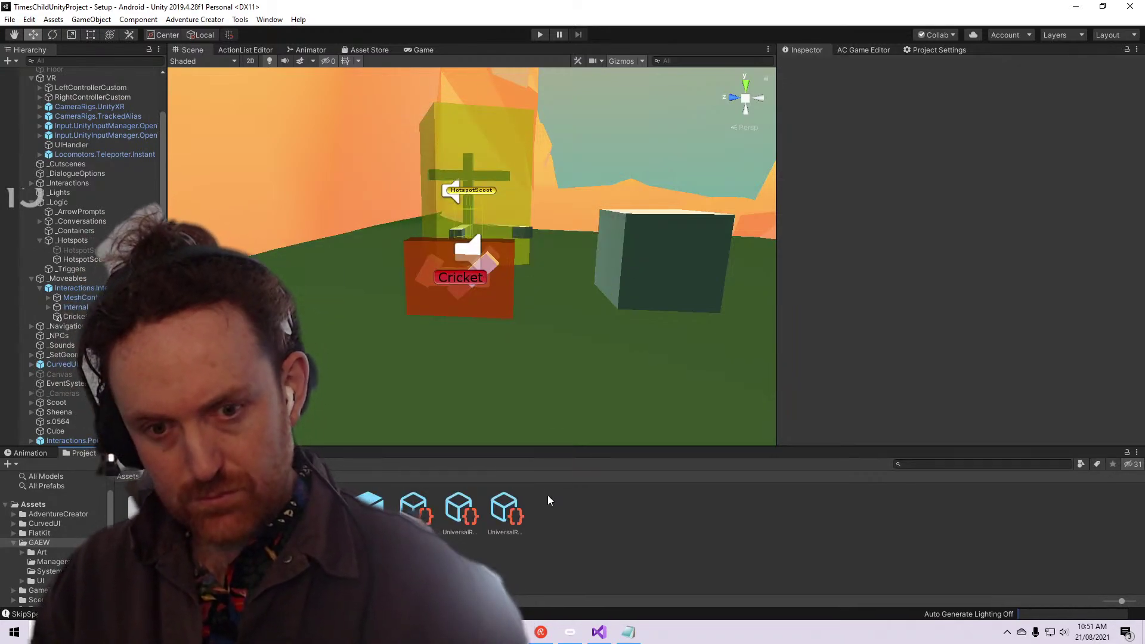
pyautogui.write('Sound')
pyautogui.press('Return')
pyautogui.doubleClick(231, 506)
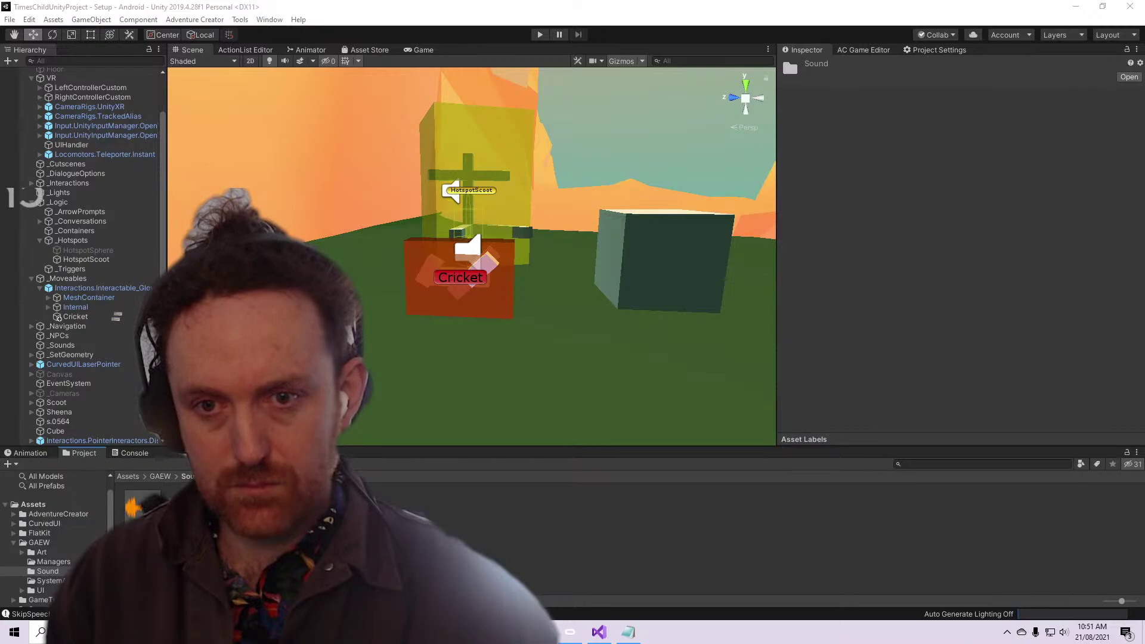
# Show Cricket's trigger actions in the ActionList Editor and place the Object: Add or remove node below the ActionList: Run node
pyautogui.click(94, 316)
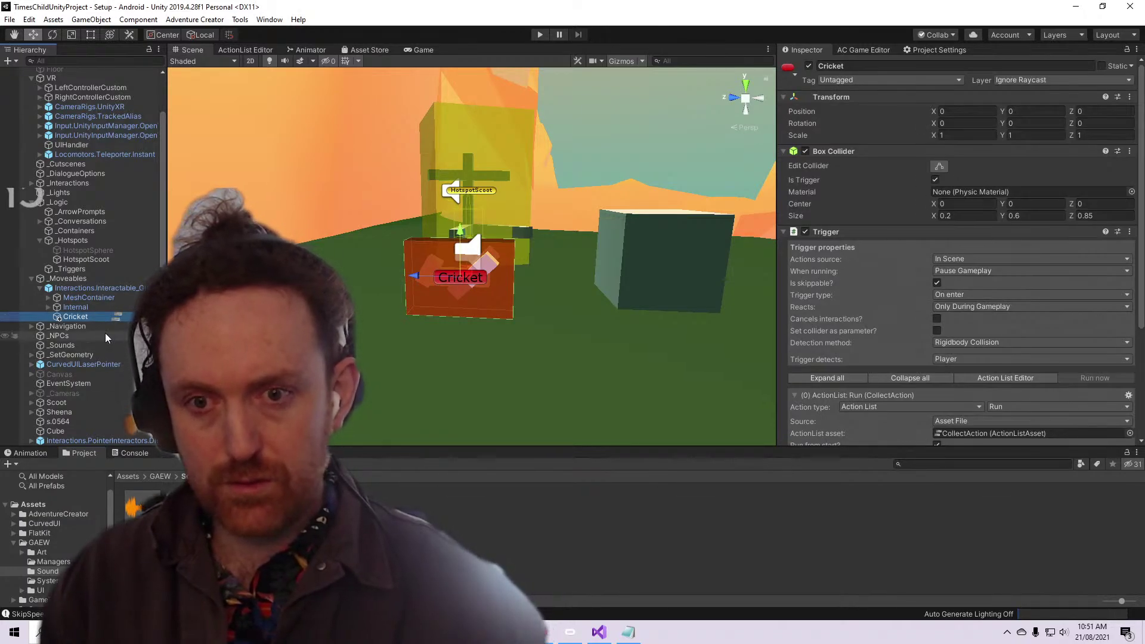
pyautogui.click(983, 378)
pyautogui.scroll(-5, 977, 370)
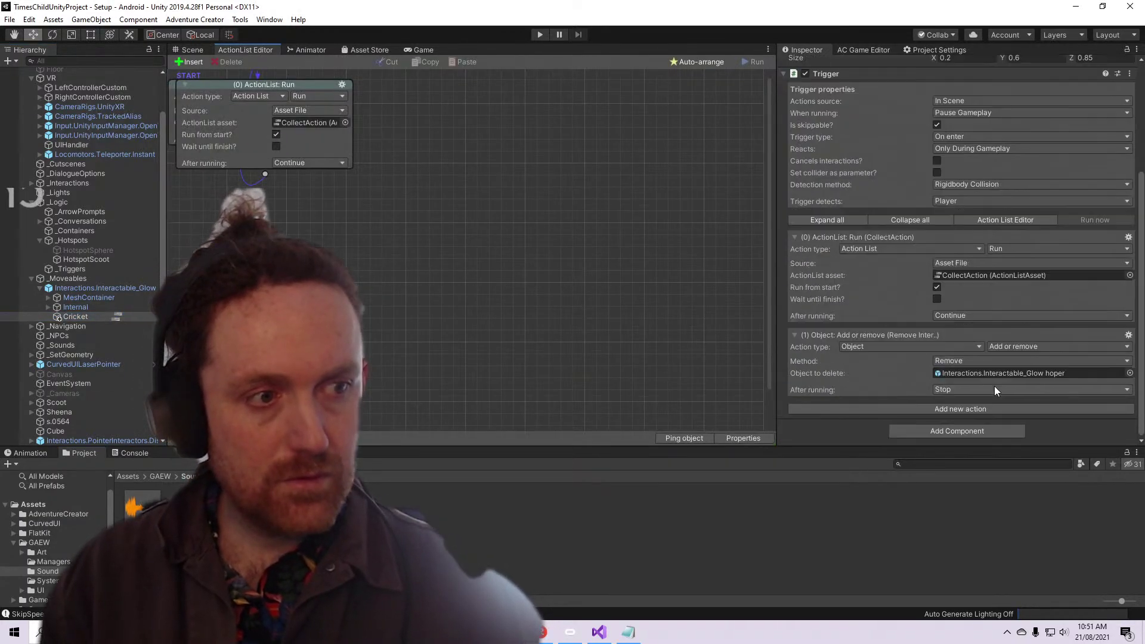
pyautogui.click(1002, 275)
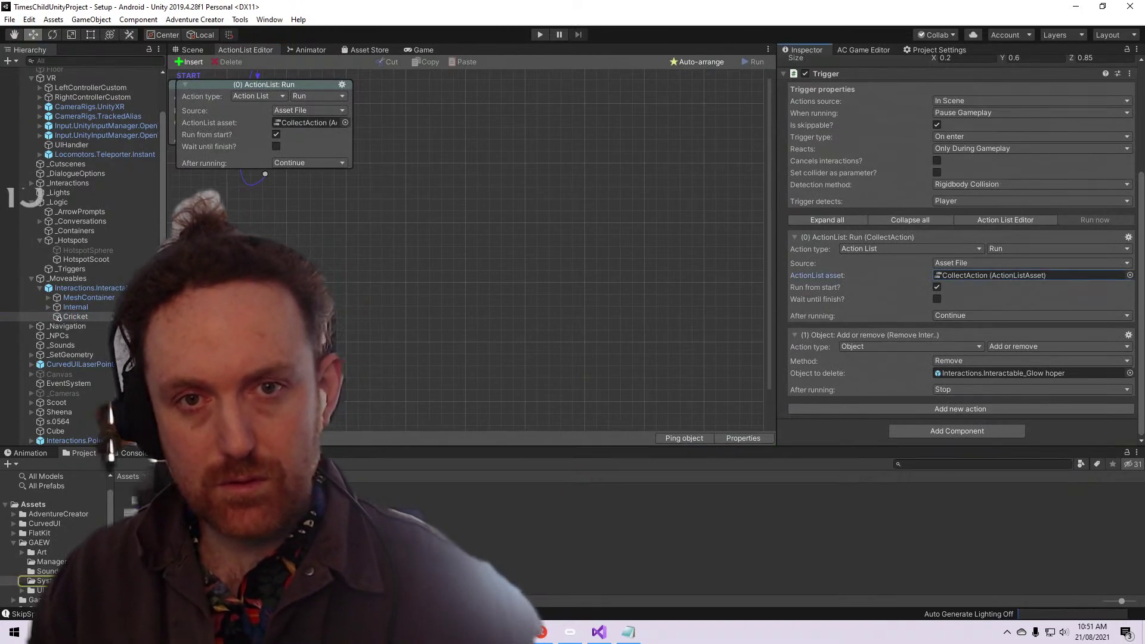
pyautogui.moveTo(273, 96); pyautogui.dragTo(266, 234)
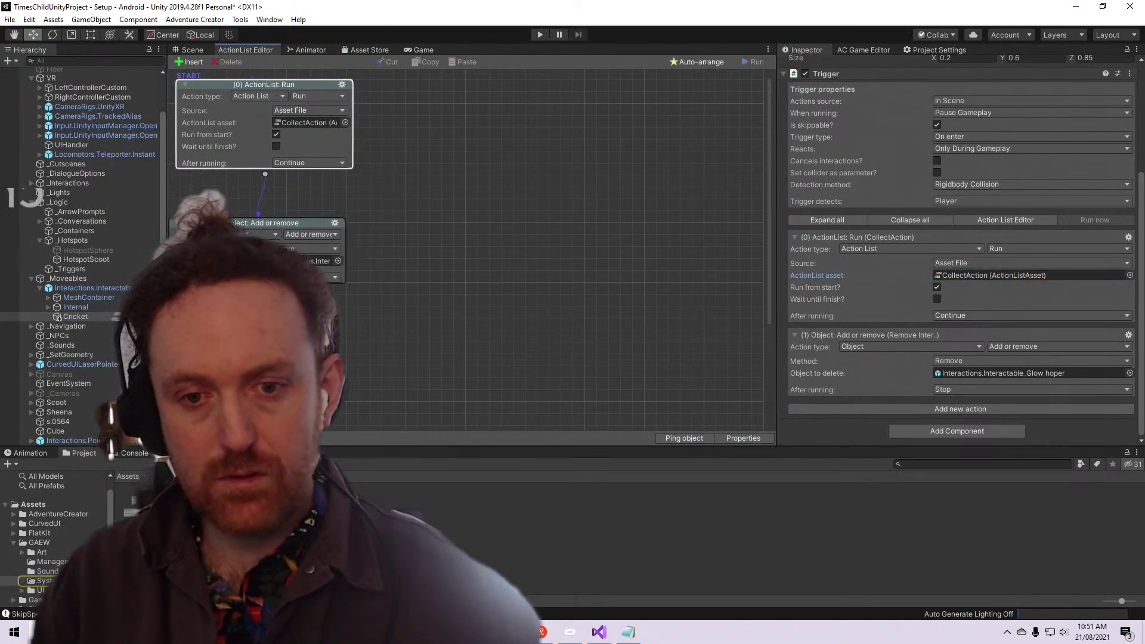
# Open CollectAction in the ActionList Editor and assign the 109662__grunz__success clip from the Sound folder to its Play one-shot action
pyautogui.doubleClick(307, 122)
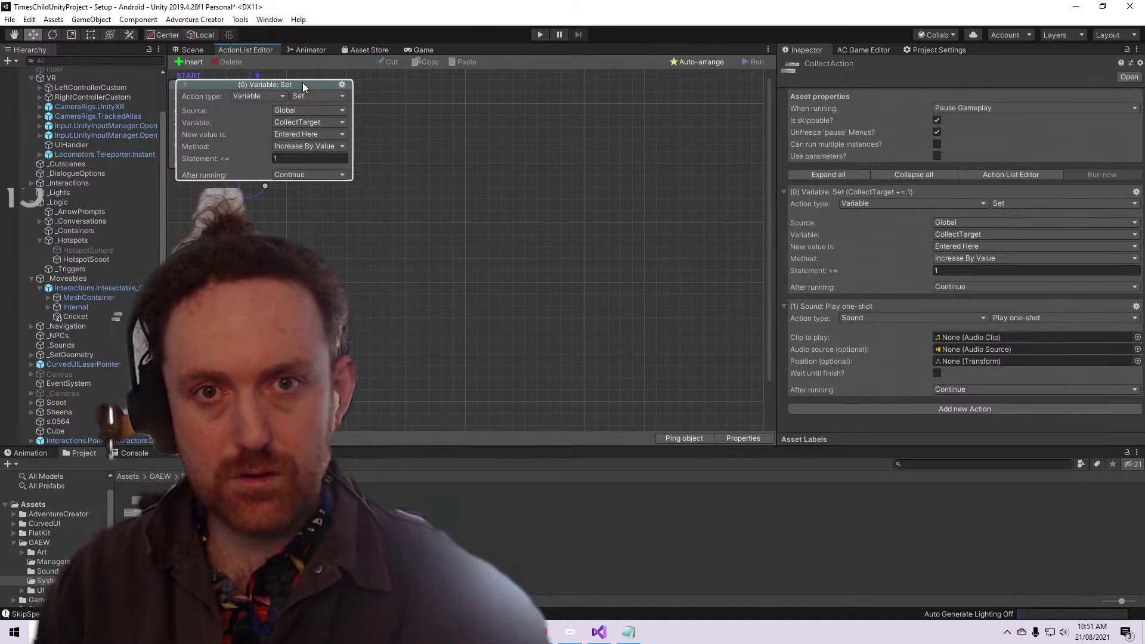
pyautogui.moveTo(298, 239); pyautogui.dragTo(308, 229)
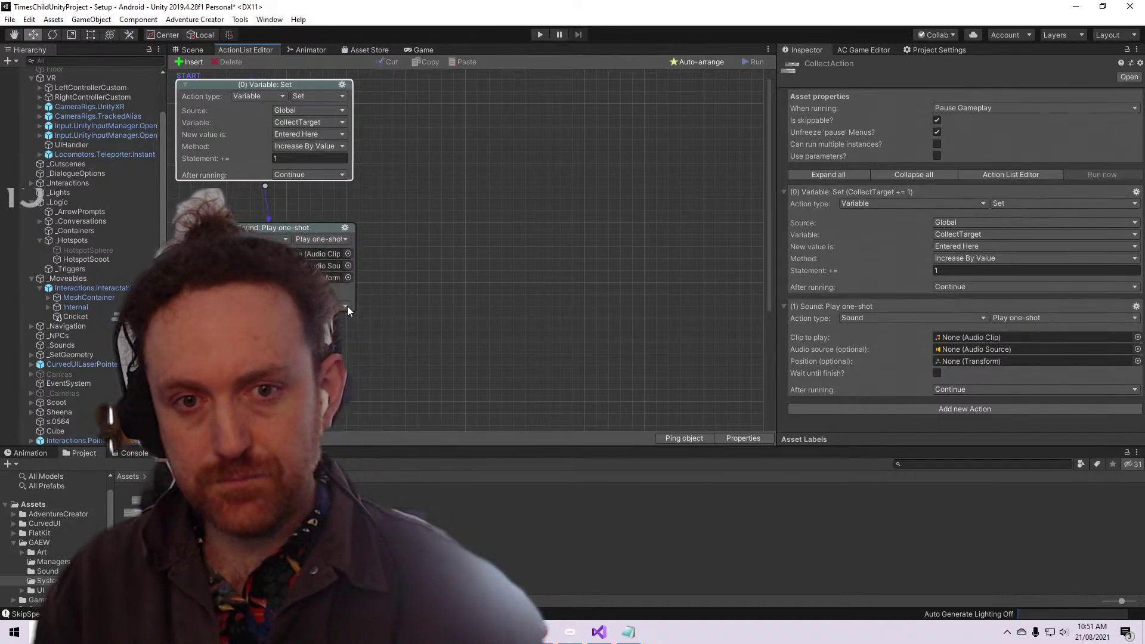
pyautogui.click(48, 570)
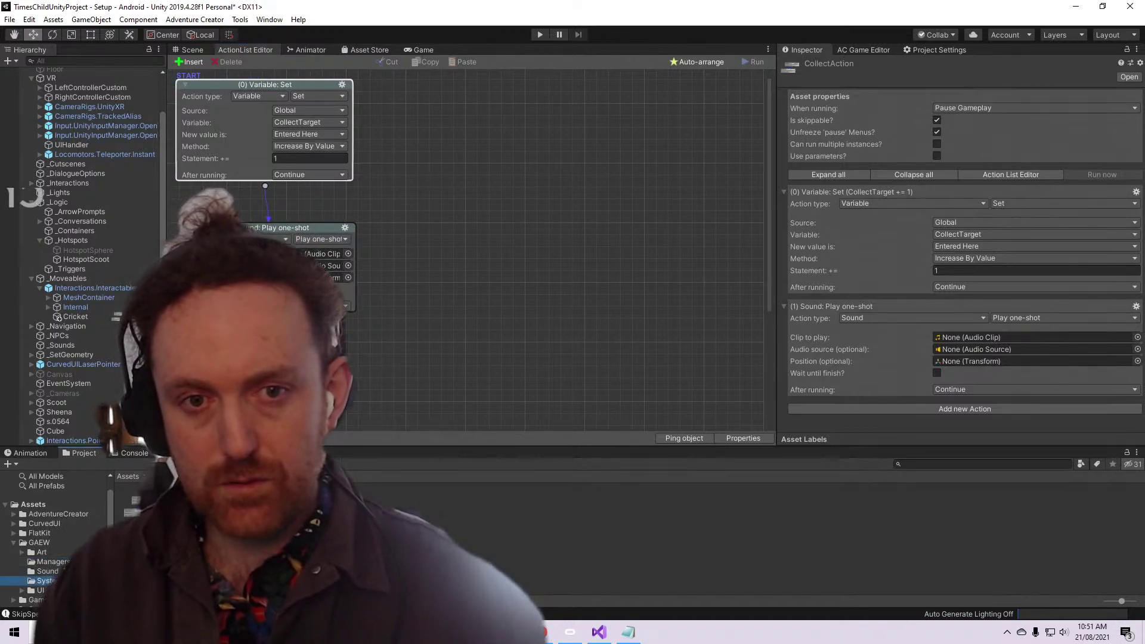
pyautogui.moveTo(148, 506); pyautogui.dragTo(325, 253)
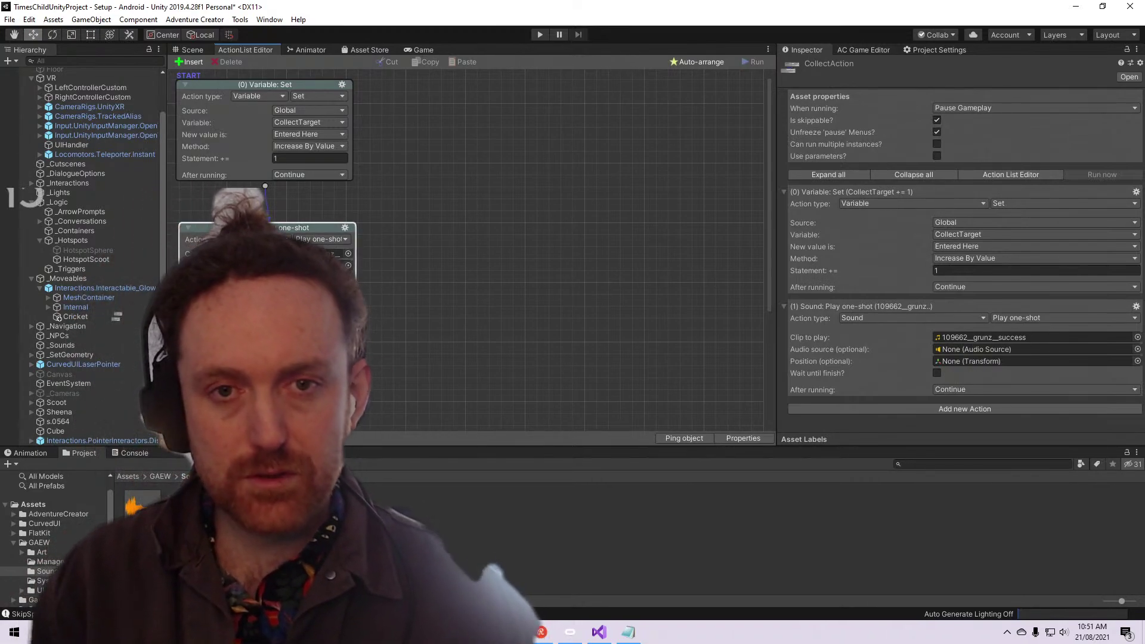
pyautogui.moveTo(313, 223); pyautogui.dragTo(309, 205)
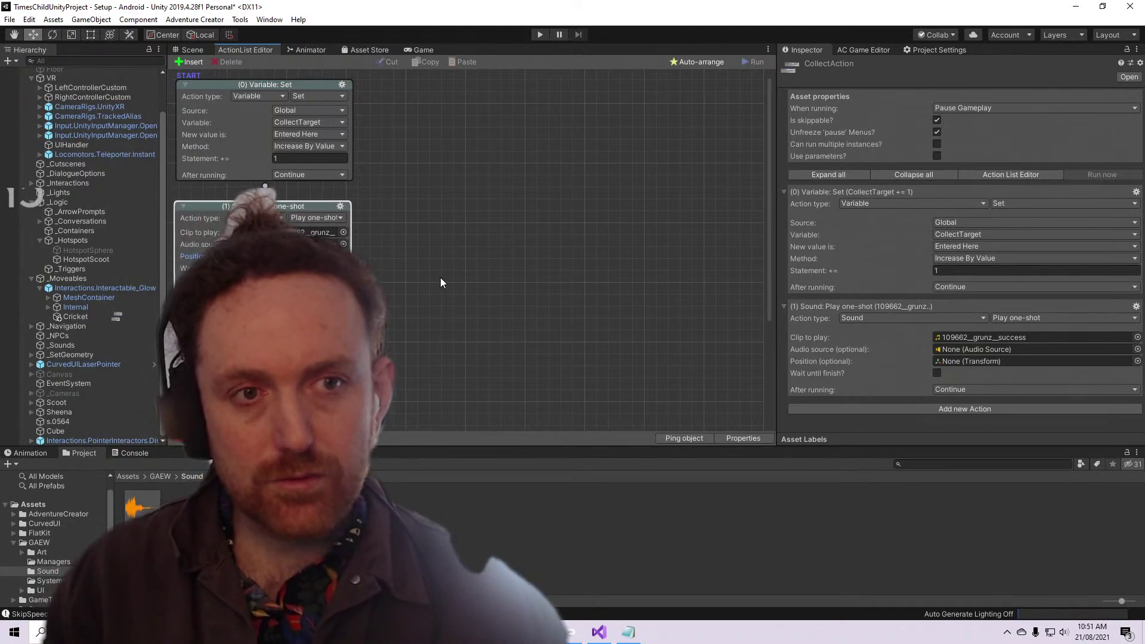
# Return to the Scene view, select Cricket, and review its trigger properties and actions
pyautogui.click(193, 51)
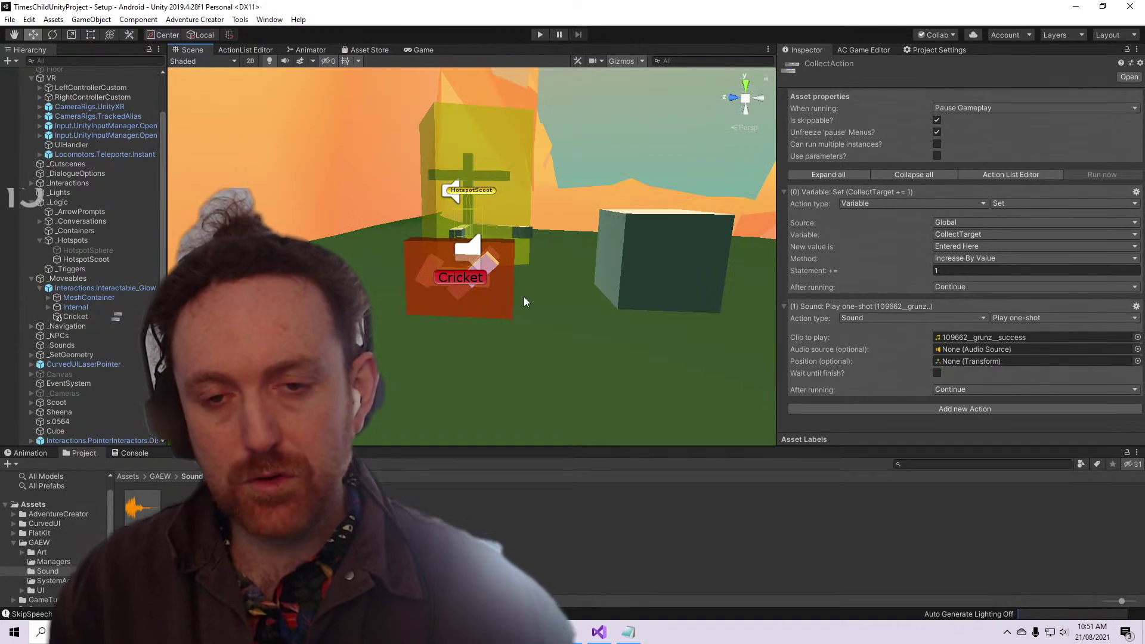
pyautogui.click(75, 318)
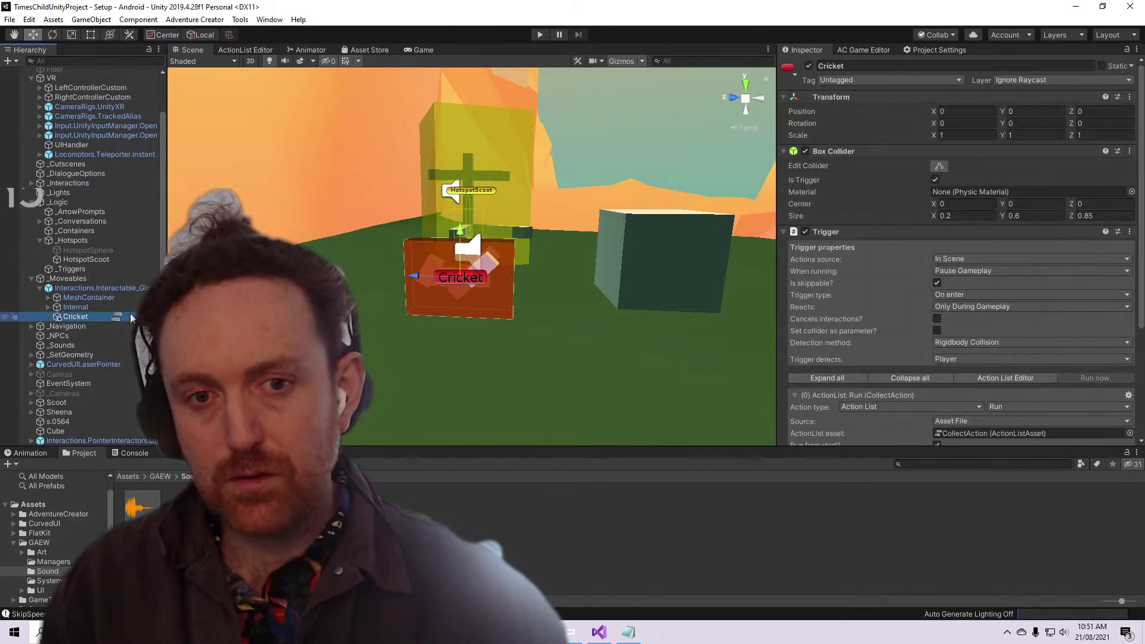
pyautogui.scroll(-3, 1063, 358)
pyautogui.scroll(3, 1028, 278)
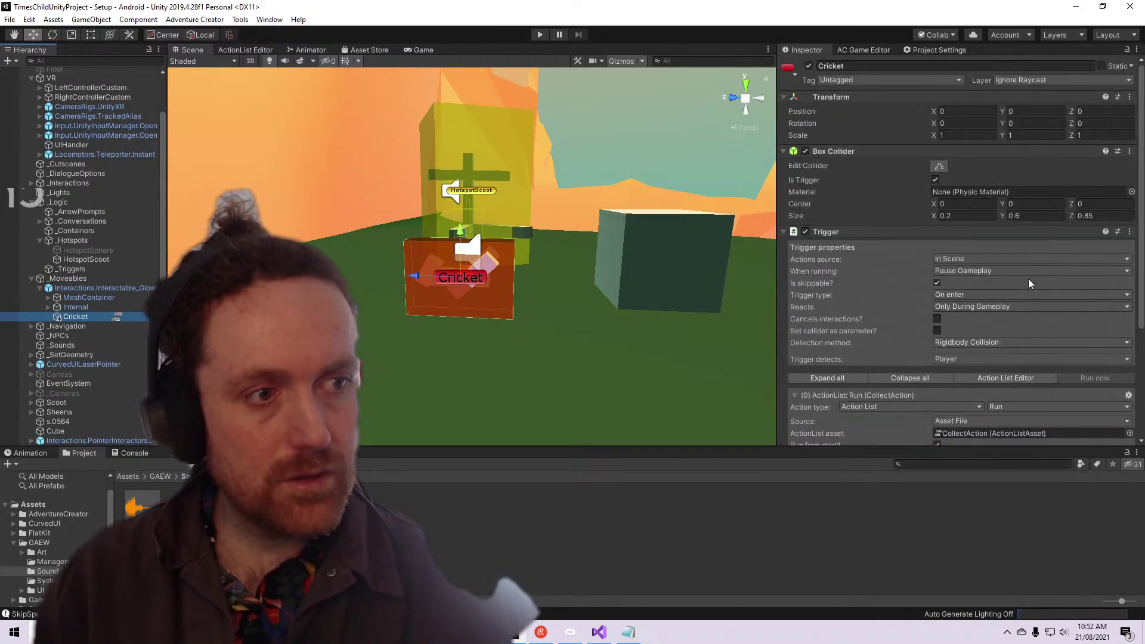
# Change what Cricket's trigger detects from the player to a set object
pyautogui.scroll(-2, 1046, 313)
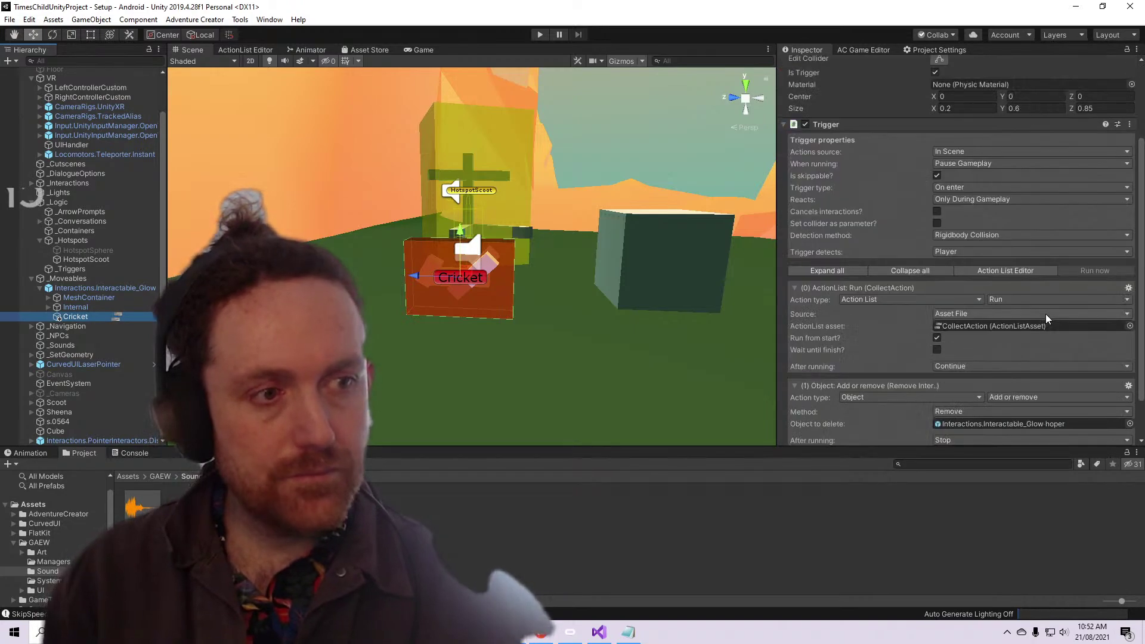
pyautogui.scroll(2, 1046, 314)
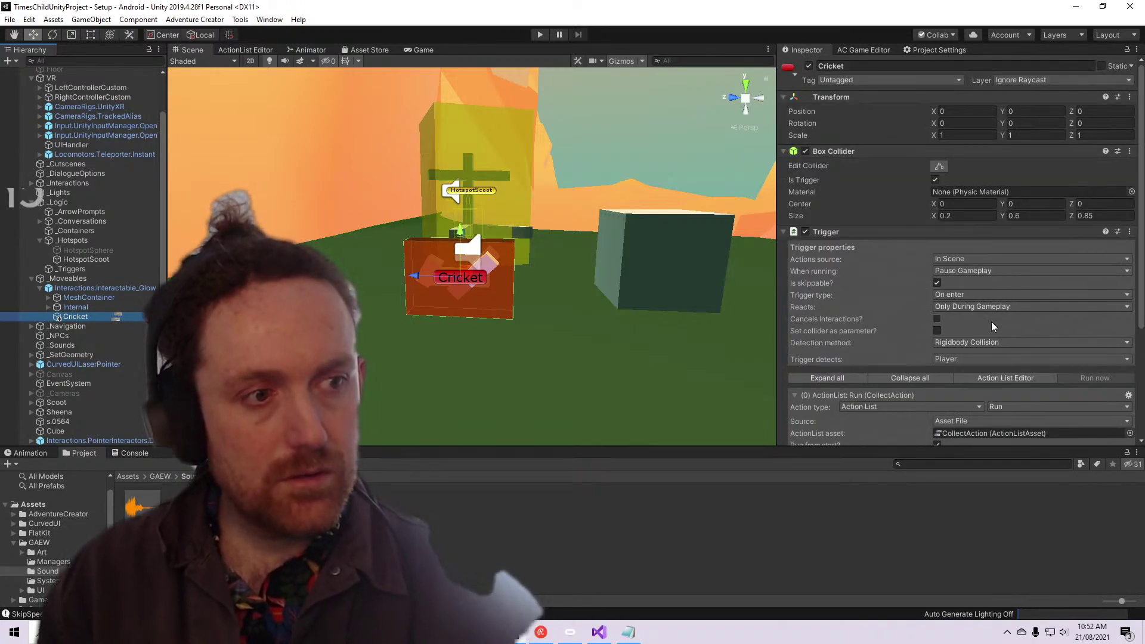
pyautogui.click(999, 359)
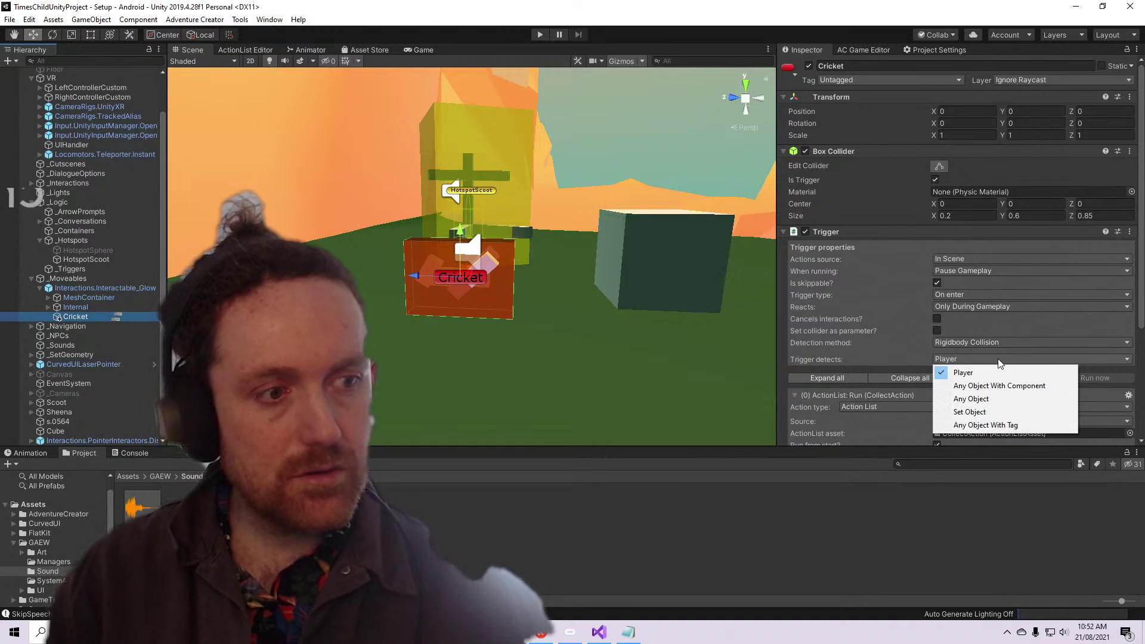
pyautogui.click(1004, 412)
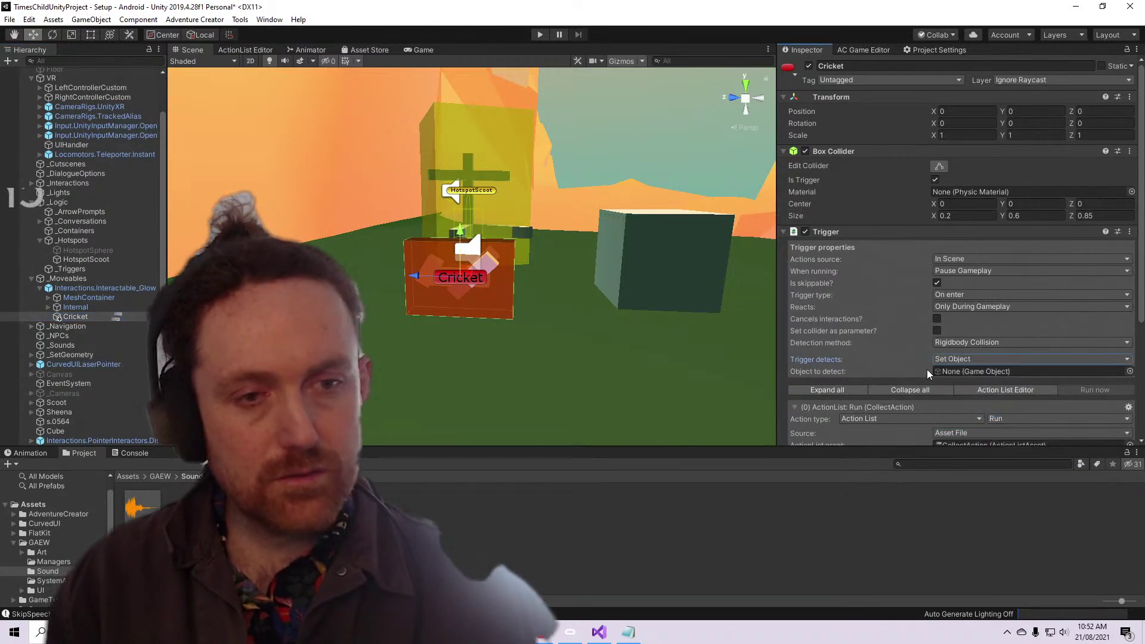
# Expand the UnityXR and TrackedAlias camera rigs and inspect HeadAnchor, HeadsetAlias and the UI camera beneath it
pyautogui.scroll(3, 92, 236)
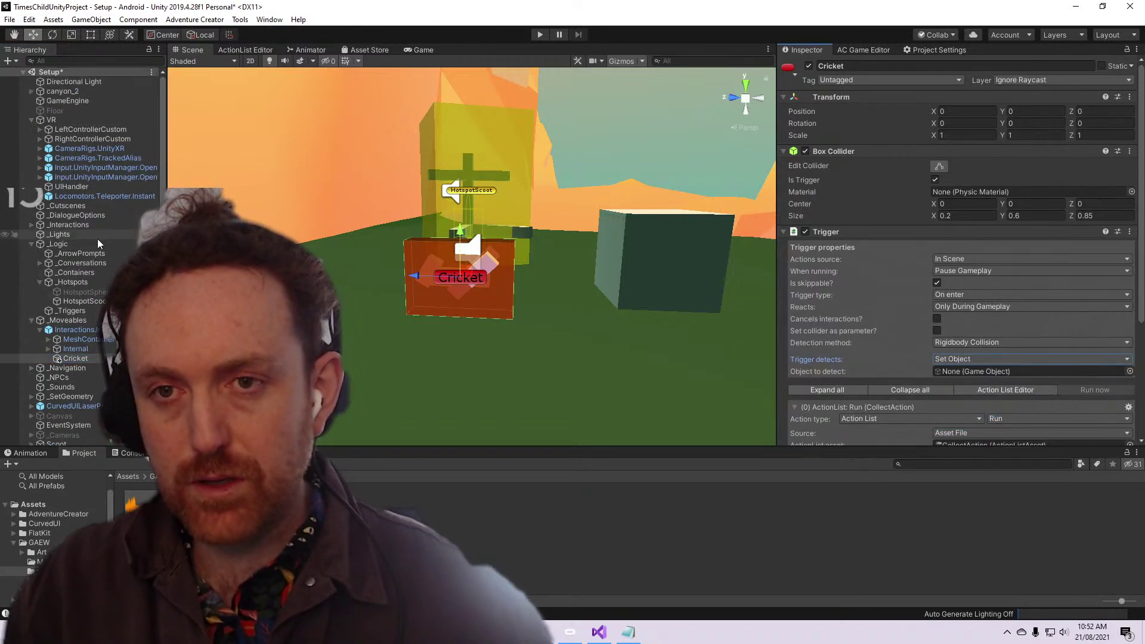
pyautogui.click(39, 148)
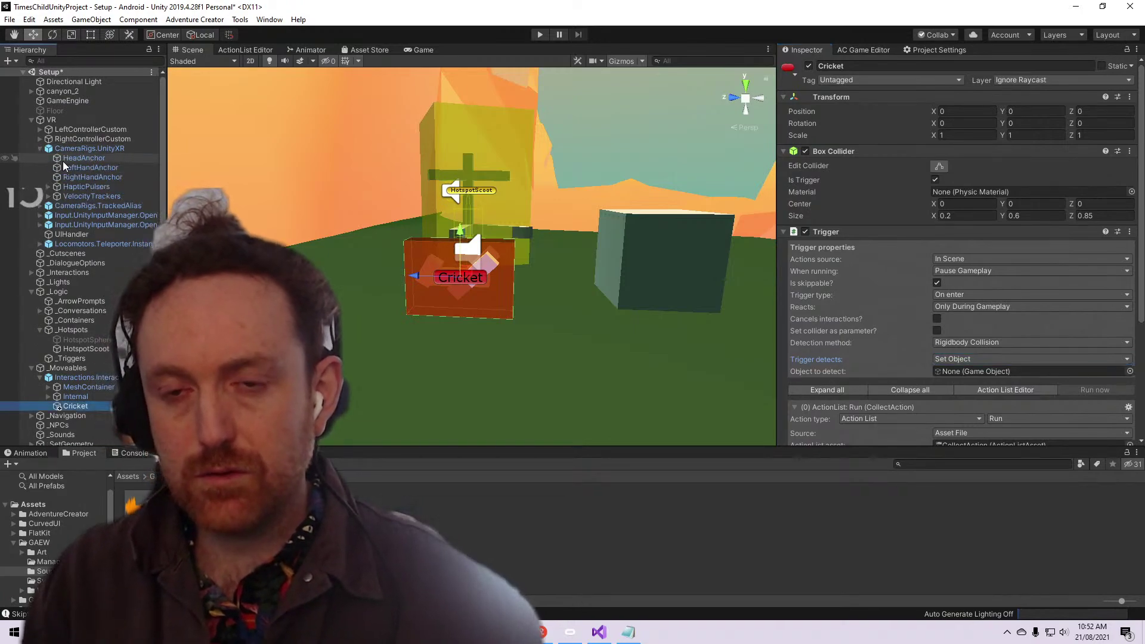
pyautogui.click(63, 159)
pyautogui.click(39, 205)
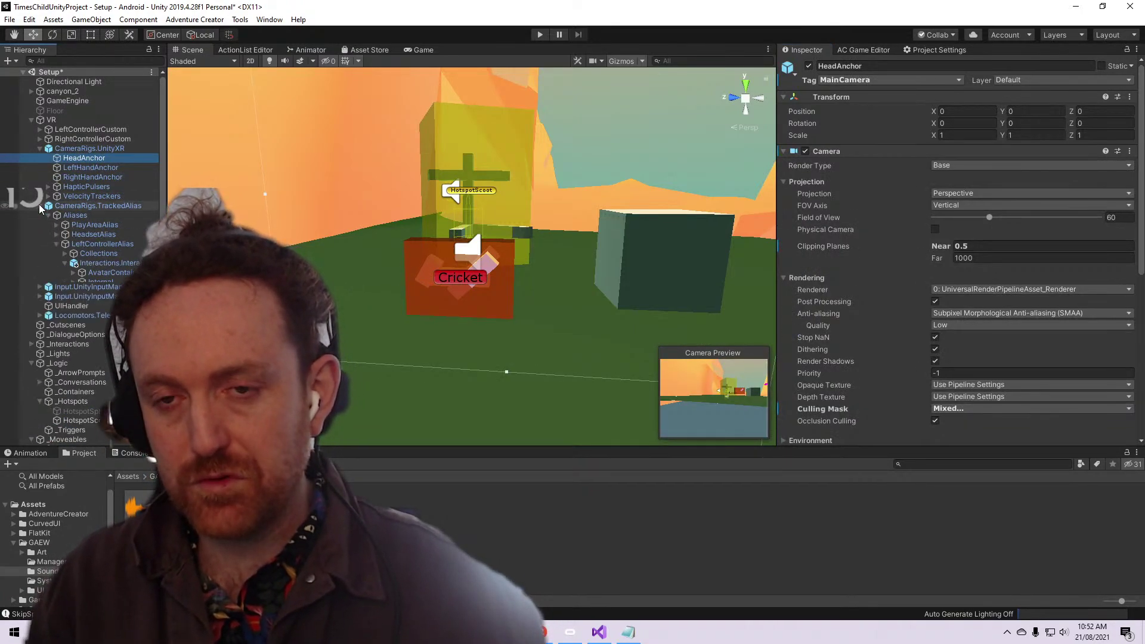
pyautogui.click(90, 235)
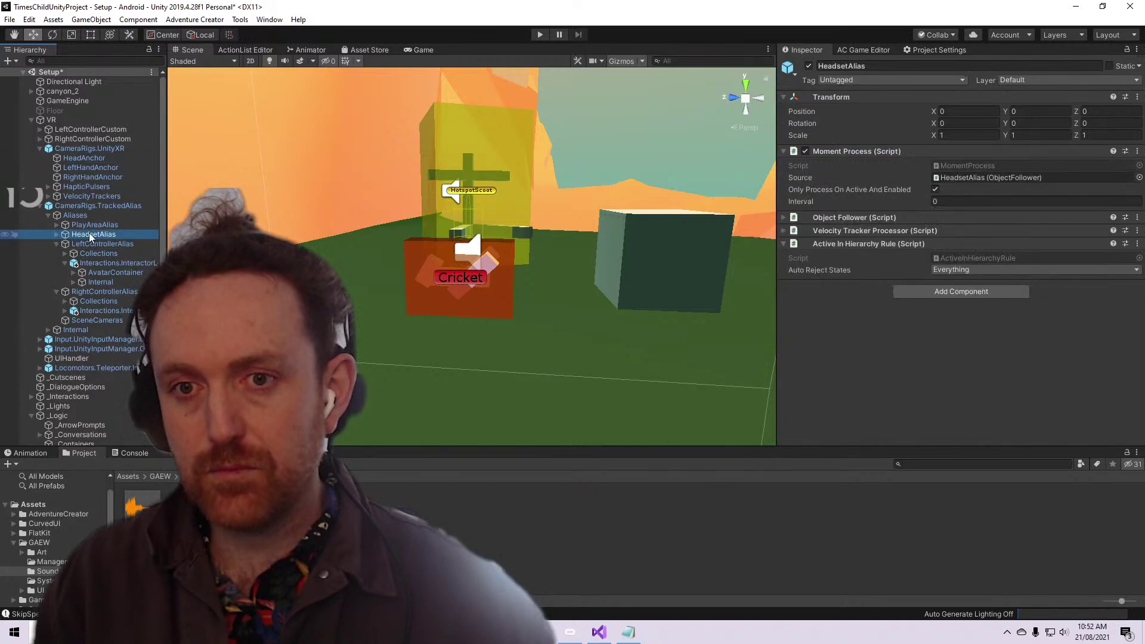
pyautogui.click(57, 234)
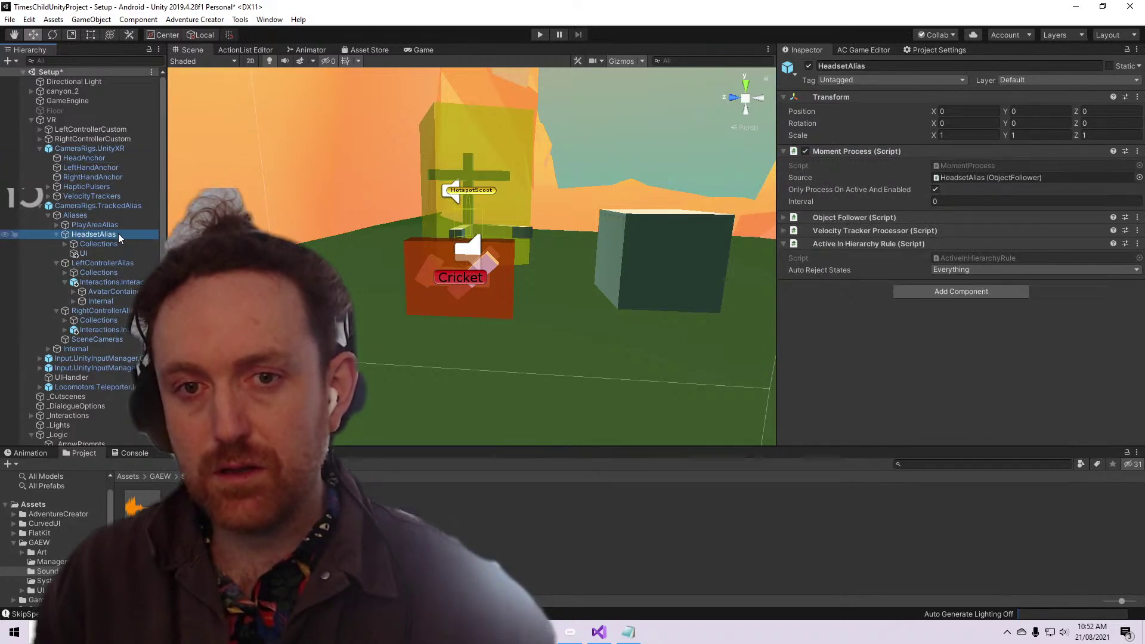
pyautogui.doubleClick(87, 252)
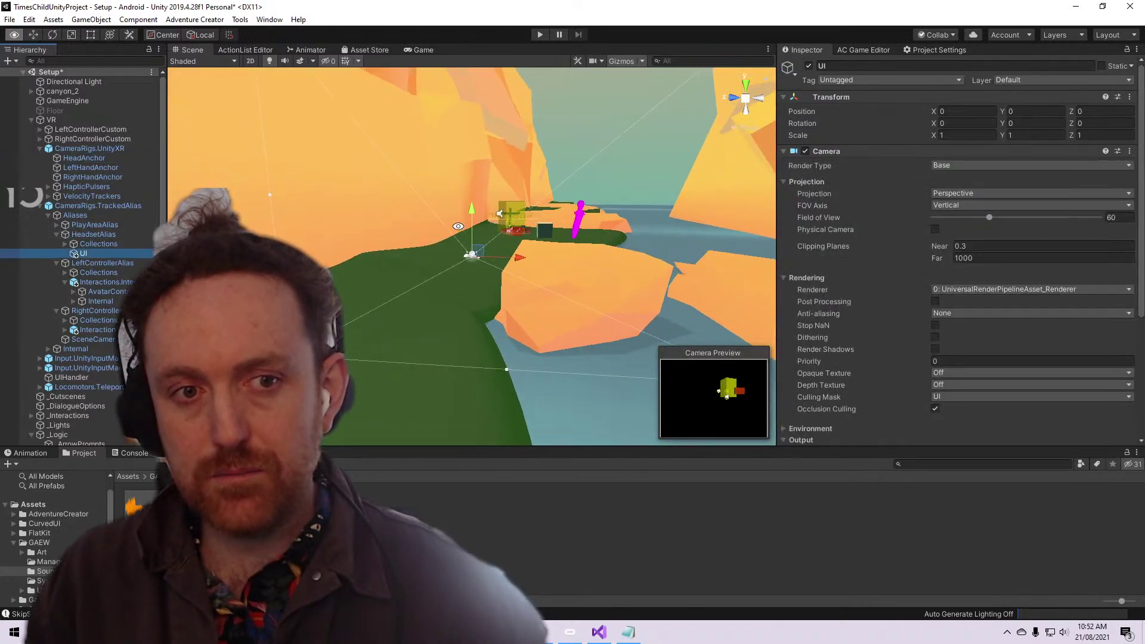
# Create an empty child object named Collector under HeadsetAlias and add a Box Collider to it
pyautogui.click(84, 234)
pyautogui.rightClick(94, 237)
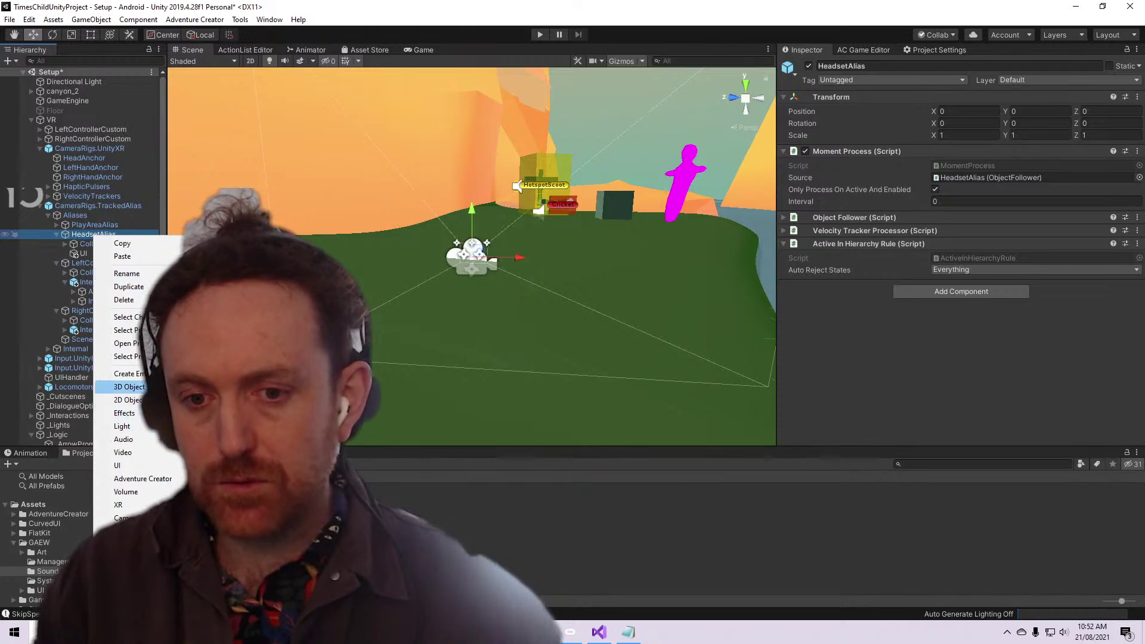
pyautogui.click(128, 373)
pyautogui.click(848, 66)
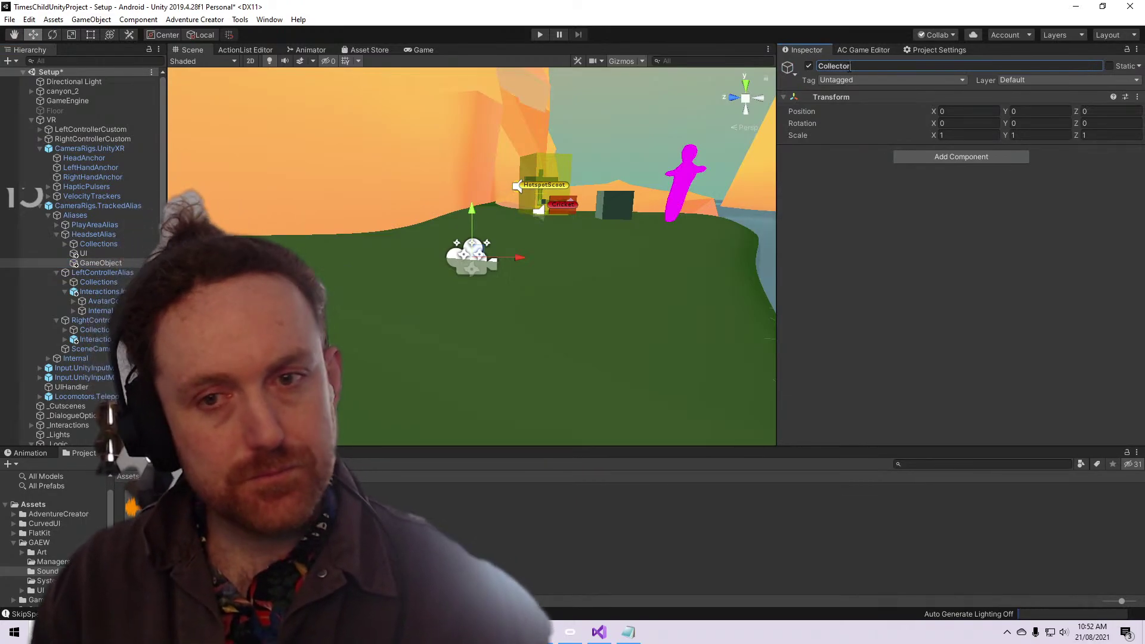
pyautogui.click(960, 156)
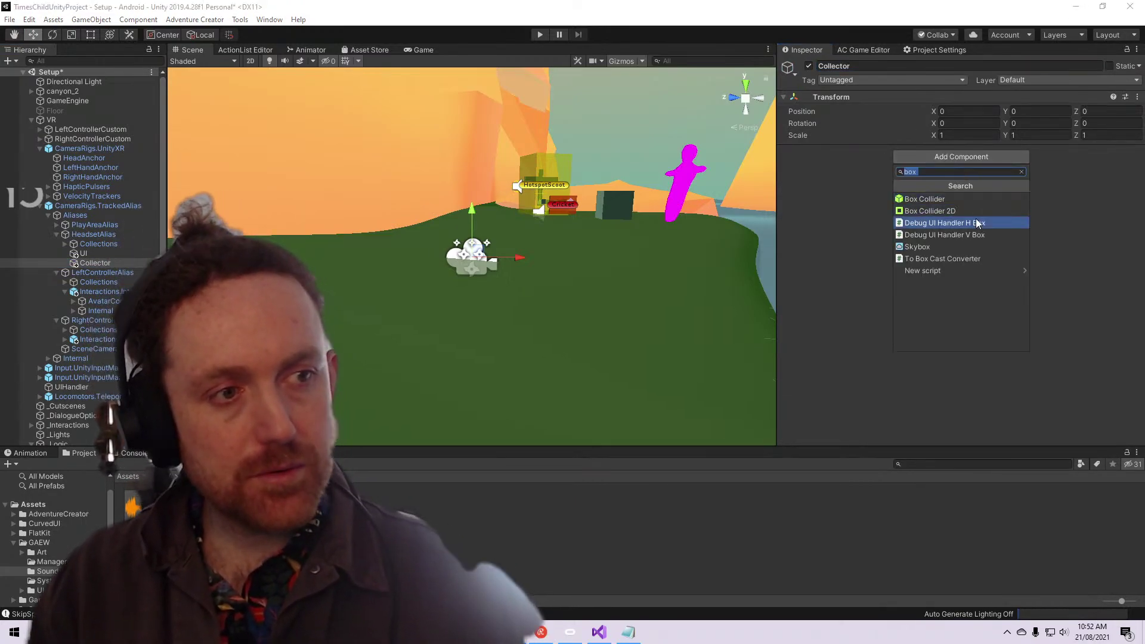
pyautogui.click(934, 195)
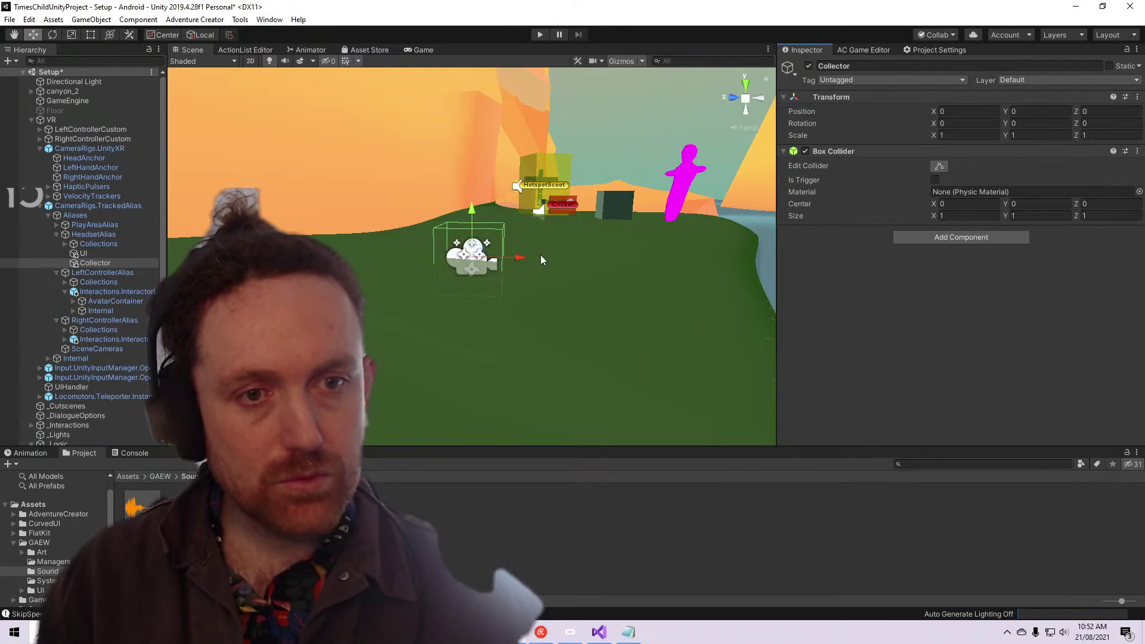
# Move Collector to about Y 0.14, Z -0.703 and resize its box collider to about 3.02 by 2.11 by 1
pyautogui.keyDown('alt'); pyautogui.moveTo(540, 256); pyautogui.dragTo(185, 107); pyautogui.keyUp('alt')
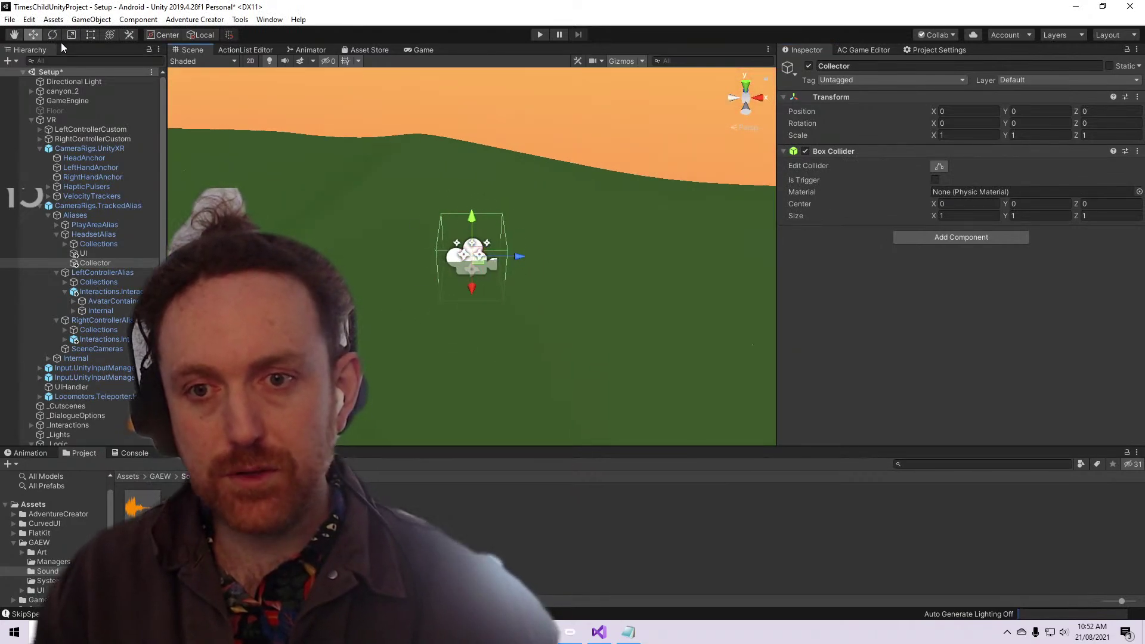
pyautogui.moveTo(470, 251); pyautogui.dragTo(468, 252)
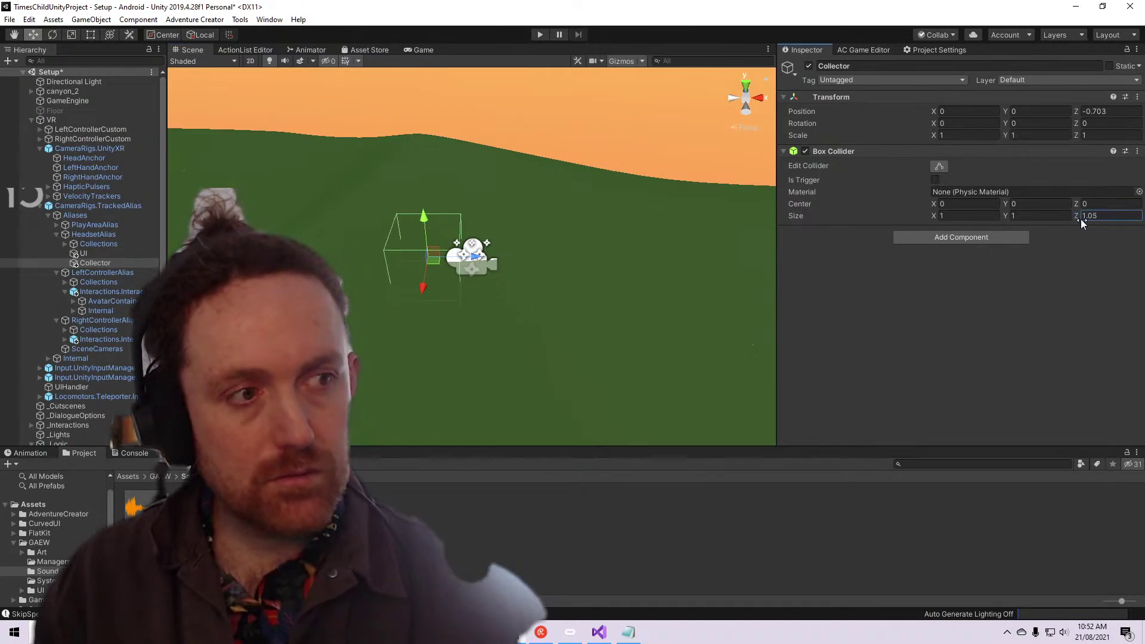
pyautogui.click(934, 215)
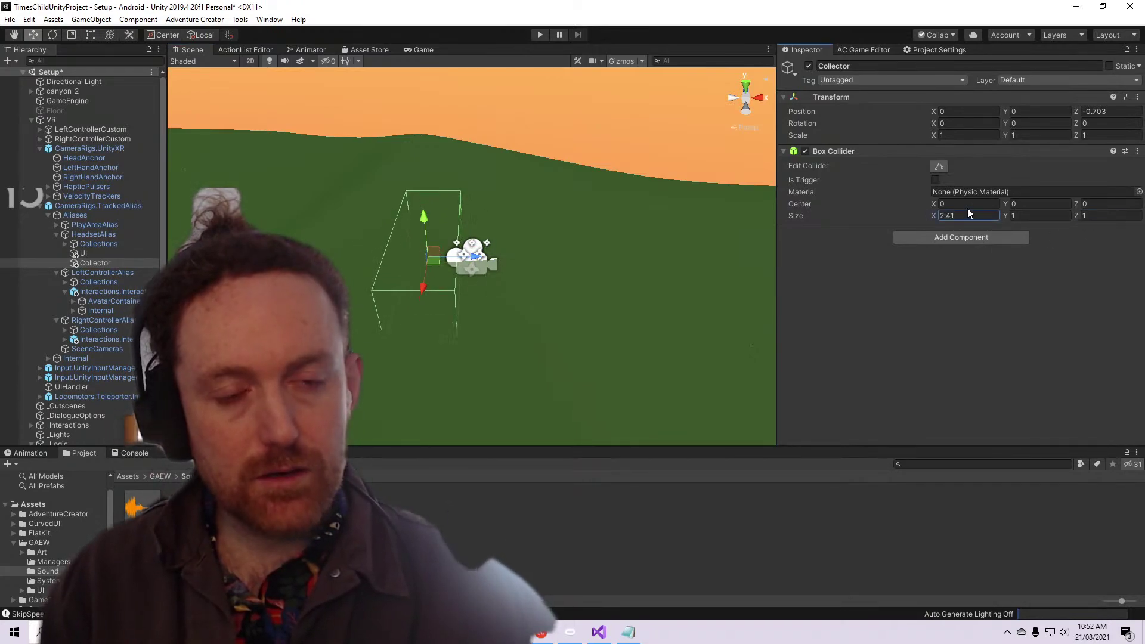
pyautogui.click(1029, 215)
pyautogui.write('1.93')
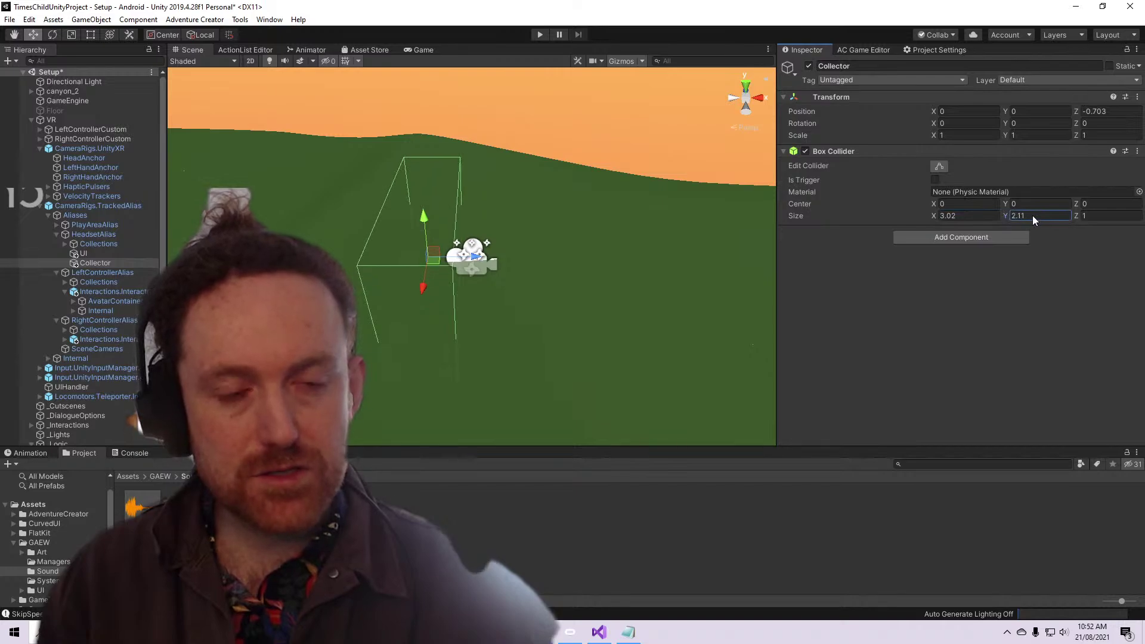
pyautogui.keyDown('alt'); pyautogui.moveTo(495, 251); pyautogui.dragTo(428, 203); pyautogui.keyUp('alt')
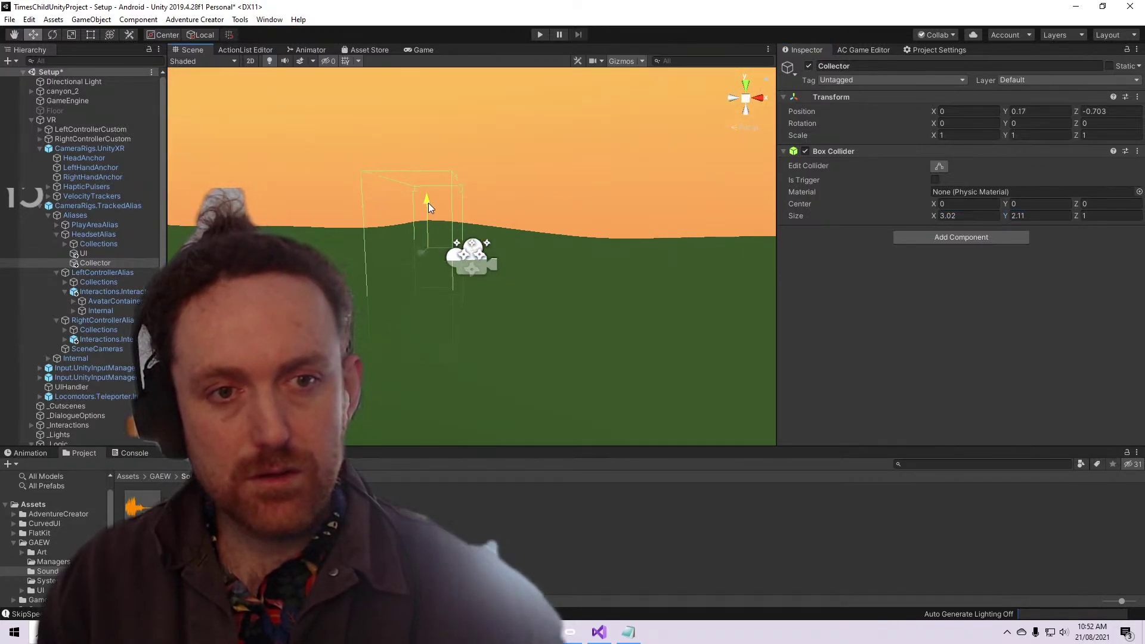
# Add two user layers, naming layer 12 Collector and layer 13 Collectible
pyautogui.click(1065, 78)
pyautogui.click(1065, 216)
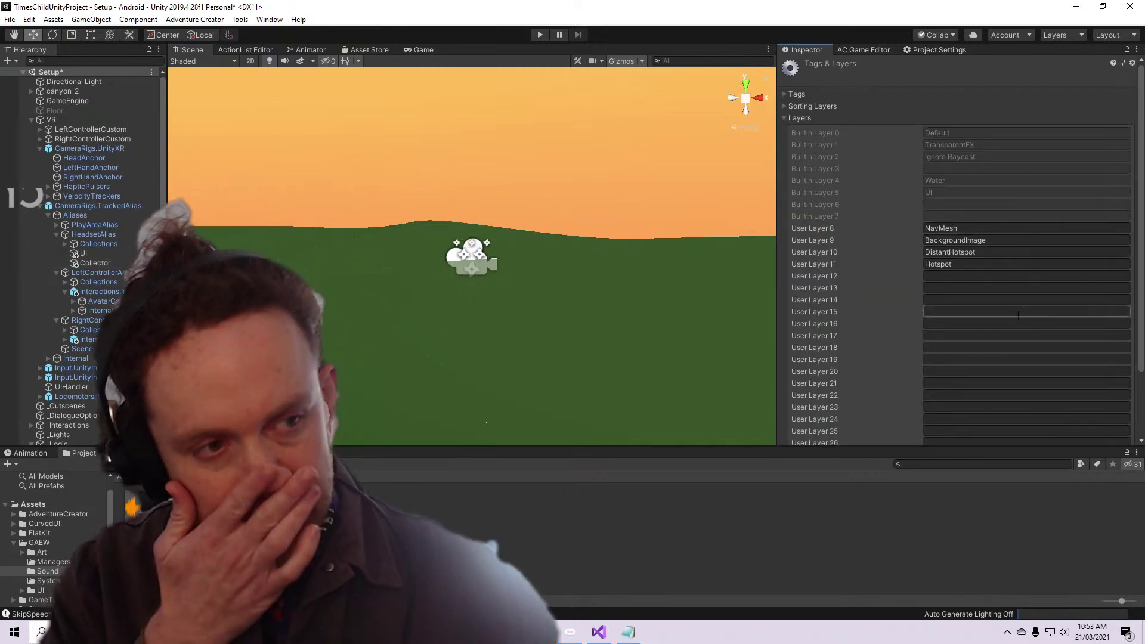
pyautogui.click(1007, 274)
pyautogui.write('Colle')
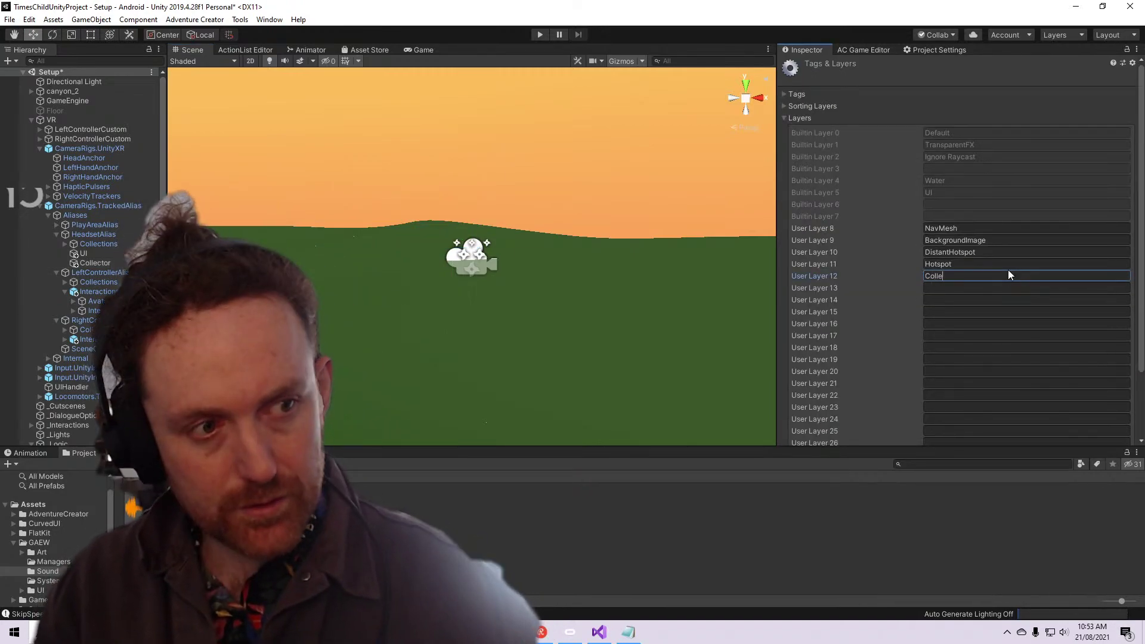
pyautogui.write('ctor')
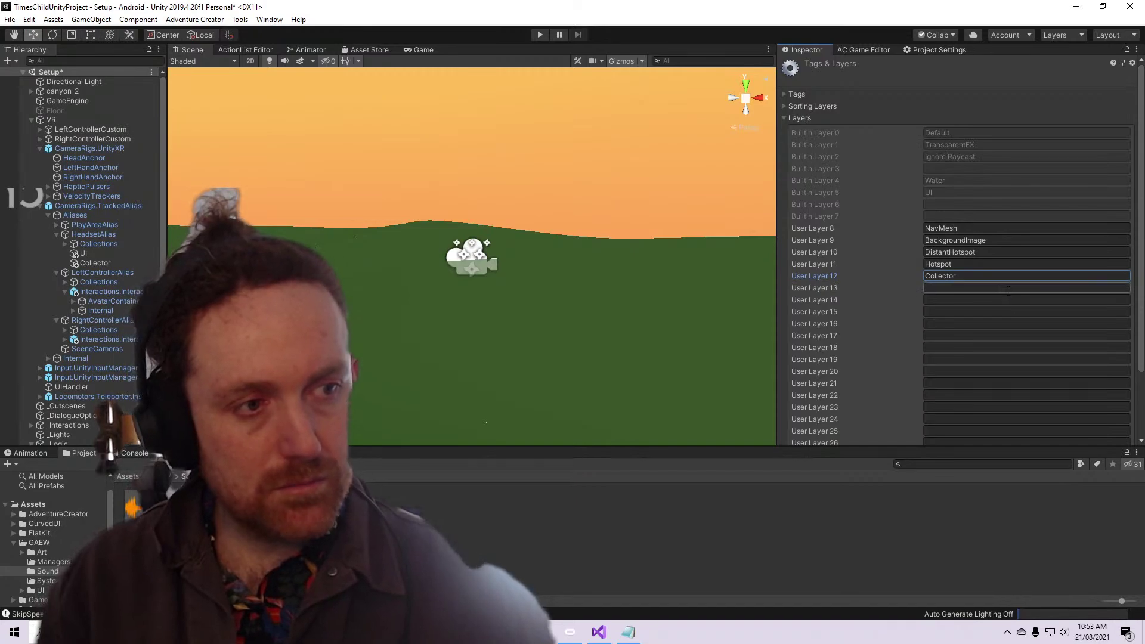
pyautogui.click(1009, 289)
pyautogui.write('Collectible')
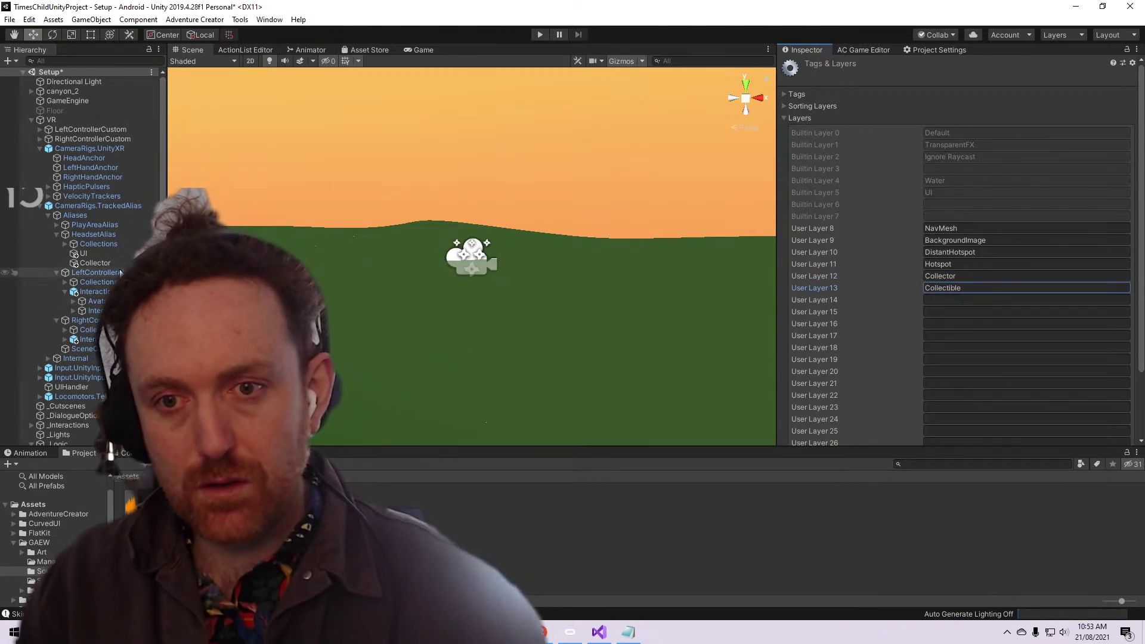
# Assign the Collector layer to the Collector object under HeadsetAlias
pyautogui.click(96, 263)
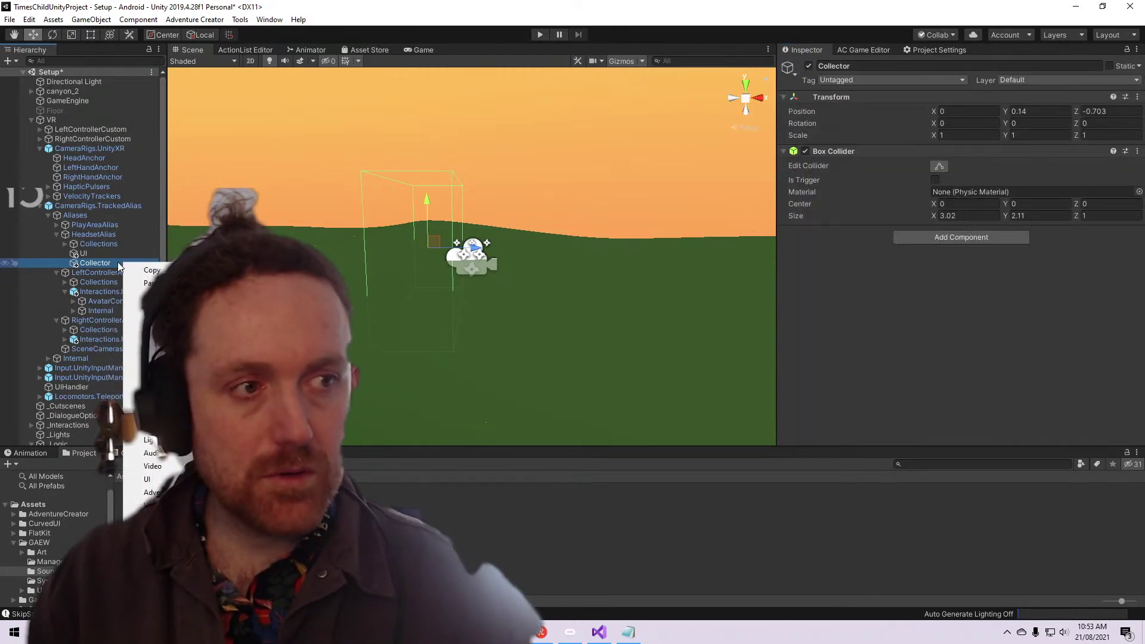
pyautogui.click(1022, 79)
pyautogui.click(1061, 213)
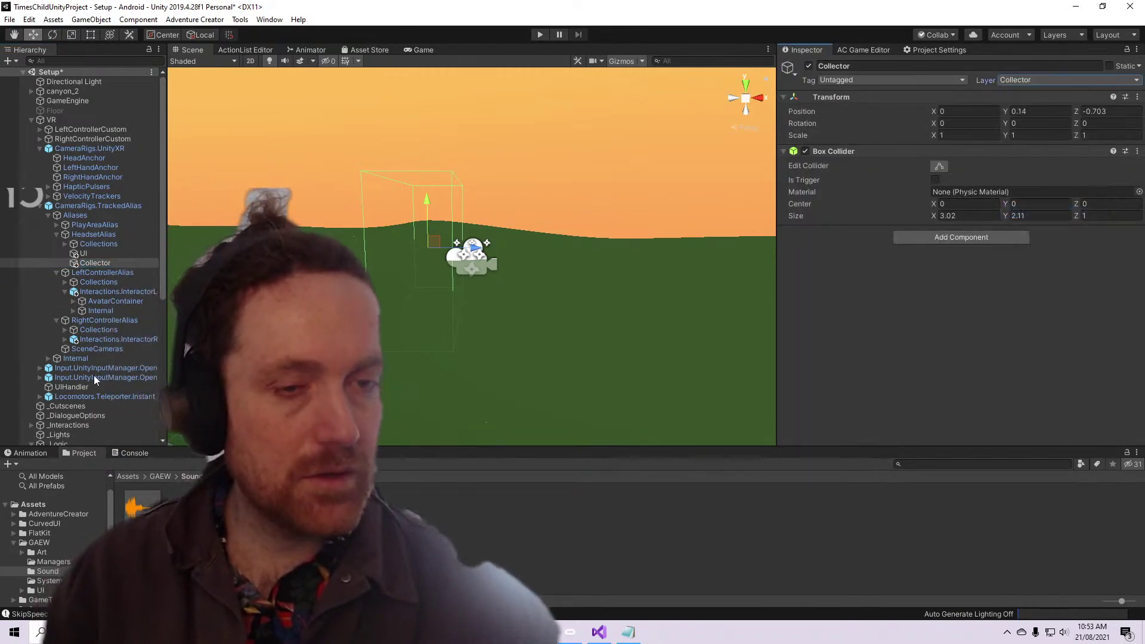
# Select Cricket and assign the Collector object as the object its trigger detects
pyautogui.scroll(-4, 69, 330)
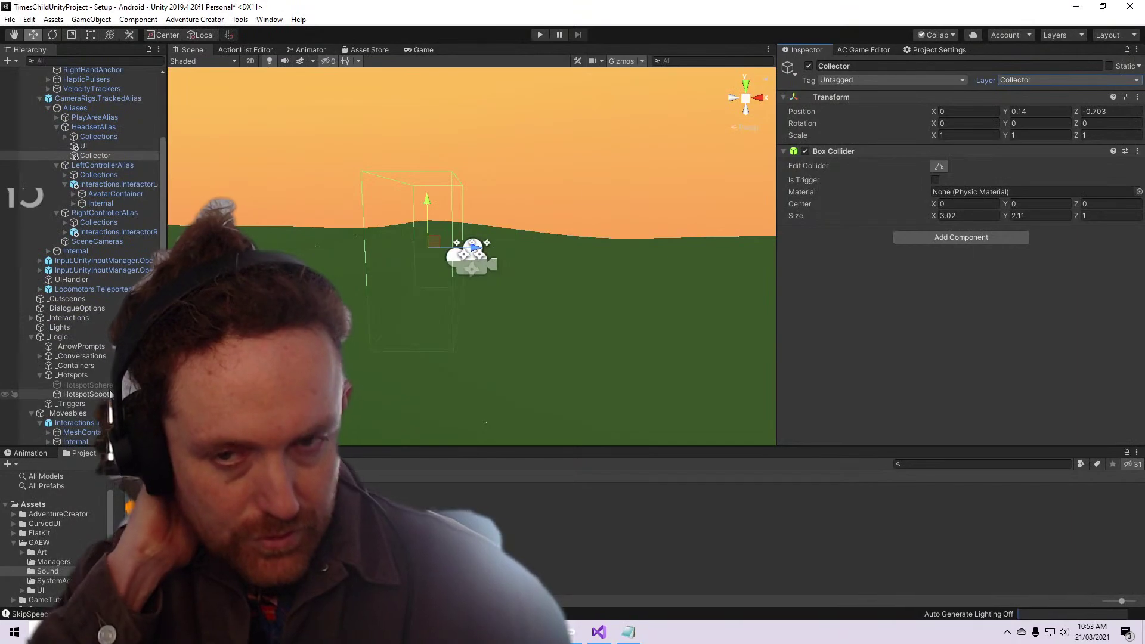
pyautogui.scroll(-5, 109, 394)
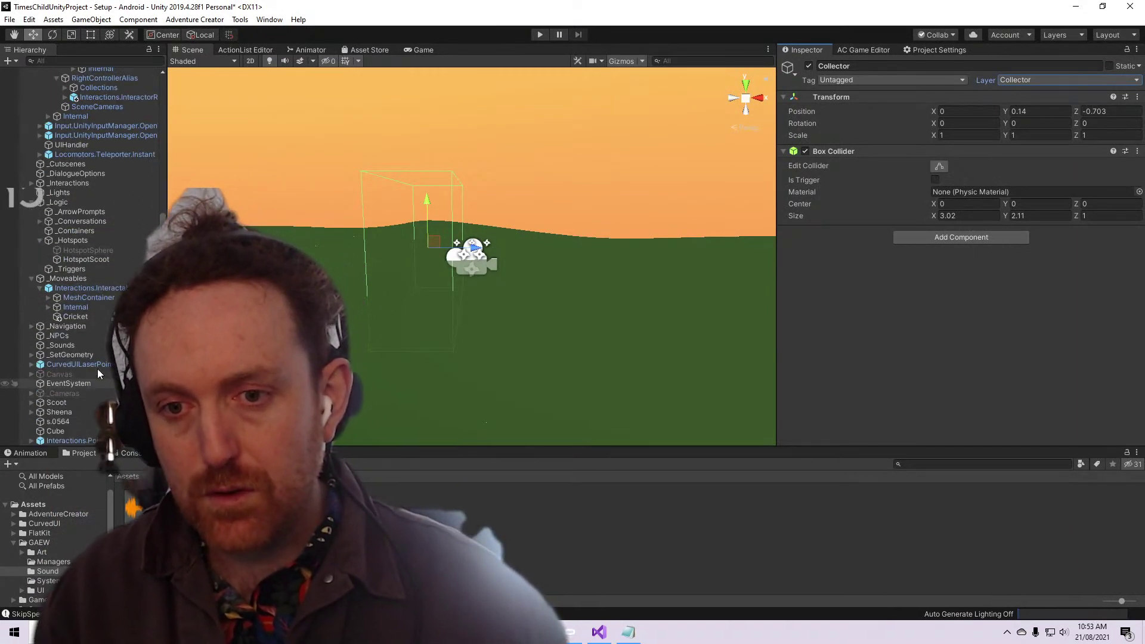
pyautogui.click(89, 316)
pyautogui.click(1074, 83)
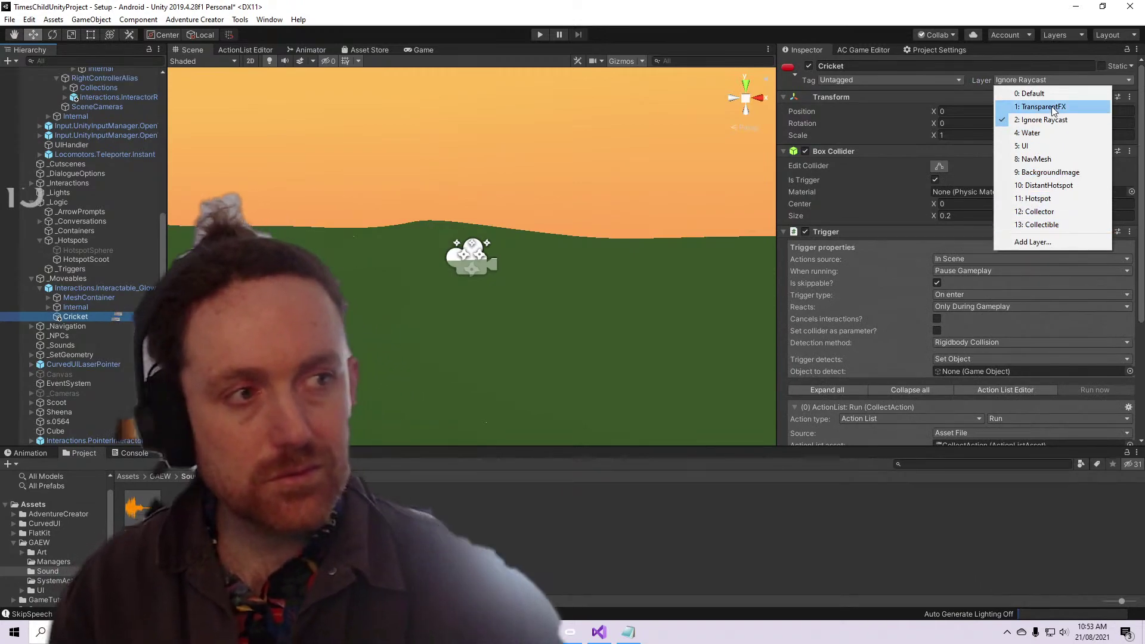
pyautogui.press('Escape')
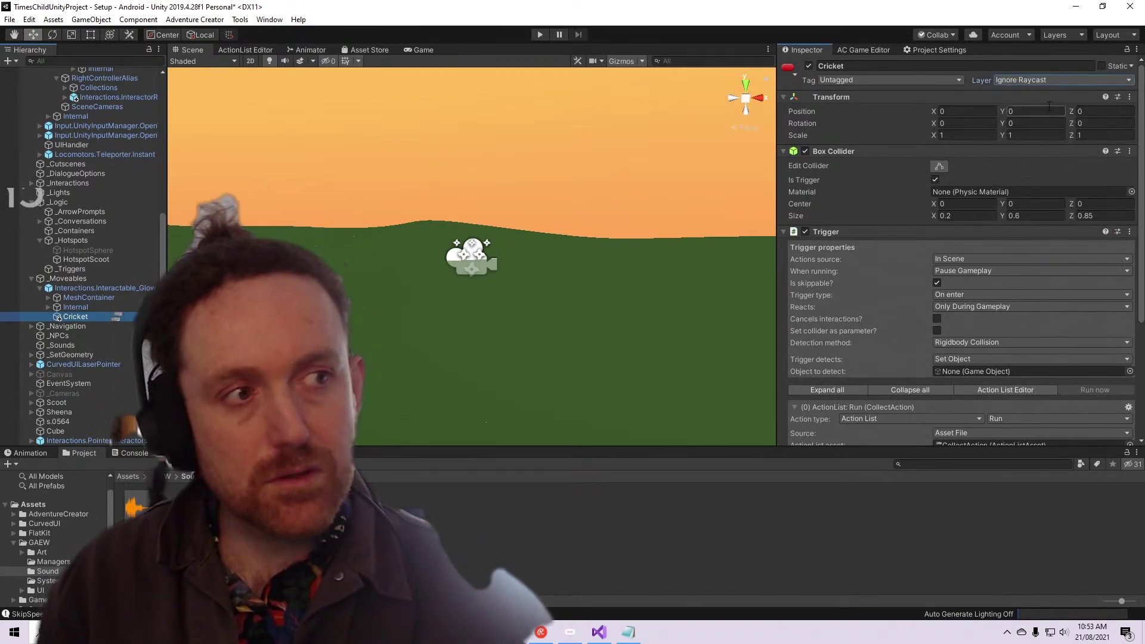
pyautogui.scroll(-3, 1041, 238)
pyautogui.scroll(3, 1039, 242)
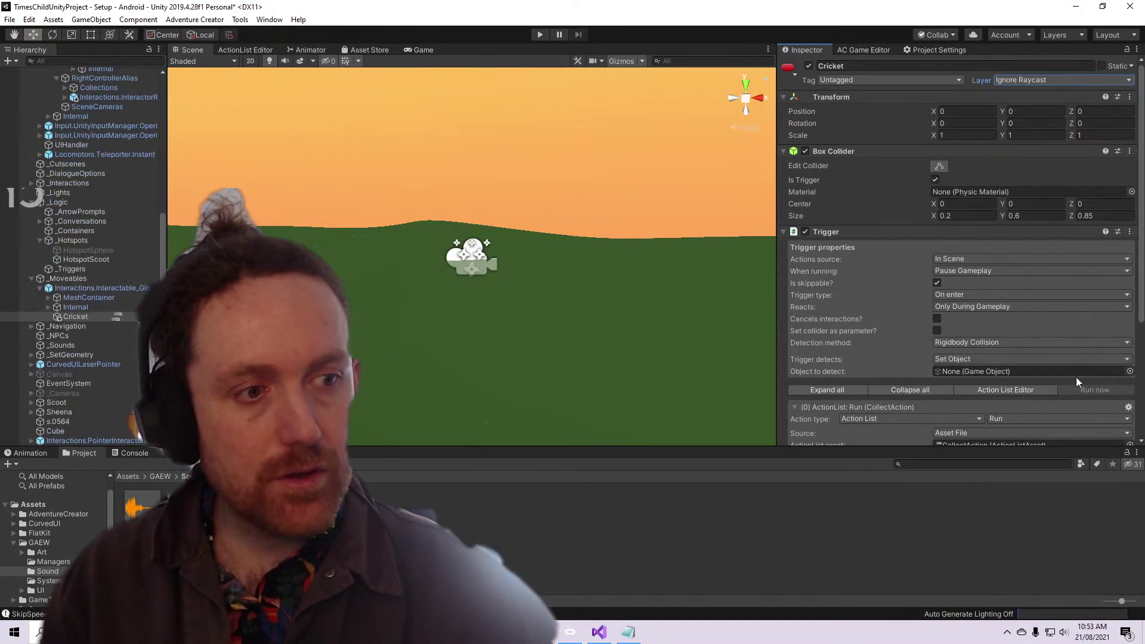
pyautogui.click(1129, 371)
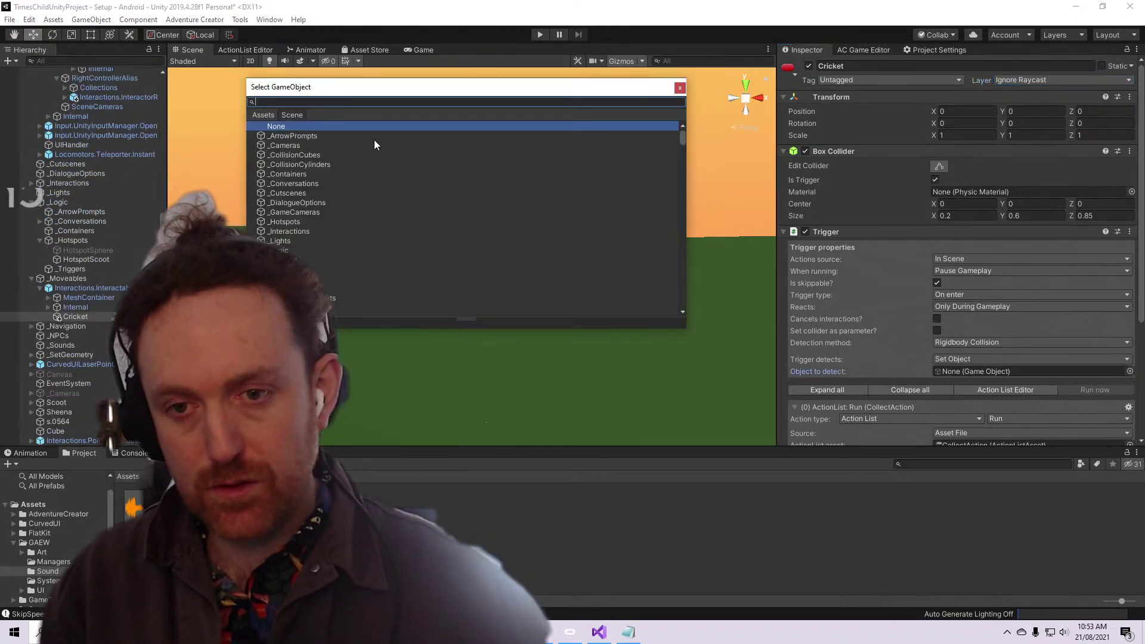
pyautogui.write('collec')
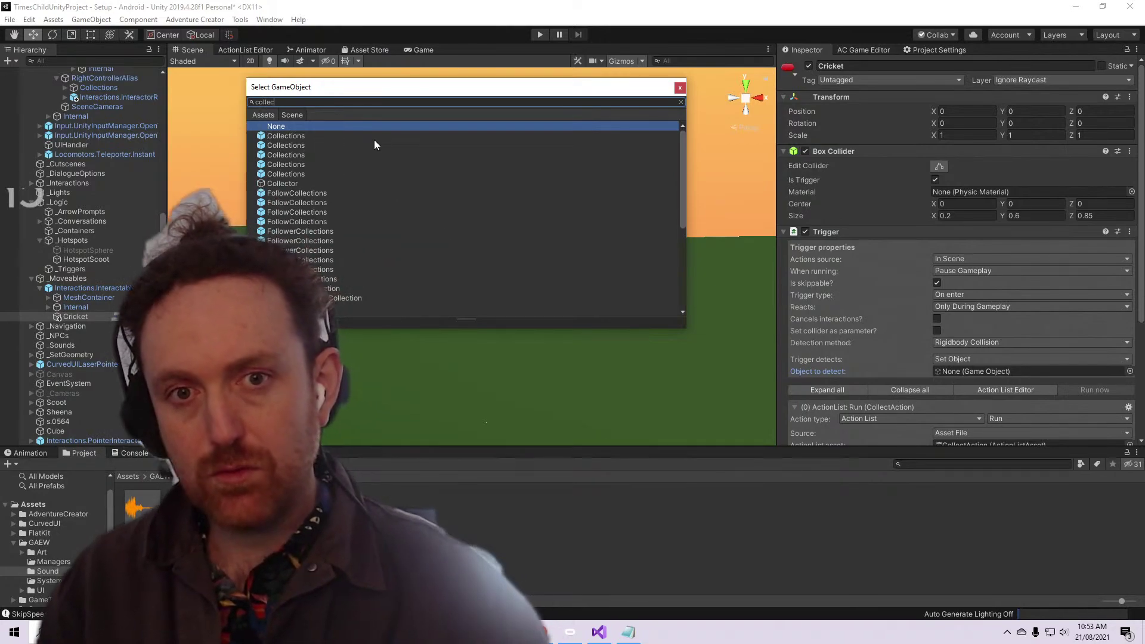
pyautogui.doubleClick(323, 181)
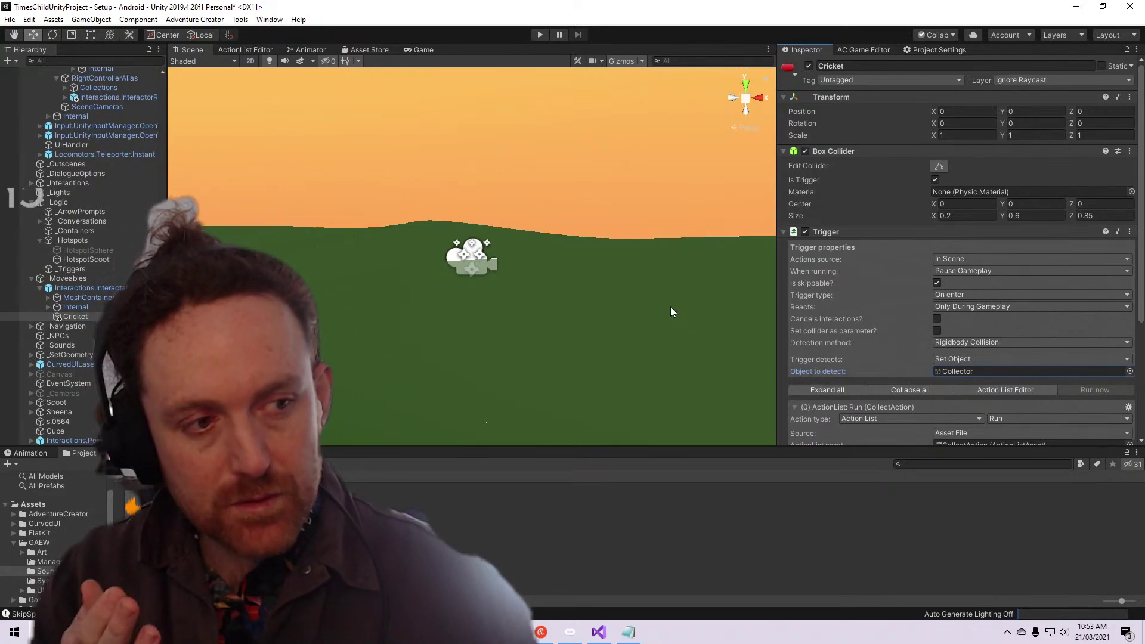
pyautogui.scroll(-5, 456, 309)
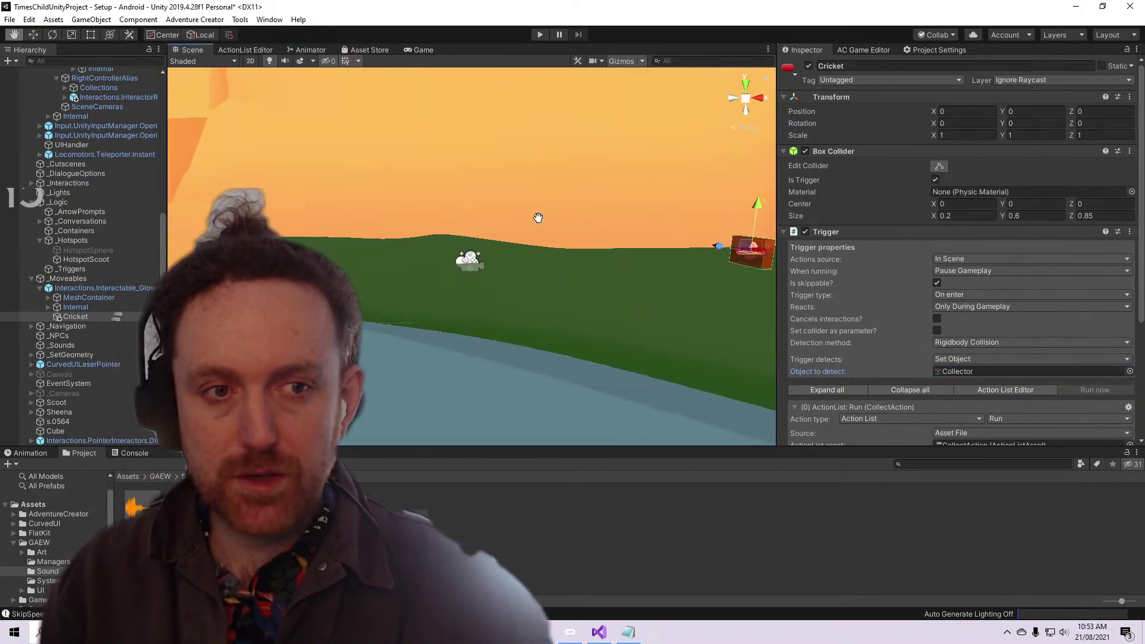
pyautogui.moveTo(537, 217); pyautogui.dragTo(541, 367, button='middle')
pyautogui.keyDown('alt'); pyautogui.moveTo(541, 368); pyautogui.dragTo(573, 297); pyautogui.keyUp('alt')
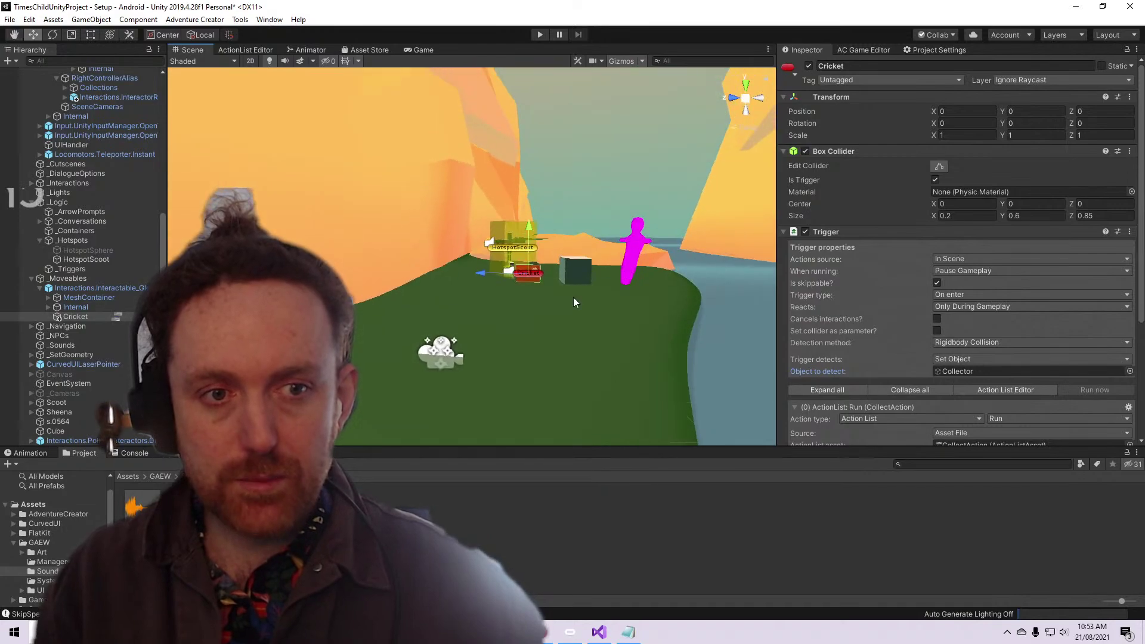
pyautogui.scroll(3, 531, 281)
pyautogui.moveTo(566, 339); pyautogui.dragTo(521, 327, button='middle')
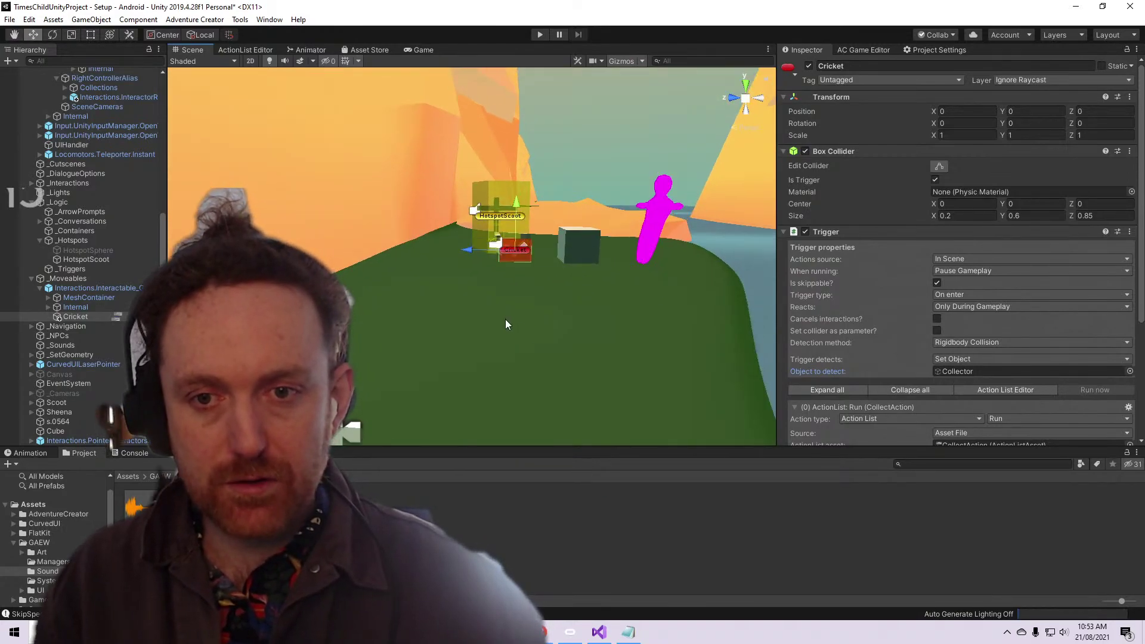
pyautogui.scroll(-5, 1070, 336)
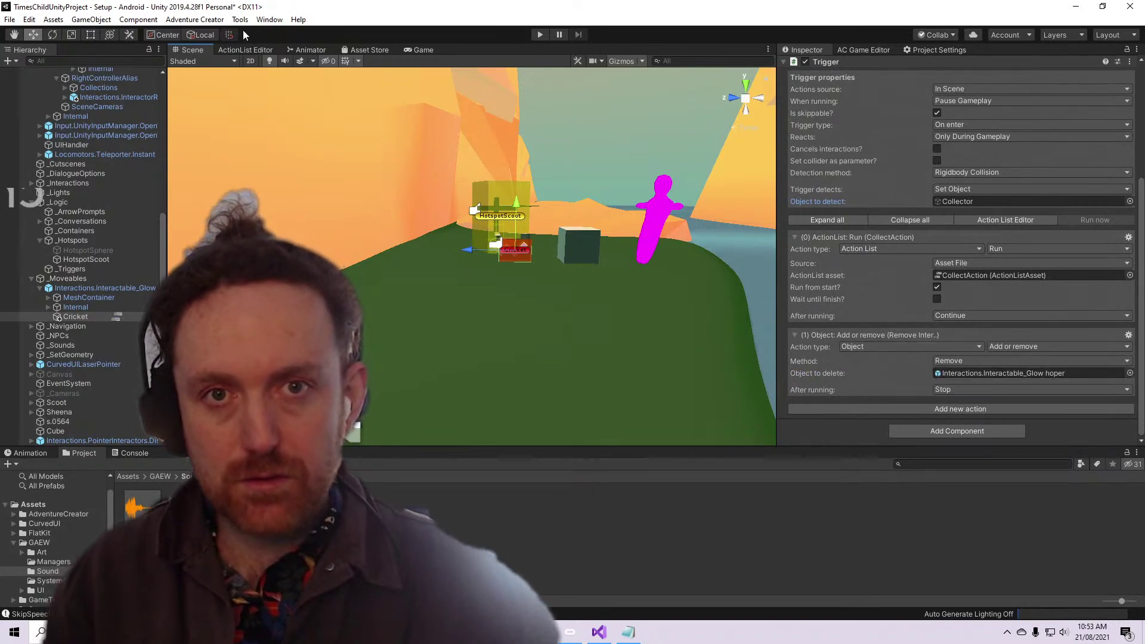
# In CollectAction's action list, make the third action a variable check that global CollectTarget is equal to global variable CollectActual
pyautogui.click(245, 49)
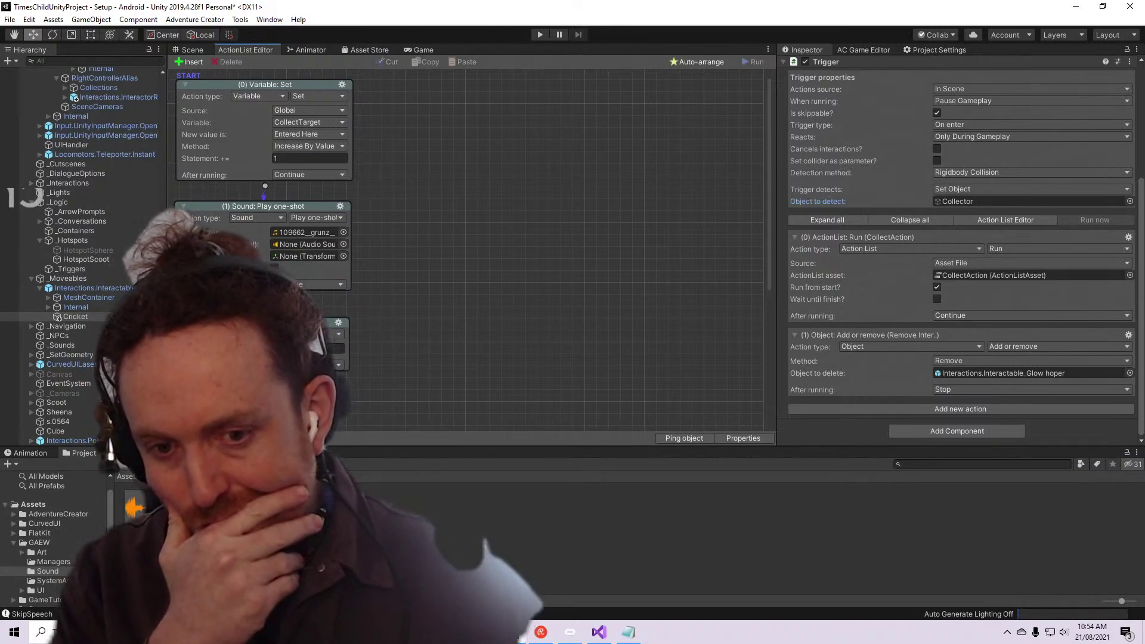
pyautogui.scroll(-1, 262, 298)
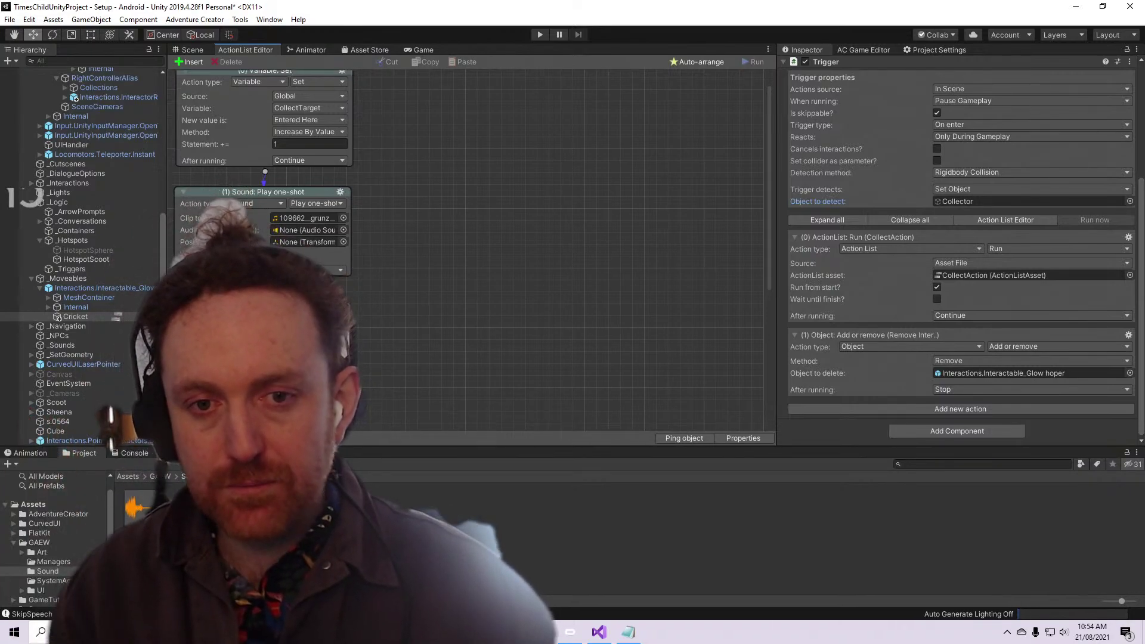
pyautogui.scroll(-2, 263, 209)
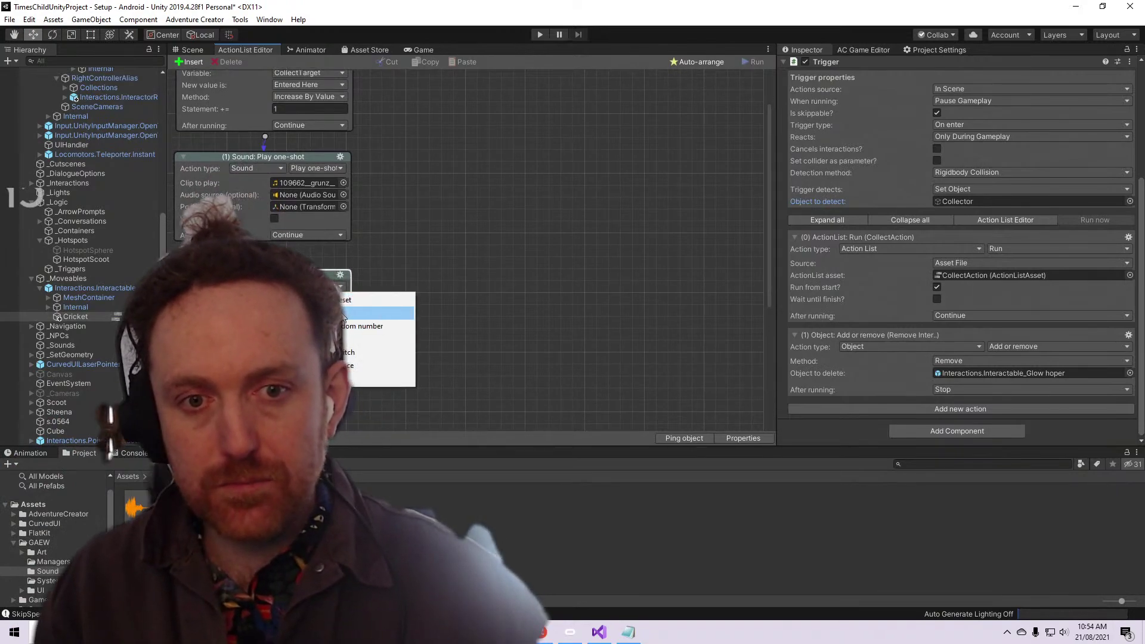
pyautogui.click(344, 314)
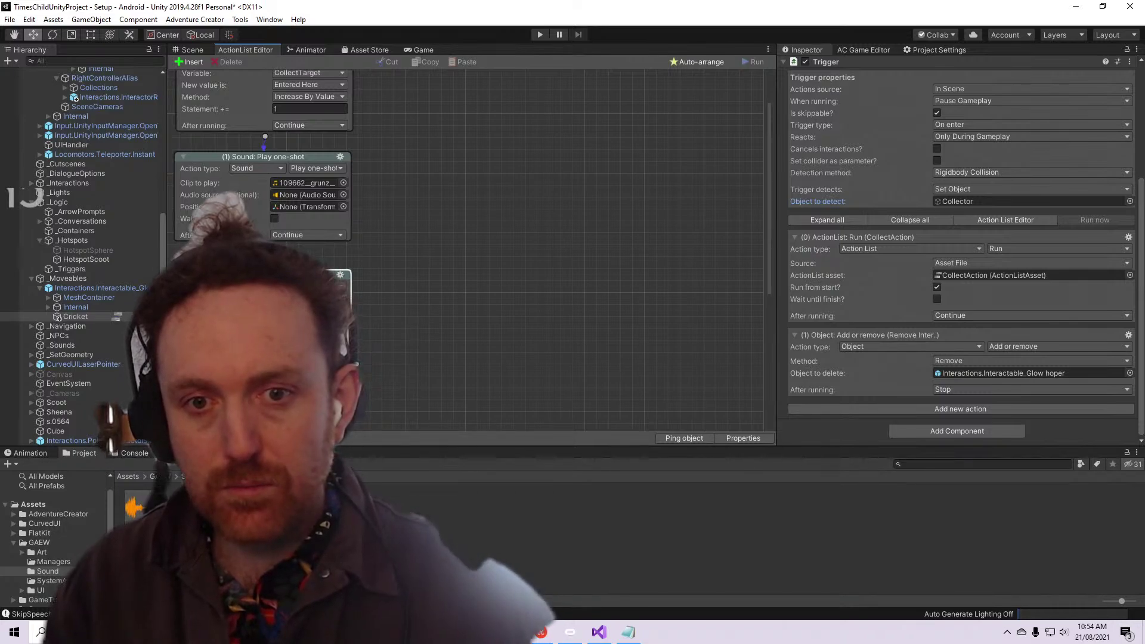
pyautogui.click(316, 325)
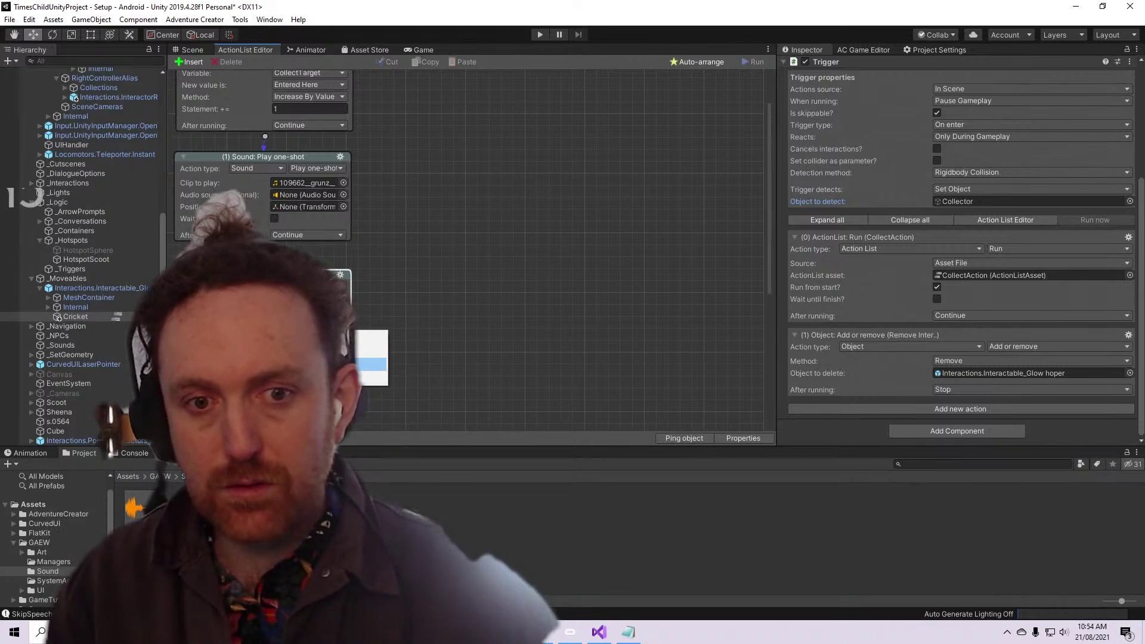
pyautogui.click(319, 351)
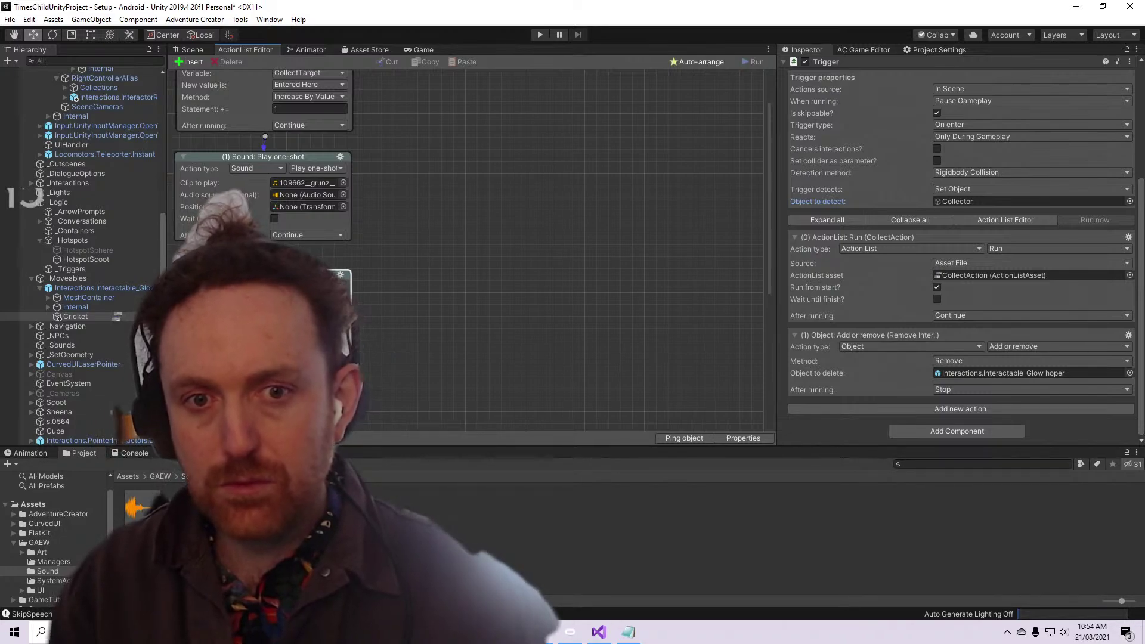
pyautogui.click(311, 324)
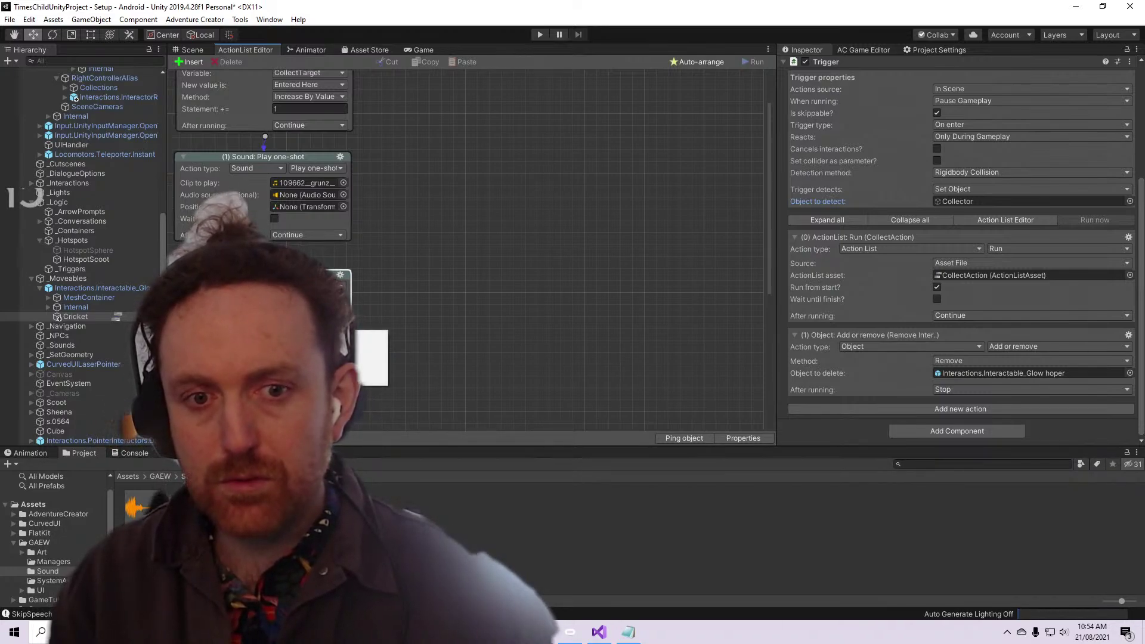
pyautogui.click(319, 364)
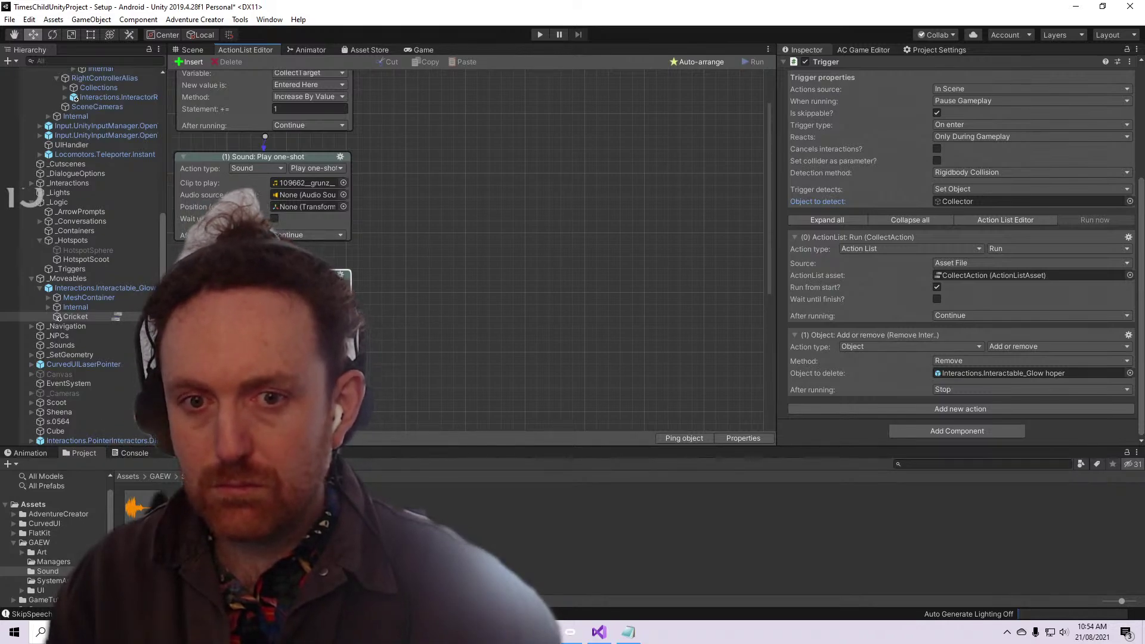
pyautogui.click(309, 348)
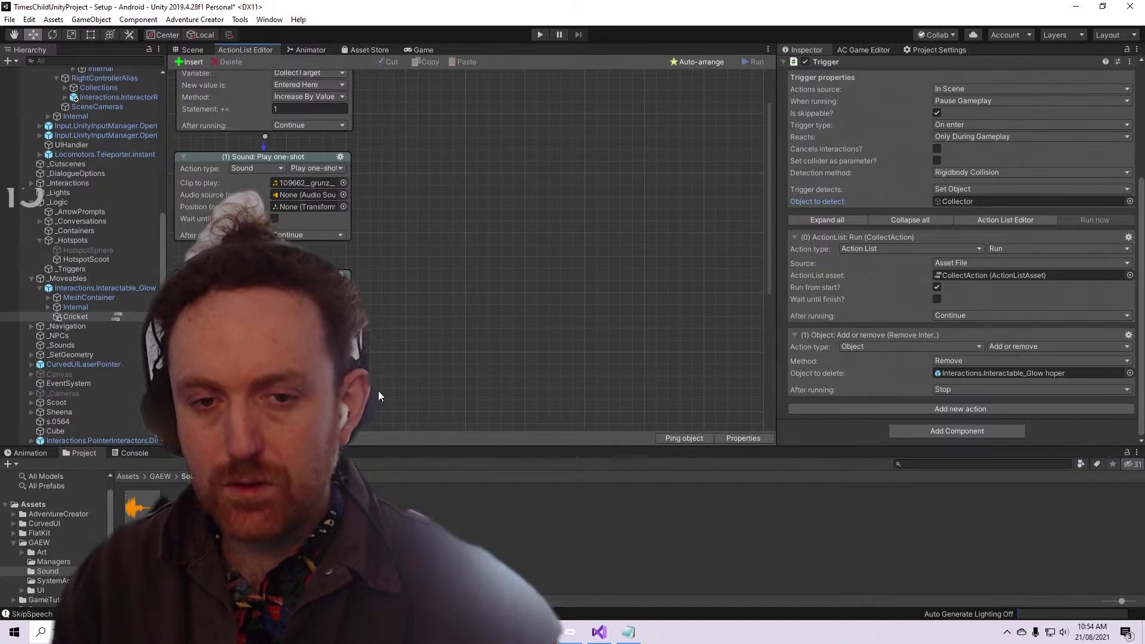
# Add a Variable: Set action that follows when the variable check's condition is met
pyautogui.scroll(-2, 380, 392)
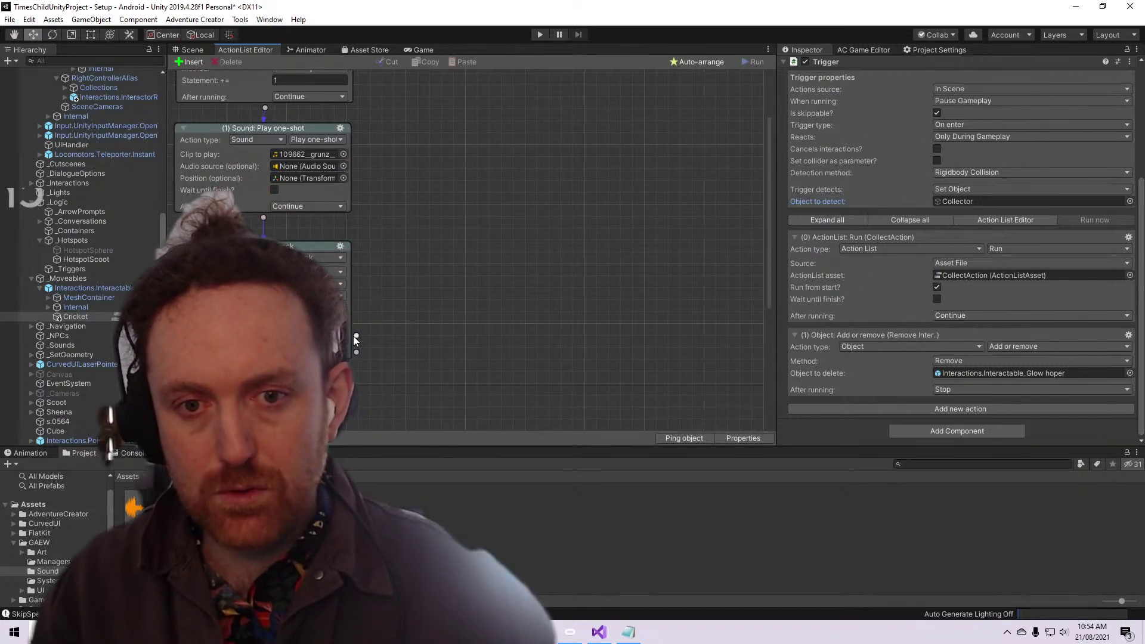
pyautogui.moveTo(421, 316); pyautogui.dragTo(427, 322)
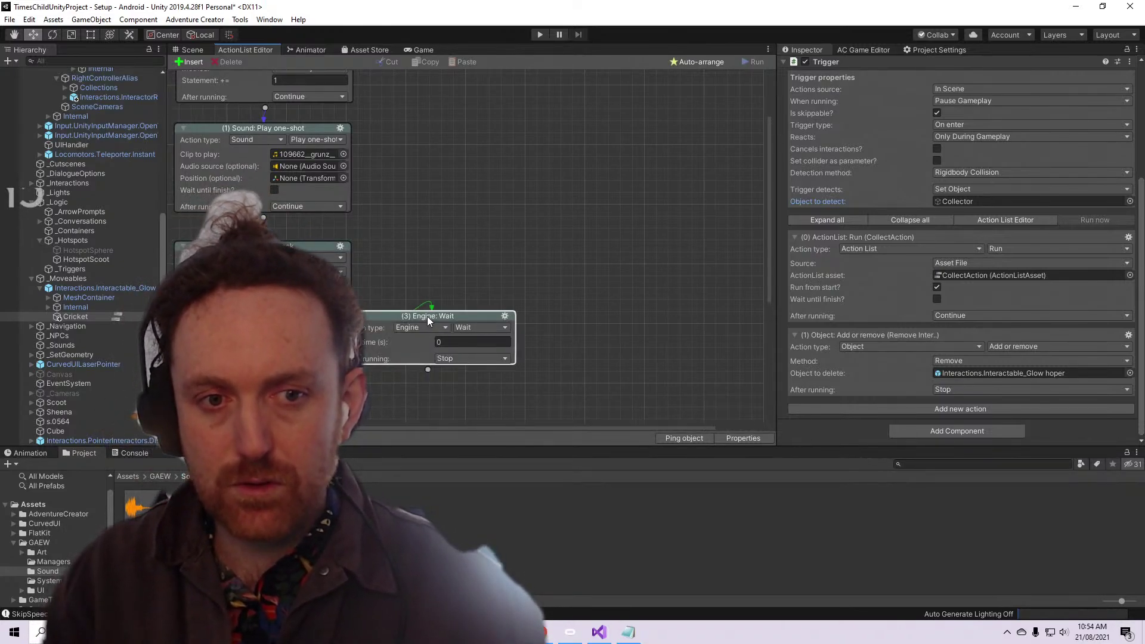
pyautogui.click(461, 348)
pyautogui.click(446, 349)
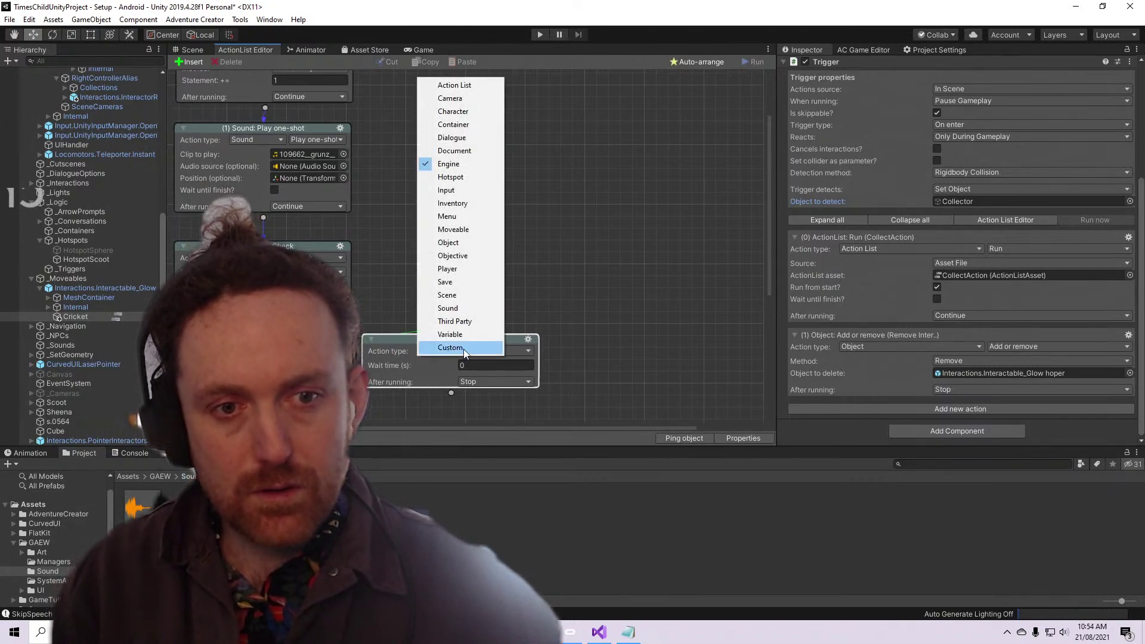
pyautogui.click(468, 336)
pyautogui.click(503, 350)
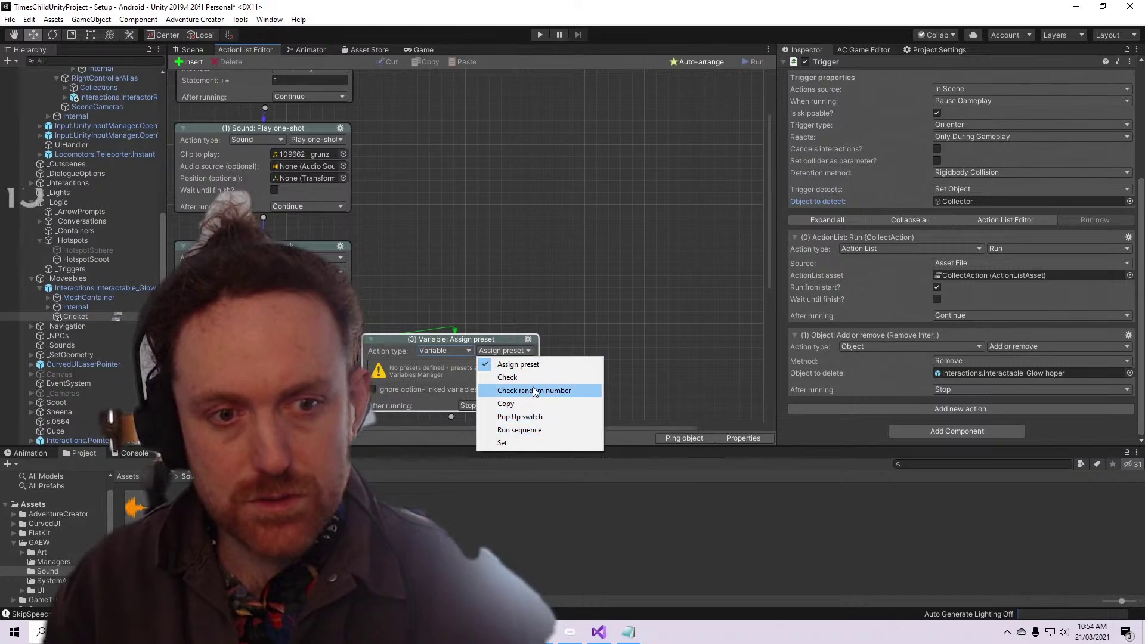
pyautogui.click(502, 442)
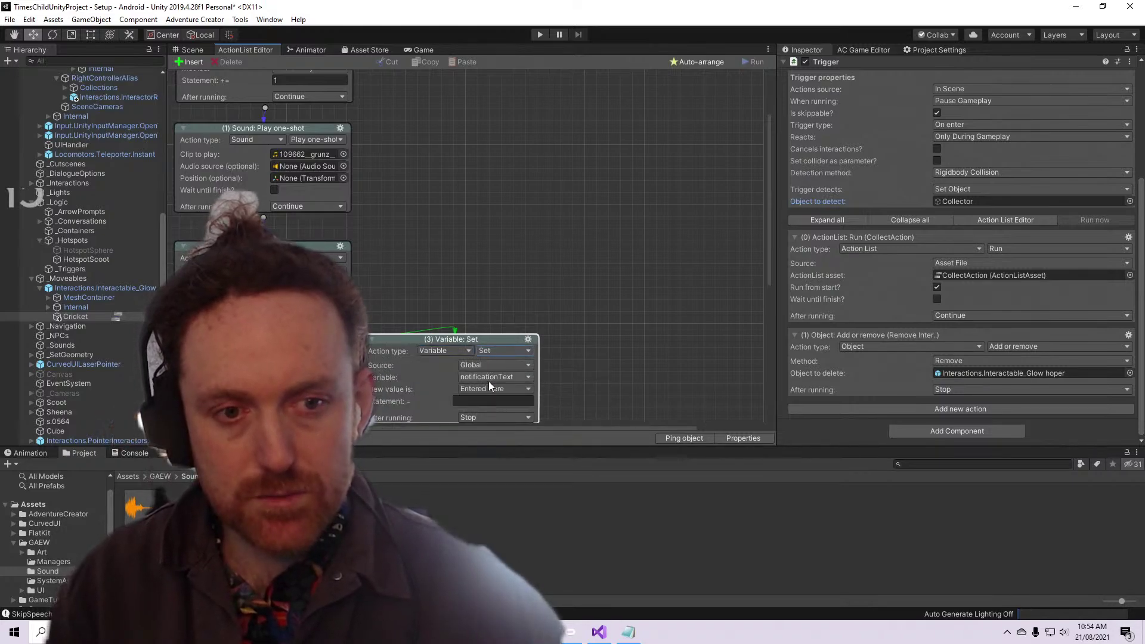
# Make the new action set the global notificationText to "You did it", and shift its node slightly away from the check
pyautogui.scroll(-1, 490, 384)
pyautogui.scroll(-1, 492, 390)
pyautogui.click(497, 345)
pyautogui.write('Youi d')
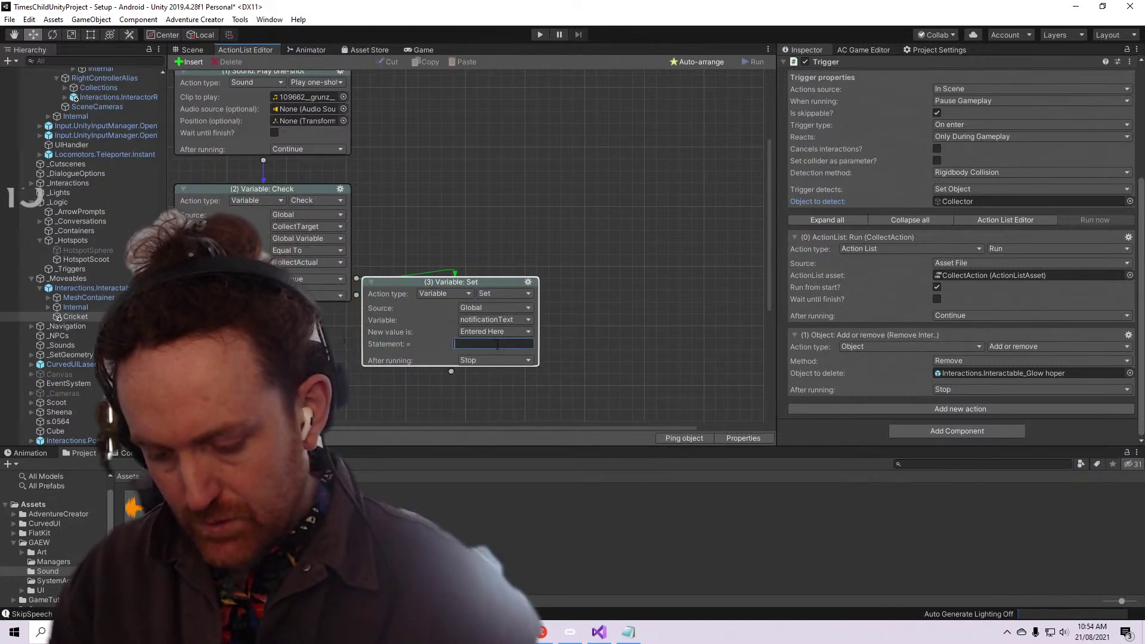
pyautogui.press('BackSpace')
pyautogui.press('BackSpace')
pyautogui.press('BackSpace')
pyautogui.write('did it')
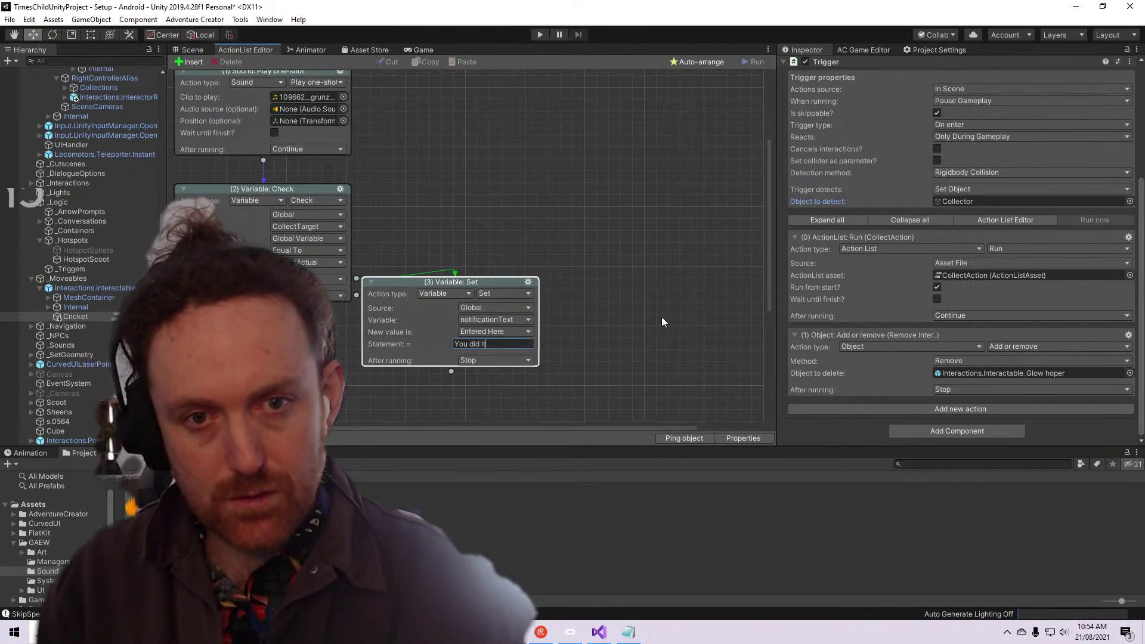
pyautogui.scroll(-2, 513, 263)
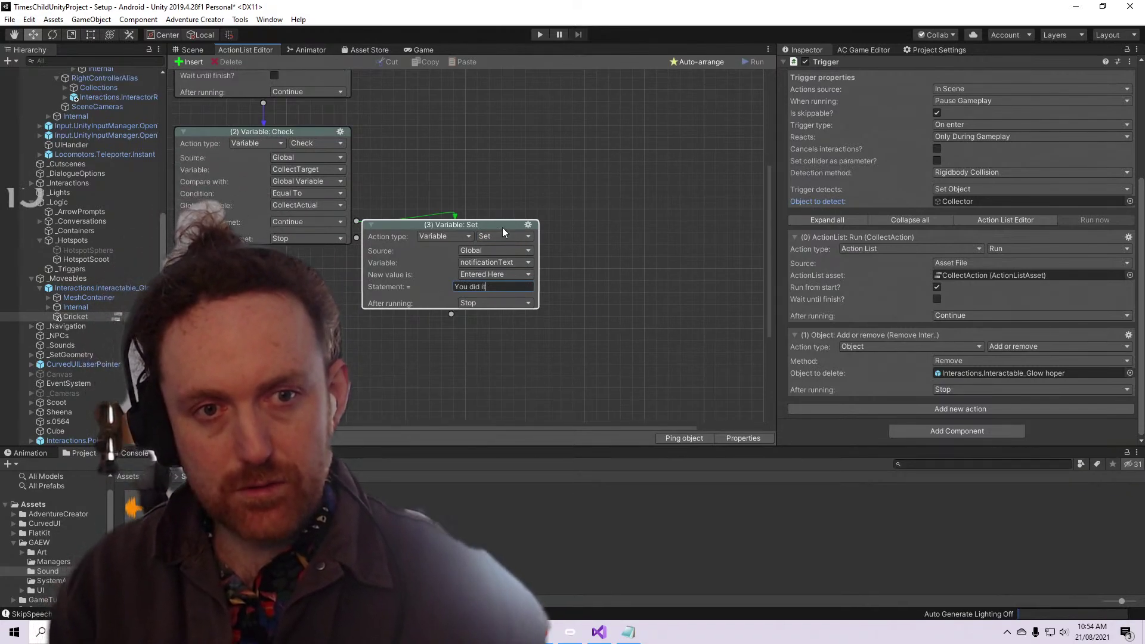
pyautogui.moveTo(502, 227); pyautogui.dragTo(524, 222)
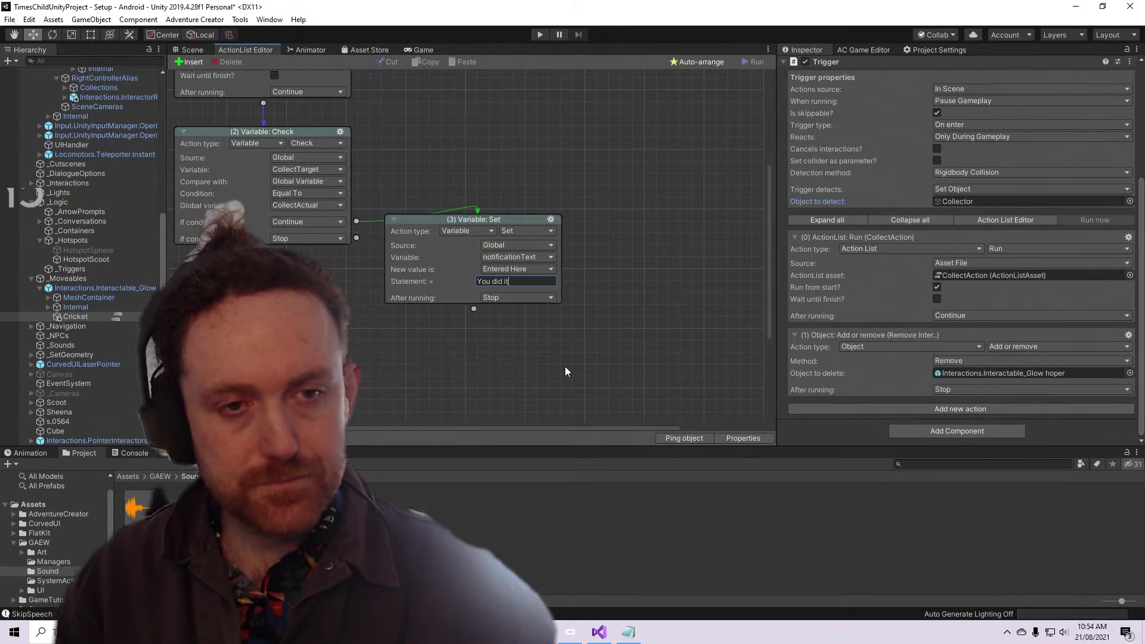
# Set the initial value of the global variable CollectActual to 1
pyautogui.scroll(-2, 522, 140)
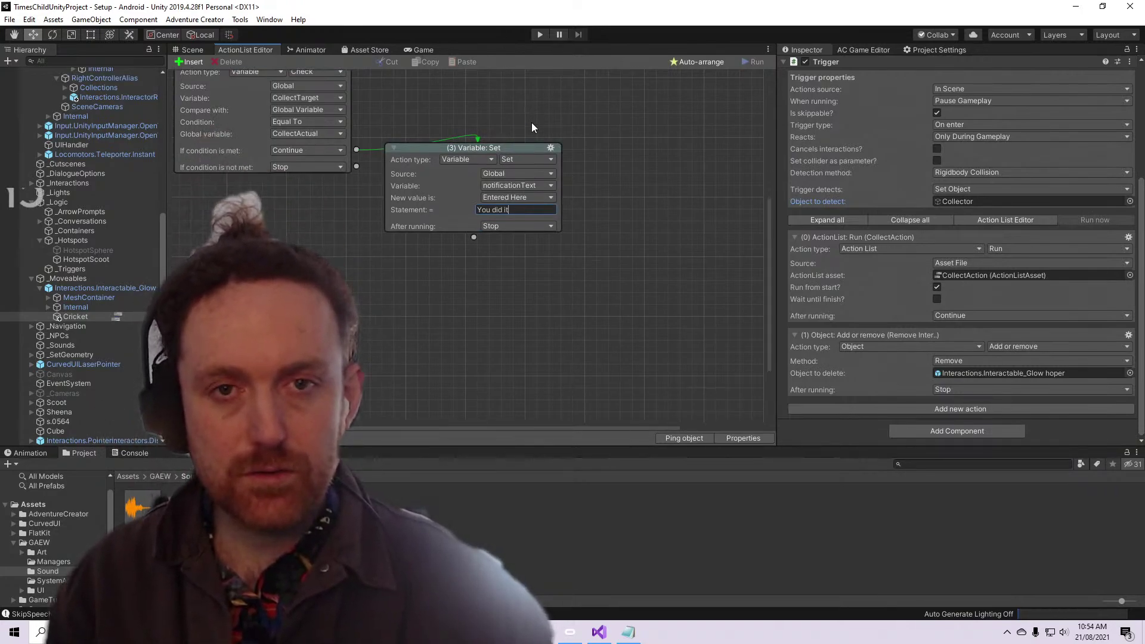
pyautogui.scroll(8, 531, 125)
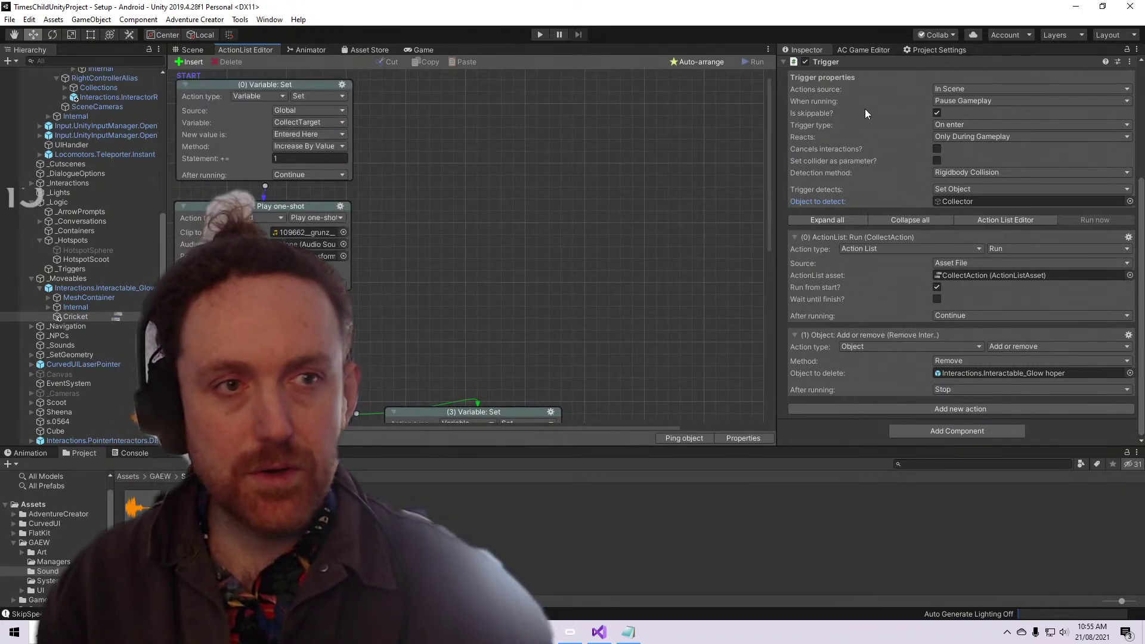
pyautogui.click(929, 50)
pyautogui.click(864, 48)
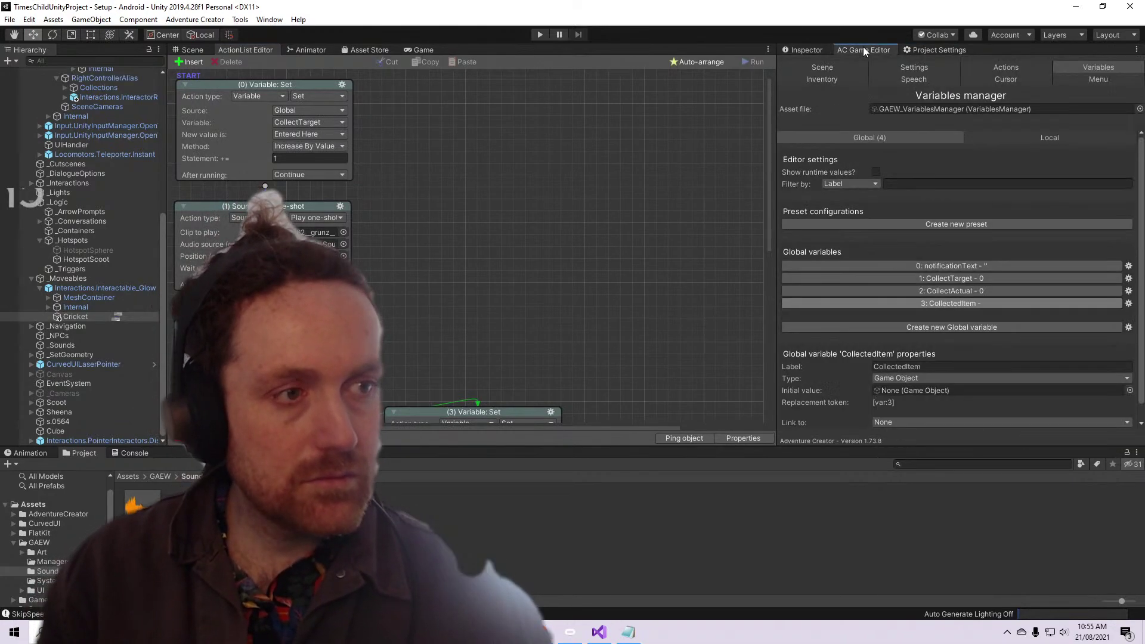
pyautogui.click(1013, 291)
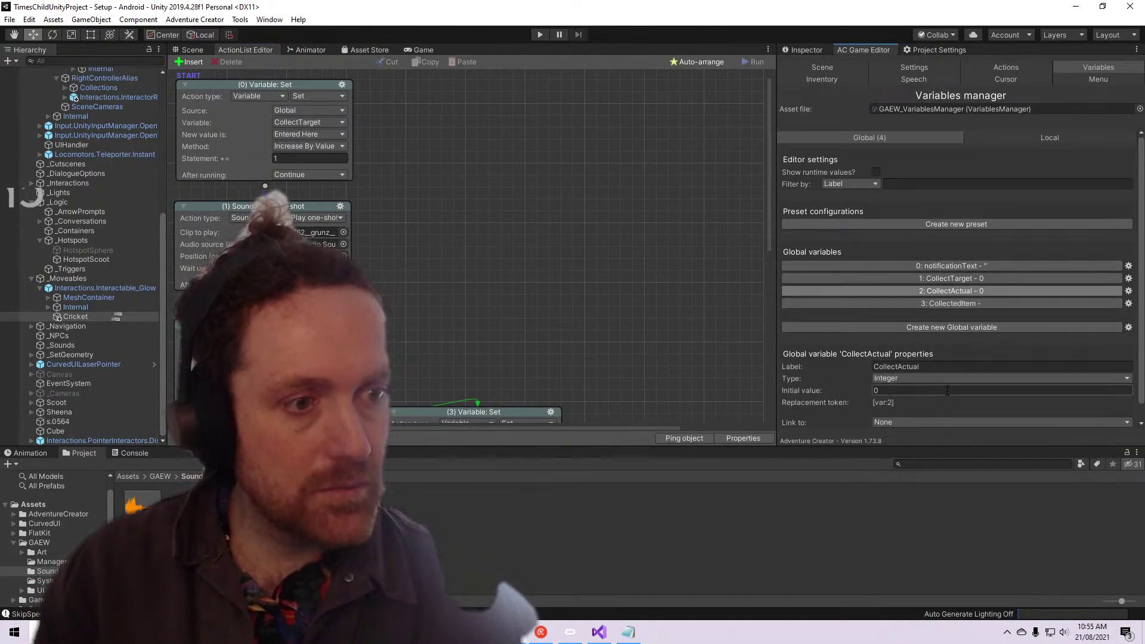
pyautogui.click(947, 391)
pyautogui.write('2')
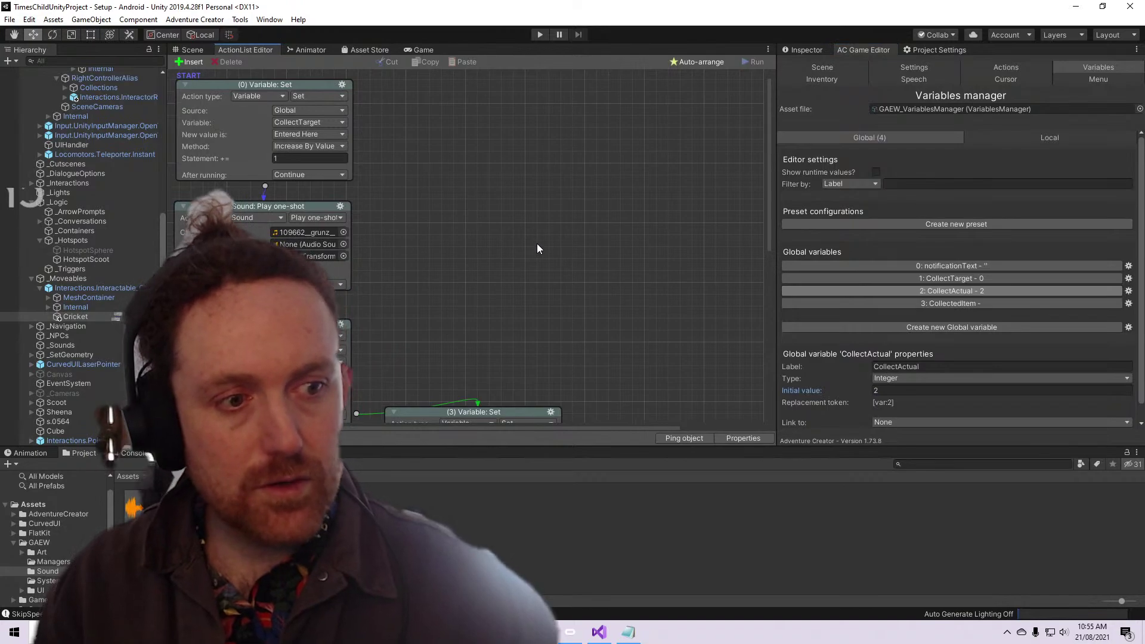
pyautogui.click(926, 391)
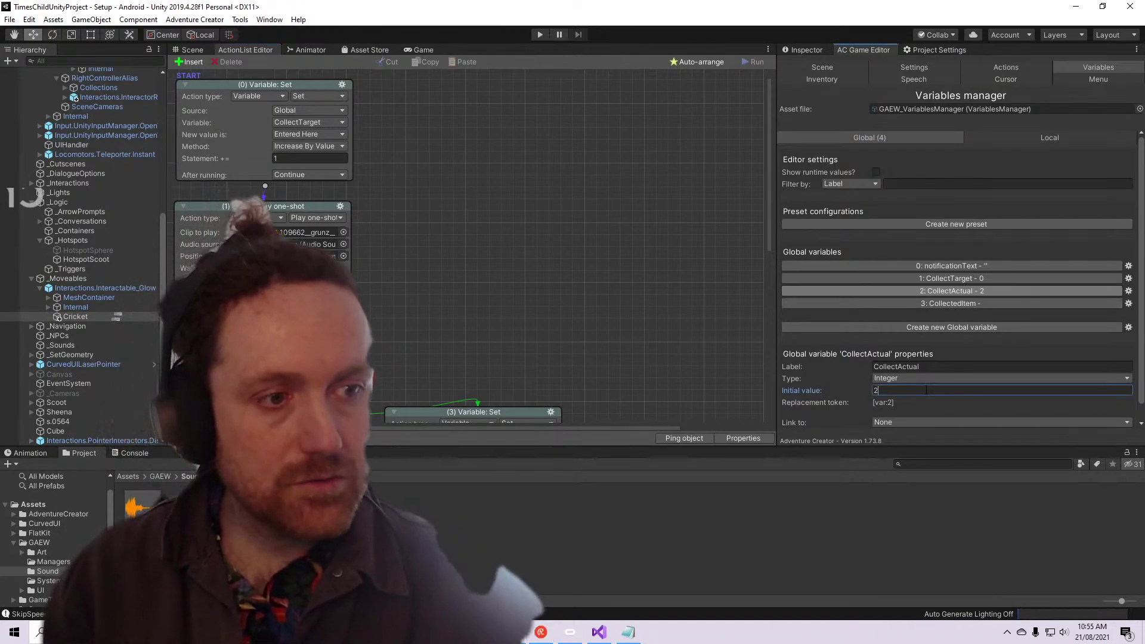
pyautogui.press('BackSpace')
pyautogui.write('1')
pyautogui.click(749, 333)
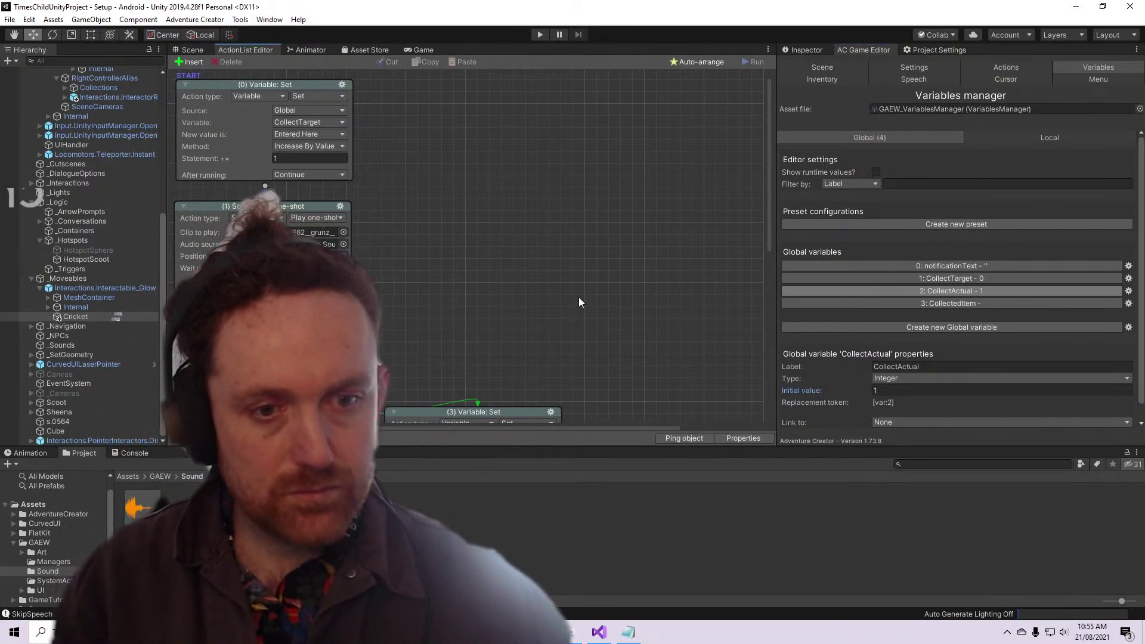
# After the notificationText action, add a Menu: Change state action that turns on the menu named Notification
pyautogui.scroll(-6, 578, 302)
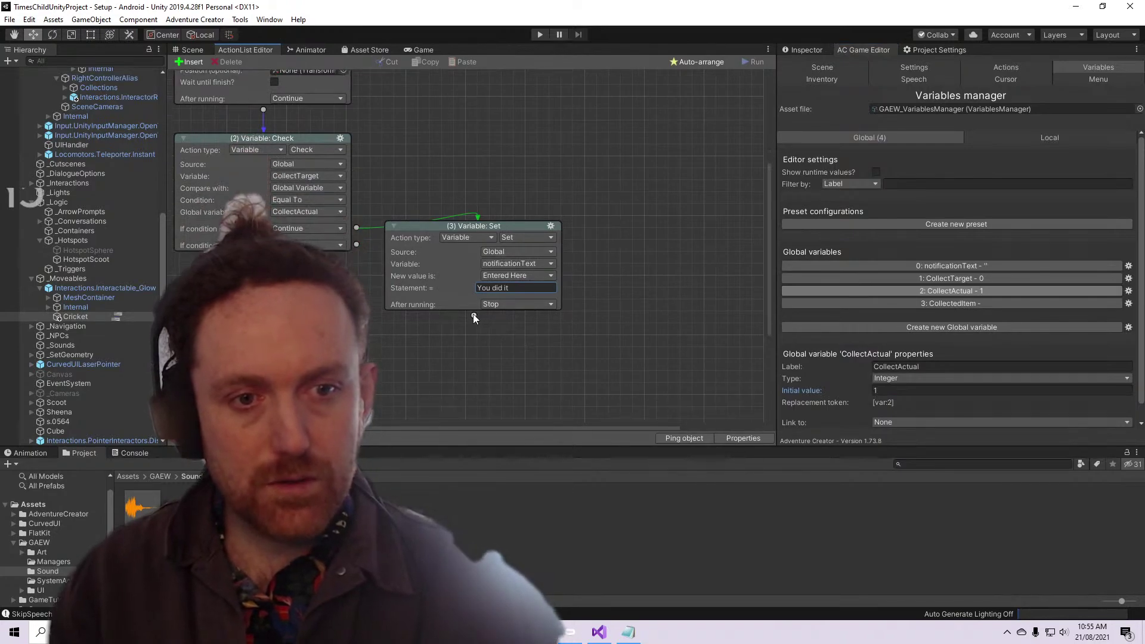
pyautogui.click(476, 335)
pyautogui.click(466, 313)
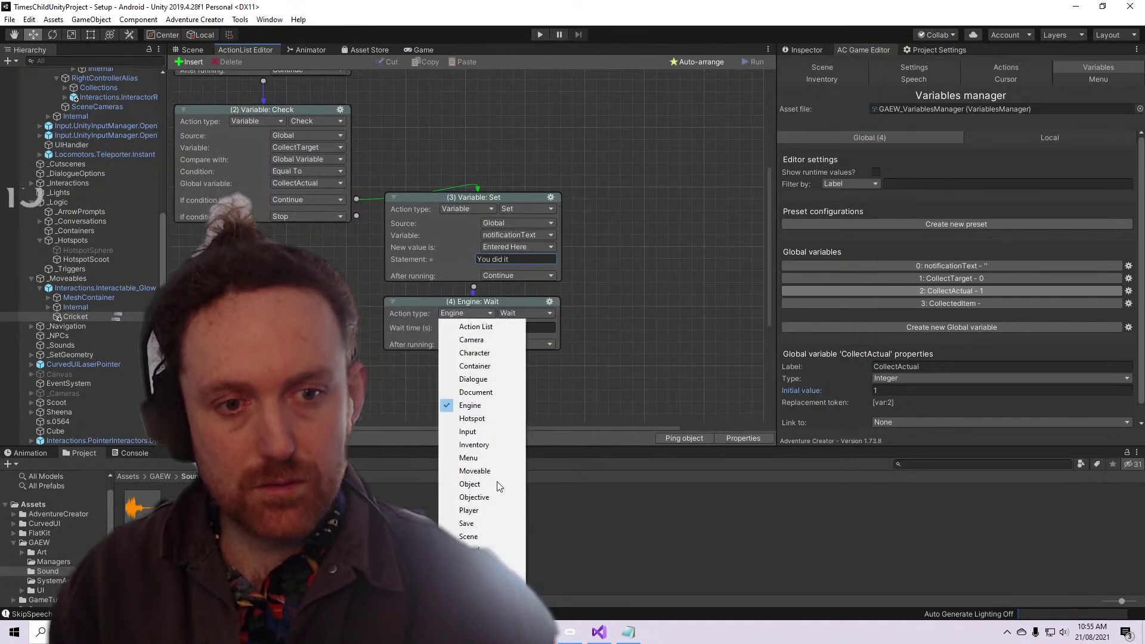
pyautogui.click(484, 458)
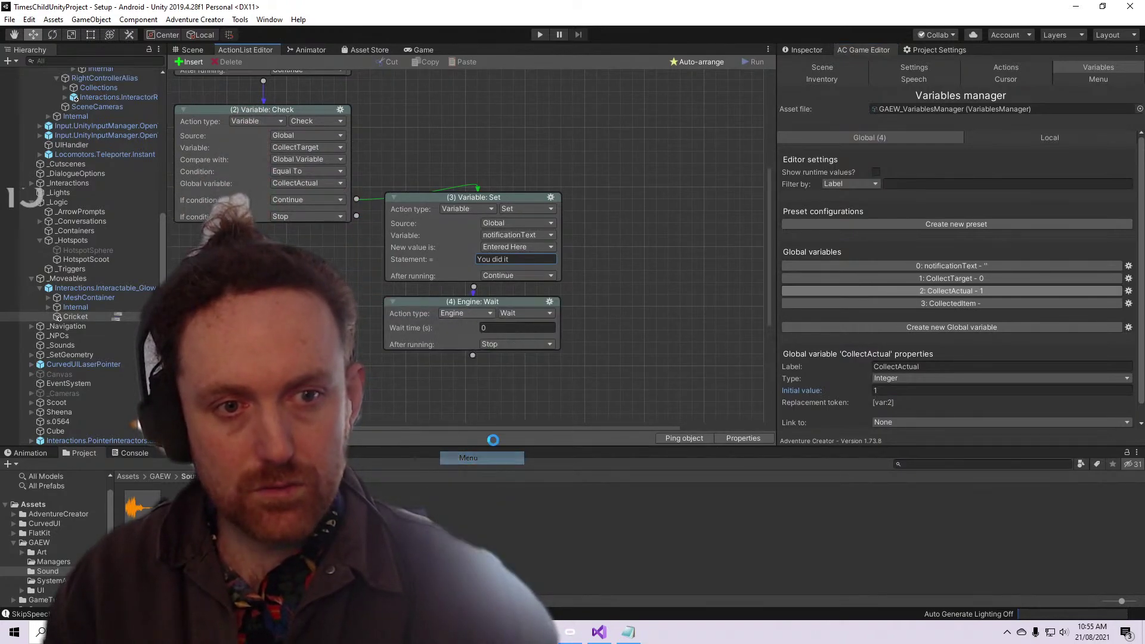
pyautogui.click(531, 315)
pyautogui.click(501, 325)
pyautogui.click(501, 327)
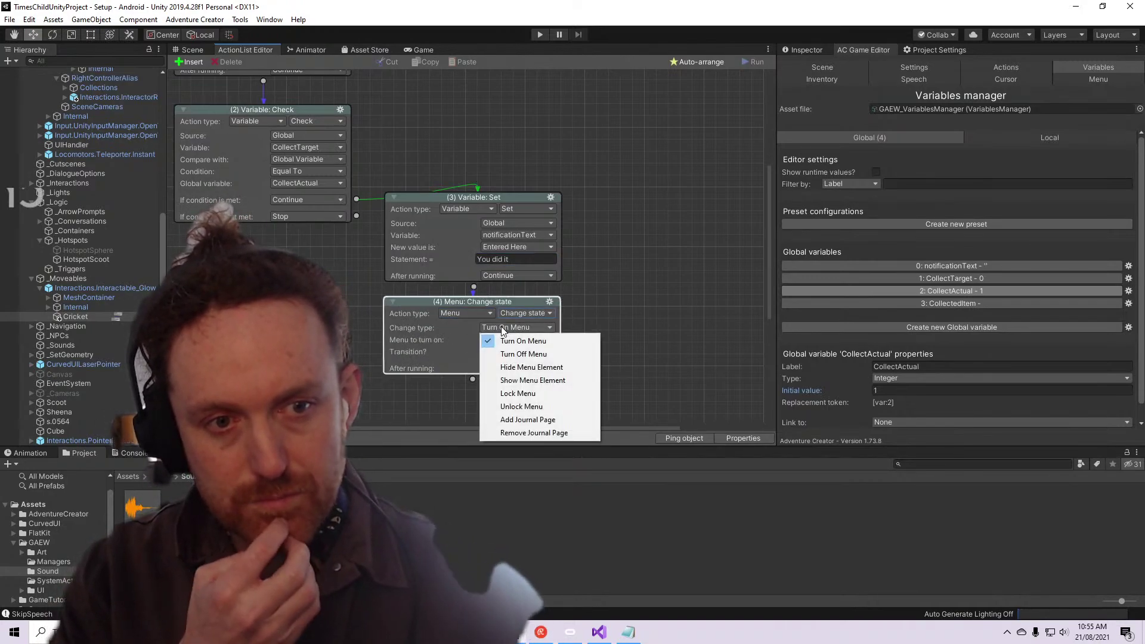
pyautogui.click(513, 338)
pyautogui.click(513, 339)
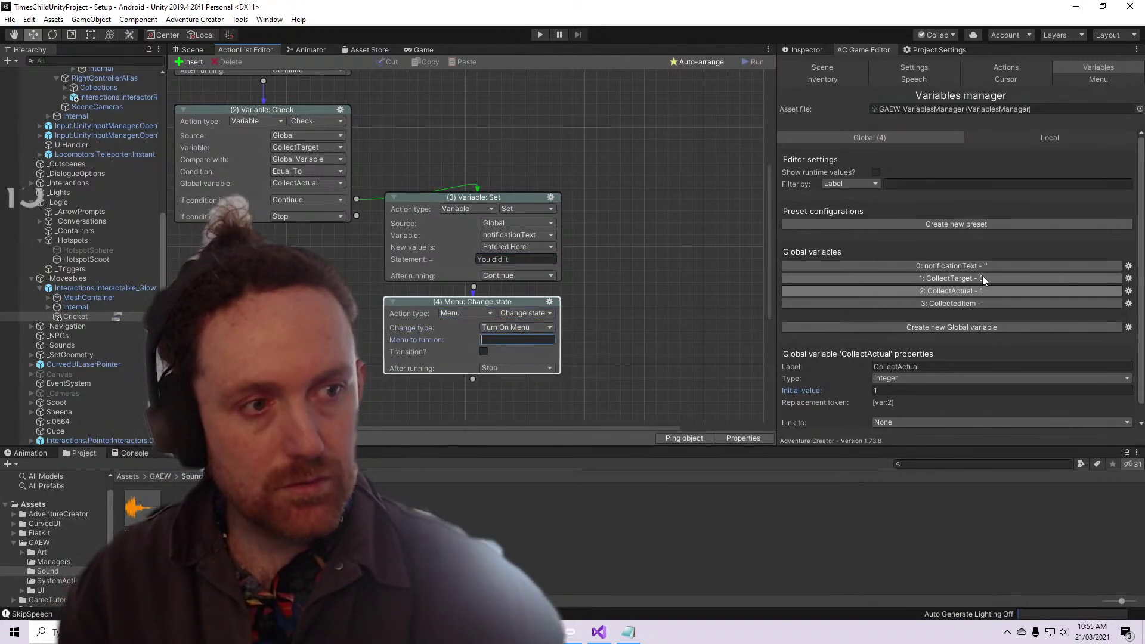
pyautogui.write('Notification')
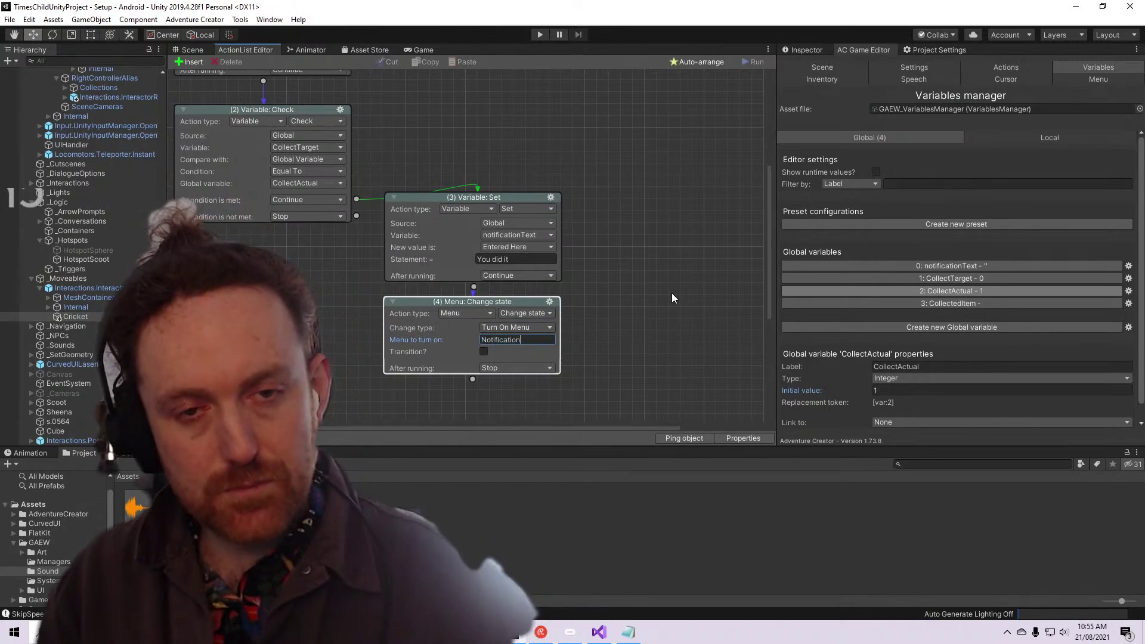
pyautogui.click(672, 295)
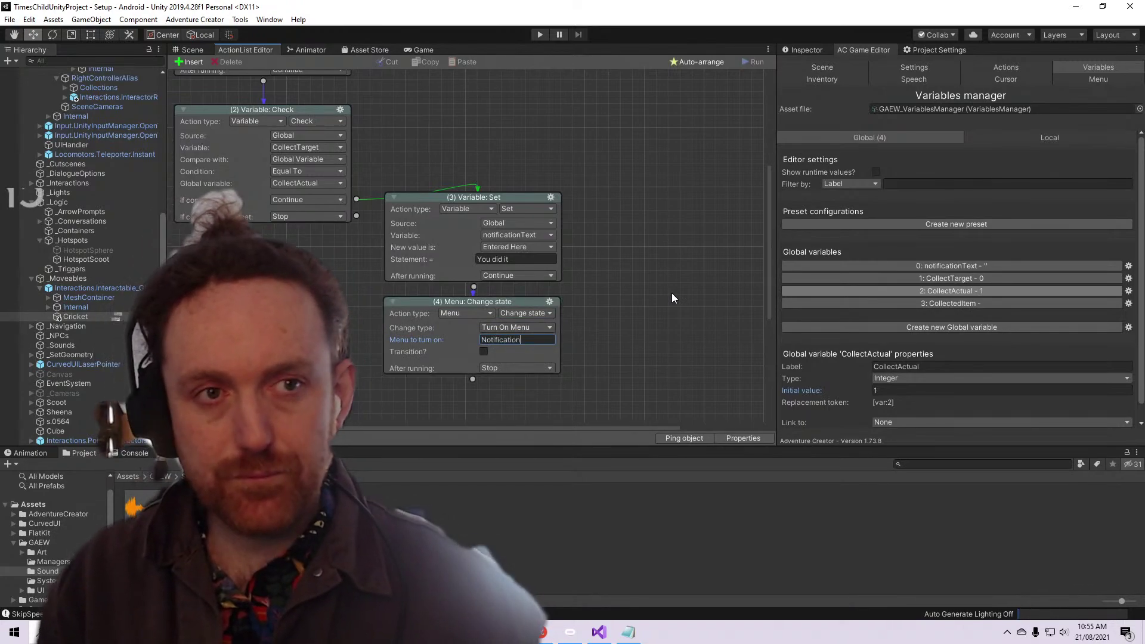
# Return to the scene view, show the console and start play mode to test the collection logic
pyautogui.scroll(5, 669, 298)
pyautogui.scroll(-2, 664, 320)
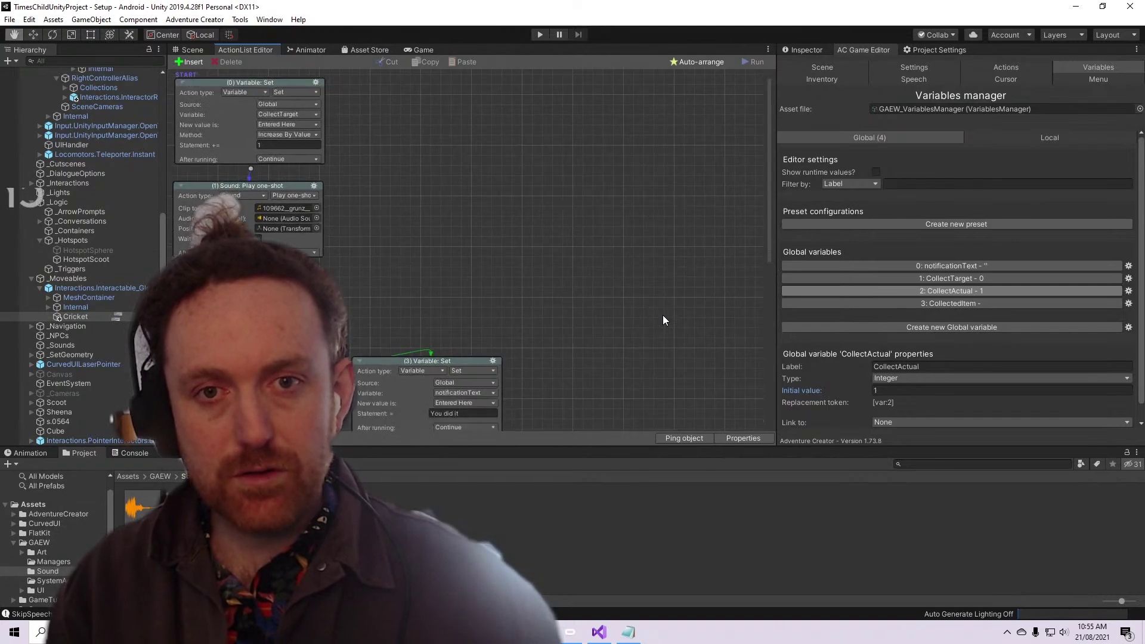
pyautogui.click(189, 50)
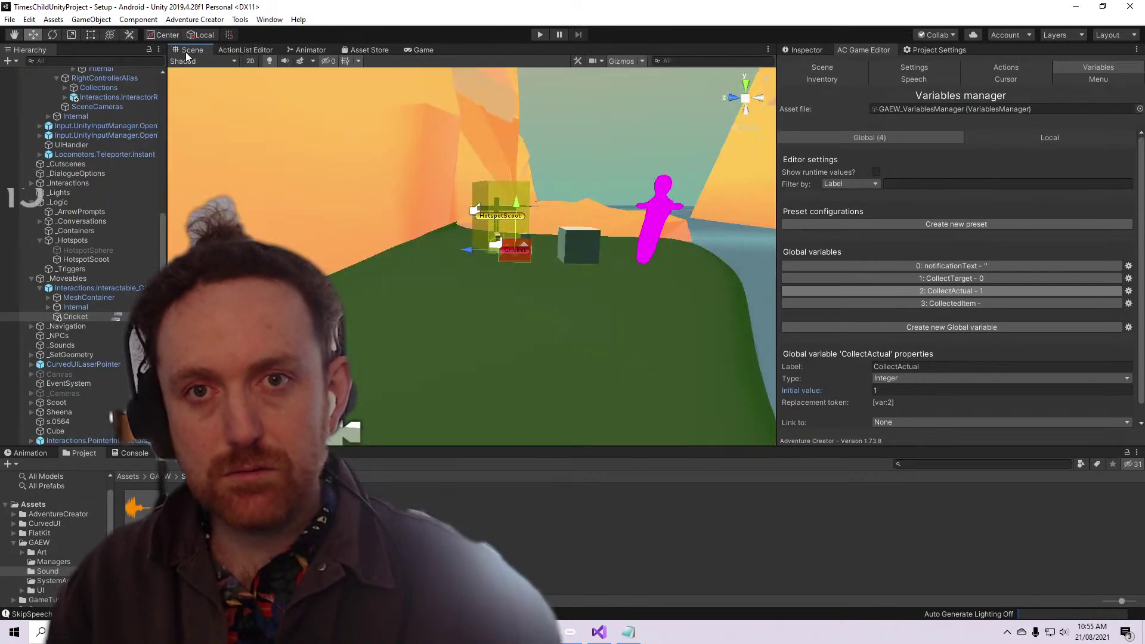
pyautogui.click(133, 453)
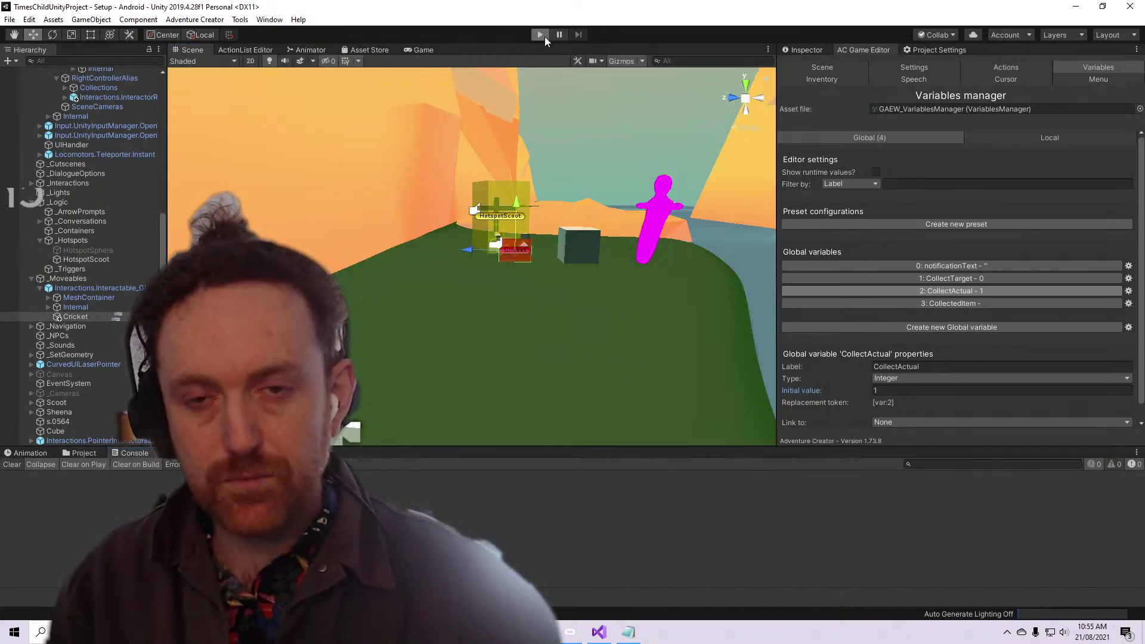
pyautogui.click(542, 36)
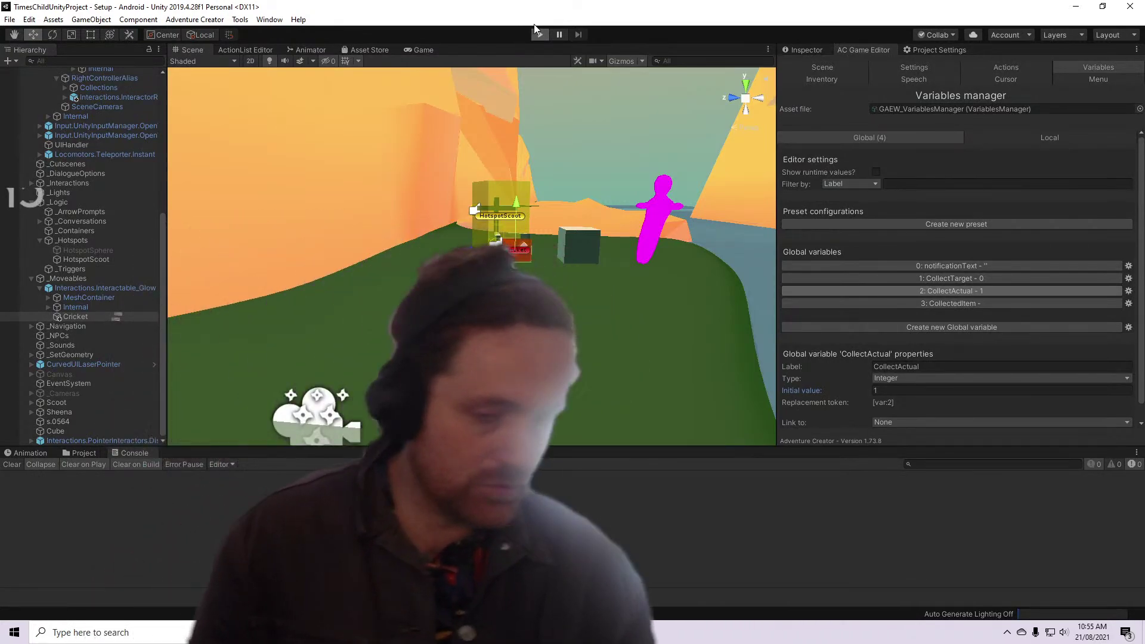